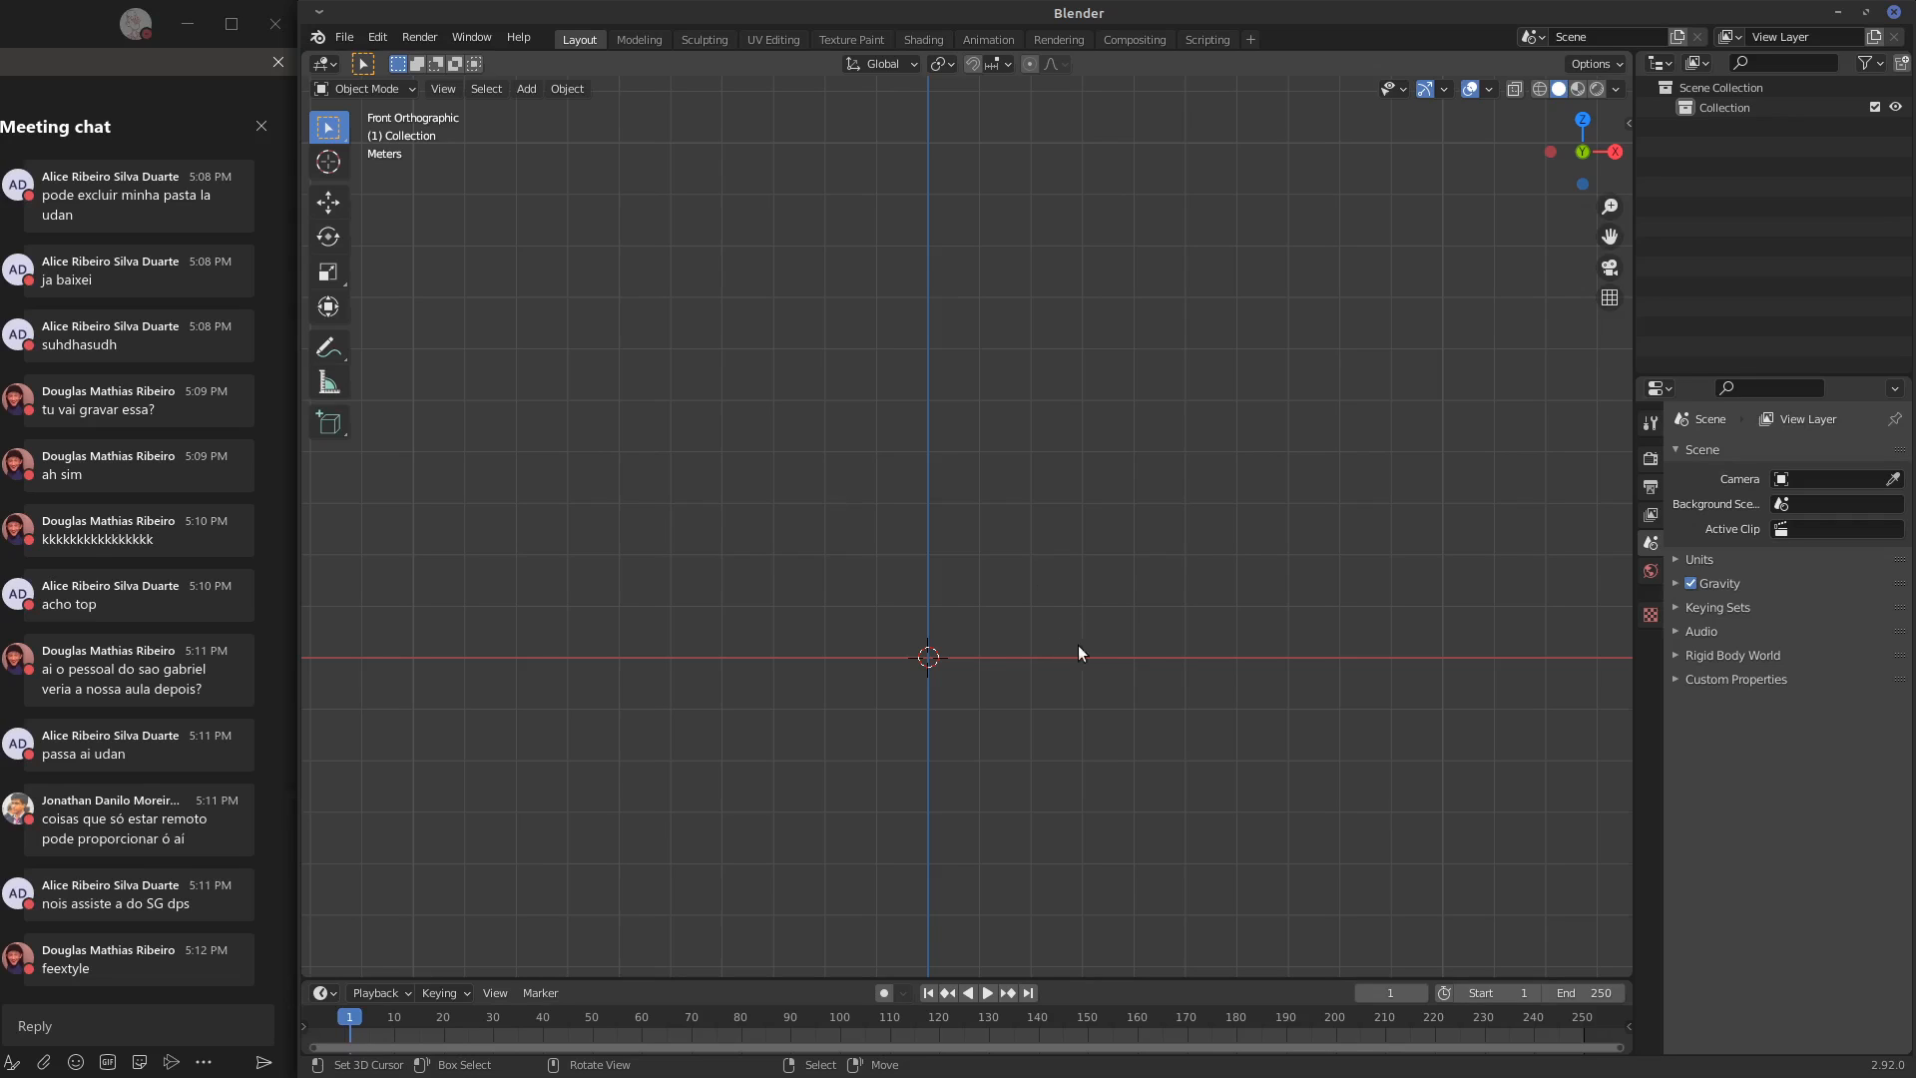
key("KP_7")
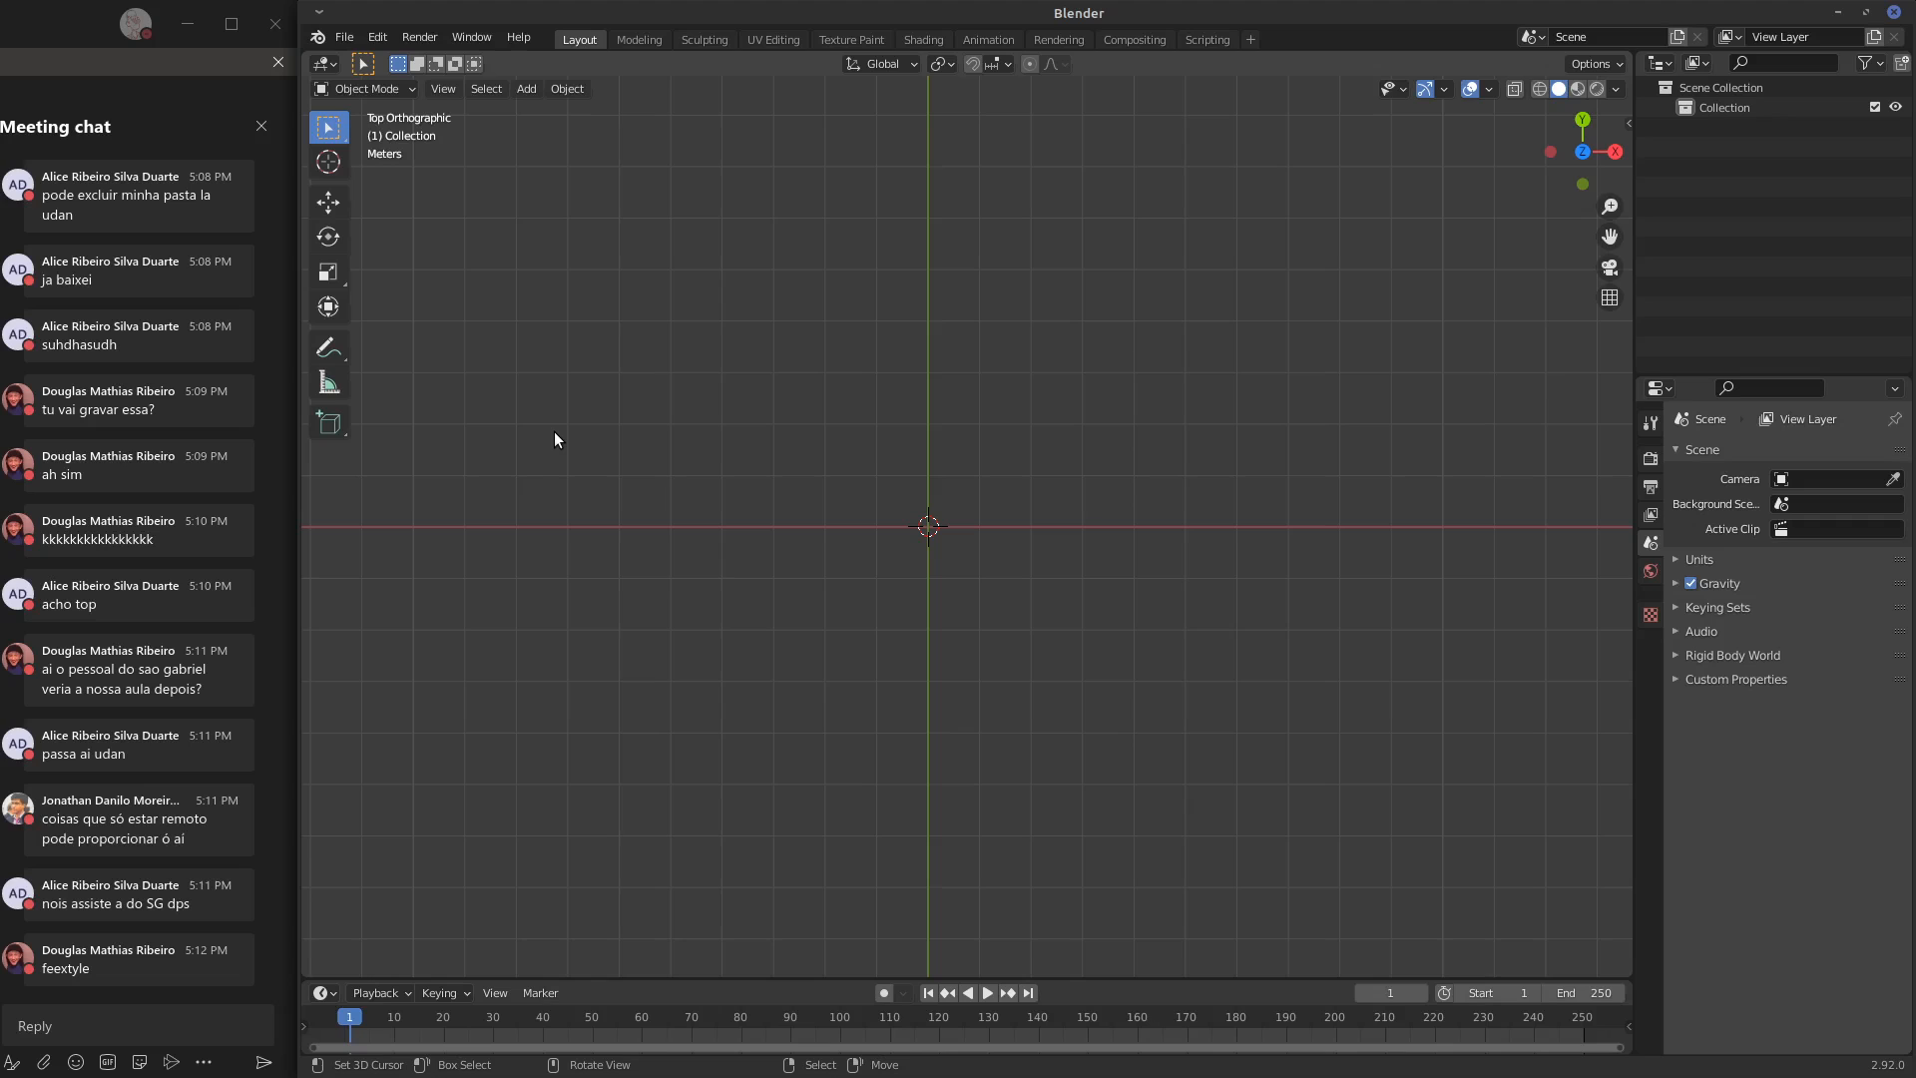
middle_click_drag(554, 431, 1172, 287)
key("t")
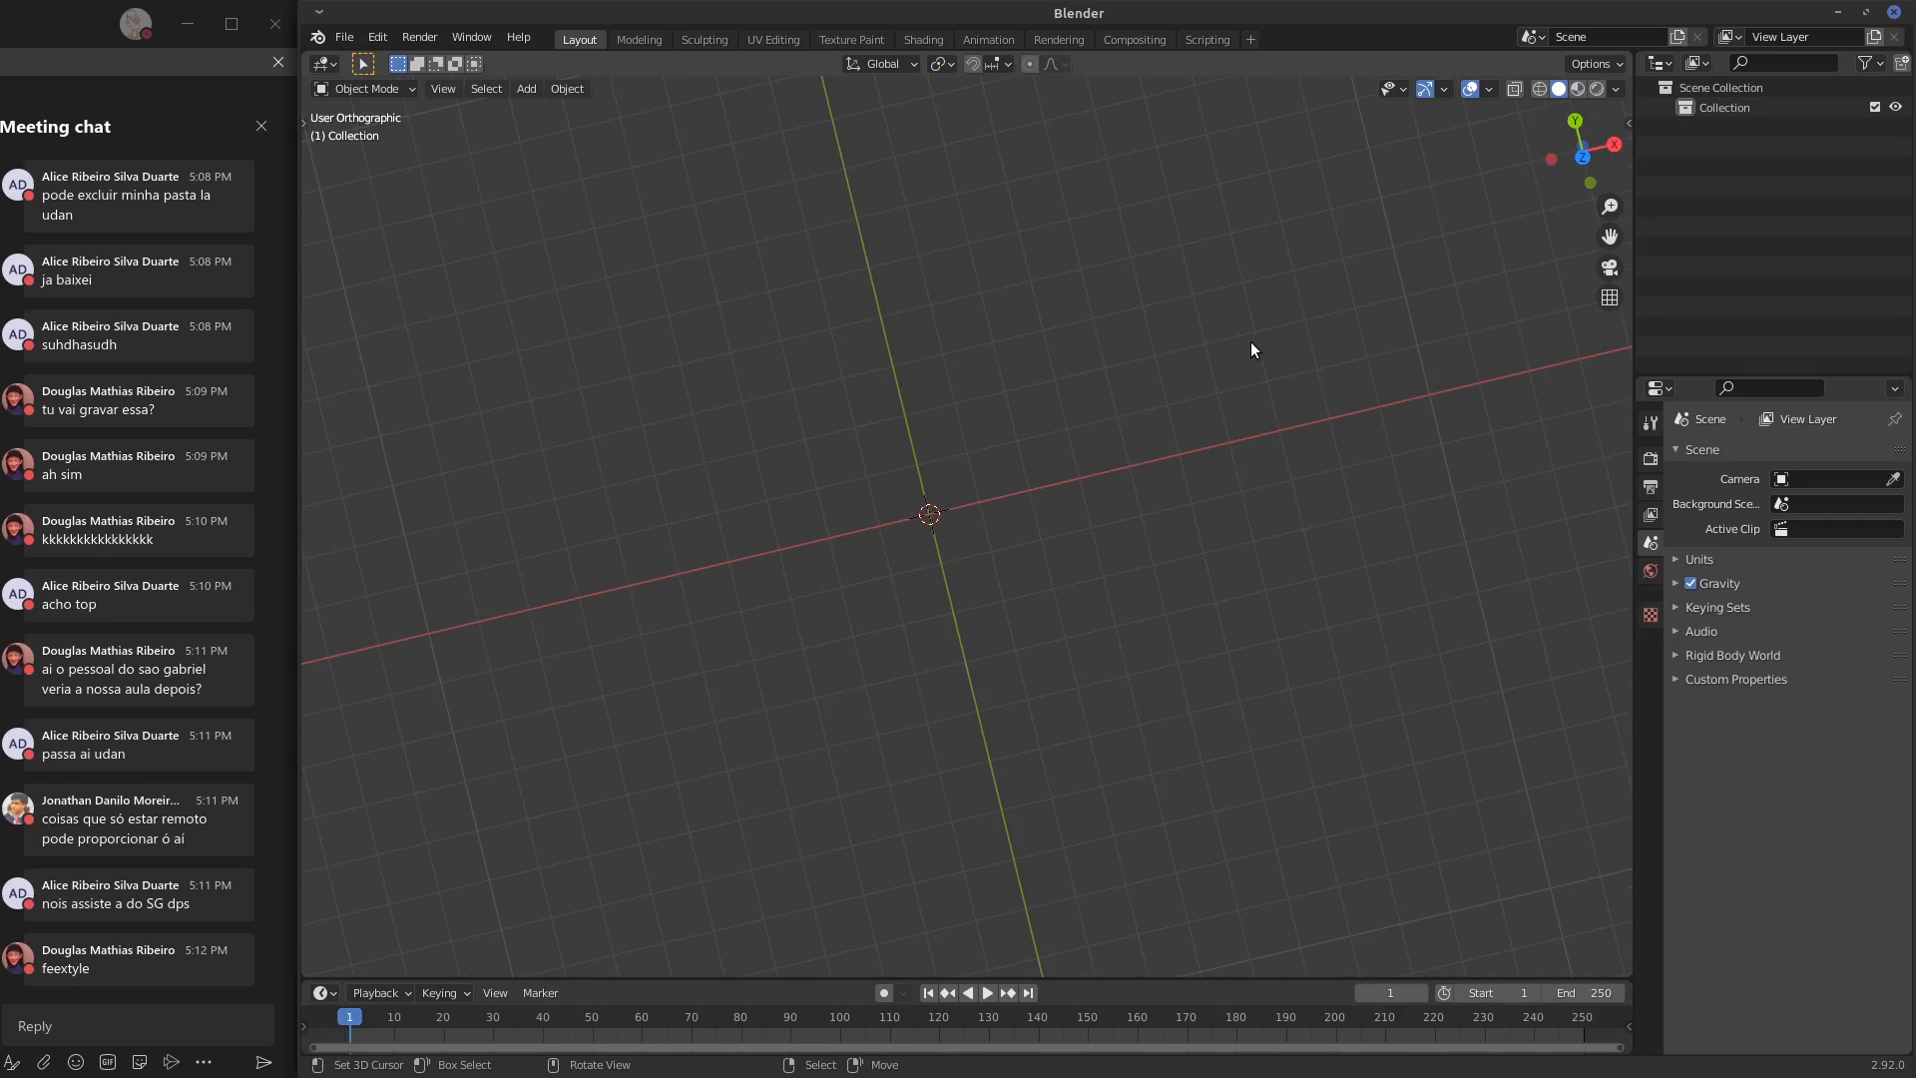
In the top view, handwrite the word TILE, circle it and draw two downward arrows beneath the circle
key("KP_7")
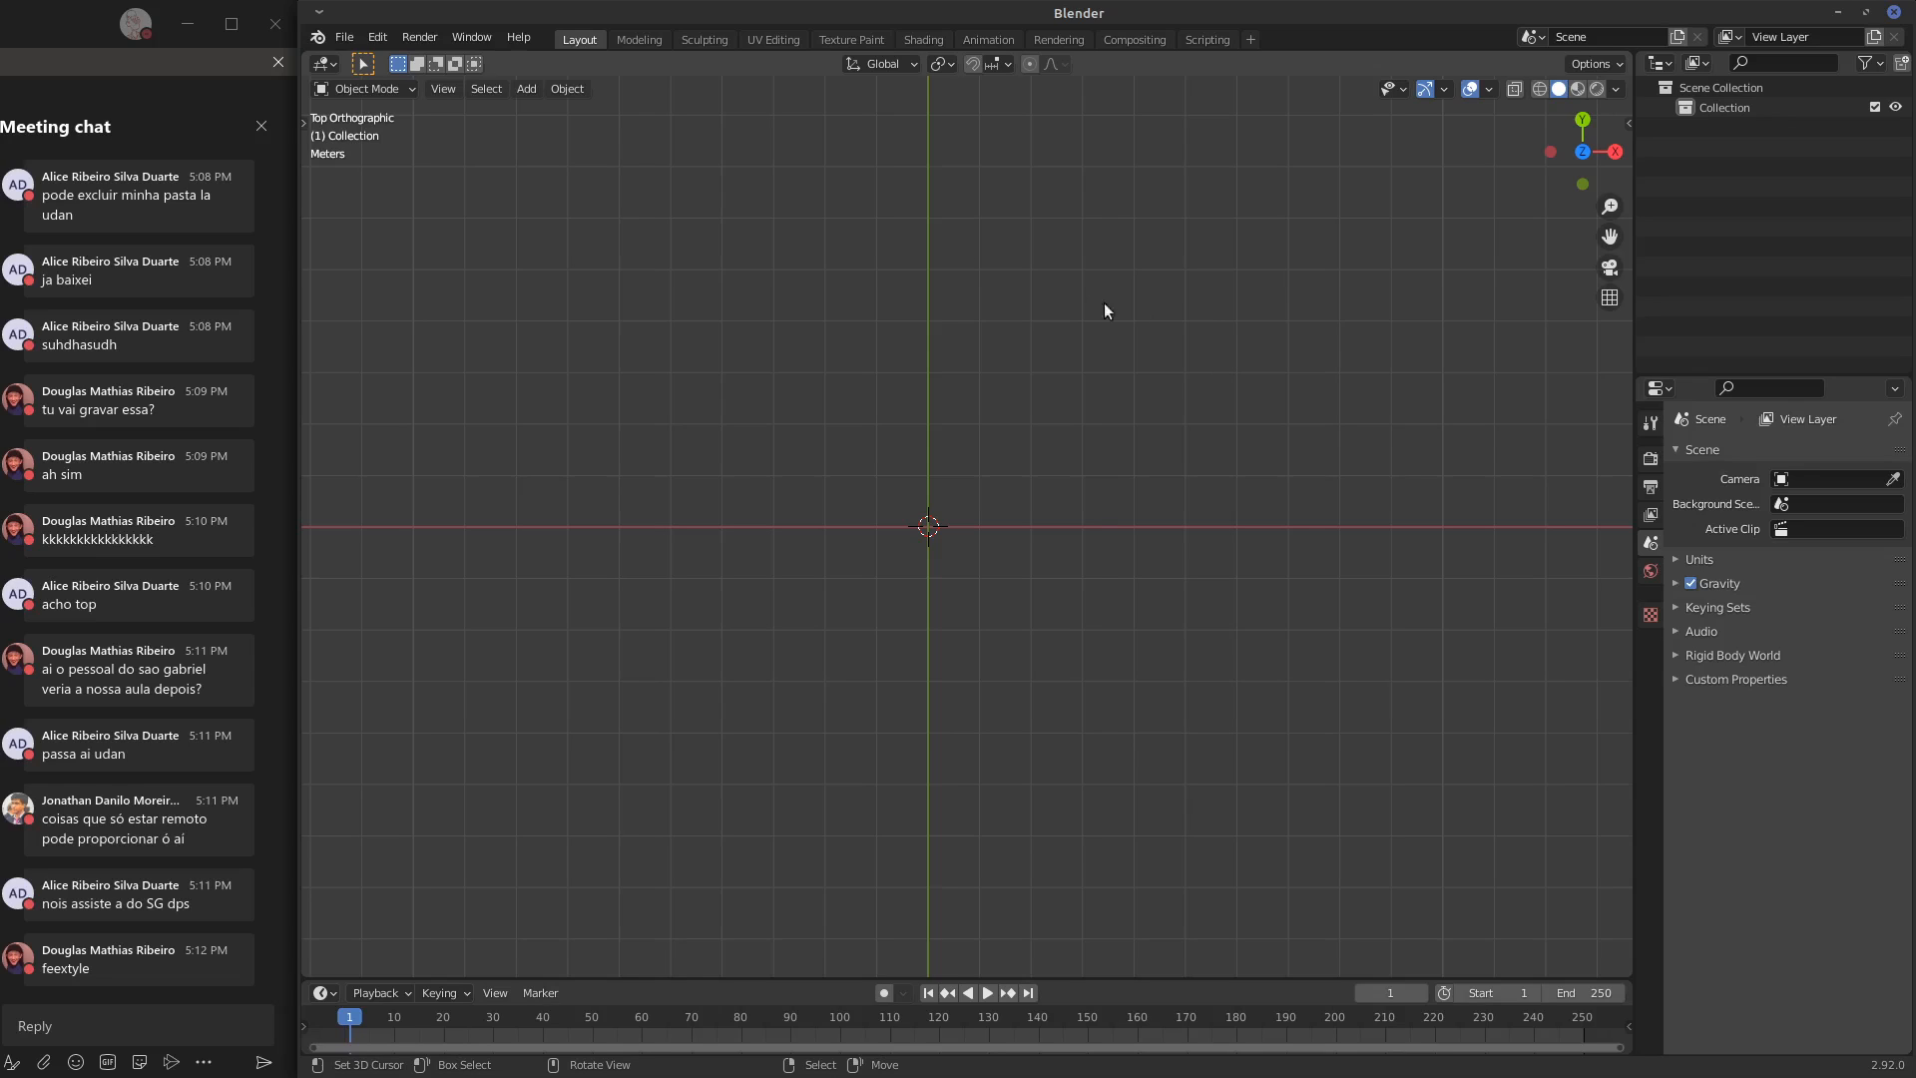
left_click_drag(1265, 308, 1267, 368)
mouse_move(1378, 343)
left_mouse_down()
mouse_move(1405, 370)
mouse_move(1406, 350)
left_mouse_up()
mouse_move(1376, 341)
left_mouse_down()
mouse_move(1407, 333)
mouse_move(1343, 428)
mouse_move(1306, 271)
left_mouse_up()
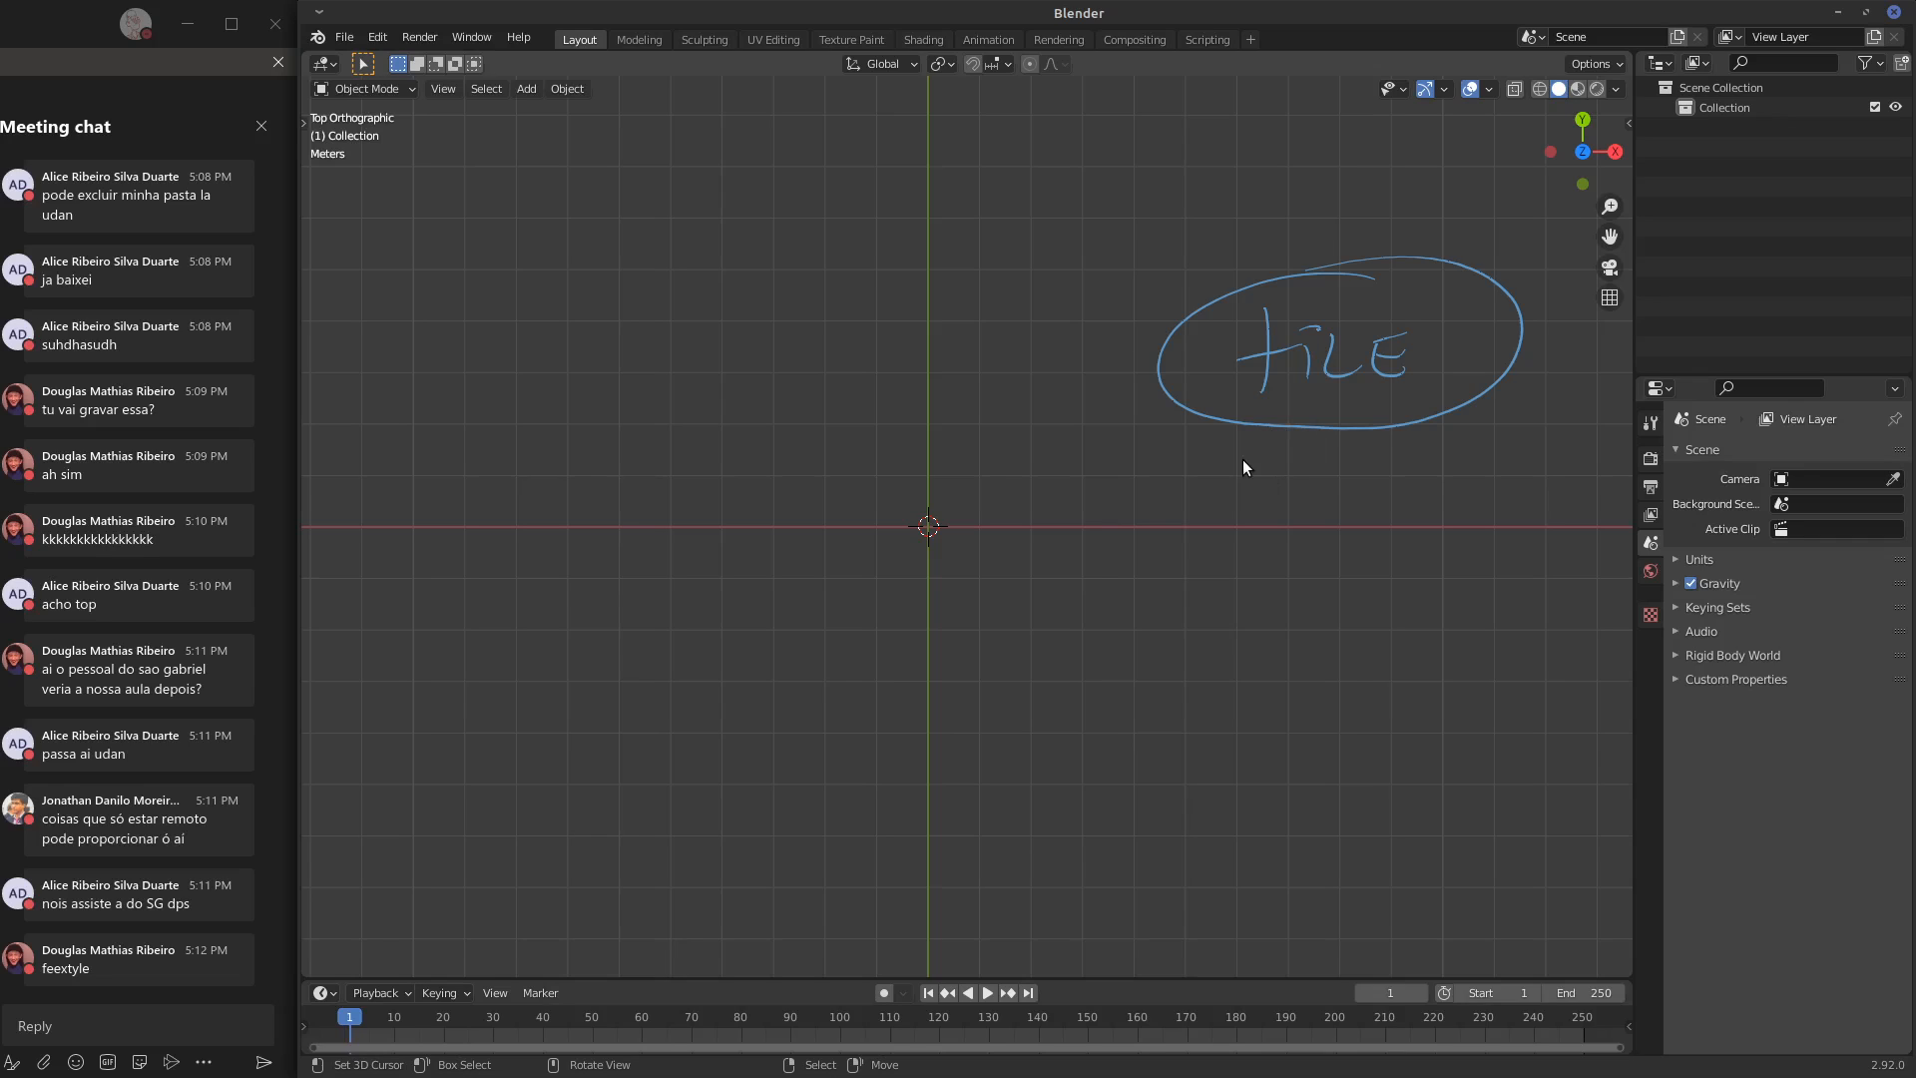
left_click_drag(1283, 433, 1274, 496)
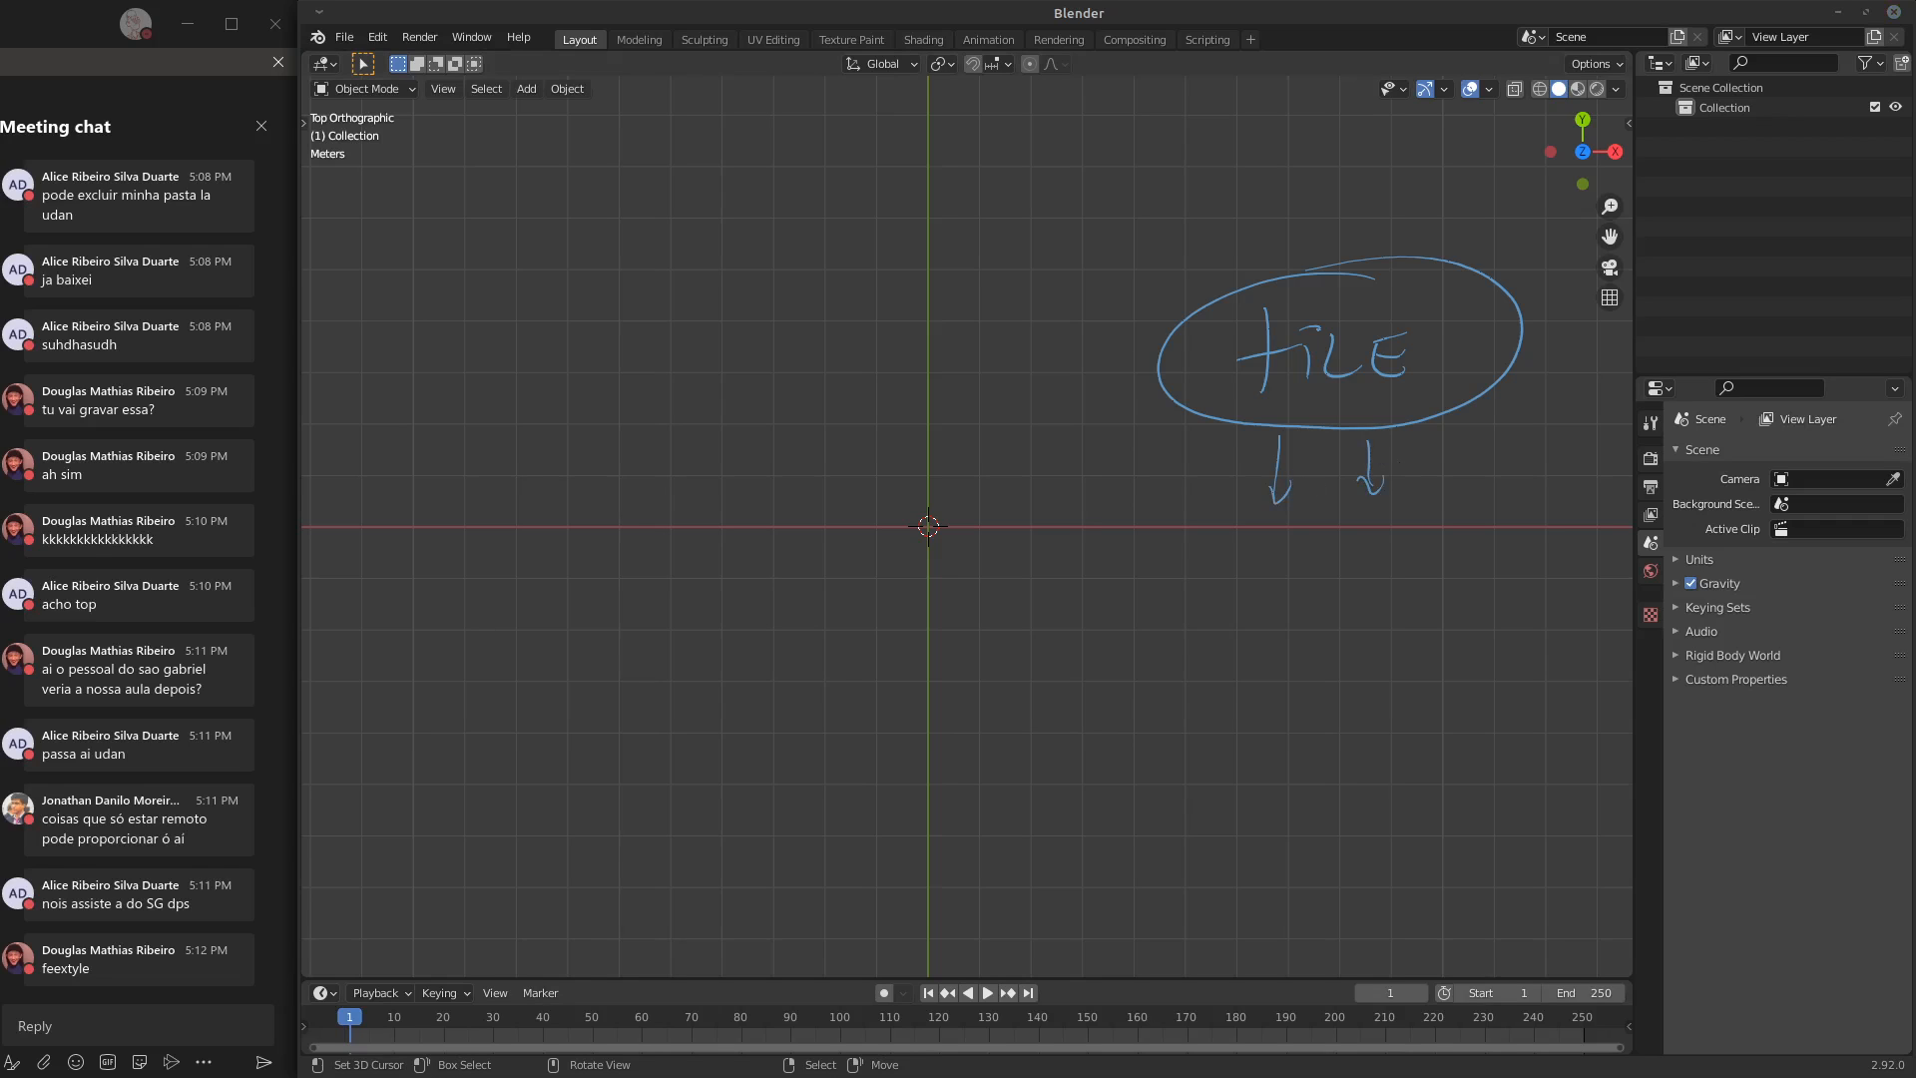
Switch to Firefox and open the channel's playlists in YouTube Studio in a new tab
key("alt+Tab")
key("ctrl+t")
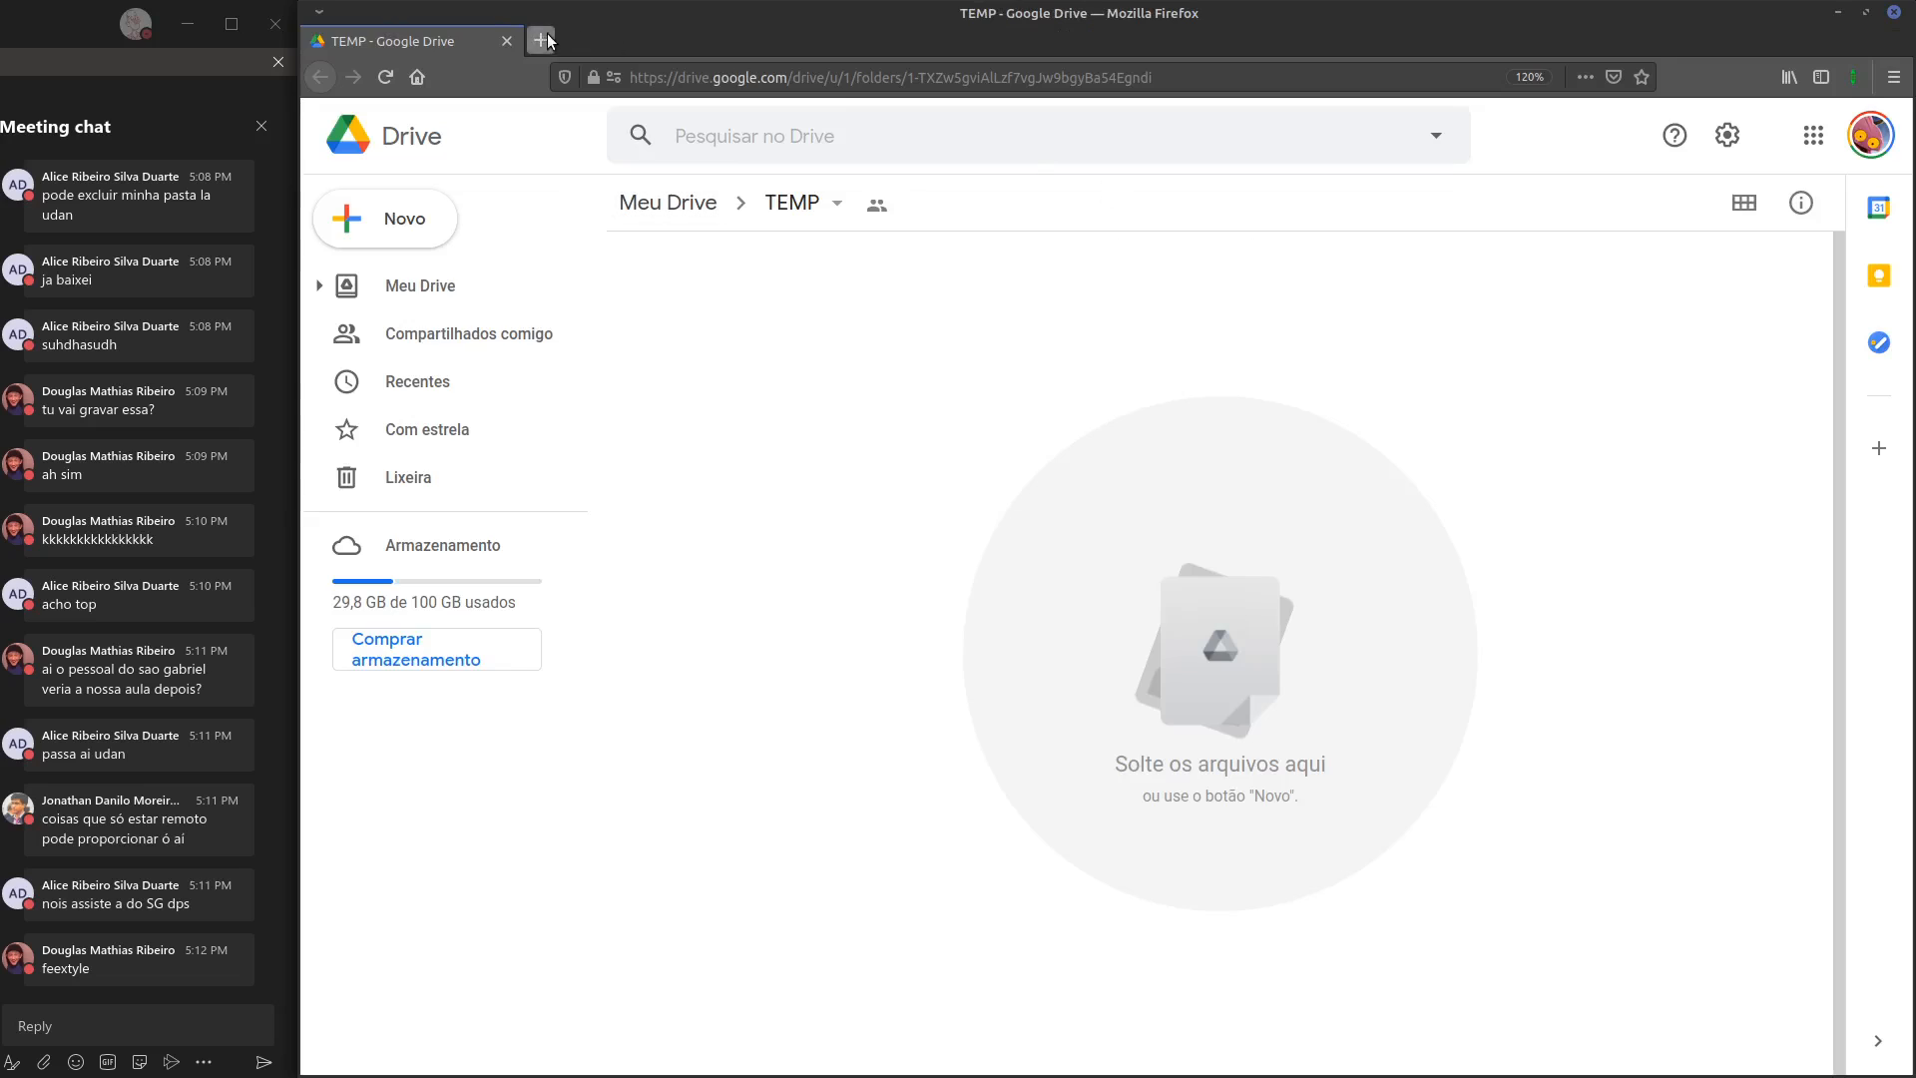
left_click(918, 91)
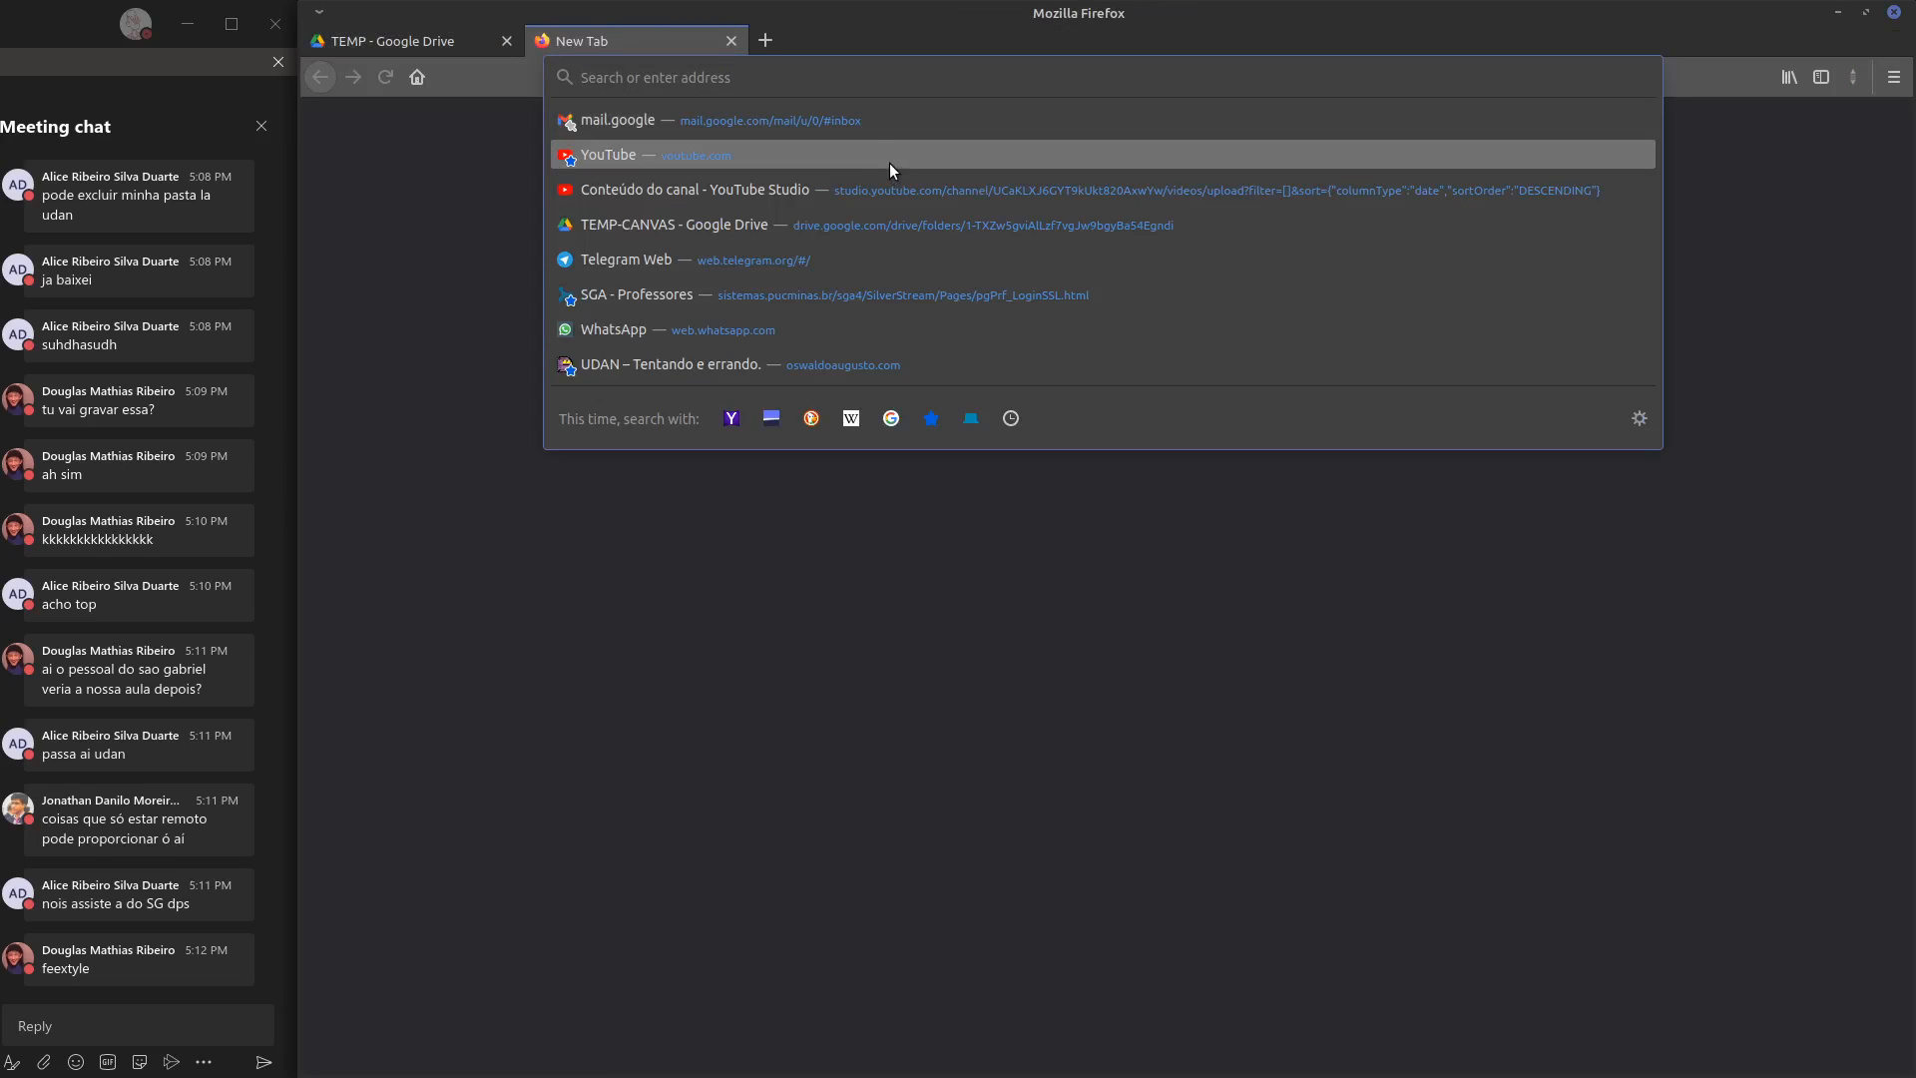
left_click(936, 190)
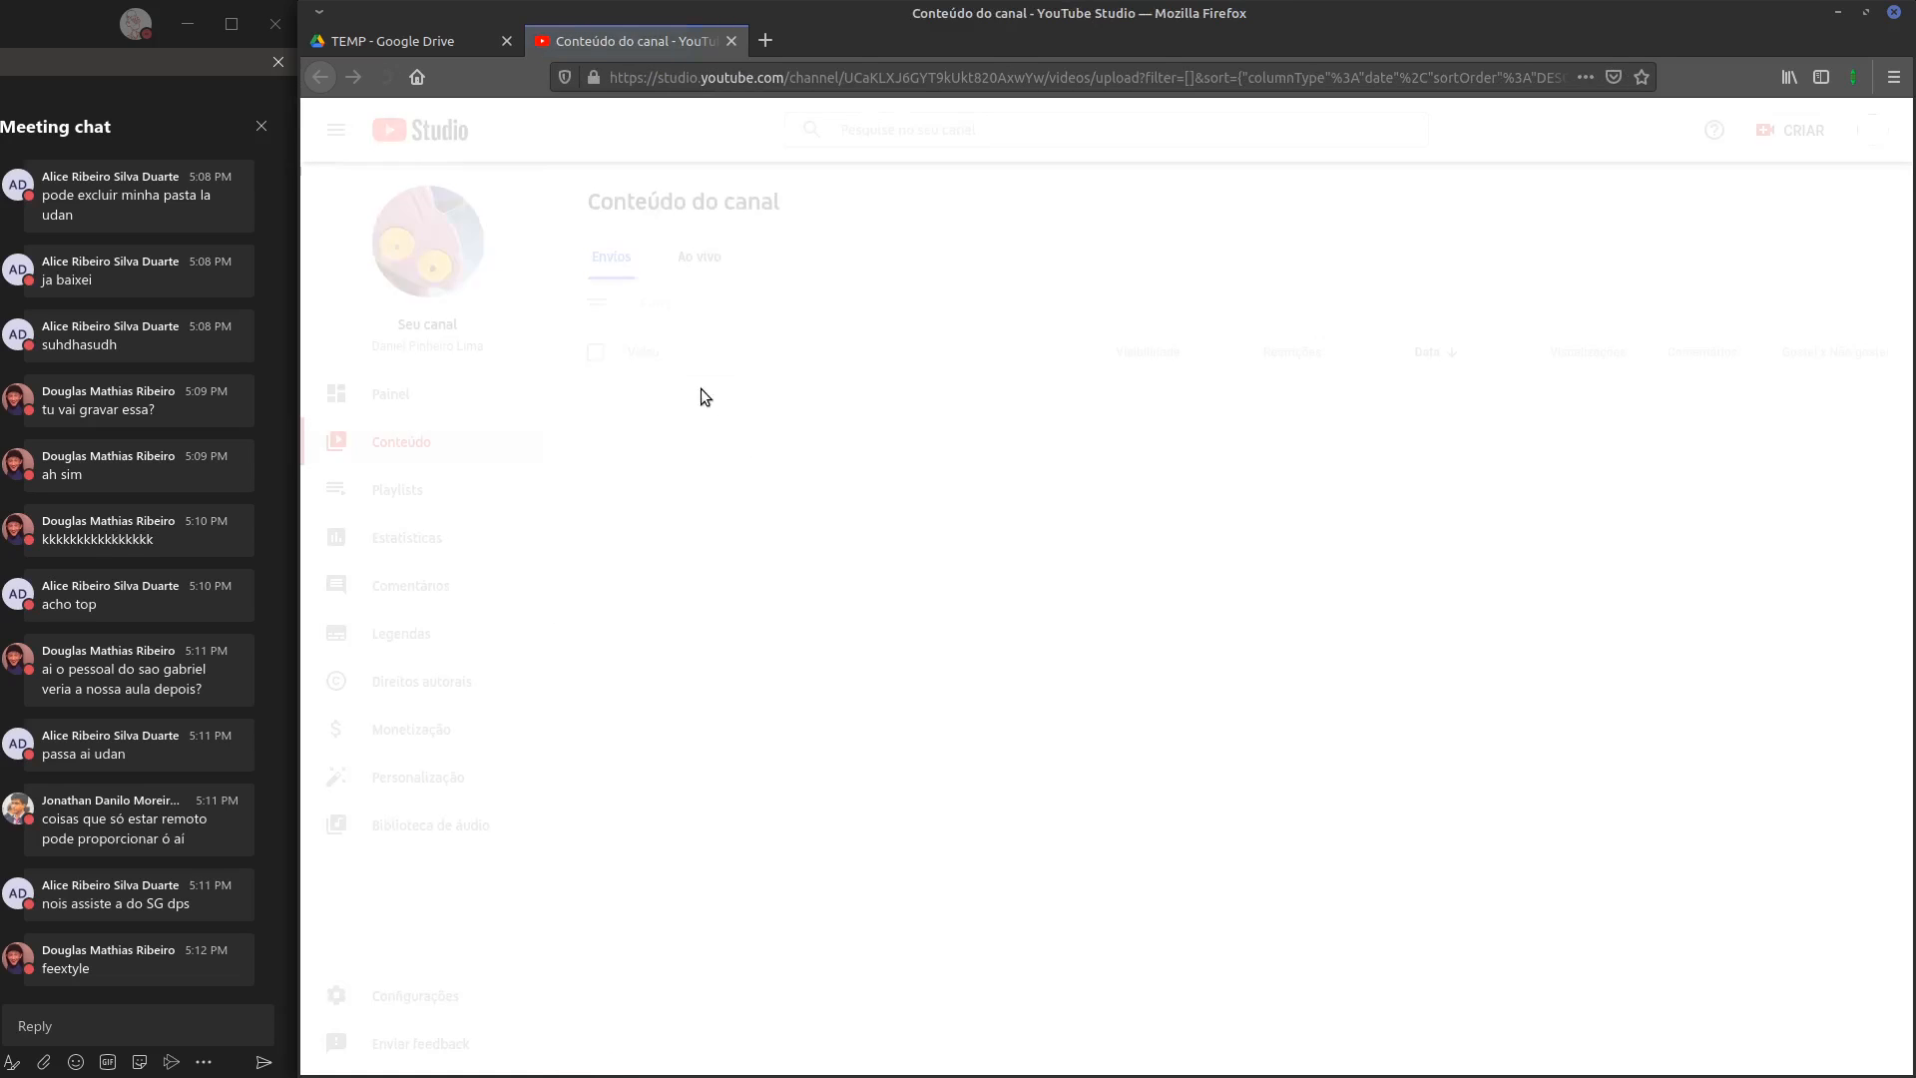
left_click(420, 500)
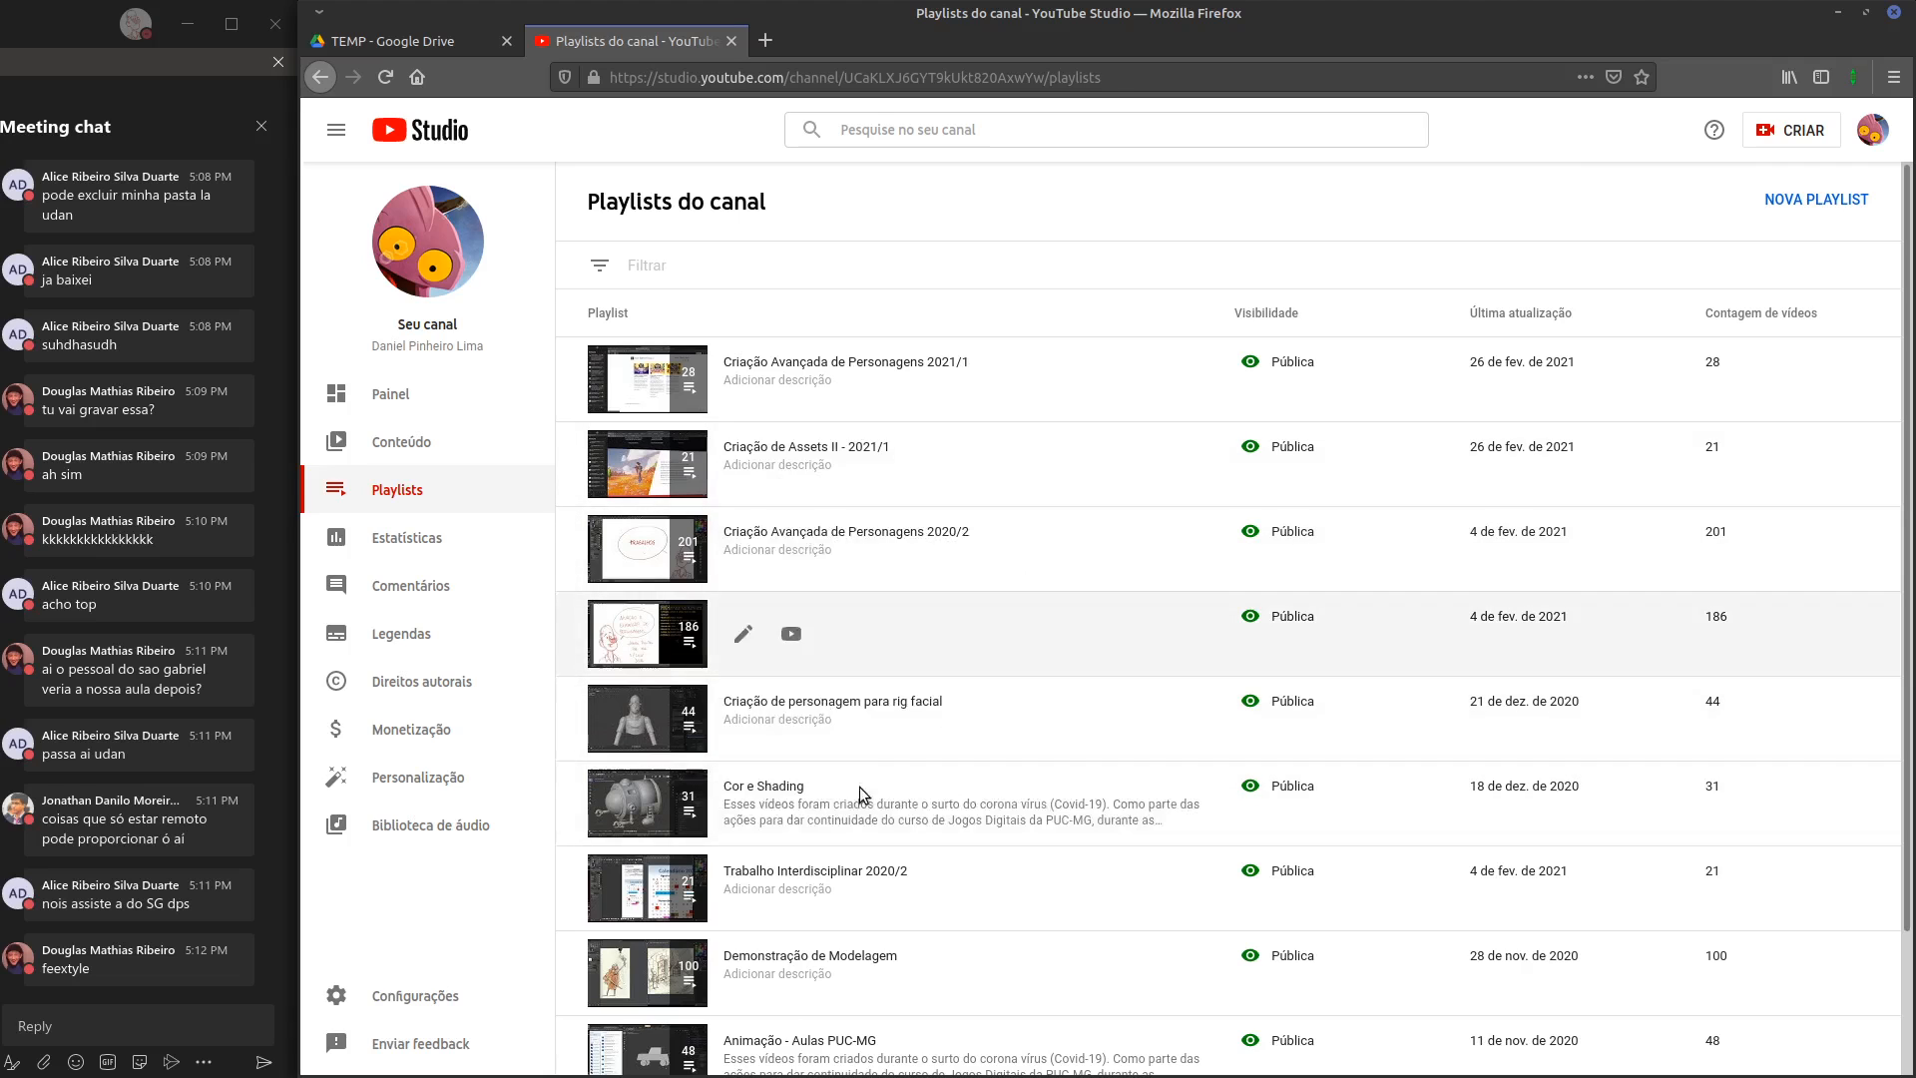
Open the Demonstração de Modelagem playlist on YouTube, look through its videos and return to Blender
scroll(1066, 851, "down", 1)
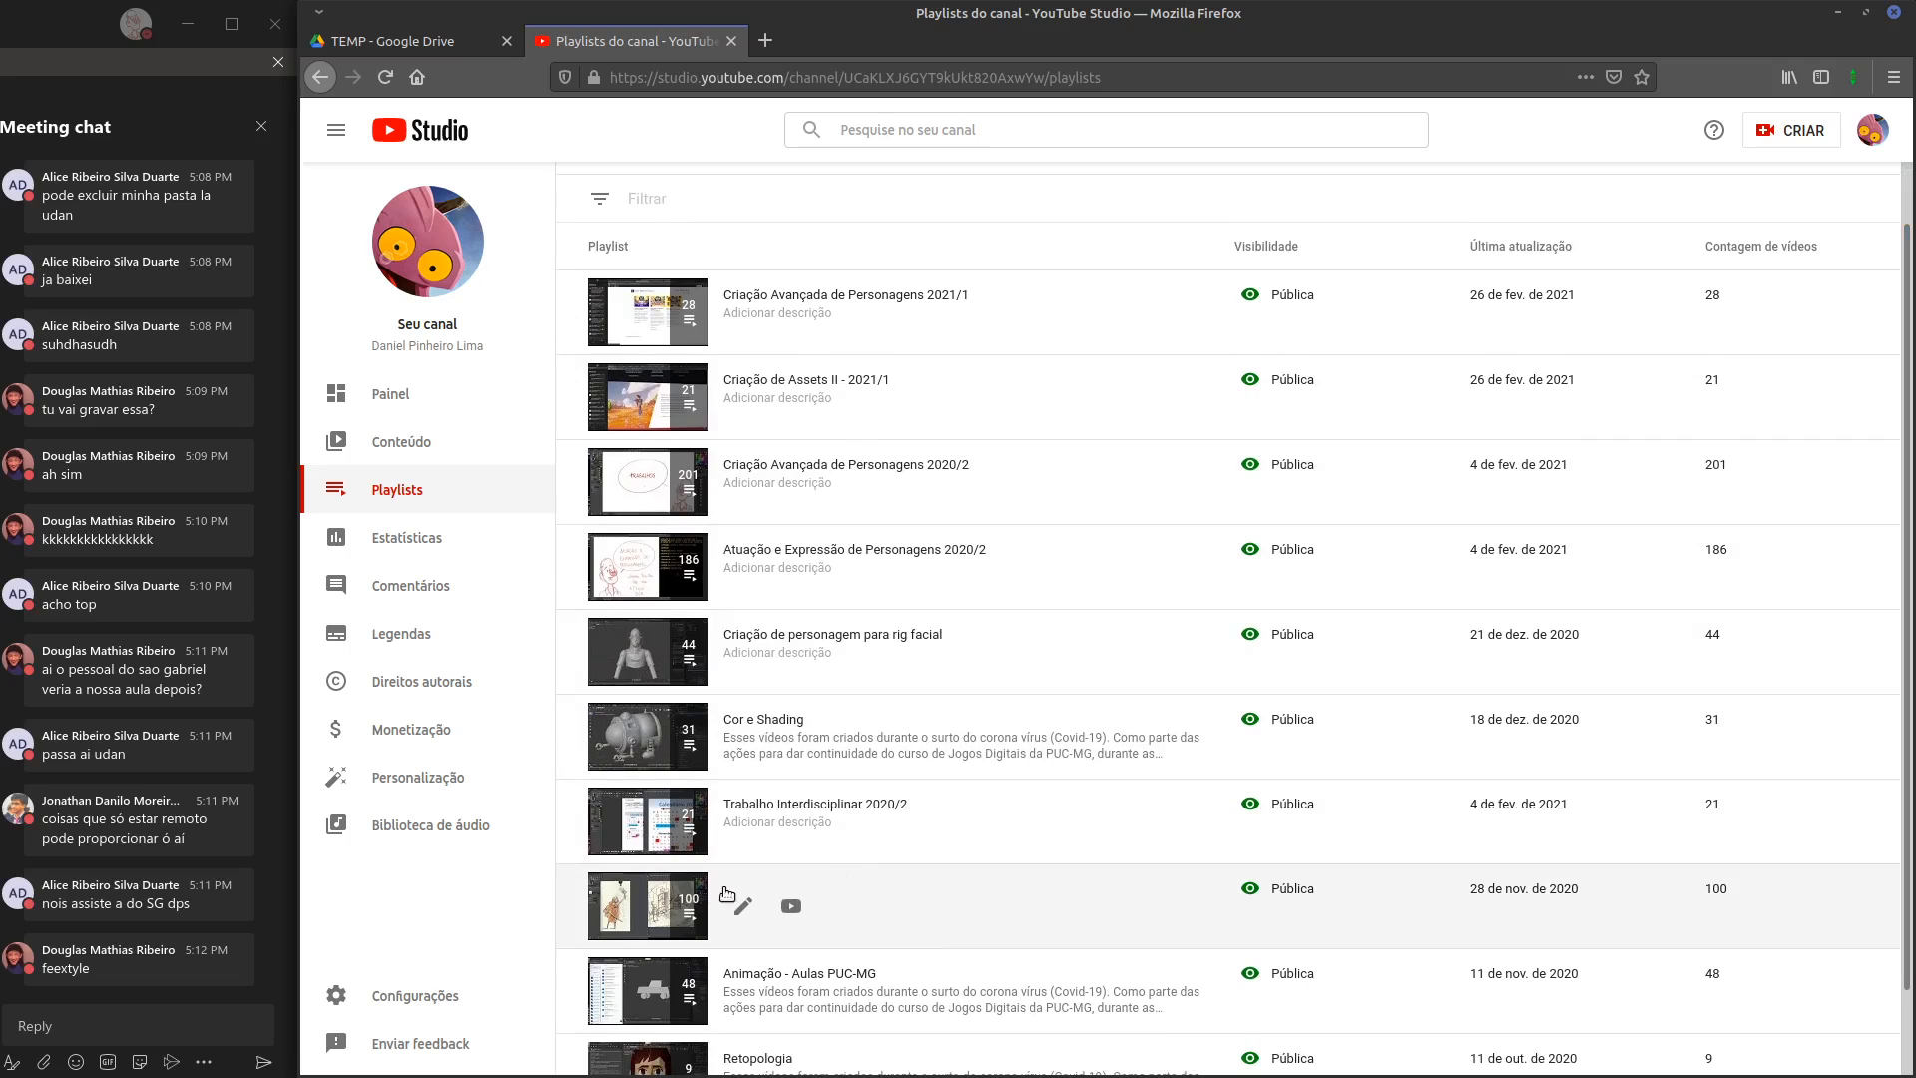
left_click(734, 911)
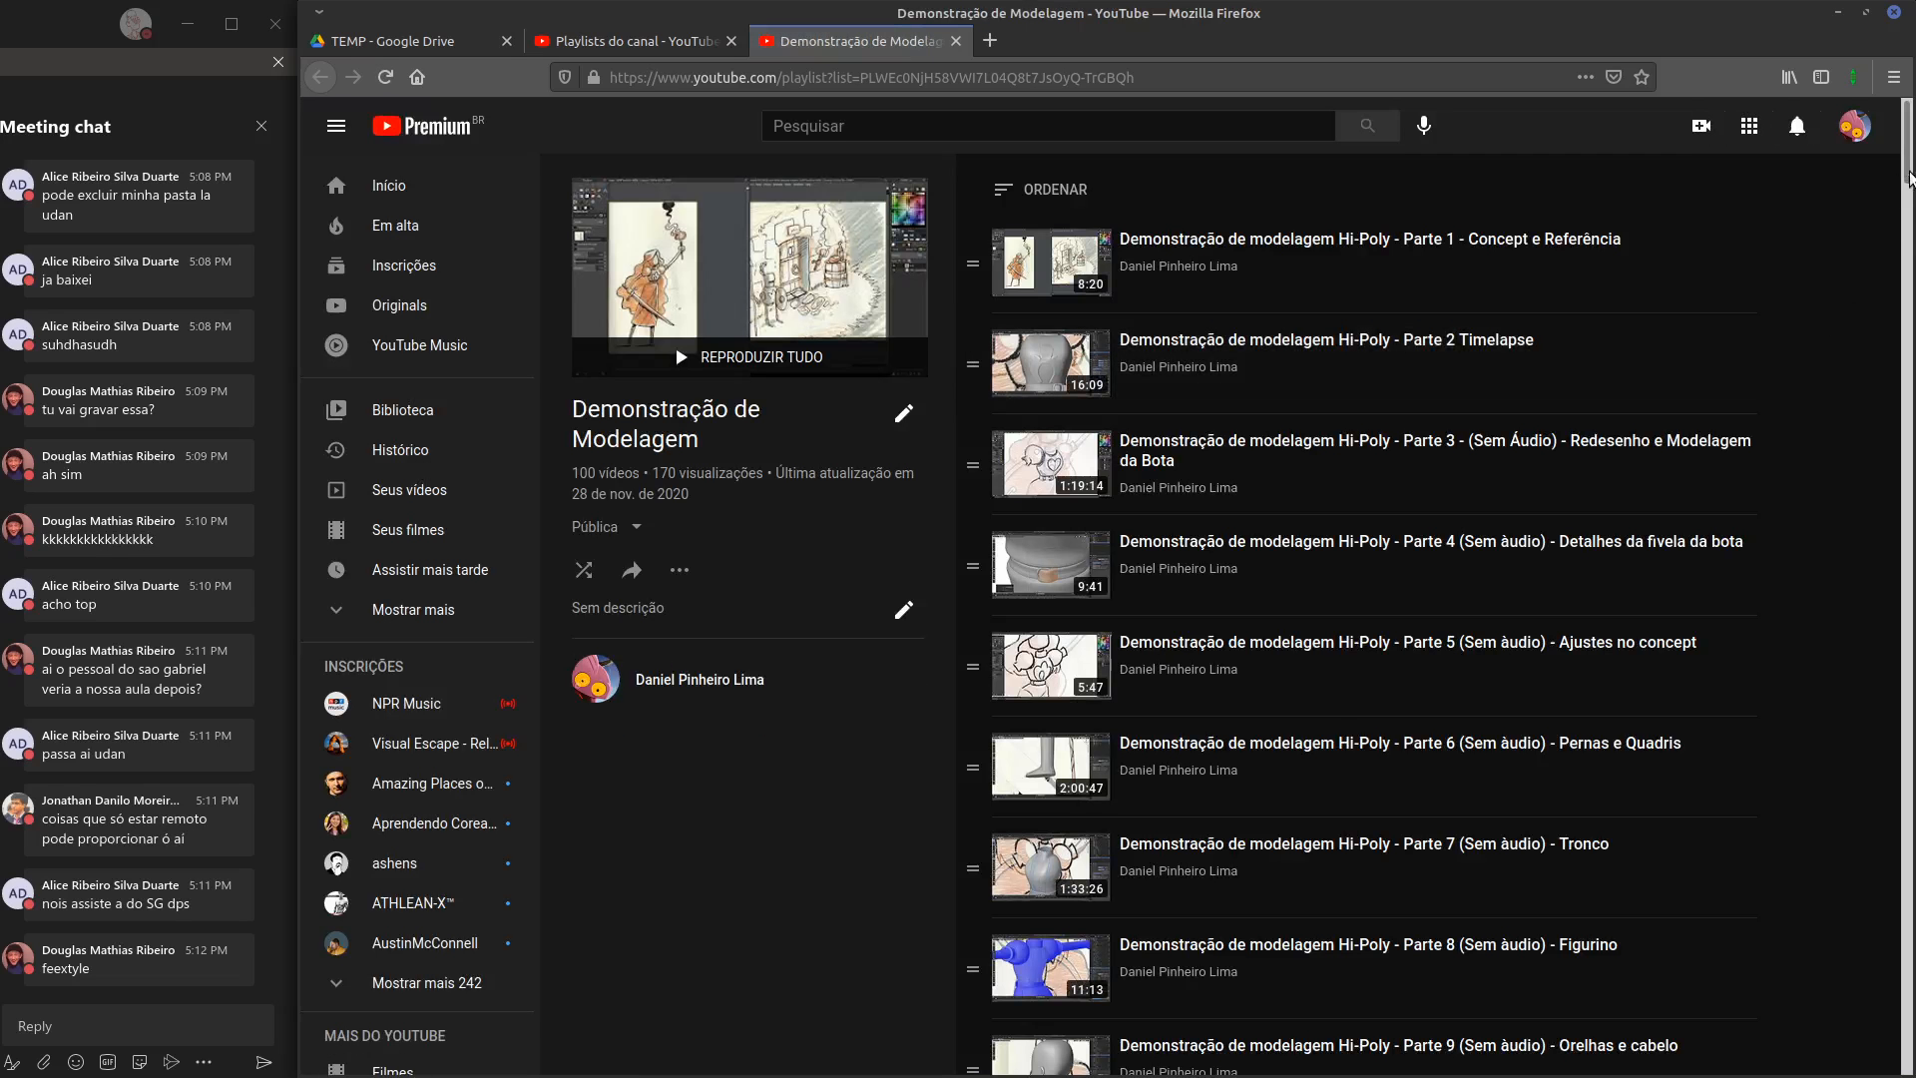
left_click_drag(1910, 179, 1852, 268)
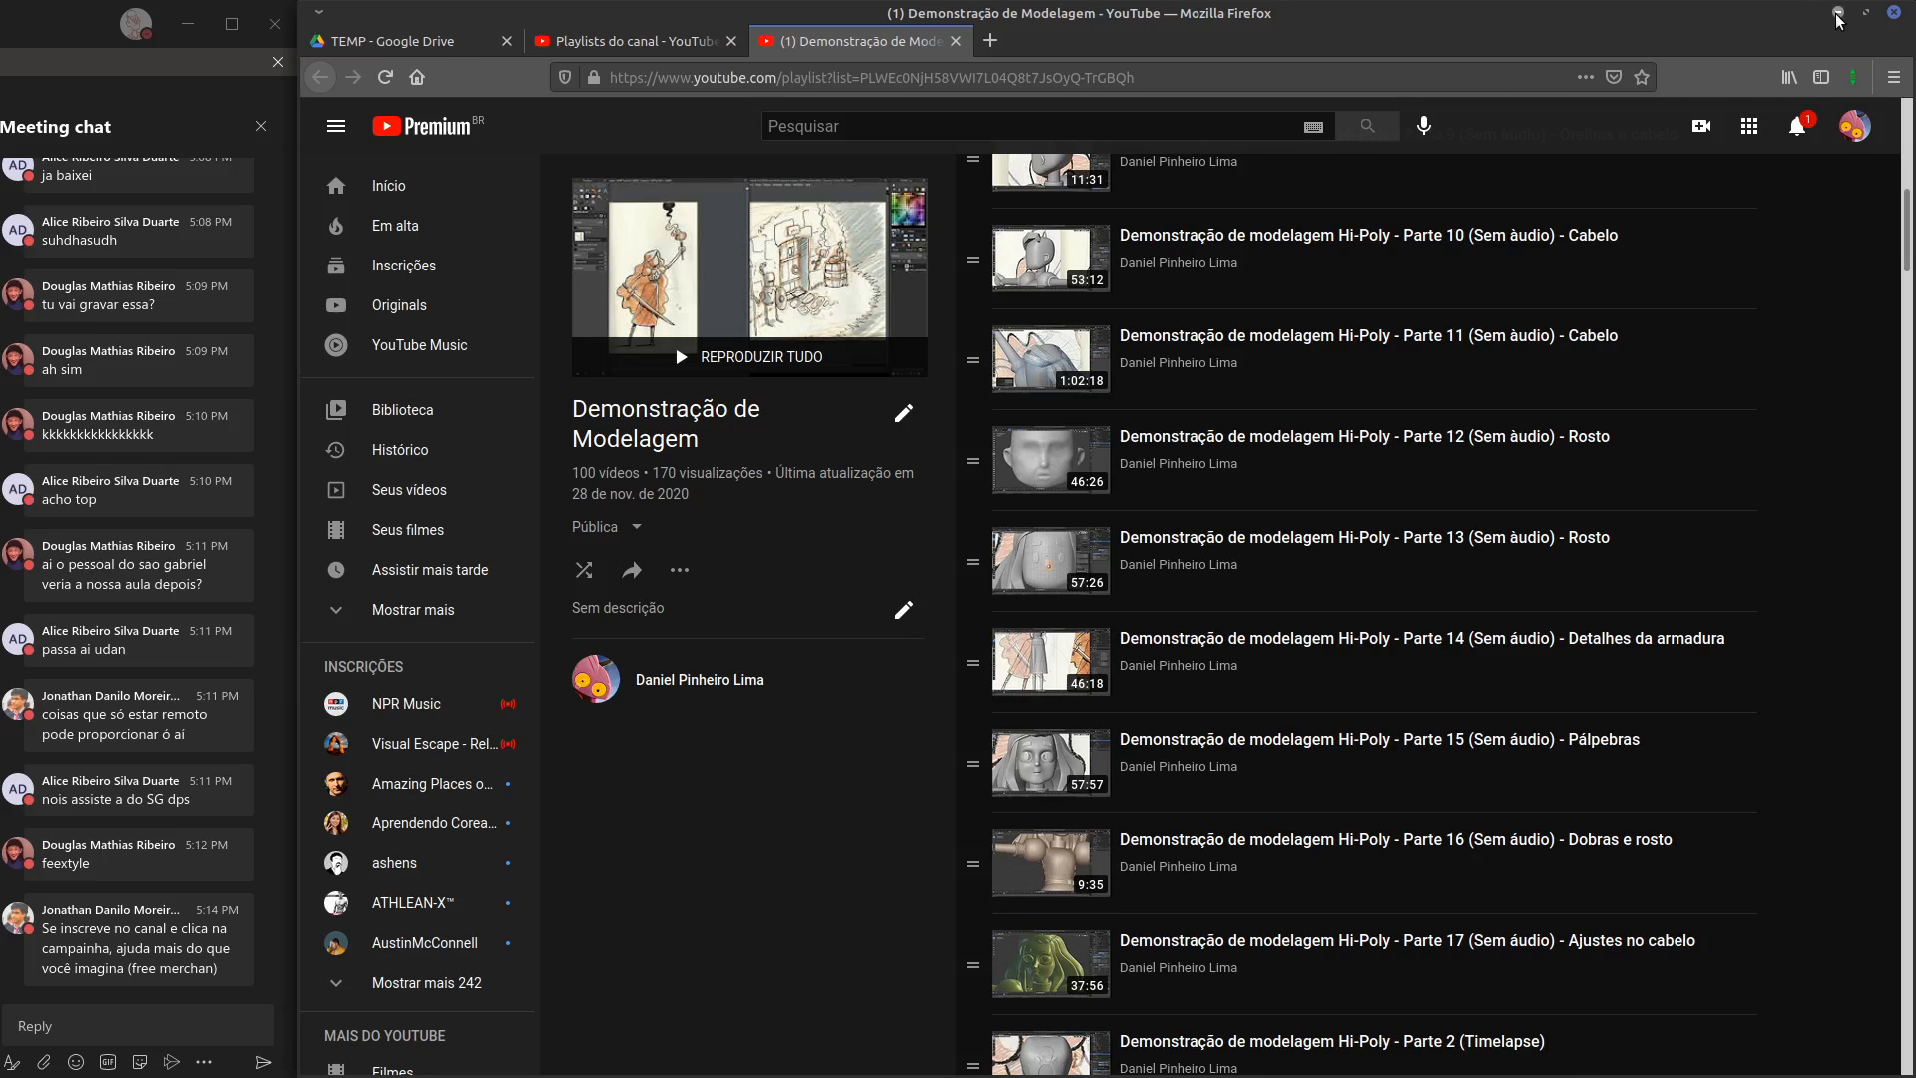
left_click(1838, 14)
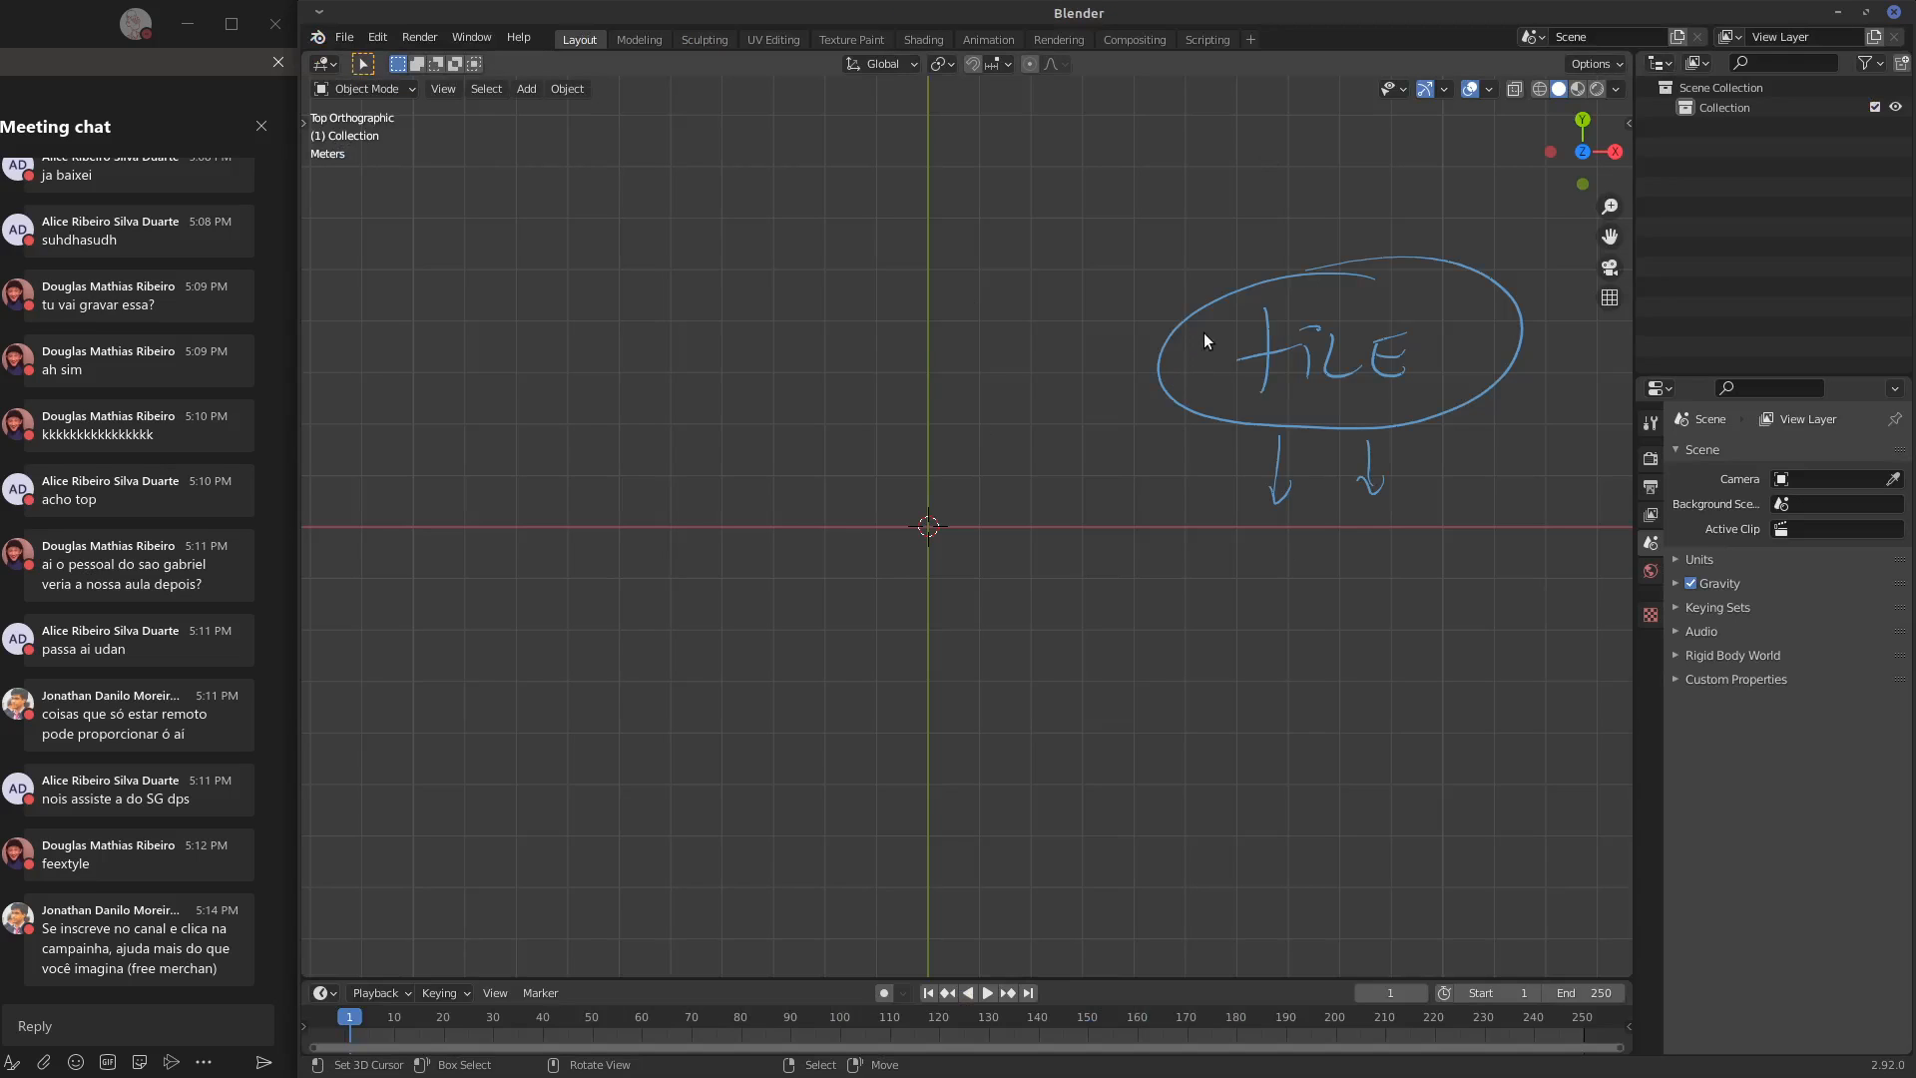
Clear the handwritten TILE note and add a plane mesh at the world origin
mouse_move(1204, 337)
left_mouse_down()
mouse_move(1185, 428)
mouse_move(1275, 419)
mouse_move(1368, 470)
mouse_move(1415, 407)
mouse_move(1441, 270)
mouse_move(1422, 287)
left_mouse_up()
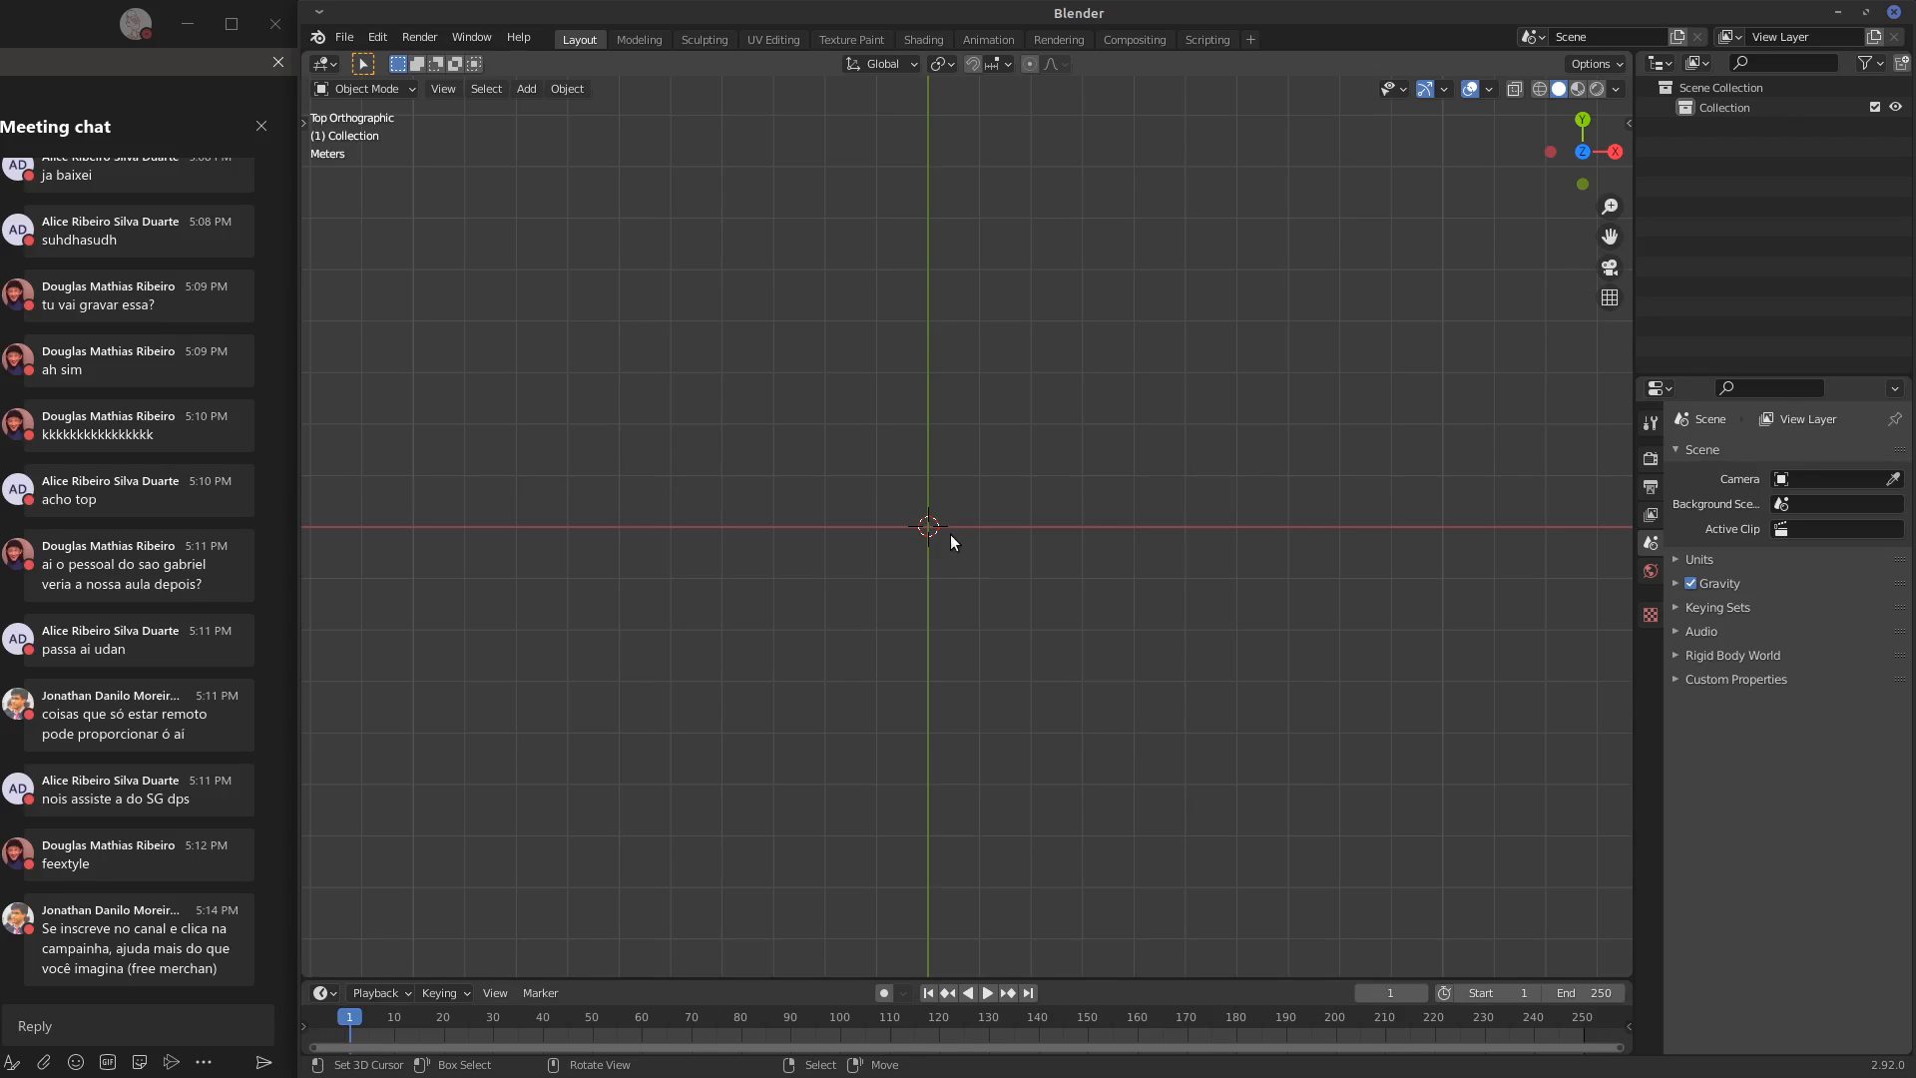
key("shift+a")
mouse_move(585, 501)
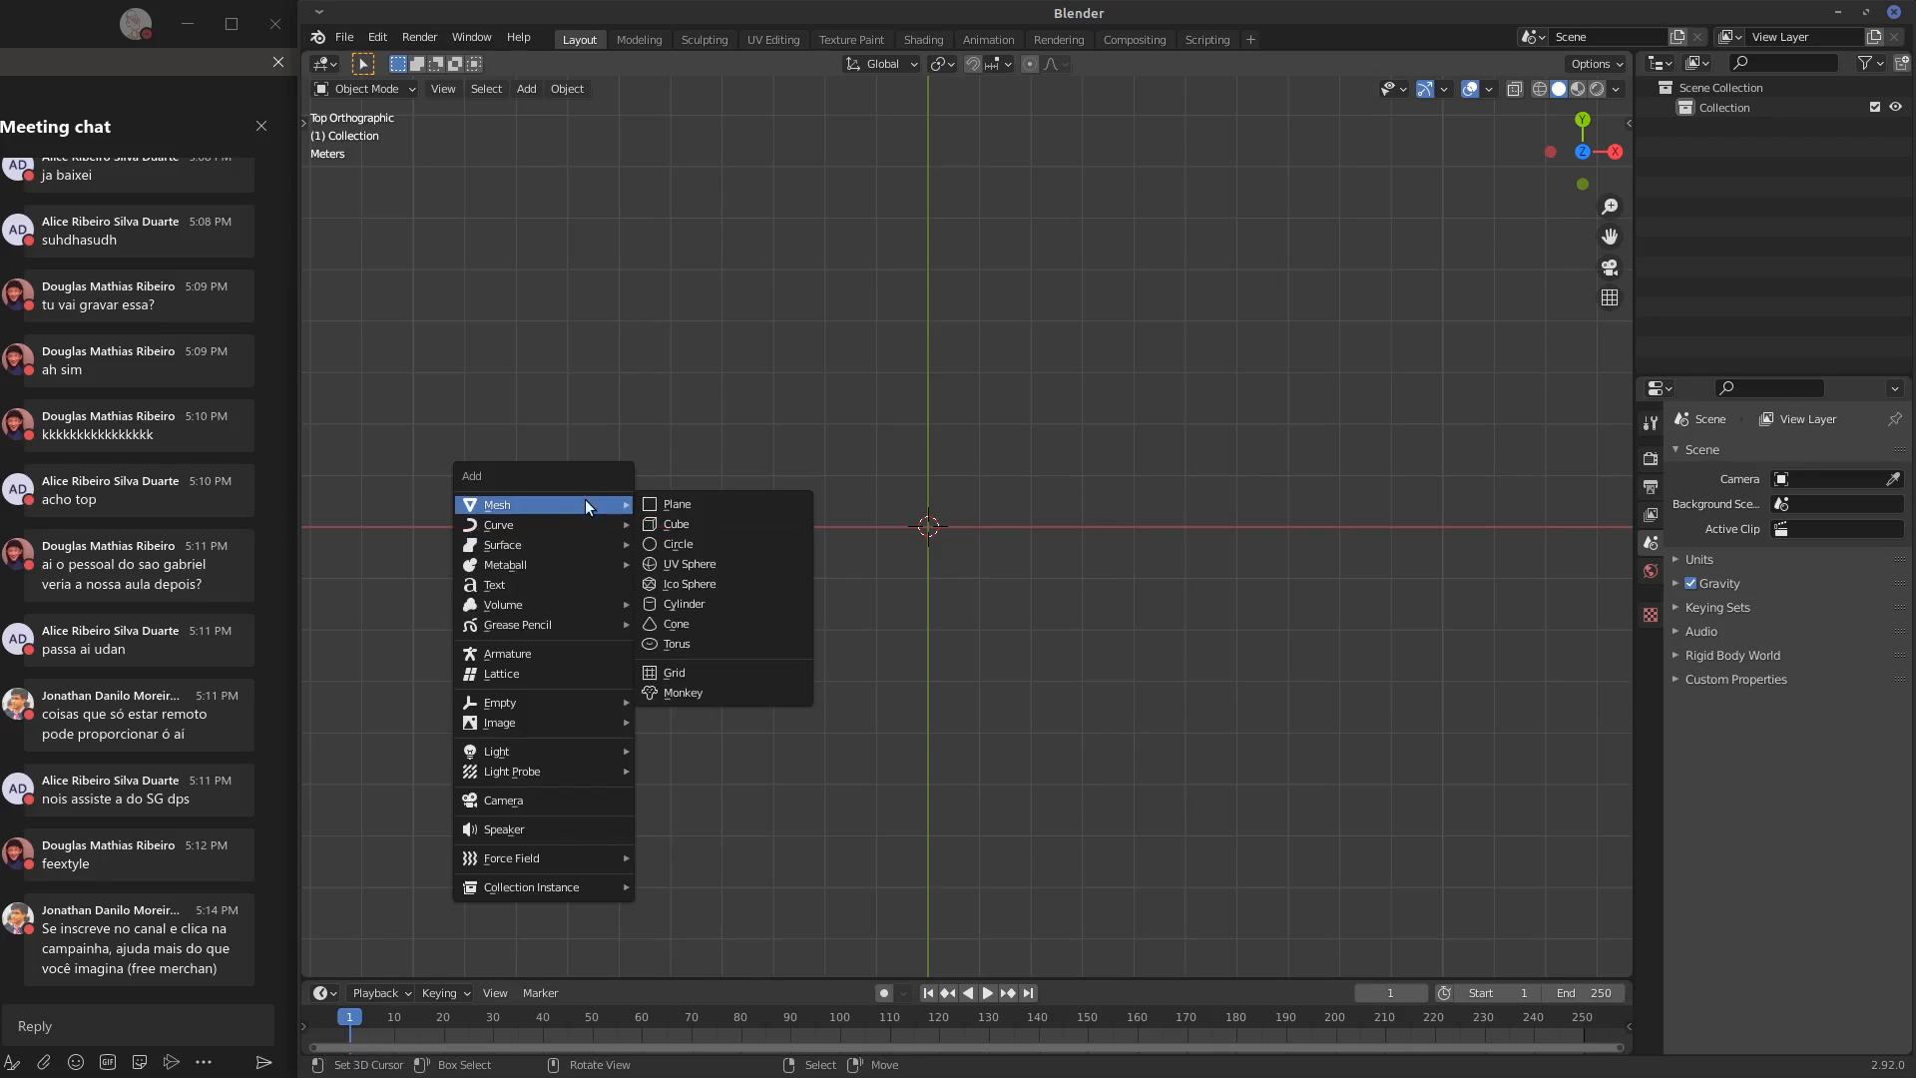
left_click(784, 502)
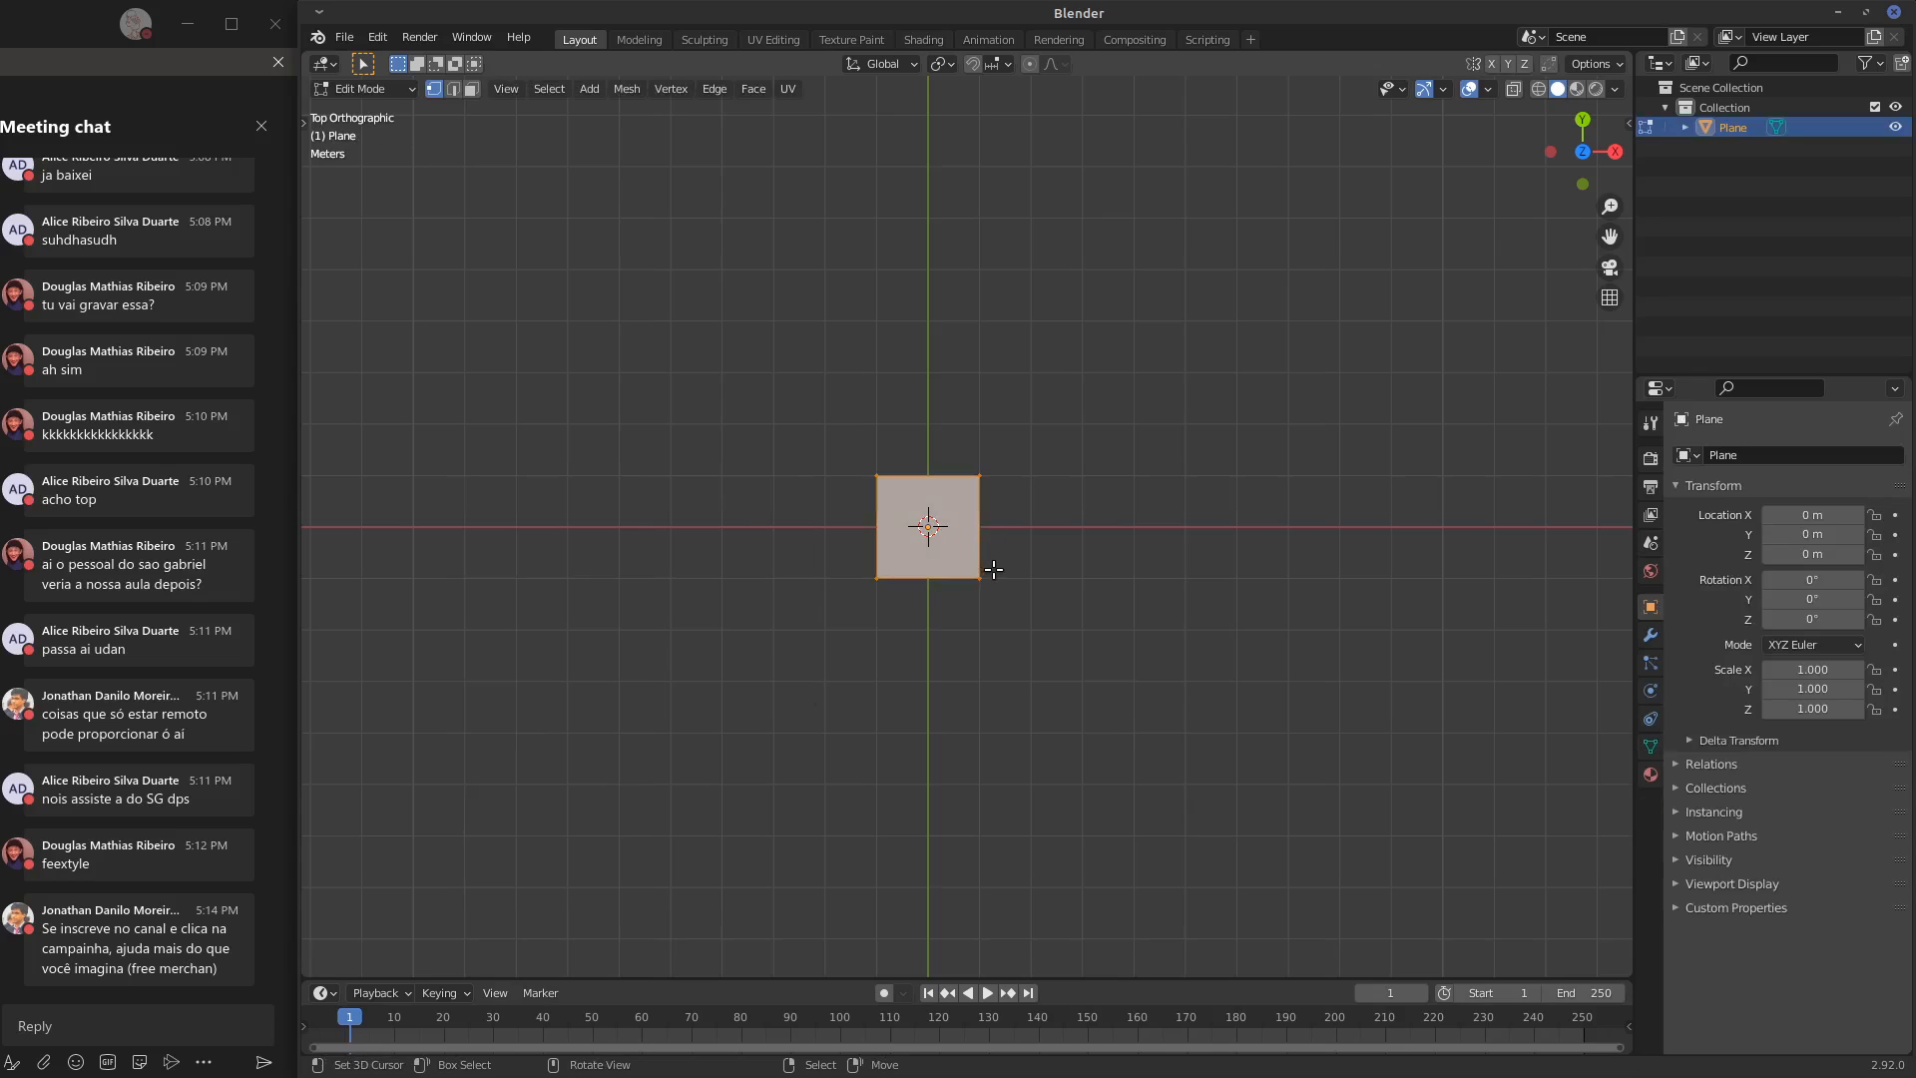
Rename the plane object as LOWPOLY
left_click(1734, 129)
double_click(1735, 128)
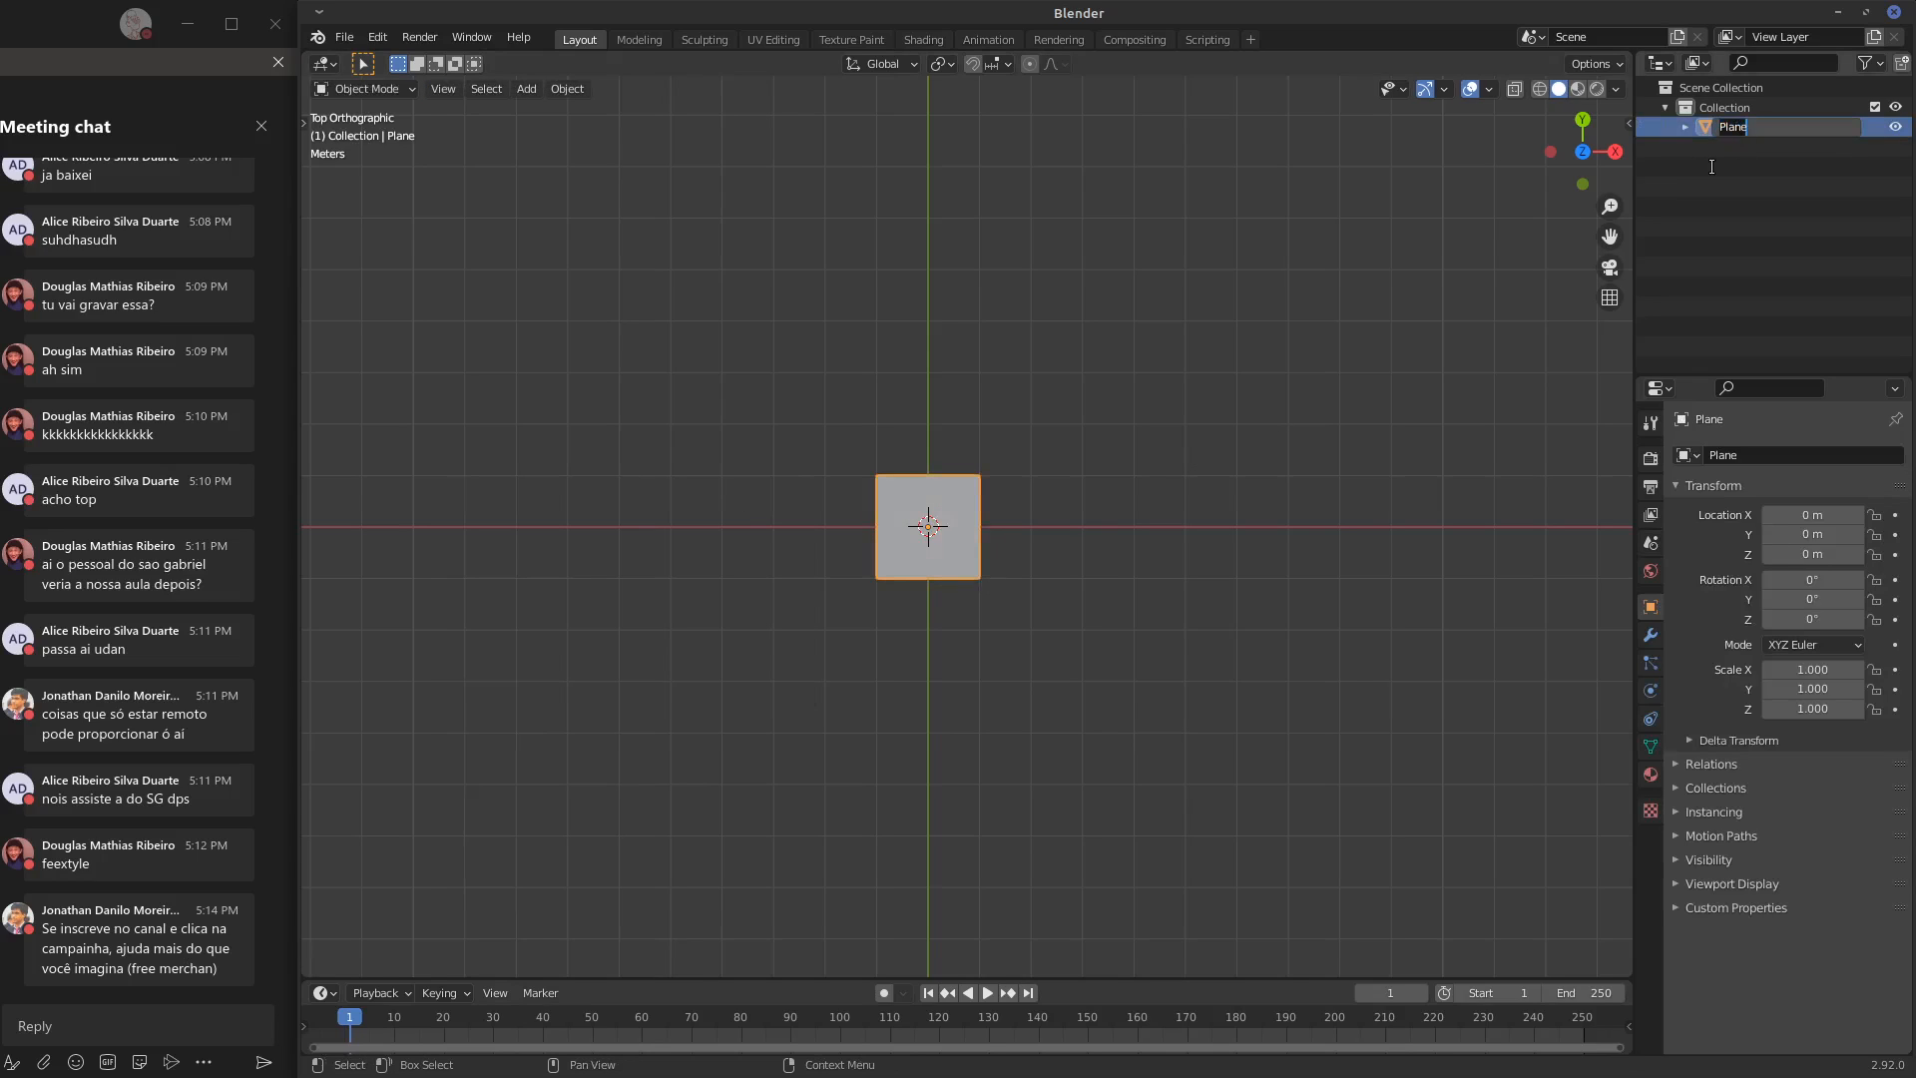
type("LOWPOLY")
key("Return")
Rename the mesh data under the LOWPOLY object as LOWPOLY
left_click(1685, 127)
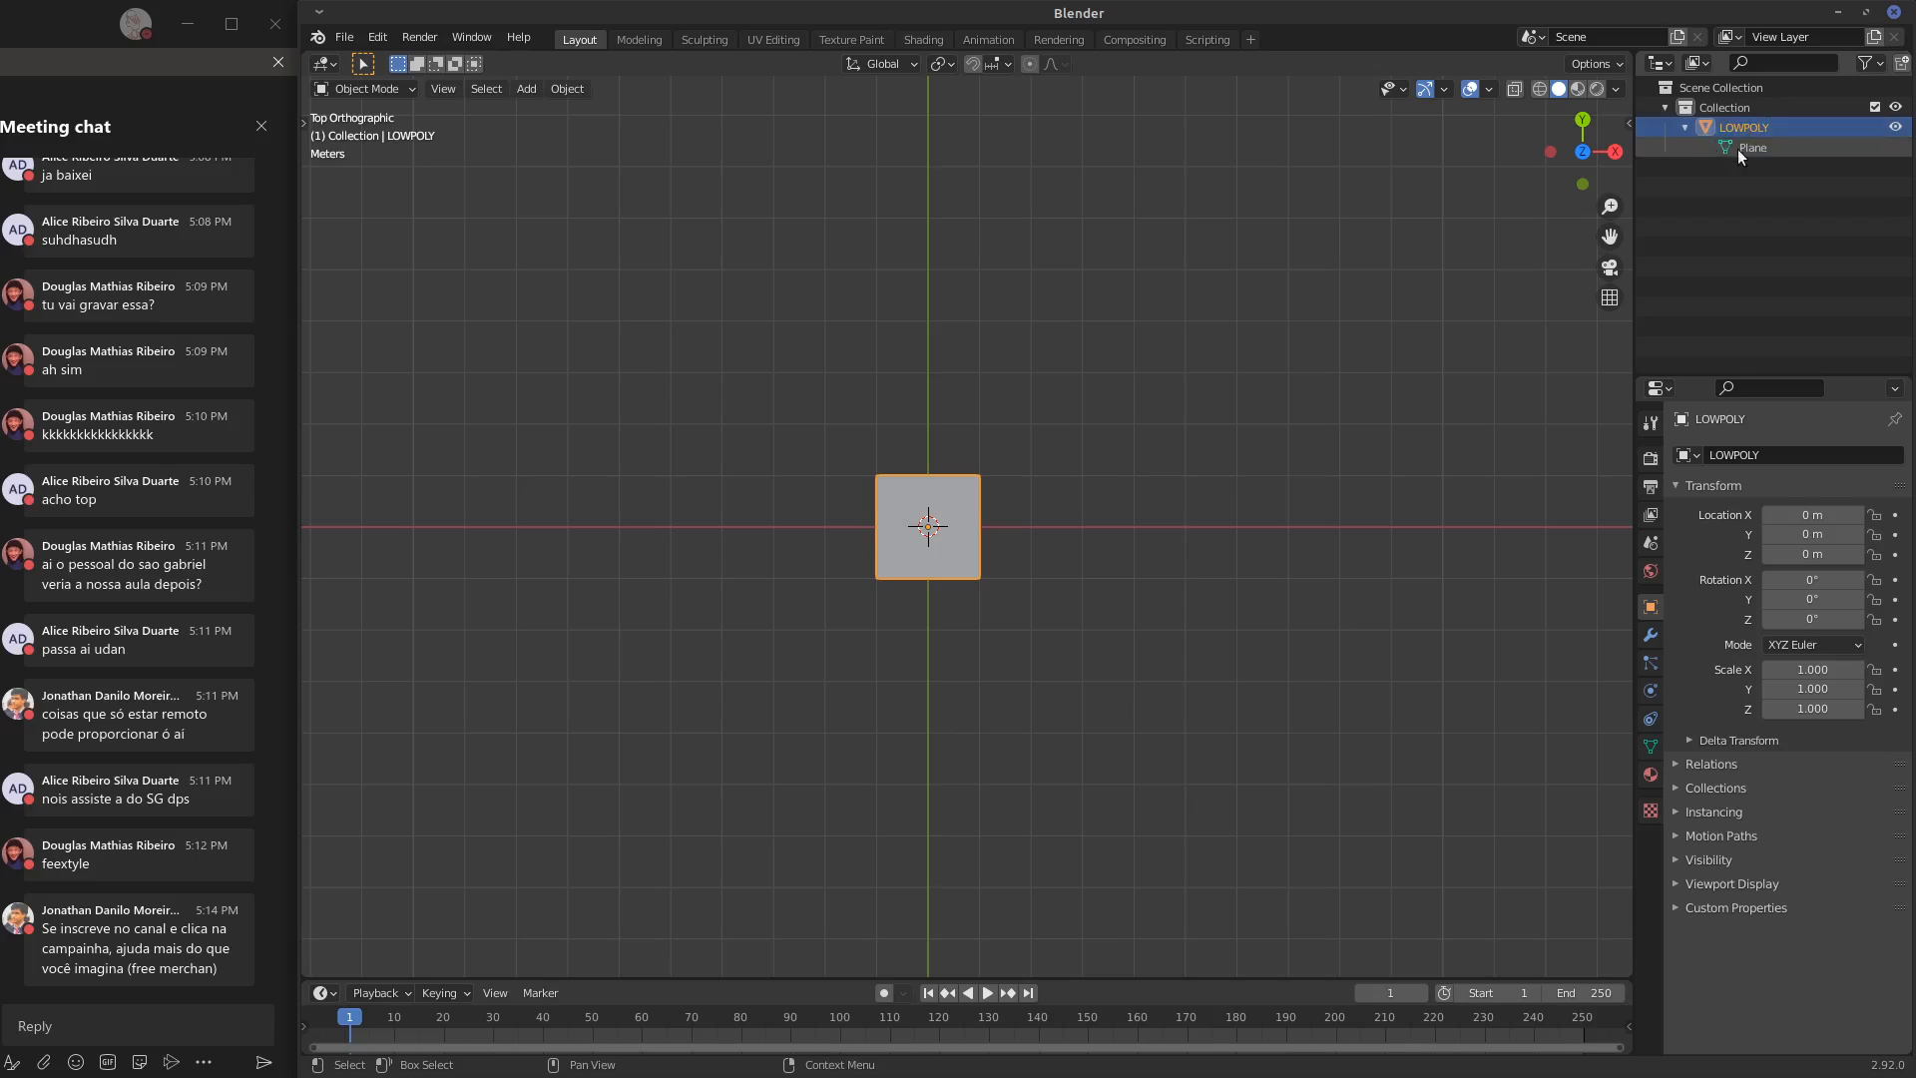
double_click(1747, 146)
type("LO")
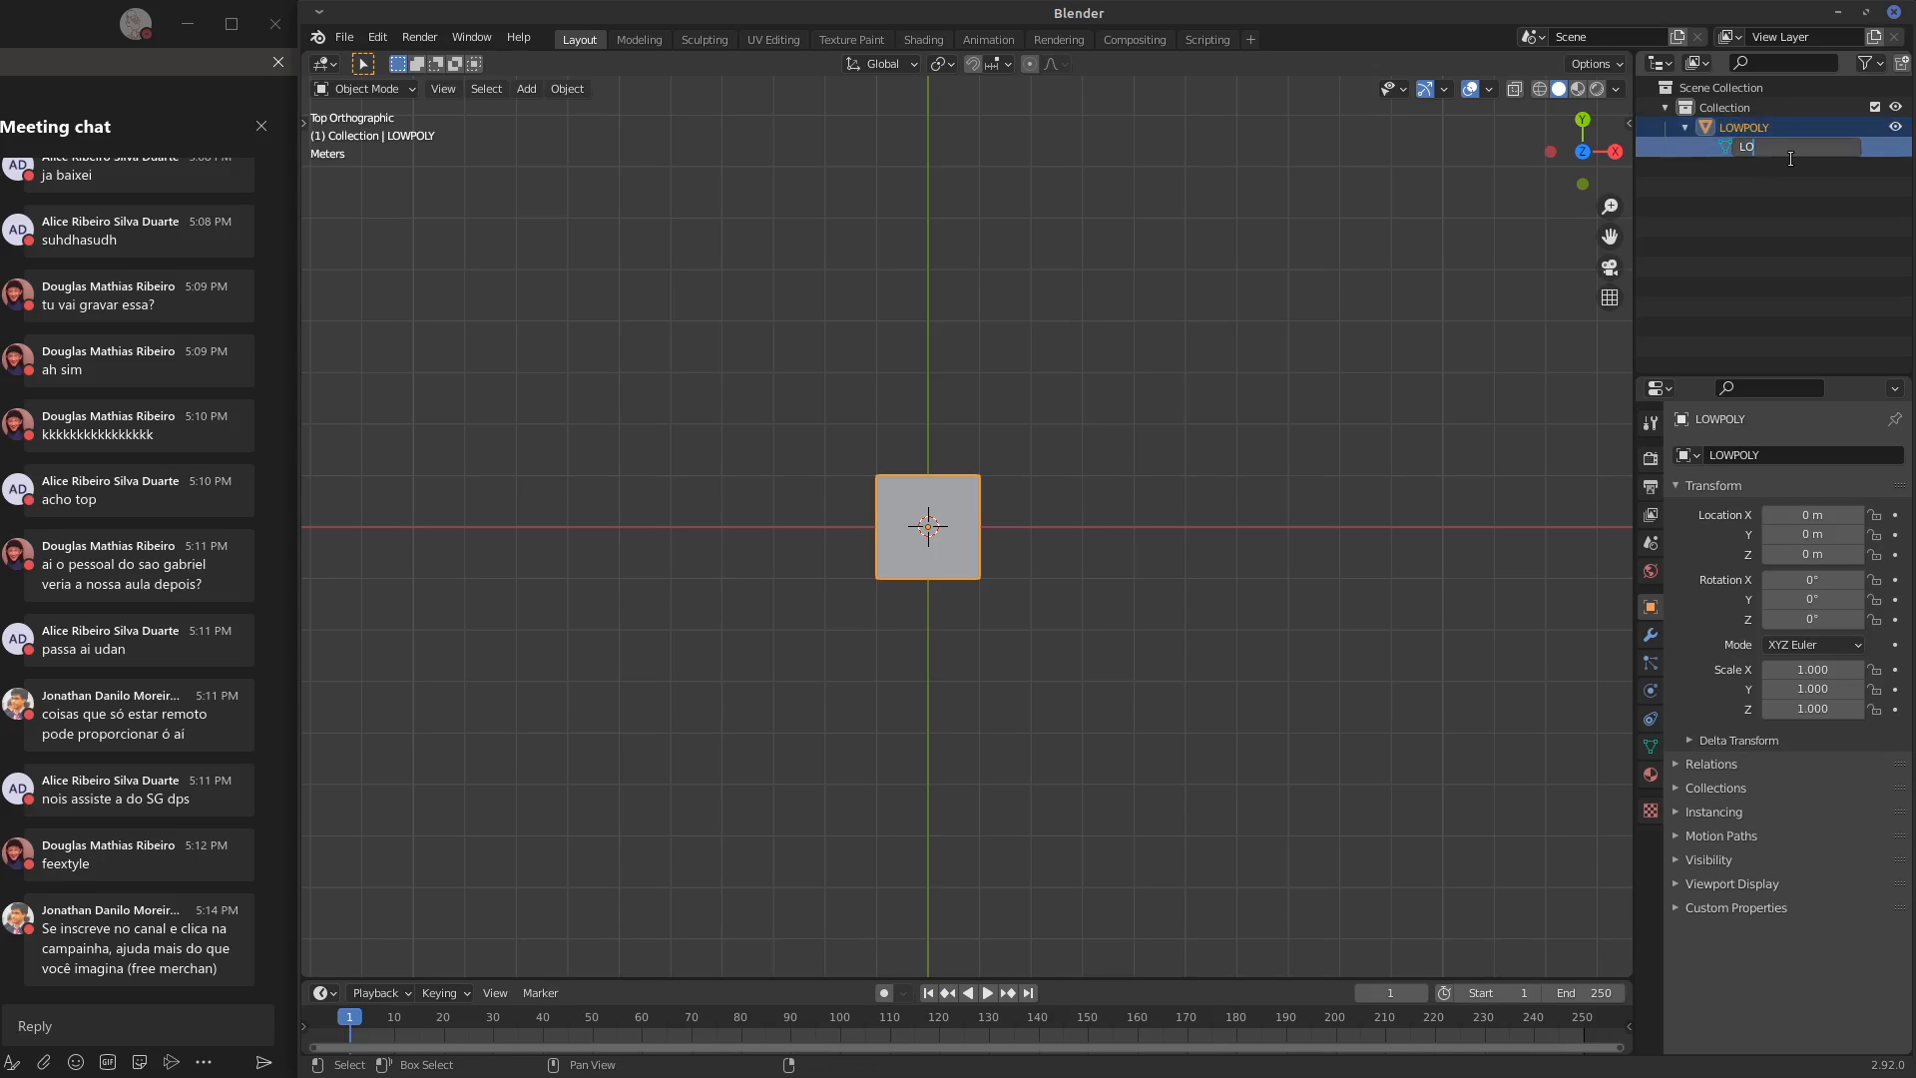
type("WPOLY")
key("Return")
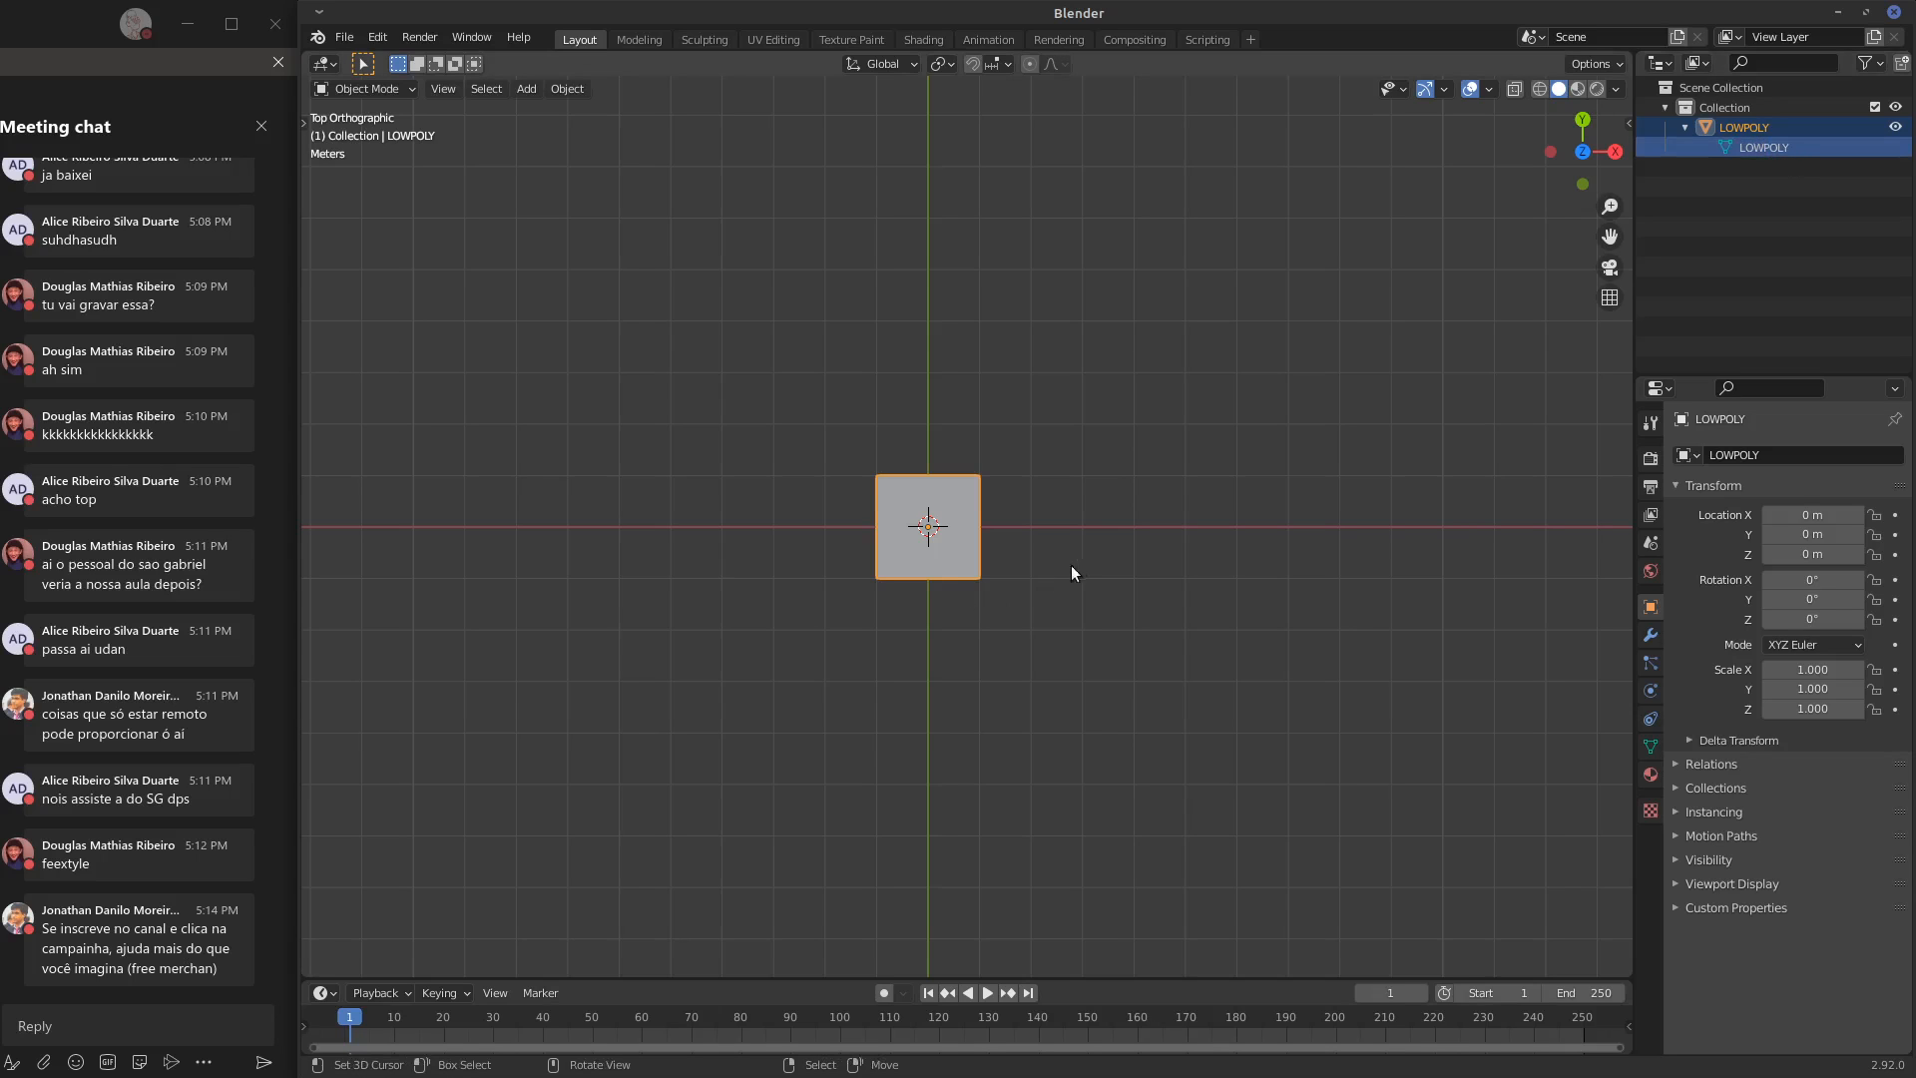
Add a monkey mesh from the front view and place it at X 7 m, Z 1 m, beside the plane
mouse_move(1200, 571)
middle_mouse_down("shift")
mouse_move(1180, 605)
mouse_move(1214, 589)
middle_mouse_up("shift")
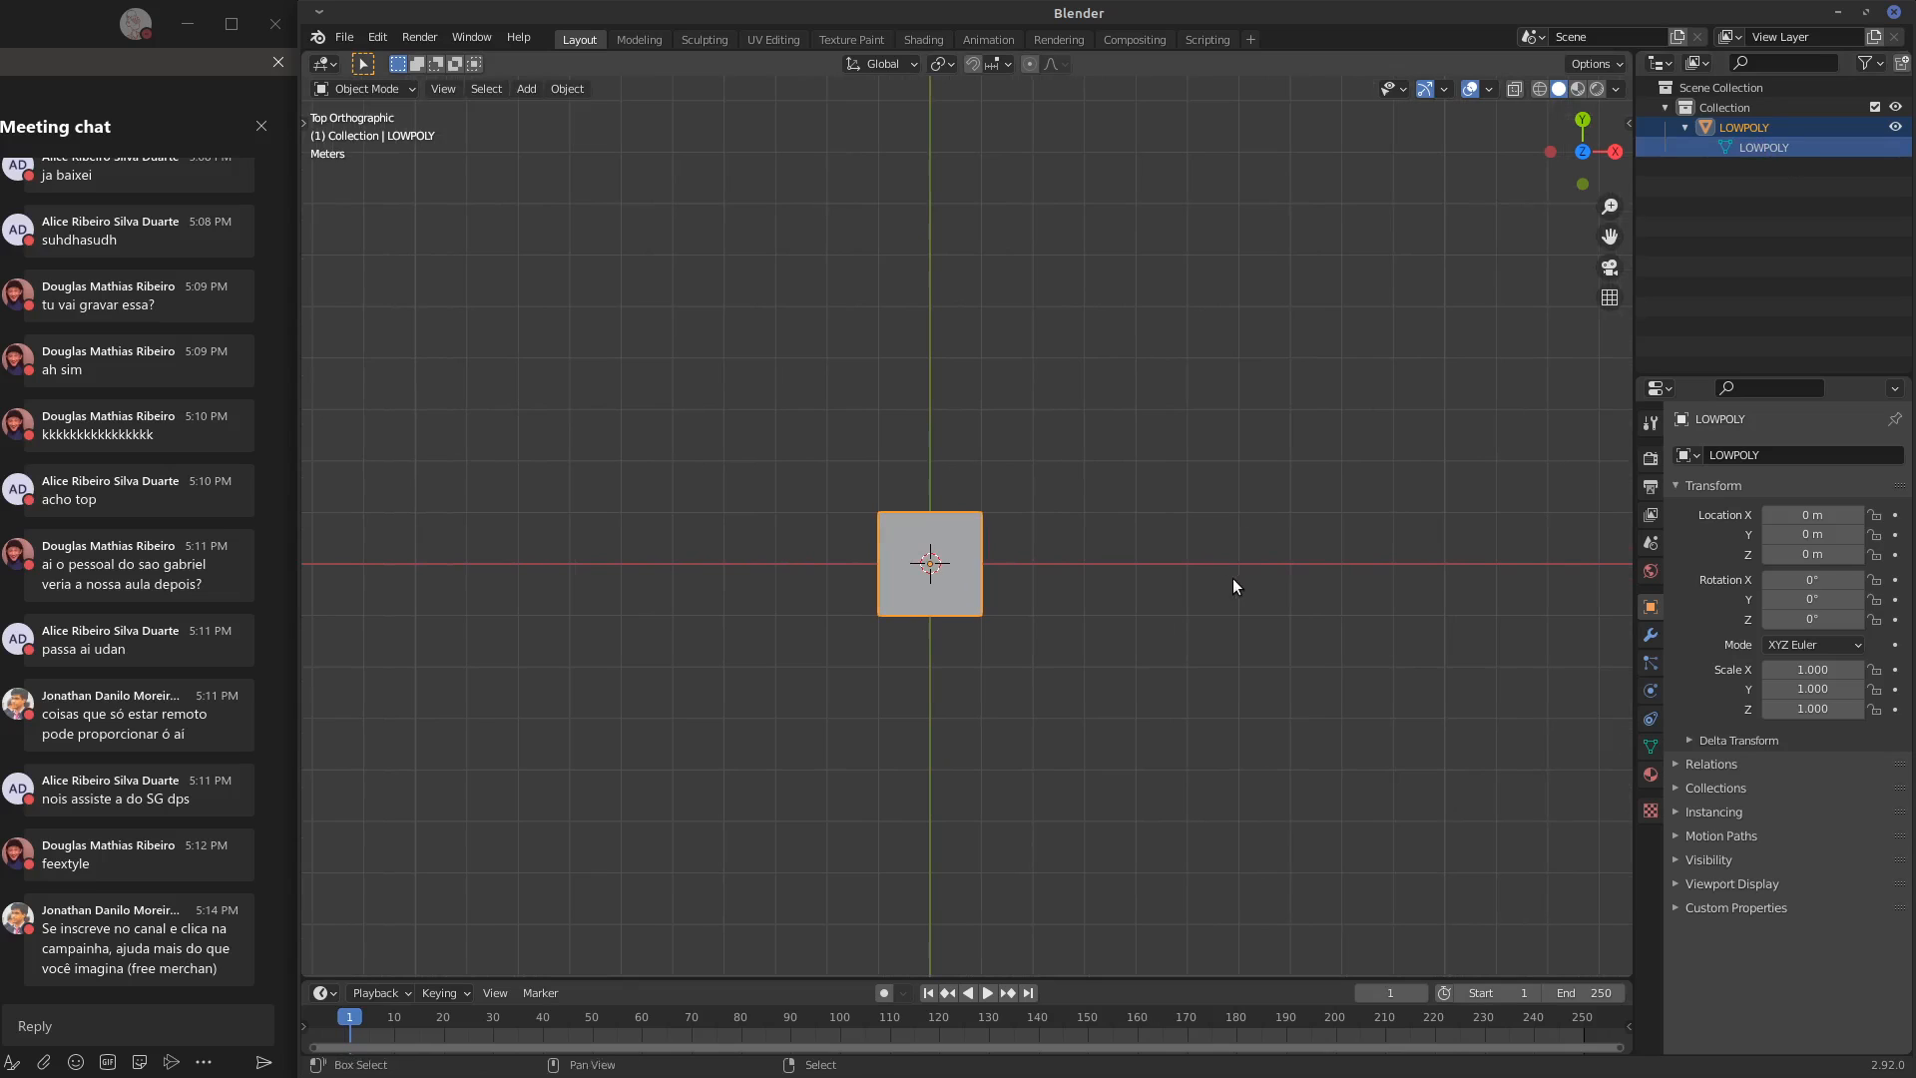
key("KP_1")
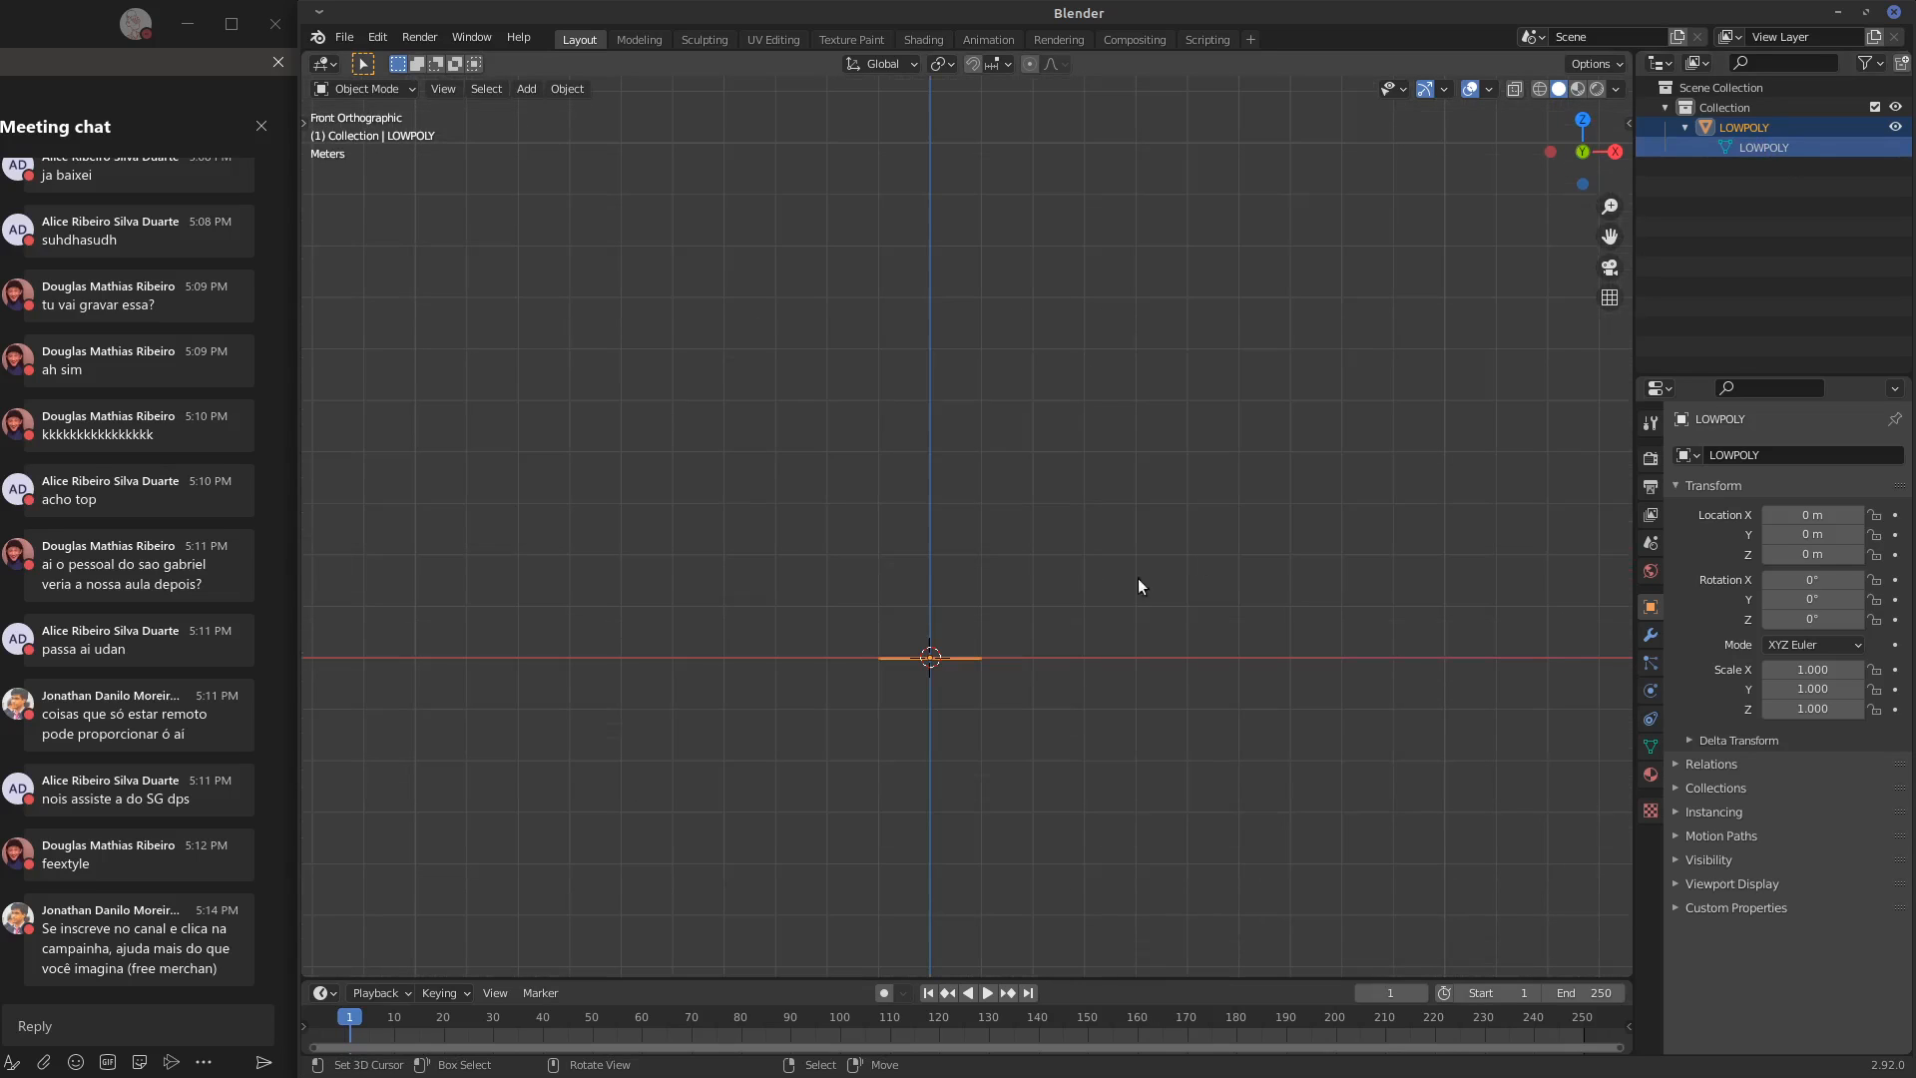
key("shift+a")
mouse_move(1048, 621)
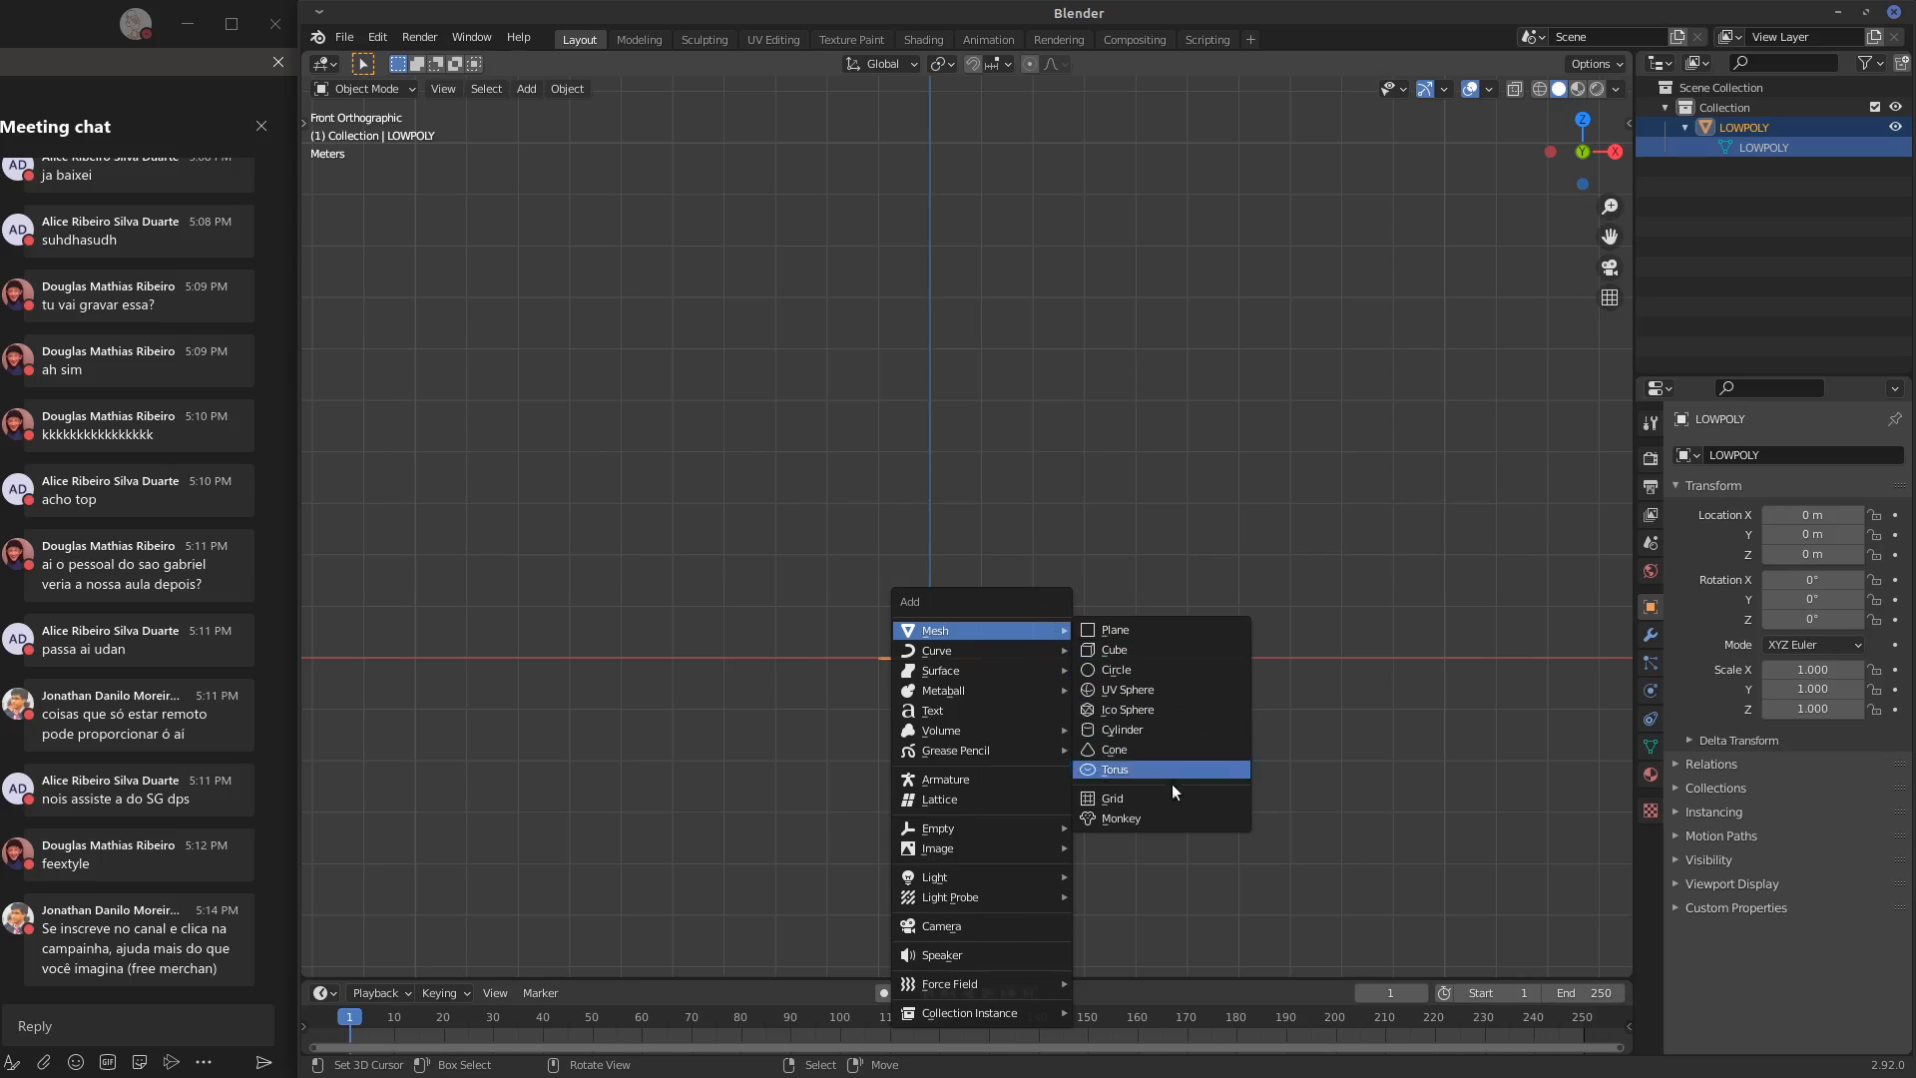
left_click(1123, 818)
key("g")
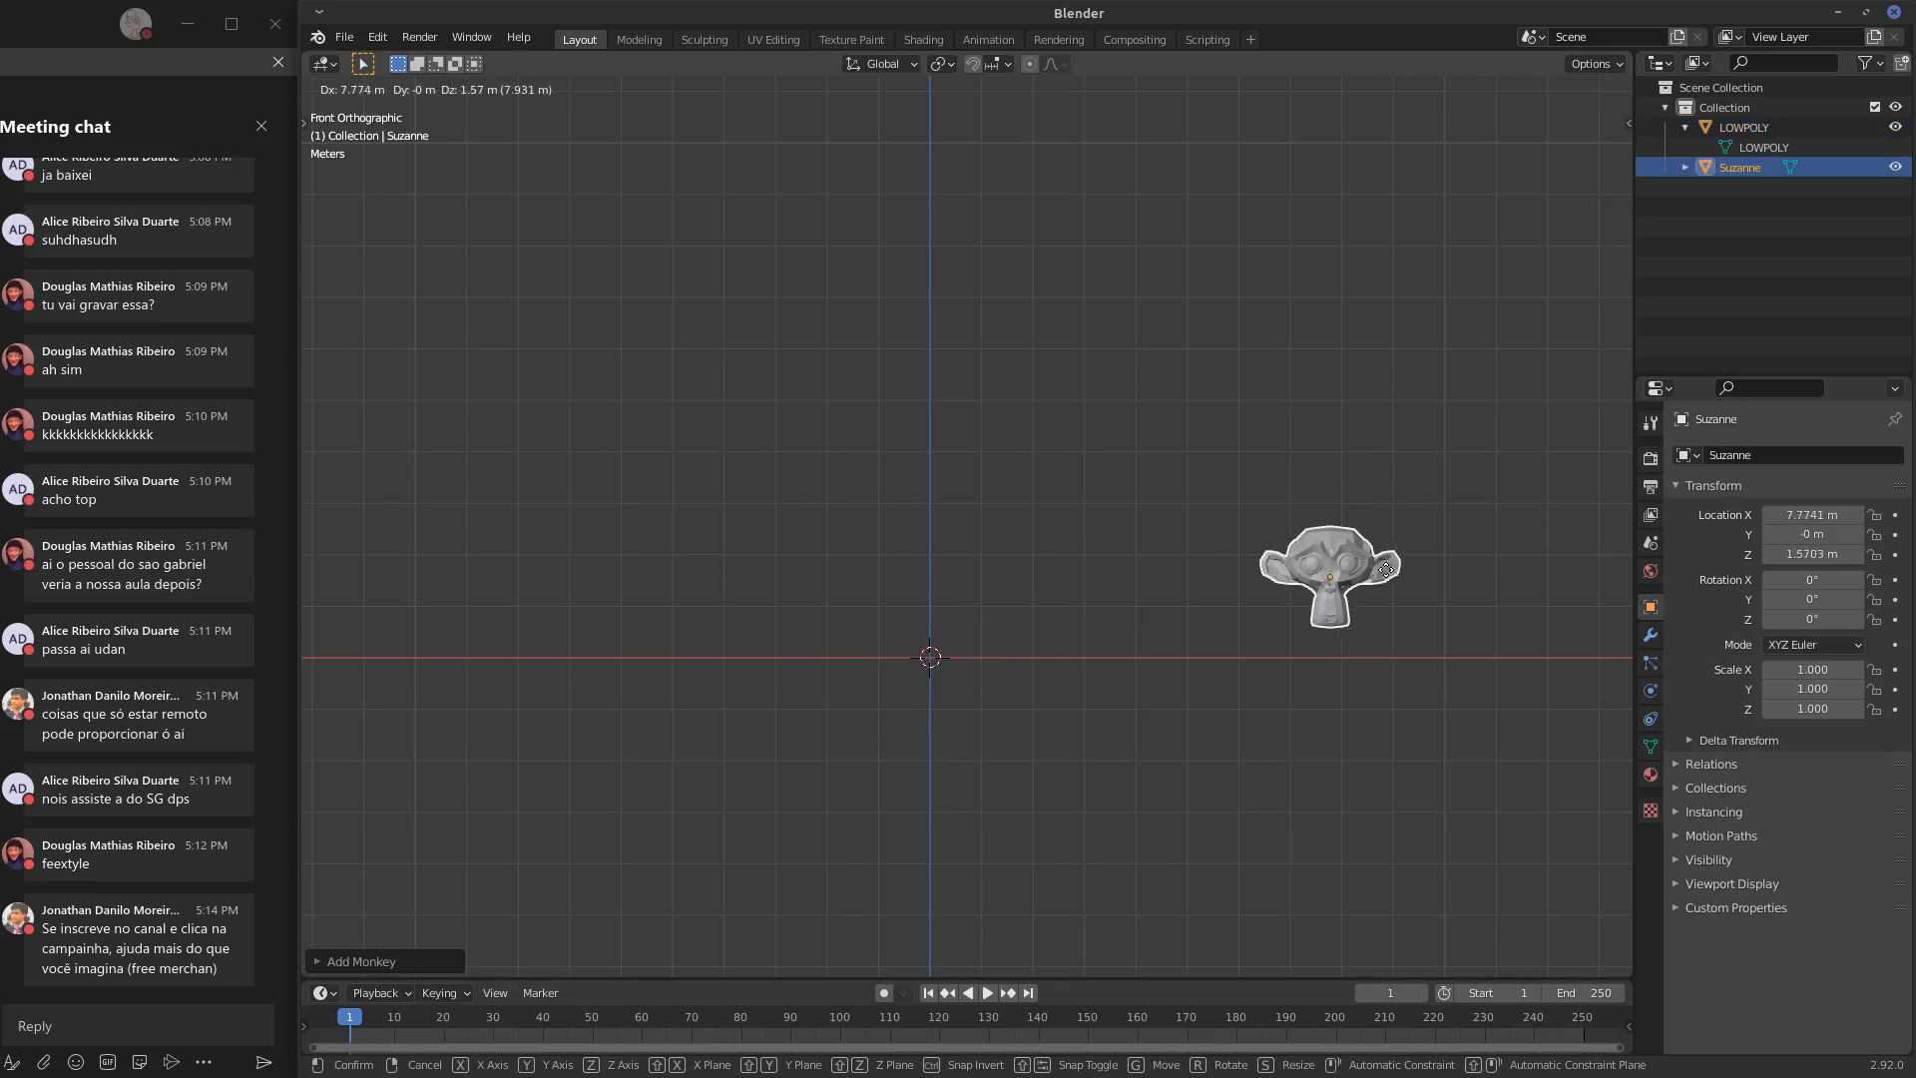
left_click(1349, 586, "ctrl")
Apply smooth shading to the monkey
left_click(571, 88)
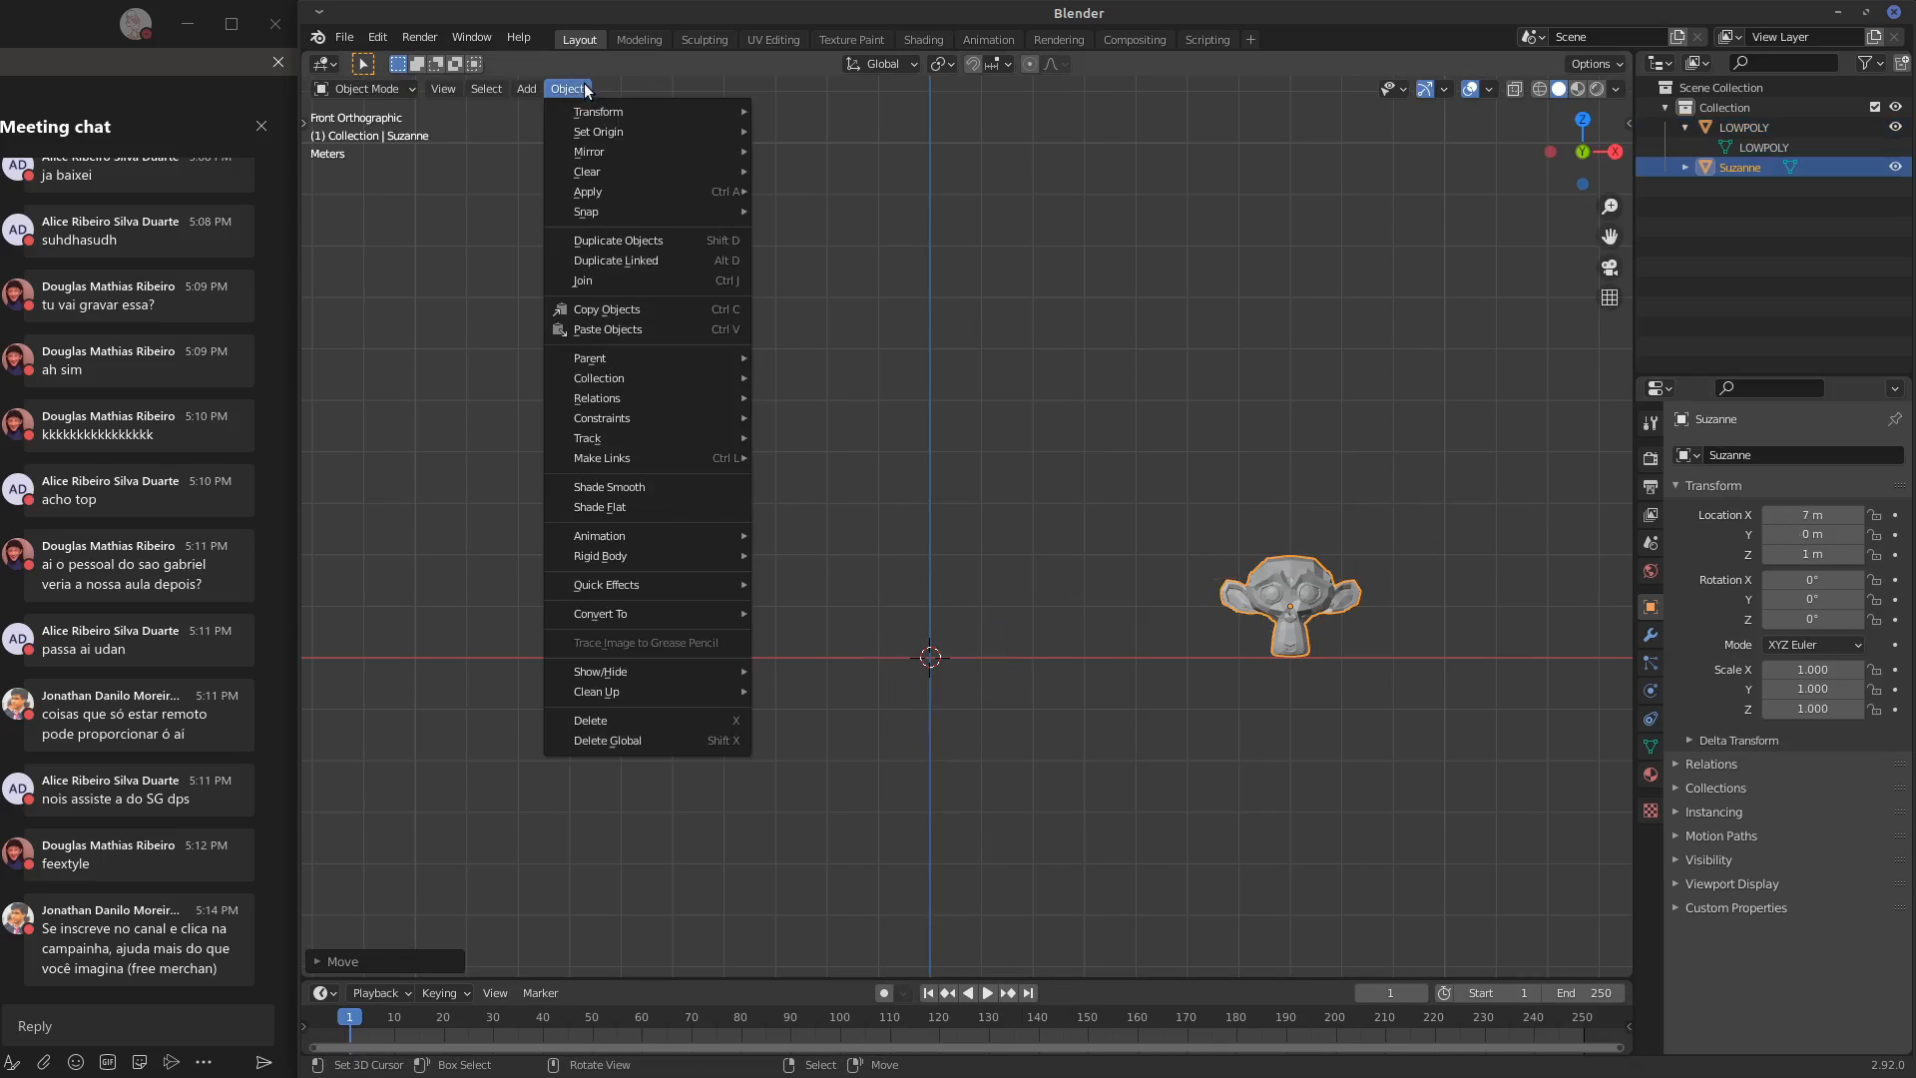
left_click(653, 497)
middle_click_drag(868, 433, 1320, 687)
key("KP_1")
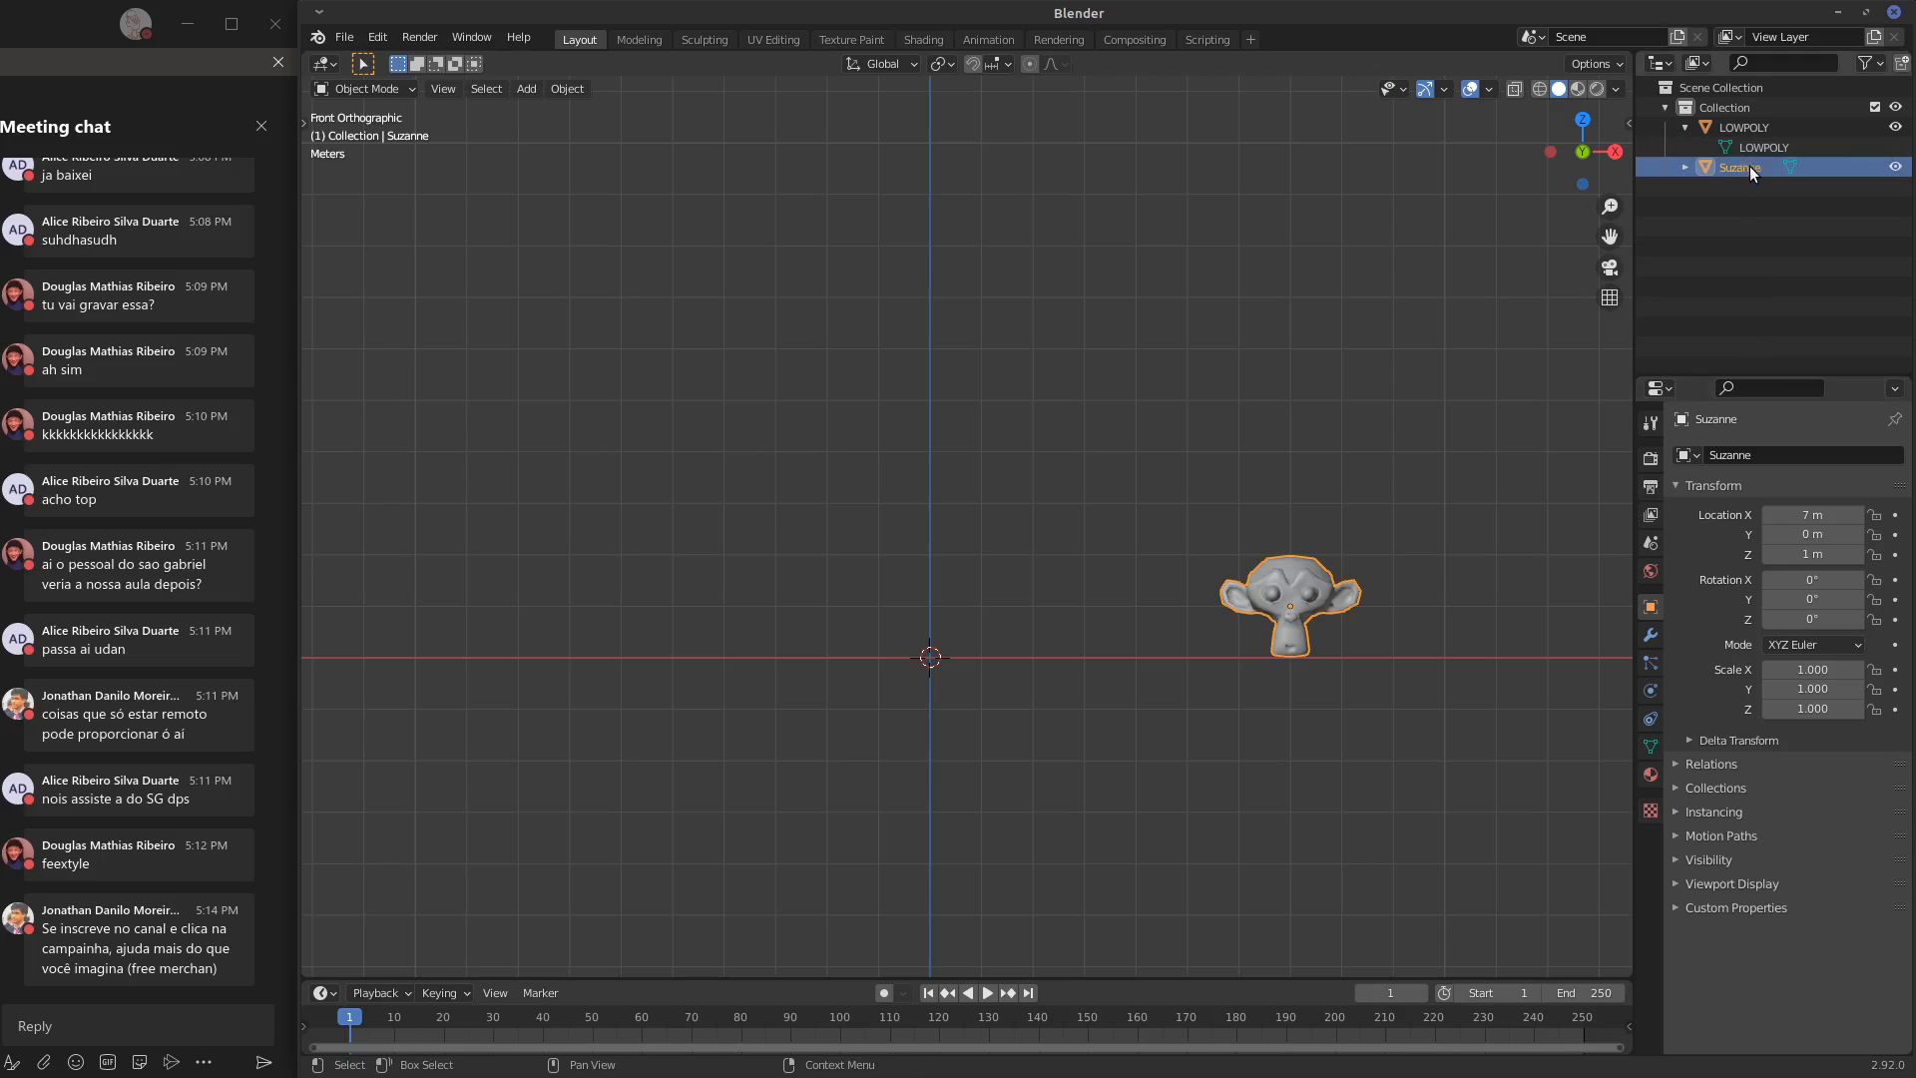
Rename the monkey object and its mesh data as TESTE
double_click(1751, 166)
type("TESTE")
key("Return")
left_click(1684, 167)
double_click(1779, 187)
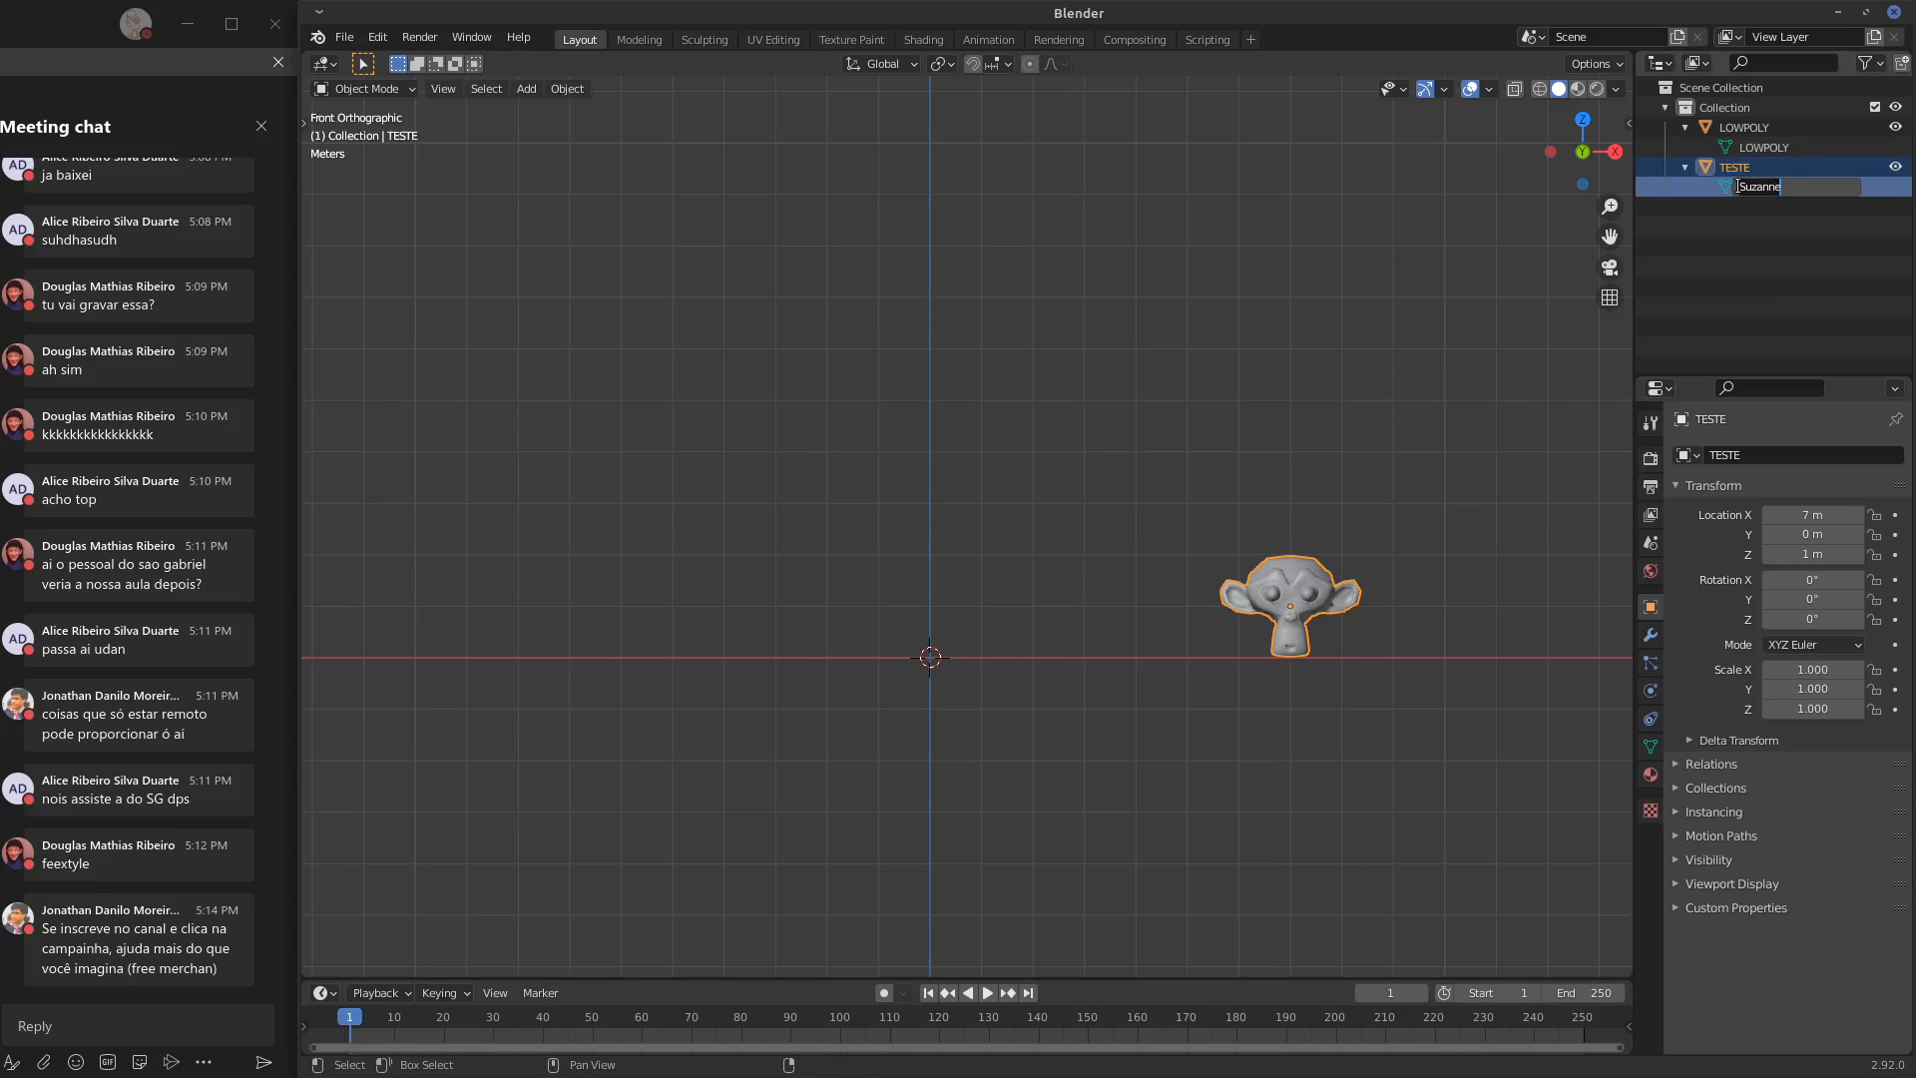
type("TESTE")
key("Return")
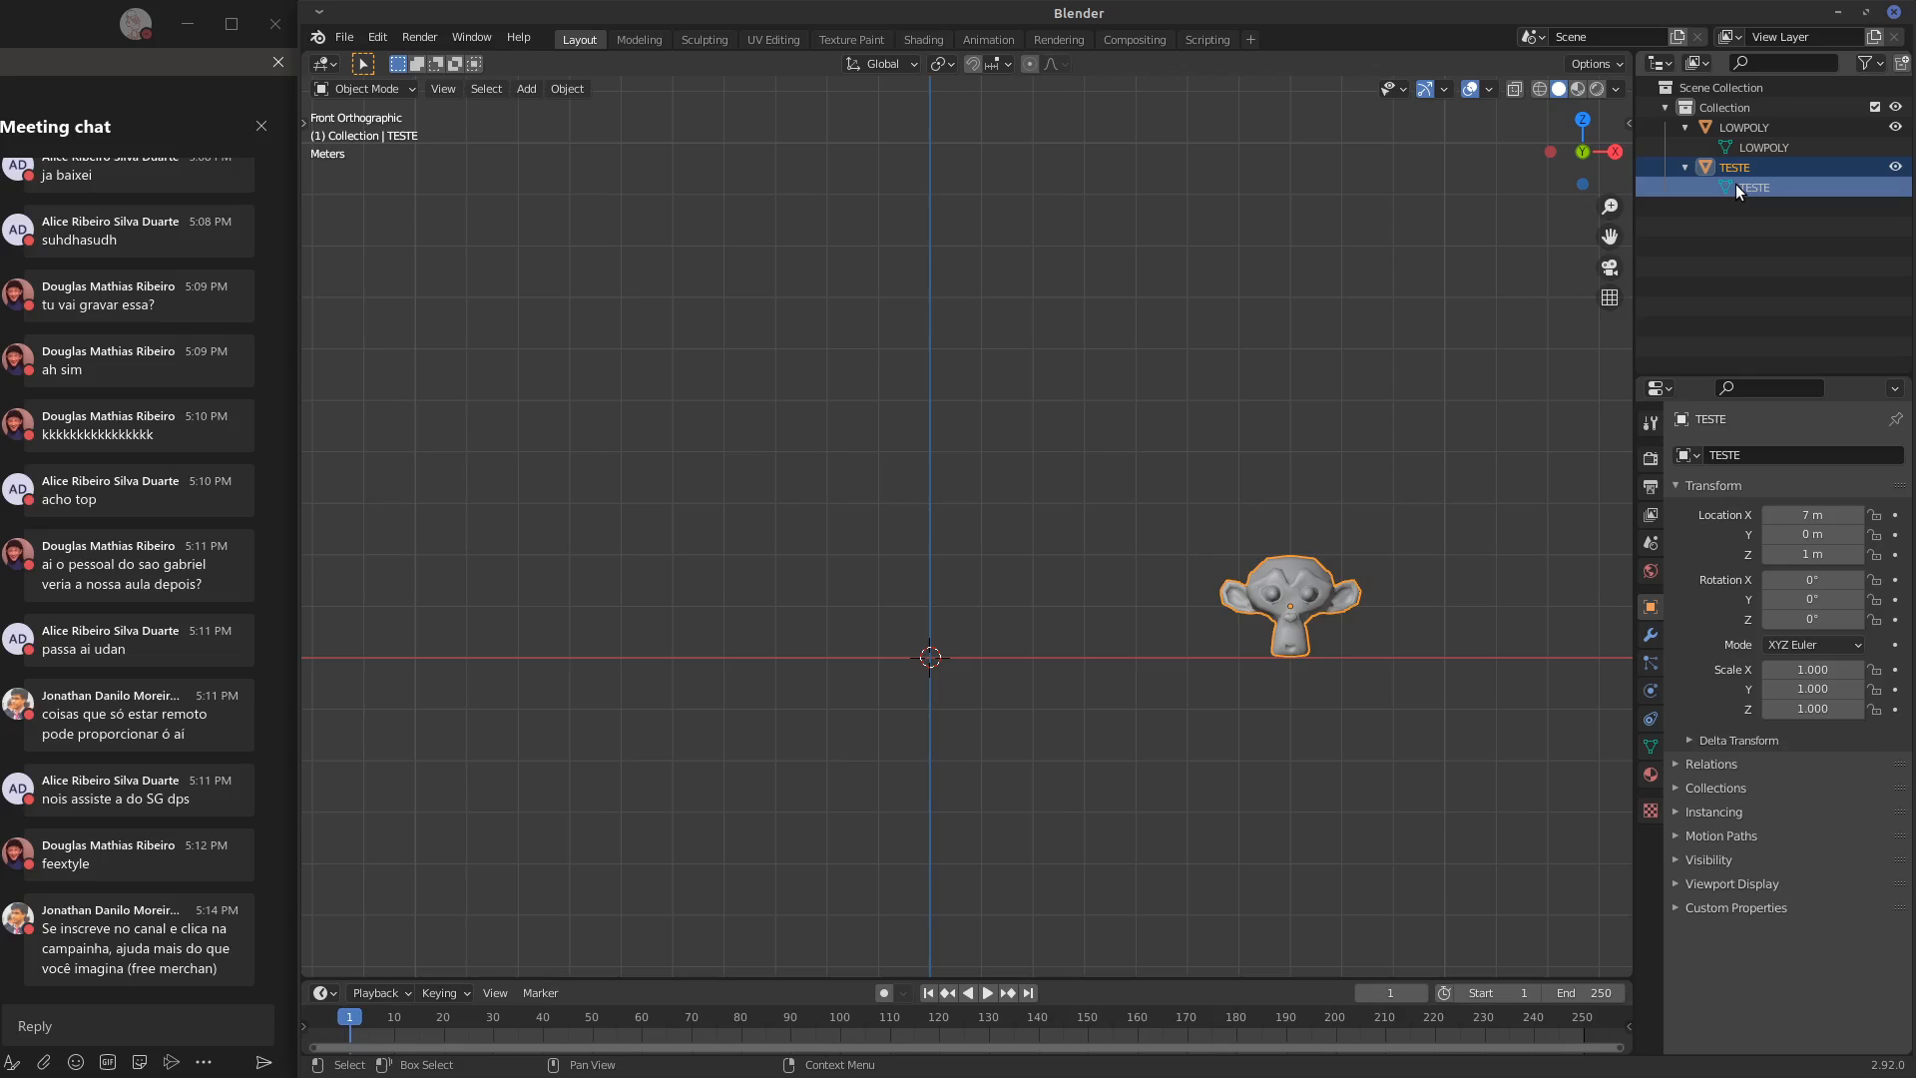
Hide the TESTE monkey object in the viewport
left_click(937, 658)
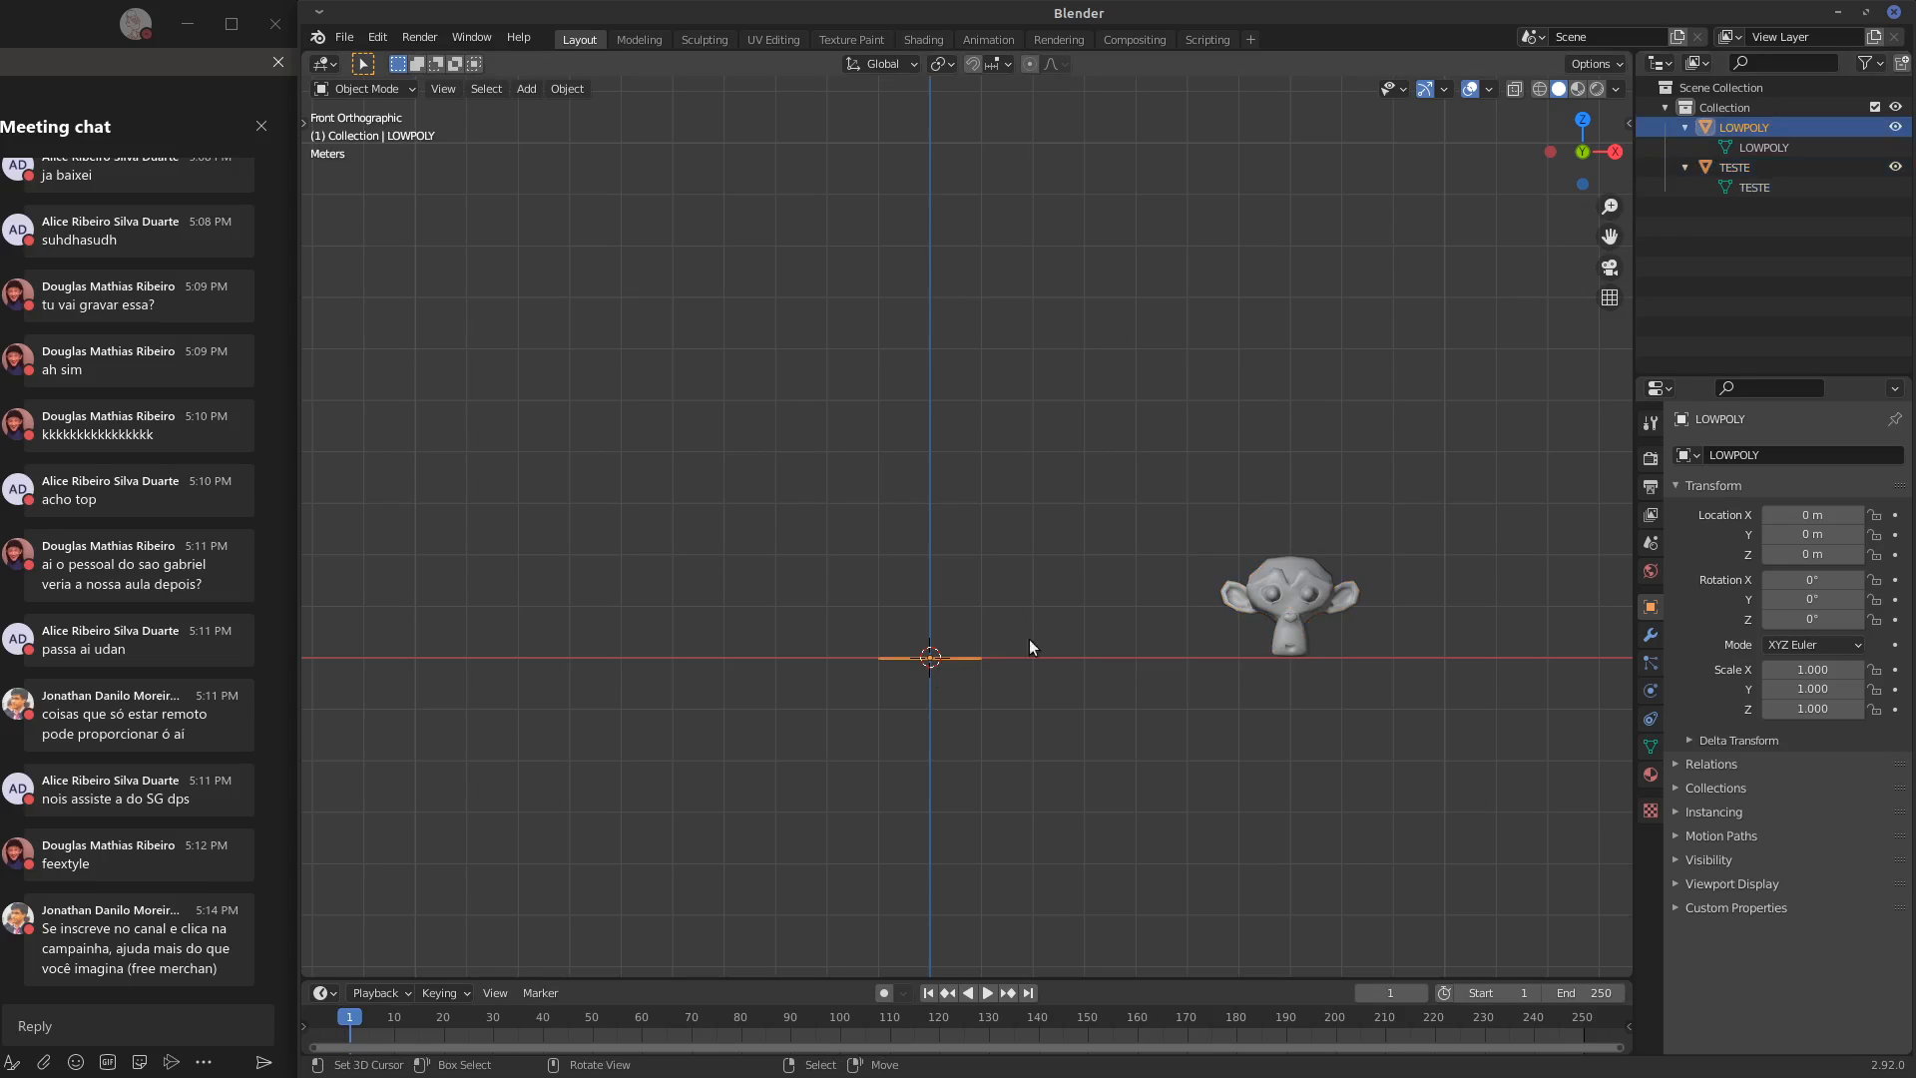
left_click(1306, 609)
left_click(1897, 167)
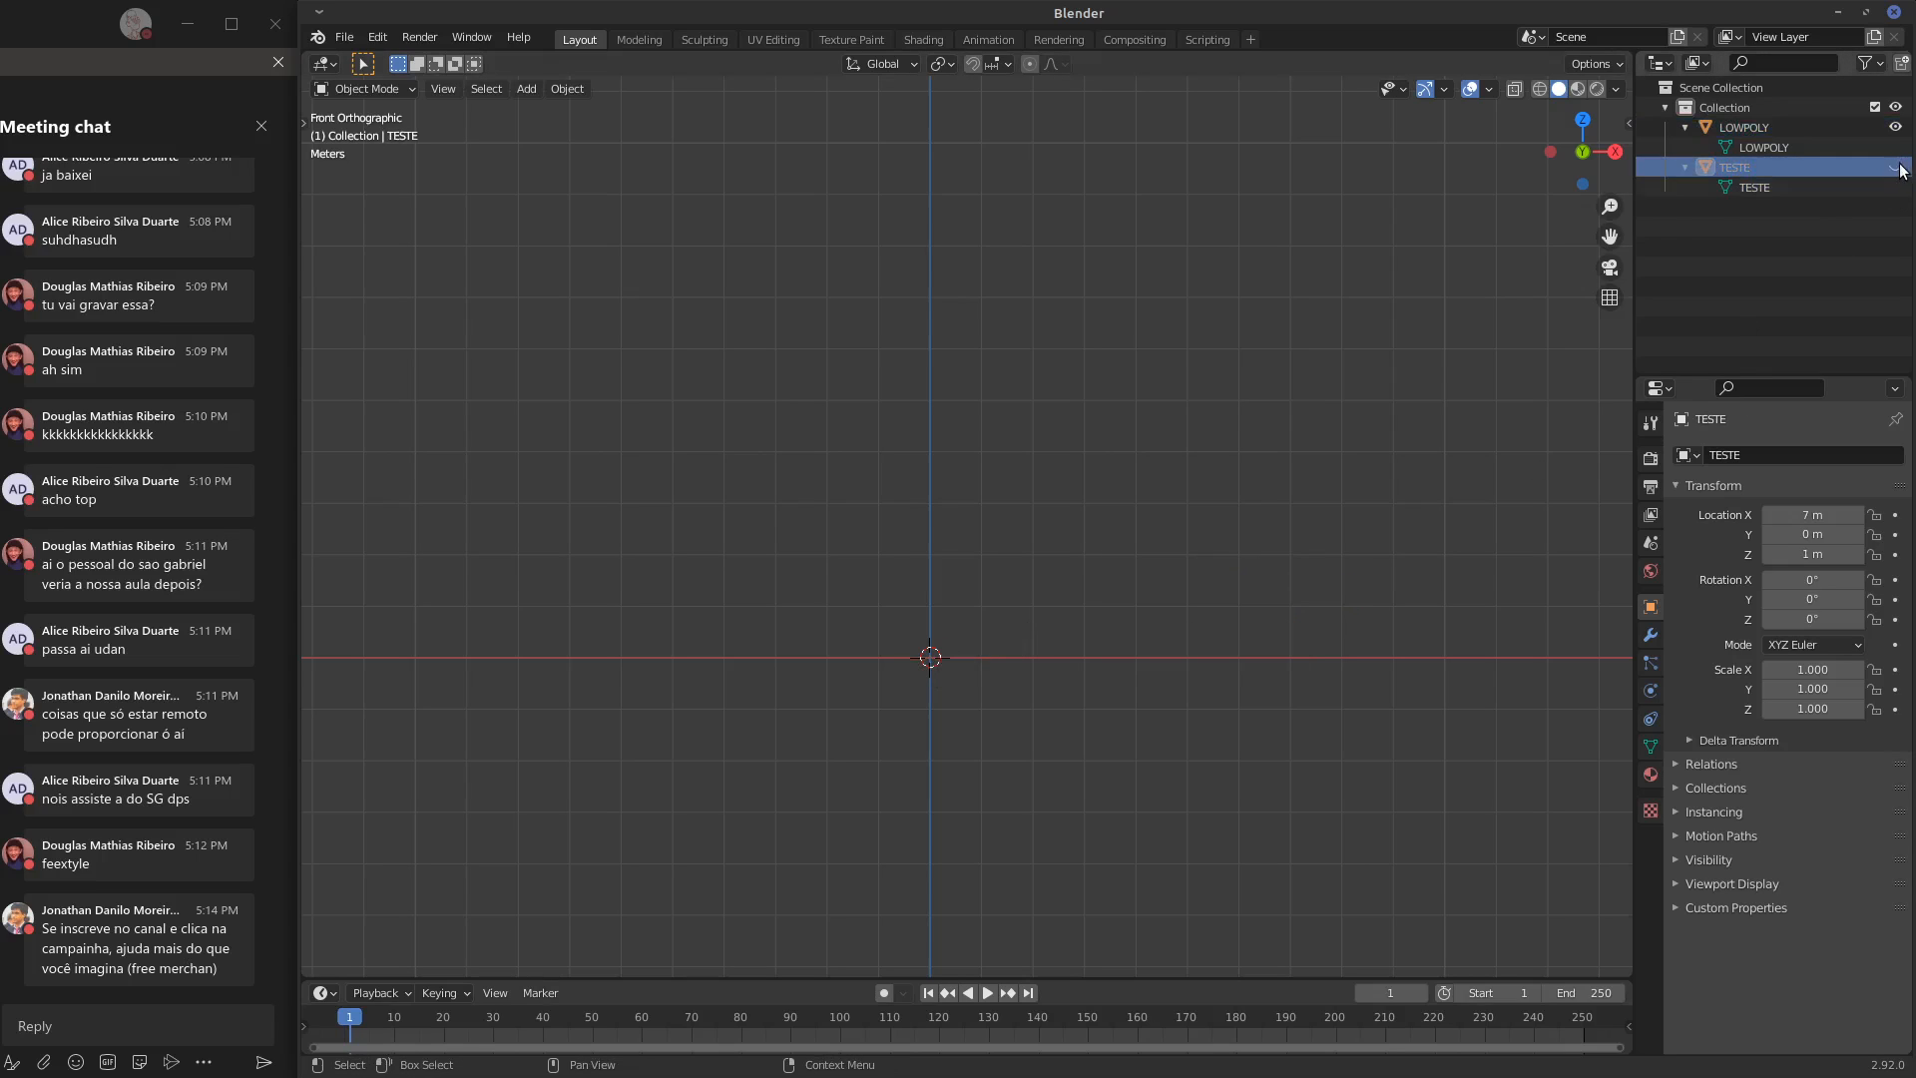
Add a second plane mesh at the origin, over the LOWPOLY plane, from the top view
key("KP_7")
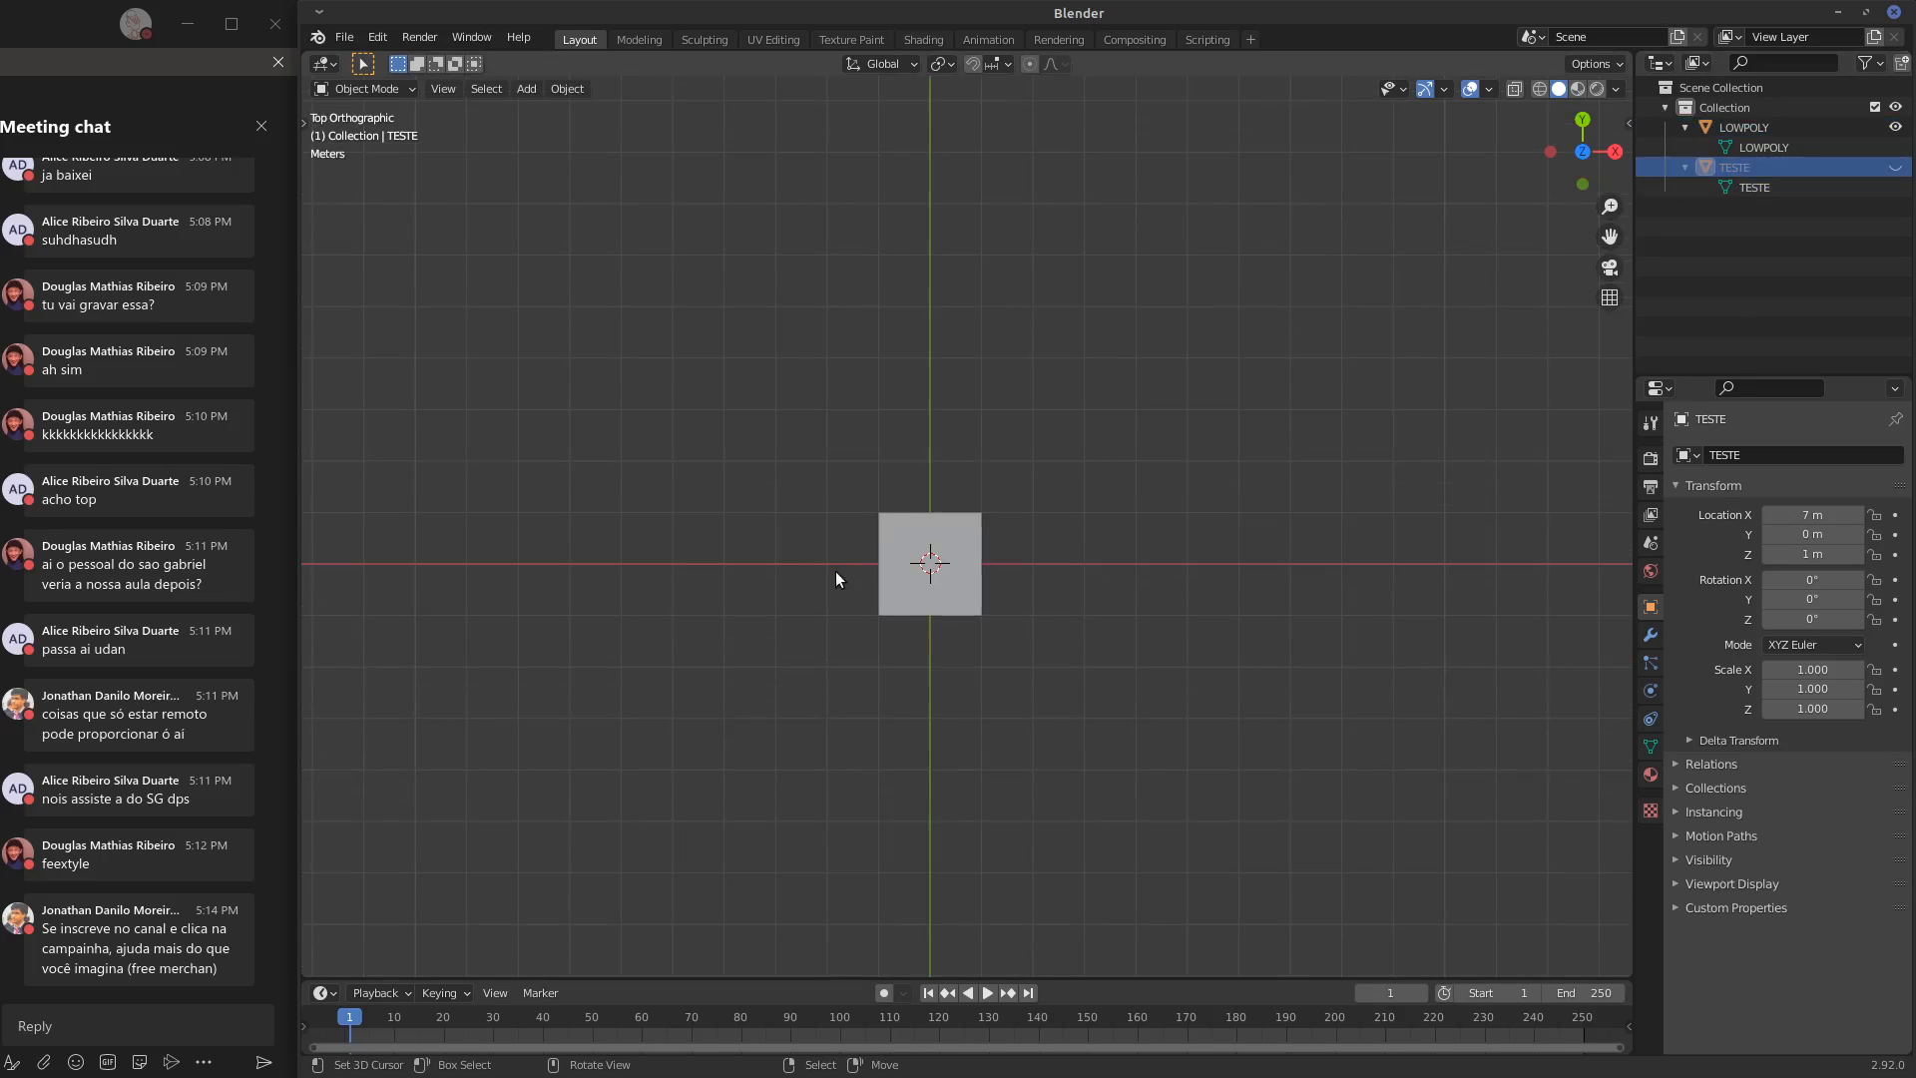
left_click(928, 579)
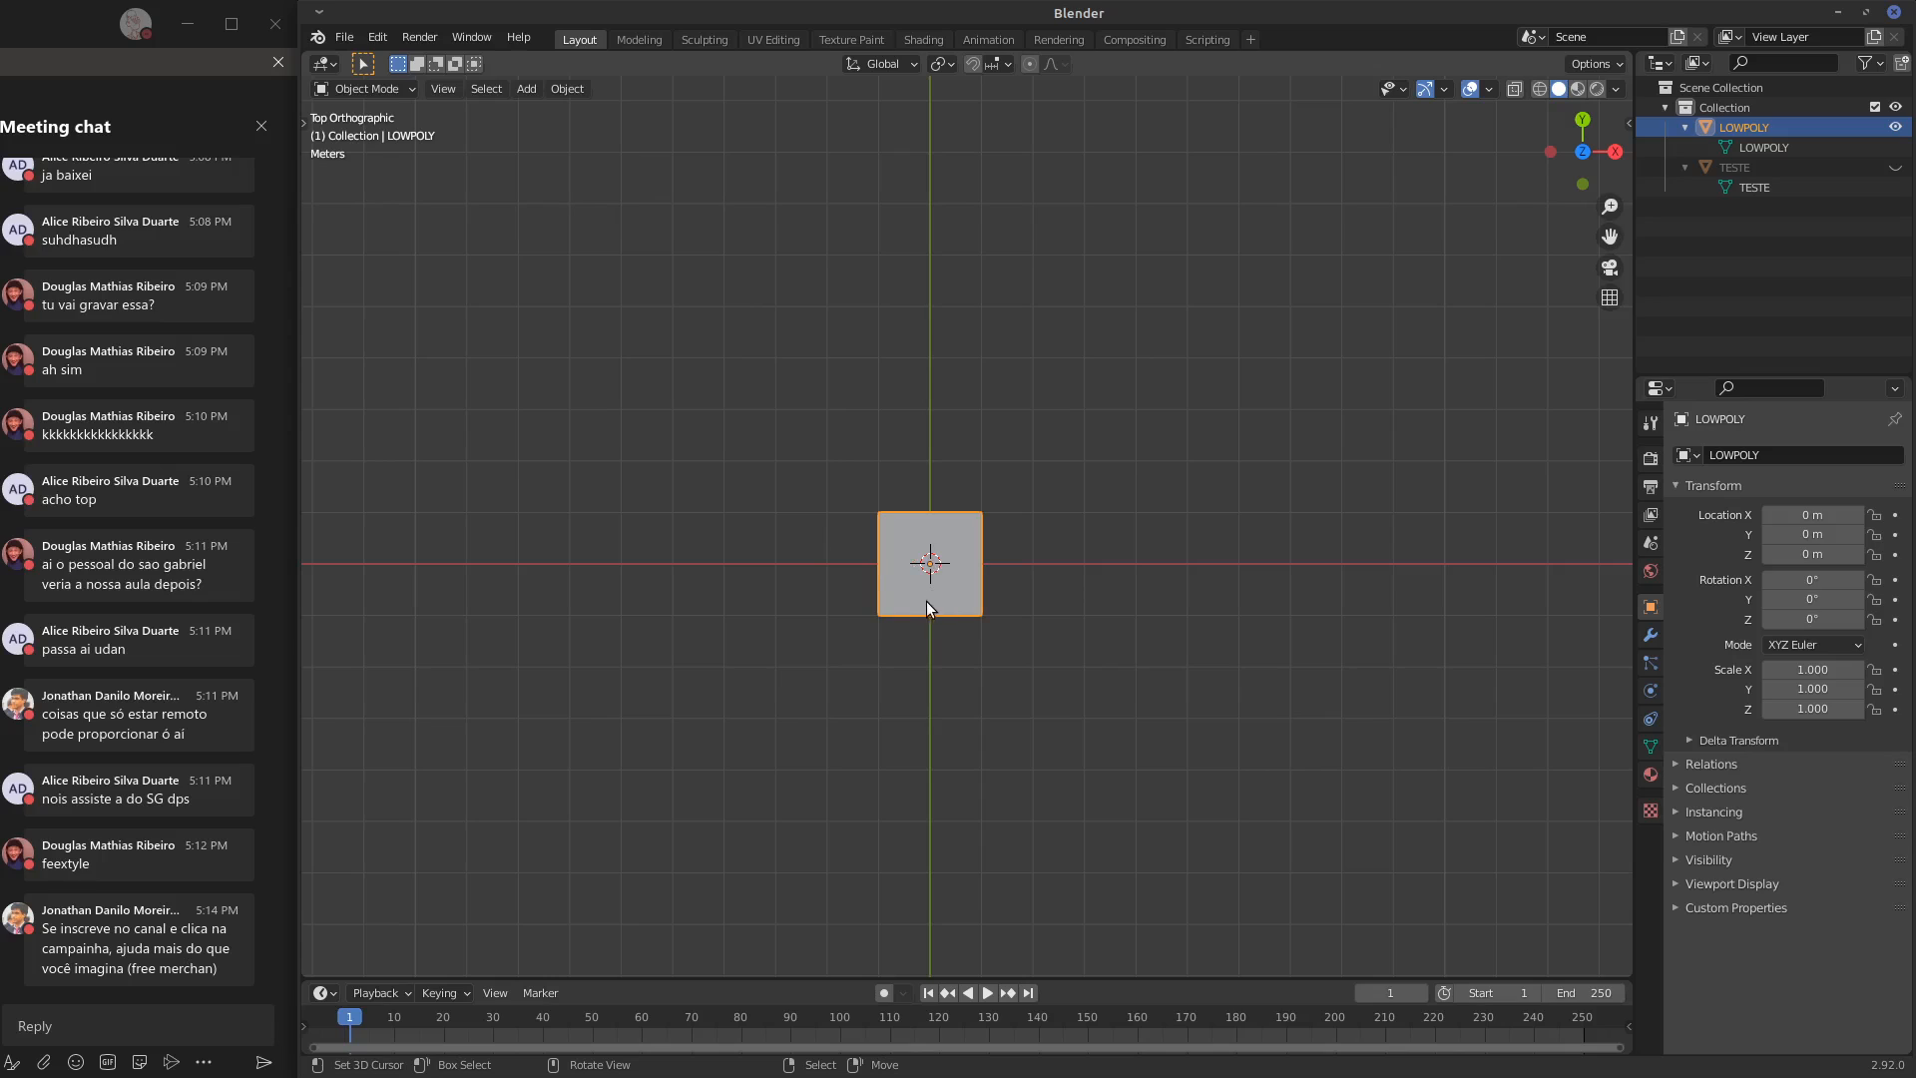
key("shift+a")
mouse_move(936, 596)
left_click(1038, 603)
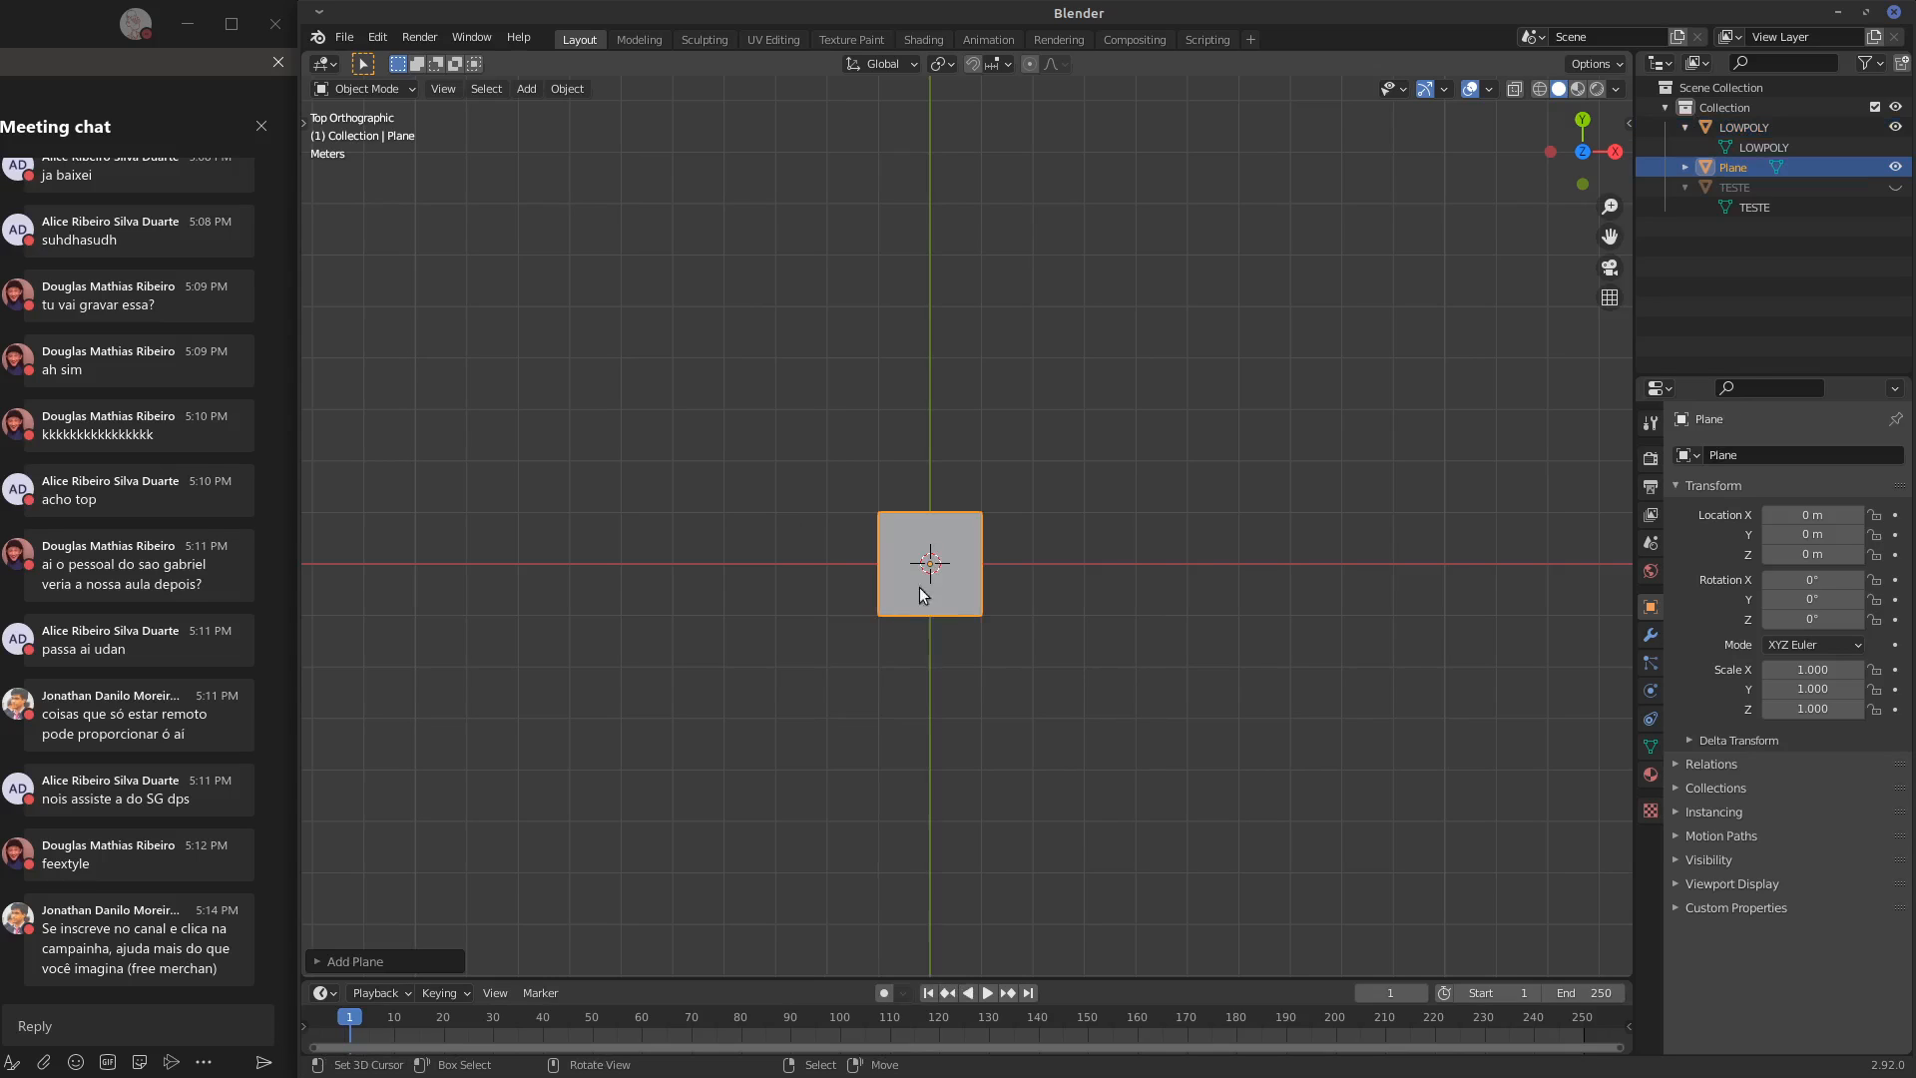
Scale the new plane's geometry by 3 in Edit Mode and return to Object Mode
key("s")
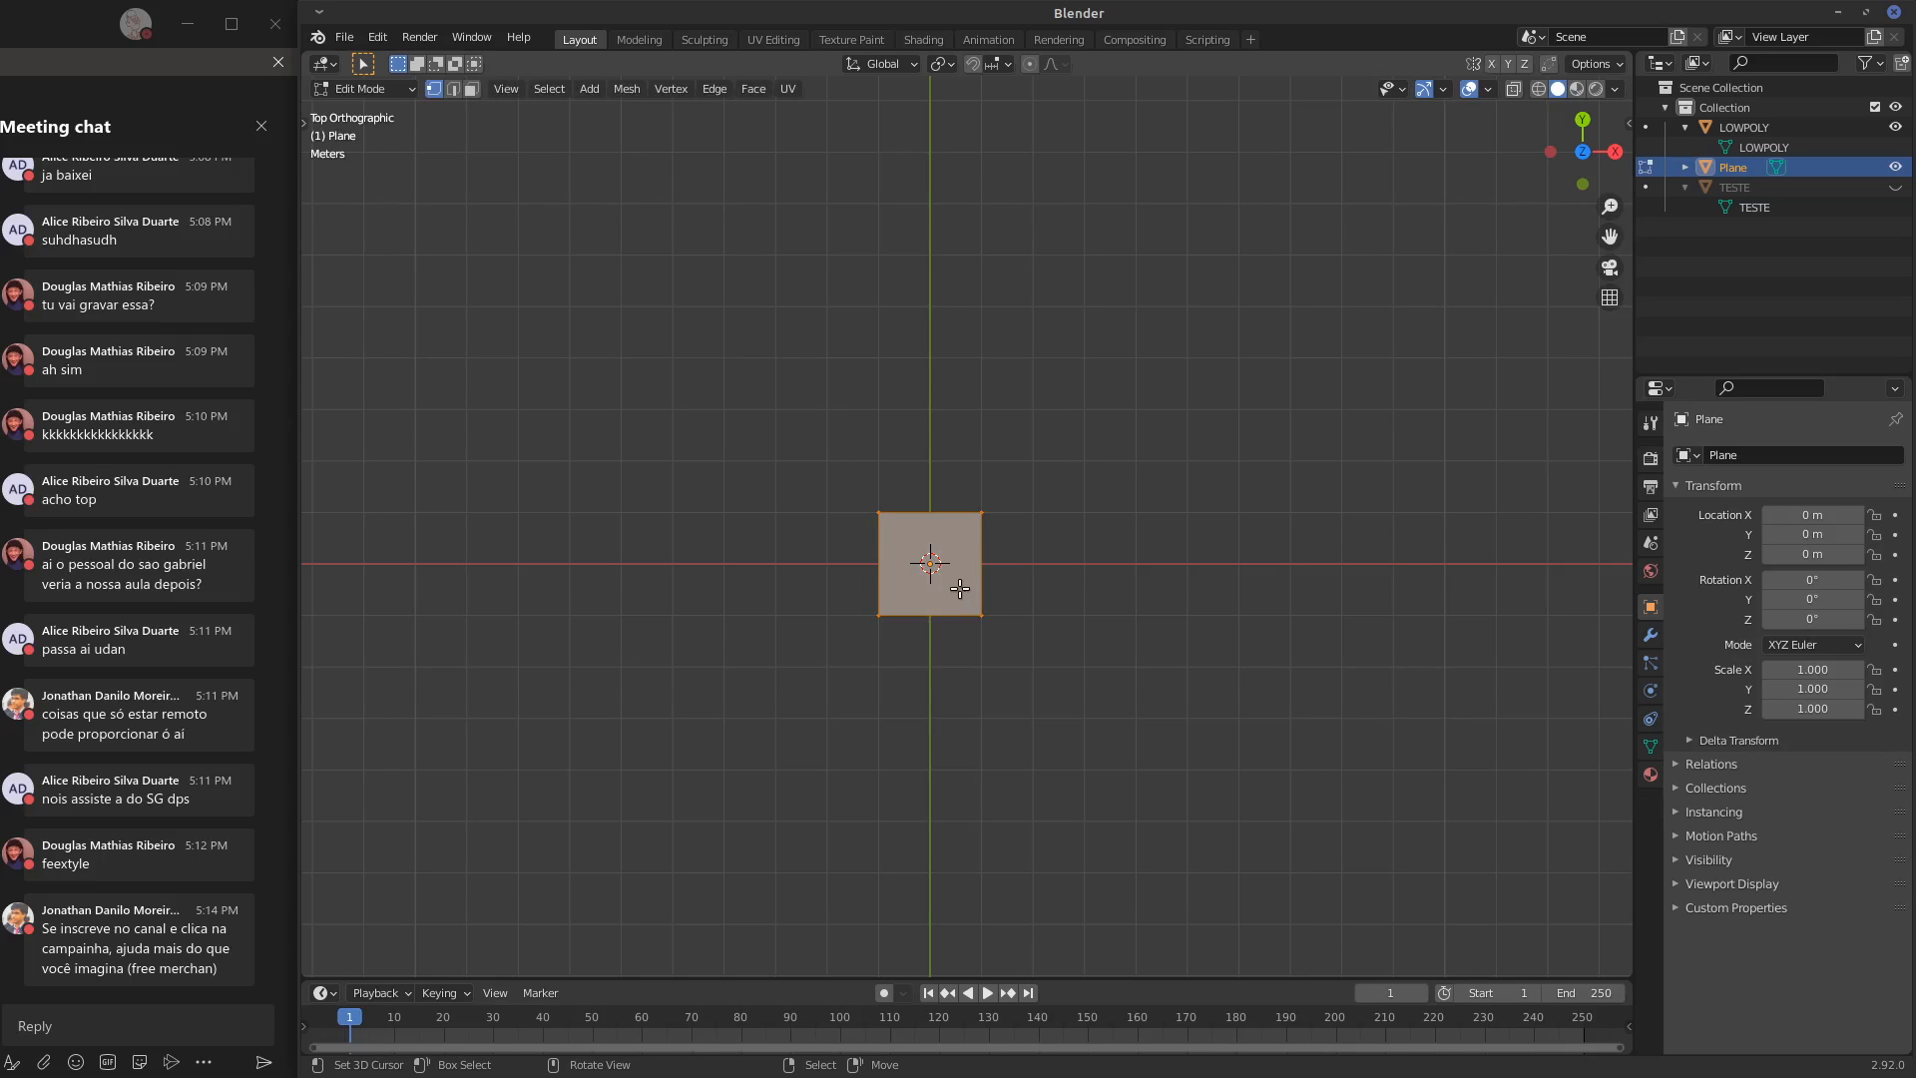
left_click(1148, 697)
key("Tab")
middle_click_drag(1068, 655, 1084, 521)
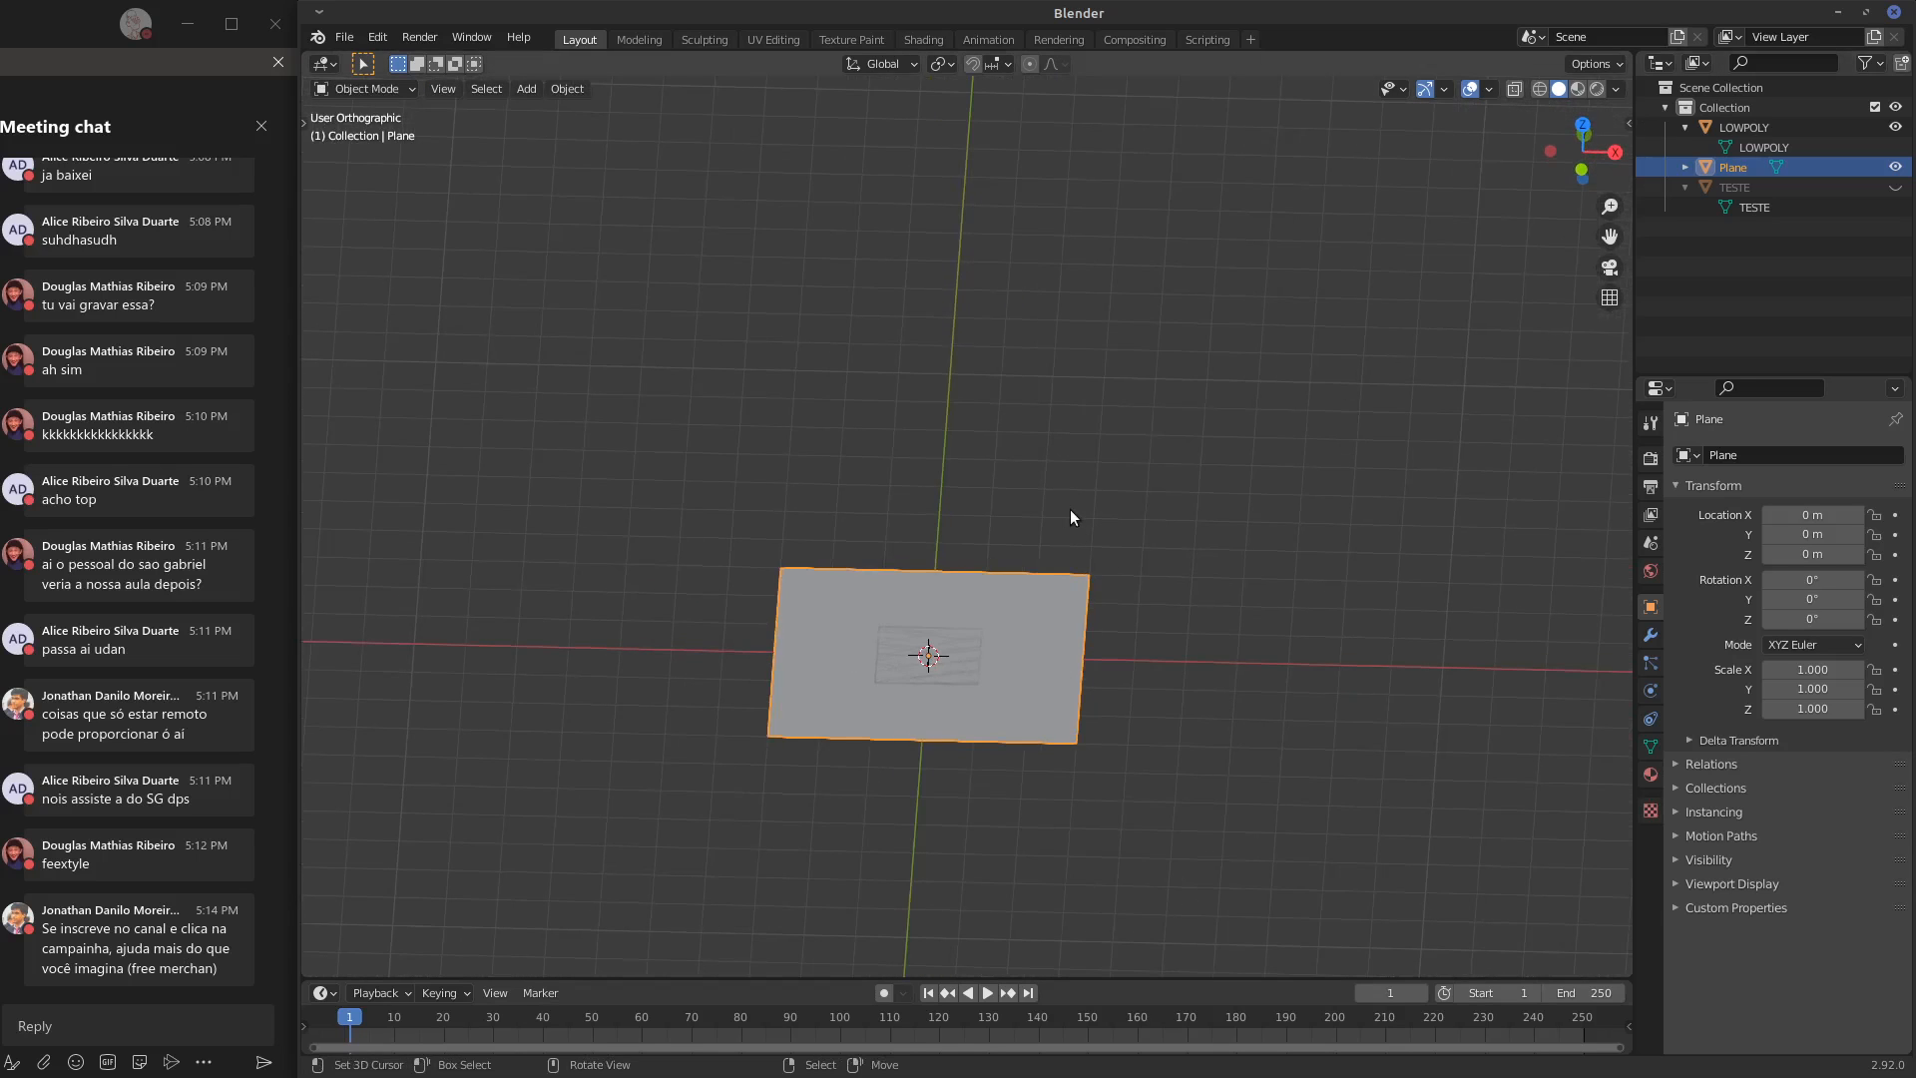
Rename the larger plane object and its mesh data as TILE
key("KP_7")
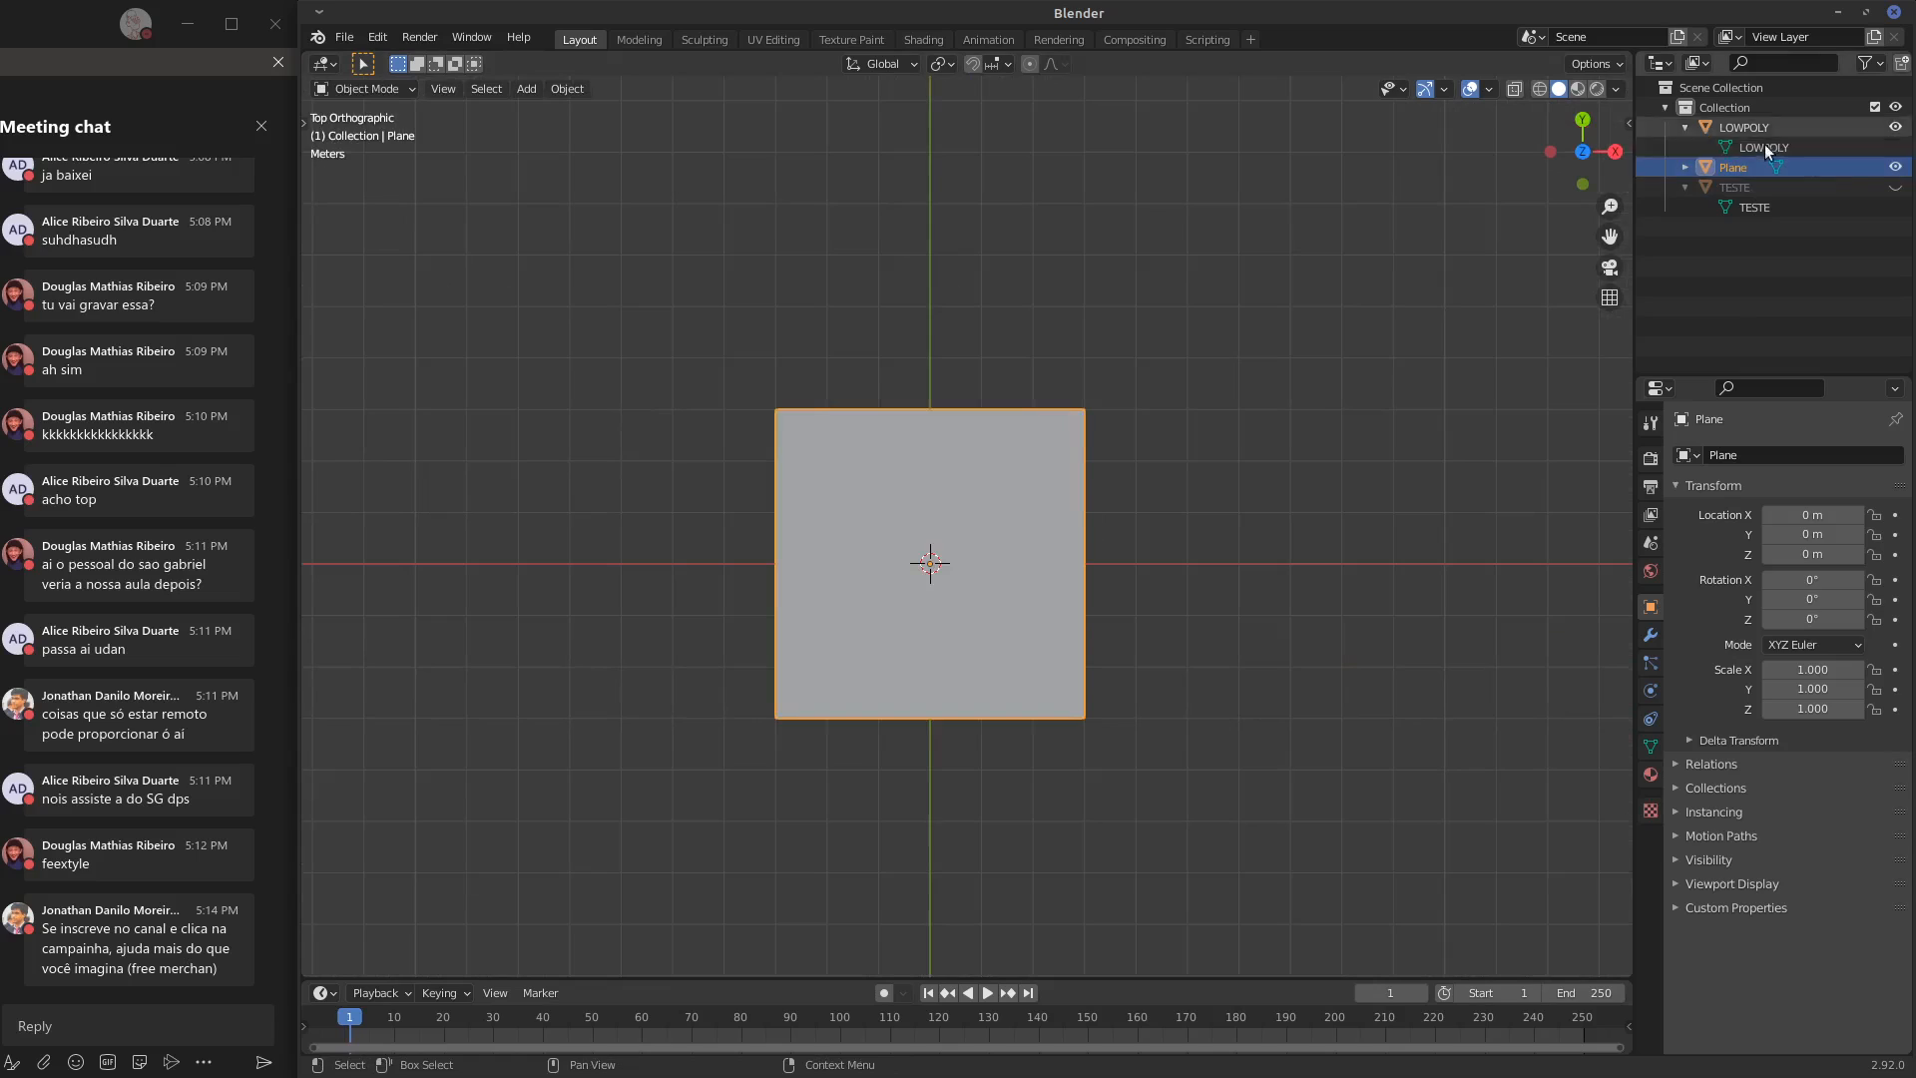
double_click(1727, 170)
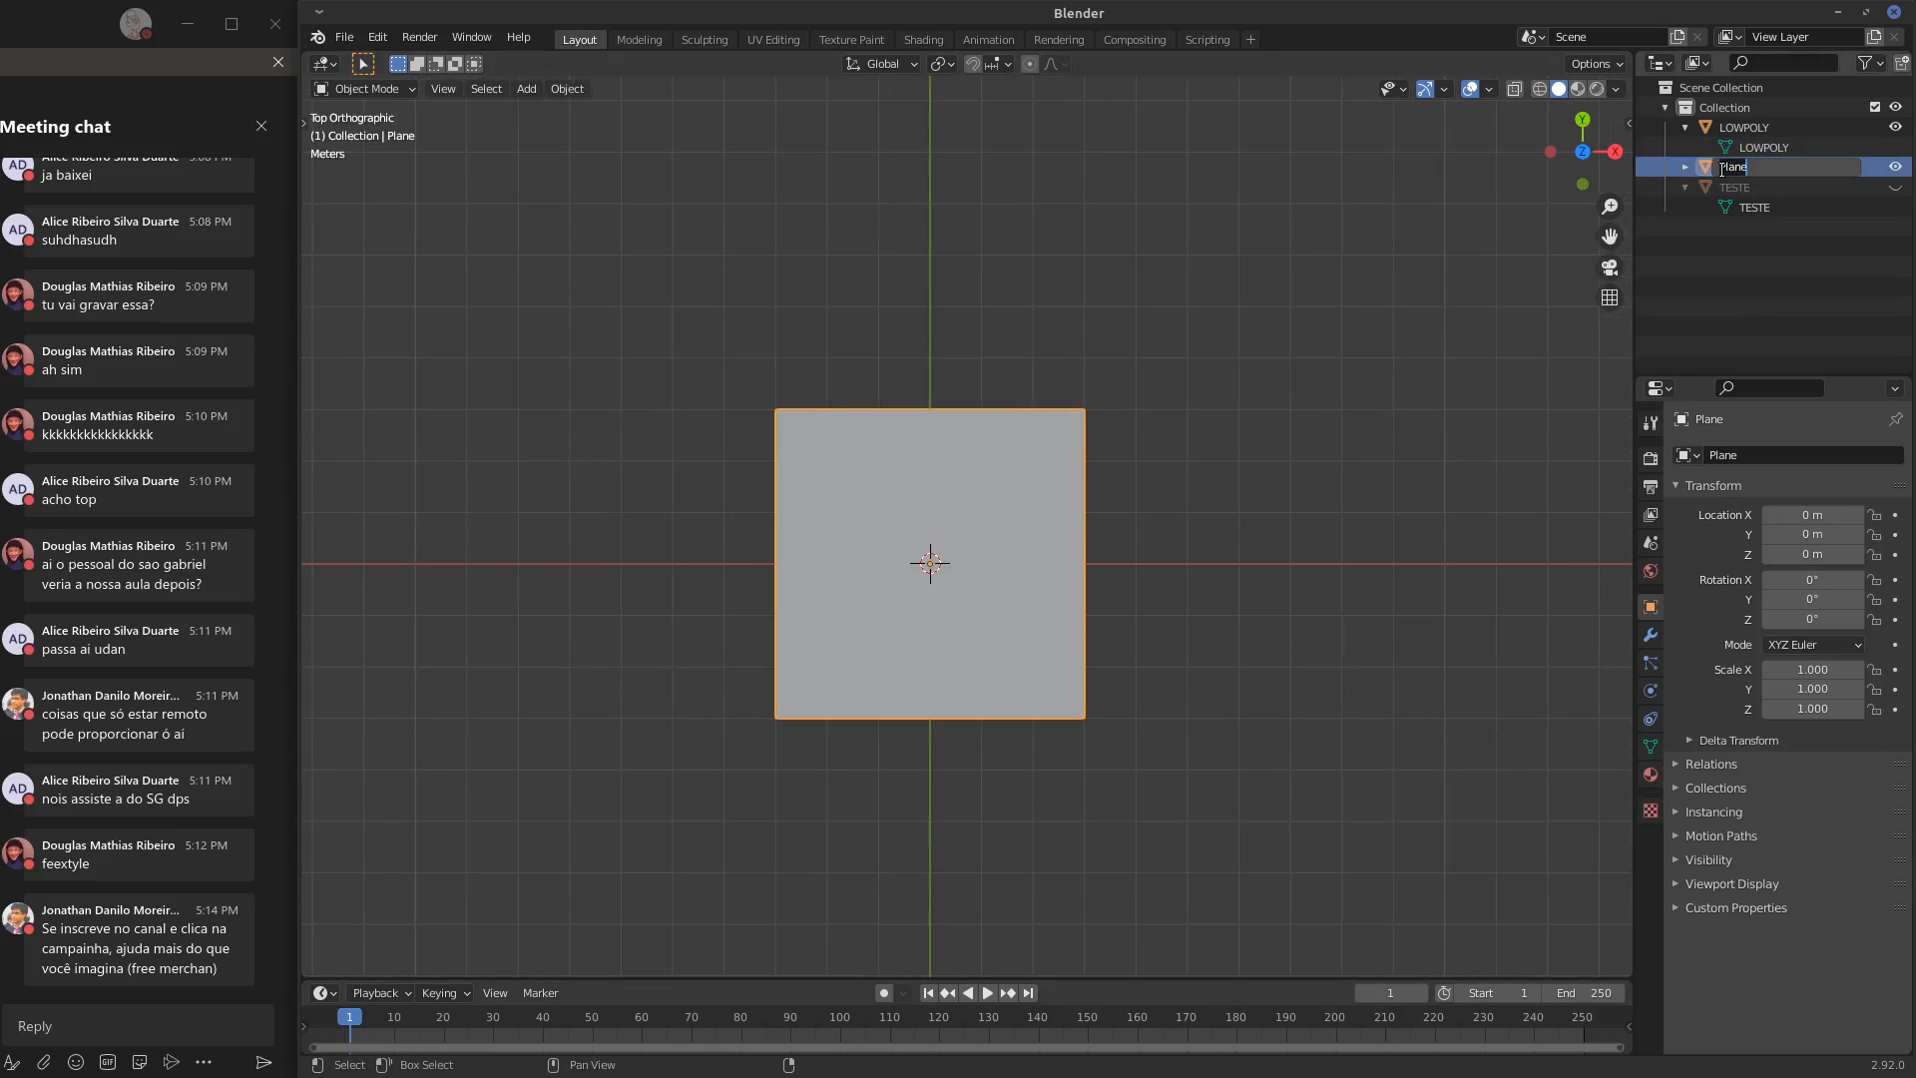
type("TILE")
key("Return")
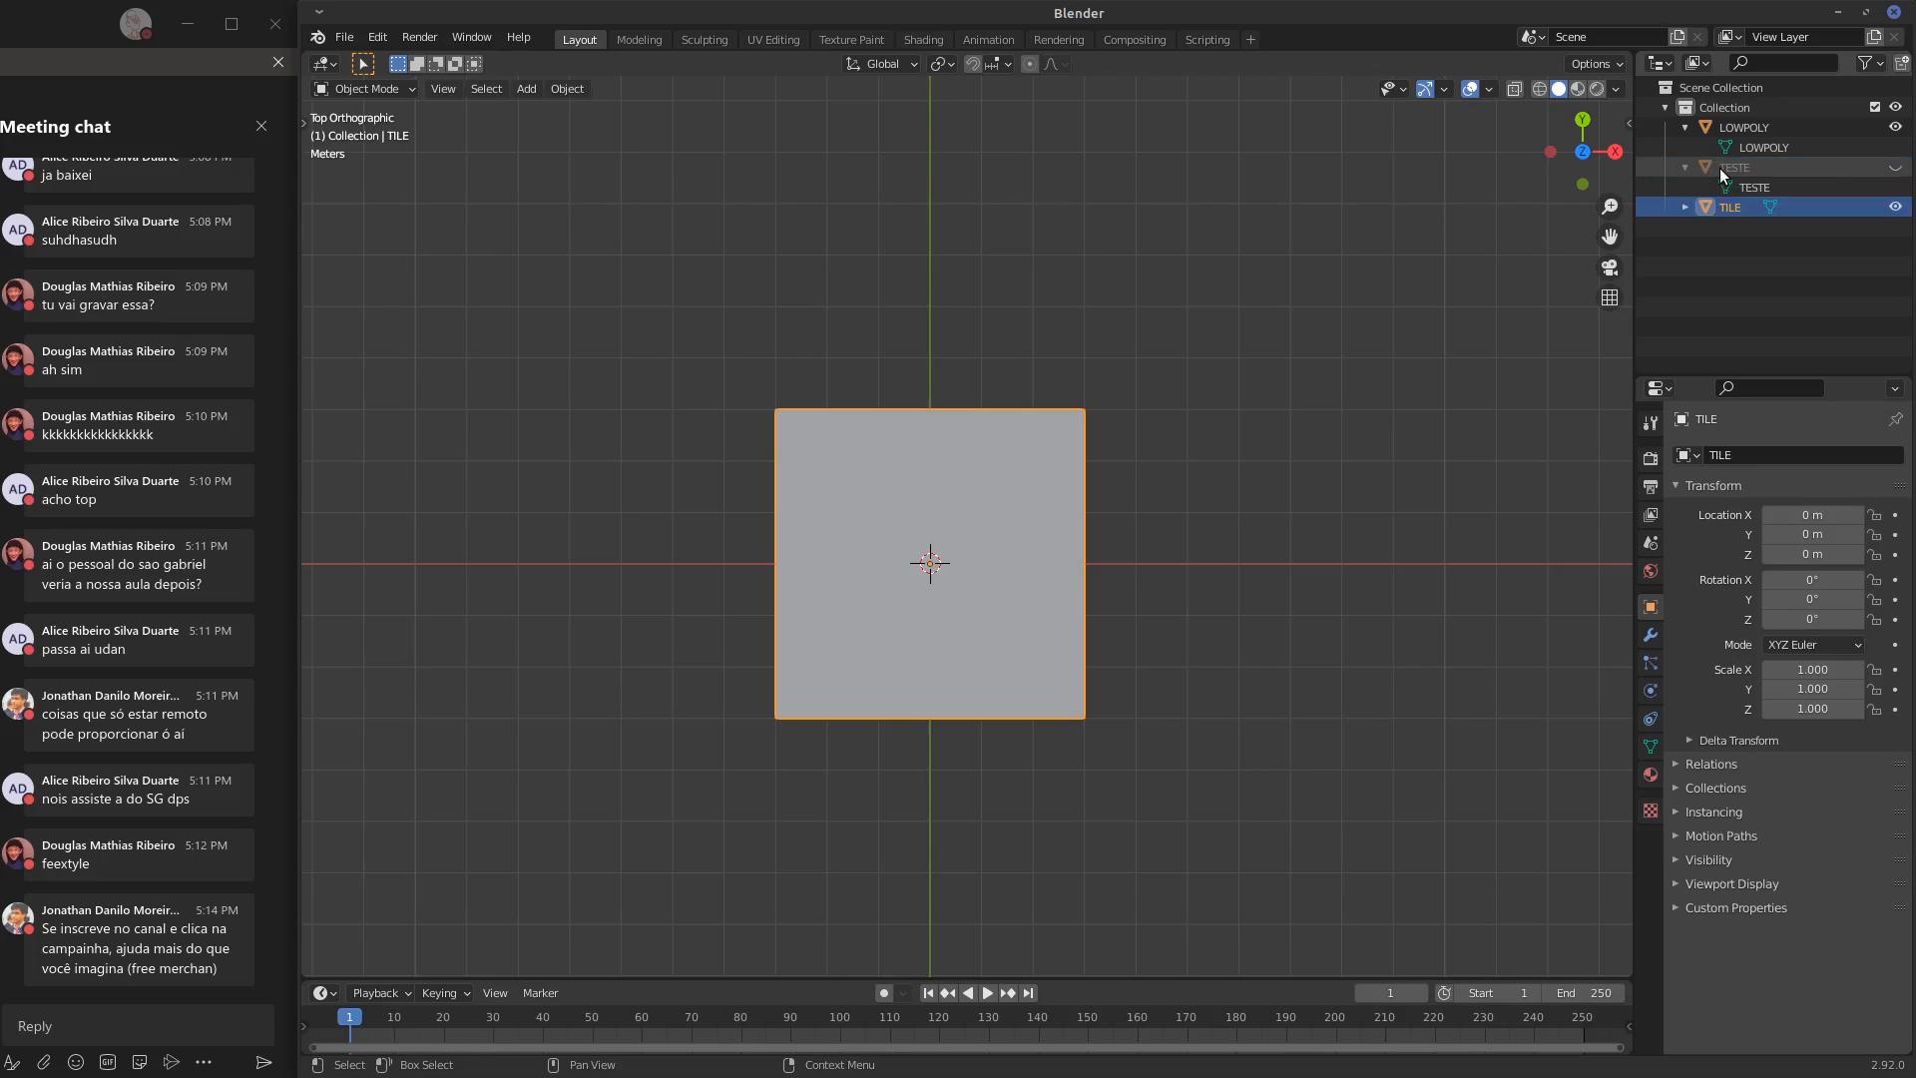
left_click(1686, 206)
double_click(1753, 228)
type("TILE")
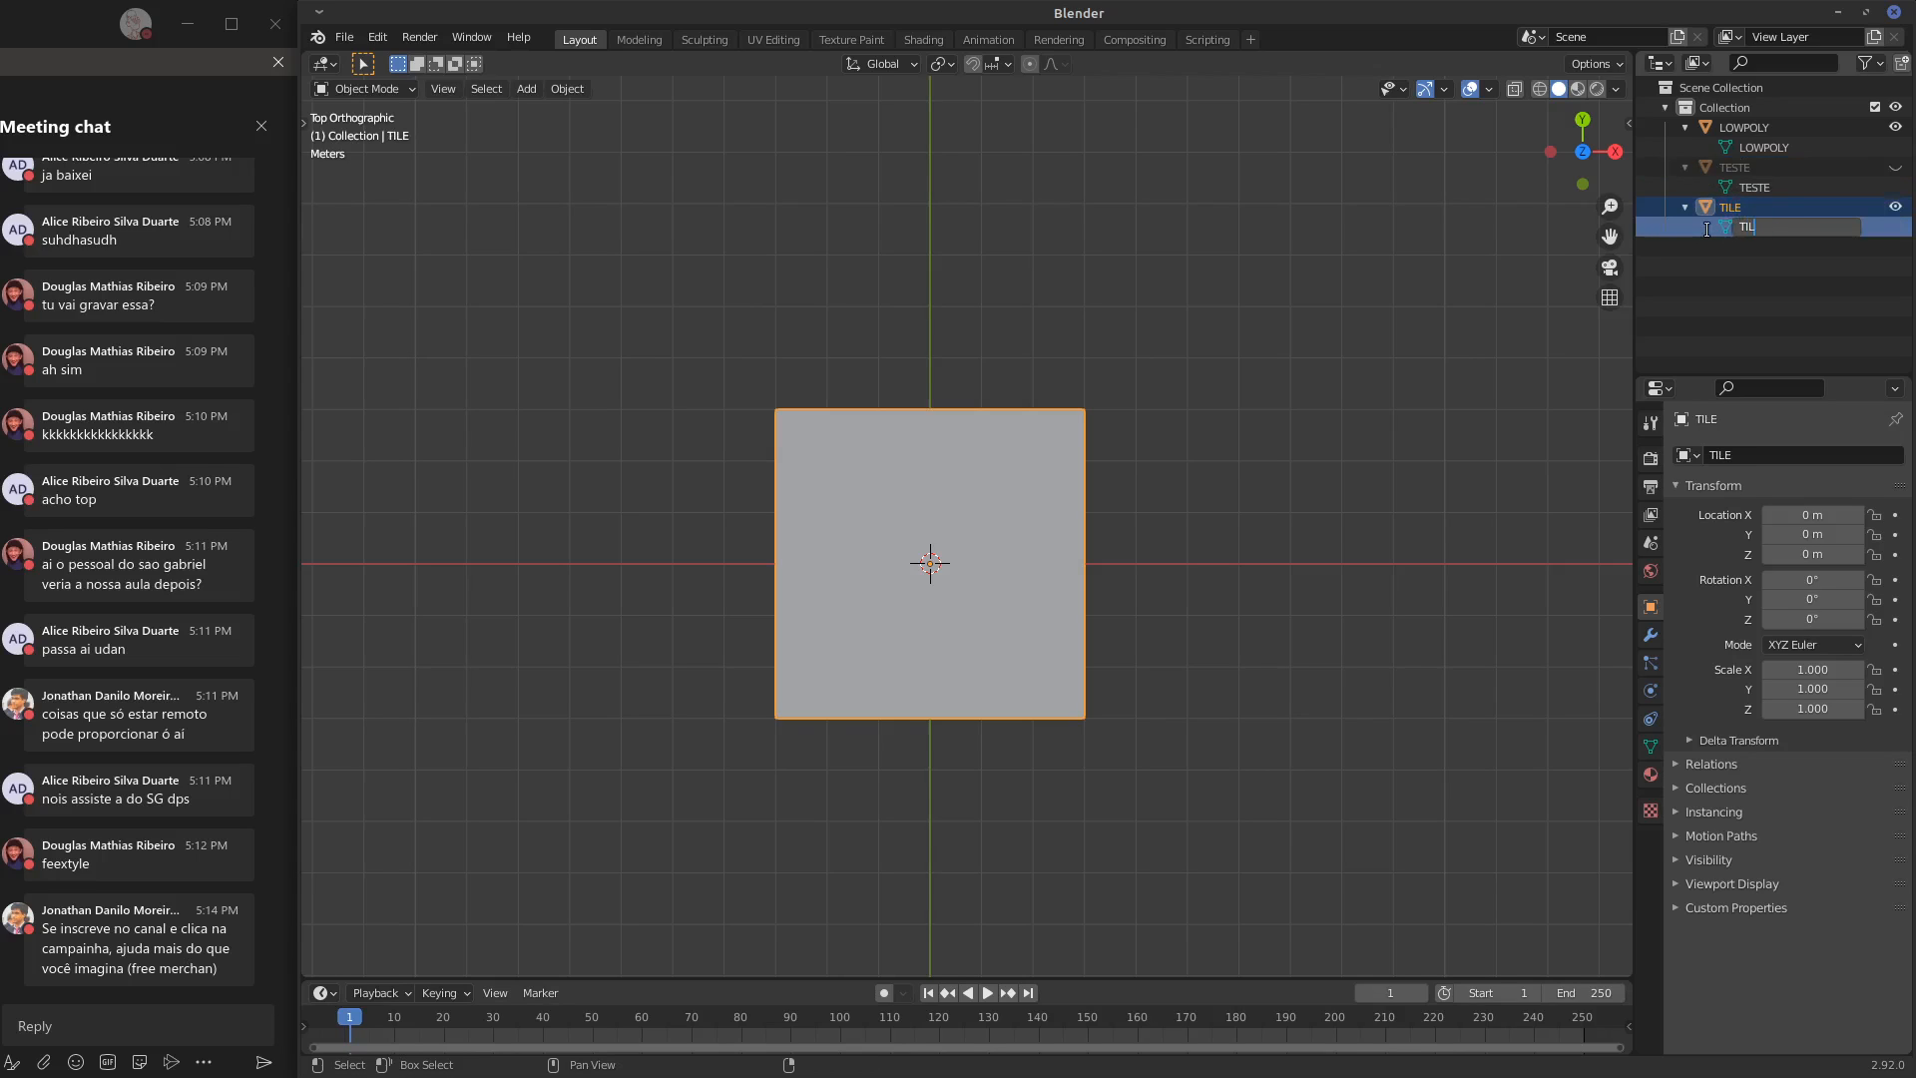
key("Return")
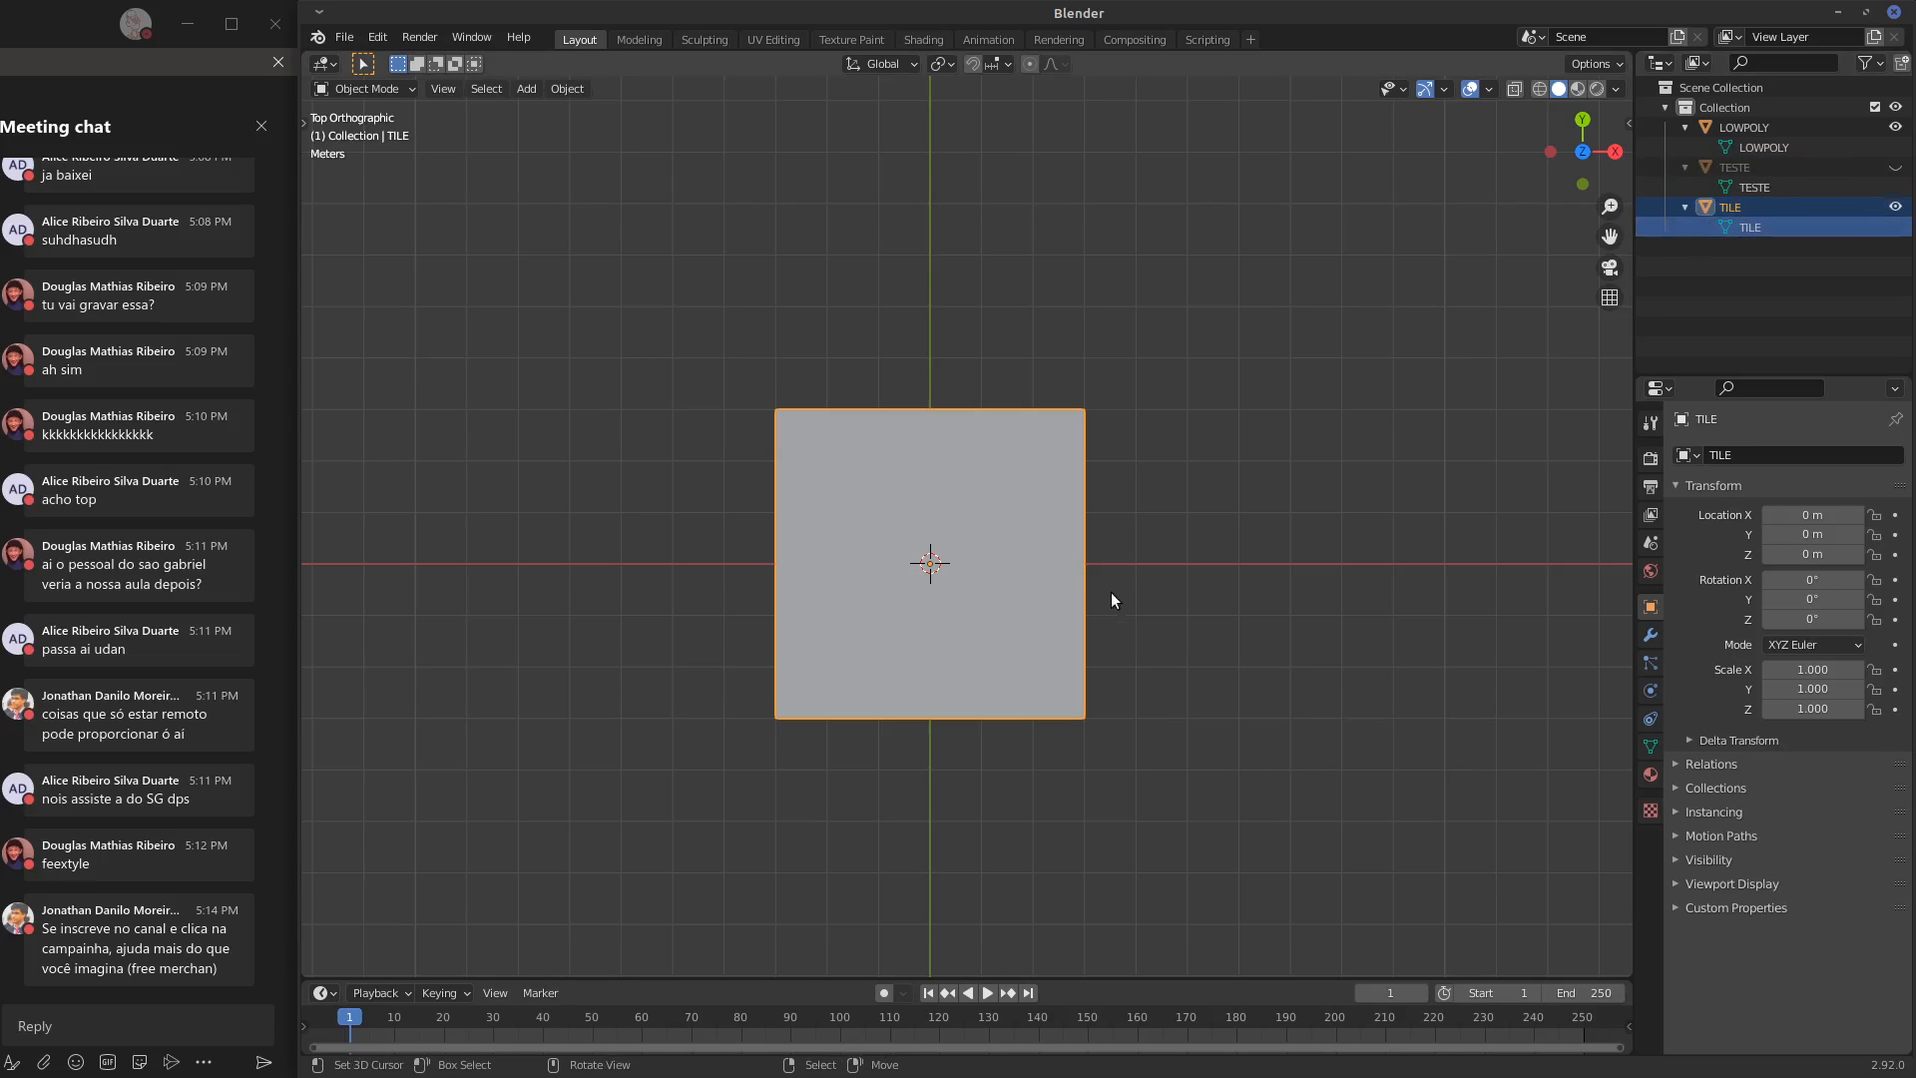
Subdivide the whole TILE mesh with 10 cuts in Edit Mode
middle_click_drag(1149, 590, 1176, 569, "shift")
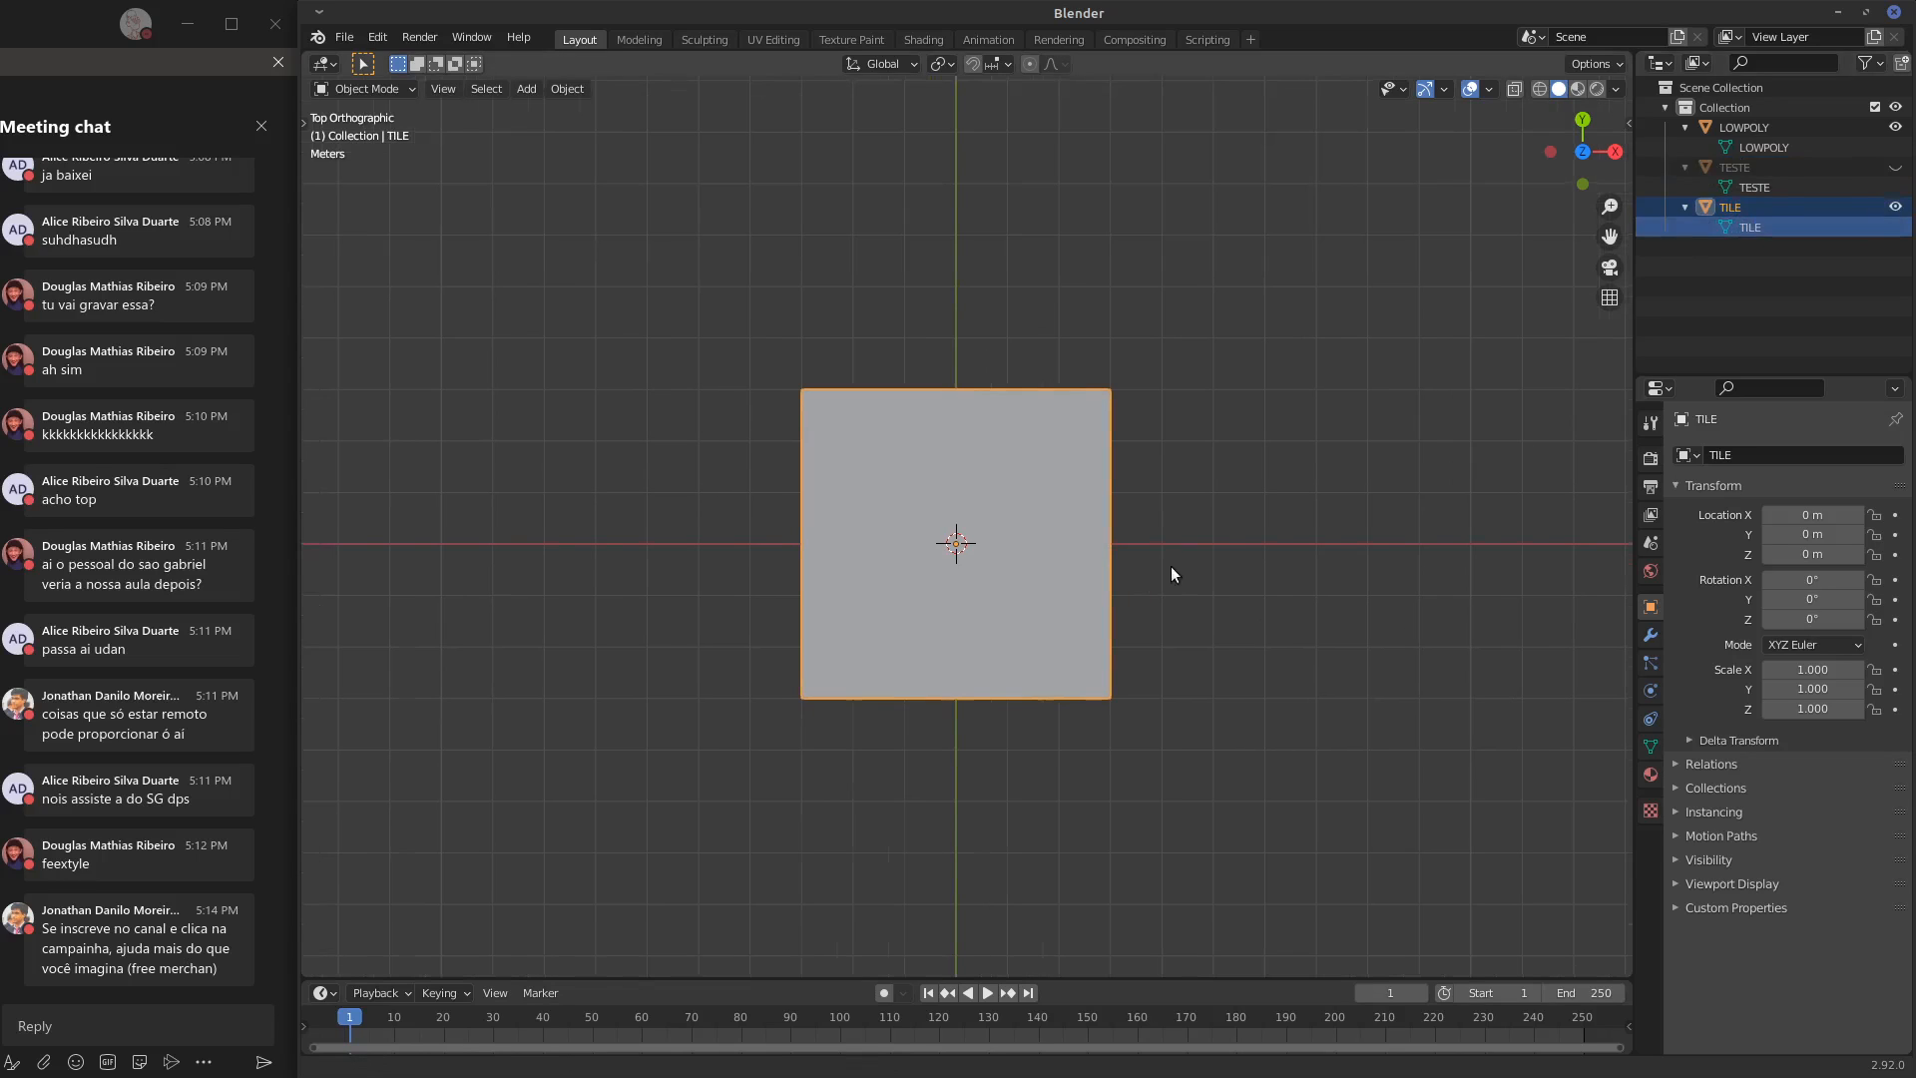
key("Tab")
right_click(962, 465)
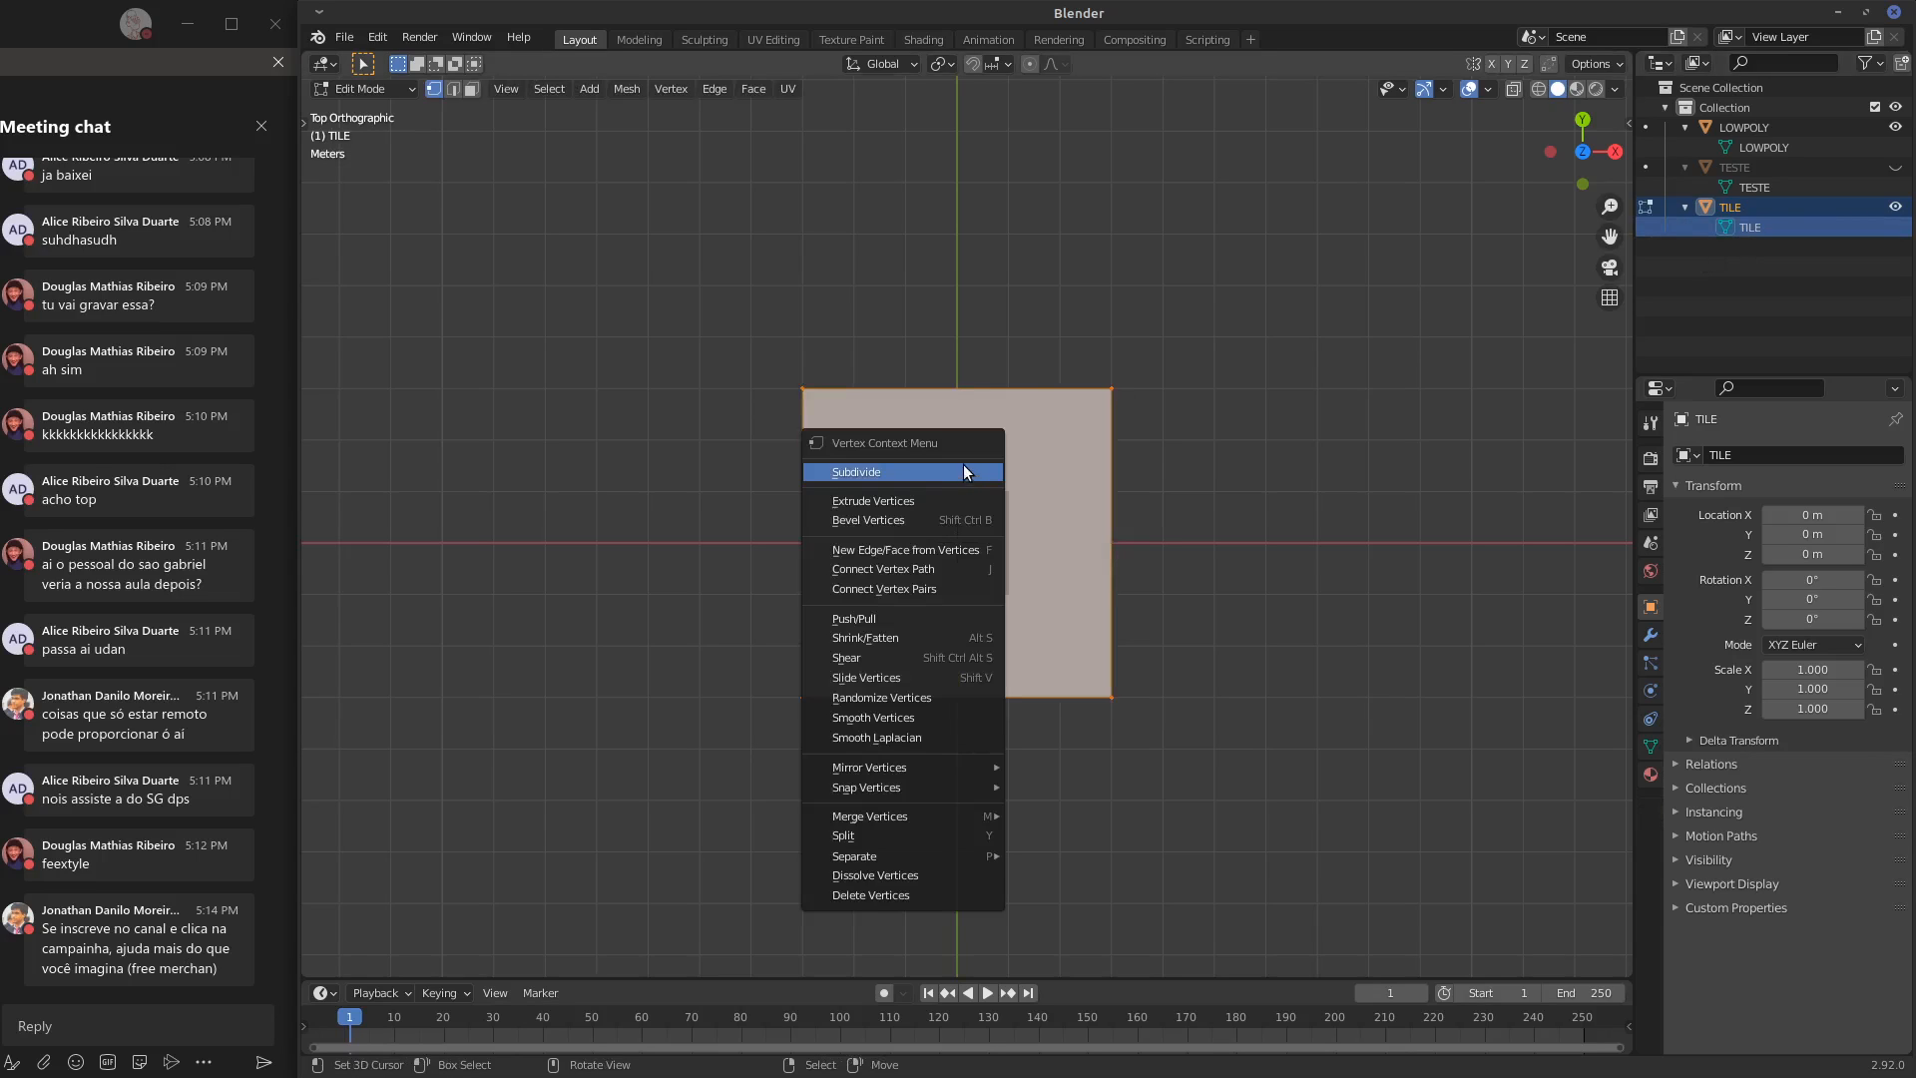
left_click(948, 469)
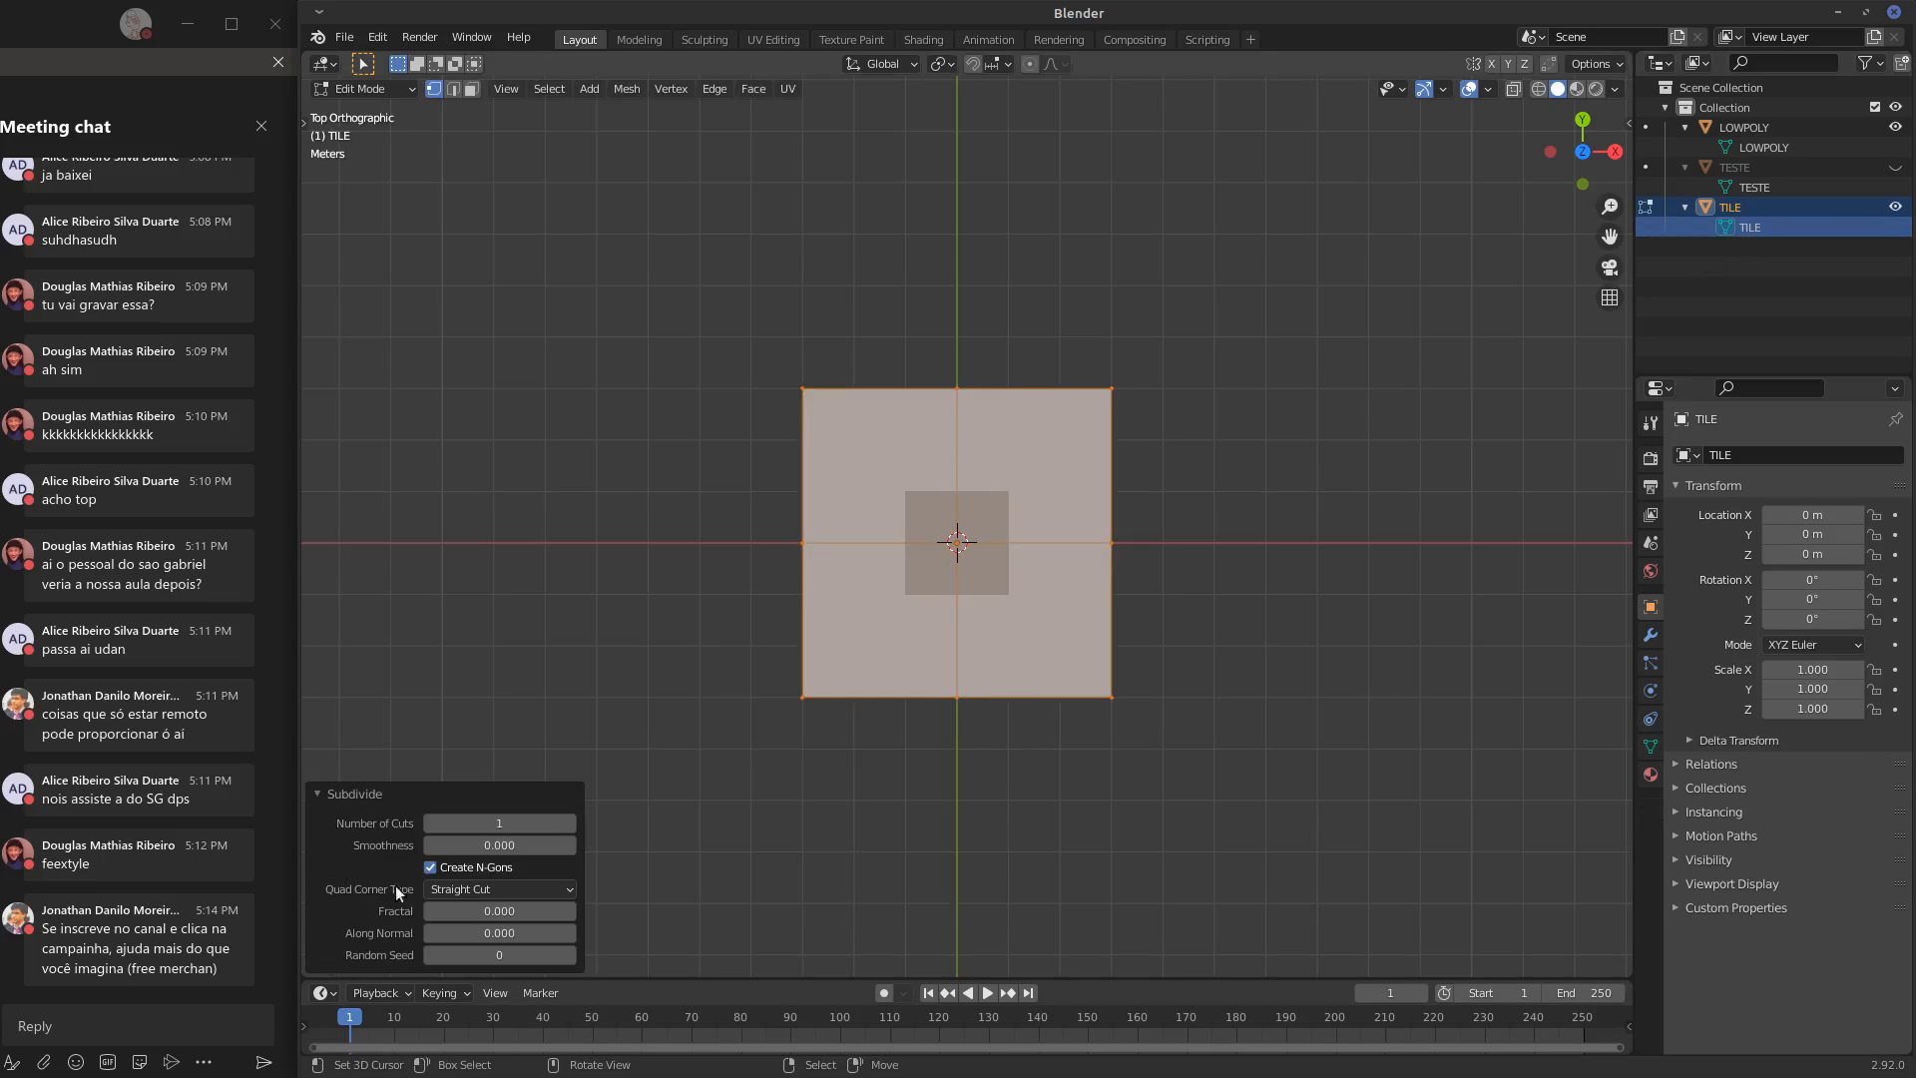
left_click_drag(471, 822, 887, 820)
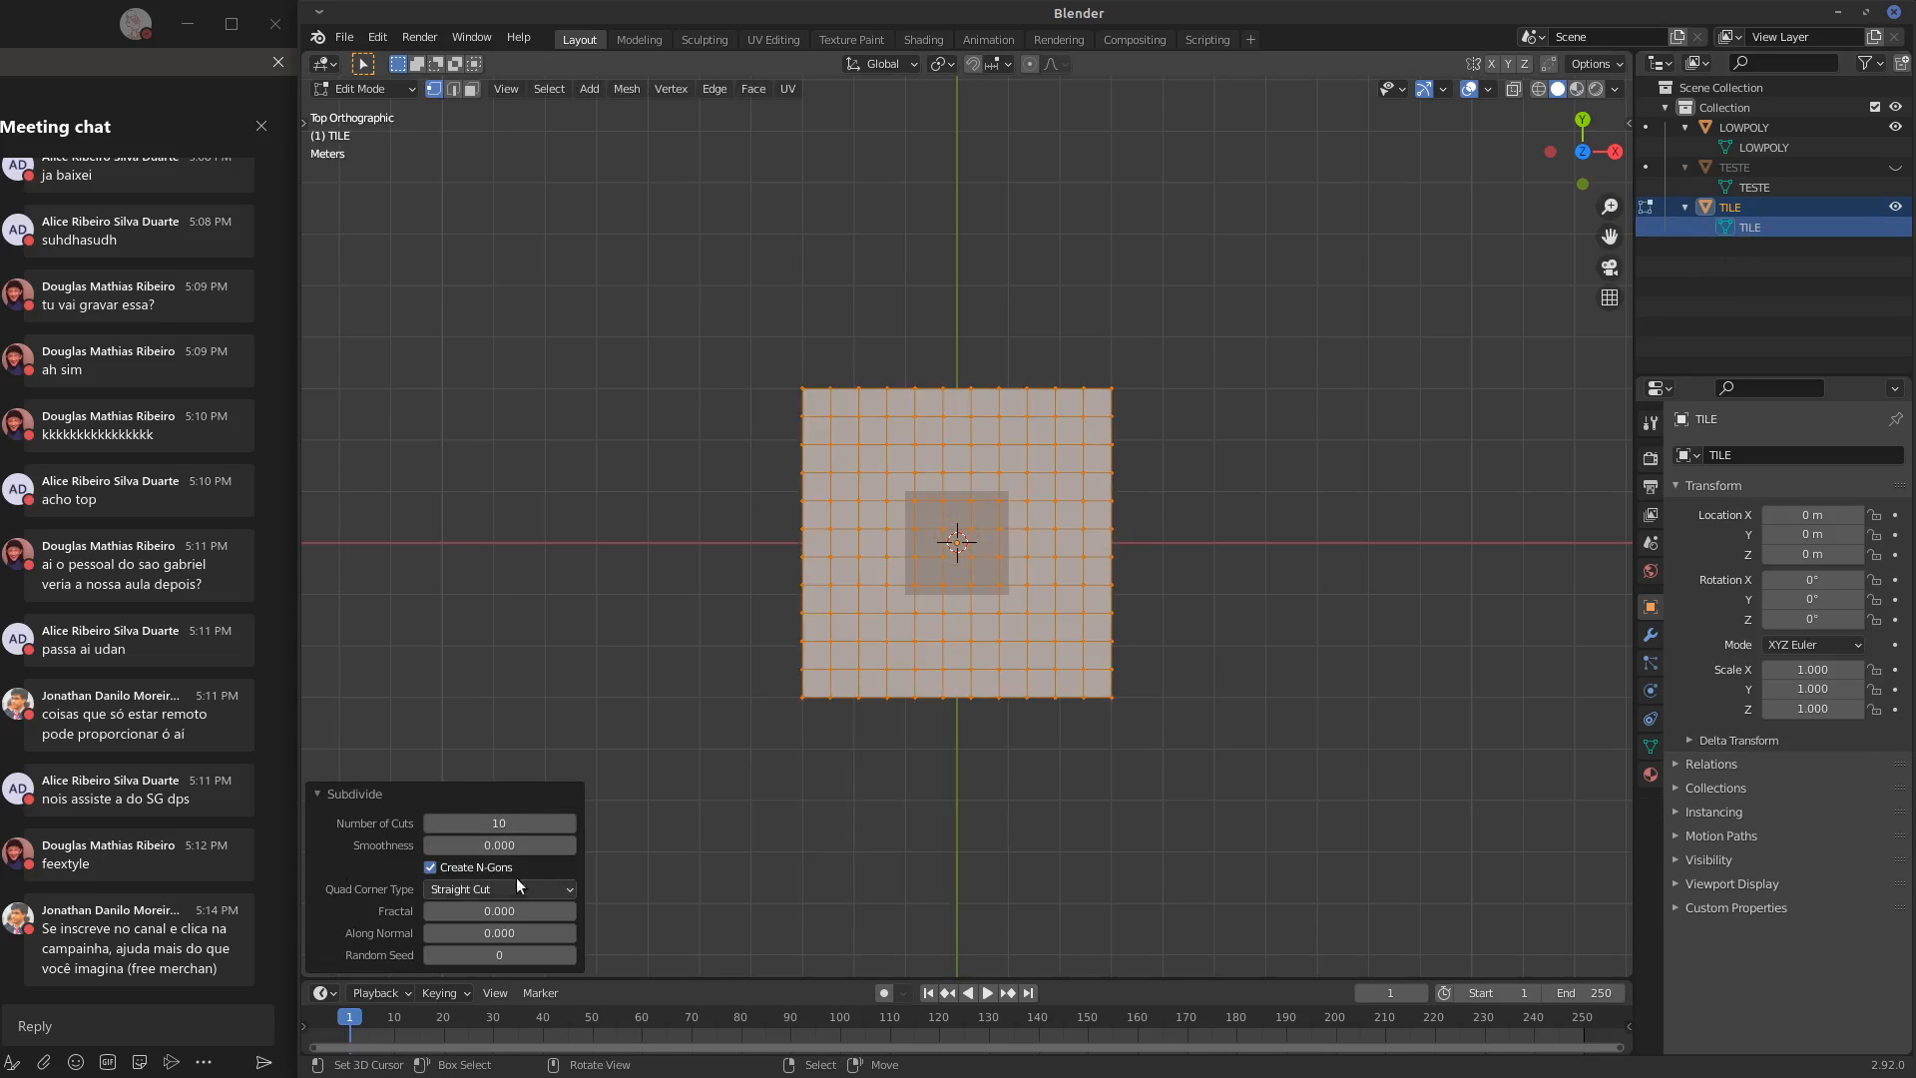
left_click(317, 793)
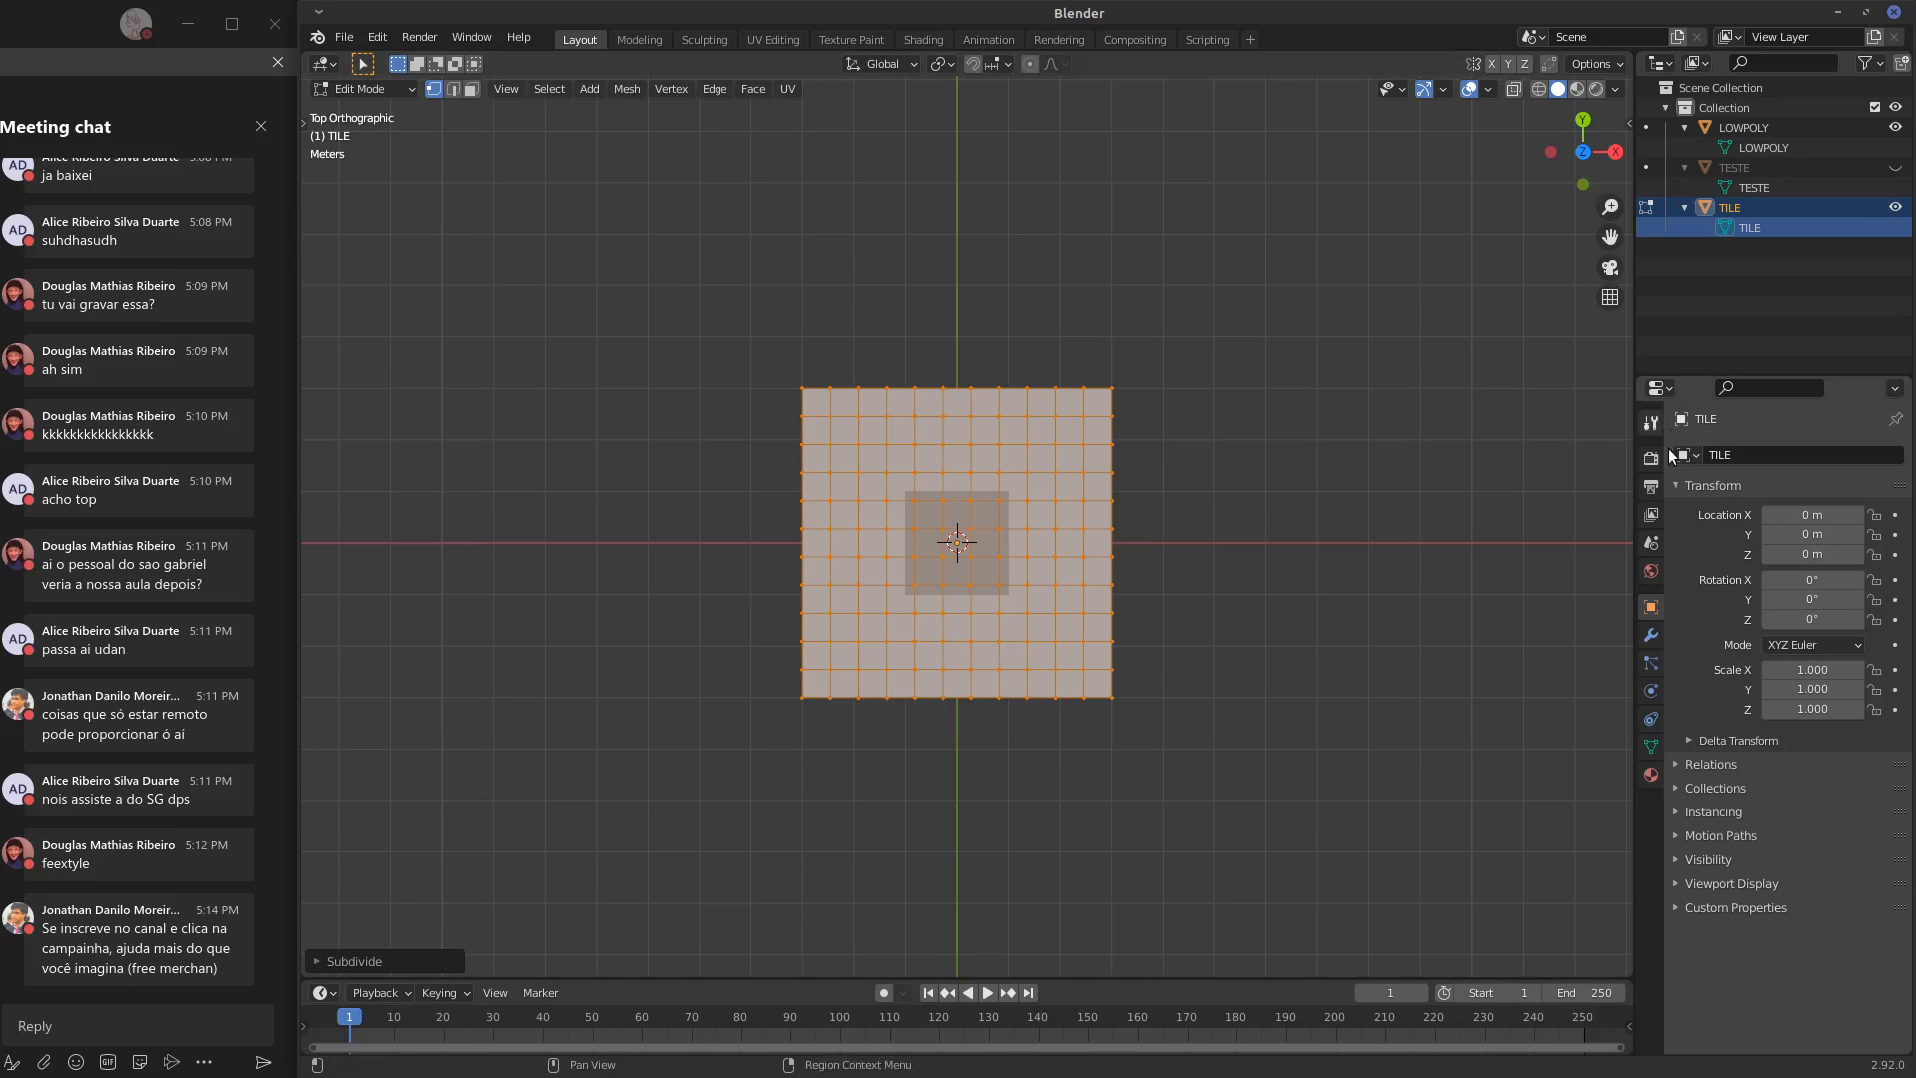
Add a Multiresolution modifier to TILE, then subdivide it to level 2 in Object Mode
left_click(1650, 635)
left_click(1758, 455)
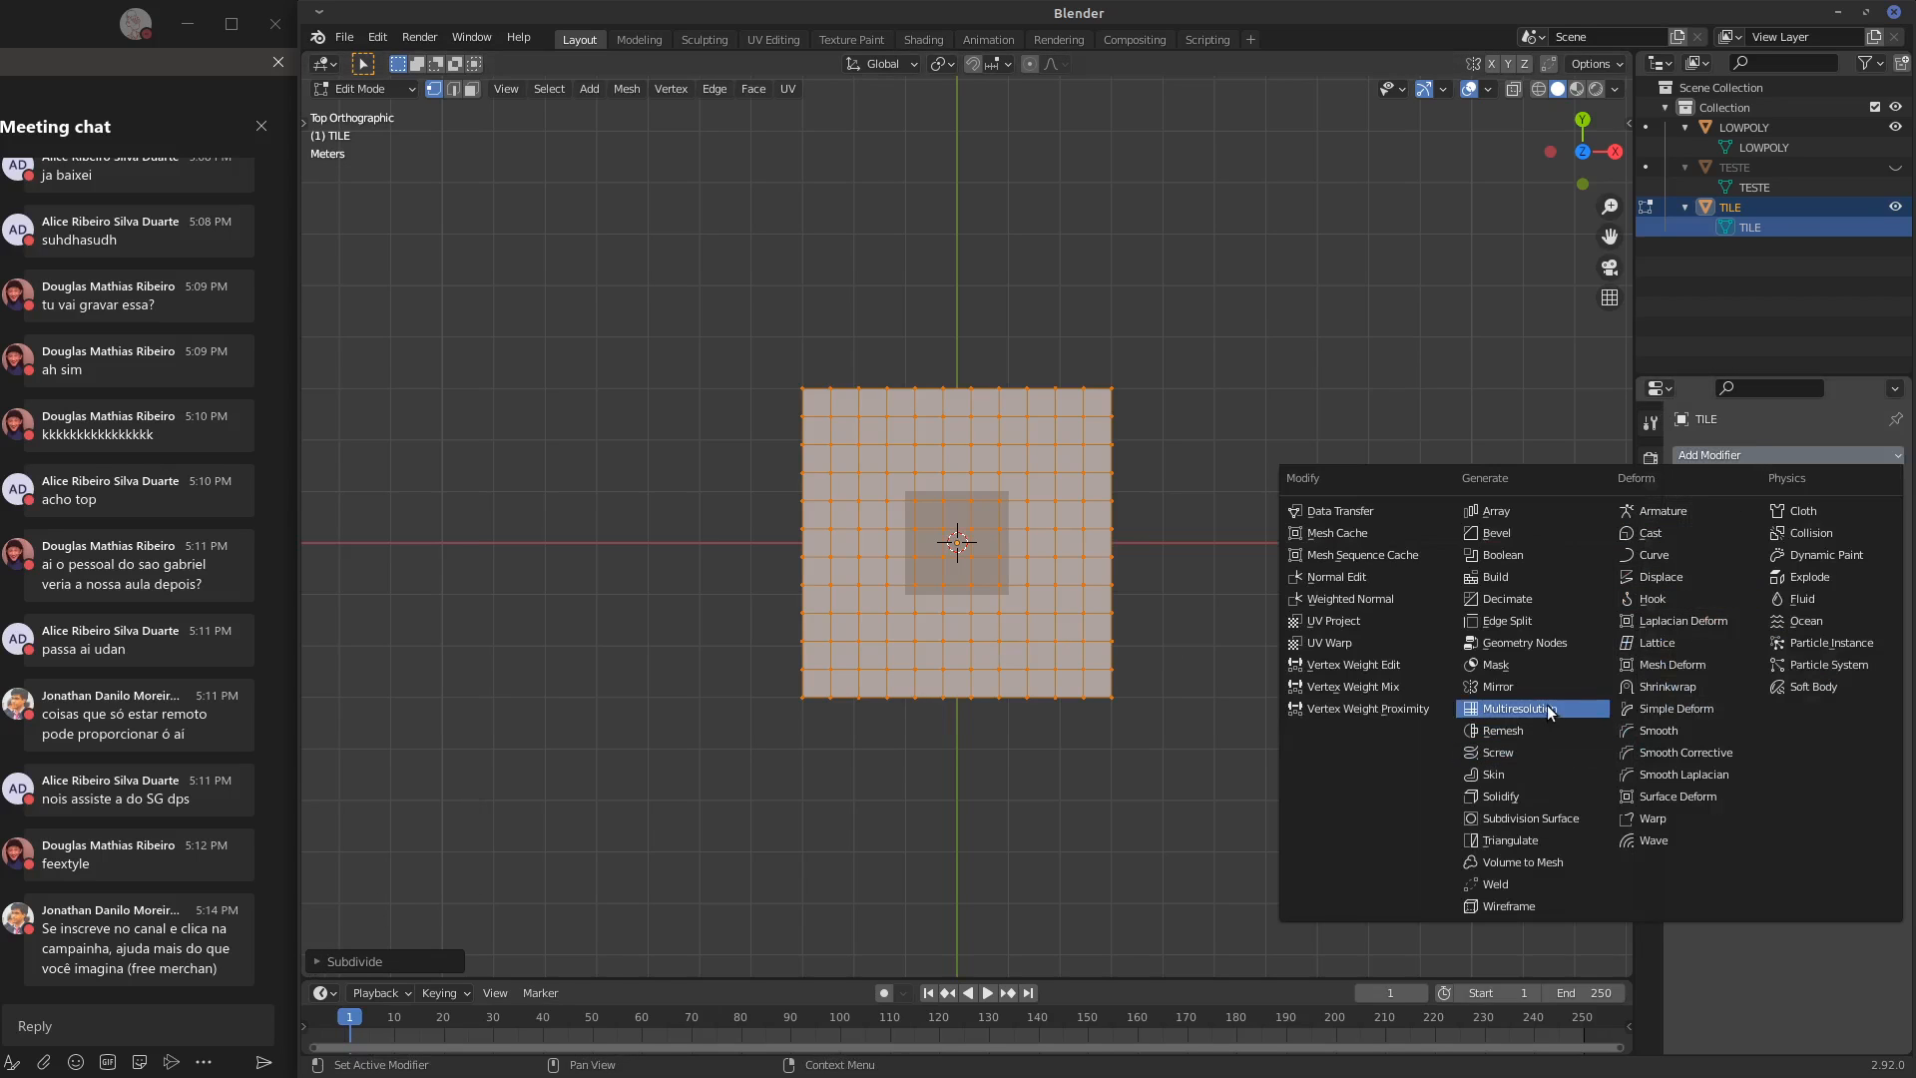
left_click(1552, 708)
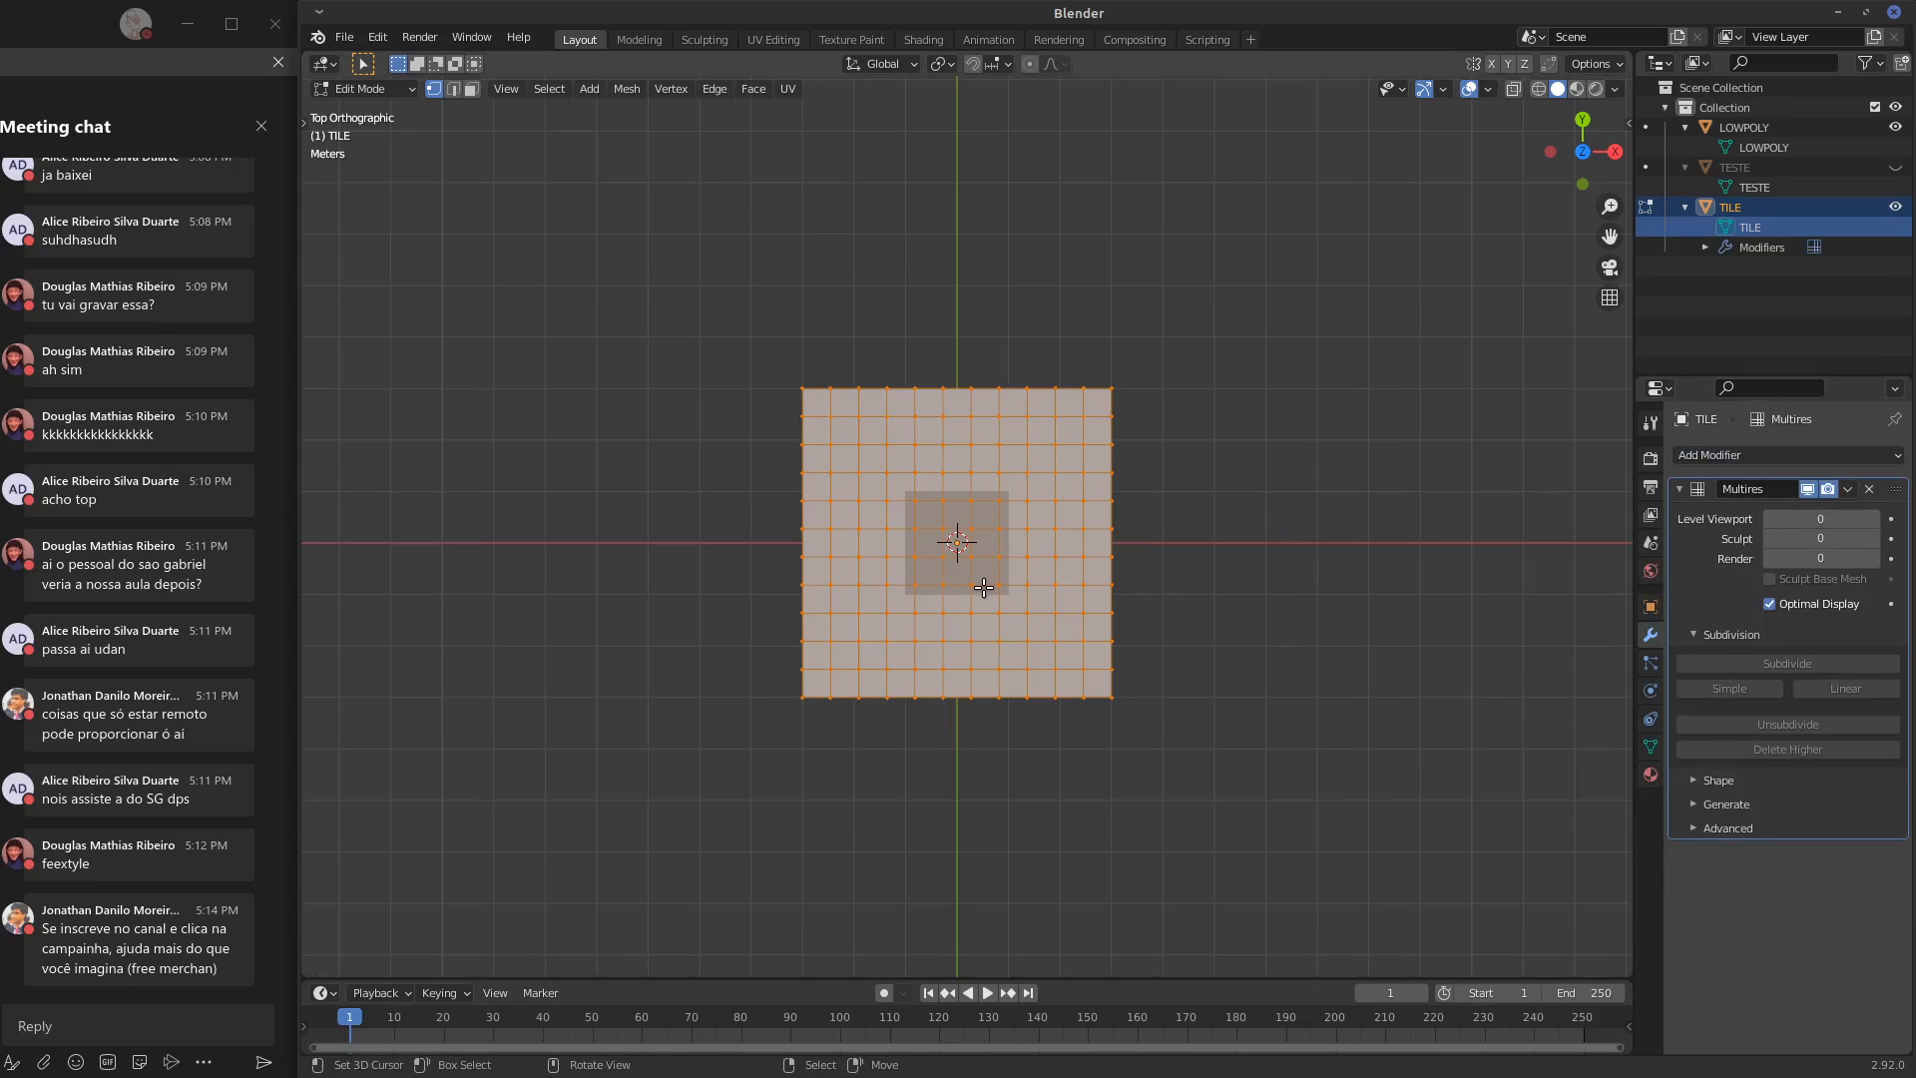
key("Tab")
left_click(1799, 663)
left_click(1799, 663)
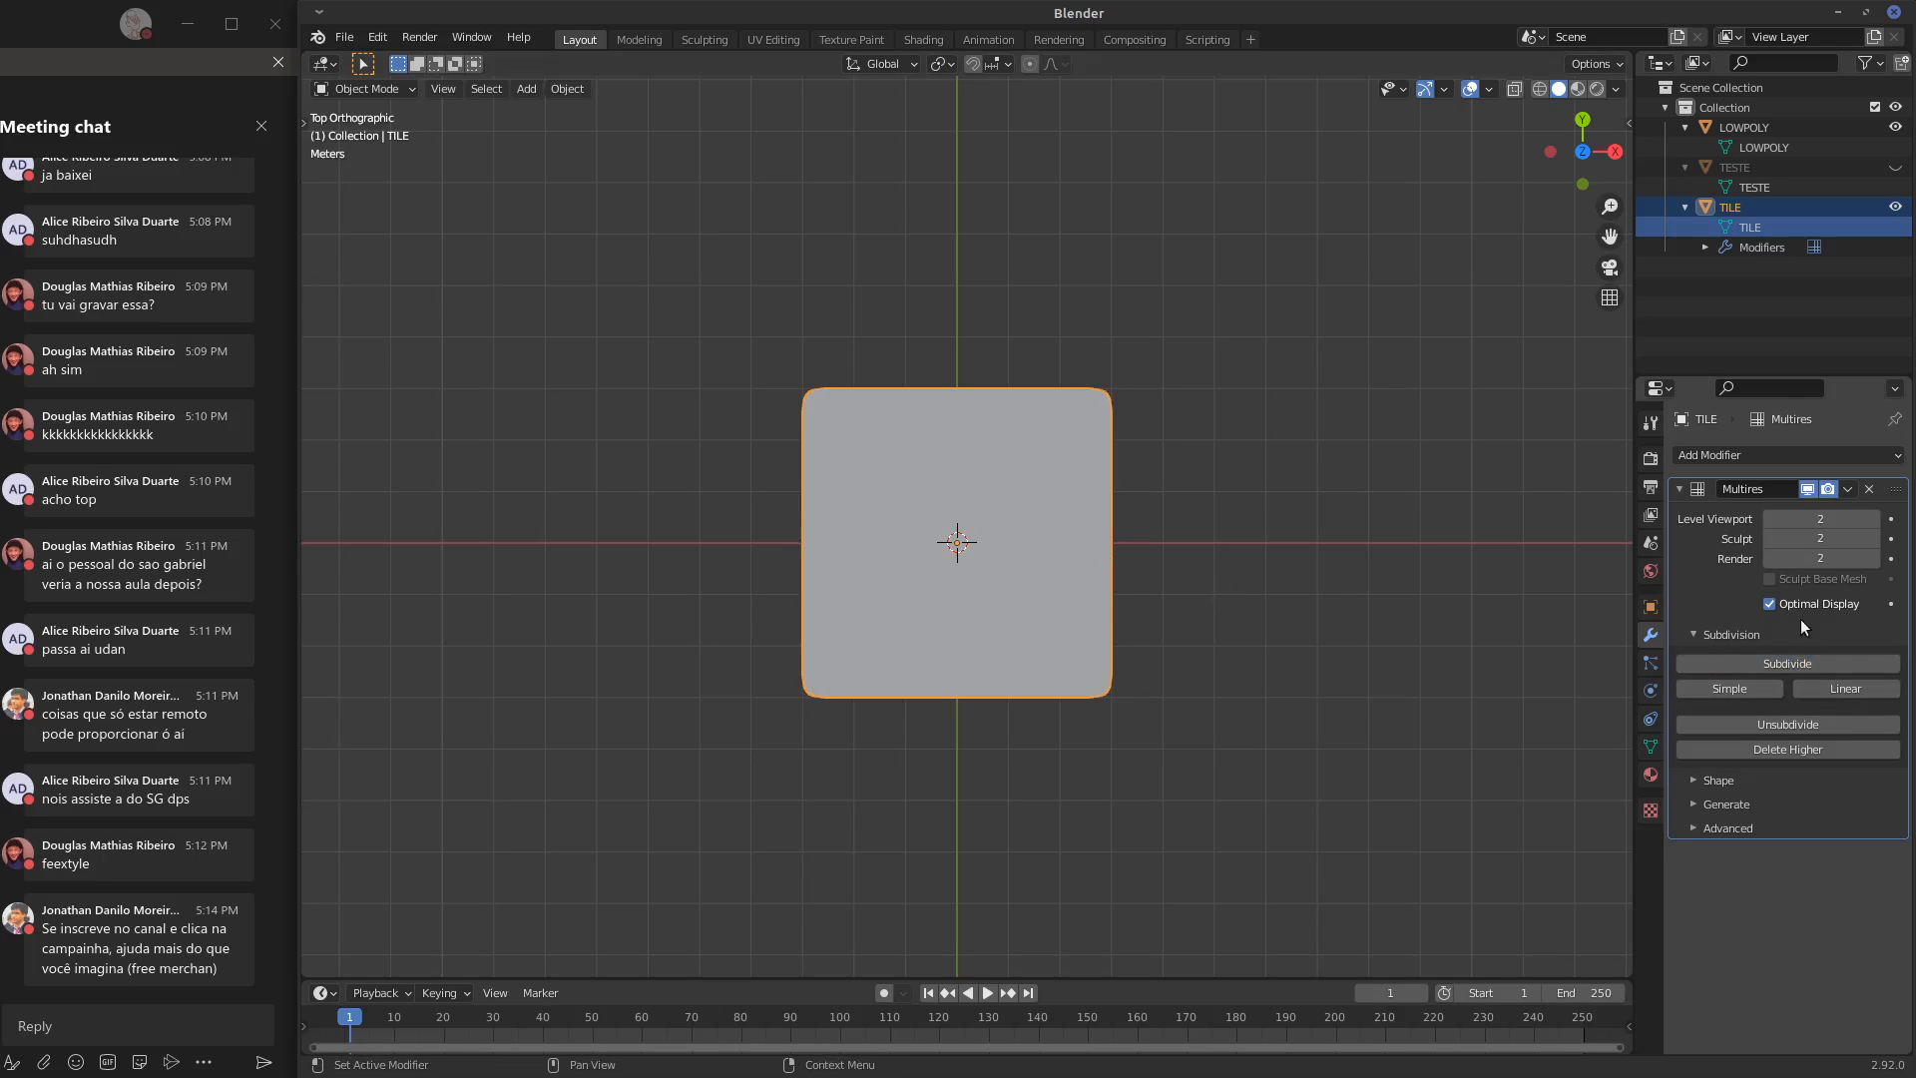
Set the Multires modifier's viewport, sculpt and render levels to 1
left_click(1766, 519)
left_click(1772, 540)
left_click(1773, 559)
Set the LOWPOLY plane's viewport display to Wire and In Front, with Shadow turned off
middle_click_drag(1173, 569, 1187, 541, "shift")
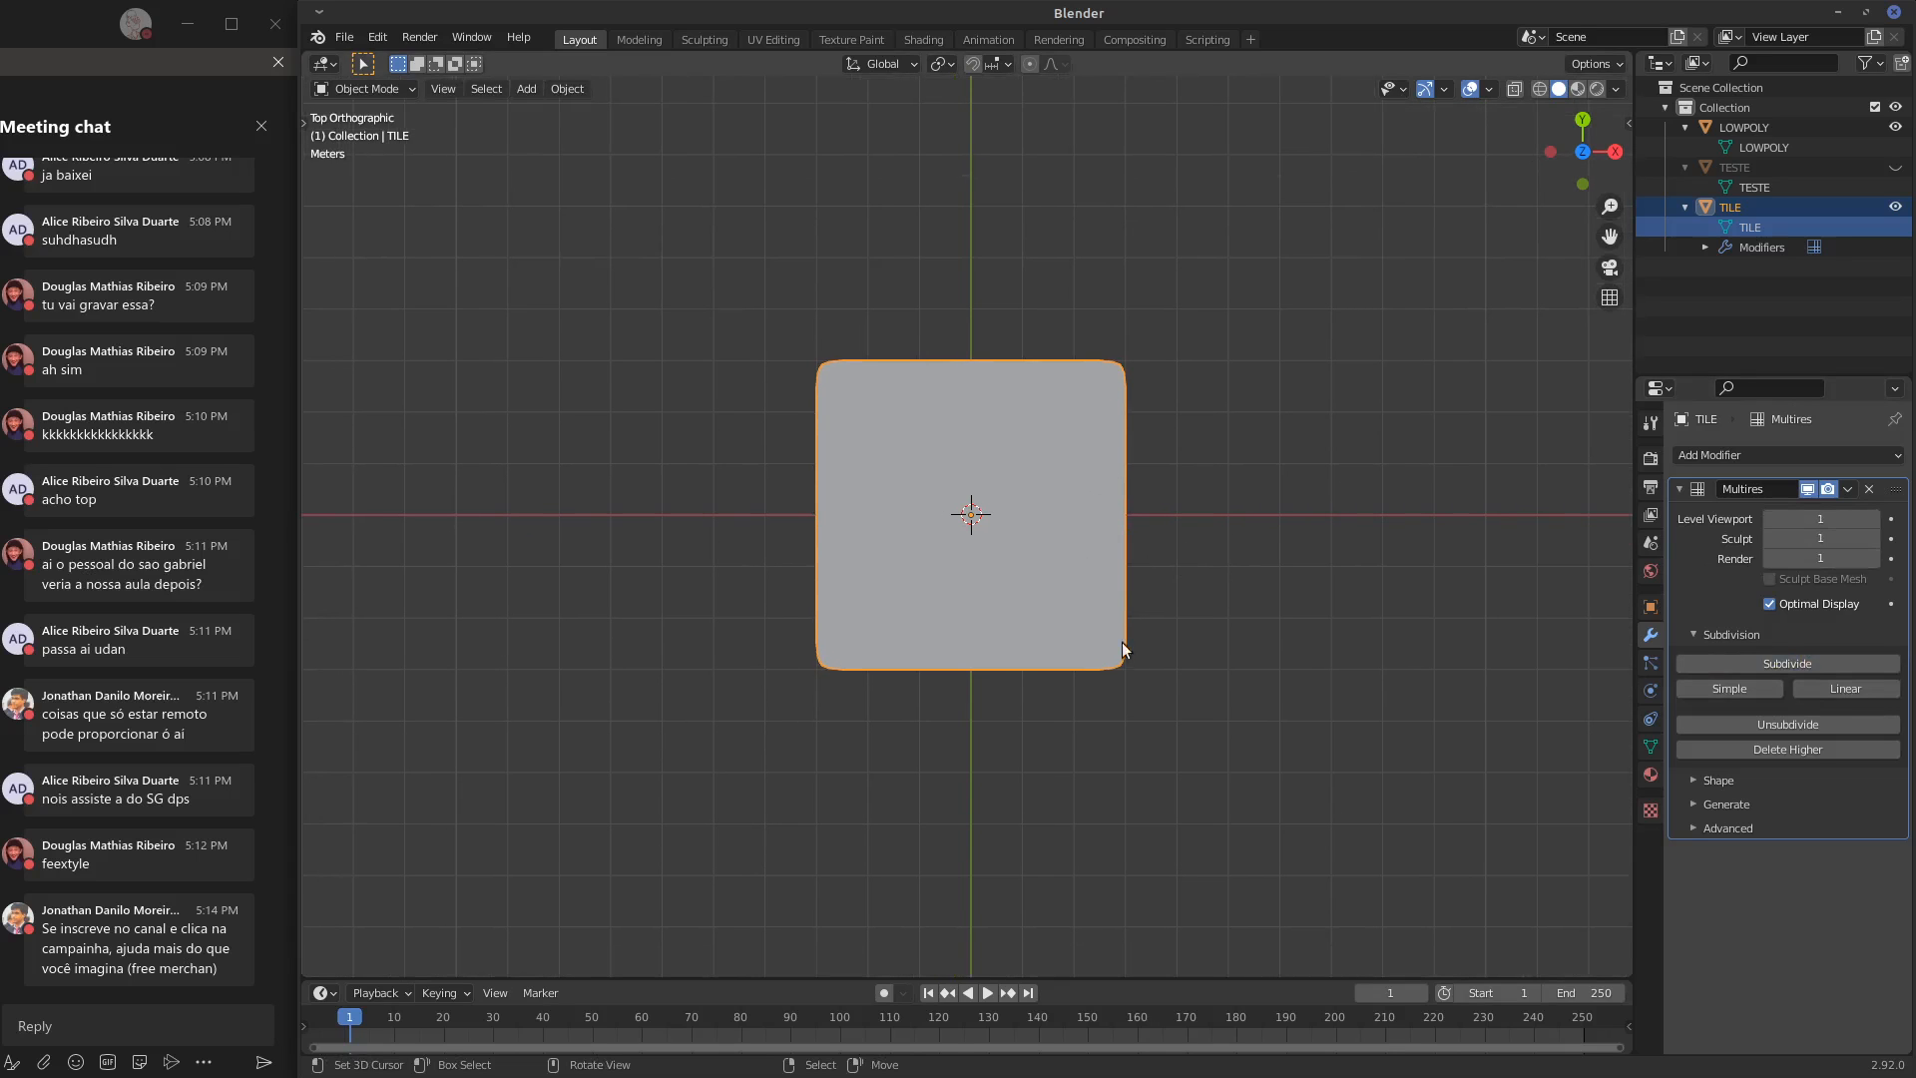
middle_click_drag(1124, 649, 1110, 572)
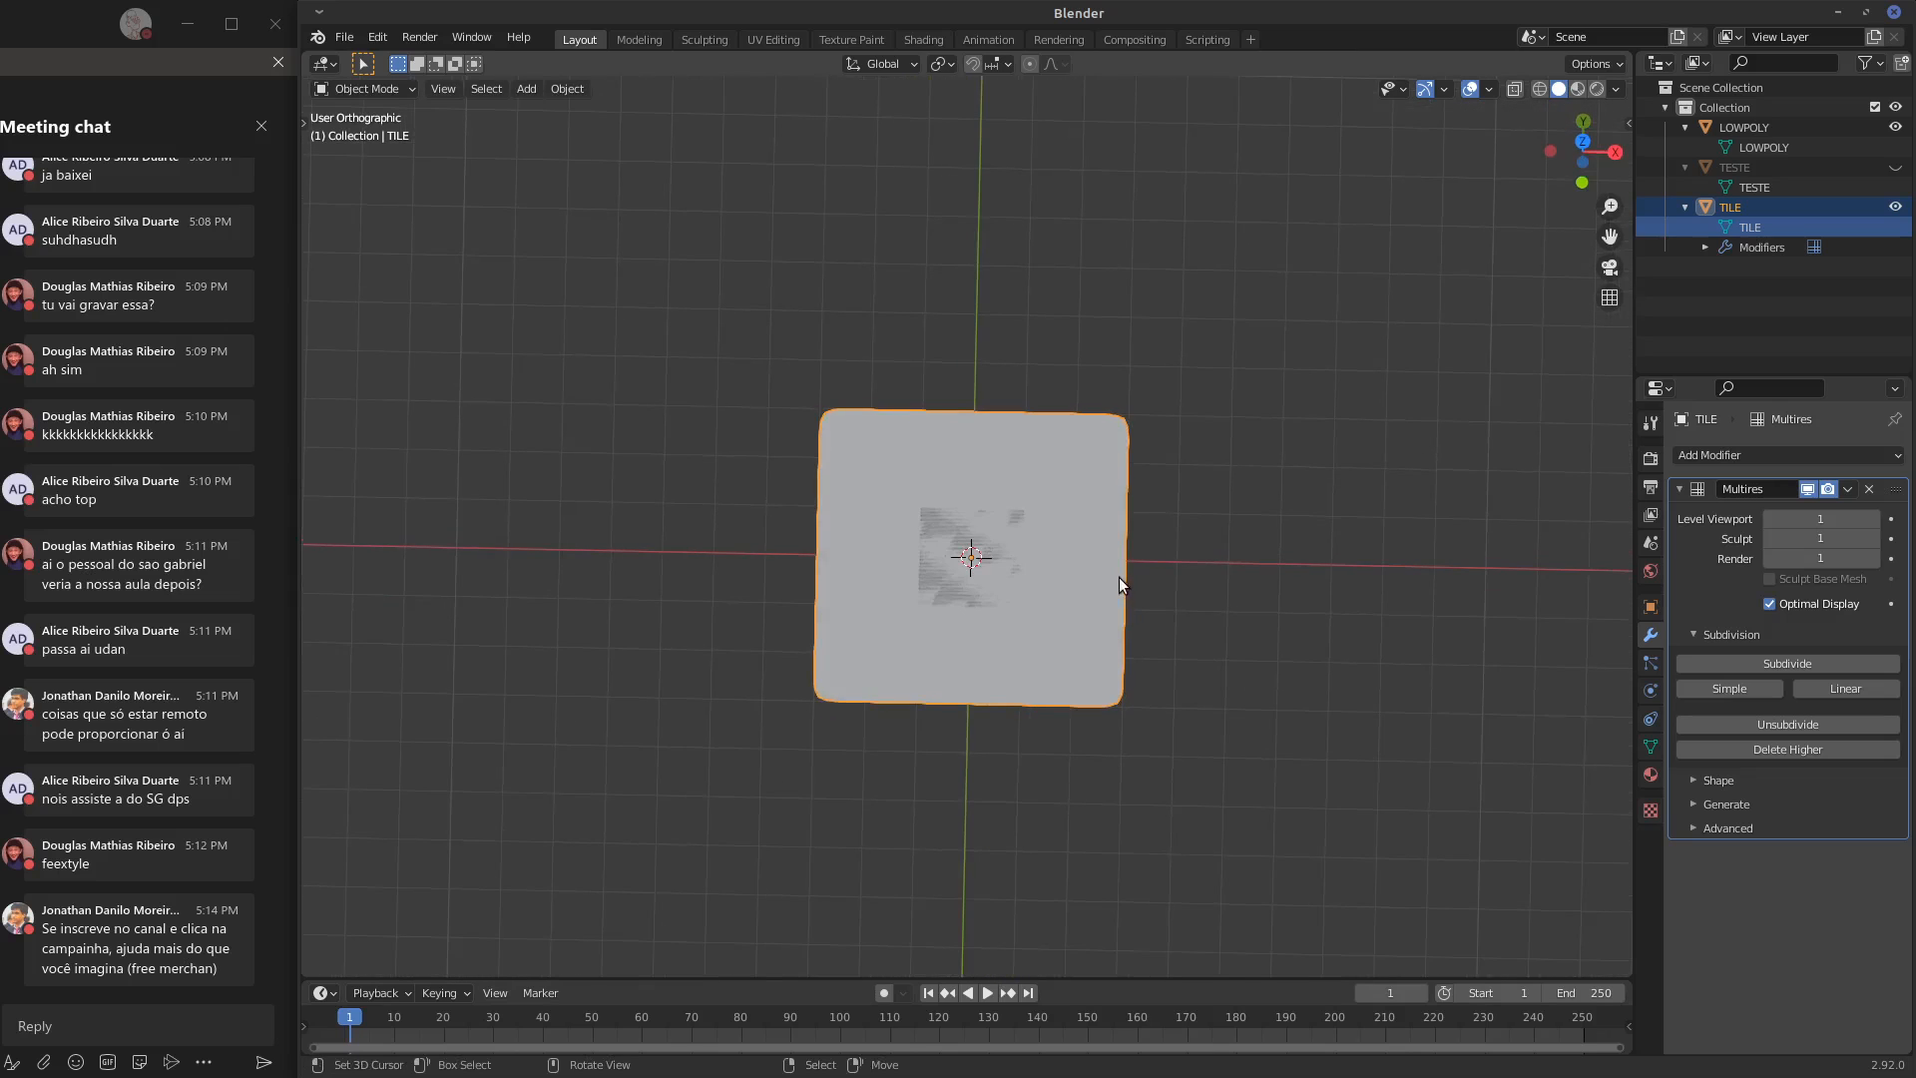
key("KP_7")
scroll(1144, 564, "up", 3)
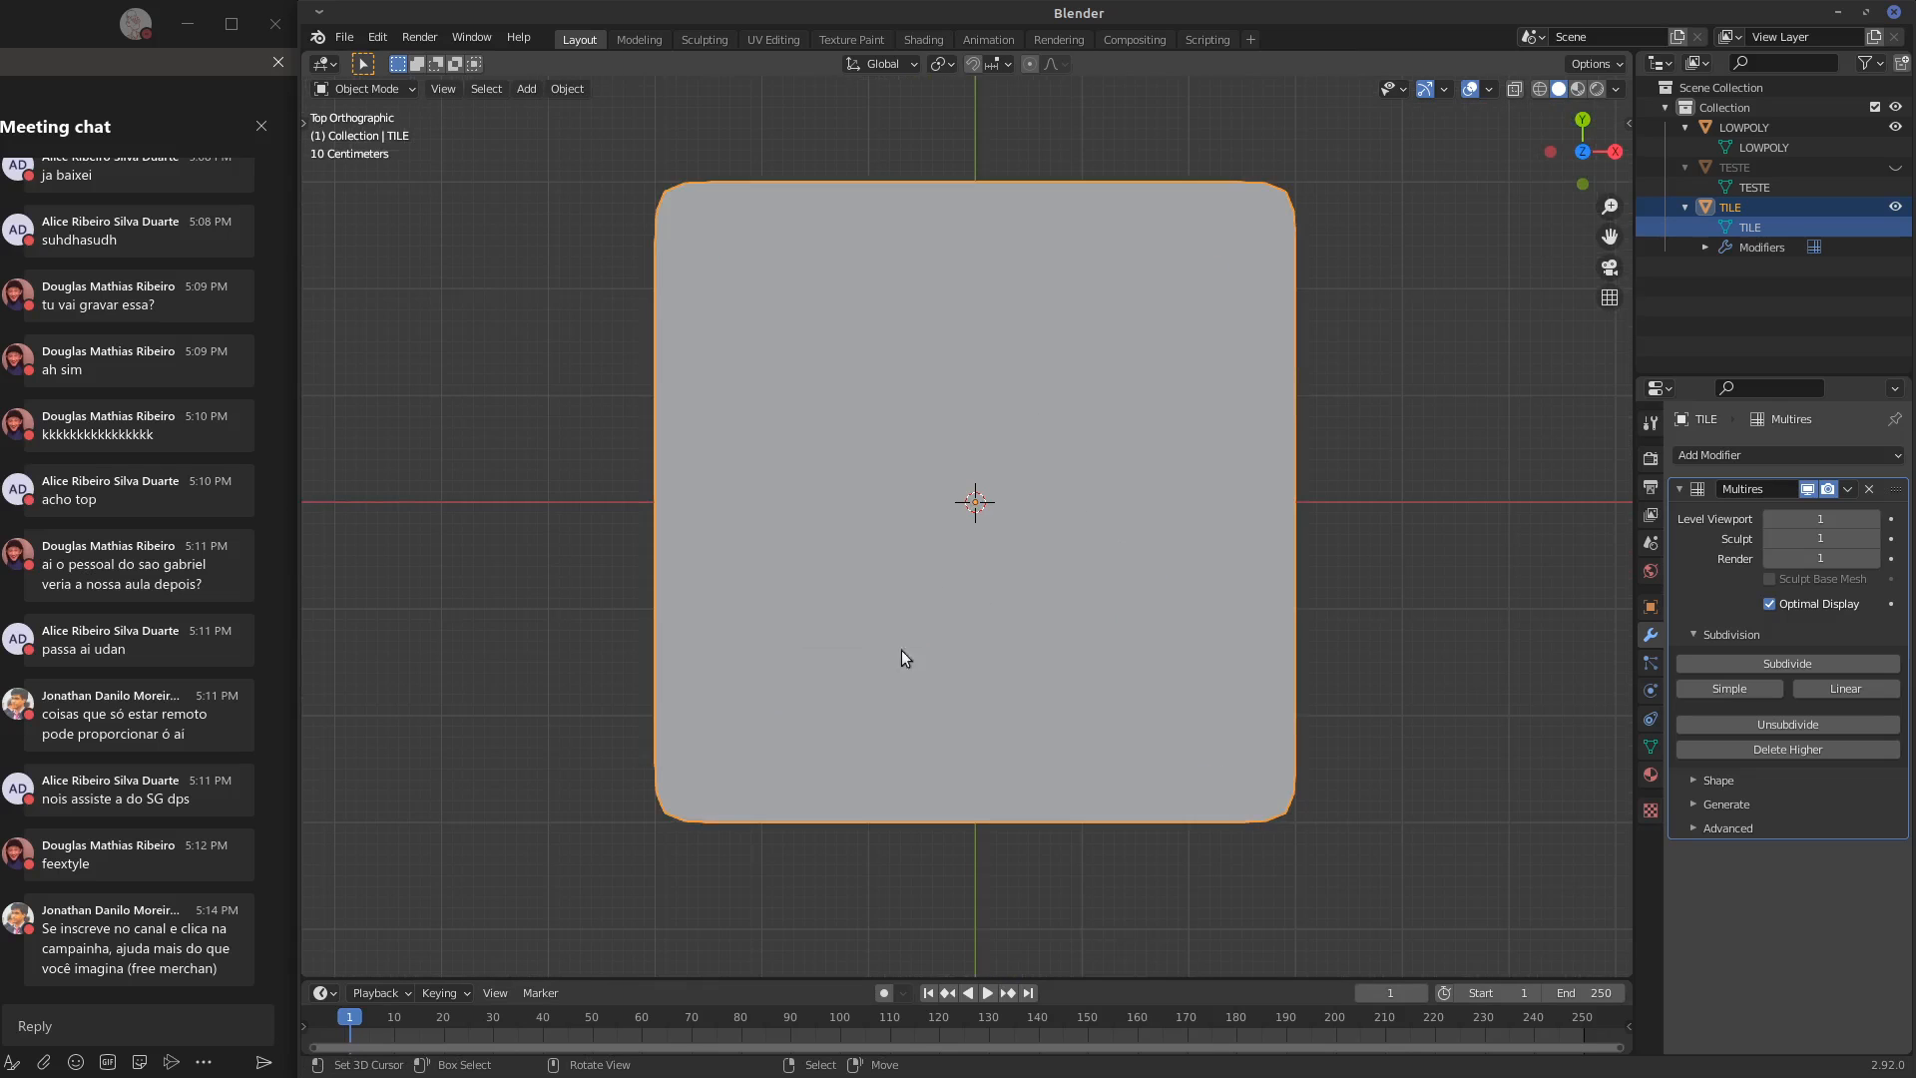
left_click(1017, 482)
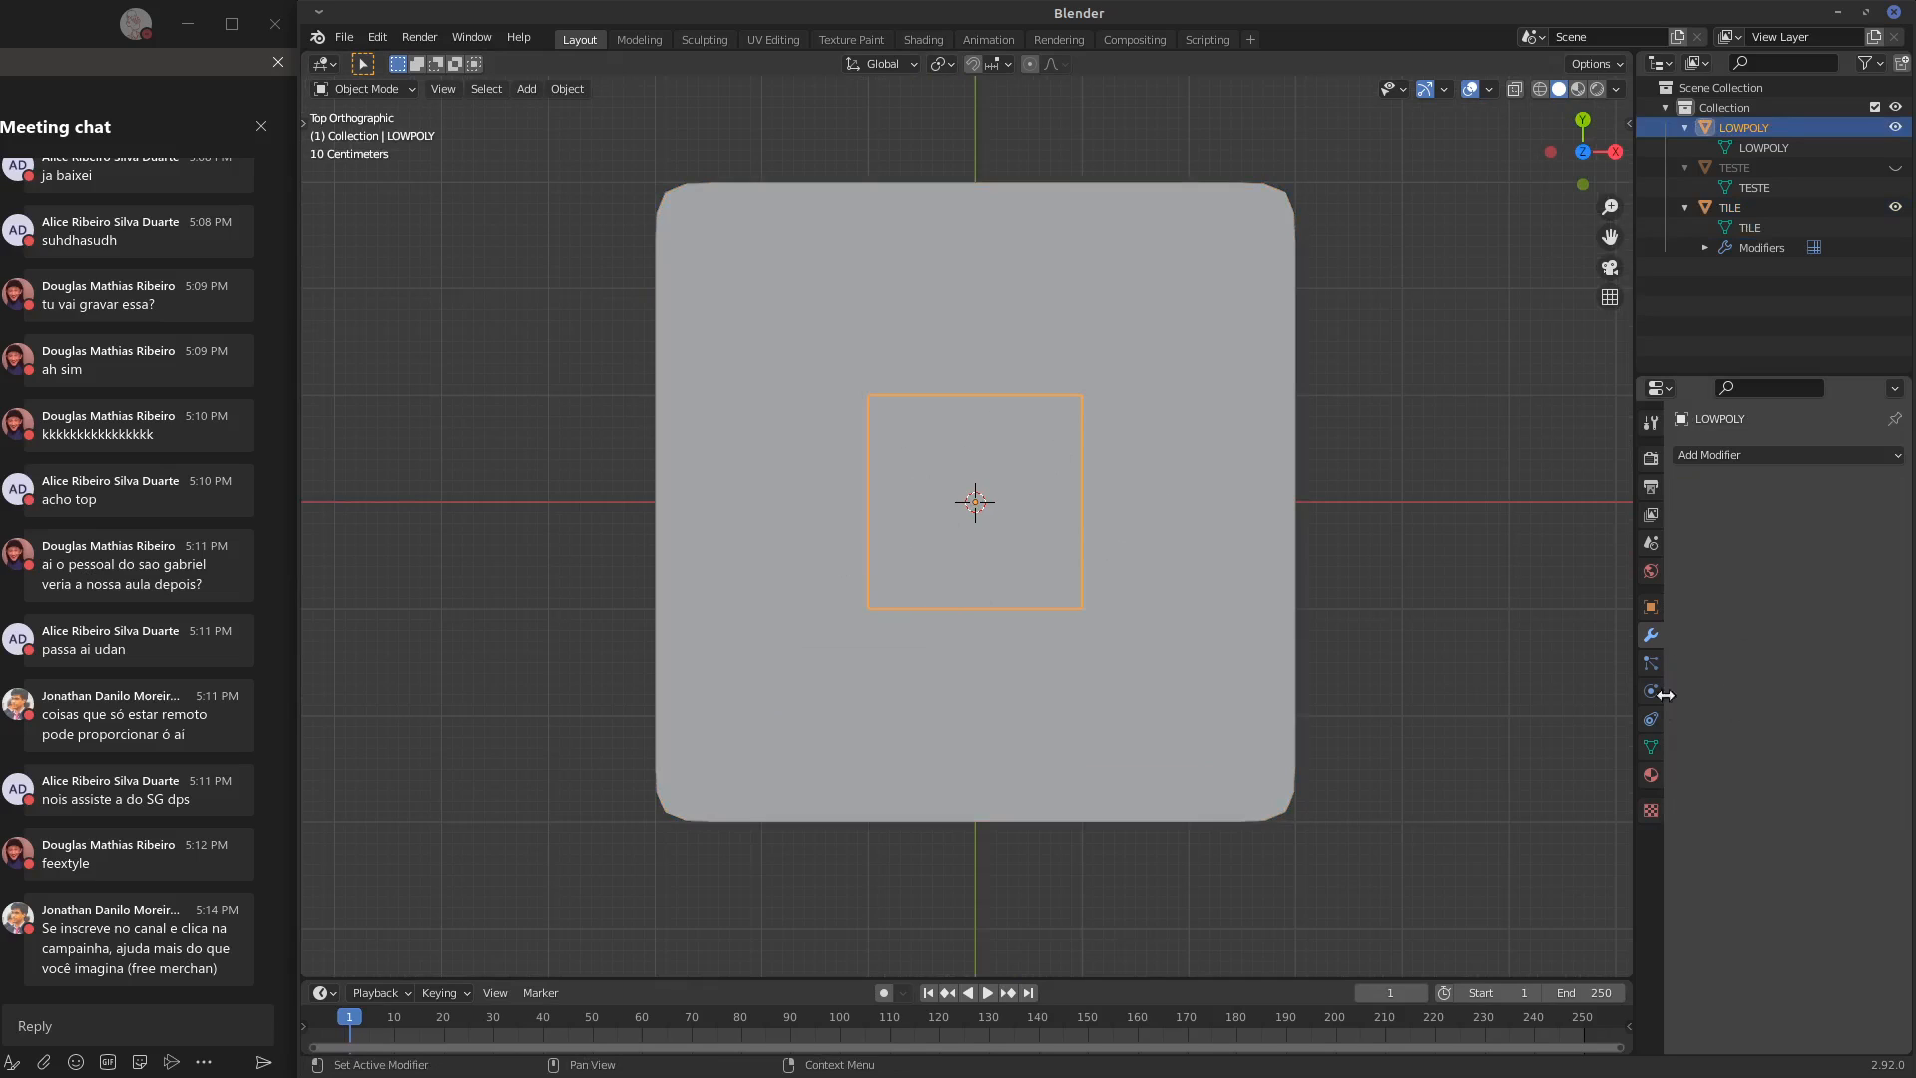
left_click(1651, 747)
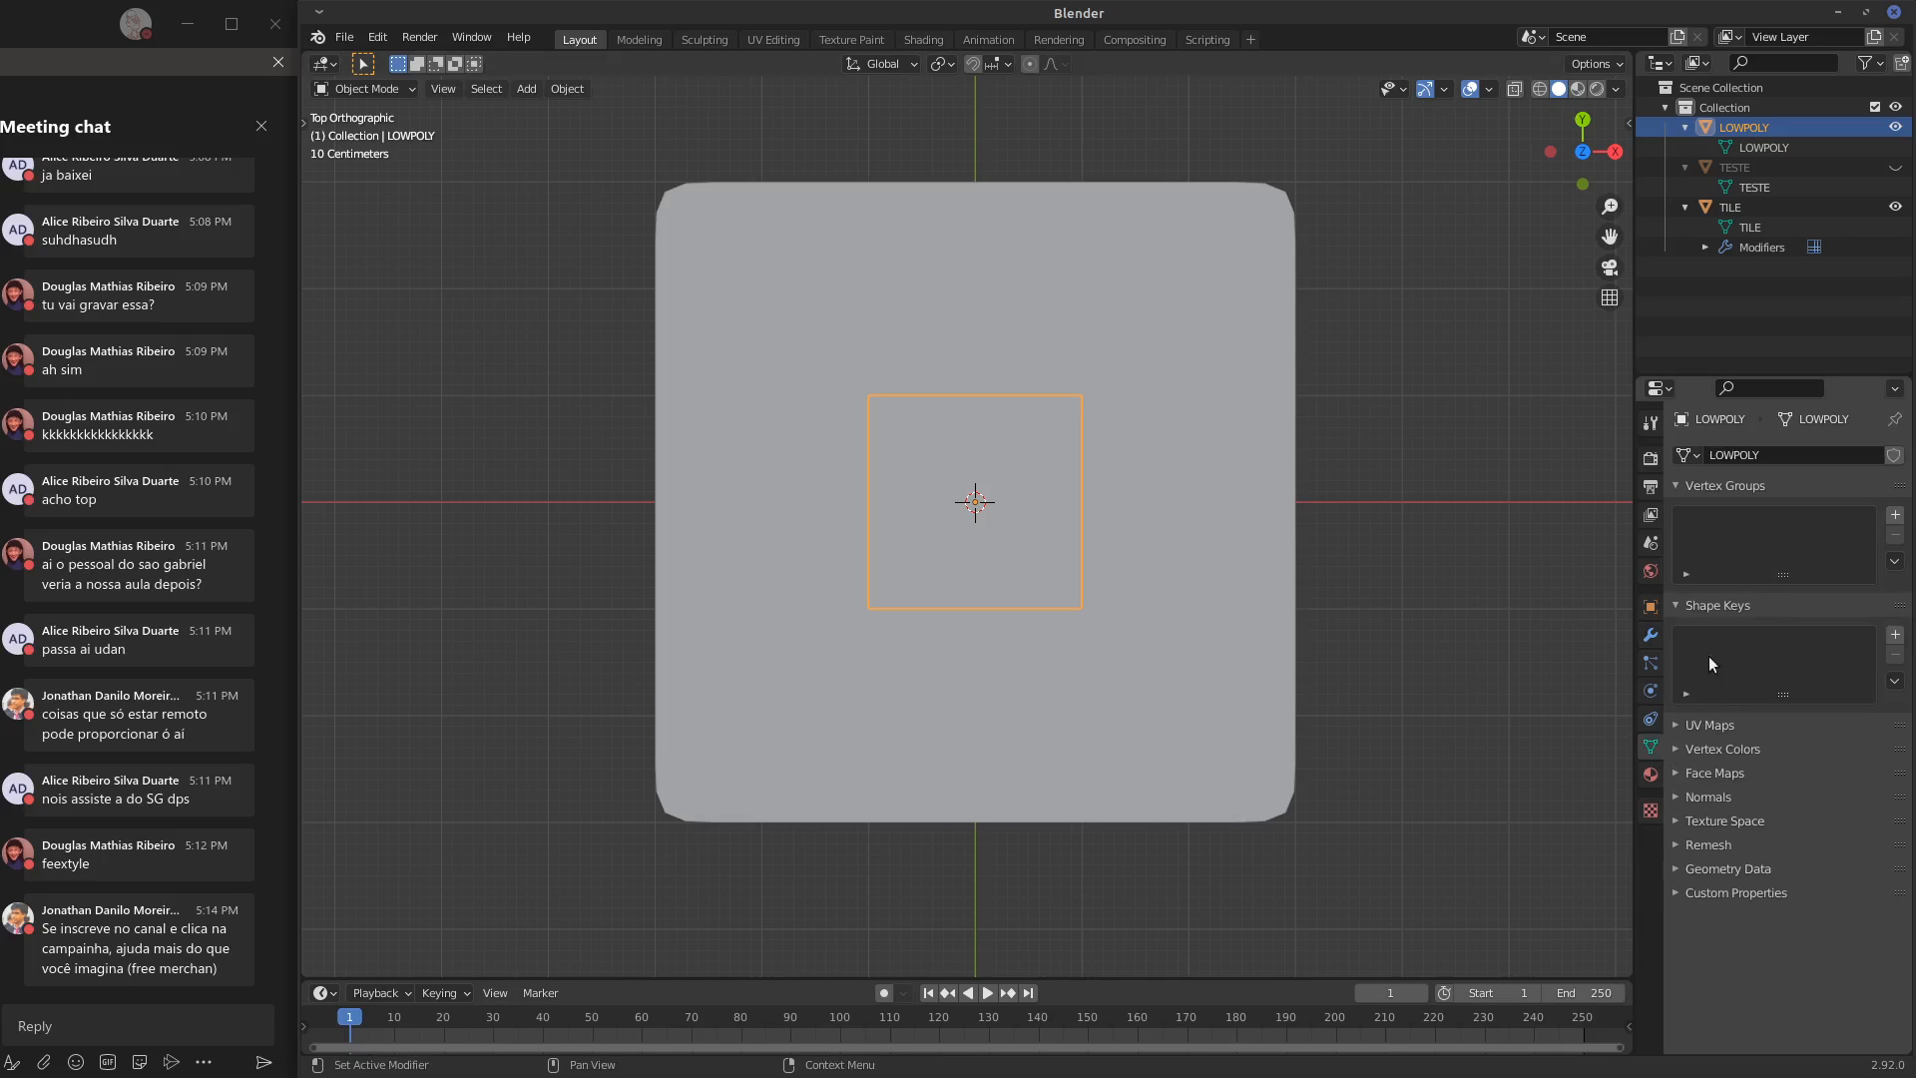
left_click(1650, 607)
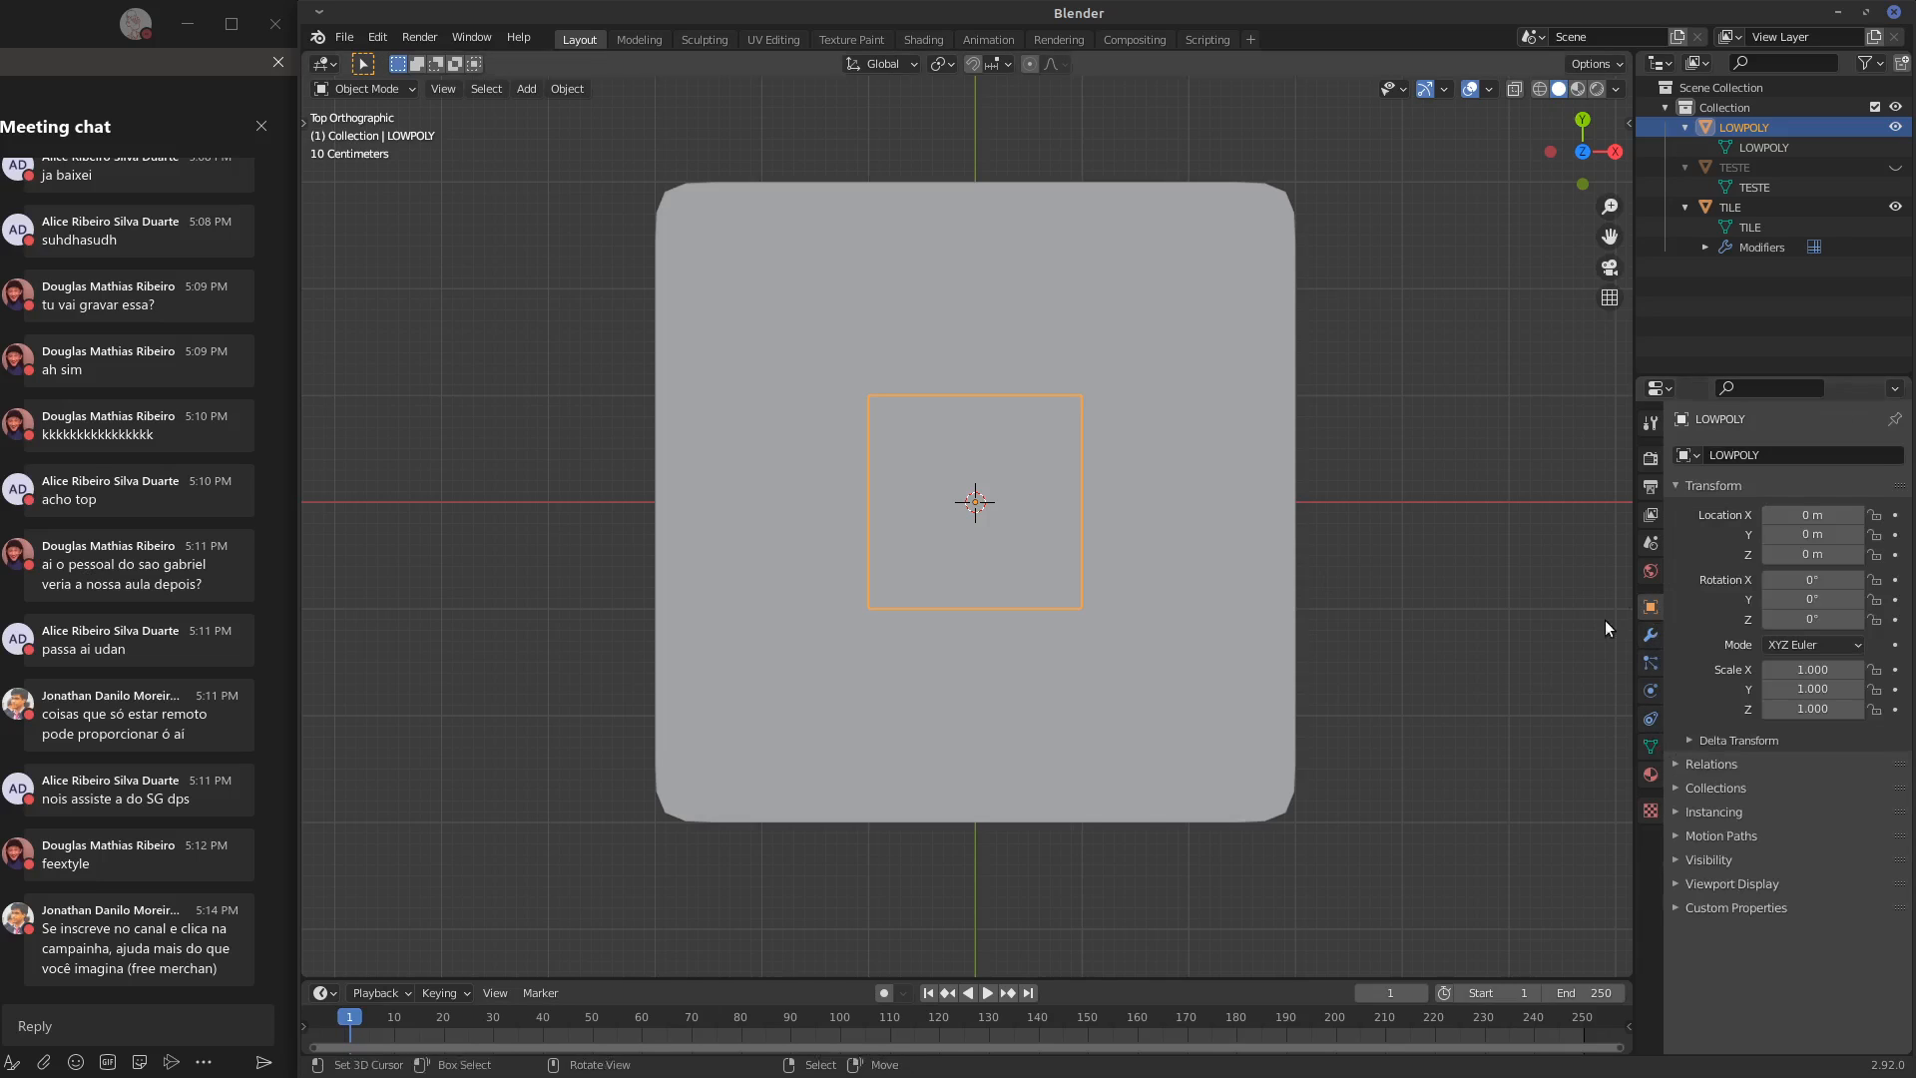
left_click(1687, 485)
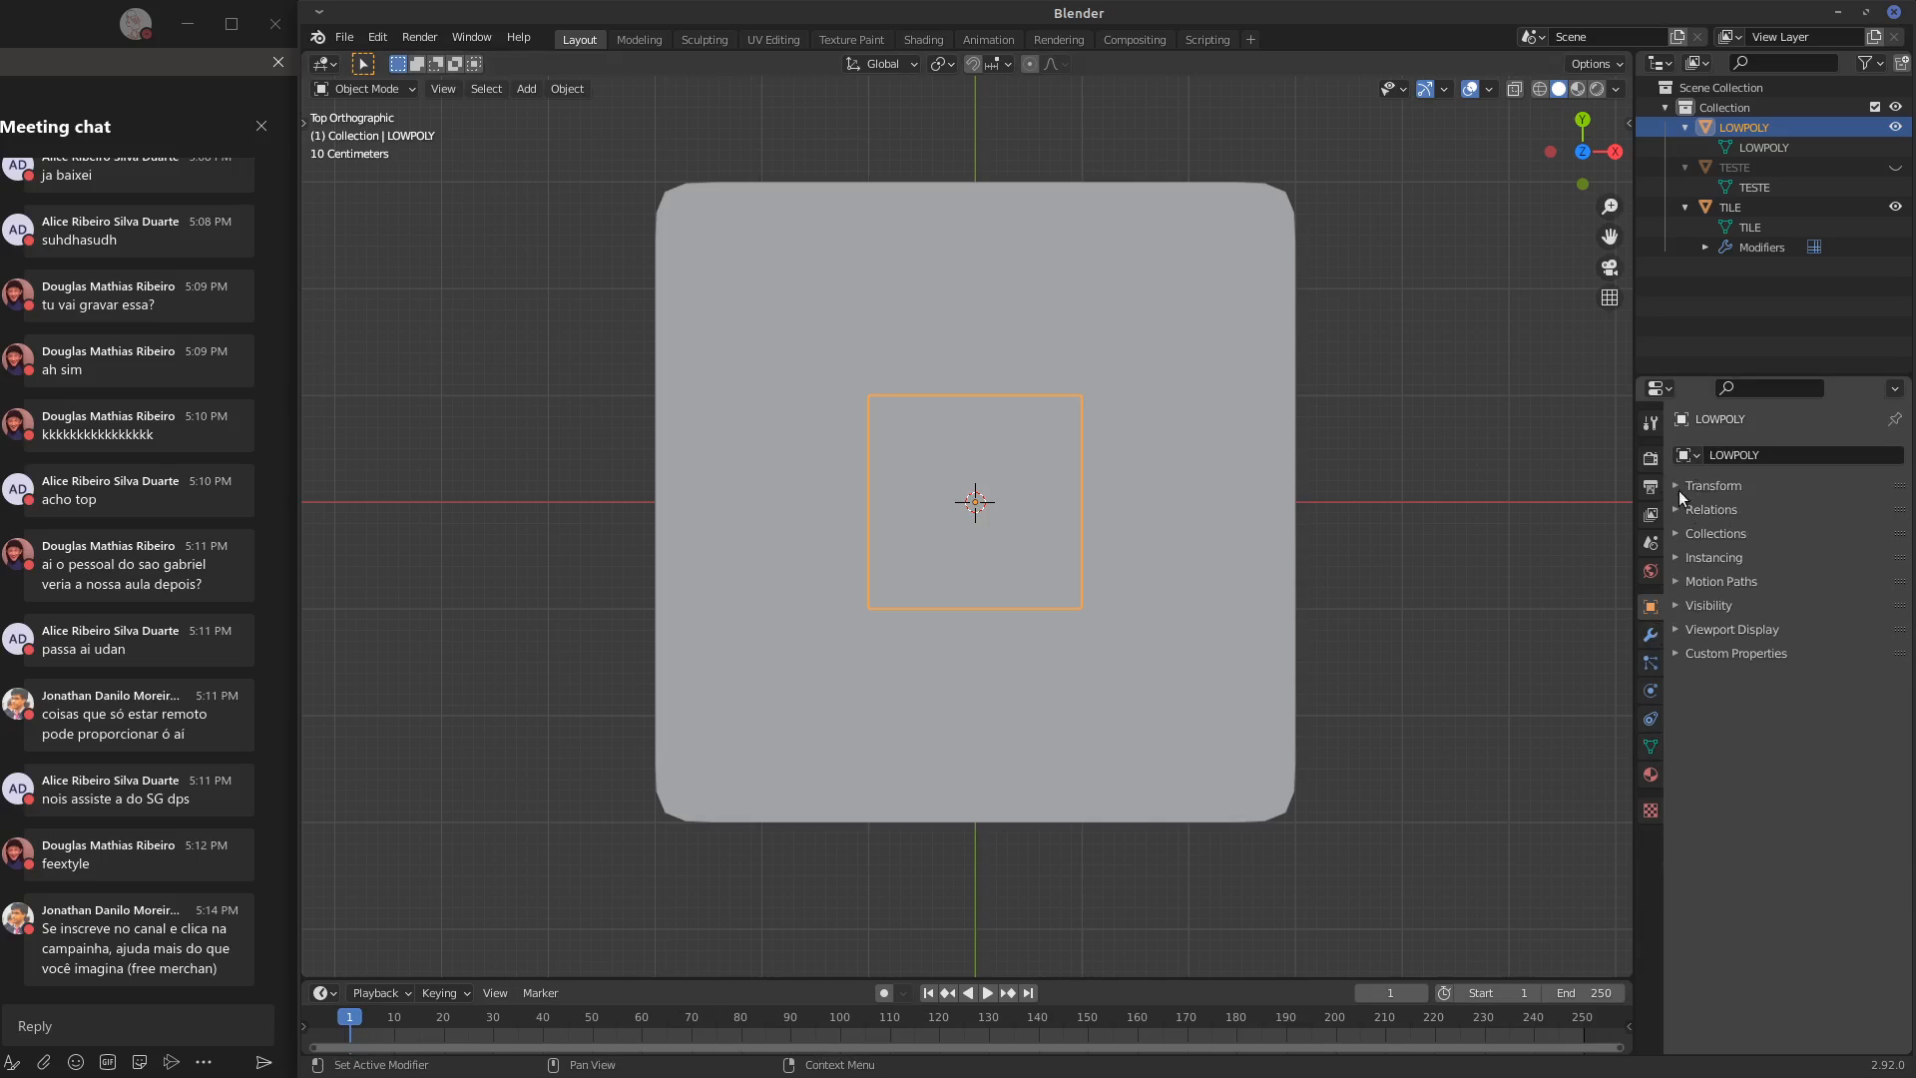
left_click(1689, 626)
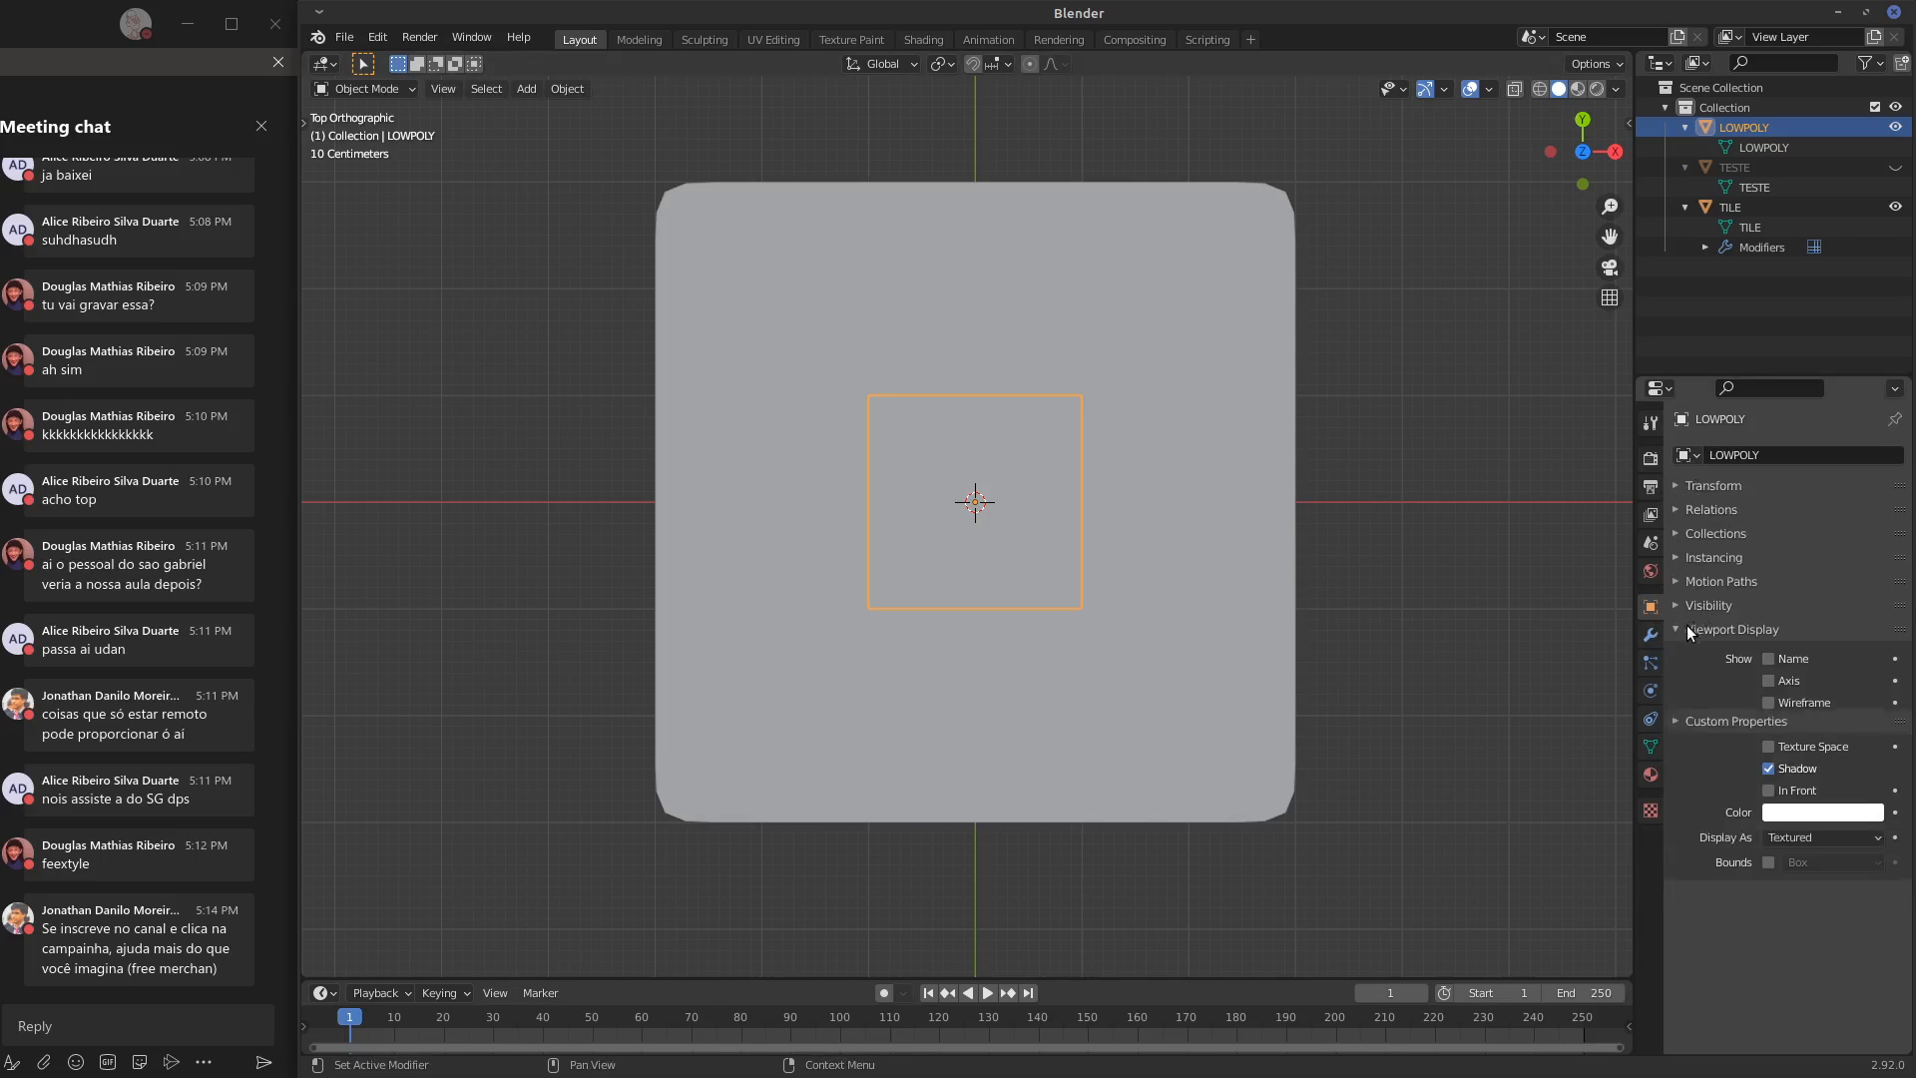
left_click(1792, 795)
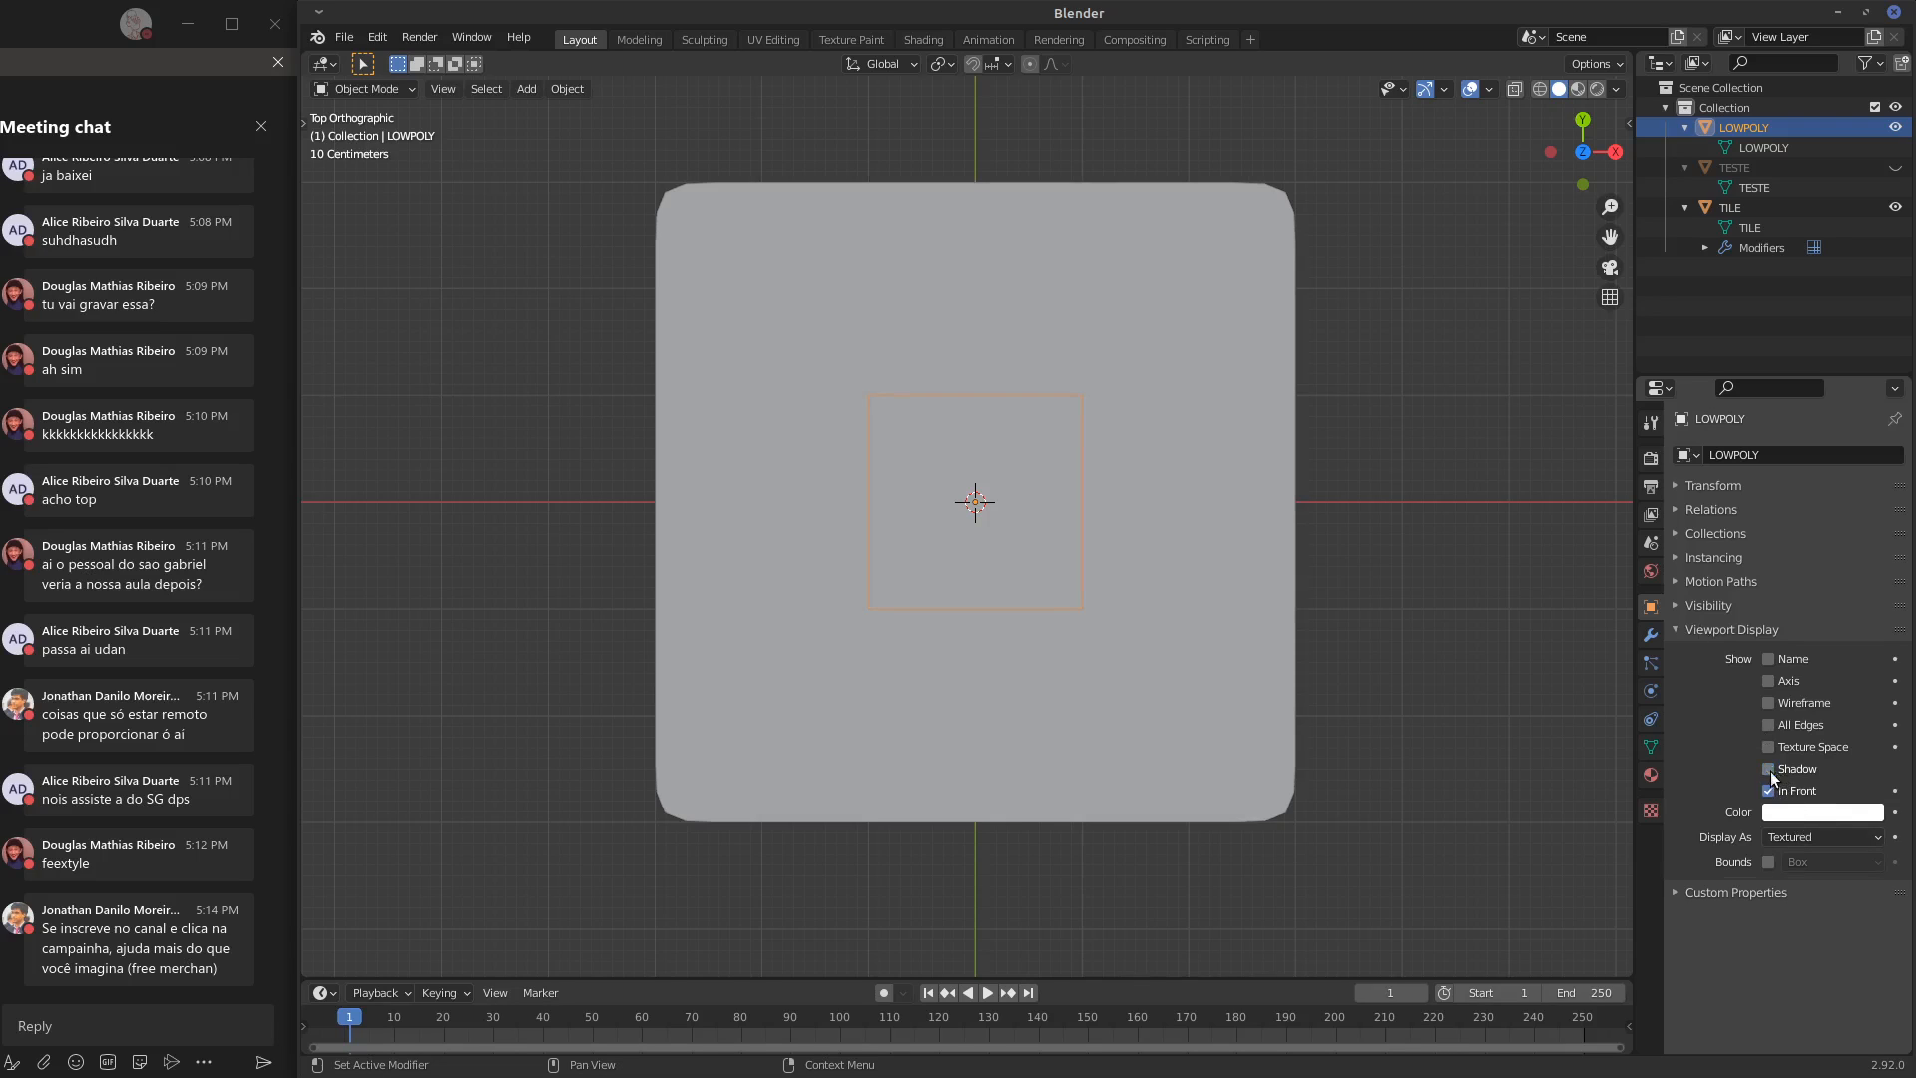
left_click(1812, 838)
left_click(1815, 879)
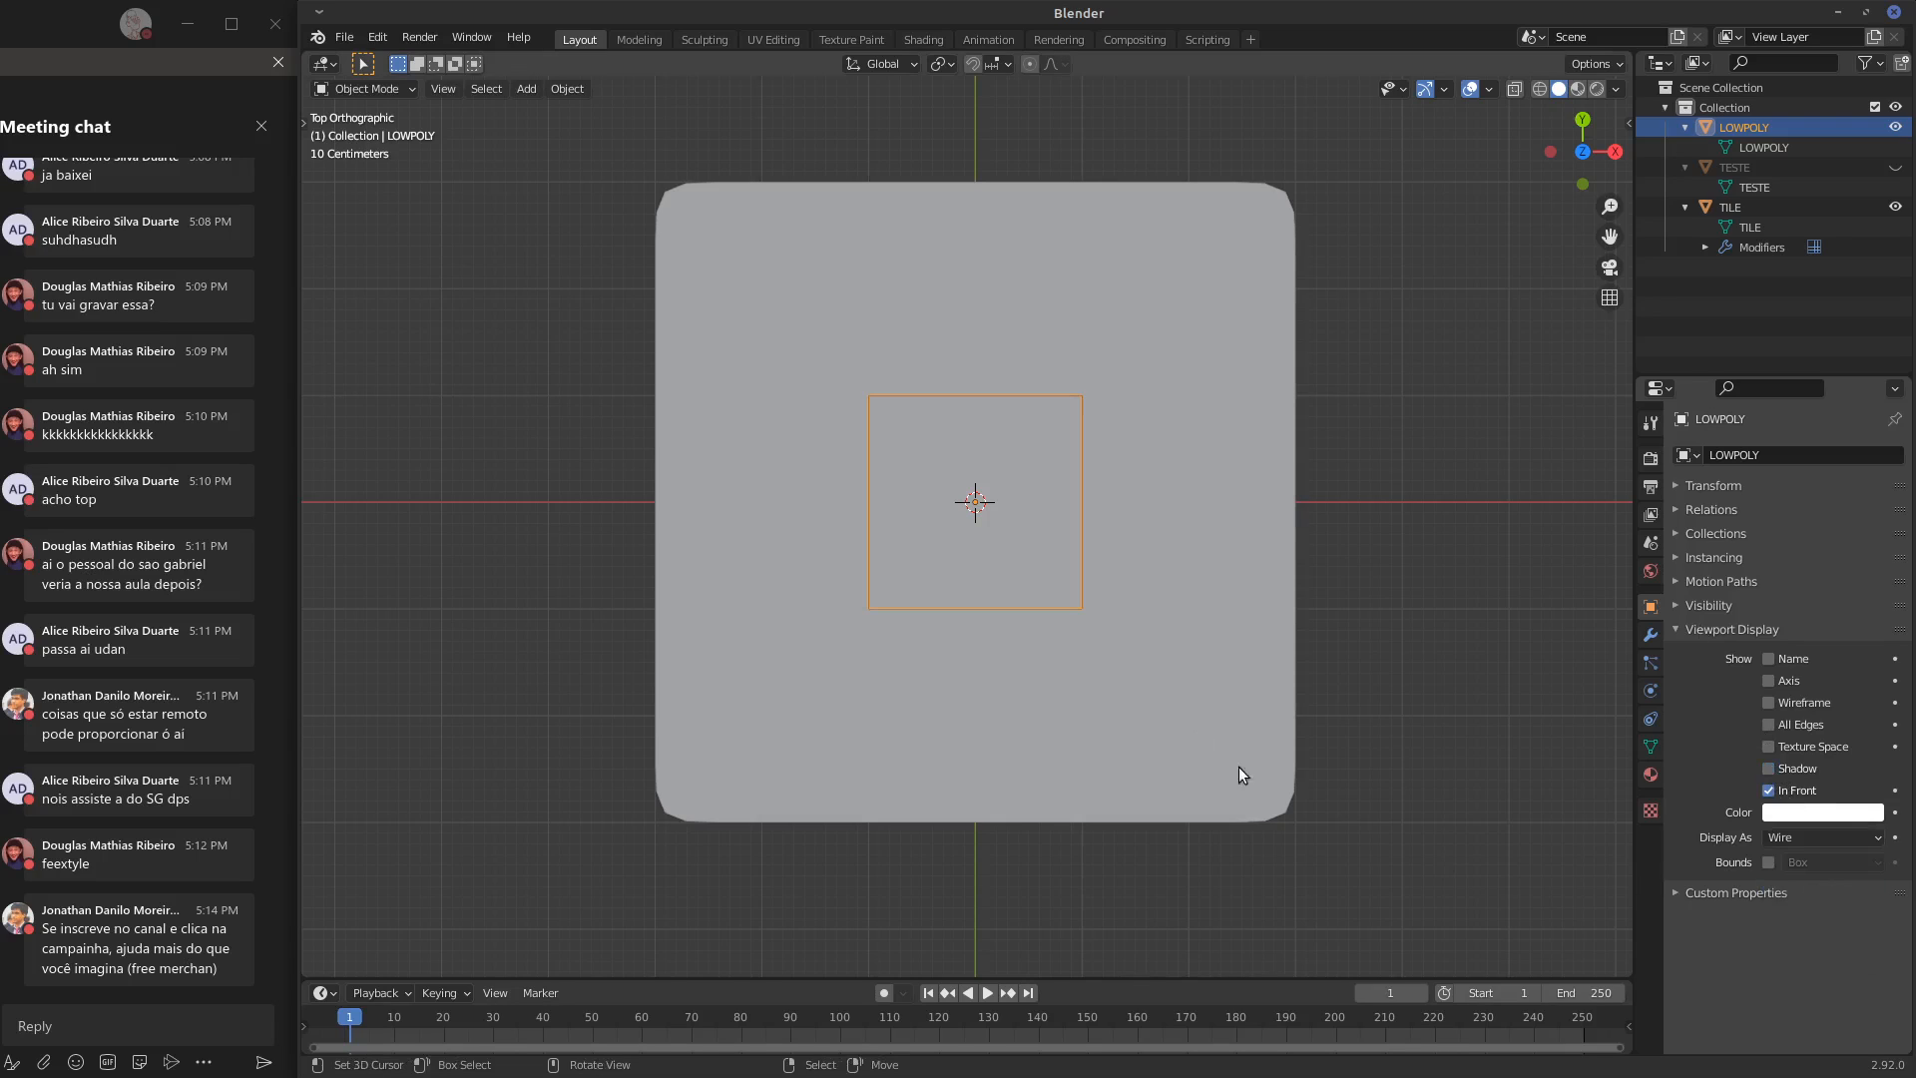
Examine the LOWPOLY wire outline over the TILE surface, selecting each object in turn
left_click(1088, 573)
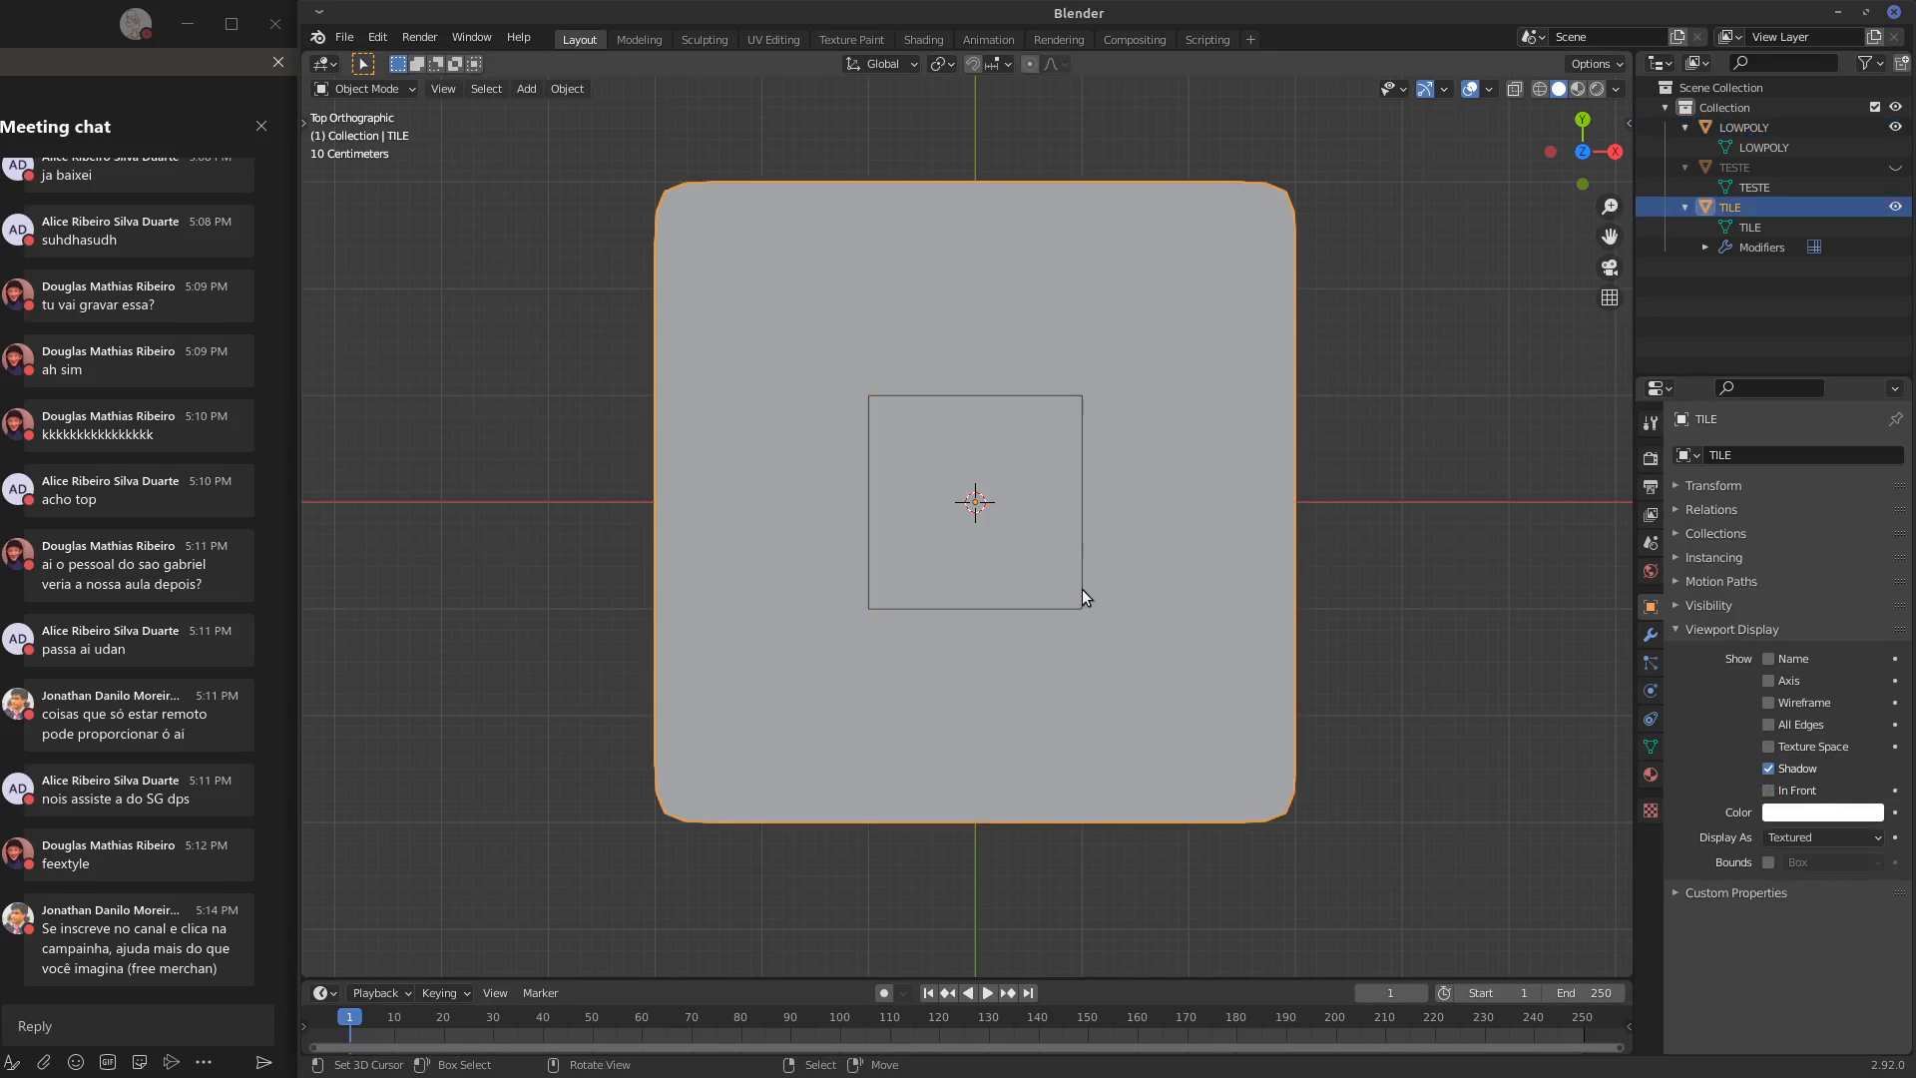
middle_click_drag(1076, 607, 1100, 568)
key("KP_7")
scroll(1114, 576, "up", 4)
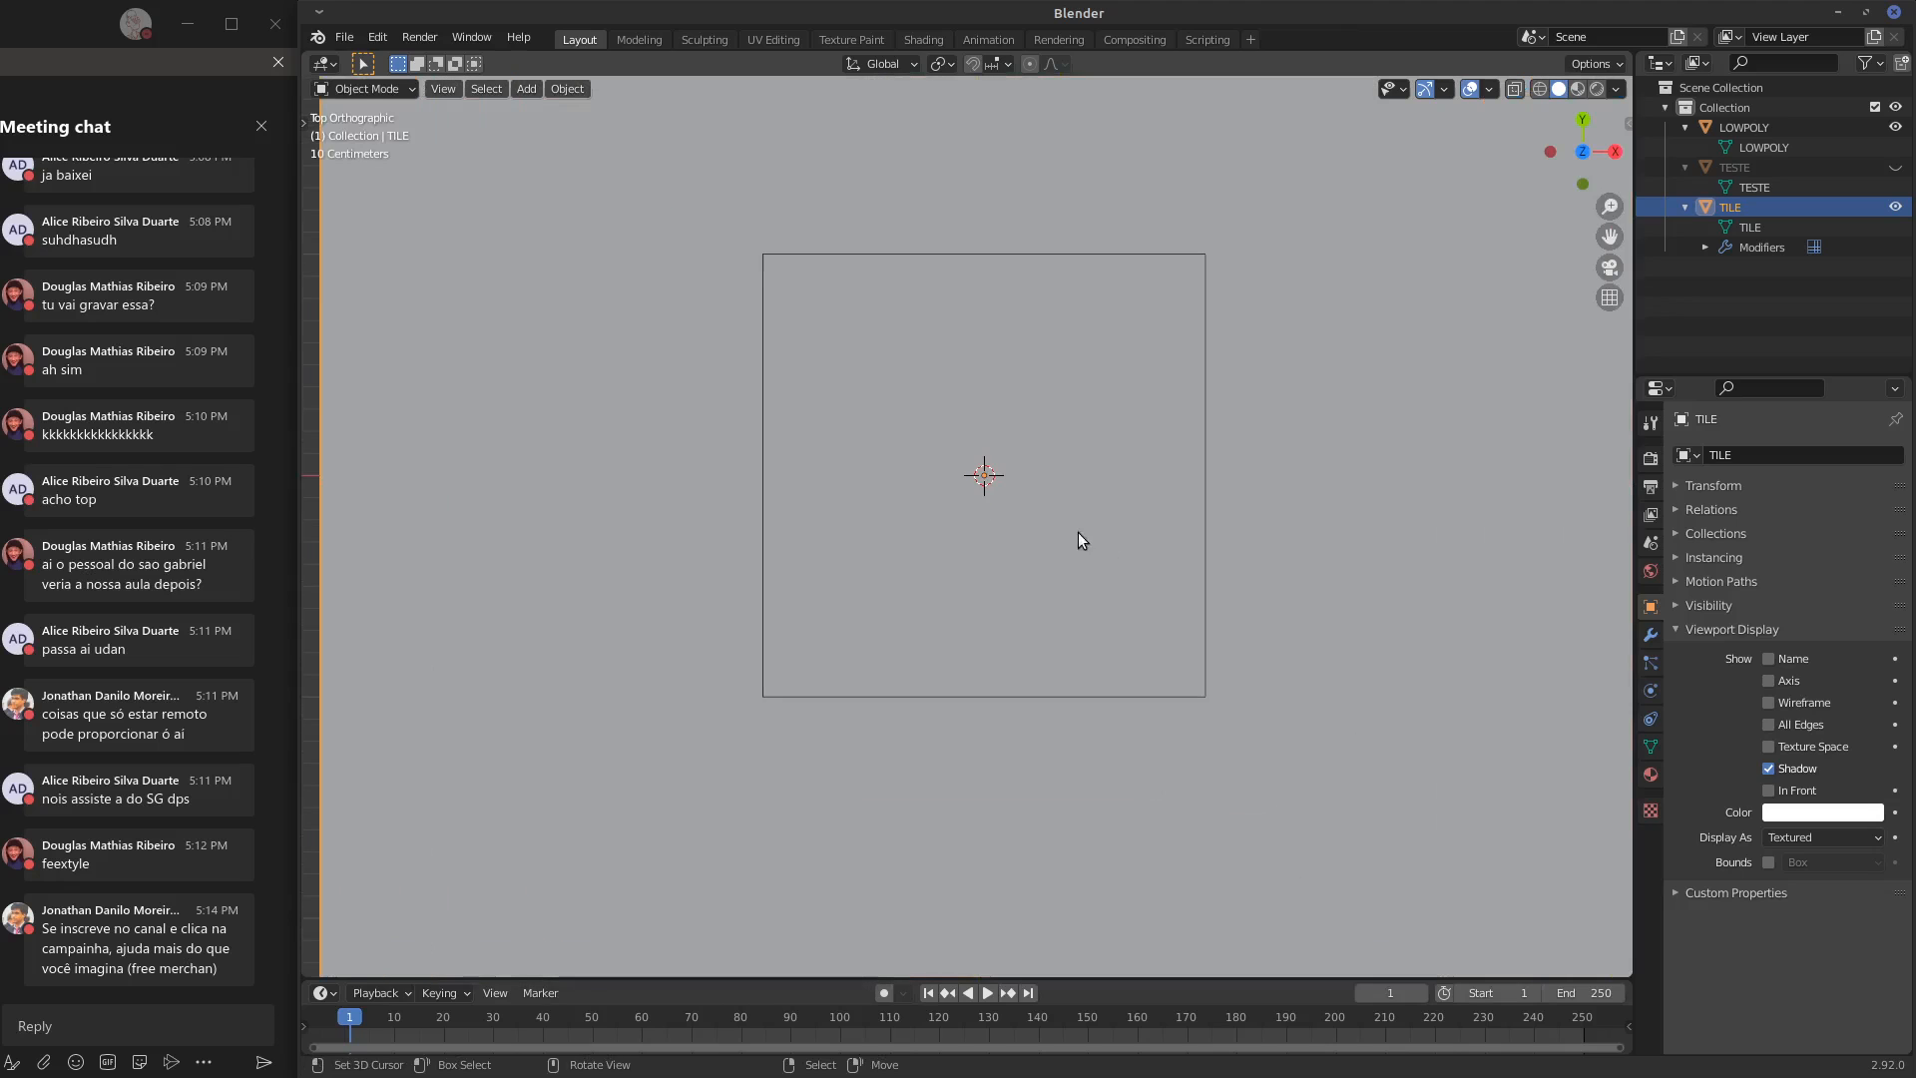
middle_click_drag(1078, 532, 1146, 561, "shift")
middle_click_drag(1419, 854, 1373, 841, "shift")
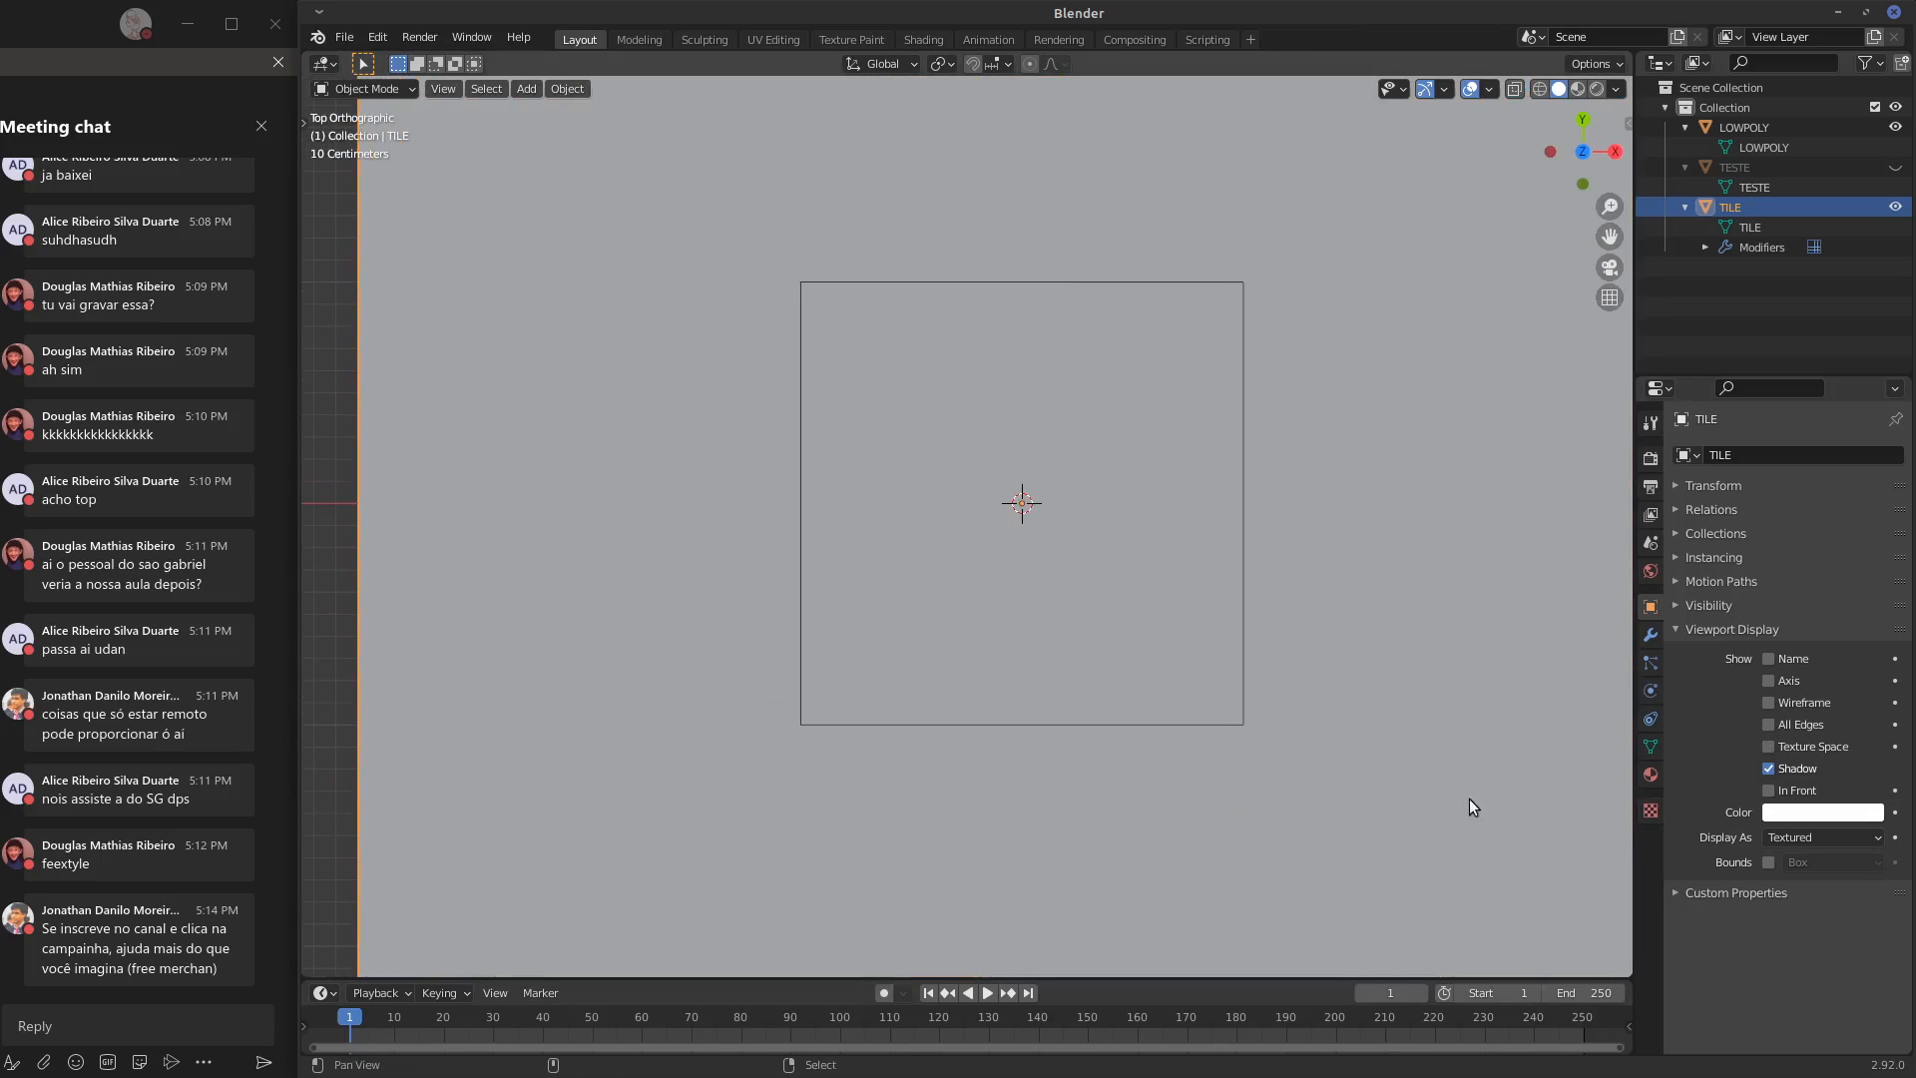
left_click(1744, 130)
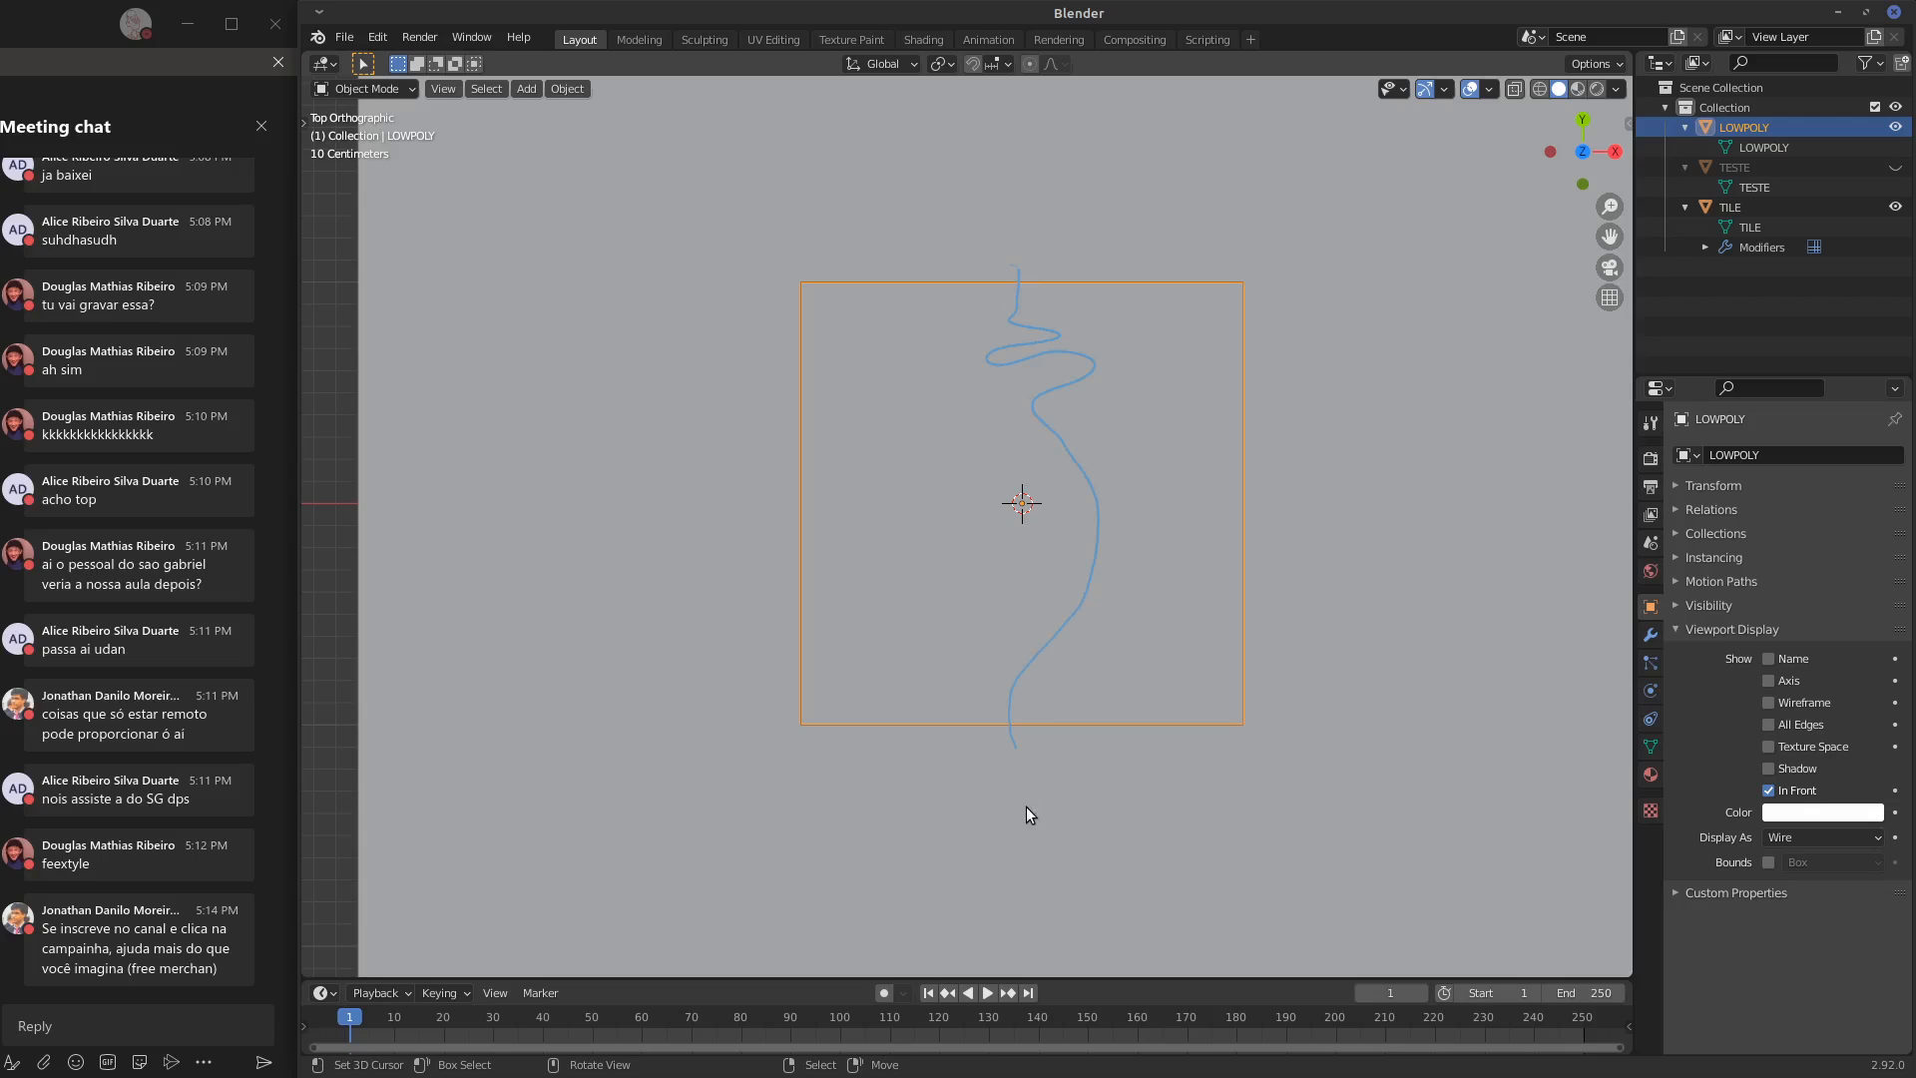
mouse_move(1022, 272)
left_mouse_down()
mouse_move(1042, 139)
mouse_move(1017, 82)
left_mouse_up()
Select the TILE object and switch it to Sculpt Mode
left_click(1724, 208)
left_click(389, 89)
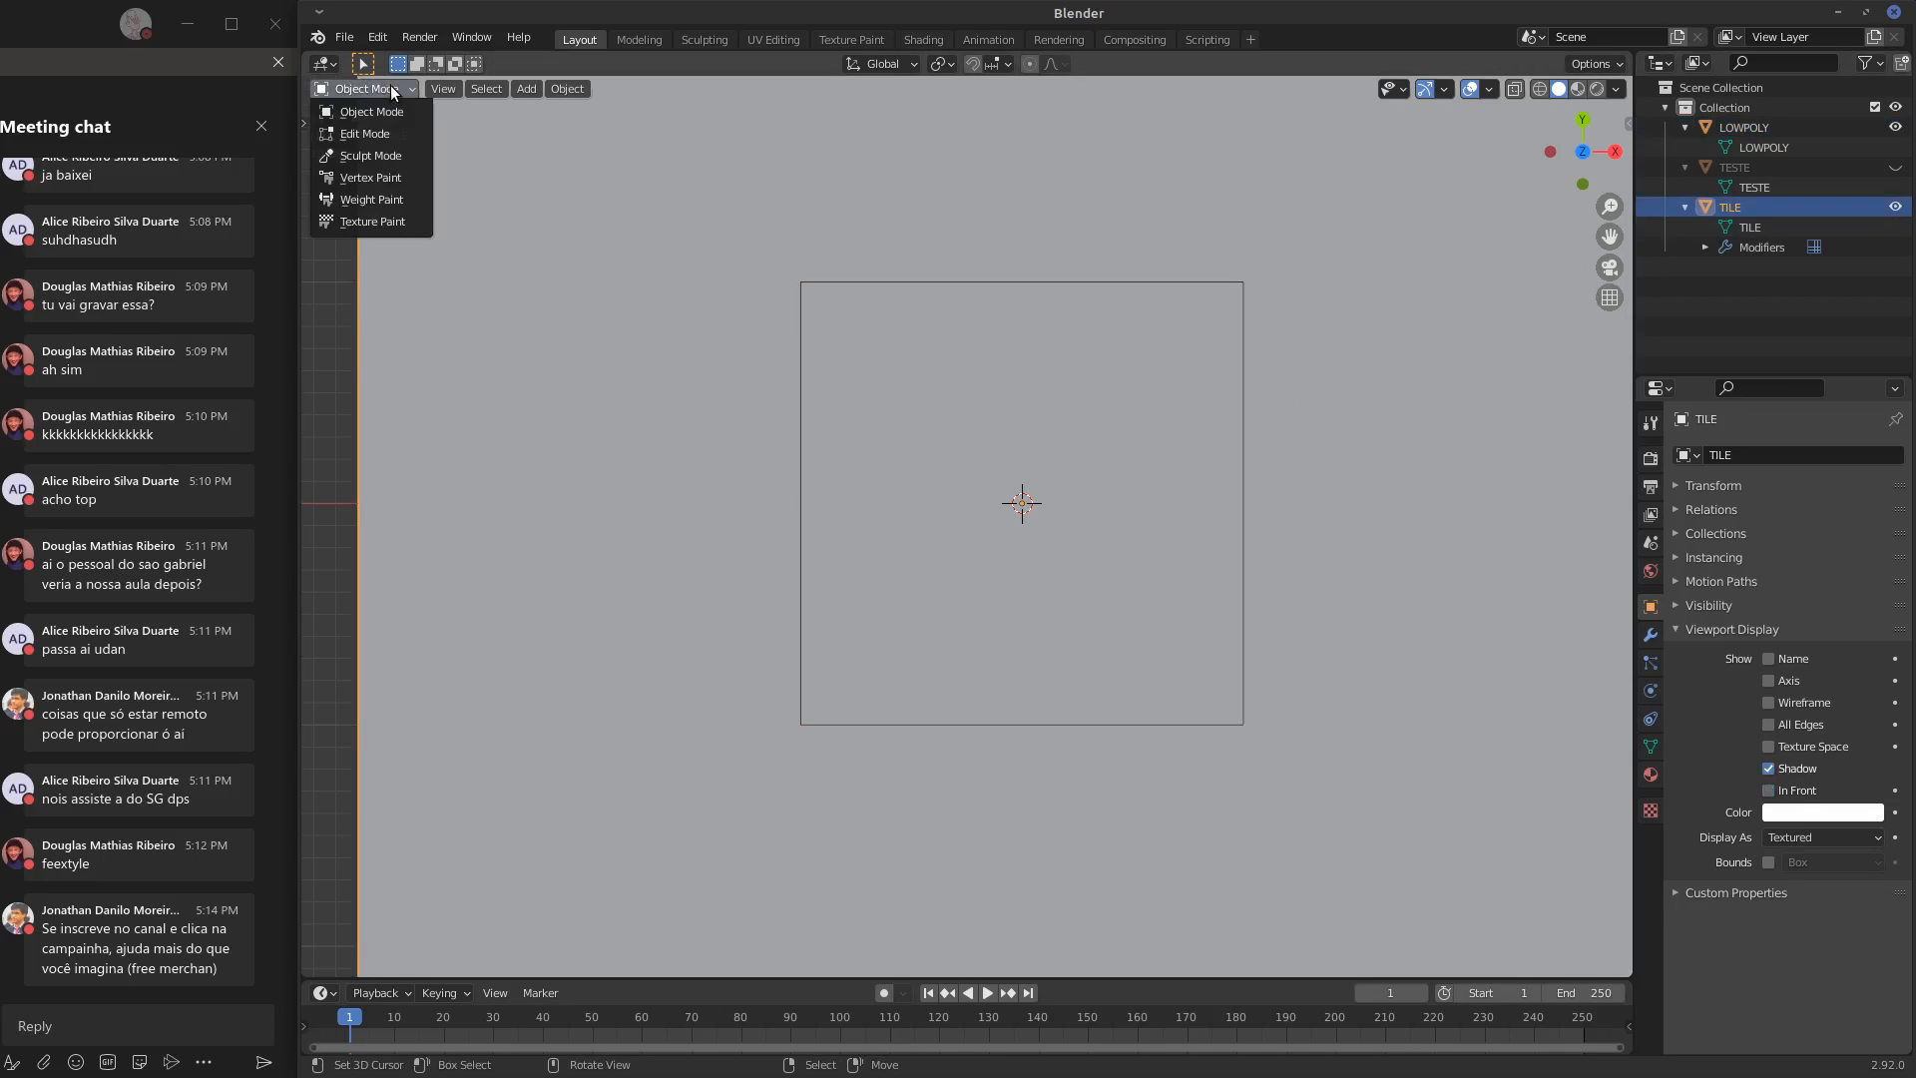
left_click(397, 157)
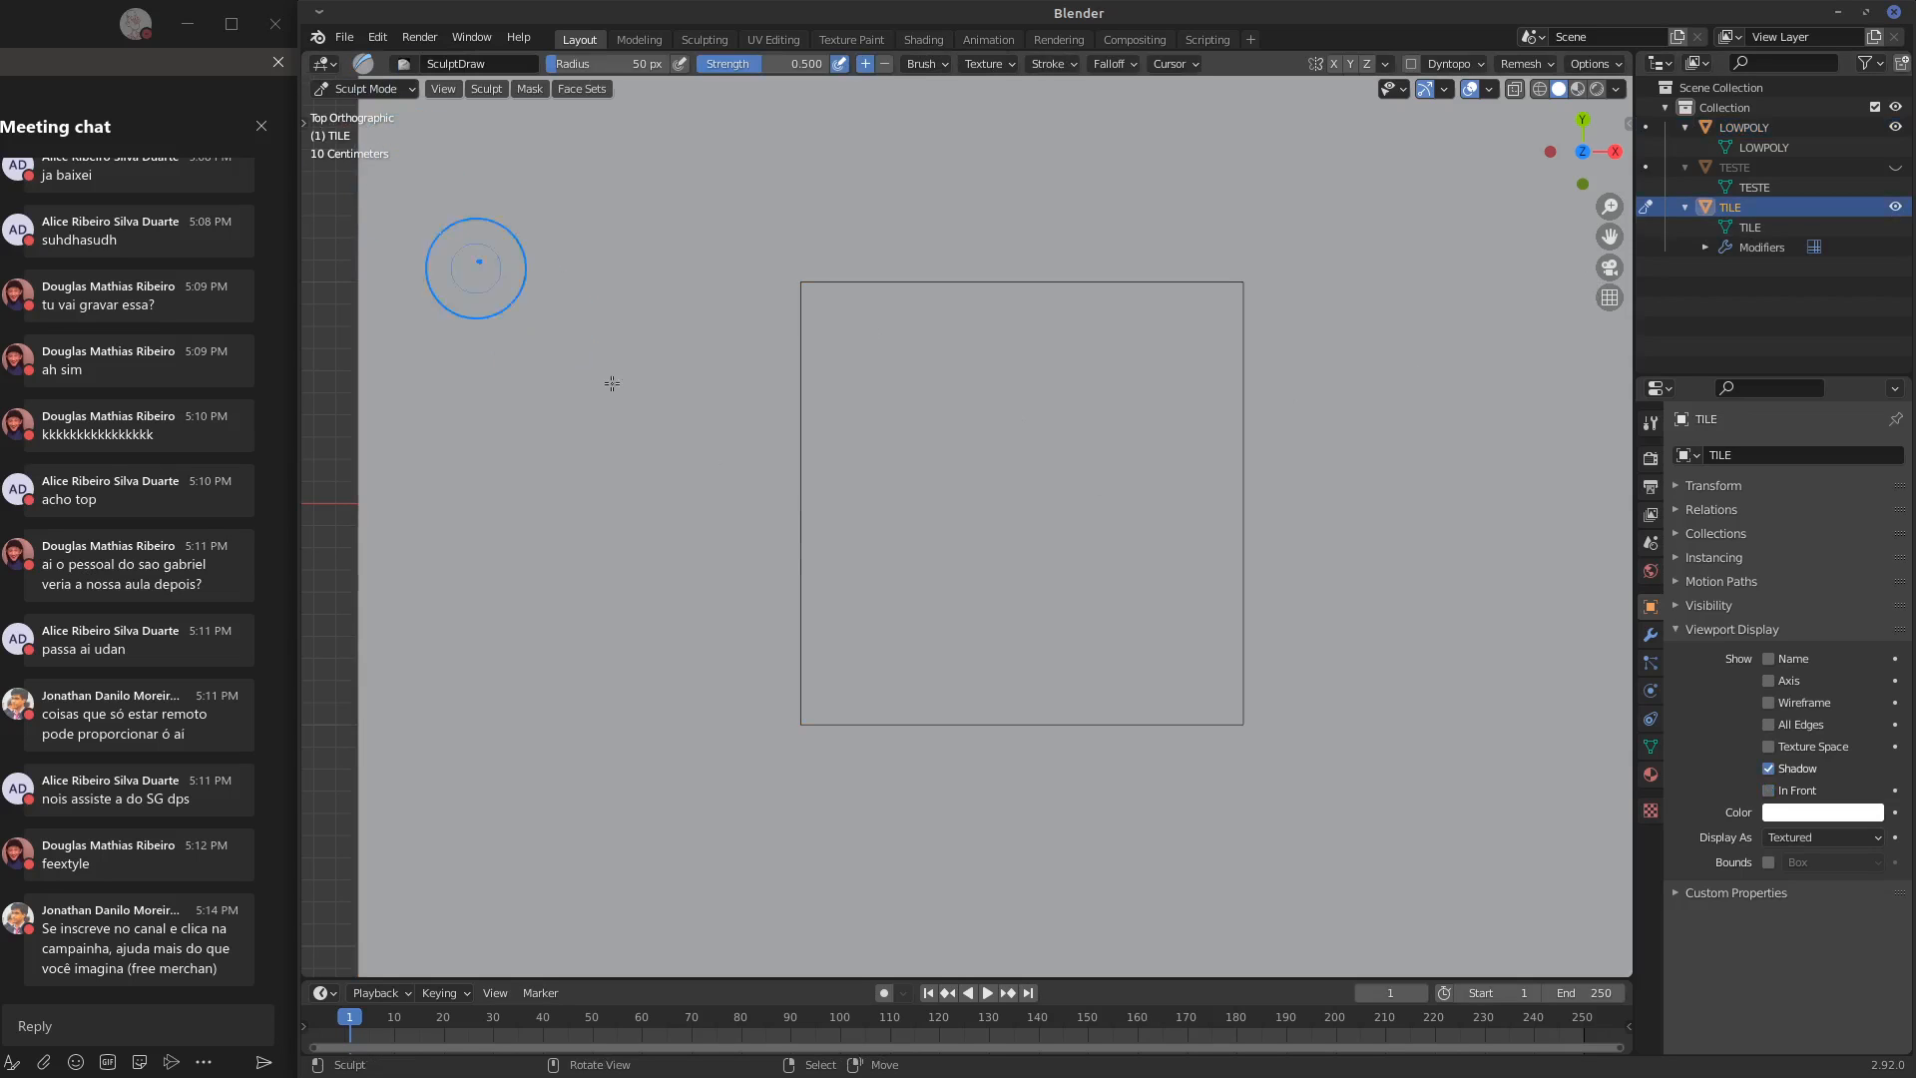
middle_click_drag(1232, 795, 1241, 659)
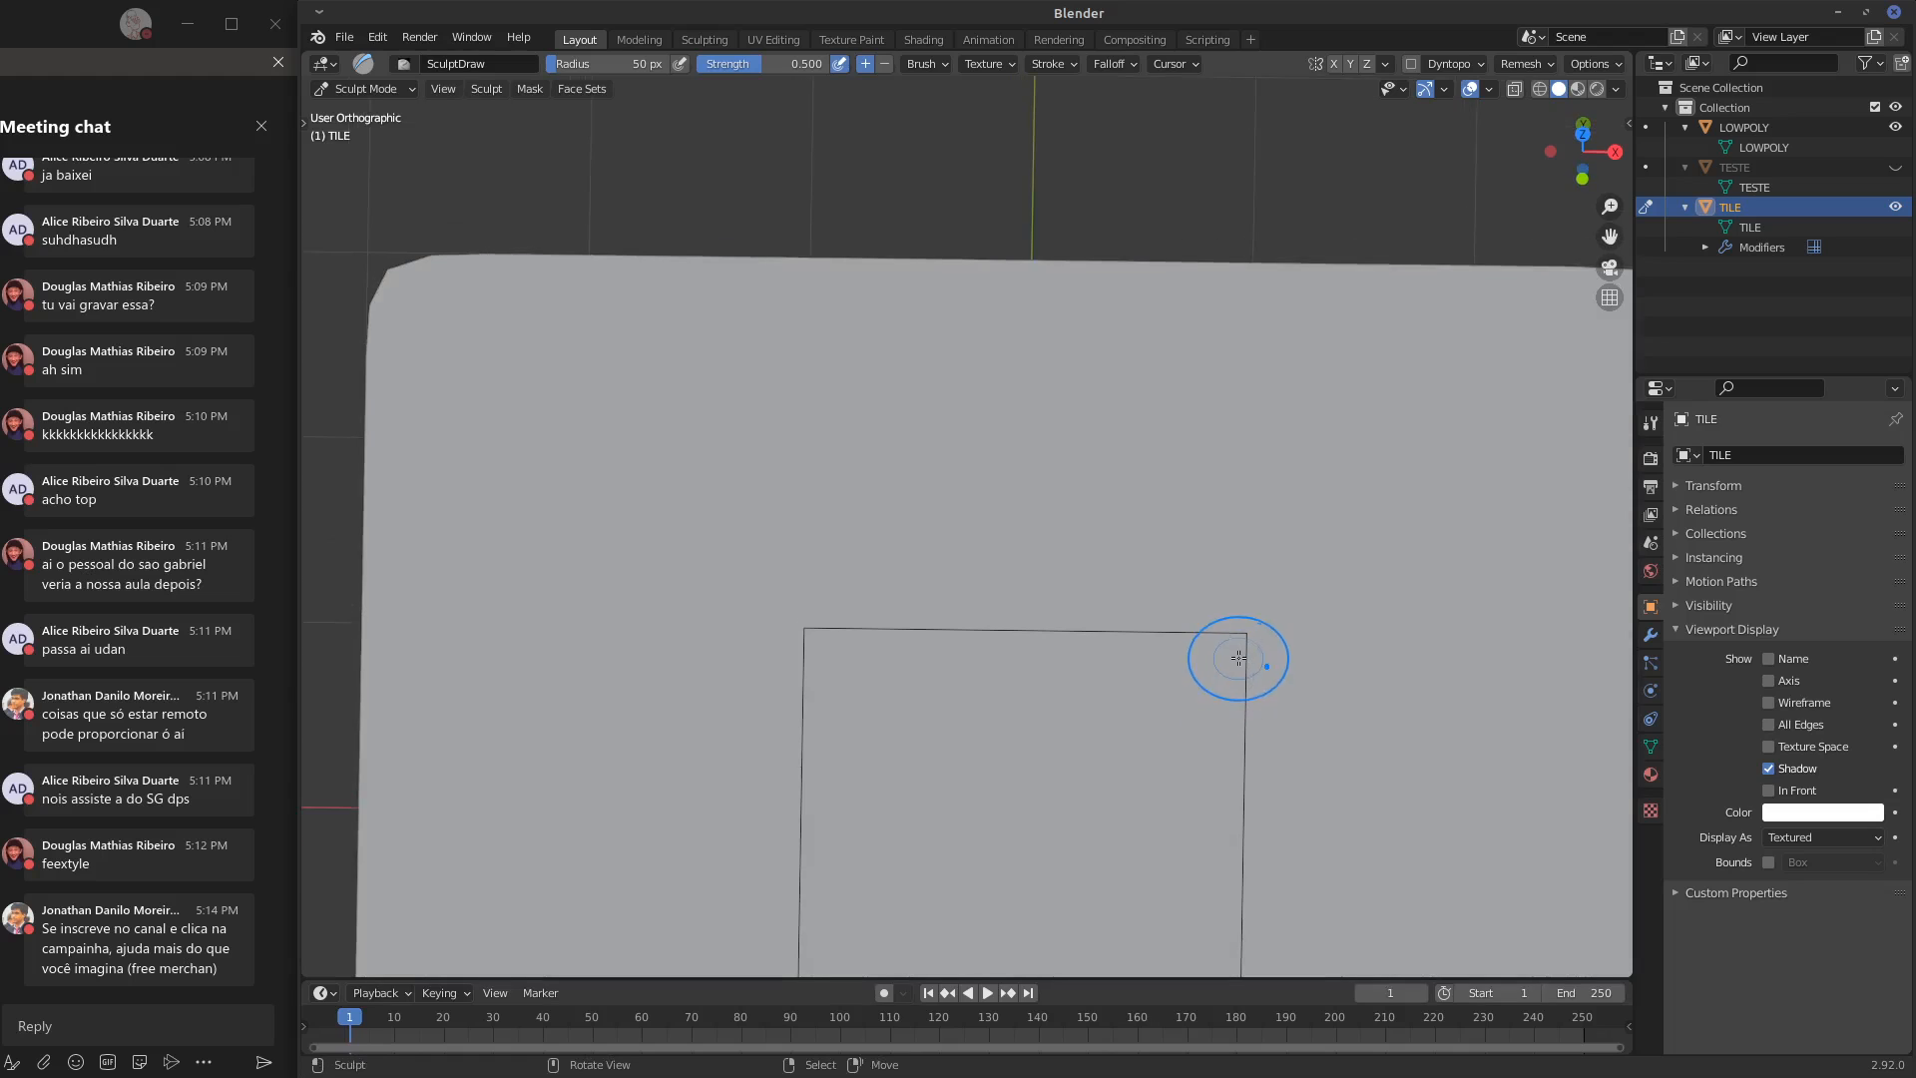
key("KP_1")
key("KP_7")
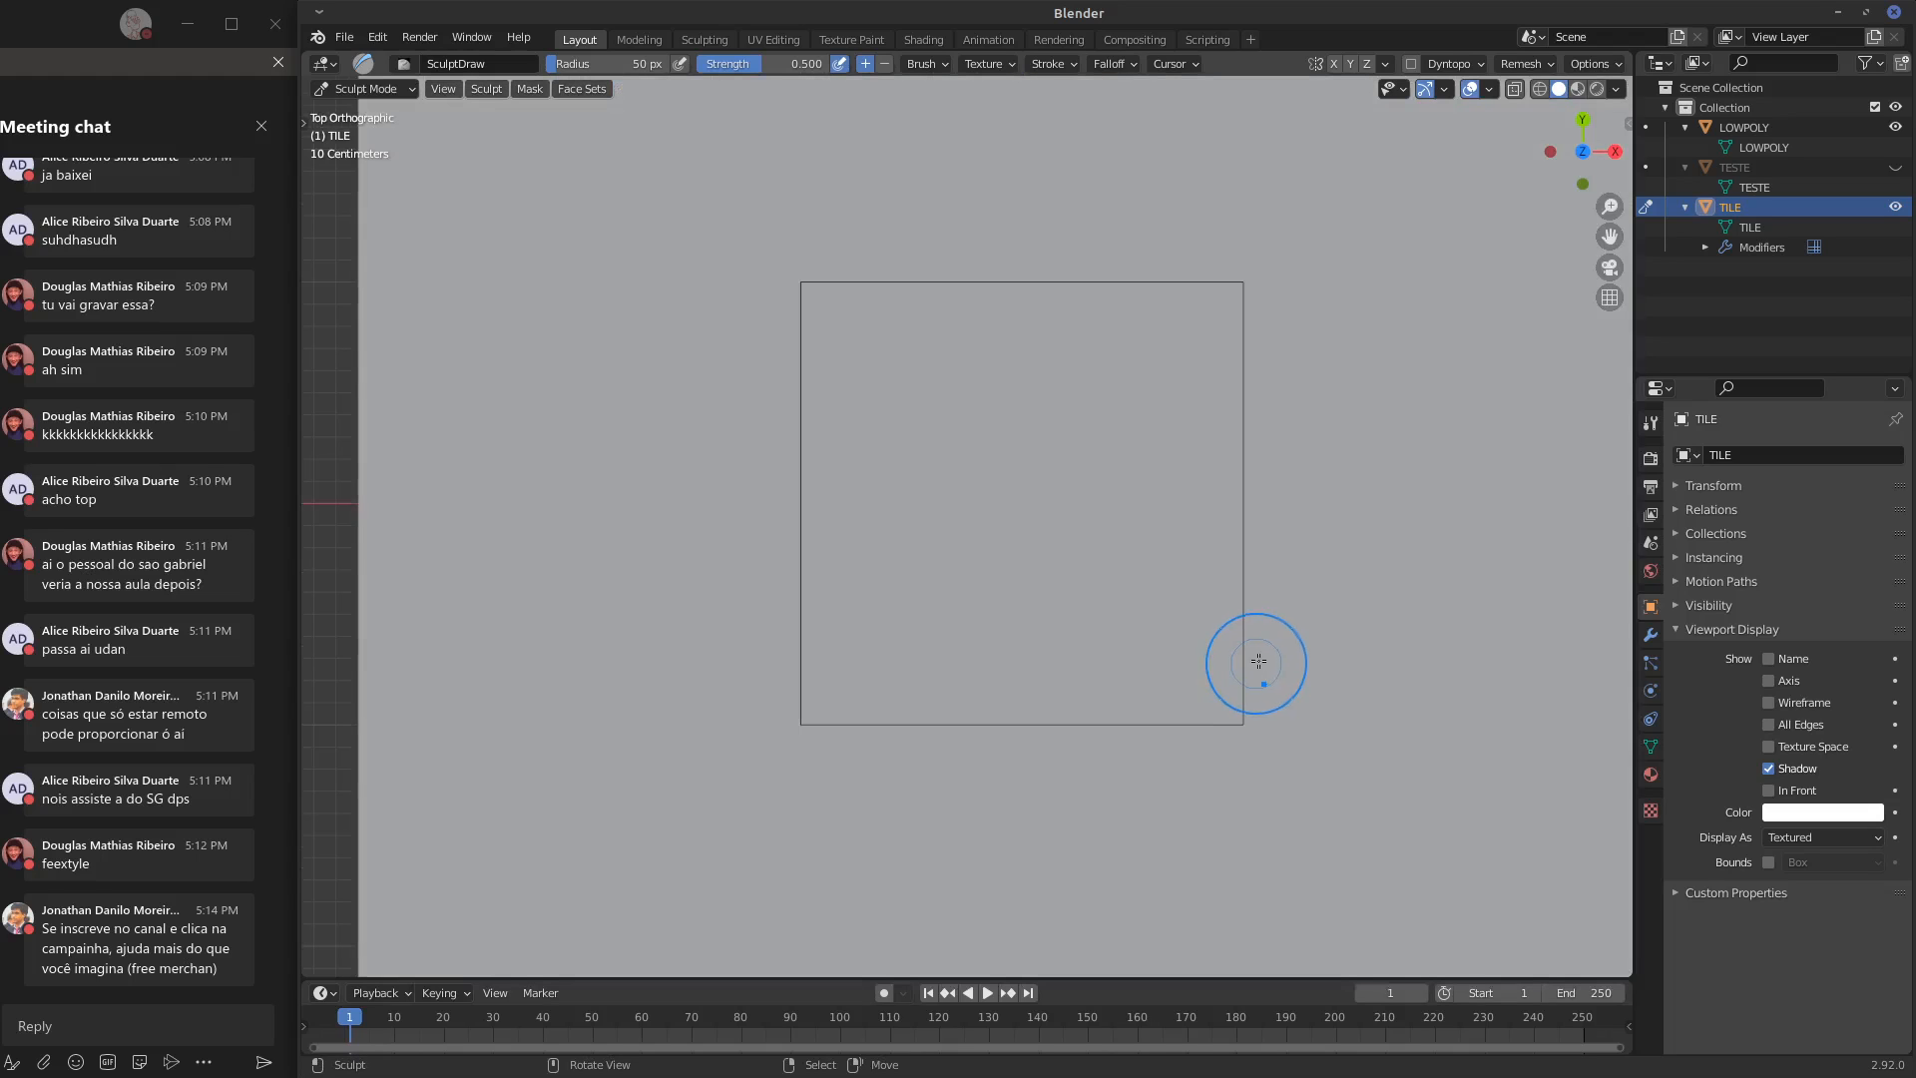
middle_click_drag(1404, 650, 1318, 650, "shift")
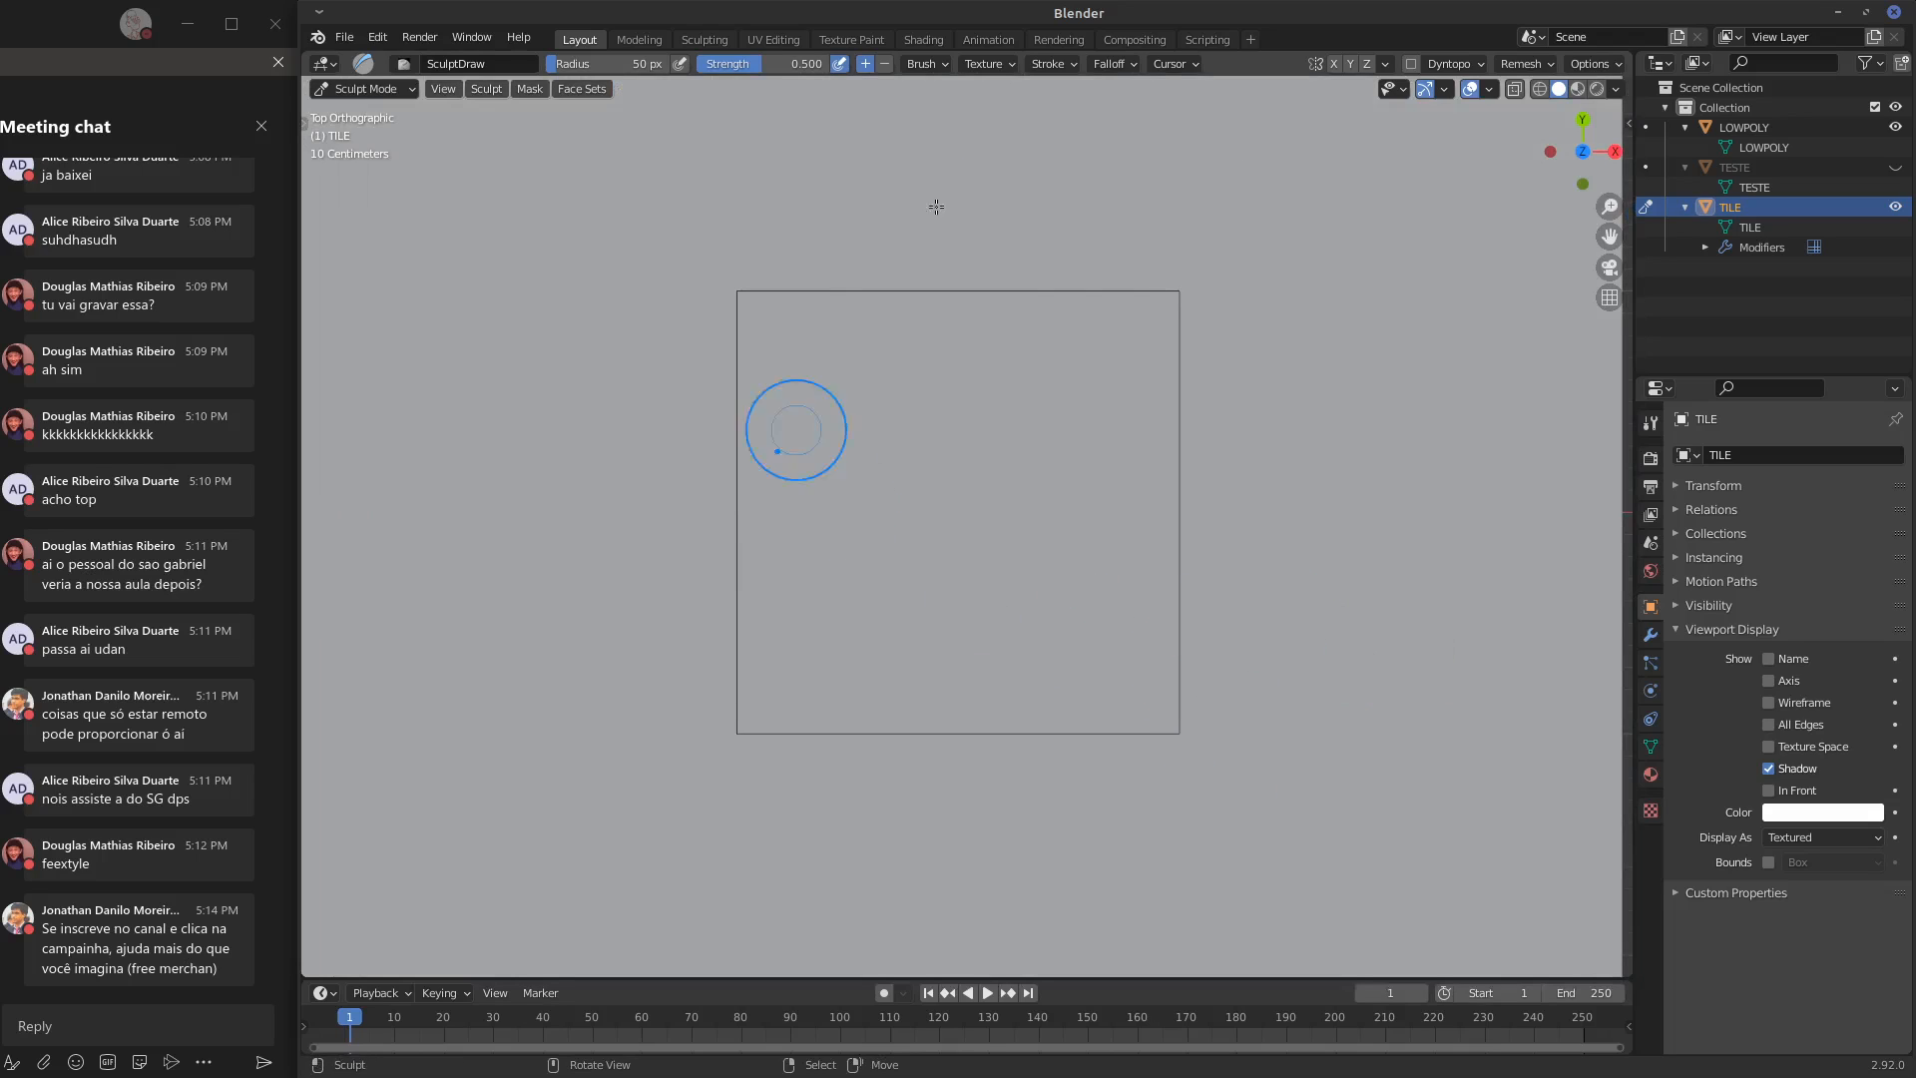
Turn on tiling symmetry for the X and Y axes in the sculpt tool's Symmetry settings
left_click(1649, 423)
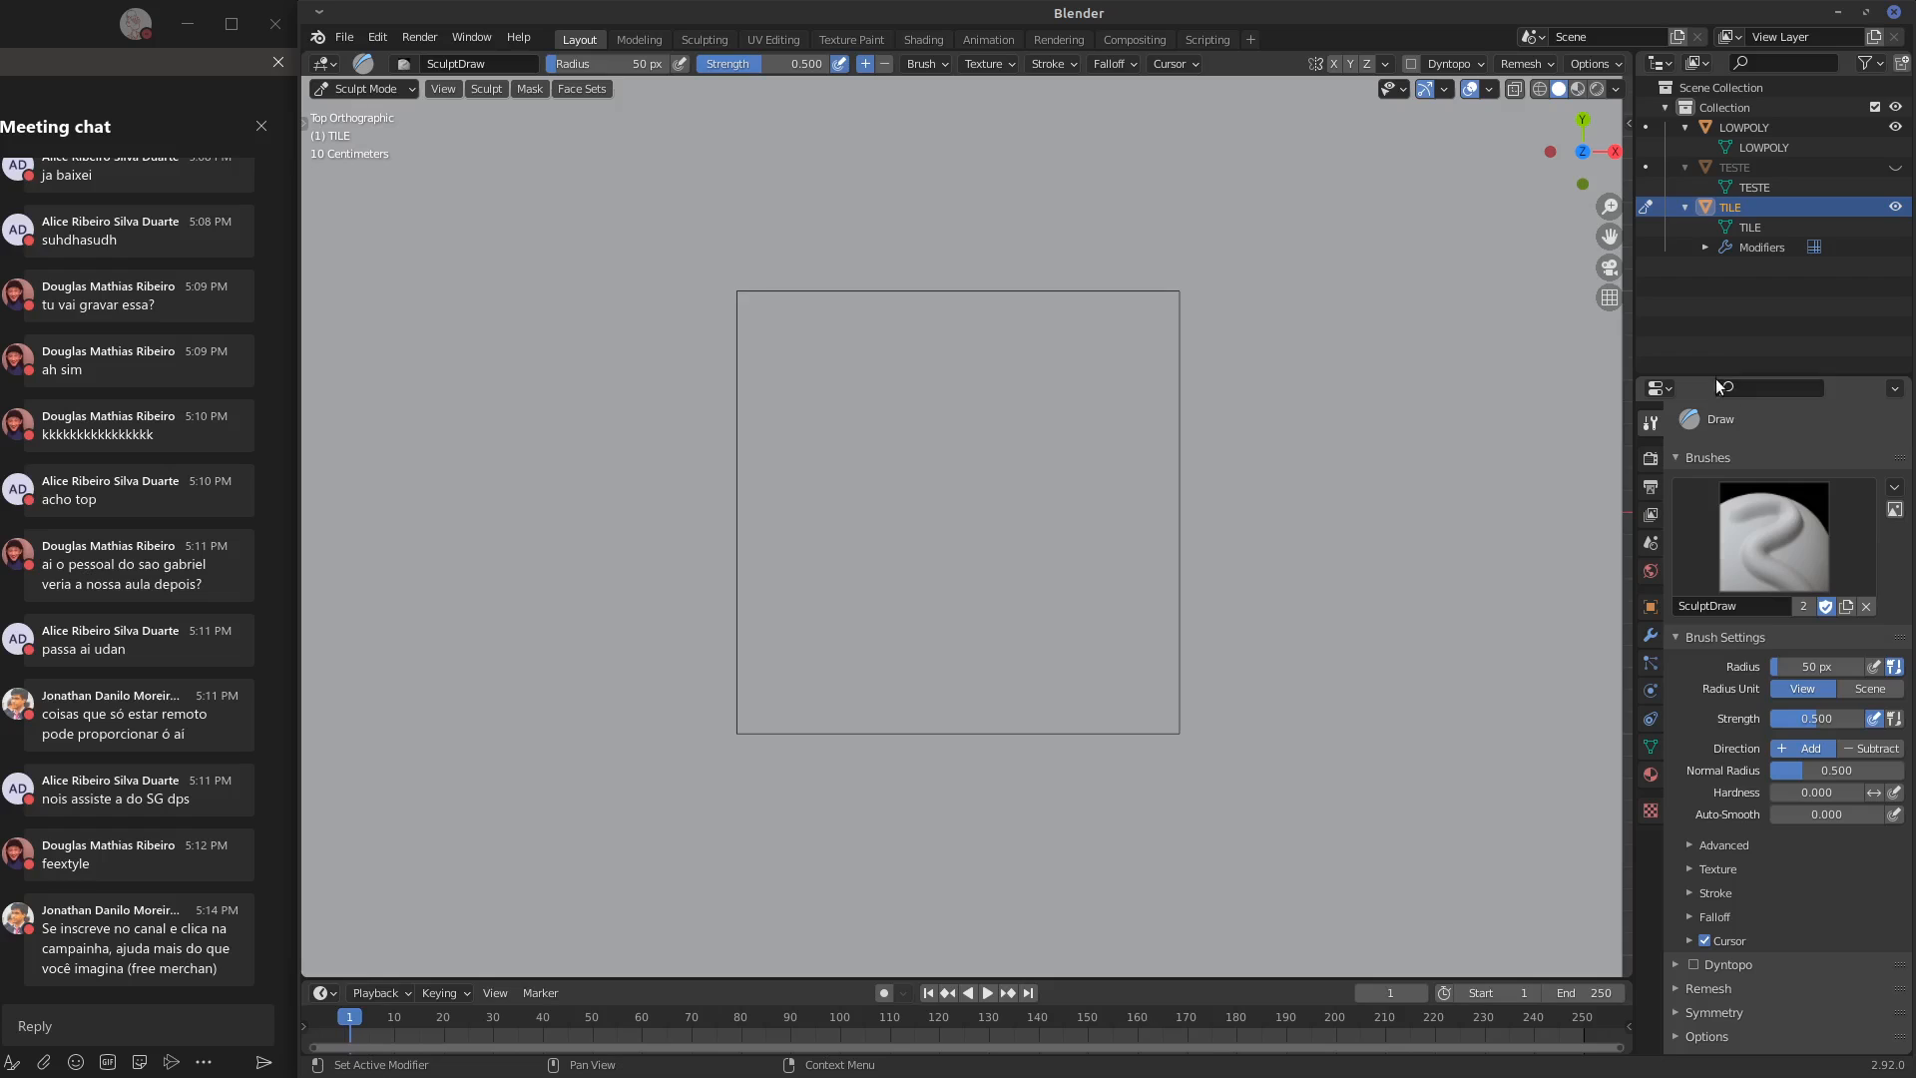
left_click_drag(1716, 378, 1717, 192)
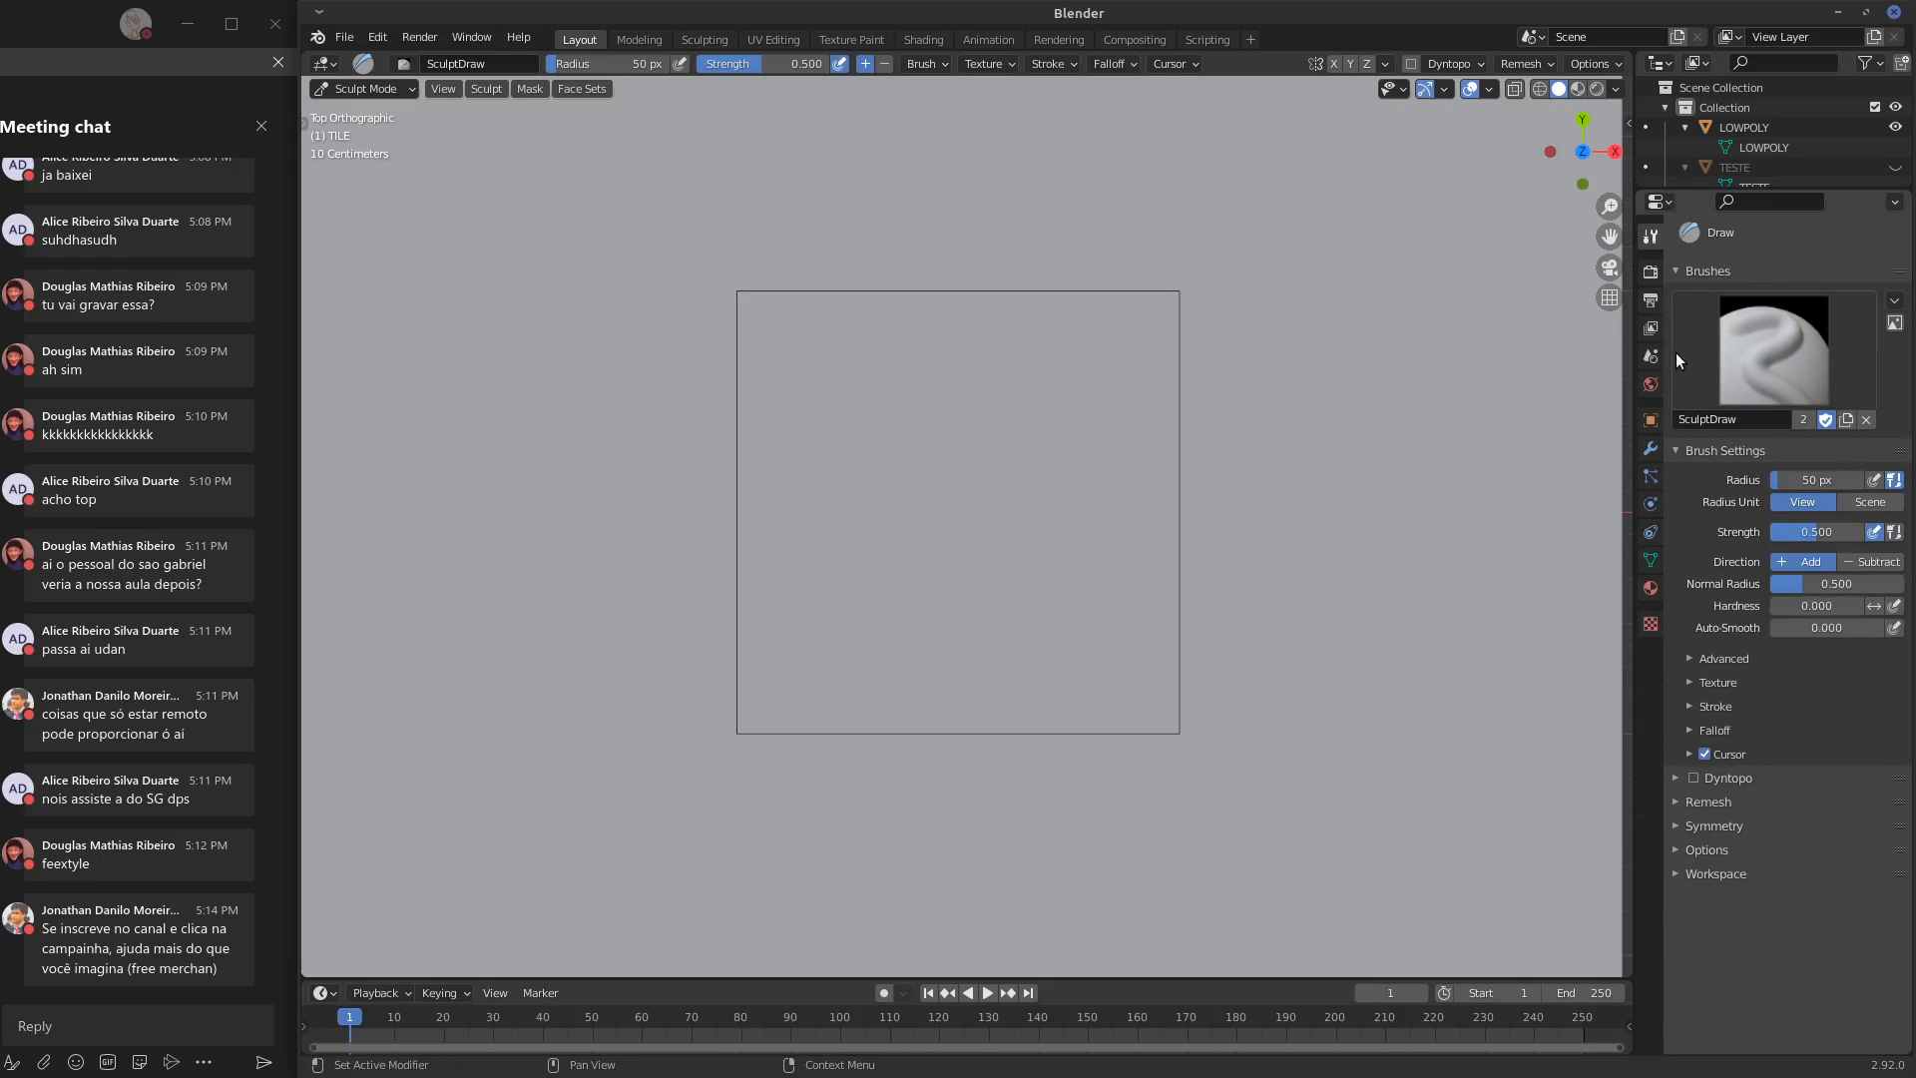
left_click(1677, 270)
left_click(1680, 294)
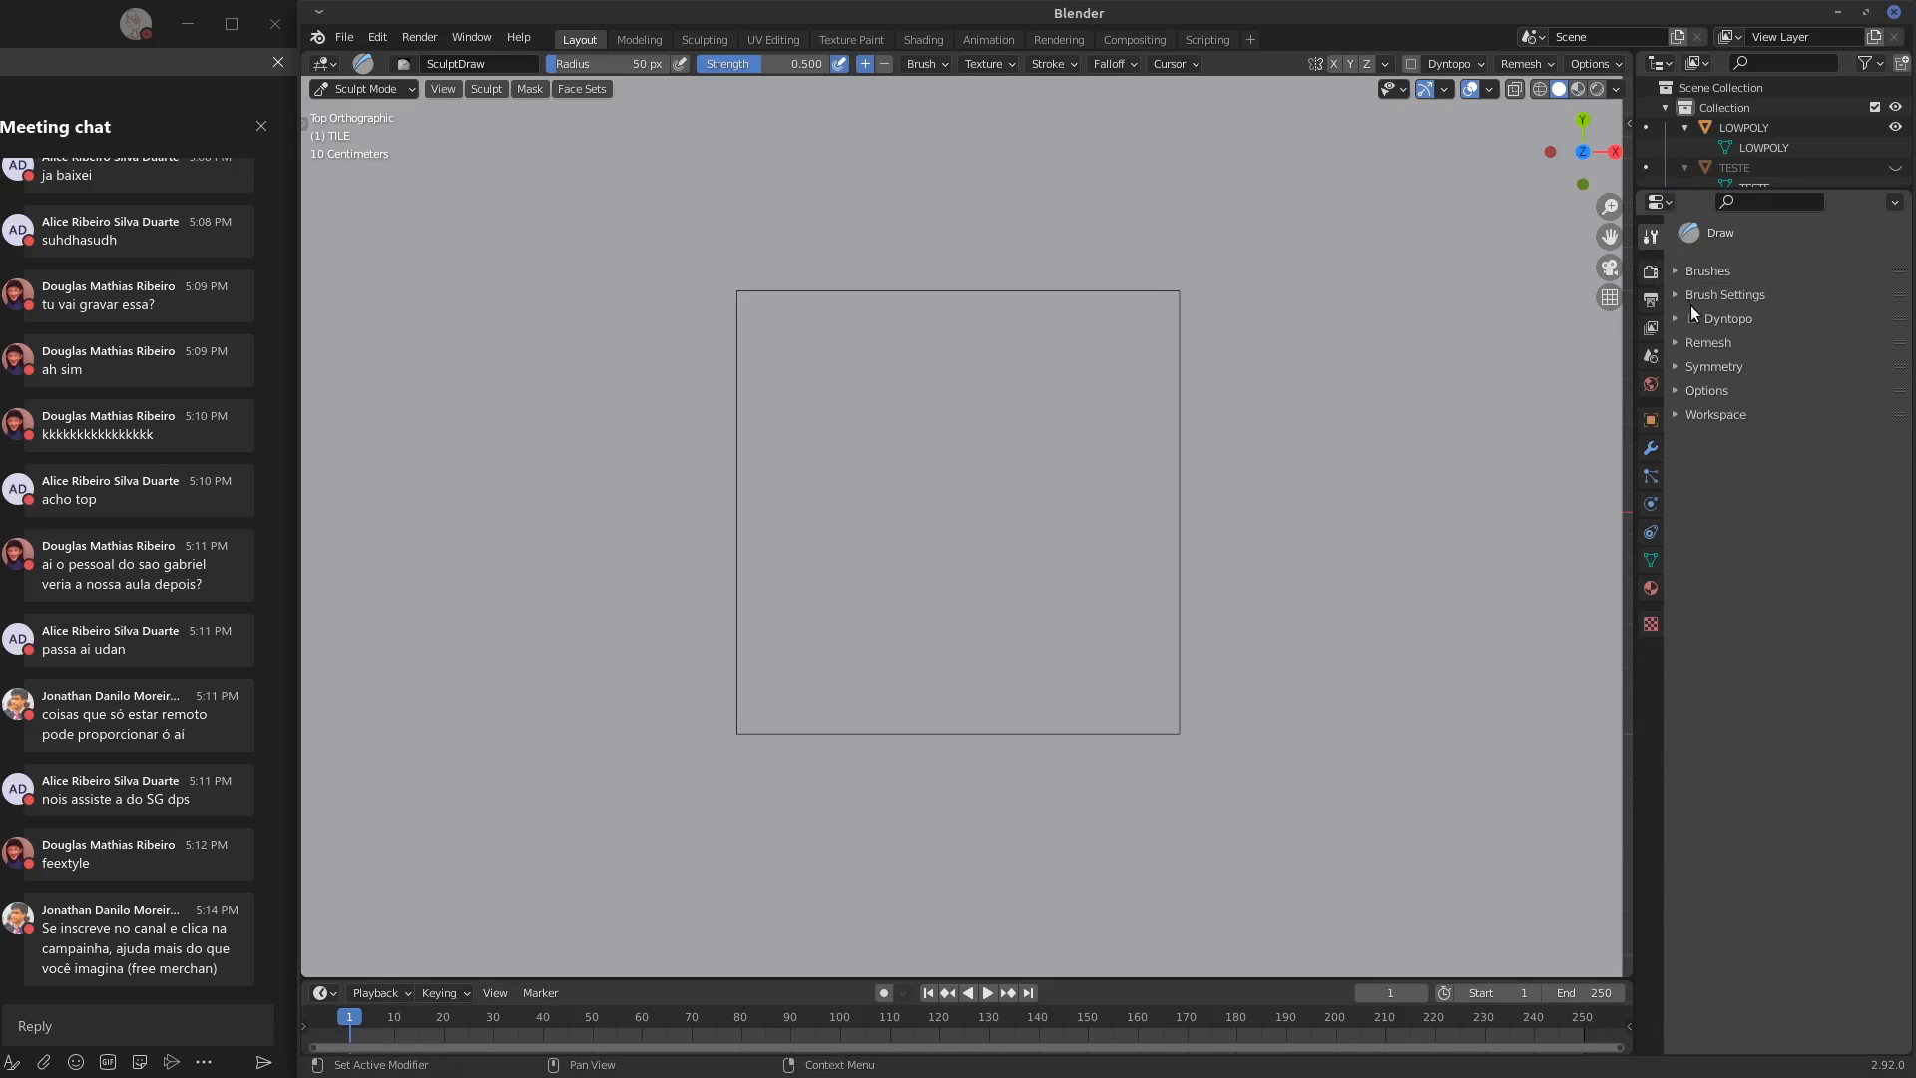
left_click(1680, 366)
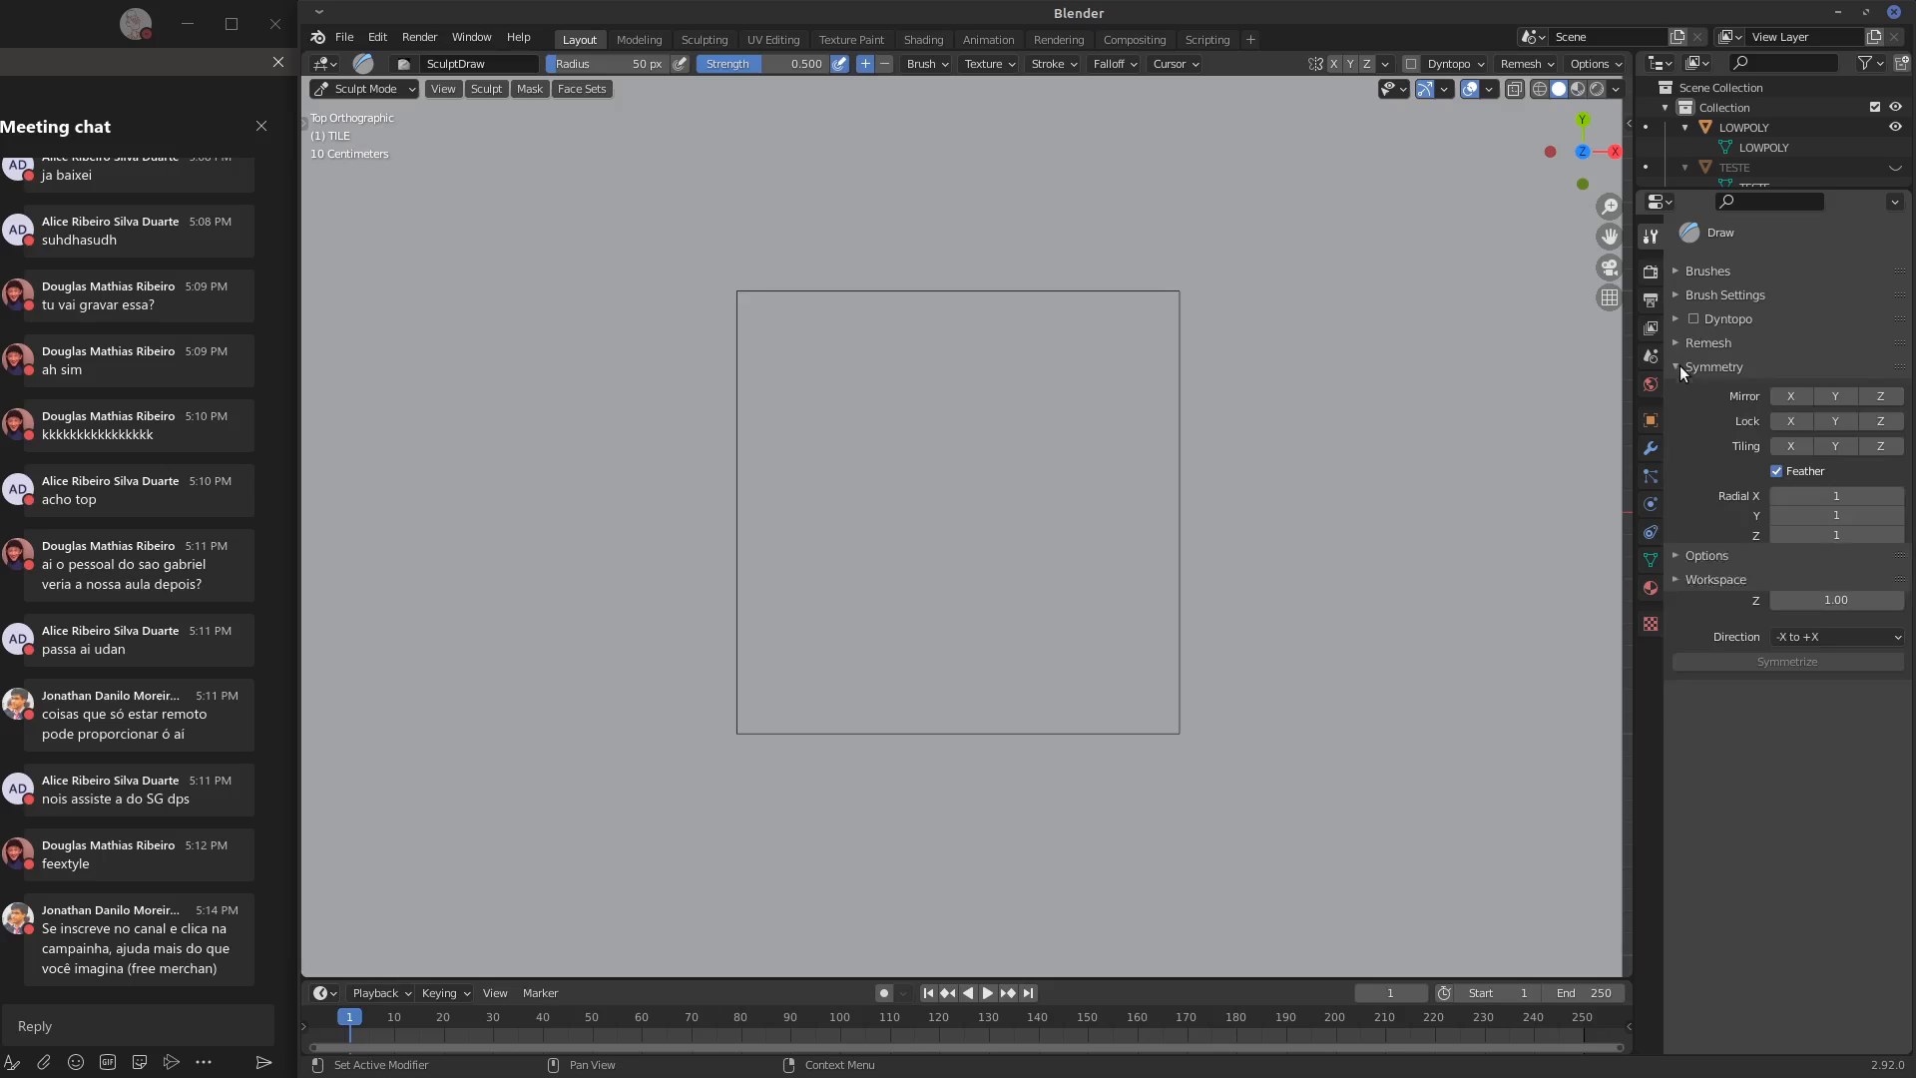
left_click(1800, 447)
left_click(1826, 449)
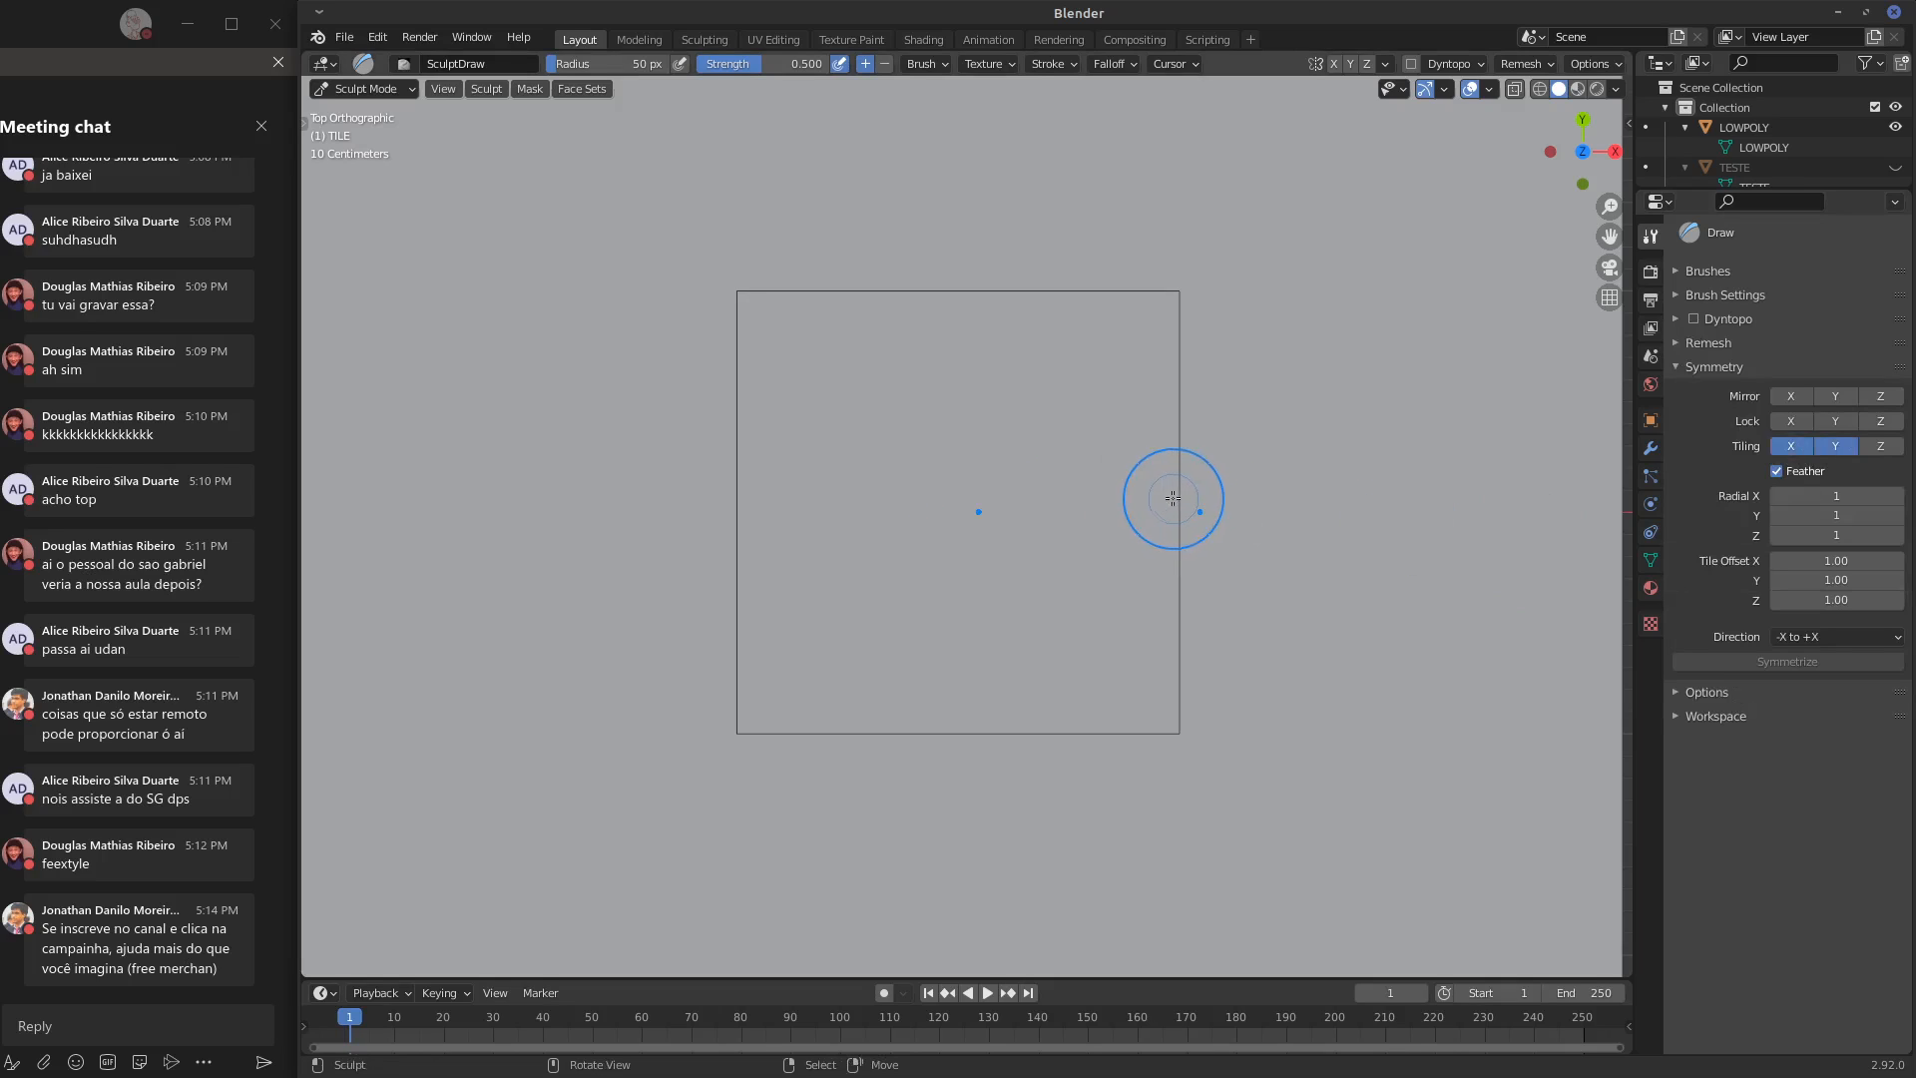
Try a Draw stroke across the LOWPOLY outline's right edge and undo it
mouse_move(1173, 498)
left_mouse_down()
mouse_move(1283, 487)
mouse_move(1248, 511)
mouse_move(1185, 492)
mouse_move(1246, 497)
left_mouse_up()
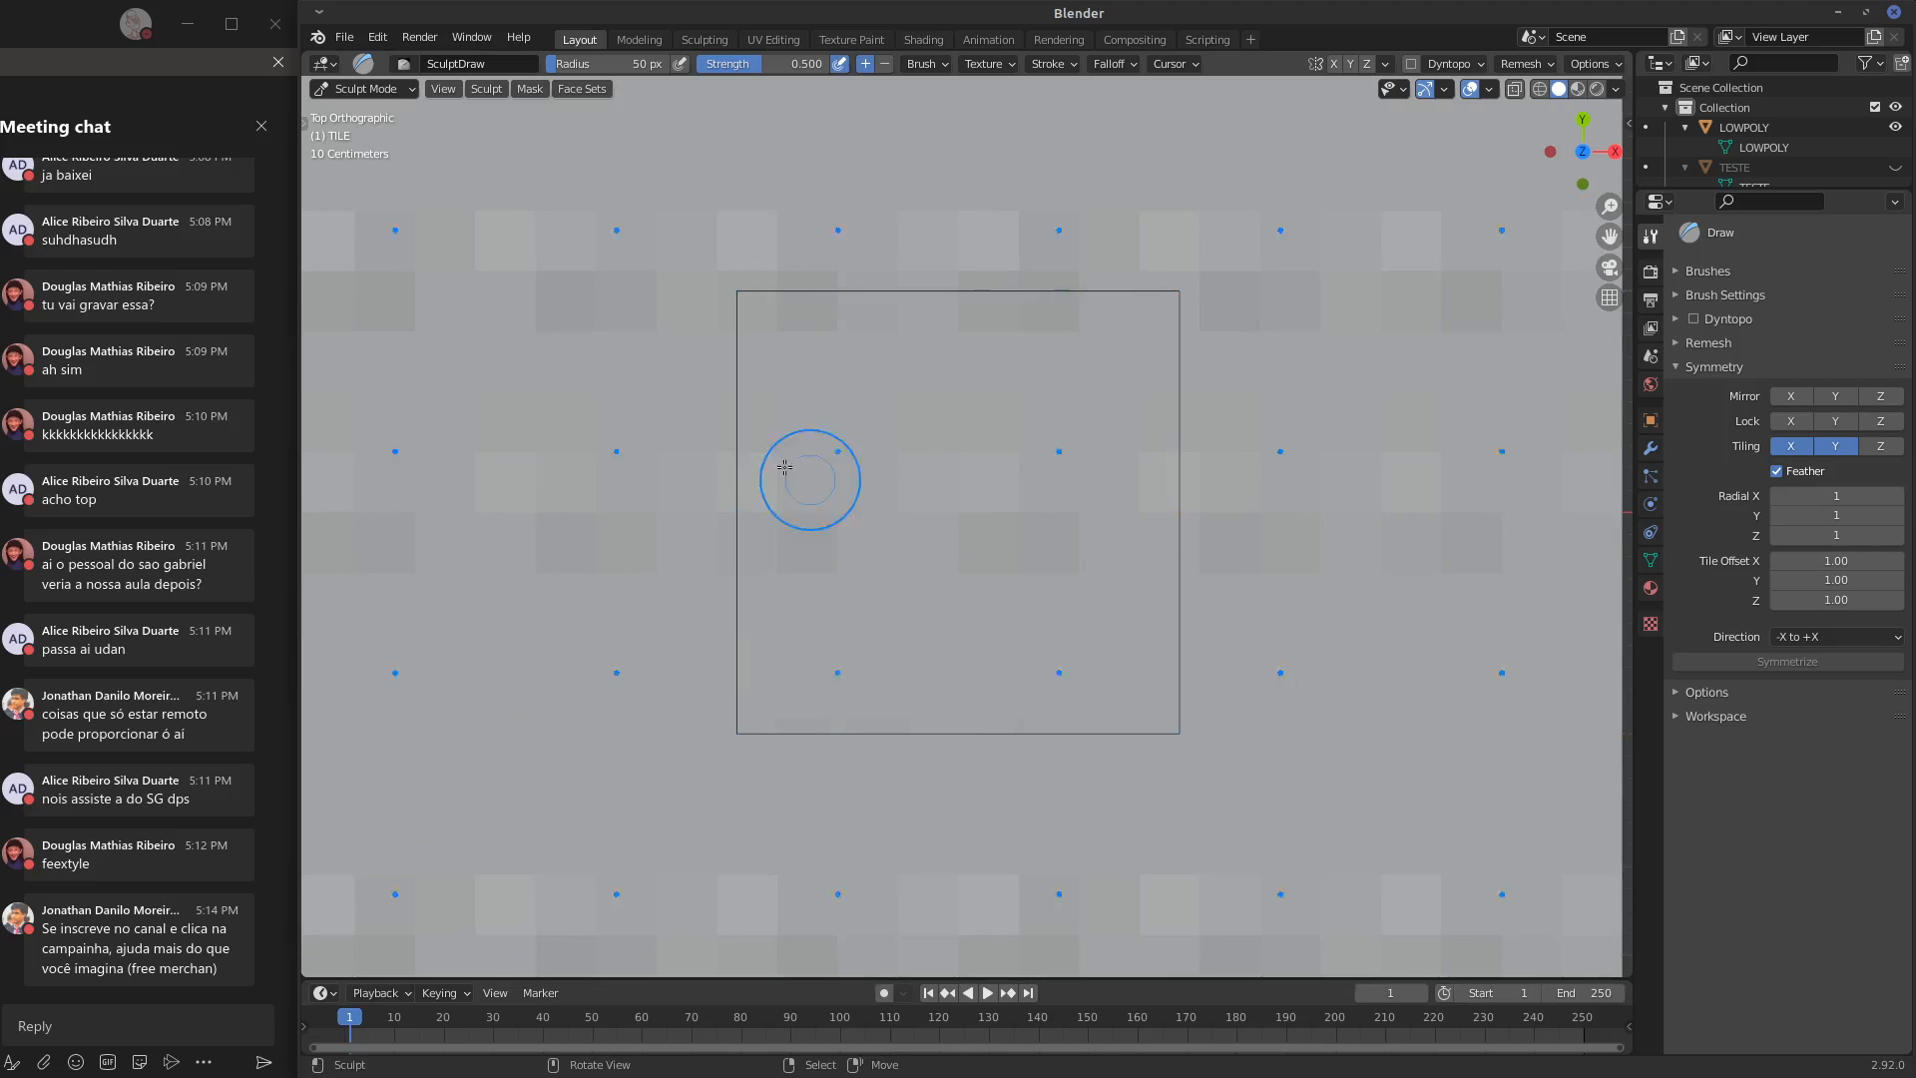
key("ctrl+z")
key("ctrl+z")
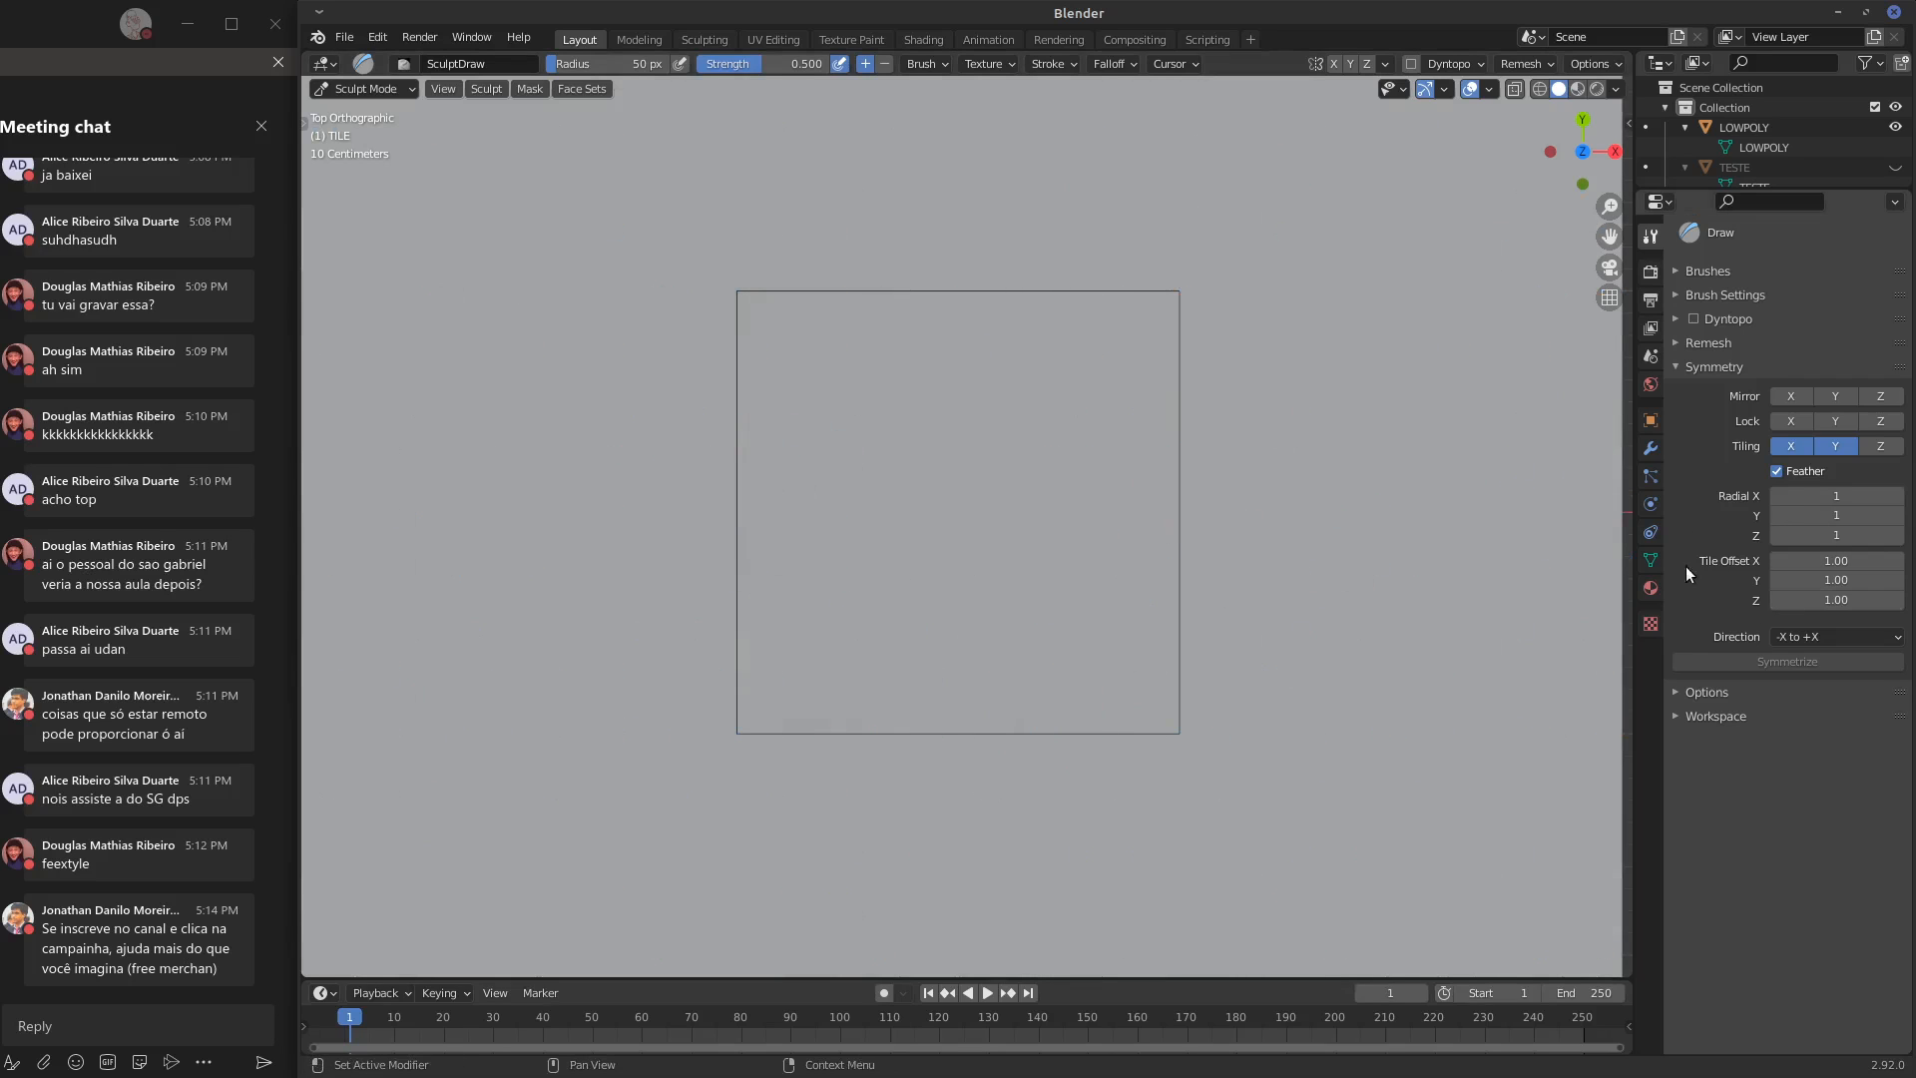
Set the Multires modifier's viewport, sculpt and render levels to 2, testing a Draw stroke across the outline's right edge
left_click(1651, 449)
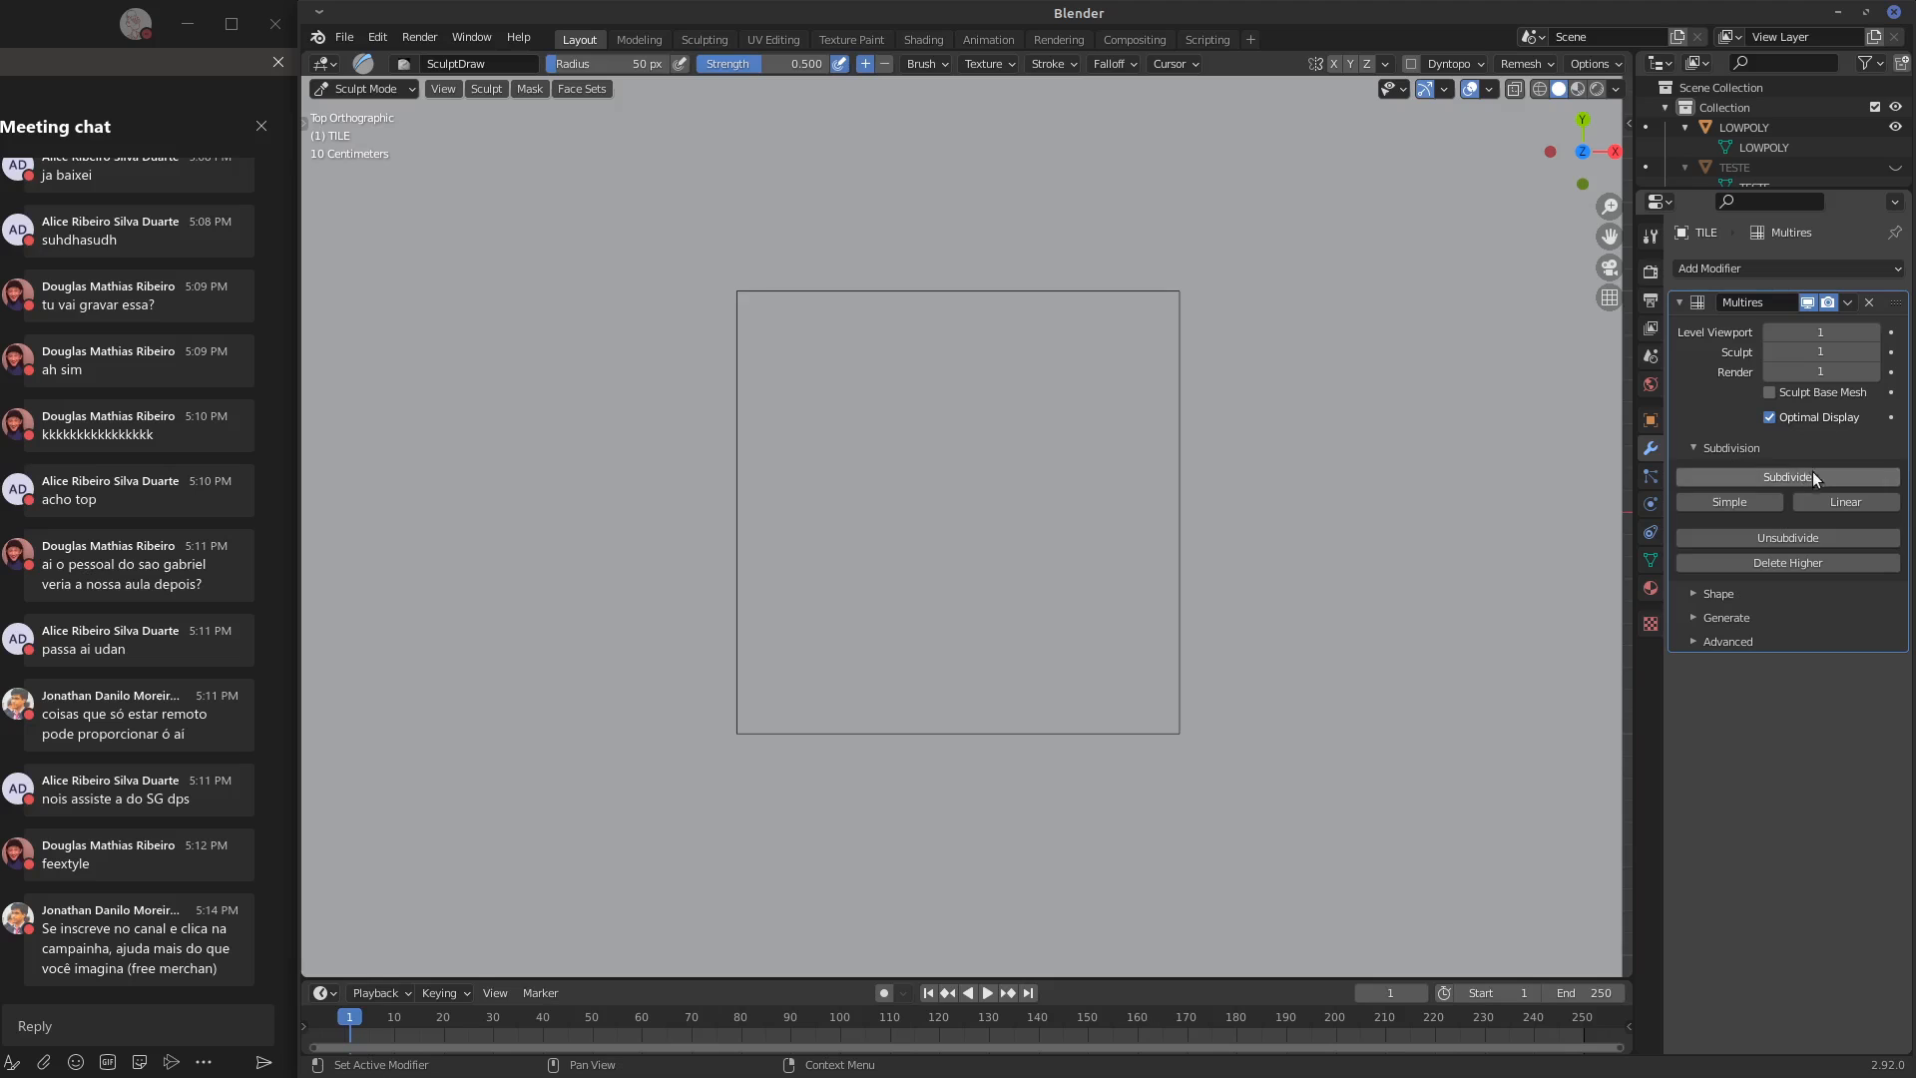
left_click(1877, 335)
left_click_drag(1168, 512, 1230, 504)
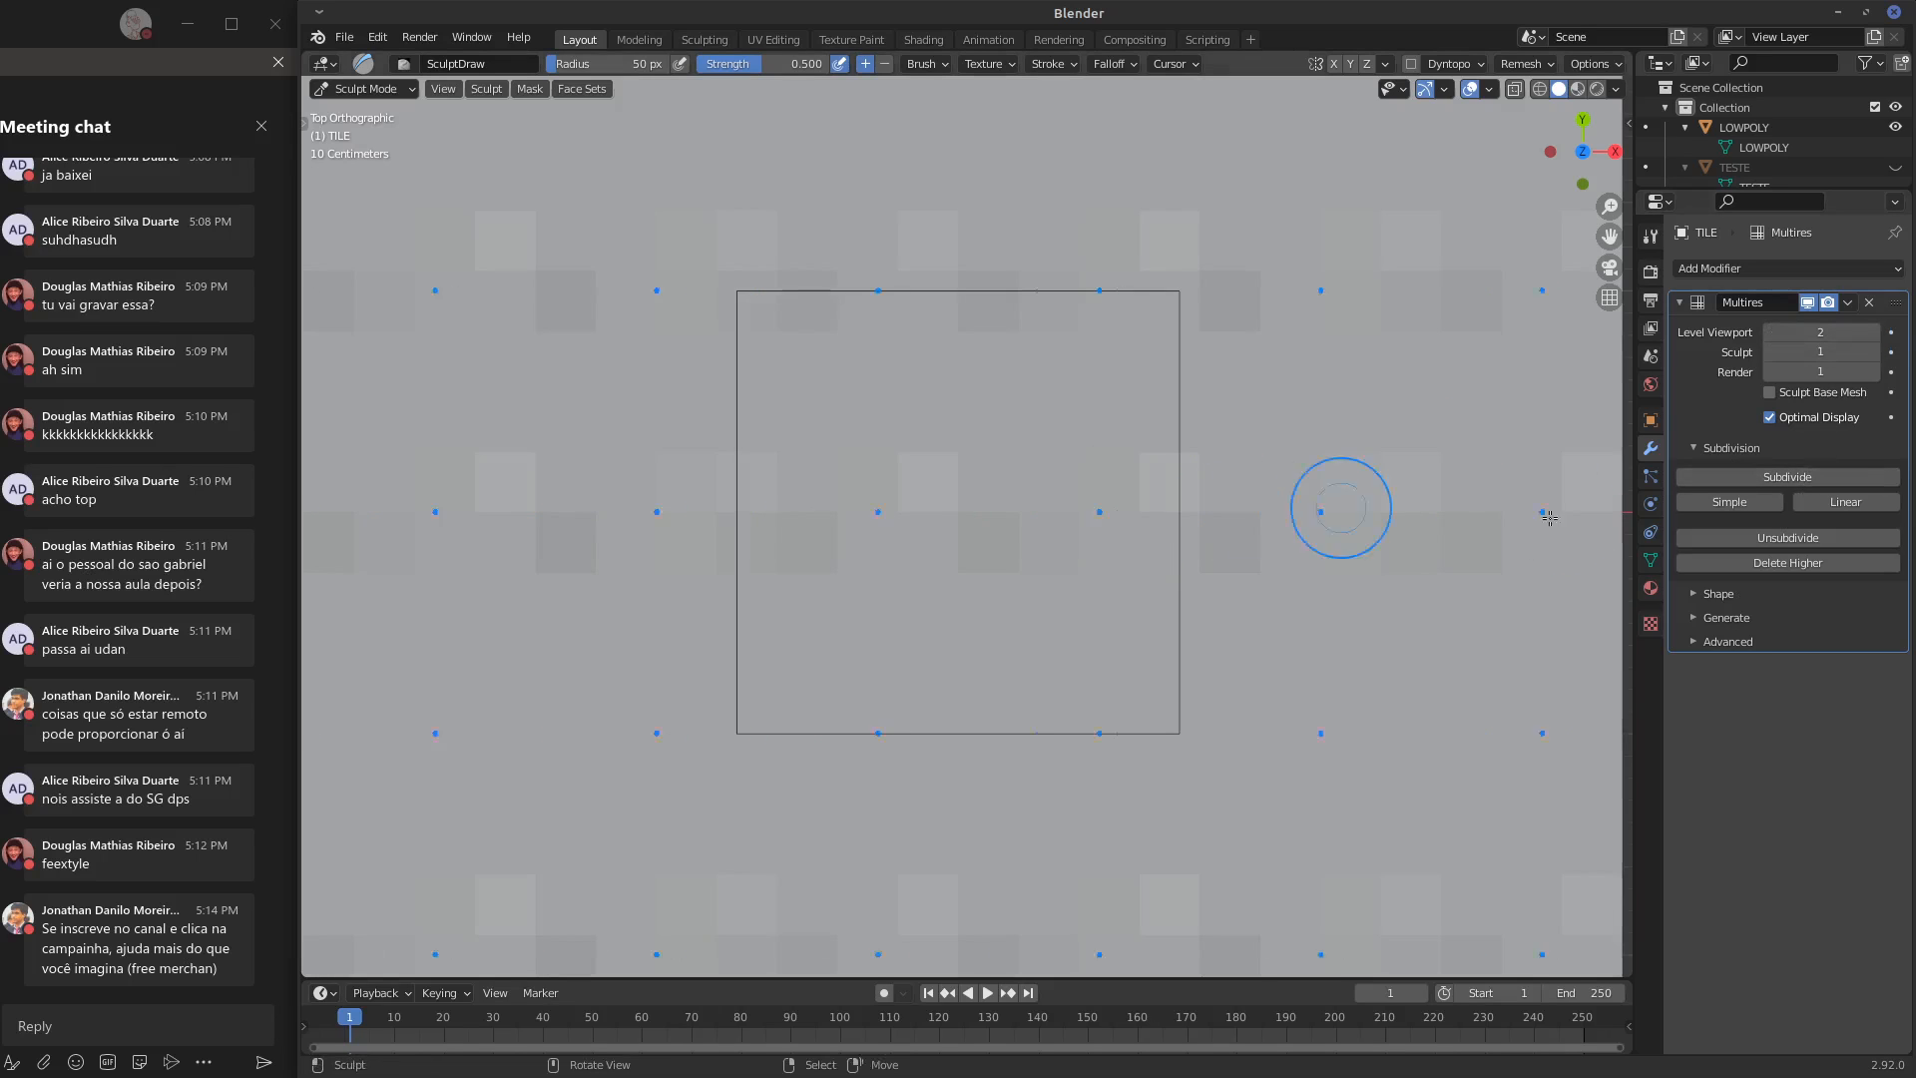
left_click(1877, 351)
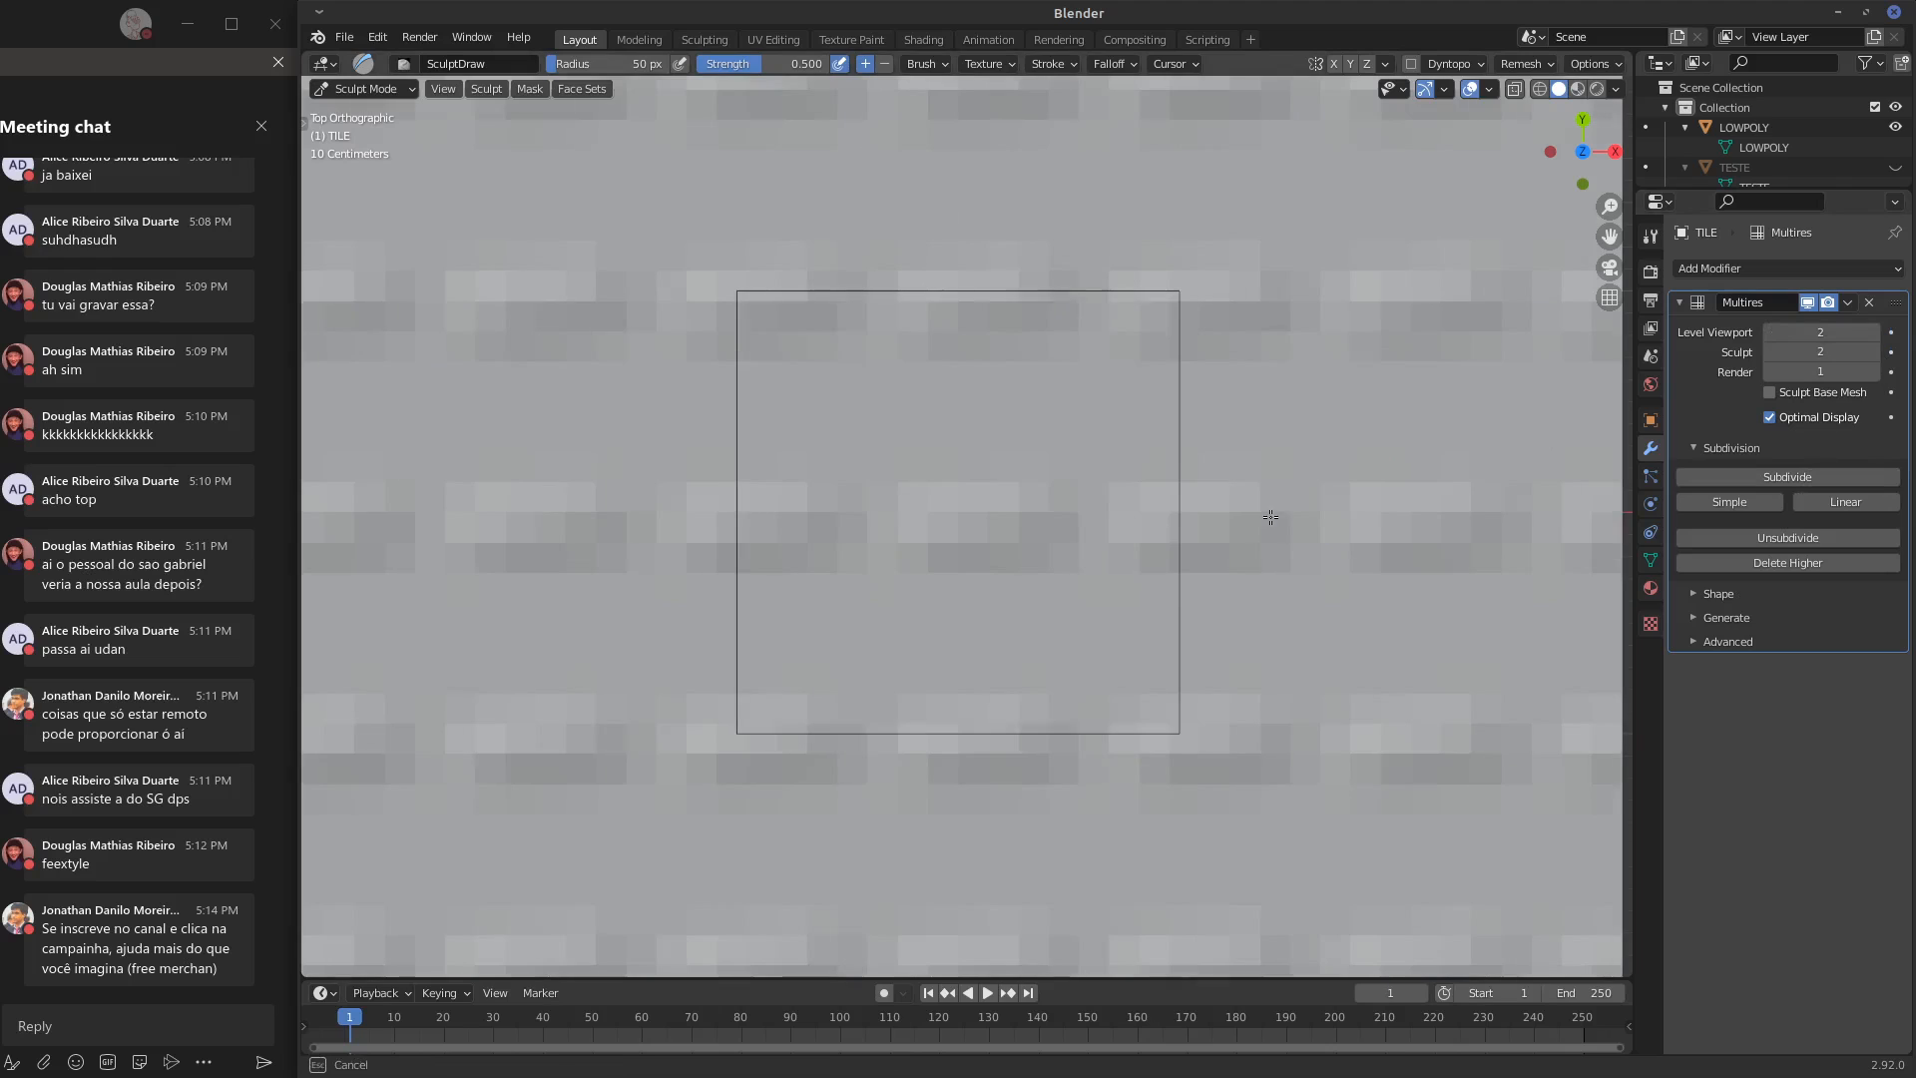
left_click(1877, 371)
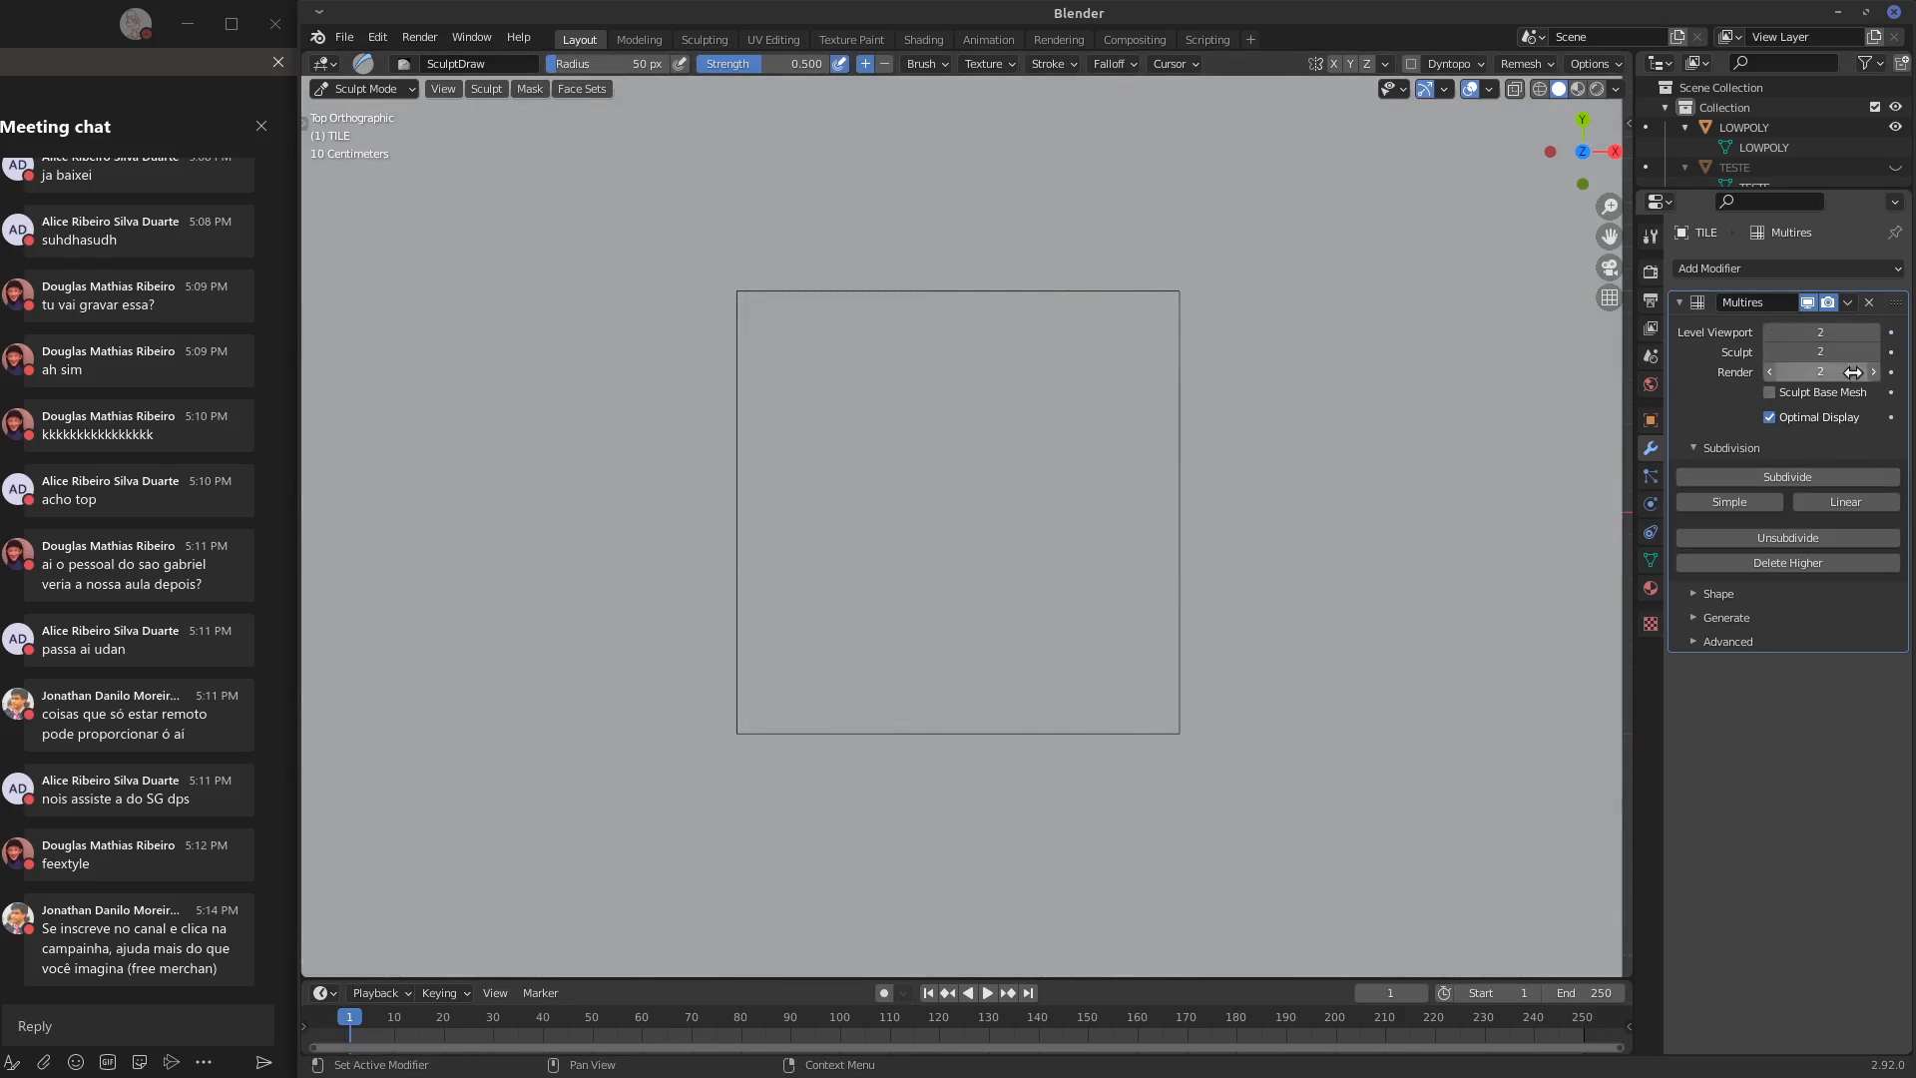
Try several Draw strokes across the outline's right edge and inside it, and check the relief from an angle, the front and above
mouse_move(1131, 513)
left_mouse_down()
mouse_move(1267, 504)
mouse_move(1231, 507)
left_mouse_up()
key("ctrl+z")
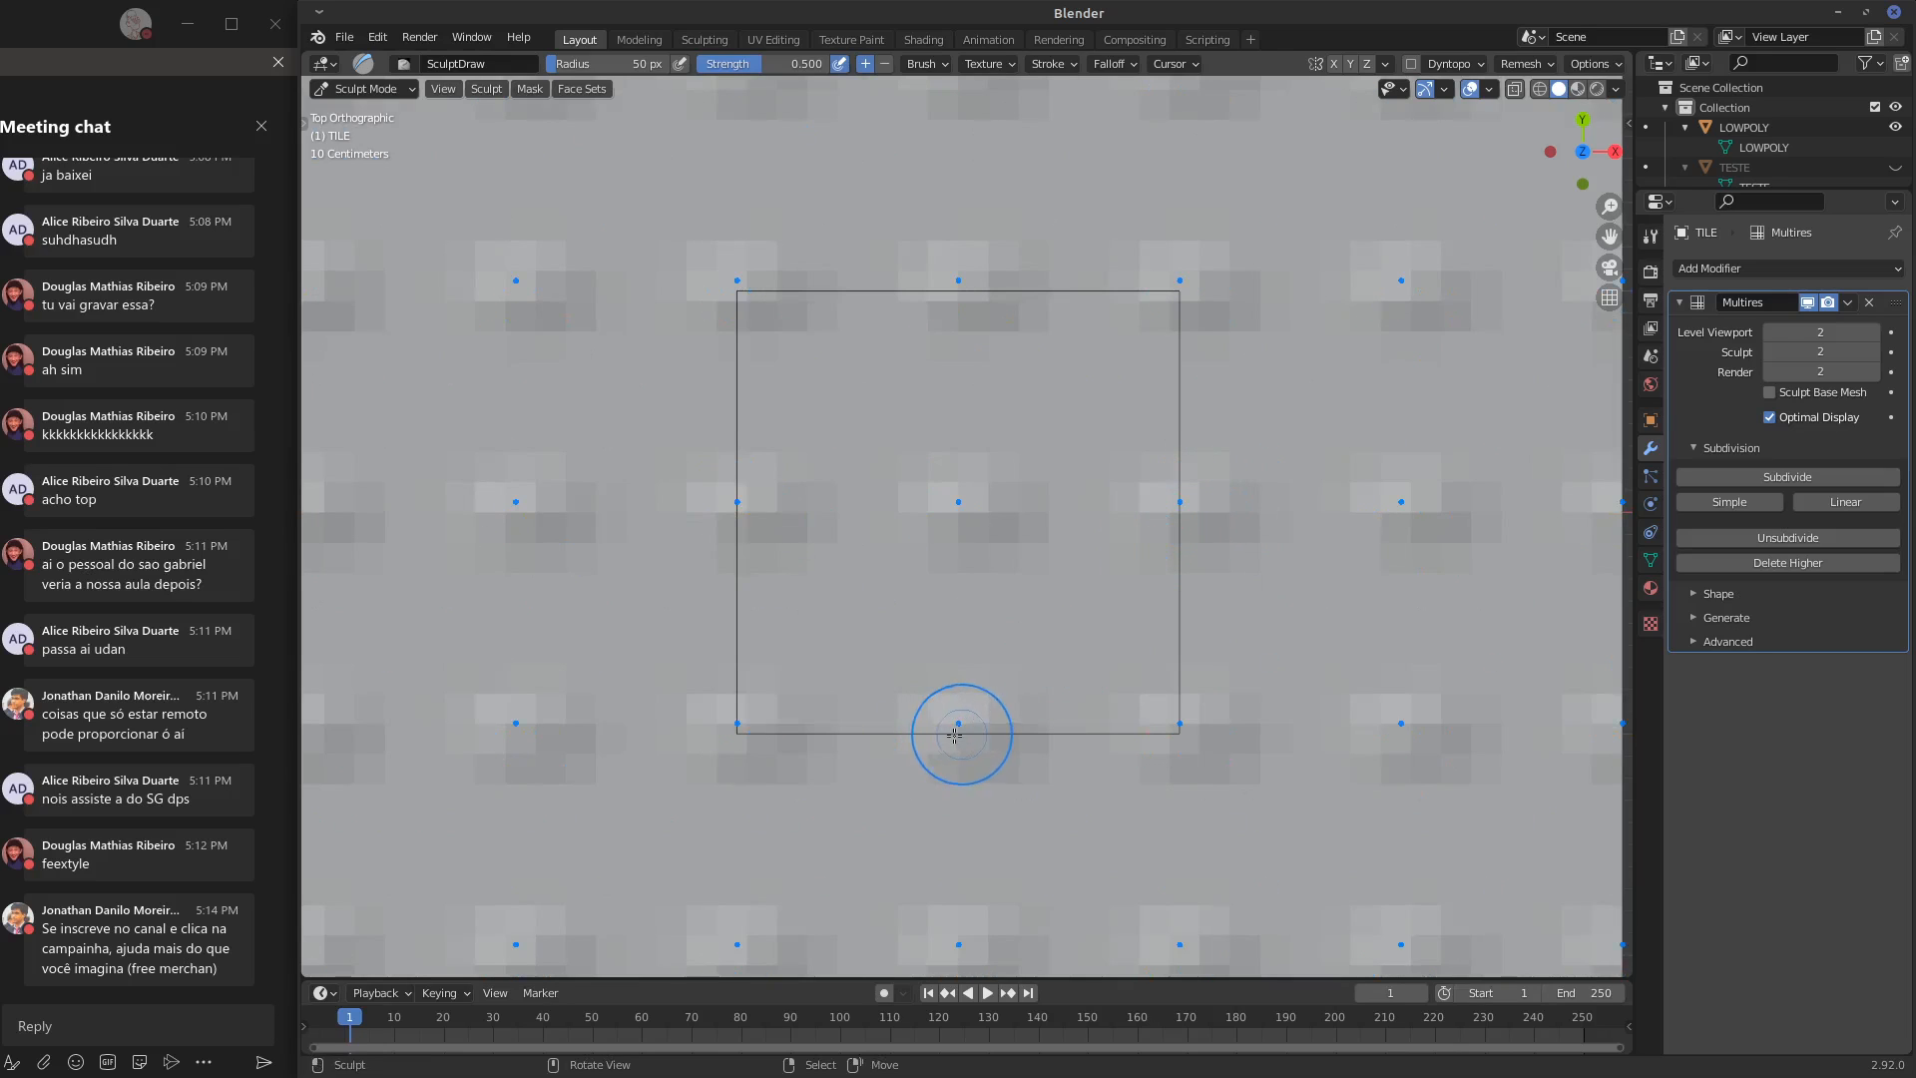
left_click_drag(1126, 529, 1347, 470)
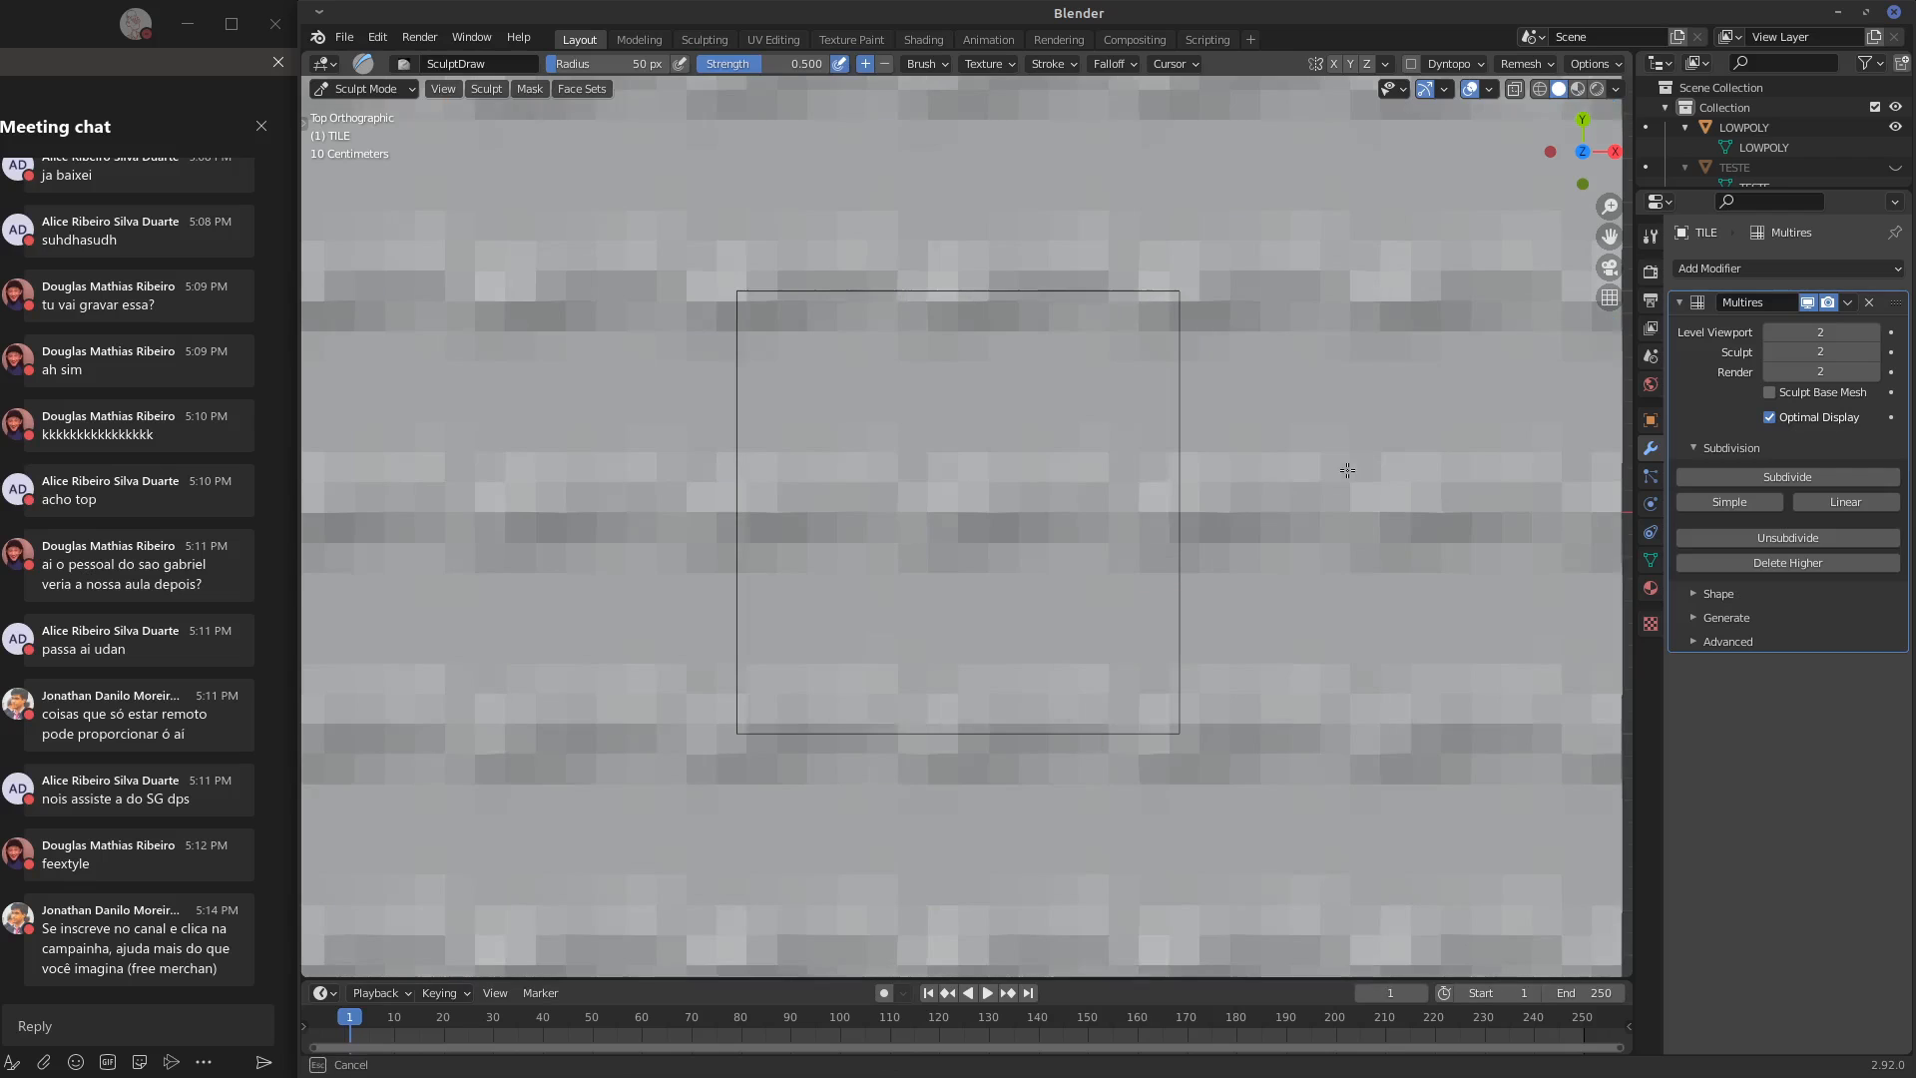
left_click_drag(1137, 513, 1194, 507)
left_click_drag(832, 412, 963, 417)
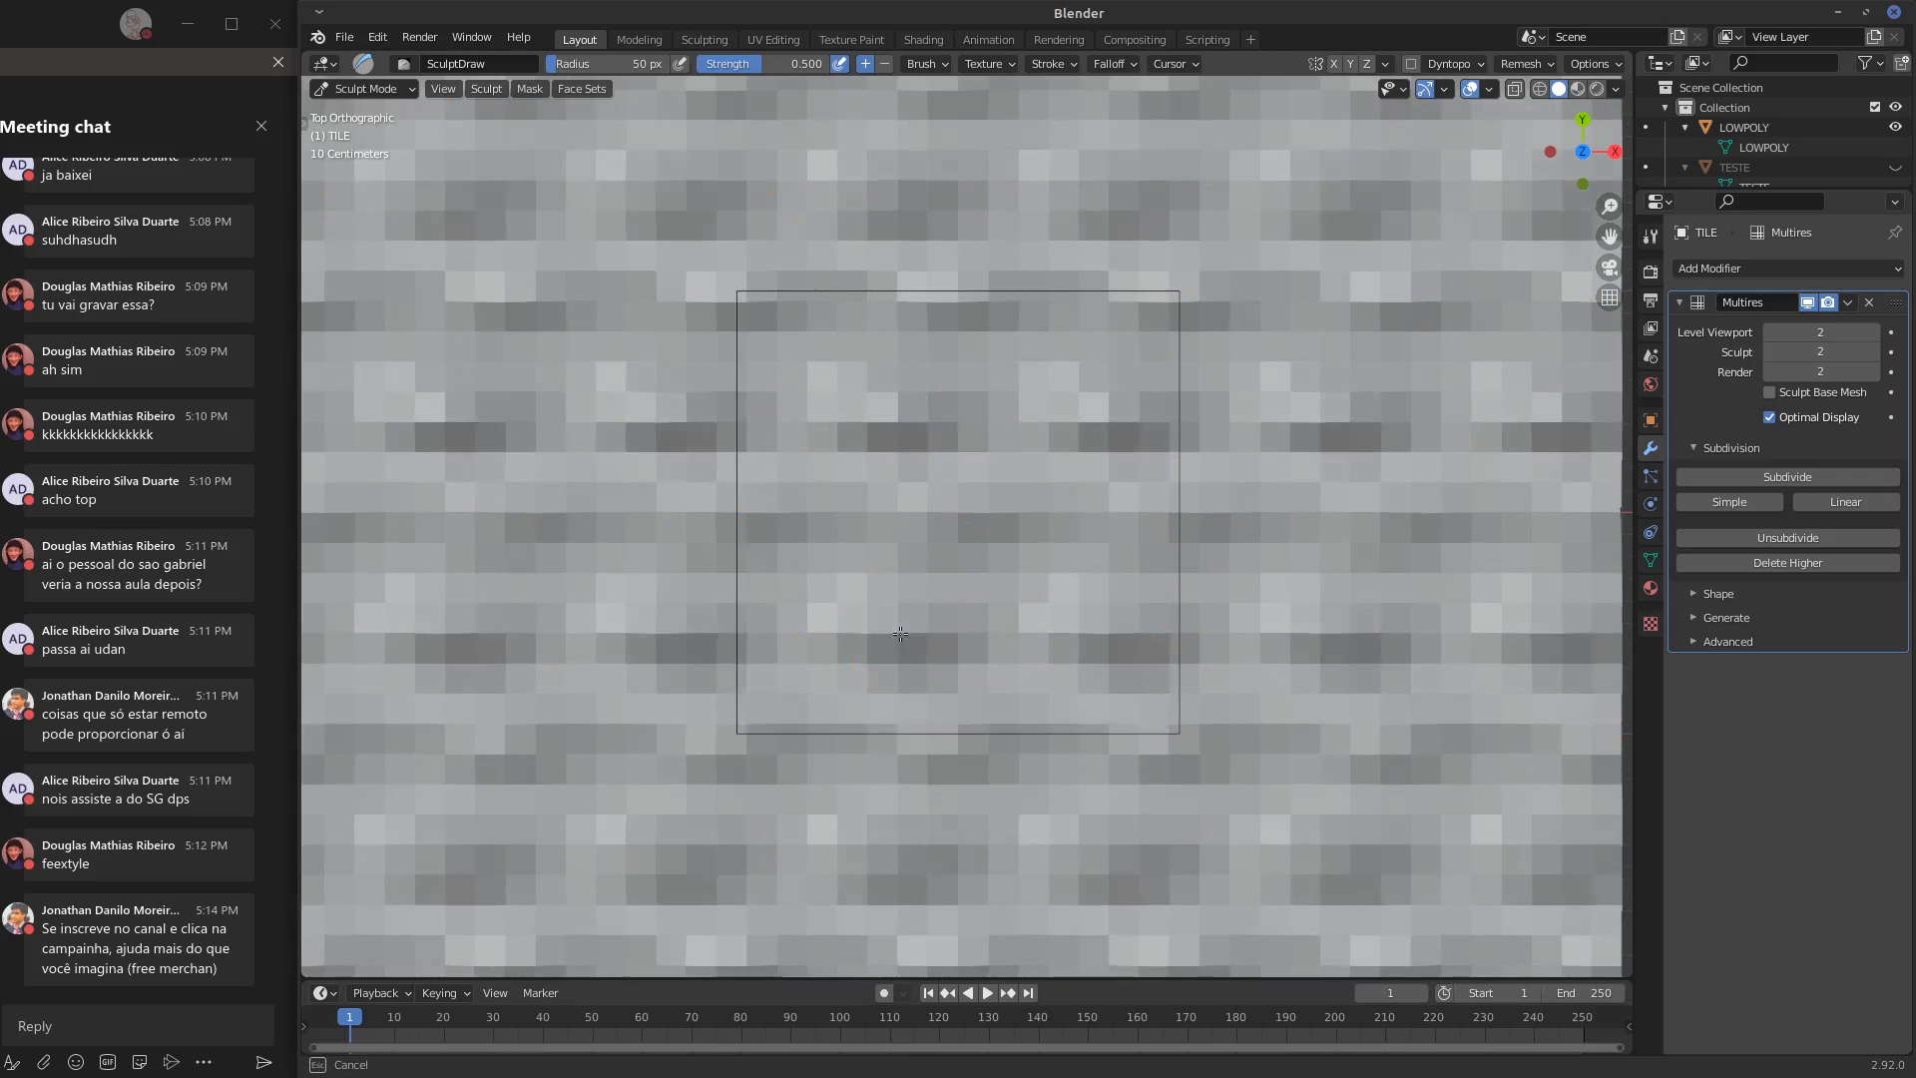
mouse_move(963, 633)
middle_mouse_down()
mouse_move(989, 614)
mouse_move(961, 608)
middle_mouse_up()
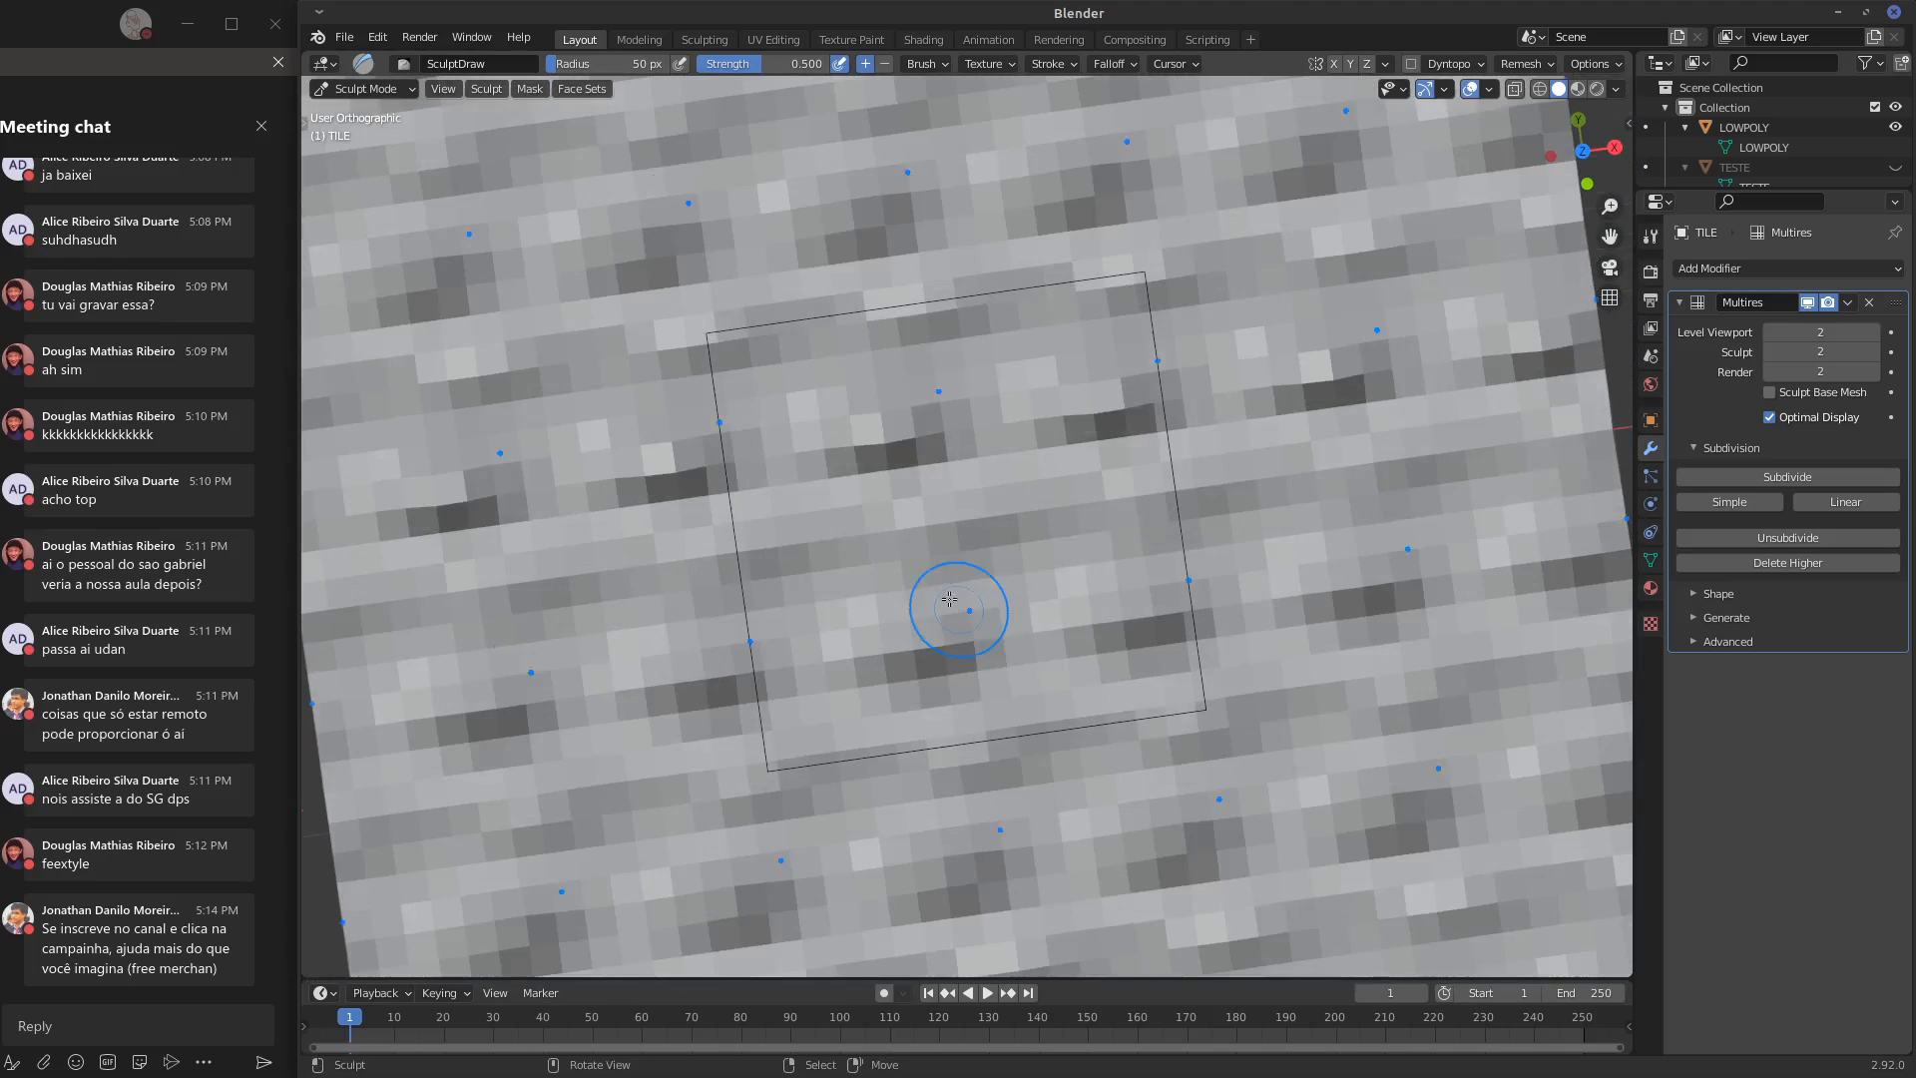
key("KP_1")
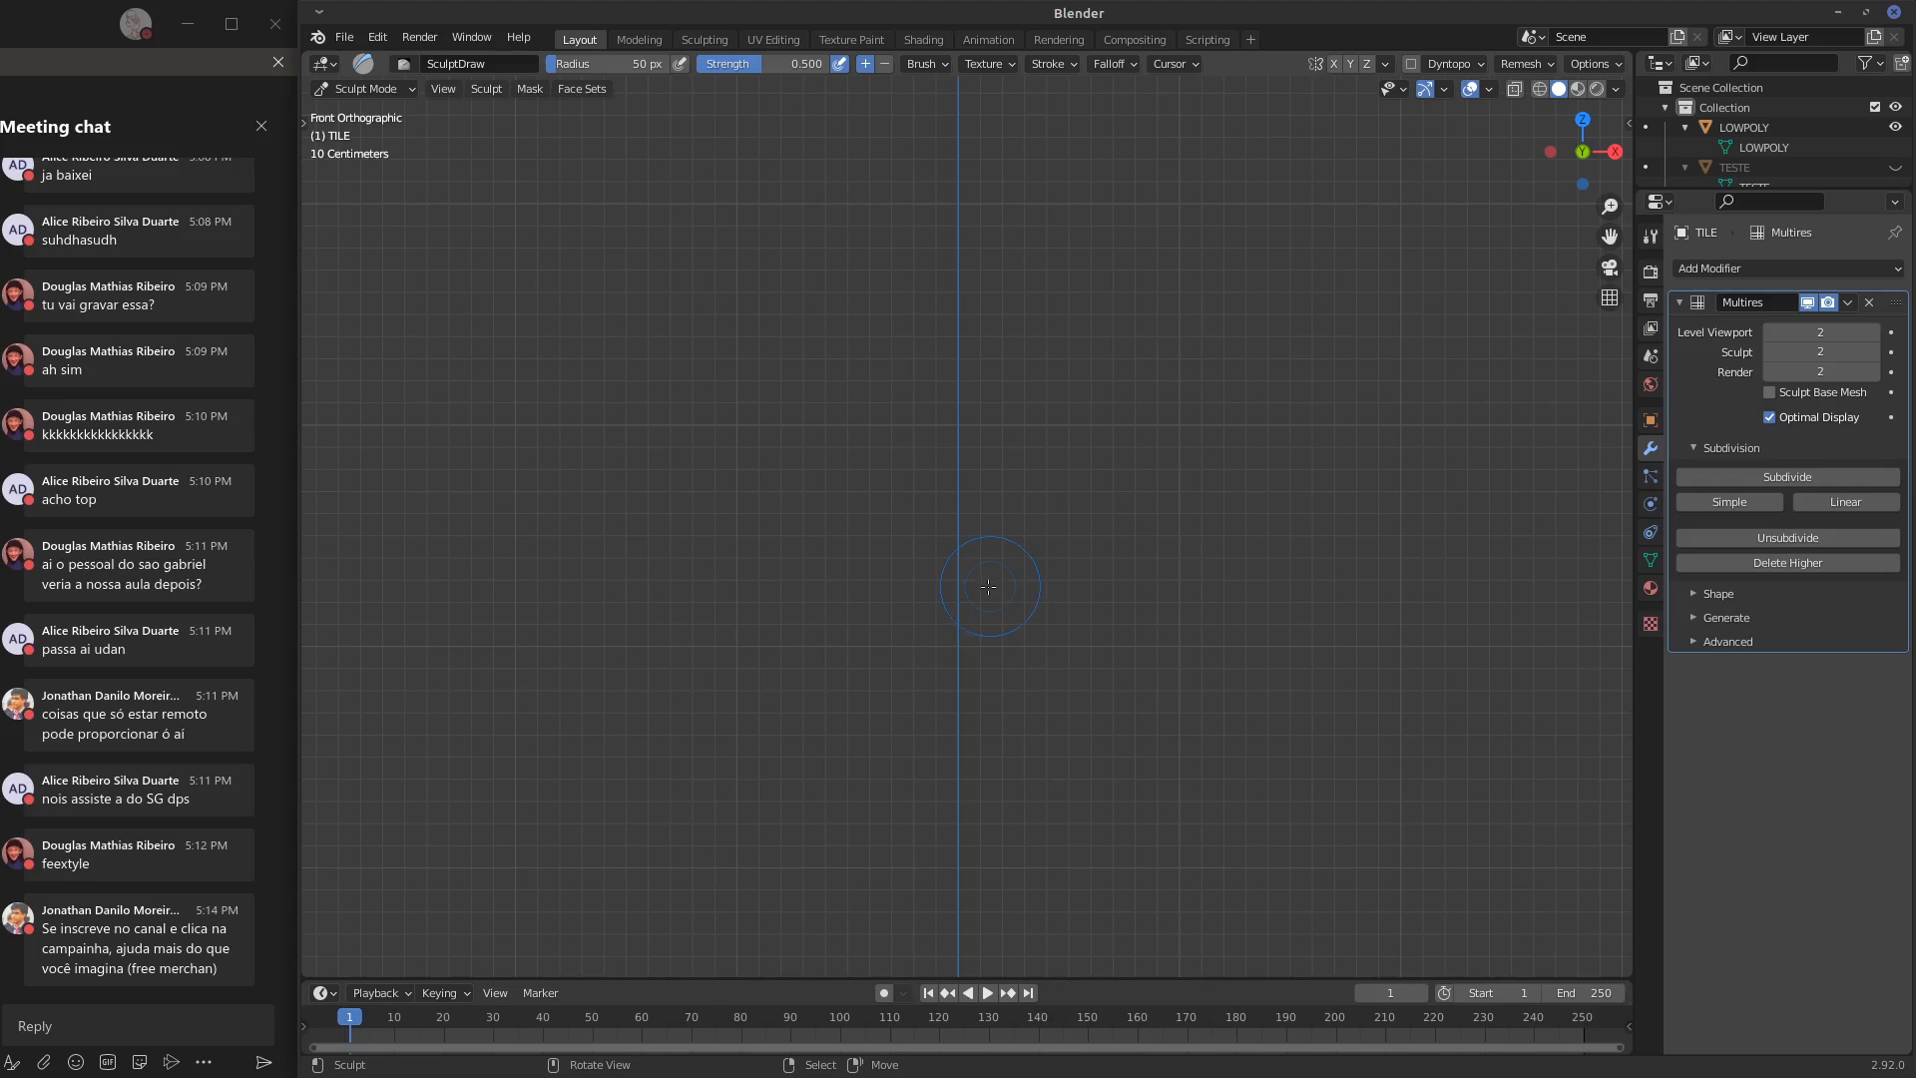
key("KP_7")
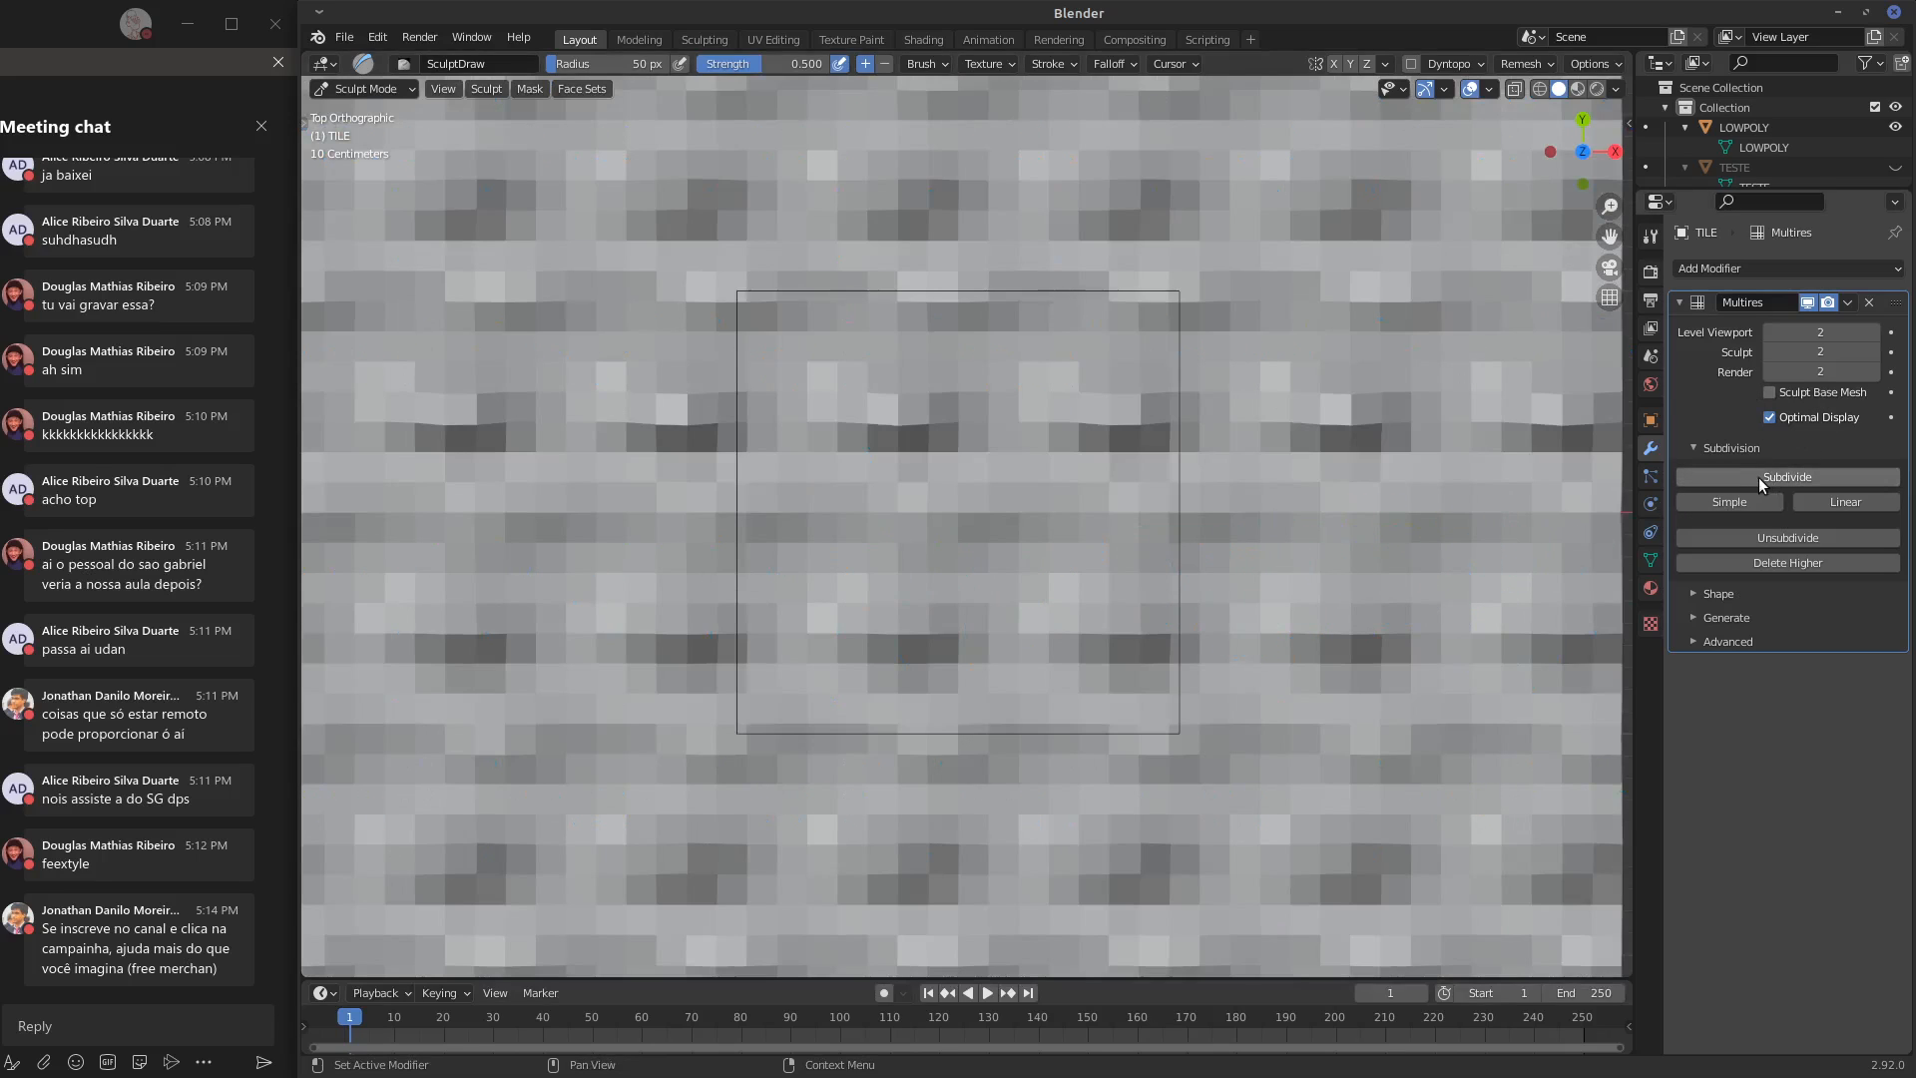
Remove the Multires modifier from TILE and subdivide its whole mesh in Edit Mode with 10 cuts
left_click(1869, 303)
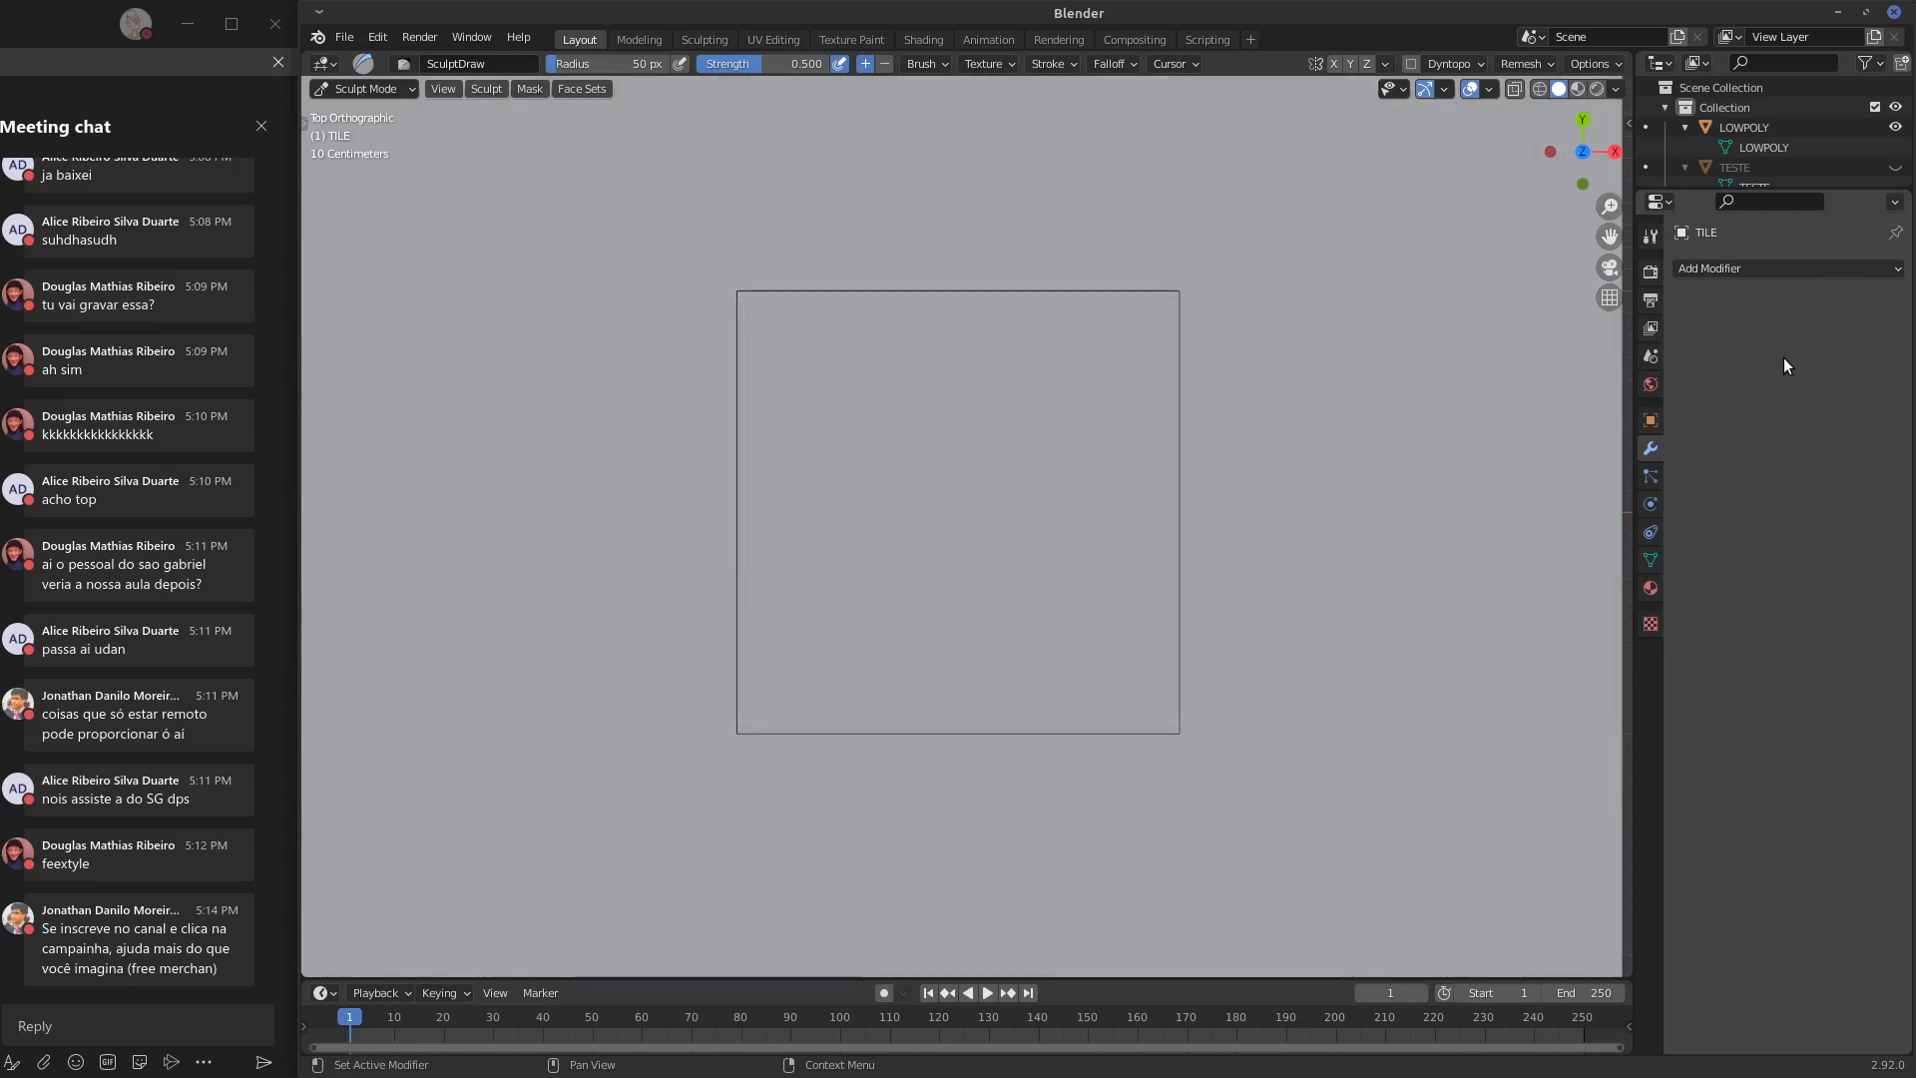
key("Tab")
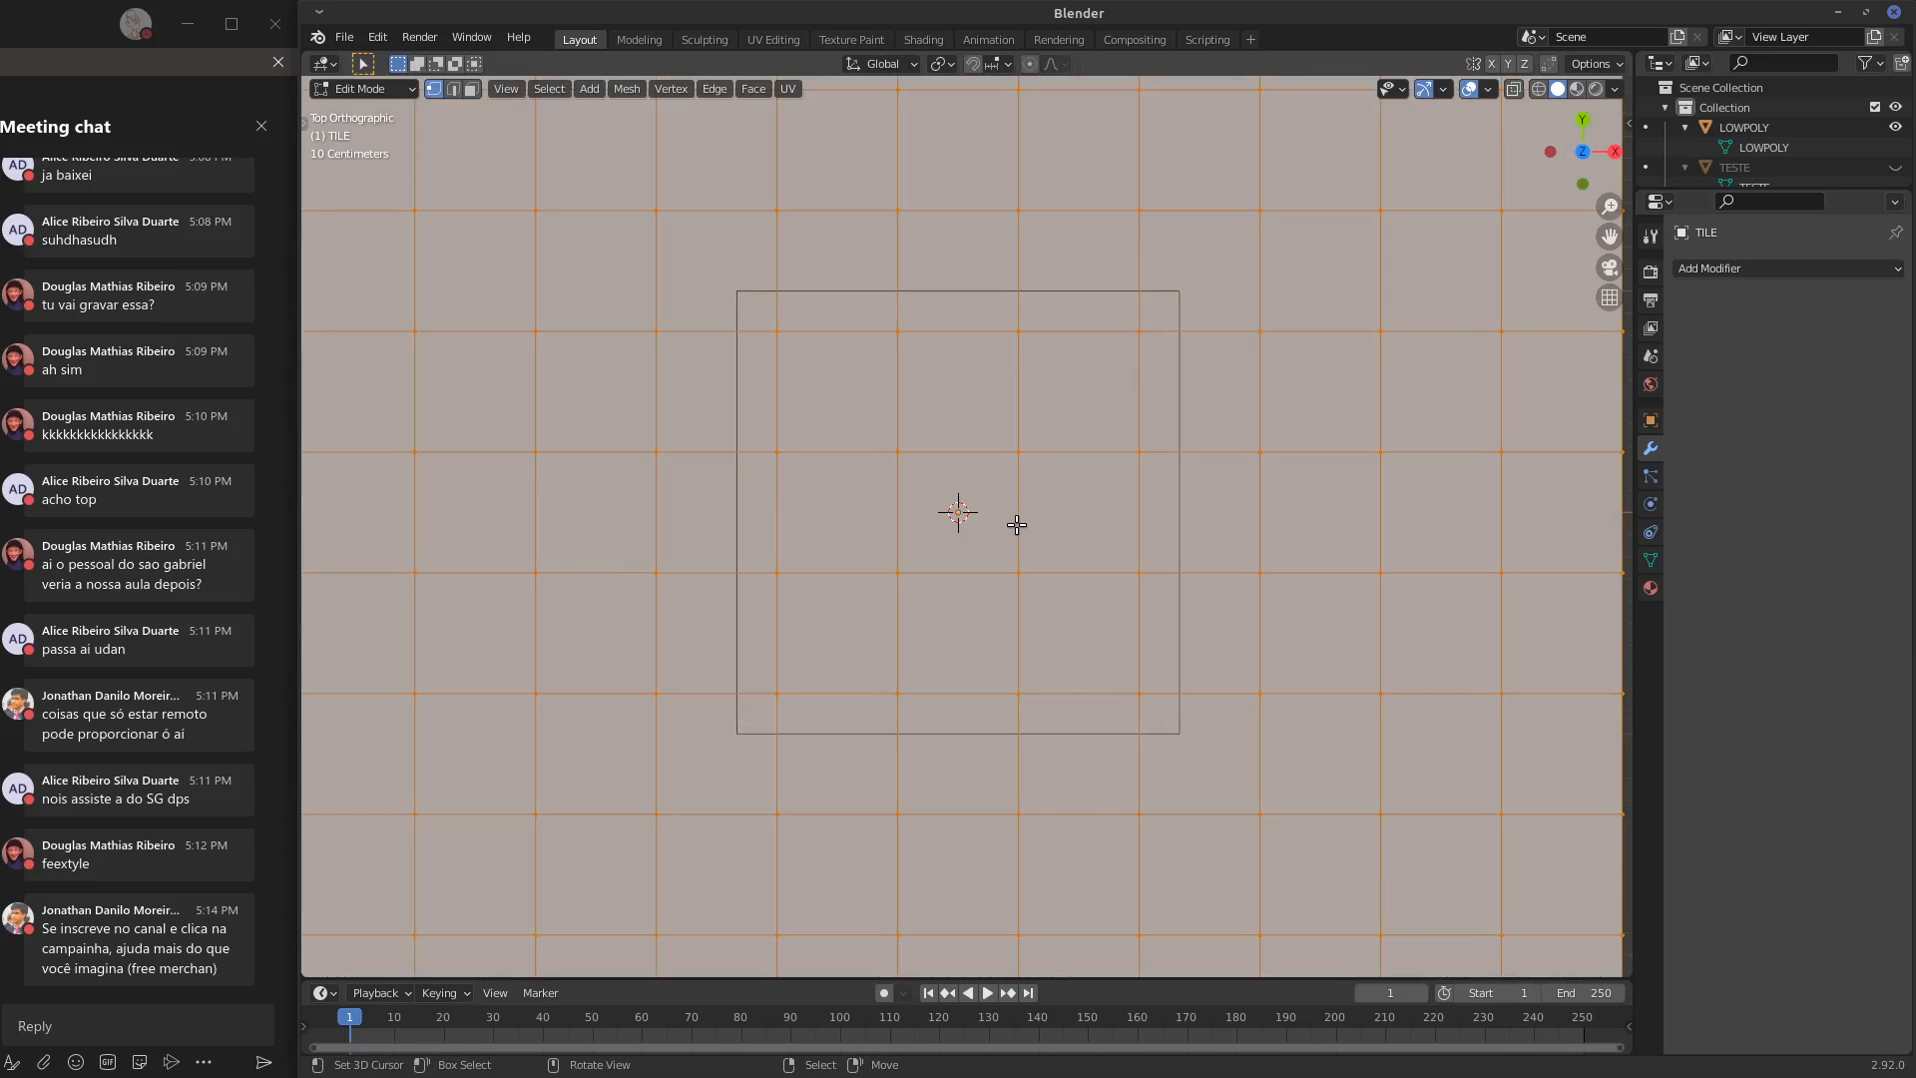
right_click(1017, 525)
left_click(1004, 525)
left_click(320, 961)
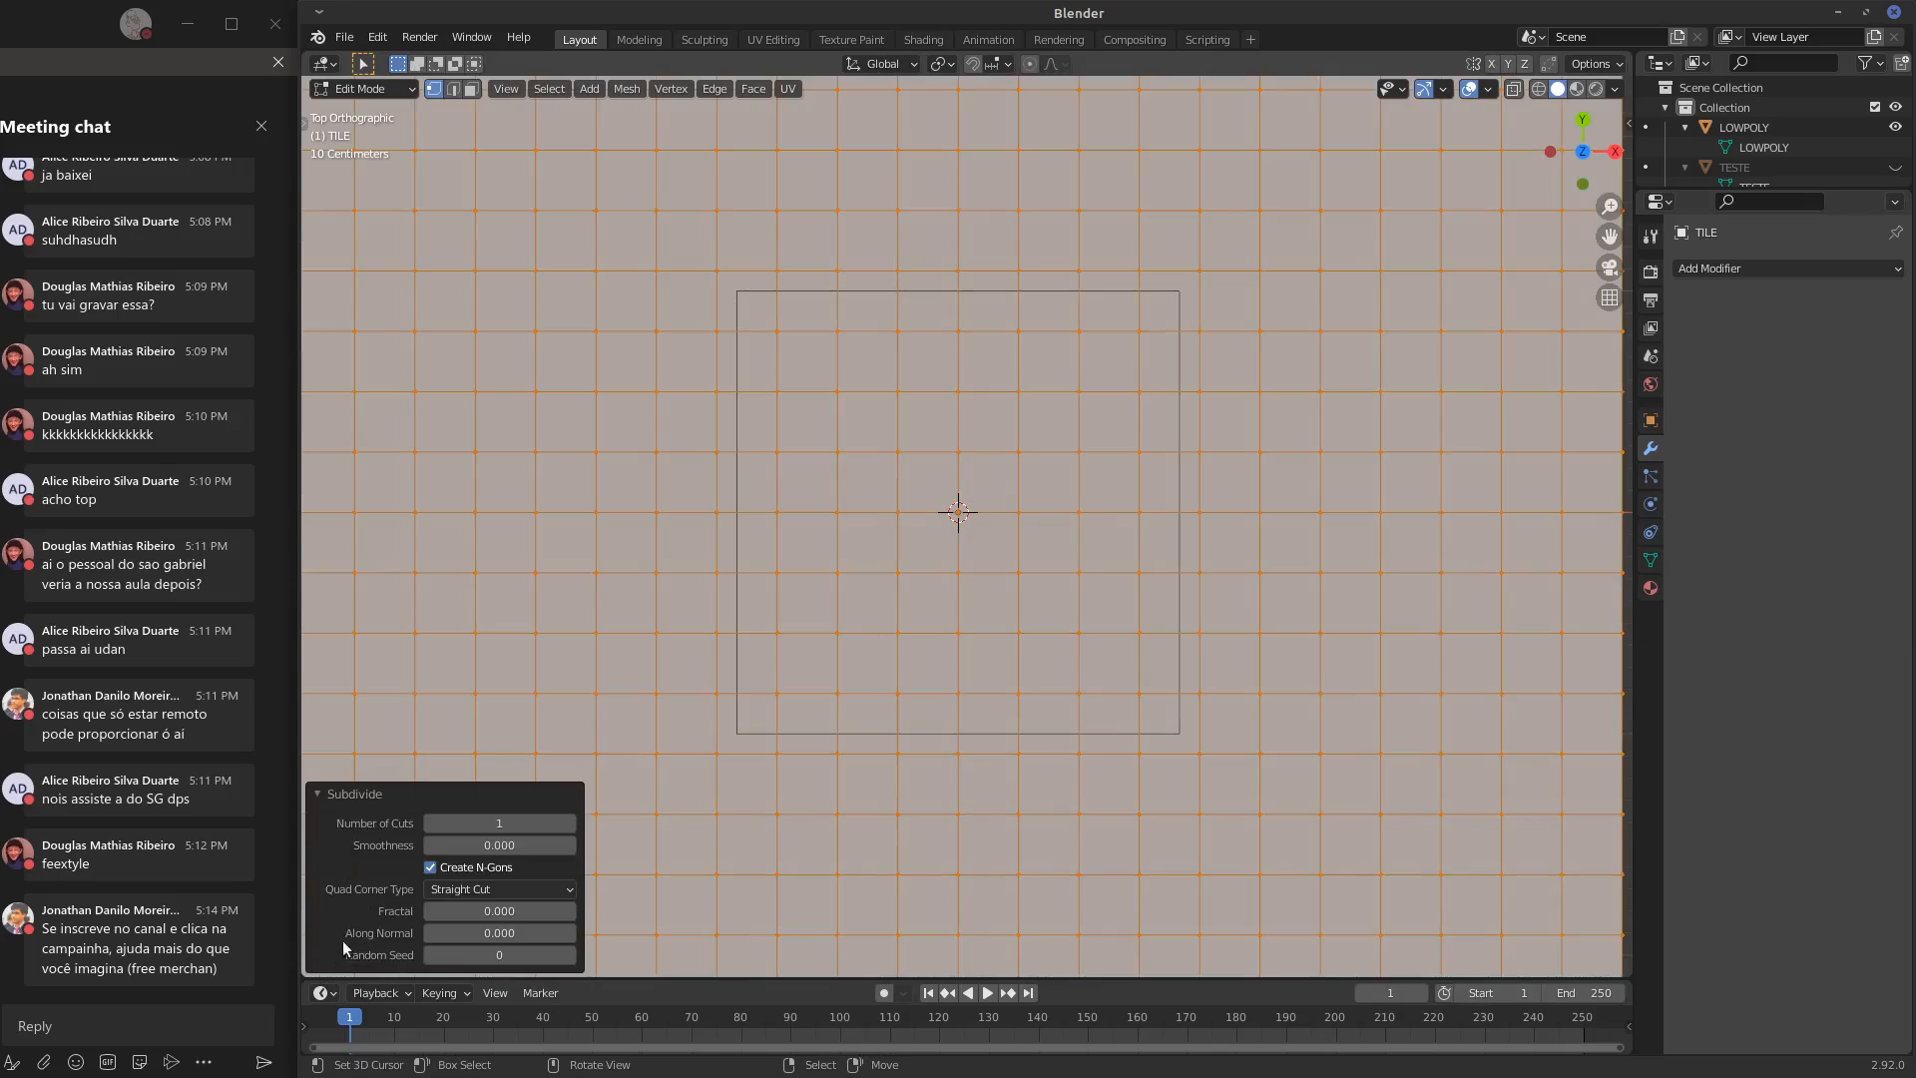
left_click_drag(499, 823, 616, 811)
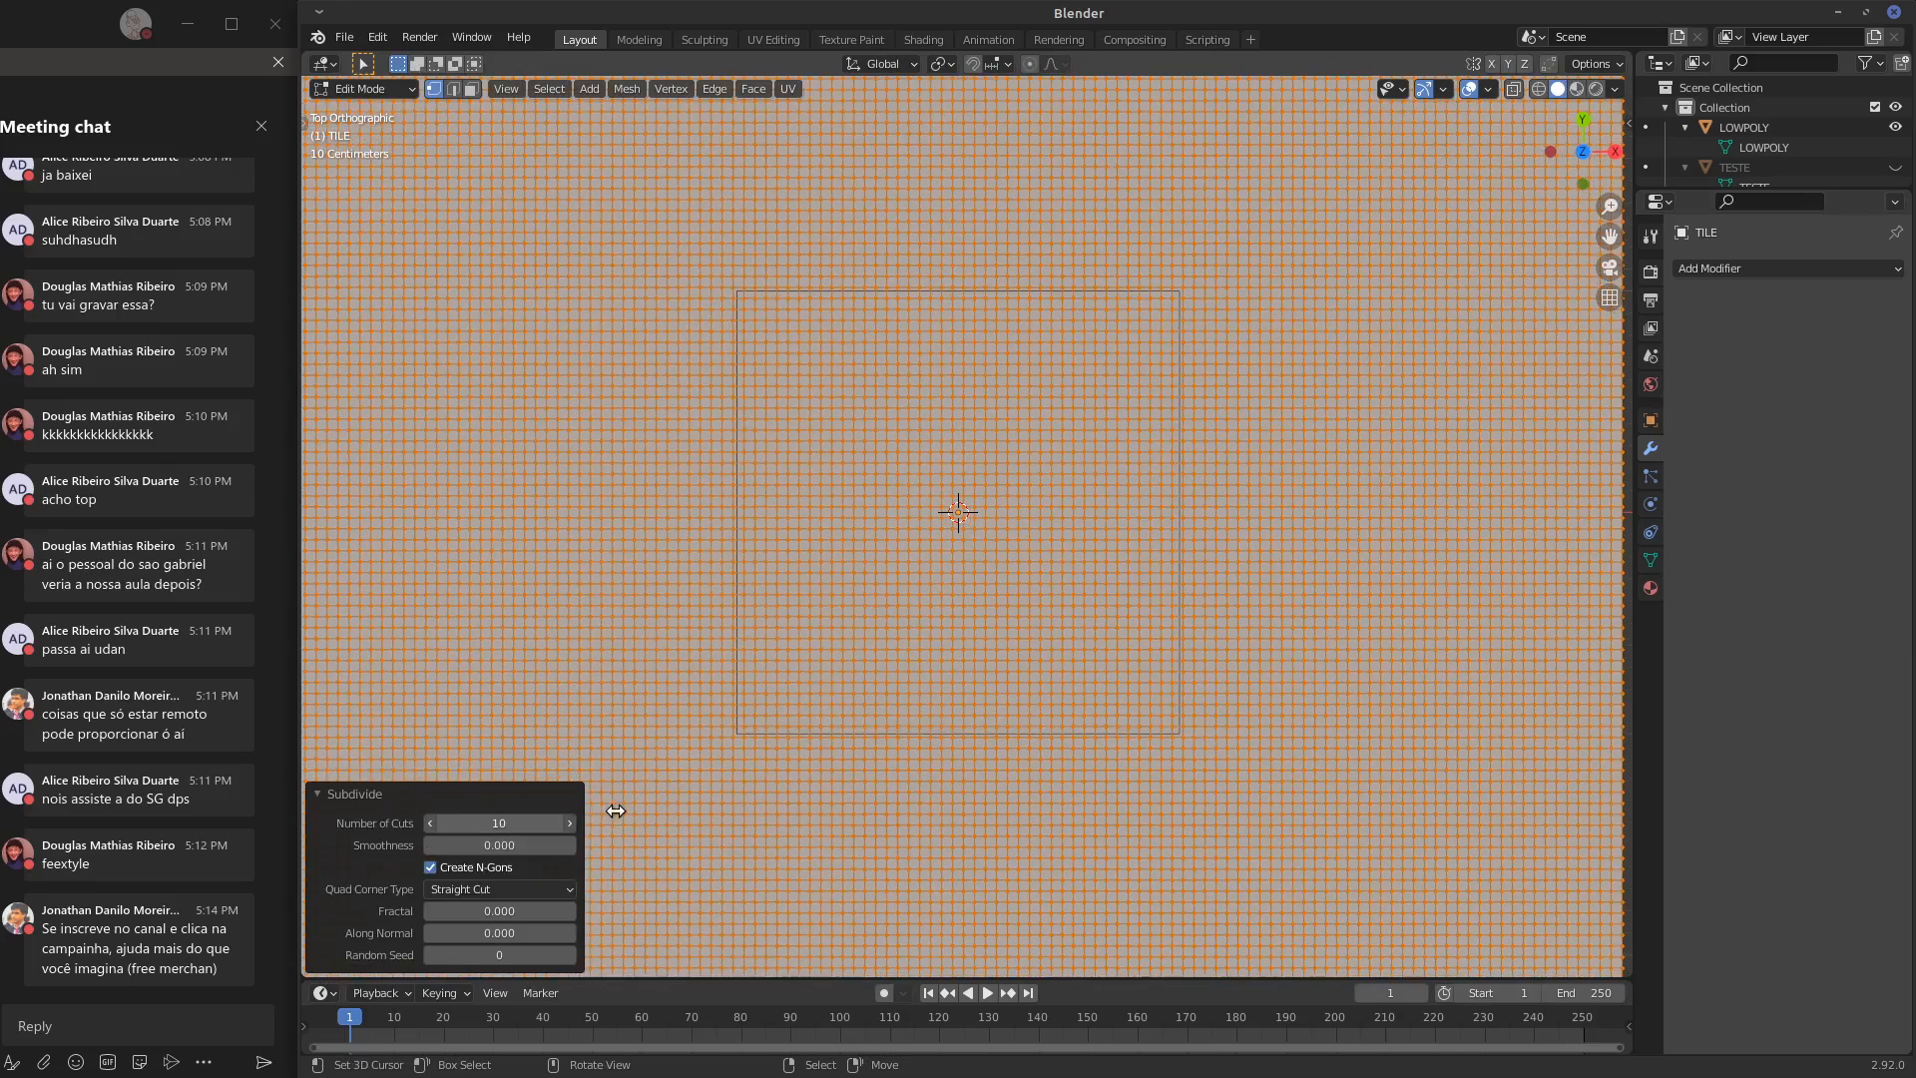
left_click(320, 793)
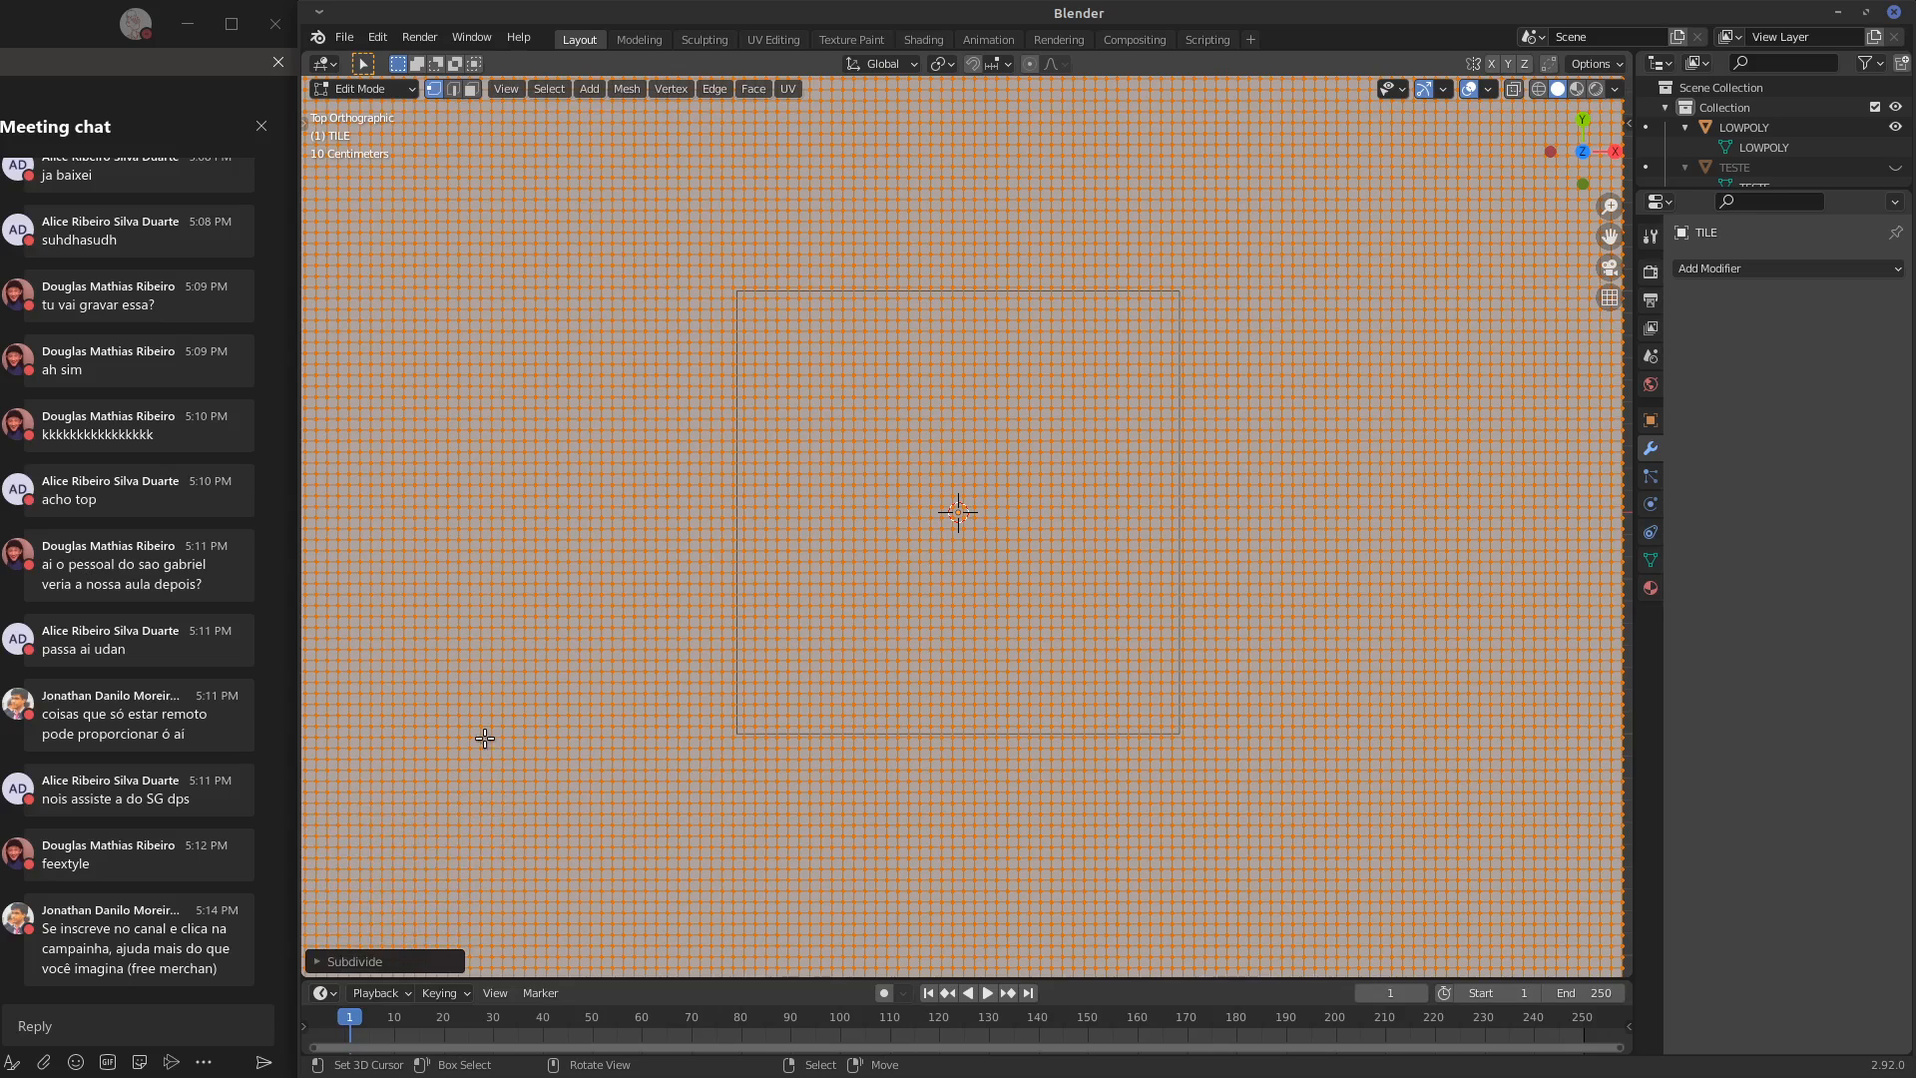
Return TILE to Sculpt Mode, try a Draw stroke across the outline's right edge and undo it
key("ctrl+Tab")
left_click_drag(1168, 504, 1275, 493)
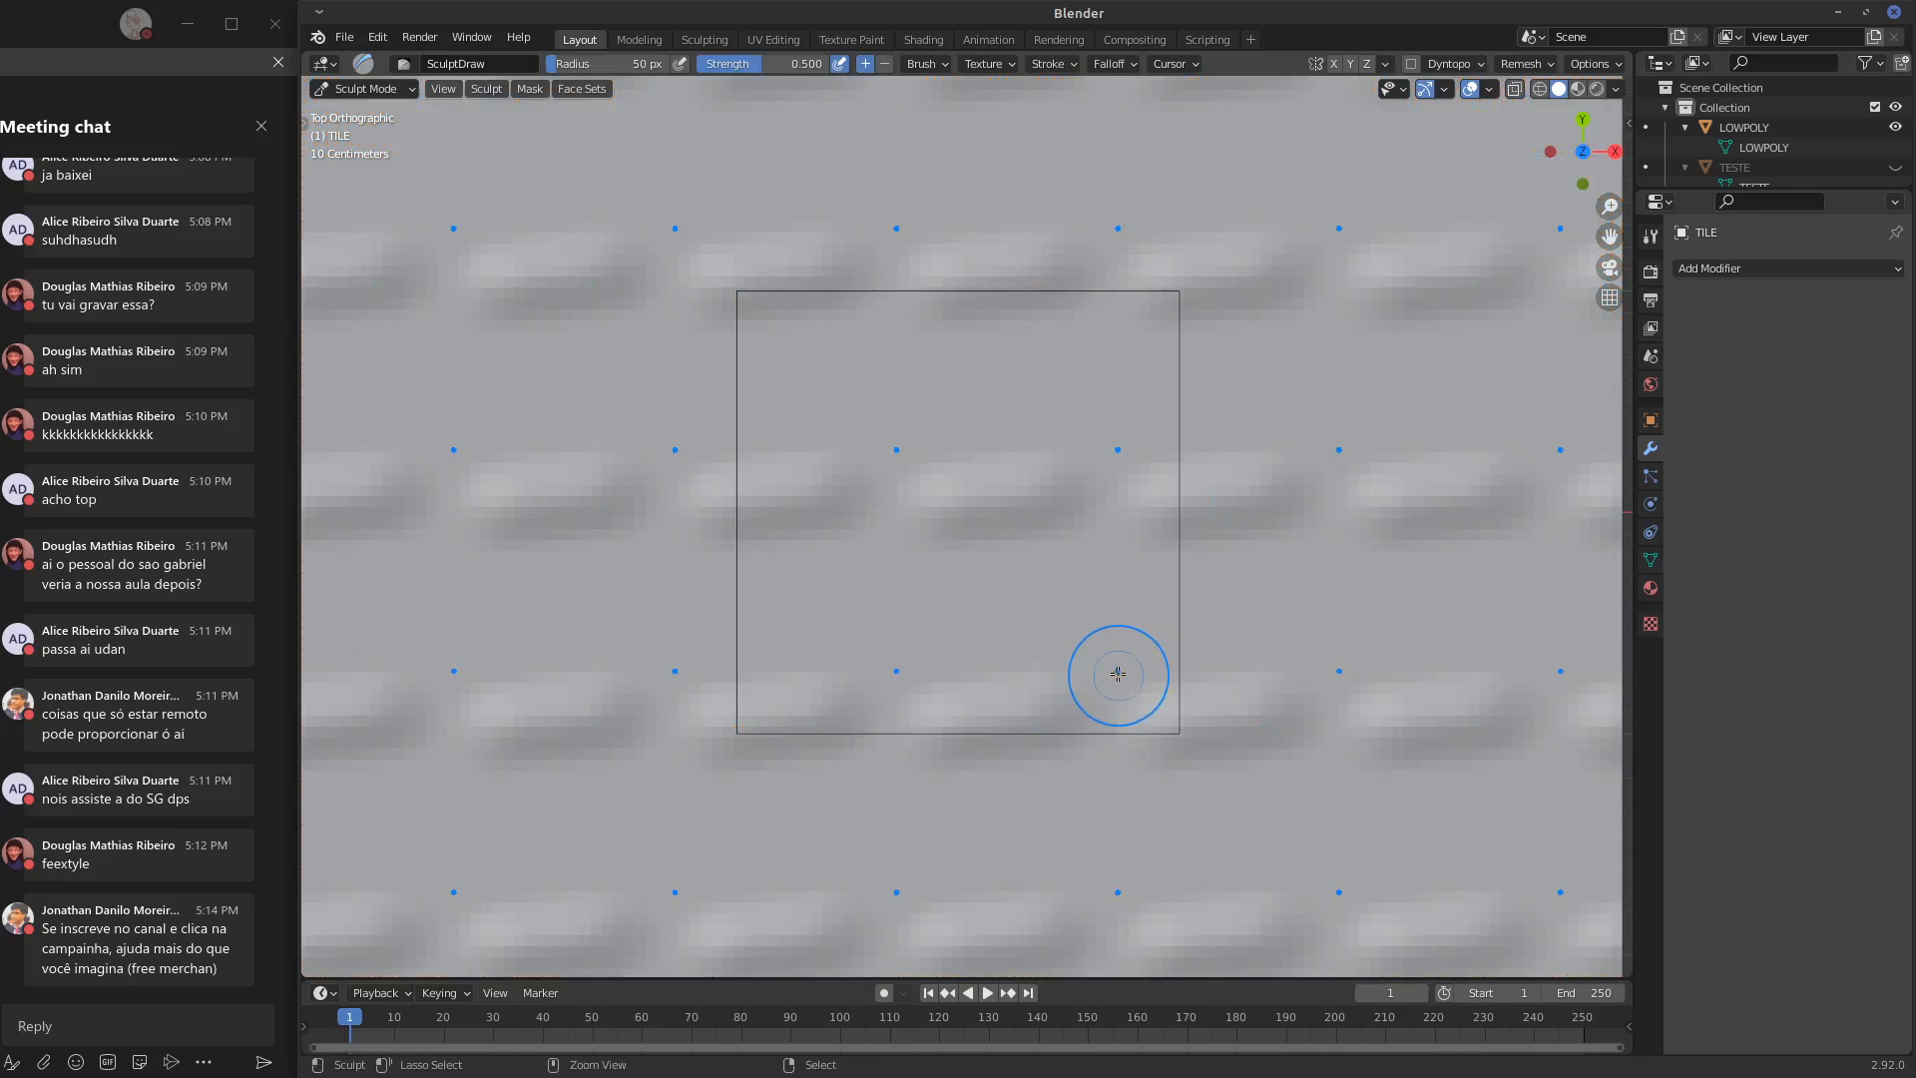
key("ctrl+z")
Add a Multiresolution modifier to the TILE object and subdivide it once
left_click(1786, 269)
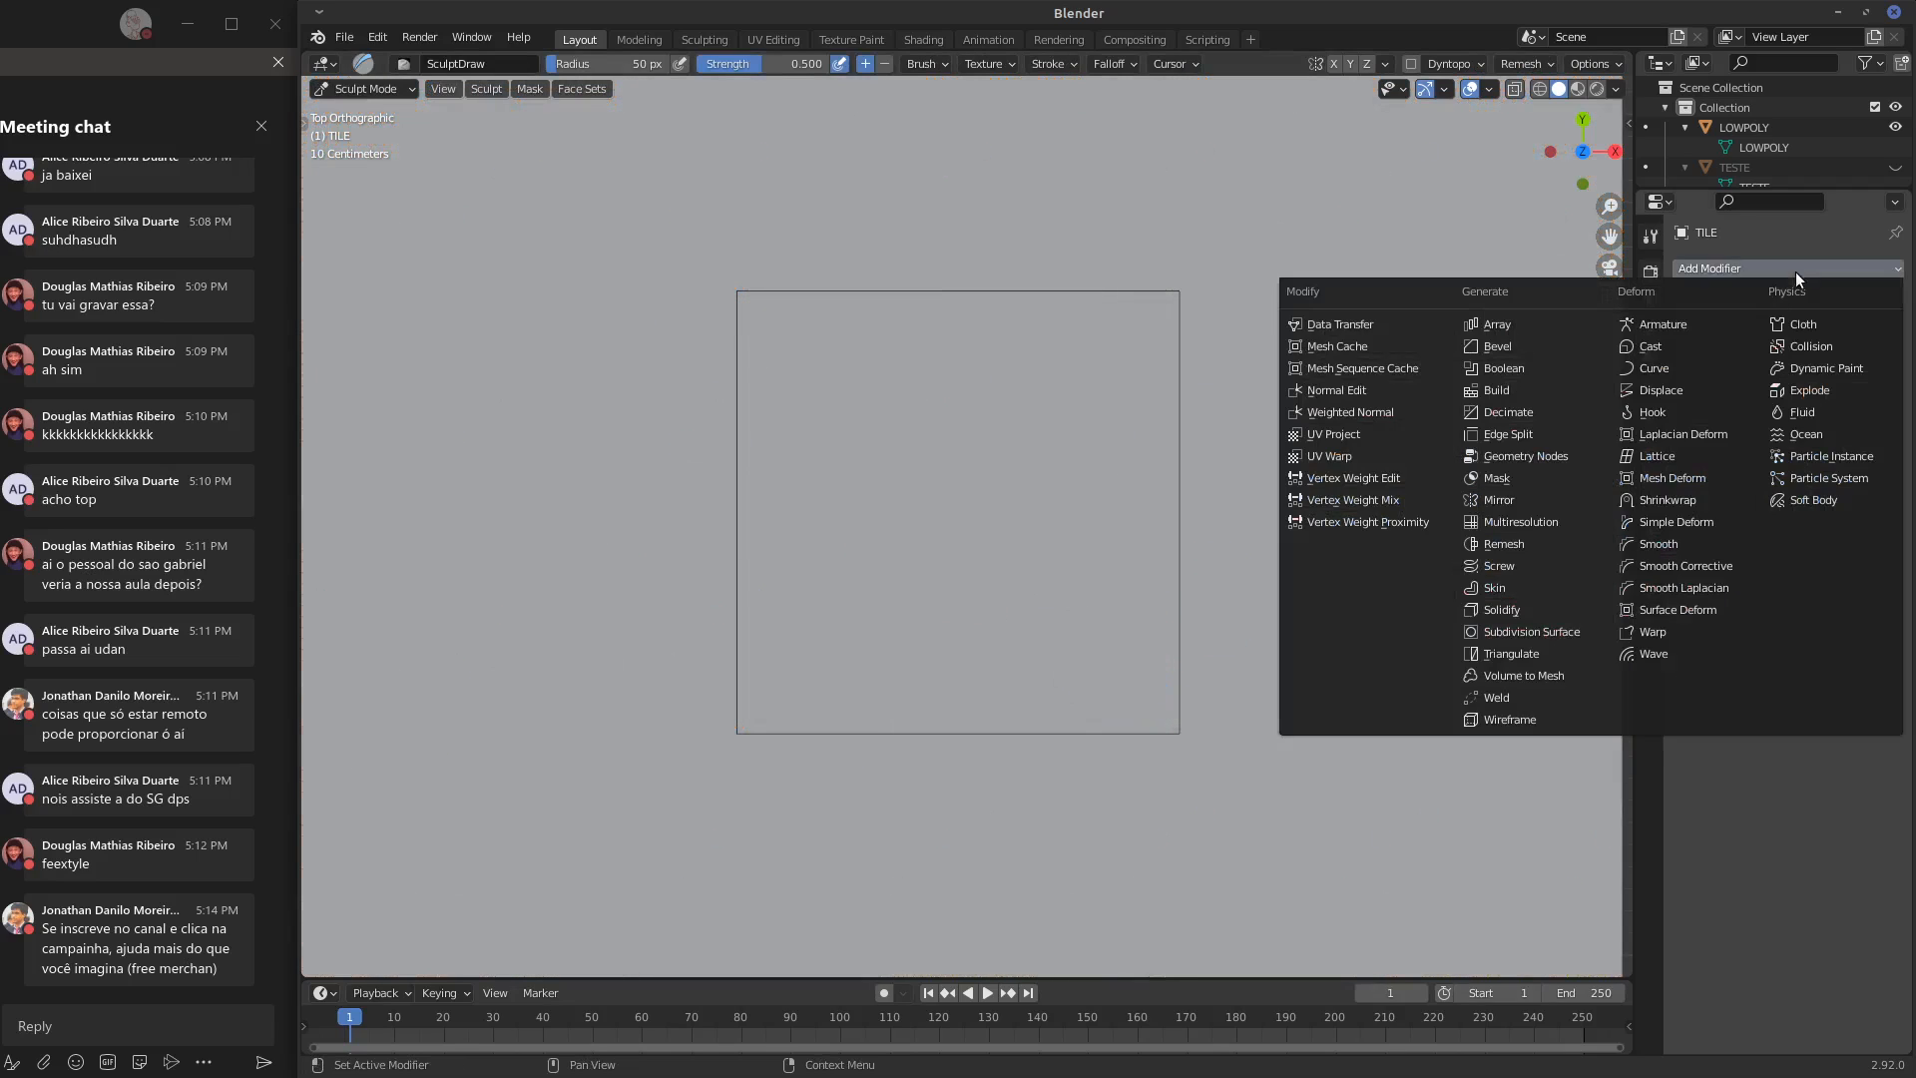
left_click(1509, 545)
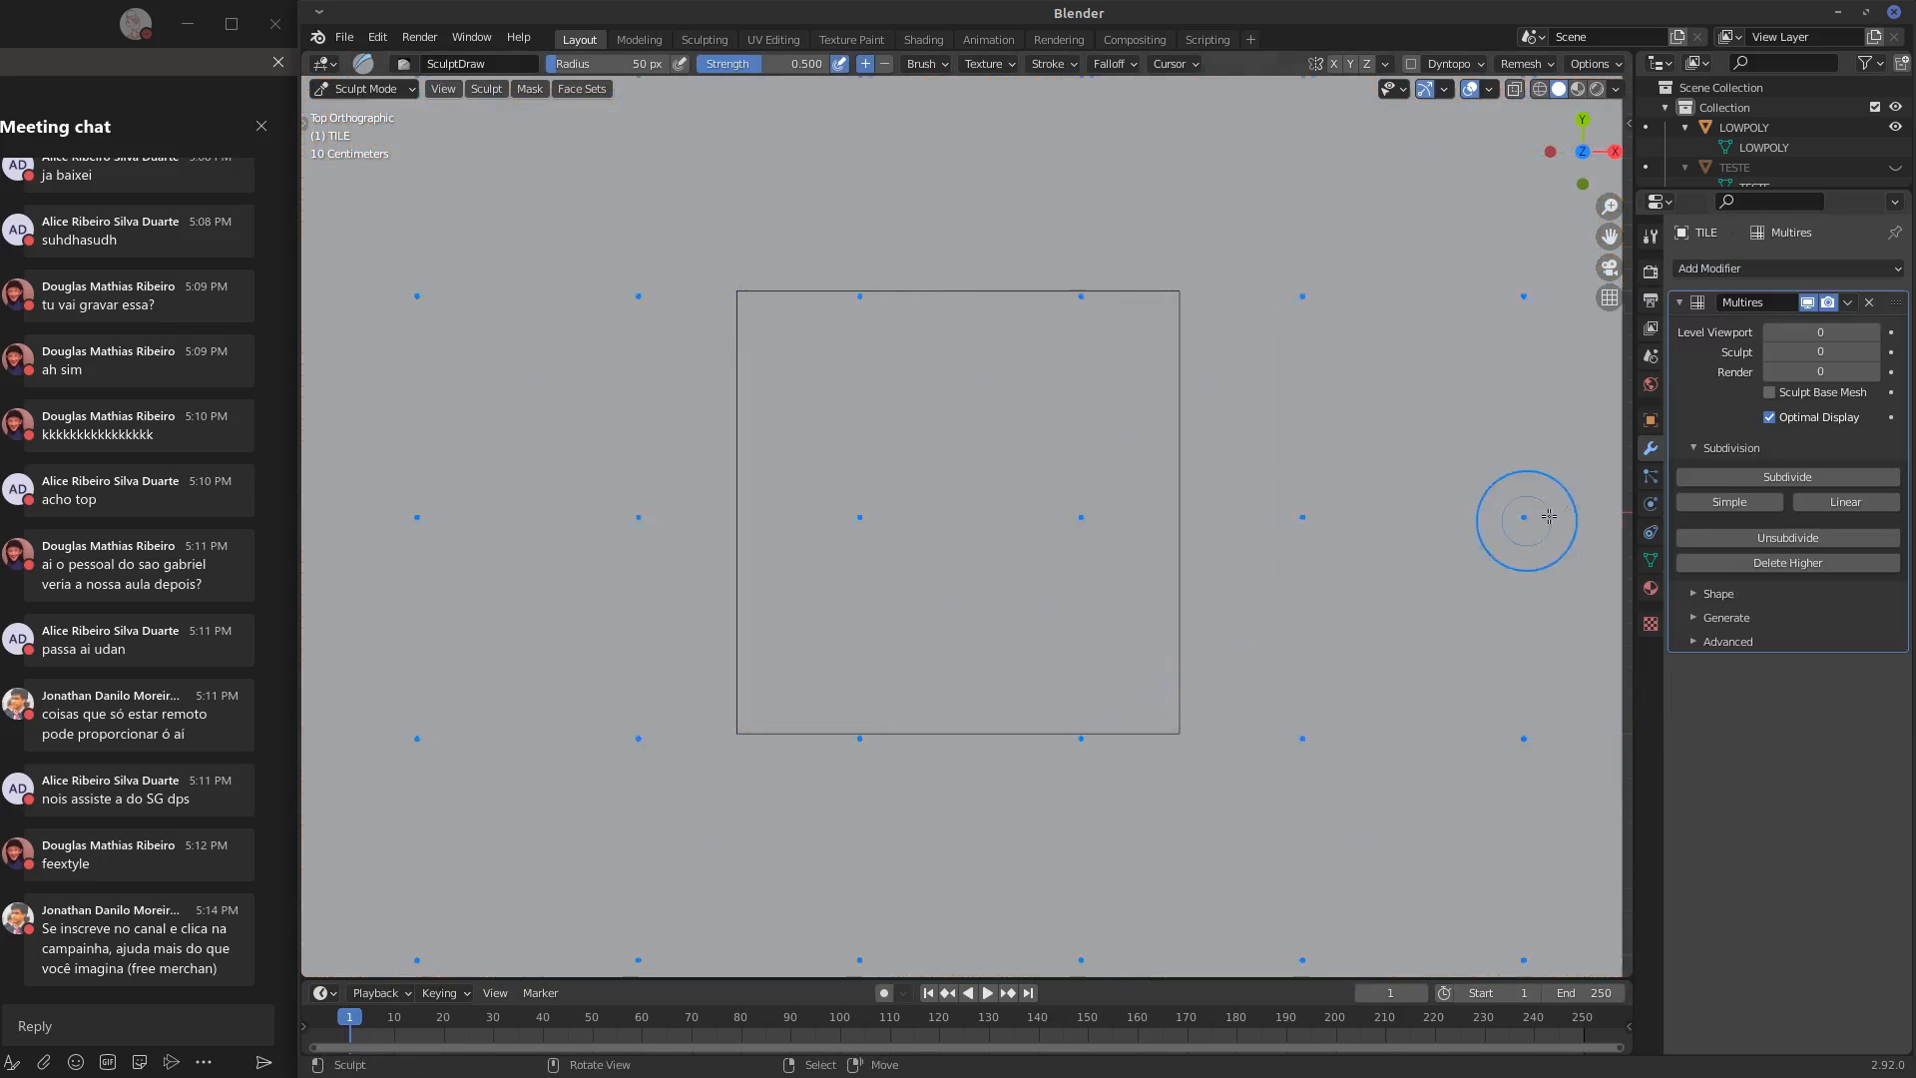
left_click(1812, 478)
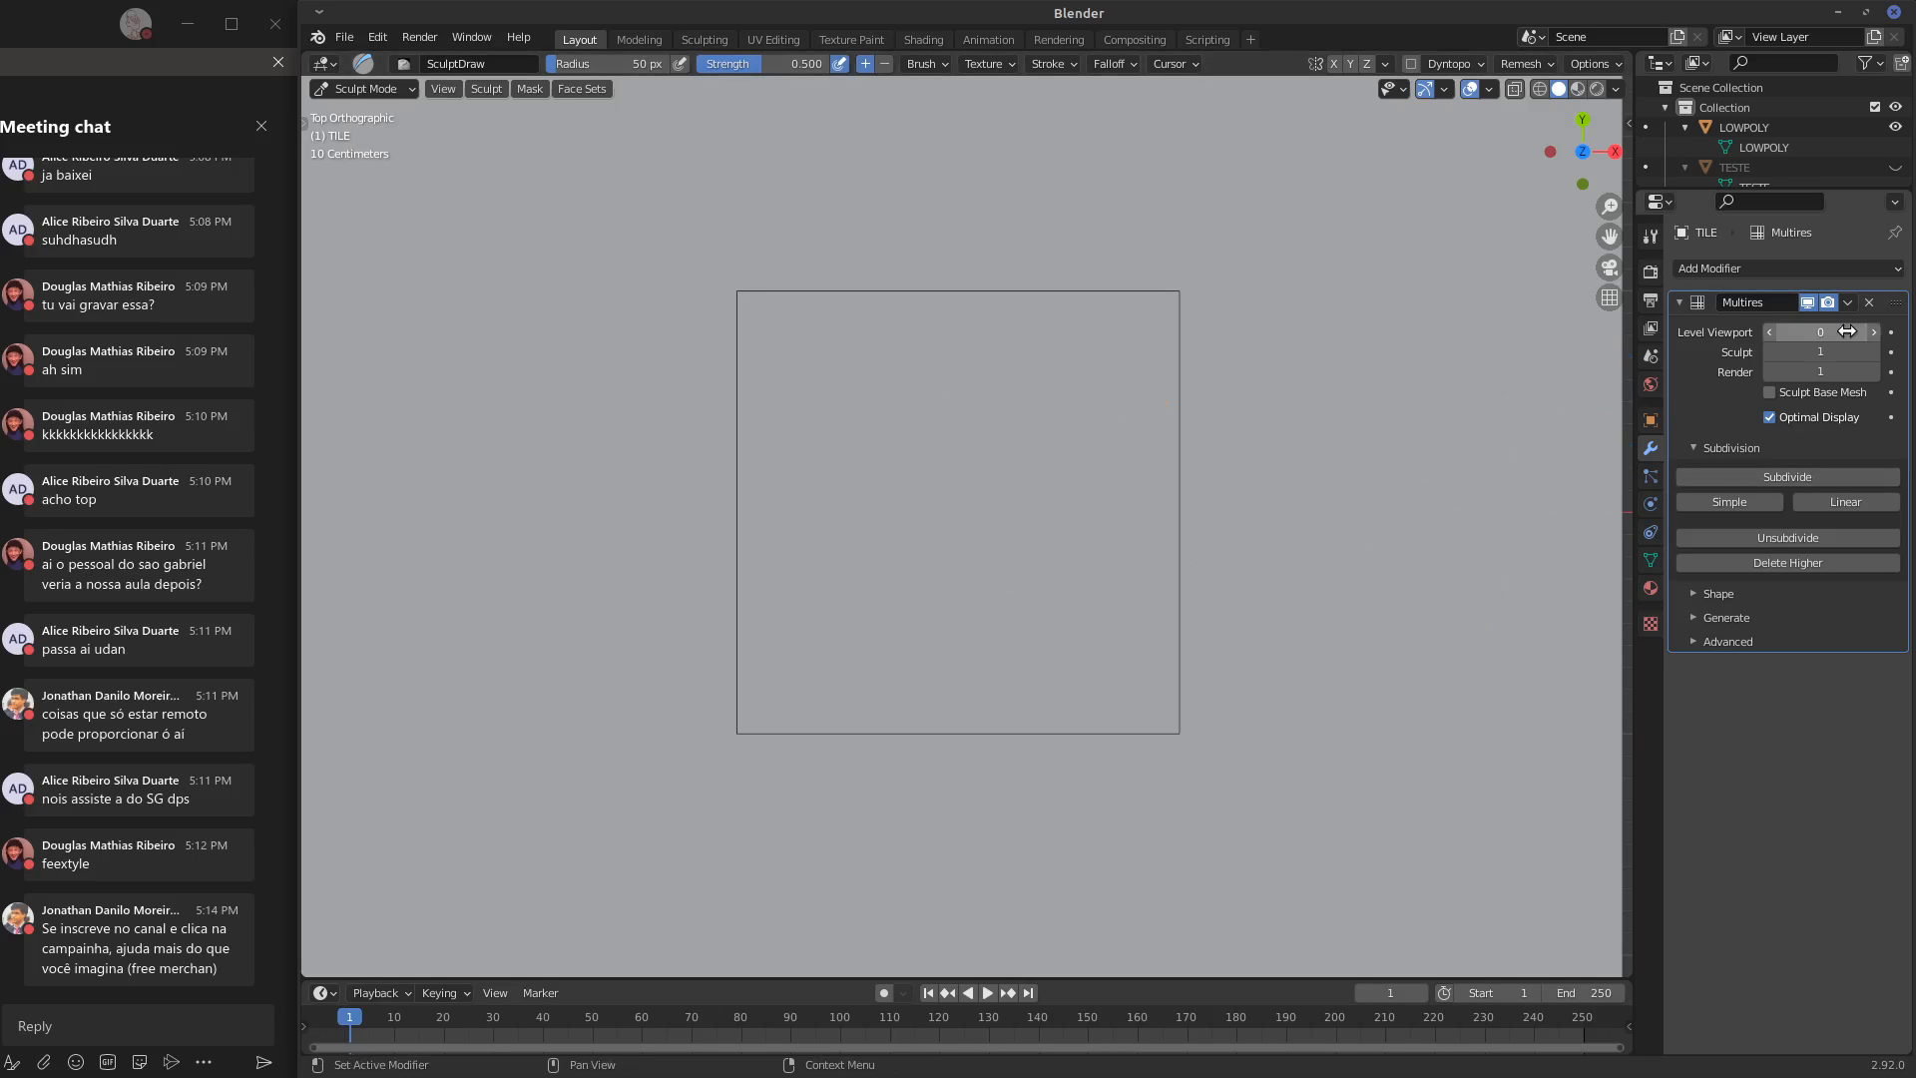
Try Draw strokes on TILE at Multires sculpt levels 1 and 0, and undo them
mouse_move(1090, 502)
left_mouse_down()
mouse_move(1248, 535)
mouse_move(1232, 494)
left_mouse_up()
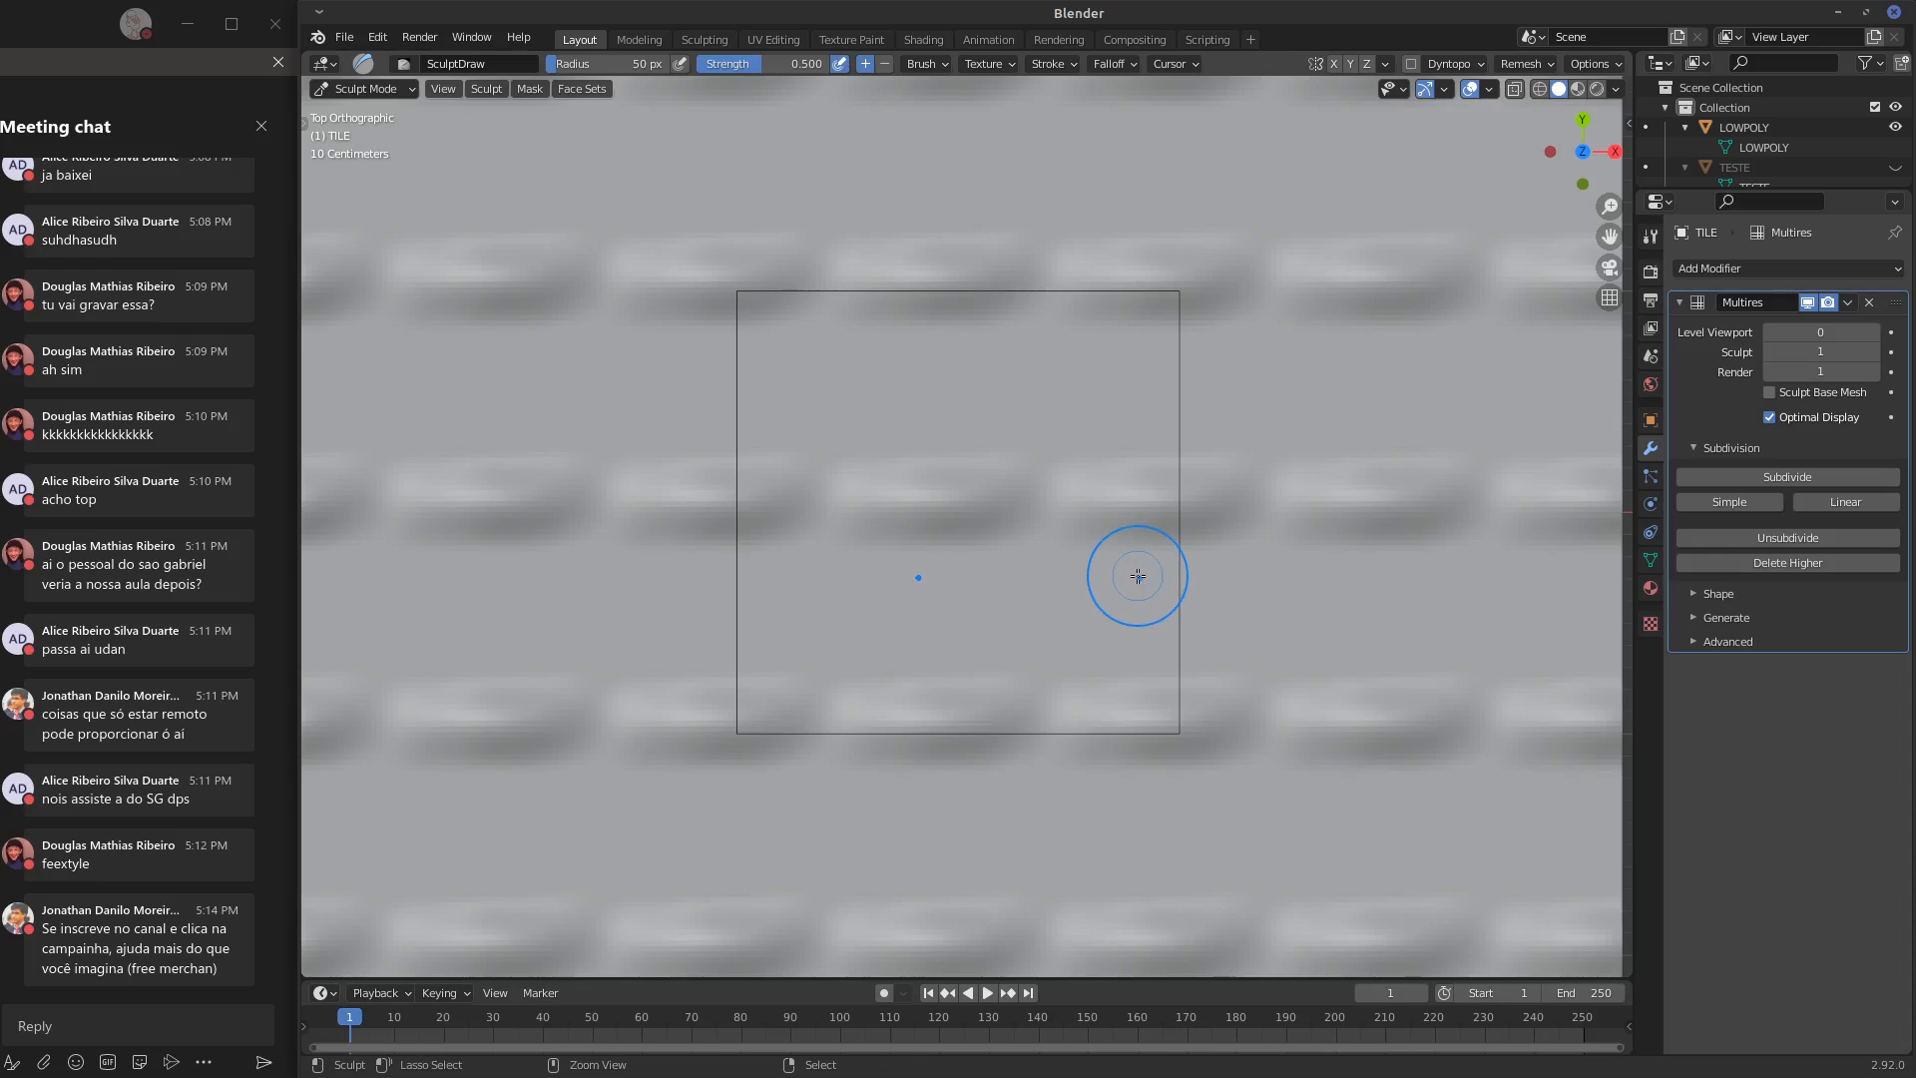
key("ctrl+z")
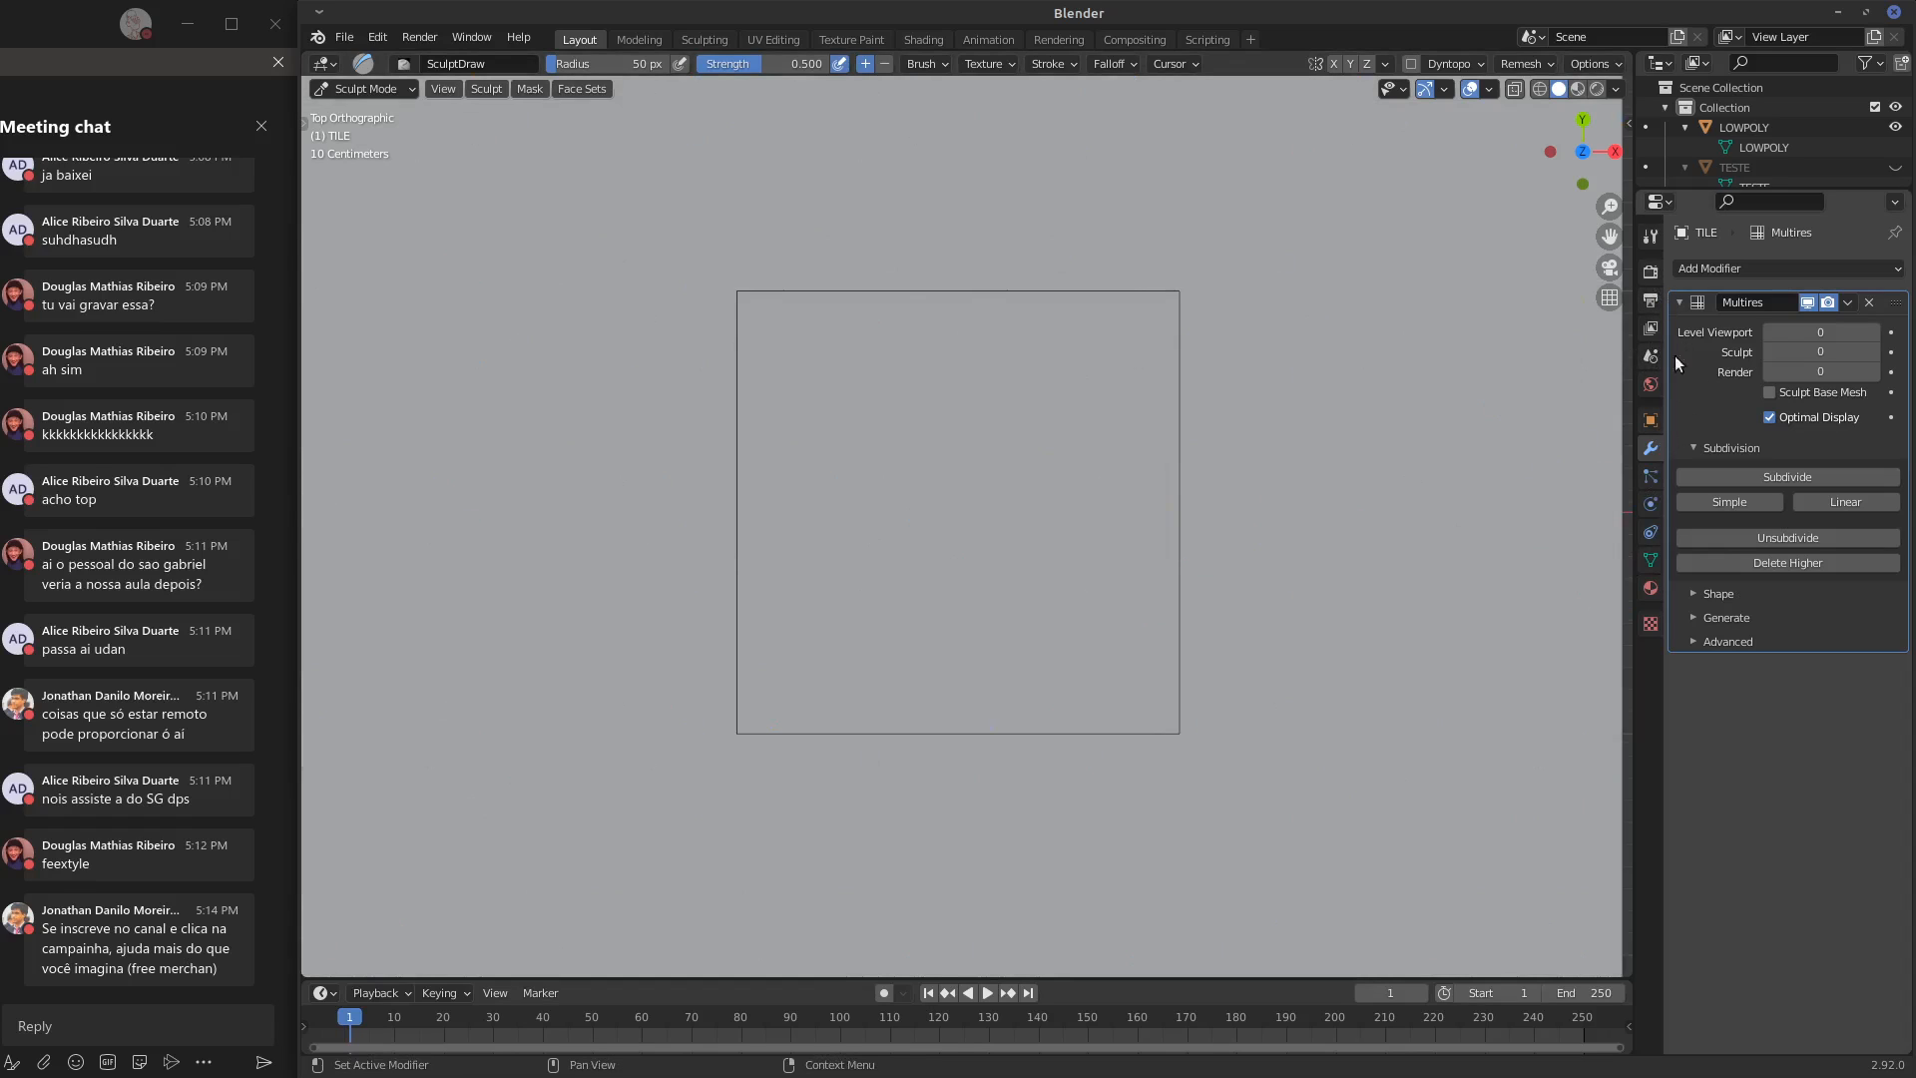
mouse_move(1241, 513)
left_mouse_down()
mouse_move(1271, 521)
mouse_move(1101, 524)
mouse_move(1122, 521)
mouse_move(1069, 406)
mouse_move(1002, 415)
mouse_move(1119, 417)
left_mouse_up()
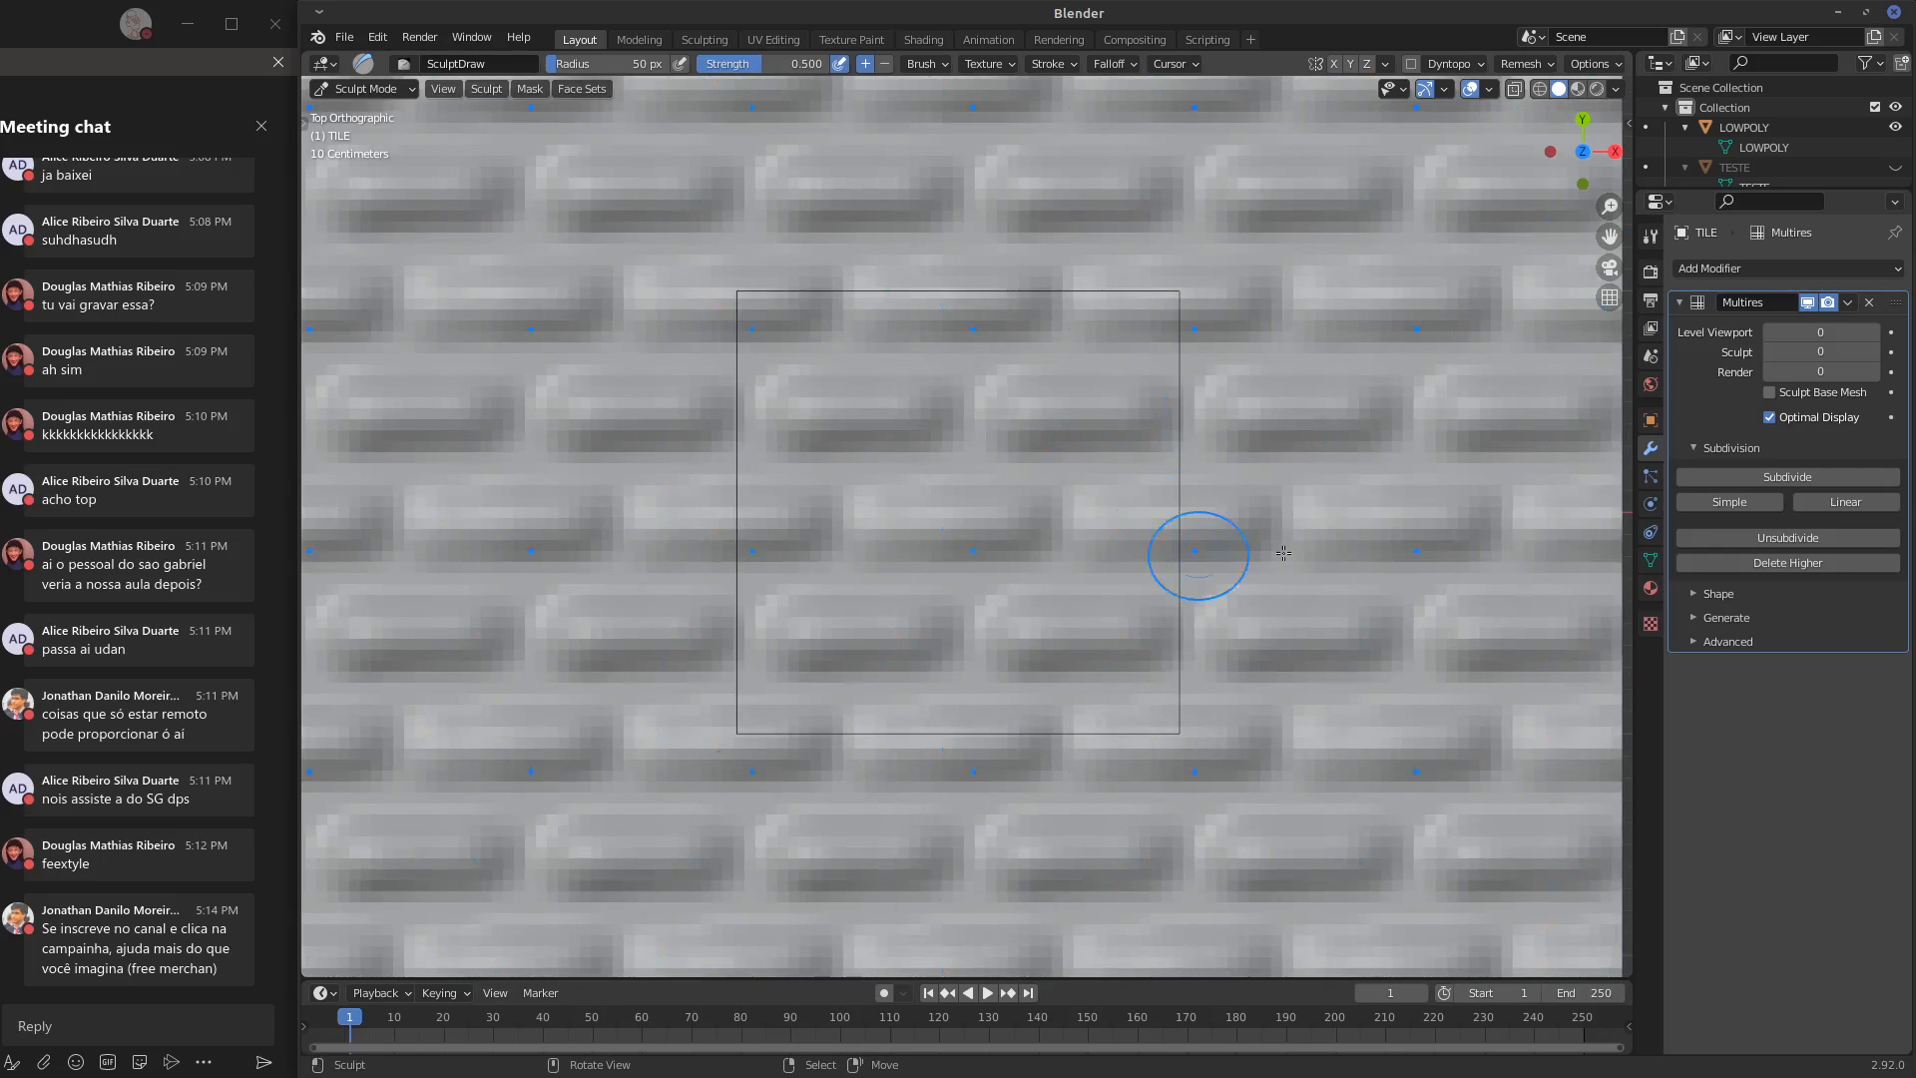
key("ctrl+z")
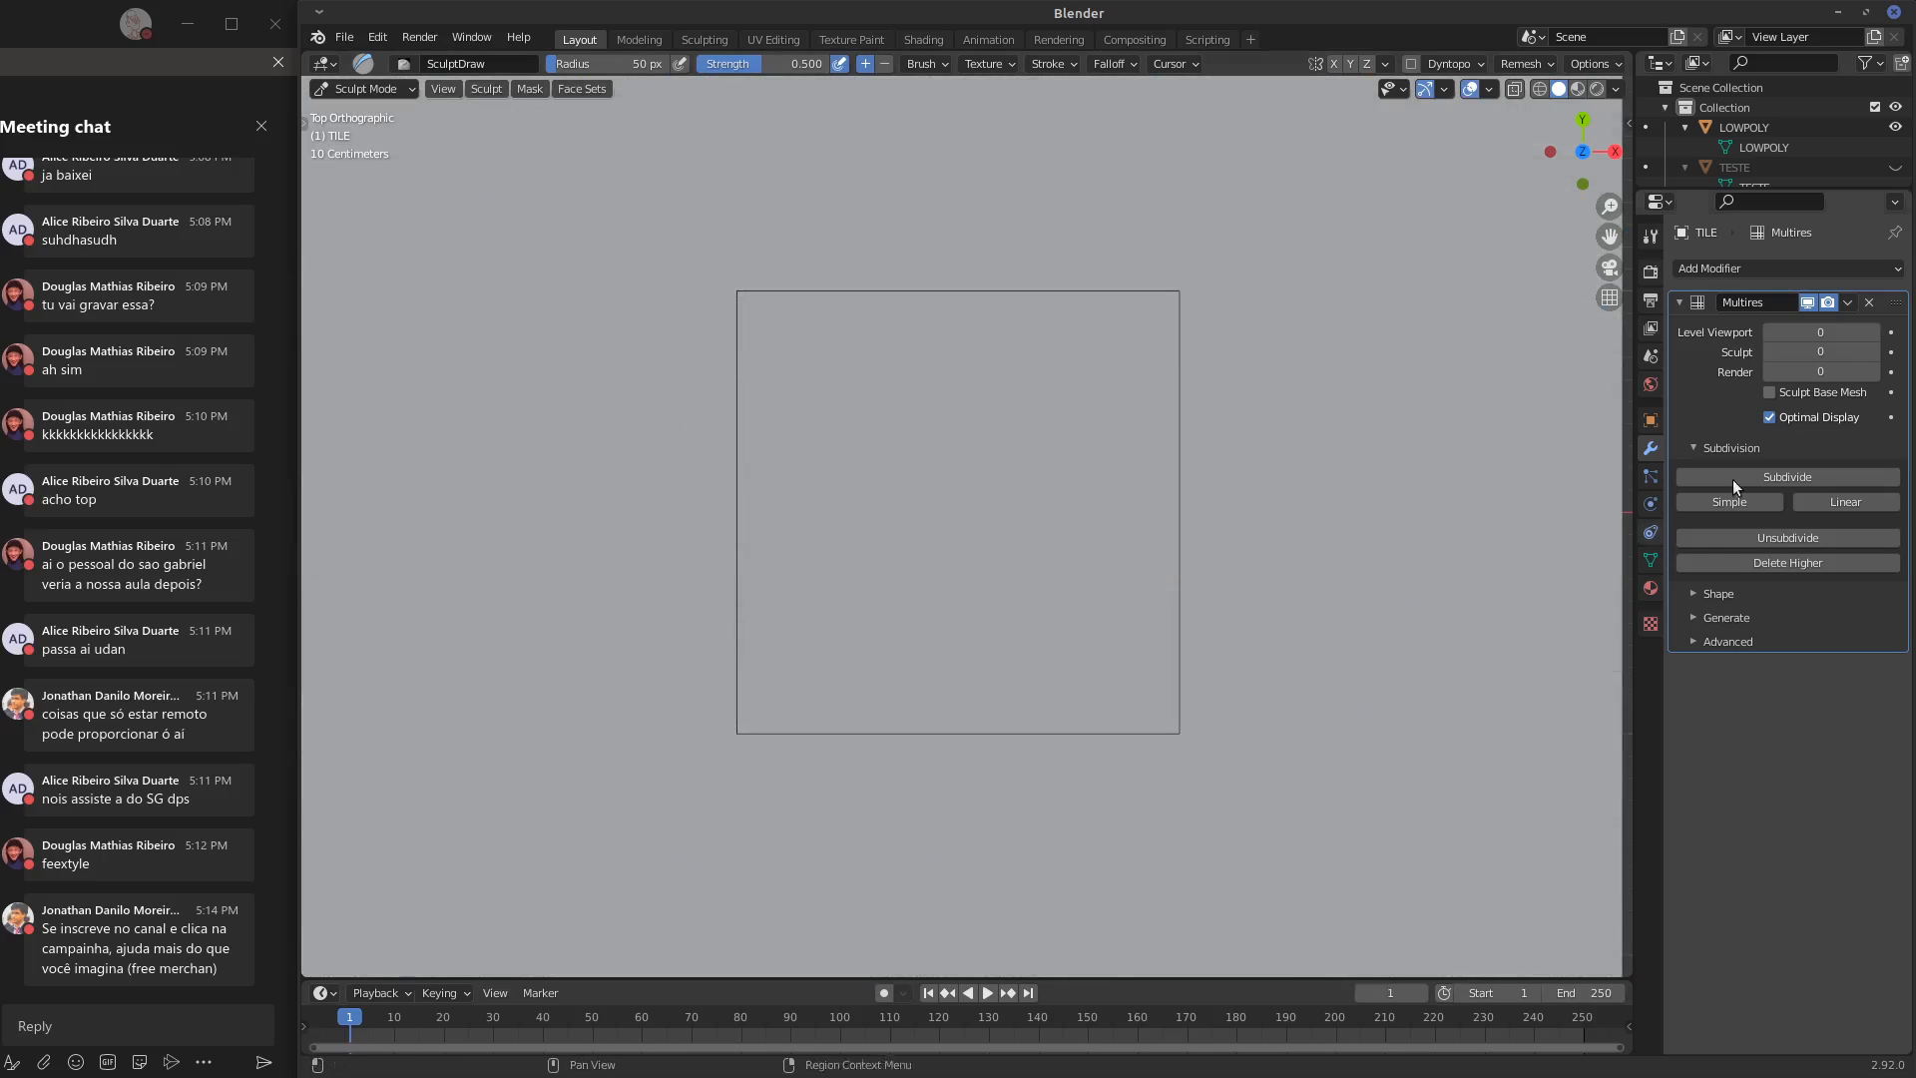
Scale the whole TILE mesh by 0.5 in Edit Mode, and return it to Sculpt Mode
left_click(1681, 299)
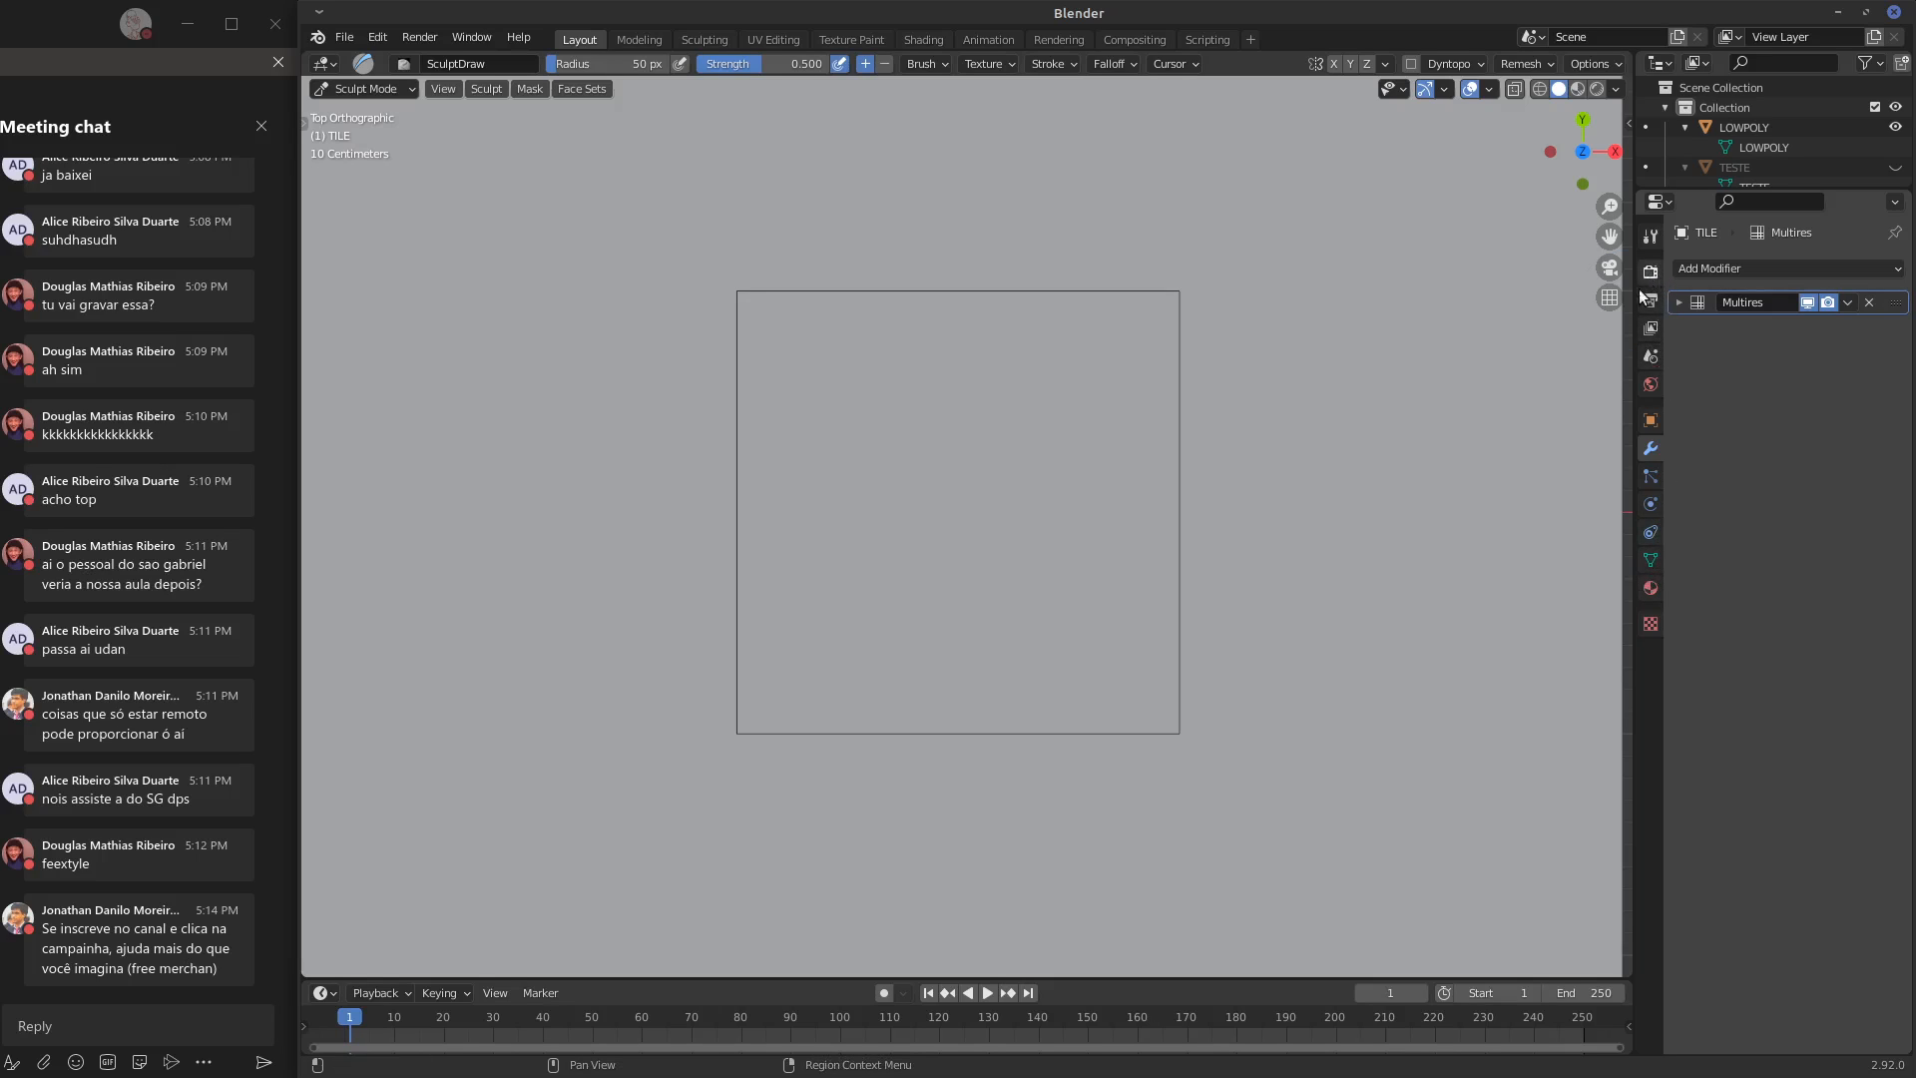
scroll(1403, 417, "down", 2)
scroll(1403, 417, "down", 1)
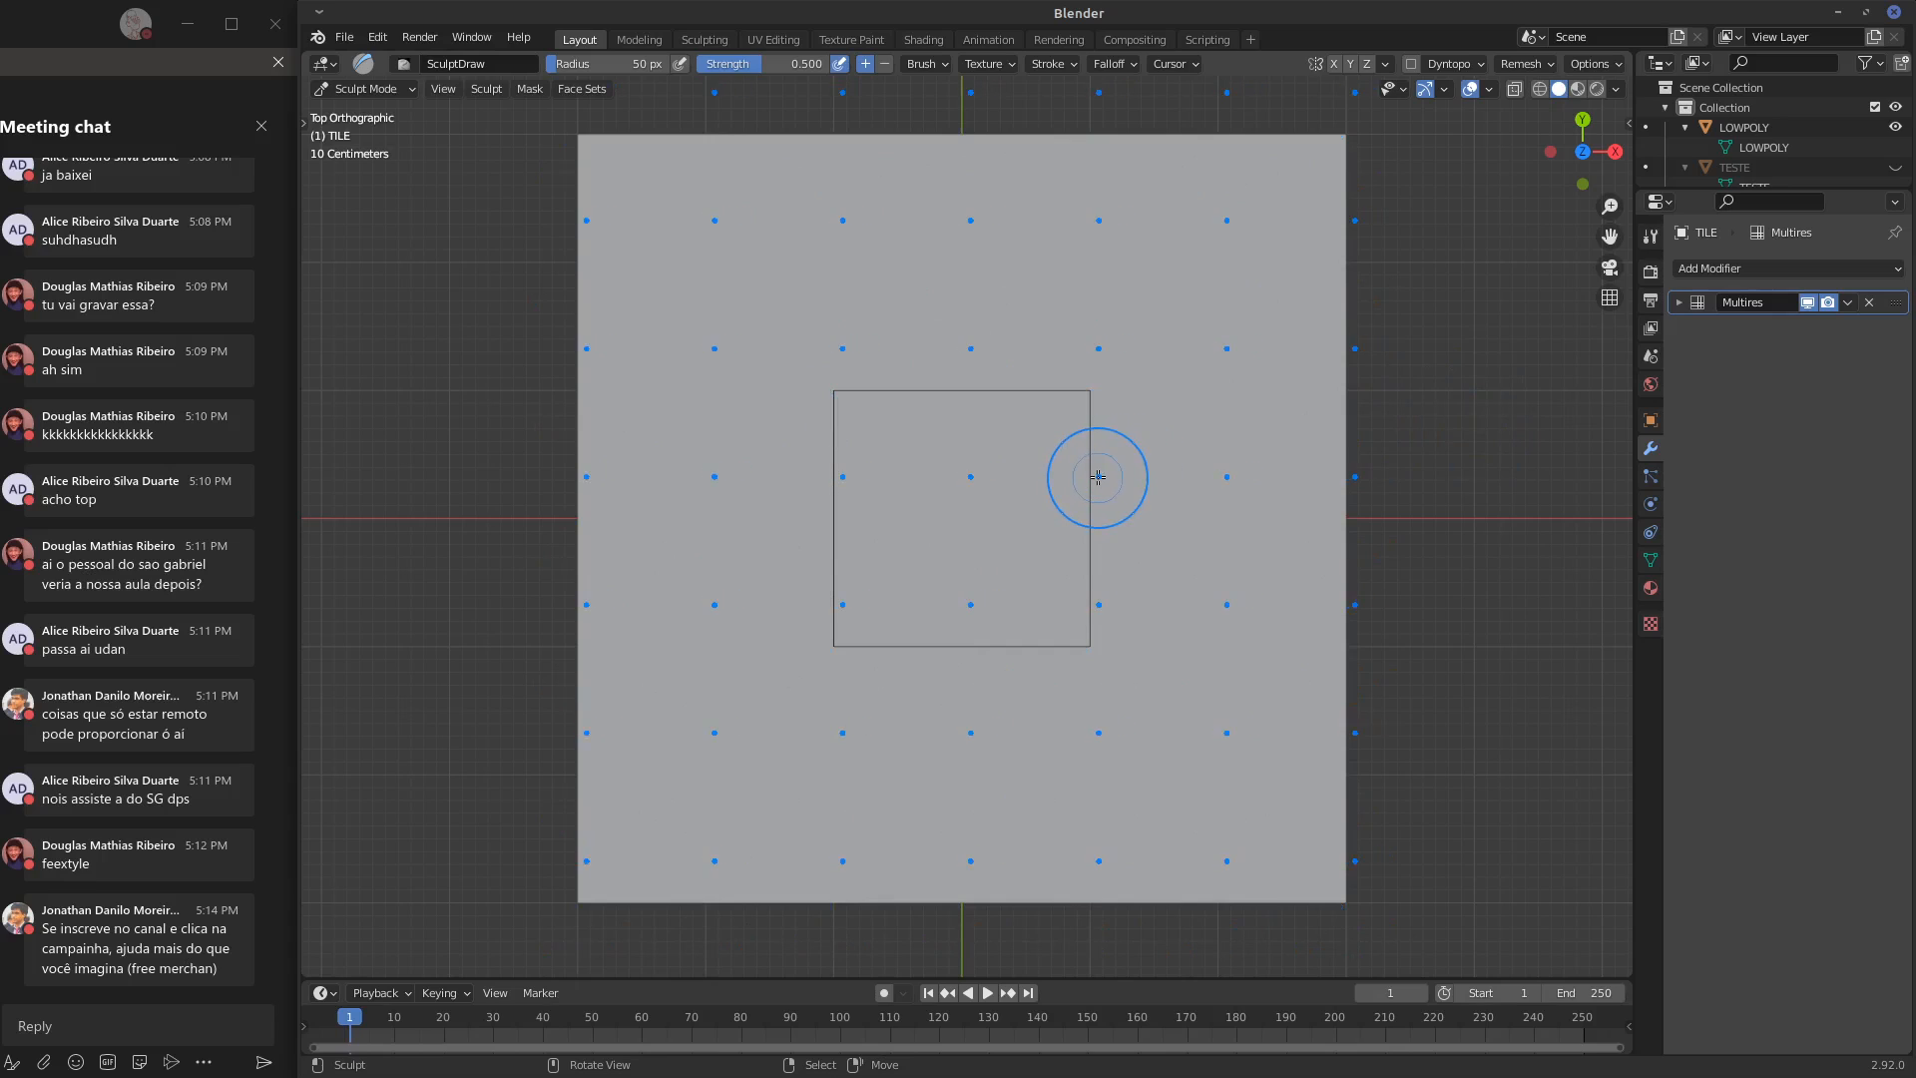
left_click(391, 88)
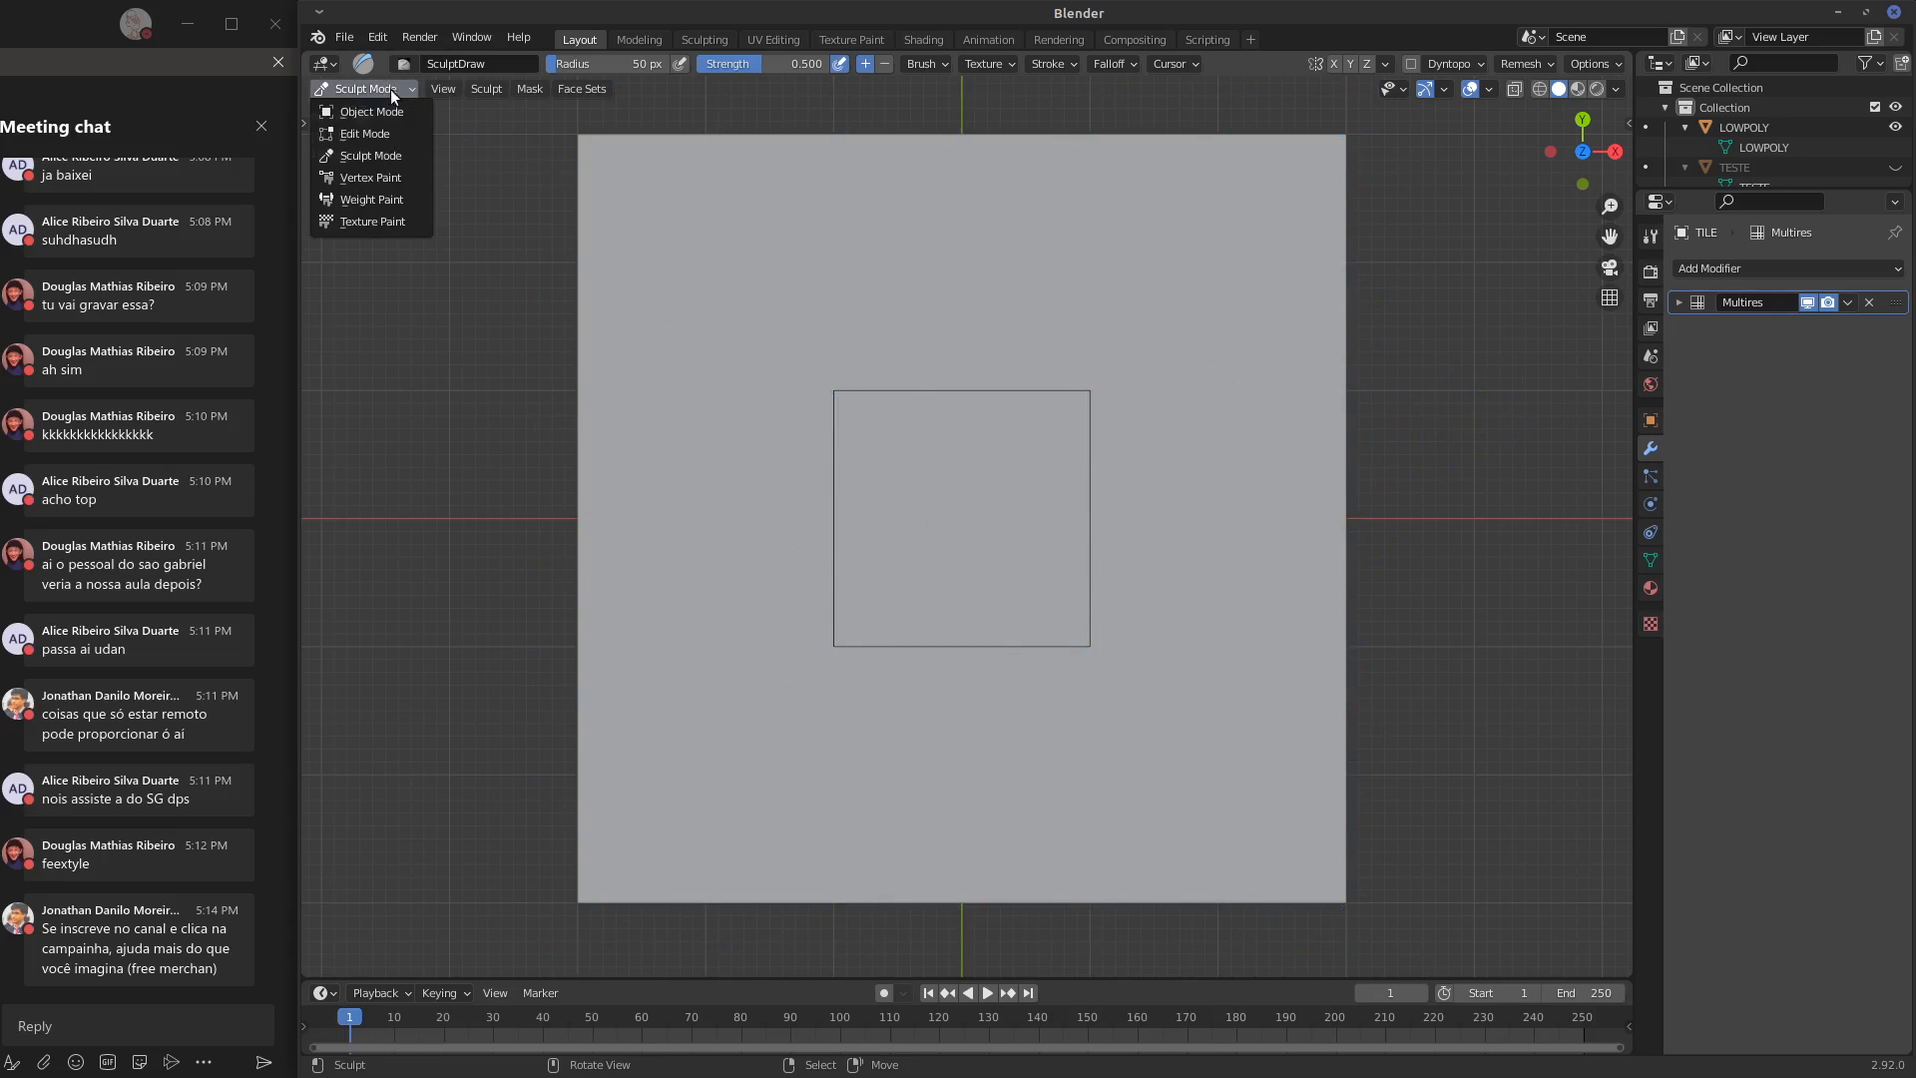
key("Tab")
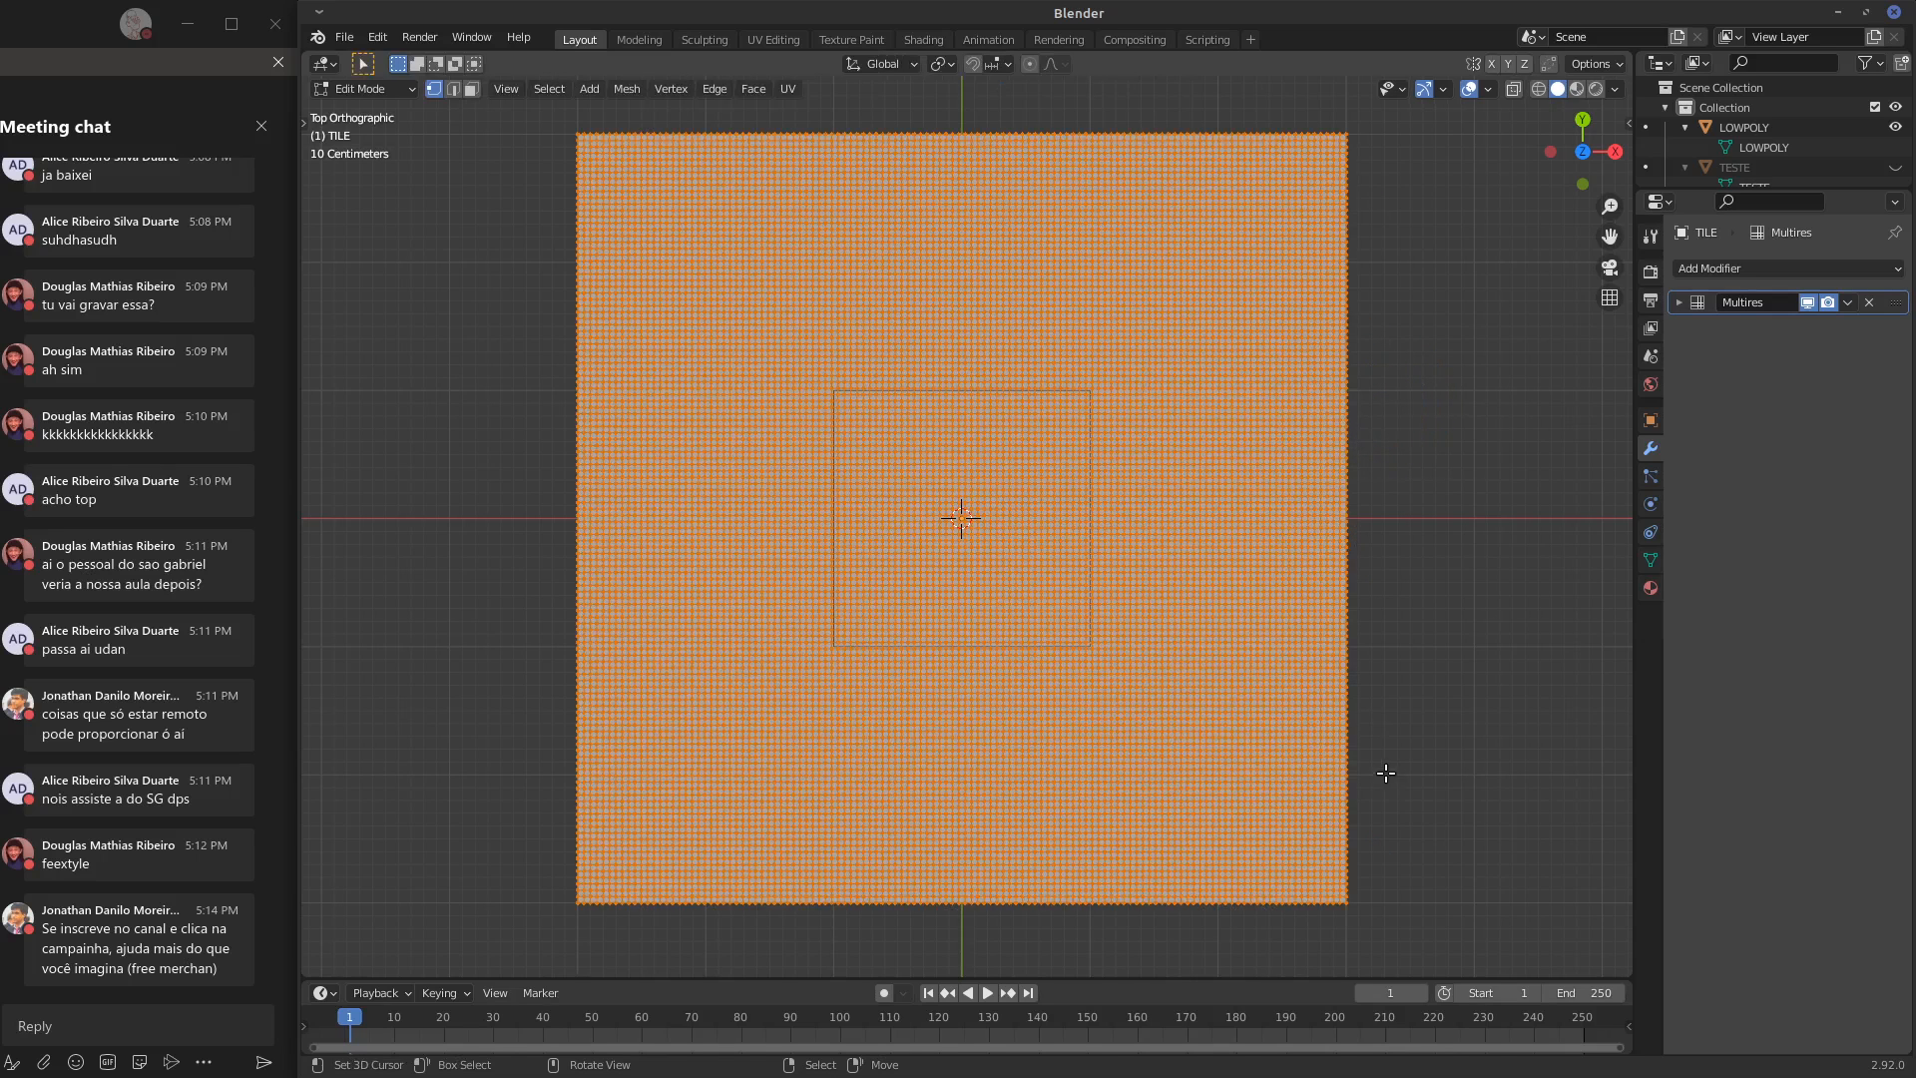
key("s")
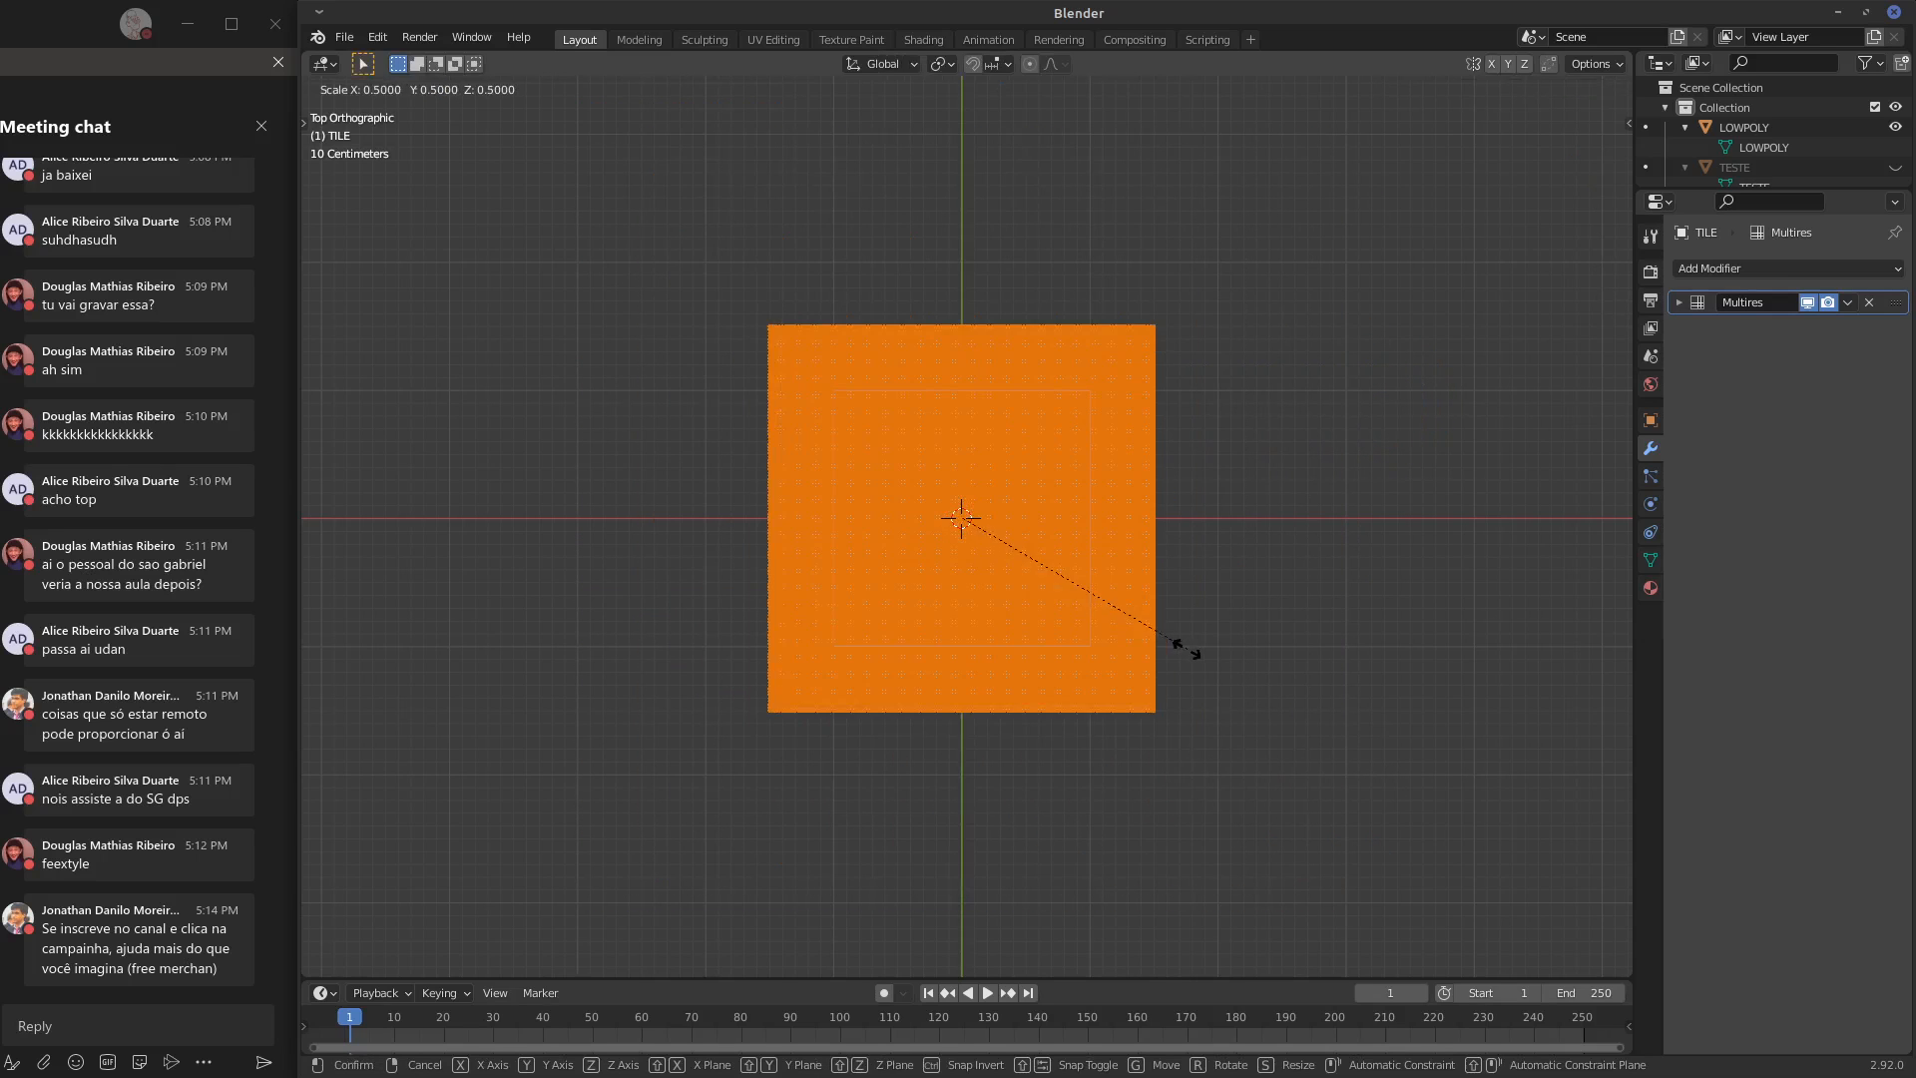
left_click(1191, 640)
key("Tab")
Try Draw strokes near the outline's right side on the resized TILE, and undo them
left_click_drag(1073, 527, 1078, 535)
key("ctrl+z")
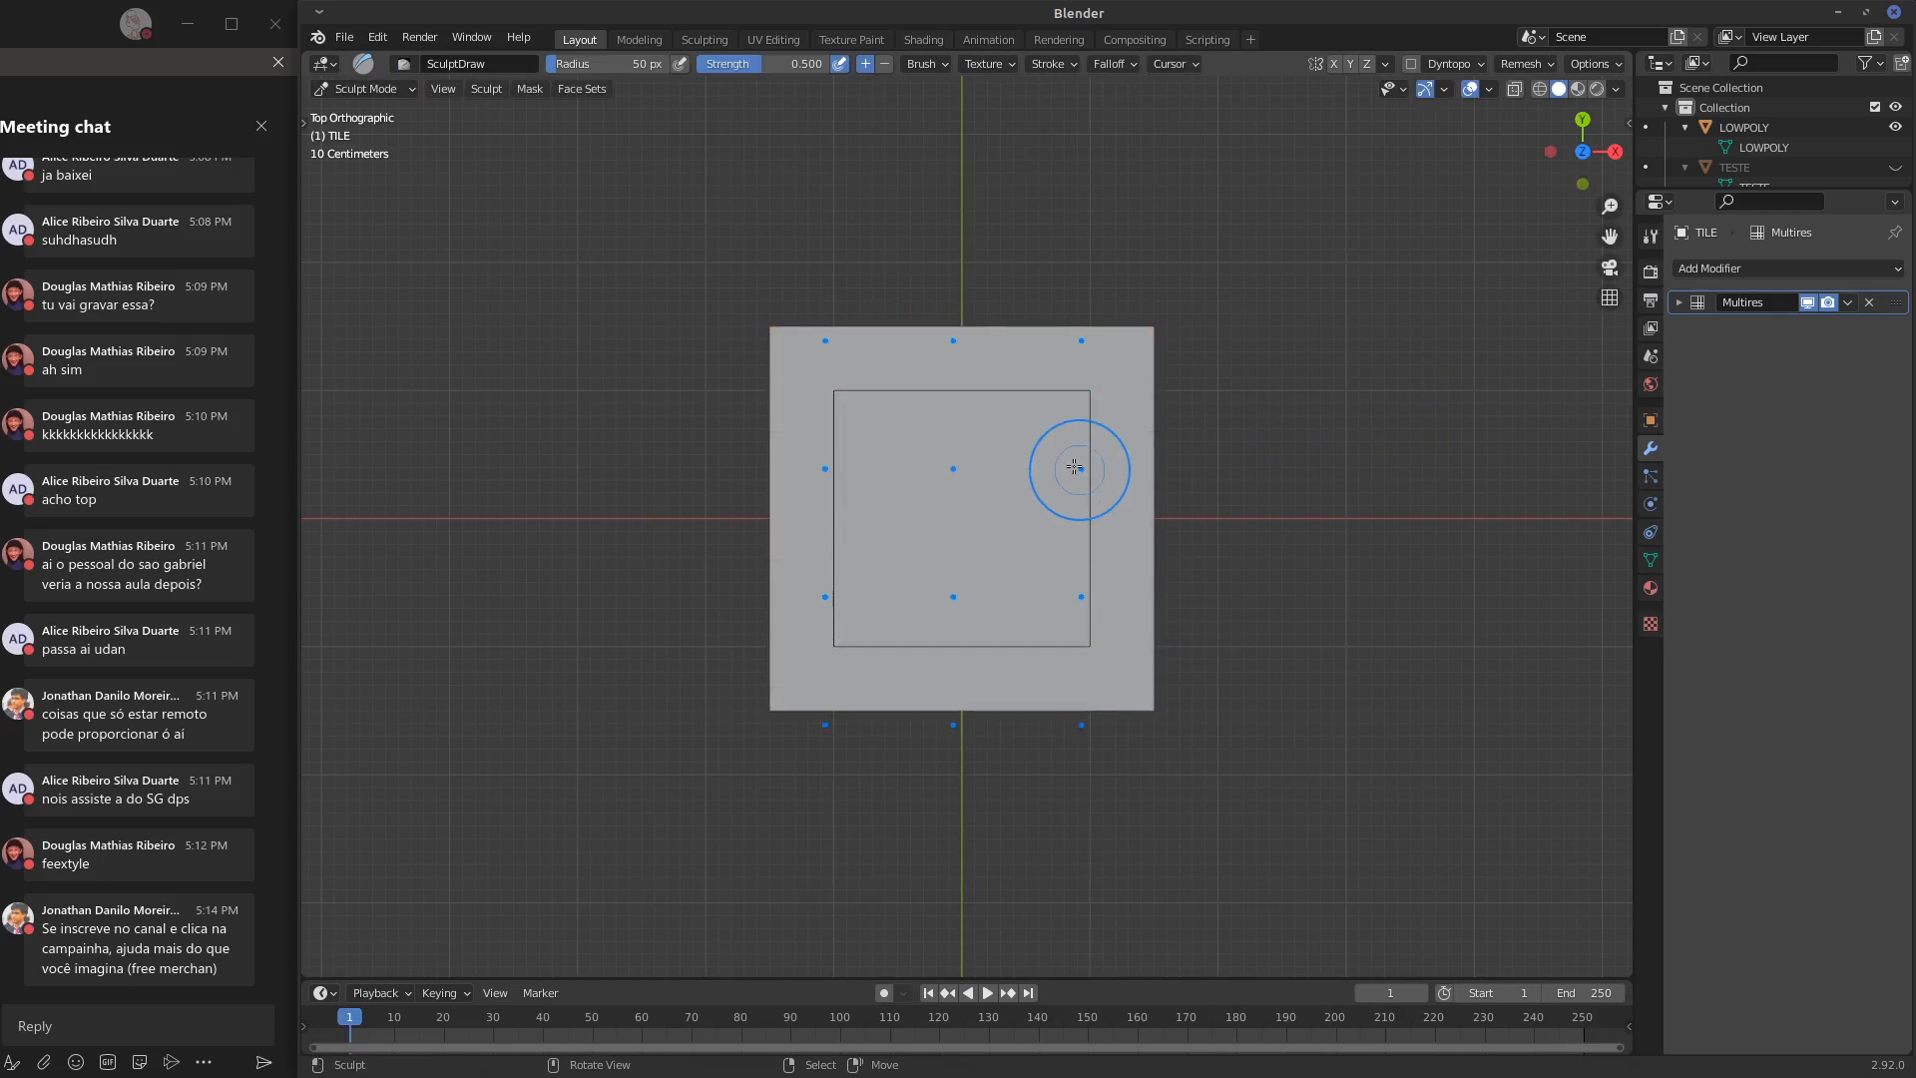
left_click_drag(1078, 467, 1028, 631)
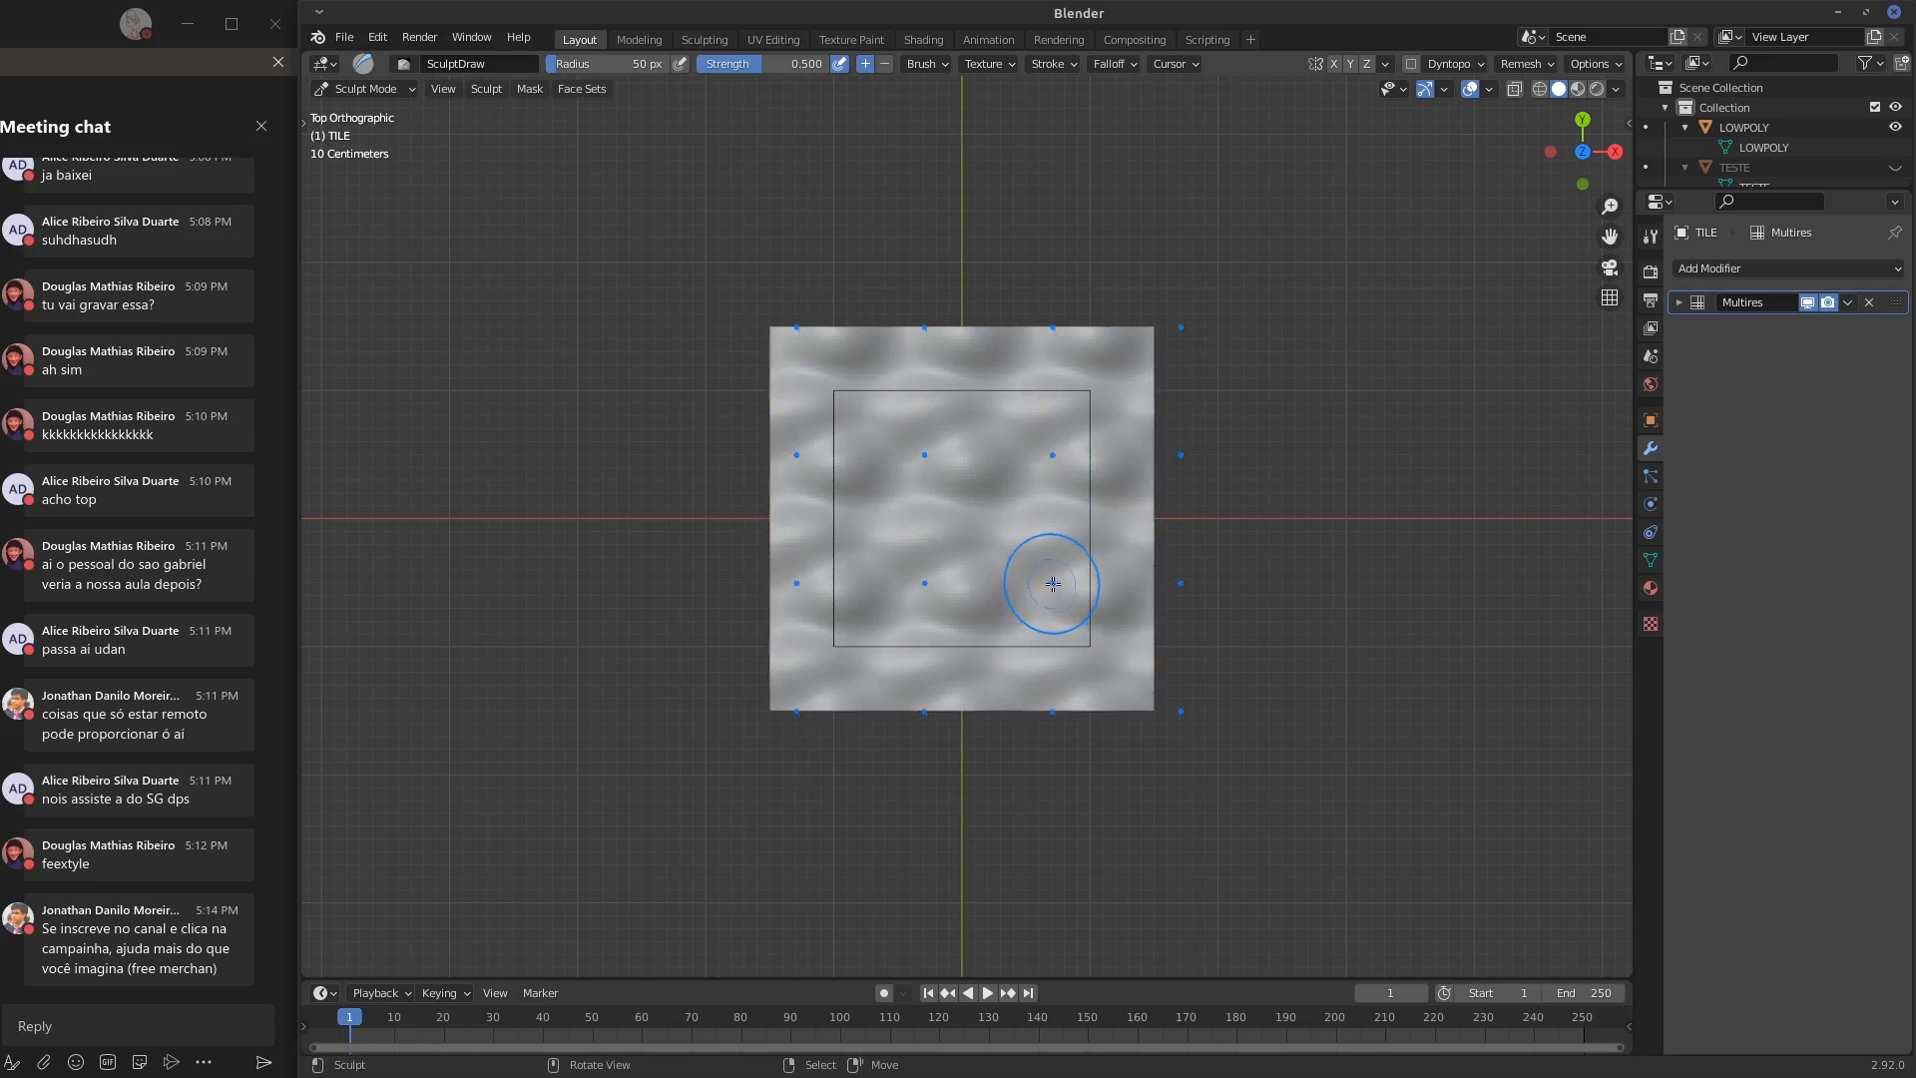
key("ctrl+z")
key("ctrl+z")
scroll(1088, 564, "up", 4)
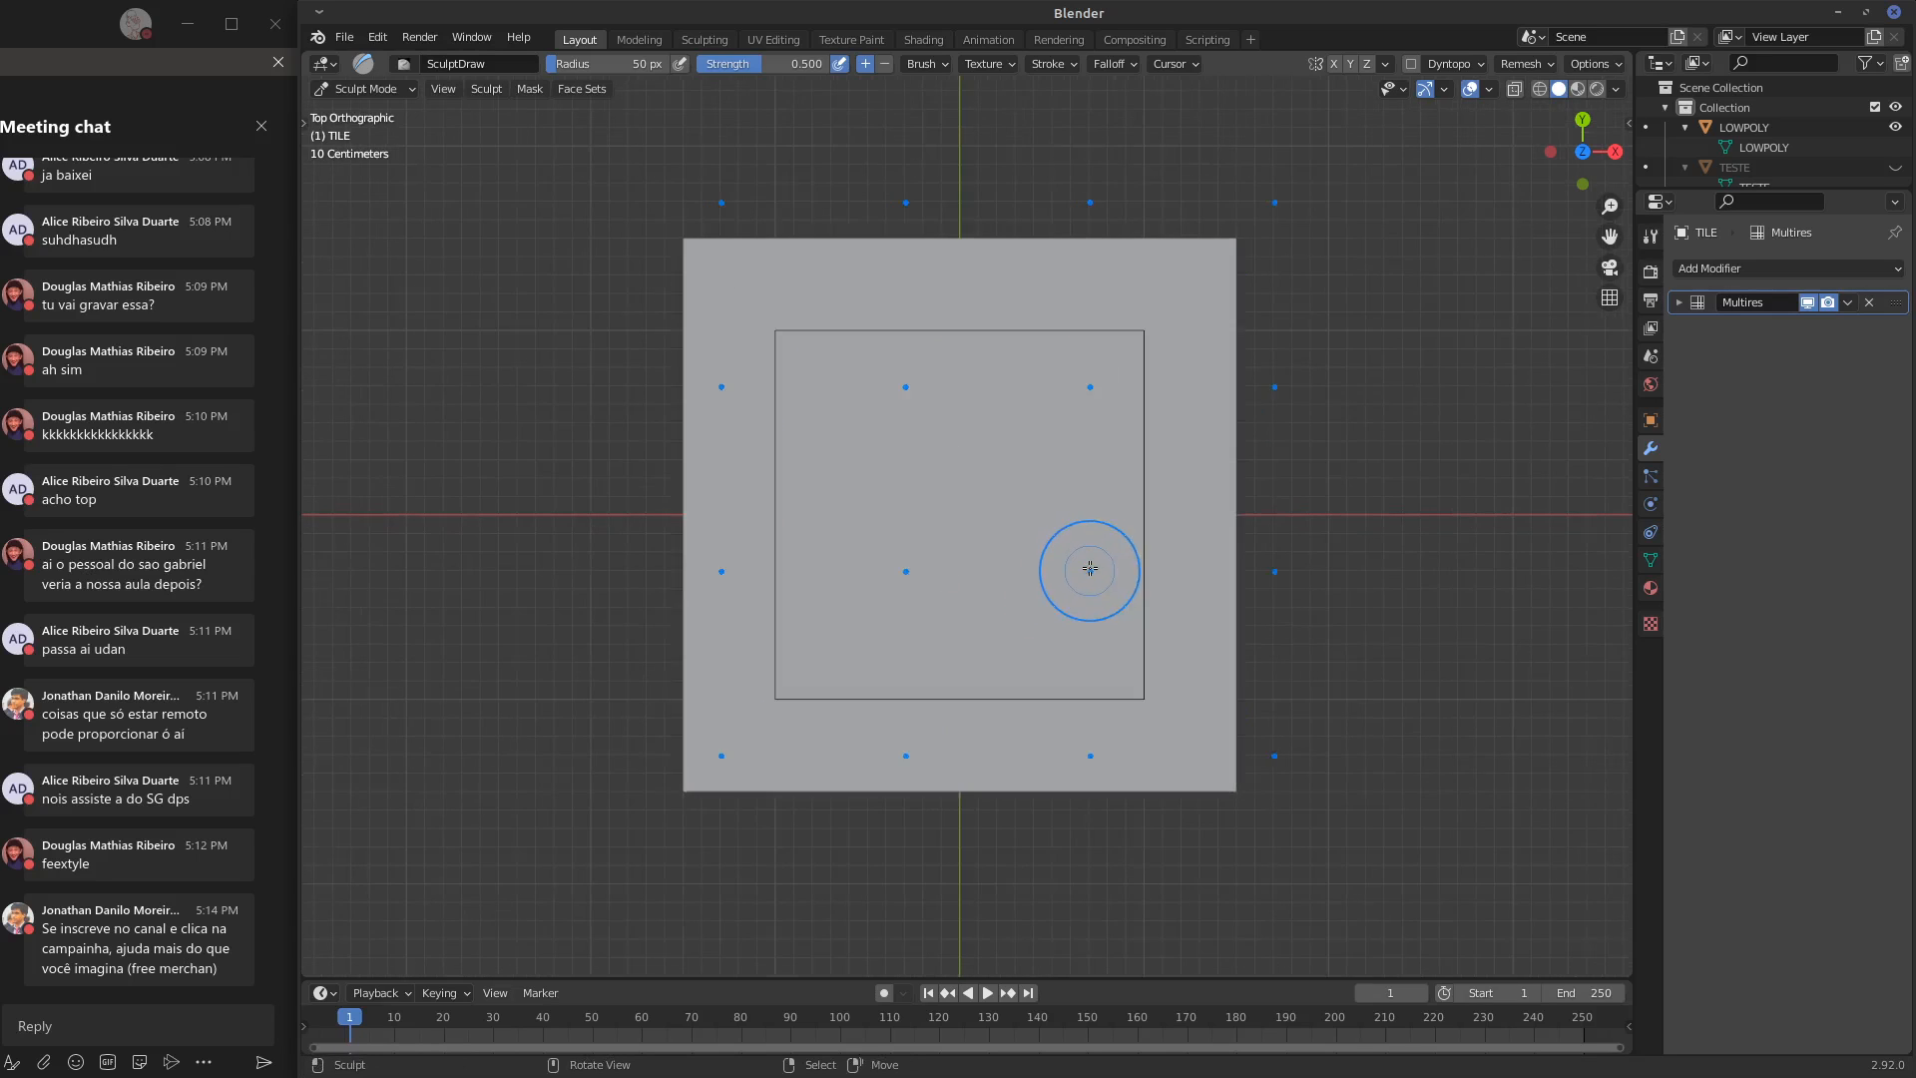
Sculpt several long vertical Draw strokes on TILE, starting near the outline's upper edge
left_click_drag(975, 235, 1001, 534)
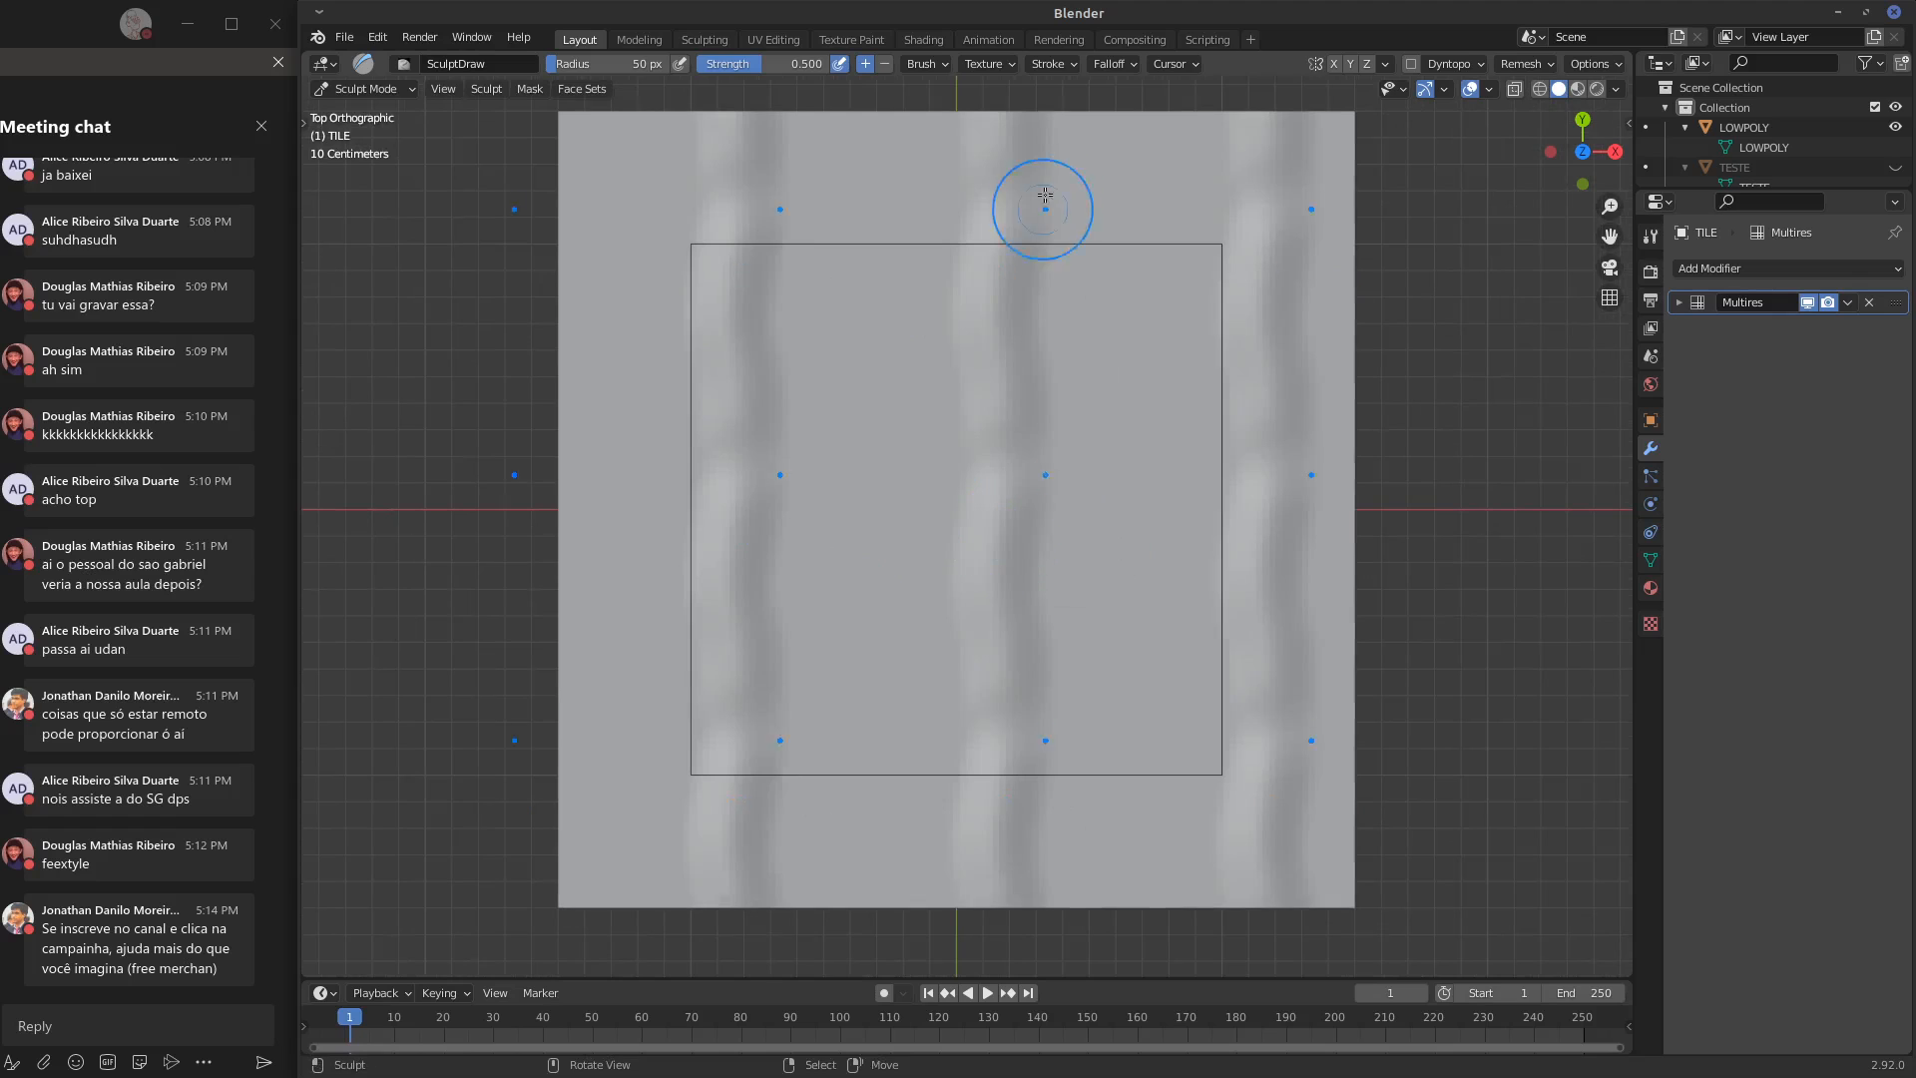
left_click_drag(1044, 207, 1063, 609)
left_click_drag(1129, 193, 1131, 591)
left_click_drag(1153, 235, 1160, 594)
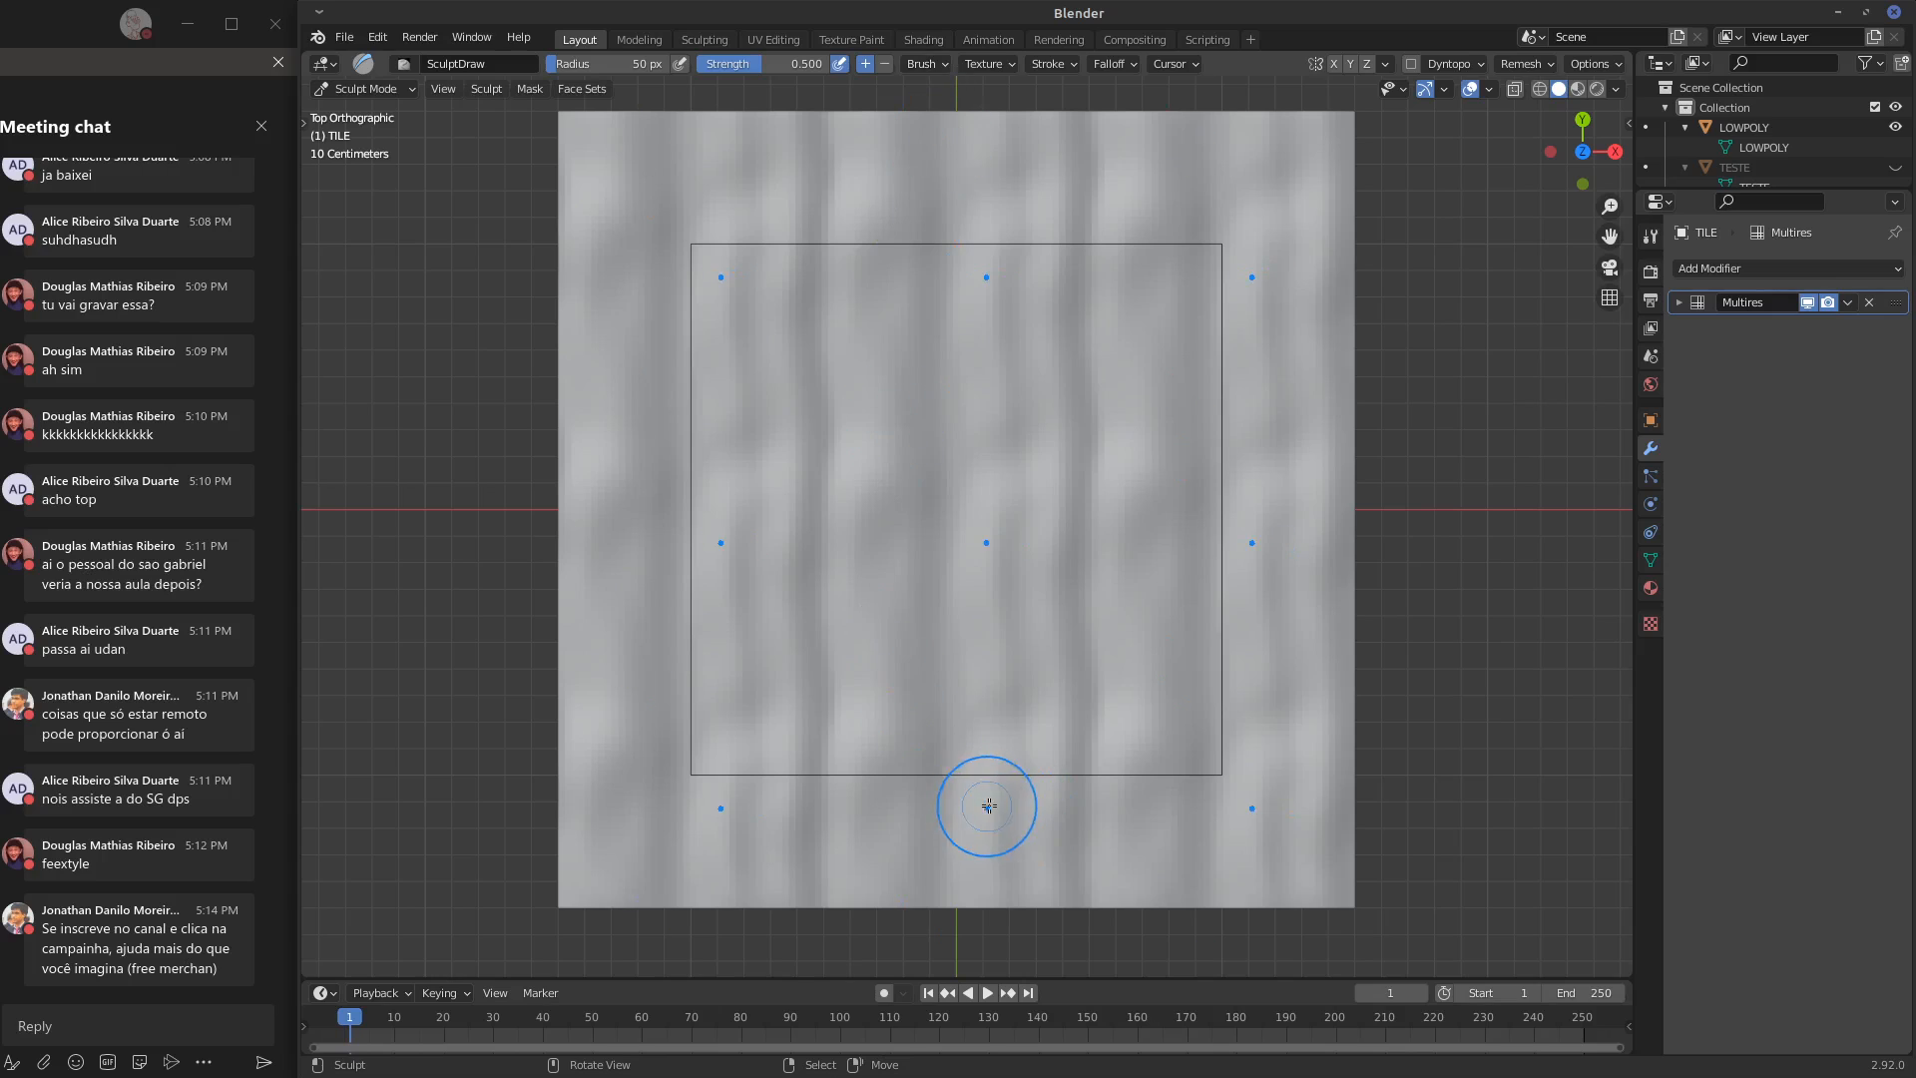
Look through the Shape, Generate and Advanced settings of TILE's Multires modifier
left_click(1680, 302)
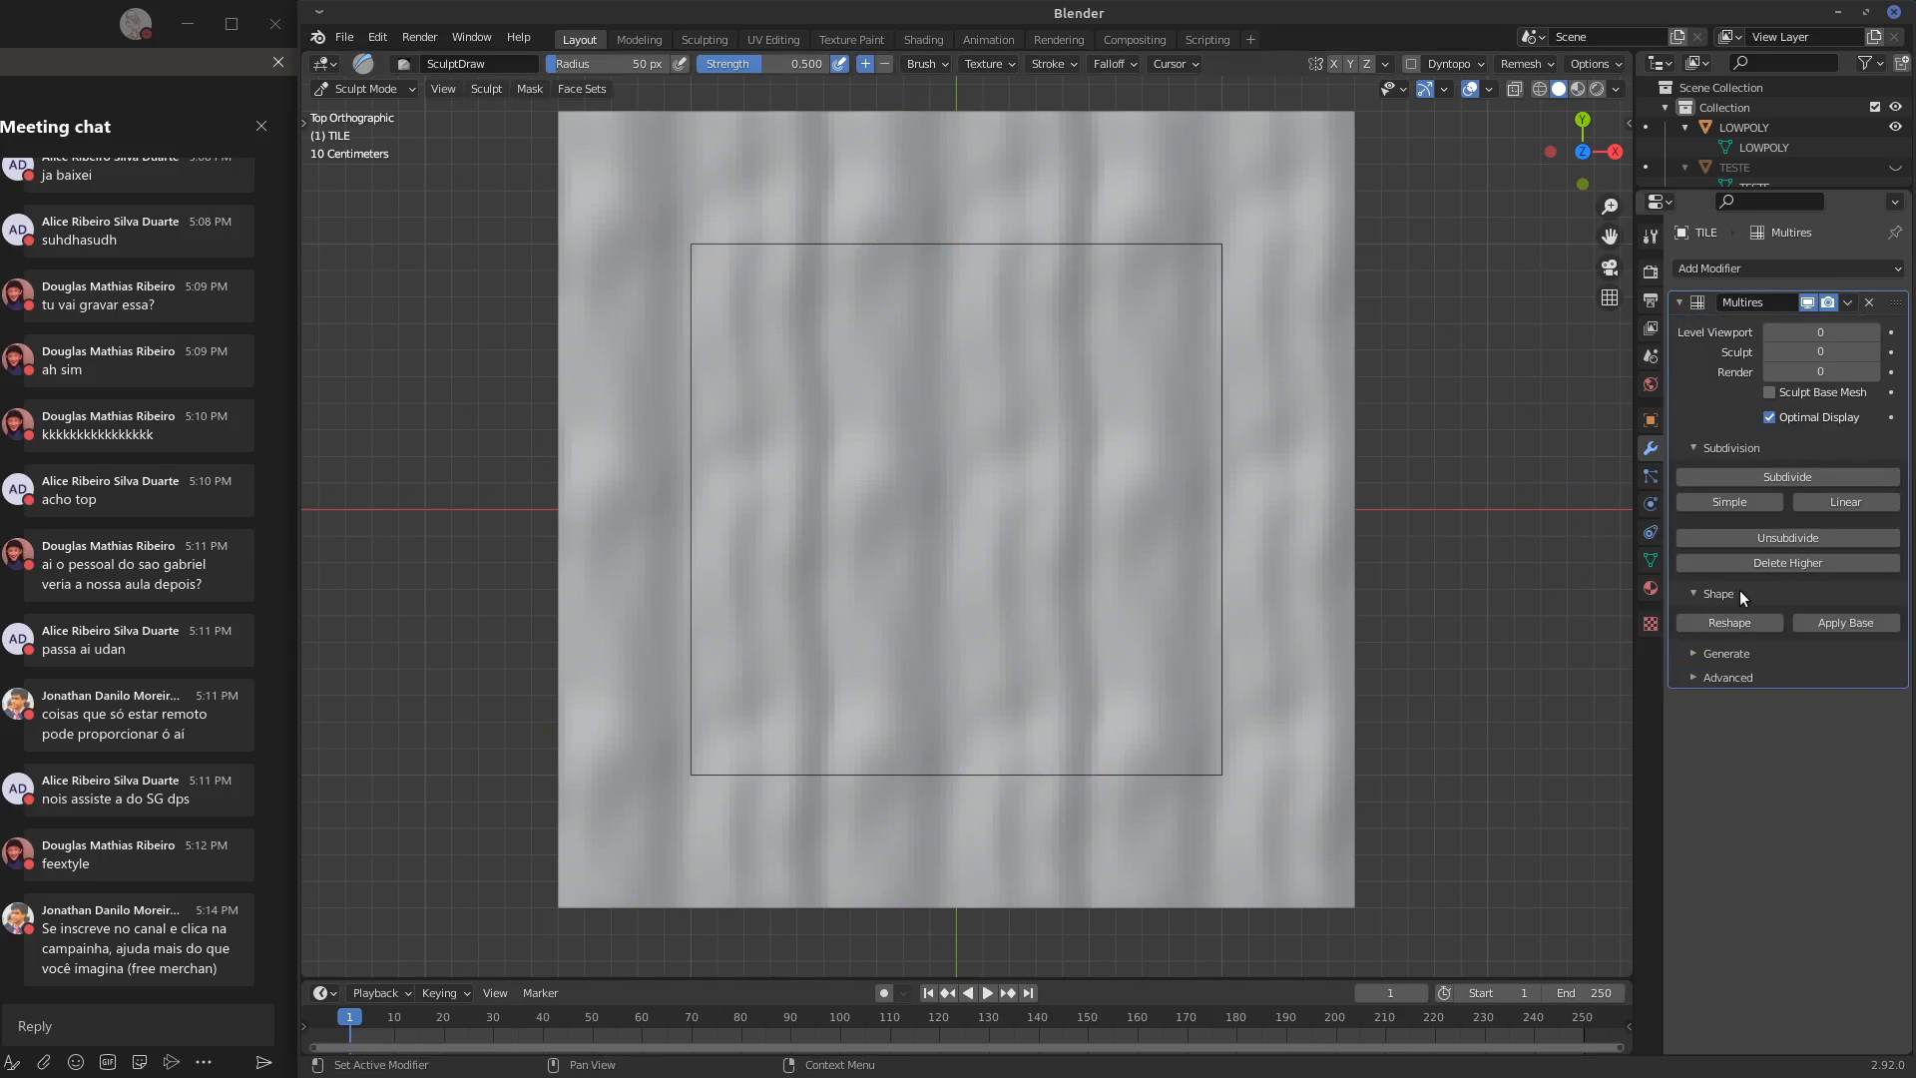
left_click(1760, 617)
left_click(1763, 616)
left_click(1756, 641)
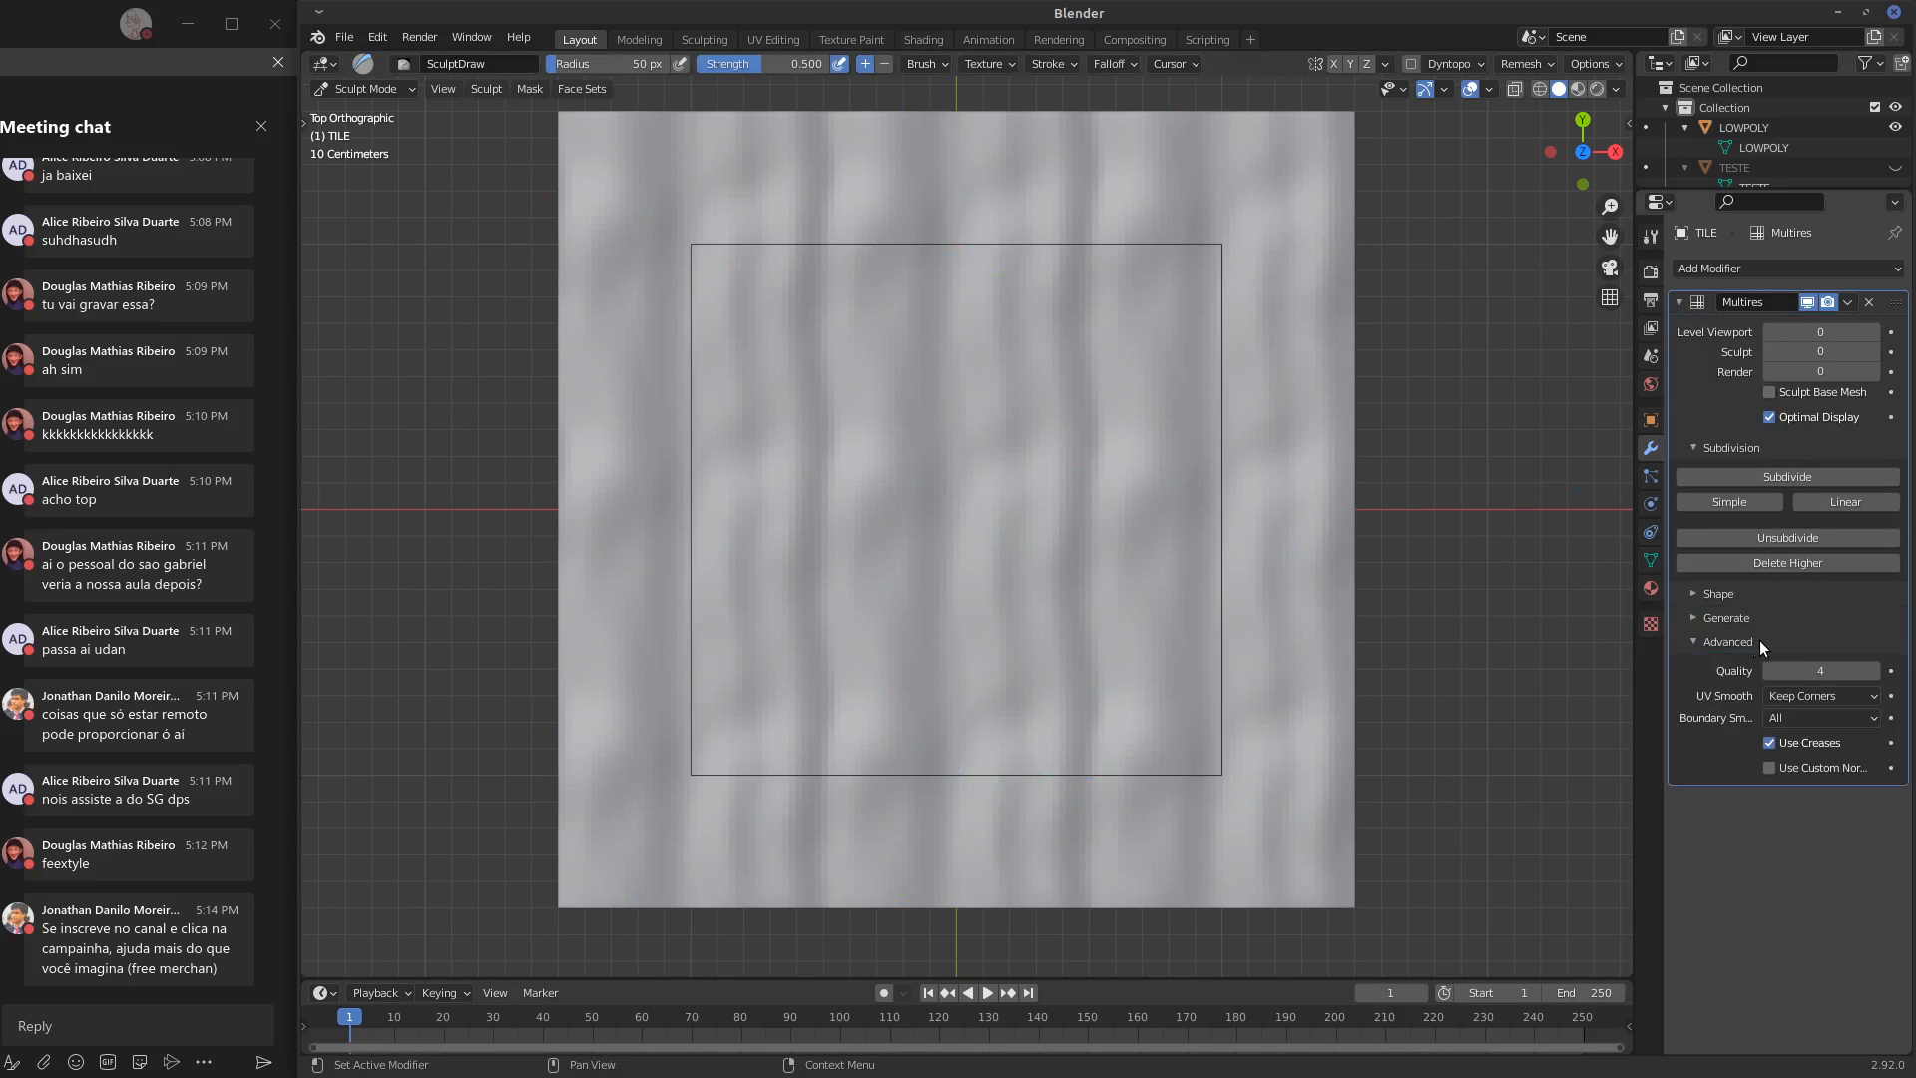
left_click(1758, 641)
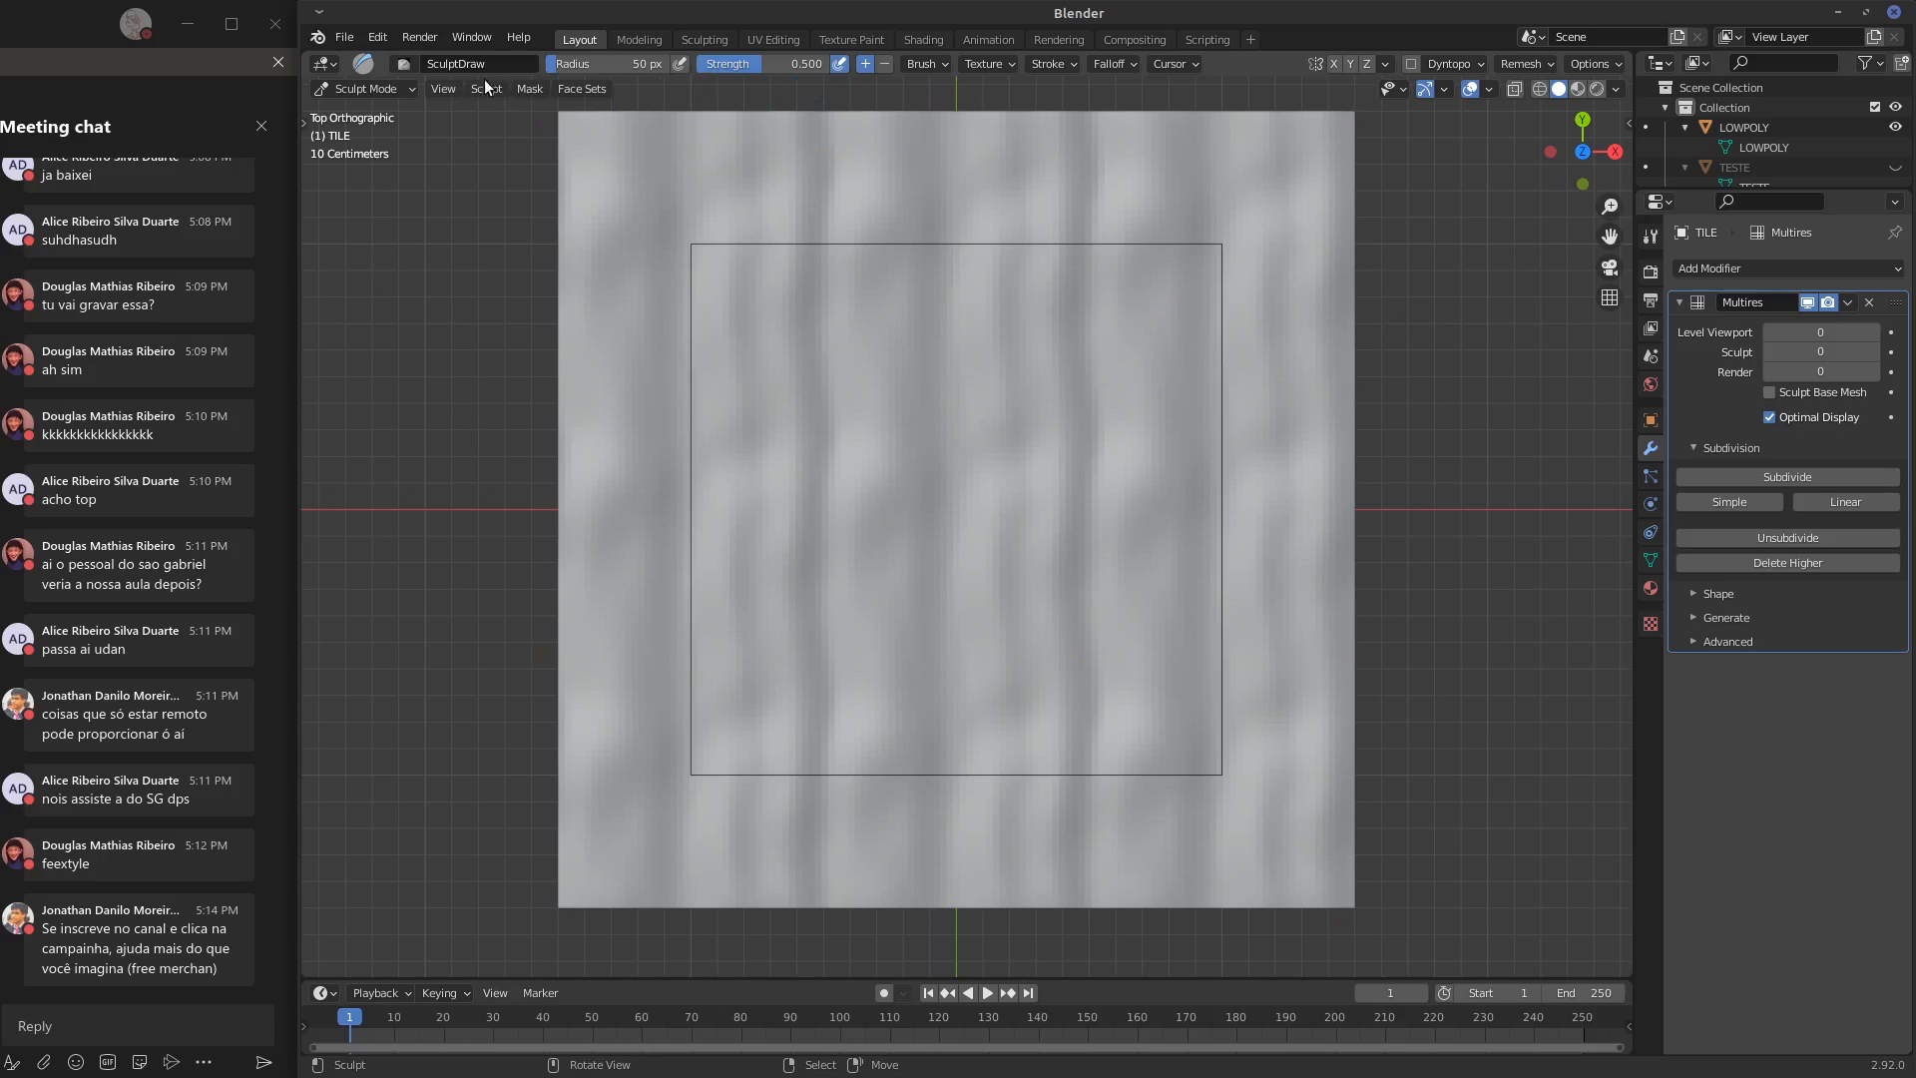
Switch TILE to Object Mode and back to Sculpt Mode, and show the Draw tool's symmetry settings
left_click(365, 89)
left_click(370, 110)
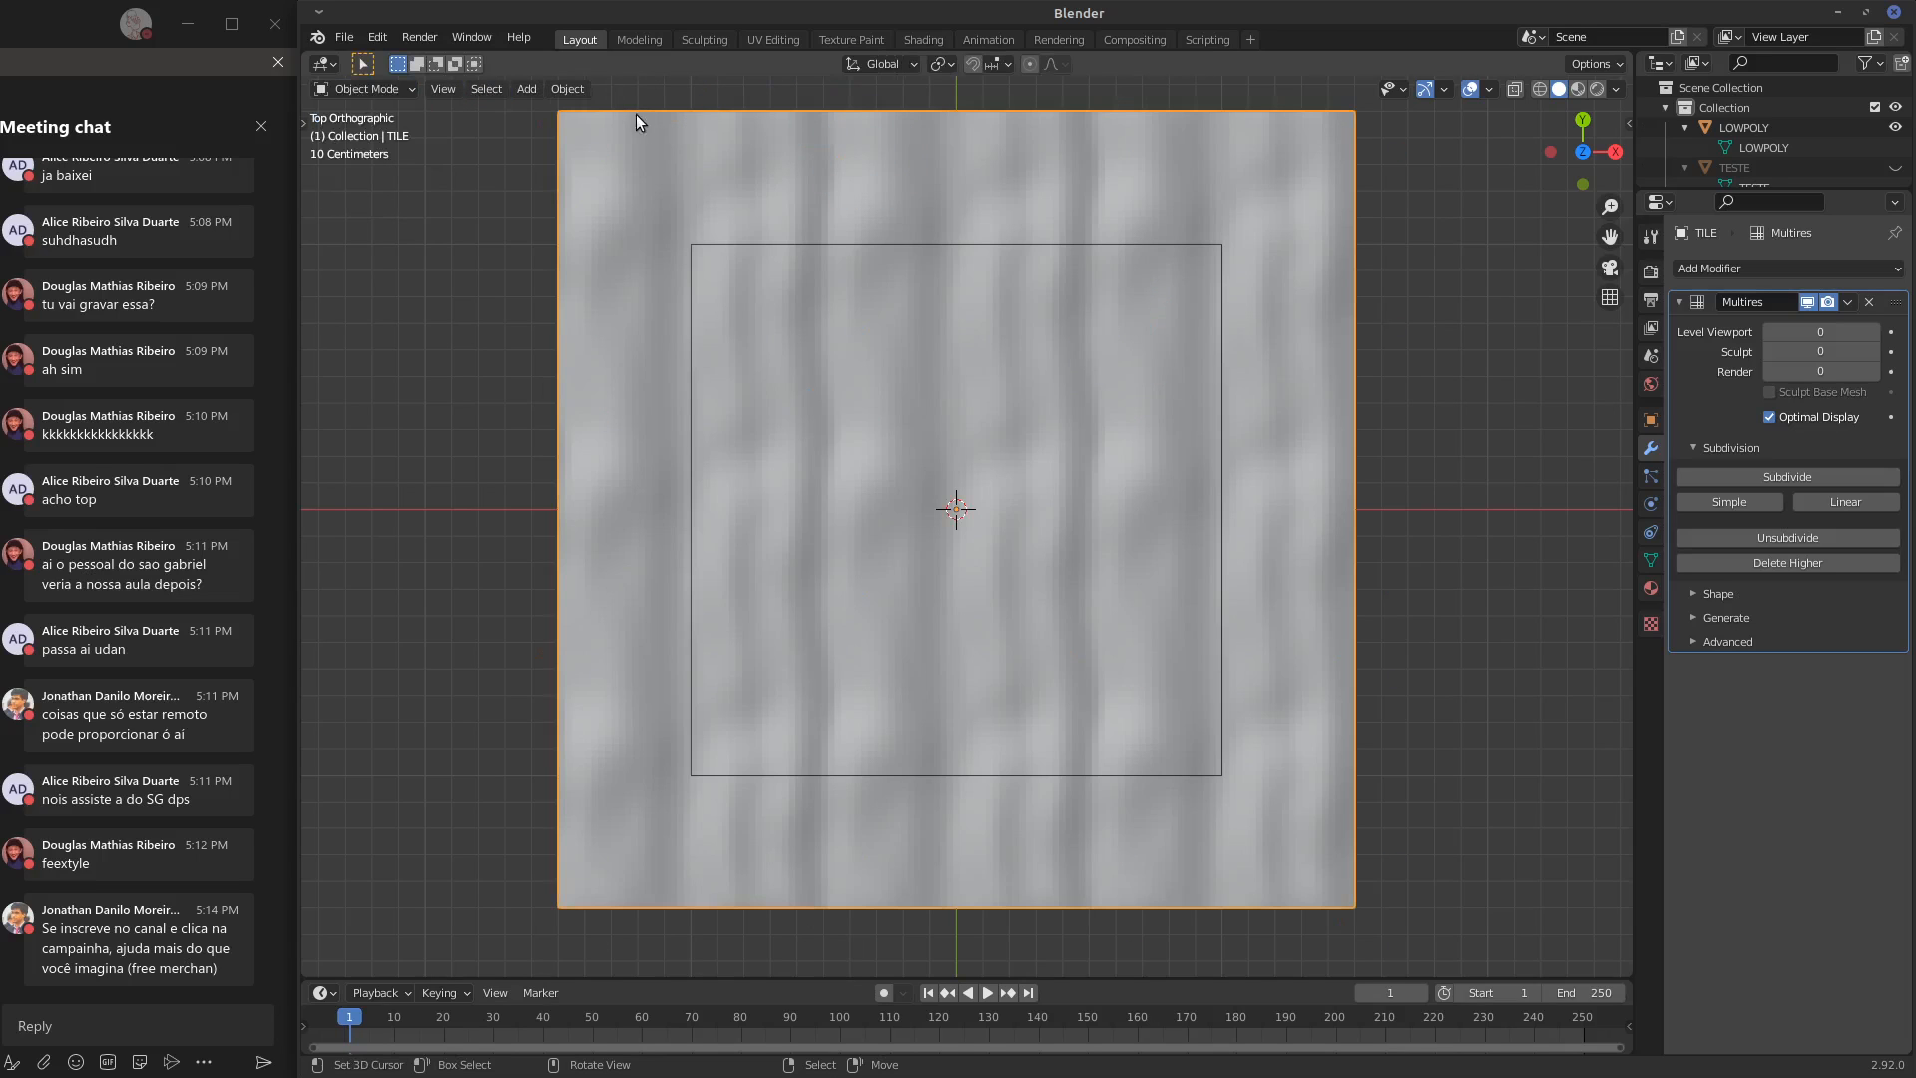
left_click(571, 90)
left_click(745, 486)
left_click(361, 90)
left_click(360, 111)
left_click(398, 89)
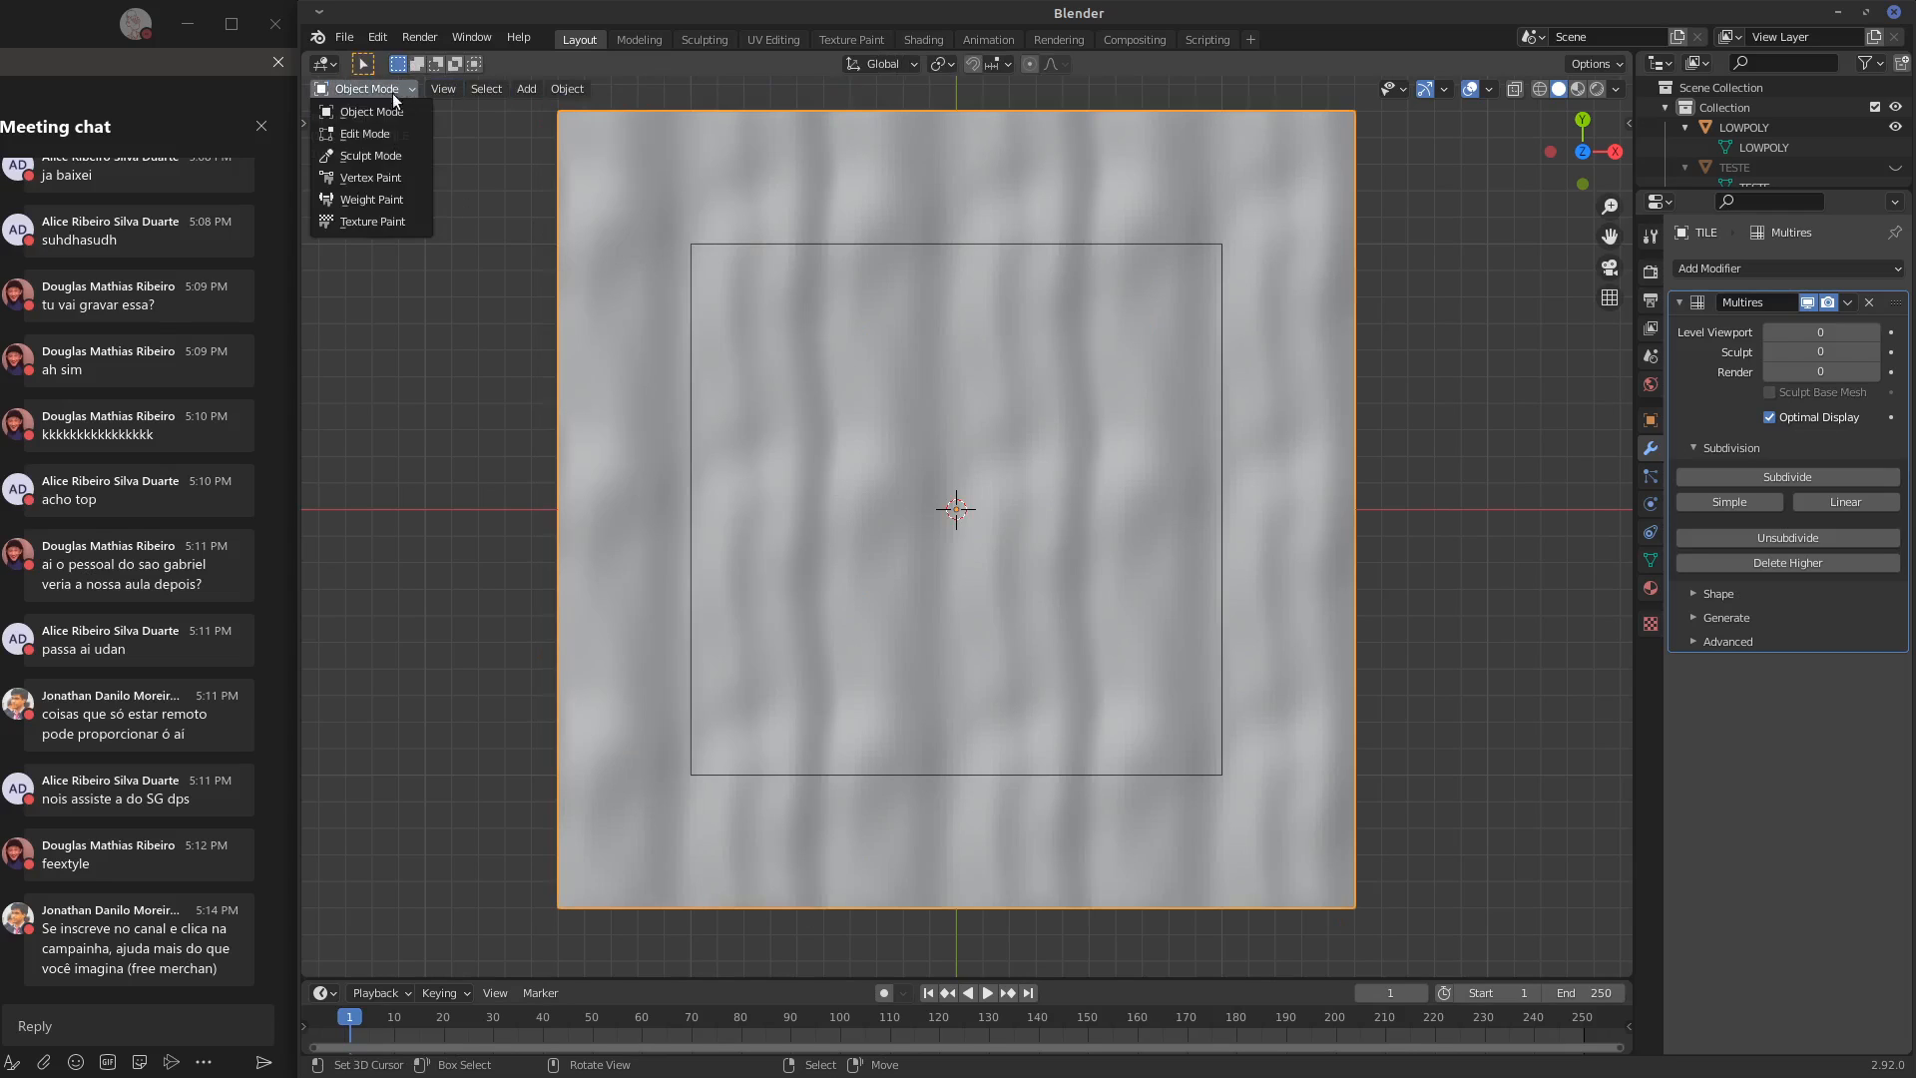
left_click(385, 155)
left_click(1652, 235)
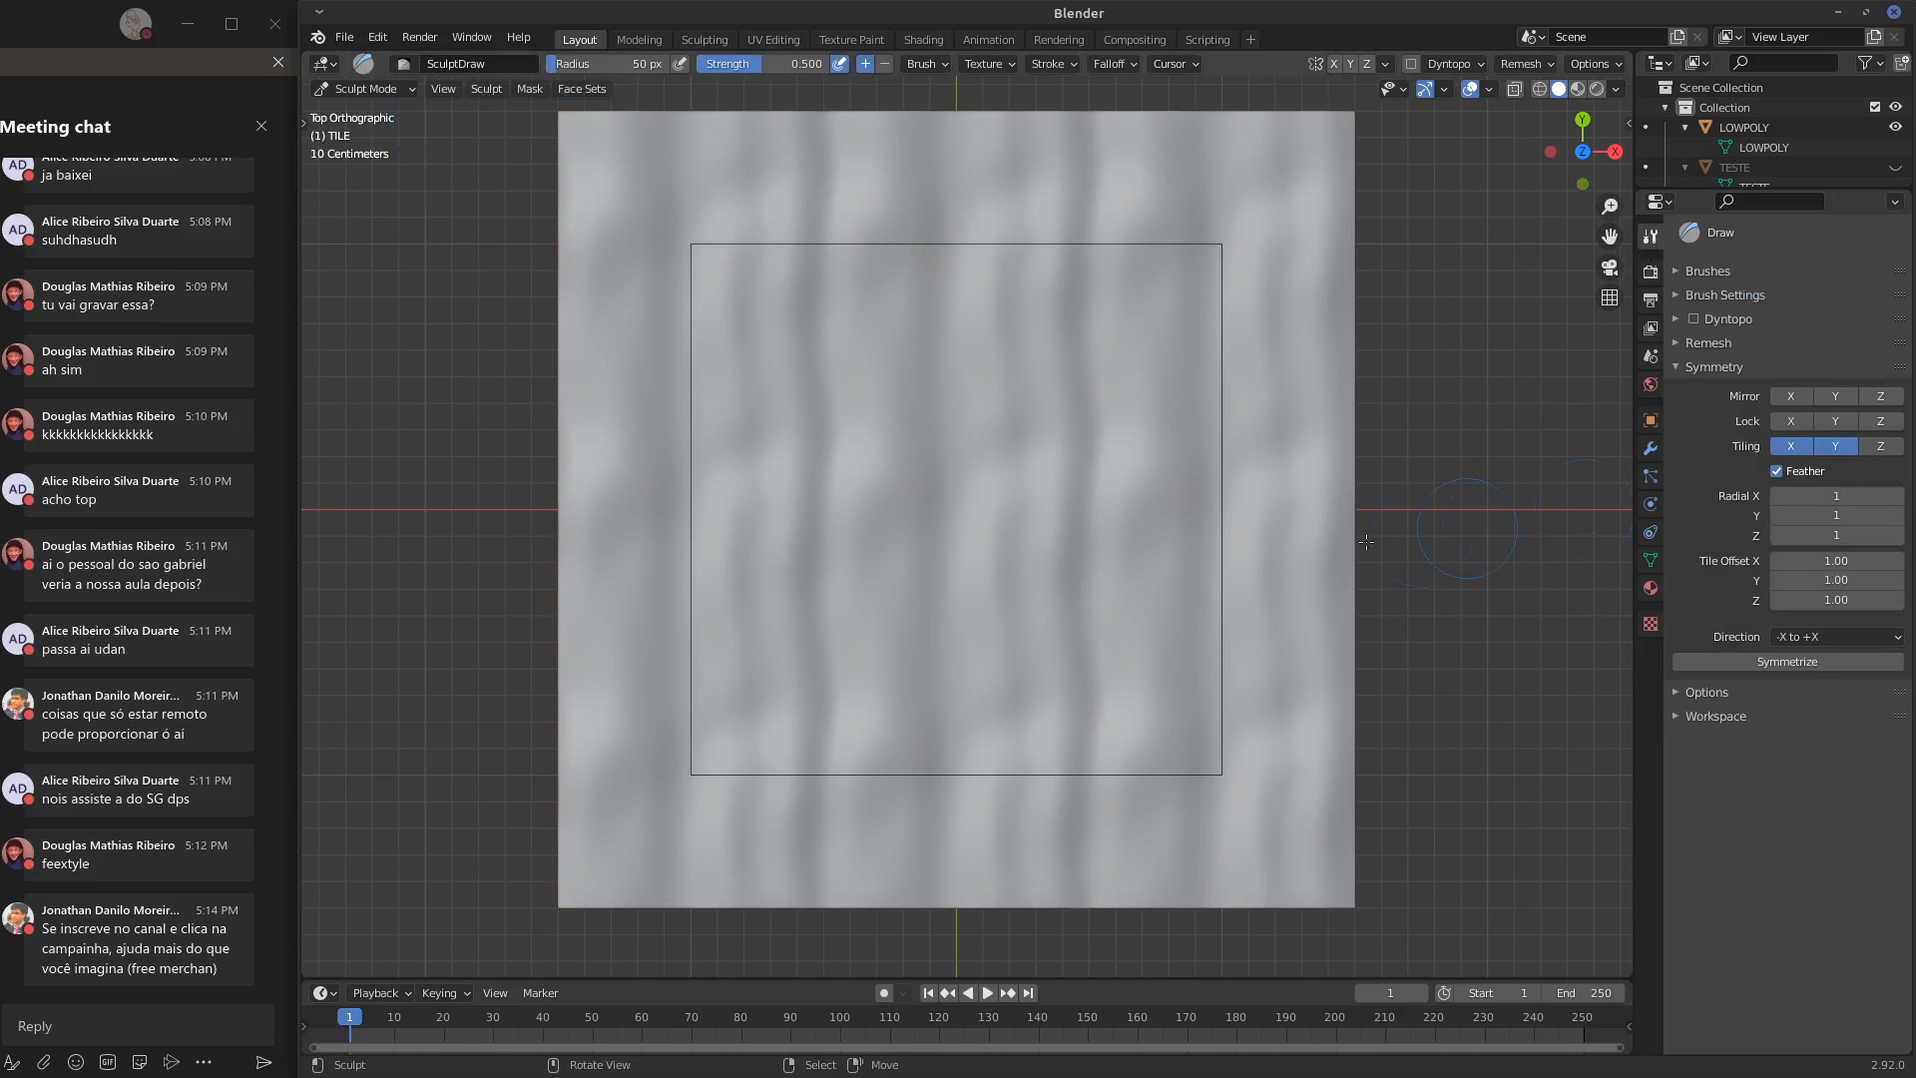
Try Draw strokes inside the outline with the Feather symmetry option off, and turn Feather back on
scroll(1340, 513, "up", 2)
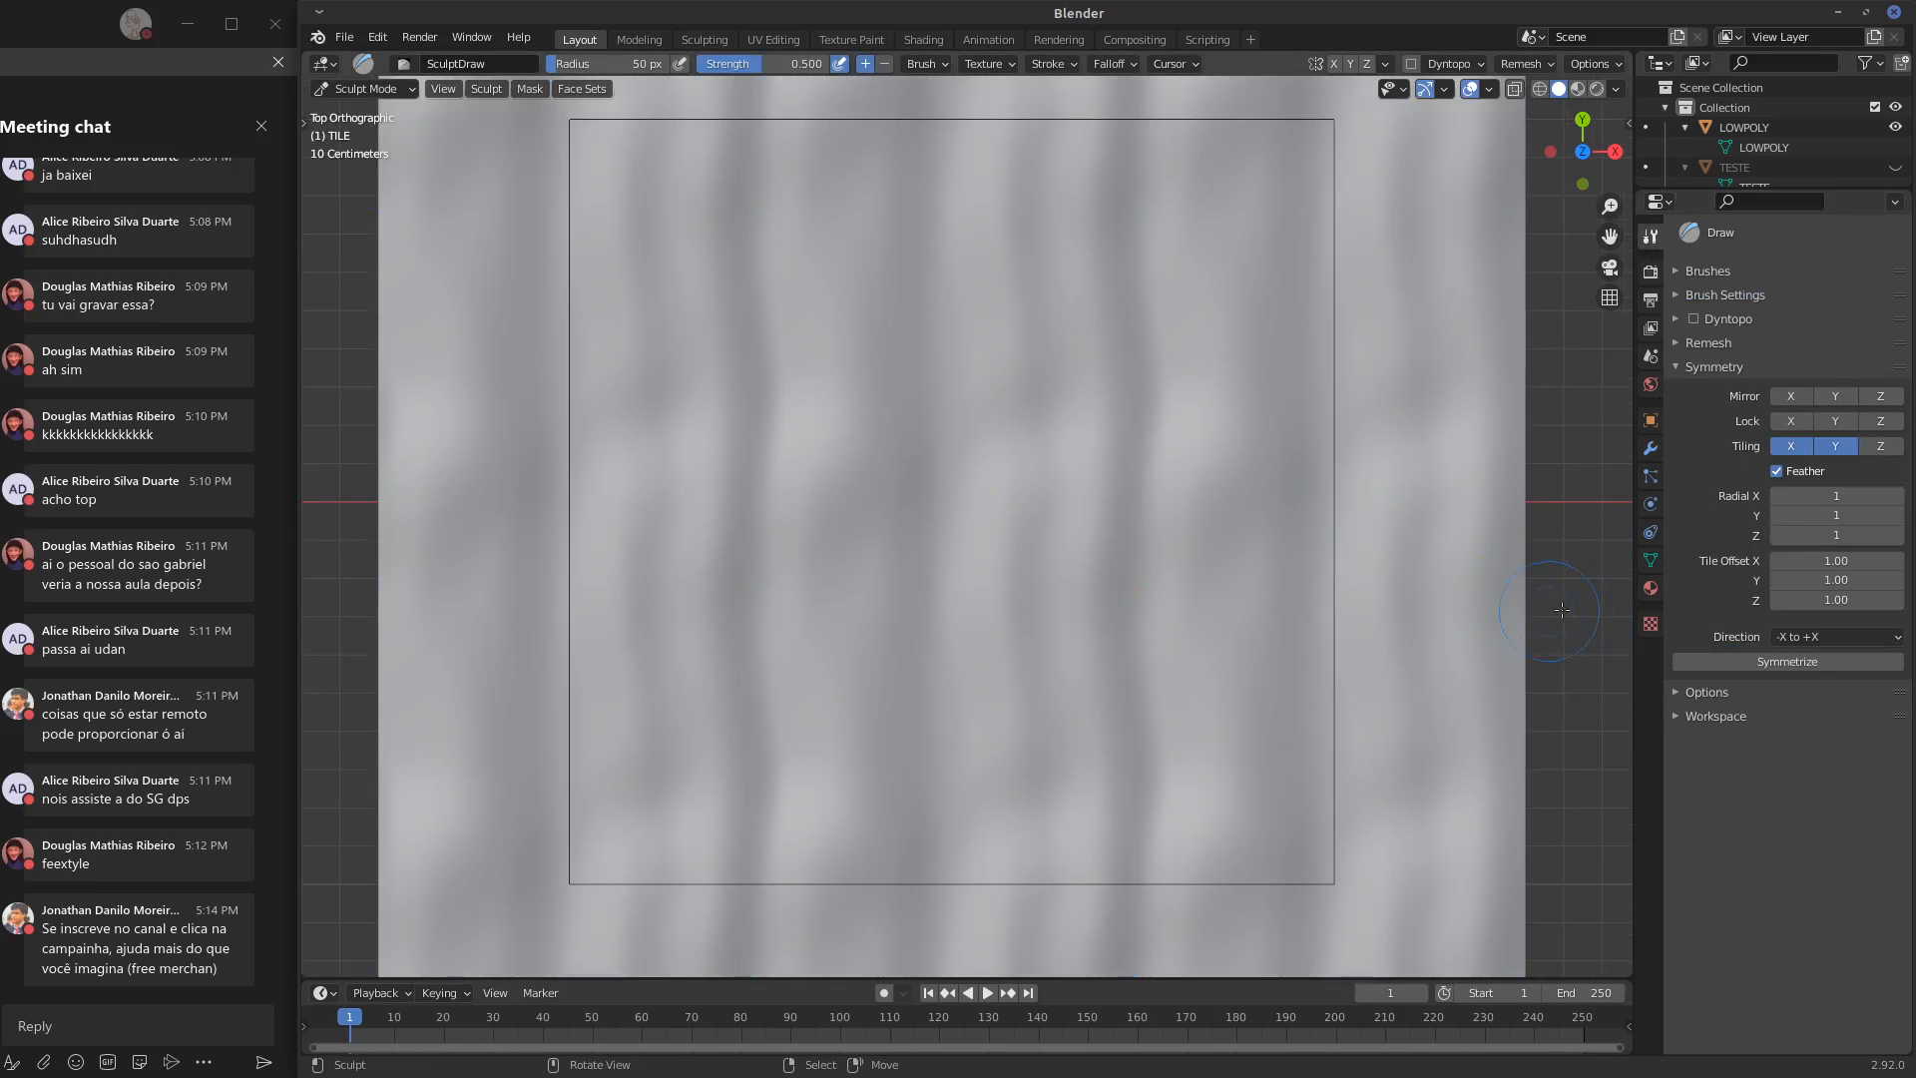
middle_click_drag(1562, 609, 1500, 579, "shift")
left_click(1781, 449)
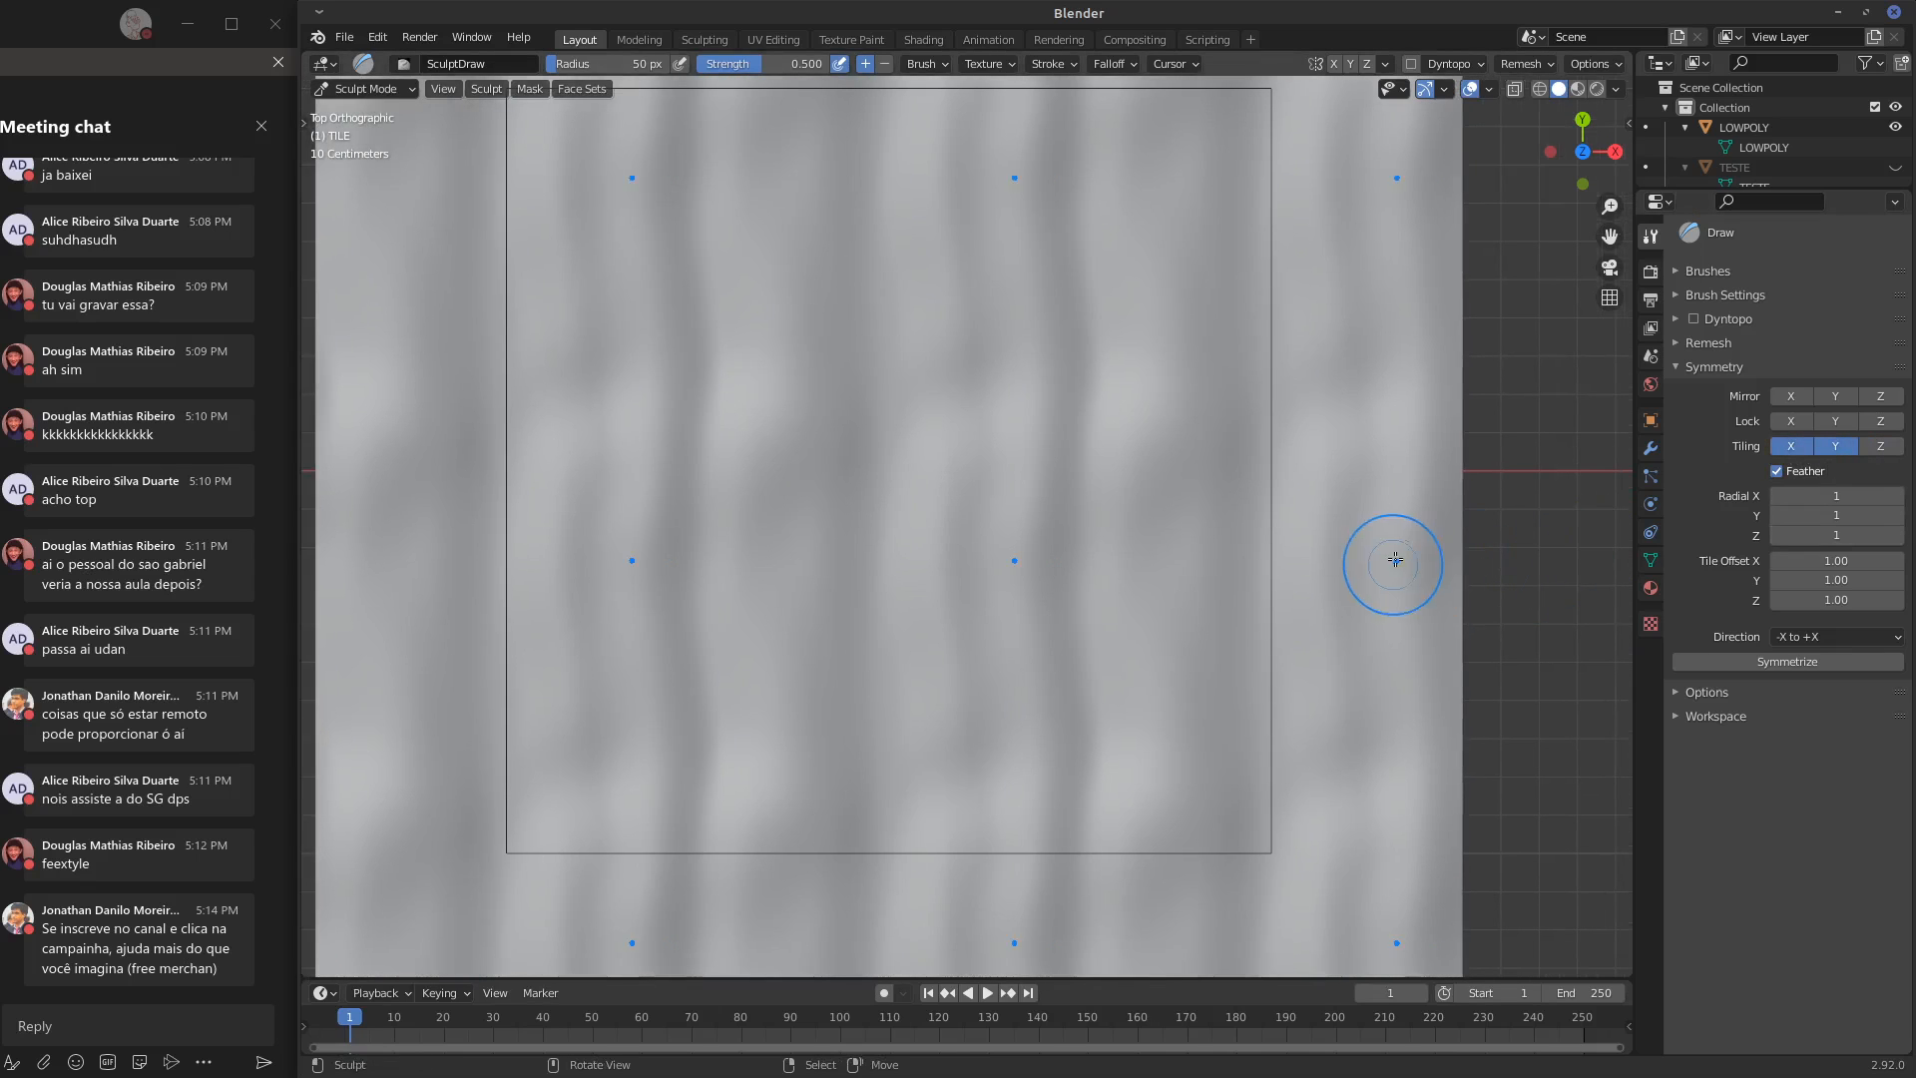
scroll(1516, 566, "down", 2)
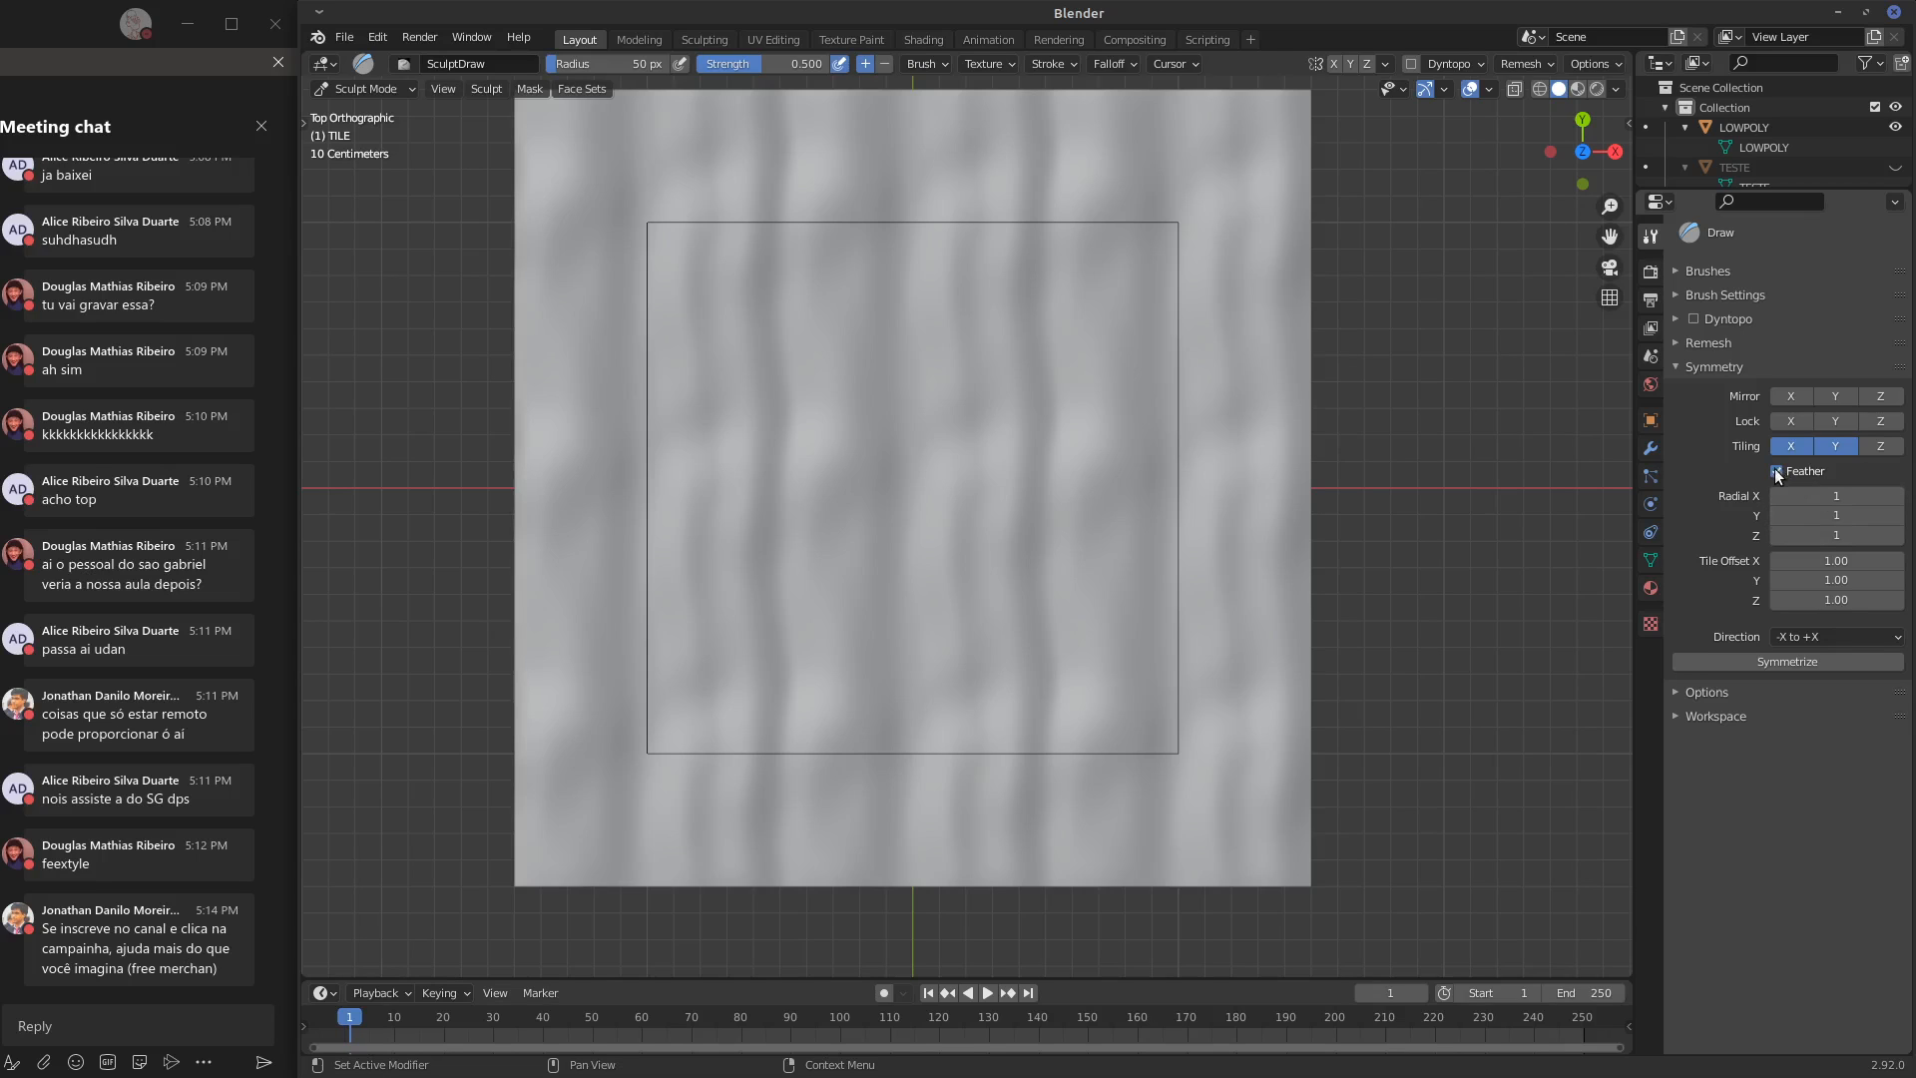
left_click_drag(1115, 549, 1114, 332)
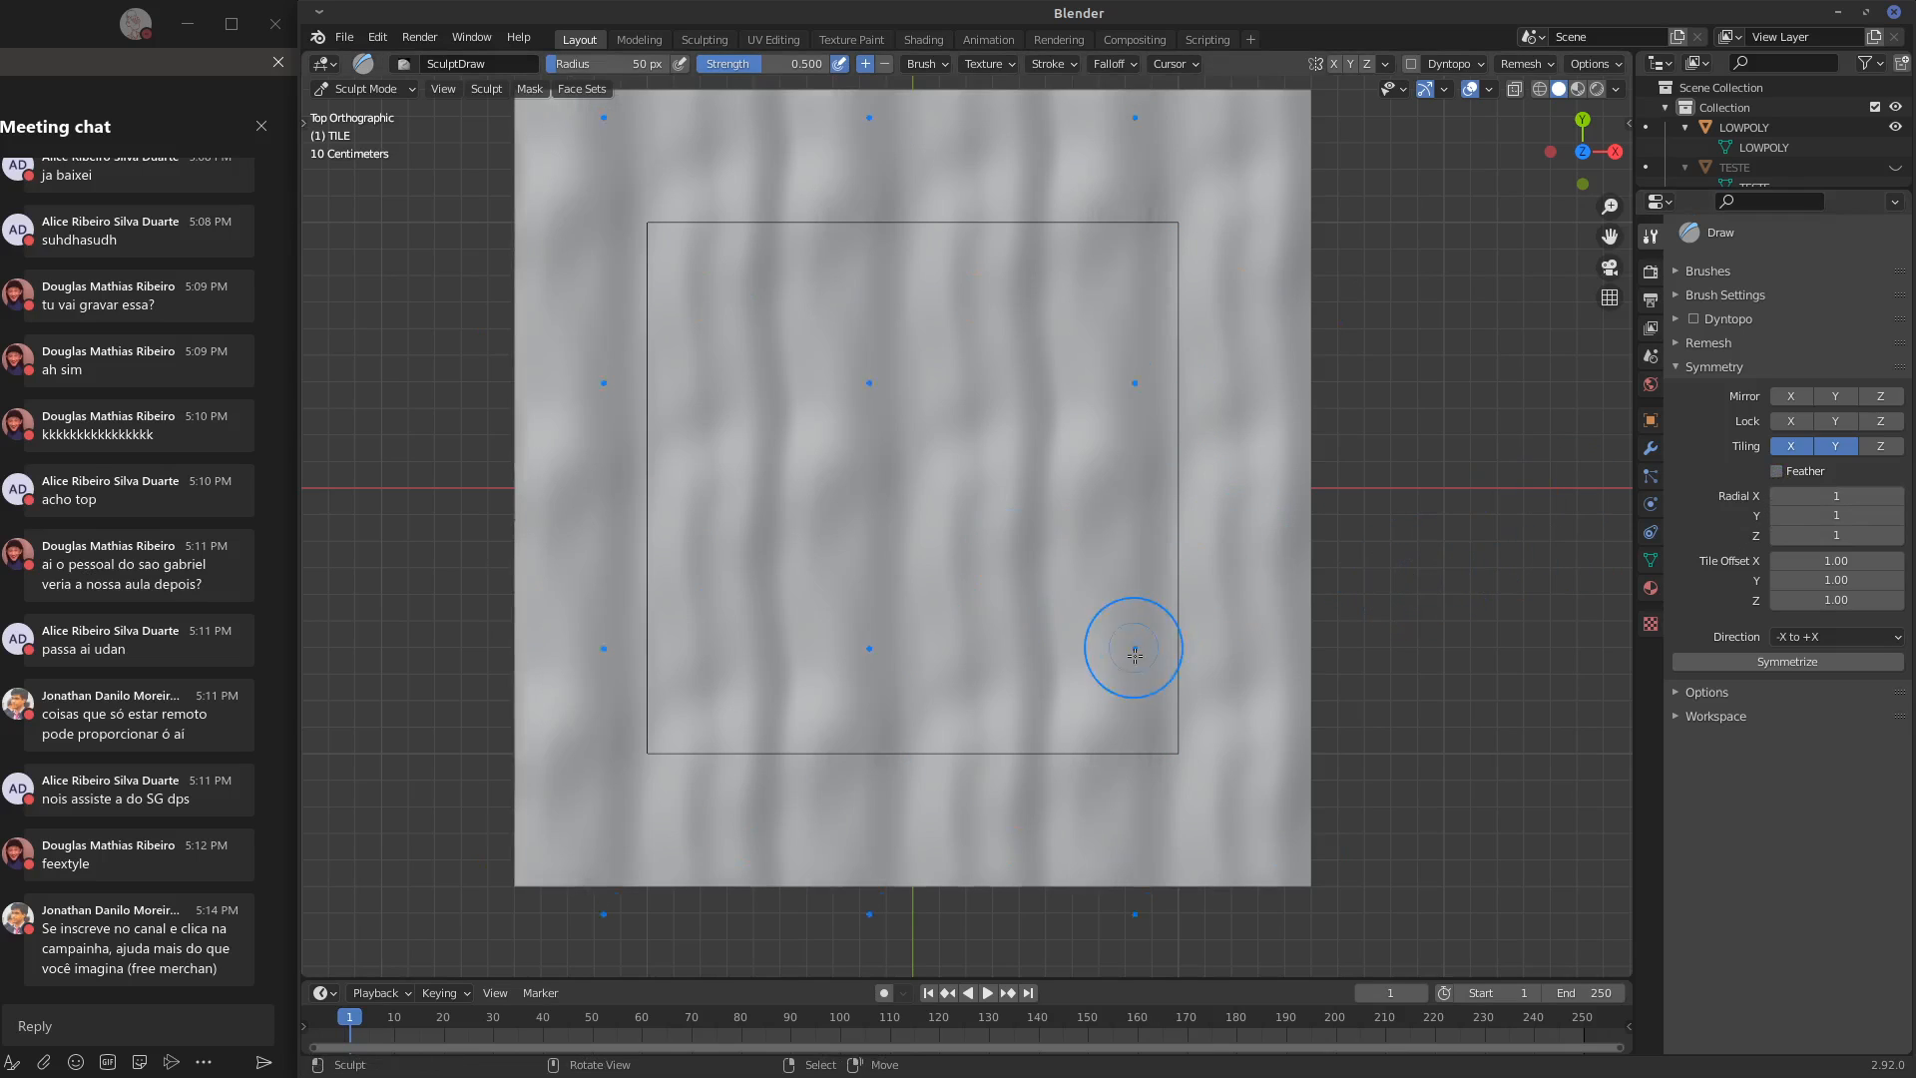
mouse_move(1125, 642)
left_mouse_down()
mouse_move(1169, 499)
mouse_move(1233, 544)
left_mouse_up()
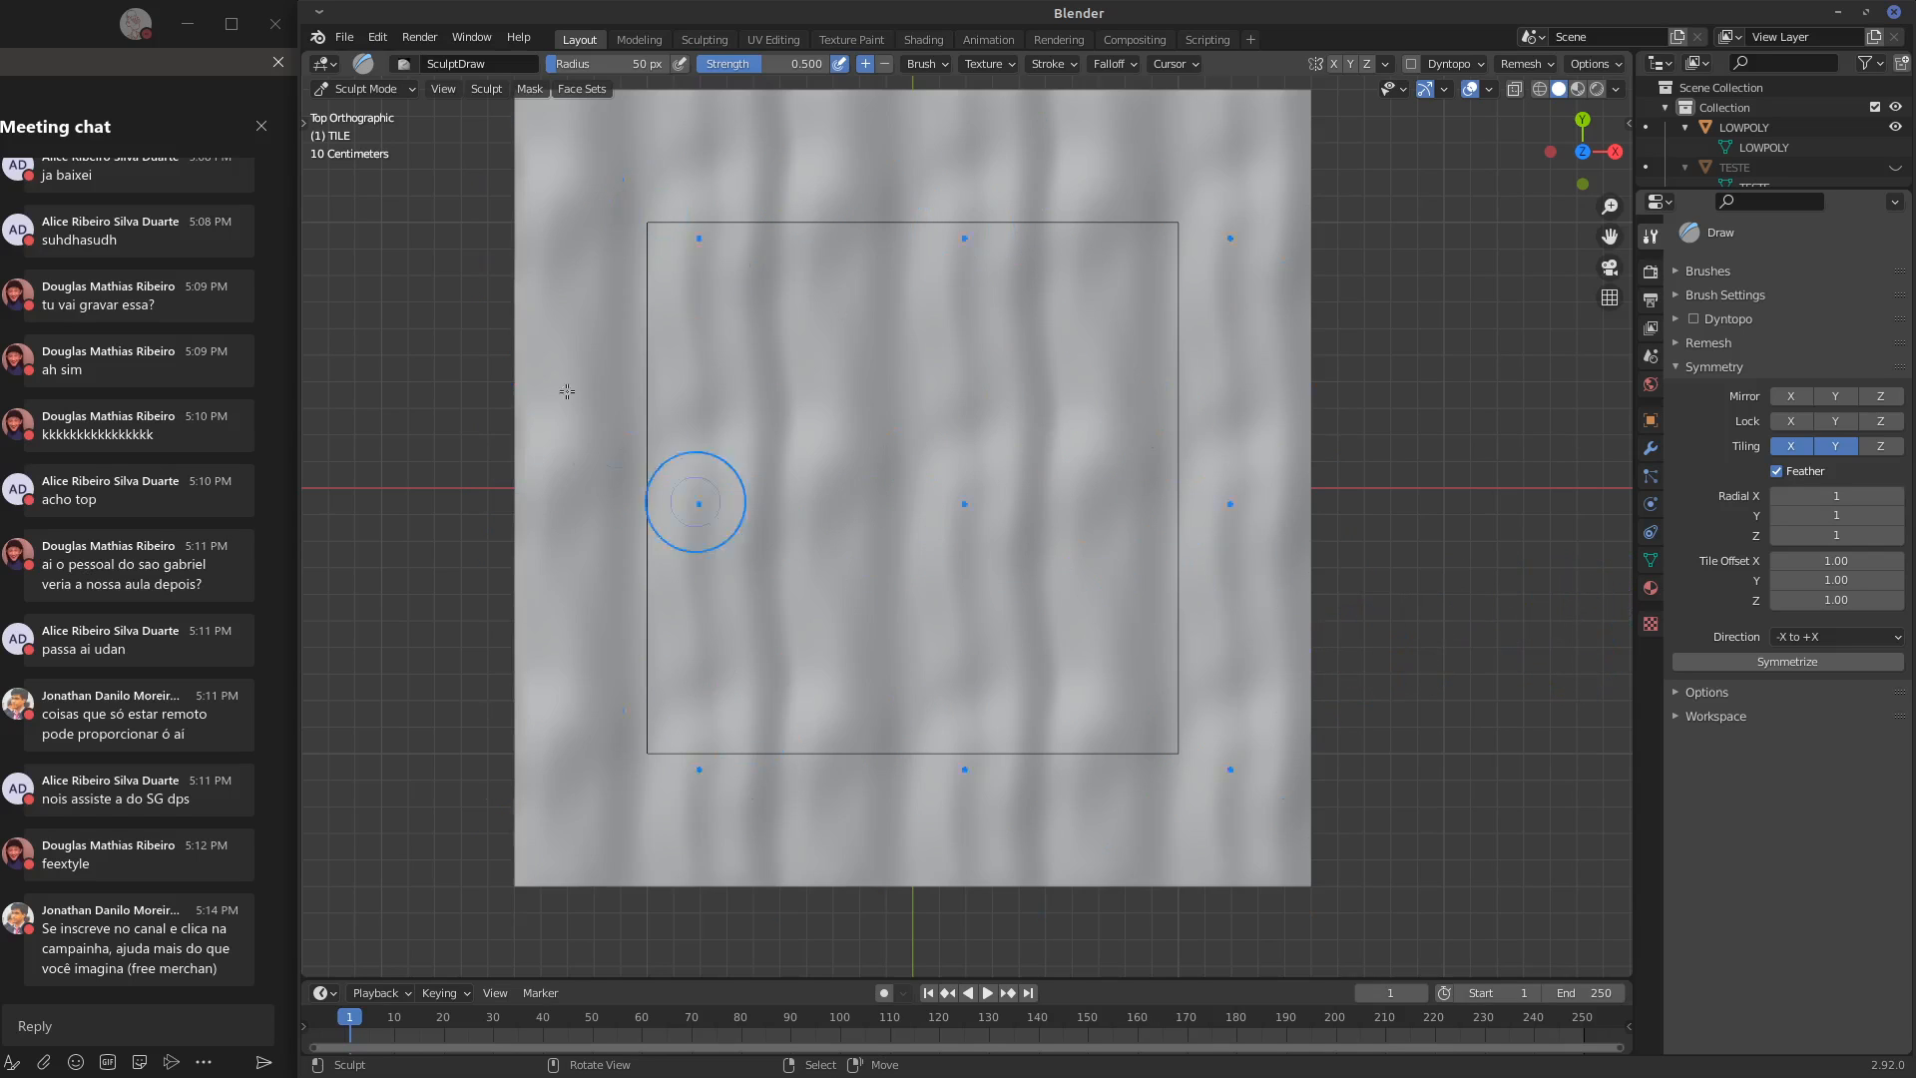
Inspect the LOWPOLY outline's mesh in Edit Mode, and reselect TILE in Sculpt Mode
left_click(397, 89)
left_click(400, 111)
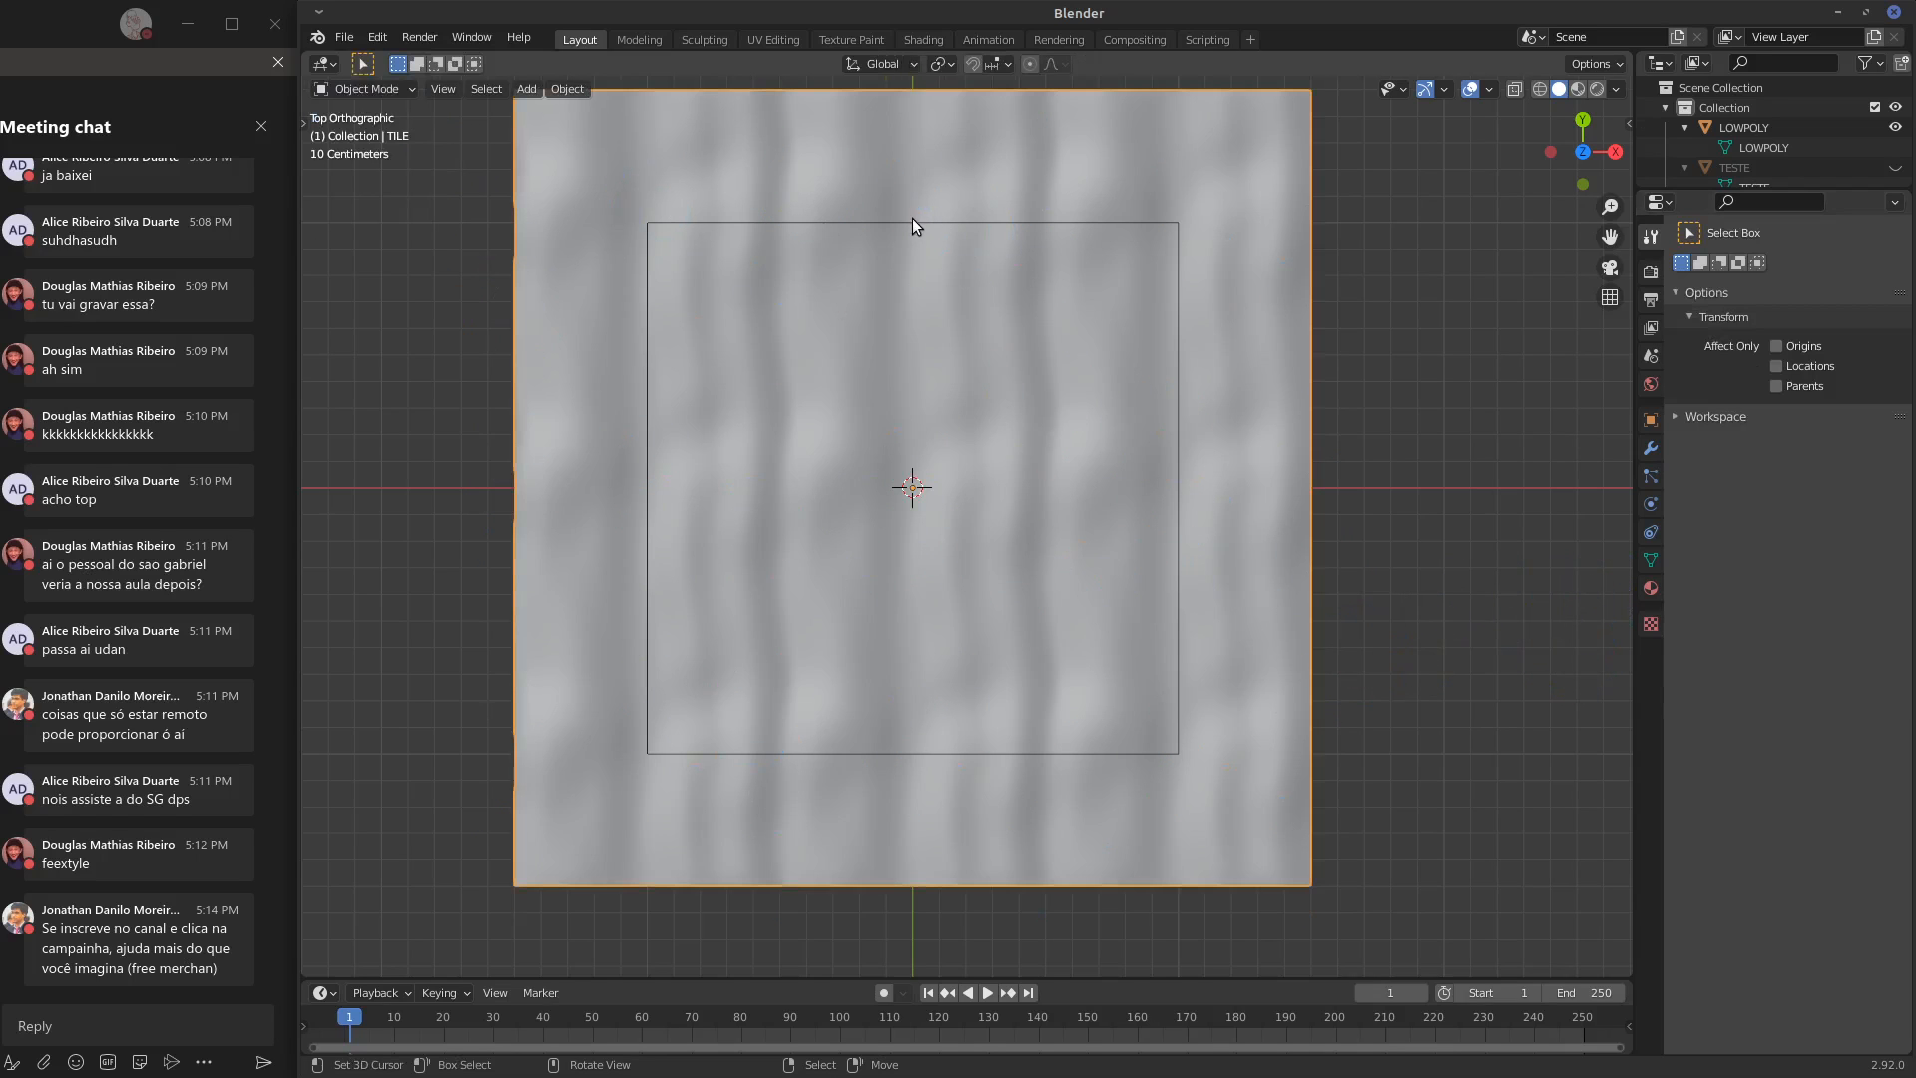
left_click(913, 223)
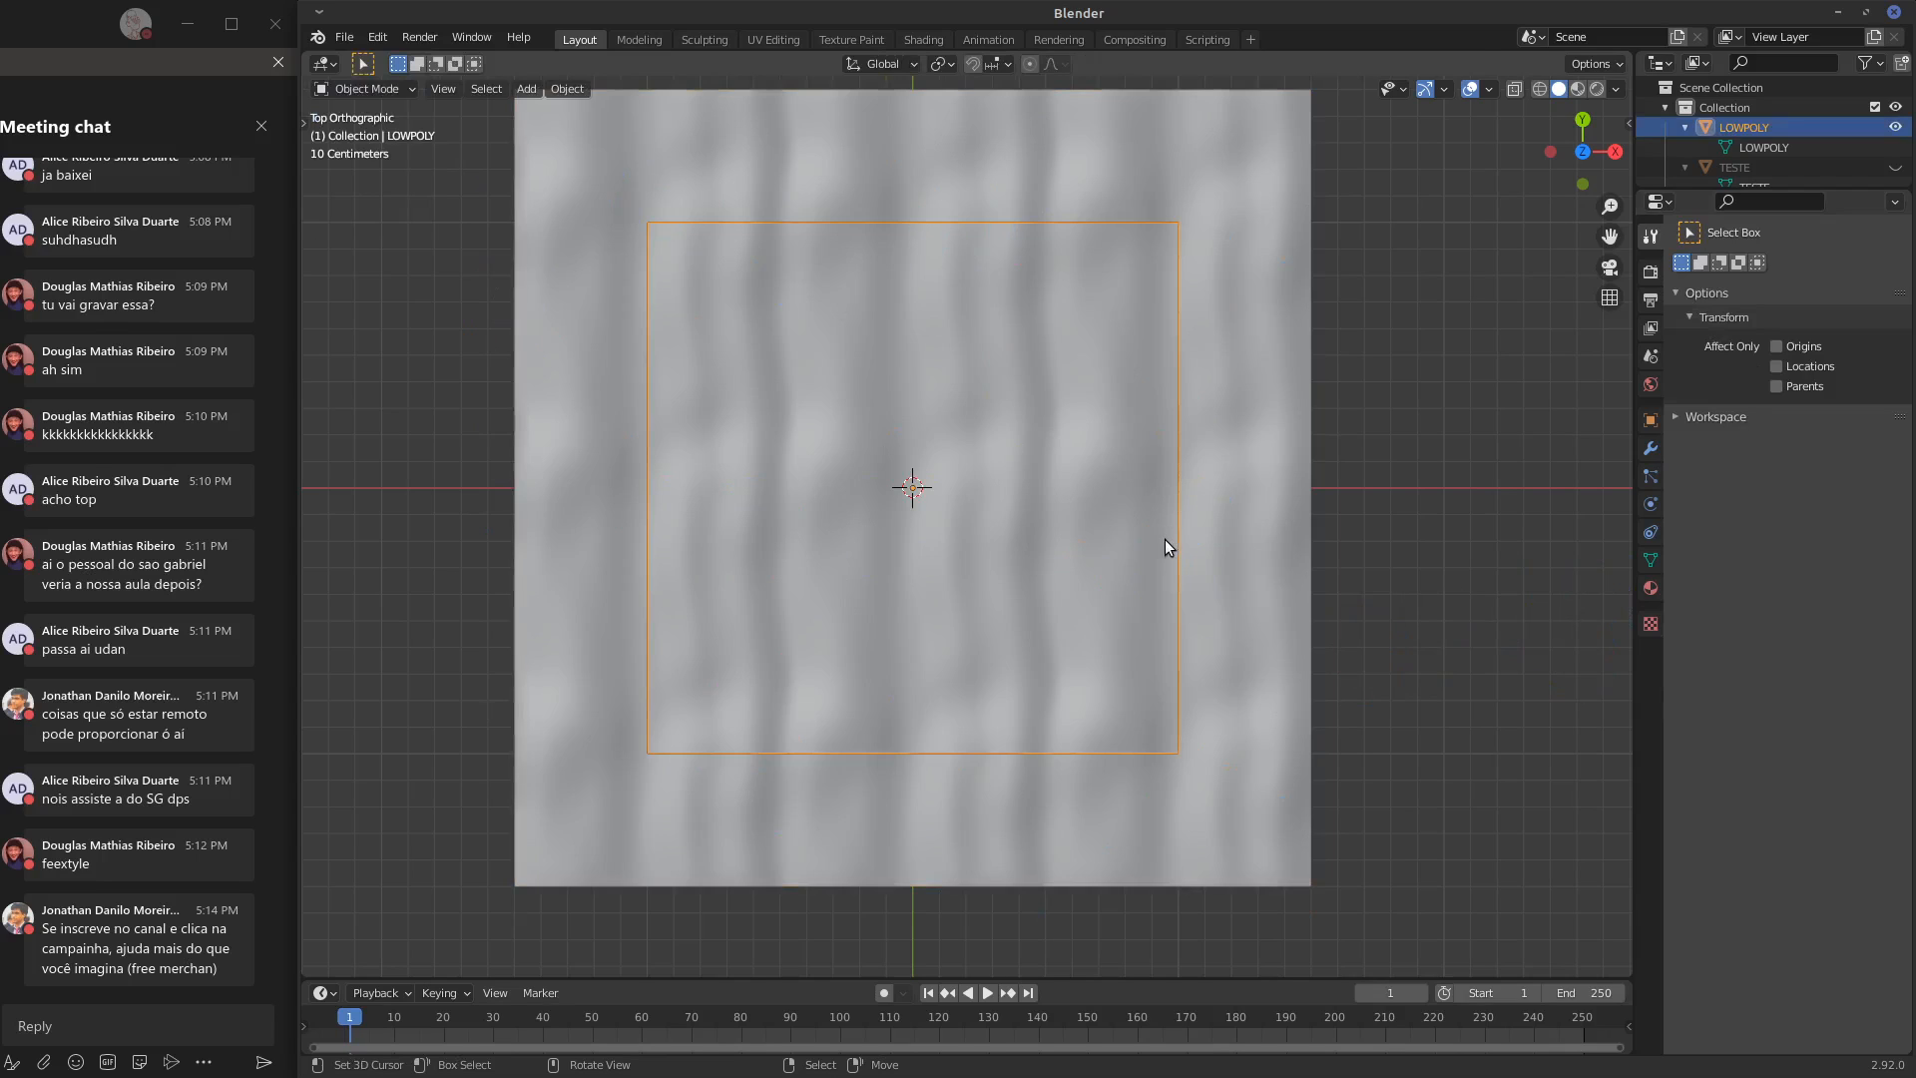
key("Tab")
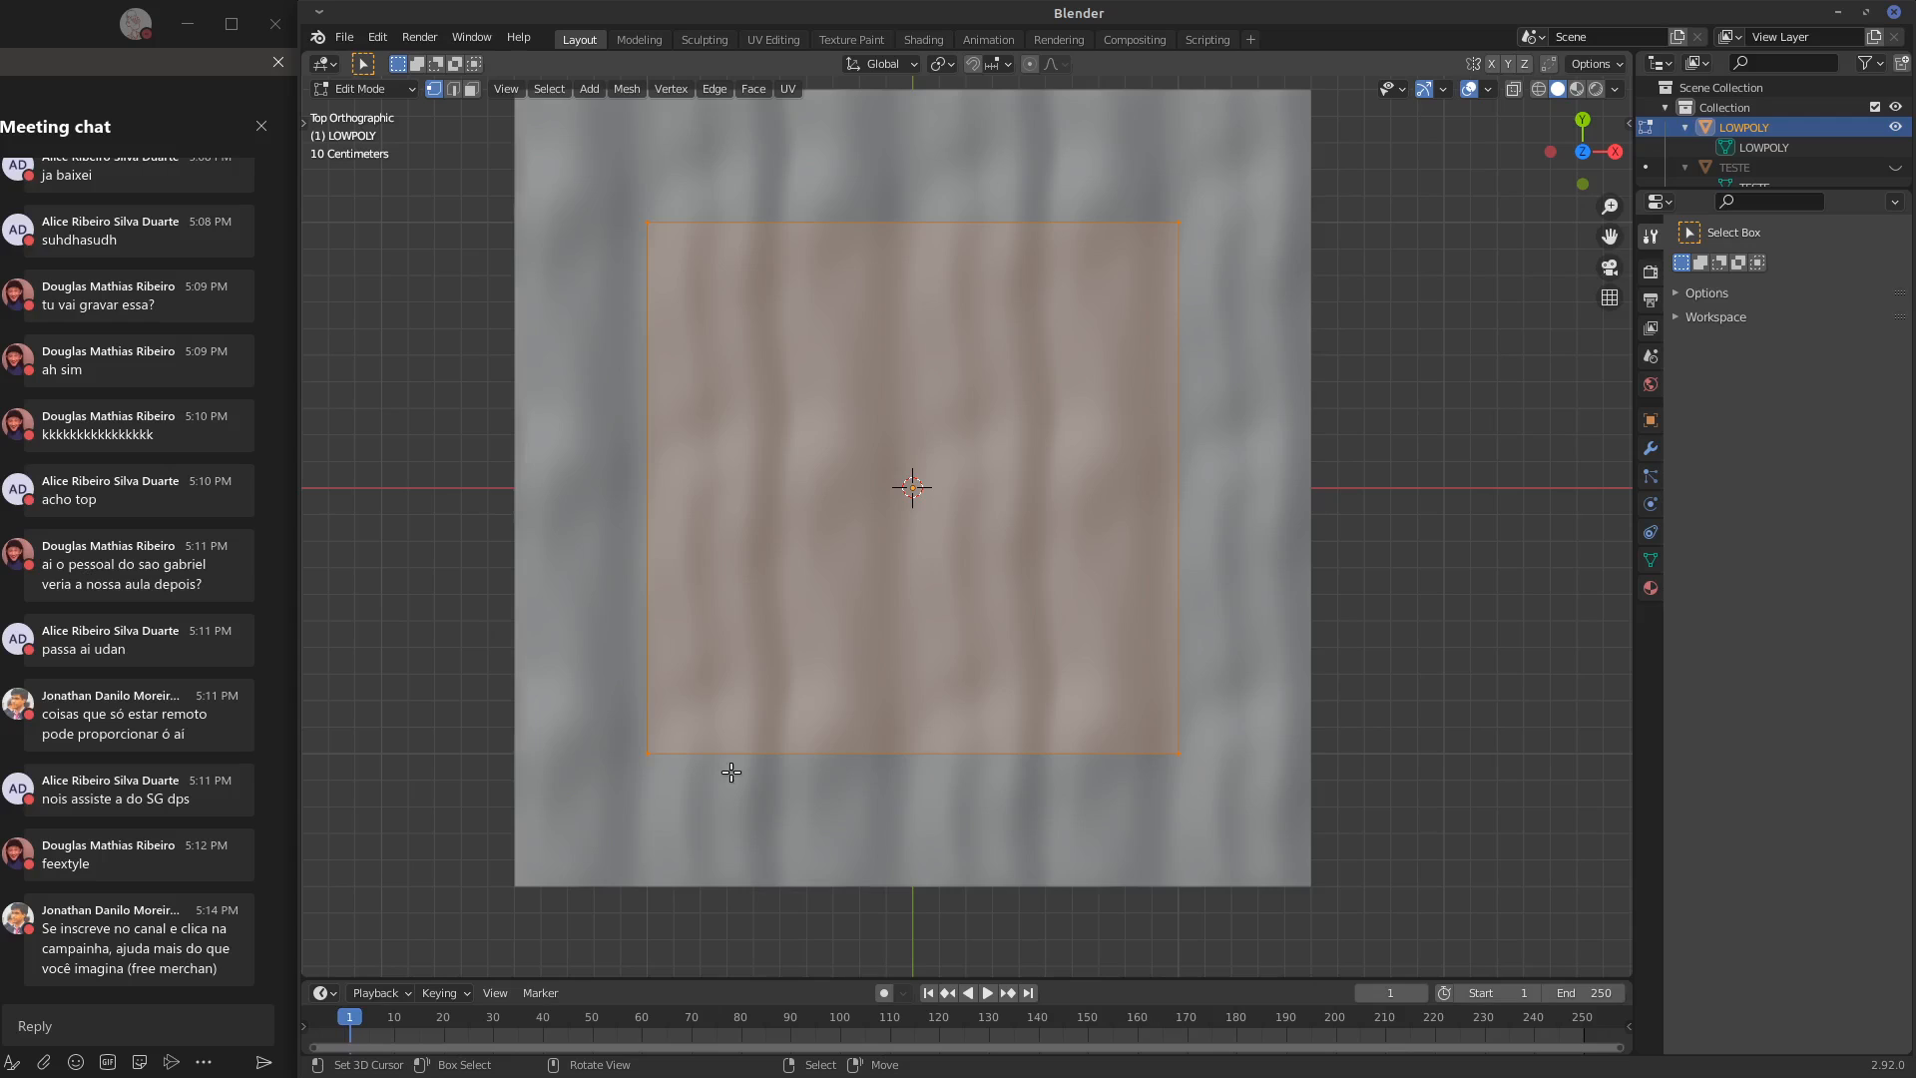
key("Tab")
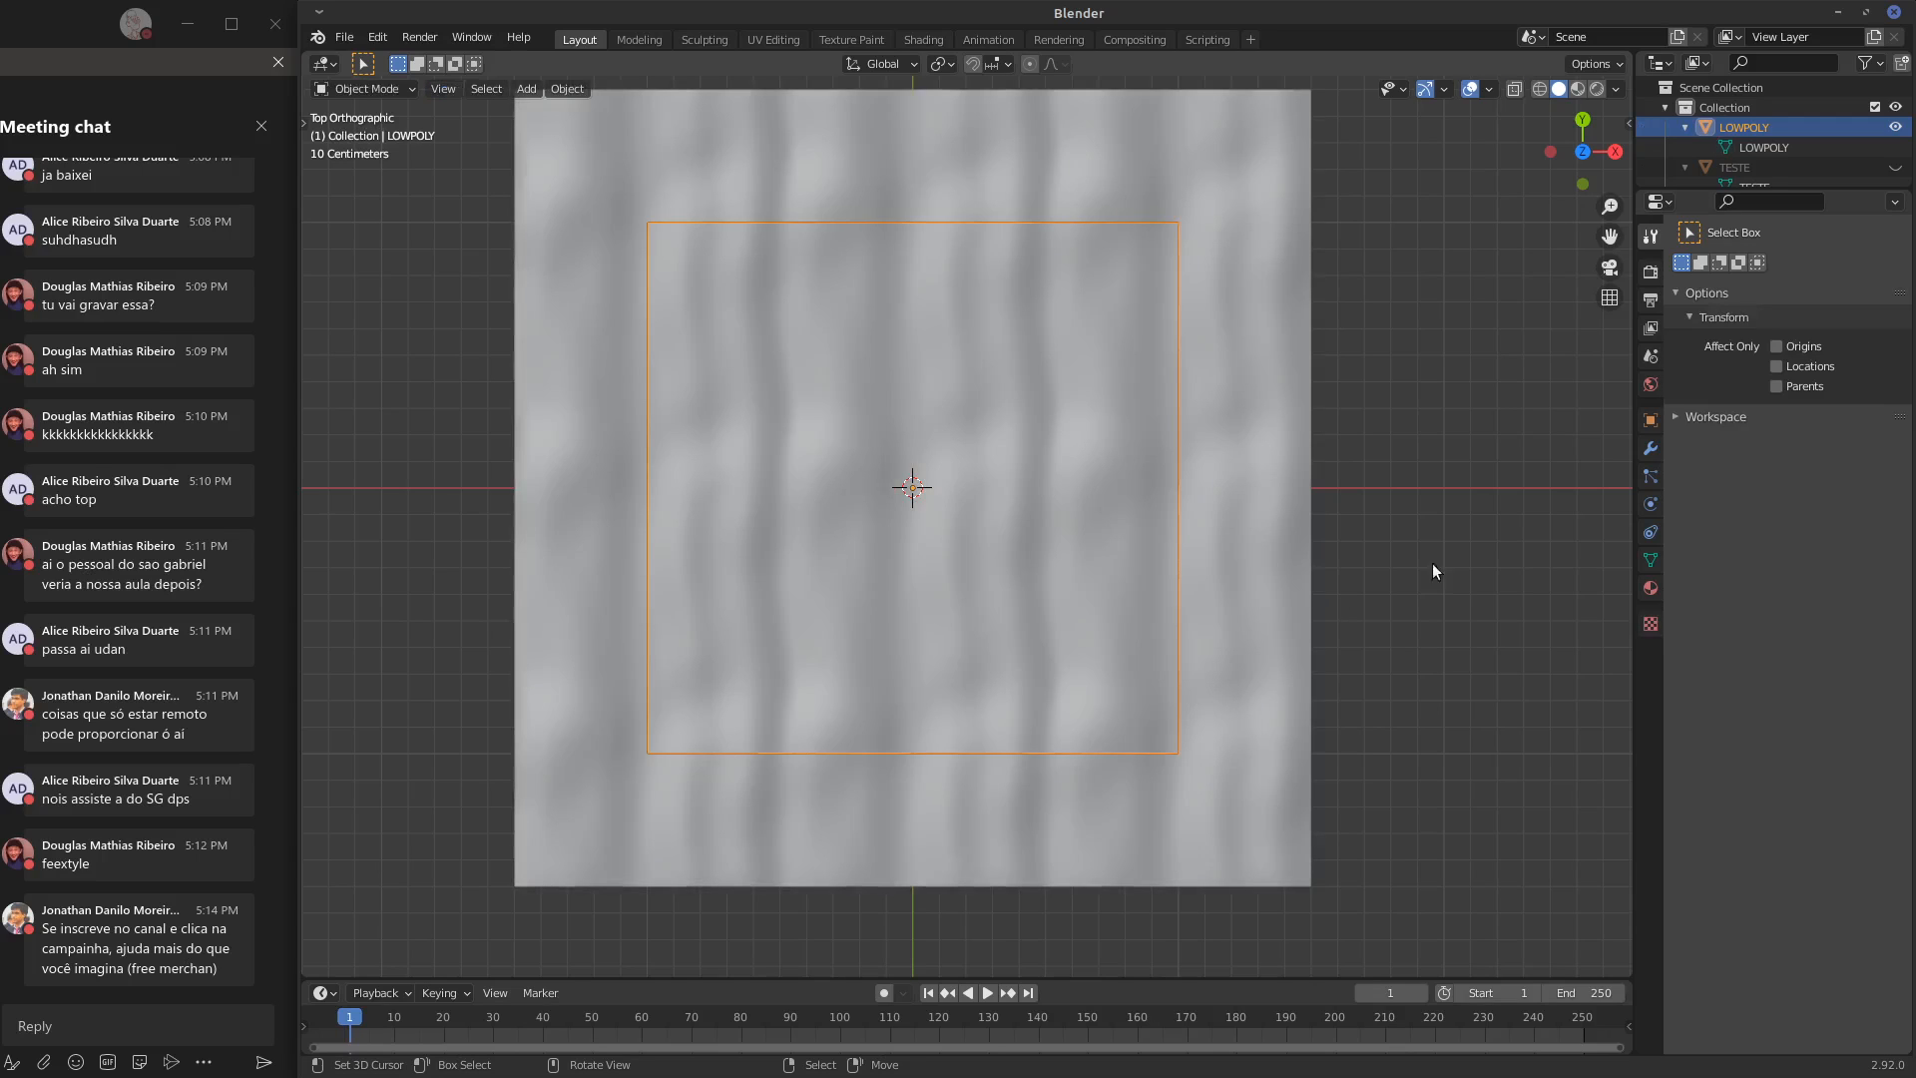
left_click(1165, 523)
left_click(1175, 520)
left_click(1248, 481)
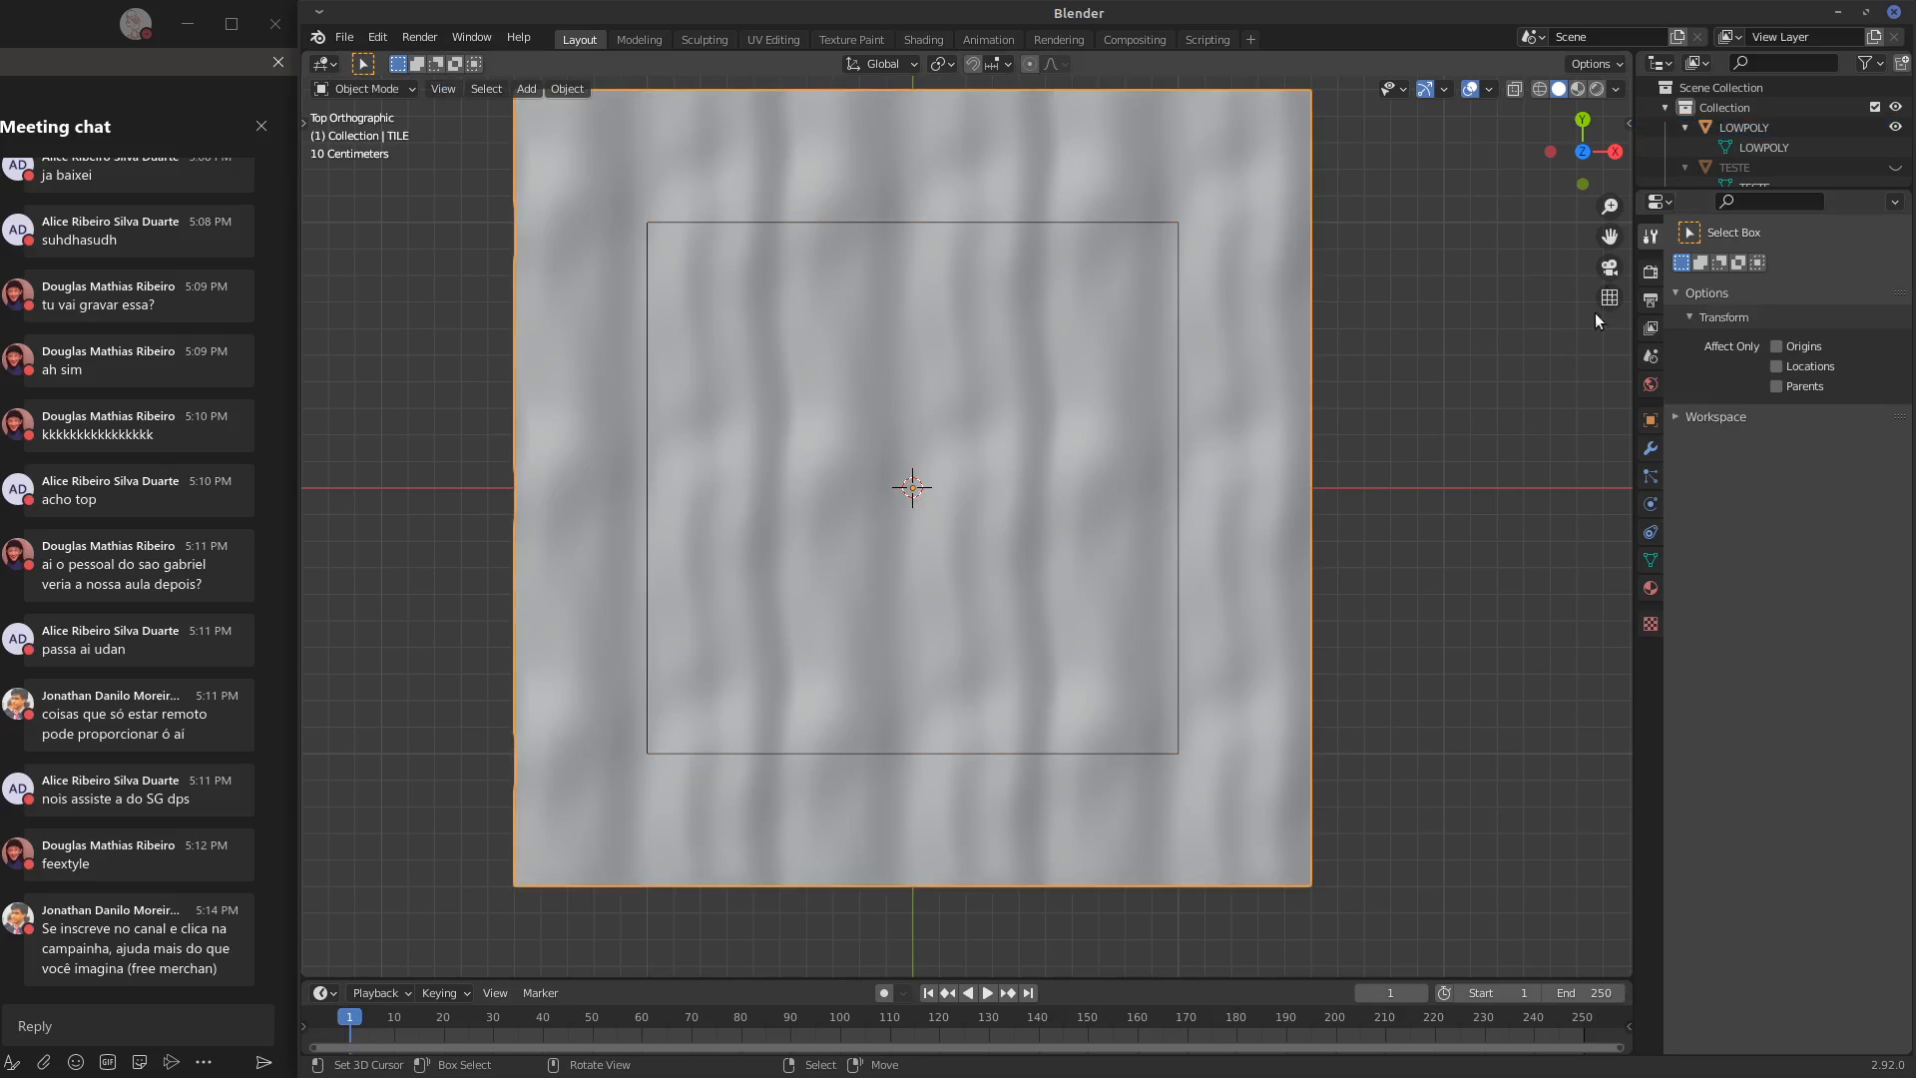
left_click(409, 93)
left_click(396, 148)
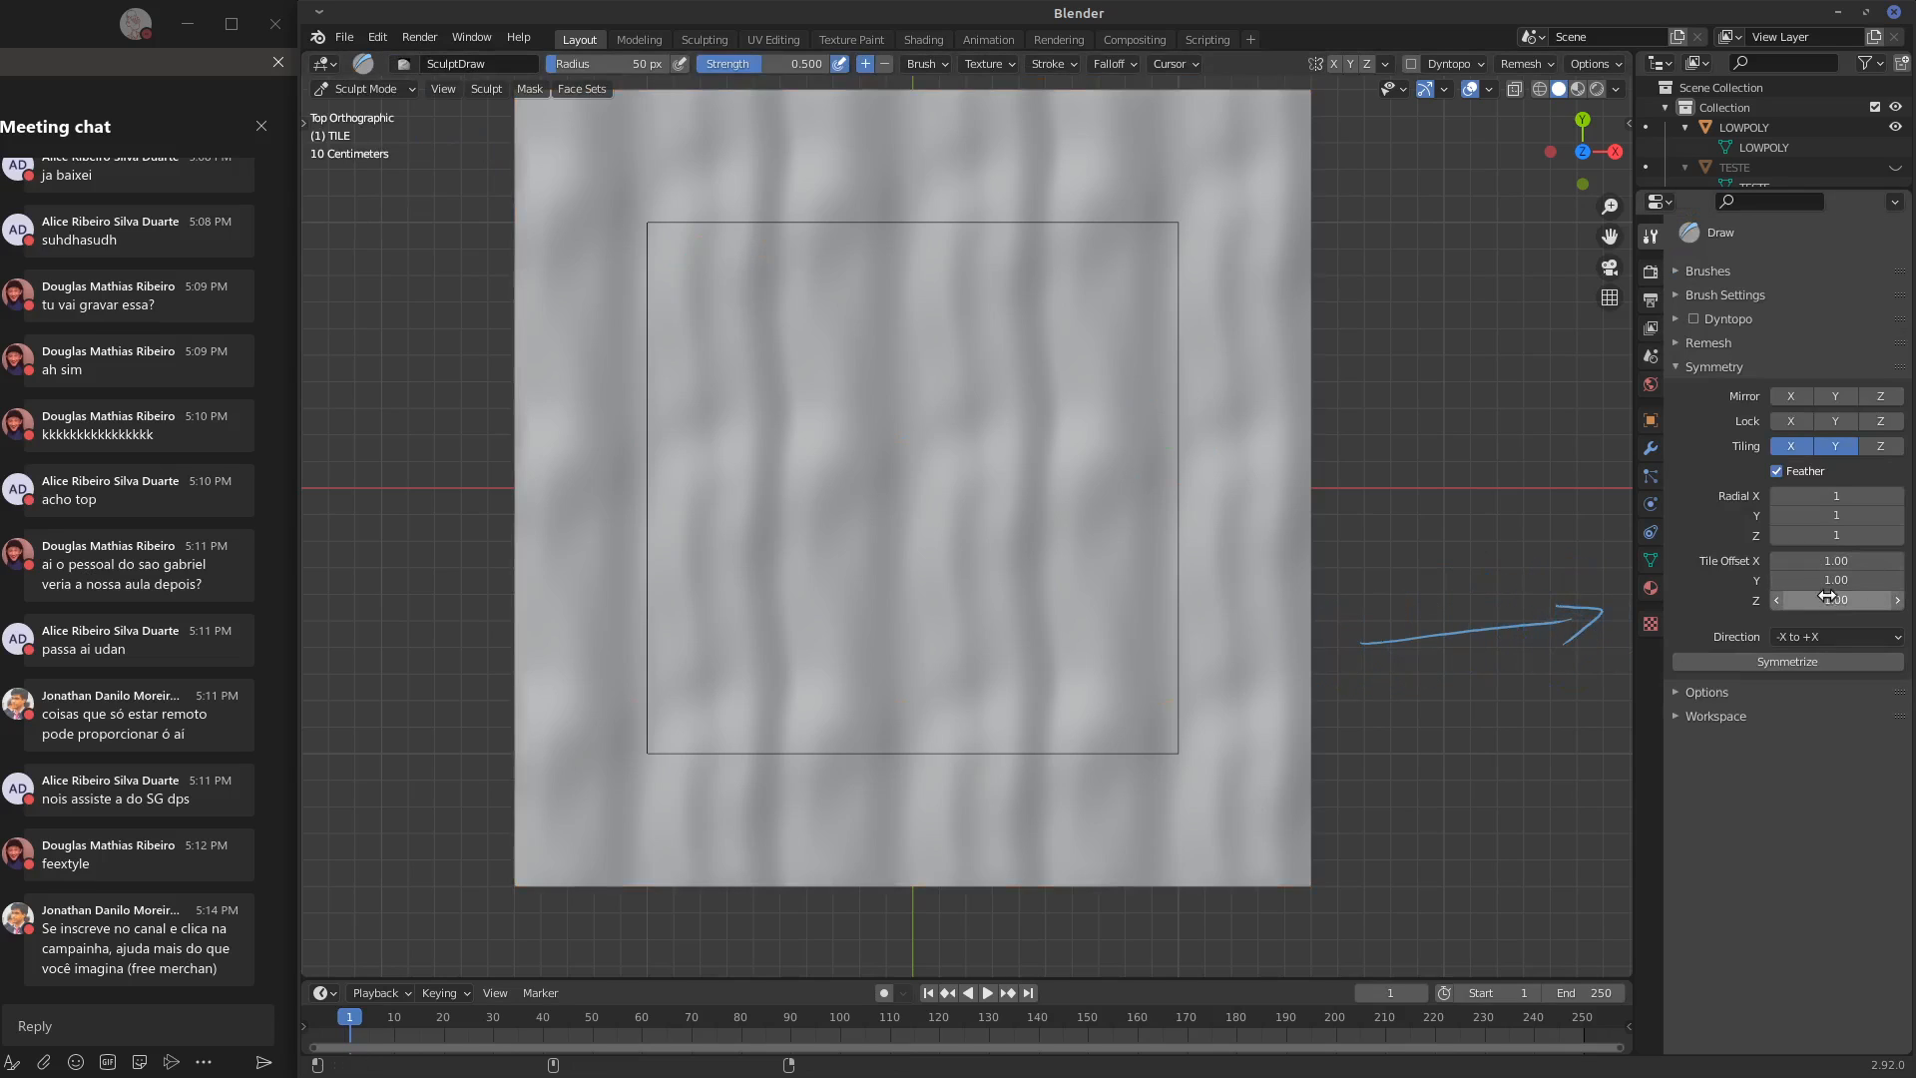
Show TILE's object transform values and its dimensions
left_click(1650, 421)
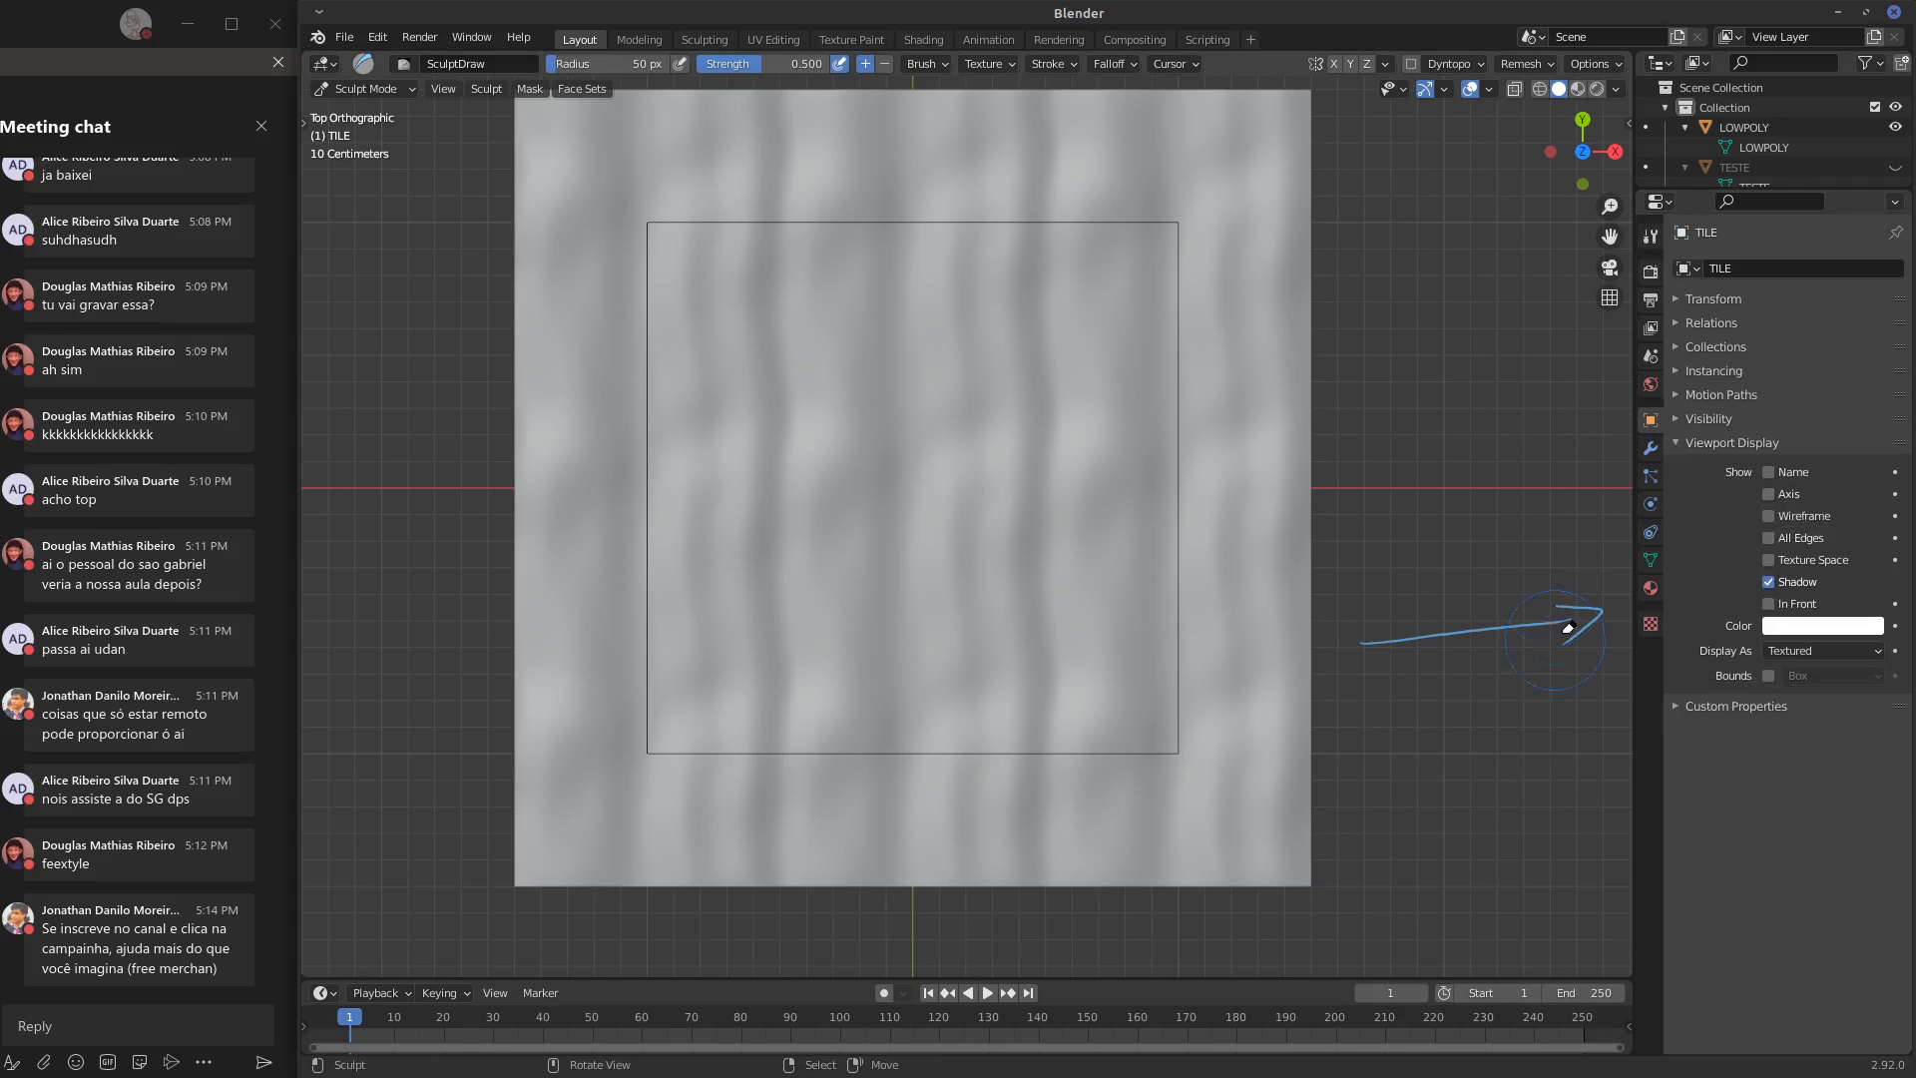
left_click(1713, 299)
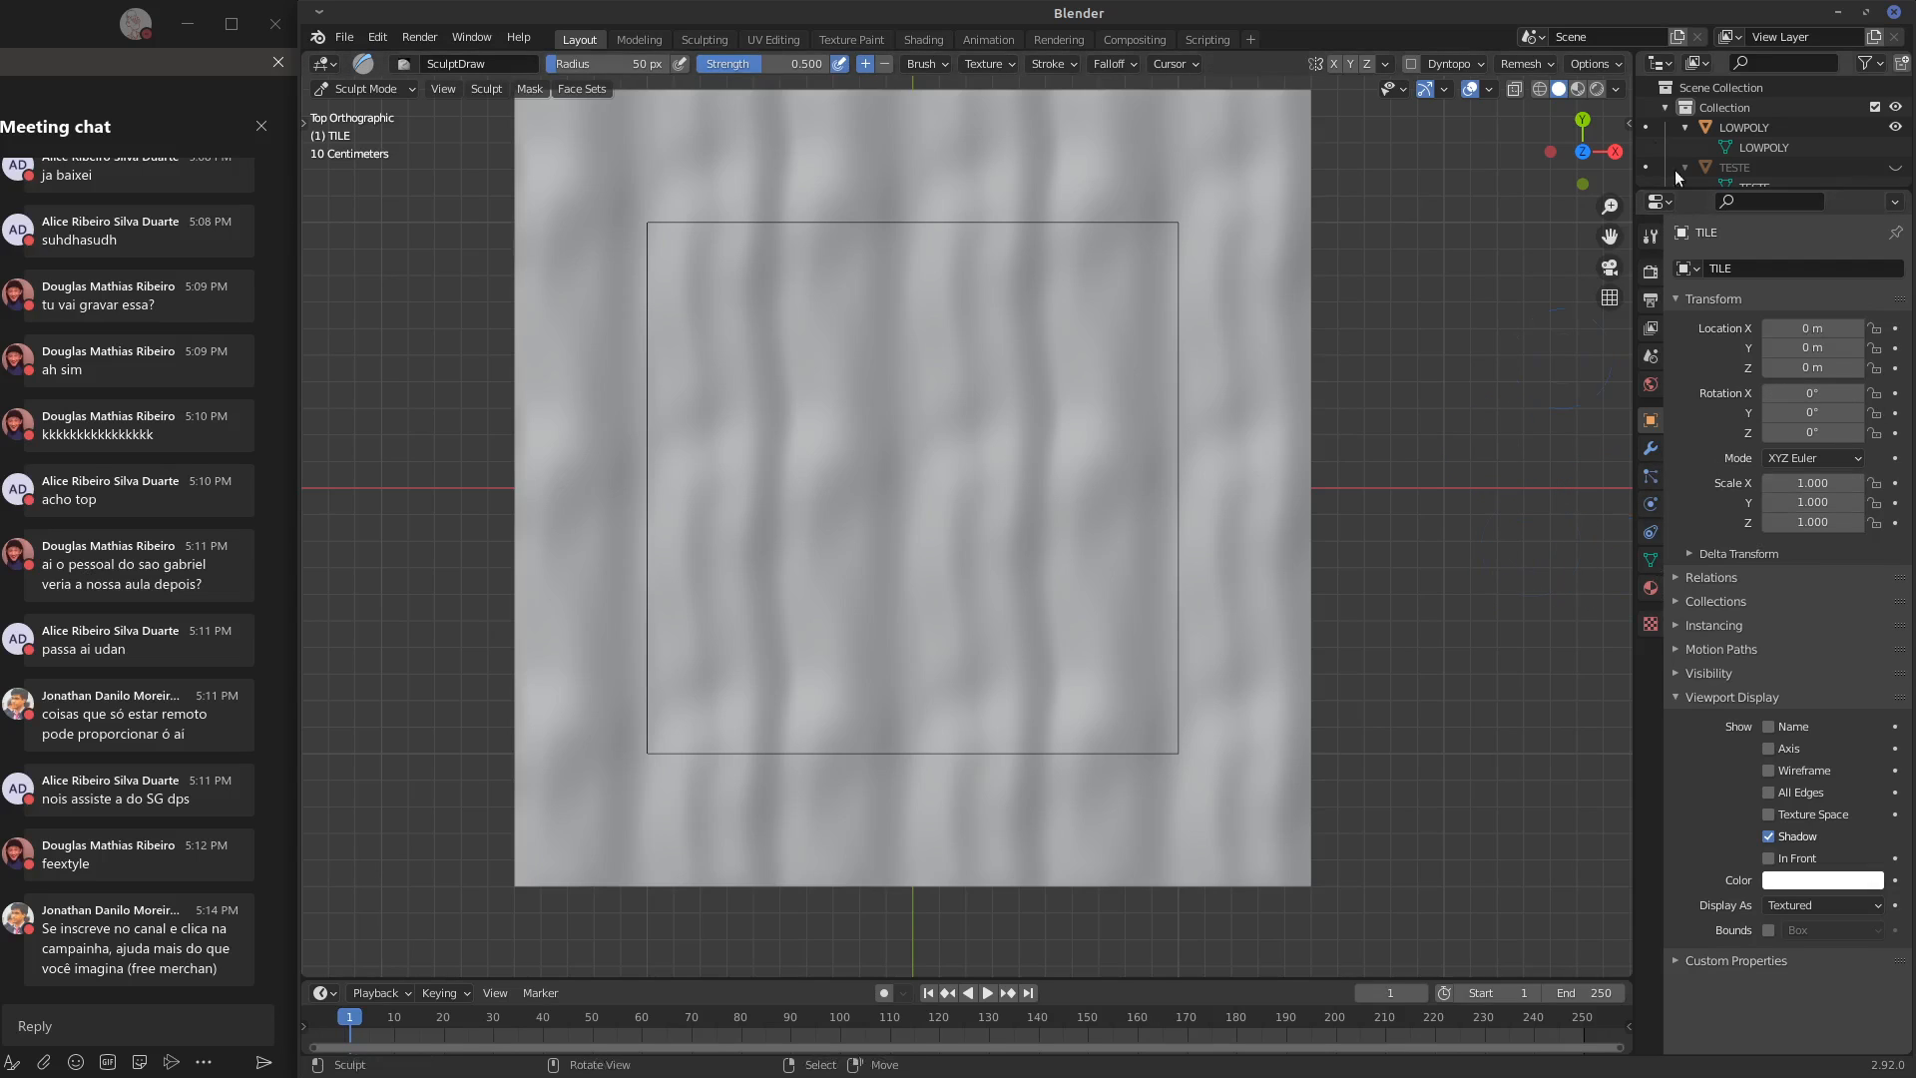
left_click(1633, 123)
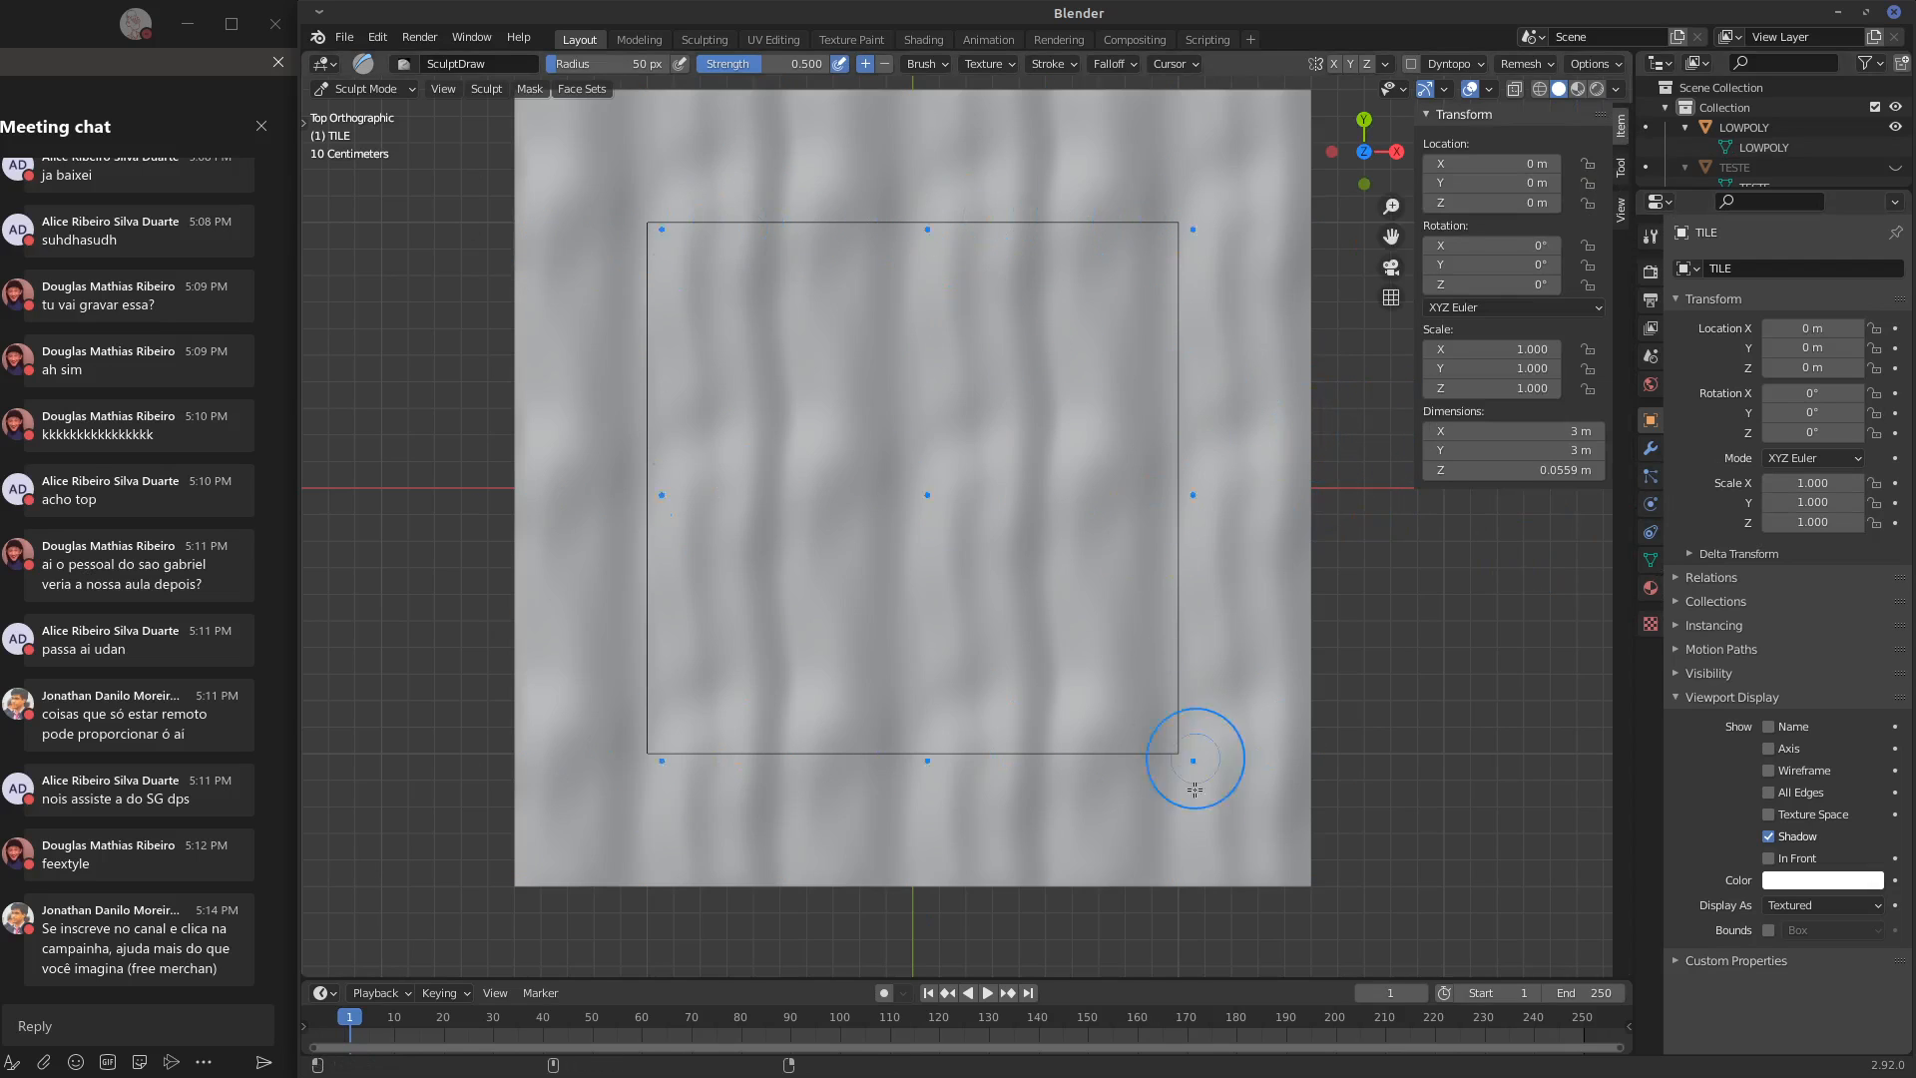
Check the LOWPOLY outline's dimensions in Object Mode, and return TILE to Sculpt Mode
left_click(364, 88)
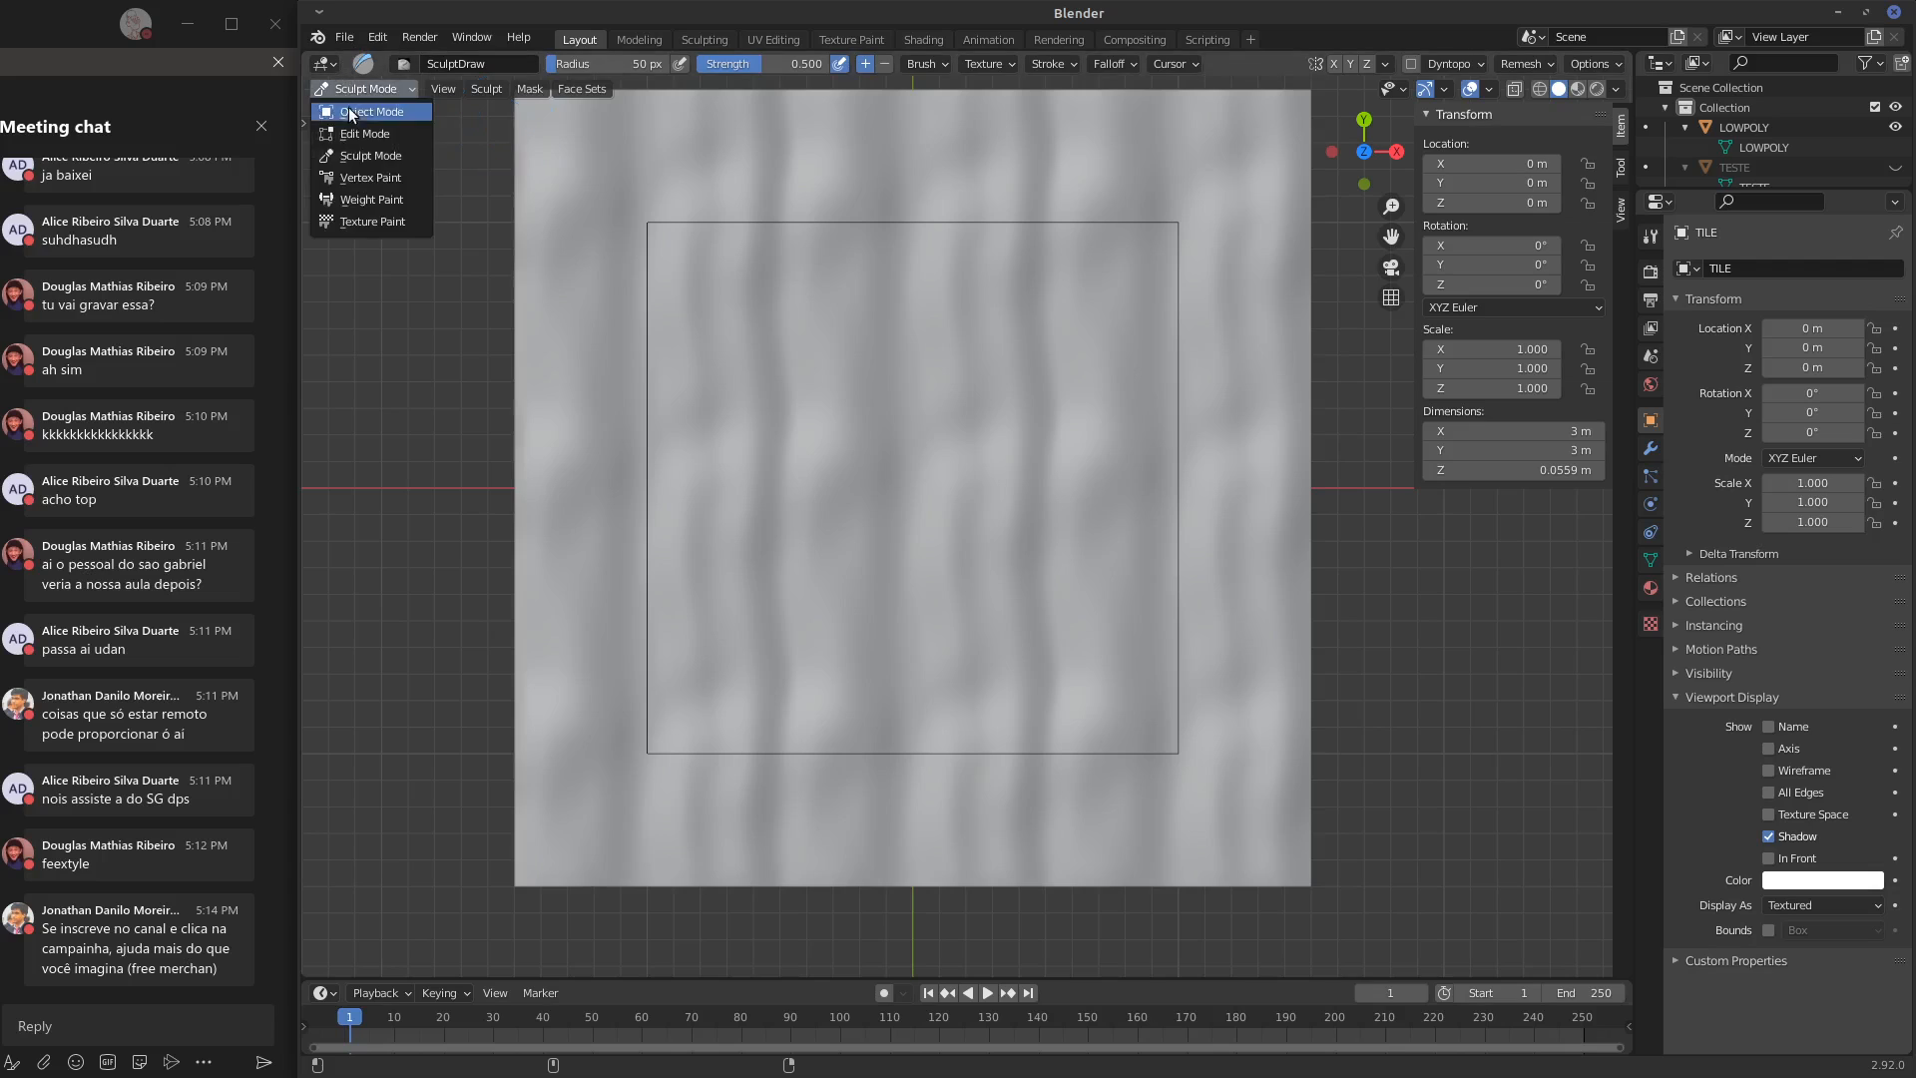
left_click(355, 97)
left_click(850, 221)
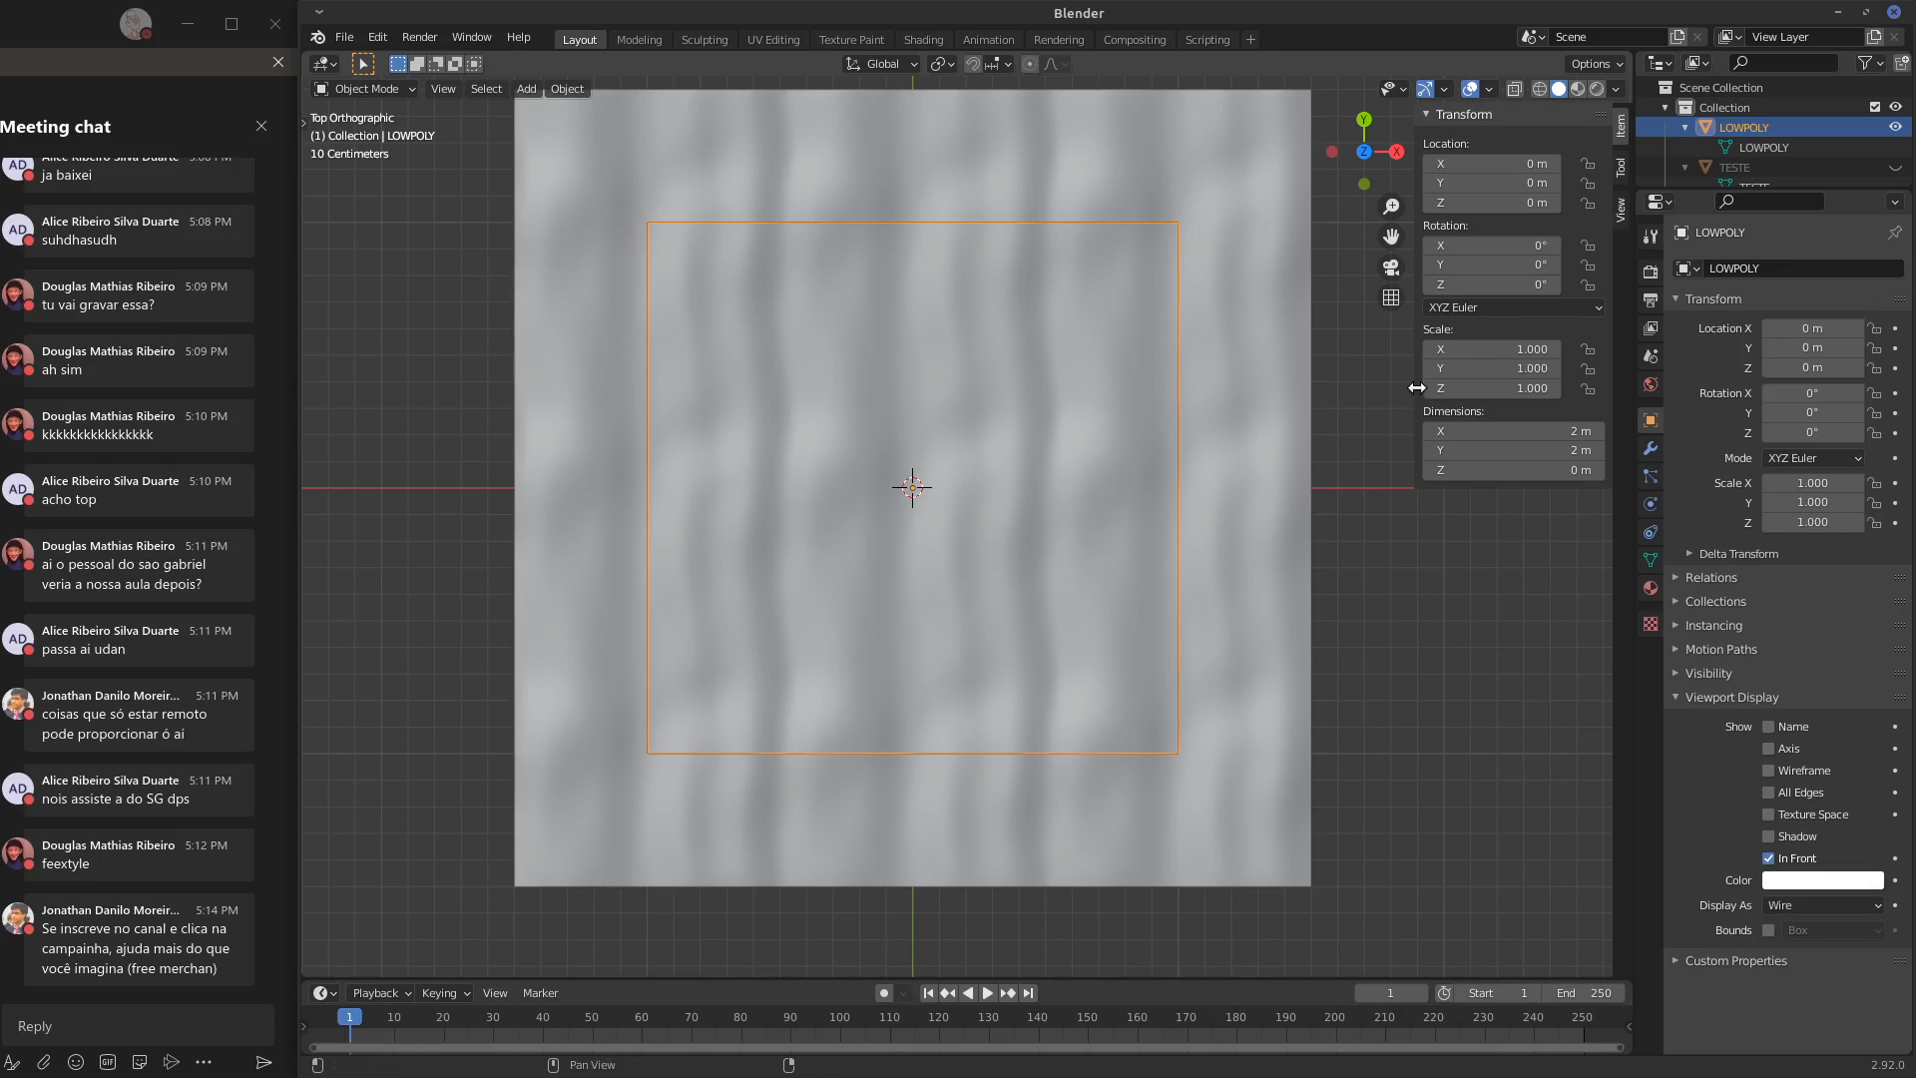
left_click_drag(1418, 387, 1468, 389)
left_click(1227, 454)
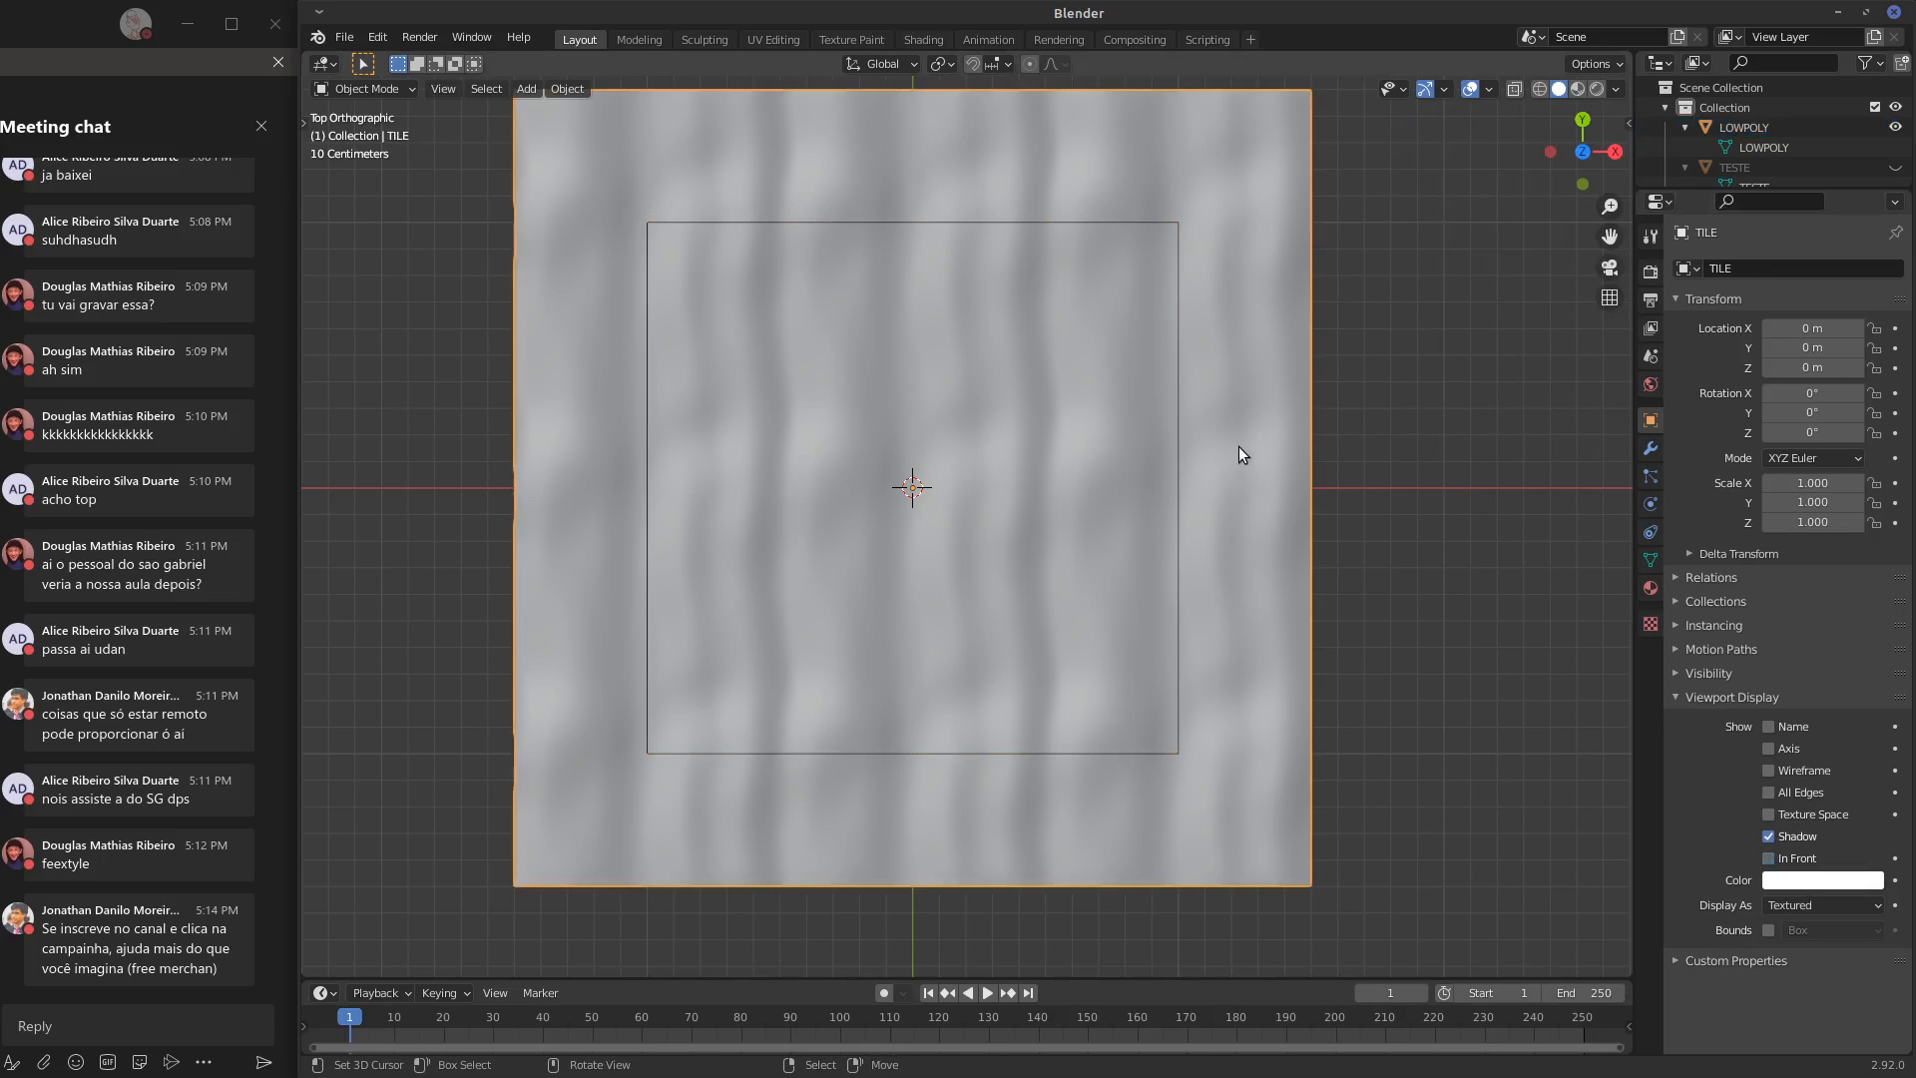
left_click(401, 88)
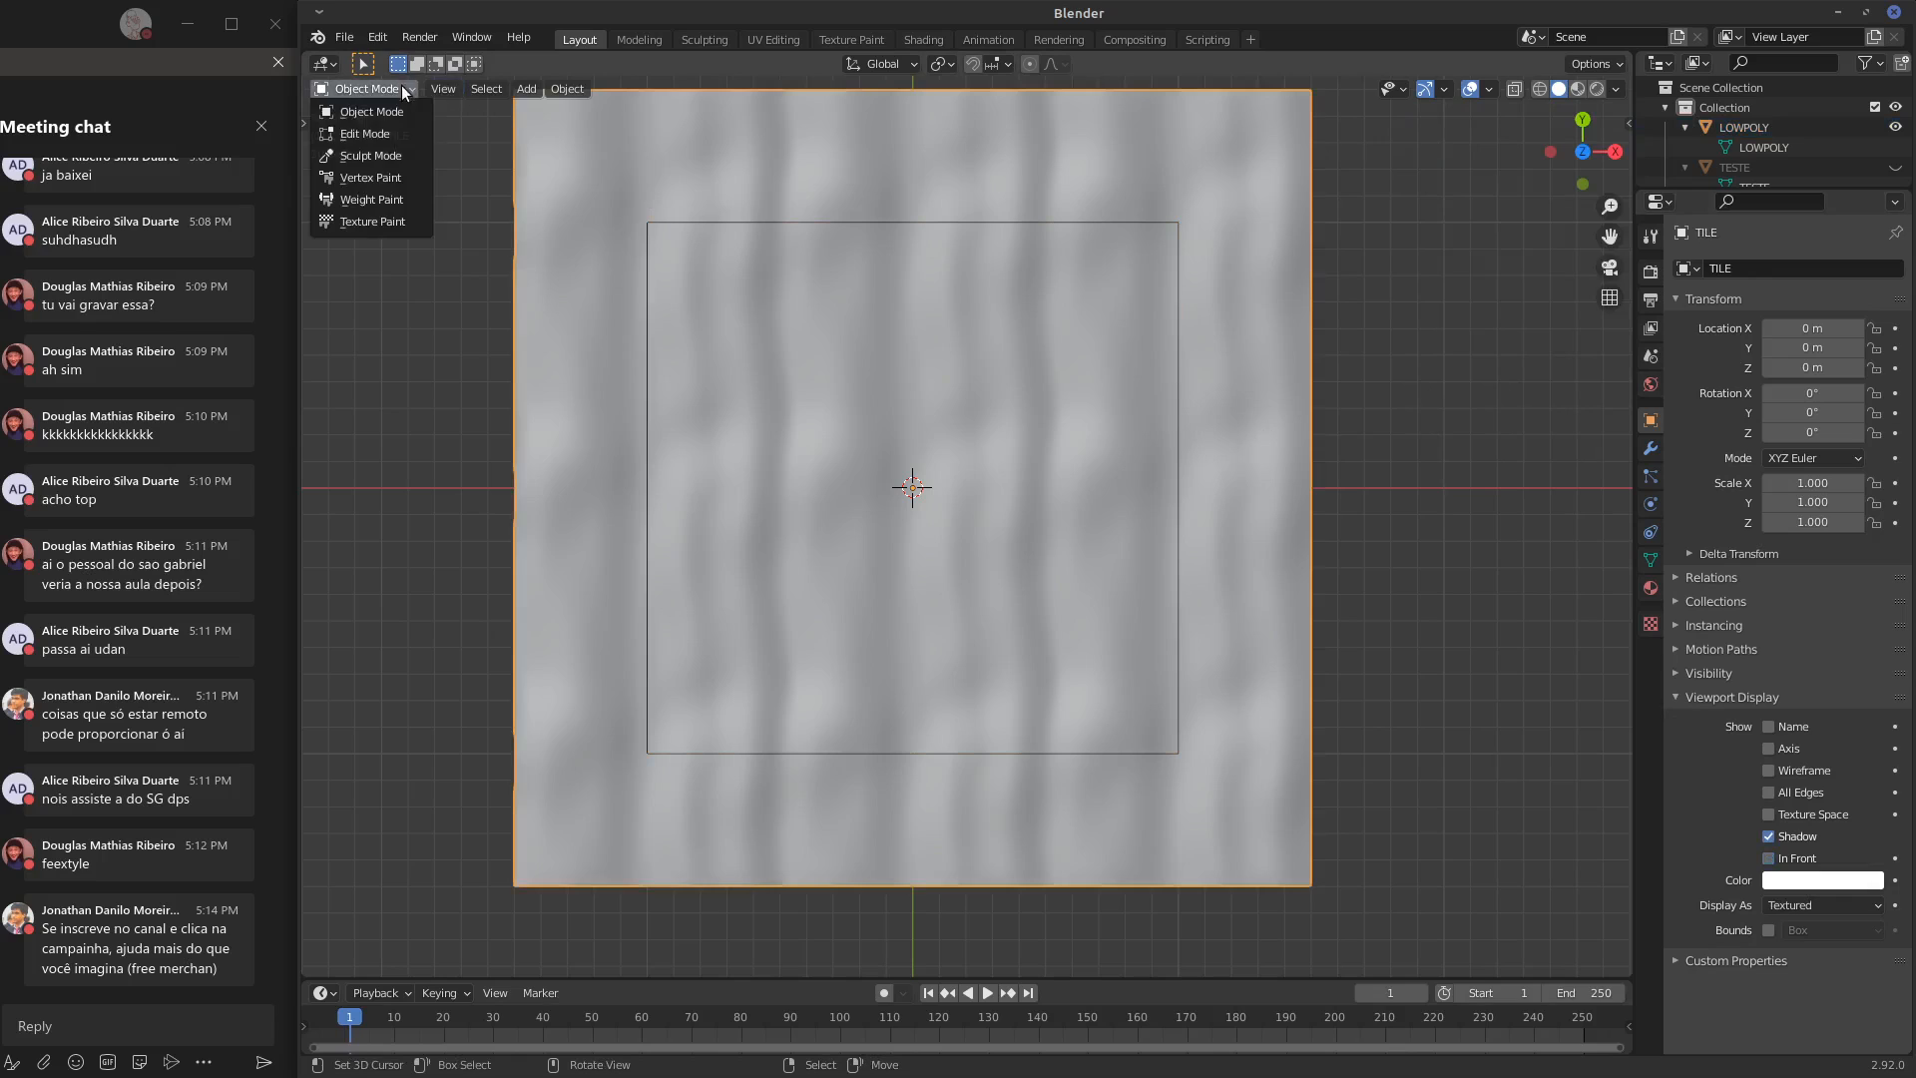
left_click(405, 158)
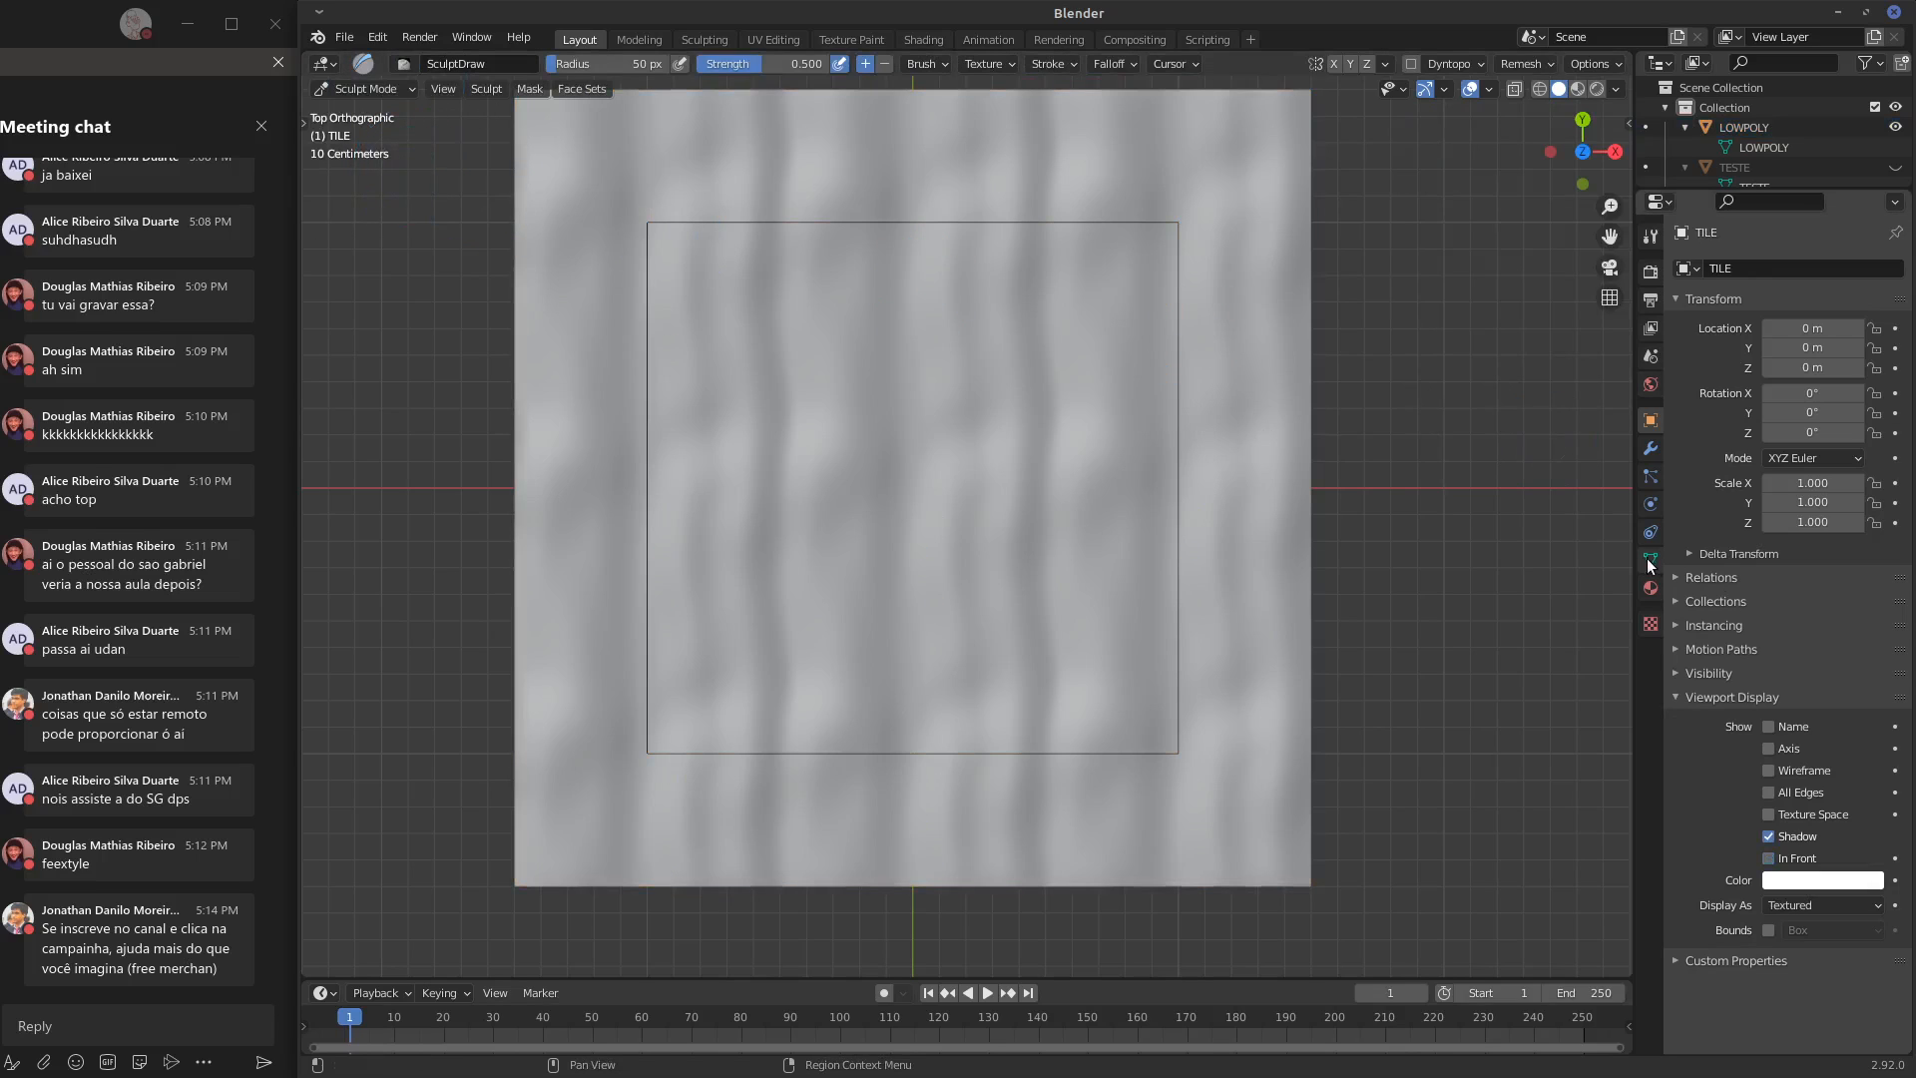
Set the symmetry tile offset of the sculpt brush to 2.00 on X, Y and Z
left_click(1649, 238)
left_click(1858, 562)
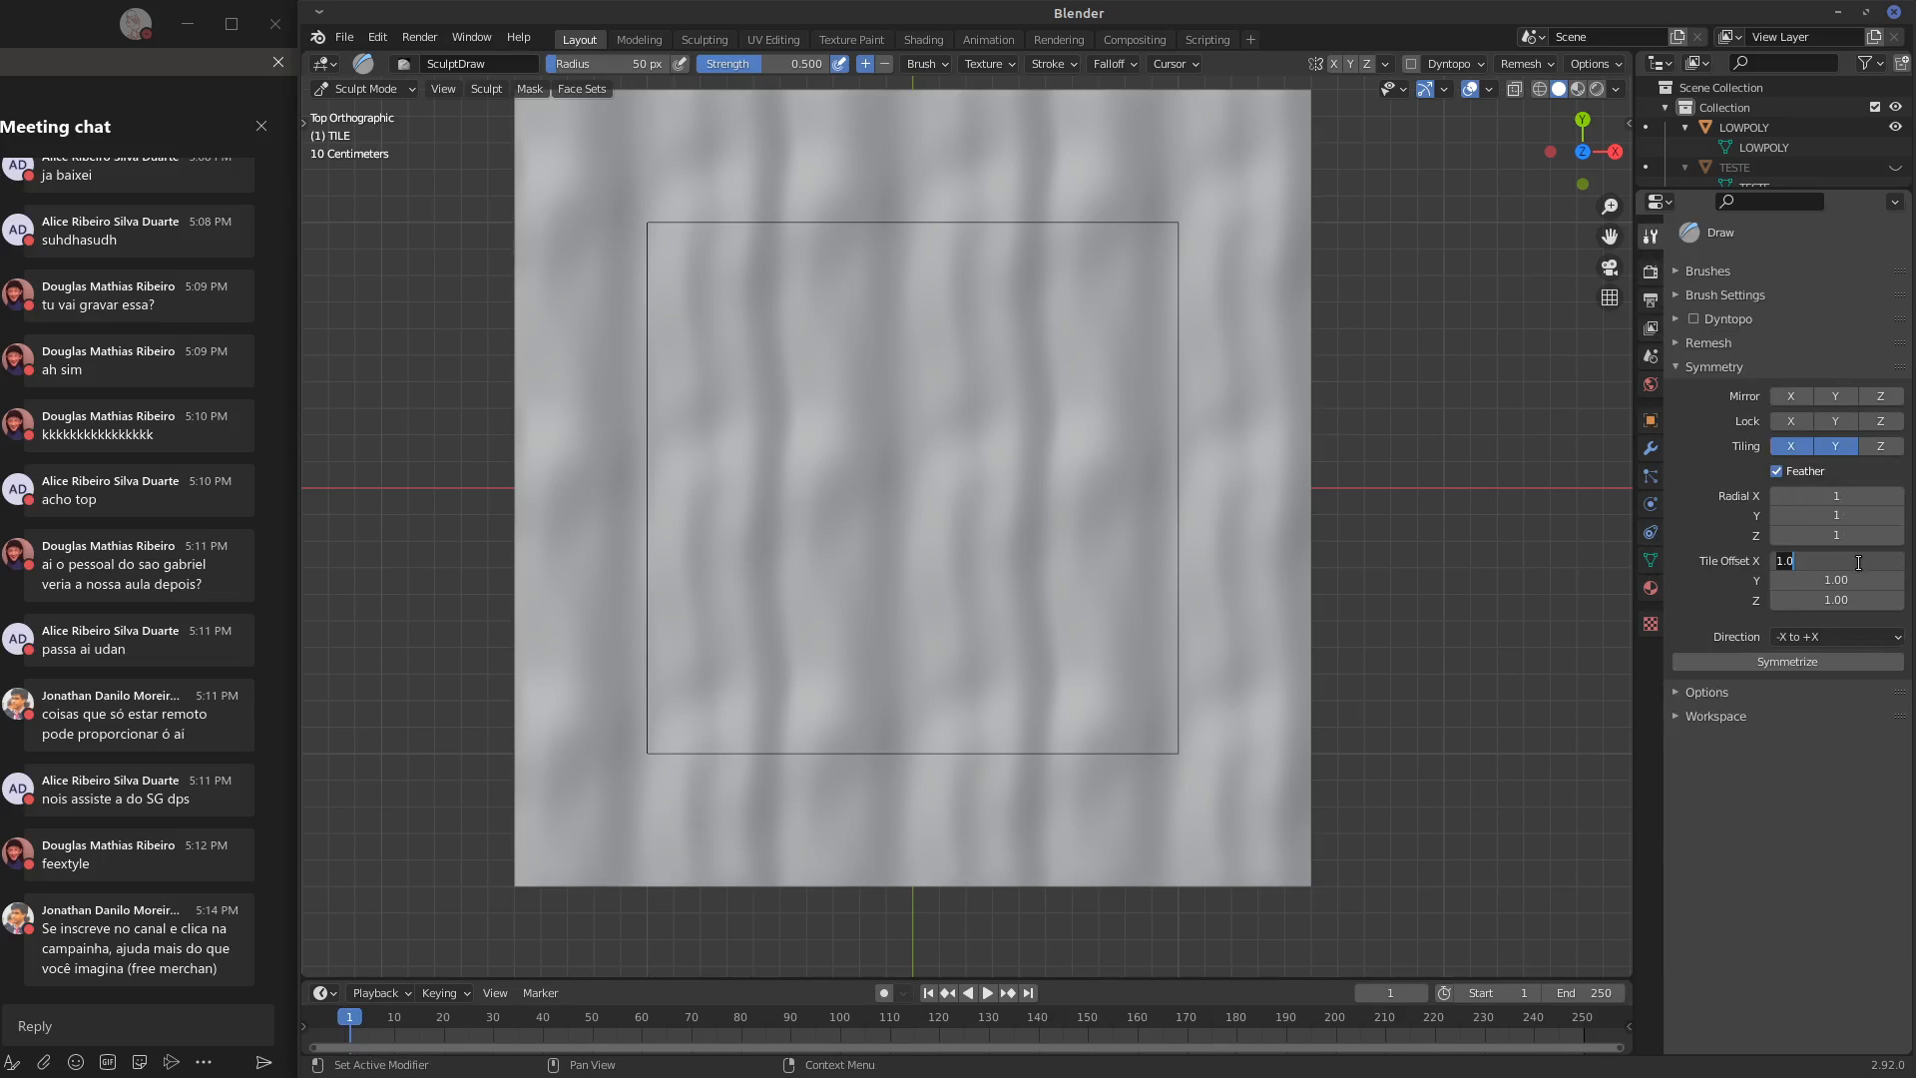
type("2")
key("Return")
left_click(1867, 581)
key("Return")
left_click(1862, 597)
type("3")
key("Return")
left_click(1847, 600)
type("2")
key("Return")
Sculpt long vertical ridges across the outlined area of TILE with the Draw brush, undoing unwanted strokes
mouse_move(646, 489)
left_mouse_down()
mouse_move(657, 544)
mouse_move(684, 399)
mouse_move(706, 470)
mouse_move(958, 479)
mouse_move(1293, 380)
left_mouse_up()
key("ctrl+z")
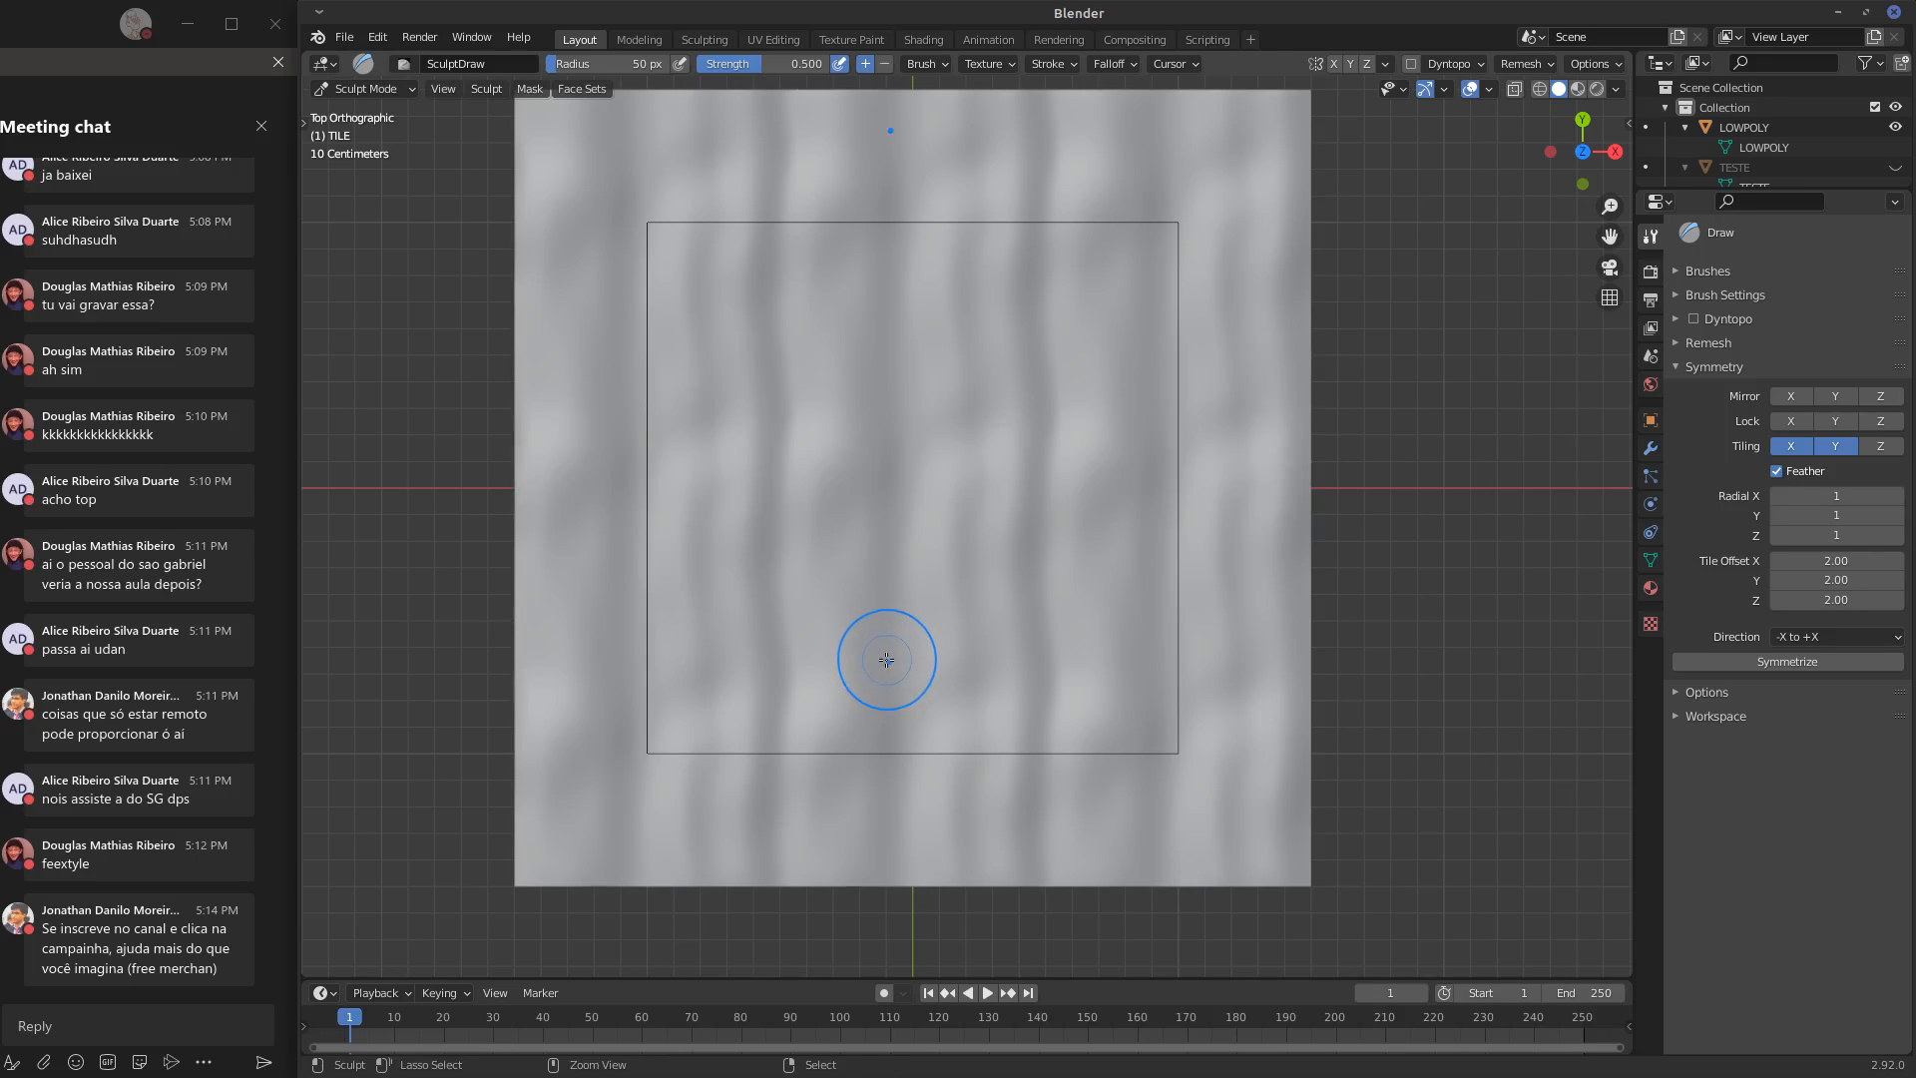
mouse_move(769, 734)
left_mouse_down()
mouse_move(763, 760)
mouse_move(790, 299)
left_mouse_up()
left_click_drag(843, 784, 840, 231)
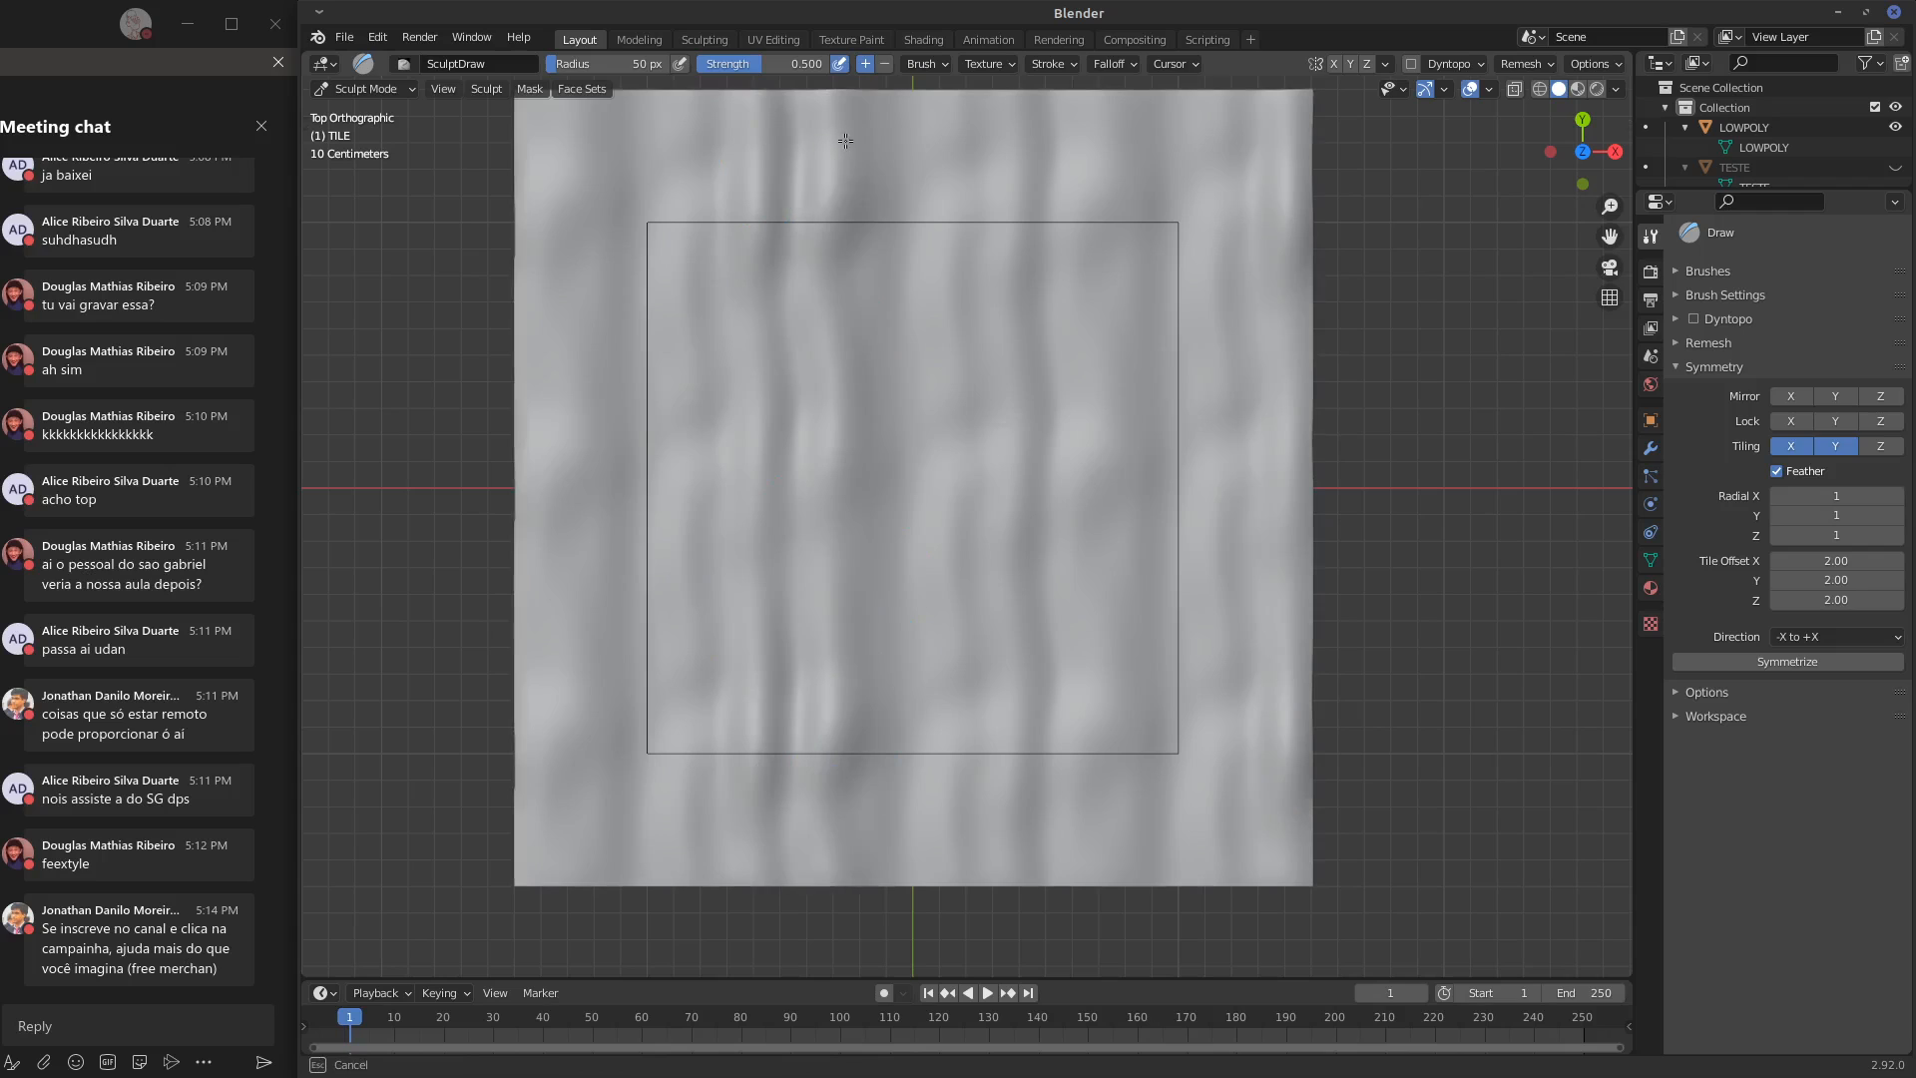
left_click_drag(913, 786, 897, 212)
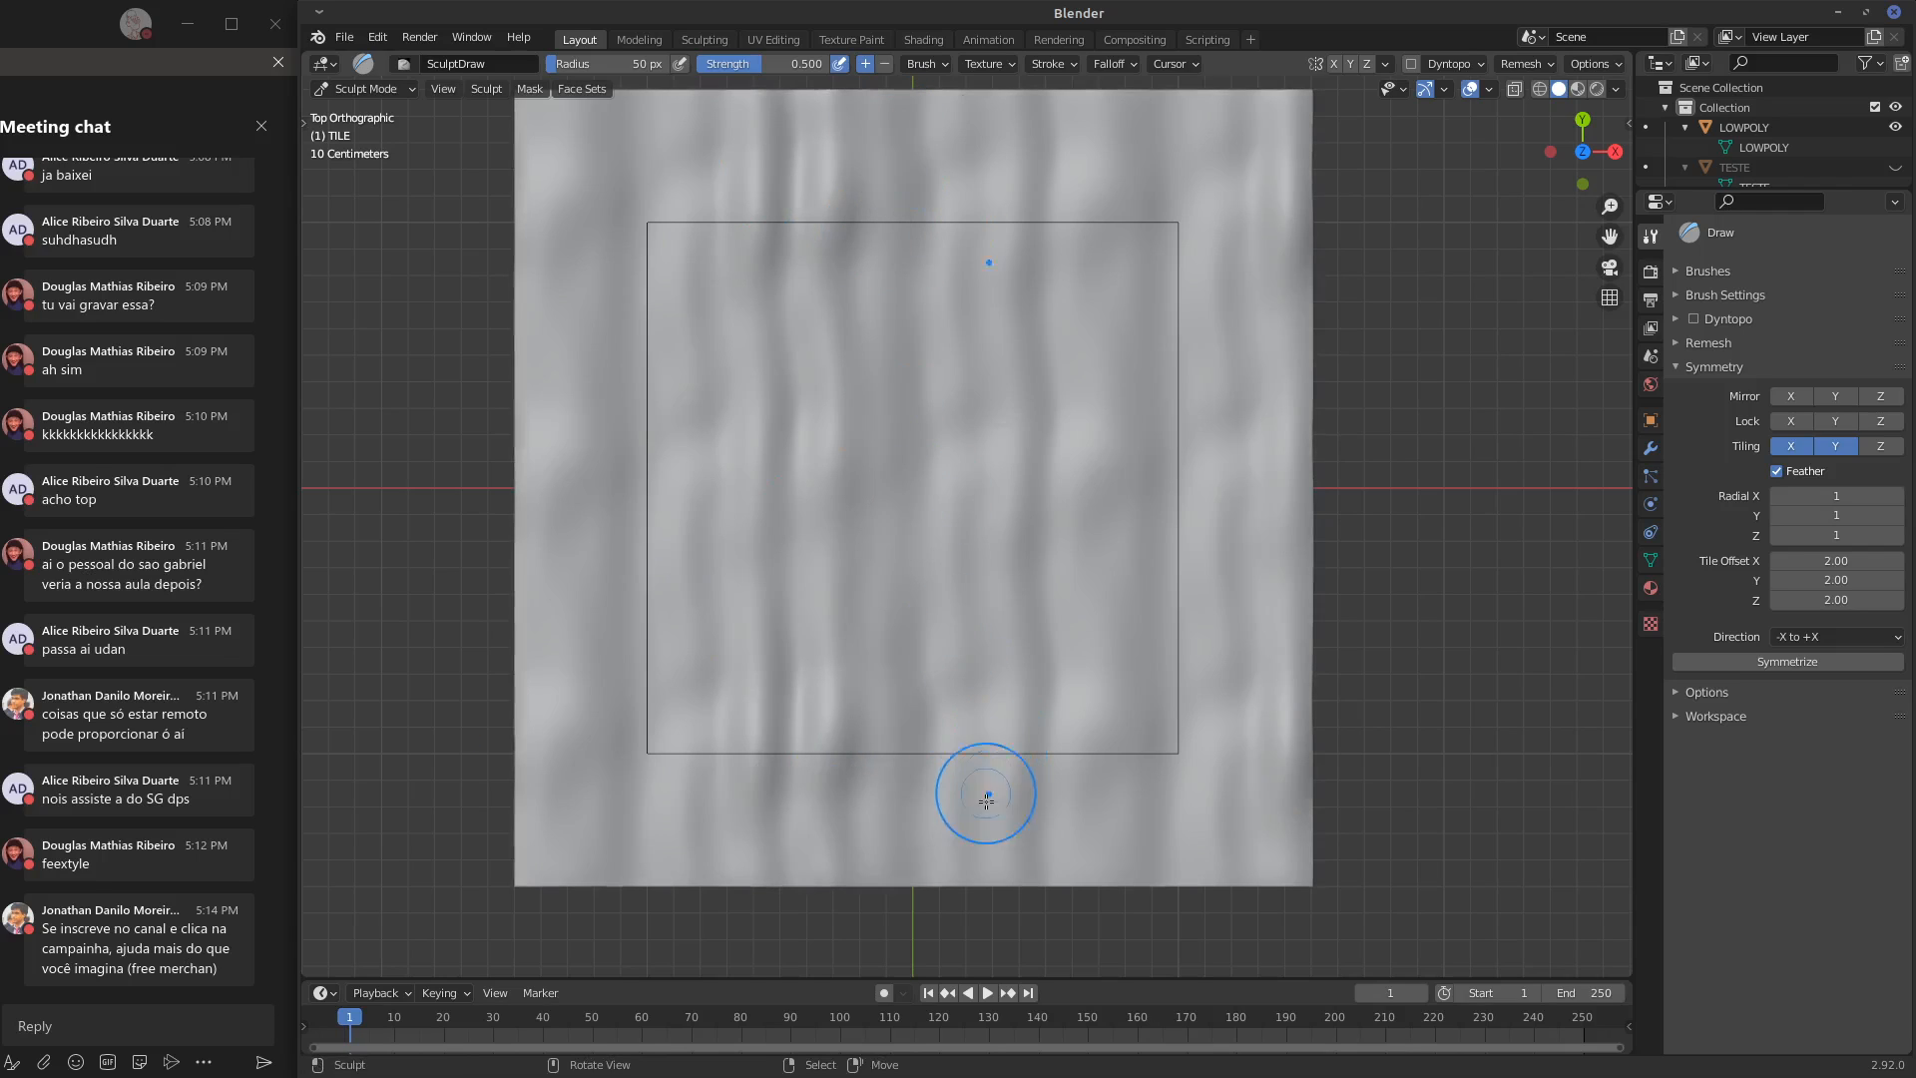
mouse_move(985, 800)
left_mouse_down()
mouse_move(963, 399)
mouse_move(984, 257)
mouse_move(1039, 233)
mouse_move(1053, 274)
mouse_move(1003, 724)
mouse_move(1065, 692)
mouse_move(1088, 244)
left_mouse_up()
key("ctrl+z")
mouse_move(1134, 796)
left_mouse_down()
mouse_move(1148, 579)
mouse_move(1123, 149)
left_mouse_up()
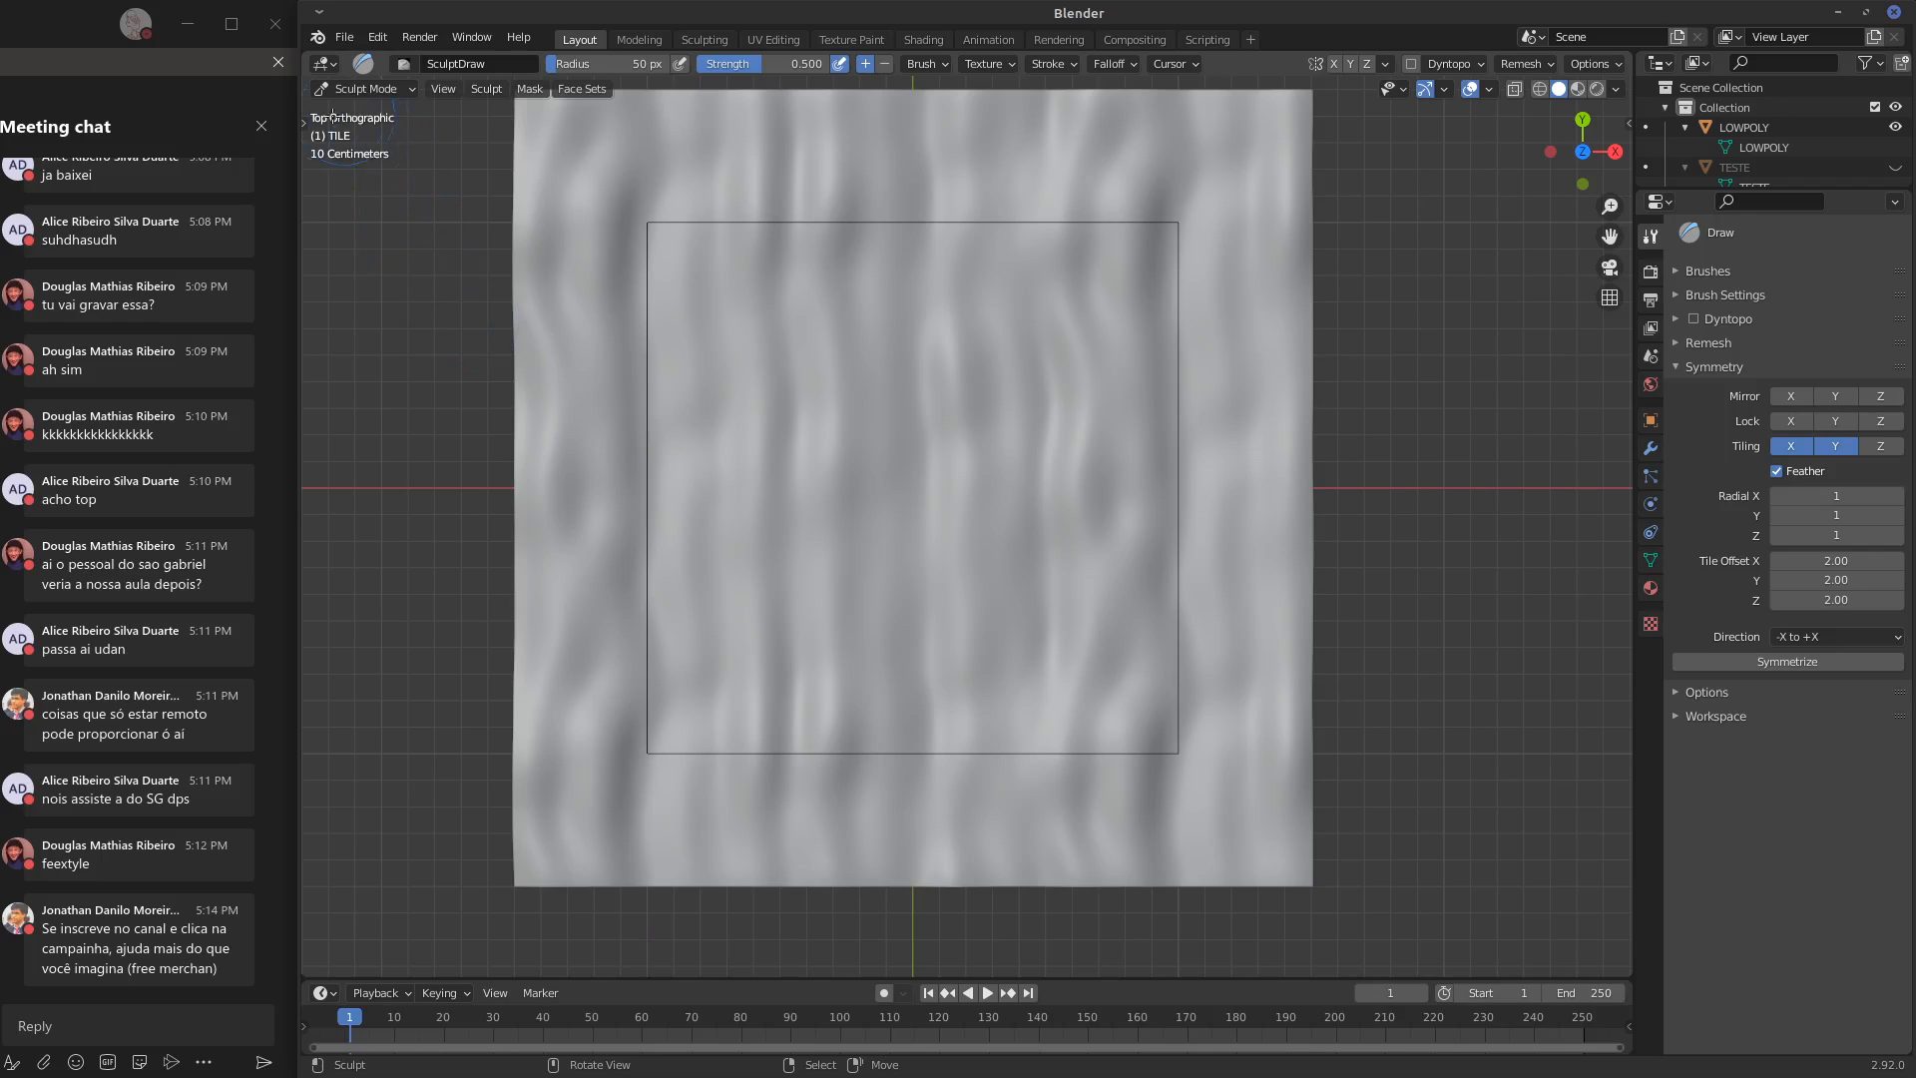
Carve long, slightly slanted vertical grooves across the outlined area with the Crease brush
left_click_drag(306, 125, 339, 192)
left_click(328, 407)
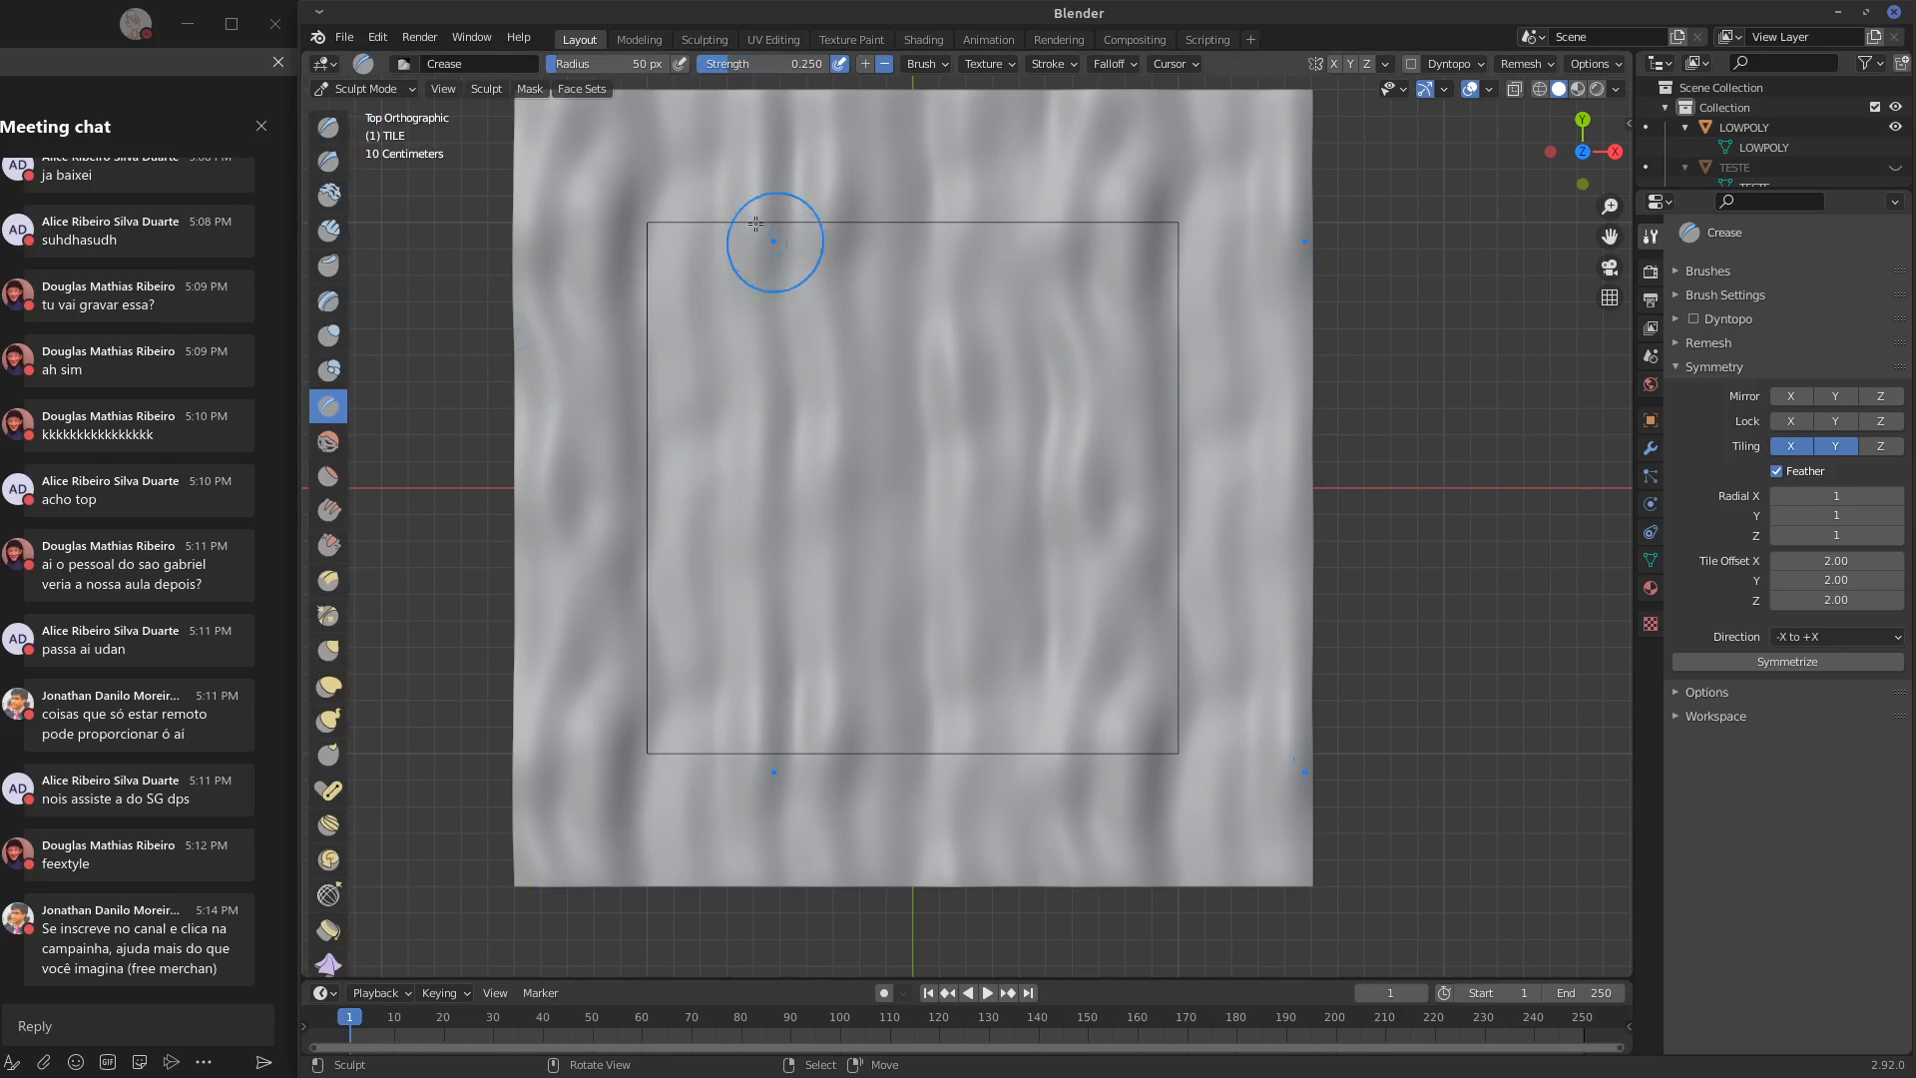
mouse_move(698, 194)
left_mouse_down()
mouse_move(798, 399)
mouse_move(826, 682)
left_mouse_up()
mouse_move(892, 165)
left_mouse_down()
mouse_move(880, 737)
mouse_move(915, 346)
mouse_move(880, 132)
left_mouse_up()
left_click_drag(966, 150, 1056, 688)
mouse_move(1102, 767)
left_mouse_down()
mouse_move(1078, 492)
mouse_move(1138, 179)
mouse_move(1143, 228)
left_mouse_up()
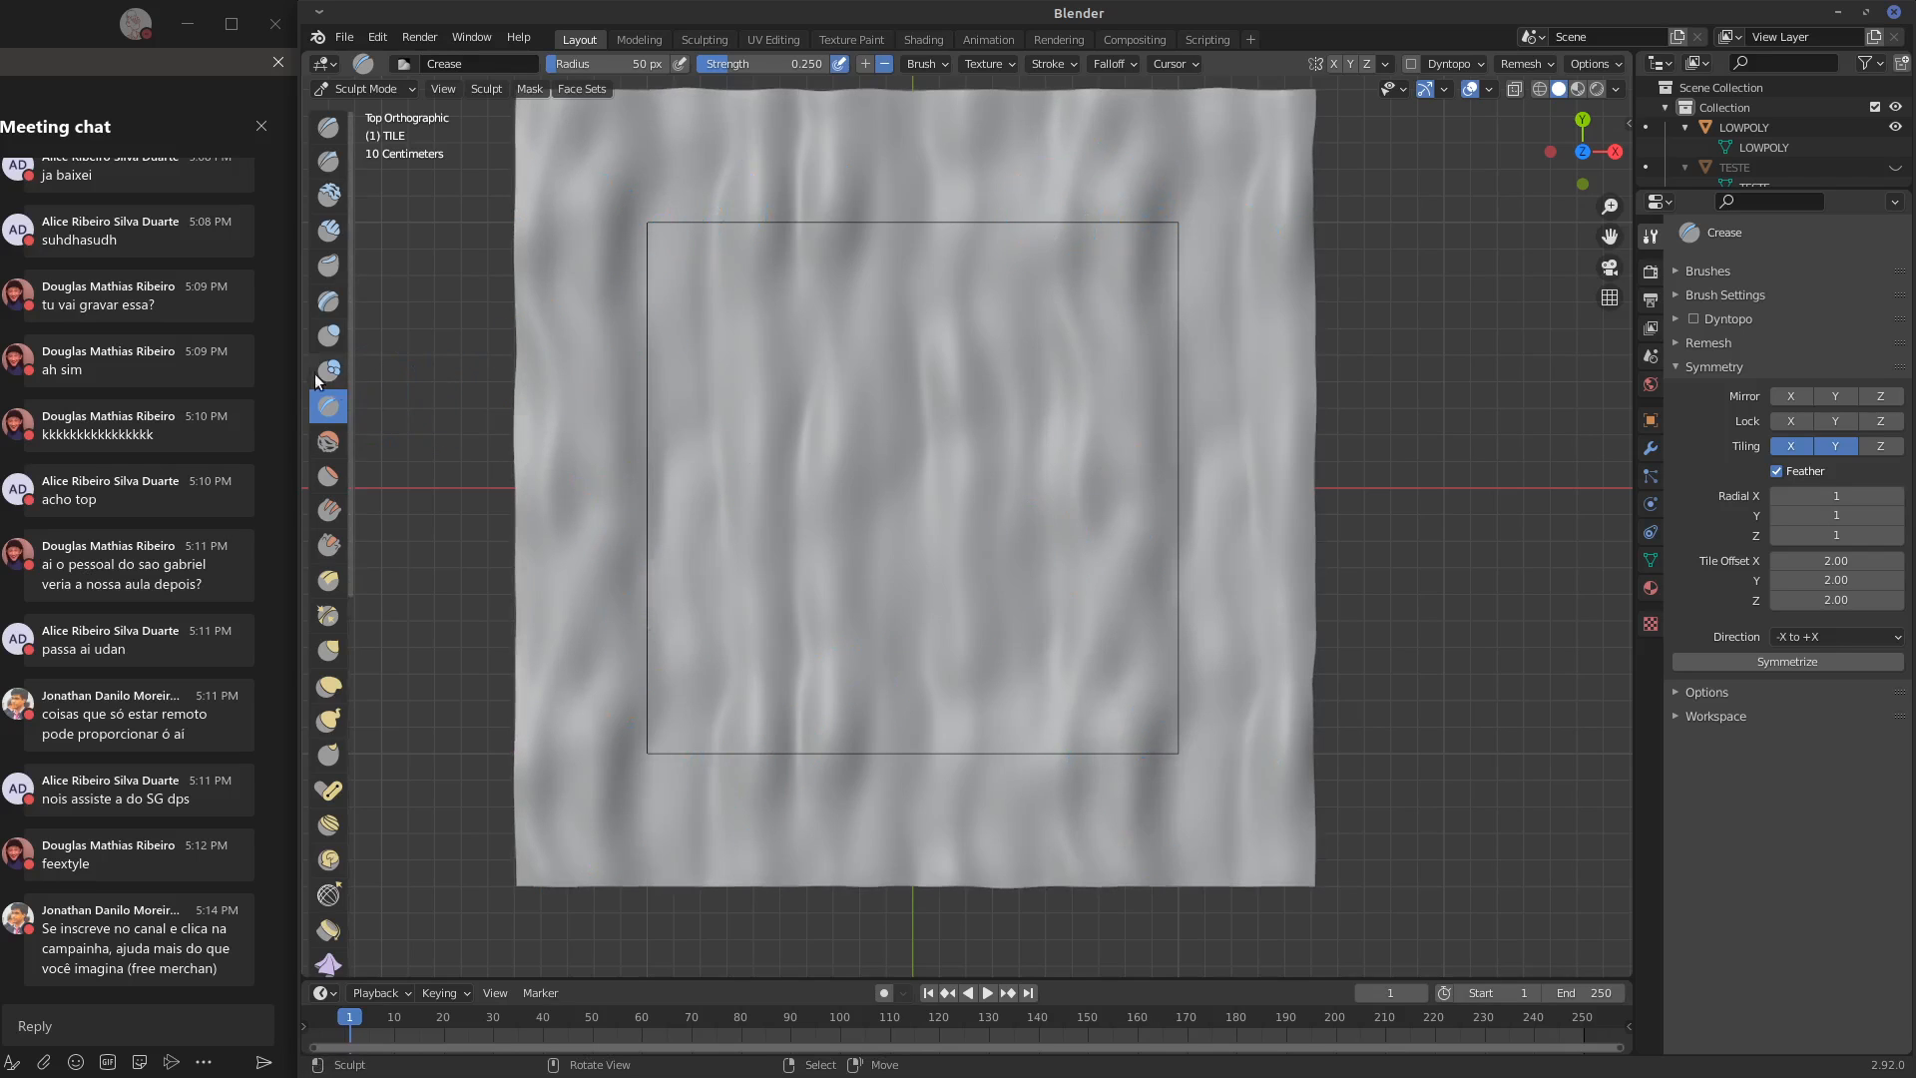
Build up rough vertical strips through the centre and right half of the outlined area with the Clay Strips brush
left_click(328, 229)
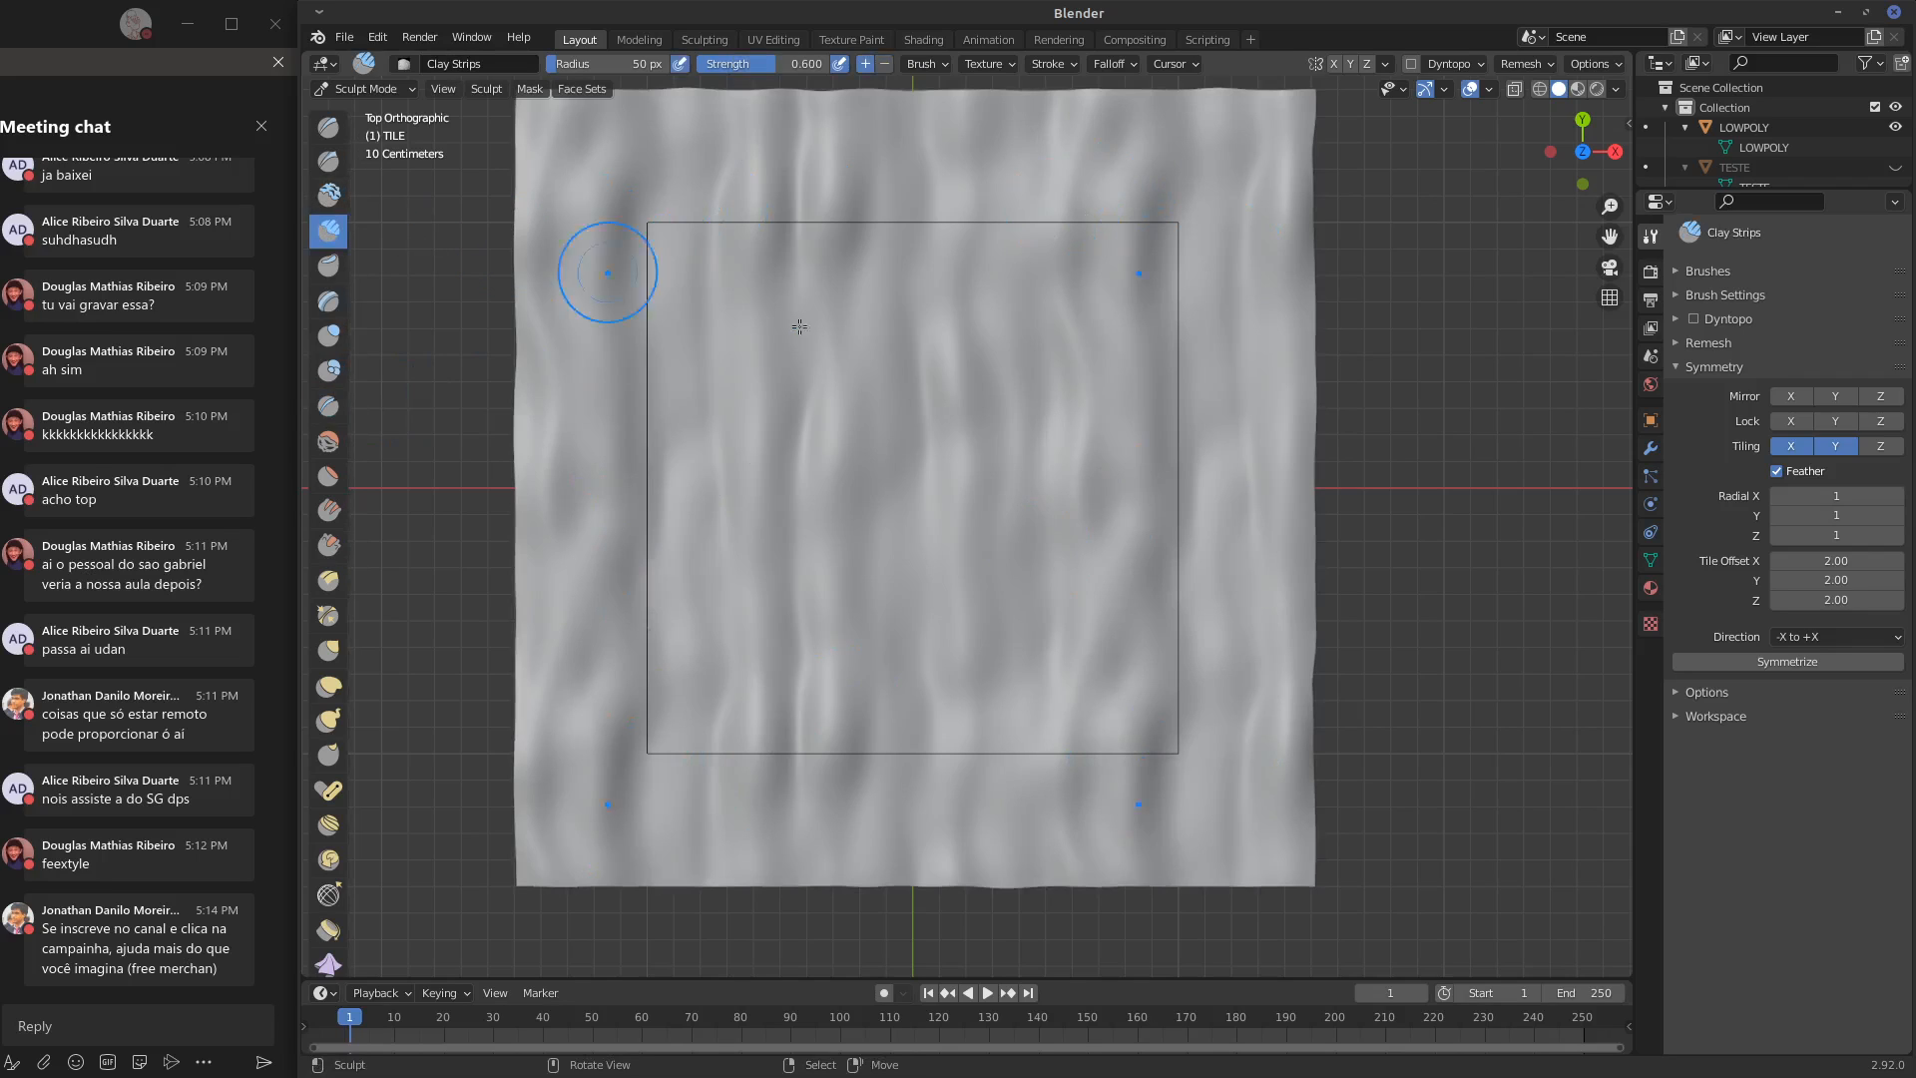
mouse_move(899, 462)
left_mouse_down()
mouse_move(916, 200)
mouse_move(881, 585)
left_mouse_up()
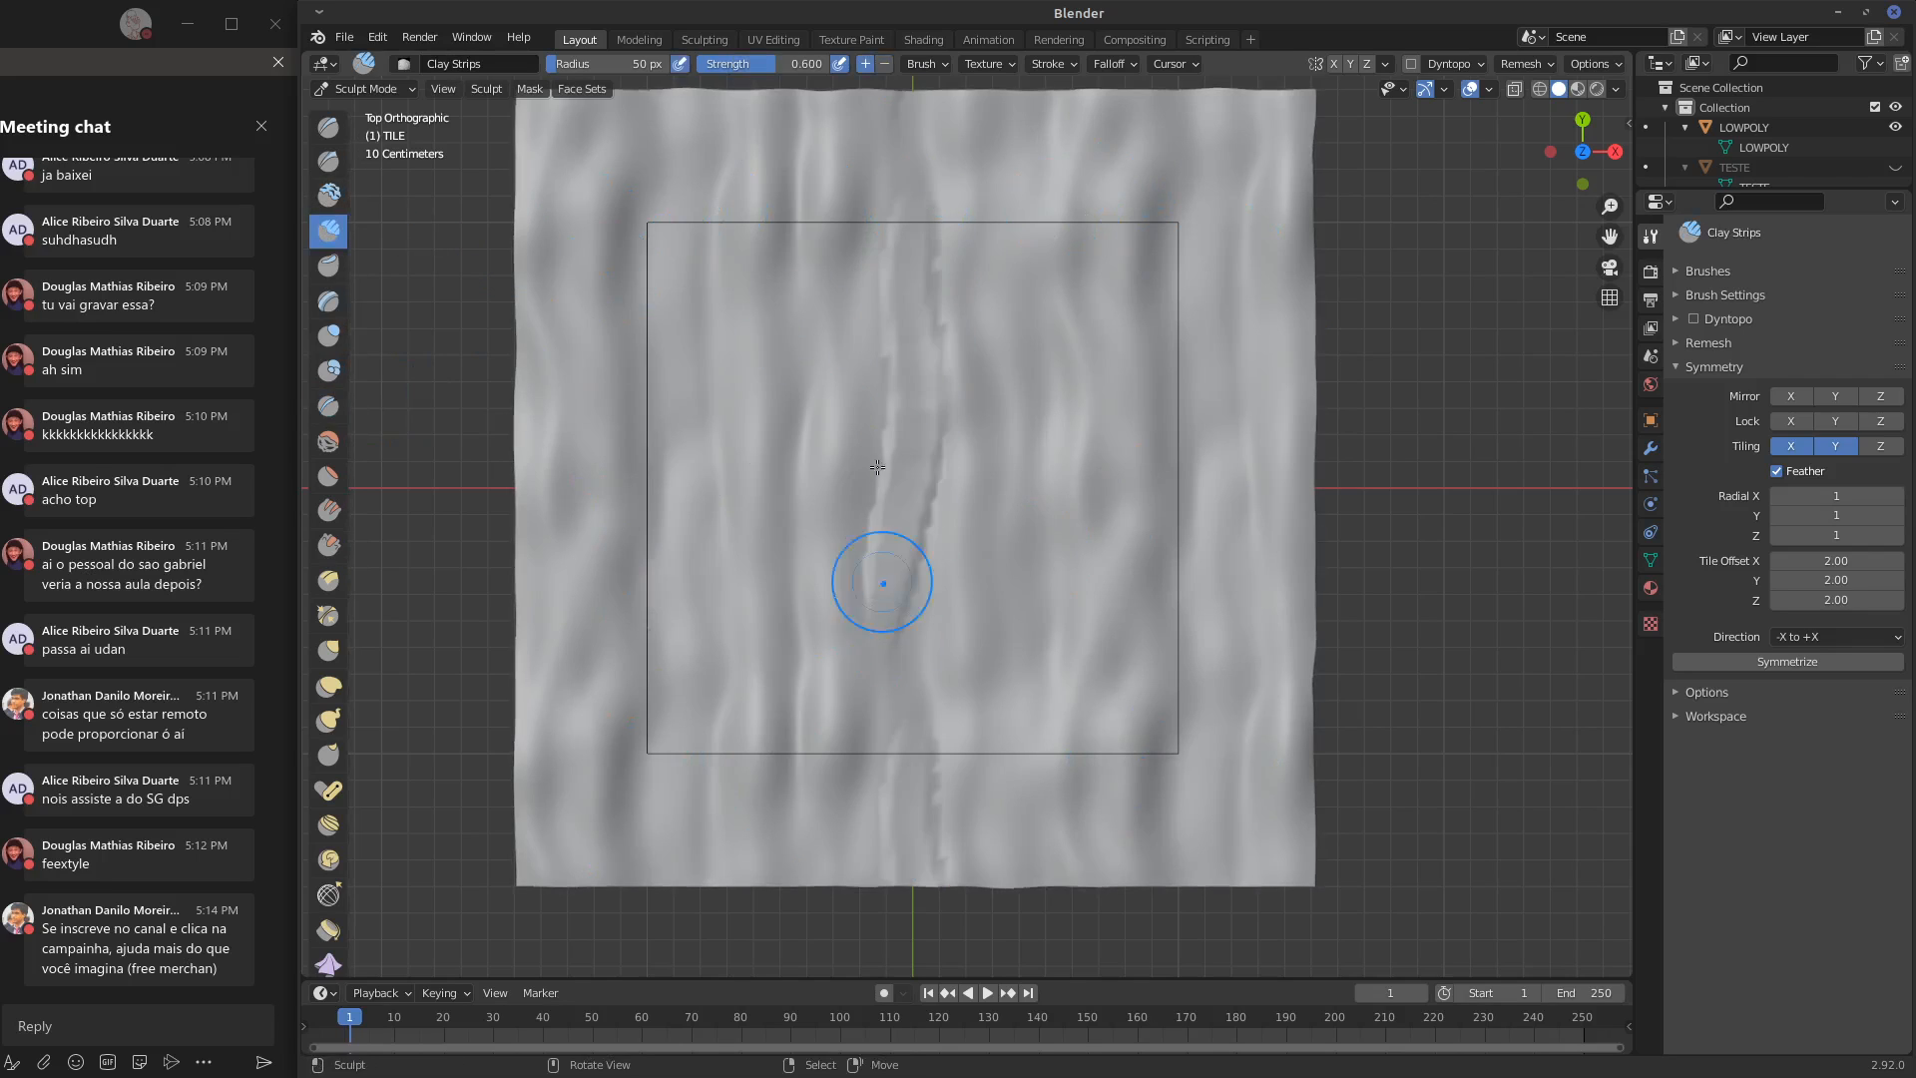
left_click_drag(930, 299, 914, 798)
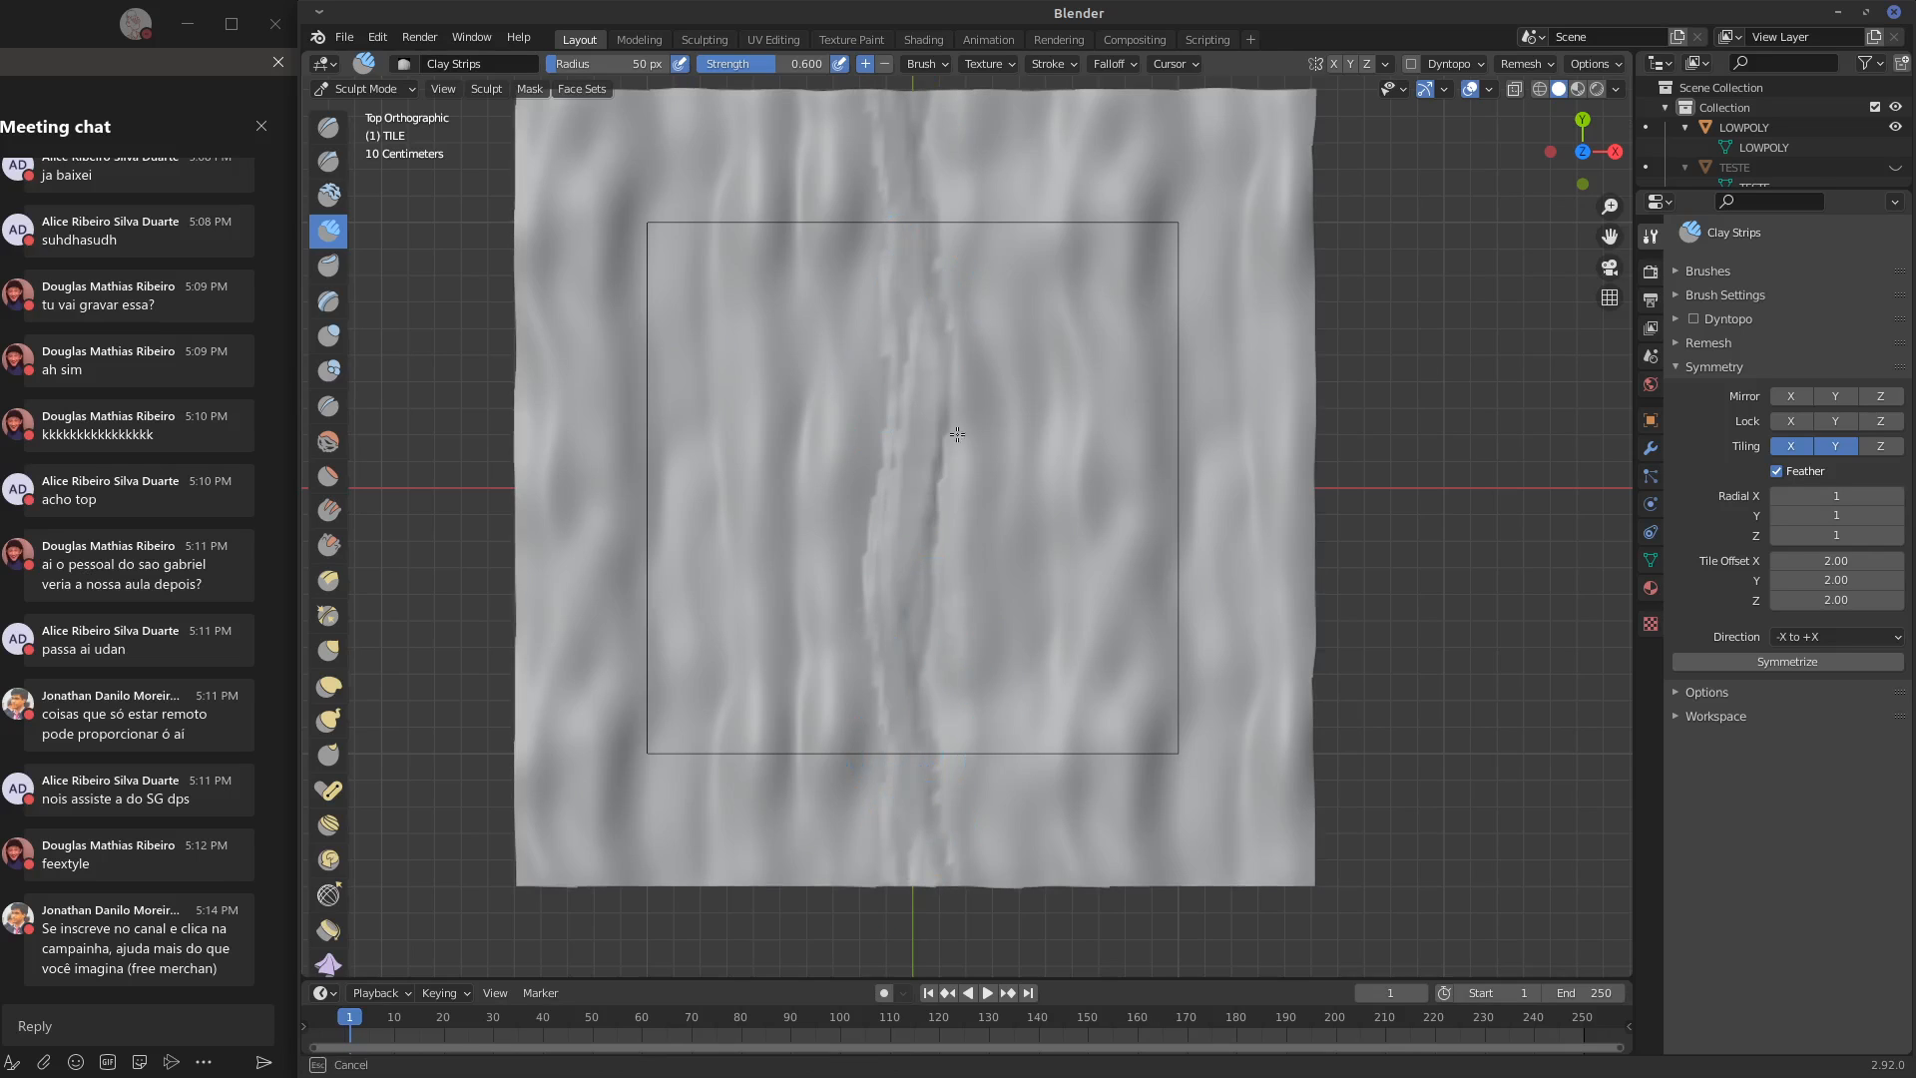
mouse_move(959, 639)
left_mouse_down()
mouse_move(995, 152)
mouse_move(1039, 796)
left_mouse_up()
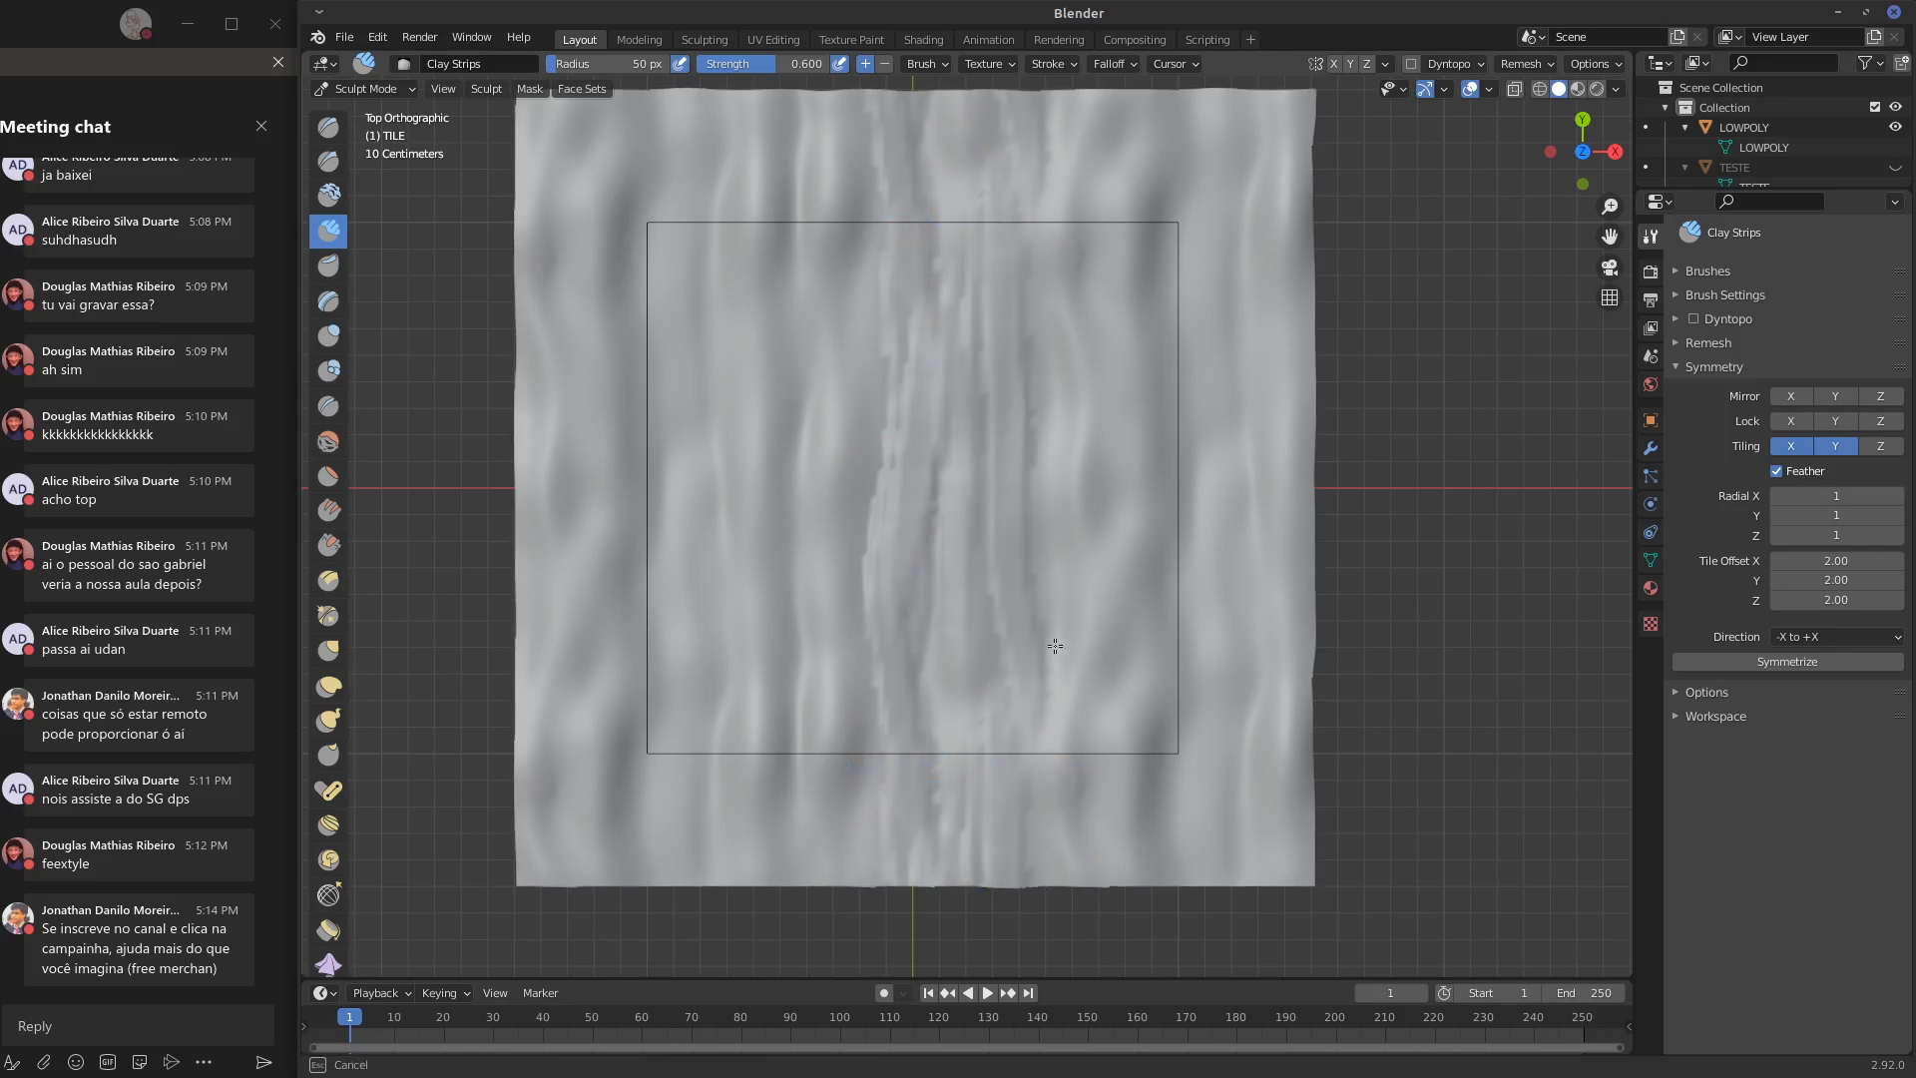
mouse_move(1053, 699)
left_mouse_down()
mouse_move(1069, 136)
mouse_move(1098, 848)
left_mouse_up()
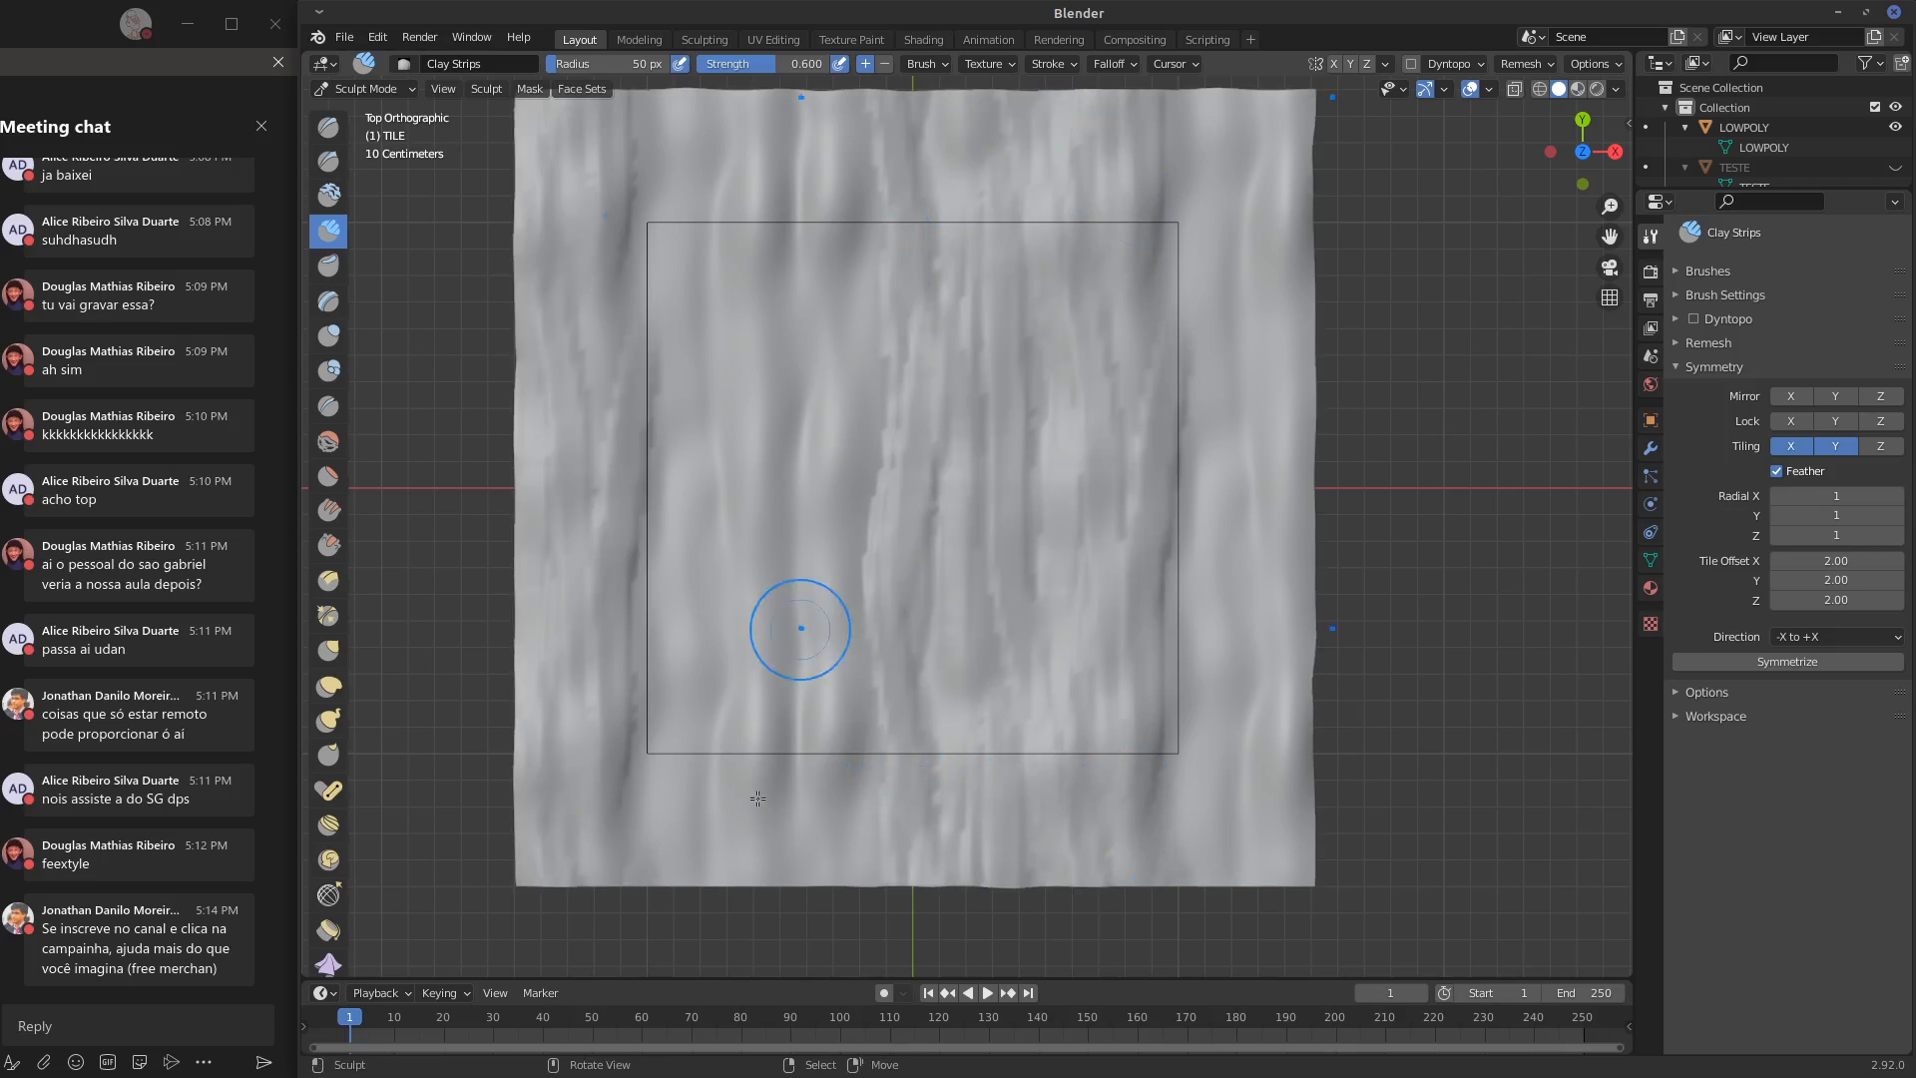
Add vertical Clay Strips strokes over the left half of the outlined area and a short one near its lower right edge
left_click_drag(784, 788, 808, 346)
left_click_drag(857, 794, 784, 186)
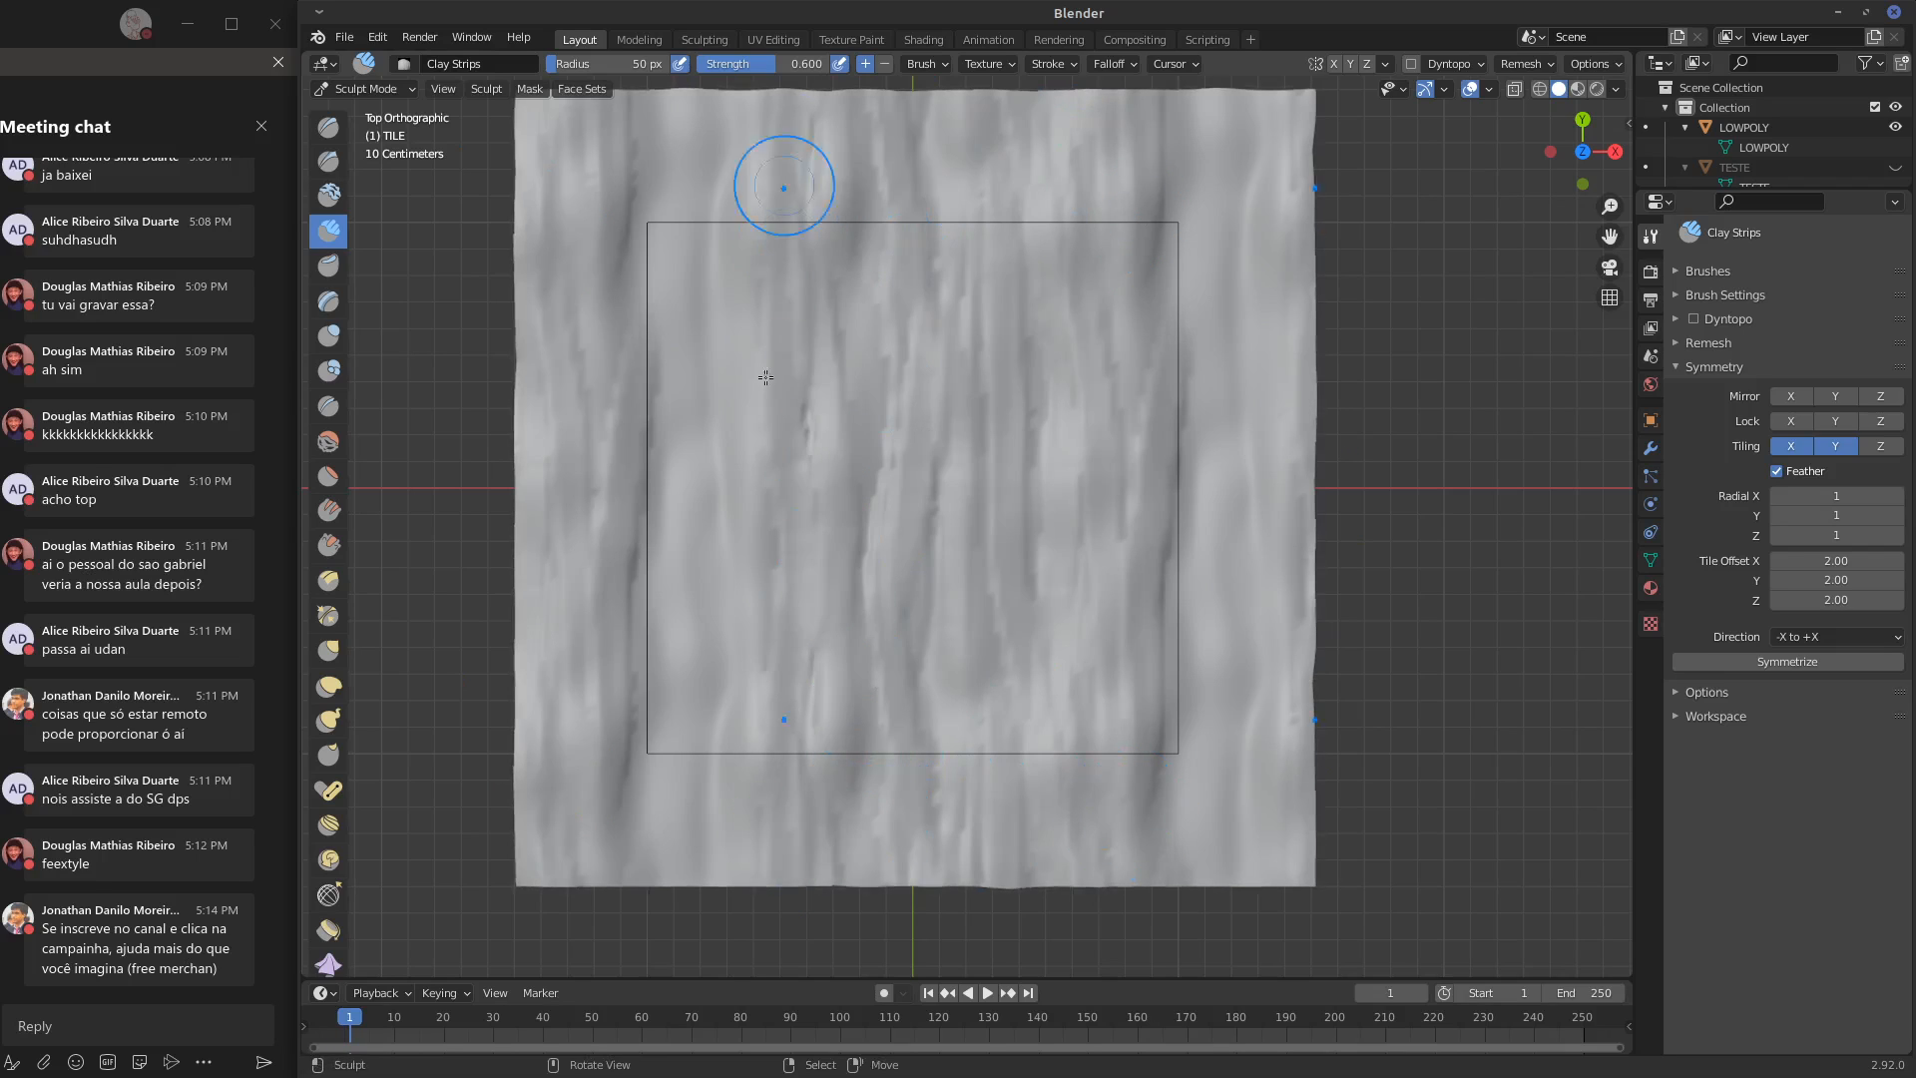
left_click_drag(747, 804, 724, 140)
mouse_move(703, 828)
left_mouse_down()
mouse_move(696, 339)
mouse_move(717, 175)
left_mouse_up()
left_click_drag(794, 249, 769, 265)
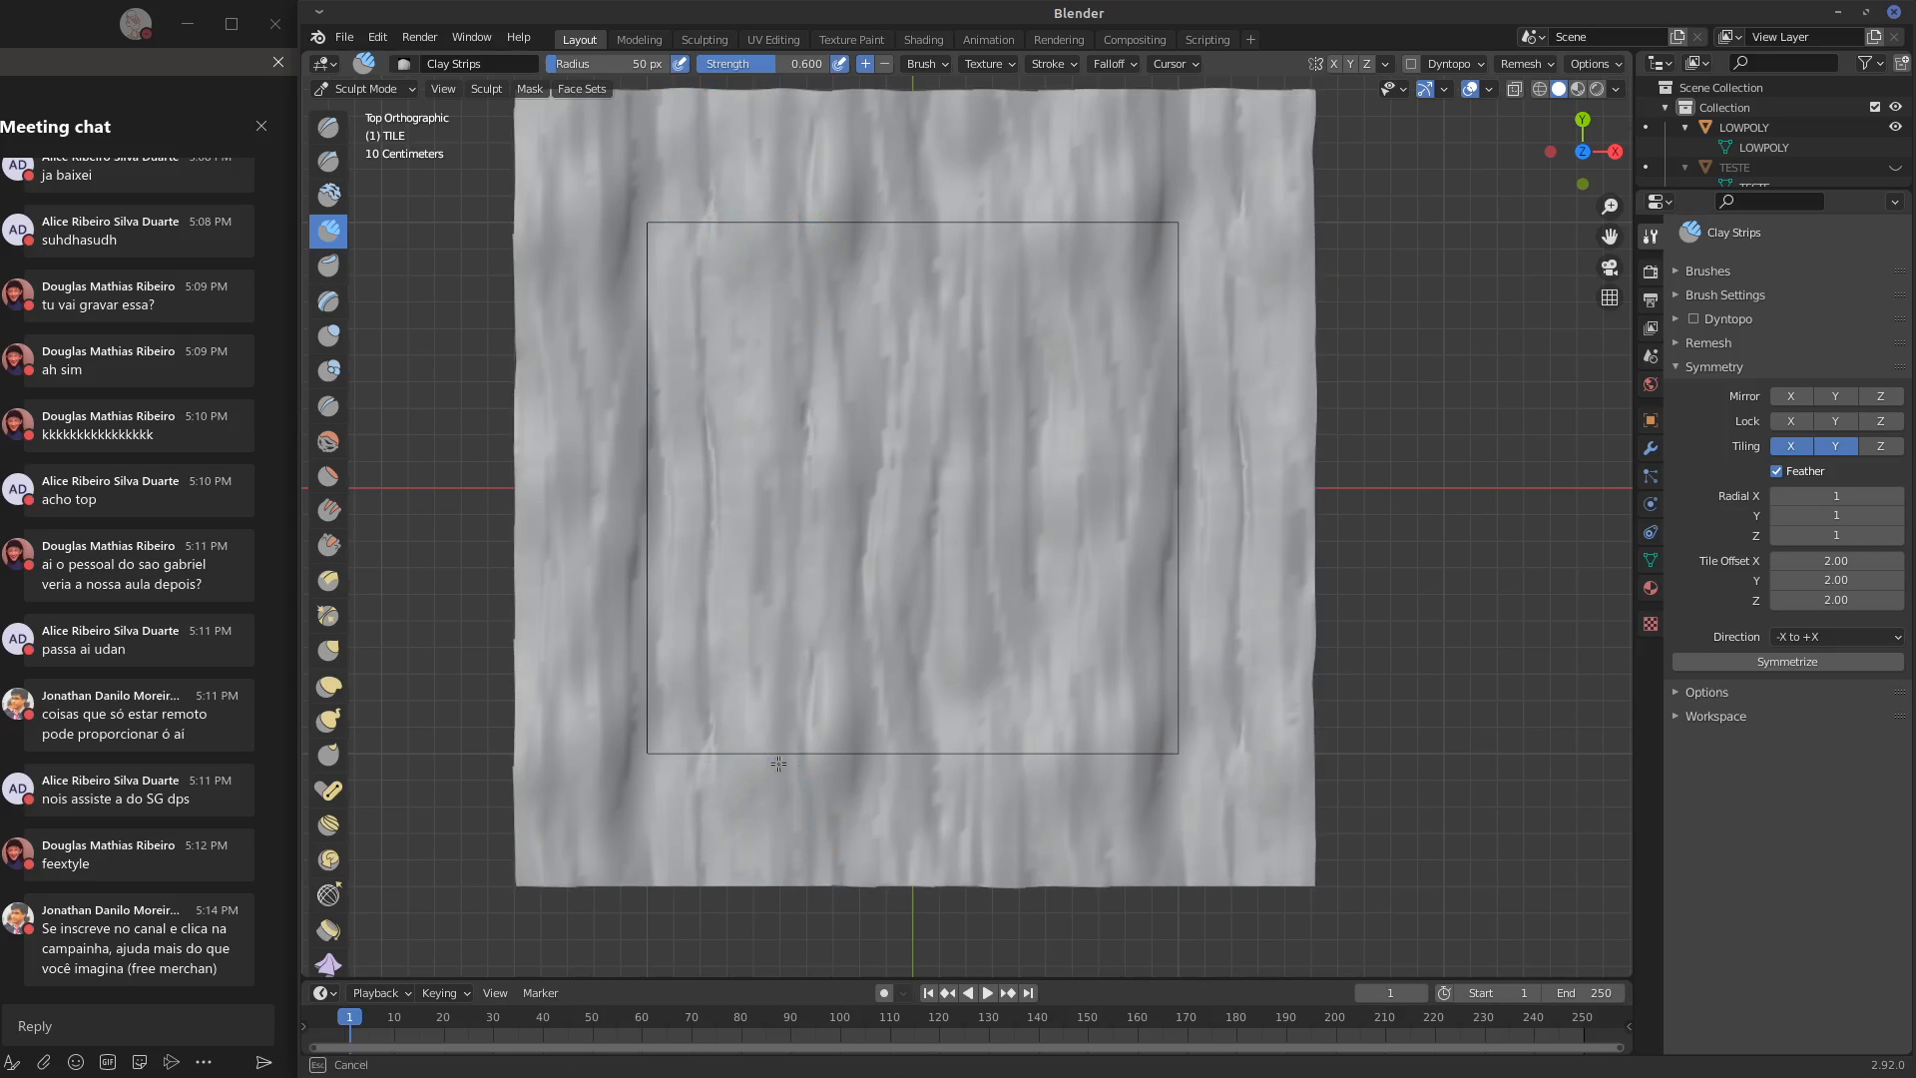
left_click_drag(792, 849, 804, 424)
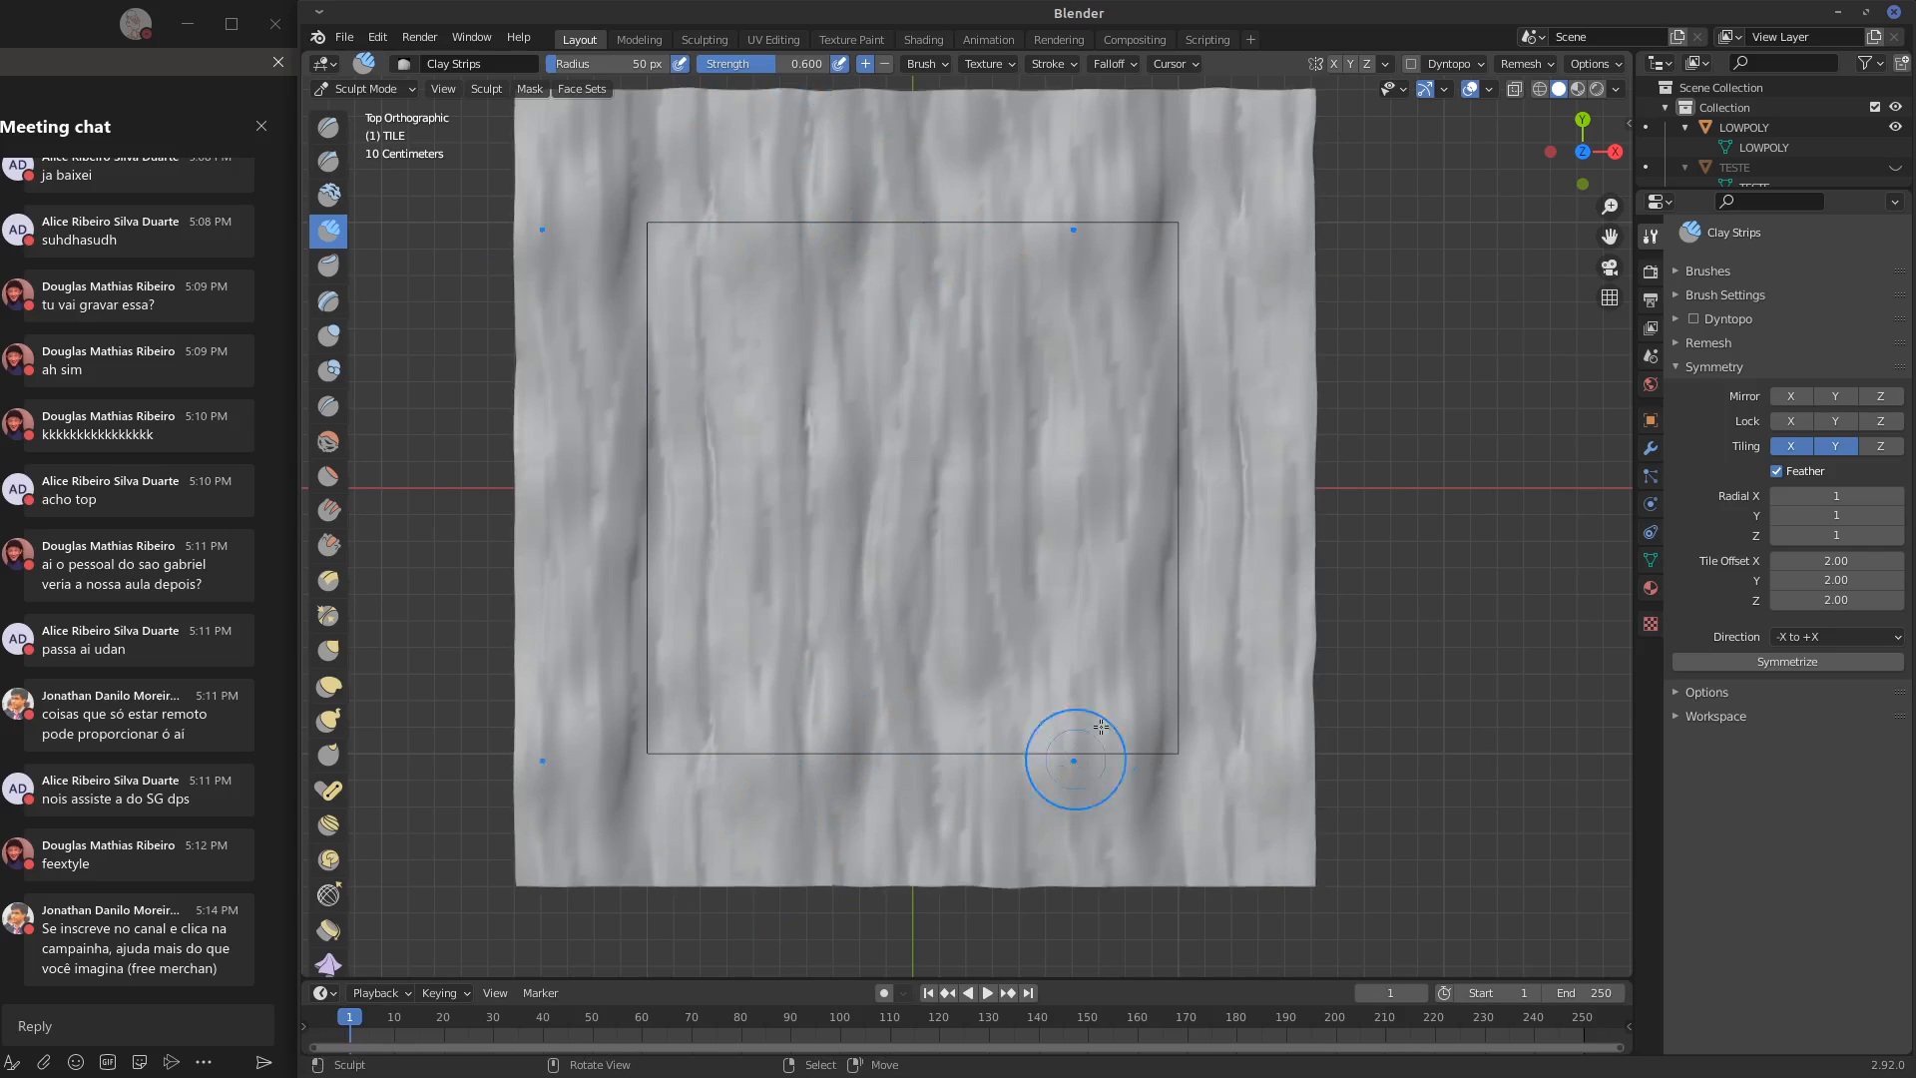
middle_click_drag(1069, 762, 1067, 689)
key("KP_7")
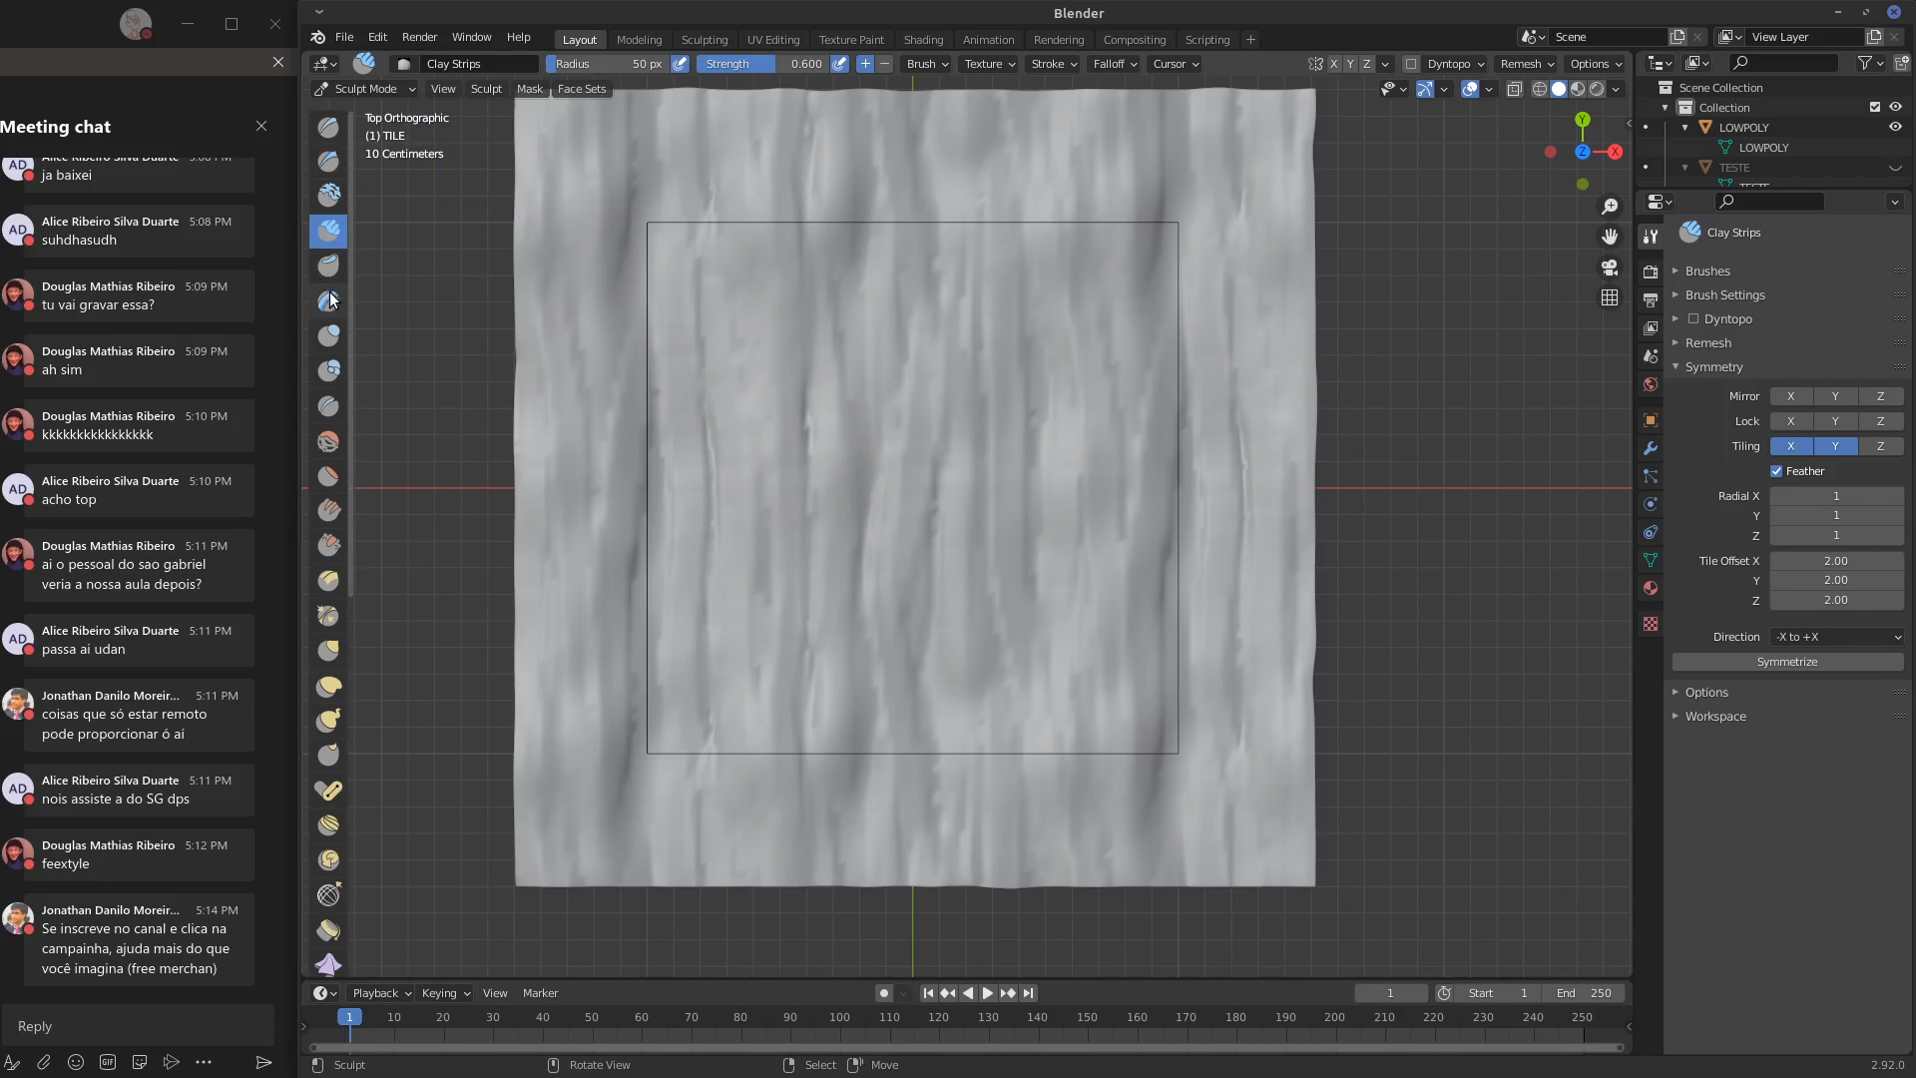
Deepen the vertical grooves in the left half and centre of the outlined area with the Crease brush
left_click(334, 410)
mouse_move(798, 210)
left_mouse_down()
mouse_move(806, 349)
mouse_move(800, 145)
left_mouse_up()
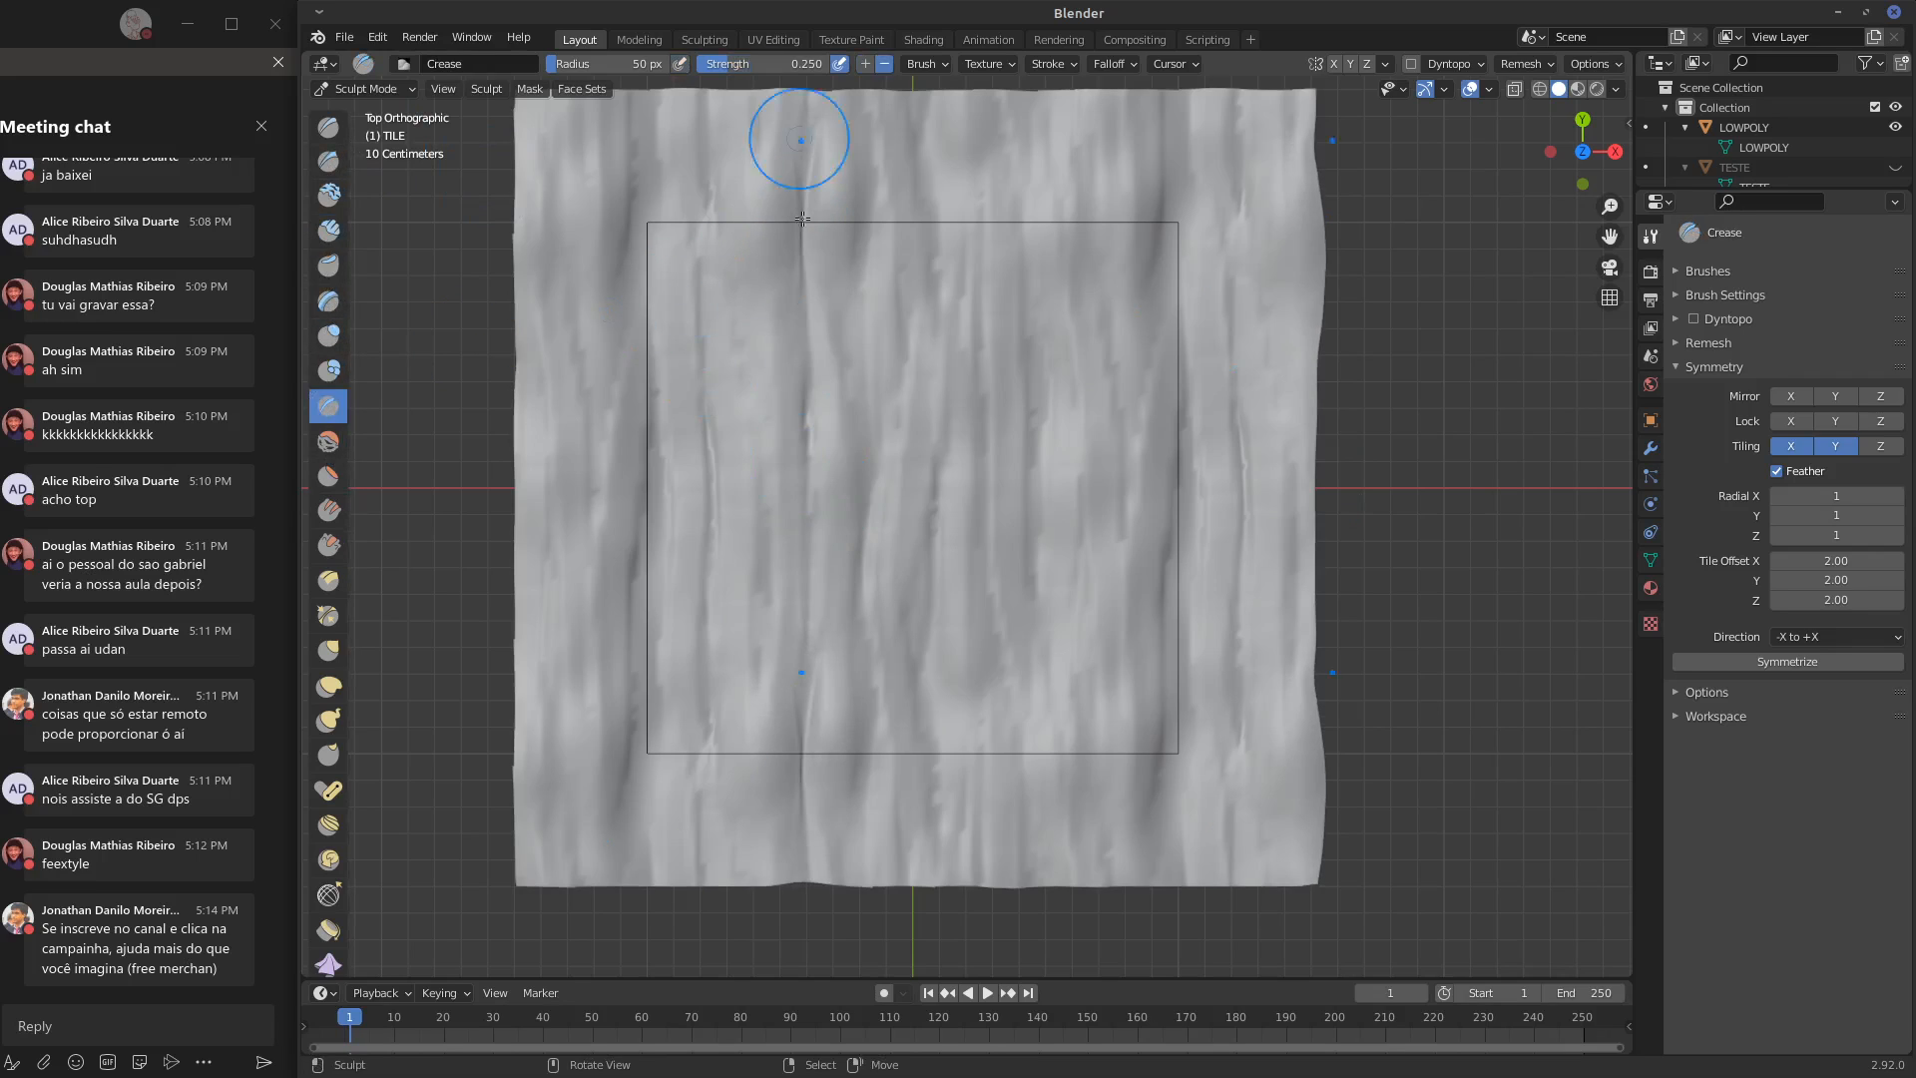
mouse_move(866, 321)
left_mouse_down()
mouse_move(881, 244)
mouse_move(868, 604)
mouse_move(854, 539)
left_mouse_up()
left_click_drag(848, 485, 813, 749)
left_click_drag(746, 644, 761, 311, "shift")
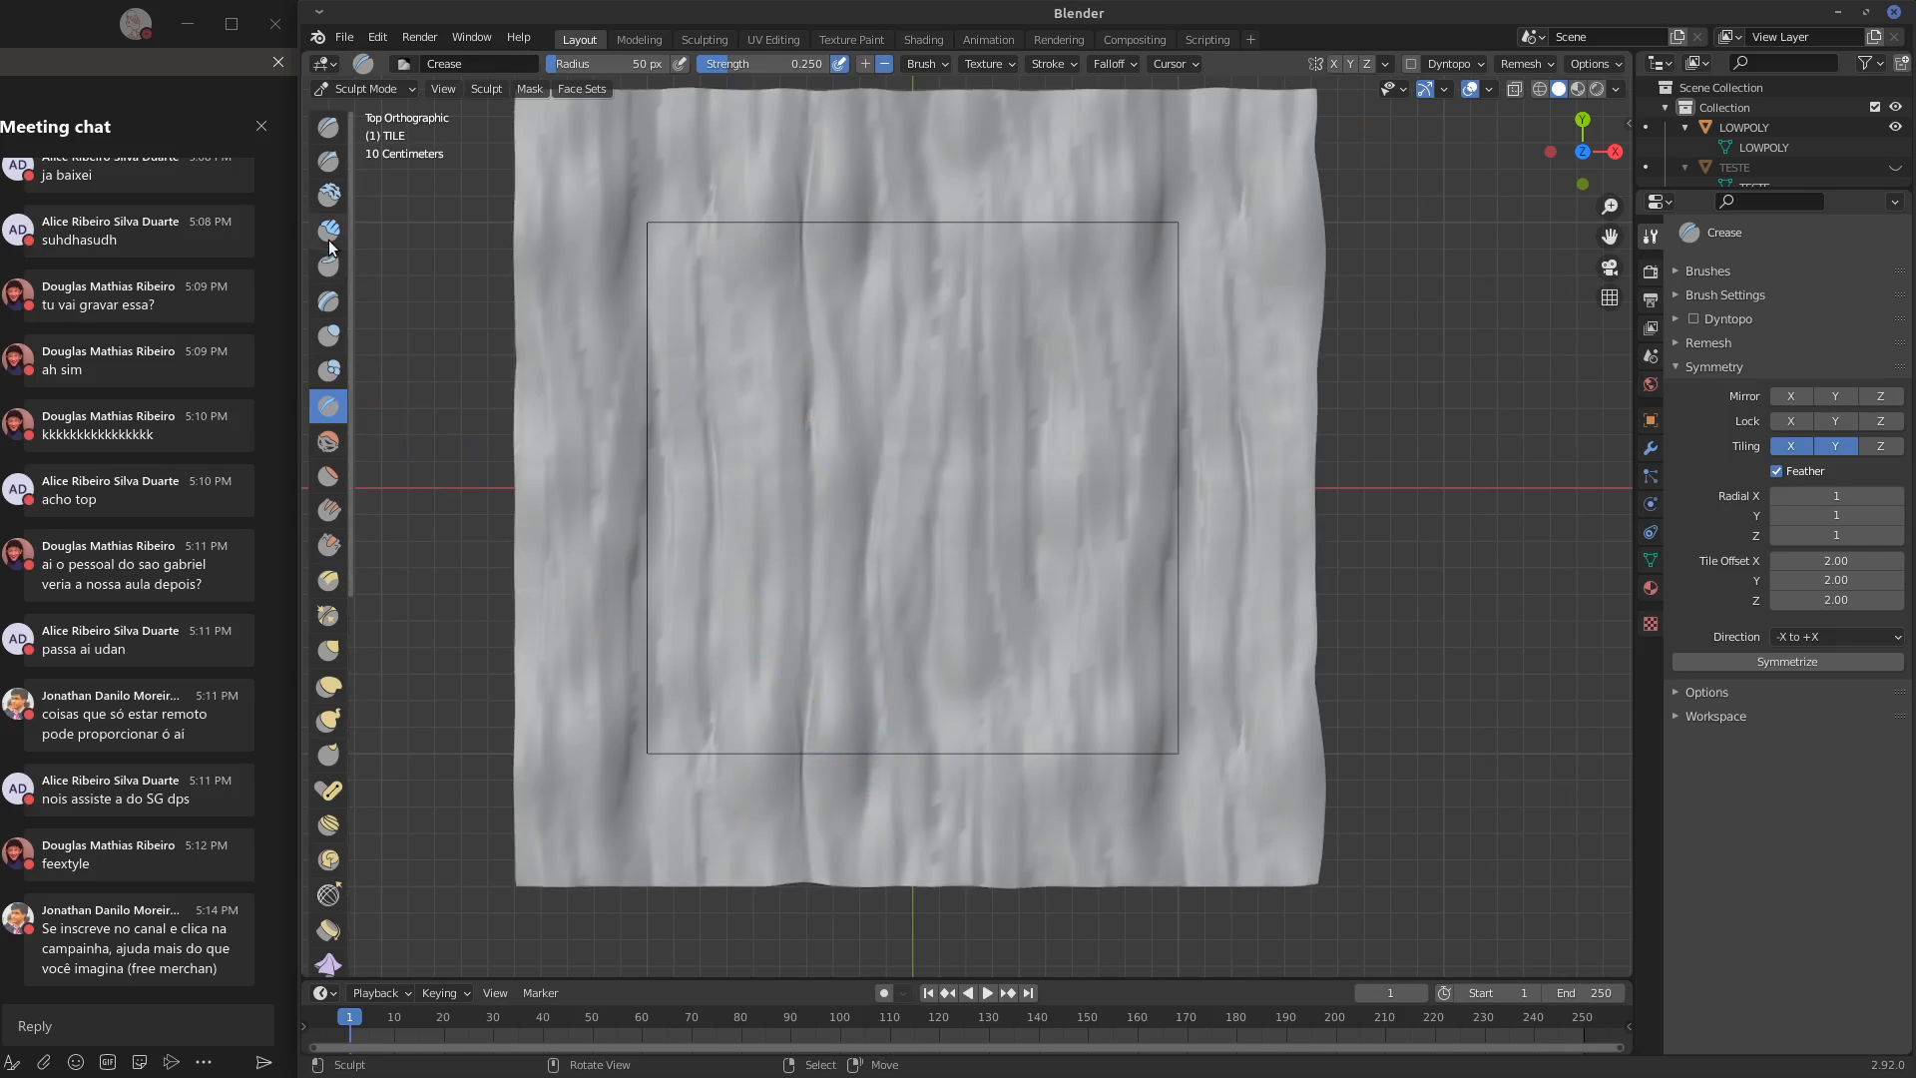
mouse_move(949, 200)
left_mouse_down("shift")
mouse_move(920, 333)
mouse_move(998, 763)
mouse_move(1027, 162)
mouse_move(1022, 774)
left_mouse_up("shift")
Fill the surface right of the outline's centre with vertical strokes of the Clay brush
left_click(328, 194)
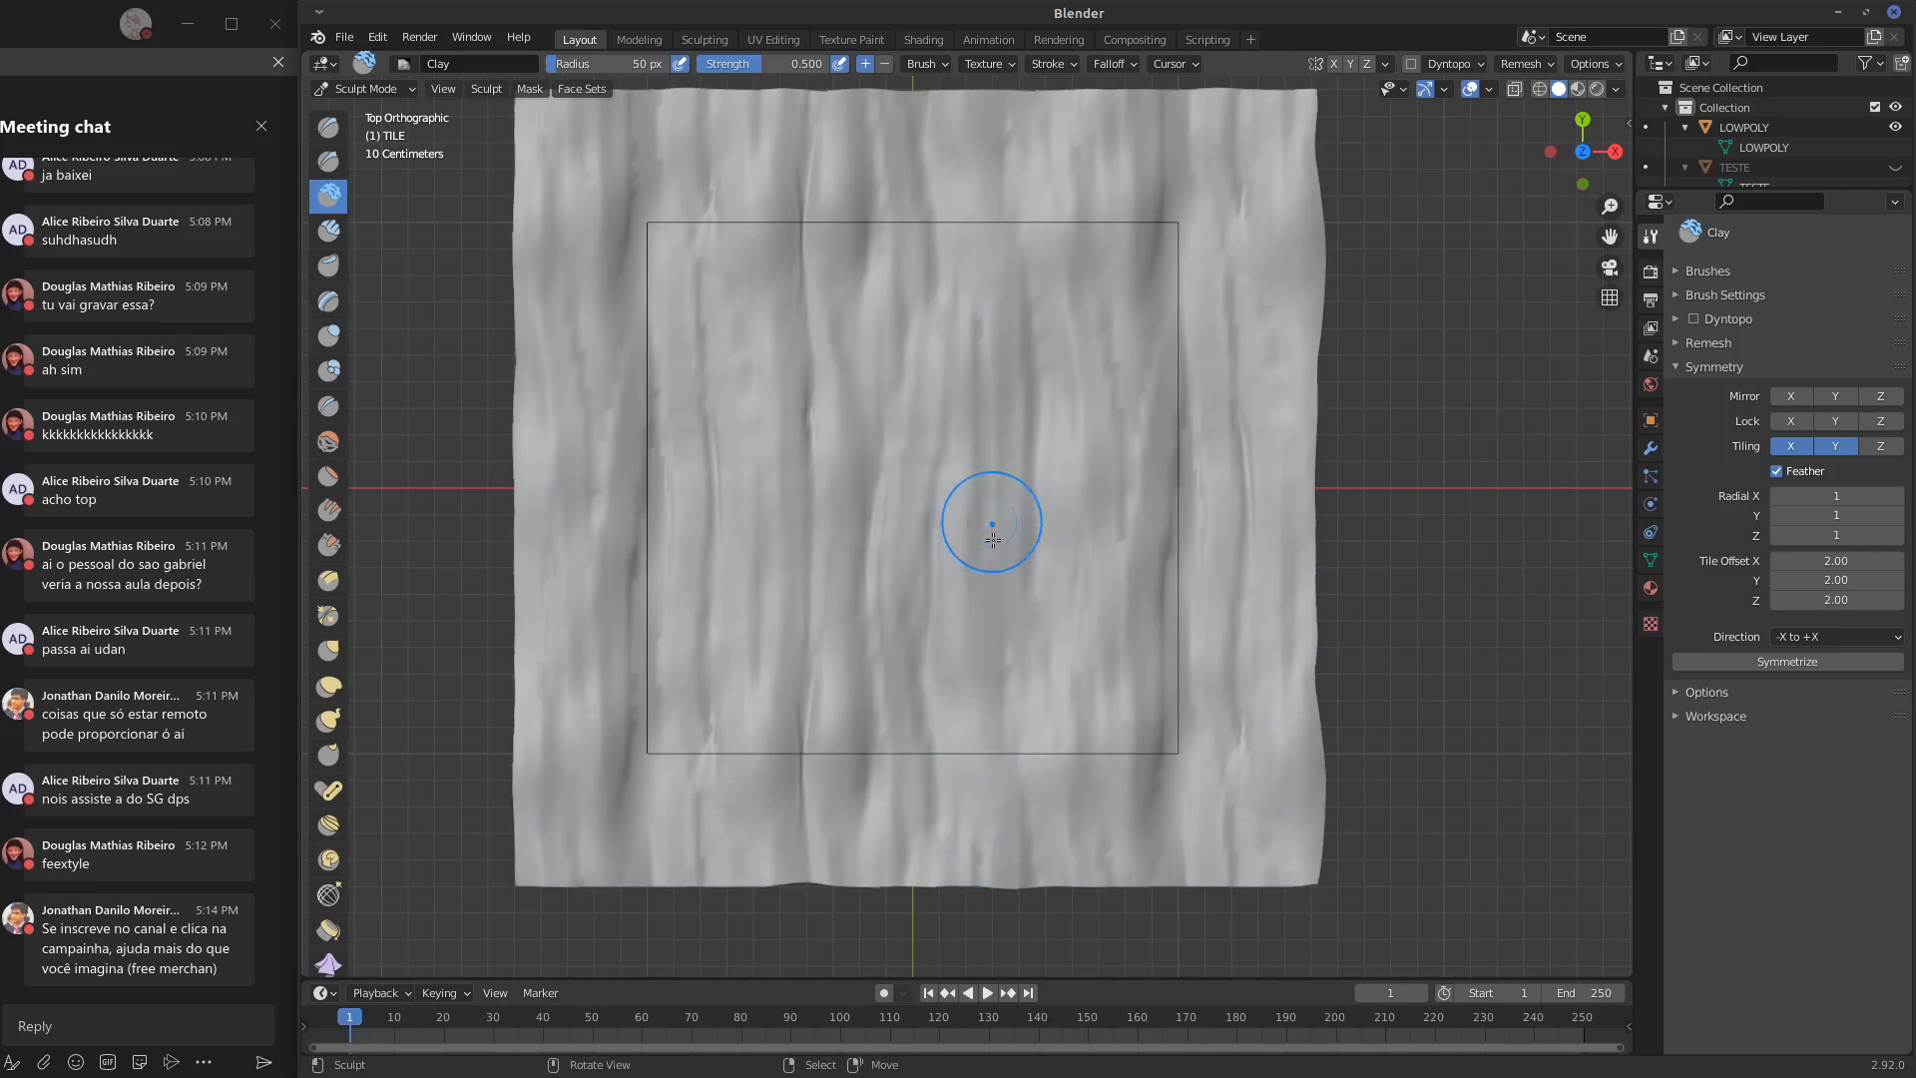
left_click_drag(994, 545, 994, 805)
left_click_drag(1081, 205, 1048, 362)
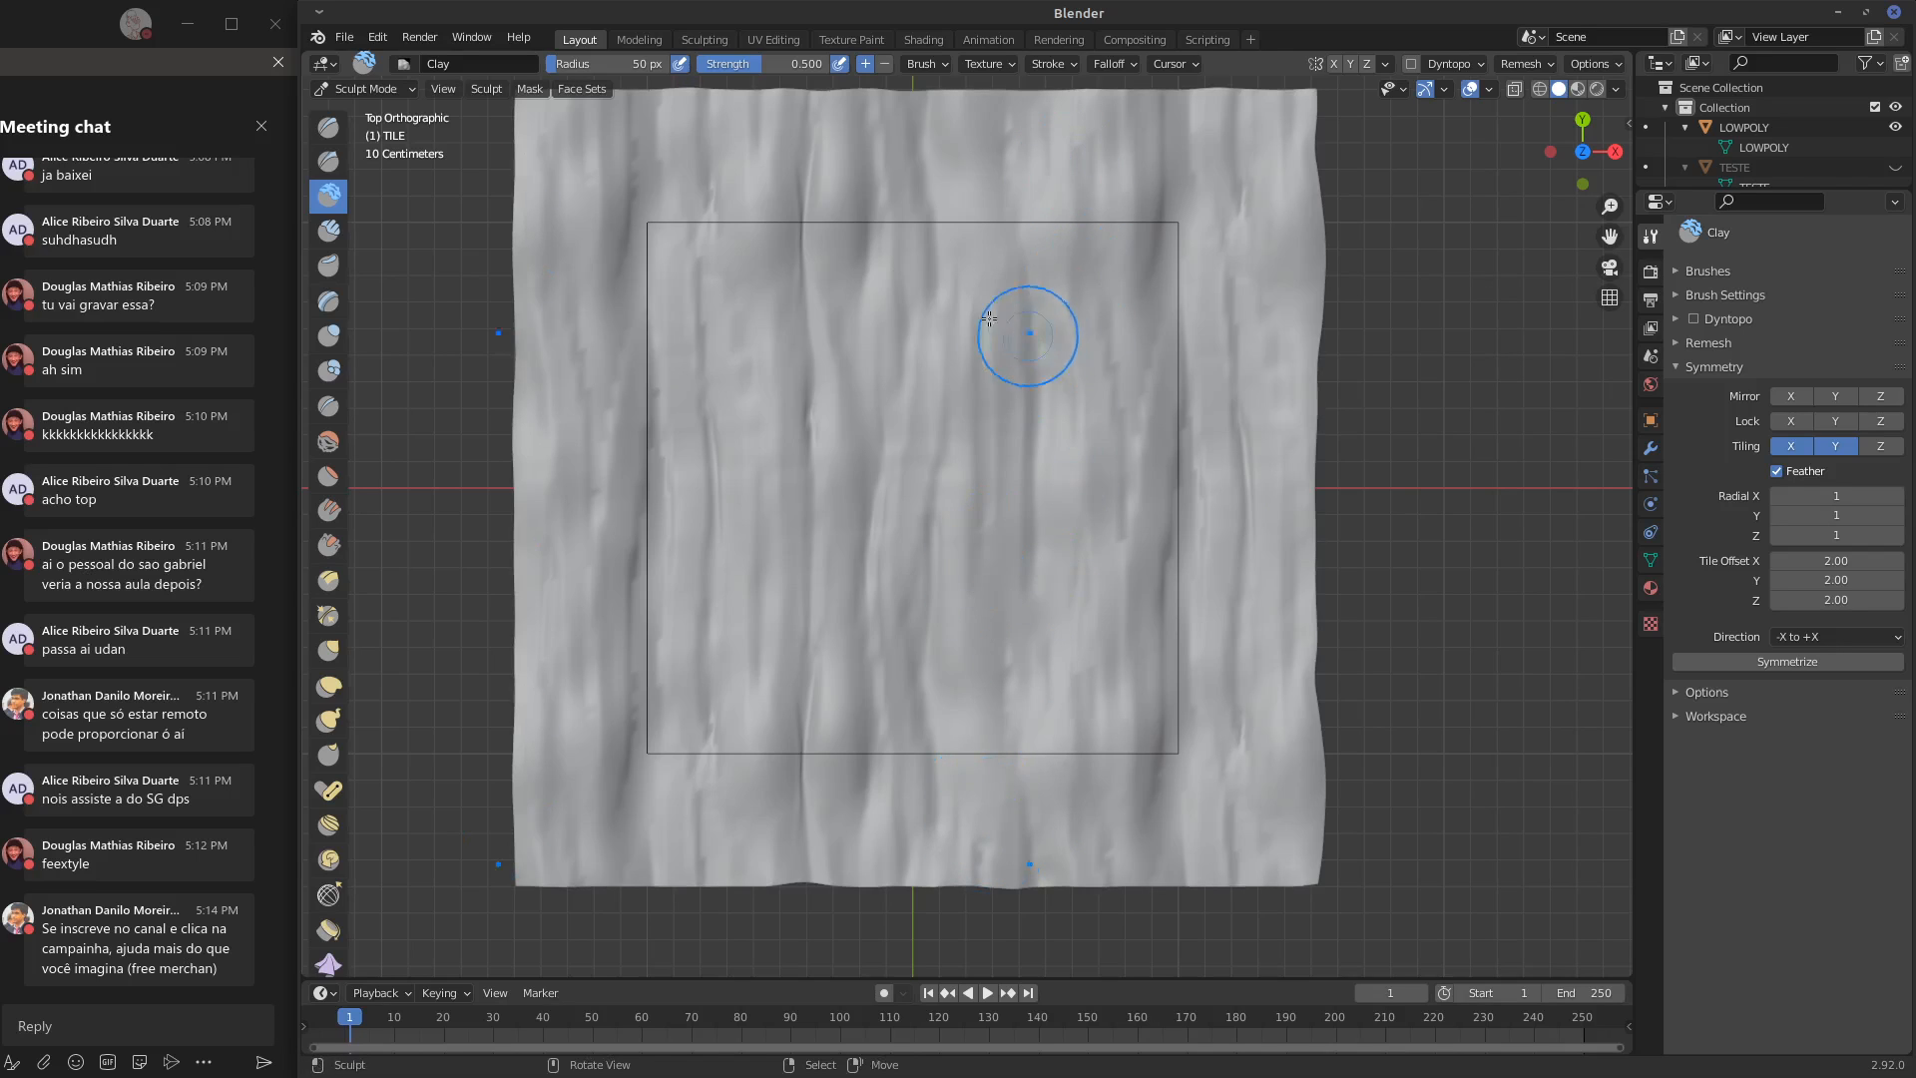
Layer Clay Strips strokes down the right half of the outlined area and on a pointed ridge in its upper centre
left_click(329, 230)
left_click_drag(1061, 288, 1036, 679)
left_click_drag(1048, 419, 1040, 693)
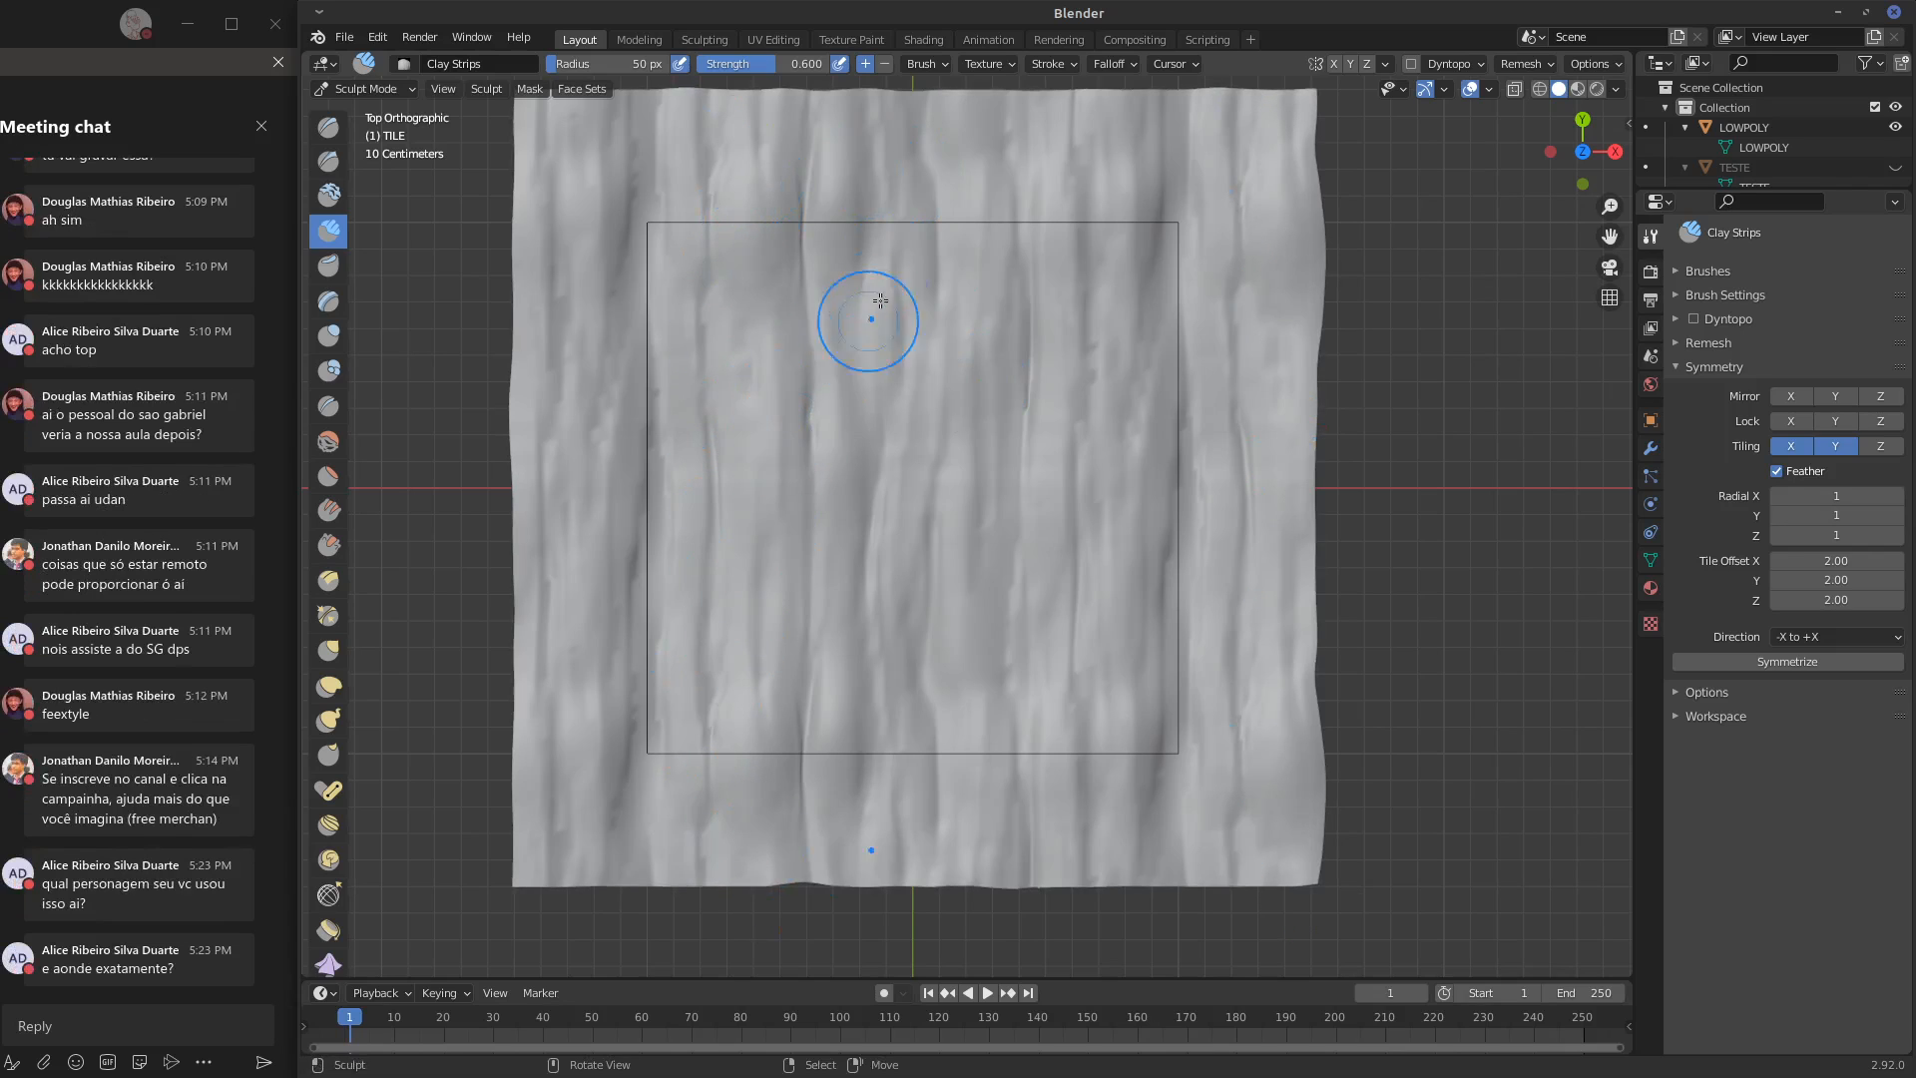
mouse_move(901, 213)
left_mouse_down()
mouse_move(857, 419)
mouse_move(852, 559)
left_mouse_up()
left_click_drag(858, 324, 842, 561)
left_click_drag(888, 270, 842, 561)
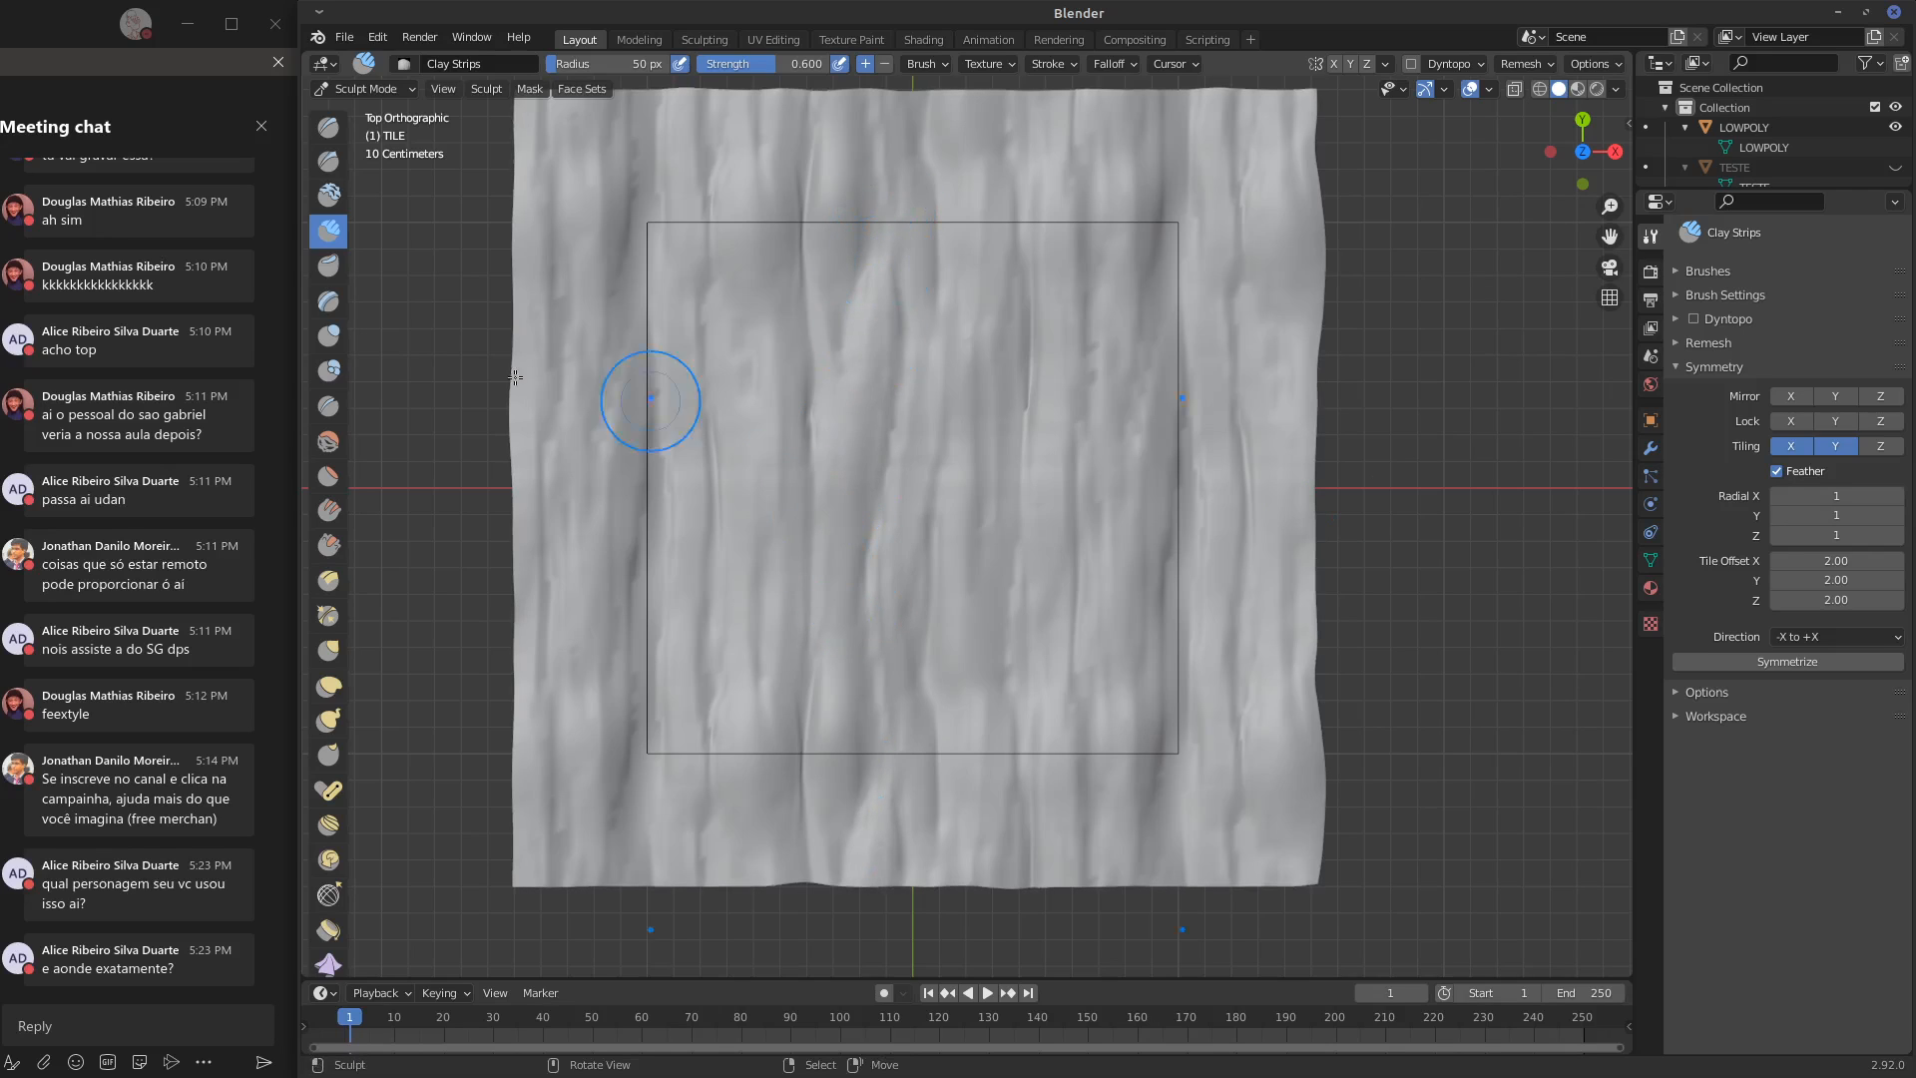
Sharpen the edges of the upper central ridge and the groove left of it with the Crease brush
left_click(328, 405)
mouse_move(902, 344)
left_mouse_down()
mouse_move(895, 207)
mouse_move(899, 443)
left_mouse_up()
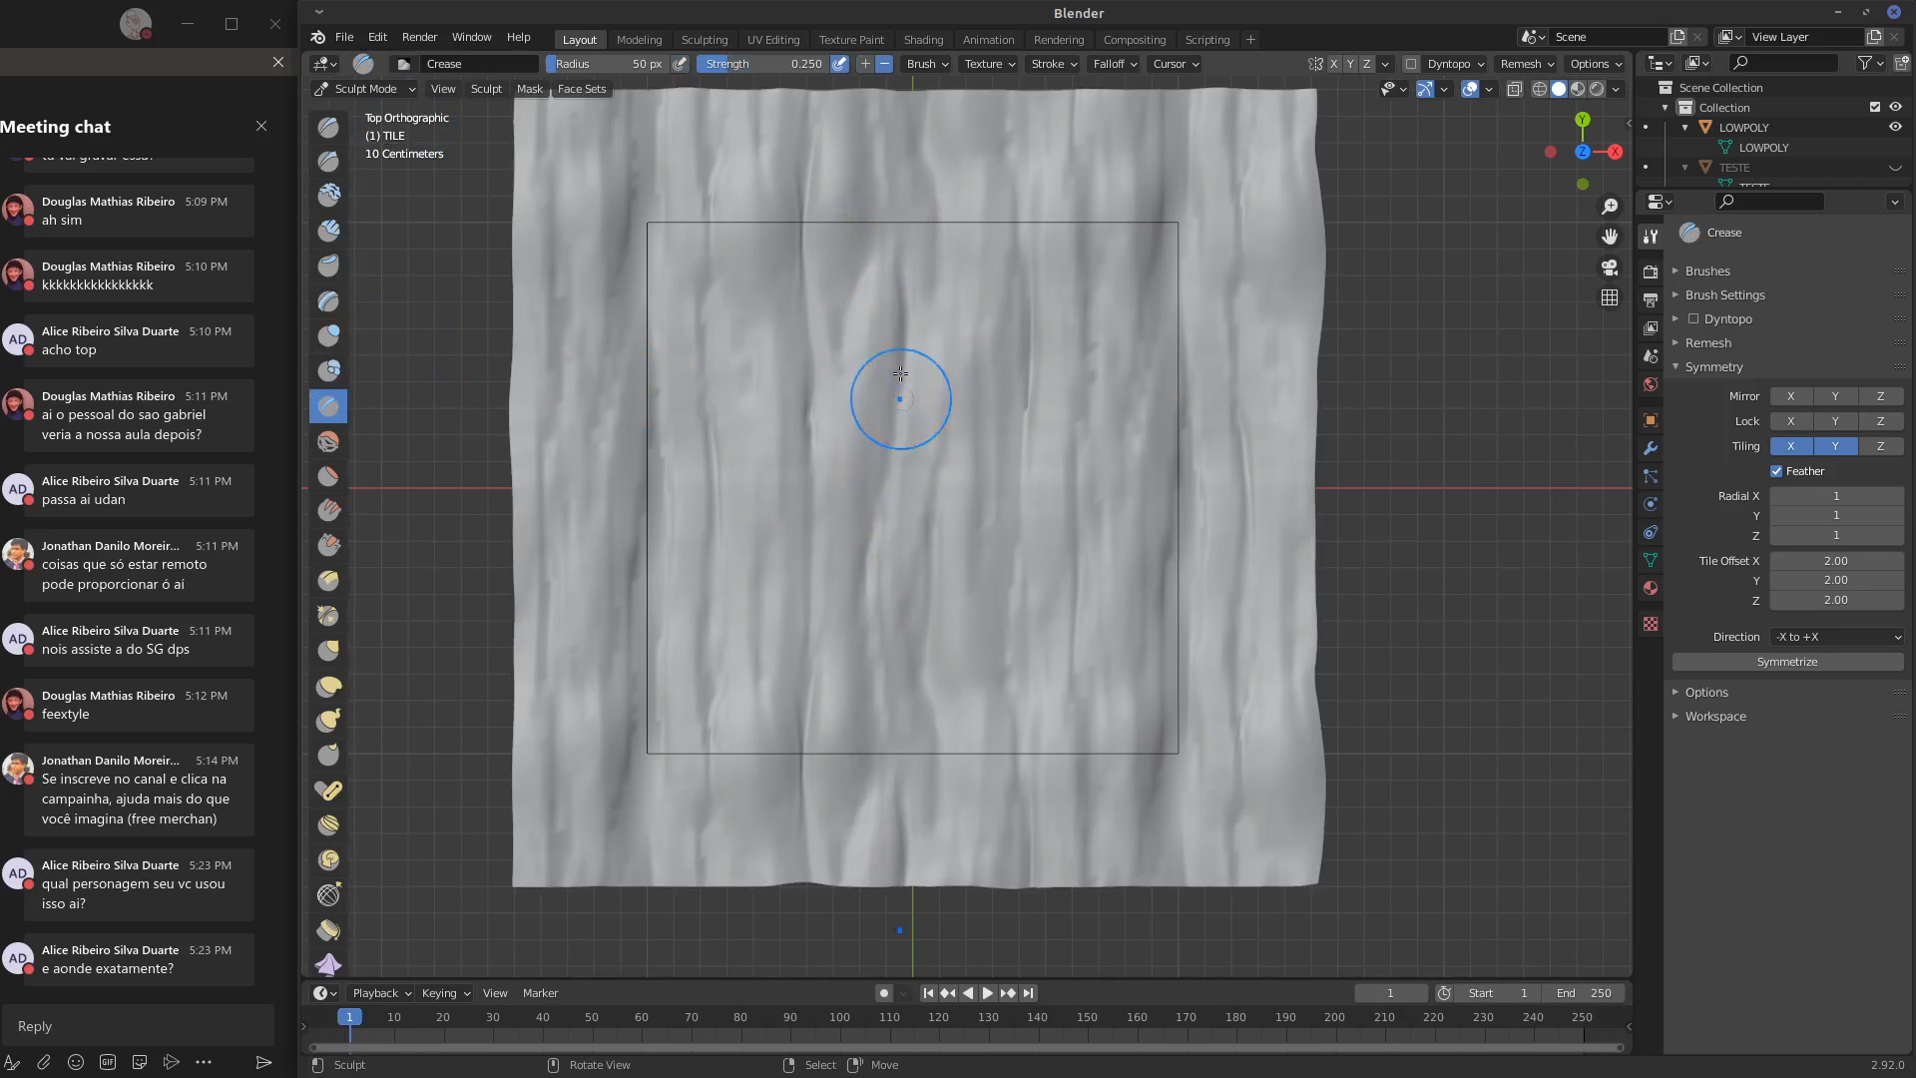
left_click_drag(818, 367, 806, 491)
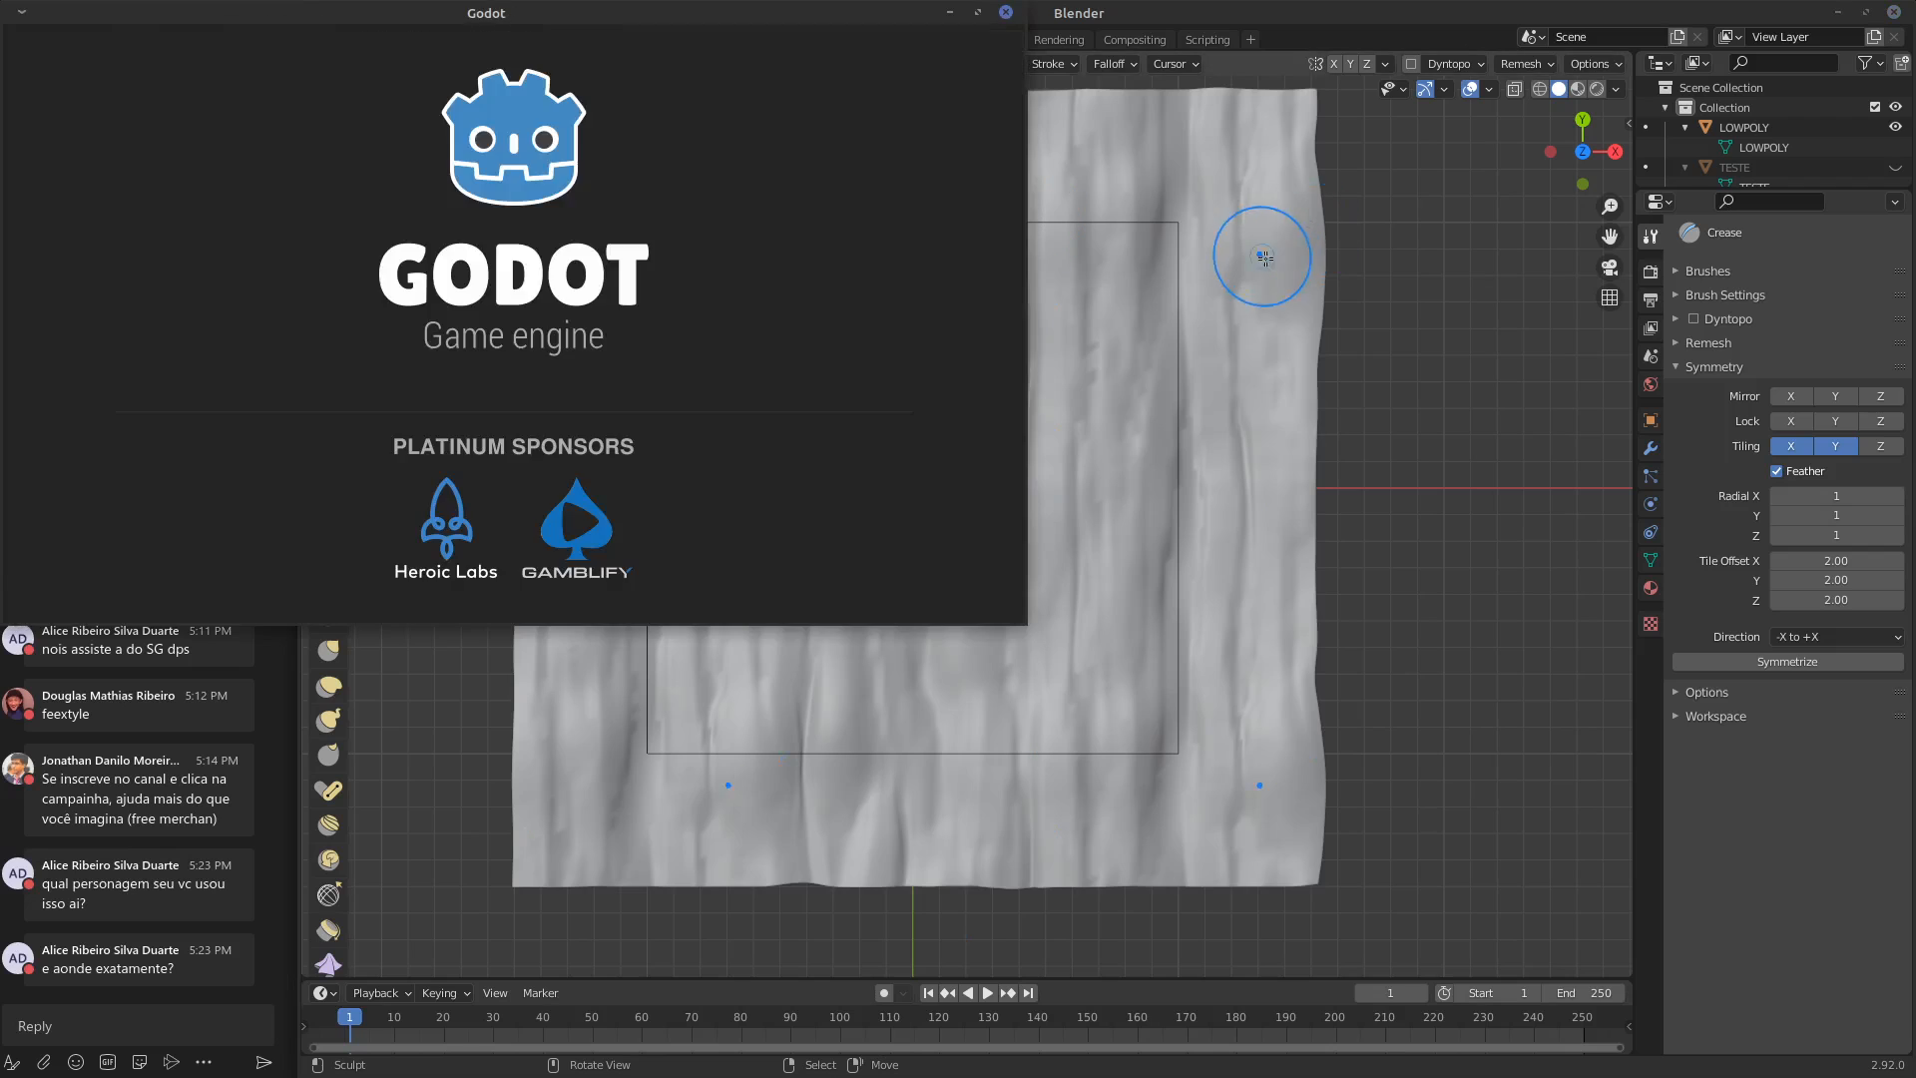
Switch to Godot, open the parallax zine project, and restore its editor window to a smaller size
left_click_drag(707, 17, 1443, 160)
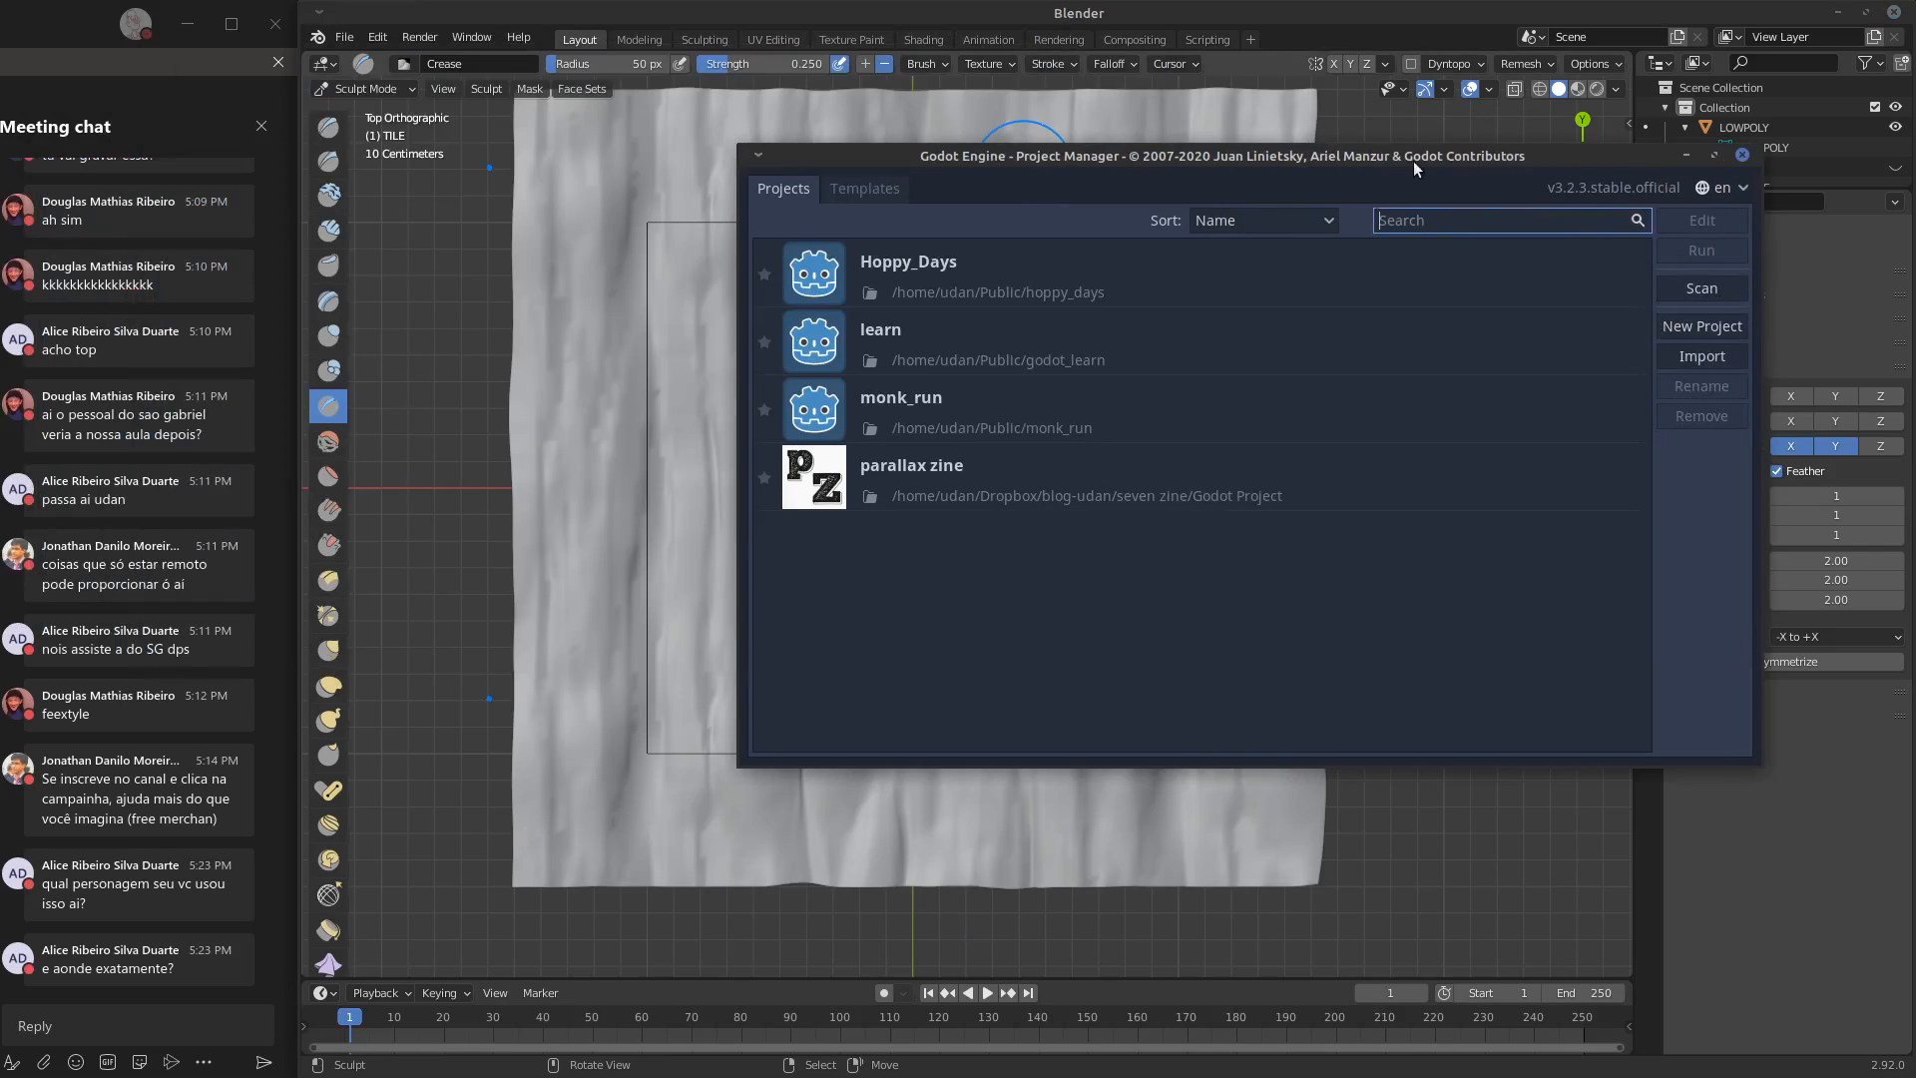
left_click(984, 477)
double_click(1014, 477)
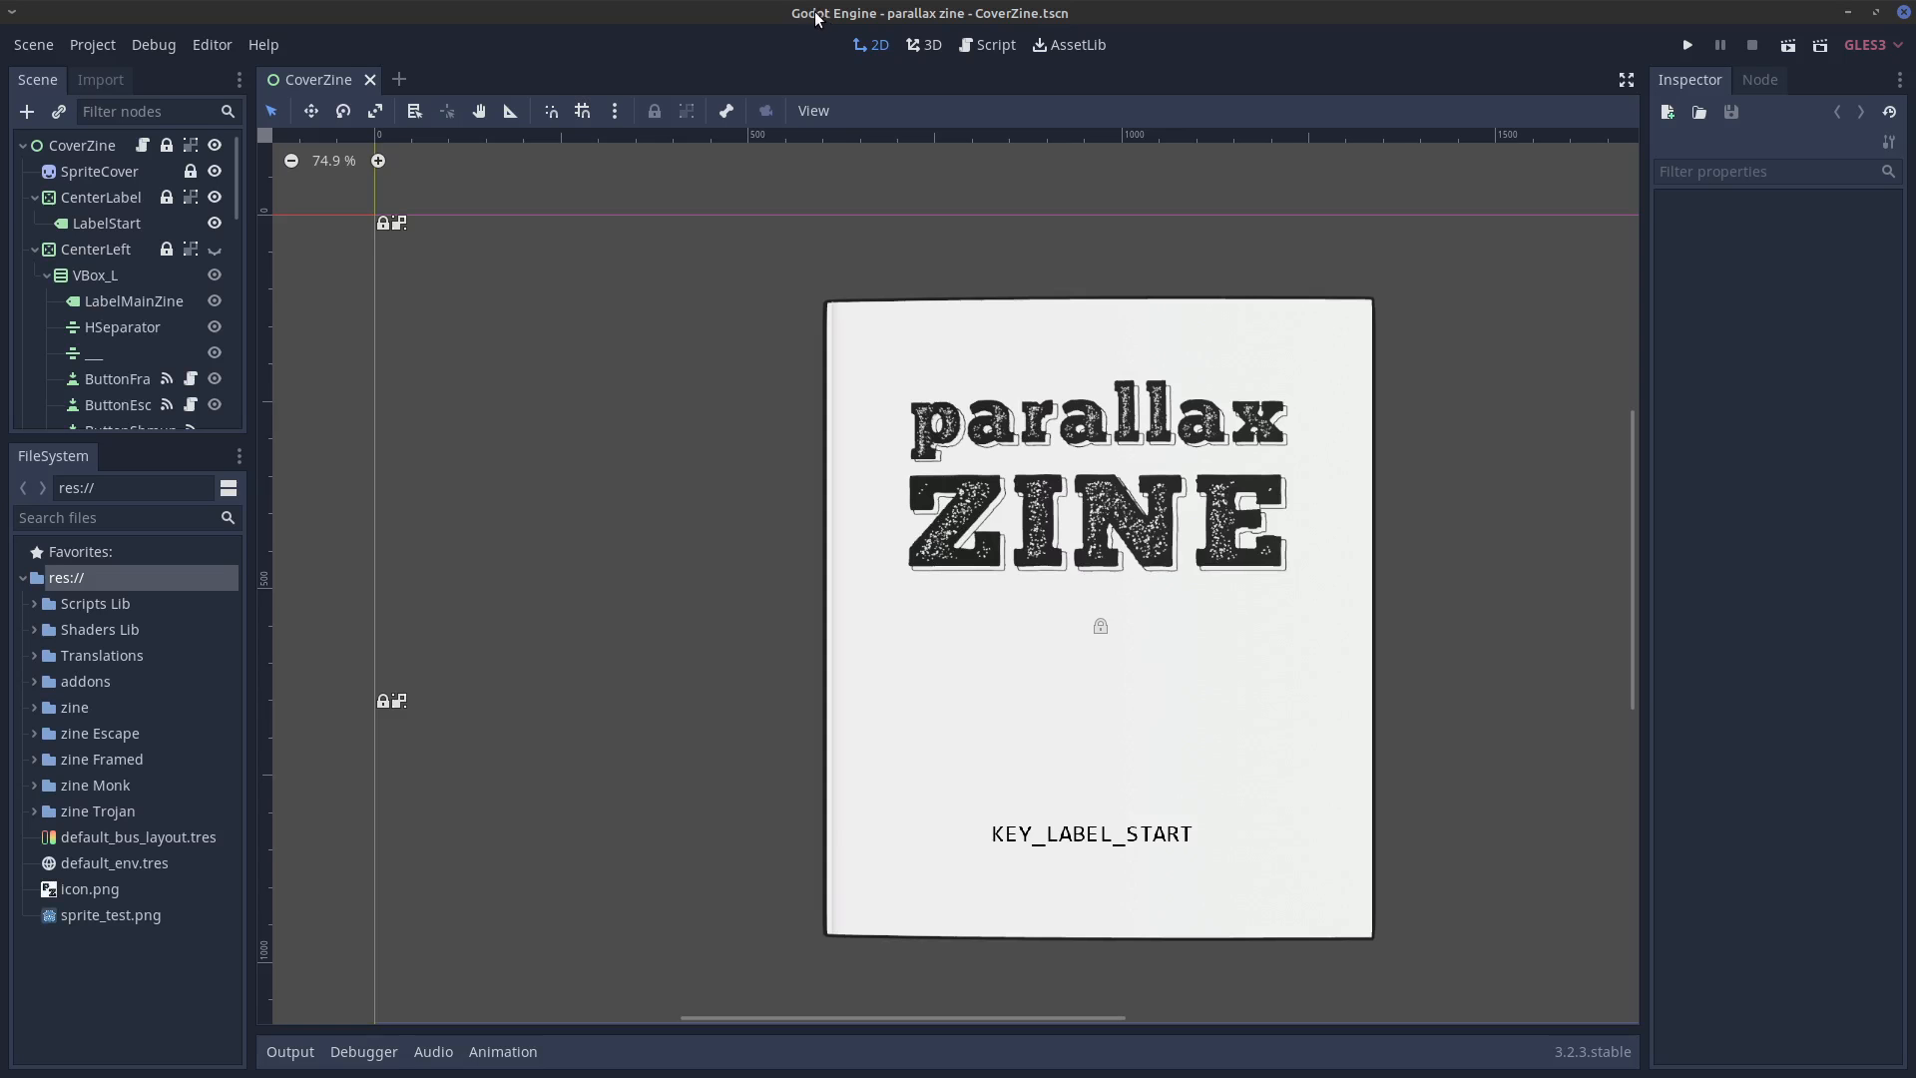
double_click(799, 15)
left_click_drag(799, 14, 538, 102)
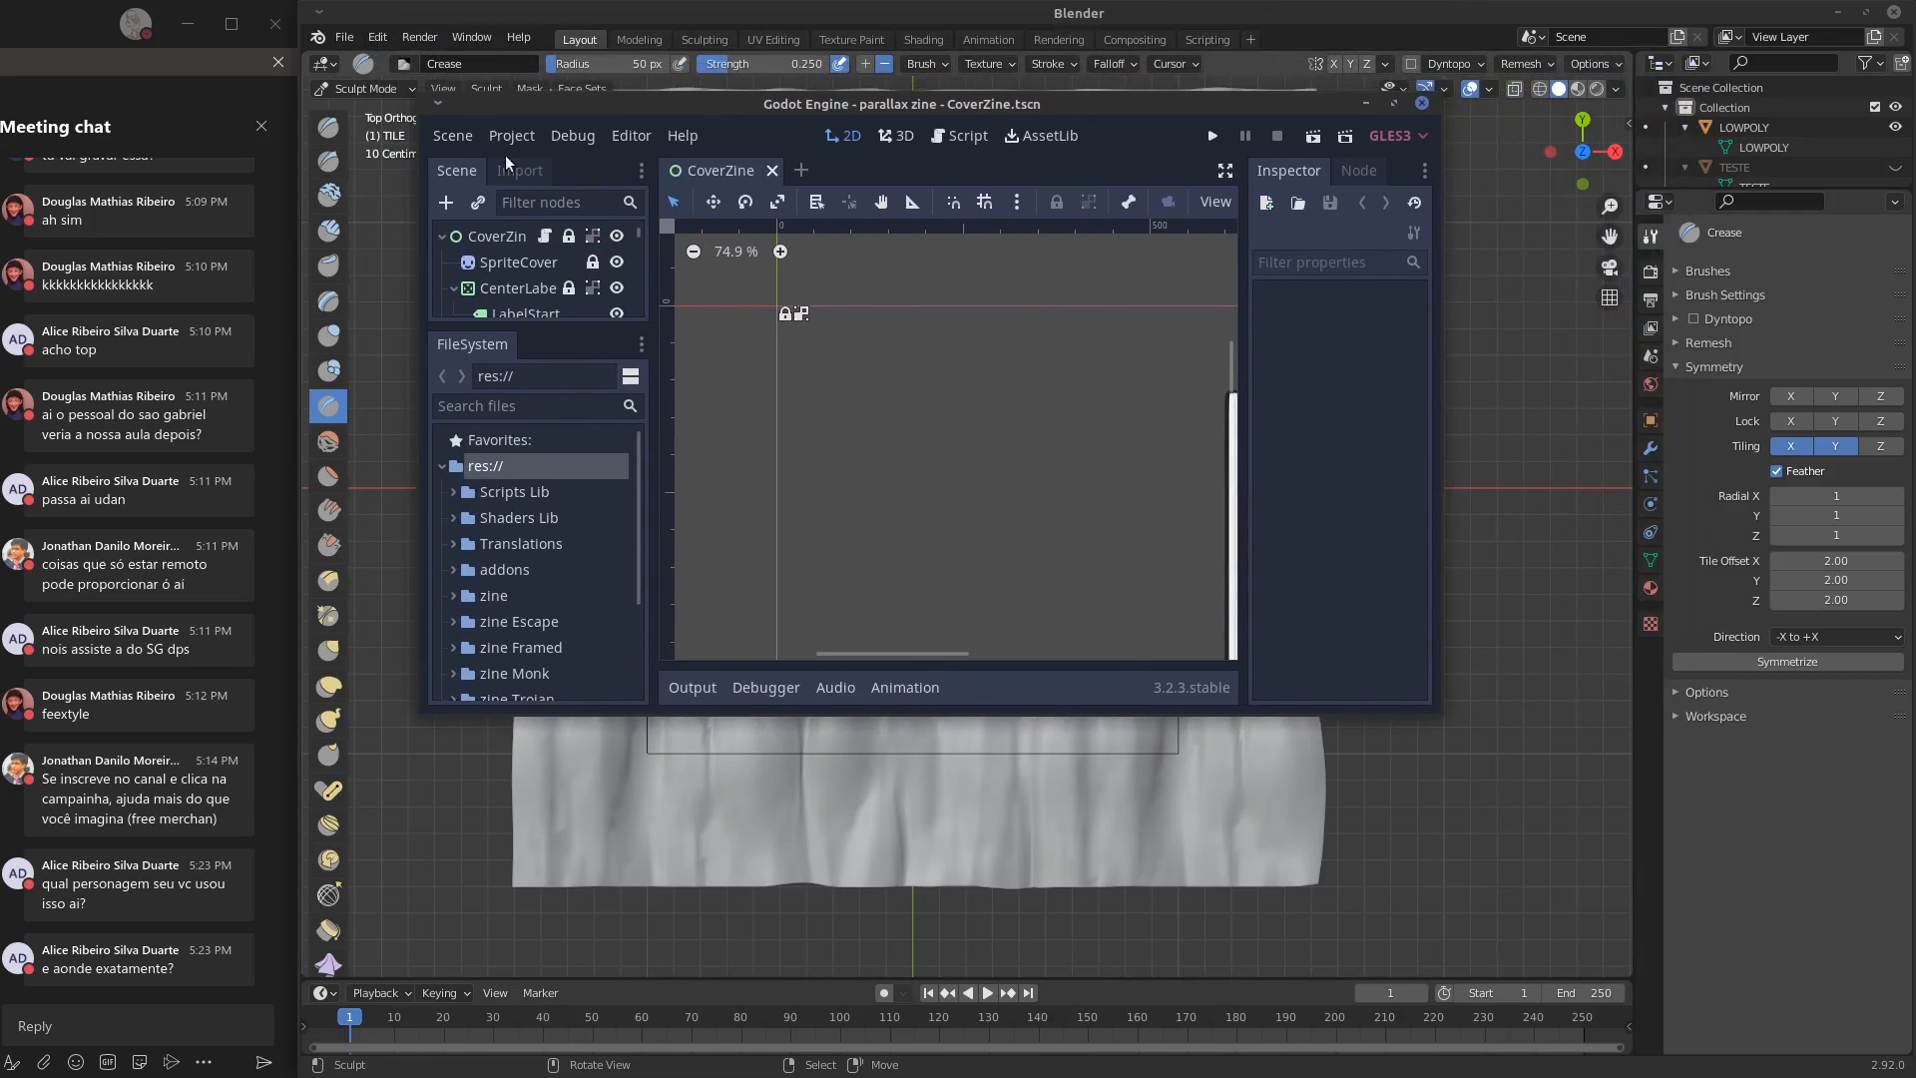
Open the recently used MineMap.tscn scene in the parallax zine project
left_click(452, 136)
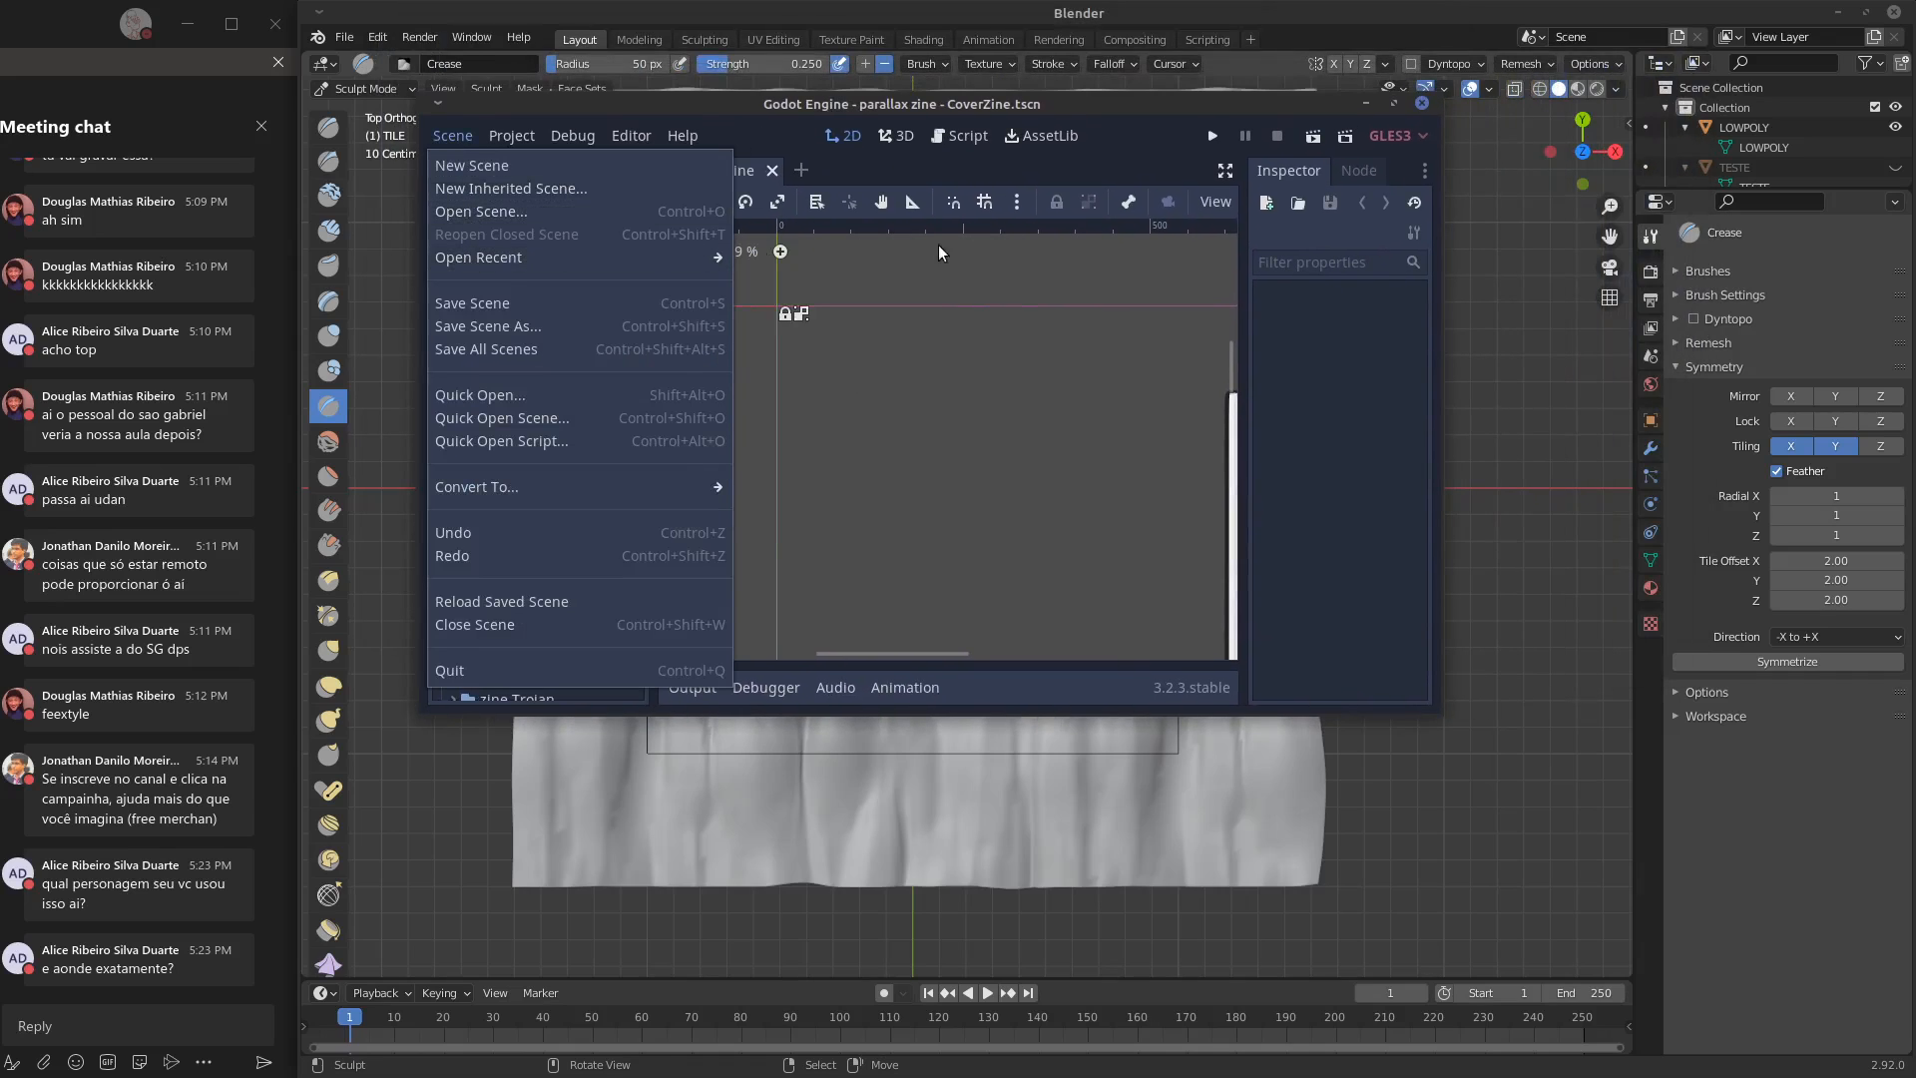
mouse_move(629, 259)
left_click(902, 315)
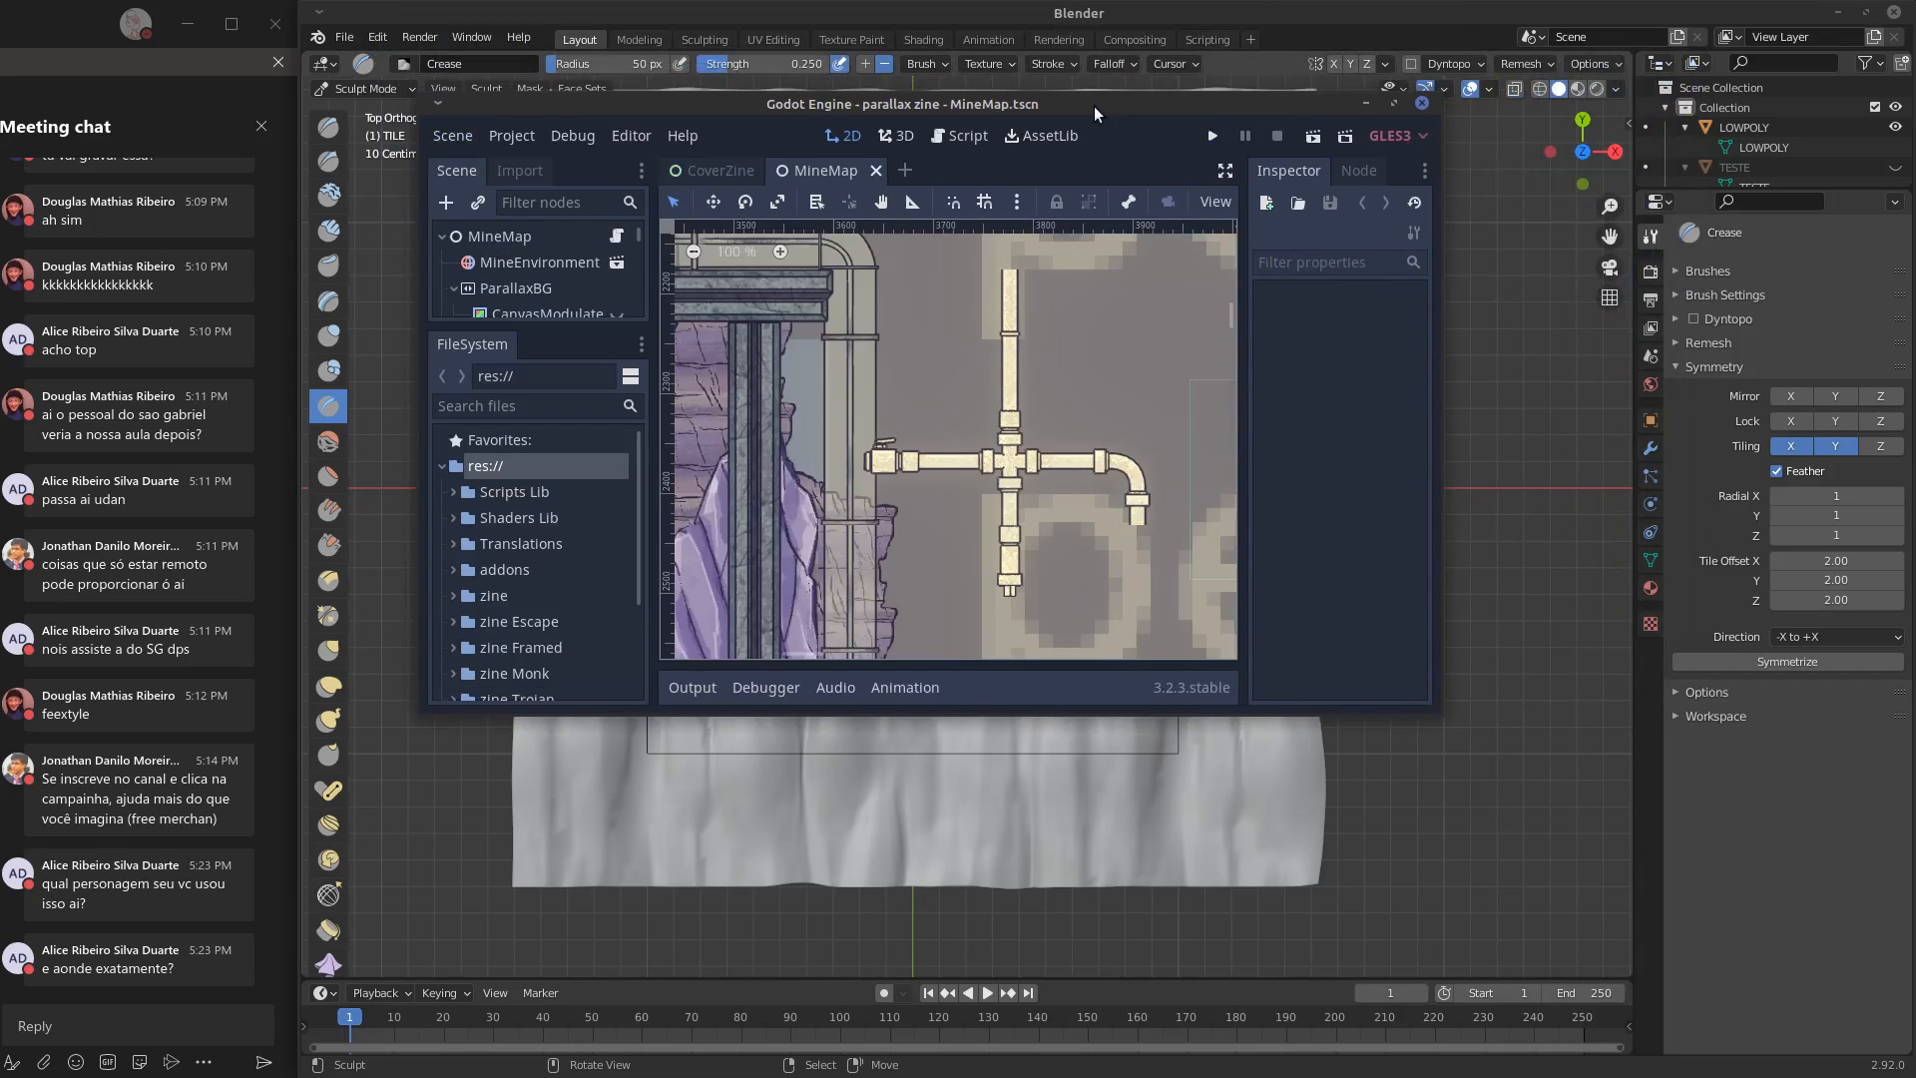
Enlarge the Godot editor window and bring the purple rock tiles of MineMap into view
left_click_drag(1094, 106, 1039, 15)
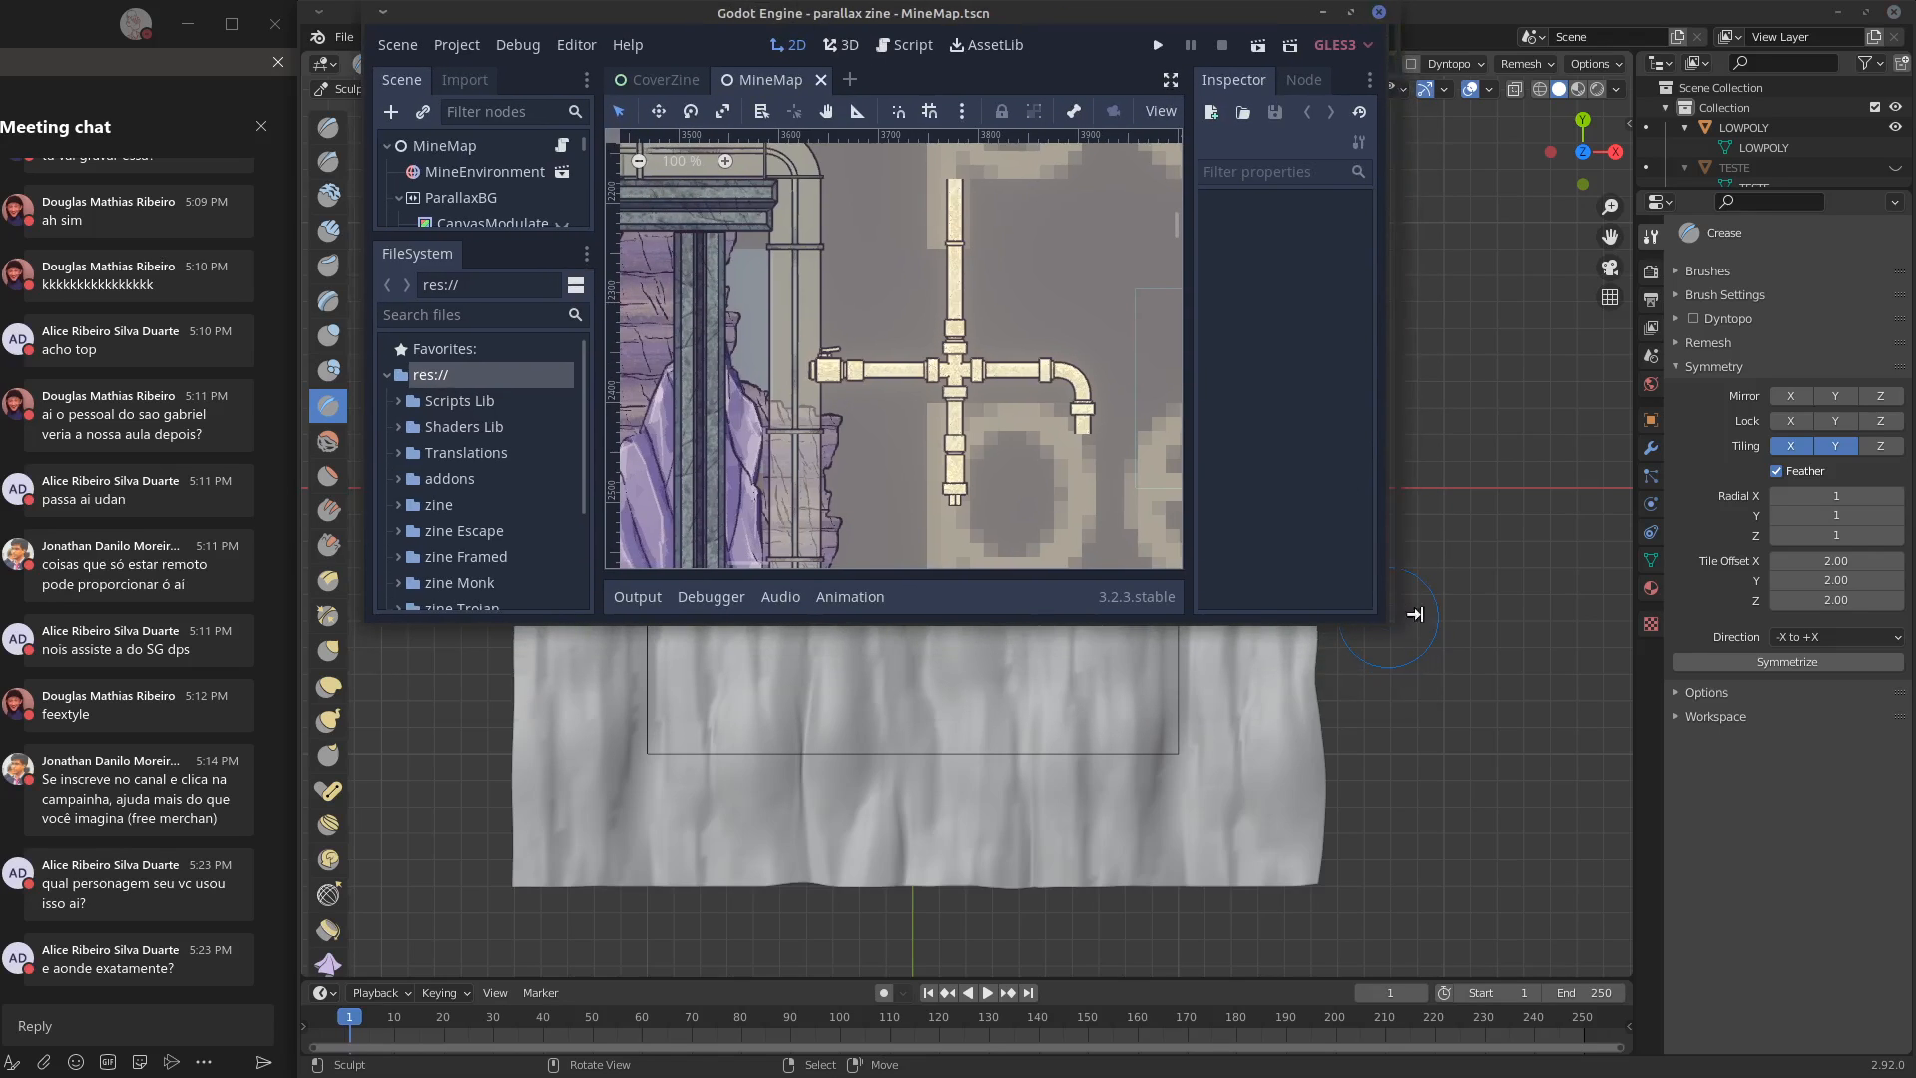
left_click_drag(1379, 617, 1824, 620)
left_click_drag(1188, 617, 1215, 949)
middle_click_drag(1058, 584, 1497, 545)
middle_click_drag(928, 671, 997, 611)
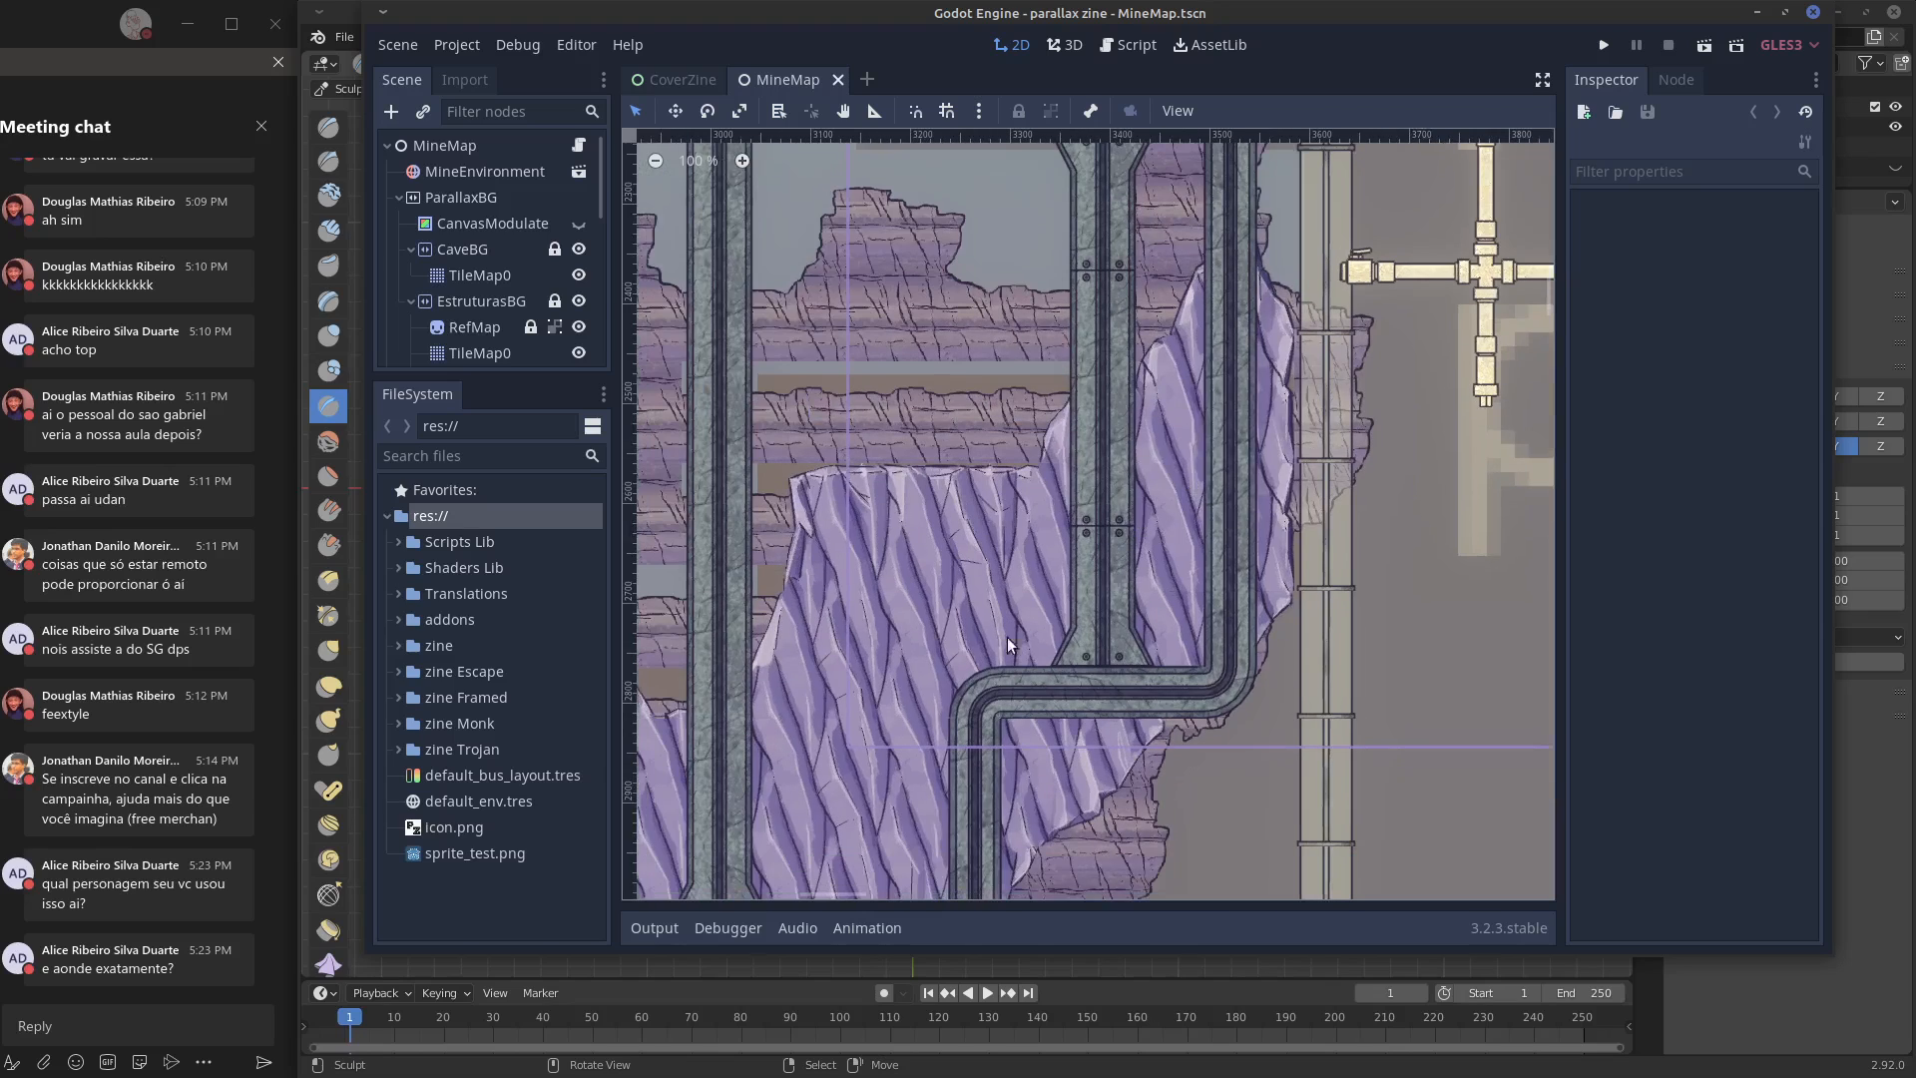
Run the MineMap scene, turn on the ship's light, and fly the ship past the rock walls
left_click(1705, 46)
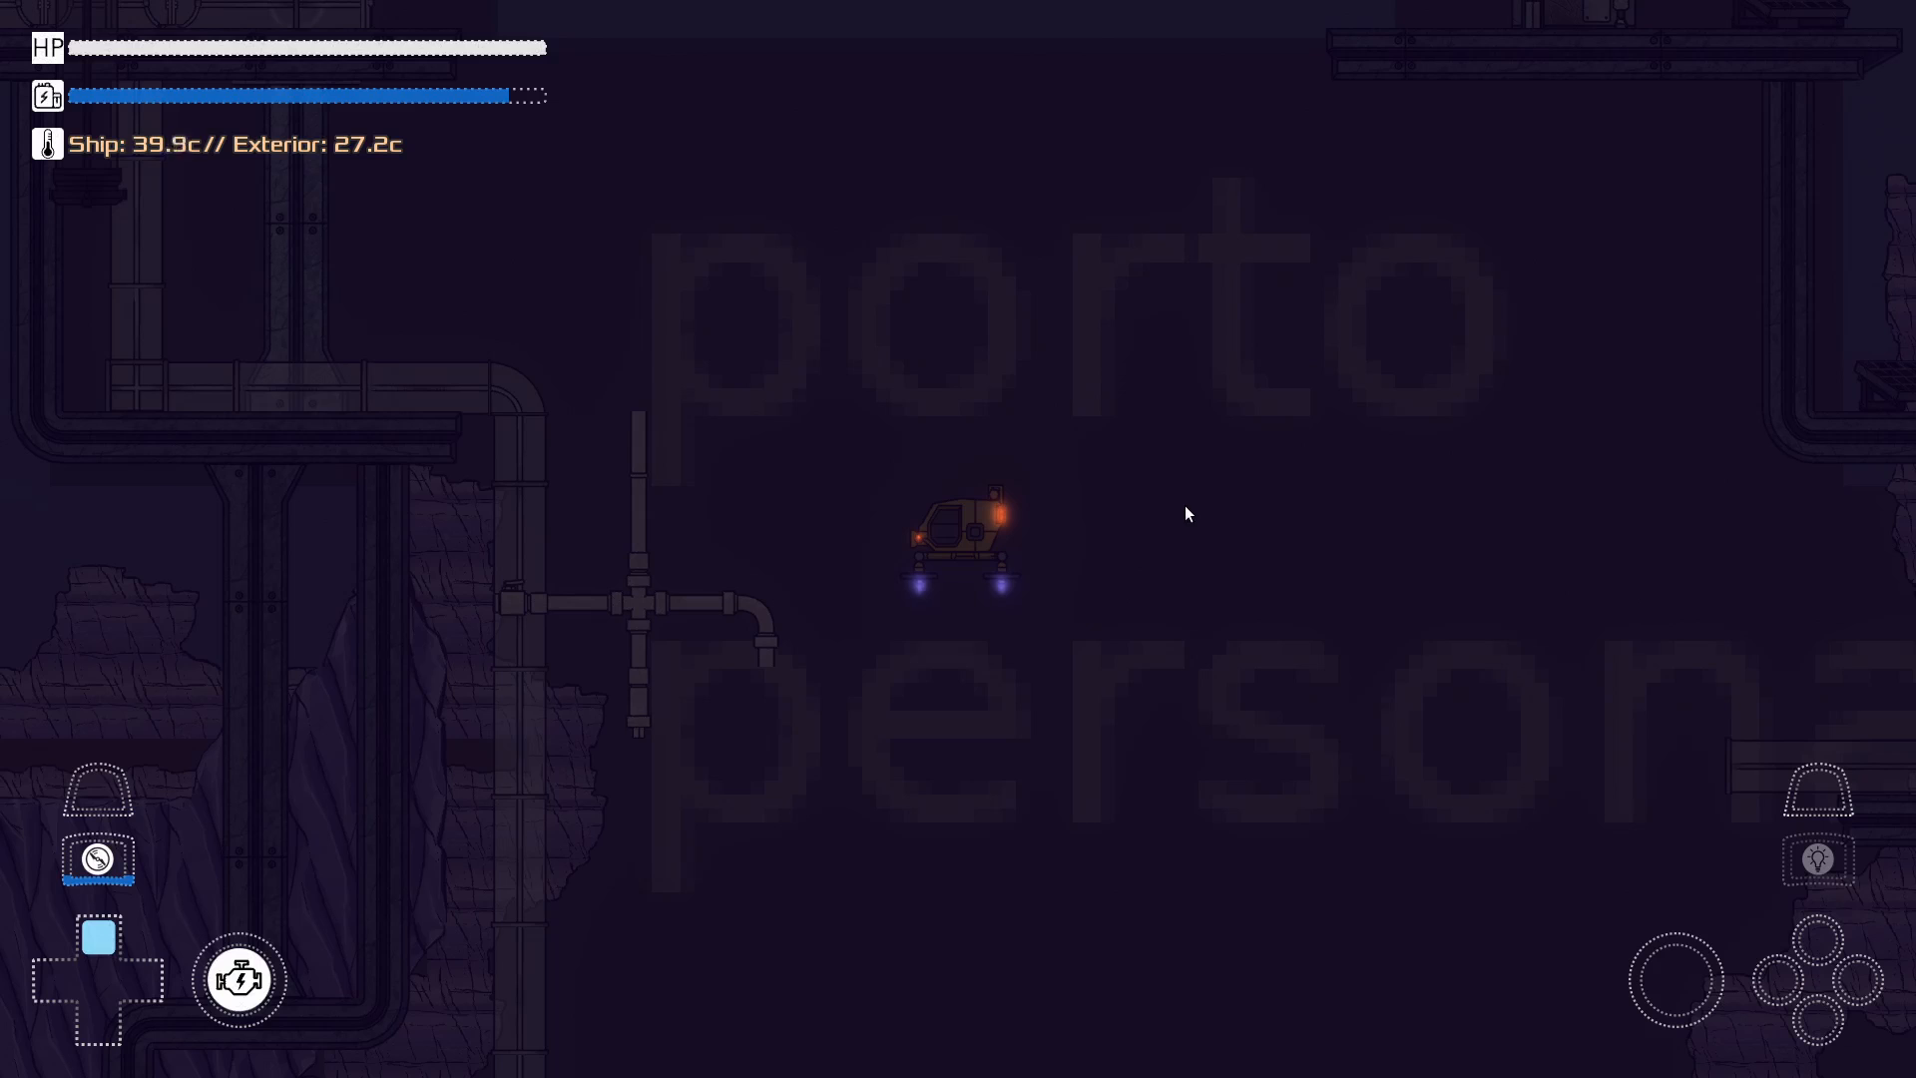
key("e")
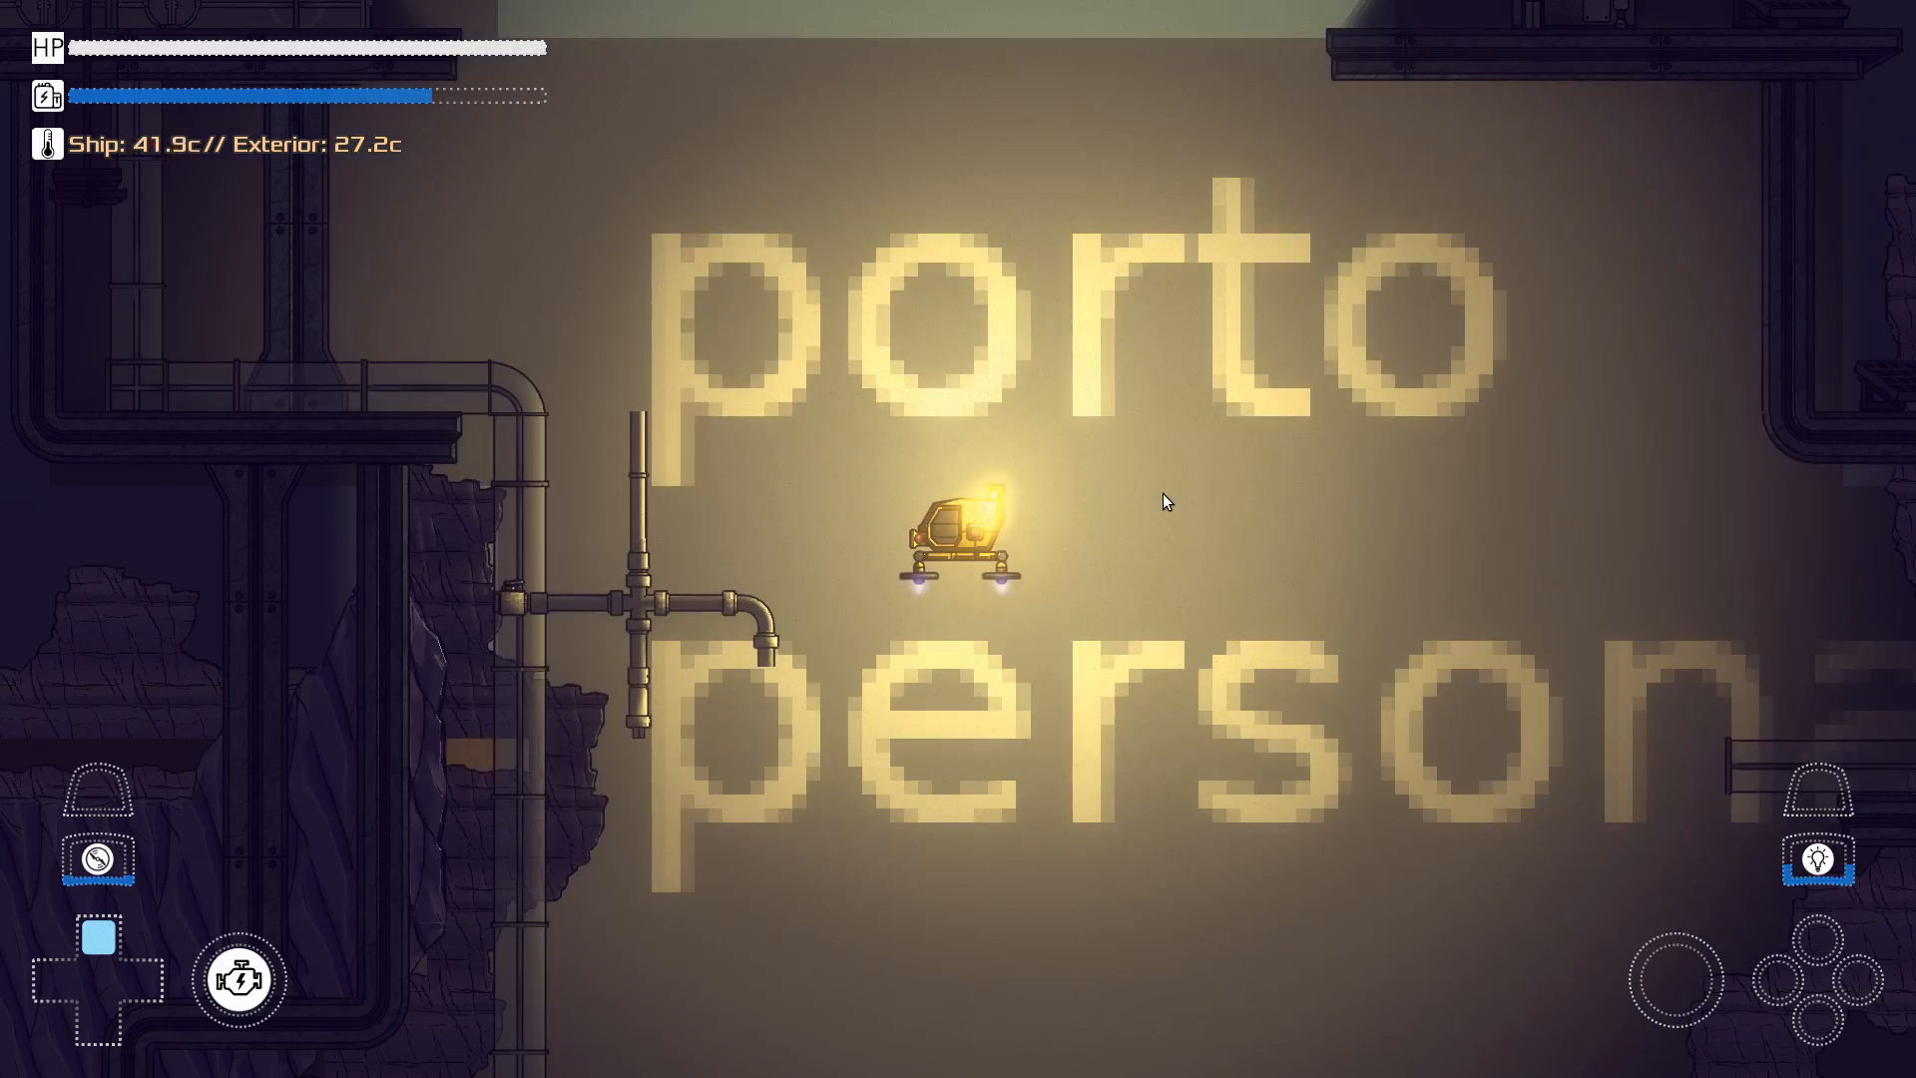
key("a")
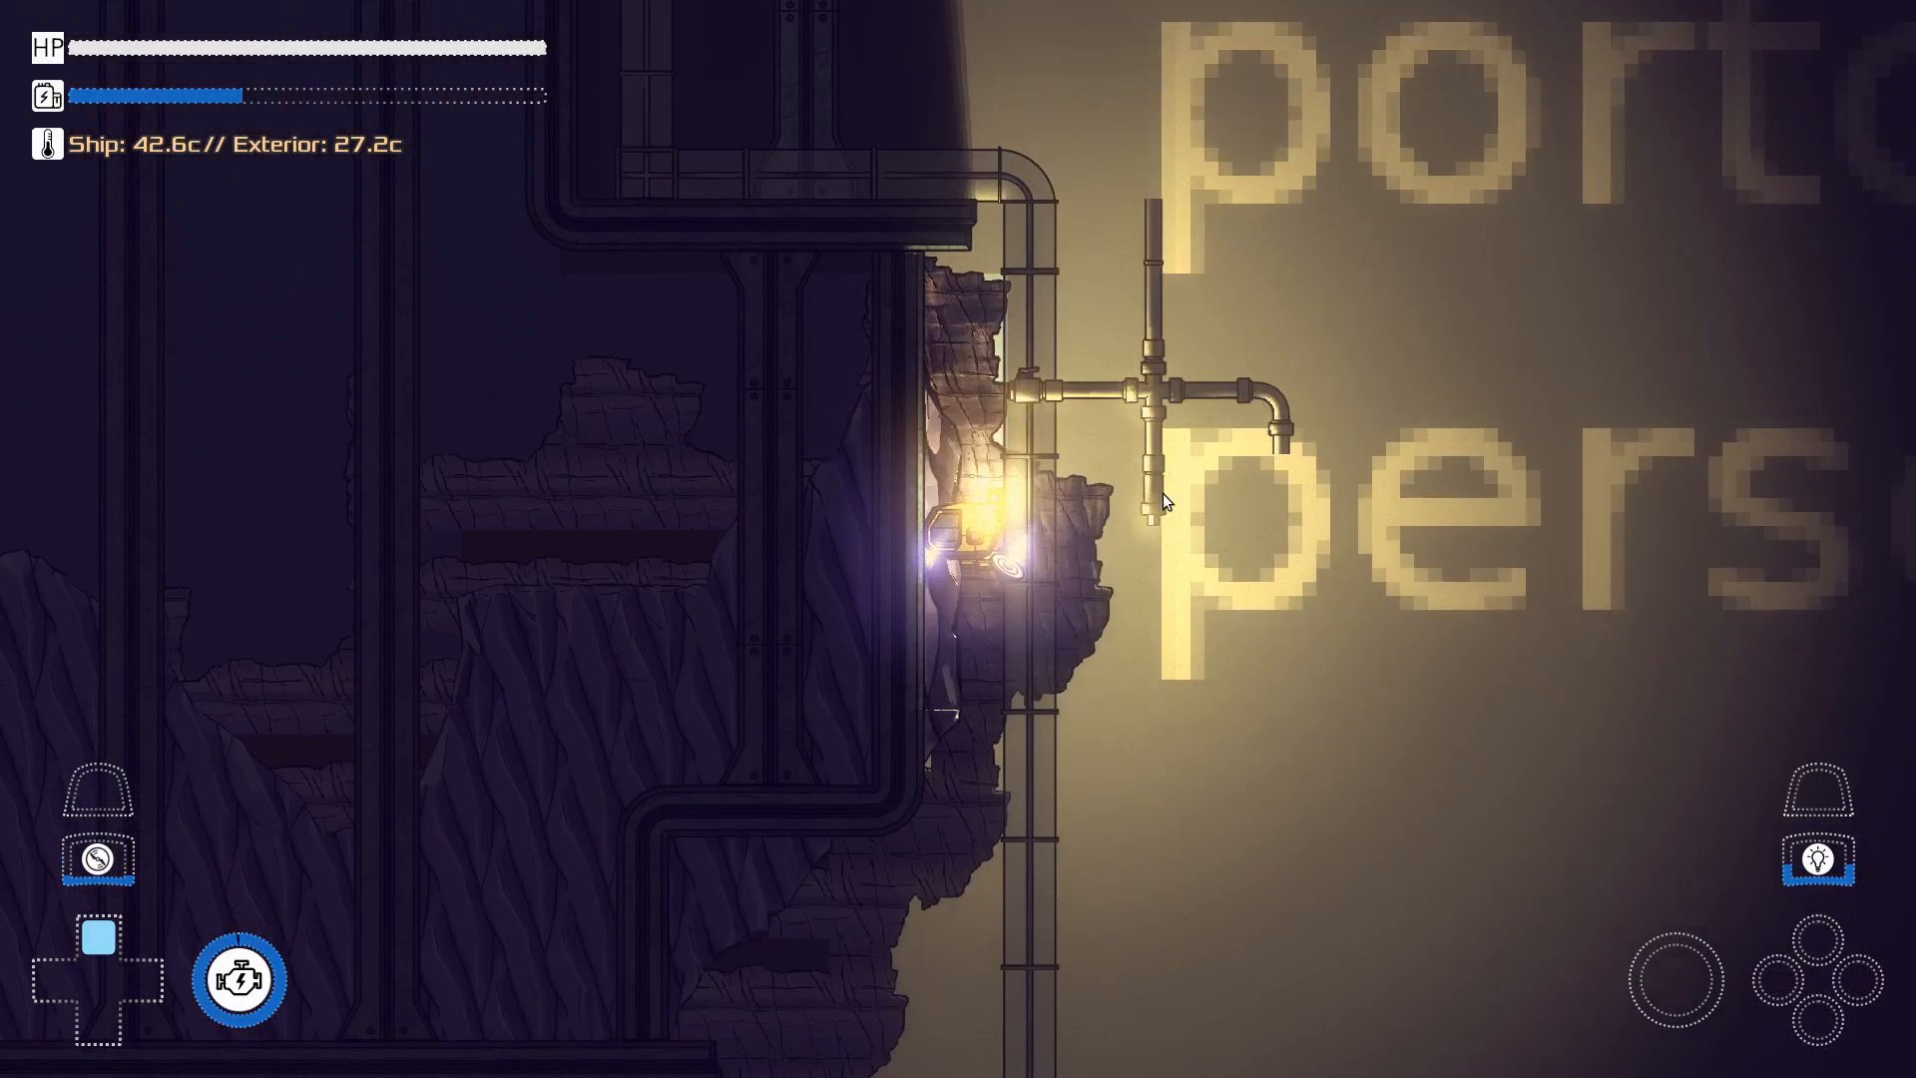
key("d")
key("a")
key("d")
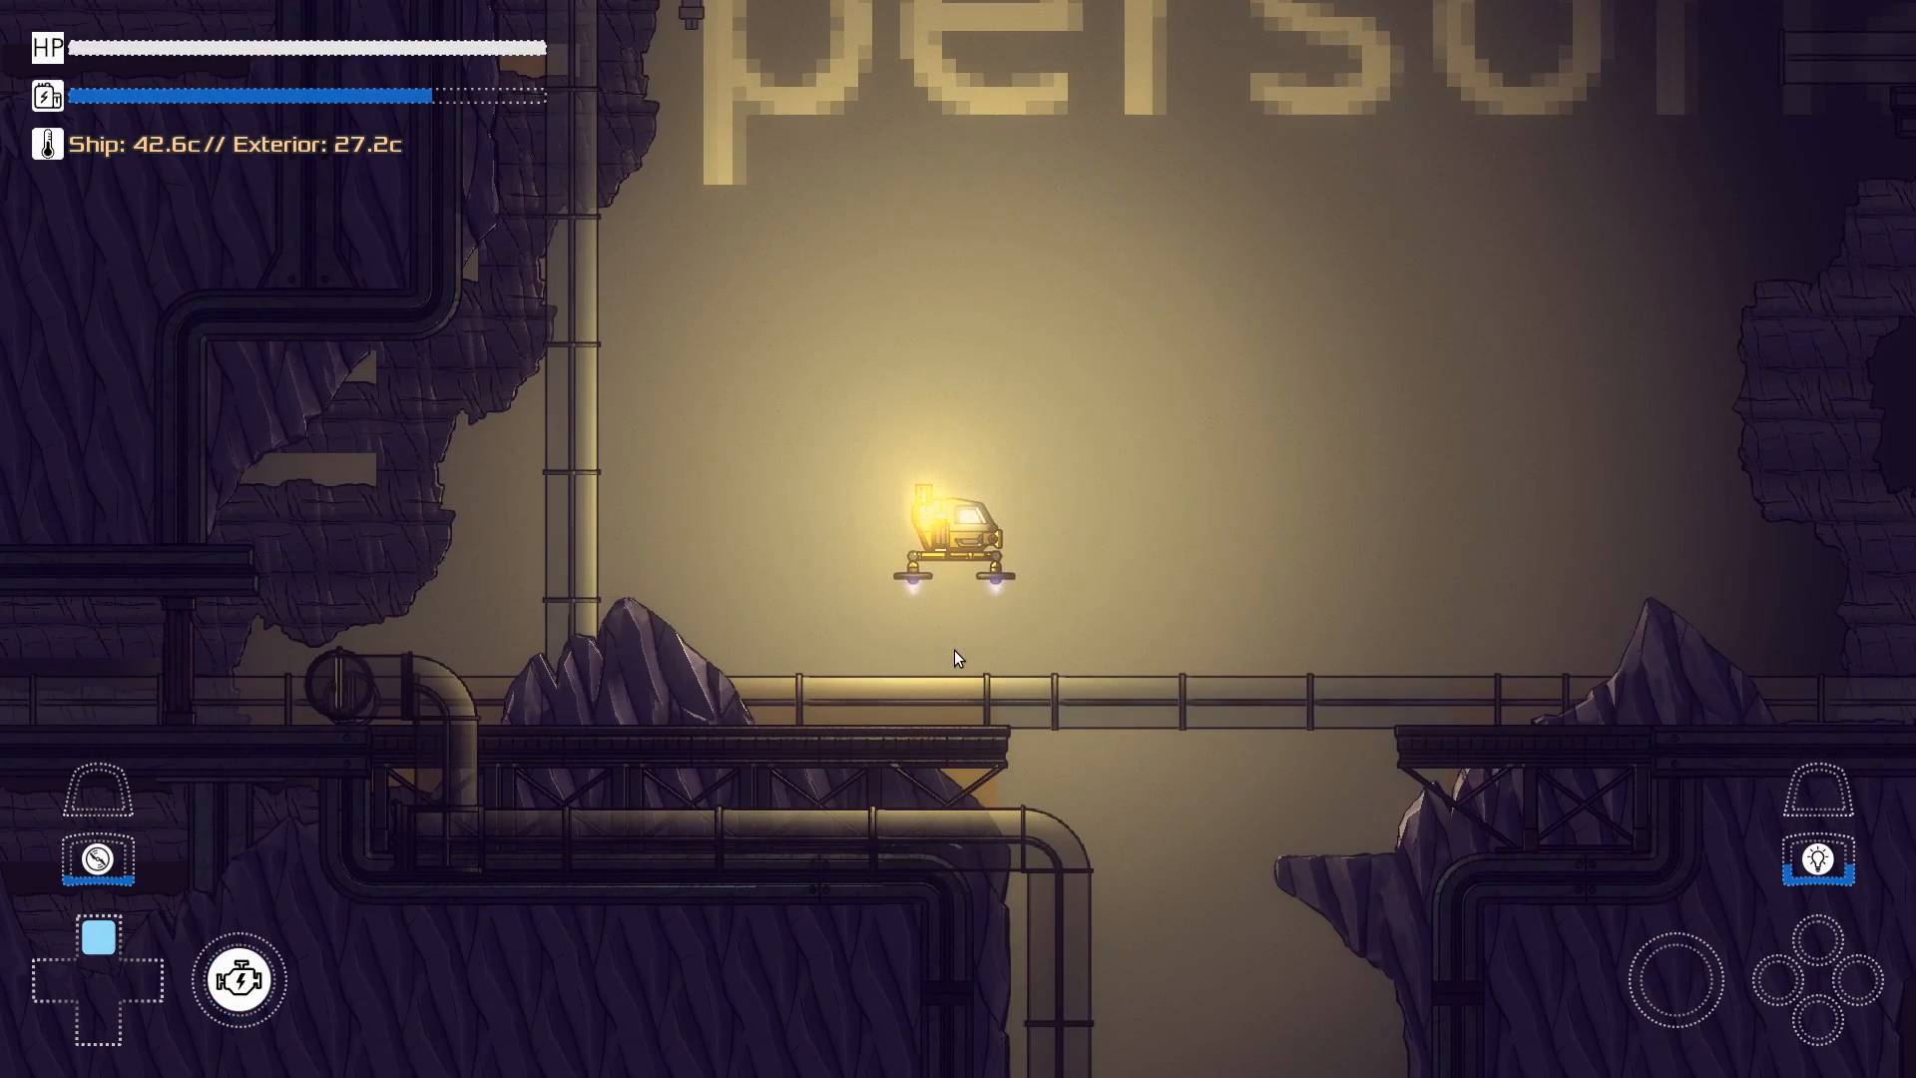
Stop the running MineMap game and close the Godot editor to return to Blender
key("Escape")
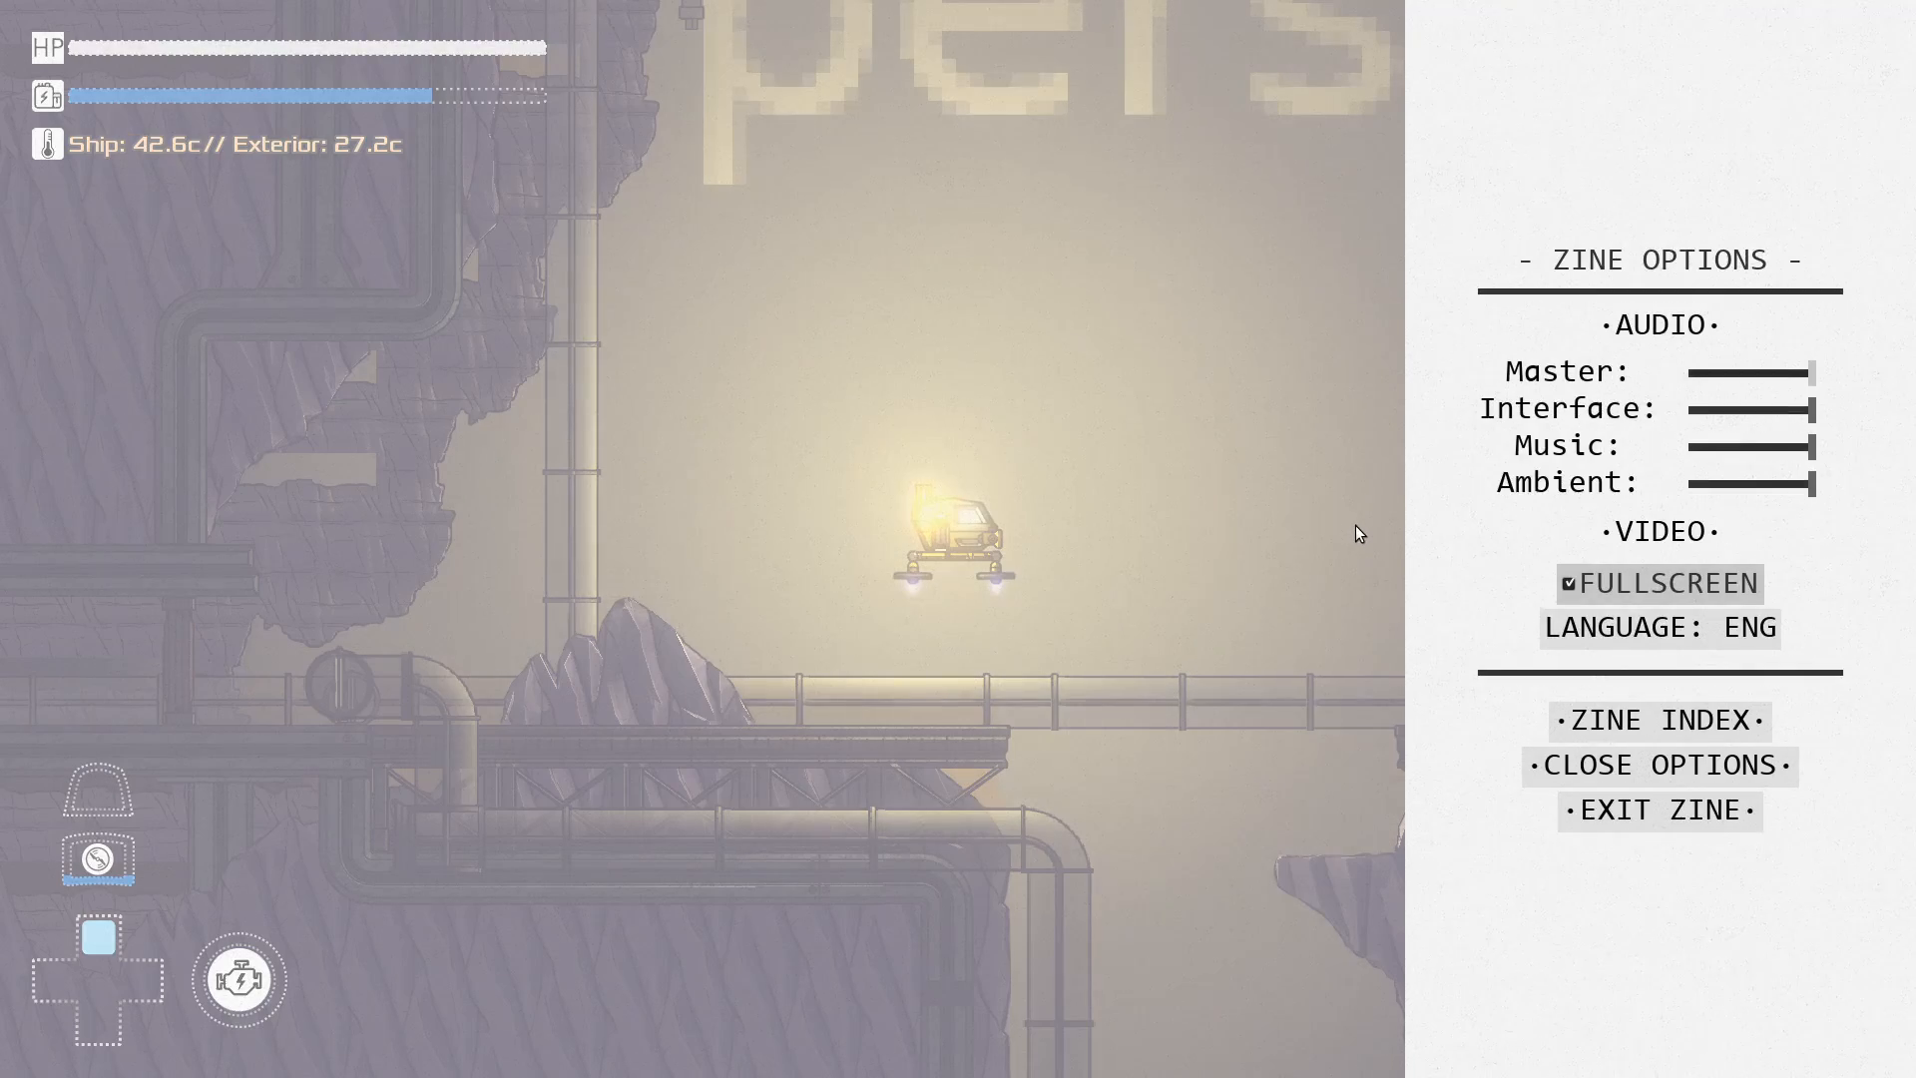
key("F8")
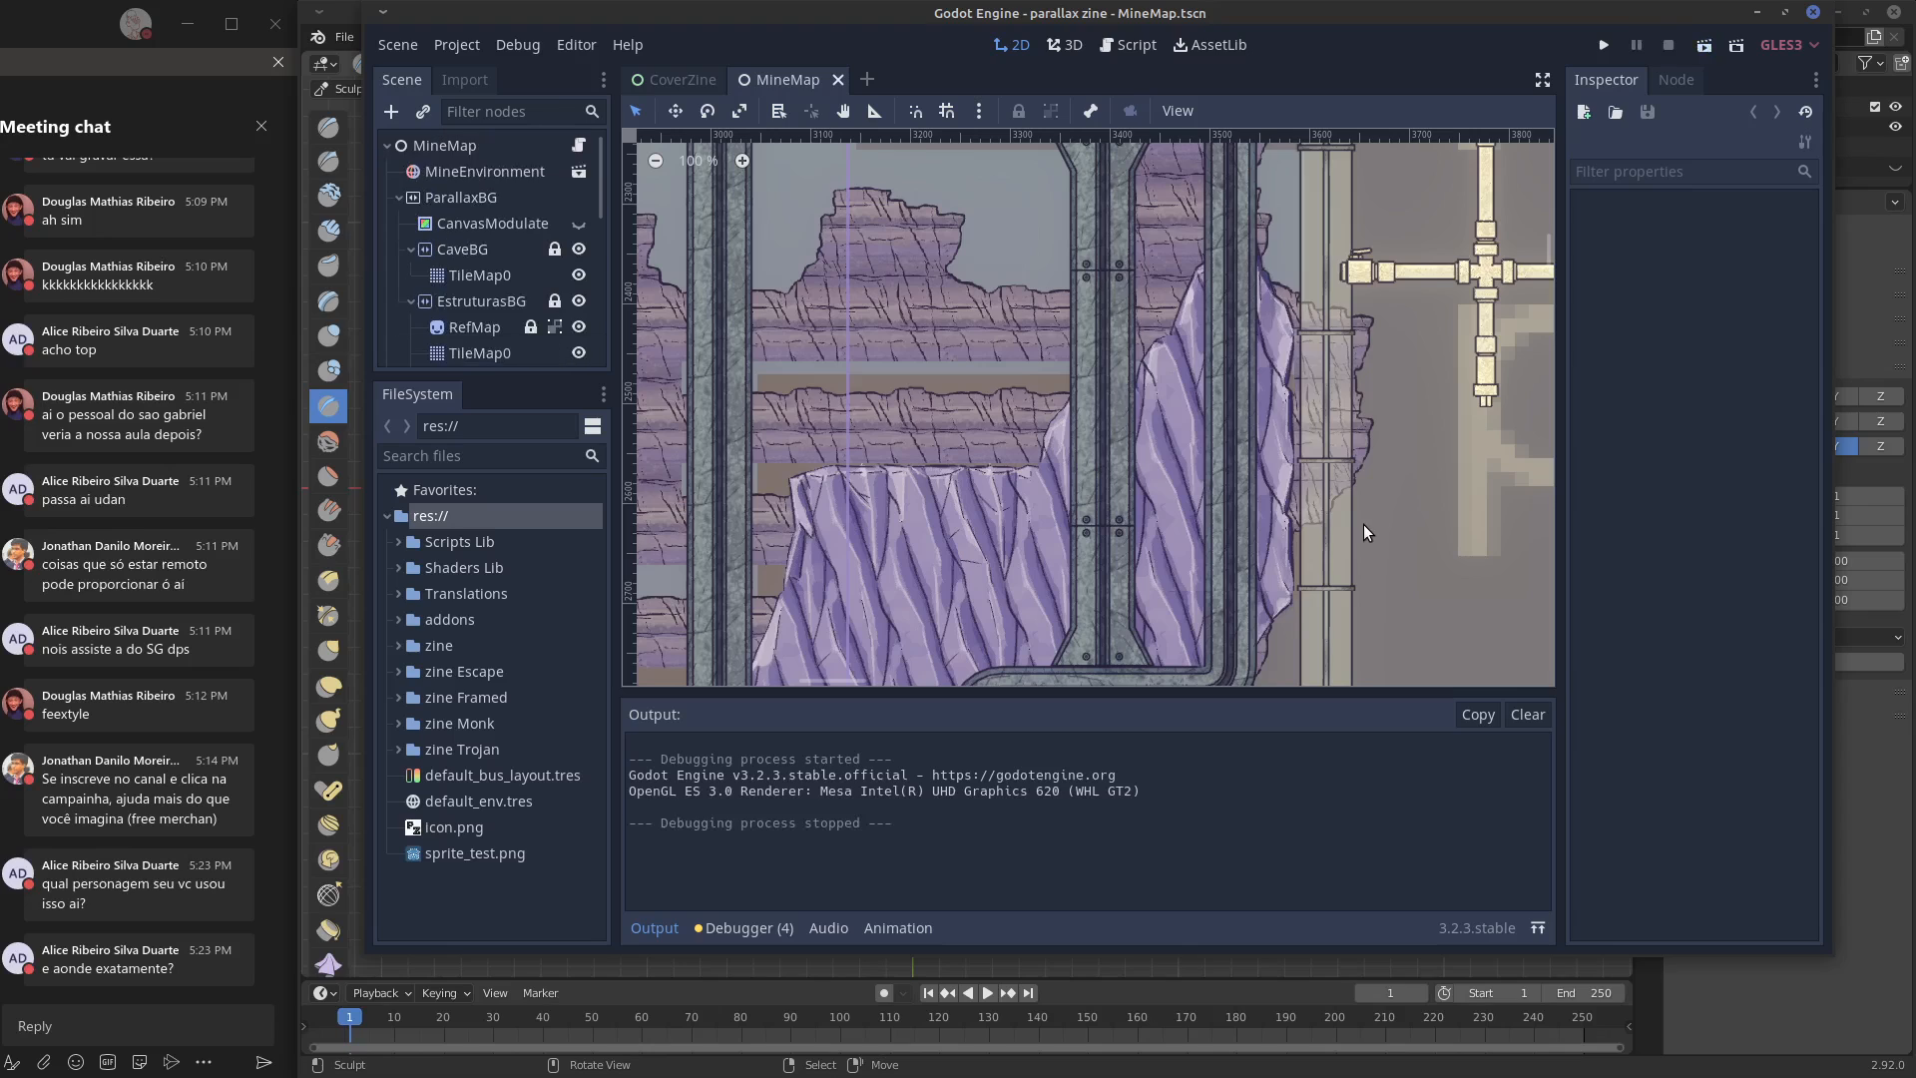
left_click(1814, 14)
left_click(1141, 507)
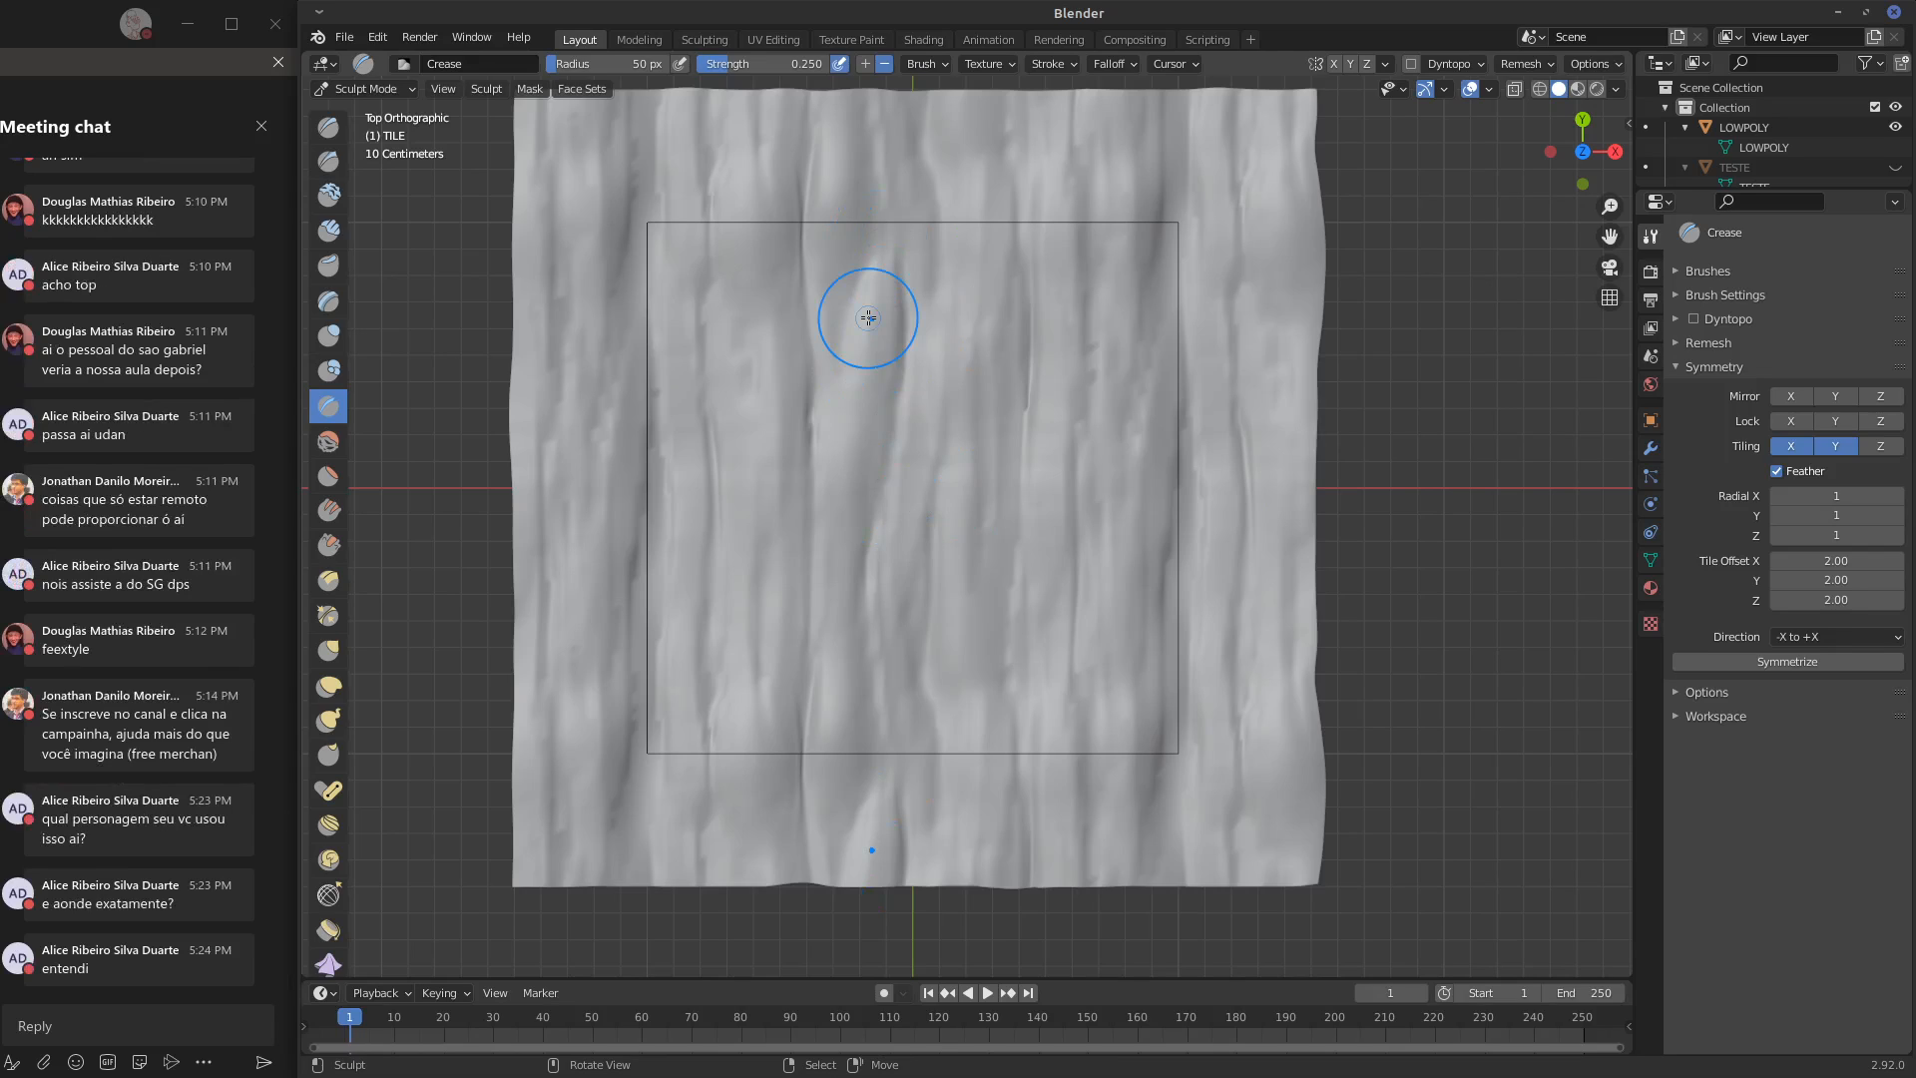
Put the TILE mesh in Object Mode and subdivide its Multires modifier once
left_click(1678, 367)
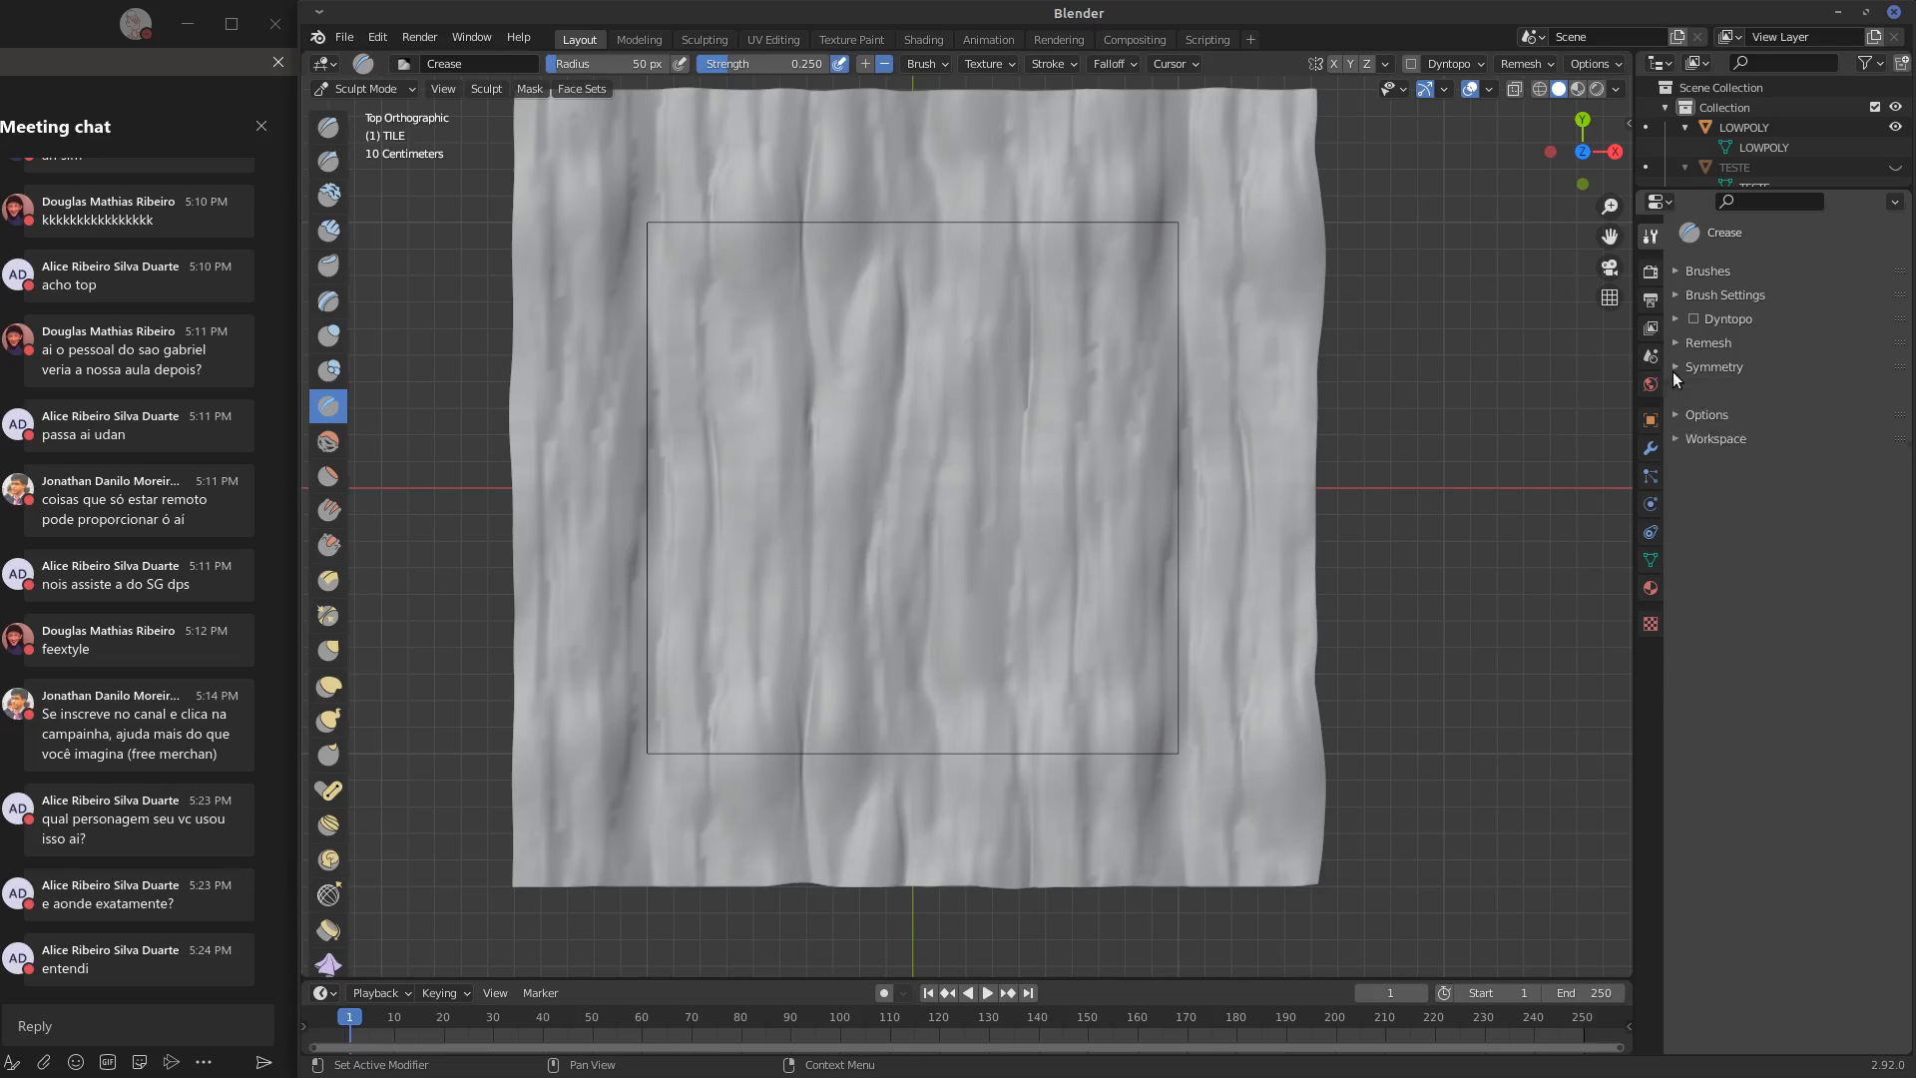
left_click(1653, 560)
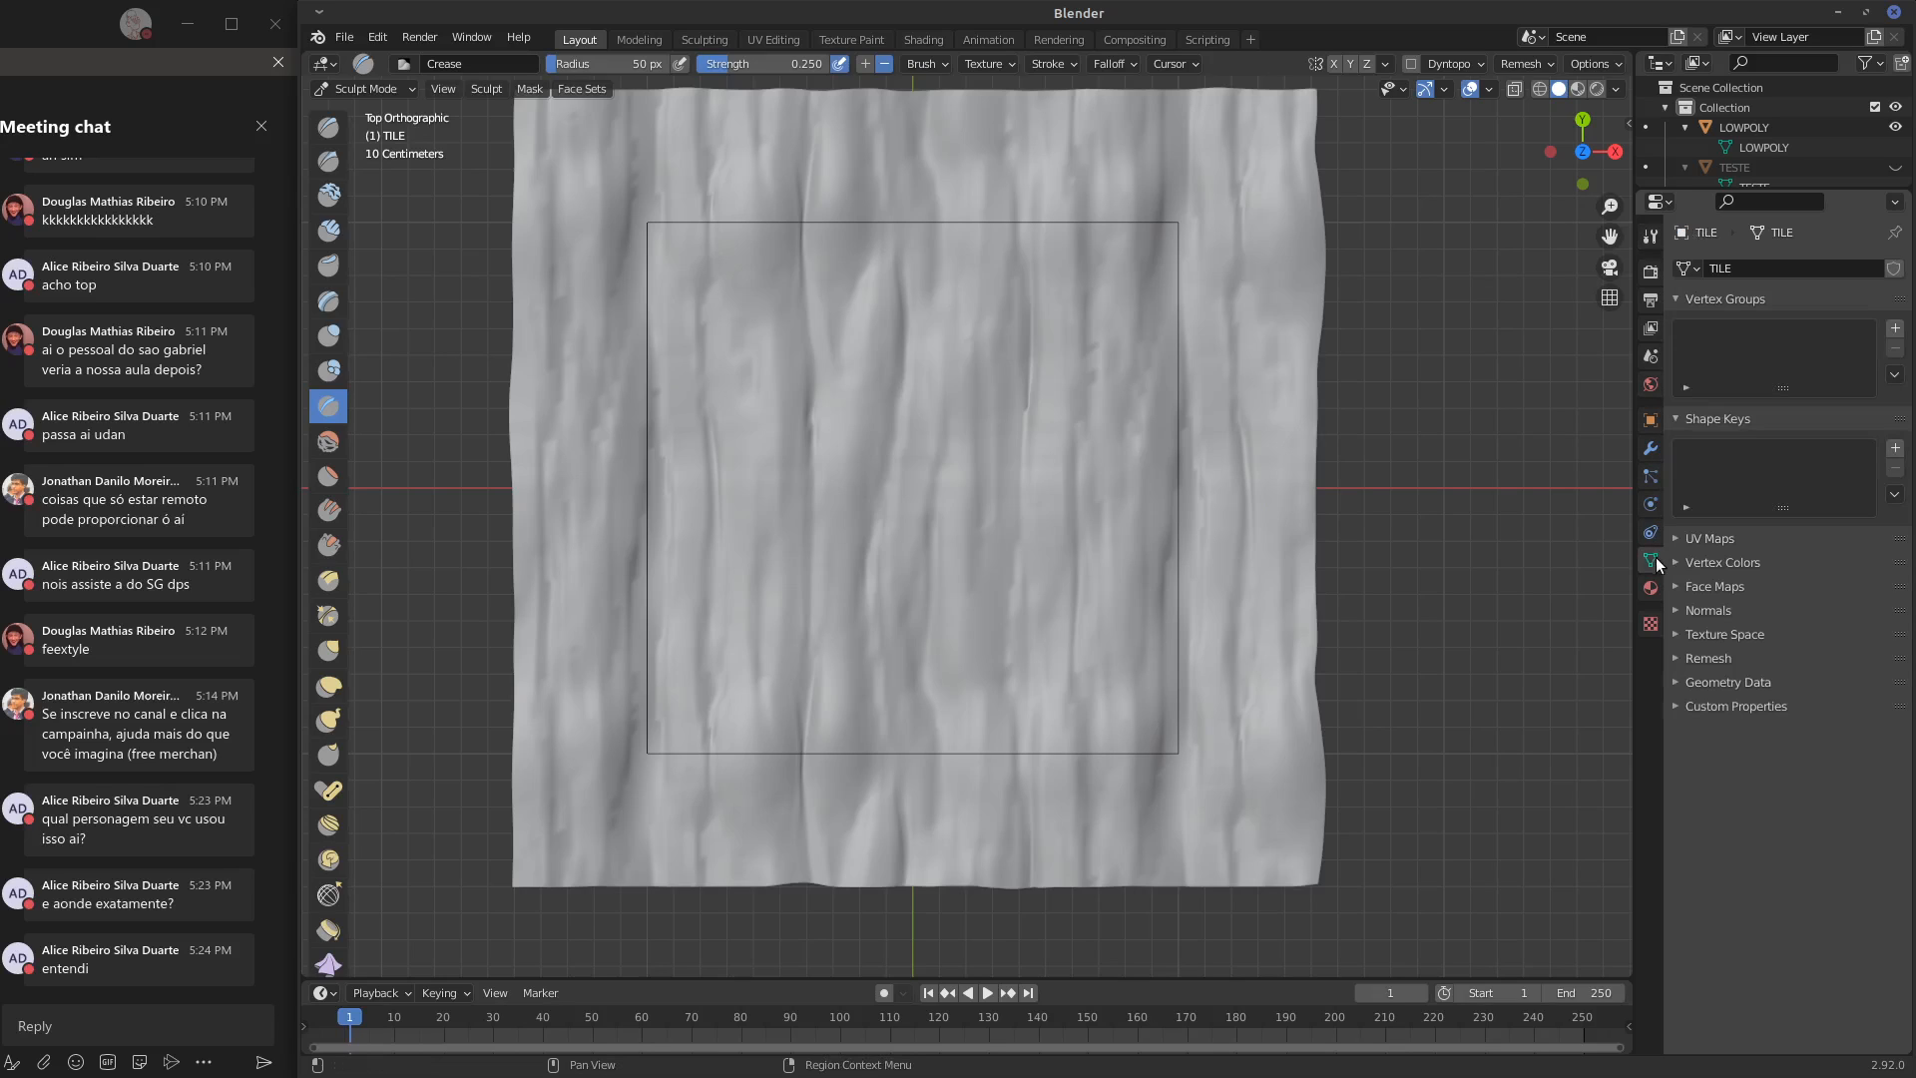
left_click(1651, 449)
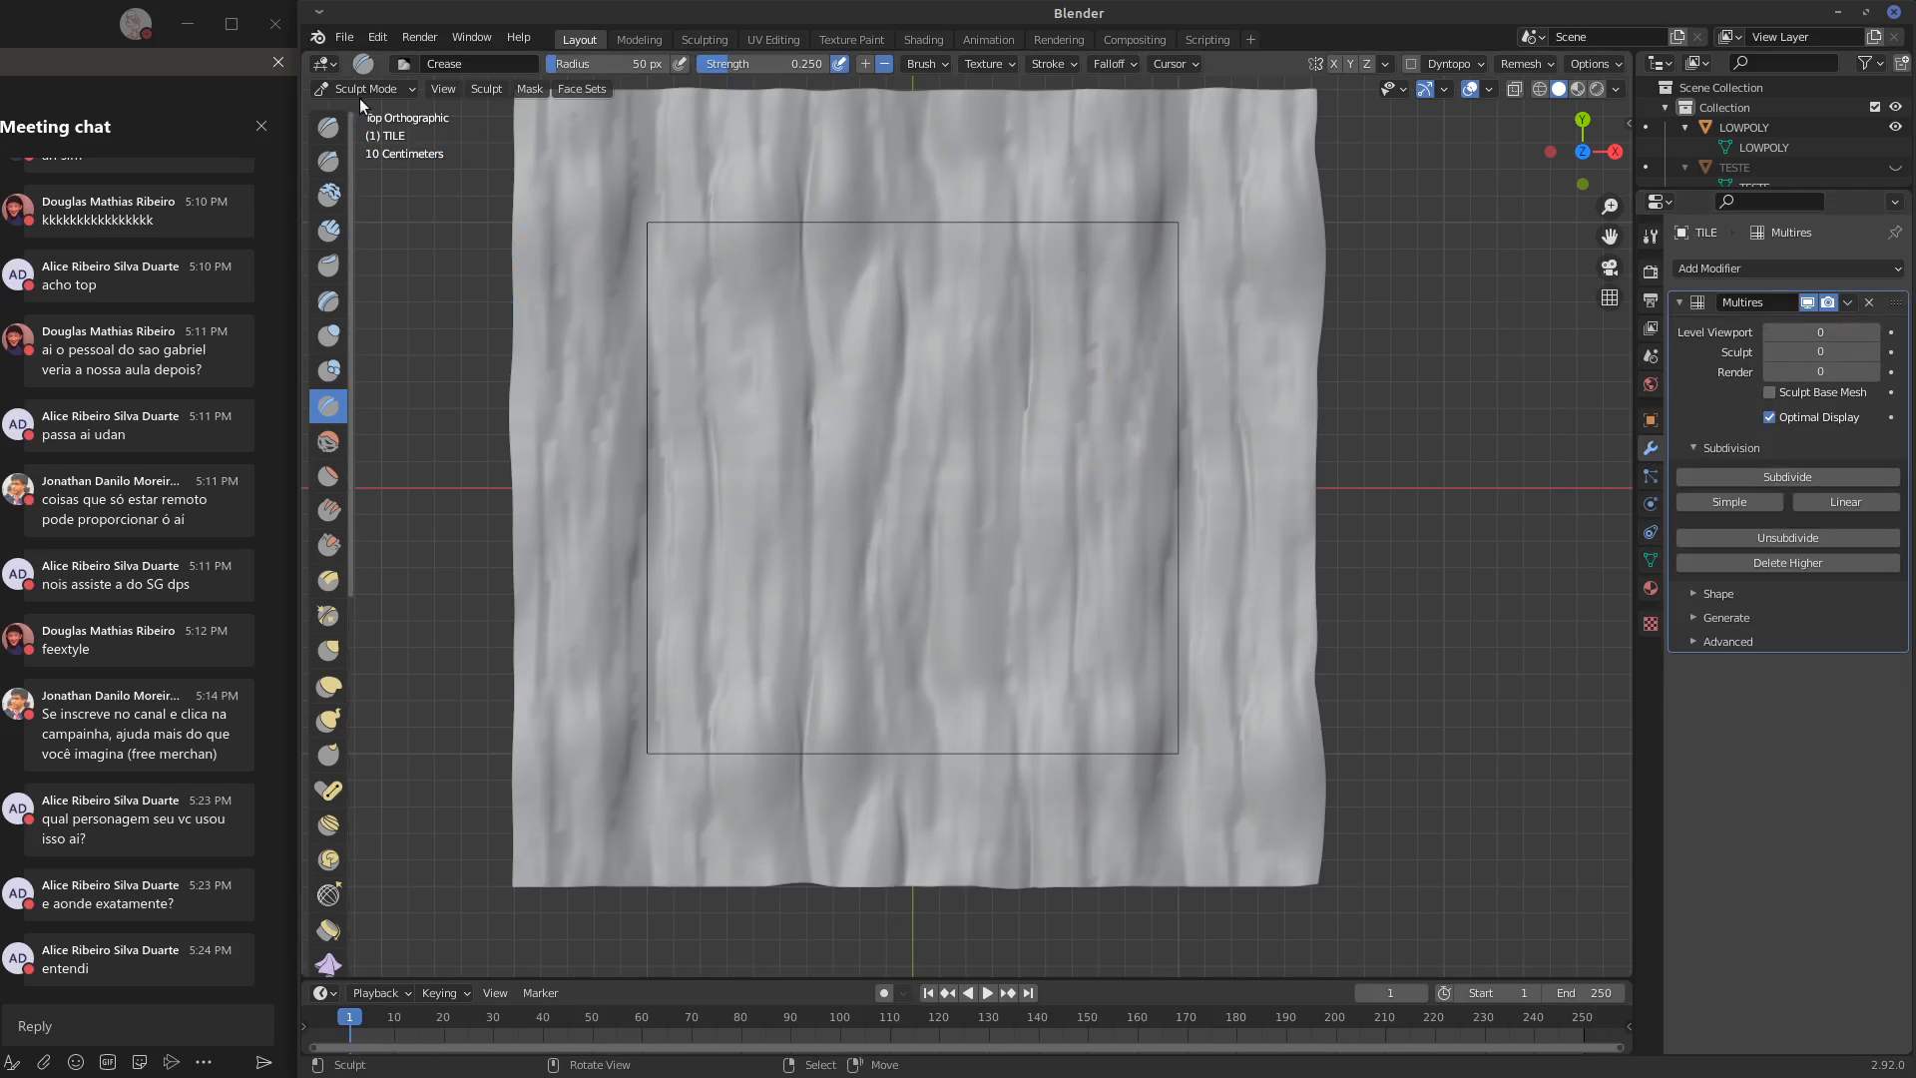
left_click(361, 90)
left_click(374, 108)
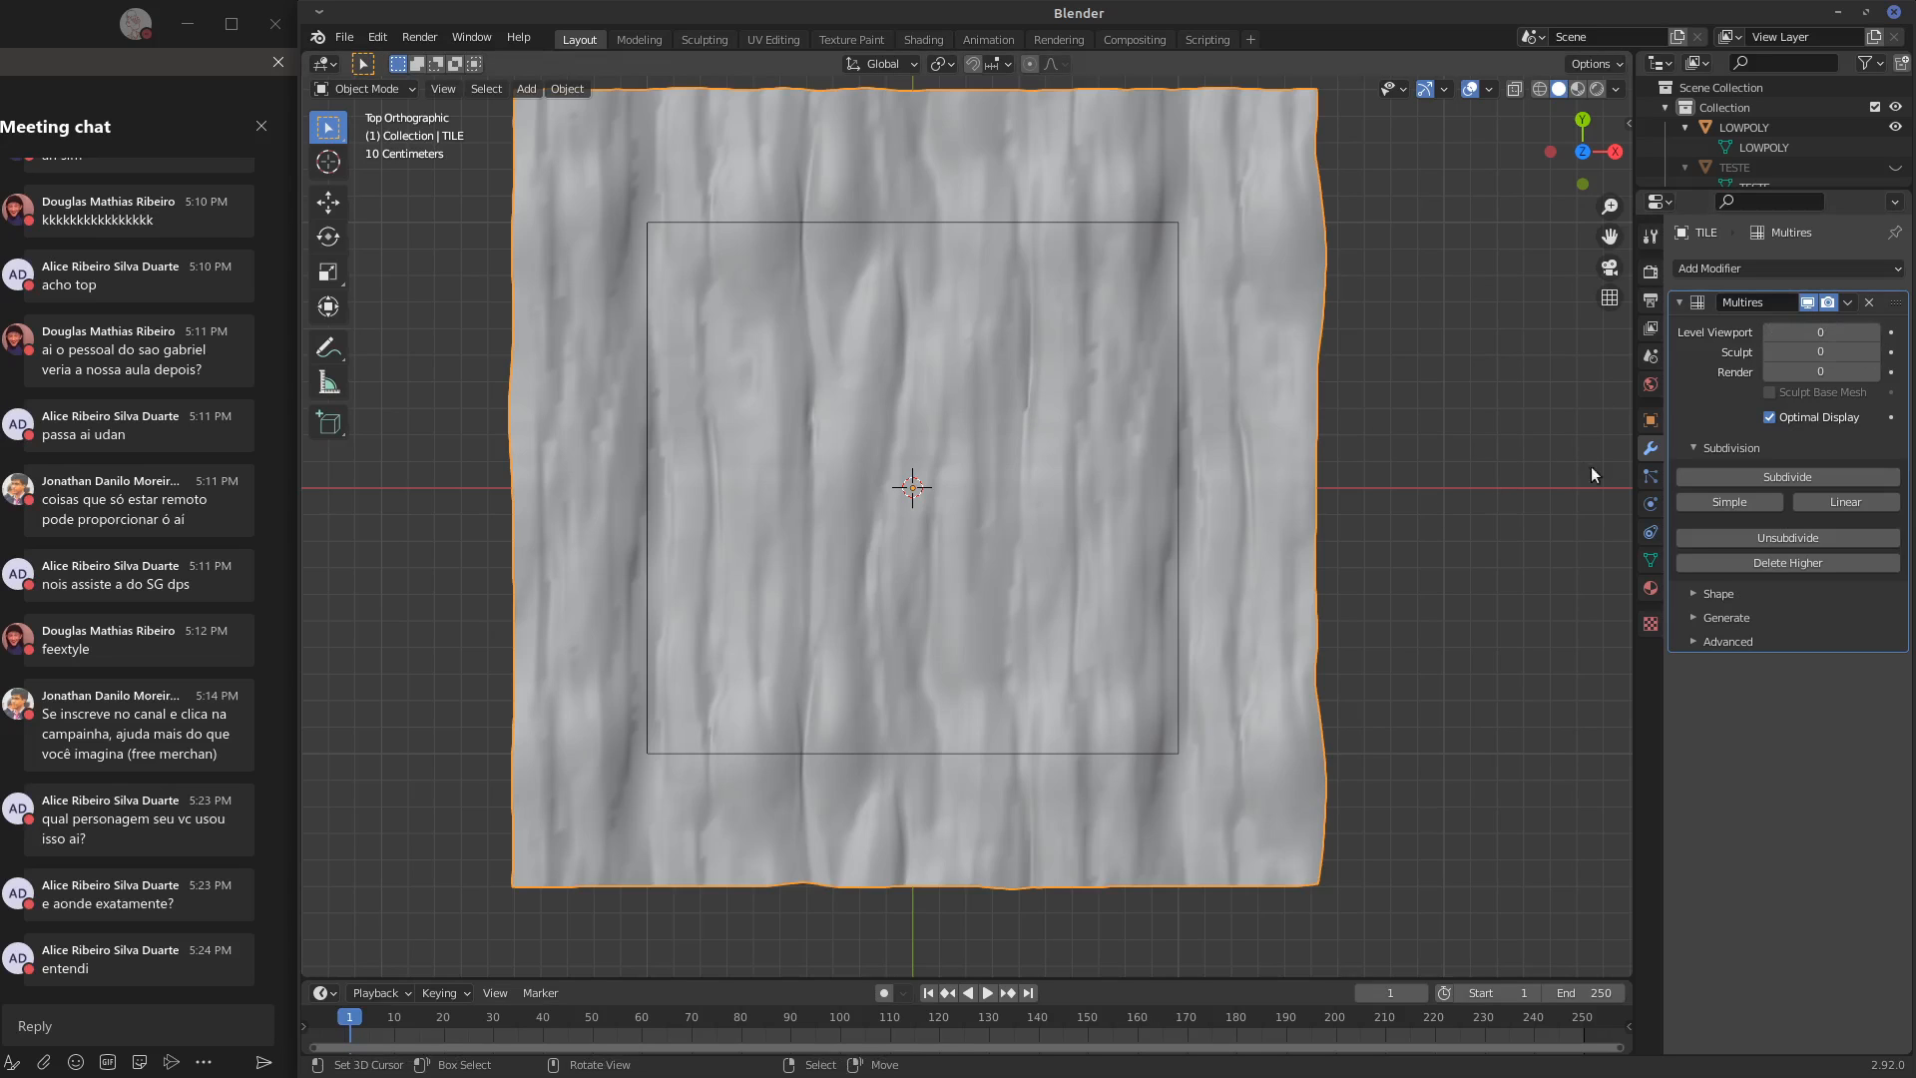
left_click(1777, 478)
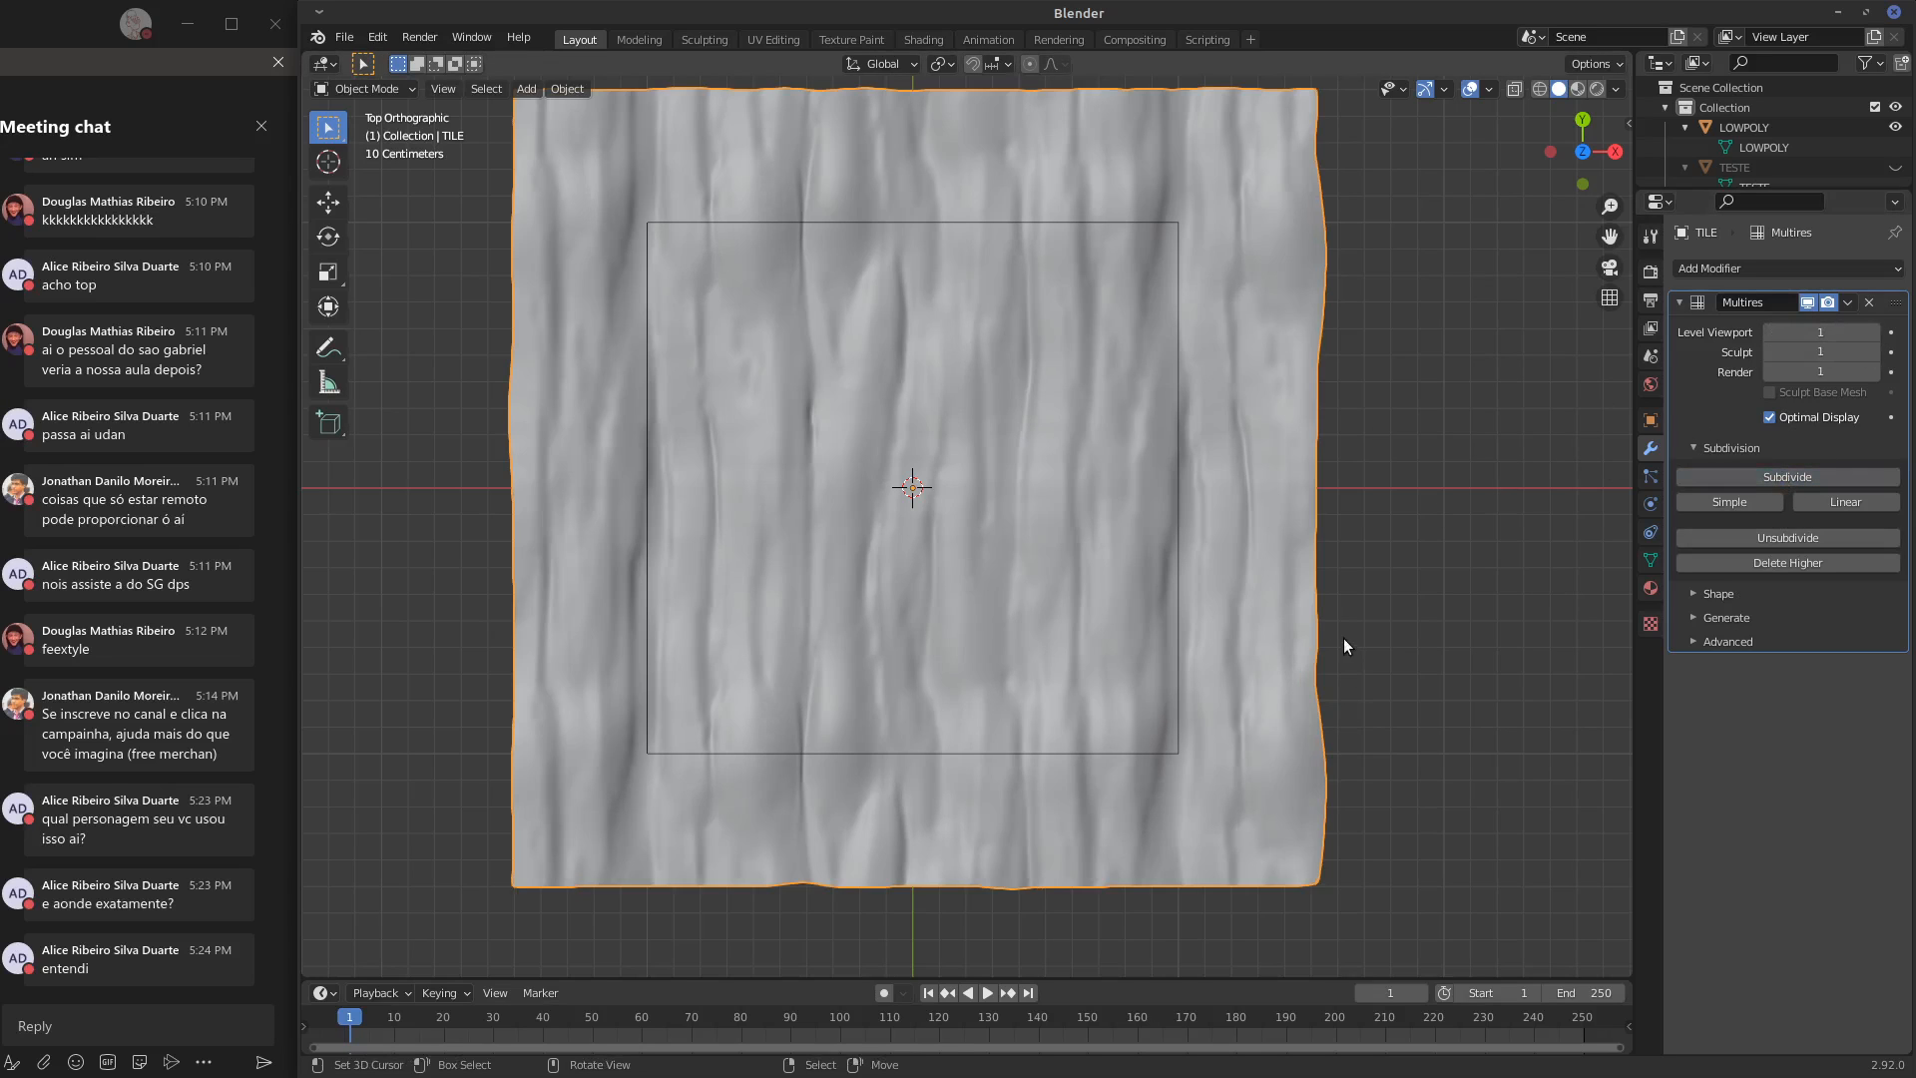
middle_click_drag(1344, 646, 1329, 609)
key("KP_1")
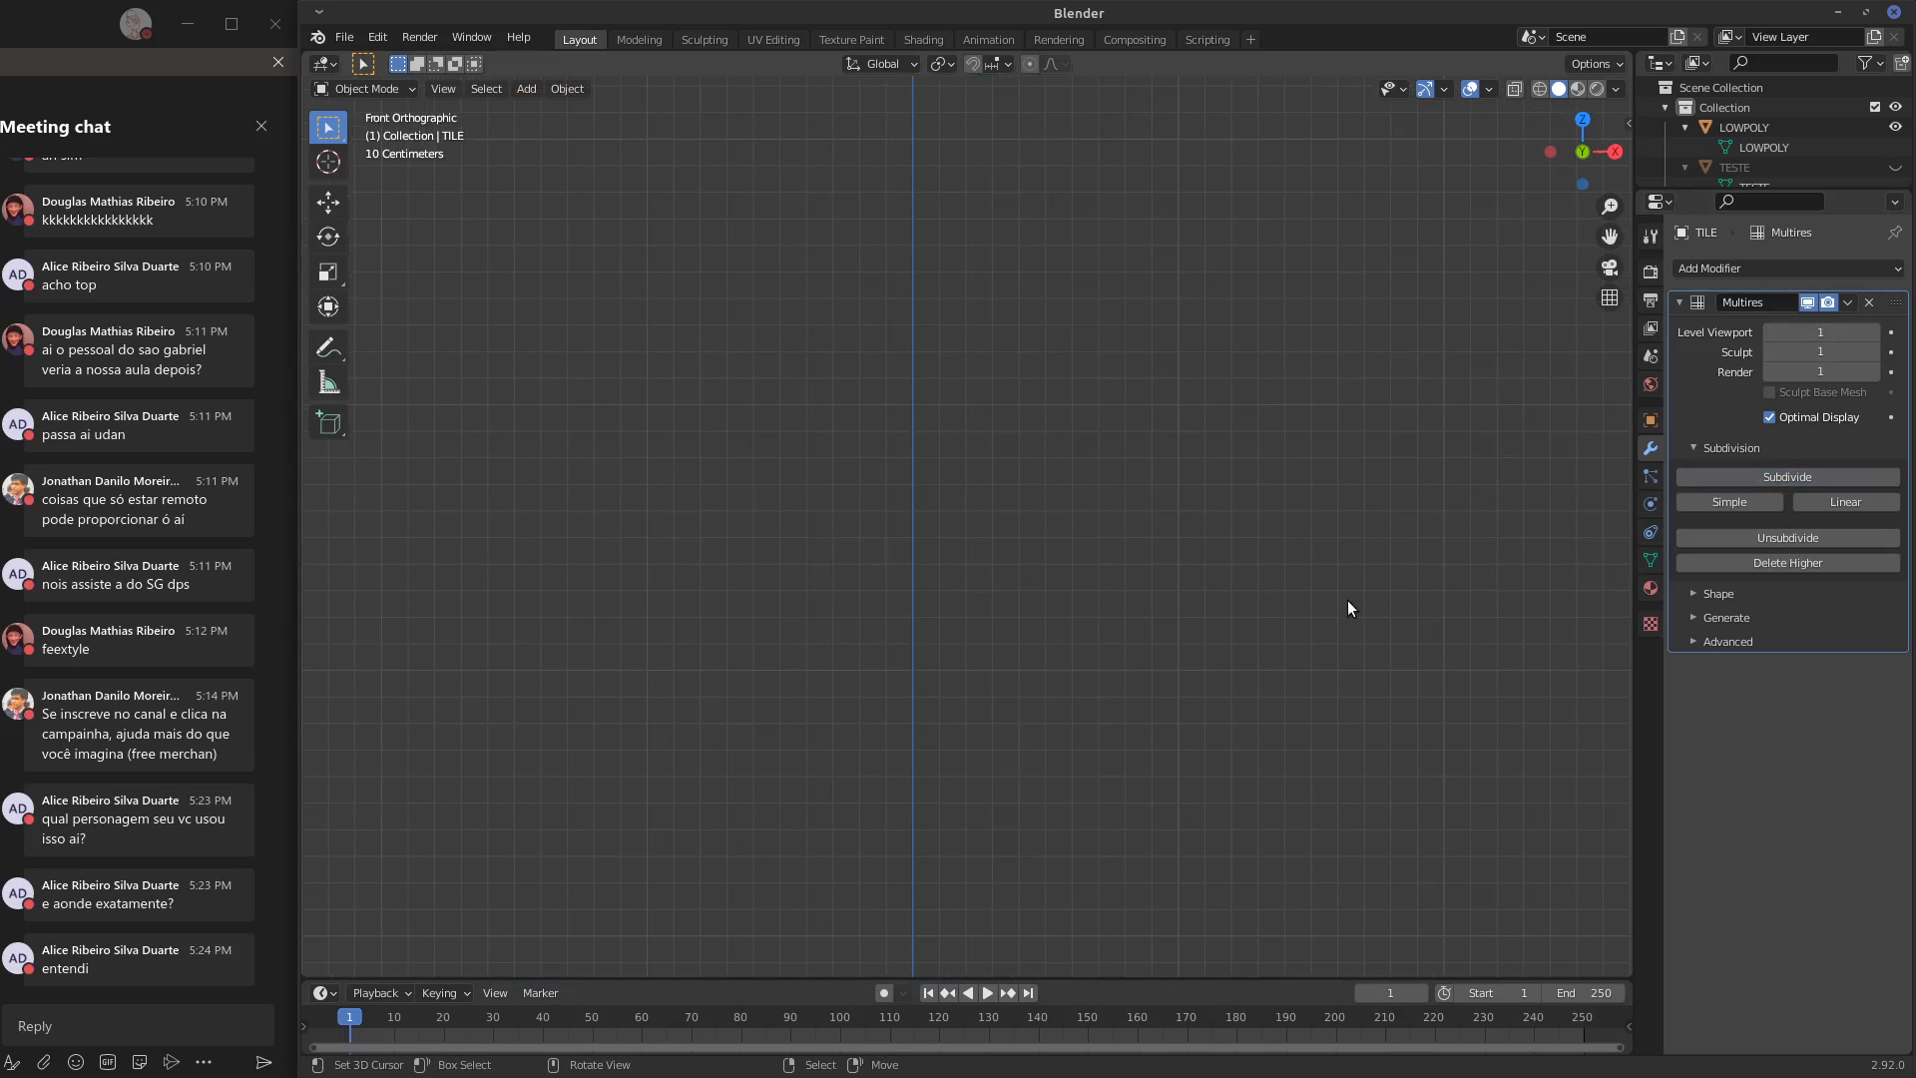
key("KP_7")
middle_click_drag(1318, 604, 1464, 552, "shift")
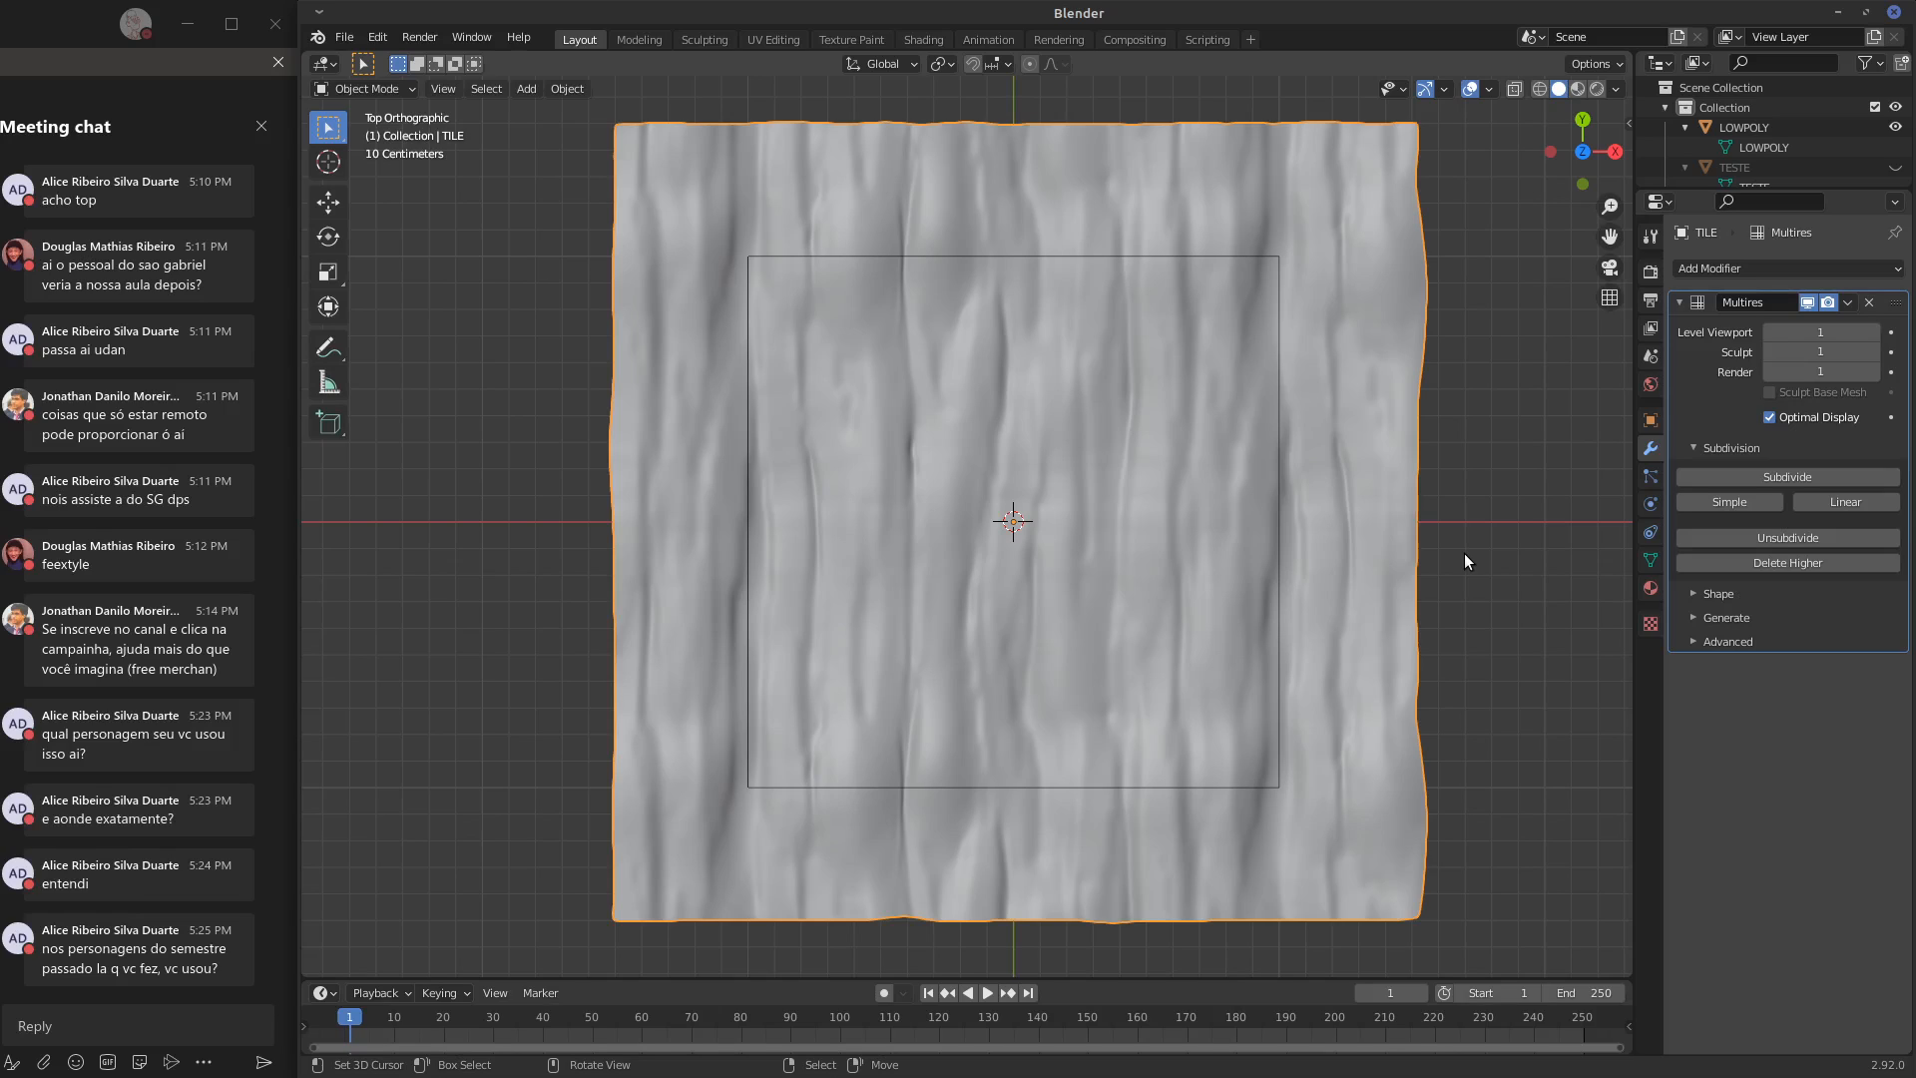
middle_click_drag(1445, 681, 1340, 673, "shift")
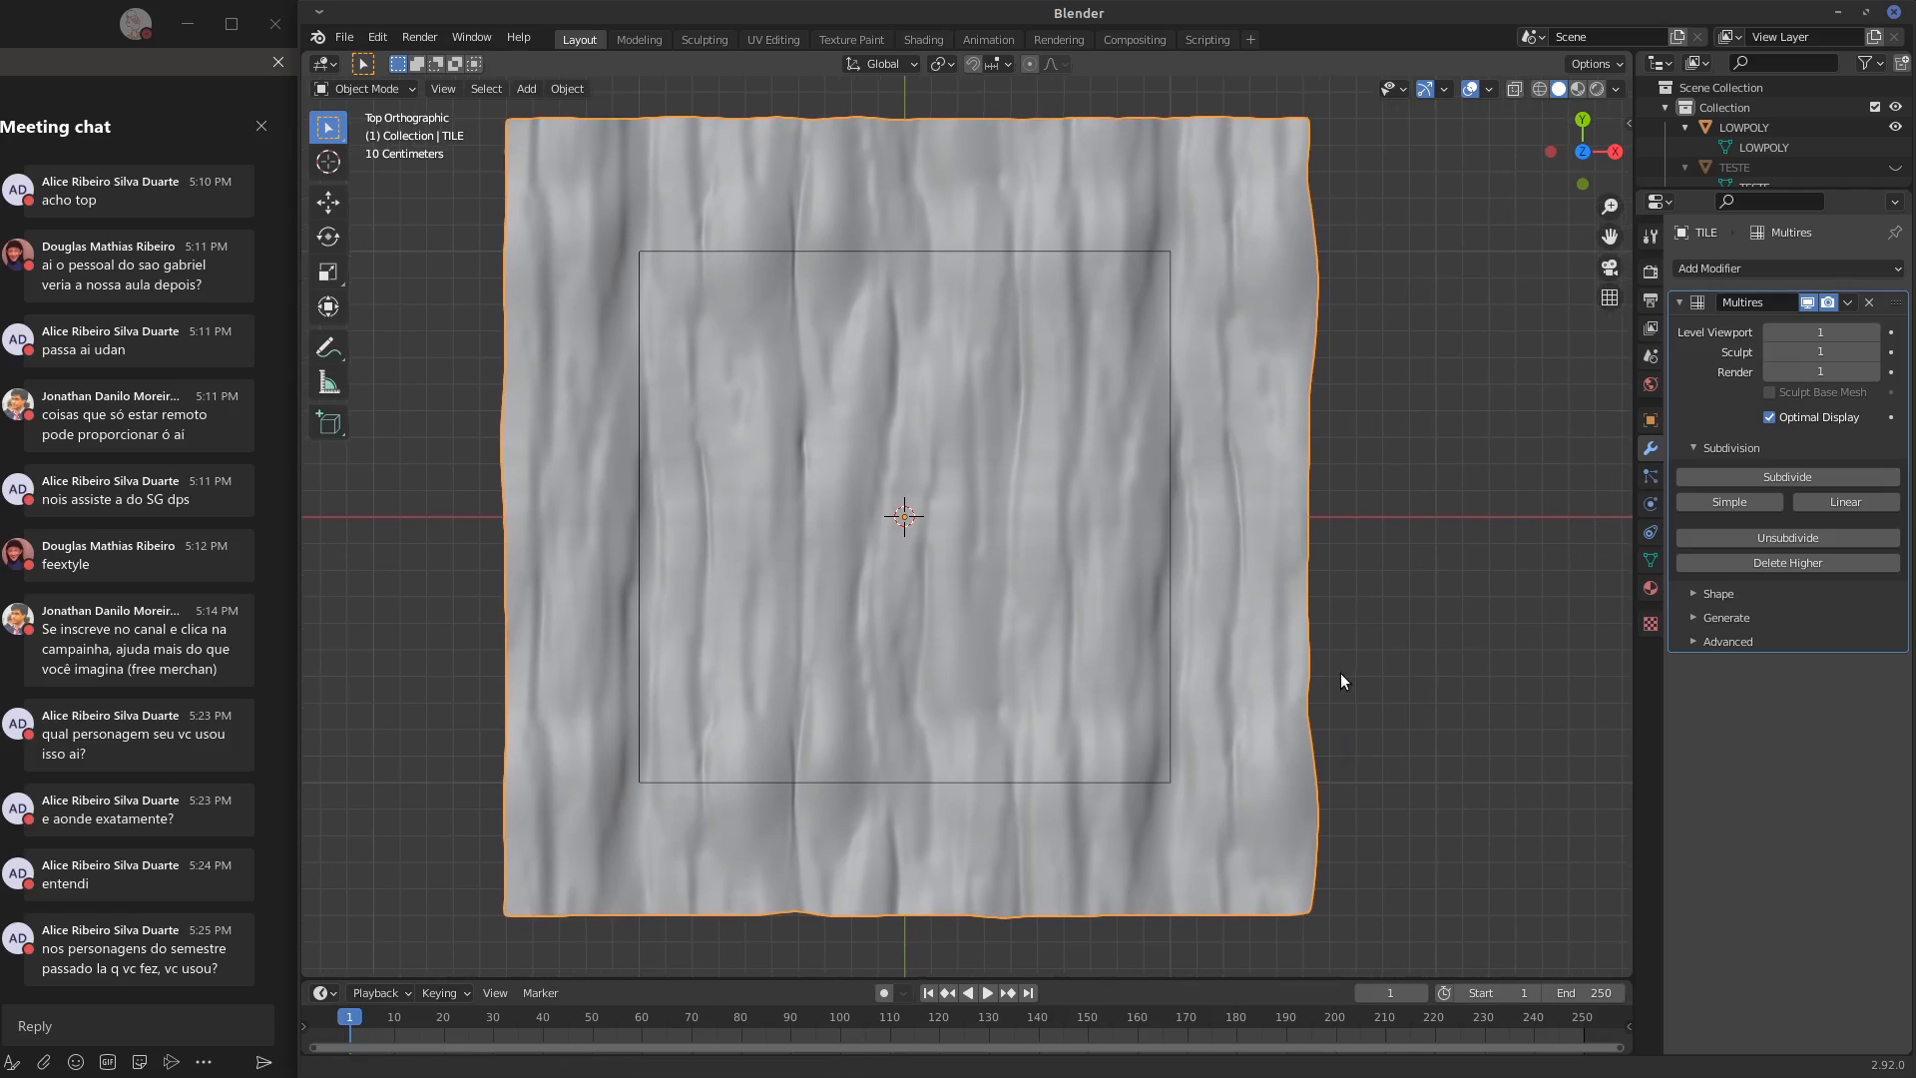
Switch TILE to Vertex Paint mode, choose an orange colour, and paint several vertical strokes across the middle of the tile
left_click(400, 88)
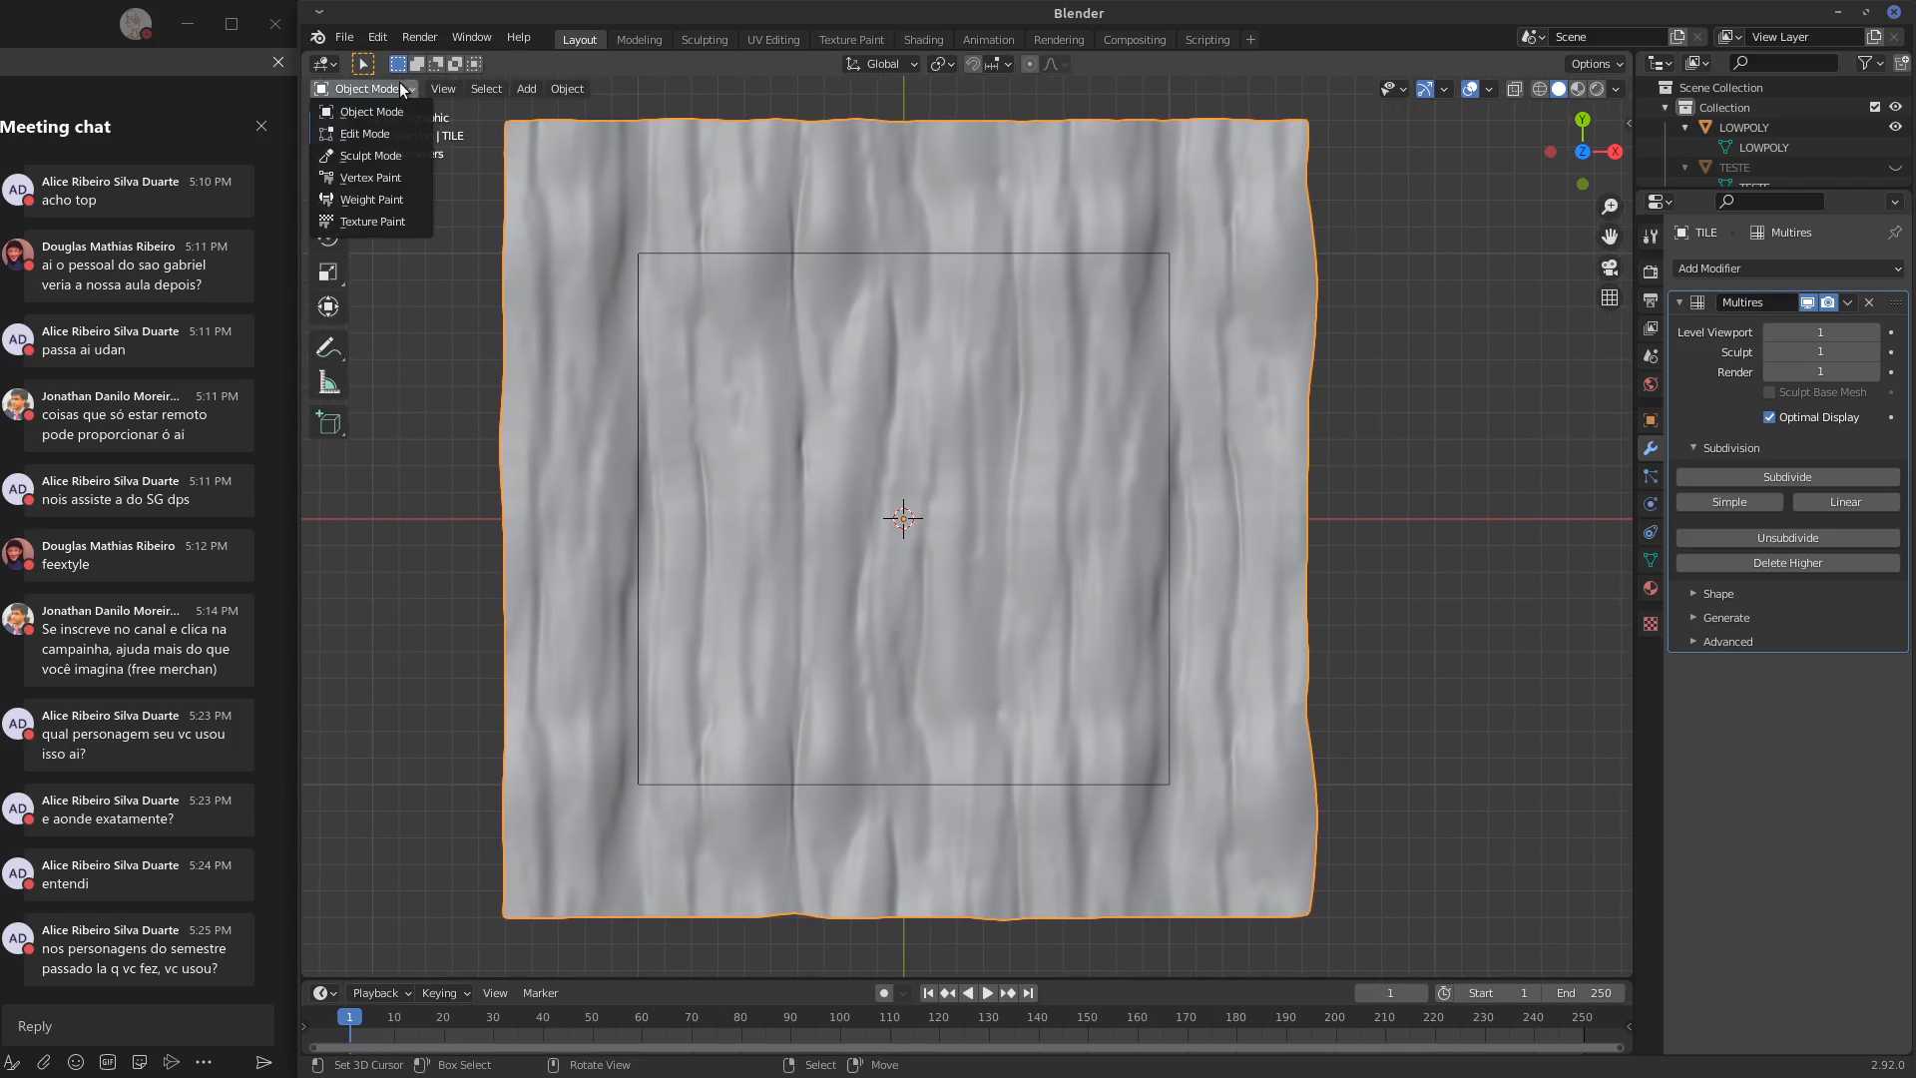
left_click(397, 179)
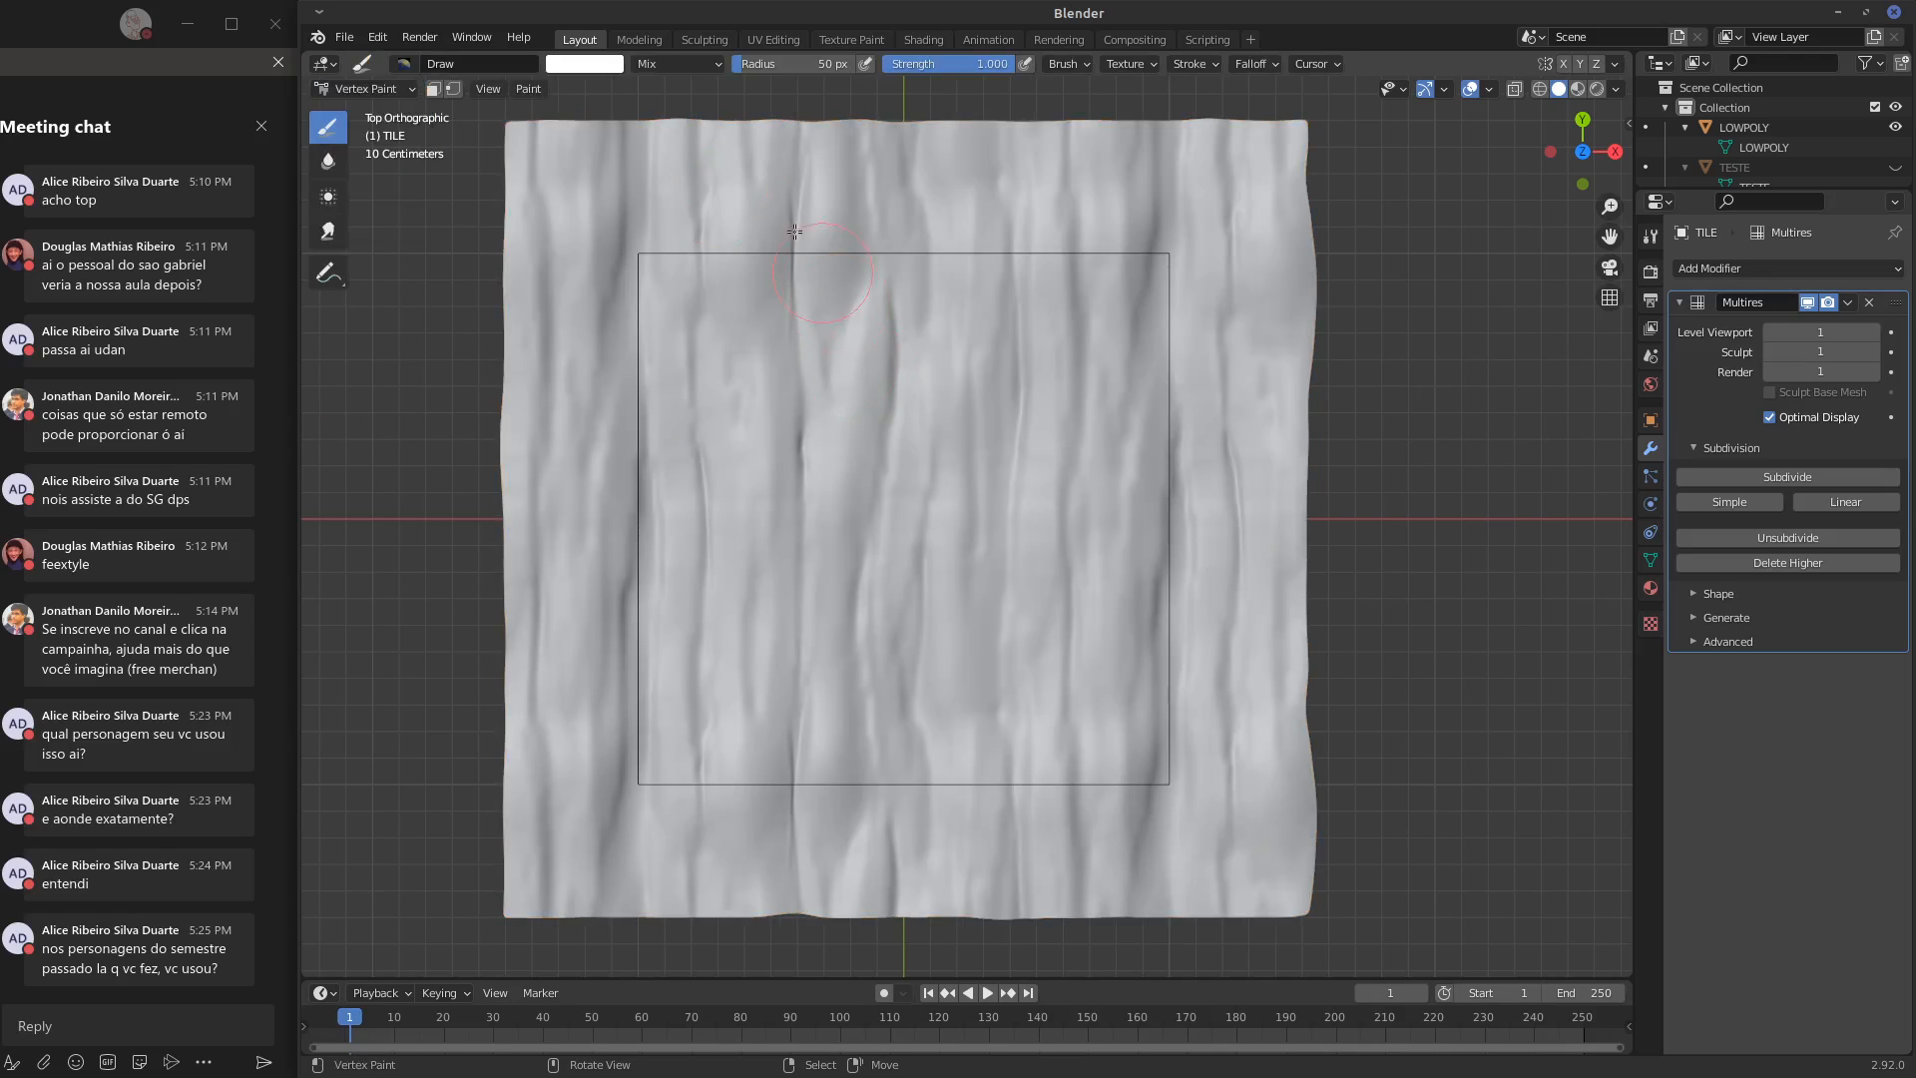
left_click(593, 66)
left_click(618, 210)
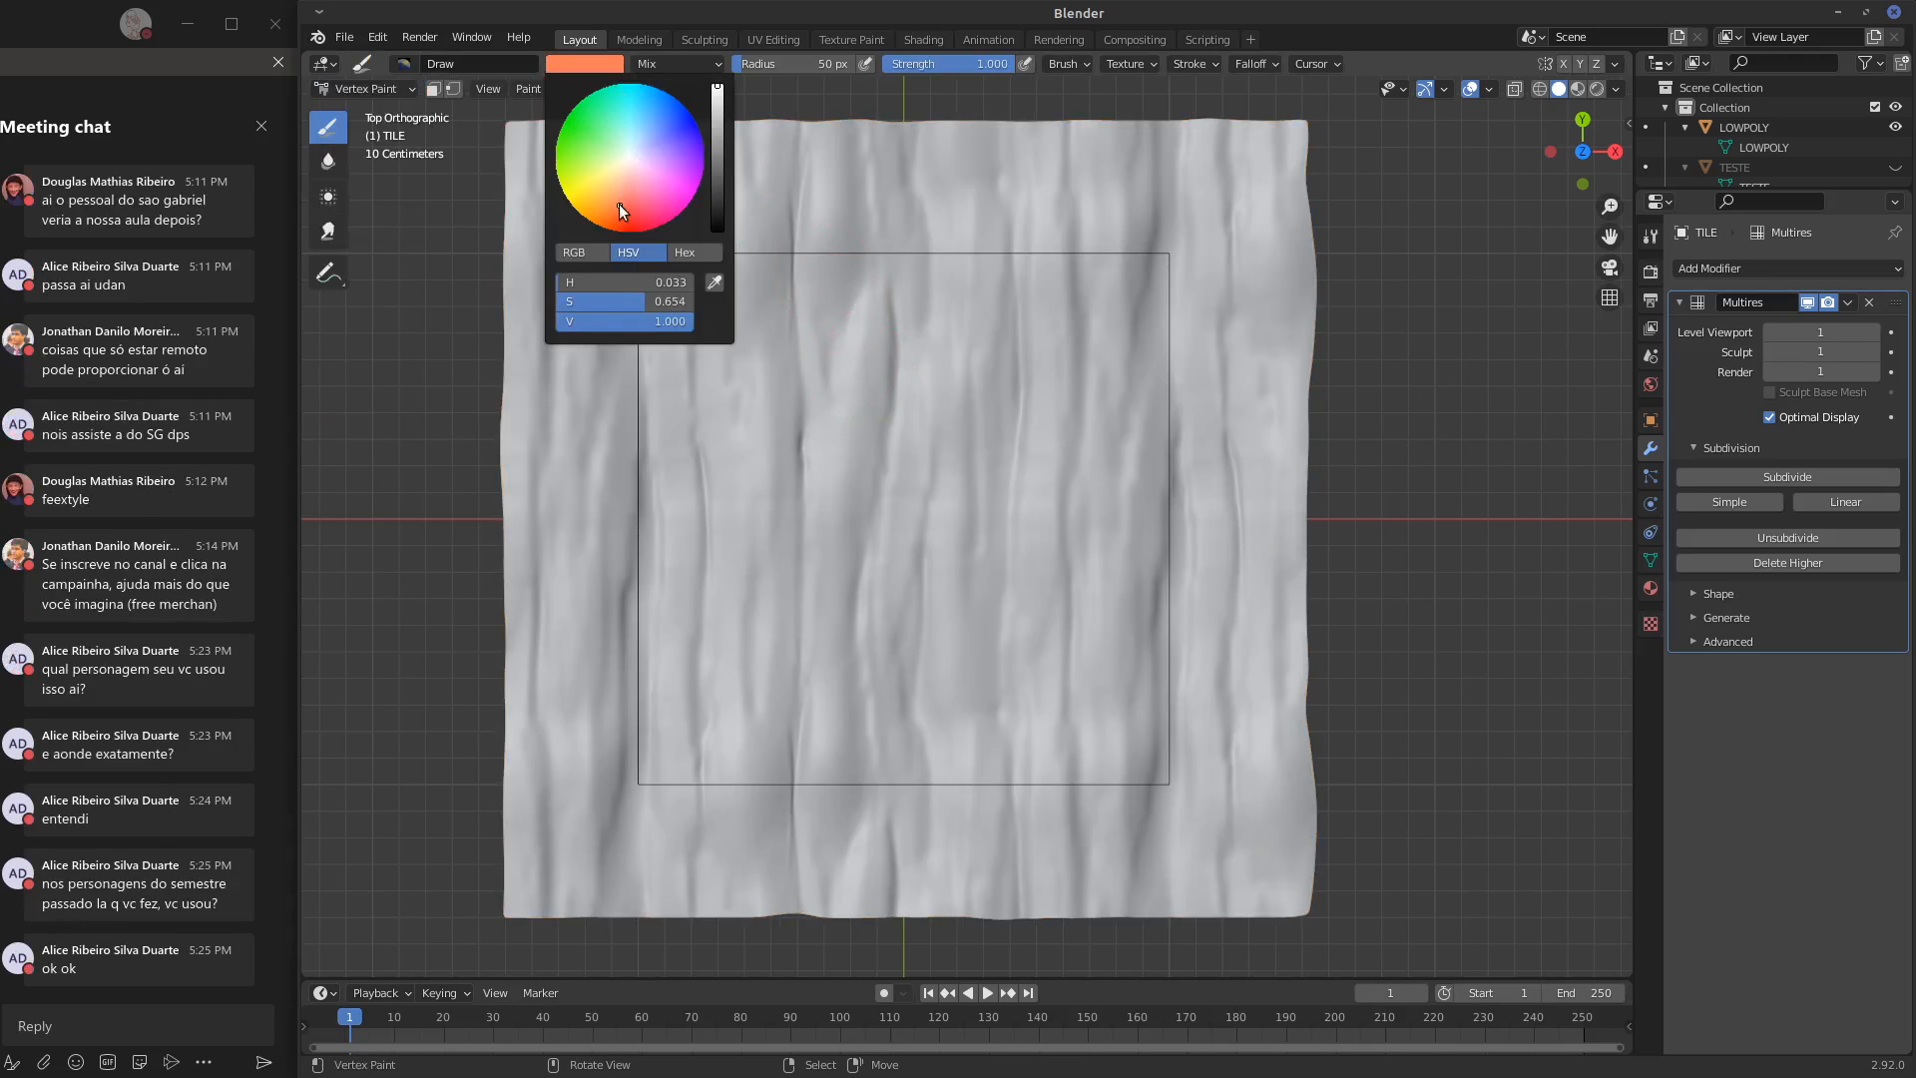
mouse_move(840, 234)
left_mouse_down()
mouse_move(856, 832)
mouse_move(879, 903)
left_mouse_up()
left_click_drag(843, 833, 821, 517)
left_click_drag(787, 775, 759, 415)
left_click(584, 65)
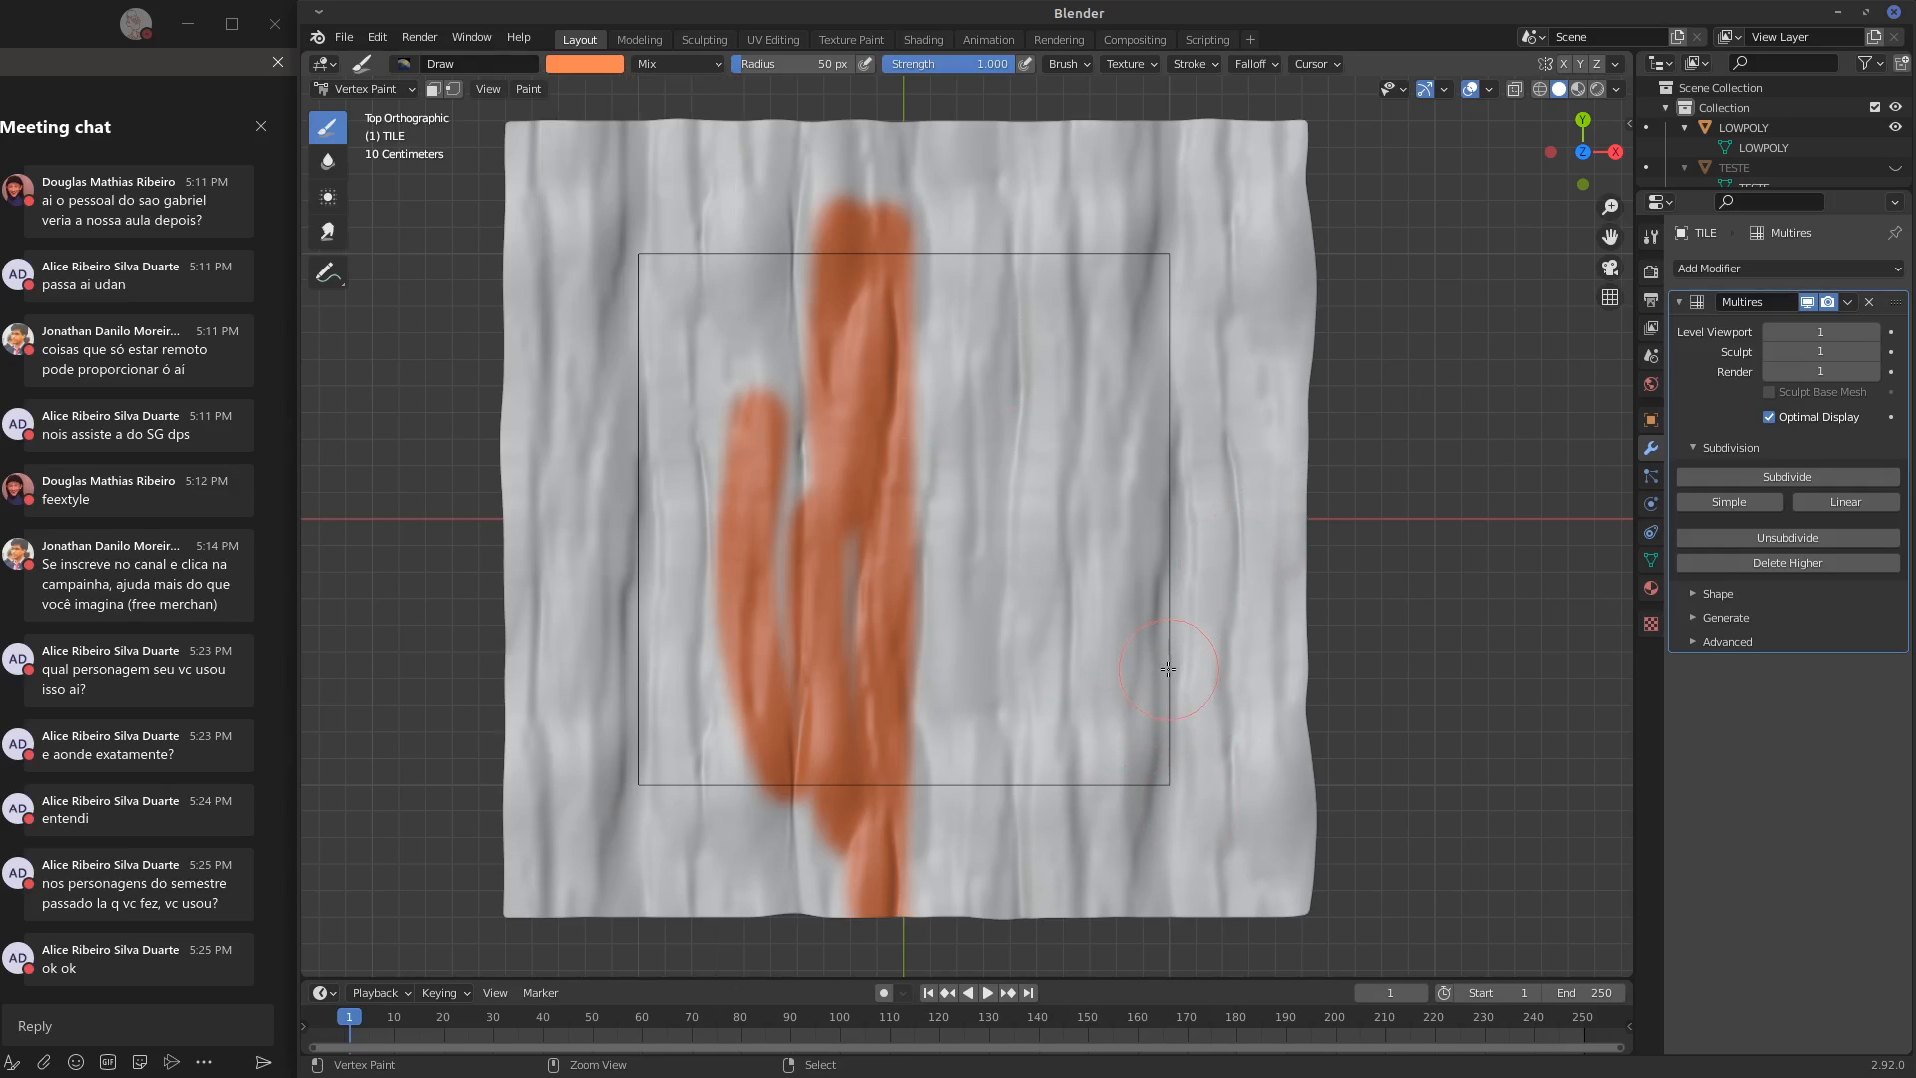
Undo all the orange vertex-paint strokes on the tile
key("ctrl+z")
key("ctrl+z")
key("ctrl+z")
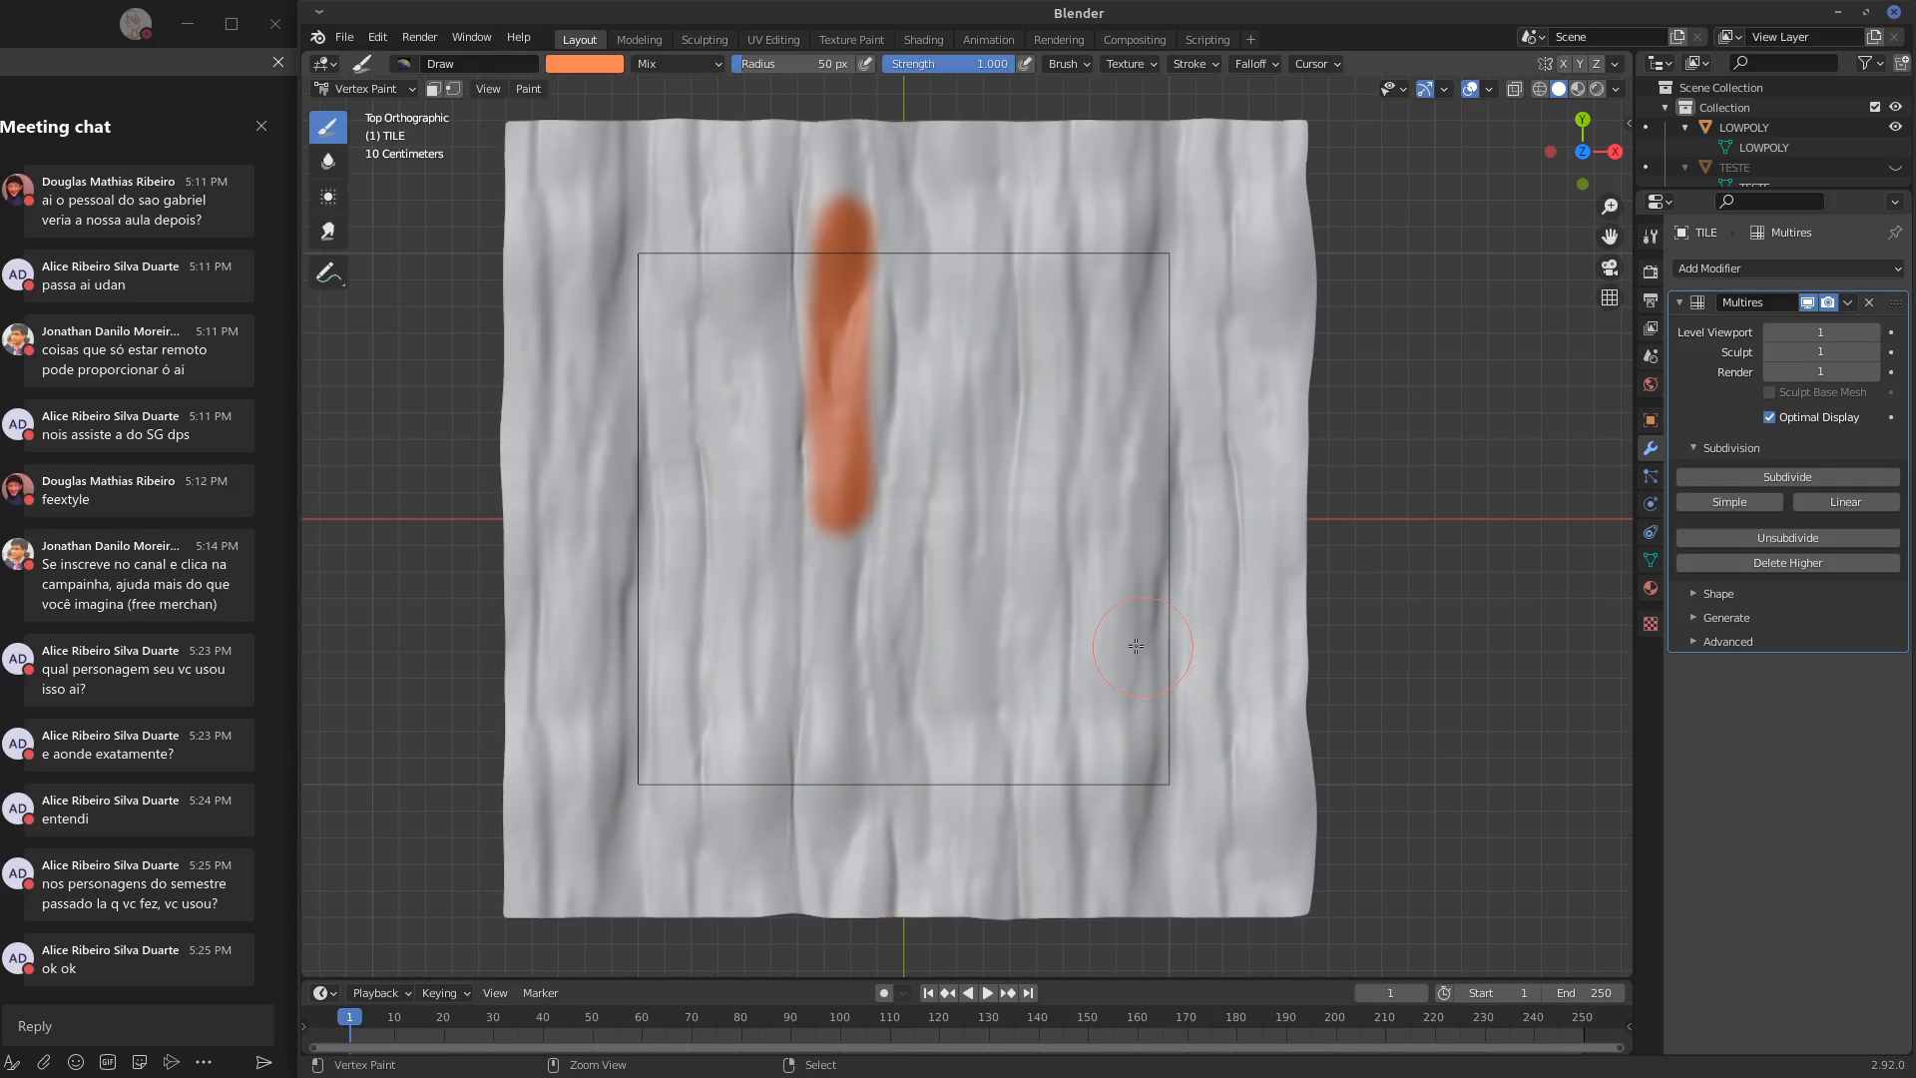
key("ctrl+z")
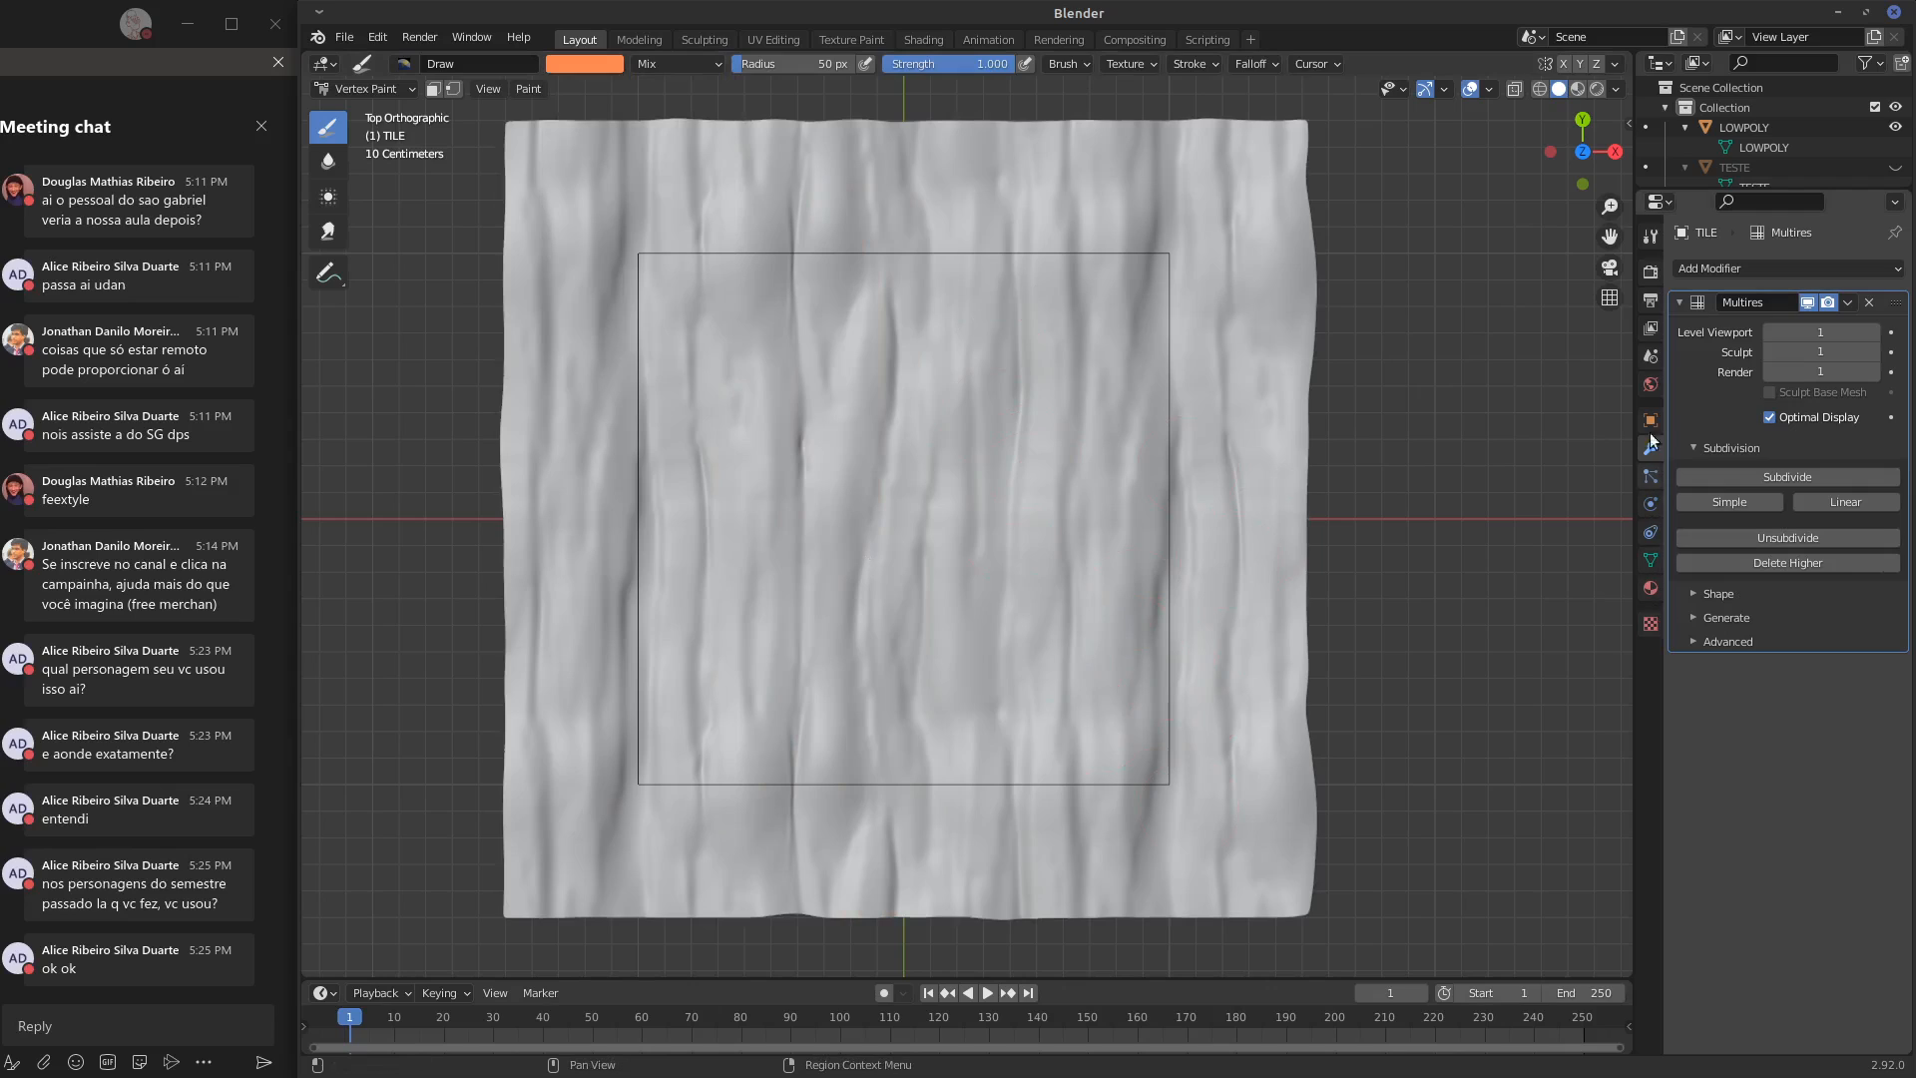
Check the Vertex Paint brush's symmetry settings for a tiling option
left_click(1652, 264)
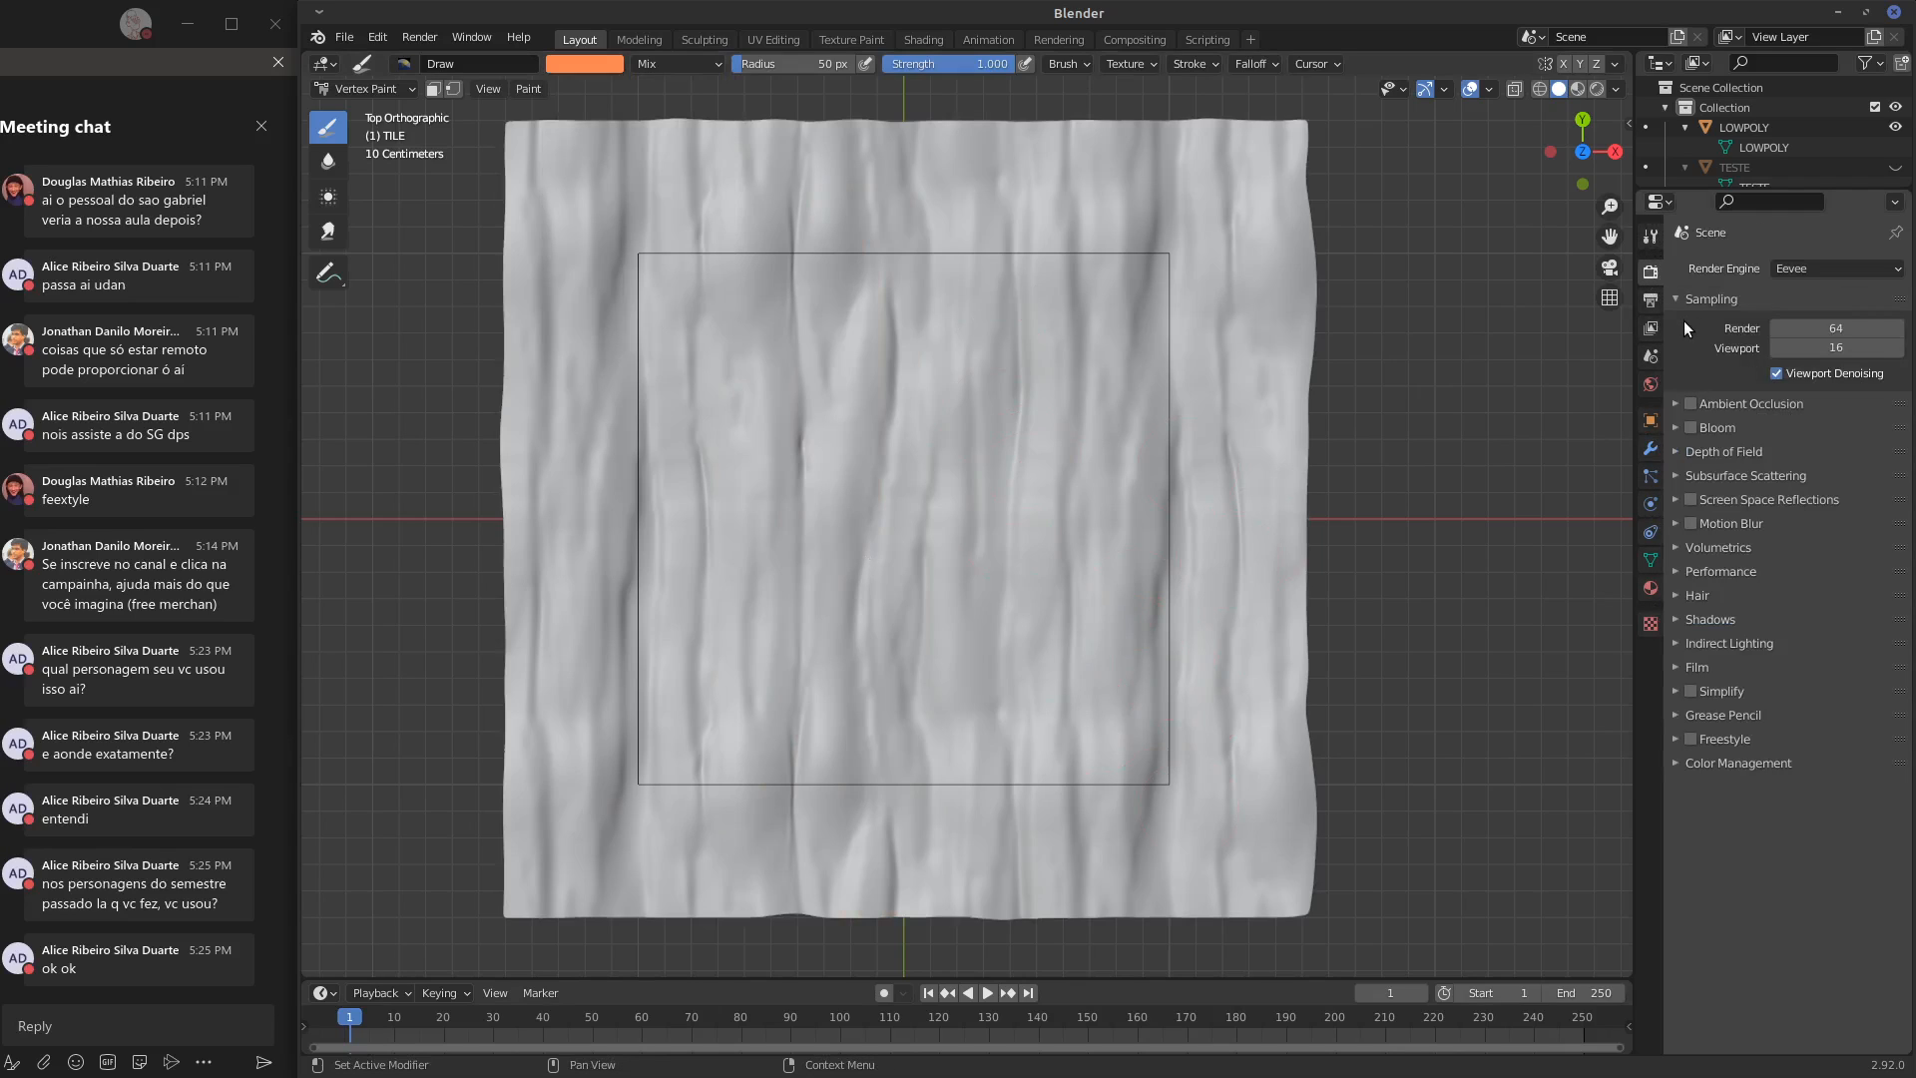
left_click(1680, 299)
left_click(1651, 237)
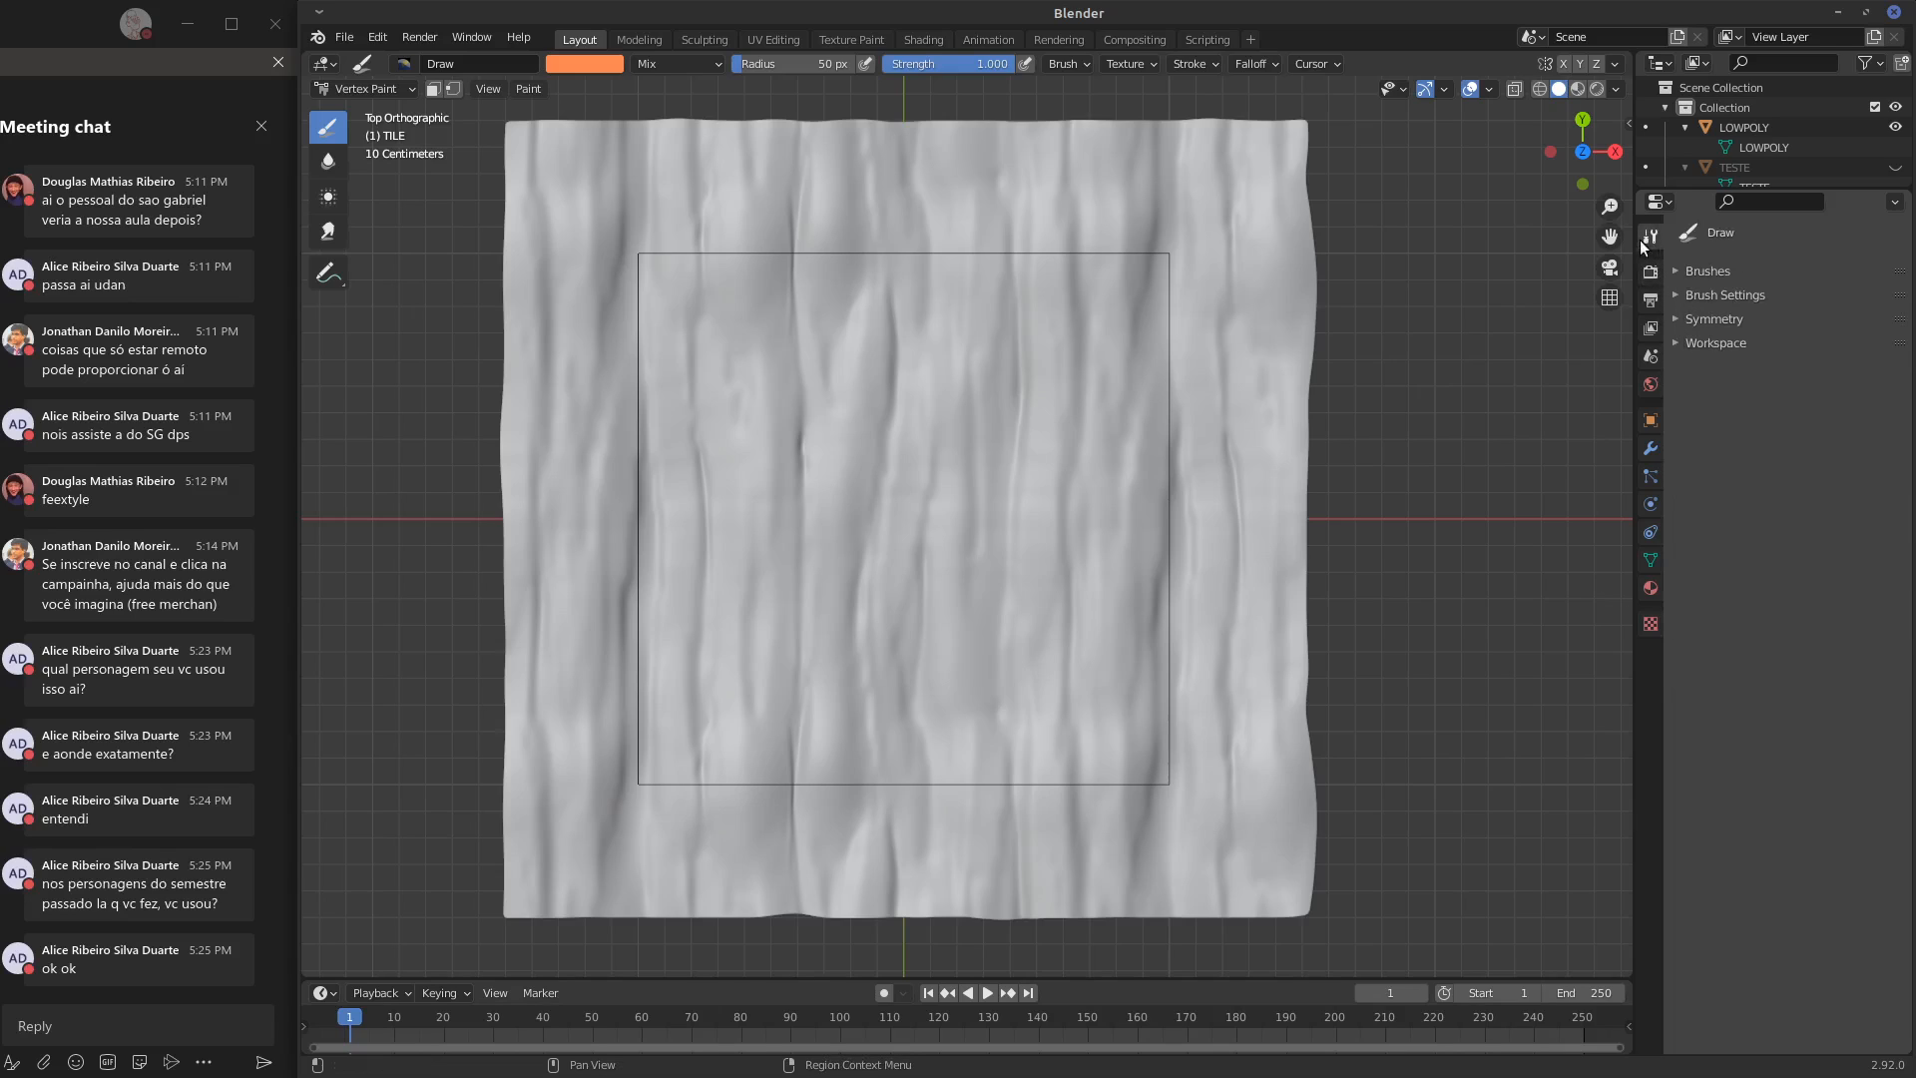
left_click(1678, 319)
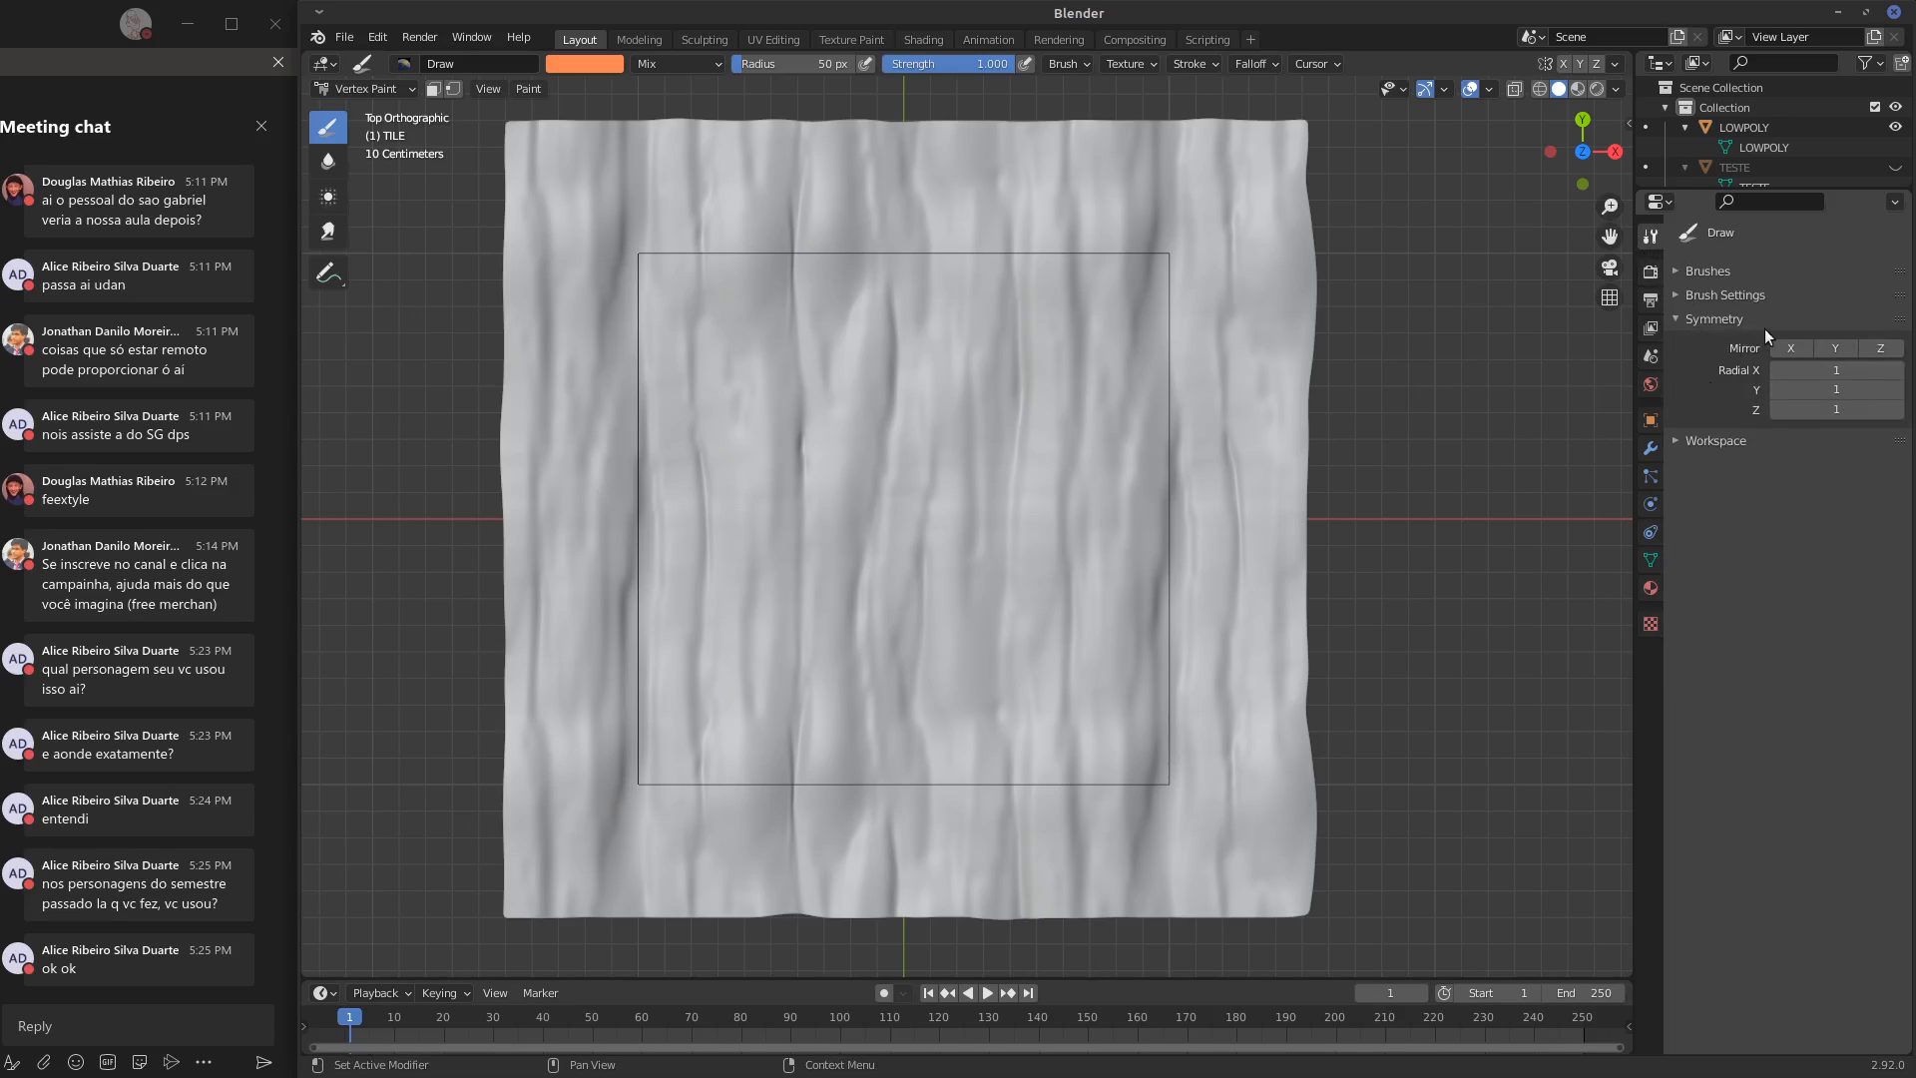
left_click(1673, 317)
Switch TILE to Texture Paint mode and examine the symmetry options available there
left_click(388, 89)
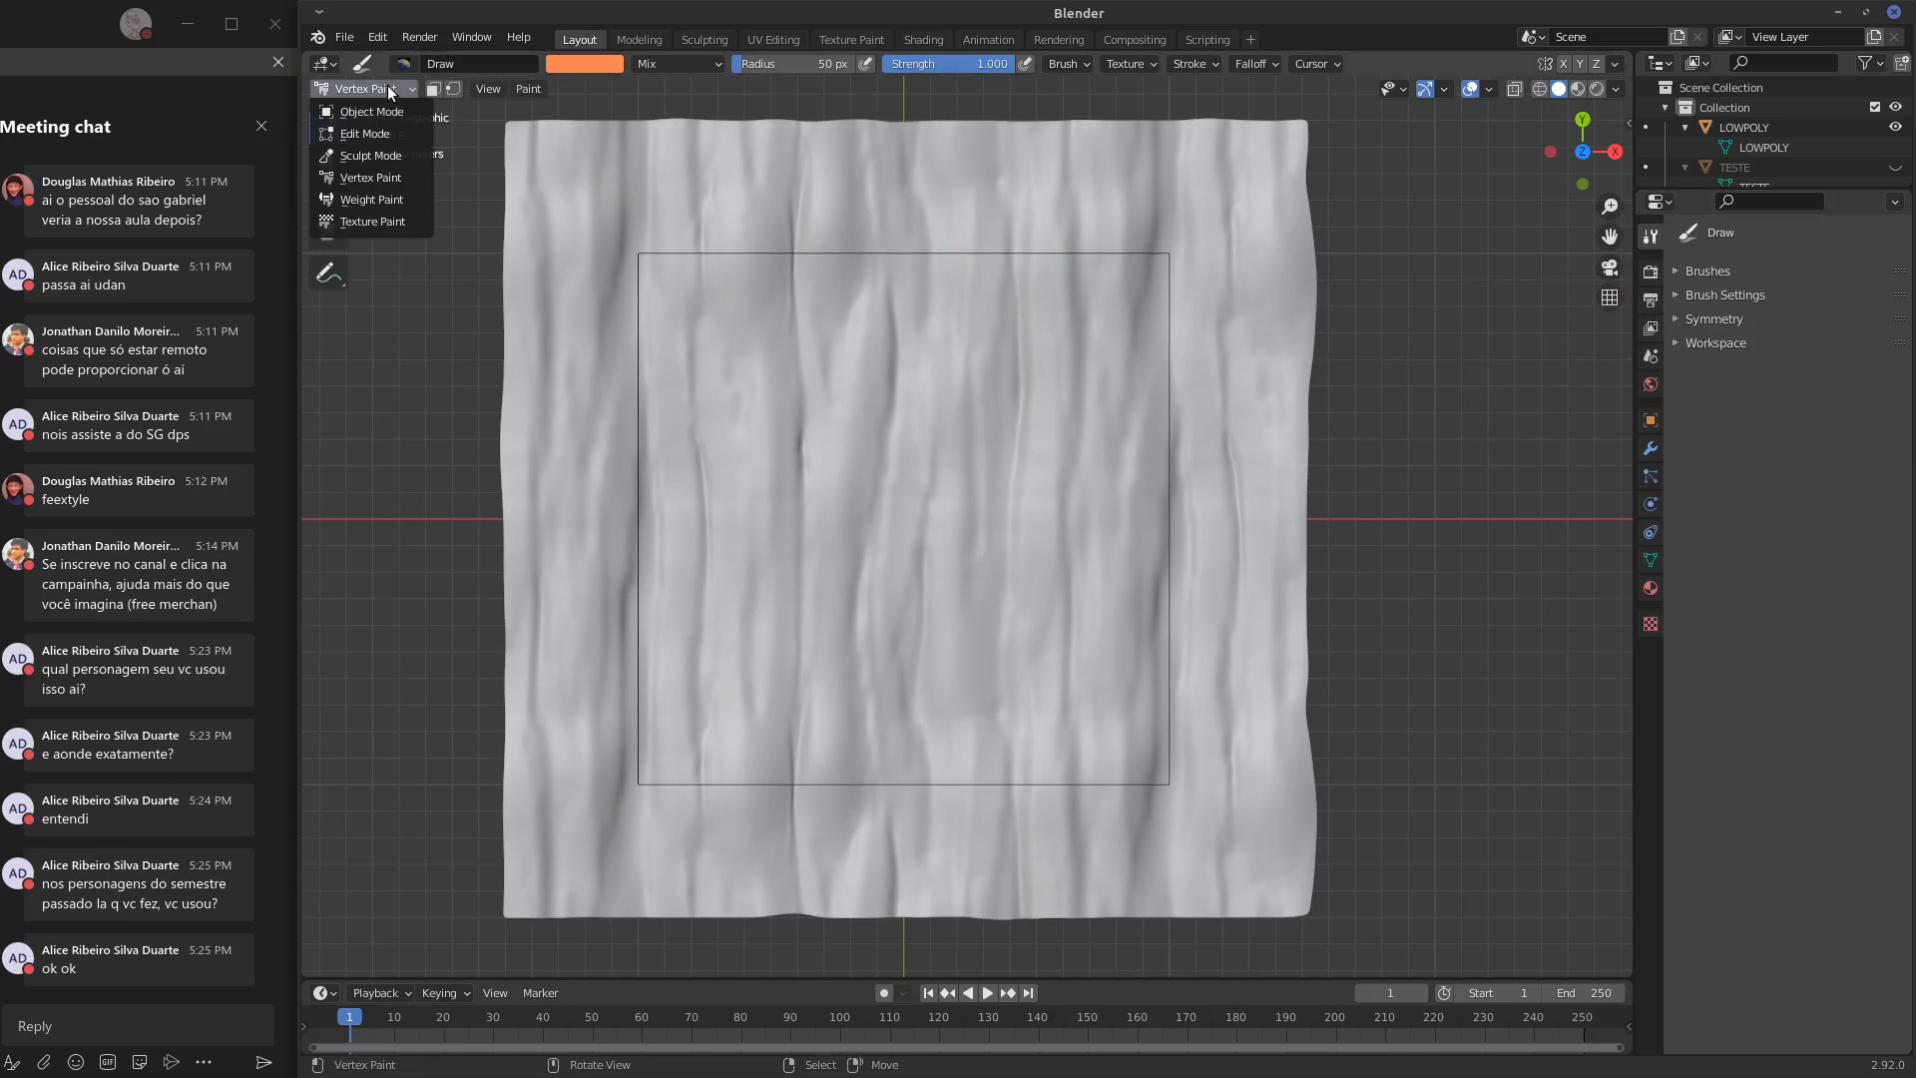
left_click(371, 221)
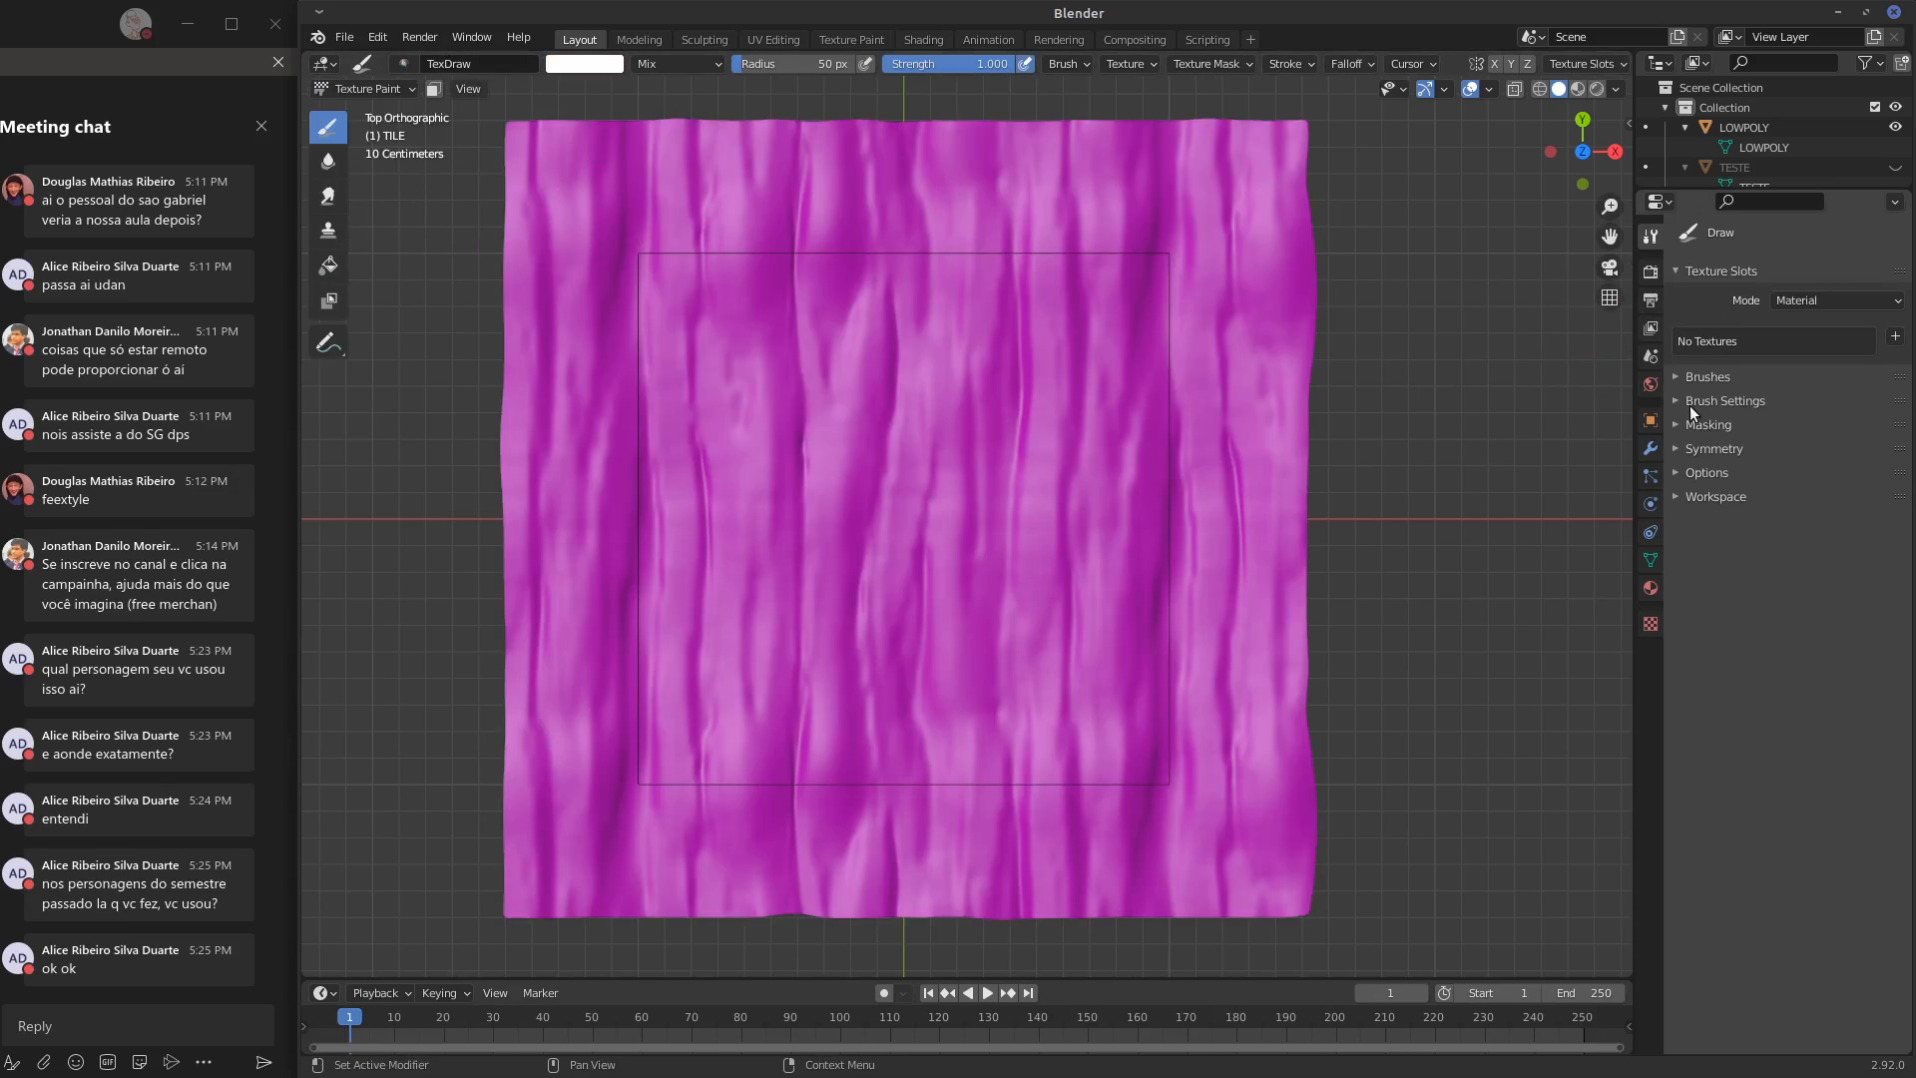
left_click(1709, 448)
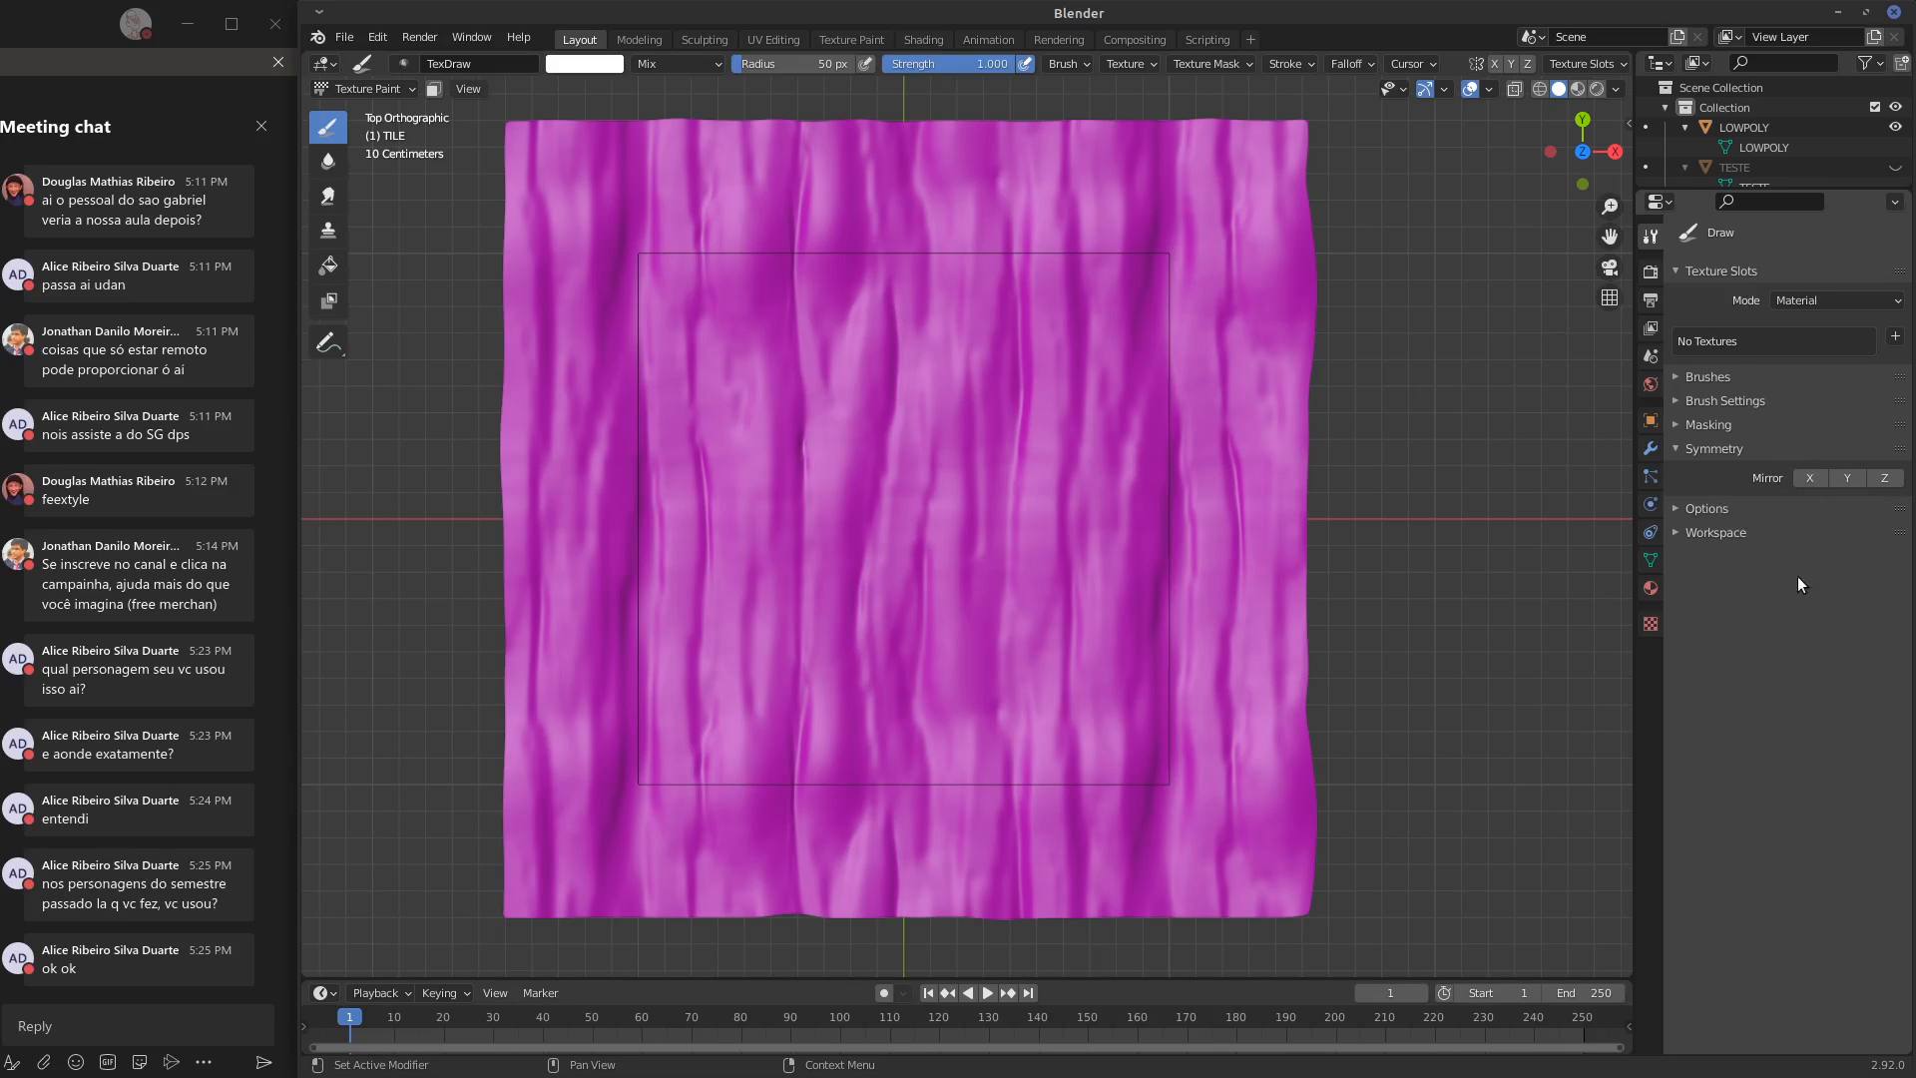
left_click(1687, 451)
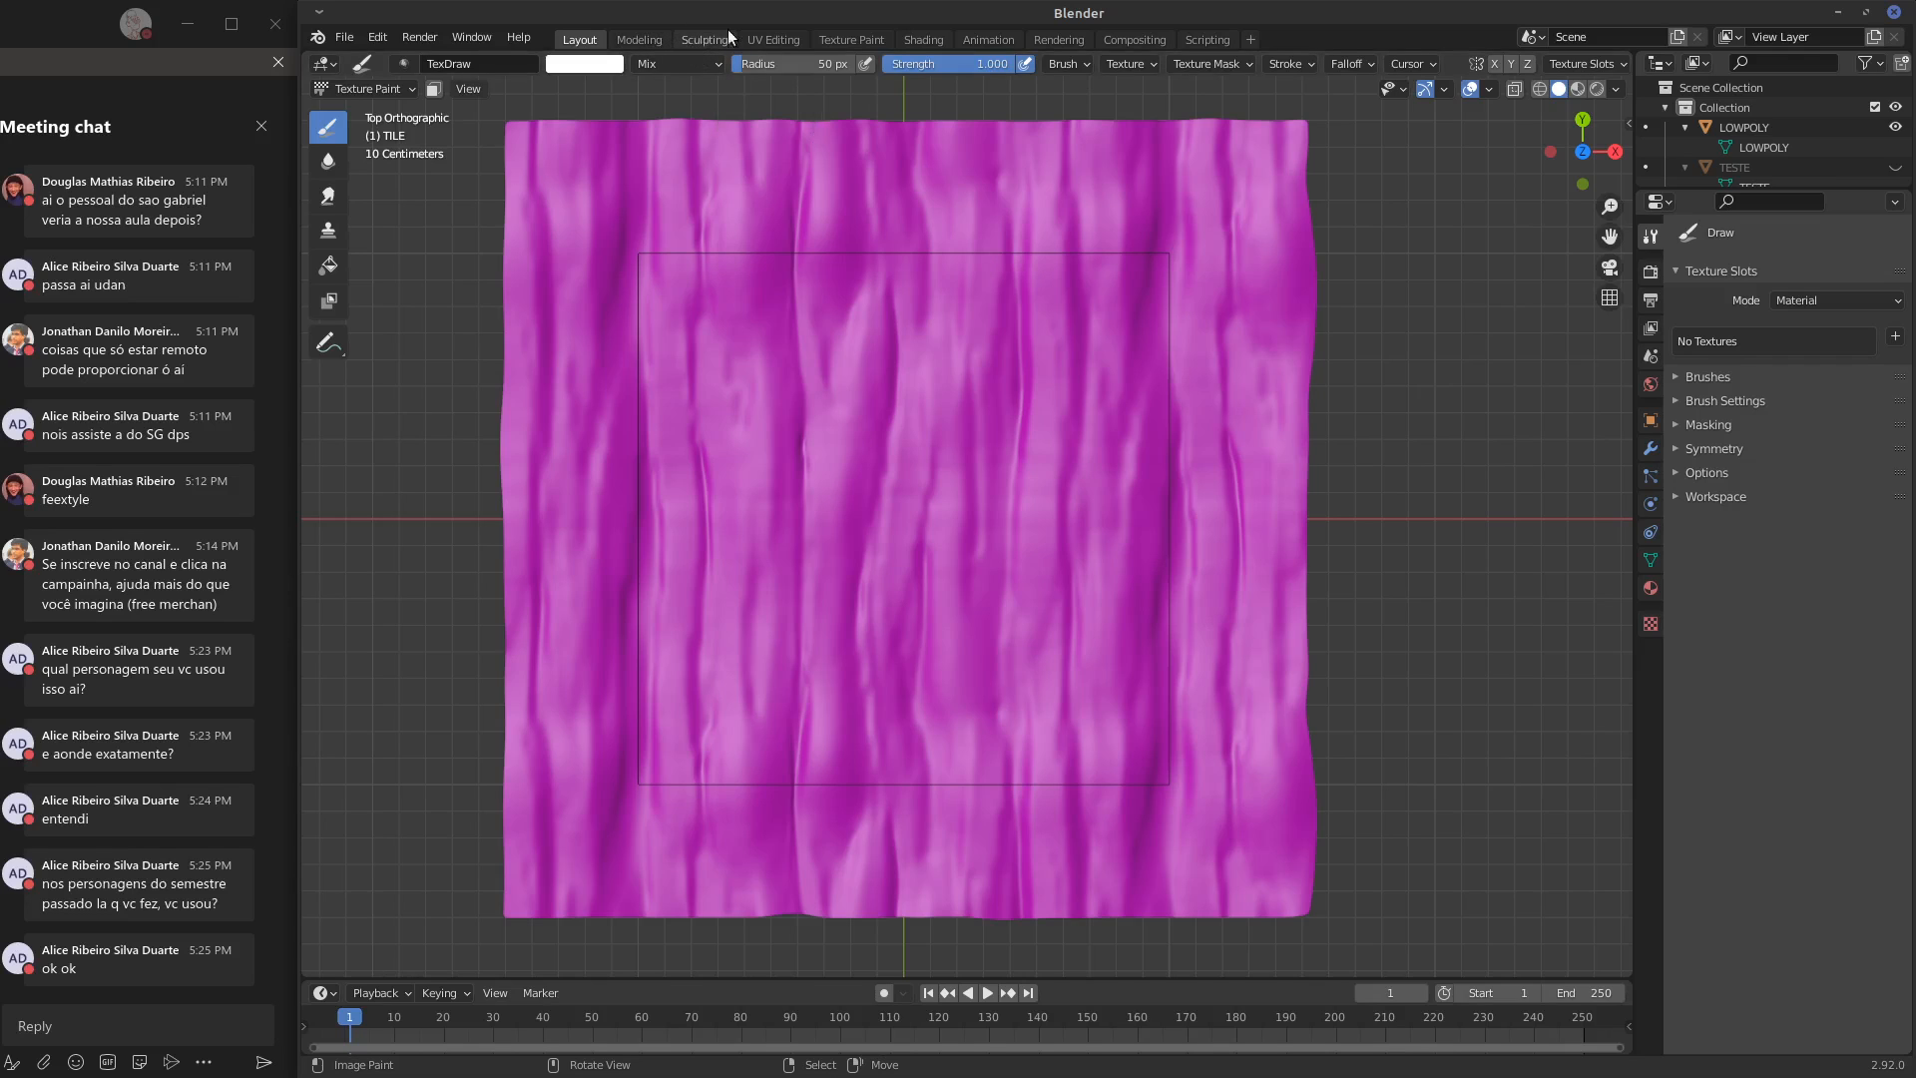
Open the Texture Paint workspace and show the image editor's sidebar
left_click(763, 39)
left_click(854, 39)
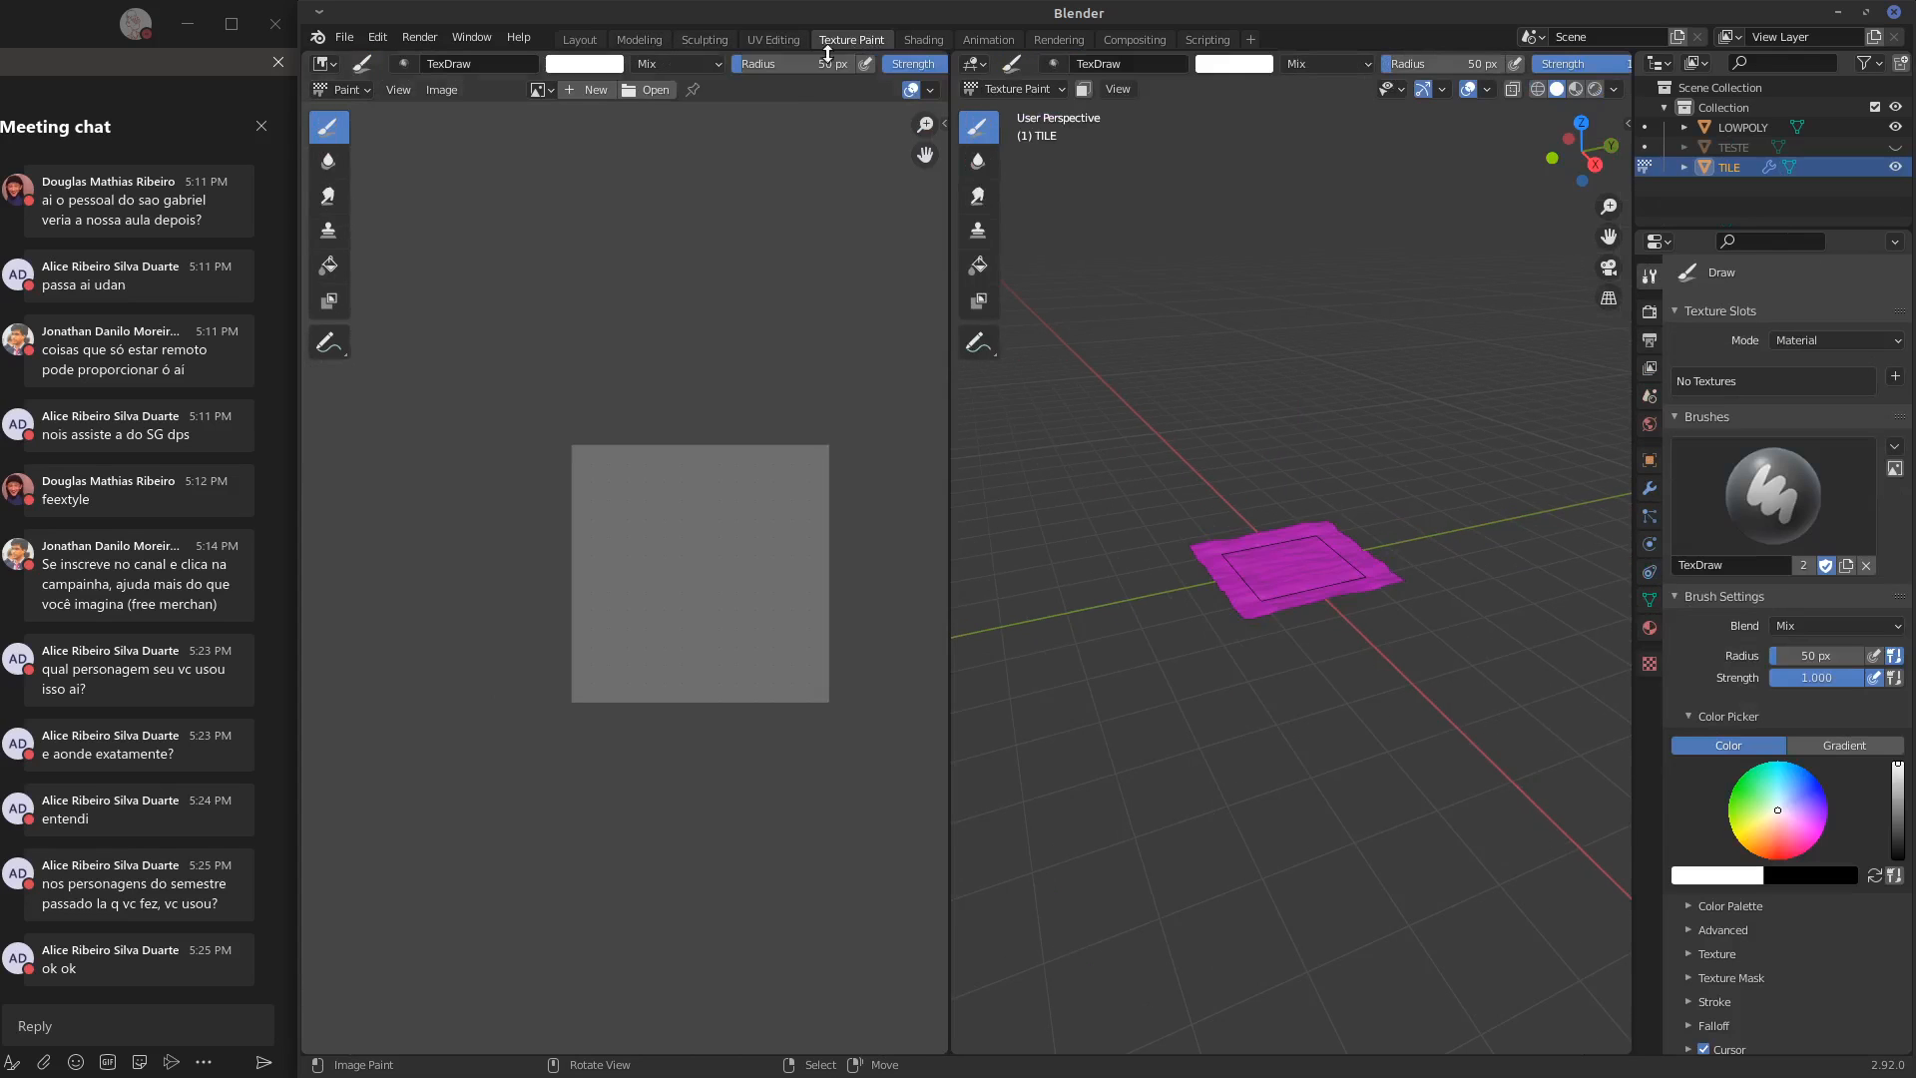
middle_click_drag(758, 541, 625, 478)
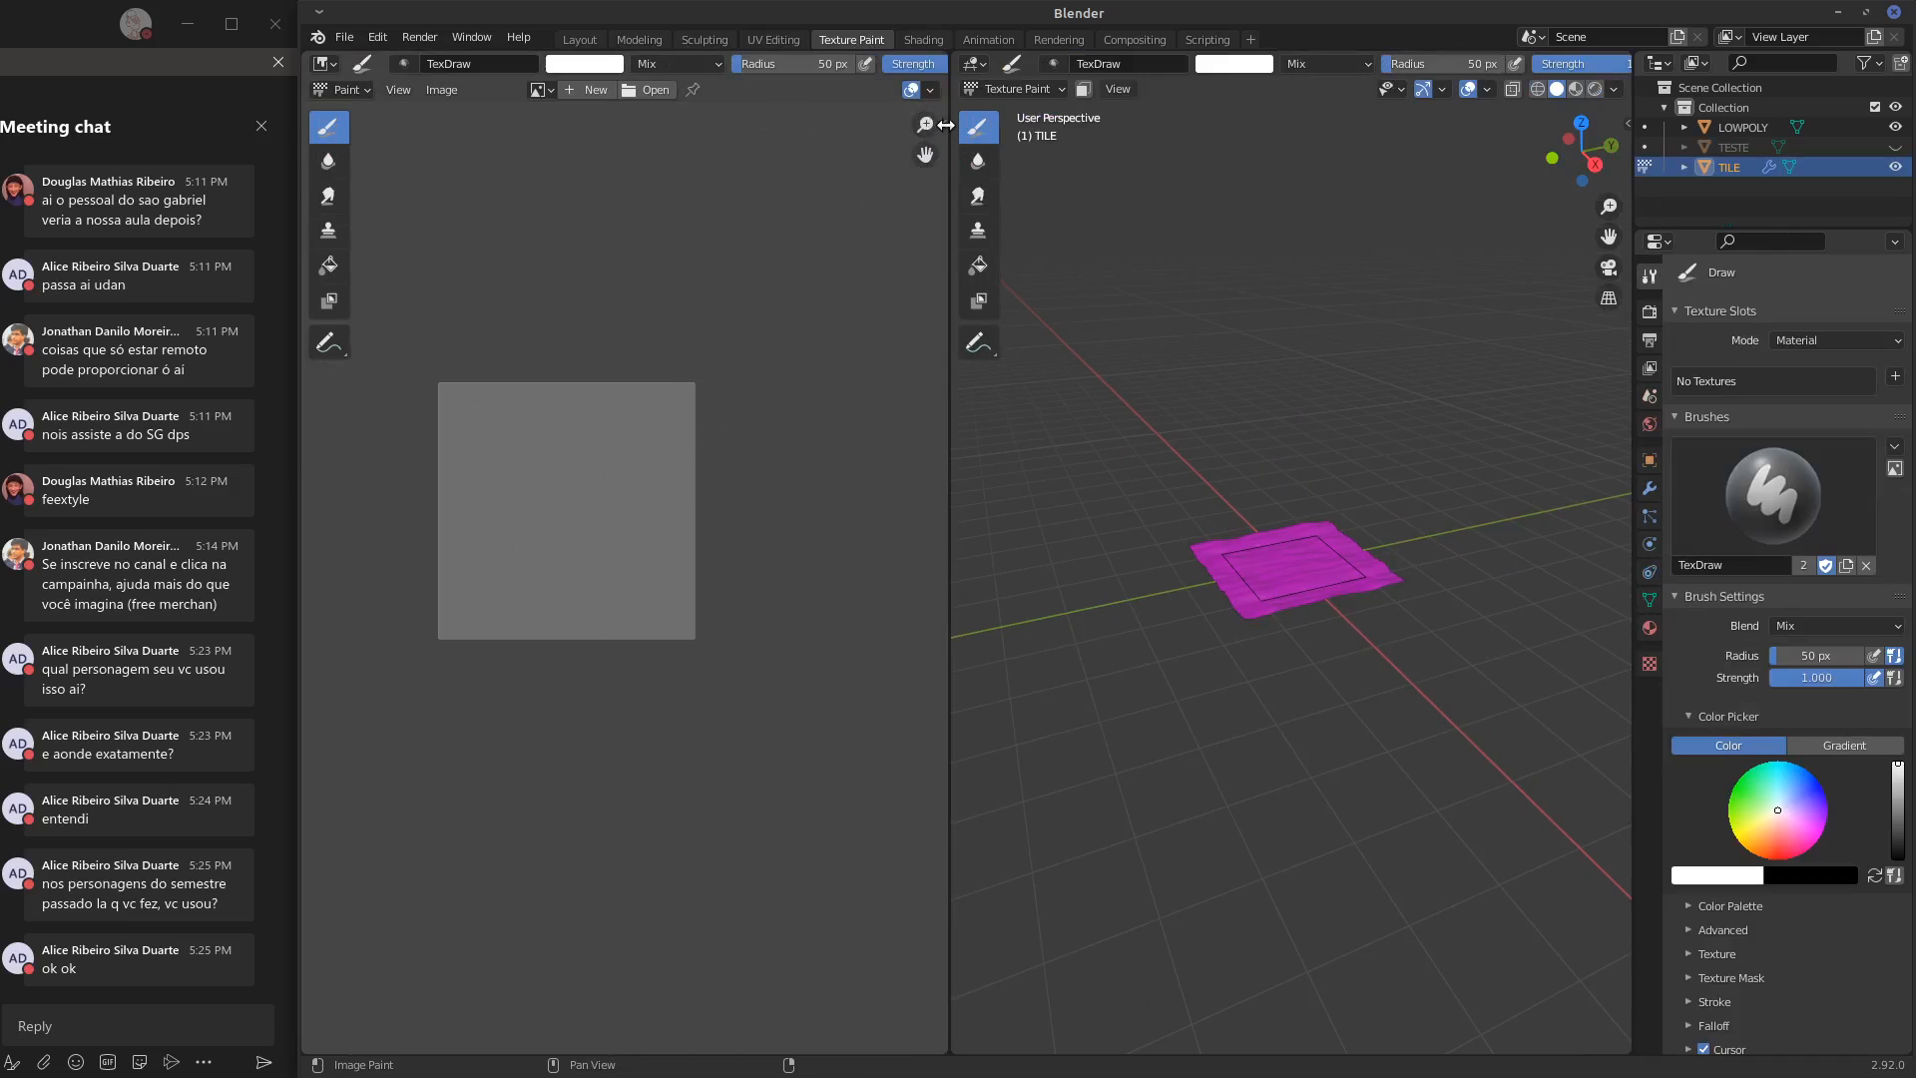
left_click_drag(945, 124, 723, 140)
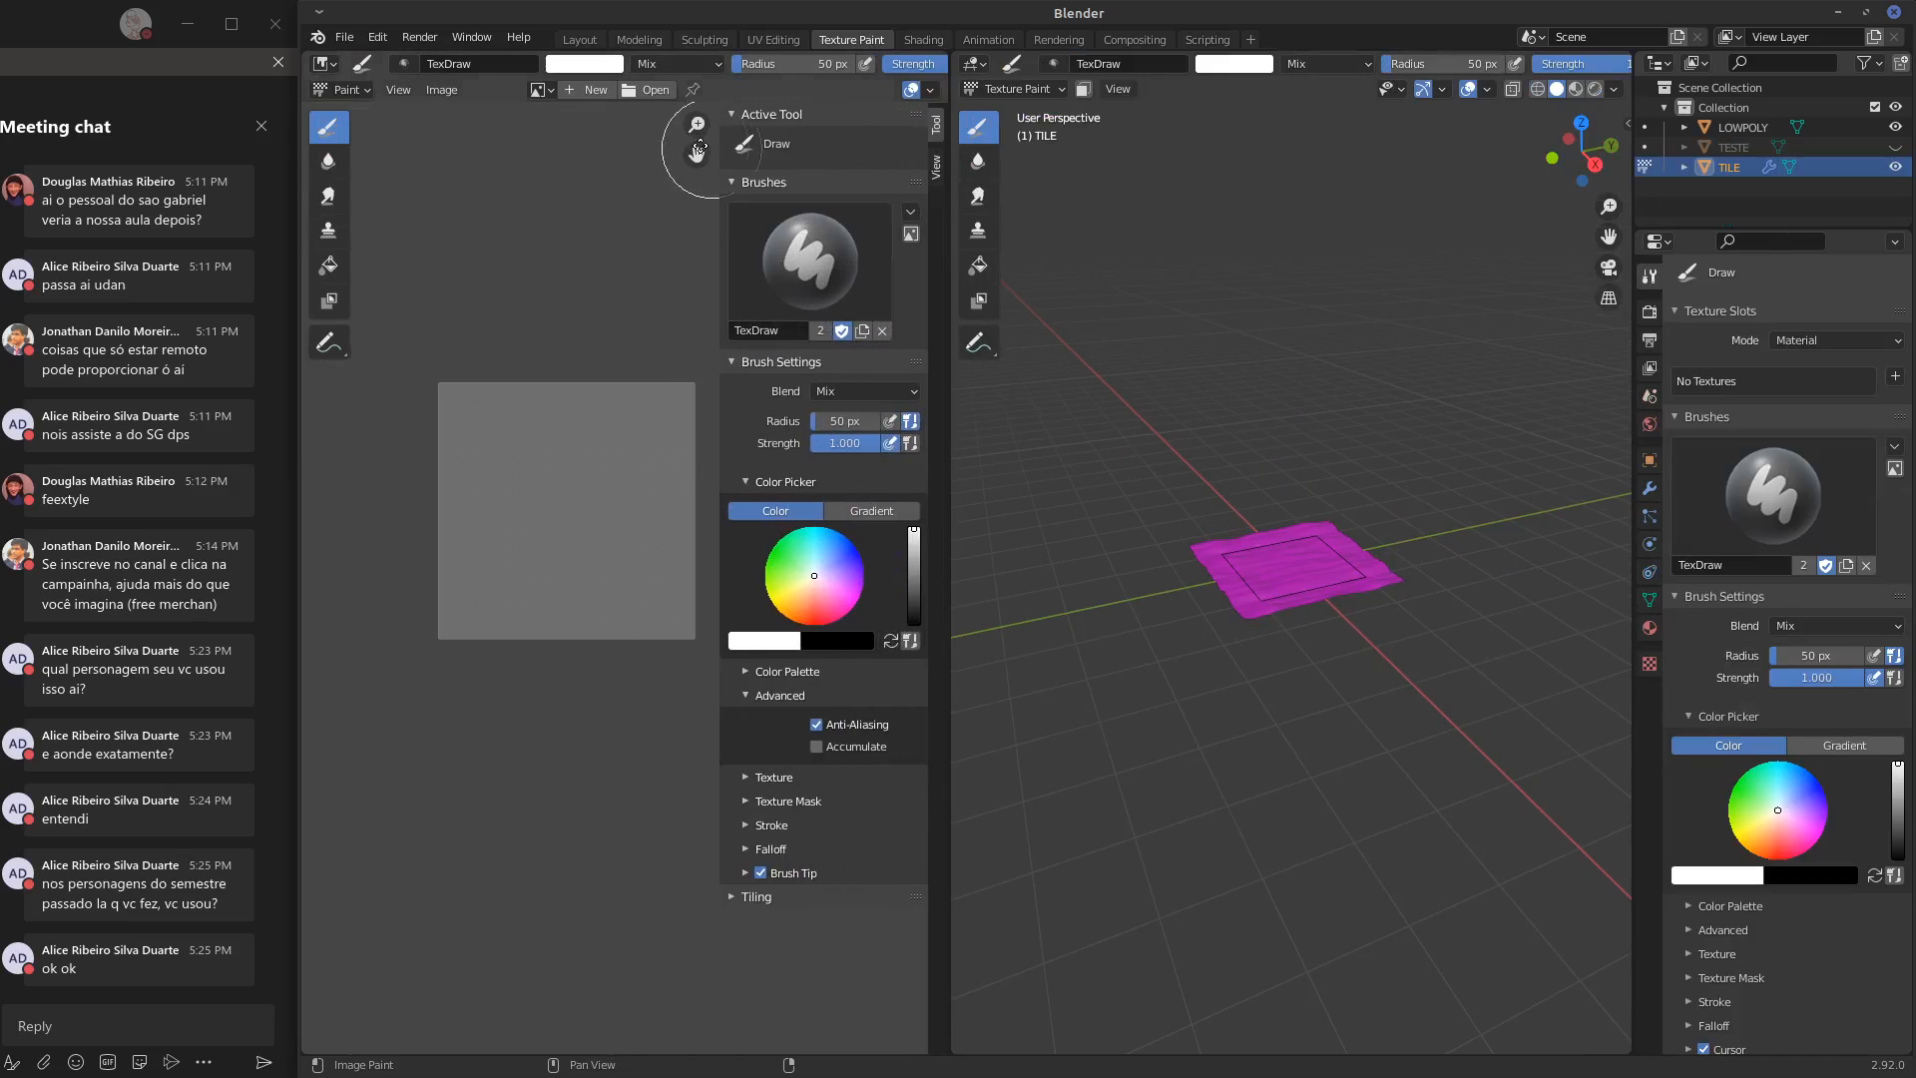
Collapse the sidebar's brush sections and enable image-paint tiling in both X and Y
left_click(728, 182)
left_click(730, 115)
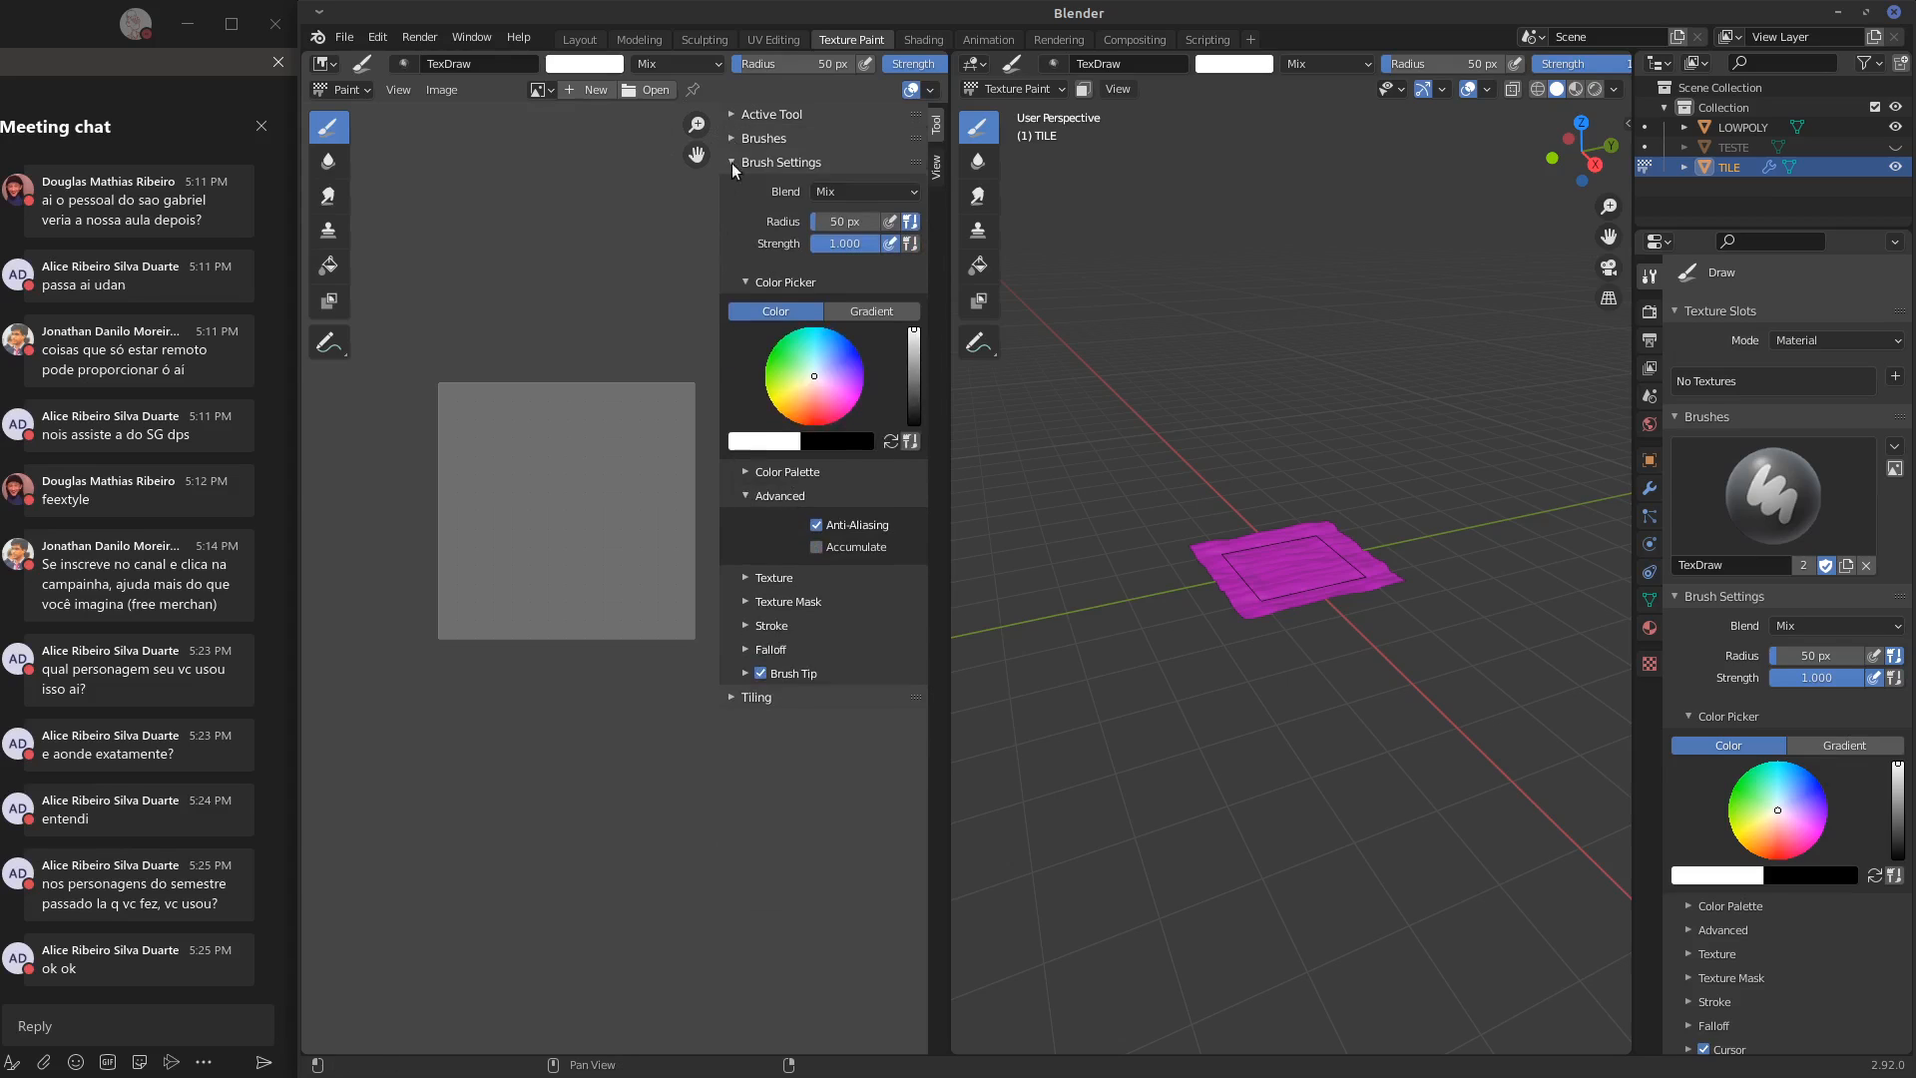
left_click(731, 163)
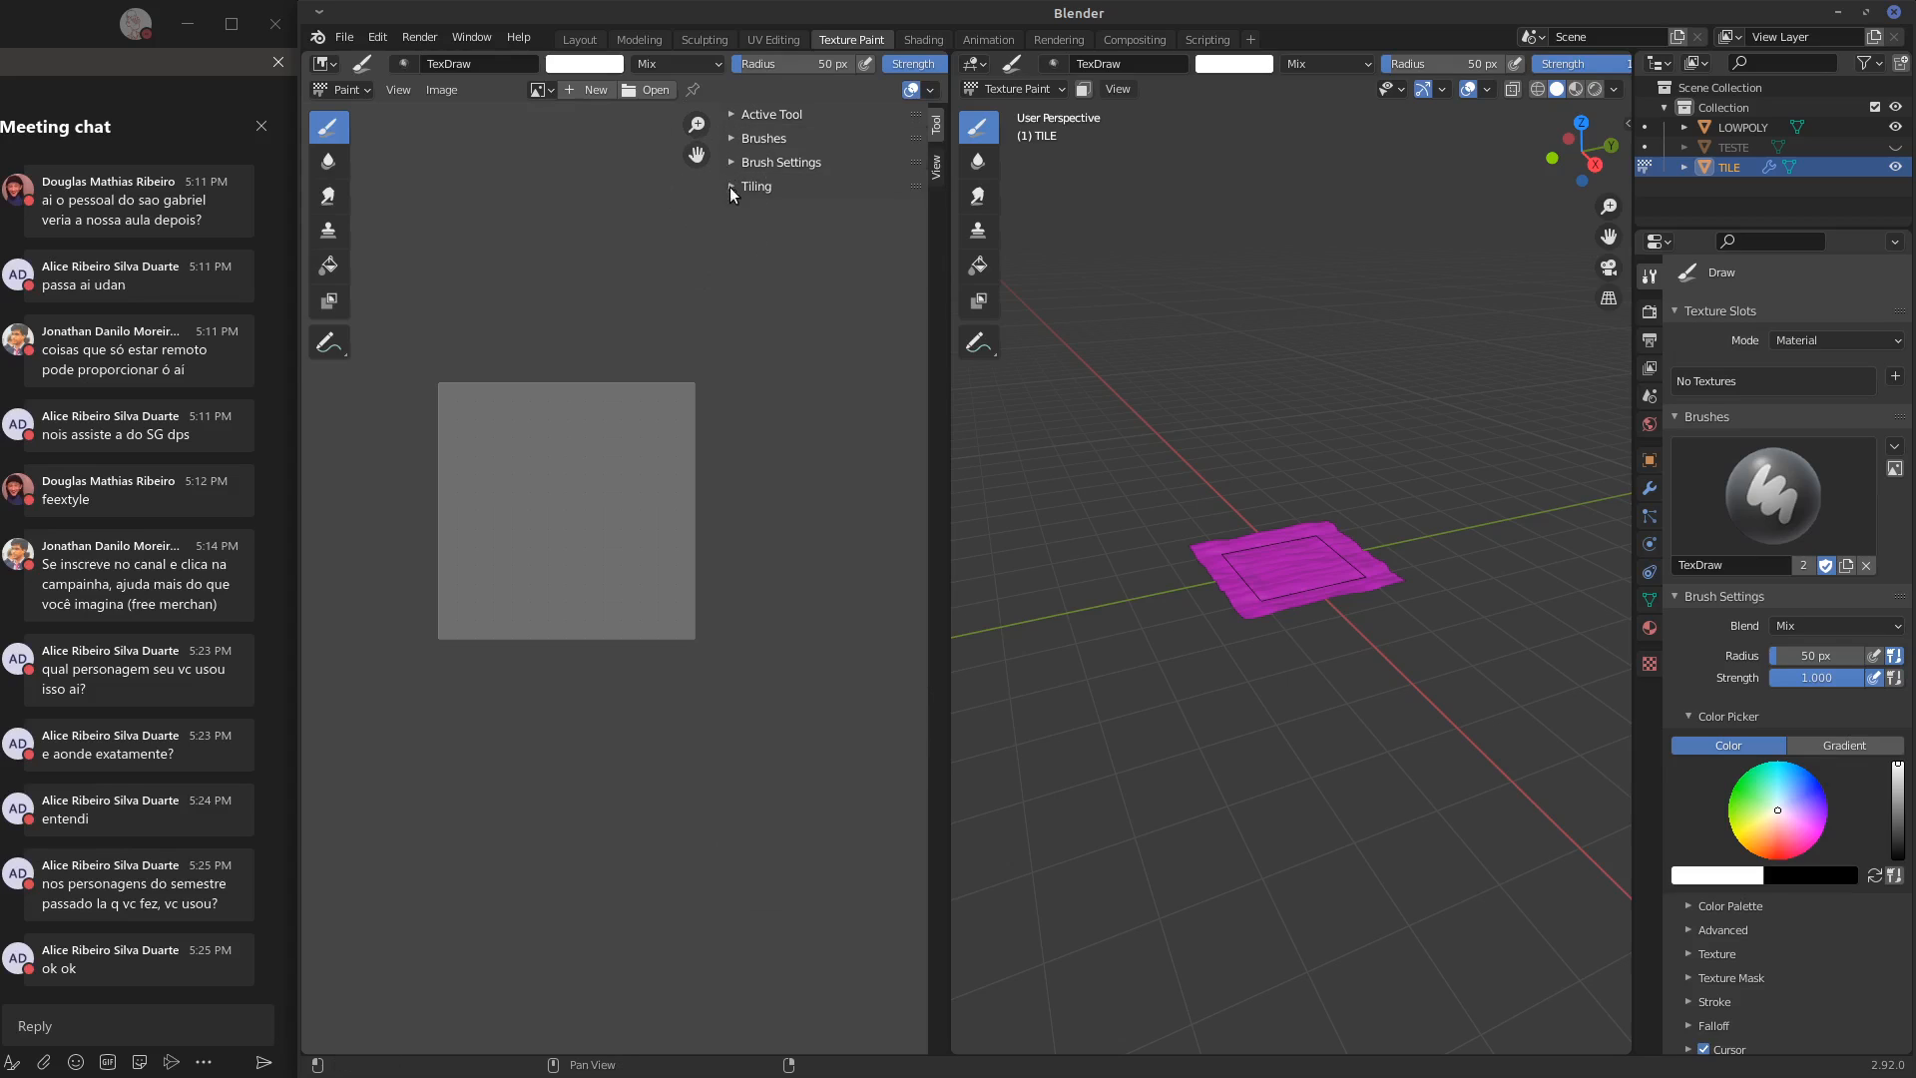
left_click(729, 187)
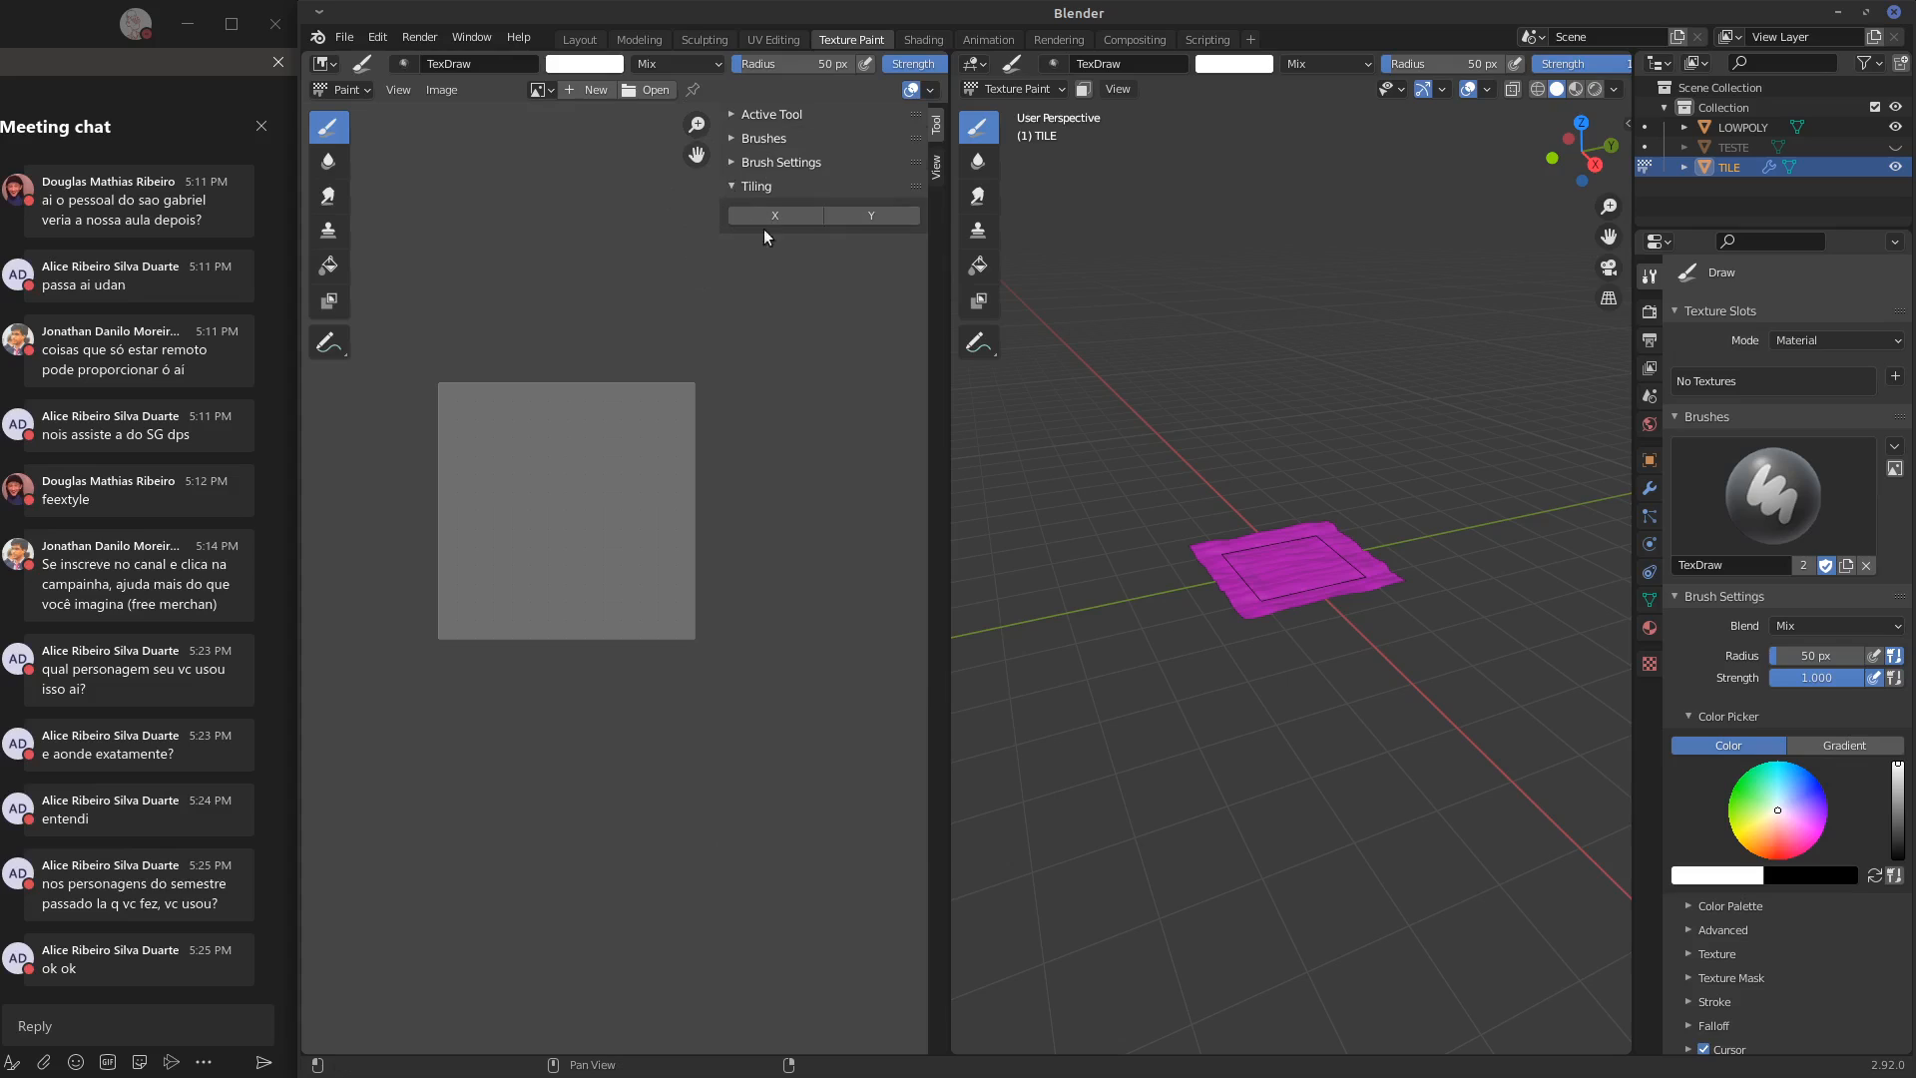
left_click_drag(803, 220, 865, 219)
left_click_drag(720, 198, 788, 207)
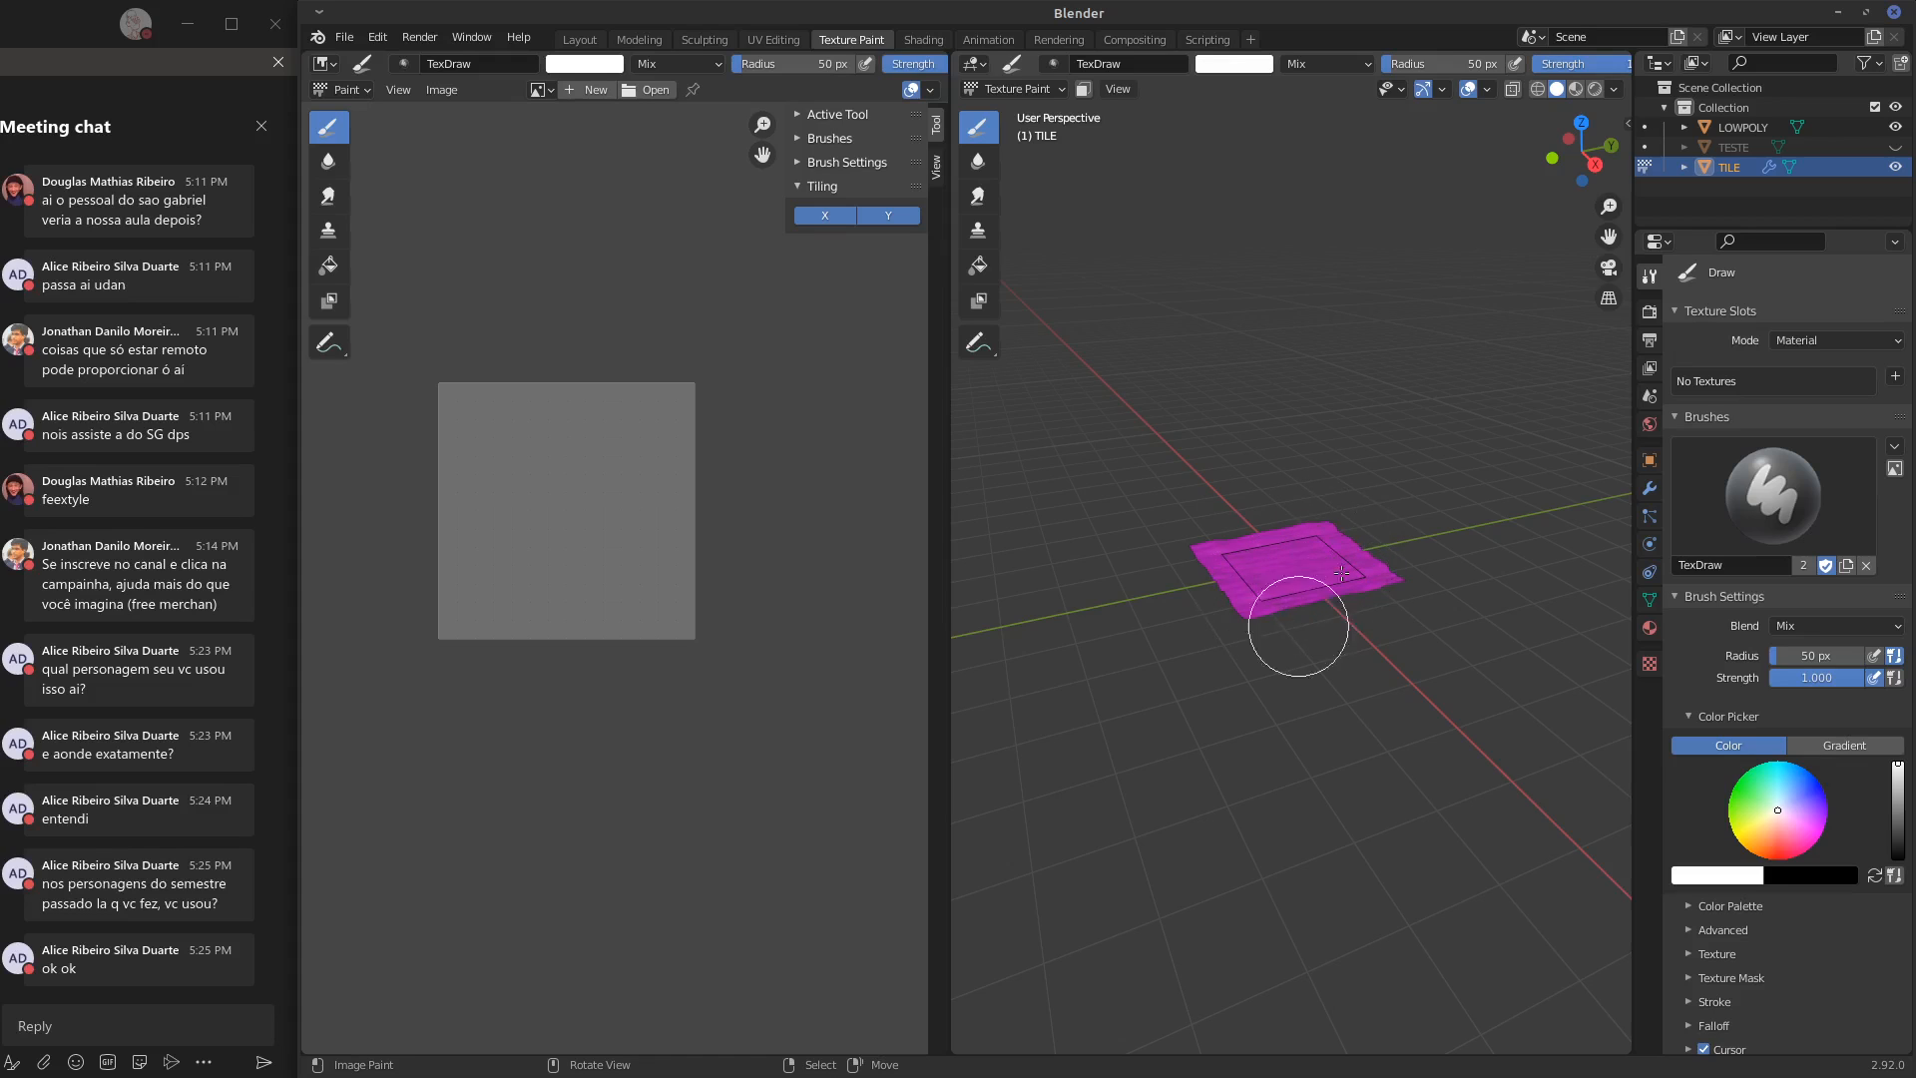
View the tile from above, hide the image editor's sidebar, and return to the Layout workspace
key("KP_7")
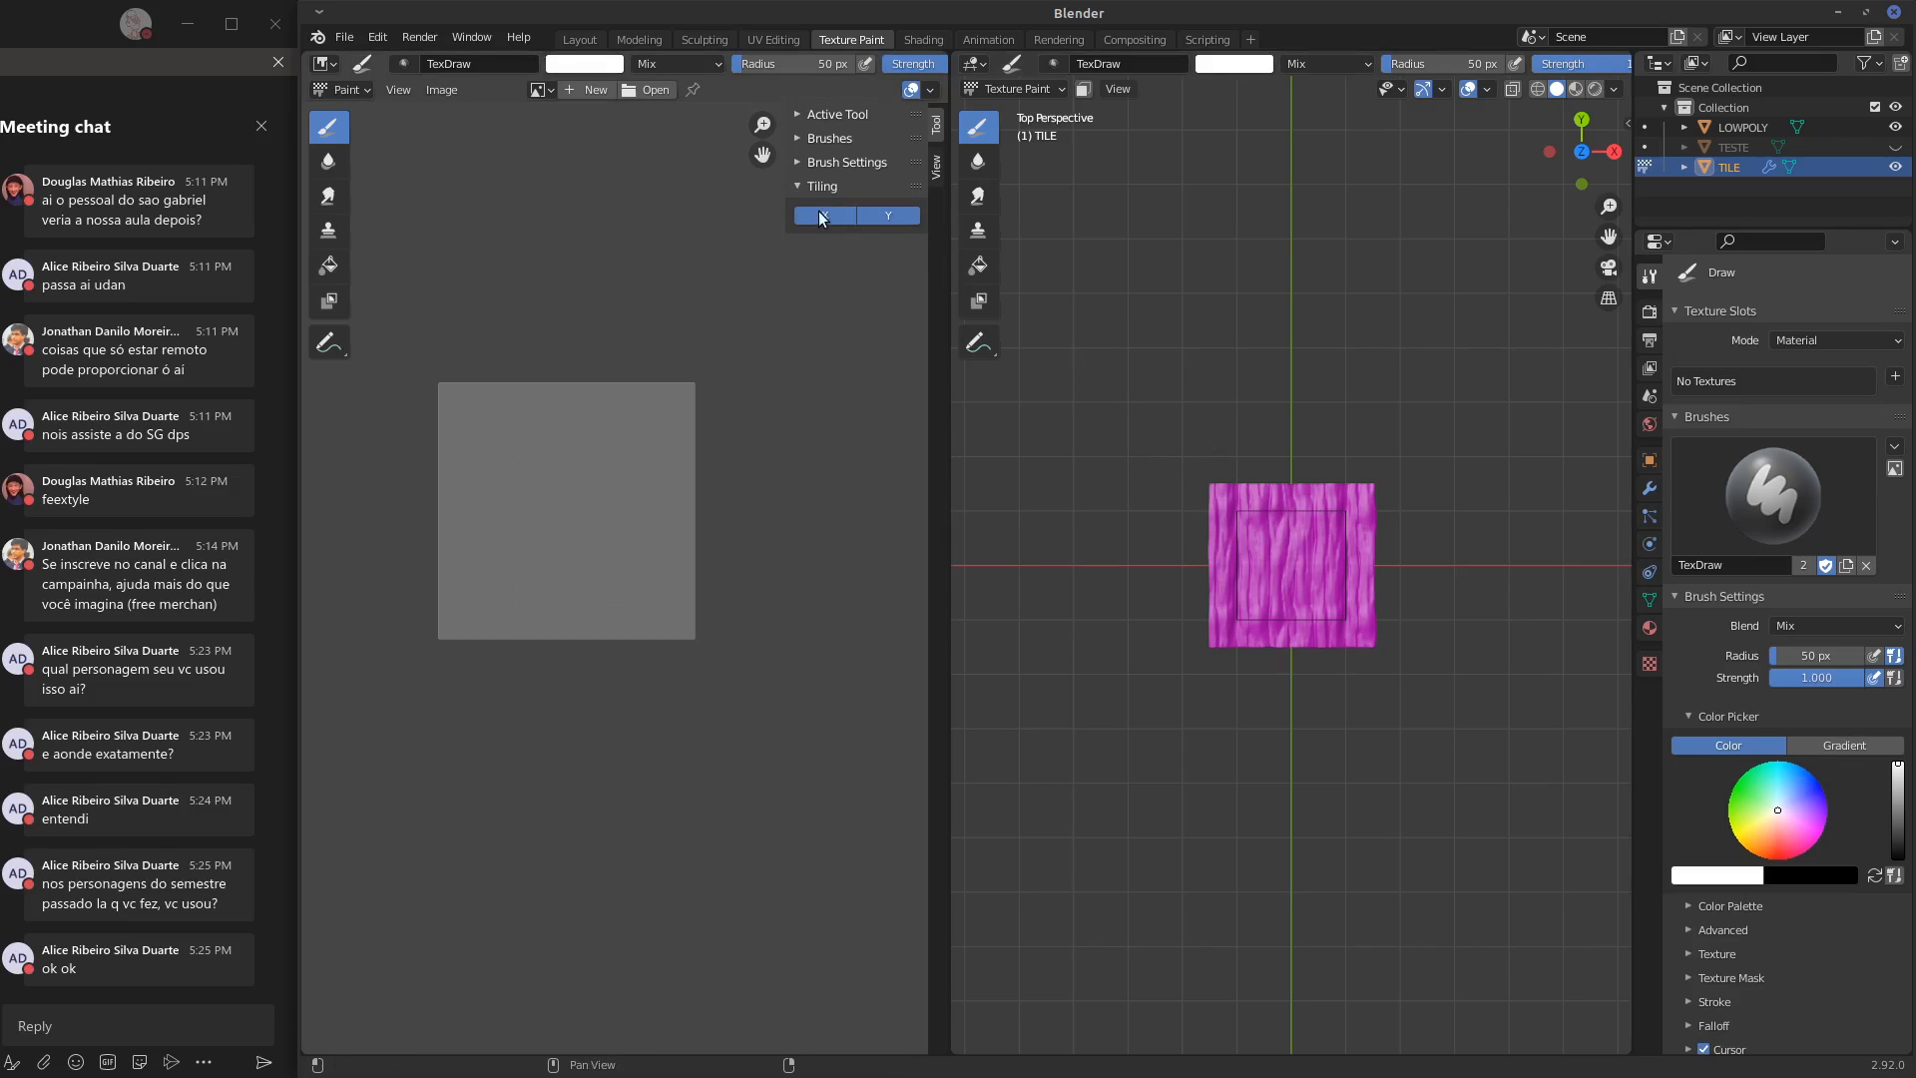
left_click(849, 213)
left_click_drag(789, 203, 793, 203)
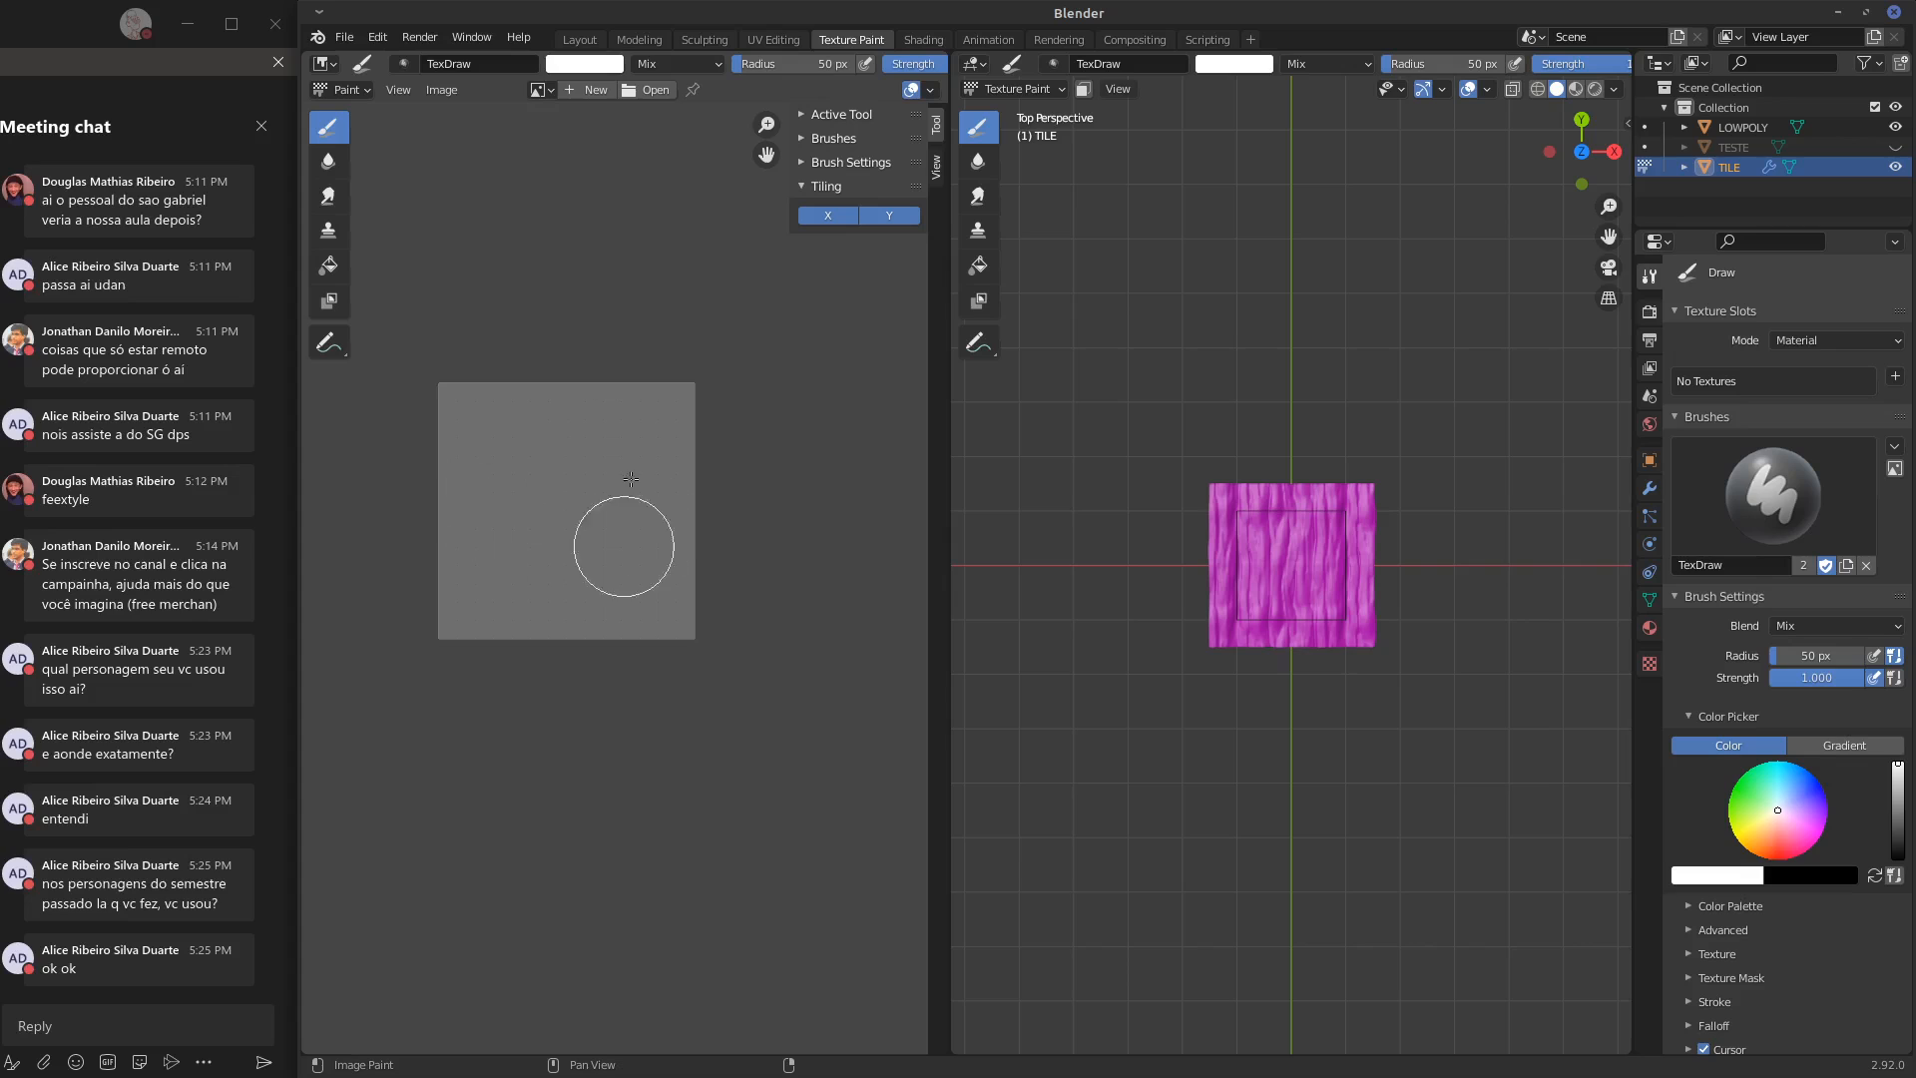
left_click_drag(789, 189, 938, 190)
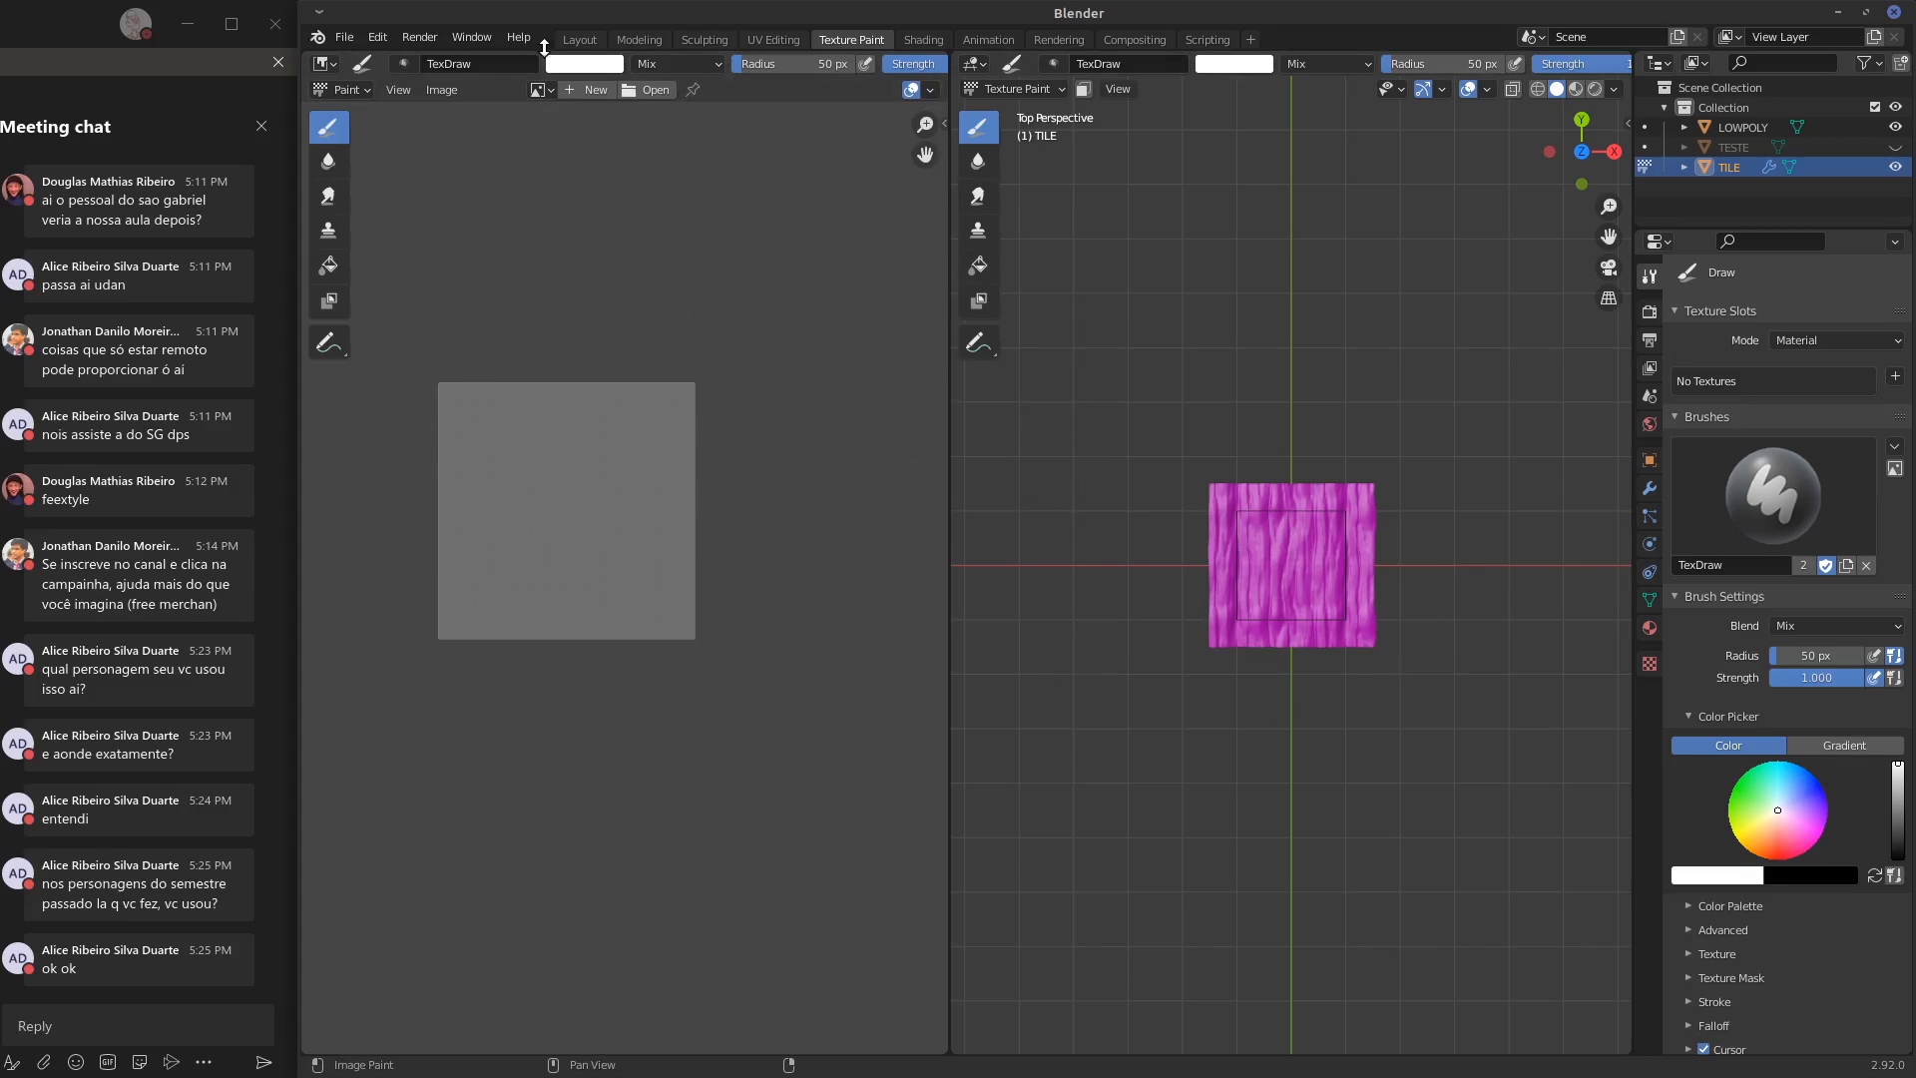
left_click(579, 40)
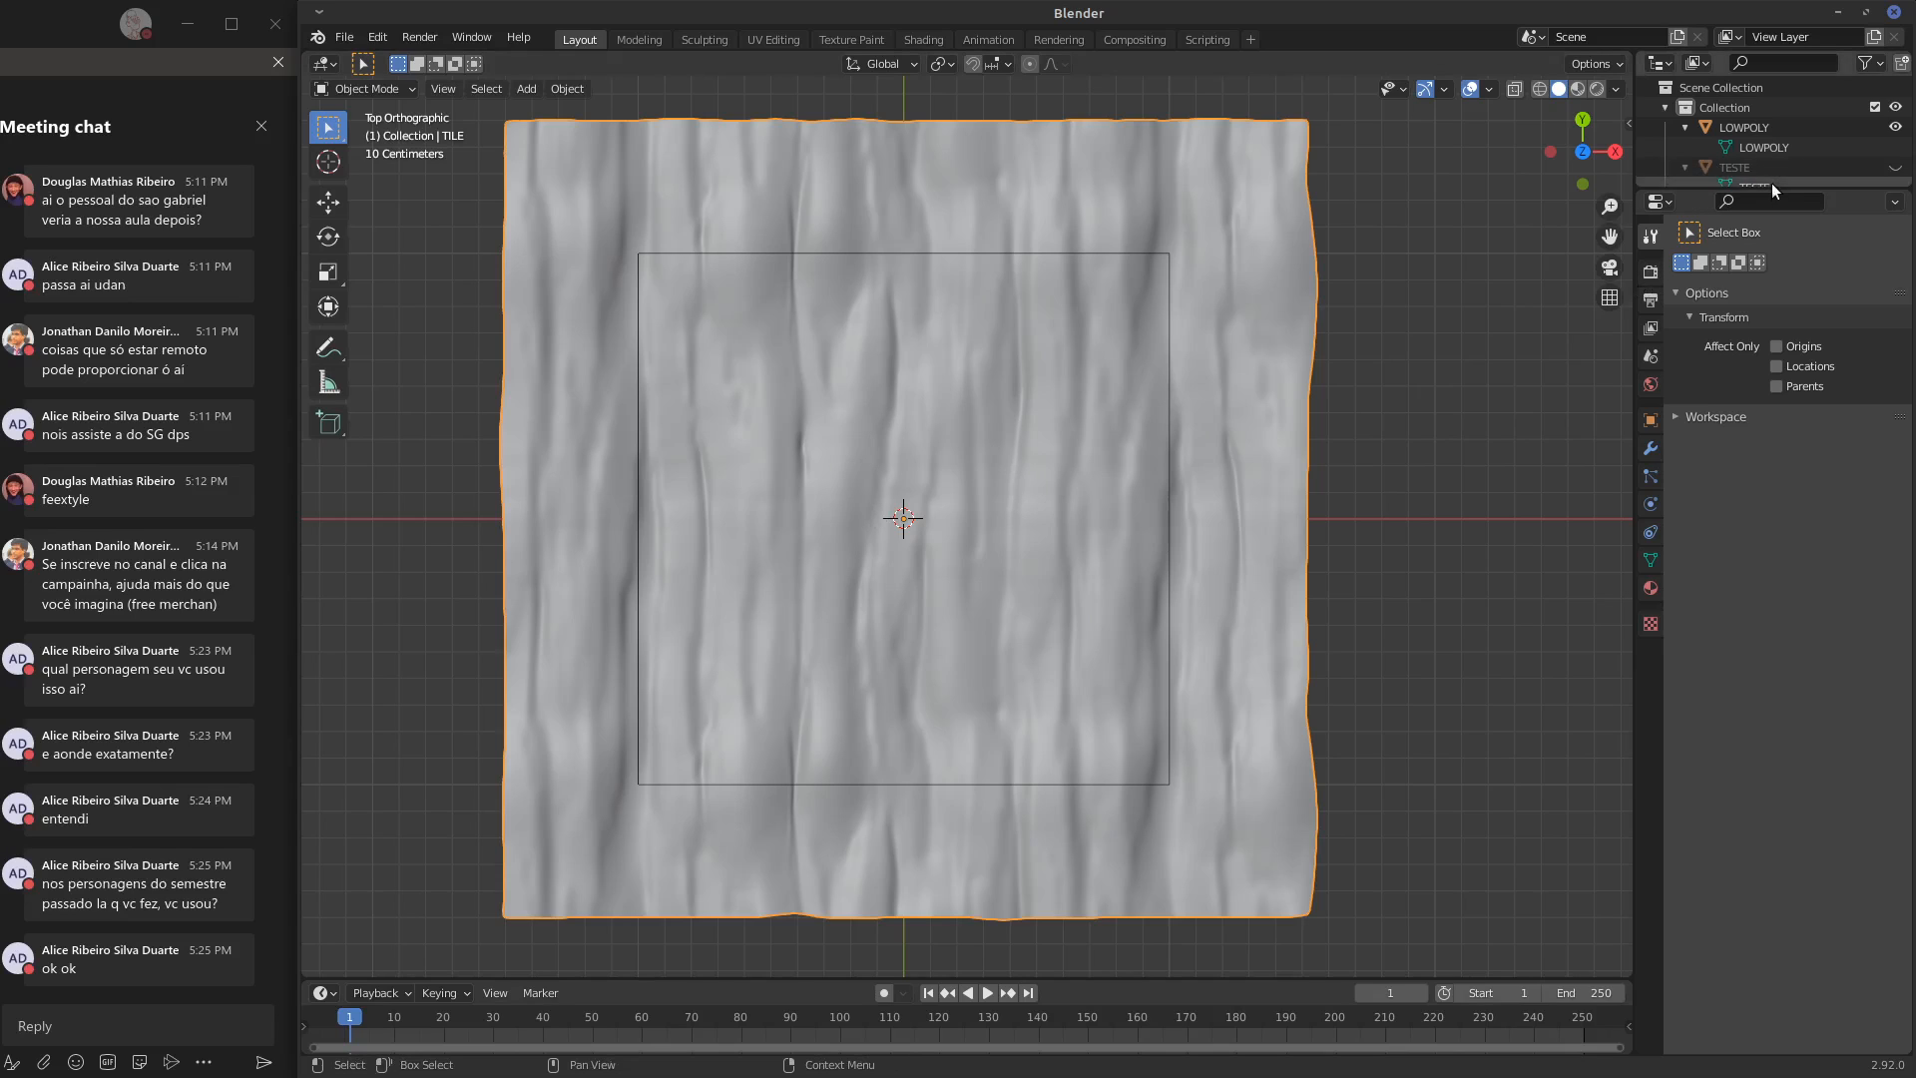
Enlarge the outliner and compare the extents of LOWPOLY and TILE by selecting each in turn, ending with TILE selected
left_click_drag(1768, 192, 1769, 365)
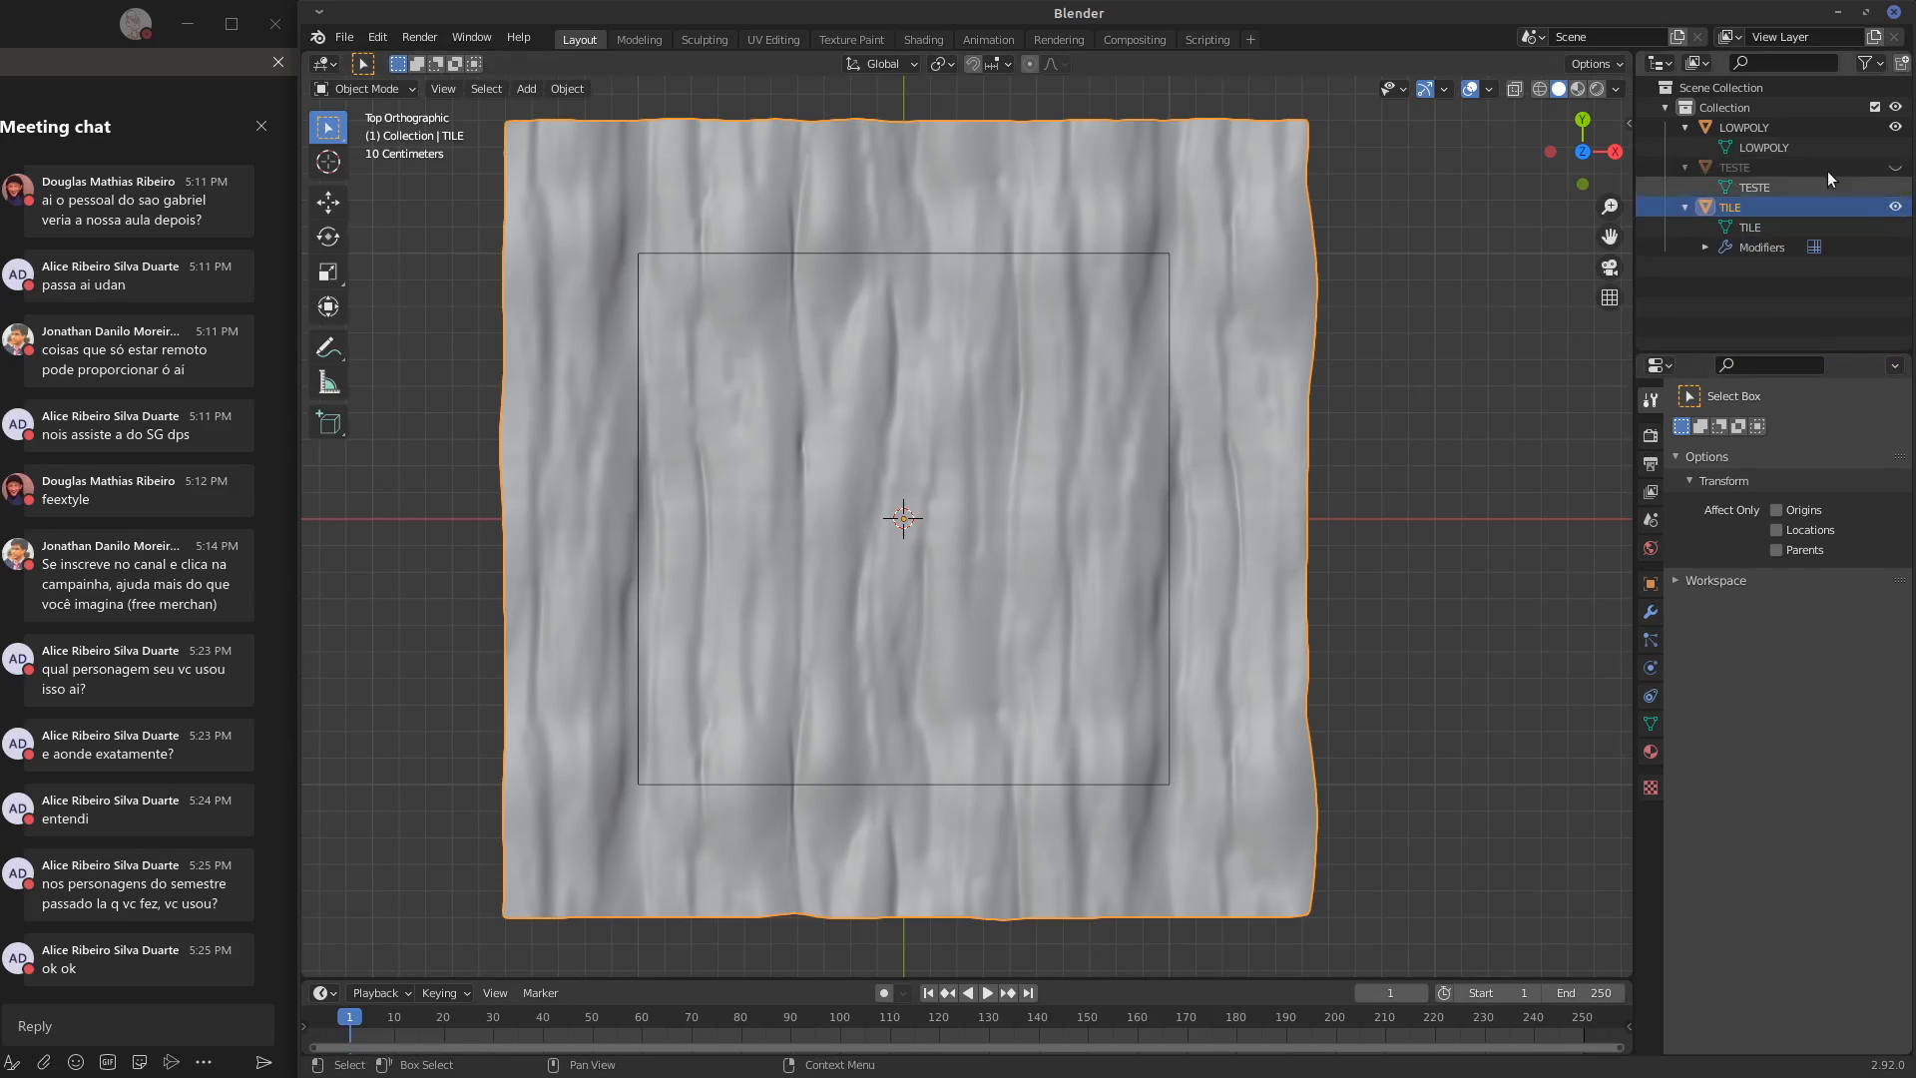
middle_click_drag(1314, 369, 1008, 471)
key("KP_7")
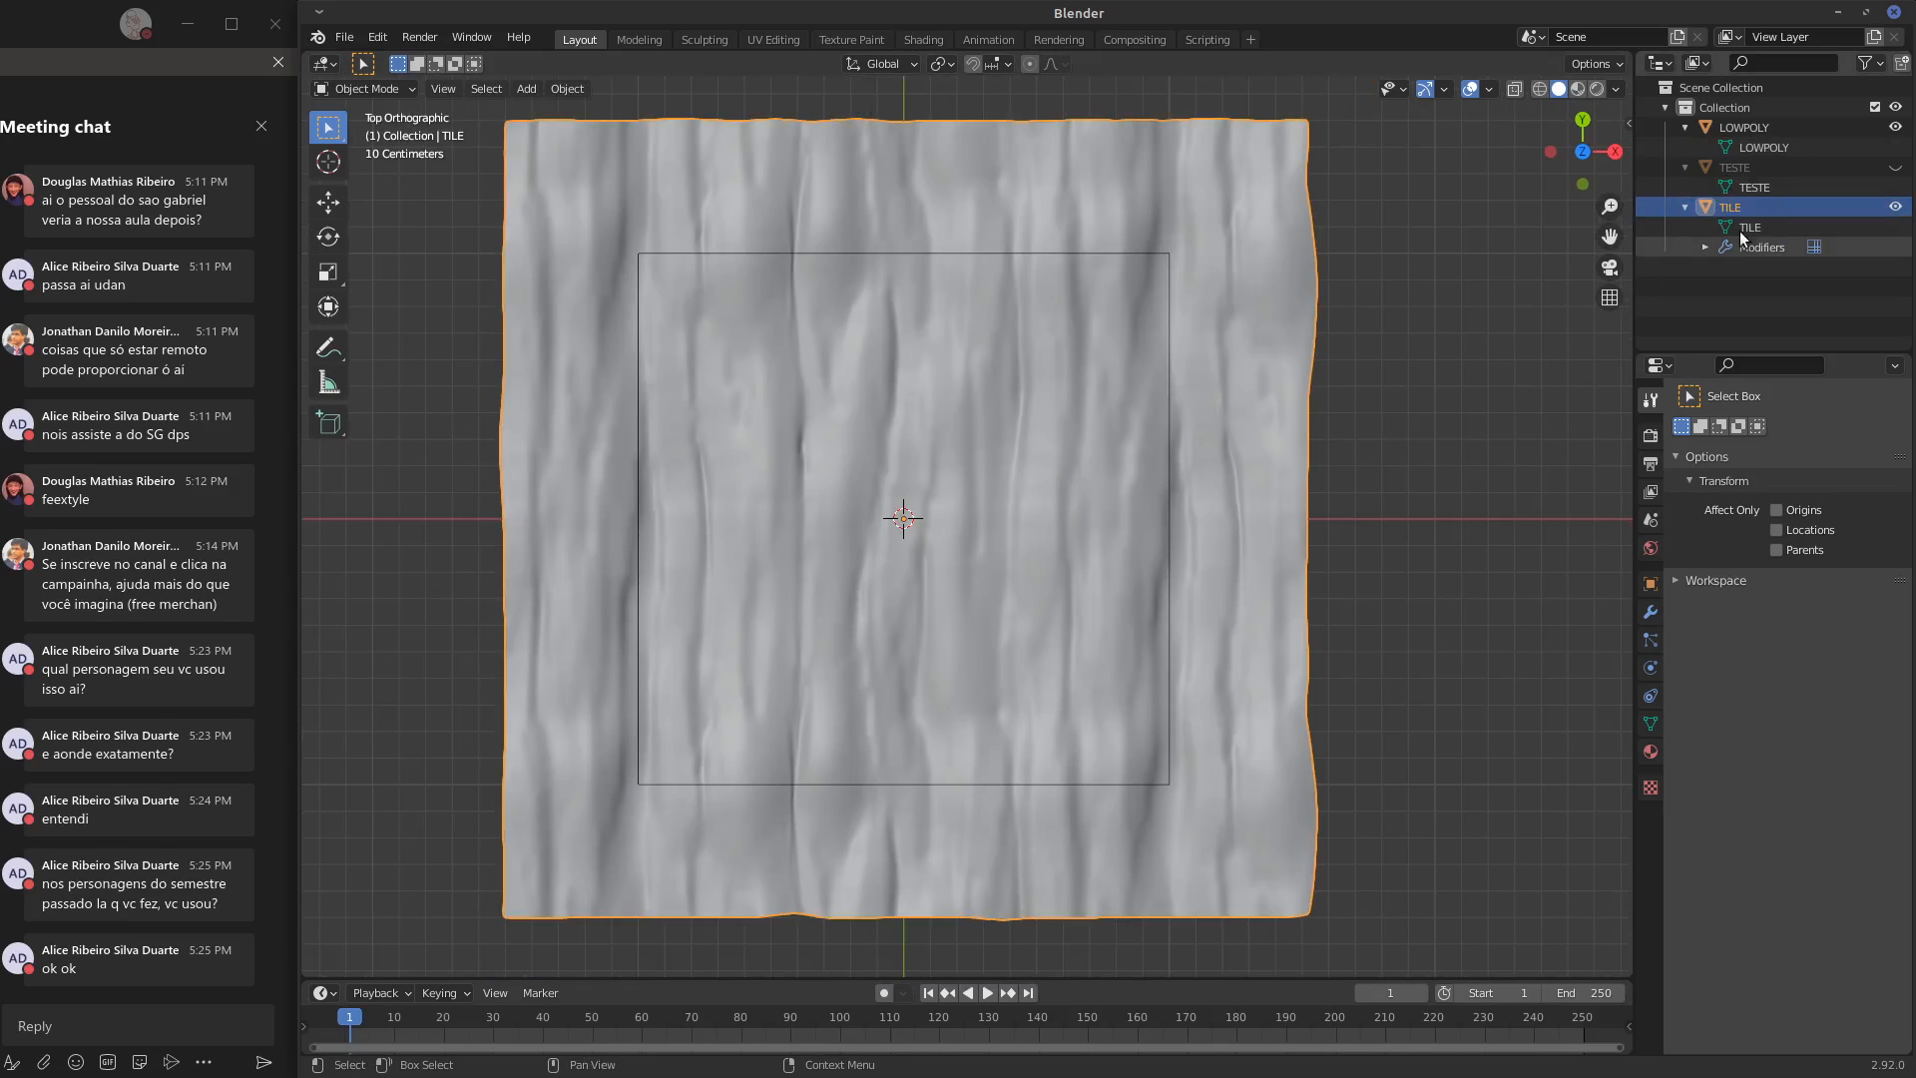
left_click(1741, 129)
left_click(1733, 206)
left_click(1773, 148)
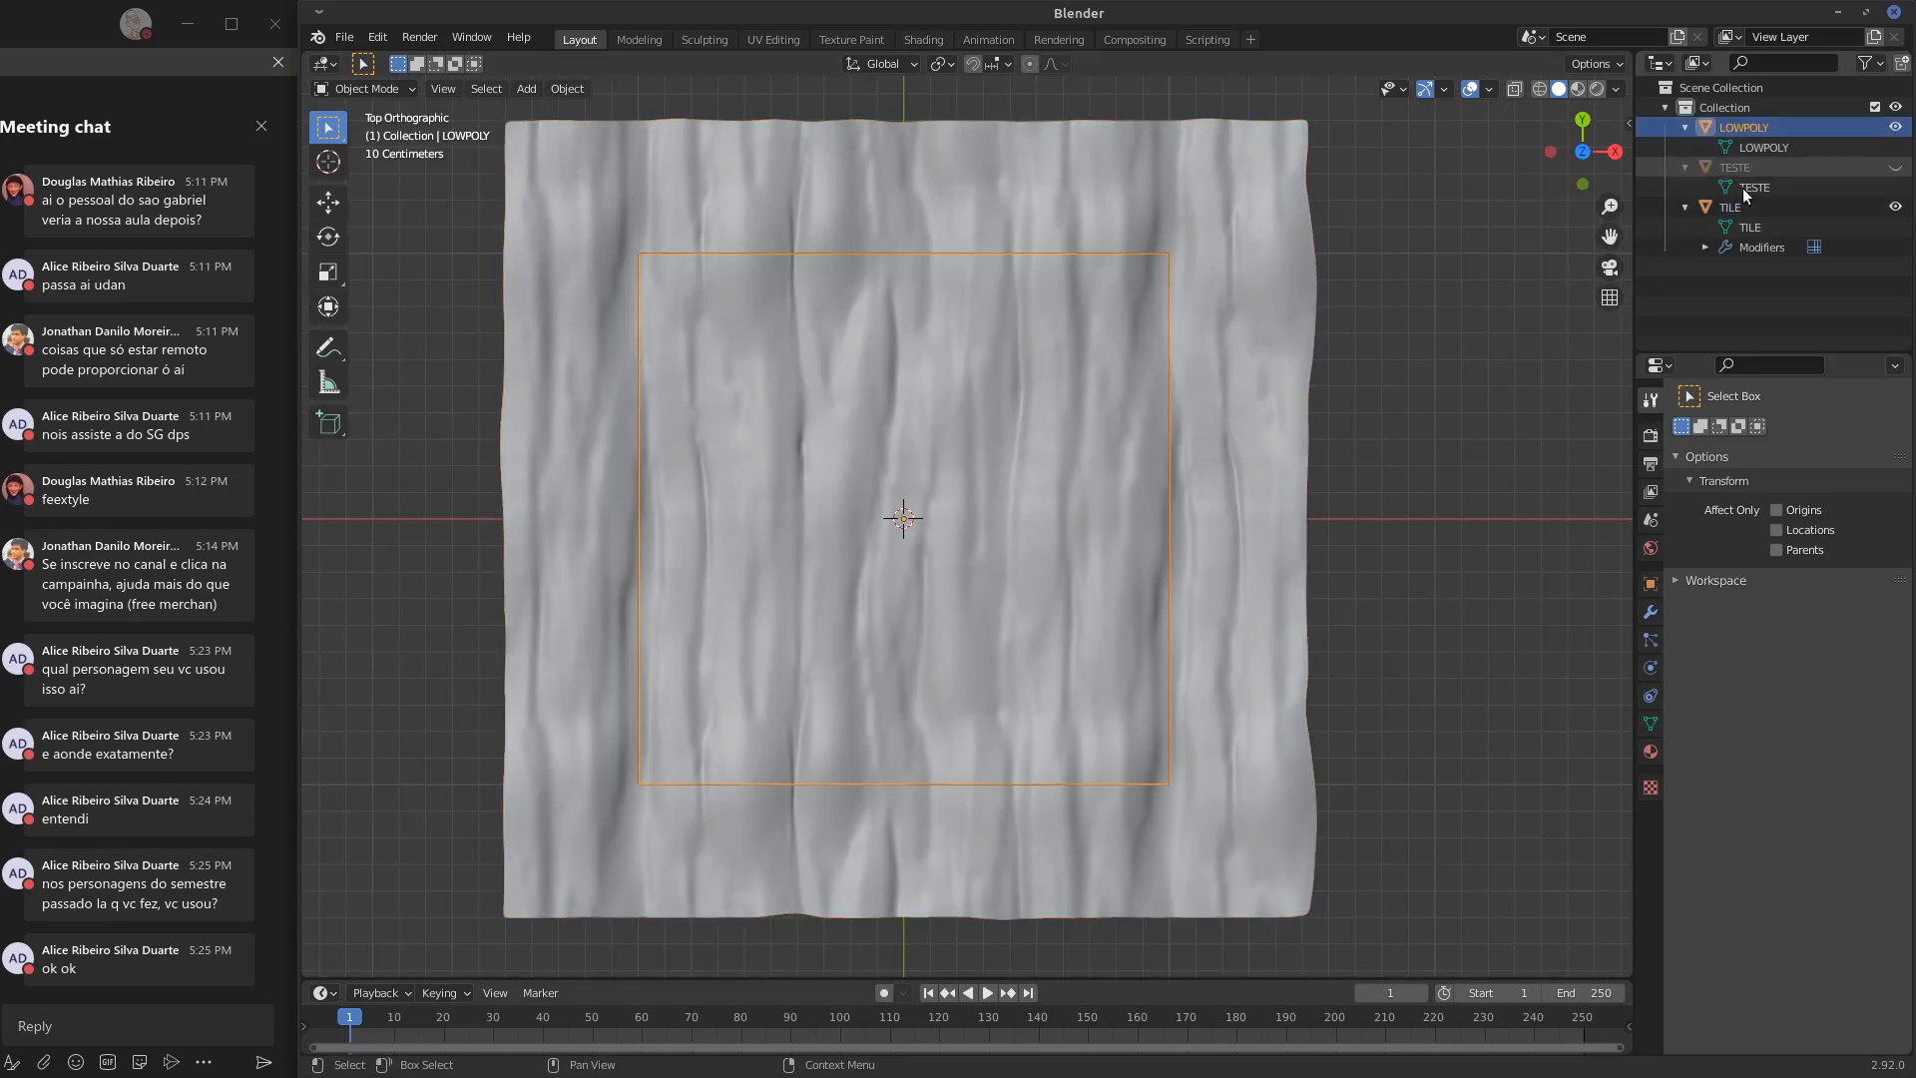
left_click(1733, 207)
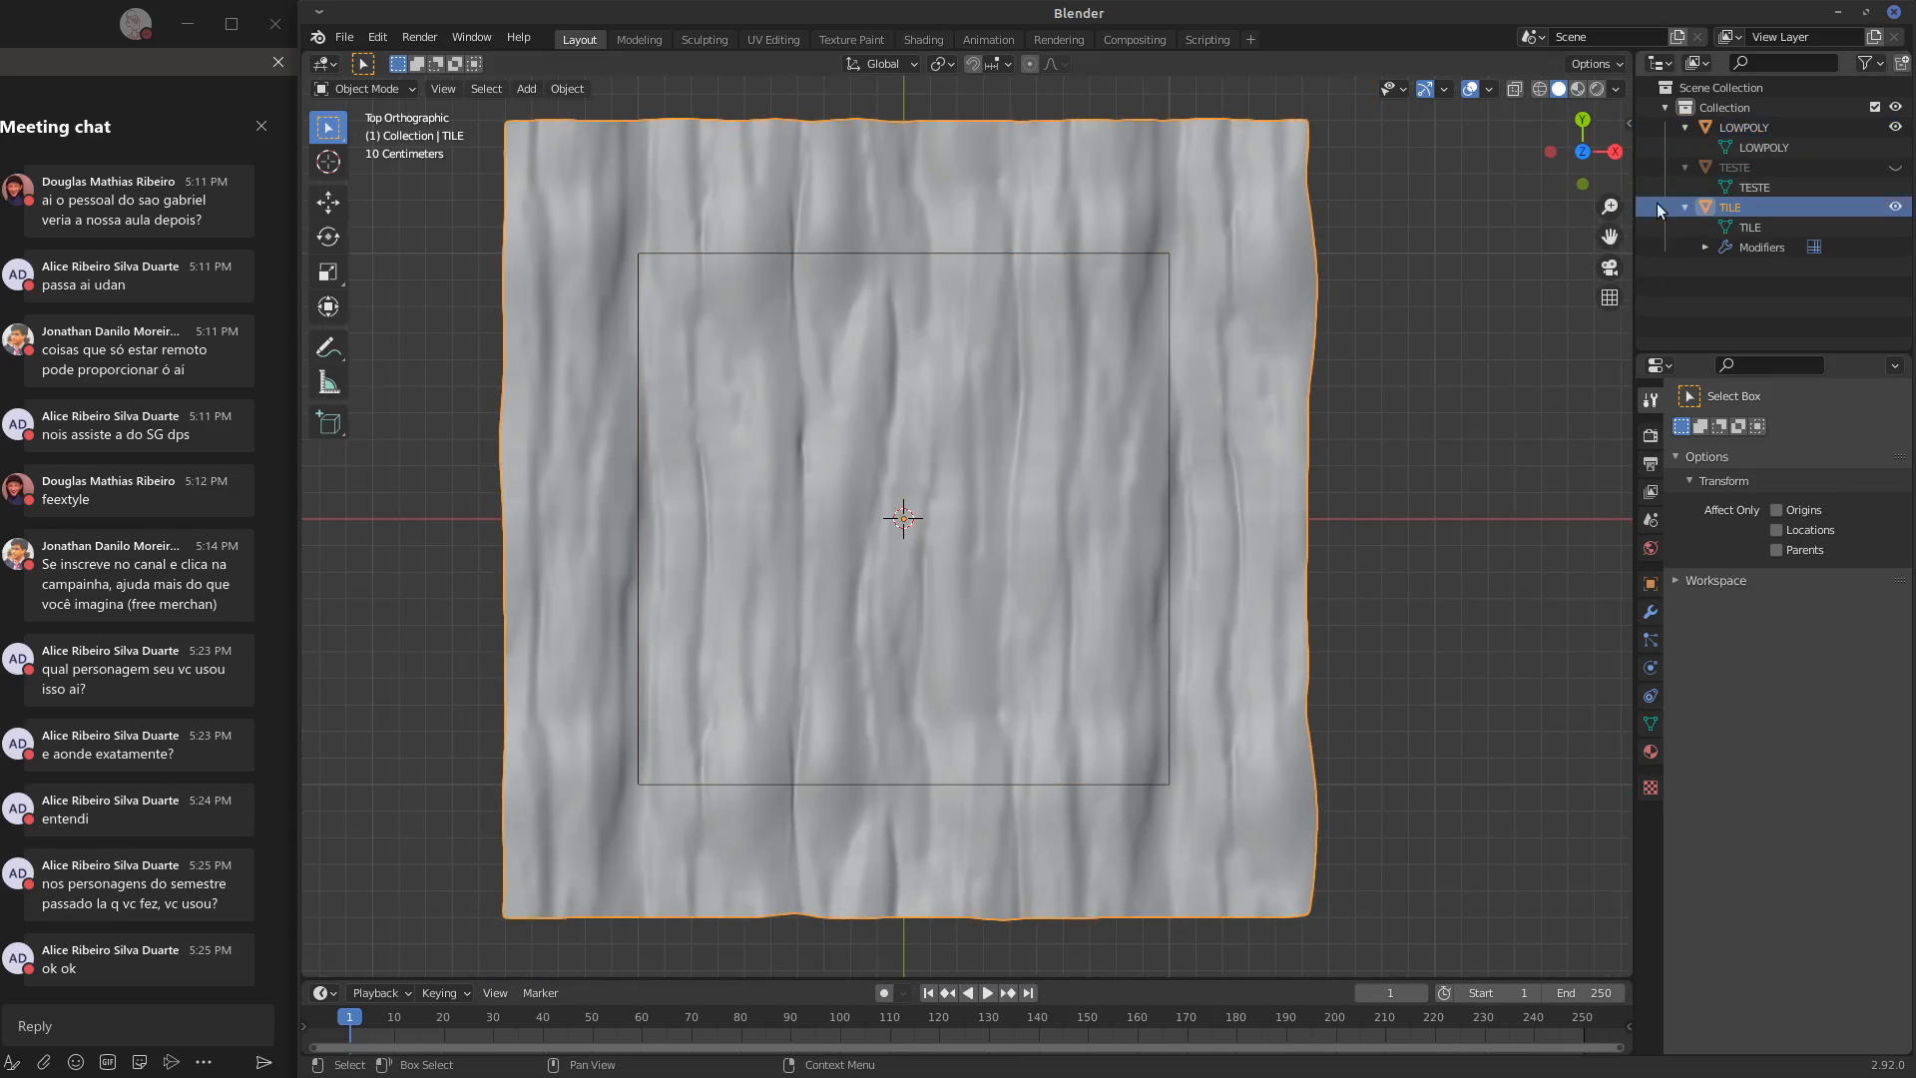
Switch to the Shading workspace and frame the tile from directly above
left_click(924, 40)
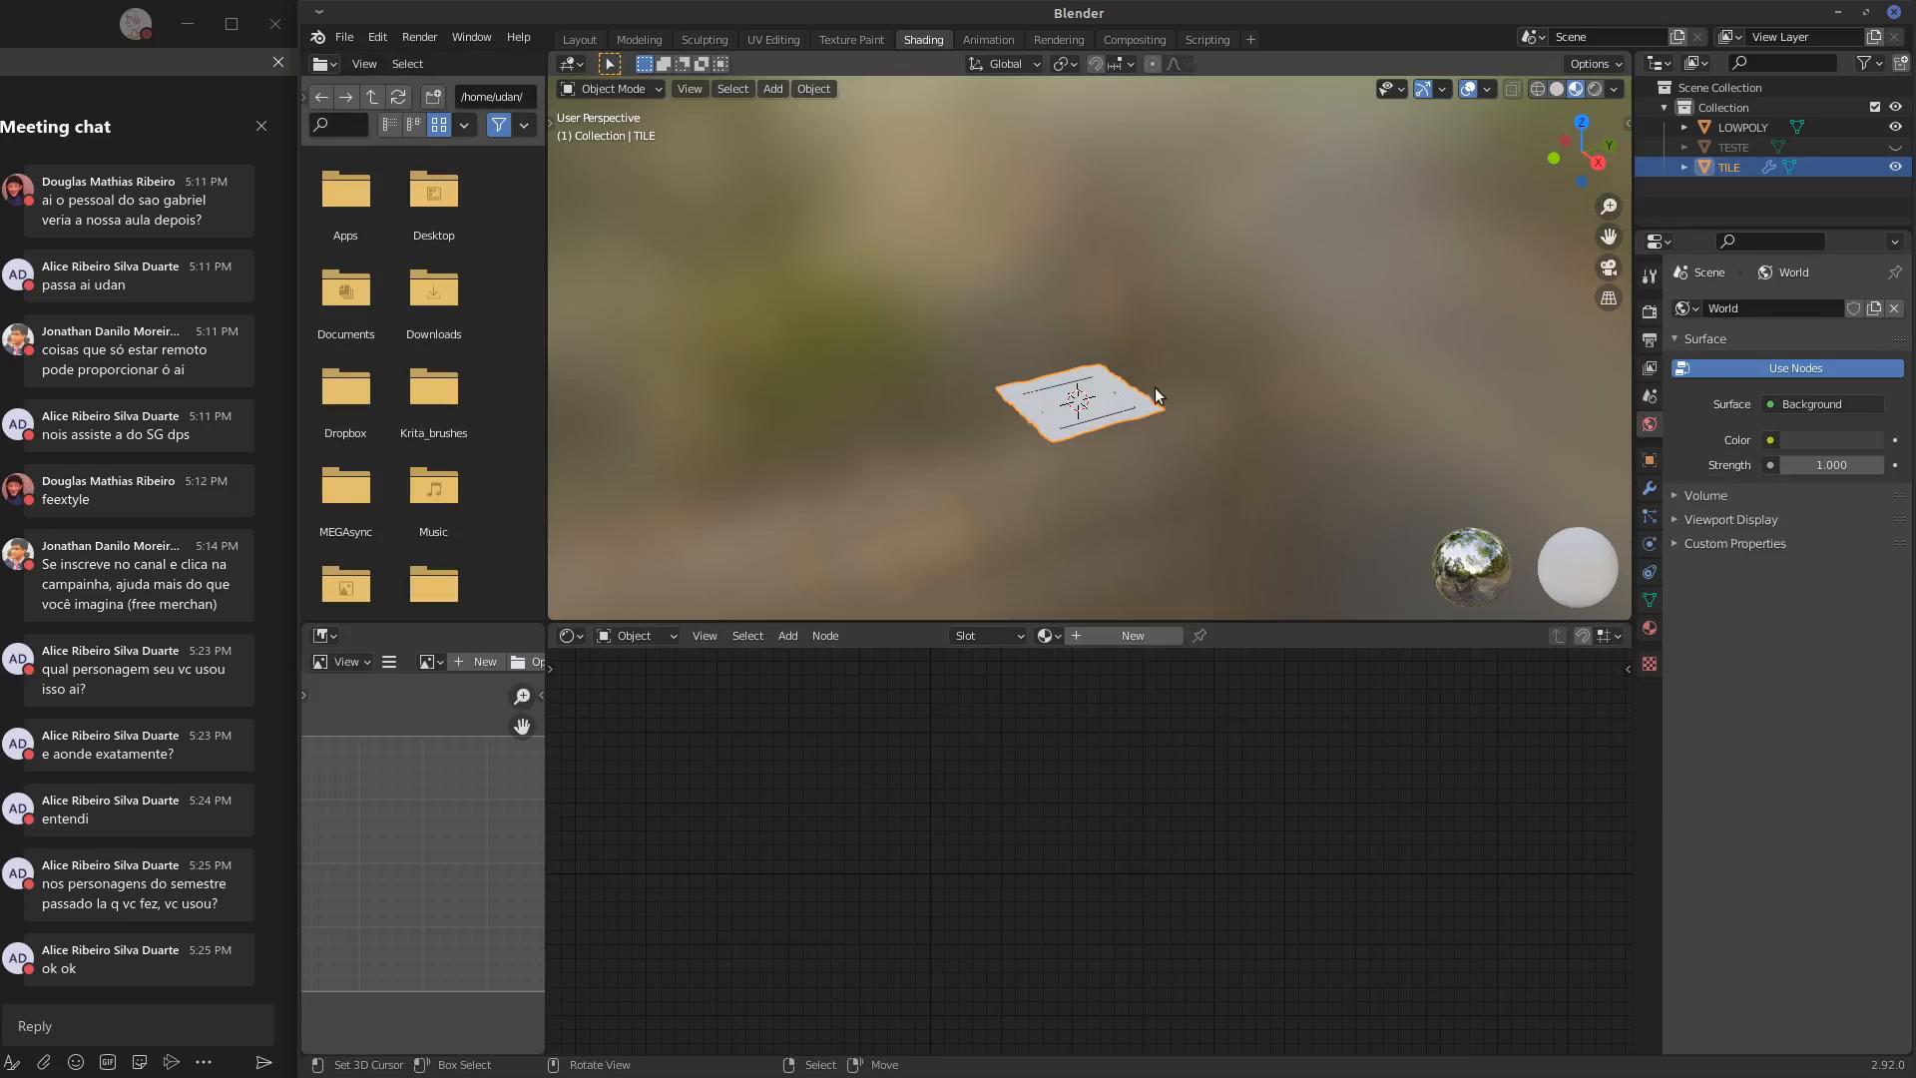
key("KP_7")
scroll(1064, 469, "up", 5)
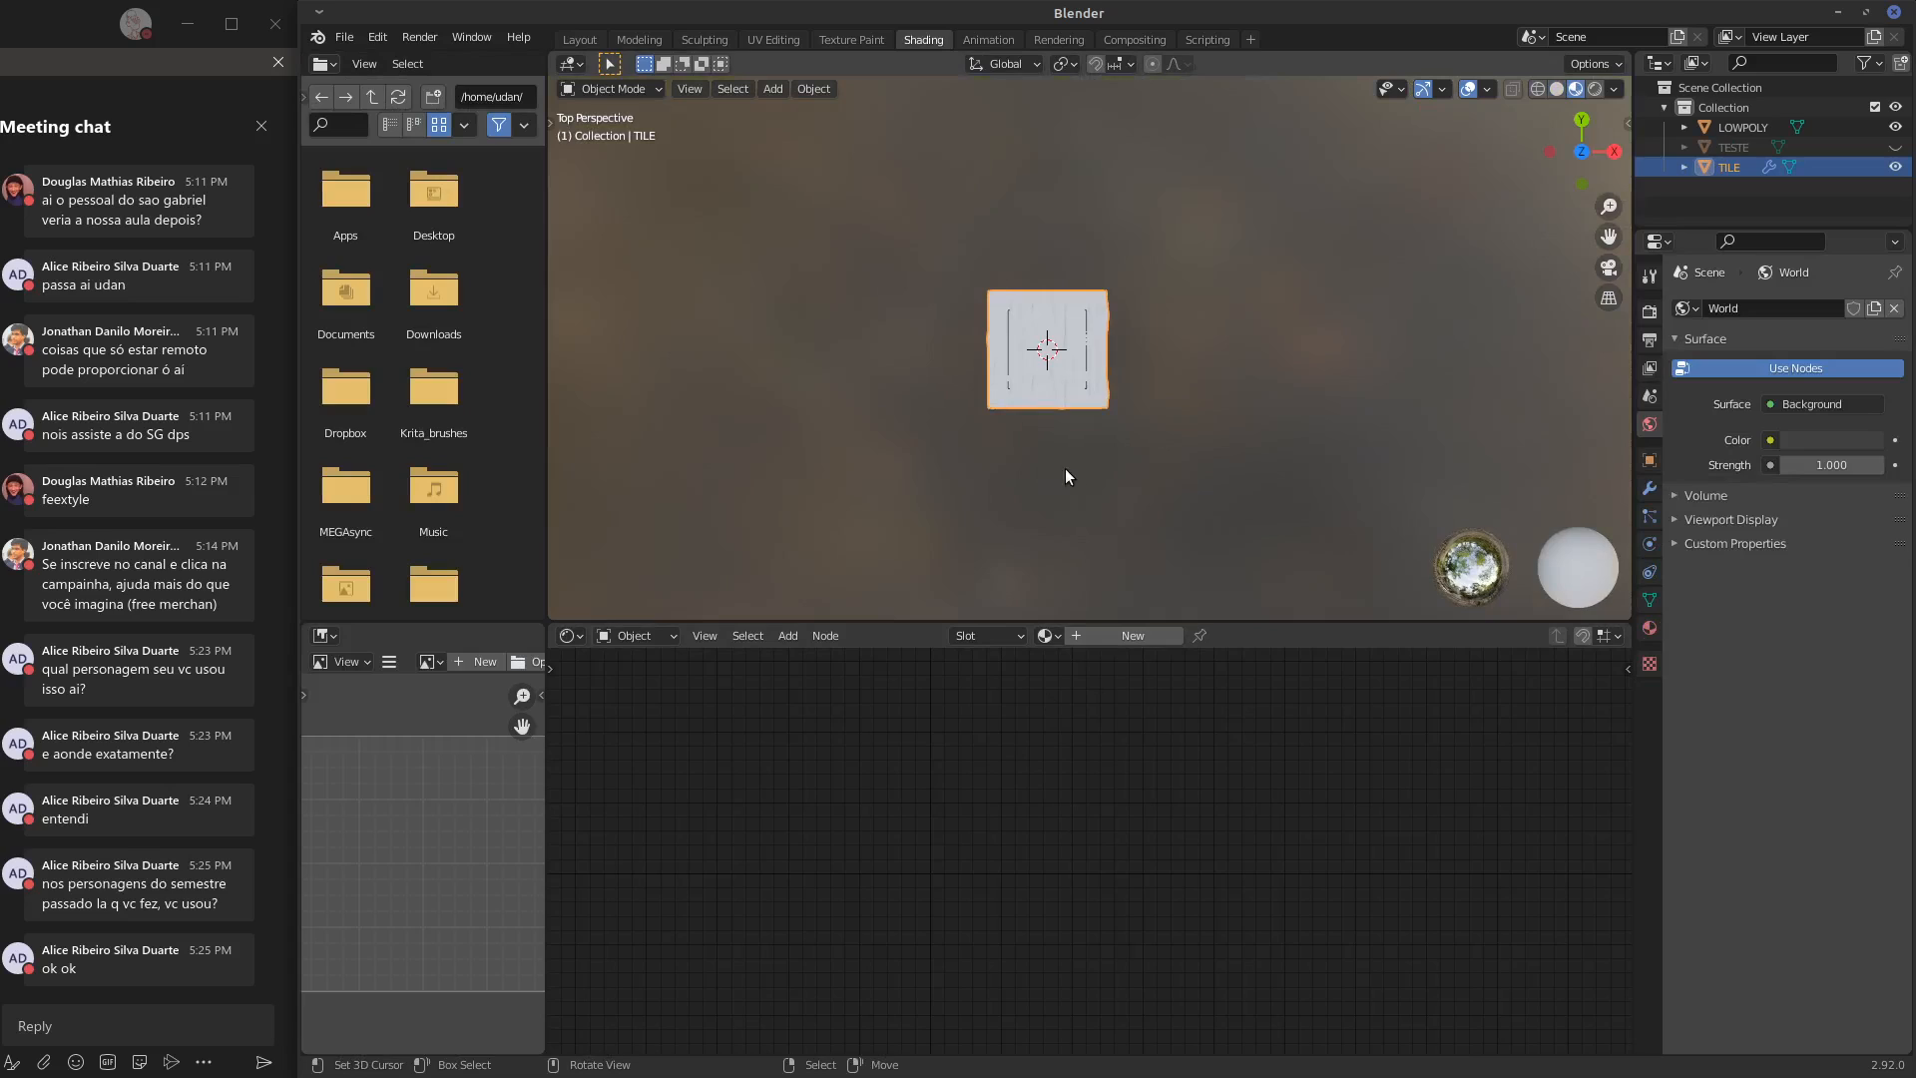
middle_click_drag(1090, 441, 1240, 439, "shift")
middle_click_drag(1151, 385, 1114, 378, "shift")
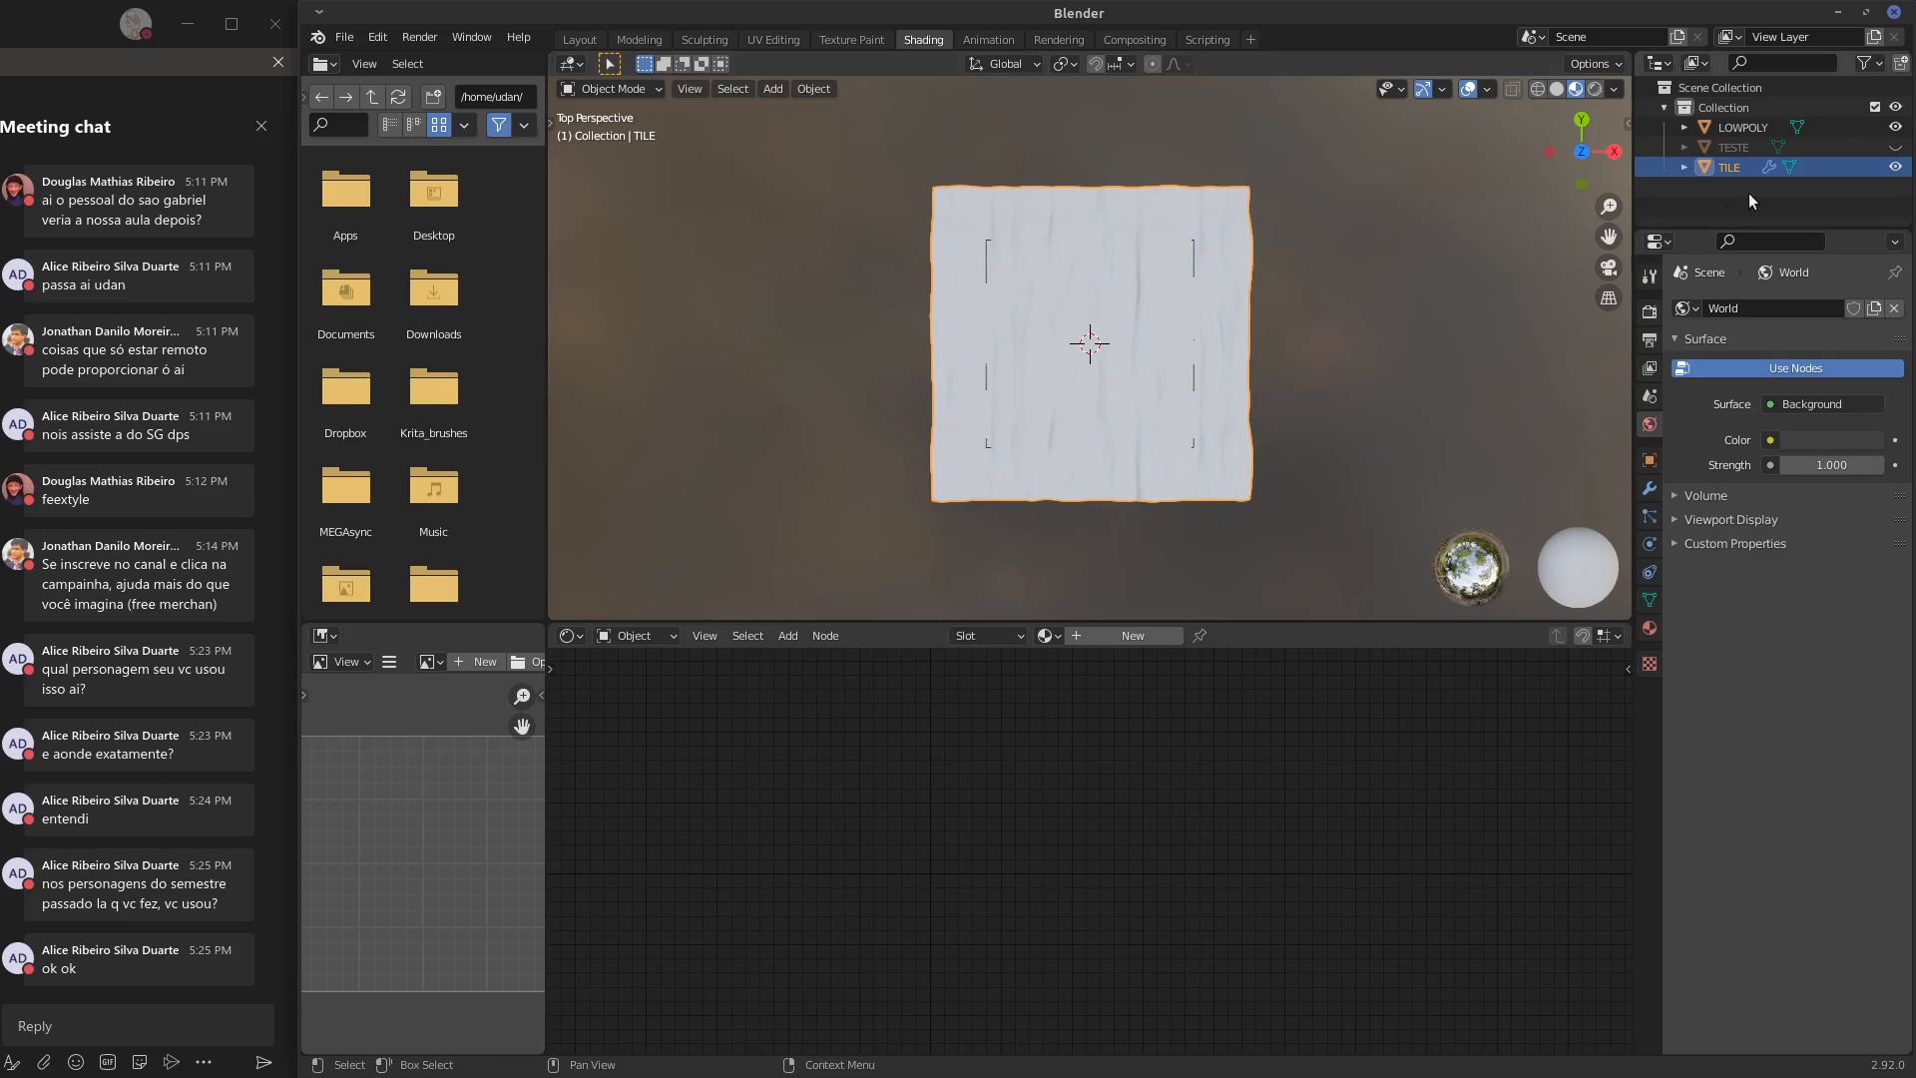
Create a new material for LOWPOLY and name it BAKE
left_click(1739, 128)
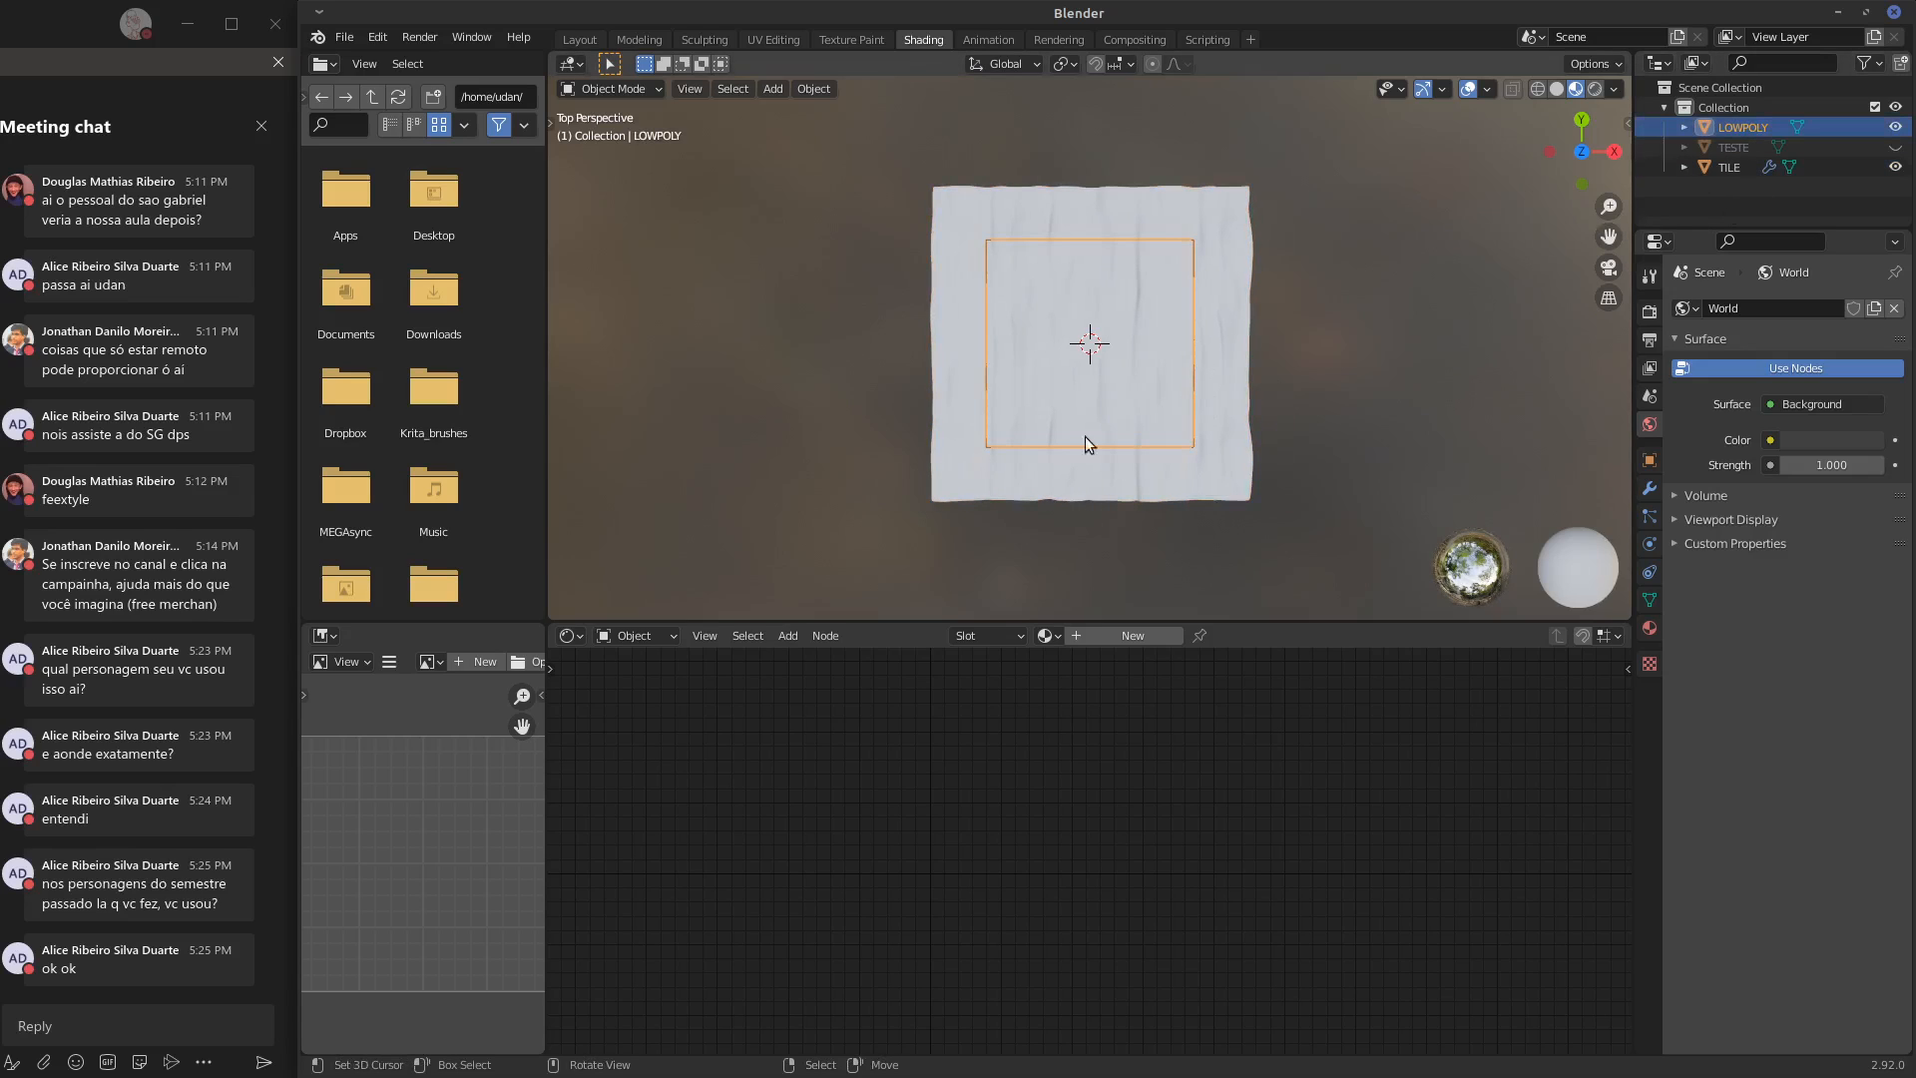
left_click(1090, 635)
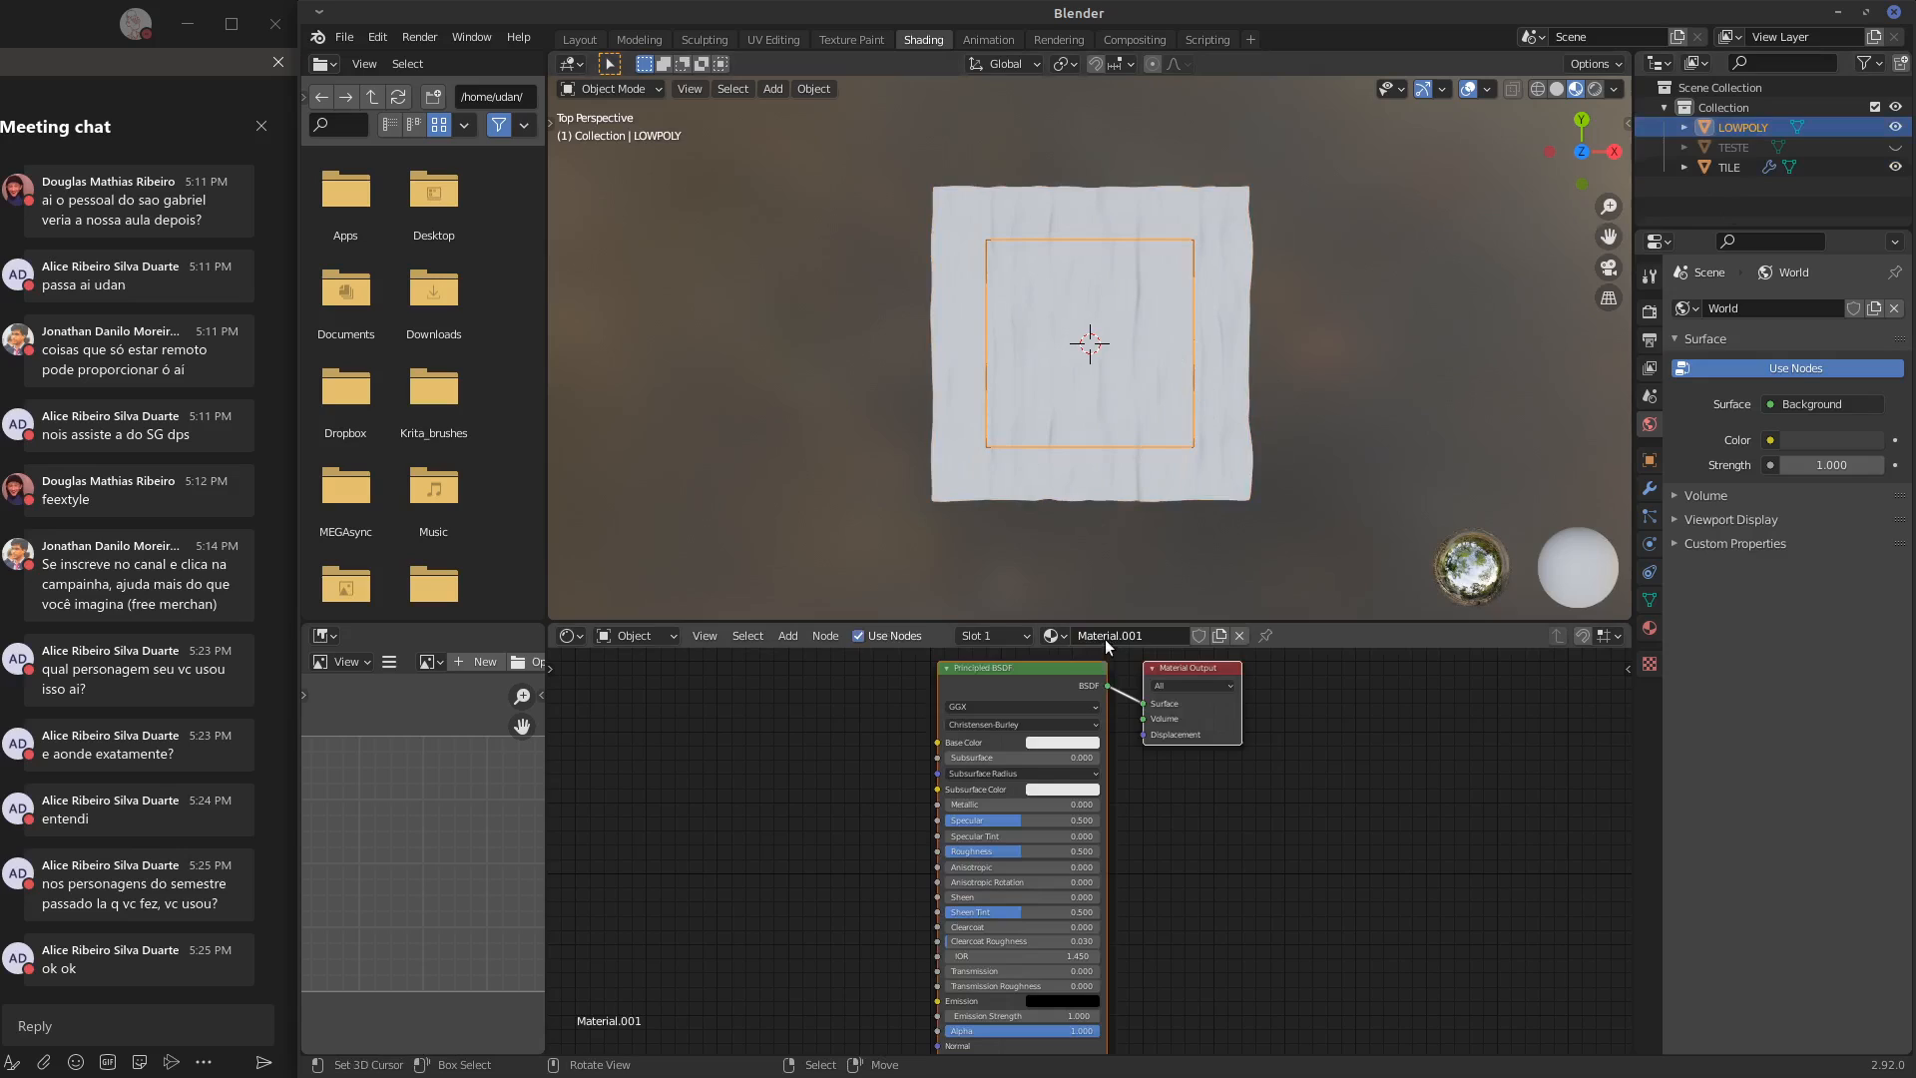
middle_click_drag(1185, 802, 1393, 796)
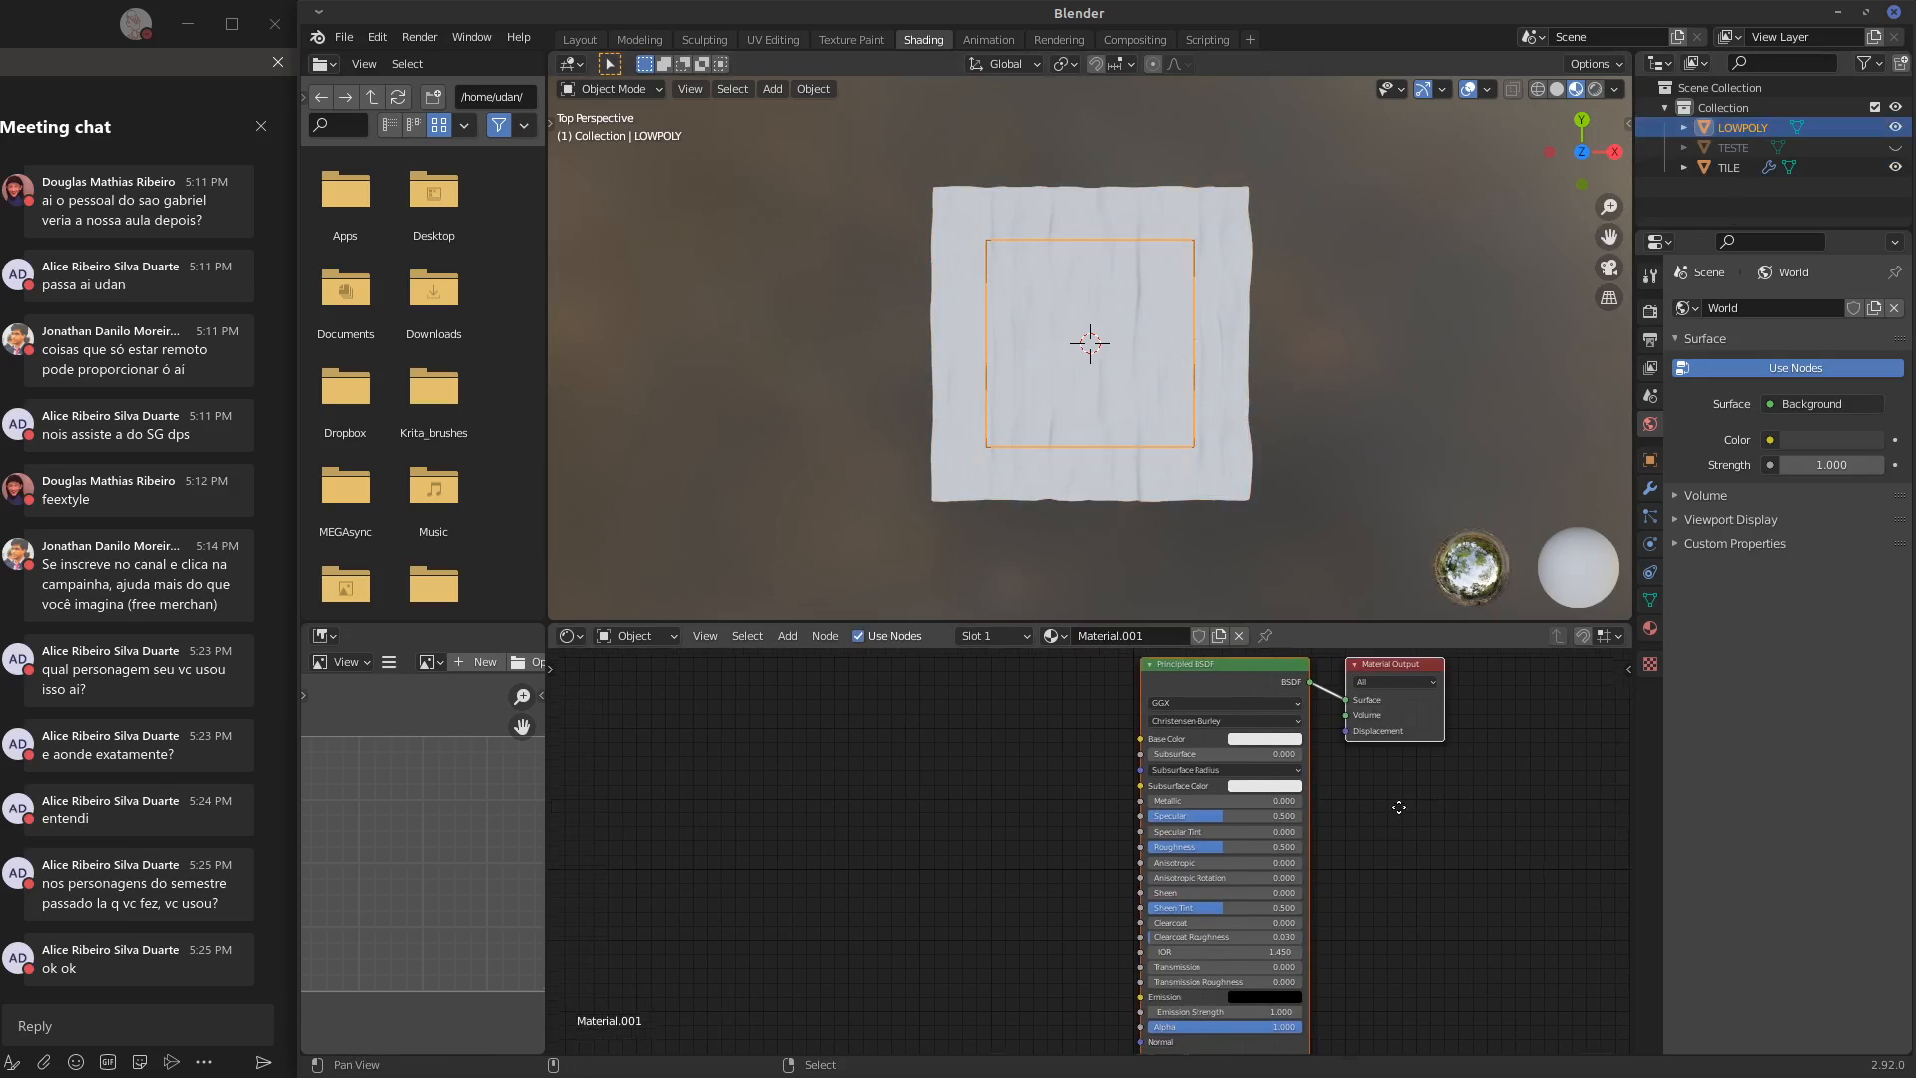
type("BA")
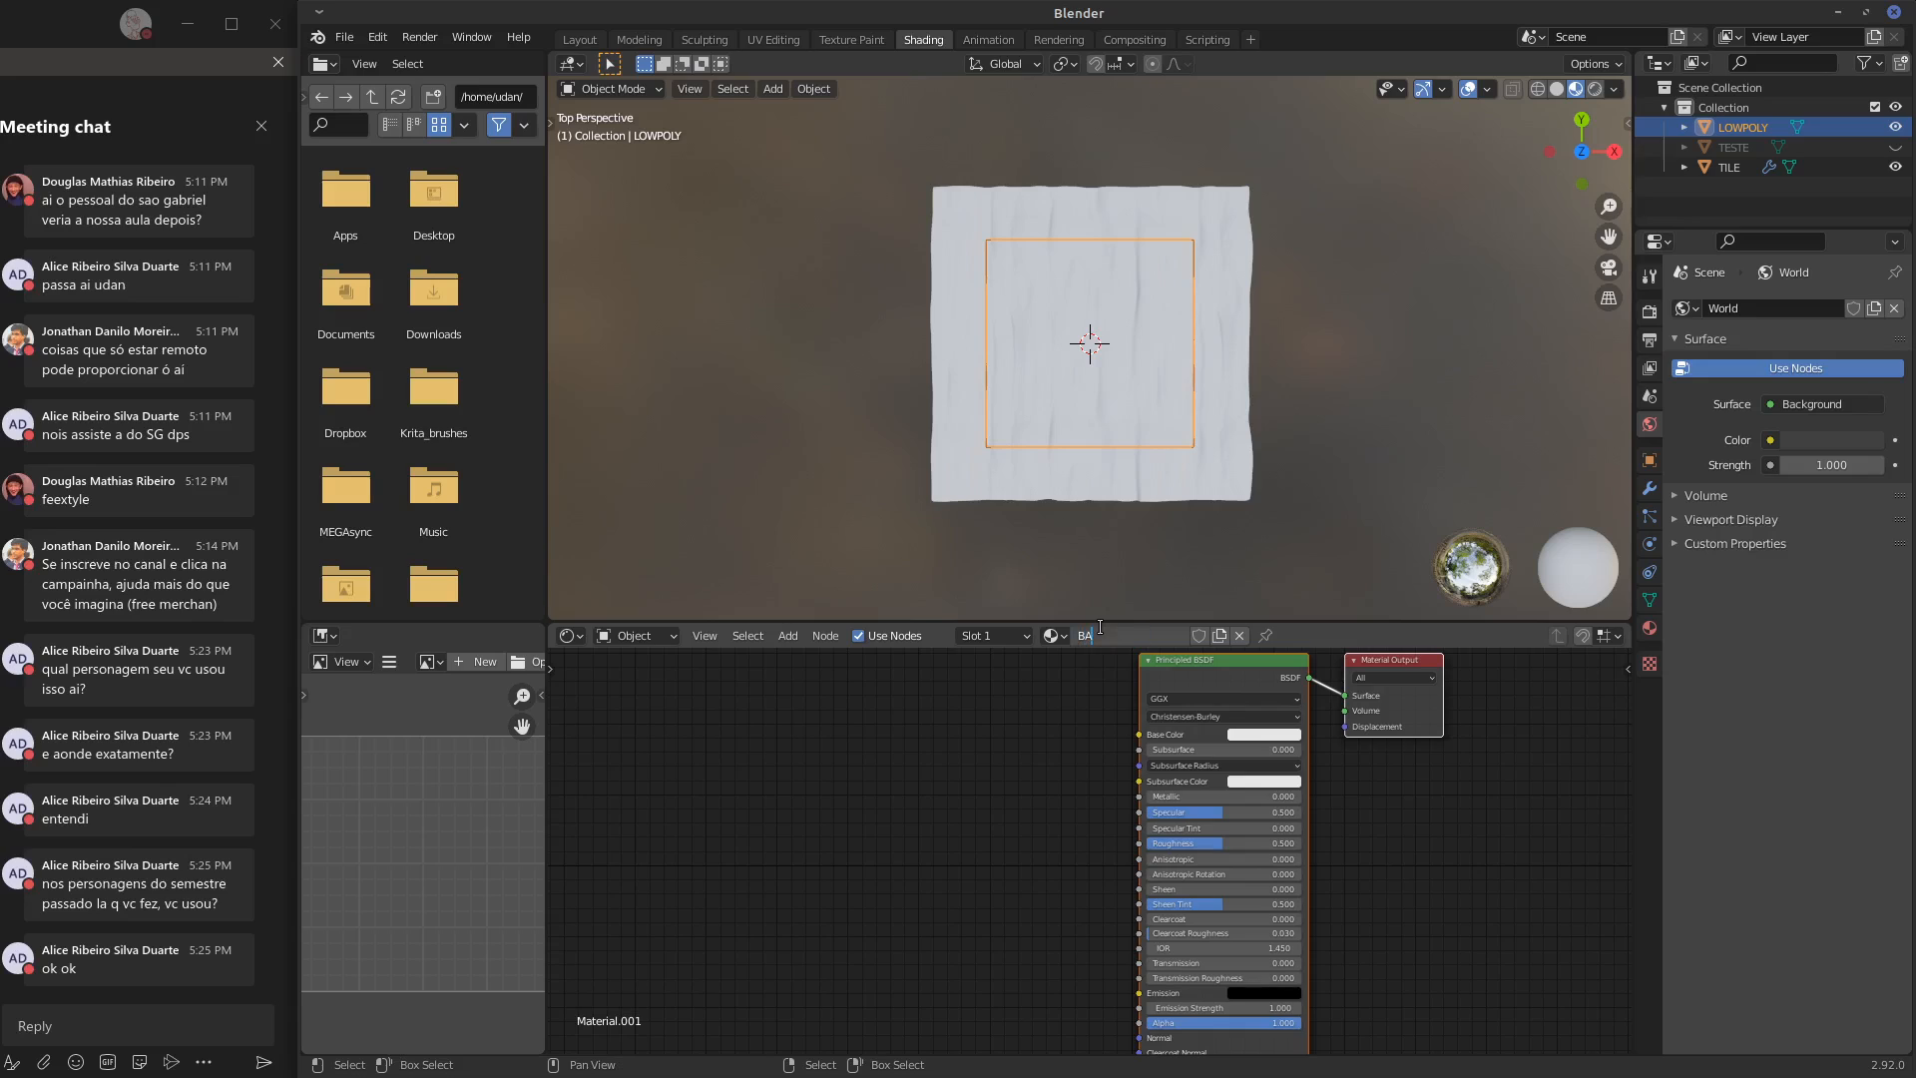
type("KE")
key("Return")
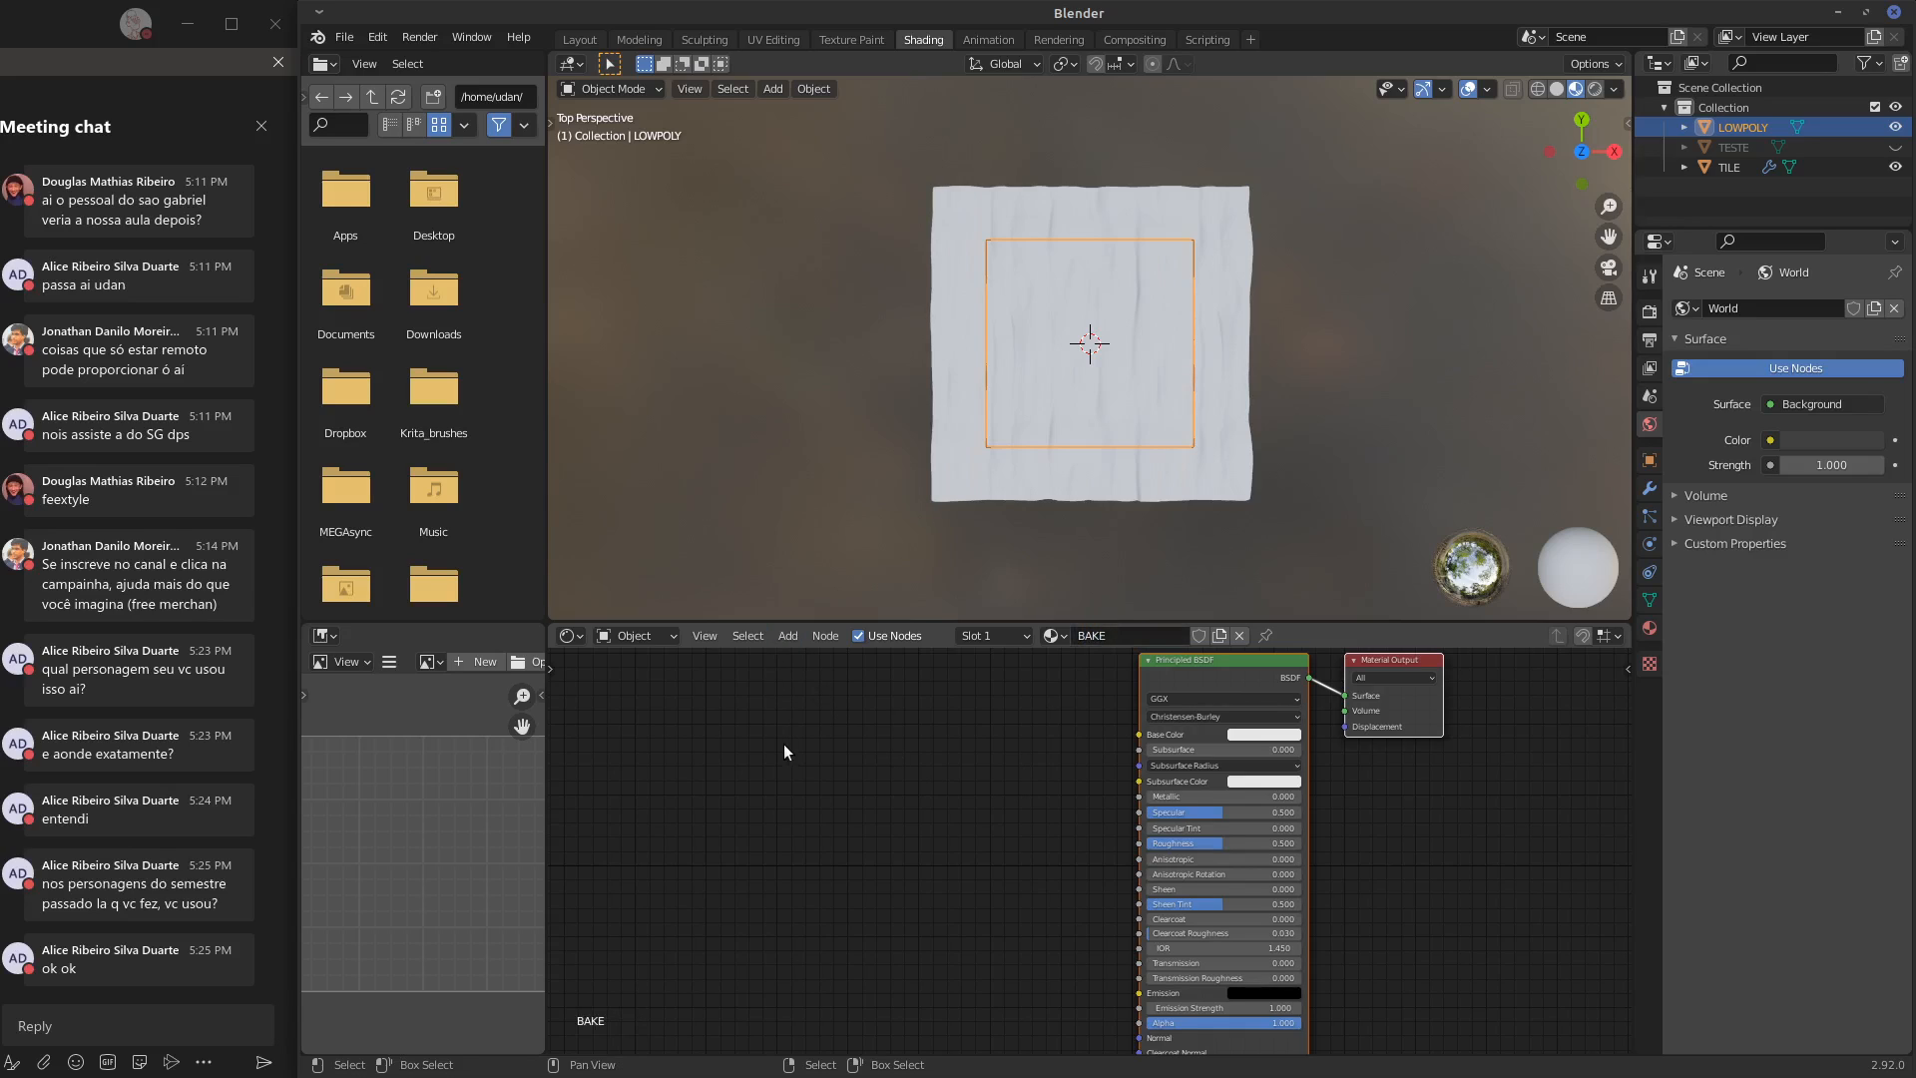
Add an unconnected Image Texture node beside the Principled BSDF with a new 1024 × 1024 px image named TEXTURE_NM
key("shift+a")
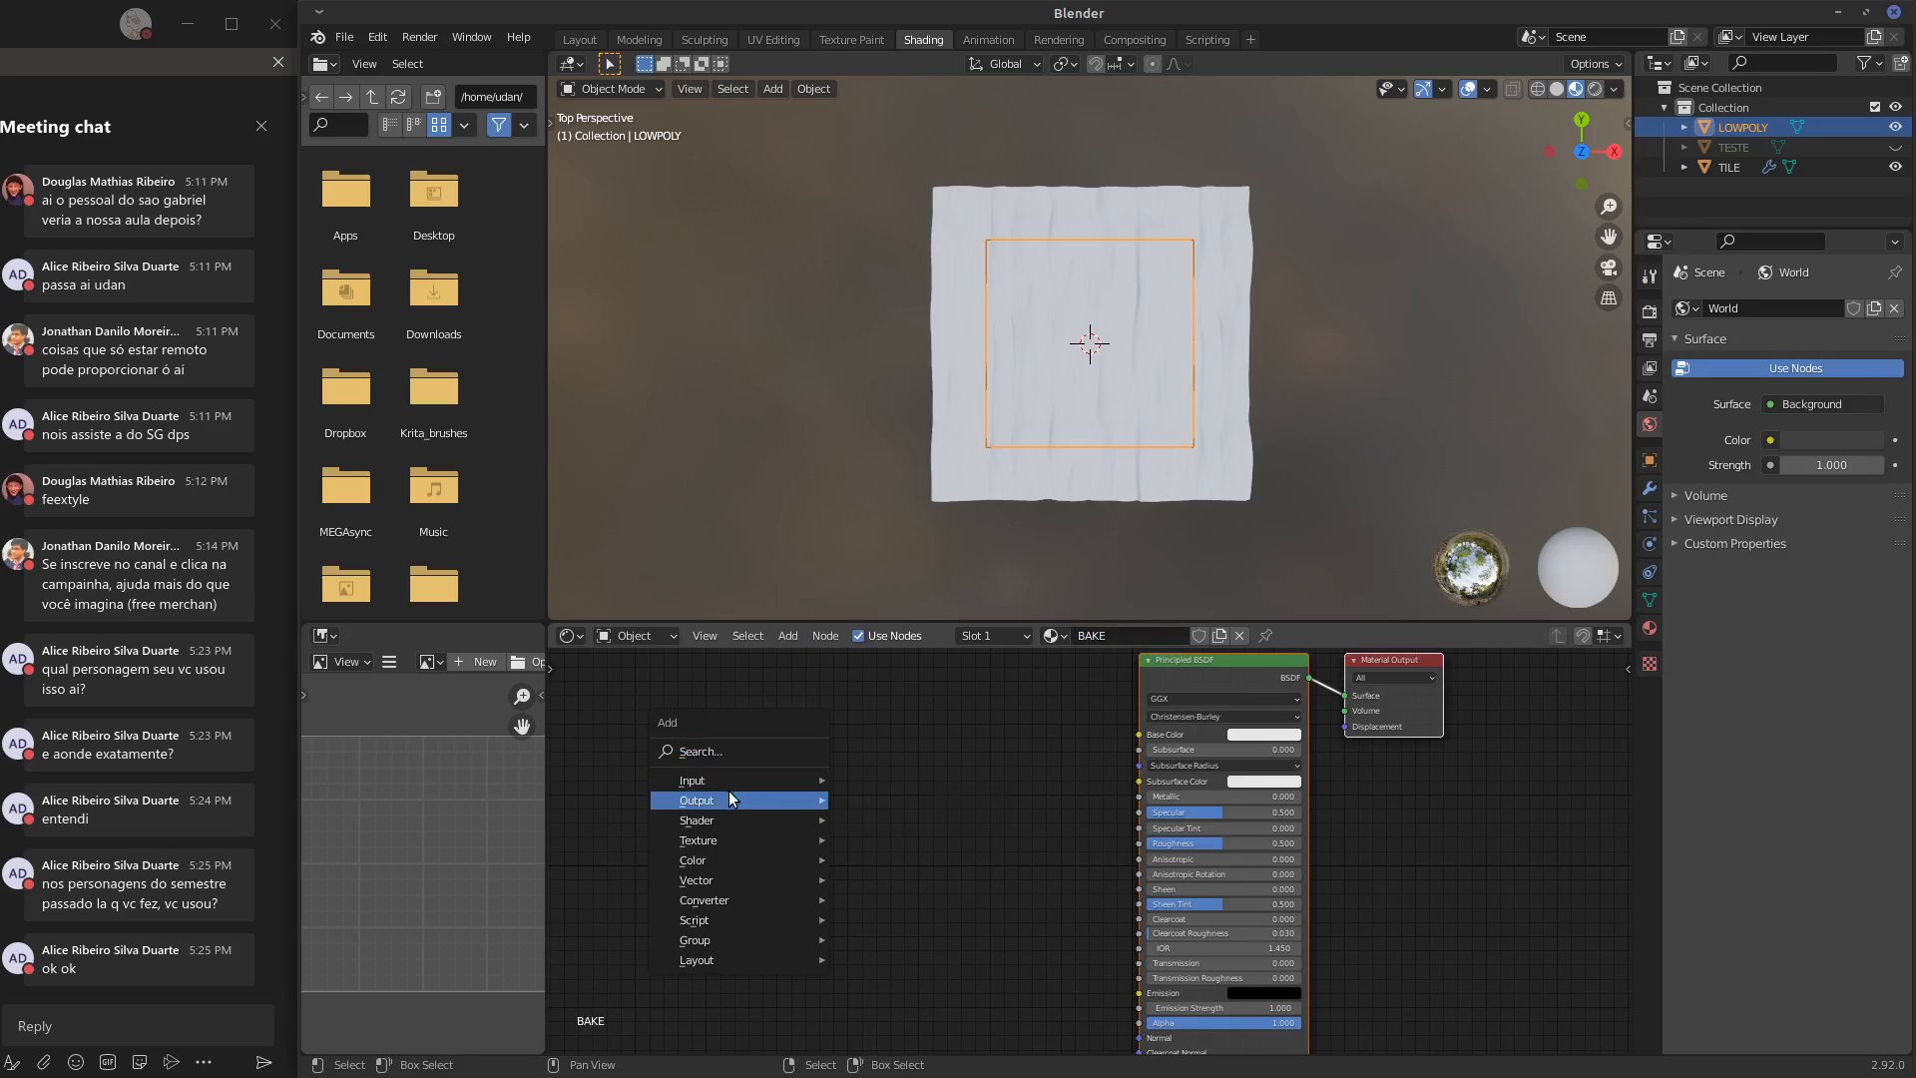
mouse_move(723, 842)
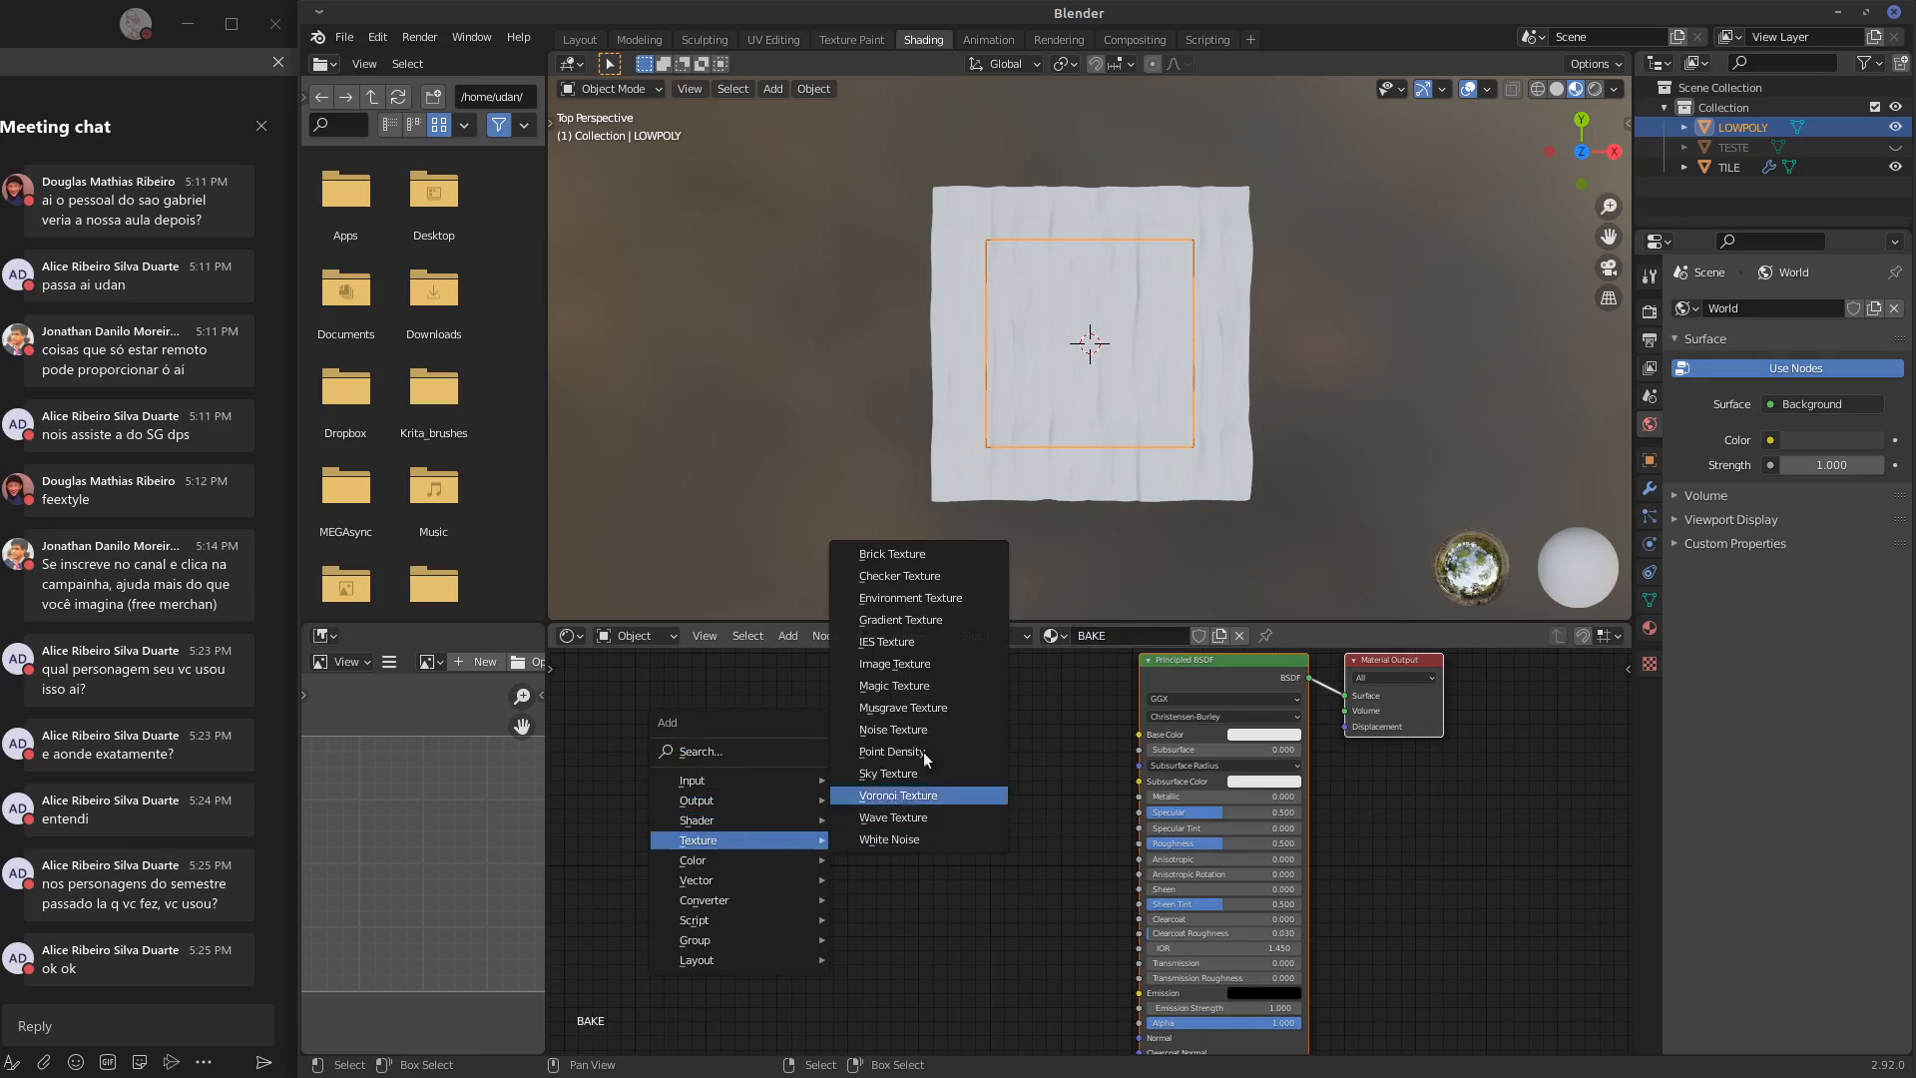
left_click(896, 664)
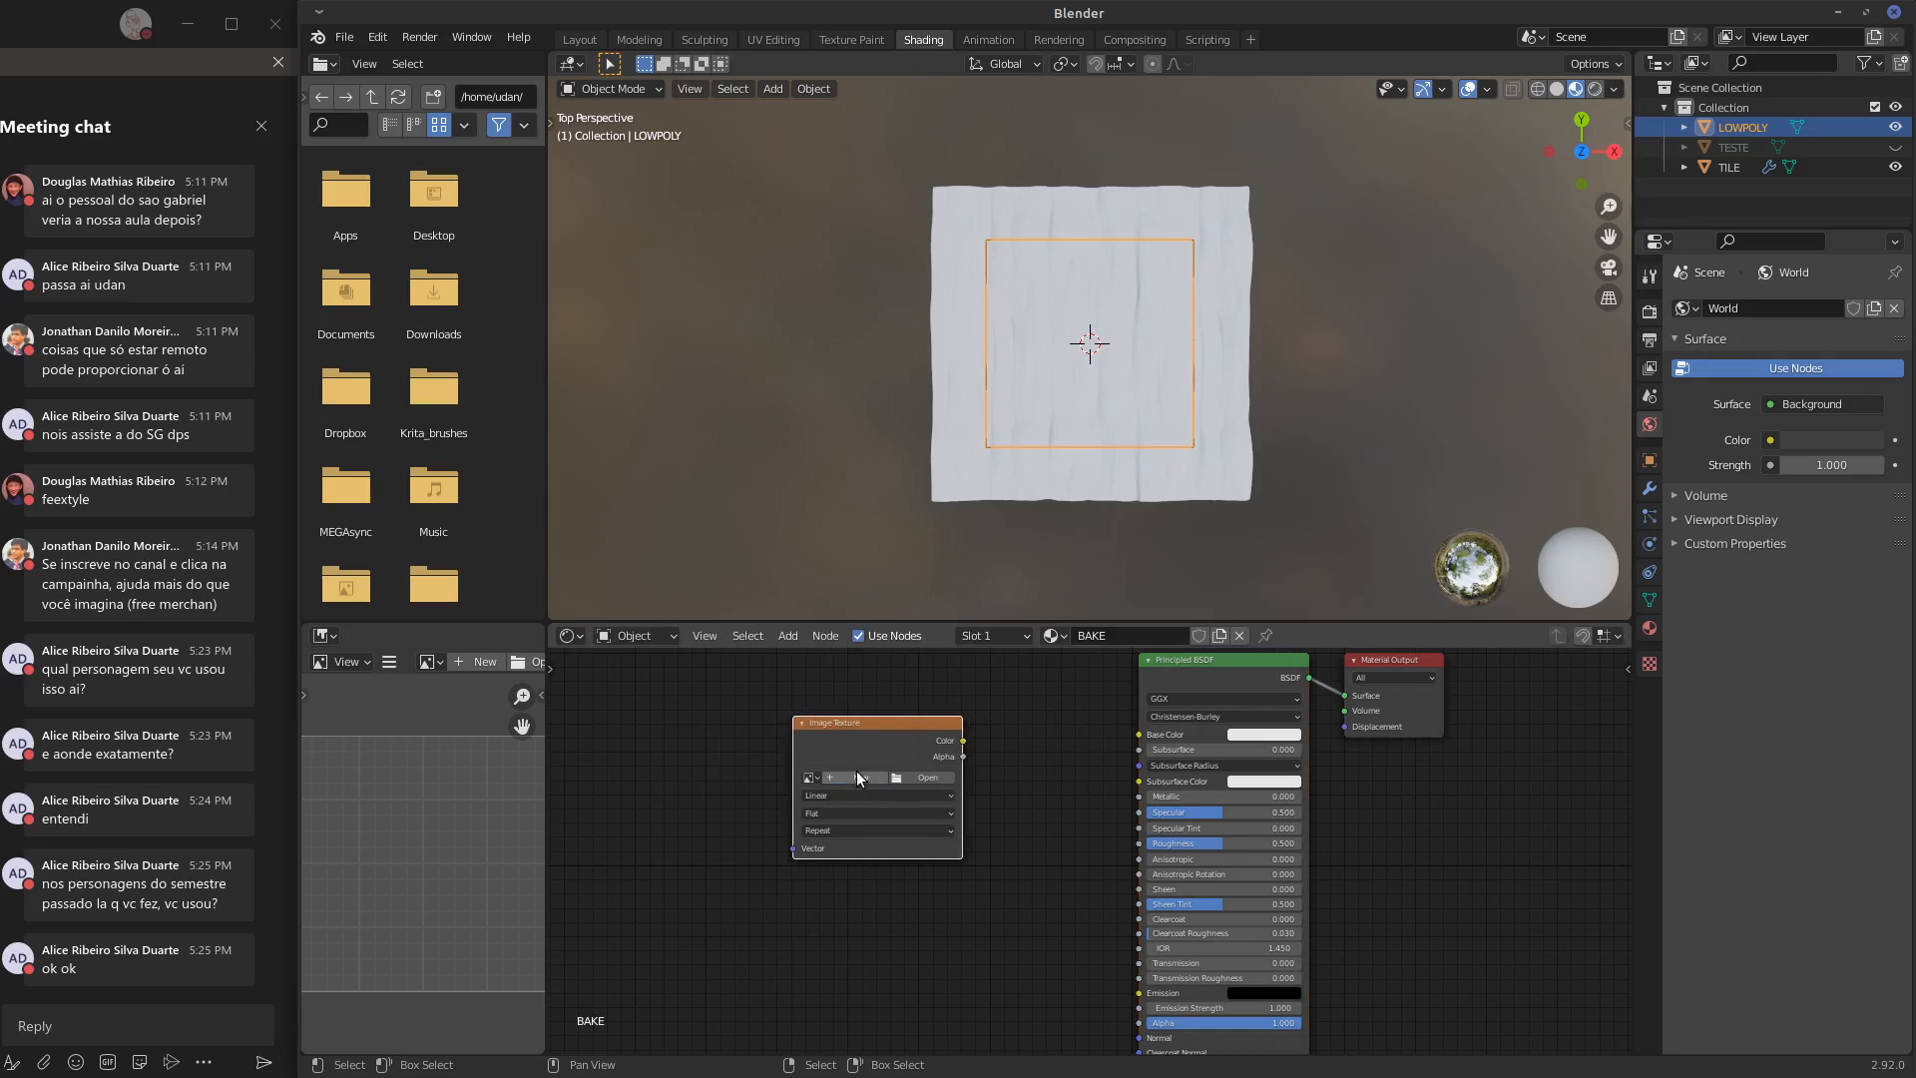
left_click(856, 777)
type("TEXTURE_NM")
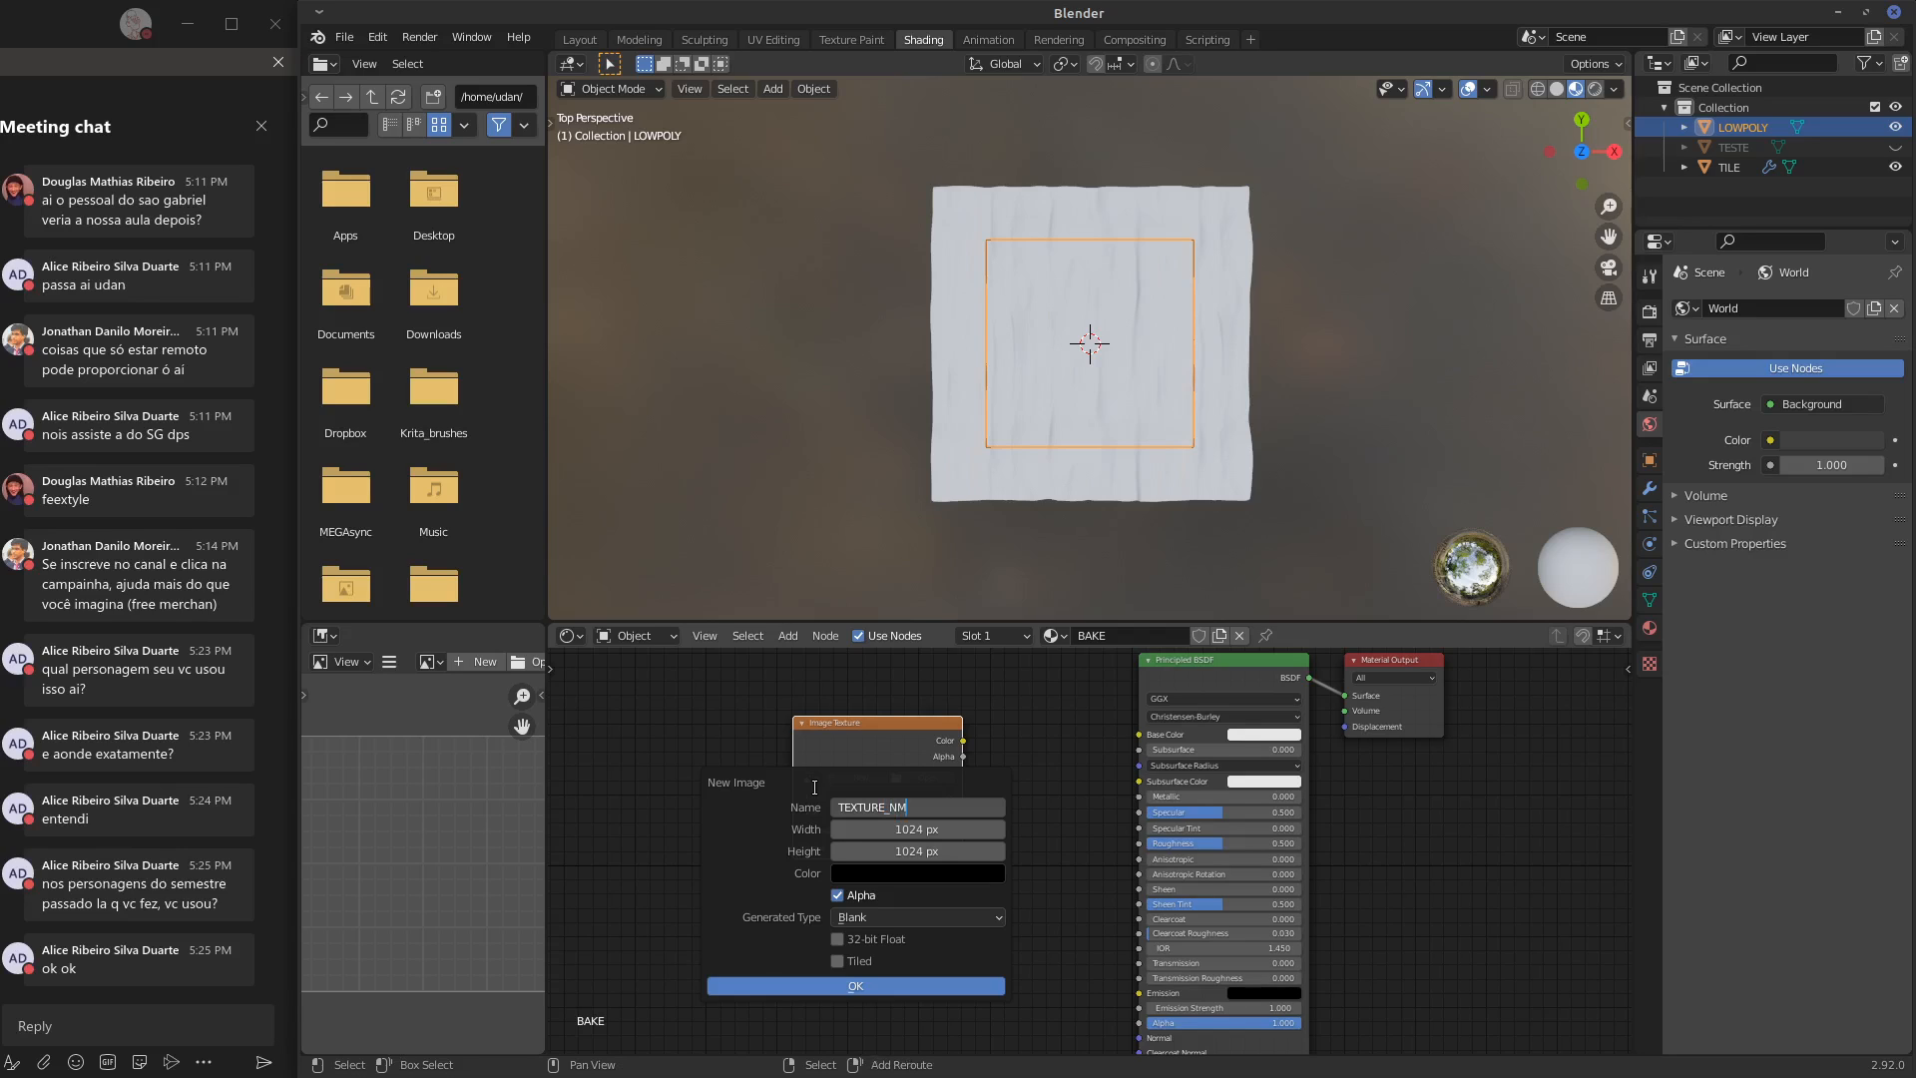
left_click(898, 988)
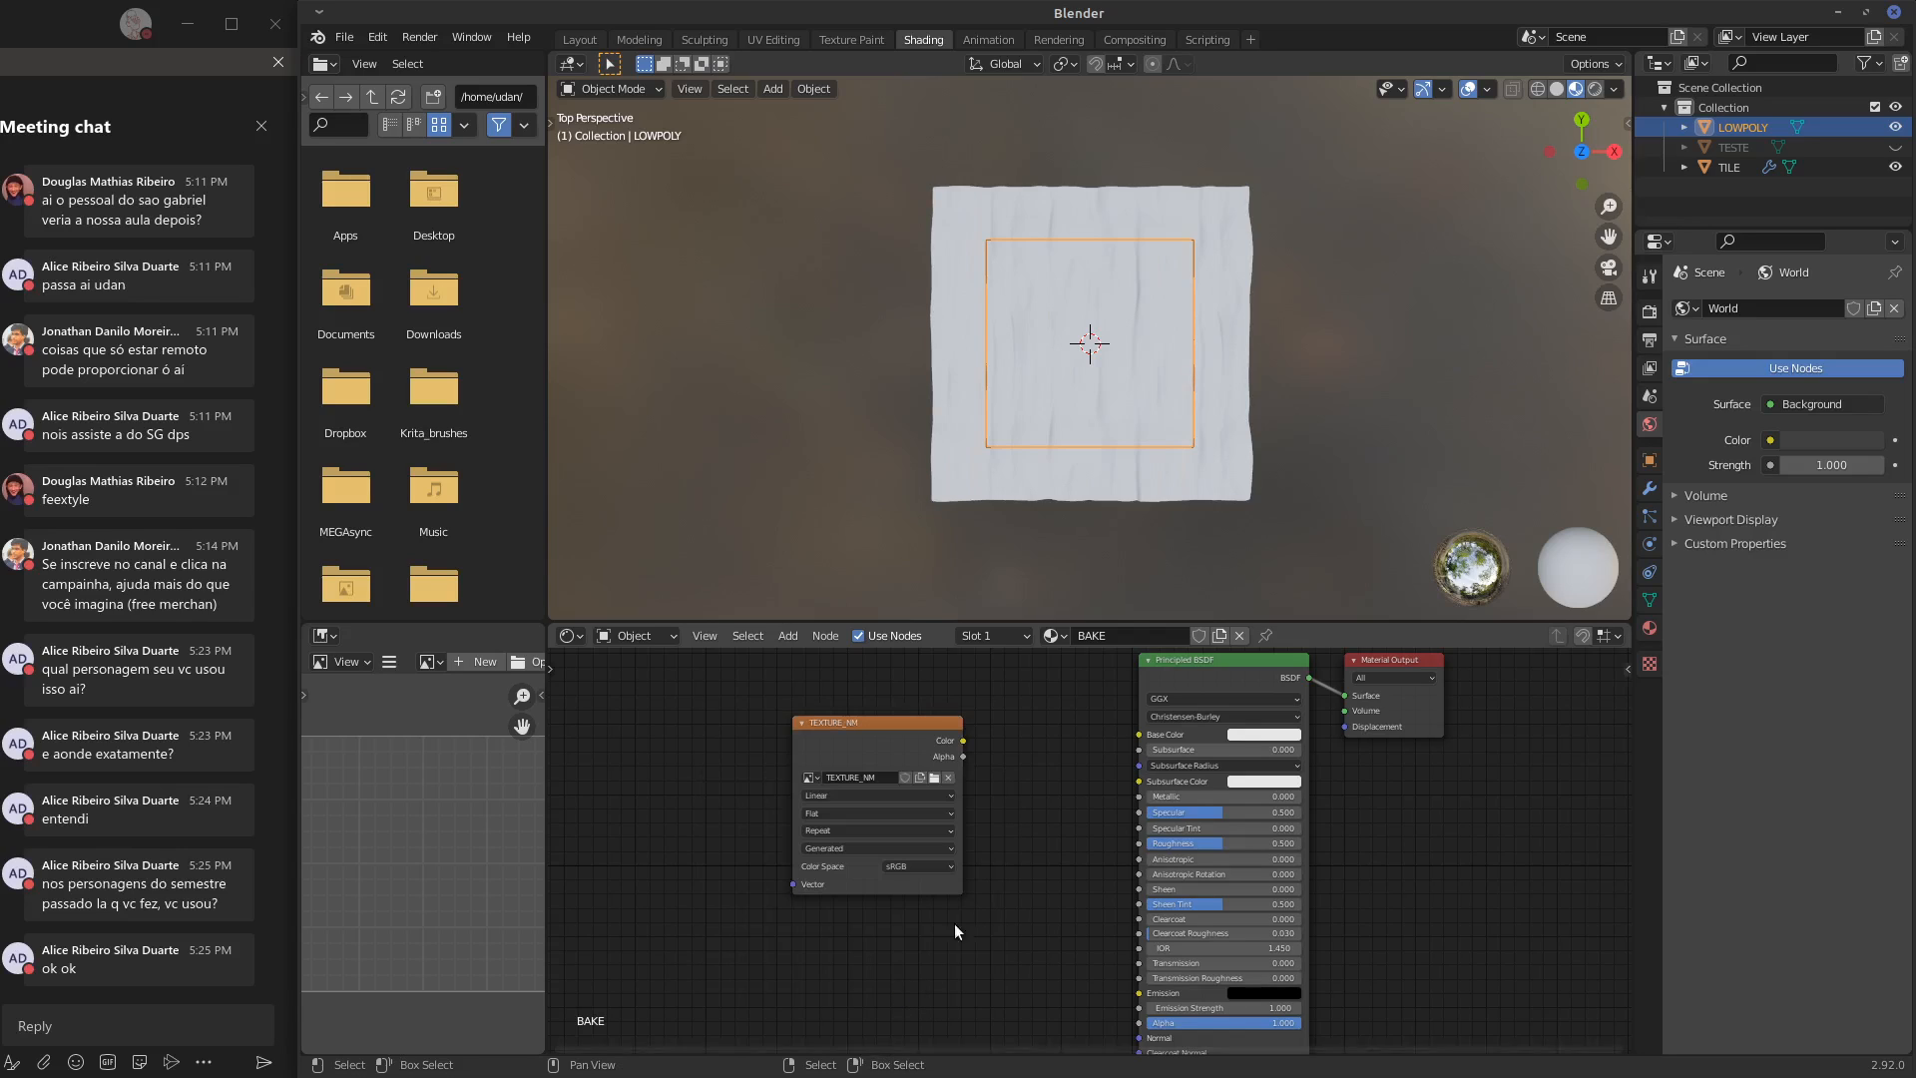
left_click_drag(835, 727, 863, 708)
scroll(996, 740, "up", 2)
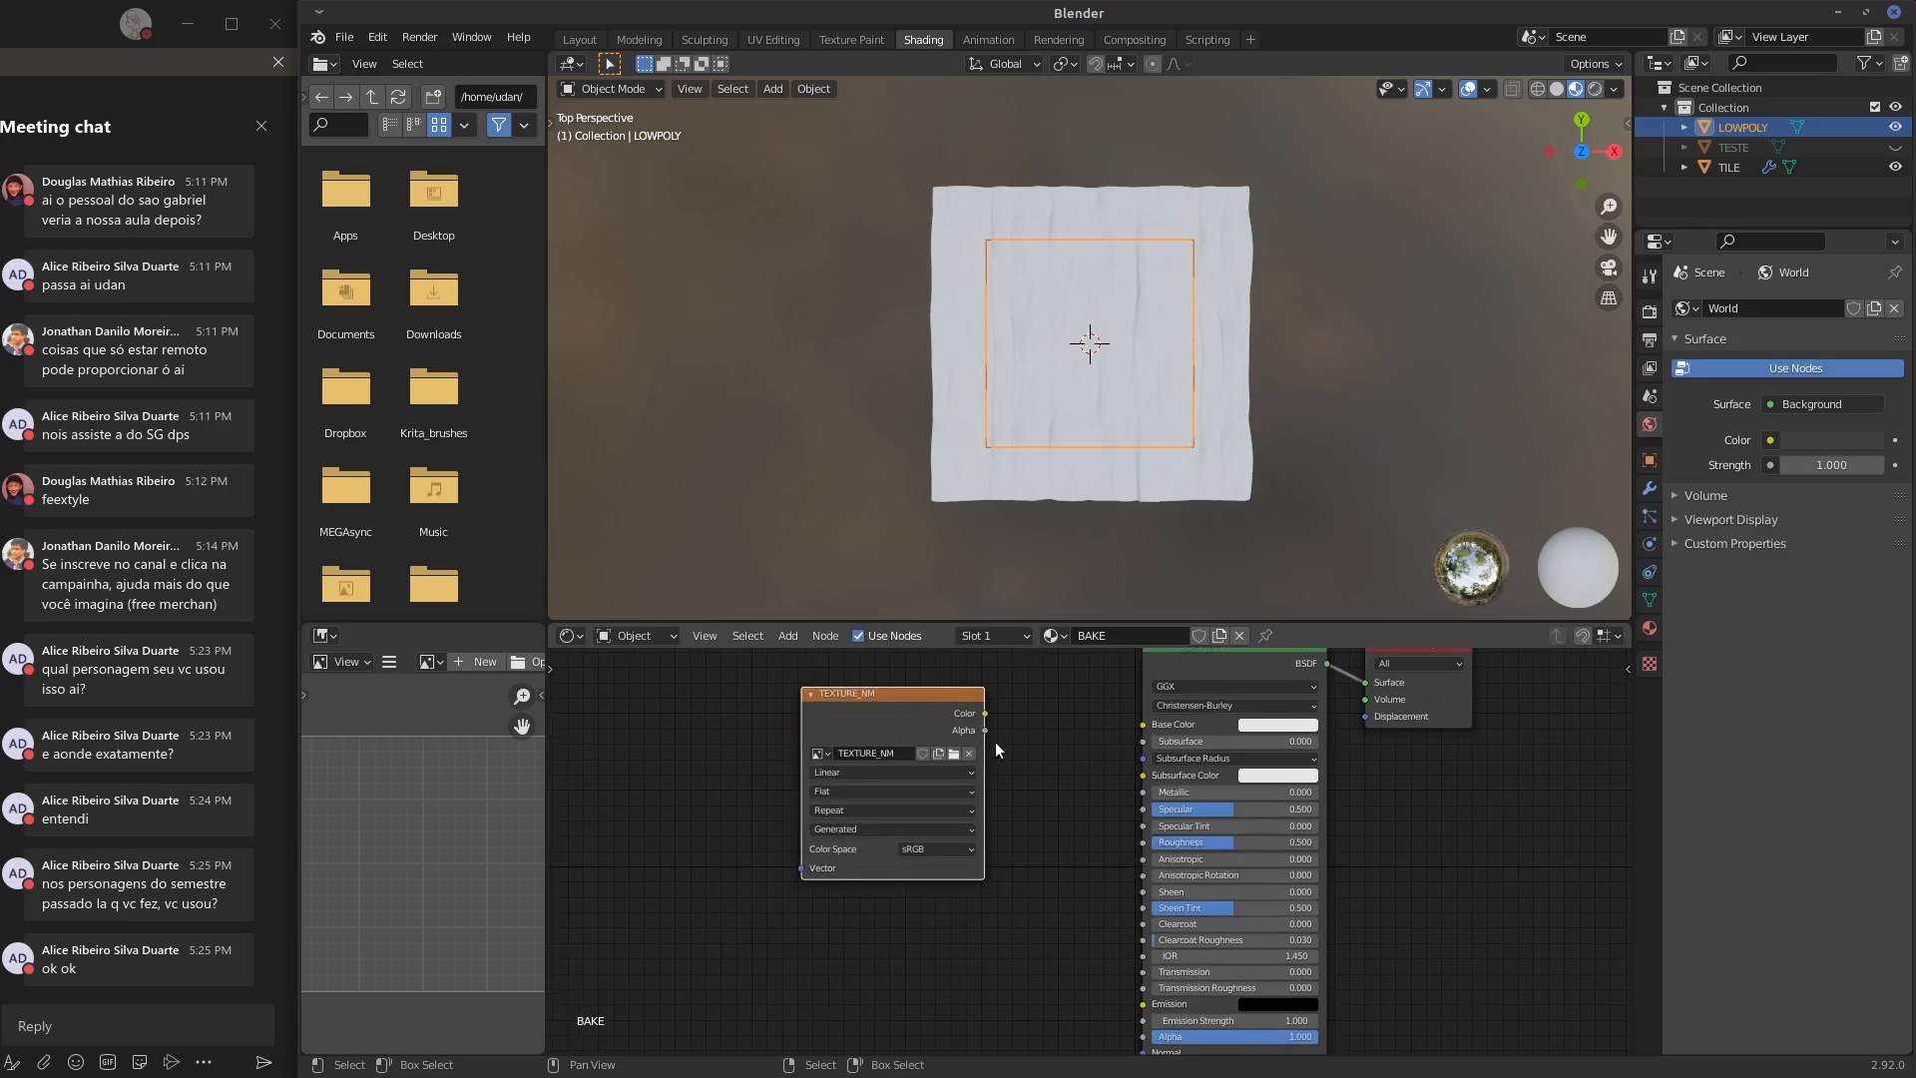
middle_click_drag(998, 740, 1000, 789)
mouse_move(887, 722)
left_mouse_down()
mouse_move(974, 682)
mouse_move(896, 709)
mouse_move(932, 723)
mouse_move(913, 747)
mouse_move(878, 744)
left_mouse_up()
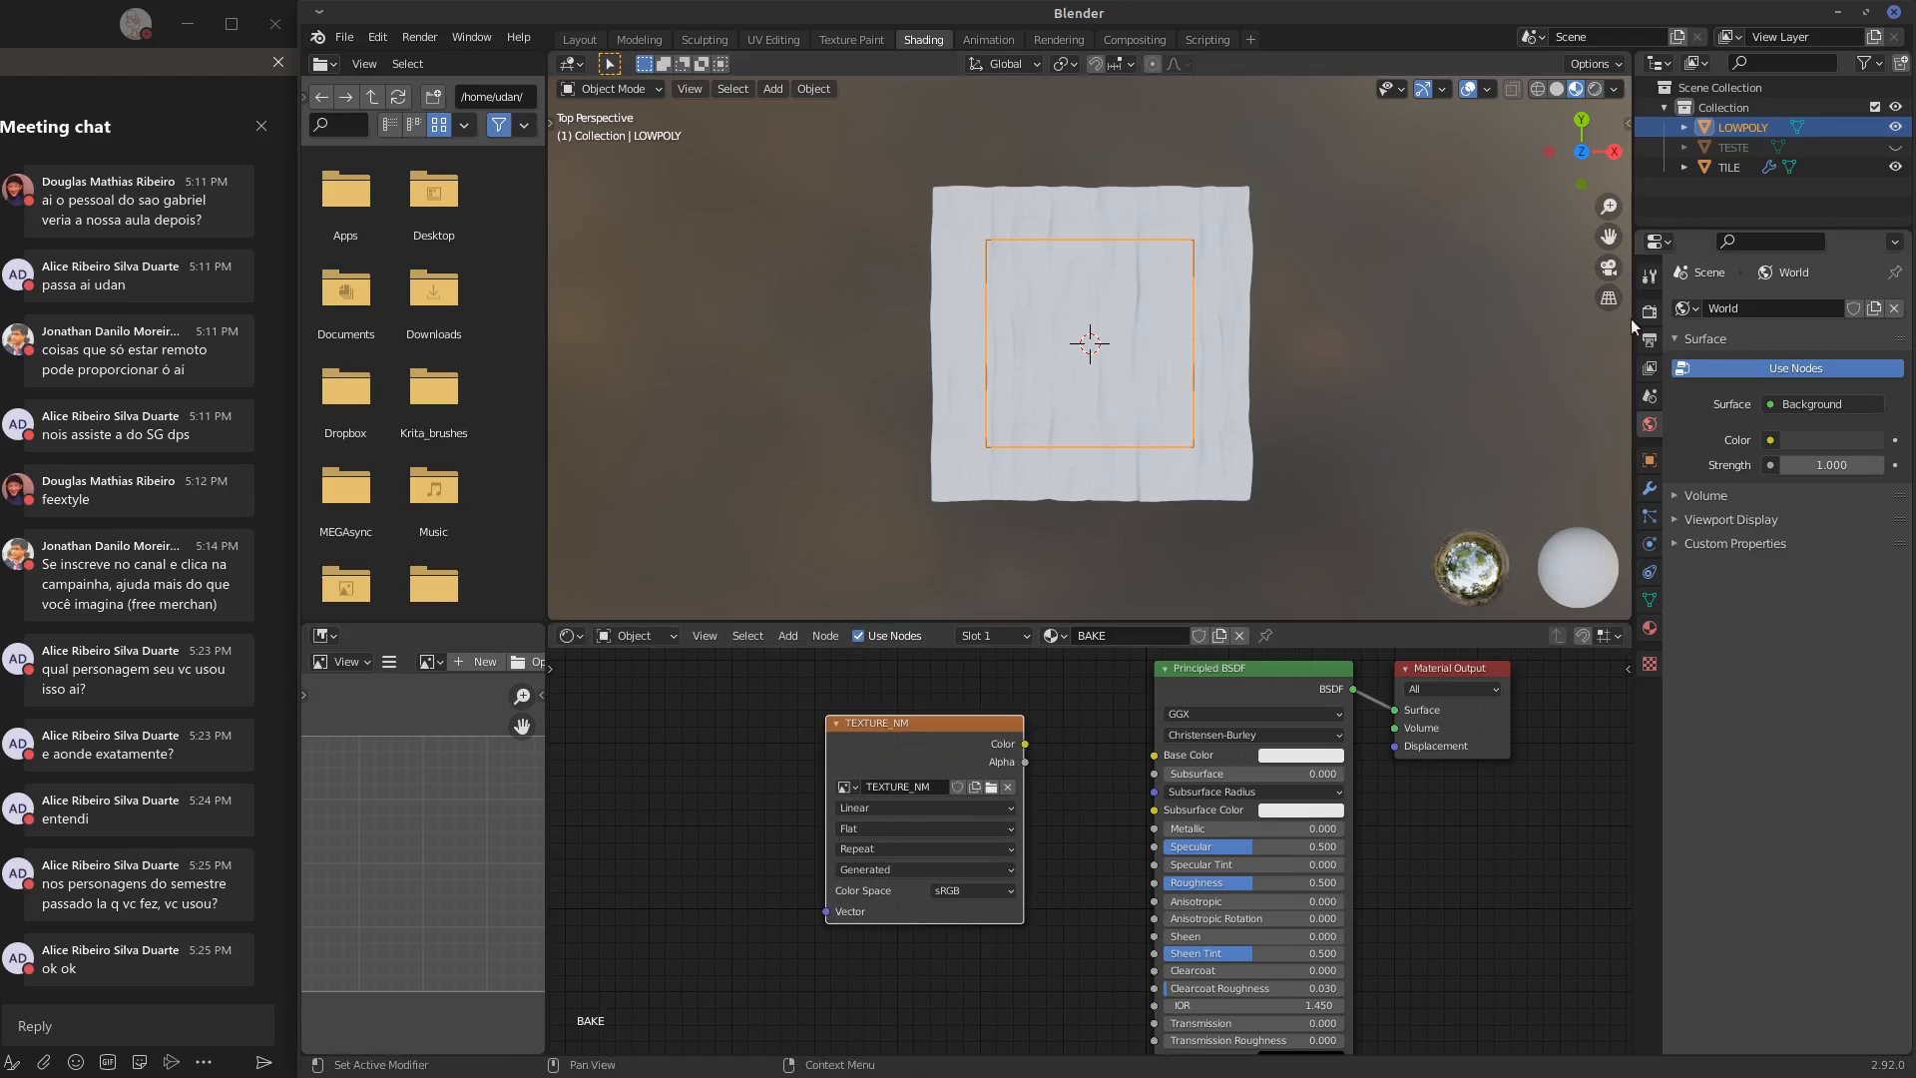
Select TILE first and add LOWPOLY to the selection as the active object
left_click(1731, 167)
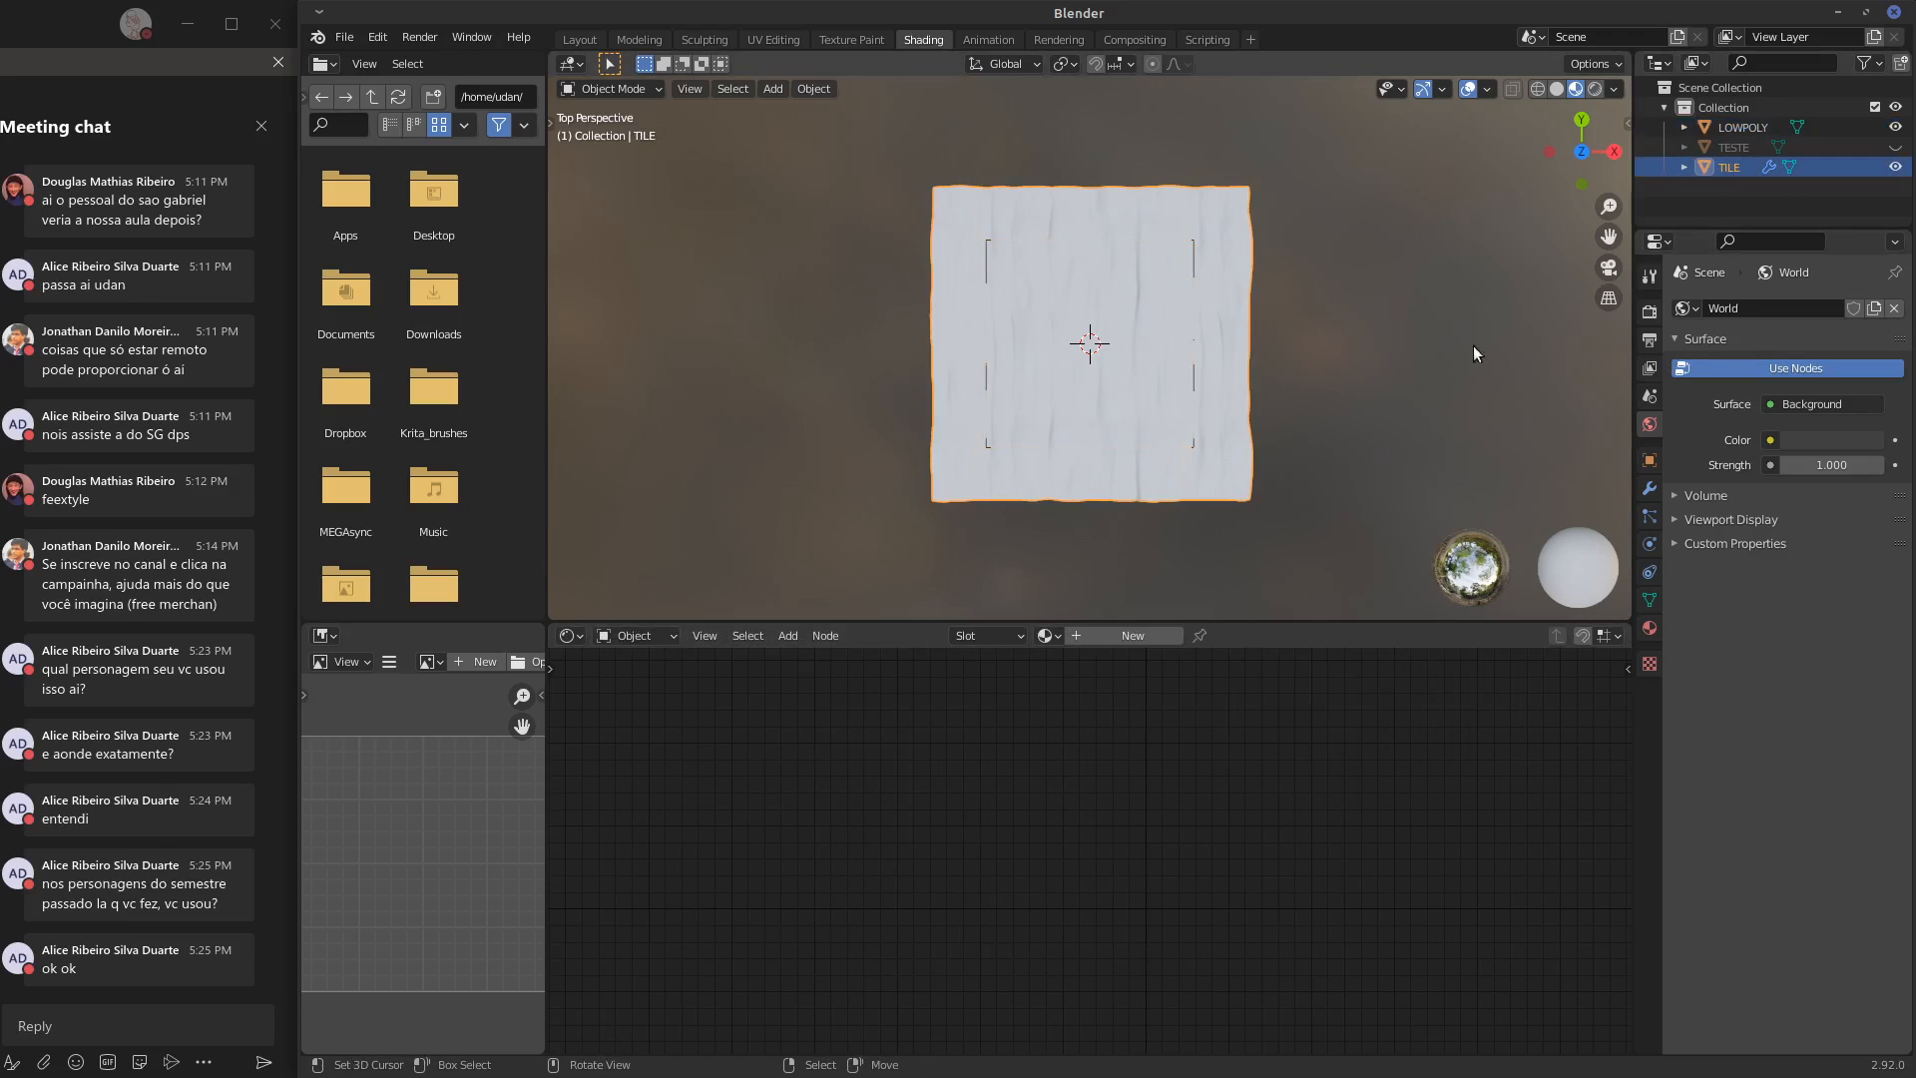
left_click(1203, 264, "shift")
left_click(1223, 275, "shift")
left_click(1192, 255, "shift")
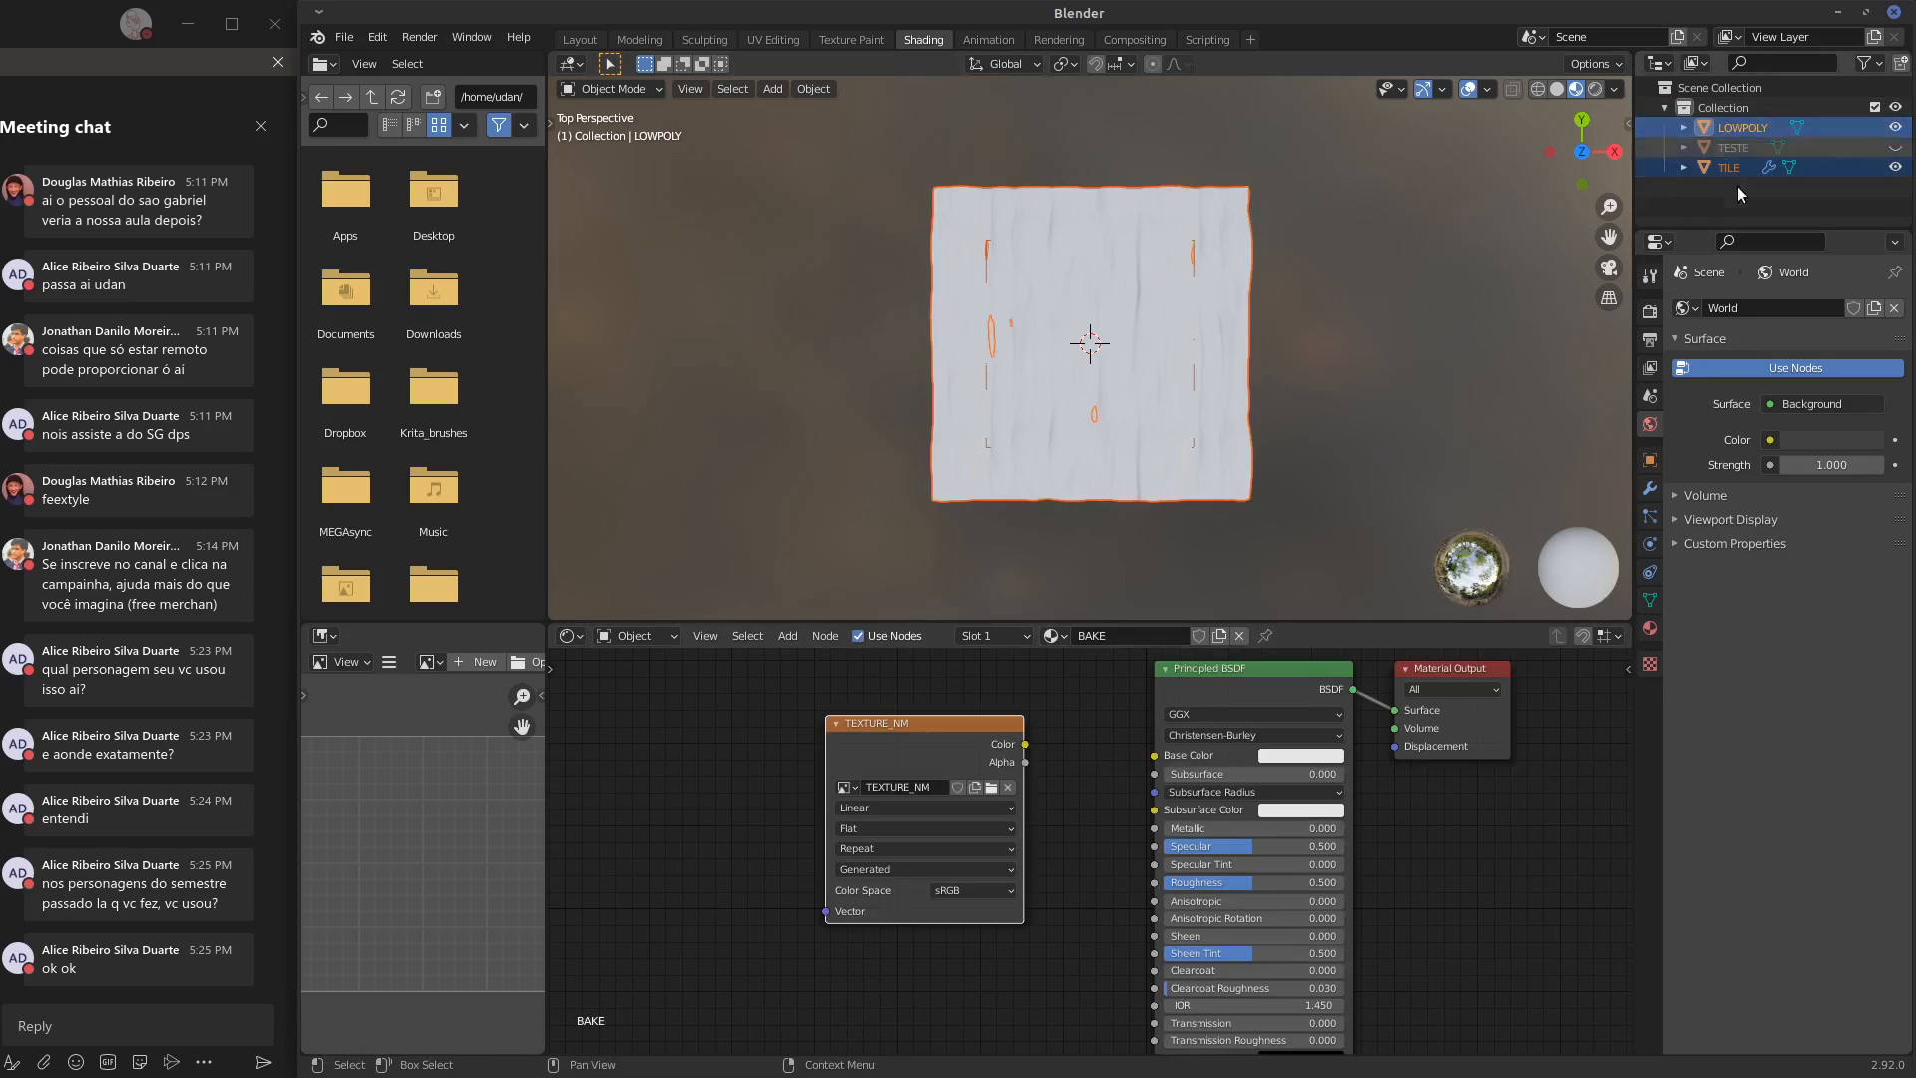
Set the scene's render engine to Cycles
left_click(1650, 310)
left_click(1819, 306)
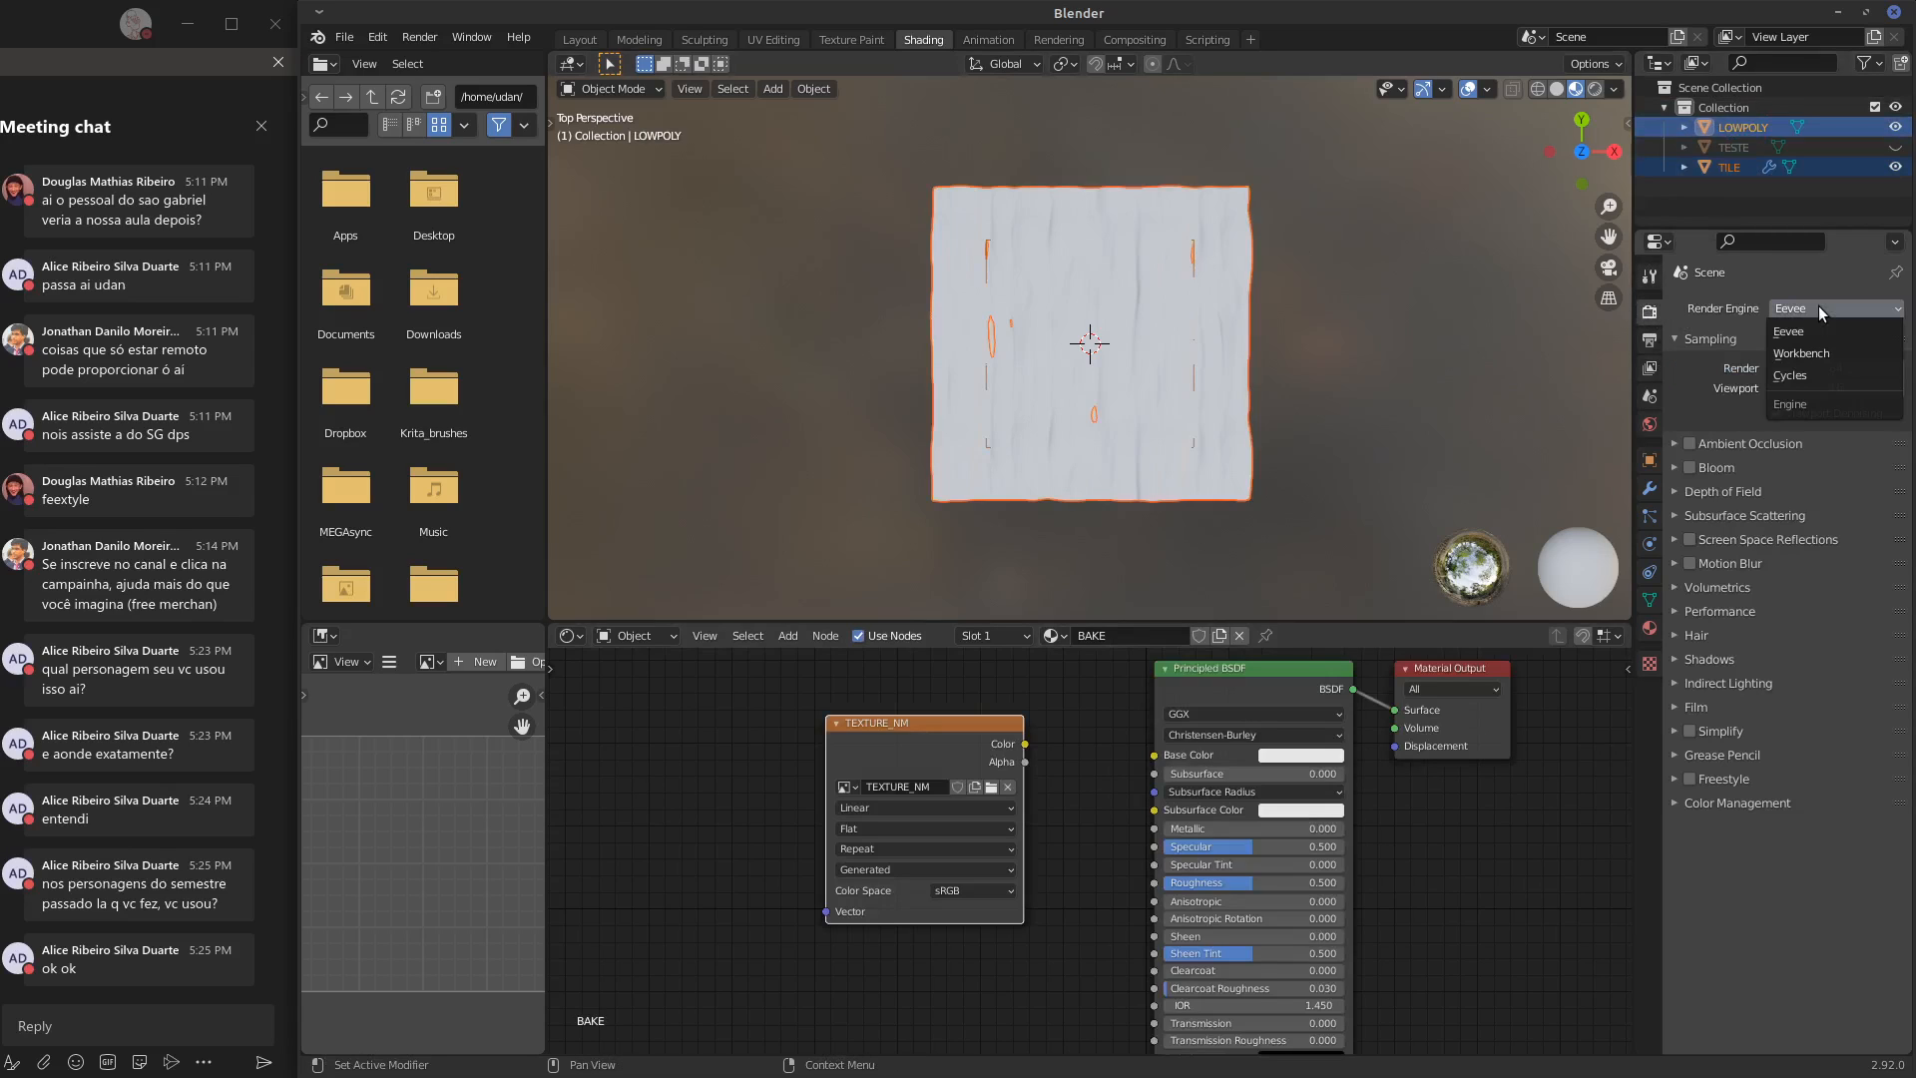
left_click(1816, 374)
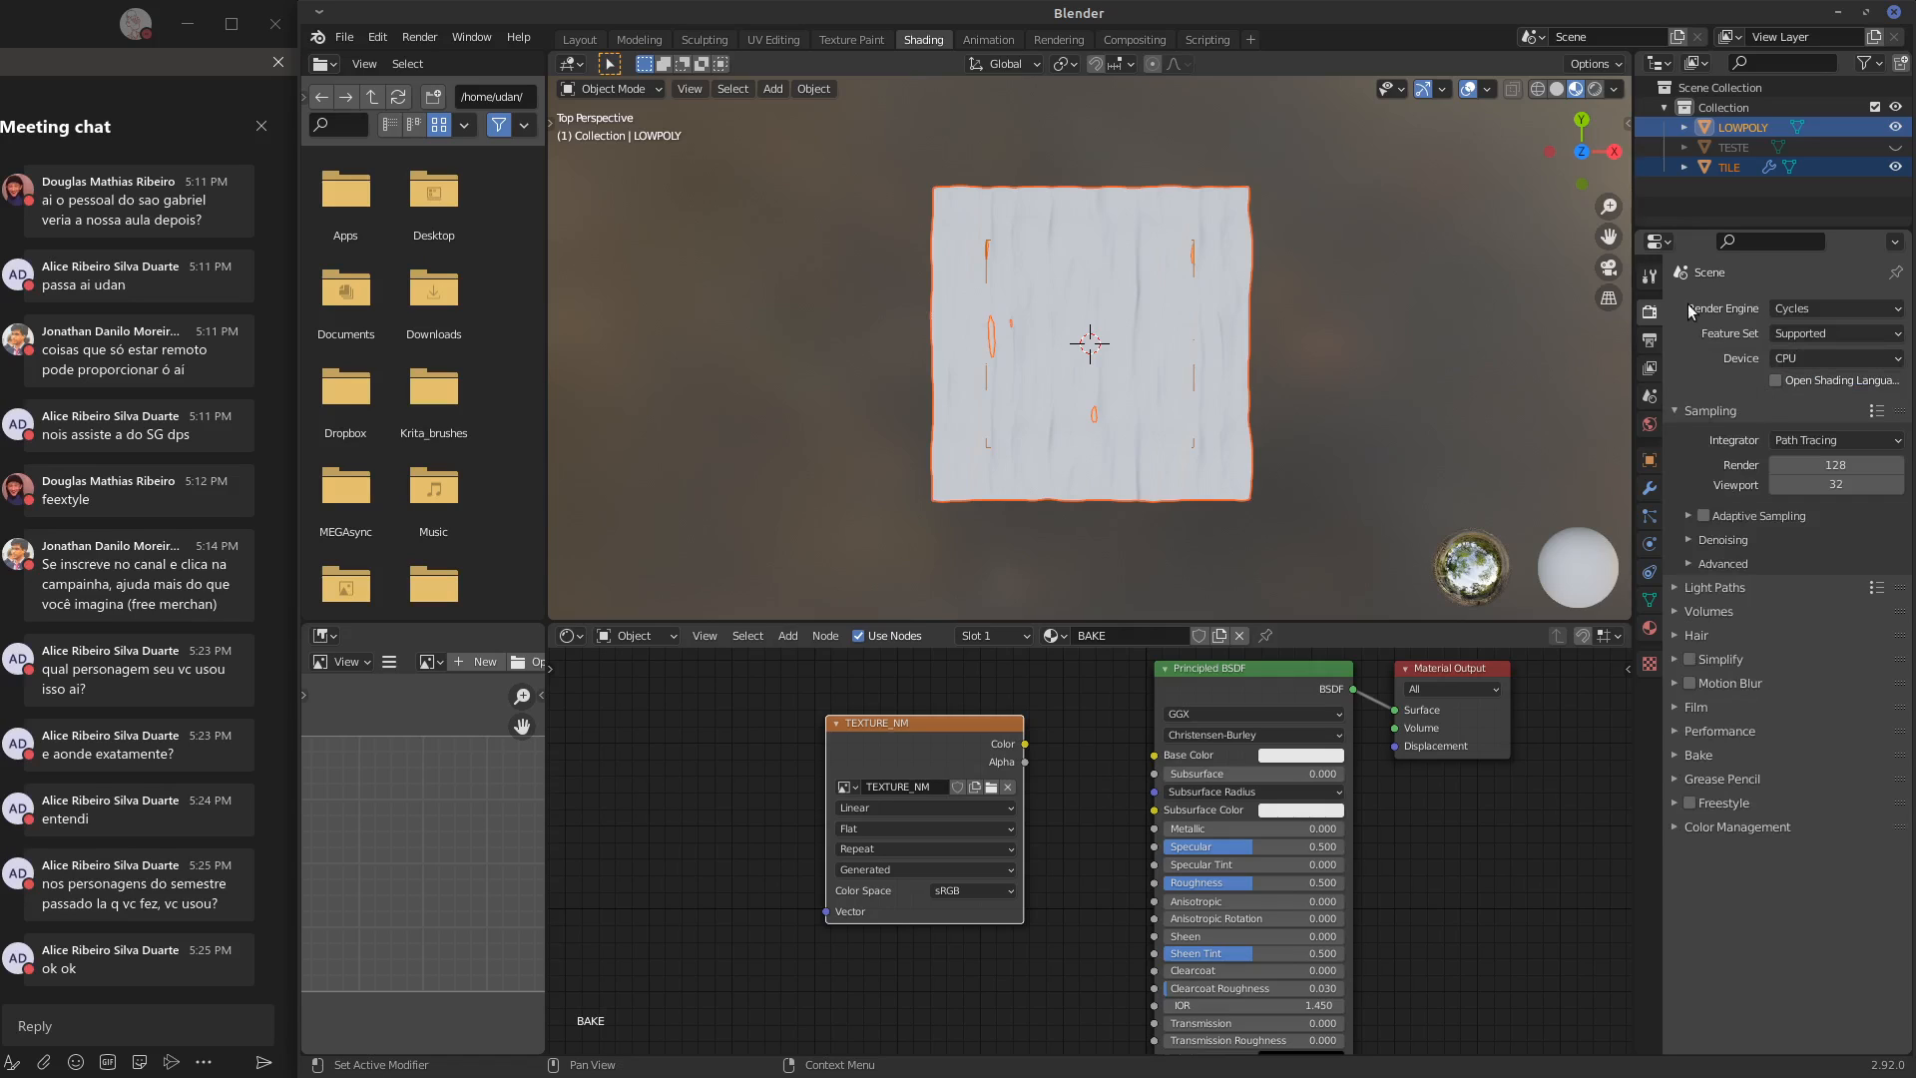
Set the bake type to Normal and enable Selected to Active in the bake settings
left_click(1672, 410)
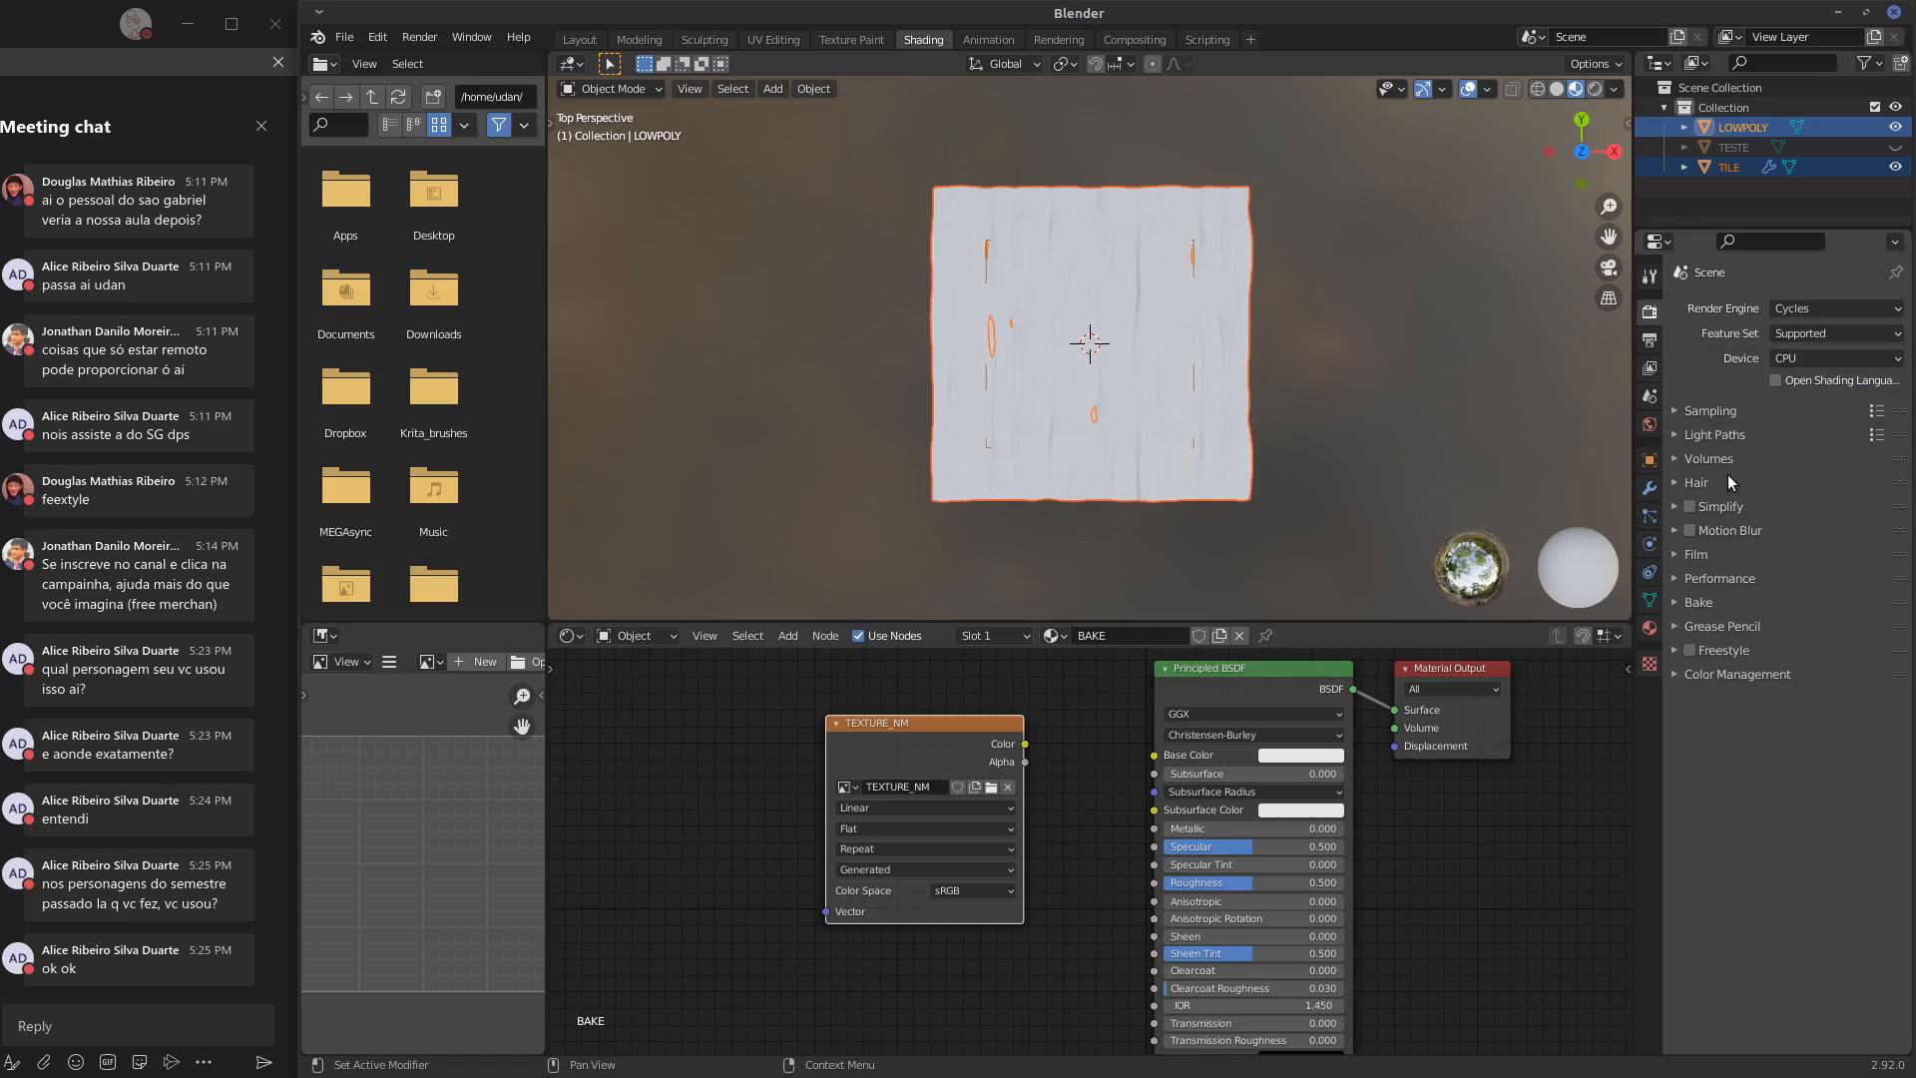
left_click(1726, 602)
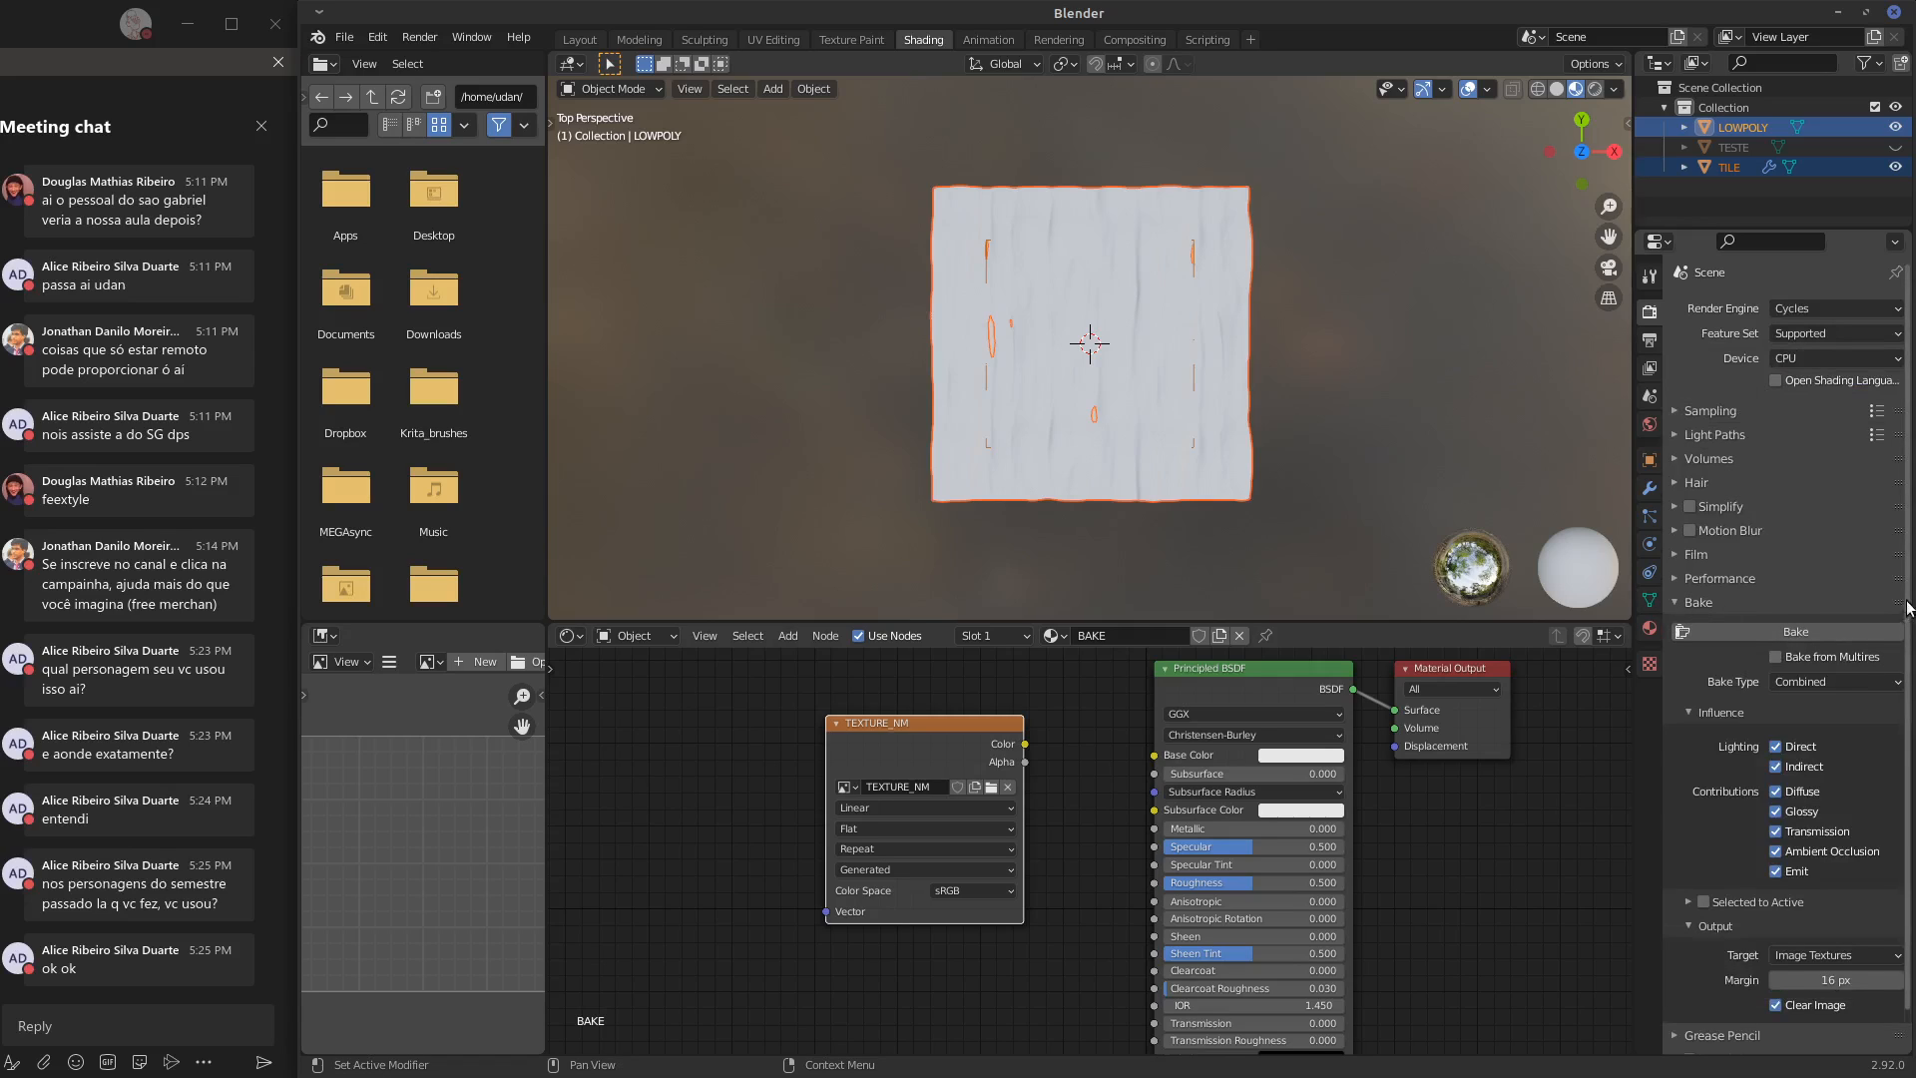
scroll(1902, 785, "down", 1)
left_click(1852, 640)
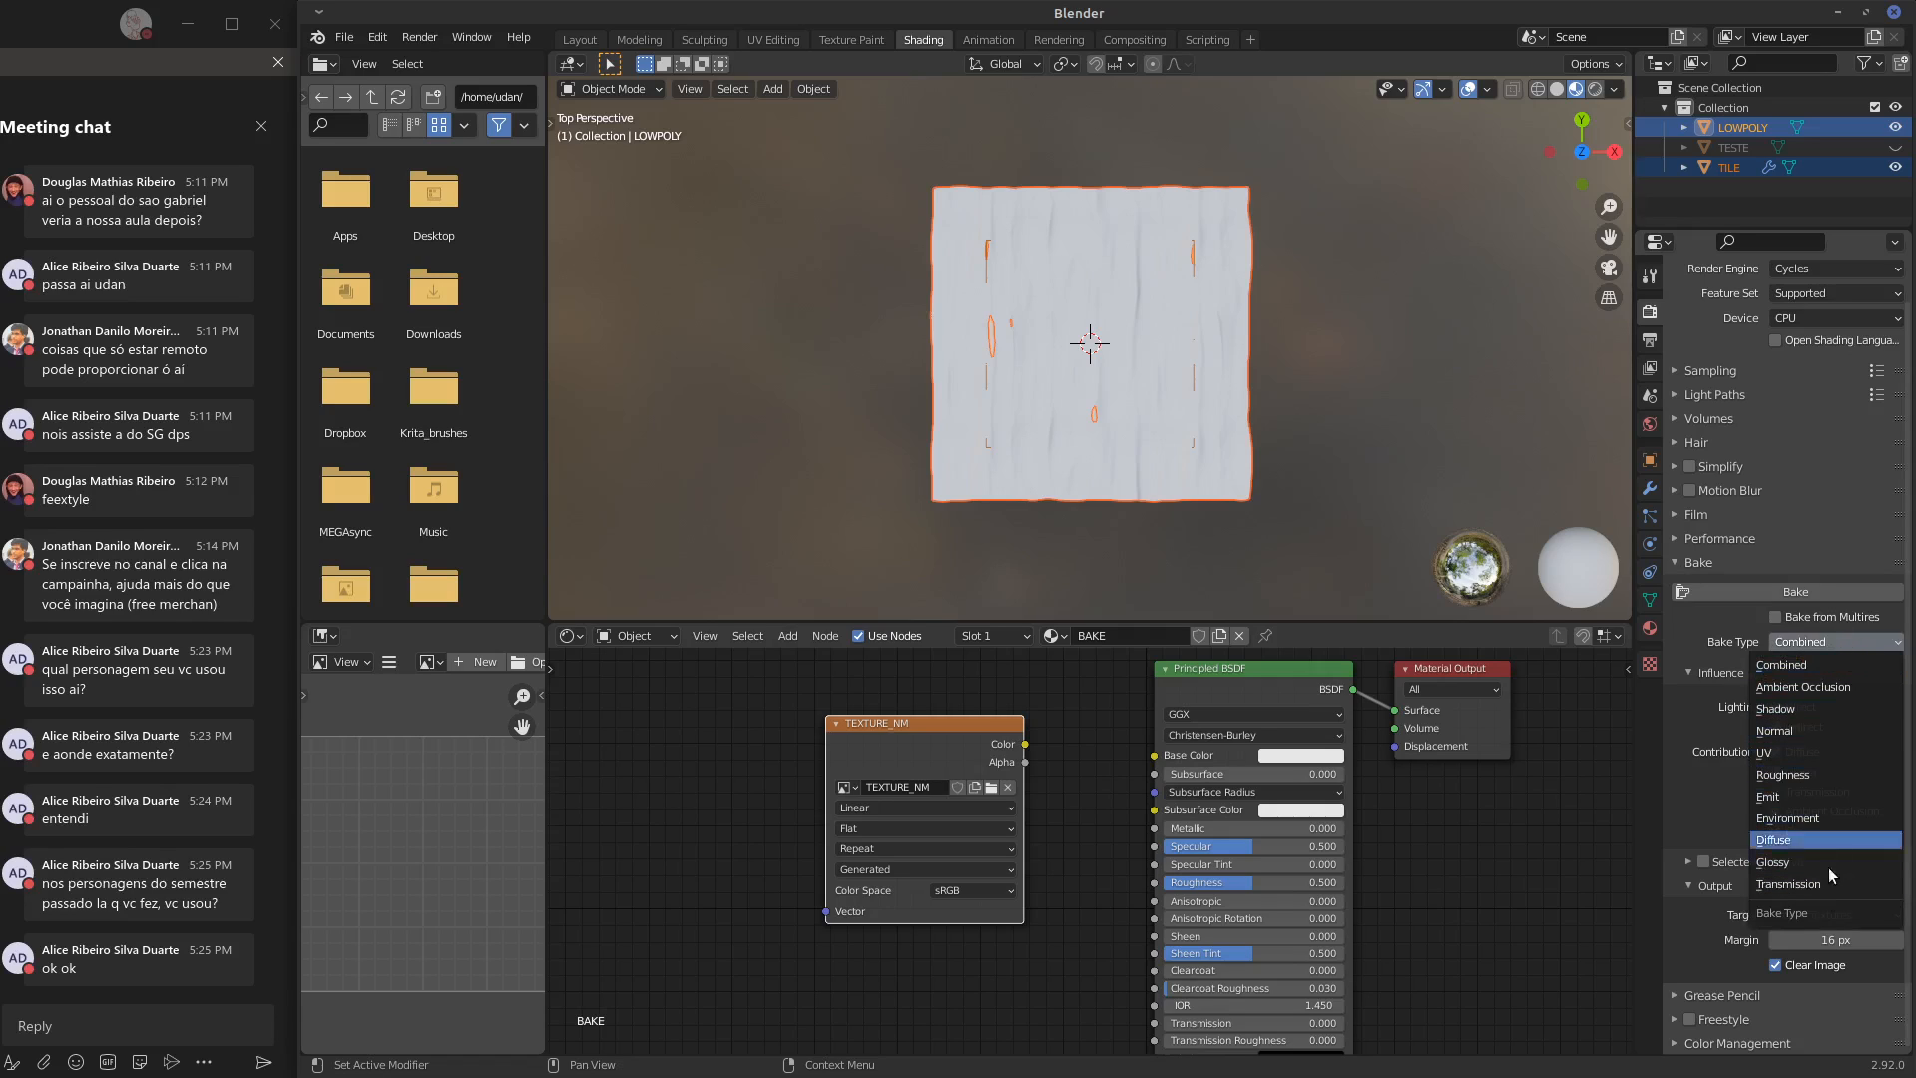
left_click(1835, 737)
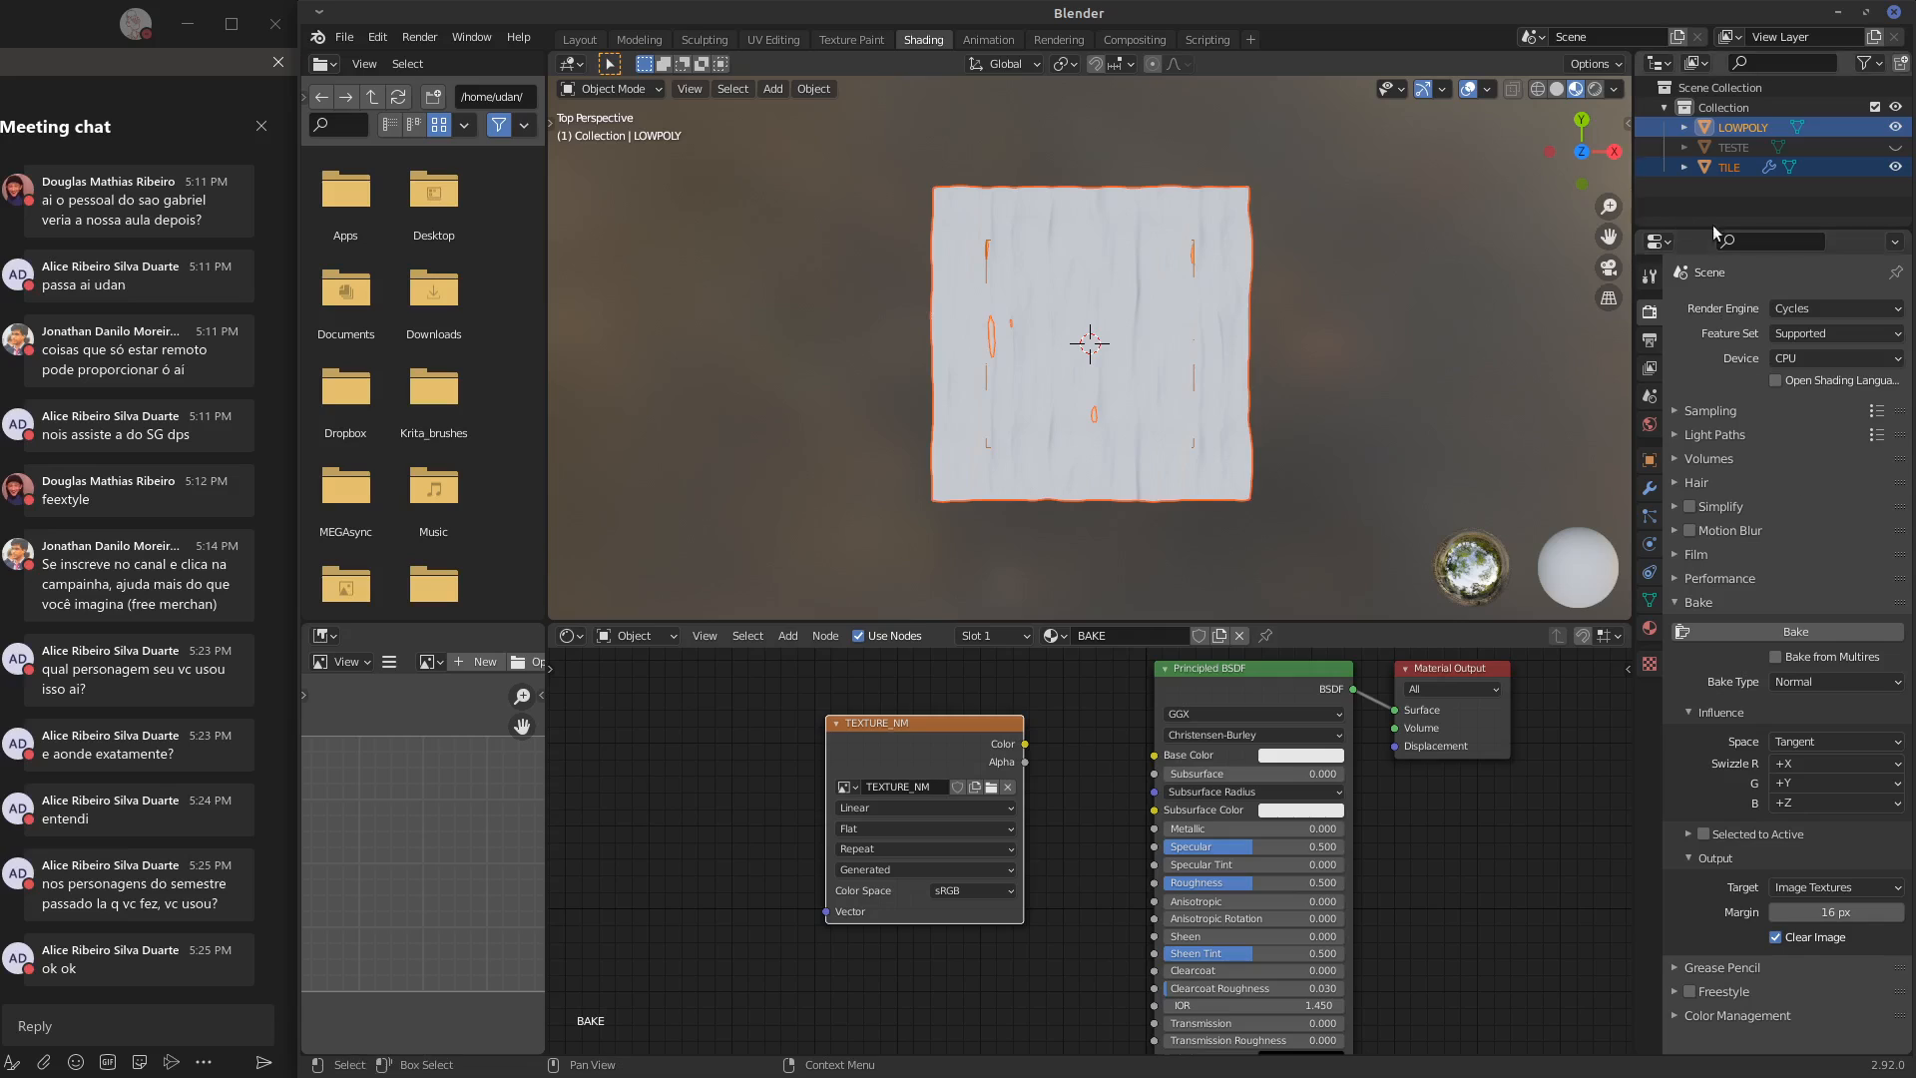
left_click_drag(1710, 224, 1706, 177)
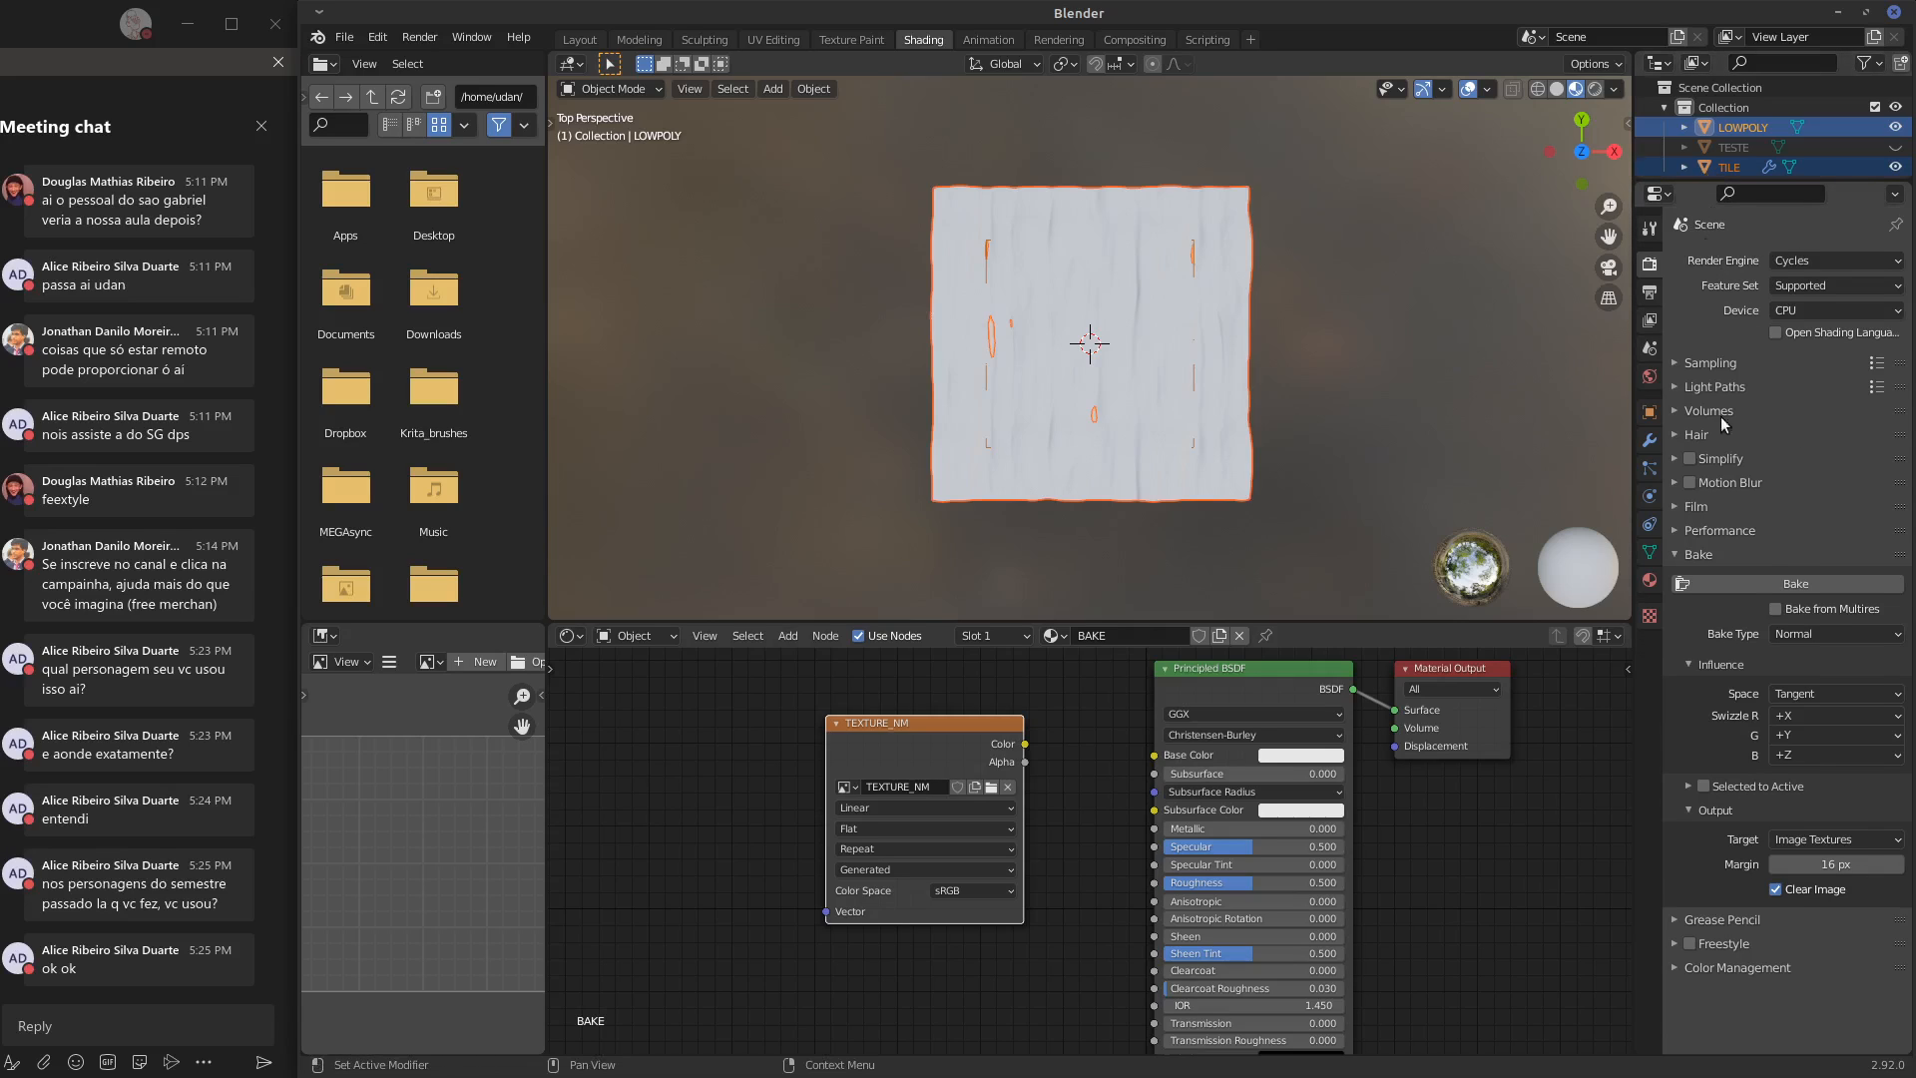
left_click(1702, 787)
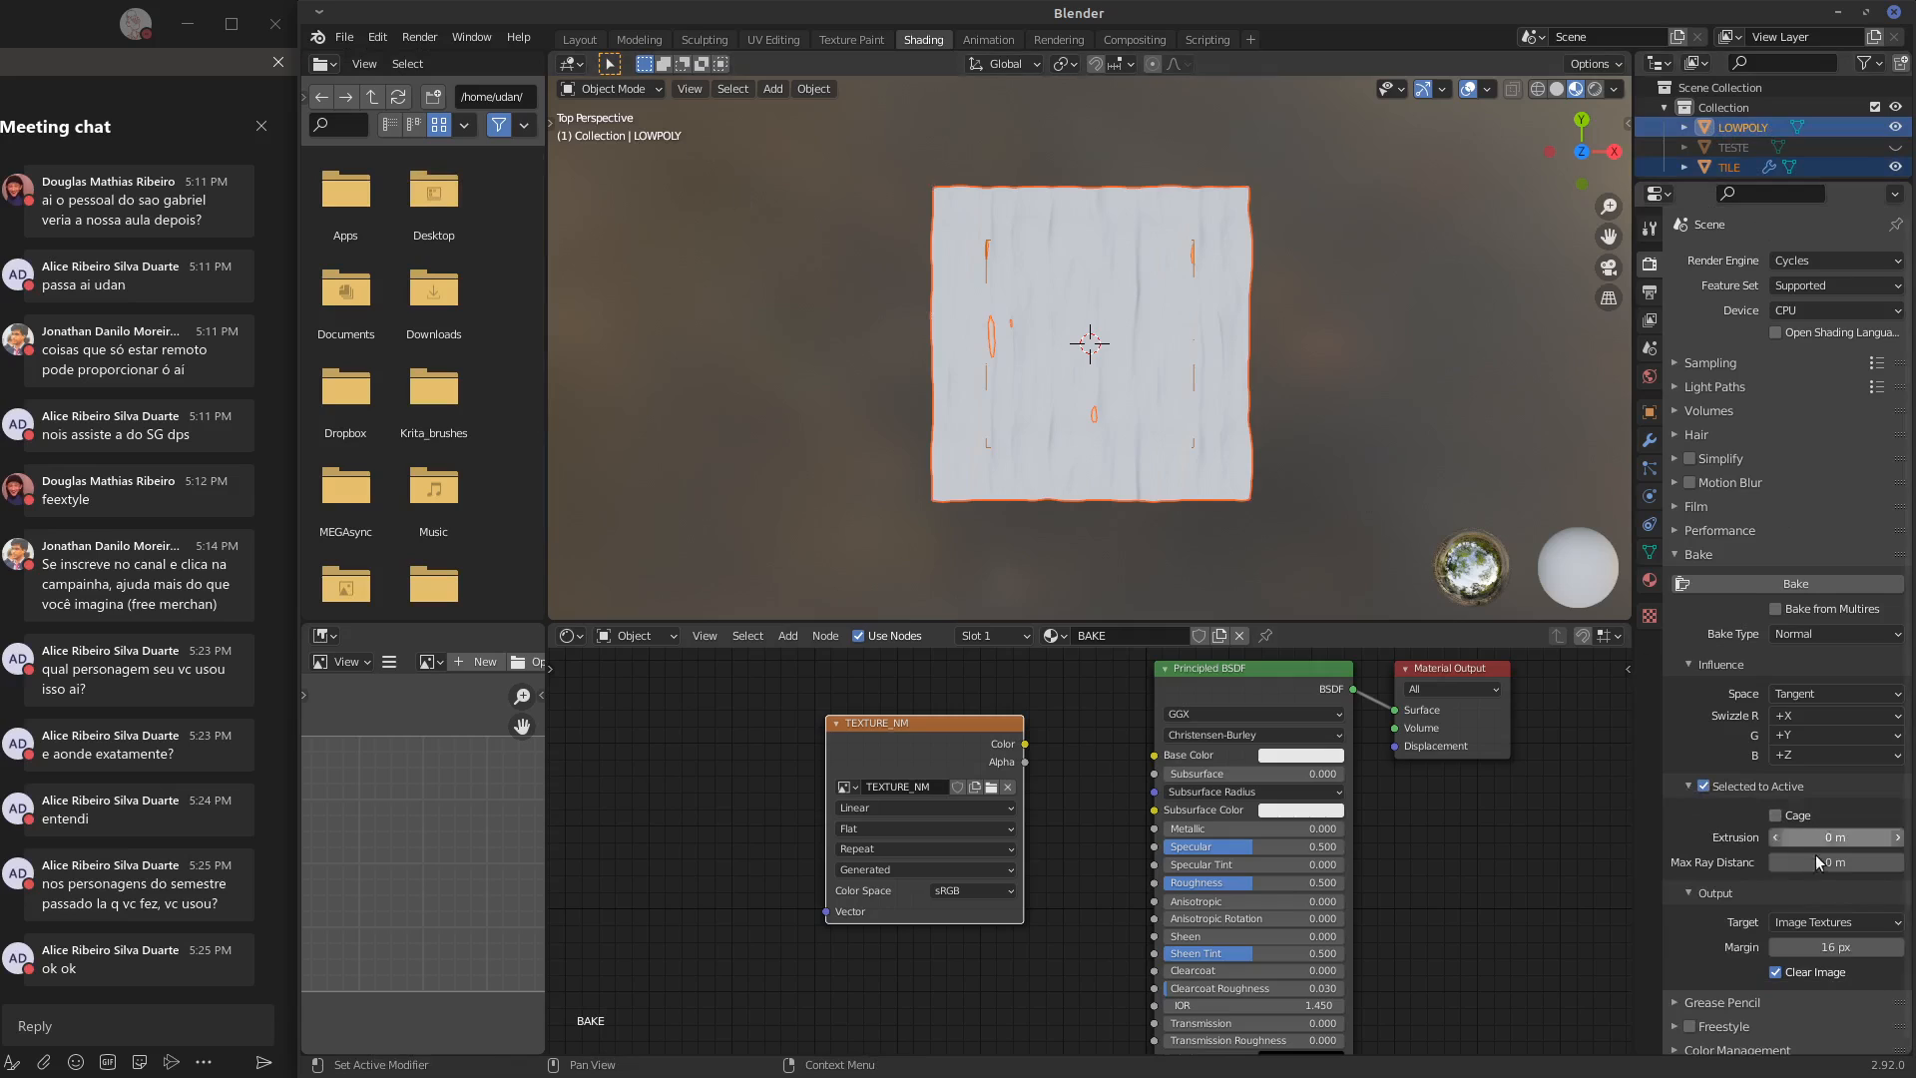
Measure the height from the LOWPOLY plane to just above the sculpted TILE relief in front orthographic view
key("KP_1")
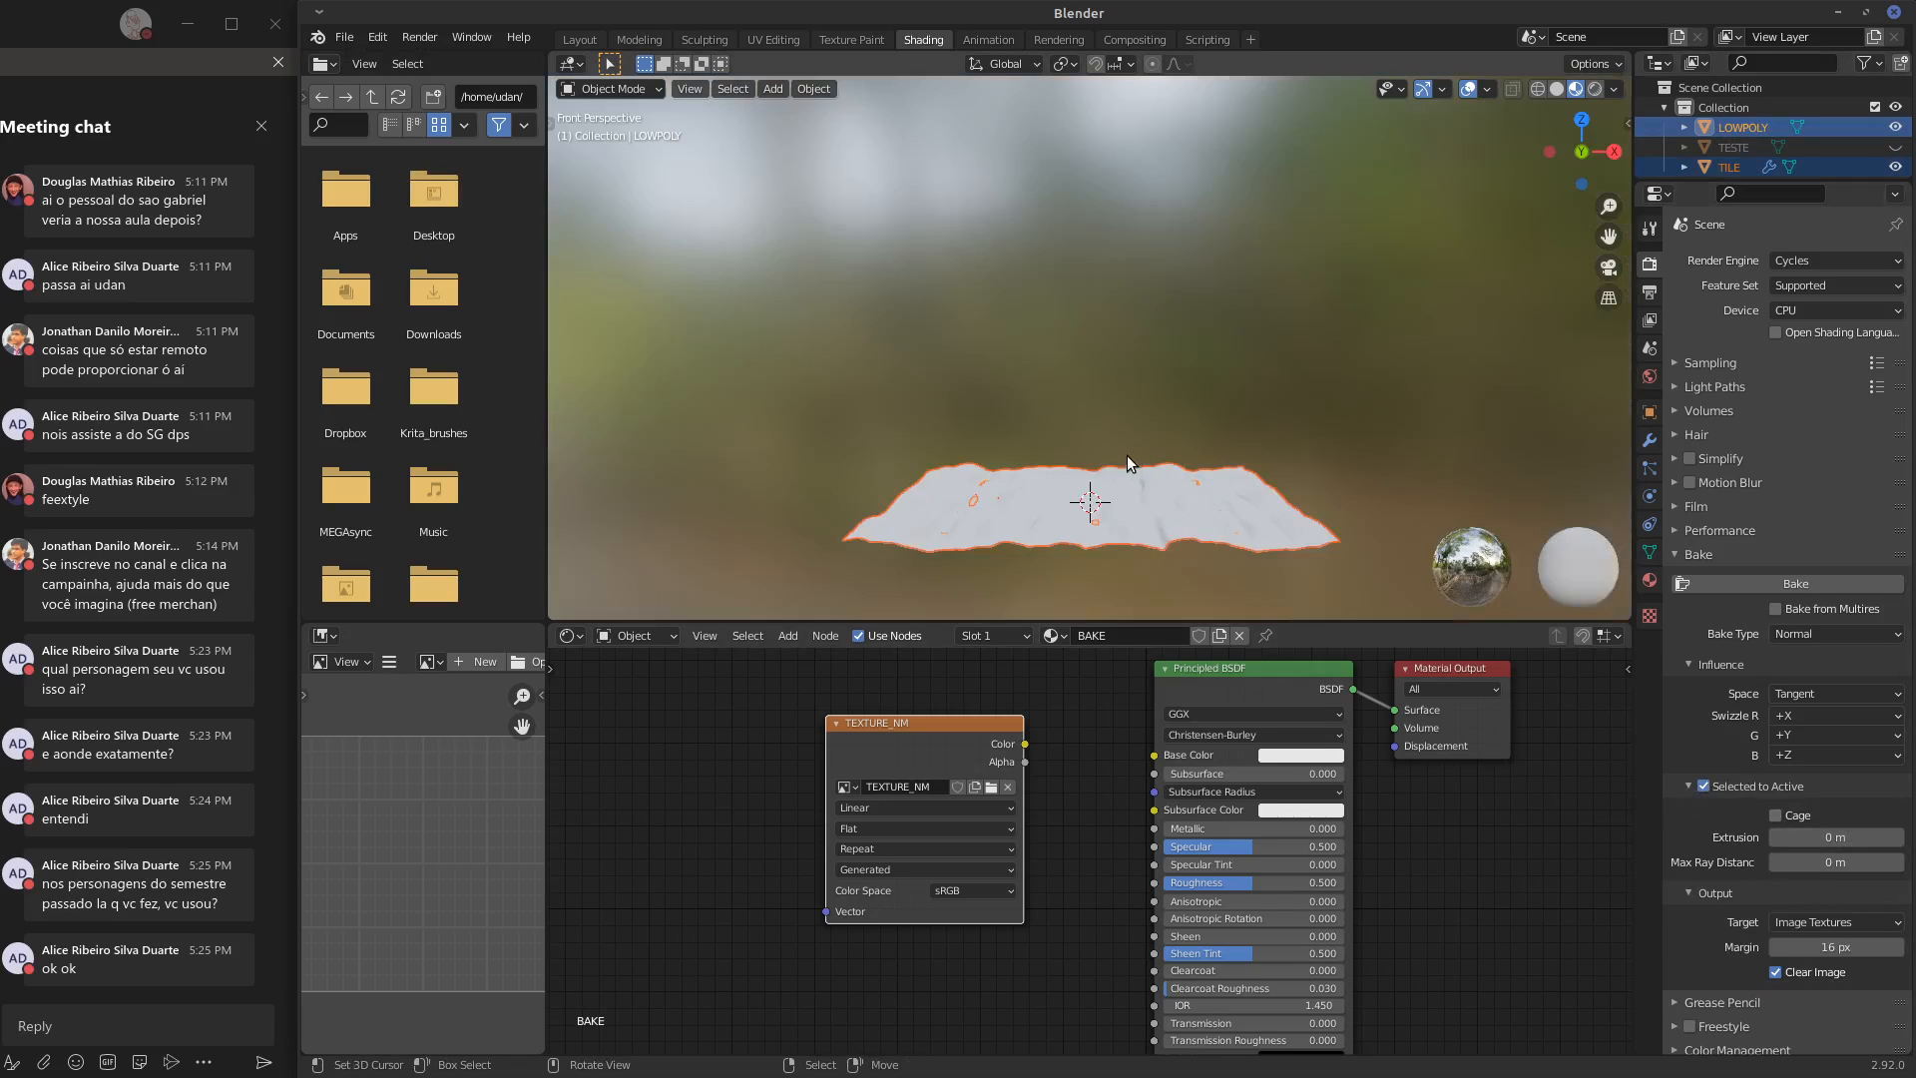
key("KP_5")
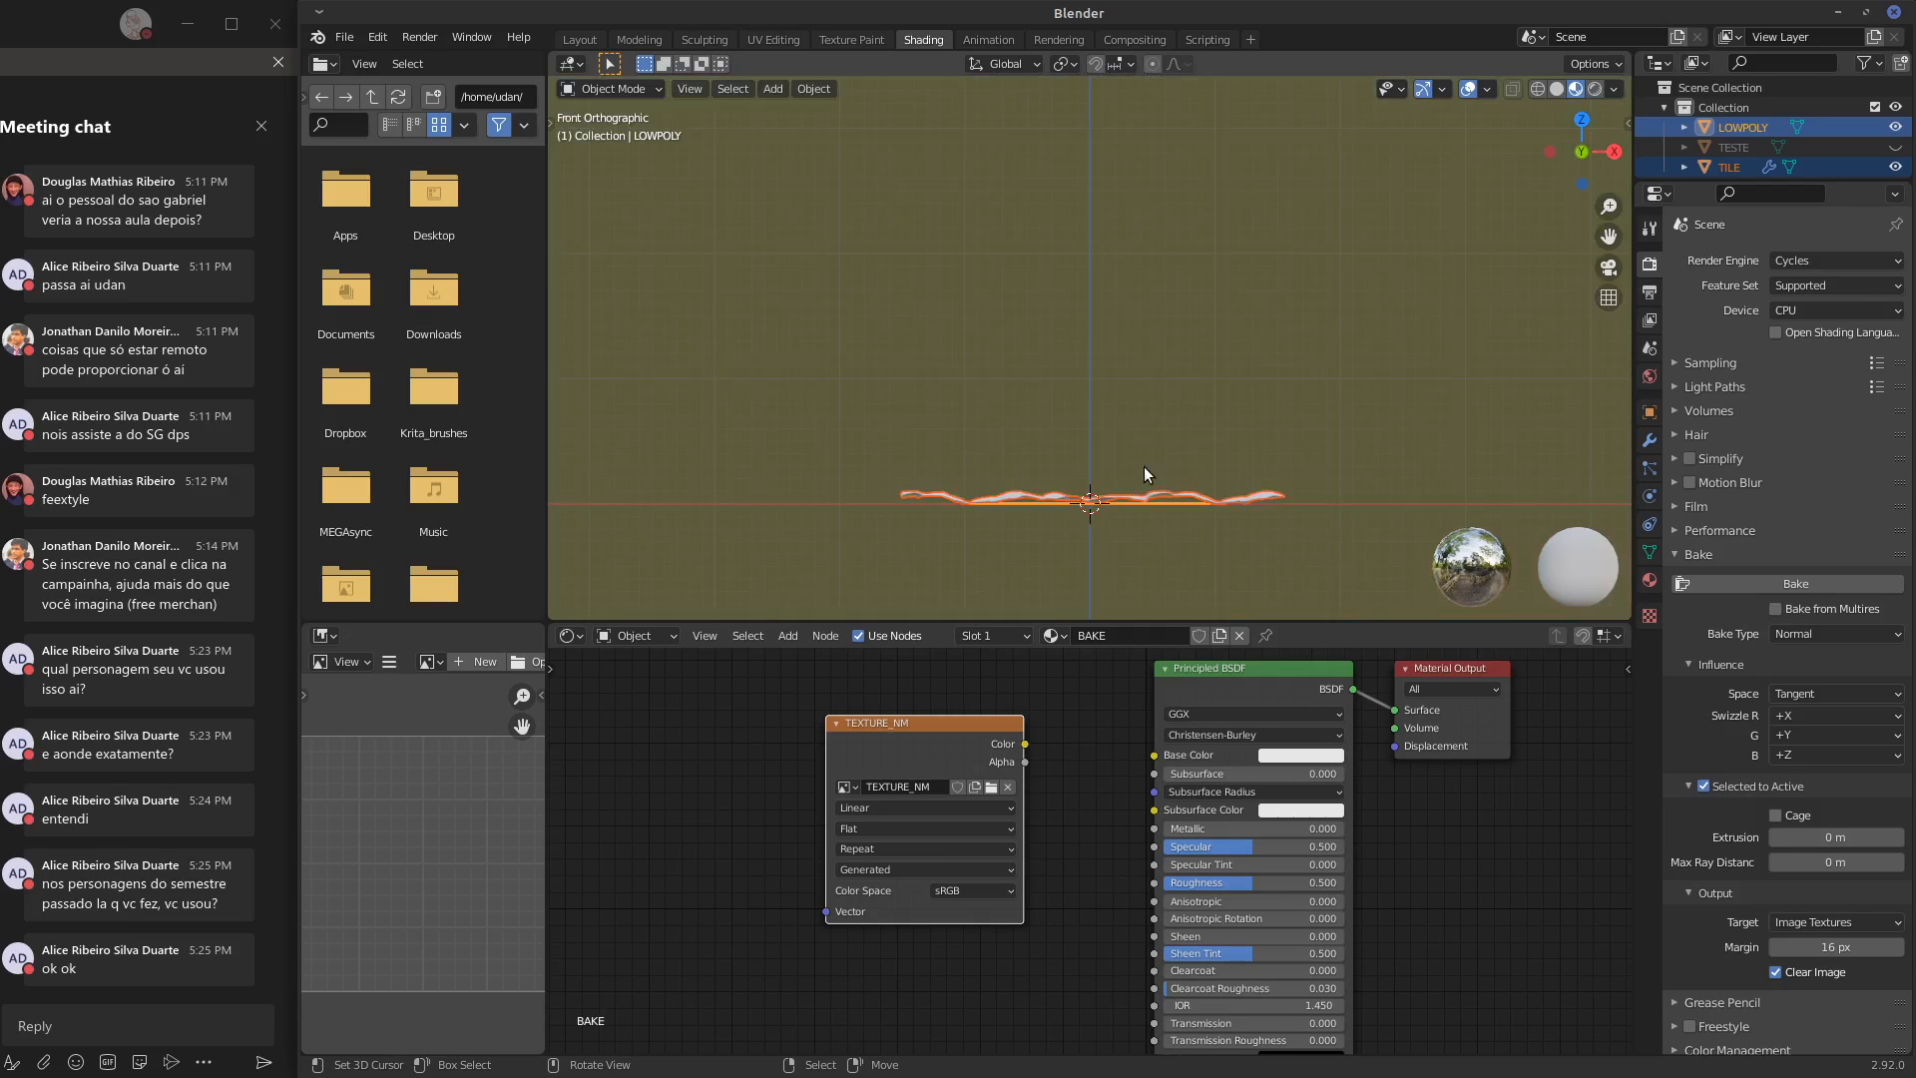
middle_click_drag(1144, 466, 1106, 350, "shift")
scroll(1120, 373, "up", 5)
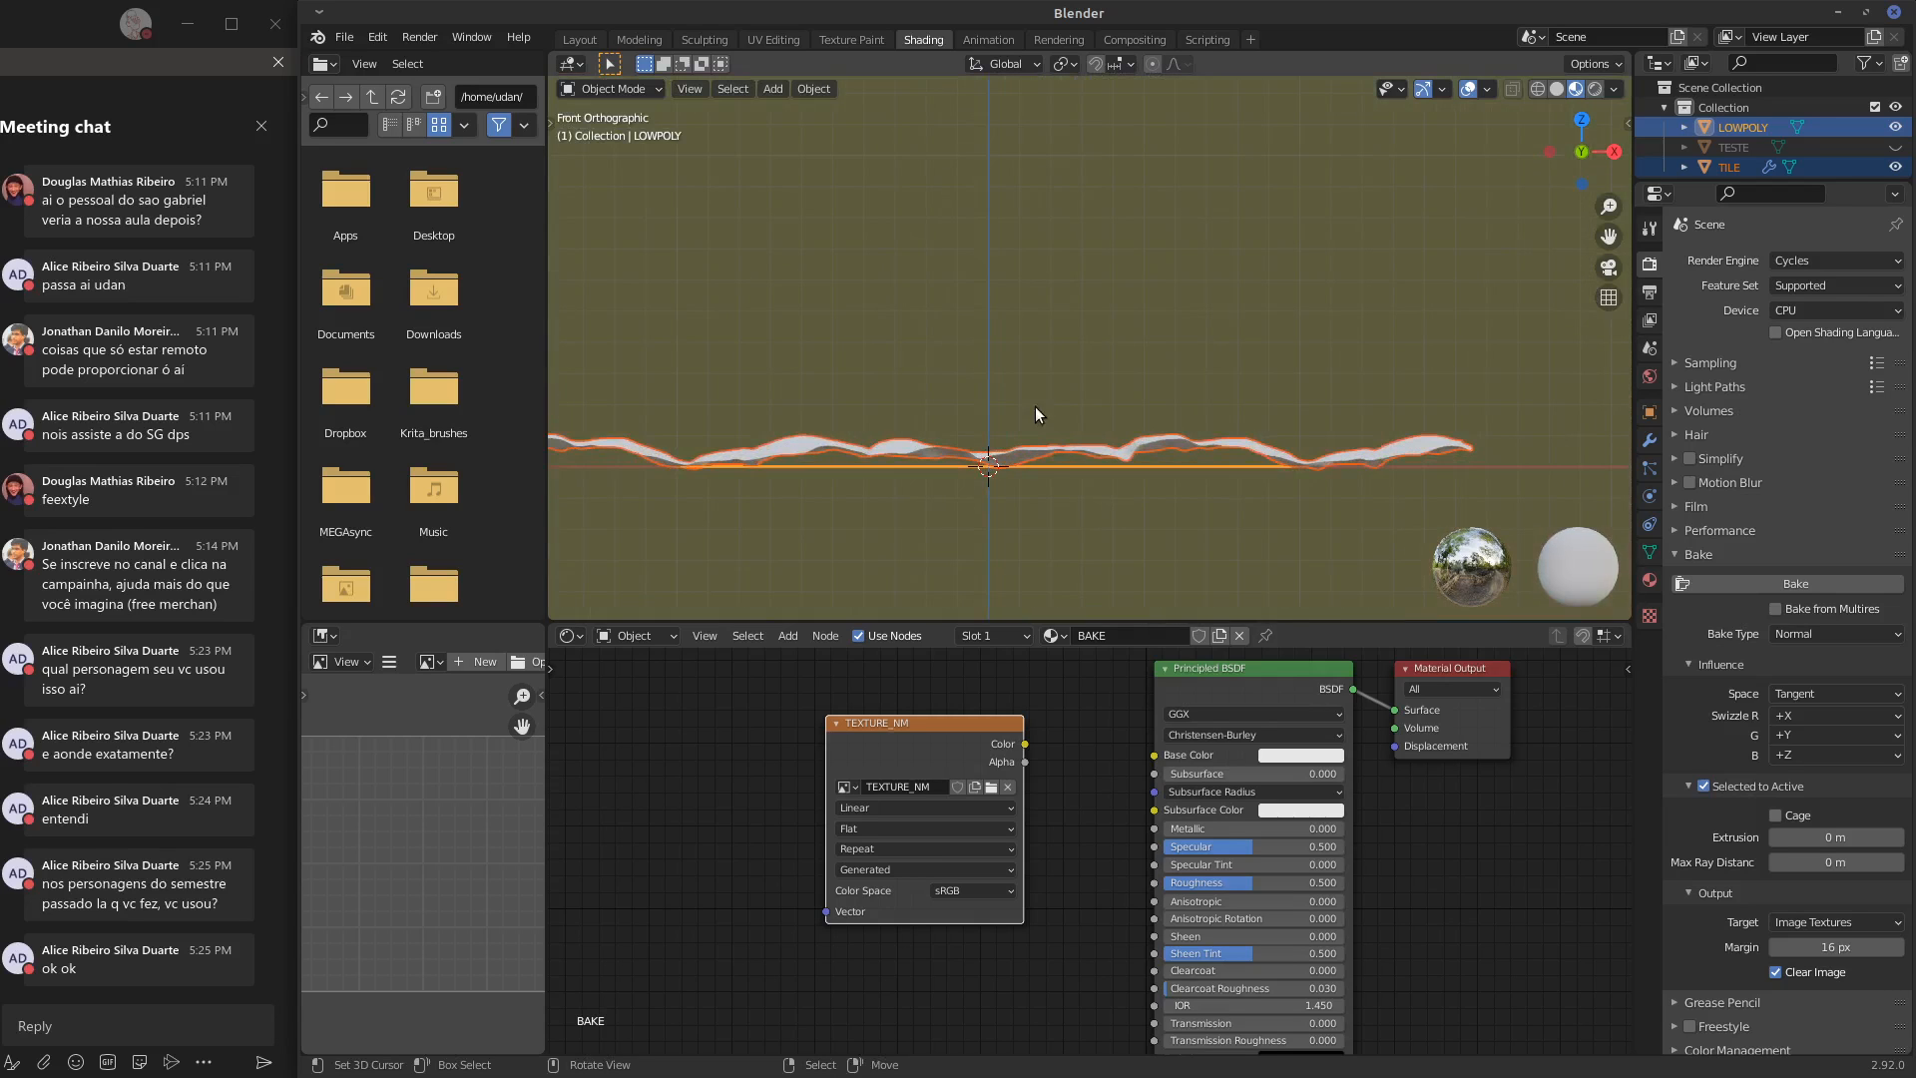
left_click(552, 122)
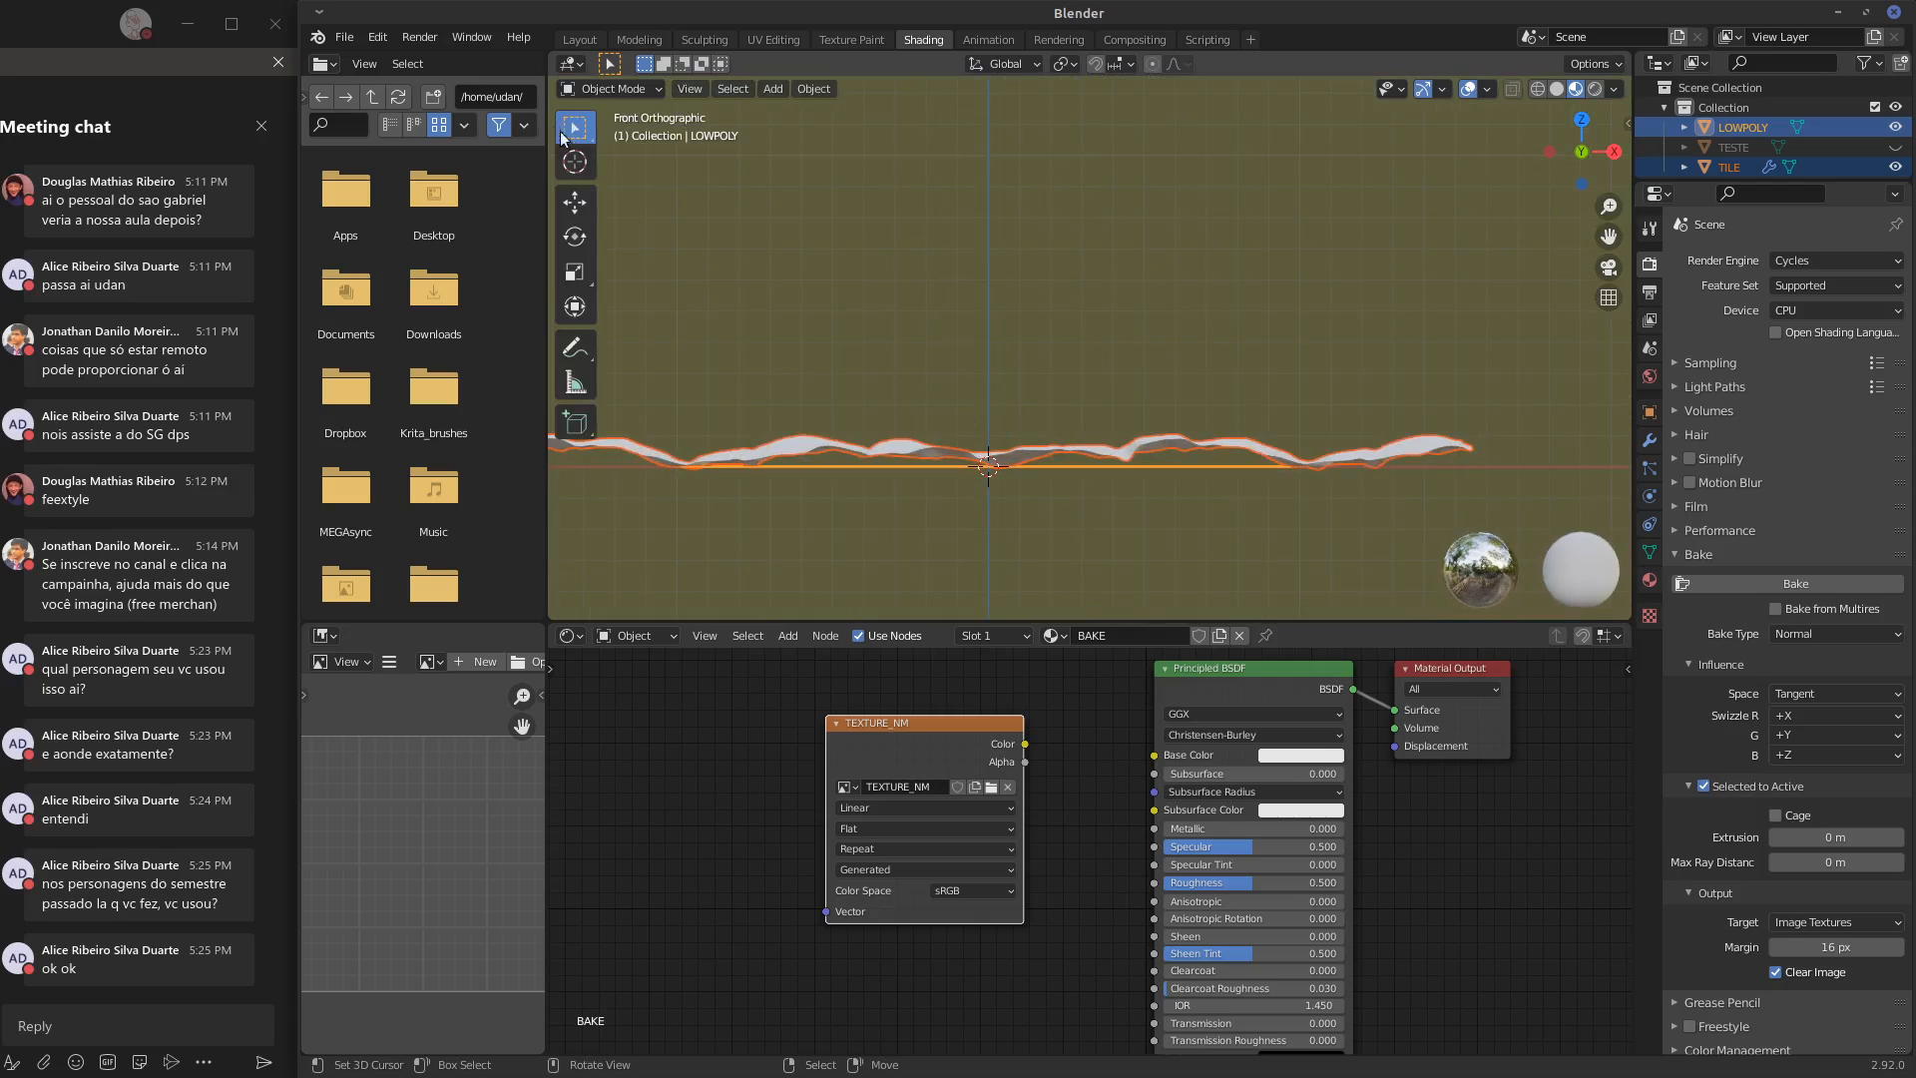
left_click(576, 385)
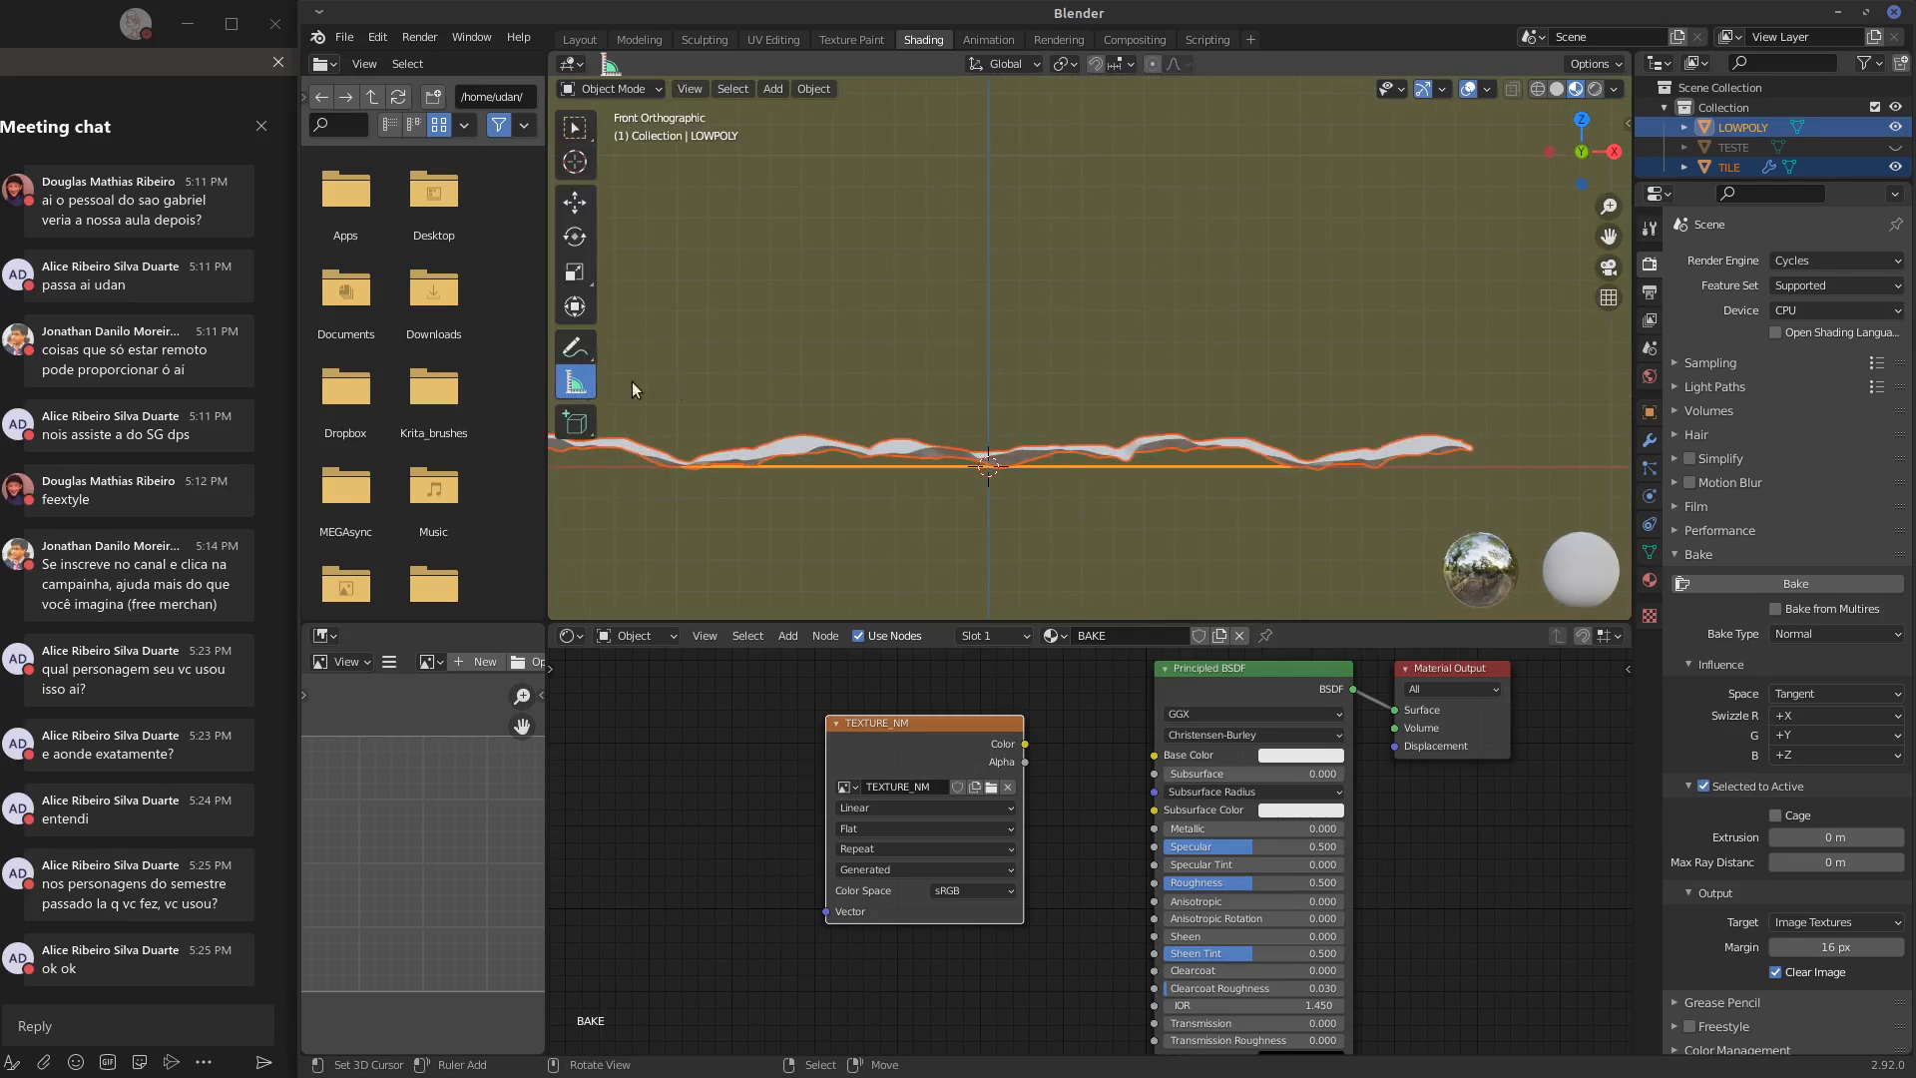
left_click_drag(1010, 466, 1012, 430)
scroll(1040, 475, "up", 3)
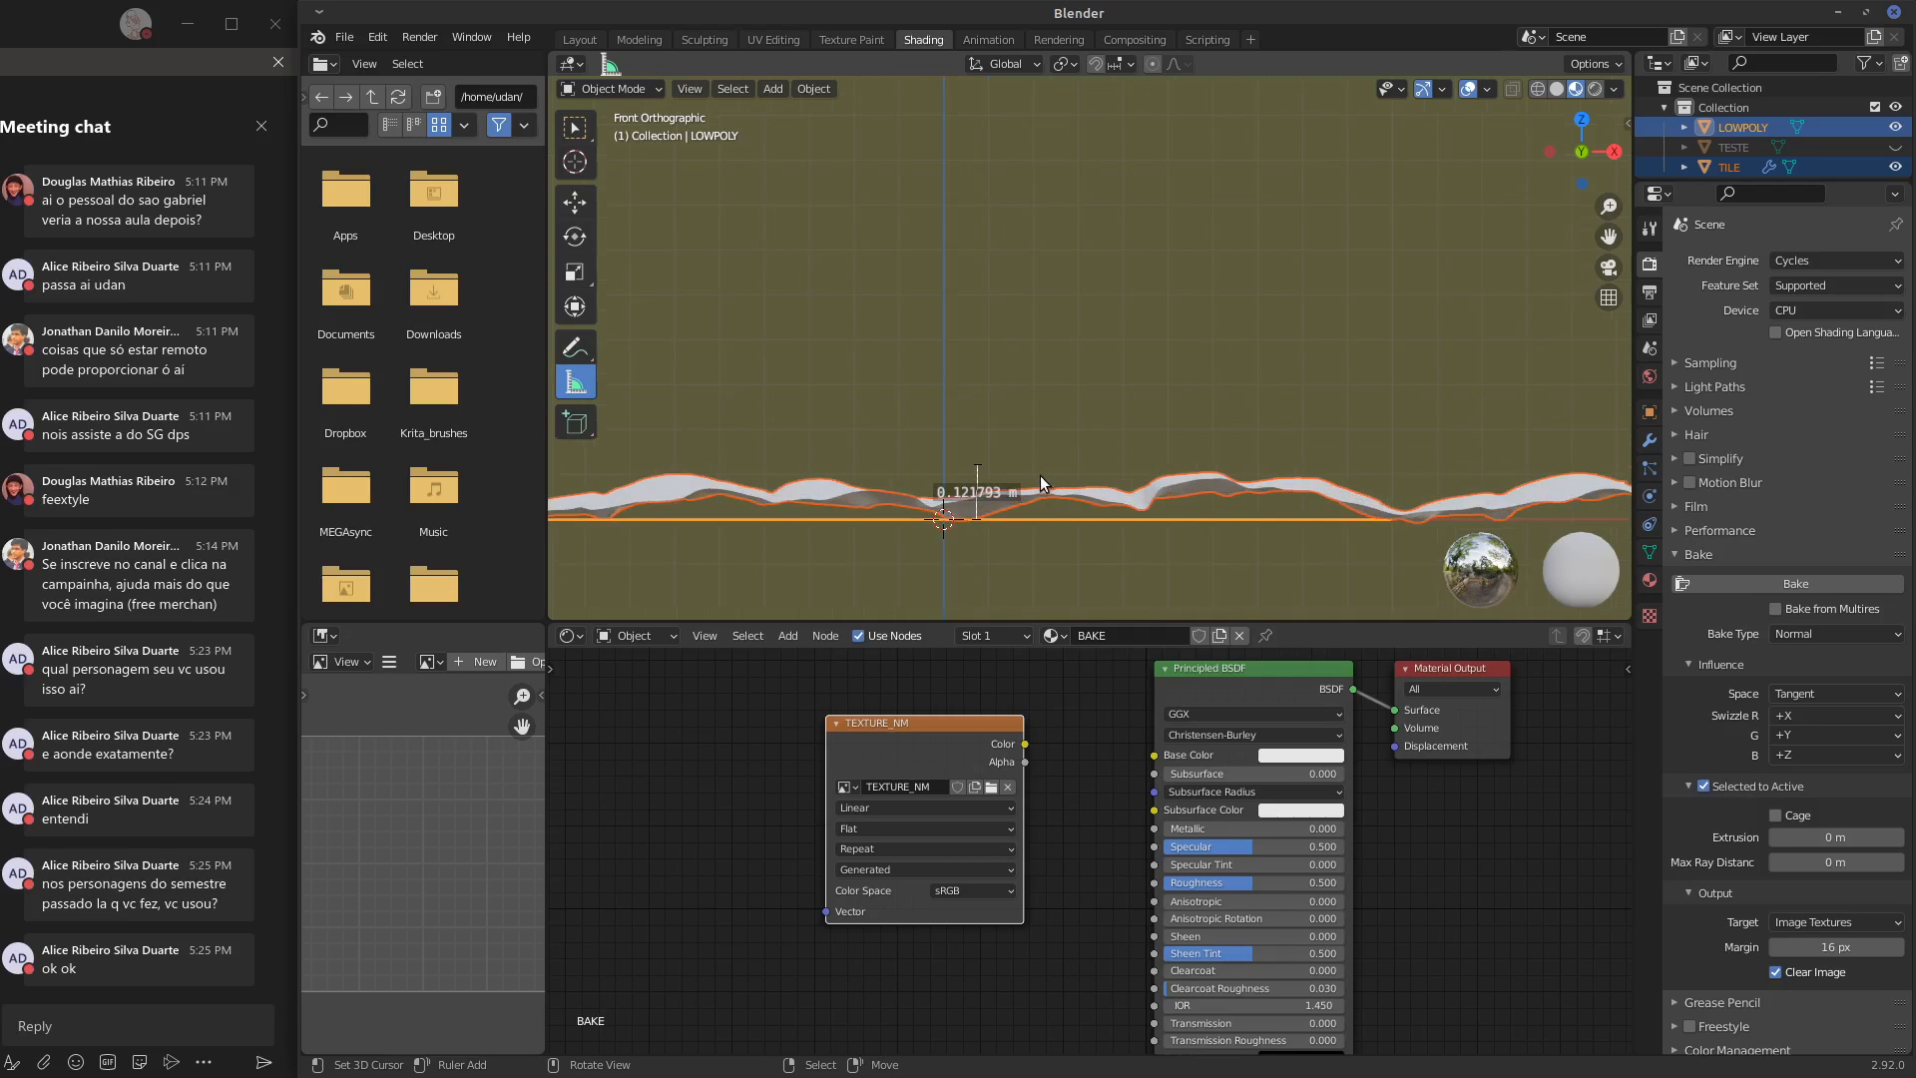
Set the Selected to Active bake extrusion to 0.2 m
middle_click_drag(1040, 428, 1174, 337, "shift")
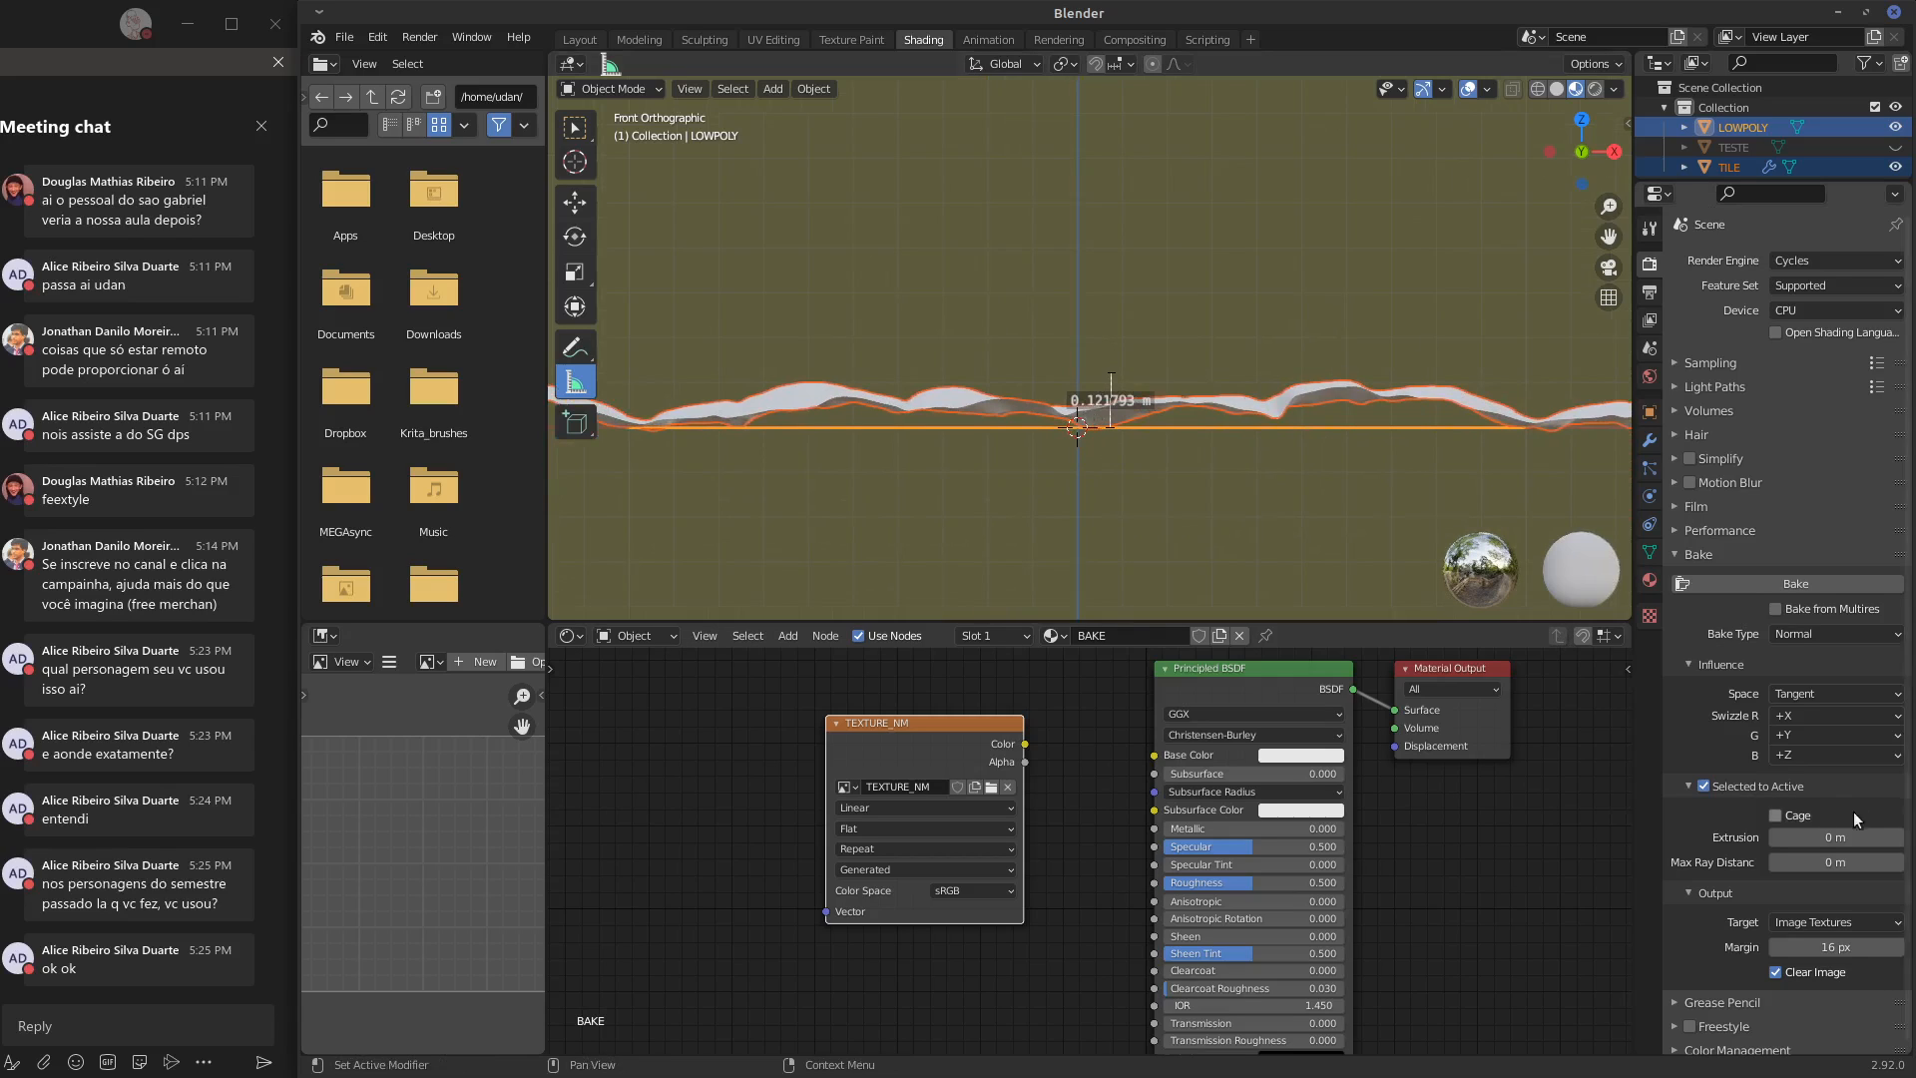
left_click(1839, 835)
type("0")
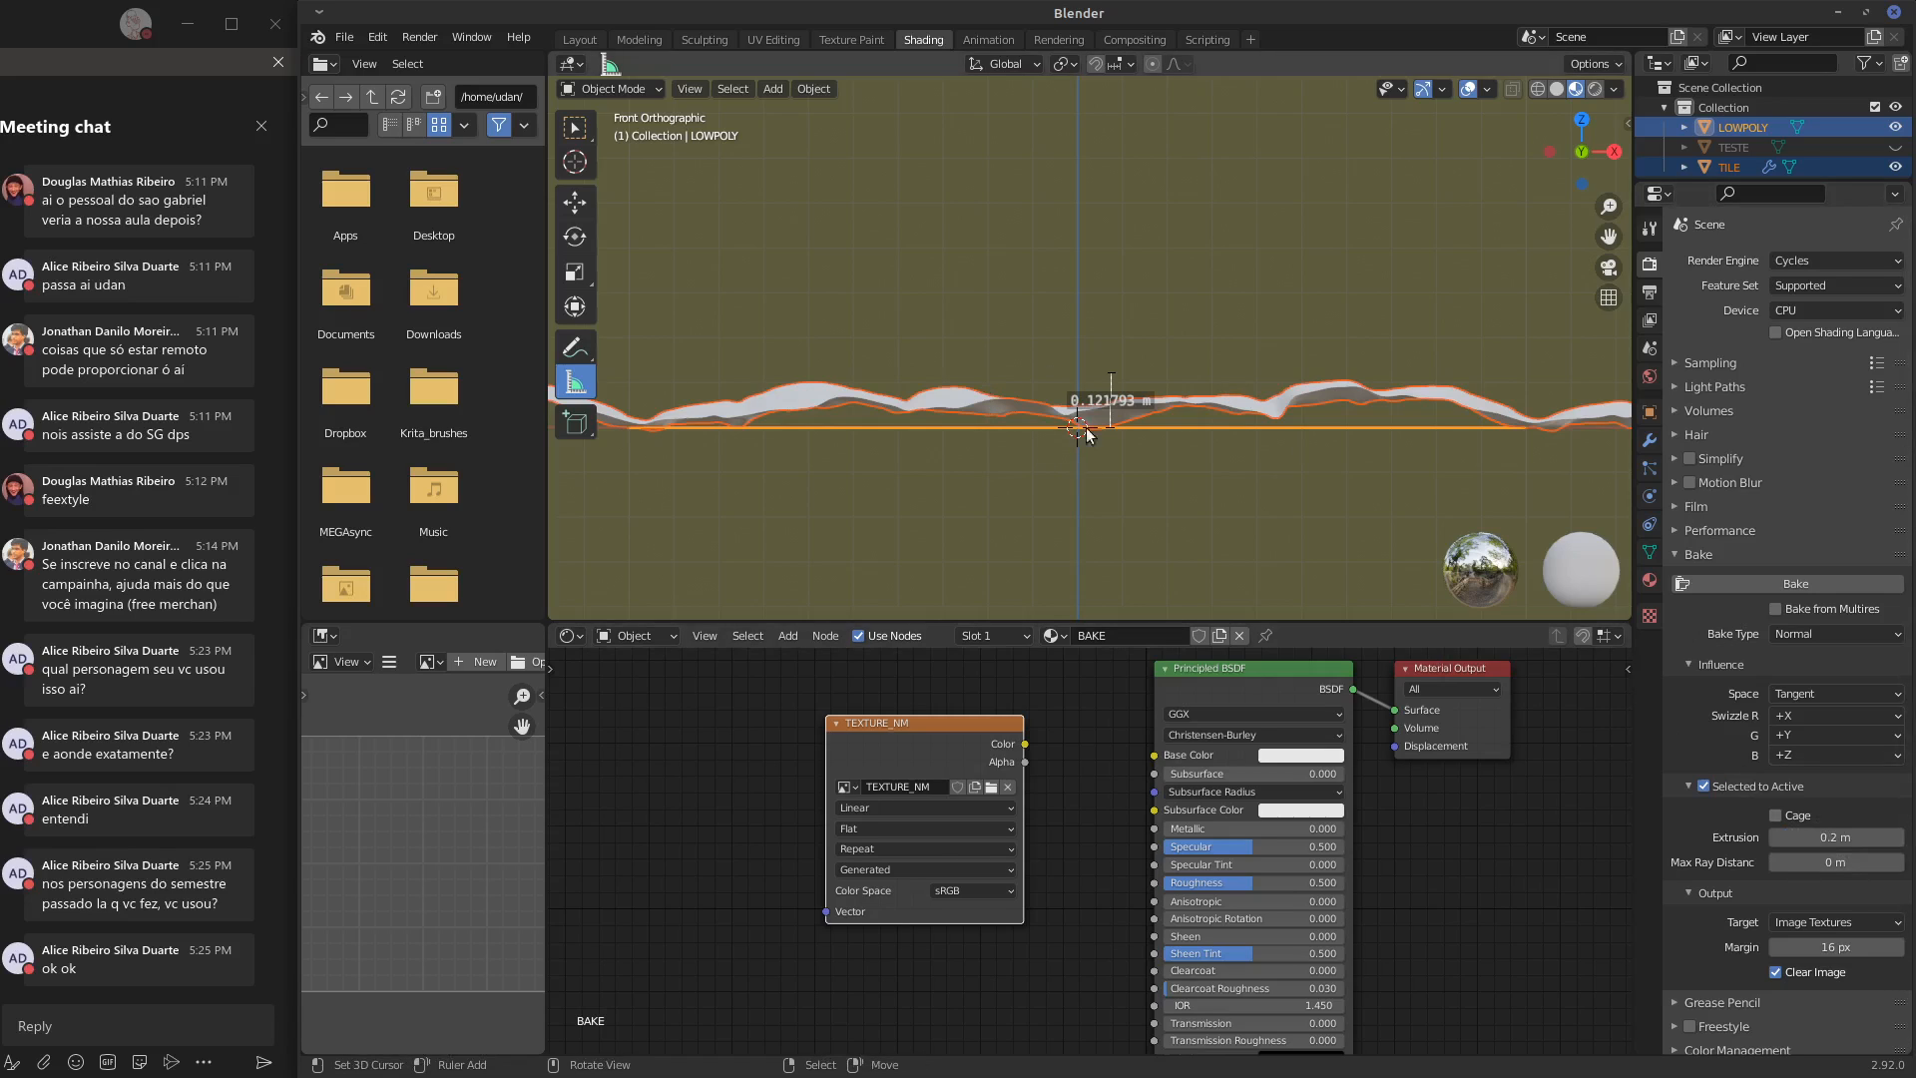
mouse_move(1193, 484)
middle_mouse_down("shift")
mouse_move(1168, 487)
mouse_move(1187, 480)
middle_mouse_up("shift")
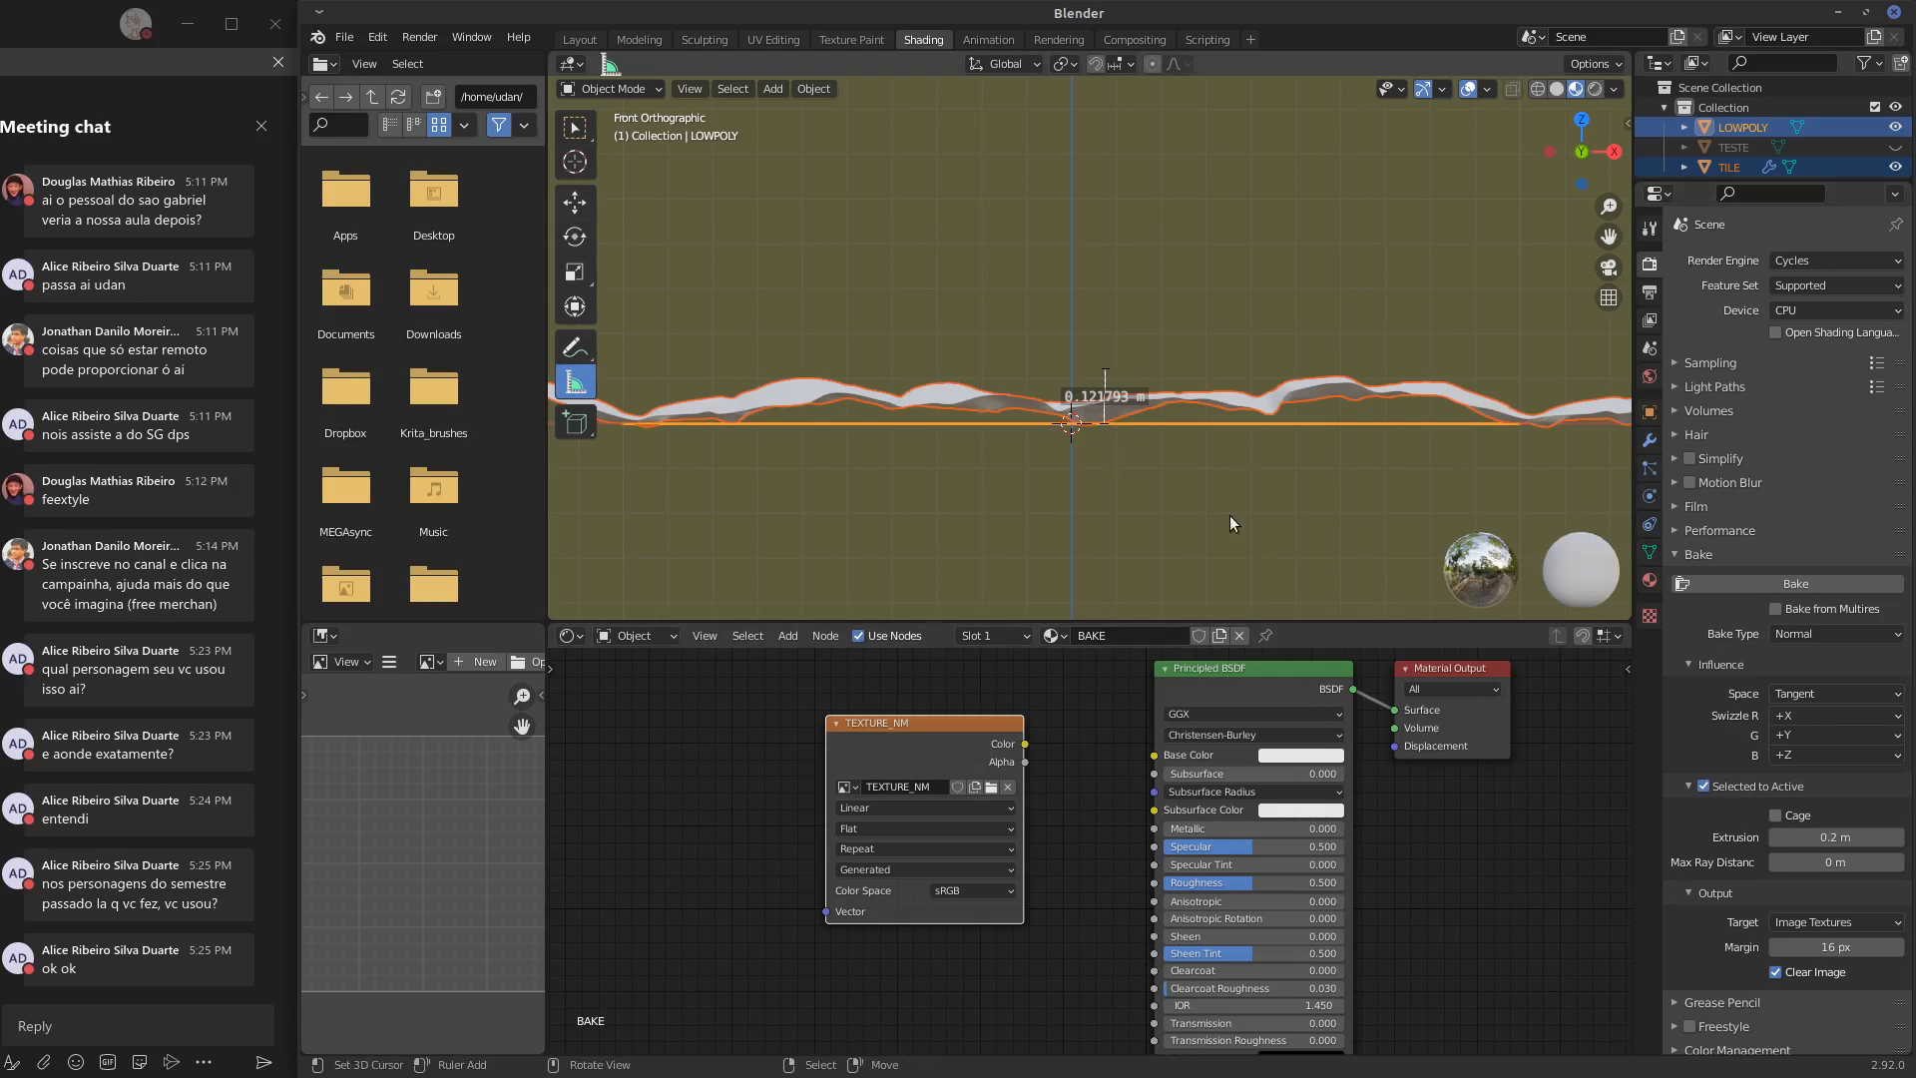
mouse_move(1230, 515)
middle_mouse_down()
mouse_move(1195, 519)
mouse_move(1208, 507)
middle_mouse_up()
scroll(1203, 506, "down", 4)
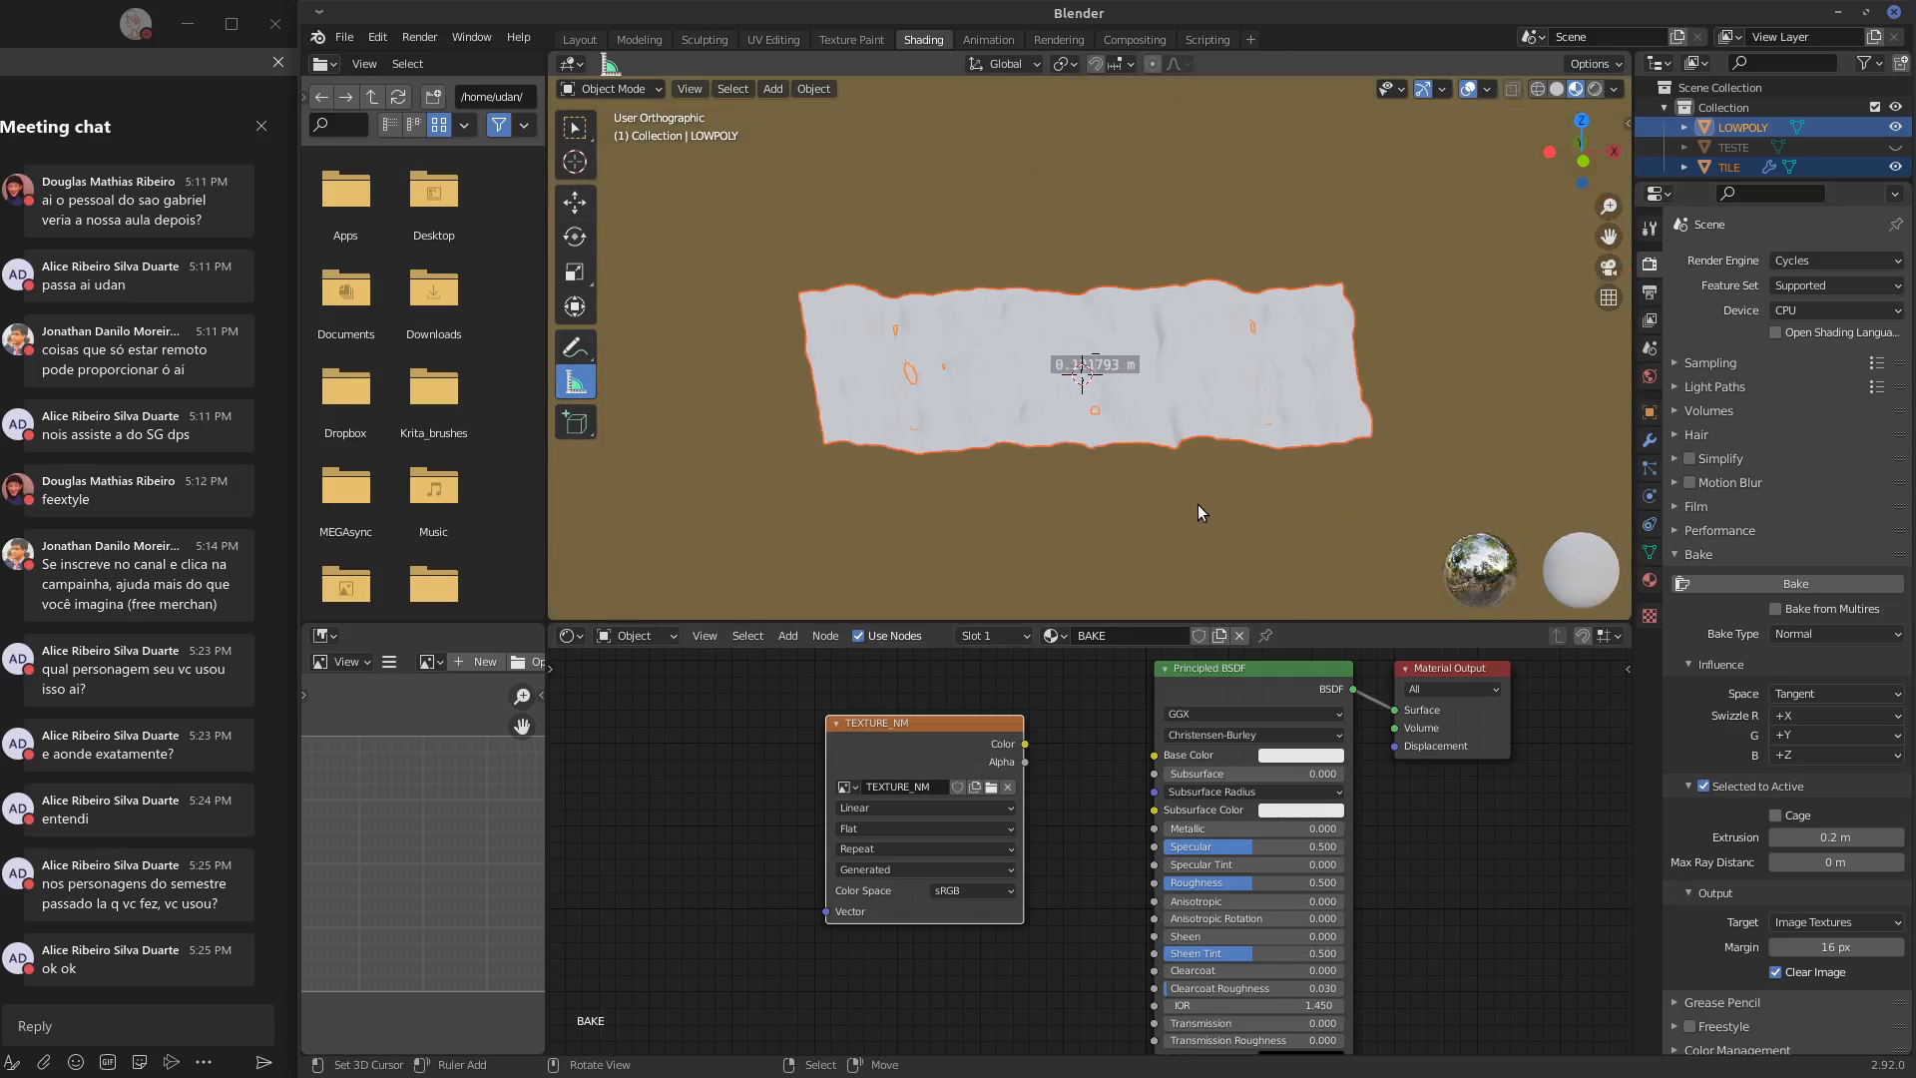
Save the project in the home folder as untitled.blend
key("ctrl+s")
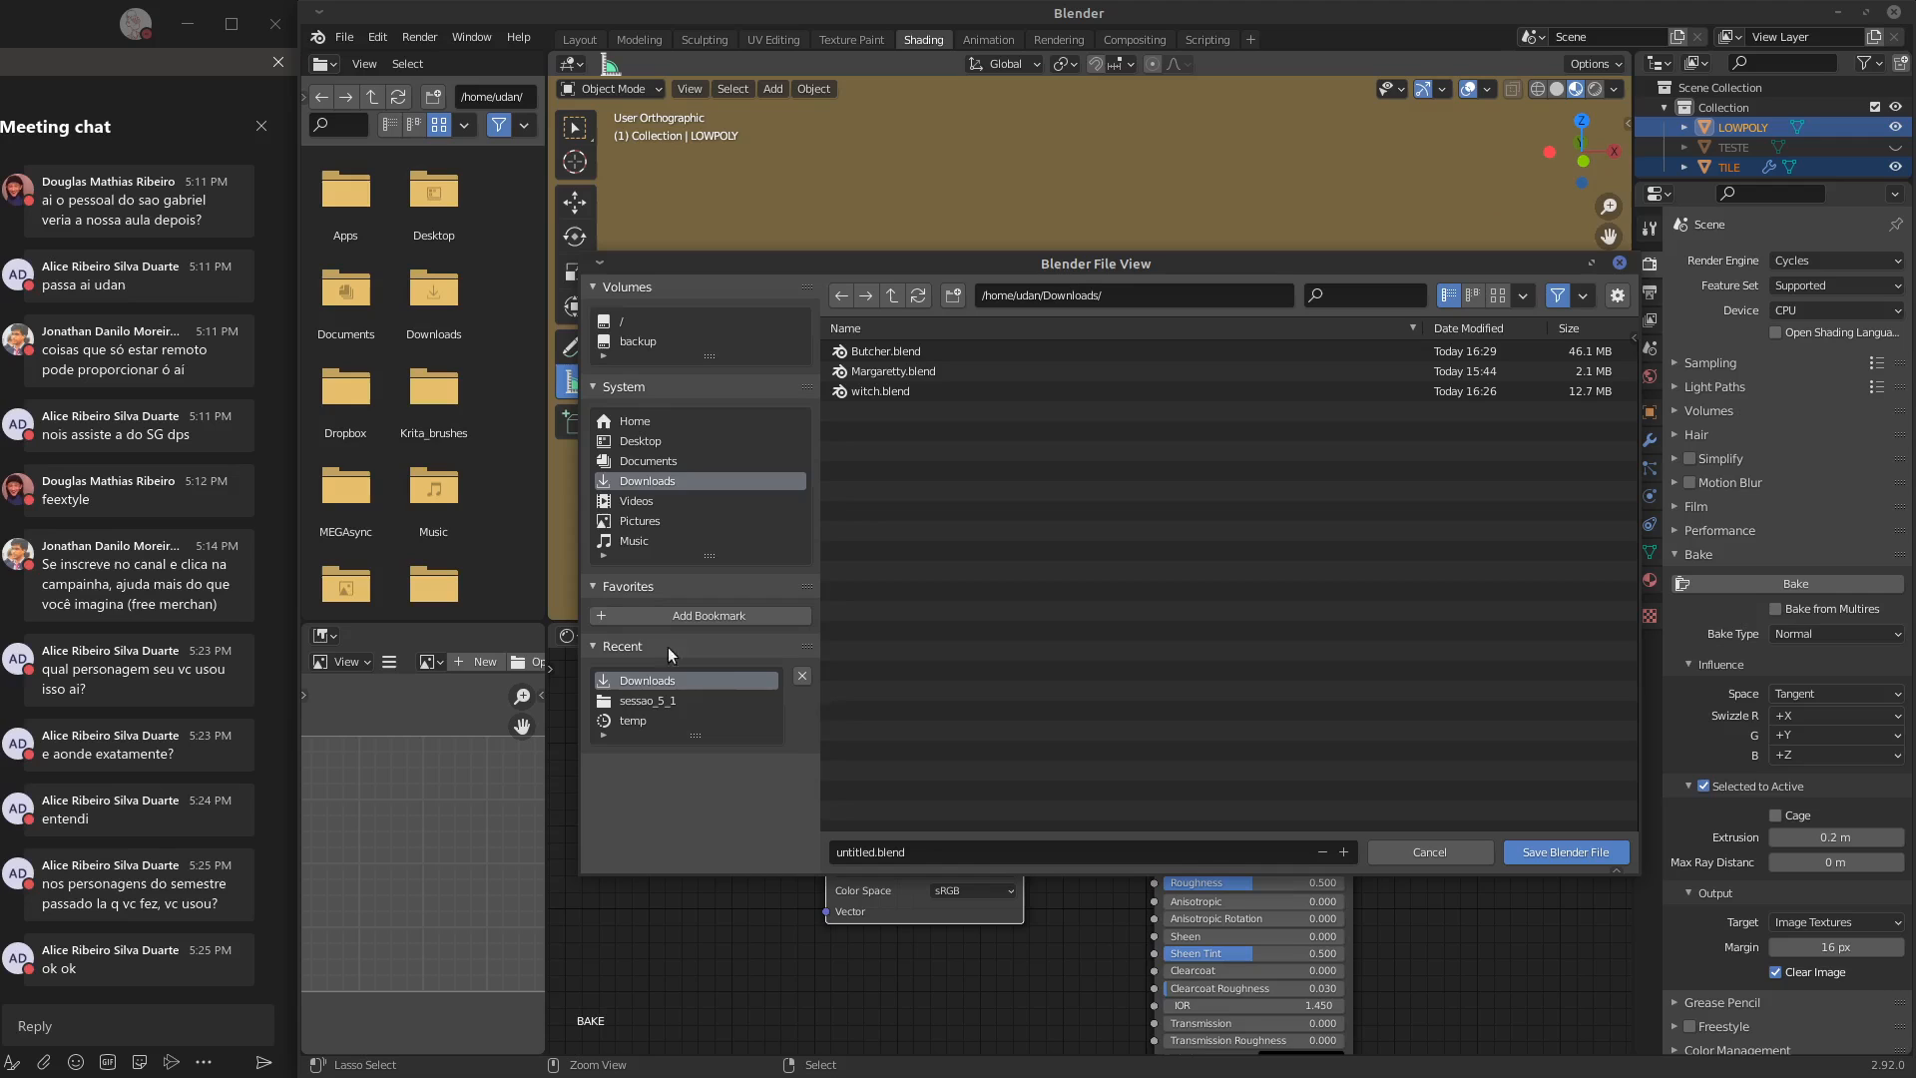
left_click(654, 420)
left_click(1566, 851)
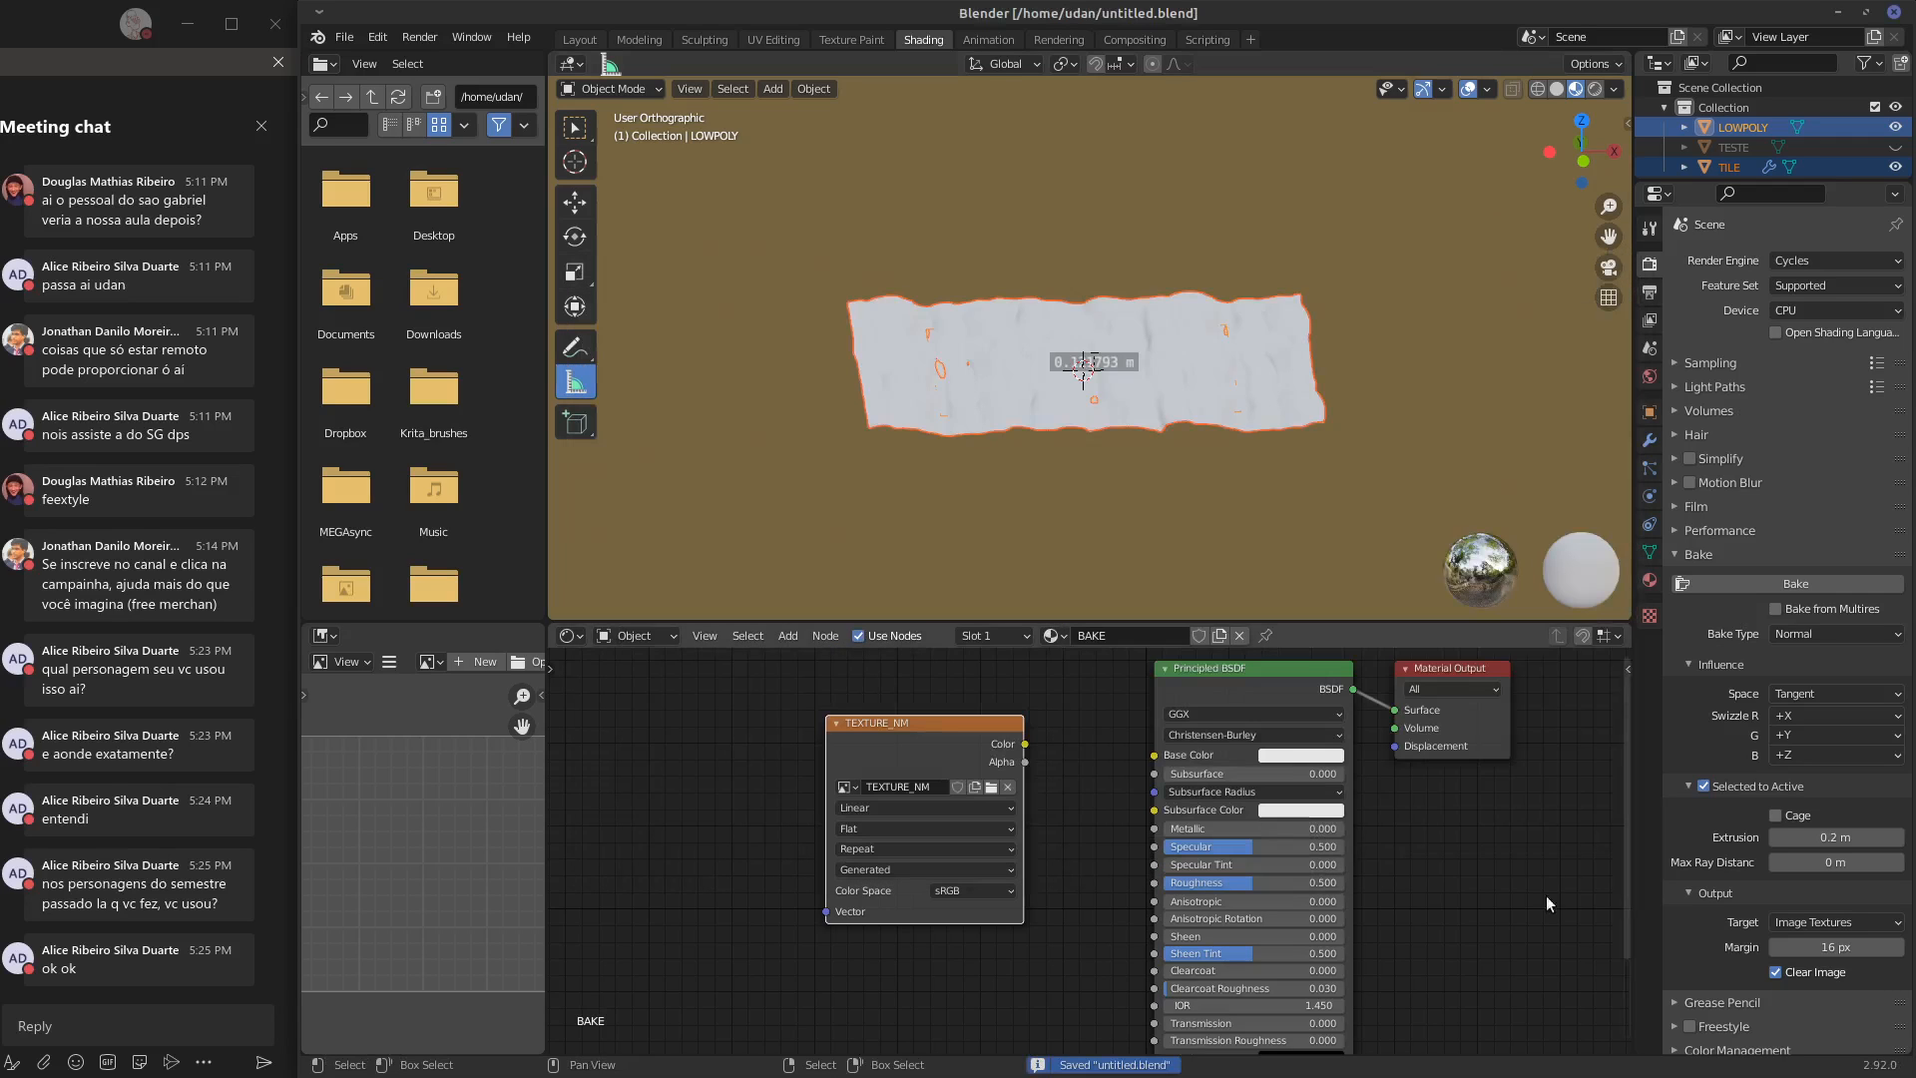
Bake the normal map from TILE onto LOWPOLY into TEXTURE_NM
mouse_move(1324, 495)
middle_mouse_down("shift")
mouse_move(1328, 445)
mouse_move(1340, 488)
middle_mouse_up("shift")
key("KP_7")
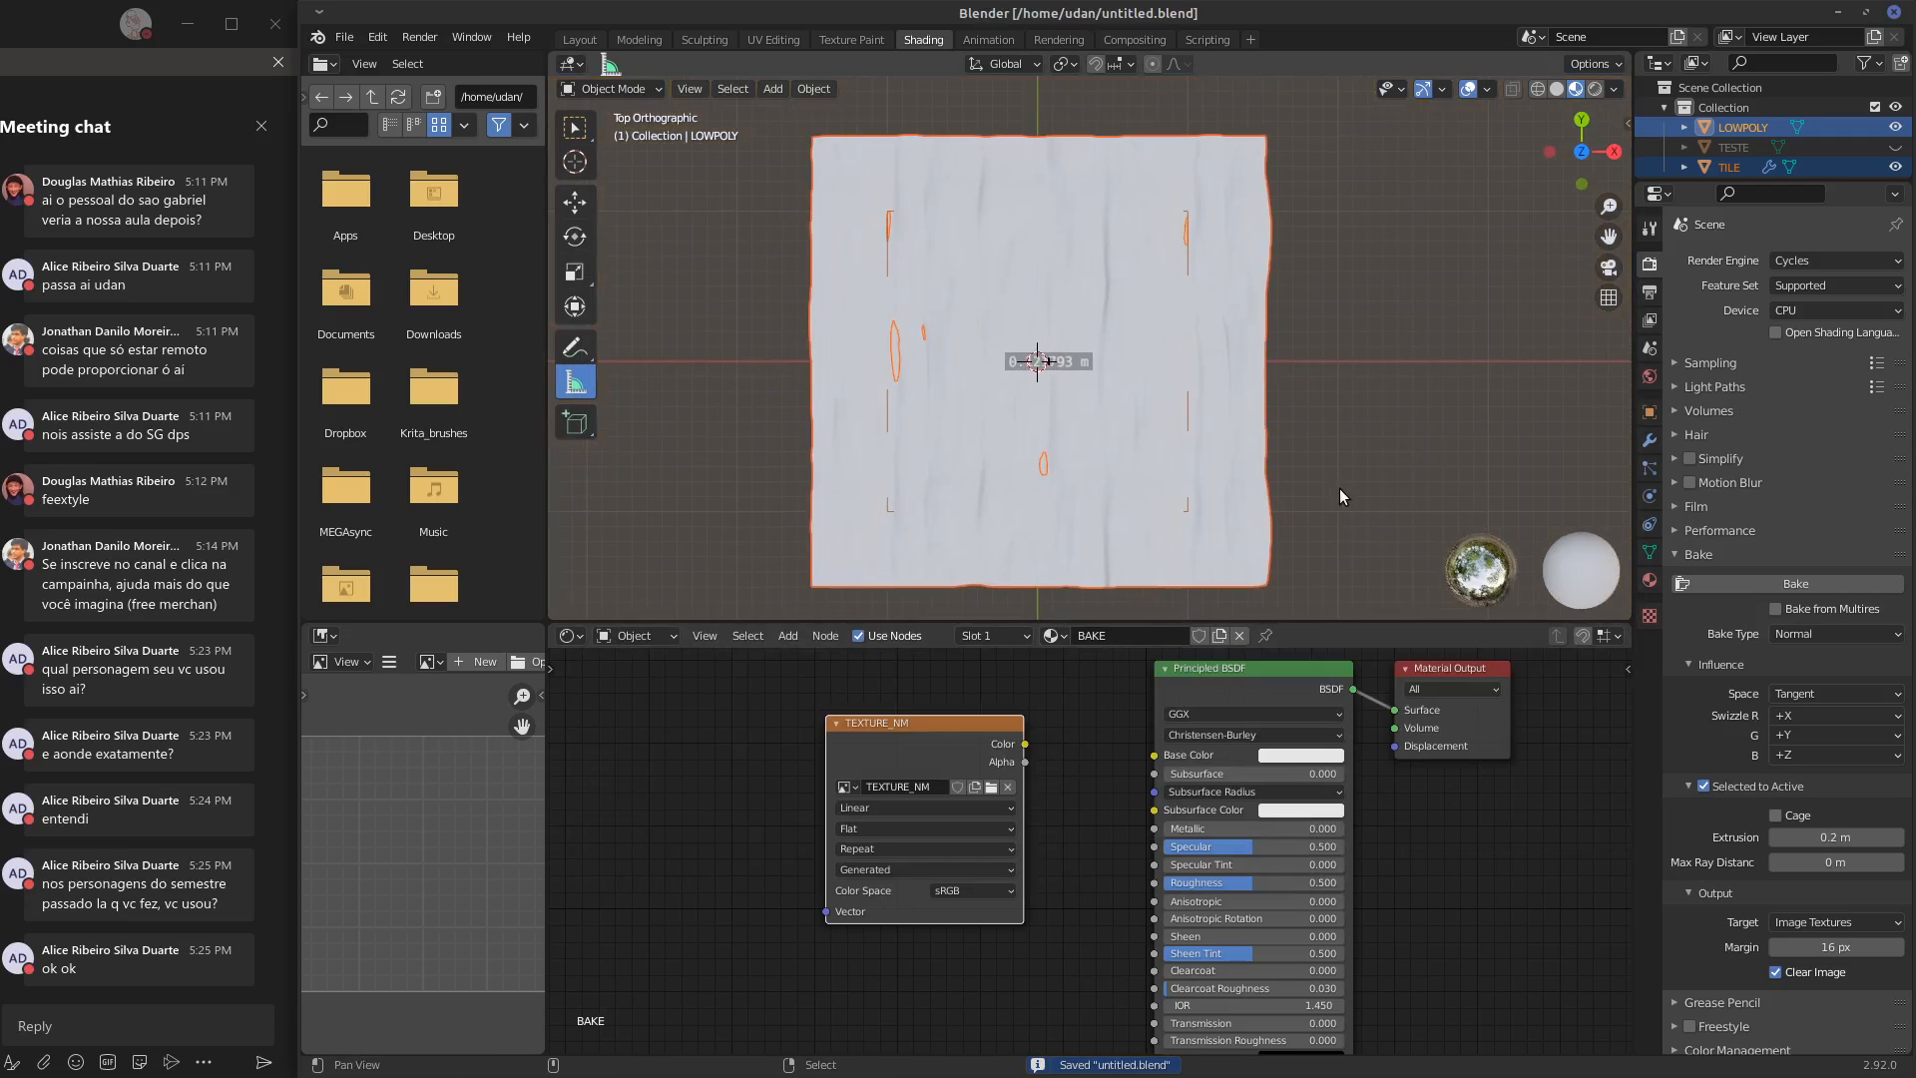
left_click(1694, 665)
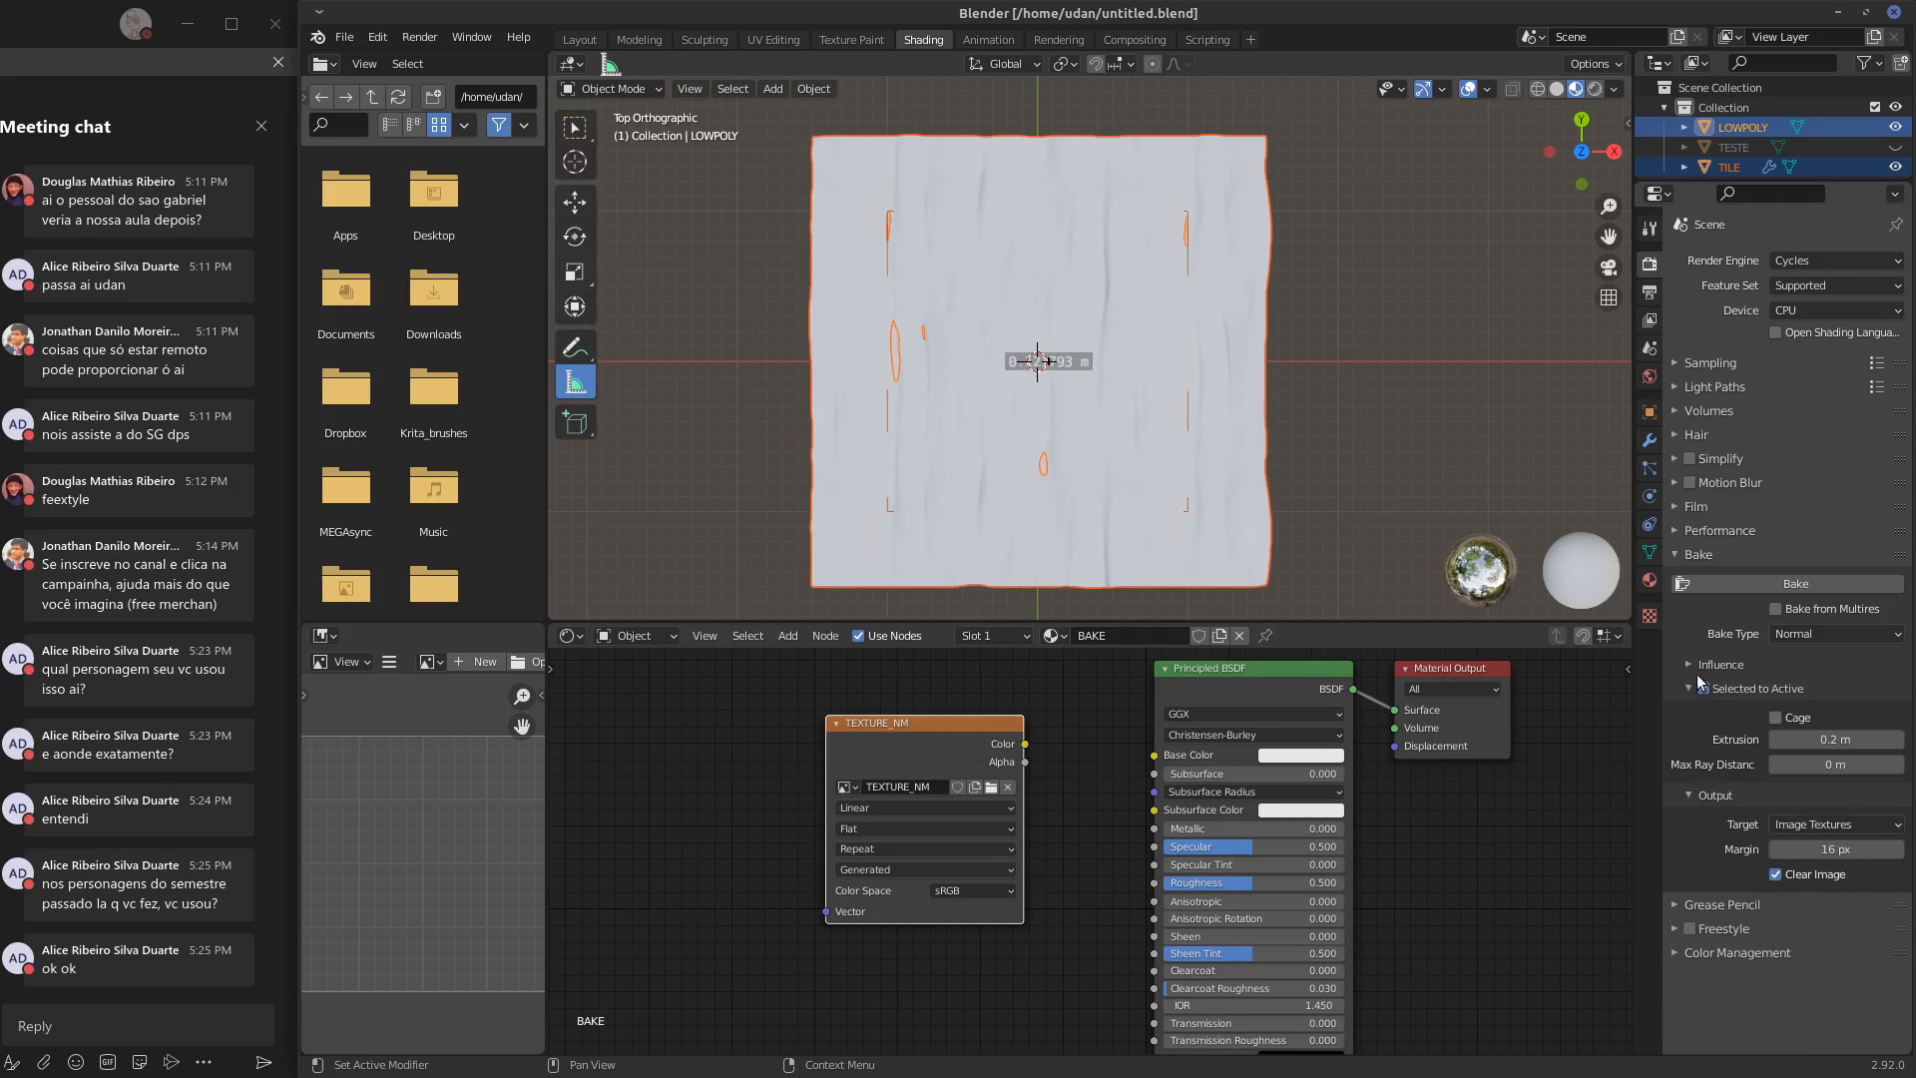
left_click(1704, 688)
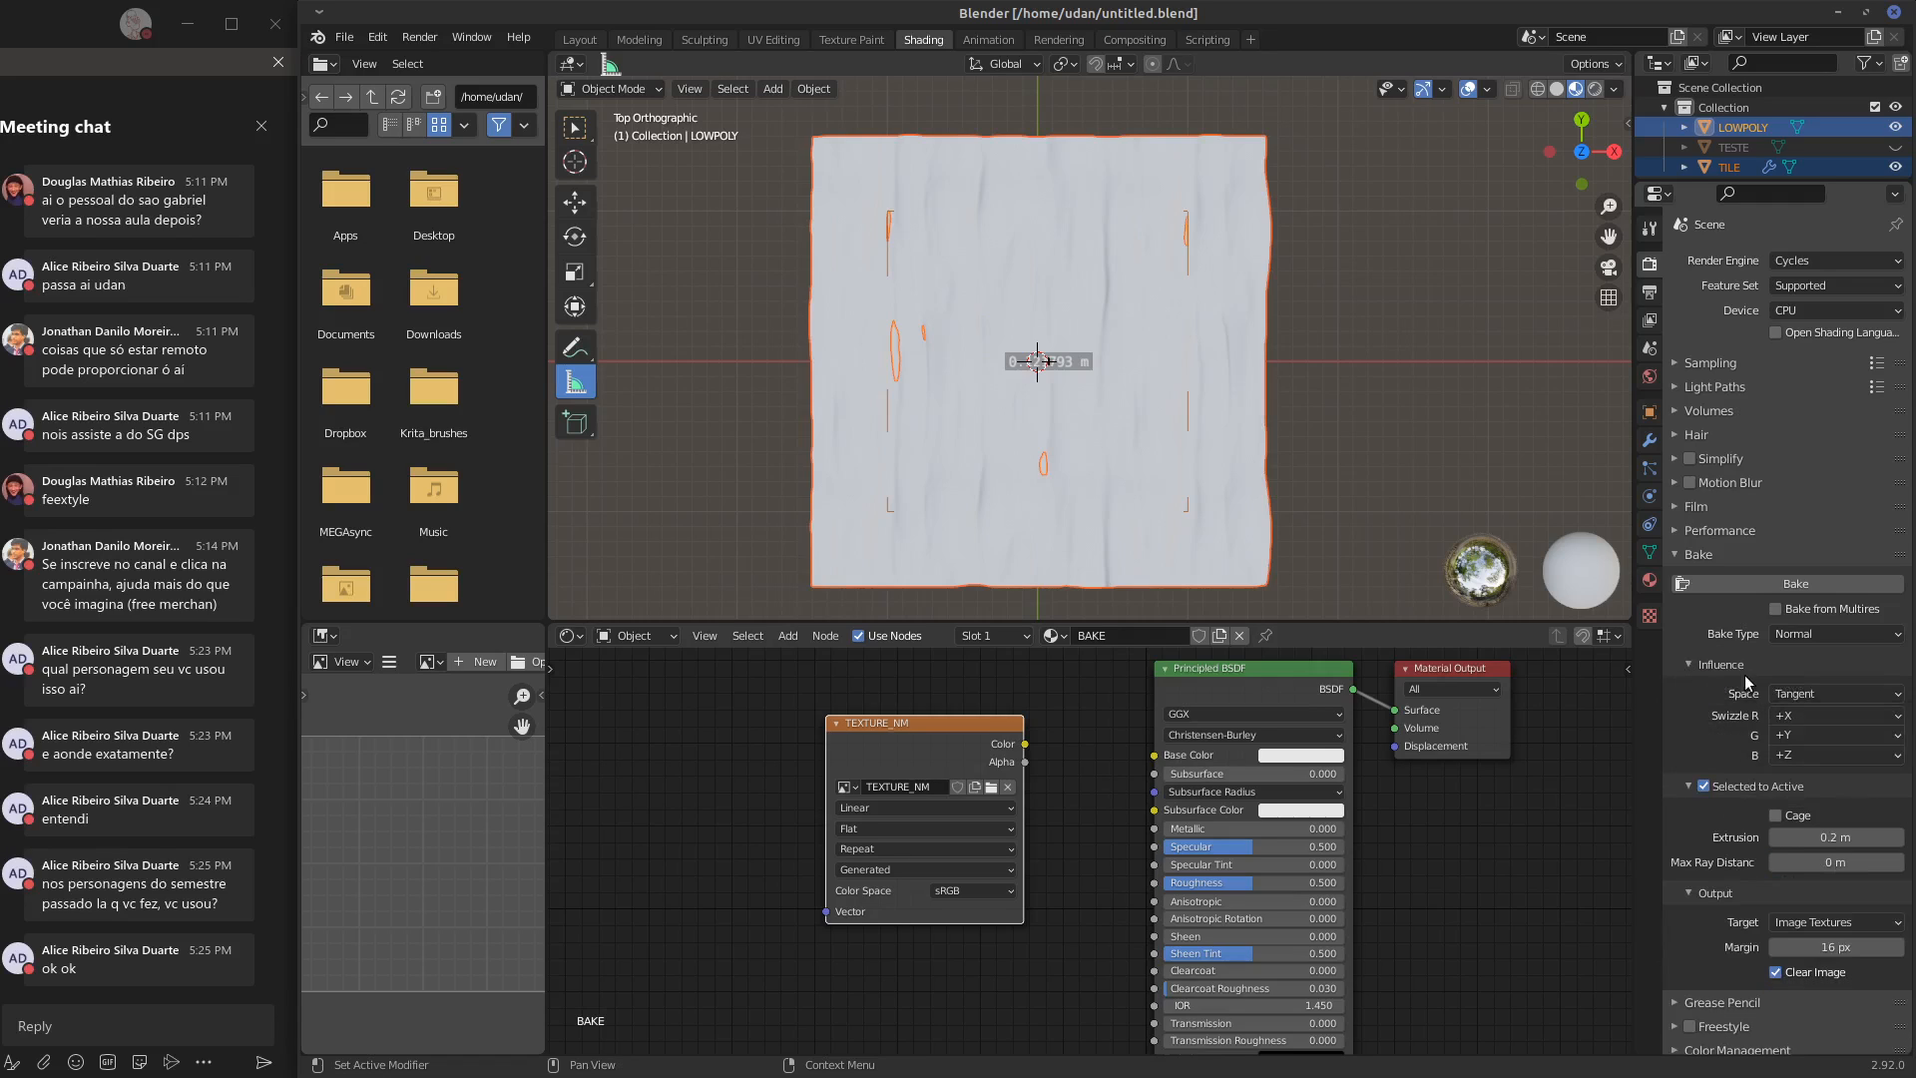
left_click(1803, 582)
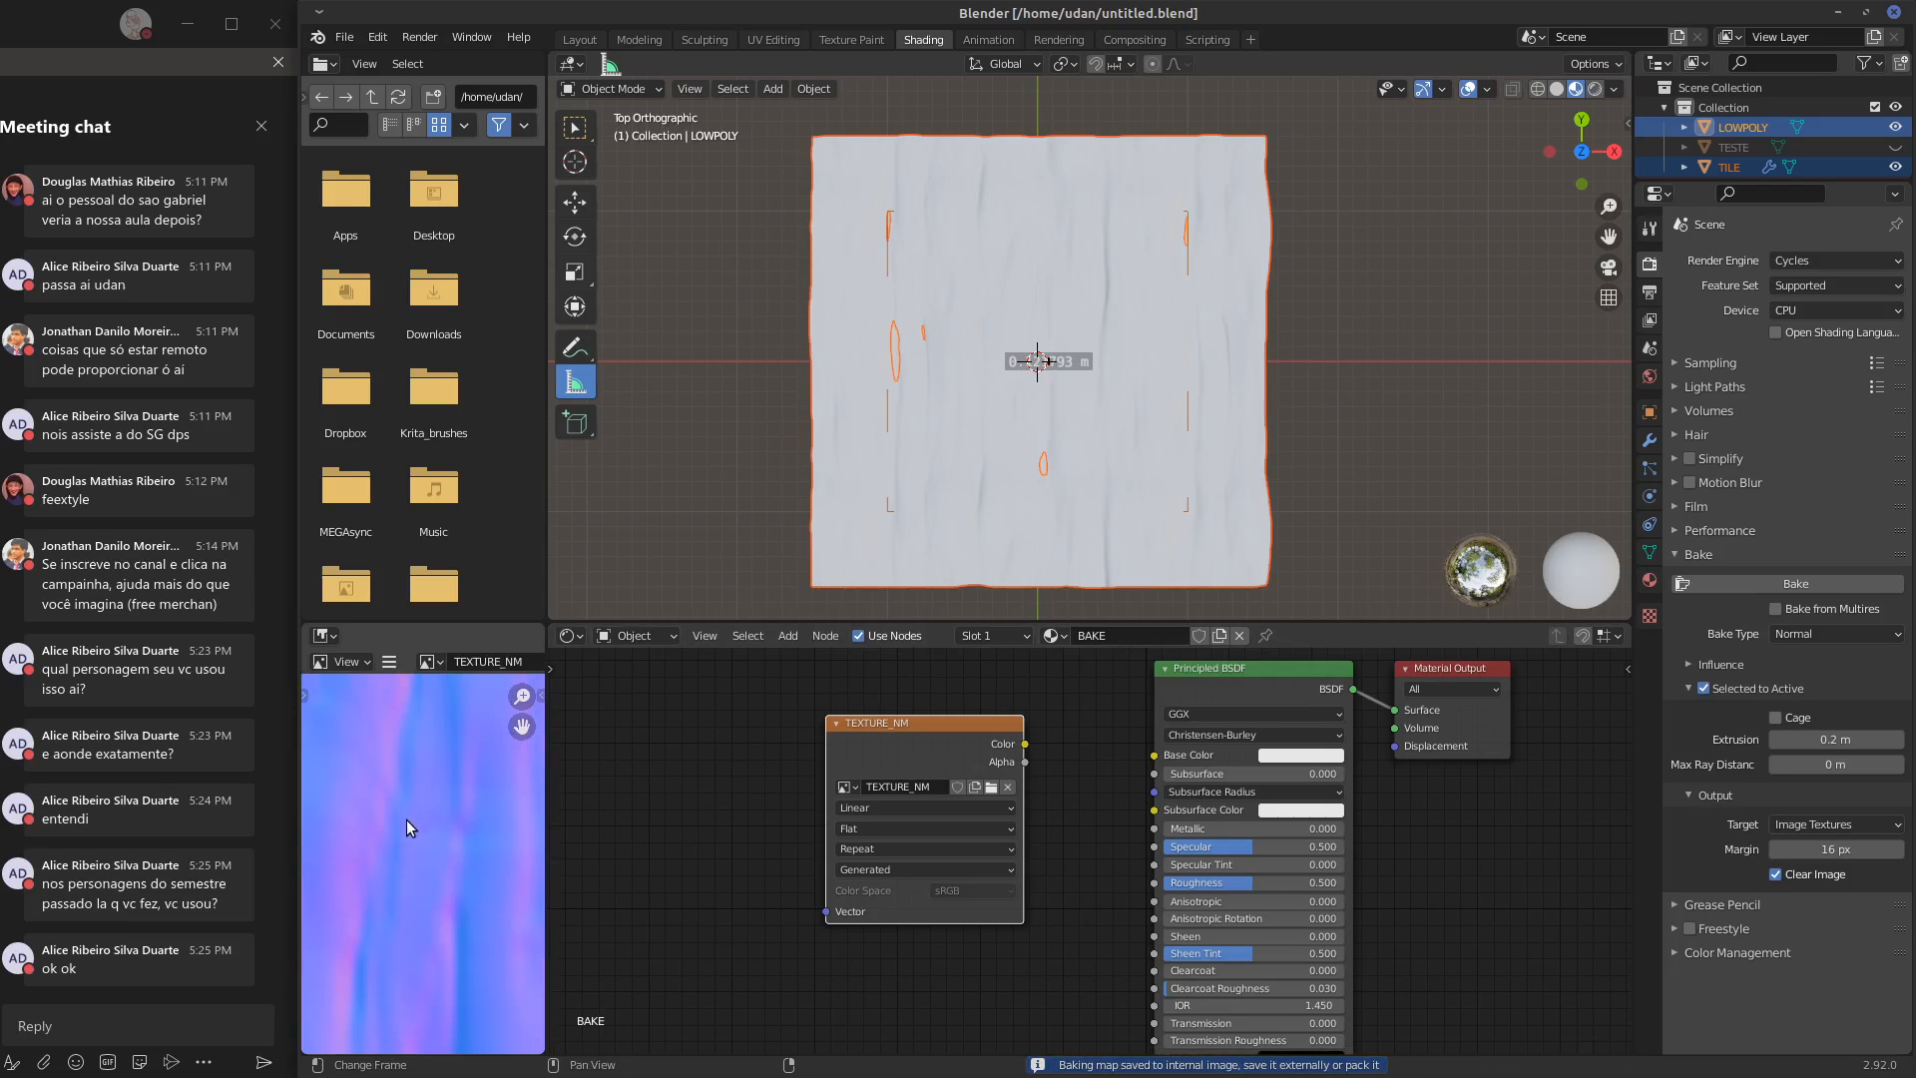
Widen the image editor and fit the whole baked TEXTURE_NM map in it to inspect the result
scroll(408, 824, "down", 3)
scroll(429, 833, "up", 2)
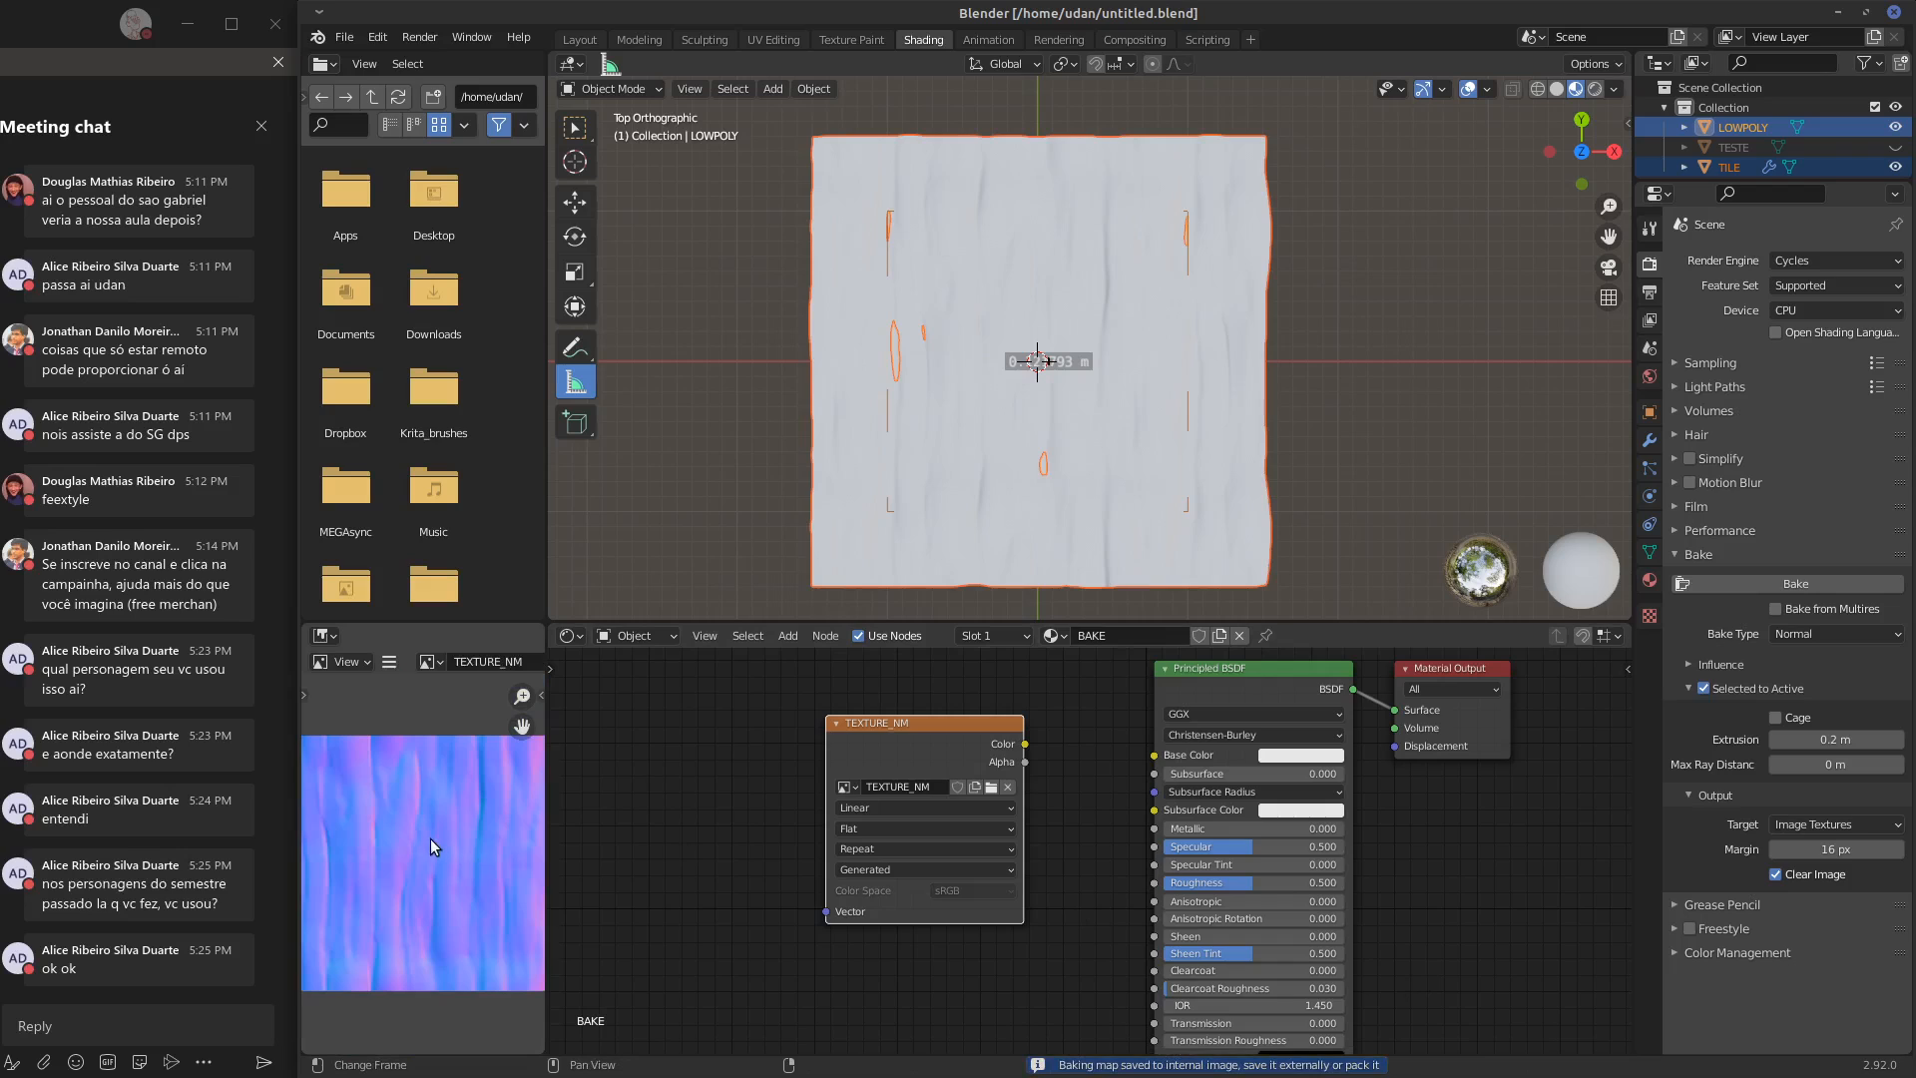
middle_click_drag(435, 842, 418, 800)
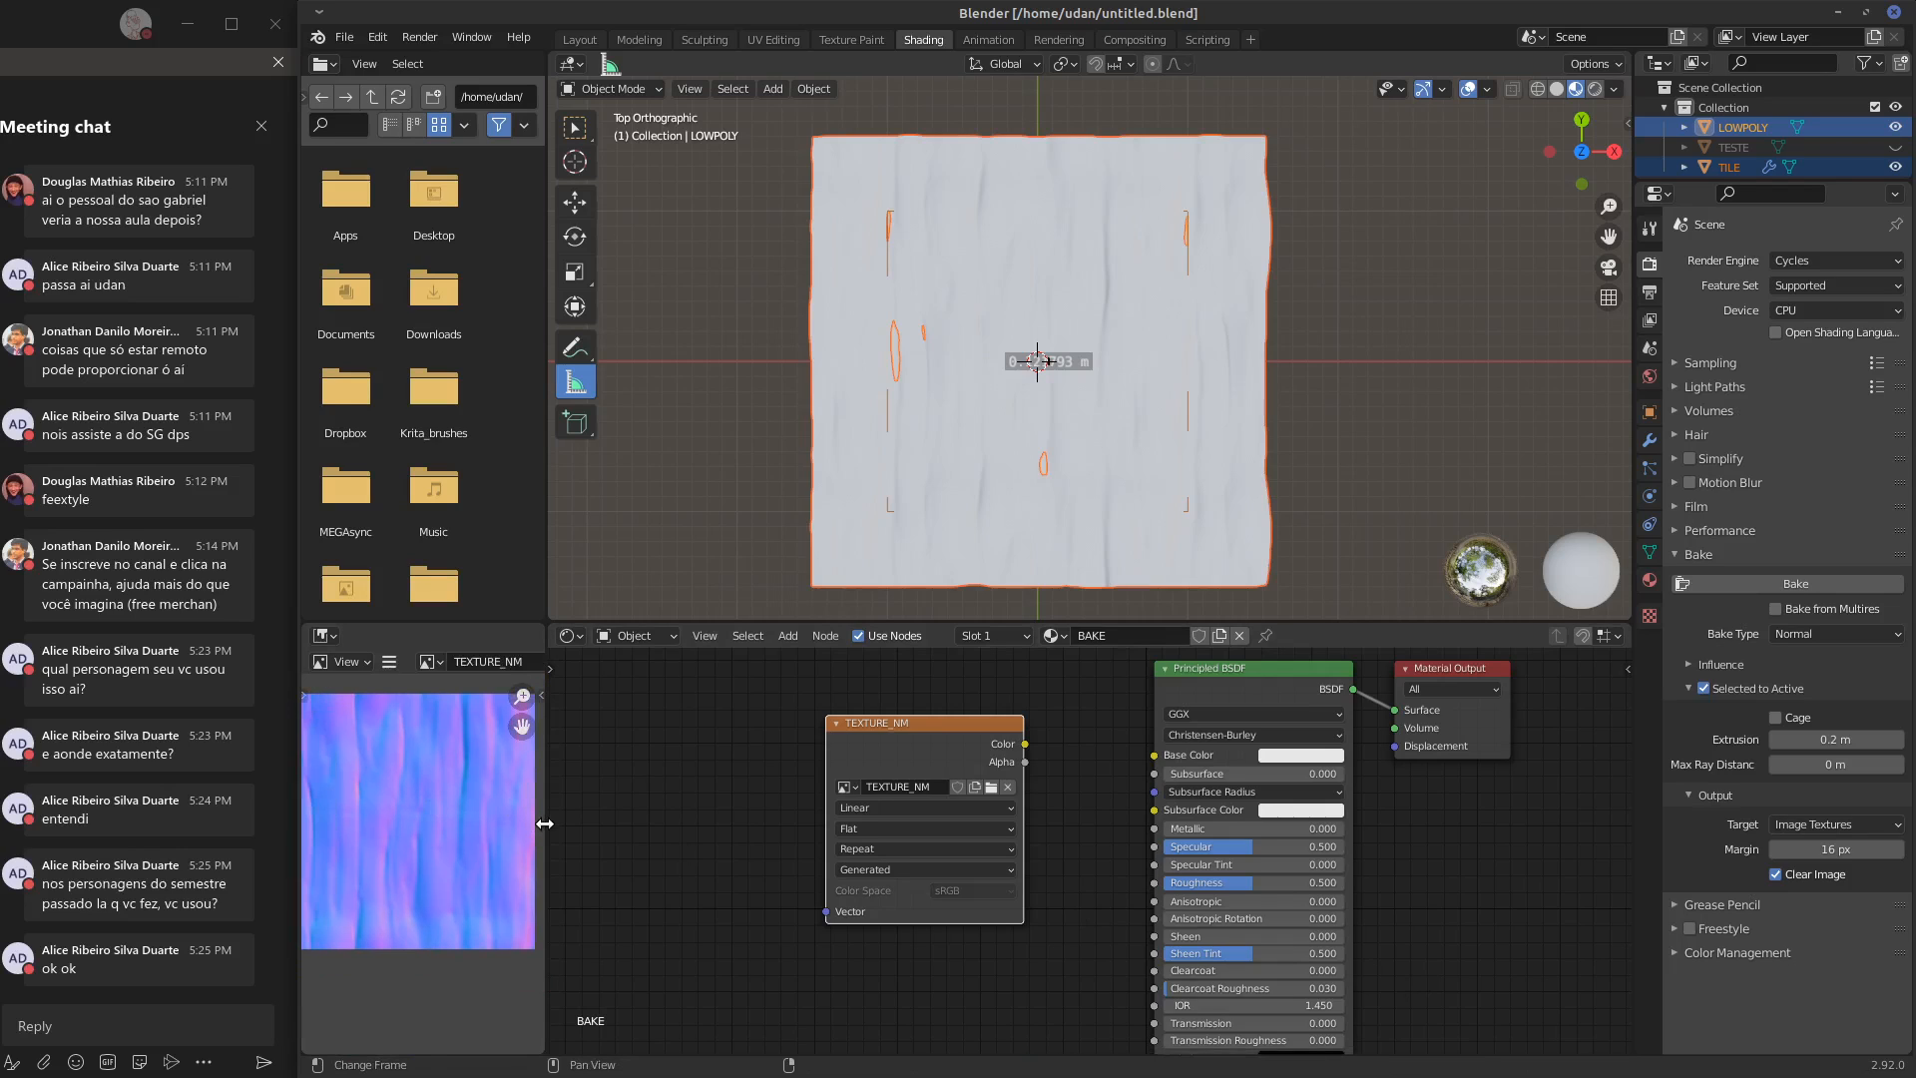
left_click_drag(544, 824, 620, 824)
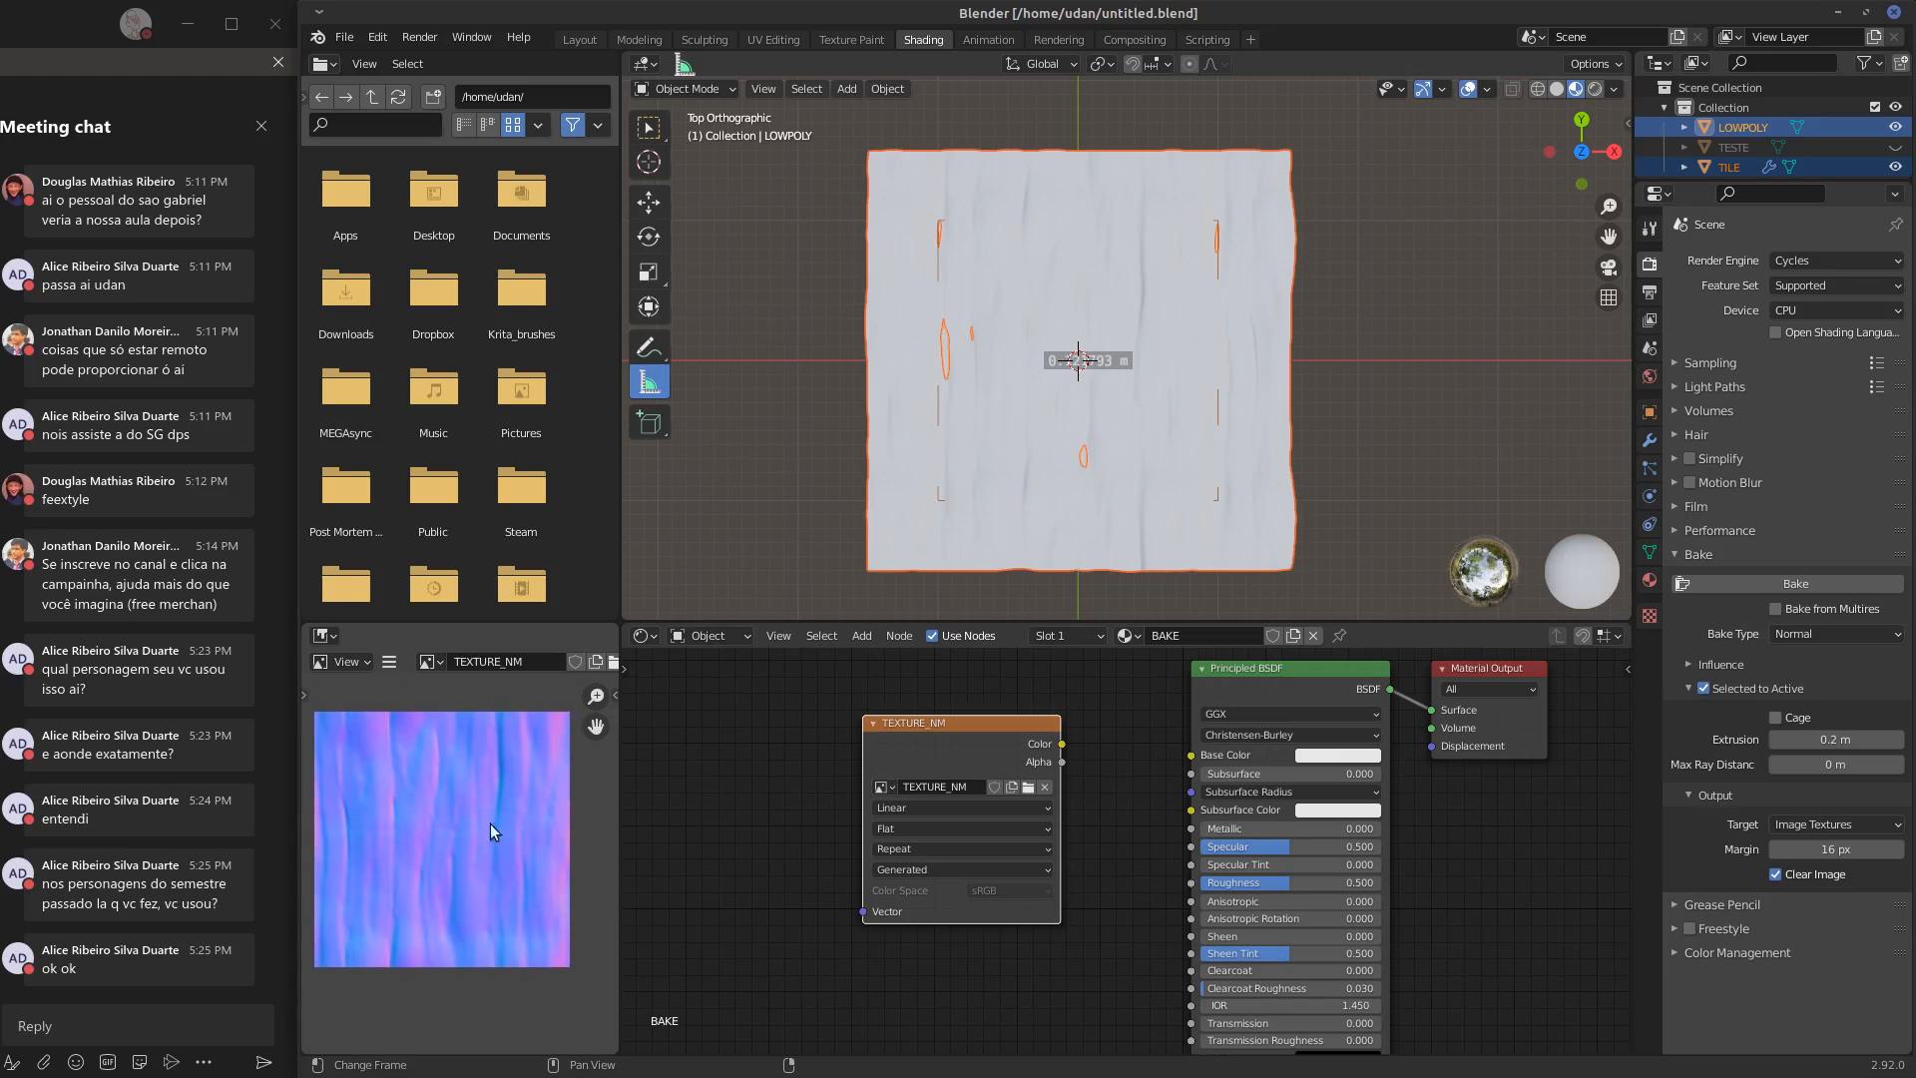
key("Home")
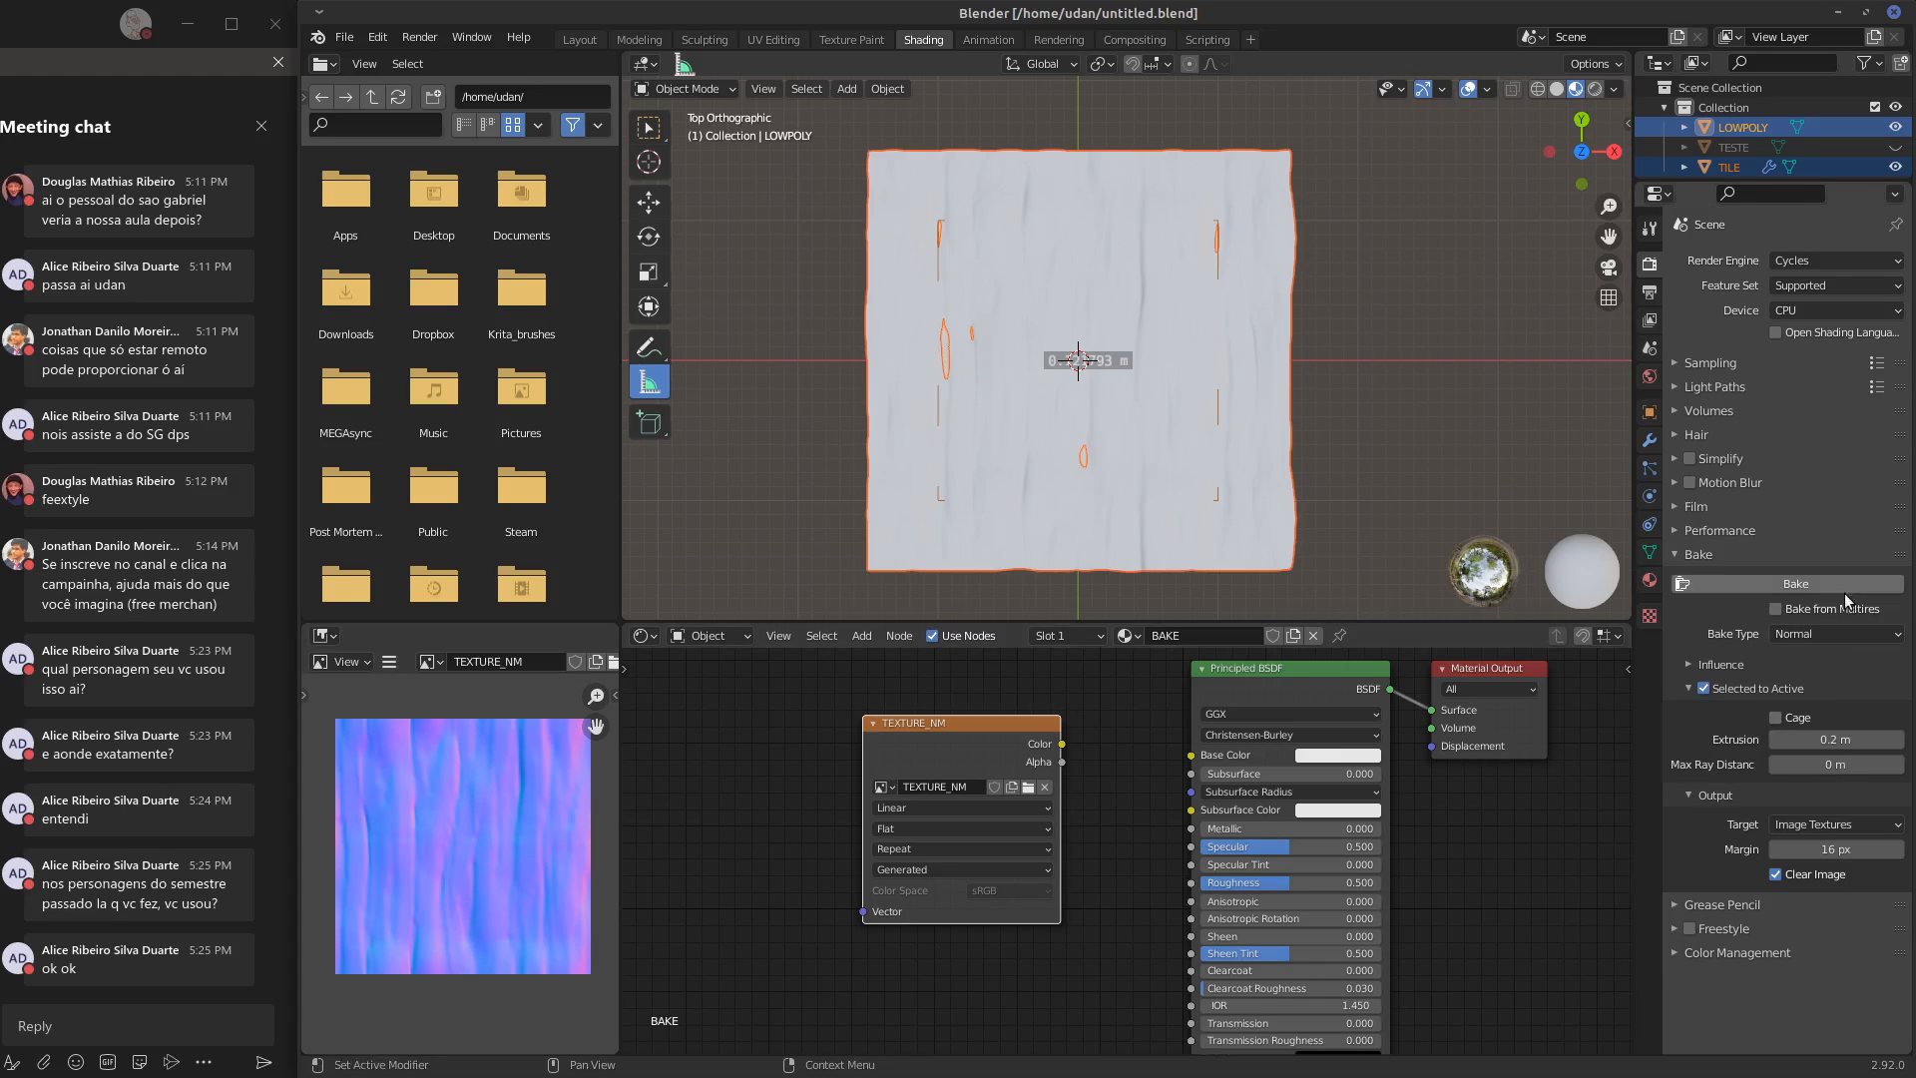
Change the bake type to Ambient Occlusion
left_click(1862, 632)
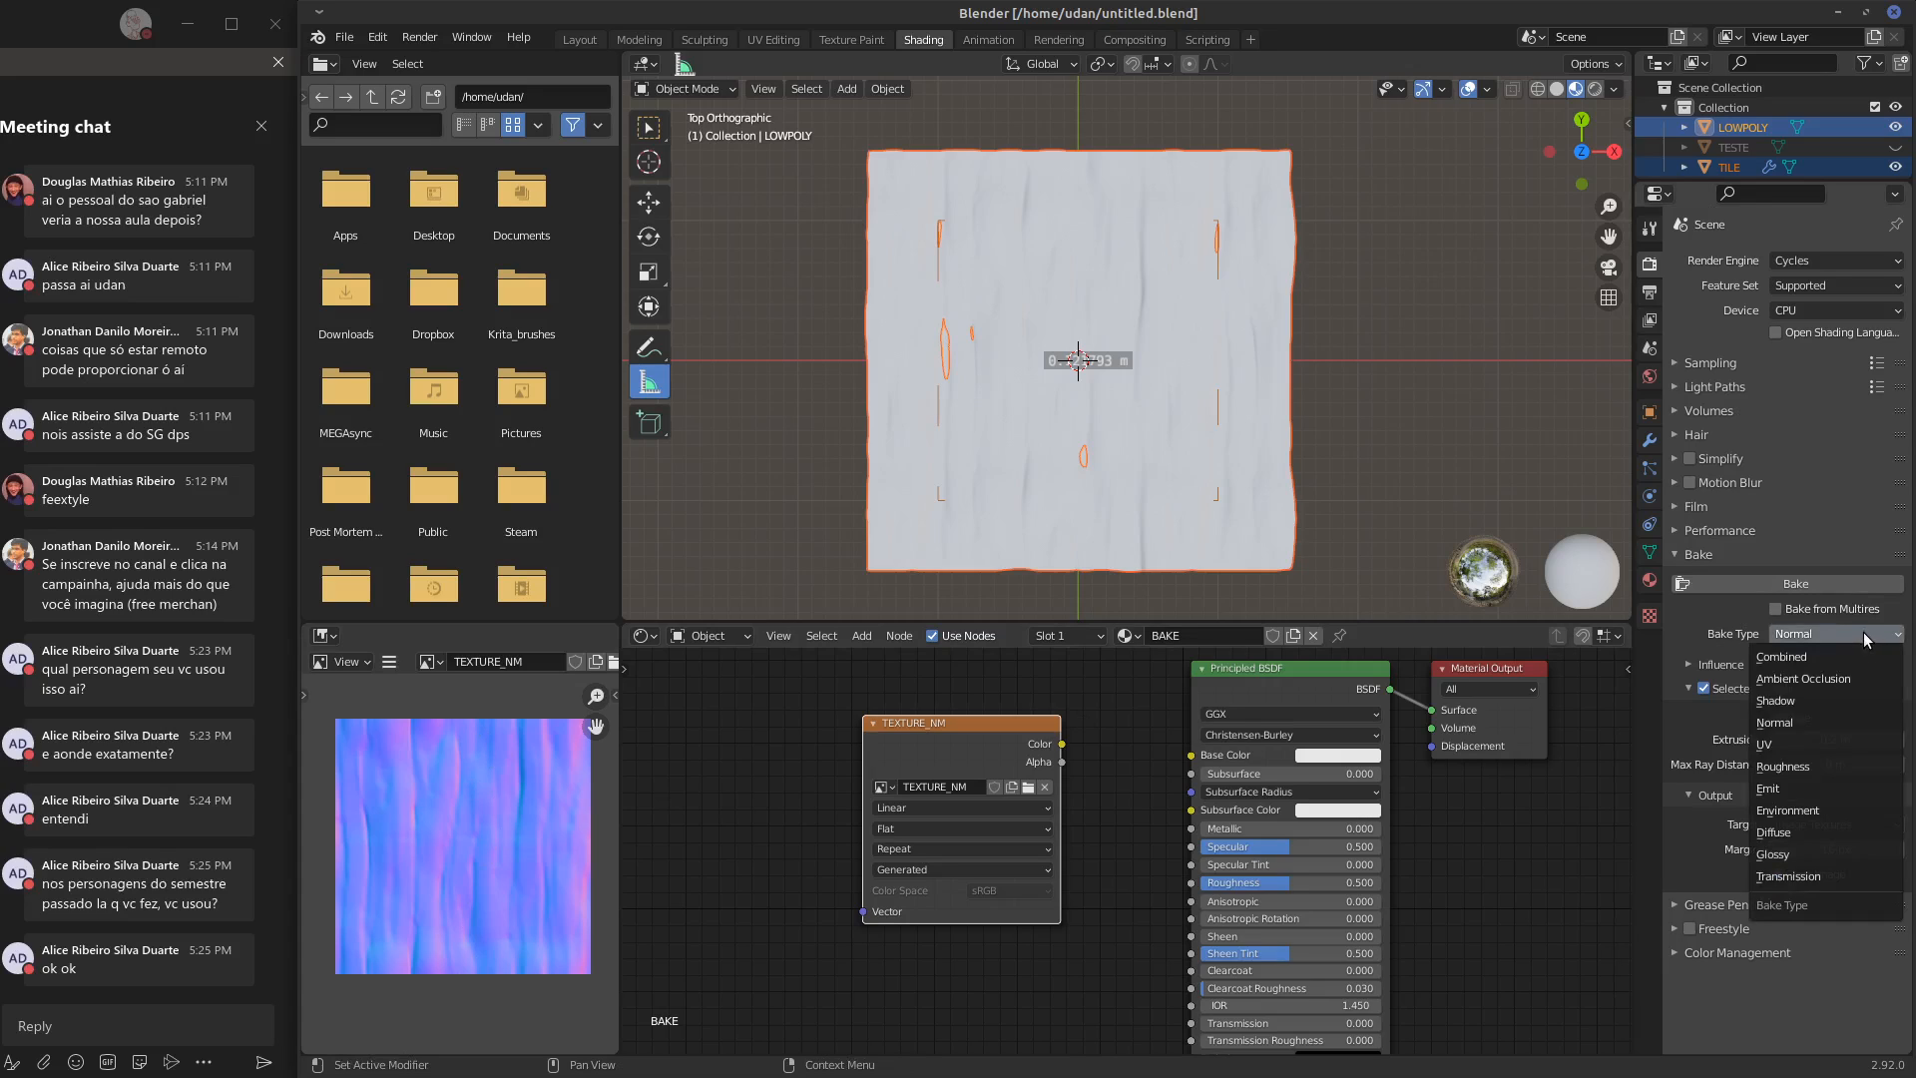
left_click(1824, 678)
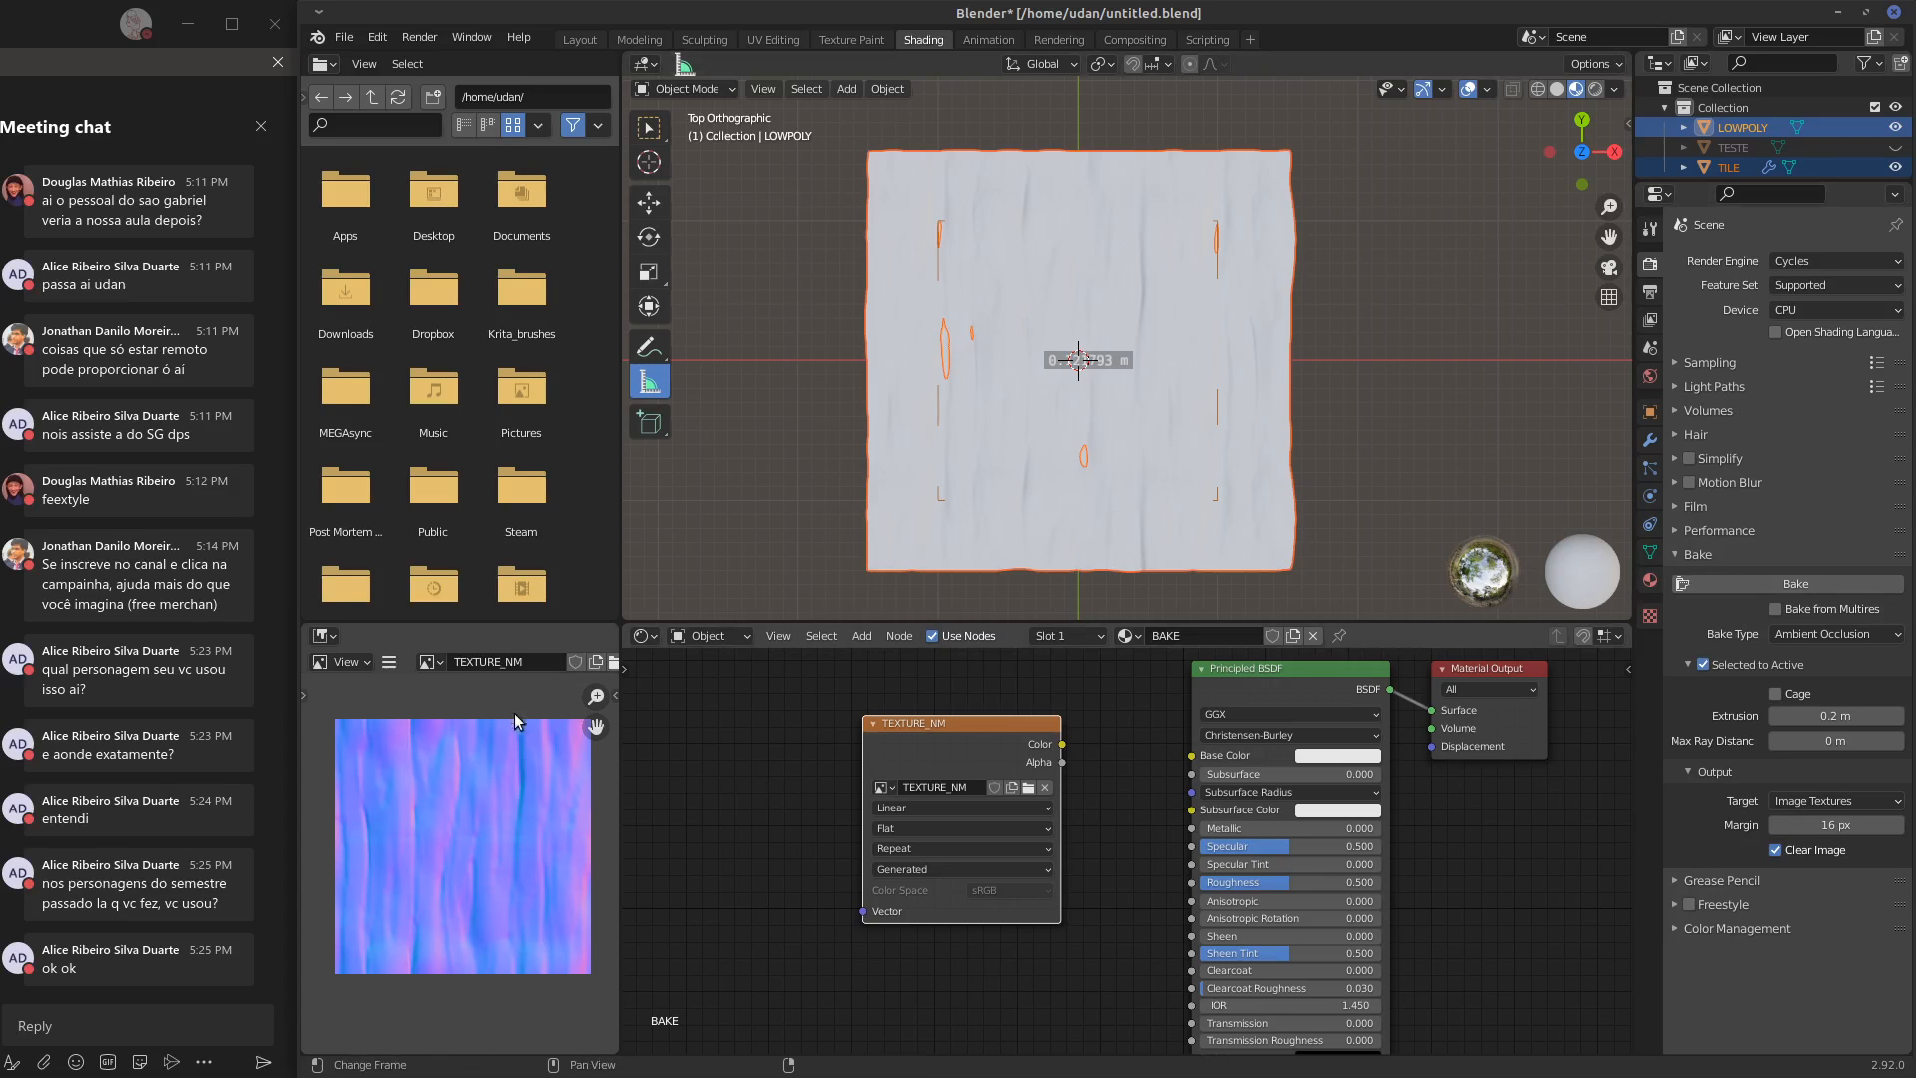
Save the baked normal map image as TEXTURE_NM.png in the home folder
left_click(389, 662)
mouse_move(479, 704)
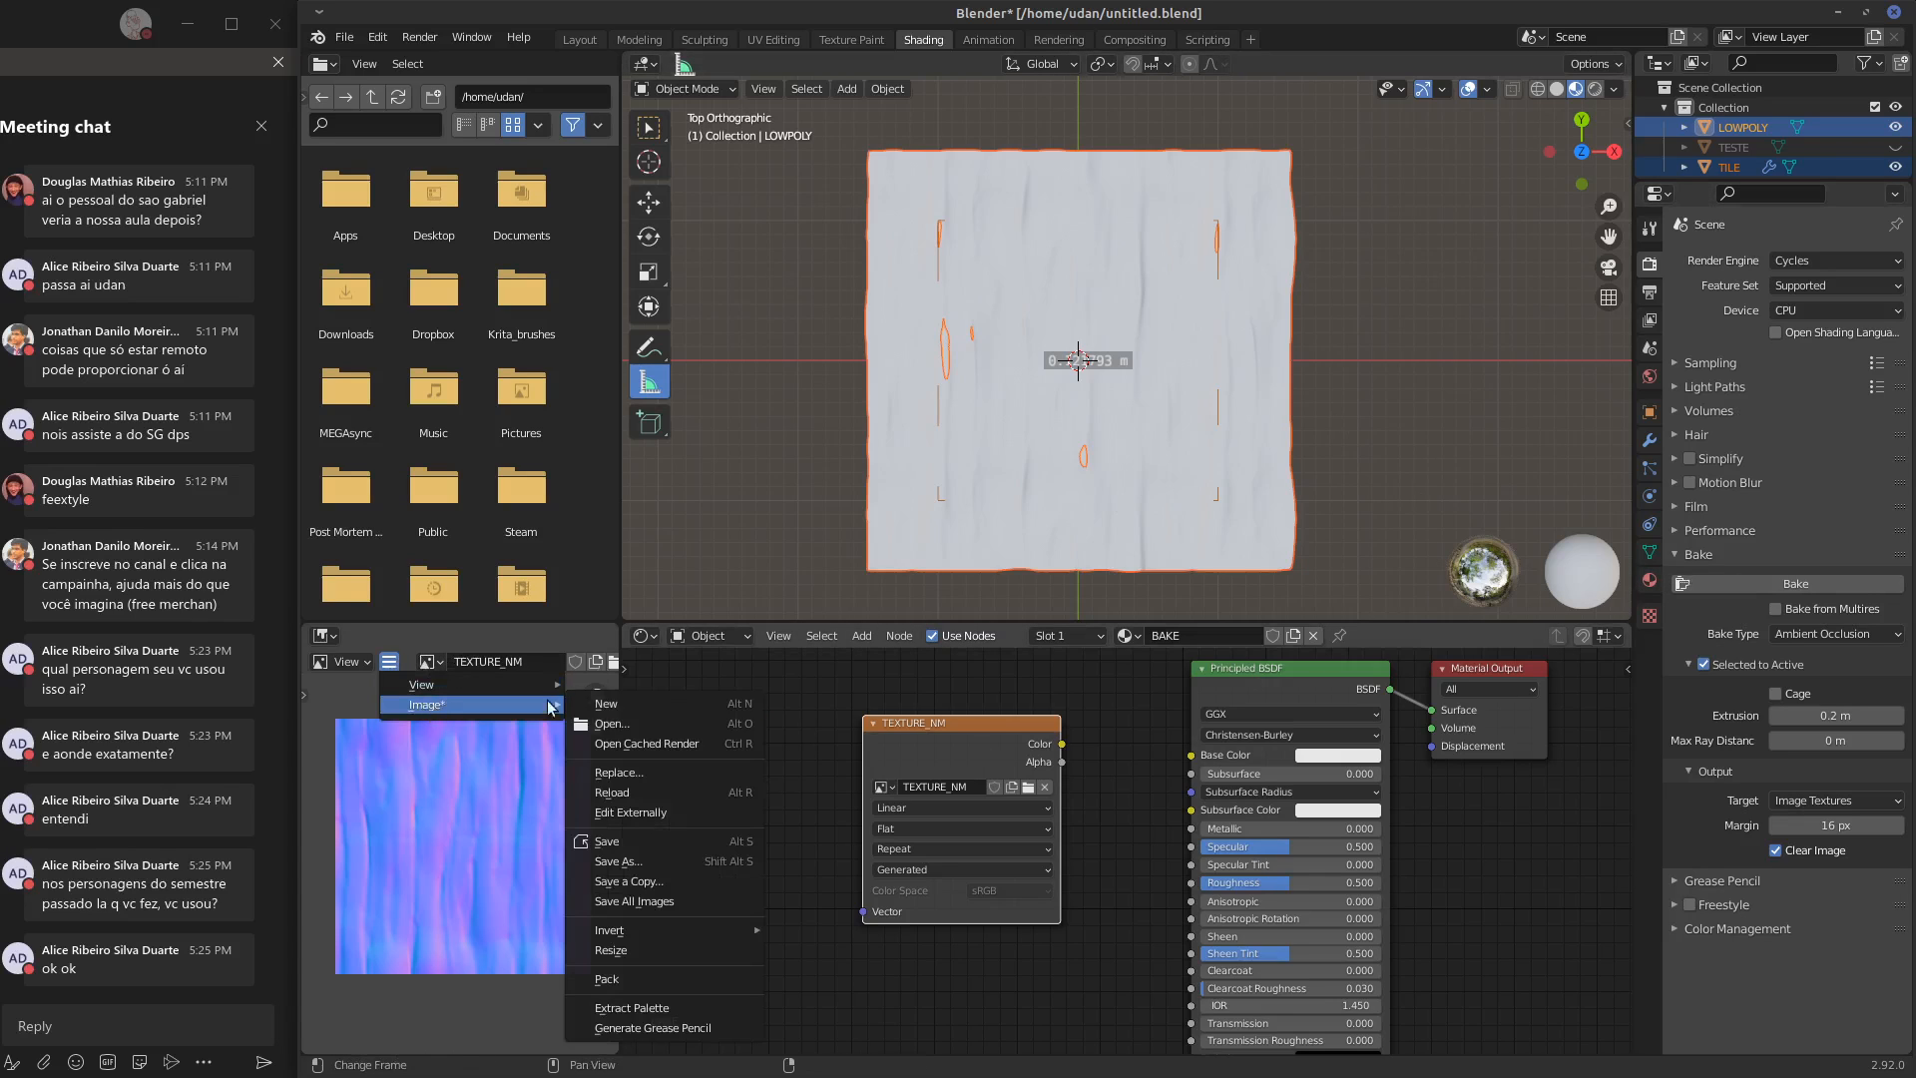
left_click(662, 861)
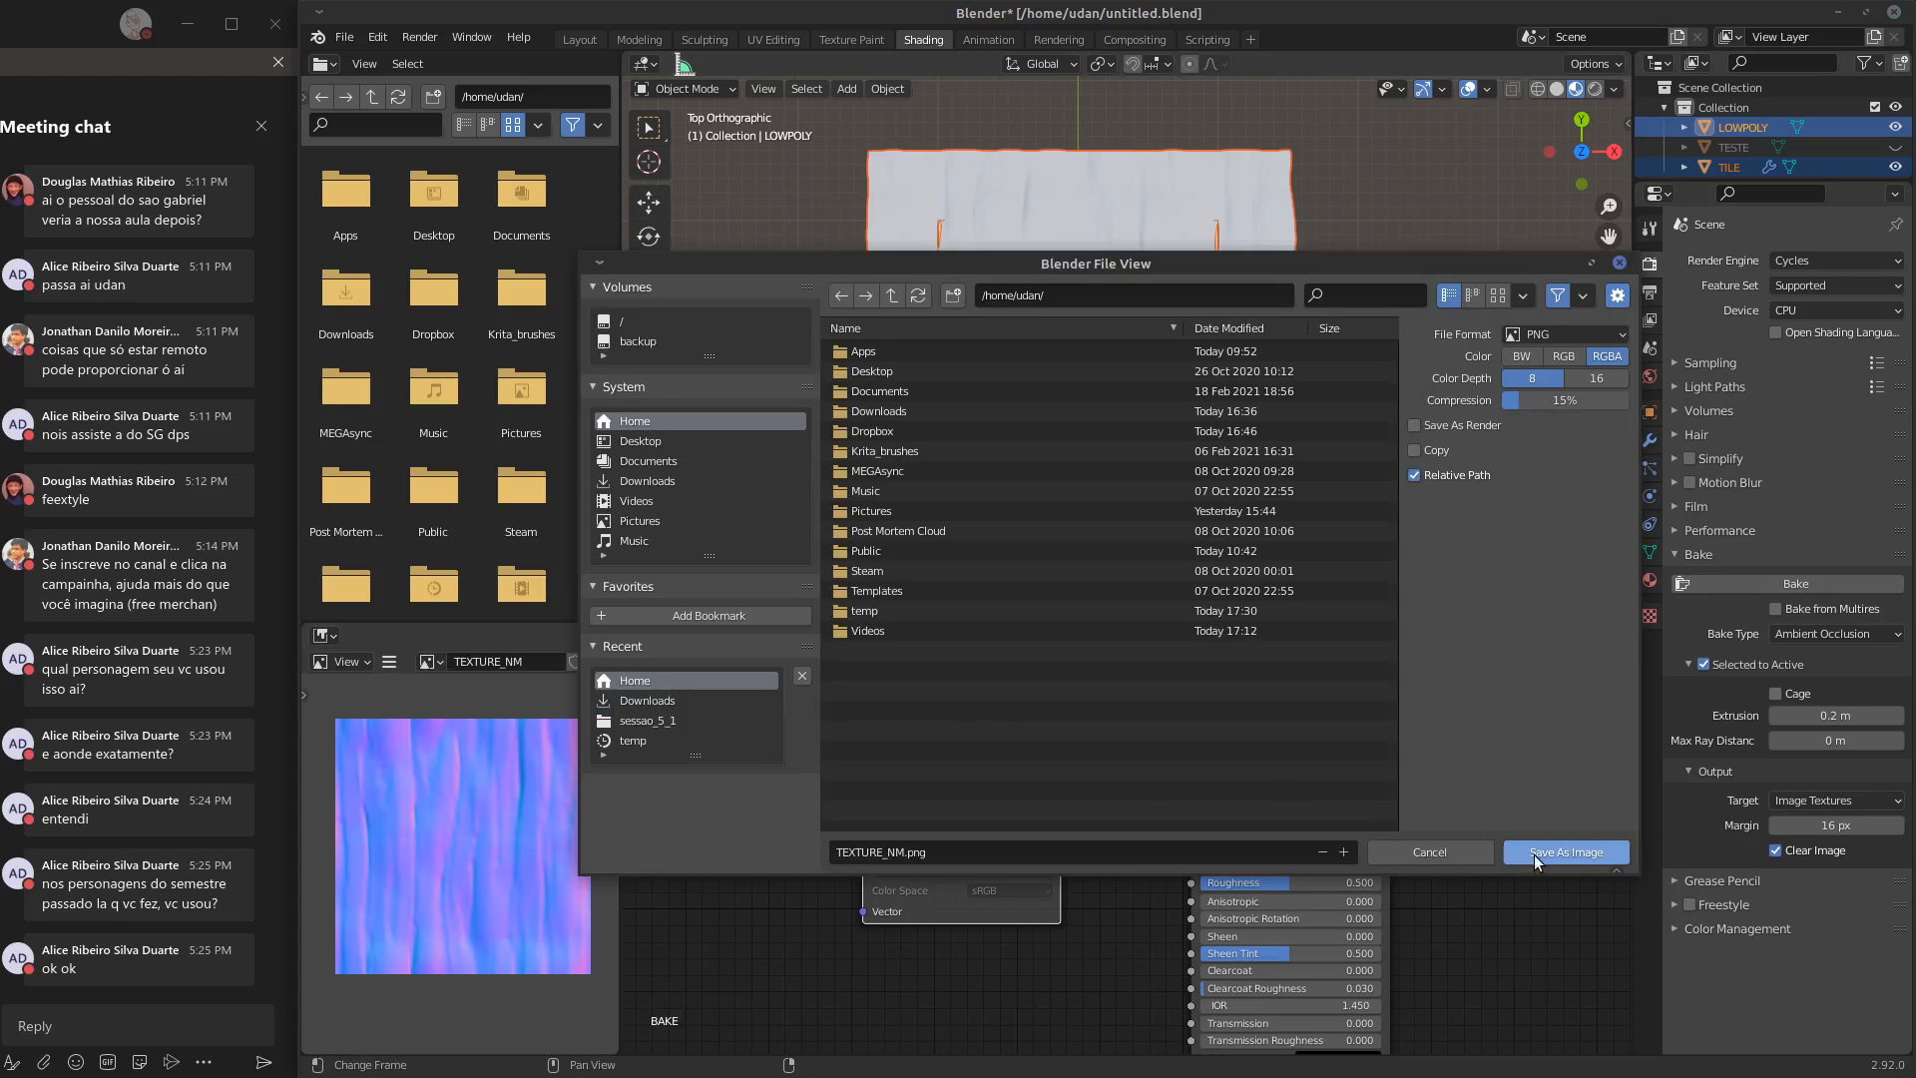
left_click(1542, 854)
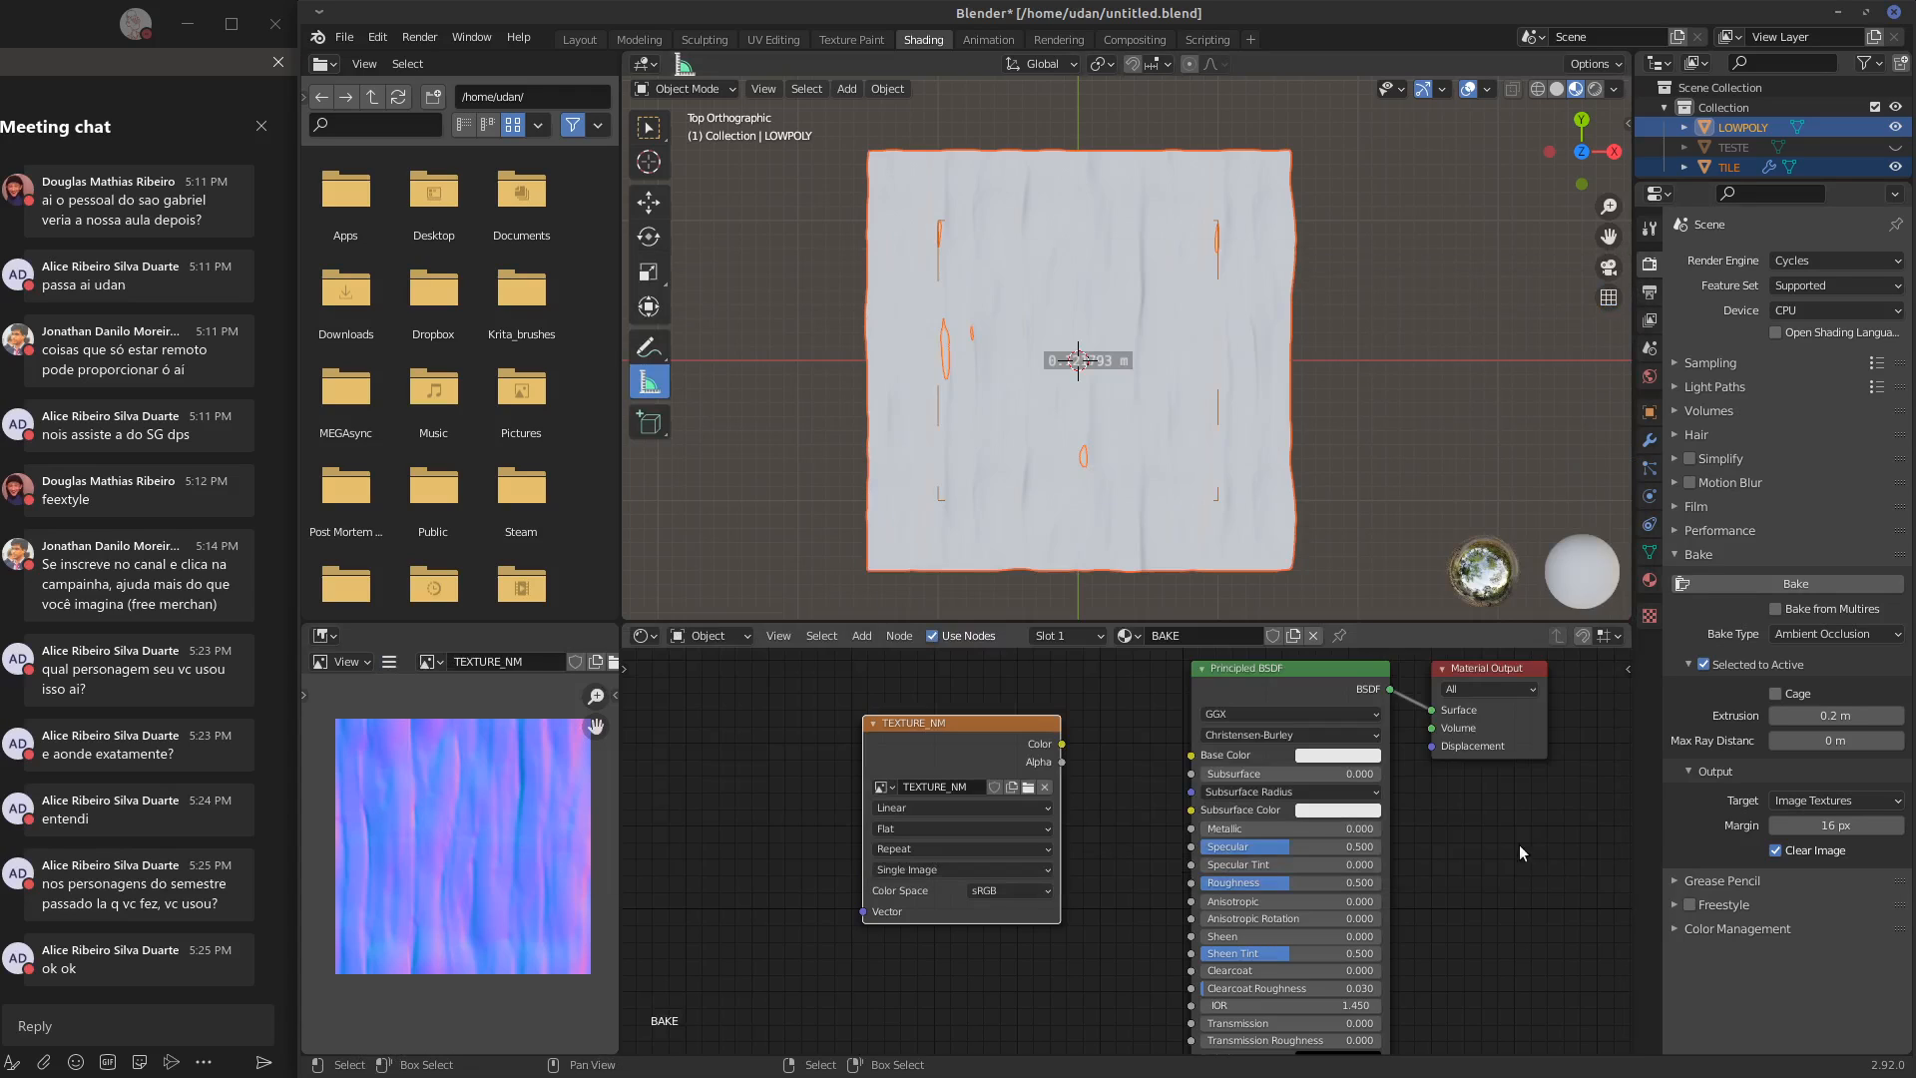
Start baking the ambient occlusion from TILE onto LOWPOLY
left_click(1802, 589)
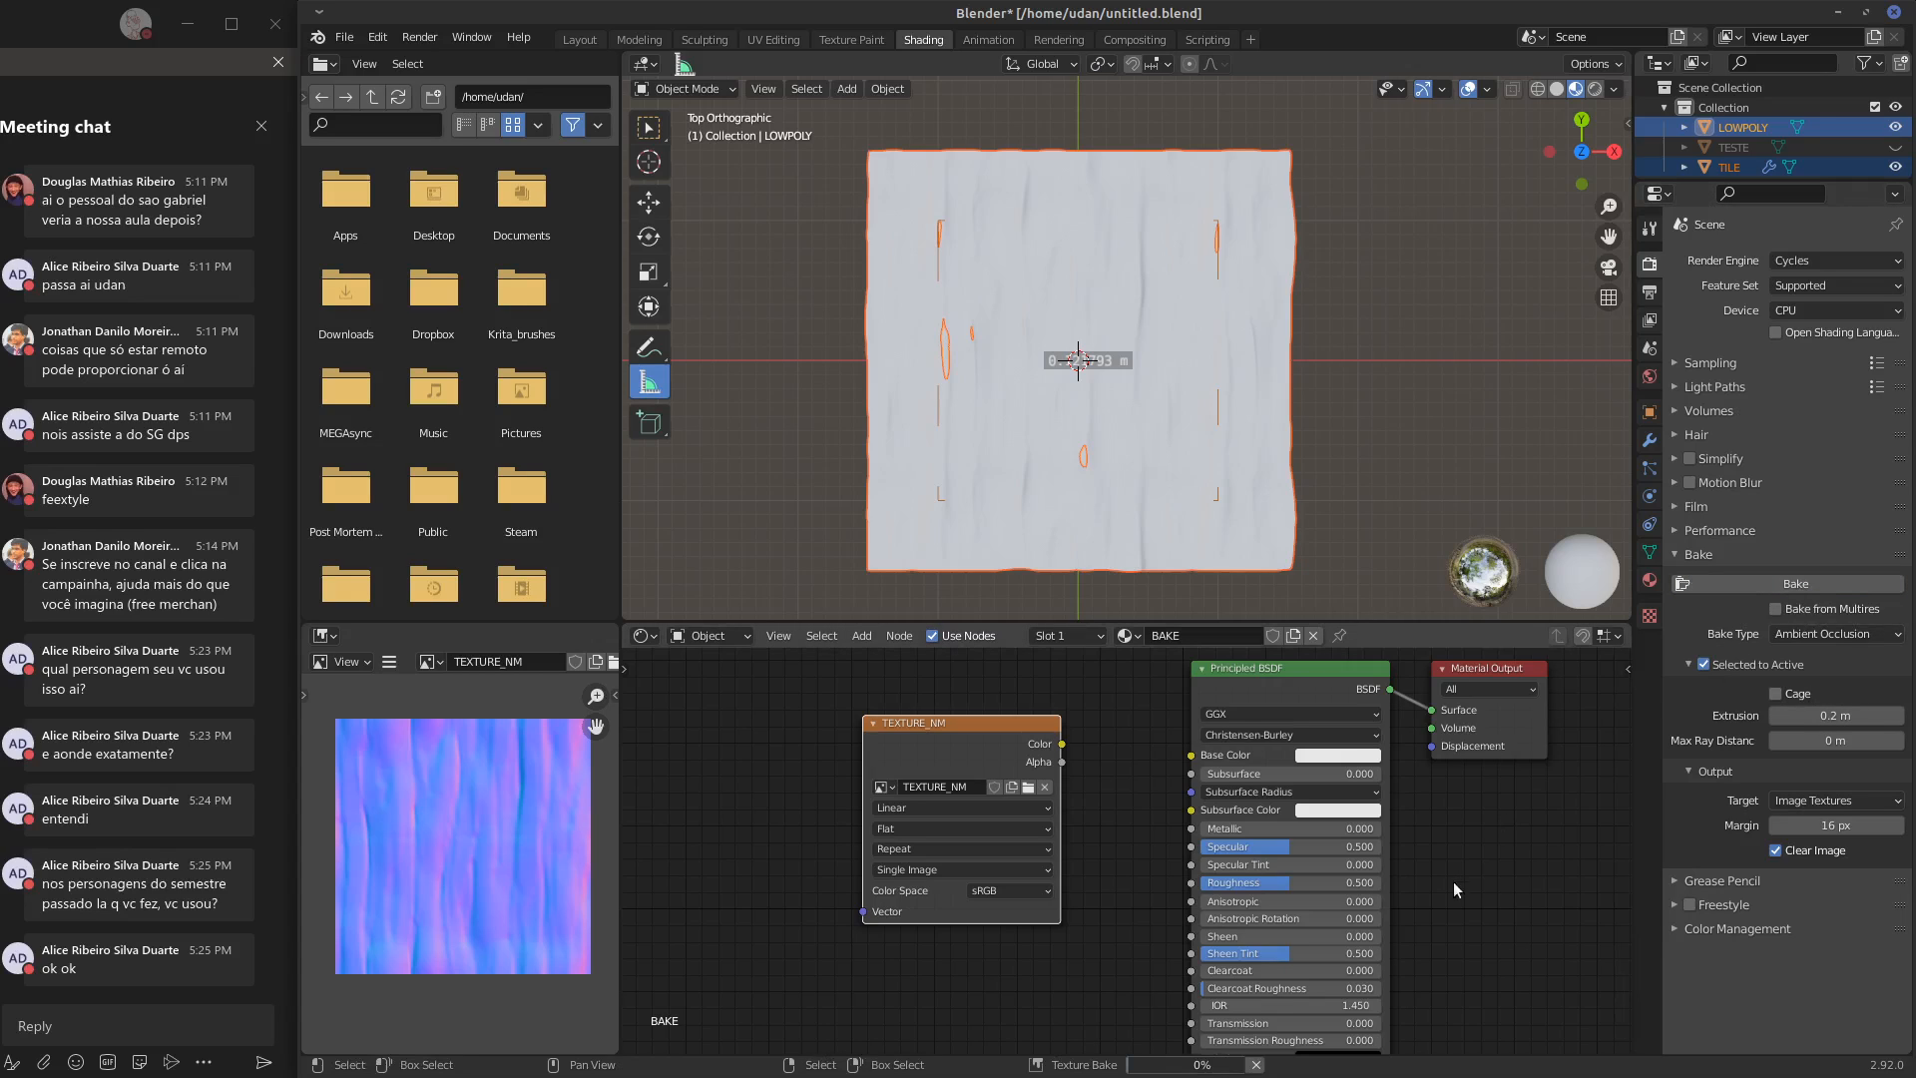
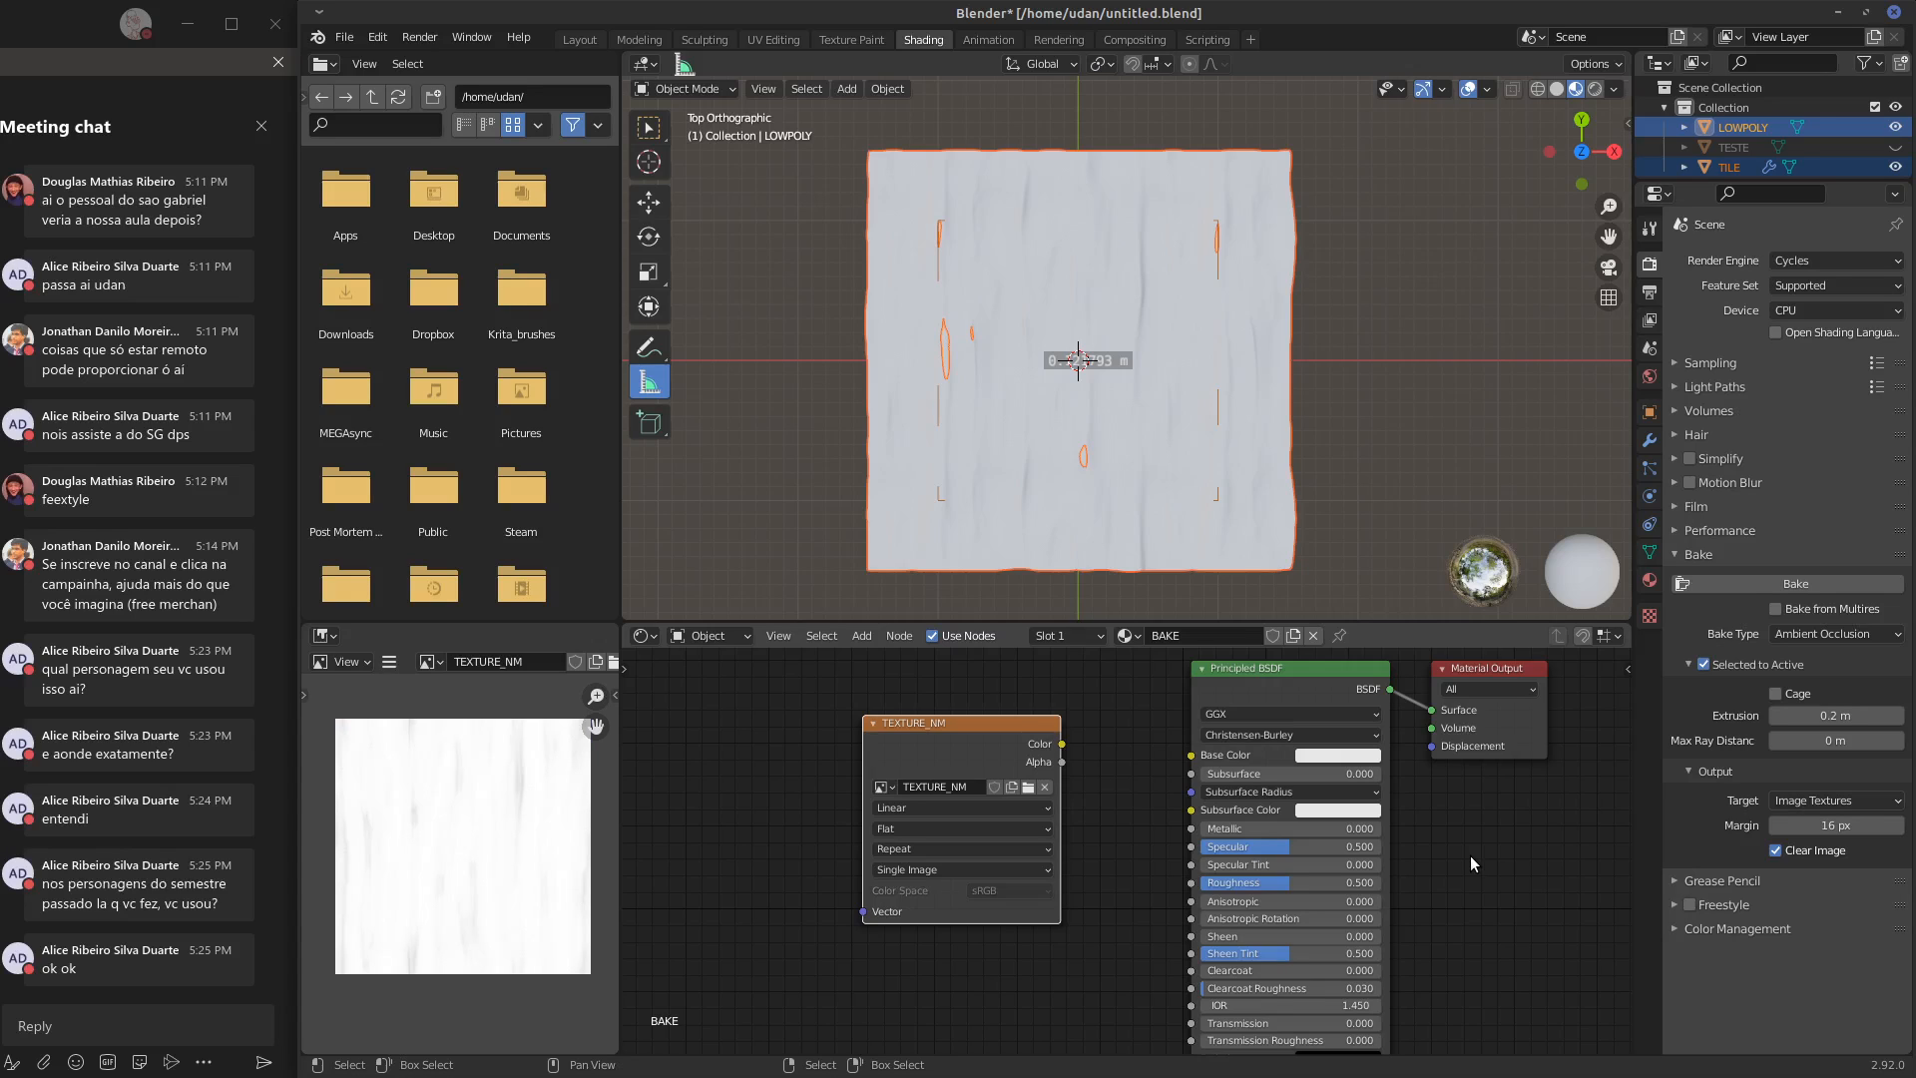
Save the baked ambient occlusion image as TEXTURE_AOpng.png in the home folder
scroll(454, 856, "up", 3)
scroll(453, 856, "up", 1)
scroll(479, 844, "down", 1)
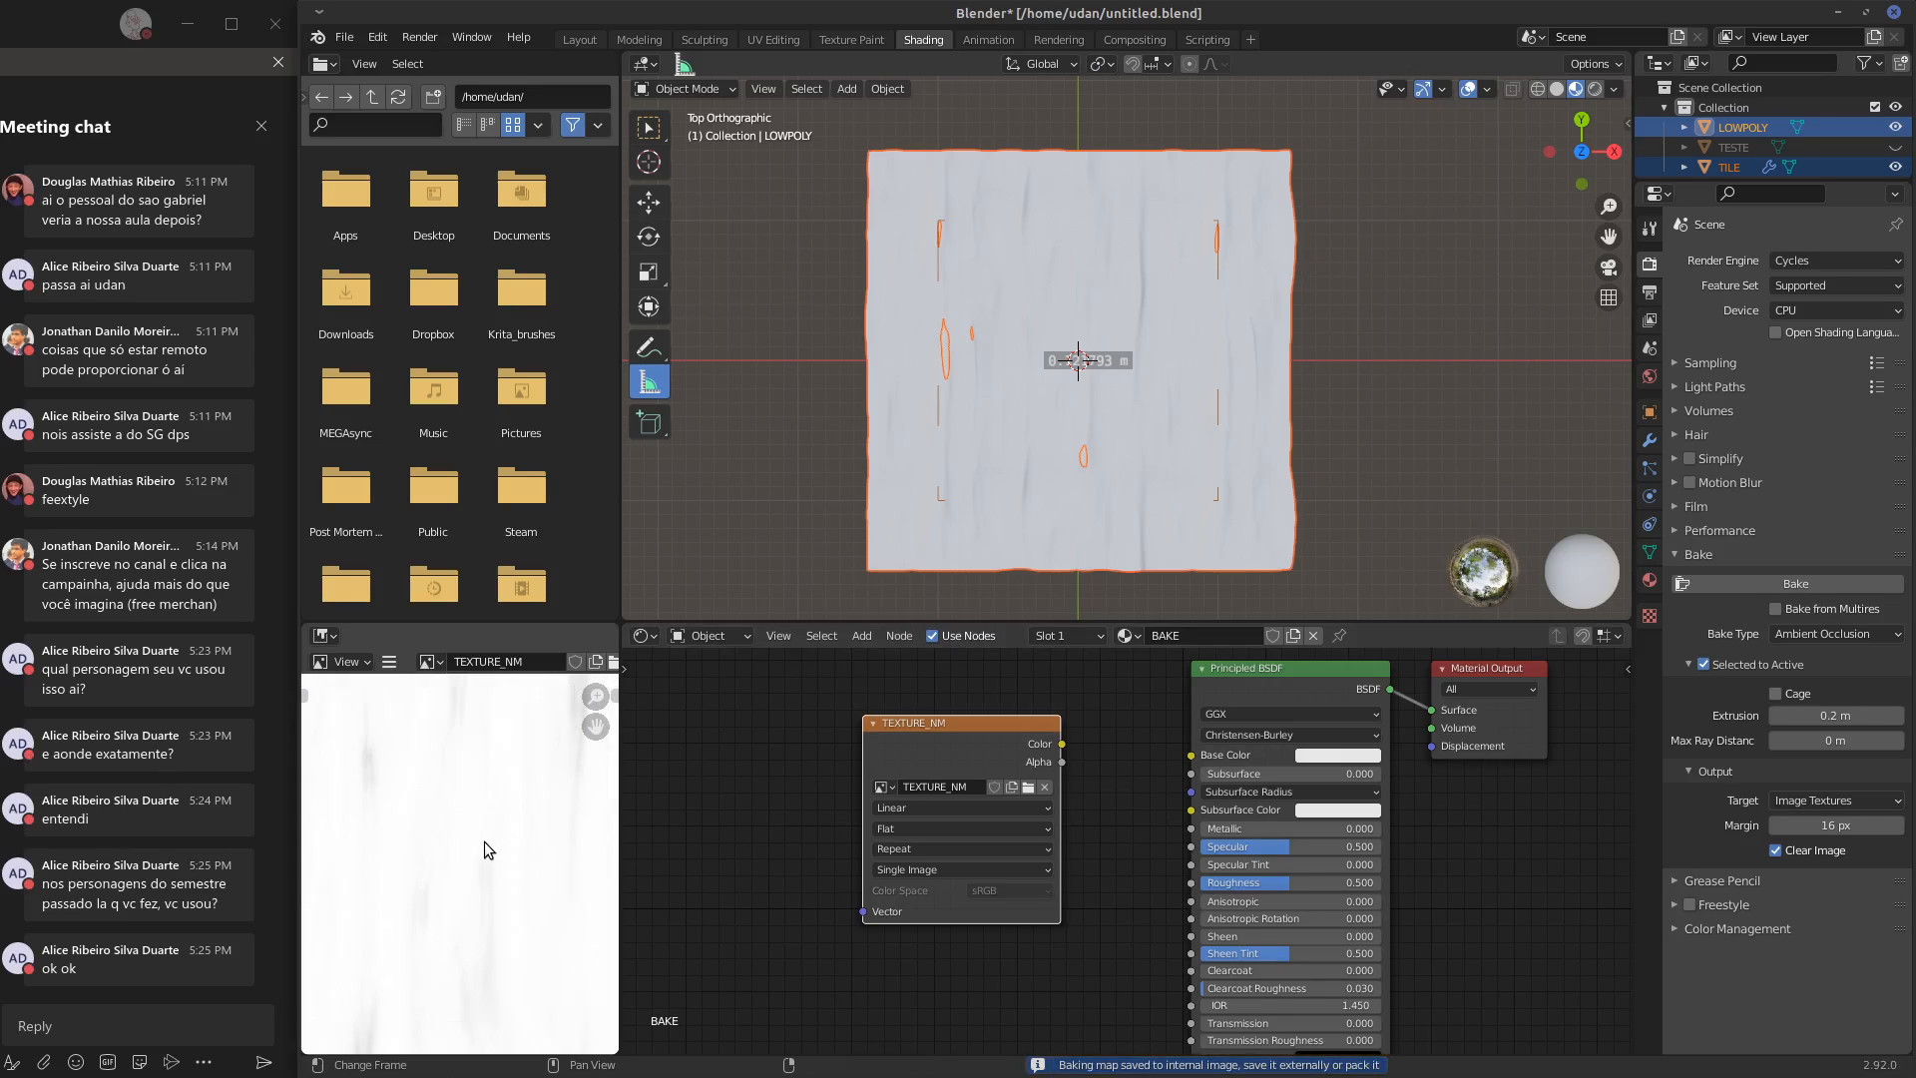
scroll(490, 843, "down", 4)
middle_click_drag(501, 850, 494, 840)
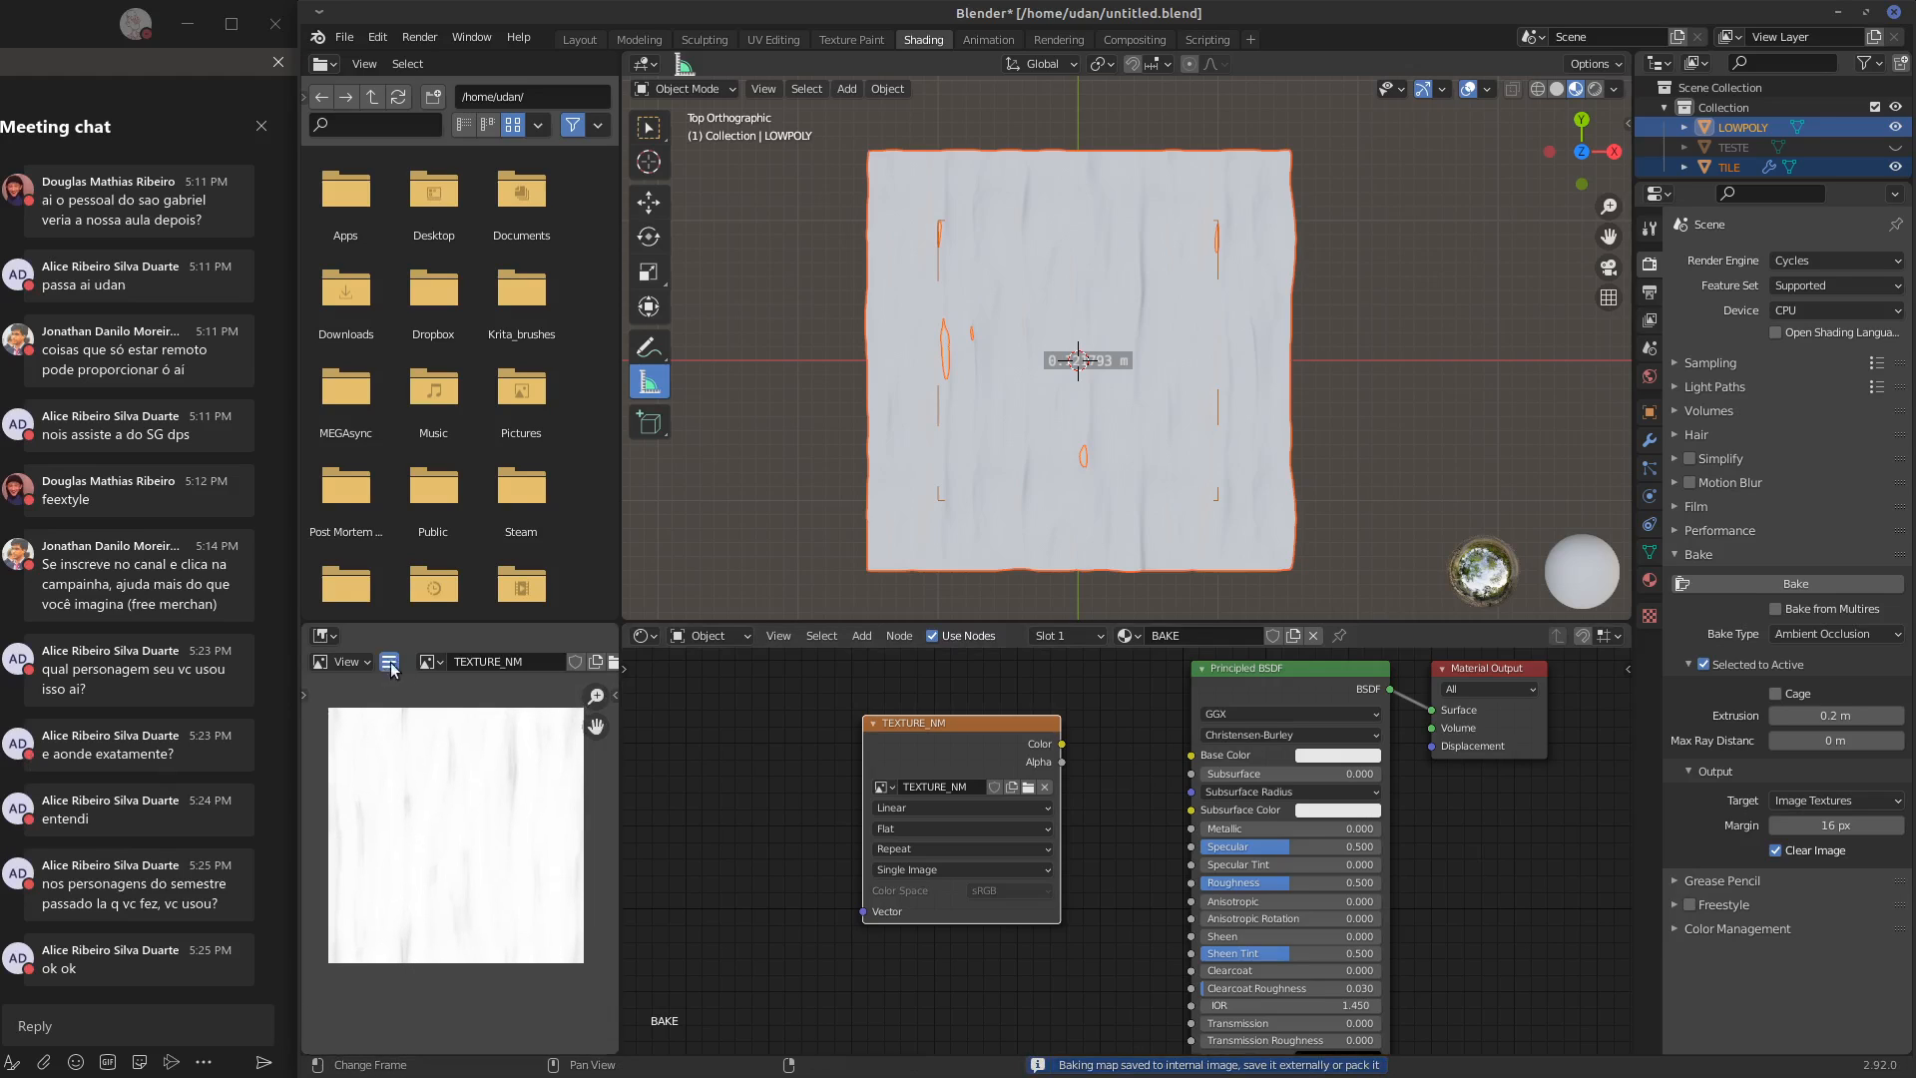
left_click(390, 662)
mouse_move(469, 705)
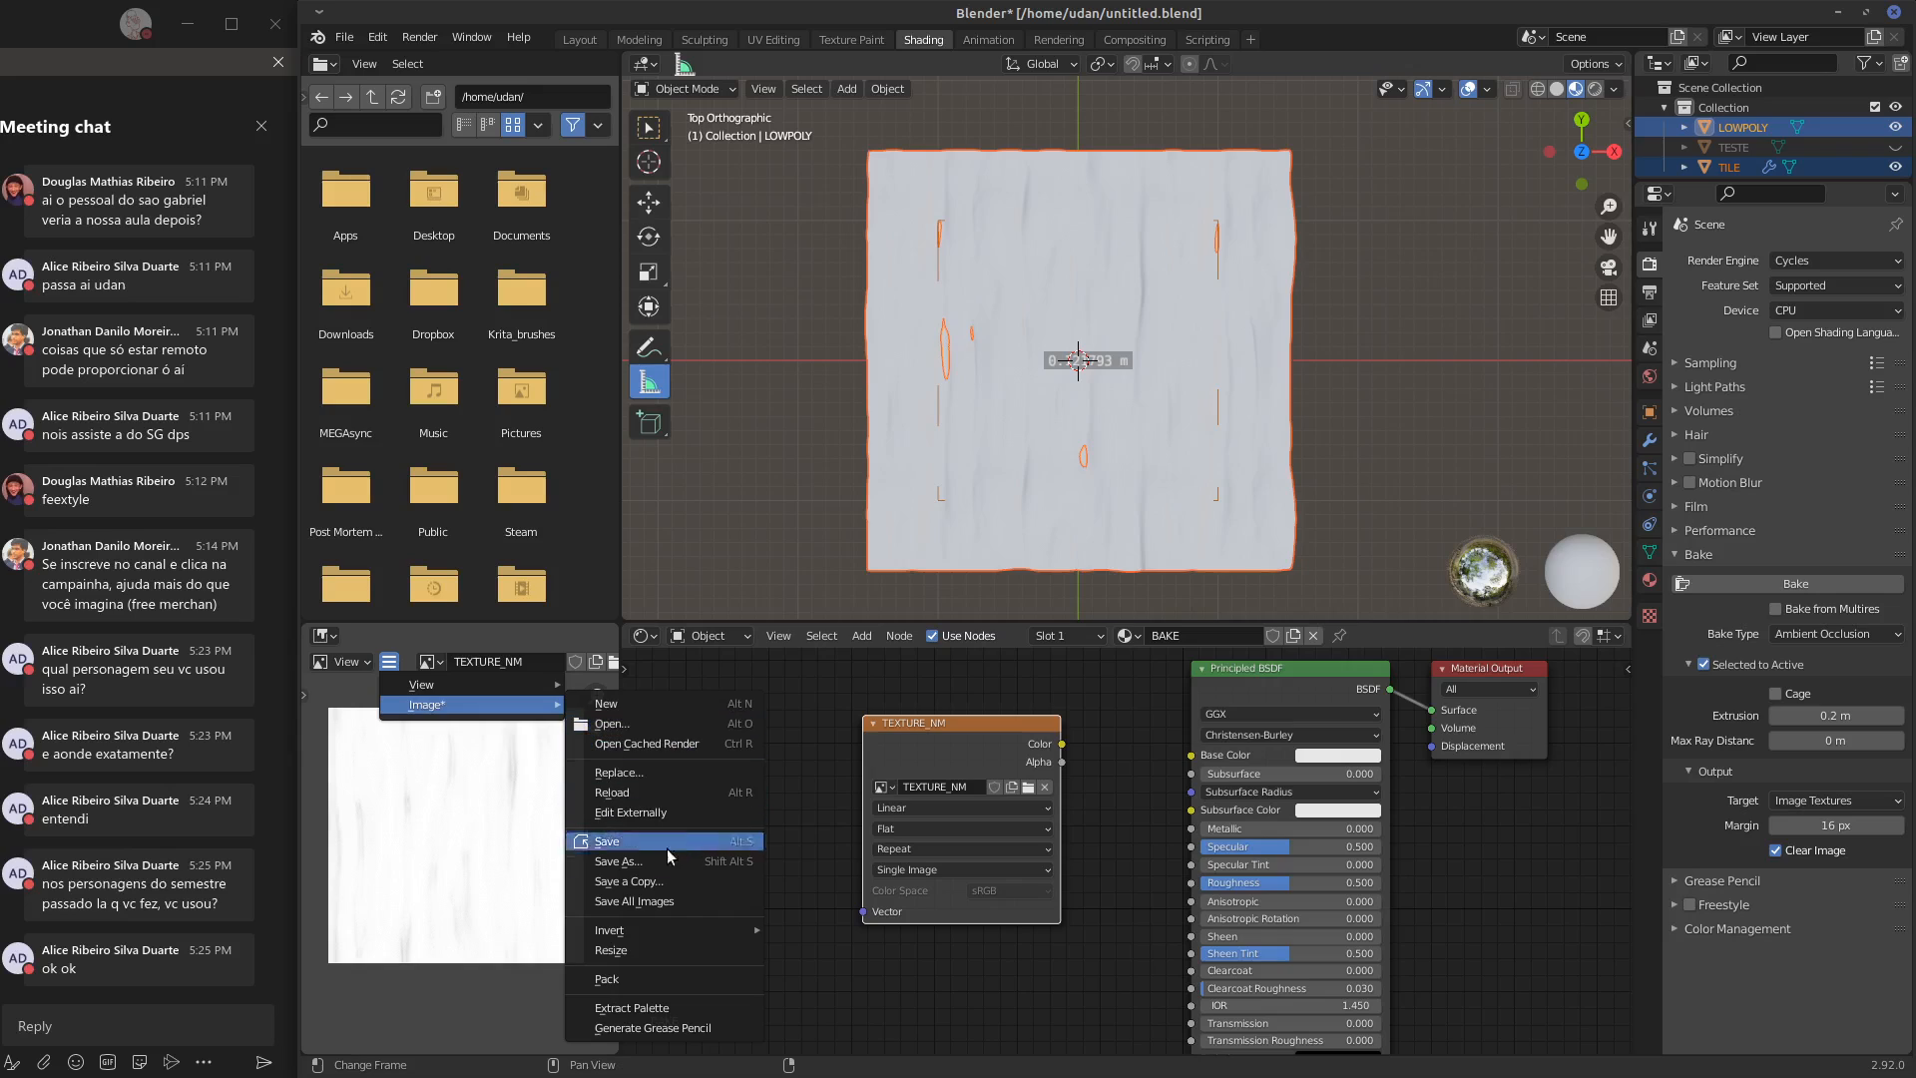
left_click(624, 862)
left_click(905, 853)
left_click_drag(907, 853, 888, 857)
key("shift+a")
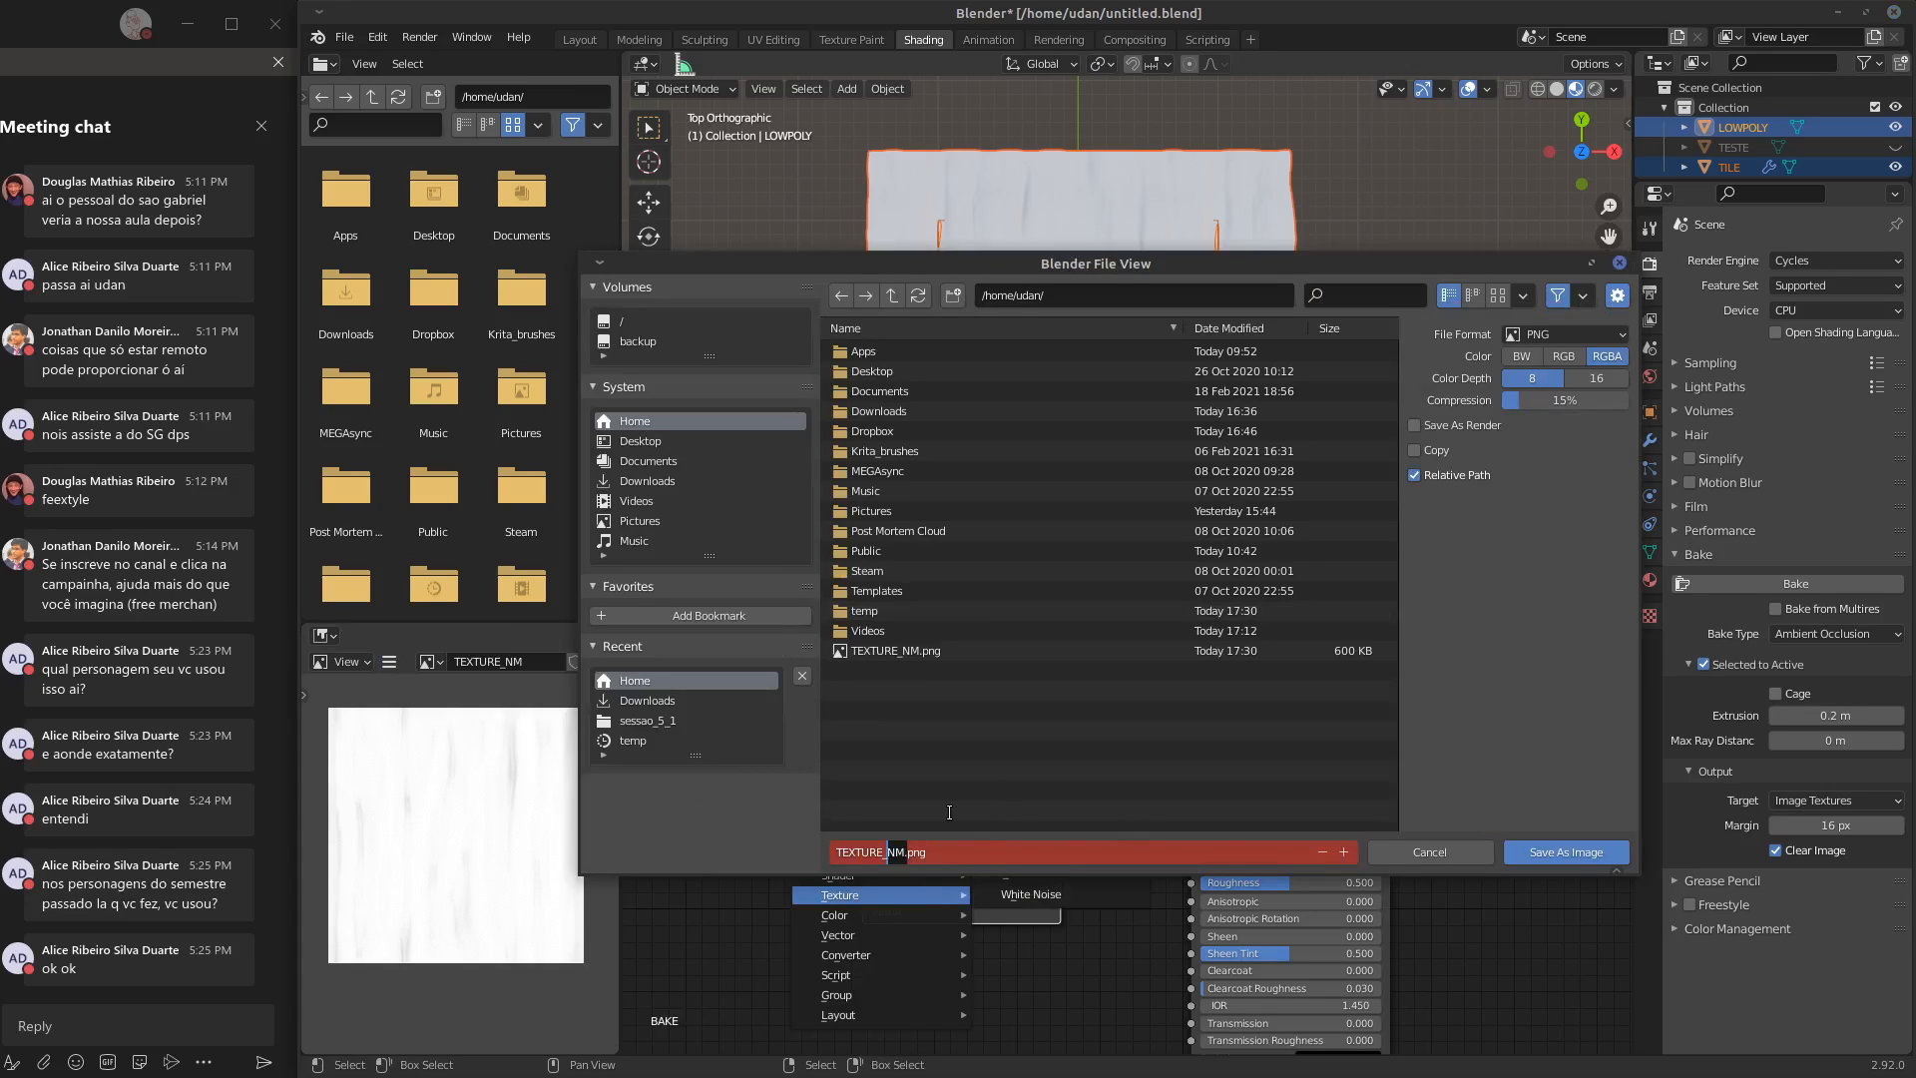
type("AO")
key("Return")
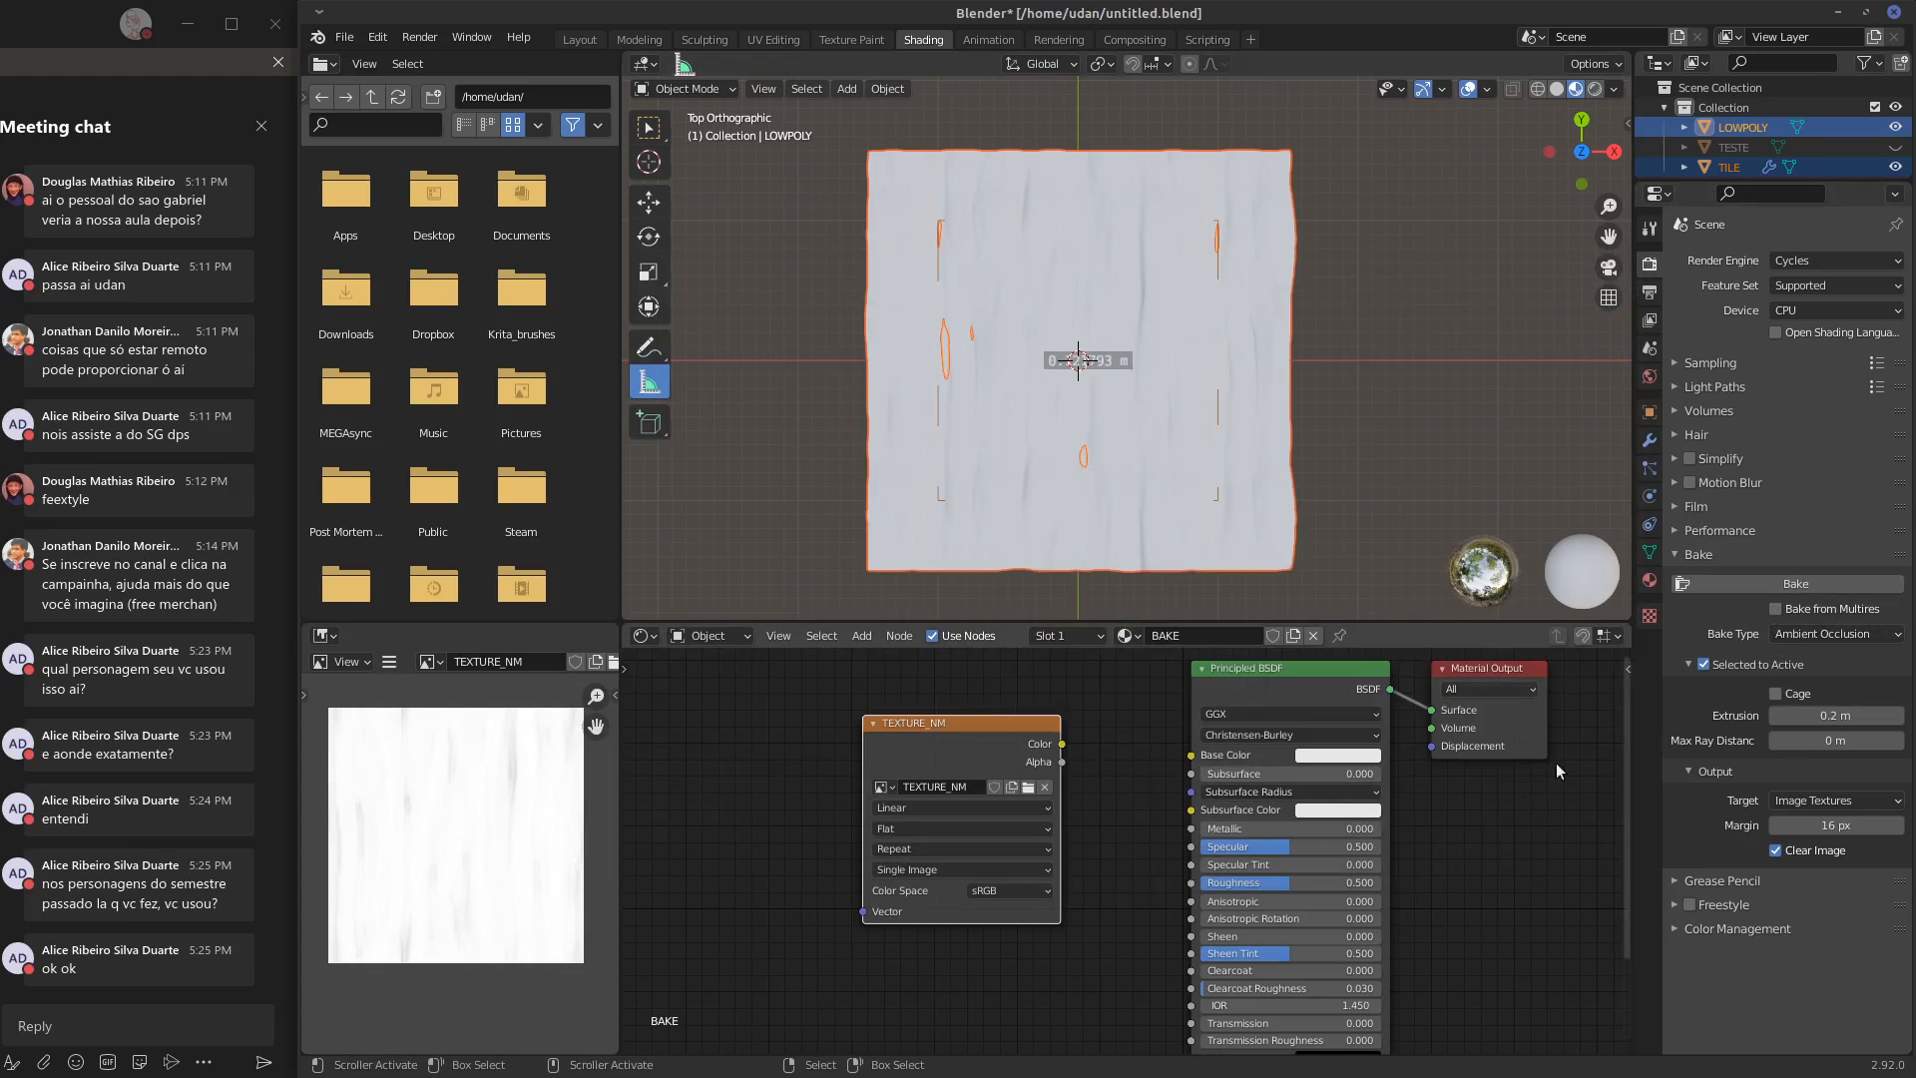
Unhide the TESTE monkey head, select it and frame it in the front view
middle_click_drag(1422, 837, 1314, 818)
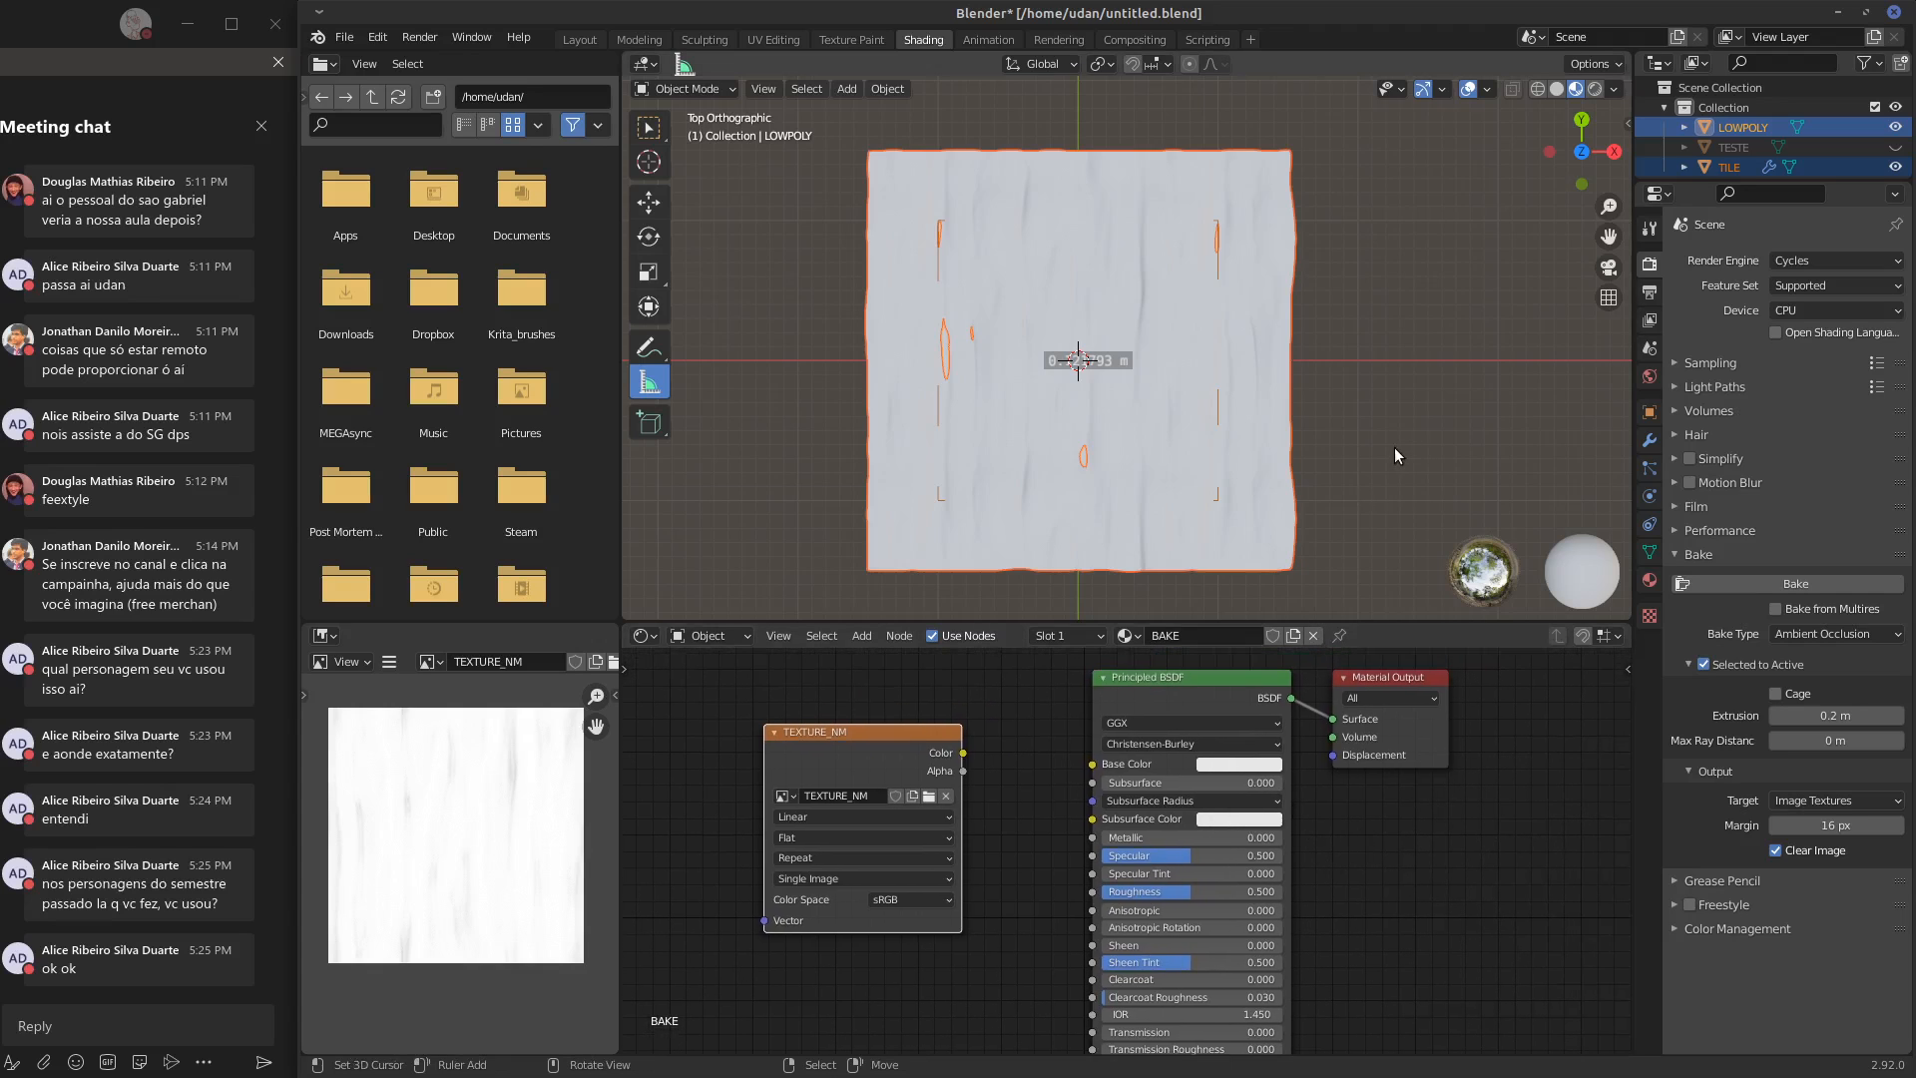
key("KP_1")
middle_click_drag(1431, 401, 1134, 517, "shift")
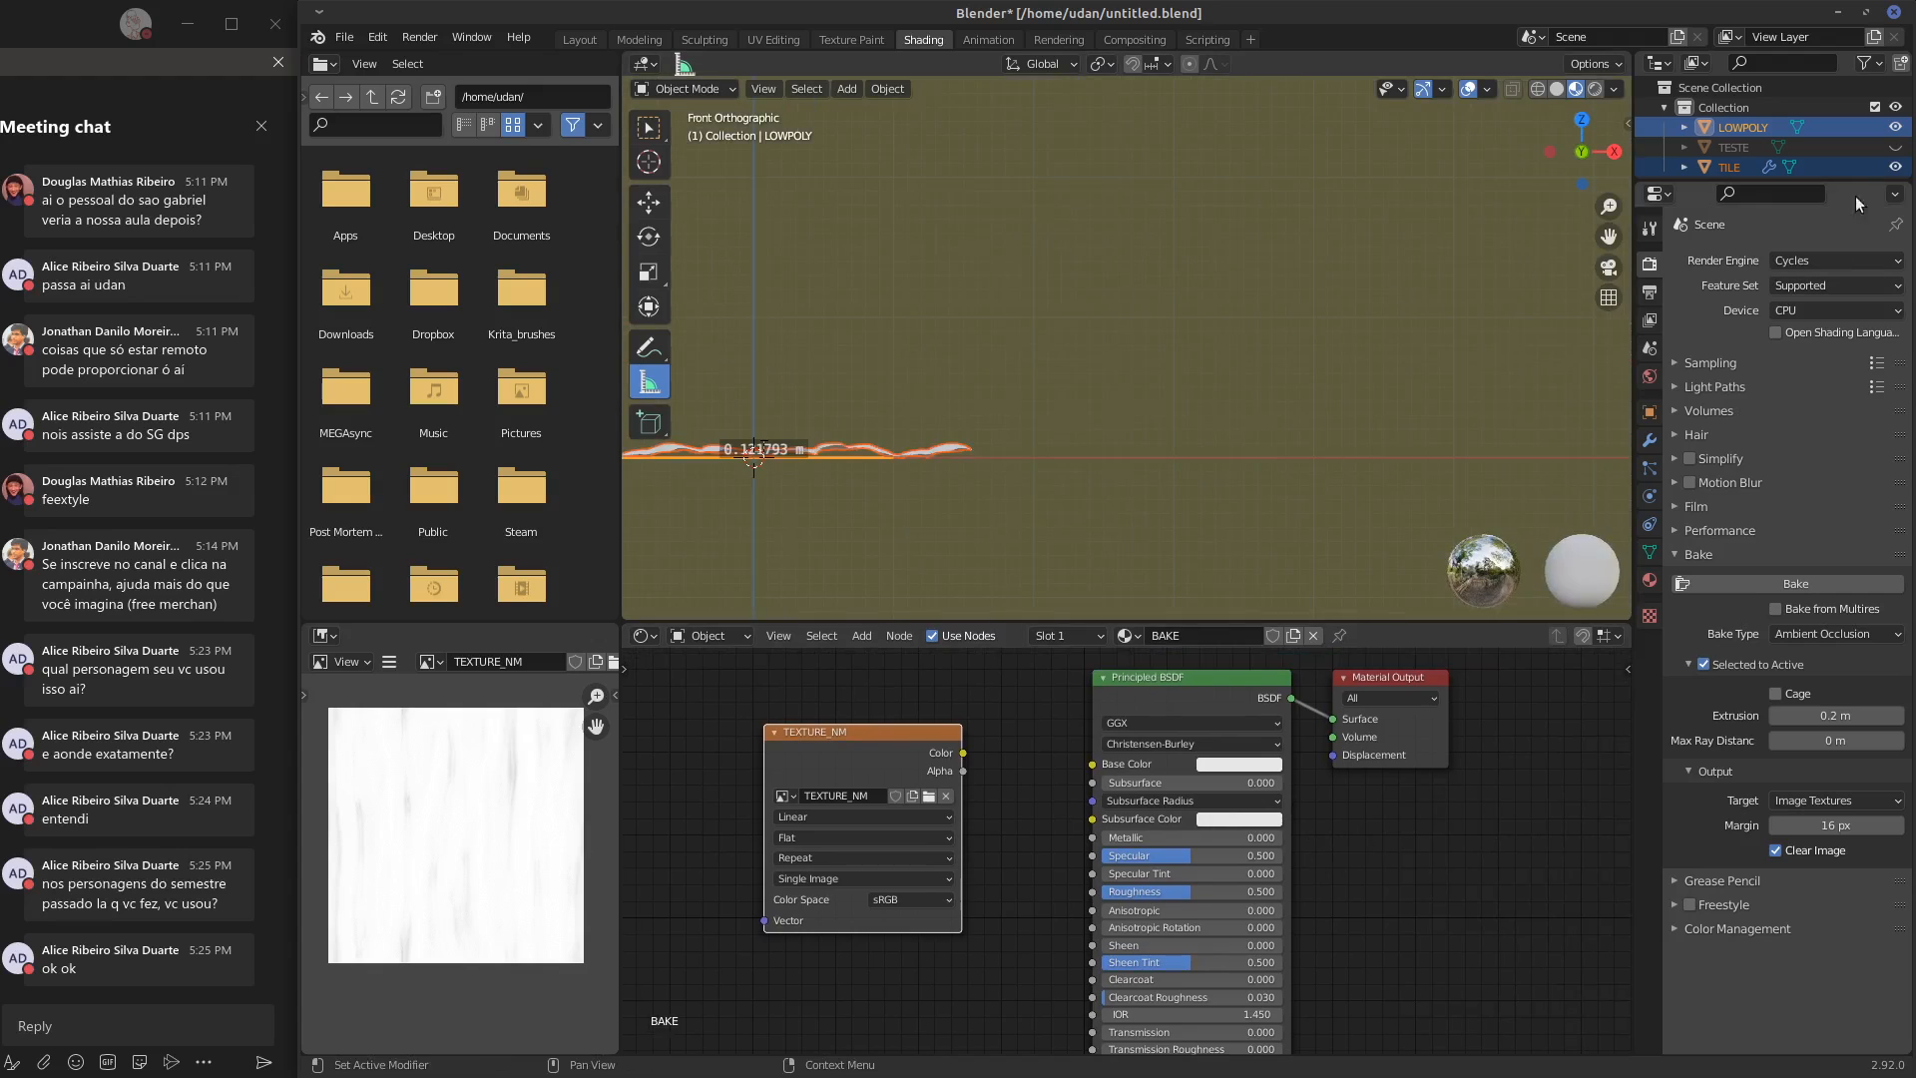
left_click(1895, 147)
left_click(1734, 148)
key("KP_Decimal")
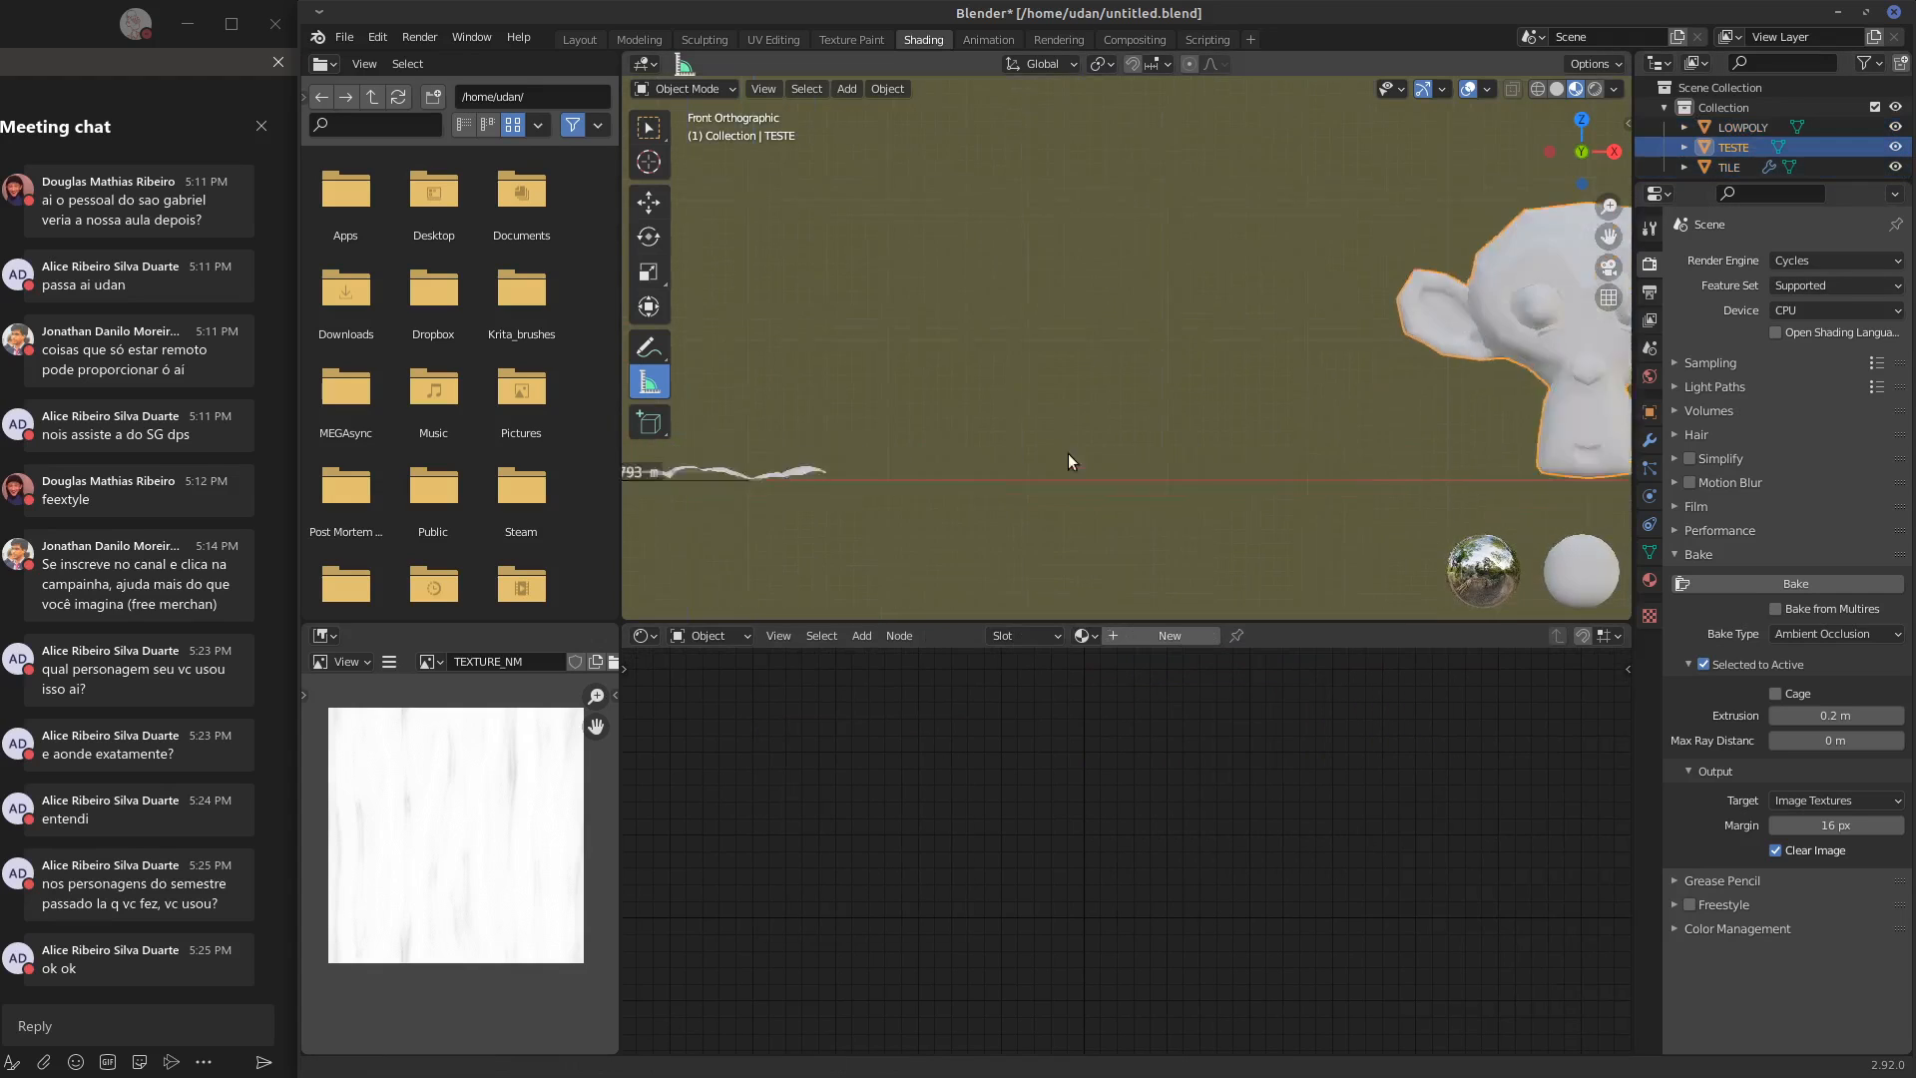
Create a new material for TESTE and add an Image Texture node beside the Principled BSDF
left_click(1145, 634)
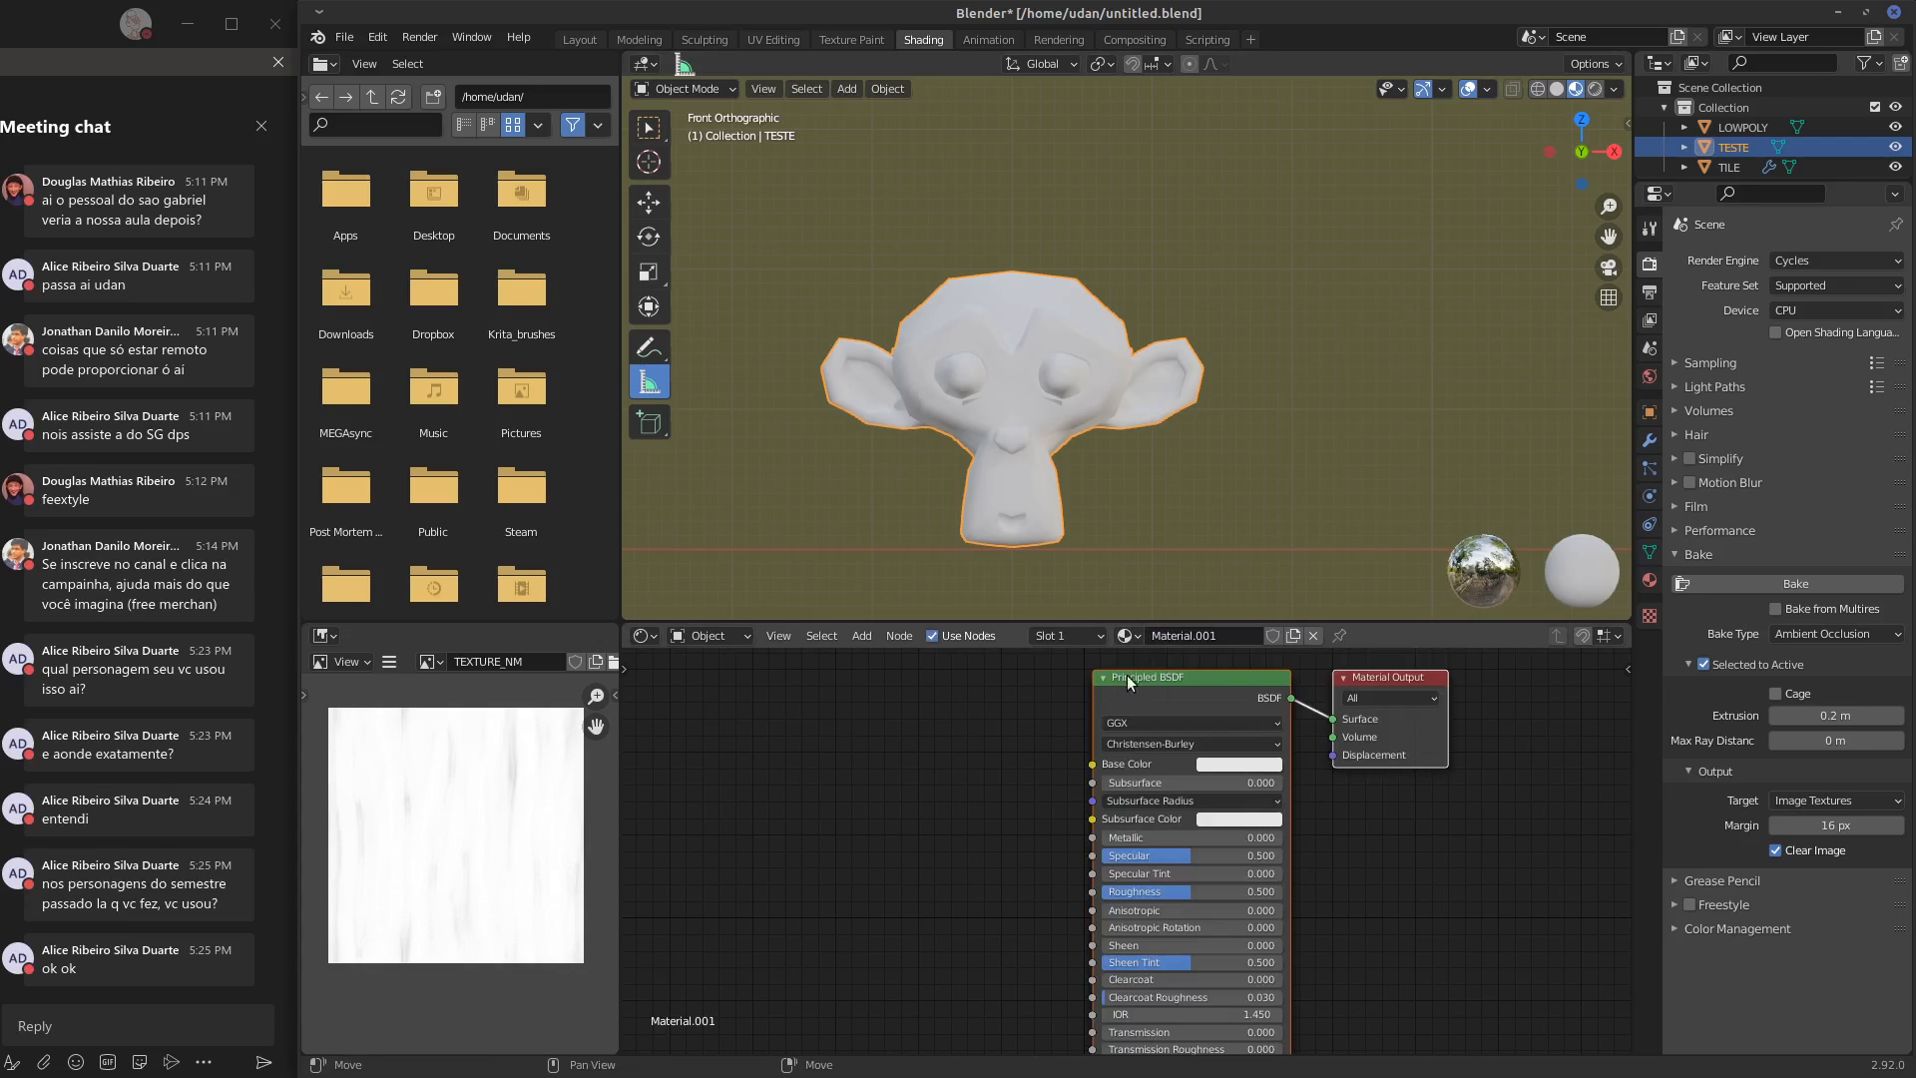
key("shift+a")
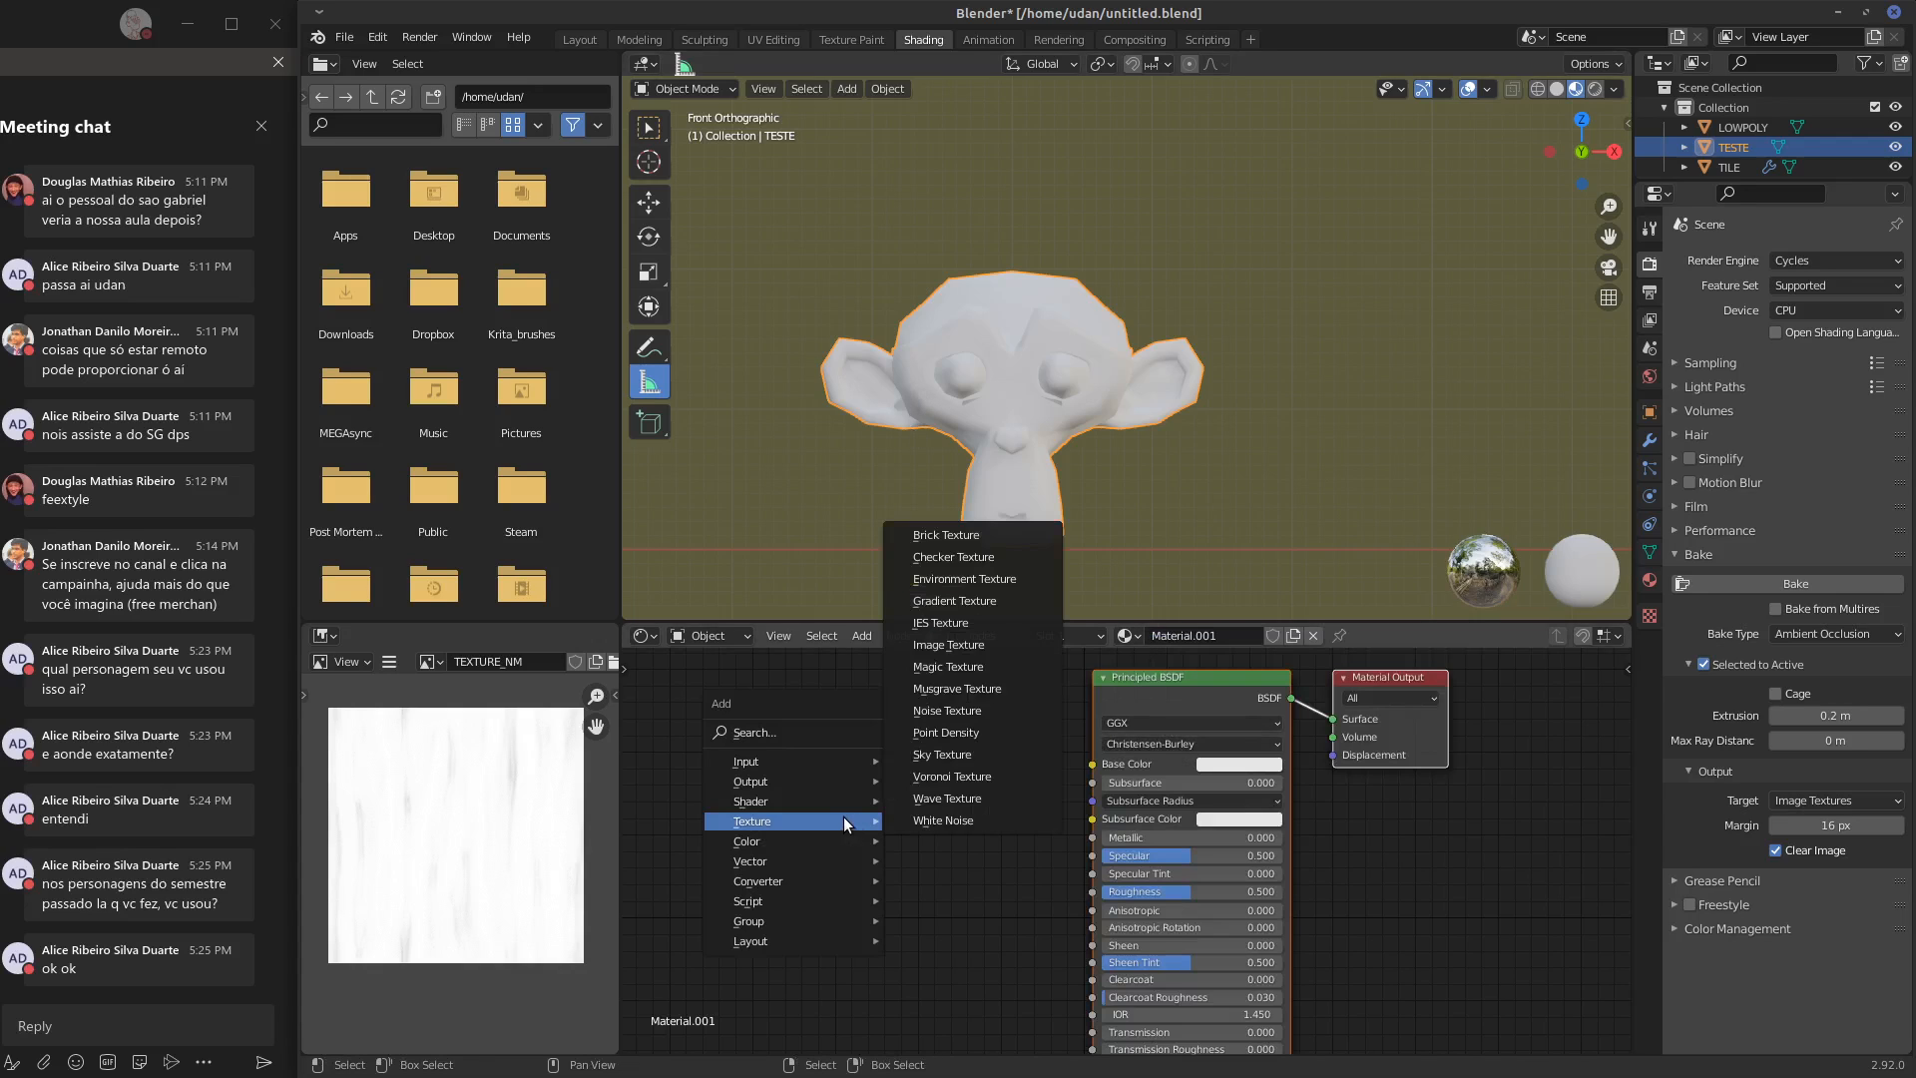
mouse_move(767, 758)
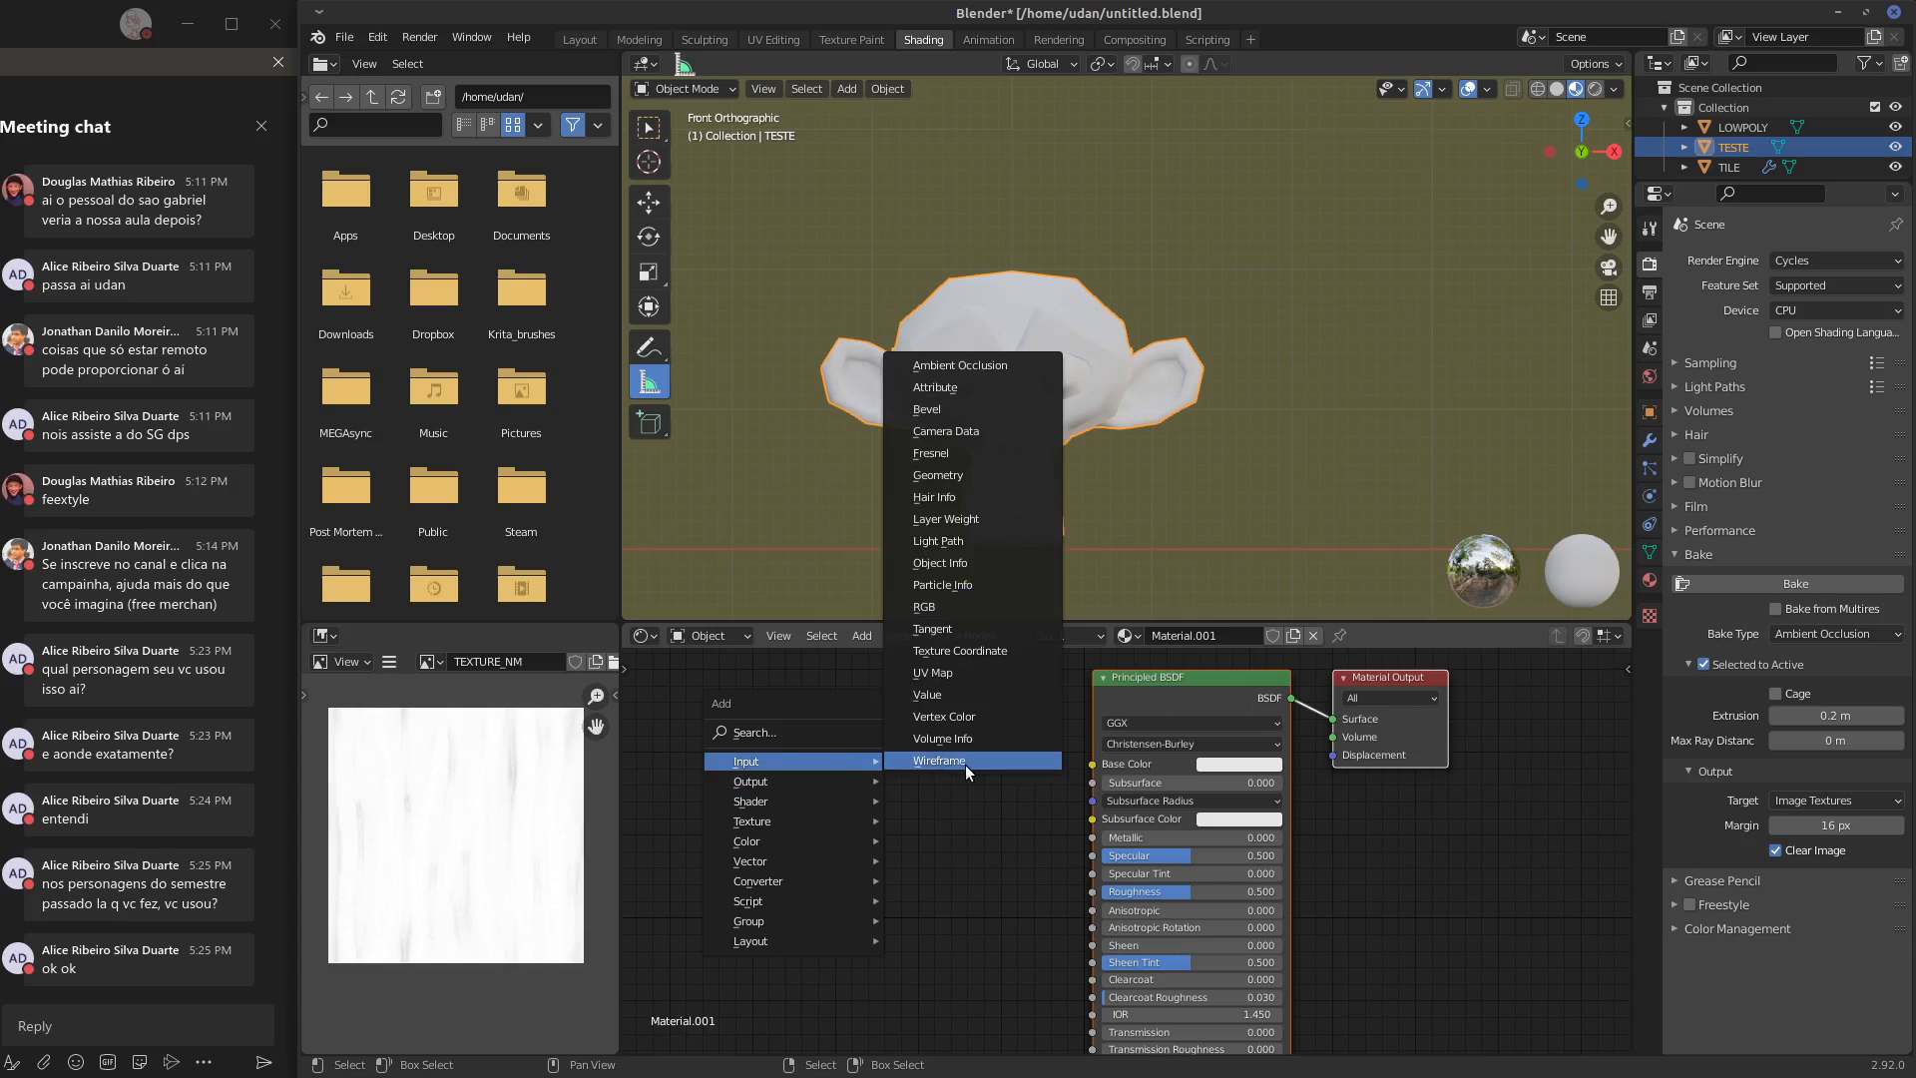
mouse_move(822, 816)
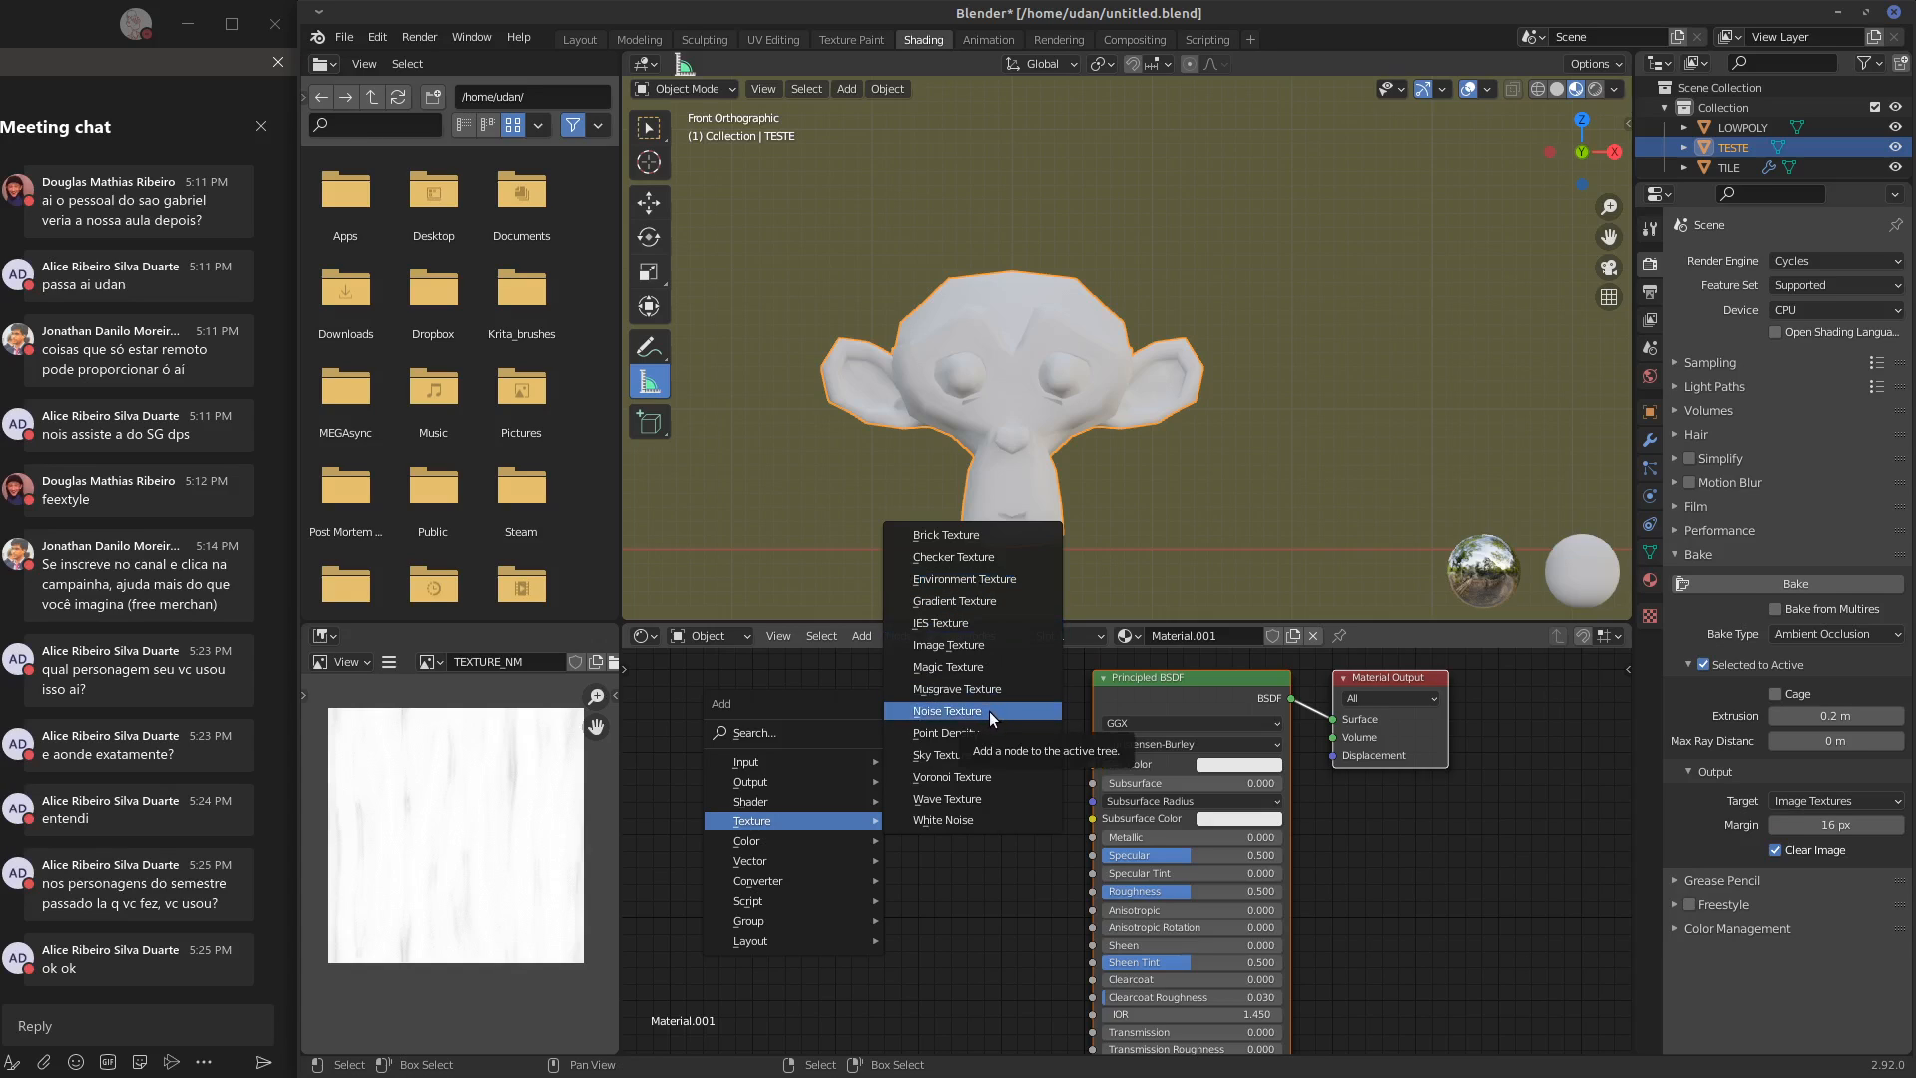
left_click(949, 645)
left_click(773, 698)
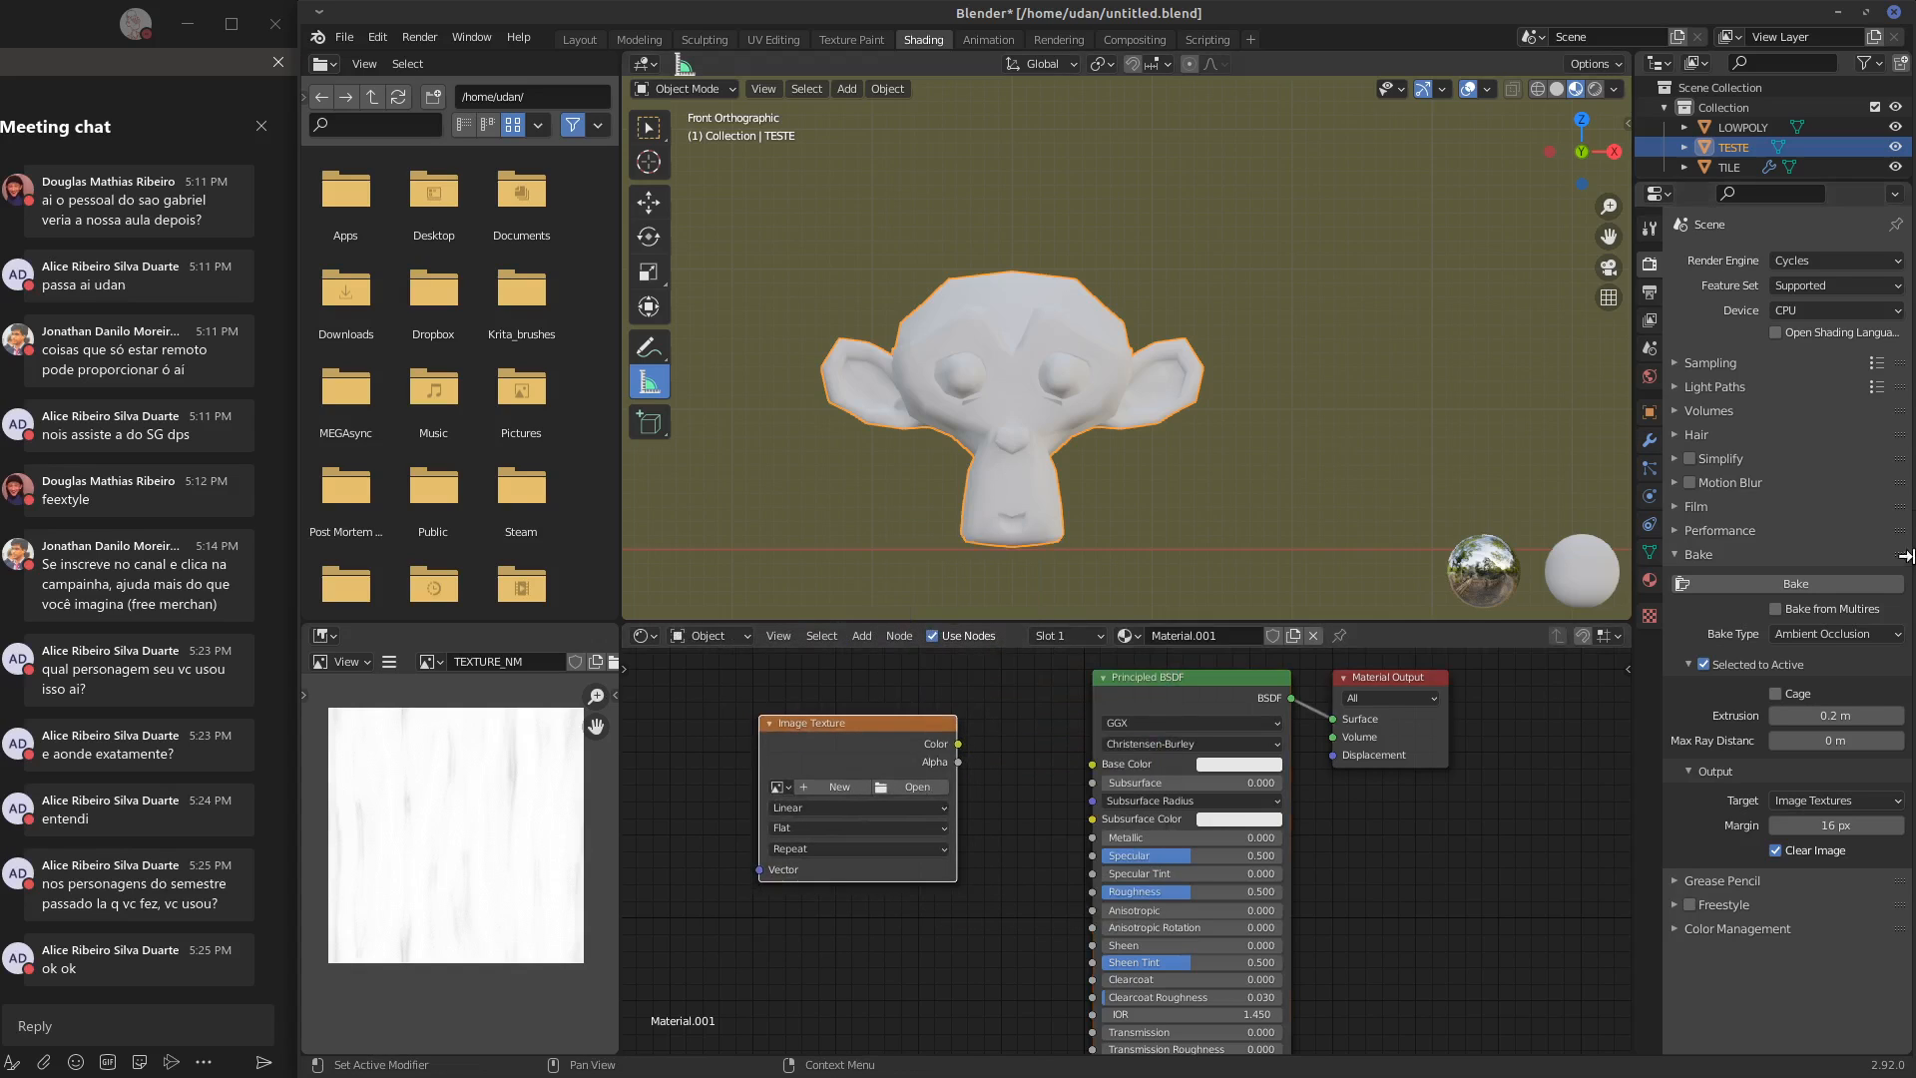
Add a Subdivision Surface modifier to TESTE to smooth the monkey head
left_click(1650, 440)
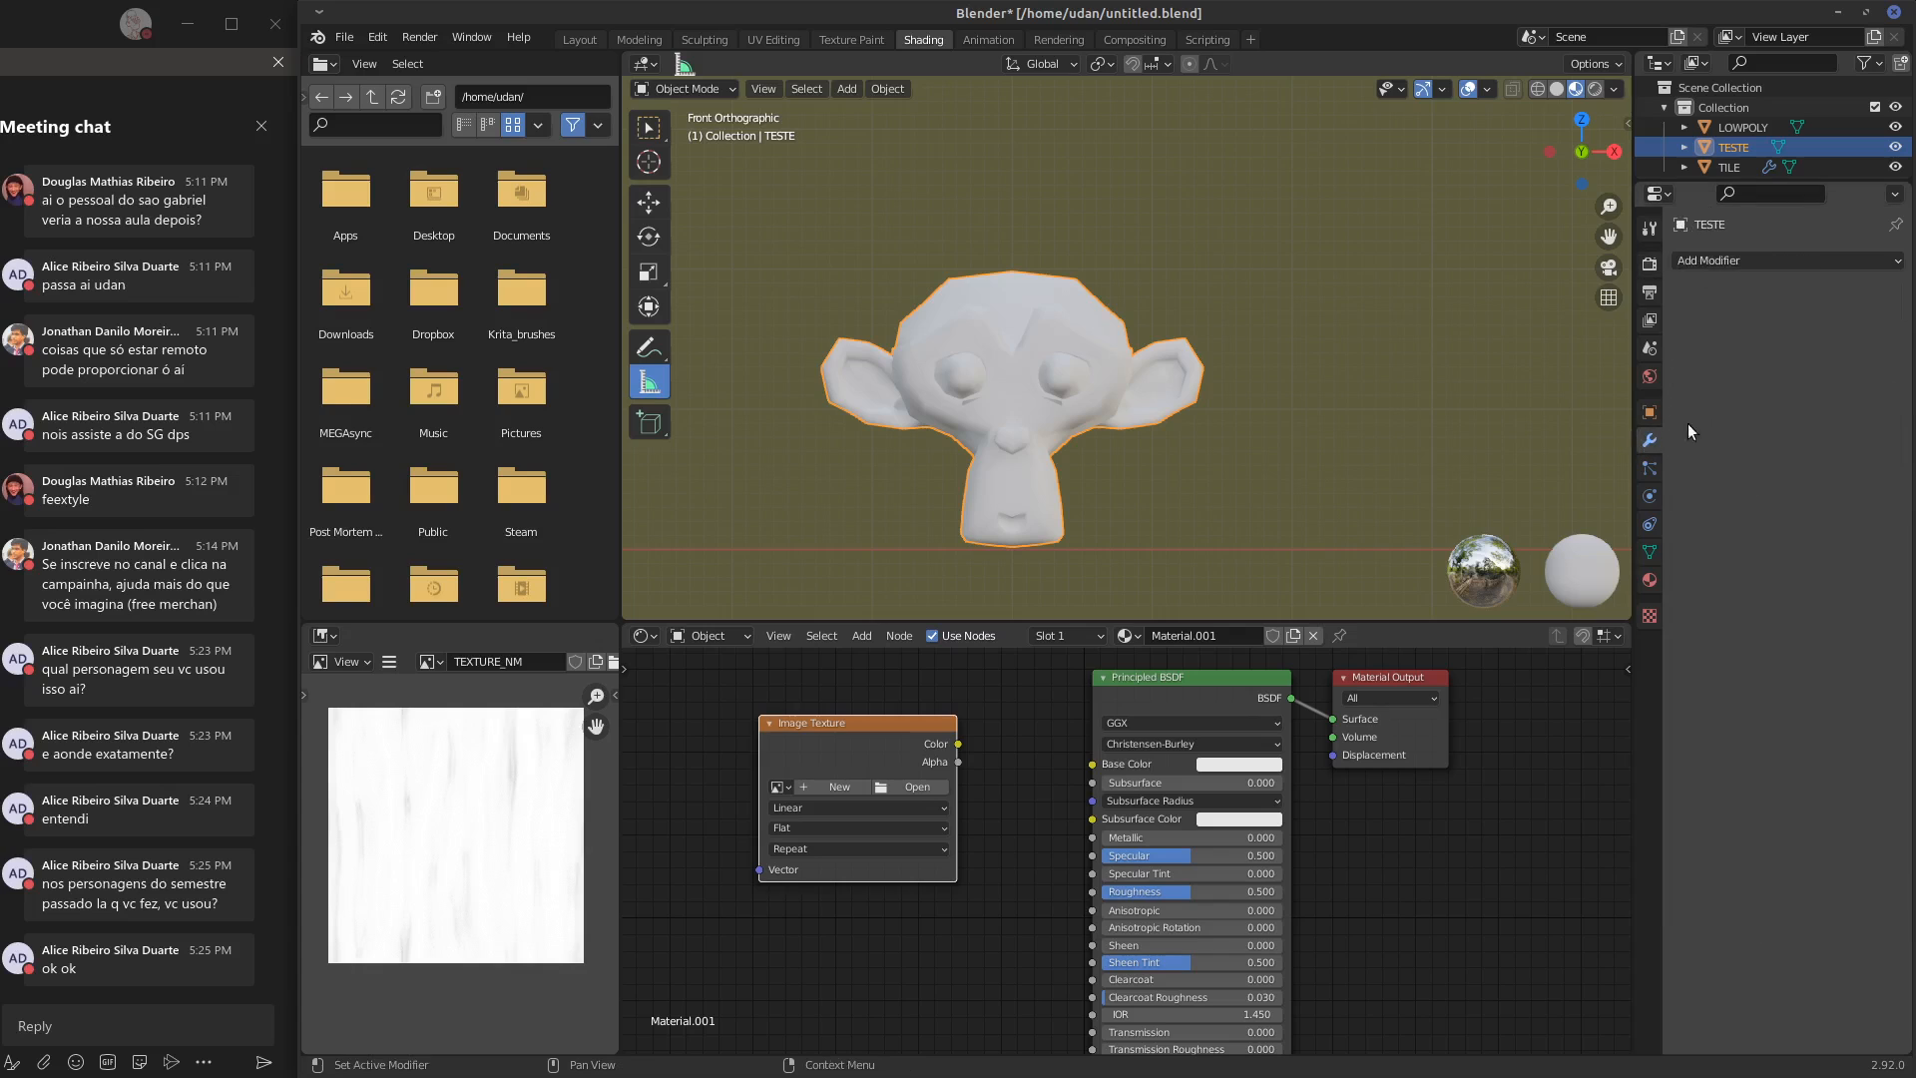
left_click(1750, 260)
left_click(1530, 626)
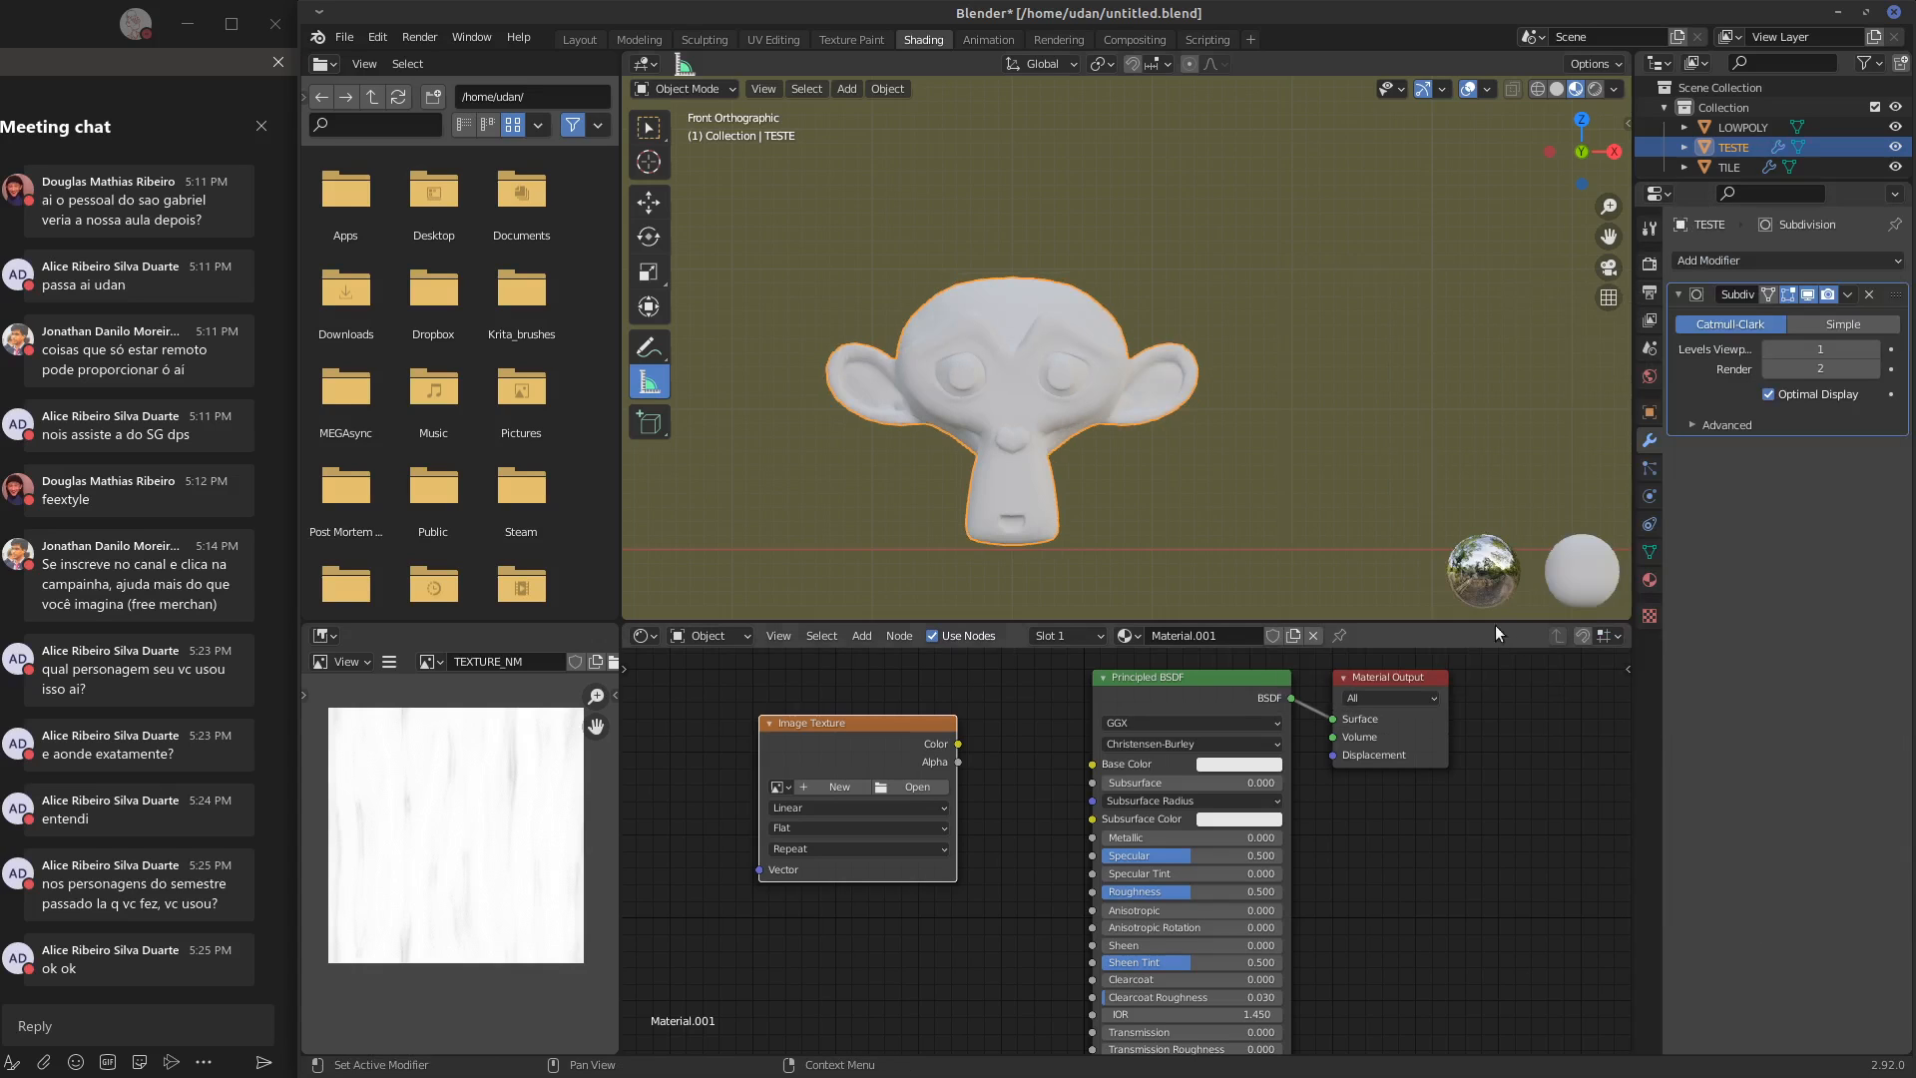
middle_click_drag(1139, 470, 1351, 426)
scroll(1123, 465, "up", 2)
scroll(1123, 465, "up", 1)
Load TEXTURE_NM.png into the Image Texture node and set its color space to Non-Color
middle_click_drag(899, 769, 897, 753)
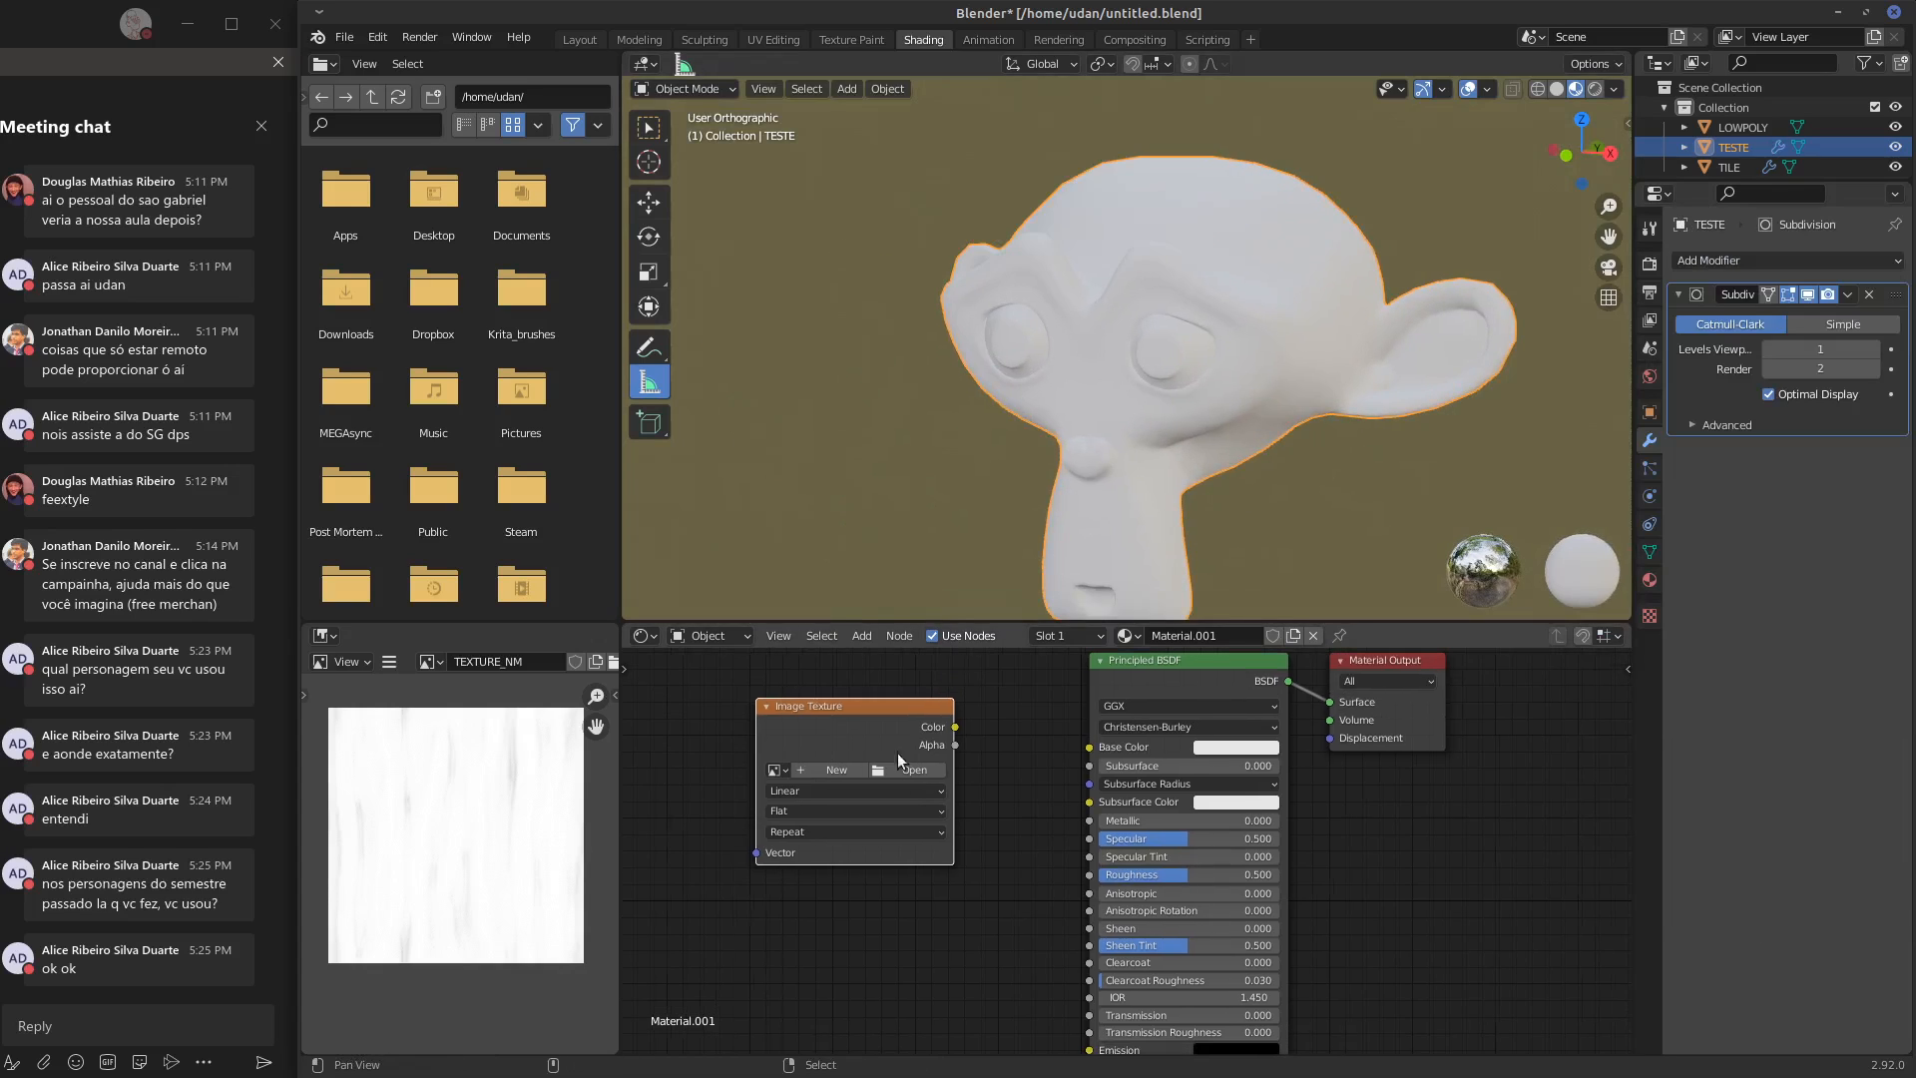
left_click(900, 765)
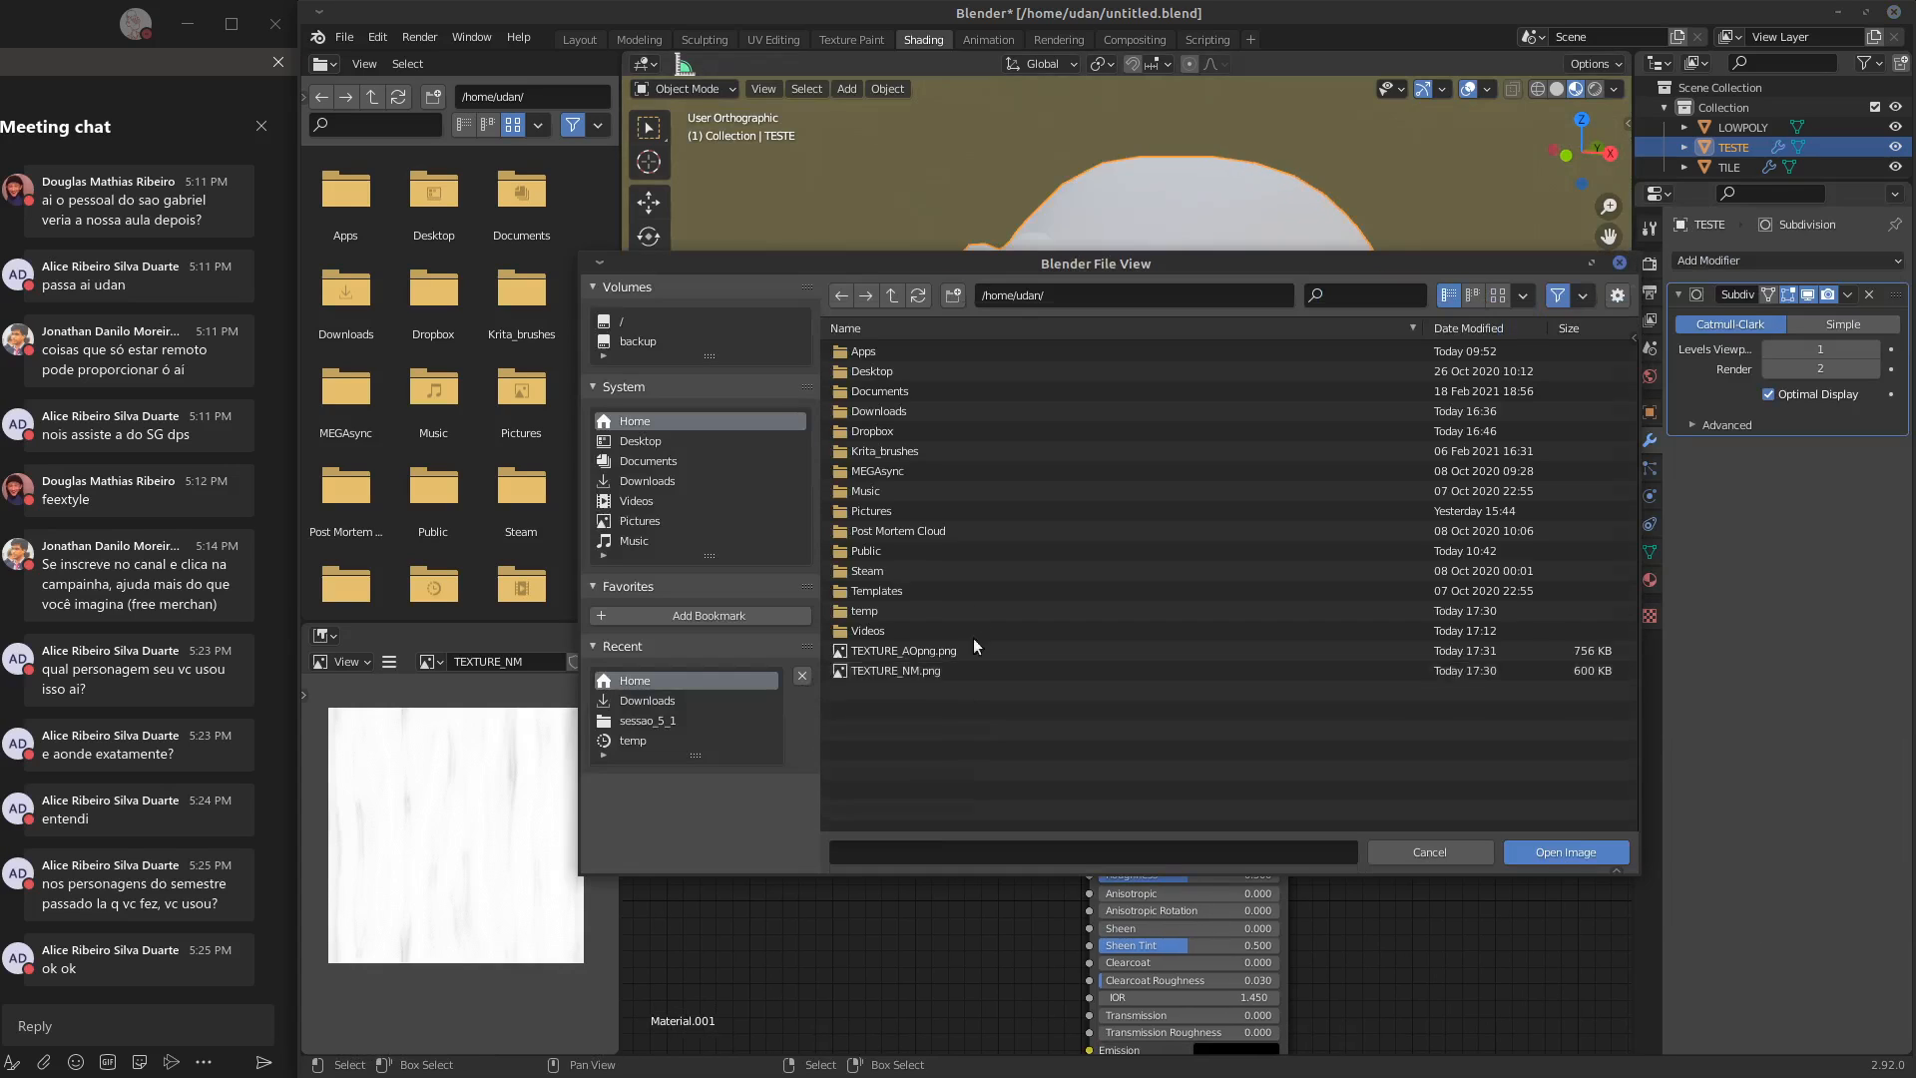
left_click(877, 672)
left_click(1566, 852)
middle_click_drag(1087, 890, 1423, 789)
middle_click_drag(1238, 684, 1201, 764)
left_click_drag(1168, 693, 1089, 862)
middle_click_drag(1270, 806, 1313, 641)
left_click_drag(1130, 694, 1089, 774)
left_click(1128, 933)
left_click(1118, 859)
Add a Normal Map node and connect the image texture's Color output to its Color input
key("shift+a")
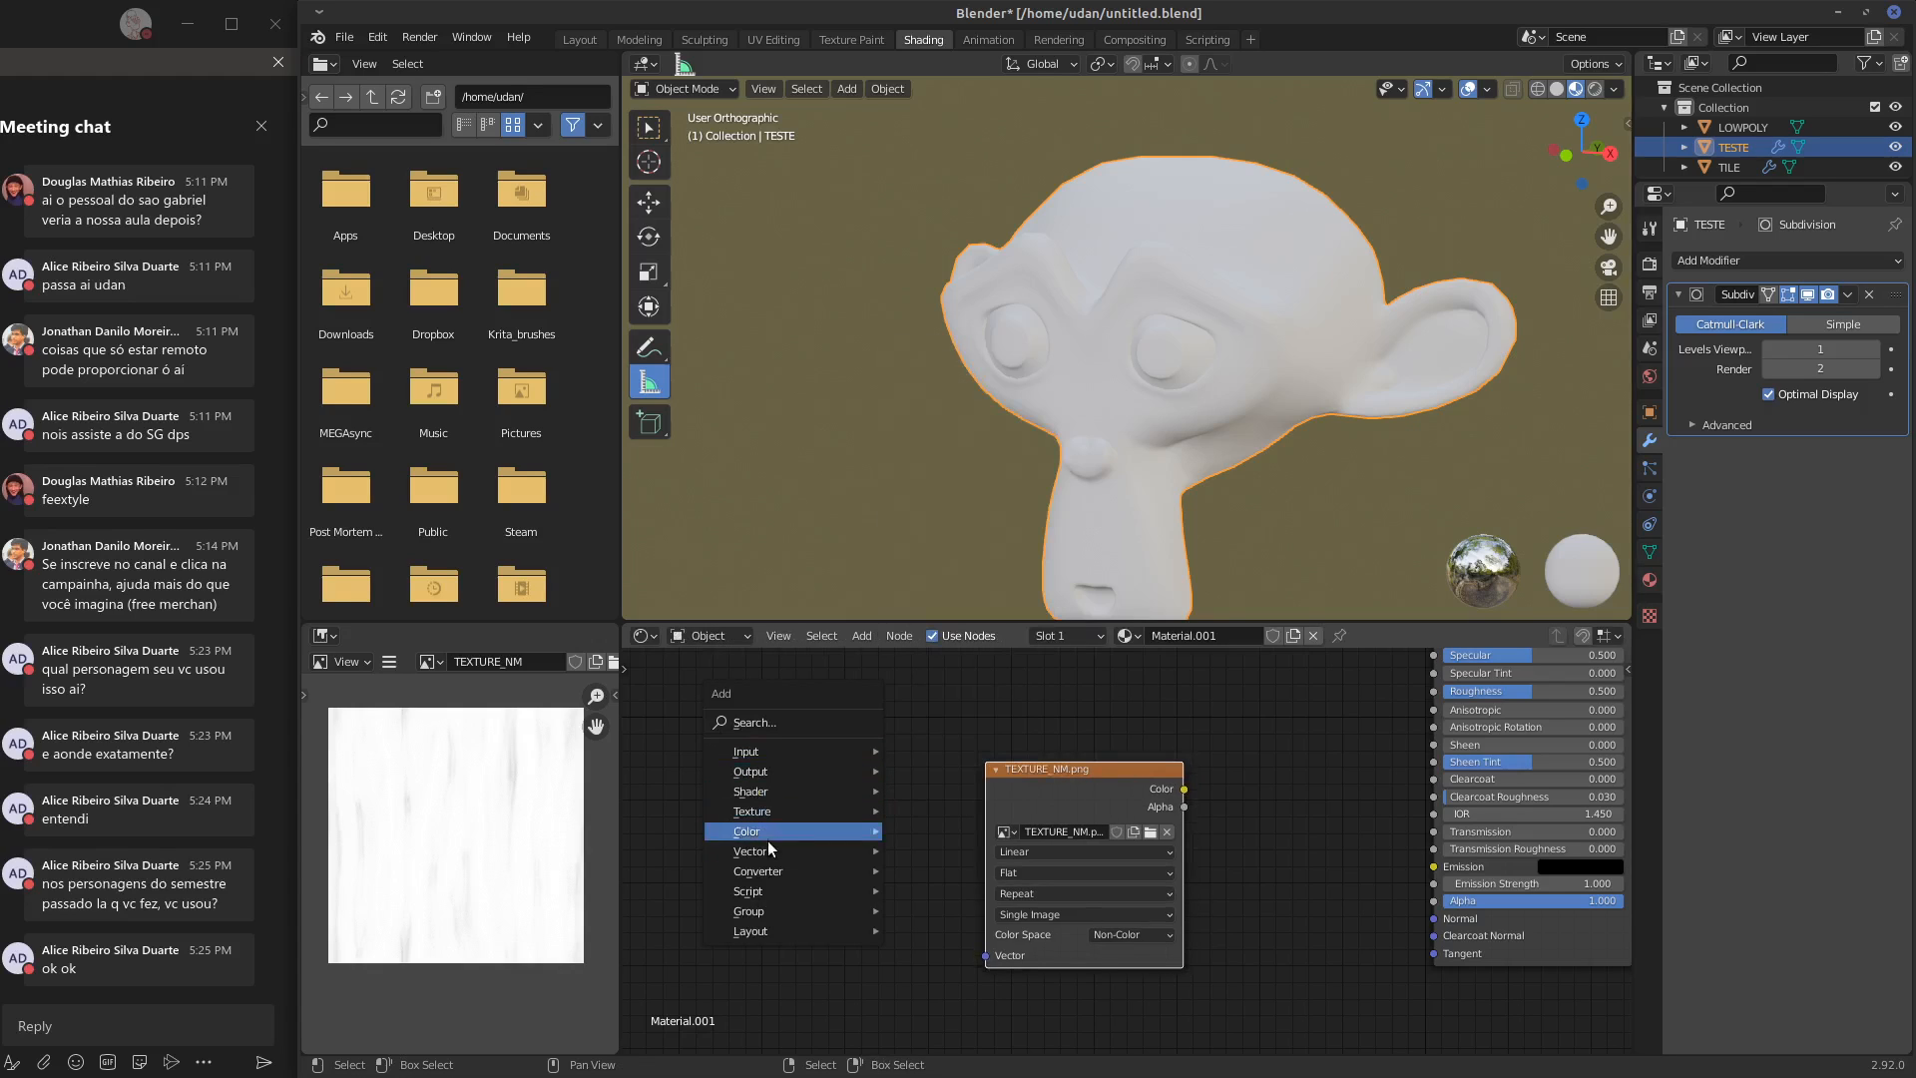
mouse_move(764, 853)
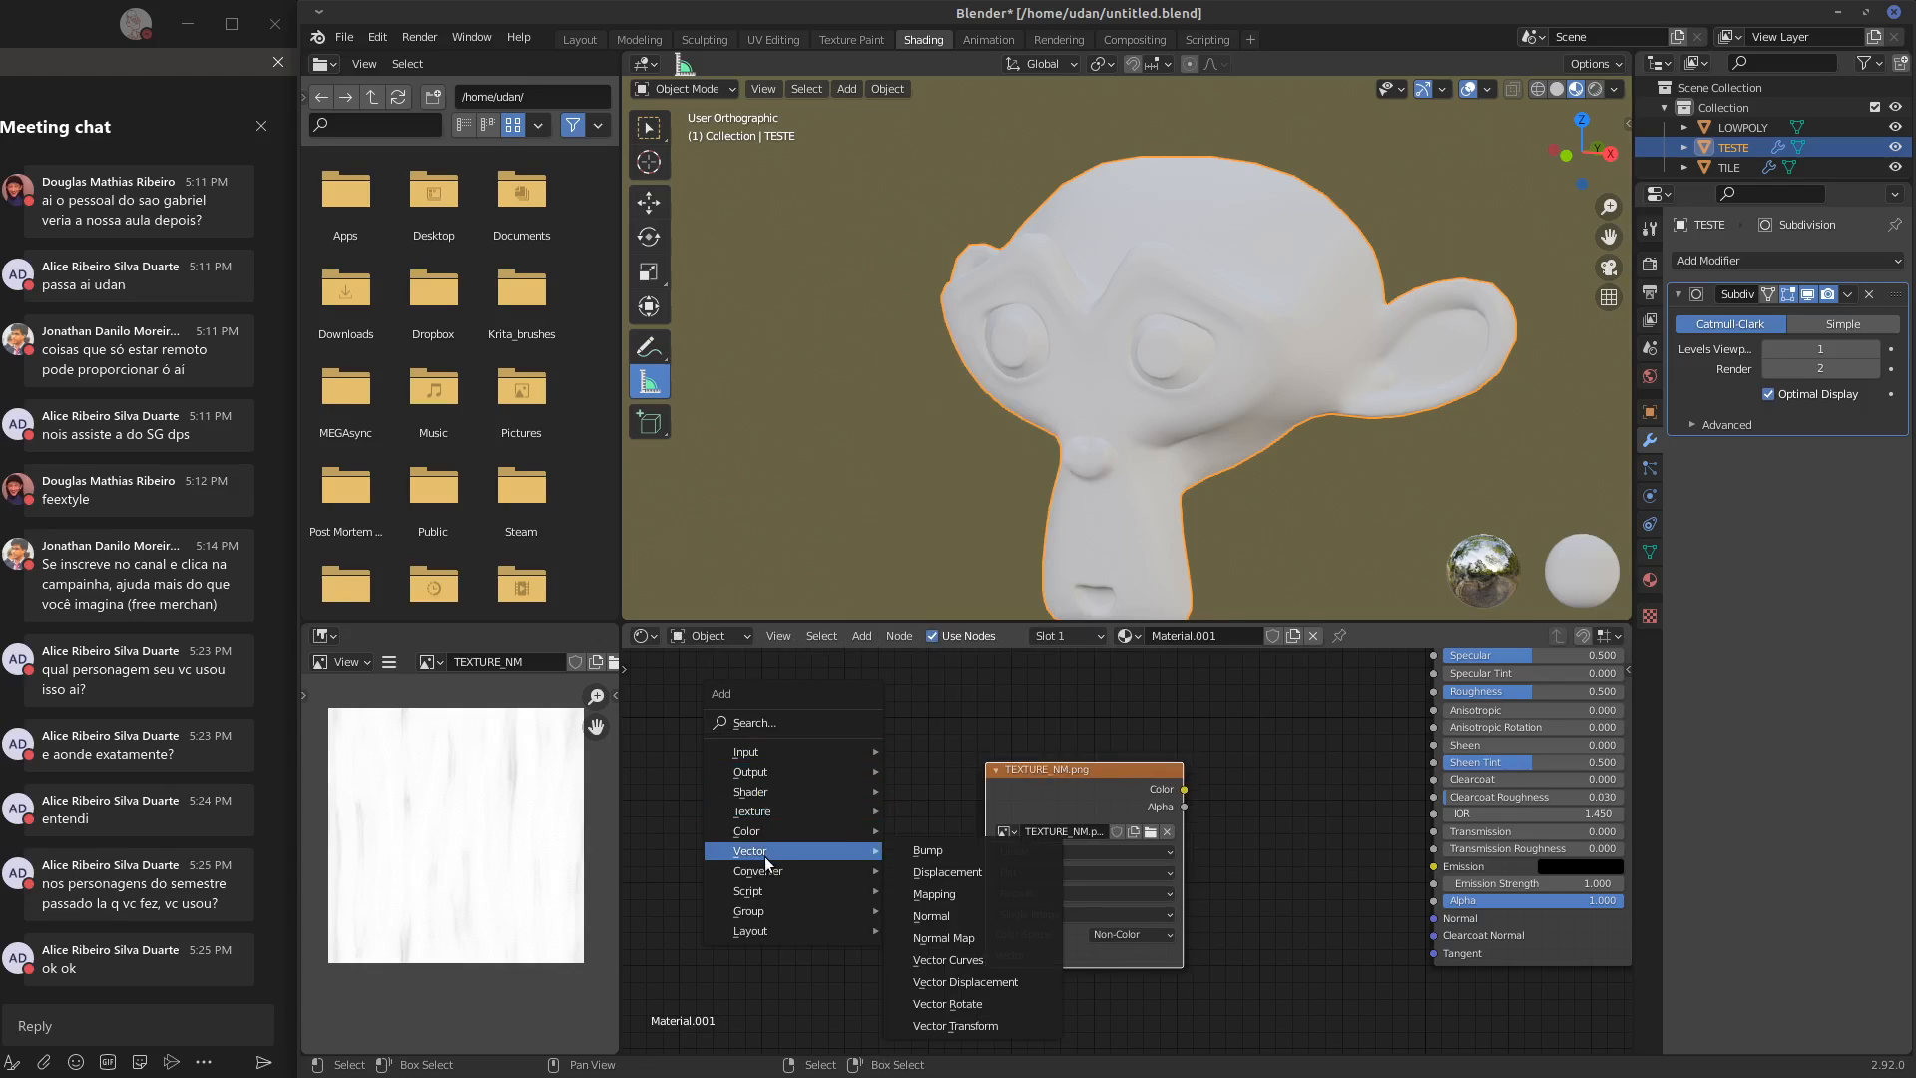
left_click(931, 938)
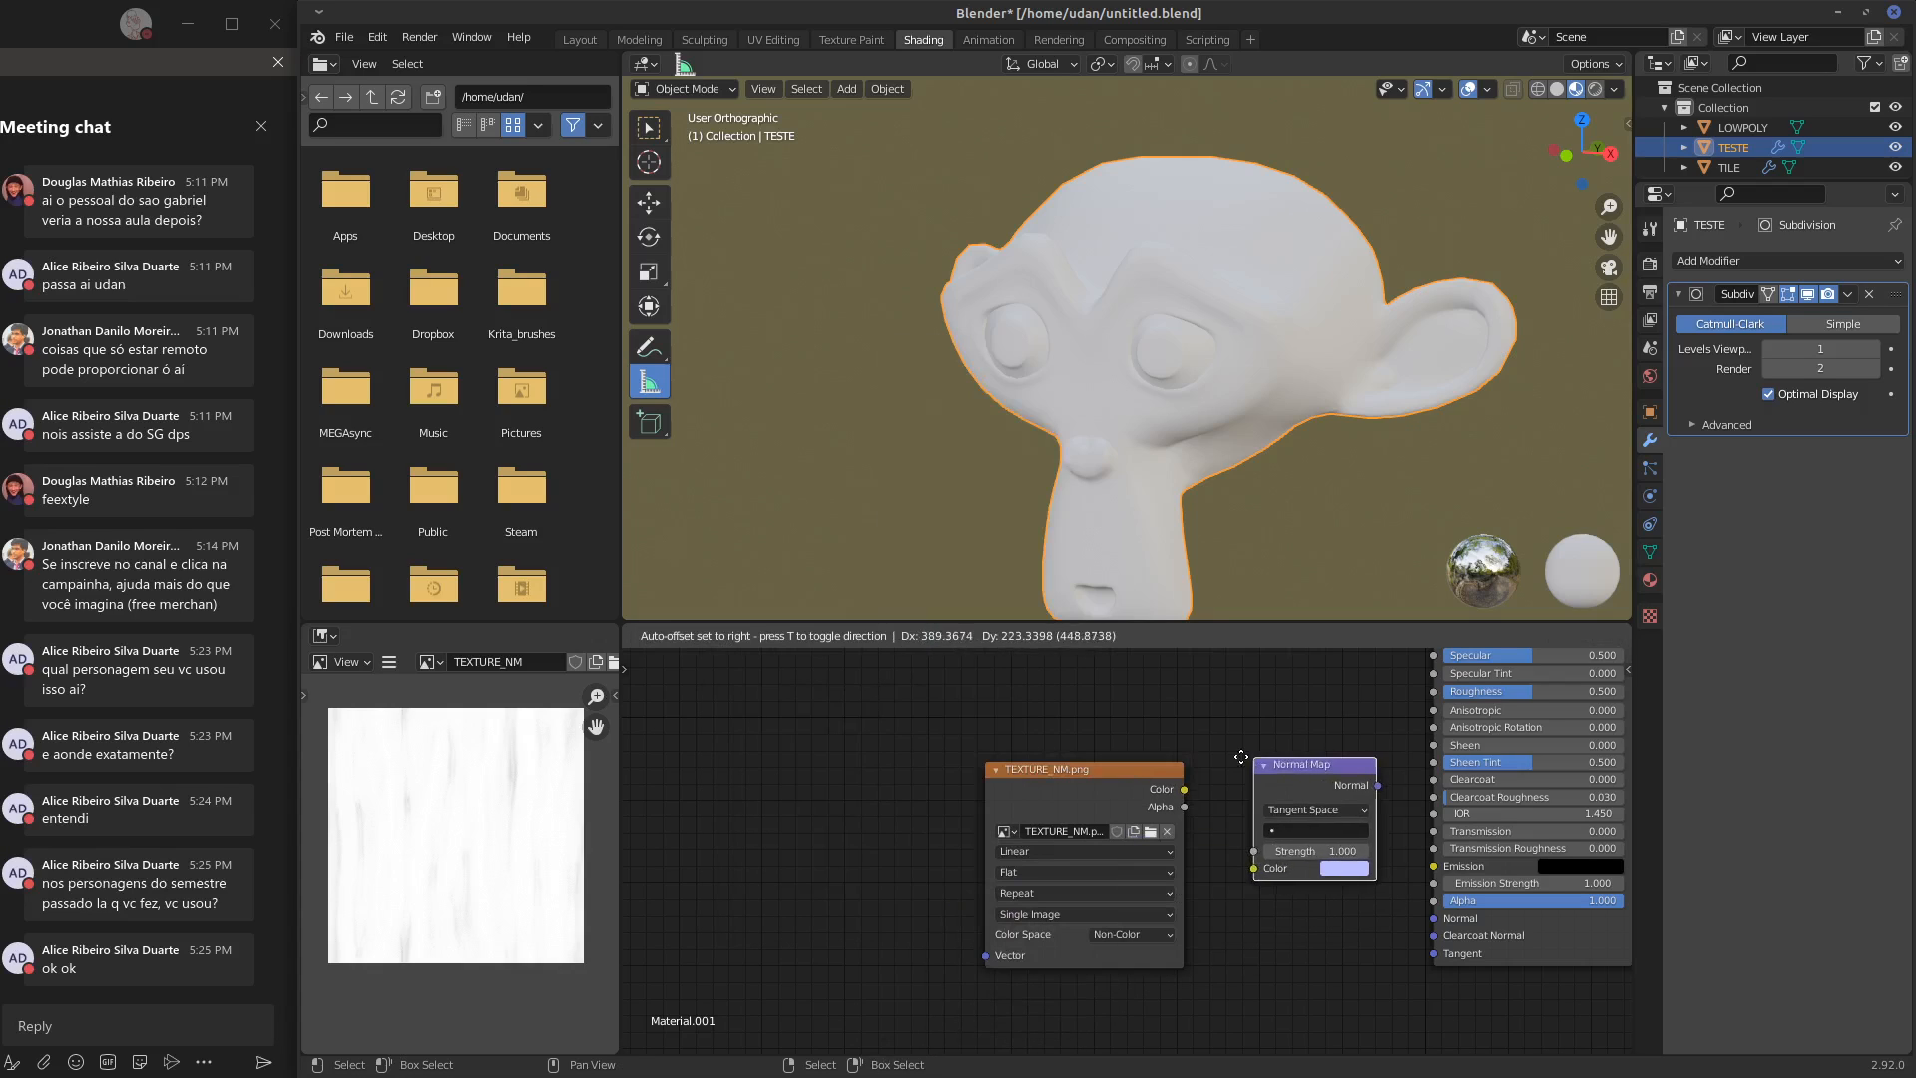
left_click(1248, 774)
left_click_drag(1122, 775, 1233, 868)
Show TEXTURE_NM.png in the image editor and connect the Normal Map node to the Principled BSDF's Normal input
left_click(426, 661)
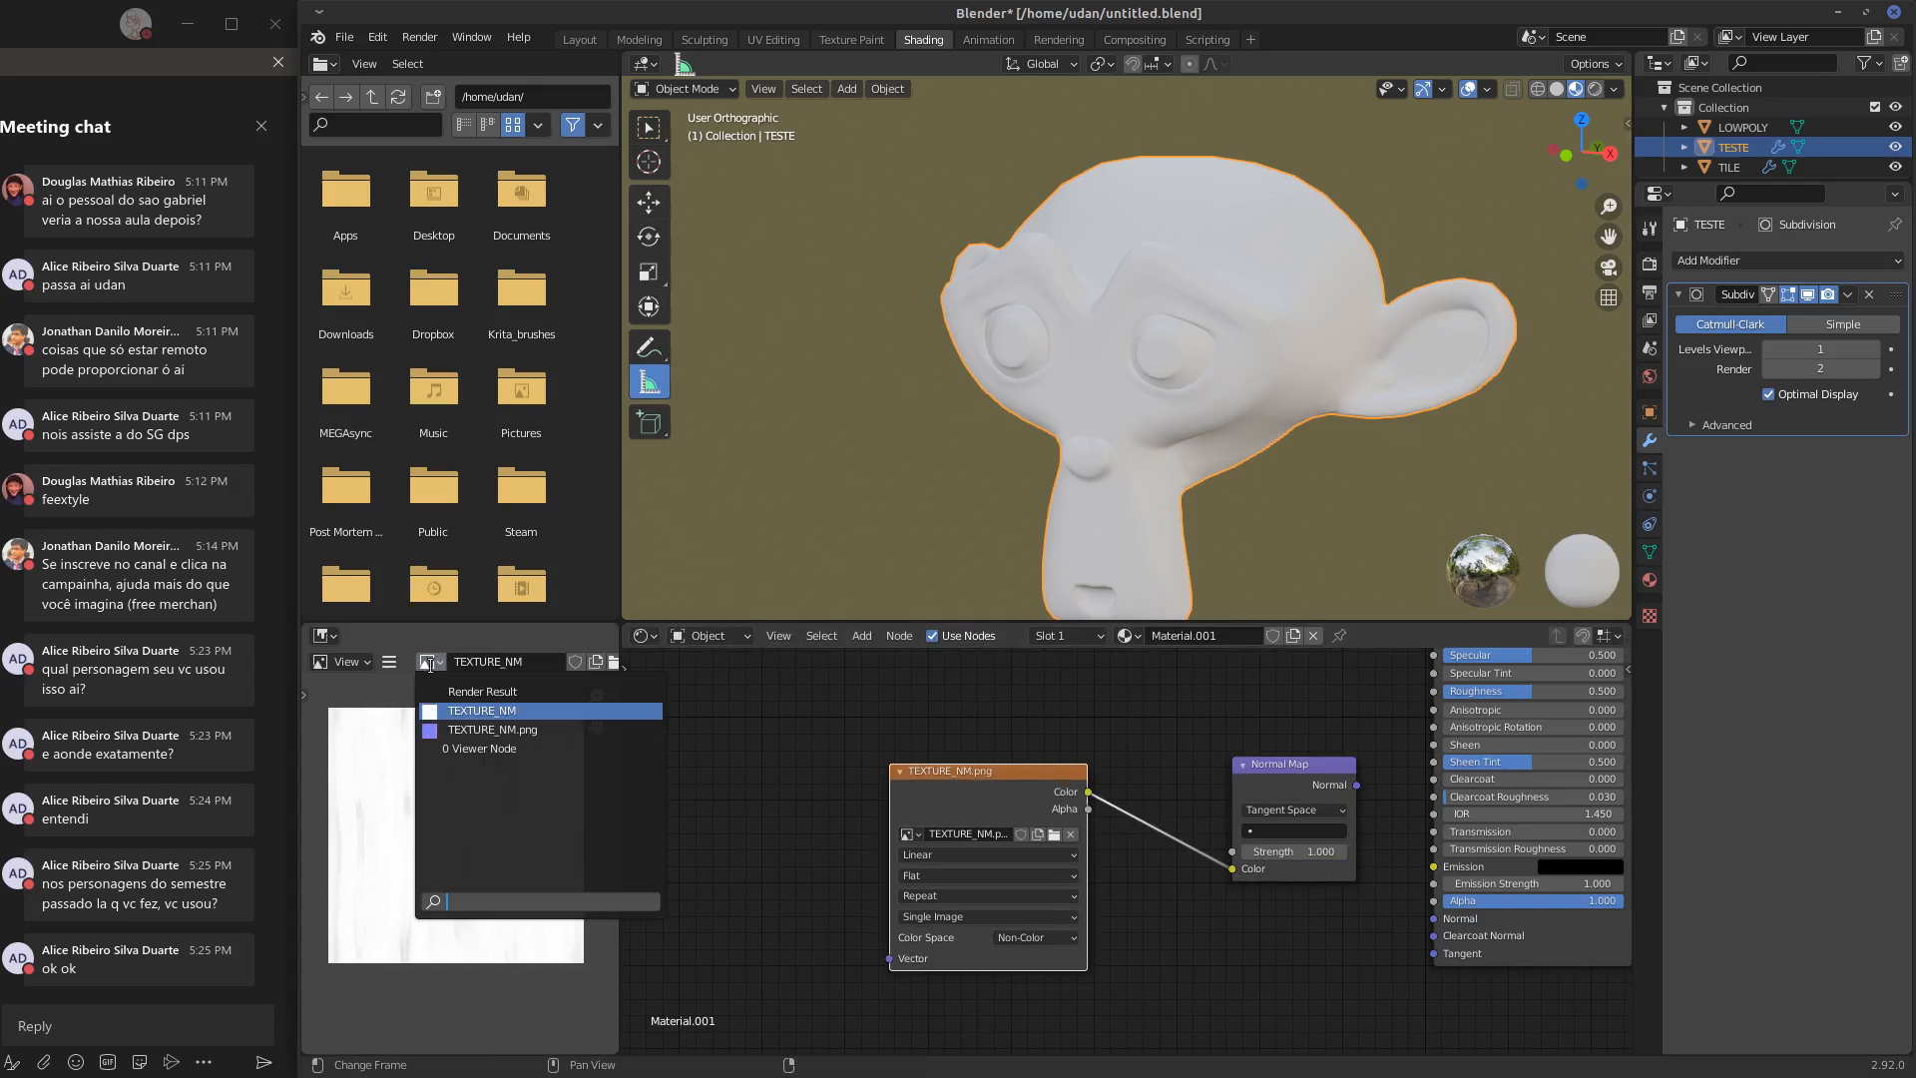
left_click(496, 737)
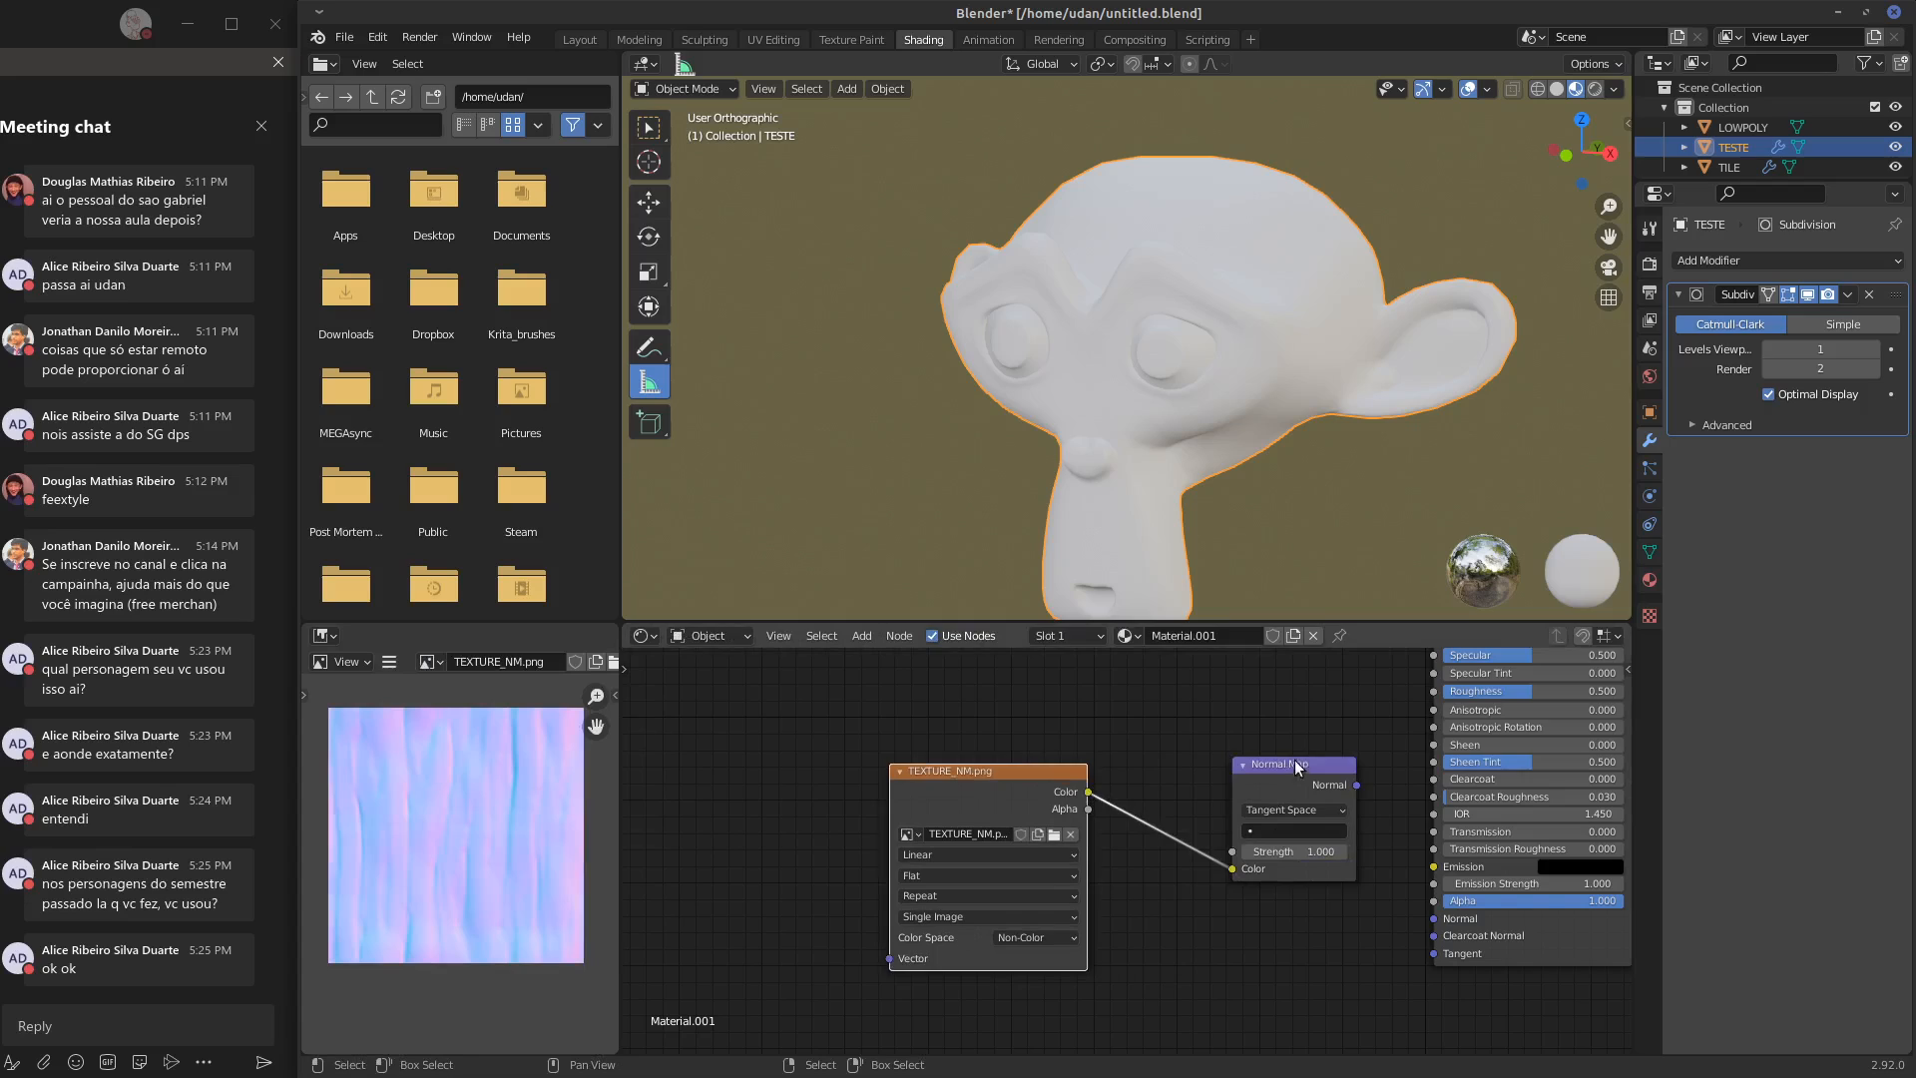
left_click_drag(1297, 769, 1434, 918)
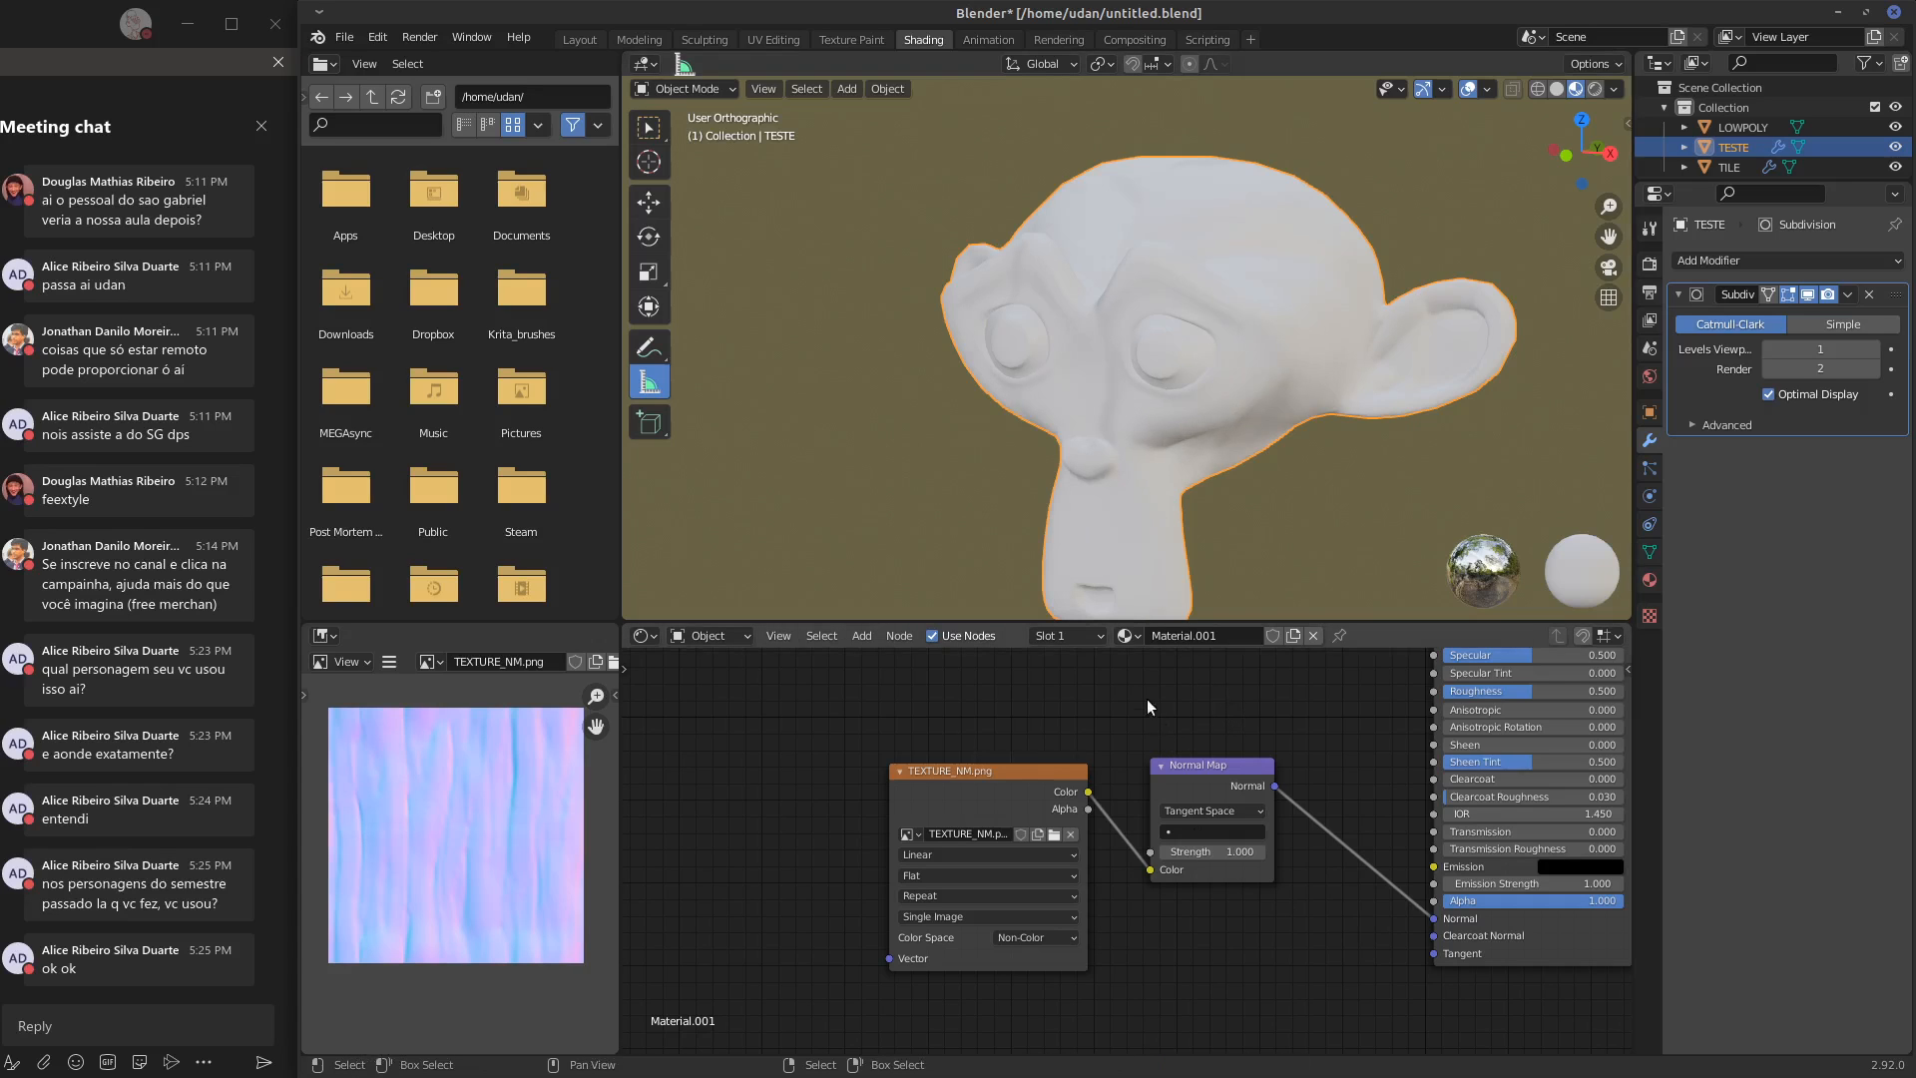
mouse_move(1244, 486)
middle_mouse_down()
mouse_move(1200, 475)
mouse_move(1307, 486)
middle_mouse_up()
middle_click_drag(1156, 701, 1281, 712)
middle_click_drag(1263, 486, 1459, 441)
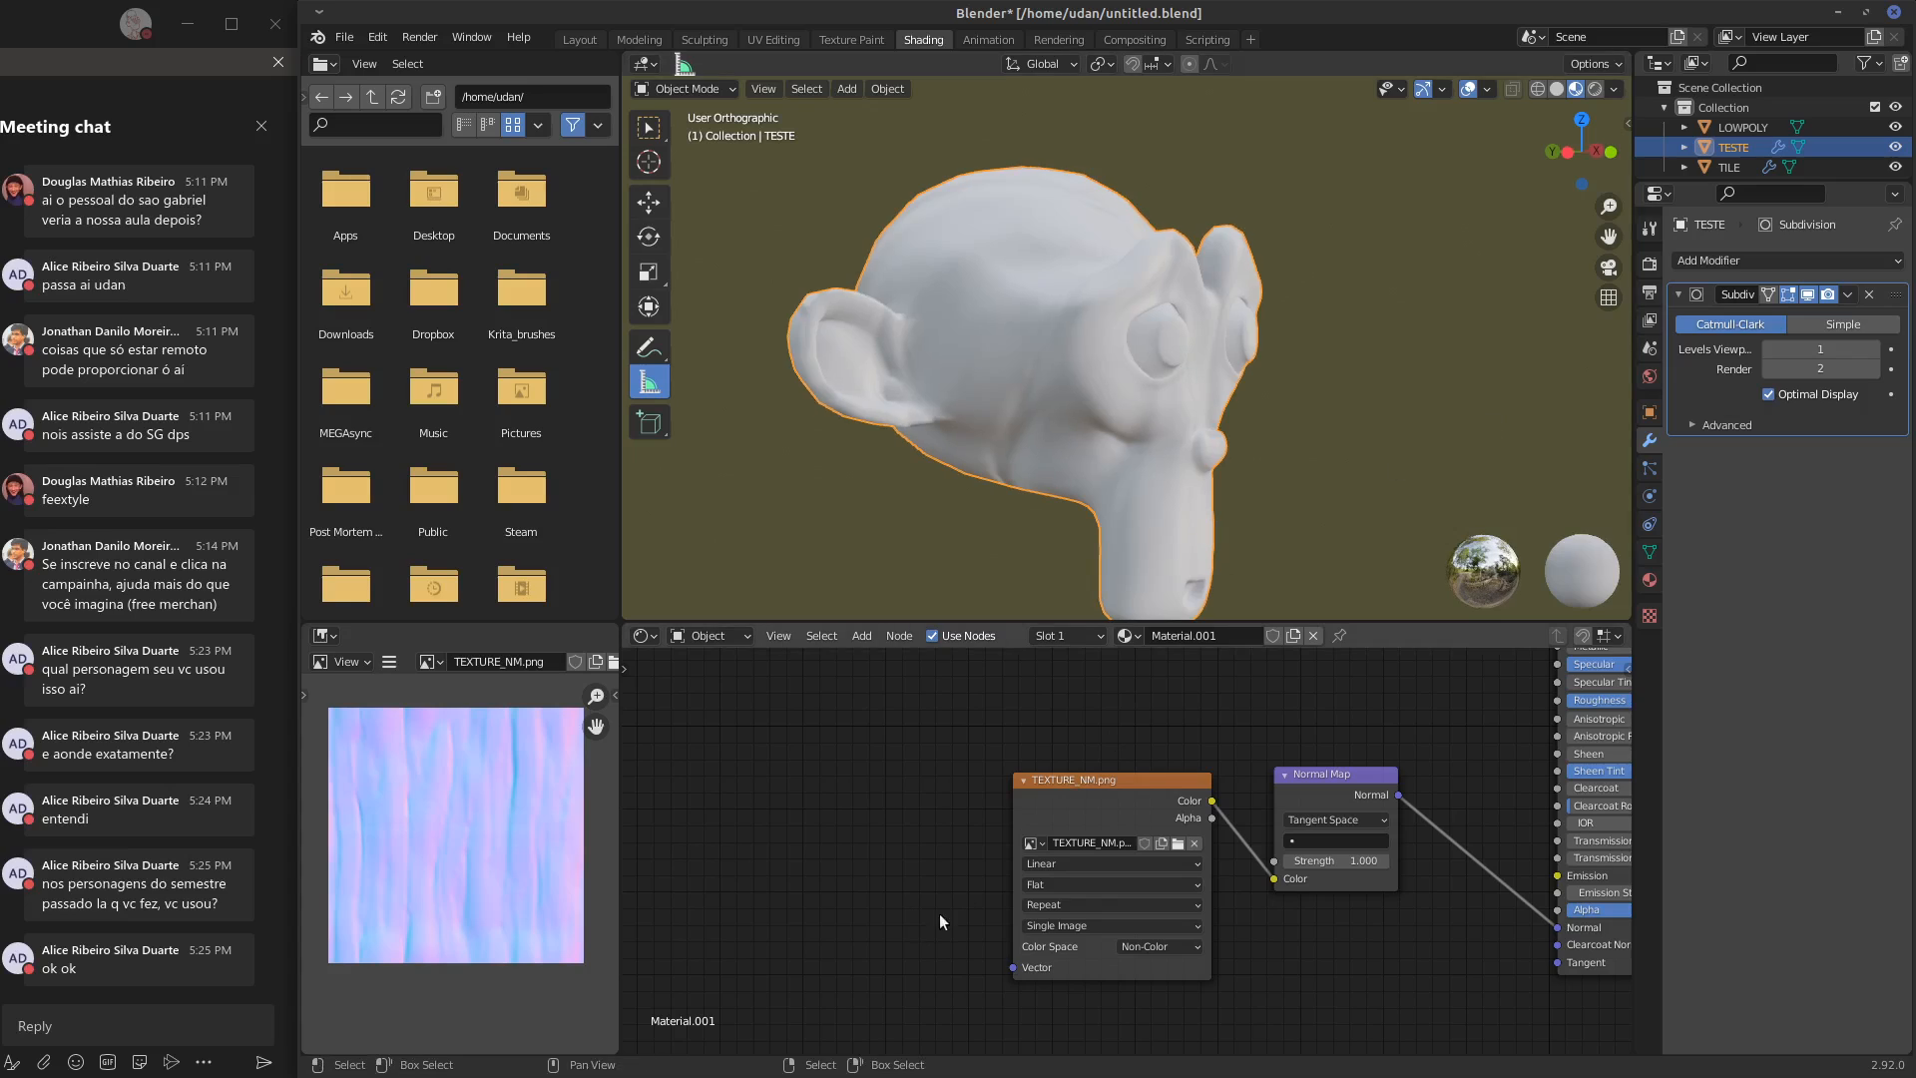
left_click_drag(1006, 967, 944, 938)
key("shift+a")
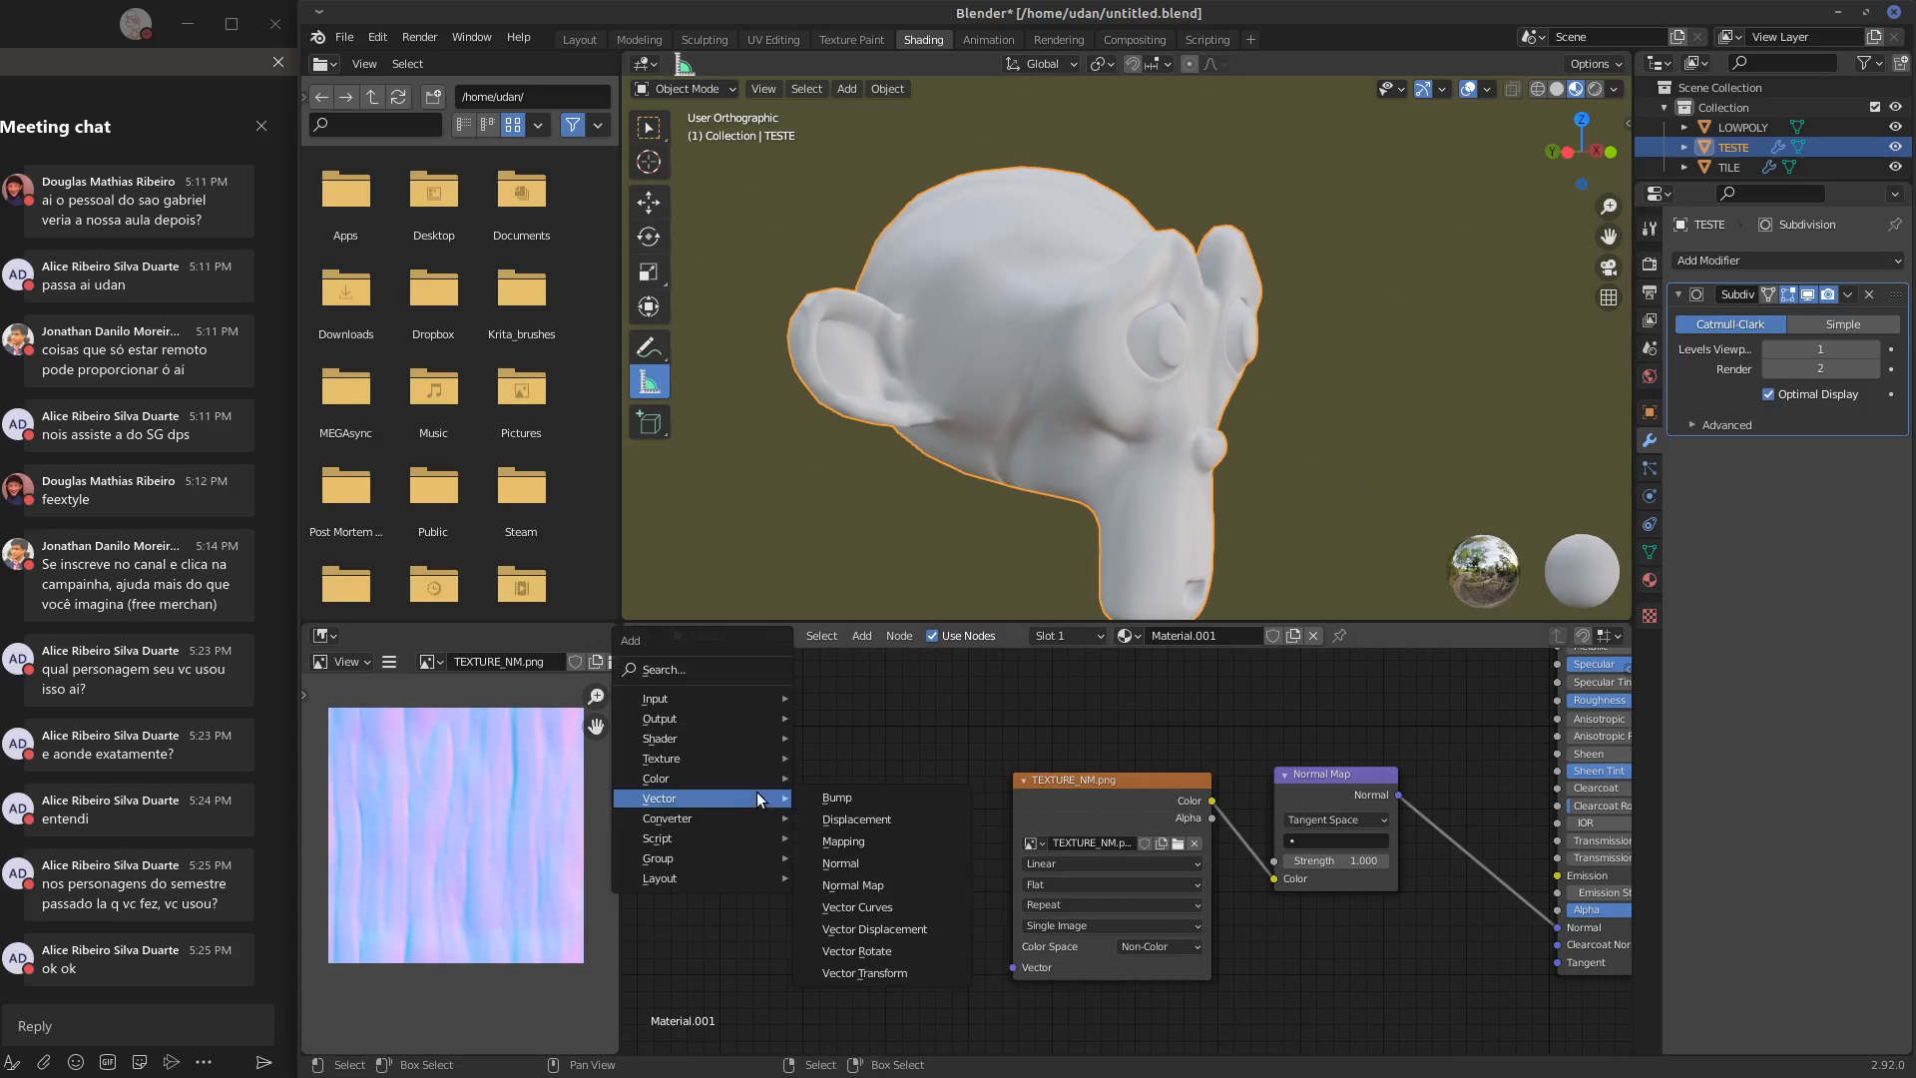
mouse_move(710, 697)
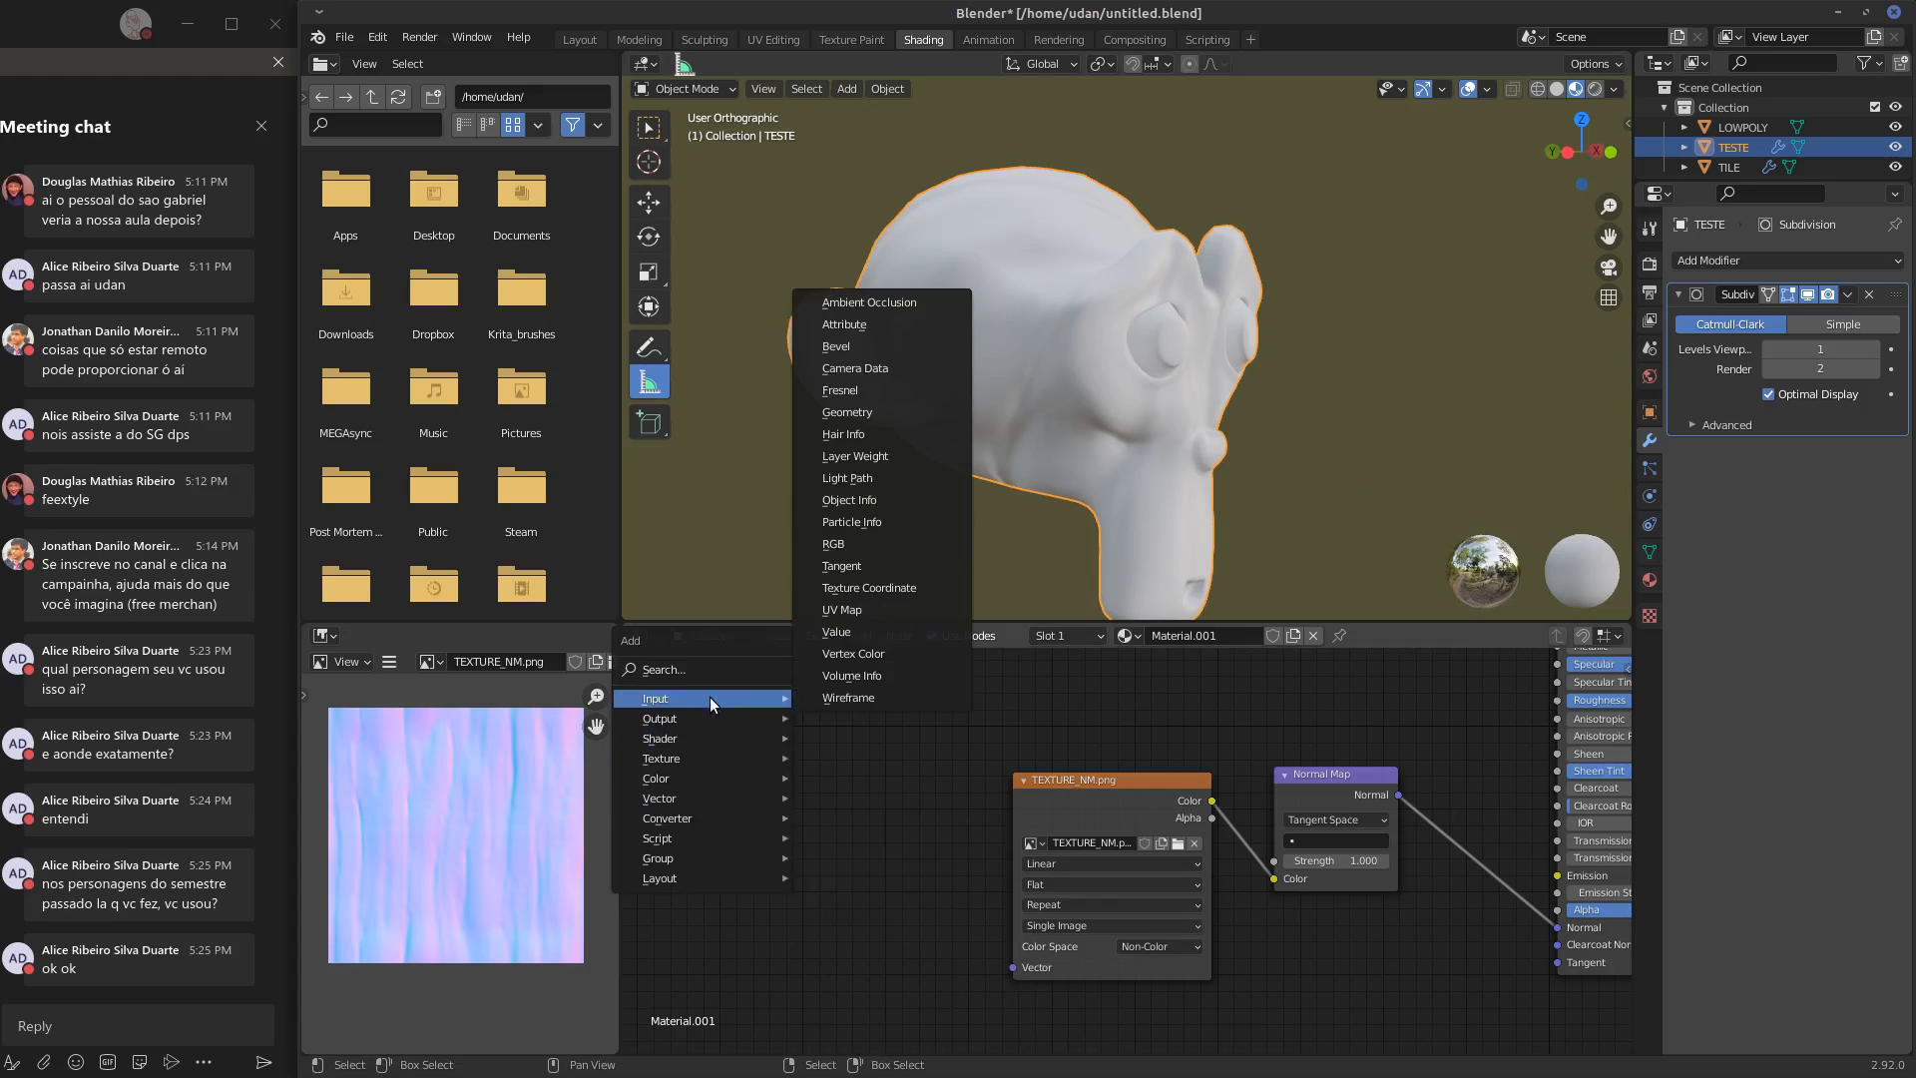
left_click(873, 411)
left_click(764, 785)
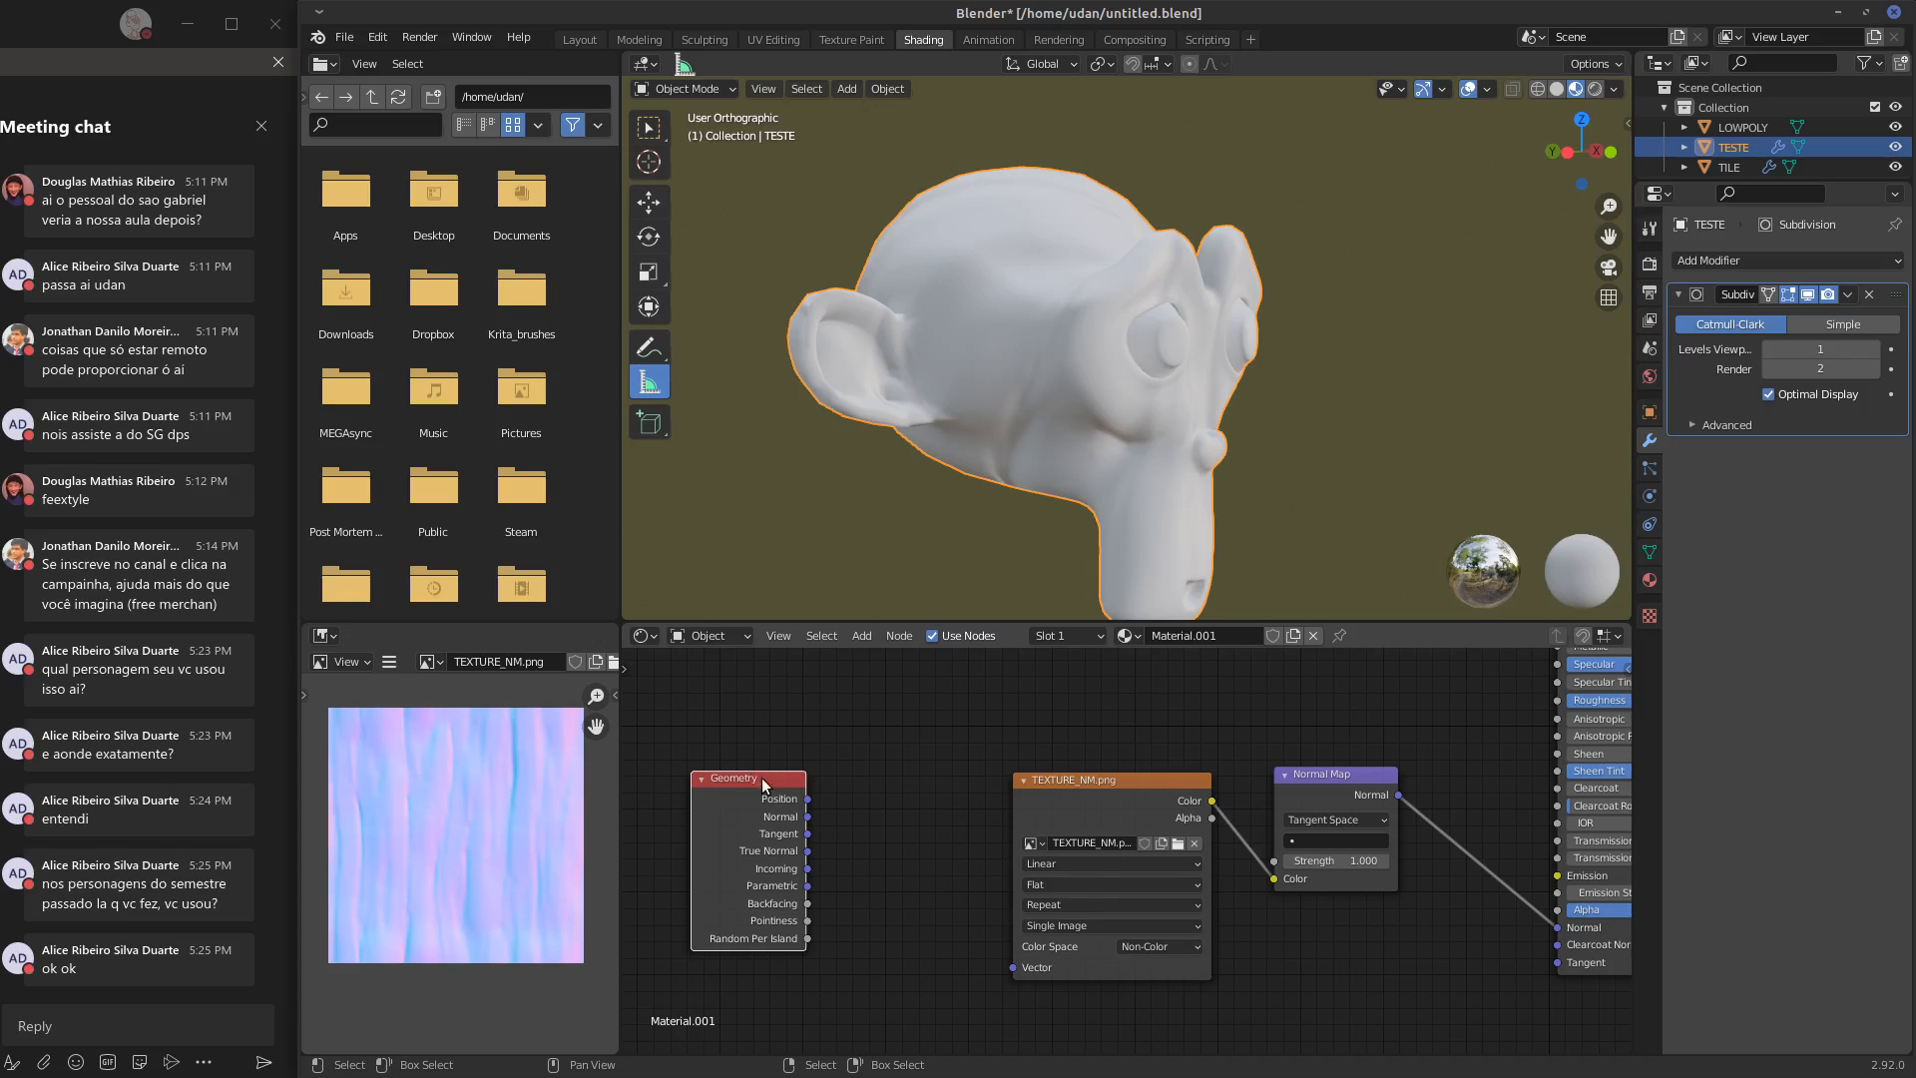
key("ctrl+z")
Add a Texture Coordinate node and connect its Generated output to the image texture's Vector input
key("shift+a")
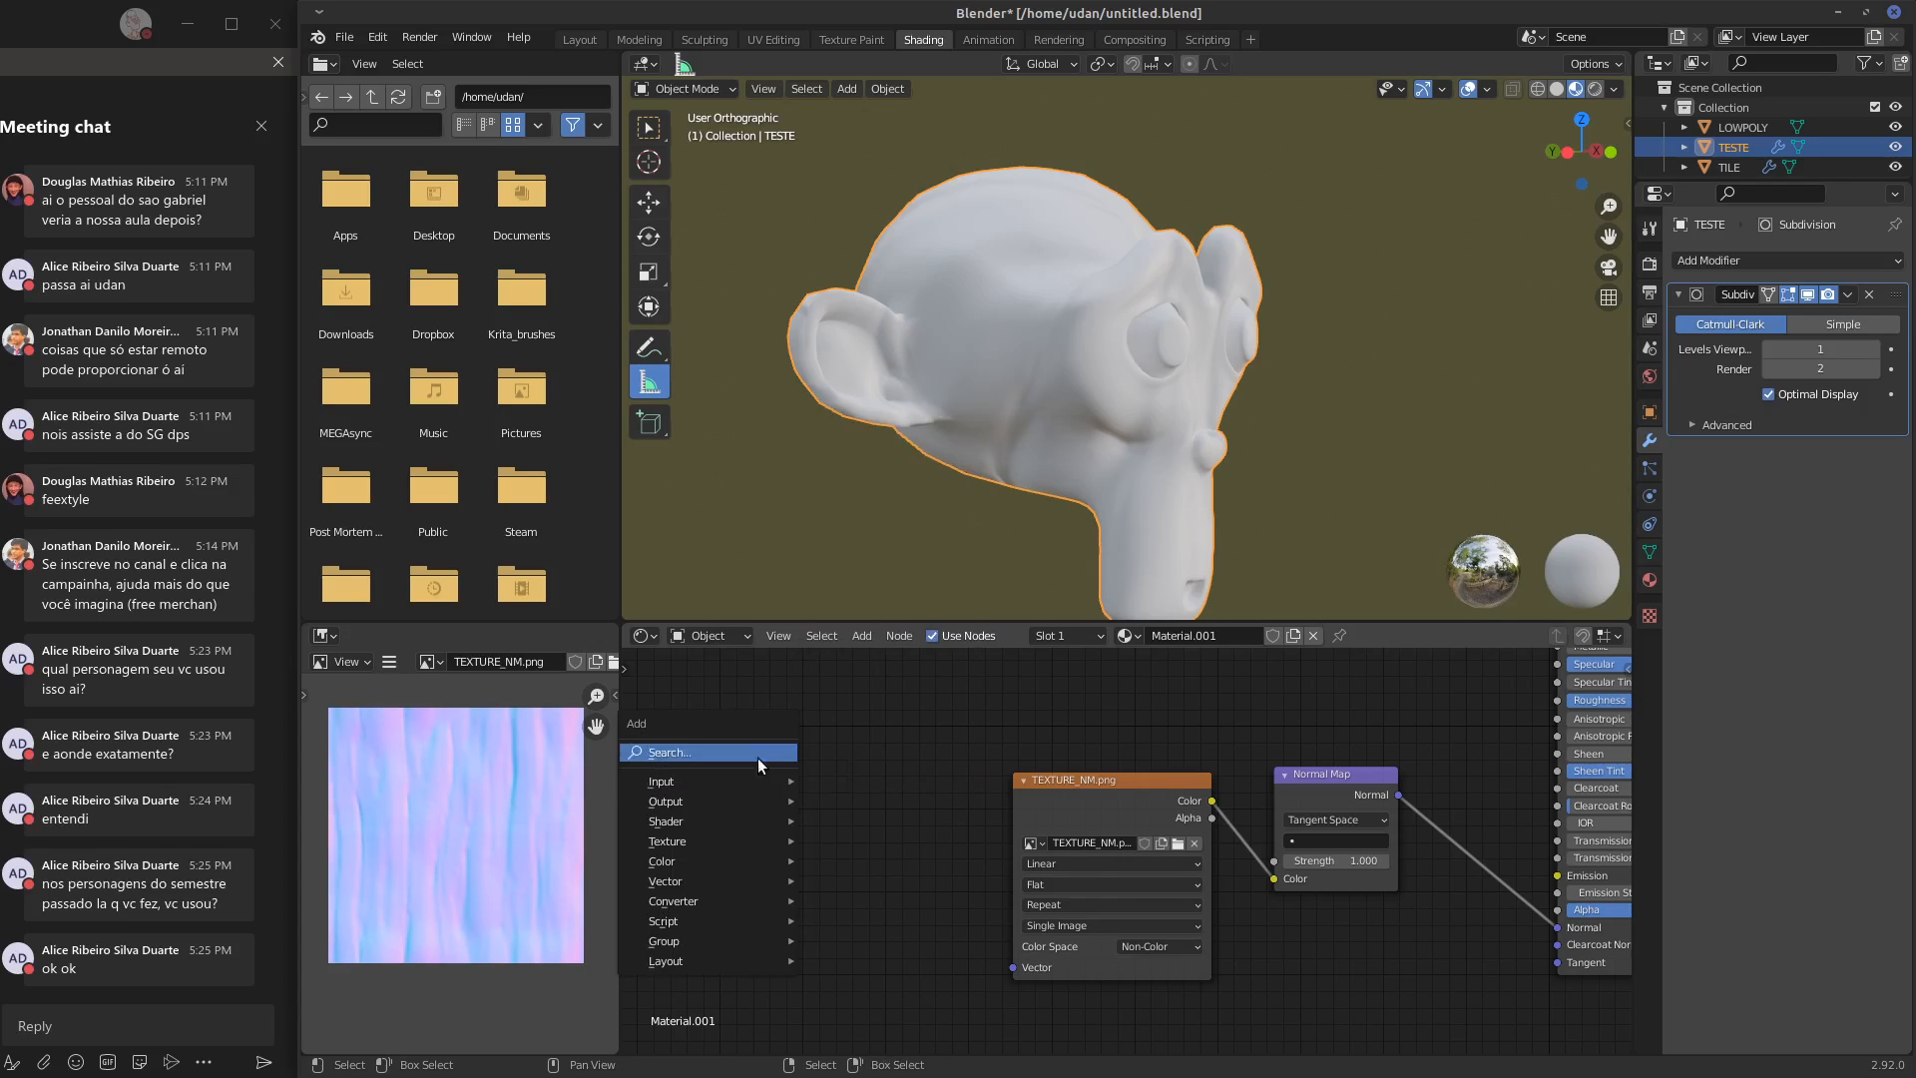
mouse_move(728, 789)
left_click(874, 670)
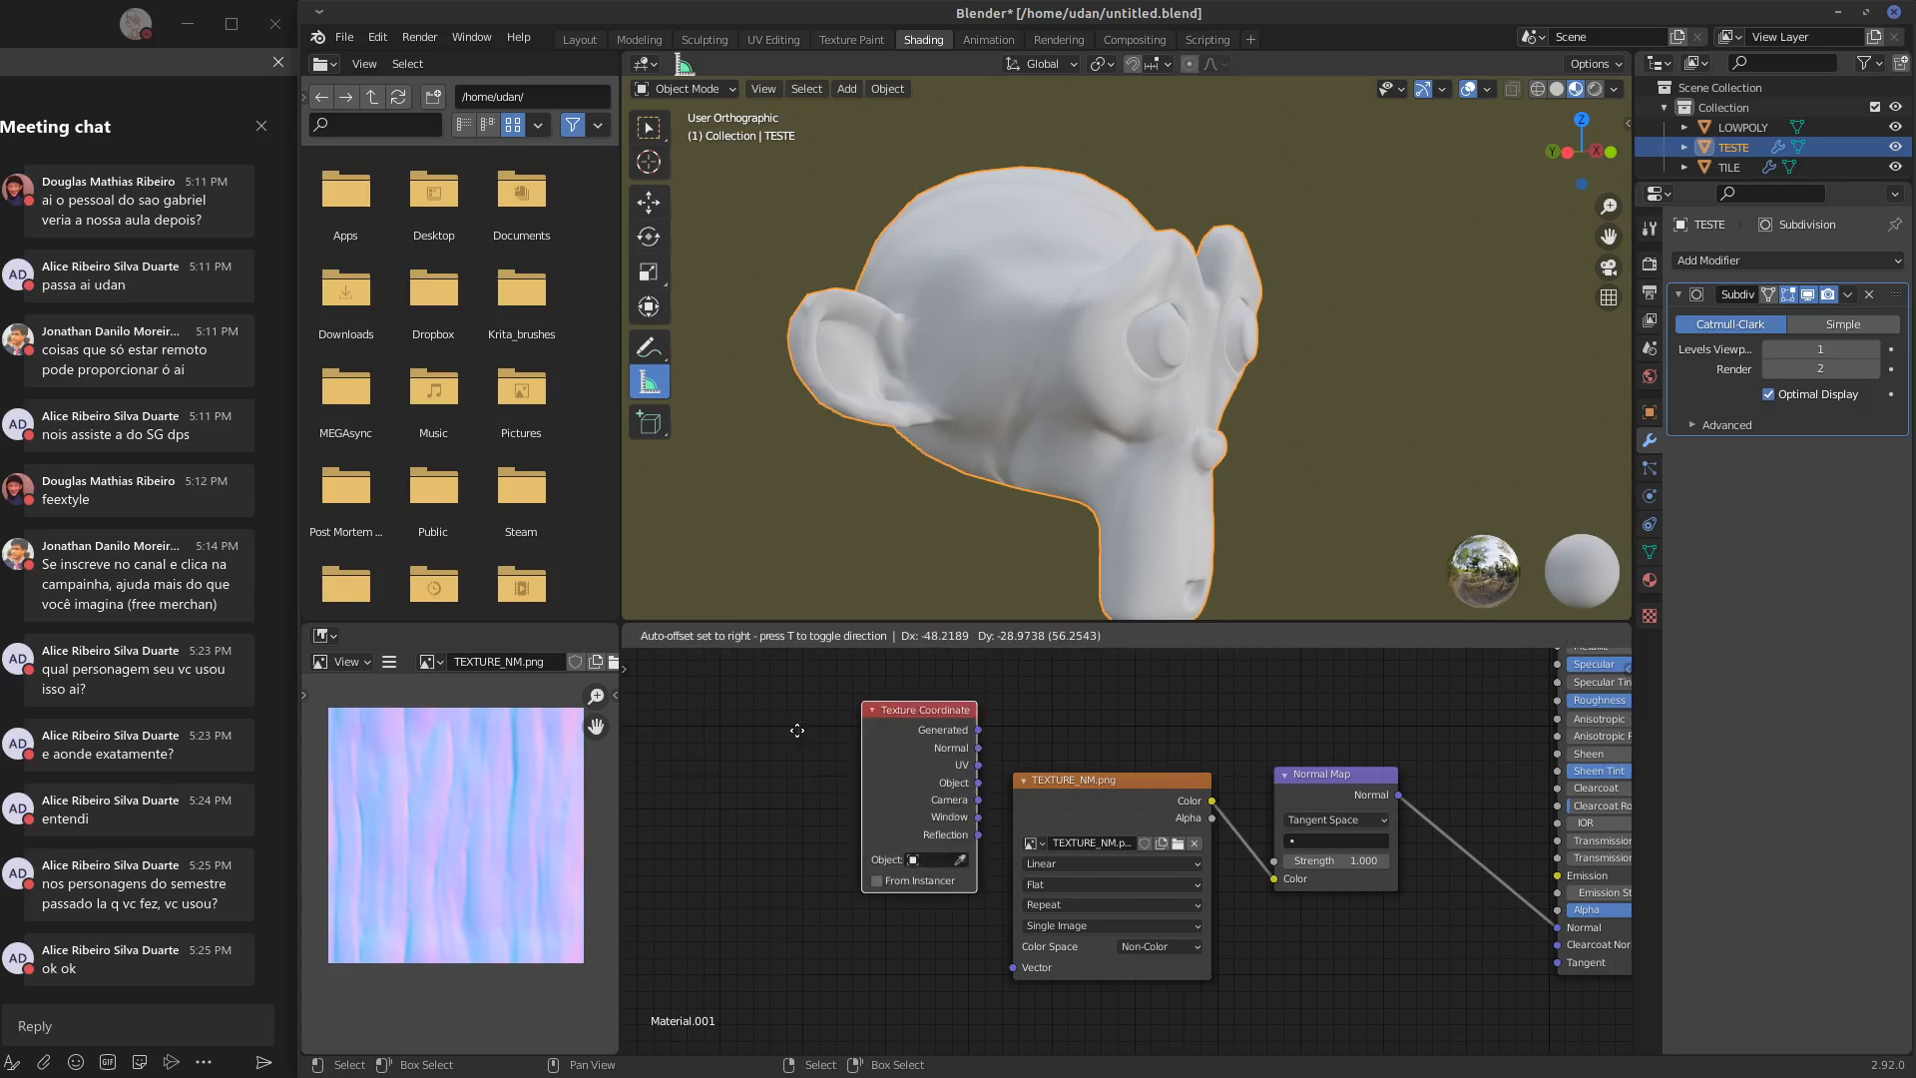
left_click(743, 769)
key("g")
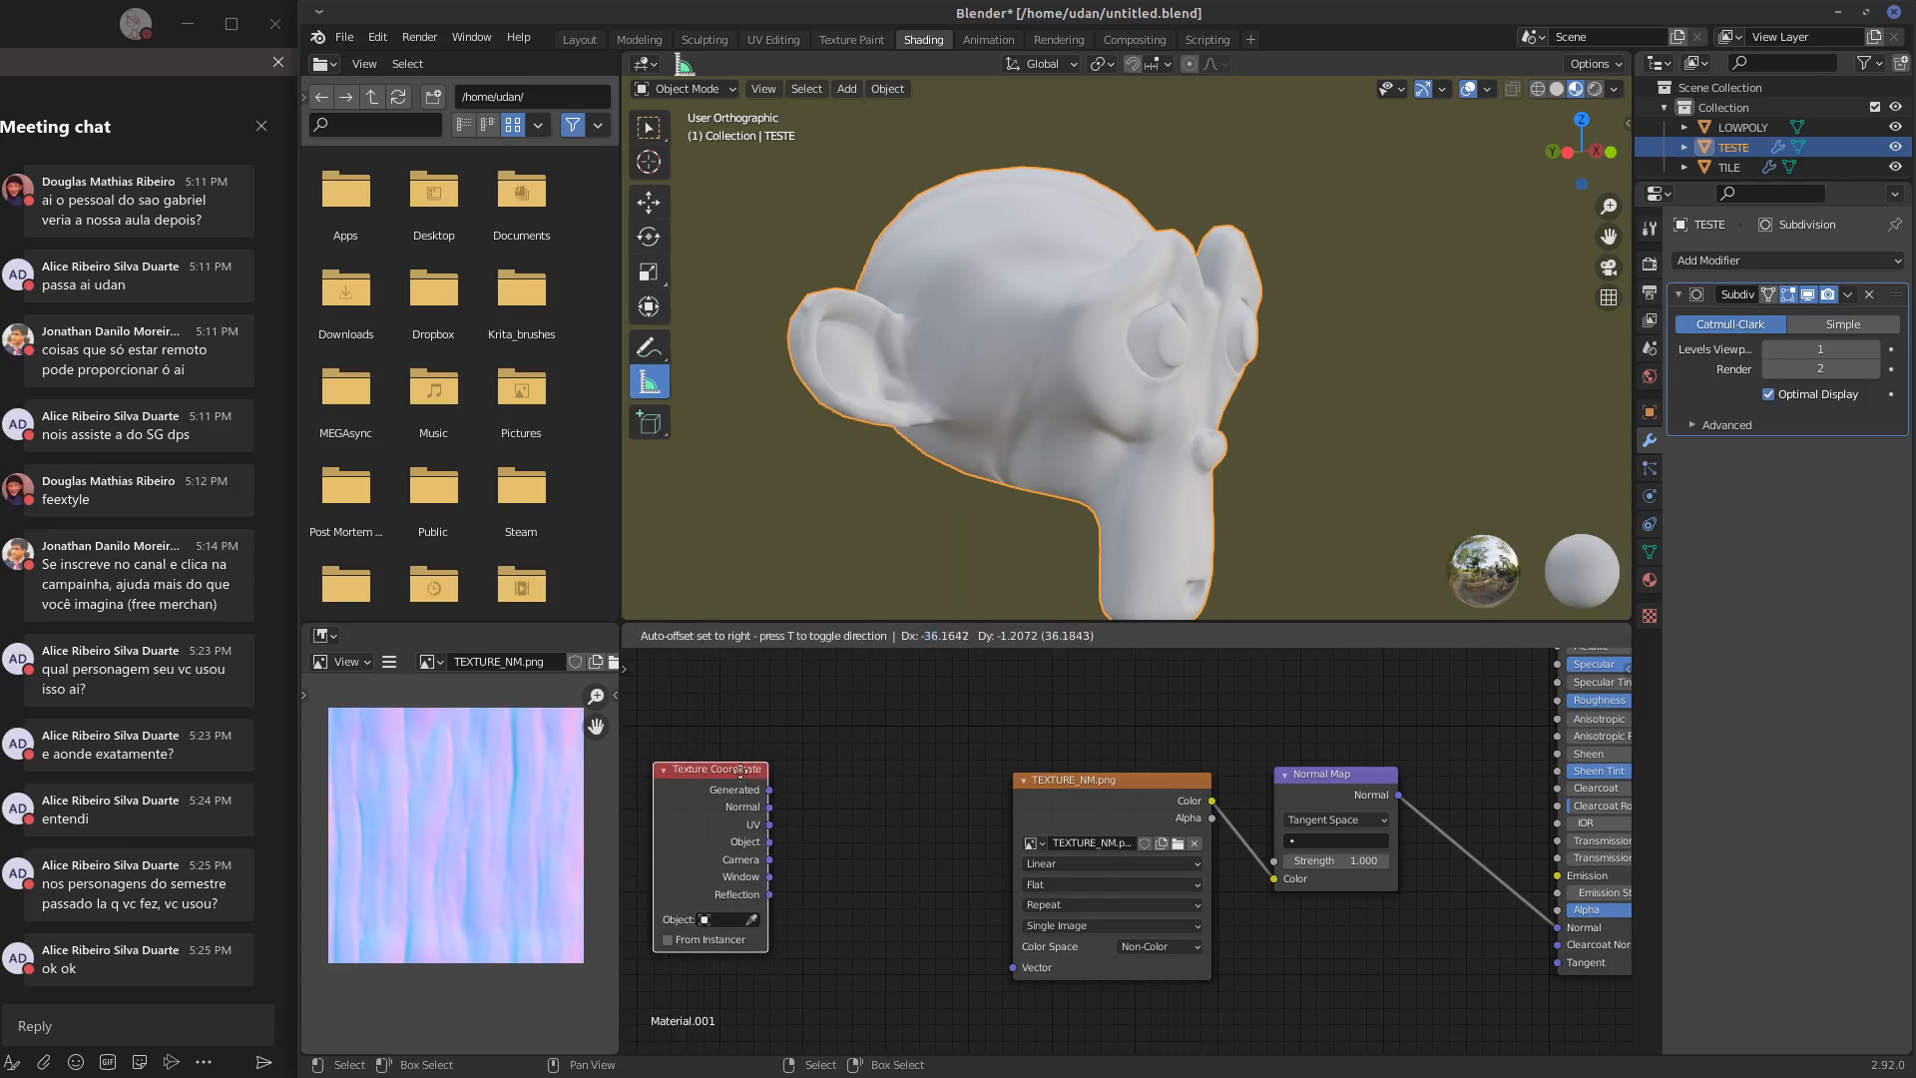
left_click(776, 791)
left_click_drag(776, 791, 1016, 968)
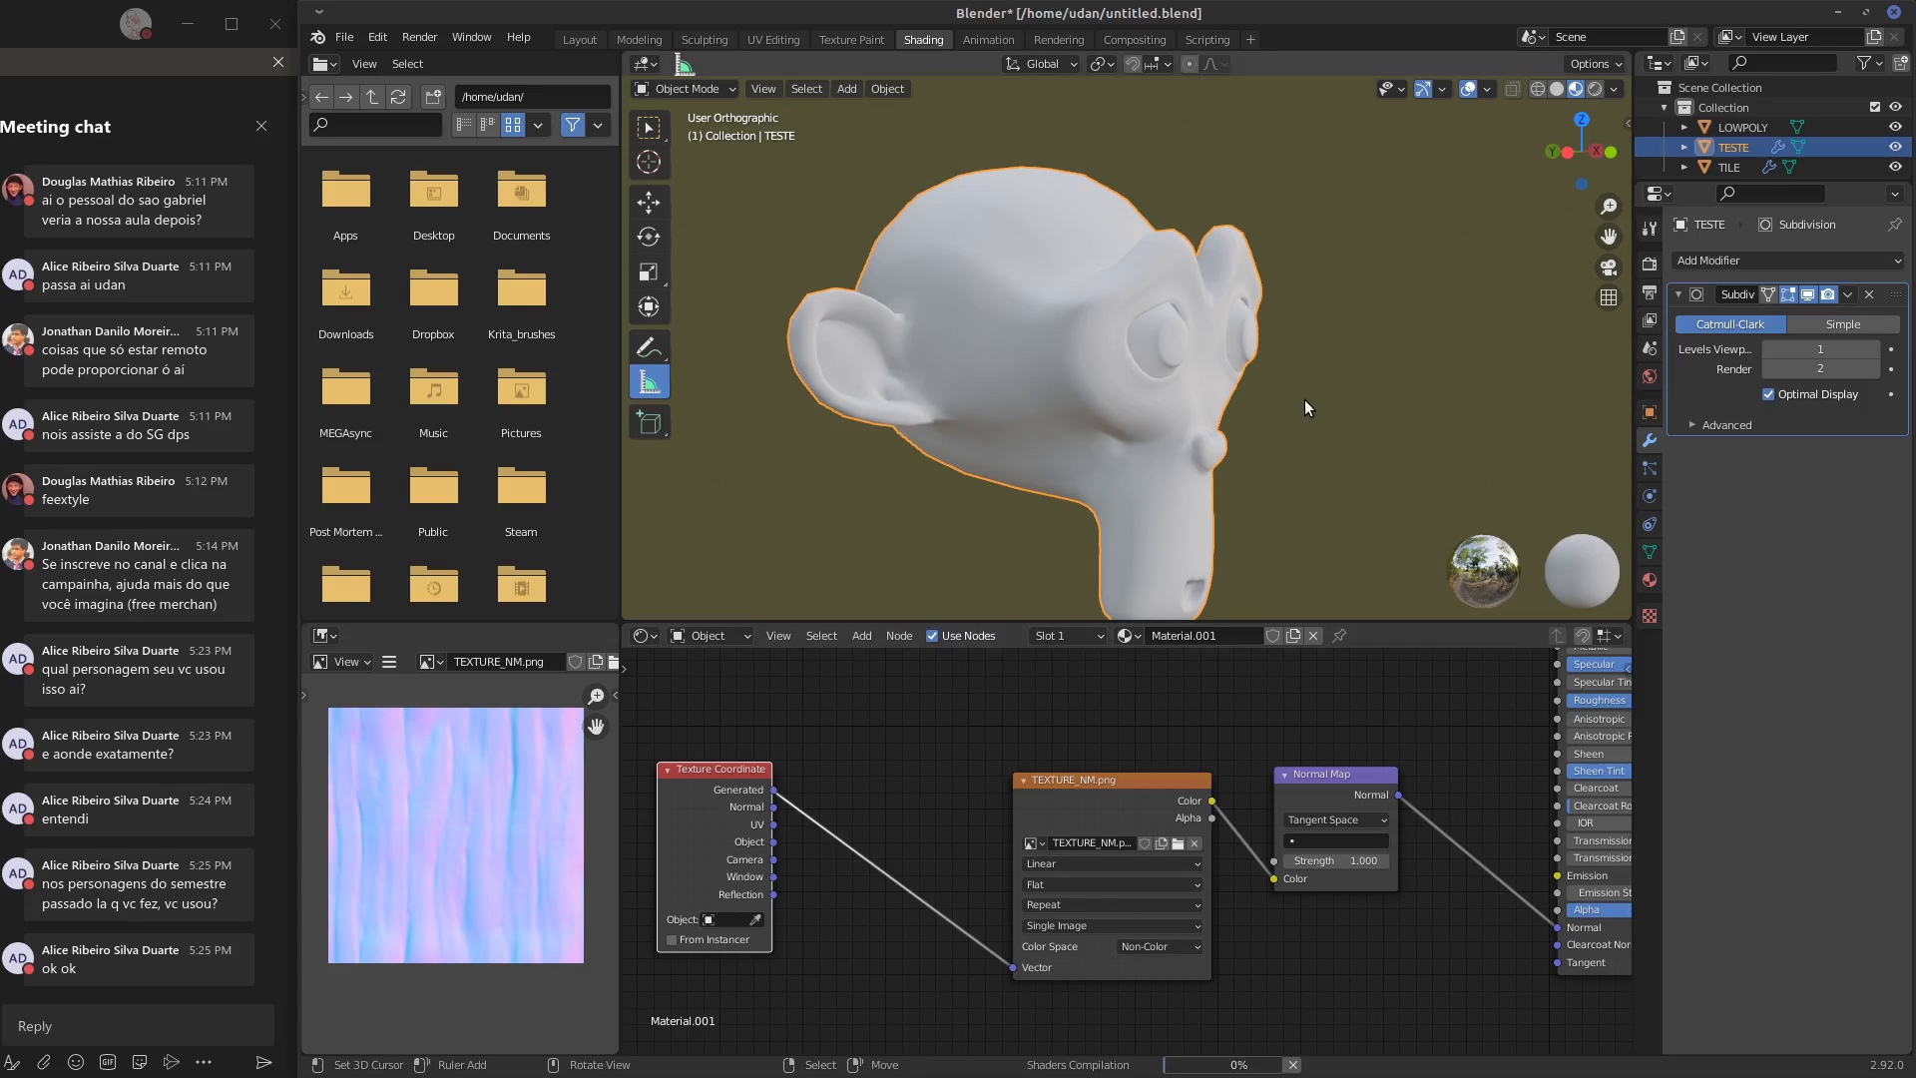
middle_click_drag(1301, 403, 1121, 435)
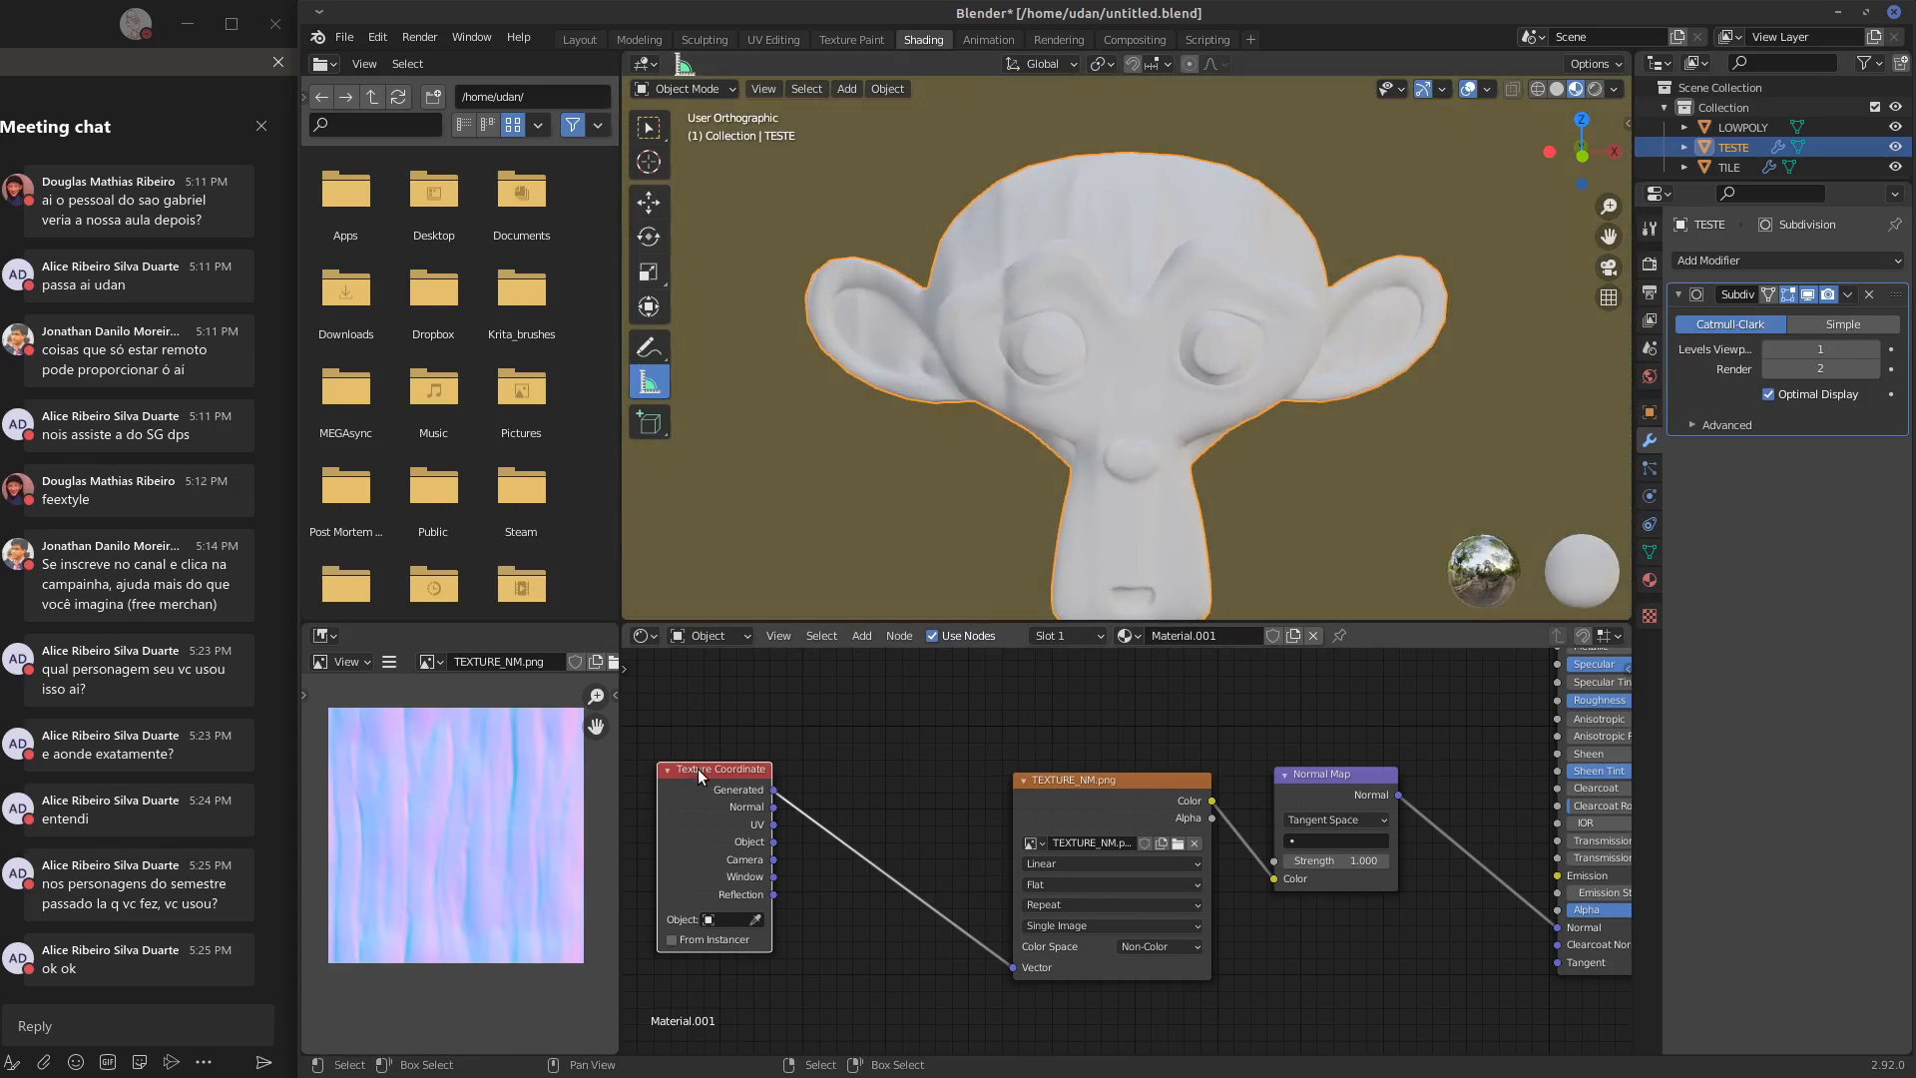
Insert a Mapping node on the link between the Texture Coordinate and TEXTURE_NM.png nodes
left_click_drag(698, 769, 681, 786)
middle_click_drag(766, 793, 871, 769)
key("shift+a")
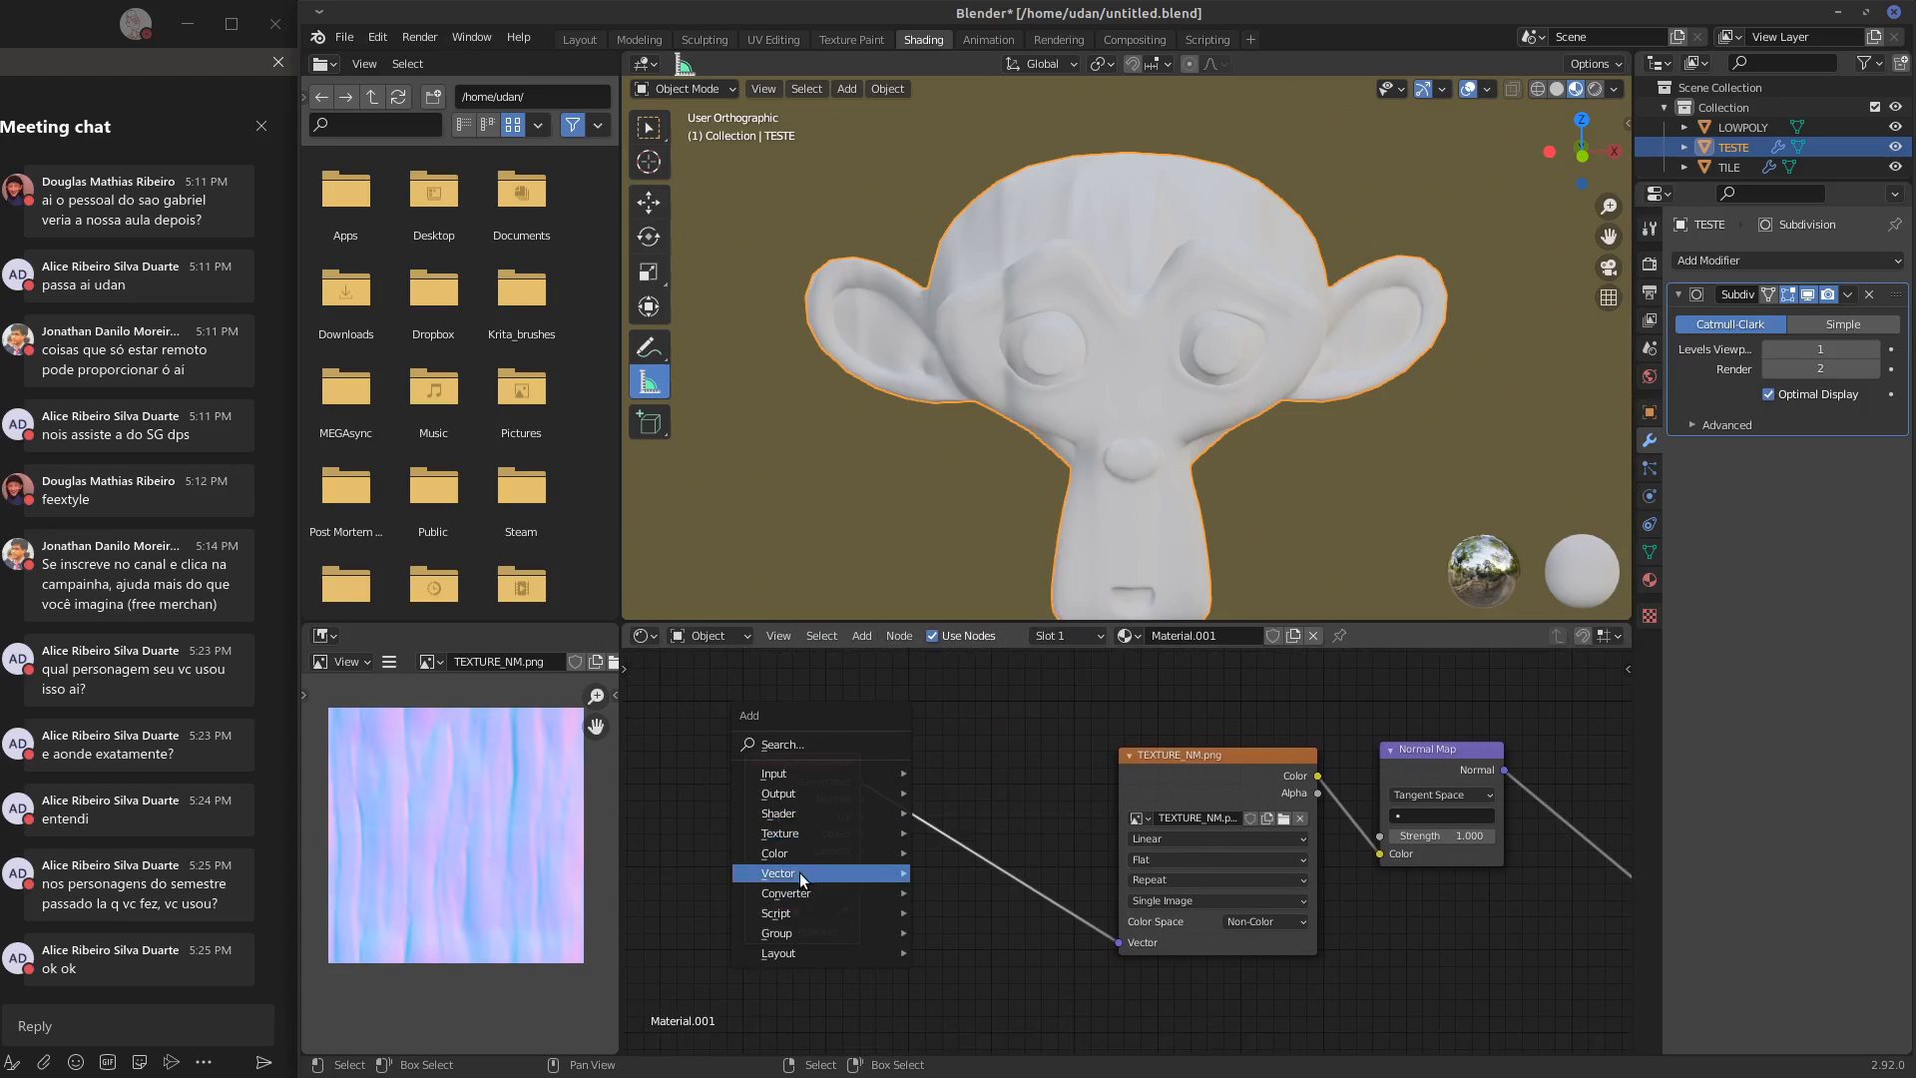
mouse_move(800, 872)
left_click(986, 735)
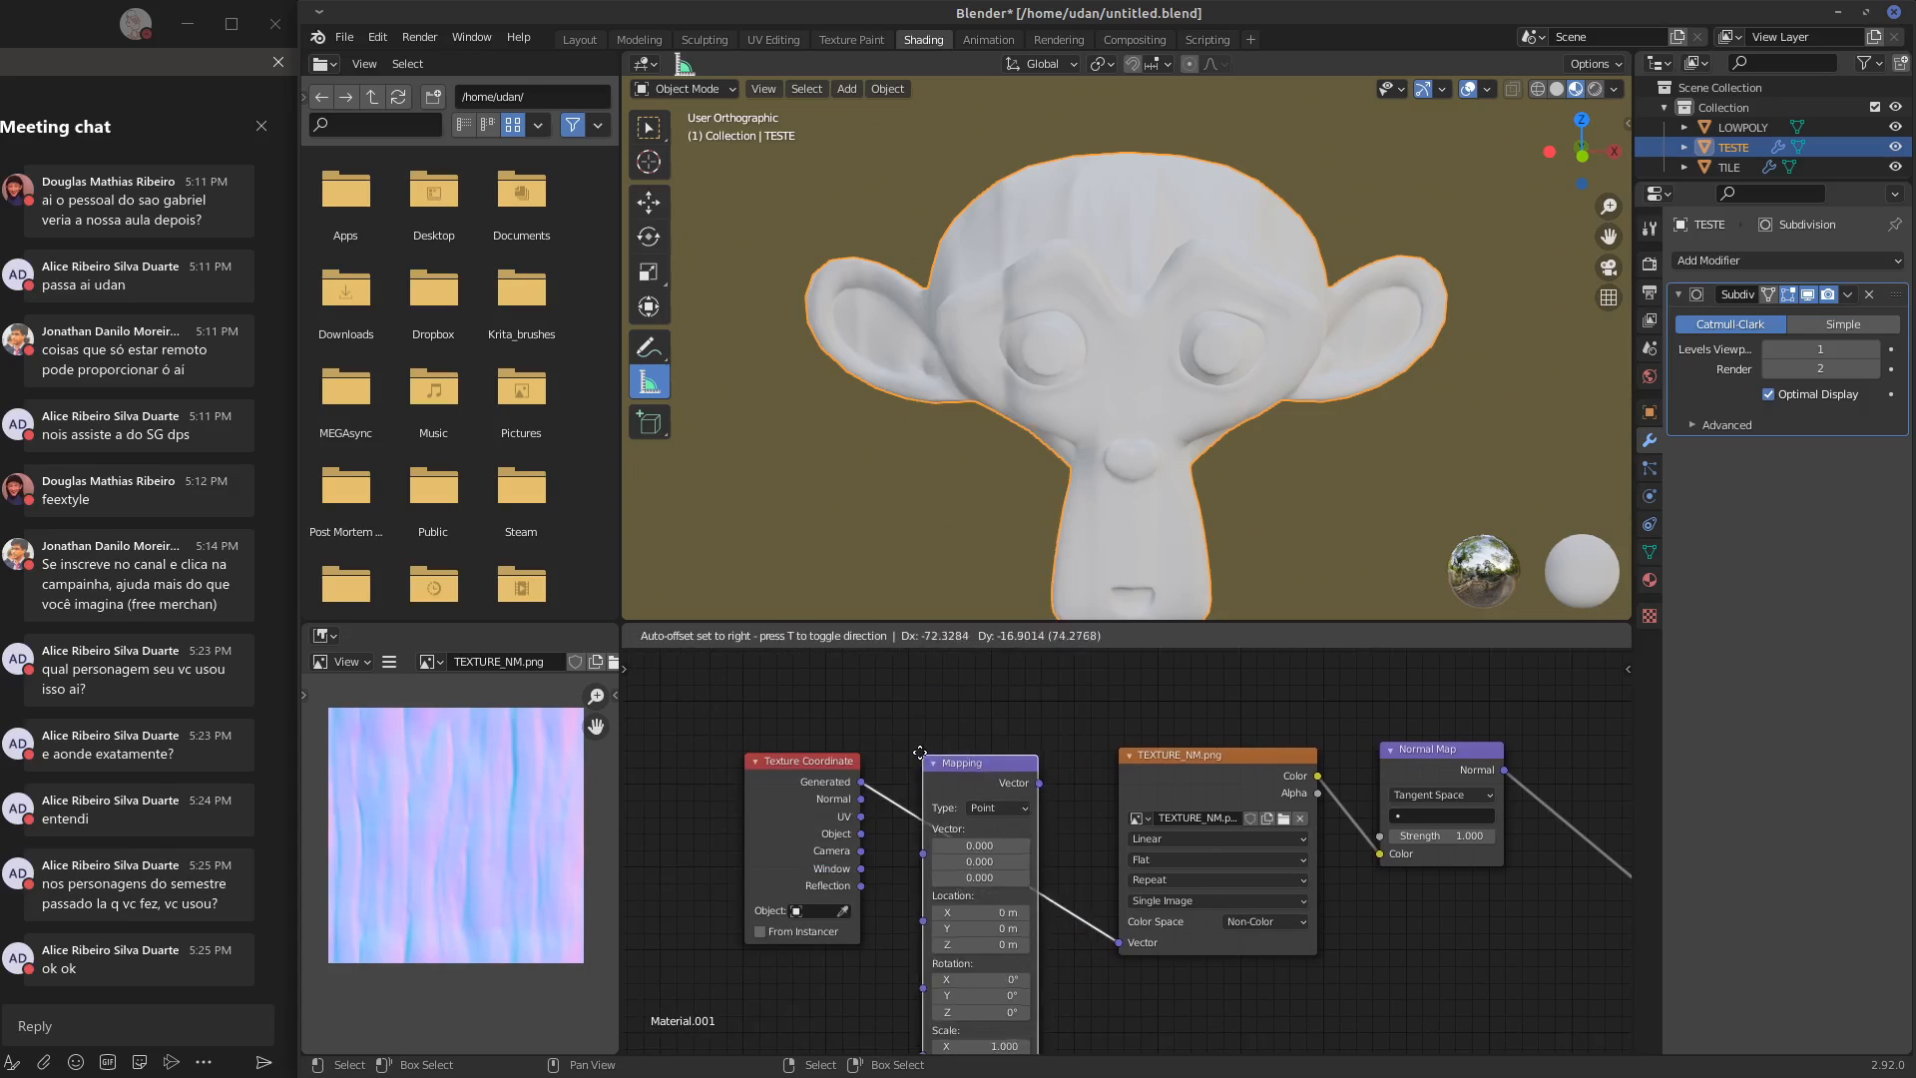
left_click(926, 739)
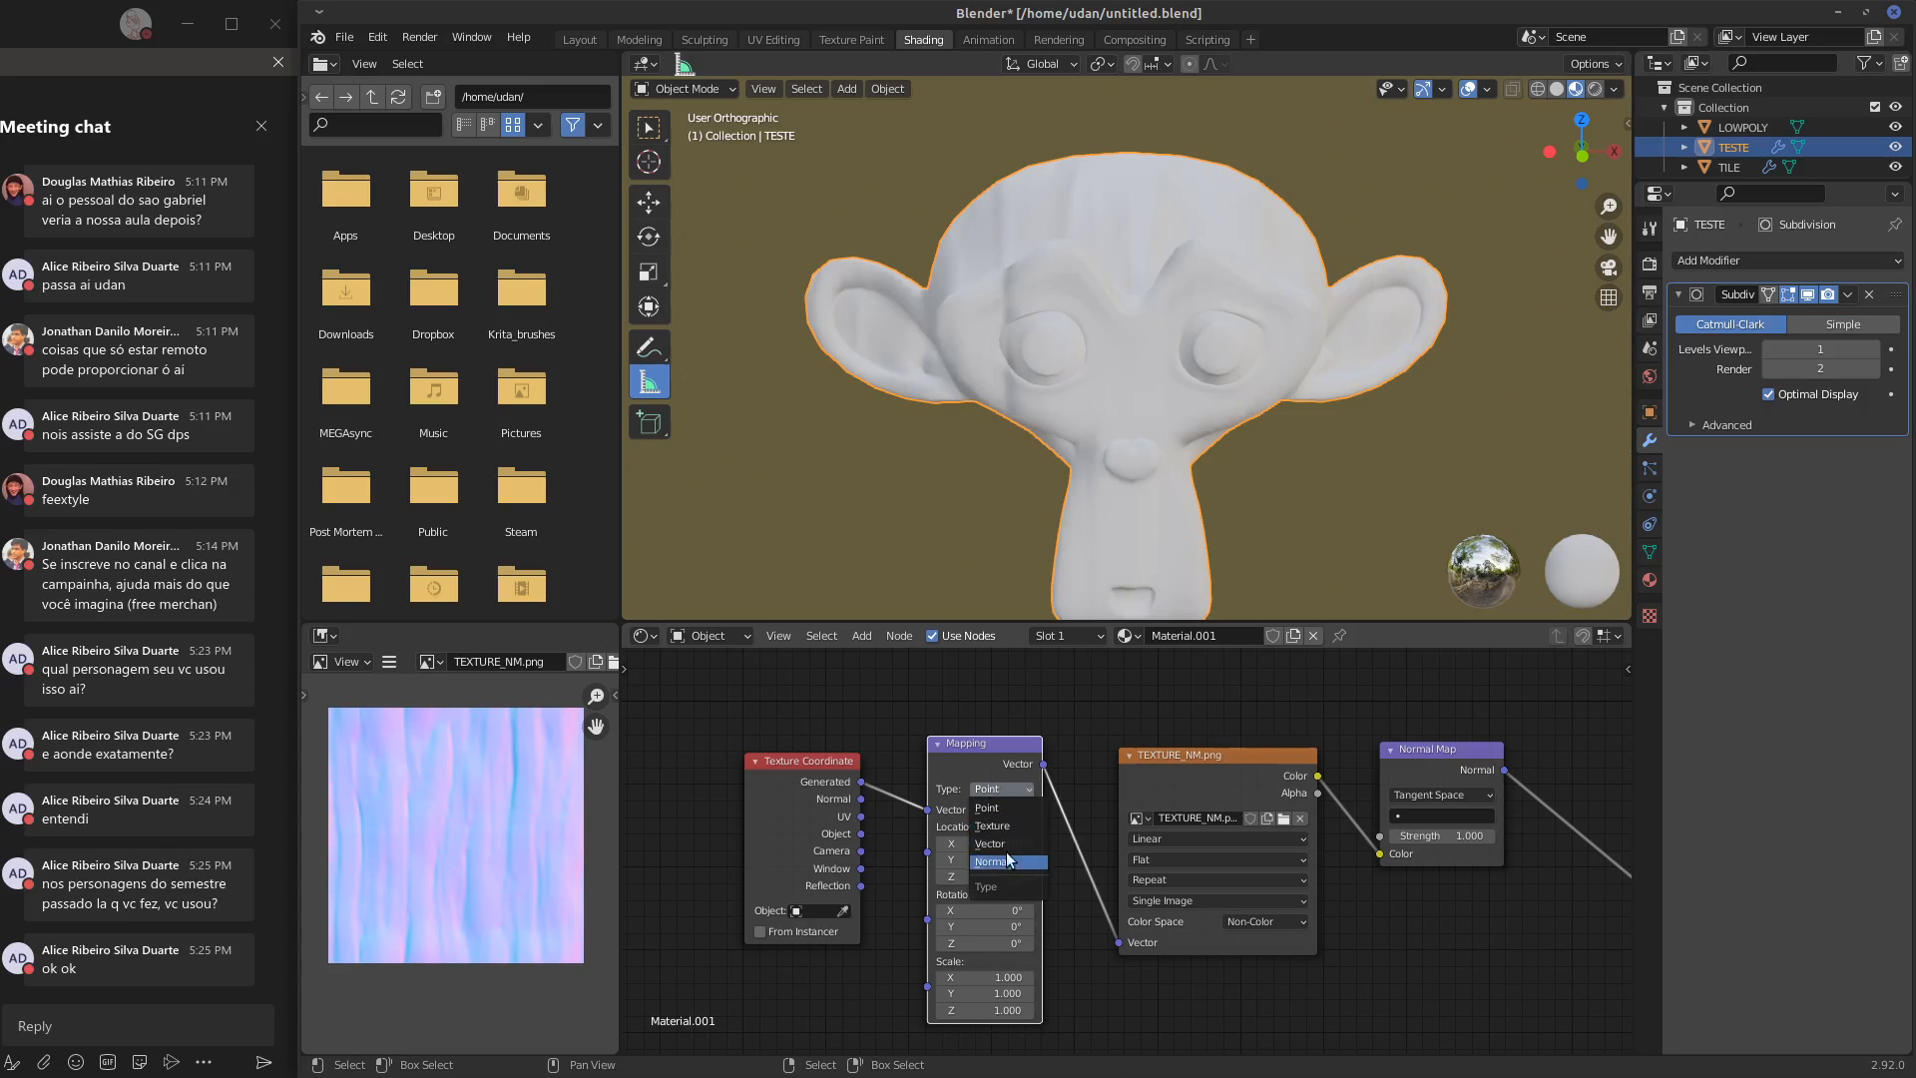
Set the Mapping node's type to Texture and its X, Y and Z scale to 0.5
left_click(992, 825)
scroll(999, 922, "down", 2, "shift")
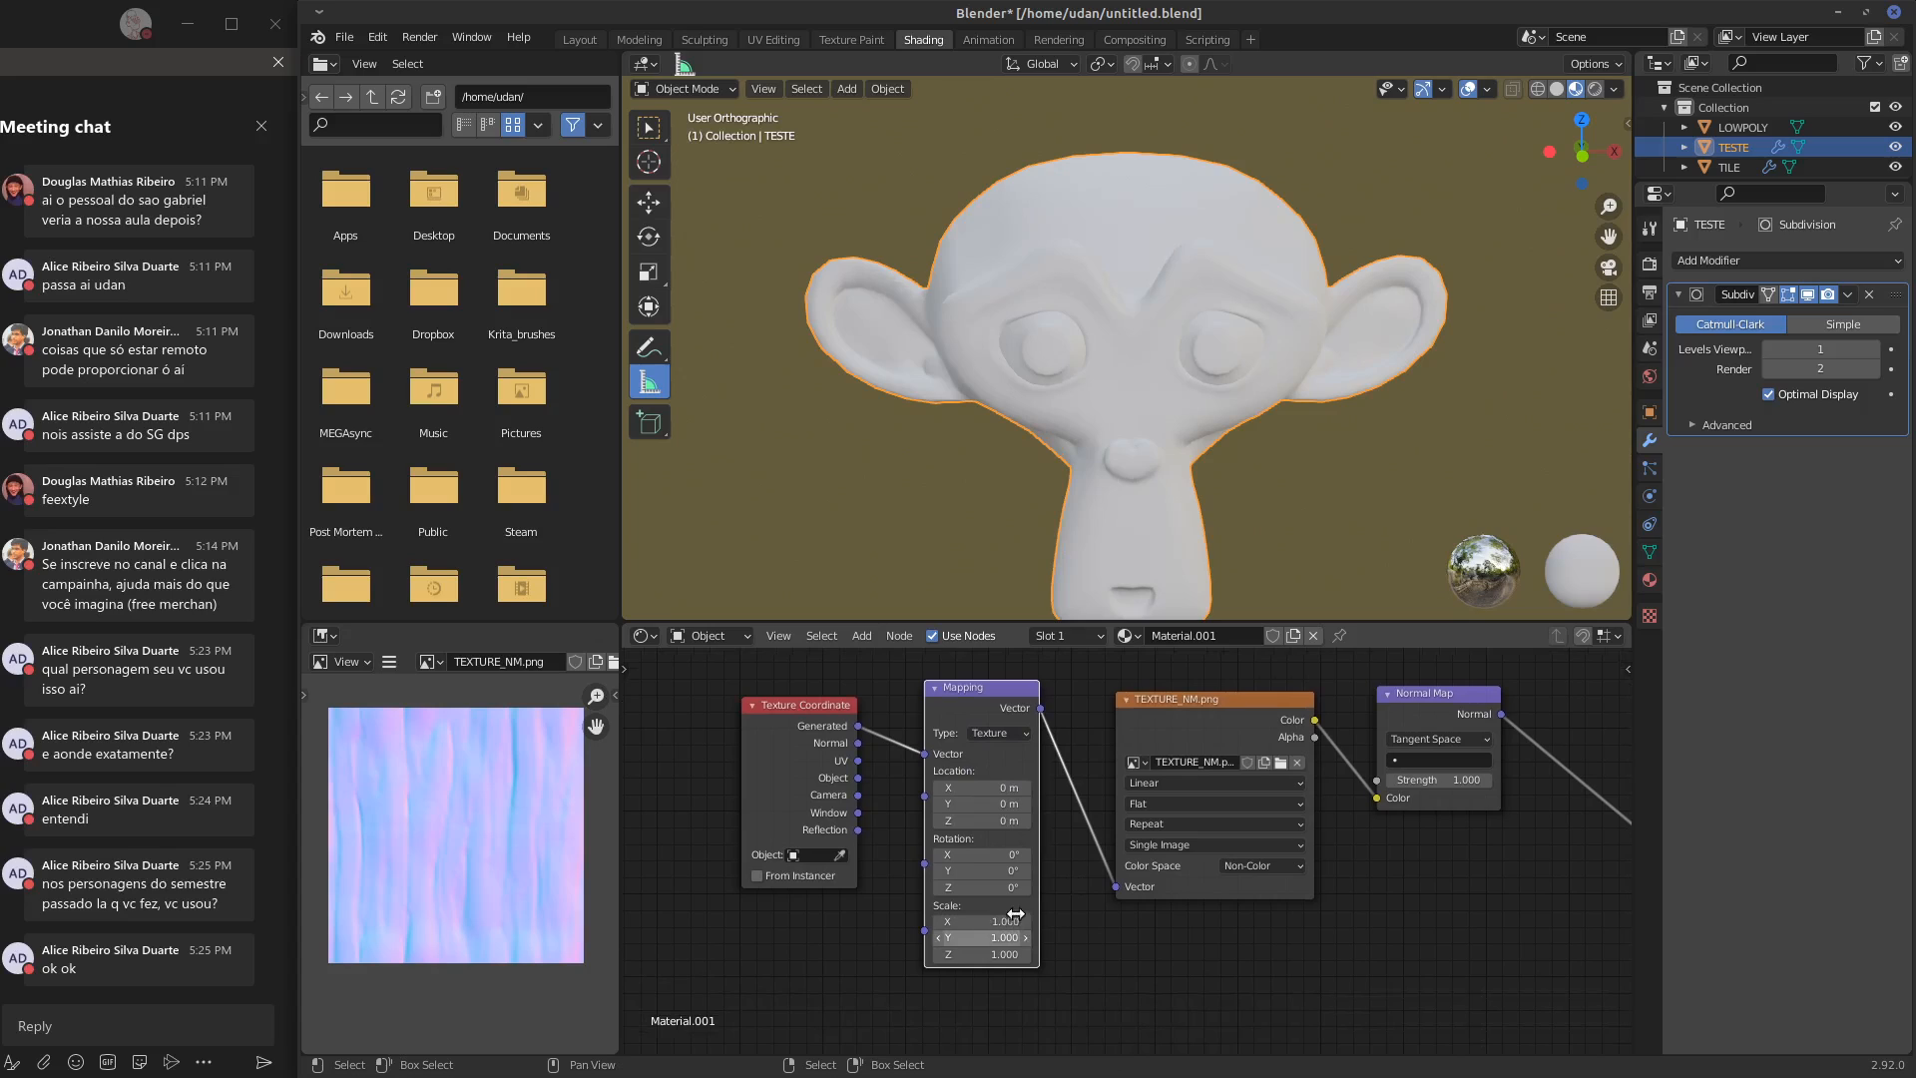
left_click(1018, 919)
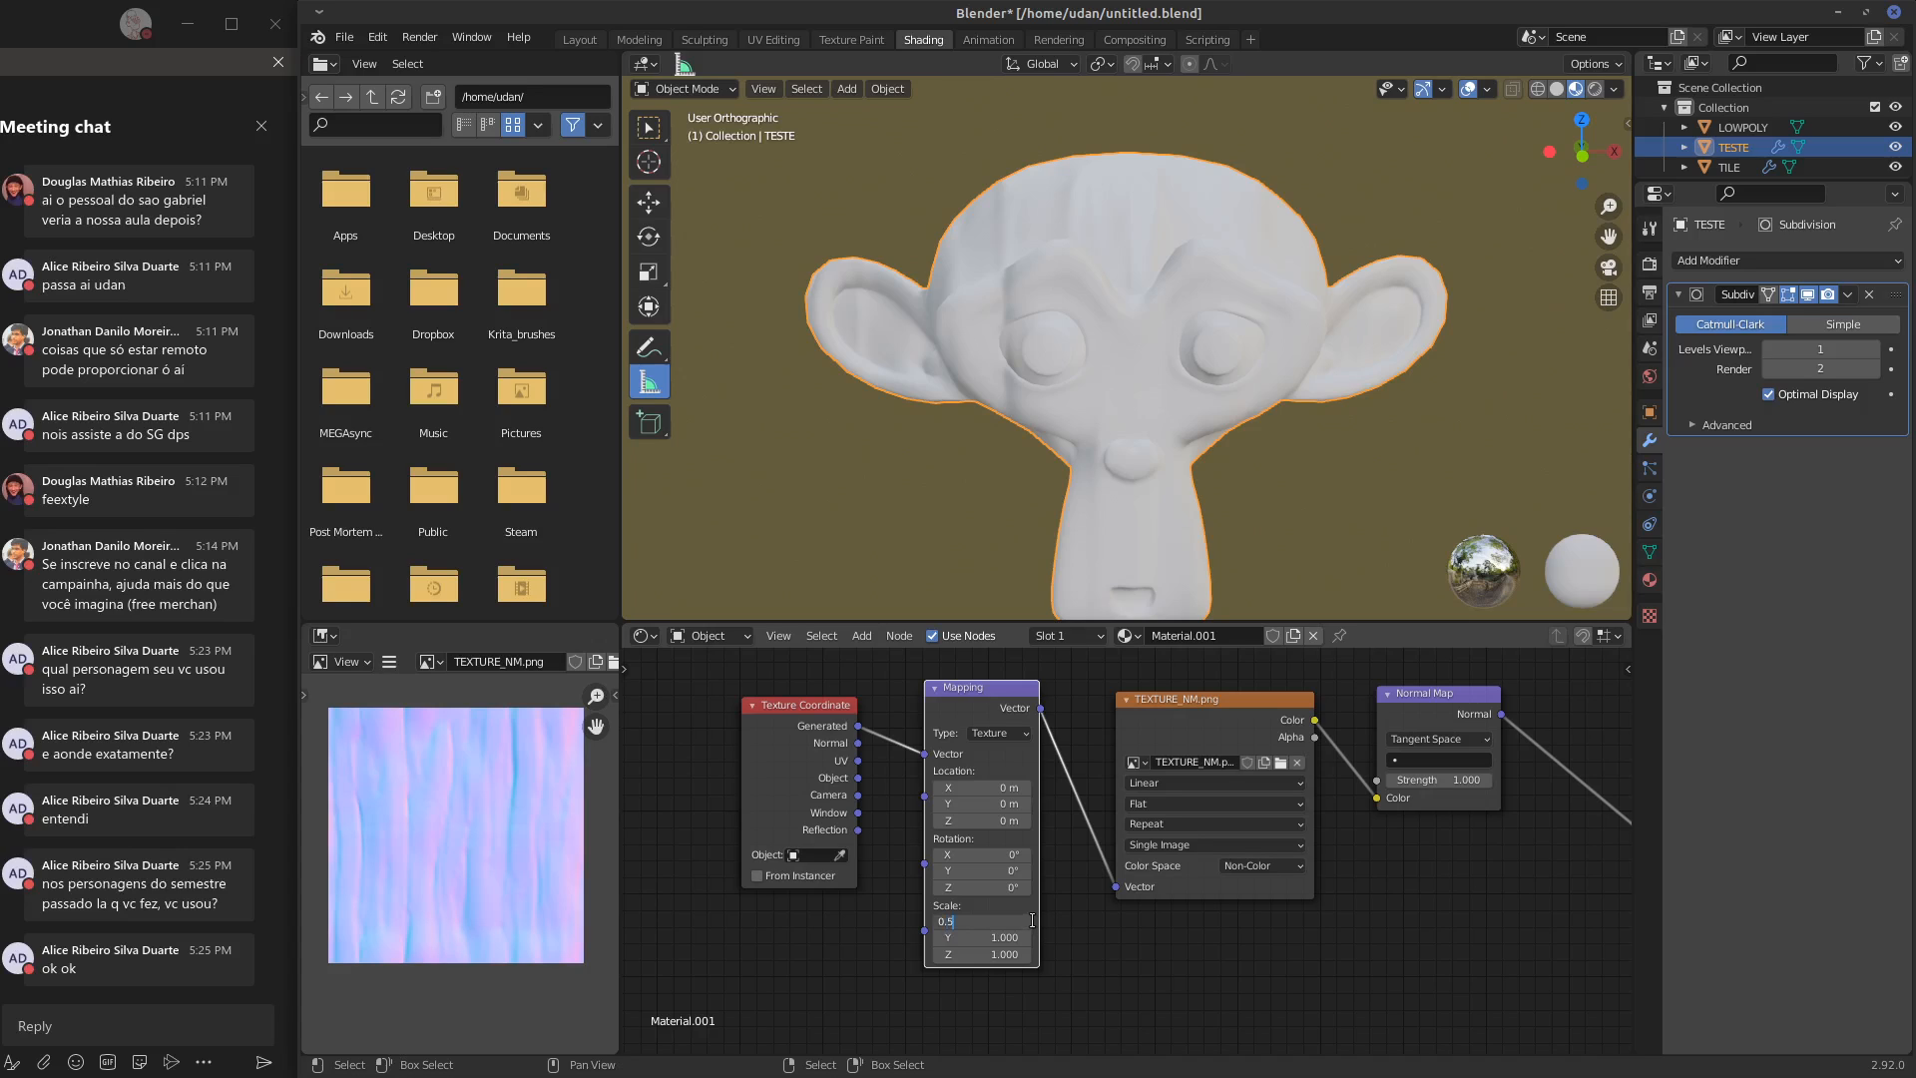
type("0.5")
key("Return")
left_click(1004, 936)
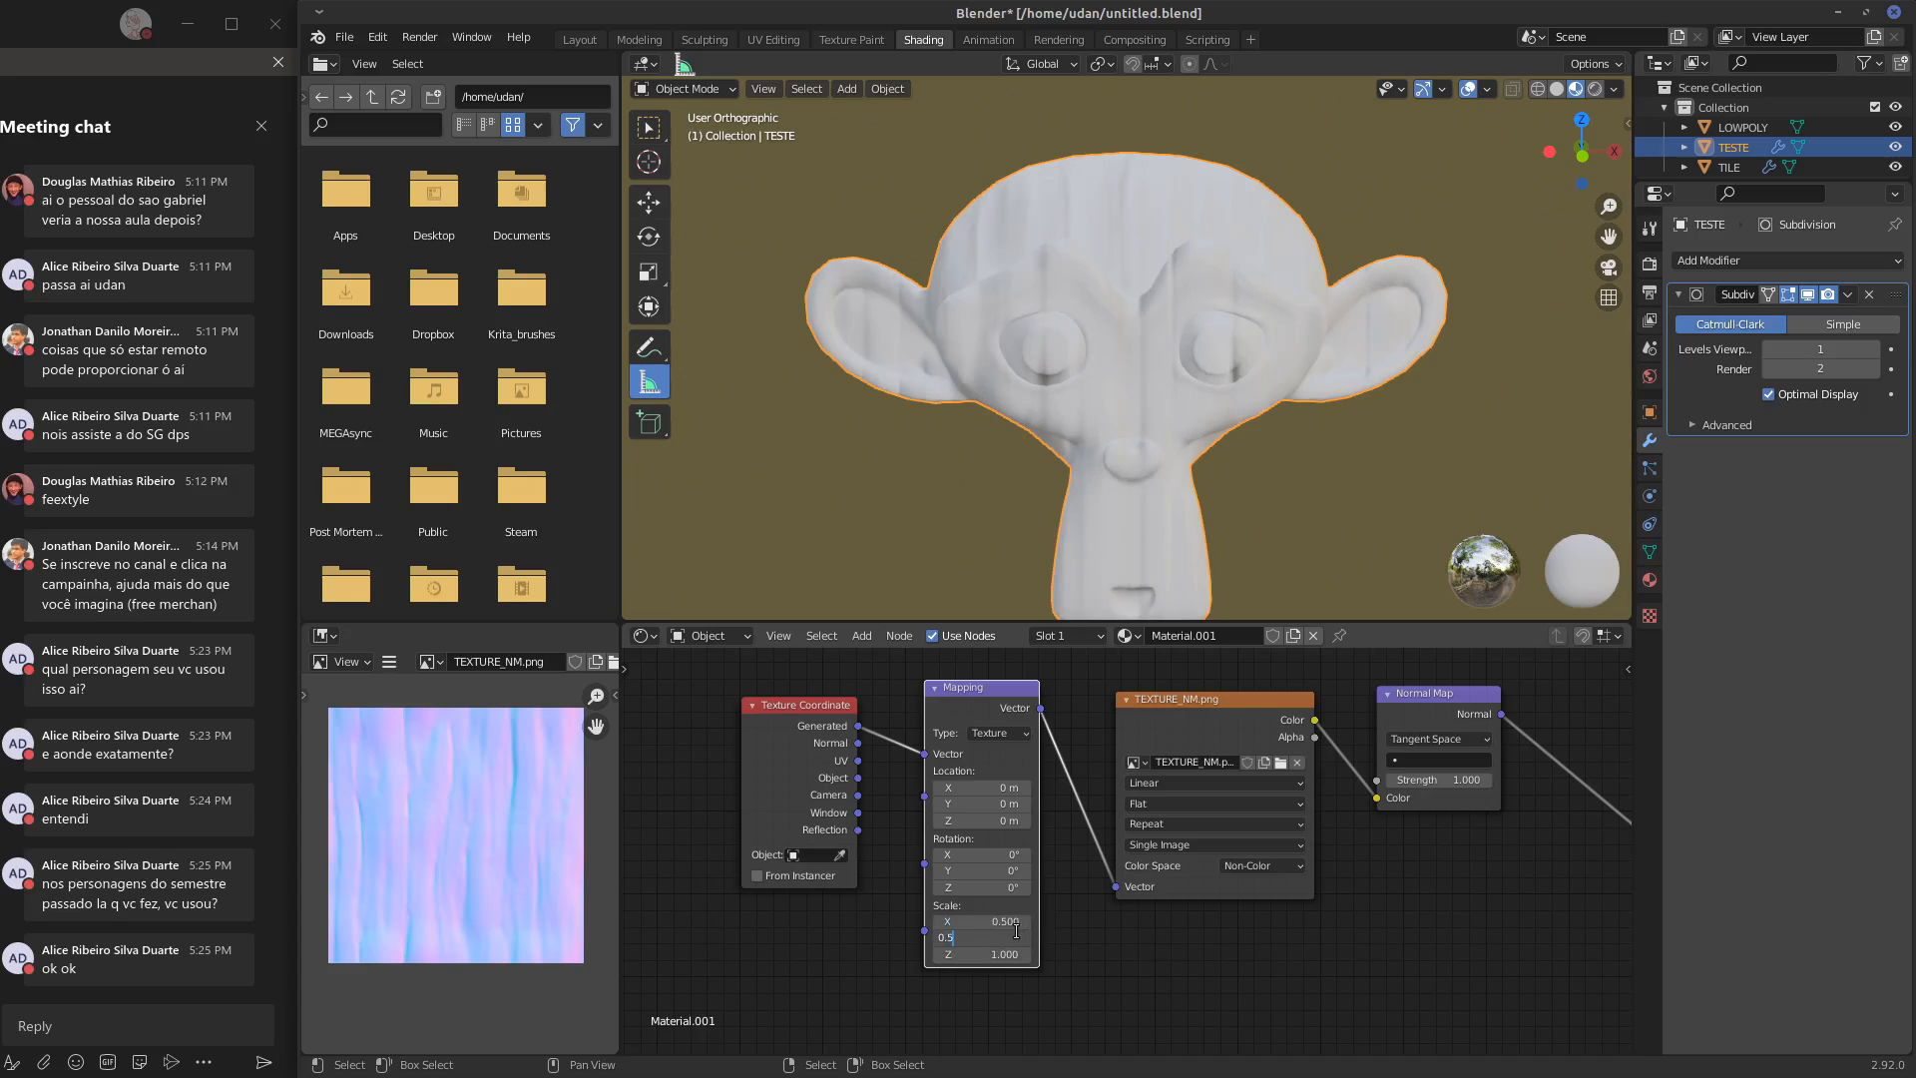
type("0.5")
key("Return")
left_click(1016, 954)
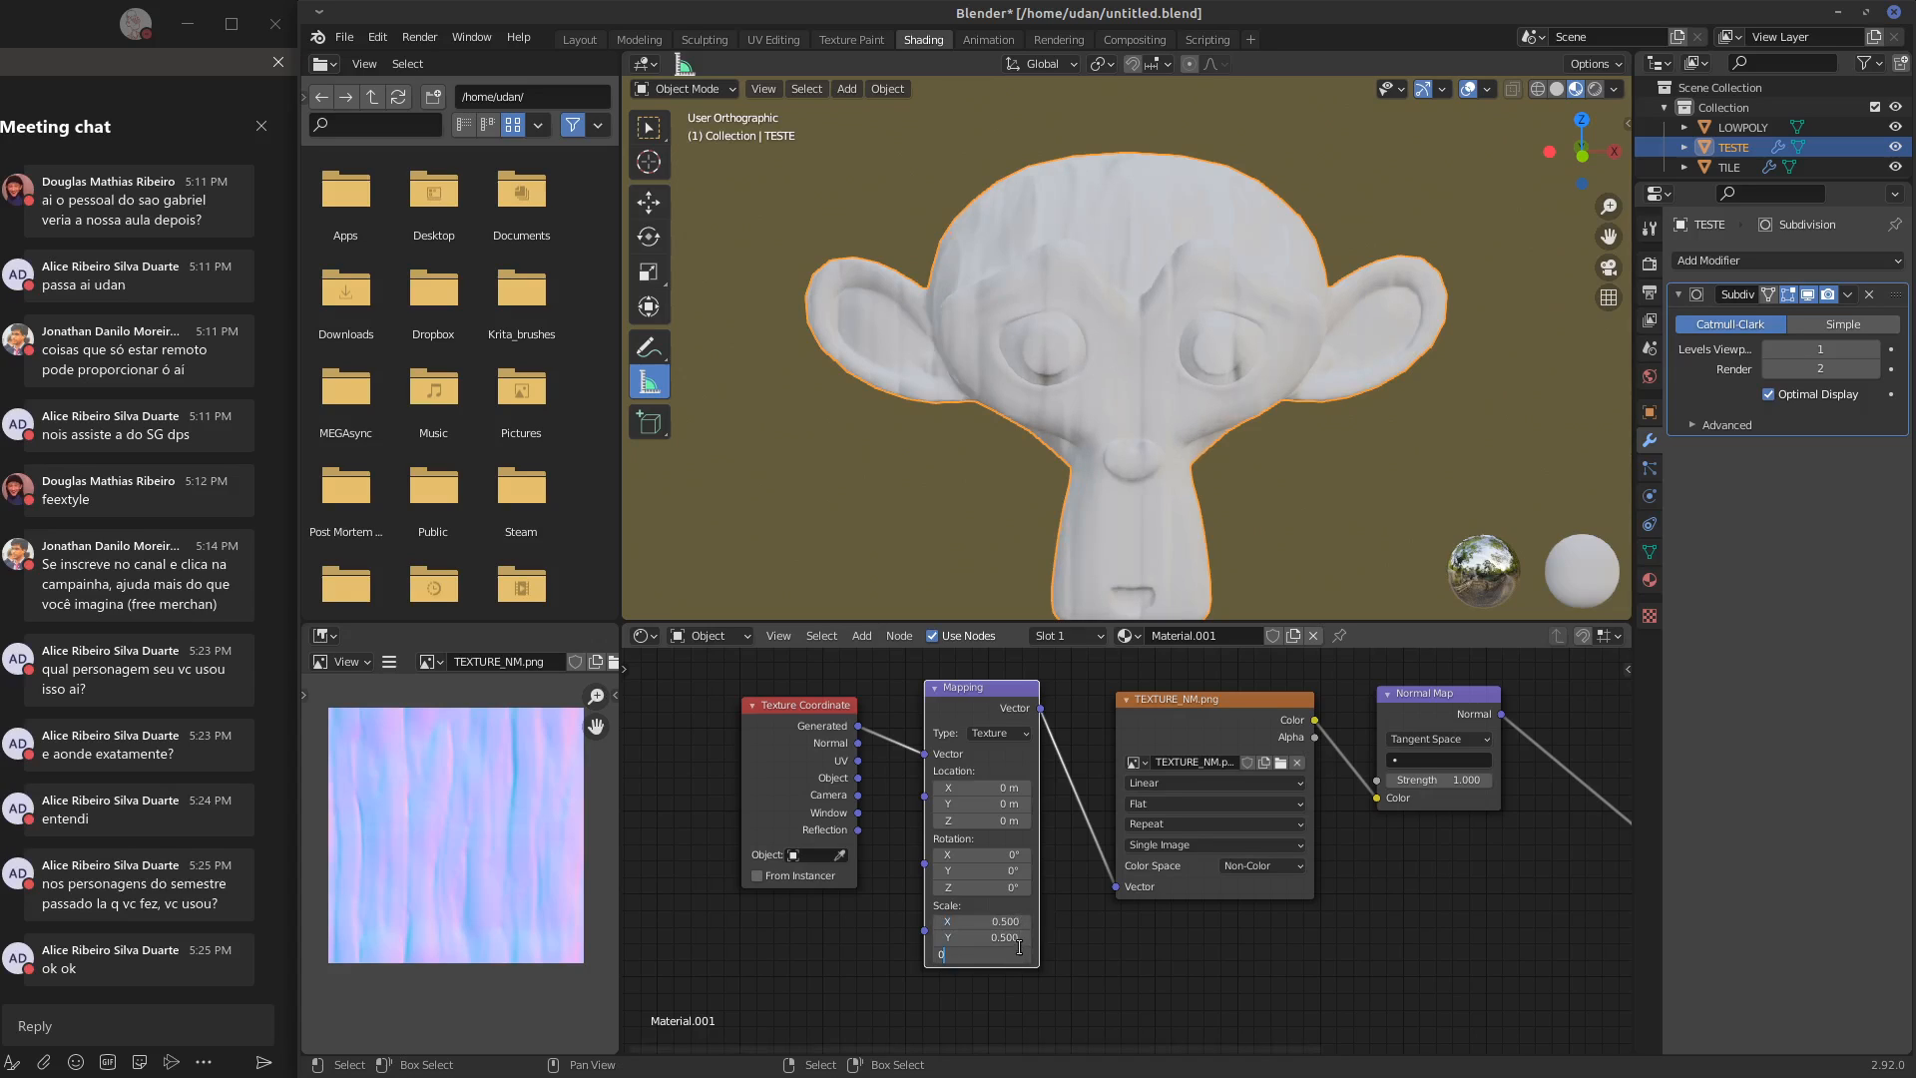
type("0.5")
key("Return")
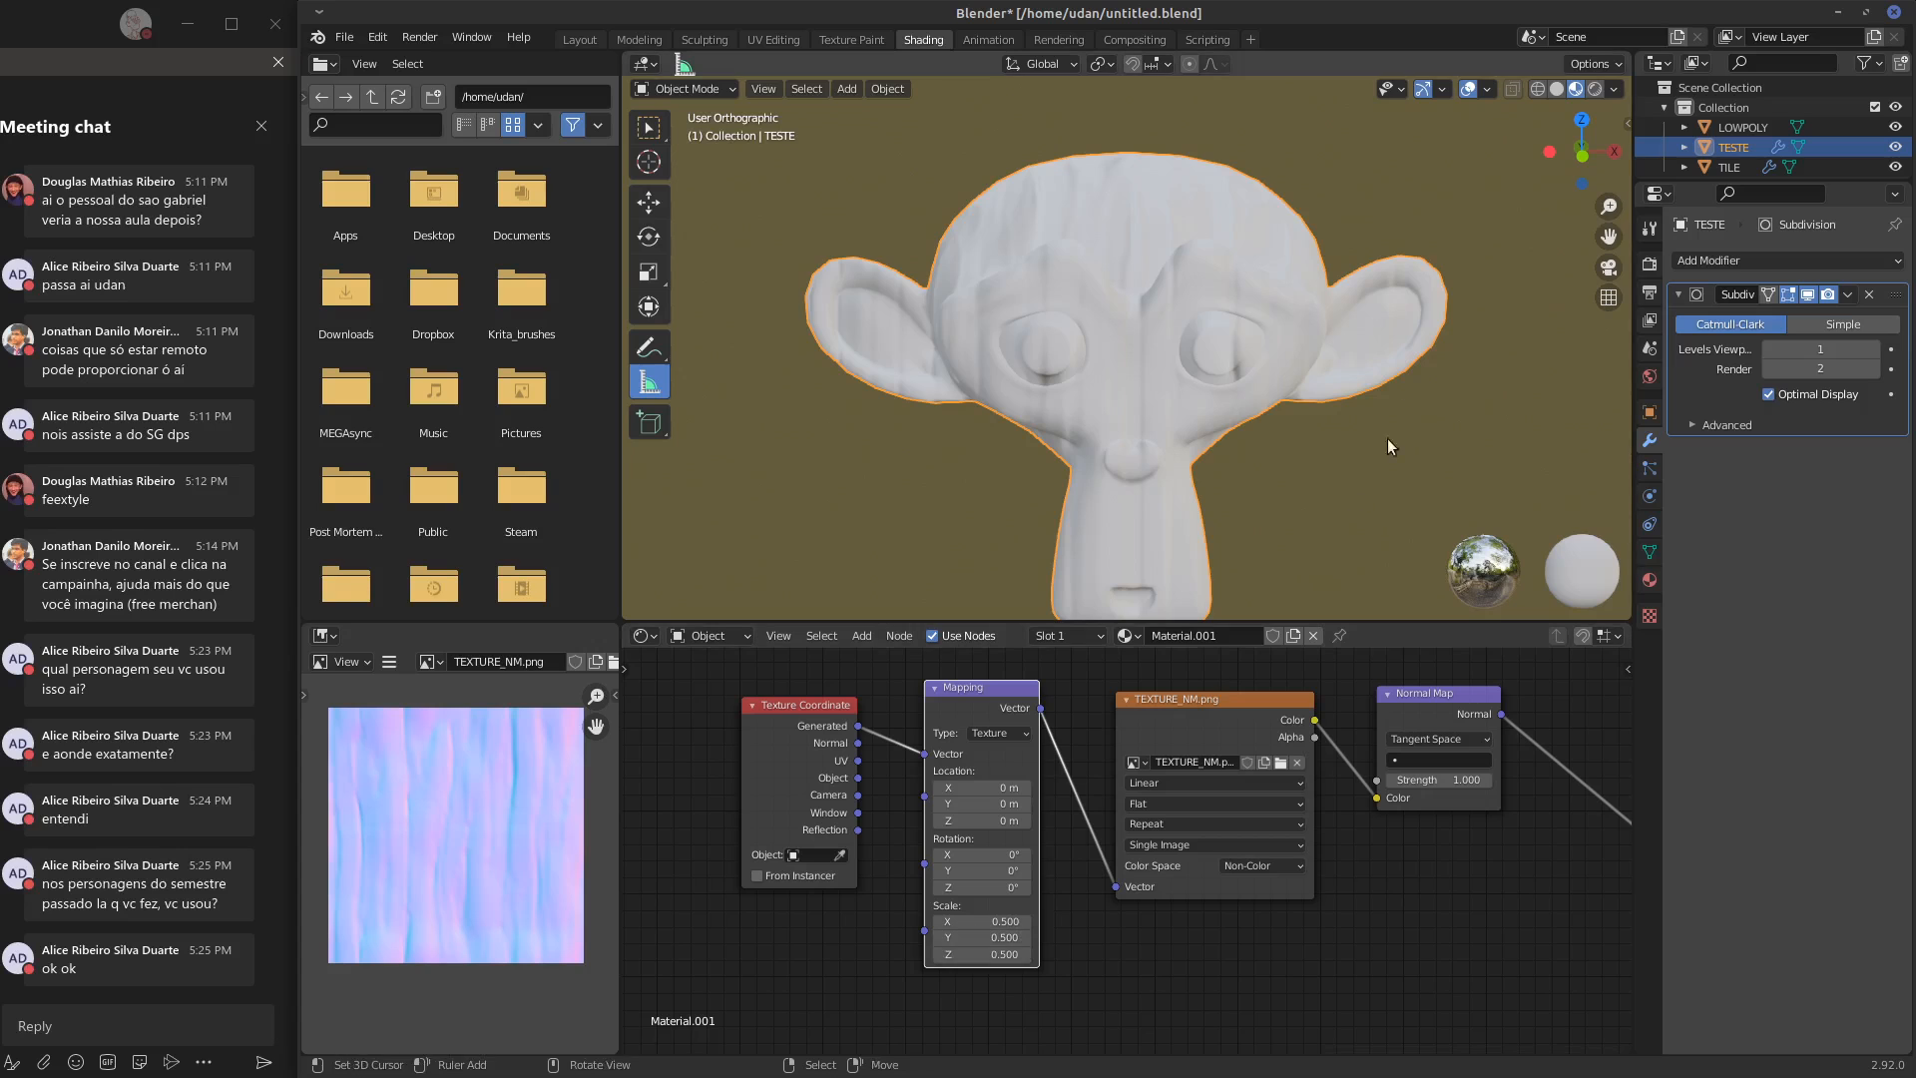
Reposition the Texture Coordinate and Mapping nodes further from the TEXTURE_NM.png node to open up space
middle_click_drag(1388, 439, 1230, 447)
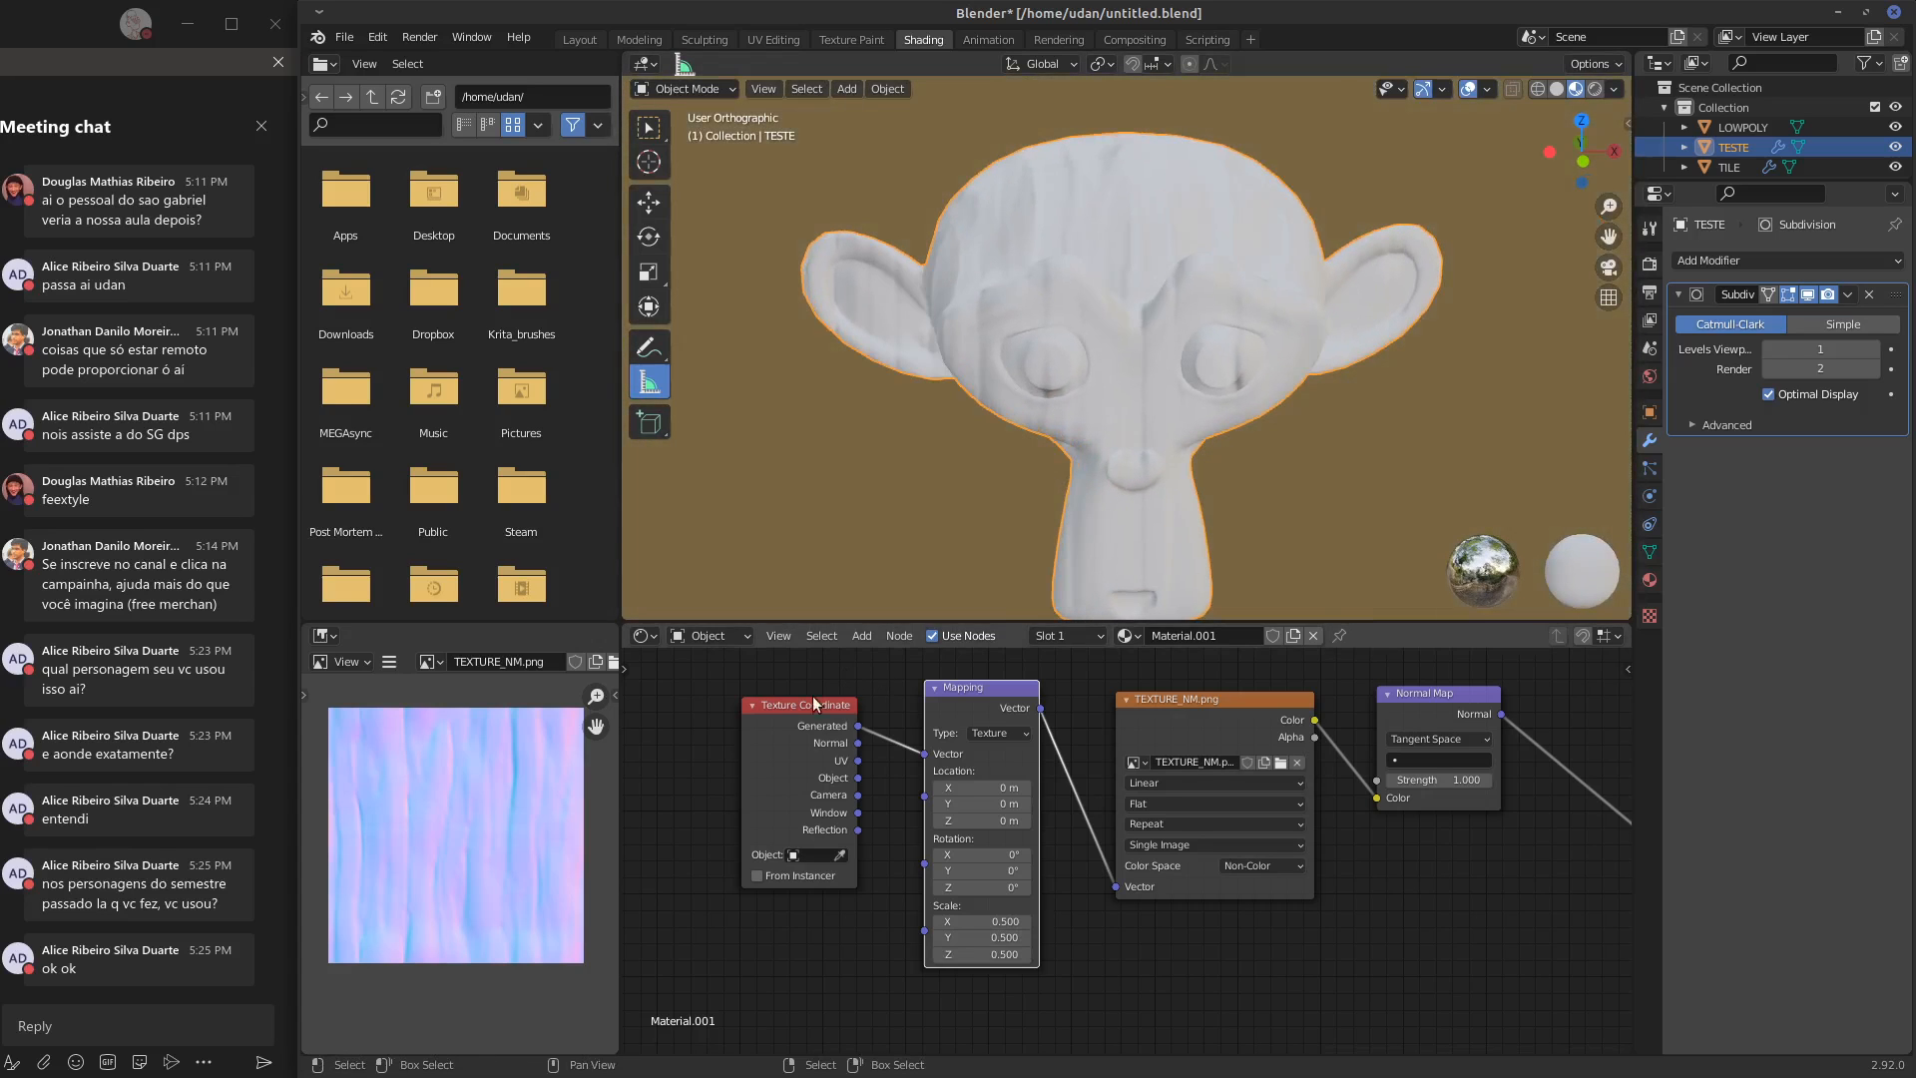
left_click_drag(812, 697, 749, 678)
left_click_drag(1001, 693, 924, 704)
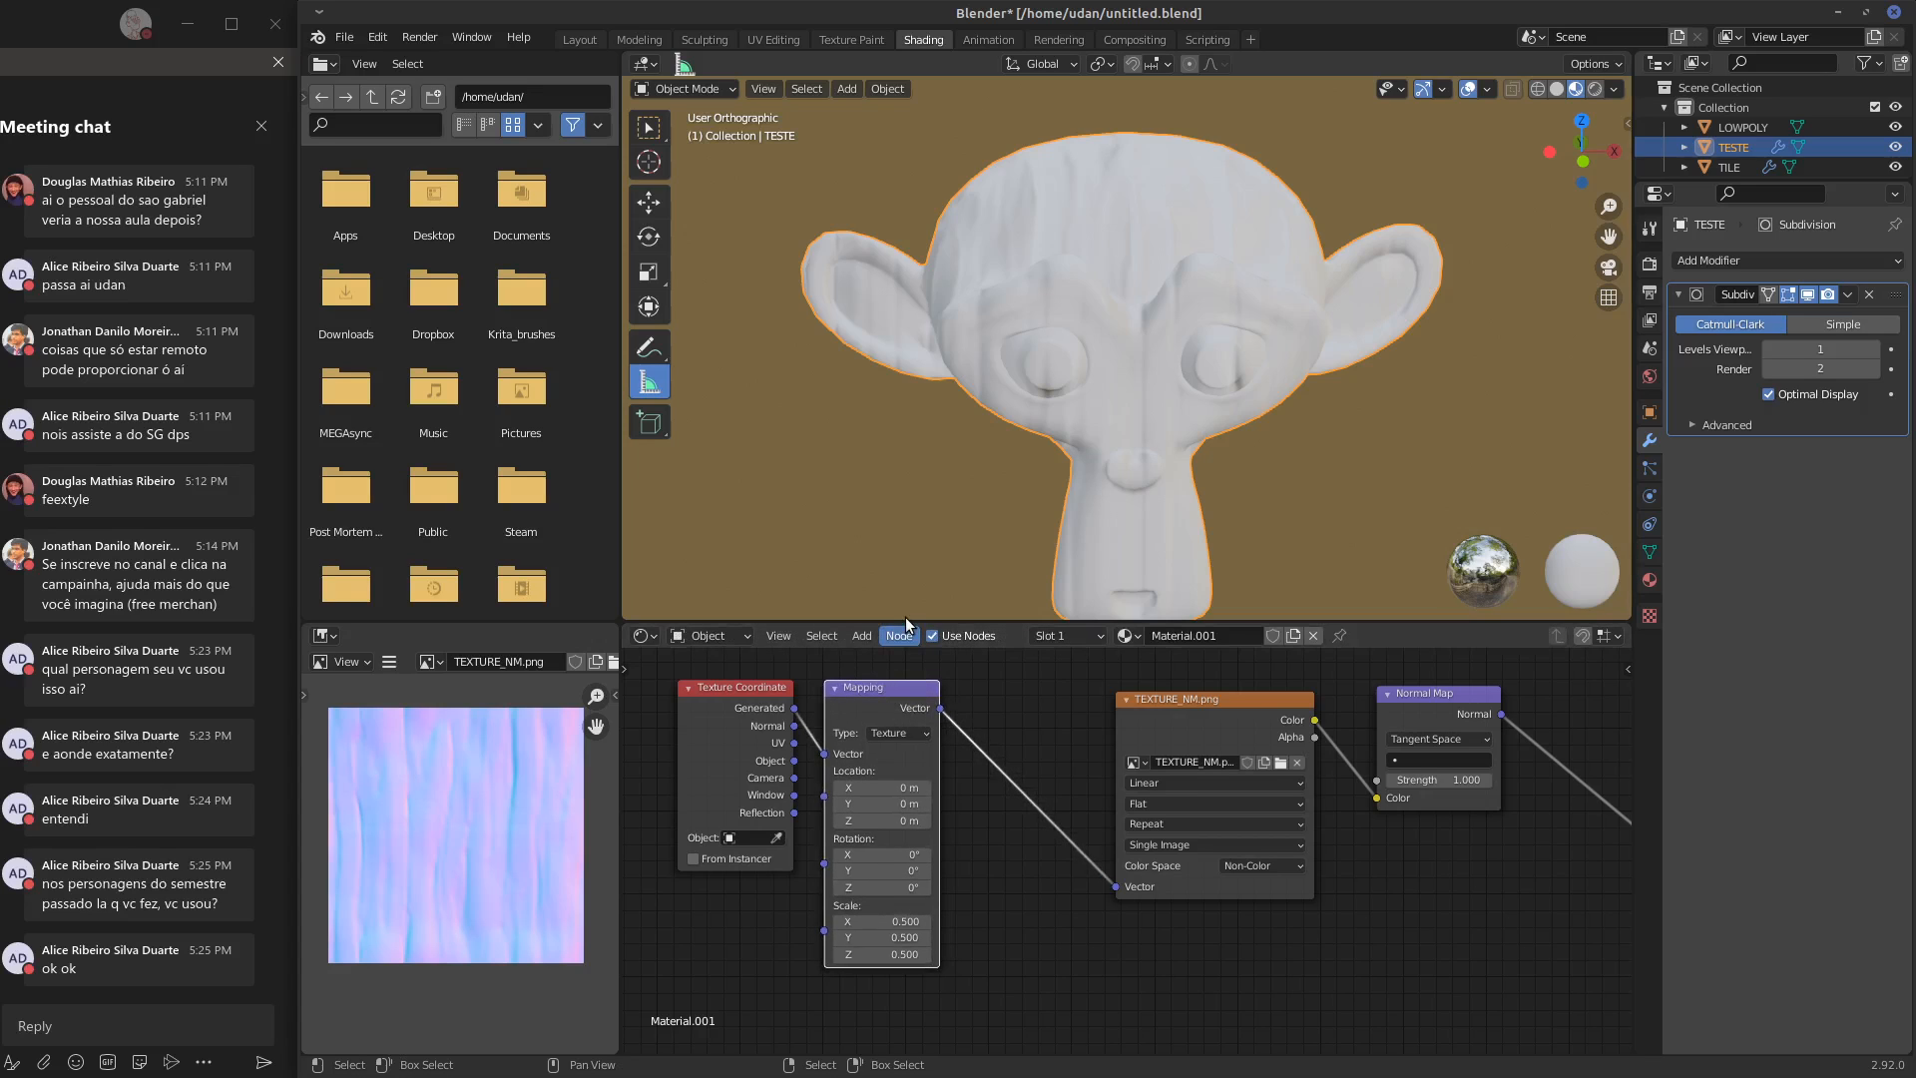
middle_click_drag(1198, 319, 1077, 379)
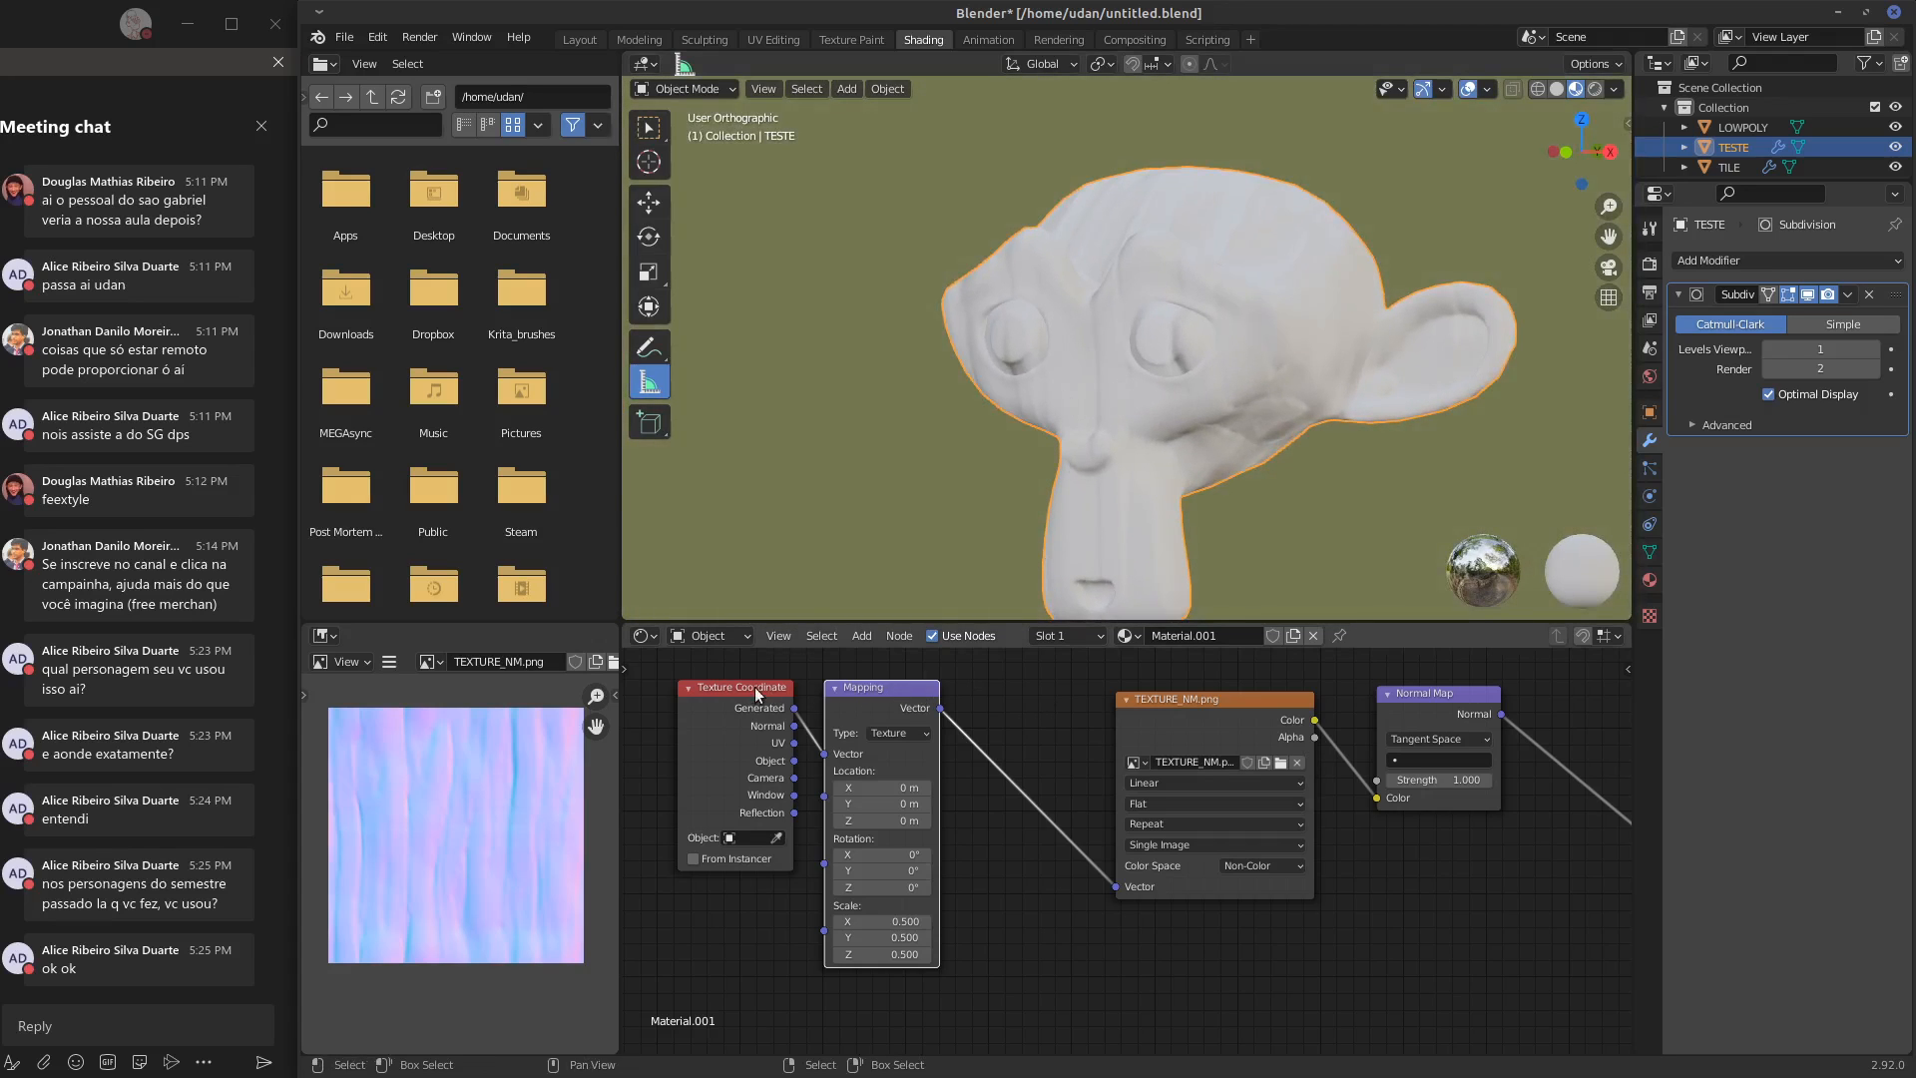
left_click_drag(753, 685, 762, 682)
left_click_drag(875, 690, 877, 684)
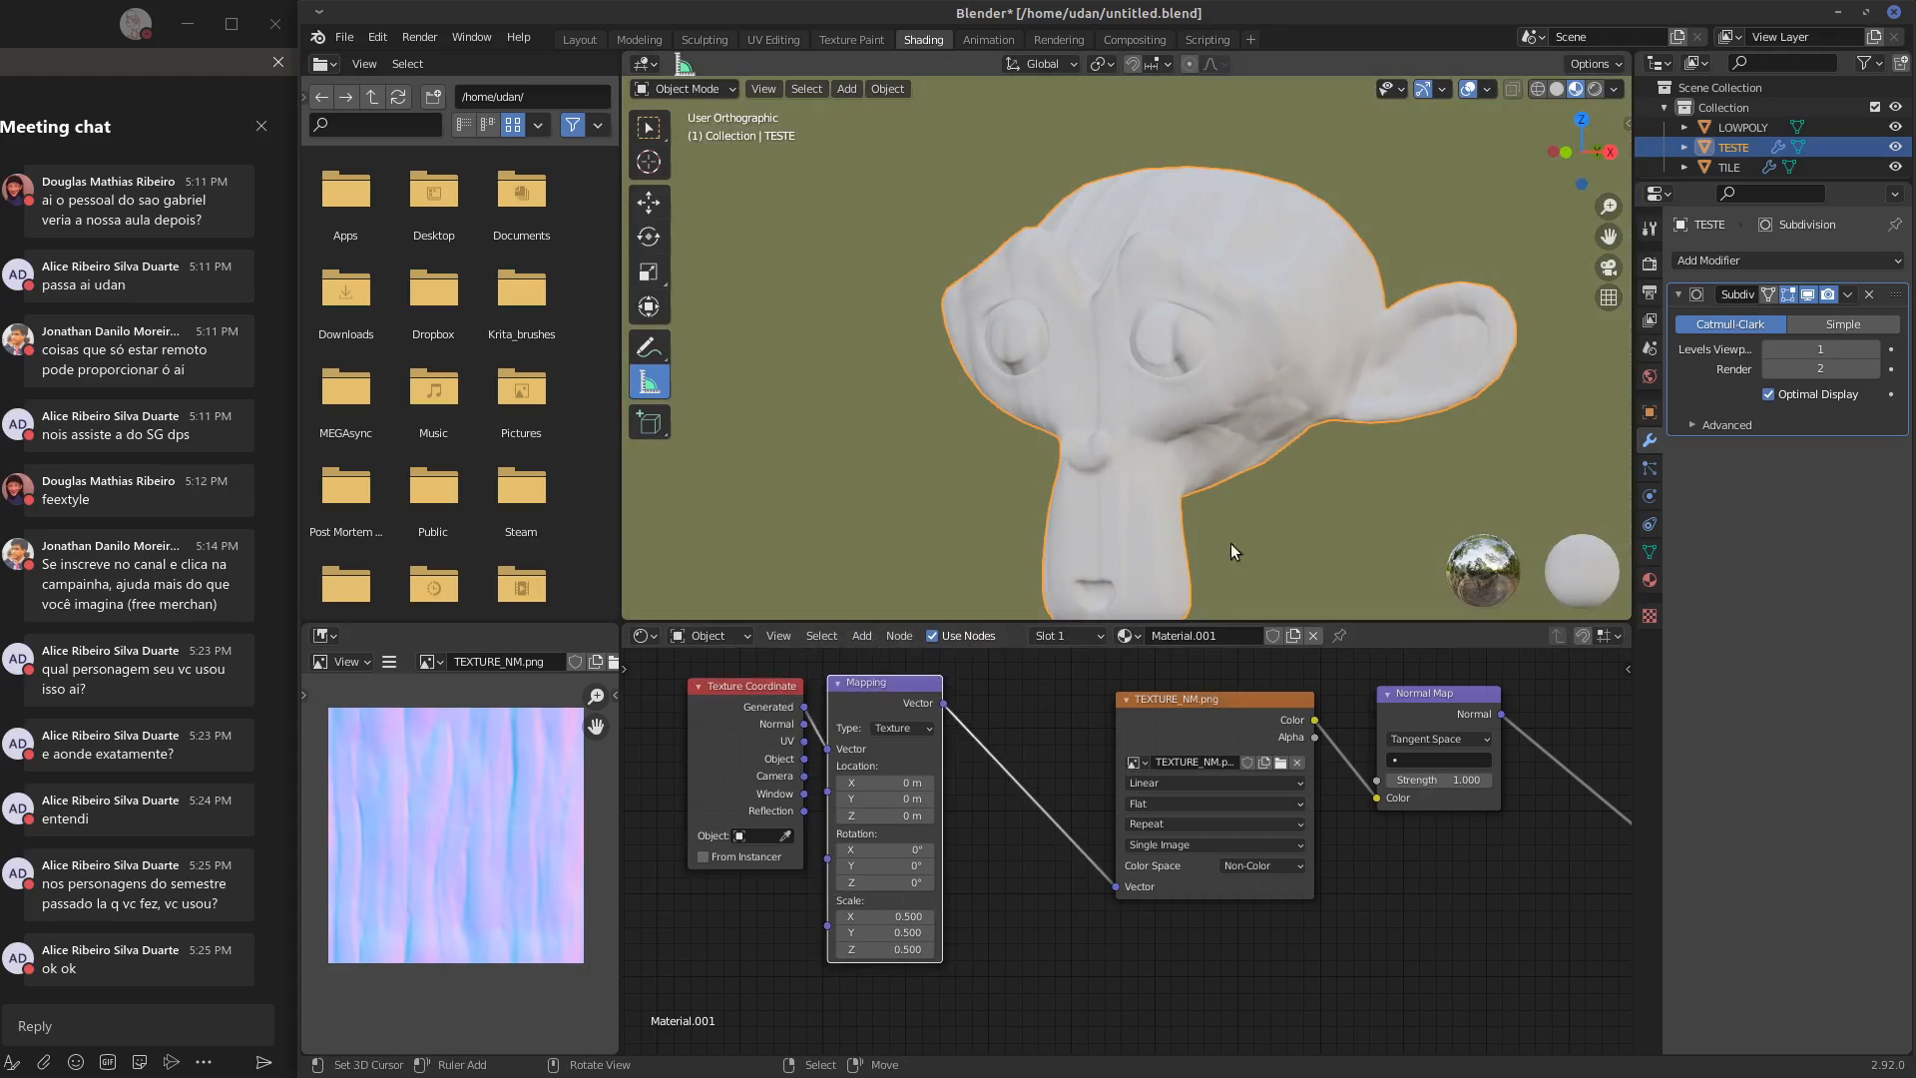
Set the TEXTURE_NM.png node's projection to Box with a Blend of 1.000
scroll(1218, 423, "up", 3)
left_click(1181, 802)
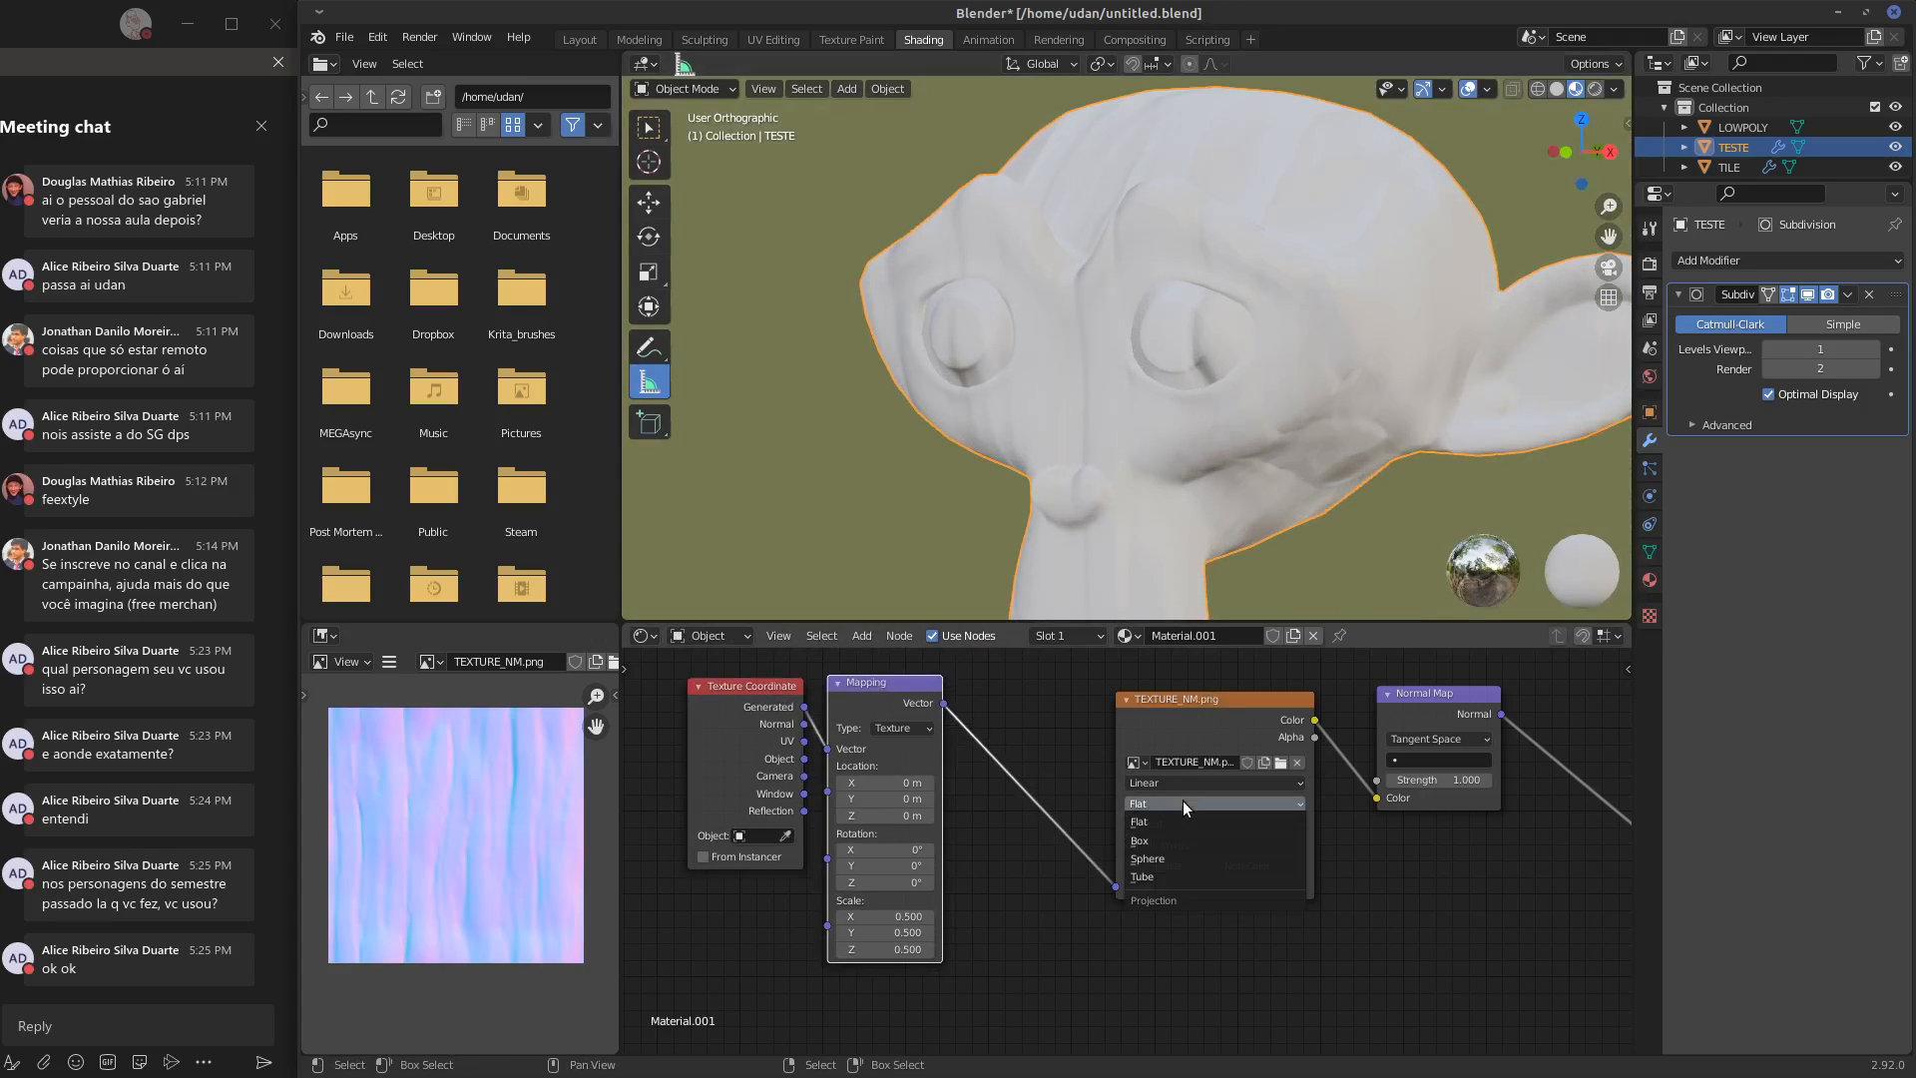
left_click(1183, 839)
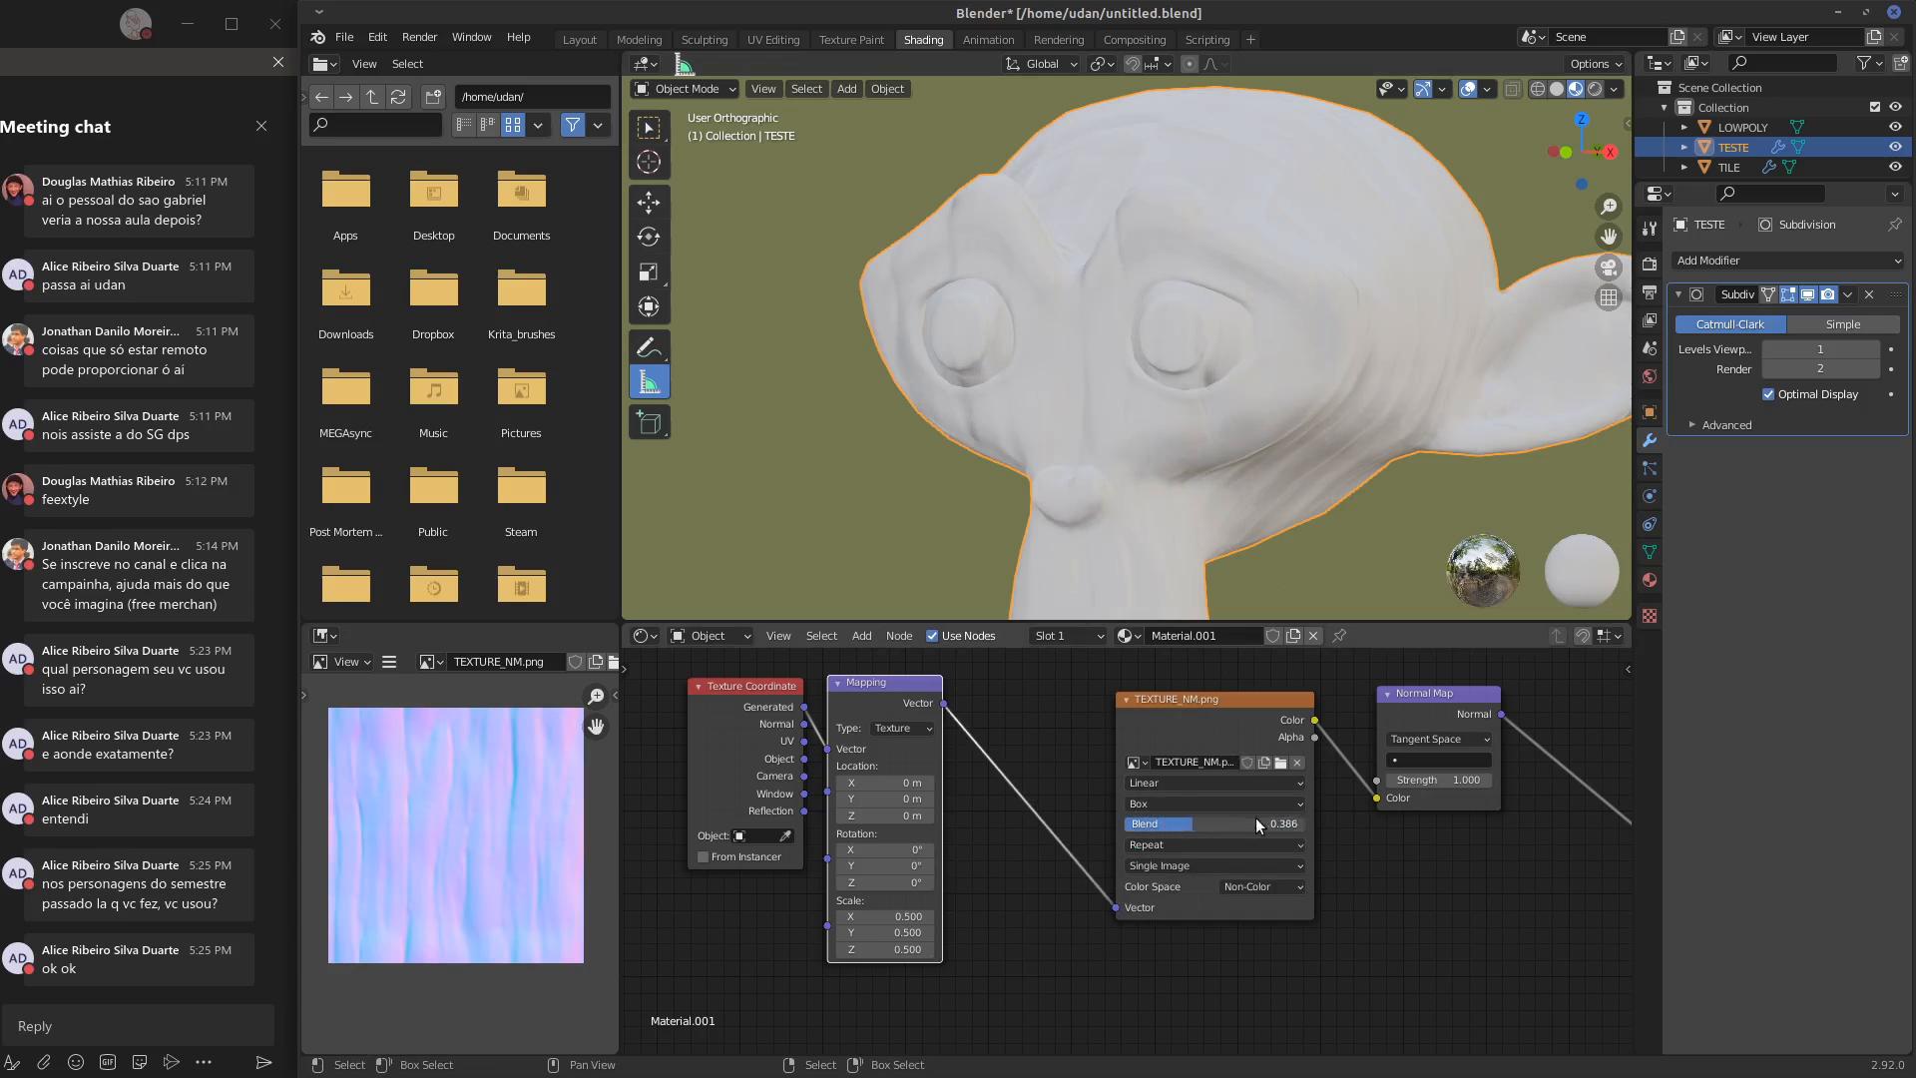
left_click_drag(1212, 823, 1208, 822)
middle_click_drag(1193, 429, 1100, 502)
left_click_drag(1237, 823, 1393, 824)
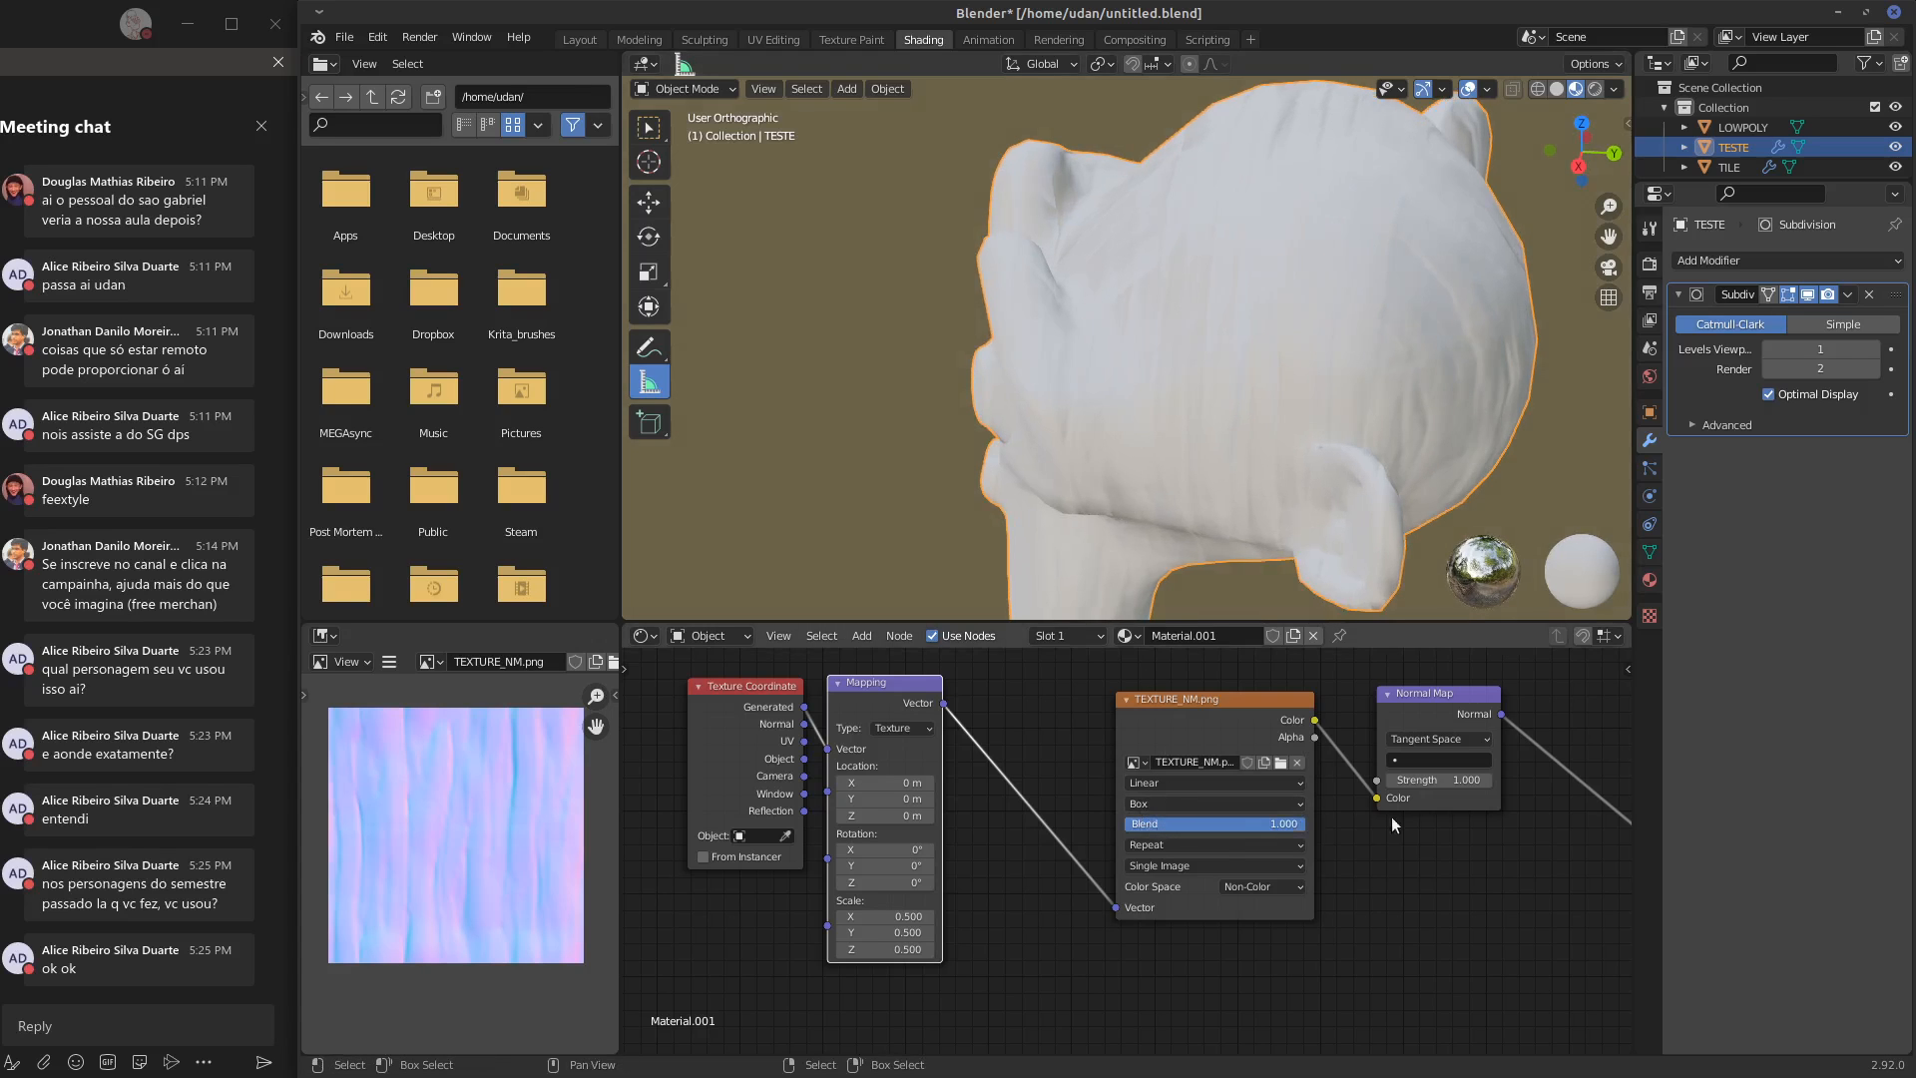
Set the Mapping node's rotation to X -18.4°, Y 7.3°, Z -13.9° and its Z location to 1.6 m
middle_click_drag(1367, 559, 1148, 599)
left_click_drag(889, 849, 767, 896)
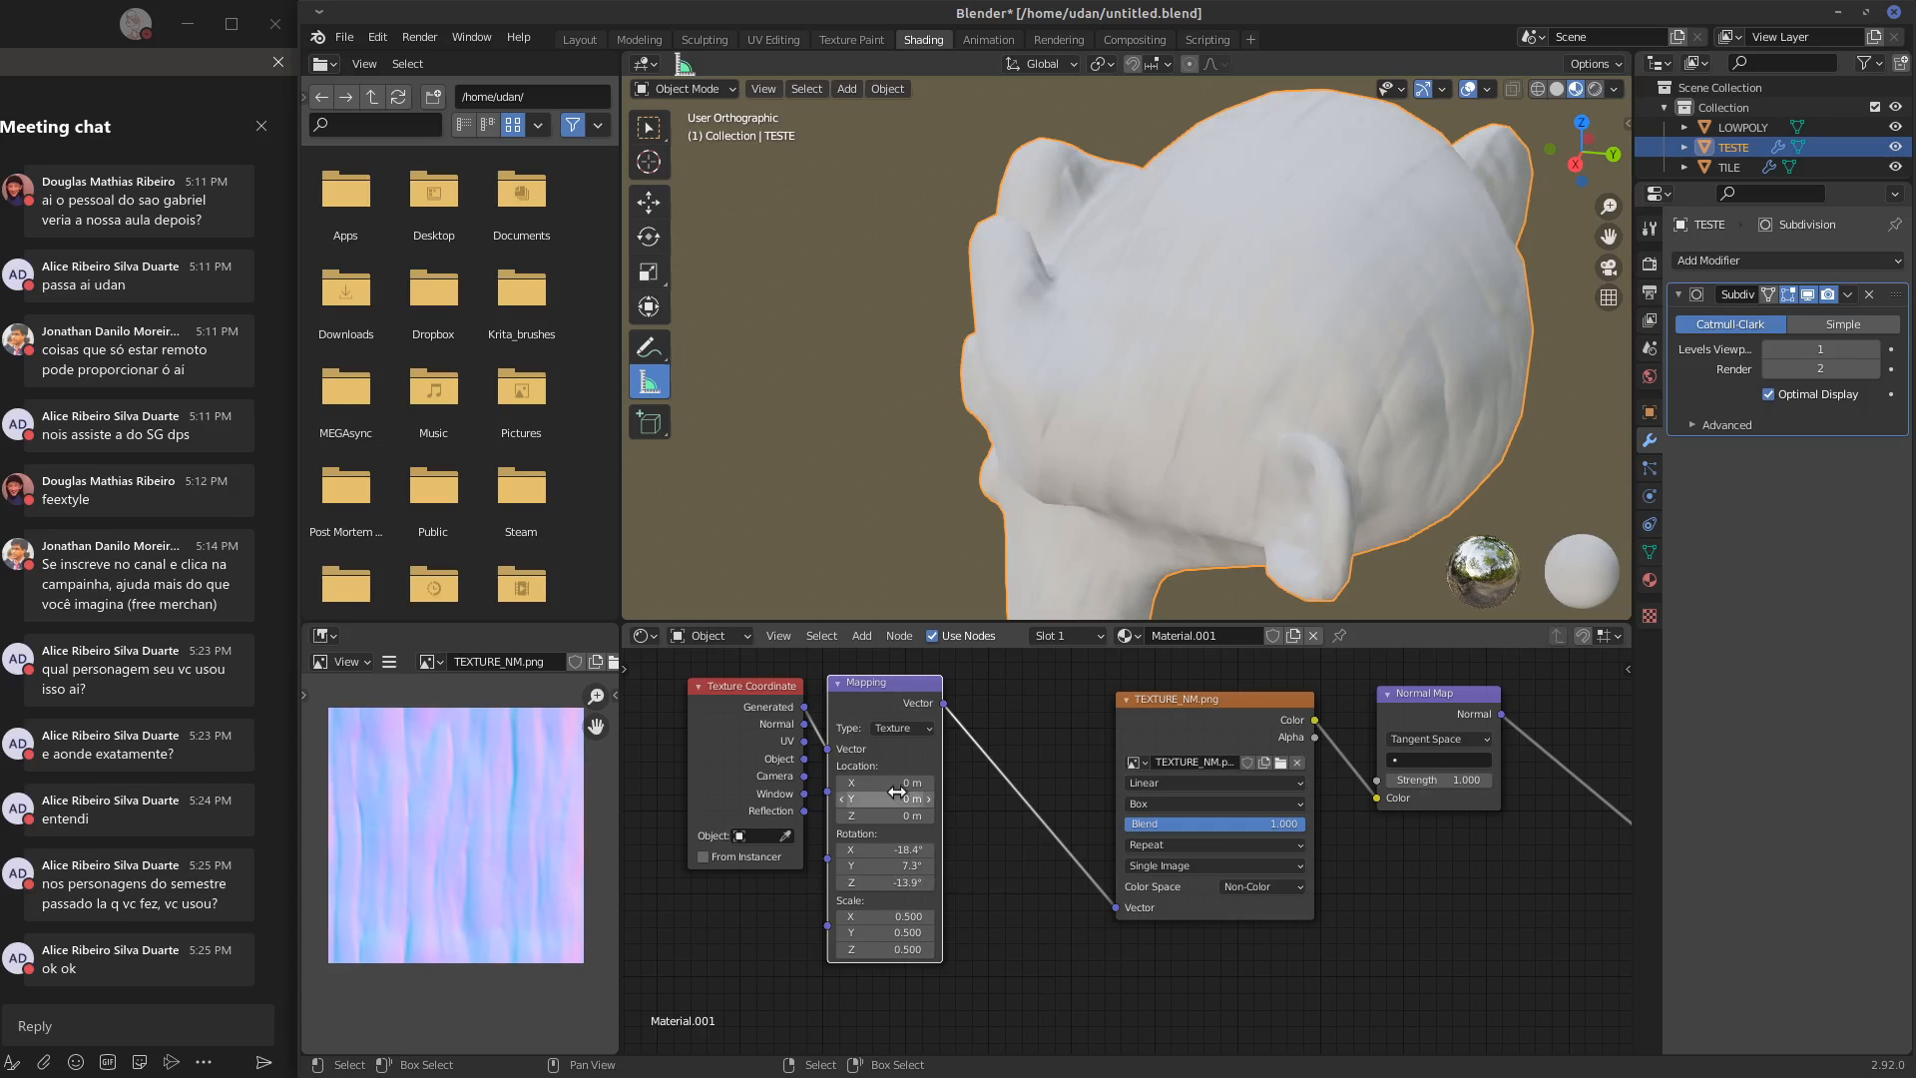
mouse_move(873, 816)
left_mouse_down()
mouse_move(919, 825)
mouse_move(893, 826)
left_mouse_up()
Examine the texture on the back of the monkey head while varying the Blend value, ending at 1.000
middle_click_drag(1368, 409, 1002, 411)
scroll(1062, 308, "up", 6)
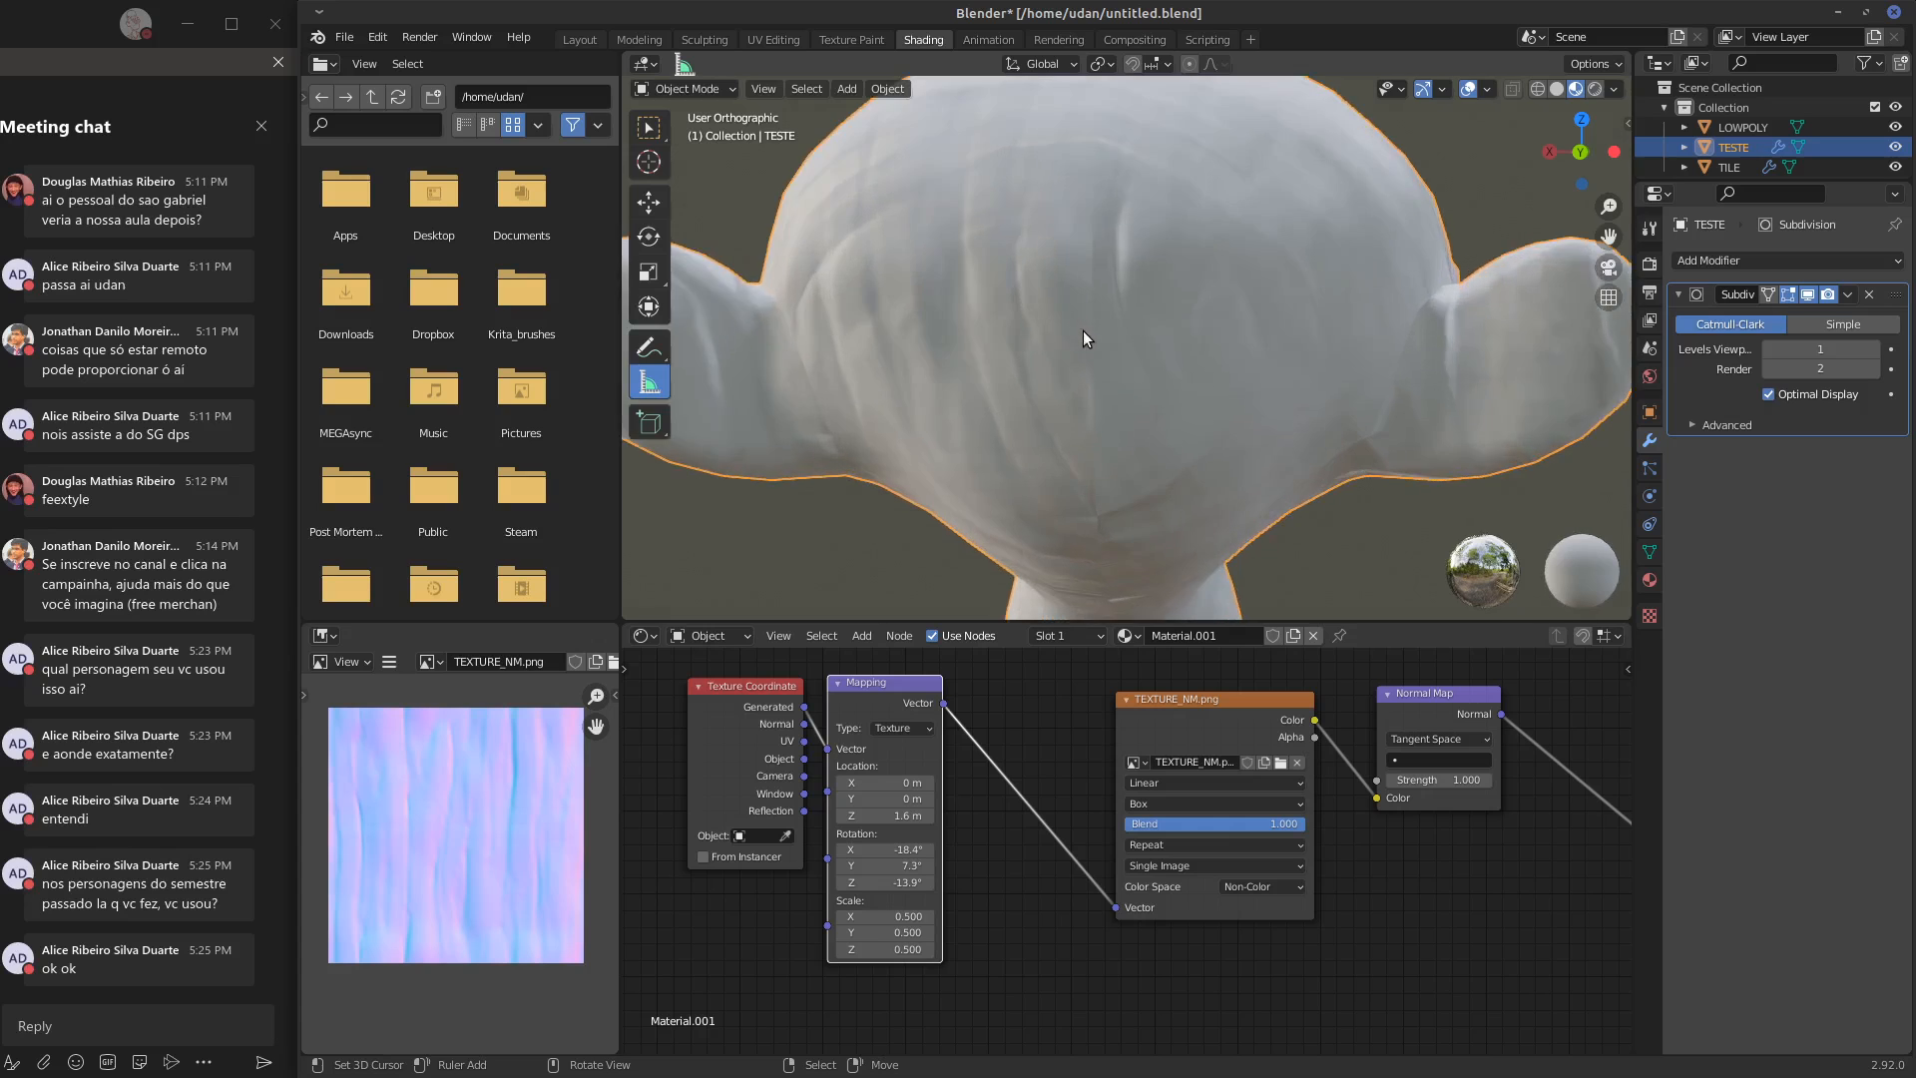
middle_click_drag(1082, 331, 1148, 435)
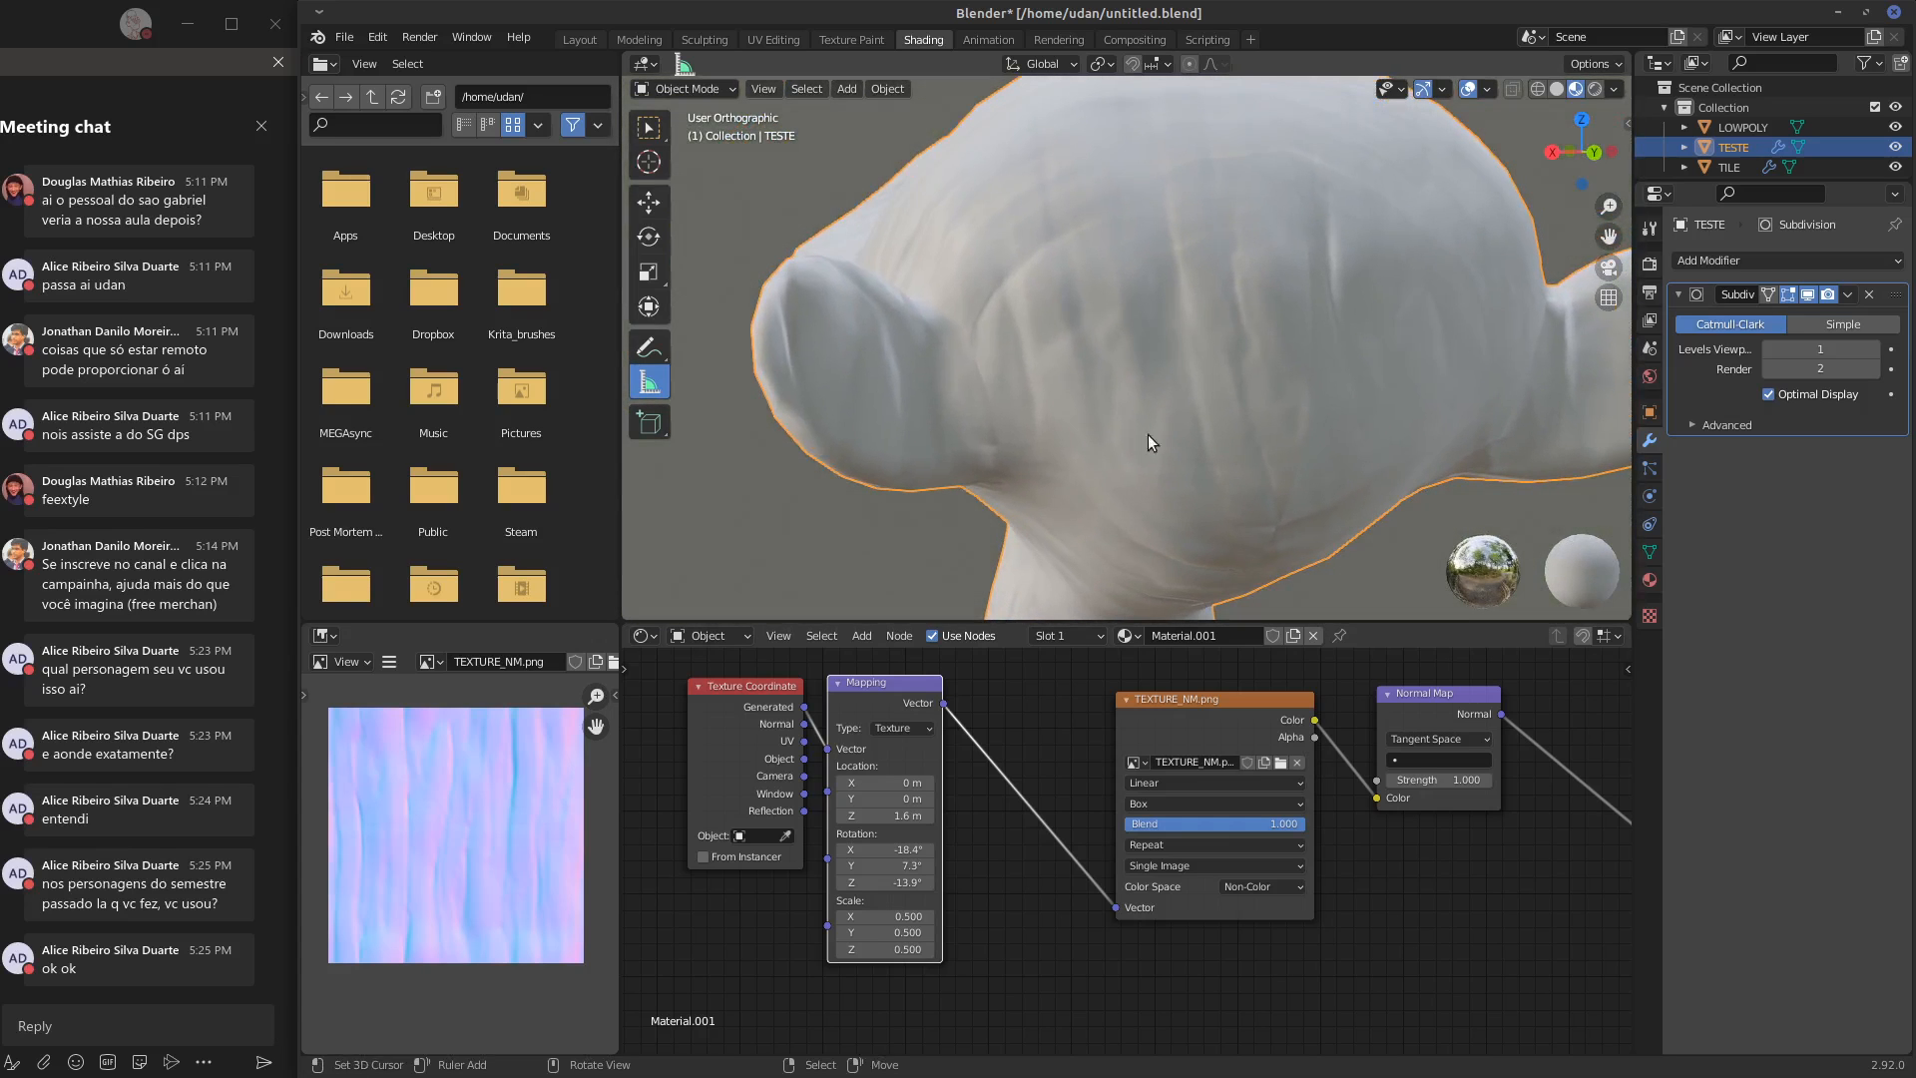
left_click_drag(1279, 826, 1184, 829)
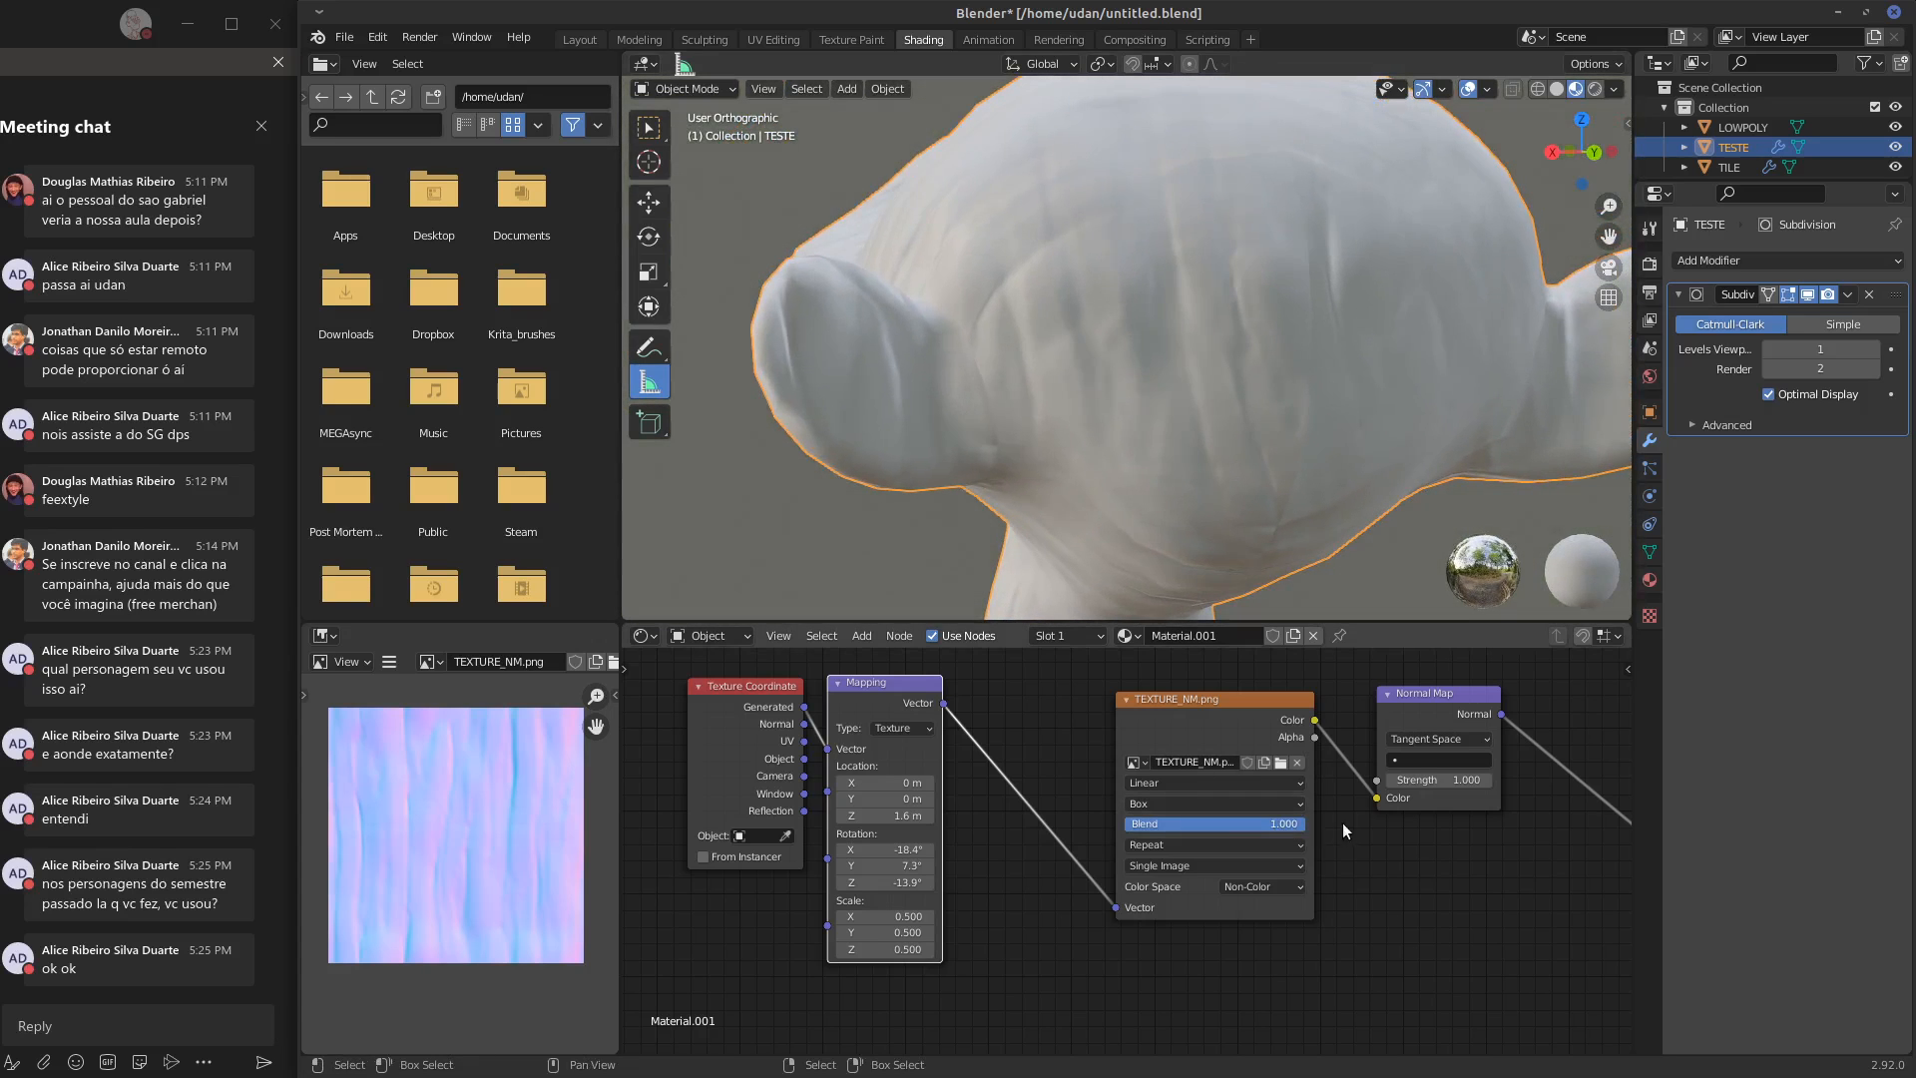
middle_click_drag(1221, 481, 1272, 441)
scroll(1399, 469, "down", 4)
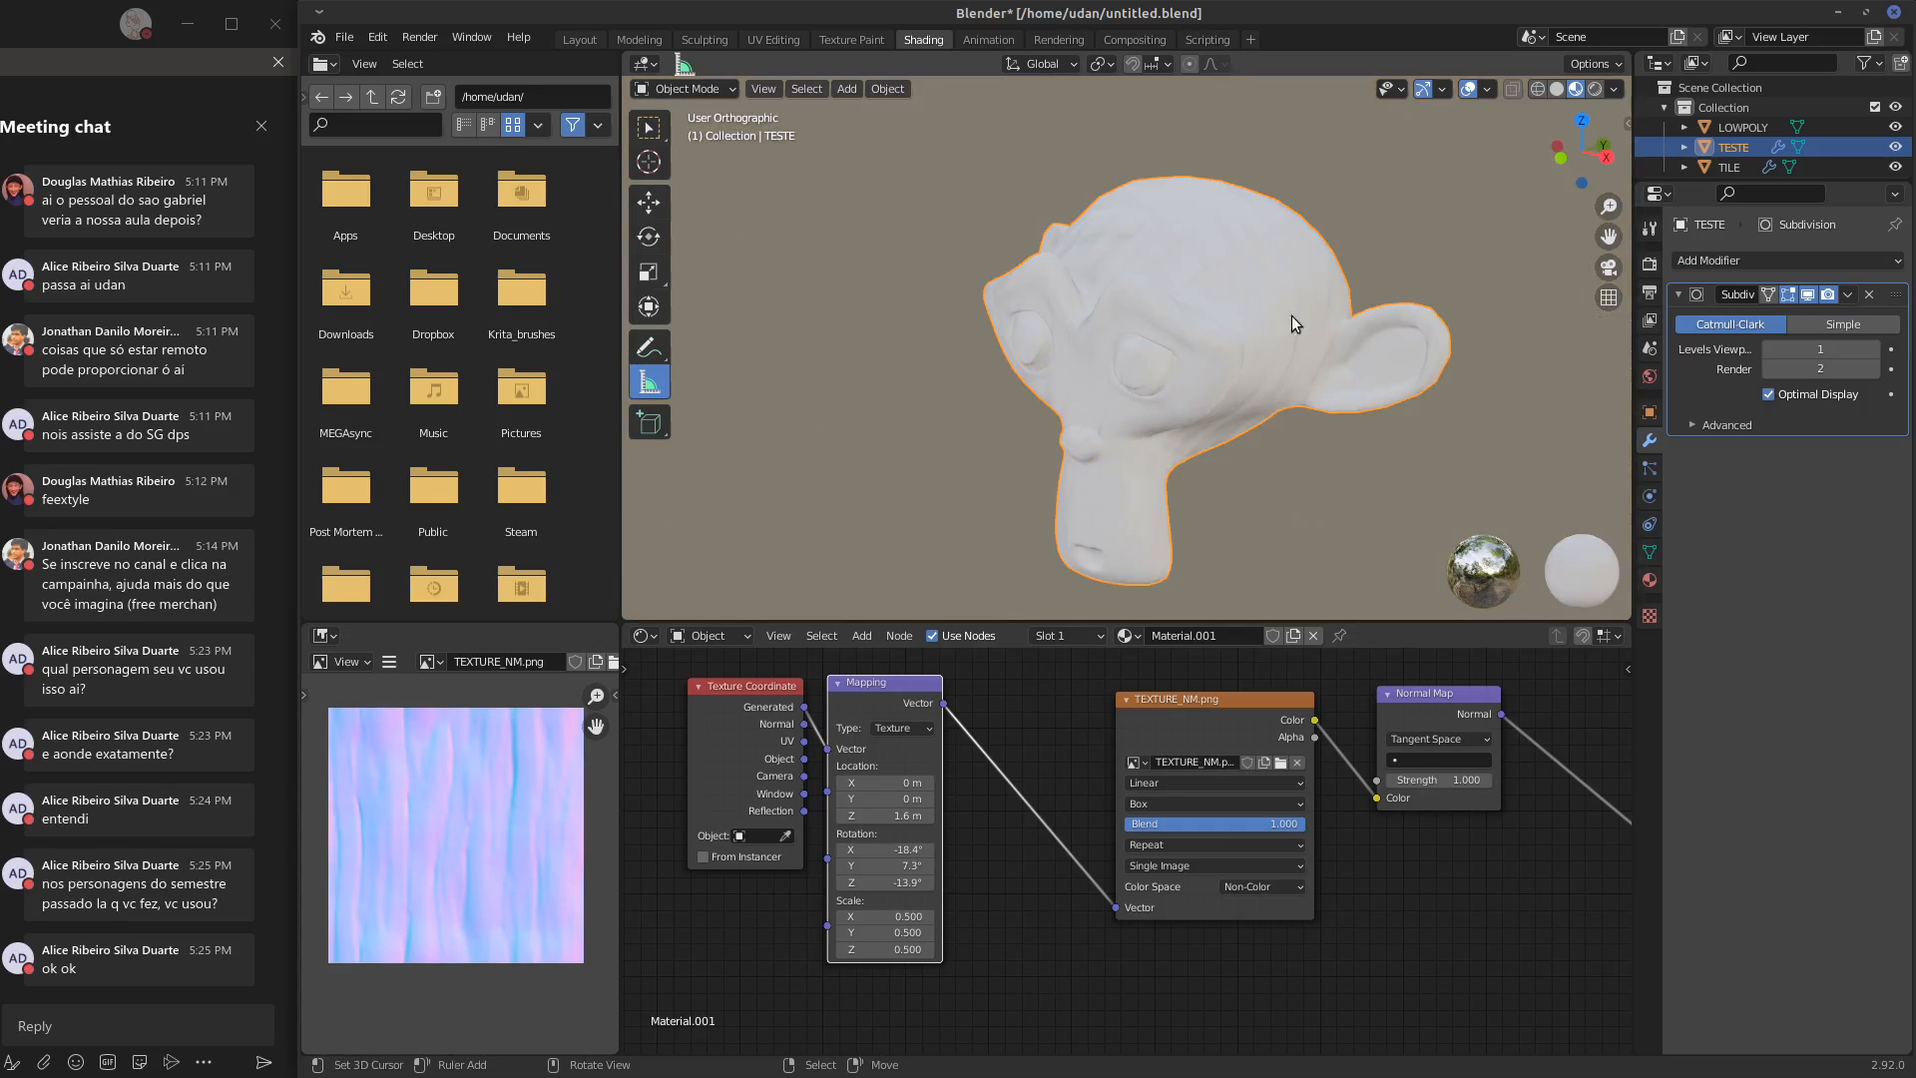
Set the Subdivision modifier's viewport level to 2
left_click(1877, 350)
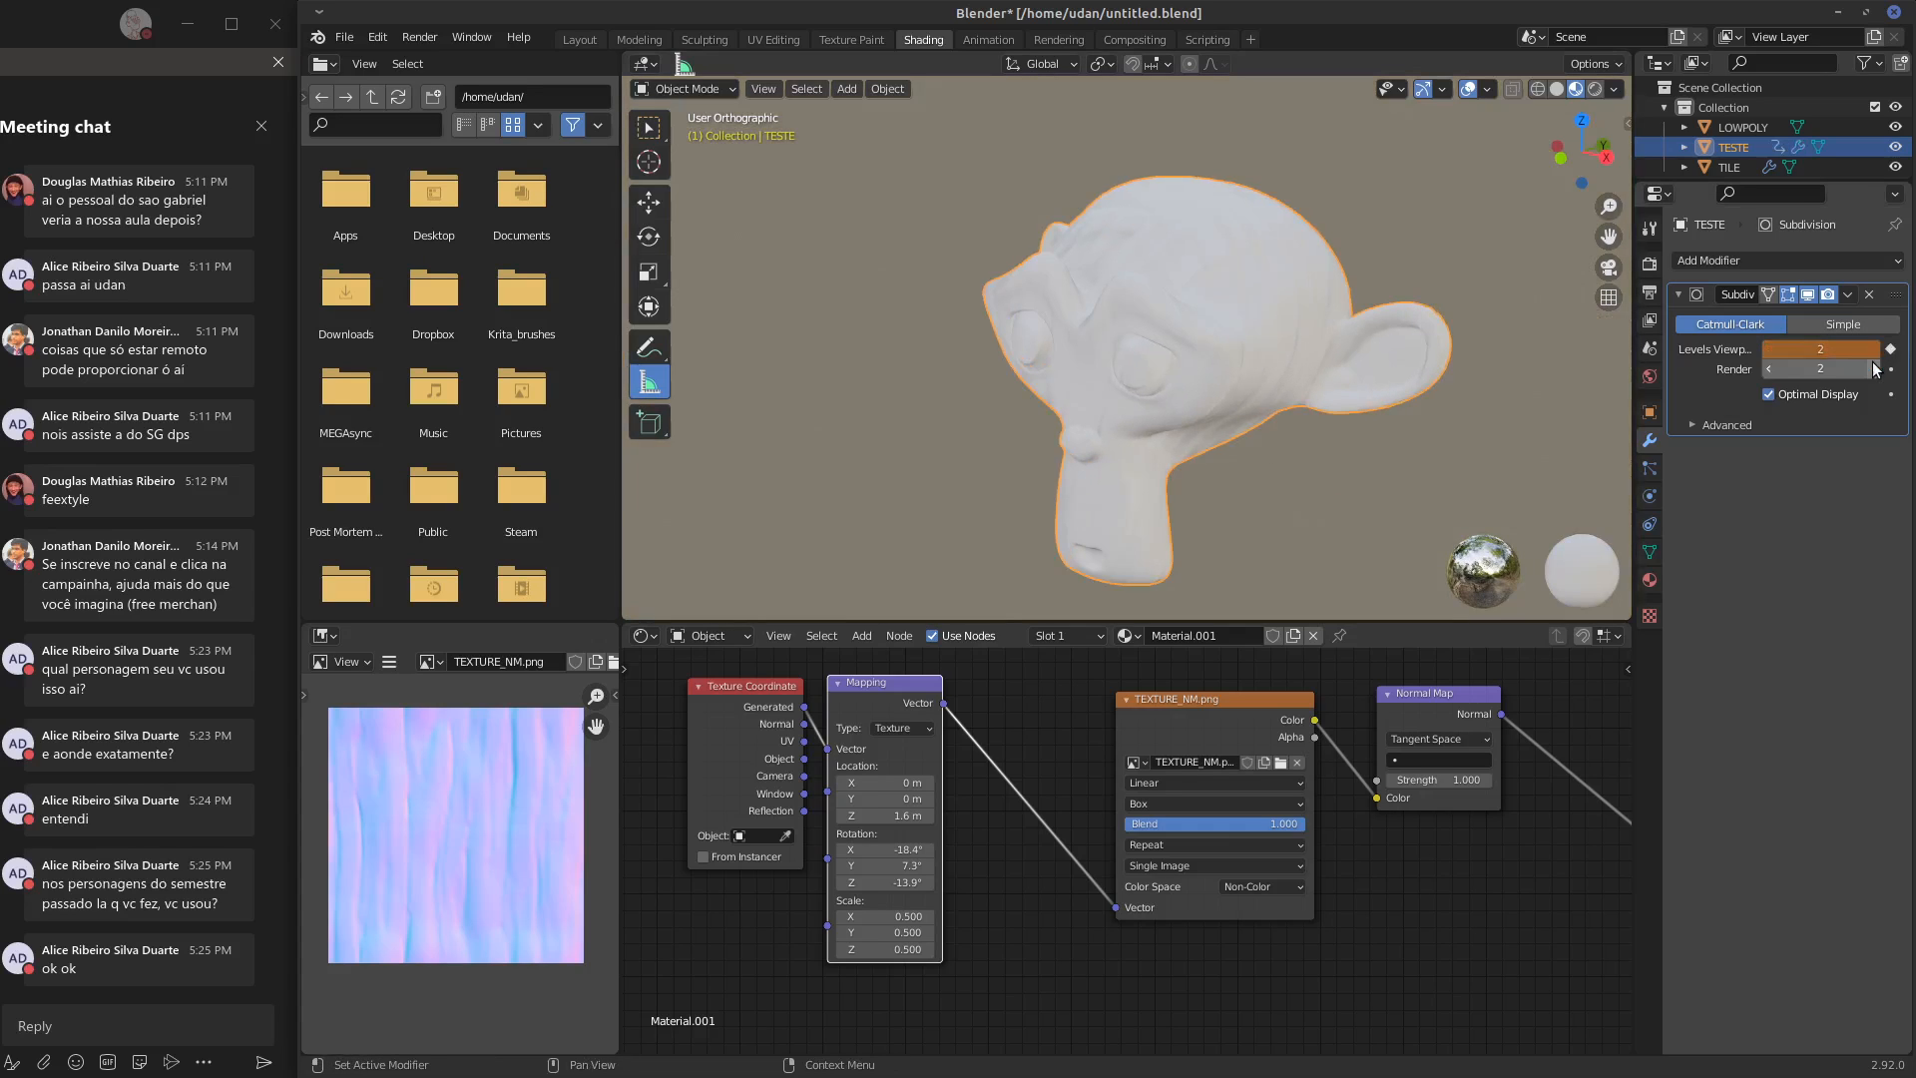
left_click(1878, 349)
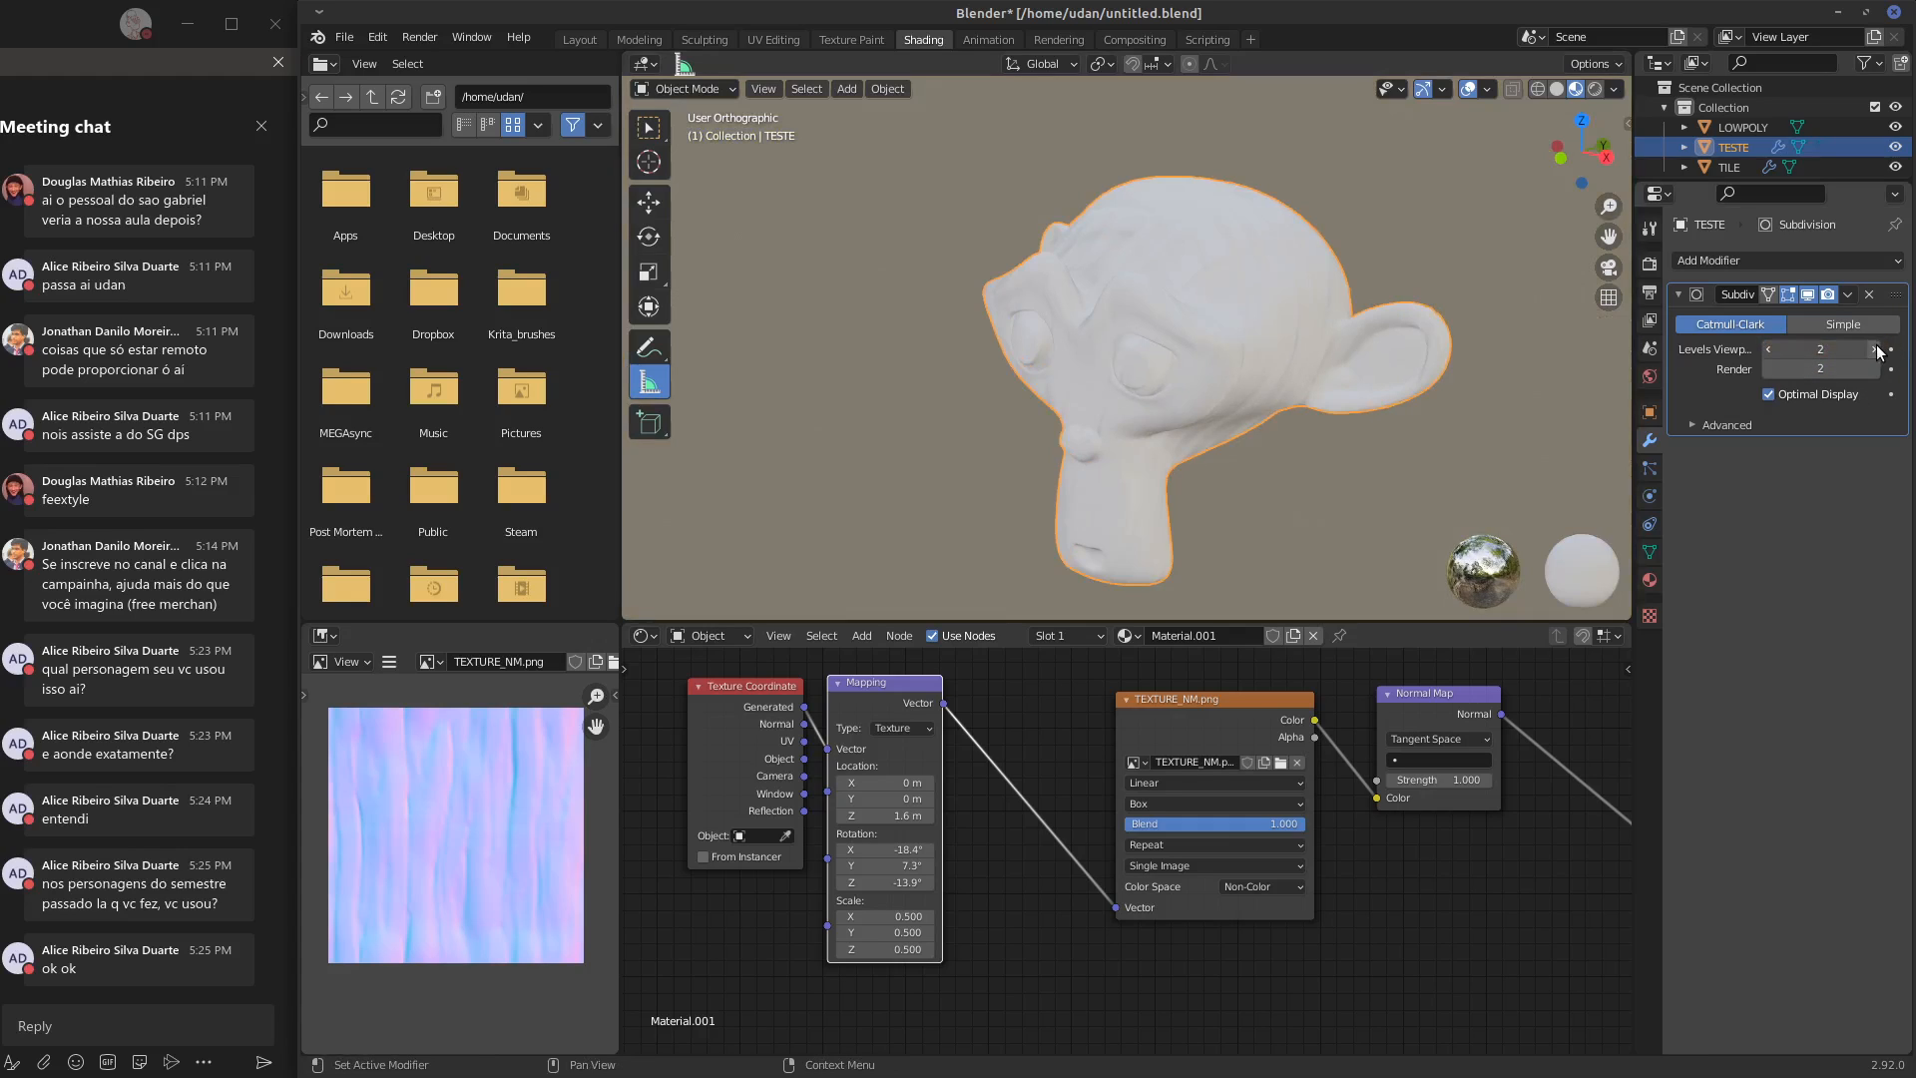
left_click(1772, 350)
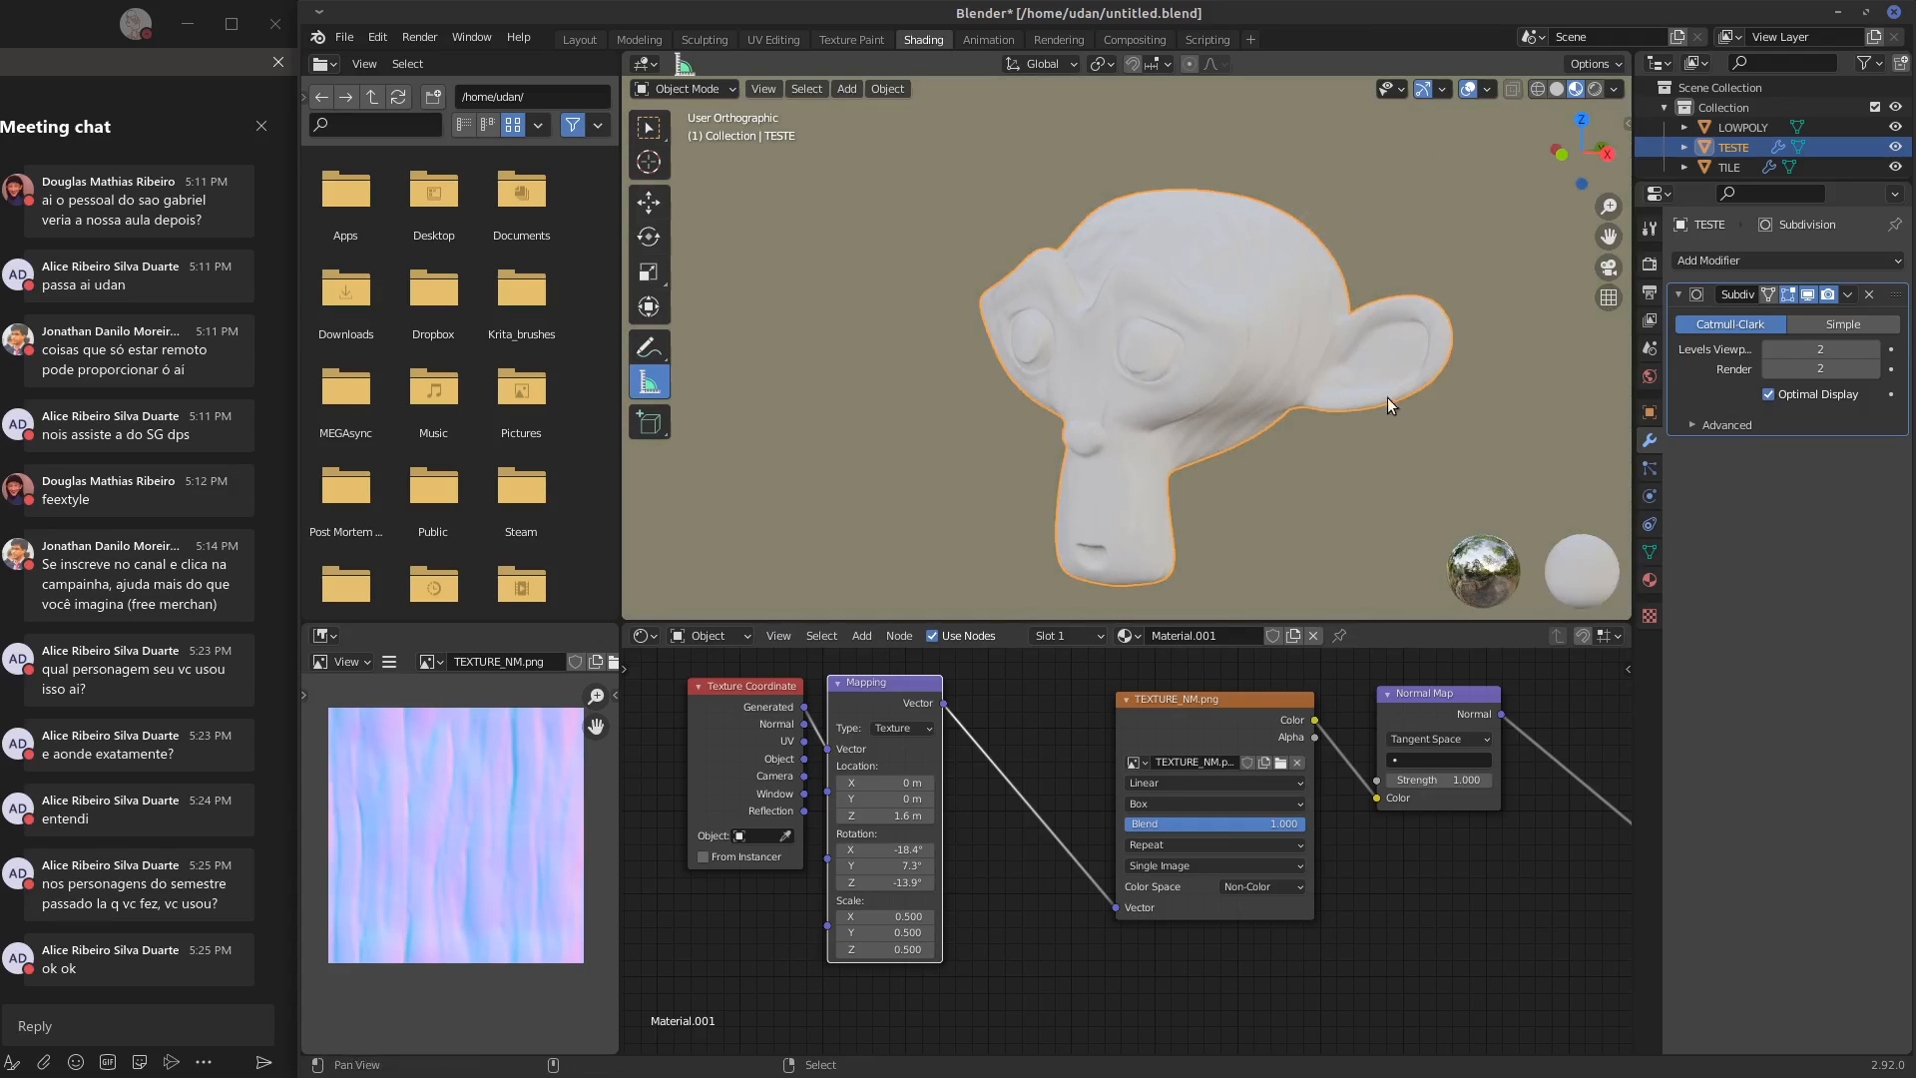
Rearrange the Mapping, TEXTURE_NM.png and Normal Map nodes so they sit closer together
middle_click_drag(1387, 397, 1255, 416, "shift")
key("g")
left_click_drag(849, 711, 866, 711)
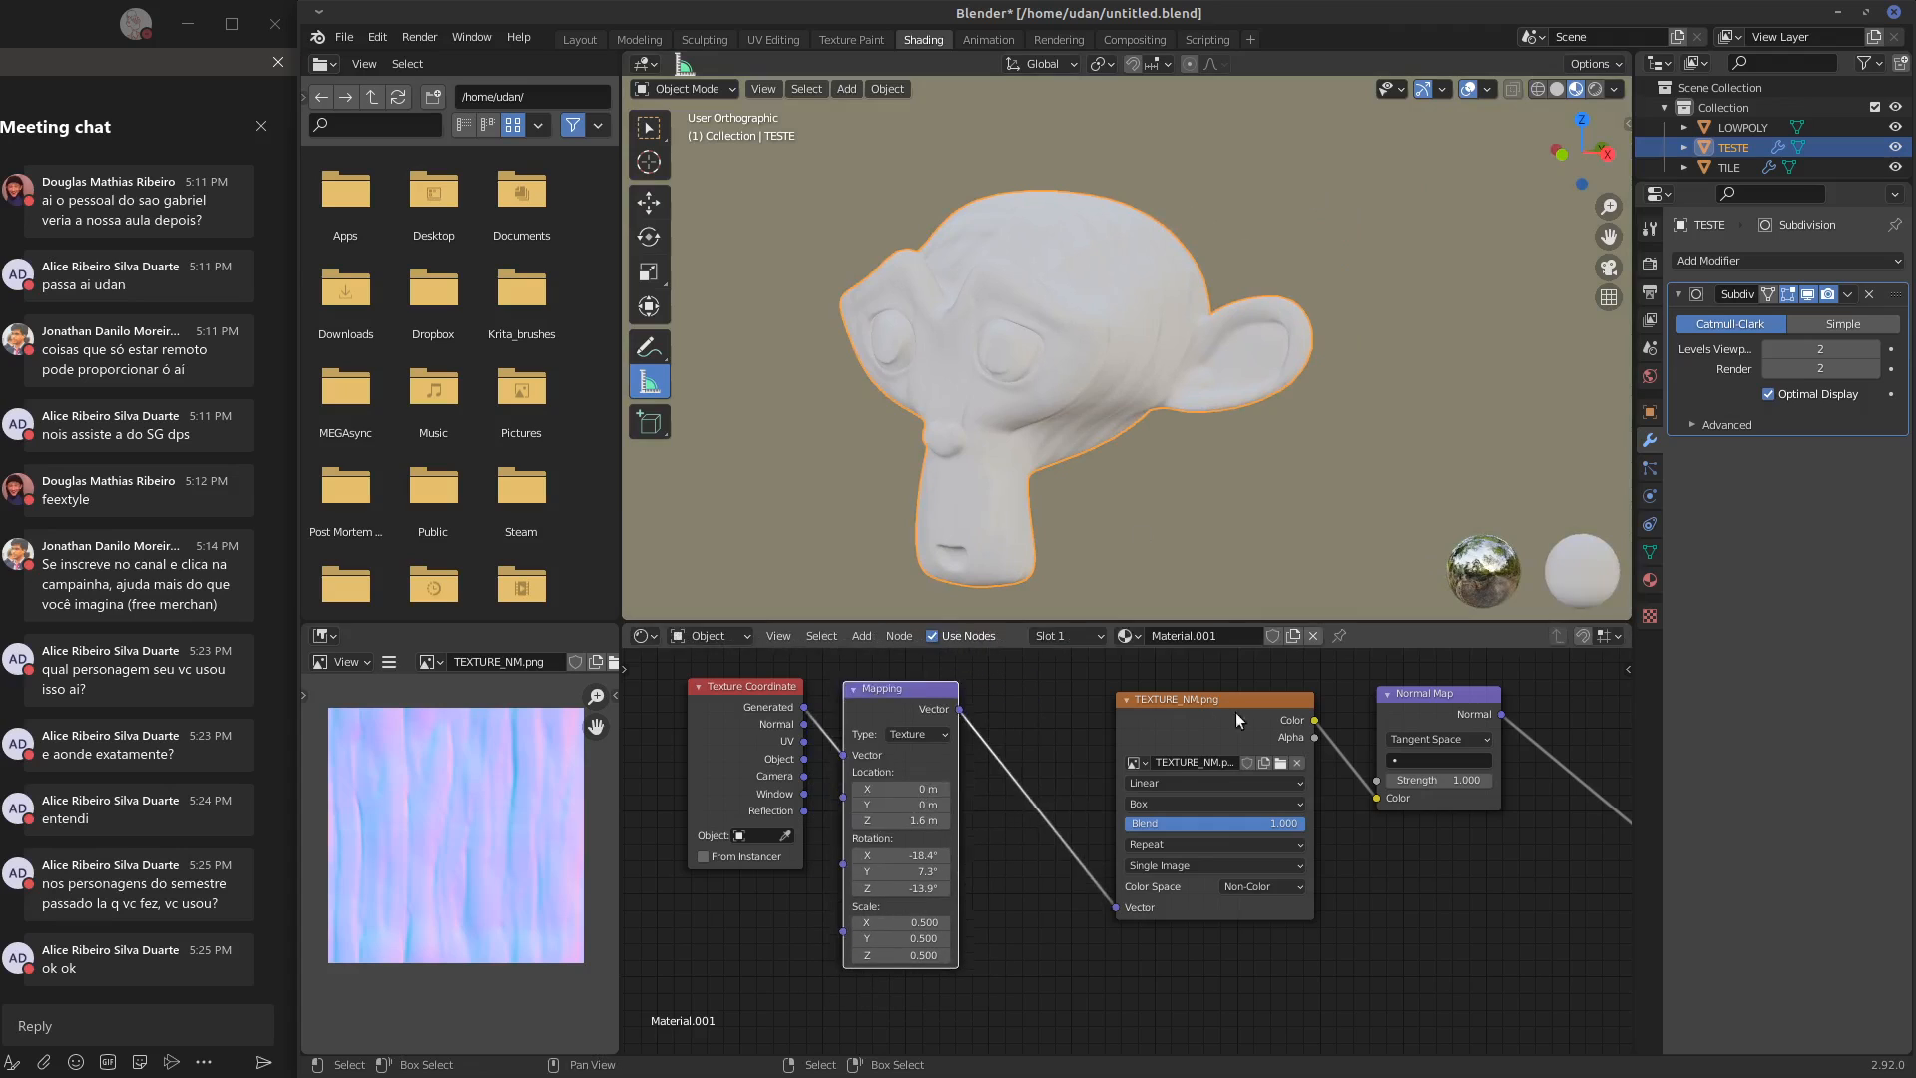
left_click_drag(1236, 709, 1171, 722)
left_click_drag(1388, 709, 1368, 708)
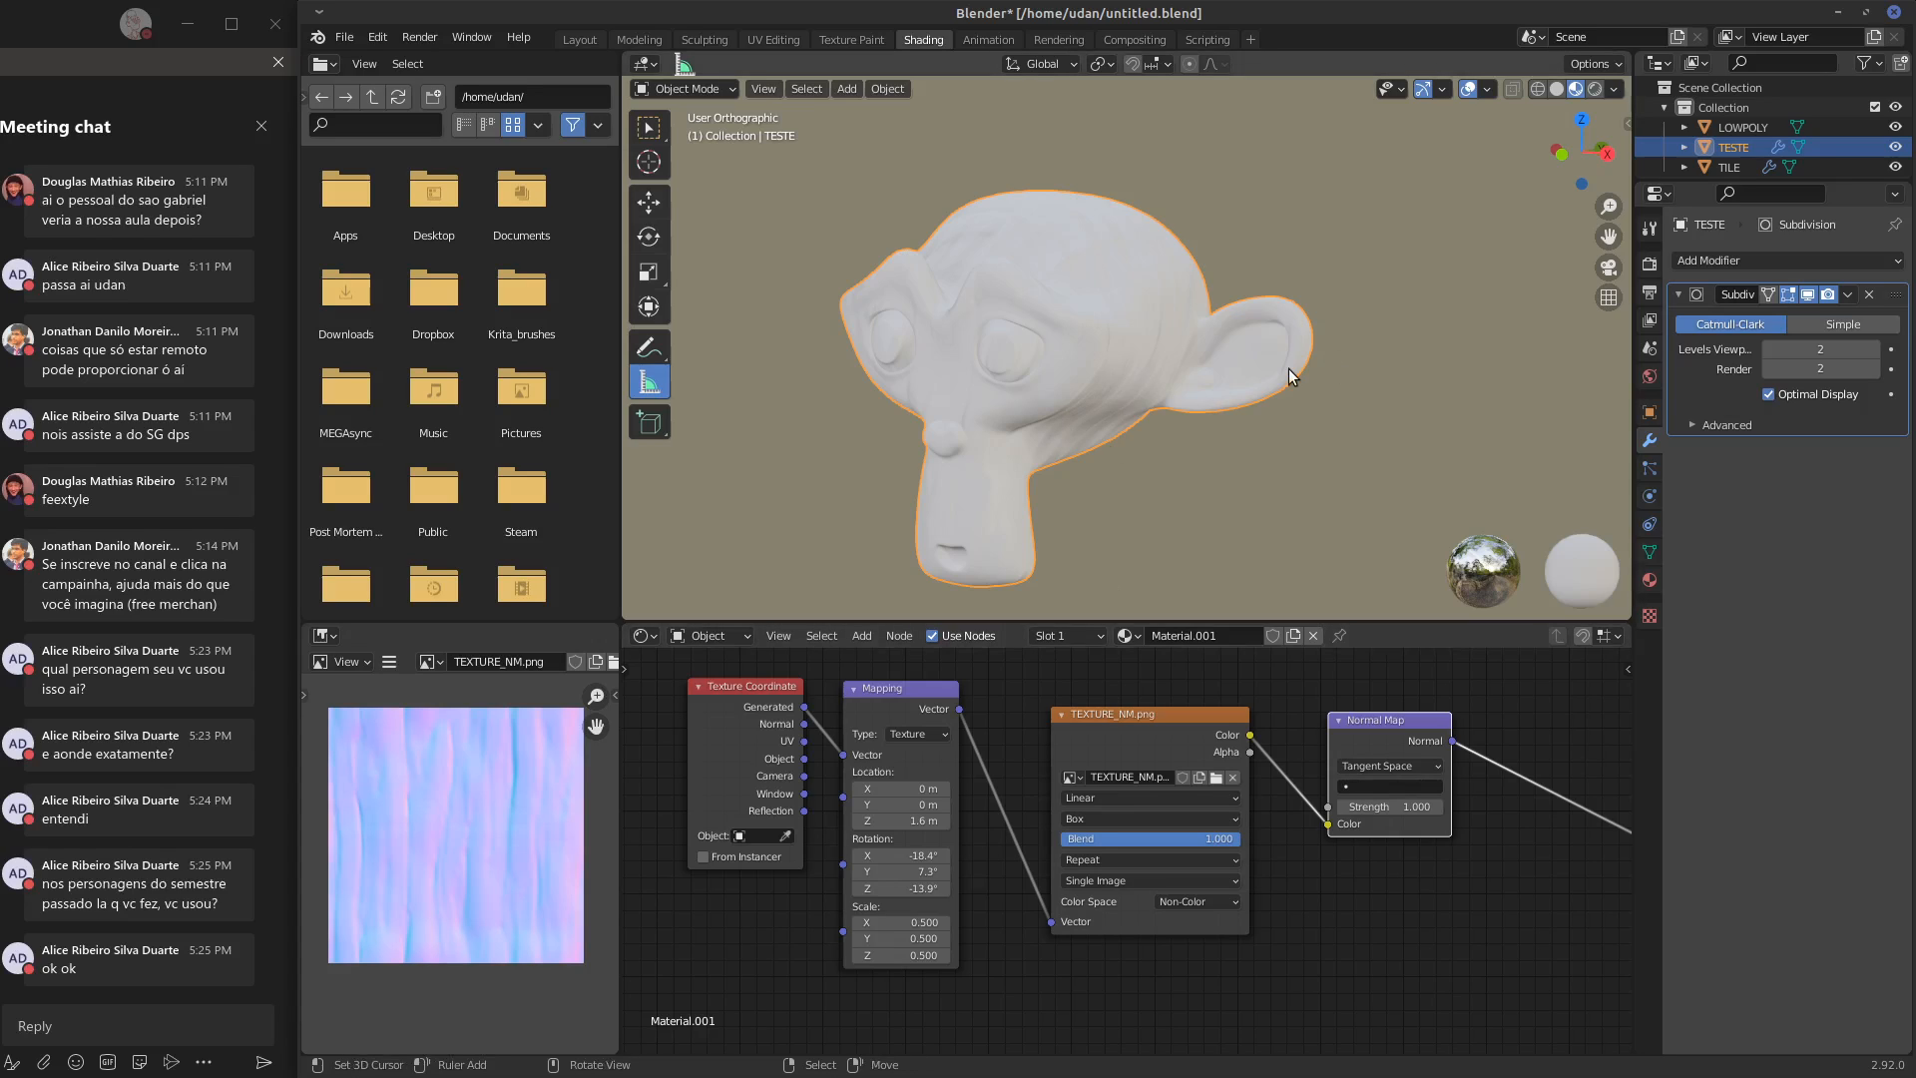
Try the Sphere projection on the TEXTURE_NM.png node and settle on Flat
middle_click_drag(1020, 344, 1089, 396)
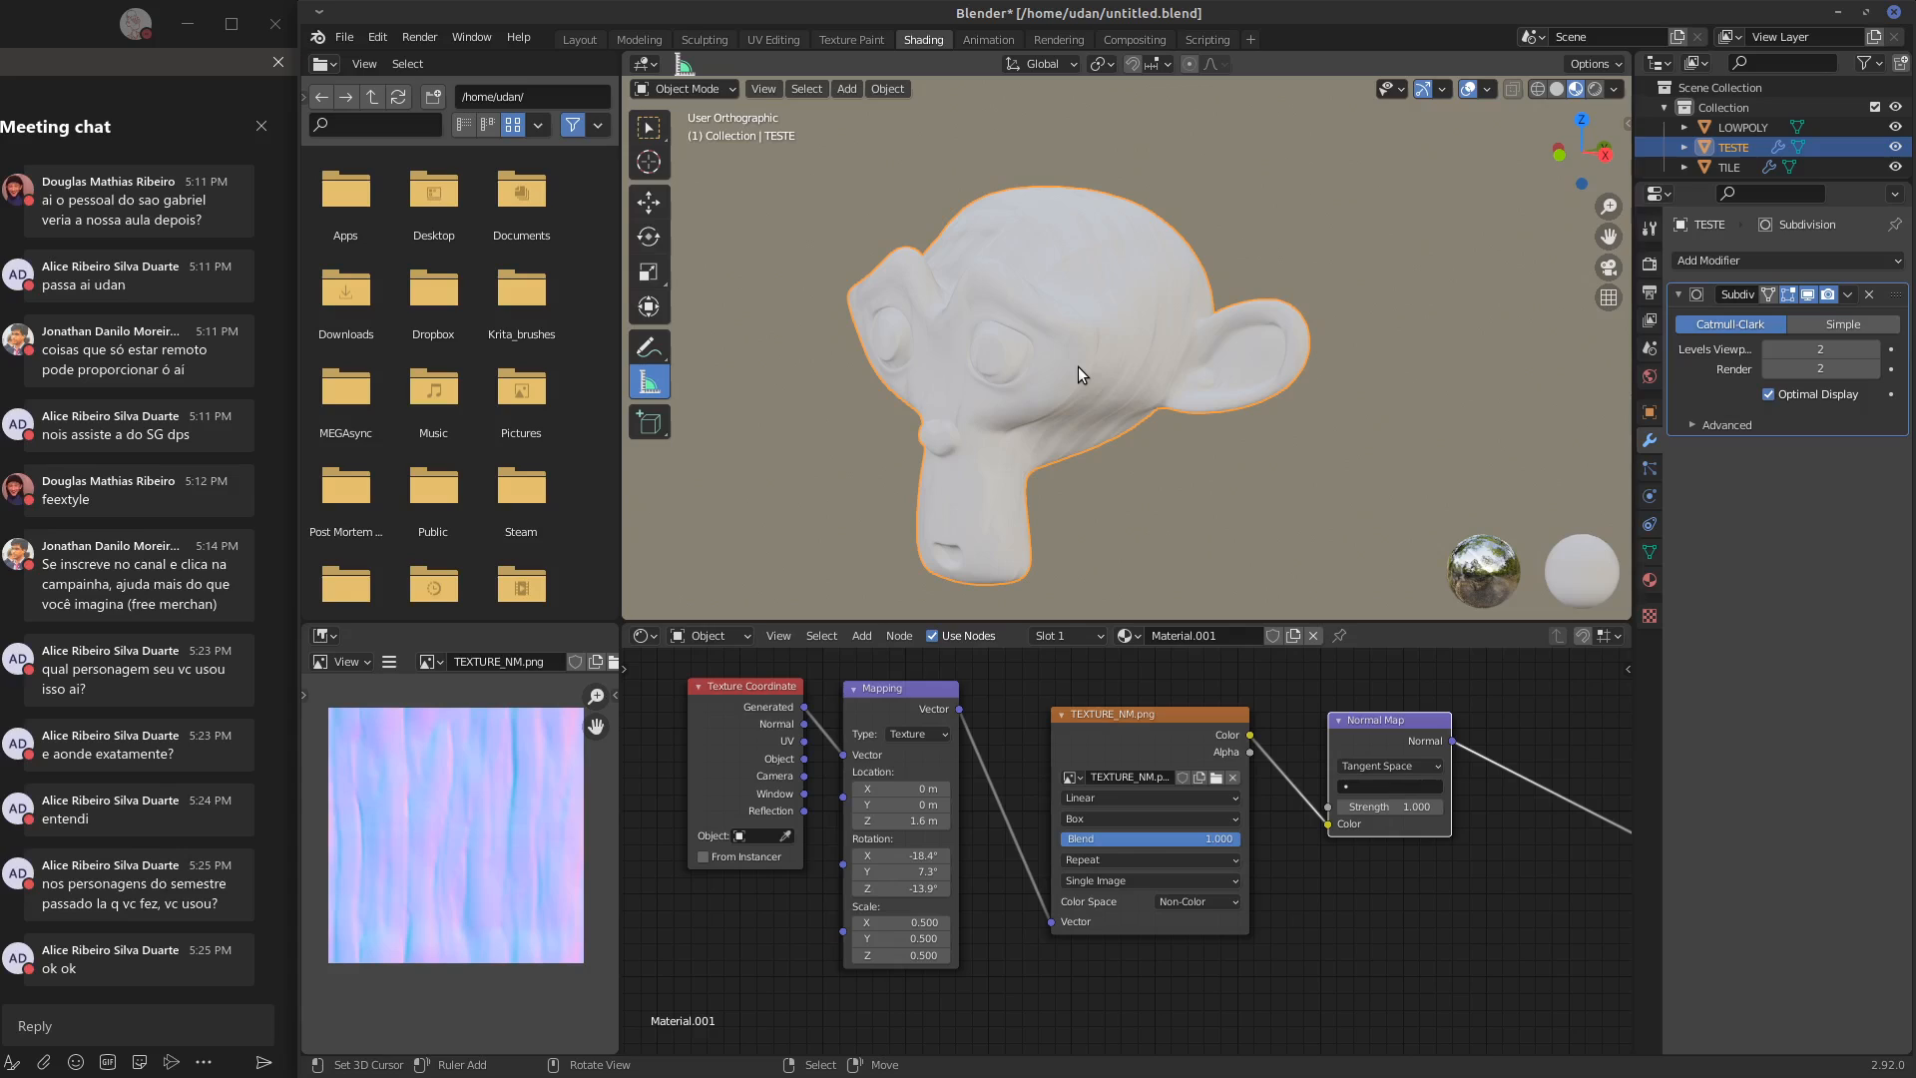
mouse_move(489, 838)
middle_mouse_down()
mouse_move(461, 793)
mouse_move(440, 805)
mouse_move(454, 837)
middle_mouse_up()
middle_click_drag(958, 488, 1088, 391)
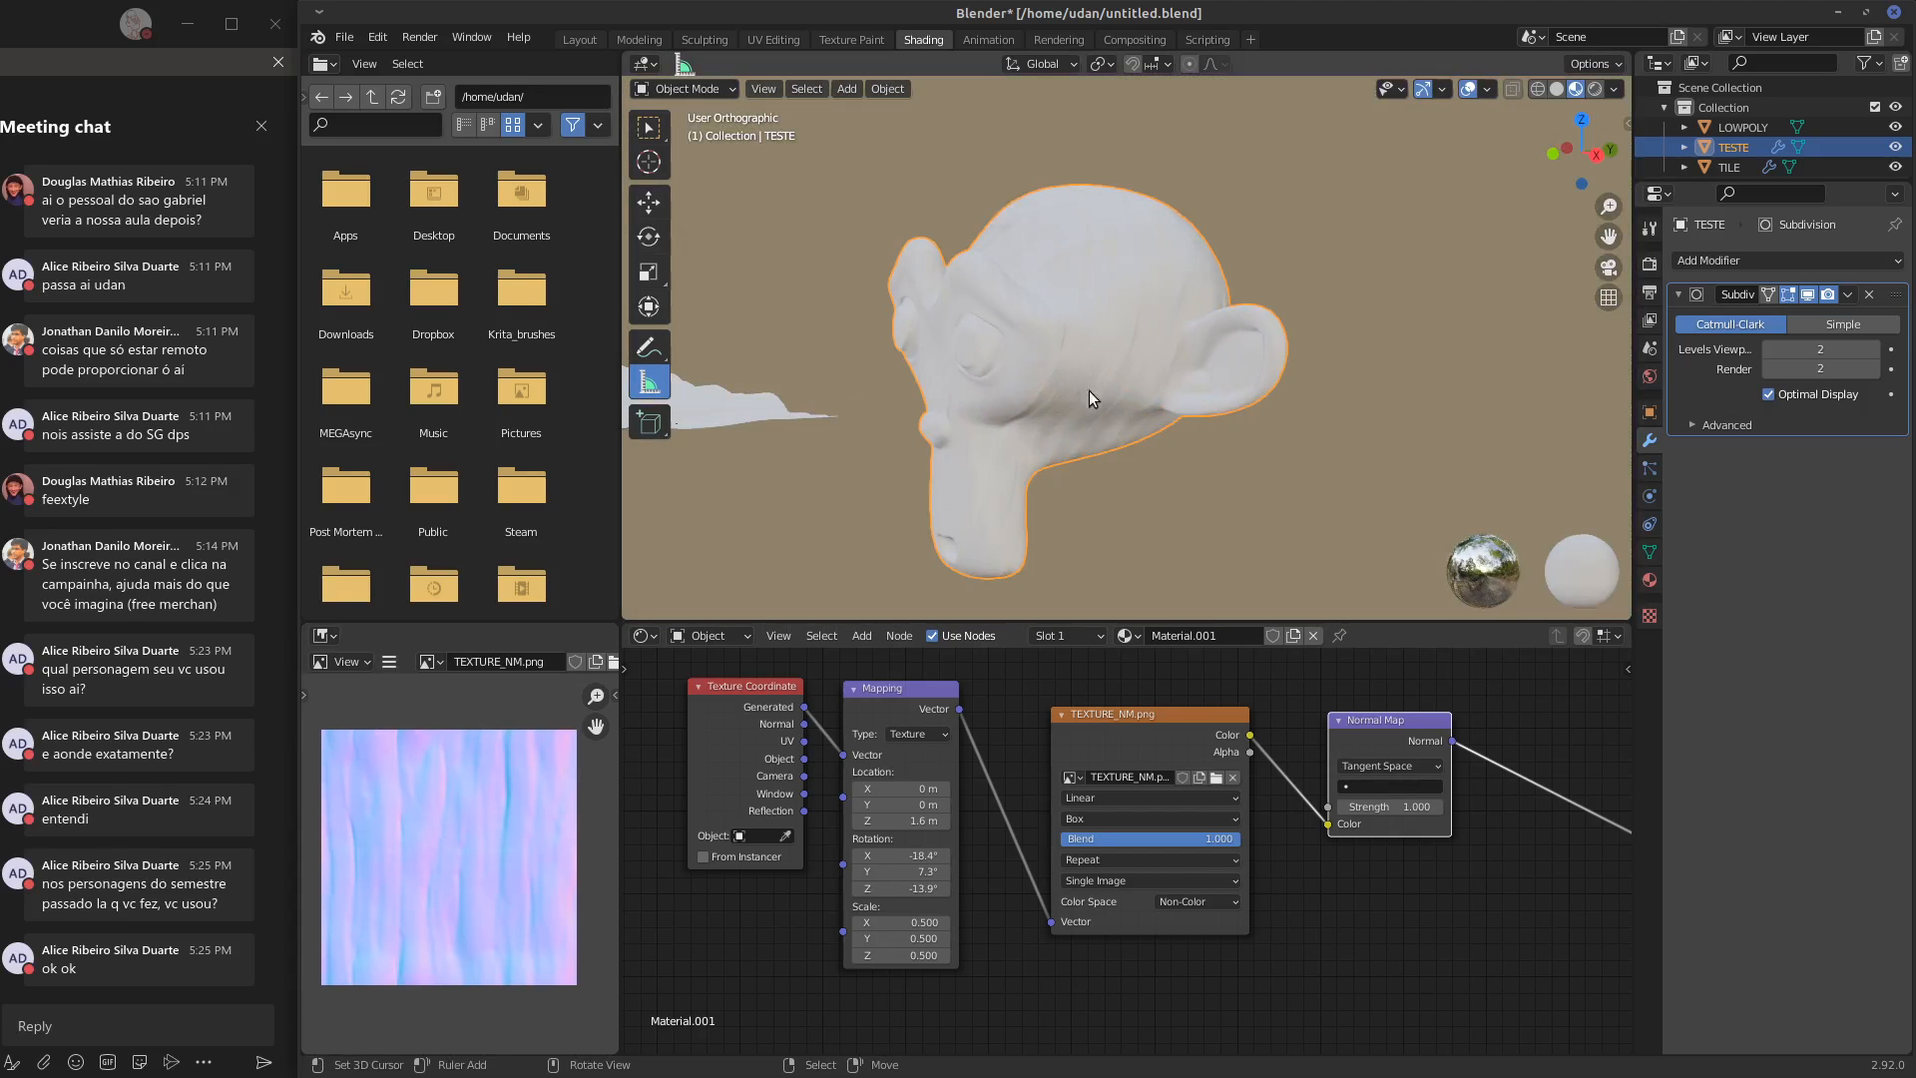
left_click(1162, 818)
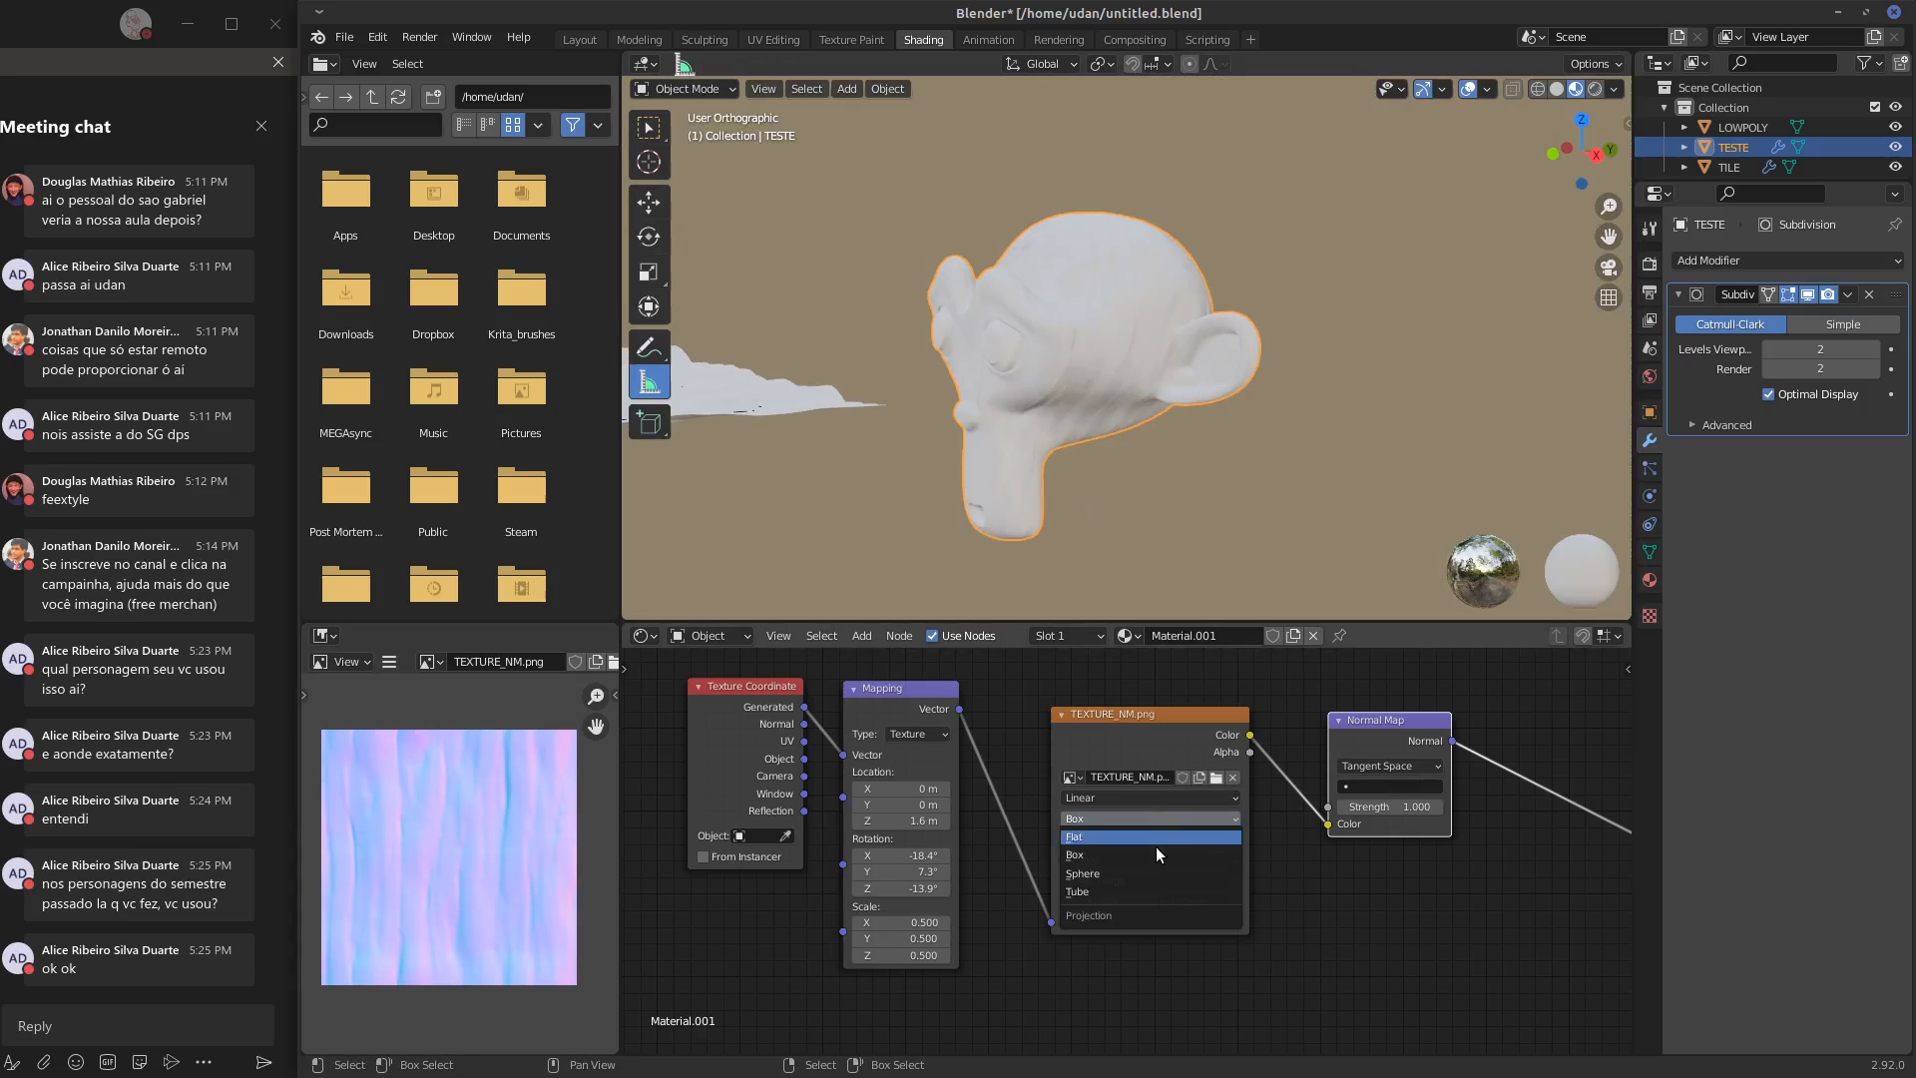
left_click(1151, 874)
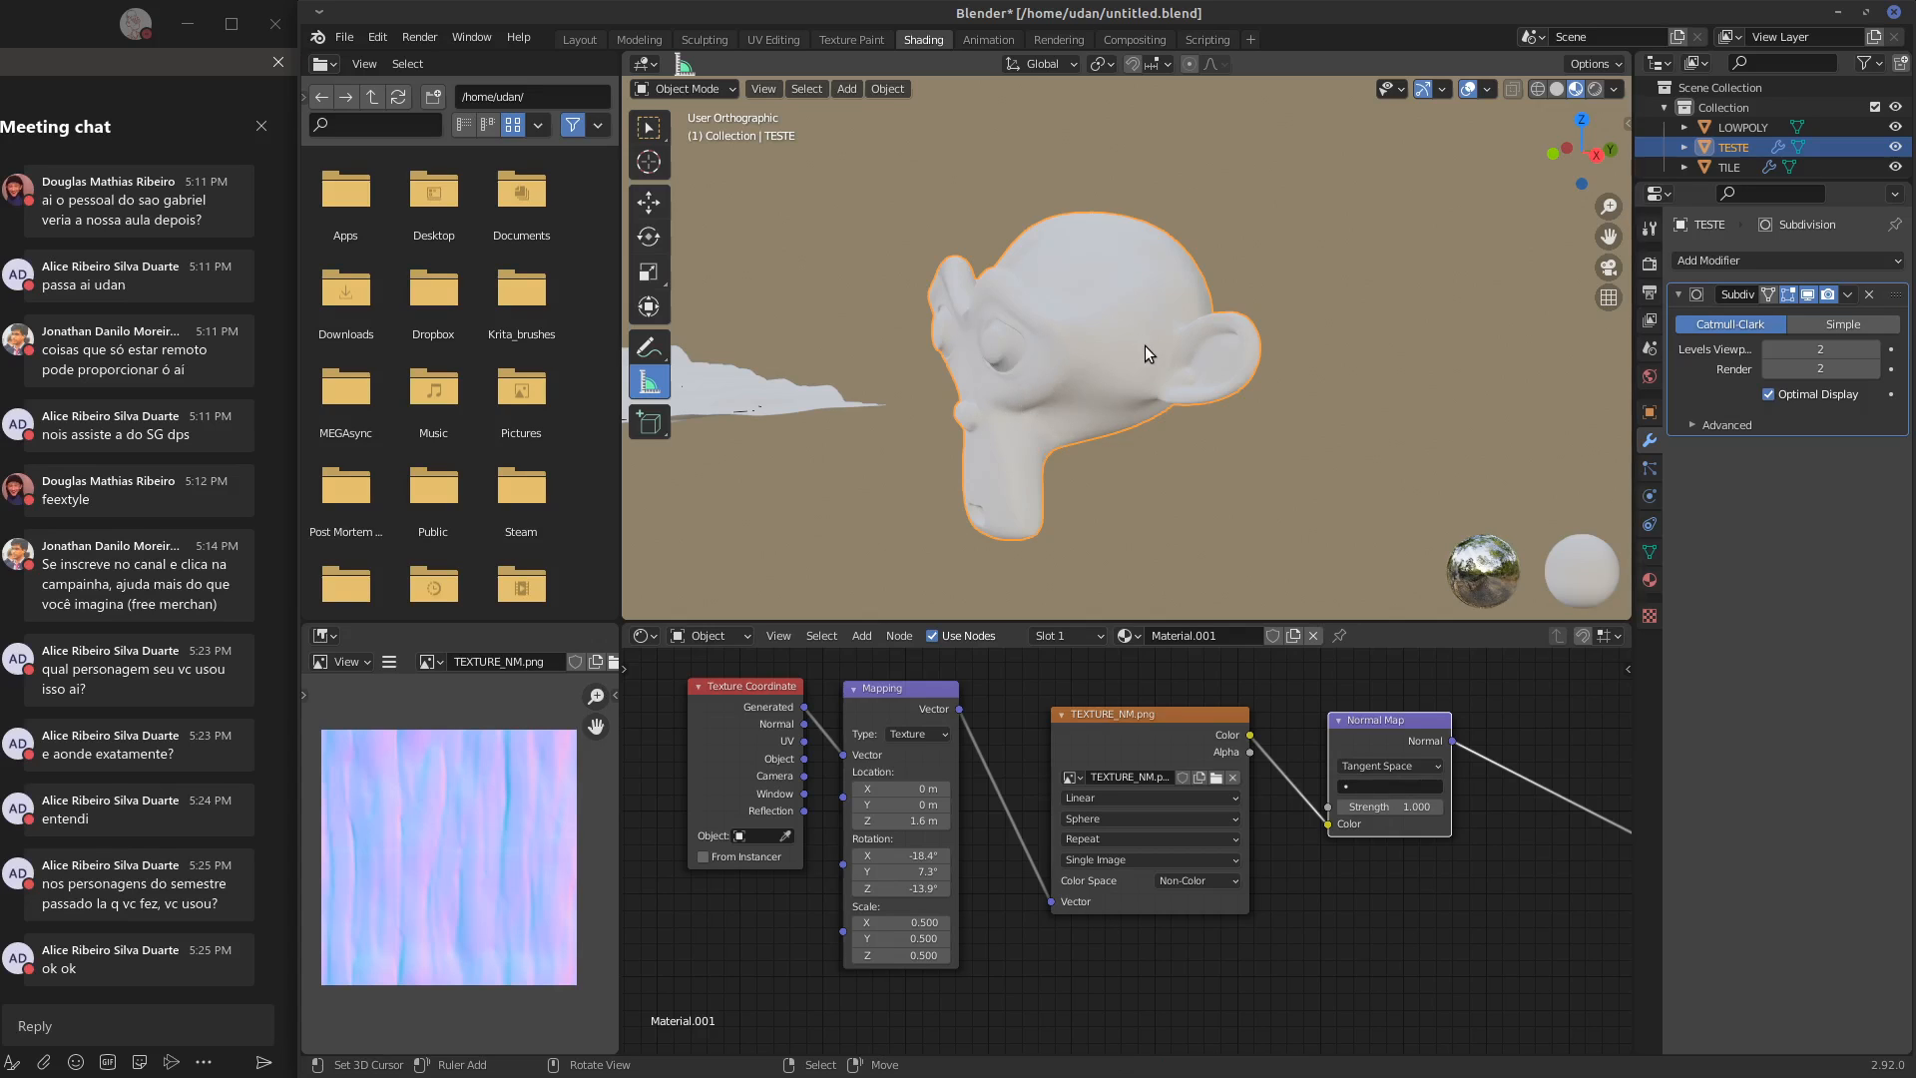
middle_click_drag(1146, 345, 931, 326)
left_click(1135, 818)
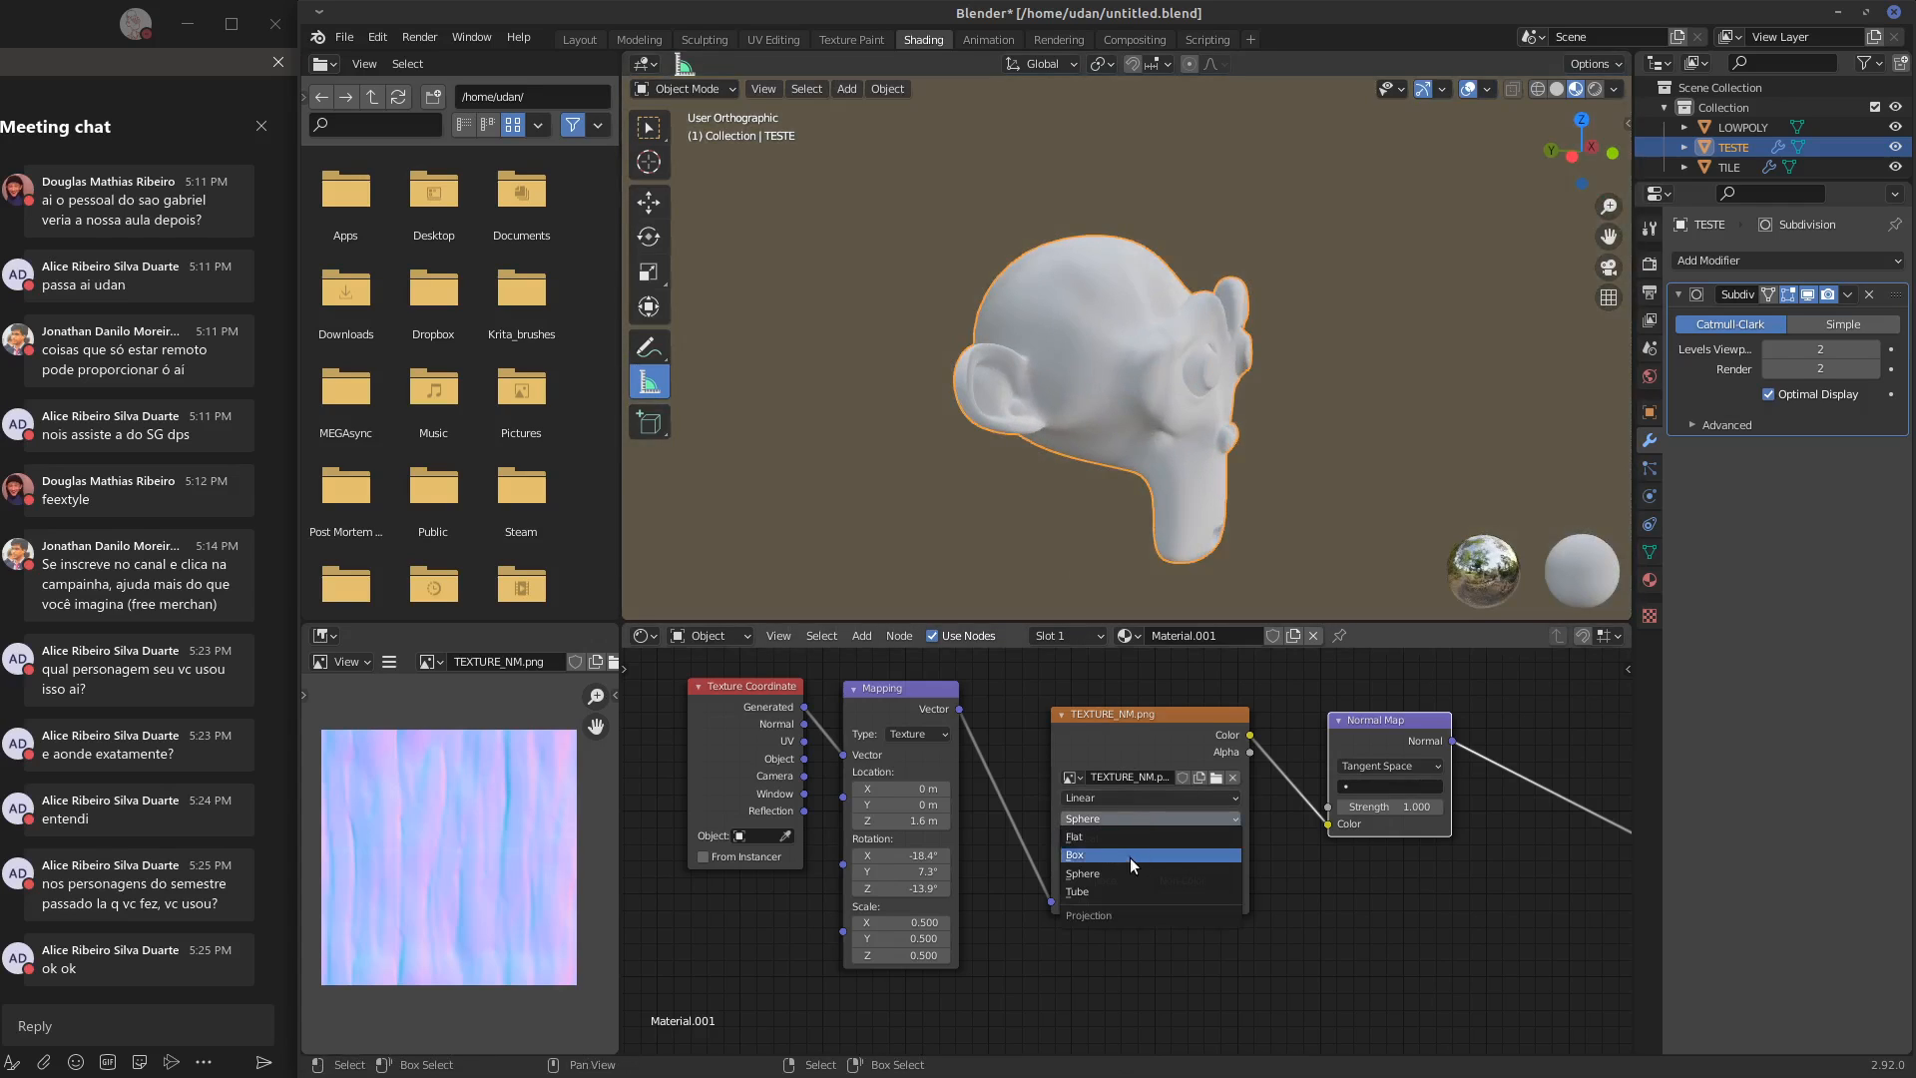
left_click(1115, 837)
Set the Mapping node's rotation to X -14.9°, Y 1.4°, Z -3.9° and its X location to -1.6 m
middle_click_drag(1343, 288, 1135, 362)
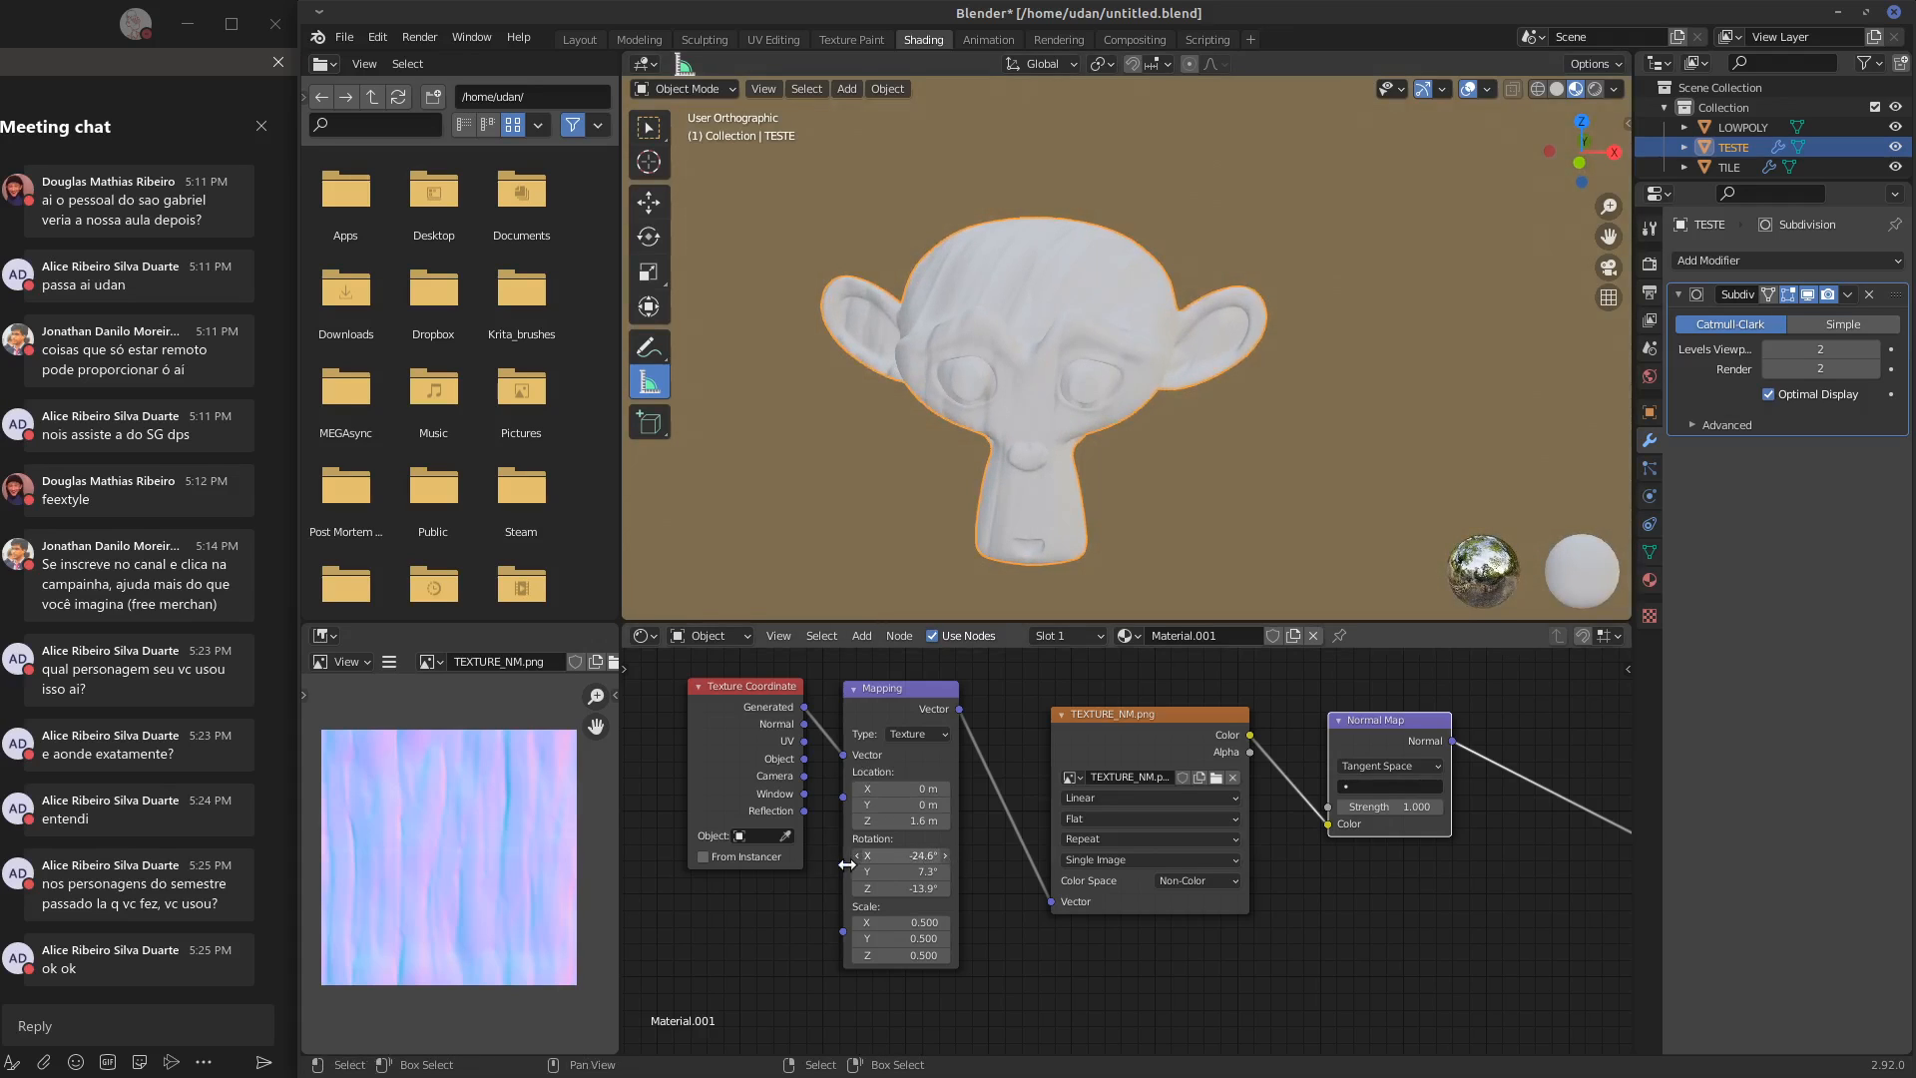
mouse_move(950, 861)
left_mouse_down()
mouse_move(809, 874)
mouse_move(996, 893)
left_mouse_up()
mouse_move(929, 789)
left_mouse_down()
mouse_move(843, 789)
mouse_move(893, 789)
left_mouse_up()
Set the Mapping node's X scale to 0.1 and check the finer grooves on the head from several sides
left_click_drag(919, 926, 908, 929)
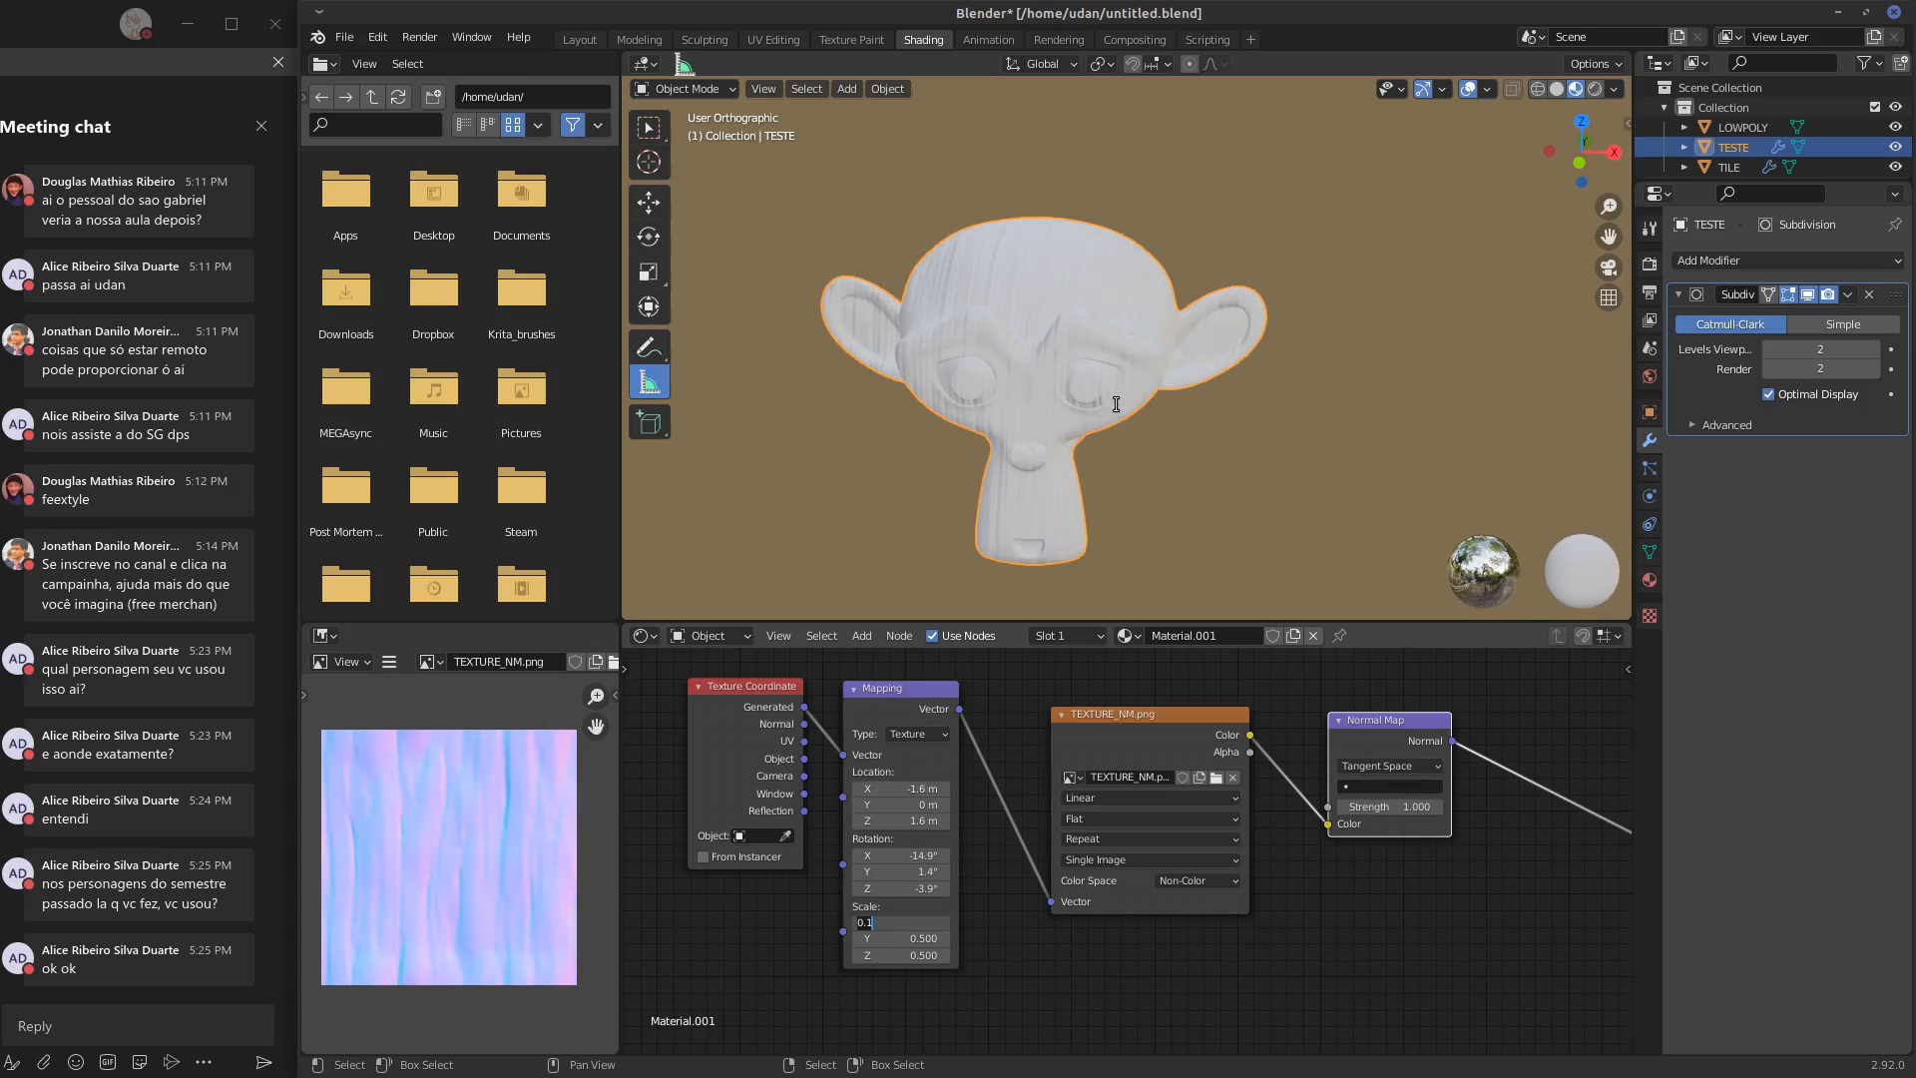
key("Return")
middle_click_drag(1110, 403, 1106, 356)
scroll(1108, 353, "up", 4)
scroll(1099, 361, "up", 2)
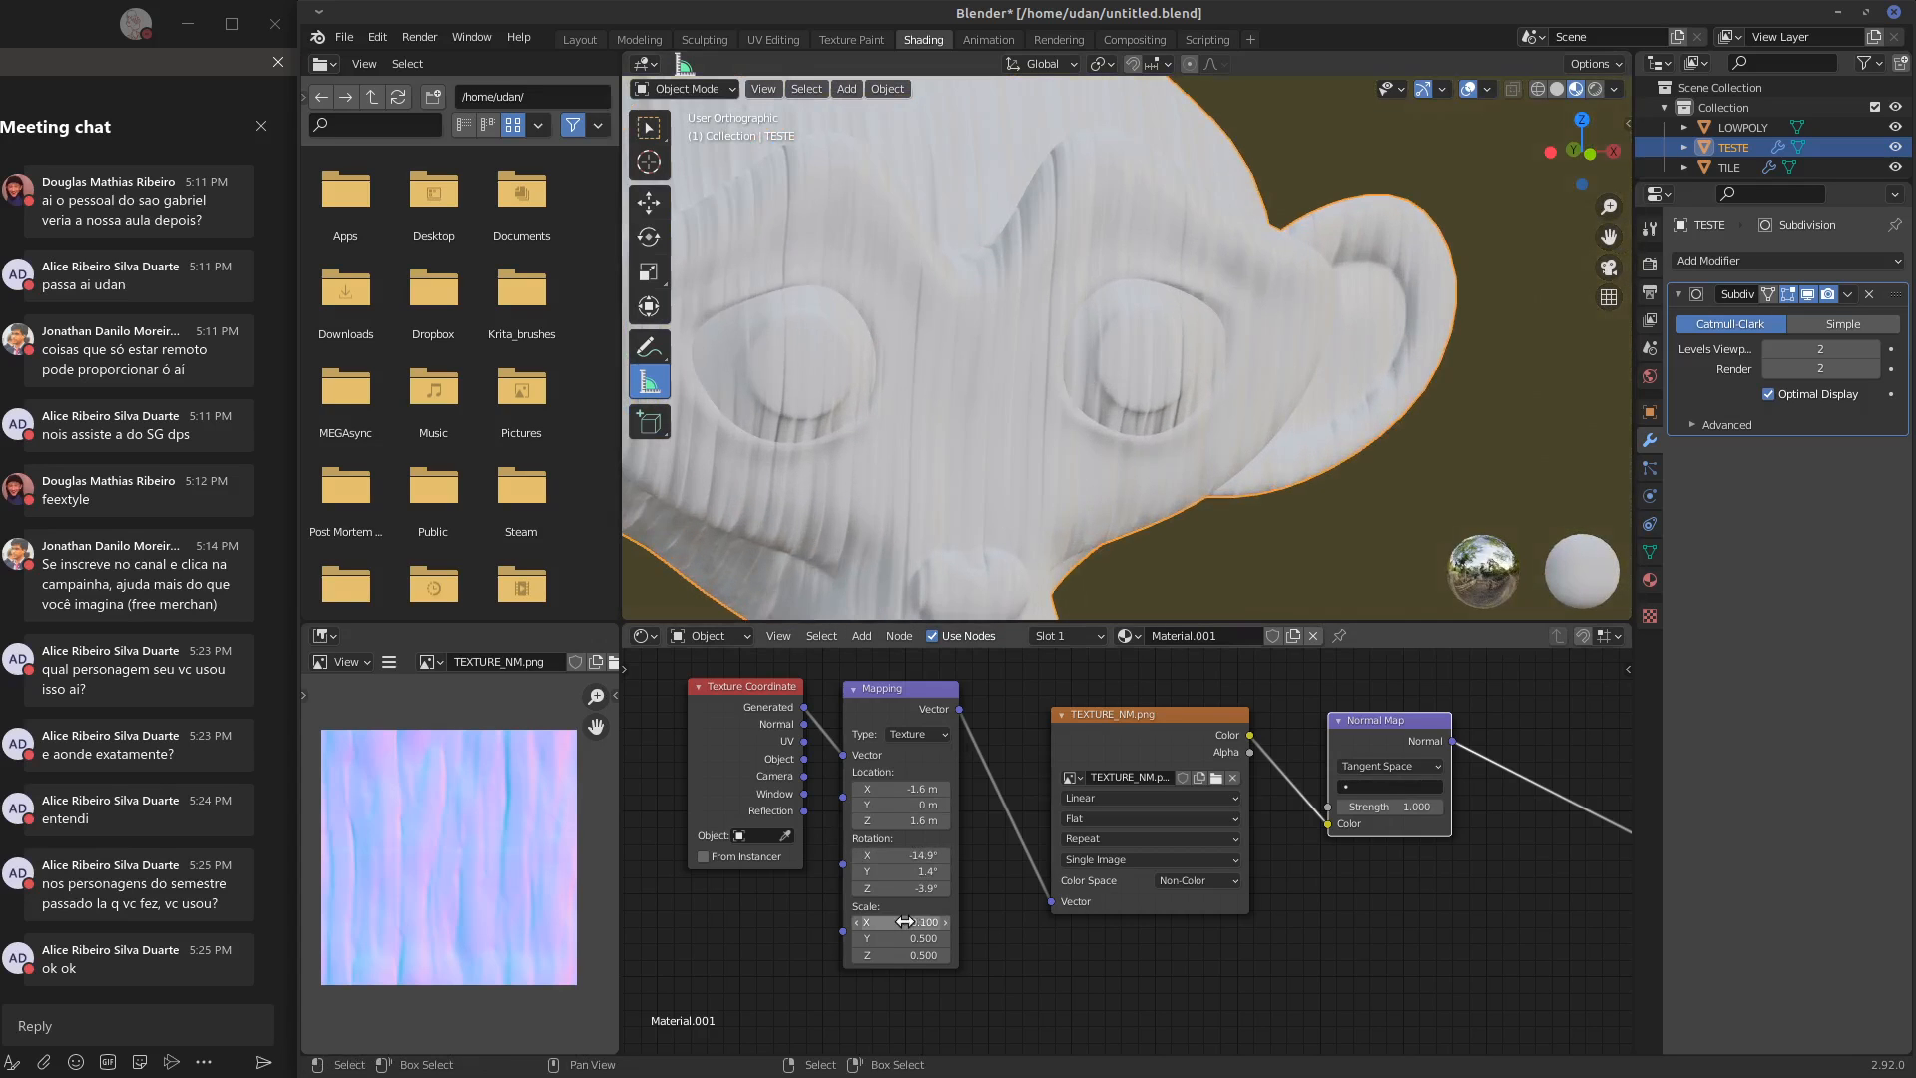
left_click_drag(906, 922, 902, 923)
middle_click_drag(1168, 437, 1106, 447)
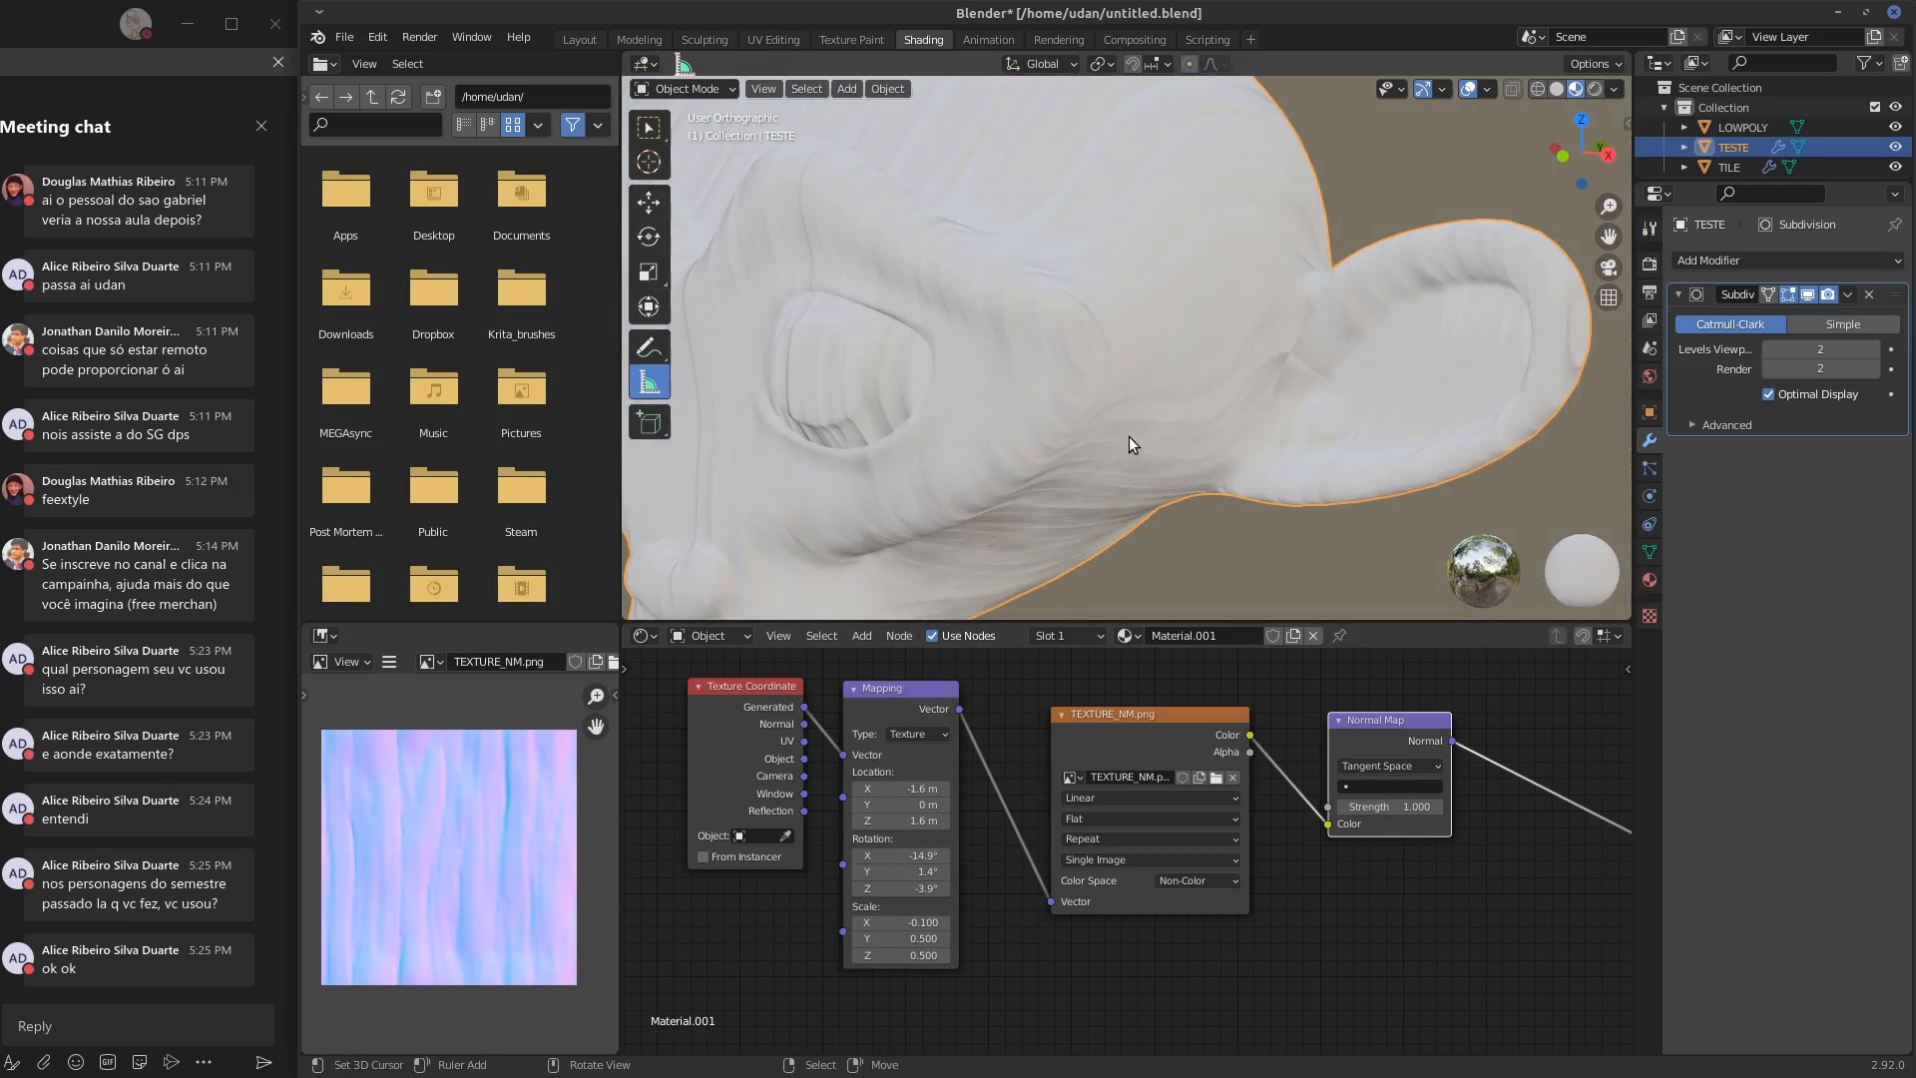
scroll(1132, 437, "down", 3)
middle_click_drag(1134, 437, 1268, 399)
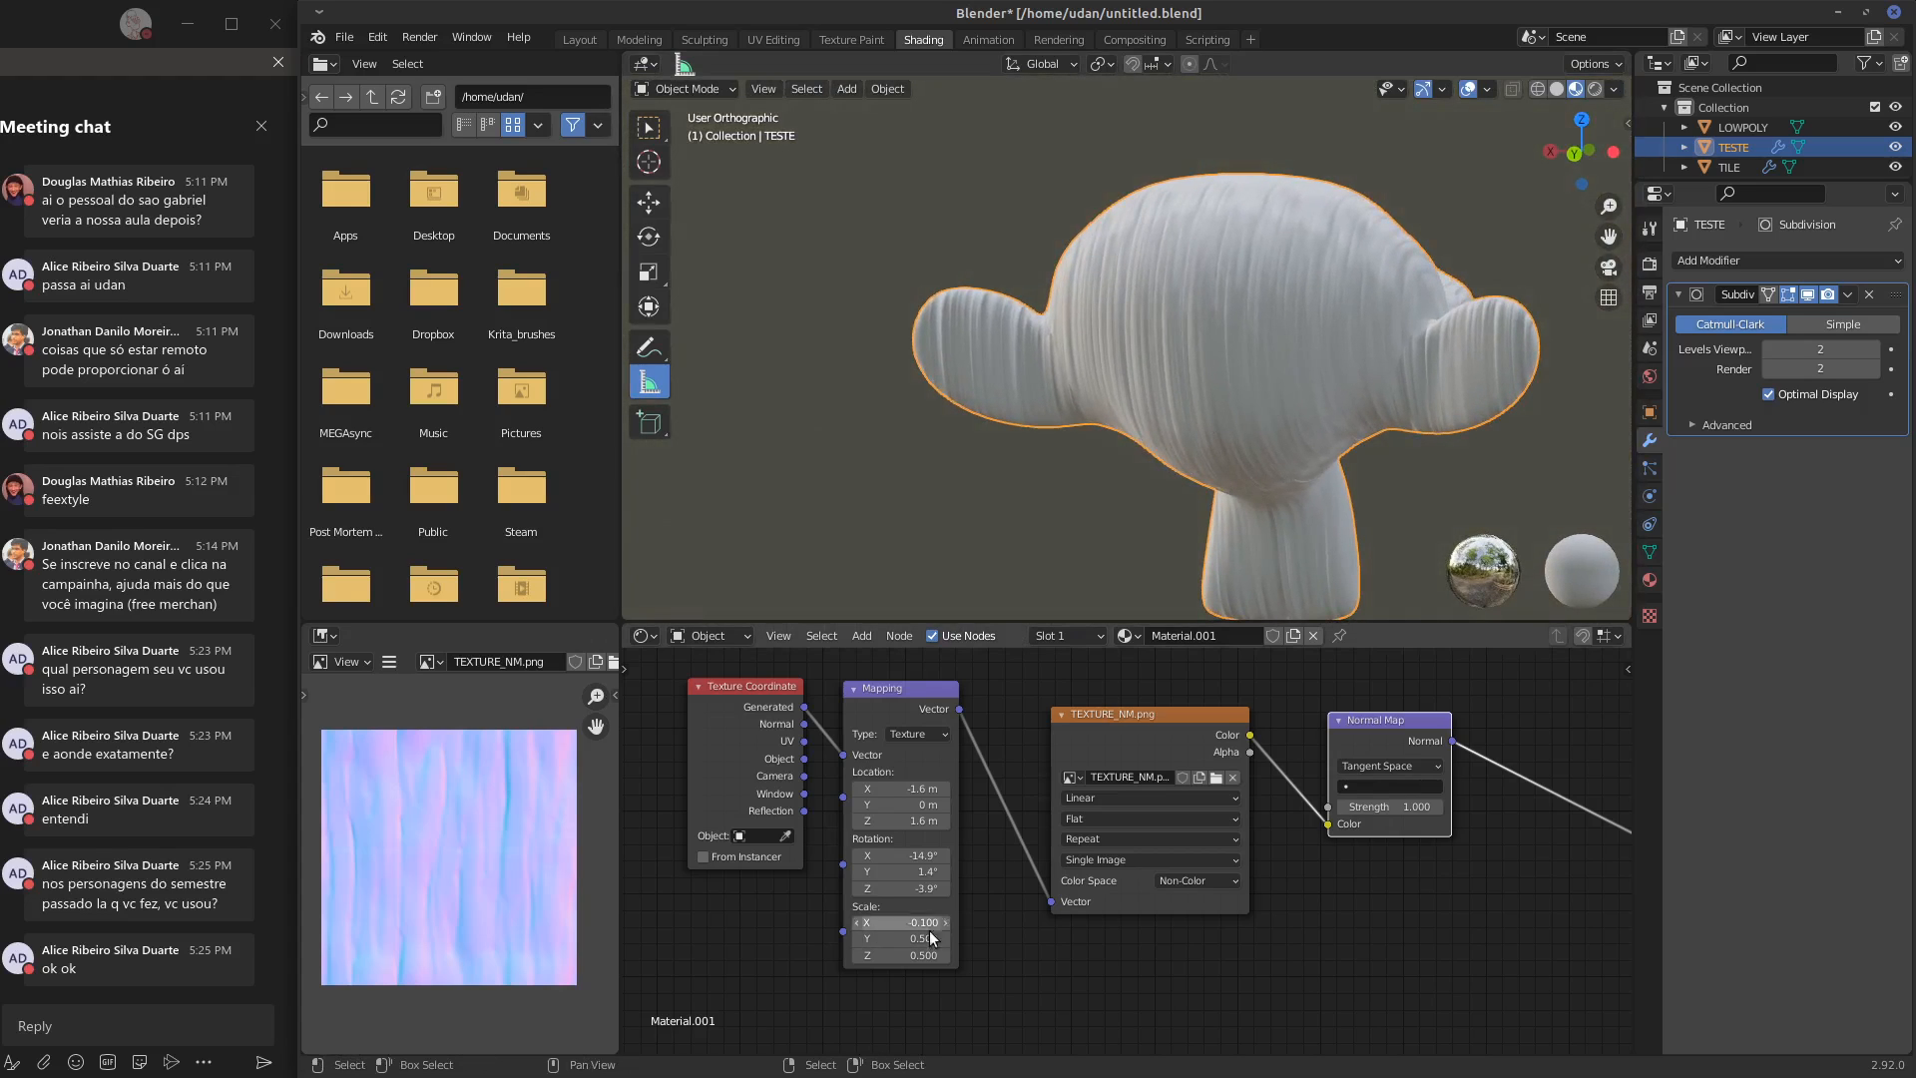
Set the Mapping node's Y scale to 0.540 and Z scale to 0.980, and check the head from back and front
mouse_move(925, 924)
left_mouse_down("shift")
mouse_move(944, 923)
mouse_move(928, 939)
left_mouse_up("shift")
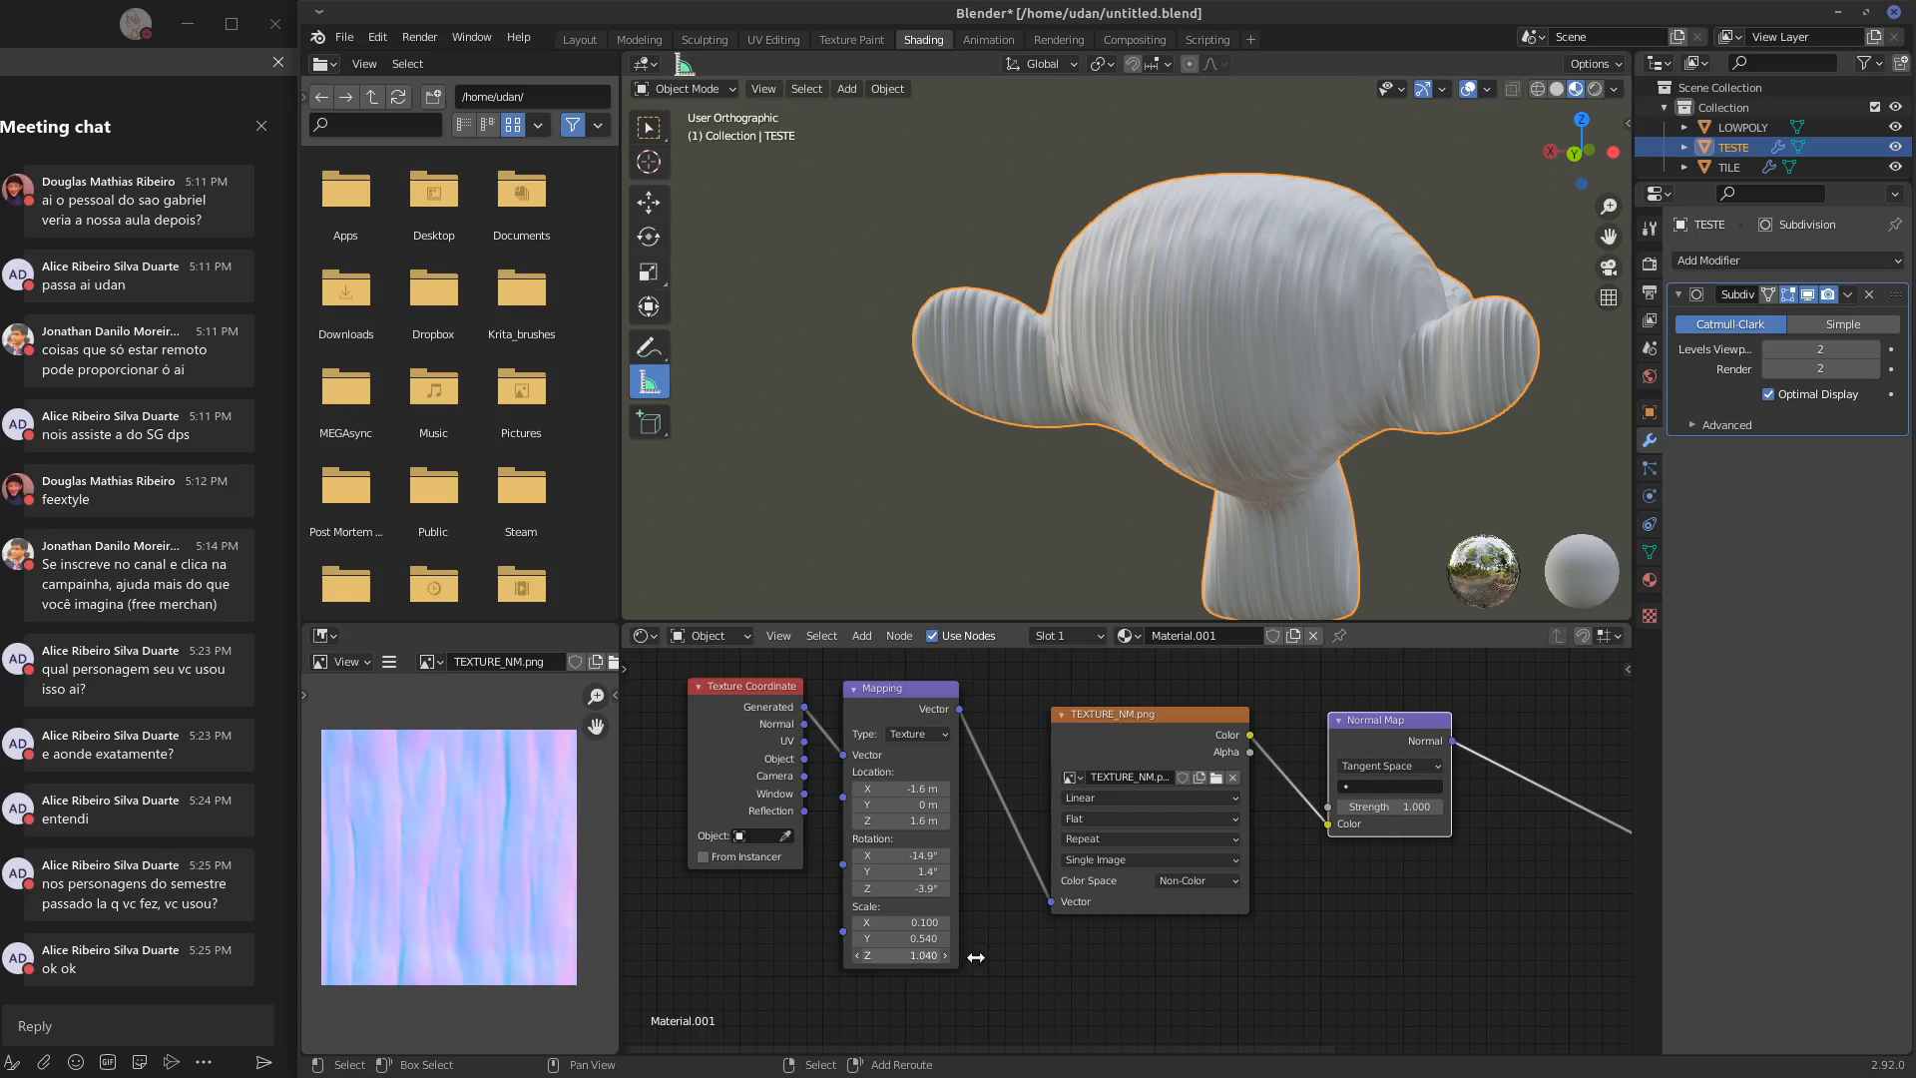
middle_click_drag(1302, 434, 1244, 290)
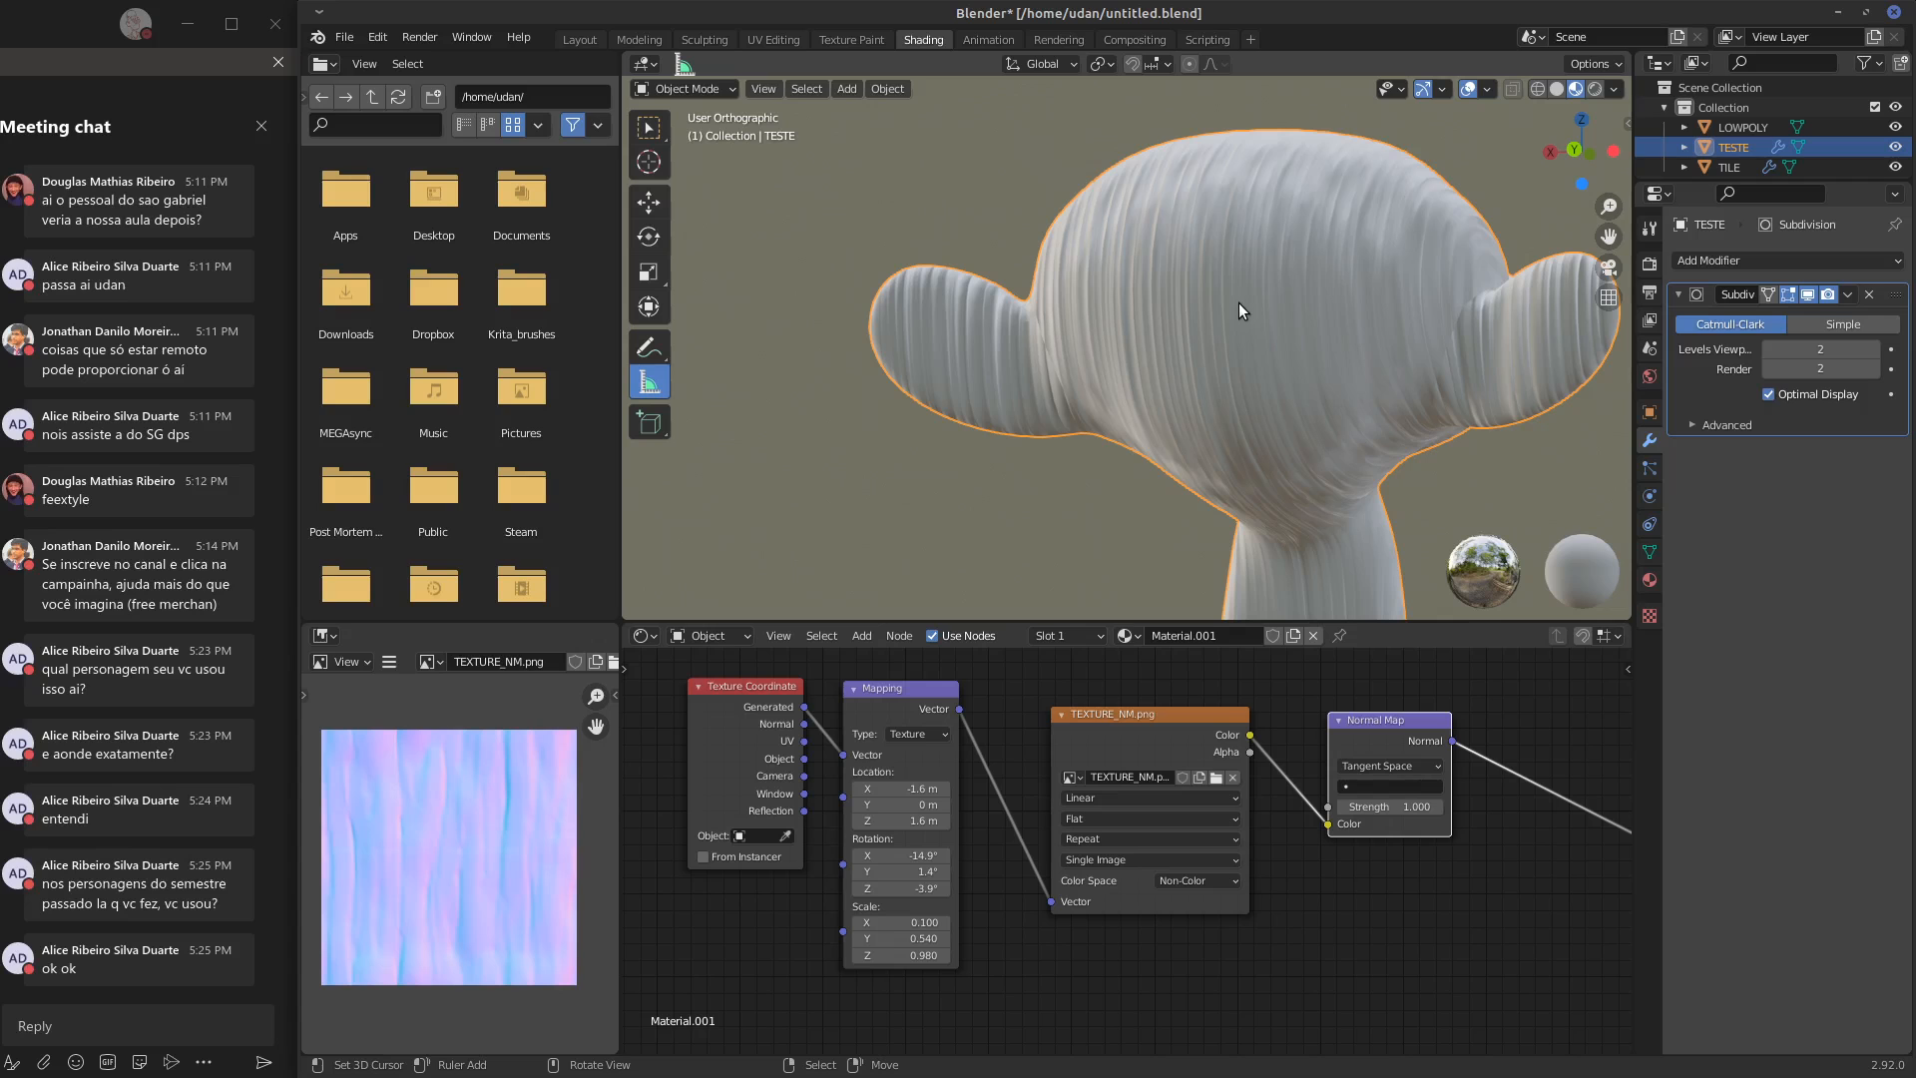
middle_click_drag(1233, 314, 1292, 281)
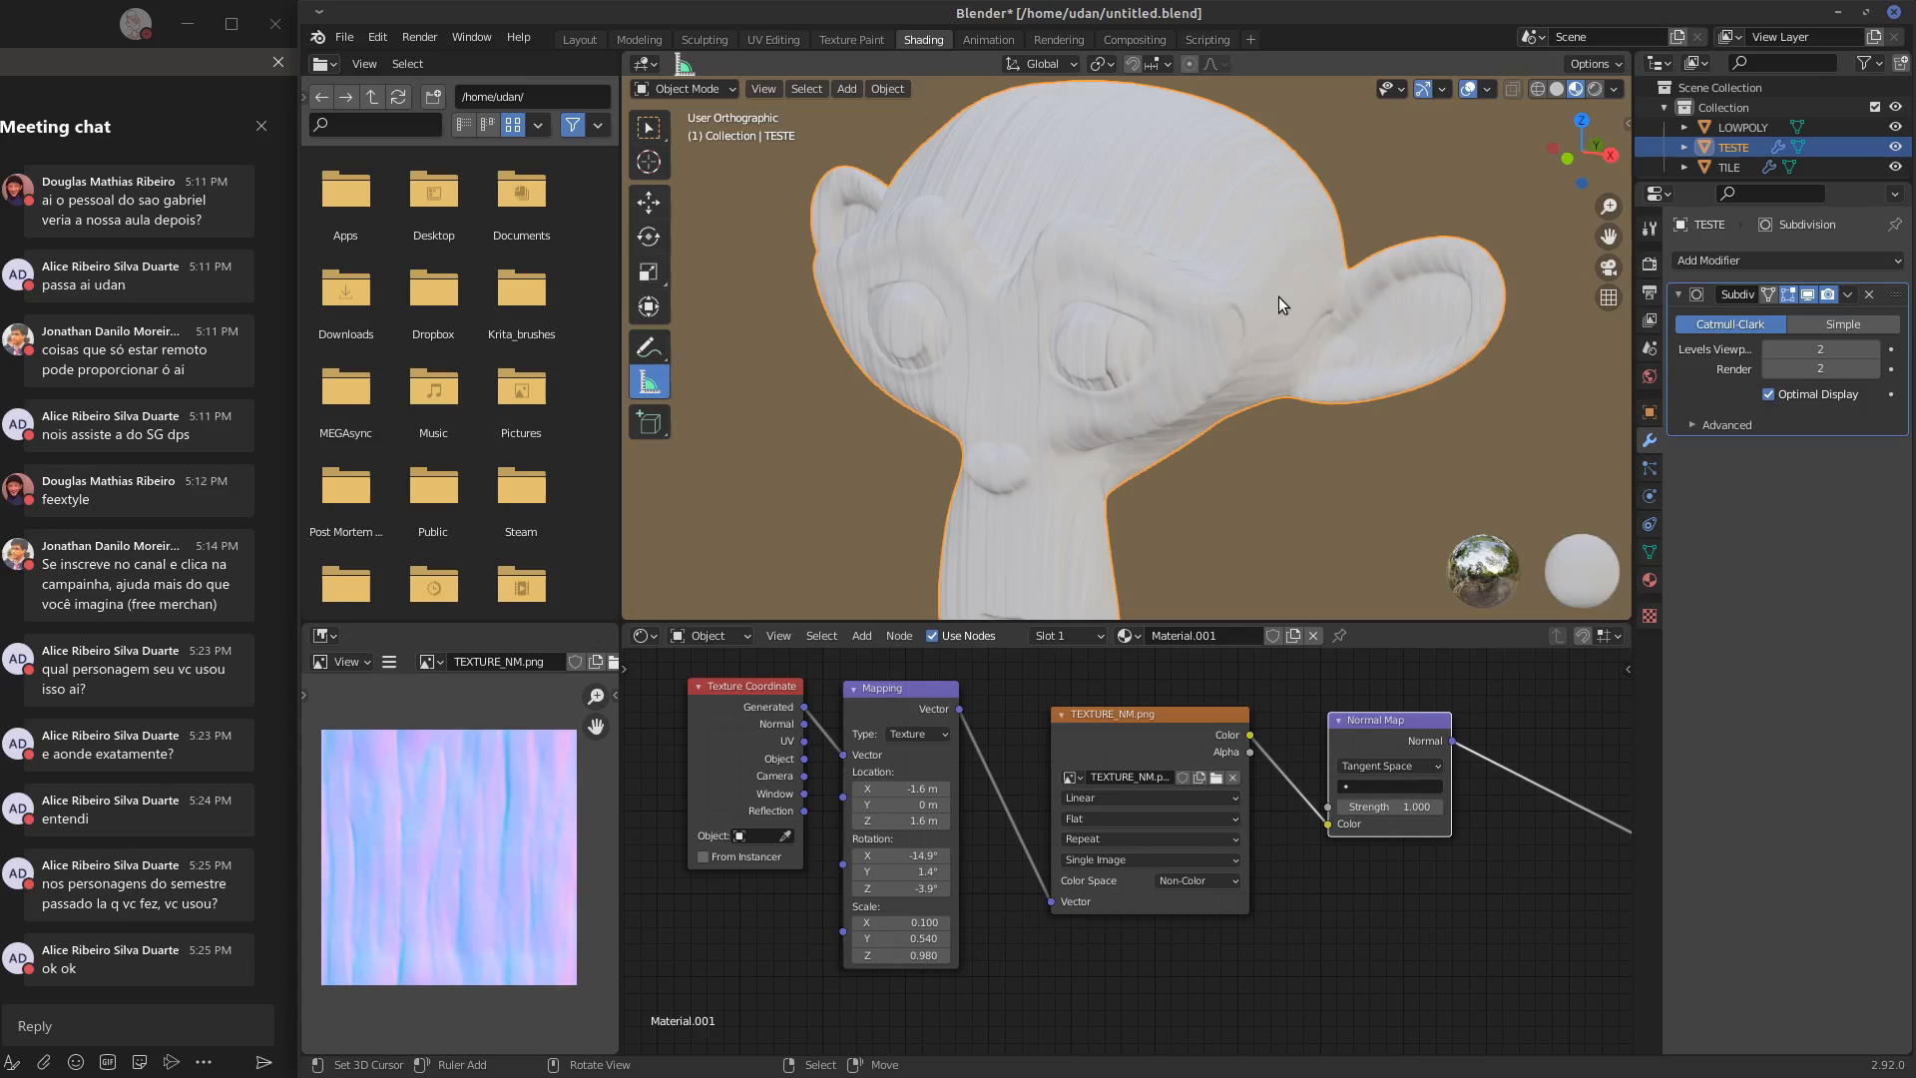
Inspect the TESTE head from front and top, and compare it with the tile; expand the long chat question
key("KP_1")
scroll(1277, 309, "down", 2)
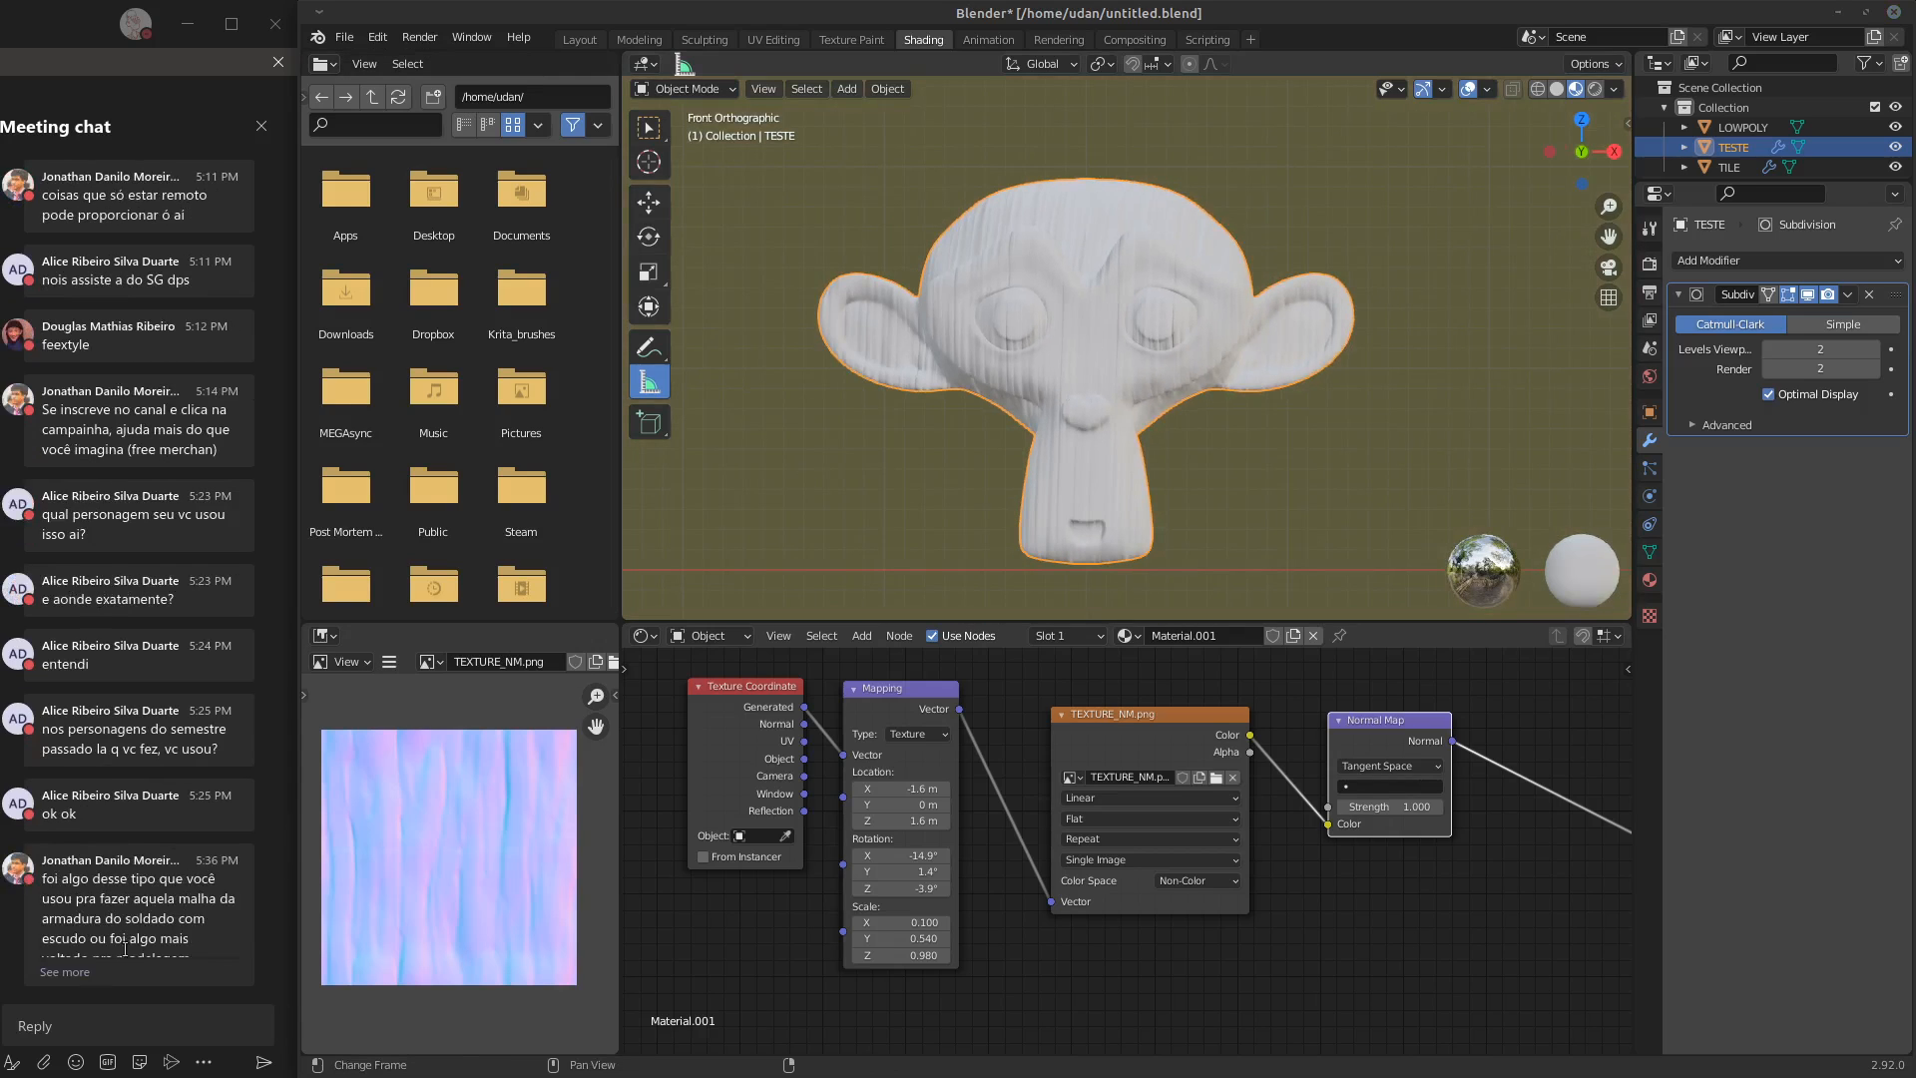
left_click(62, 974)
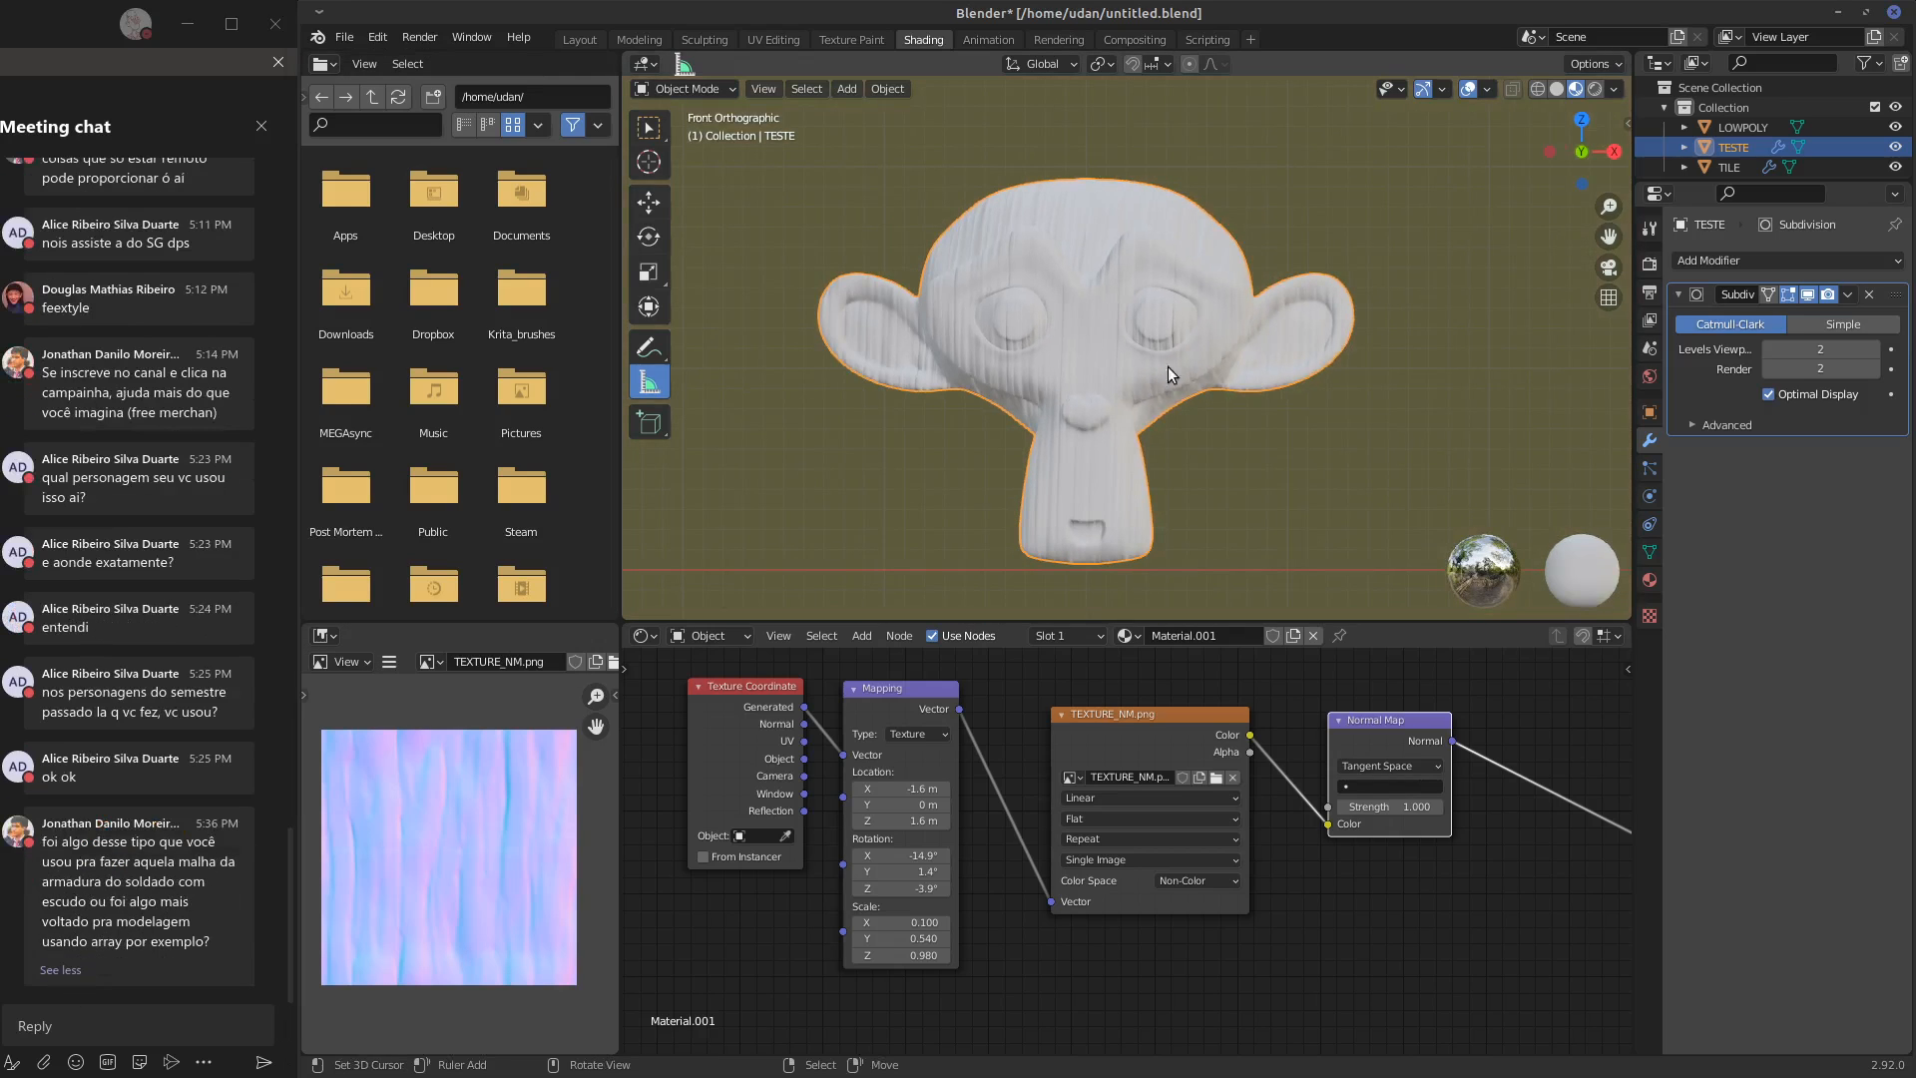
middle_click_drag(1349, 387, 1373, 393, "shift")
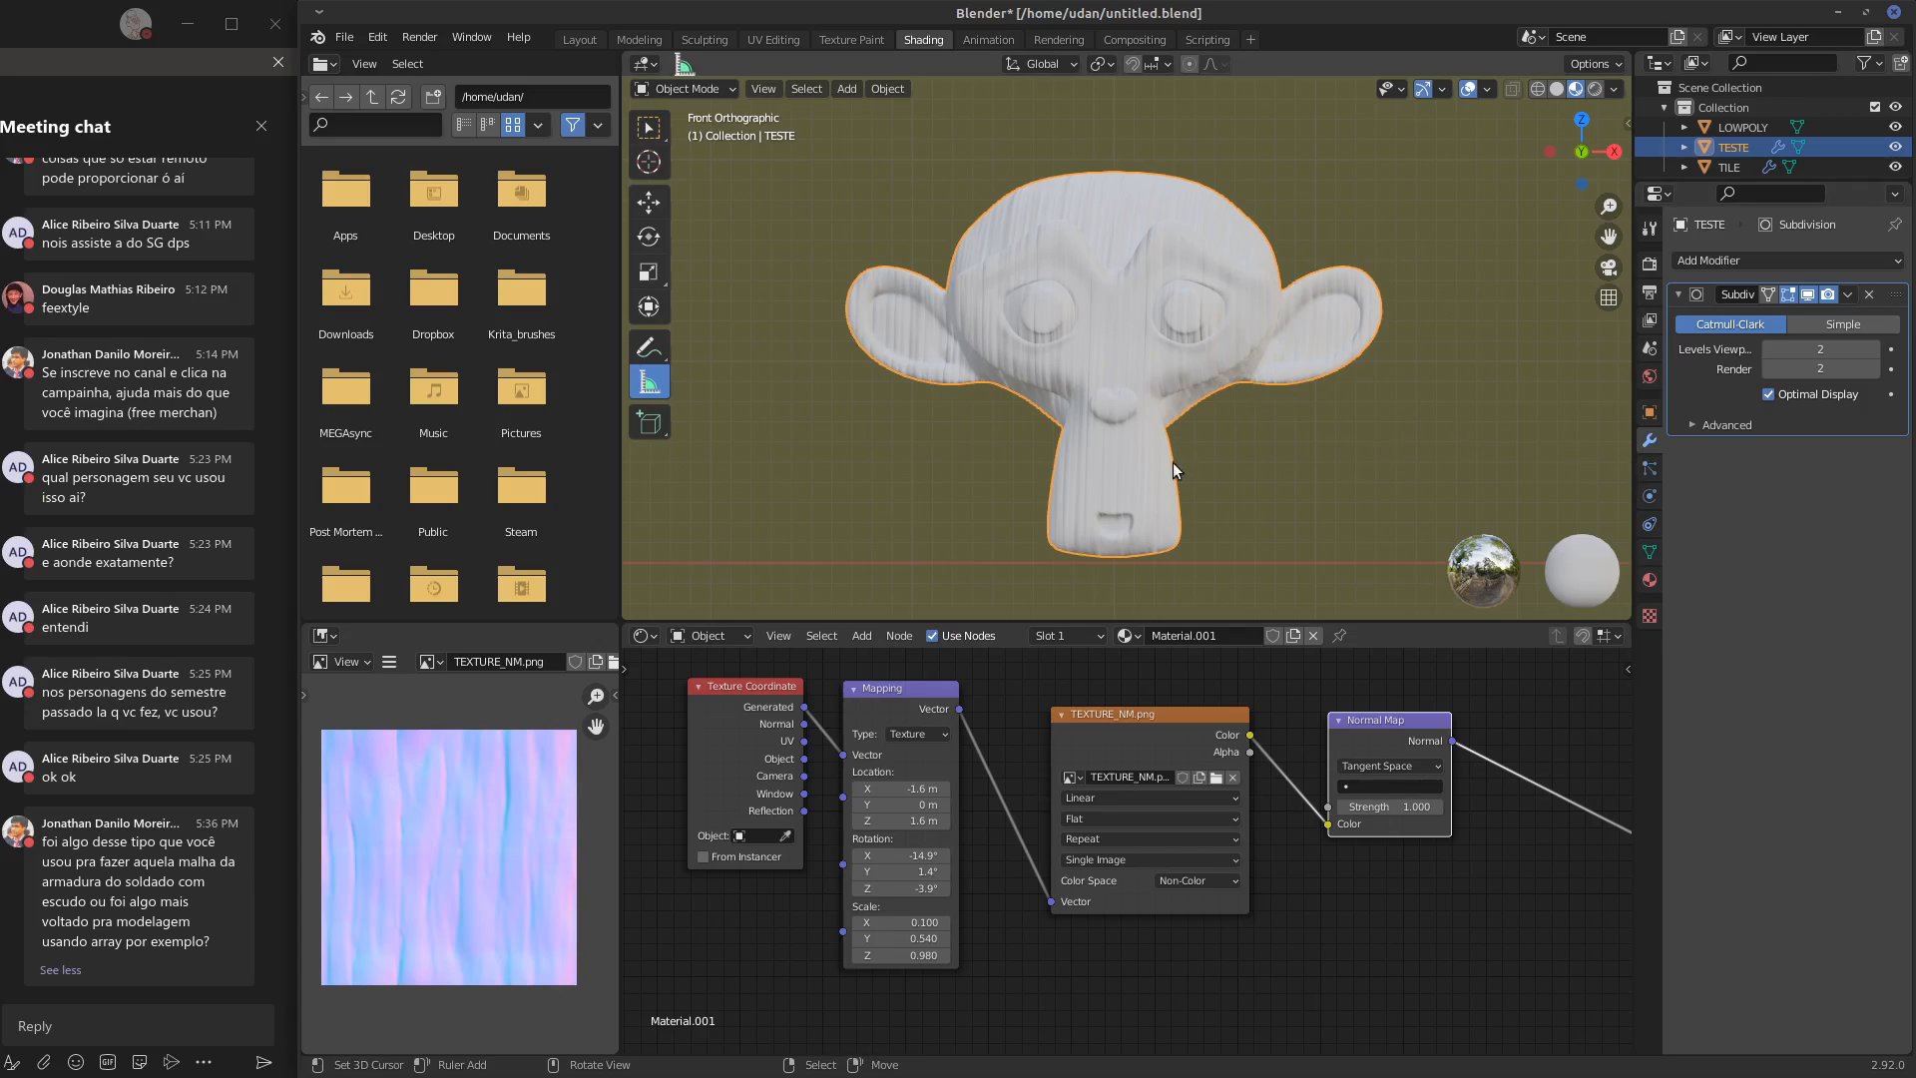
key("KP_7")
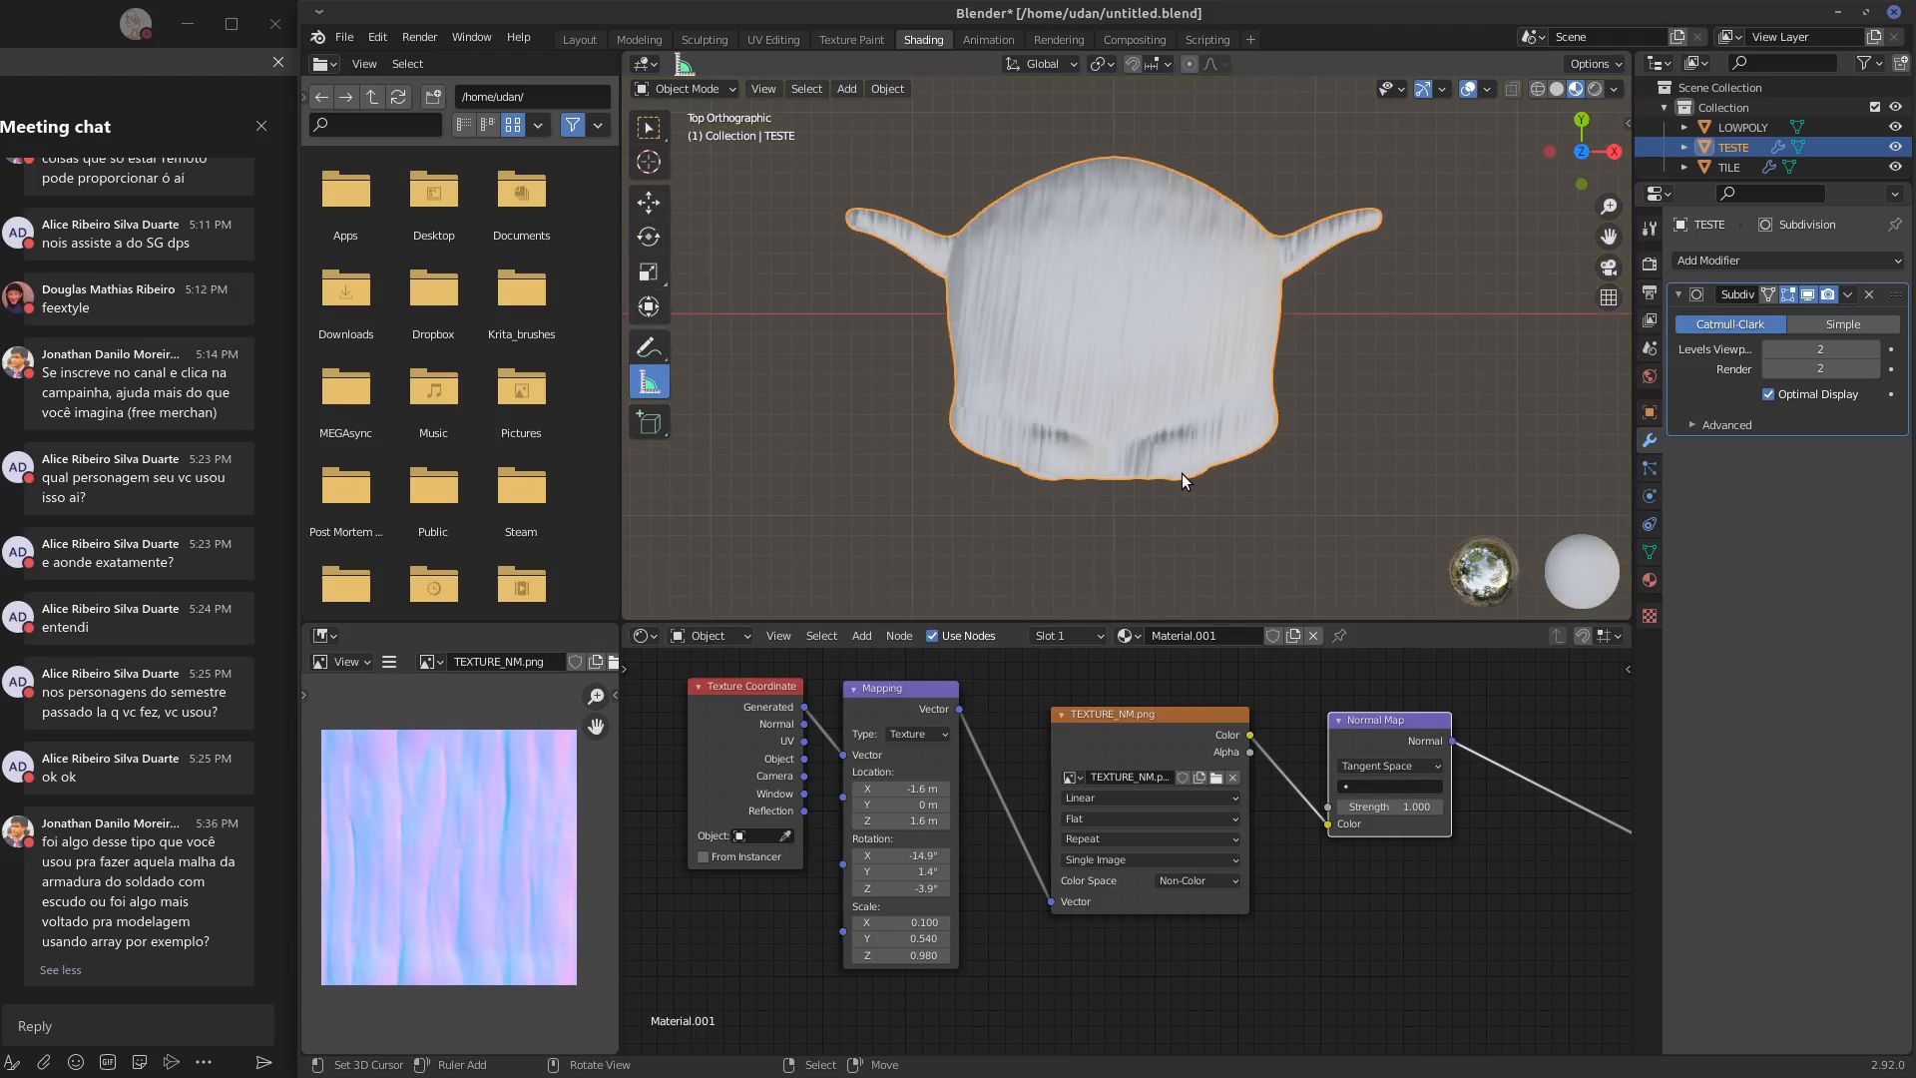
key("KP_2")
scroll(1185, 477, "down", 6)
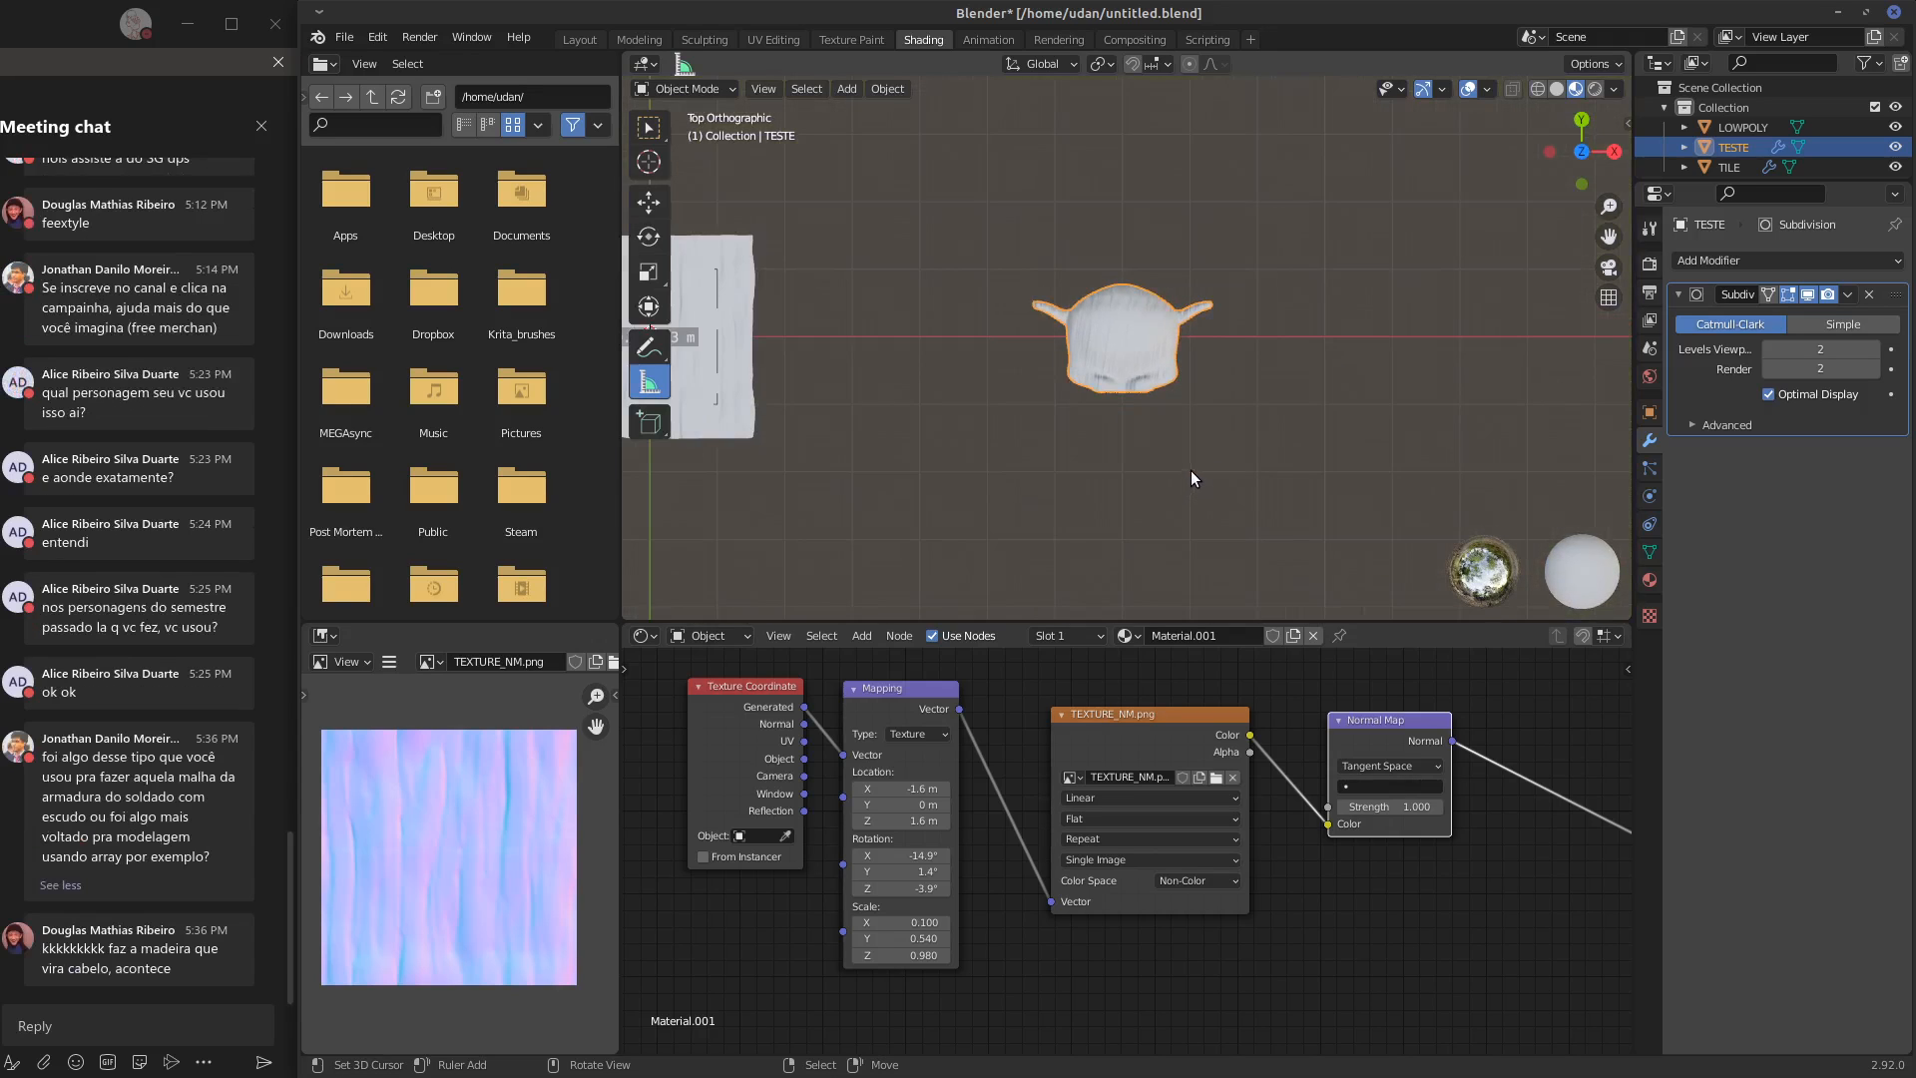
key("KP_1")
middle_click_drag(1158, 476, 1443, 404, "shift")
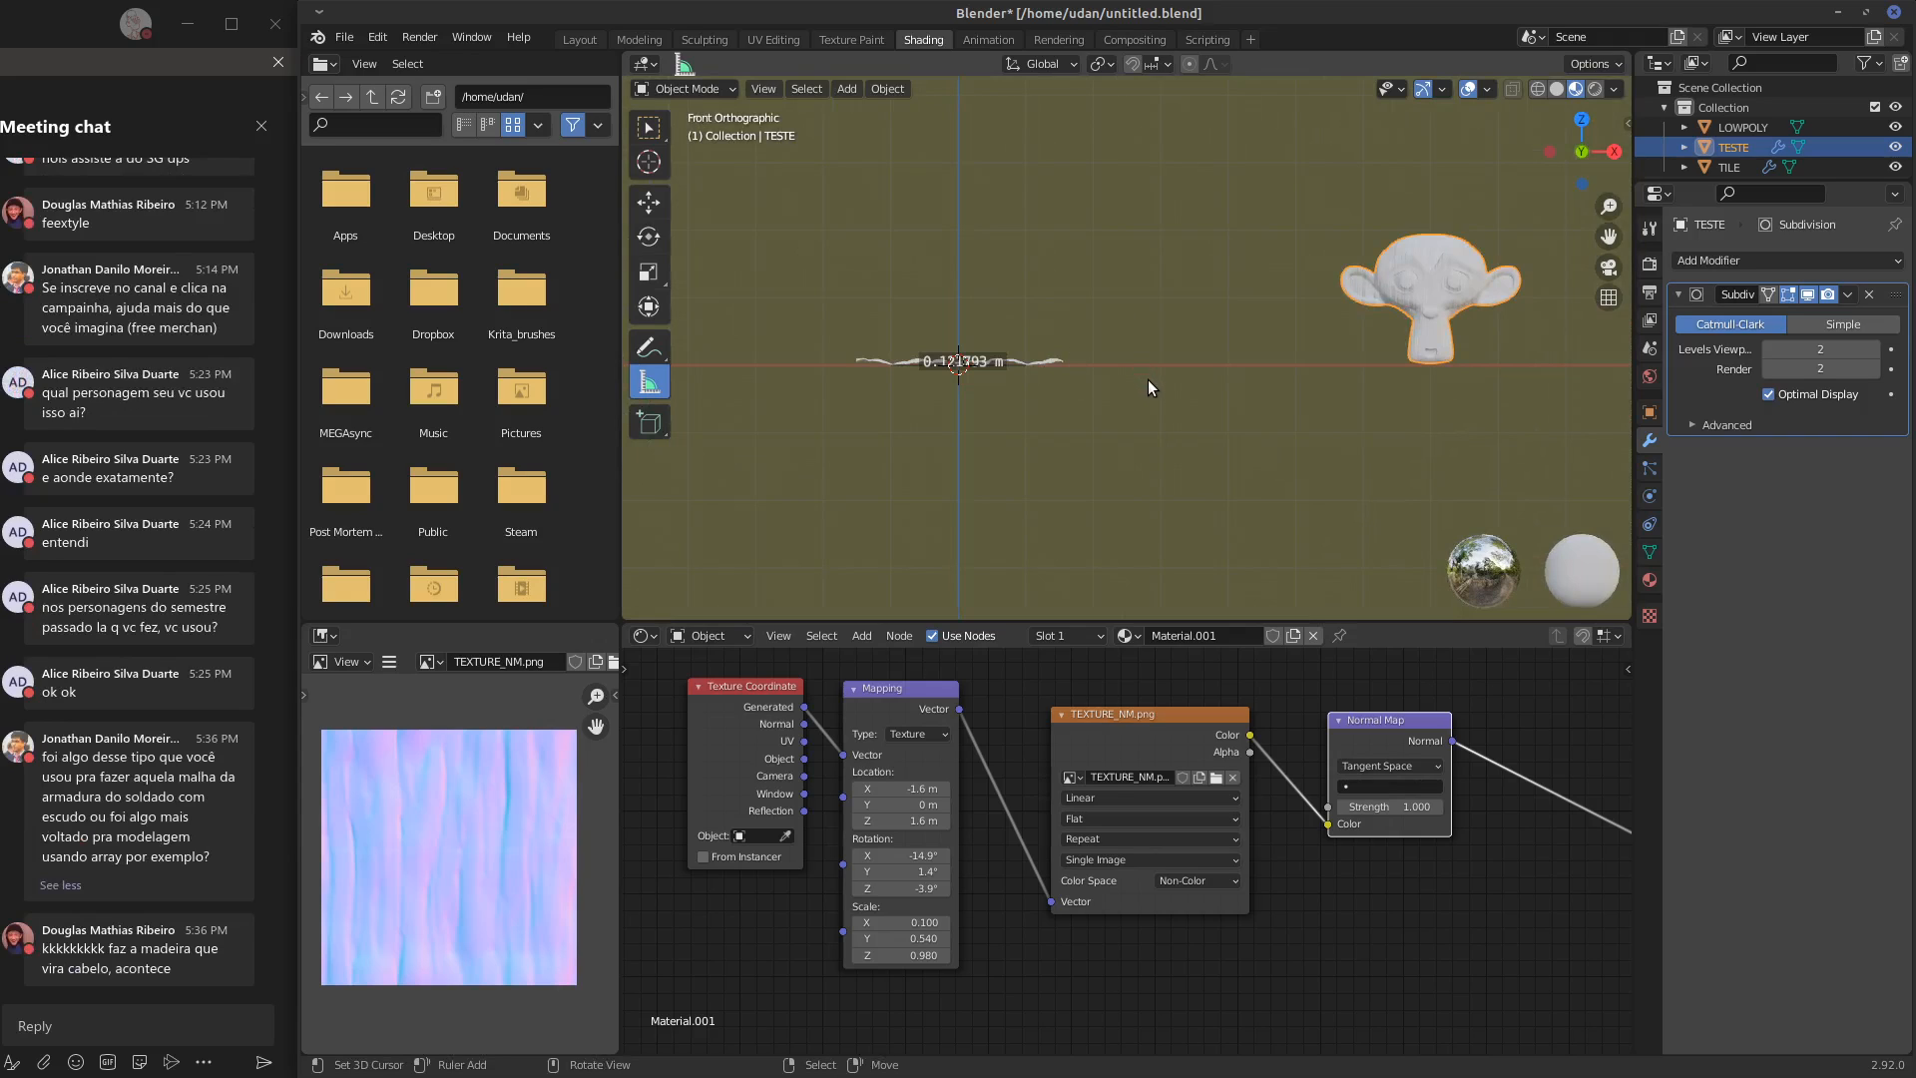
middle_click_drag(1212, 395, 1118, 434)
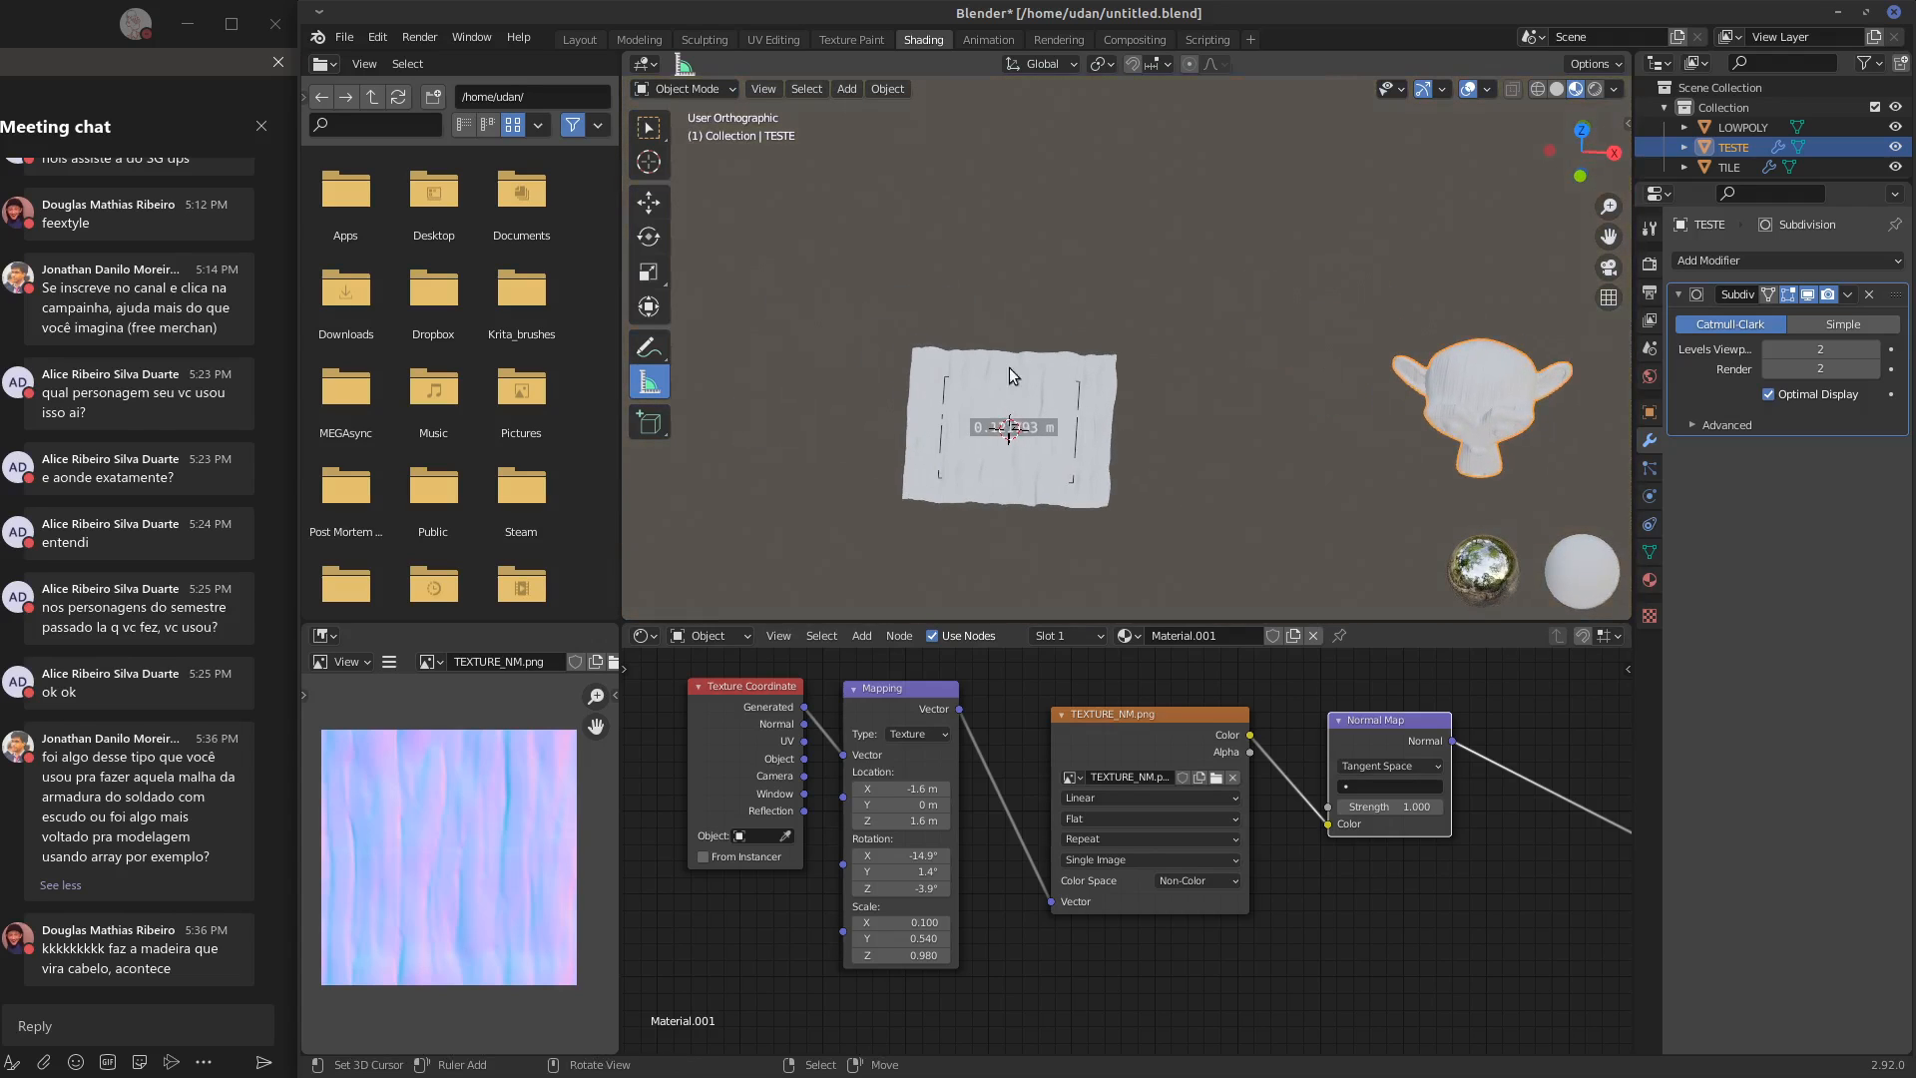
key("KP_1")
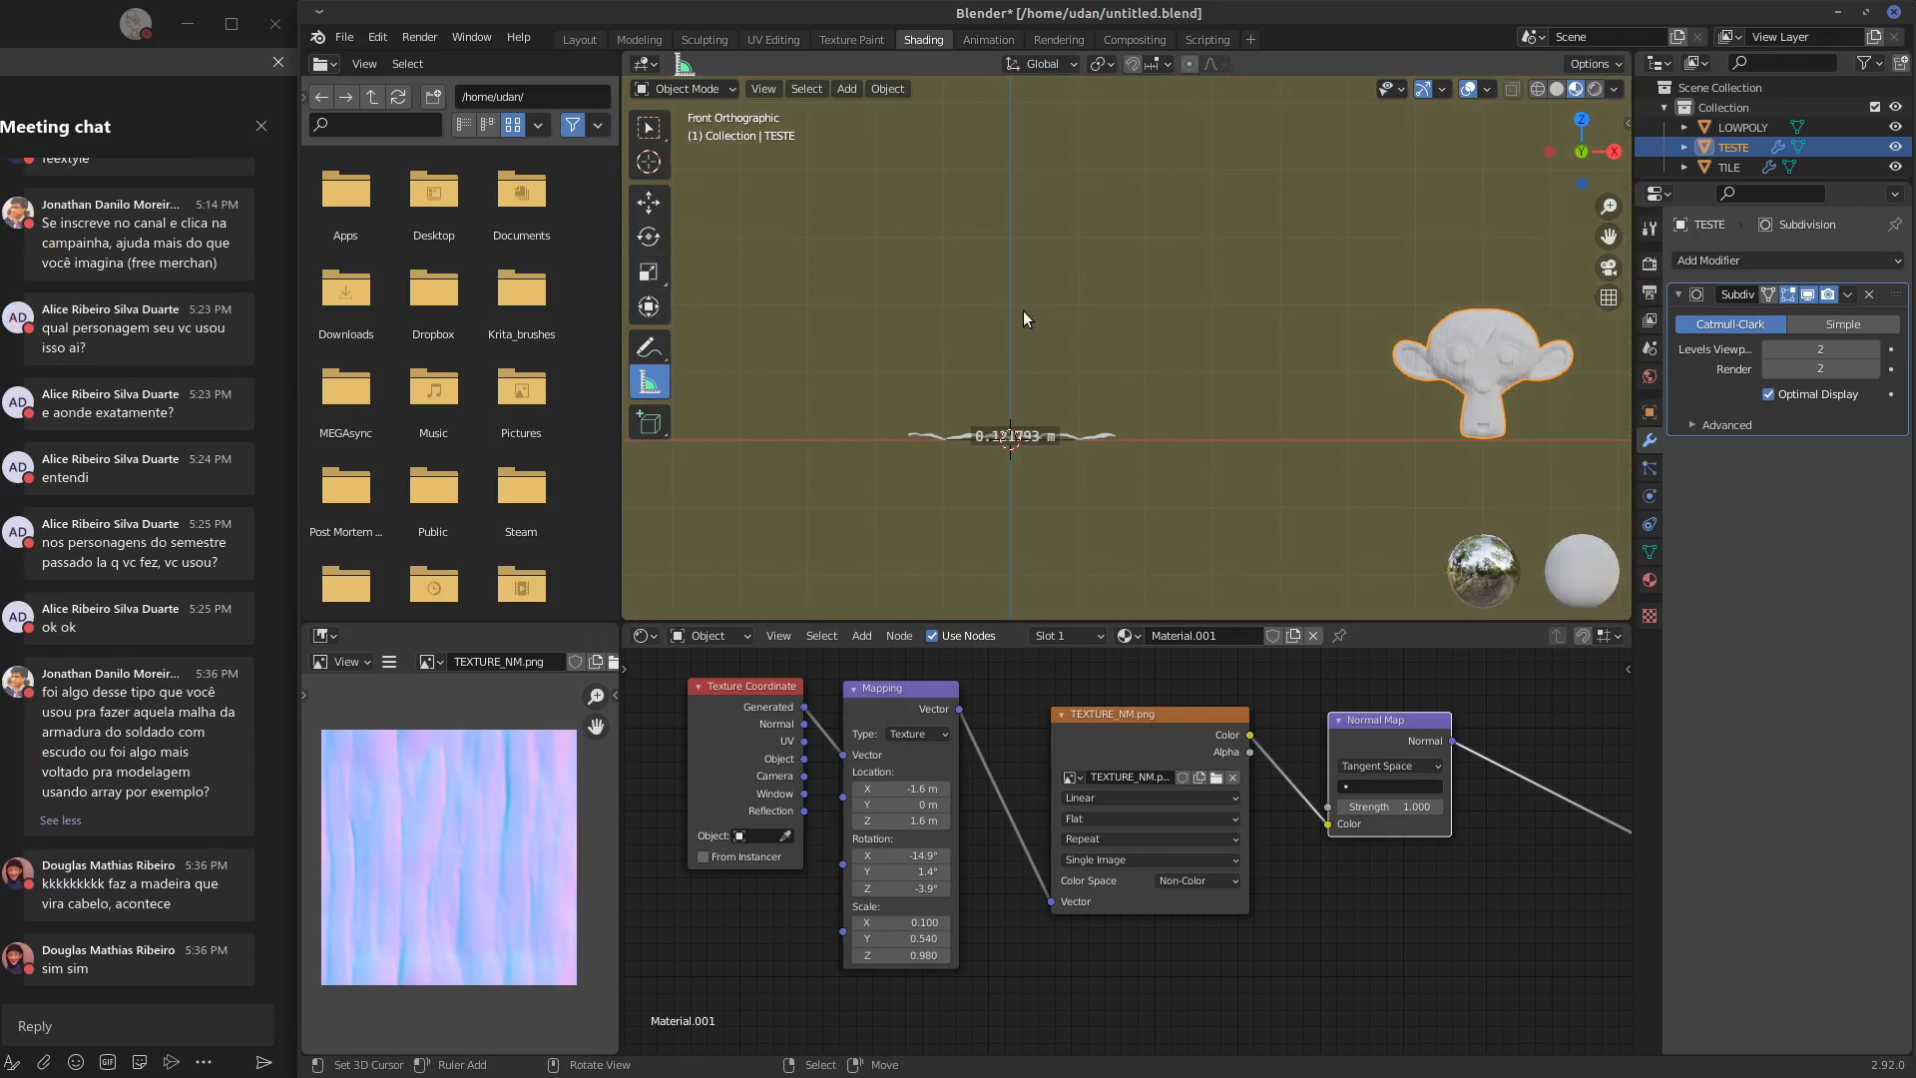
Sketch annotation arrows pointing at the tile from above and below in front view
mouse_move(1099, 269)
left_mouse_down()
mouse_move(1039, 377)
mouse_move(1064, 383)
left_mouse_up()
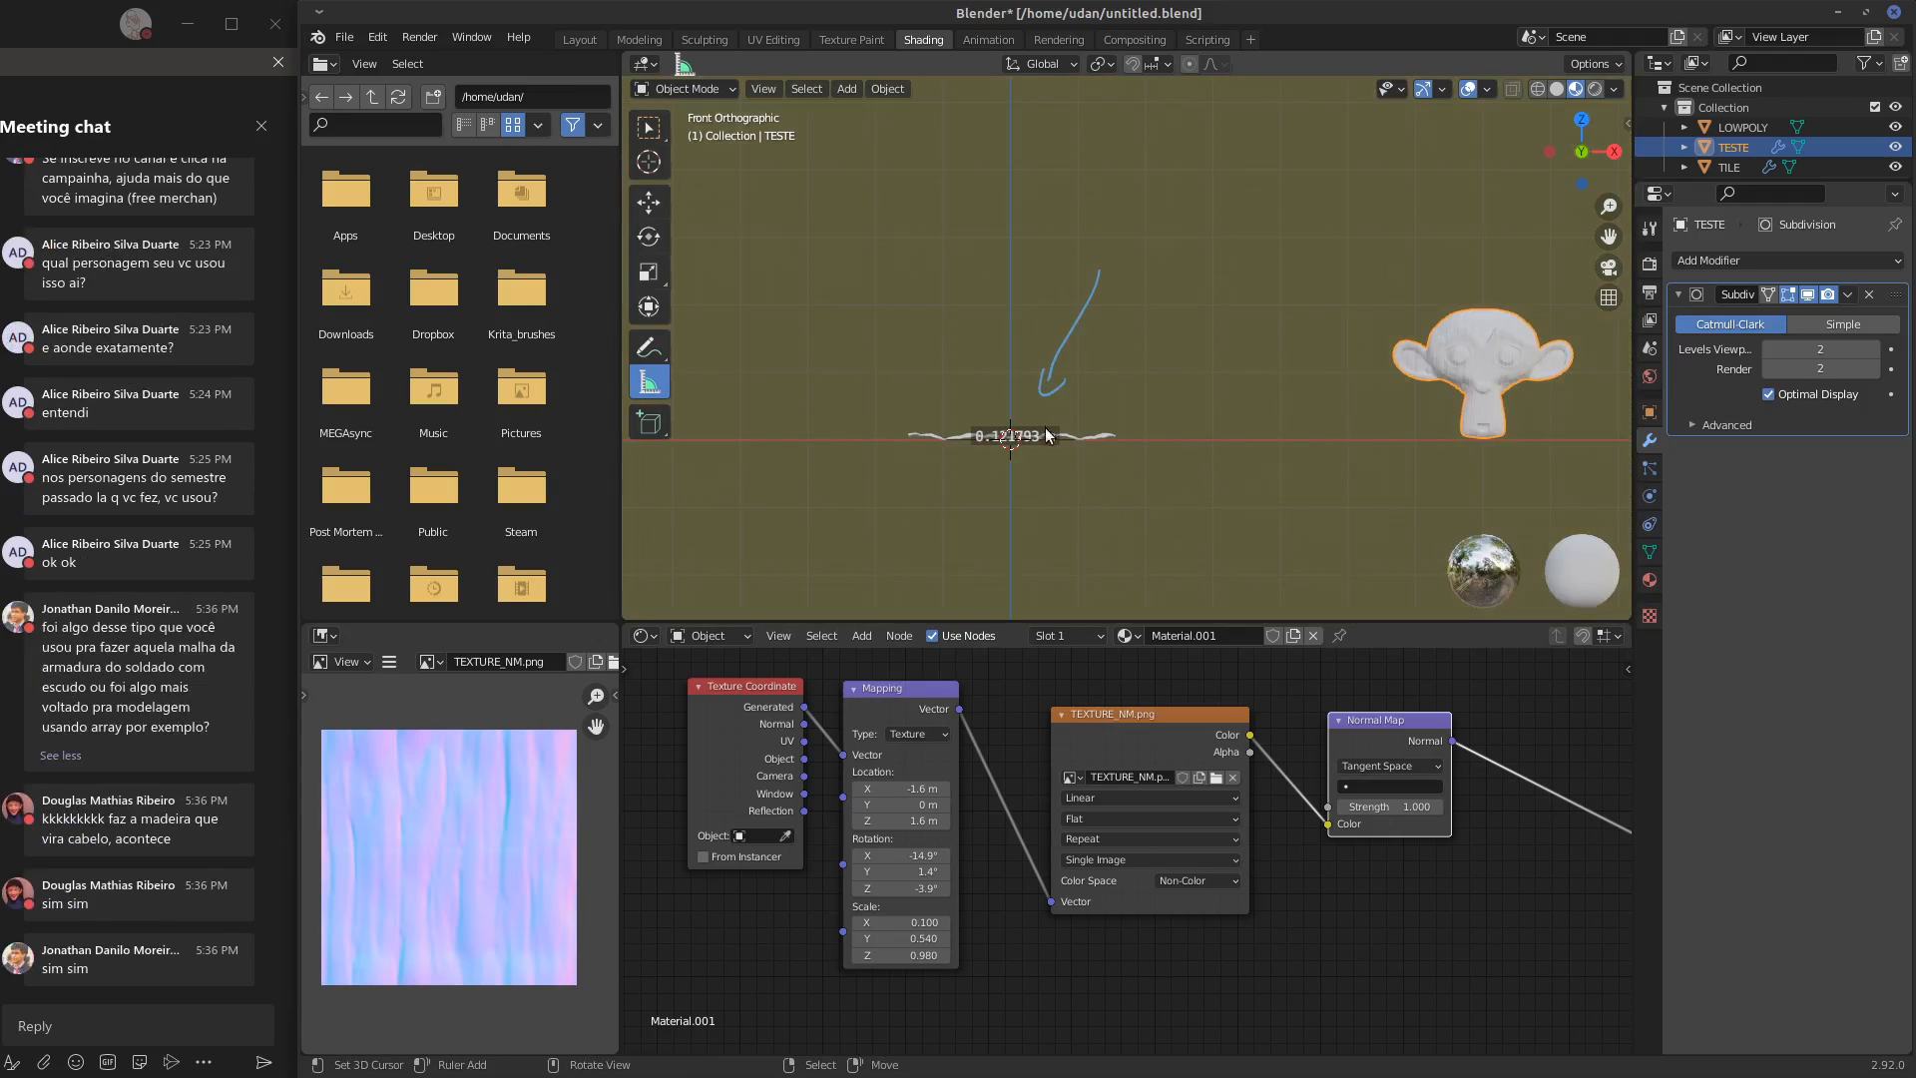
left_click_drag(983, 565, 1010, 484)
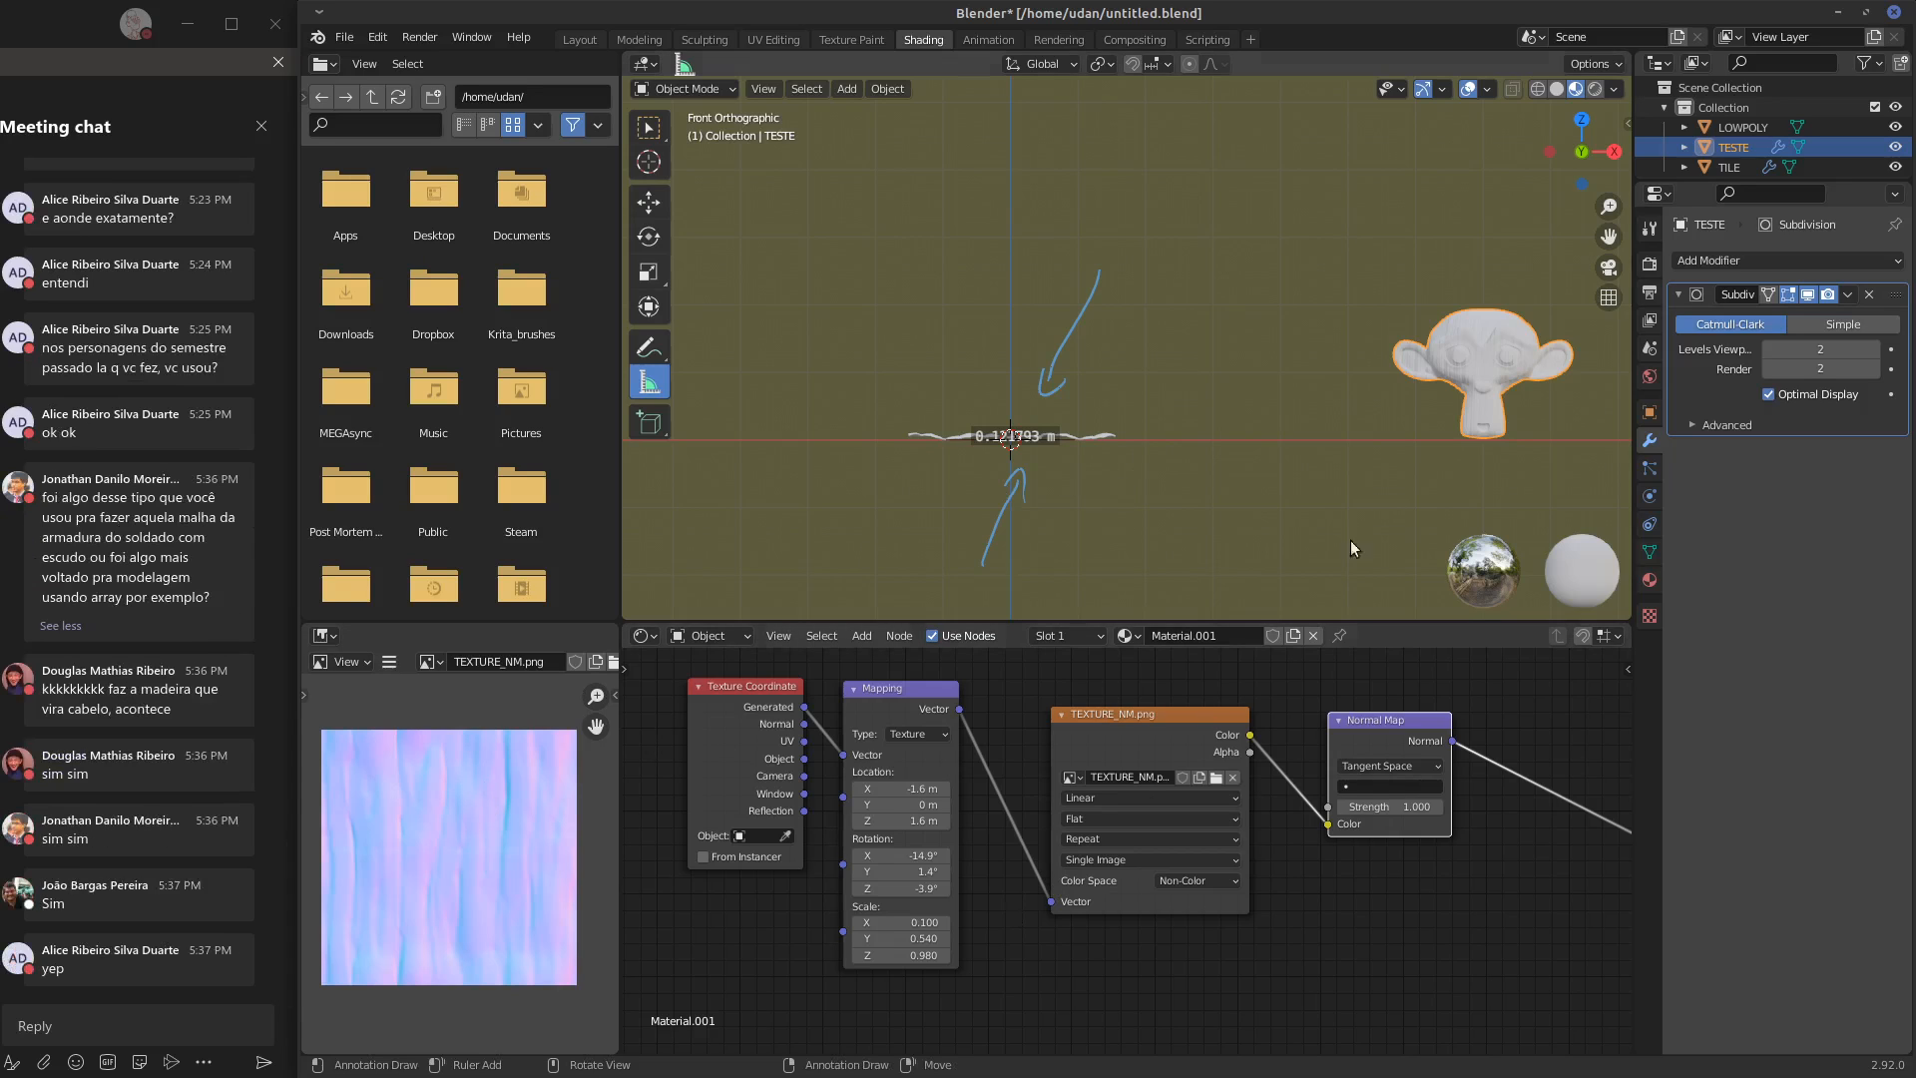
left_click_drag(1372, 462, 1375, 486)
mouse_move(1235, 589)
right_mouse_down()
mouse_move(1287, 539)
mouse_move(990, 539)
right_mouse_up()
right_click_drag(1153, 319, 1104, 292)
key("KP_7")
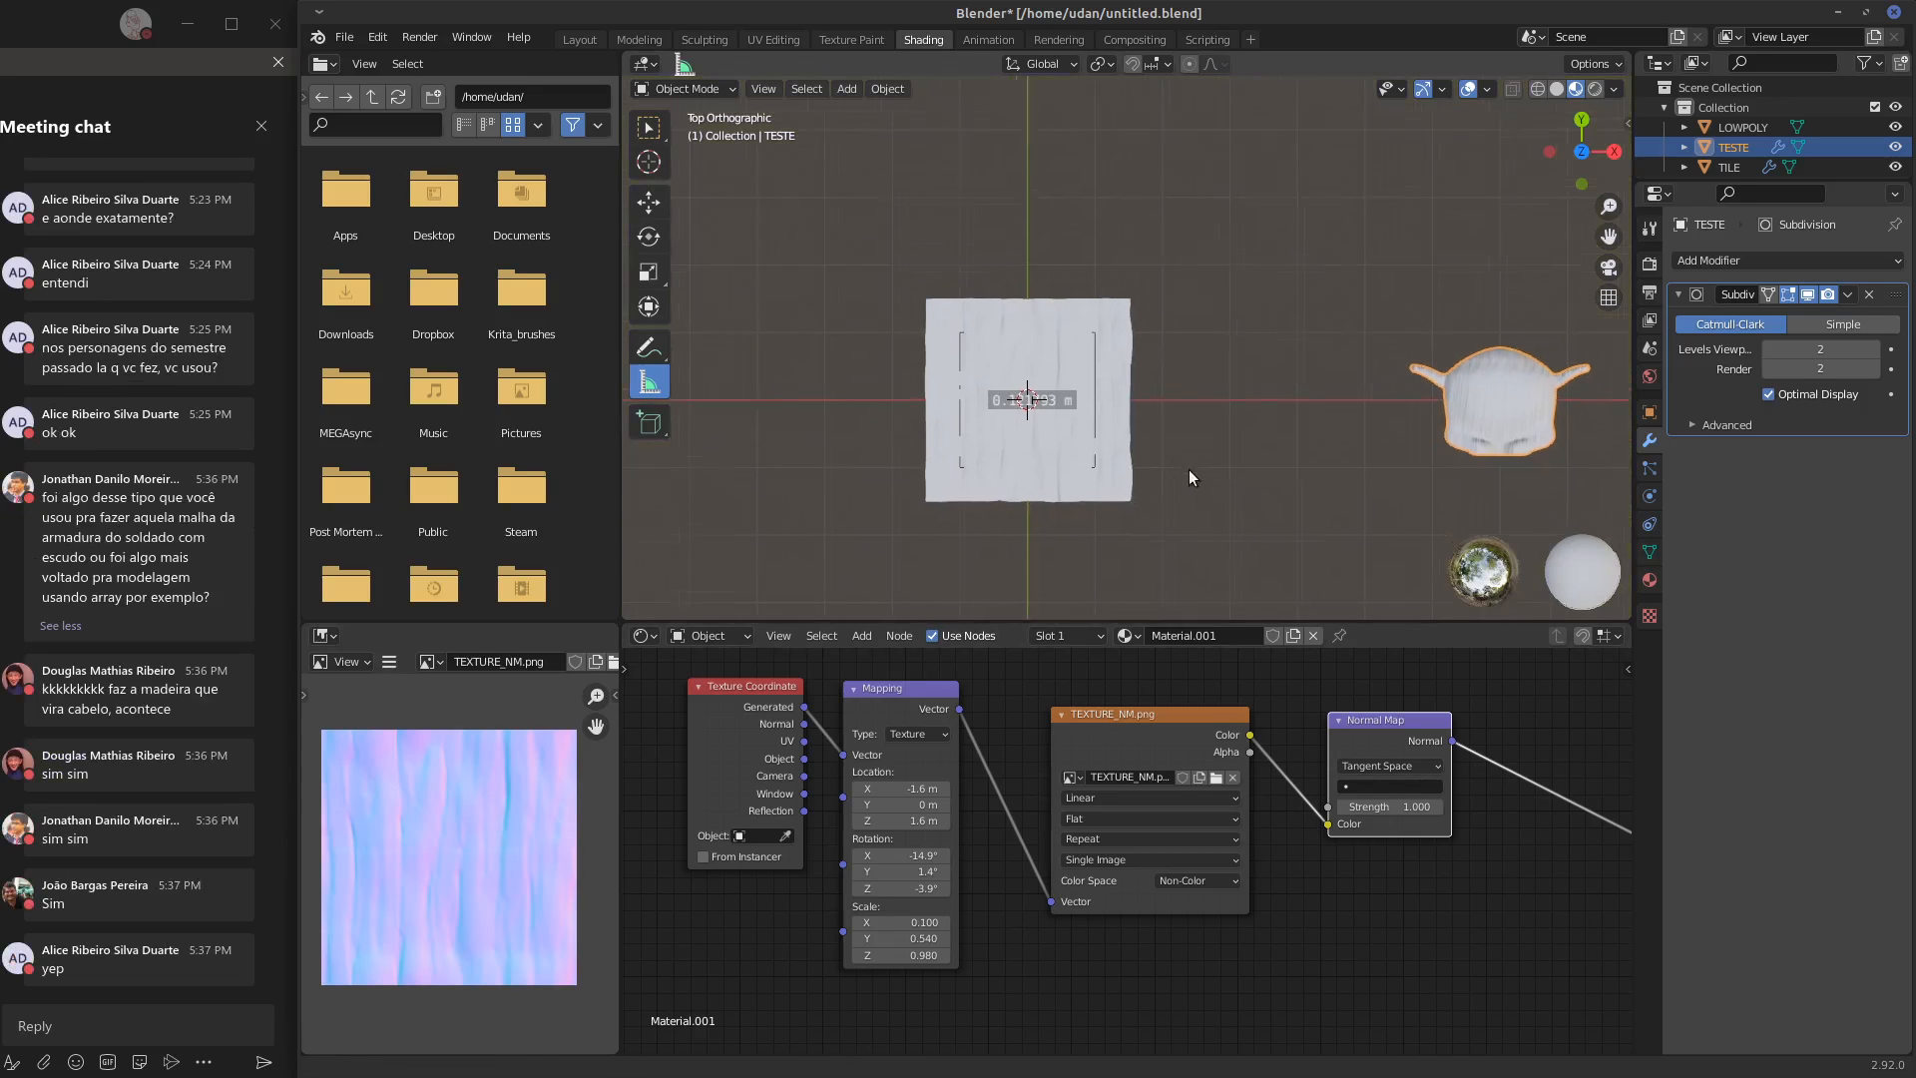
Move the TILE object about 7 m in X and 3.1 m in Y, and select the LOWPOLY plane
right_click(1110, 447)
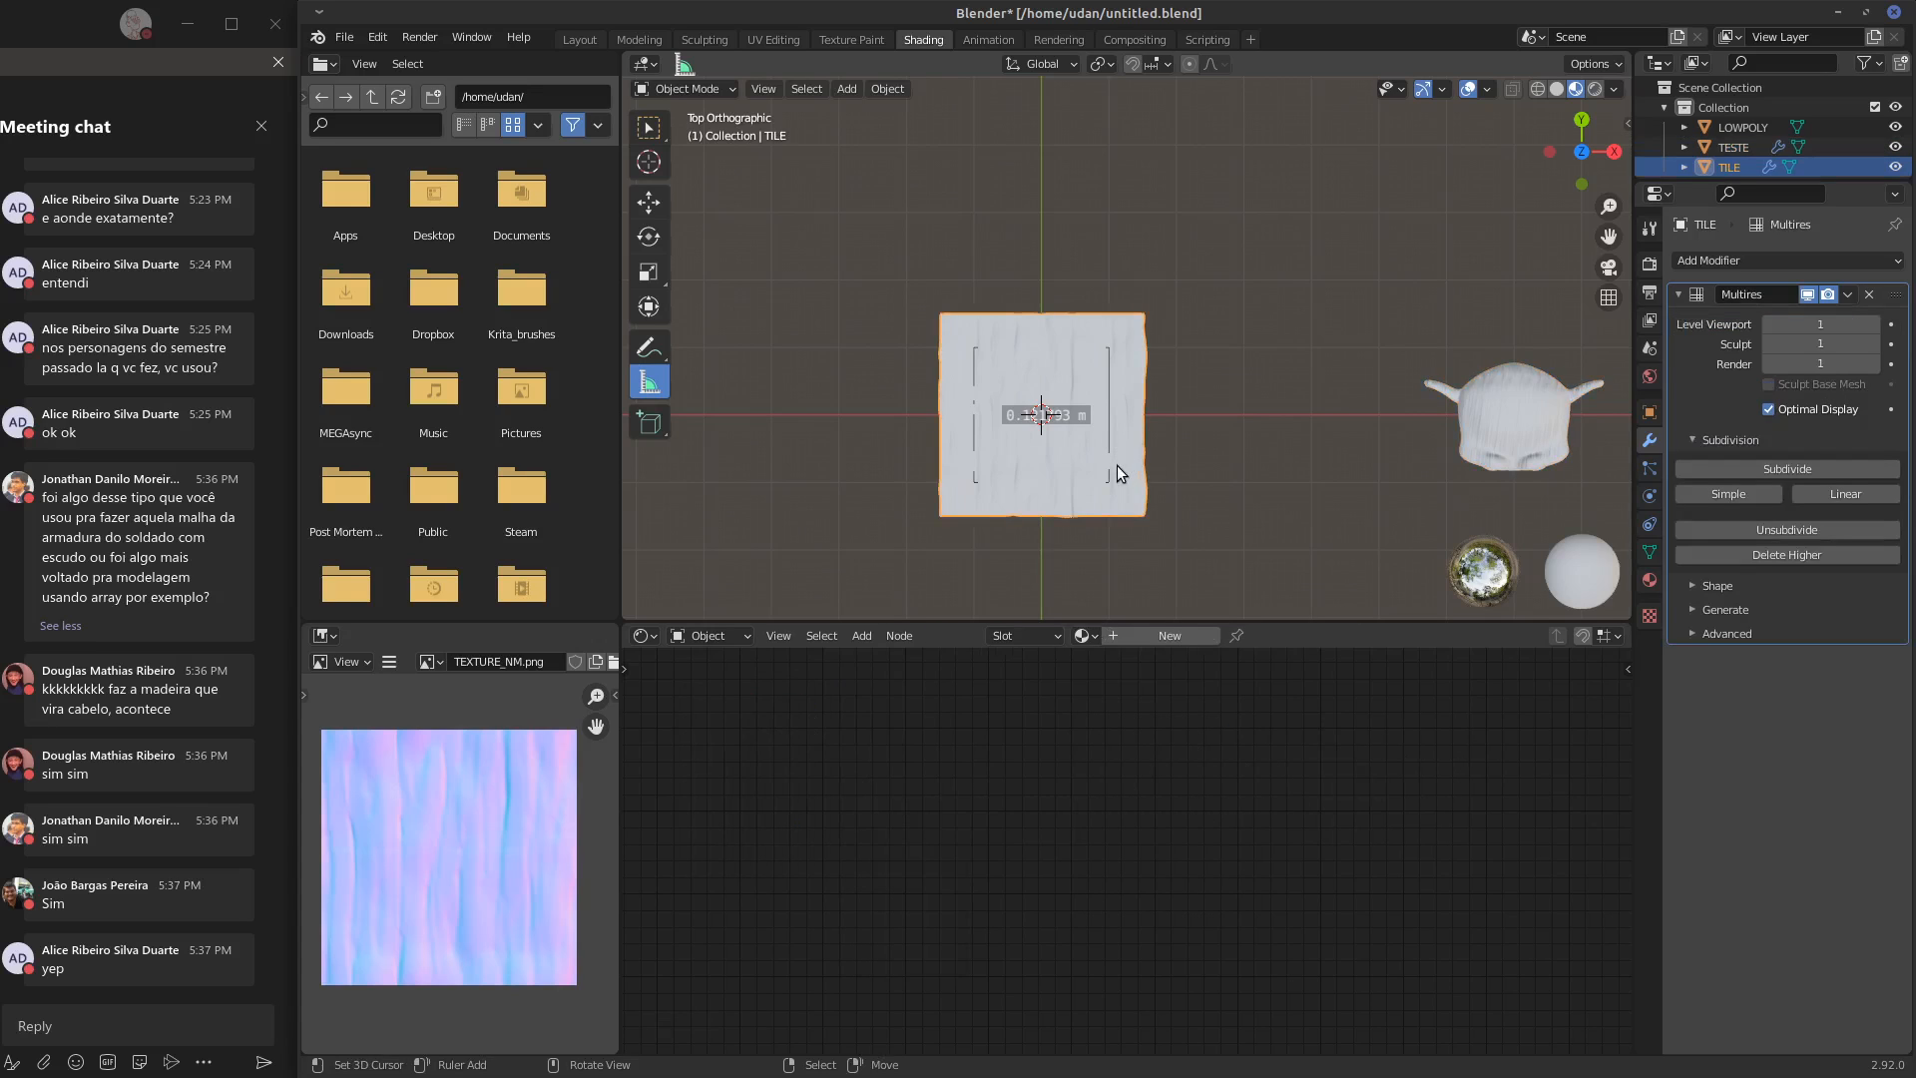
key("g")
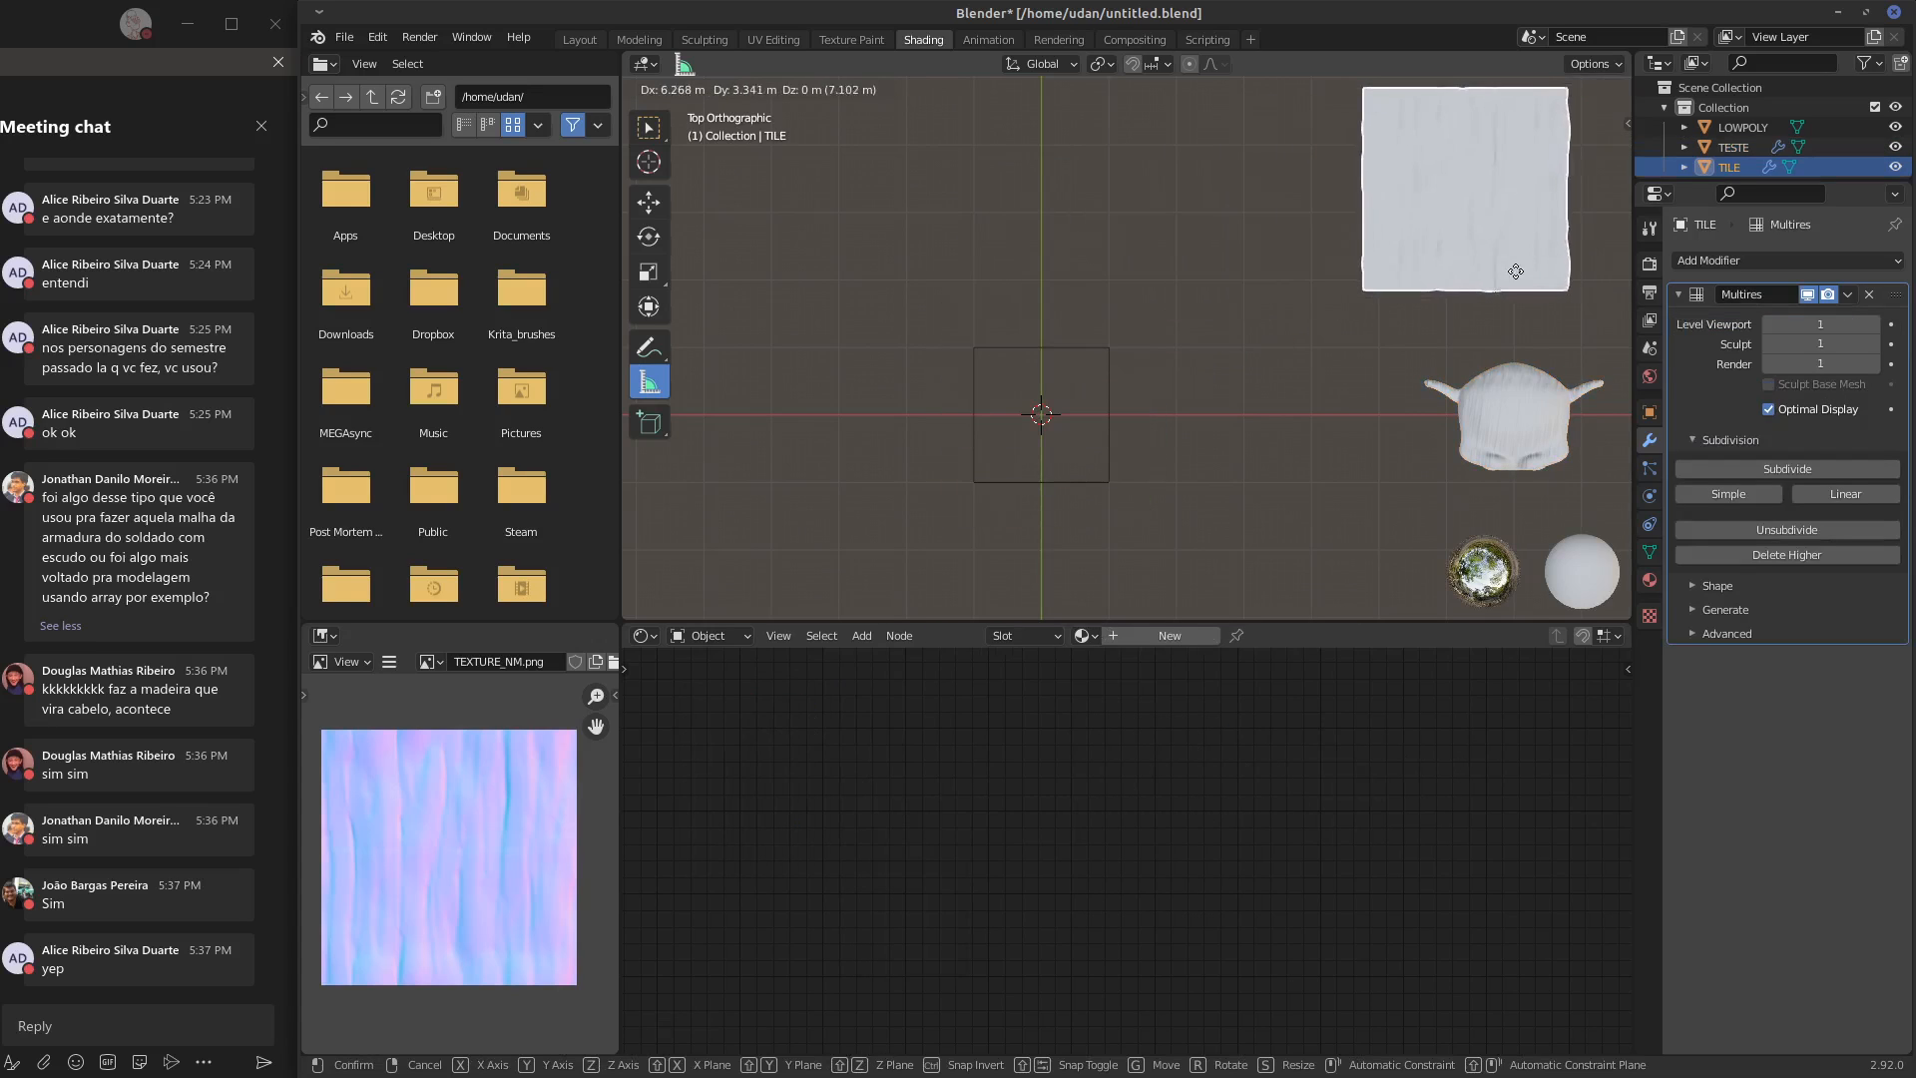
left_click(1565, 290)
right_click(1100, 465)
scroll(1098, 463, "up", 4)
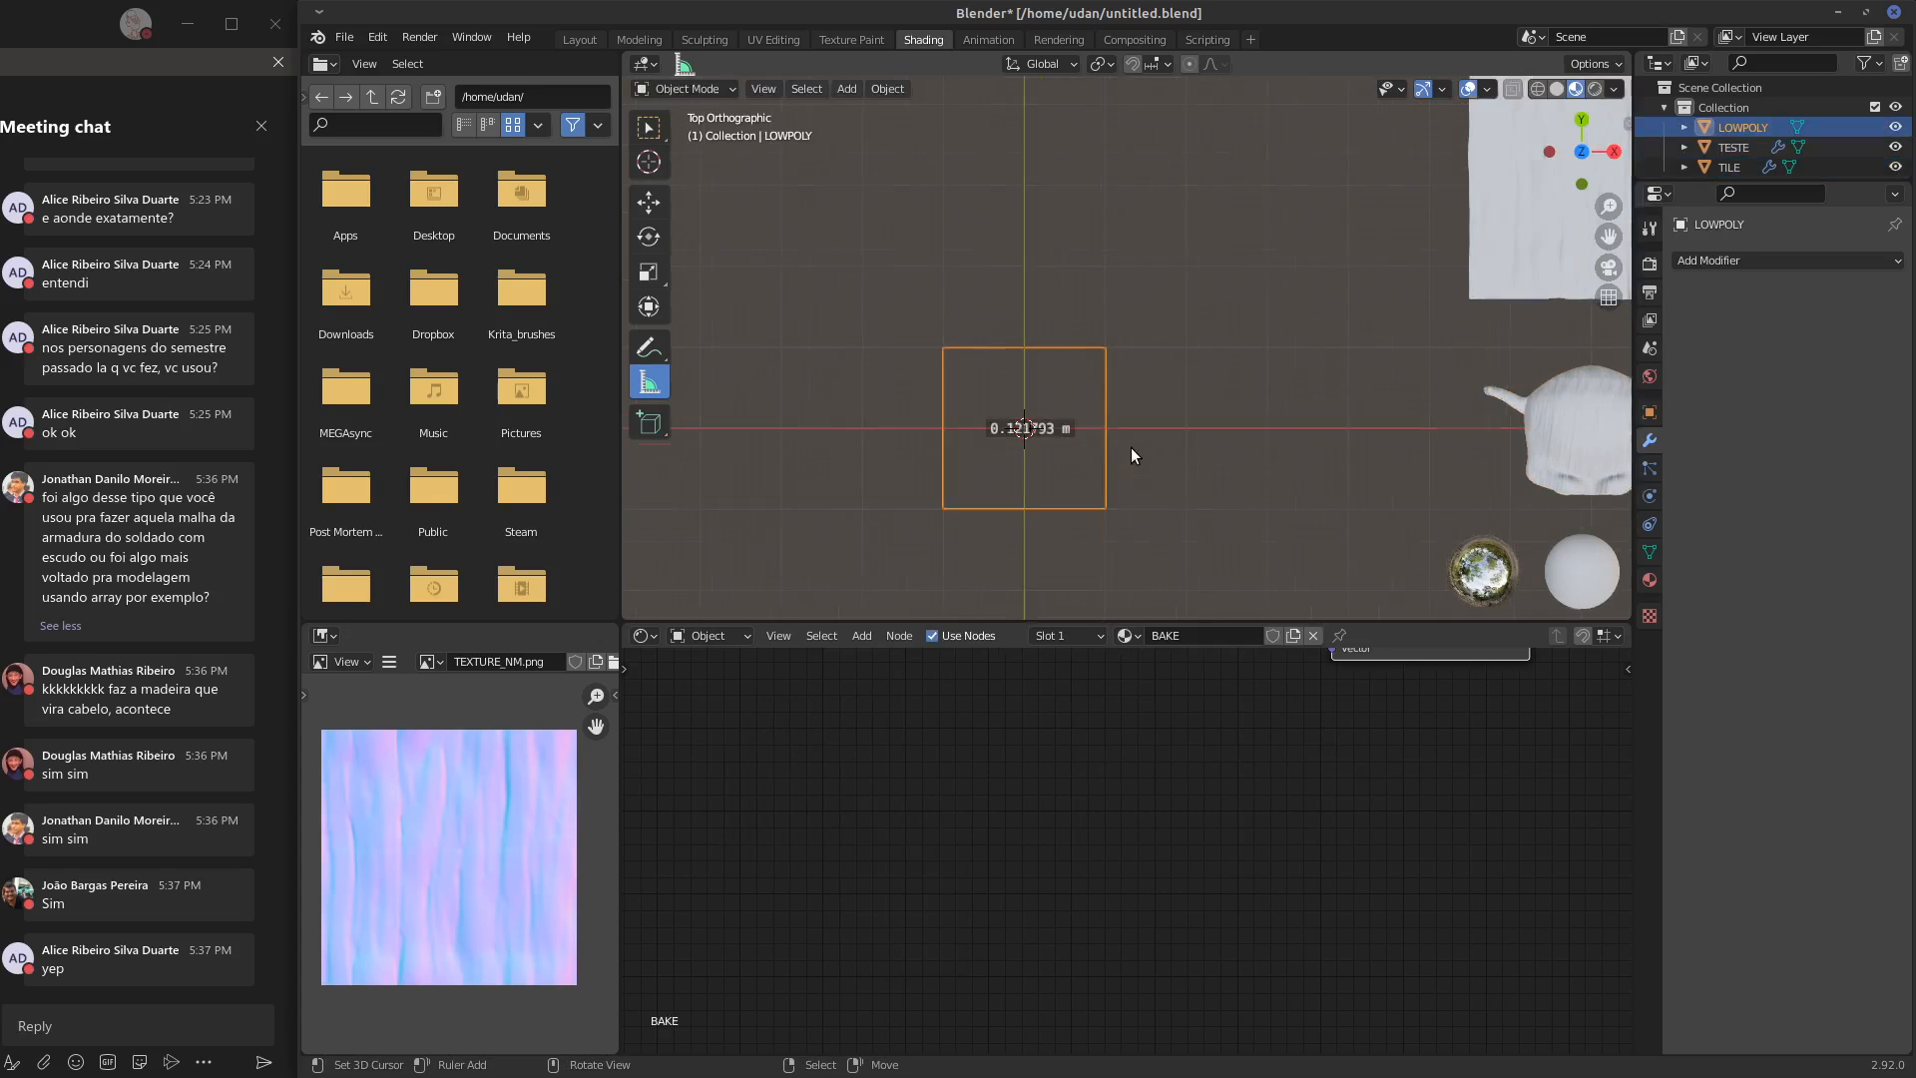
middle_click_drag(1012, 484, 1220, 375, "shift")
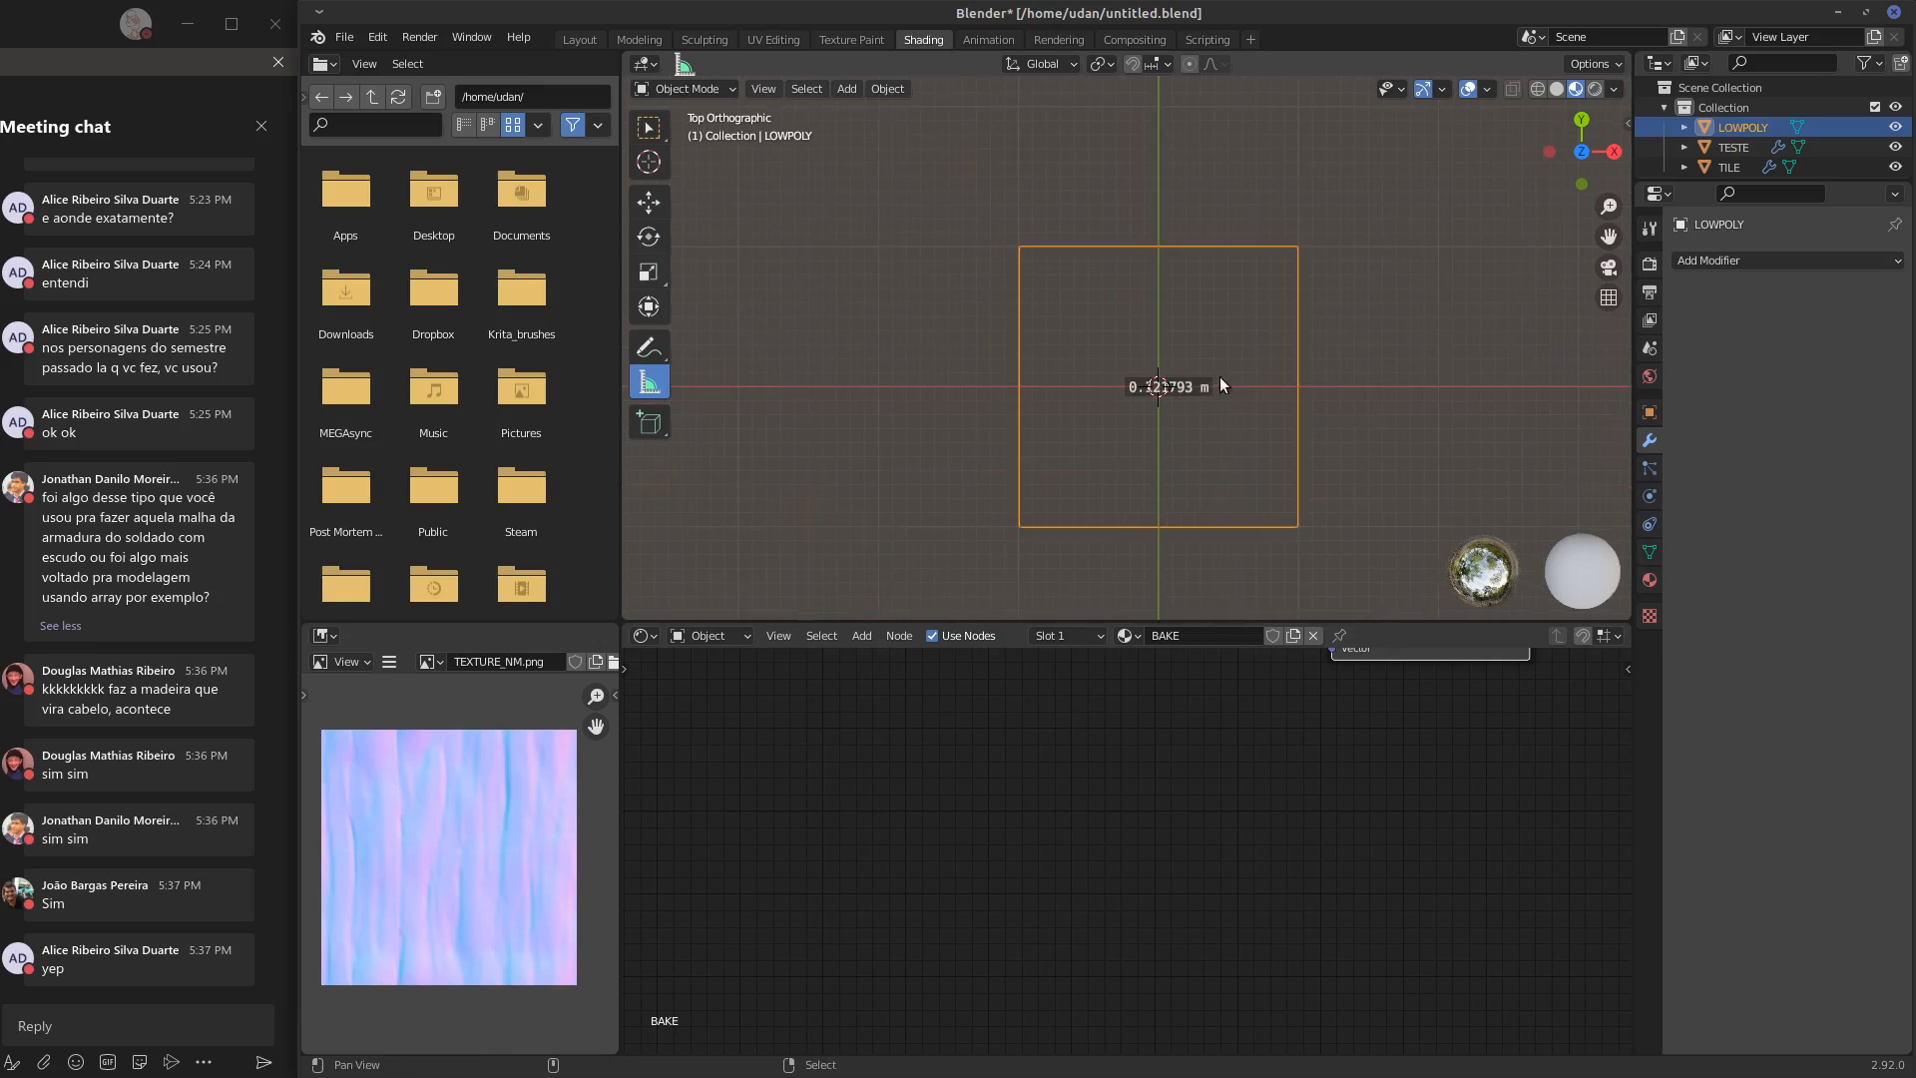
Delete the Note annotation layer from the scene's annotations
left_click(1628, 122)
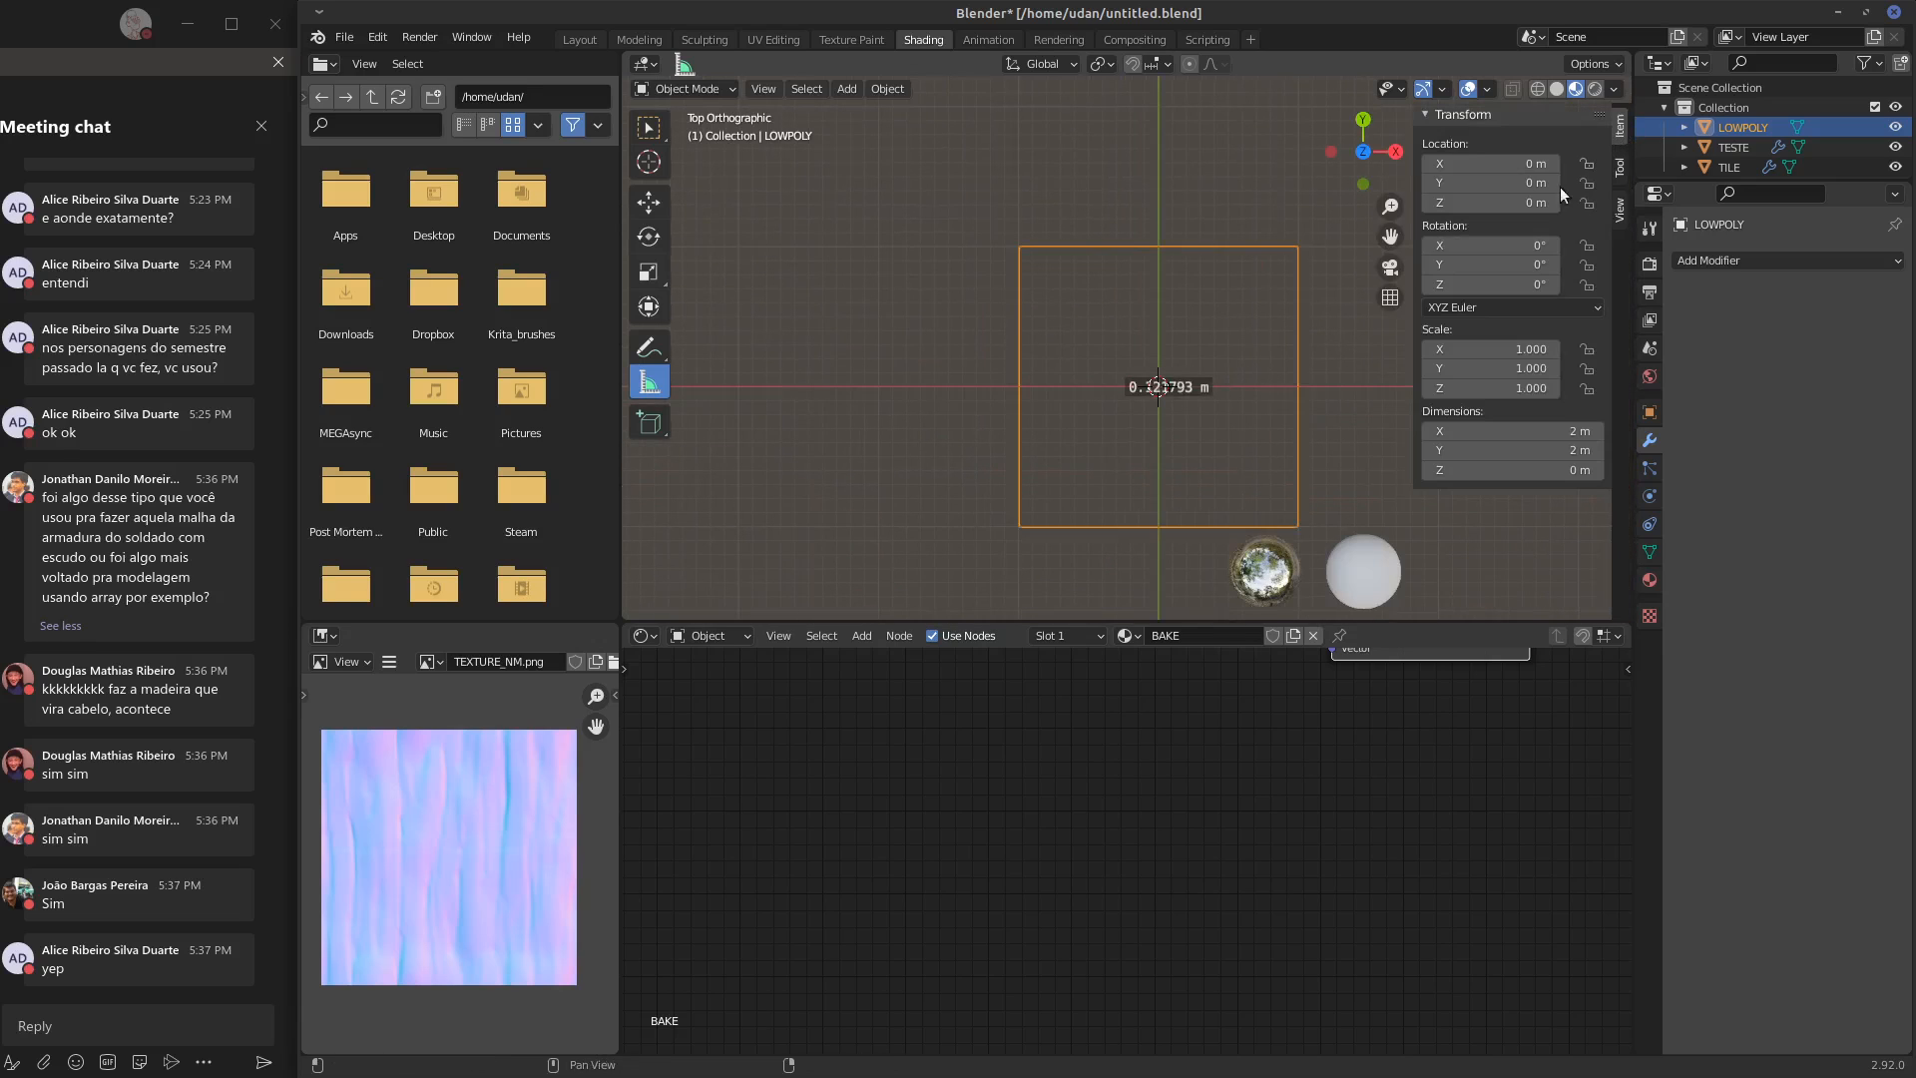
left_click(1619, 170)
left_click(1621, 212)
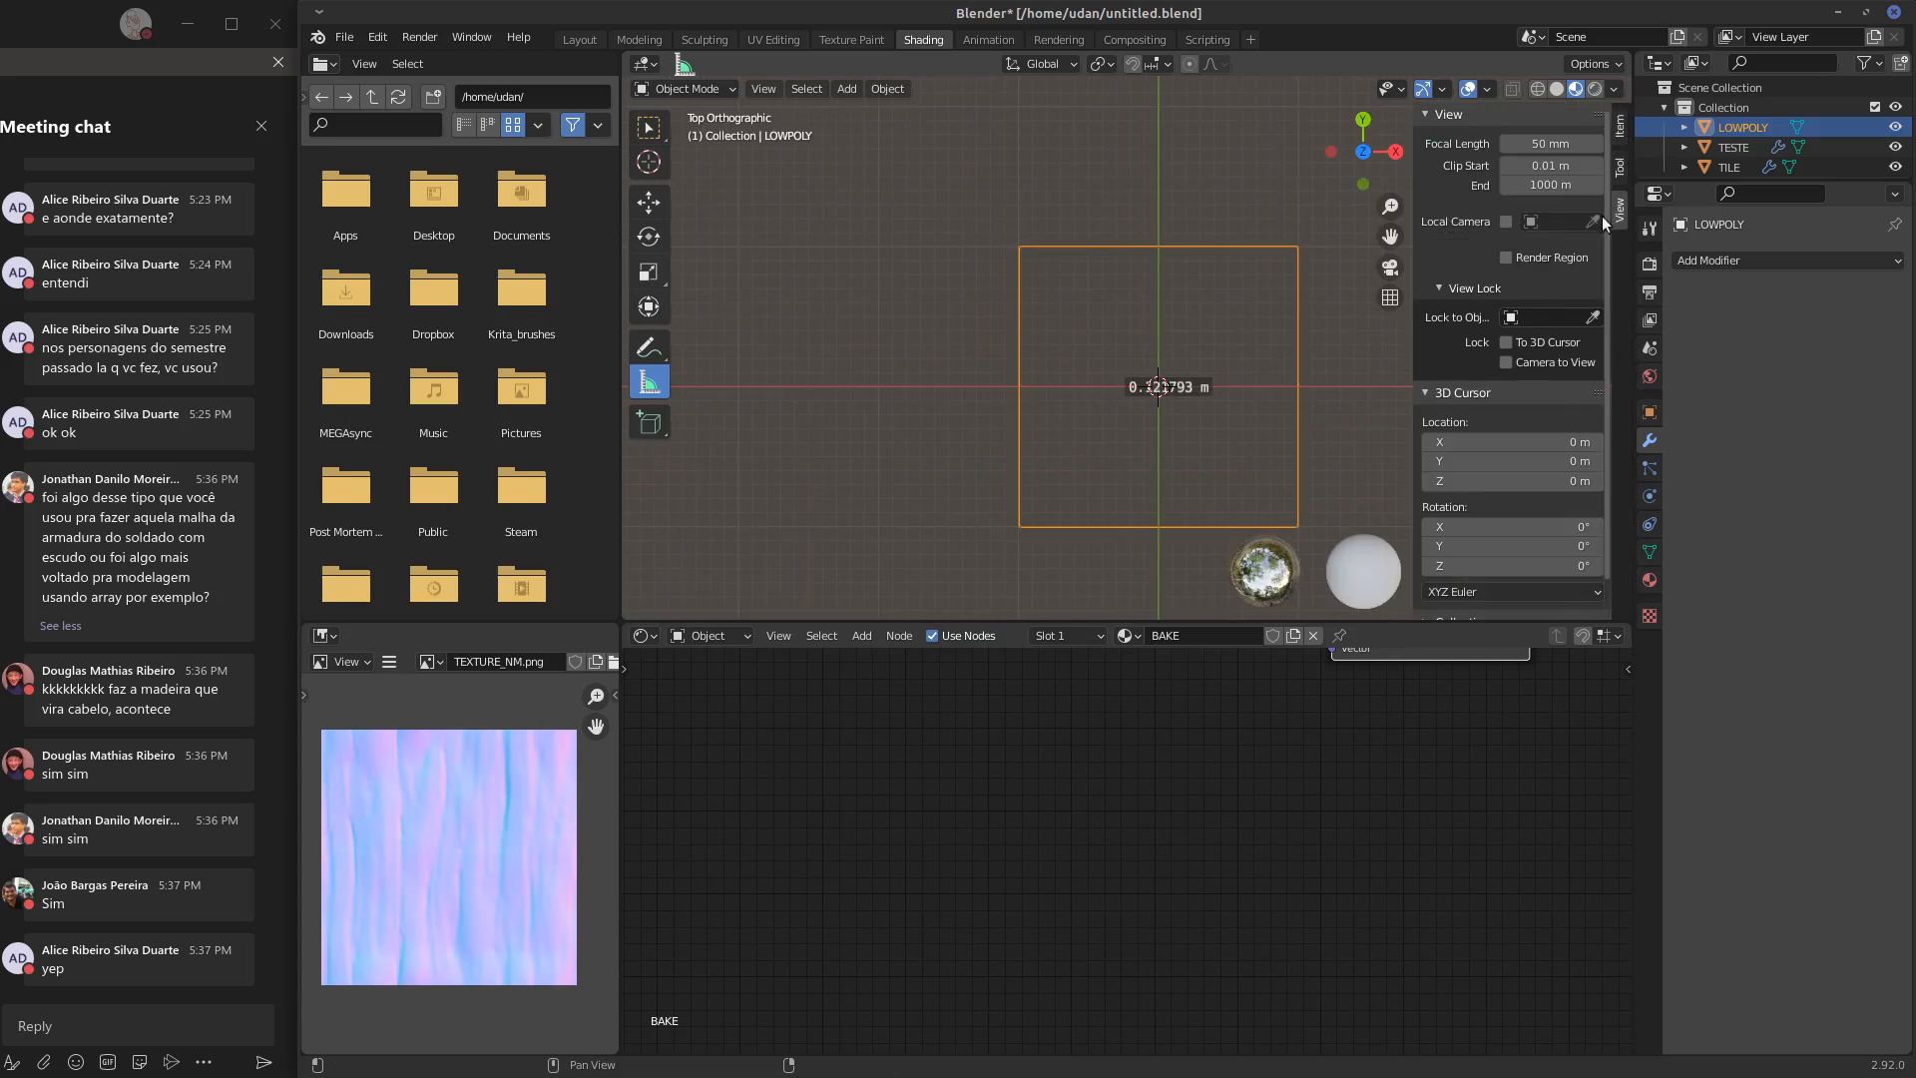
scroll(1602, 479, "down", 1)
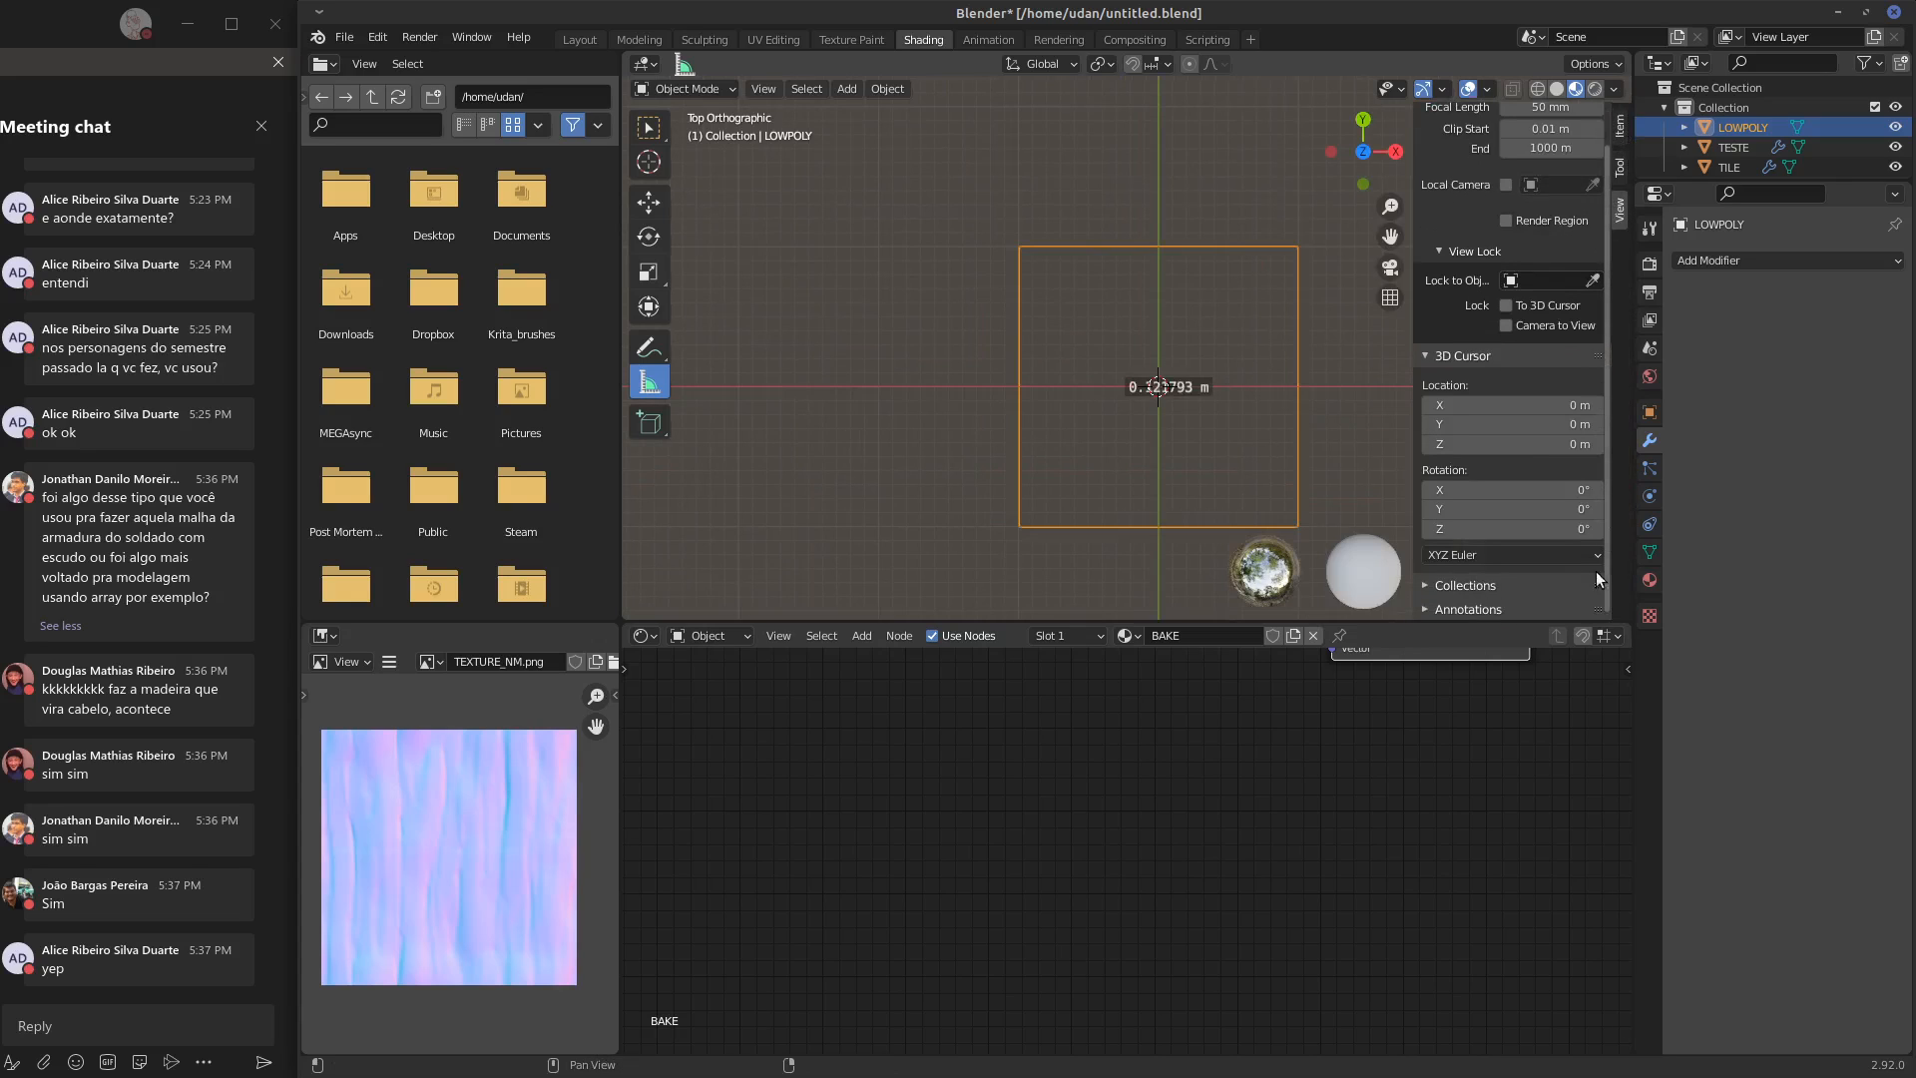
left_click(1439, 605)
scroll(1602, 449, "down", 2)
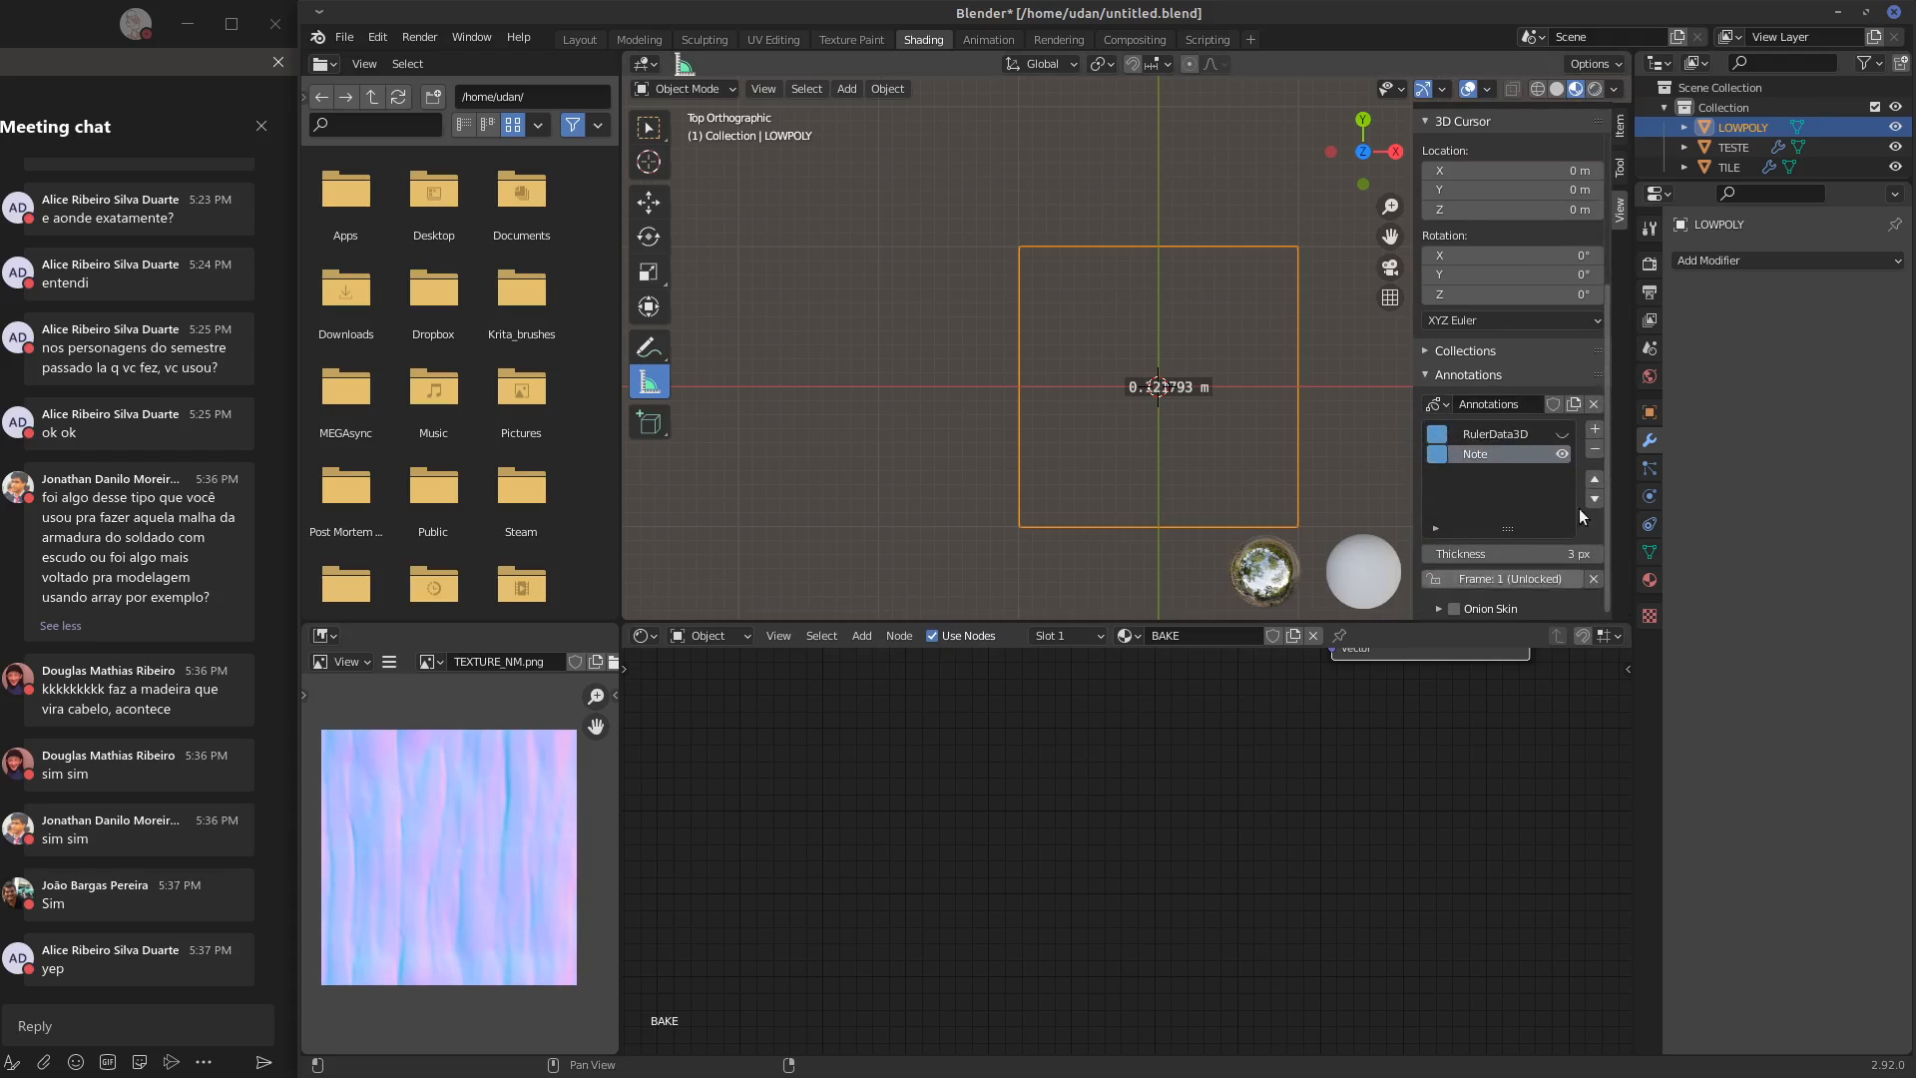
left_click(1595, 449)
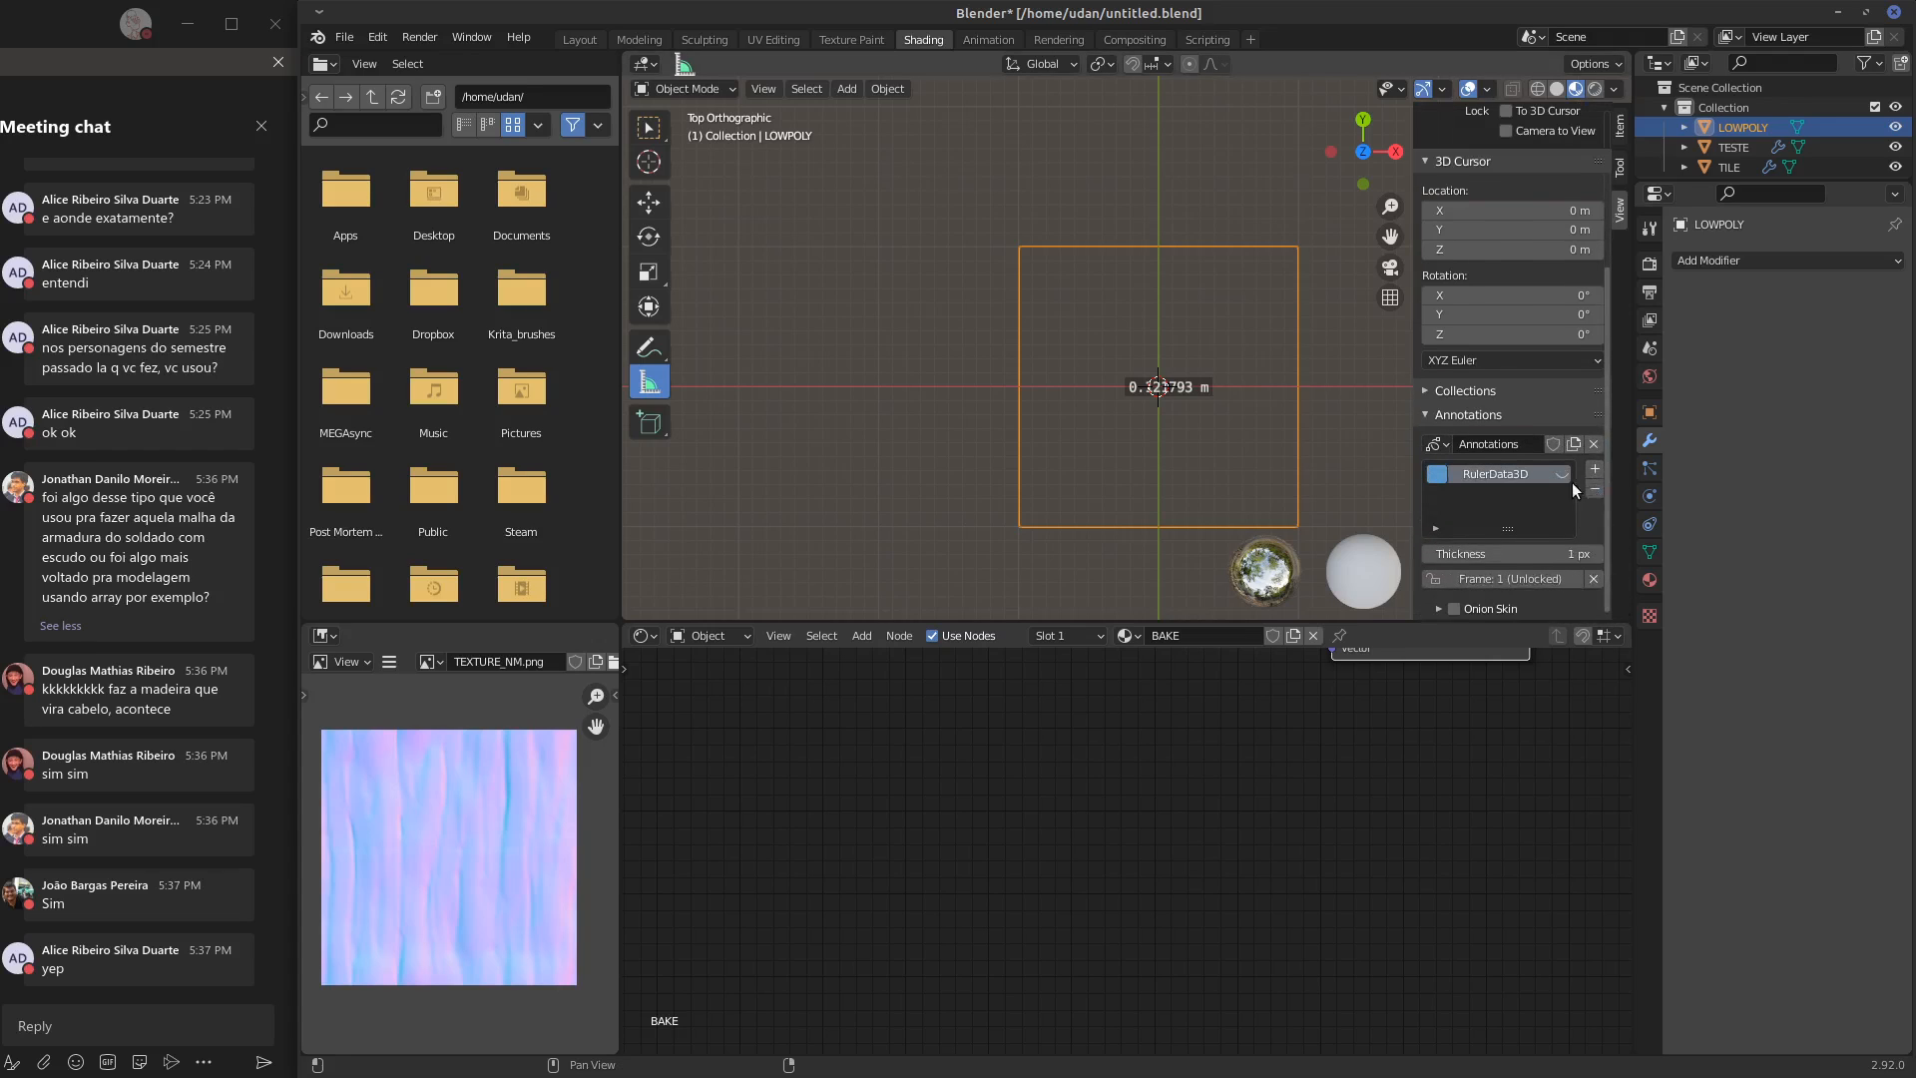
Unlink the Annotations data block and switch to the Select Box tool to clear the ruler from the viewport
scroll(1572, 483, "up", 4)
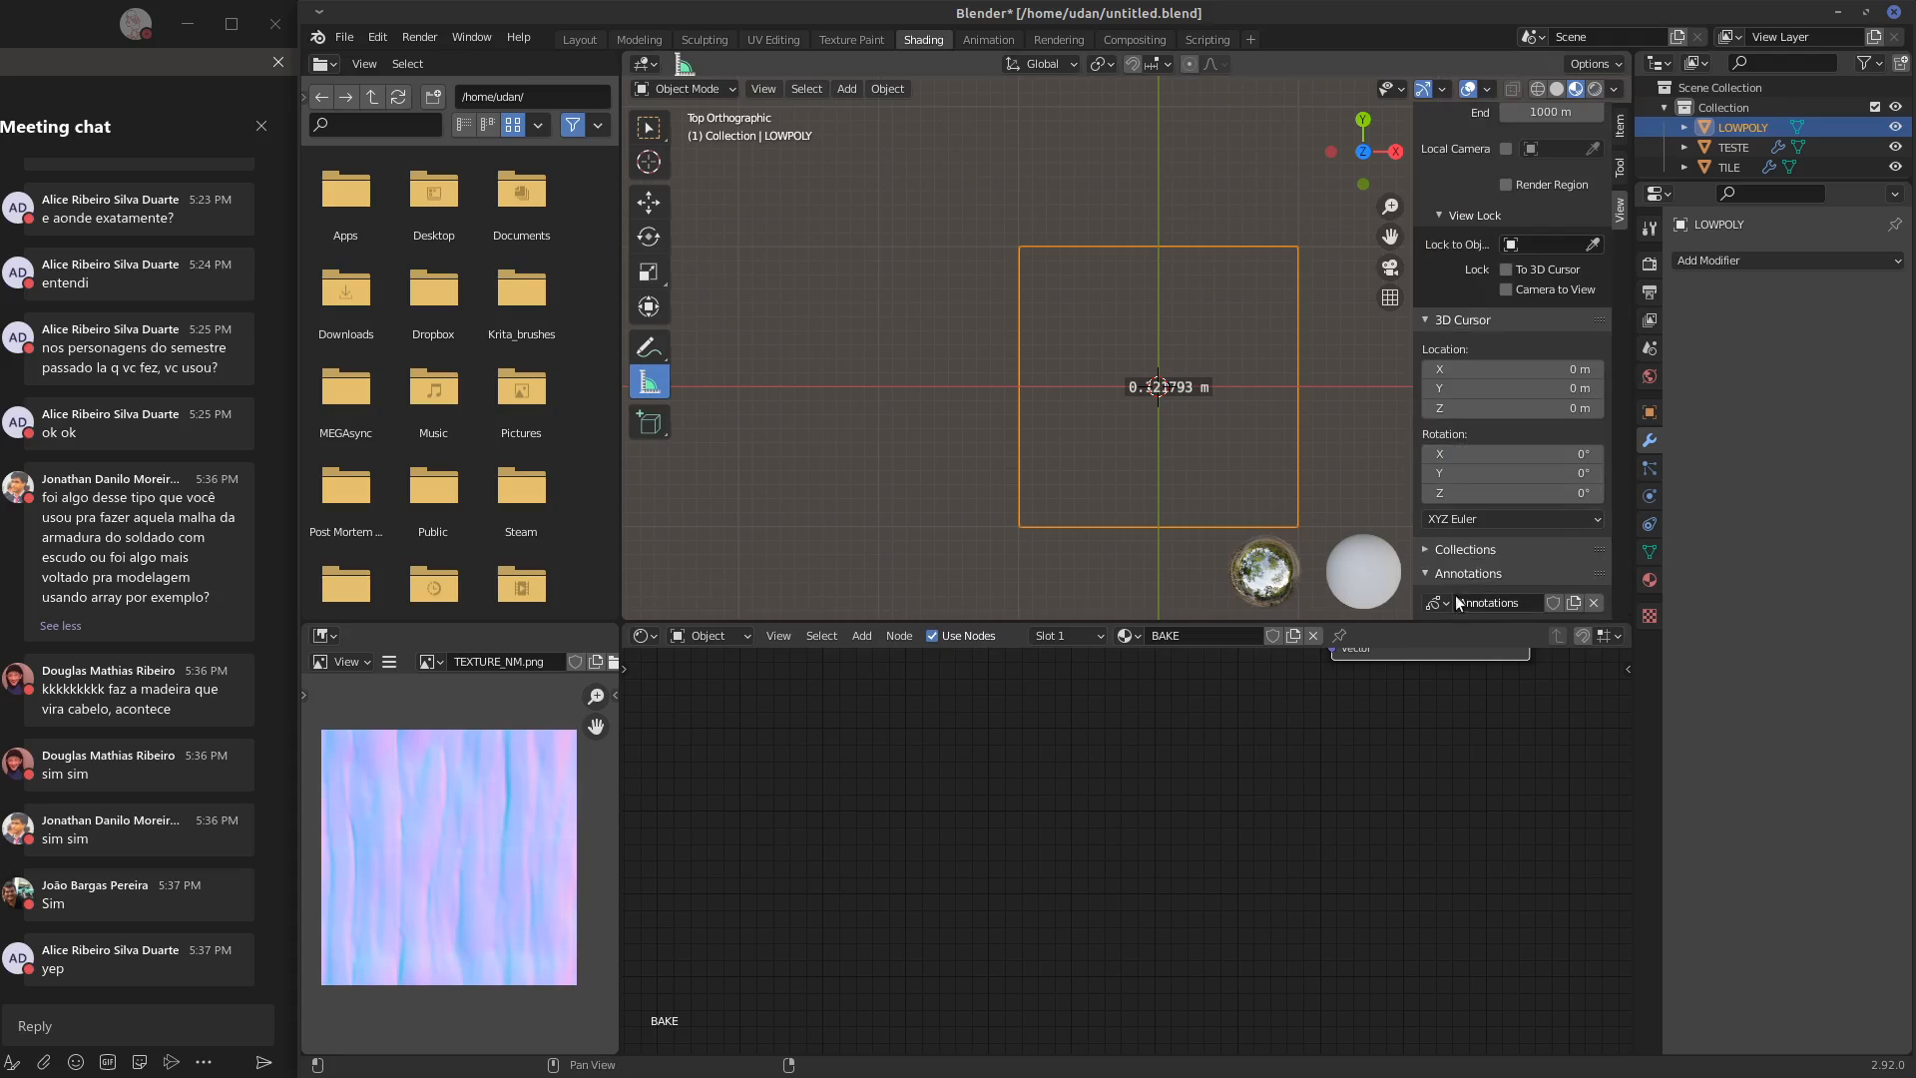
left_click(1596, 605)
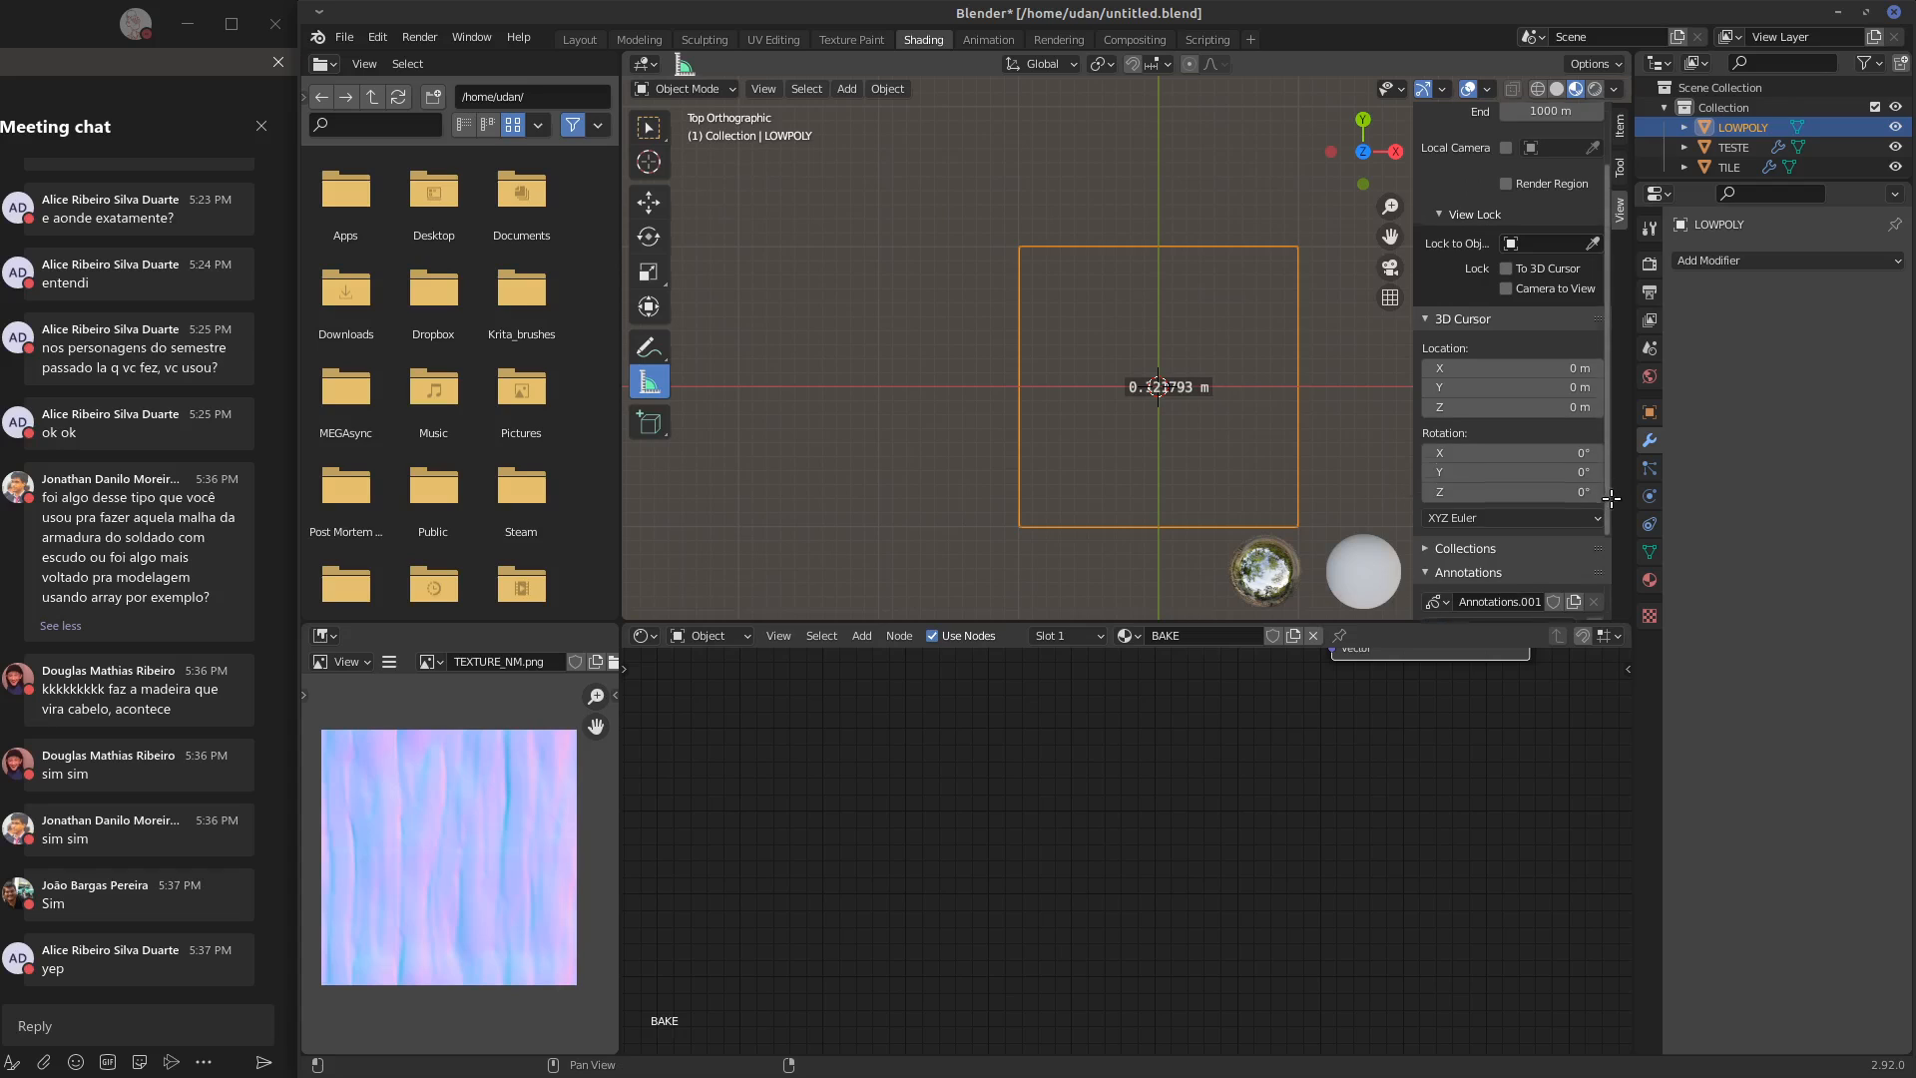
scroll(1557, 499, "down", 3)
left_click(1597, 545)
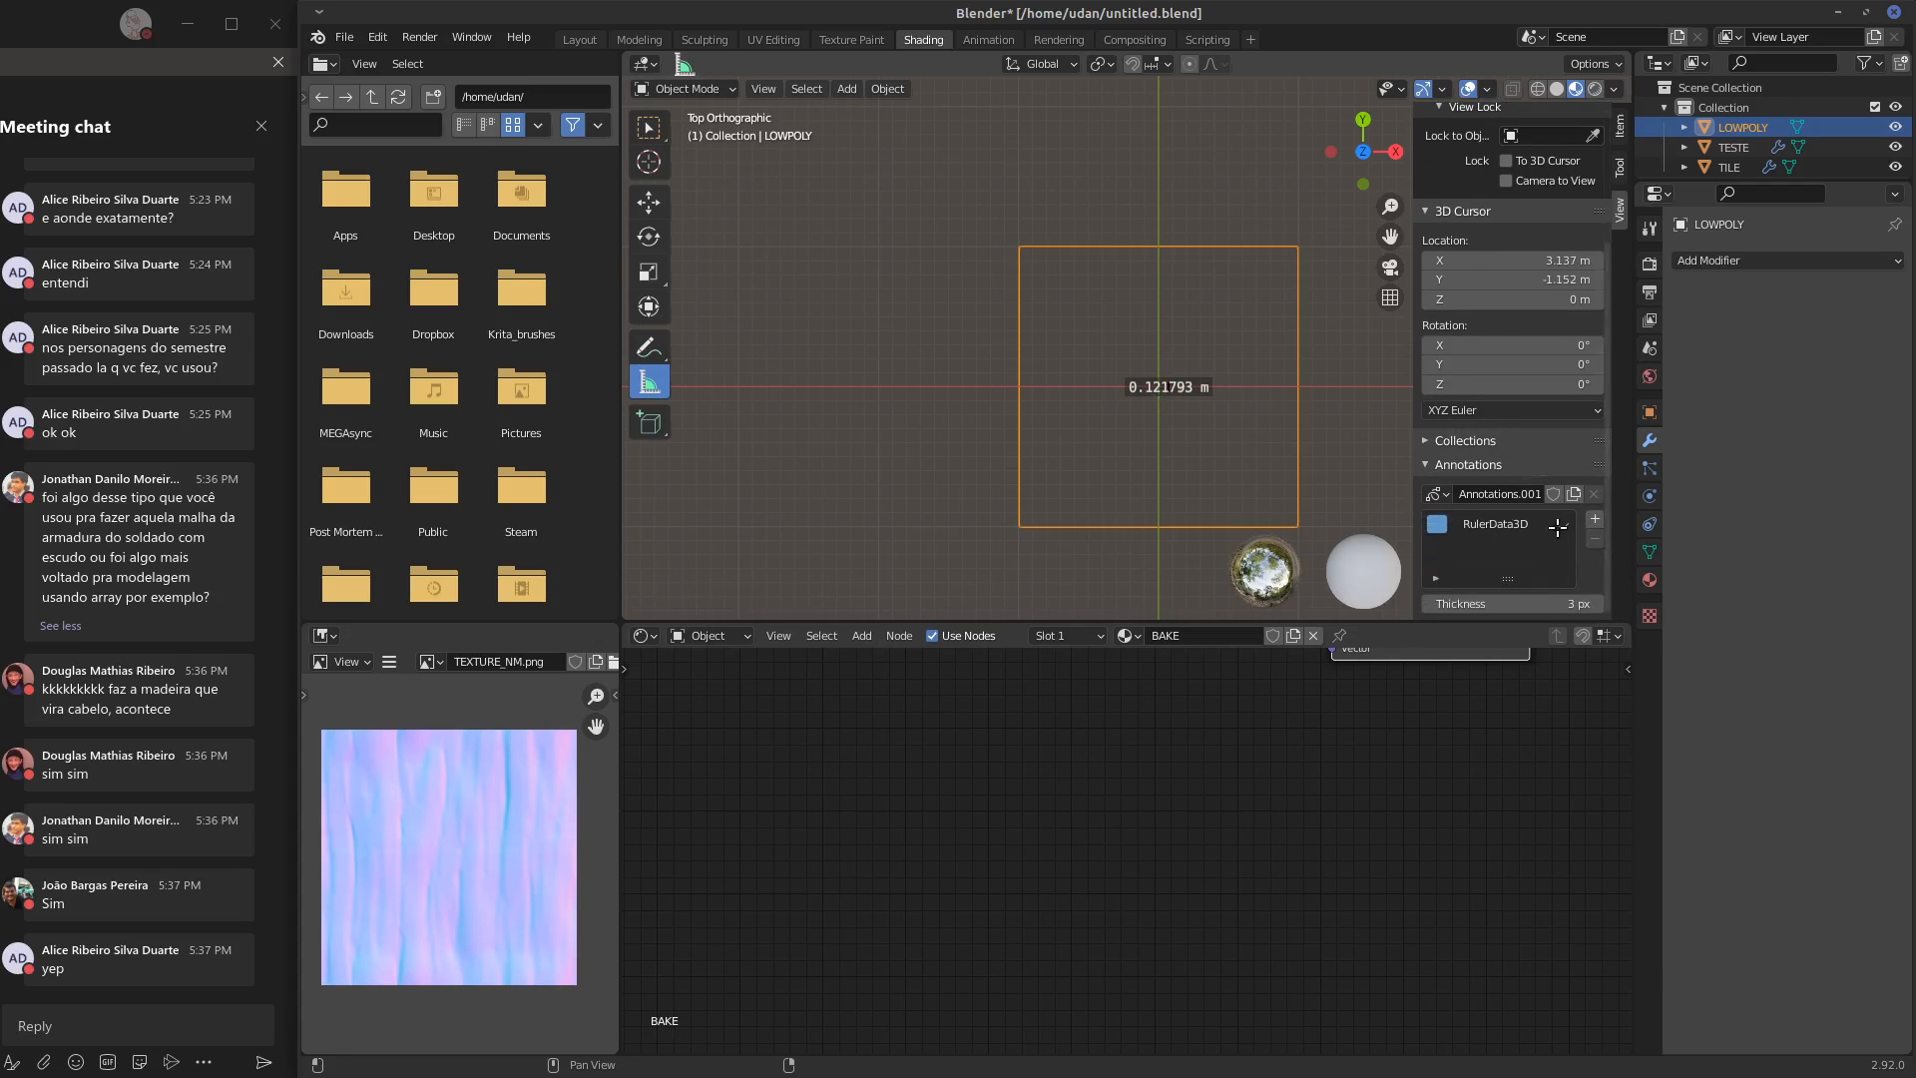
right_click(1580, 539)
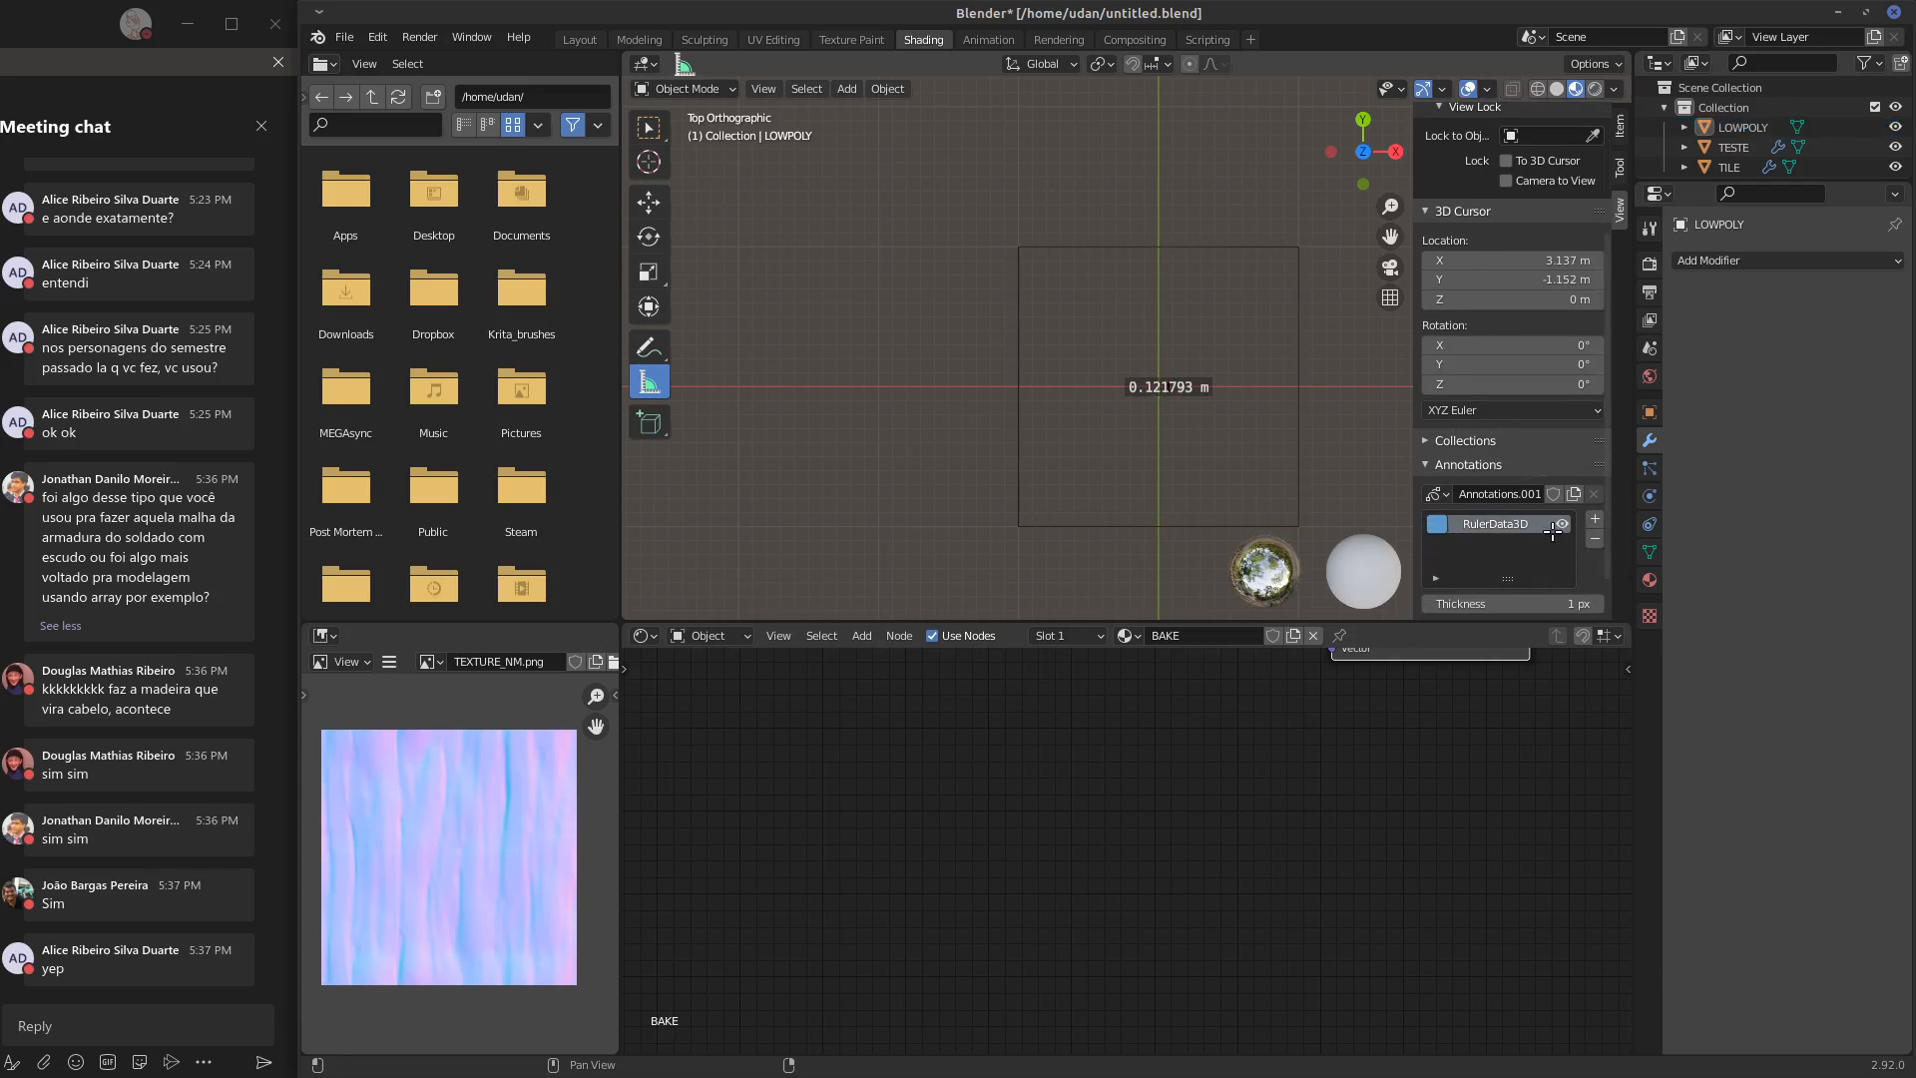
scroll(1582, 539, "up", 3)
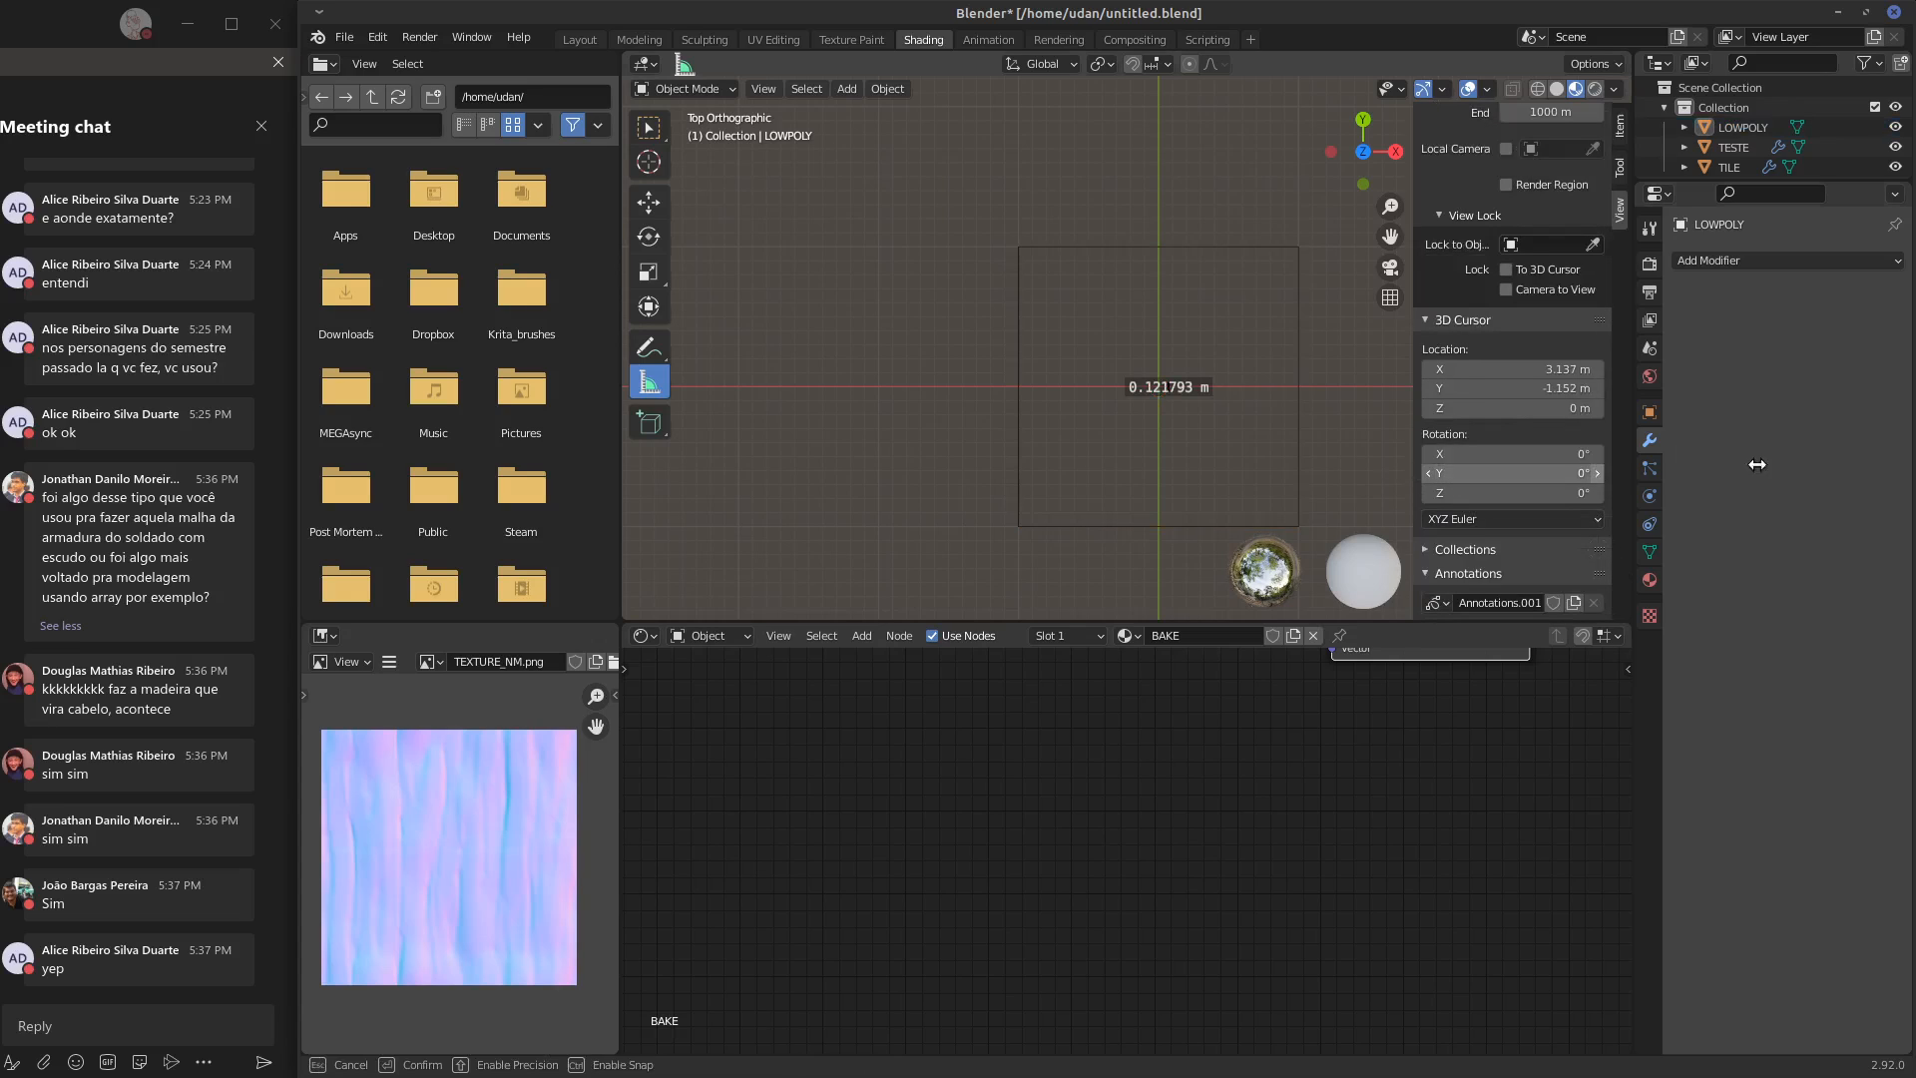
left_click(651, 124)
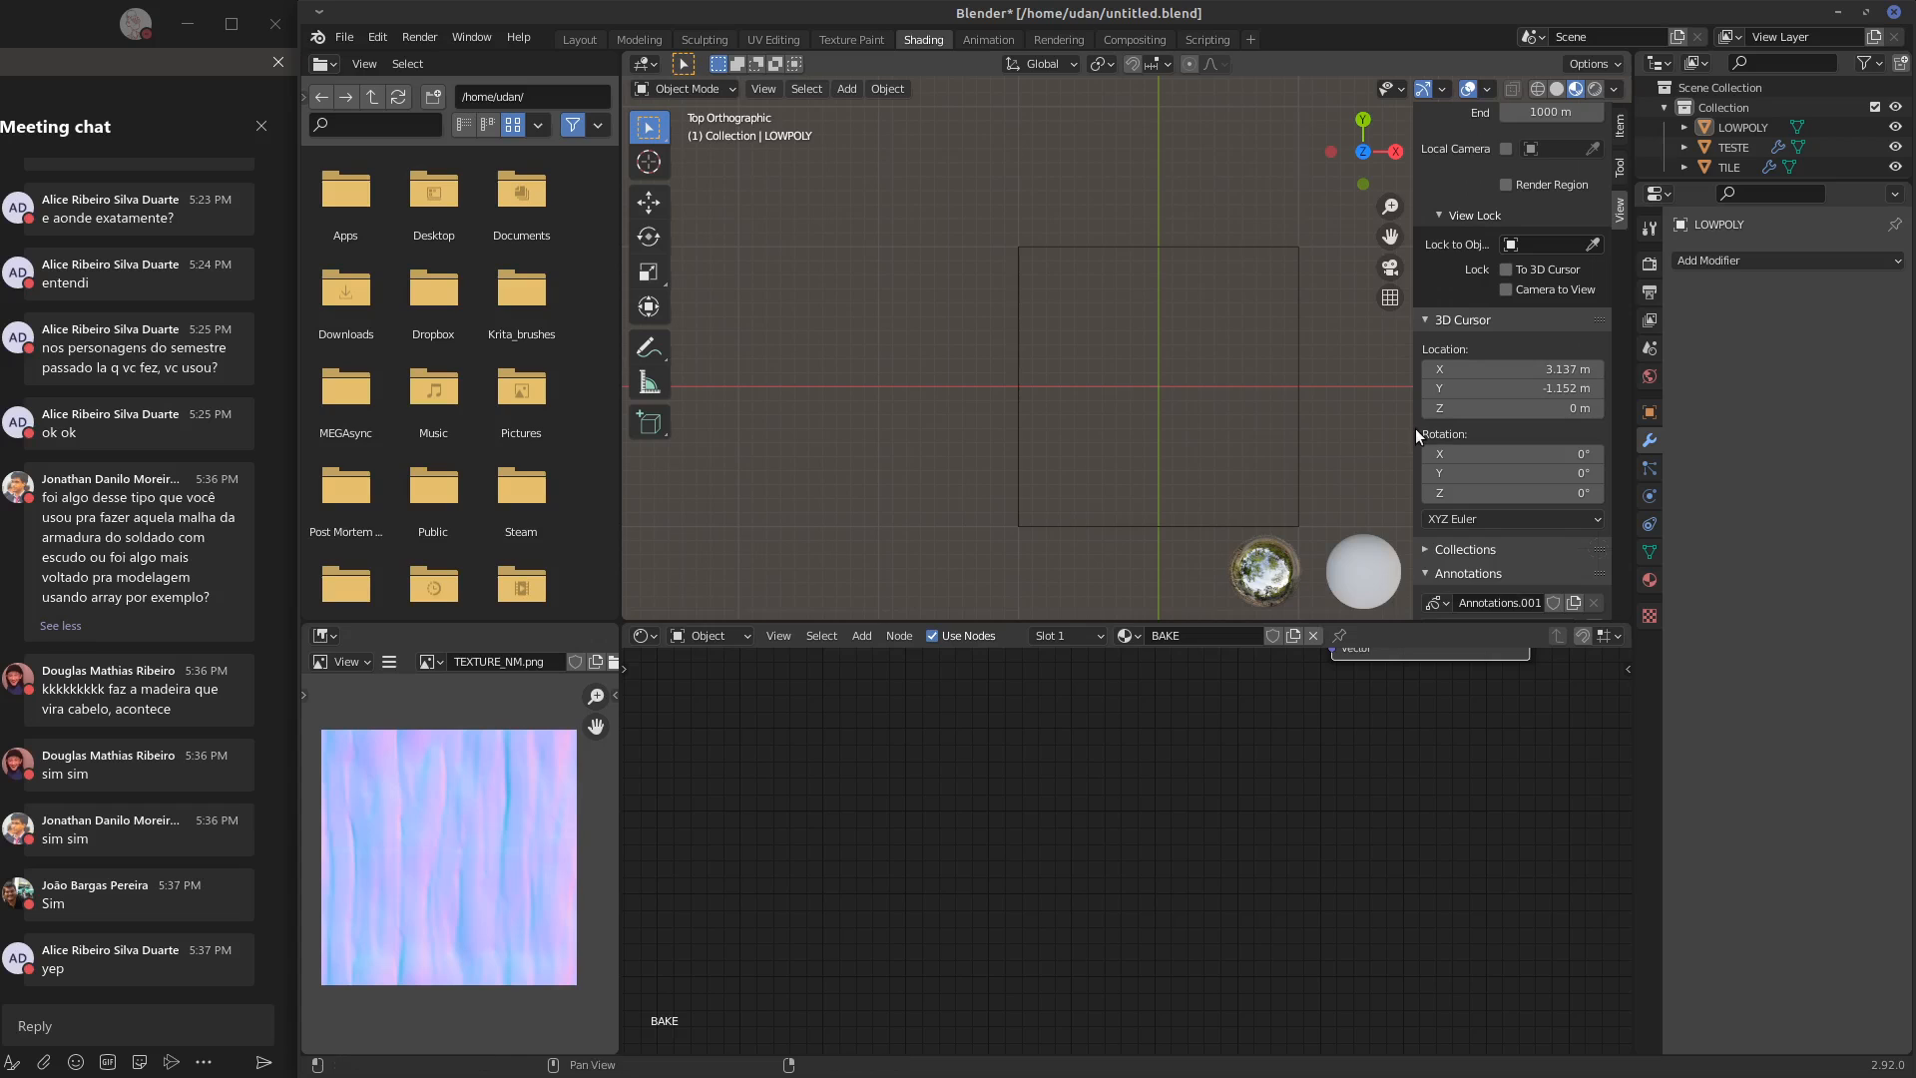
left_click_drag(1416, 432, 1535, 429)
Return the 3D cursor to the world origin and frame all objects in top view
key("KP_1")
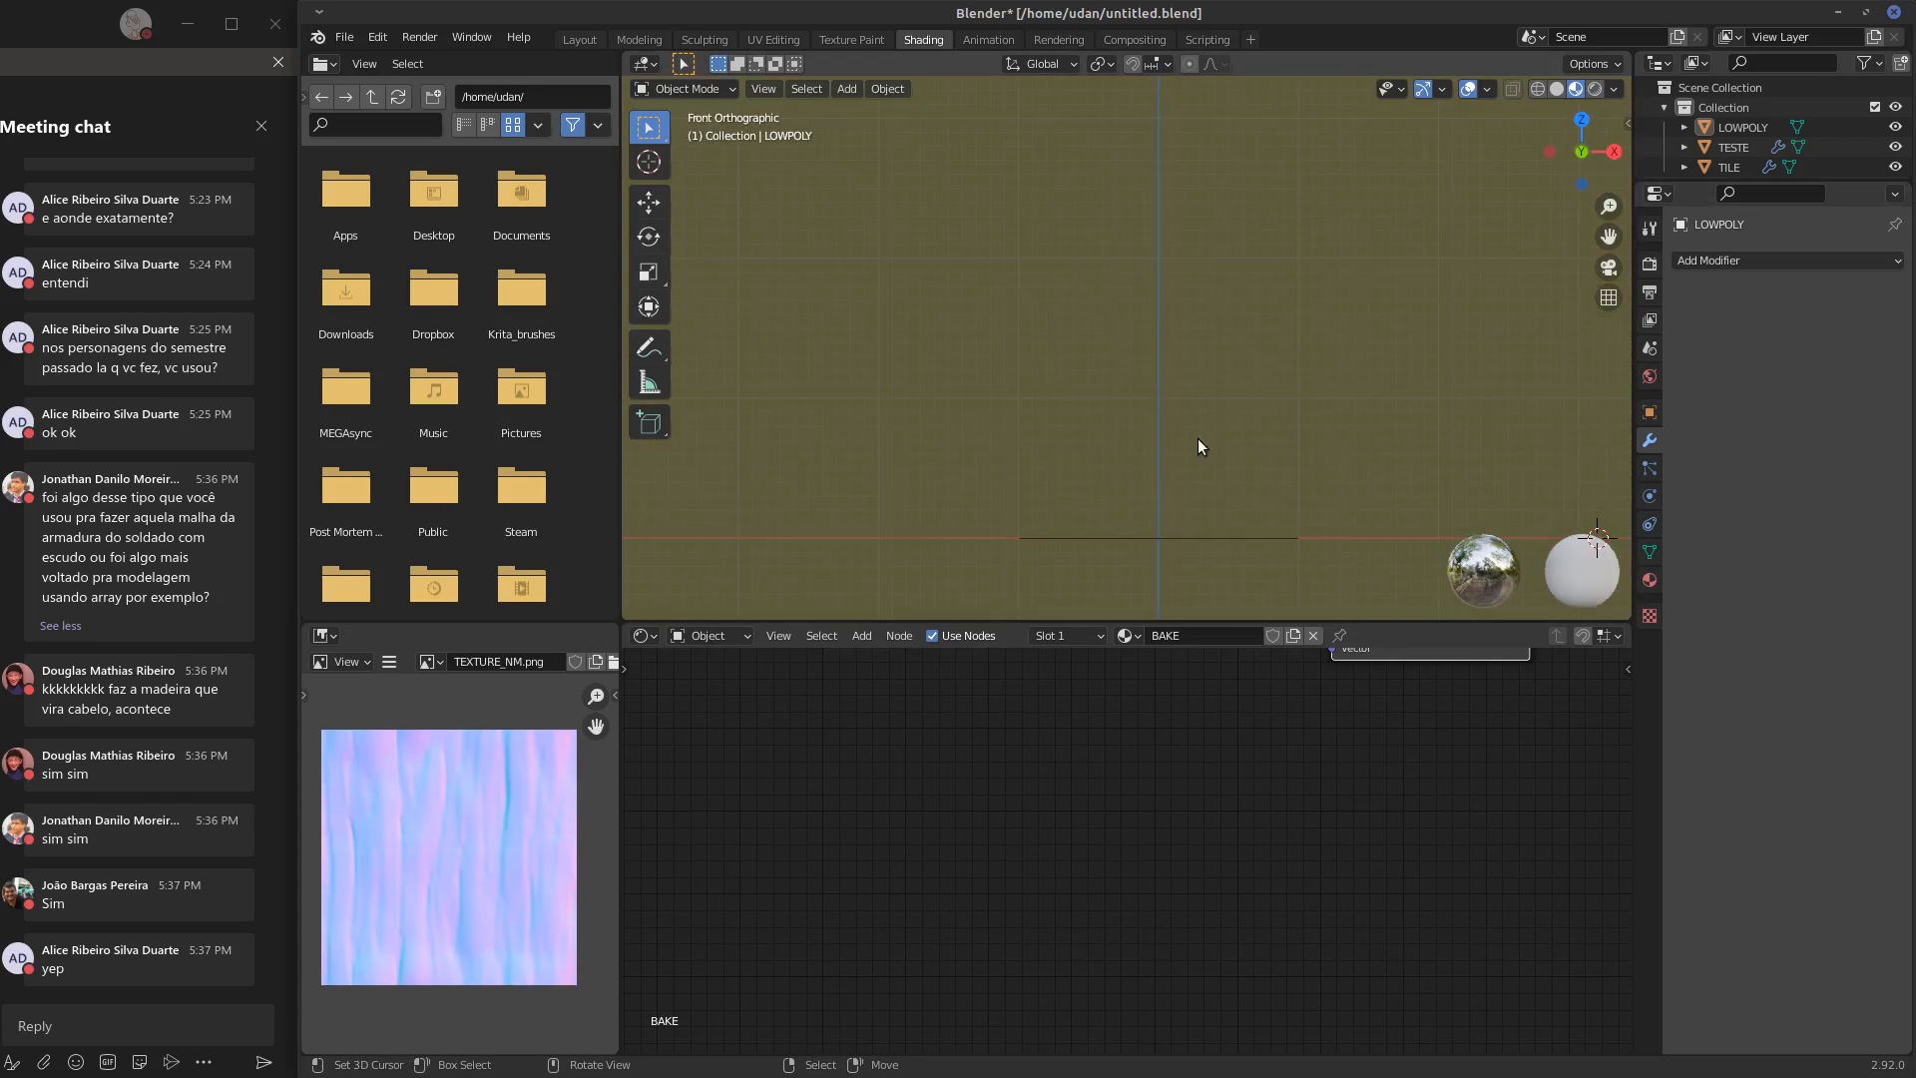
middle_click_drag(1183, 428, 1157, 376, "shift")
key("KP_7")
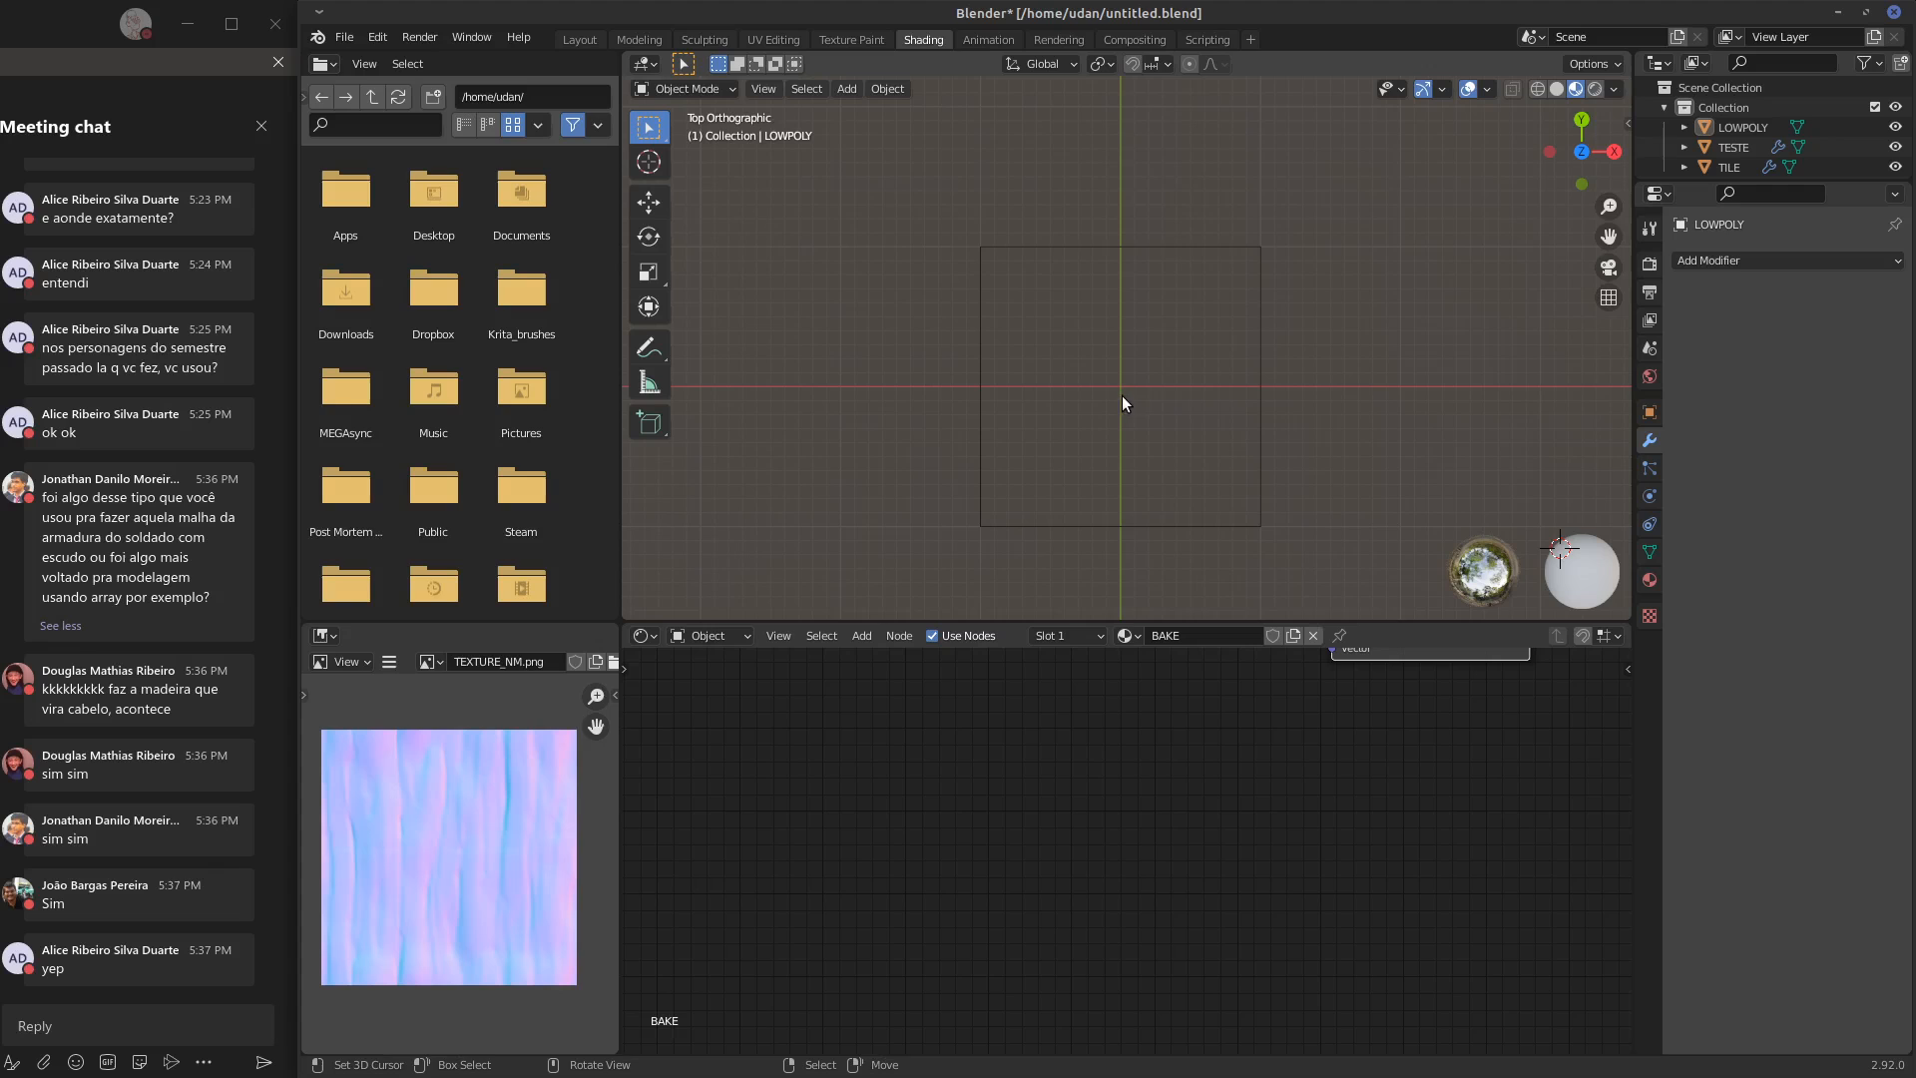
key("shift+c")
middle_click_drag(969, 426, 1070, 431, "shift")
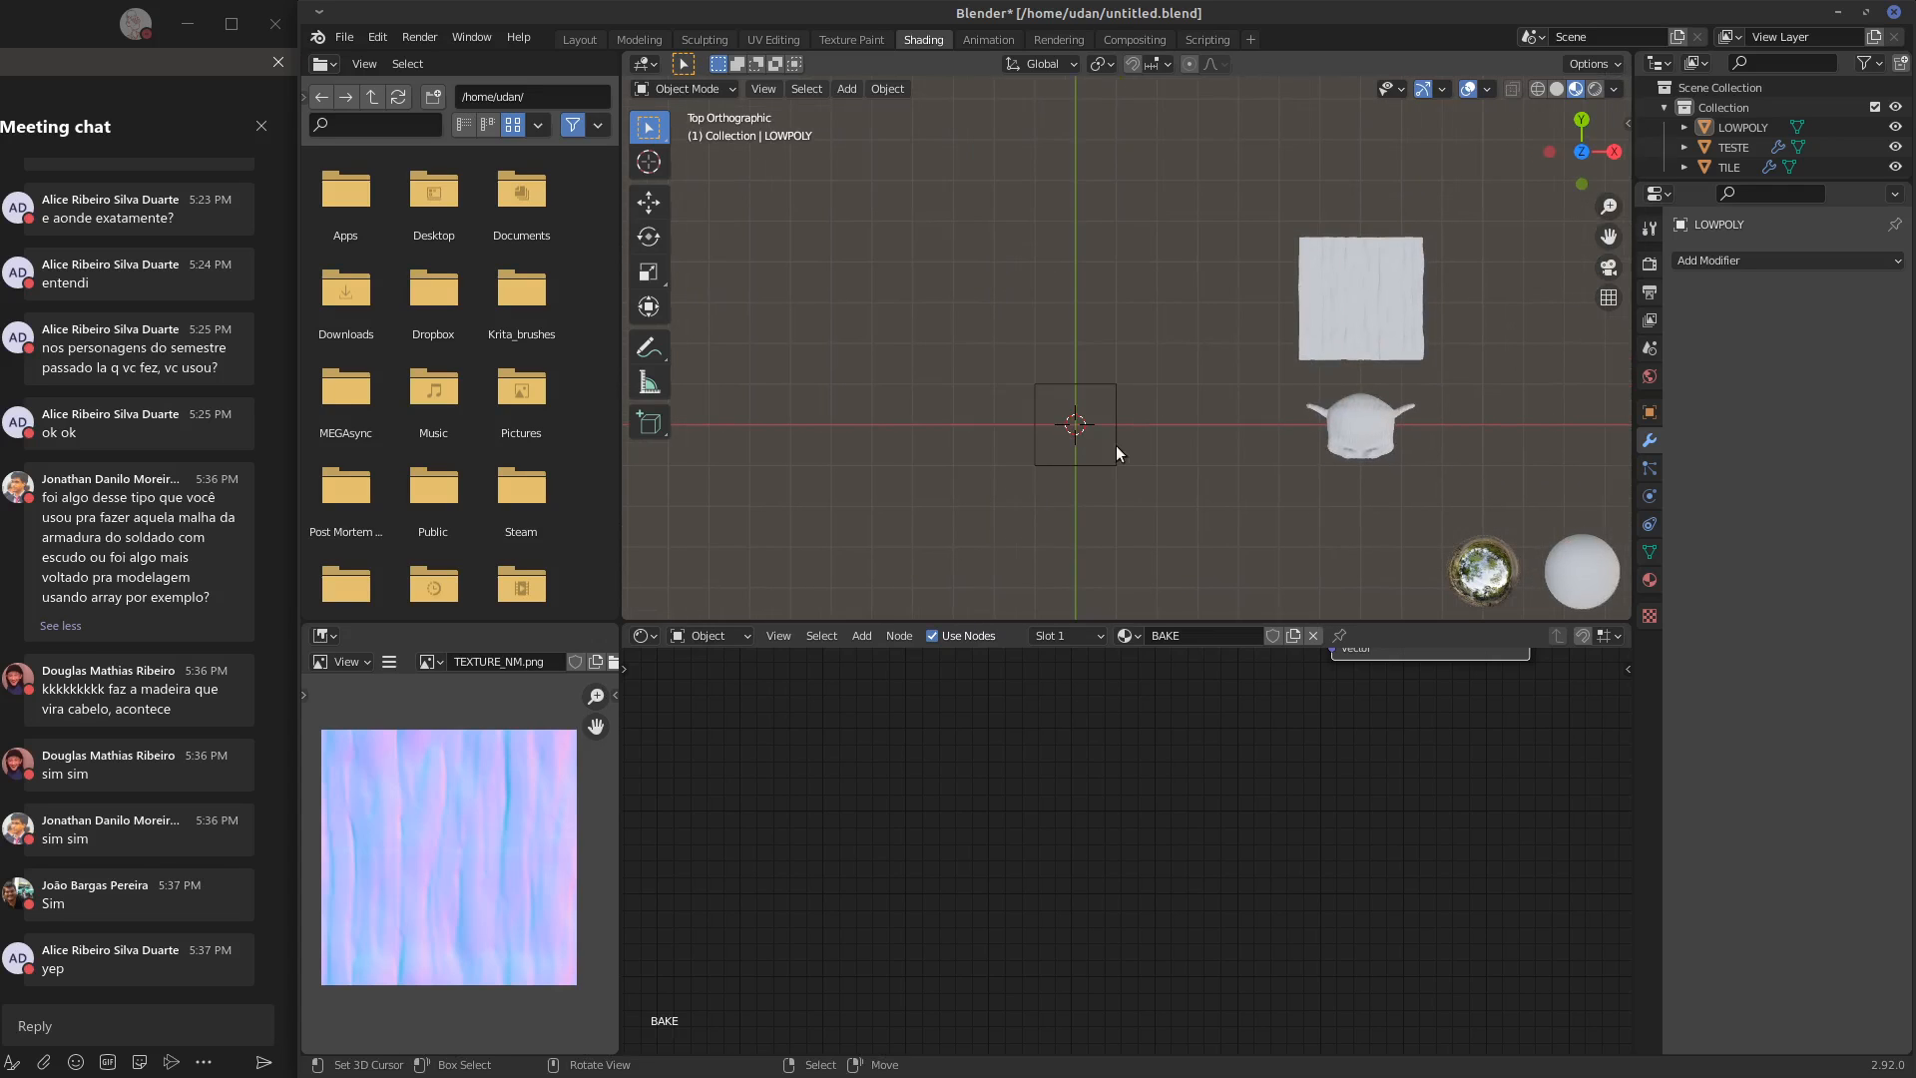
Add a cube mesh at the world origin, over the LOWPOLY plane
scroll(1088, 489, "up", 8)
middle_click_drag(1008, 556, 1076, 350, "shift")
key("shift+a")
mouse_move(1069, 357)
left_click(1154, 375)
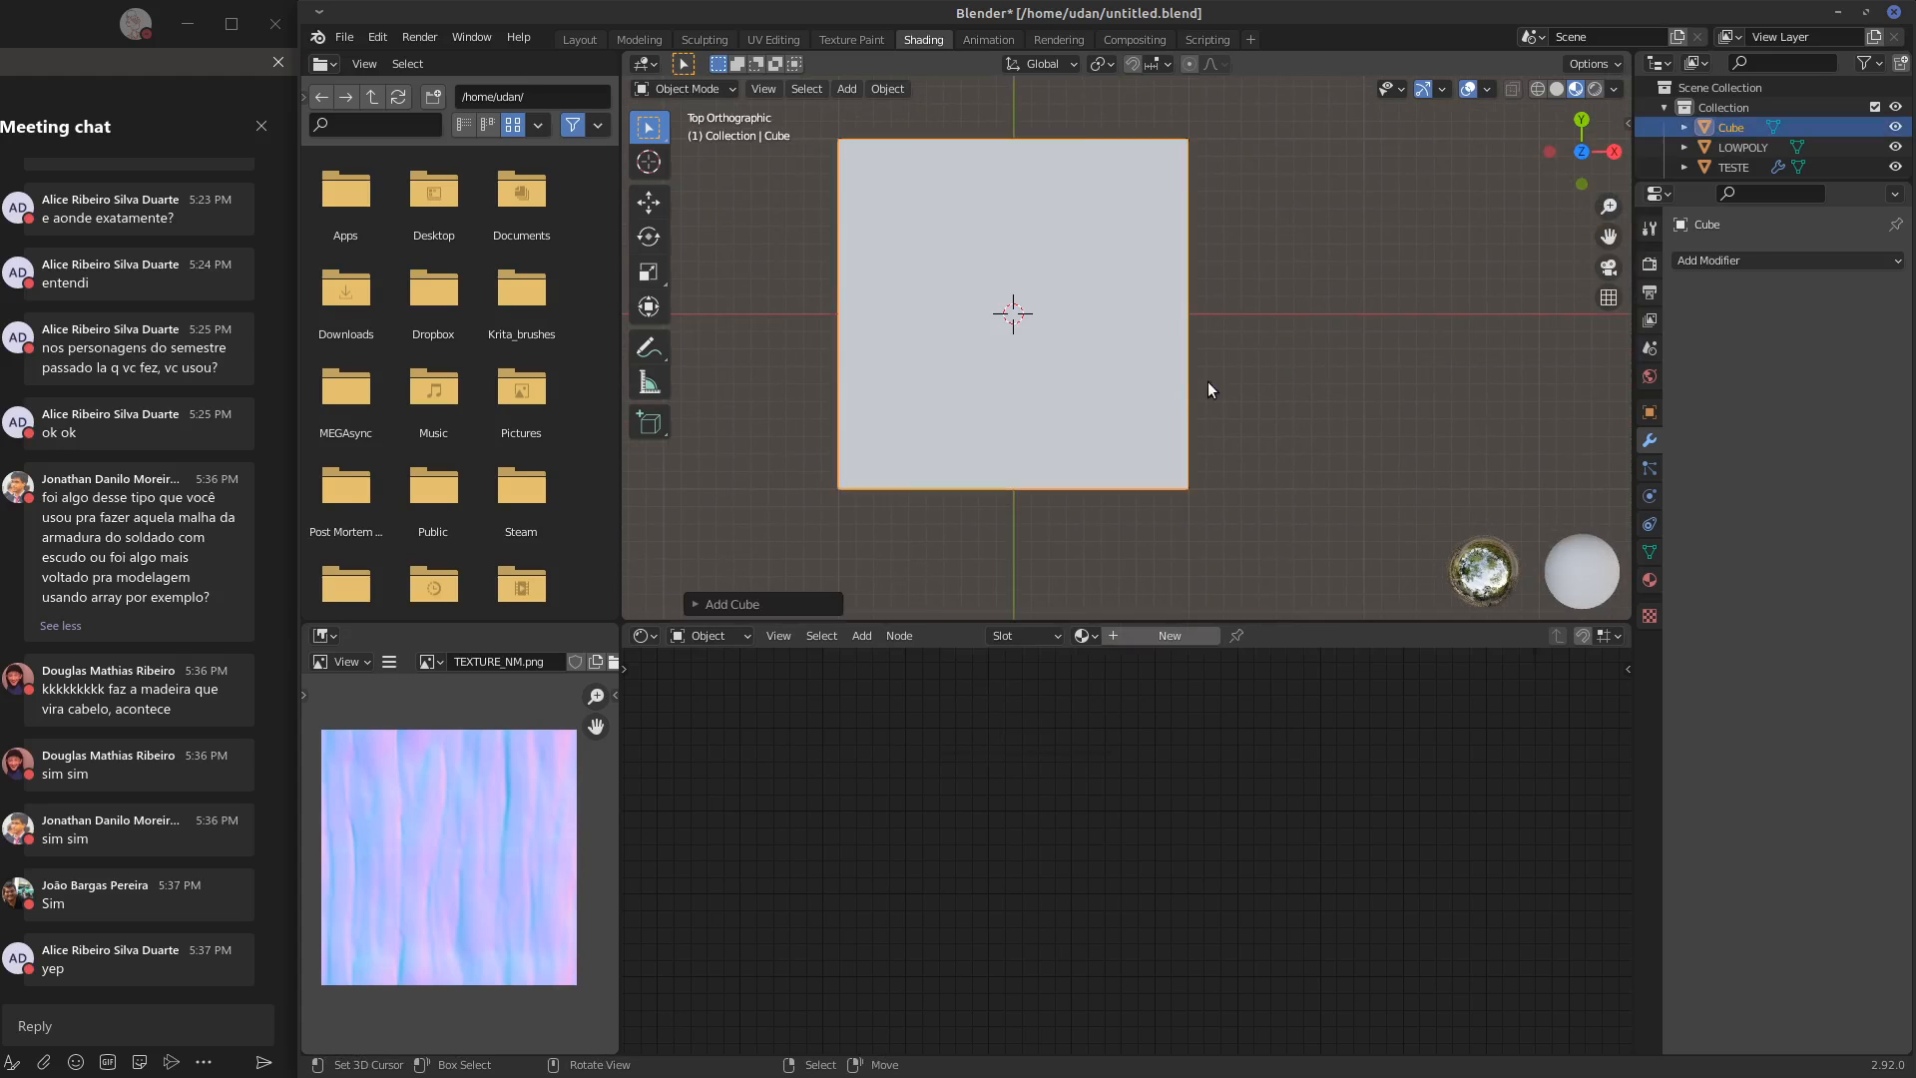
Scale the cube's mesh to 0.5 in Edit Mode and check it against the plane in front view
key("Tab")
key("s")
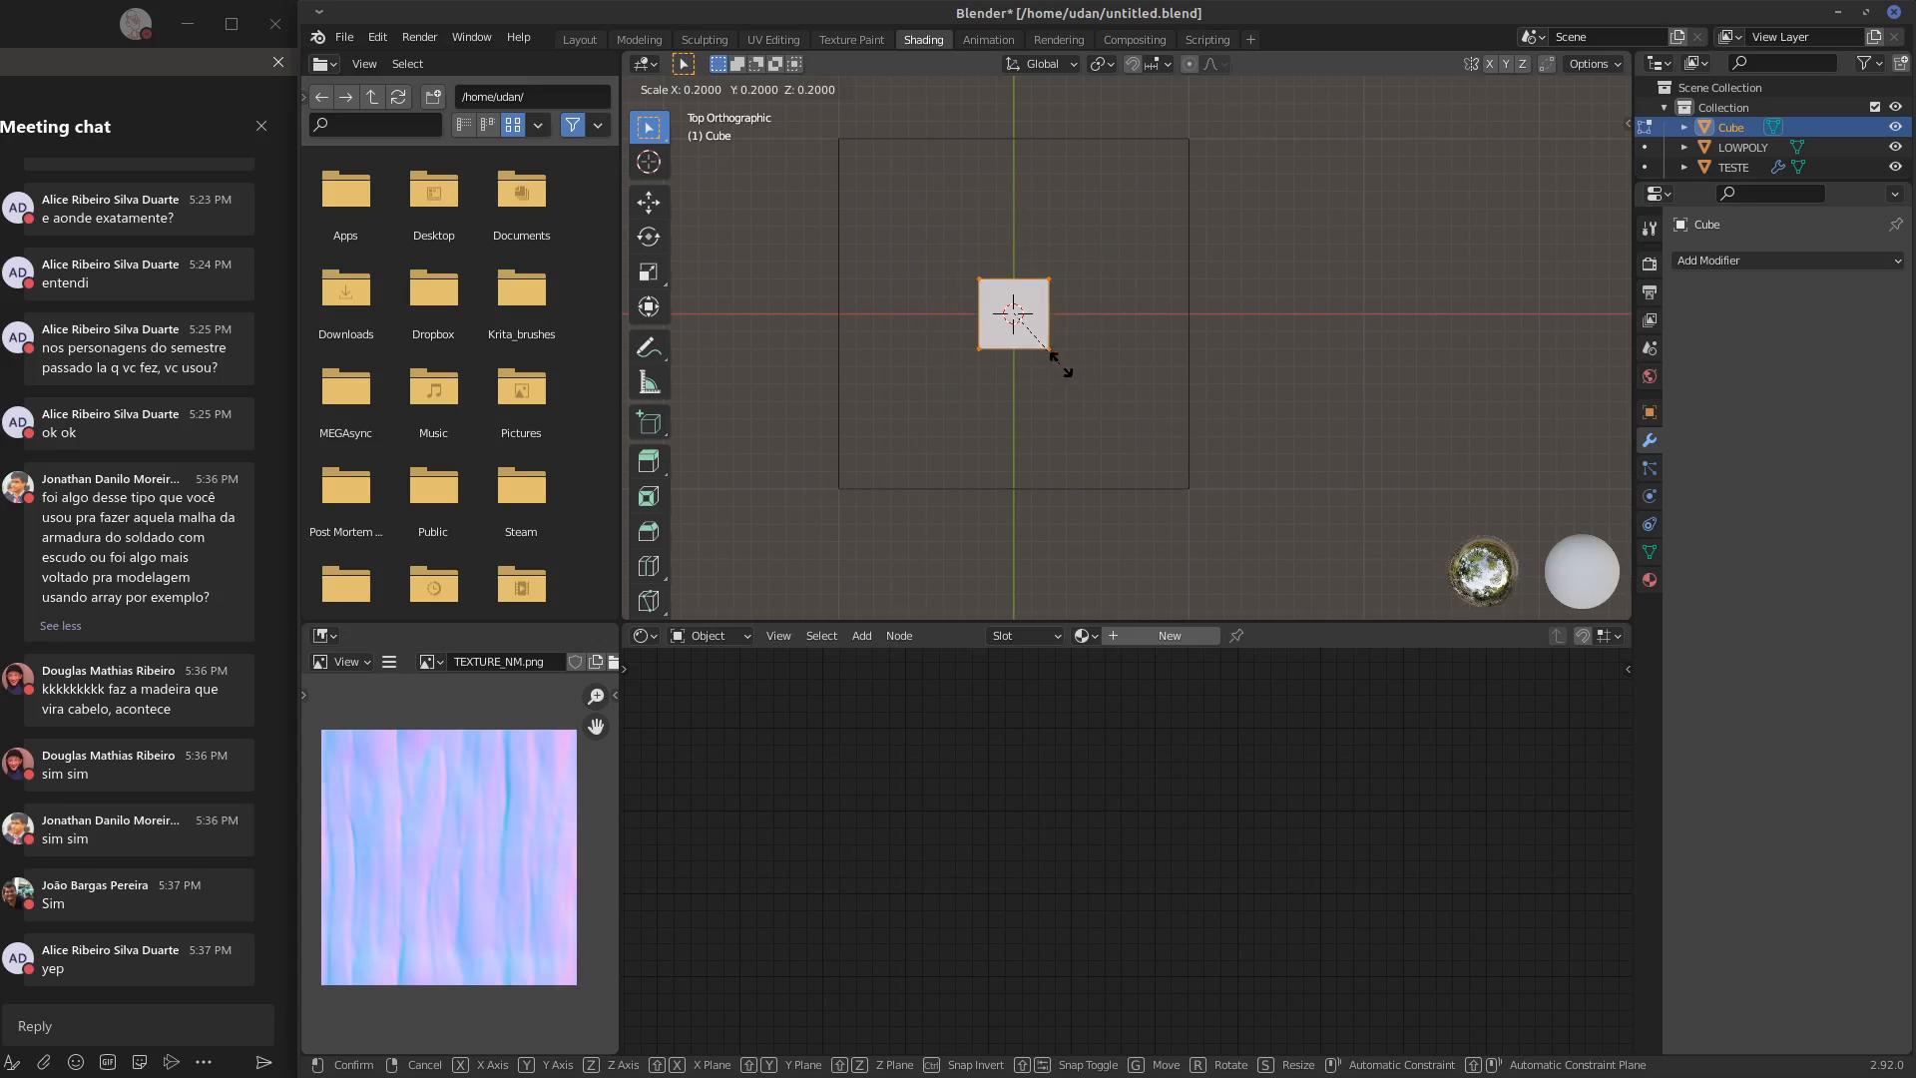
left_click(1131, 400)
middle_click_drag(1118, 385, 1239, 389, "shift")
key("g")
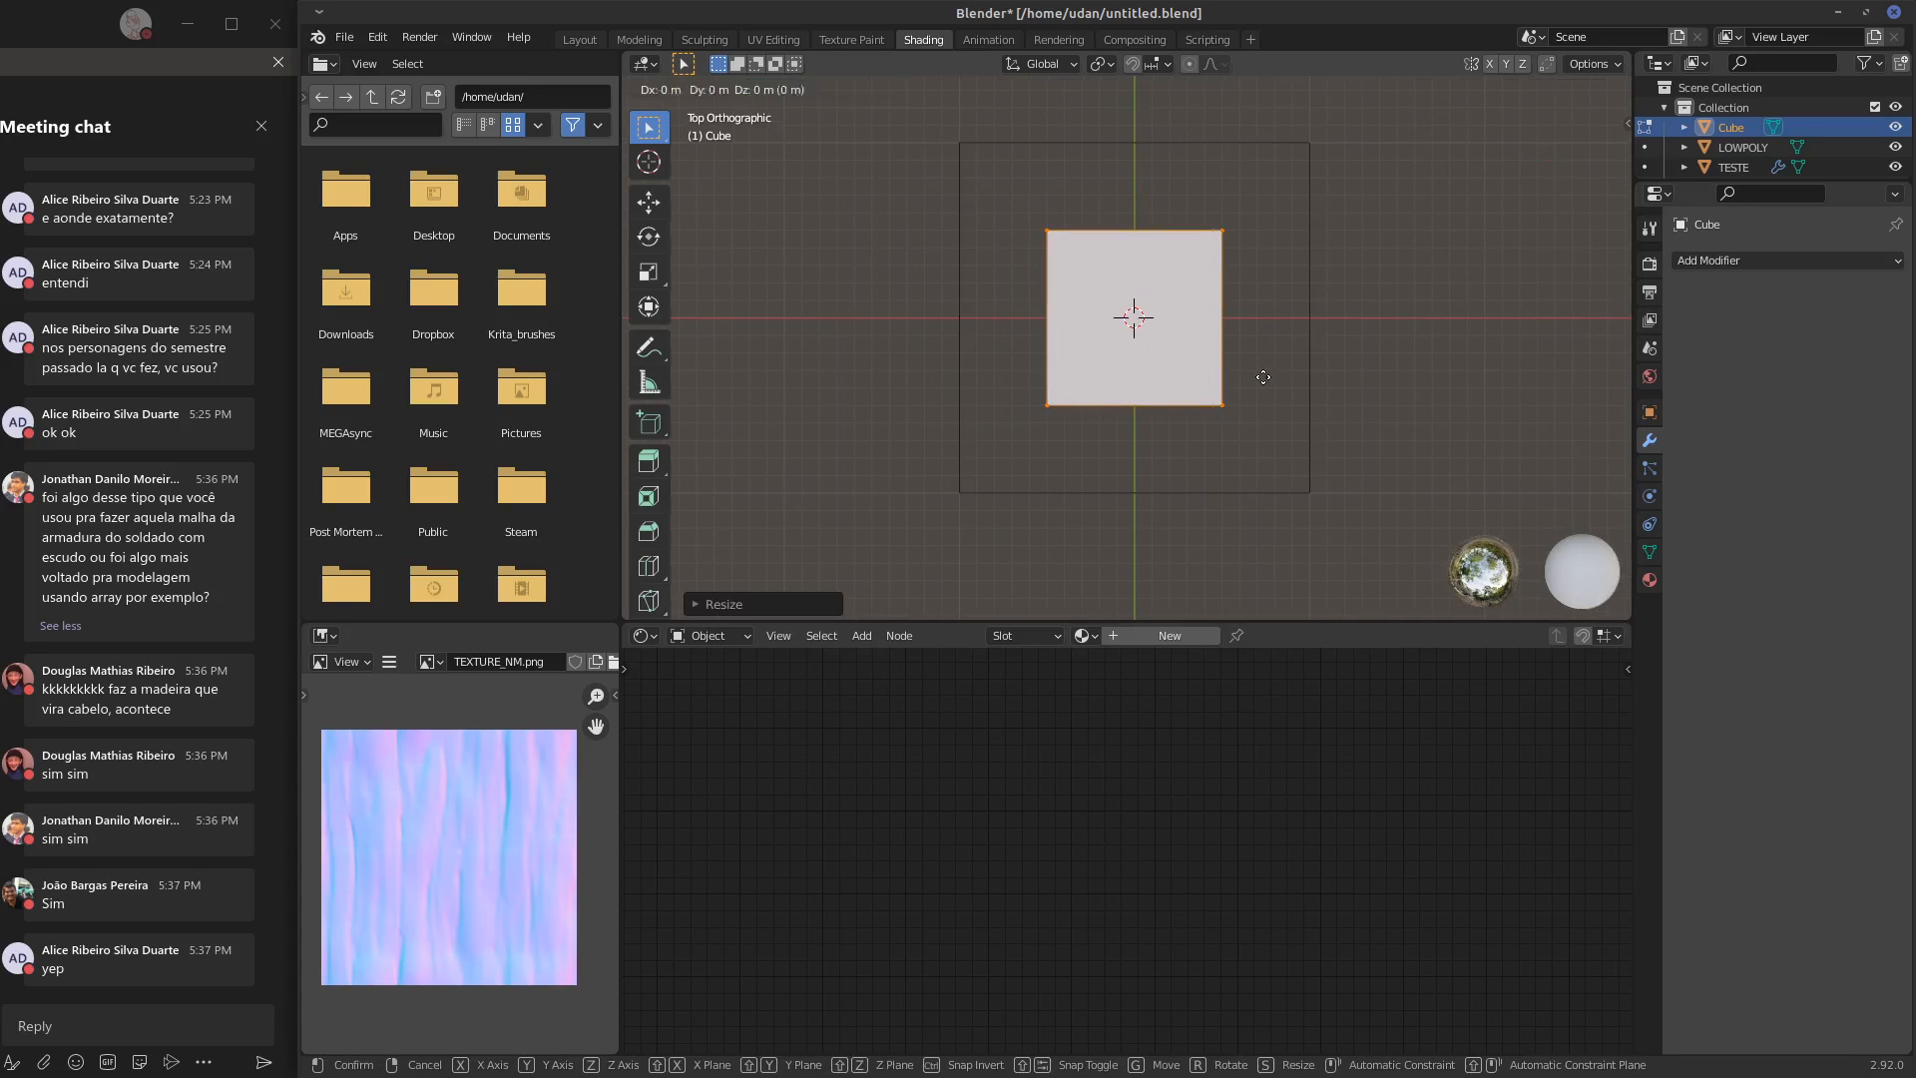
key("Escape")
key("Tab")
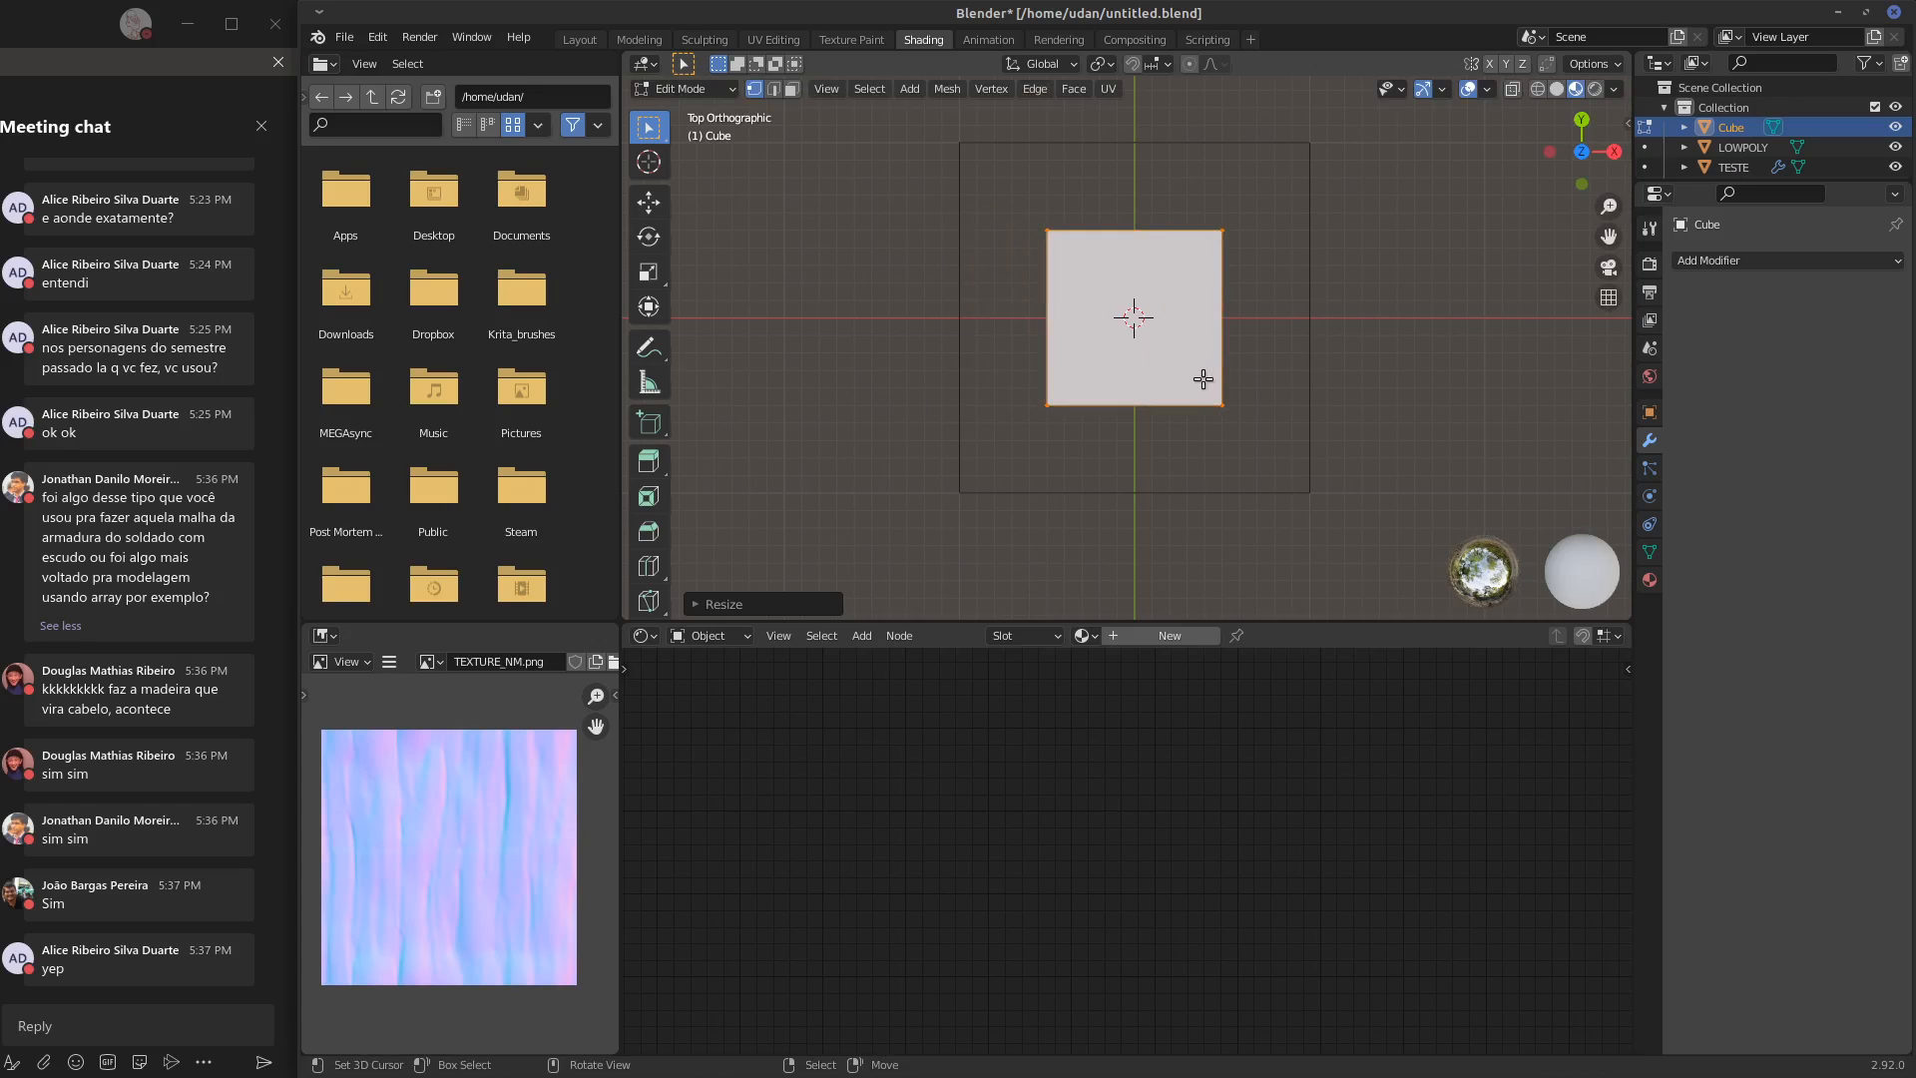
key("Tab")
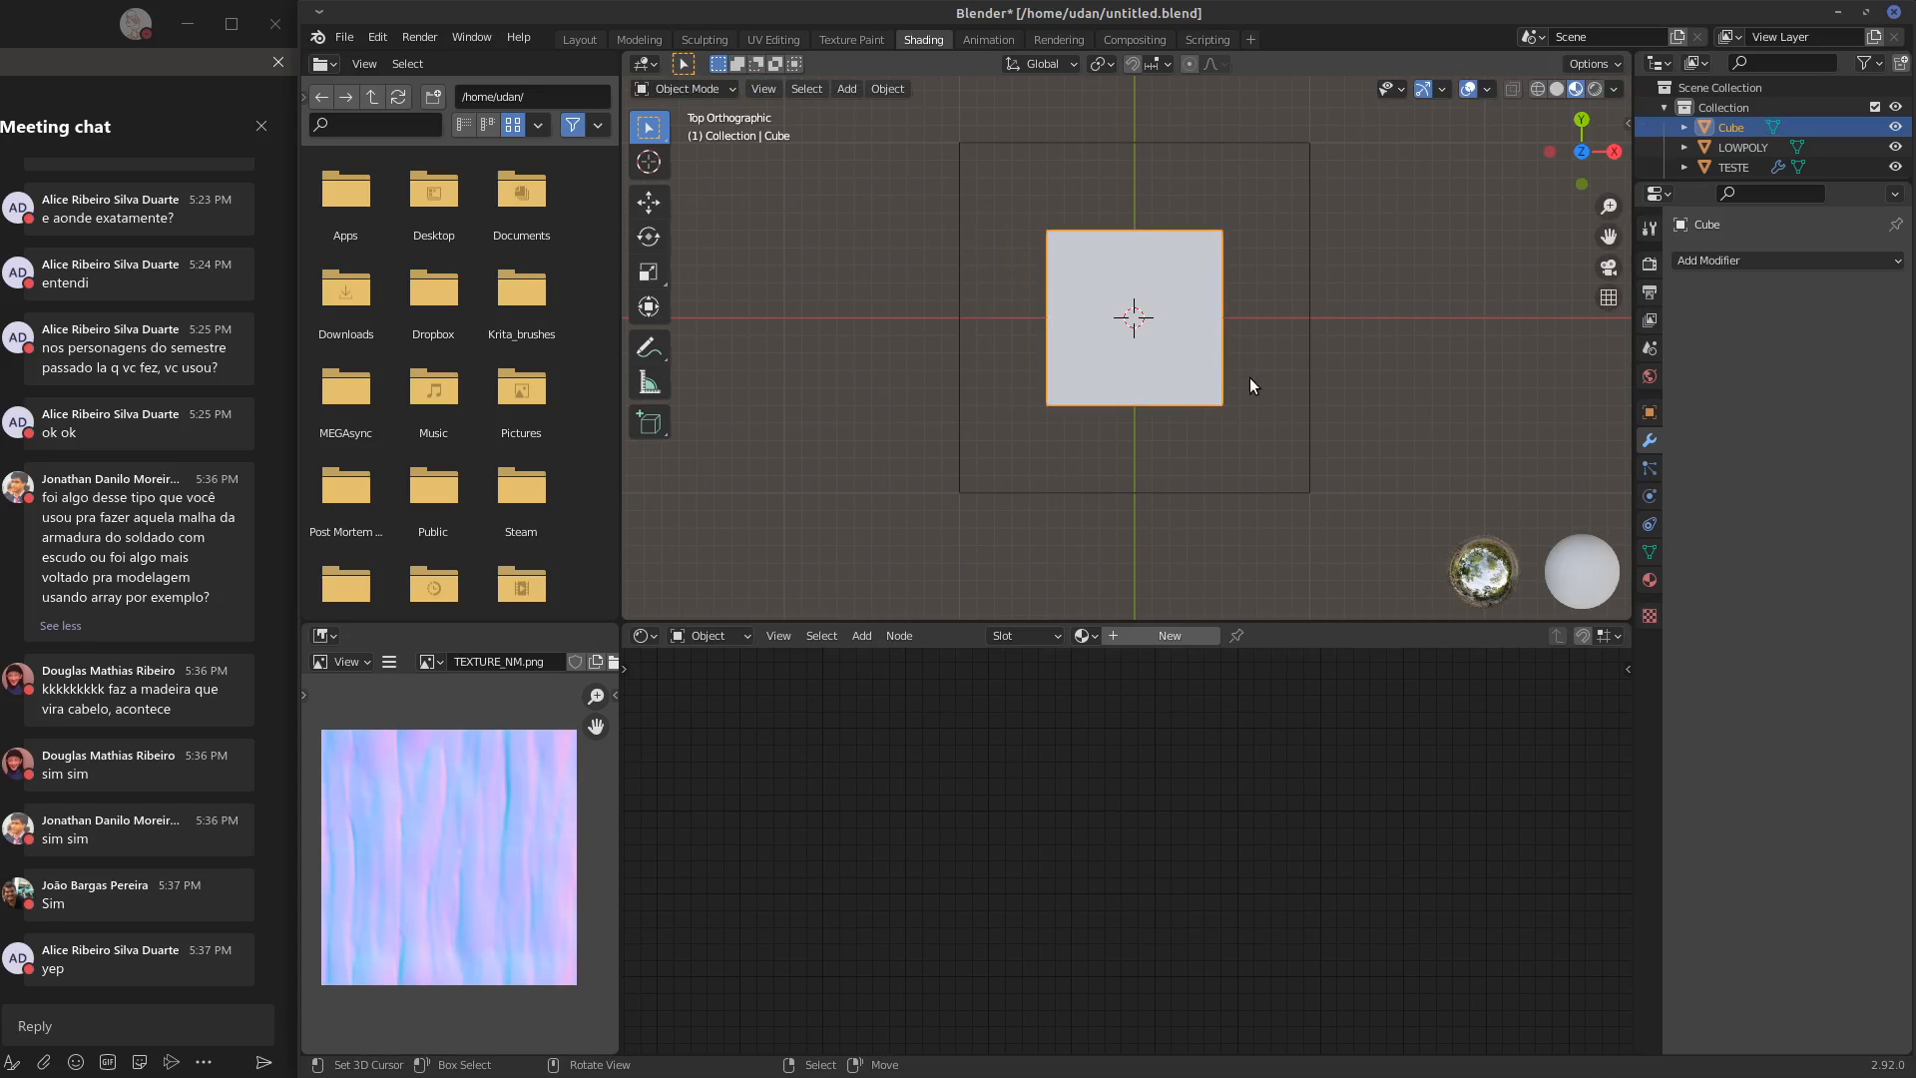
key("KP_1")
middle_click_drag(1212, 393, 1233, 213, "shift")
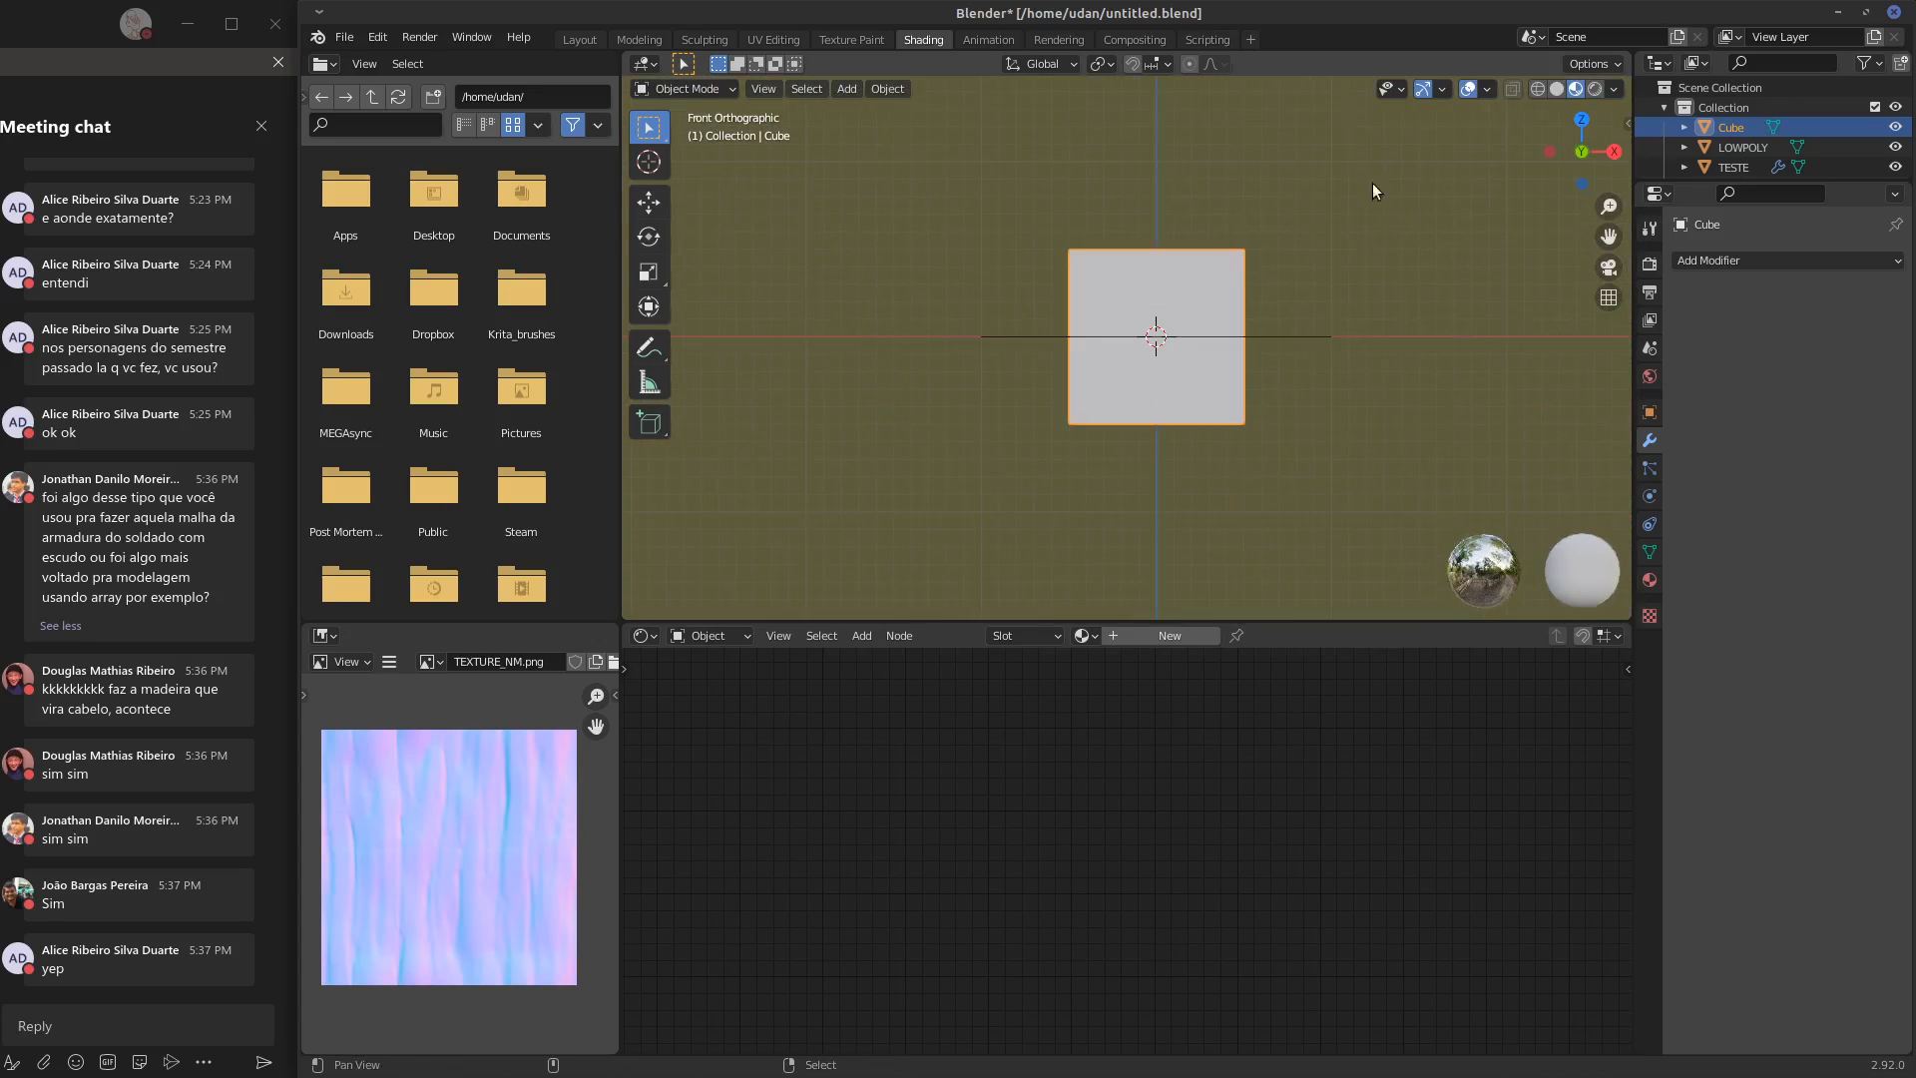
Move the cube 1 m along negative X in top view, centring it on the LOWPOLY plane's edge
left_click(1490, 90)
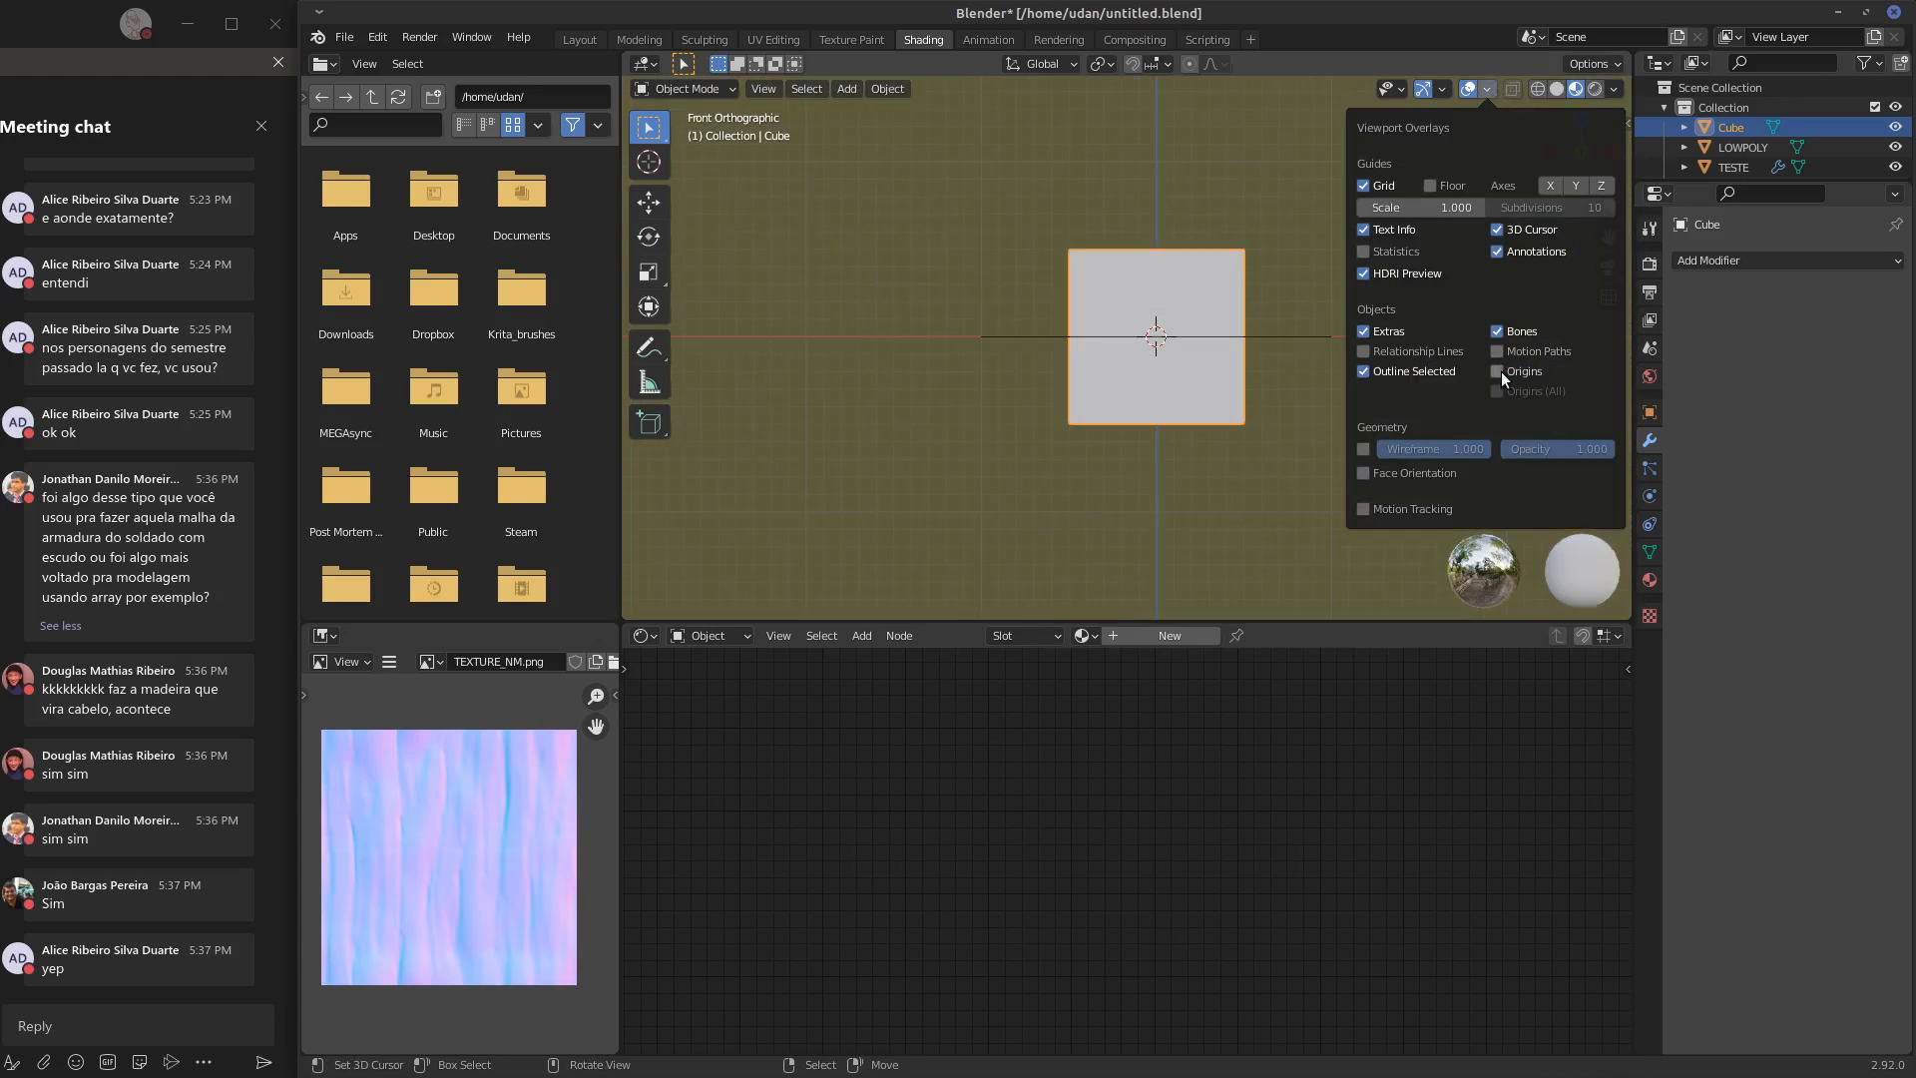
key("KP_7")
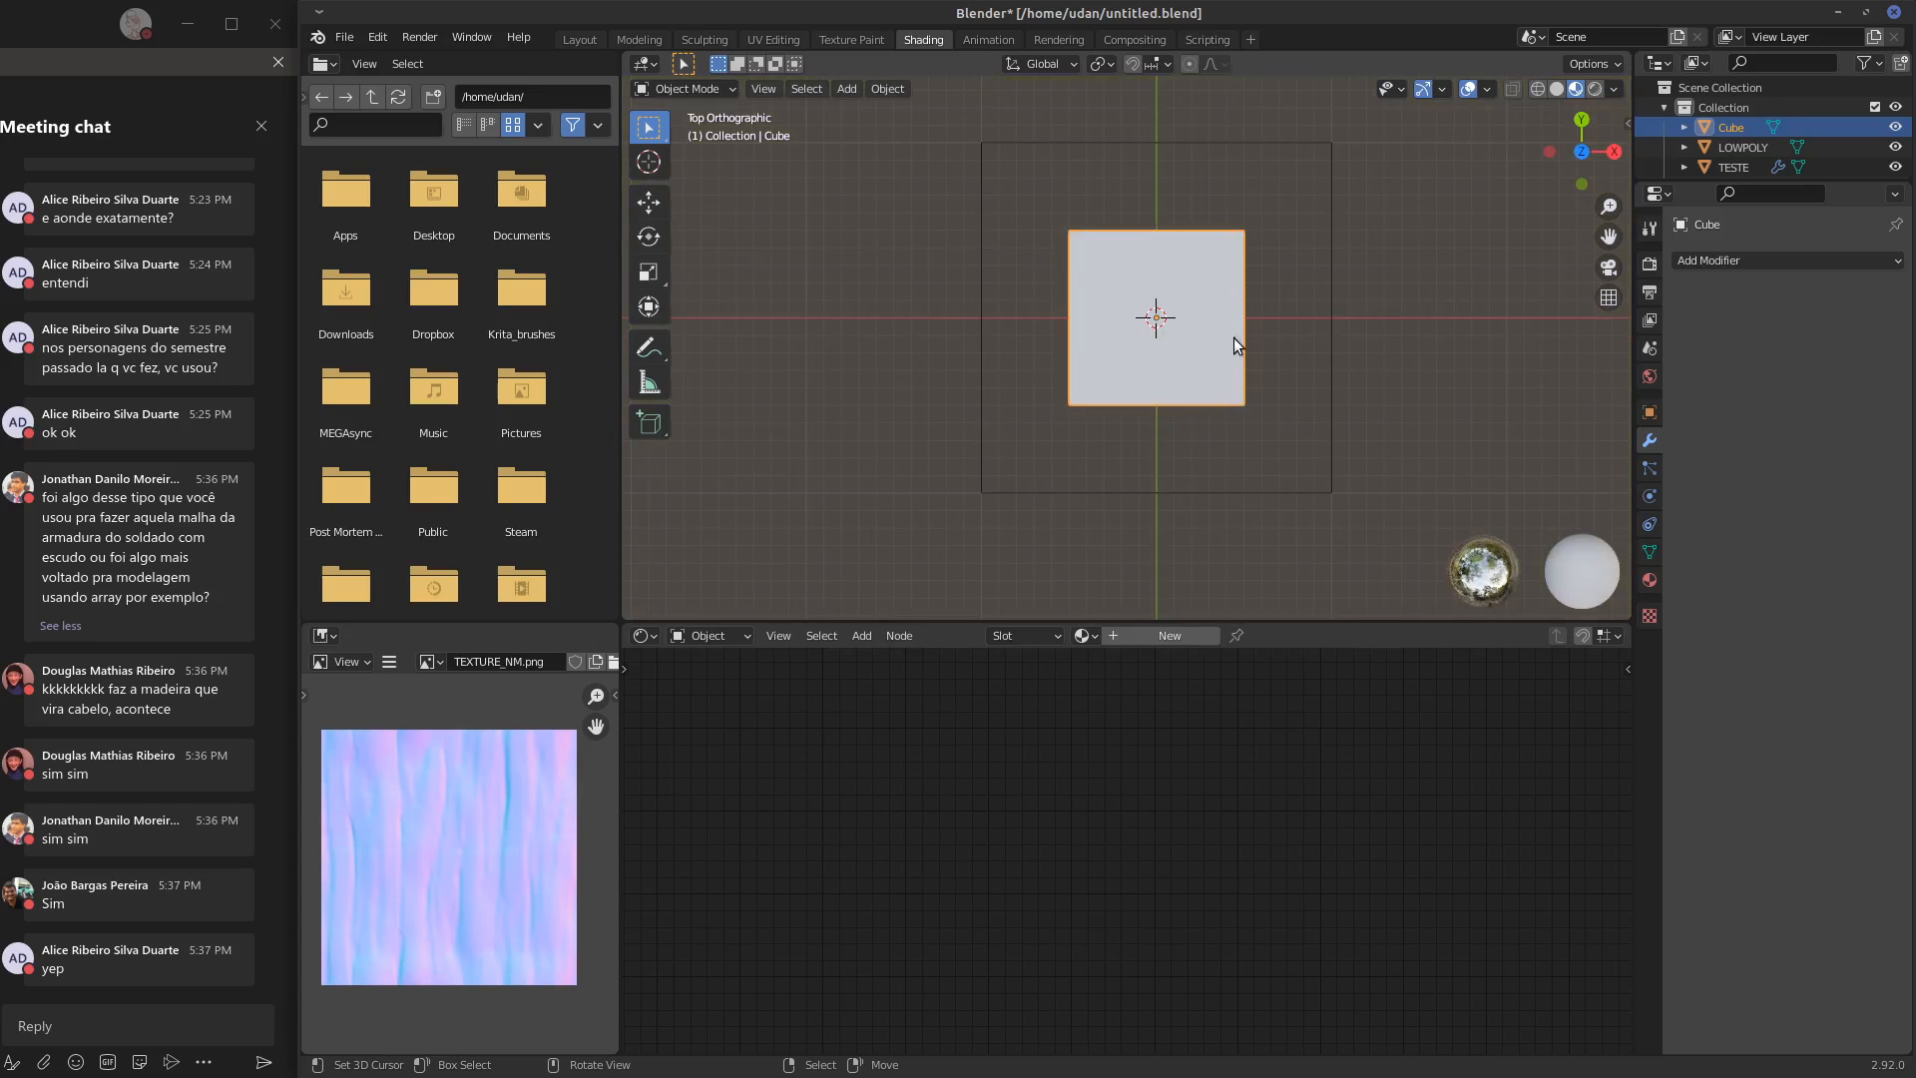
scroll(1232, 349, "up", 2)
left_click_drag(1267, 327, 1040, 340)
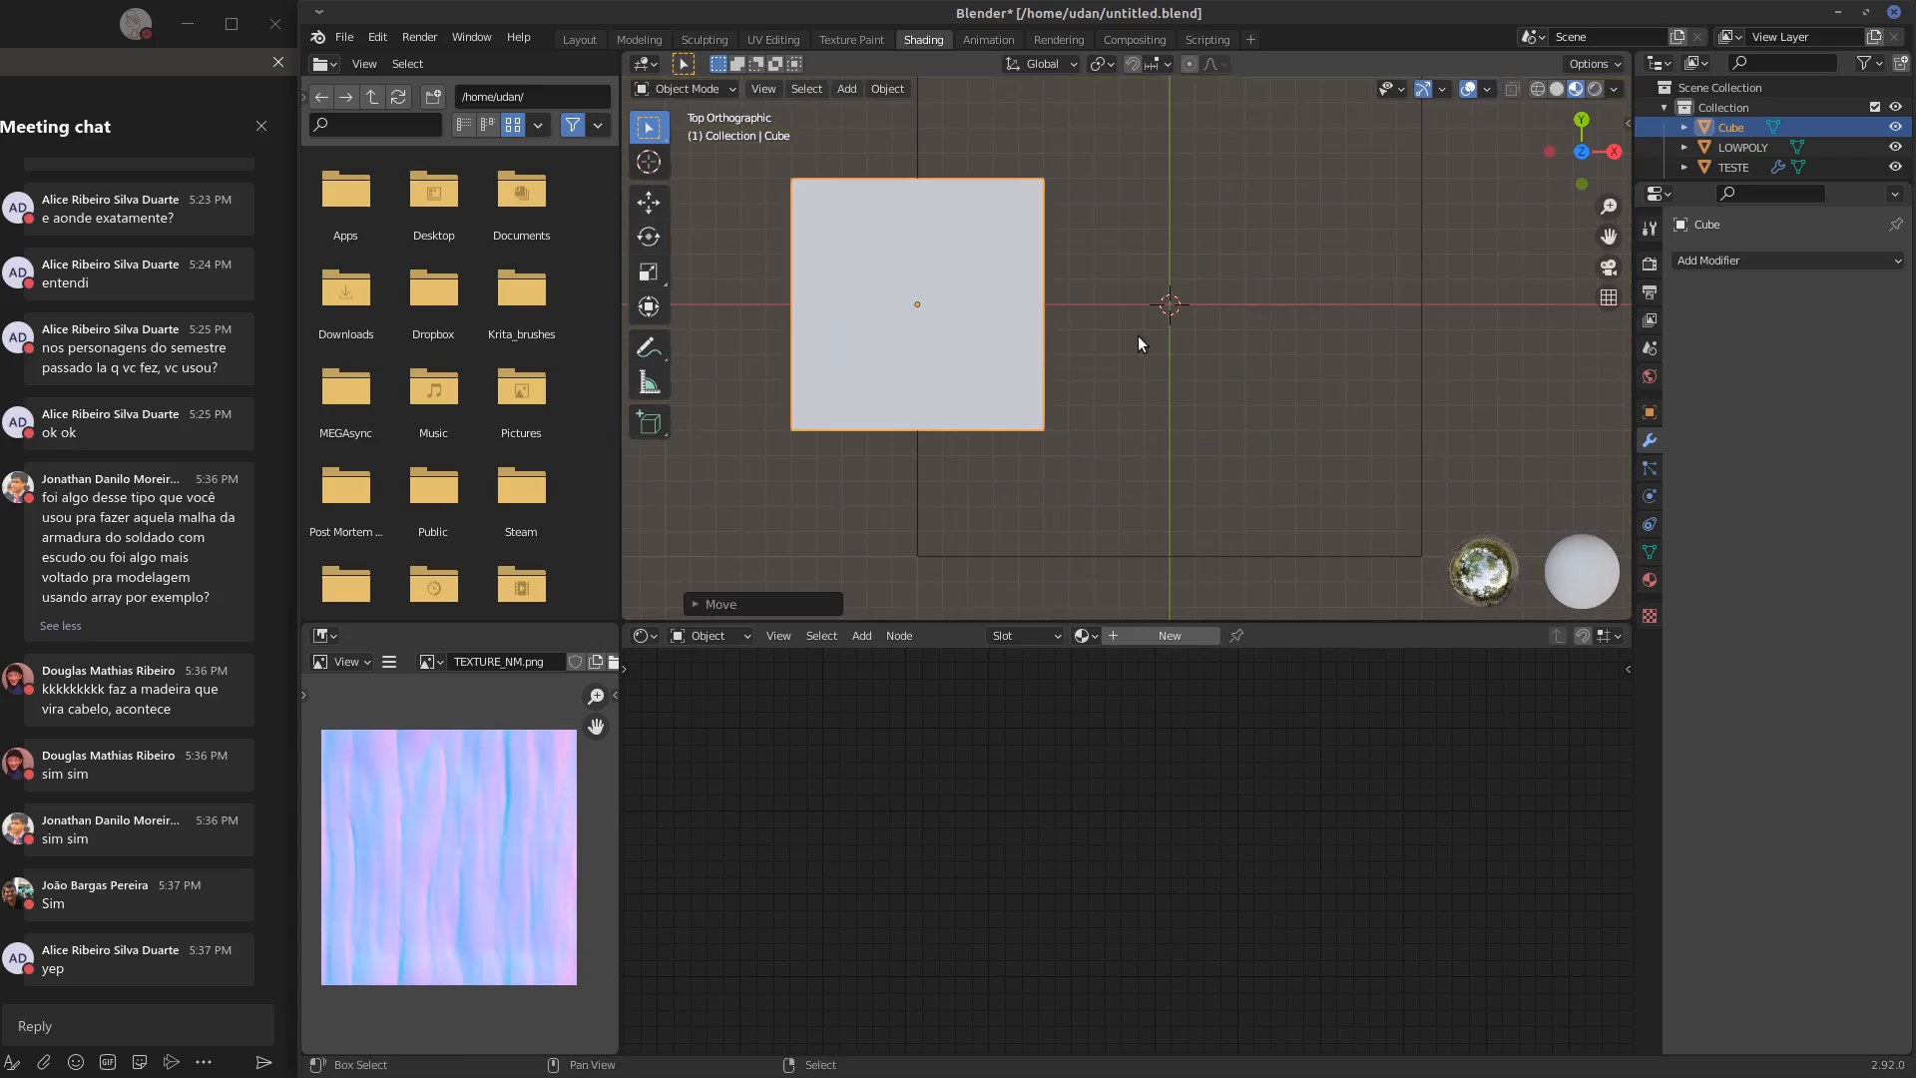
middle_click_drag(1138, 335, 1058, 365, "shift")
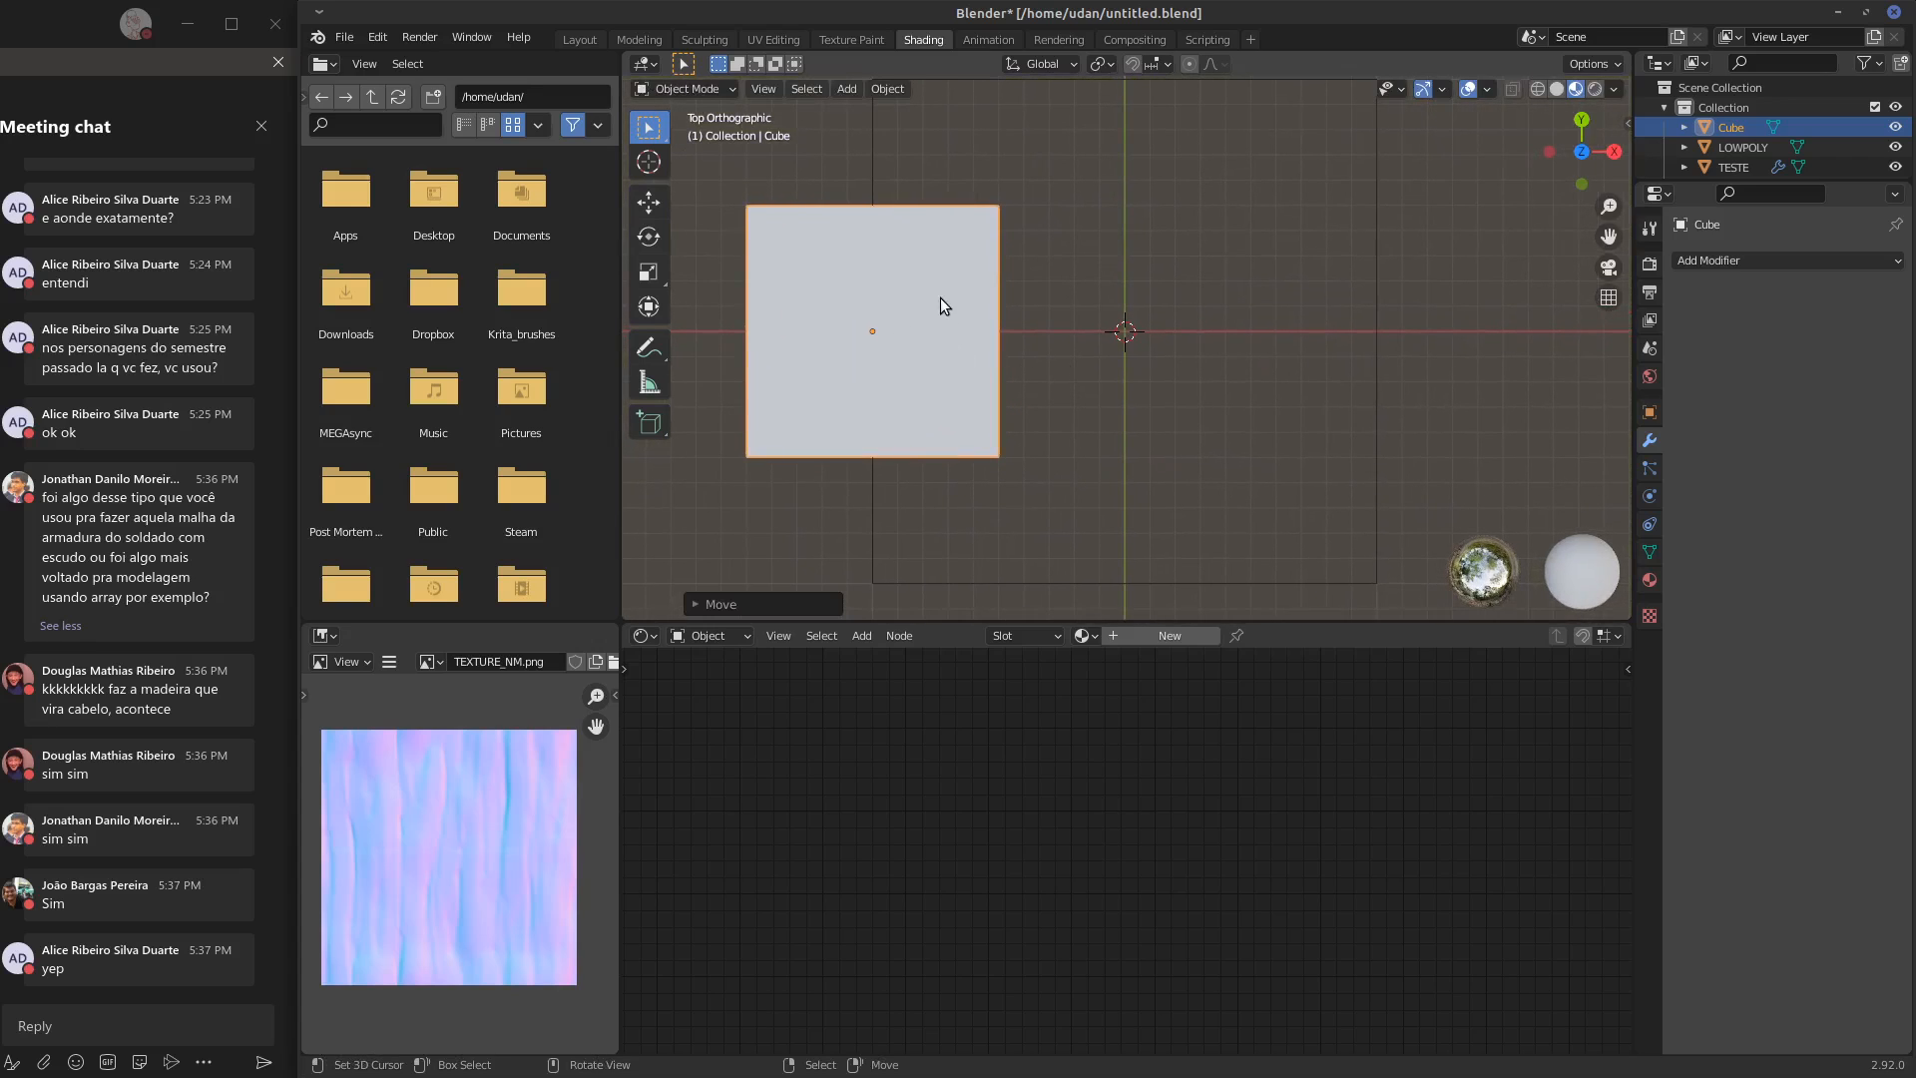
key("s")
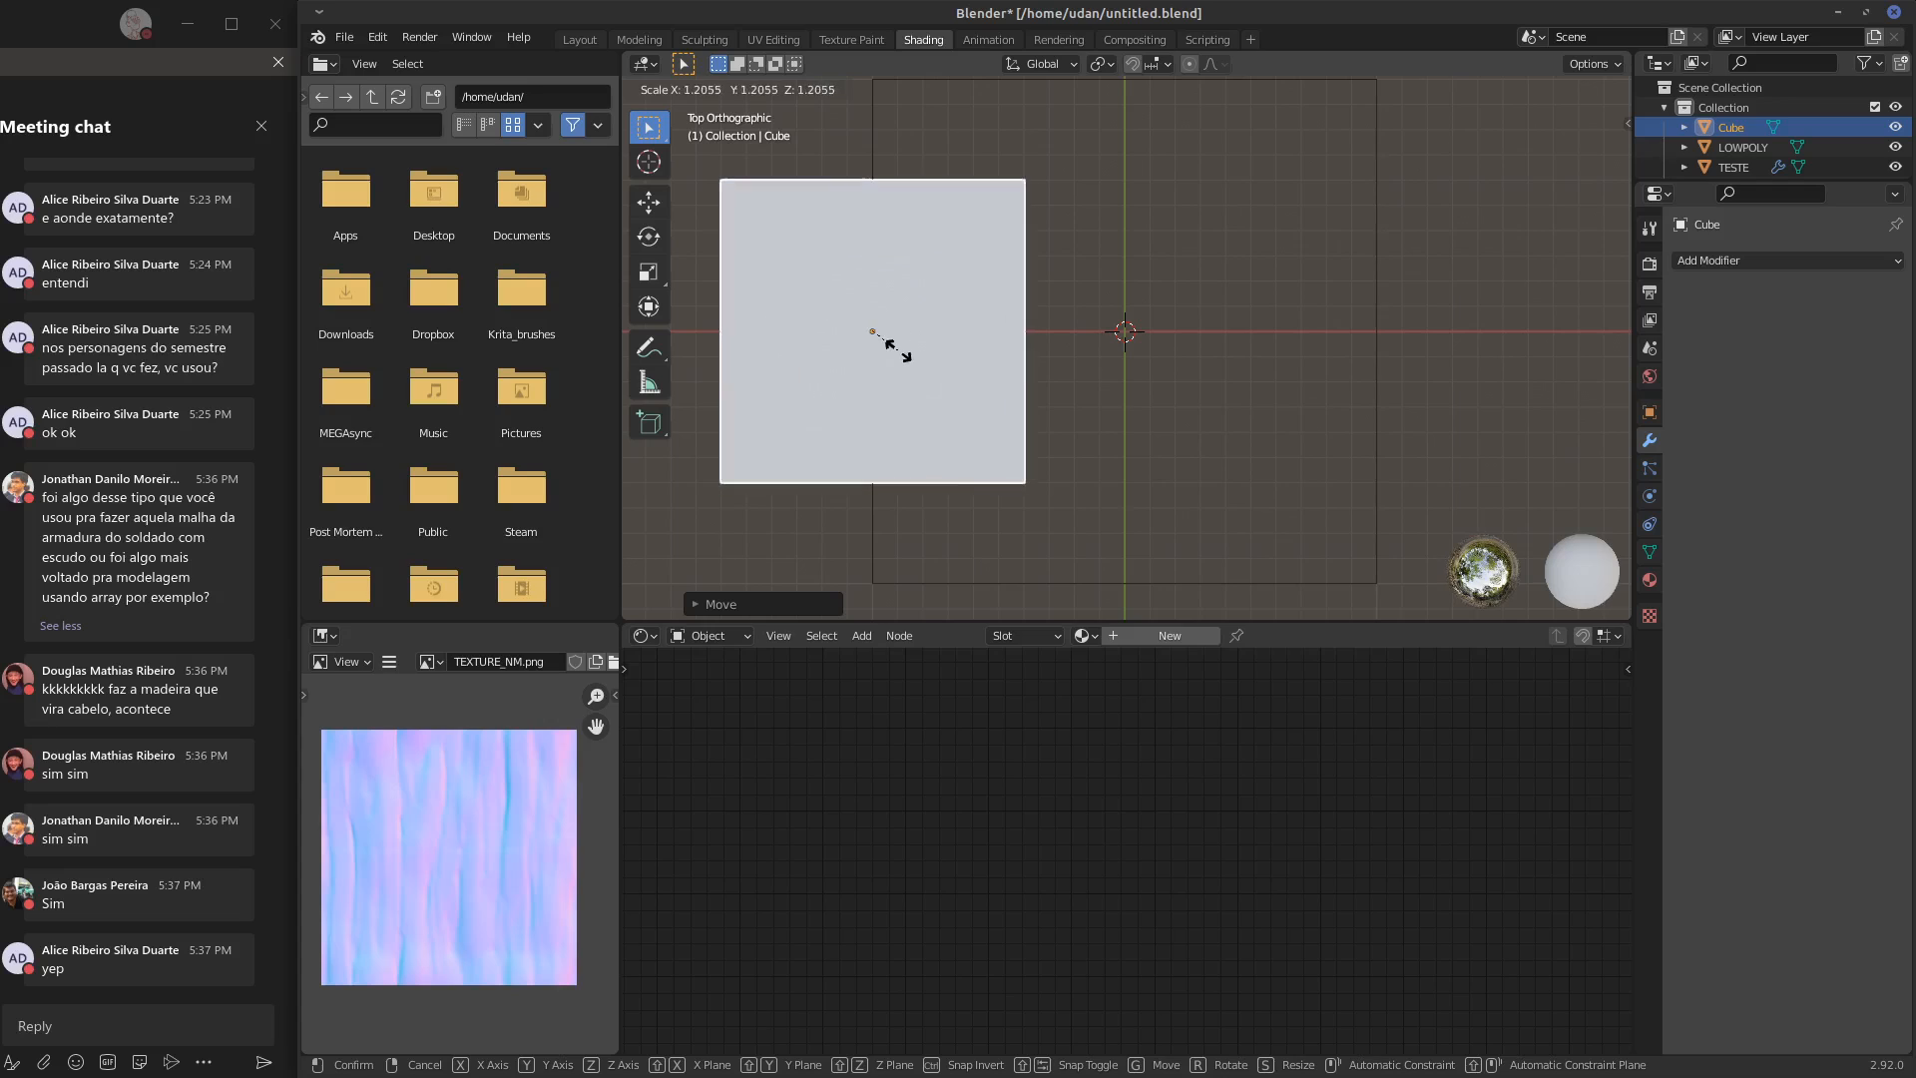
key("Escape")
Sketch annotation outlines of two repeated tiles beside the cube and erase the strokes
left_click_drag(871, 319, 878, 320)
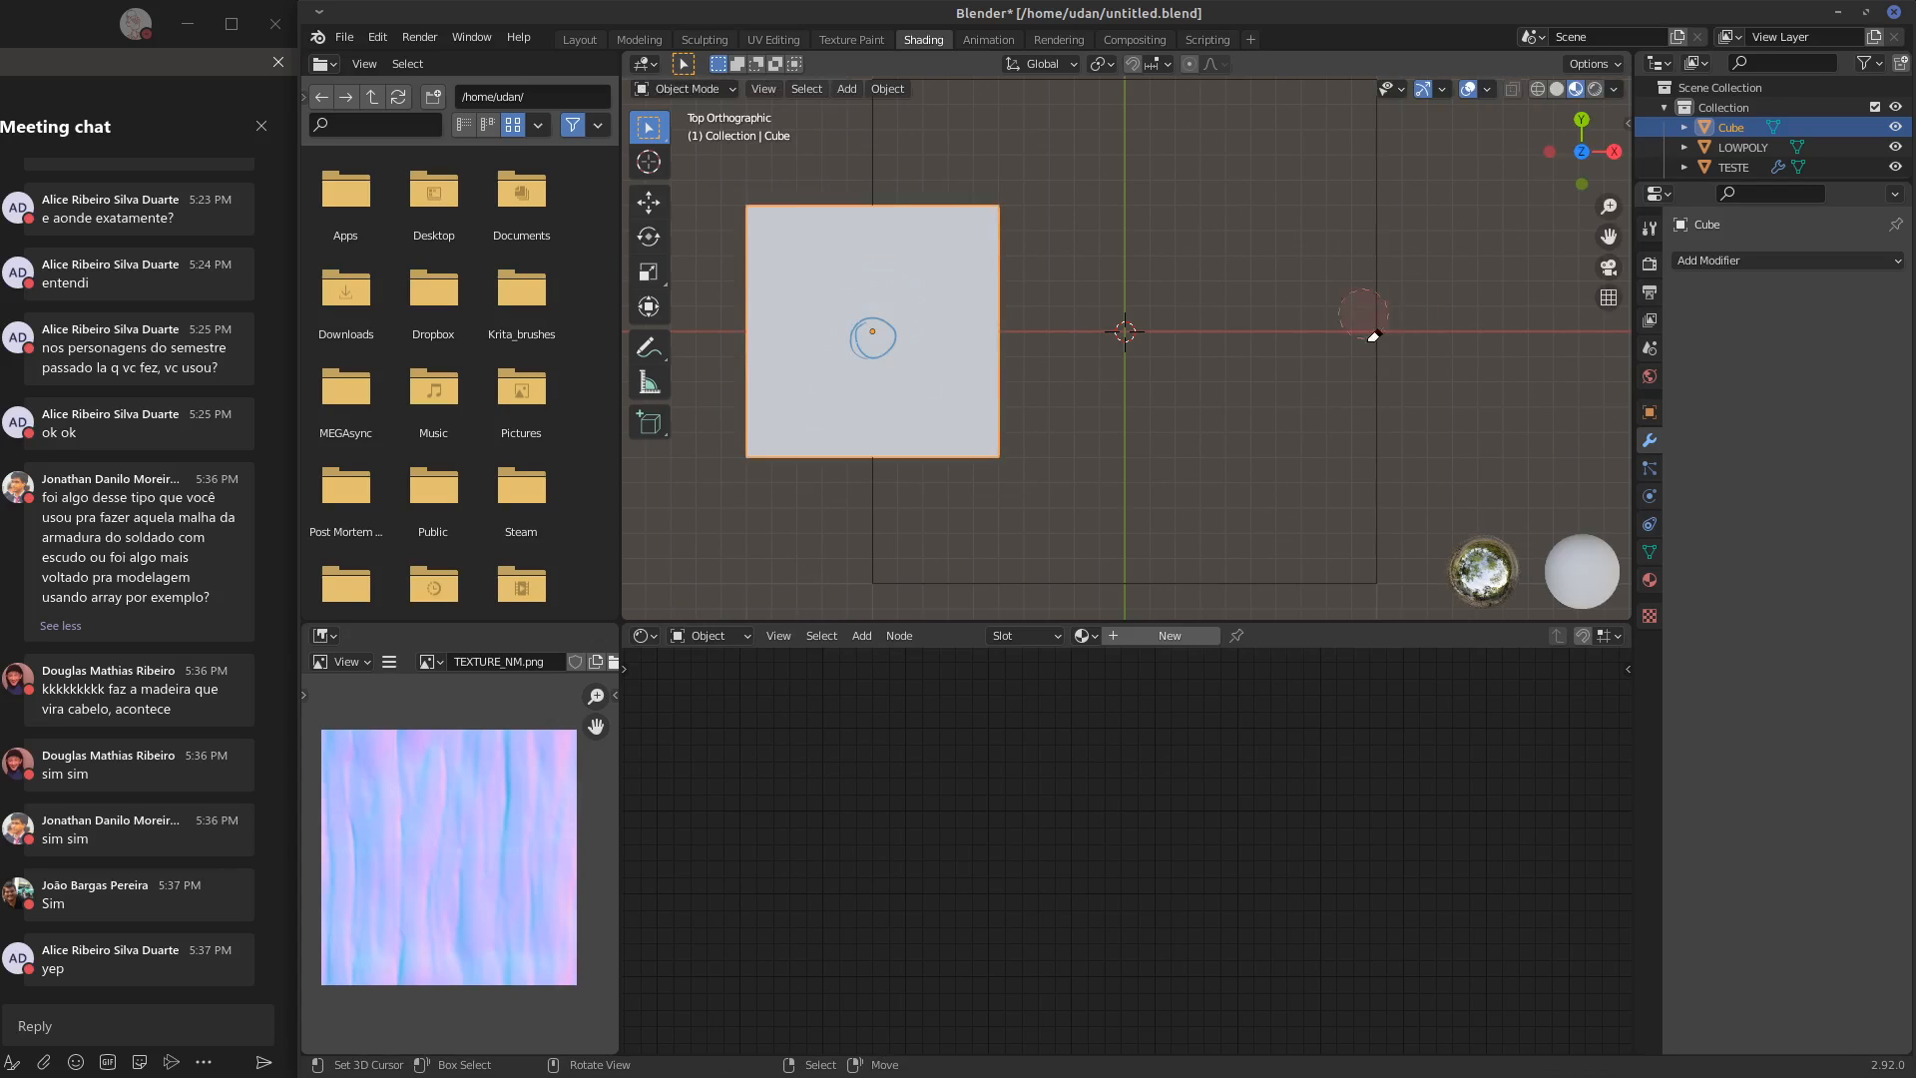
key("ctrl+z")
left_click_drag(1012, 205, 999, 487)
left_click_drag(1225, 200, 1302, 206)
left_click_drag(969, 456, 1222, 452)
left_click_drag(1262, 202, 1287, 446)
mouse_move(1281, 196)
left_mouse_down()
mouse_move(1278, 425)
mouse_move(1582, 206)
left_mouse_up()
left_click_drag(1234, 460, 1574, 446)
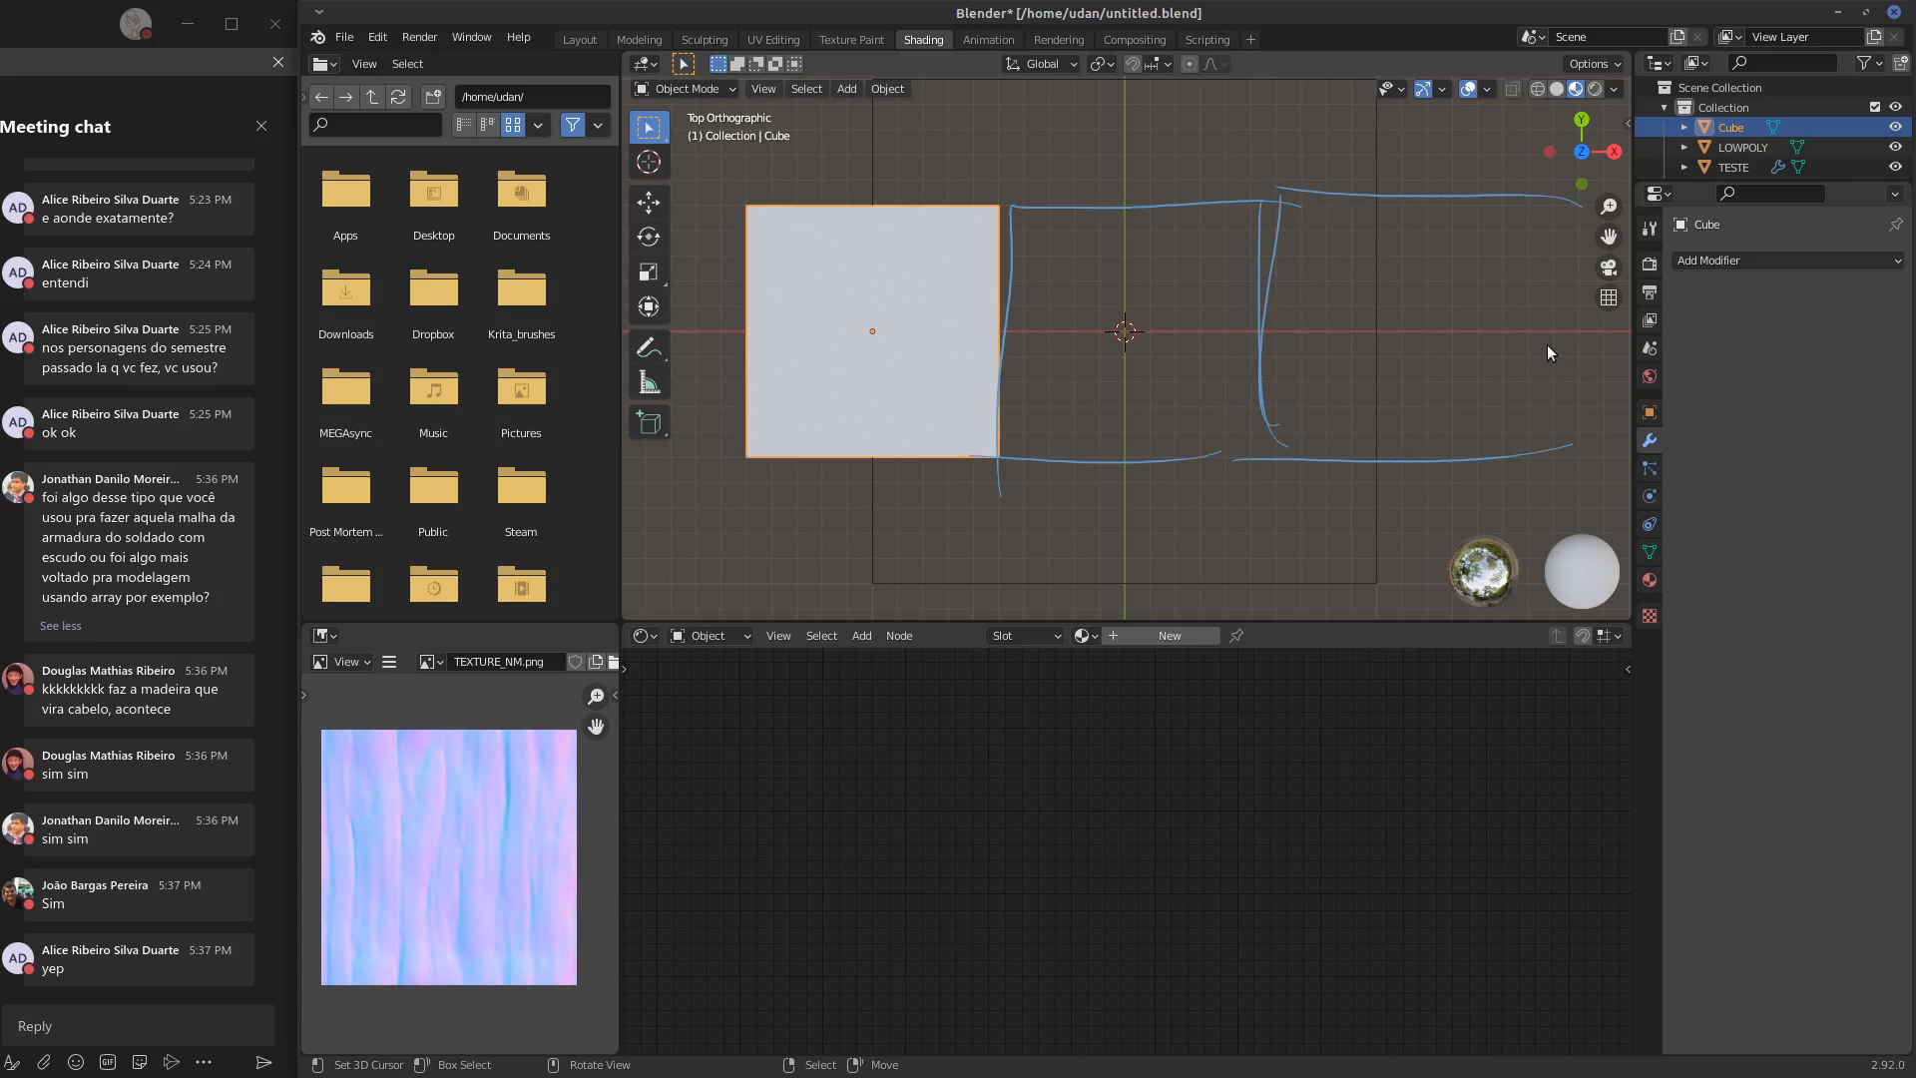
left_click_drag(1537, 199, 1544, 481)
mouse_move(1011, 210)
right_mouse_down()
mouse_move(1039, 245)
mouse_move(1304, 217)
mouse_move(1534, 455)
mouse_move(1523, 300)
mouse_move(1344, 189)
mouse_move(1020, 369)
mouse_move(1116, 468)
right_mouse_up()
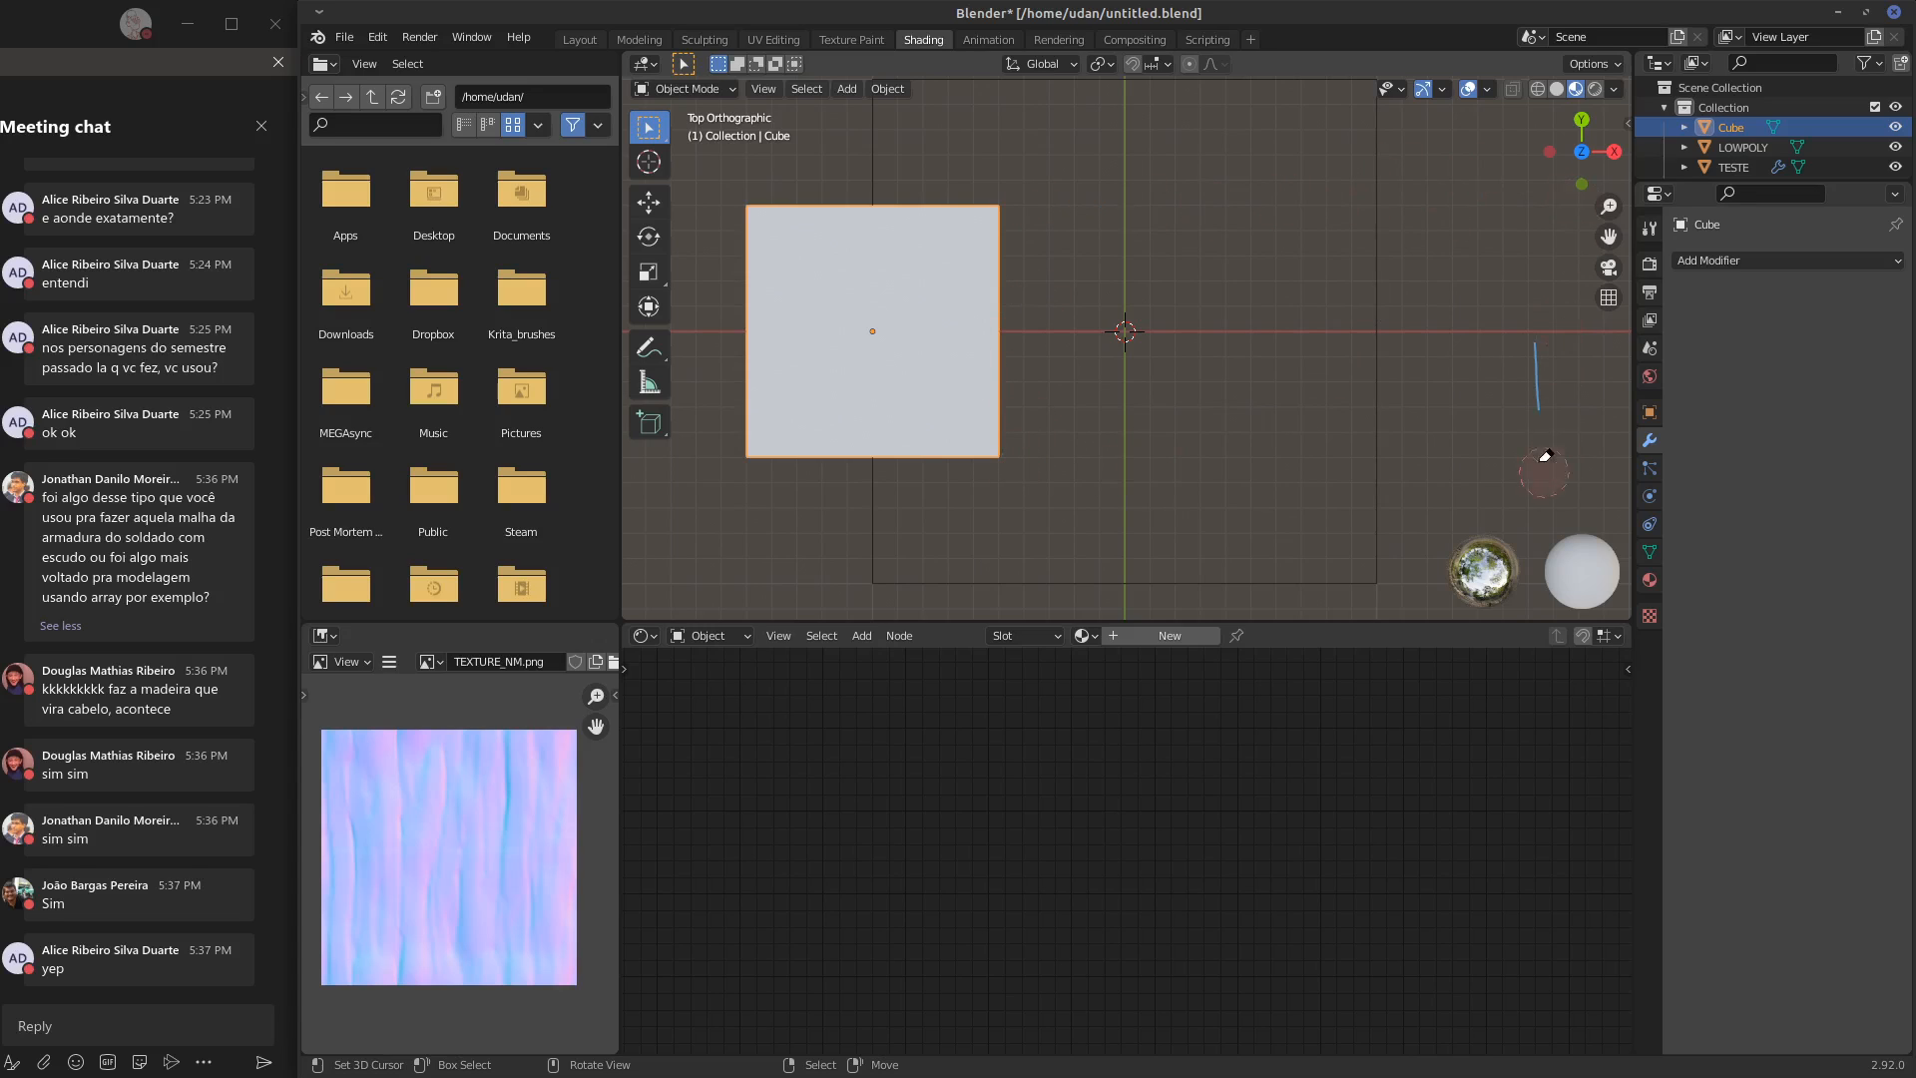
right_click_drag(1545, 464, 1533, 345)
Flatten the cube's mesh along global Z in Edit Mode to a slab about a tenth of its height
key("Tab")
key("KP_1")
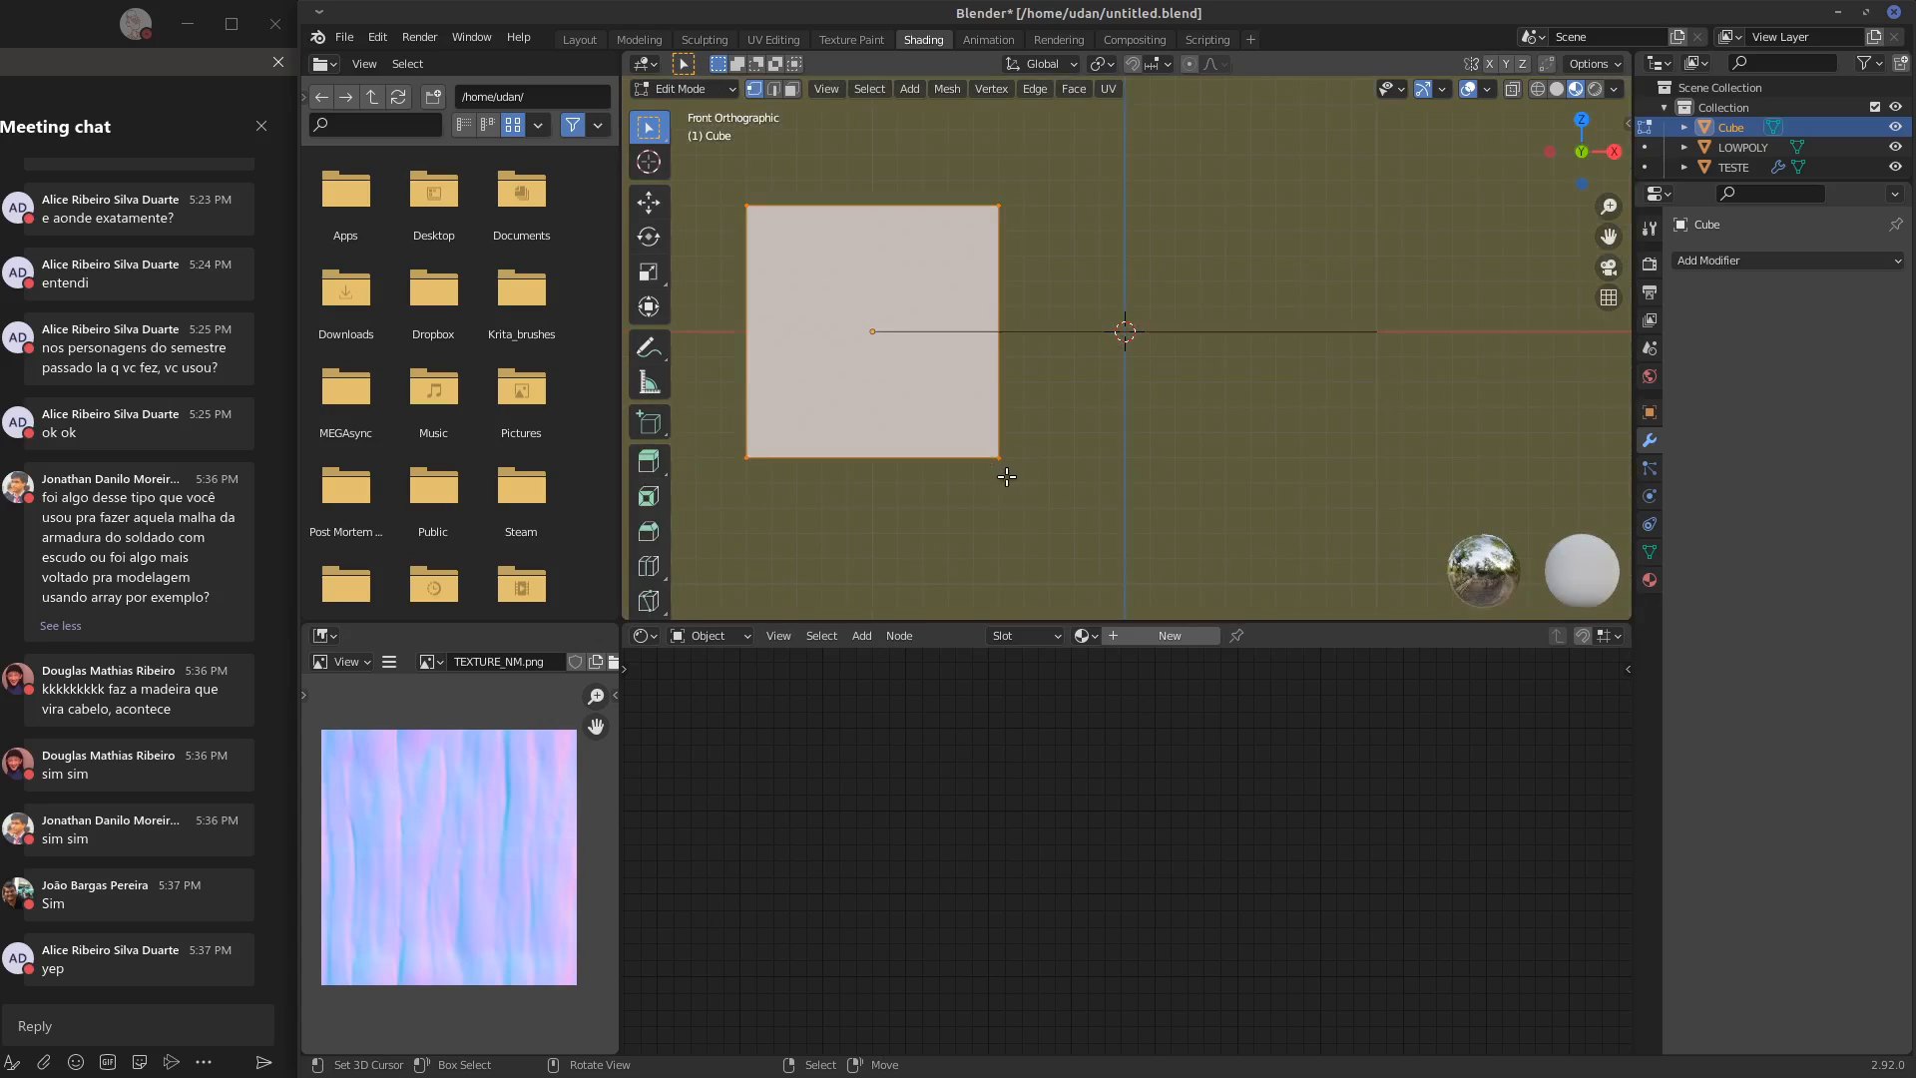
key("s")
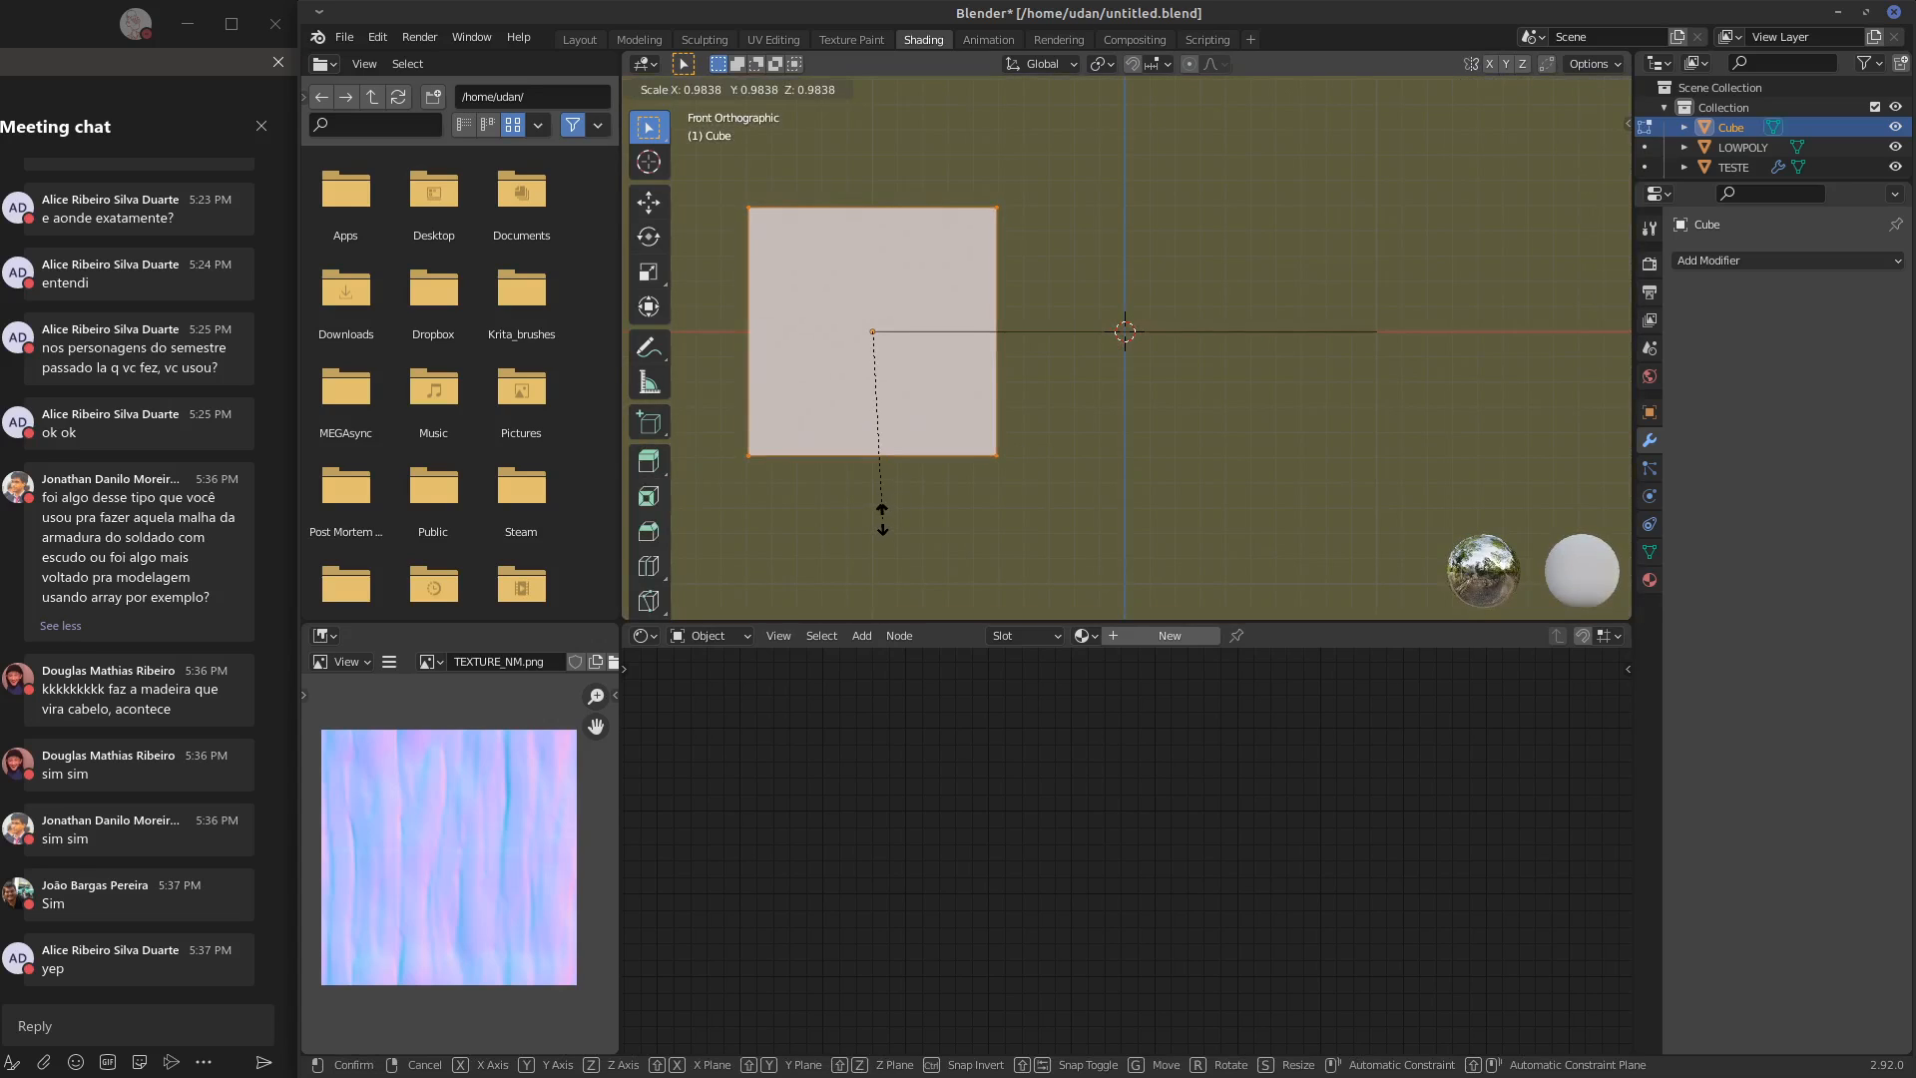
key("z")
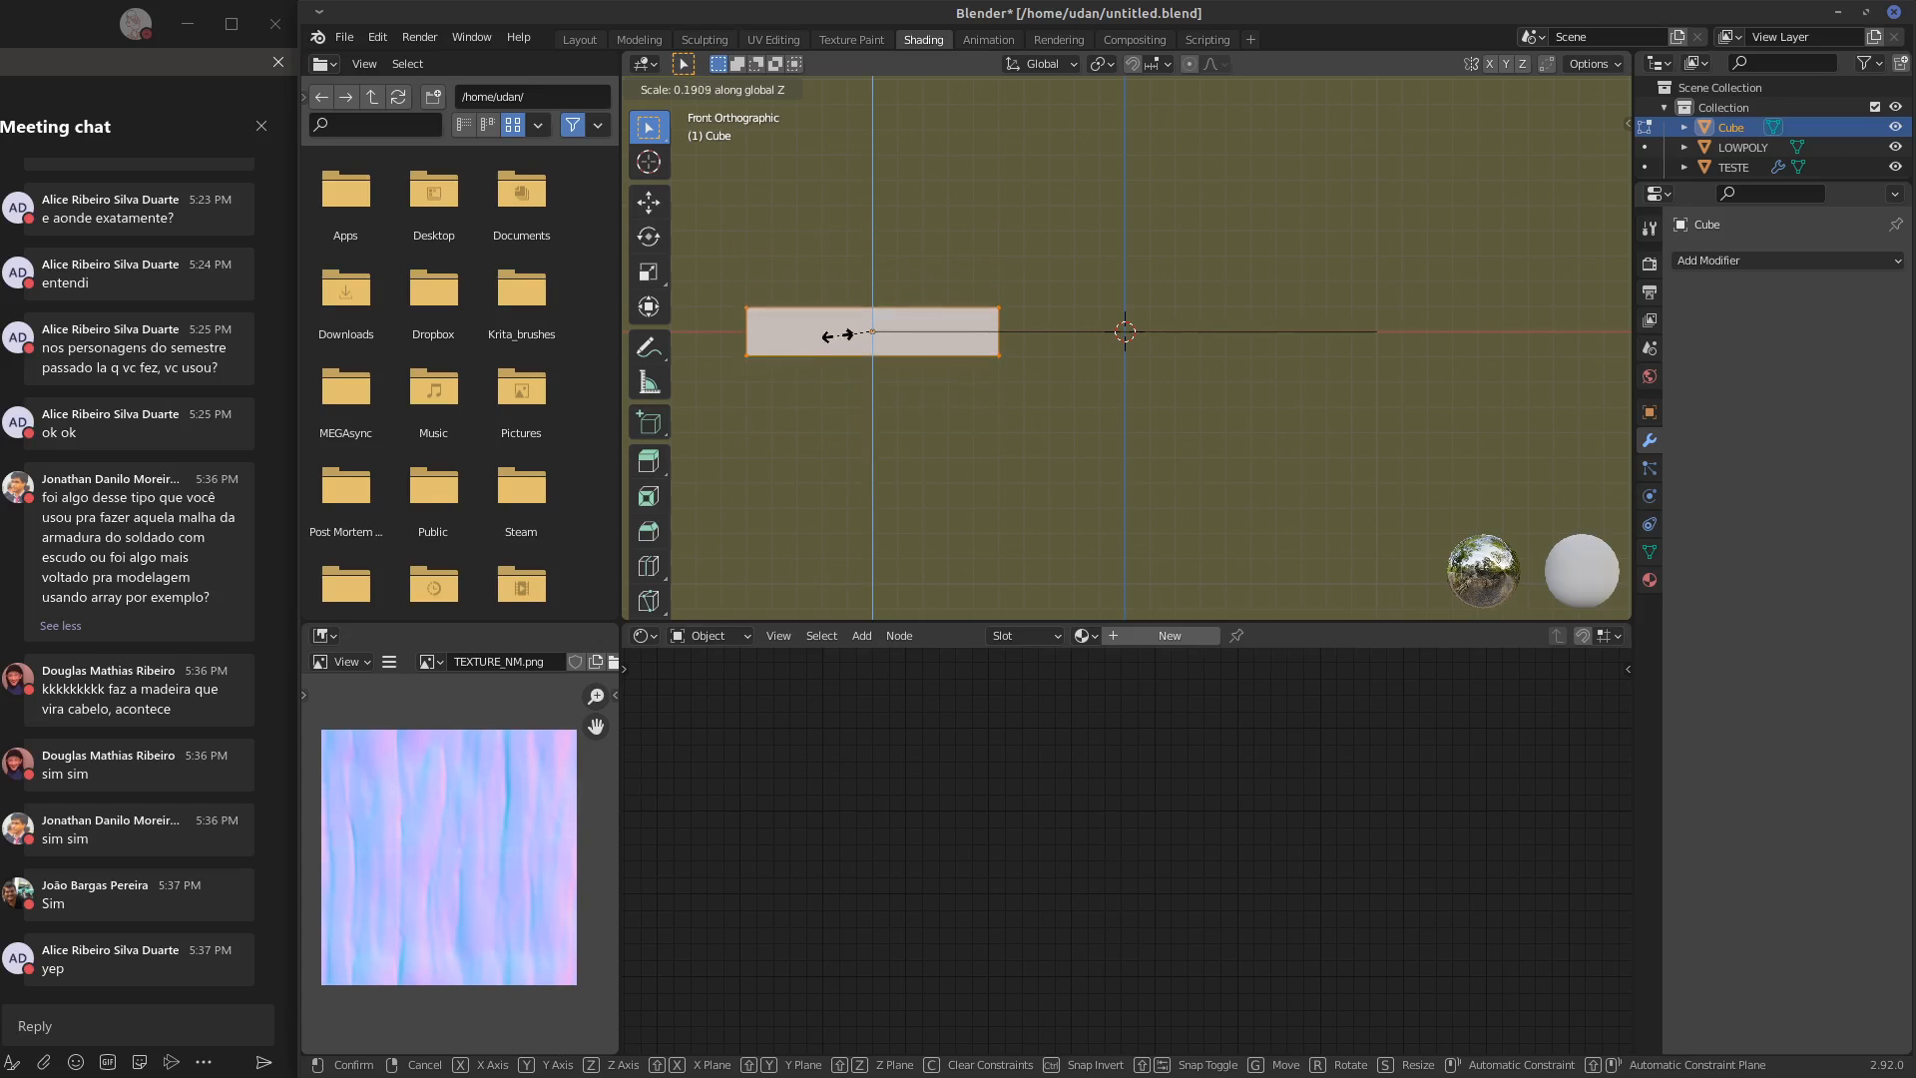
left_click(851, 328)
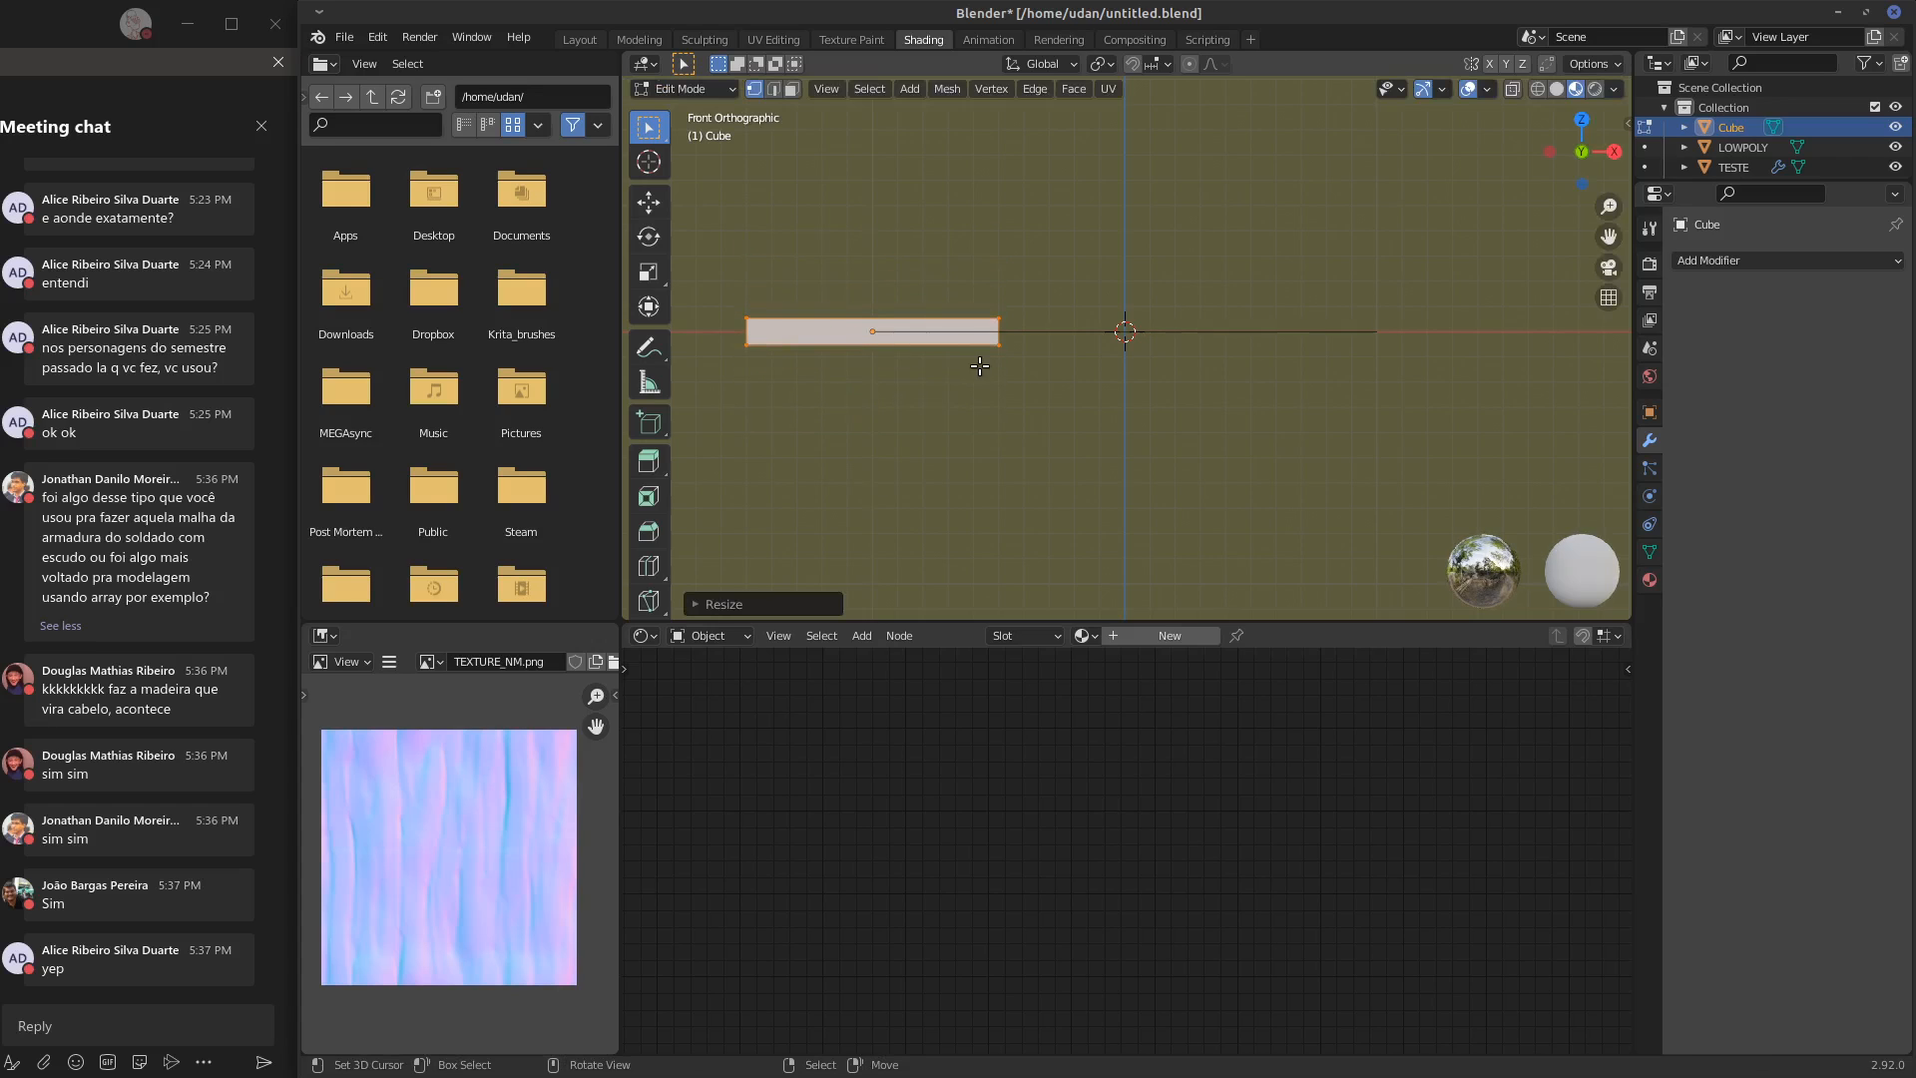
Bevel the four edges around the slab's upper face with a width of about 0.034 m
key("KP_7")
middle_click_drag(941, 372, 1087, 329, "shift")
scroll(1088, 405, "up", 2)
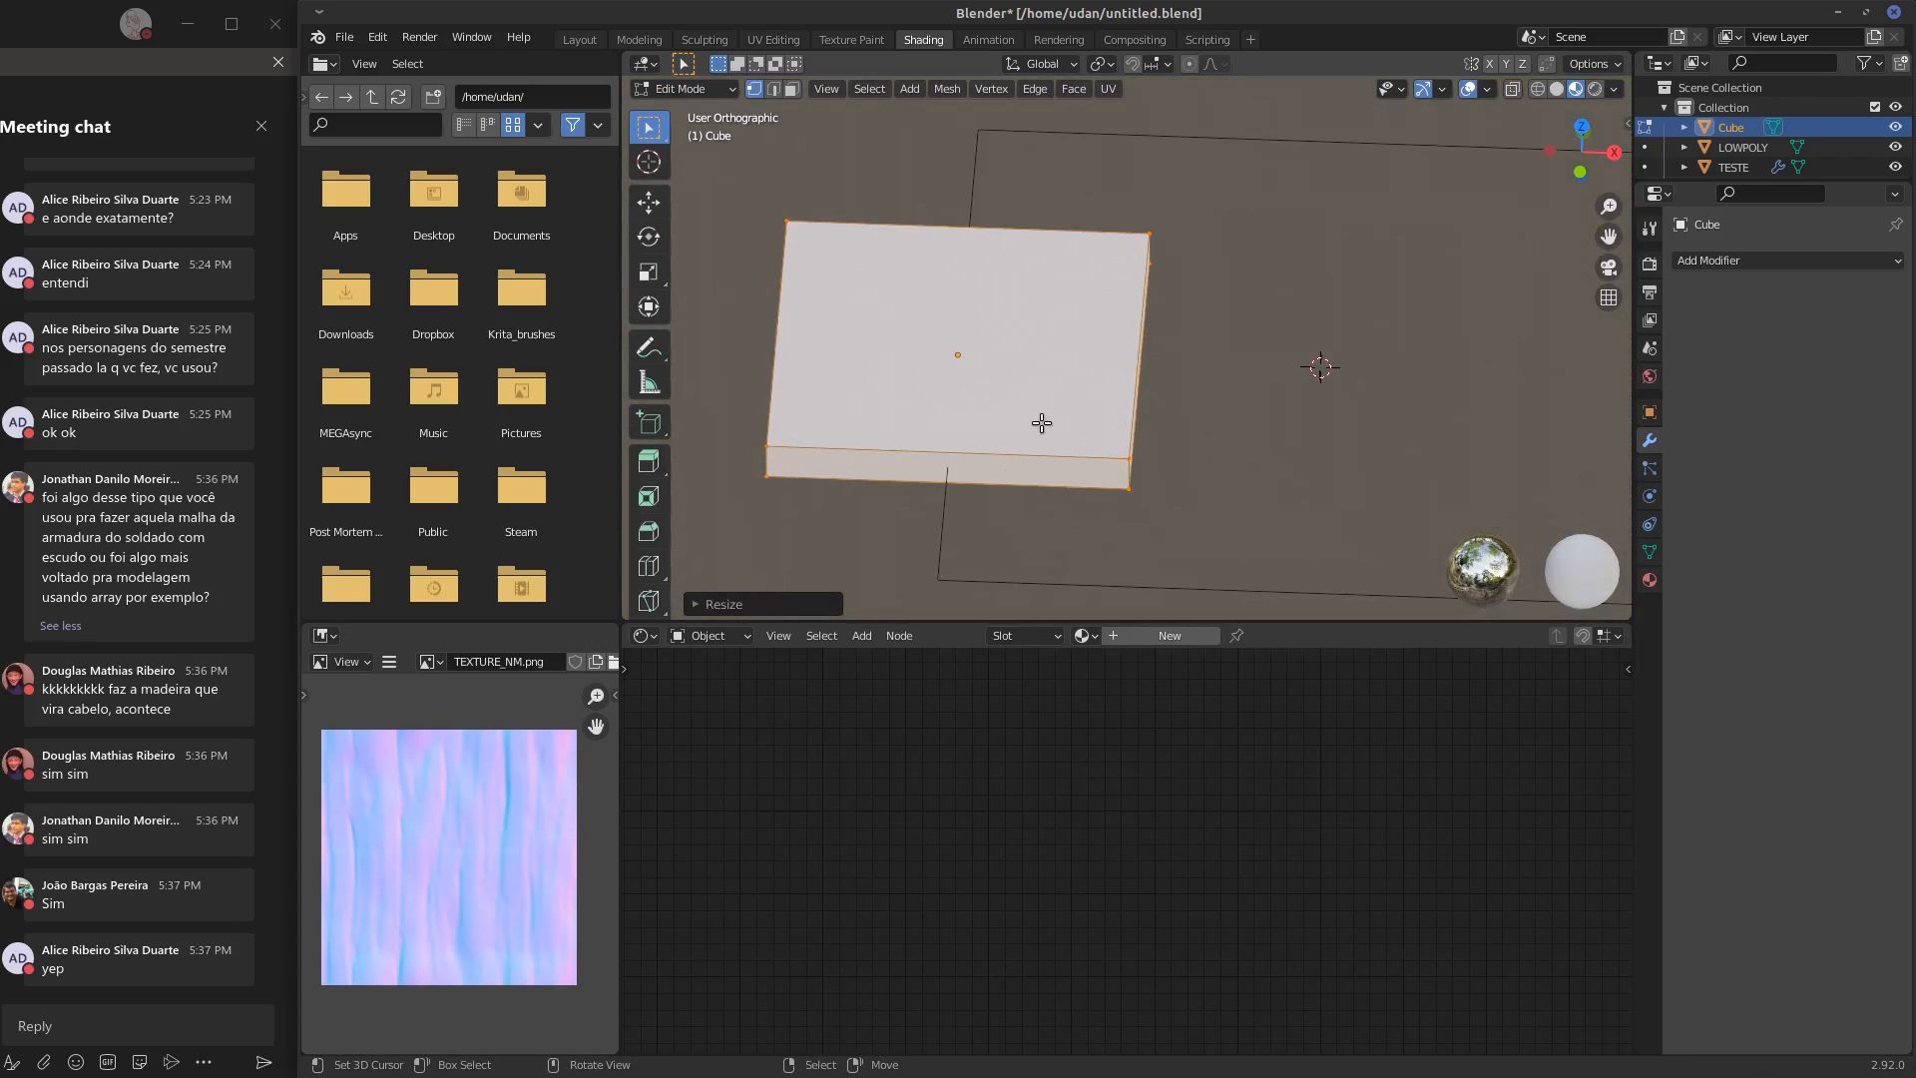
left_click(792, 89)
key("alt+a")
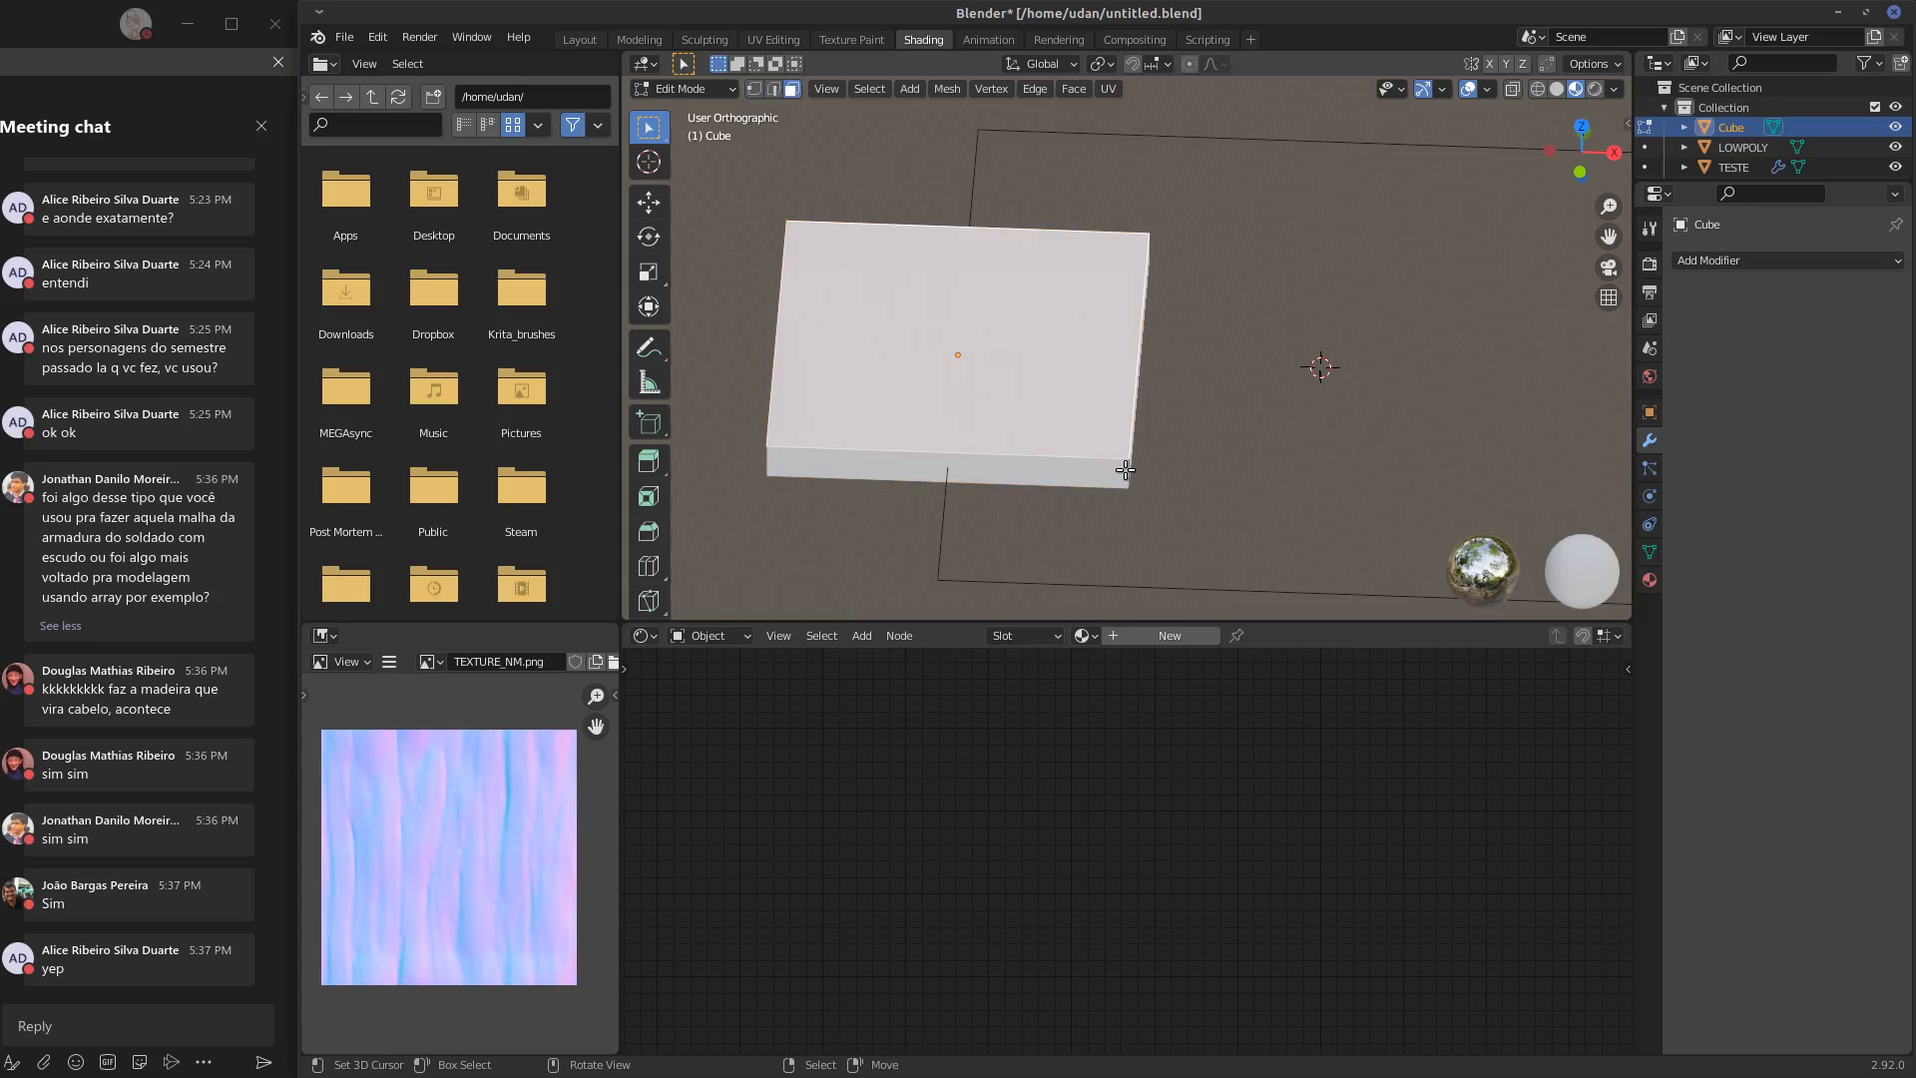
key("ctrl")
key("ctrl+b")
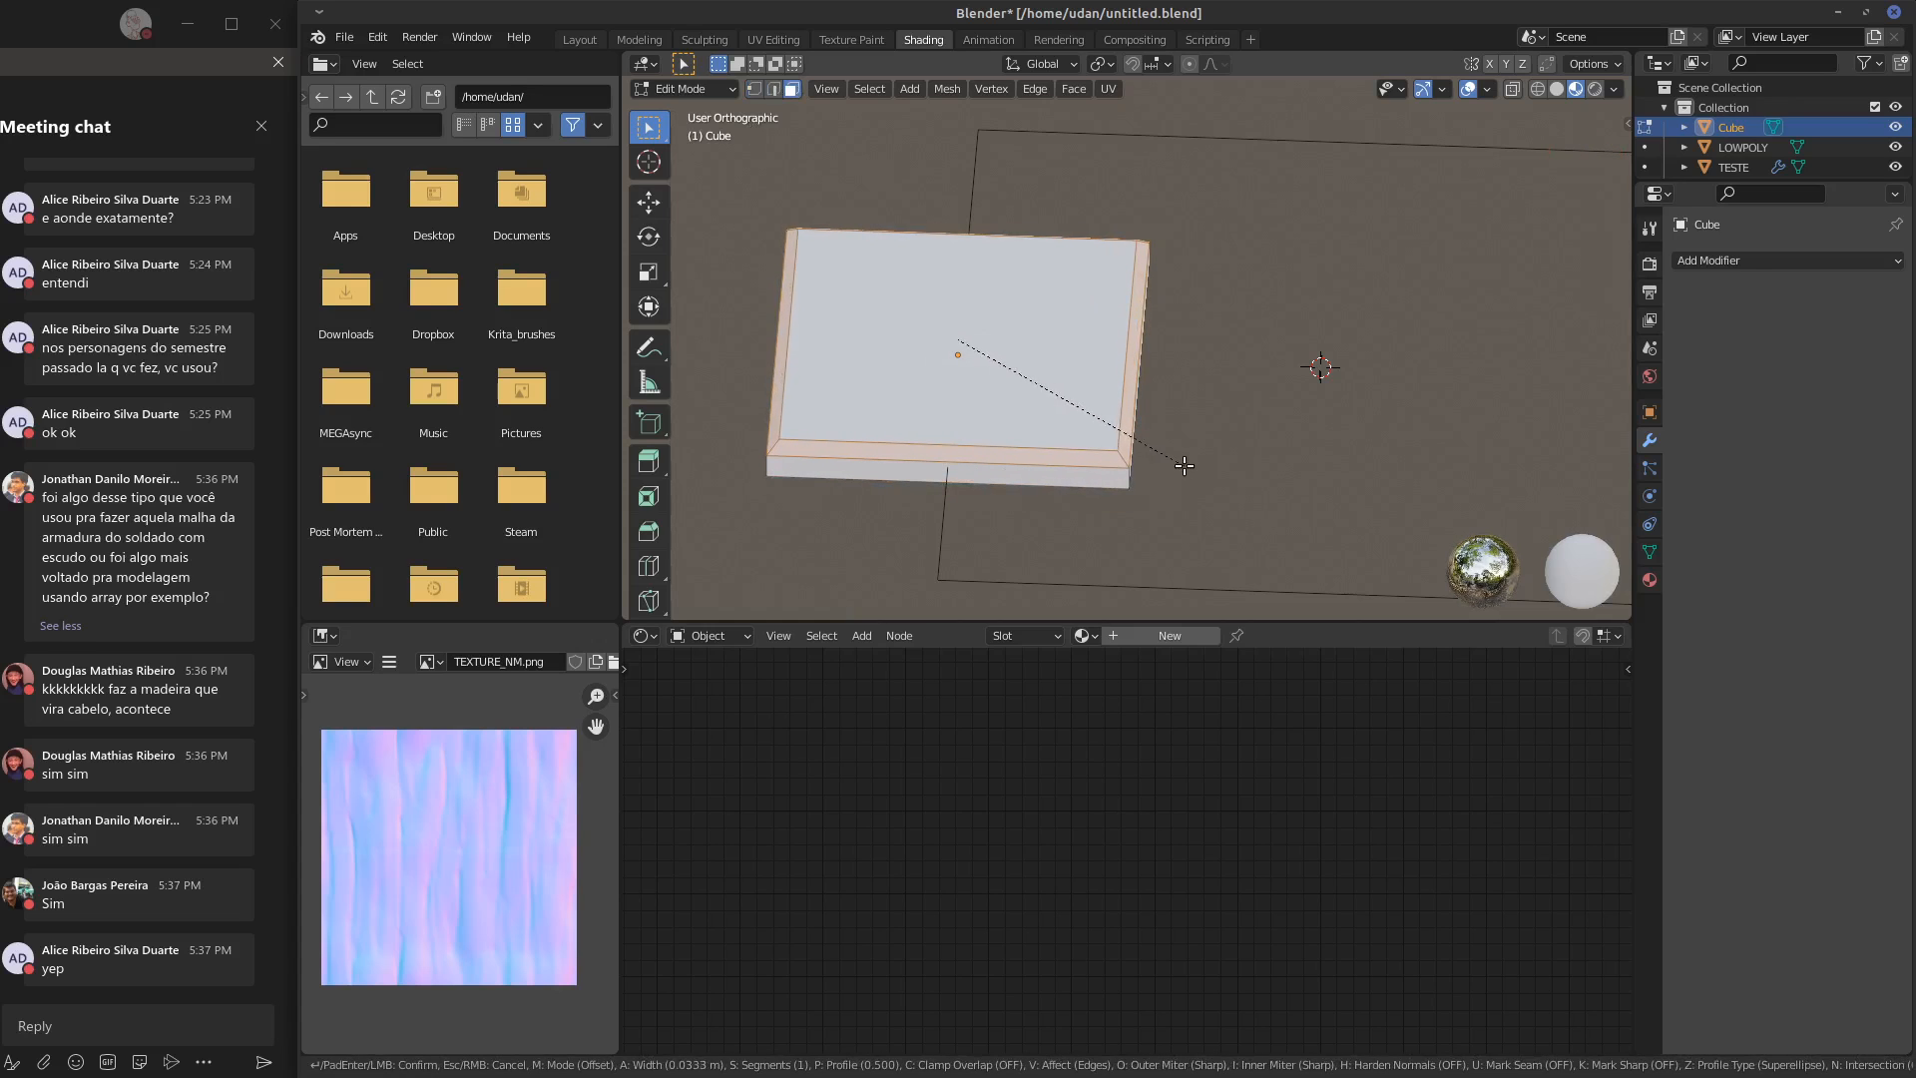
left_click(1153, 456)
Set the bevel's segments to 3 and inspect the rounded slab in Object Mode
left_click(707, 601)
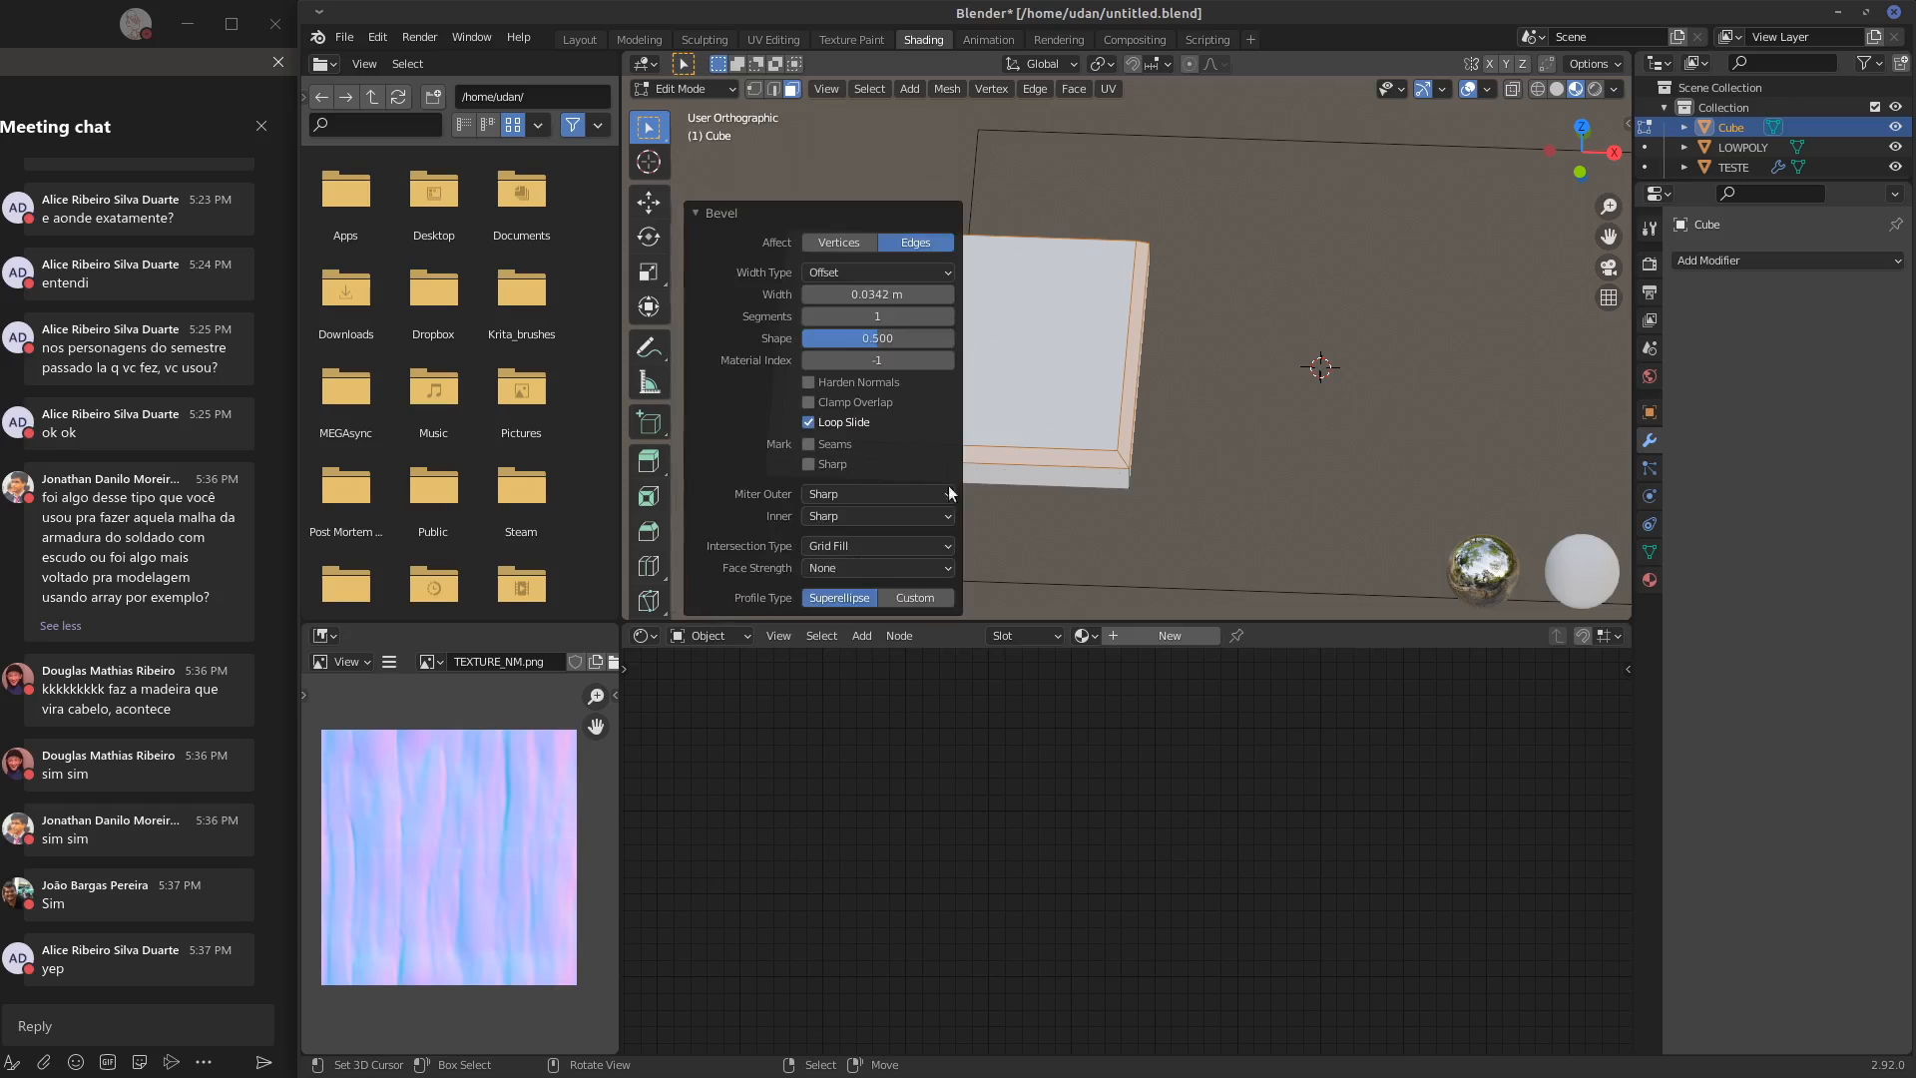
left_click(948, 315)
left_click(948, 316)
middle_click_drag(1008, 359, 1232, 373)
key("KP_1")
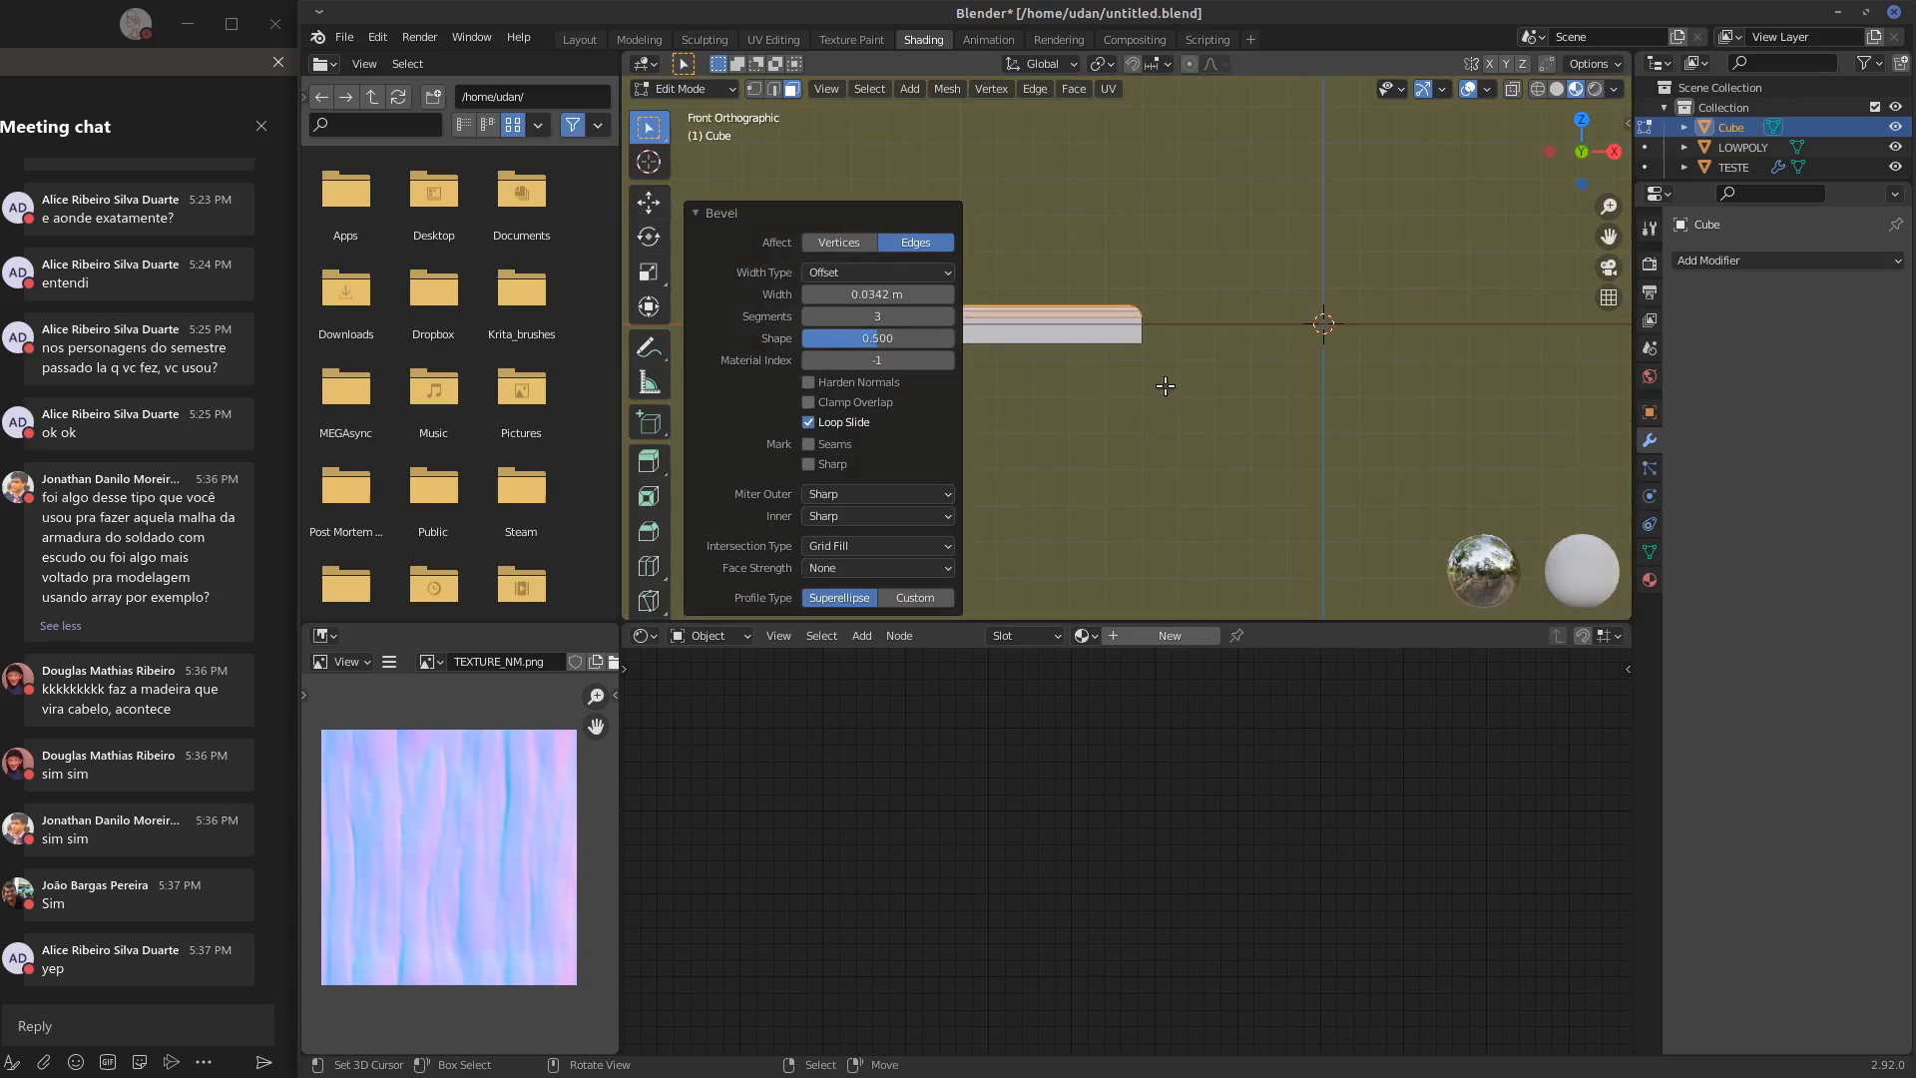
key("Tab")
middle_click_drag(1116, 388, 1111, 457)
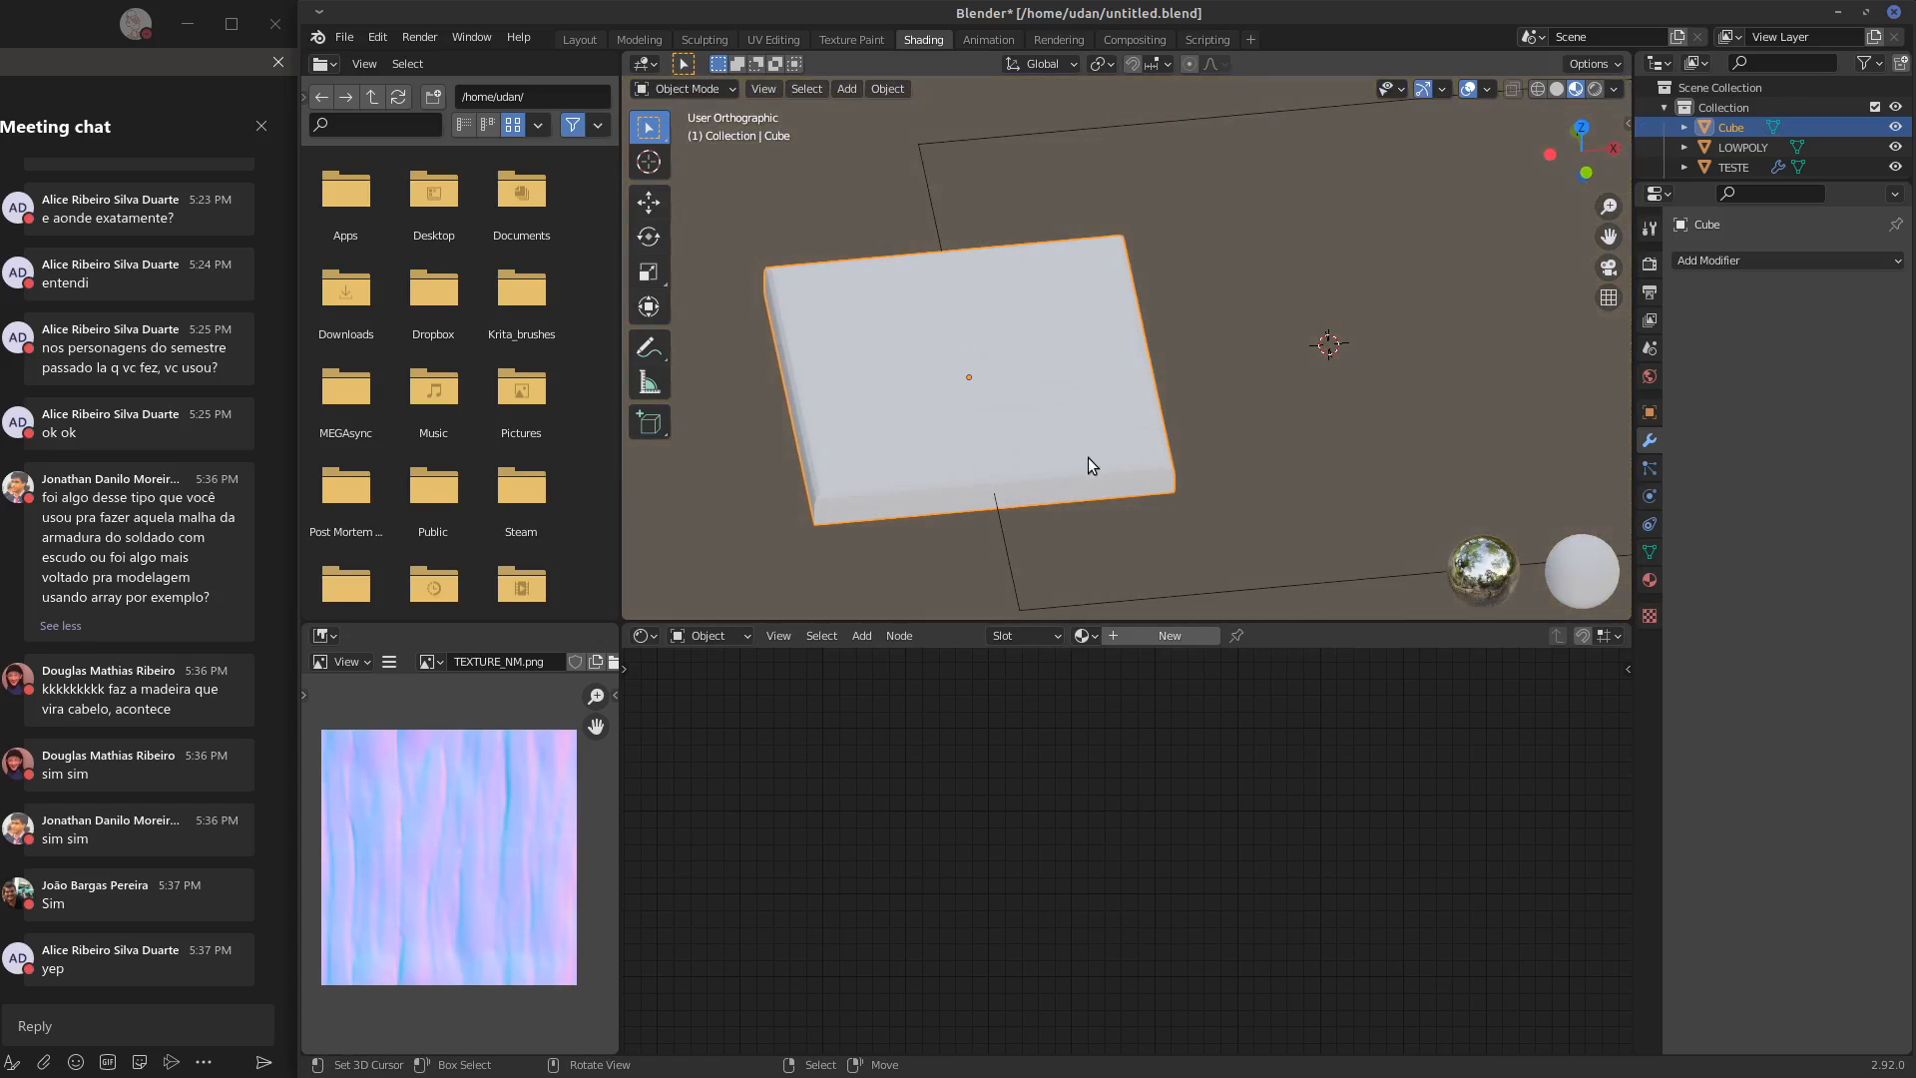
Add an Array modifier to the slab with a count of 3
key("KP_7")
middle_click_drag(1399, 427, 1362, 390, "shift")
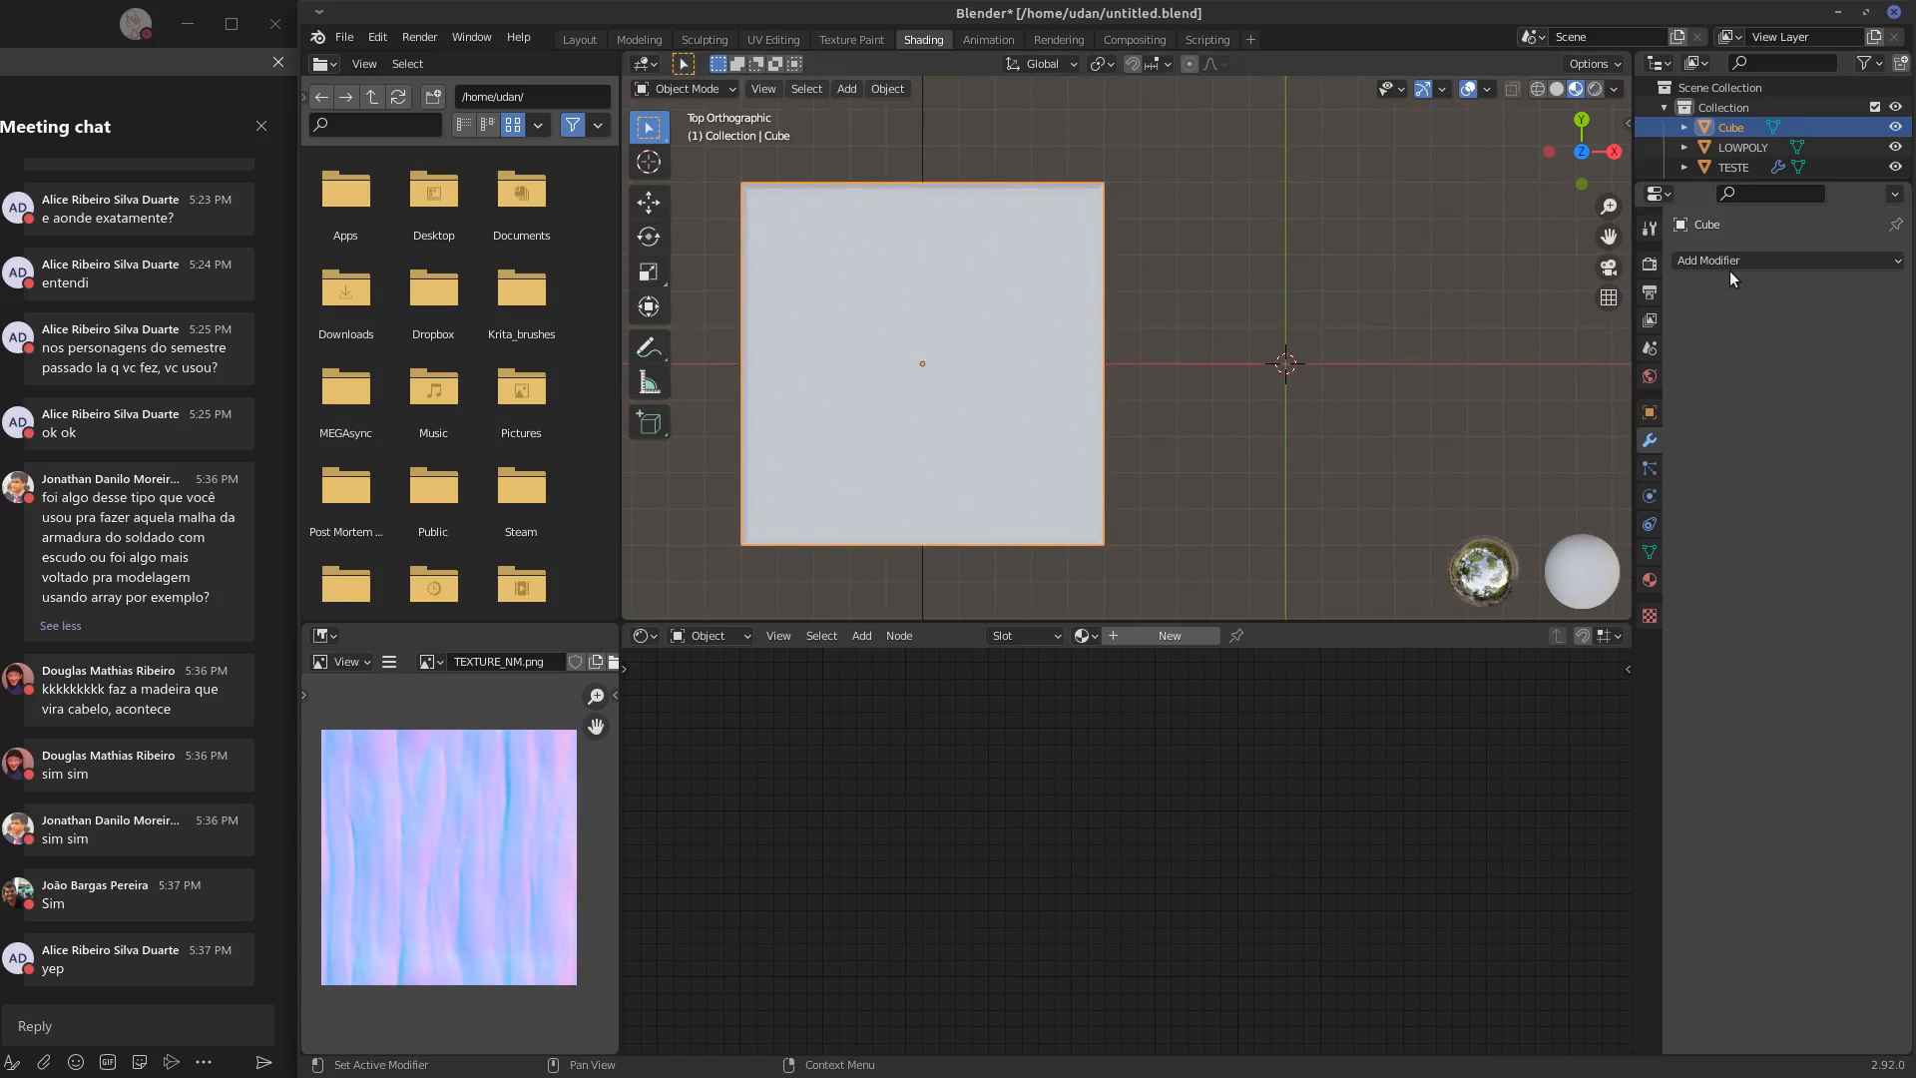
left_click(1733, 261)
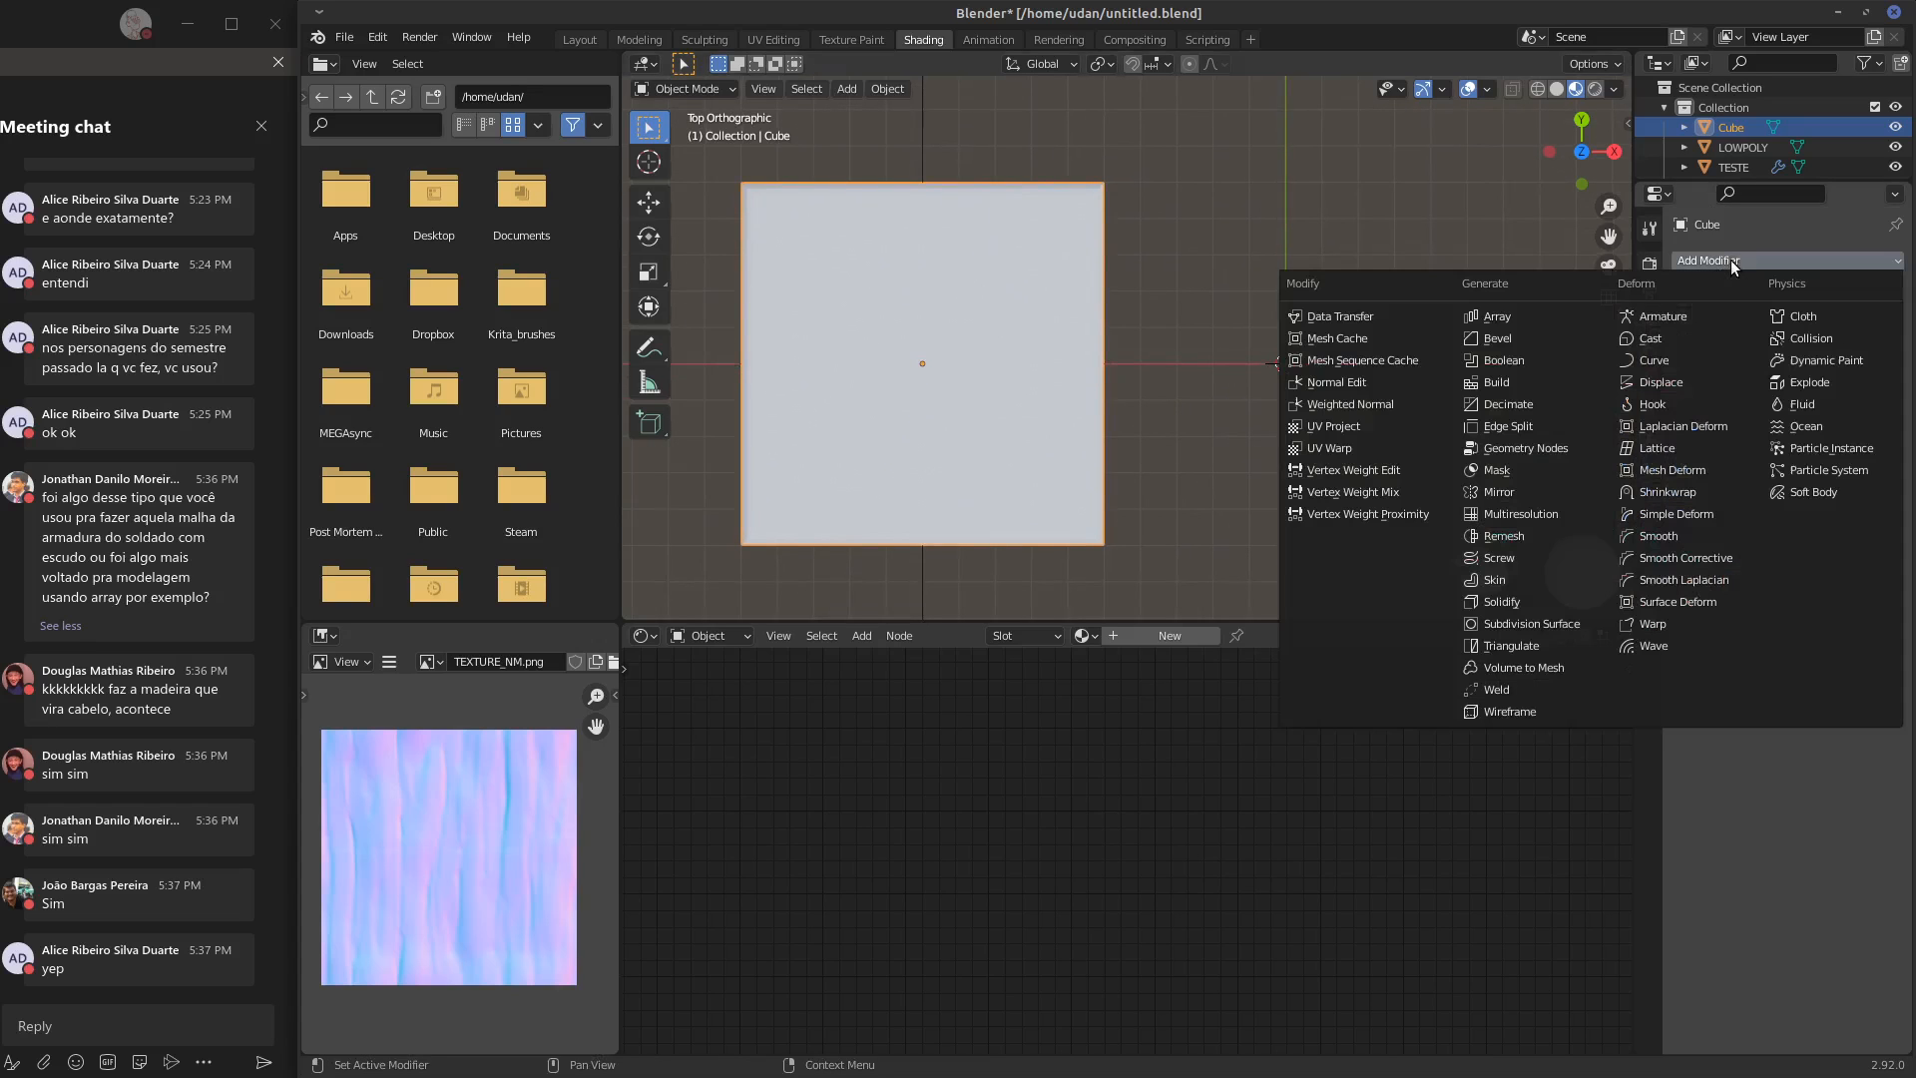
left_click(1559, 317)
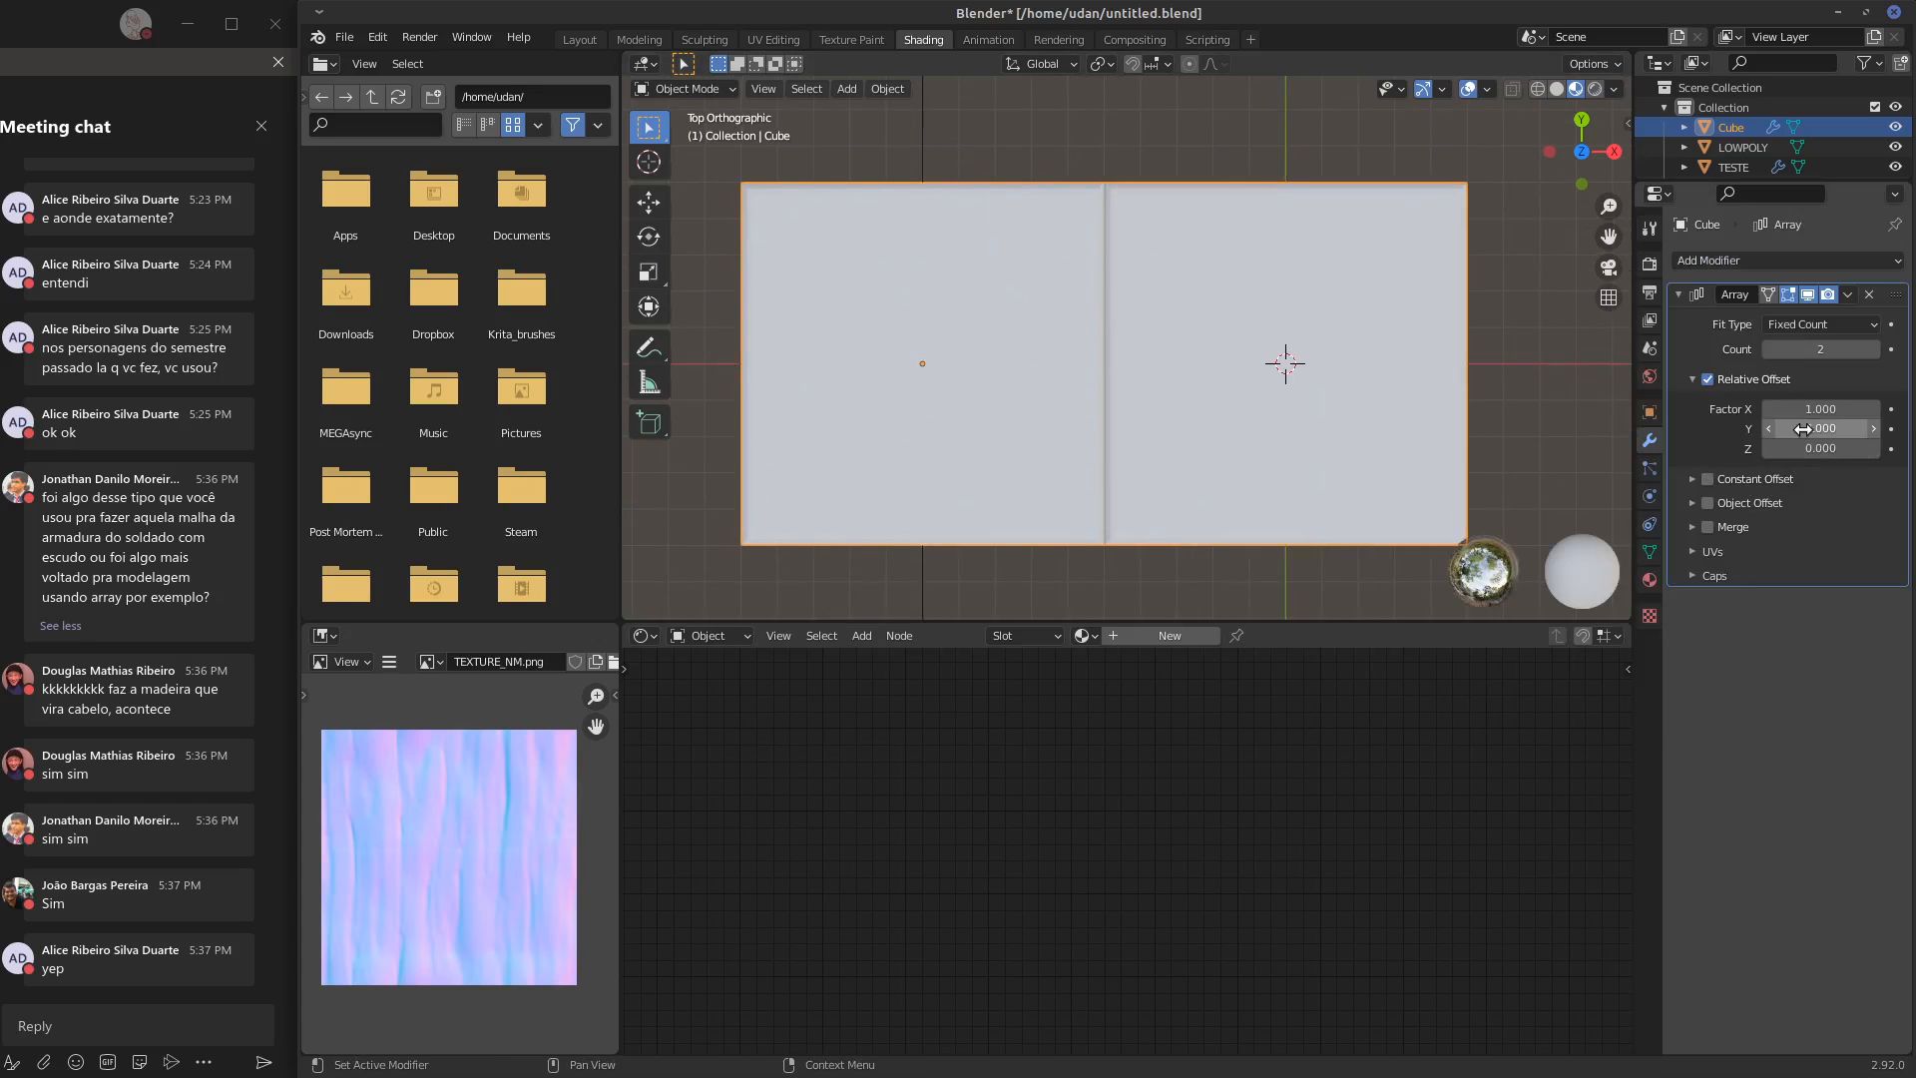
left_click(1874, 350)
middle_click_drag(1449, 414, 1254, 420, "shift")
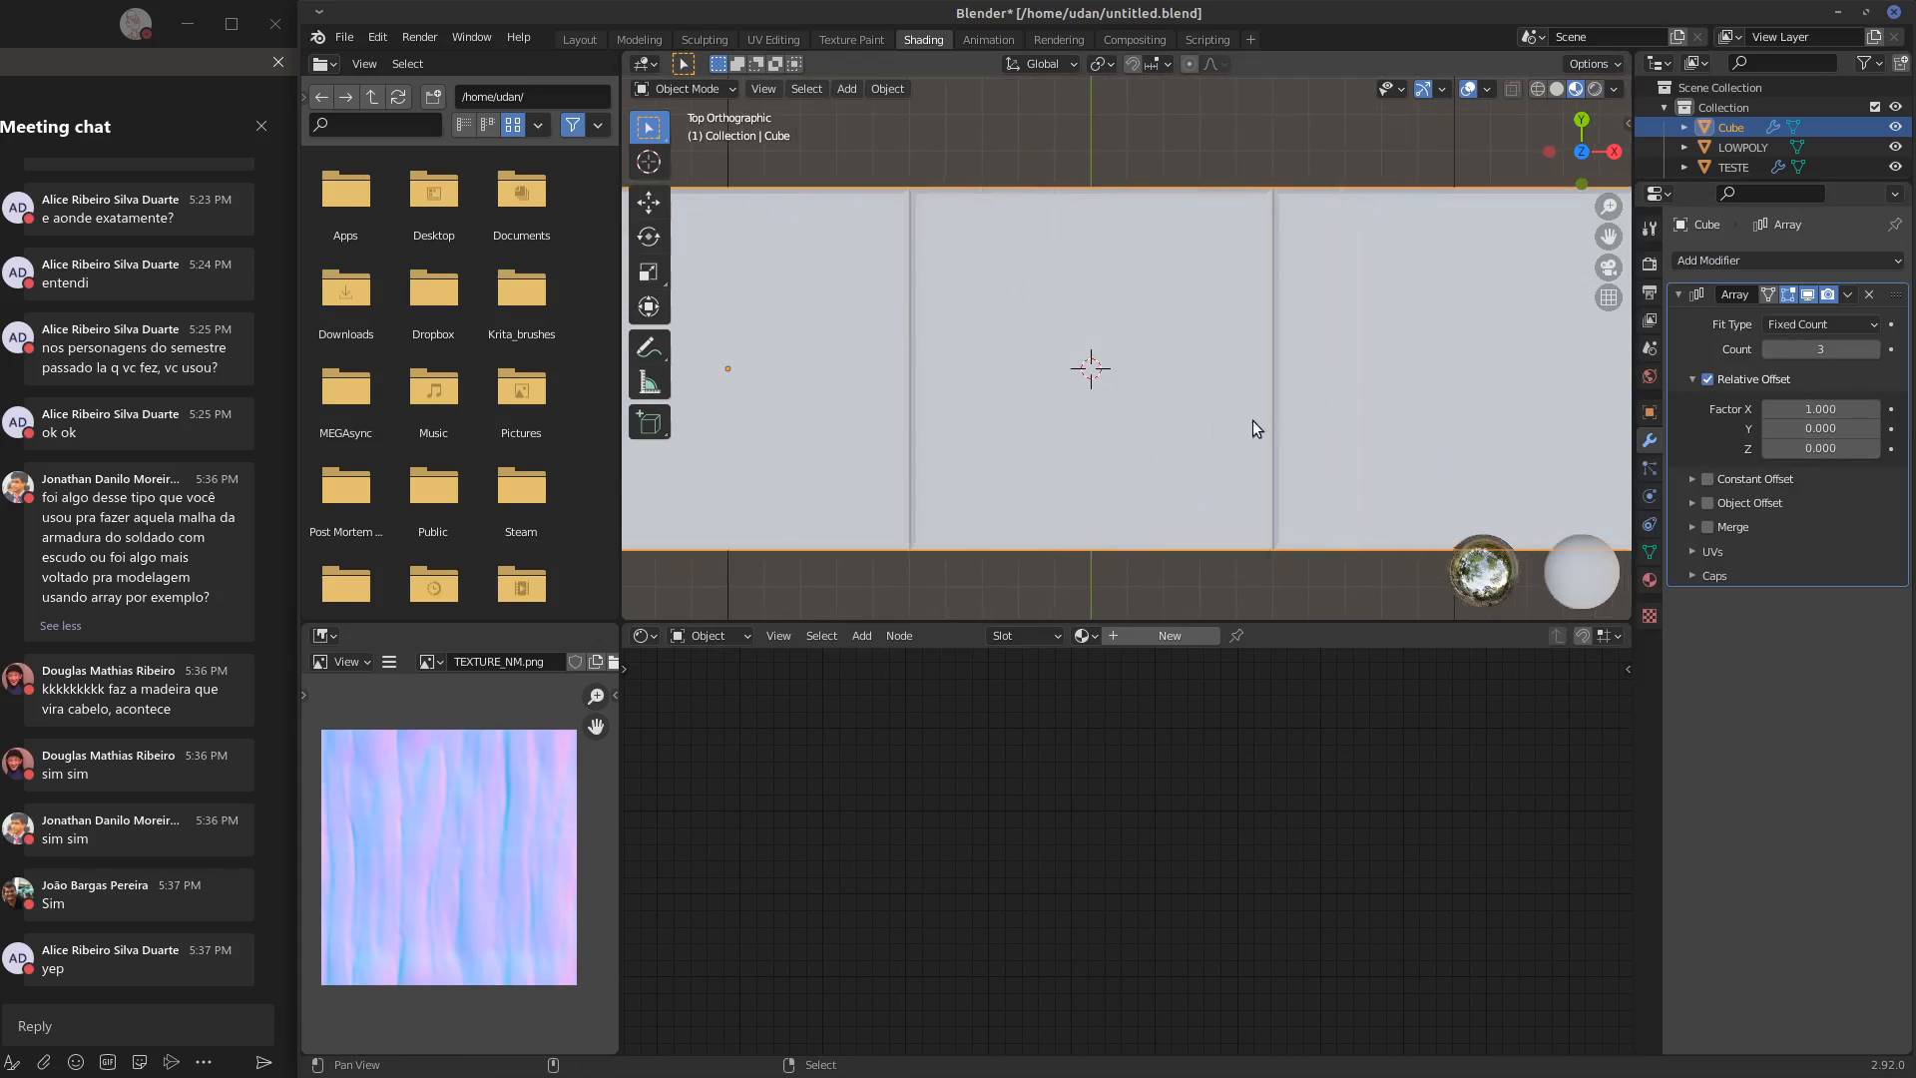
scroll(1323, 411, "down", 2)
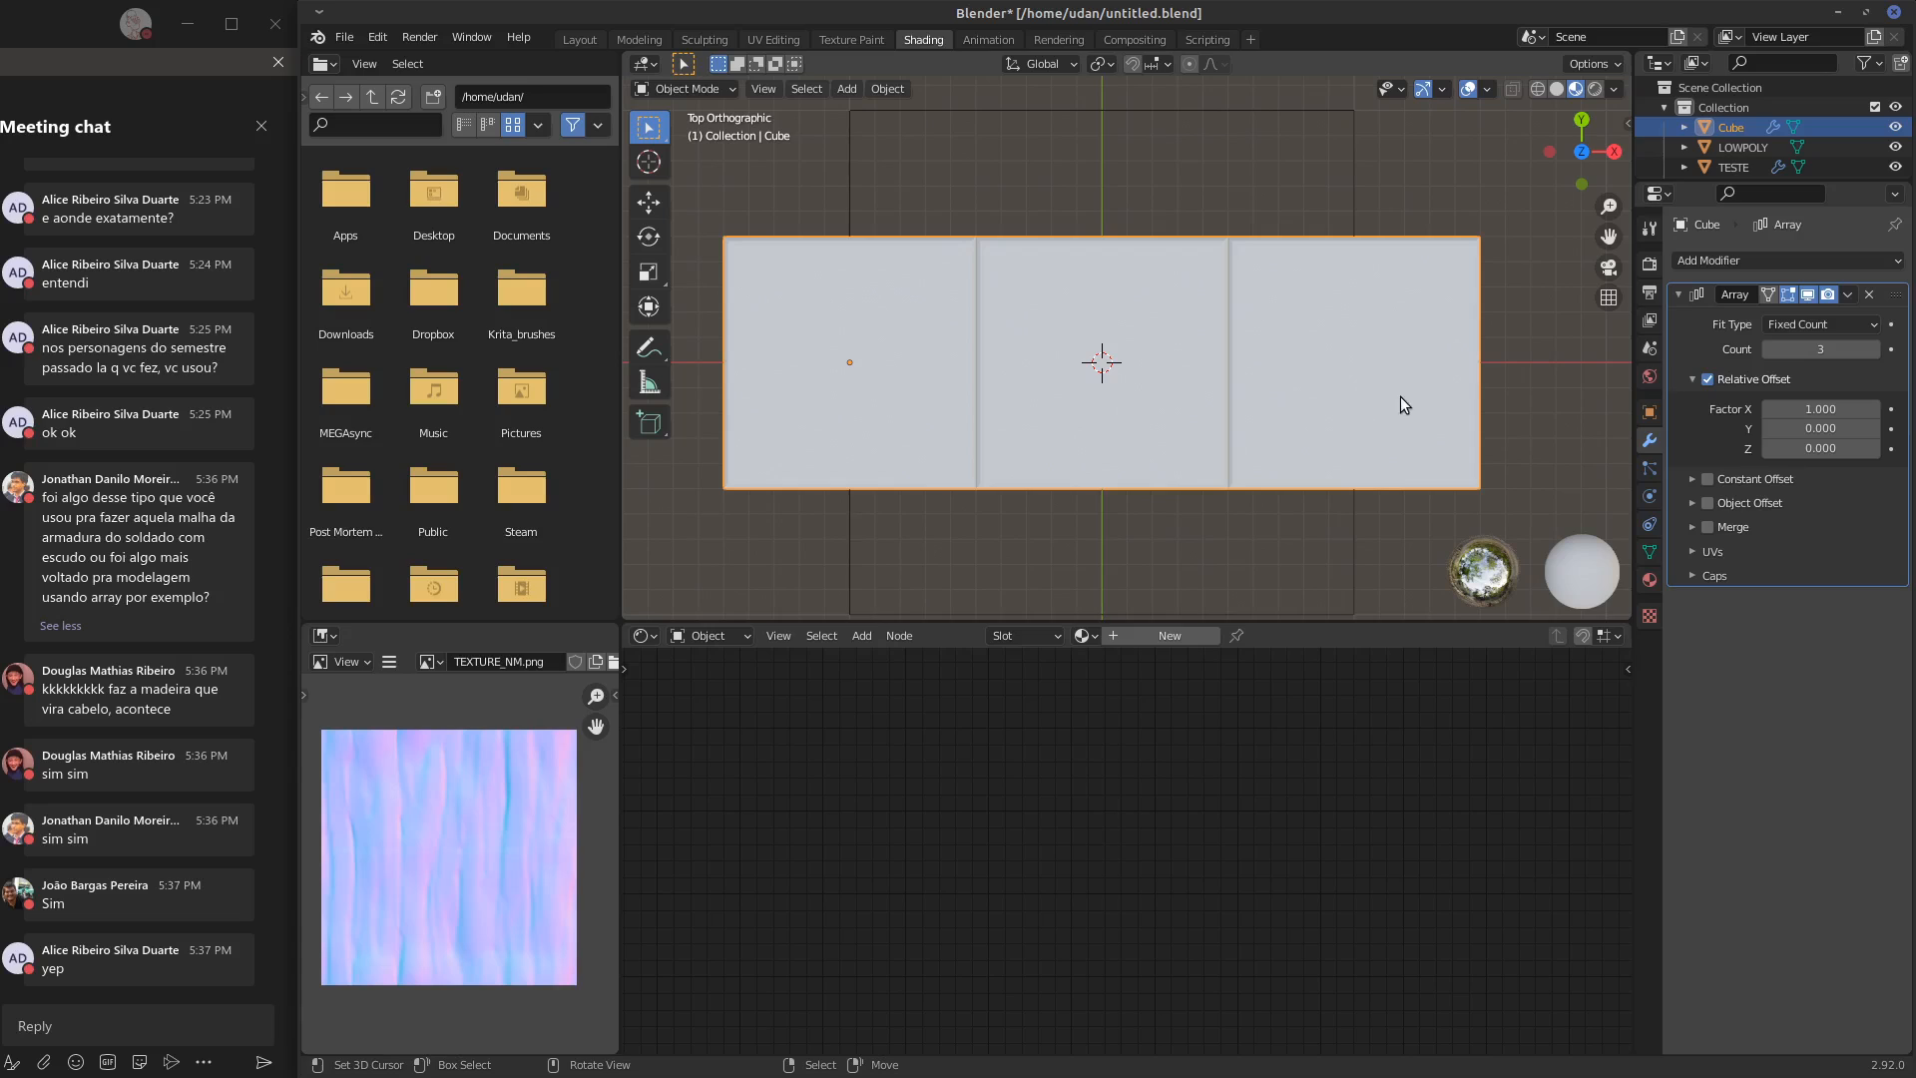
middle_click_drag(1352, 403, 1398, 398, "shift")
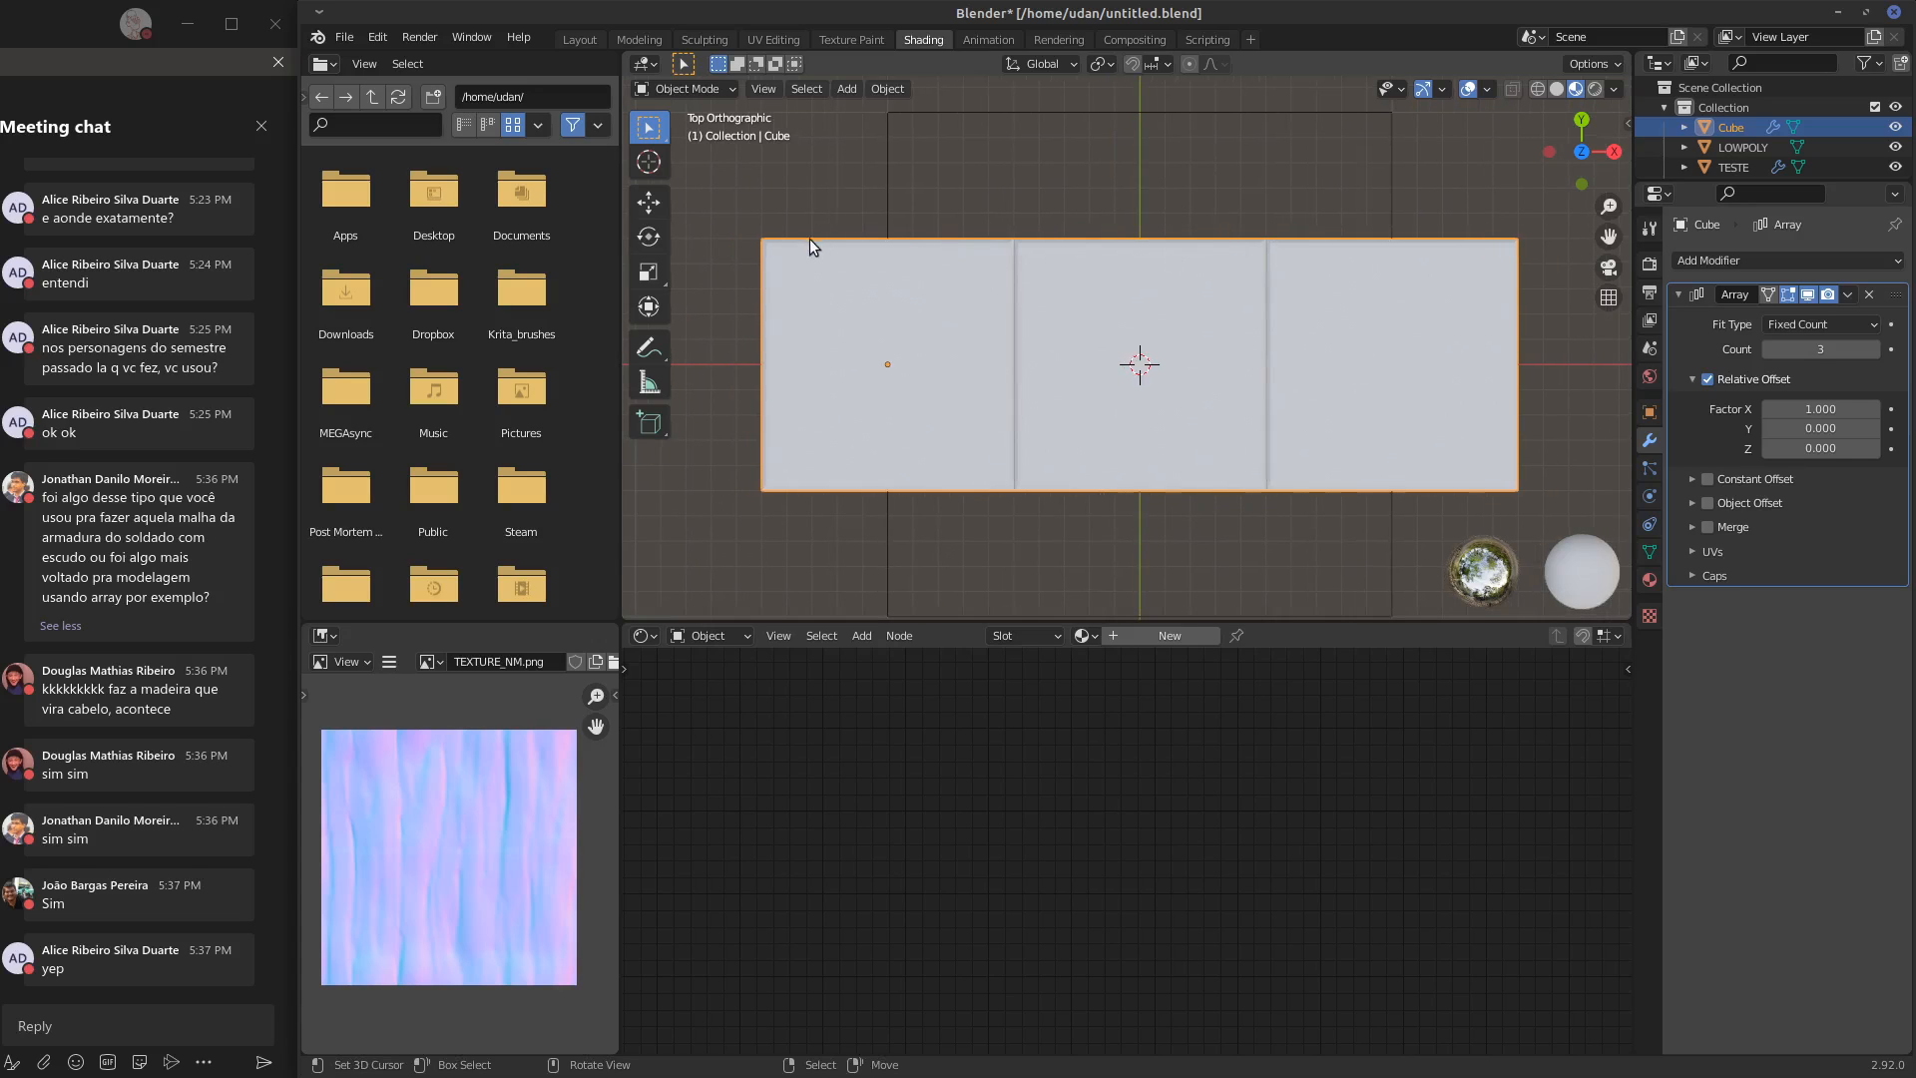
left_click_drag(888, 227, 968, 210)
mouse_move(1401, 232)
left_mouse_down()
mouse_move(1465, 212)
mouse_move(1513, 235)
left_mouse_up()
mouse_move(951, 214)
left_mouse_down()
mouse_move(1462, 197)
mouse_move(1424, 226)
left_mouse_up()
Select all linked faces of the slab in Edit Mode and try scaling them down
key("Tab")
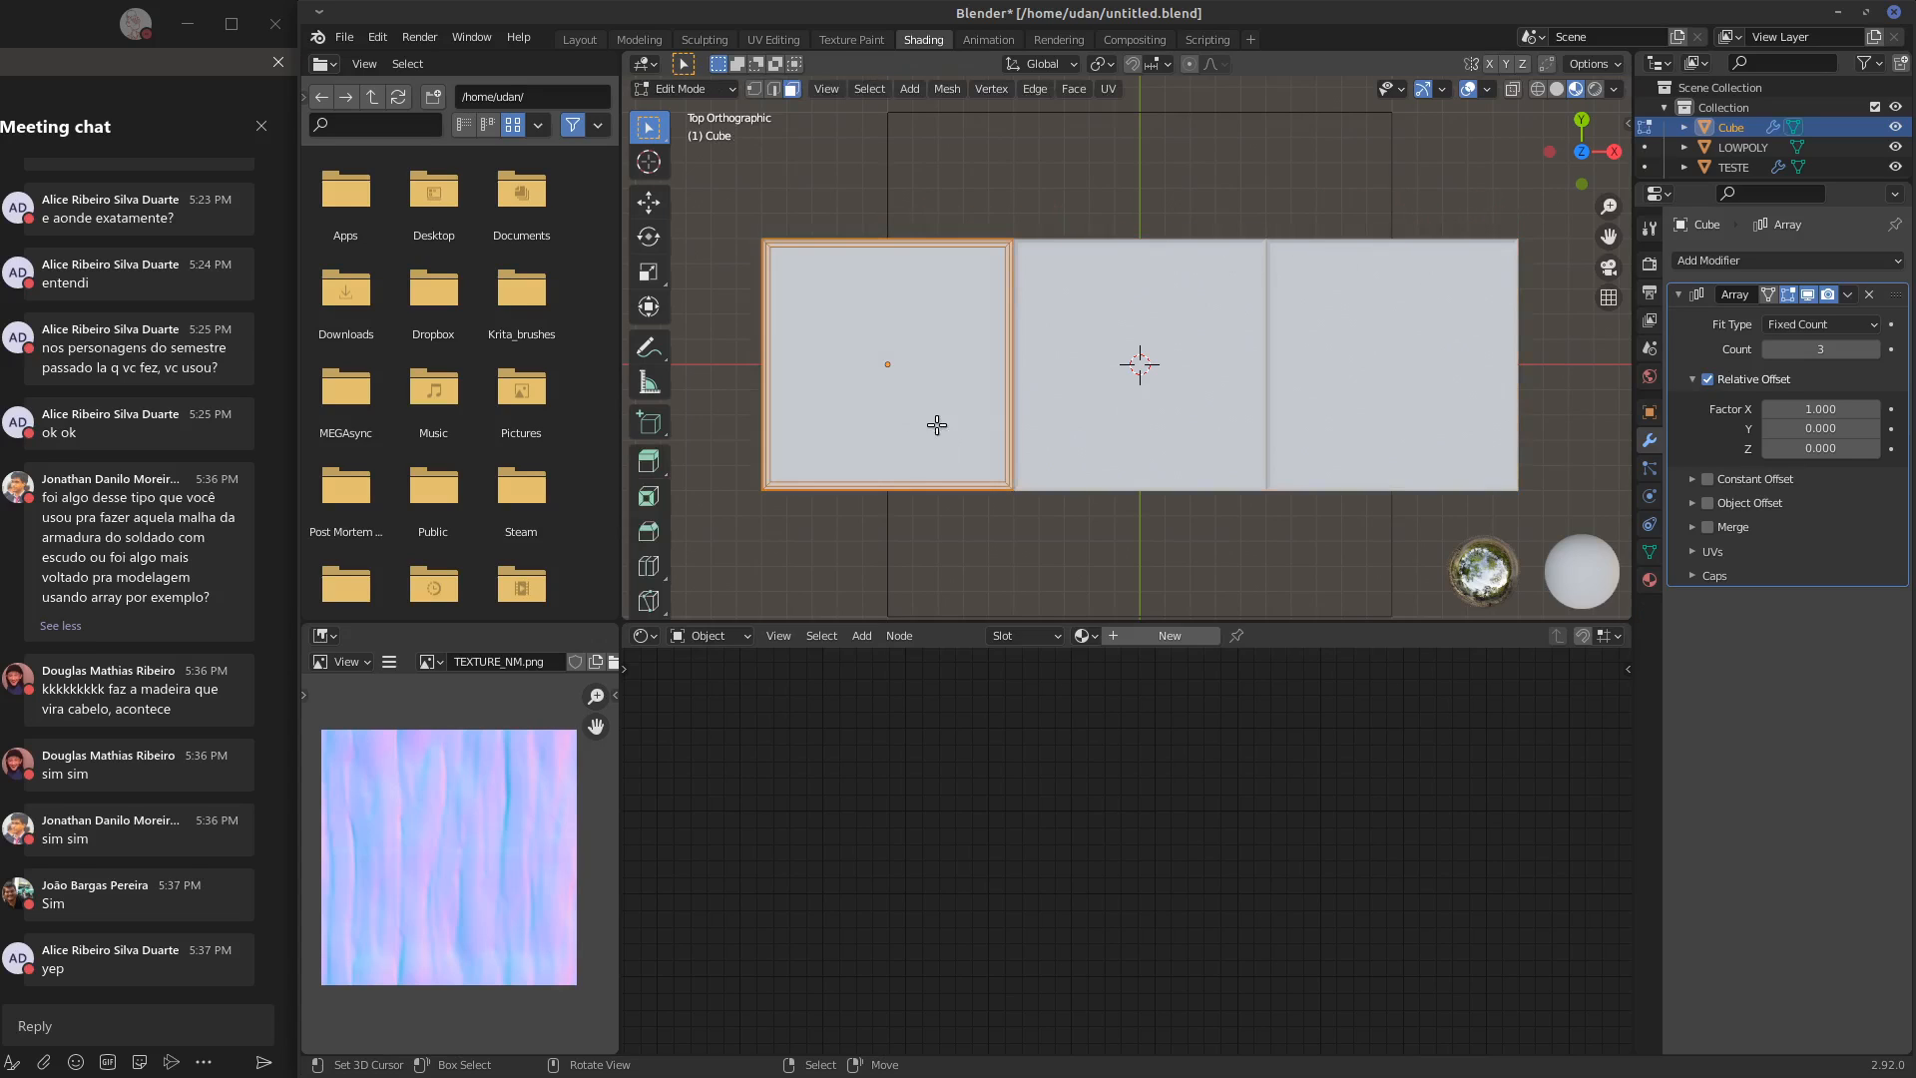
key("ctrl+l")
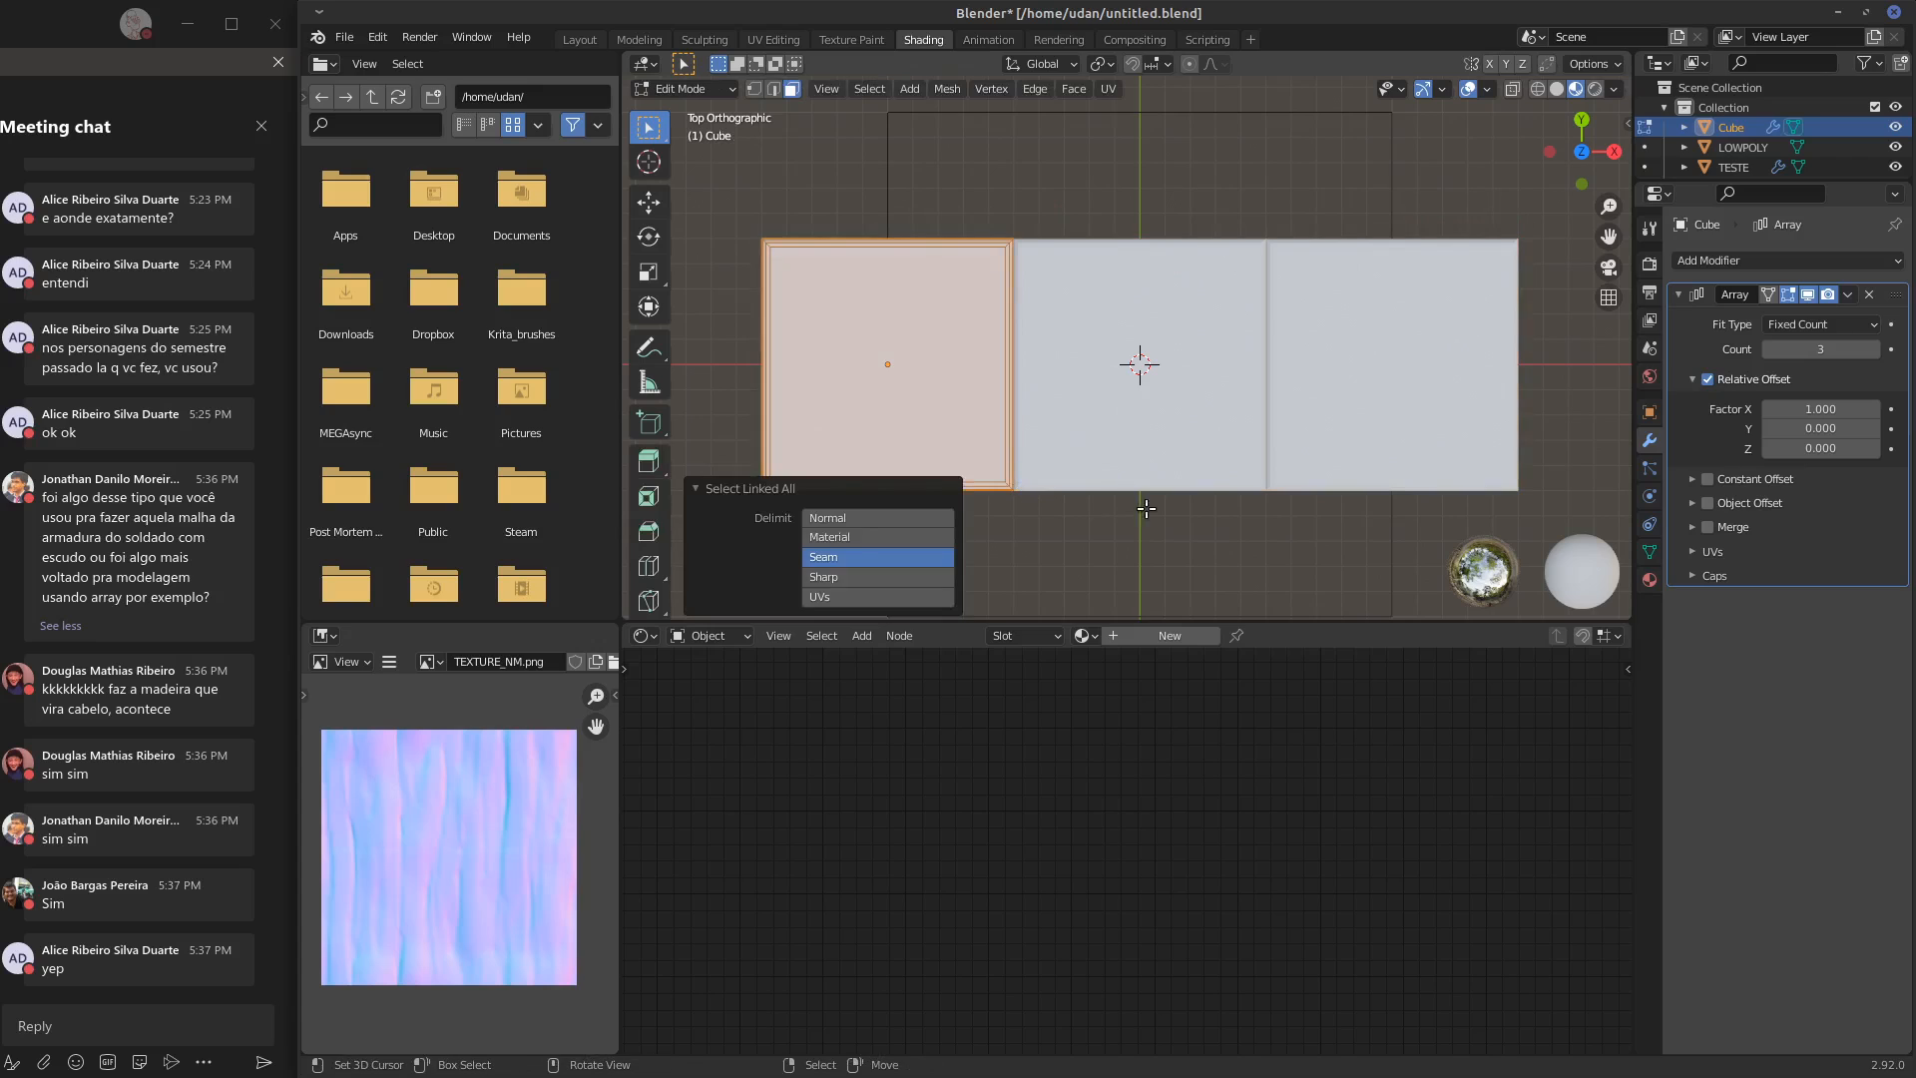
key("s")
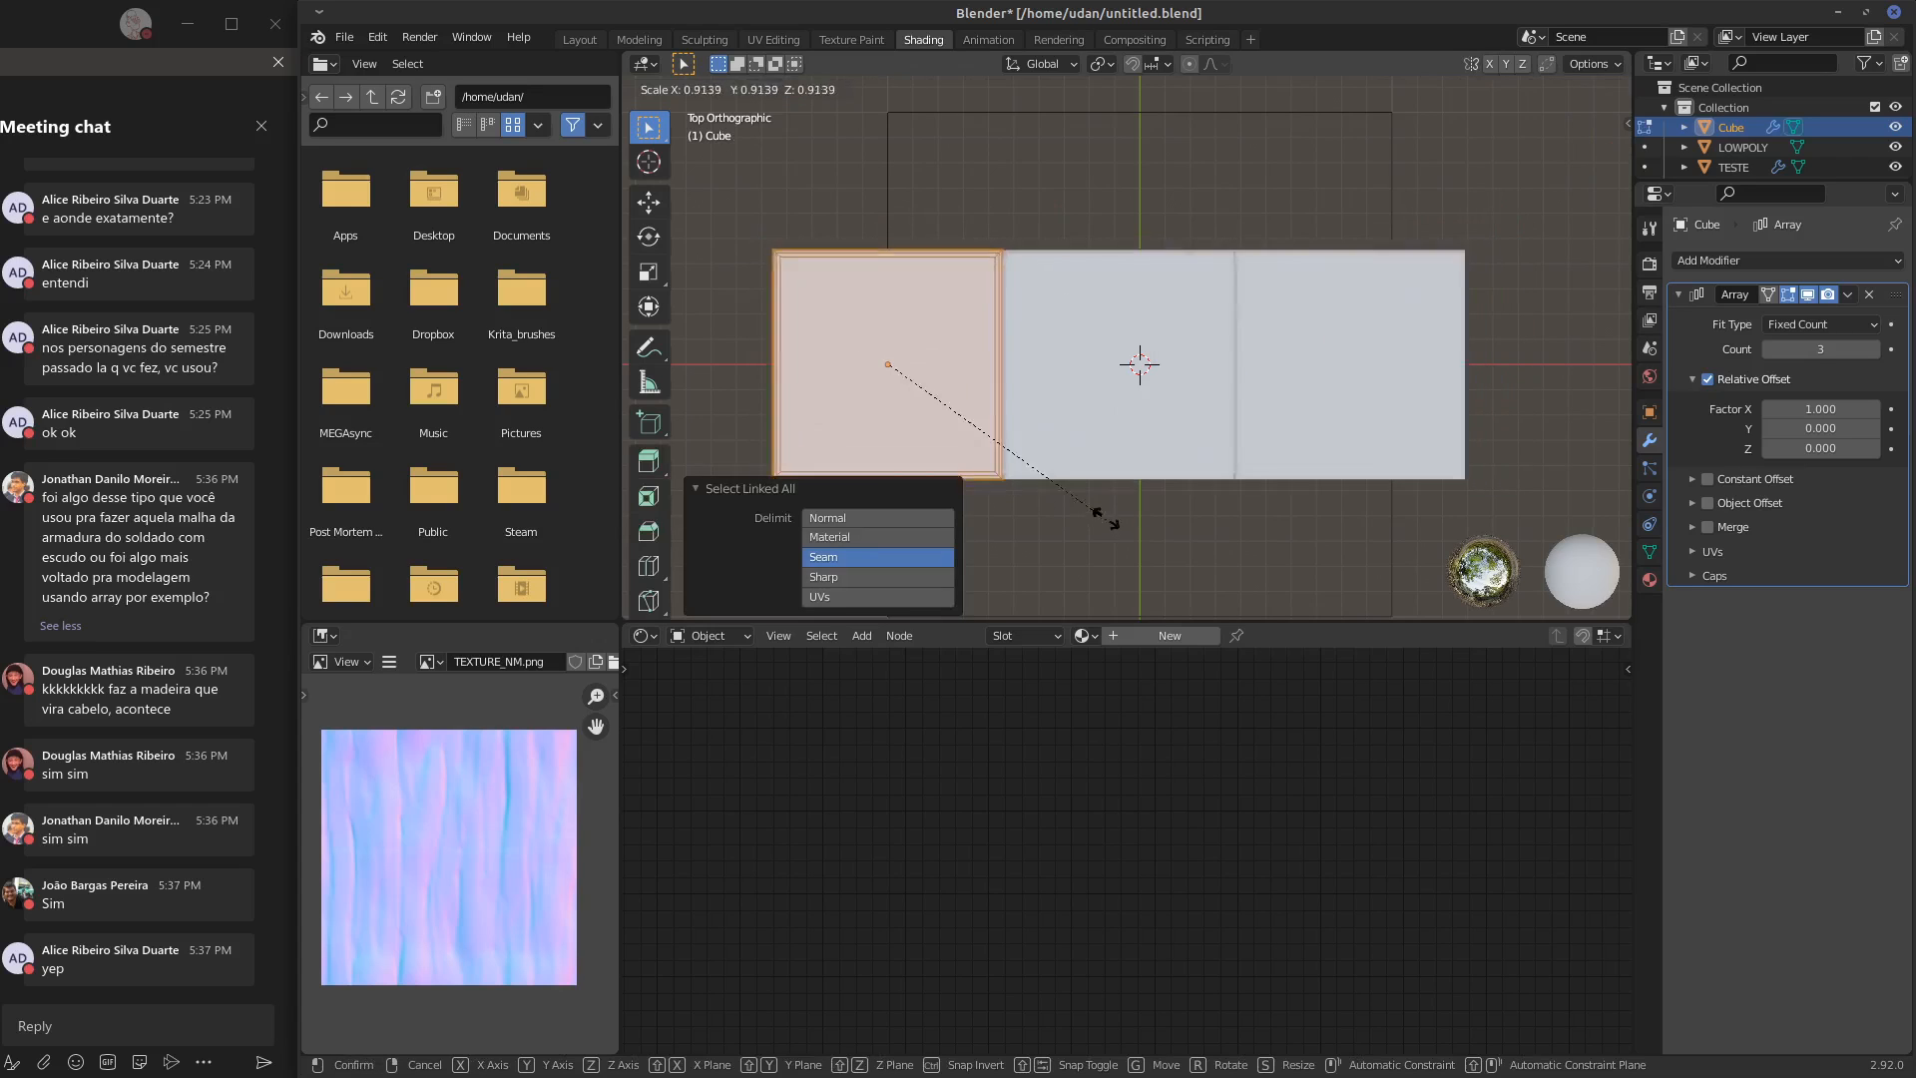
right_click(1064, 495)
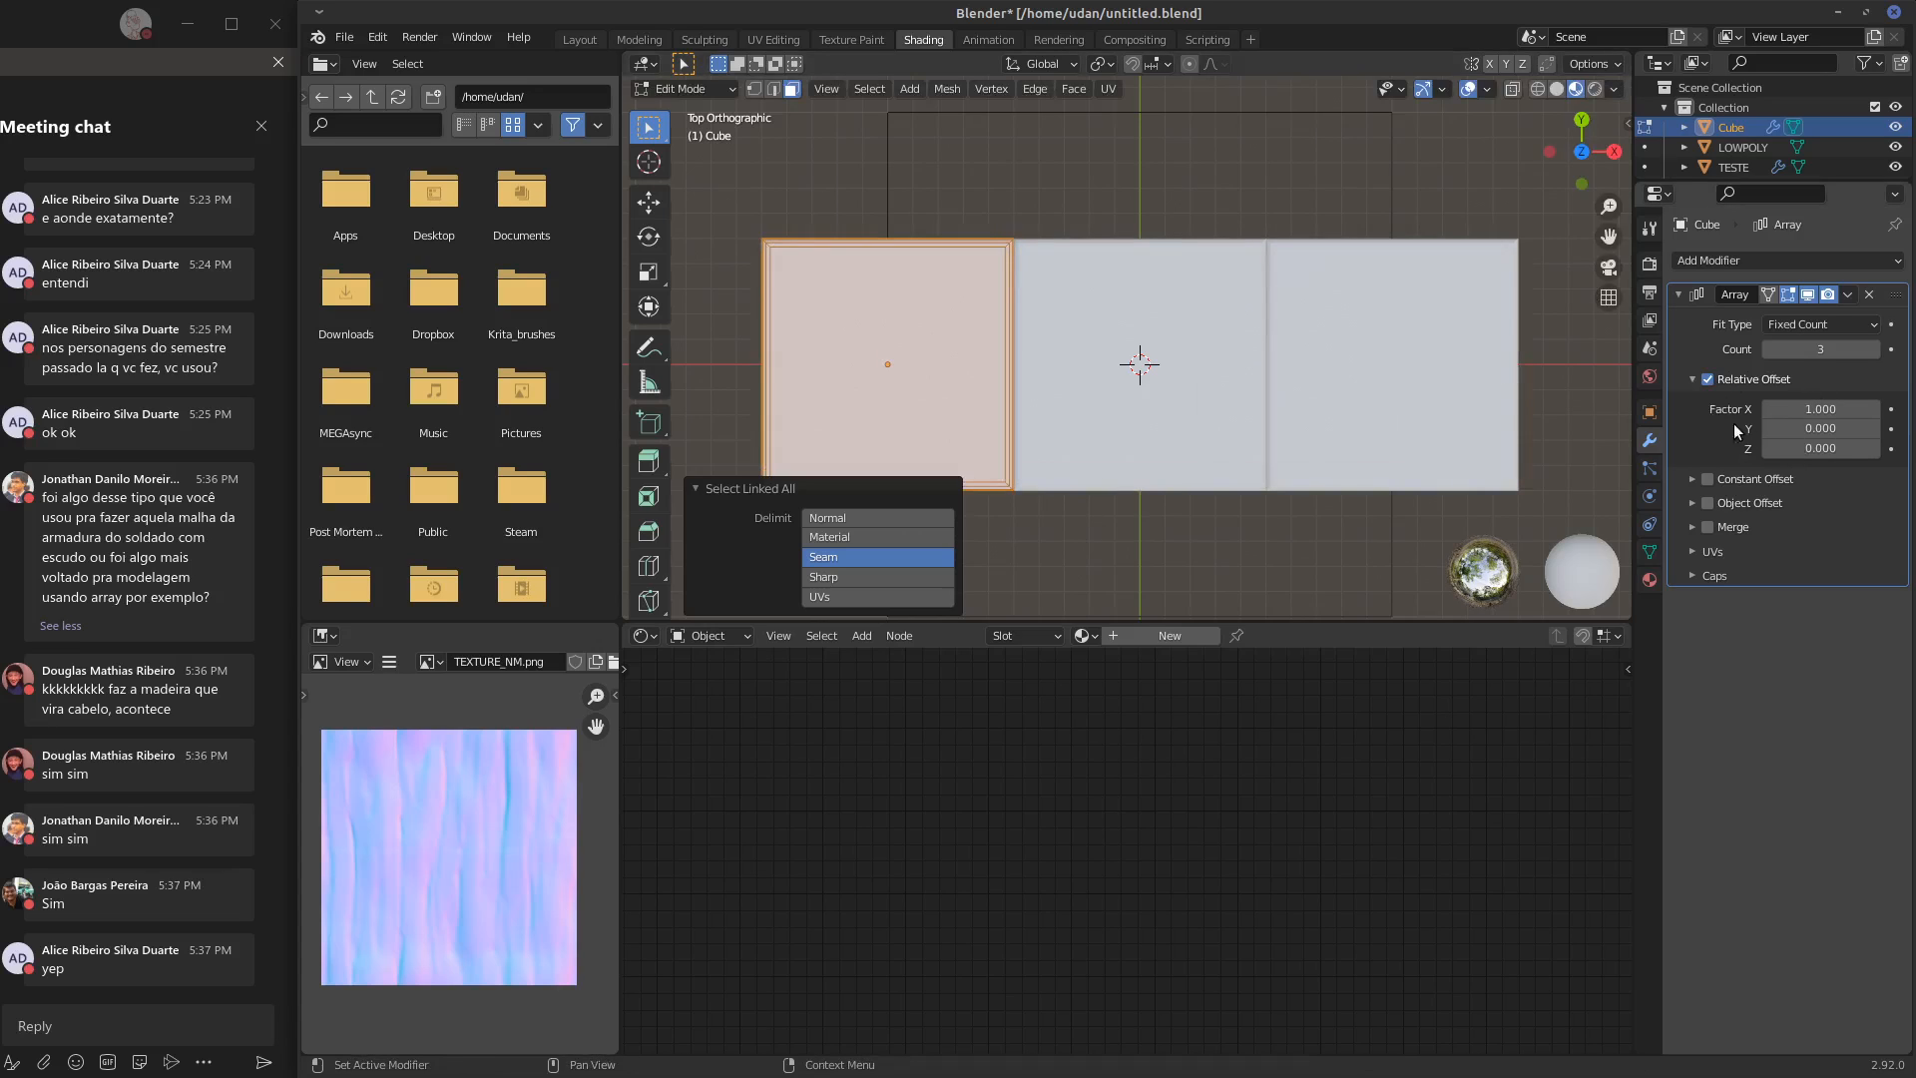
Replace the Array modifier's Relative Offset with a Constant Offset of 1 m along X
left_click(1708, 380)
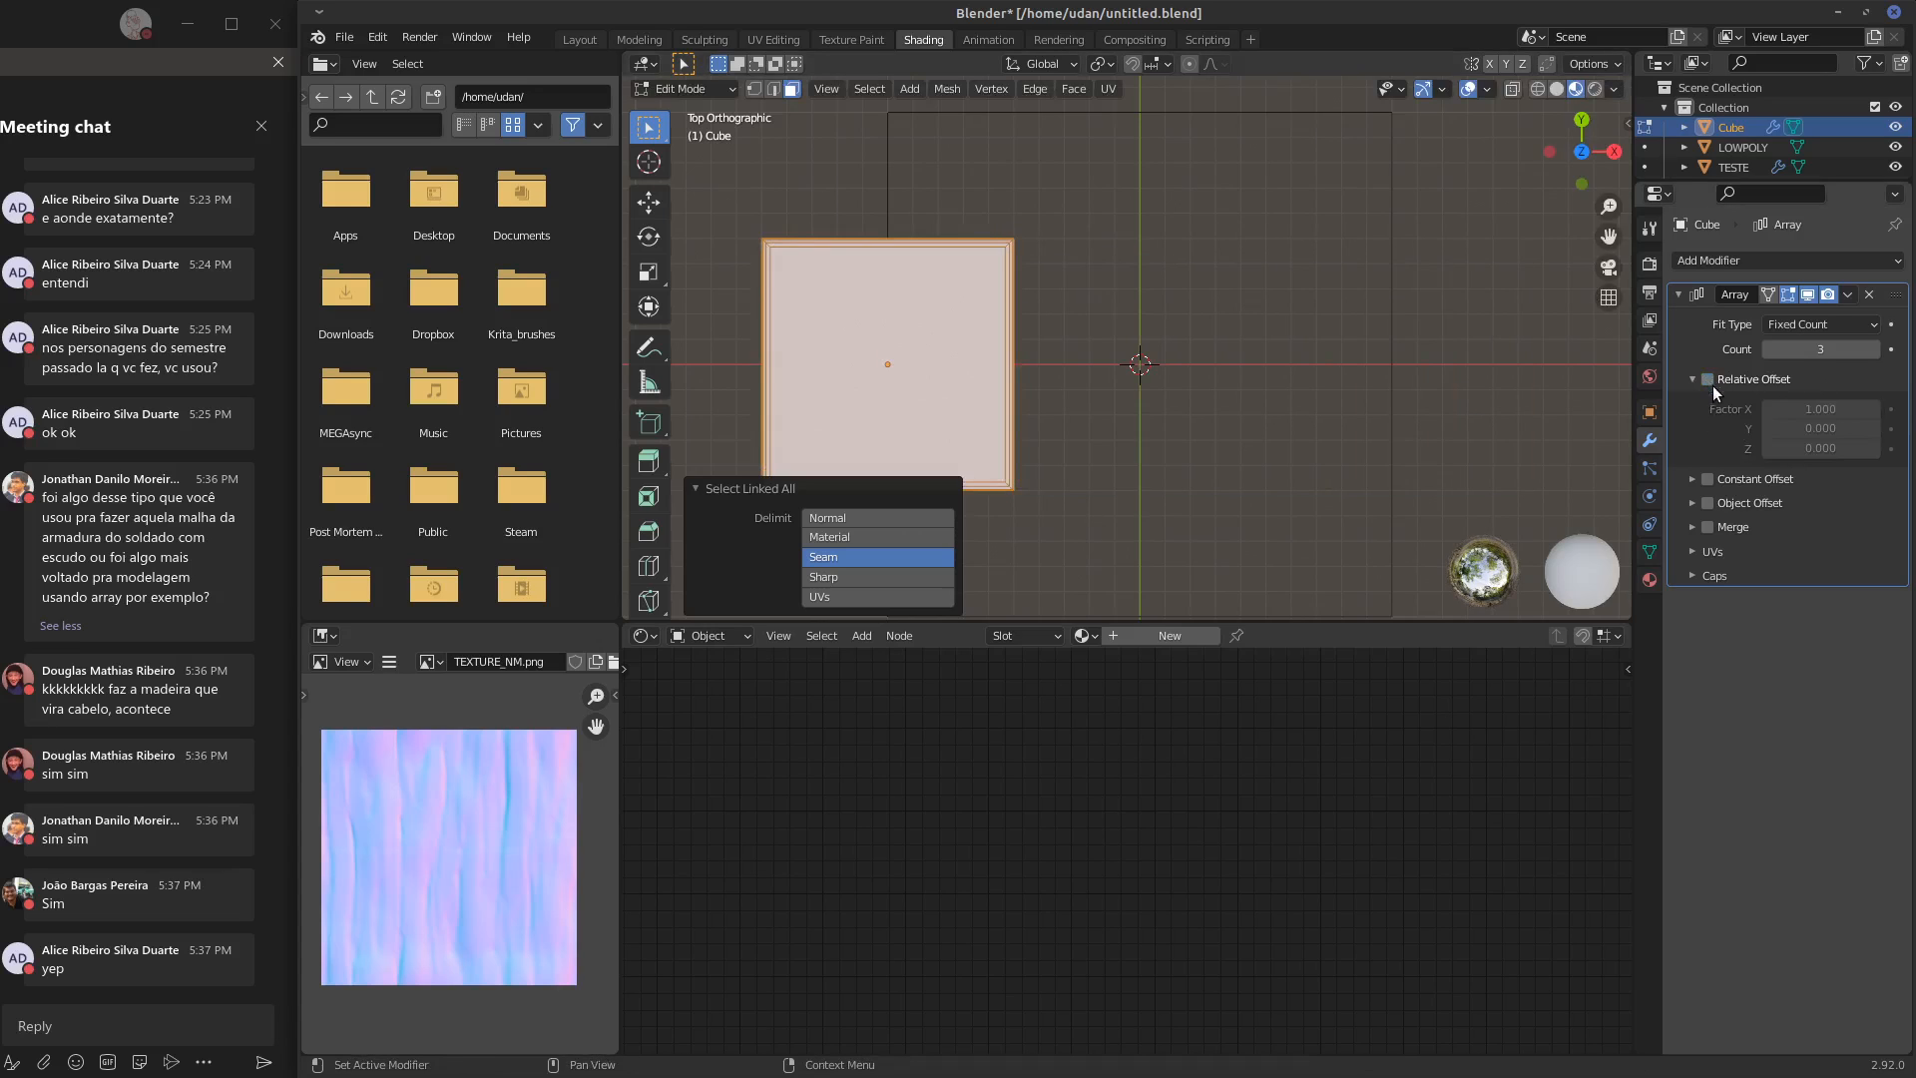
left_click(1695, 483)
left_click(1711, 481)
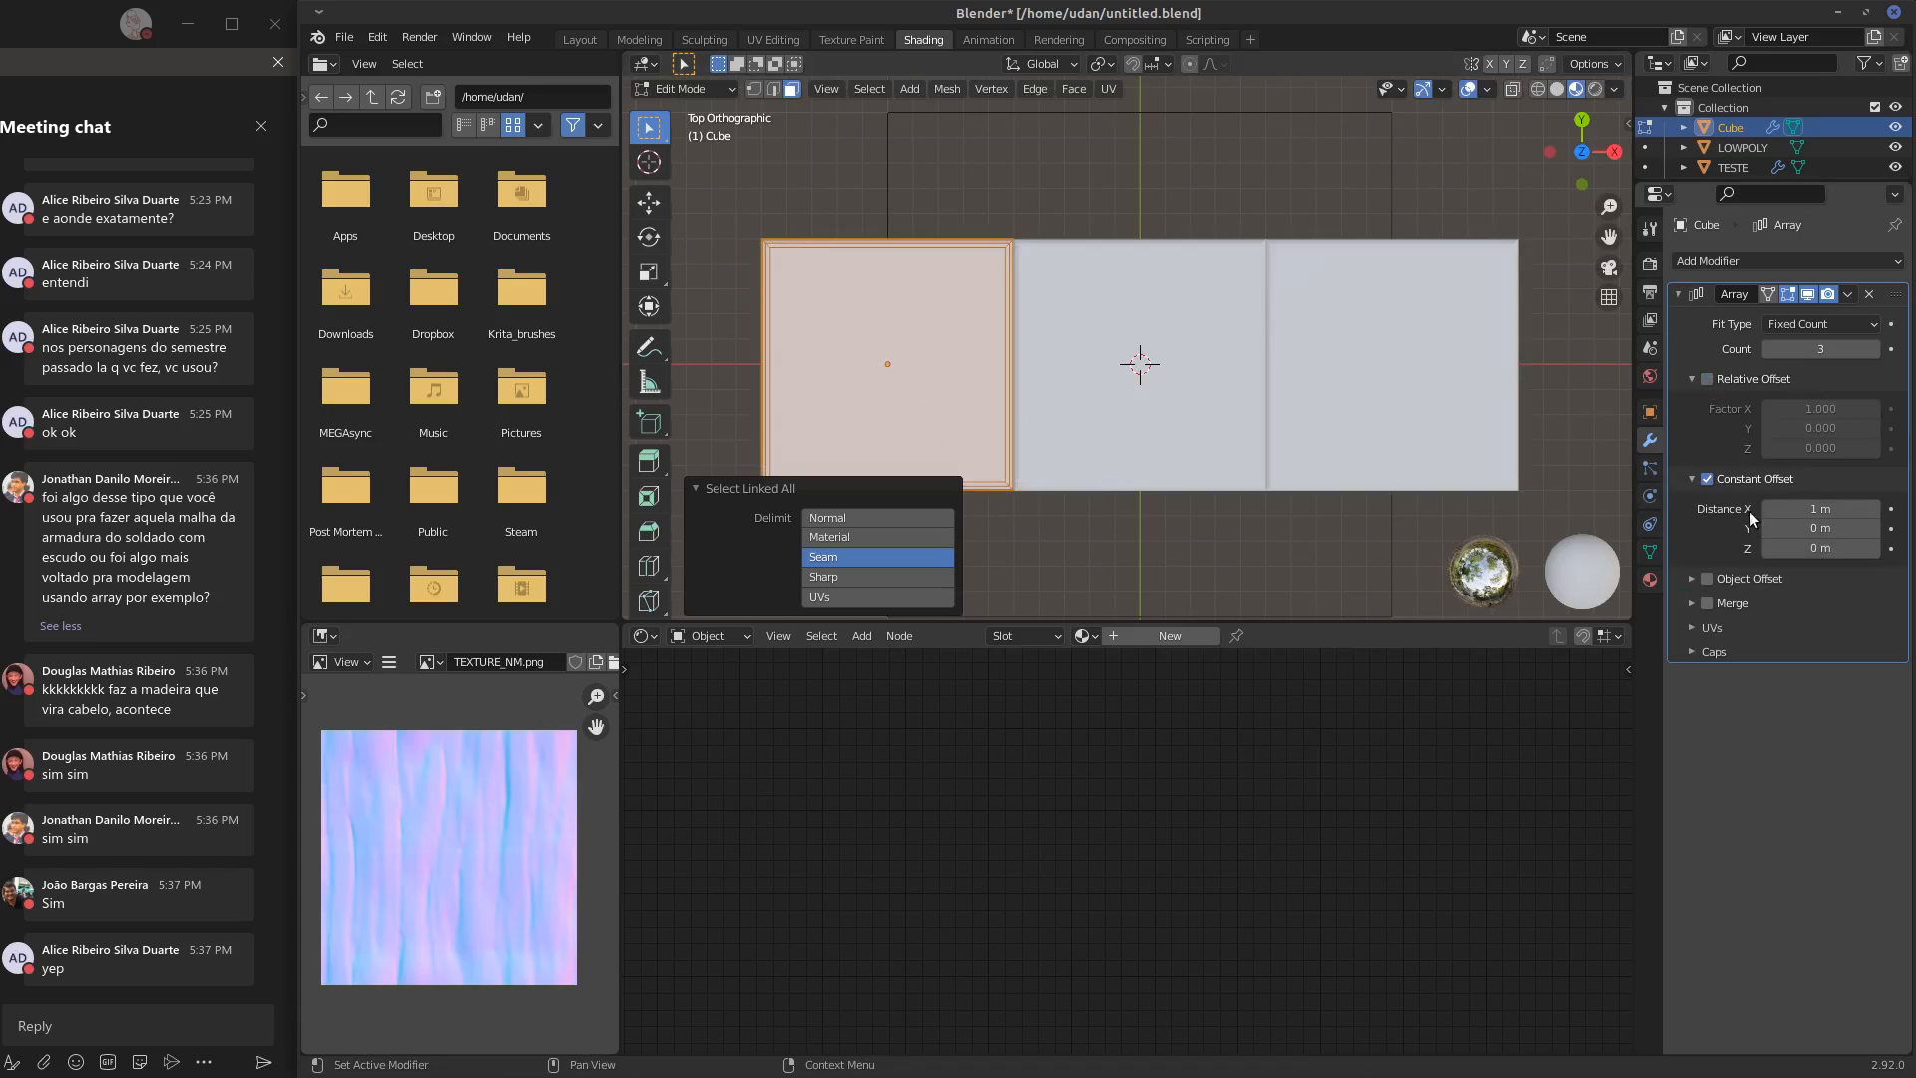
Scale the slab's mesh to 0.960 to leave gaps between the copies, and return to Object Mode
key("s")
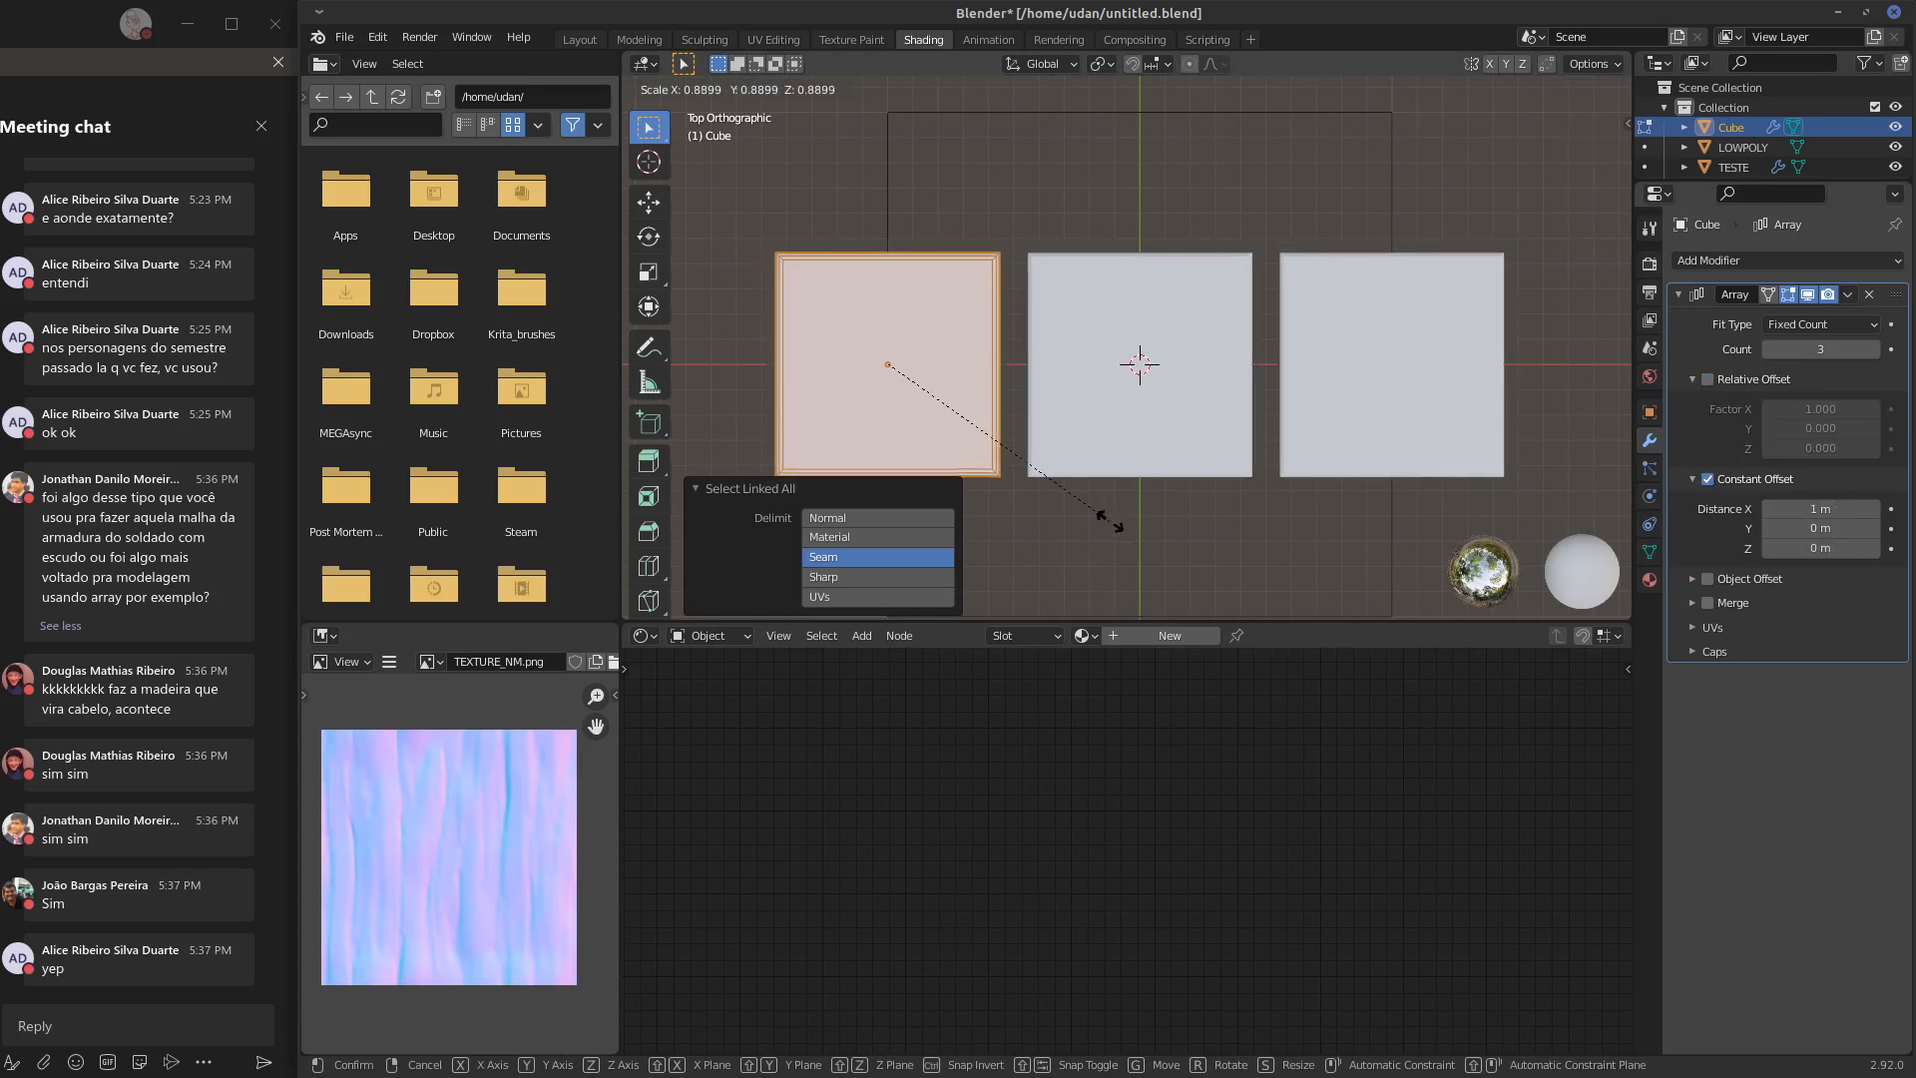
left_click(1268, 572)
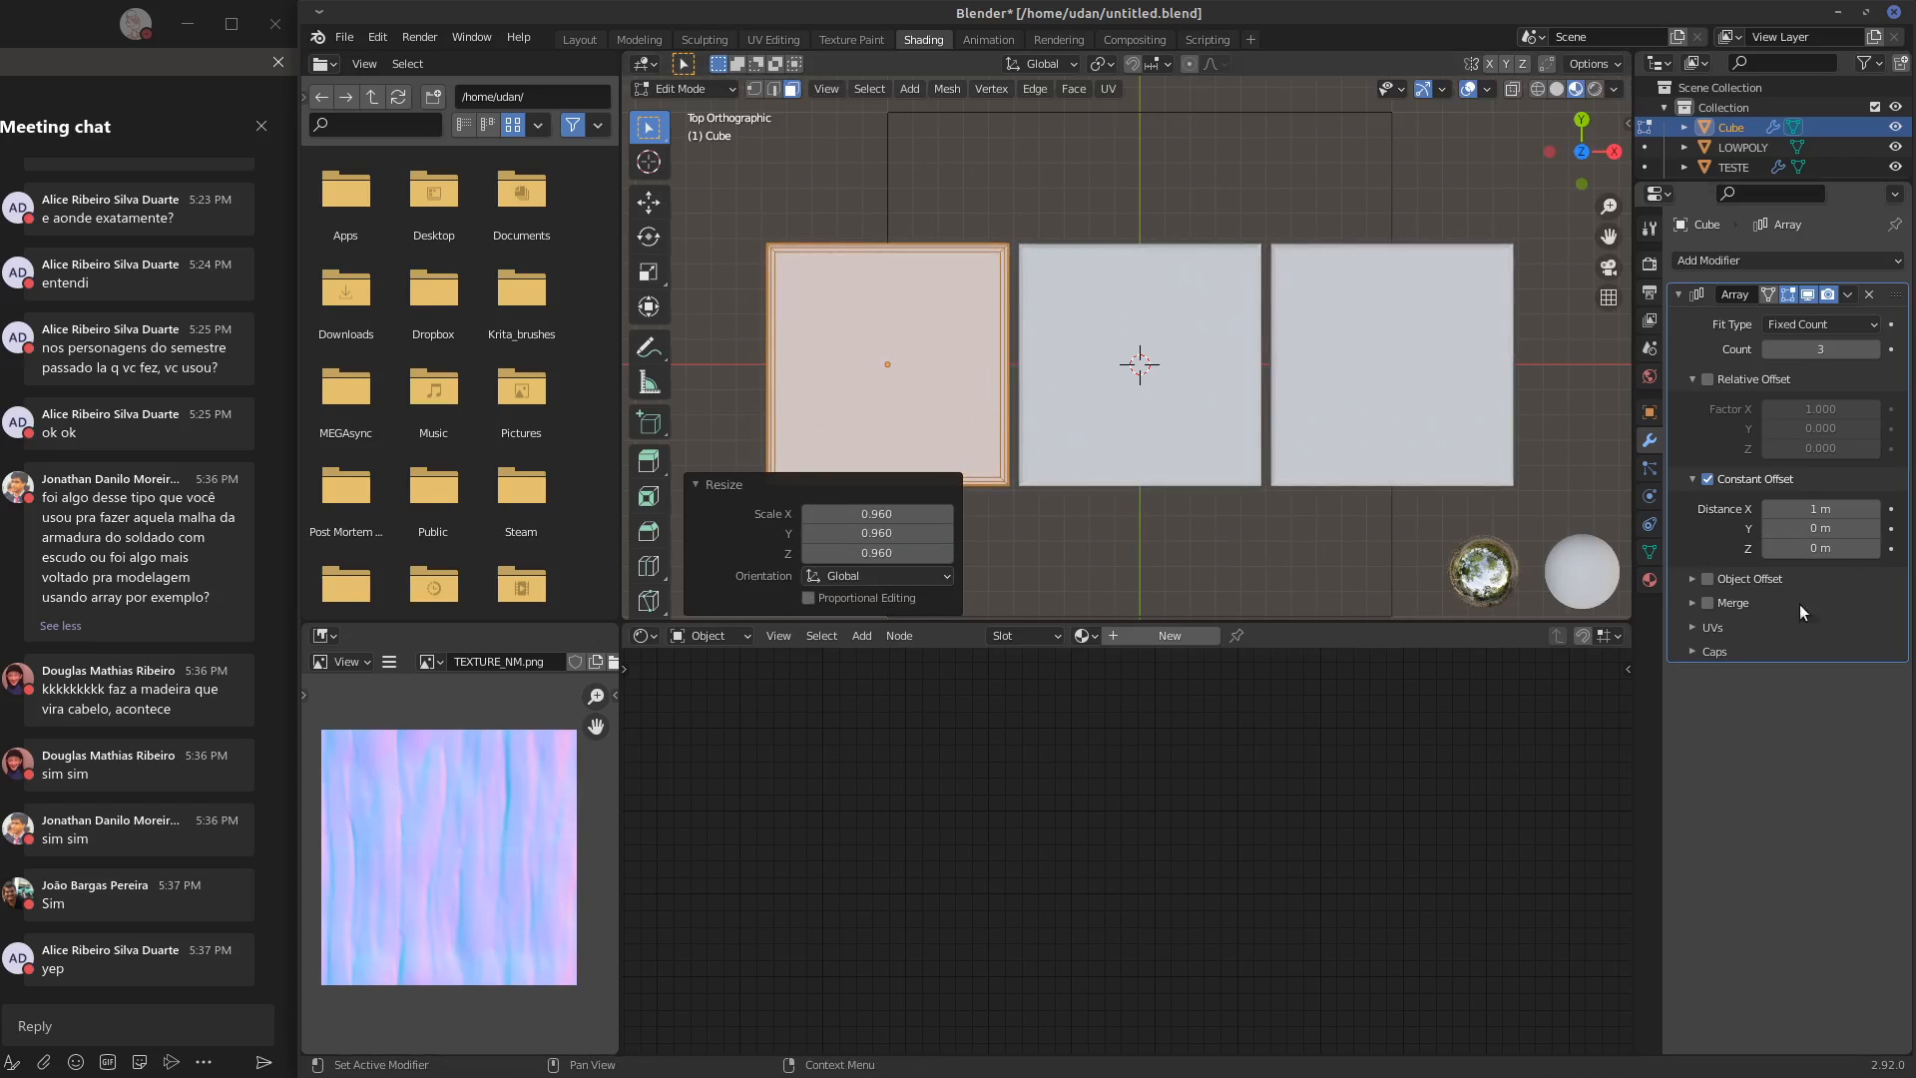
left_click(696, 482)
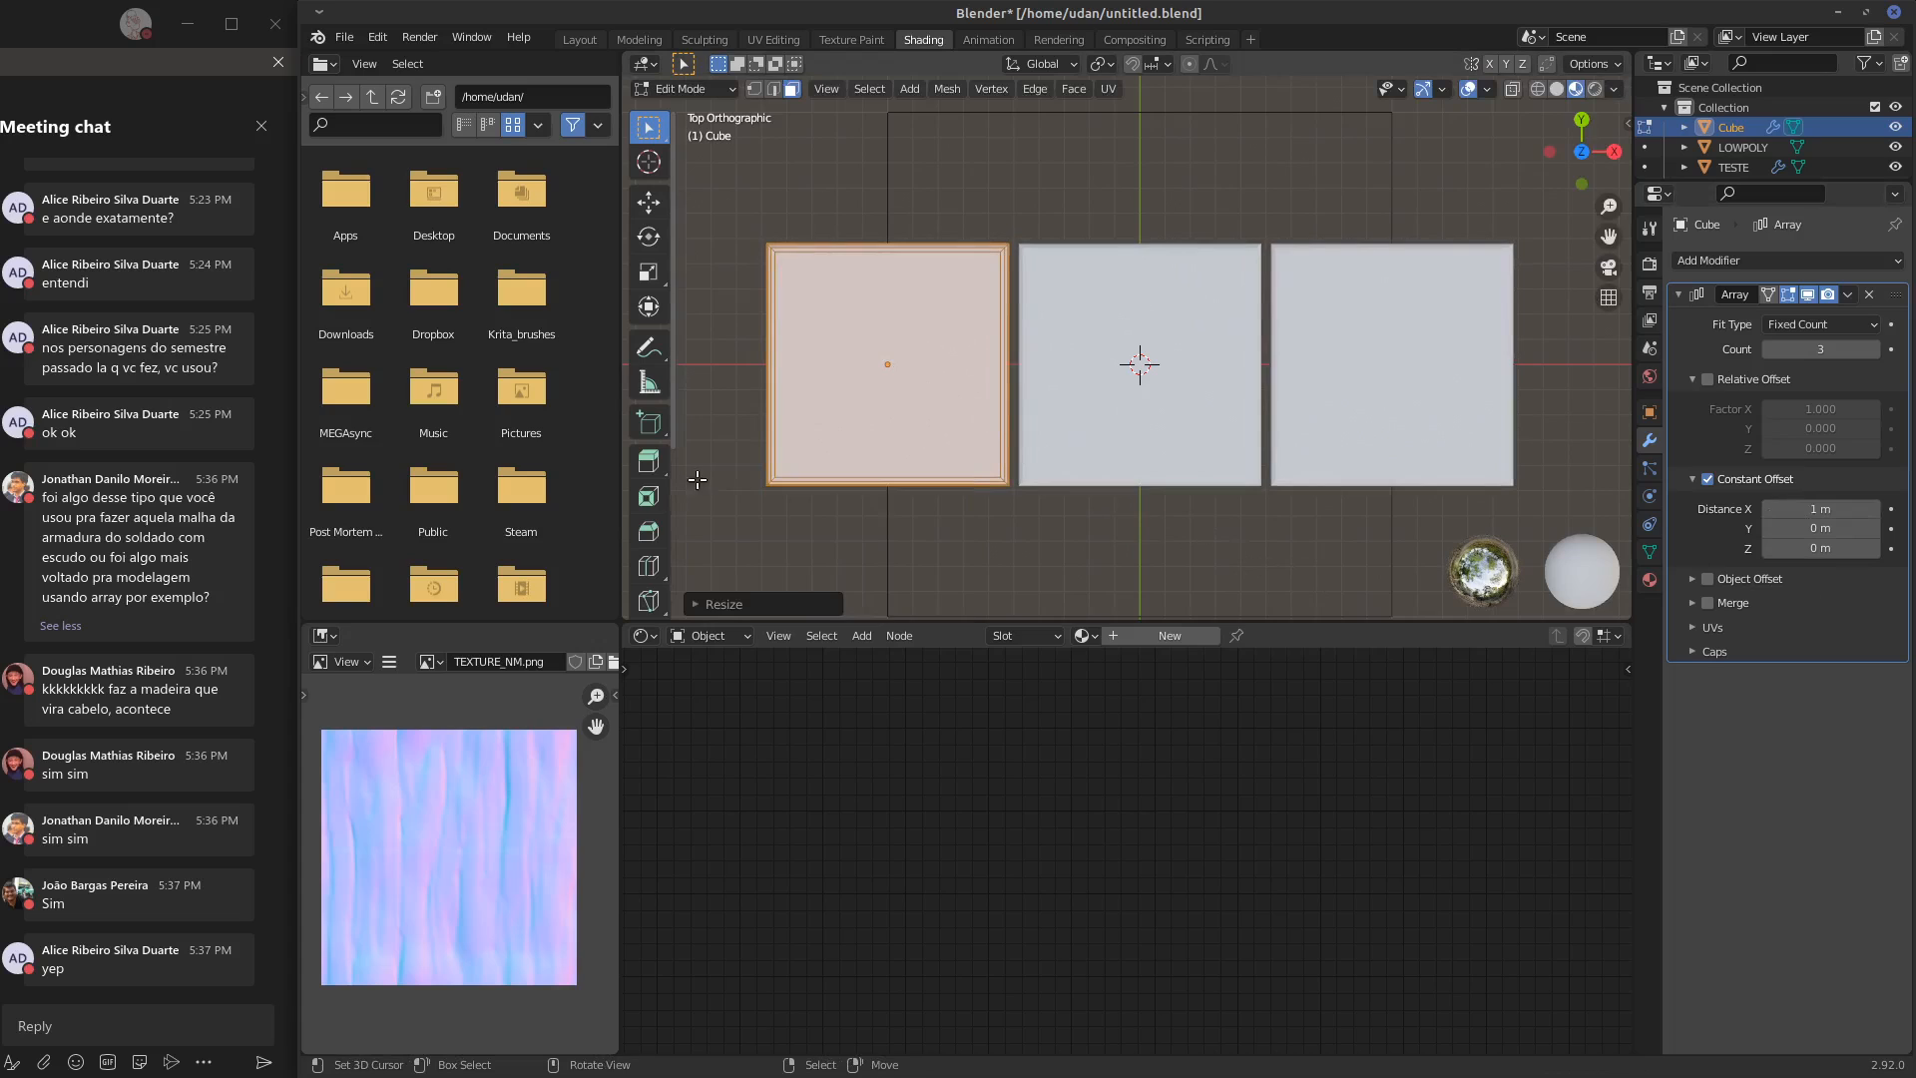
left_click_drag(1292, 539, 1195, 499, "alt+shift")
key("Tab")
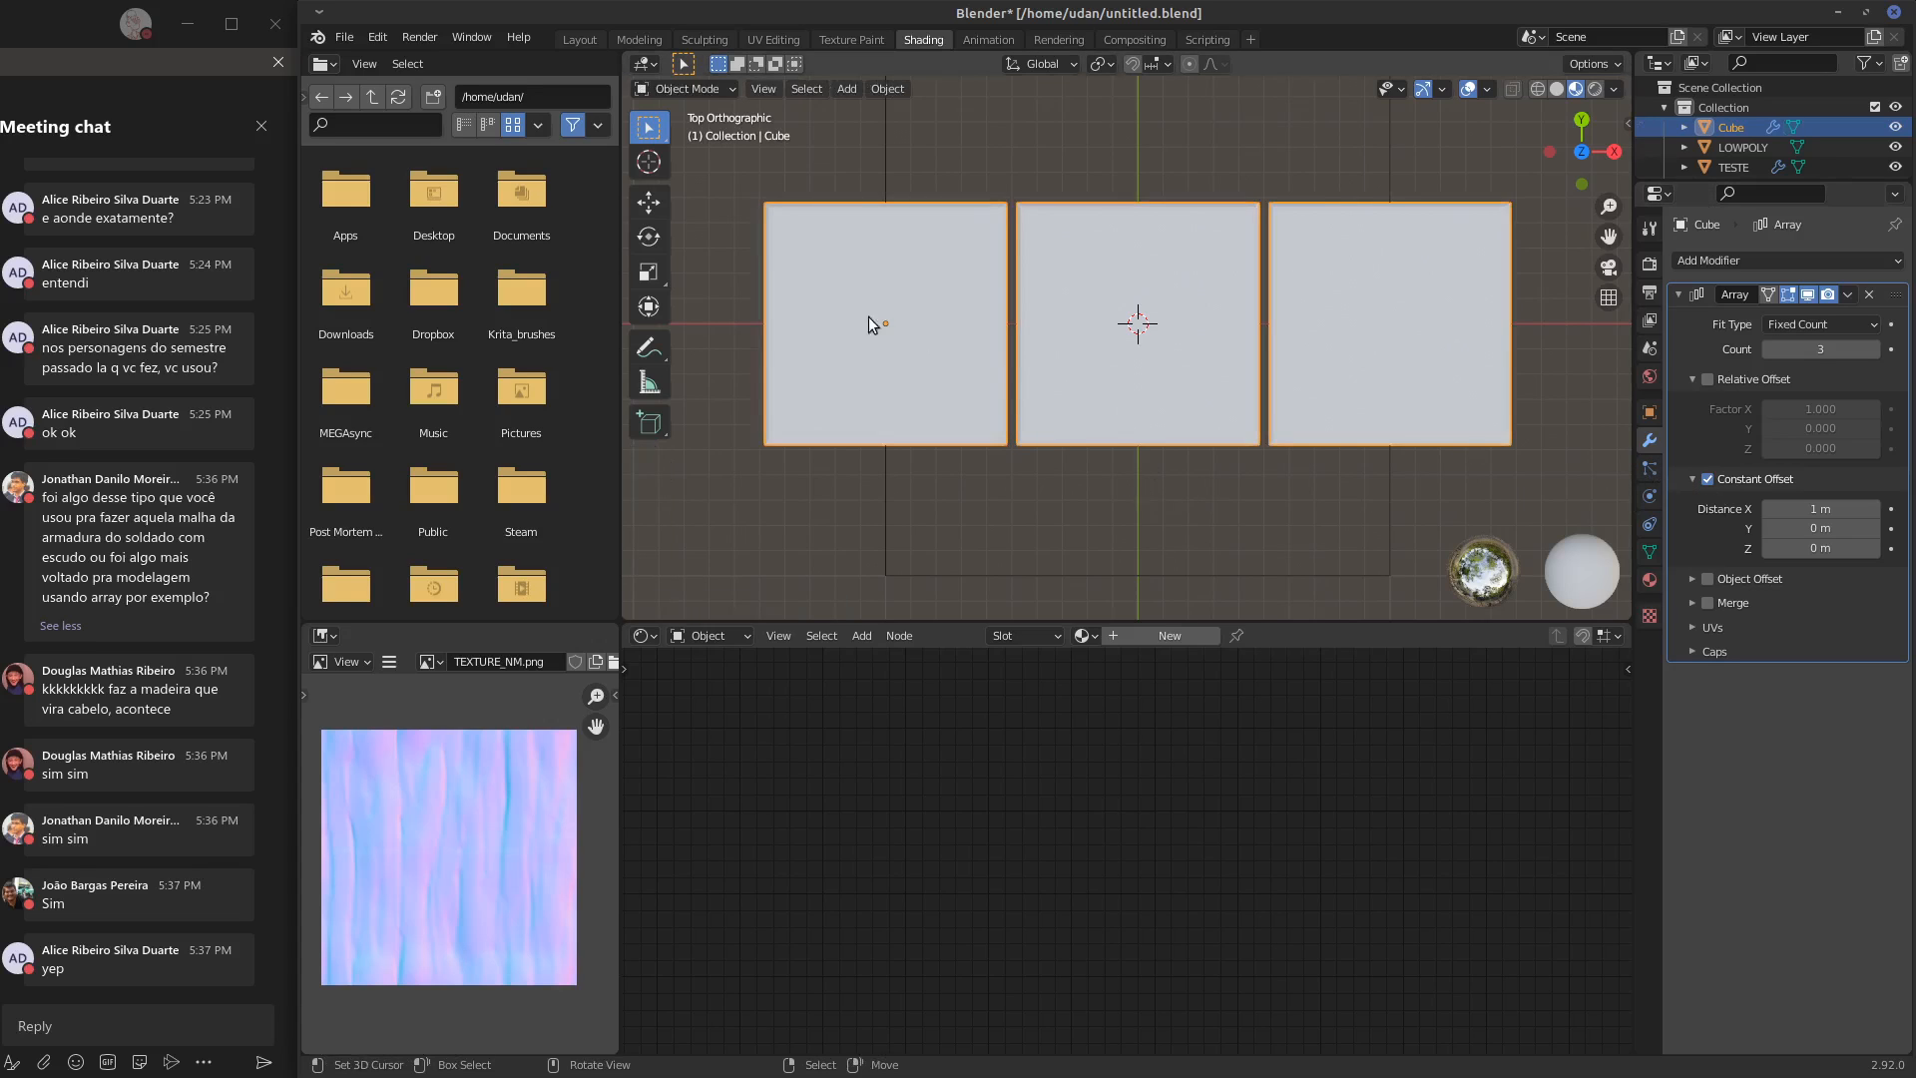
Move the arrayed slab row -1 m along the global Y axis
key("g")
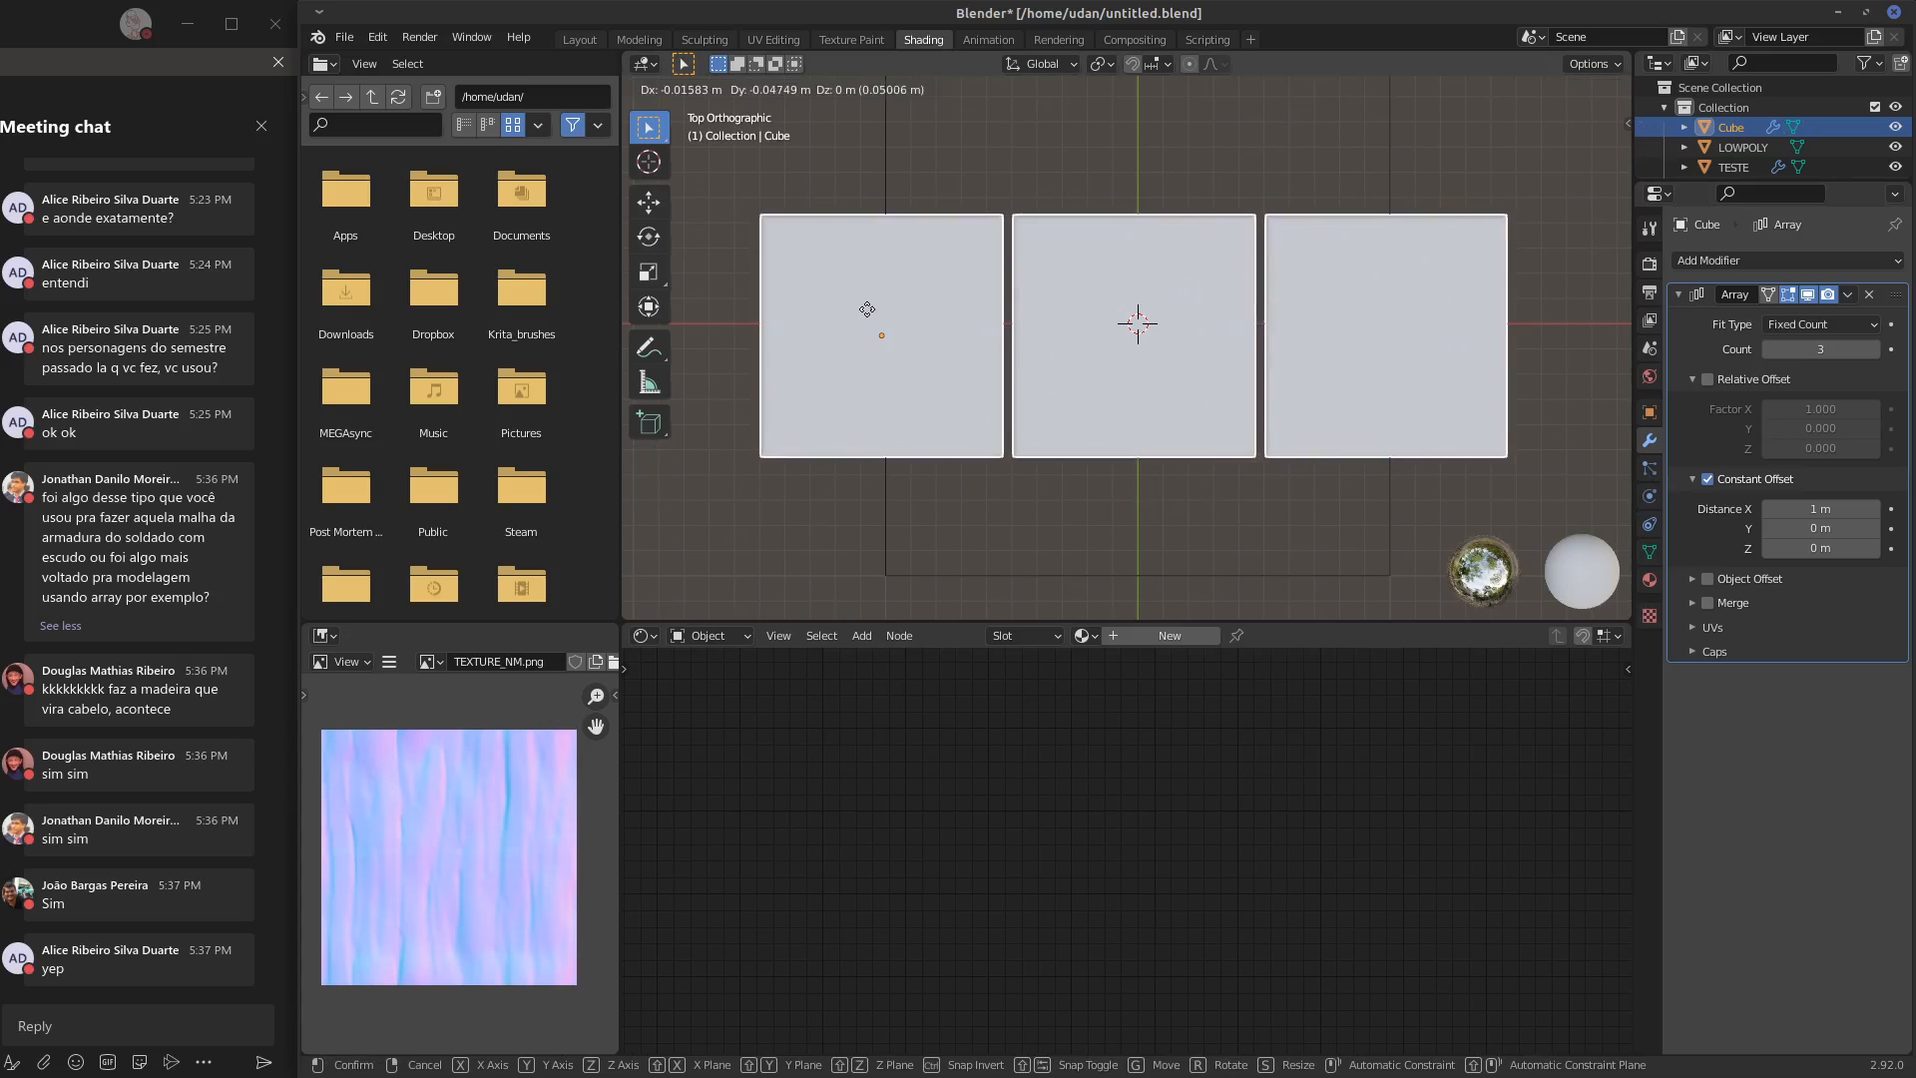
key("x")
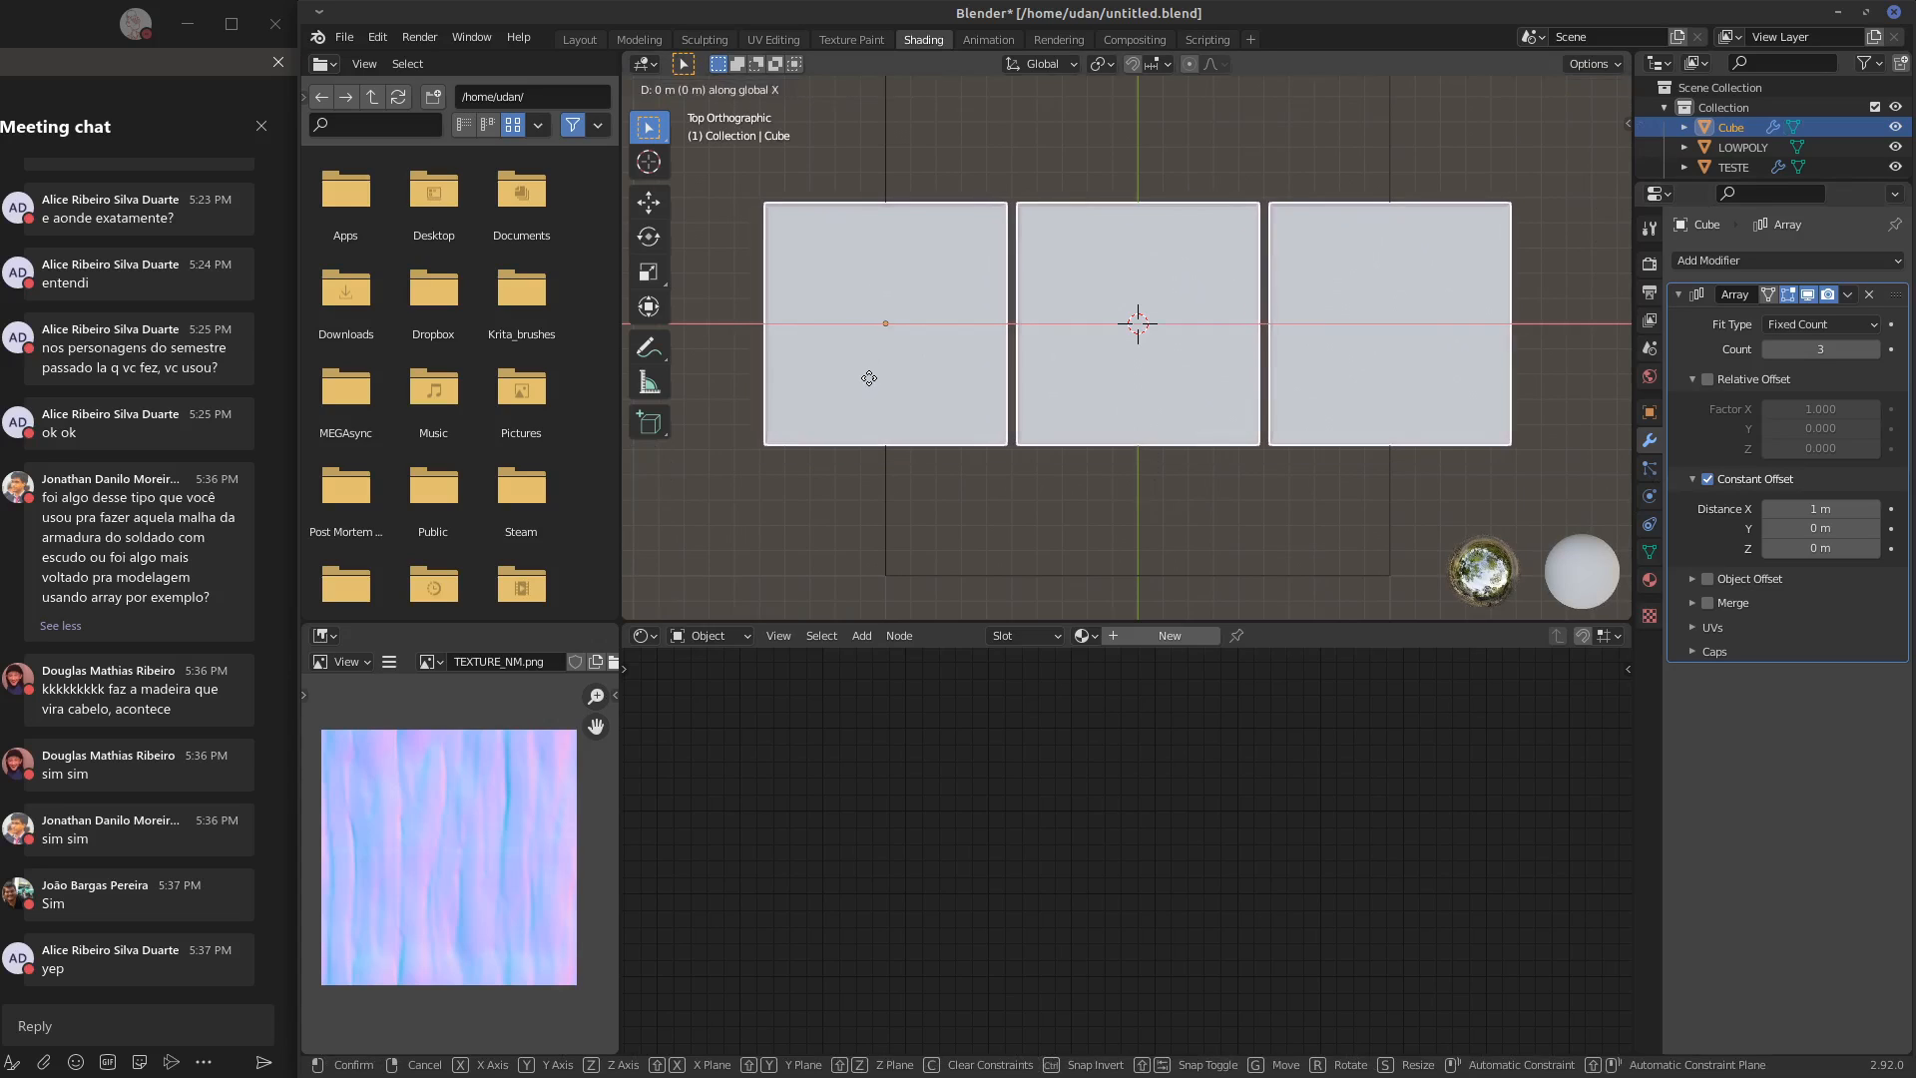
key("y")
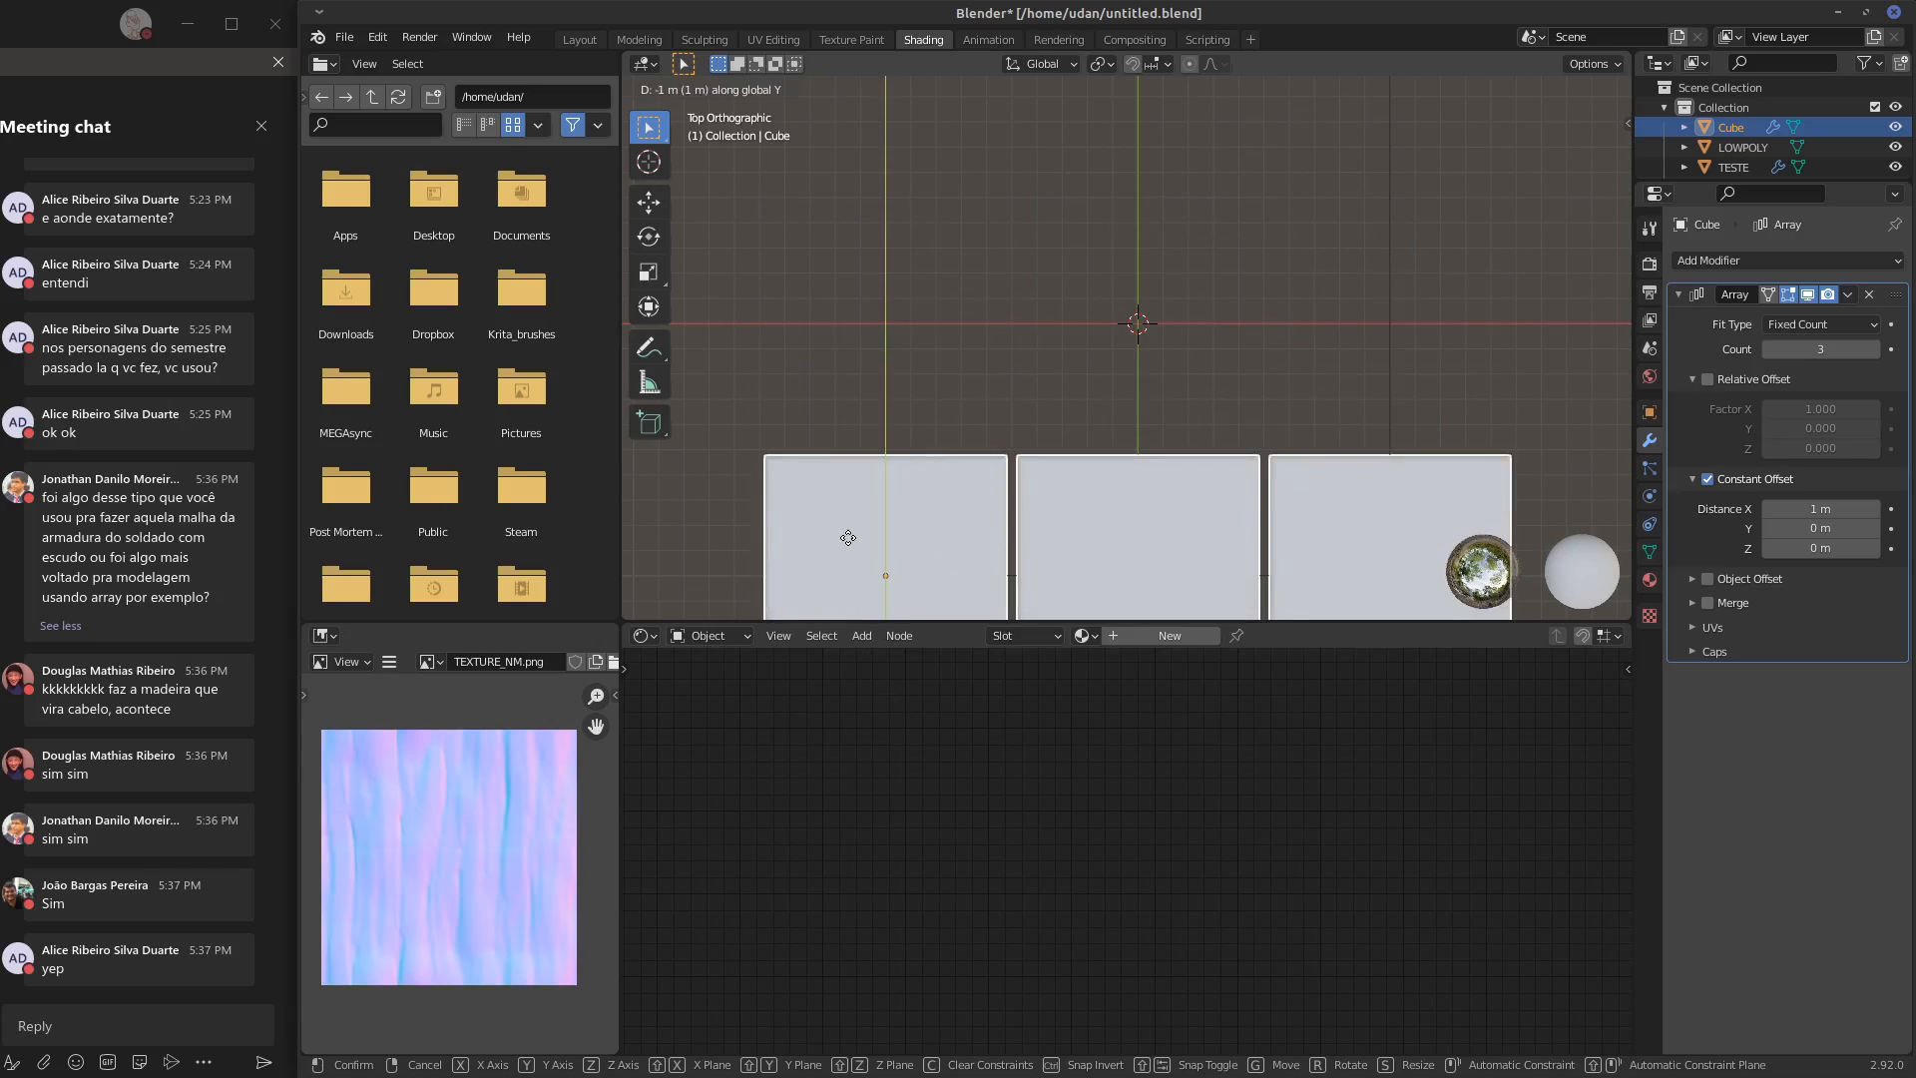
left_click(873, 516)
middle_click_drag(969, 473, 997, 355, "shift")
Examine the slab row's alignment with the grid in wireframe, in both Object Mode and Edit Mode, and return to the shaded display
key("shift+z")
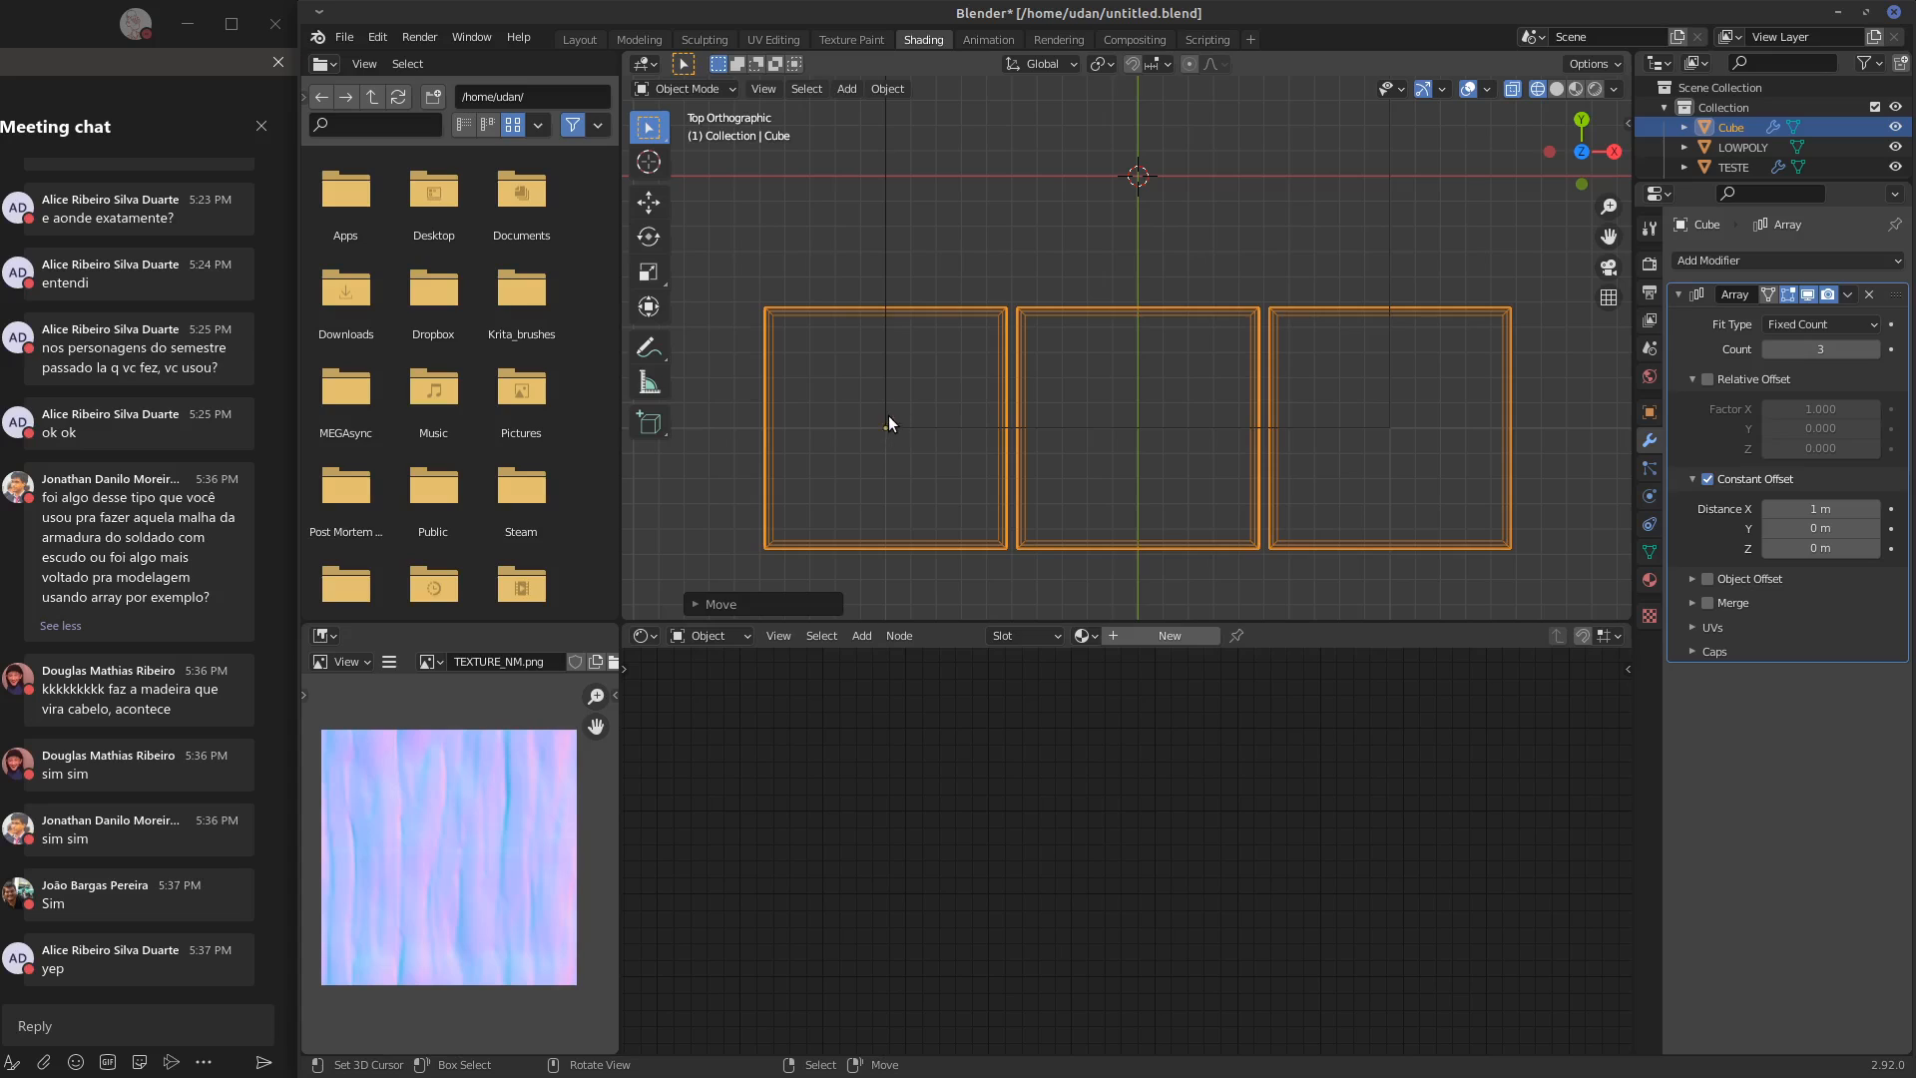
key("d")
mouse_move(888, 417)
left_mouse_down()
mouse_move(860, 420)
mouse_move(901, 473)
left_mouse_up()
mouse_move(904, 403)
right_mouse_down()
mouse_move(835, 445)
mouse_move(929, 413)
right_mouse_up()
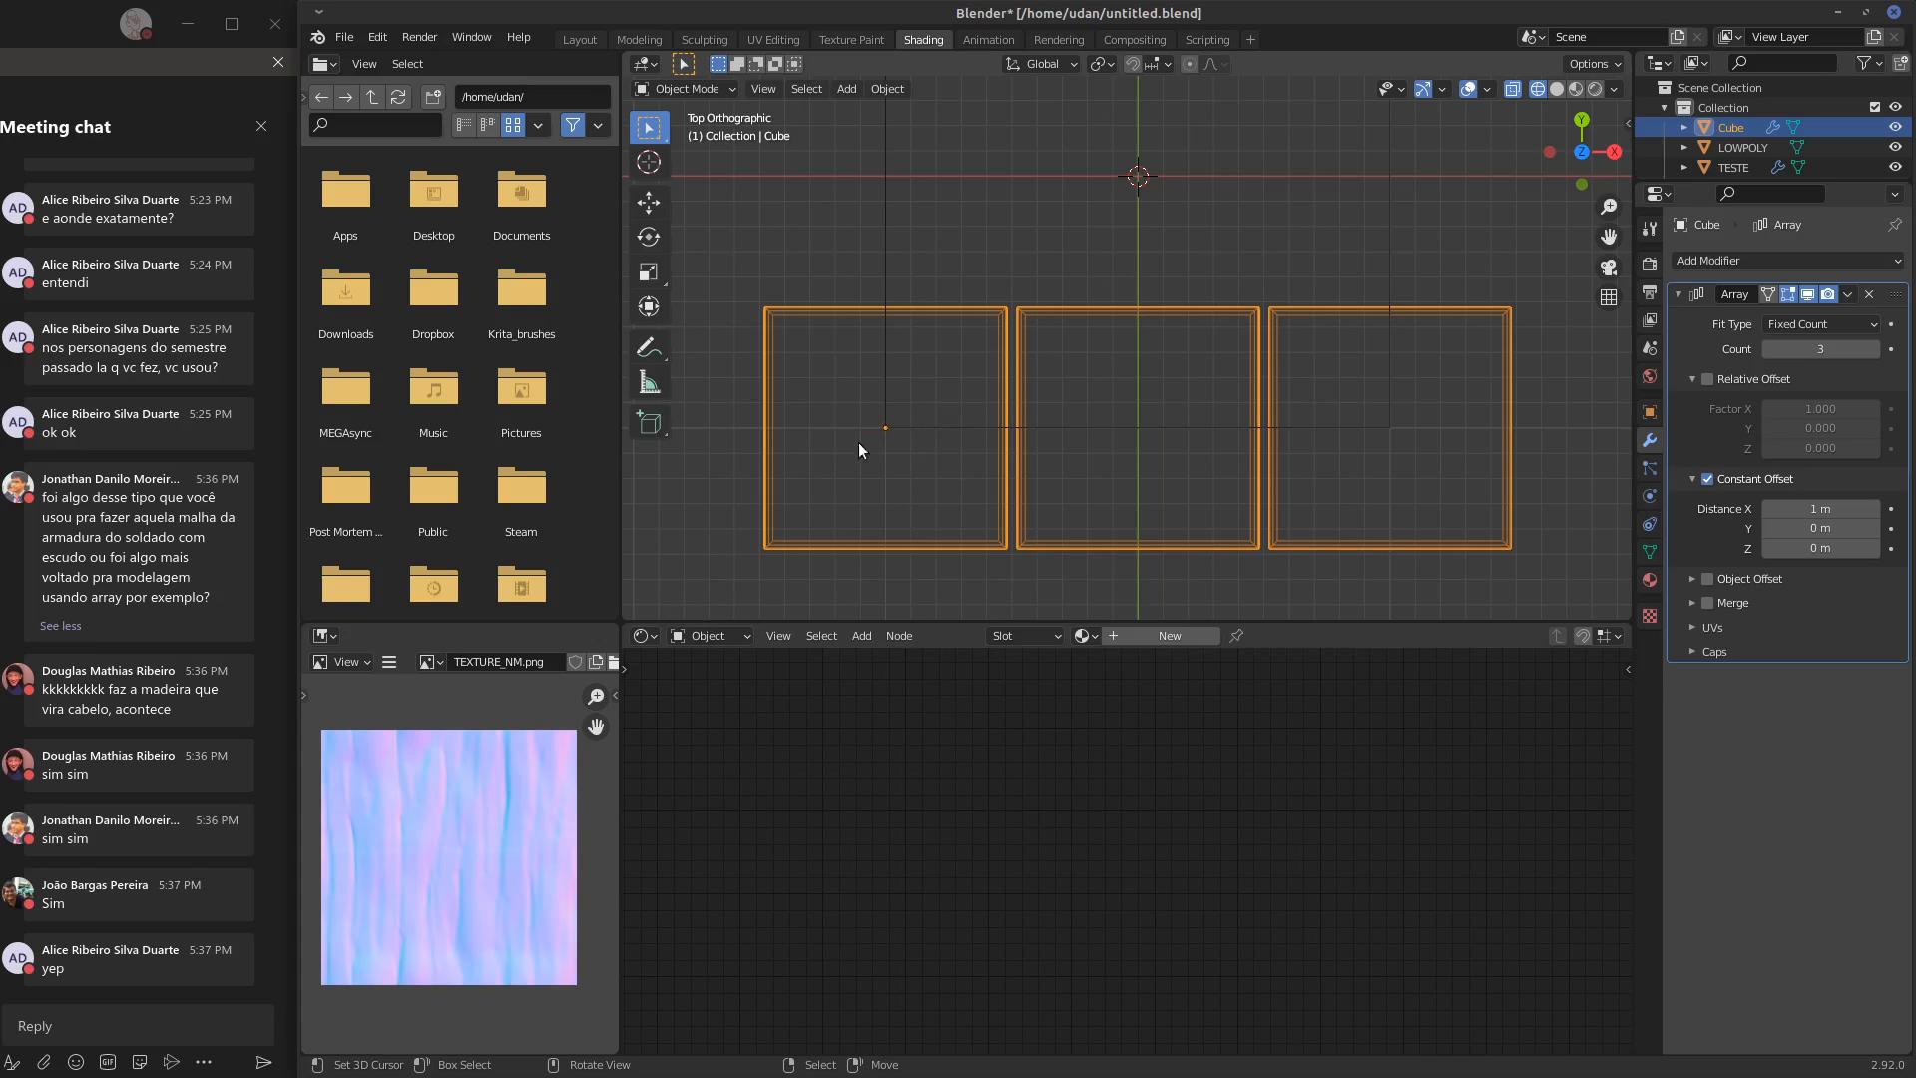
left_click(1156, 63)
left_click(1135, 65)
left_click(1133, 64)
key("Tab")
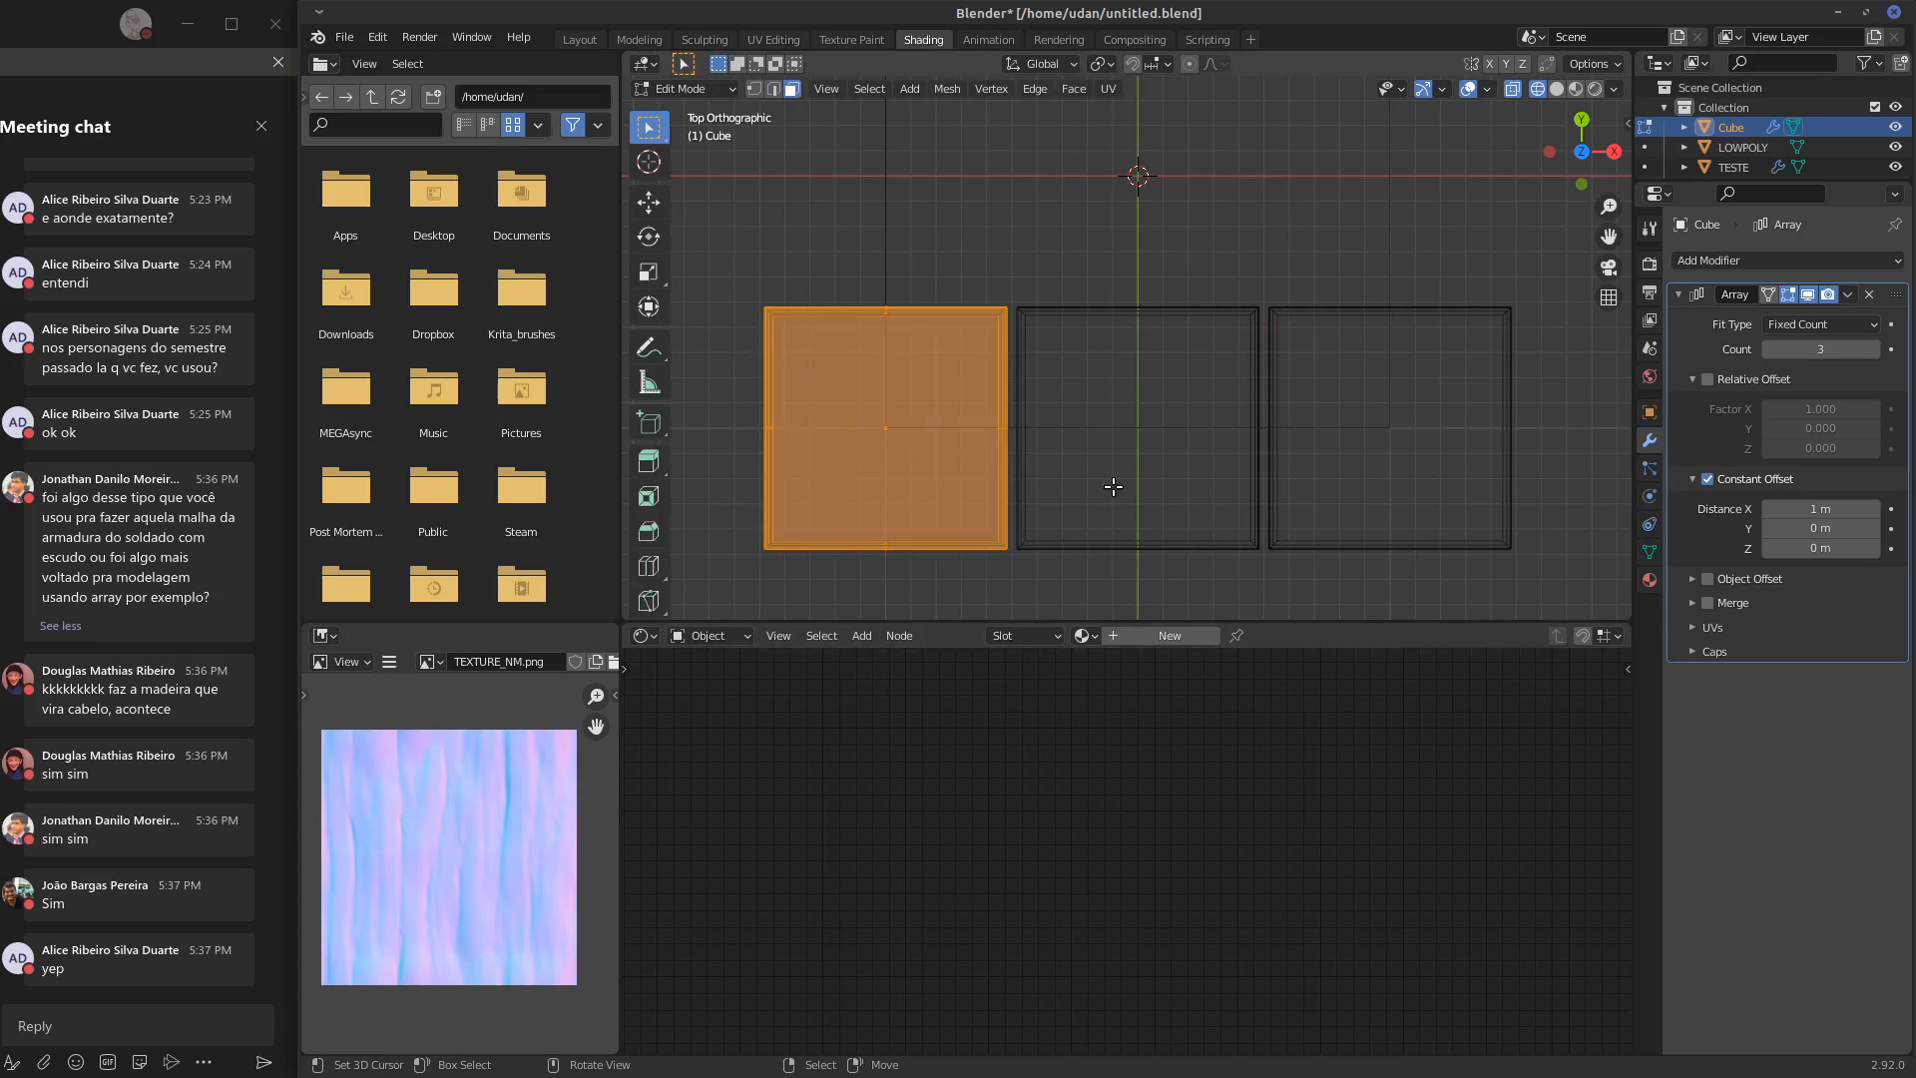
key("Tab")
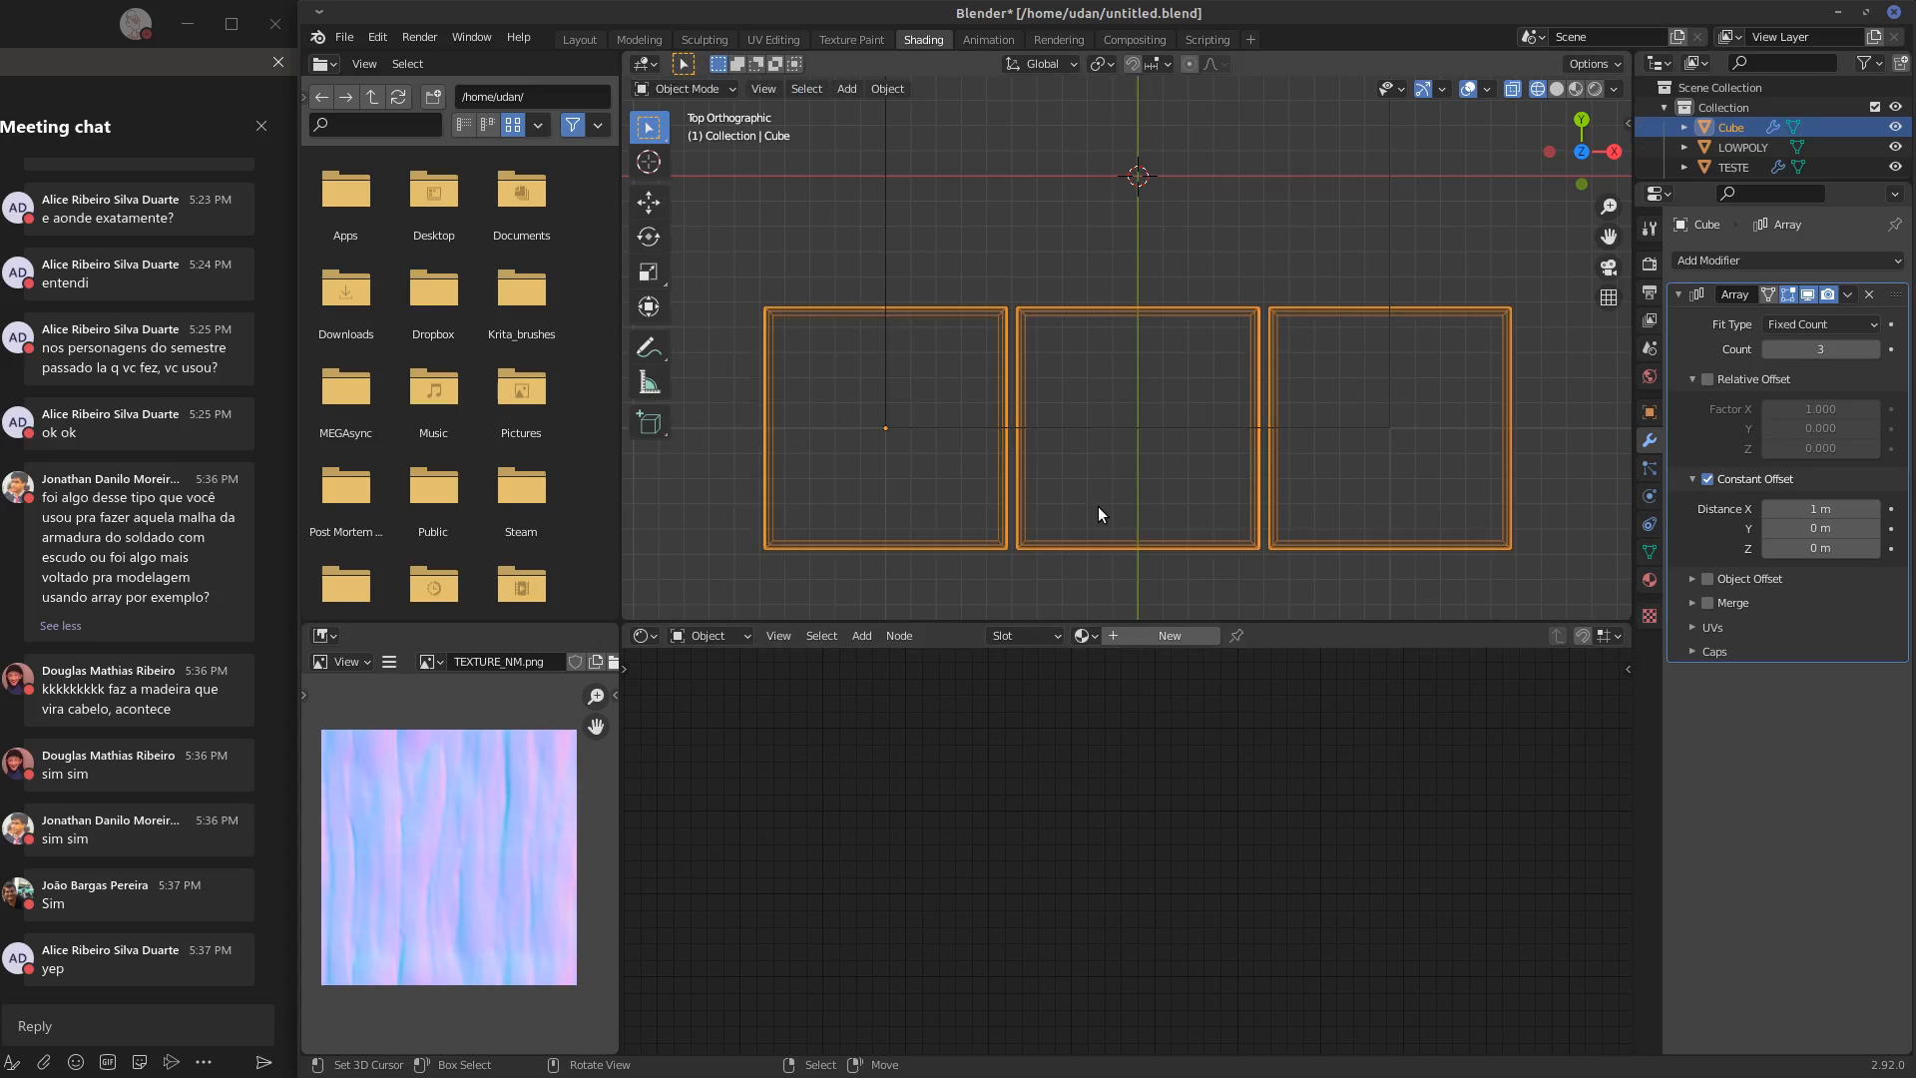
key("shift+z")
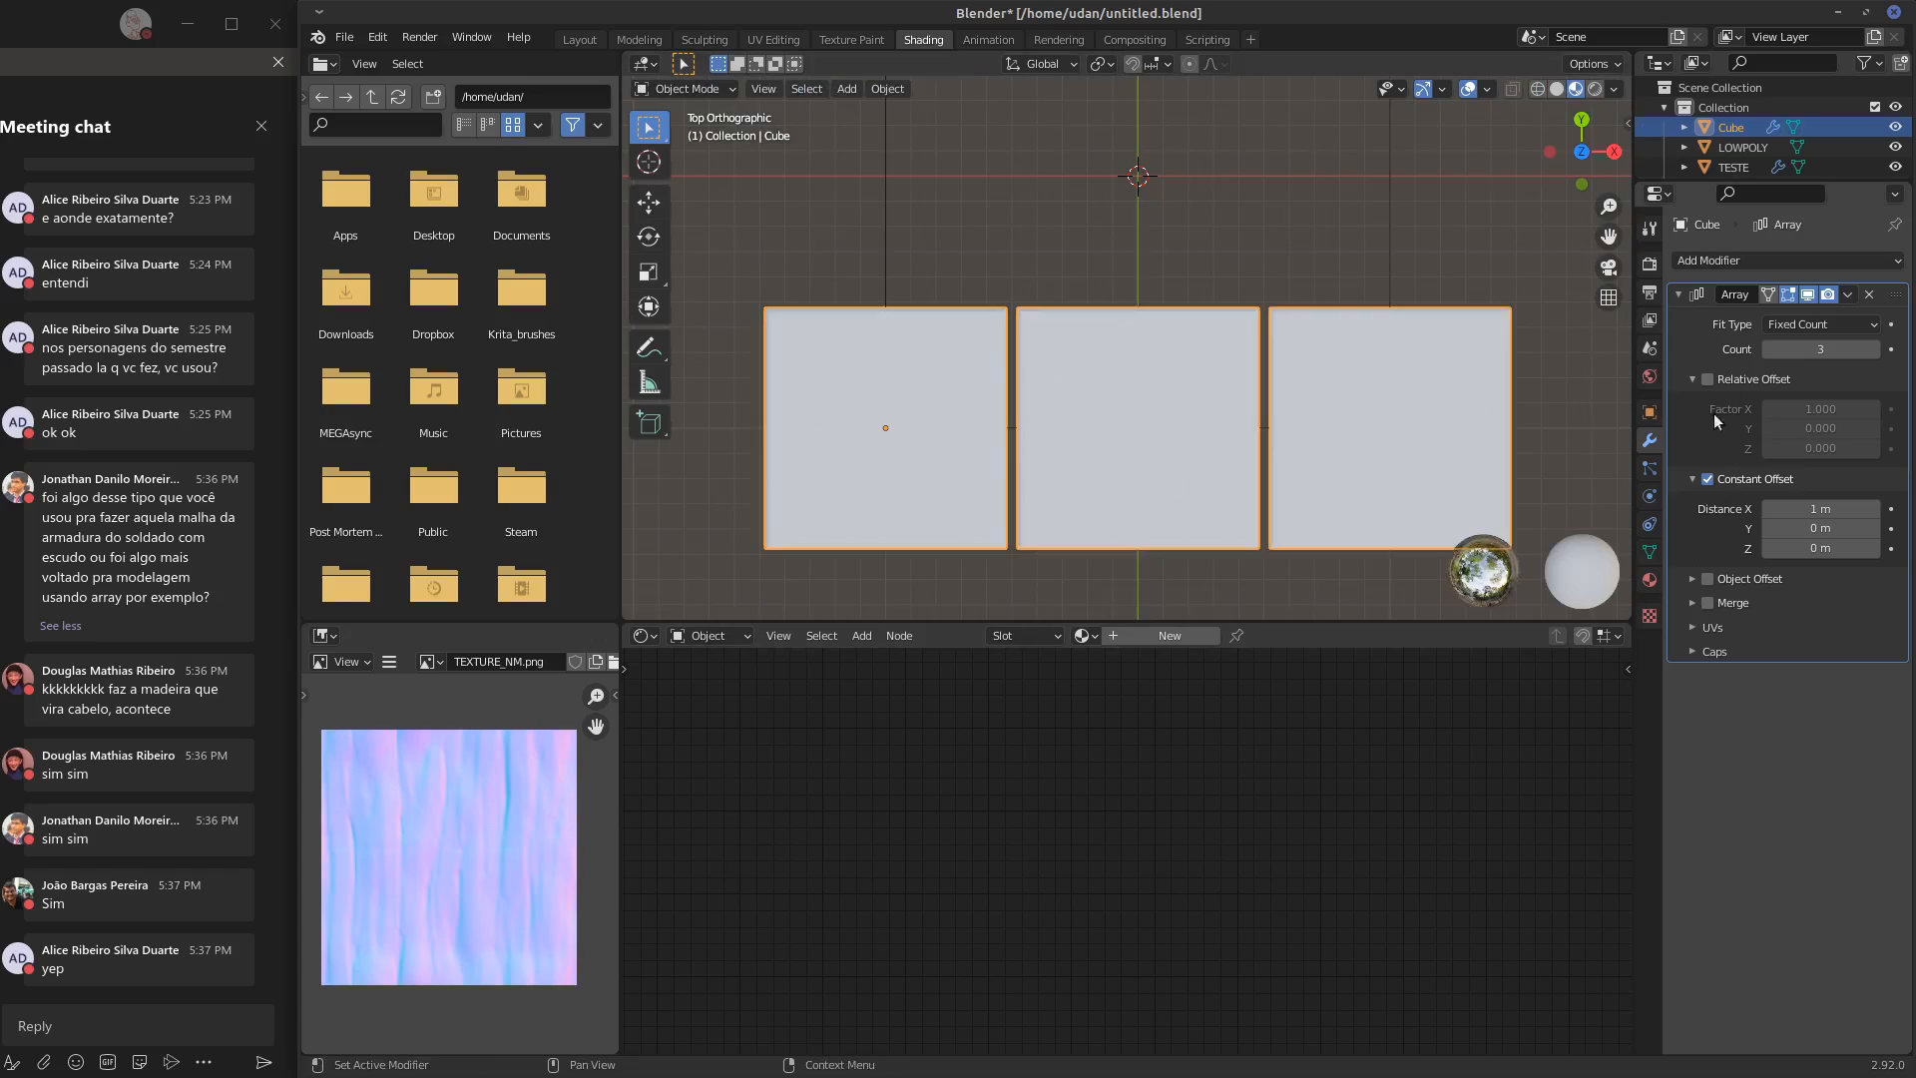
Add a second Array modifier to the slab with a count of 3 and a relative X factor of 0
middle_click_drag(1084, 439, 1178, 452, "shift")
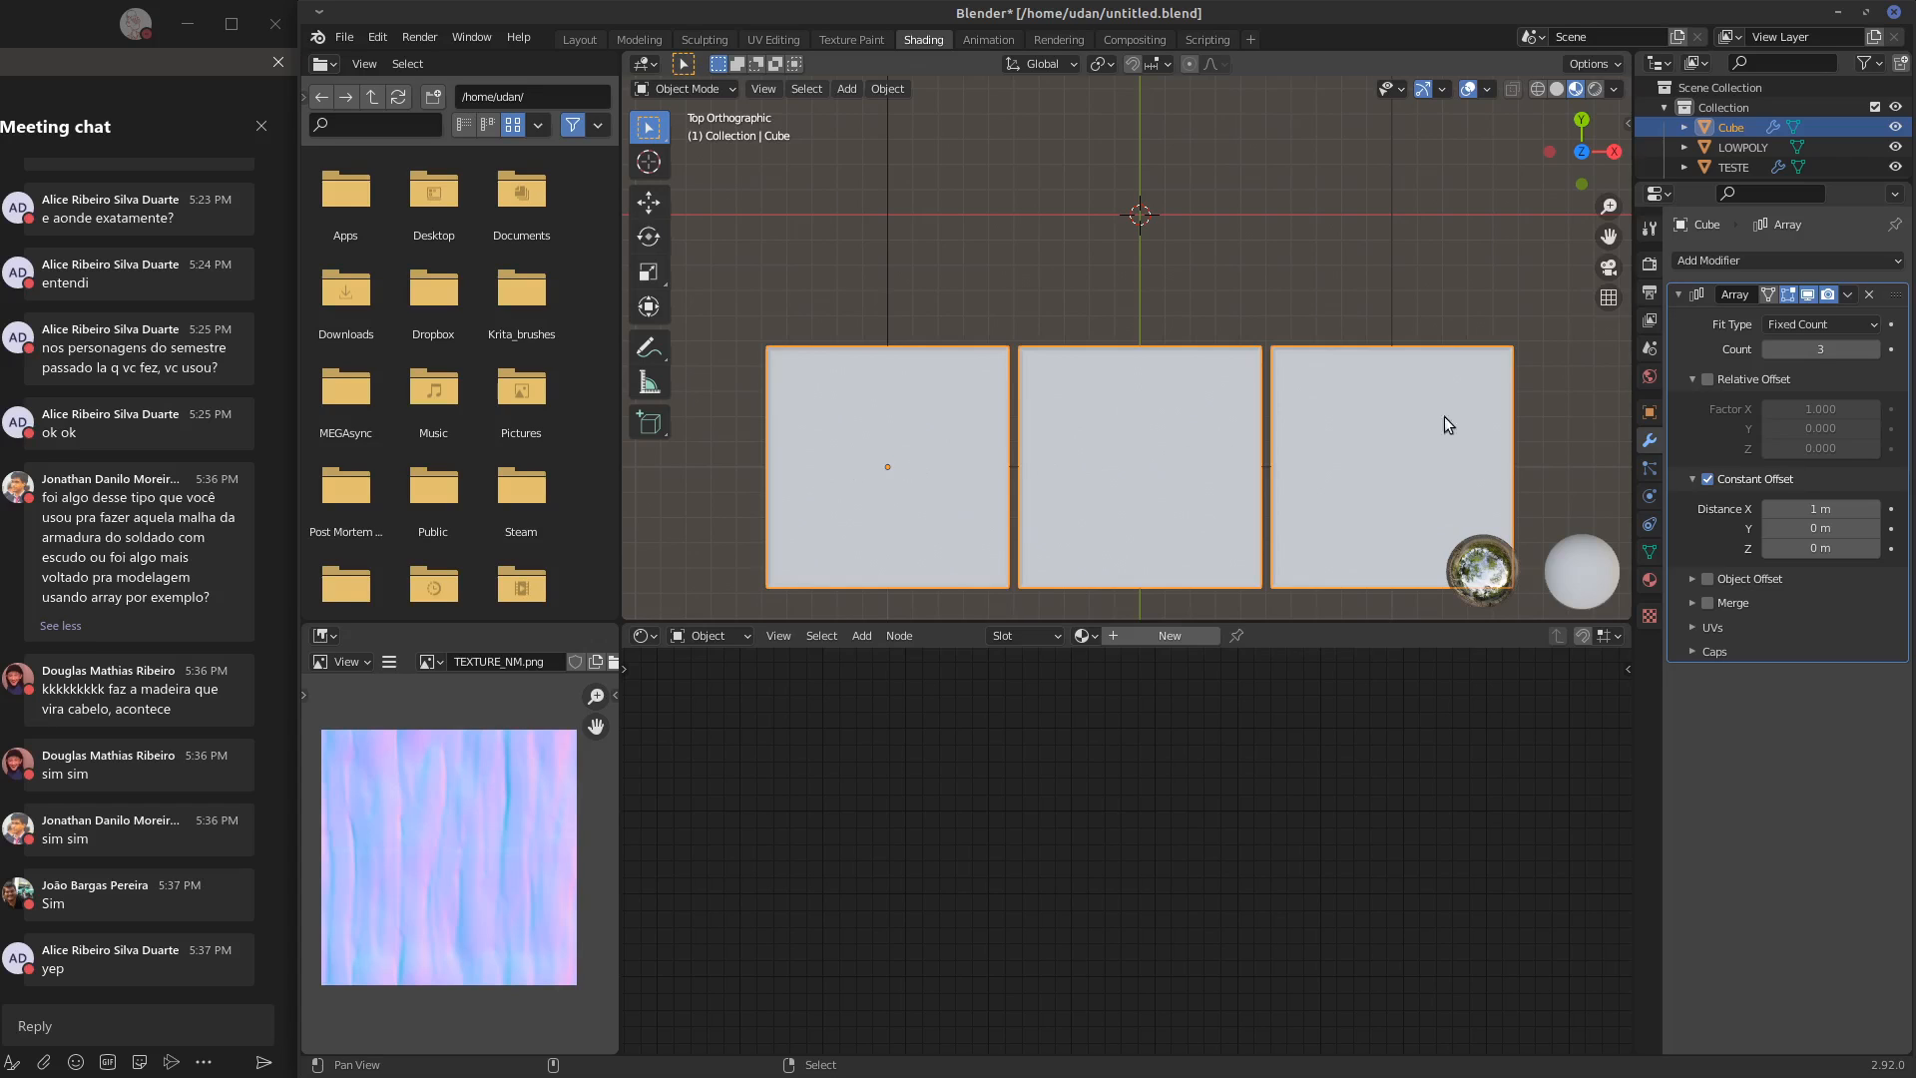
left_click(1784, 261)
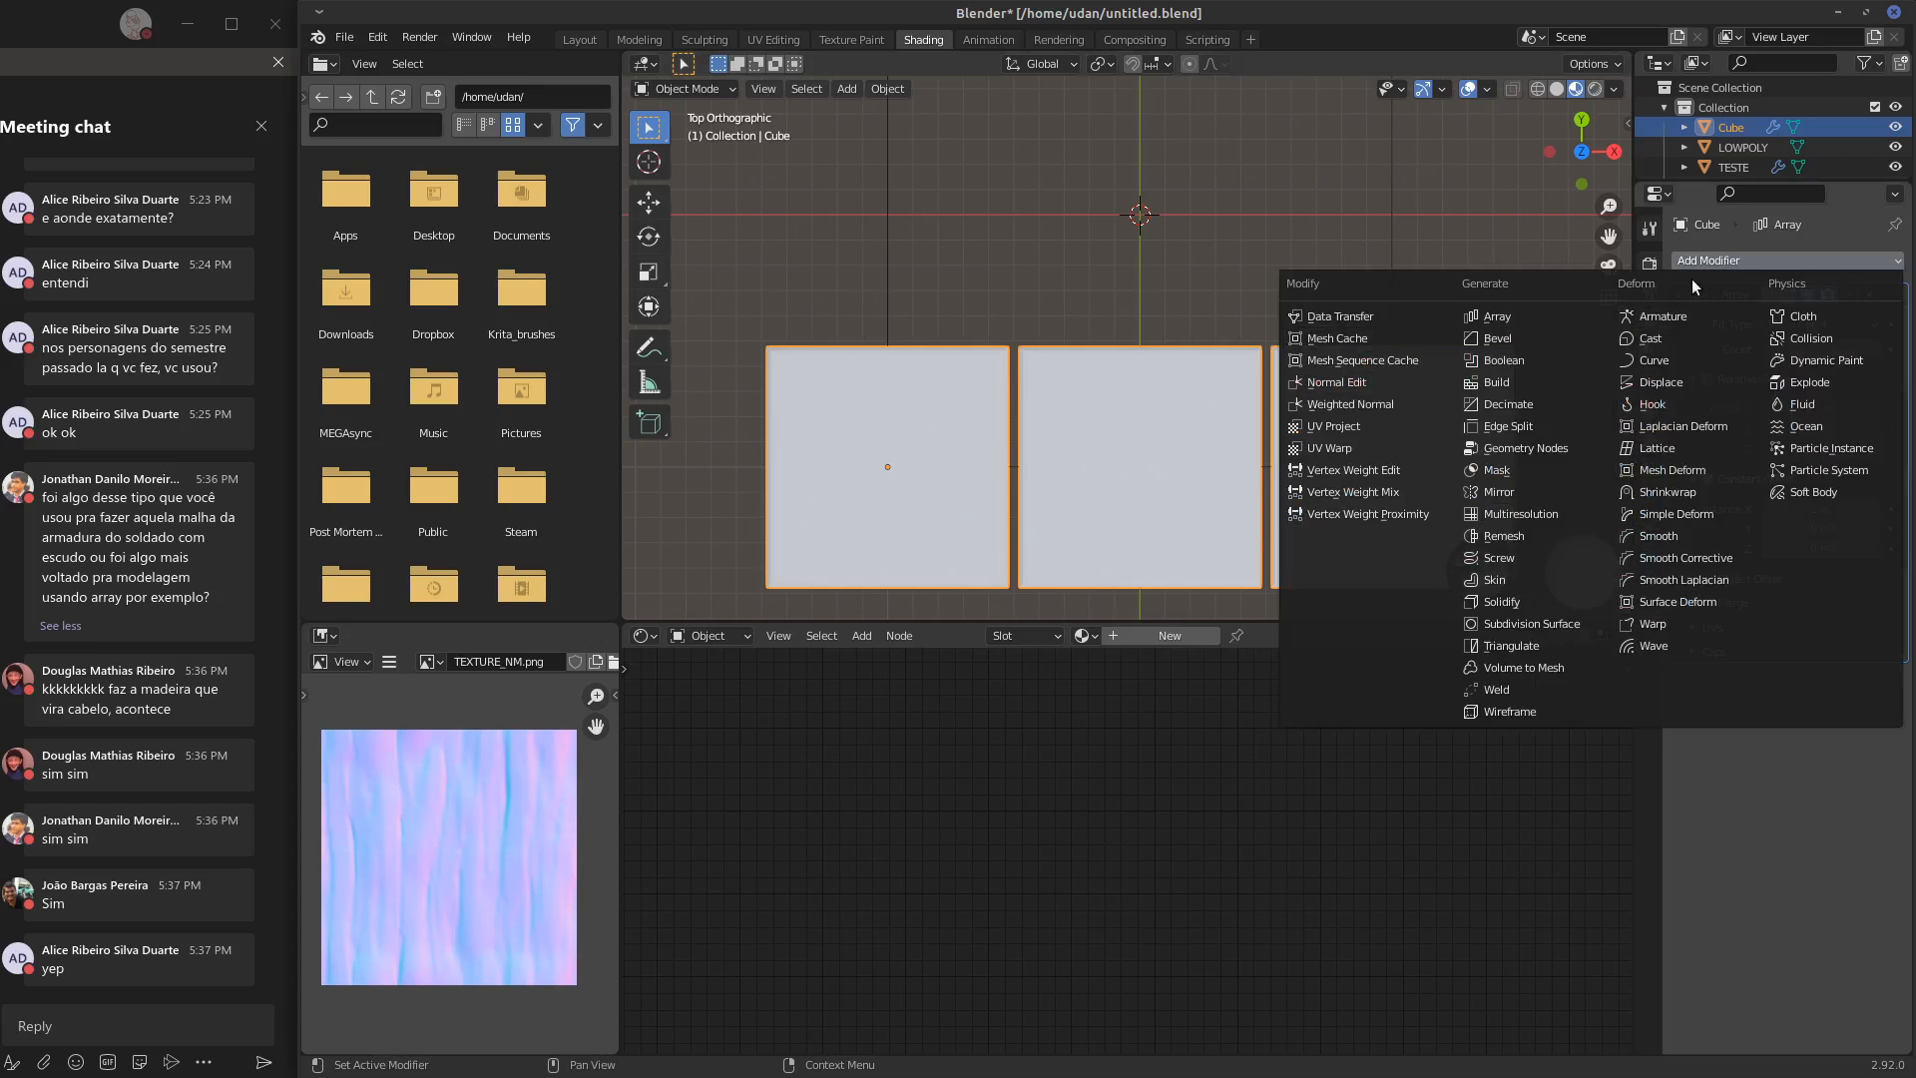
left_click(1535, 315)
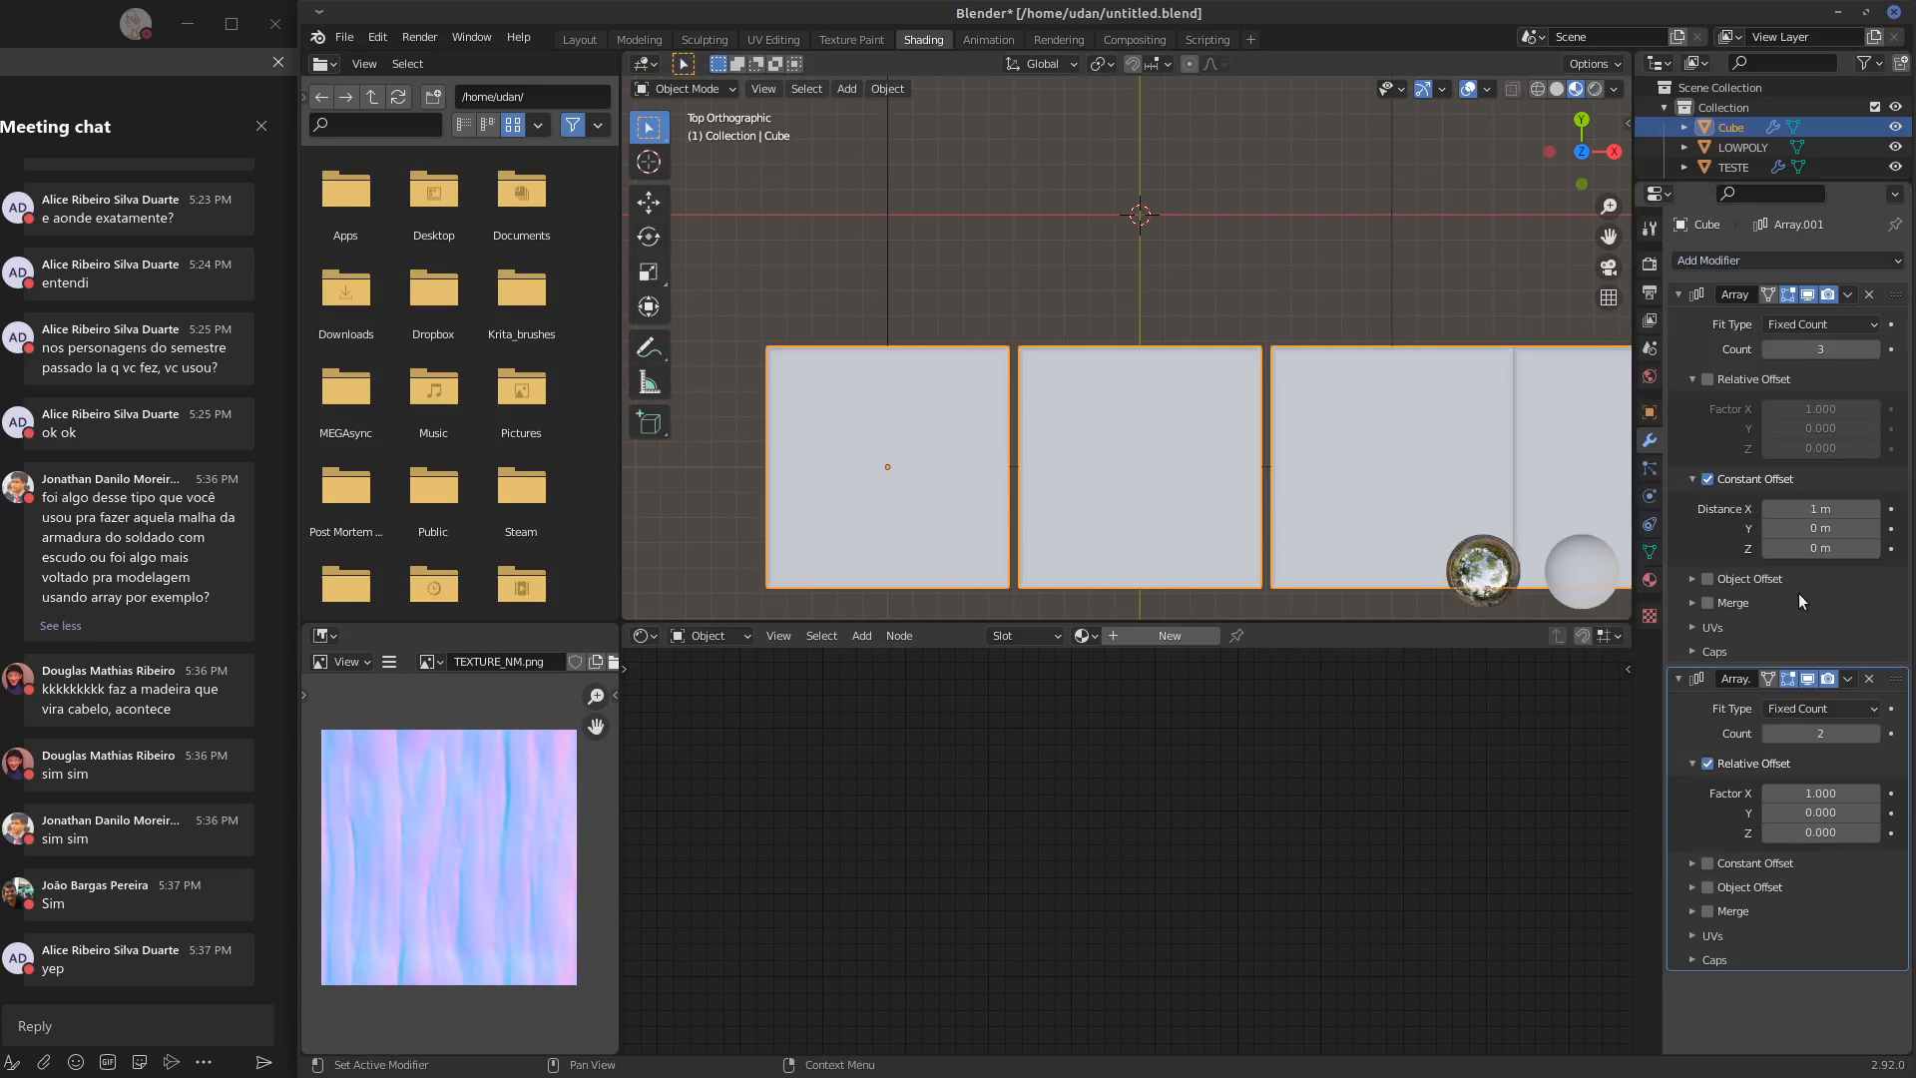
left_click(1816, 735)
type("3")
key("Return")
left_click(1827, 792)
type("0")
key("Return")
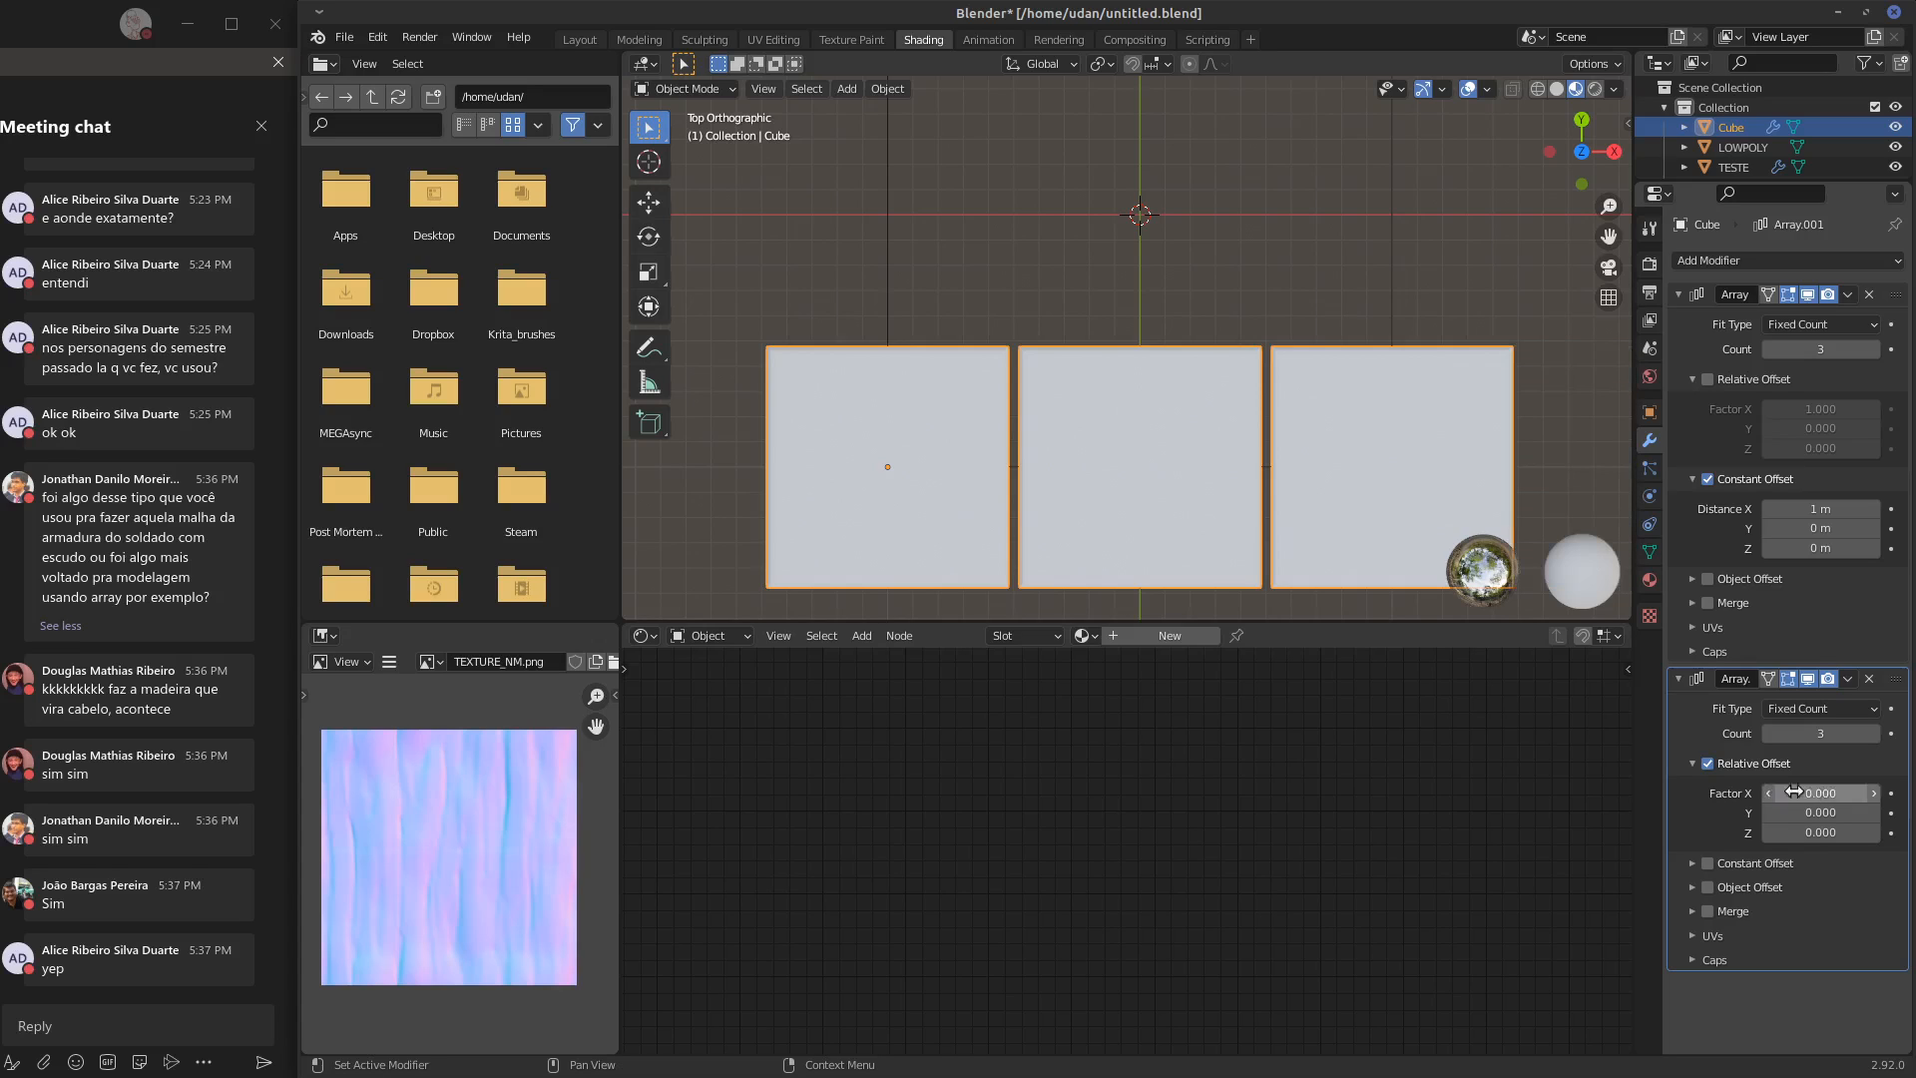
Replace the second Array modifier's Relative Offset with a Constant Offset of 0 m along X and 1 m along Y
left_click(1708, 763)
left_click(1719, 860)
left_click(1721, 861)
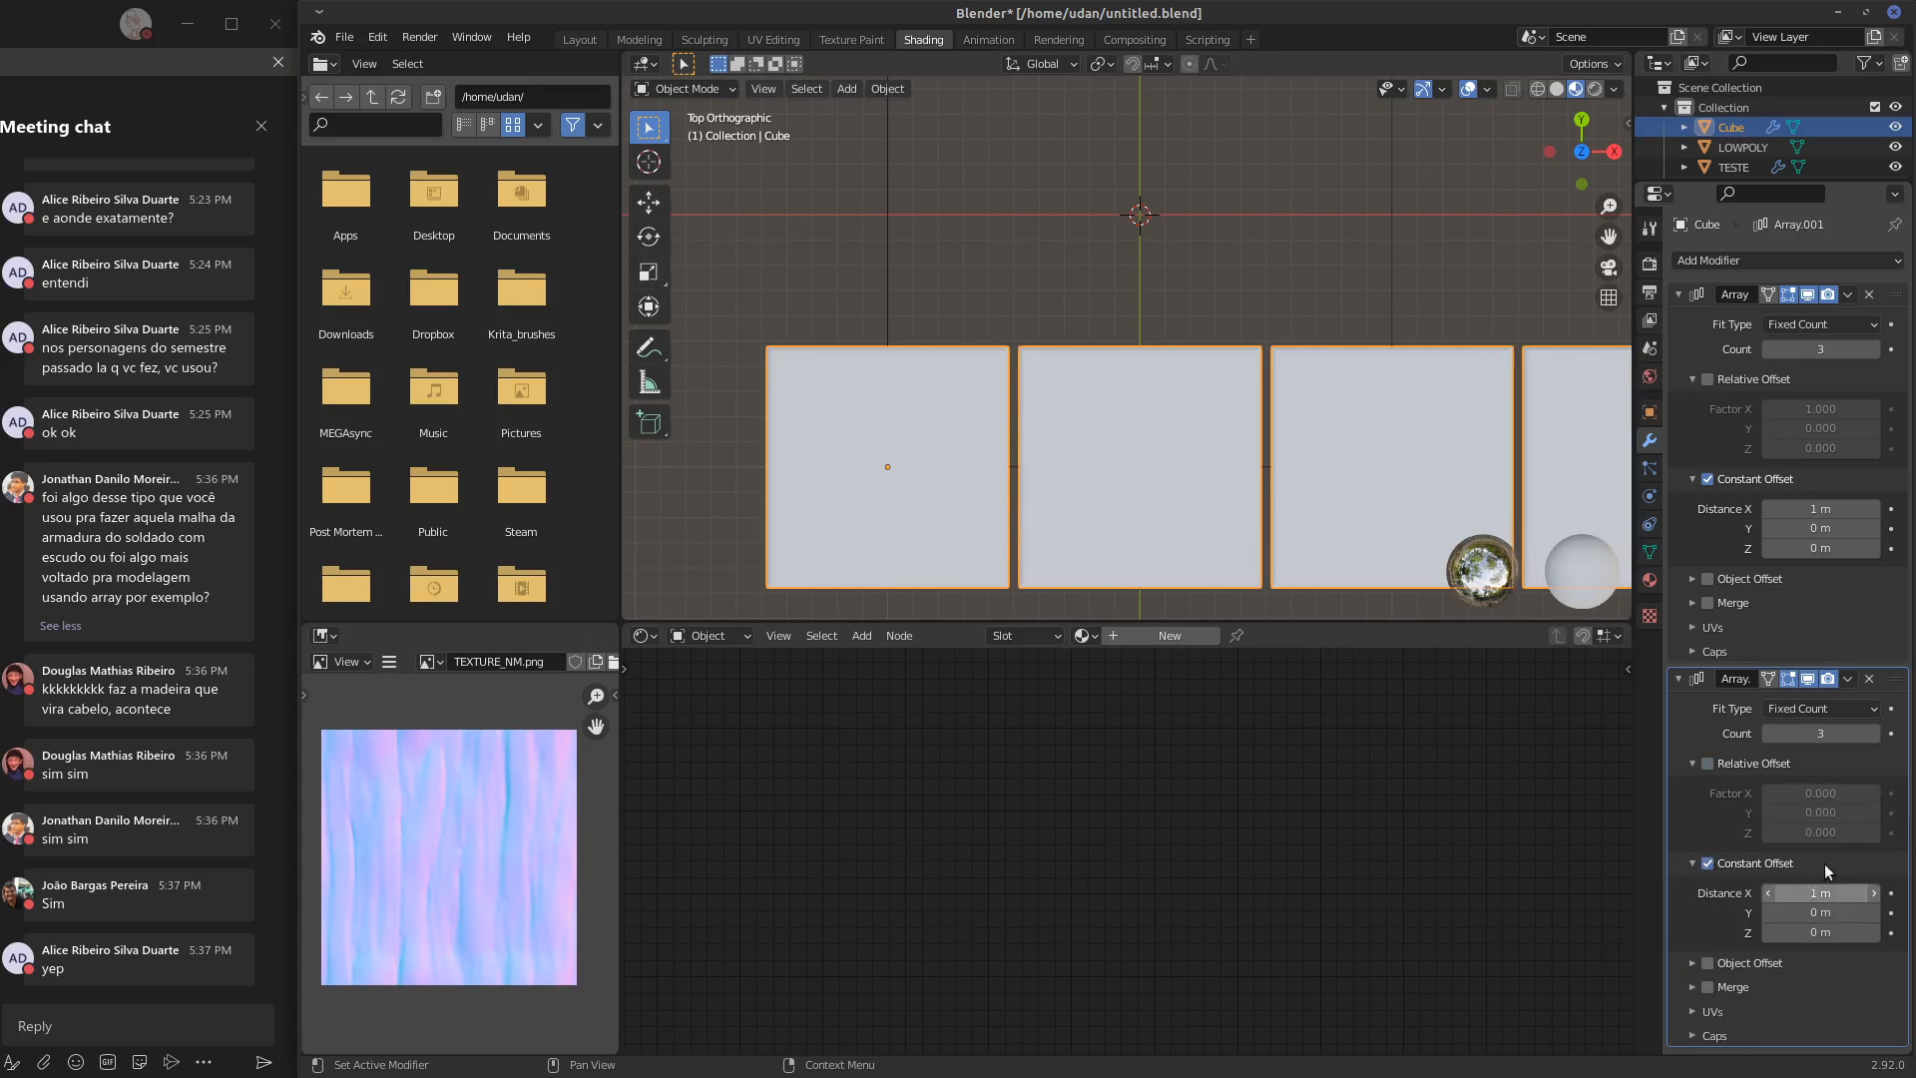
left_click(1821, 892)
type("0")
key("Return")
left_click(1830, 912)
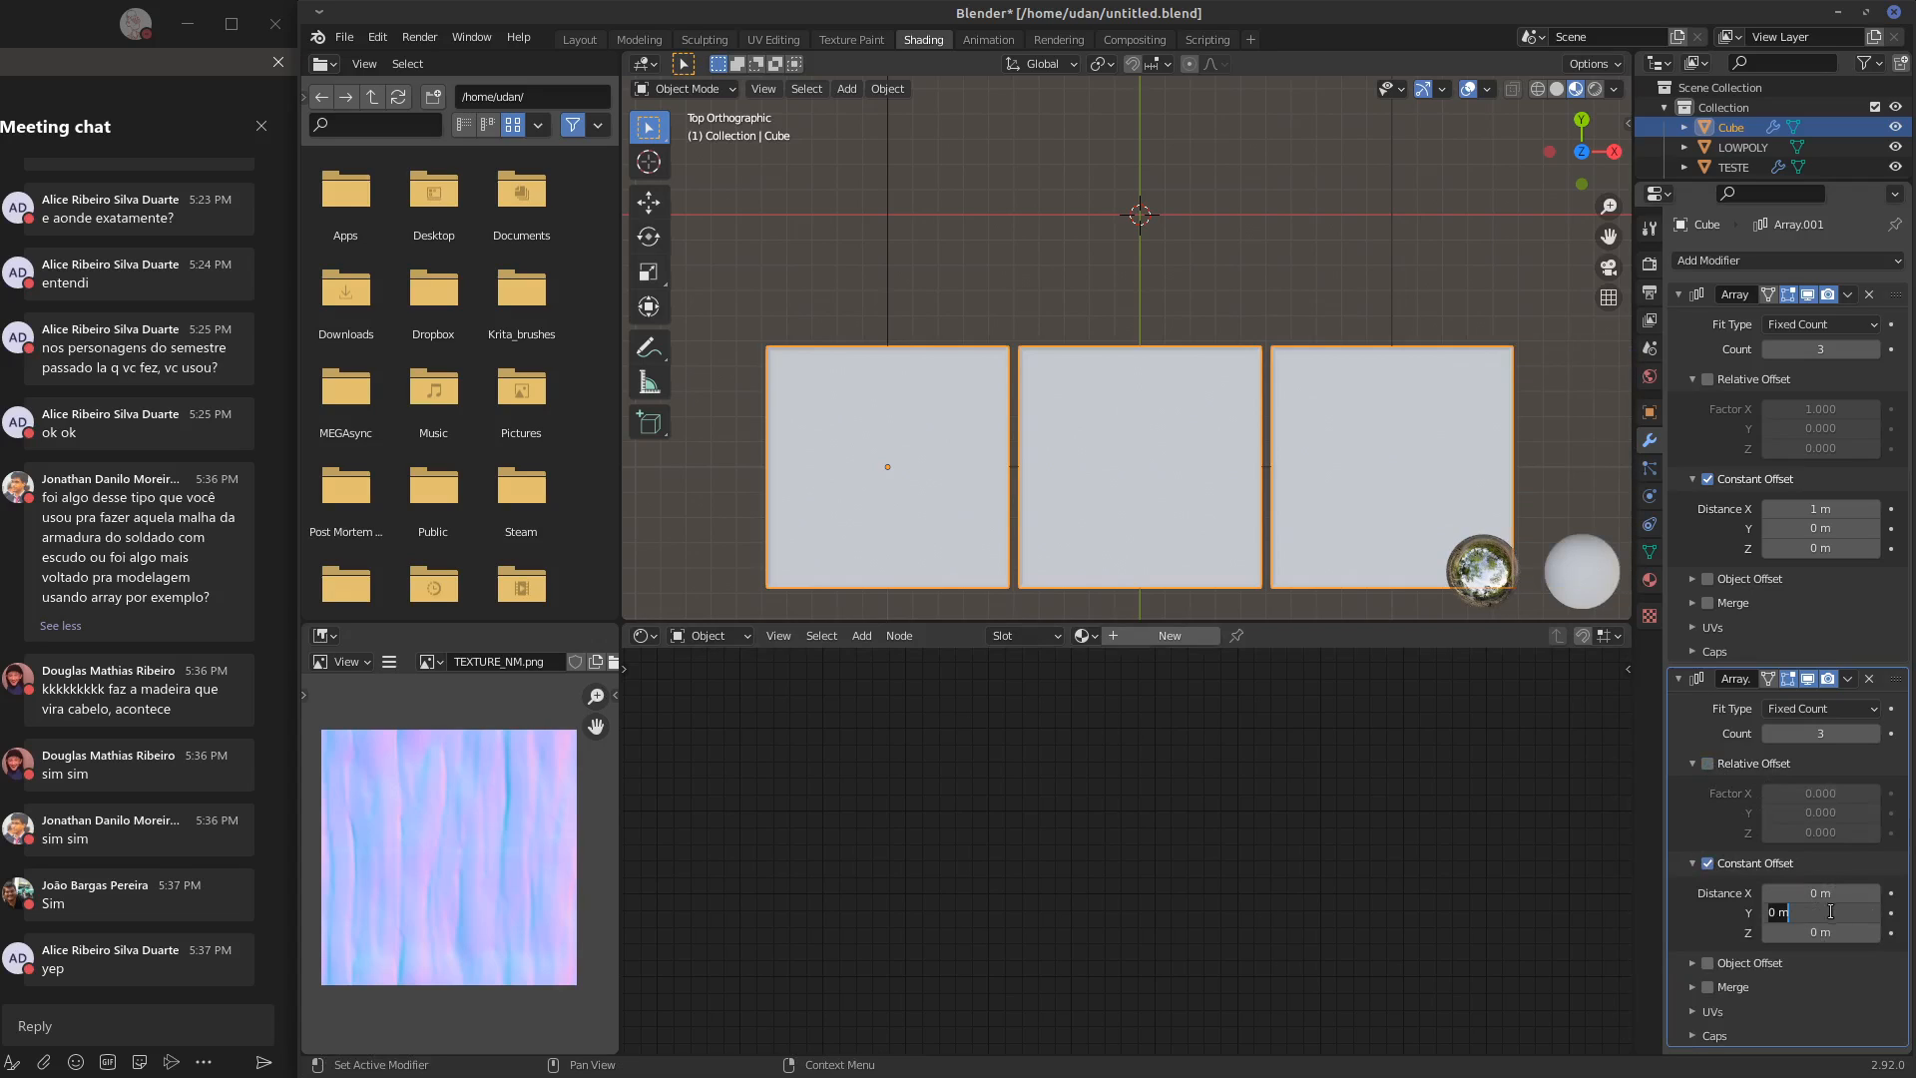
type("1")
key("Return")
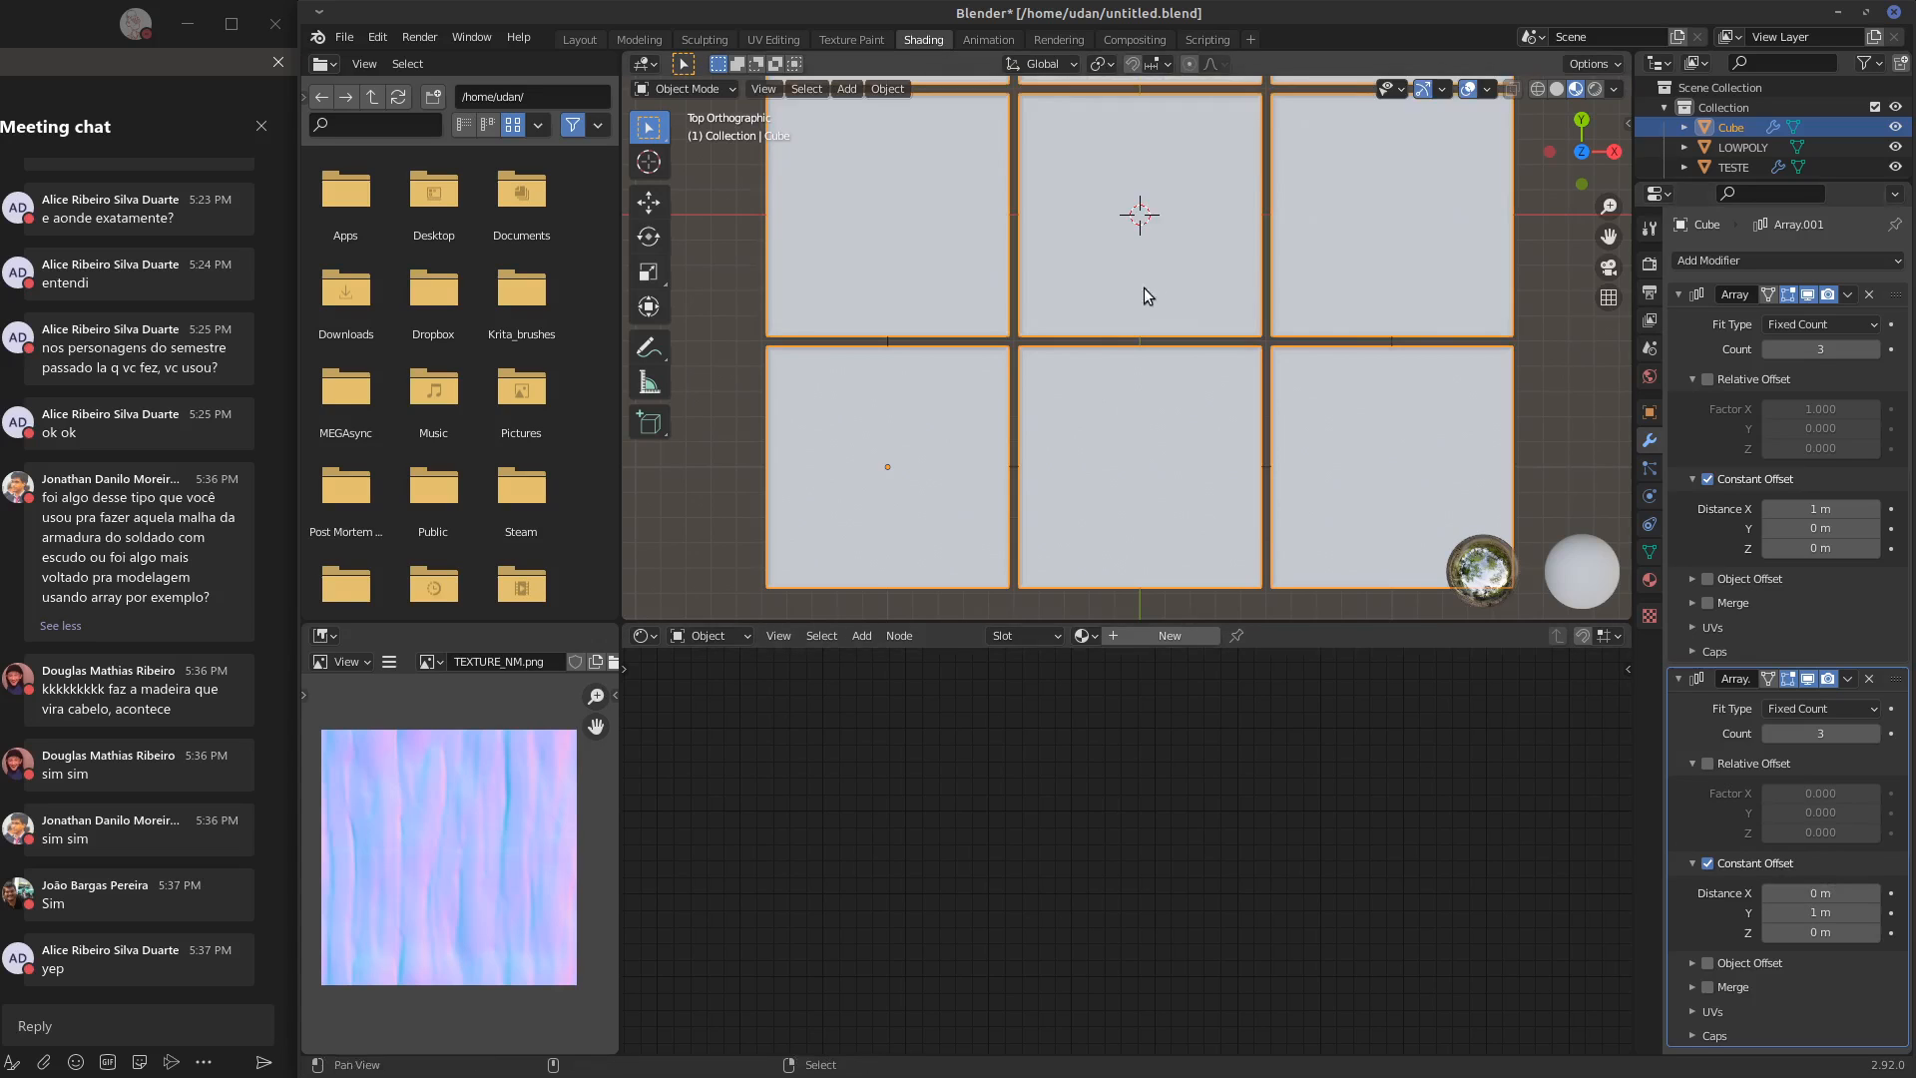
Examine the slab grid from the front, at an angle and from above, in Object Mode and Edit Mode
middle_click_drag(1144, 288, 1152, 470, "shift")
key("KP_1")
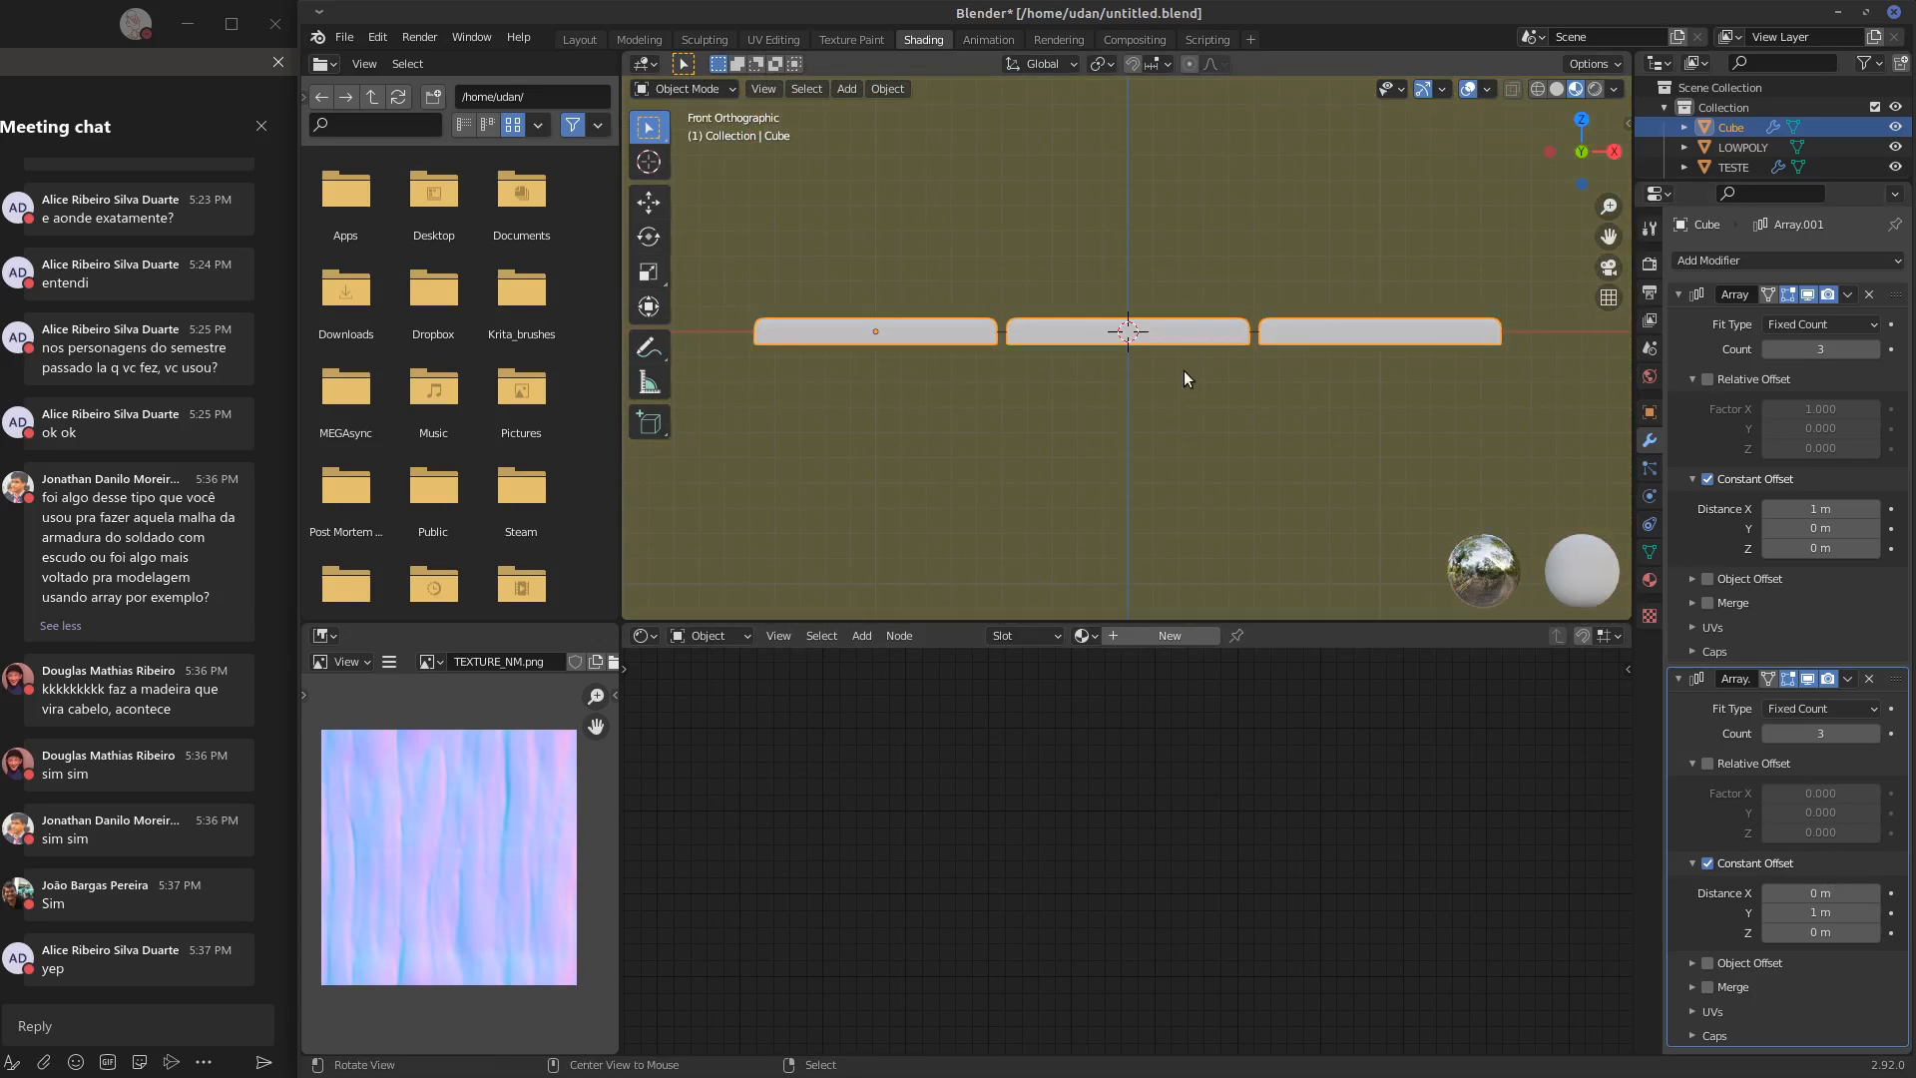
middle_click_drag(1170, 381, 1186, 463)
key("Tab")
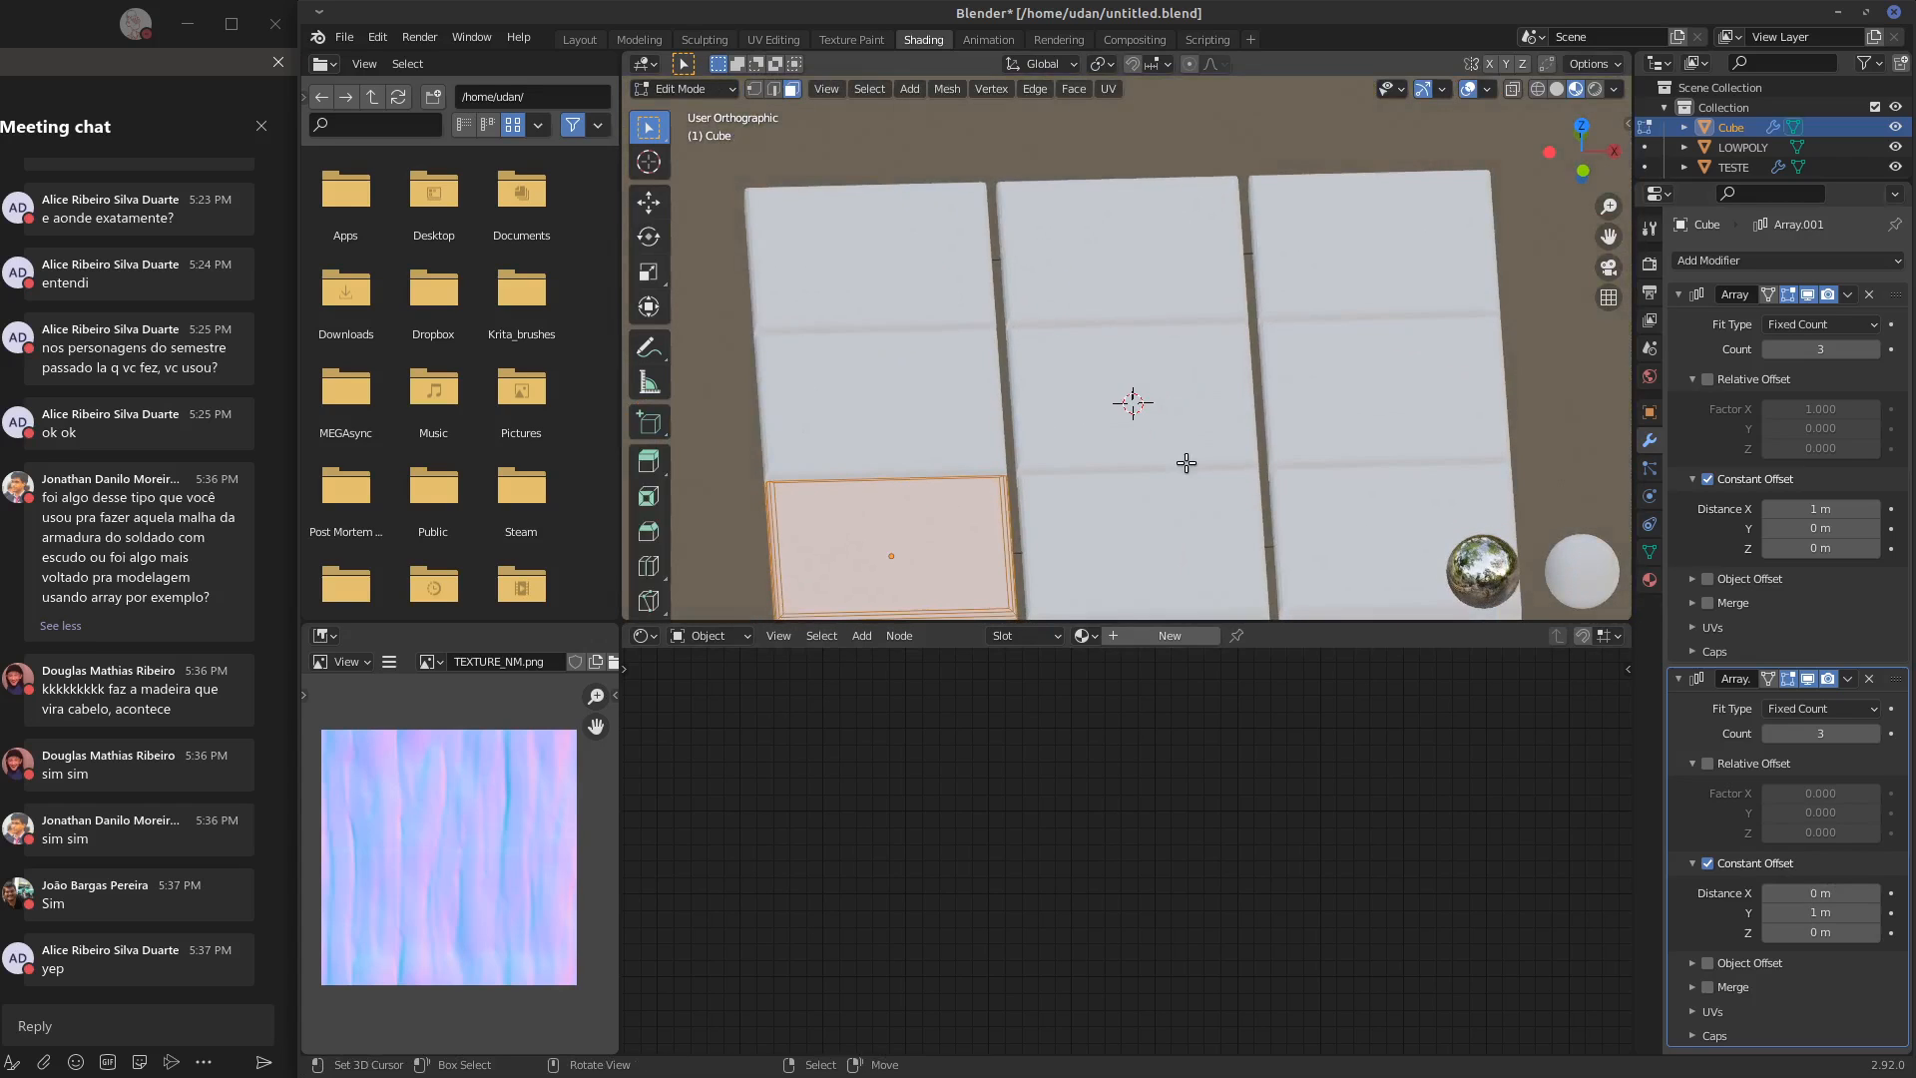
key("KP_7")
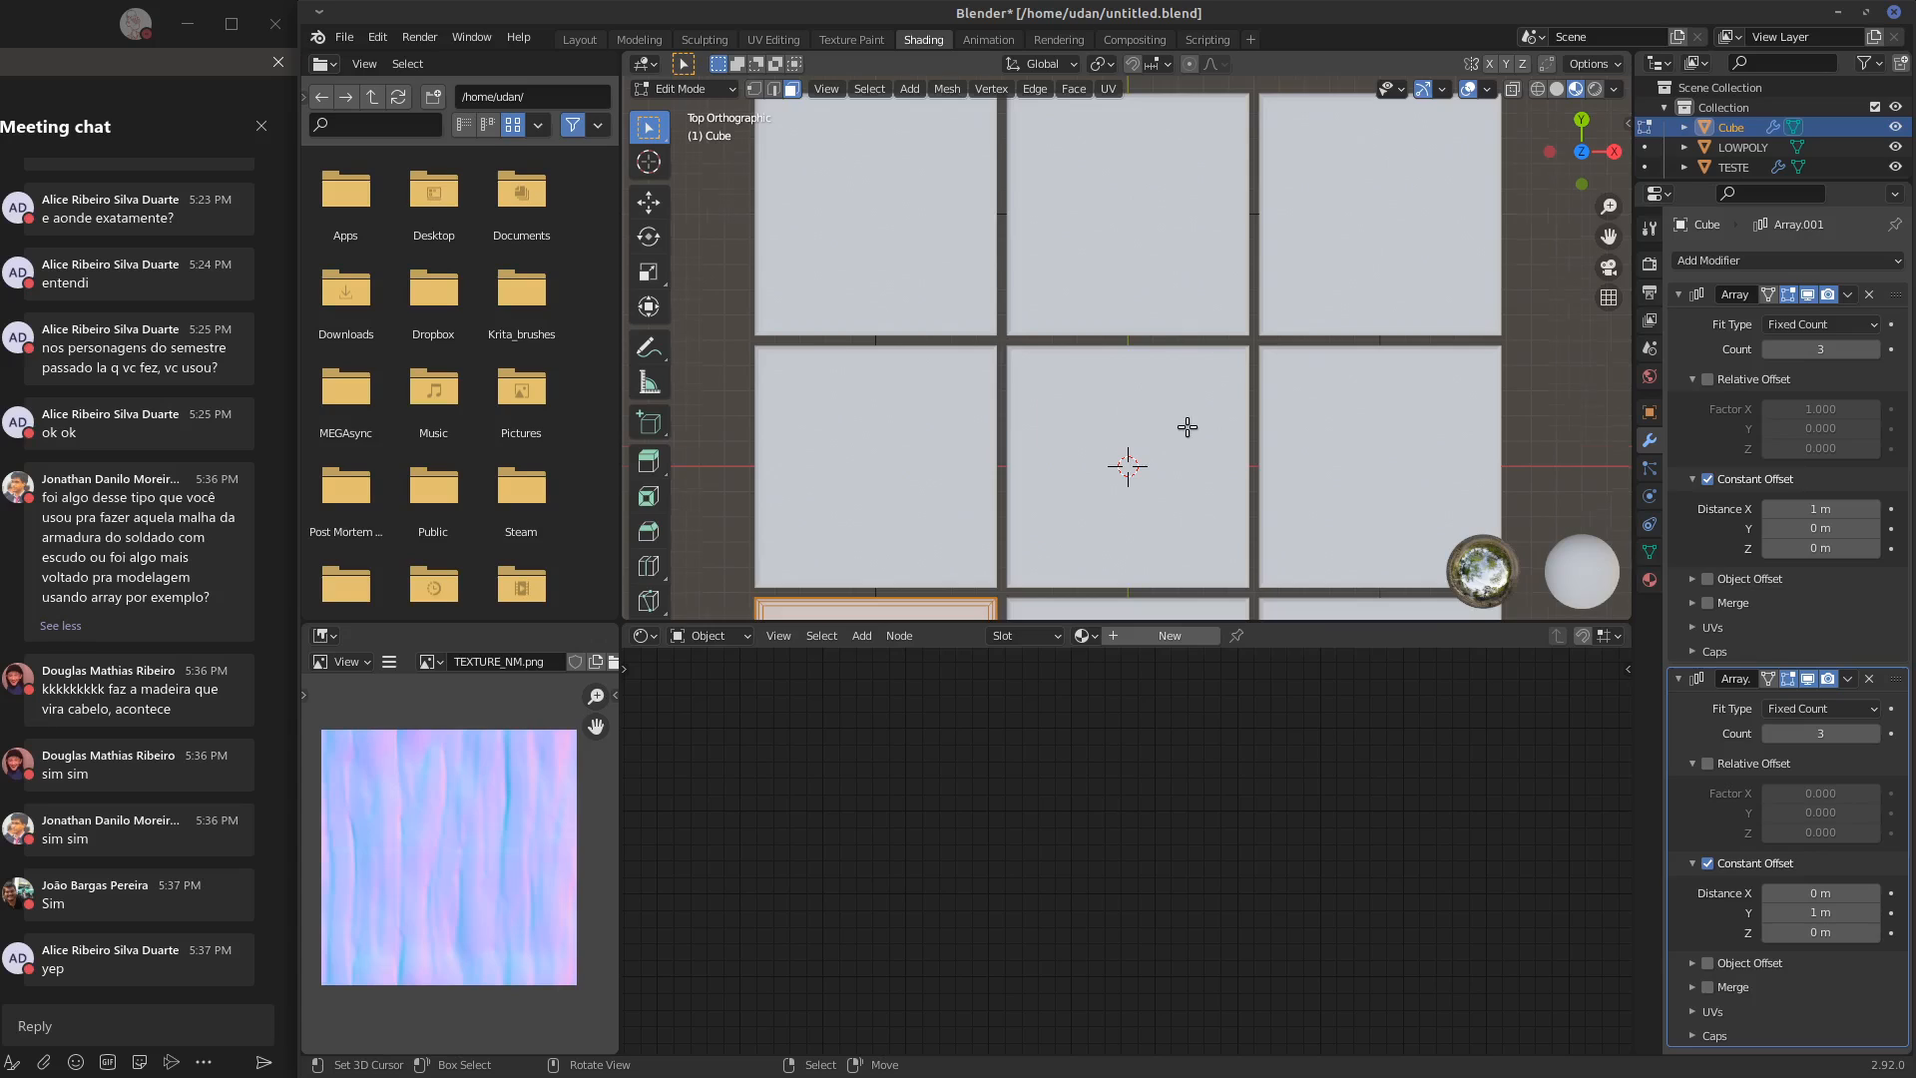
scroll(1174, 436, "down", 3)
key("Tab")
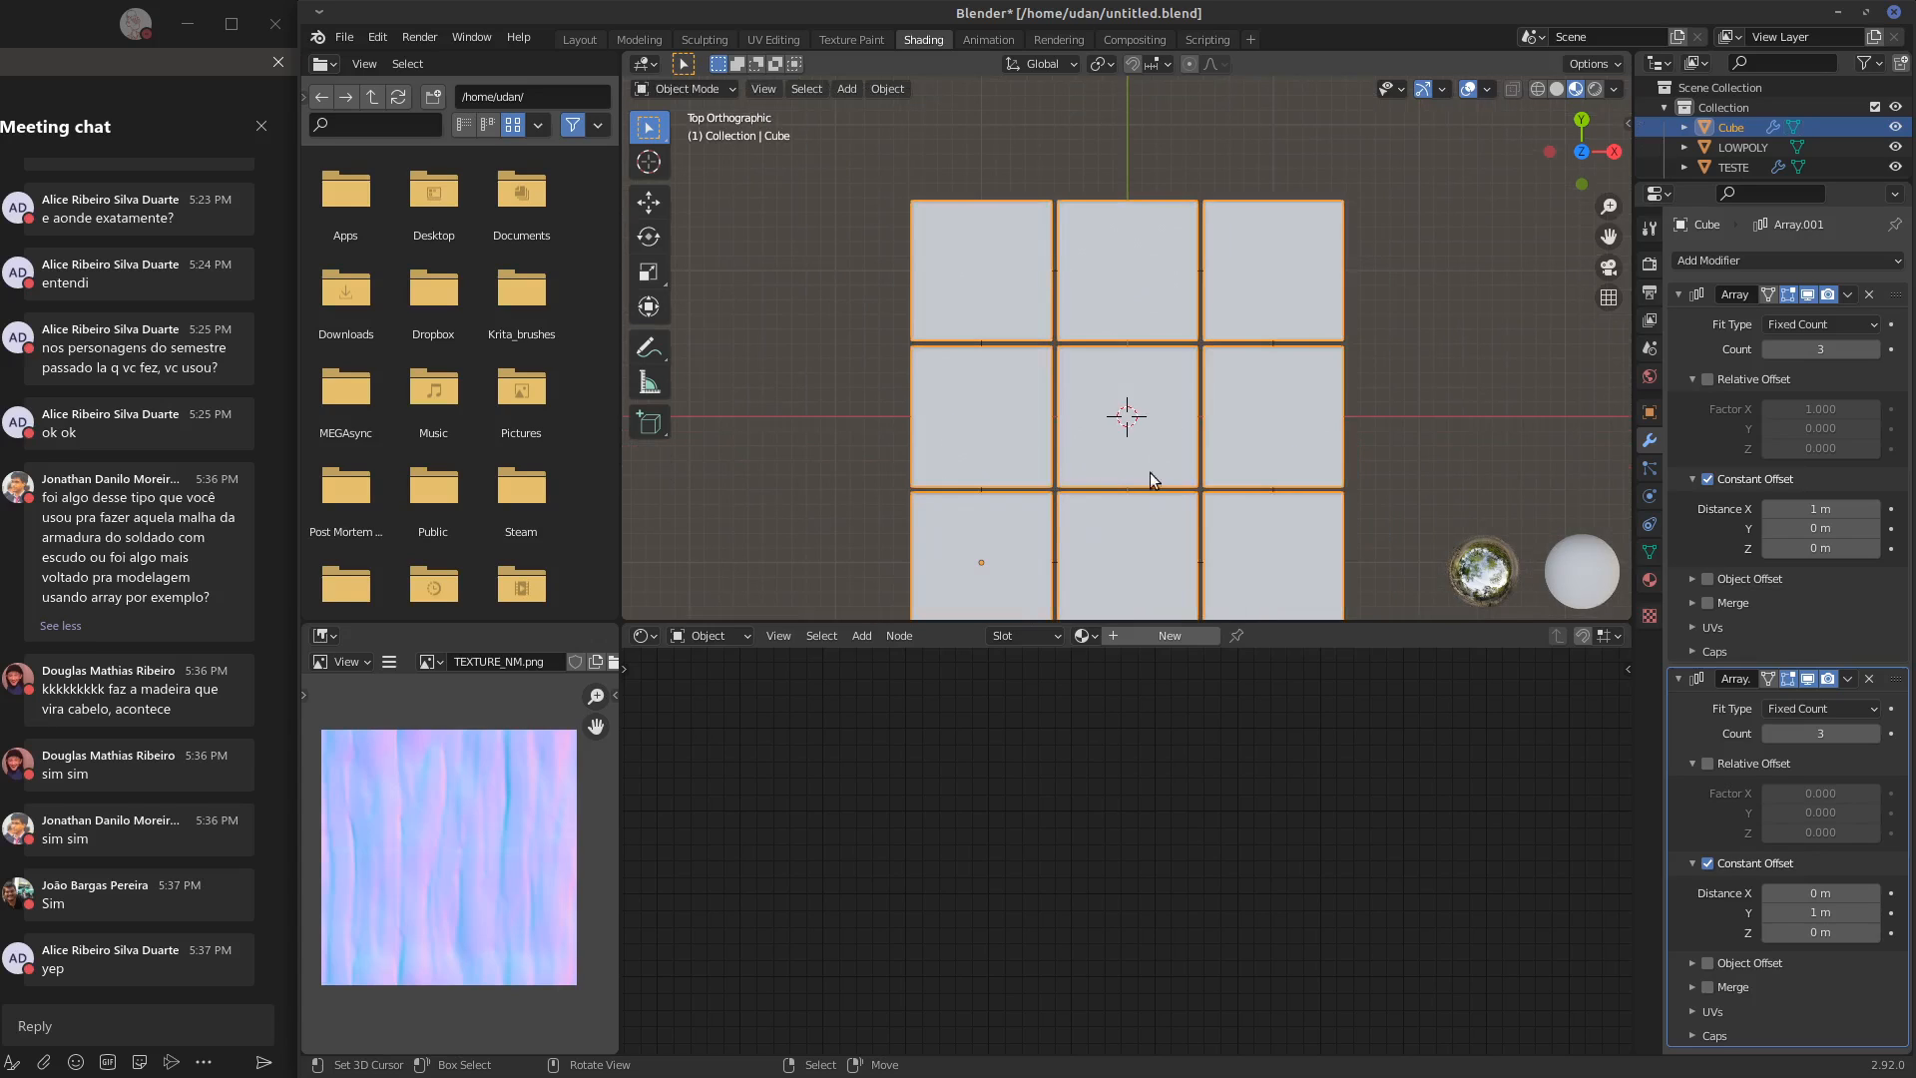
key("Tab")
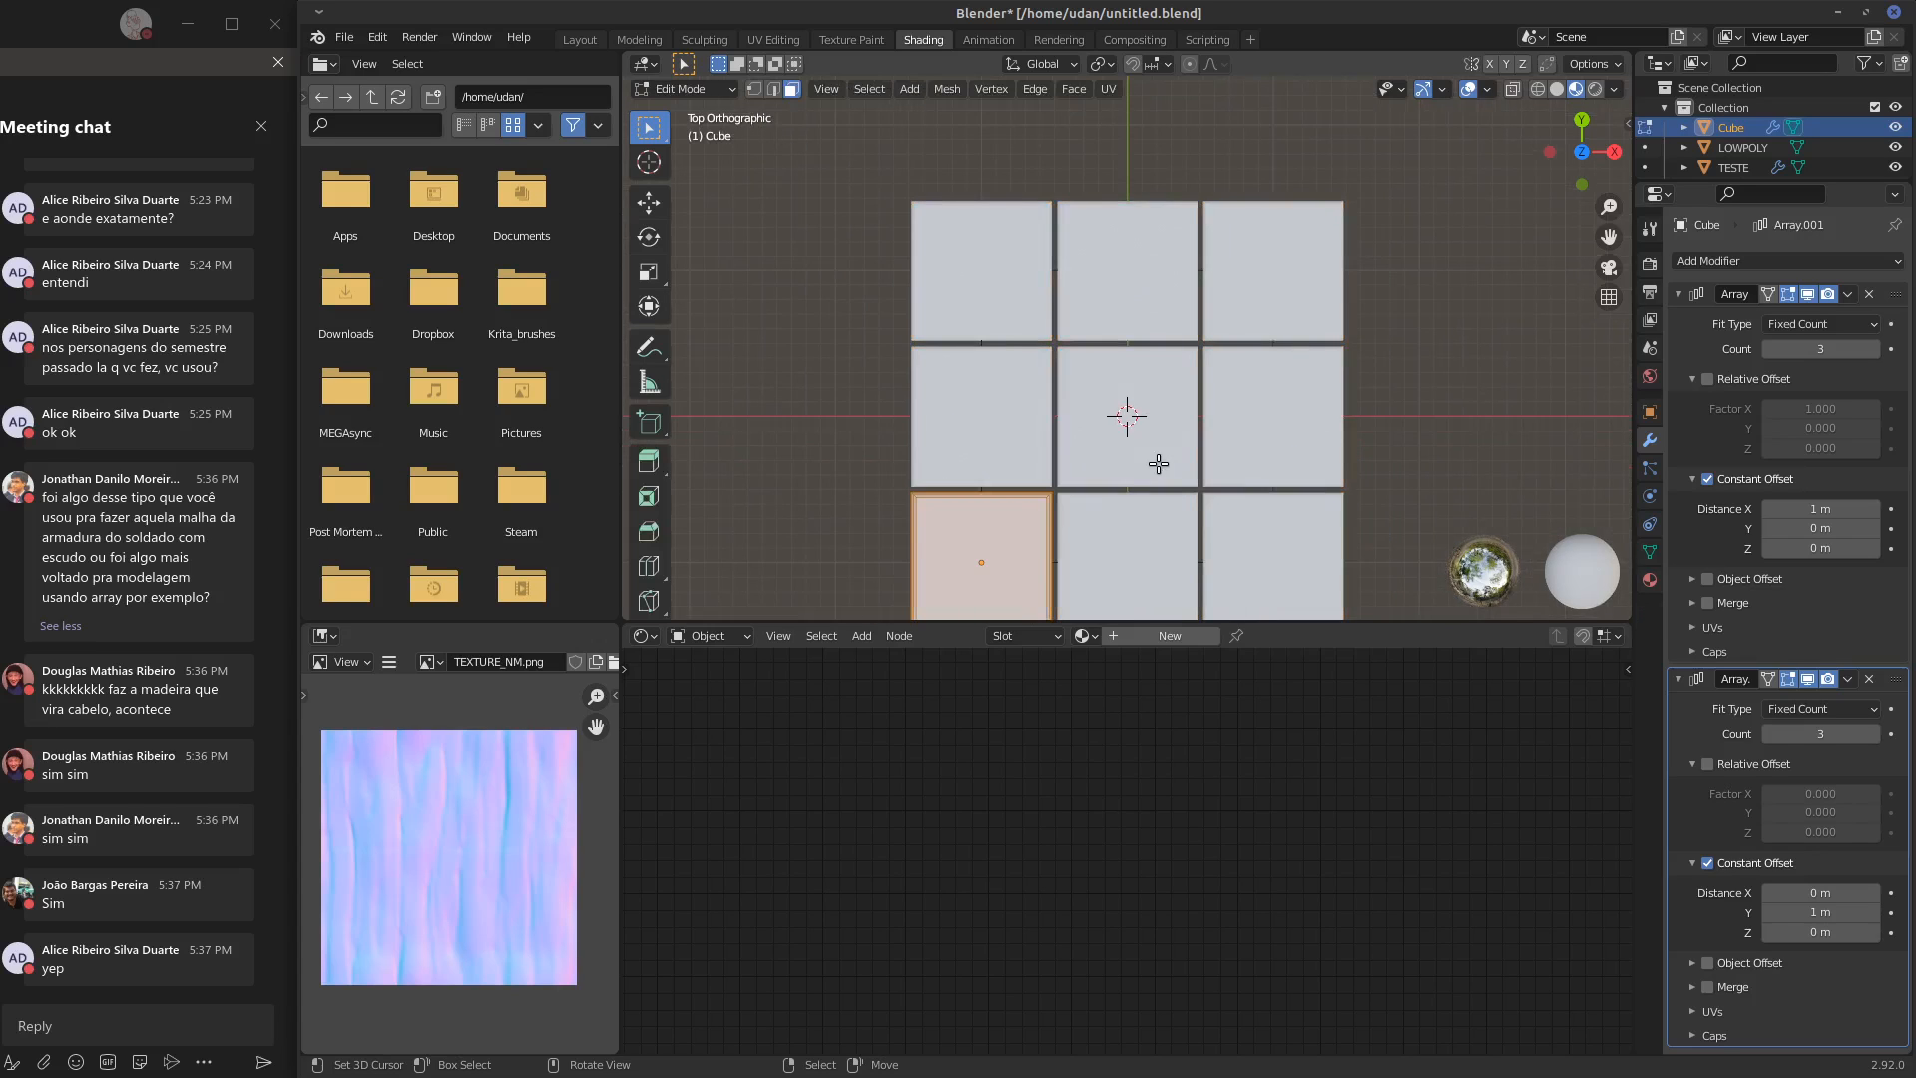
key("Tab")
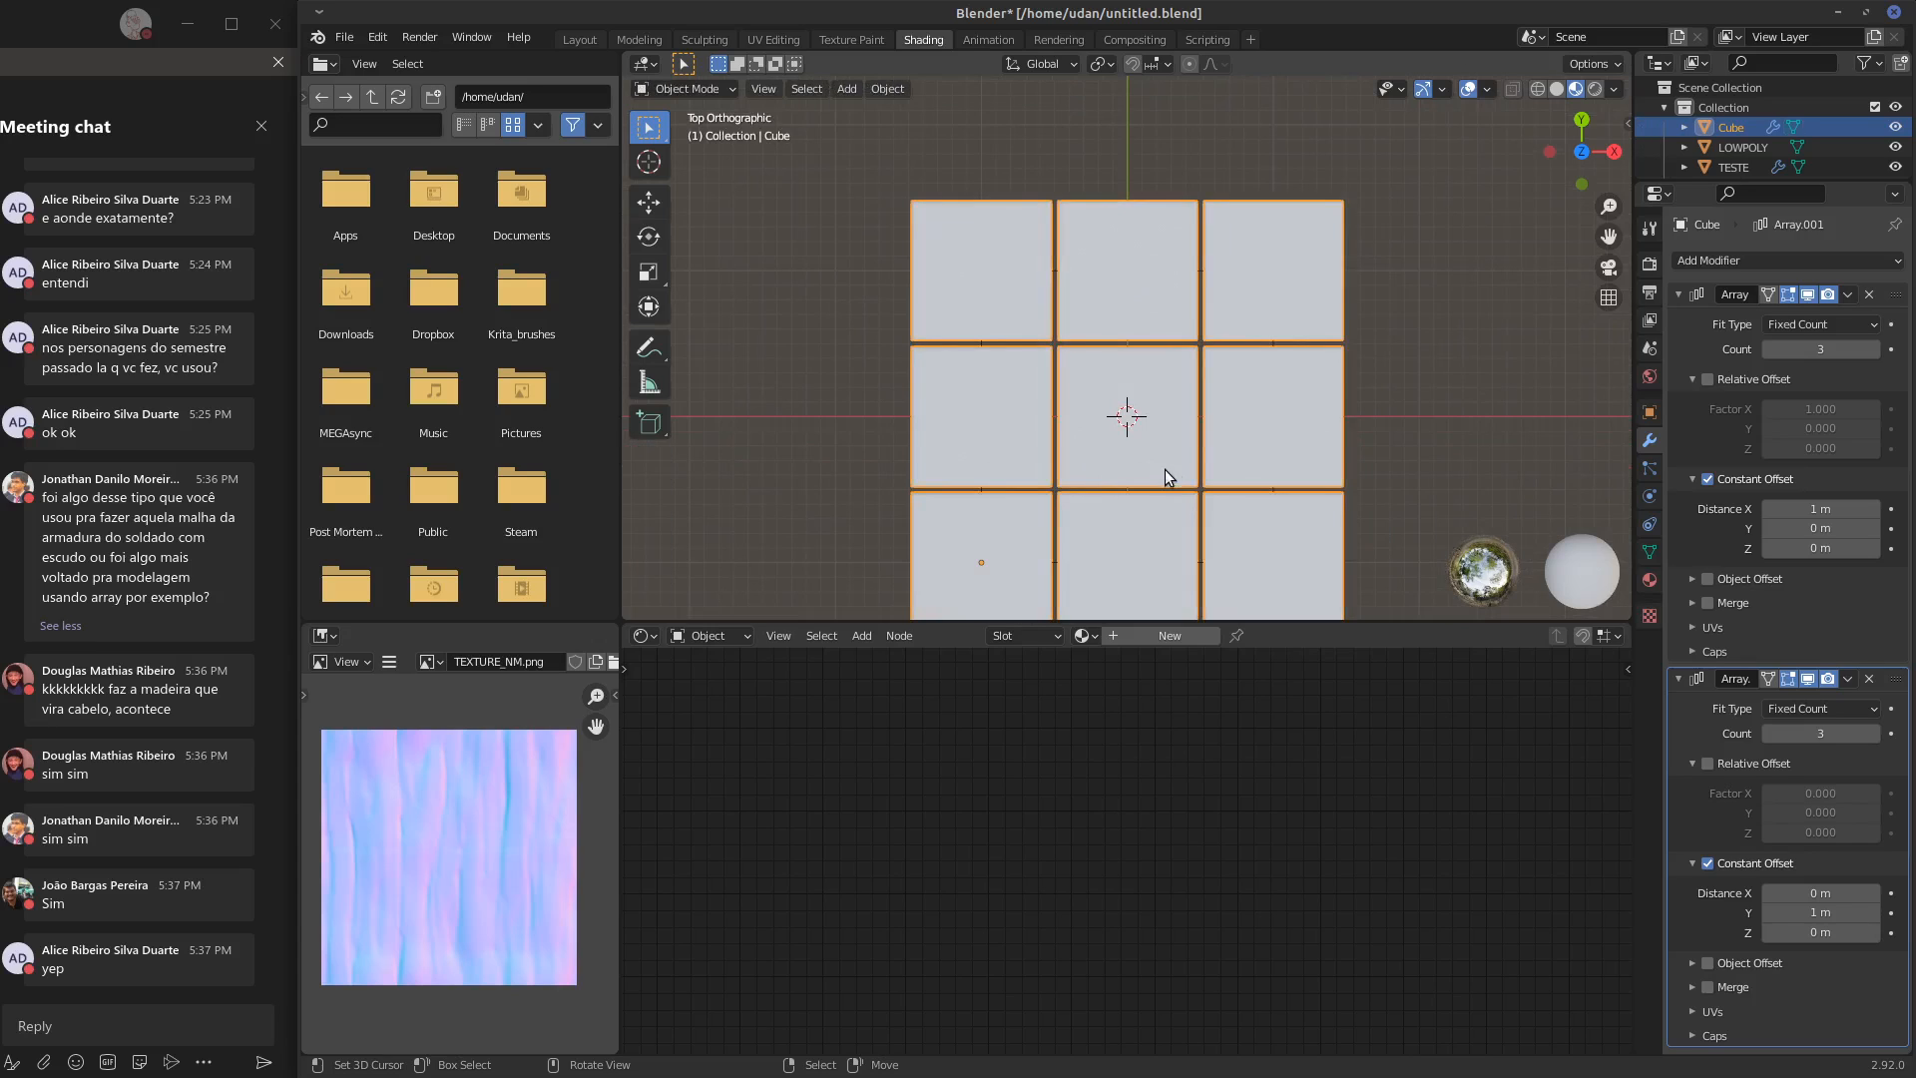
middle_click_drag(1165, 469, 1123, 423, "shift")
key("Tab")
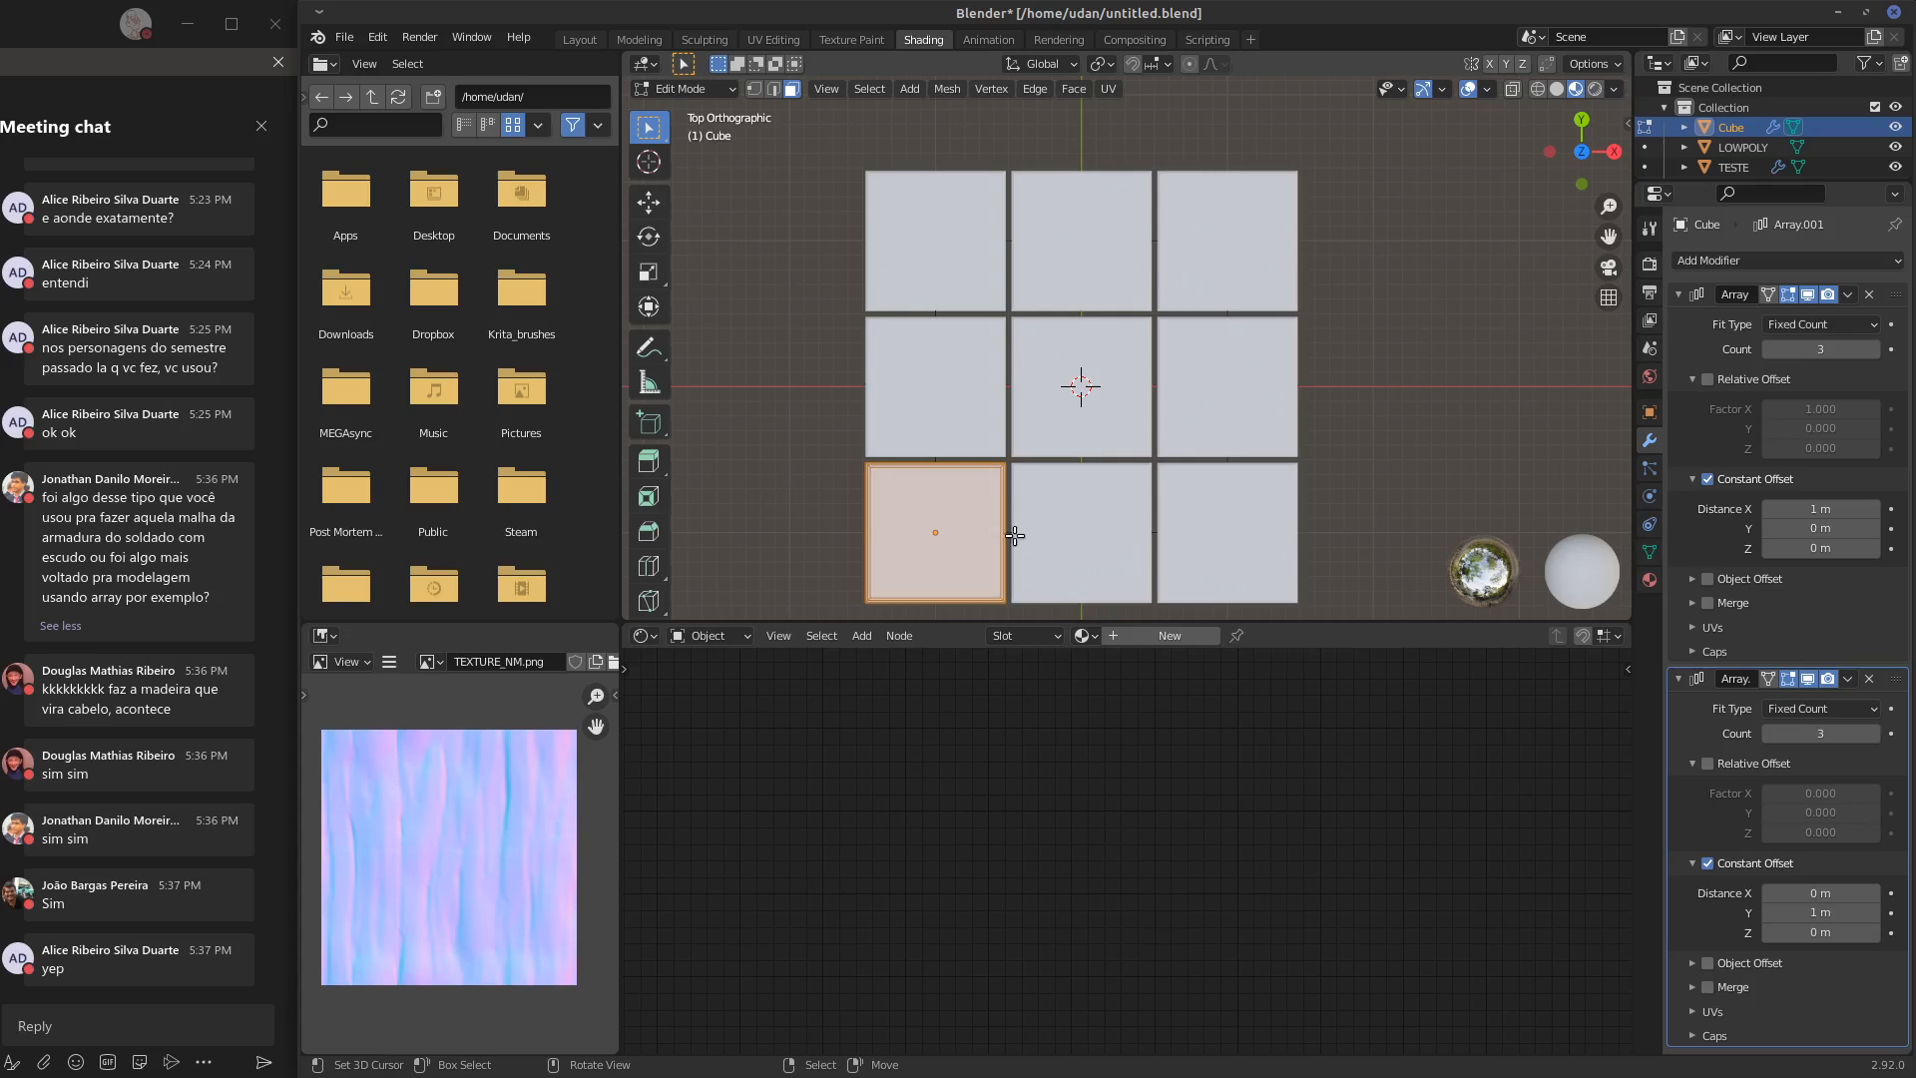
middle_click_drag(1027, 483, 1085, 374)
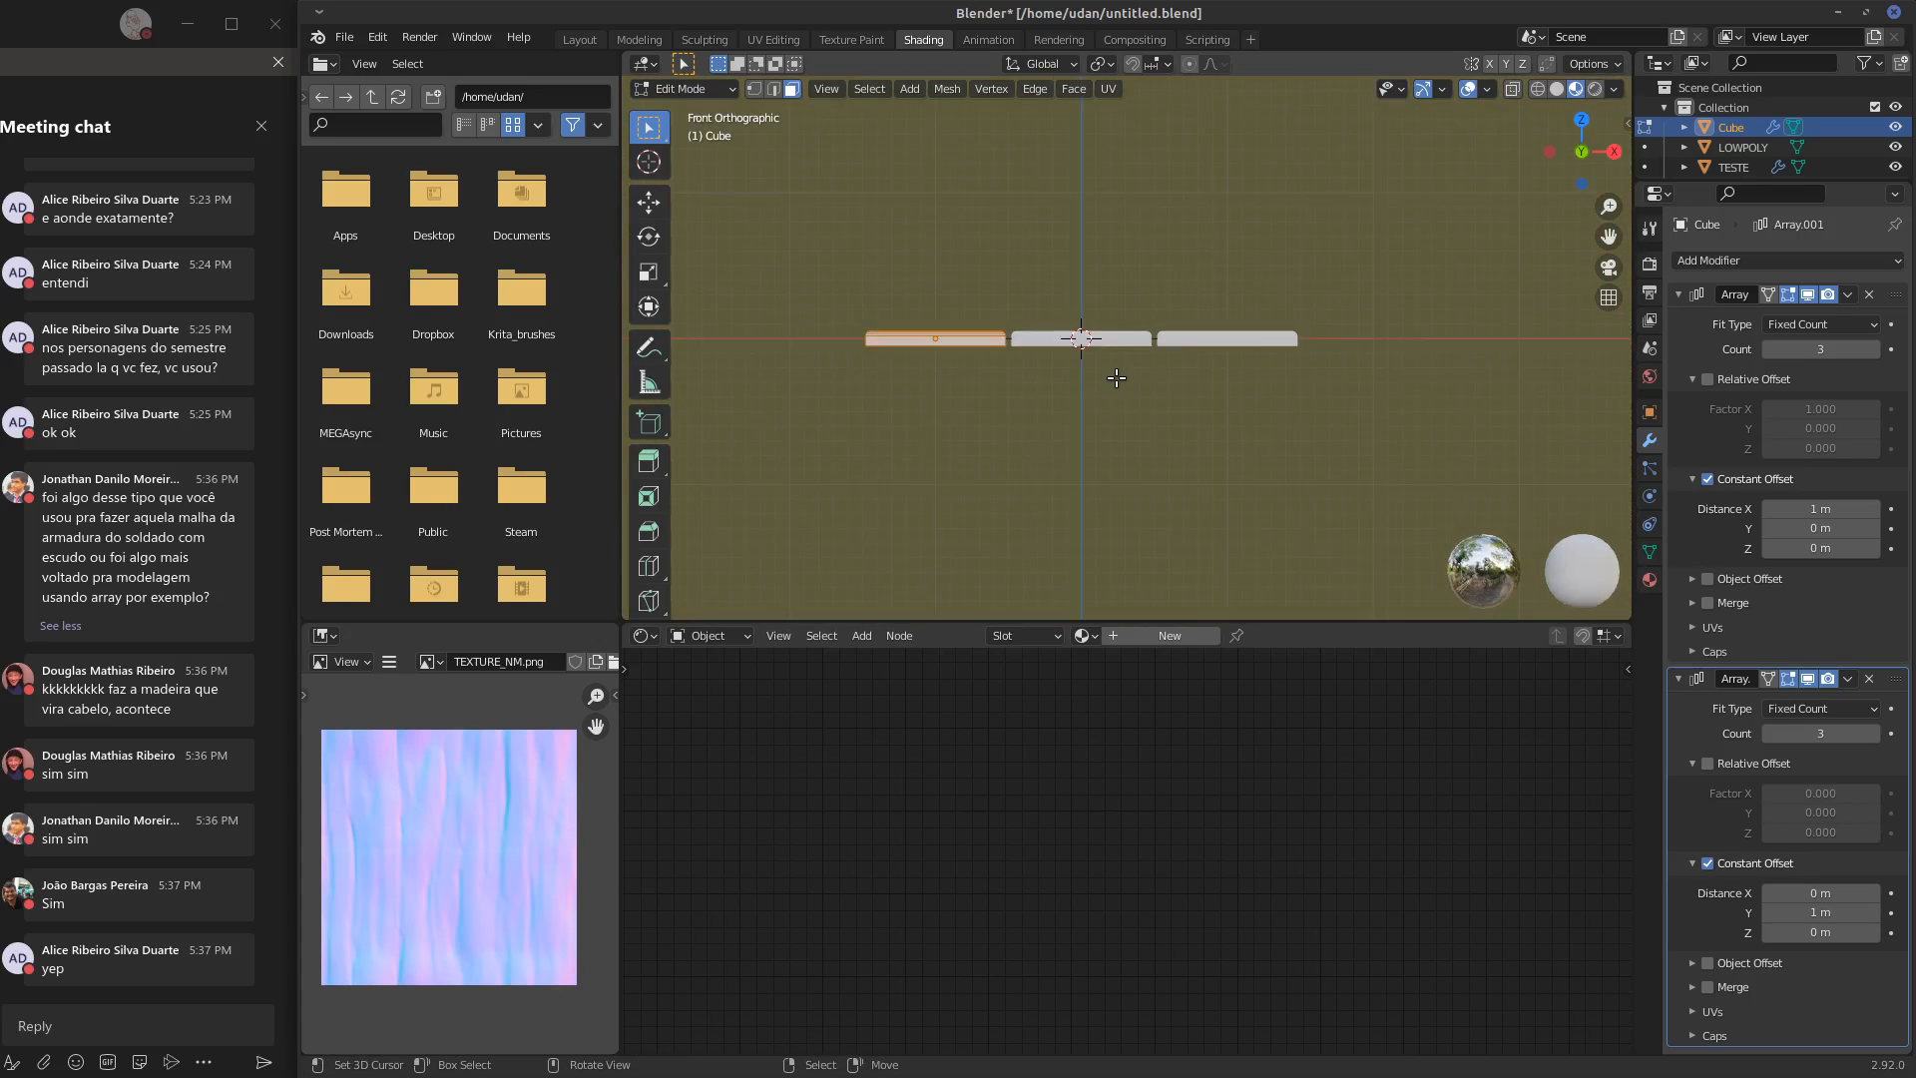
Add a mesh plane at the grid's centre in Object Mode and scale it to 1.5 so it spans the slabs
key("Tab")
key("shift+a")
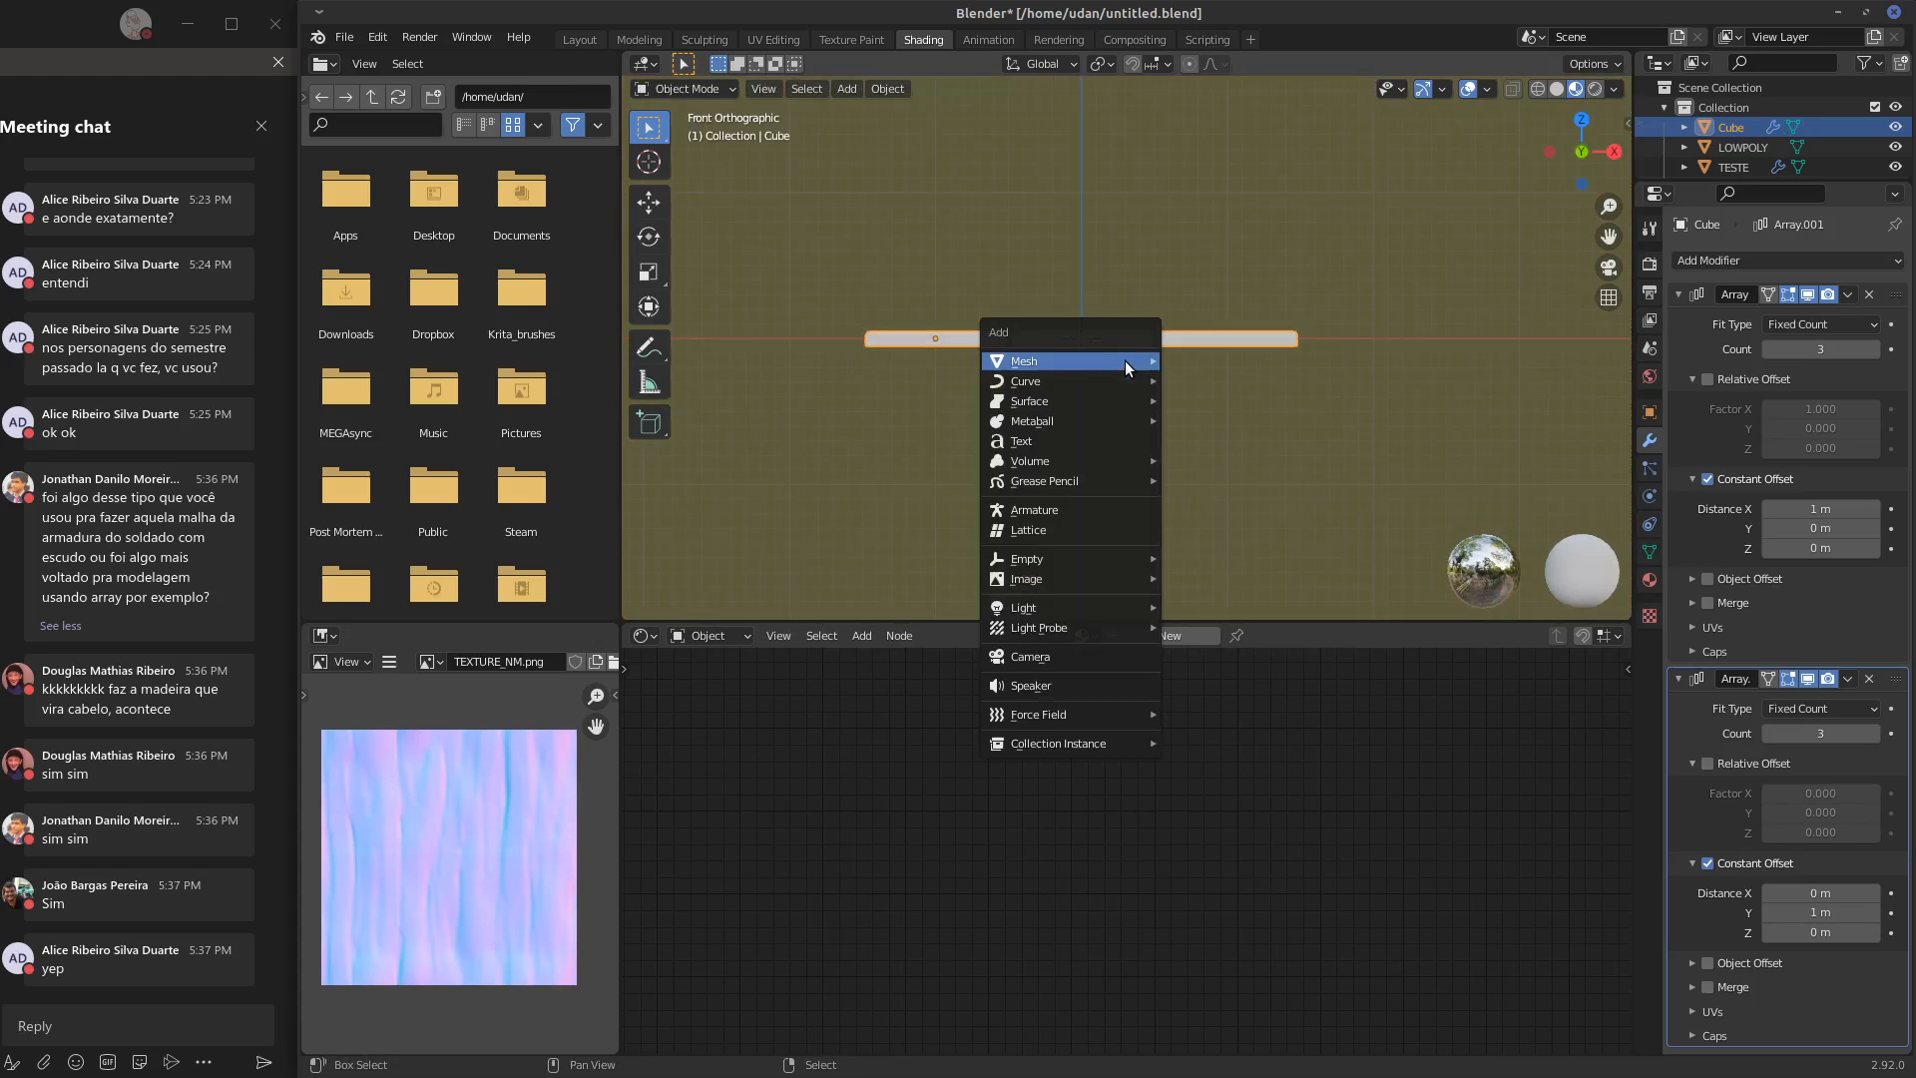
mouse_move(1138, 361)
left_click(1206, 369)
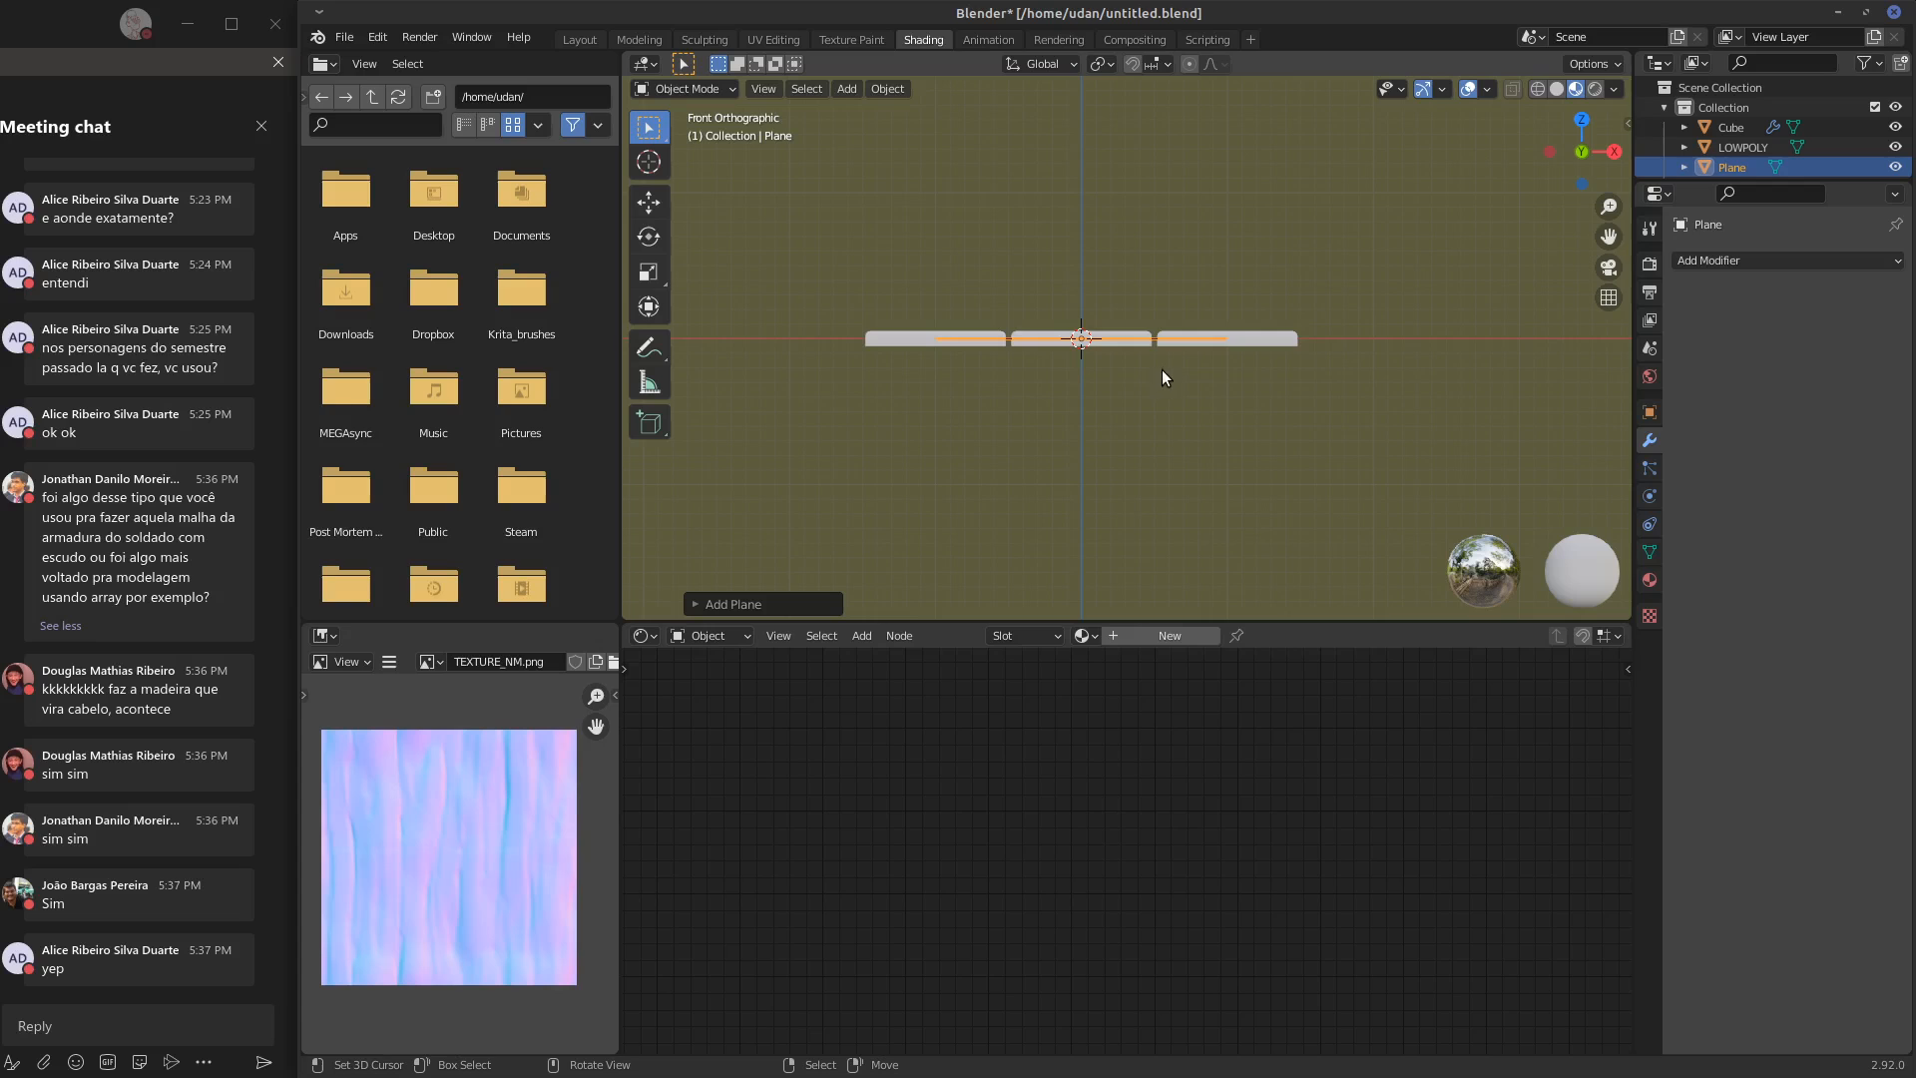
key("KP_7")
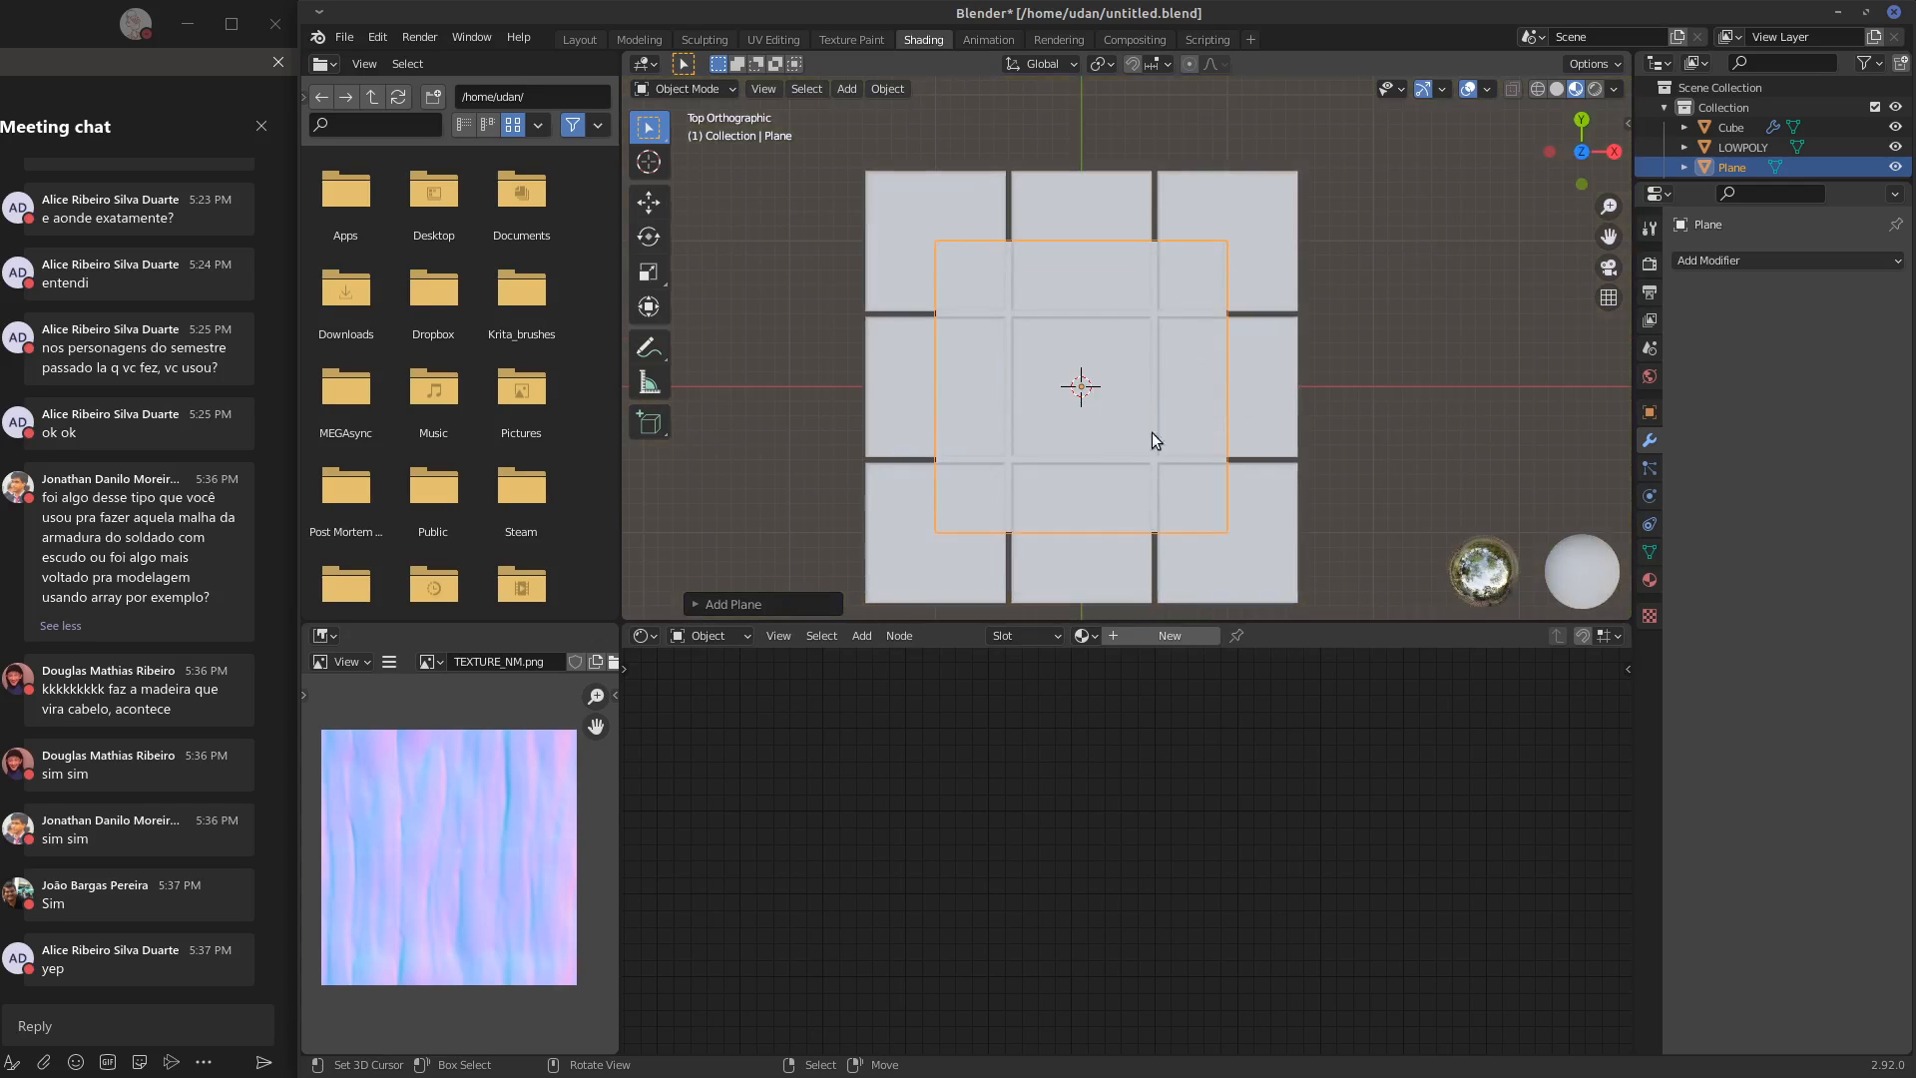
key("s")
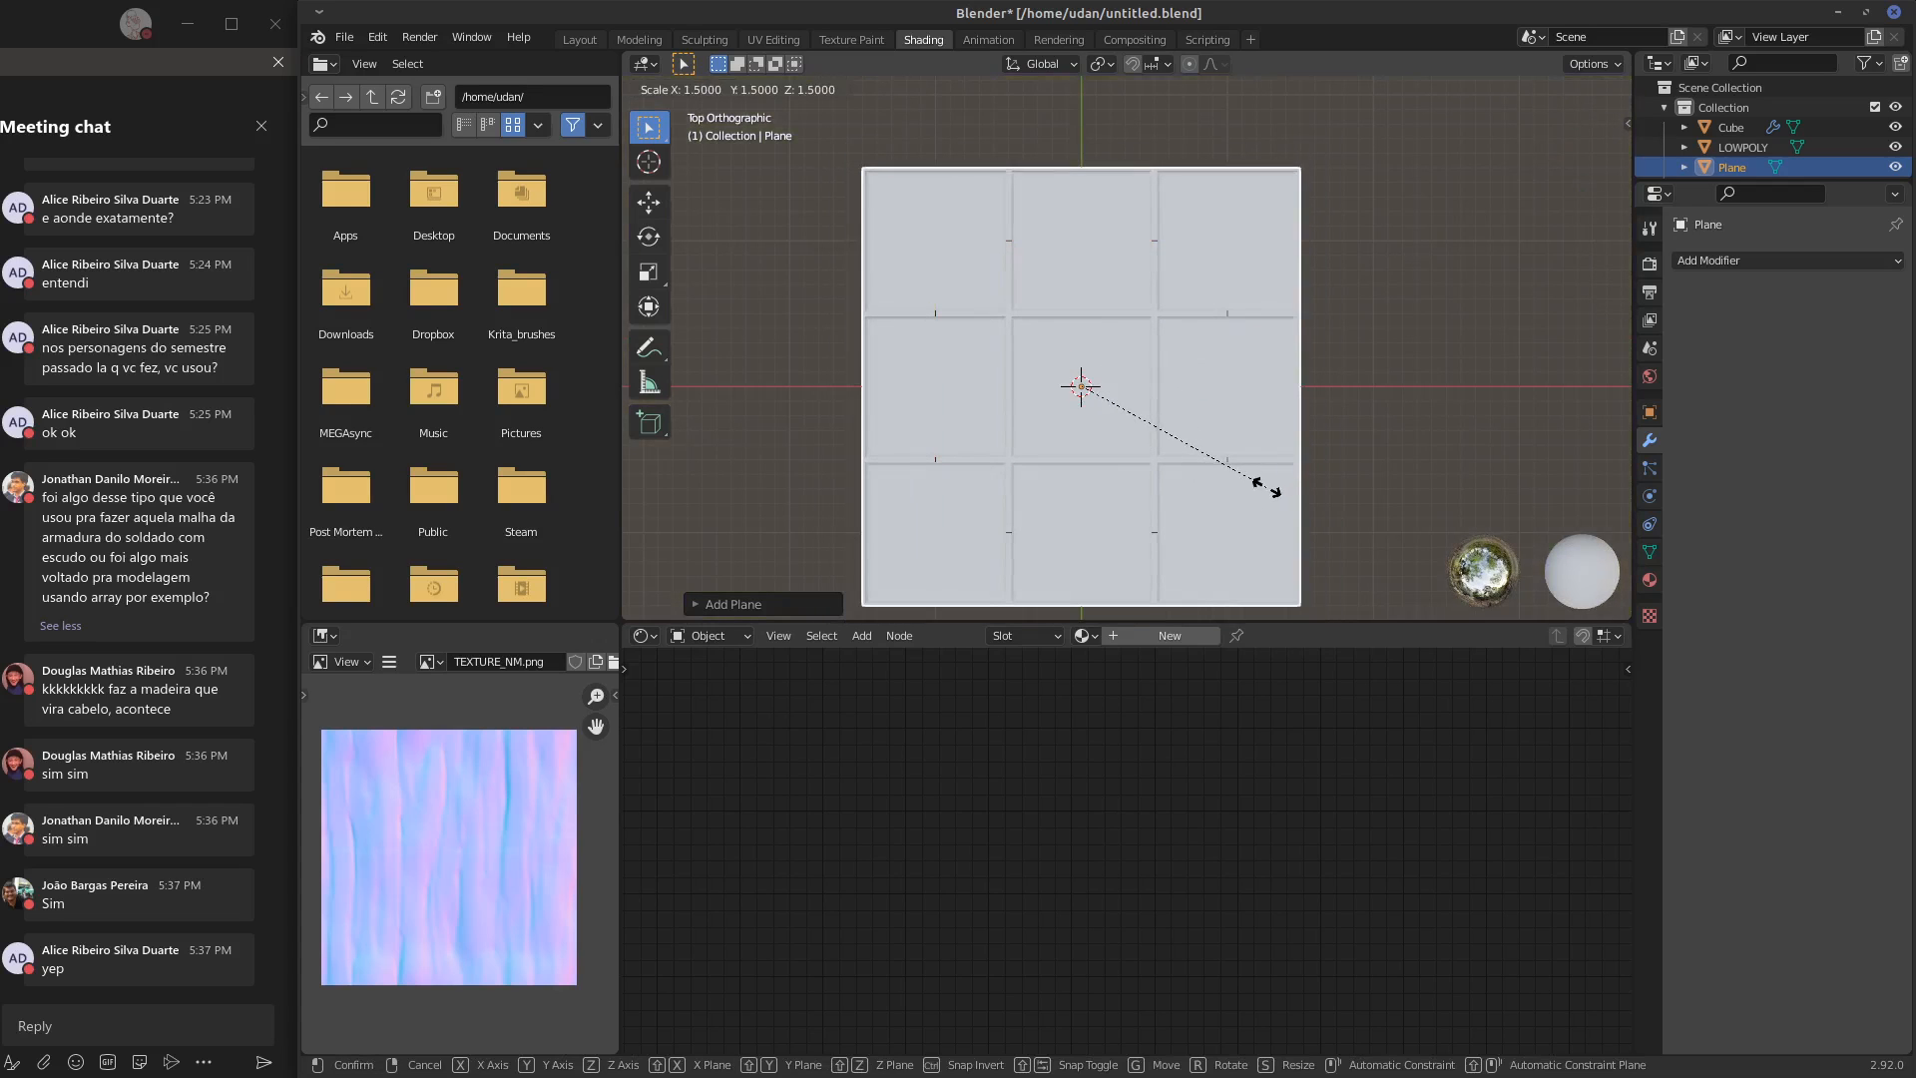
left_click(1259, 484)
Stagger the slab rows by setting the second Array modifier's Constant Offset to 0.5 m along X, and finish in Object Mode
middle_click_drag(1130, 446, 1078, 444)
left_click(1130, 315)
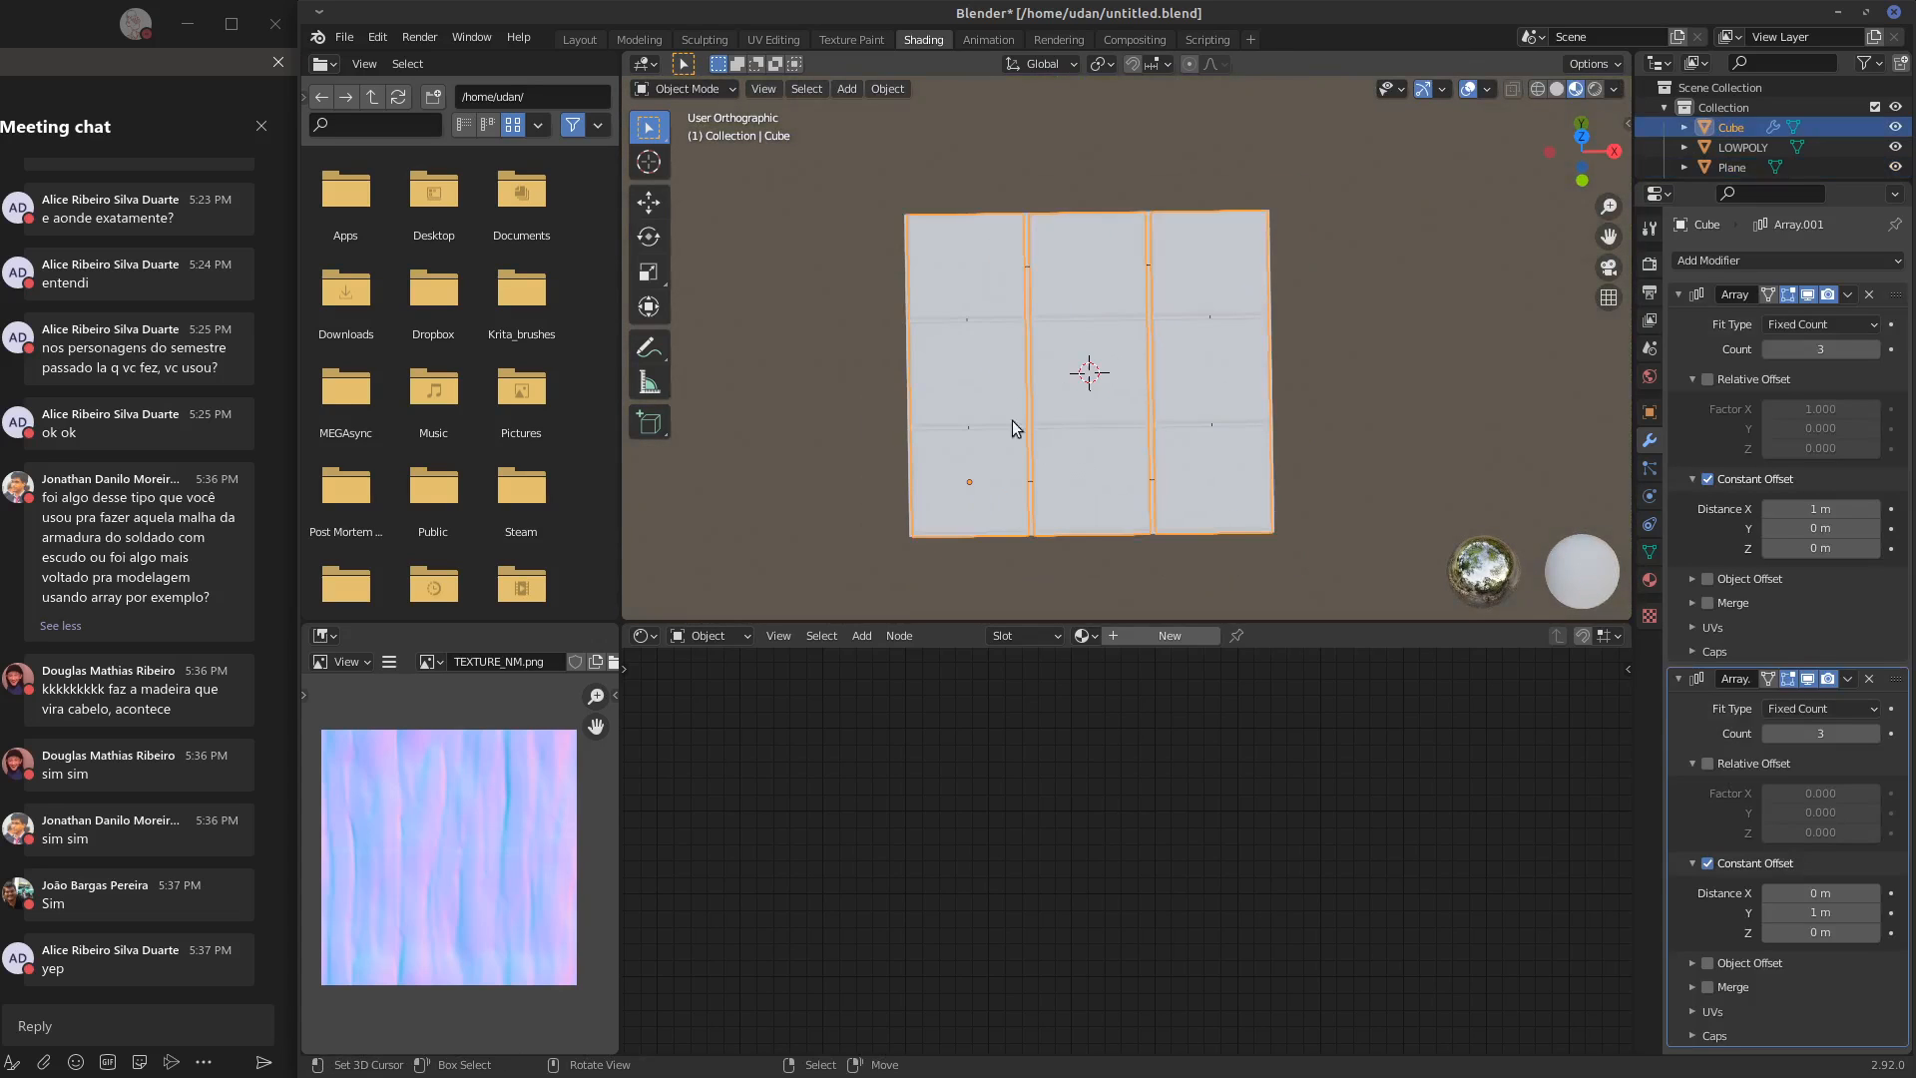
key("KP_7")
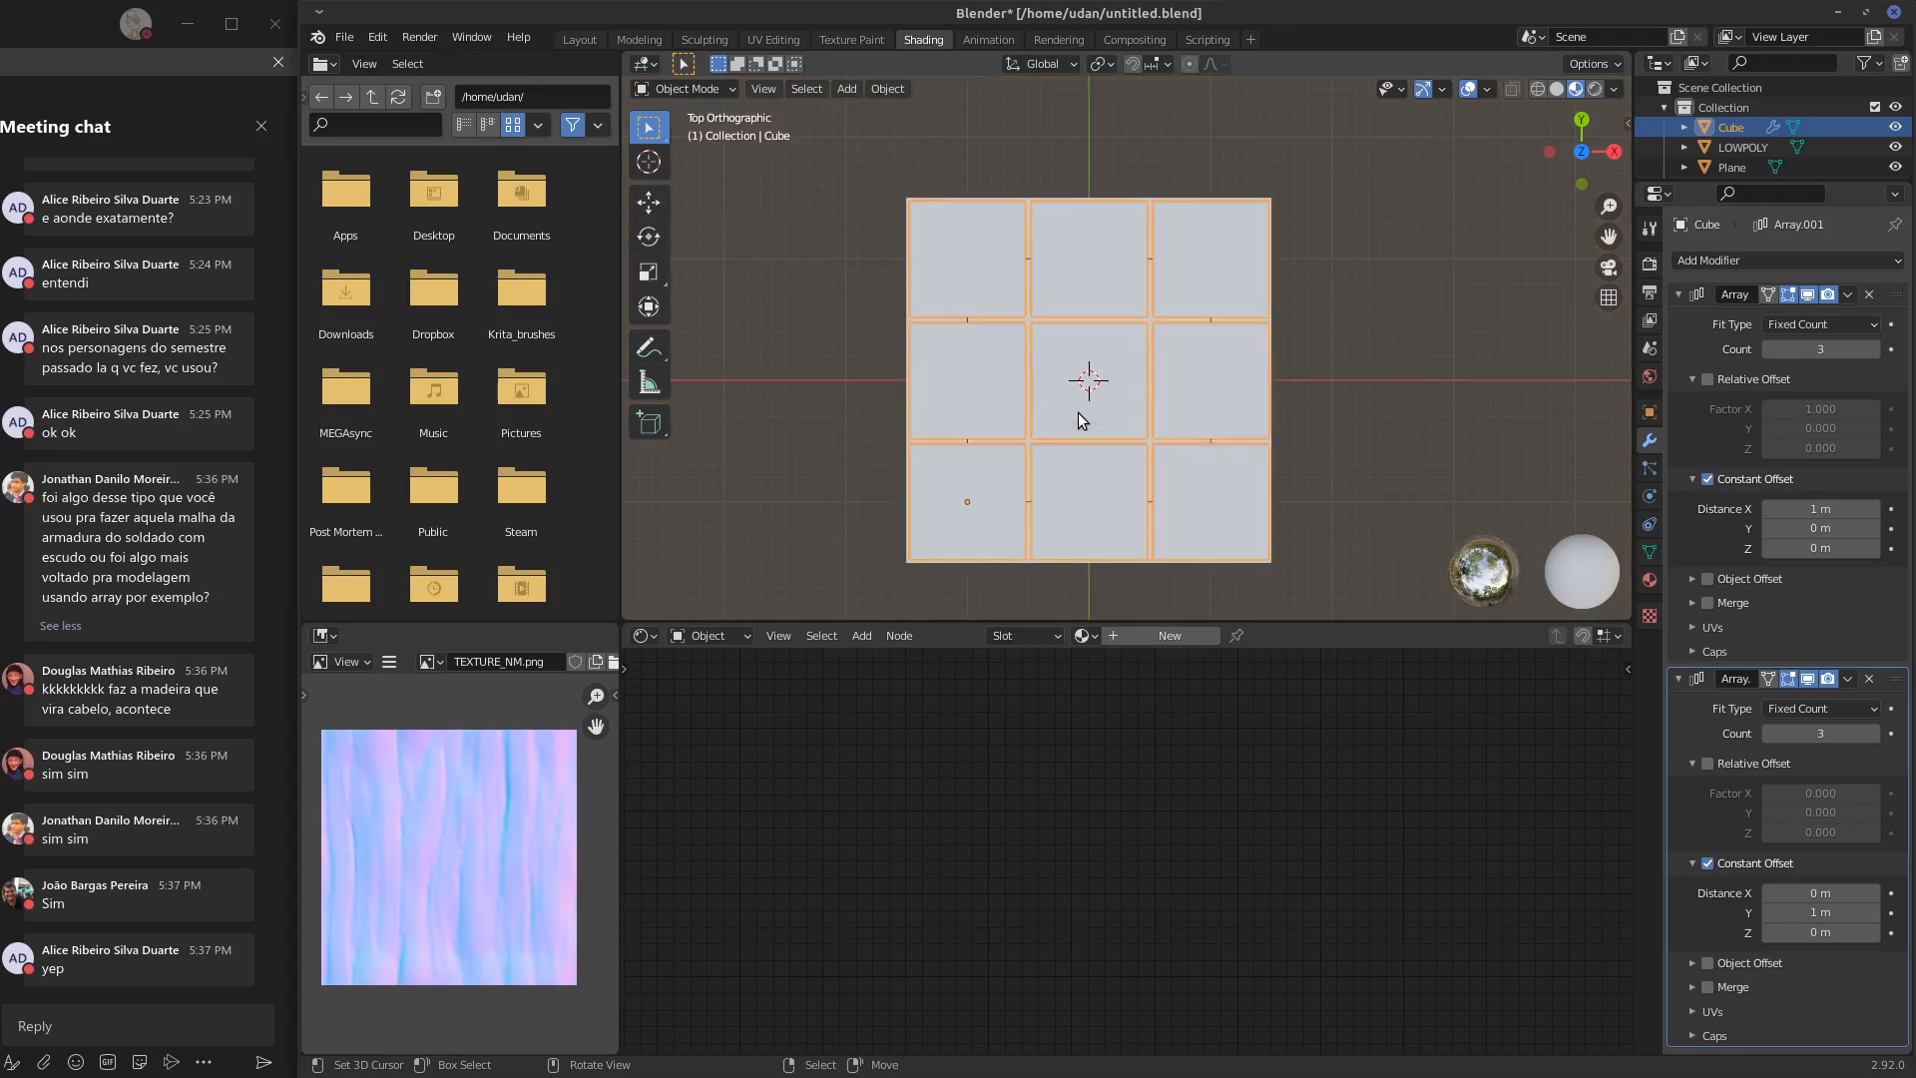
key("Tab")
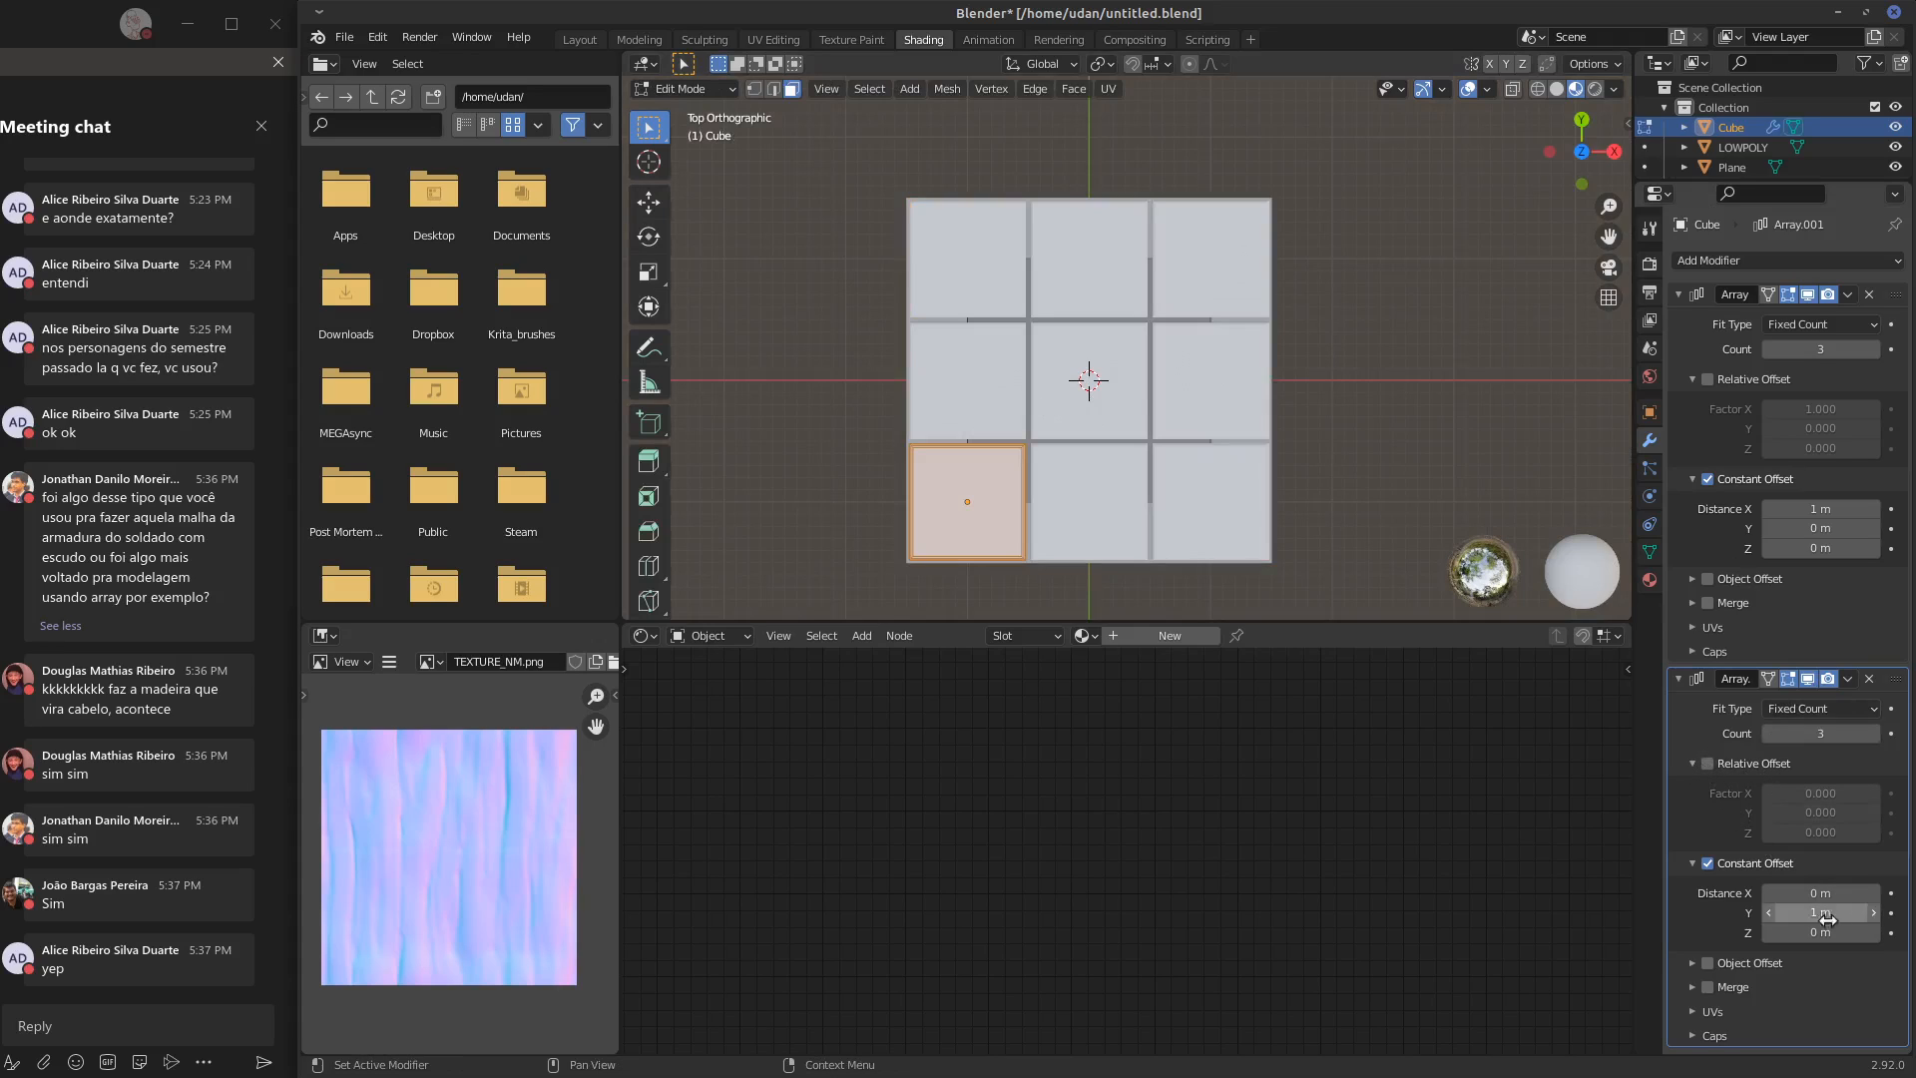
mouse_move(1828, 891)
left_mouse_down()
mouse_move(1896, 893)
mouse_move(1797, 893)
mouse_move(1826, 893)
left_mouse_up()
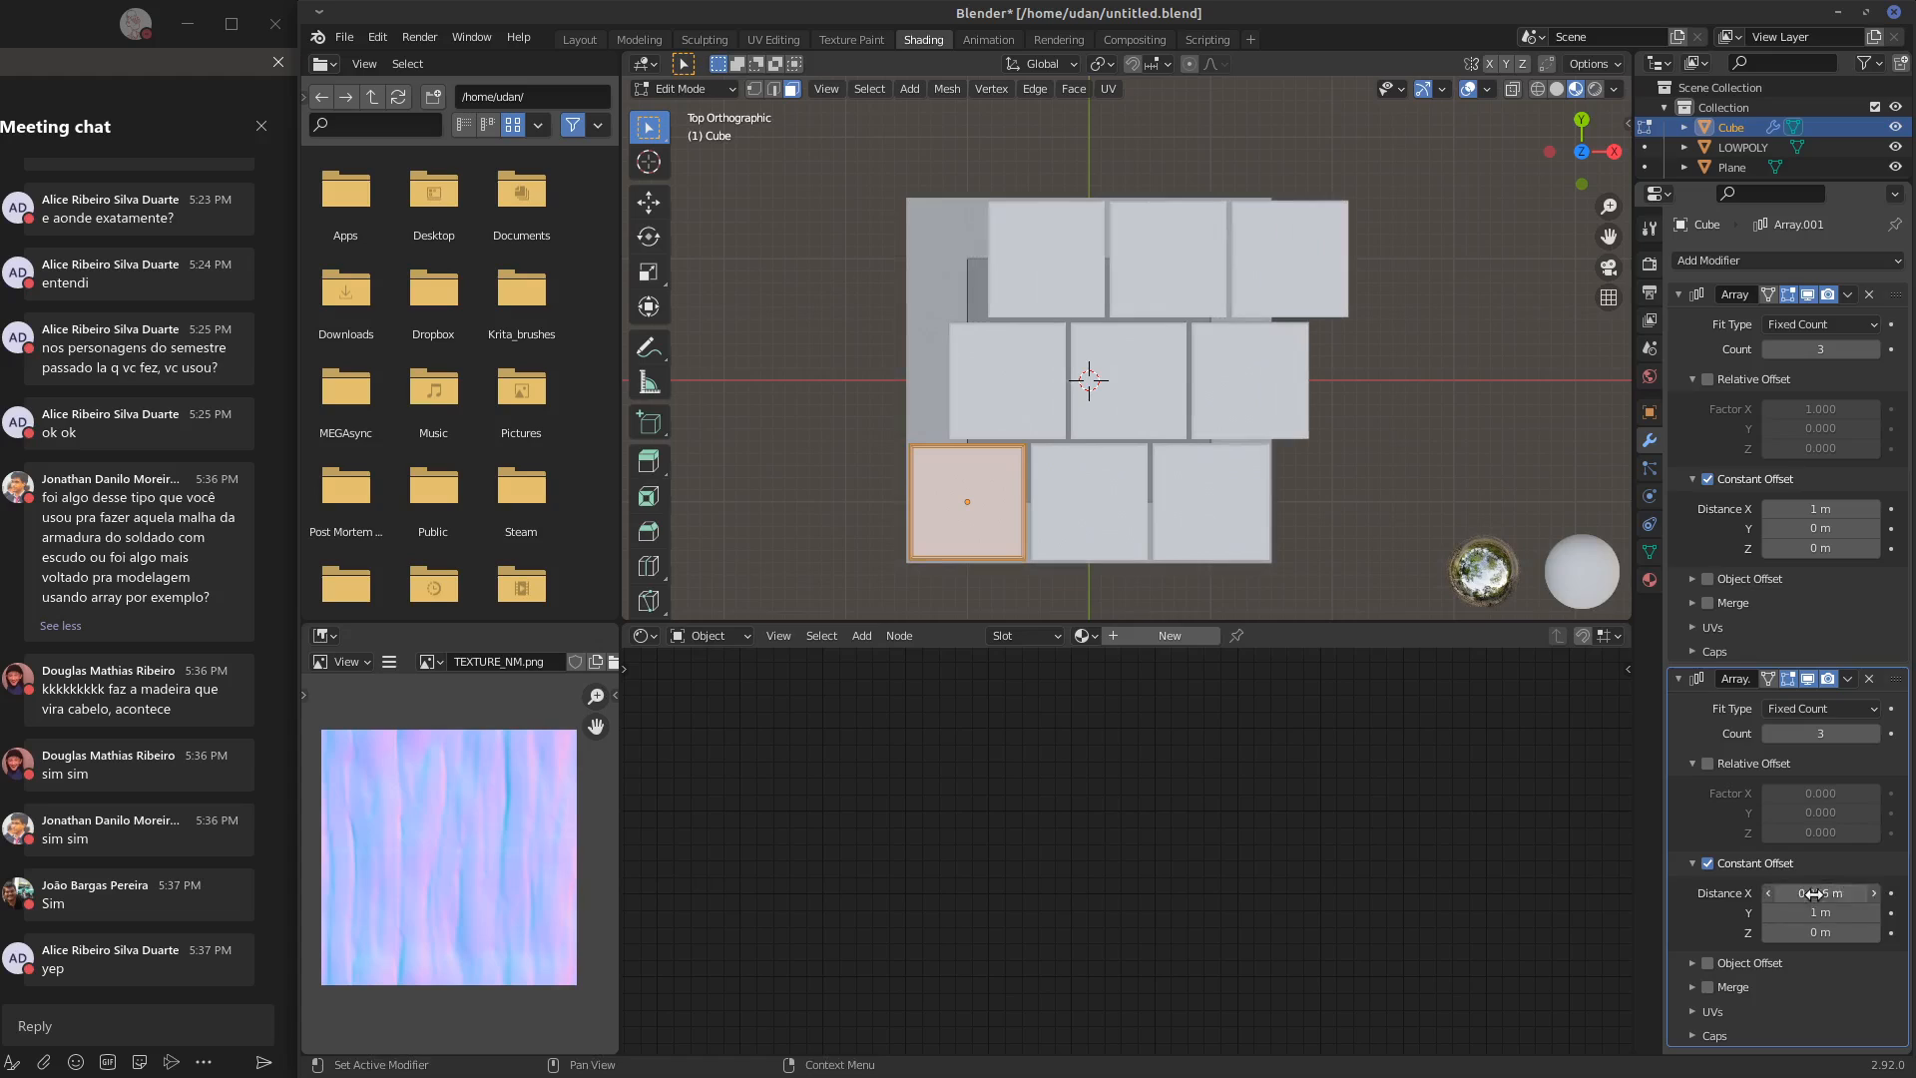
left_click(1840, 894)
type("0.5")
key("Return")
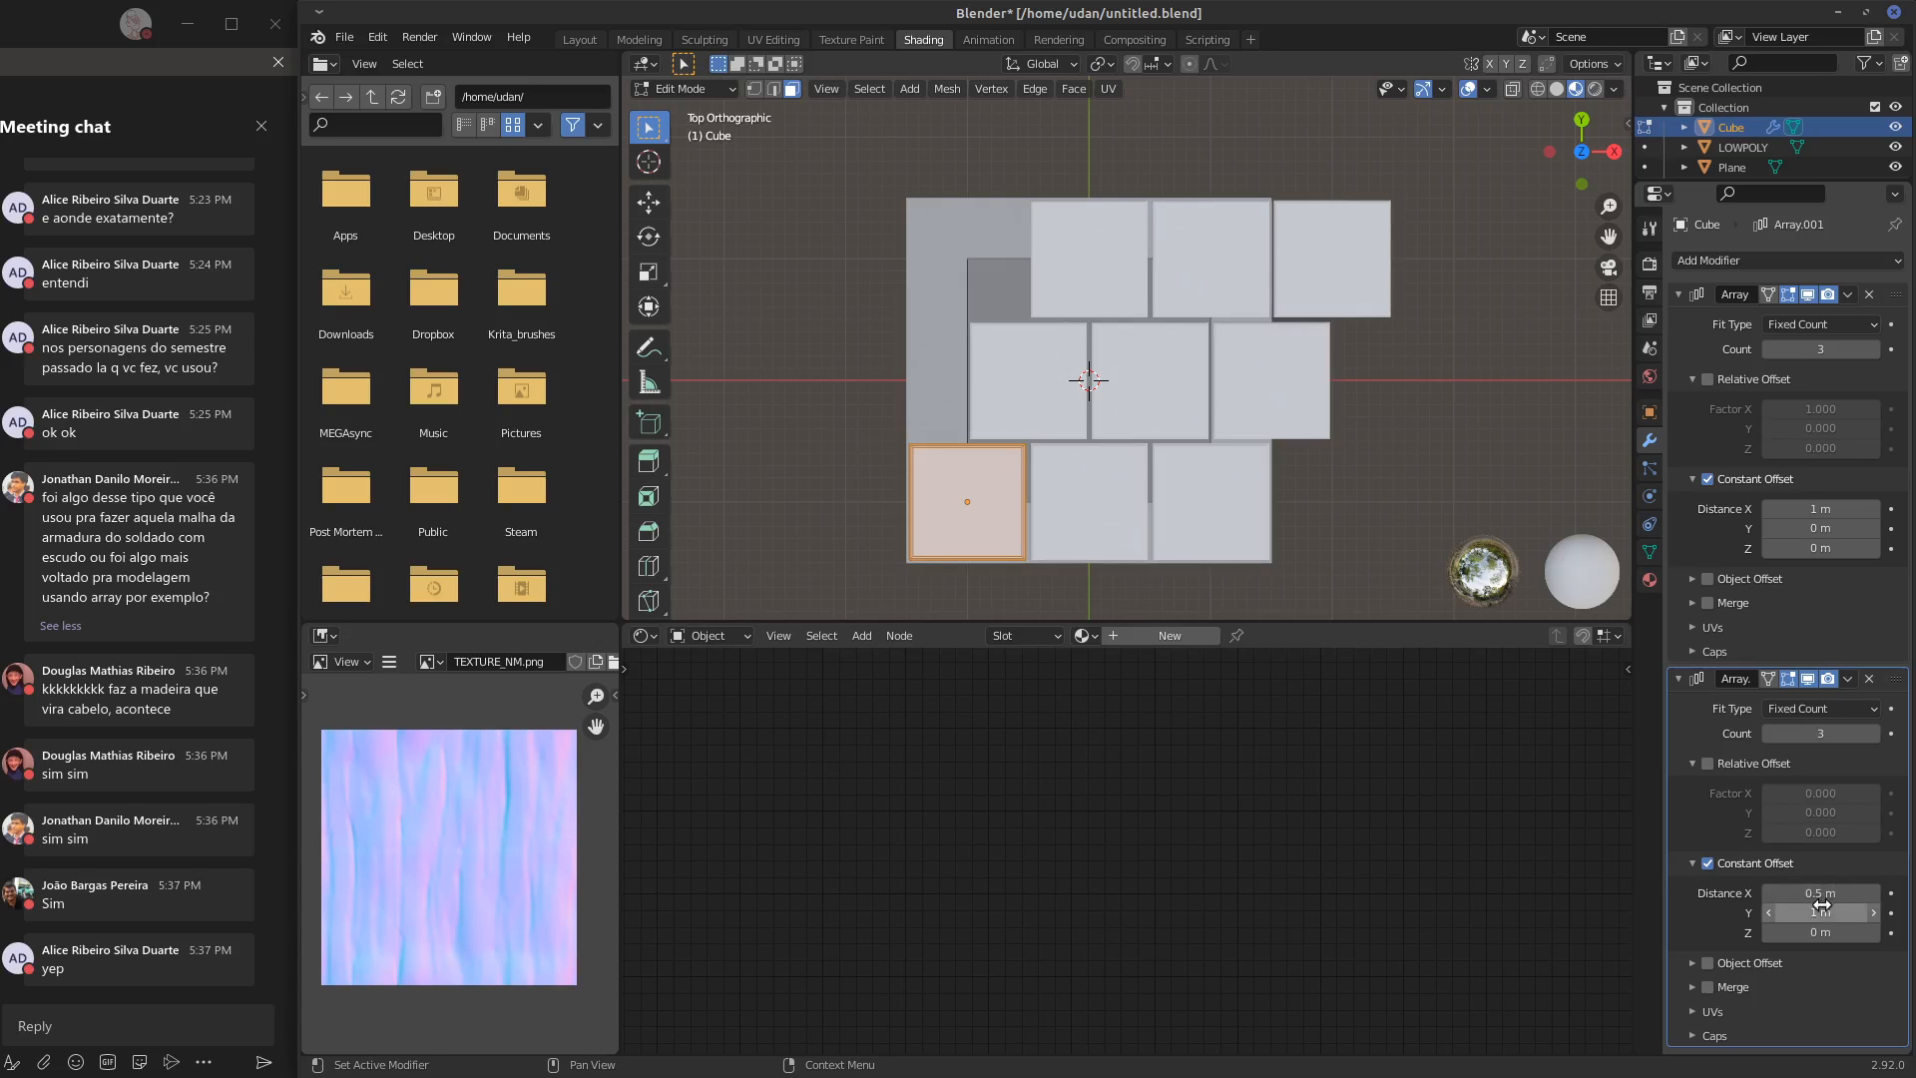
key("Tab")
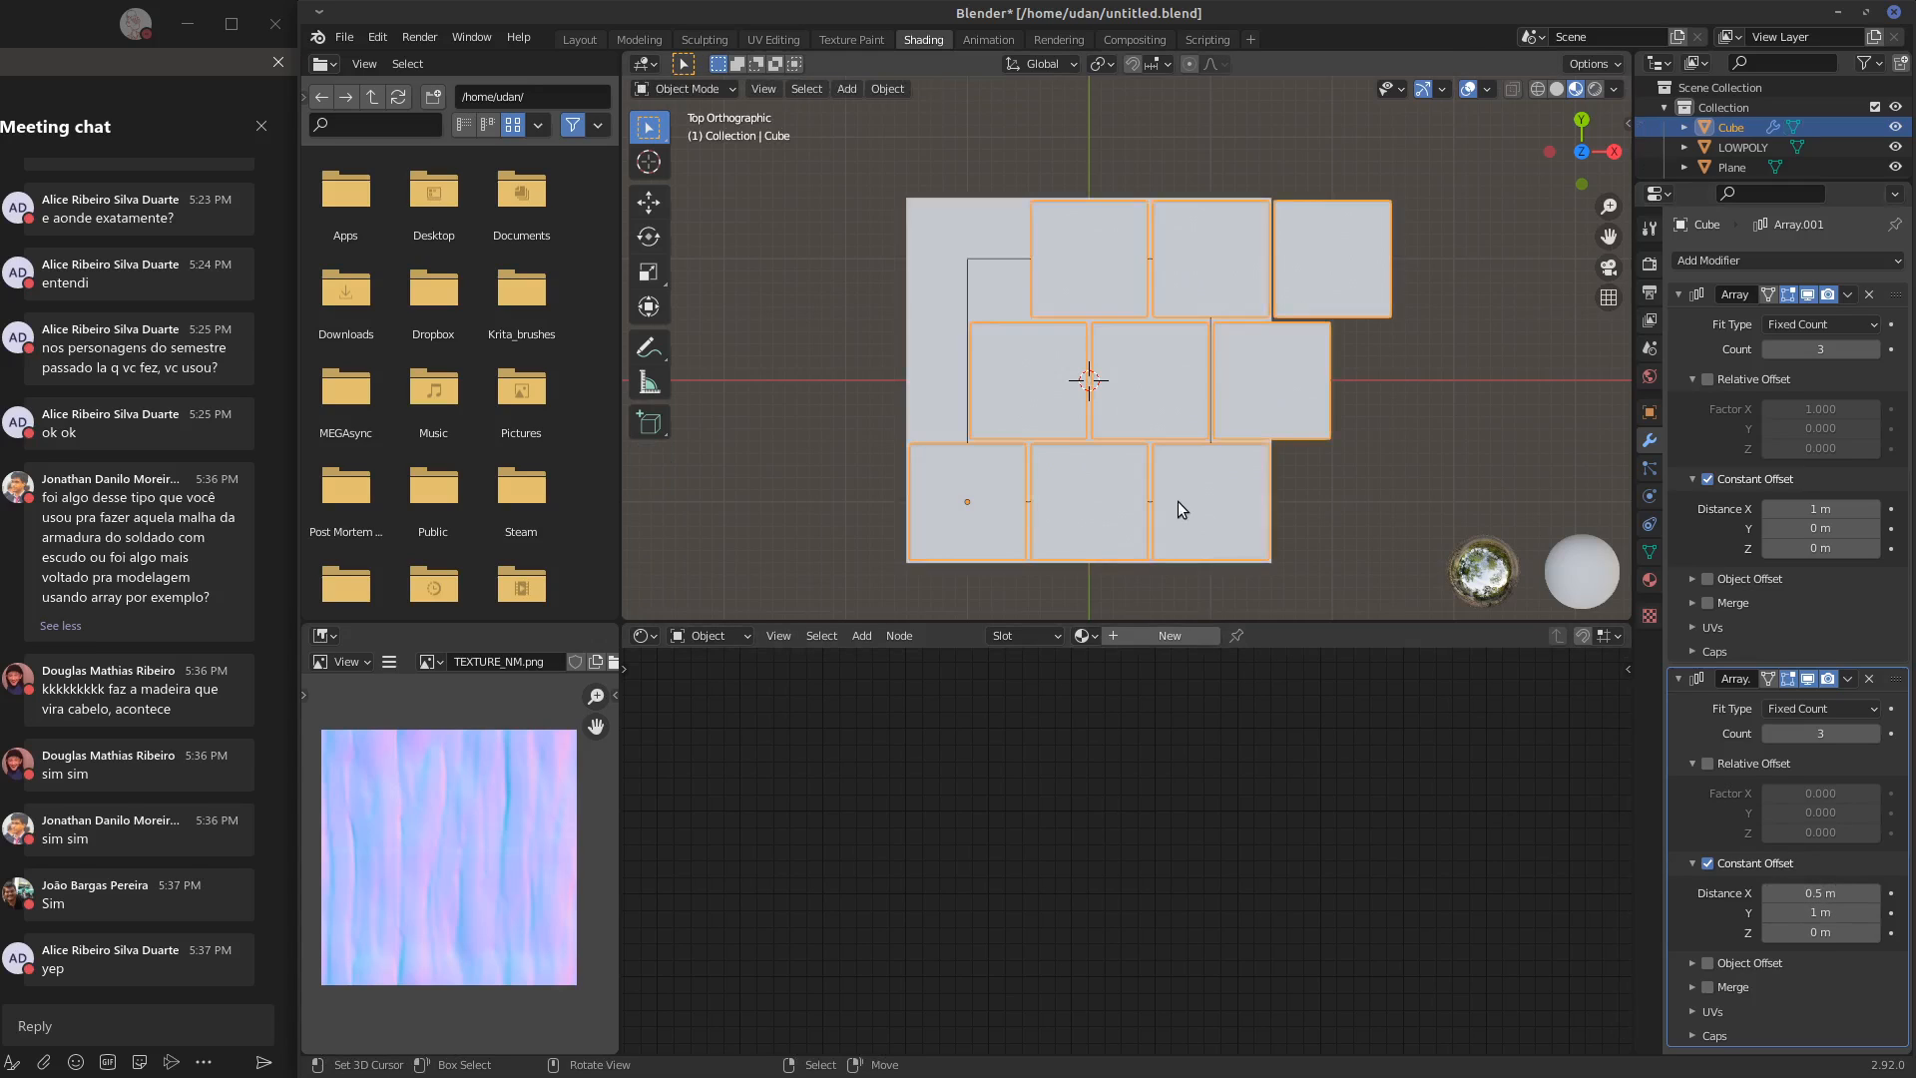
right_click_drag(1223, 511, 1226, 507)
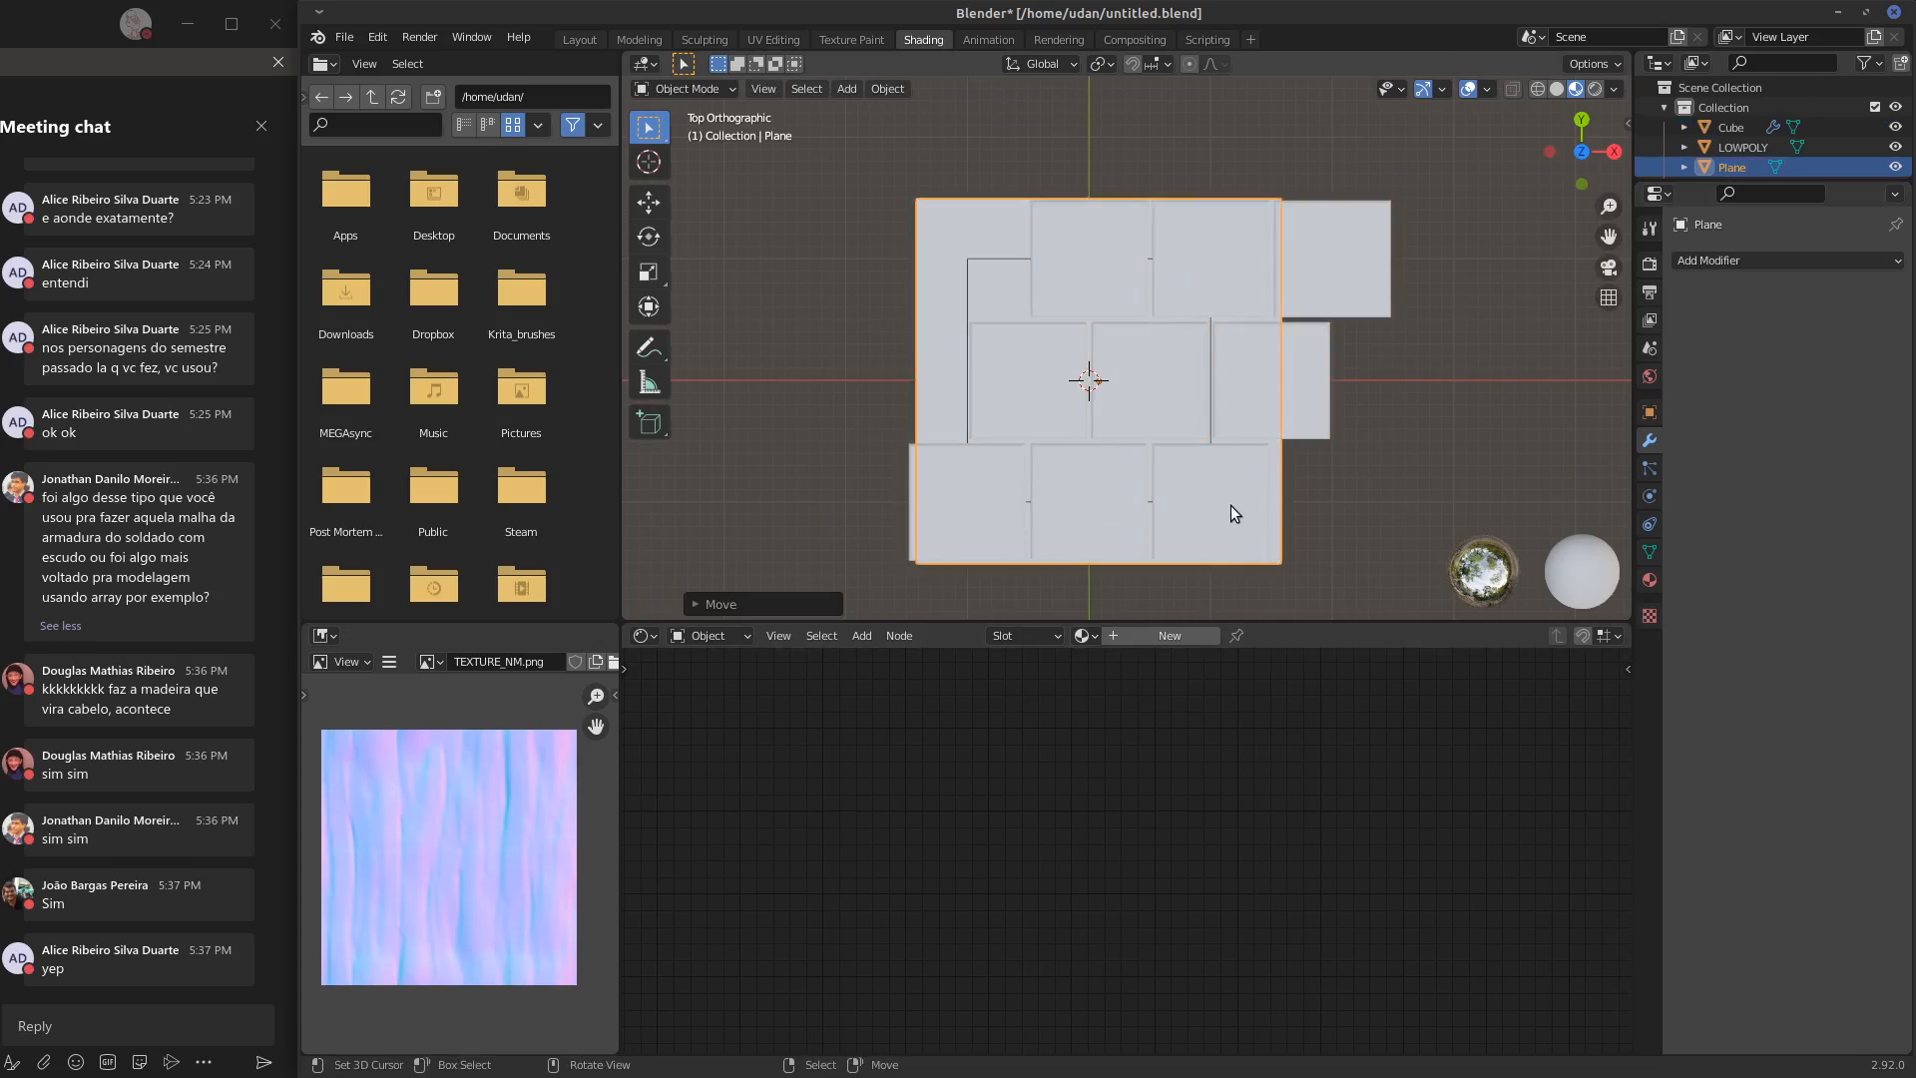
key("ctrl+z")
key("ctrl+z")
Move the staggered slab grid -0.5 m along X so its middle row lines up with the base plane
key("g")
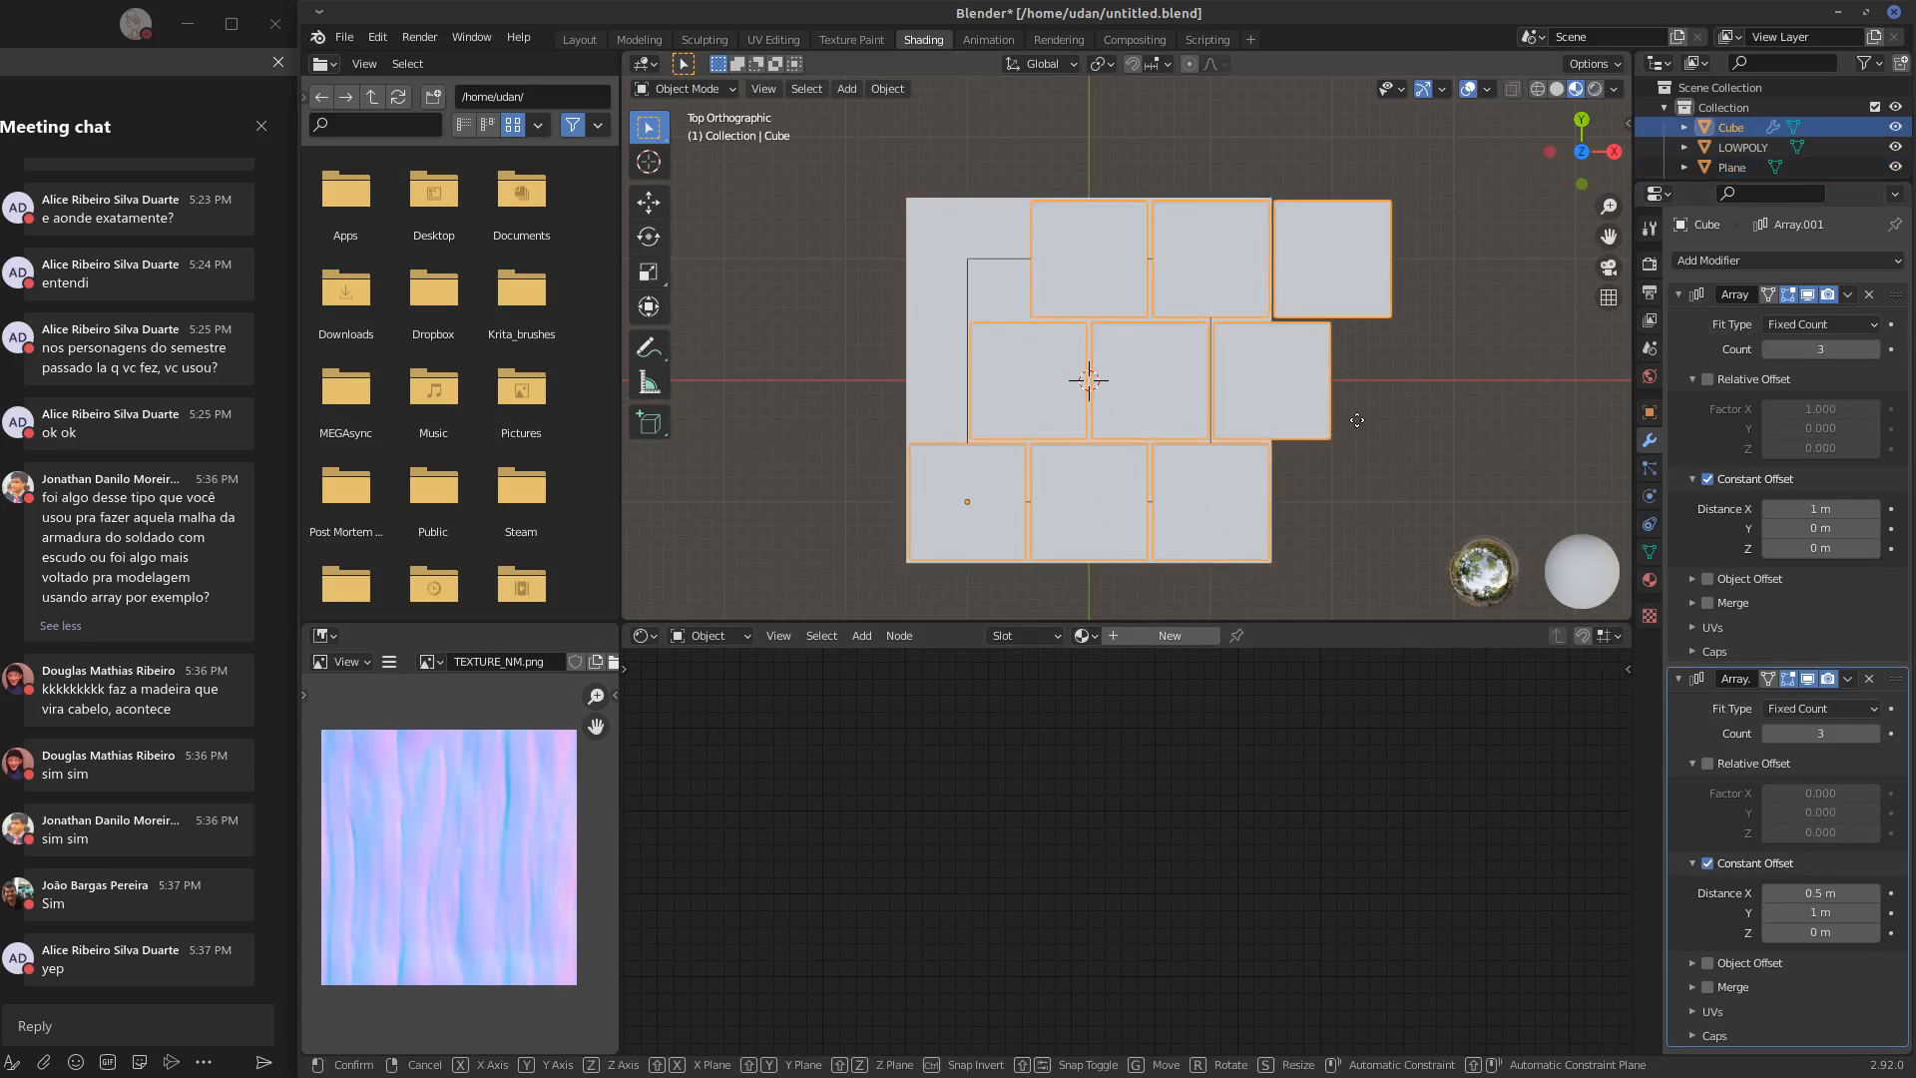
key("z")
key("x")
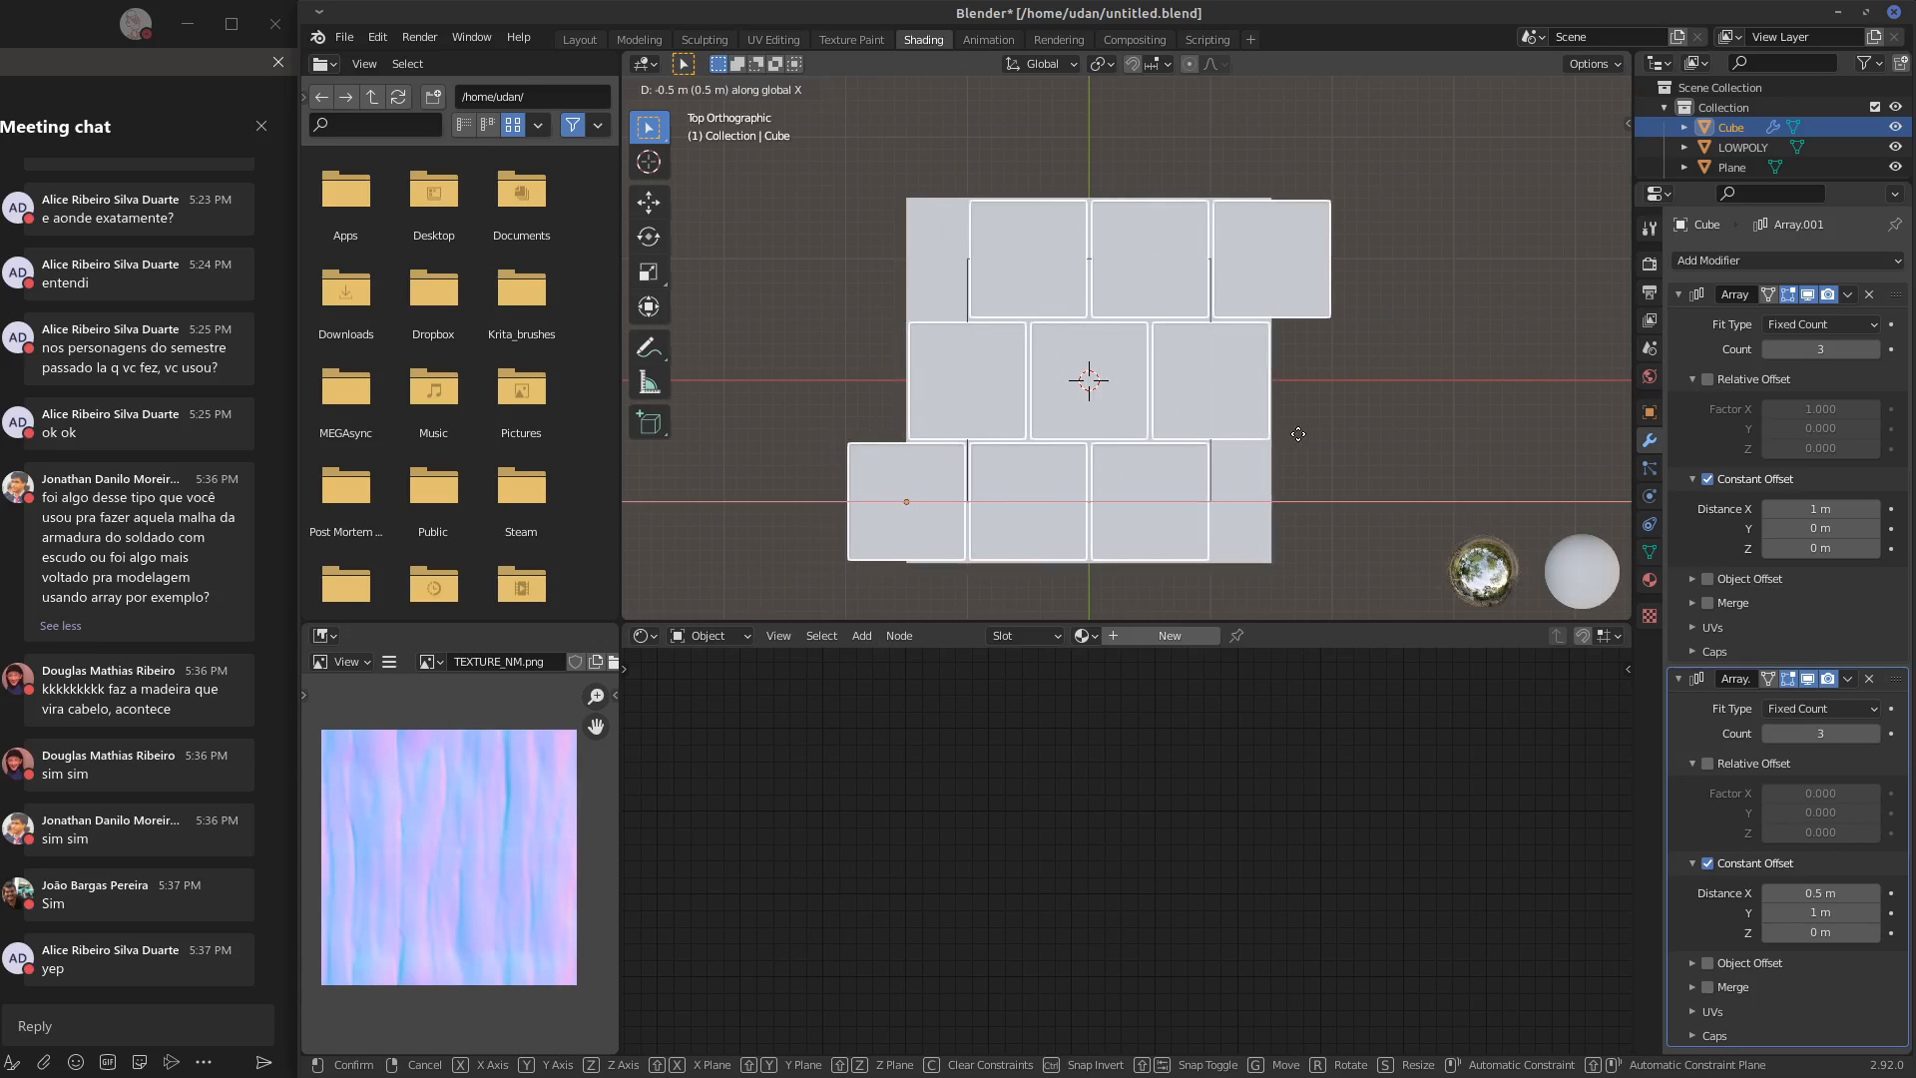
left_click(1296, 427)
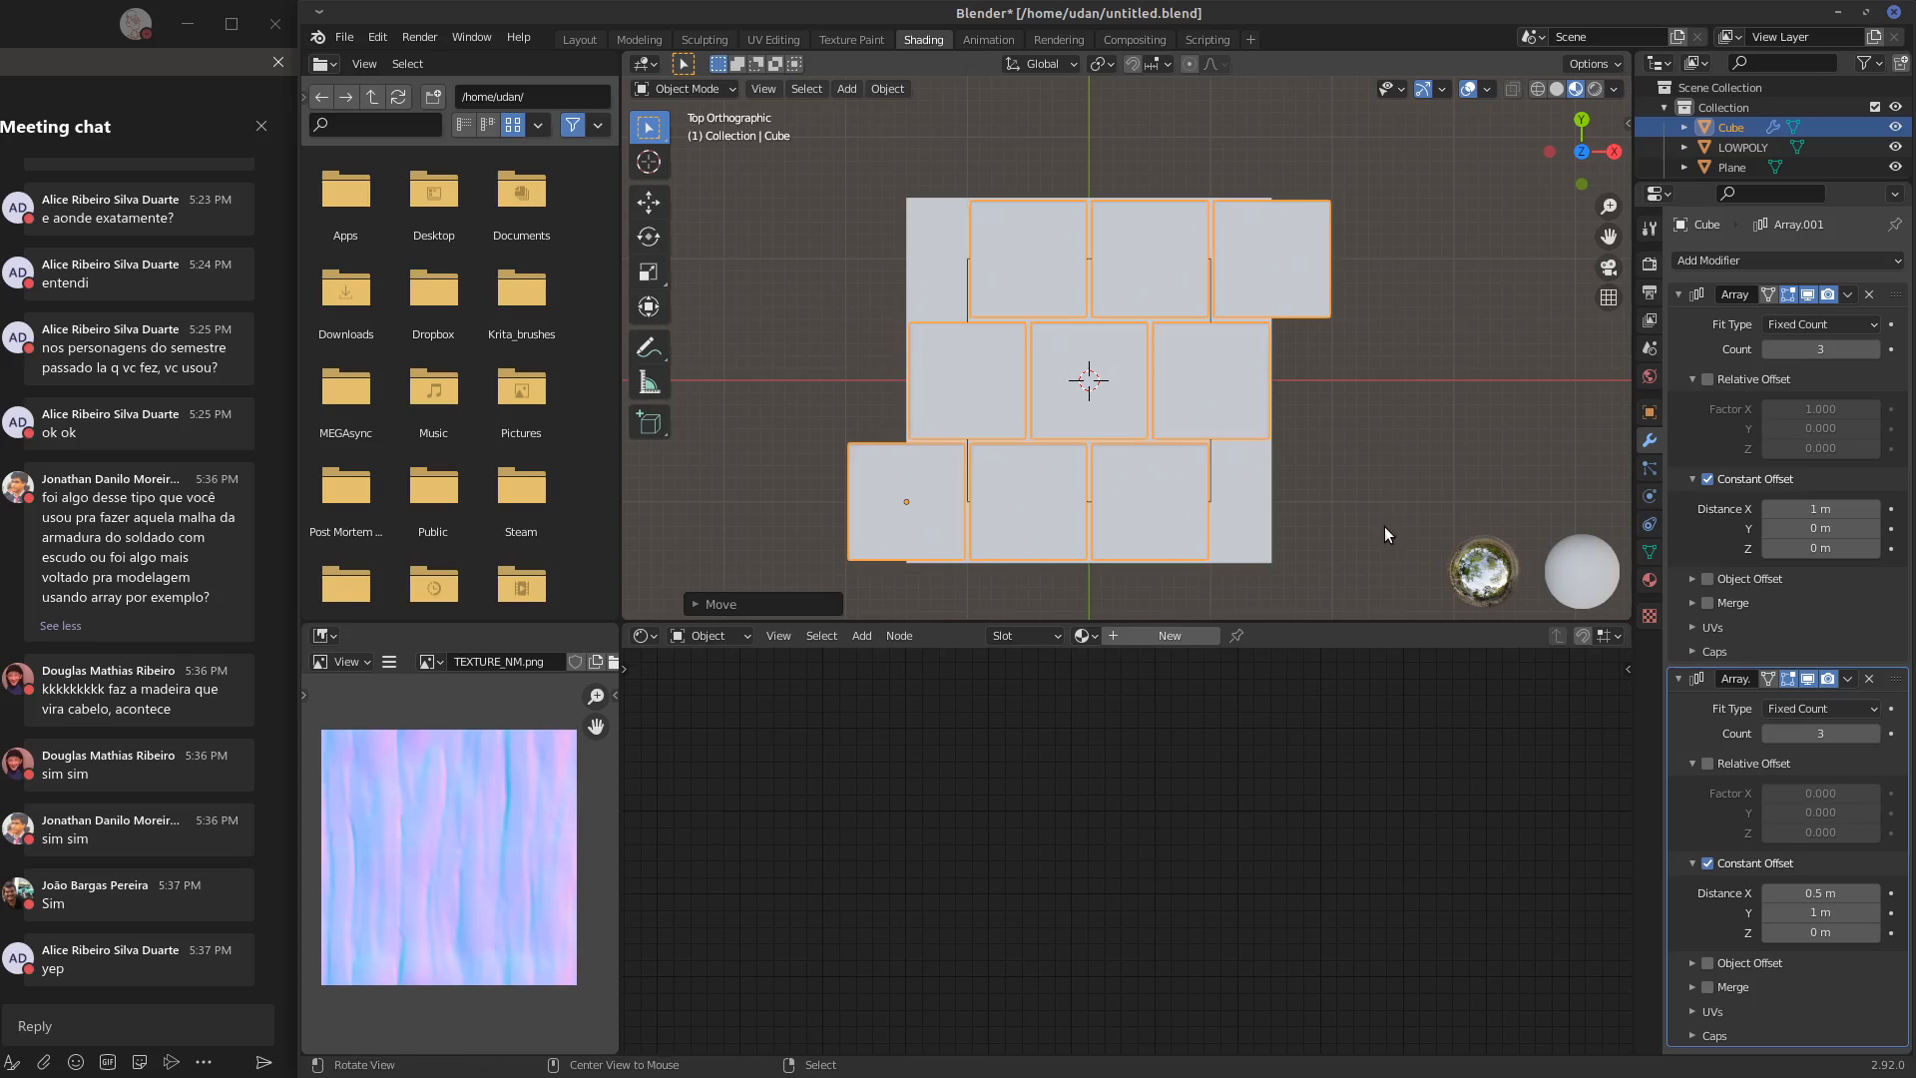
middle_click_drag(1386, 525, 1399, 475)
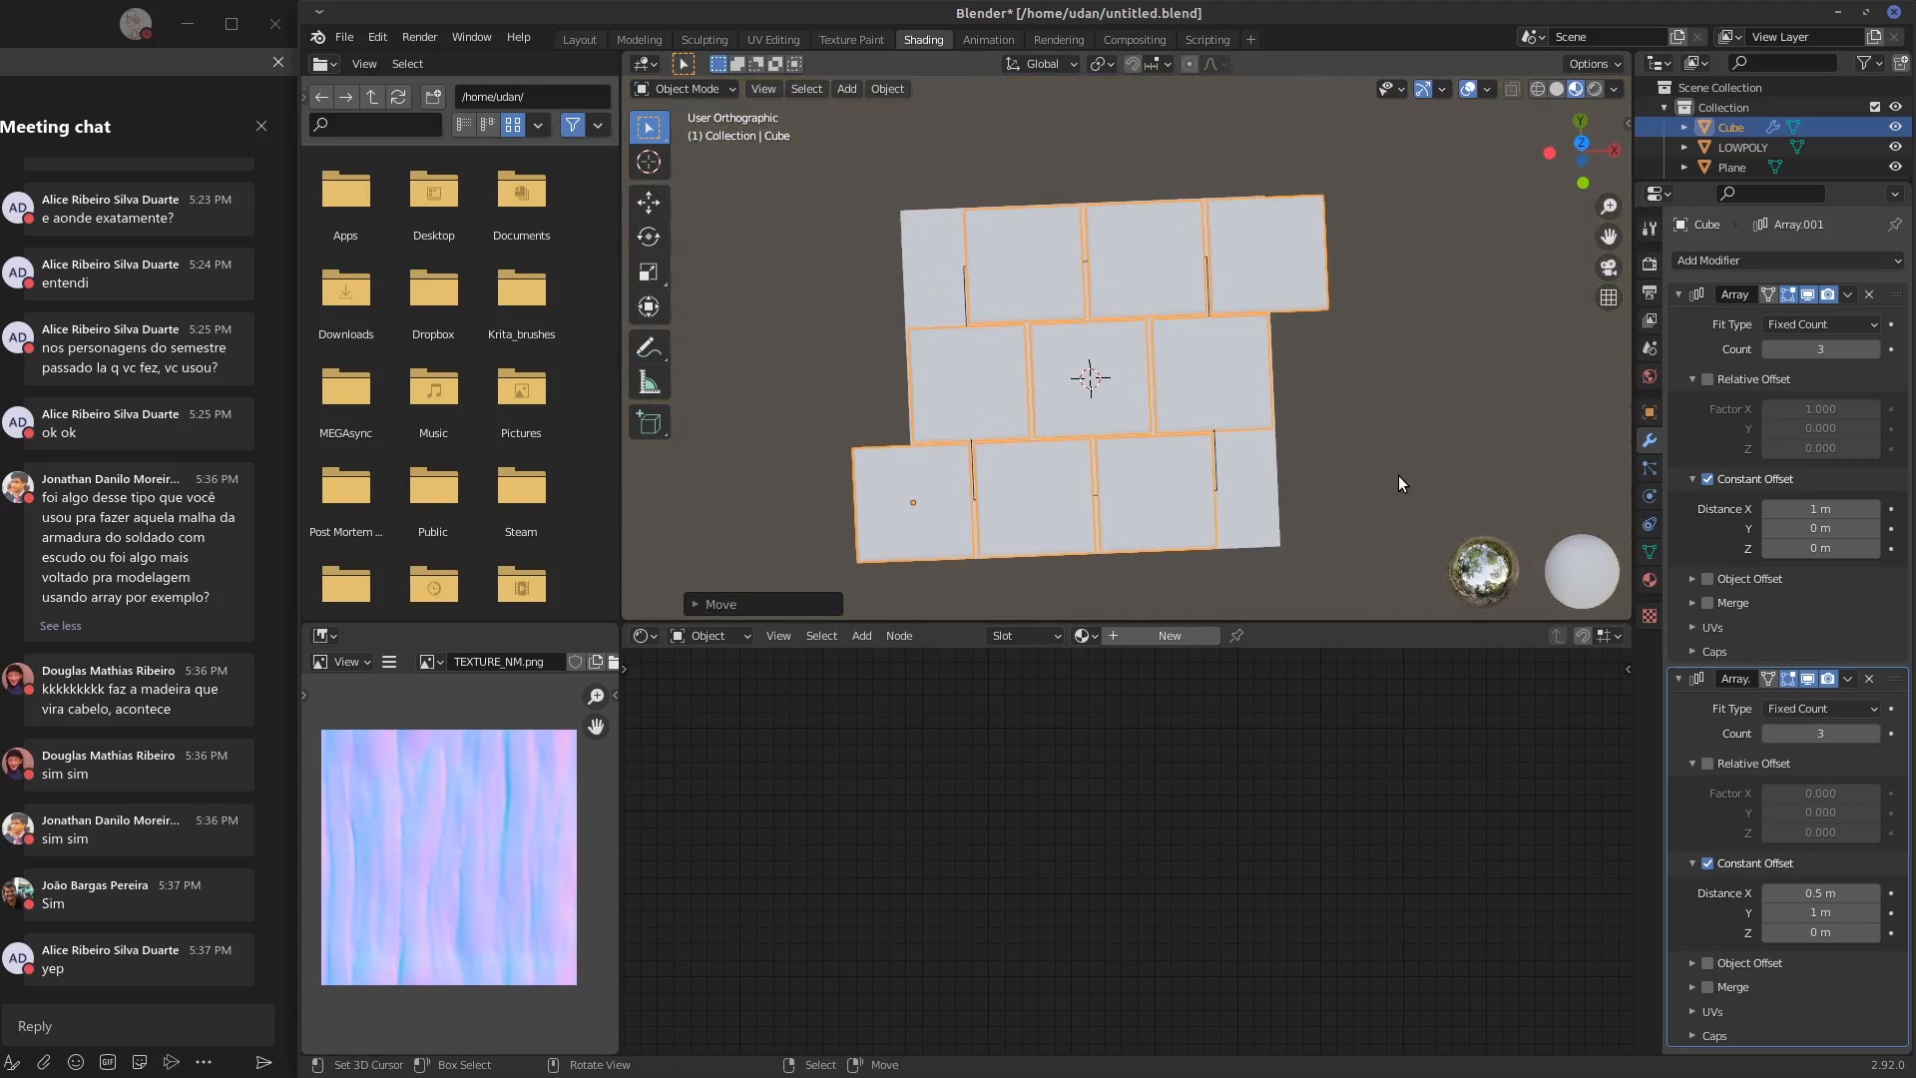
key("KP_7")
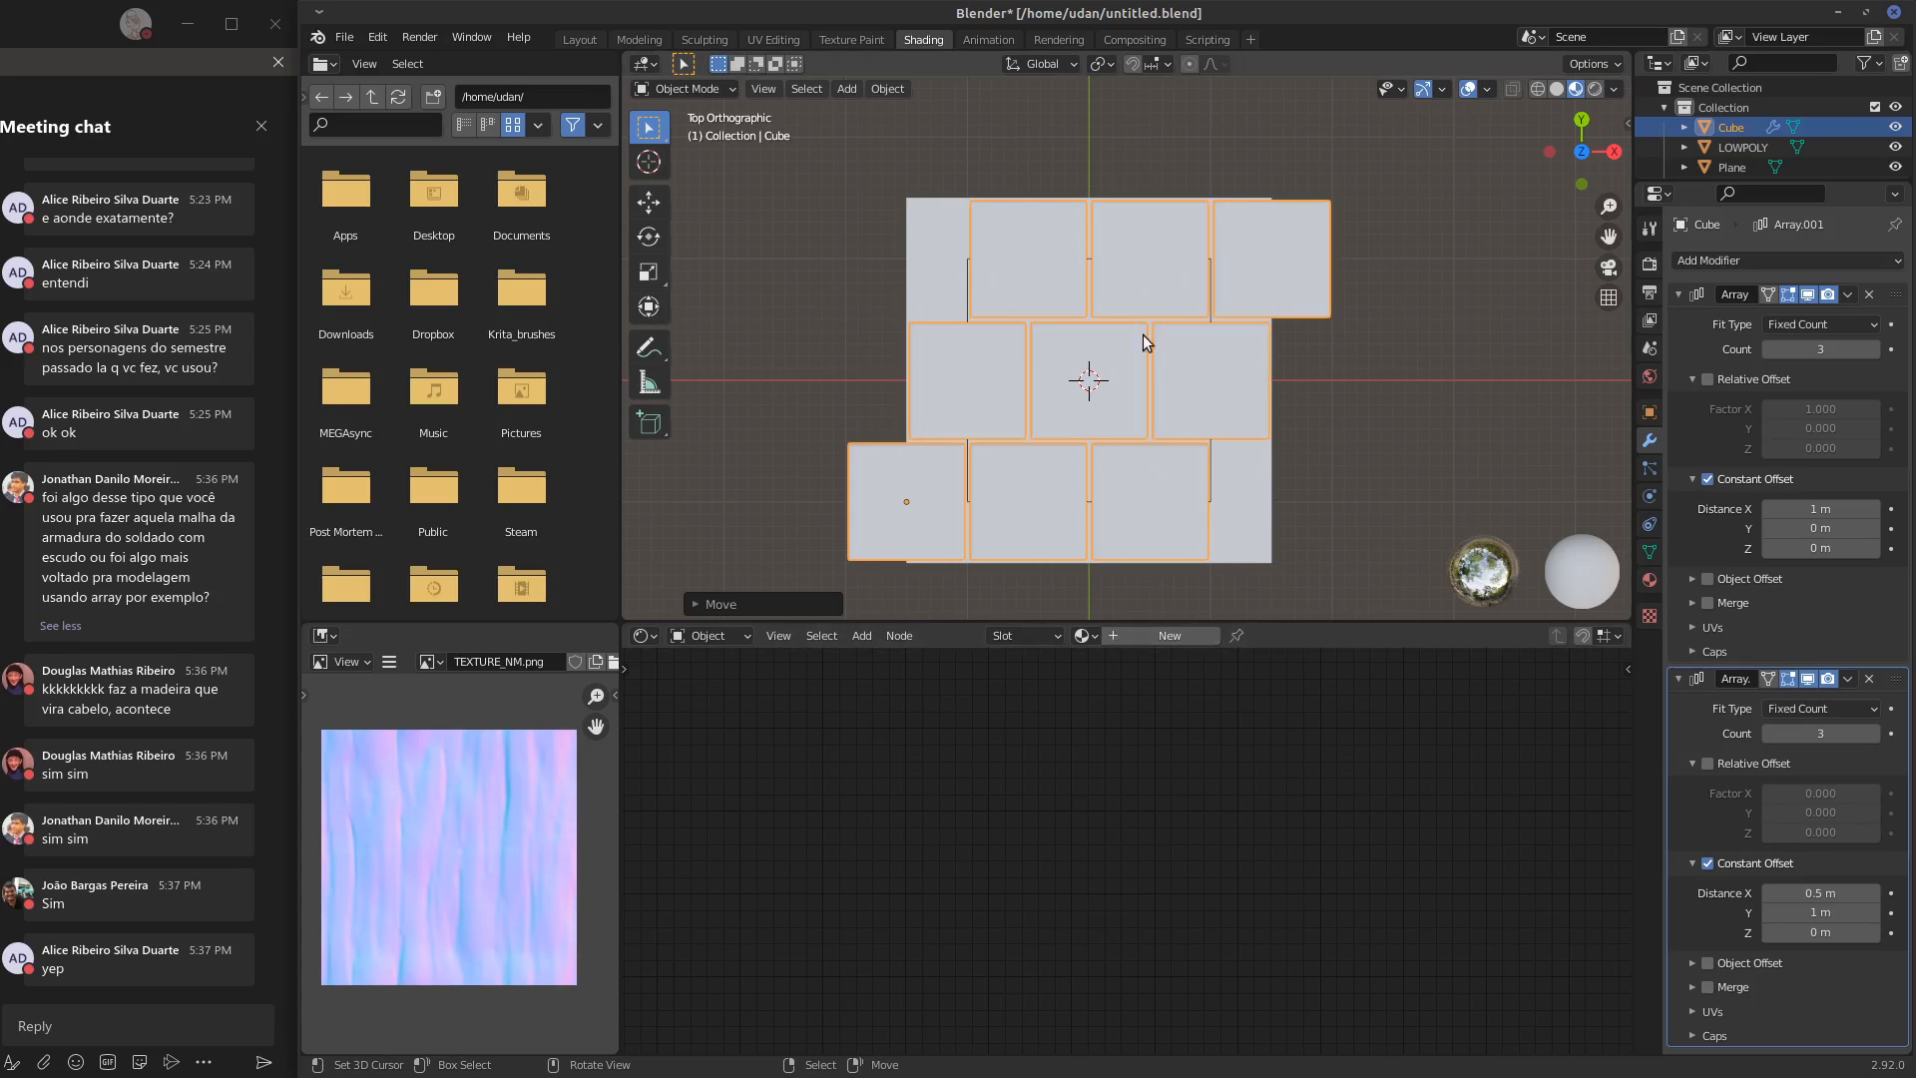
Rename the base plane as PISO and the slab grid object as LADRILHO in the enlarged object list
left_click(947, 274)
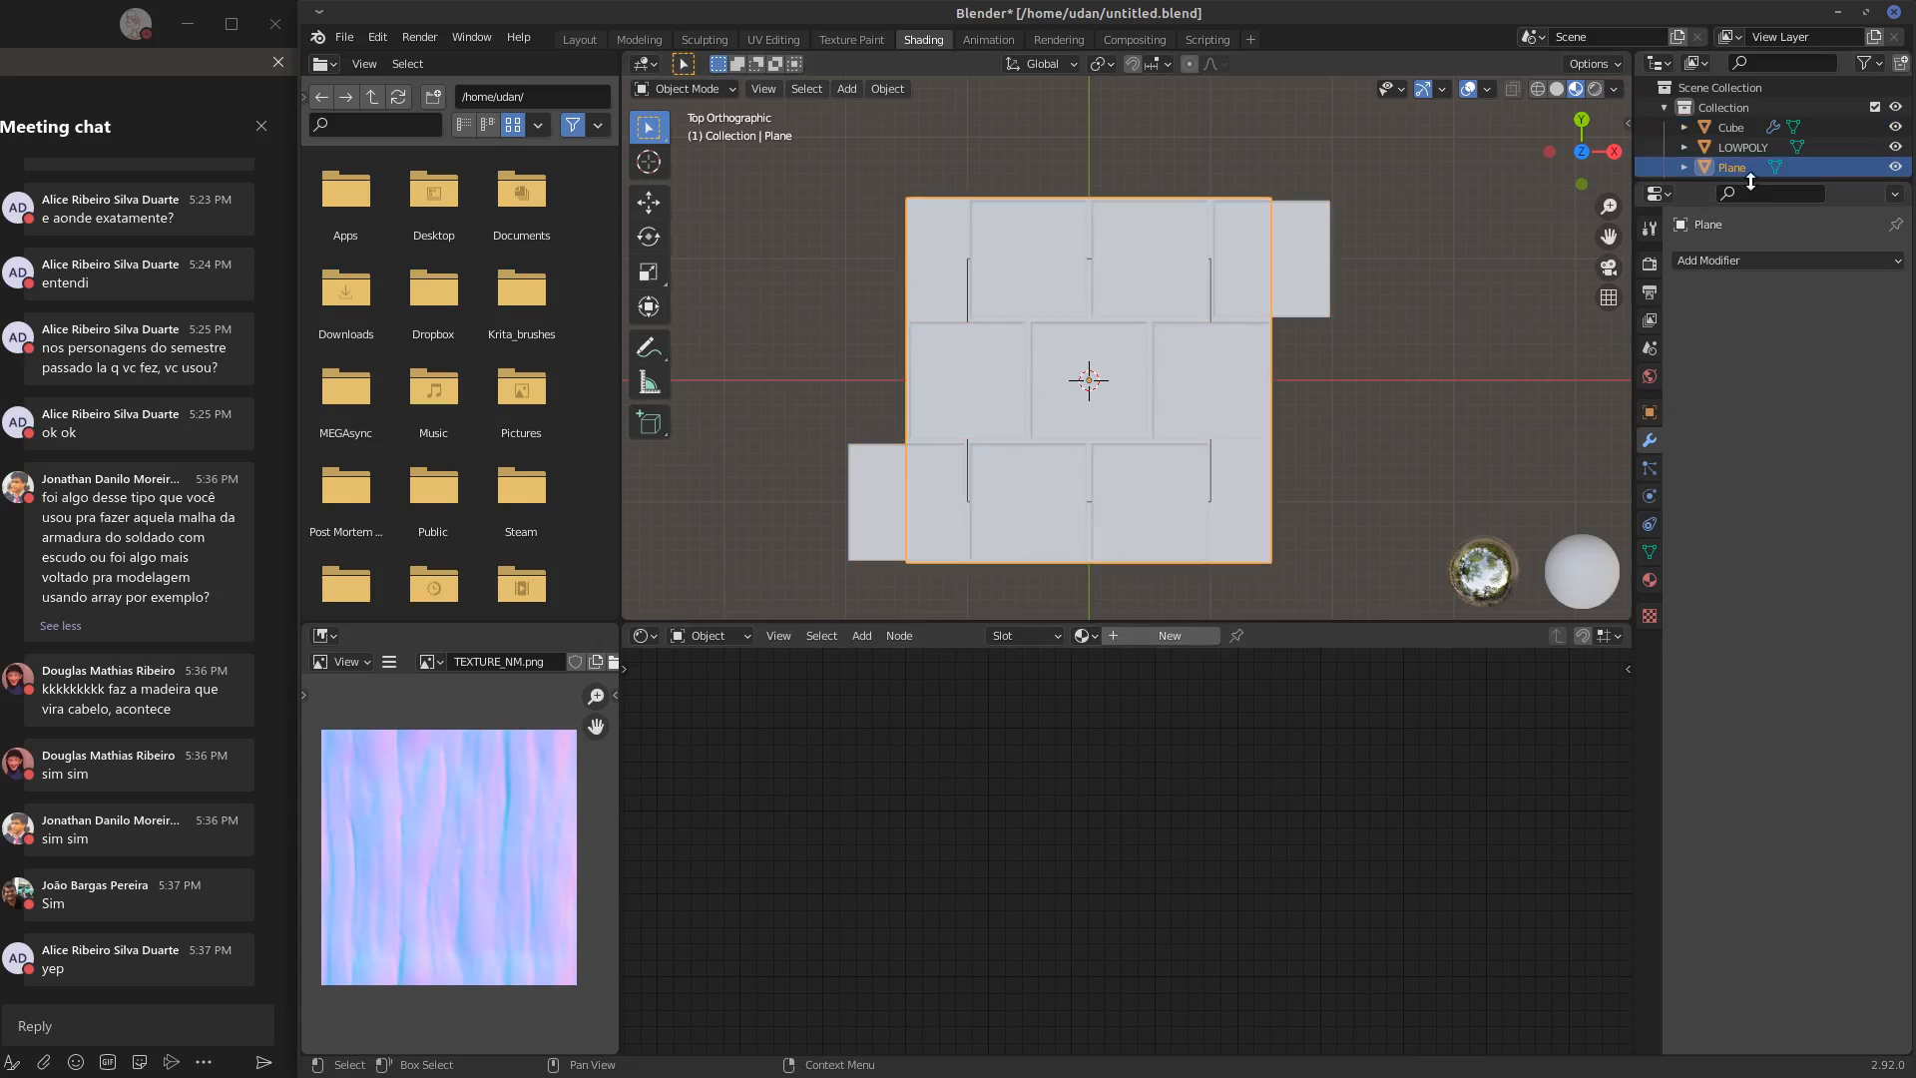
left_click_drag(1749, 182, 1770, 451)
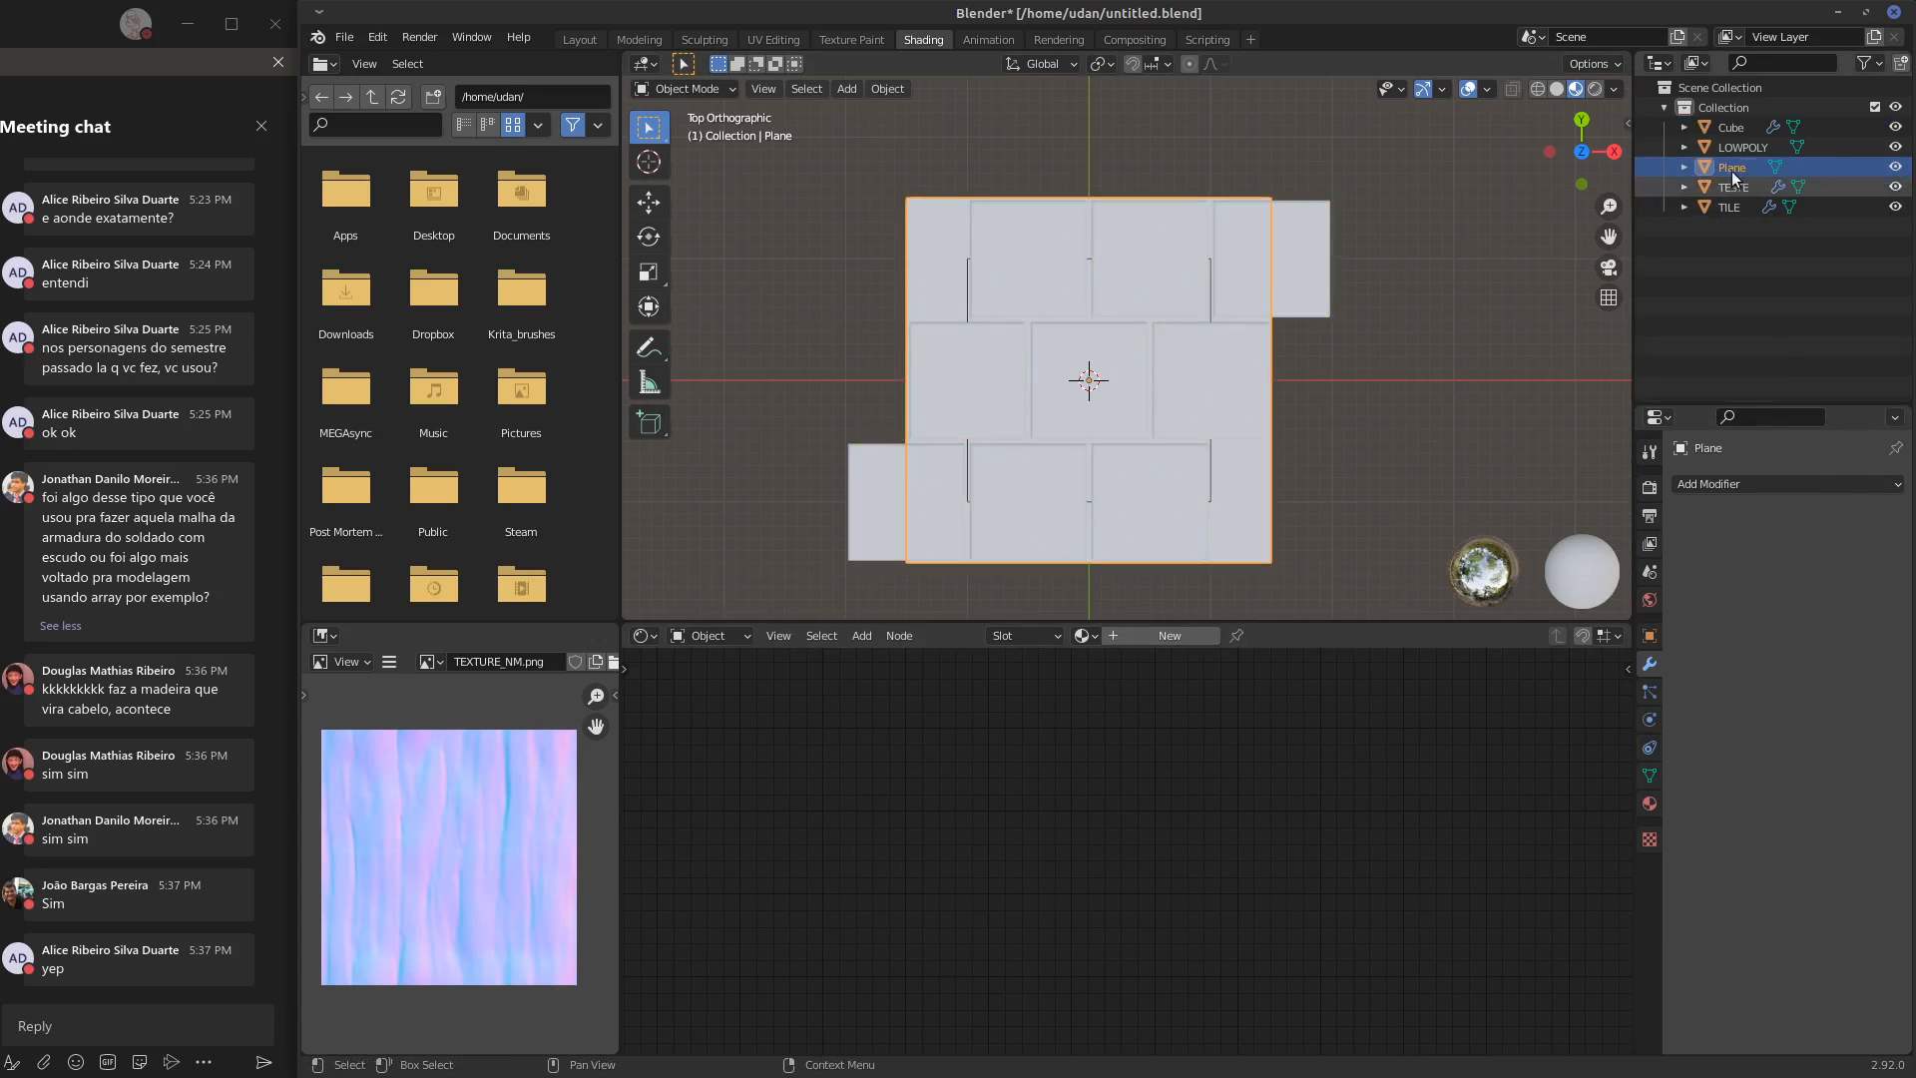
double_click(1737, 168)
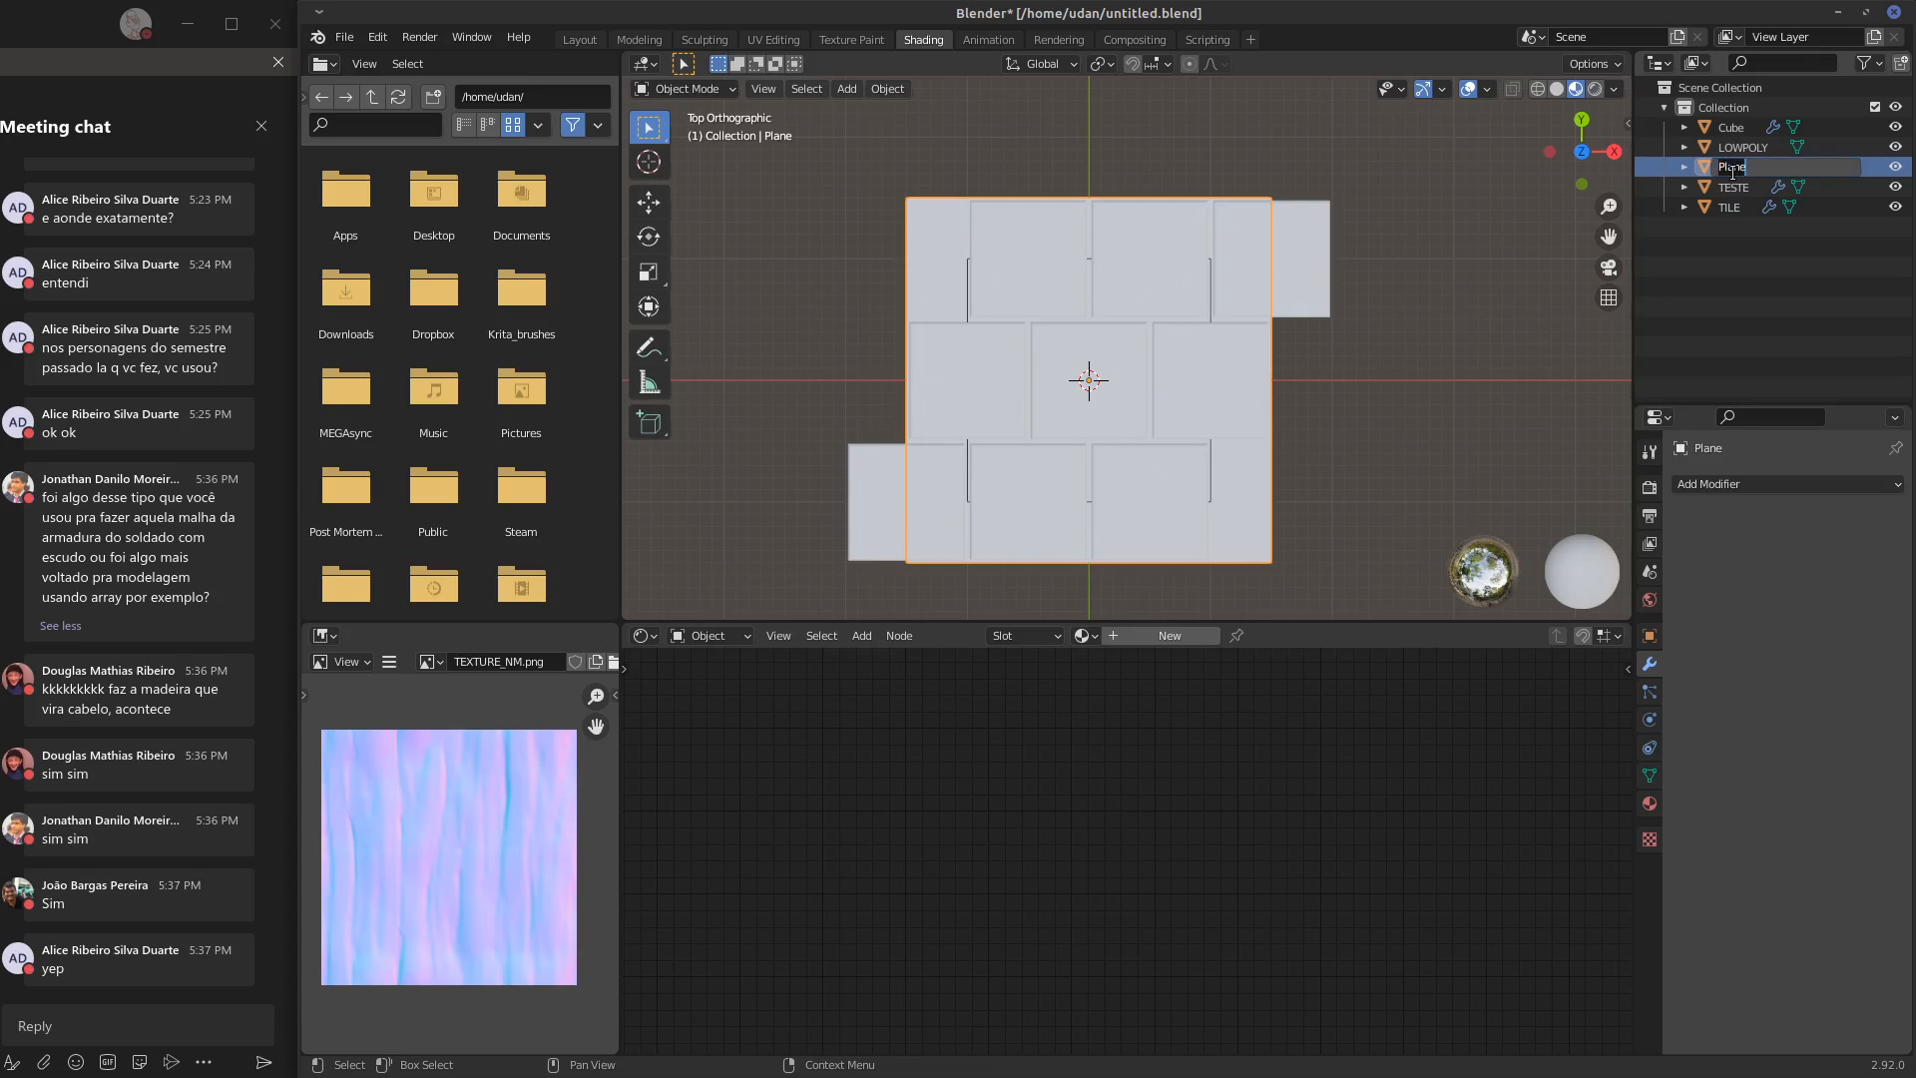
type("PISO")
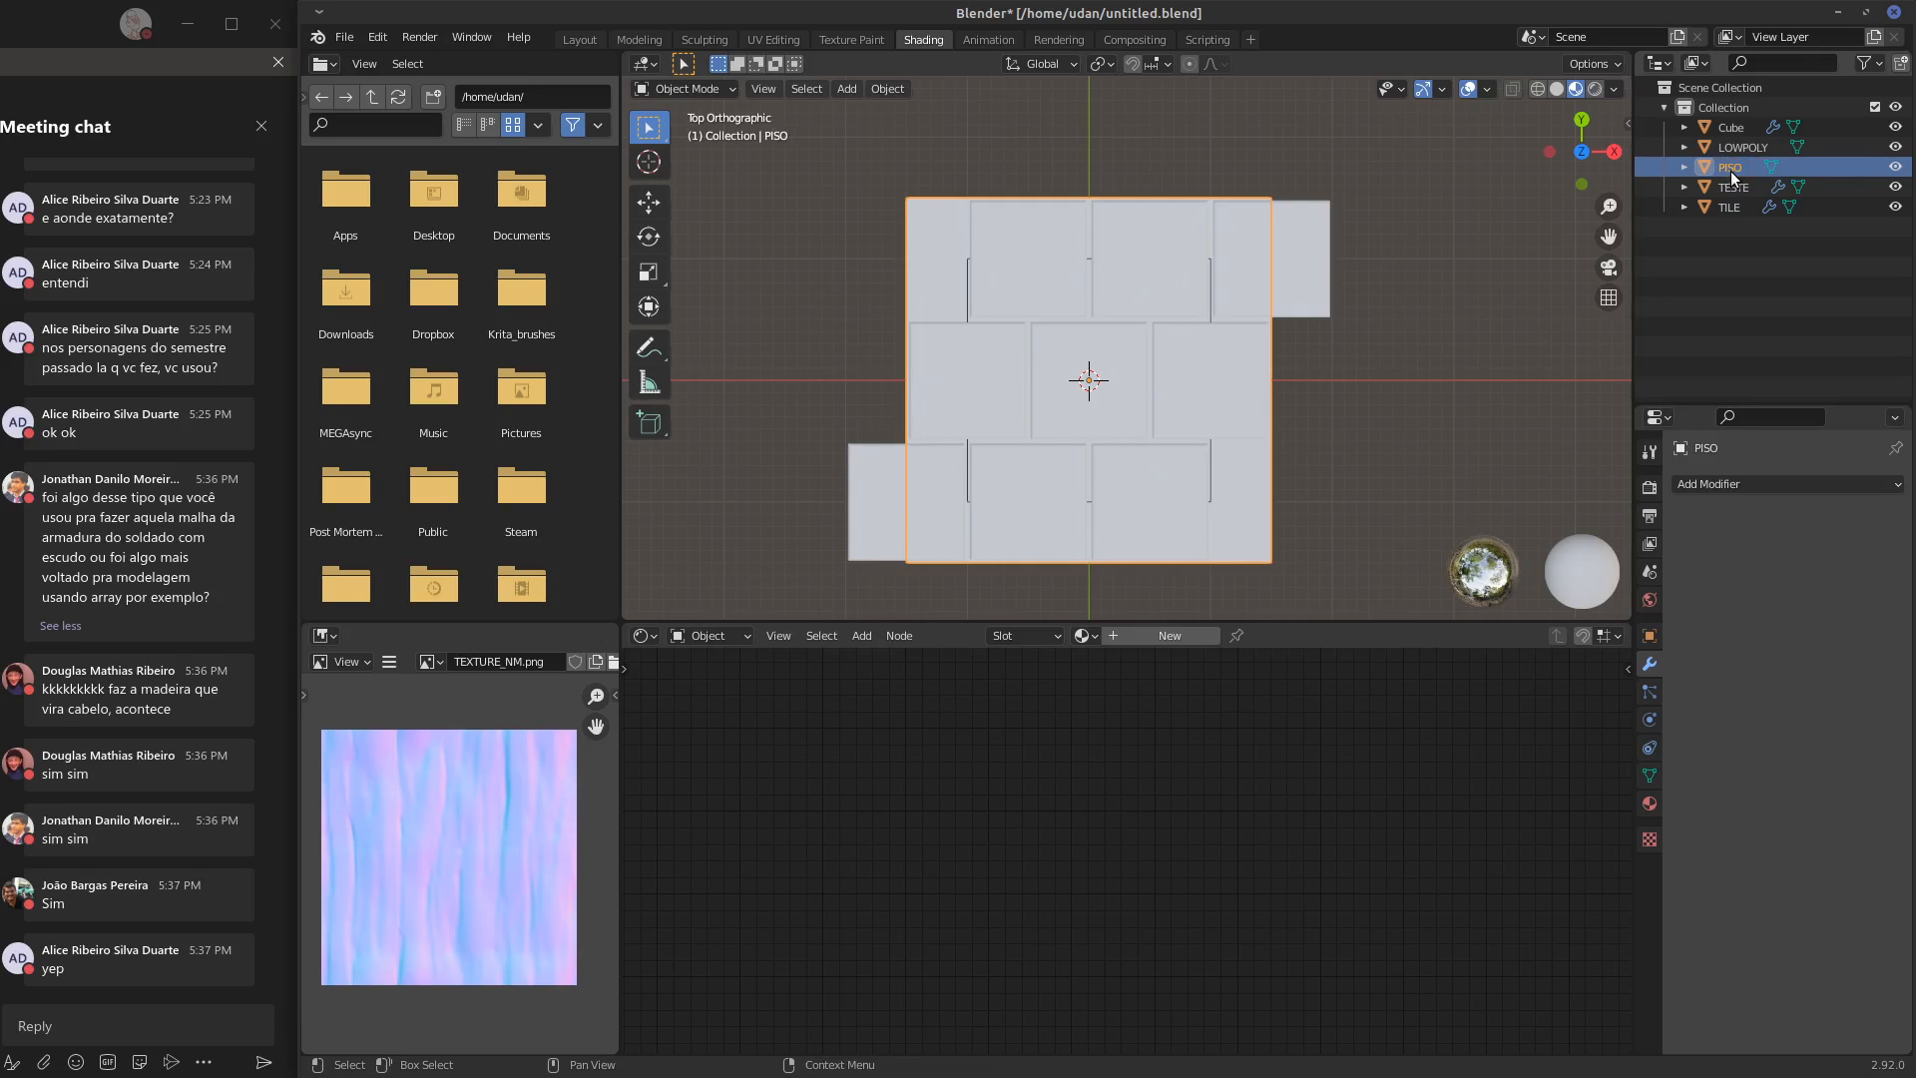
key("Return")
double_click(1729, 128)
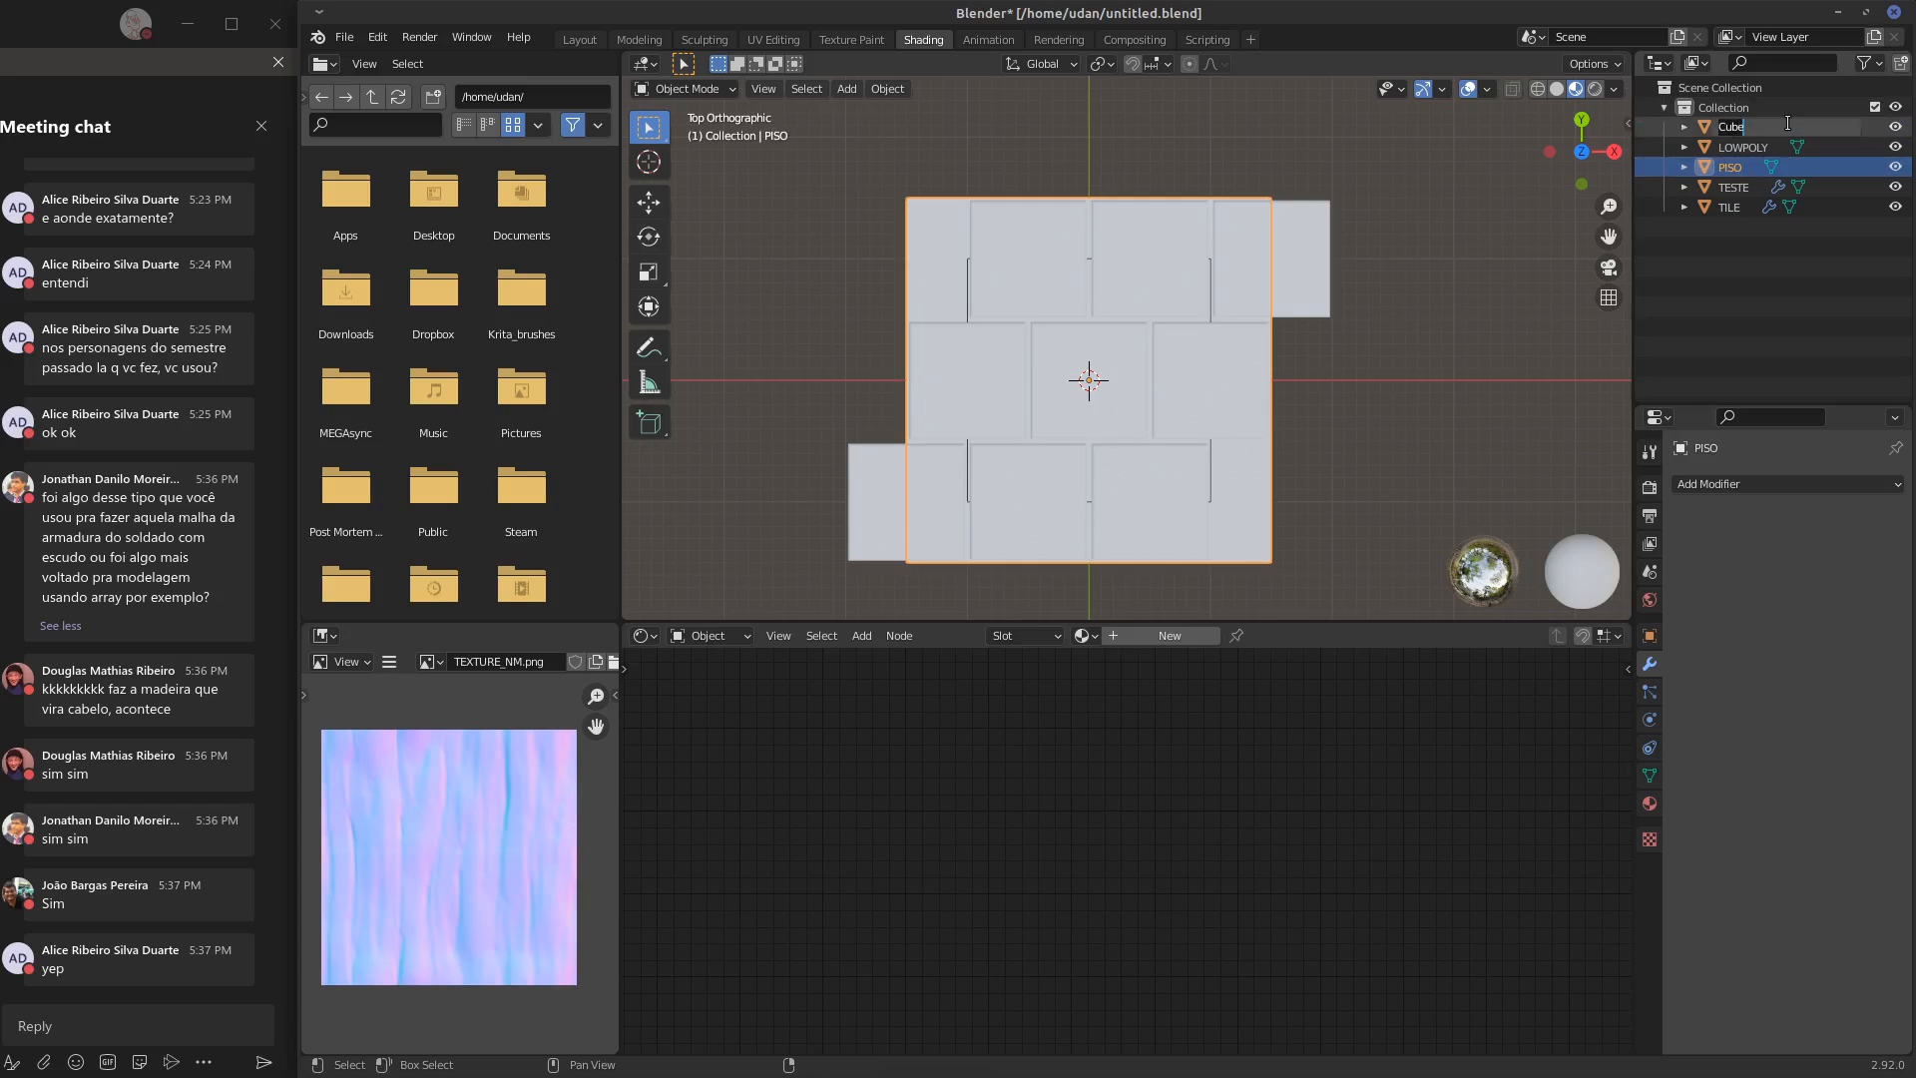
type("LADRILHO")
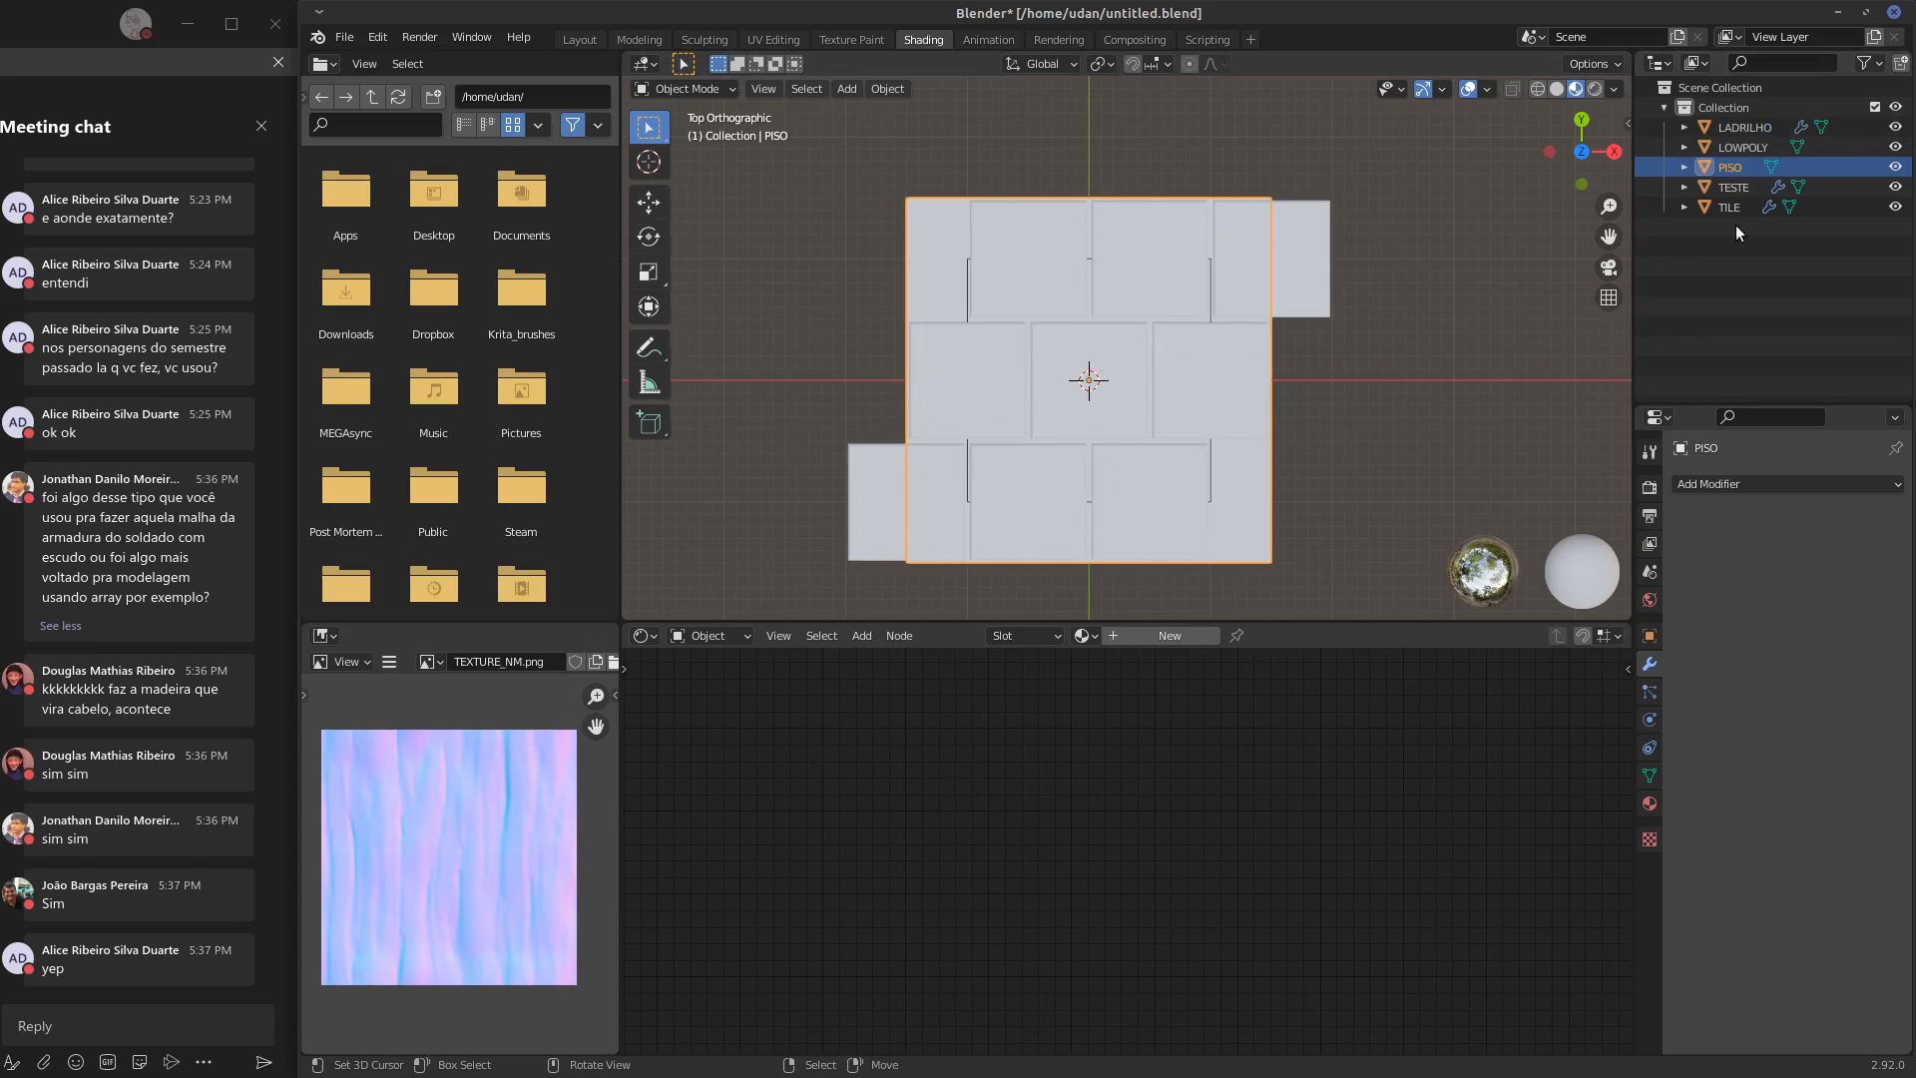
Select LADRILHO and PISO with LOWPOLY as the active object, and reposition the TEXTURE_NM image node in the BAKE material
left_click(913, 345, "shift")
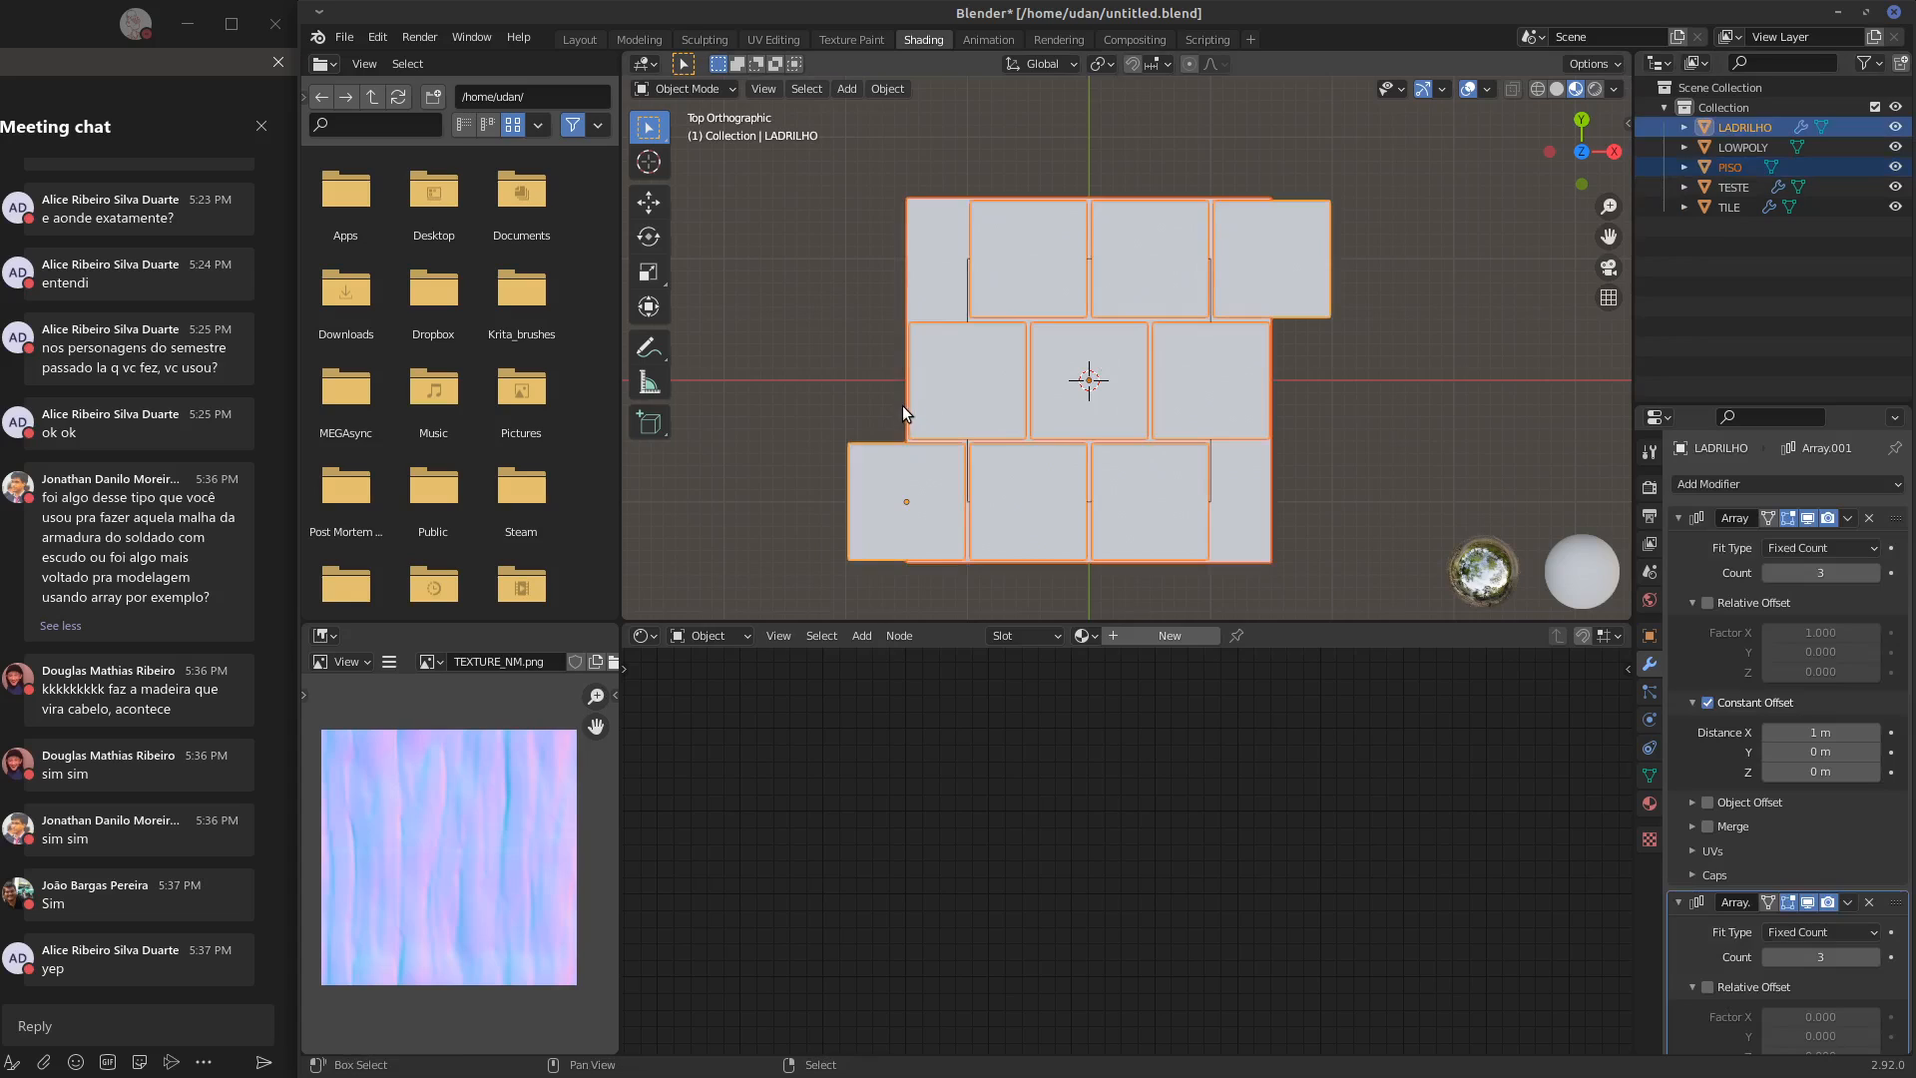
left_click(1746, 147, "ctrl")
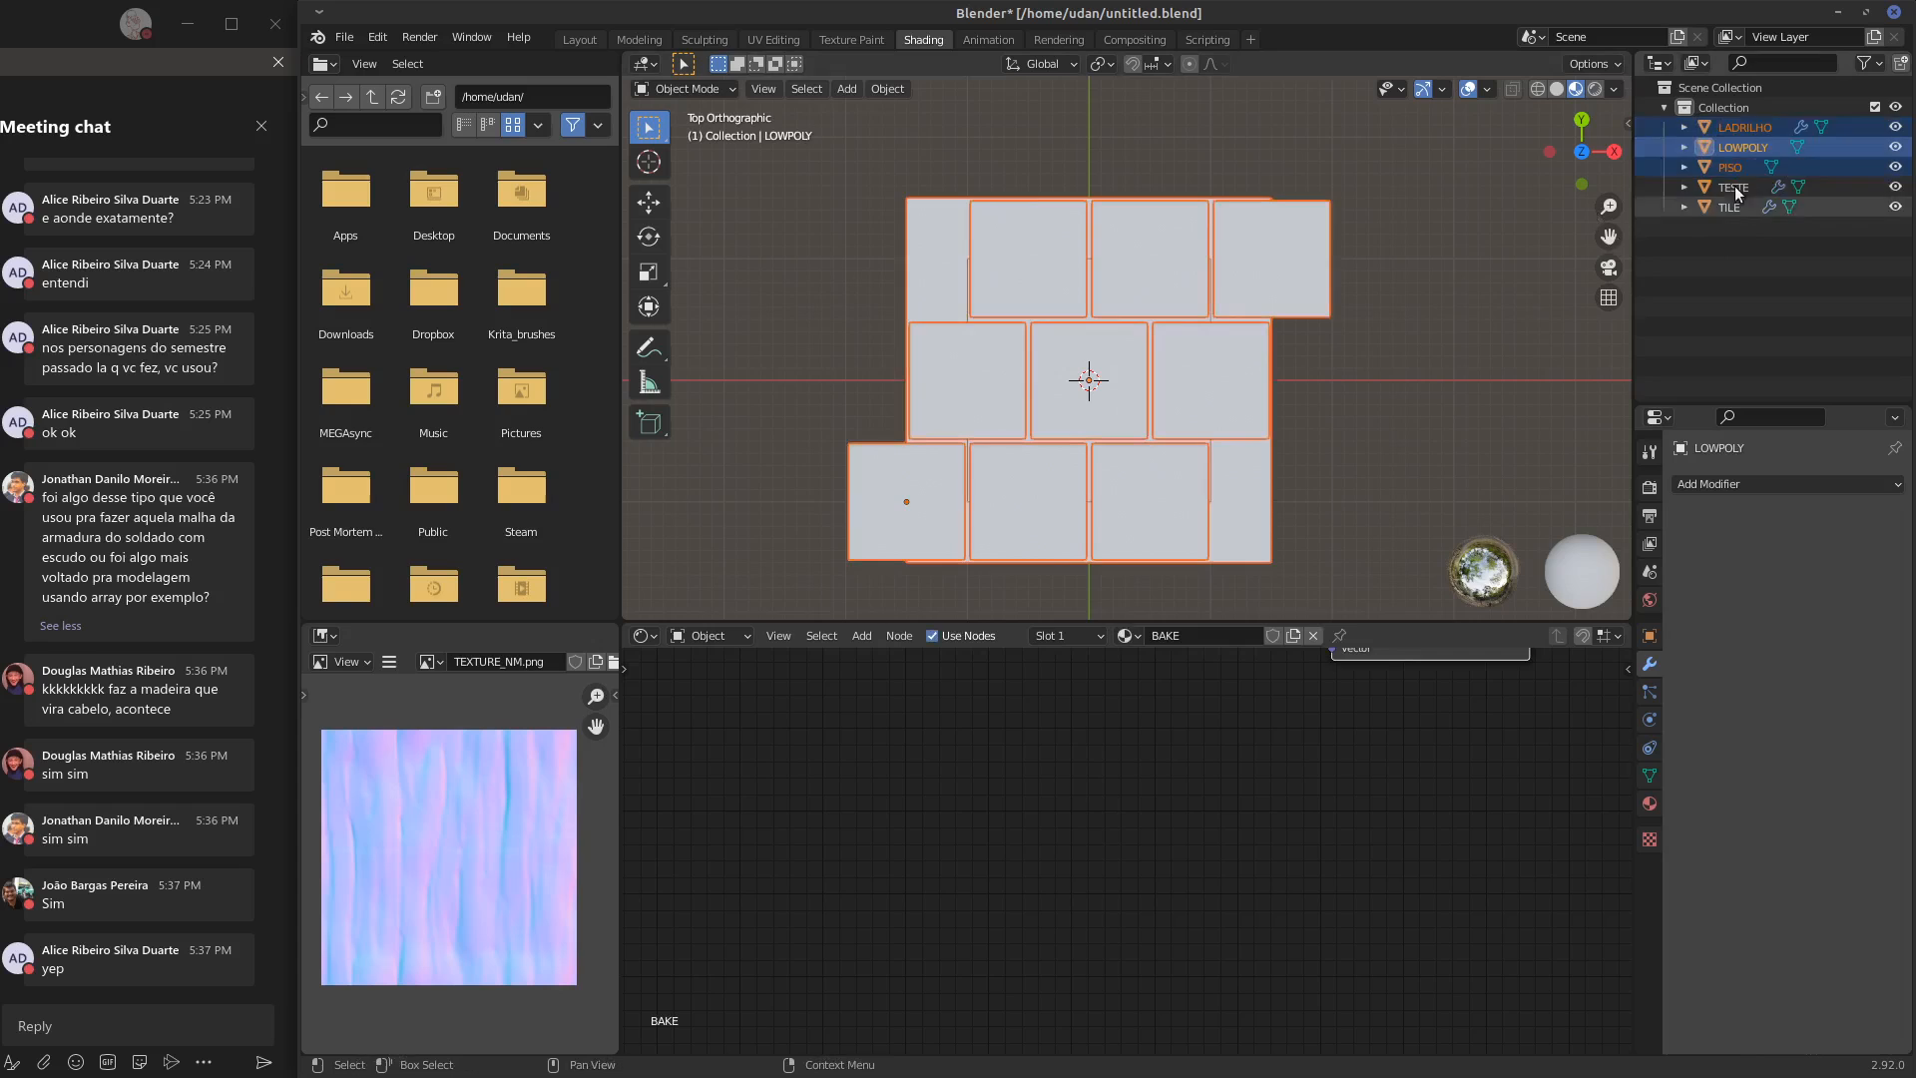
middle_click_drag(1372, 290, 1237, 435)
middle_click_drag(1173, 713, 934, 801)
middle_click_drag(1424, 800, 1116, 810)
key("g")
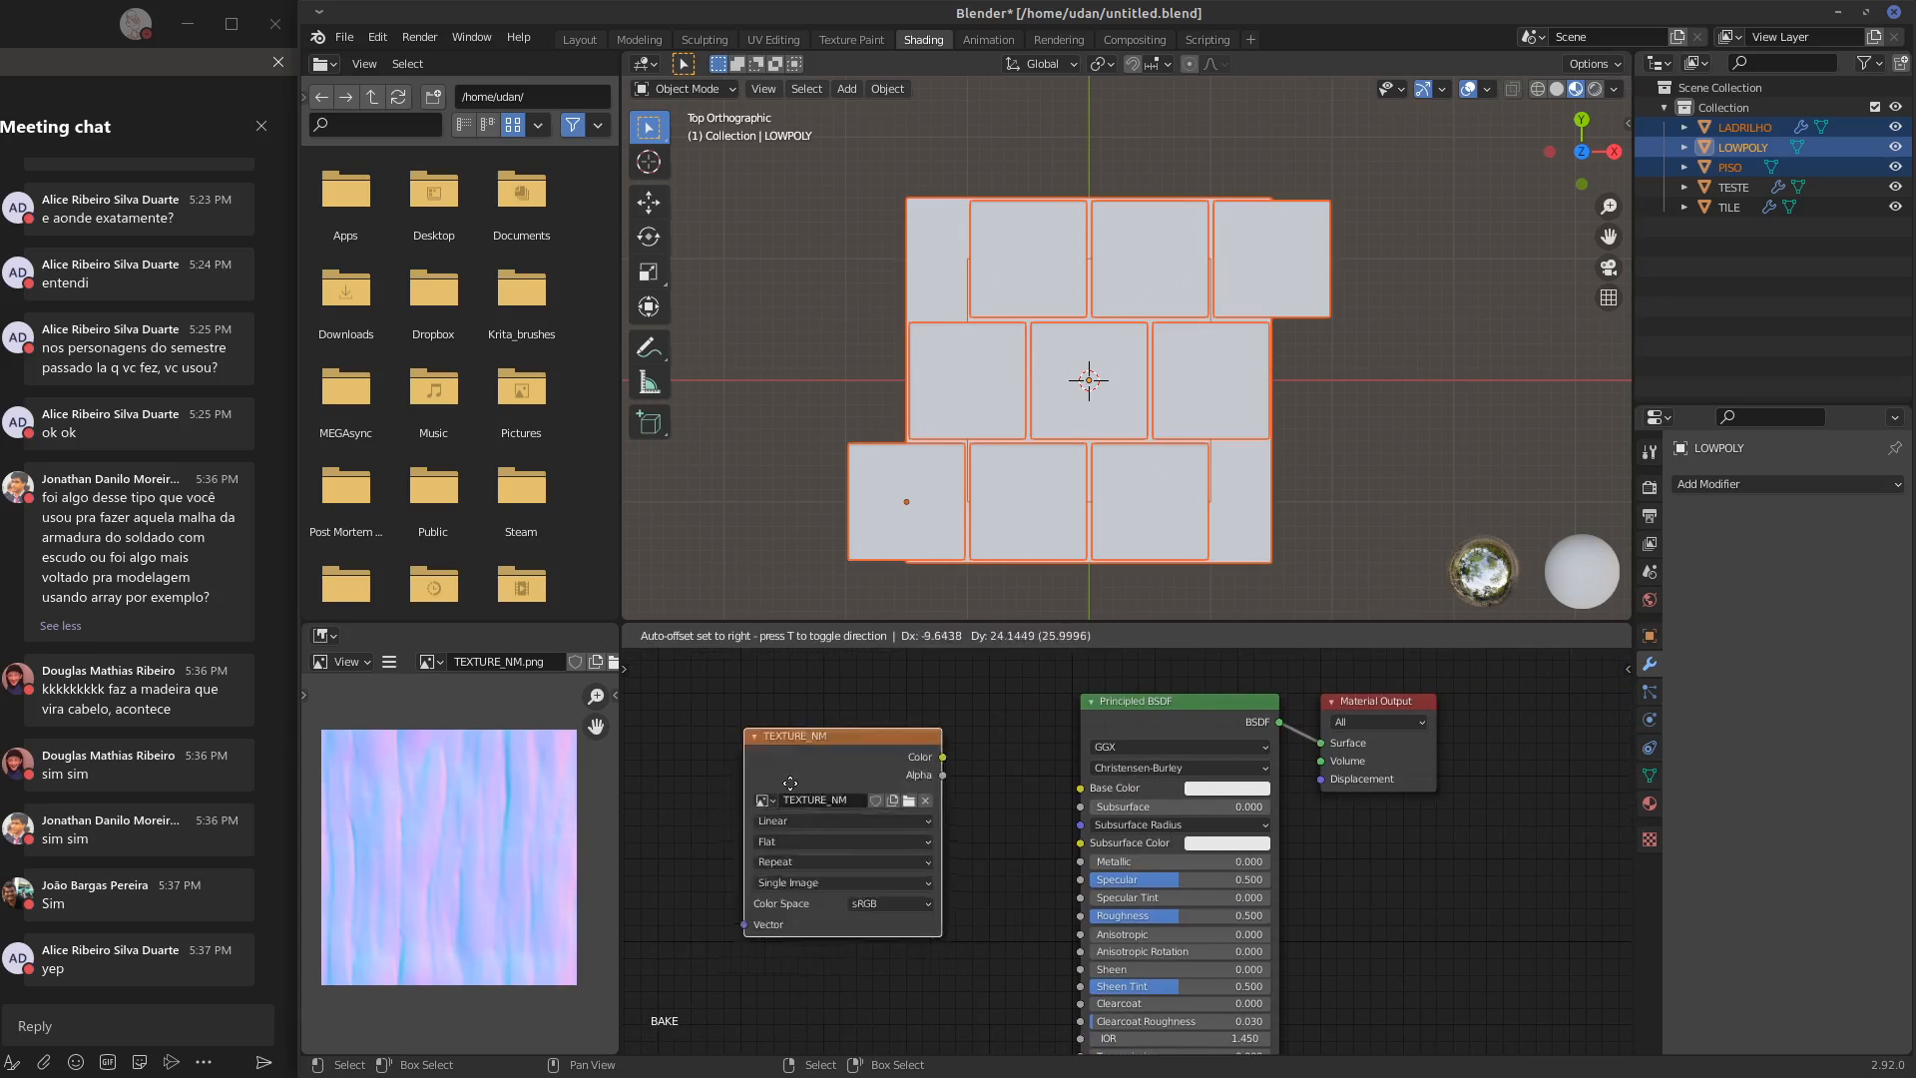
left_click(756, 700)
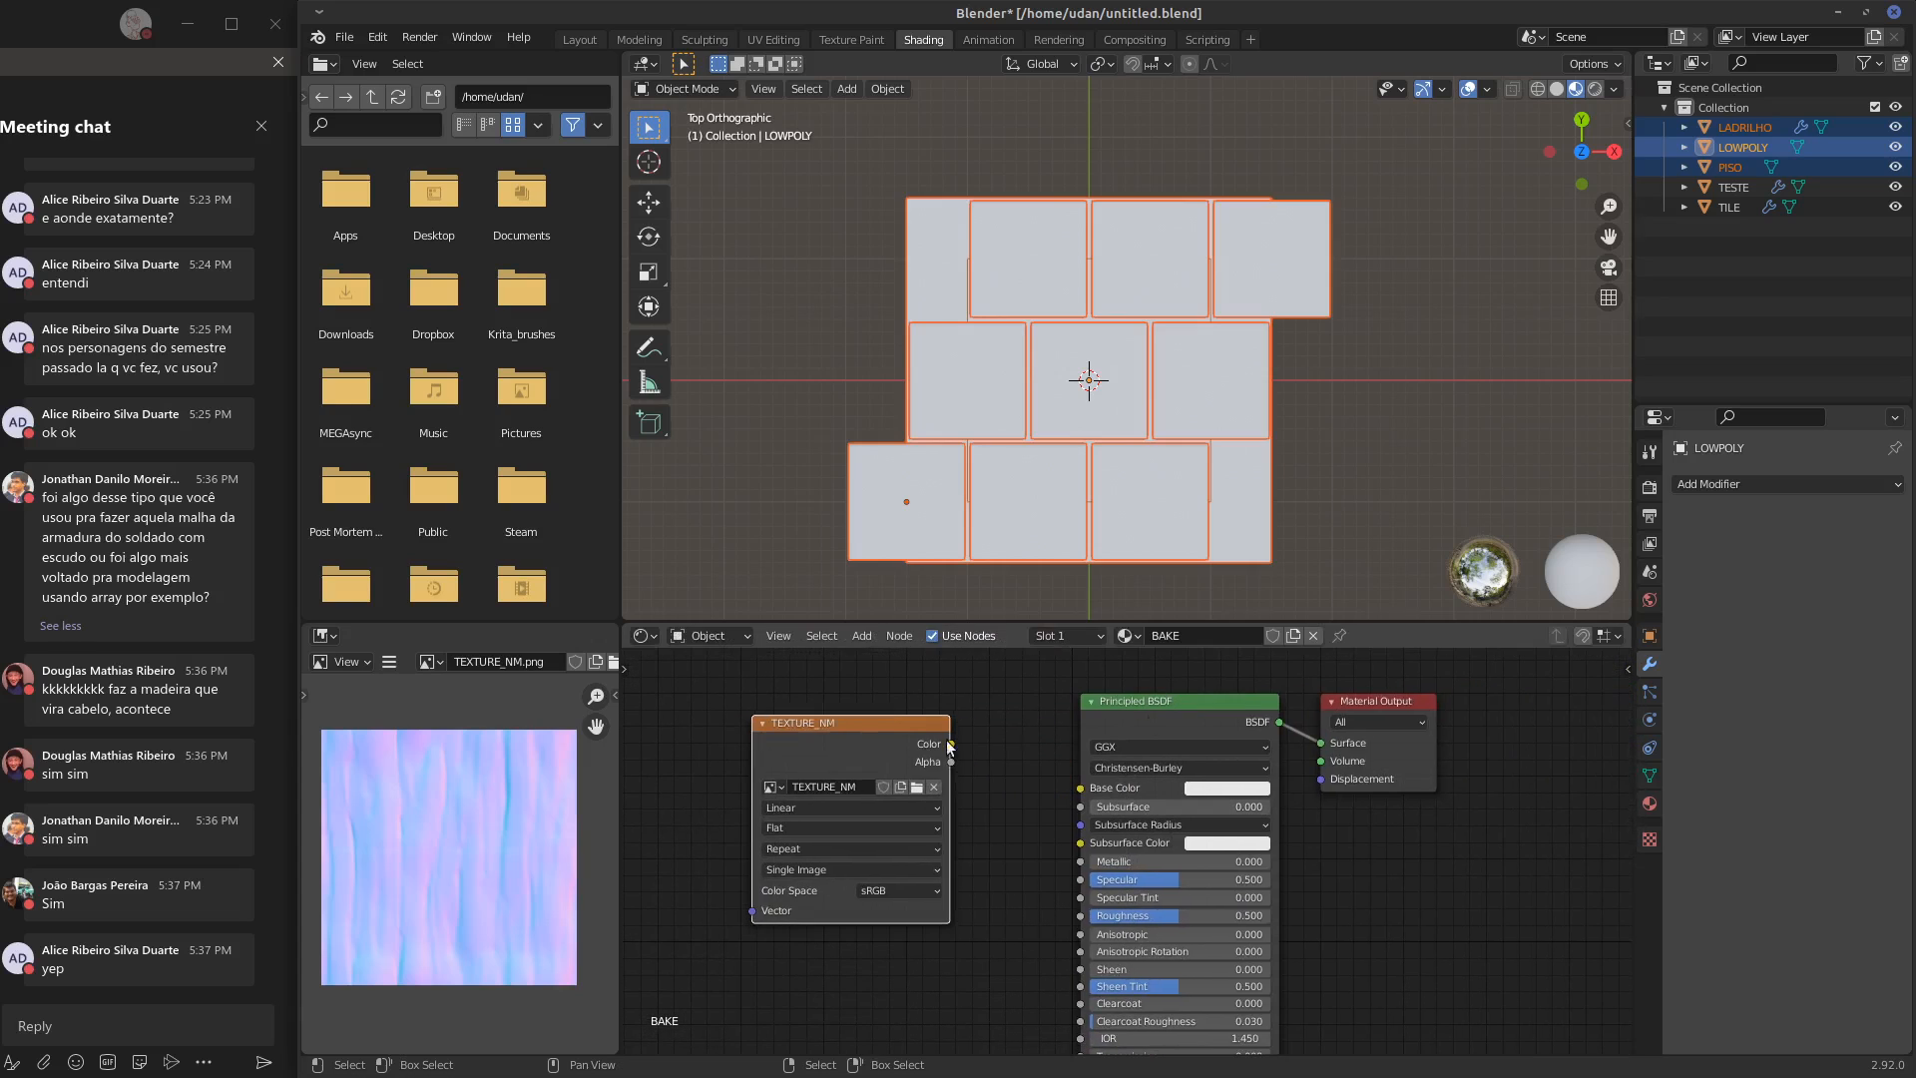
Set the Bake Type to Normal and bake the selected slabs and plane onto LOWPOLY
left_click(1649, 488)
left_click(1835, 857)
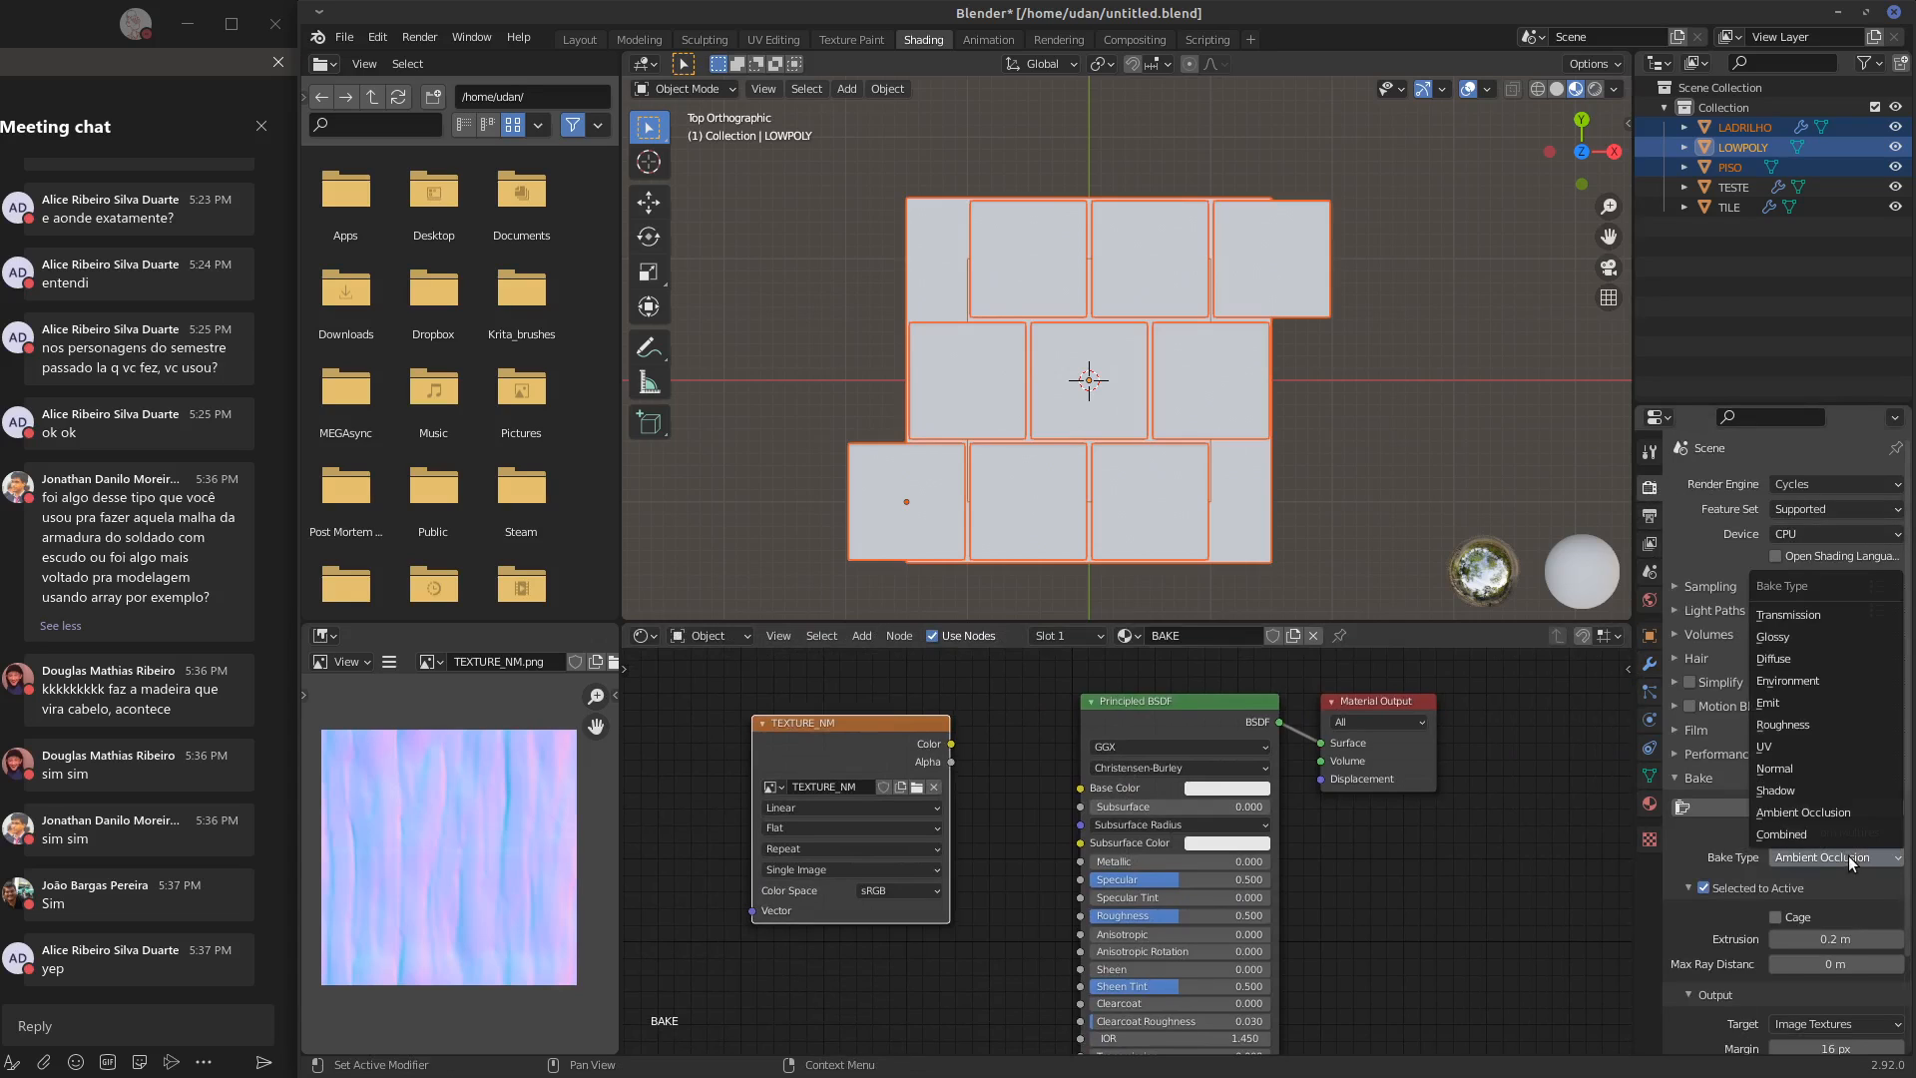
left_click(1817, 769)
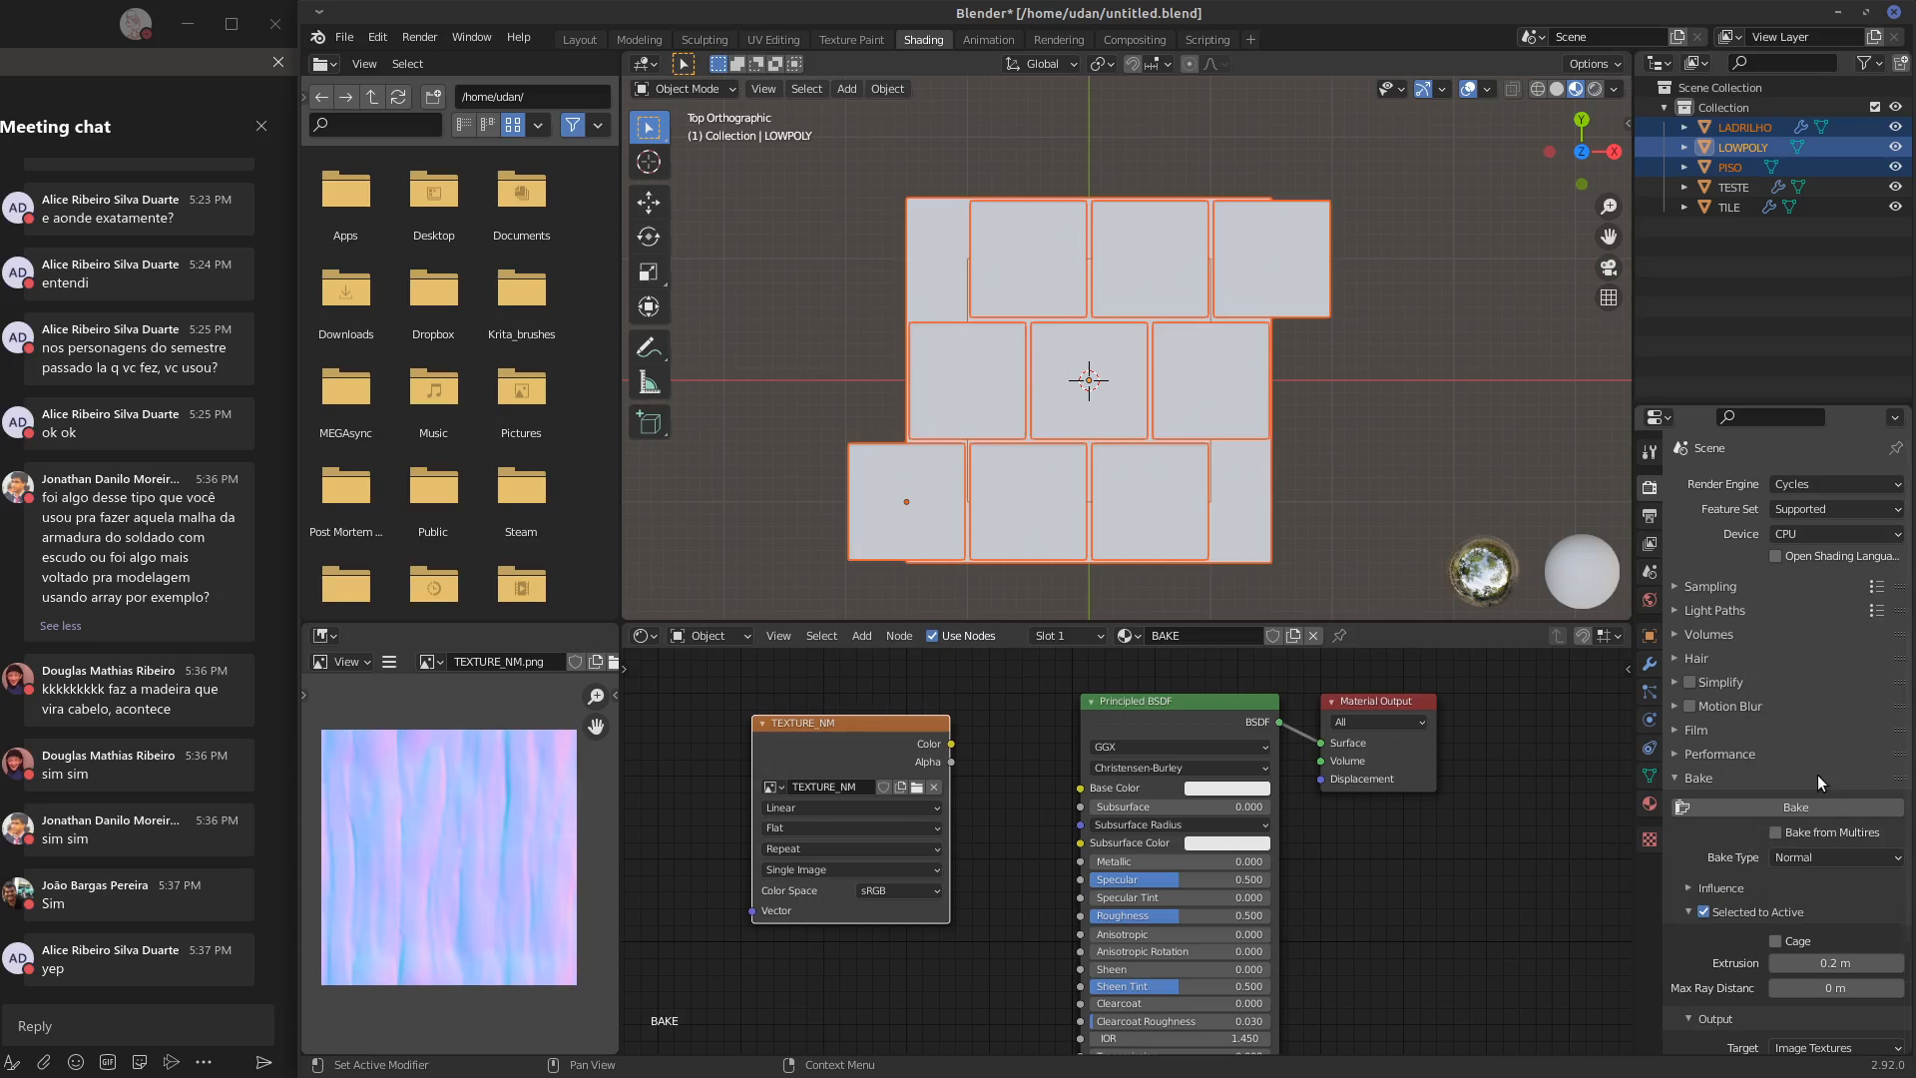
key("KP_1")
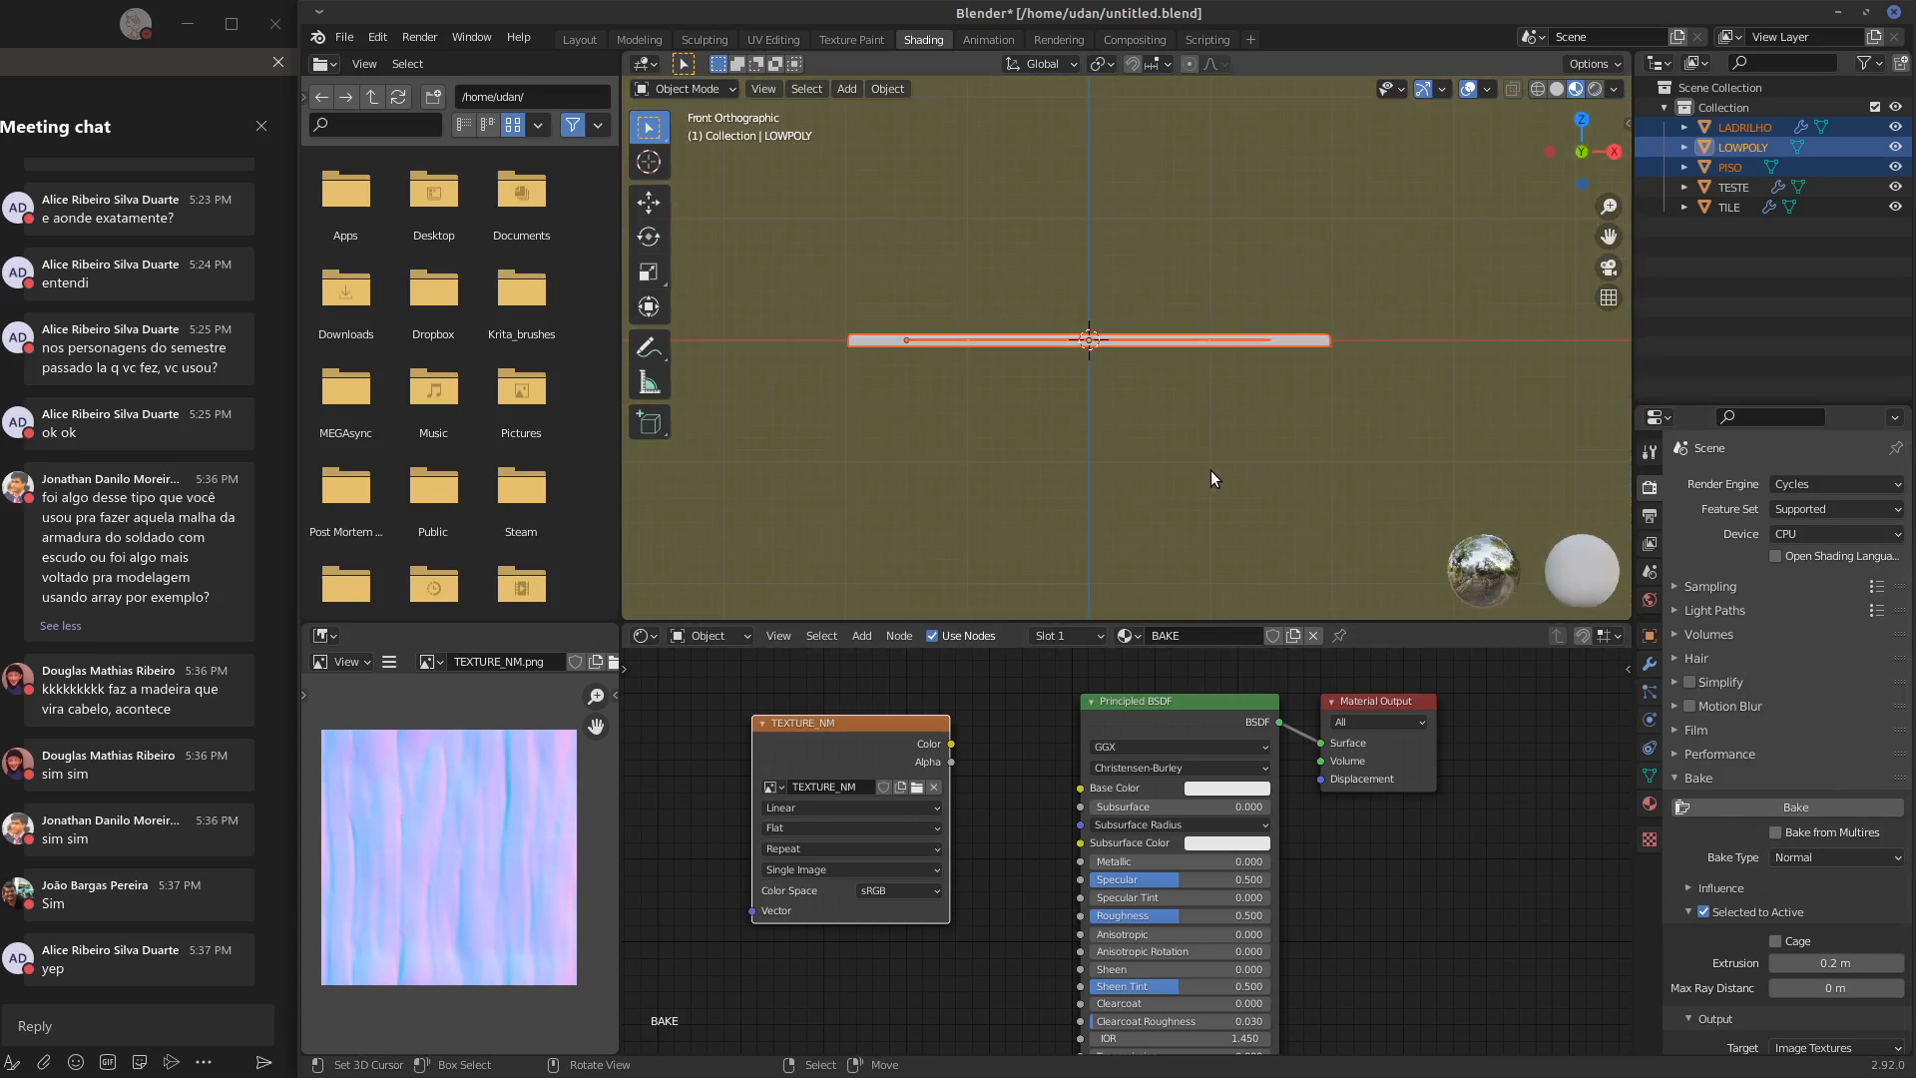
key("KP_7")
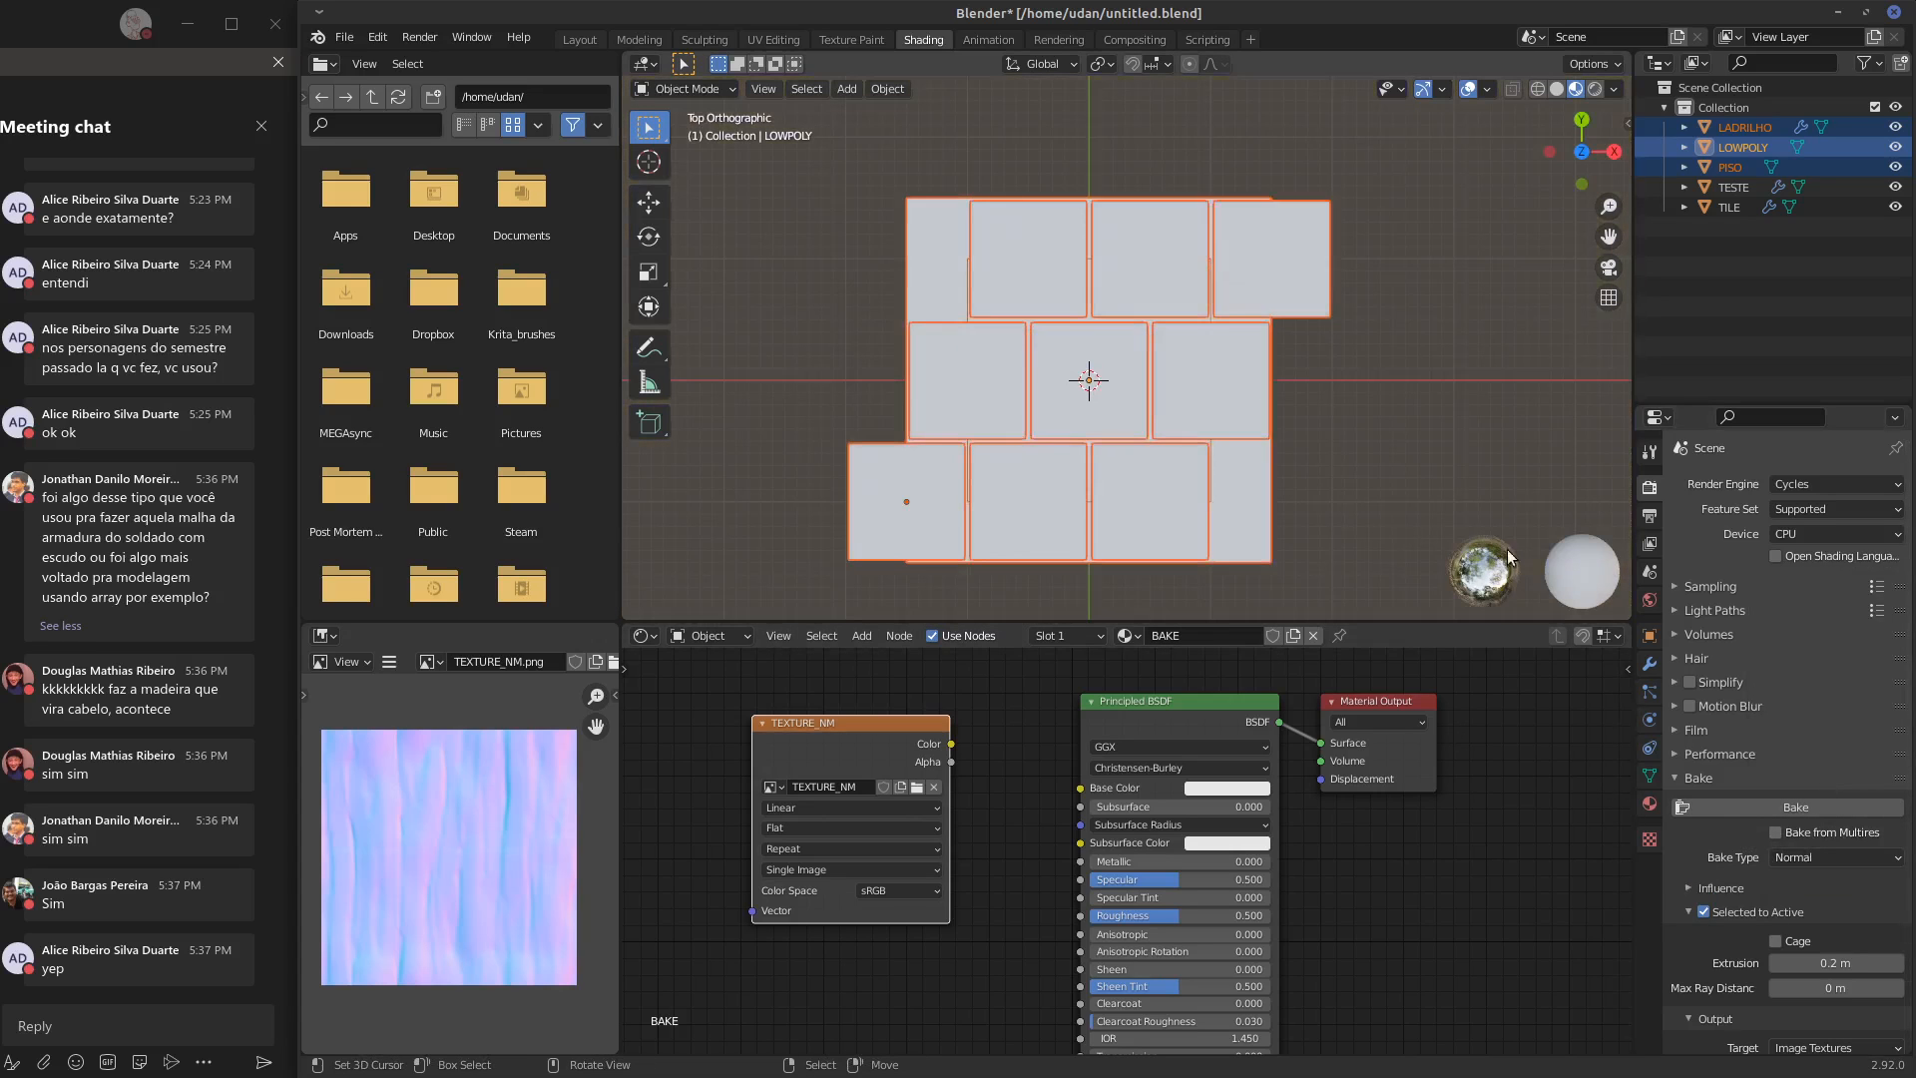
left_click(1824, 809)
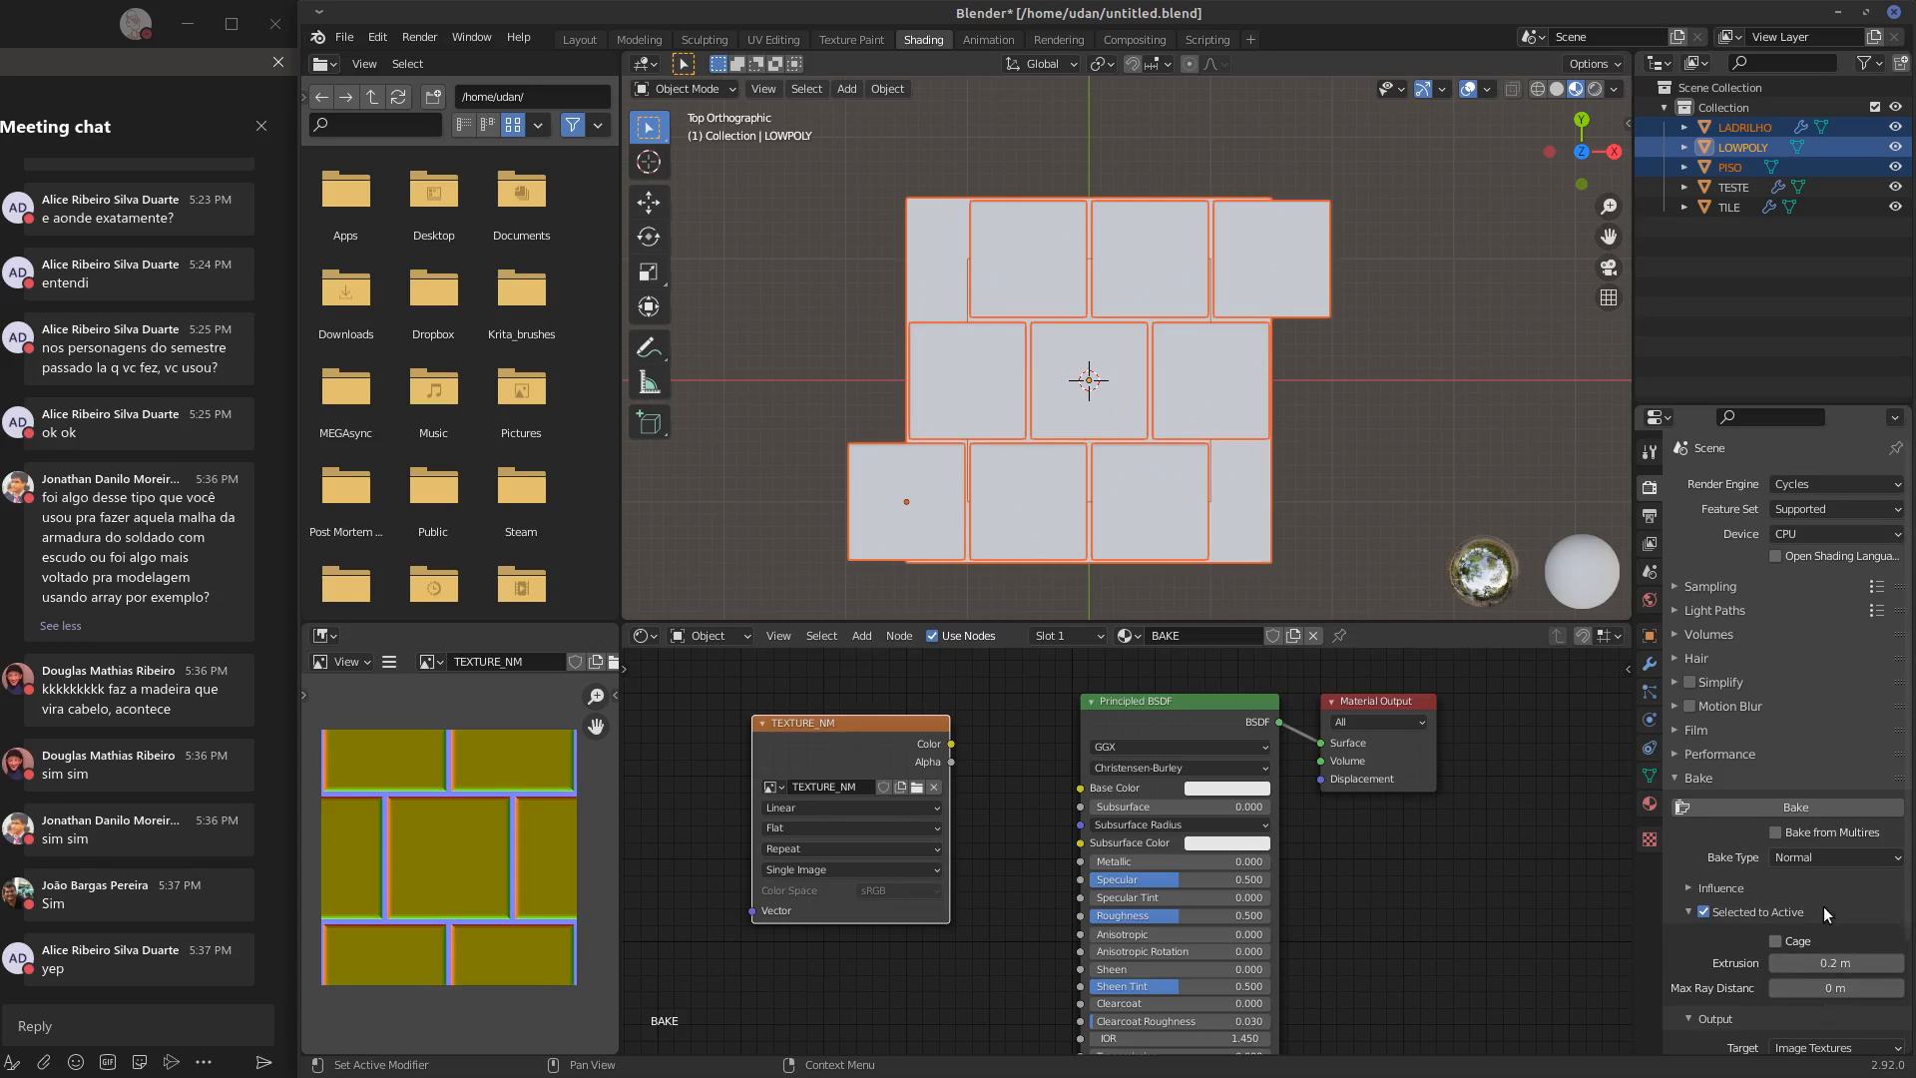
Display face orientation in the viewport and flip the normals of LADRILHO's mesh, finishing in Object Mode
left_click(1486, 88)
left_click(1365, 471)
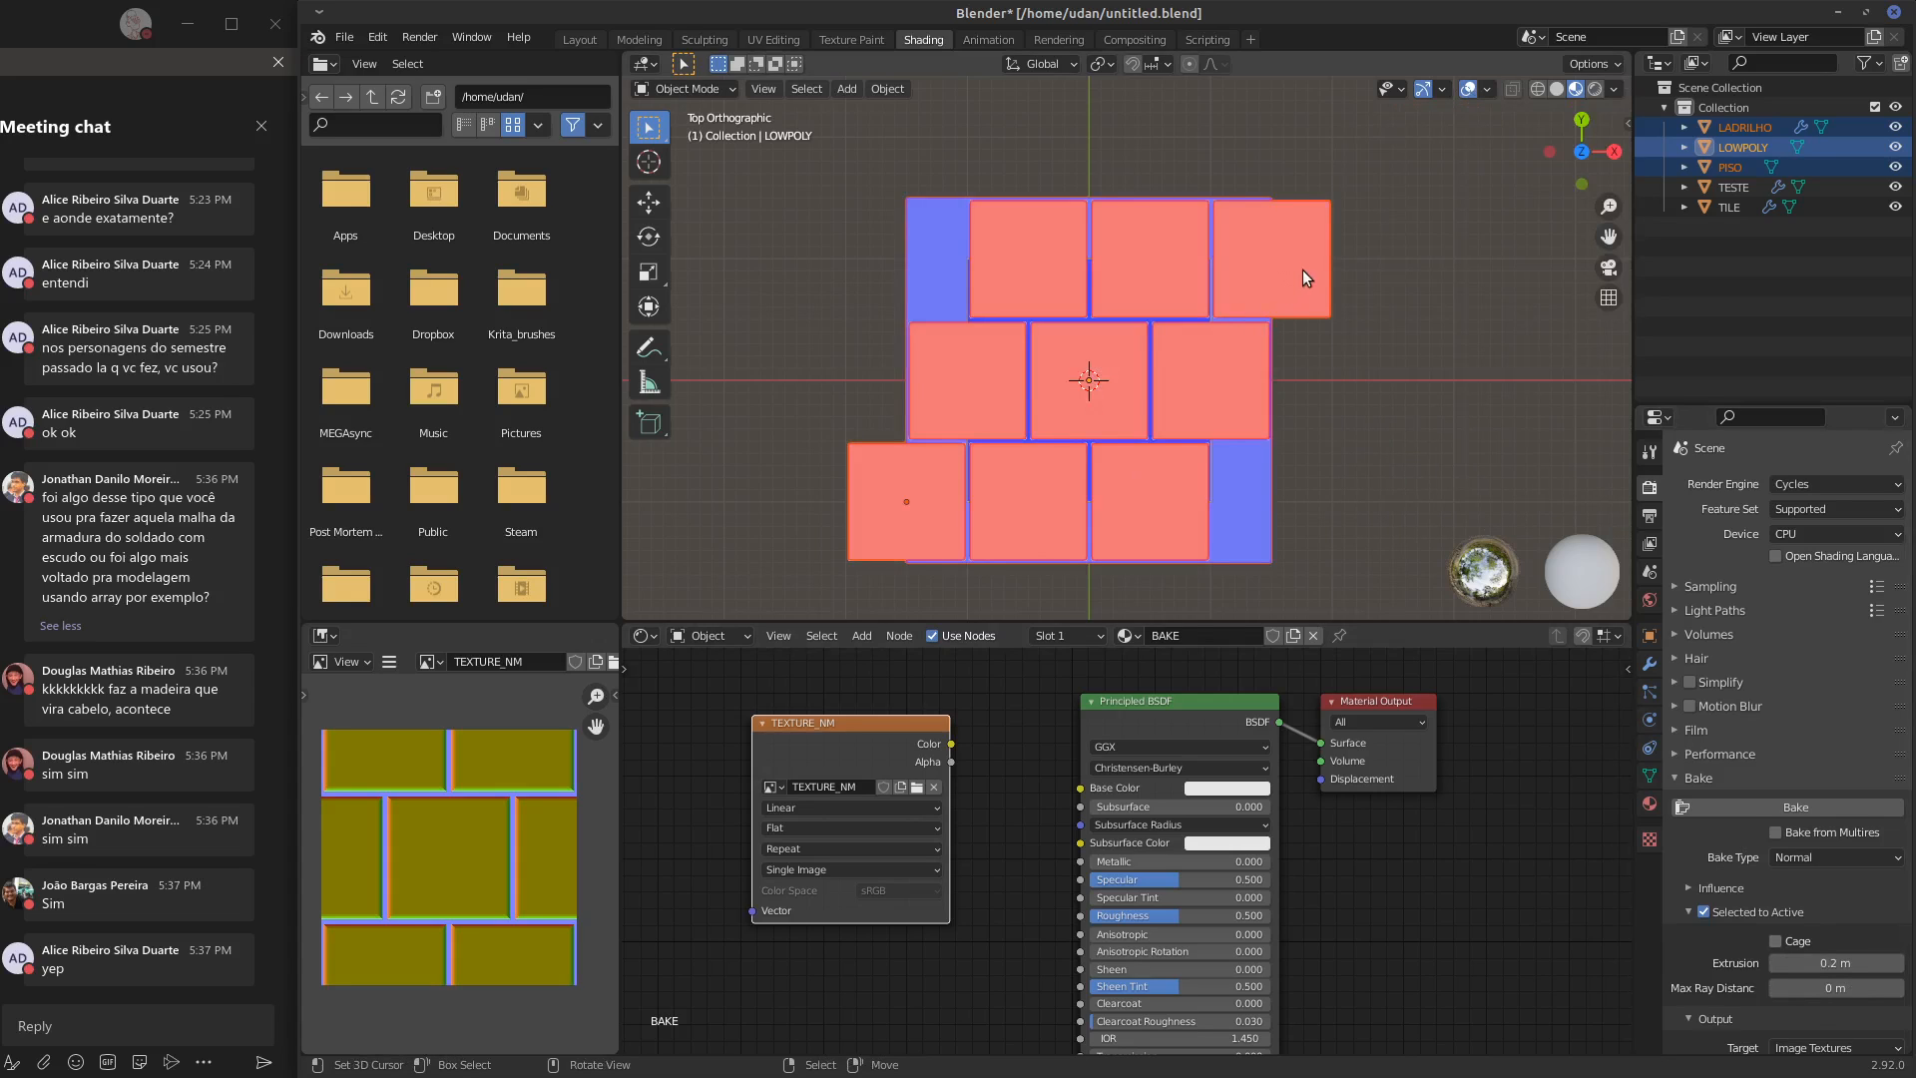
left_click(1270, 295)
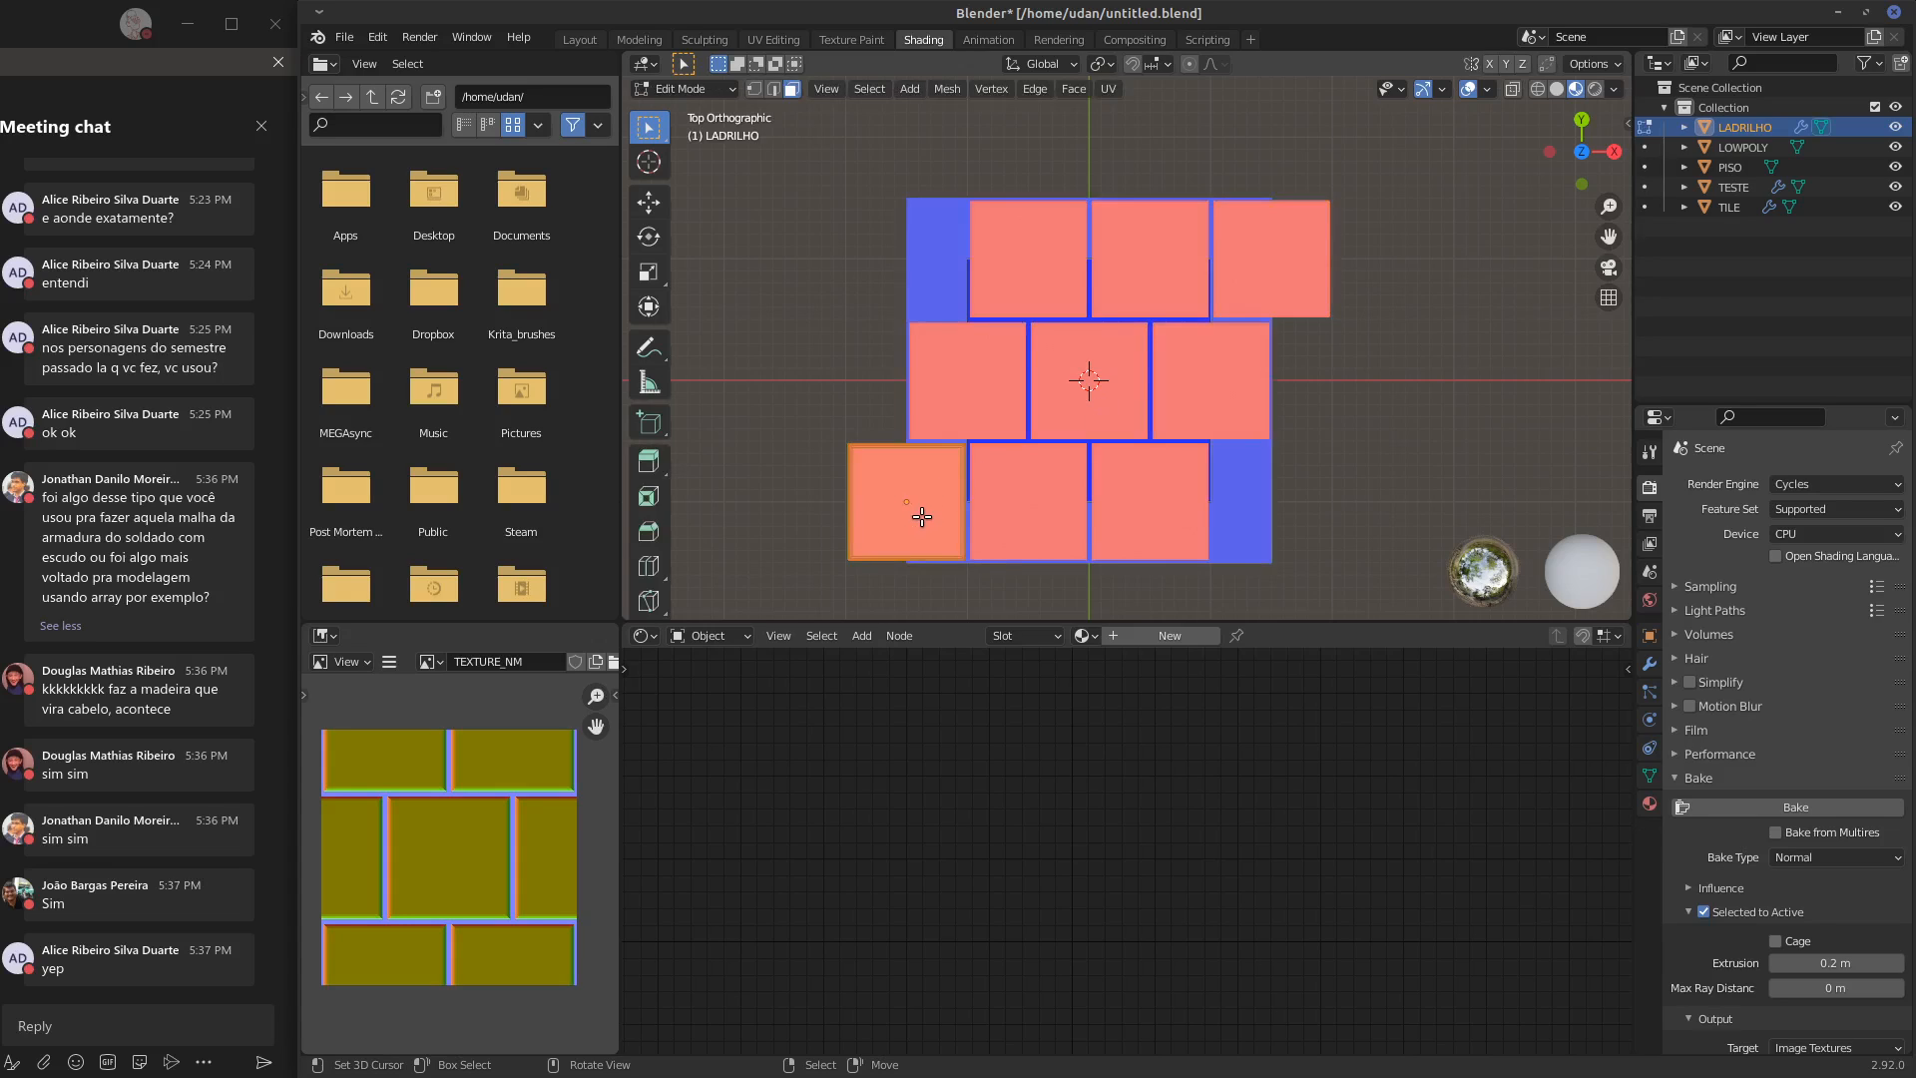
key("alt+n")
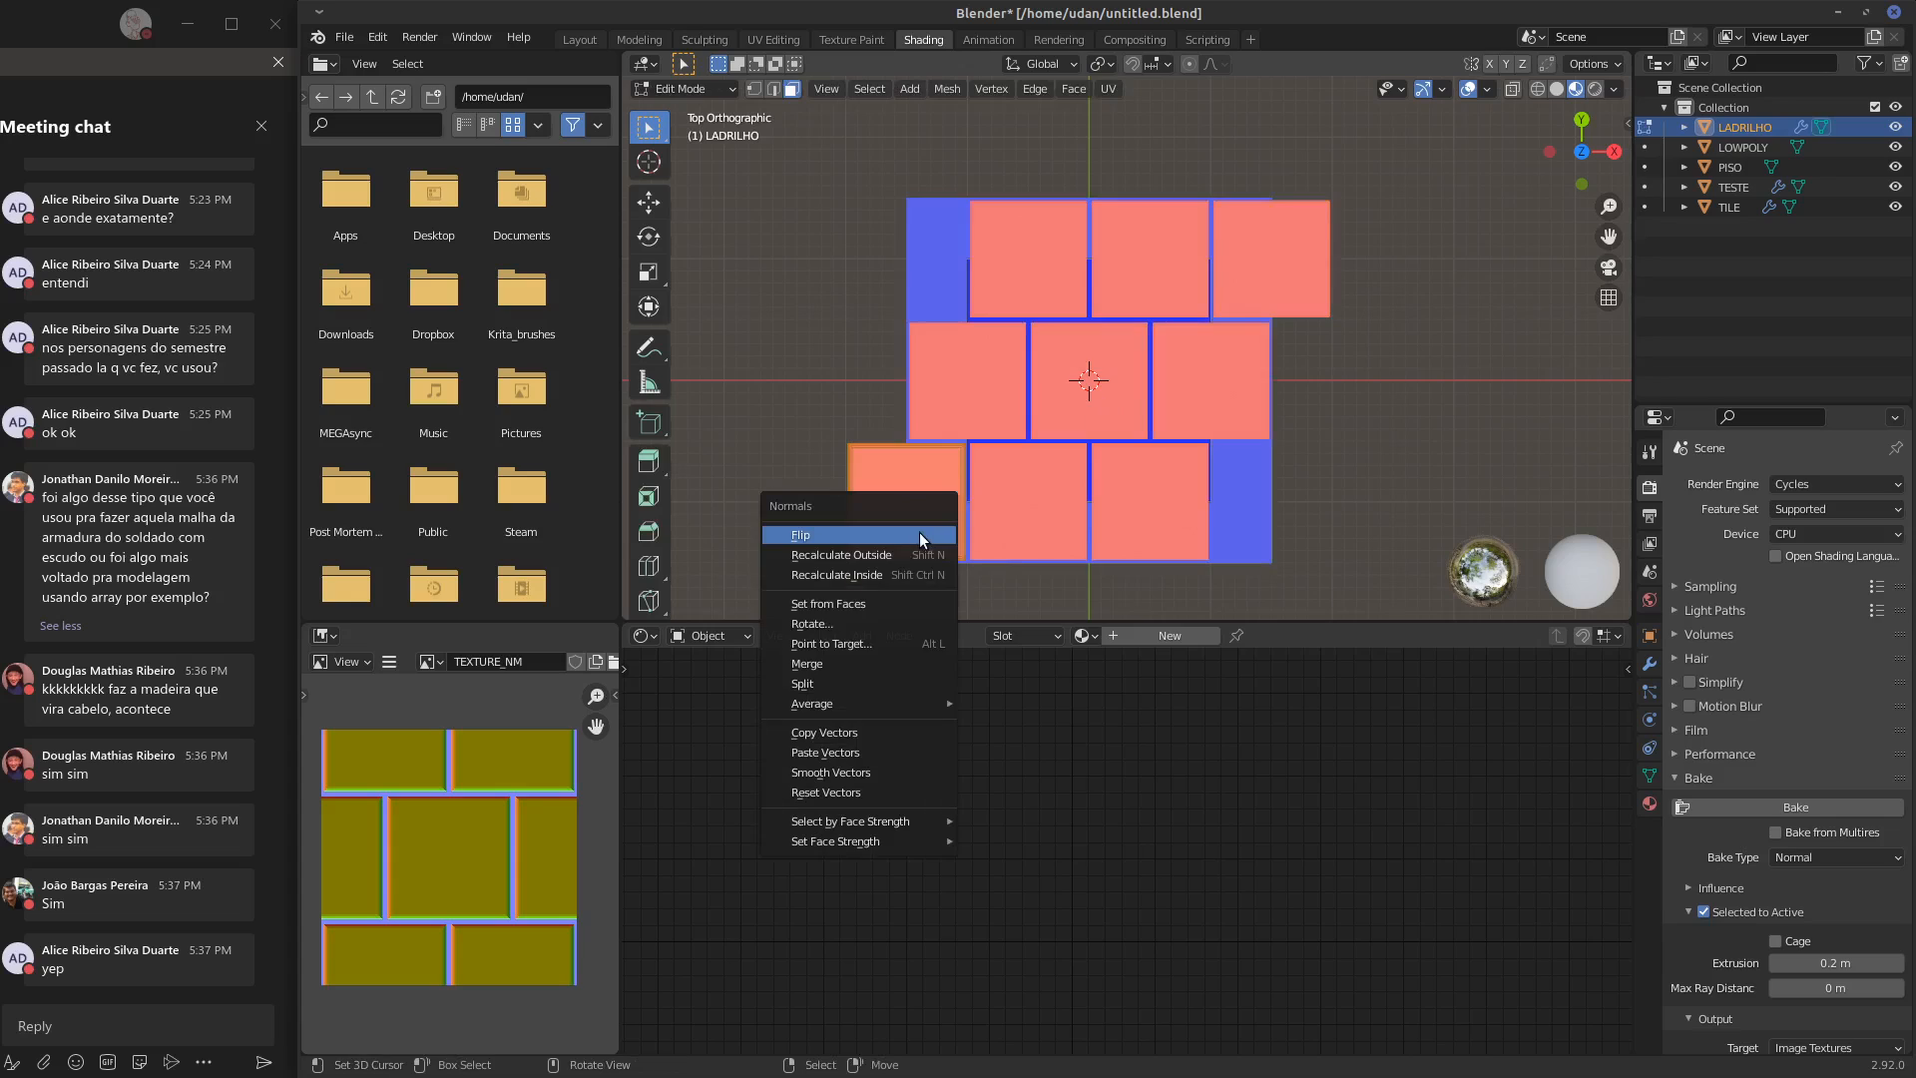
left_click(918, 542)
key("Tab")
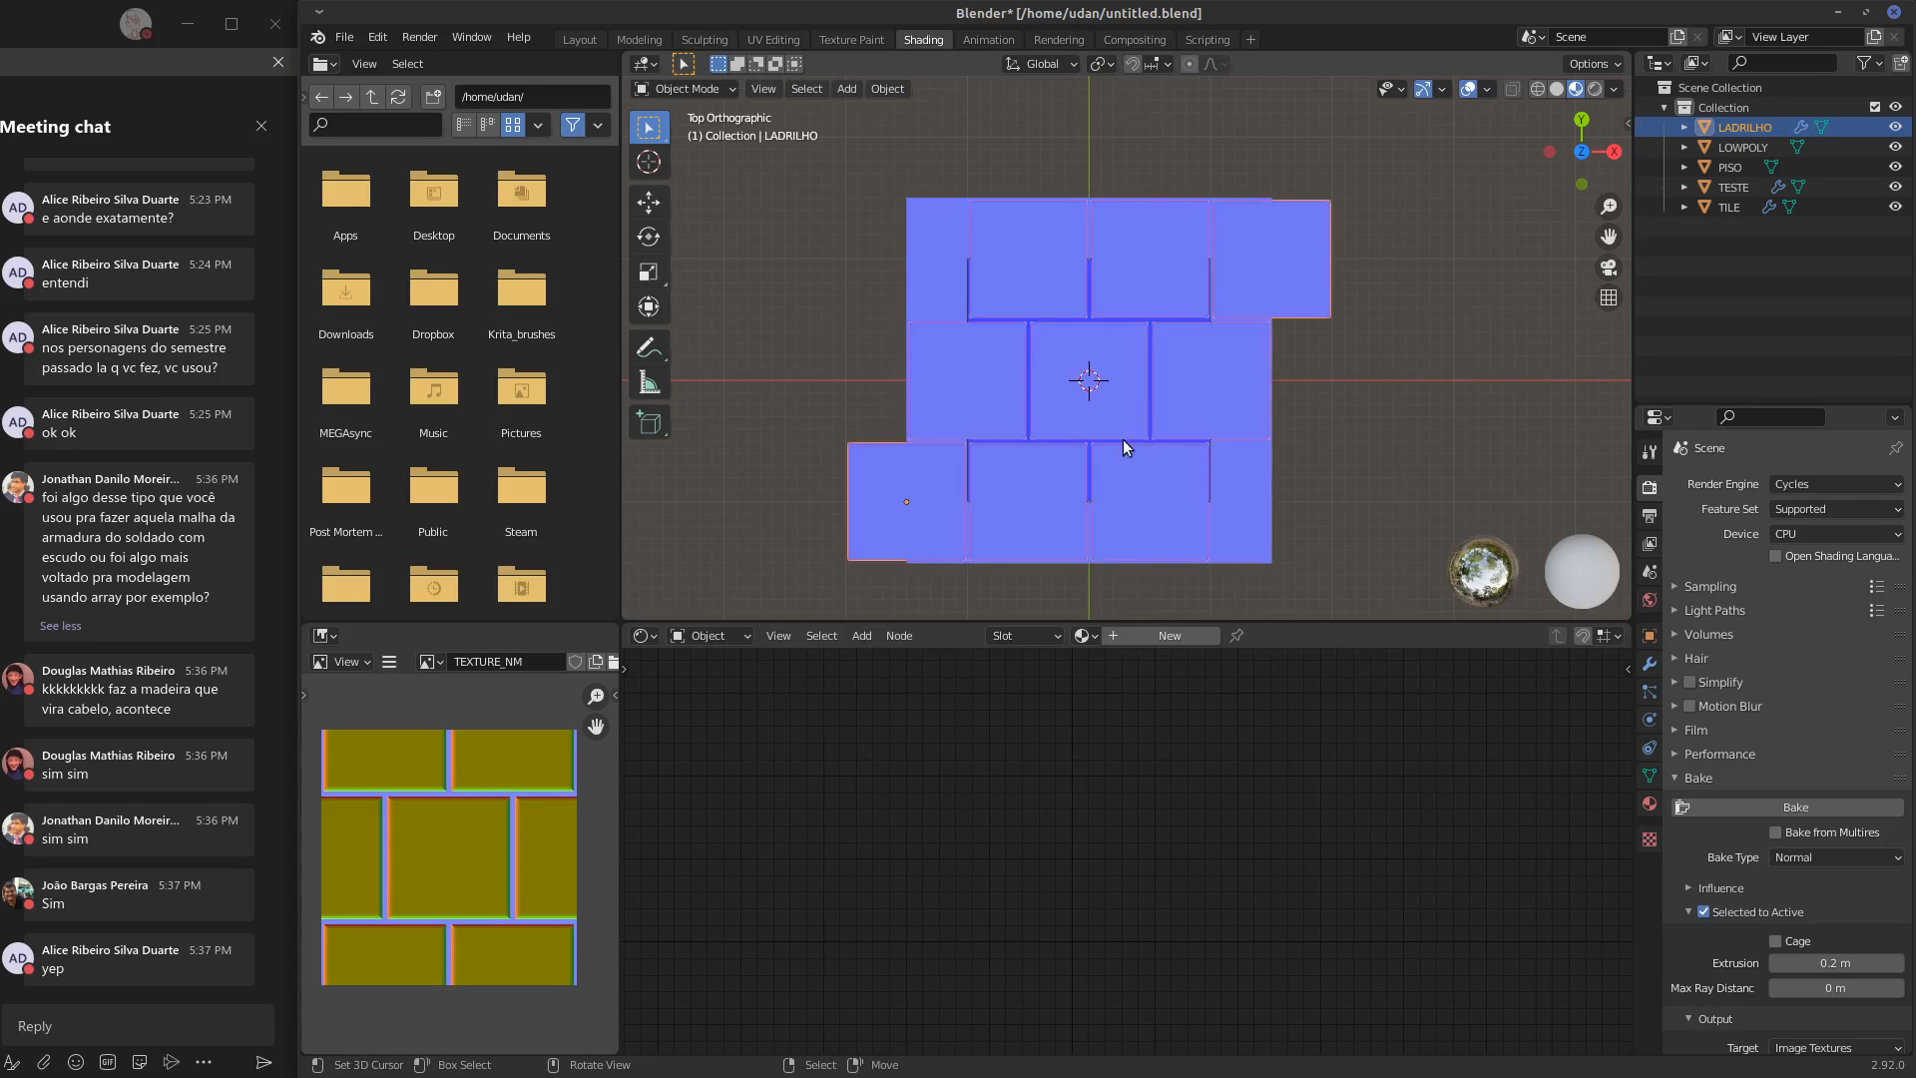
Rebake the normal map from LADRILHO and PISO onto the active LOWPOLY, and inspect the TEXTURE_NM image up close
left_click(1732, 167, "ctrl")
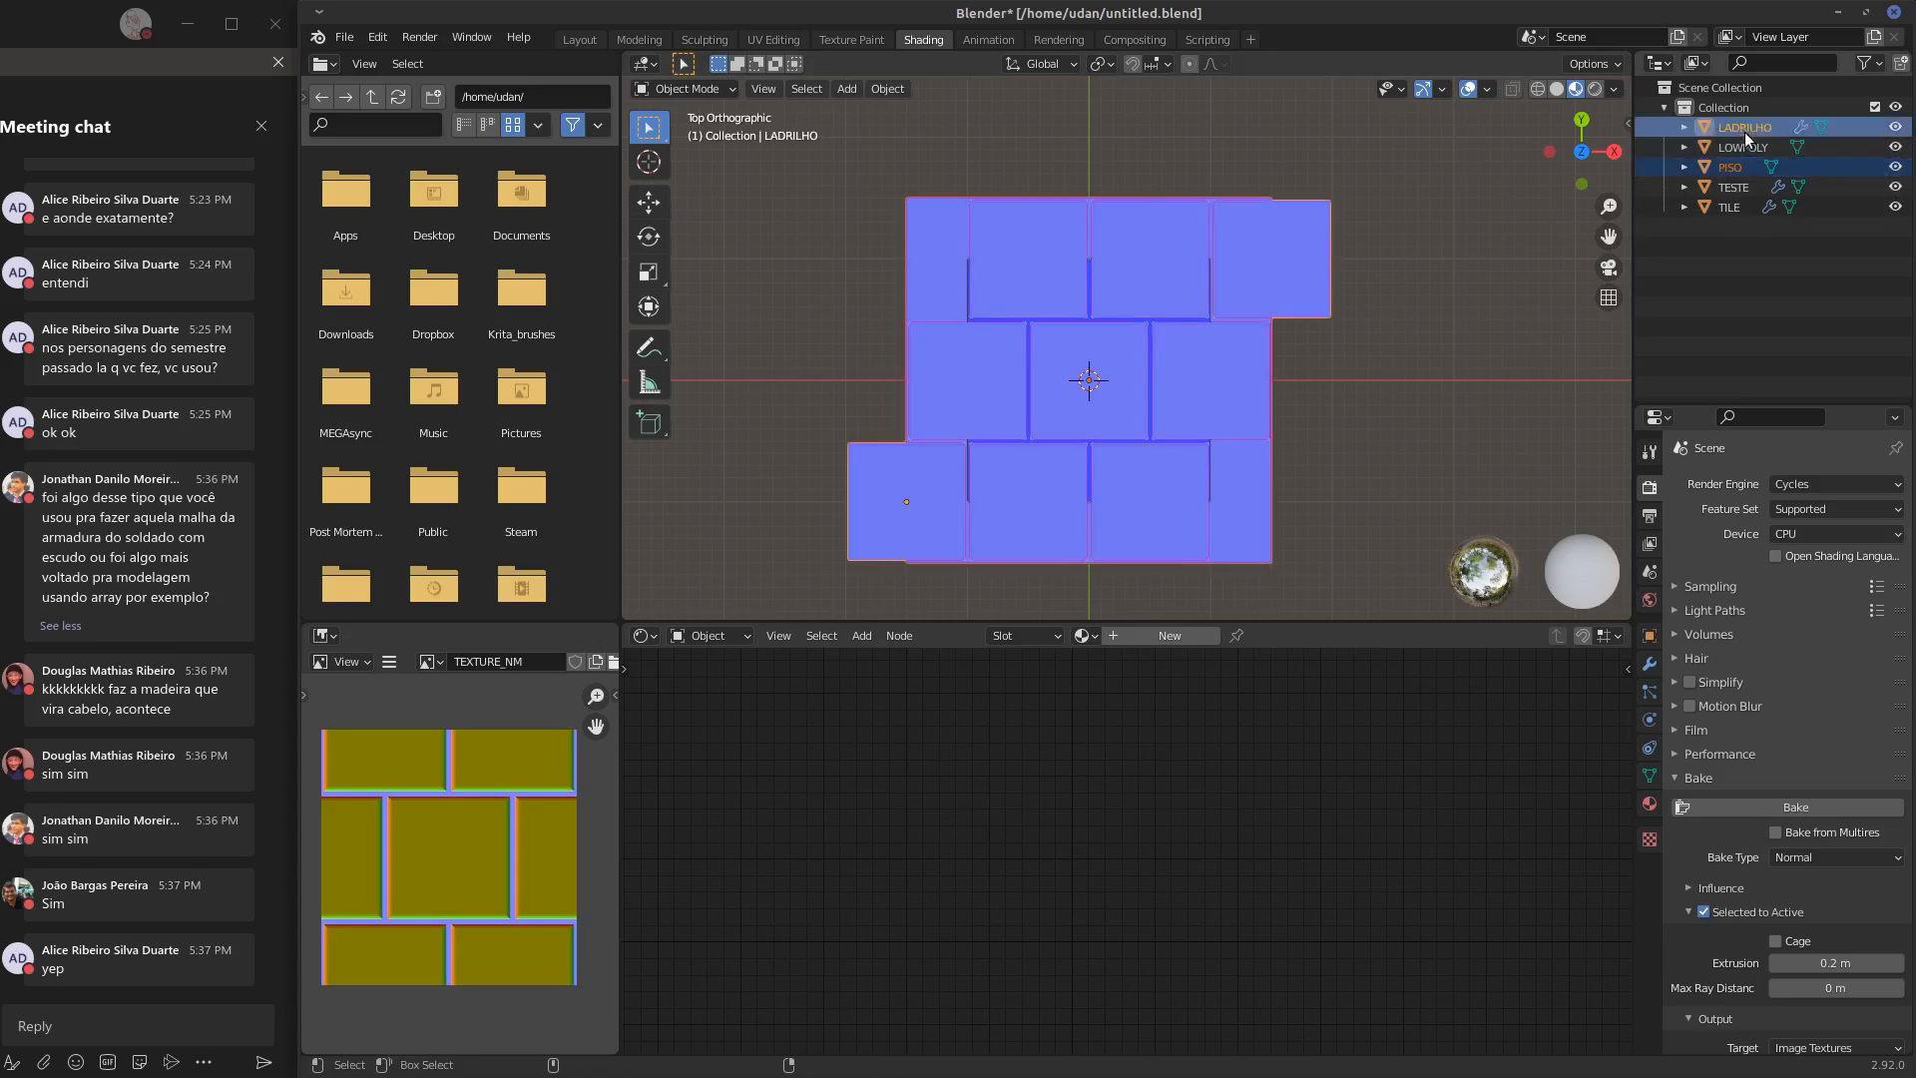
left_click(1744, 146, "ctrl")
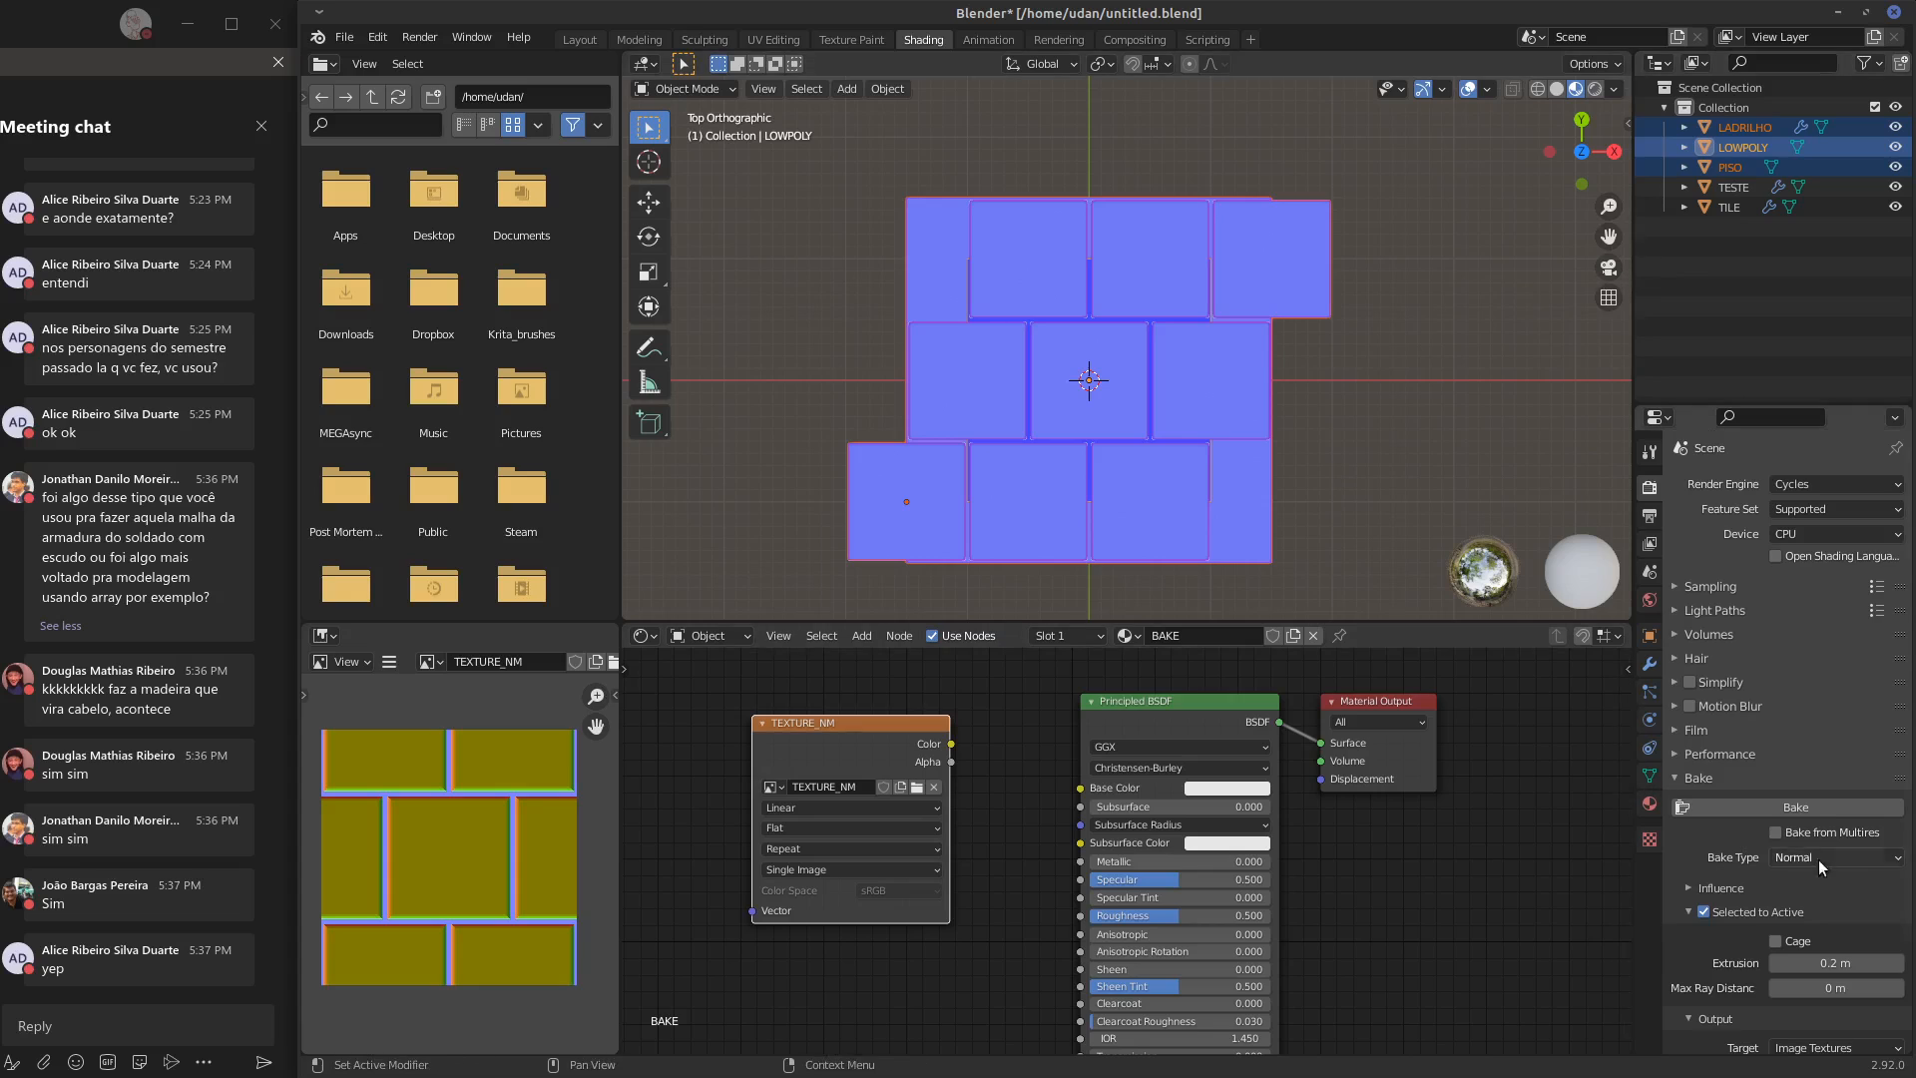
left_click(1775, 804)
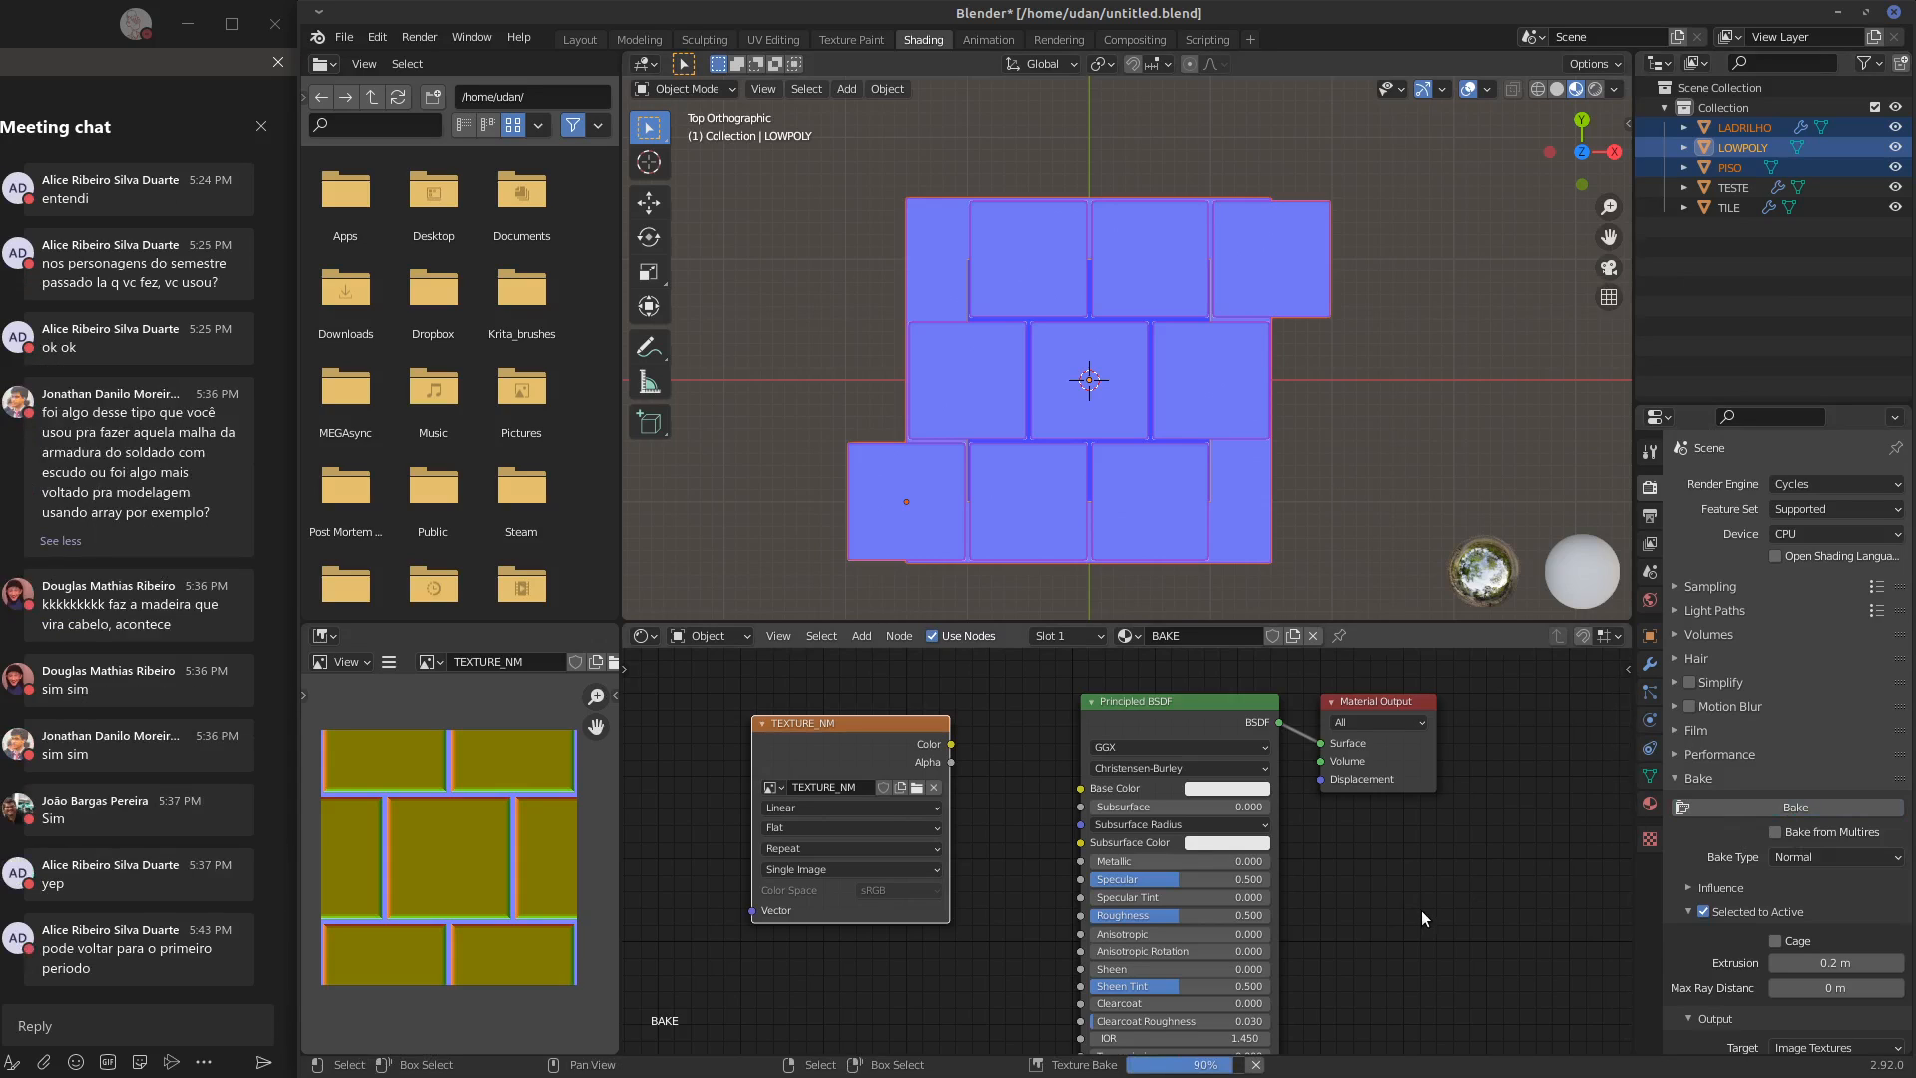
scroll(443, 827, "up", 3)
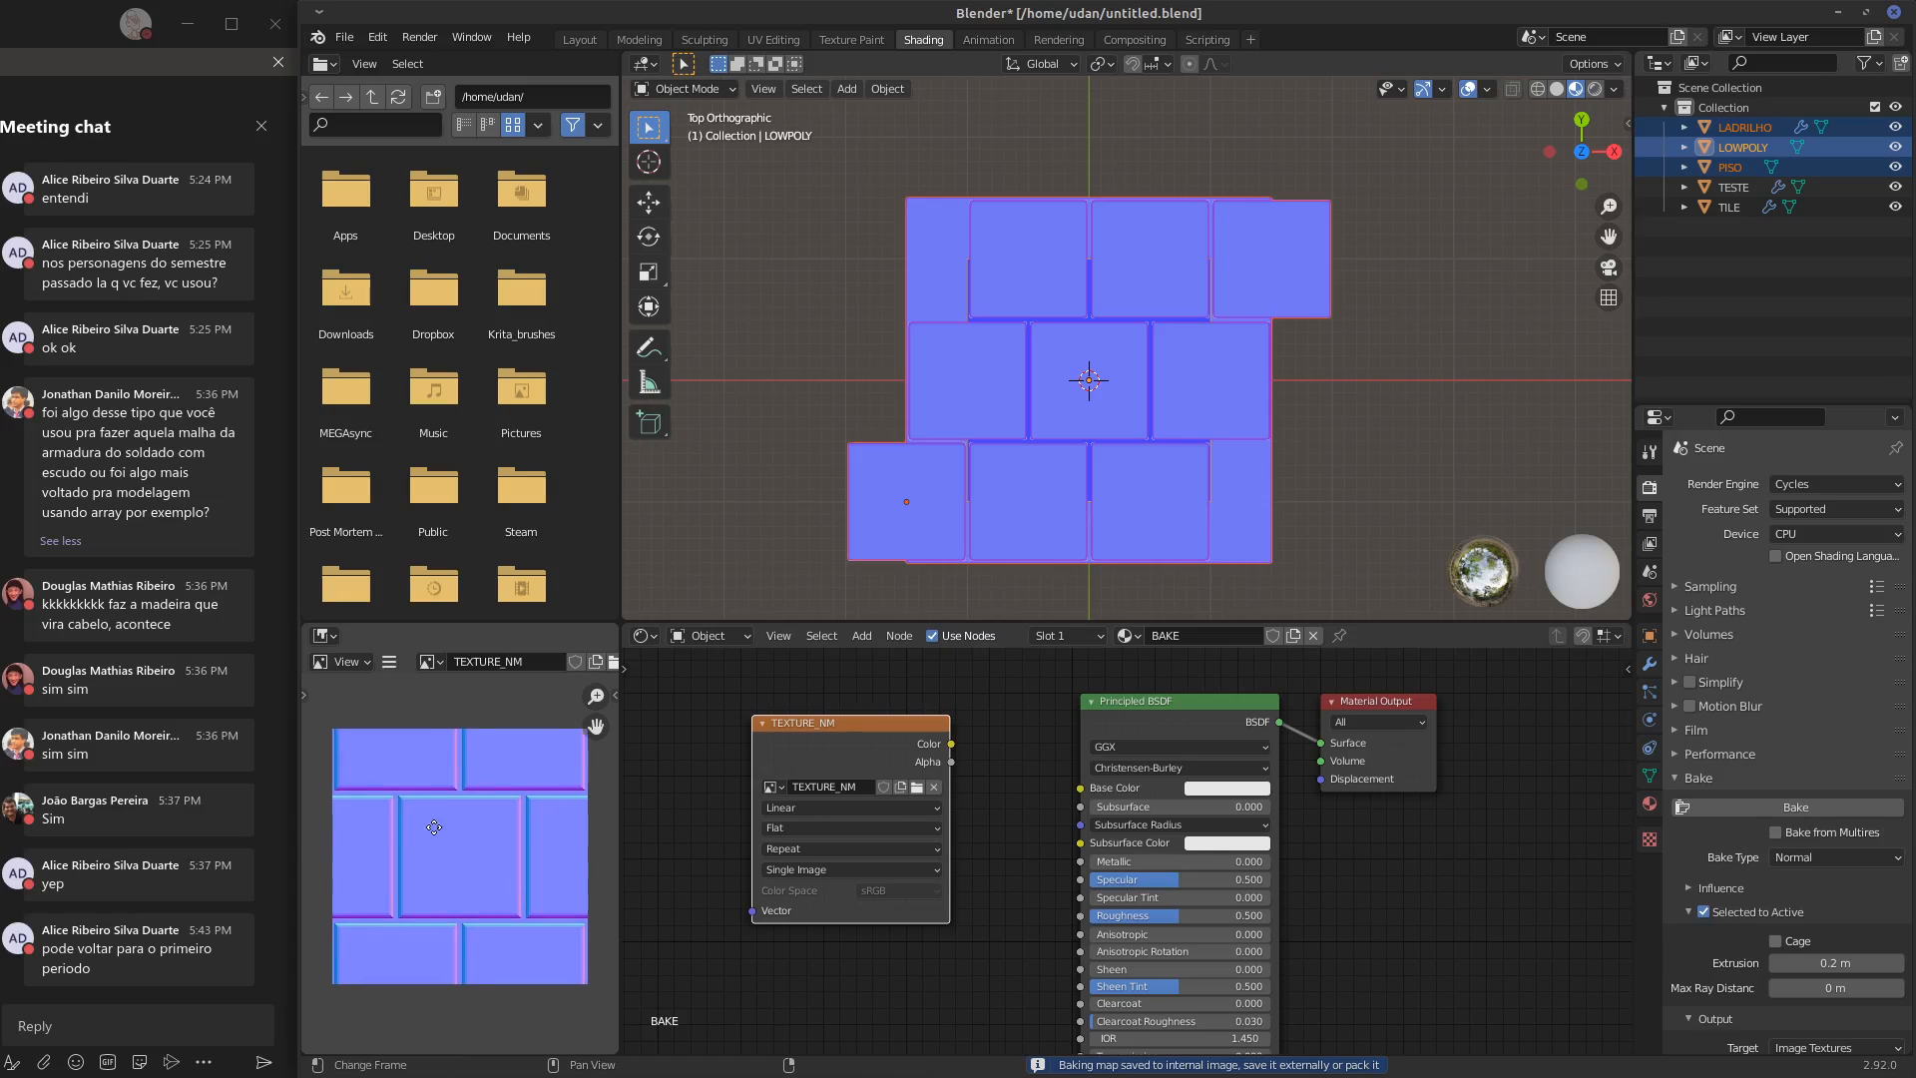
mouse_move(471, 839)
middle_mouse_down()
mouse_move(391, 834)
mouse_move(493, 832)
middle_mouse_up()
scroll(483, 829, "up", 3)
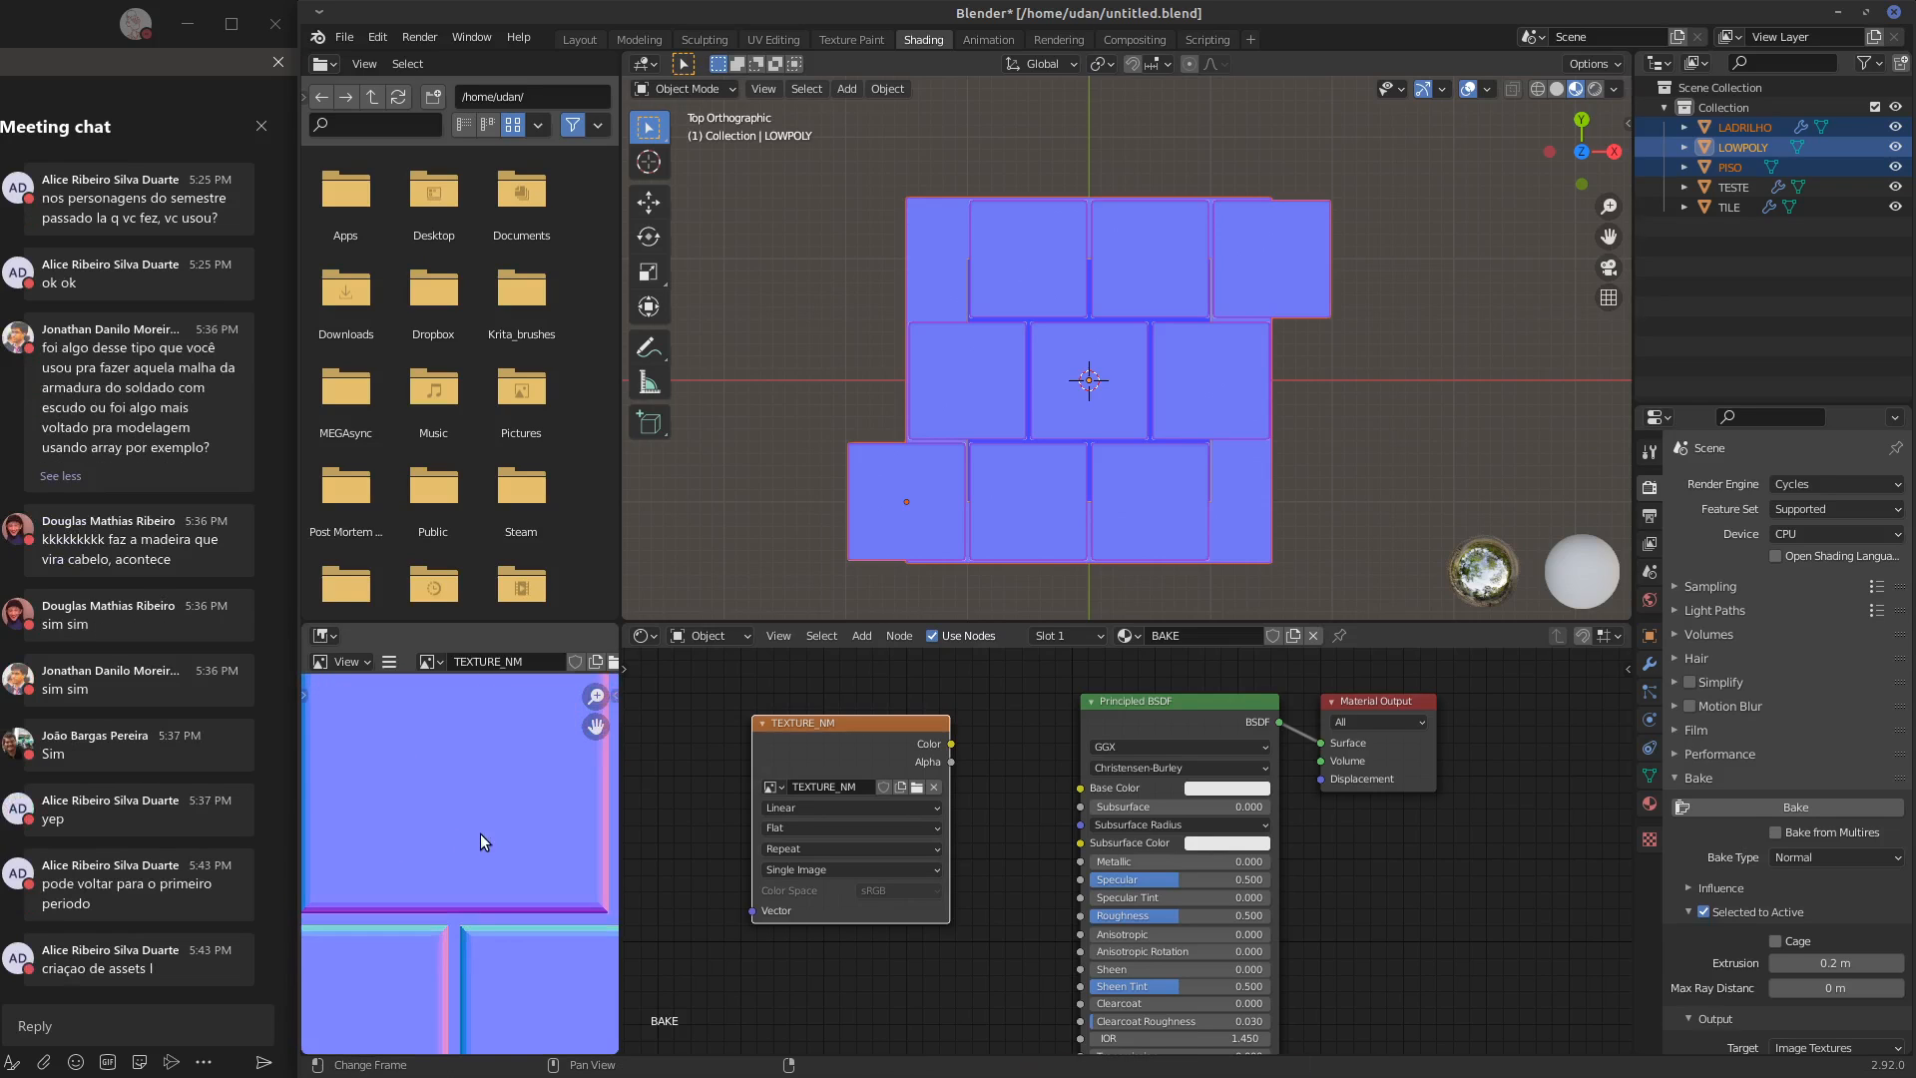
scroll(482, 834, "down", 4)
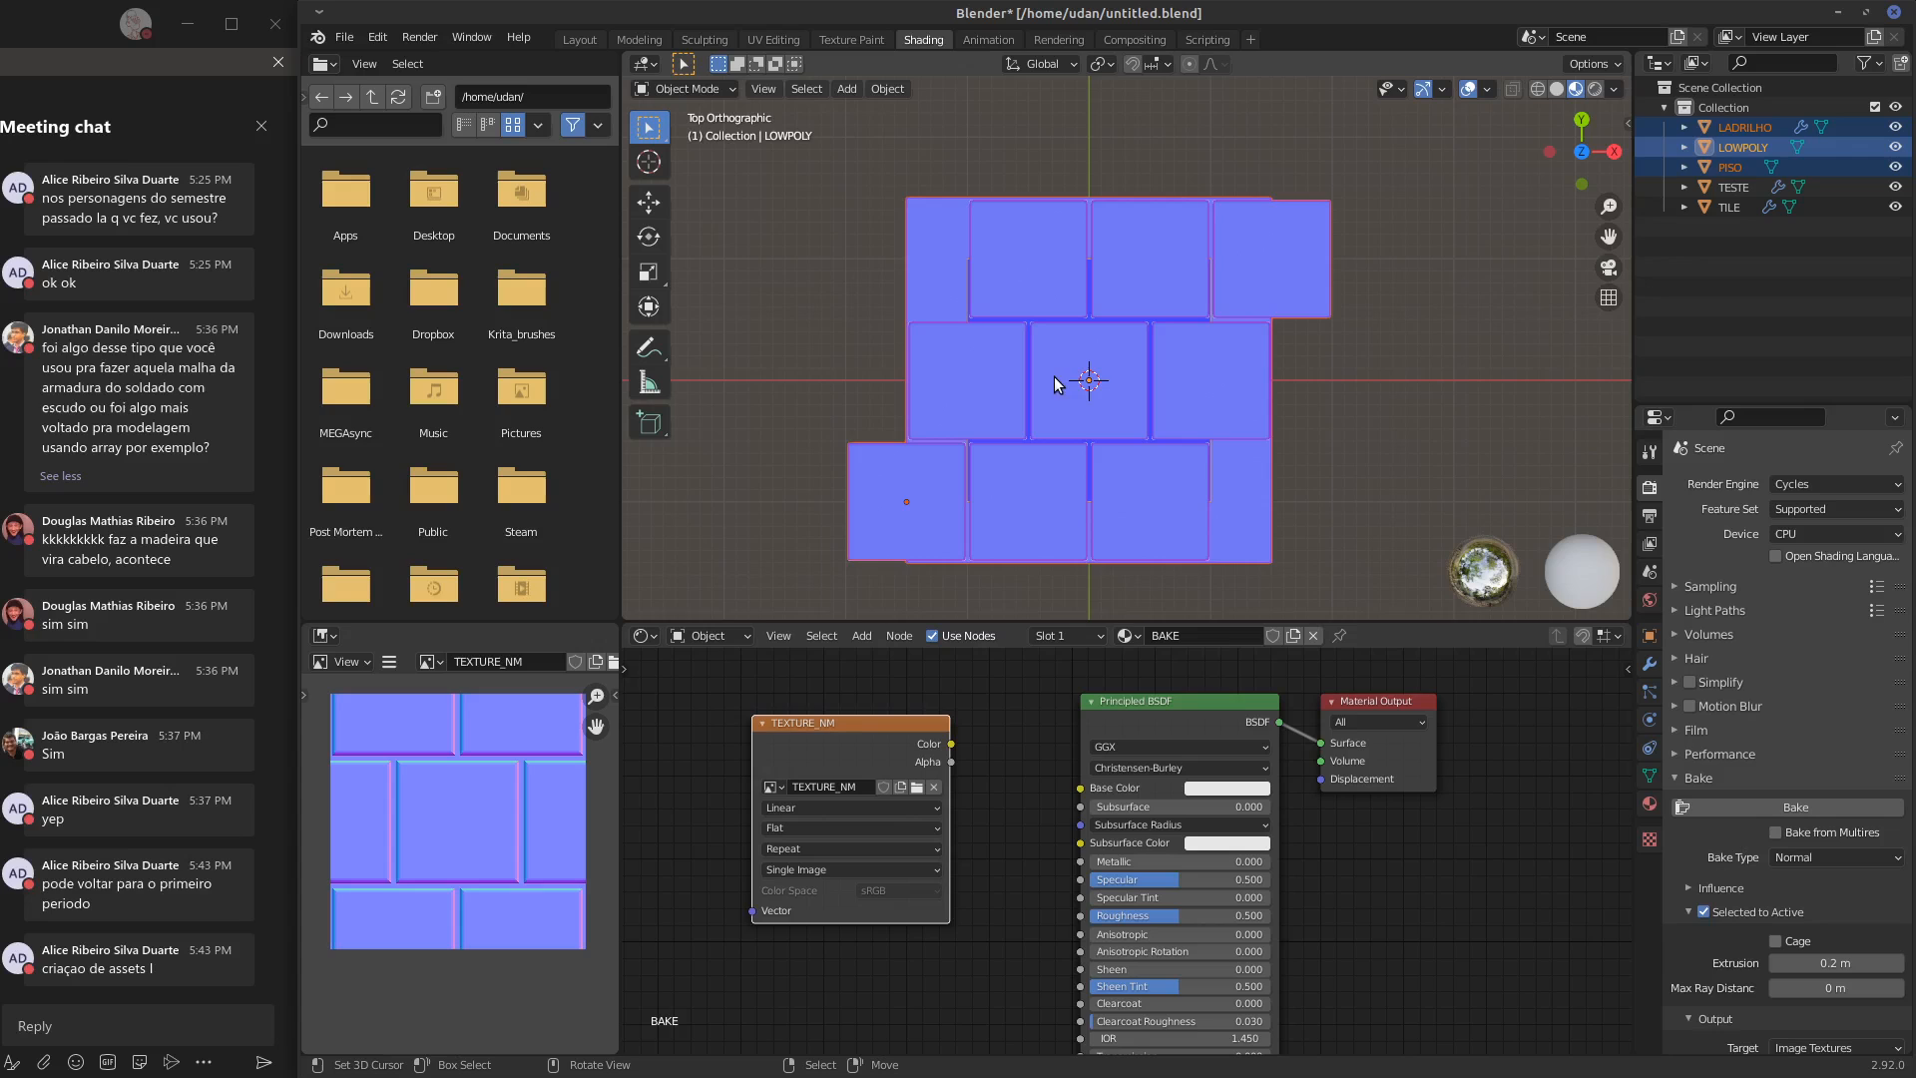
Enter Edit Mode on LADRILHO and try a 3-segment bevel about 0.078 m wide on the edges at the base tile's upper-right corner
scroll(759, 478, "up", 3)
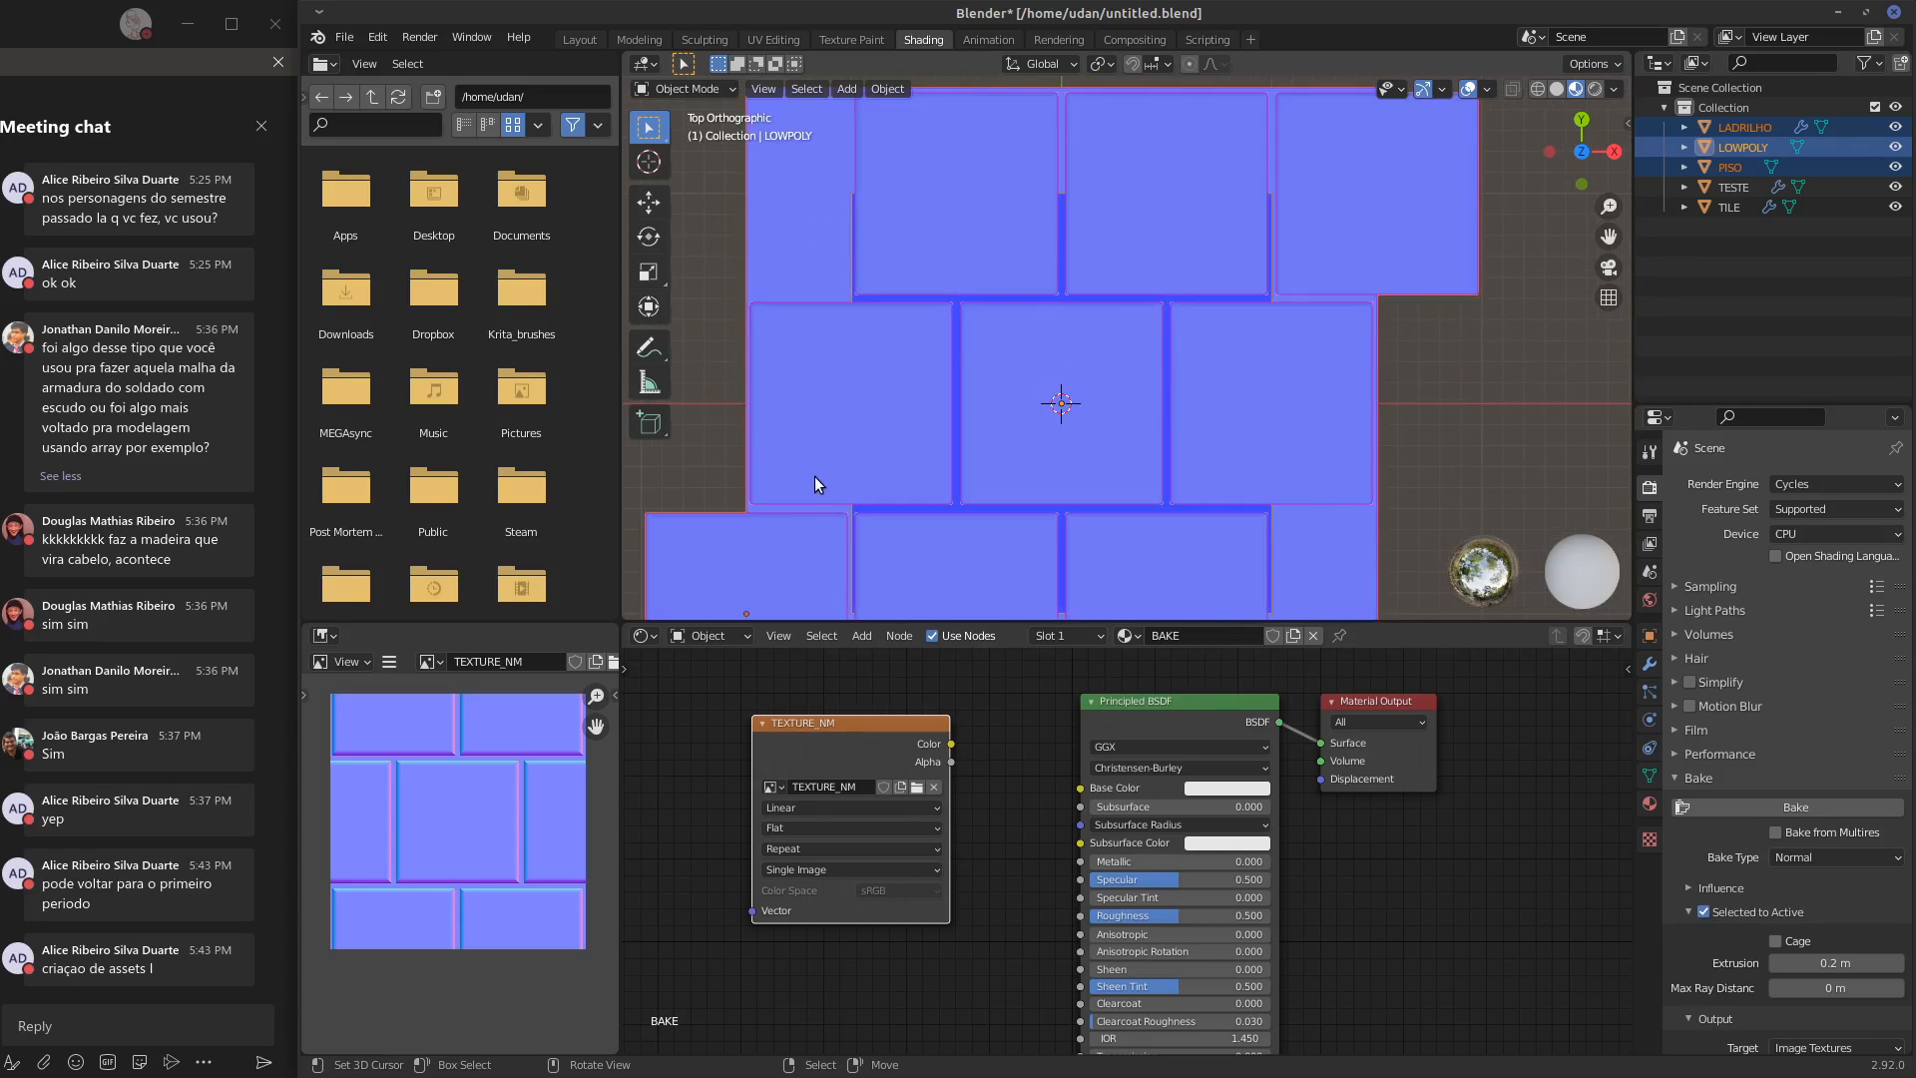
middle_click_drag(814, 484, 1099, 242, "shift")
left_click(1038, 362)
key("Tab")
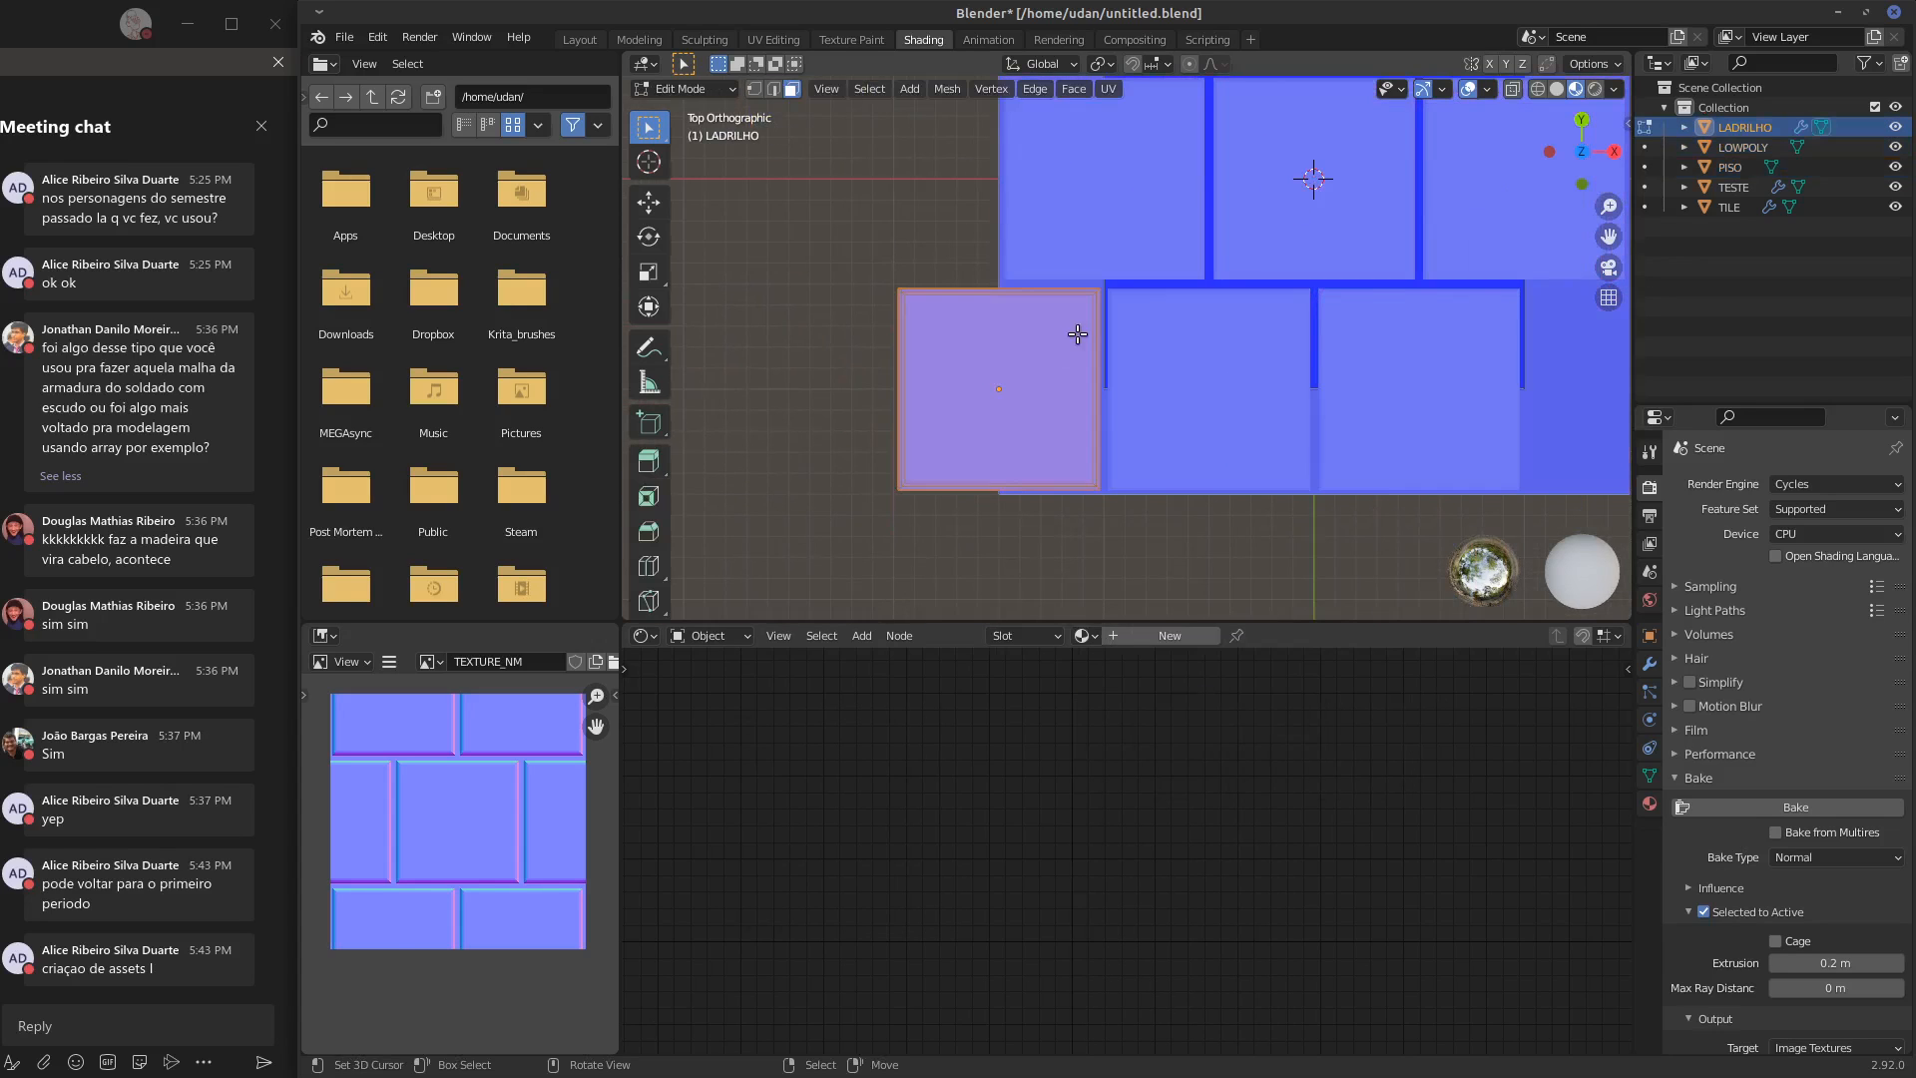
scroll(1117, 309, "up", 5)
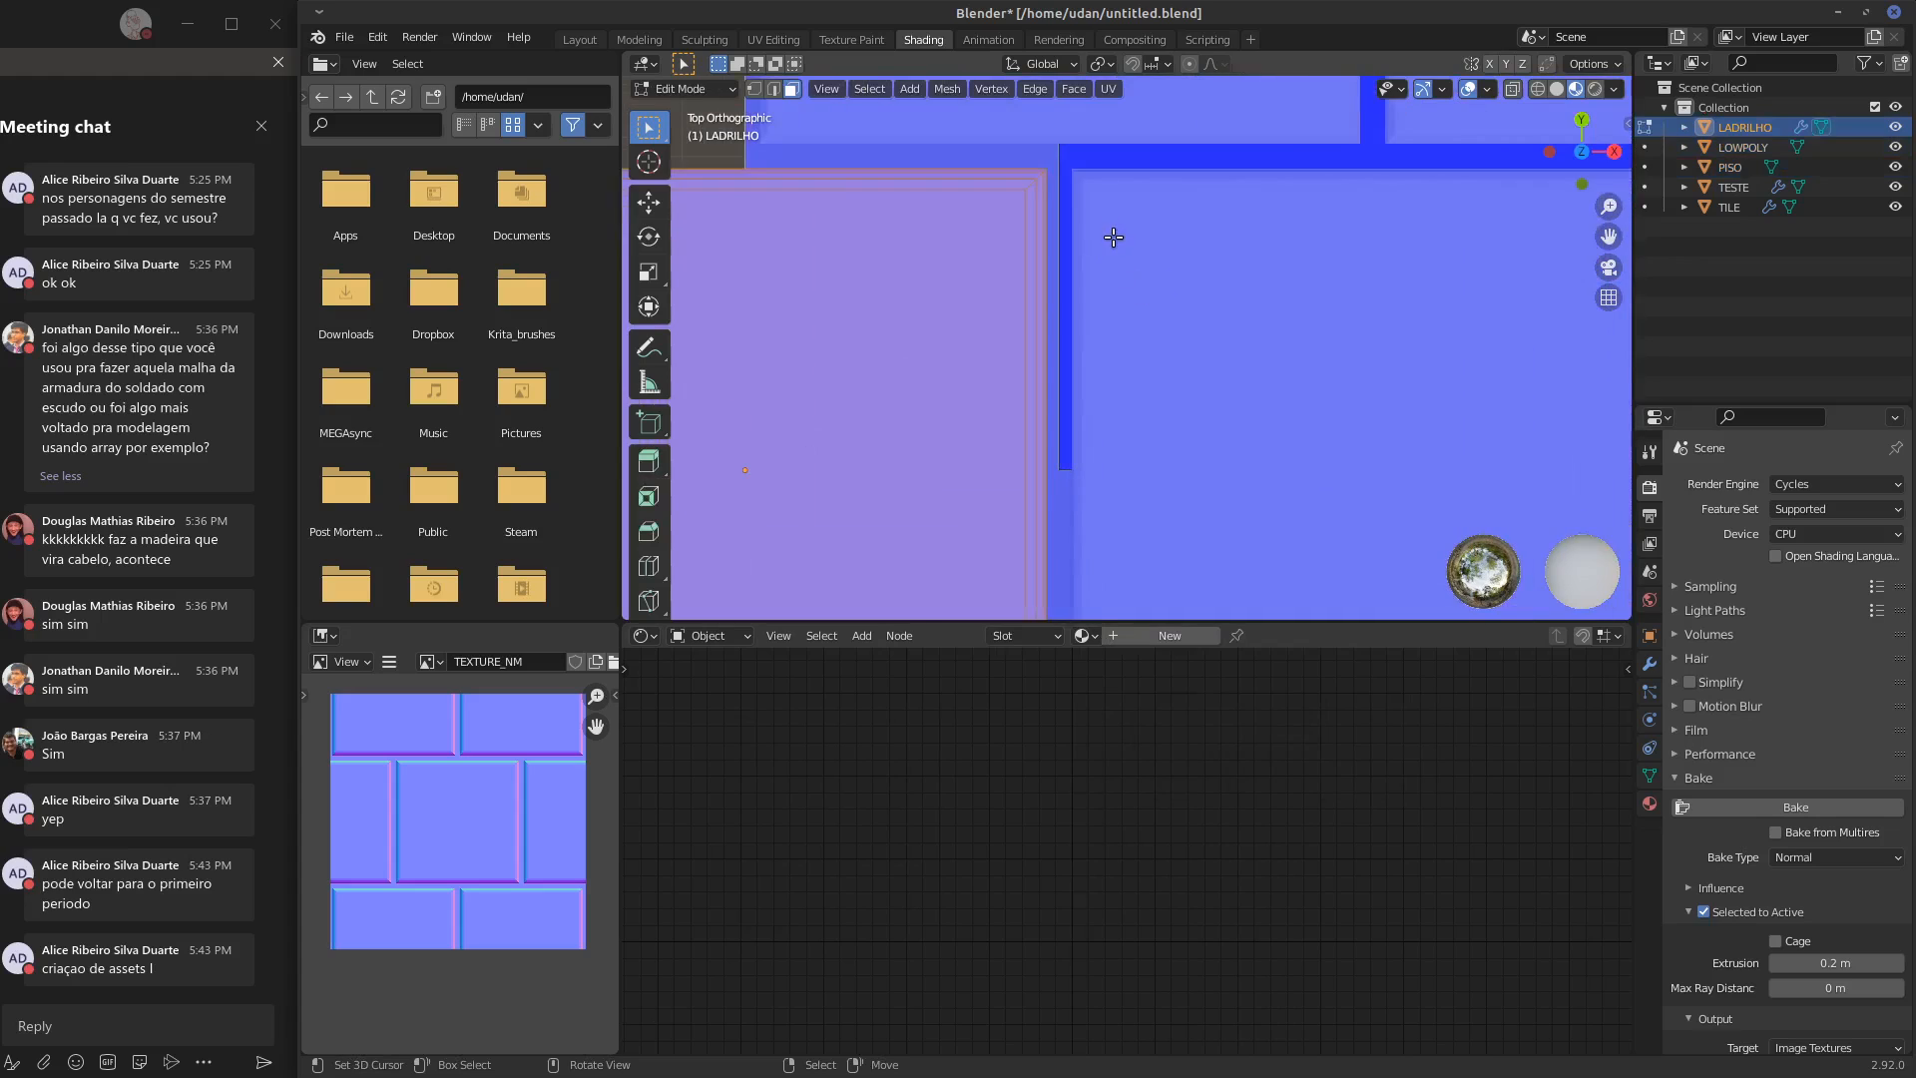
middle_click_drag(1114, 238, 1260, 380, "shift")
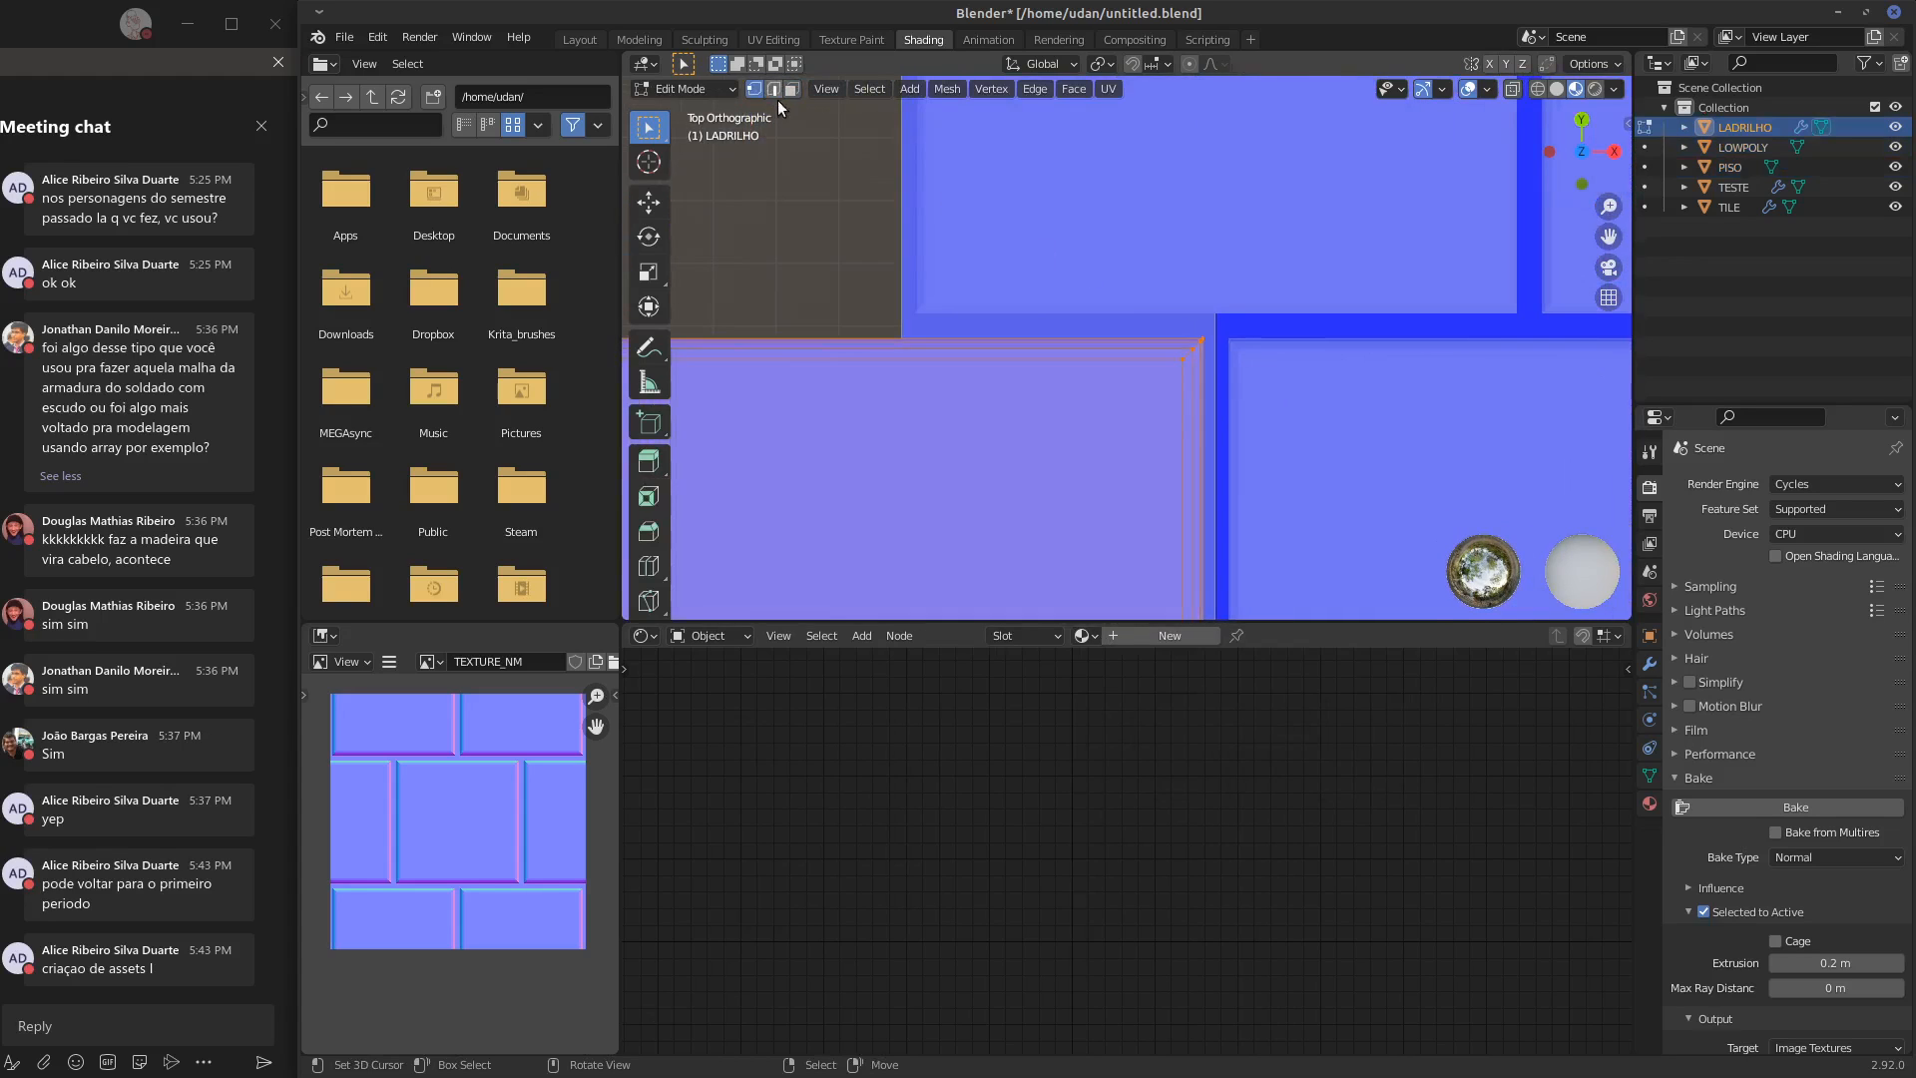
left_click(1181, 361)
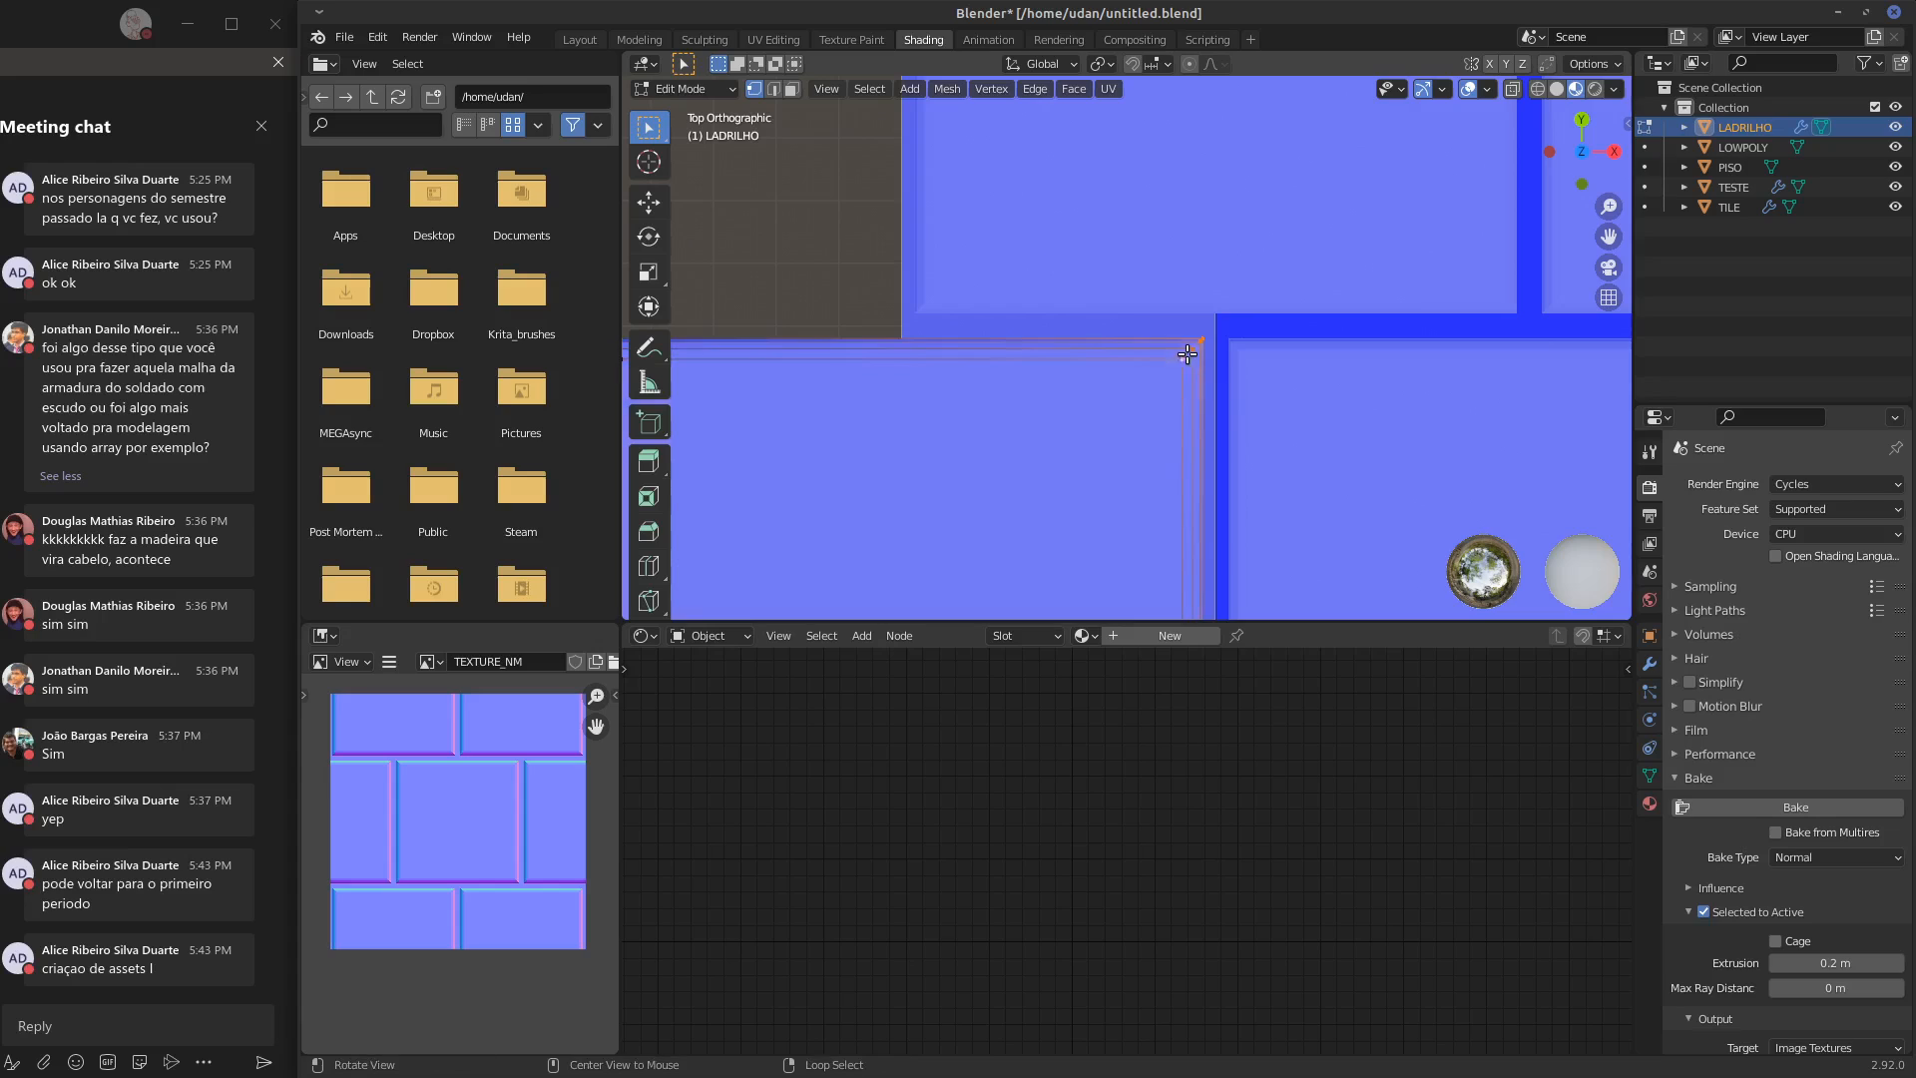
left_click(773, 89)
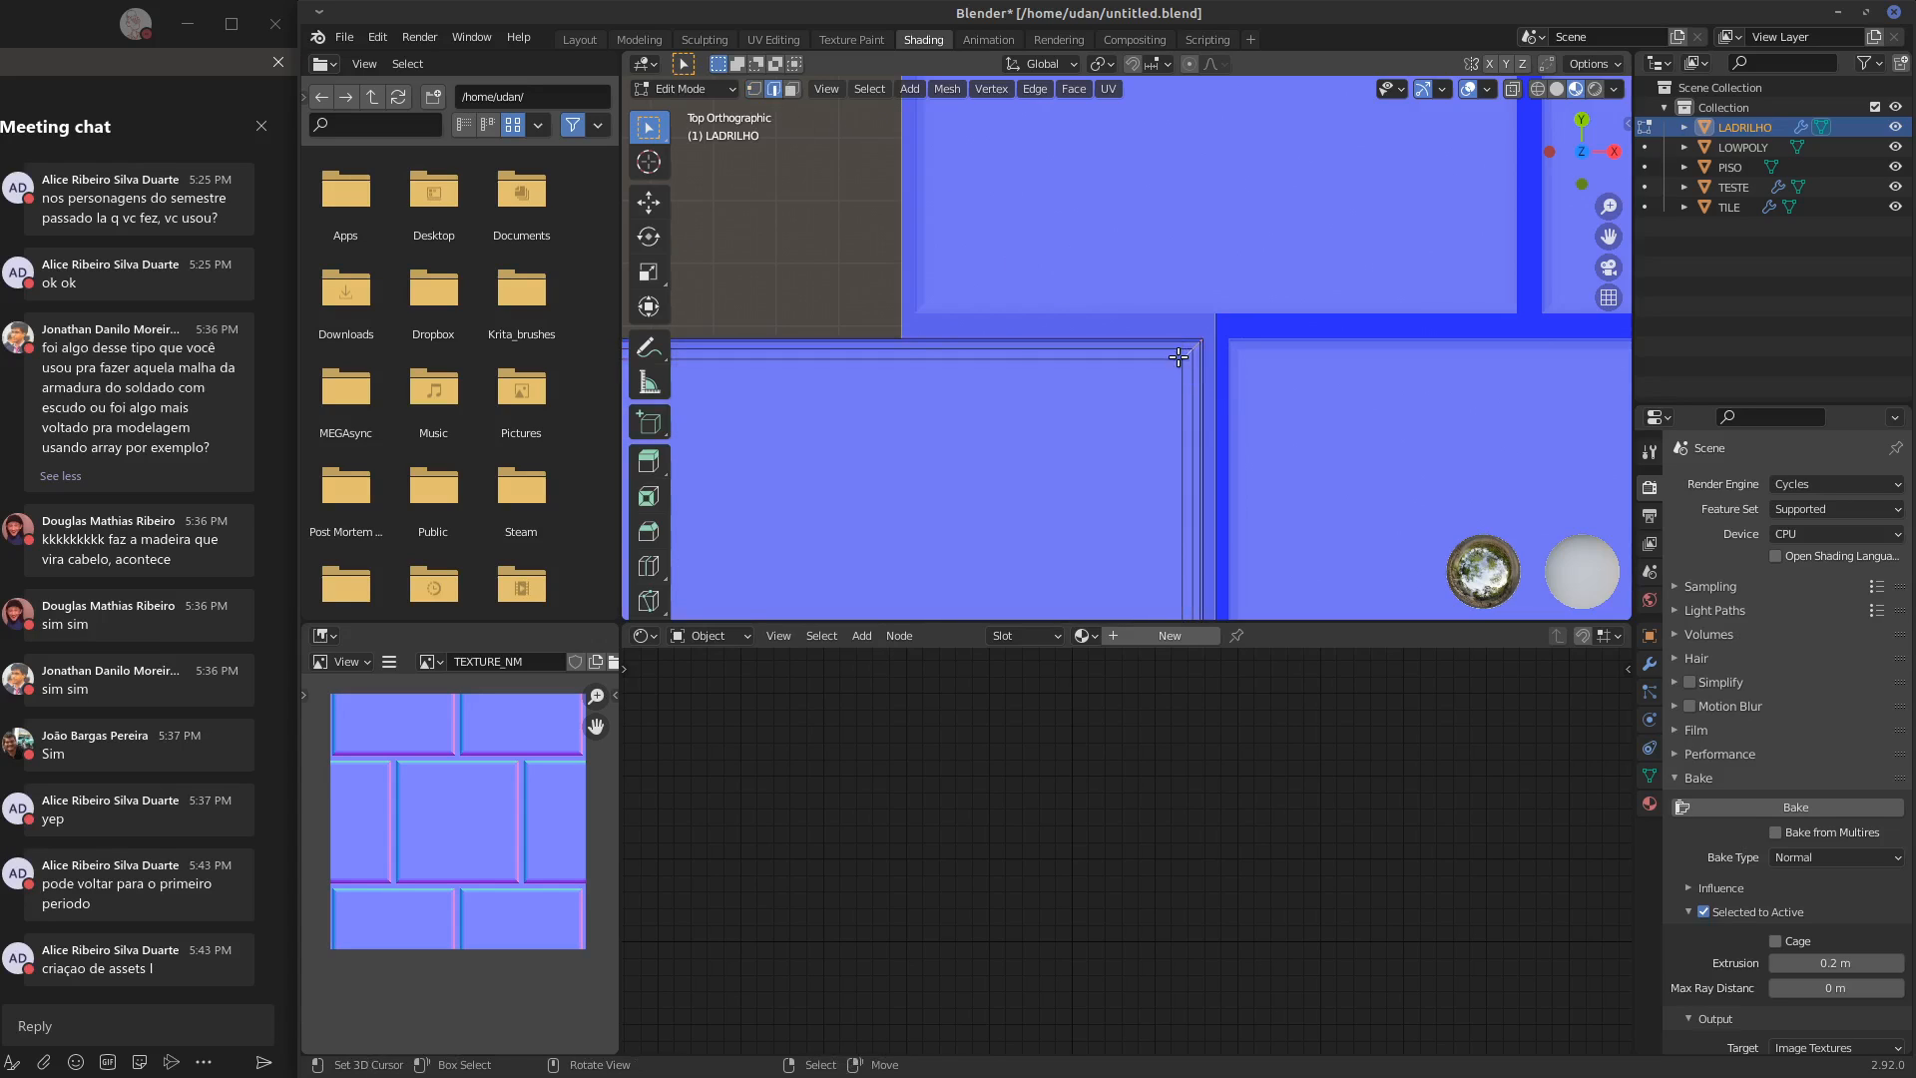
key("ctrl+b")
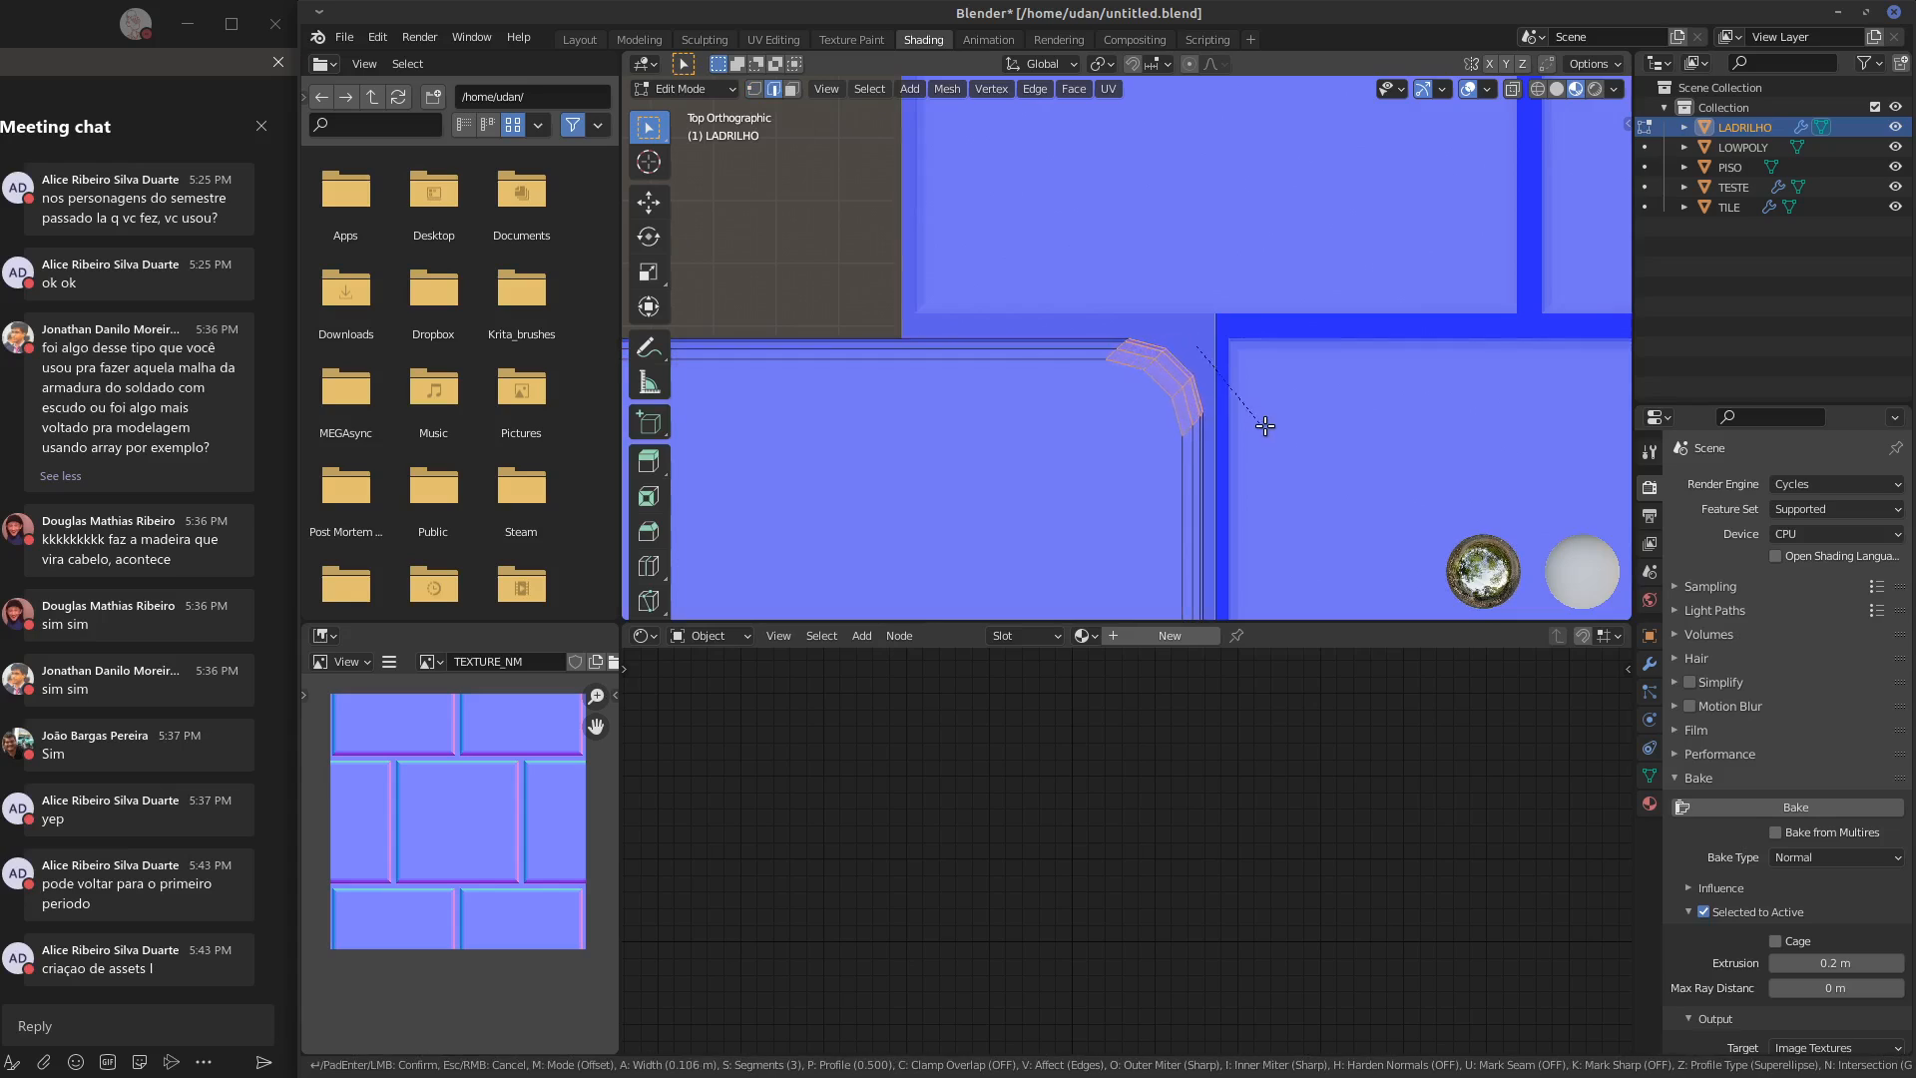
left_click(1240, 412)
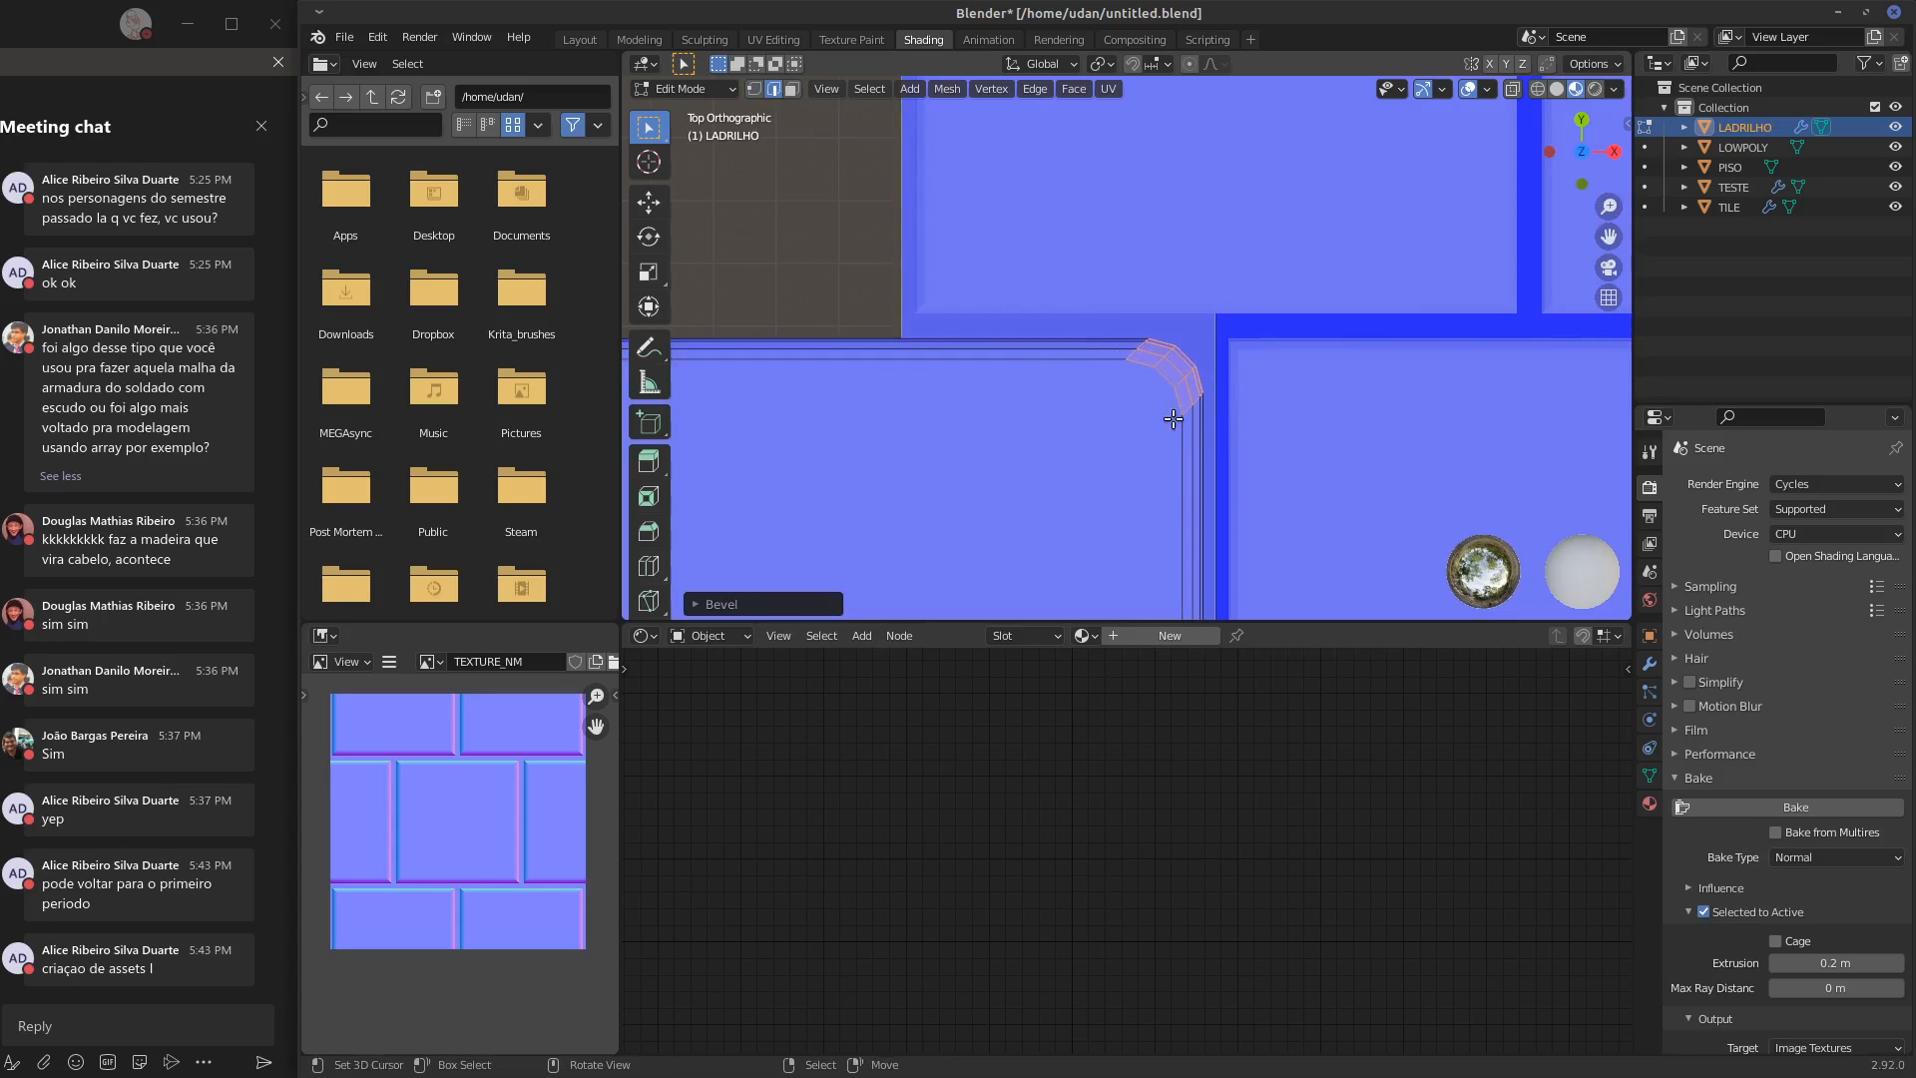
Set the corner bevel's shape to 0, check the notched corner across the arrayed tiles, and undo the bevel on the mesh
left_click(715, 605)
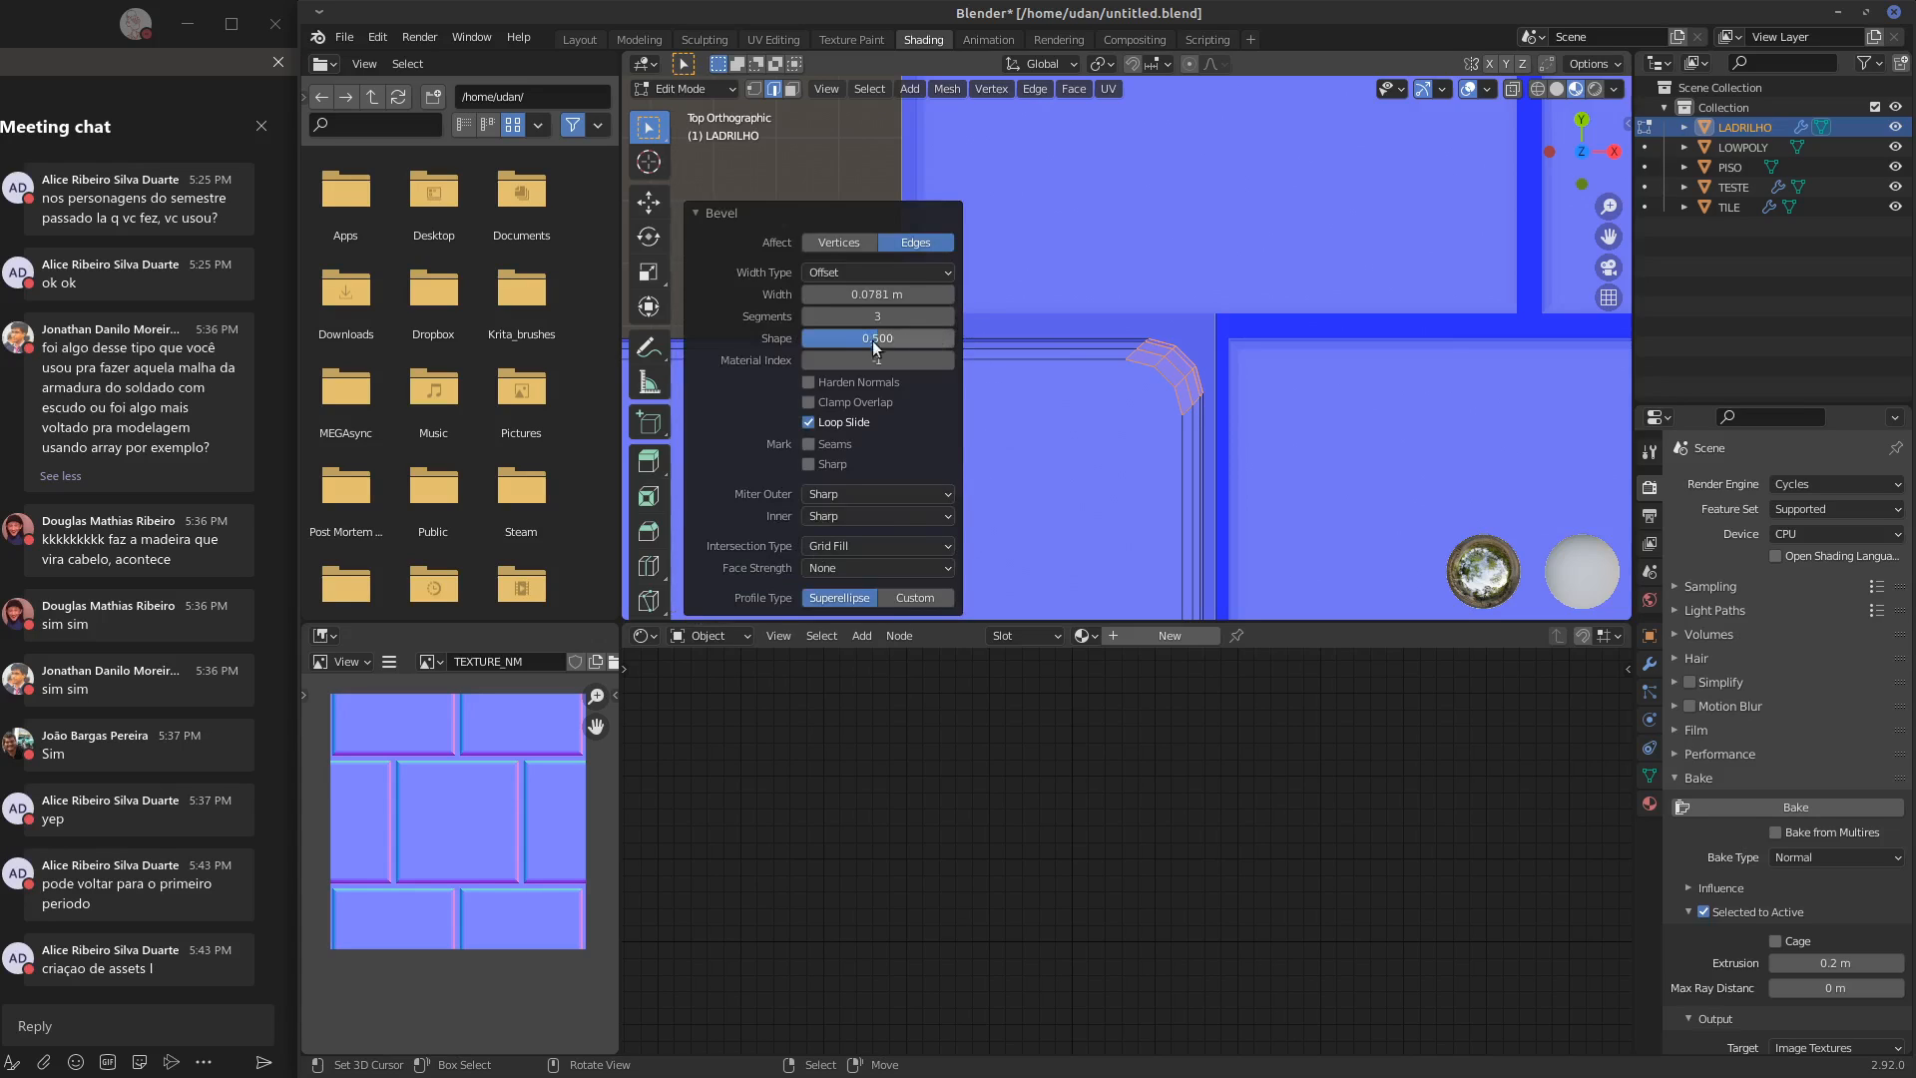
left_click_drag(931, 337, 755, 349)
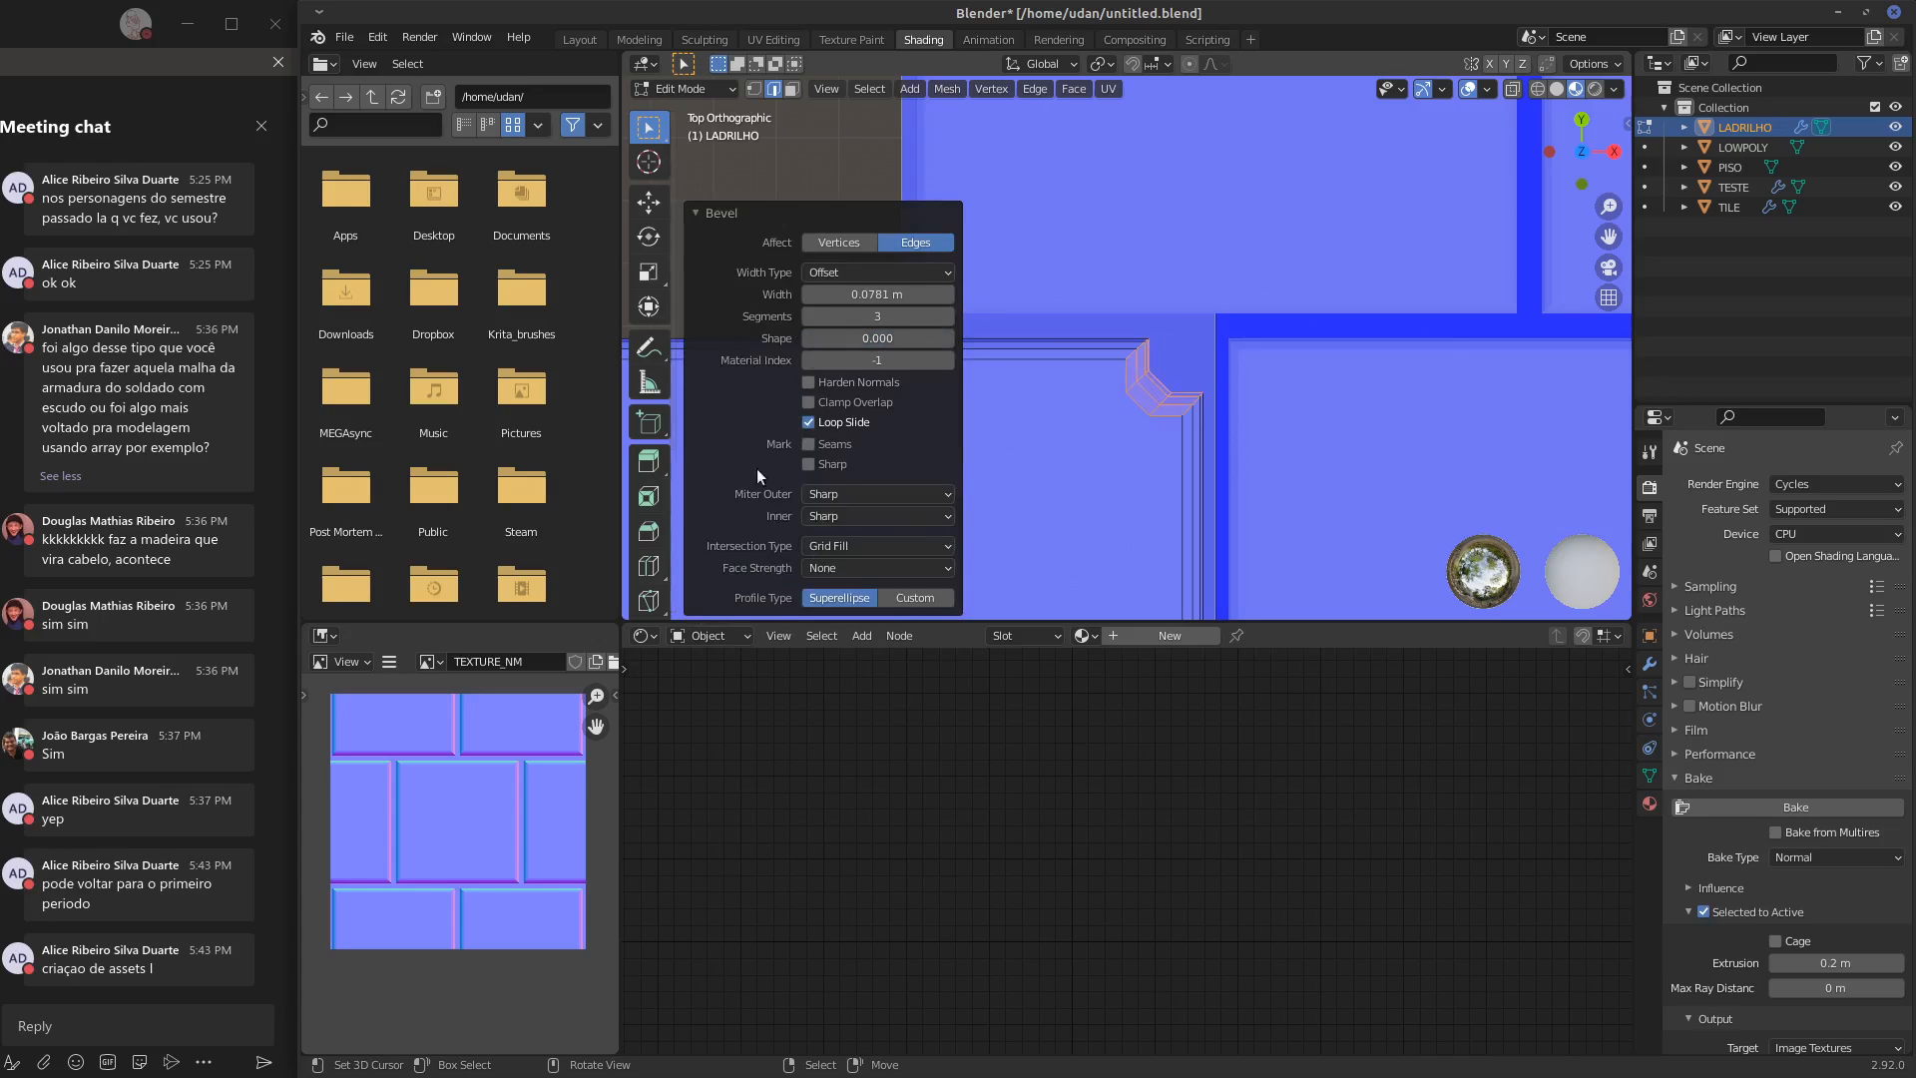
left_click(701, 213)
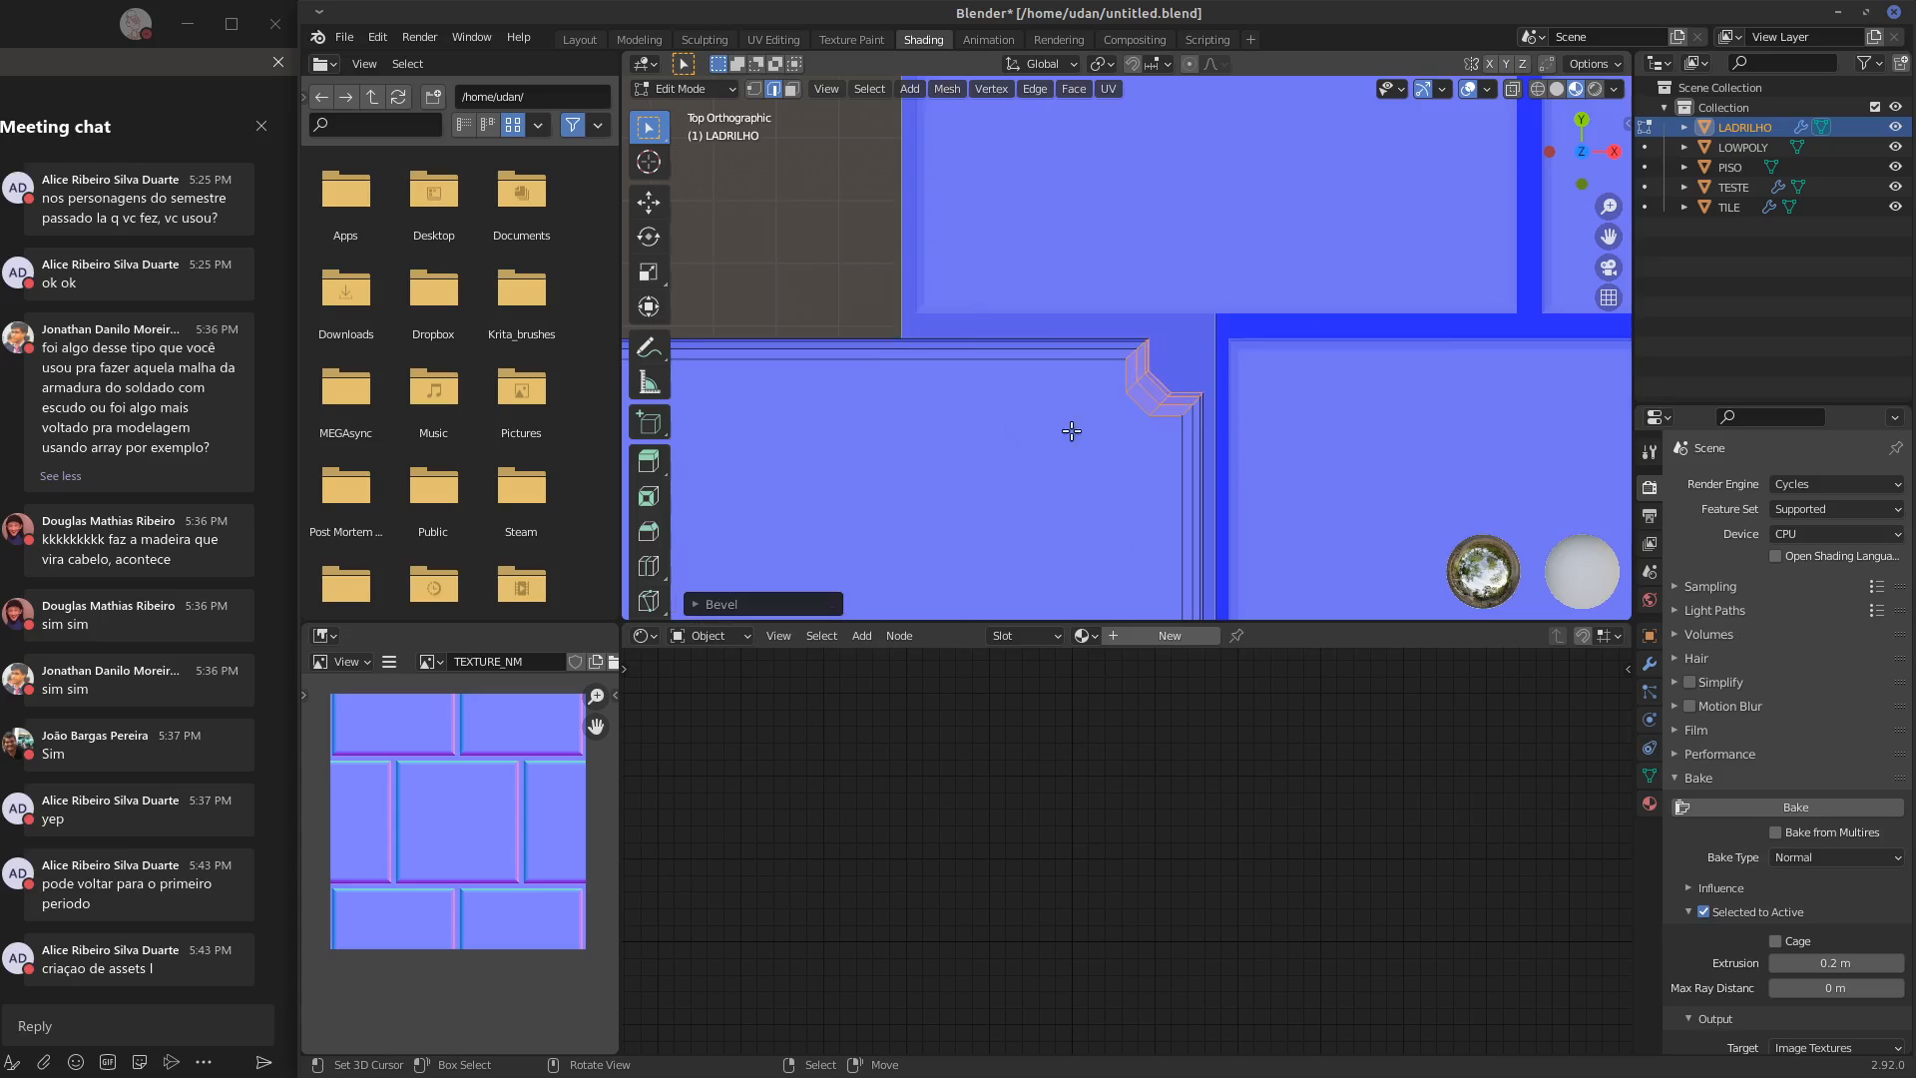
key("Tab")
scroll(1189, 446, "down", 3)
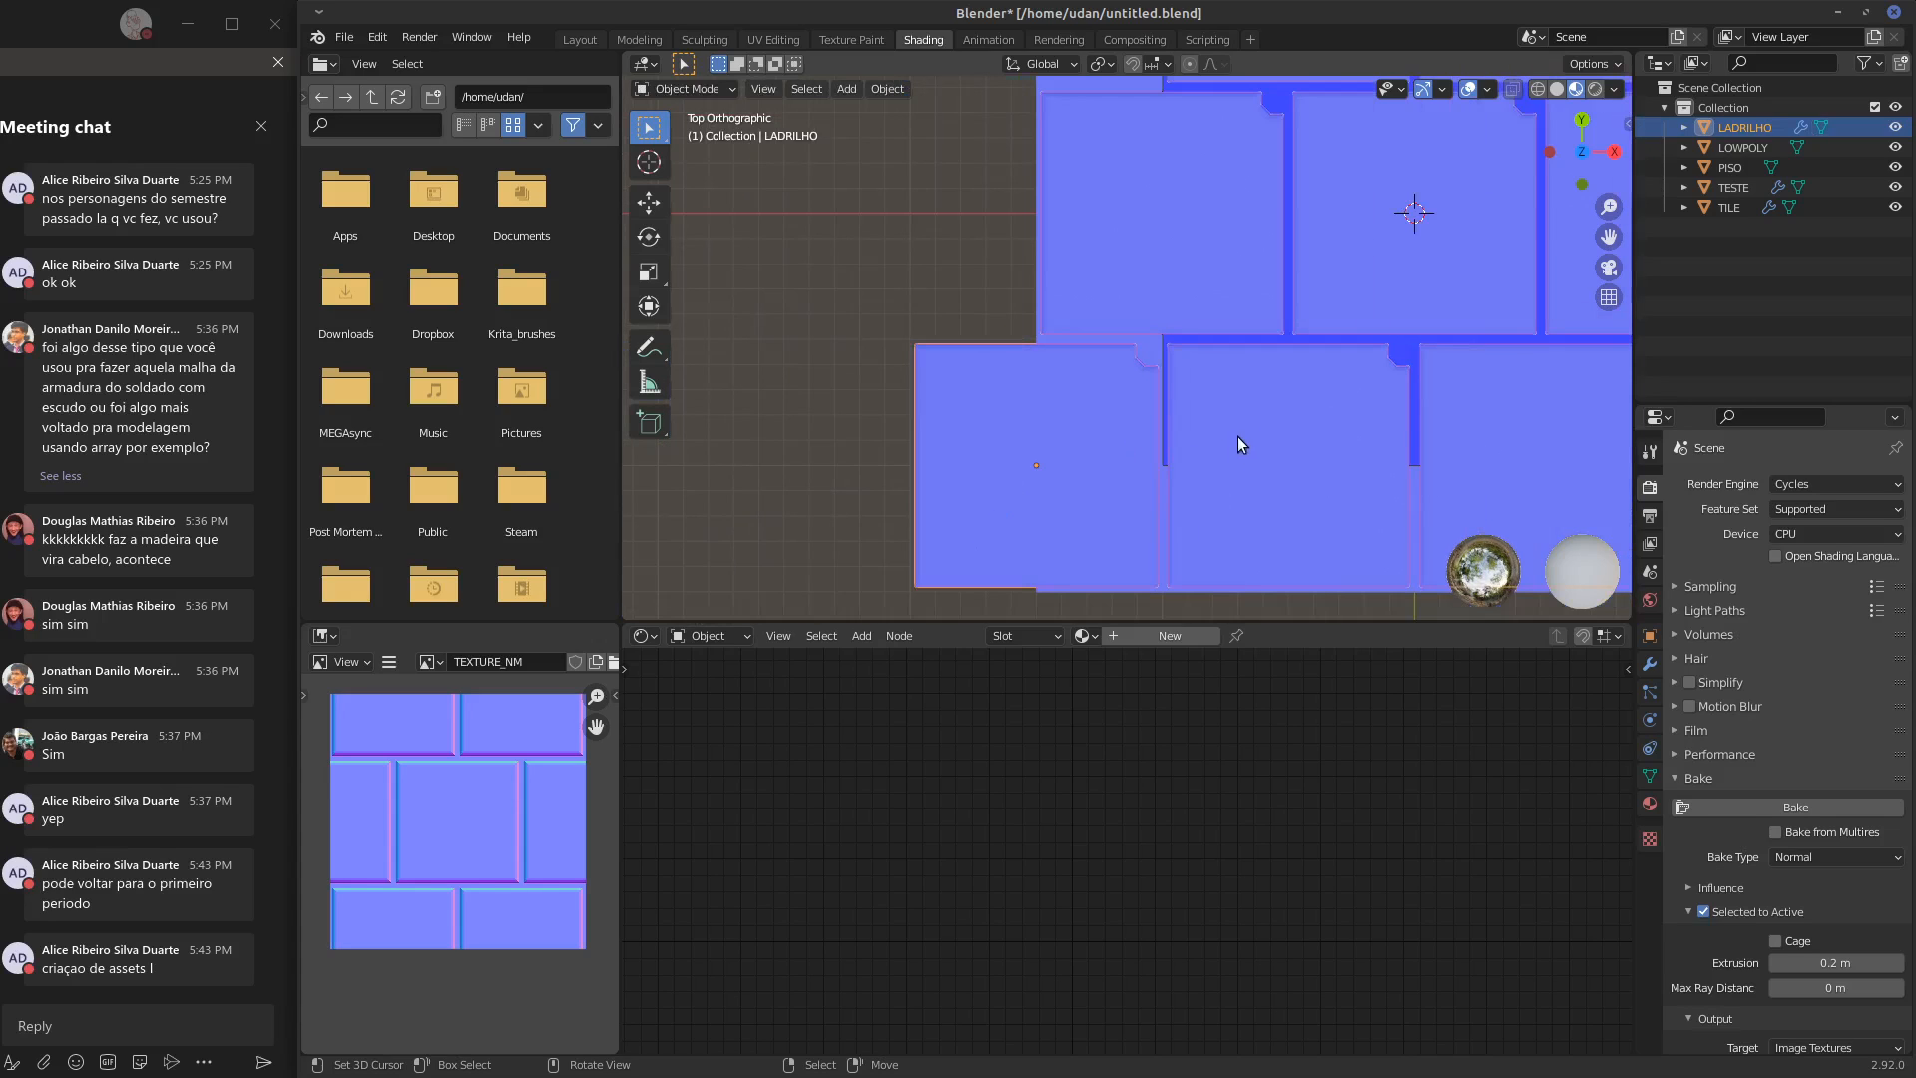
key("Tab")
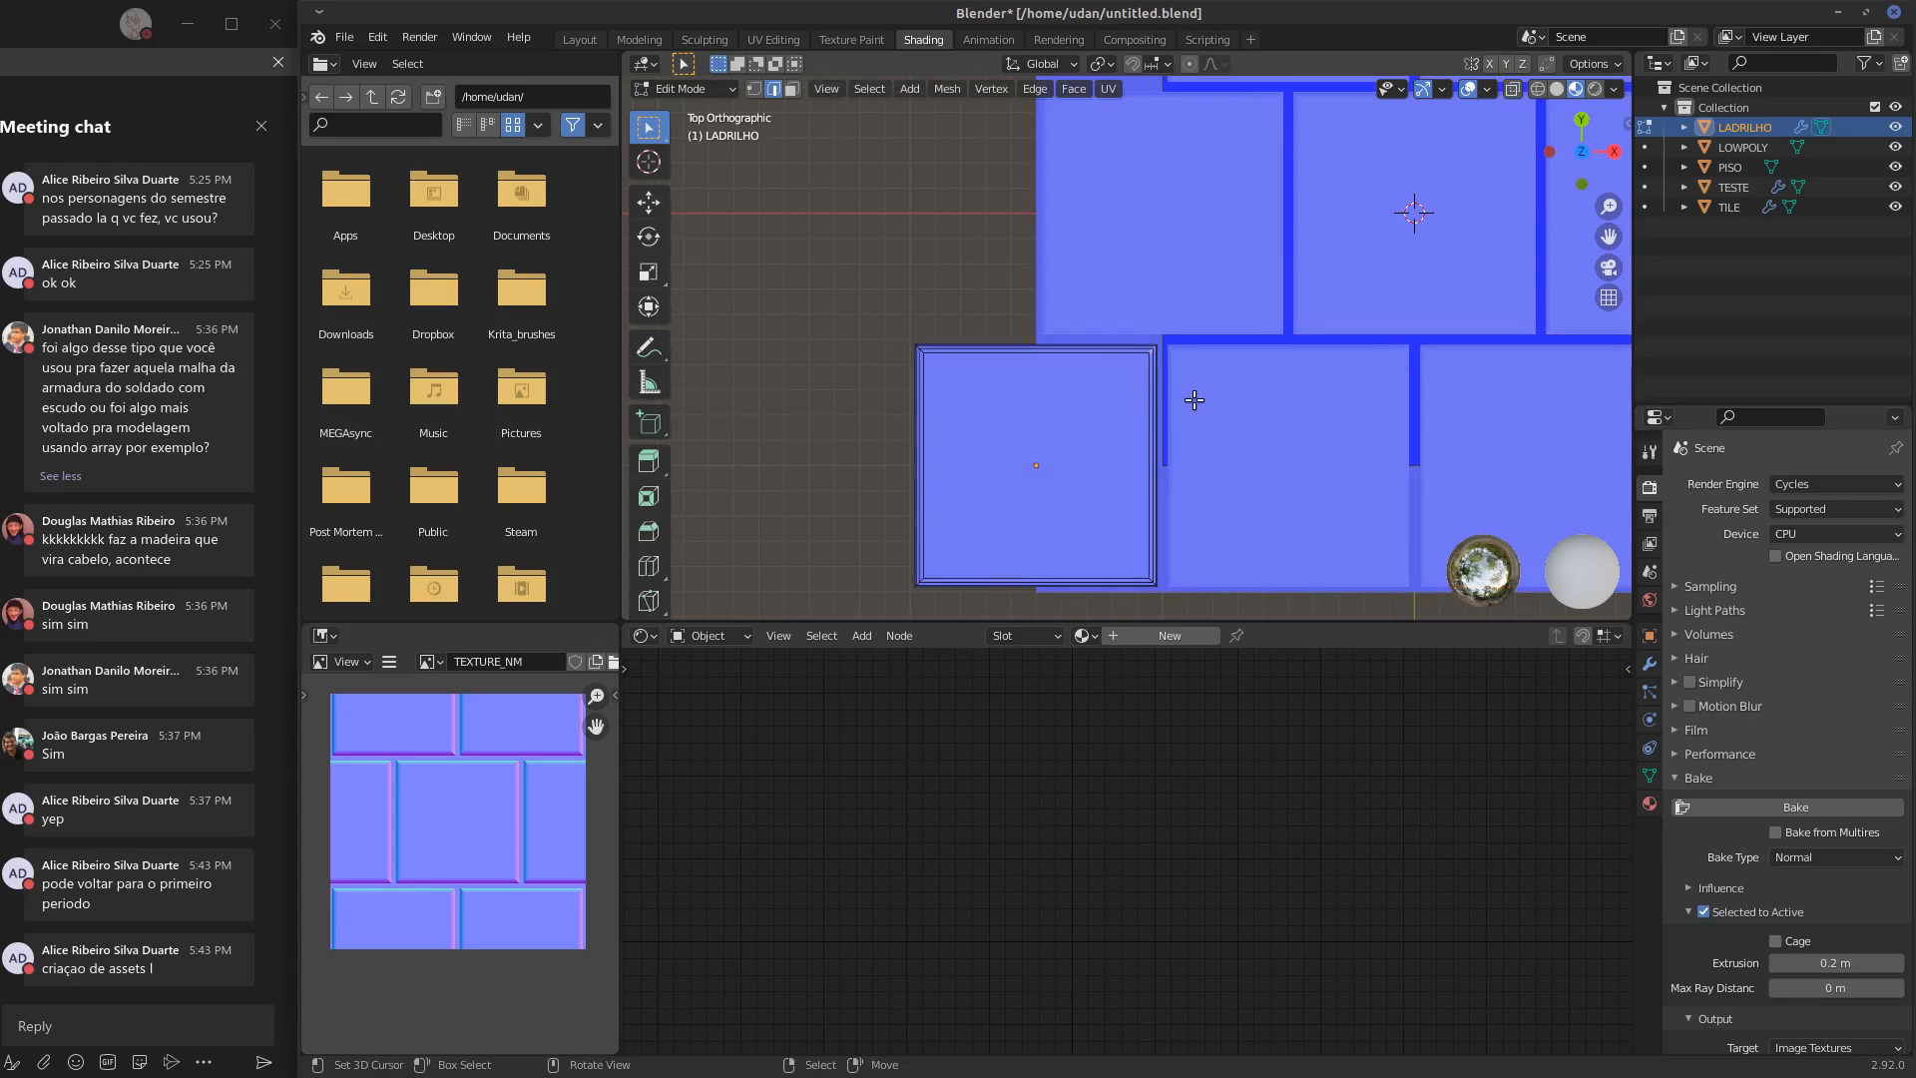
Examine the LADRILHO base tile and its array from the front and from above
middle_click_drag(1305, 434, 980, 465)
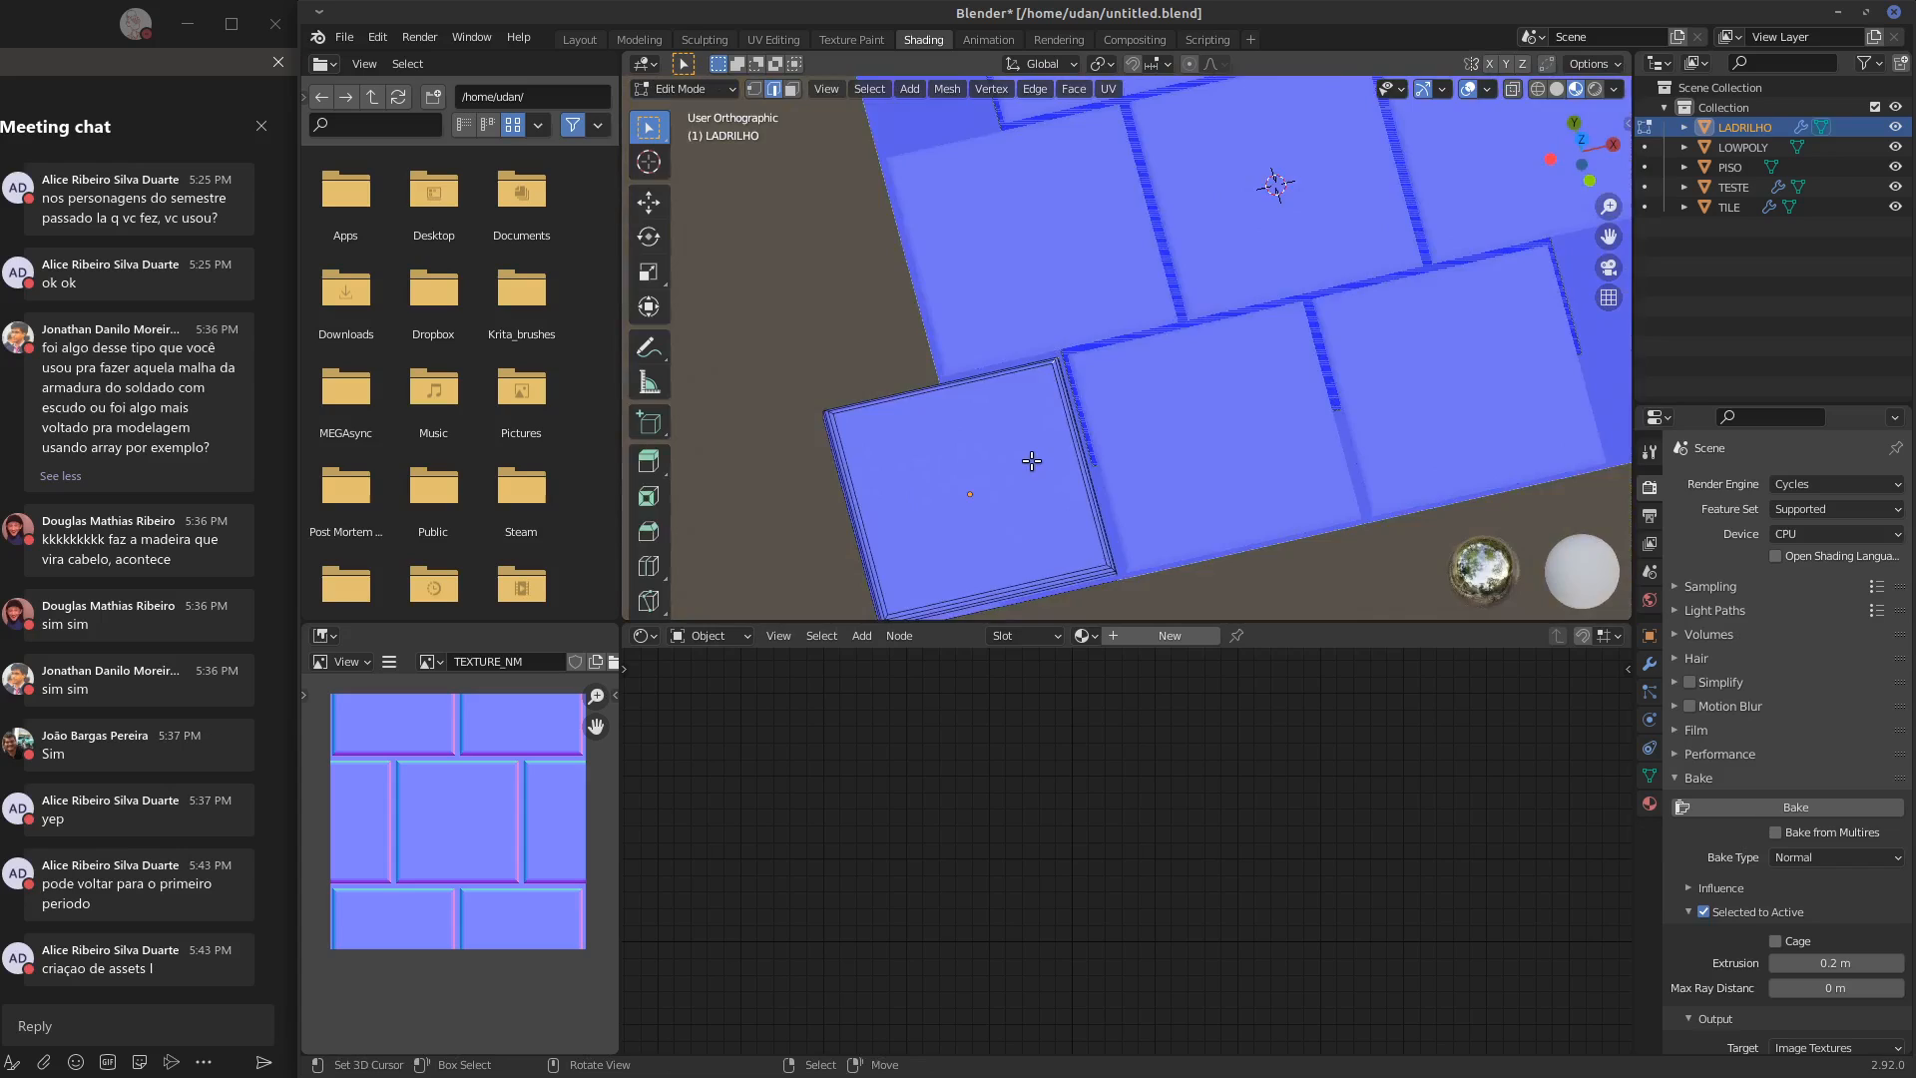
key("KP_1")
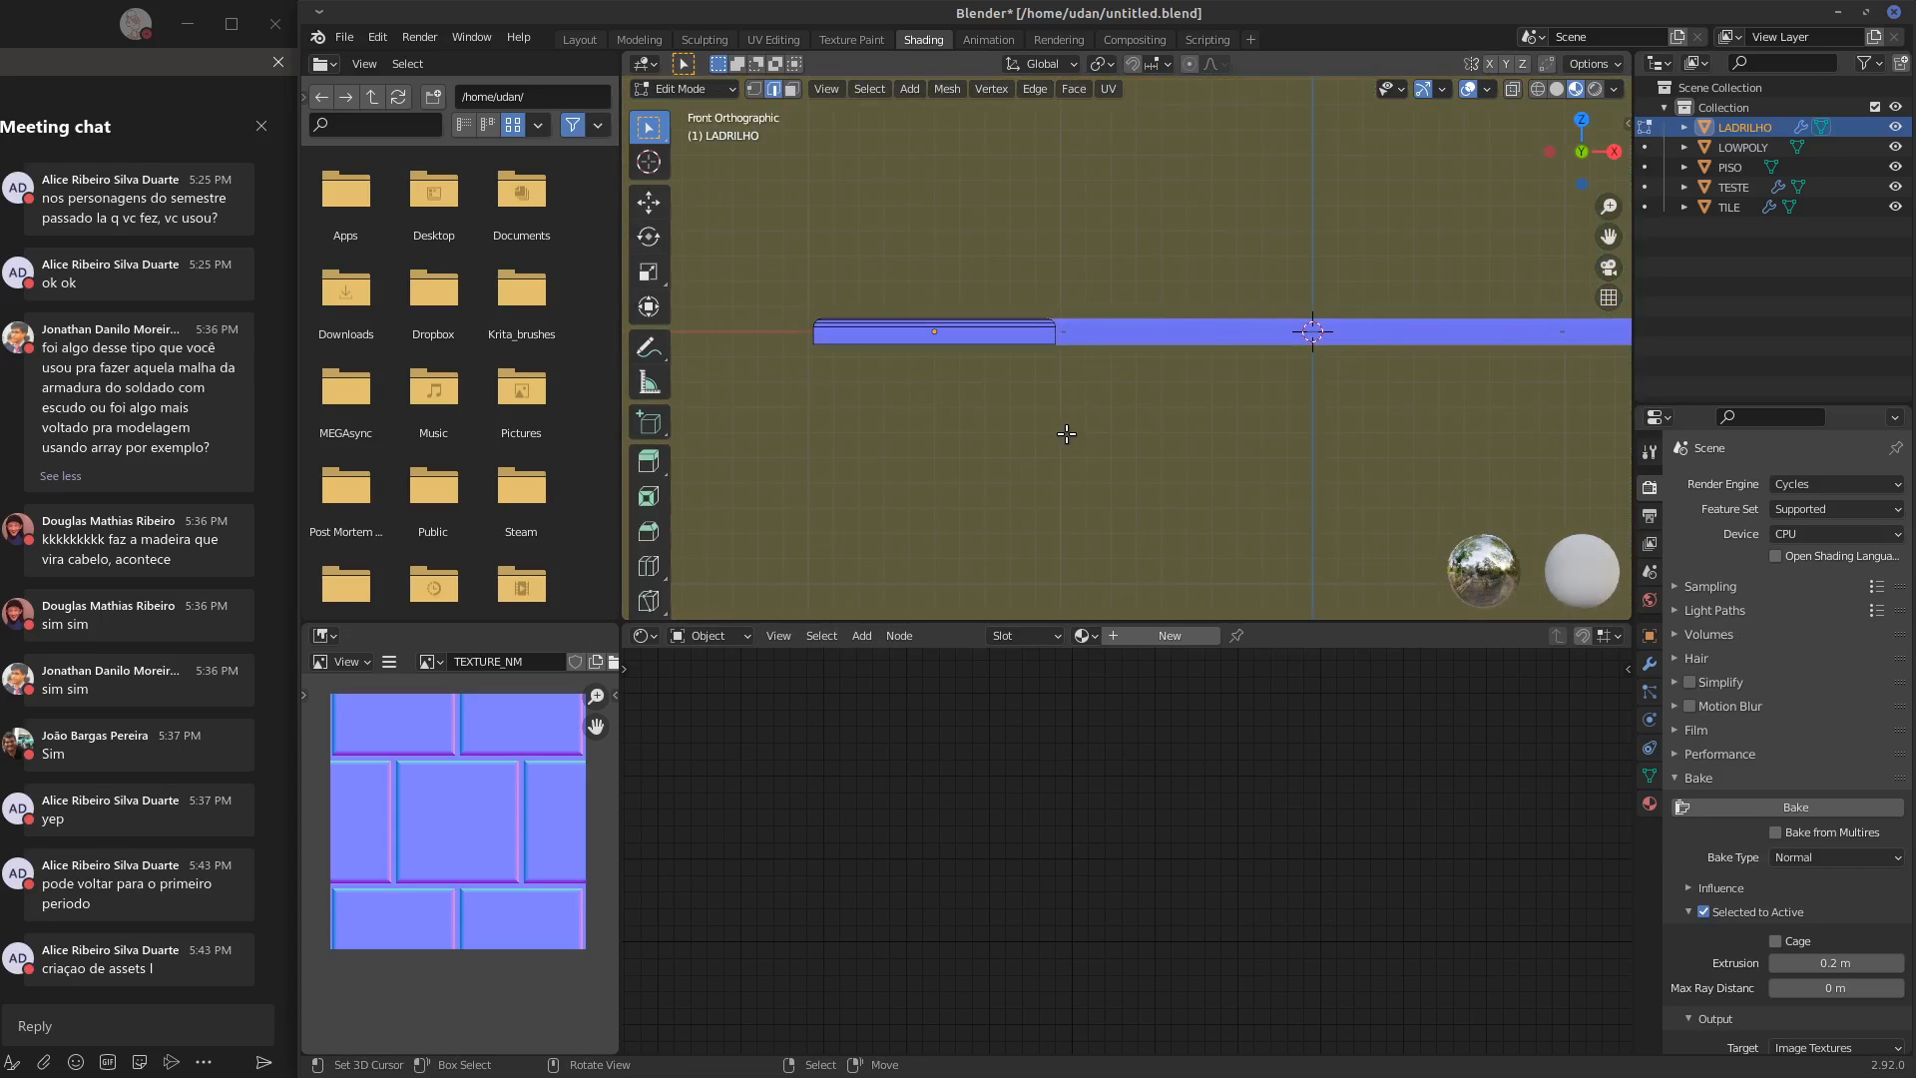
key("KP_7")
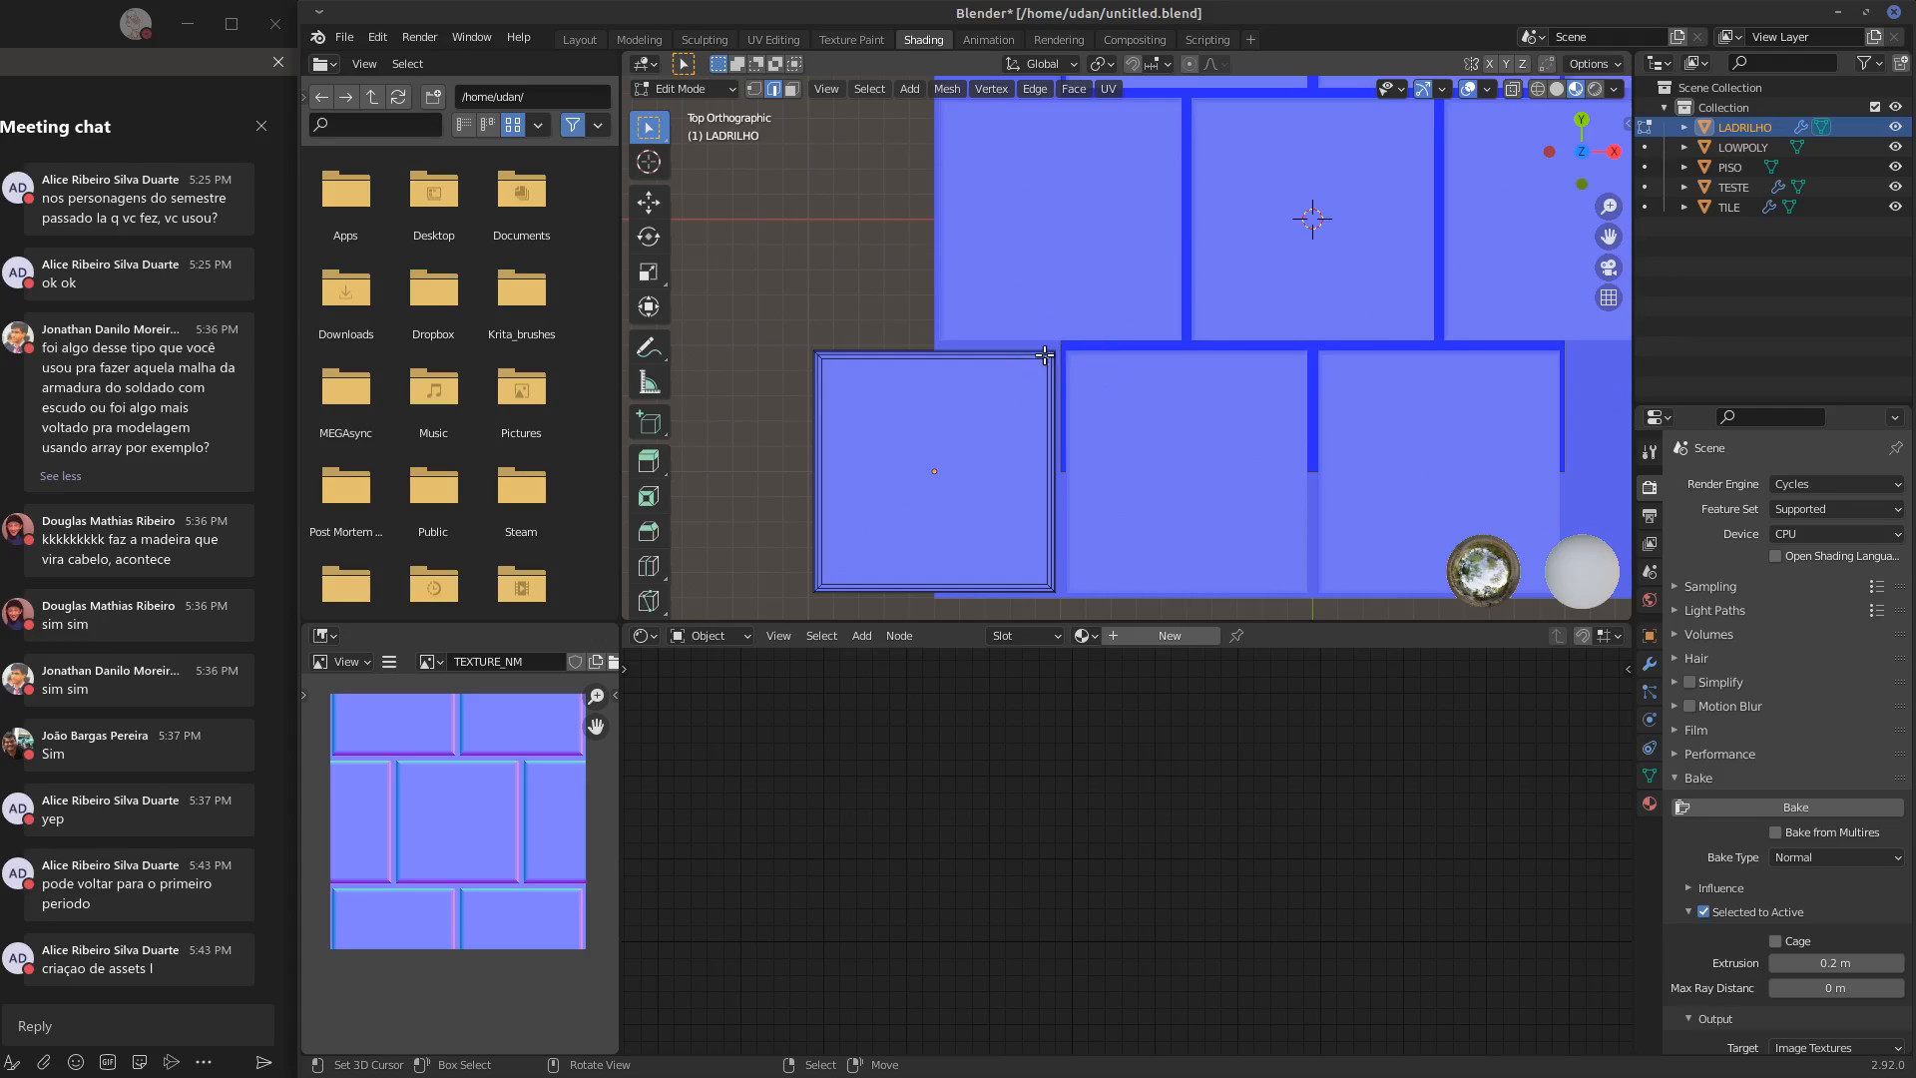
scroll(1046, 353, "down", 4)
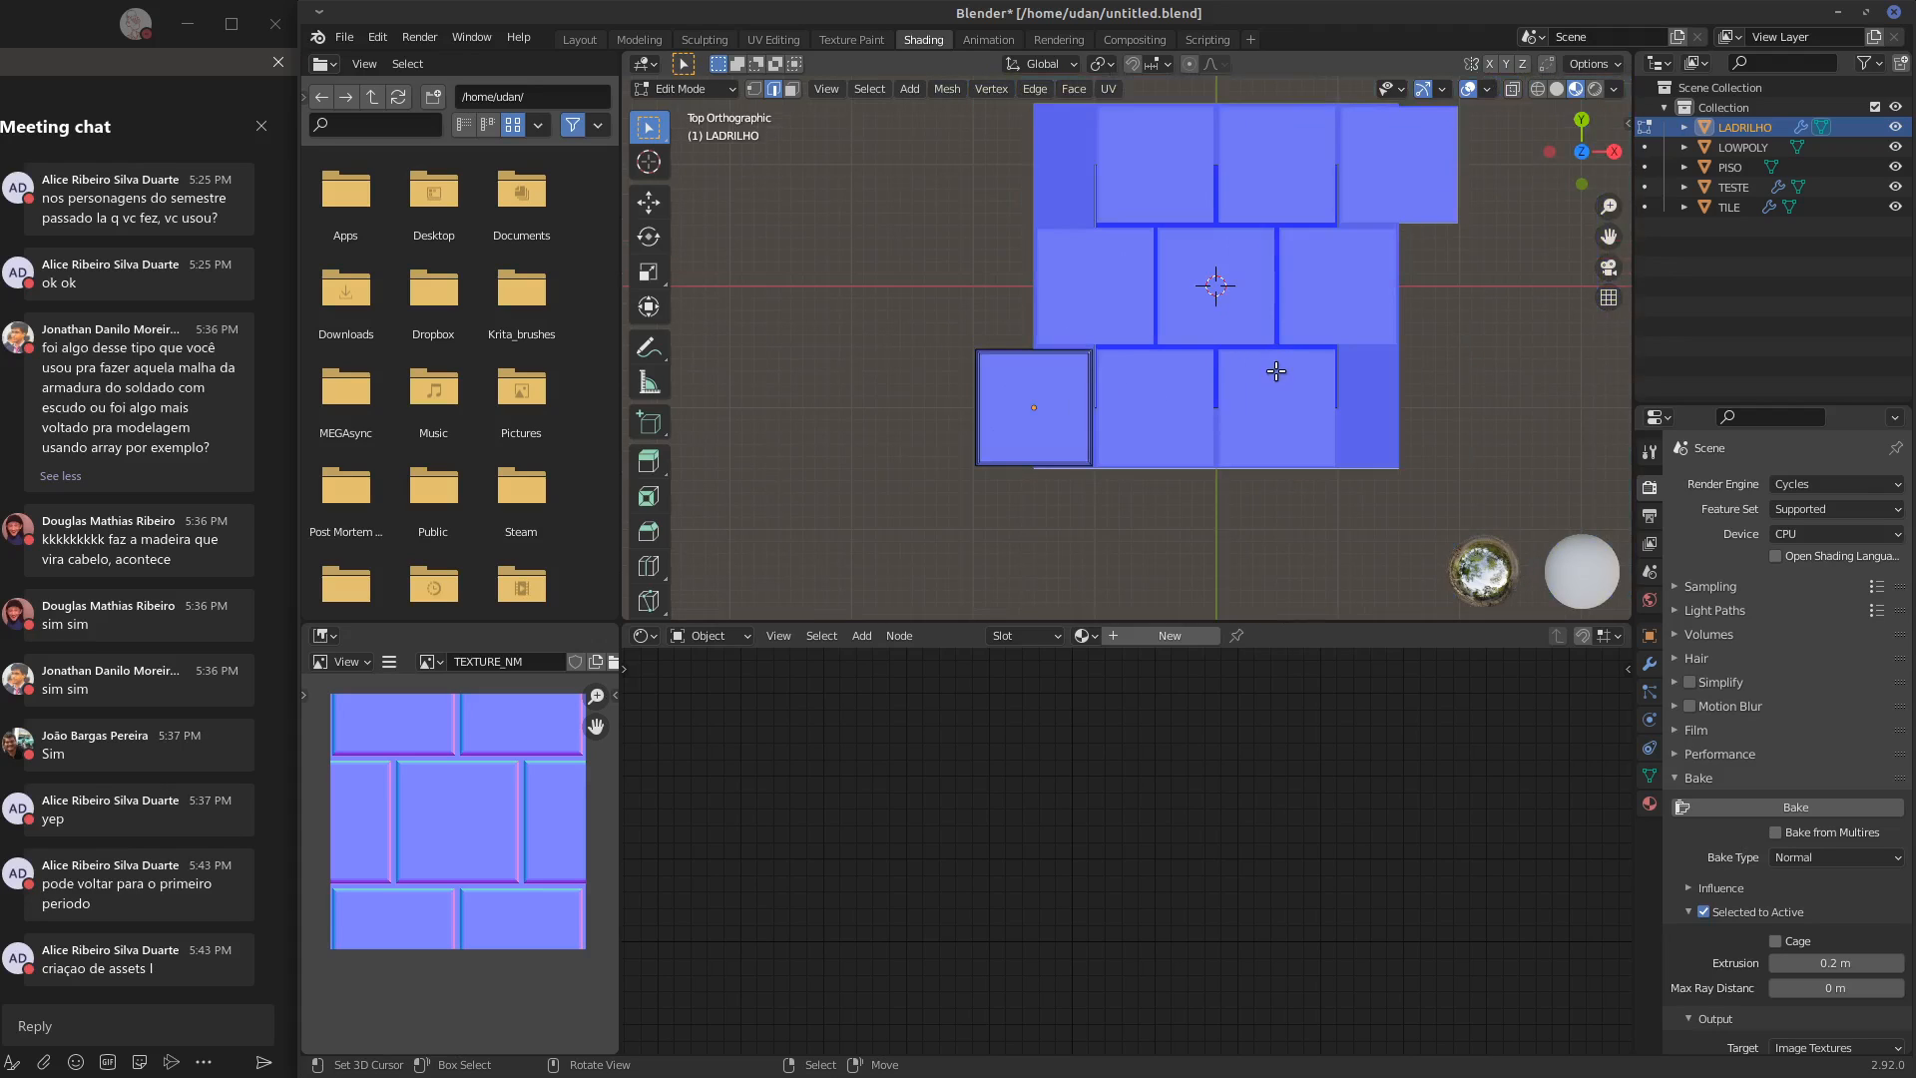
key("Tab")
middle_click_drag(1351, 356, 1295, 403)
key("KP_1")
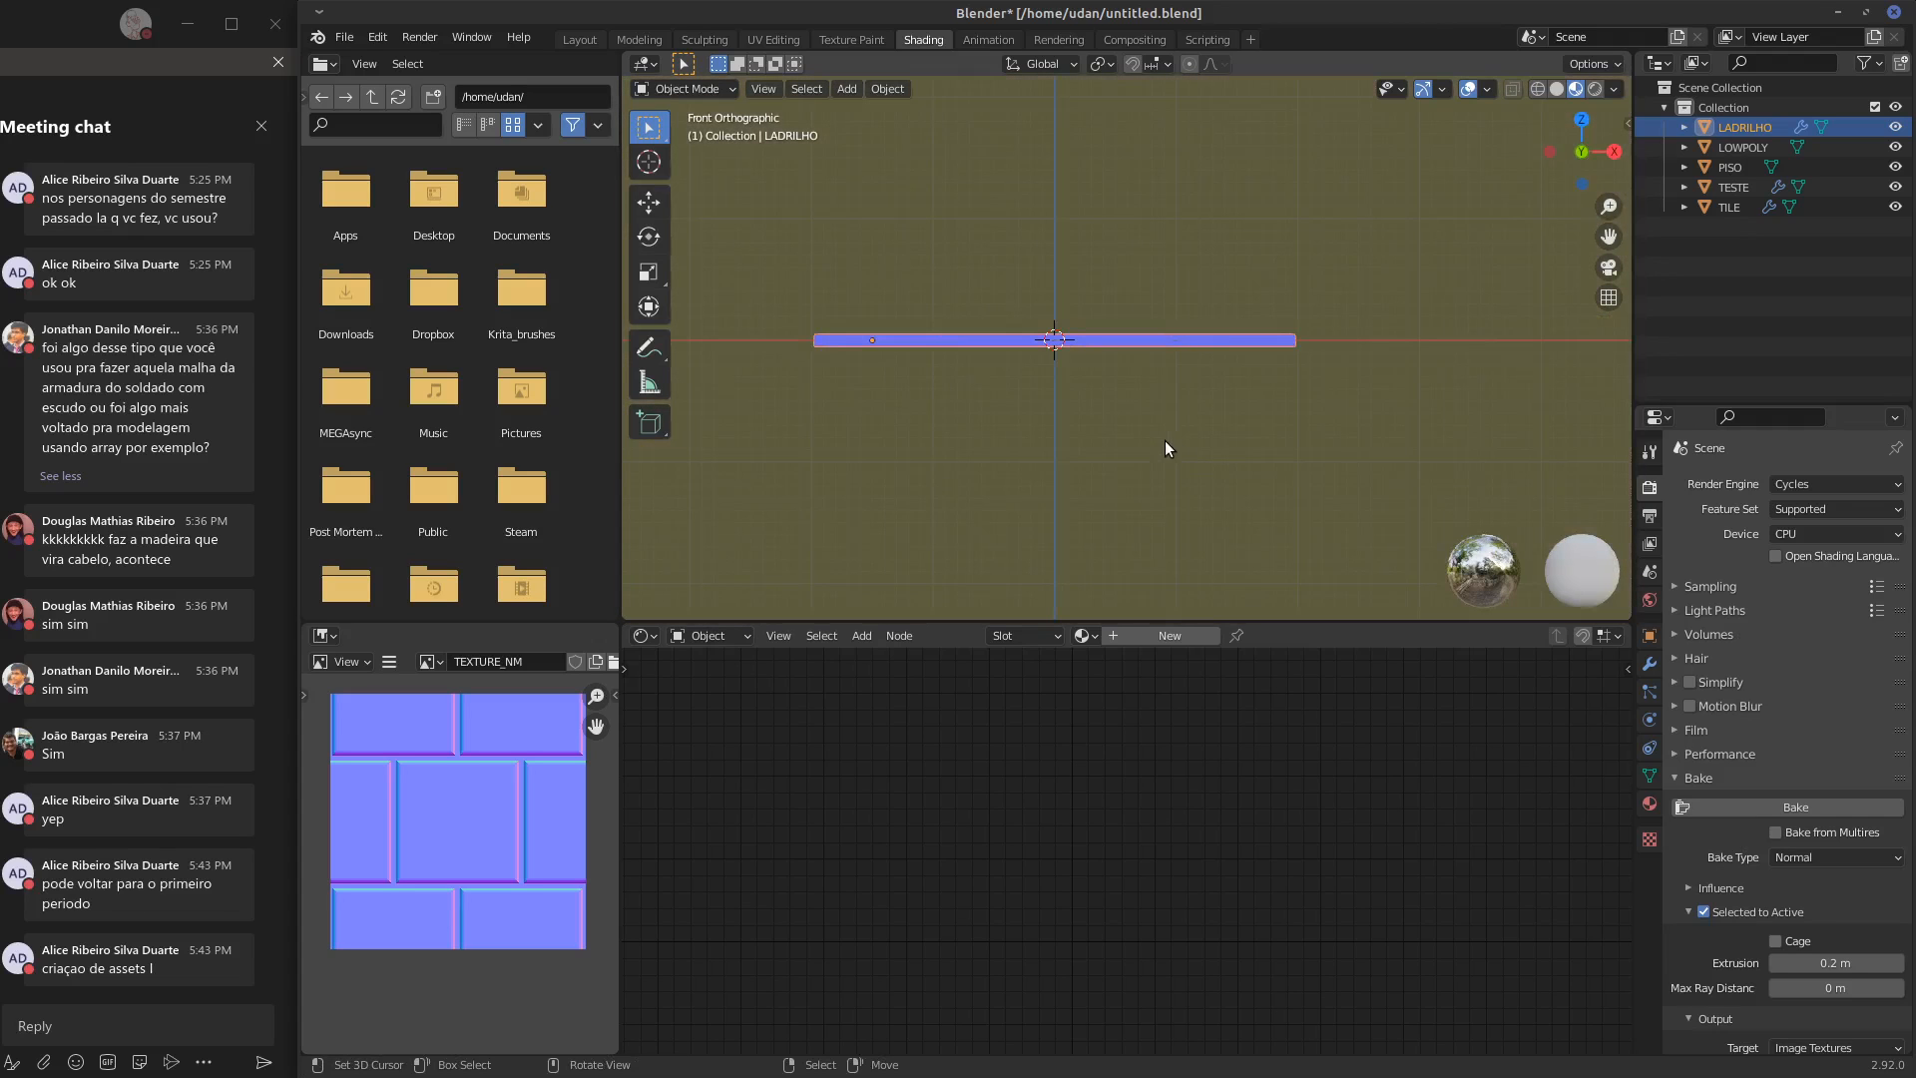
key("KP_7")
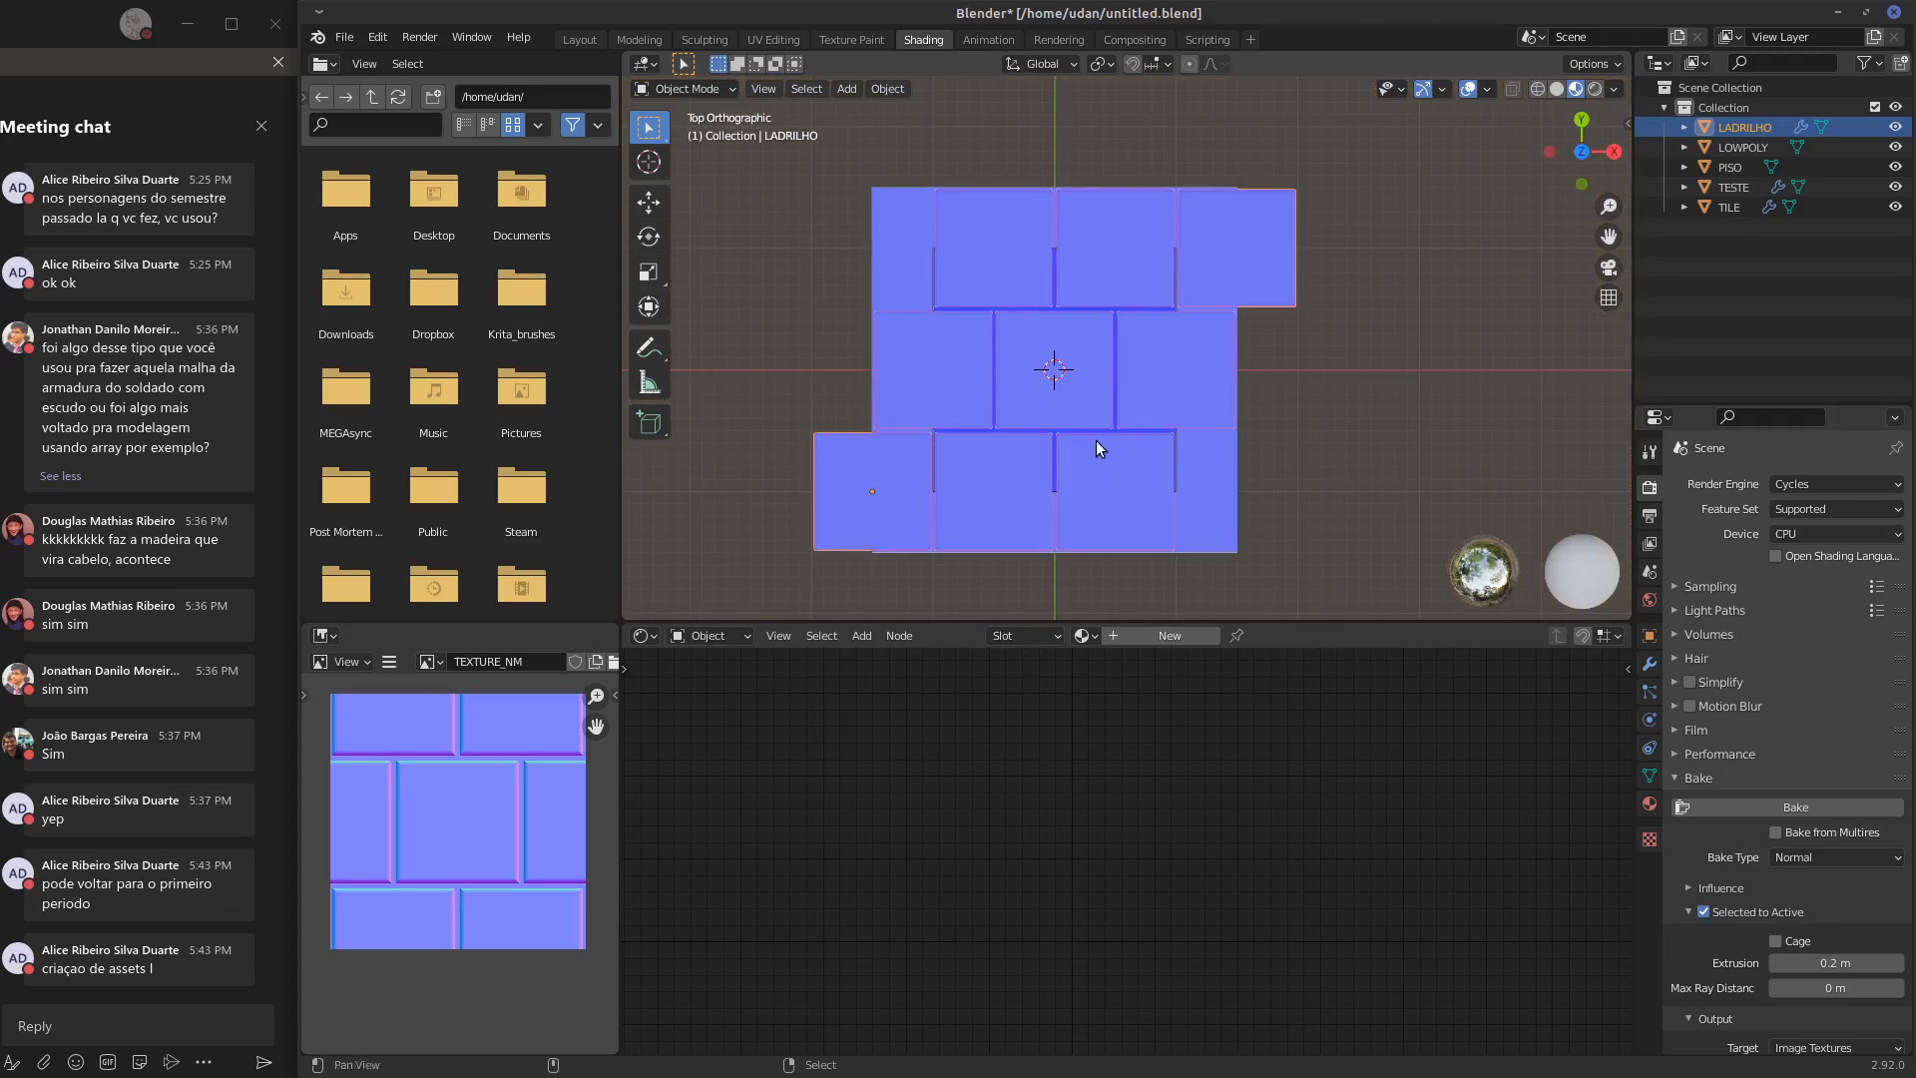
scroll(1096, 440, "up", 3)
scroll(1083, 478, "up", 2)
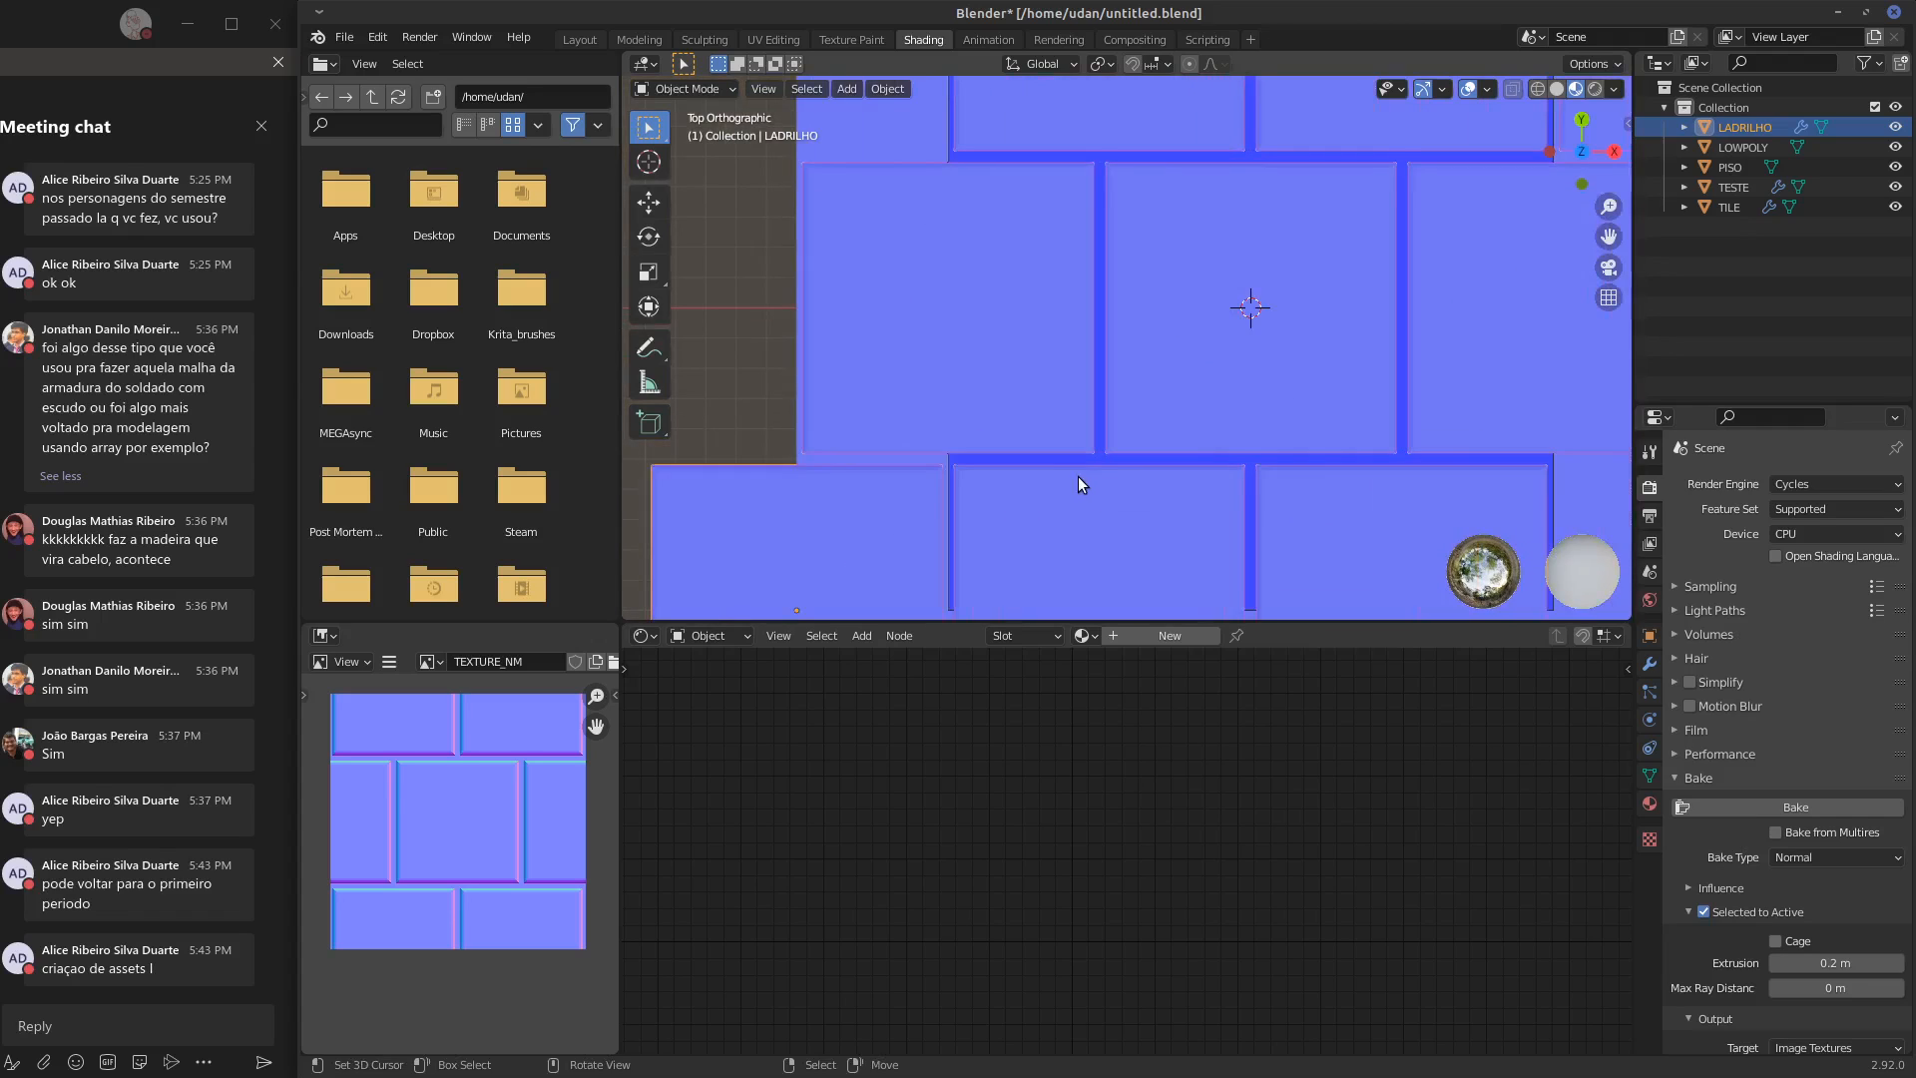
Bevel the edges at all four corners of LADRILHO's base tile about 0.045 m with 3 segments and profile 0, finishing in Object Mode
key("Tab")
middle_click_drag(1090, 489, 1321, 153, "shift")
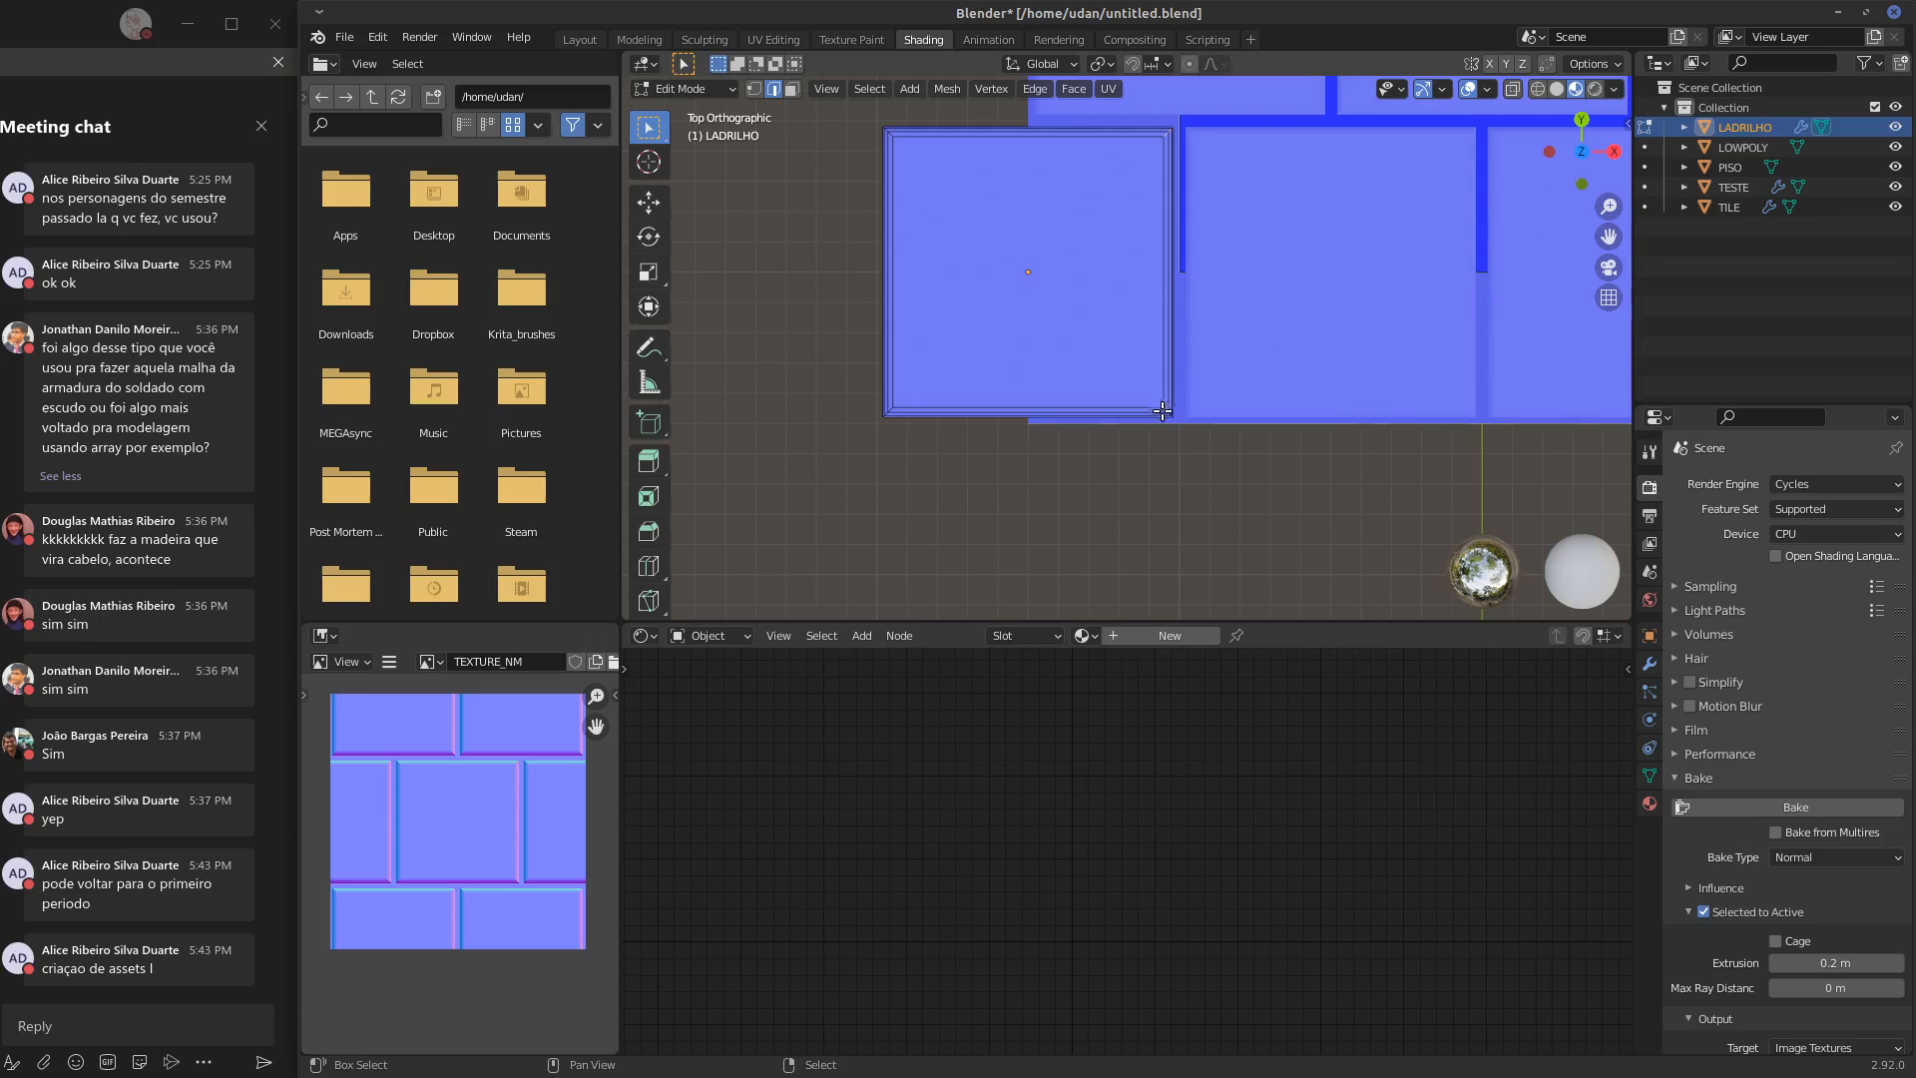
scroll(1161, 424, "up", 2)
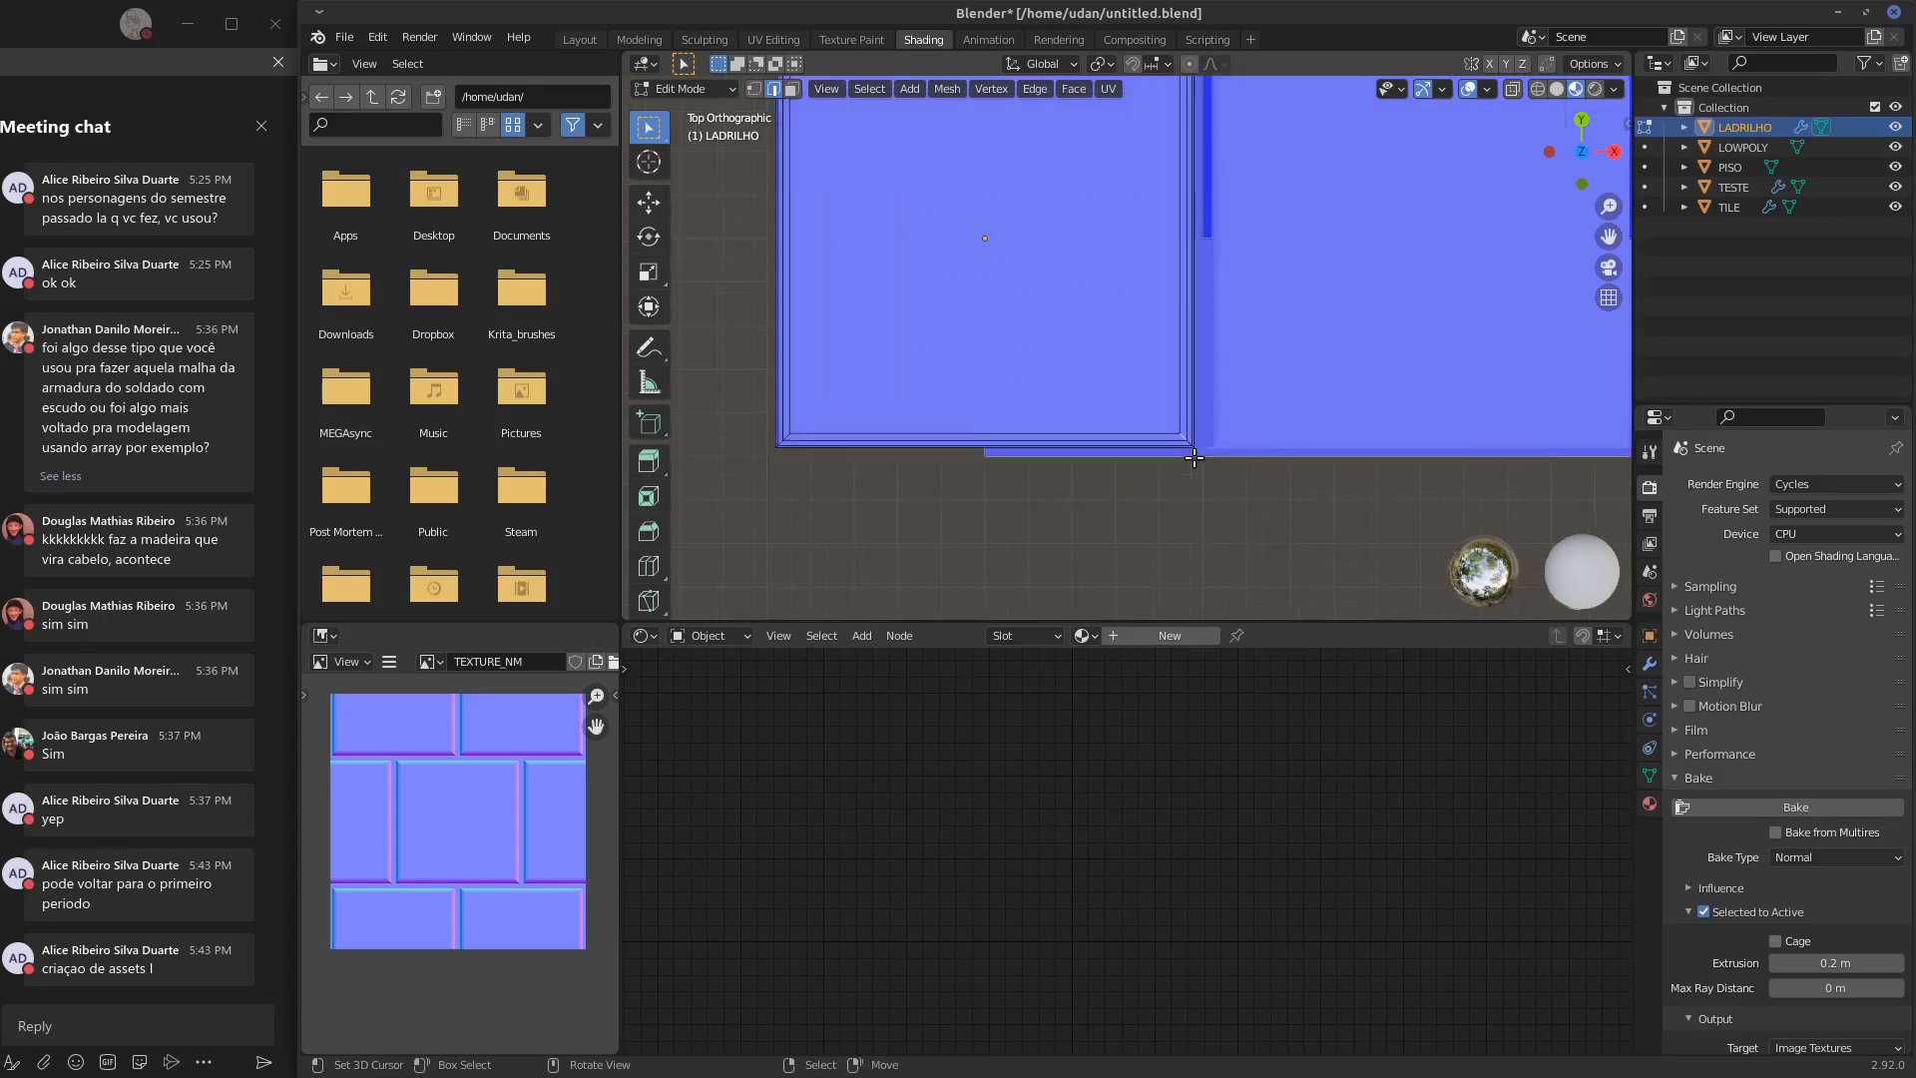
scroll(1195, 459, "up", 1)
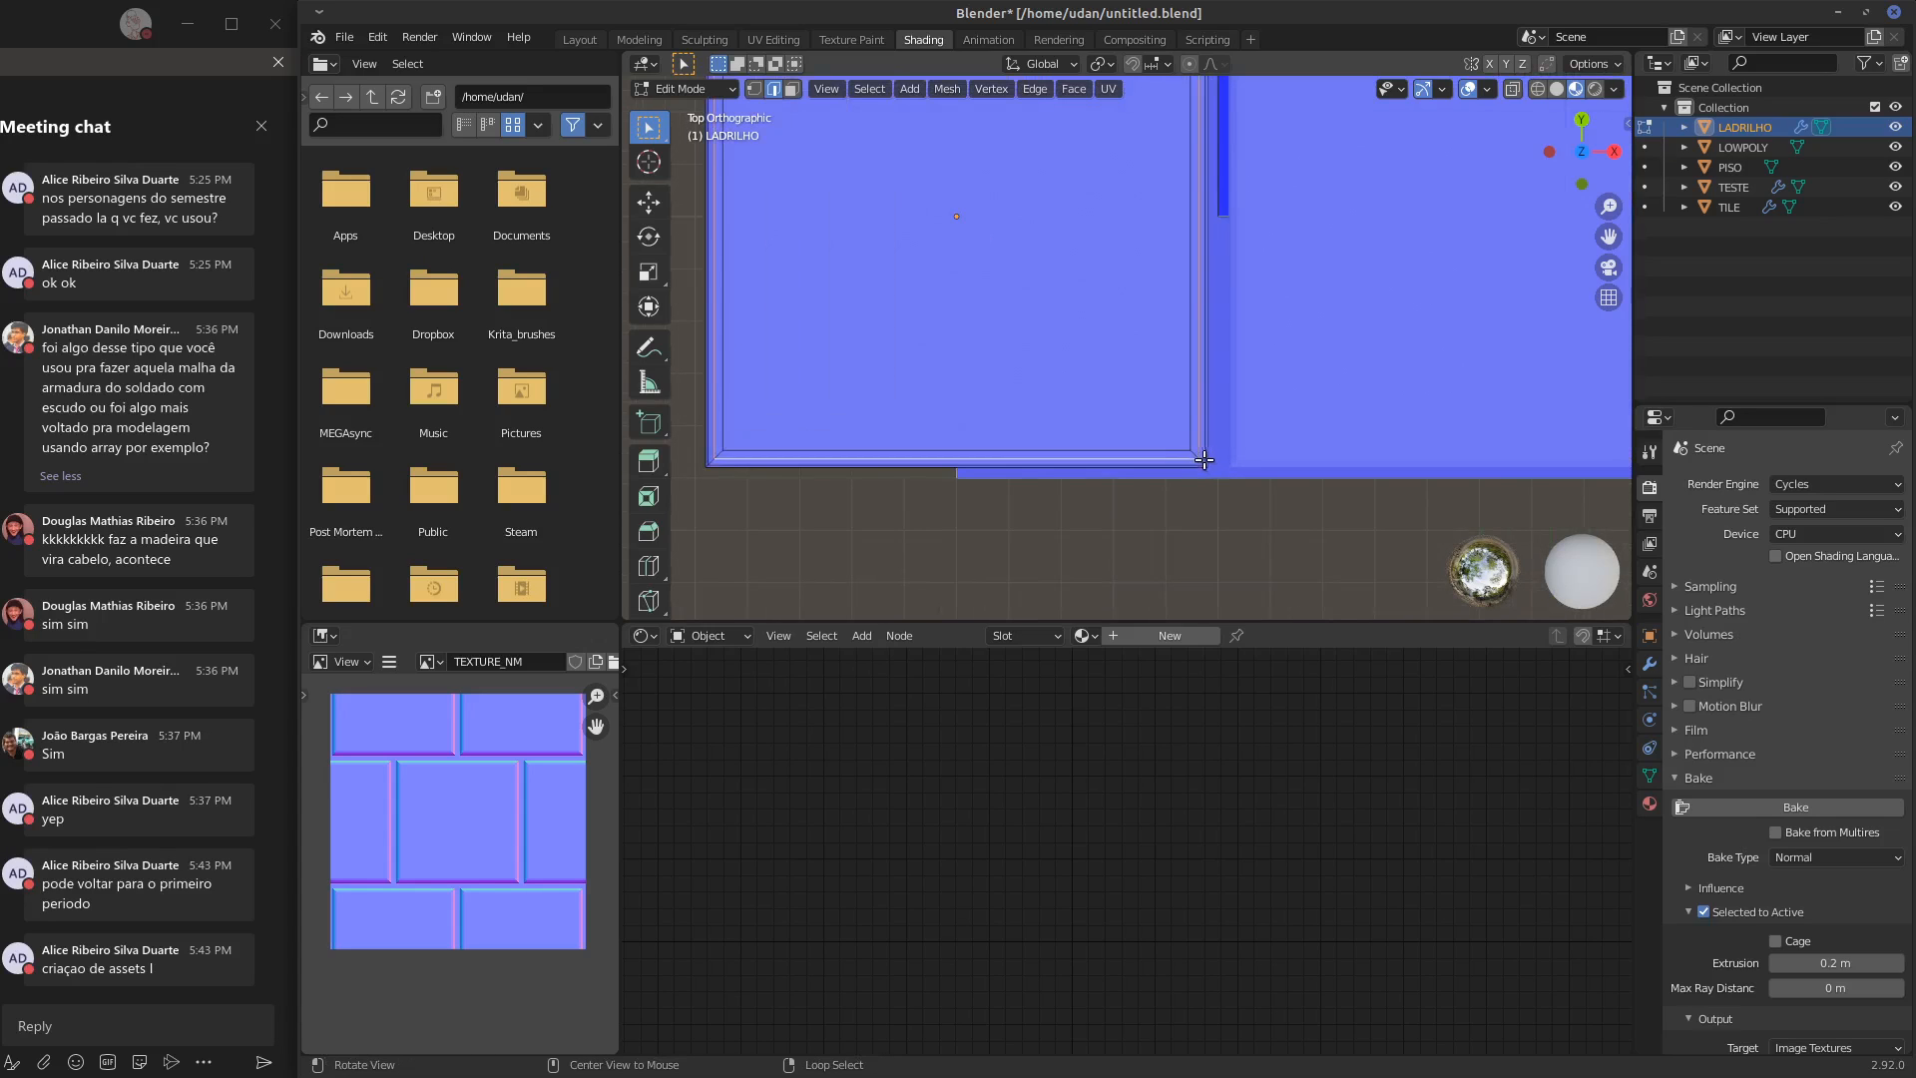
left_click(1202, 461, "alt")
left_click_drag(1247, 292, 1236, 505, "alt+shift")
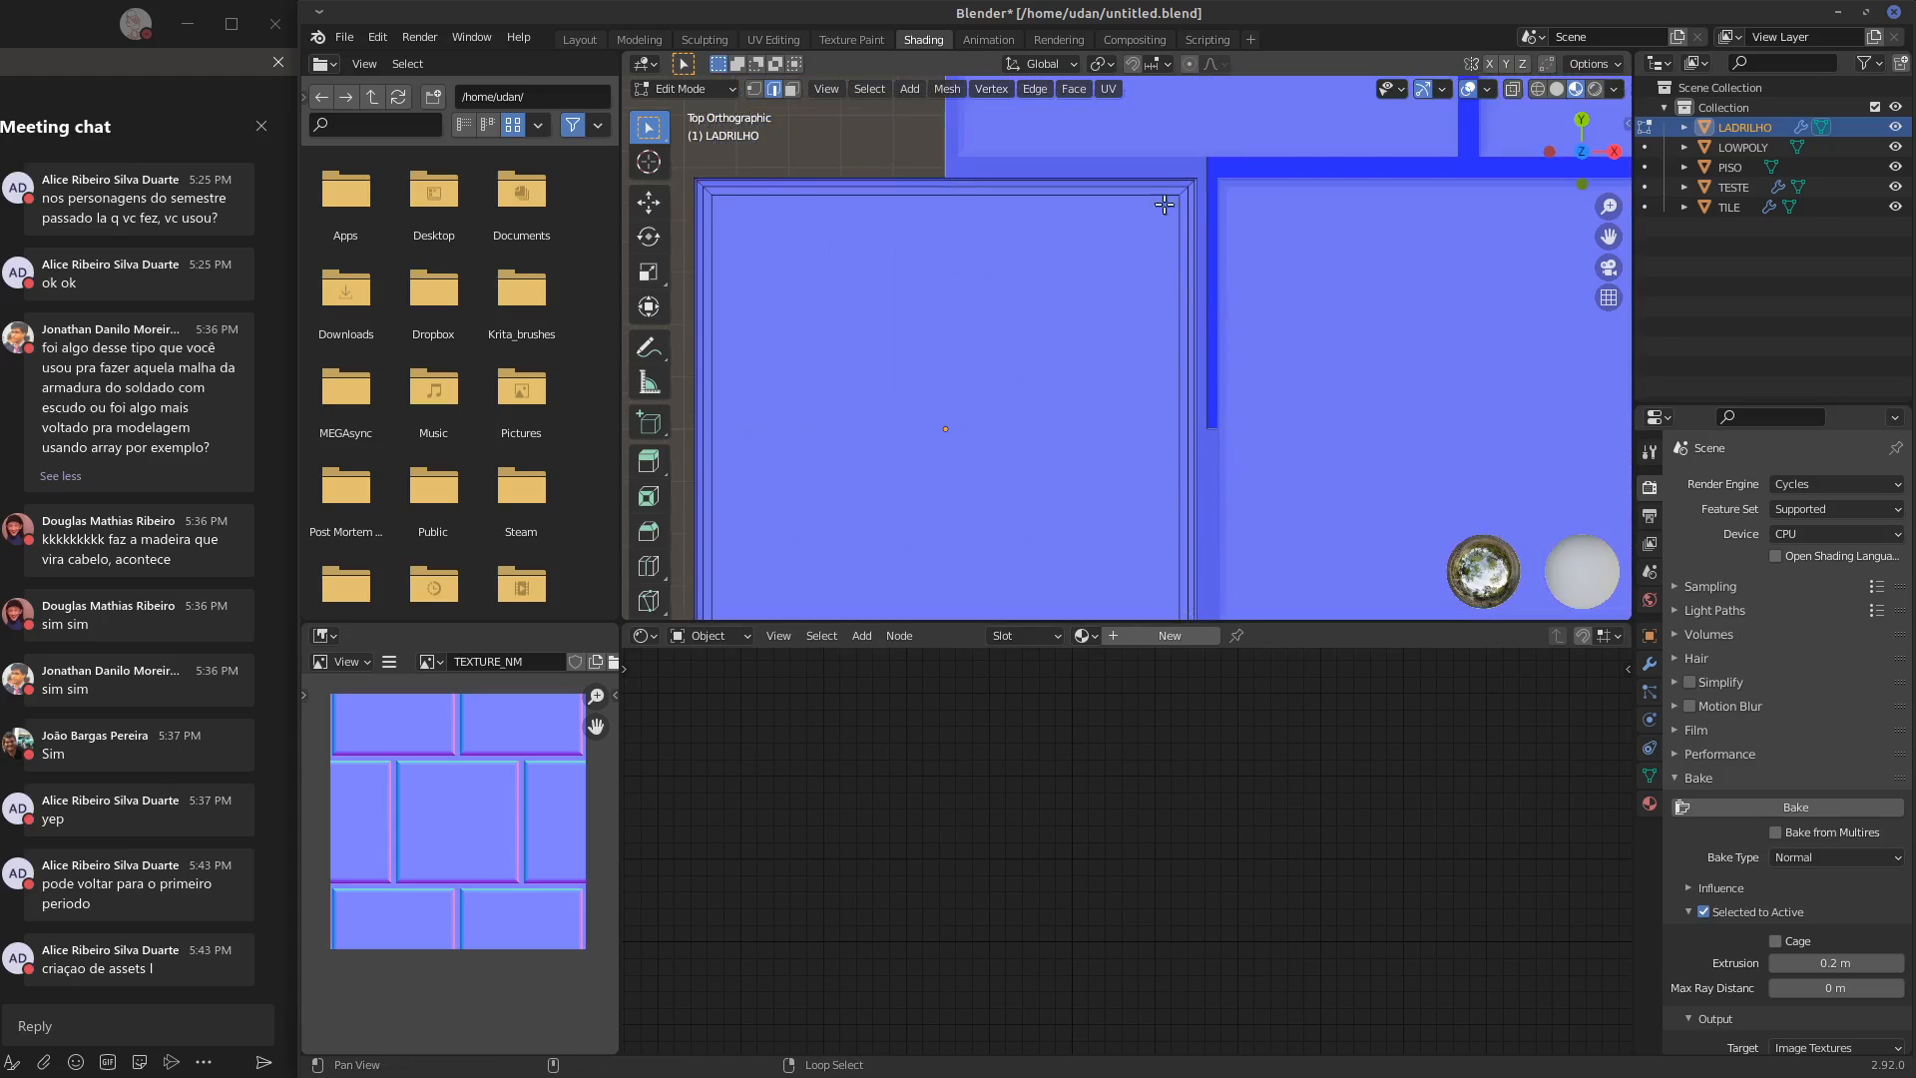
left_click_drag(907, 282, 1184, 205, "alt+shift")
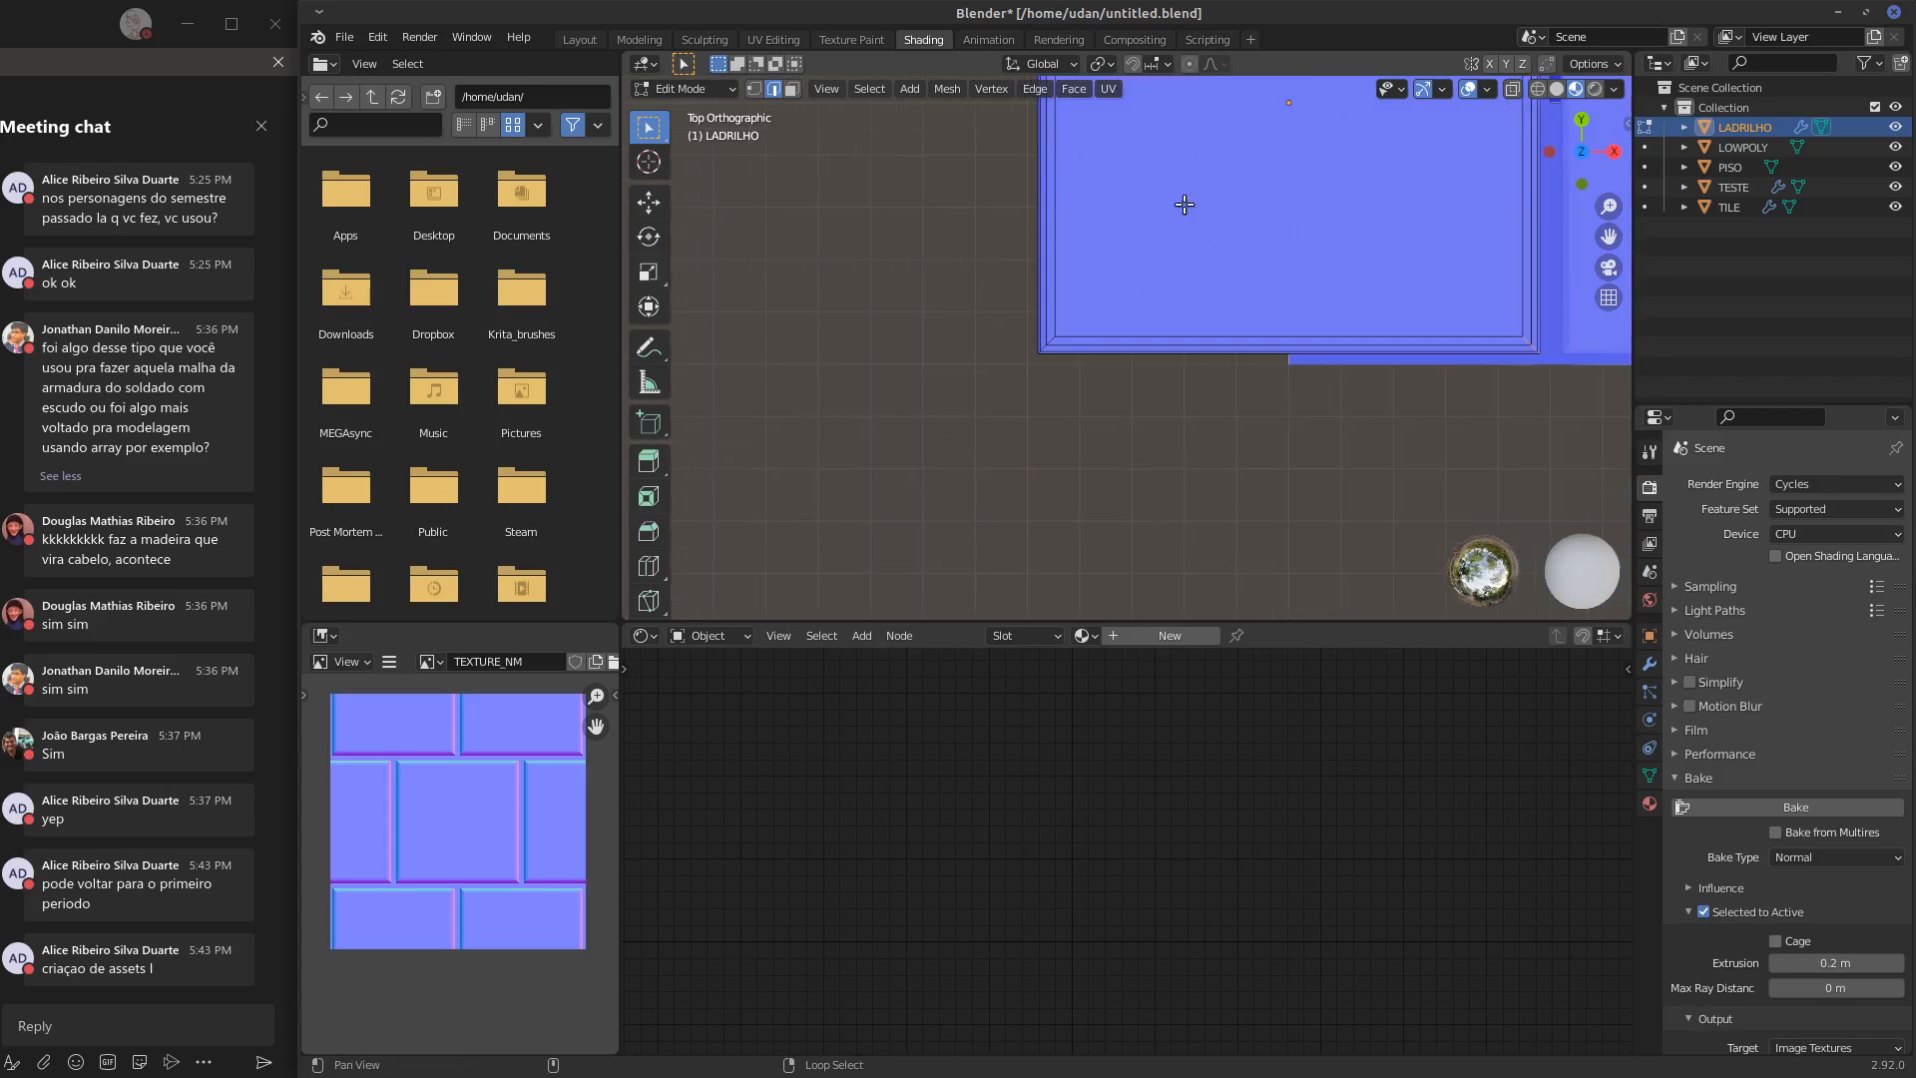
left_click_drag(1062, 342, 1159, 391, "alt+shift")
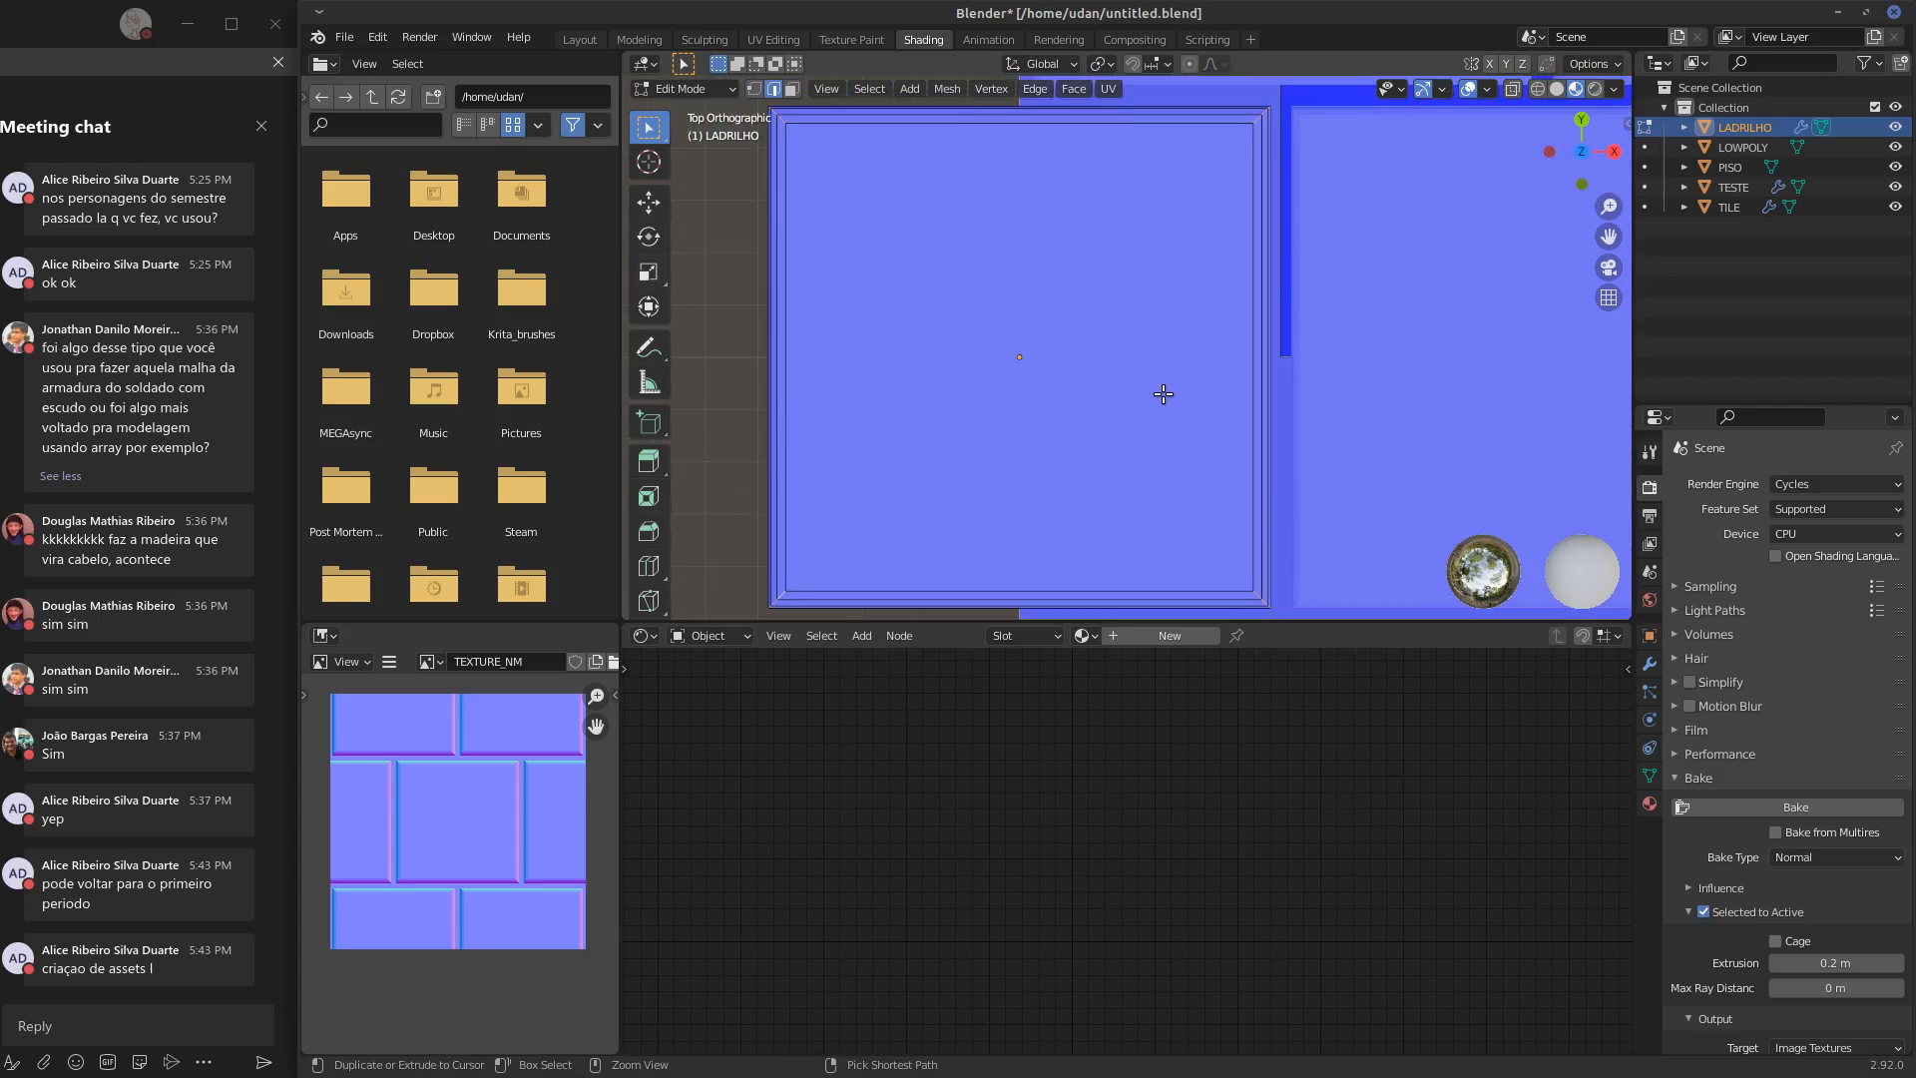
key("ctrl+b")
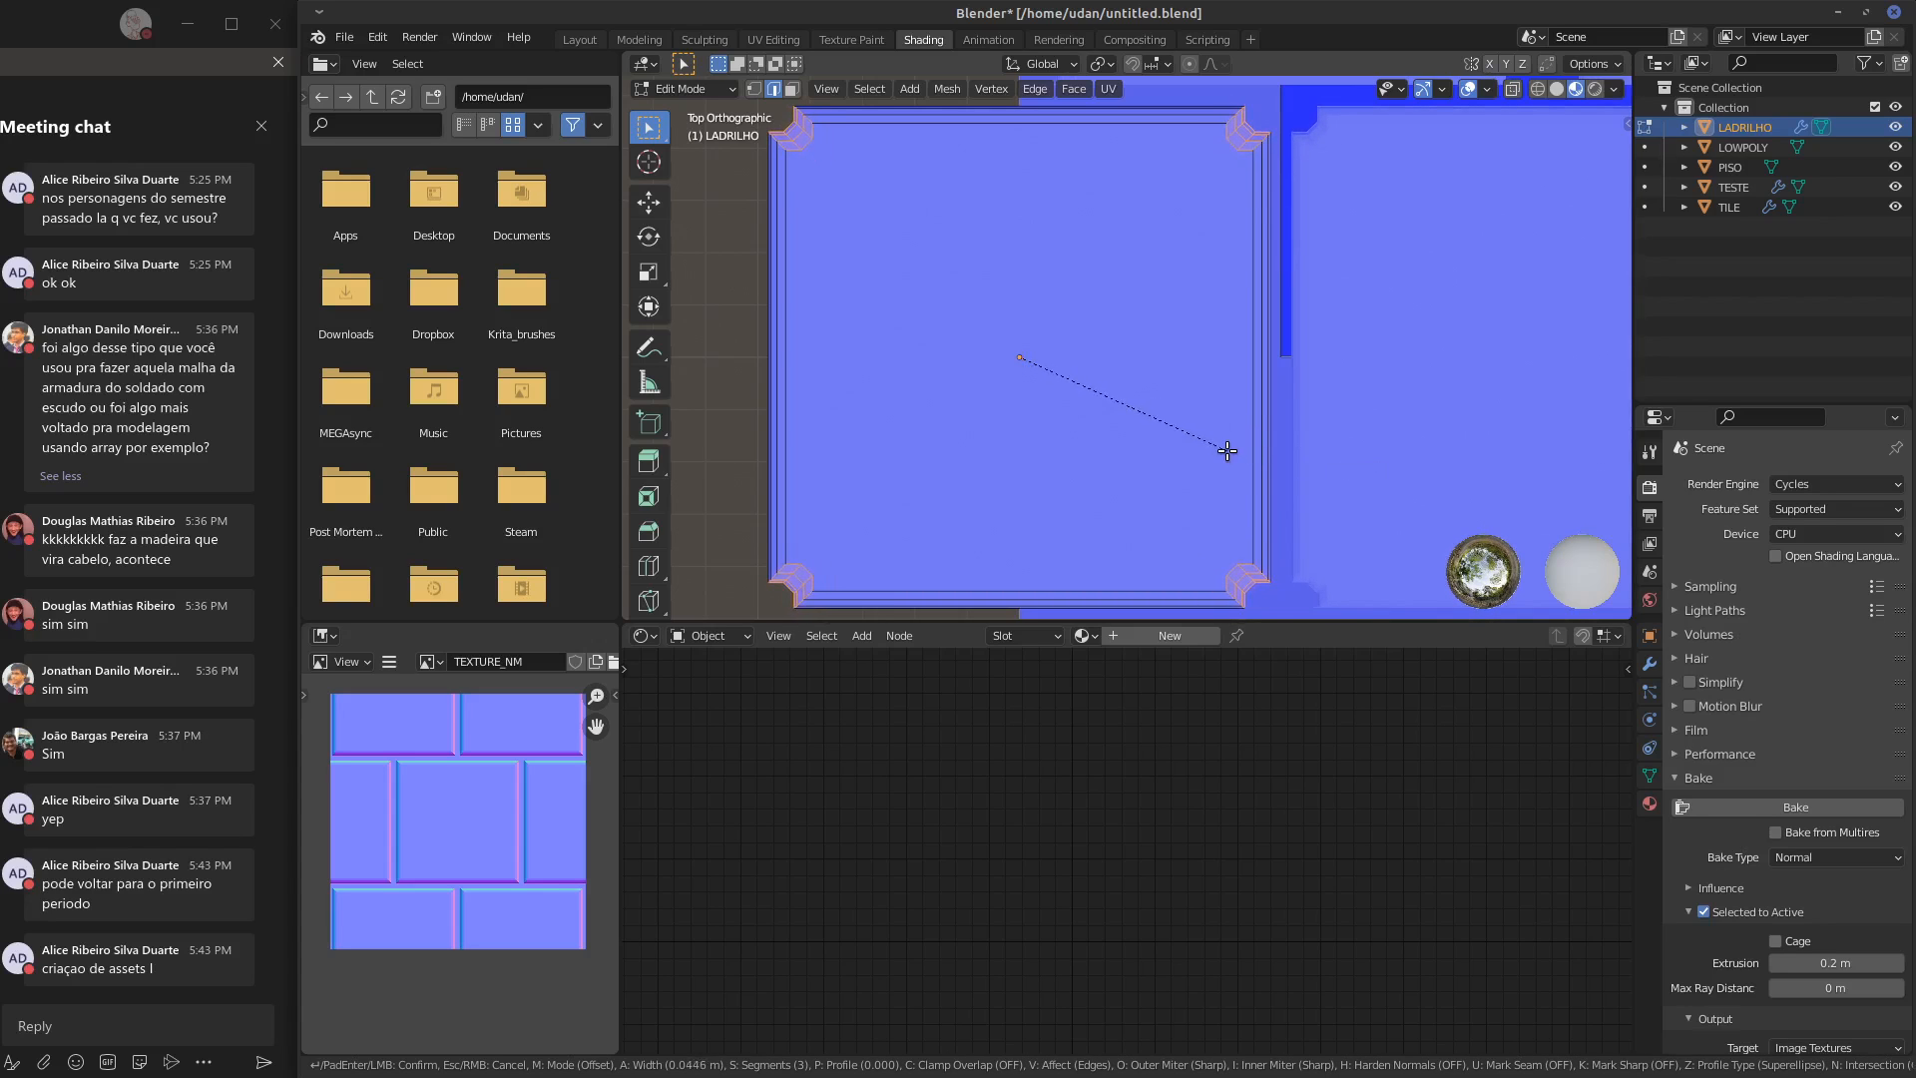
left_click(1228, 448)
key("Tab")
scroll(1245, 397, "down", 4)
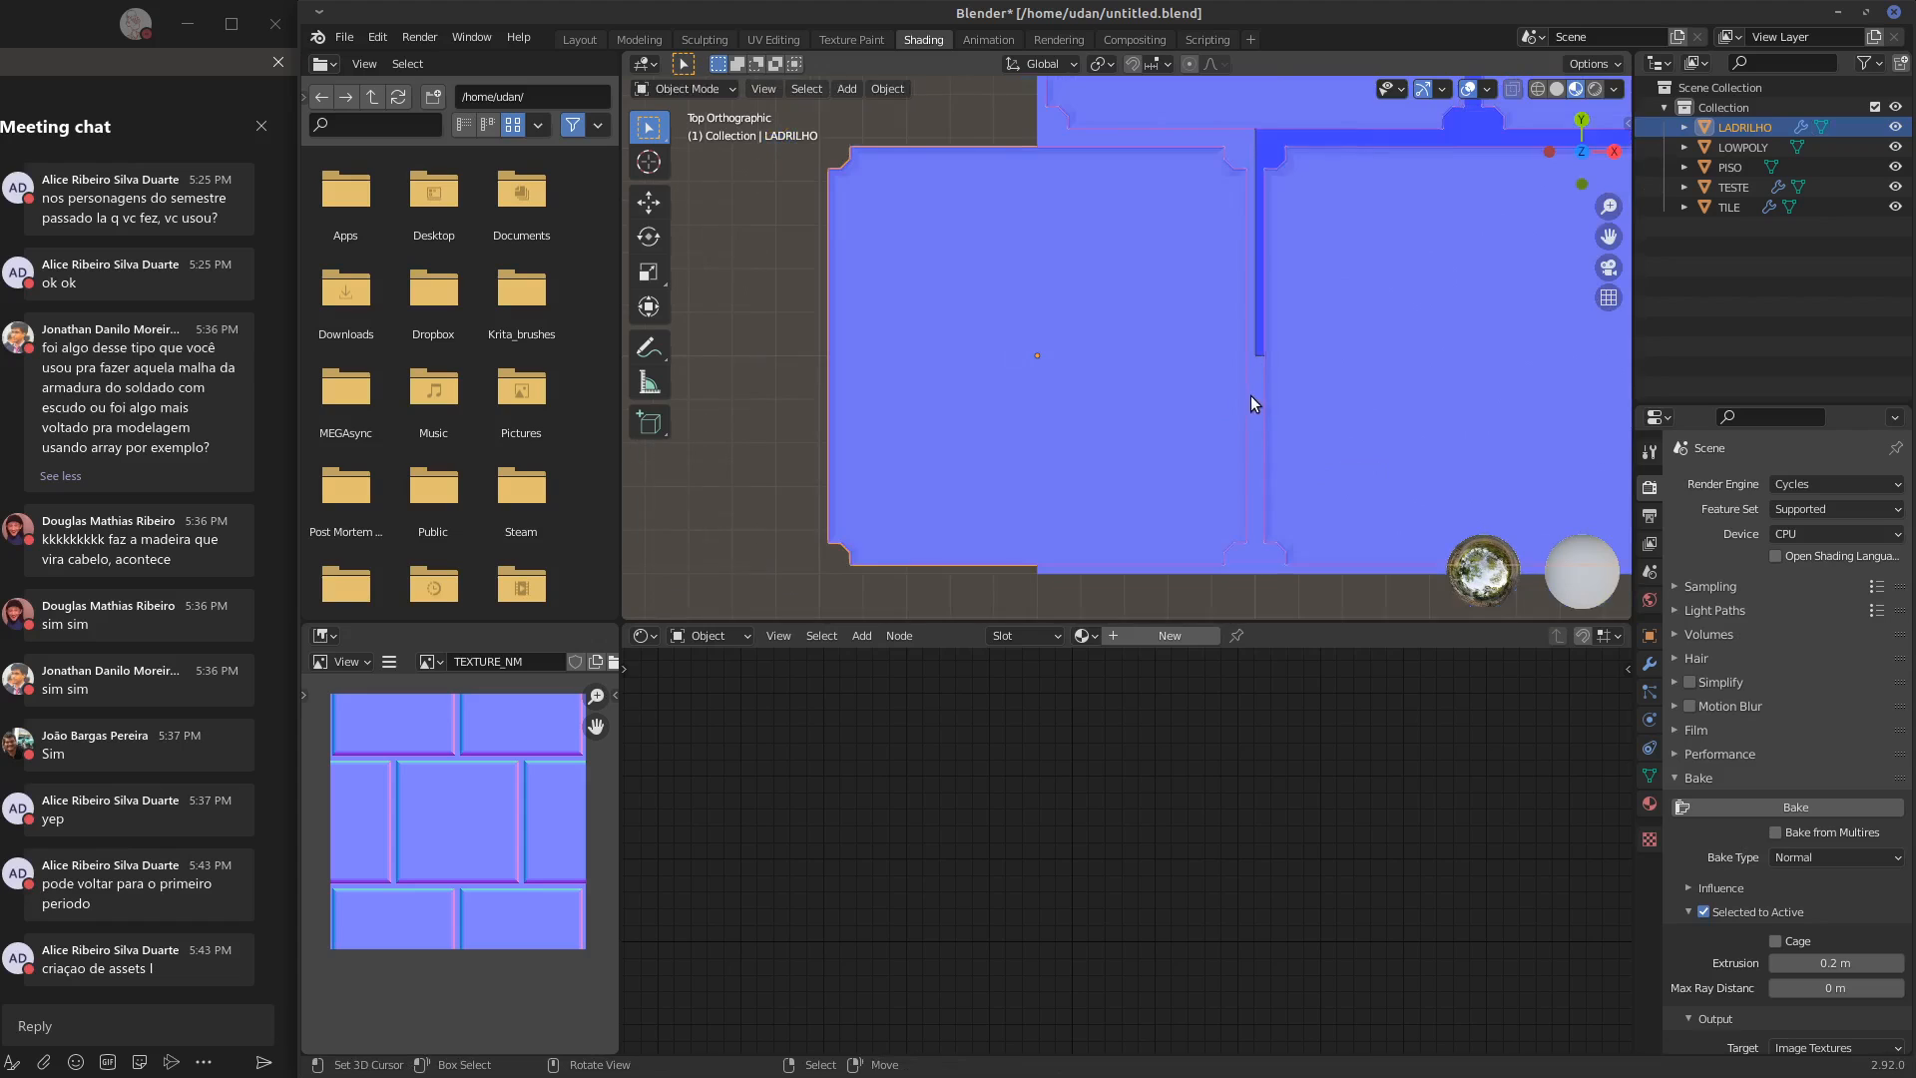
Select PISO and LADRILHO with LOWPOLY as the active object, and start rebaking the normal map from the notched tiles
middle_click_drag(1203, 494, 1303, 392)
key("KP_1")
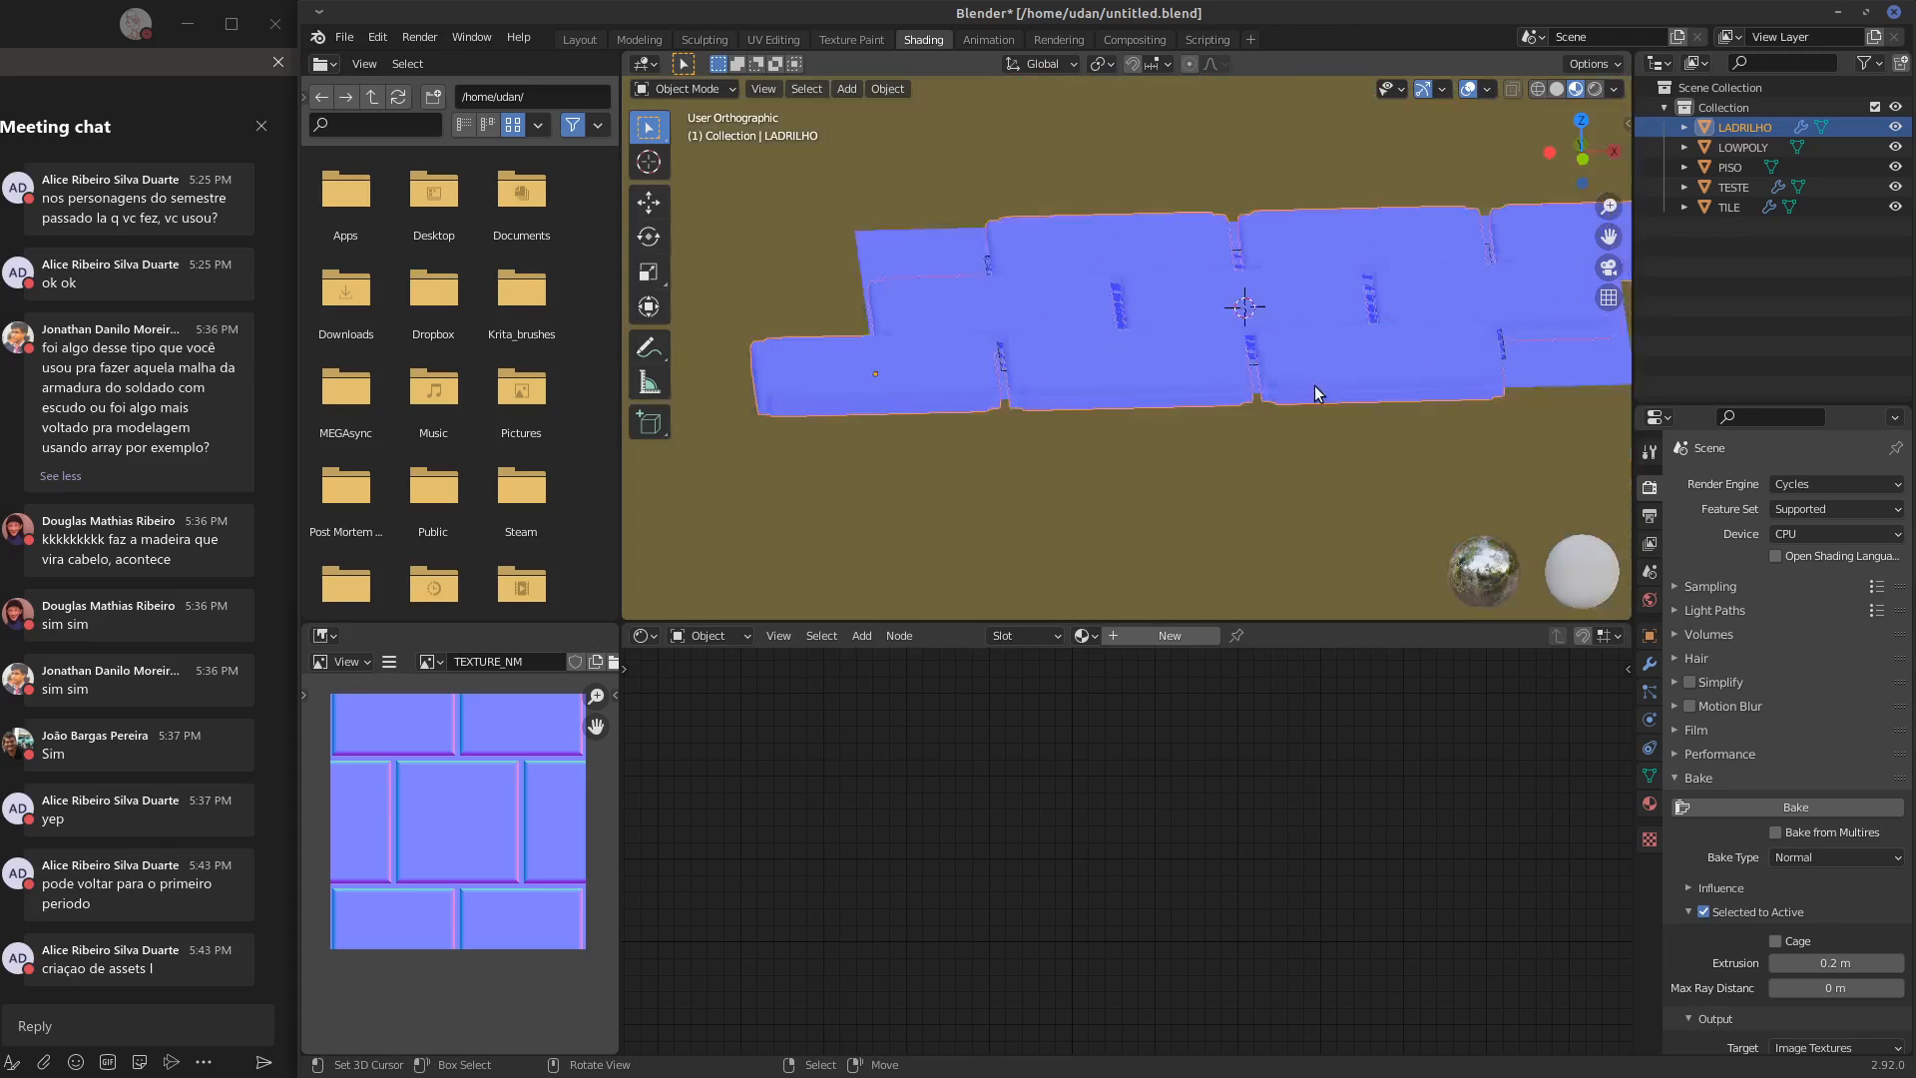
key("KP_7")
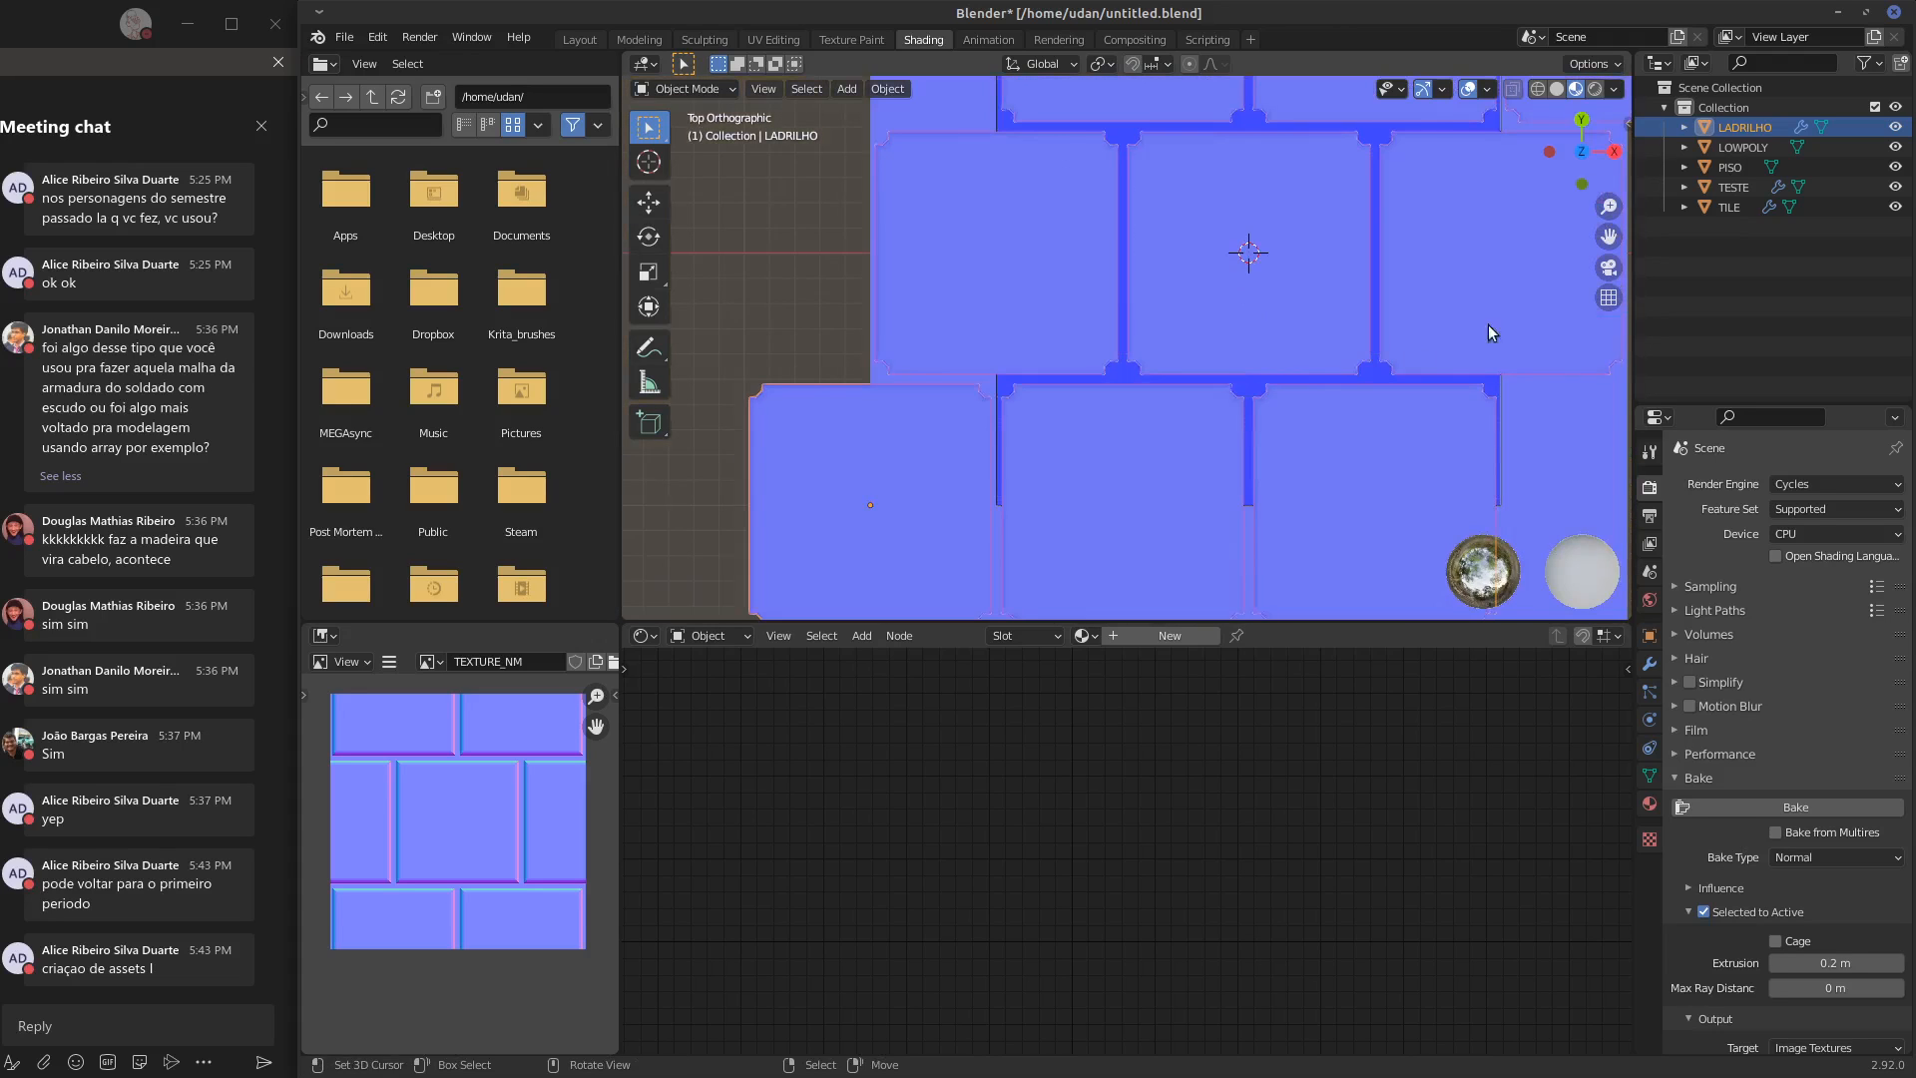
left_click(1743, 148)
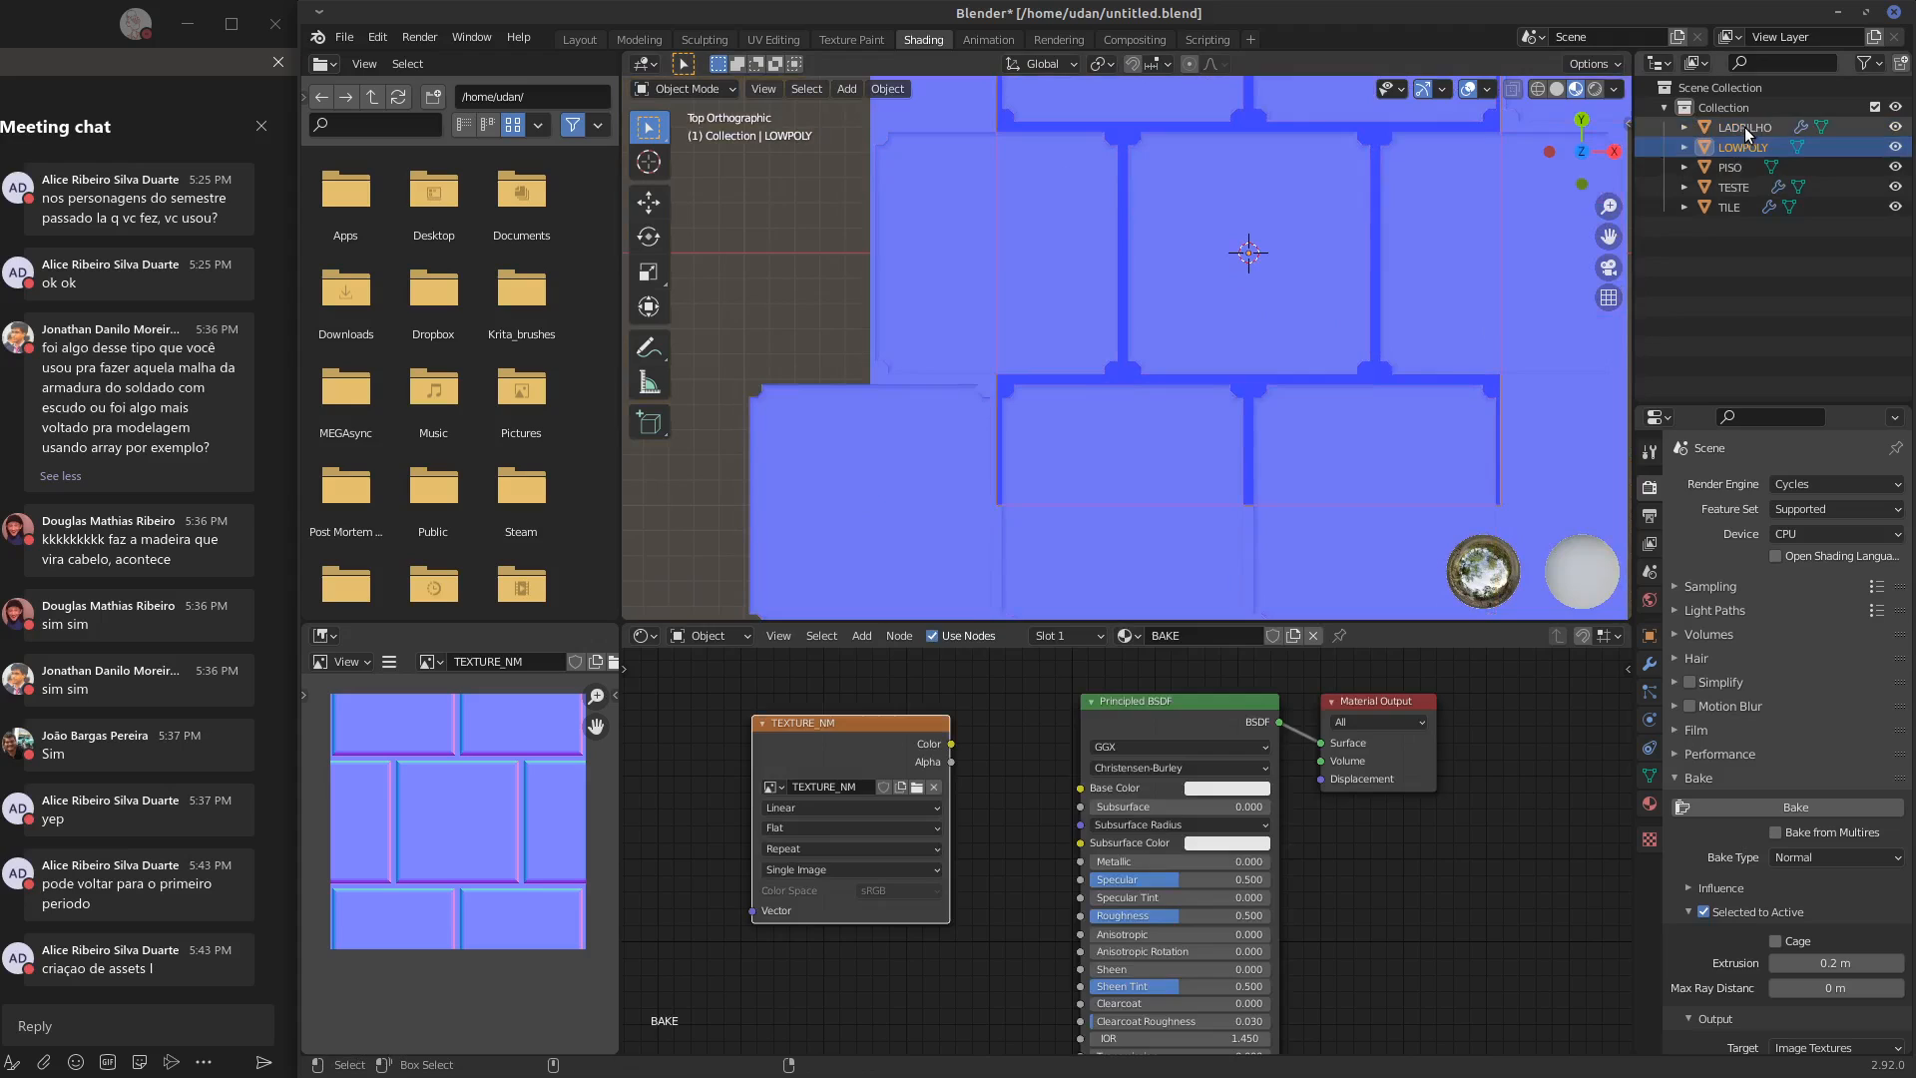
left_click(1739, 167, "ctrl")
left_click(1749, 127, "ctrl")
left_click(1742, 148, "ctrl")
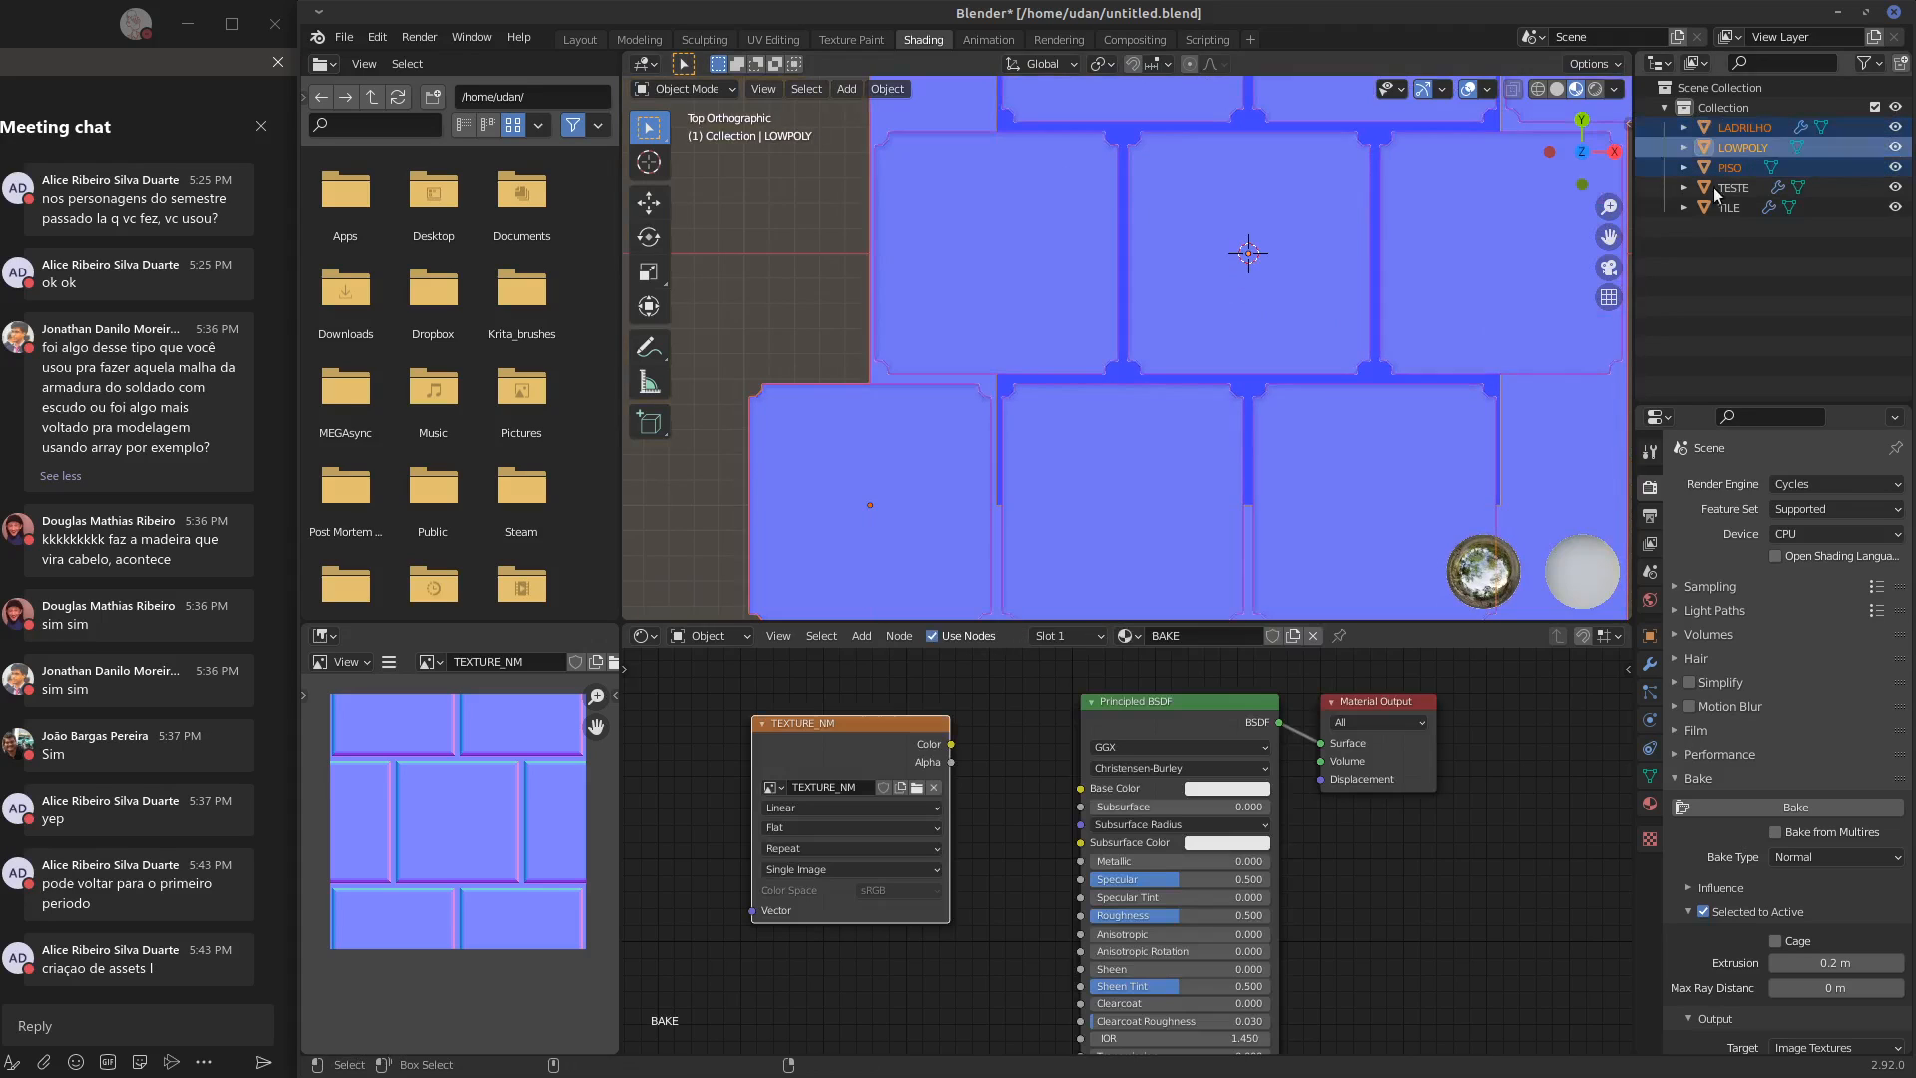
left_click(1757, 804)
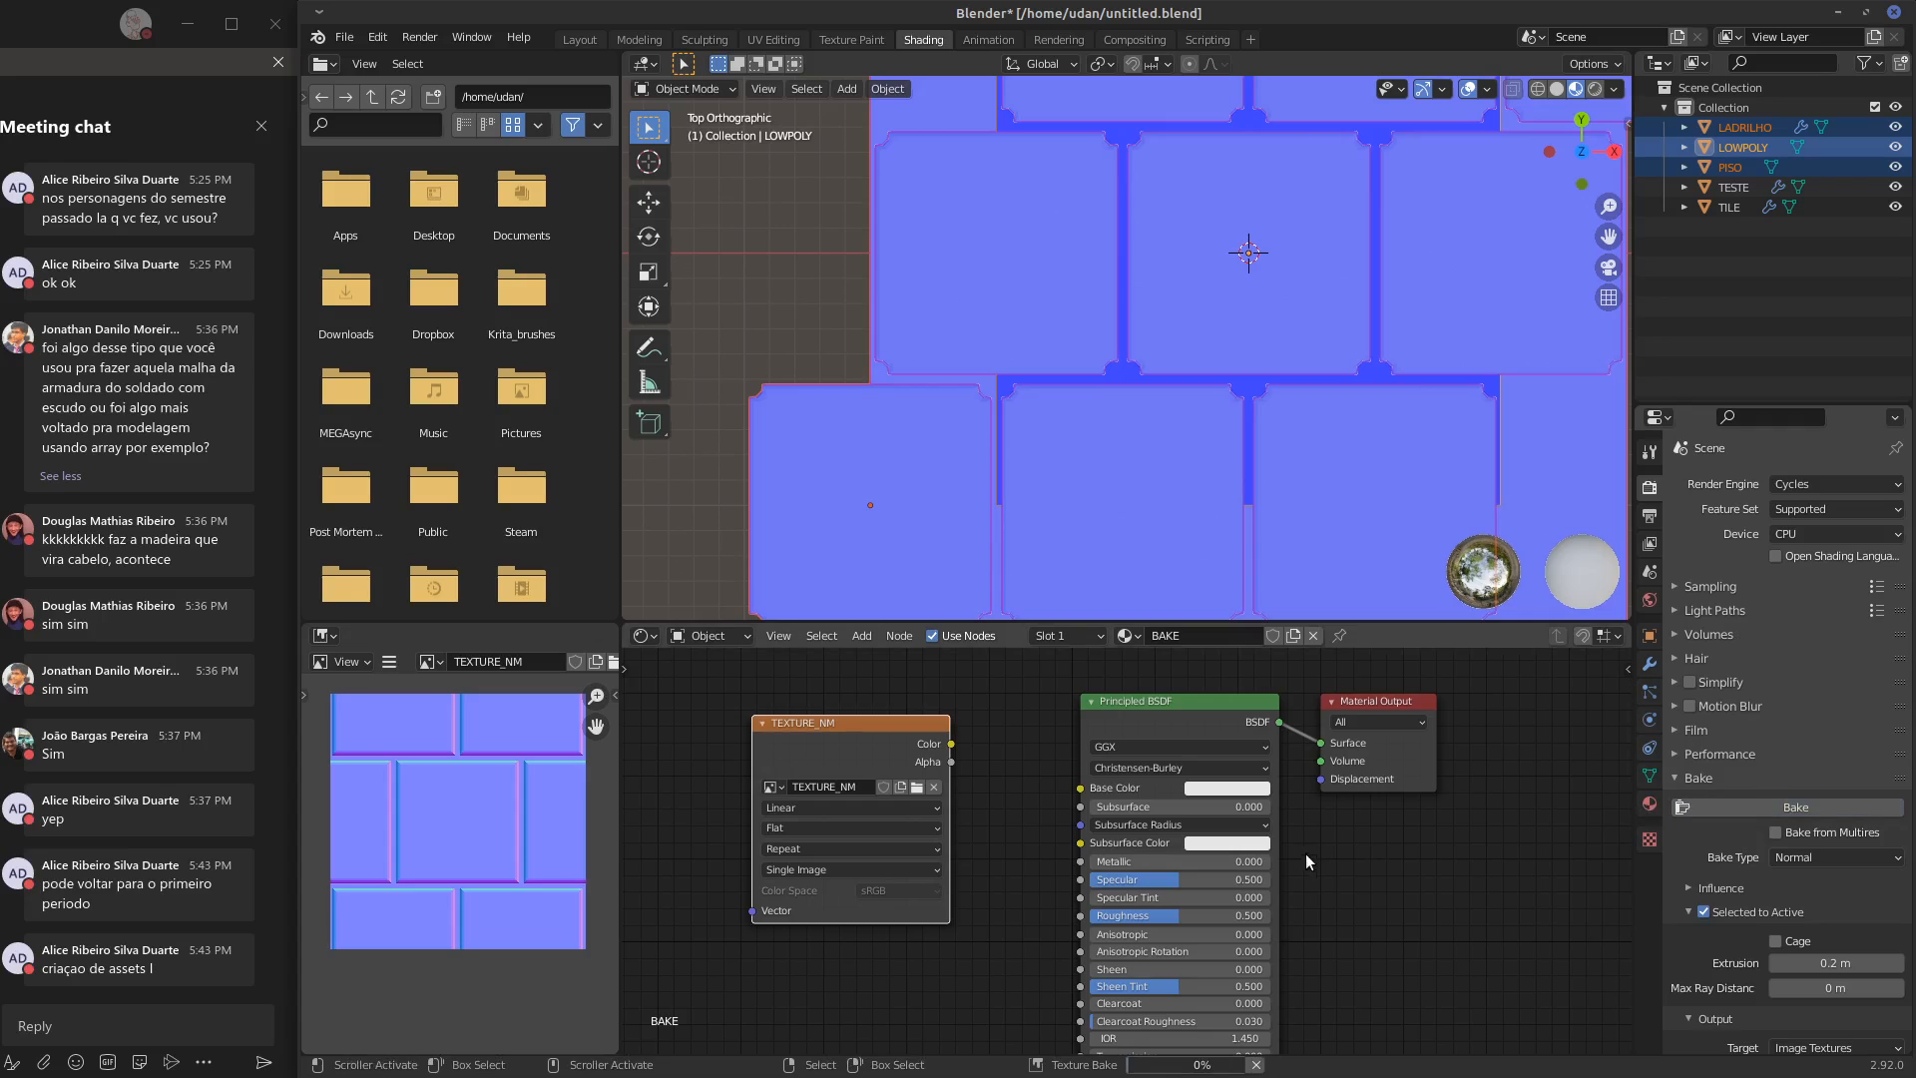
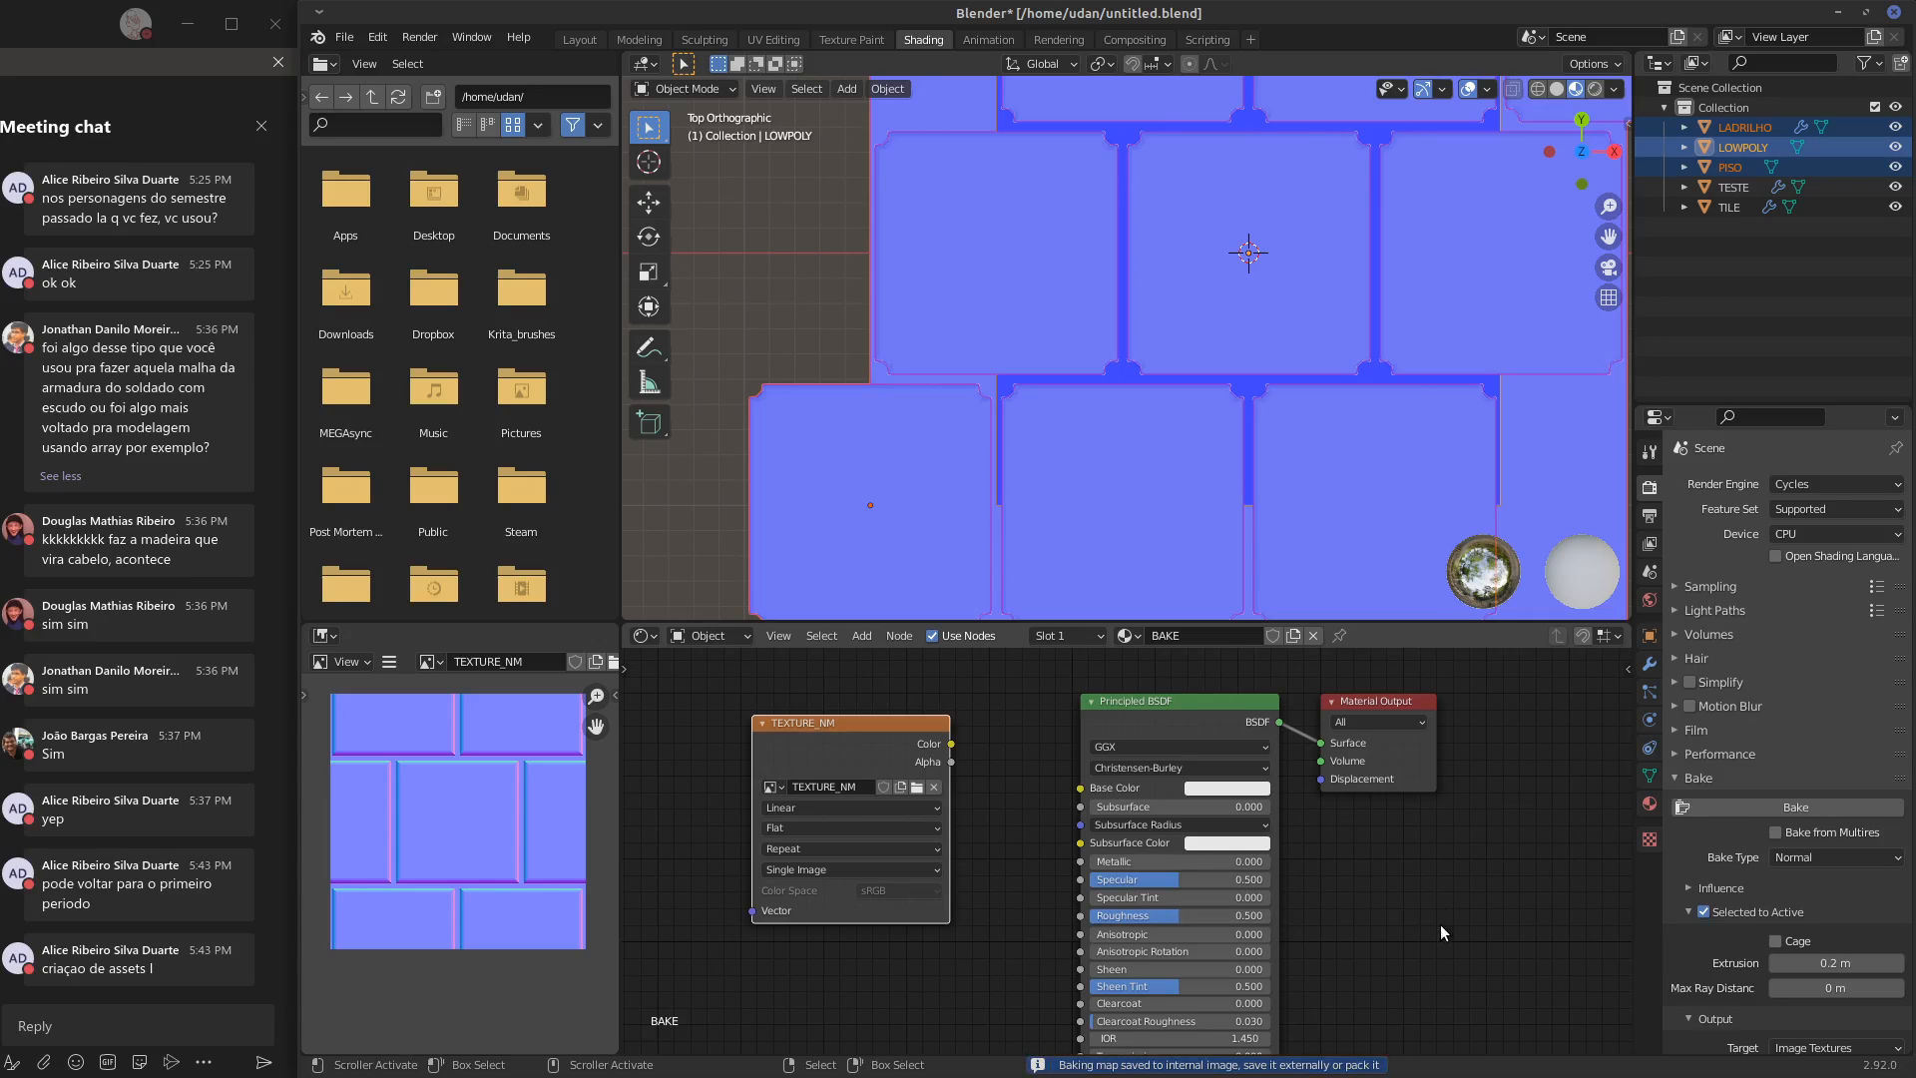
Compare TEXTURE_NM with TEXTURE_NM.png and examine the baked tile edges of TEXTURE_NM up close
left_click(431, 661)
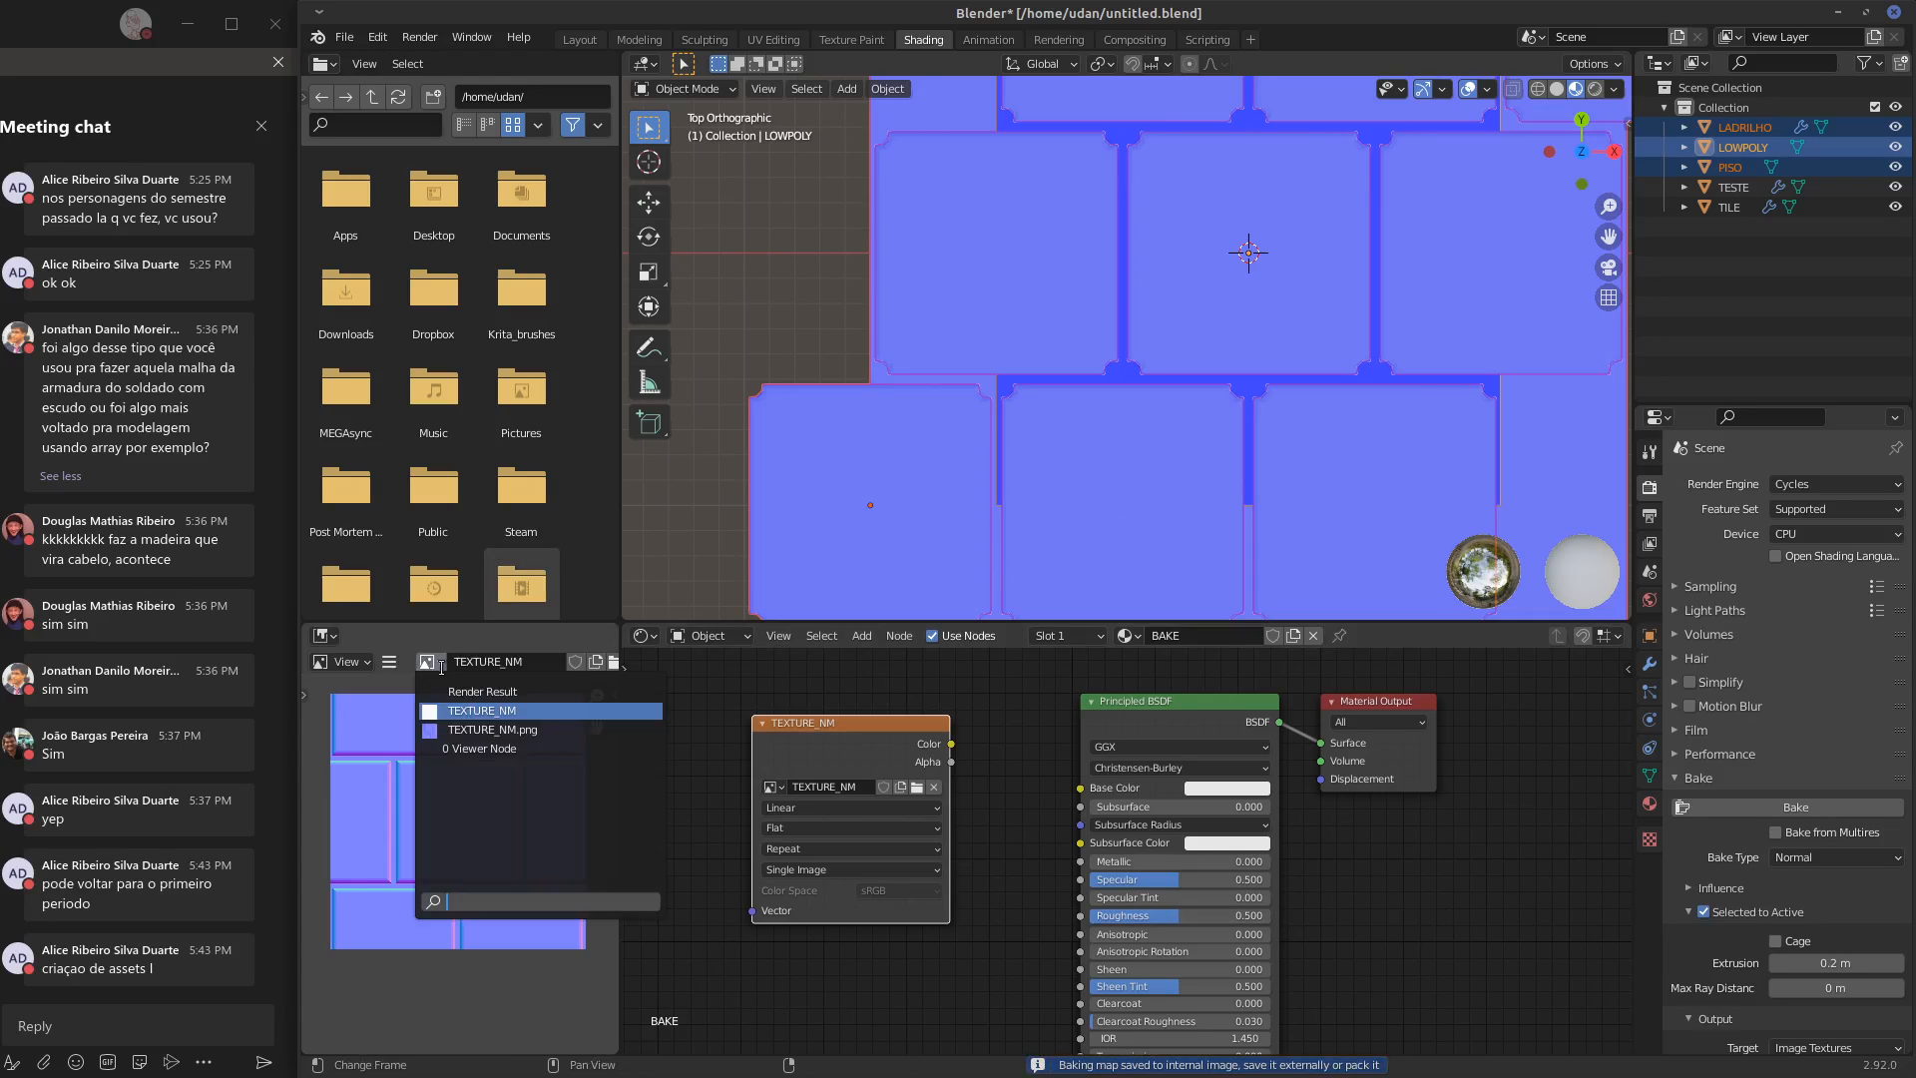
left_click(455, 729)
left_click(431, 662)
left_click(461, 710)
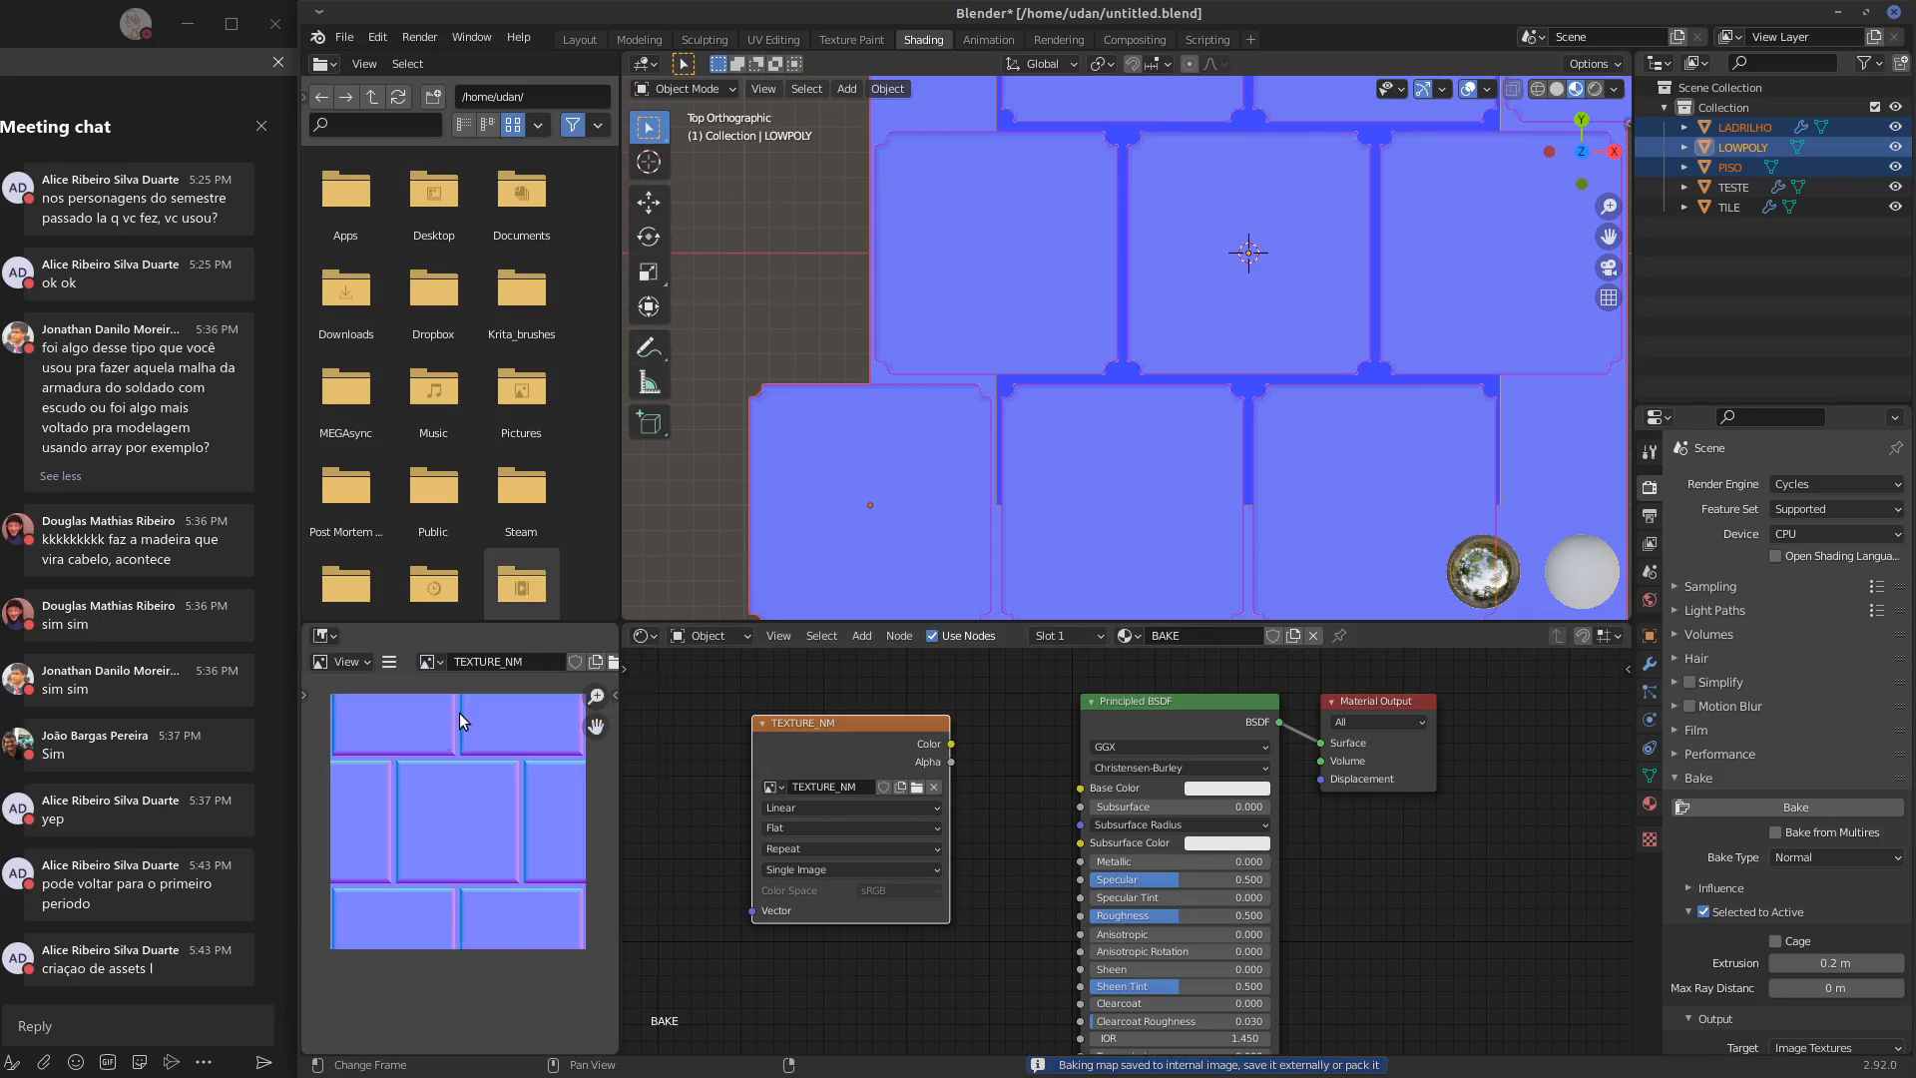
middle_click_drag(501, 827, 554, 812)
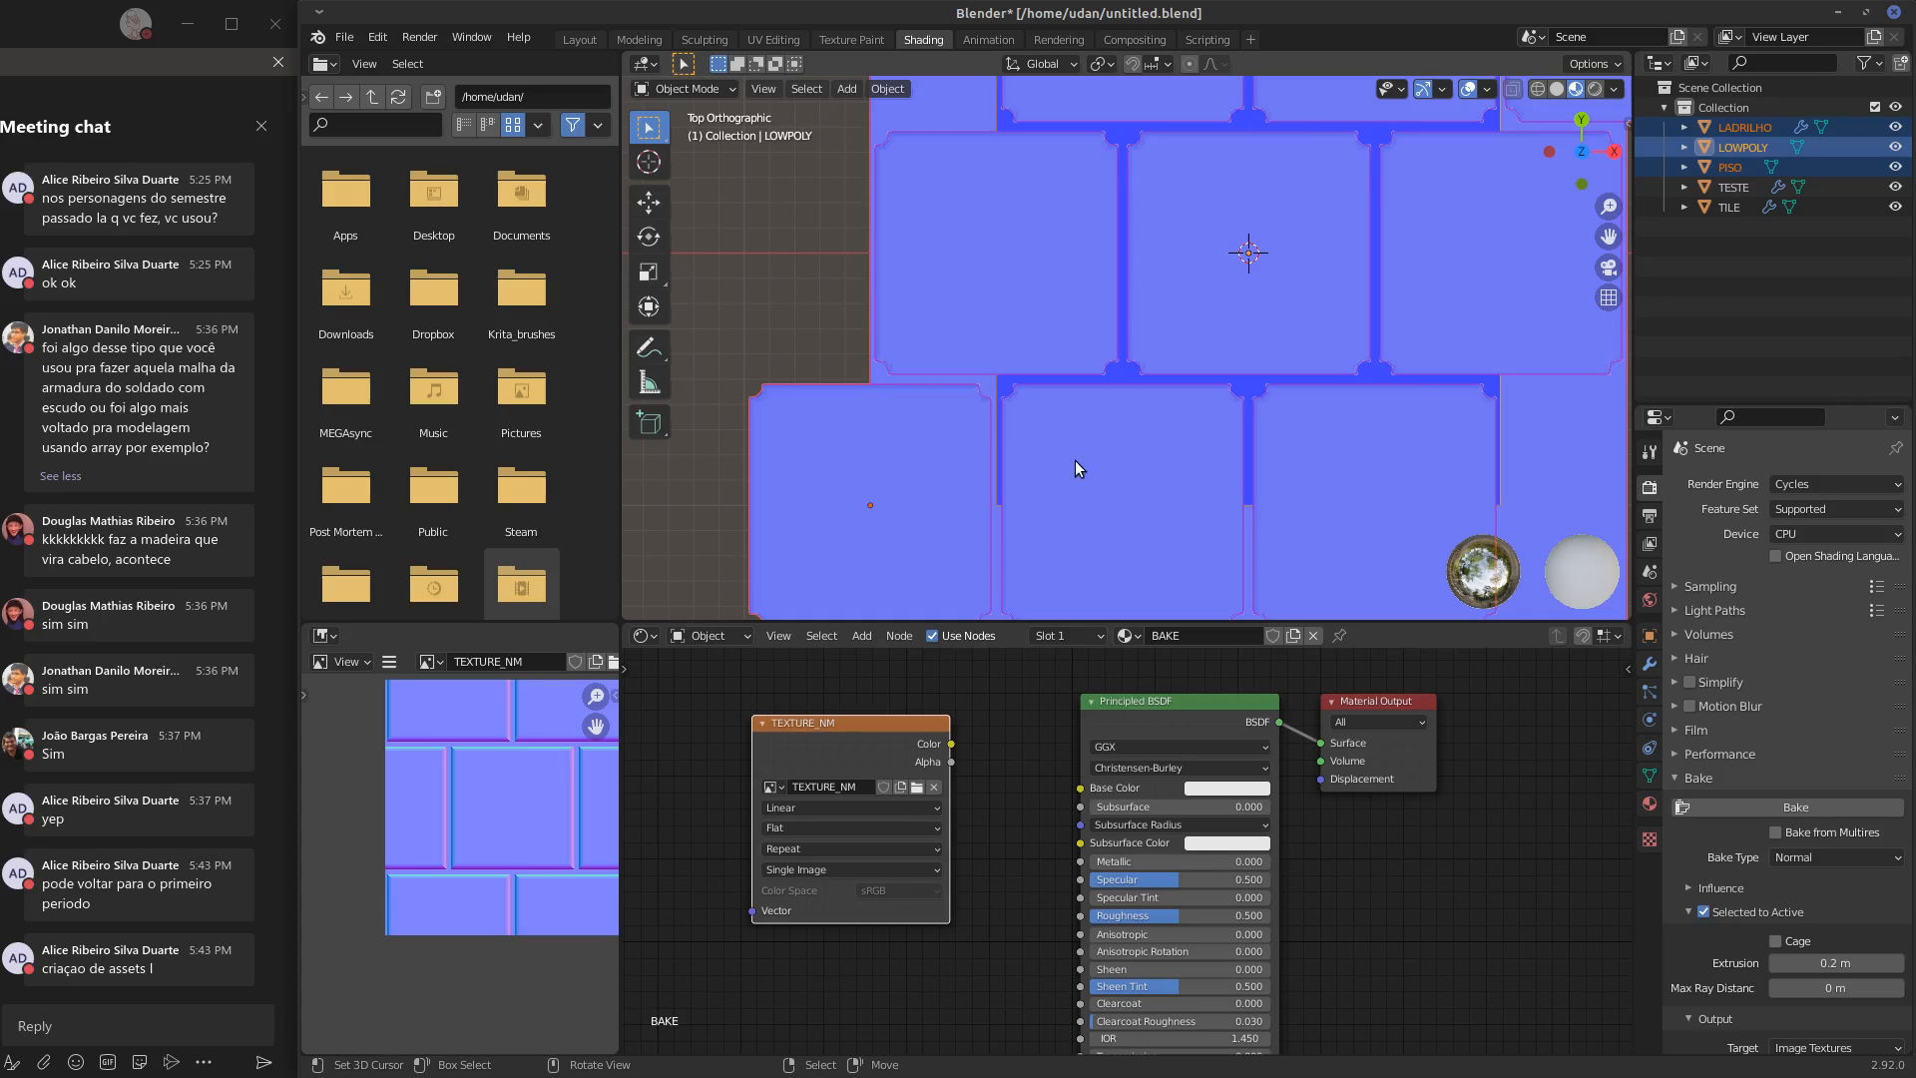
scroll(745, 669, "up", 1)
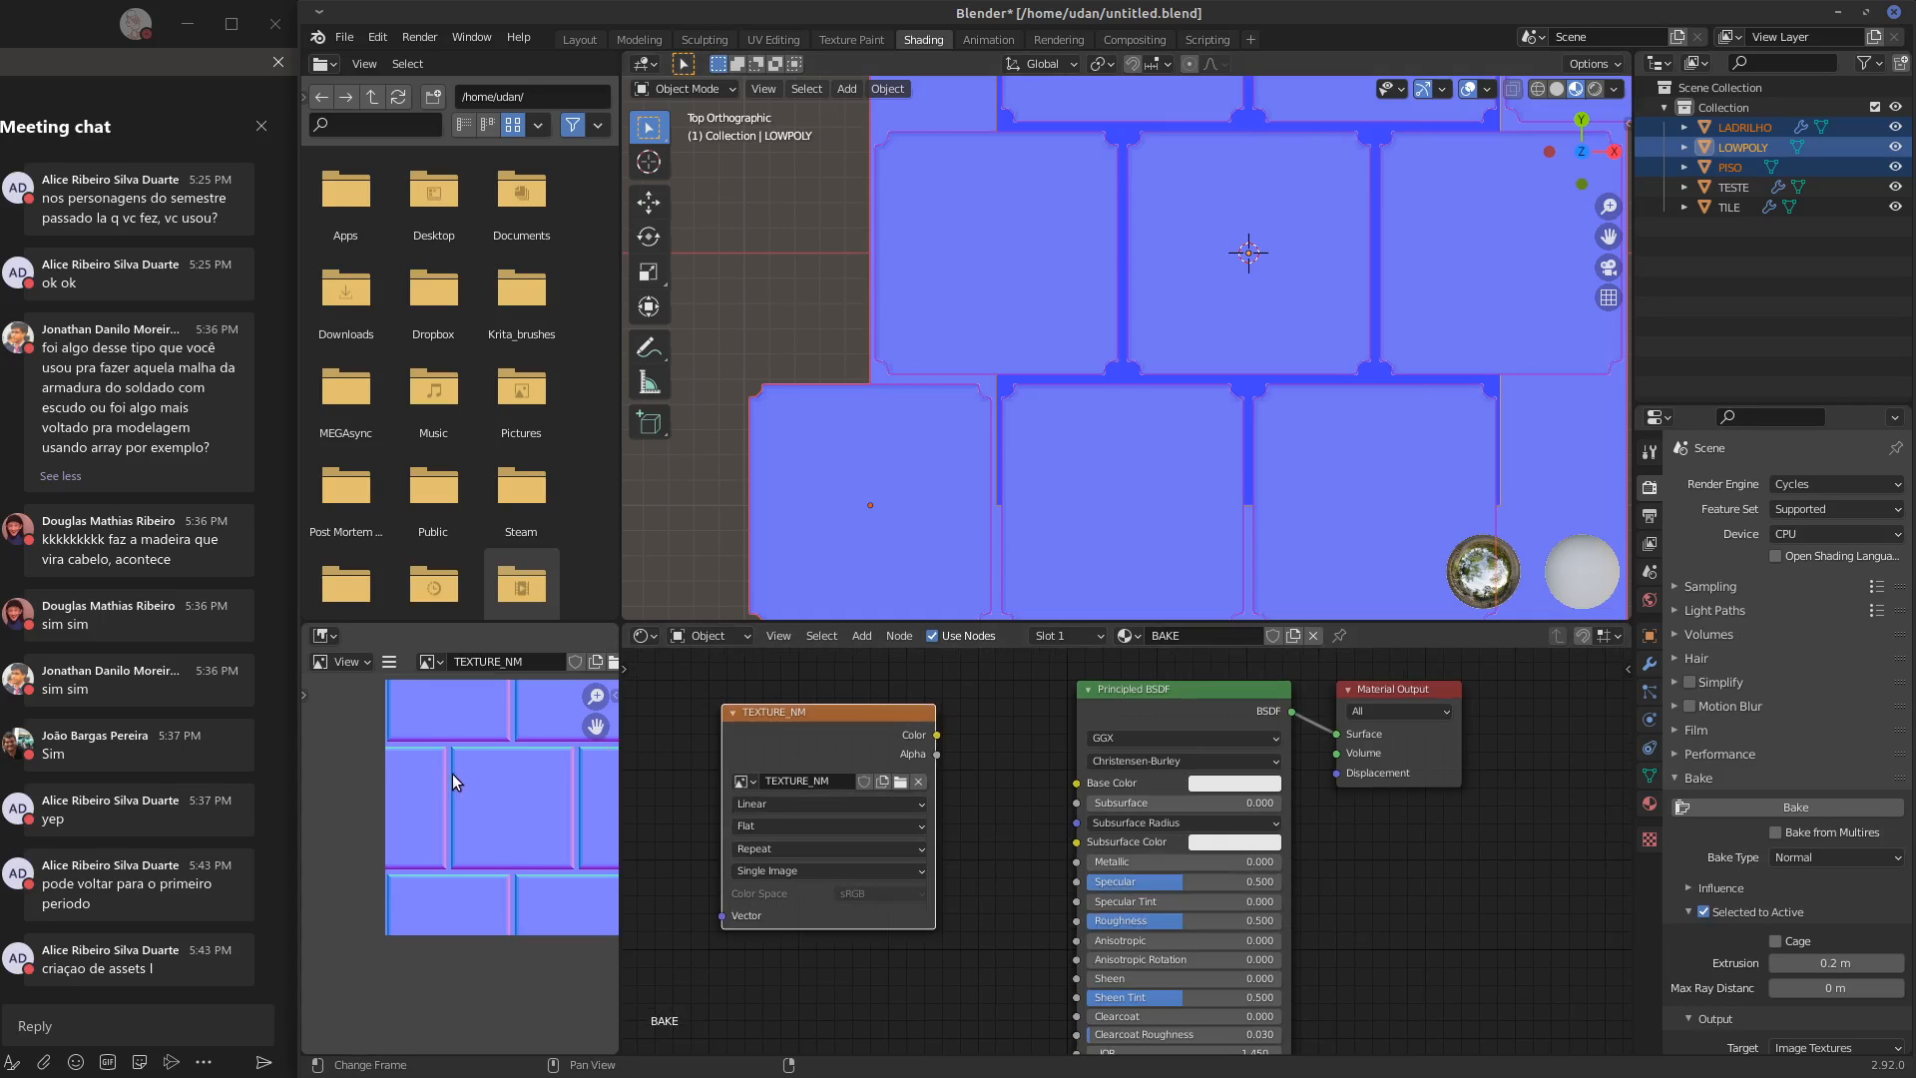
scroll(459, 772, "up", 6)
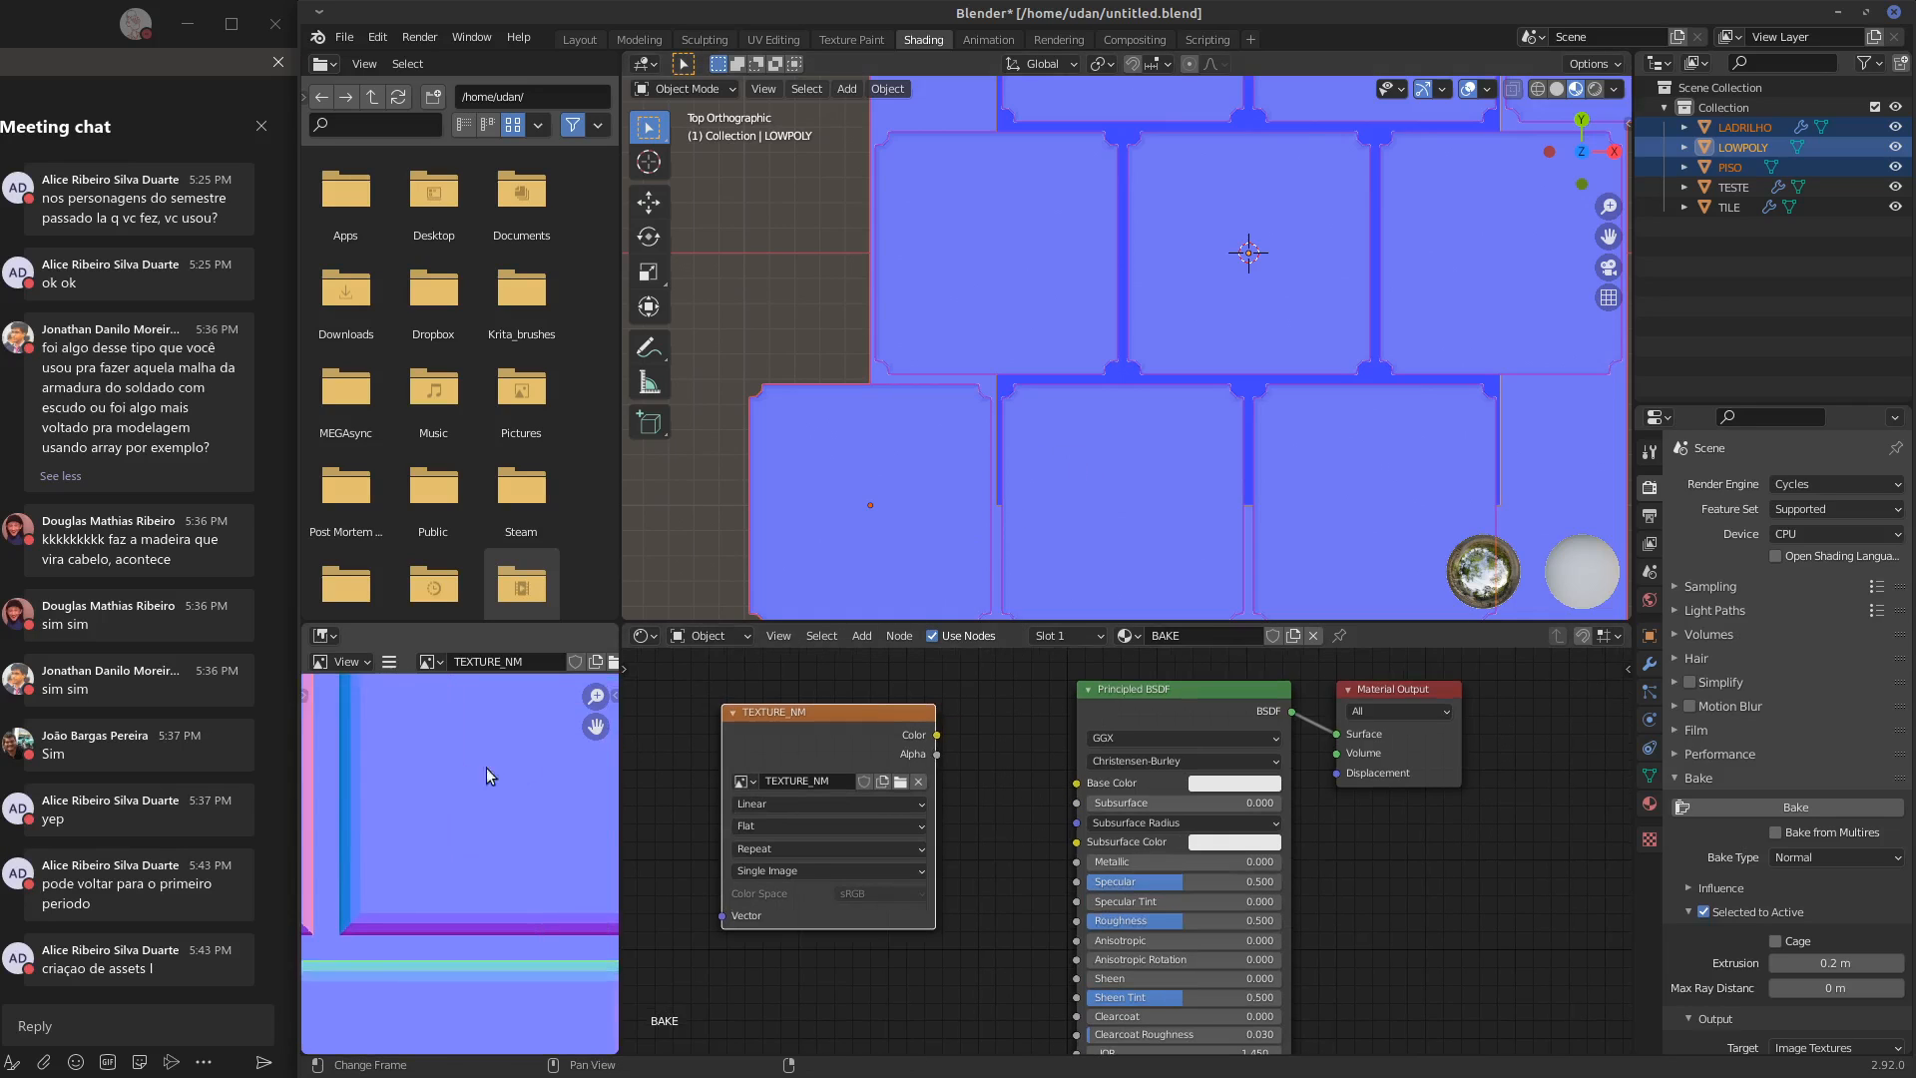
Reselect LADRILHO and PISO with LOWPOLY as the active object, and bake the normal map again
middle_click_drag(1195, 485, 1186, 395)
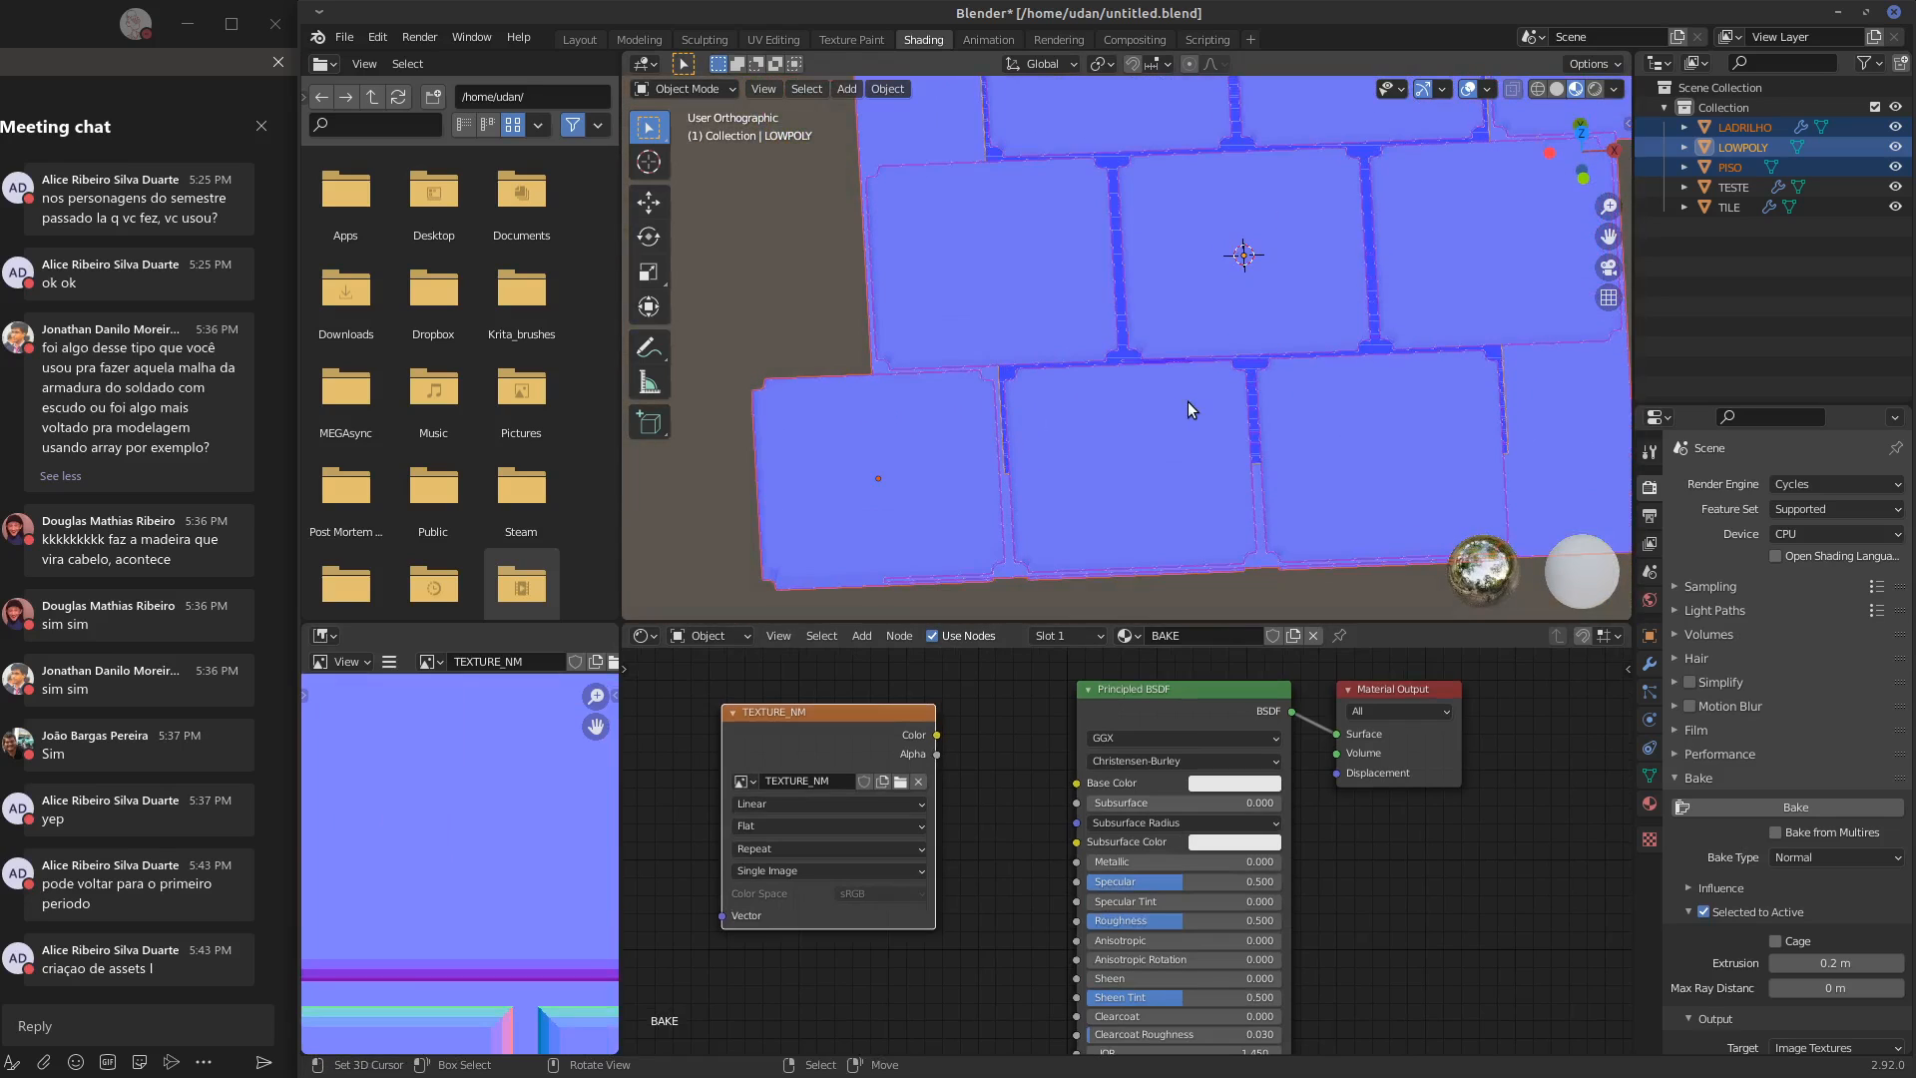
key("KP_1")
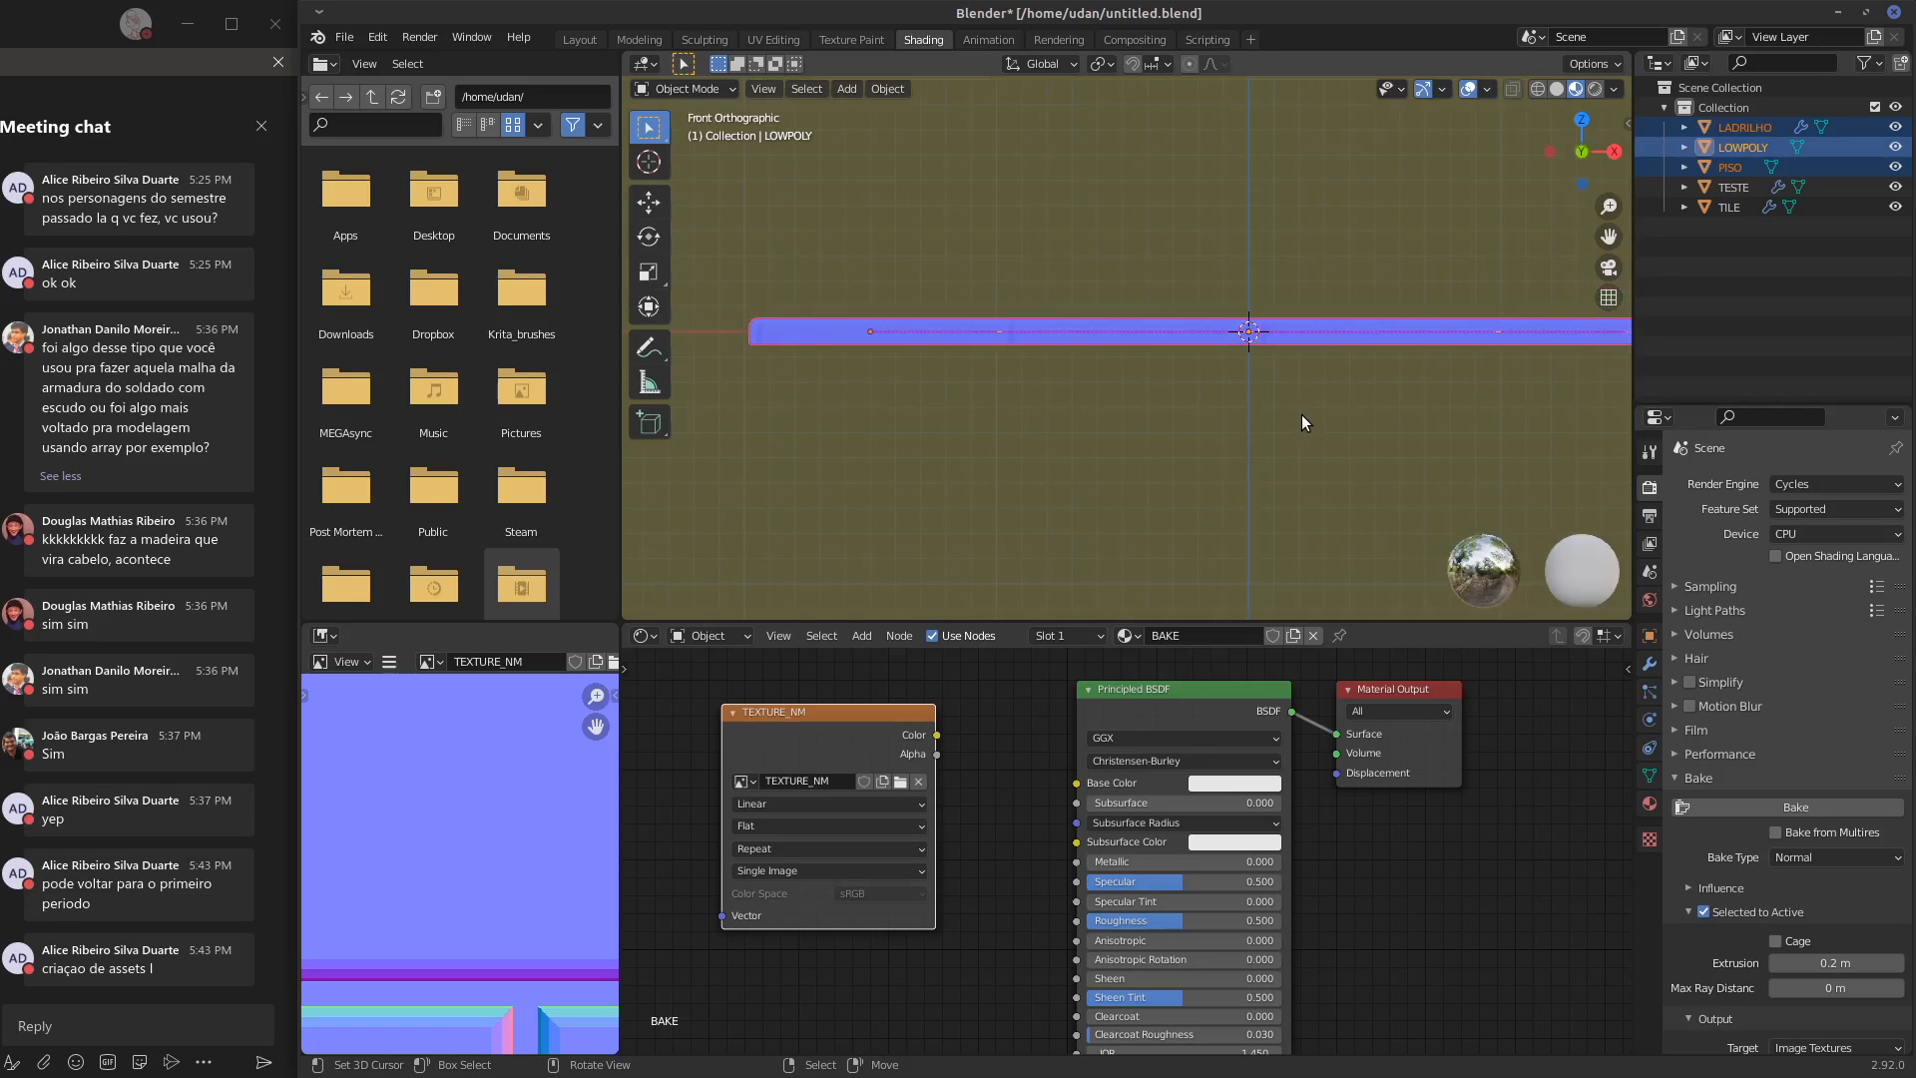
scroll(1297, 419, "down", 1)
key("KP_7")
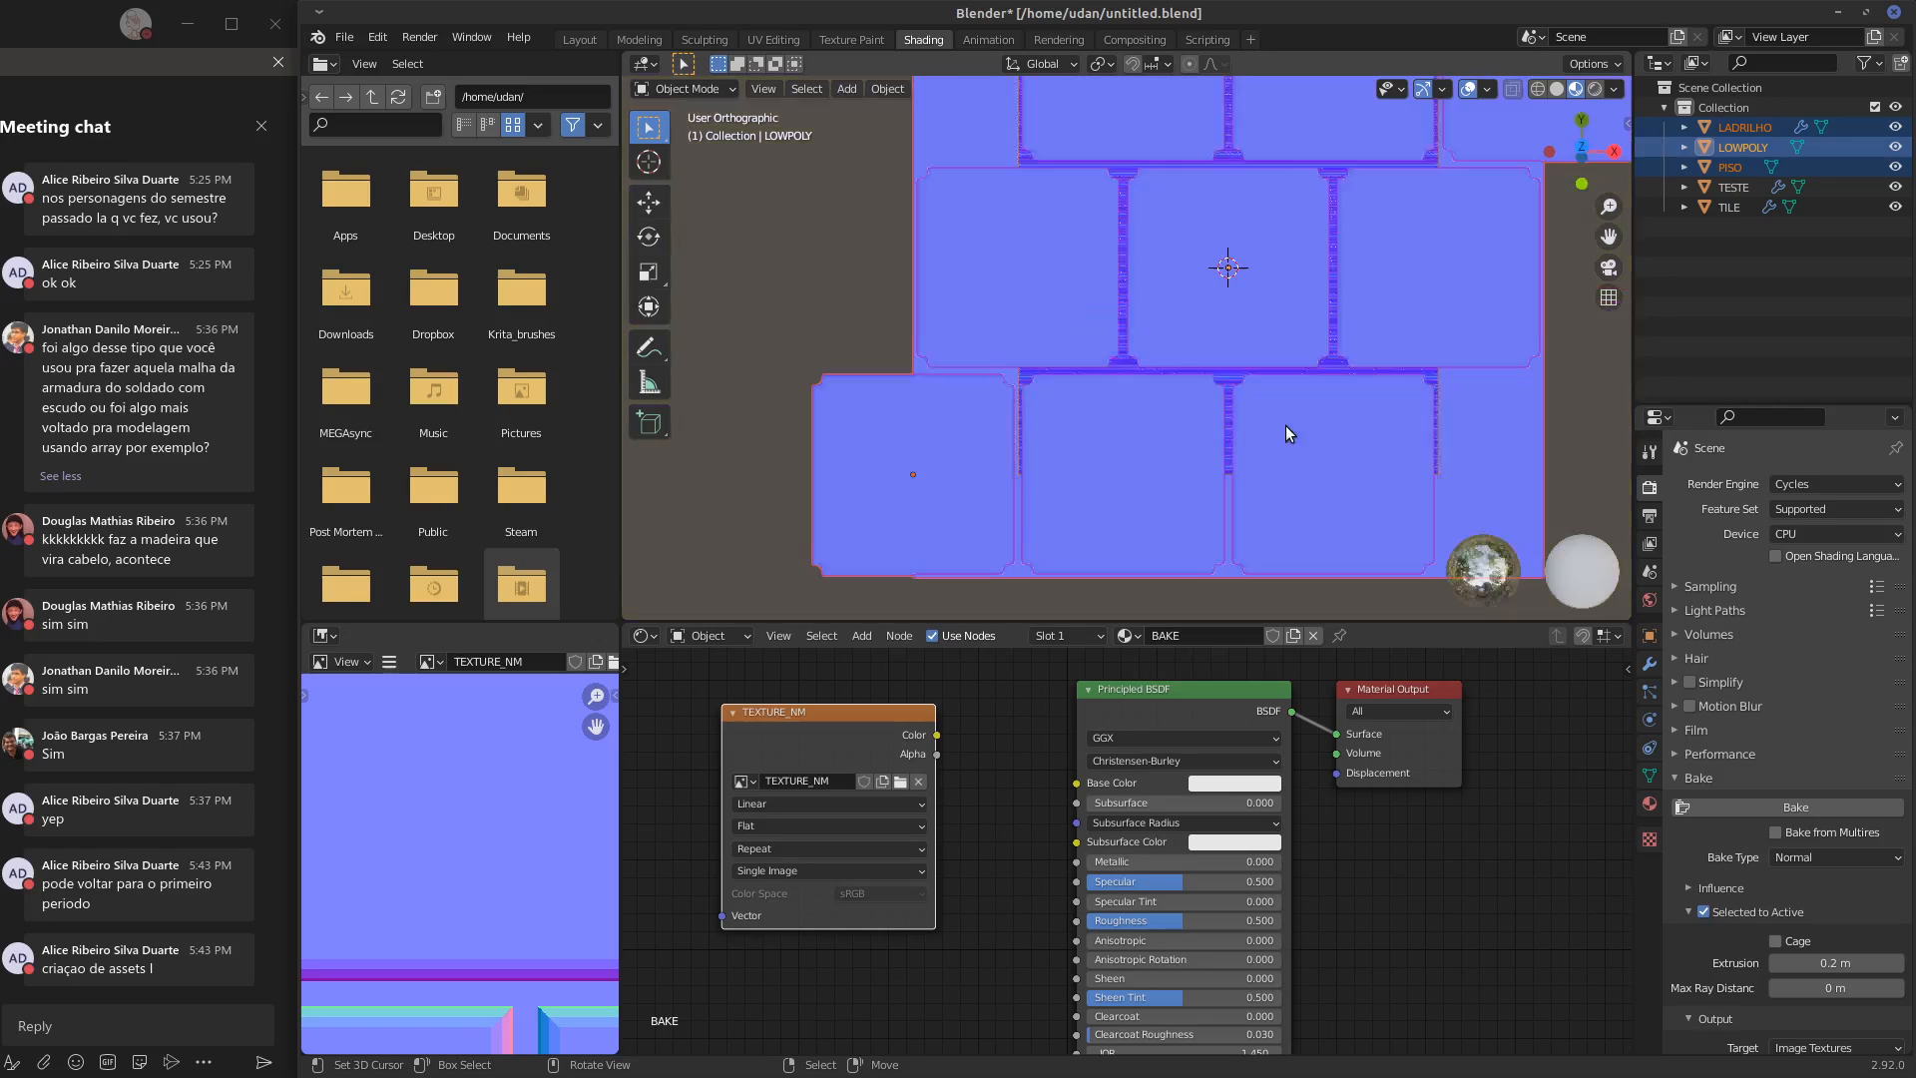
left_click(1180, 461)
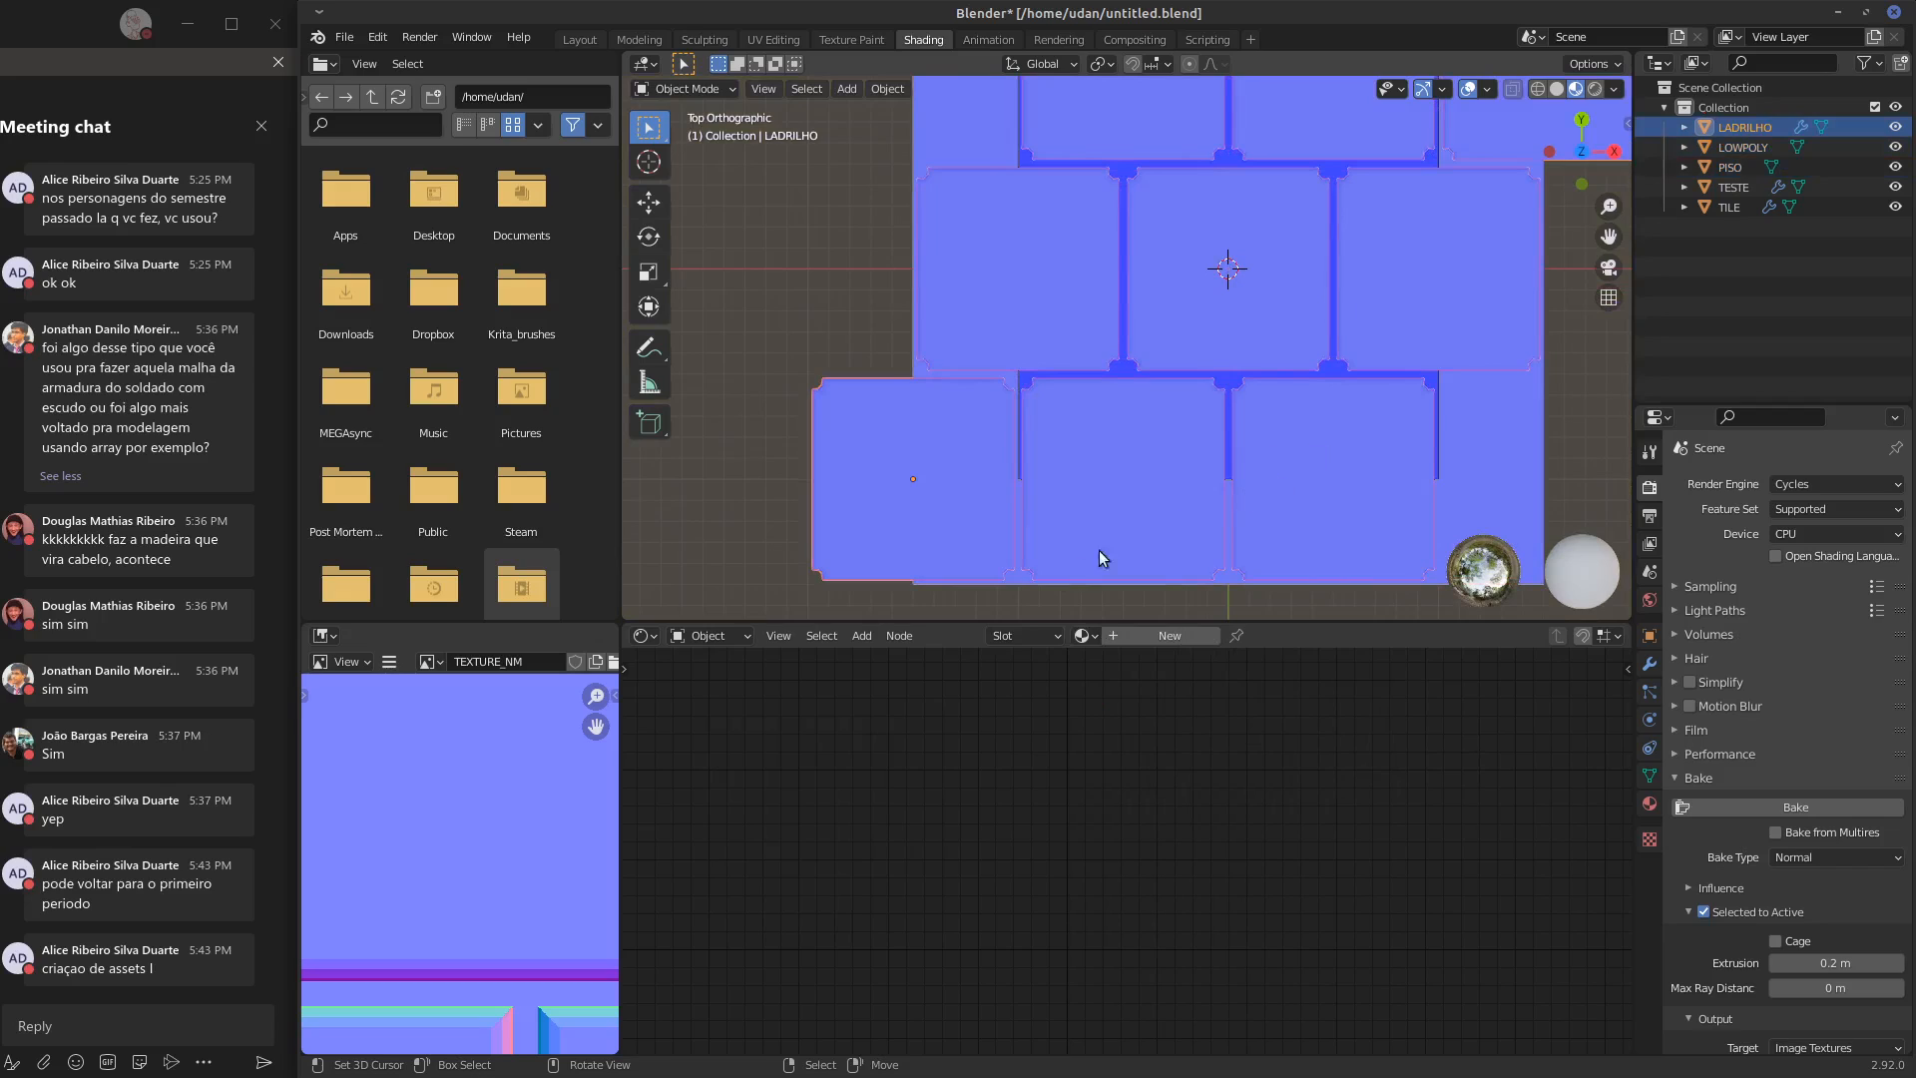
left_click(938, 141, "shift")
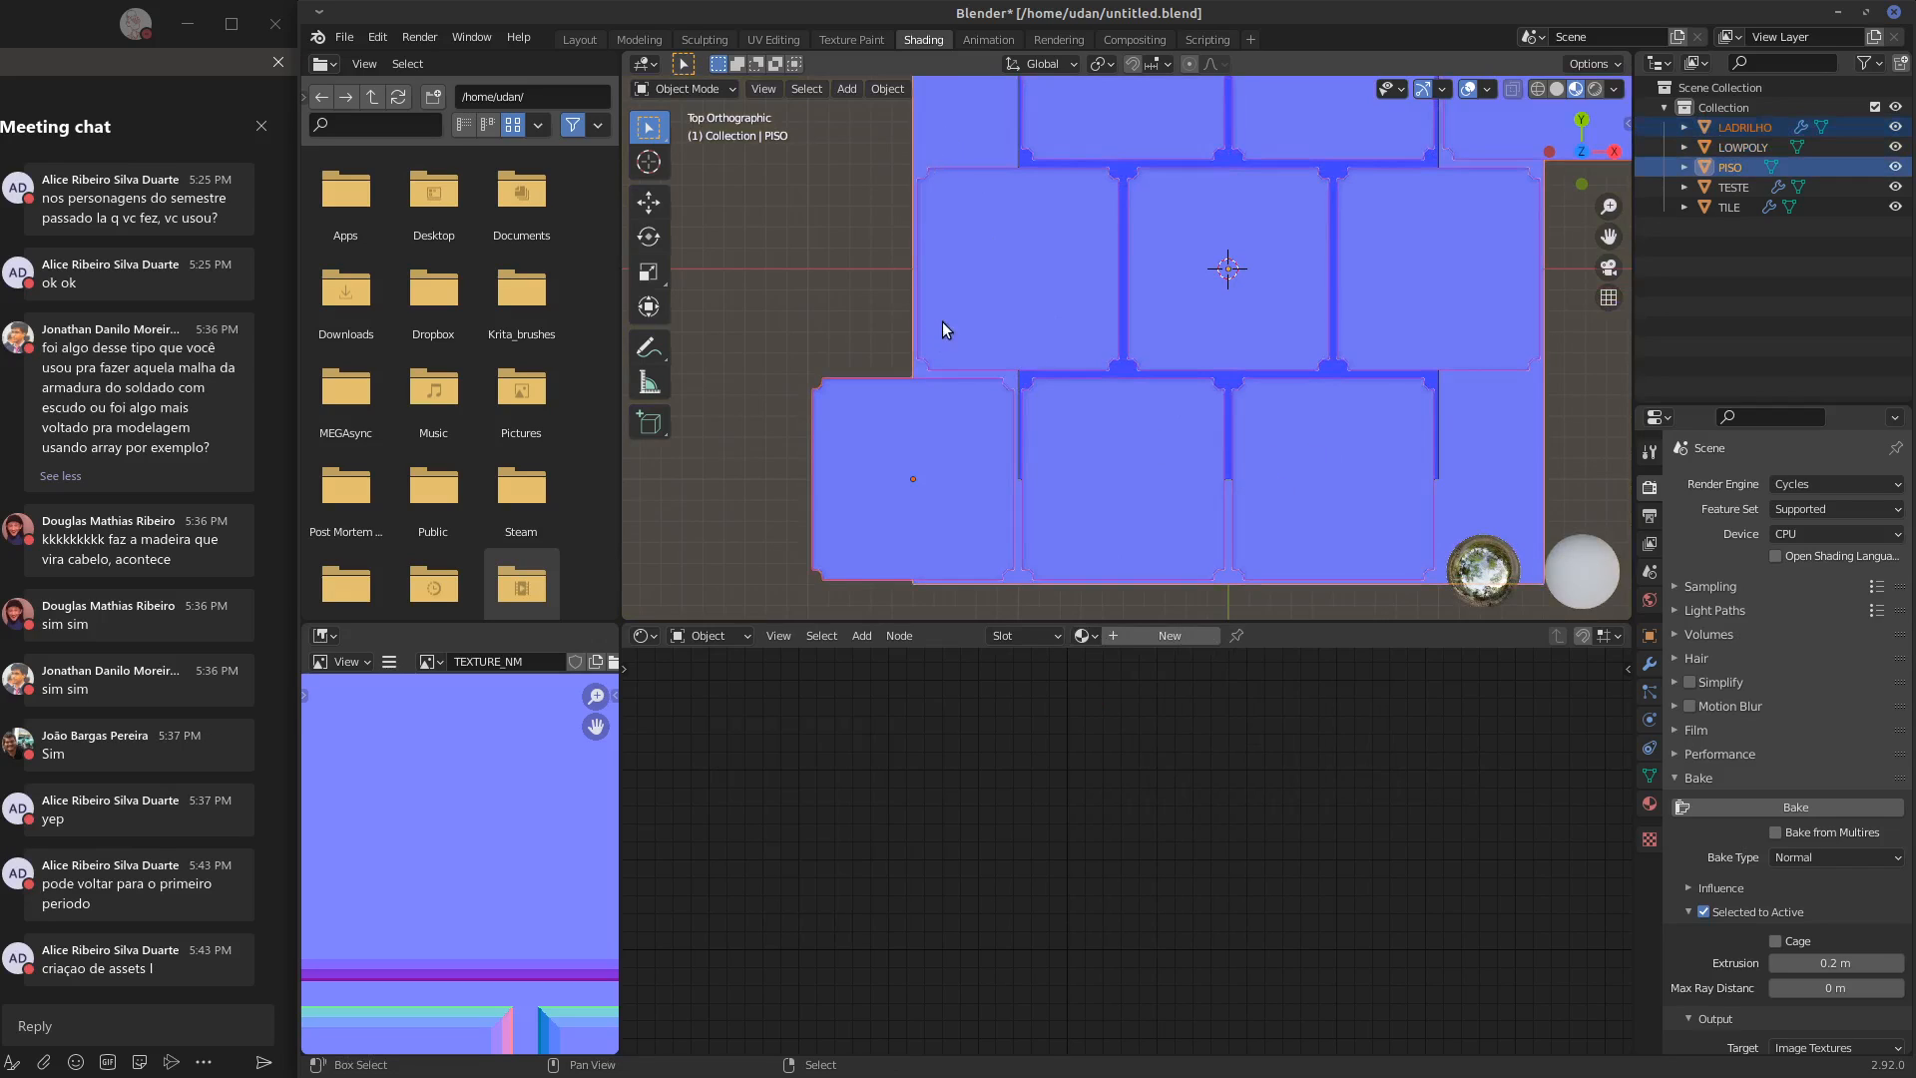
left_click(1739, 149)
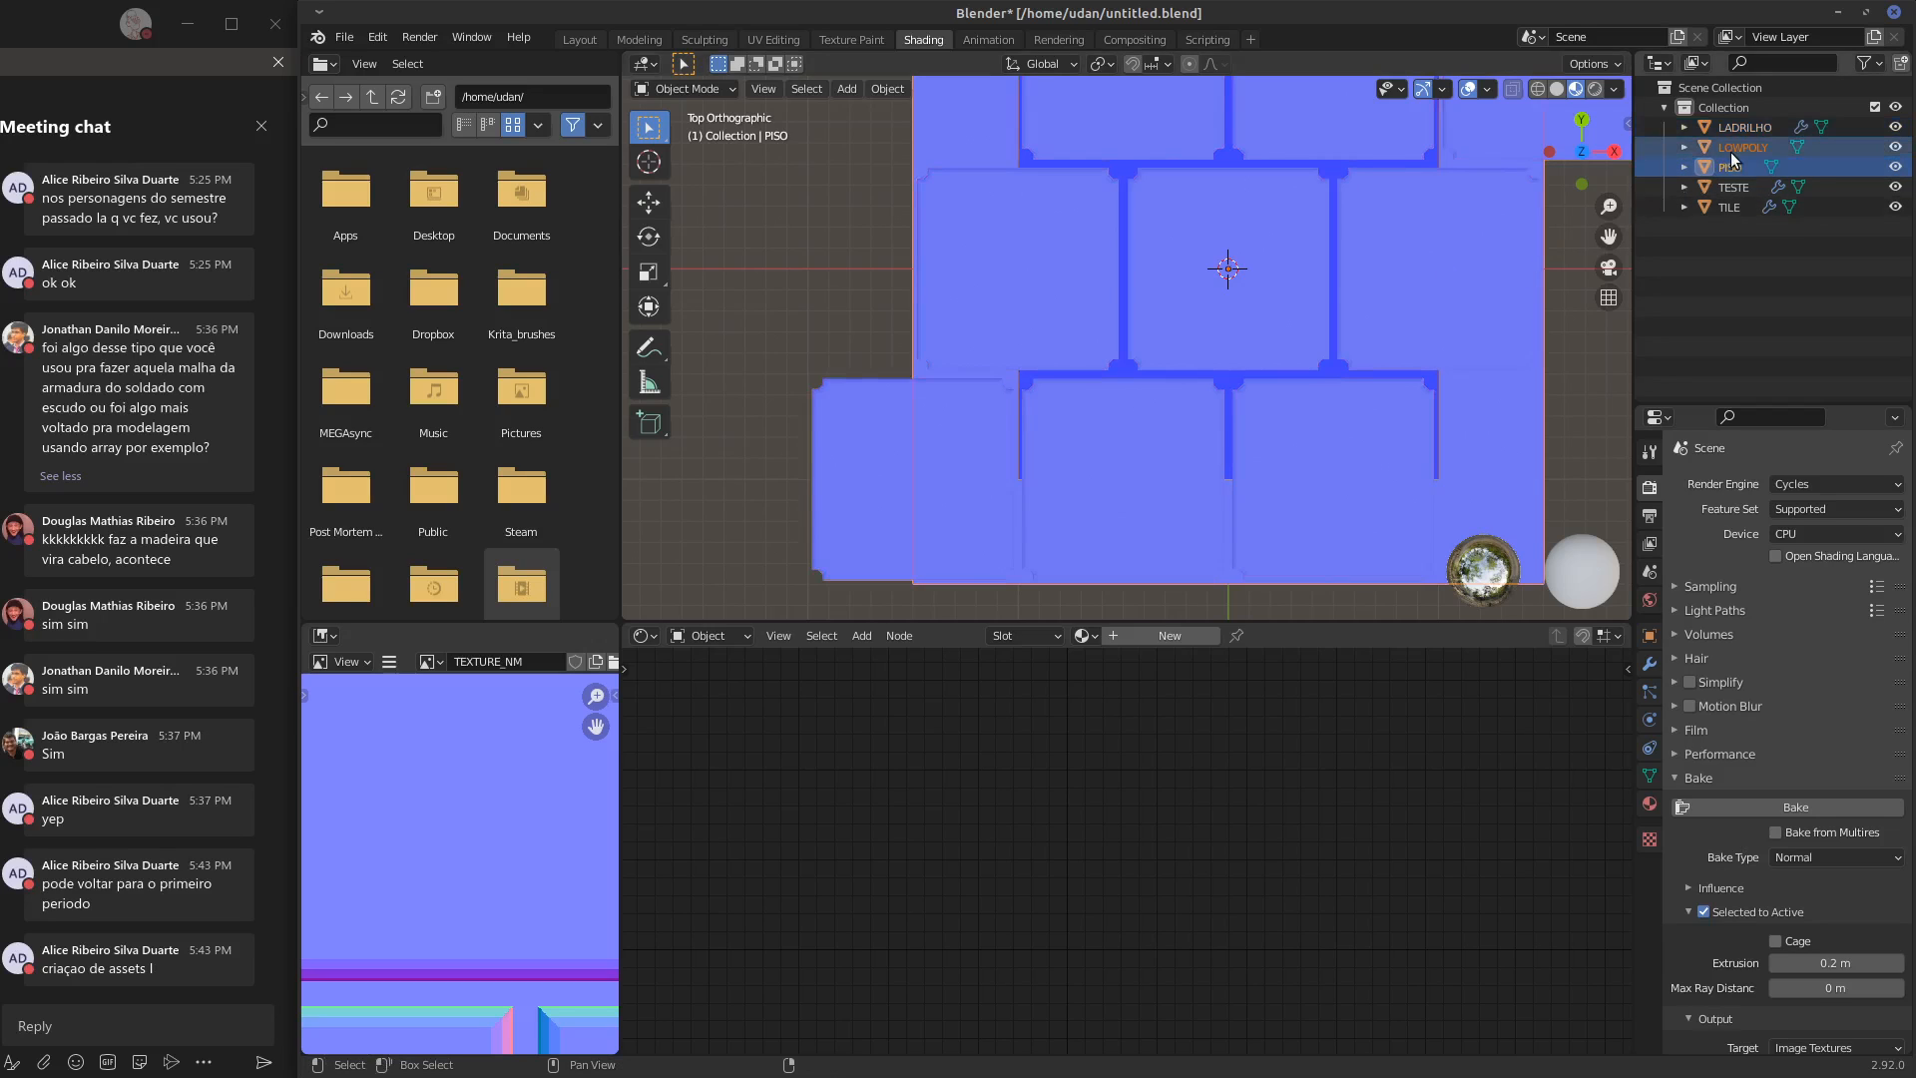
left_click(1743, 130)
left_click(1740, 166, "ctrl")
left_click(1741, 149, "ctrl")
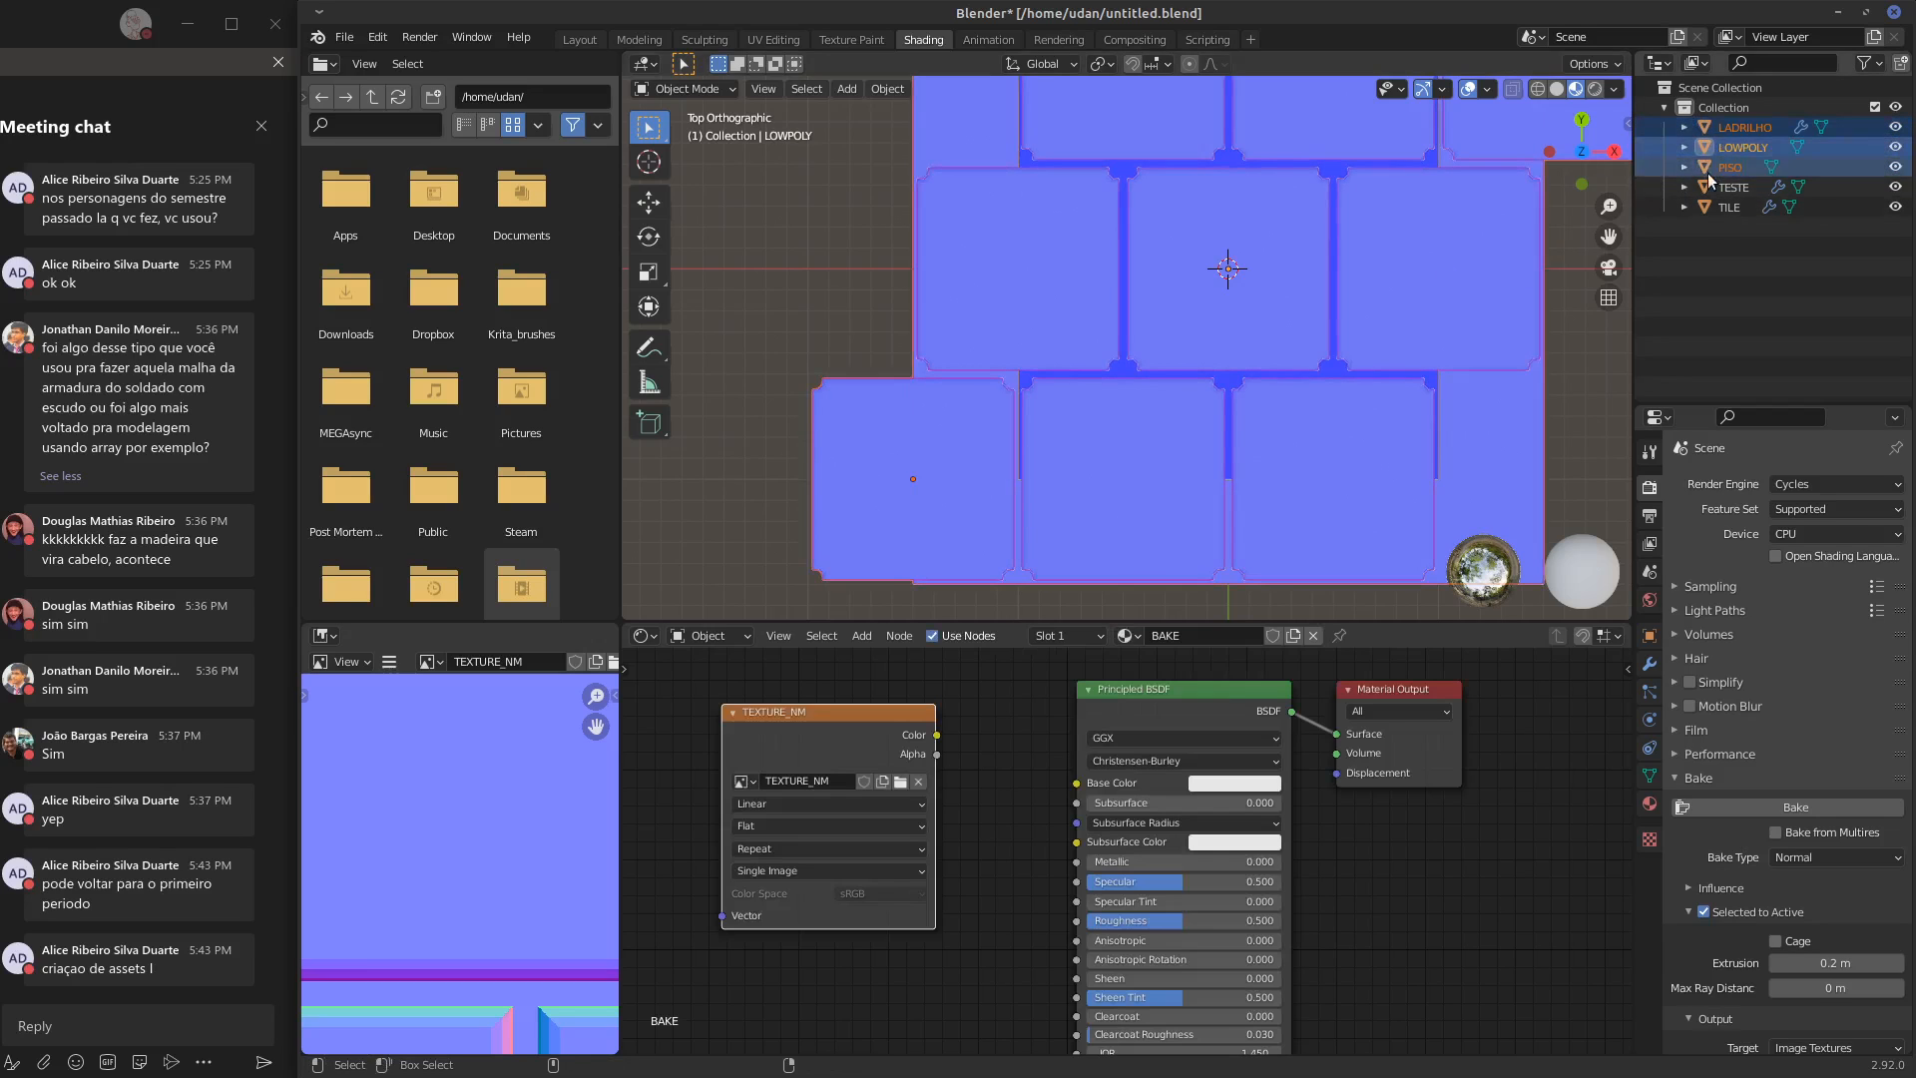
middle_click_drag(1327, 896, 1368, 863, "shift")
middle_click_drag(864, 942, 879, 938, "shift")
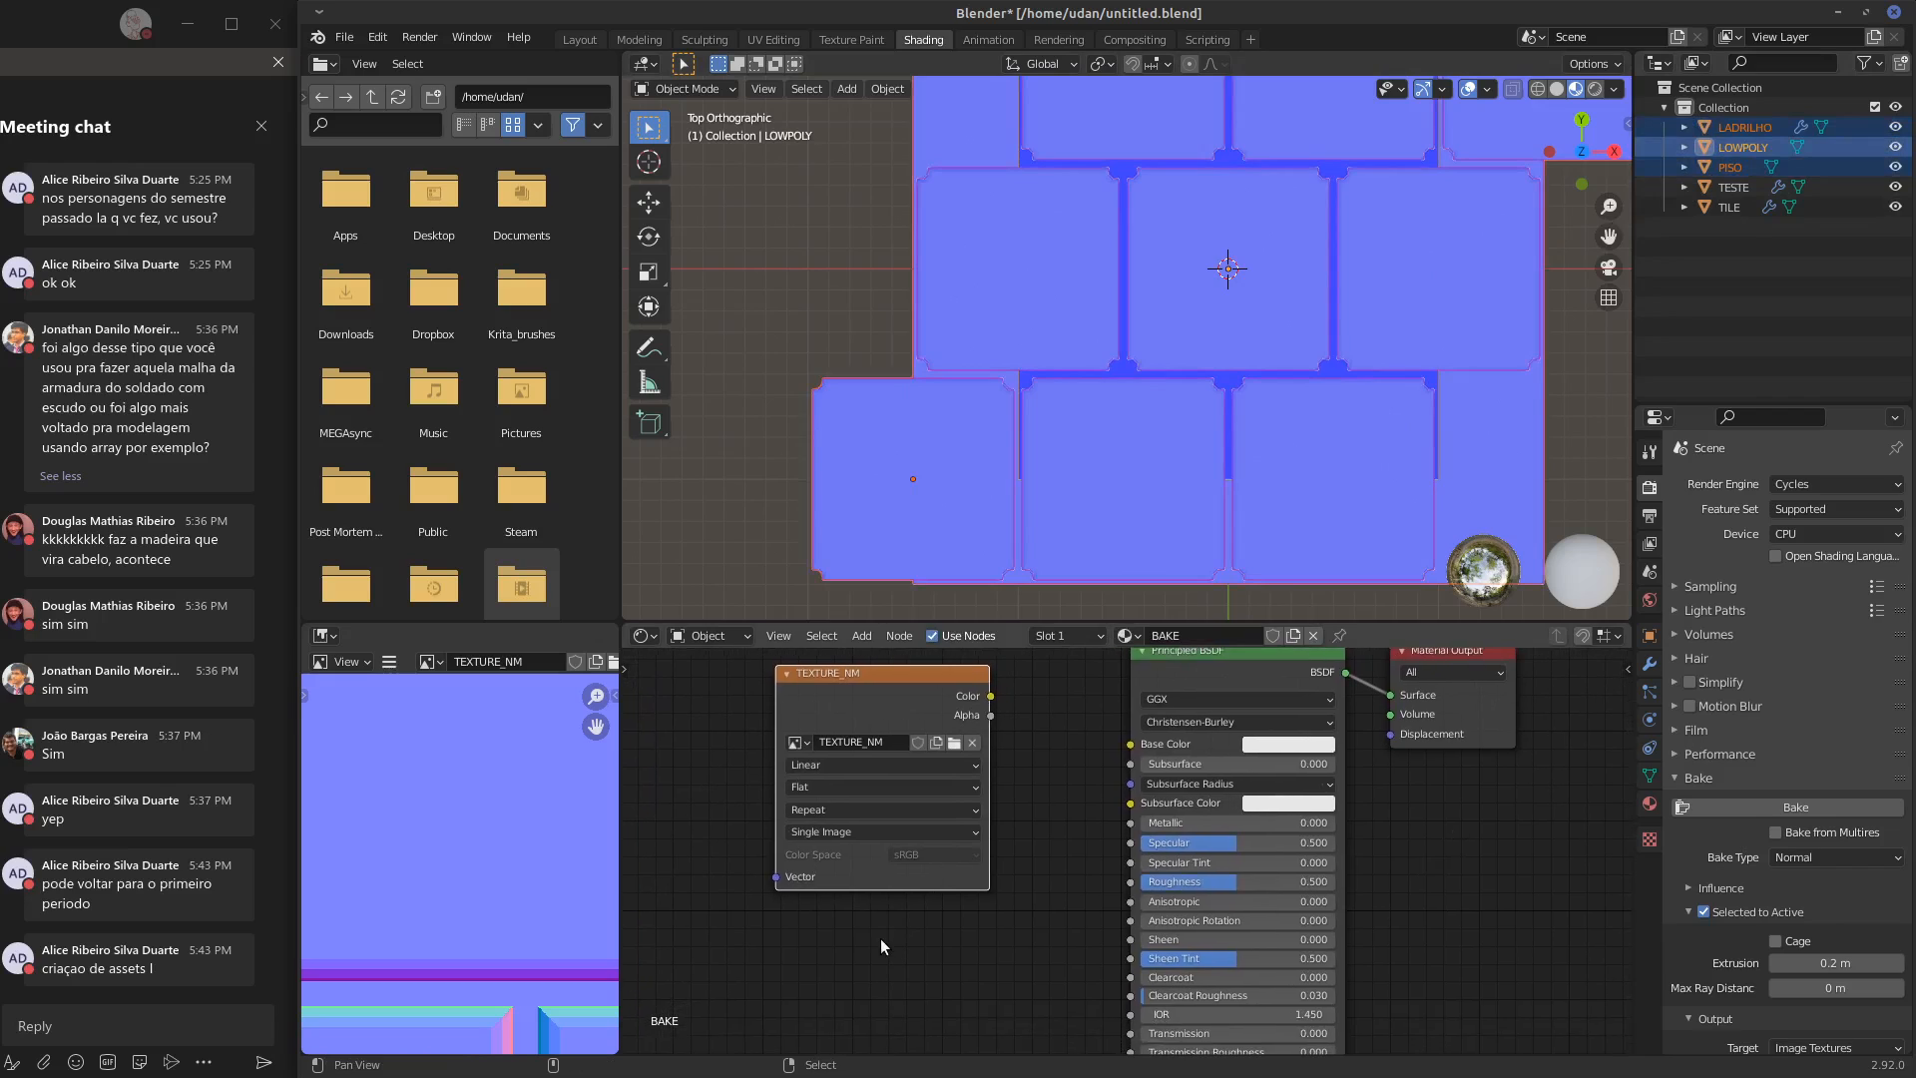
left_click(1830, 806)
Assign TEXTURE_NM.png to the image texture node of the BAKE material and rebake the normal map
middle_click_drag(1438, 413, 1208, 524, "shift")
scroll(1329, 437, "down", 3)
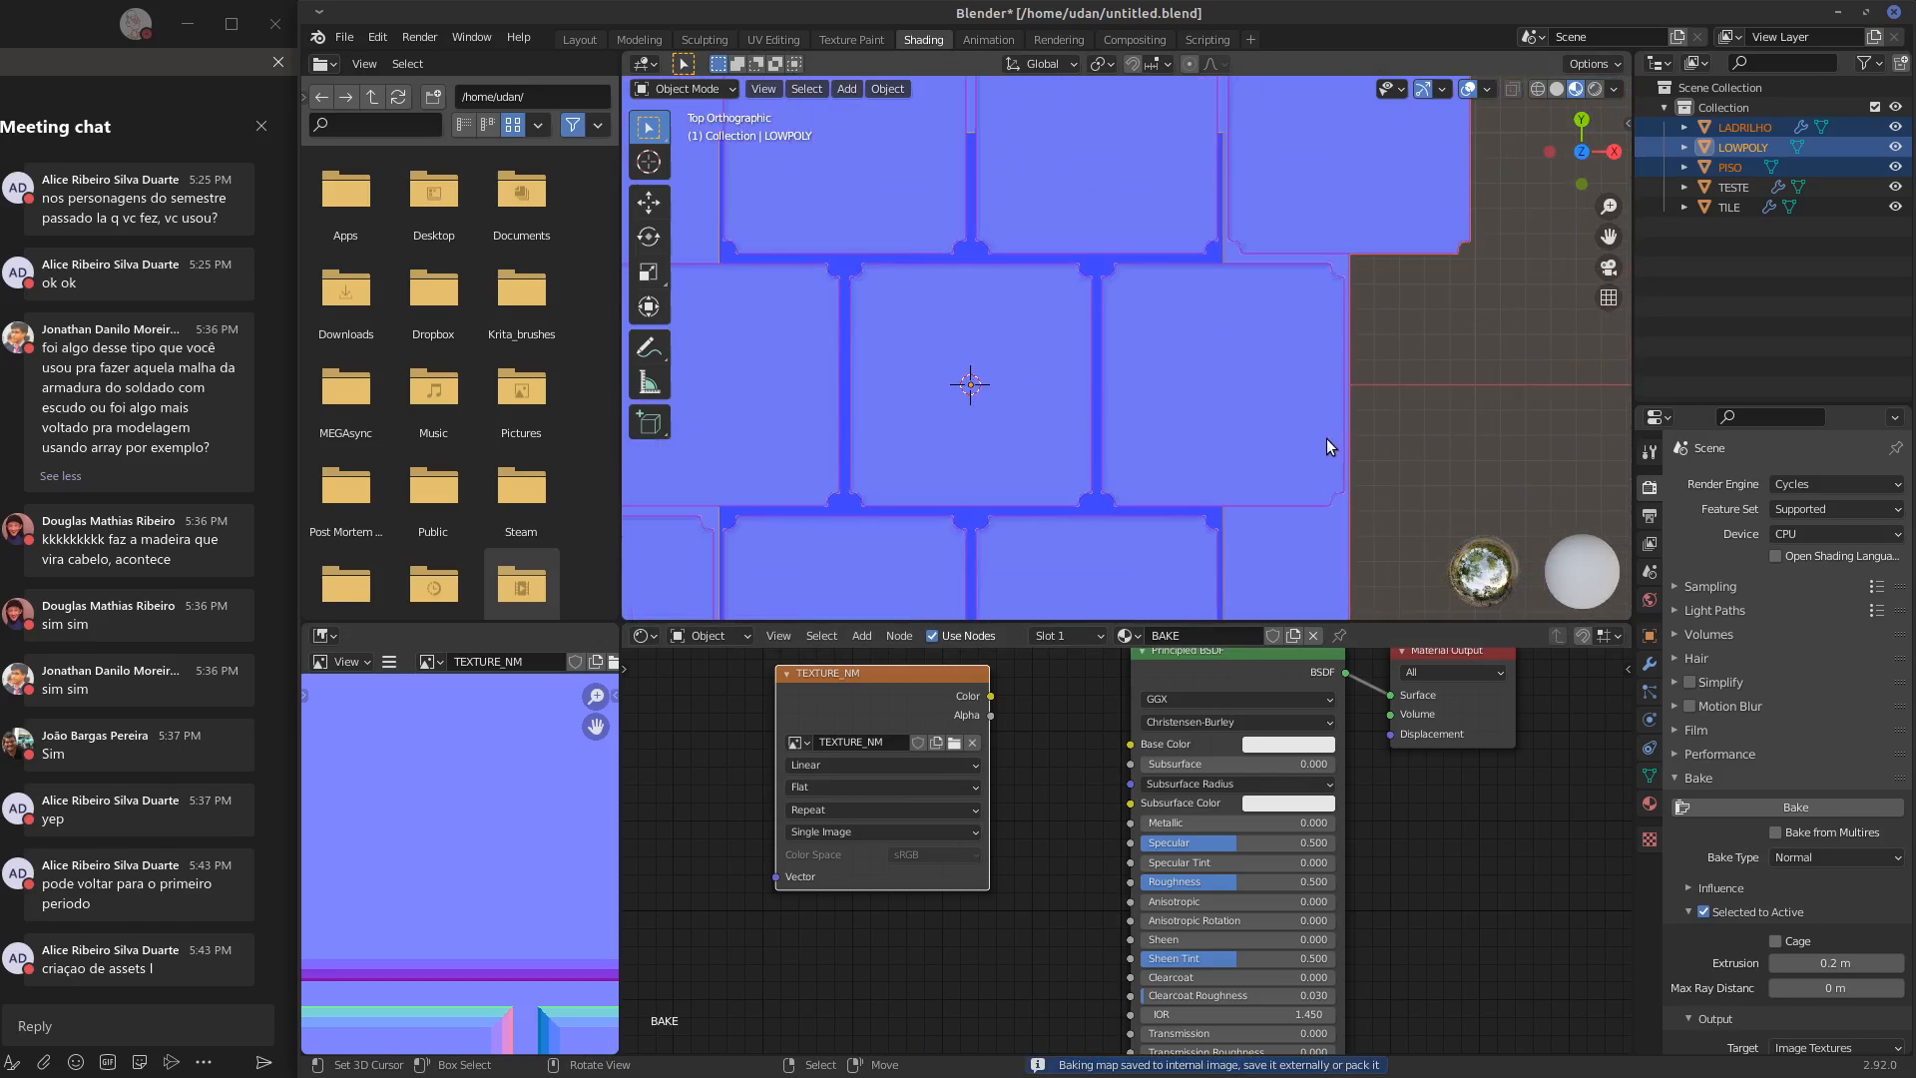
middle_click_drag(1283, 487, 1374, 292)
middle_click_drag(1029, 861, 1080, 858)
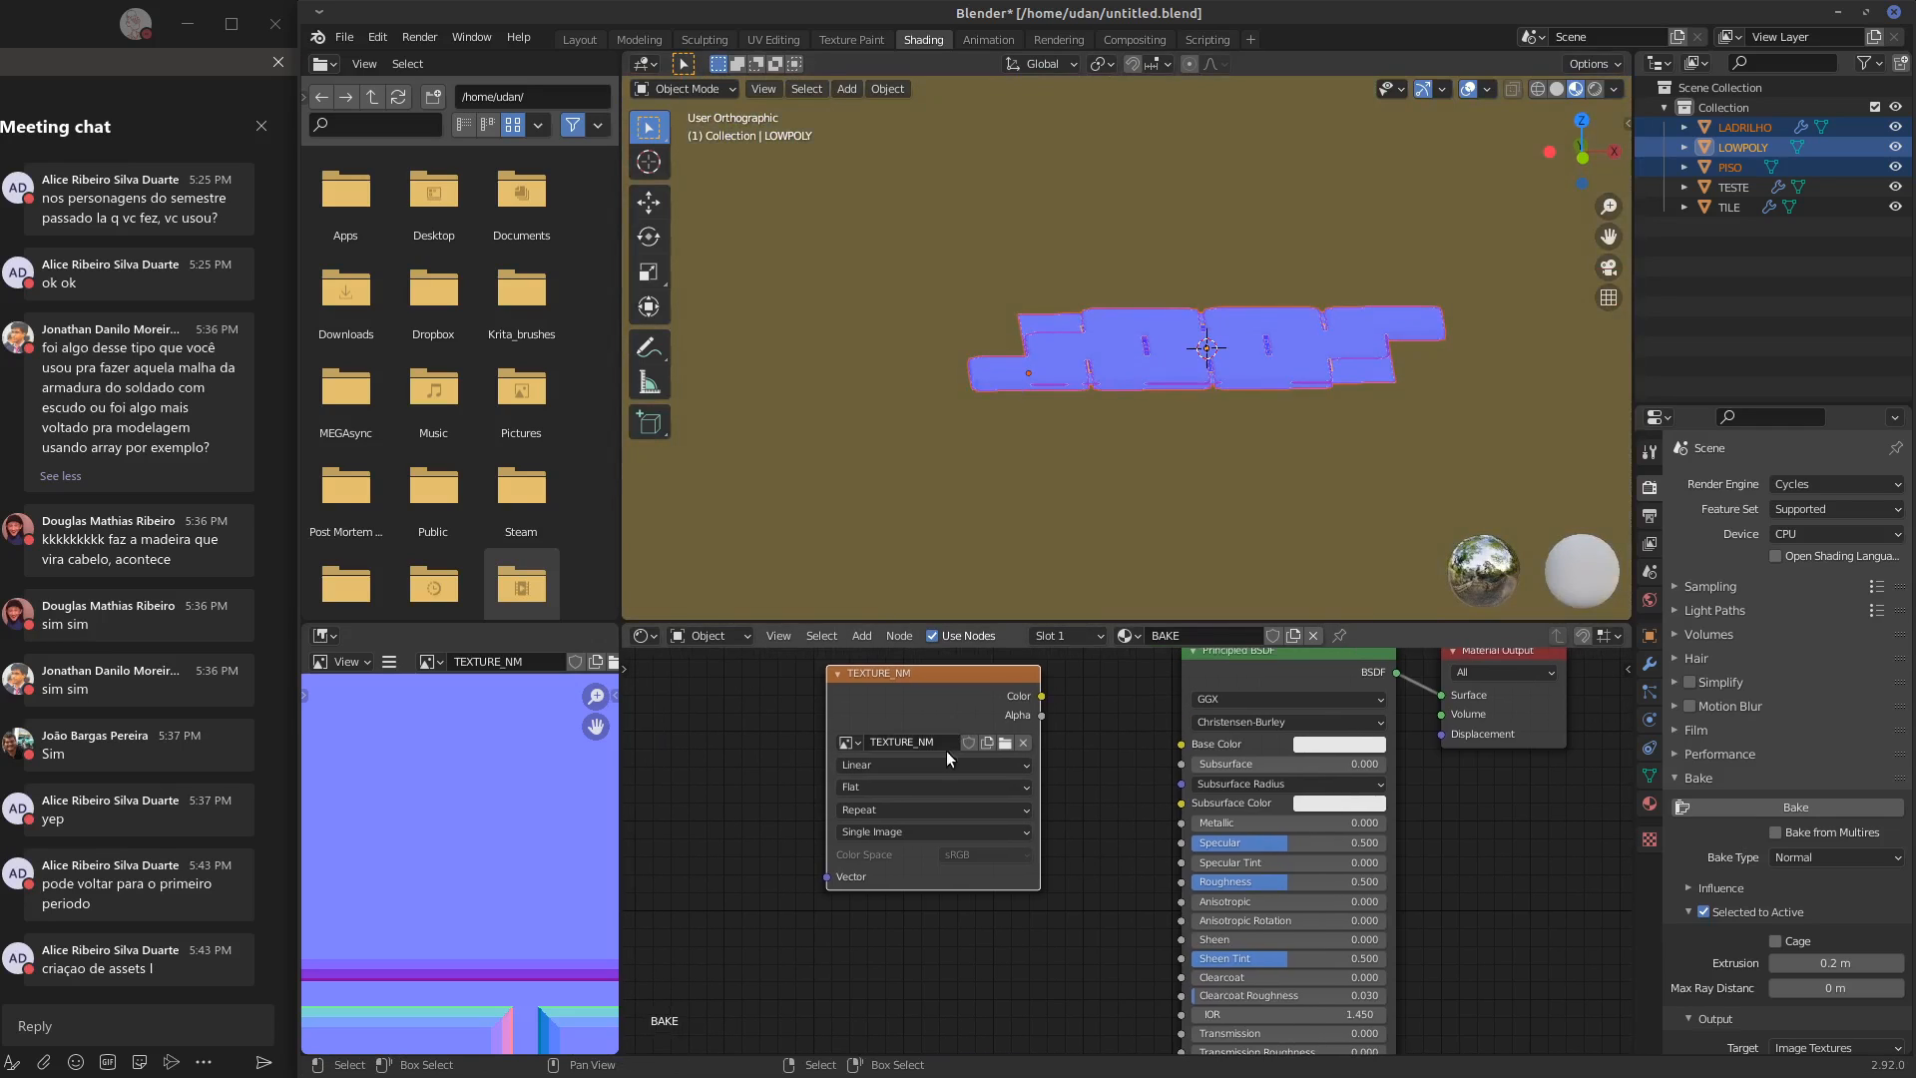
middle_click_drag(499, 872, 506, 823)
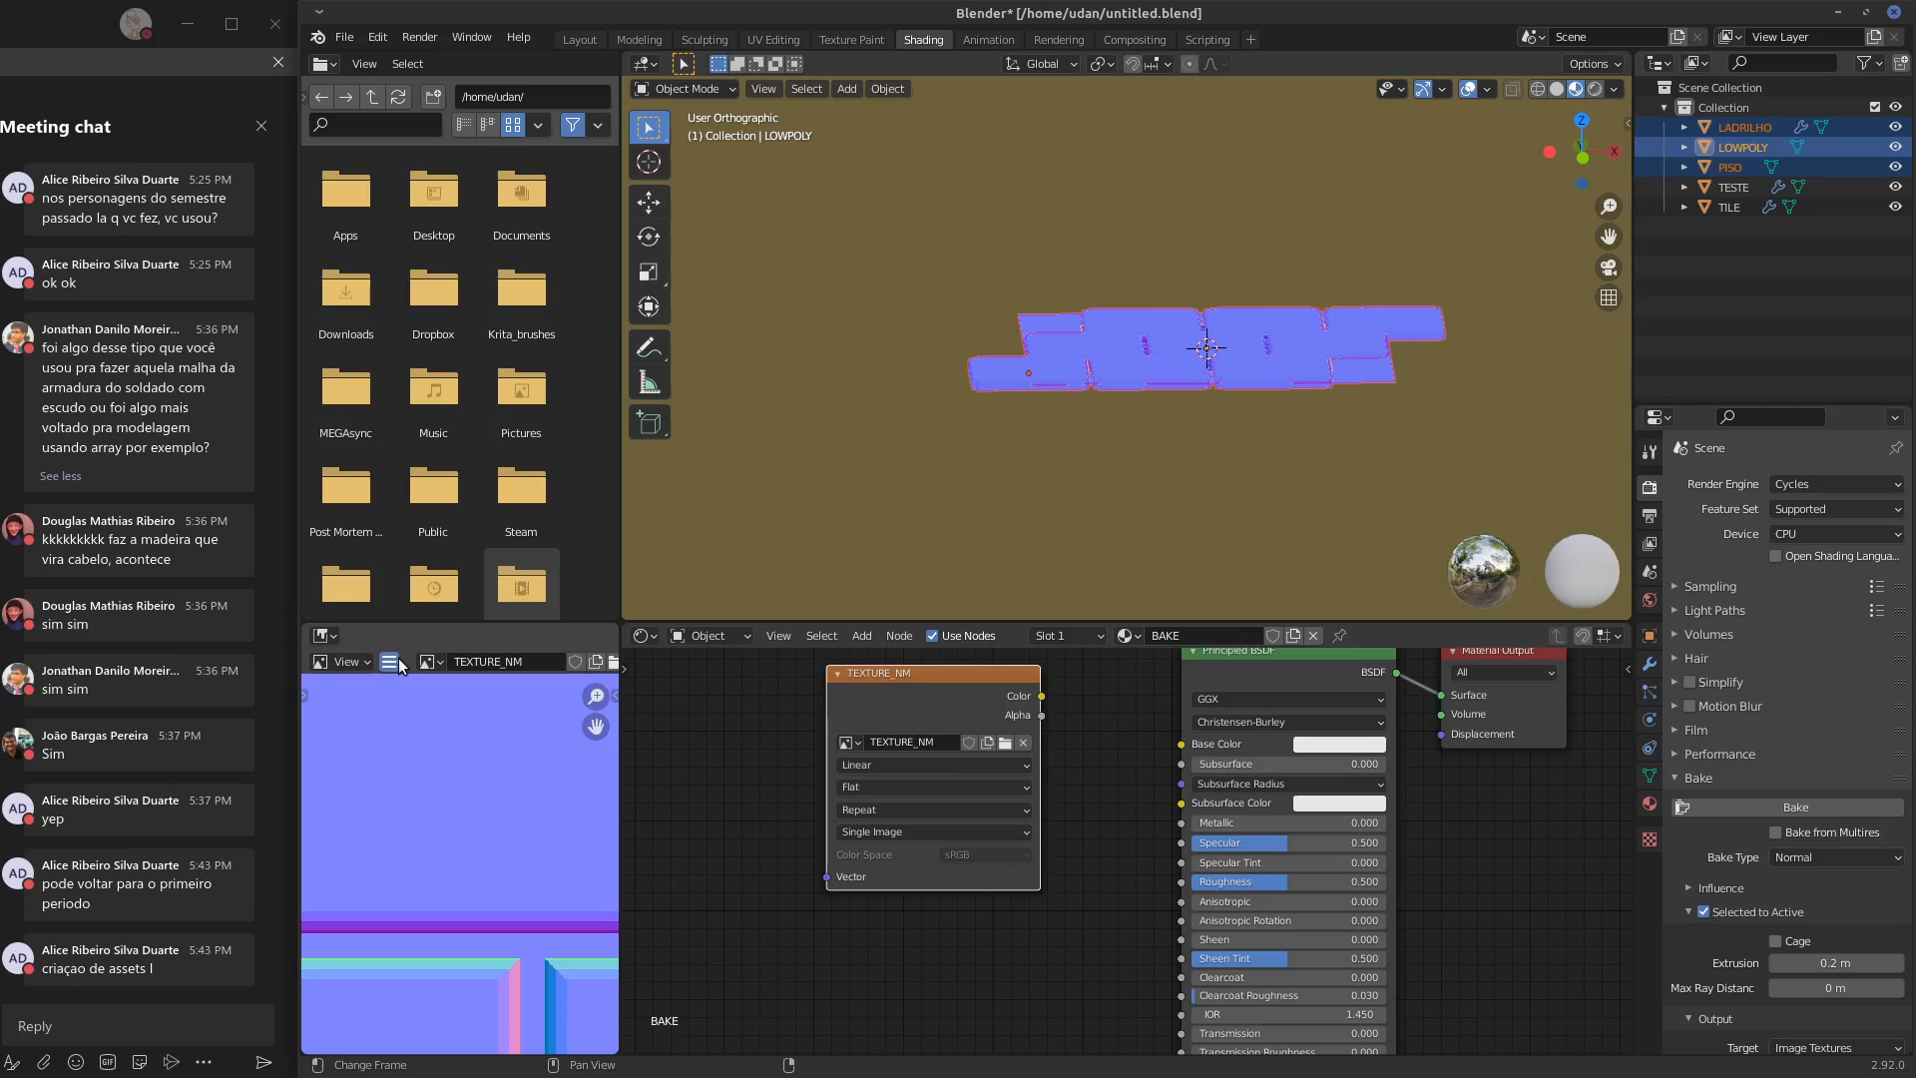
middle_click_drag(1030, 702, 1060, 762)
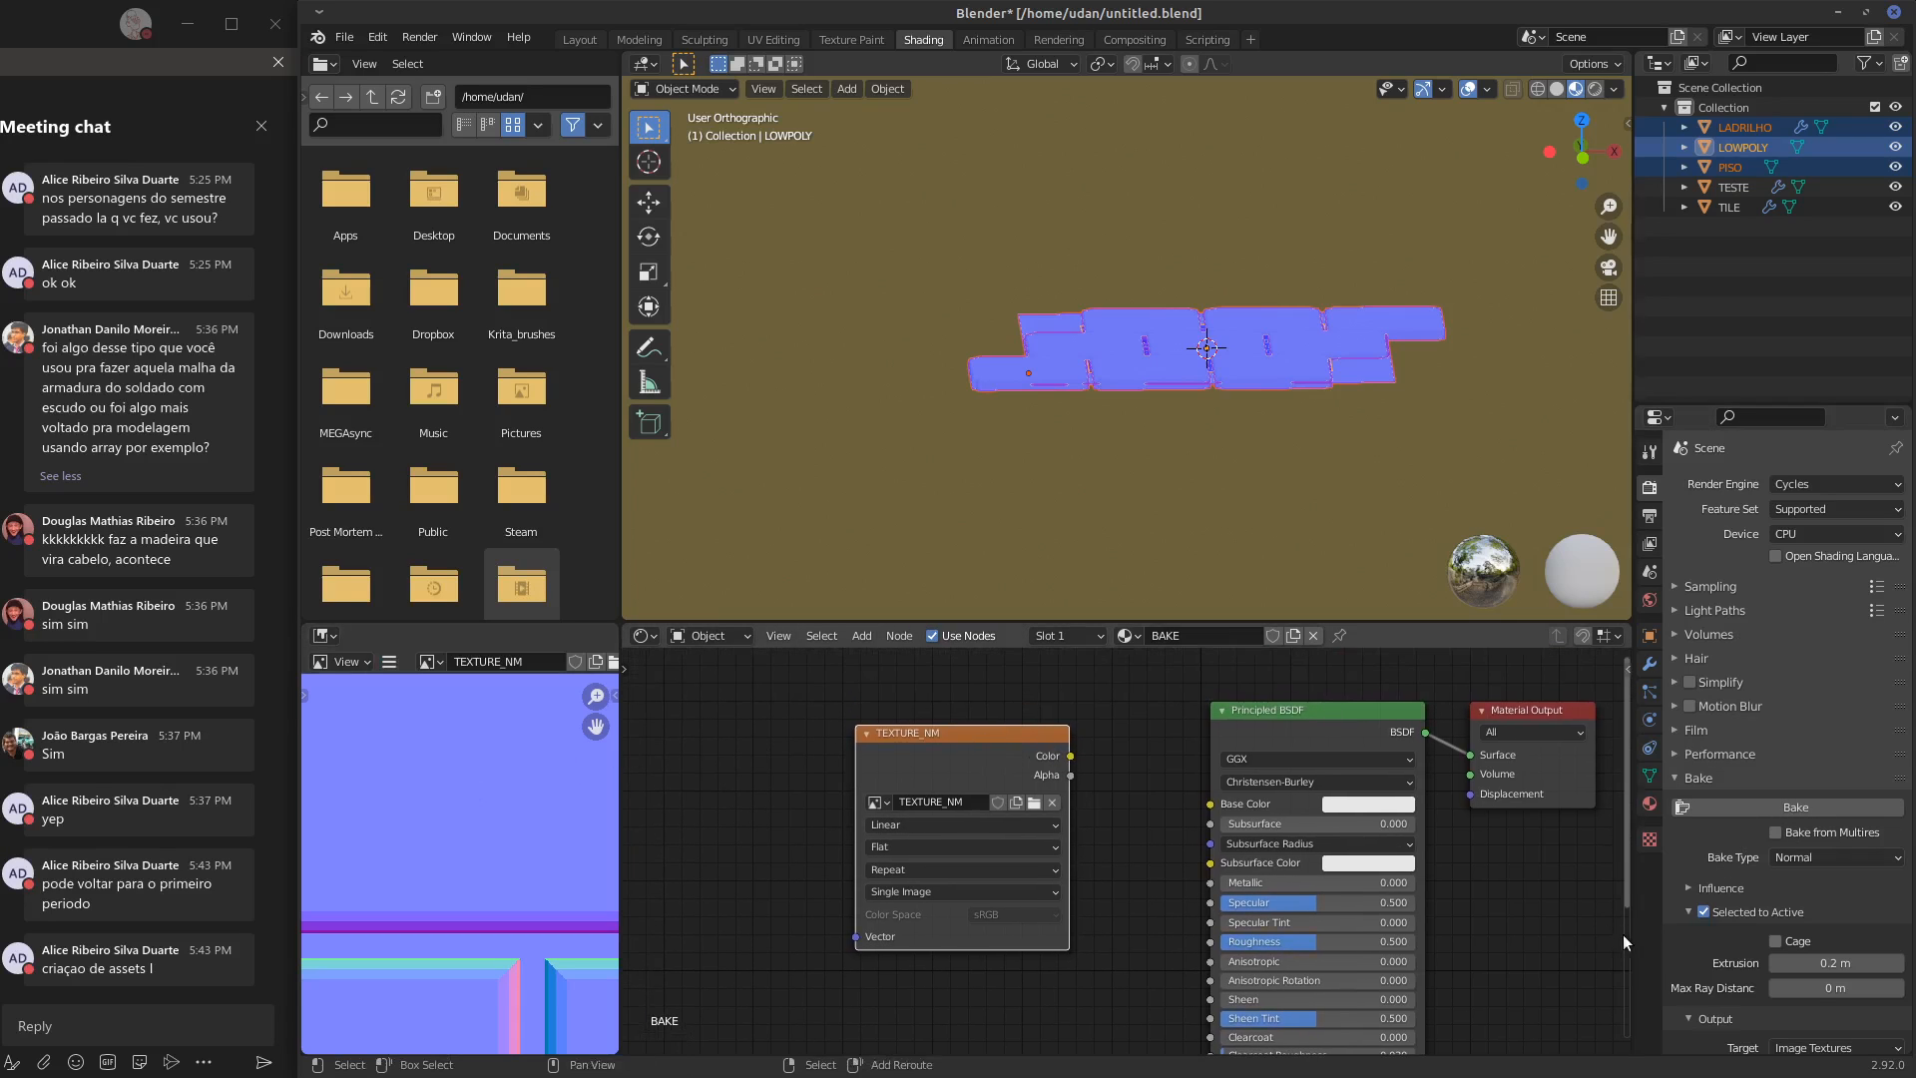
middle_click_drag(1622, 934, 1553, 923)
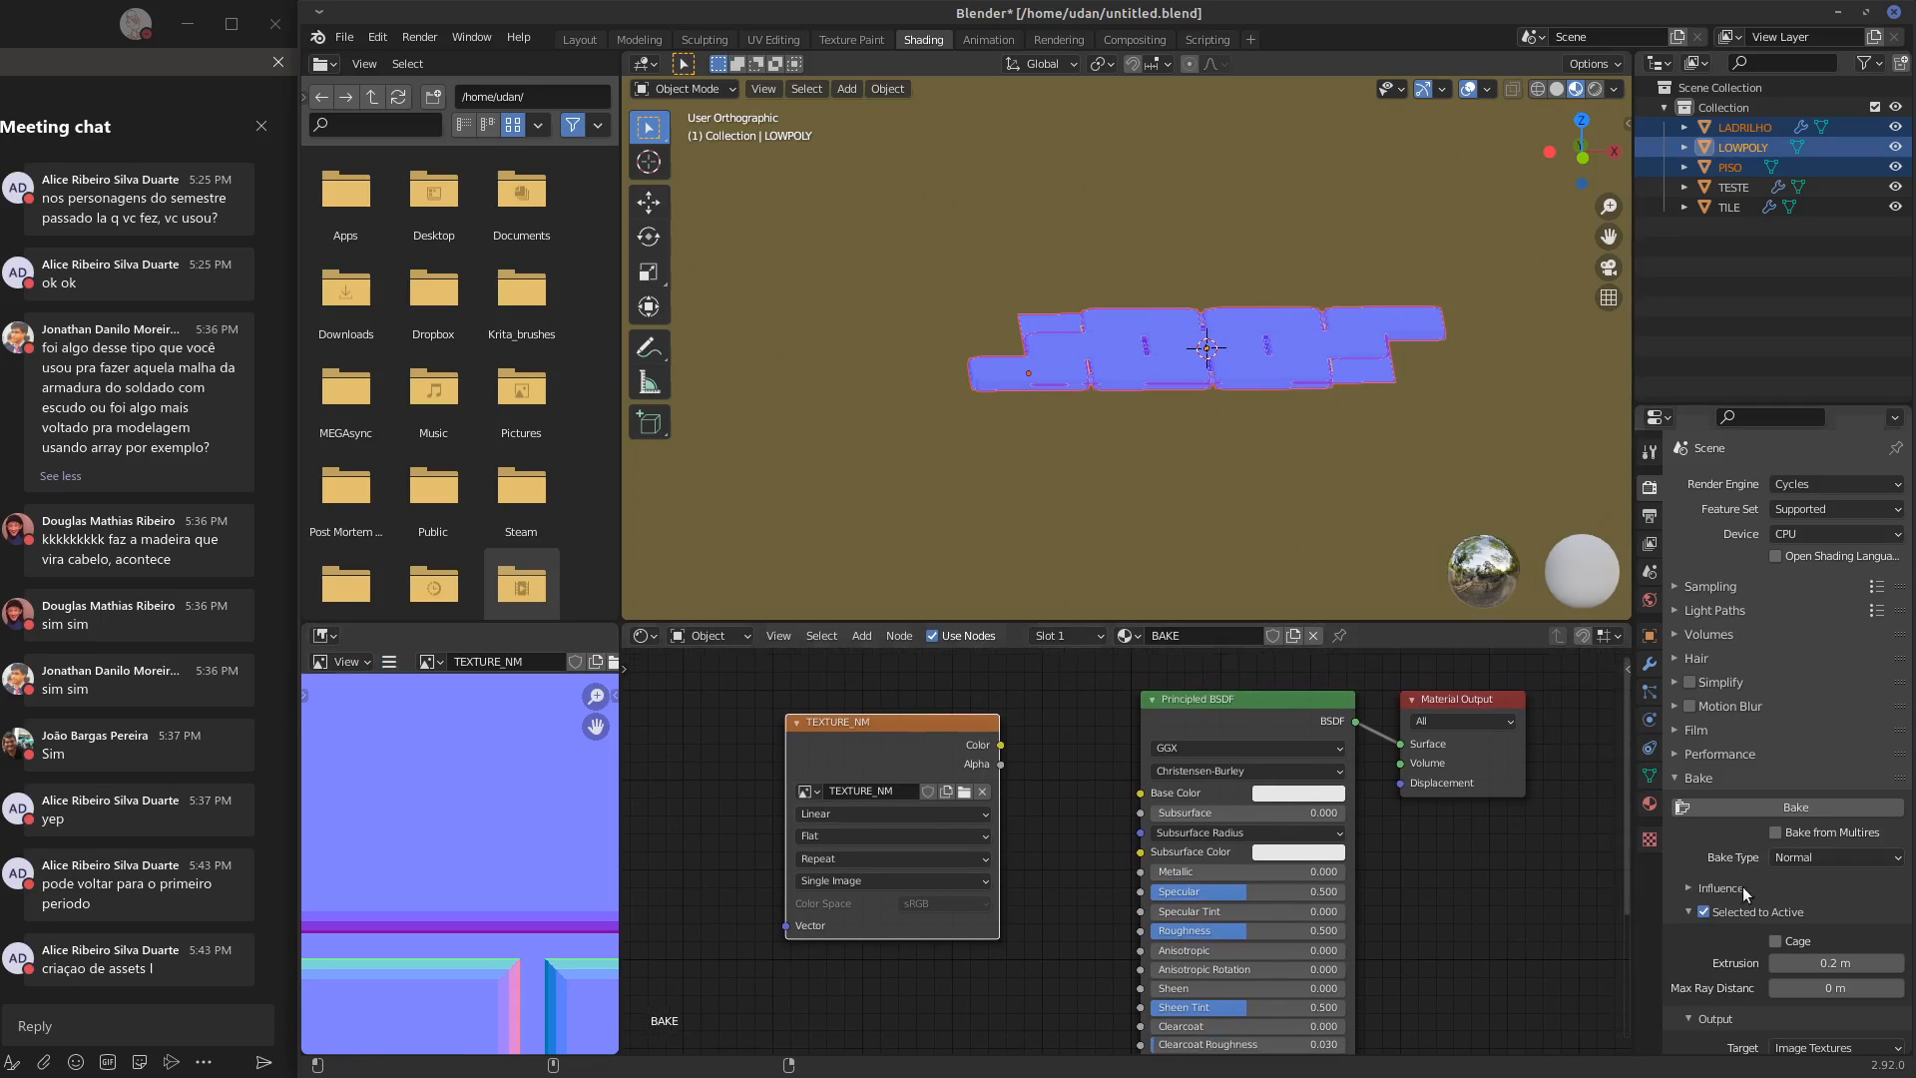
left_click(810, 792)
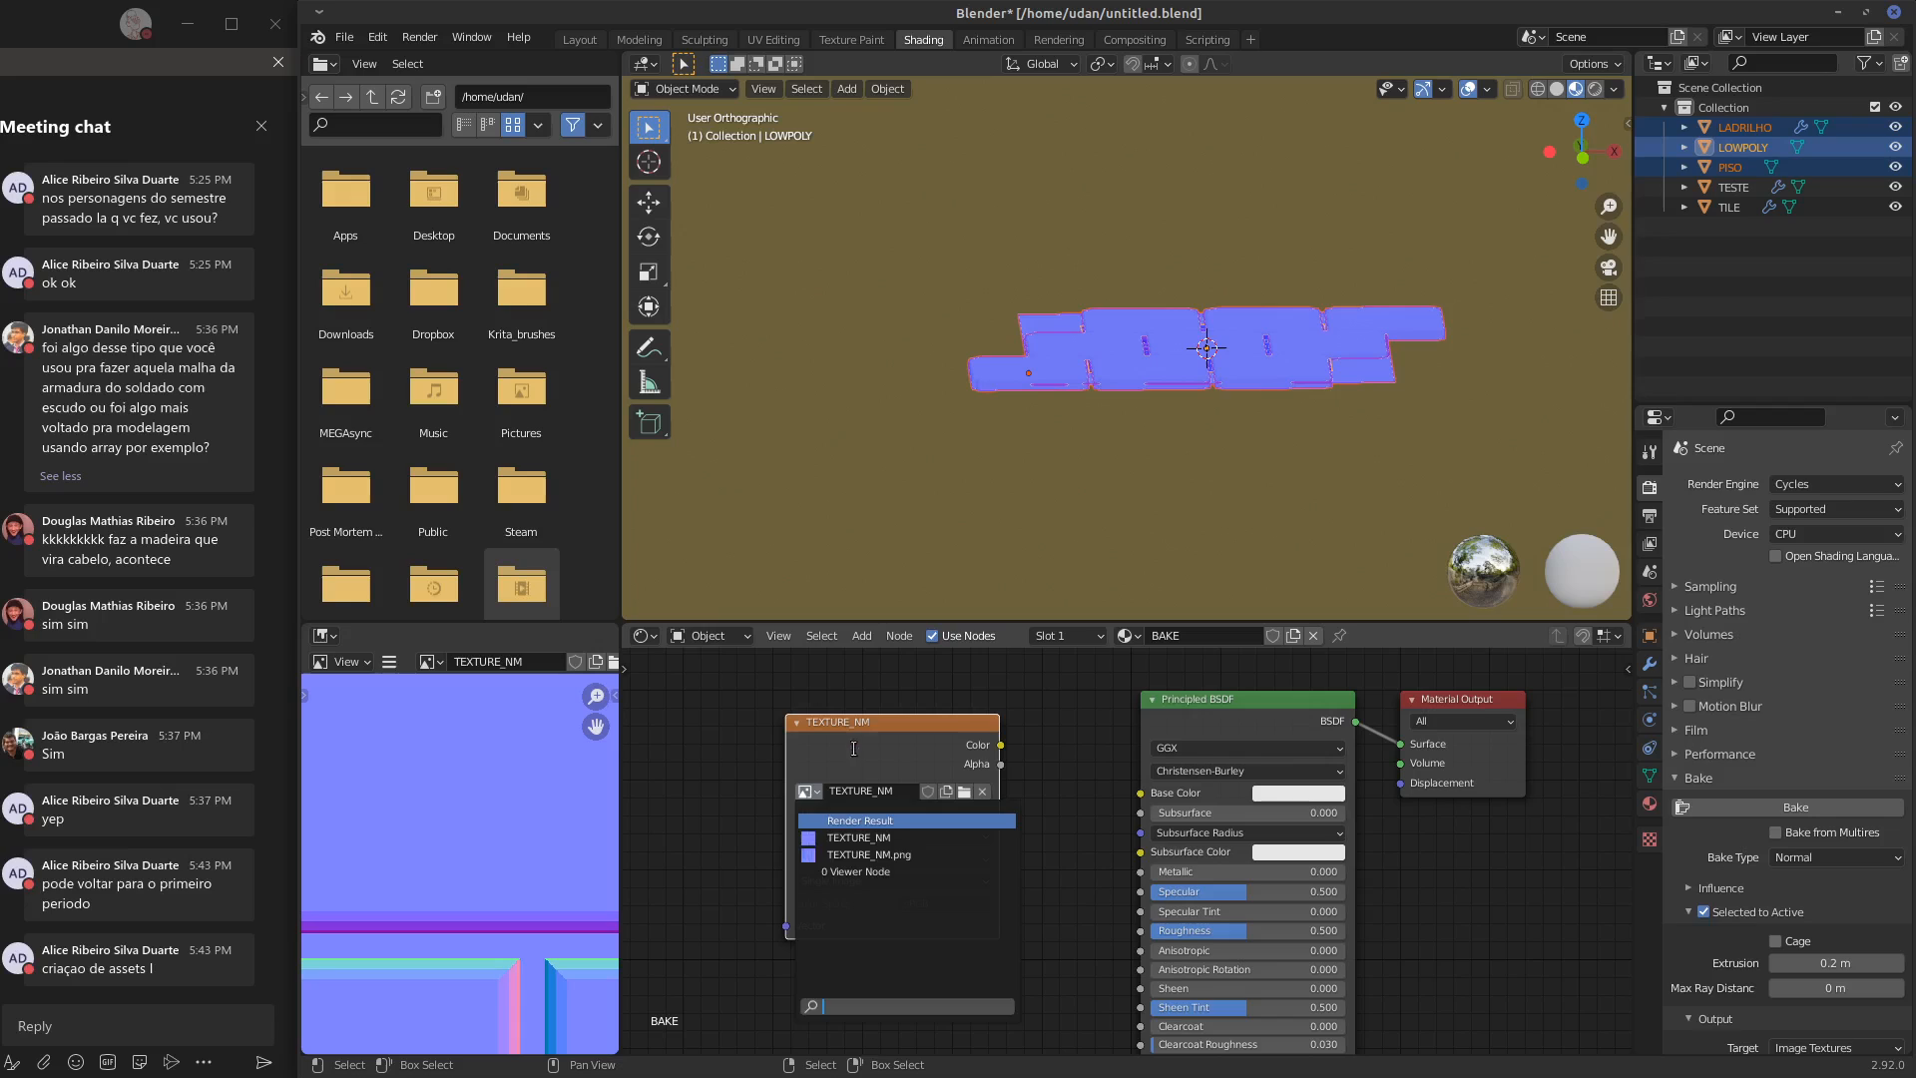
left_click(964, 793)
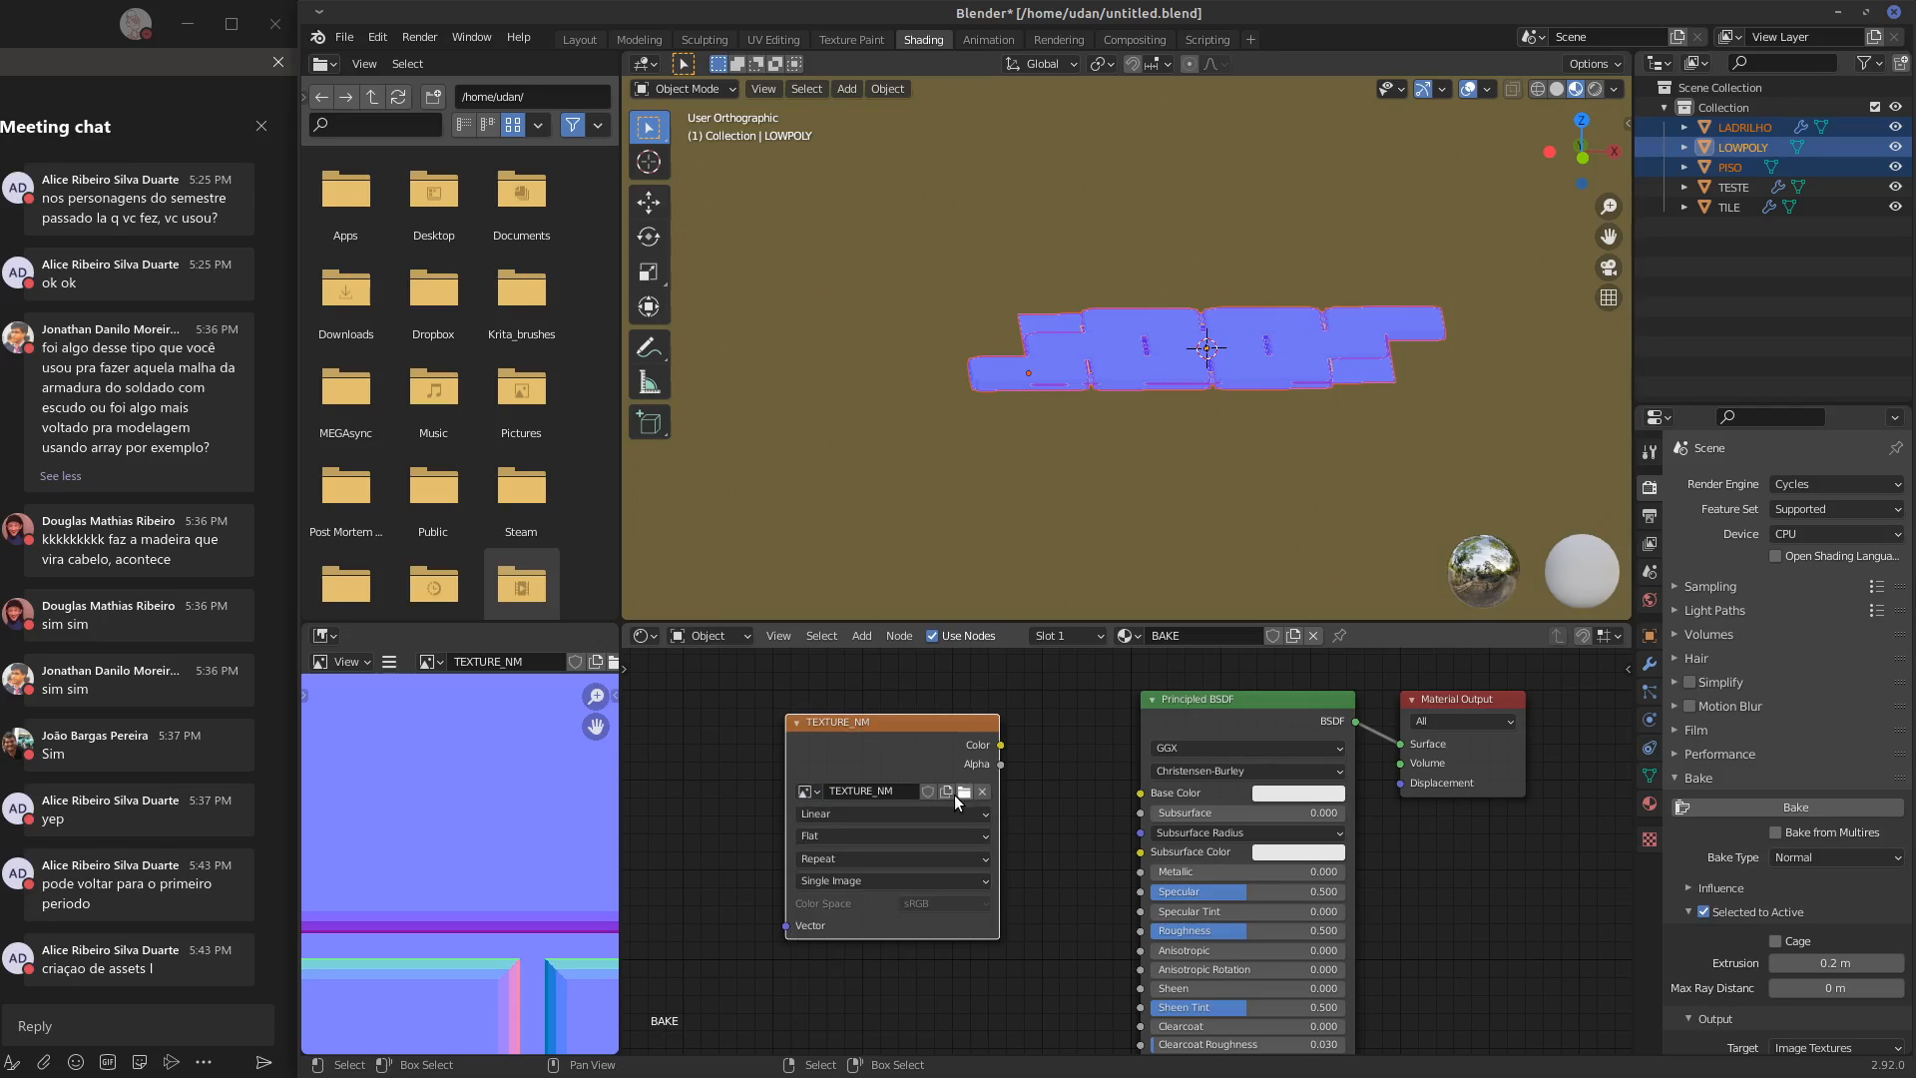
left_click(805, 793)
left_click(846, 857)
left_click(1795, 812)
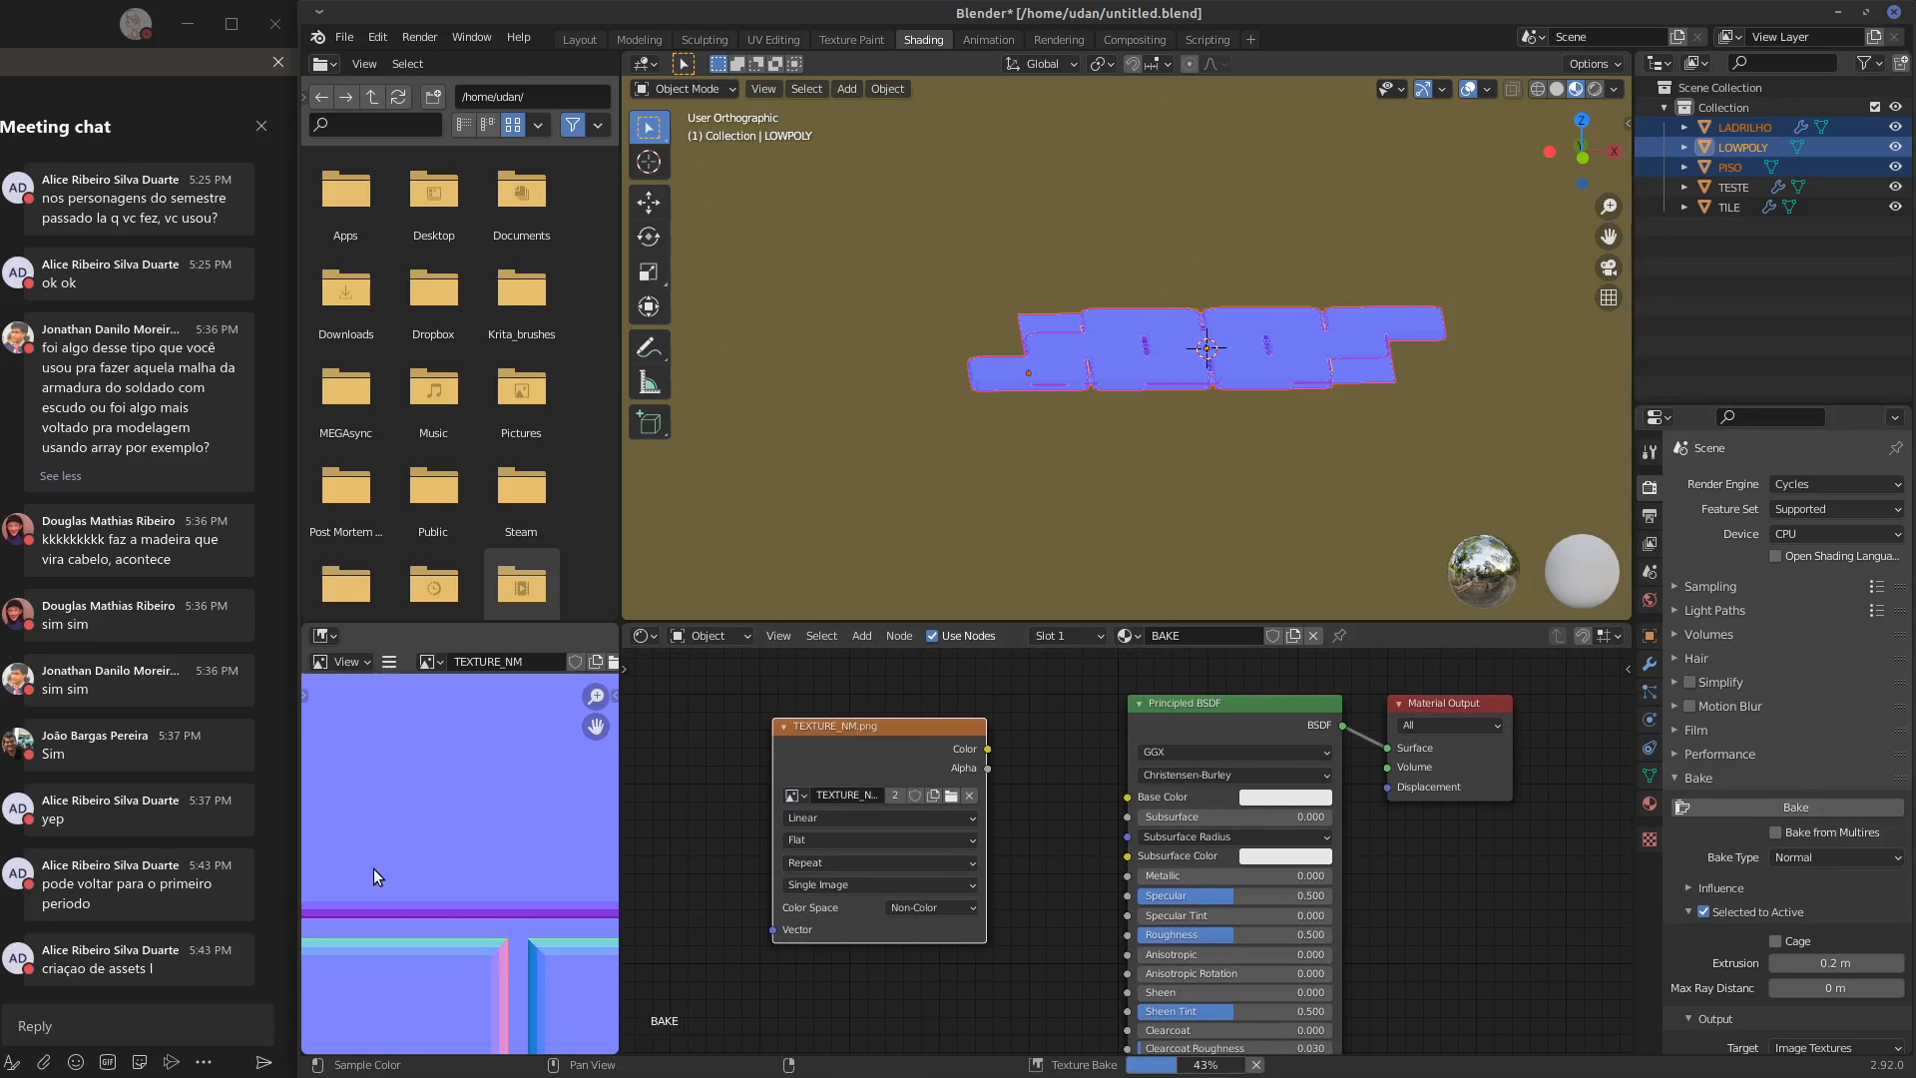
Check the bake result by viewing TEXTURE_NM.png and TEXTURE_NM alternately, ending on TEXTURE_NM
scroll(380, 873, "down", 5)
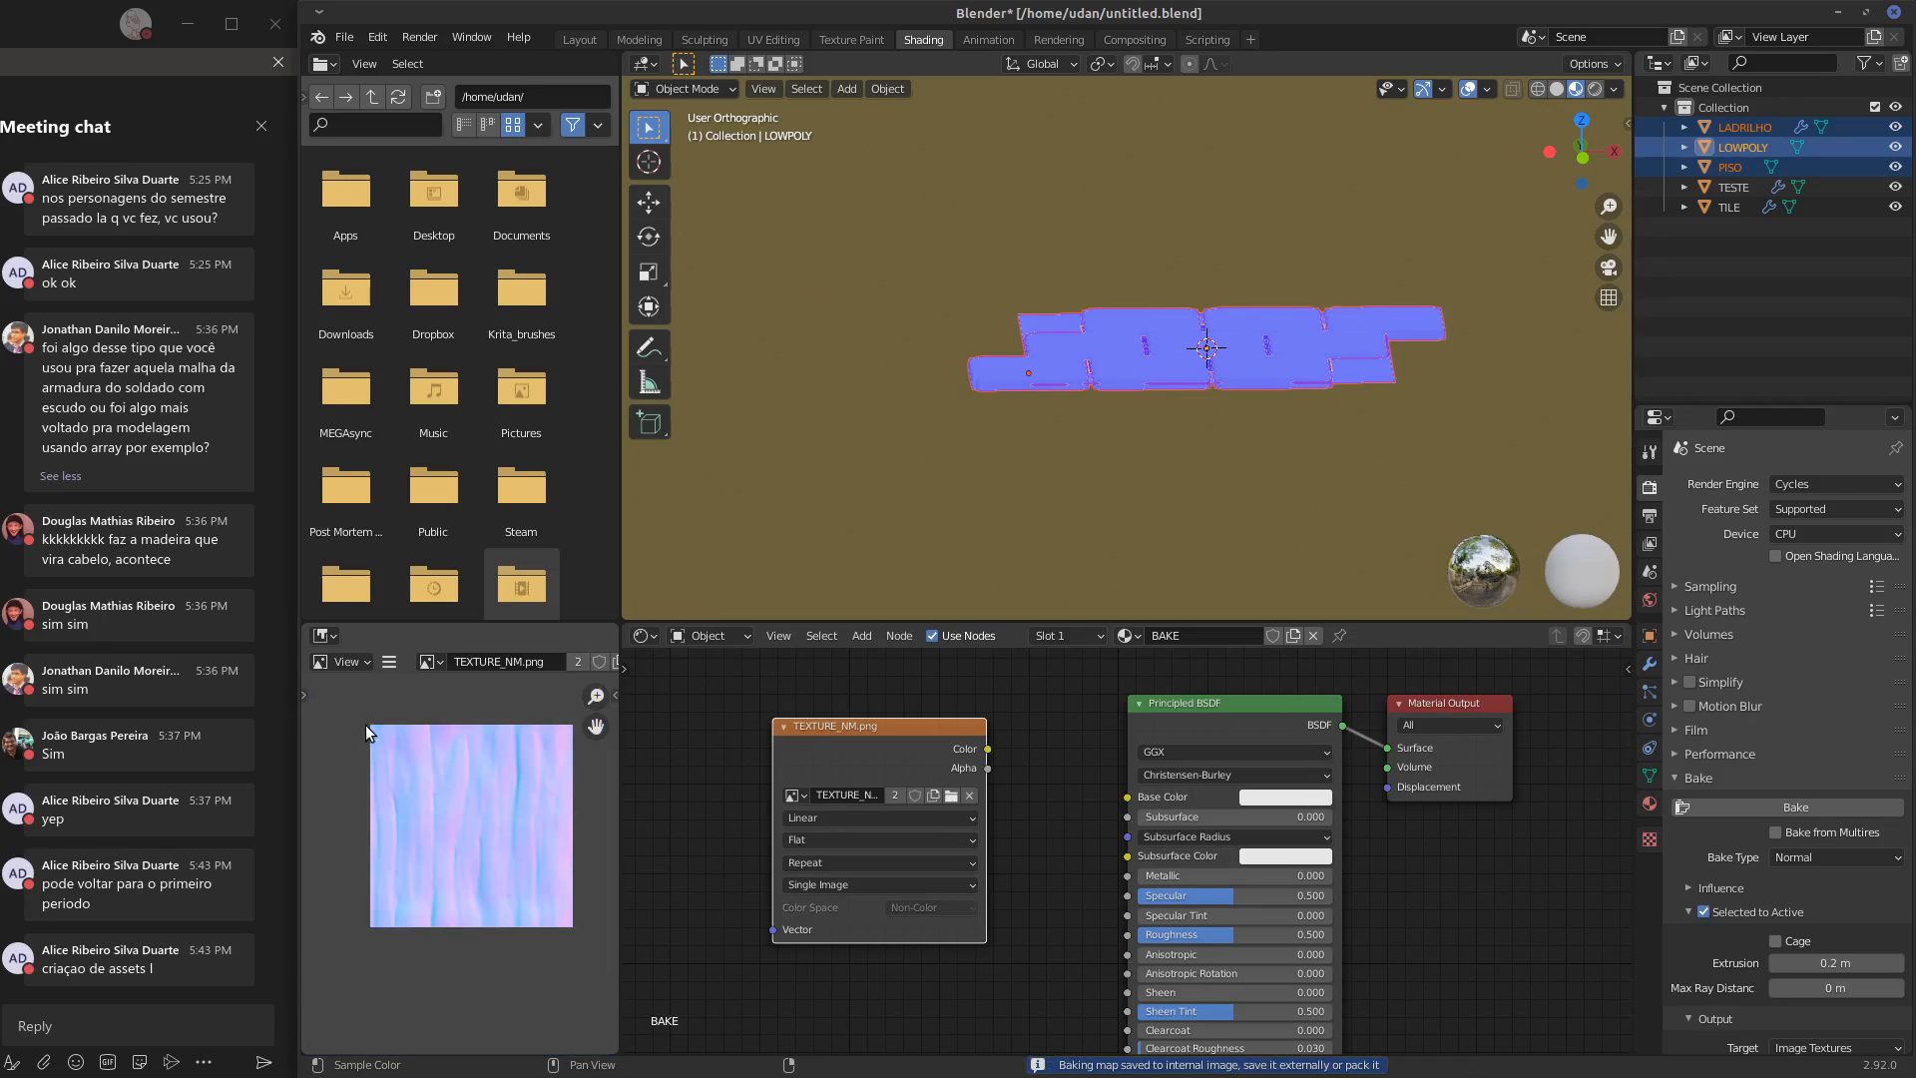
left_click(422, 668)
left_click(482, 711)
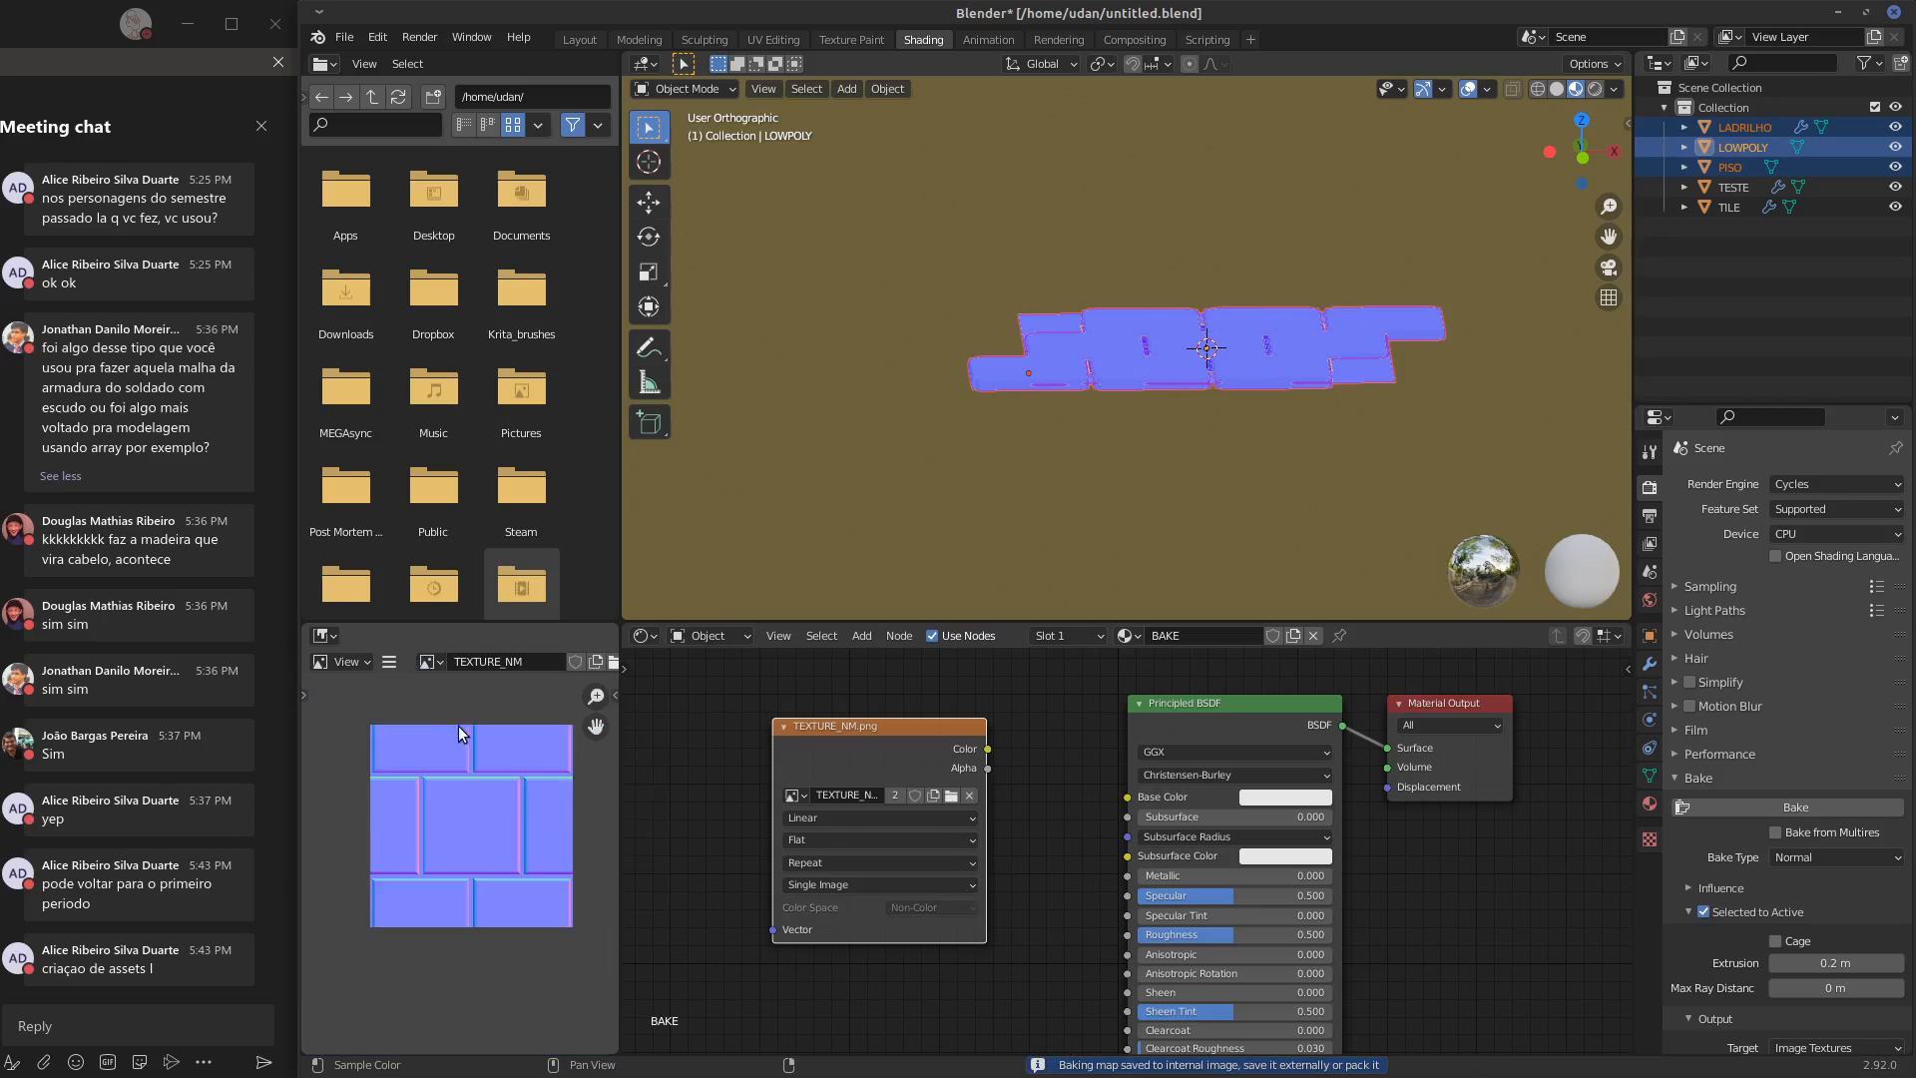
left_click(434, 664)
left_click(469, 730)
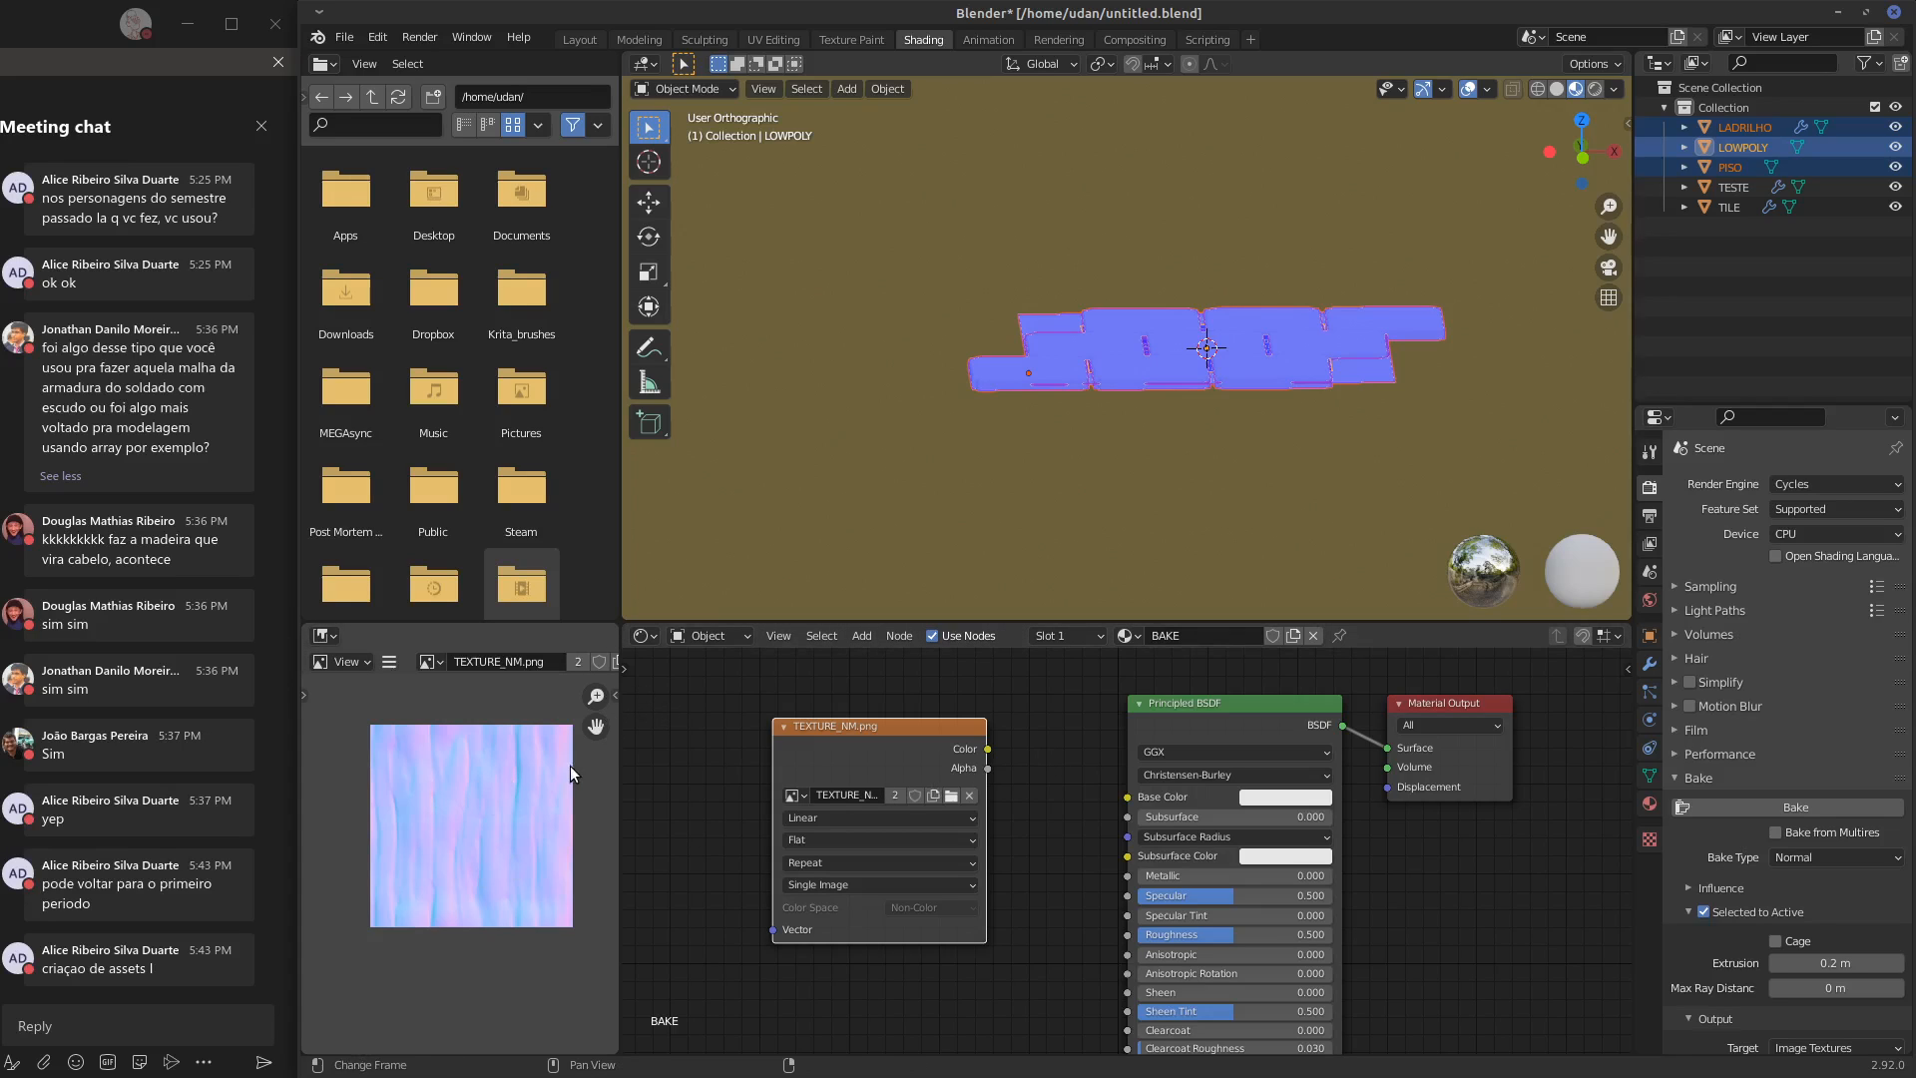
left_click(430, 664)
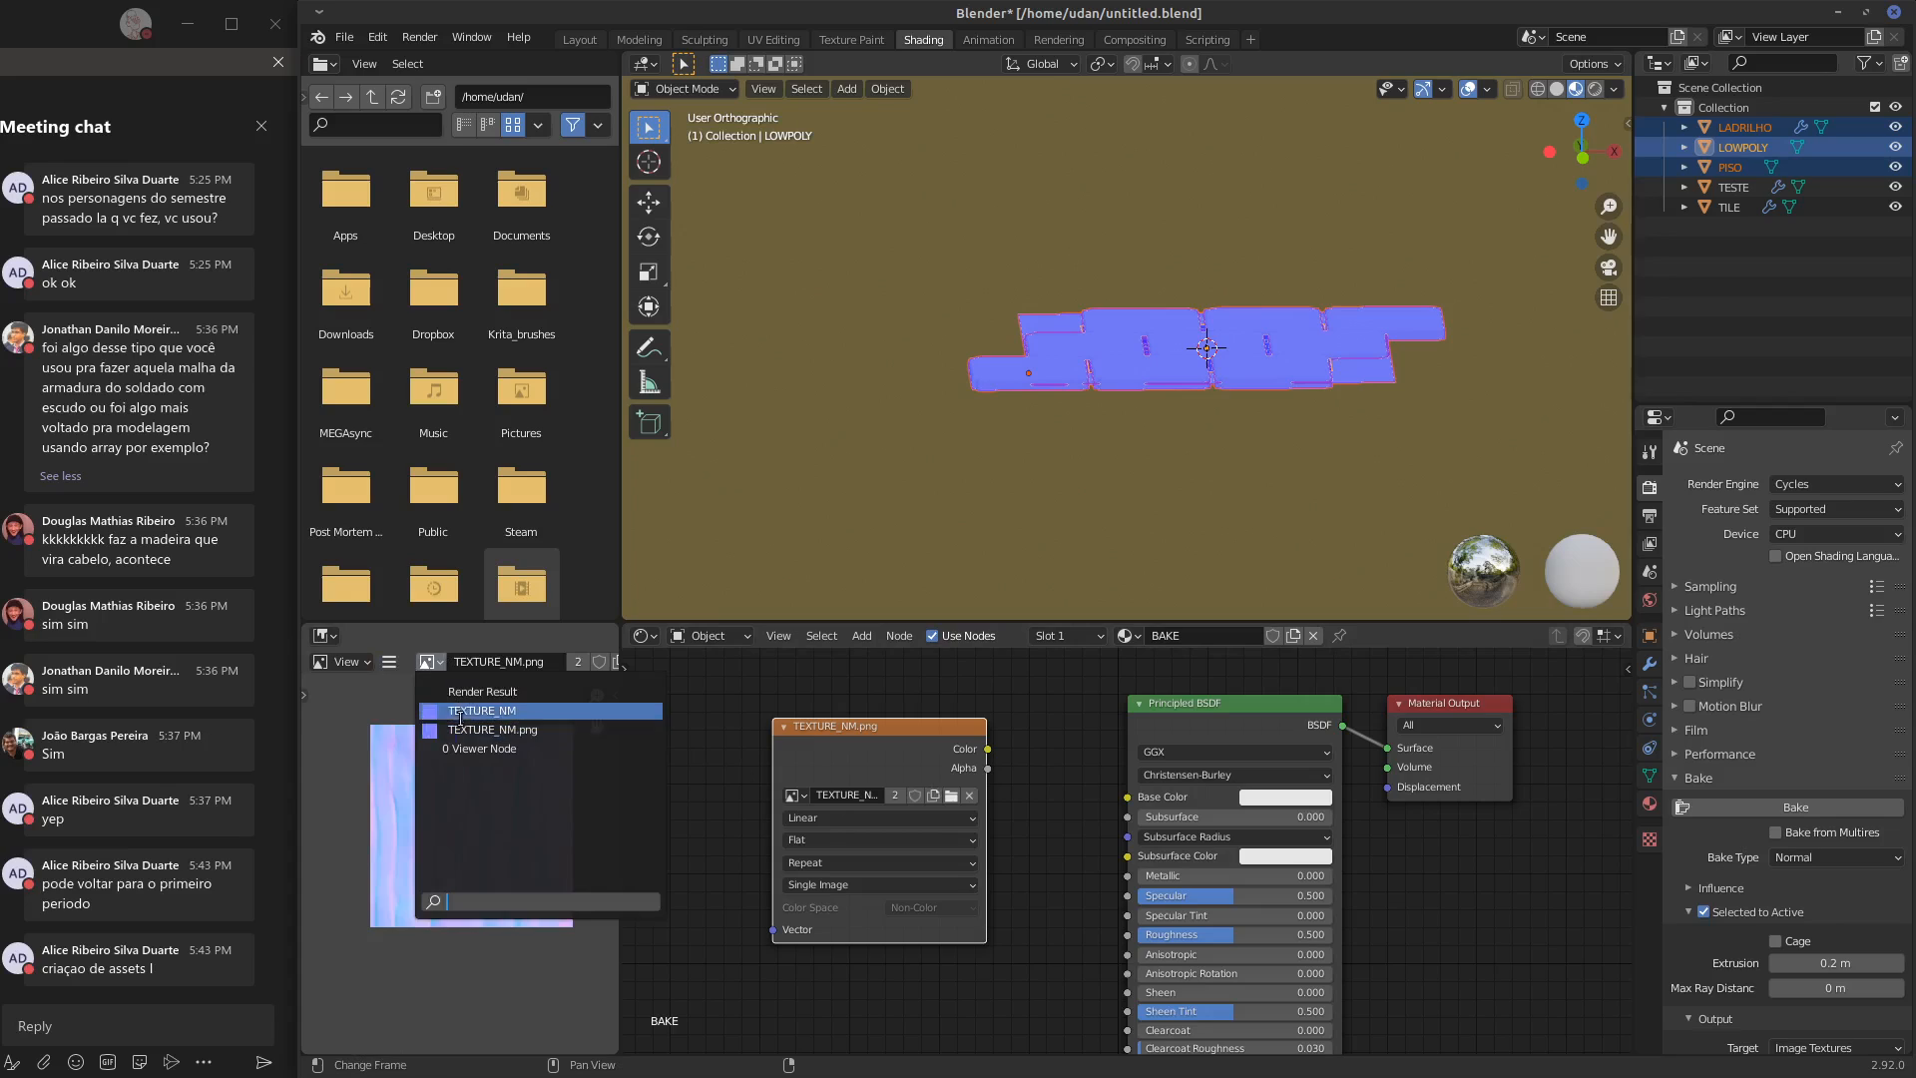
left_click(469, 710)
left_click(431, 664)
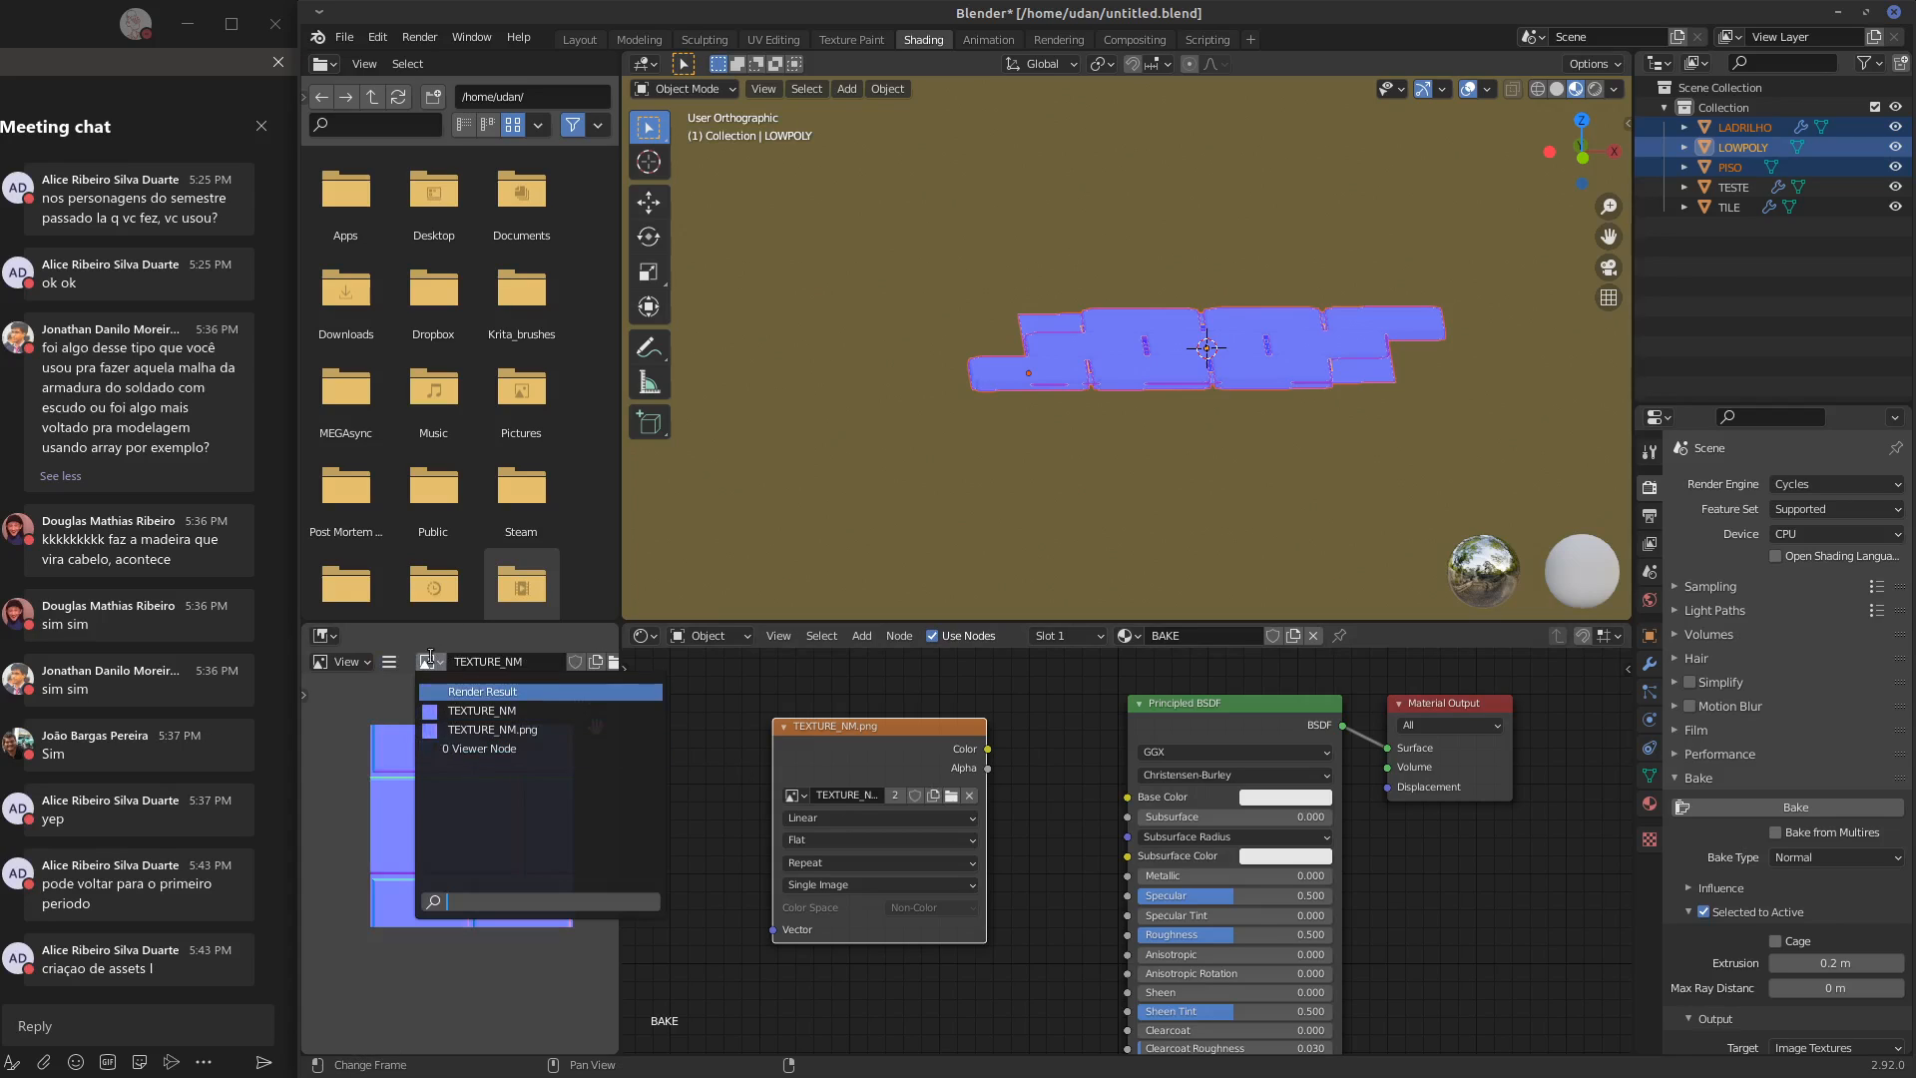
Save the TEXTURE_NM image as an 8-bit RGBA PNG file in the home folder, editing the suggested file name
left_click(391, 662)
mouse_move(541, 710)
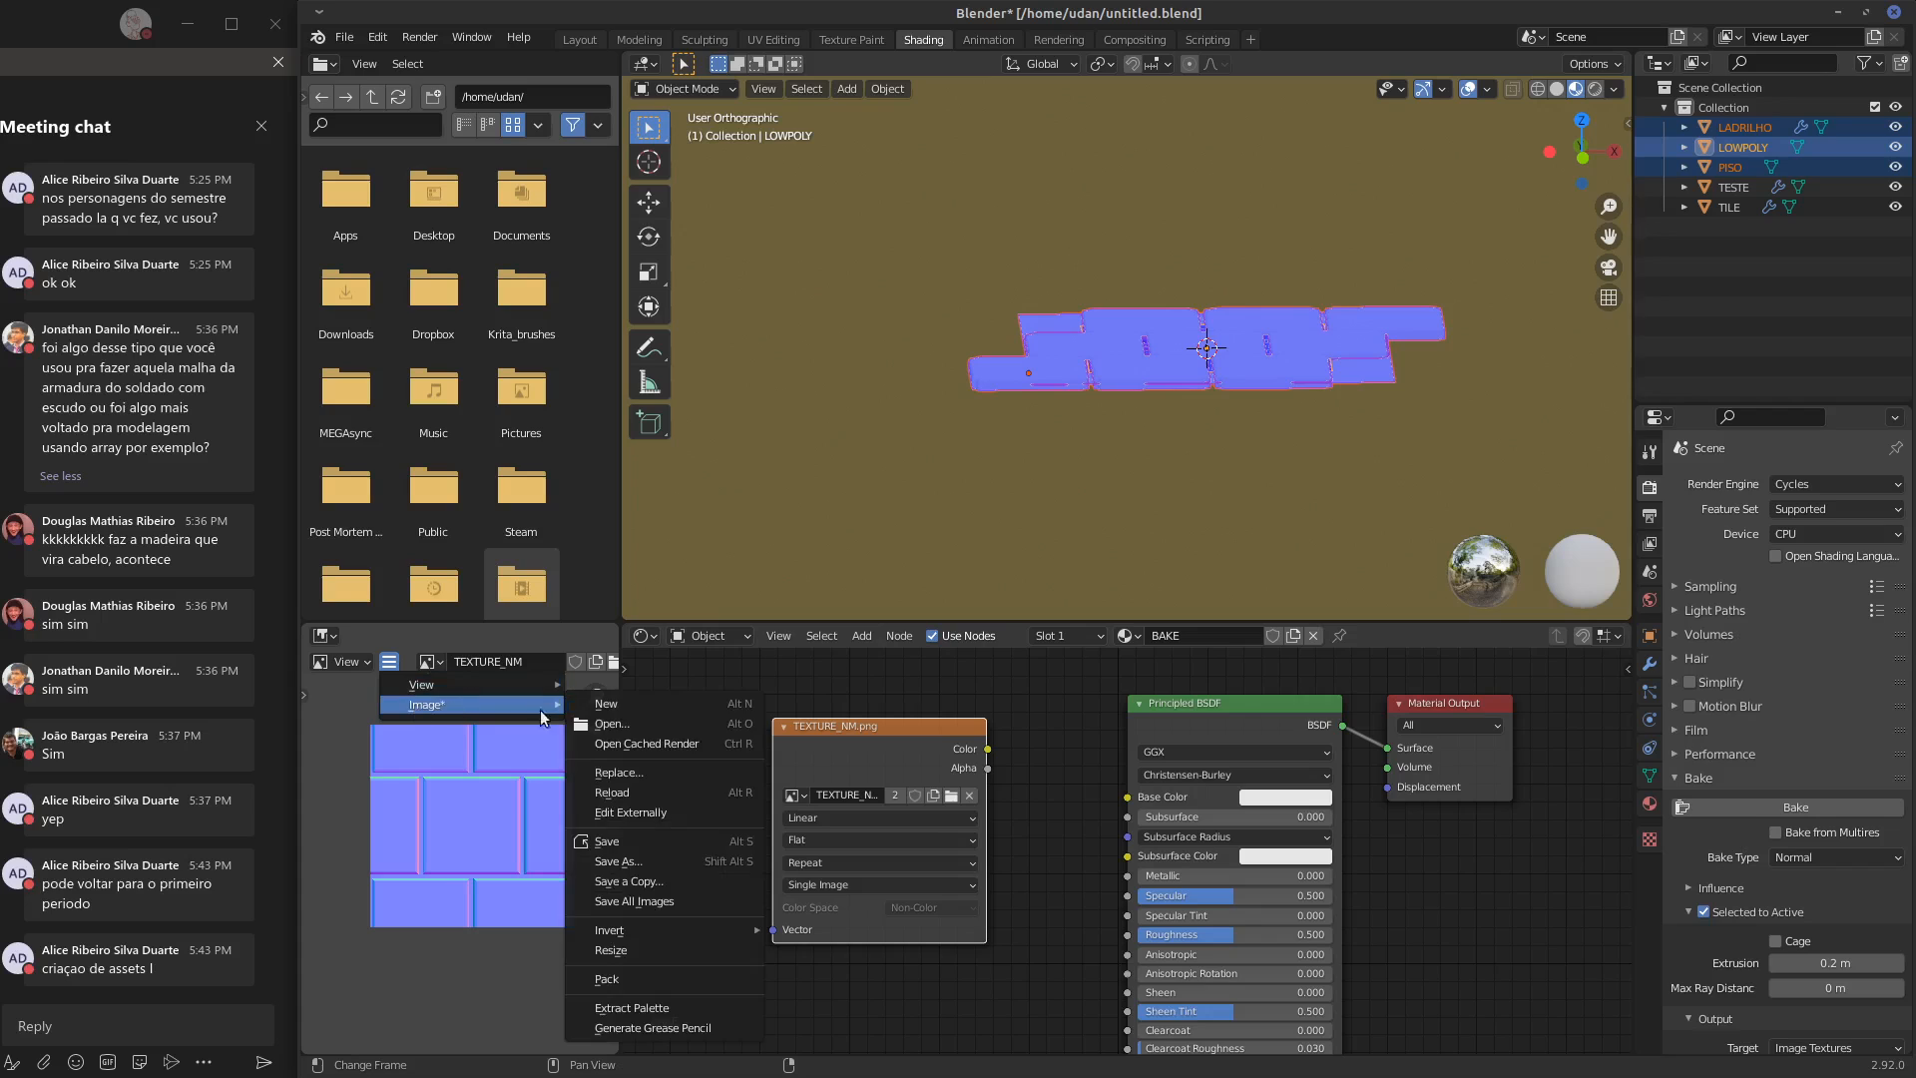
left_click(628, 862)
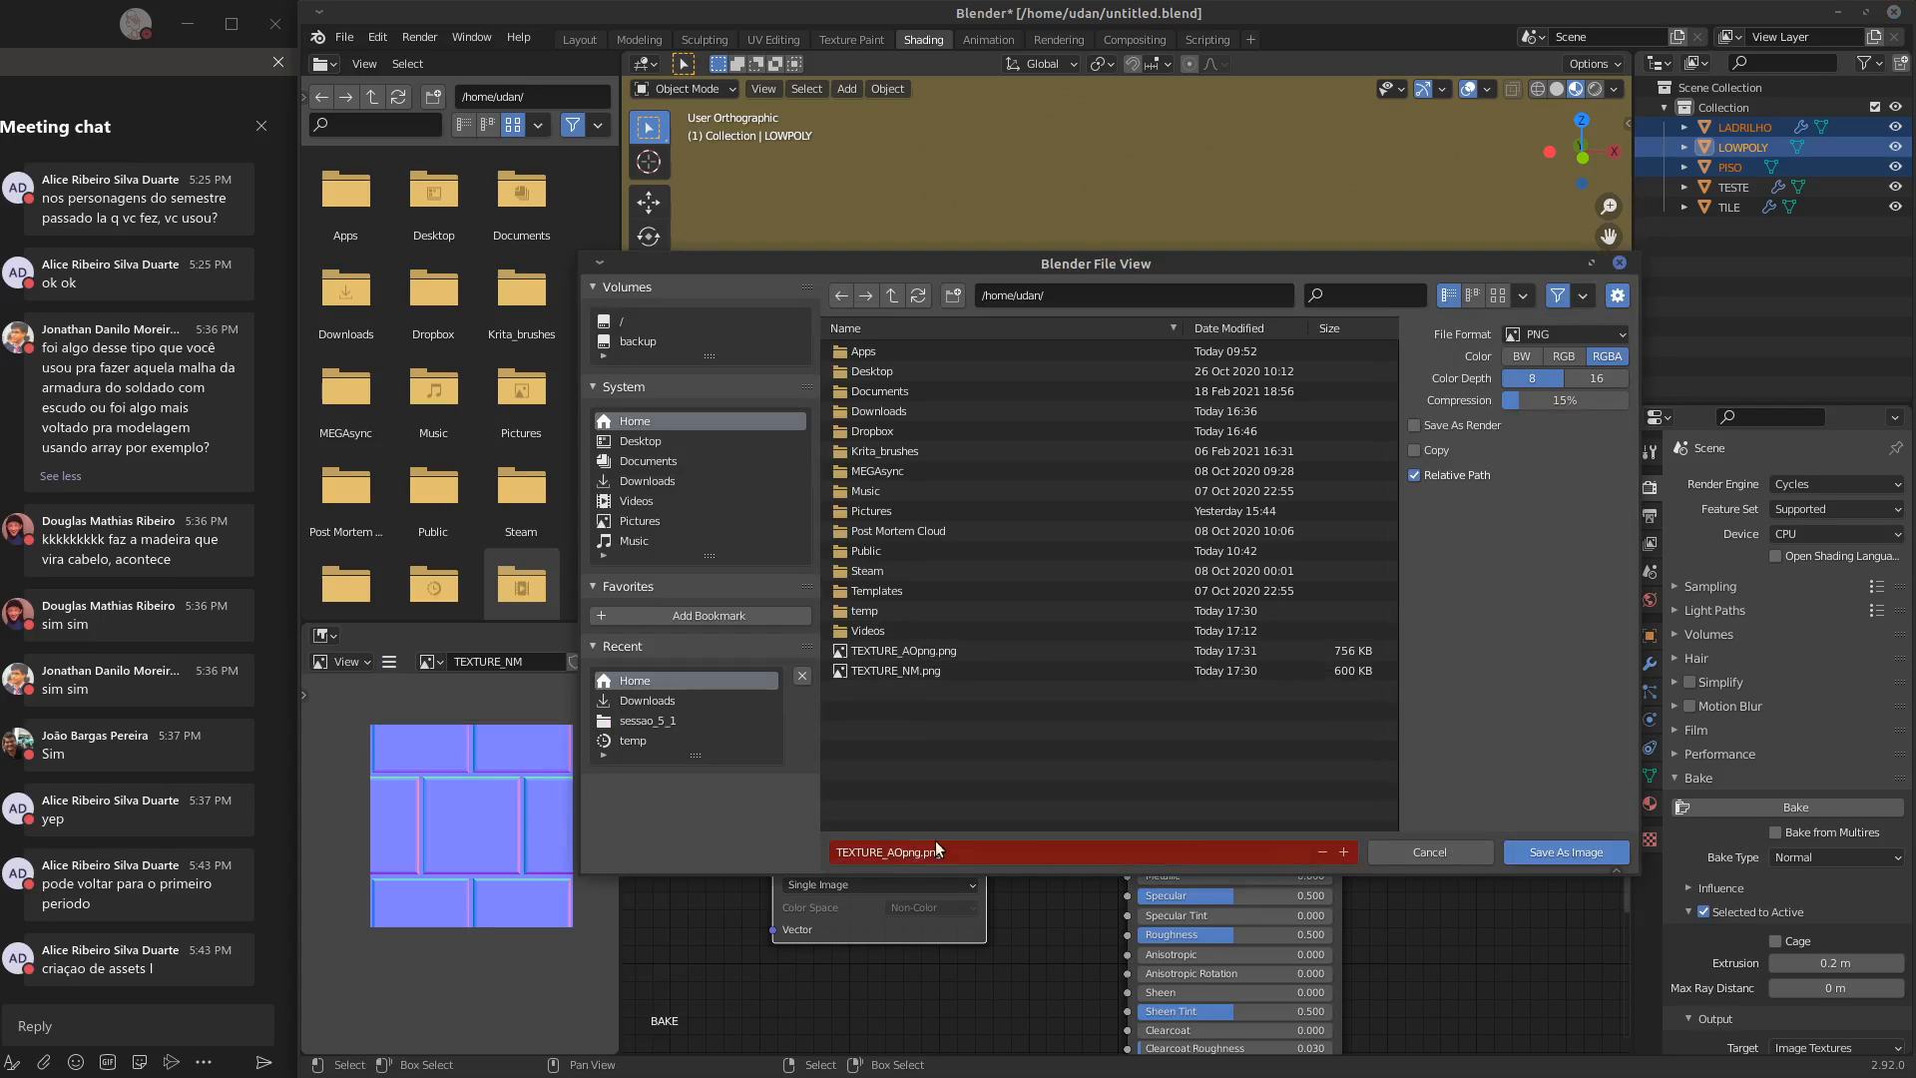
left_click(893, 852)
left_click(893, 852)
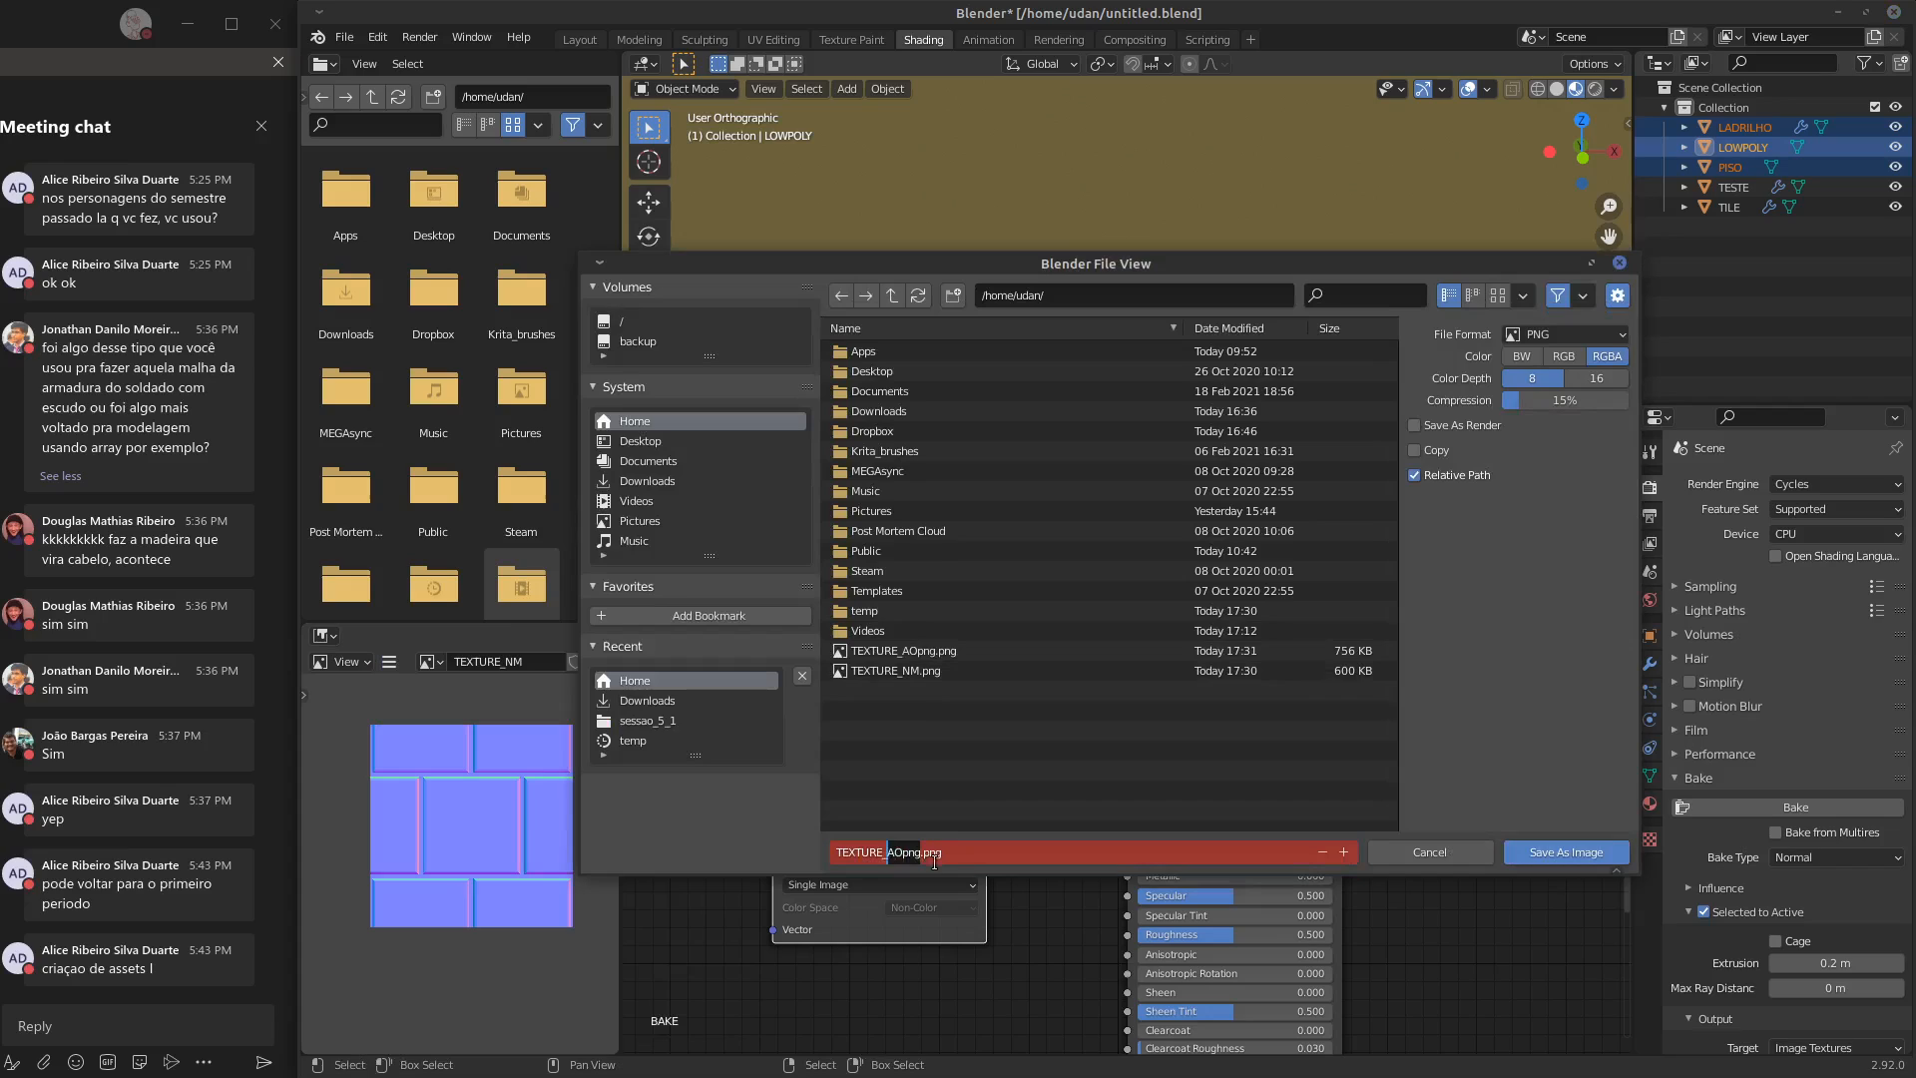
key("BackSpace")
key("BackSpace")
left_click(1567, 854)
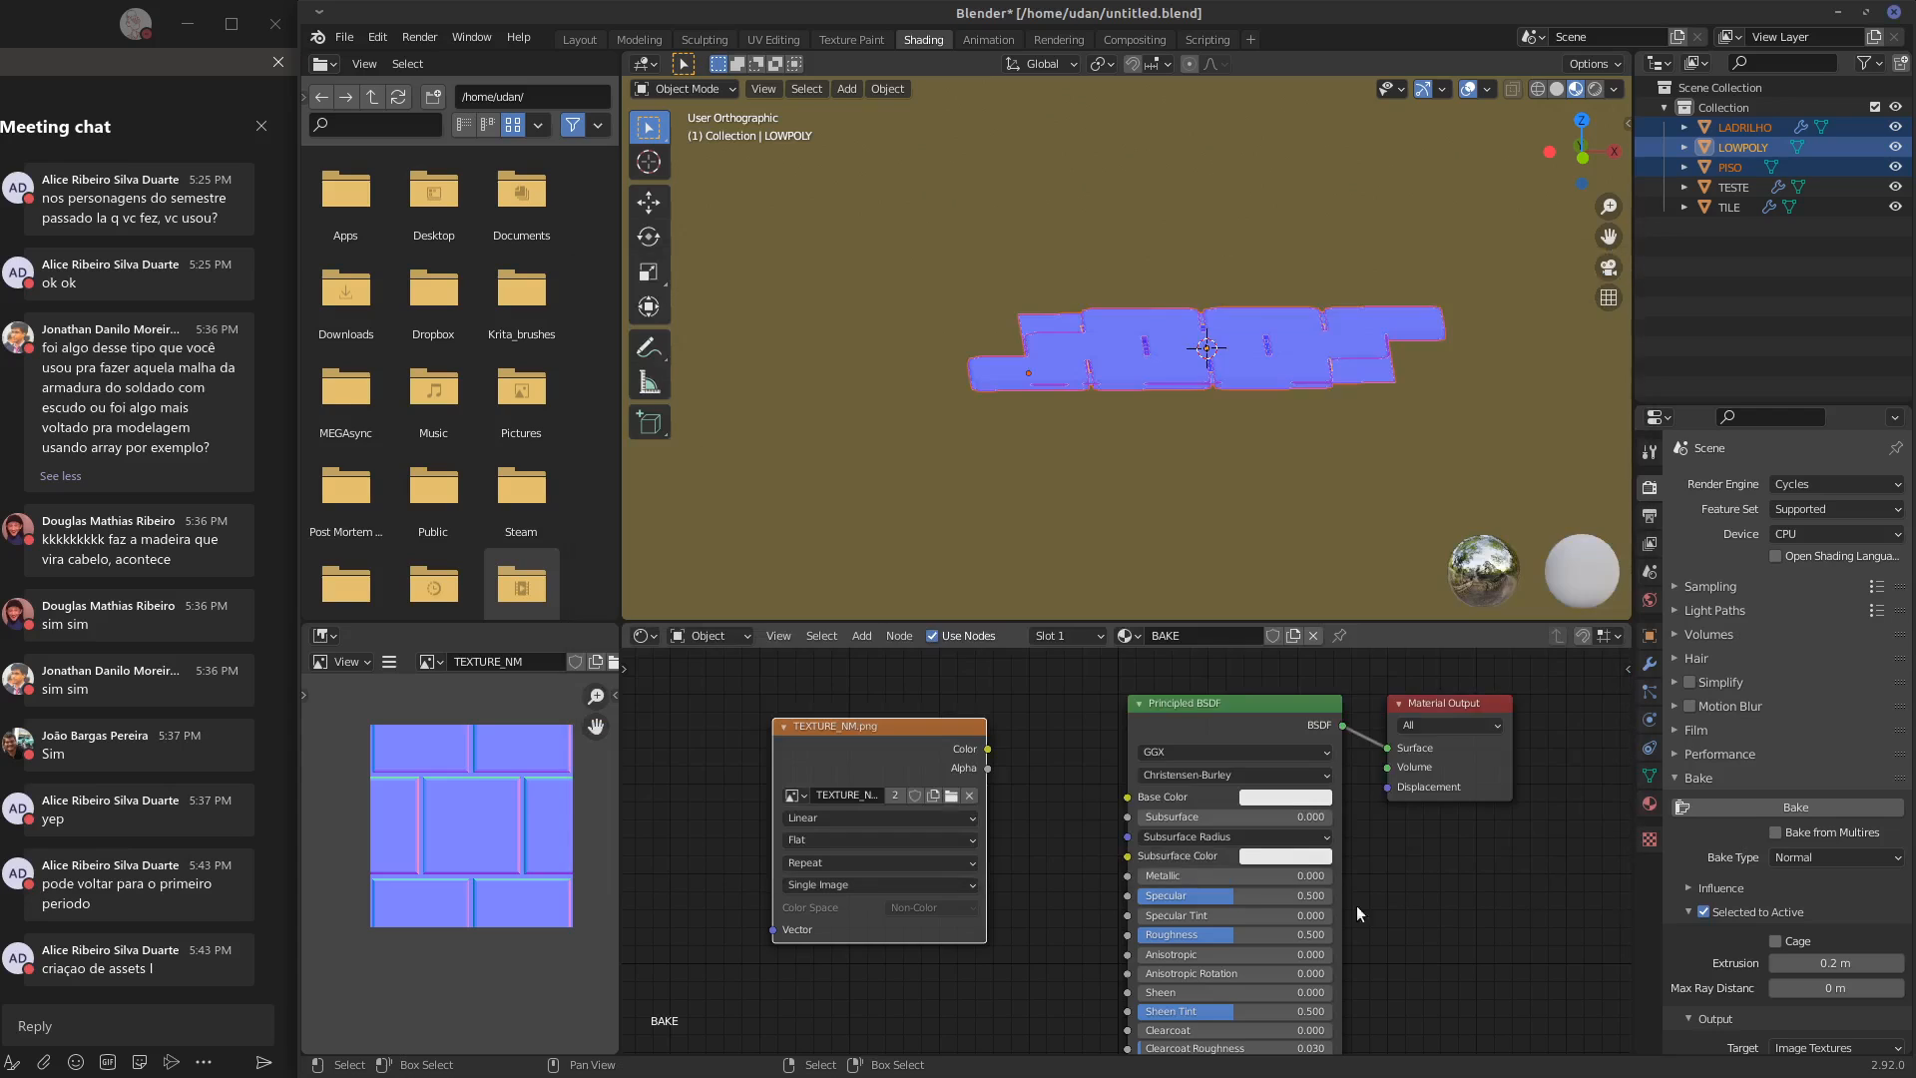
Examine the arrayed floor from above beside the baked texture, and select only LADRILHO
key("KP_7")
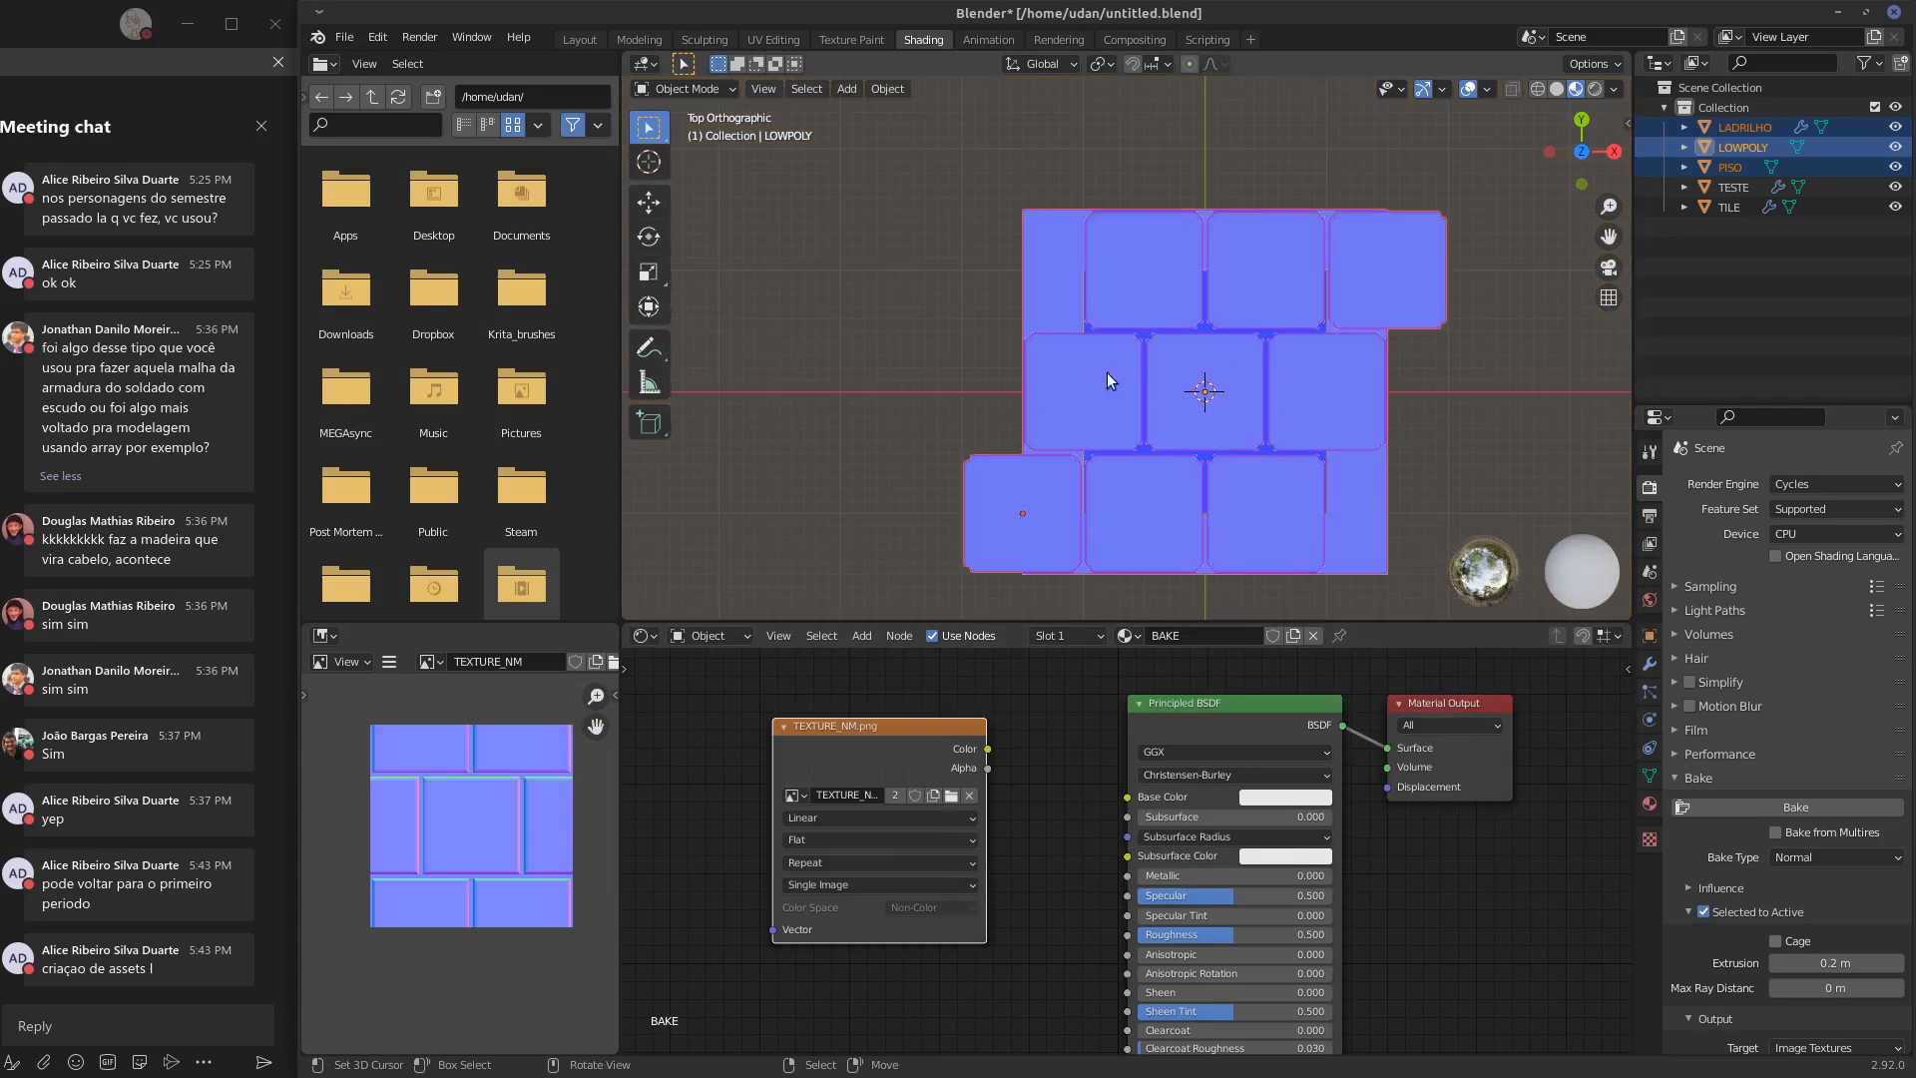
middle_click_drag(1351, 463, 1261, 424, "shift")
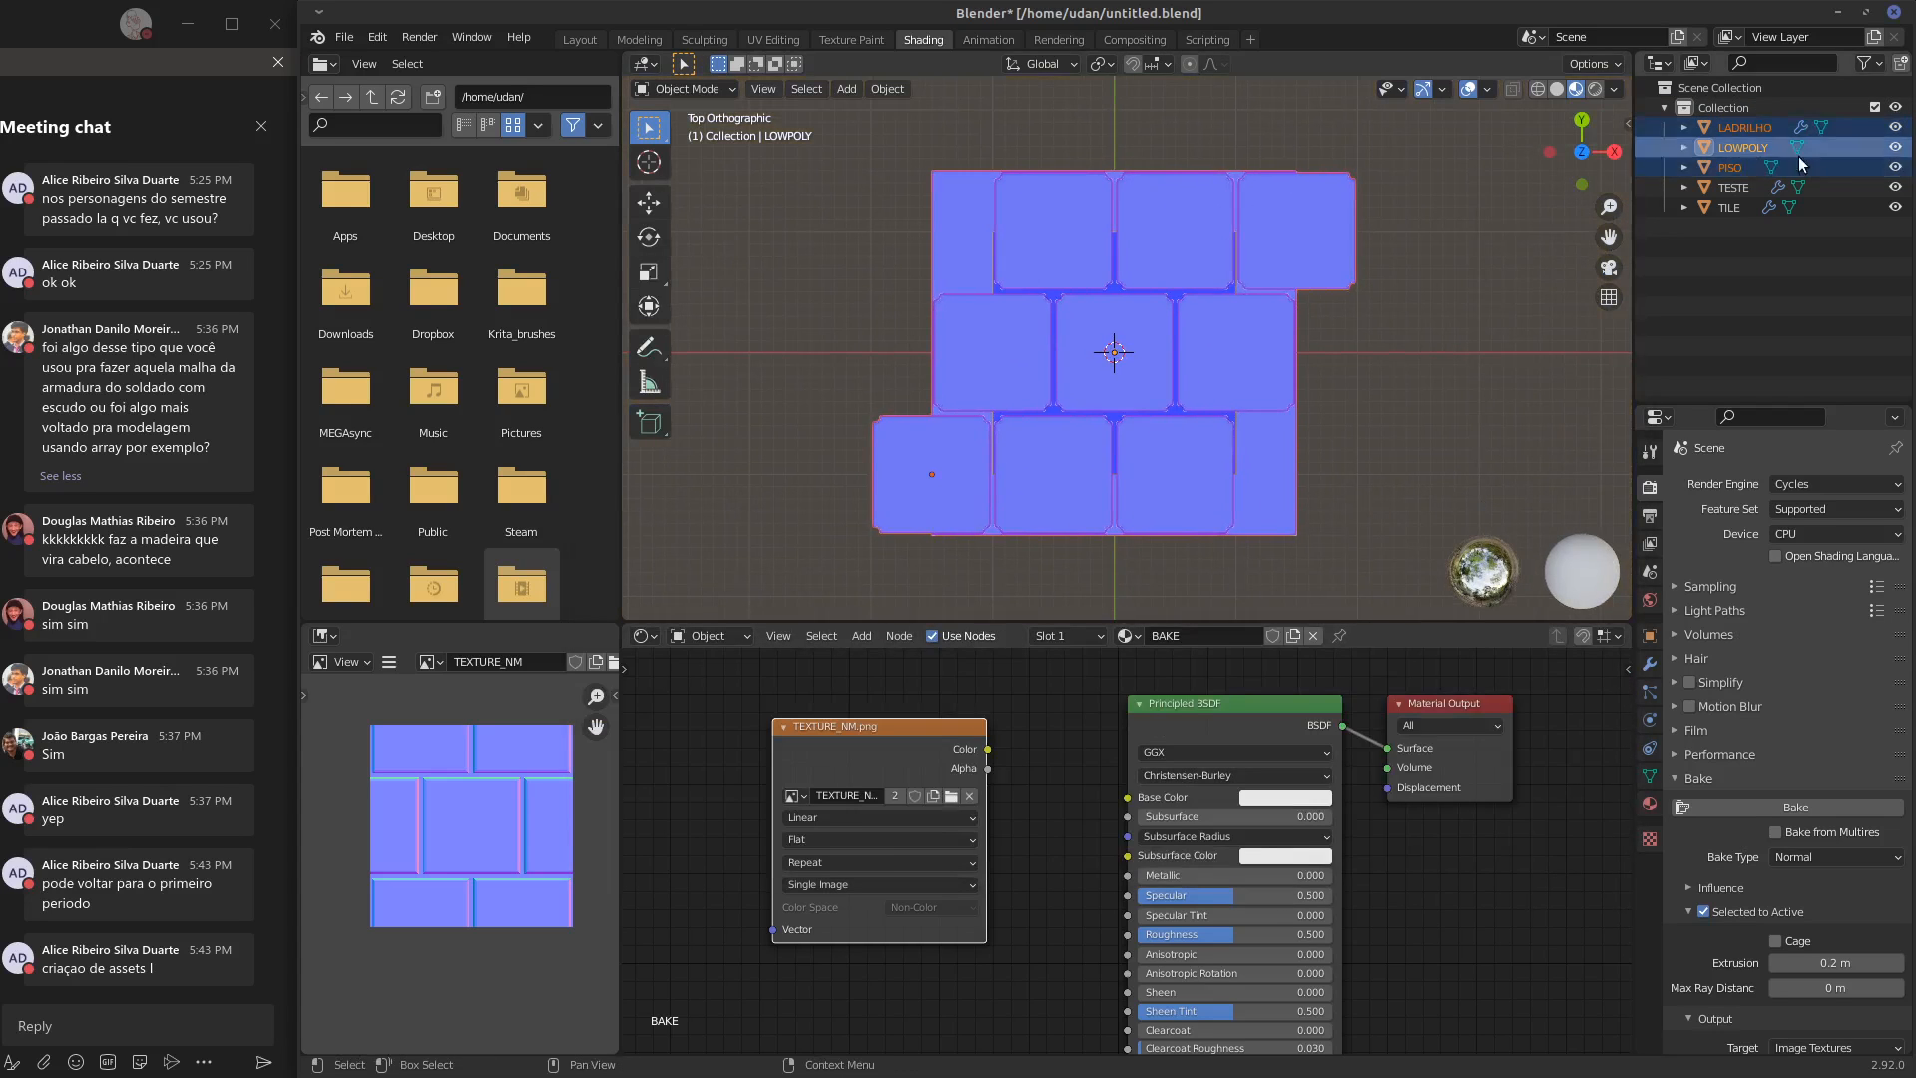
middle_click_drag(471, 817, 439, 853)
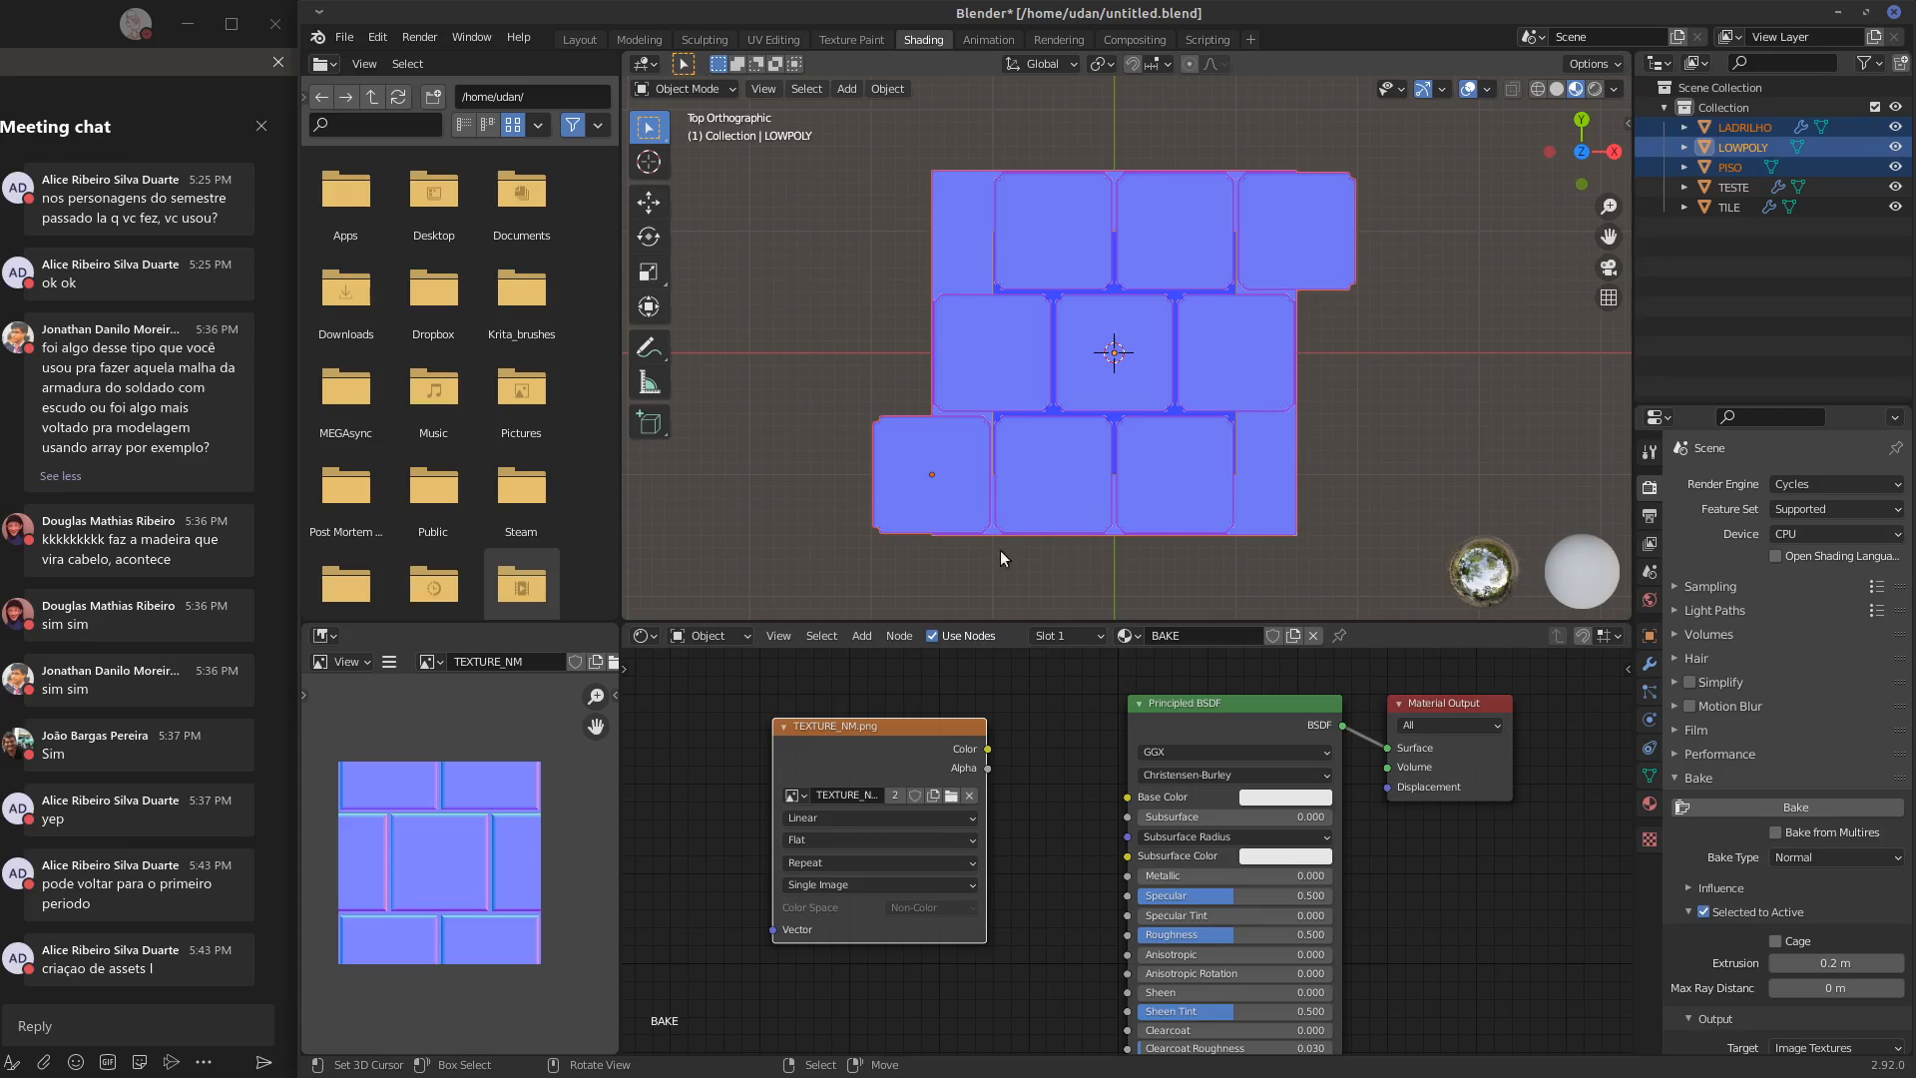
middle_click_drag(1523, 877, 1542, 858)
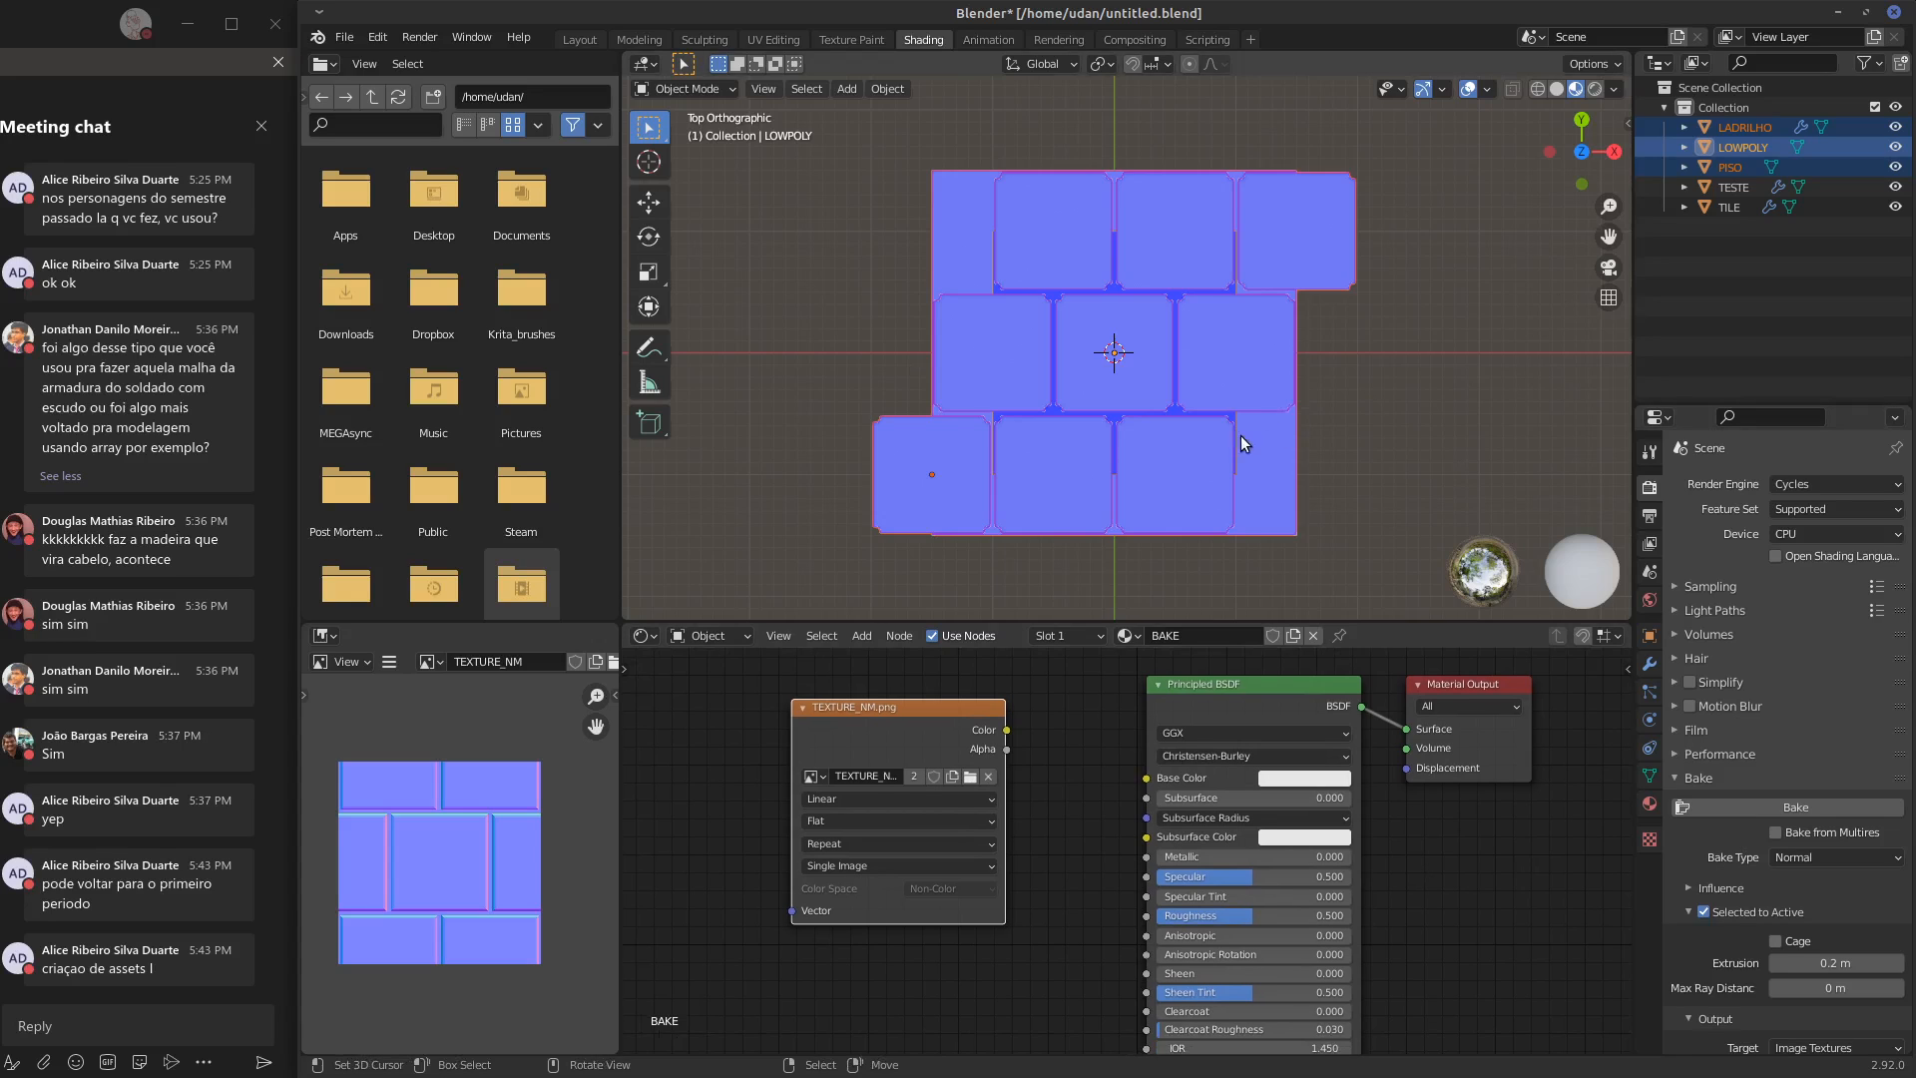
scroll(1243, 439, "up", 2)
left_click(1259, 394)
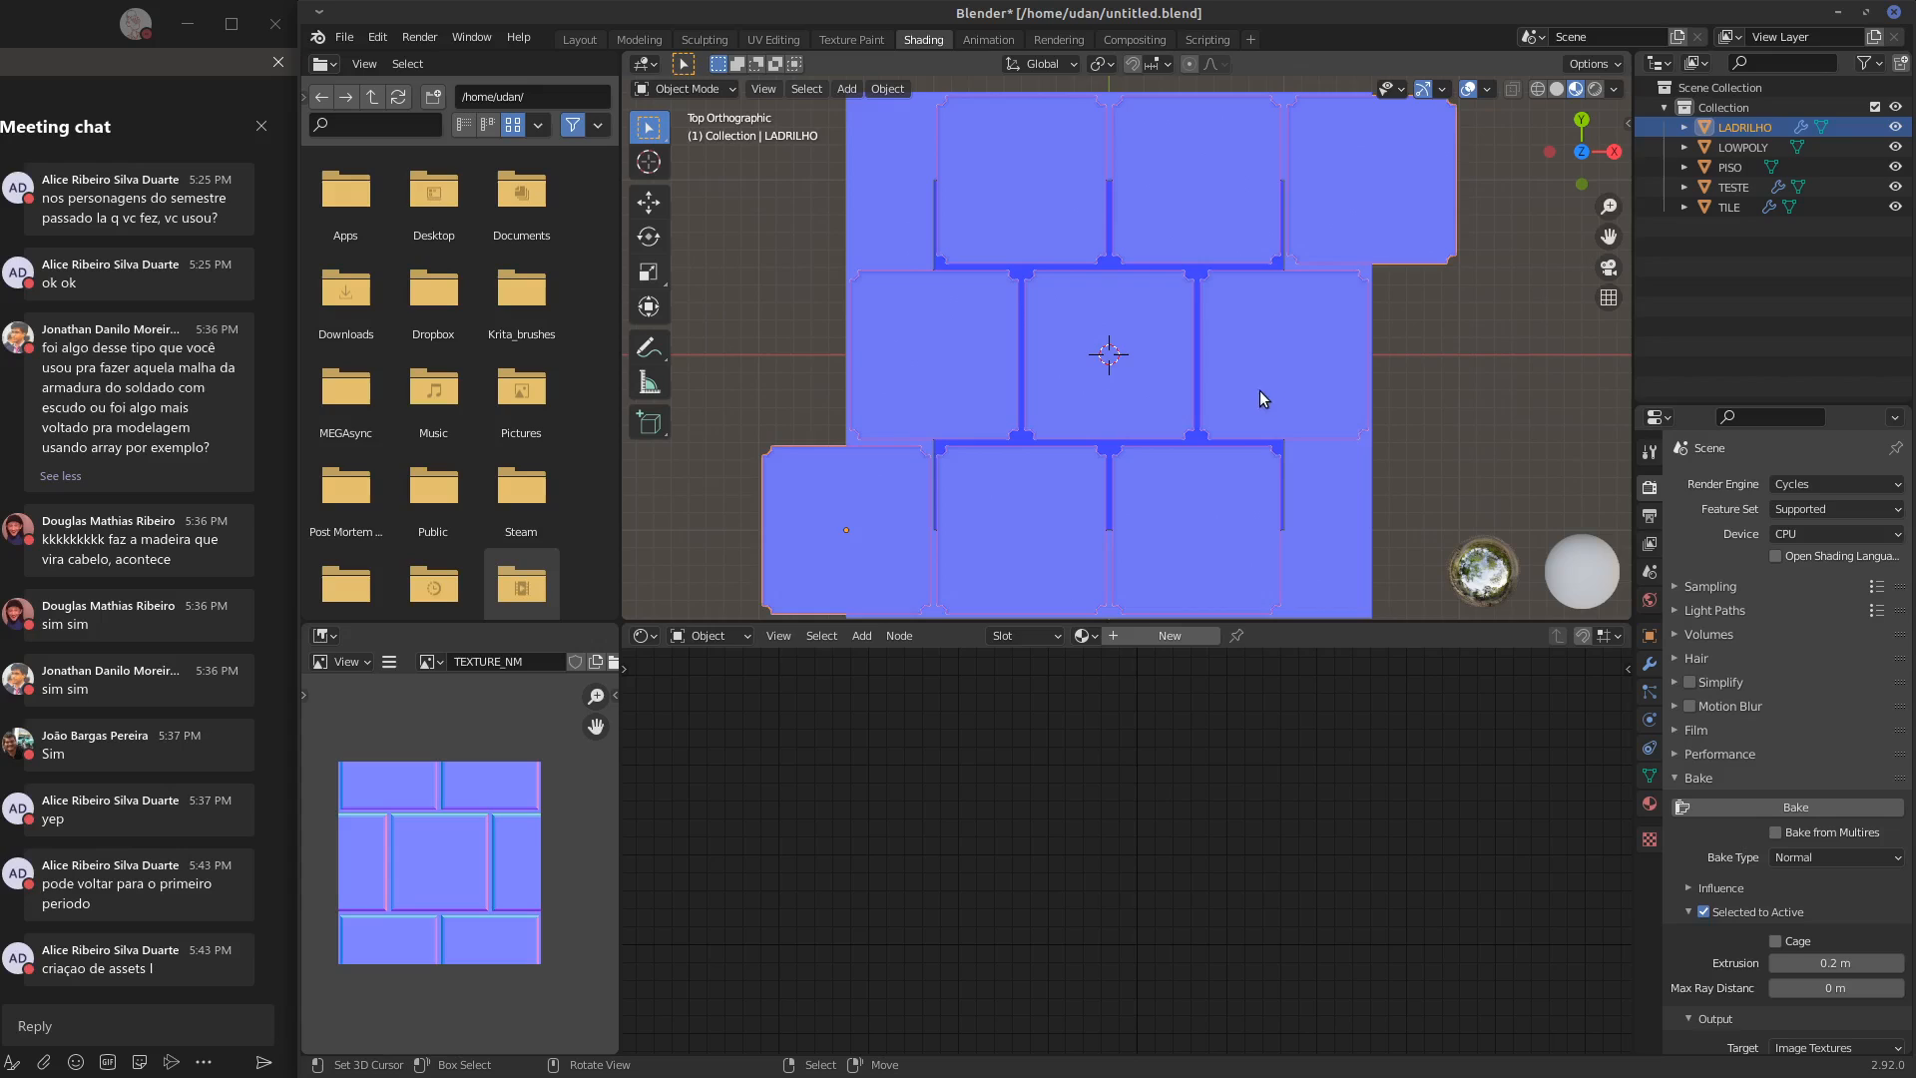
Show LADRILHO's modifiers and collapse both Array modifiers
scroll(1253, 403, "down", 2)
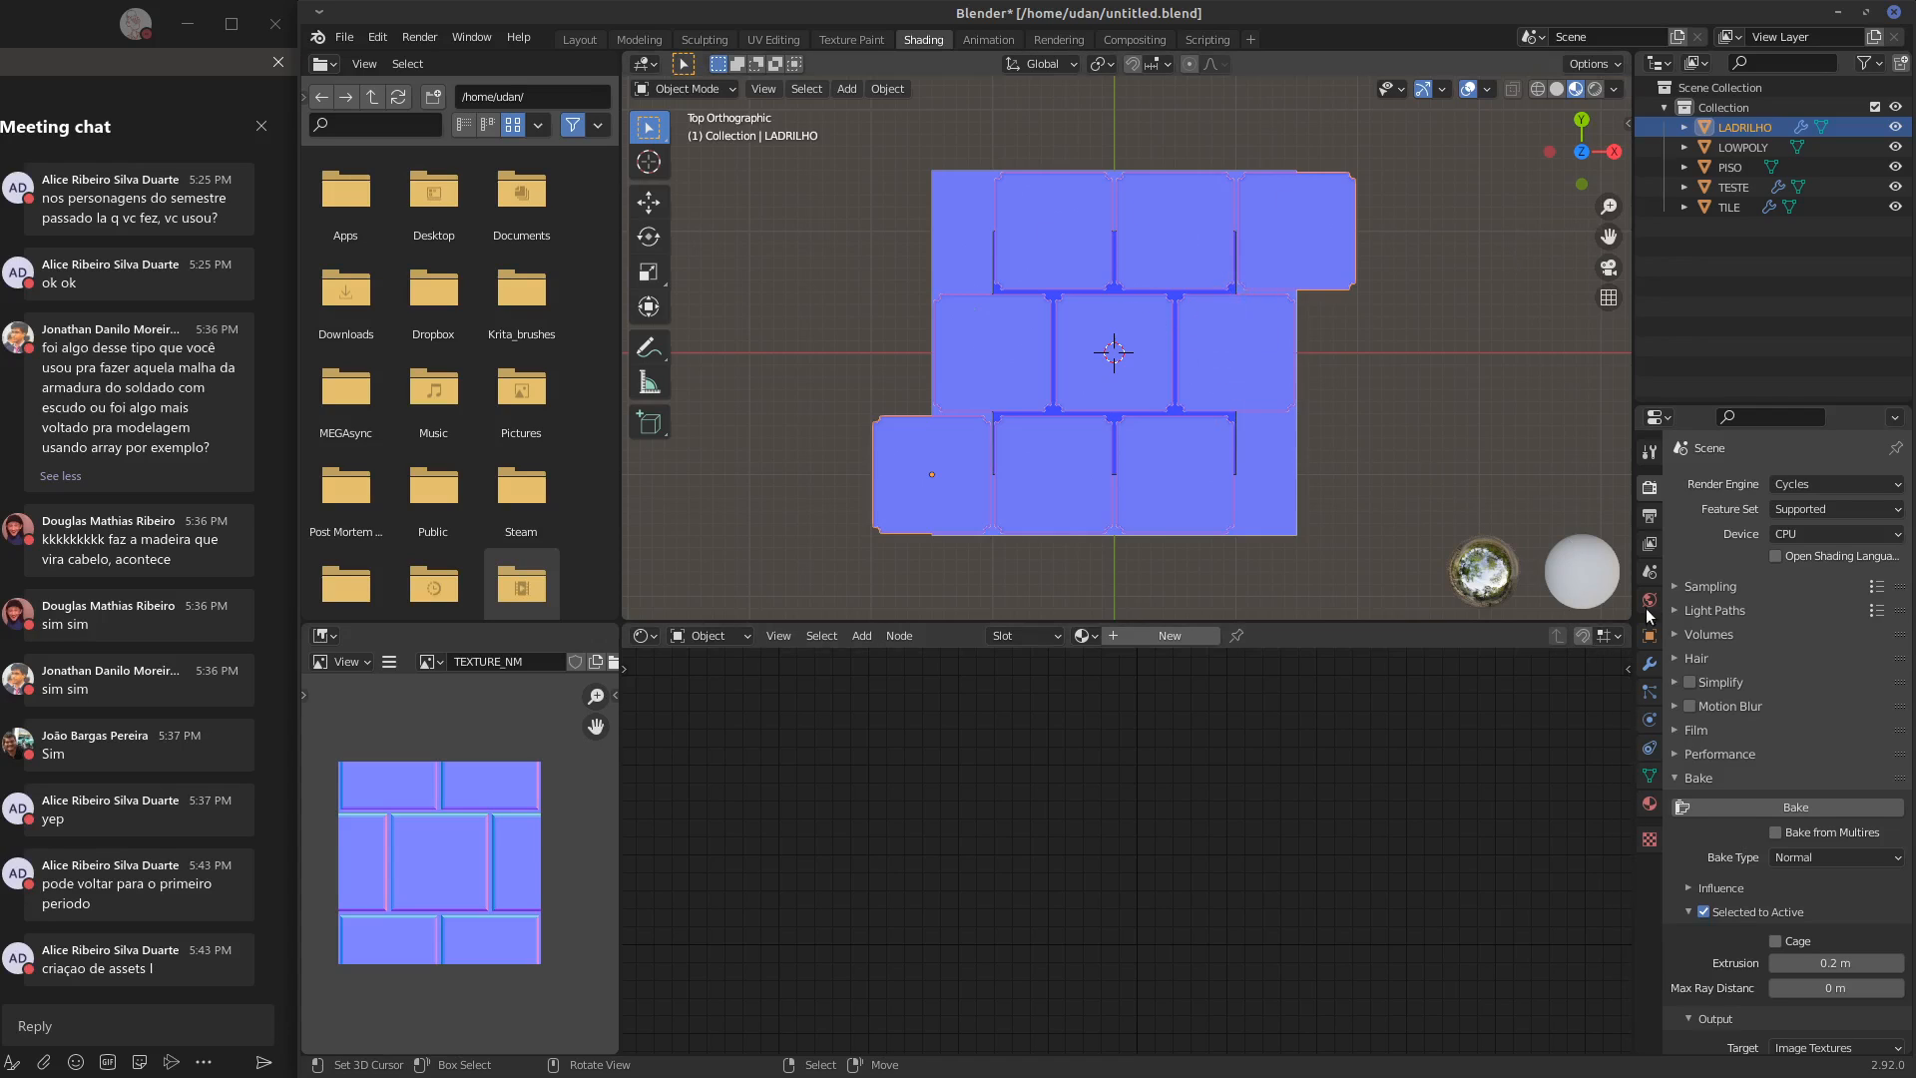
left_click(1649, 666)
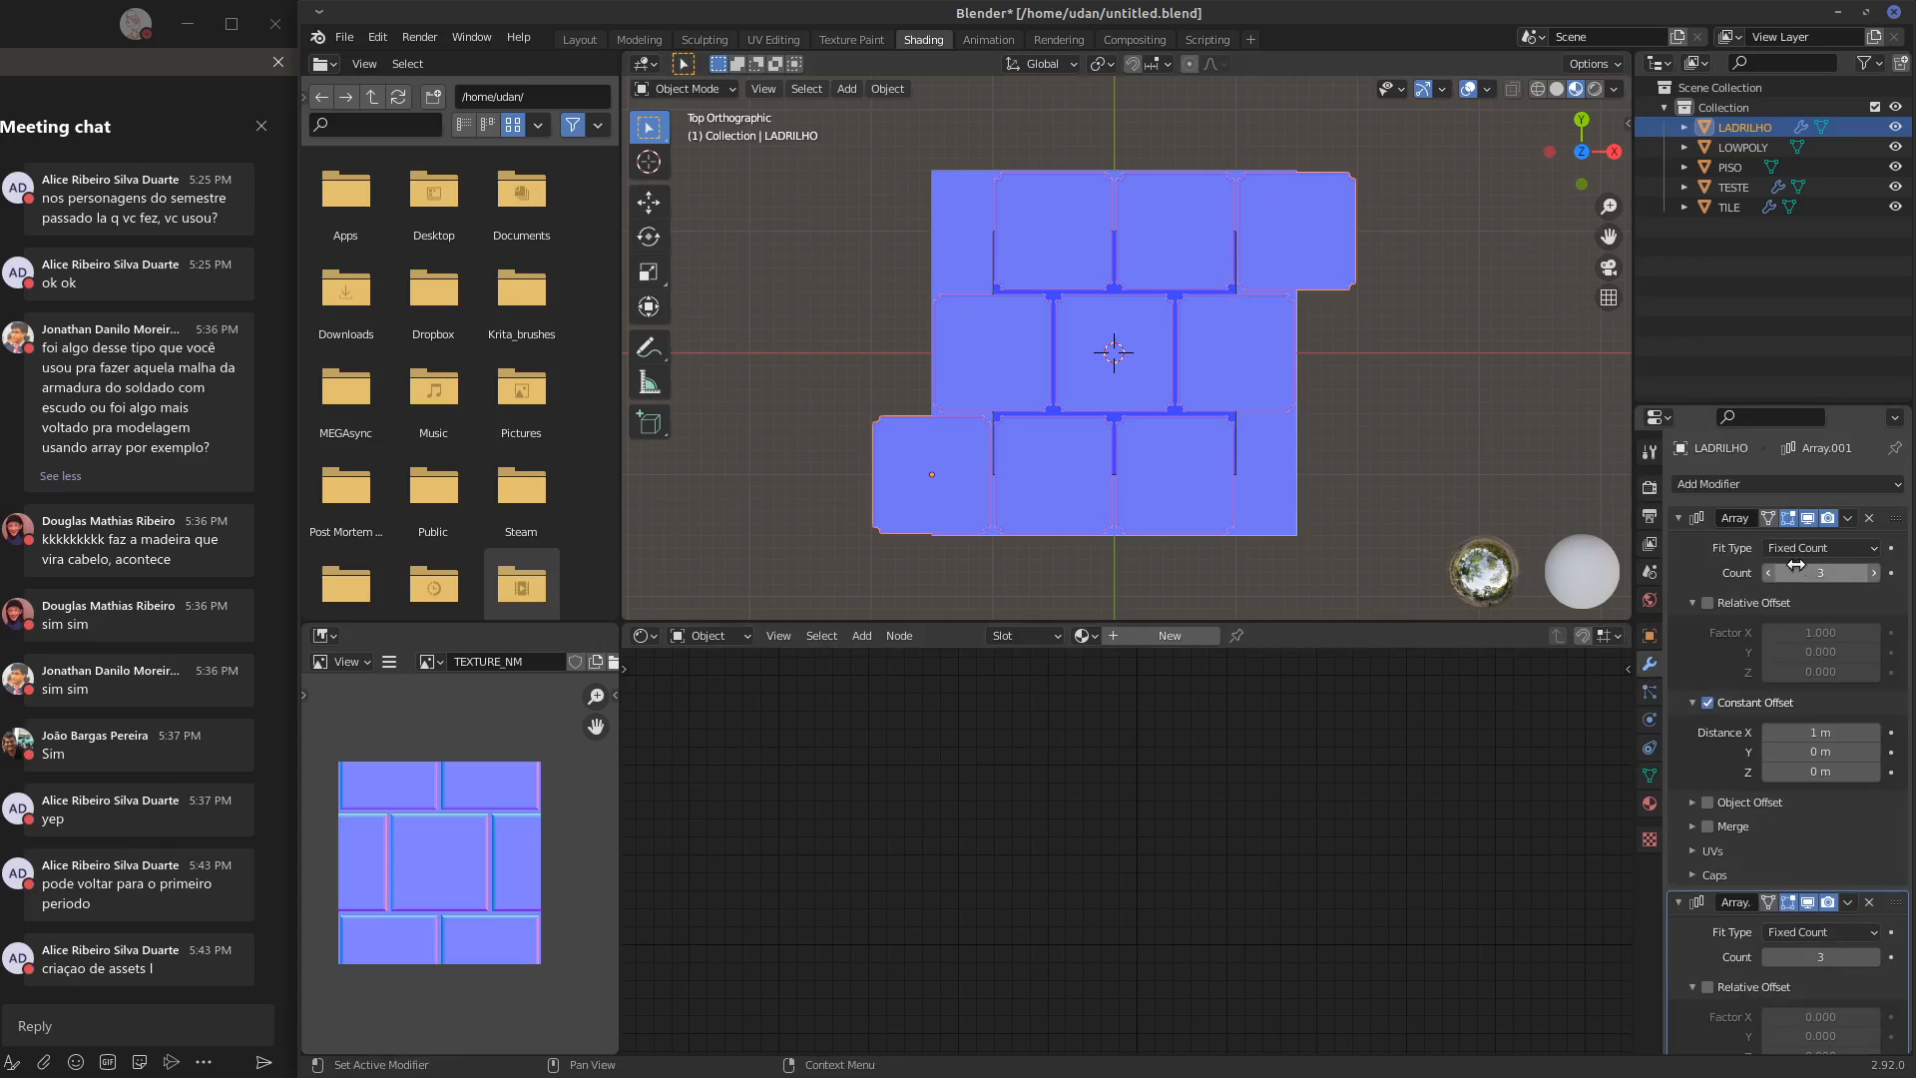
left_click(1679, 518)
left_click(1681, 546)
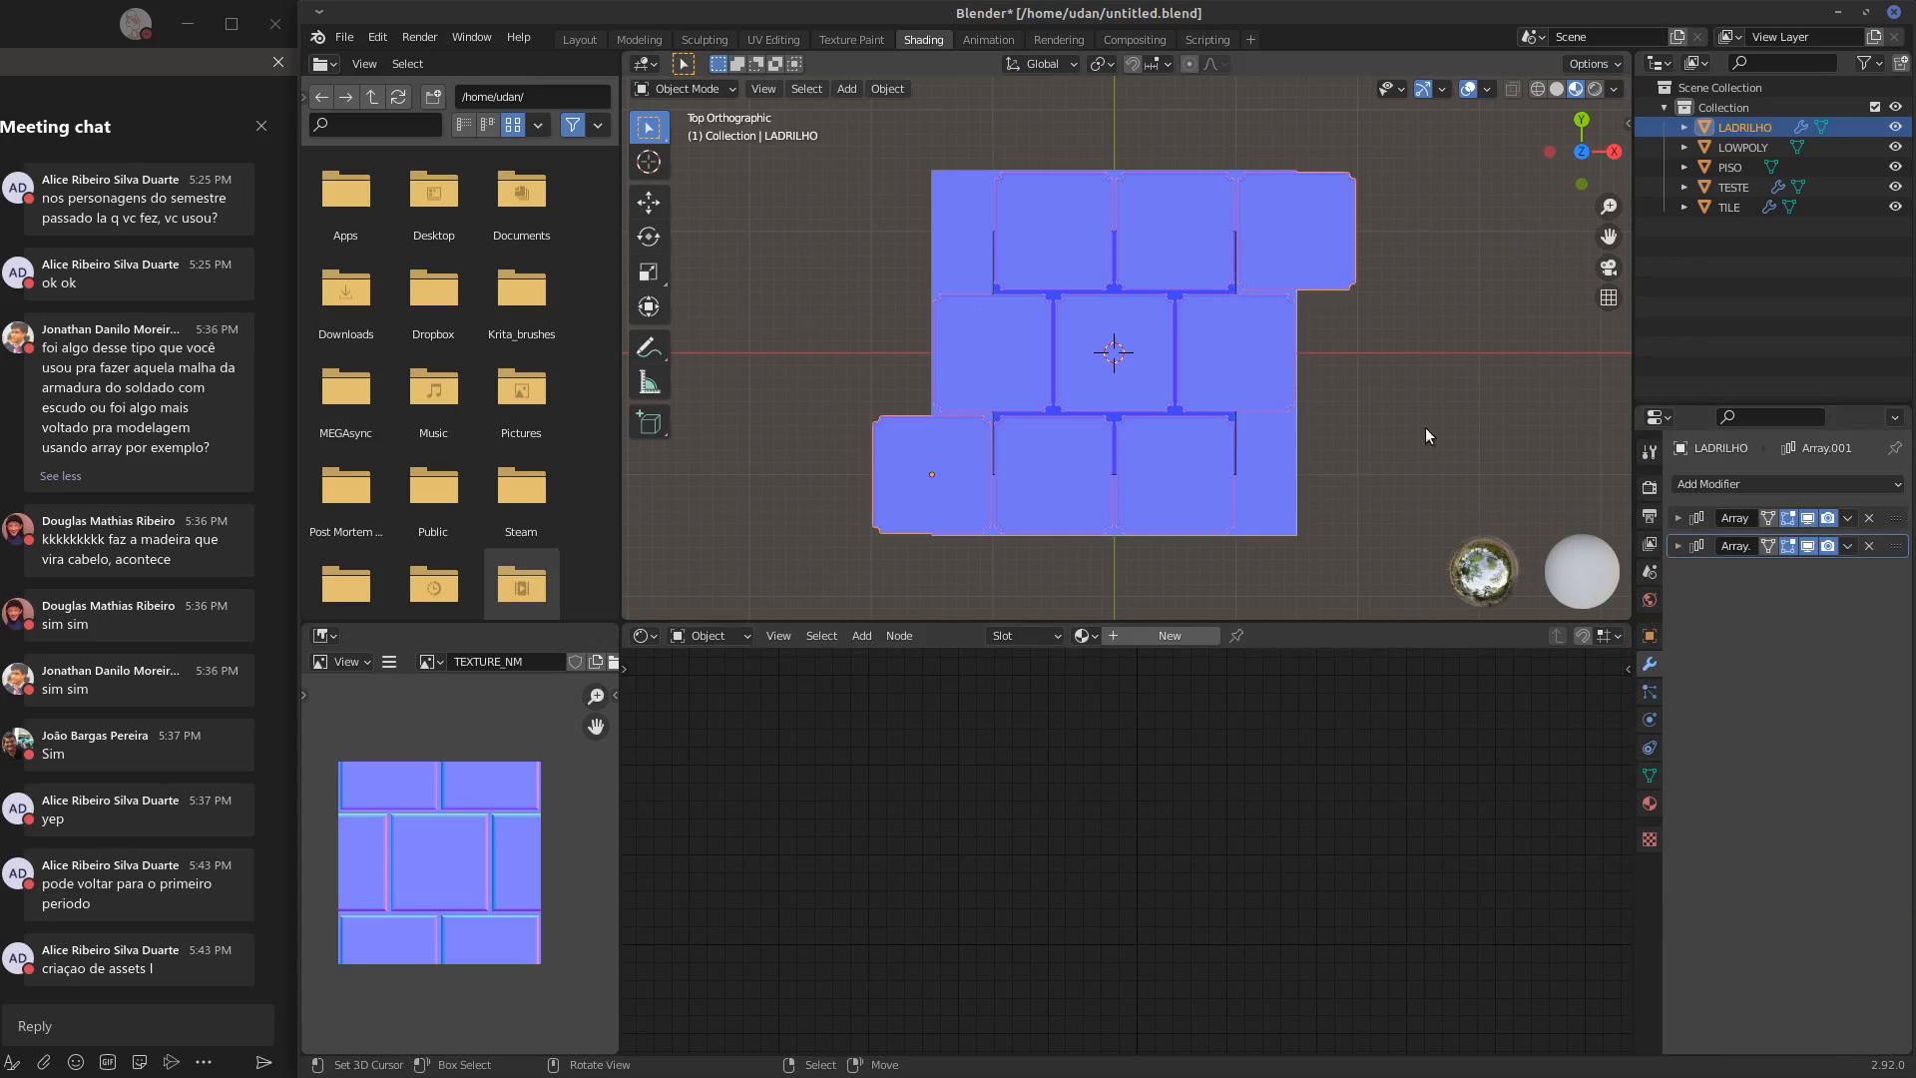
left_click(698, 88)
left_click(704, 140)
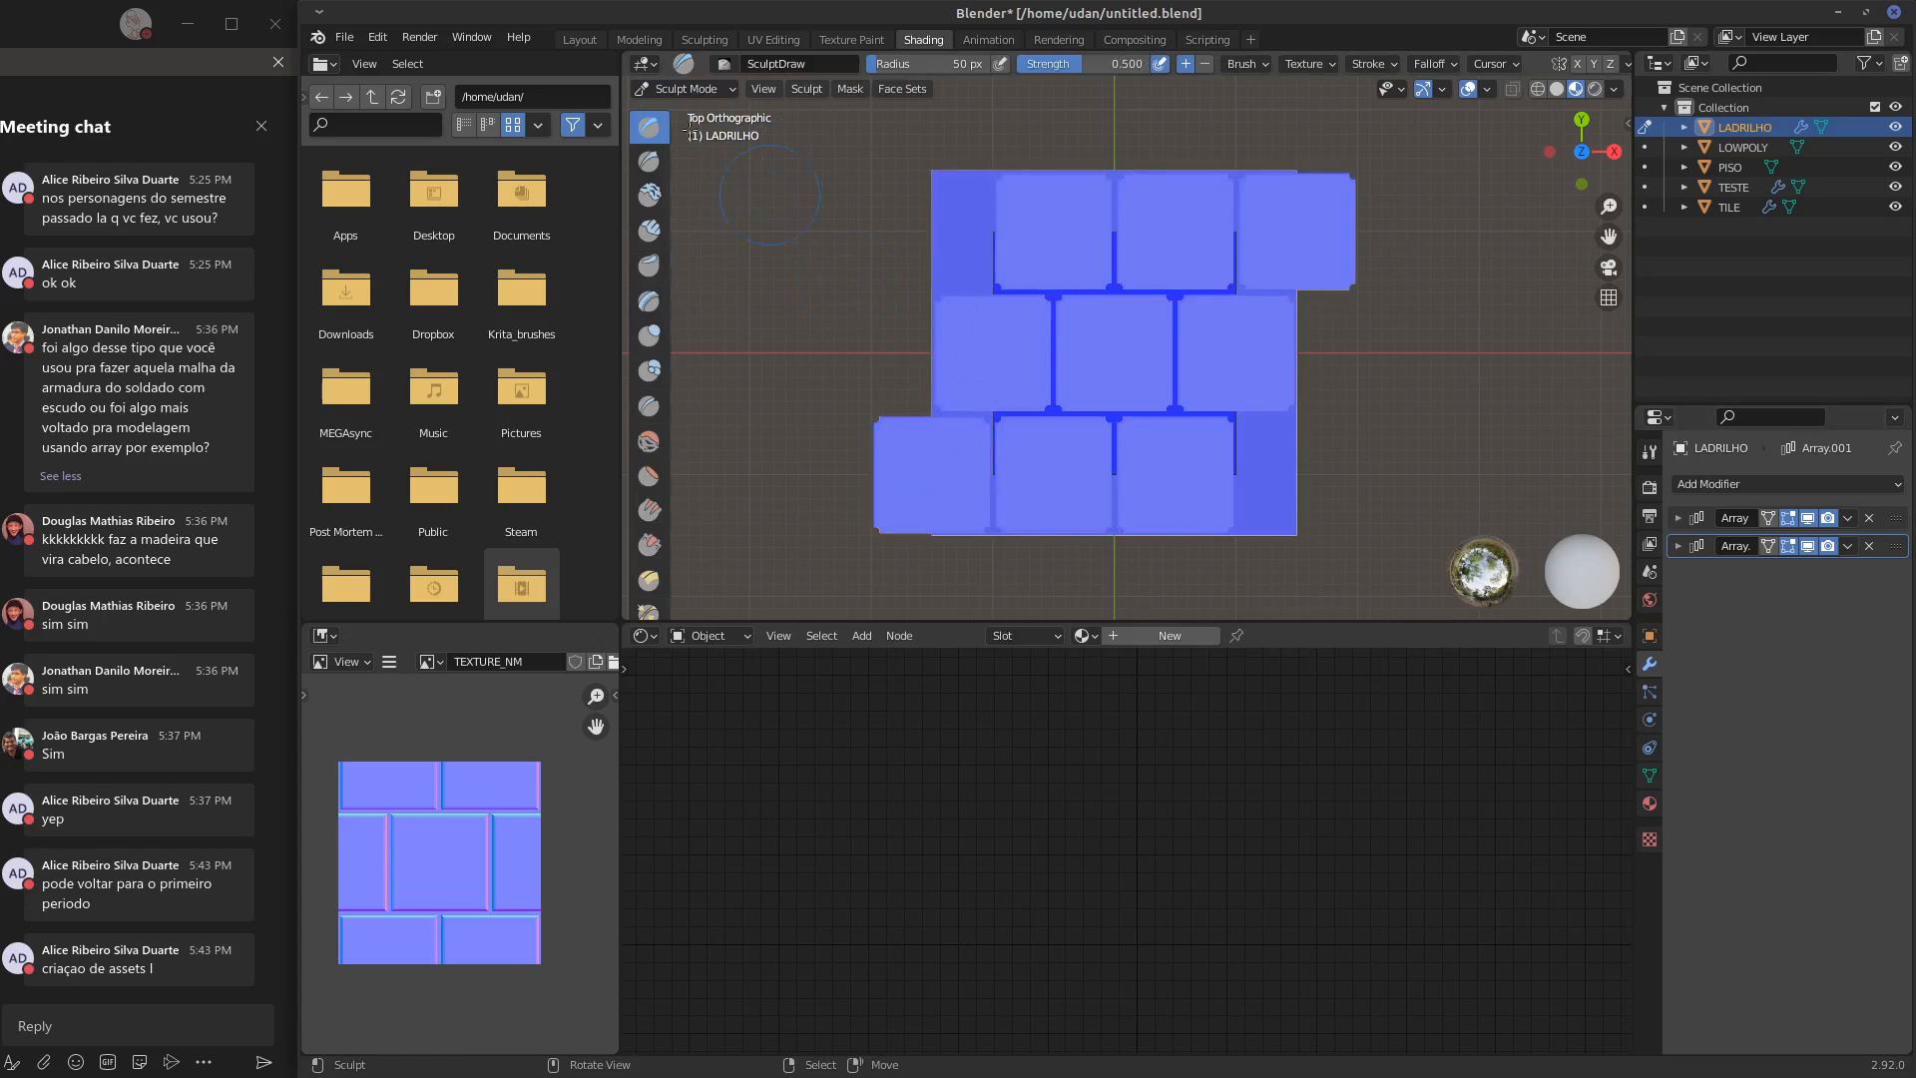
left_click(675, 92)
left_click(688, 104)
left_click(1004, 200)
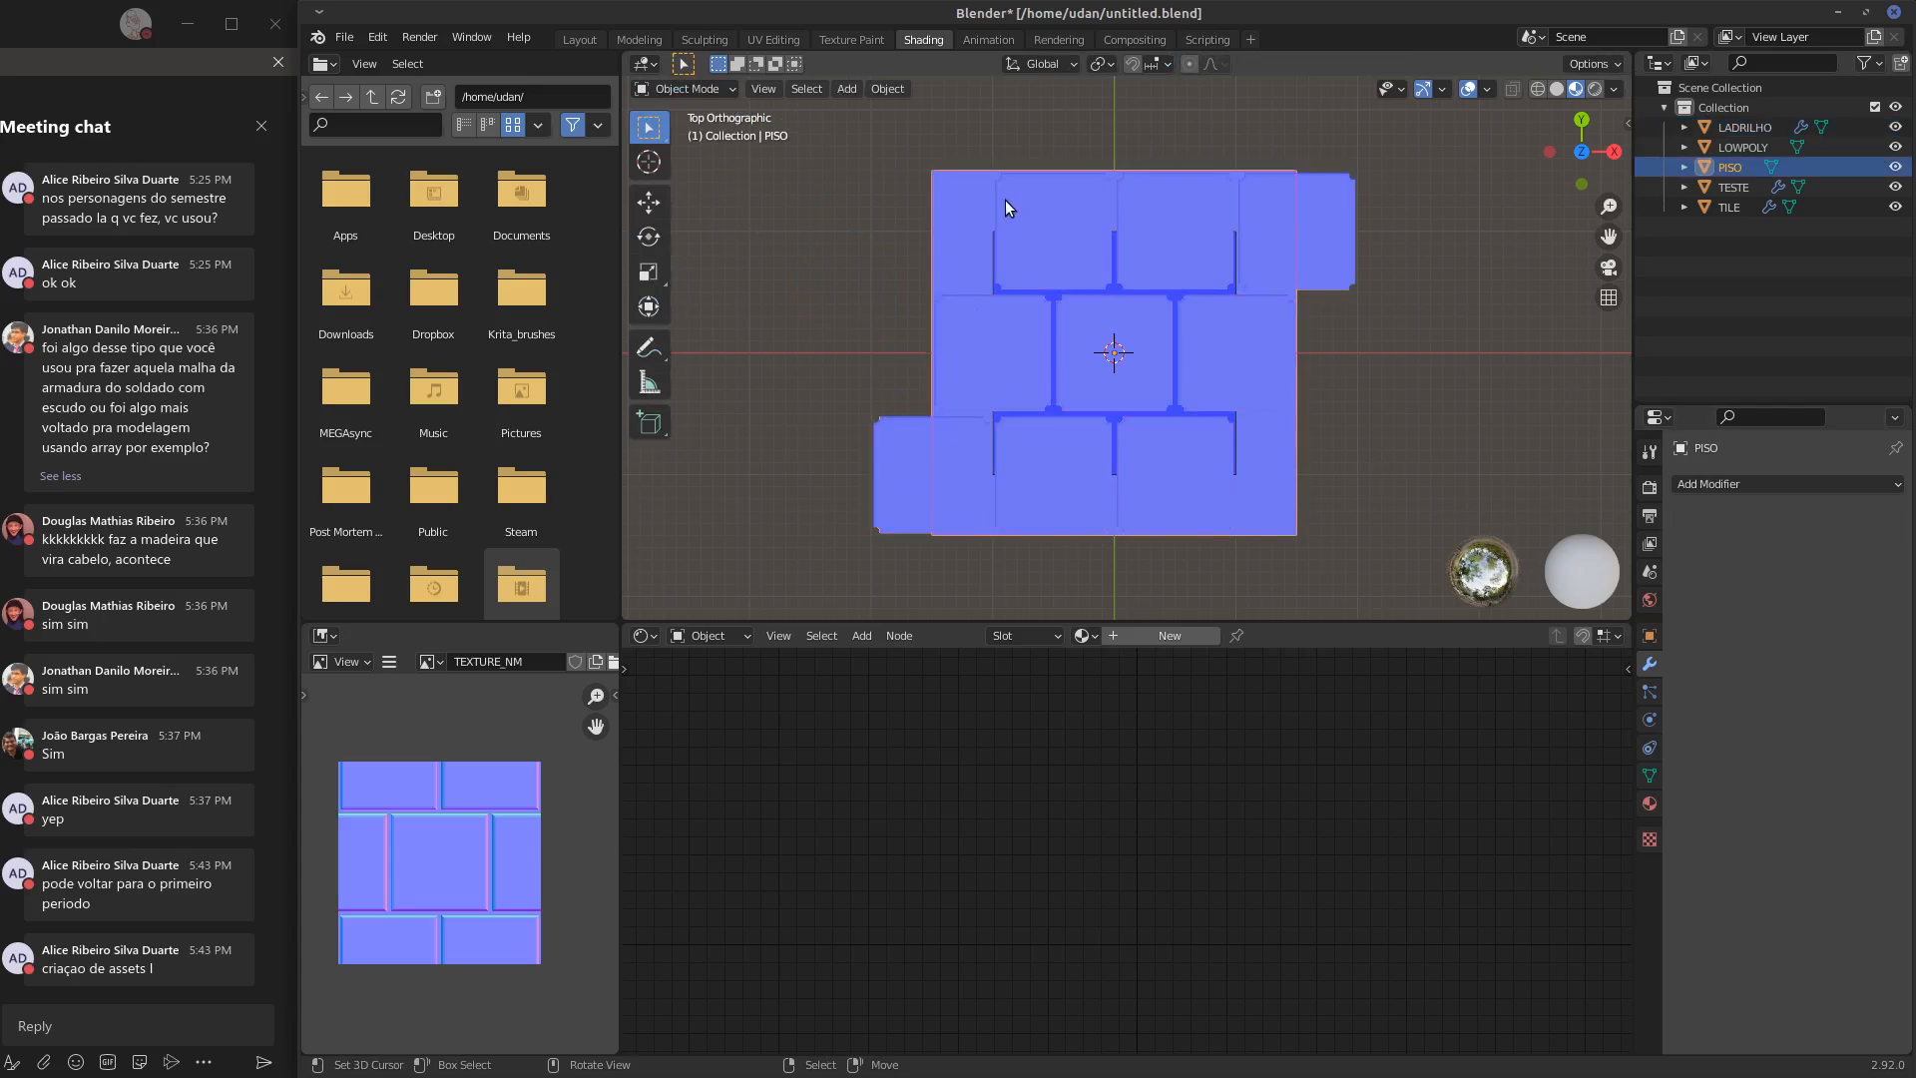
left_click(1024, 183)
Switch LADRILHO to Sculpt Mode and look over the sculpt symmetry settings, including X and Y tiling
left_click(686, 89)
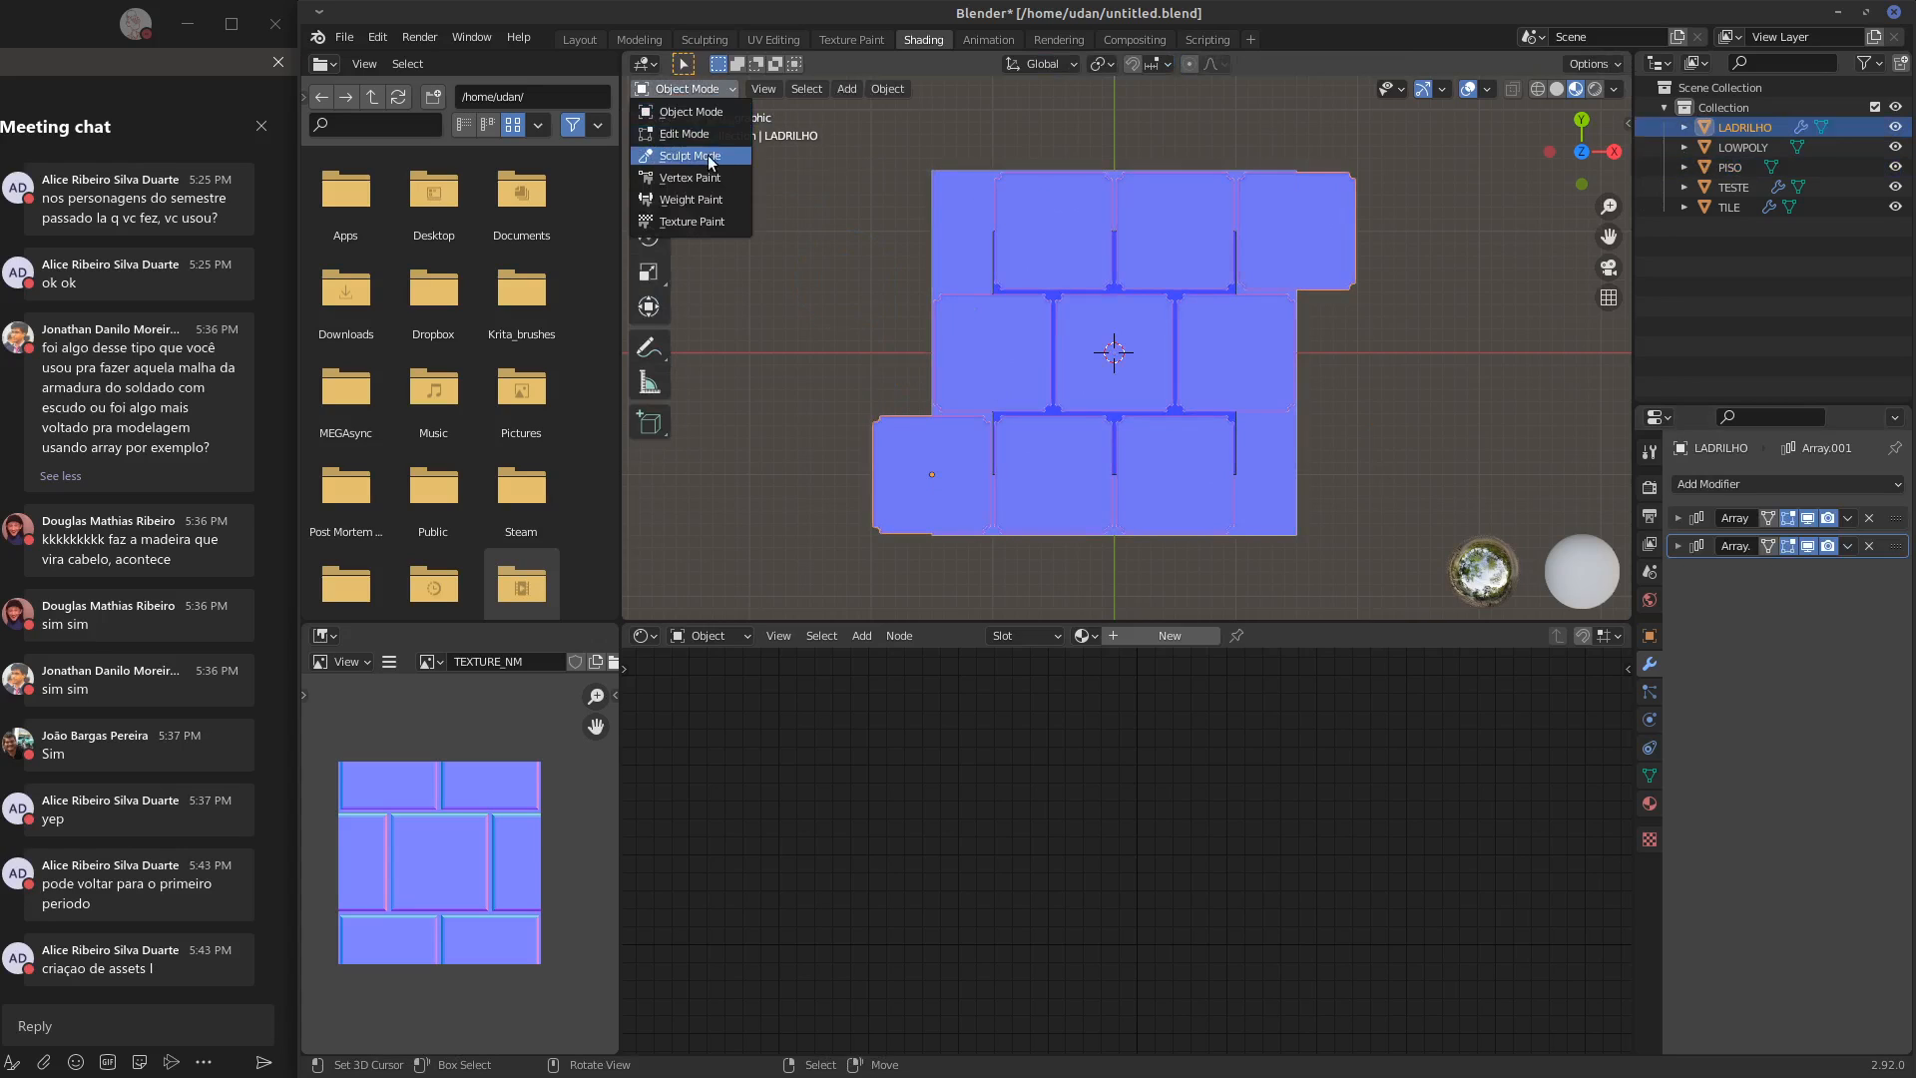
left_click(708, 155)
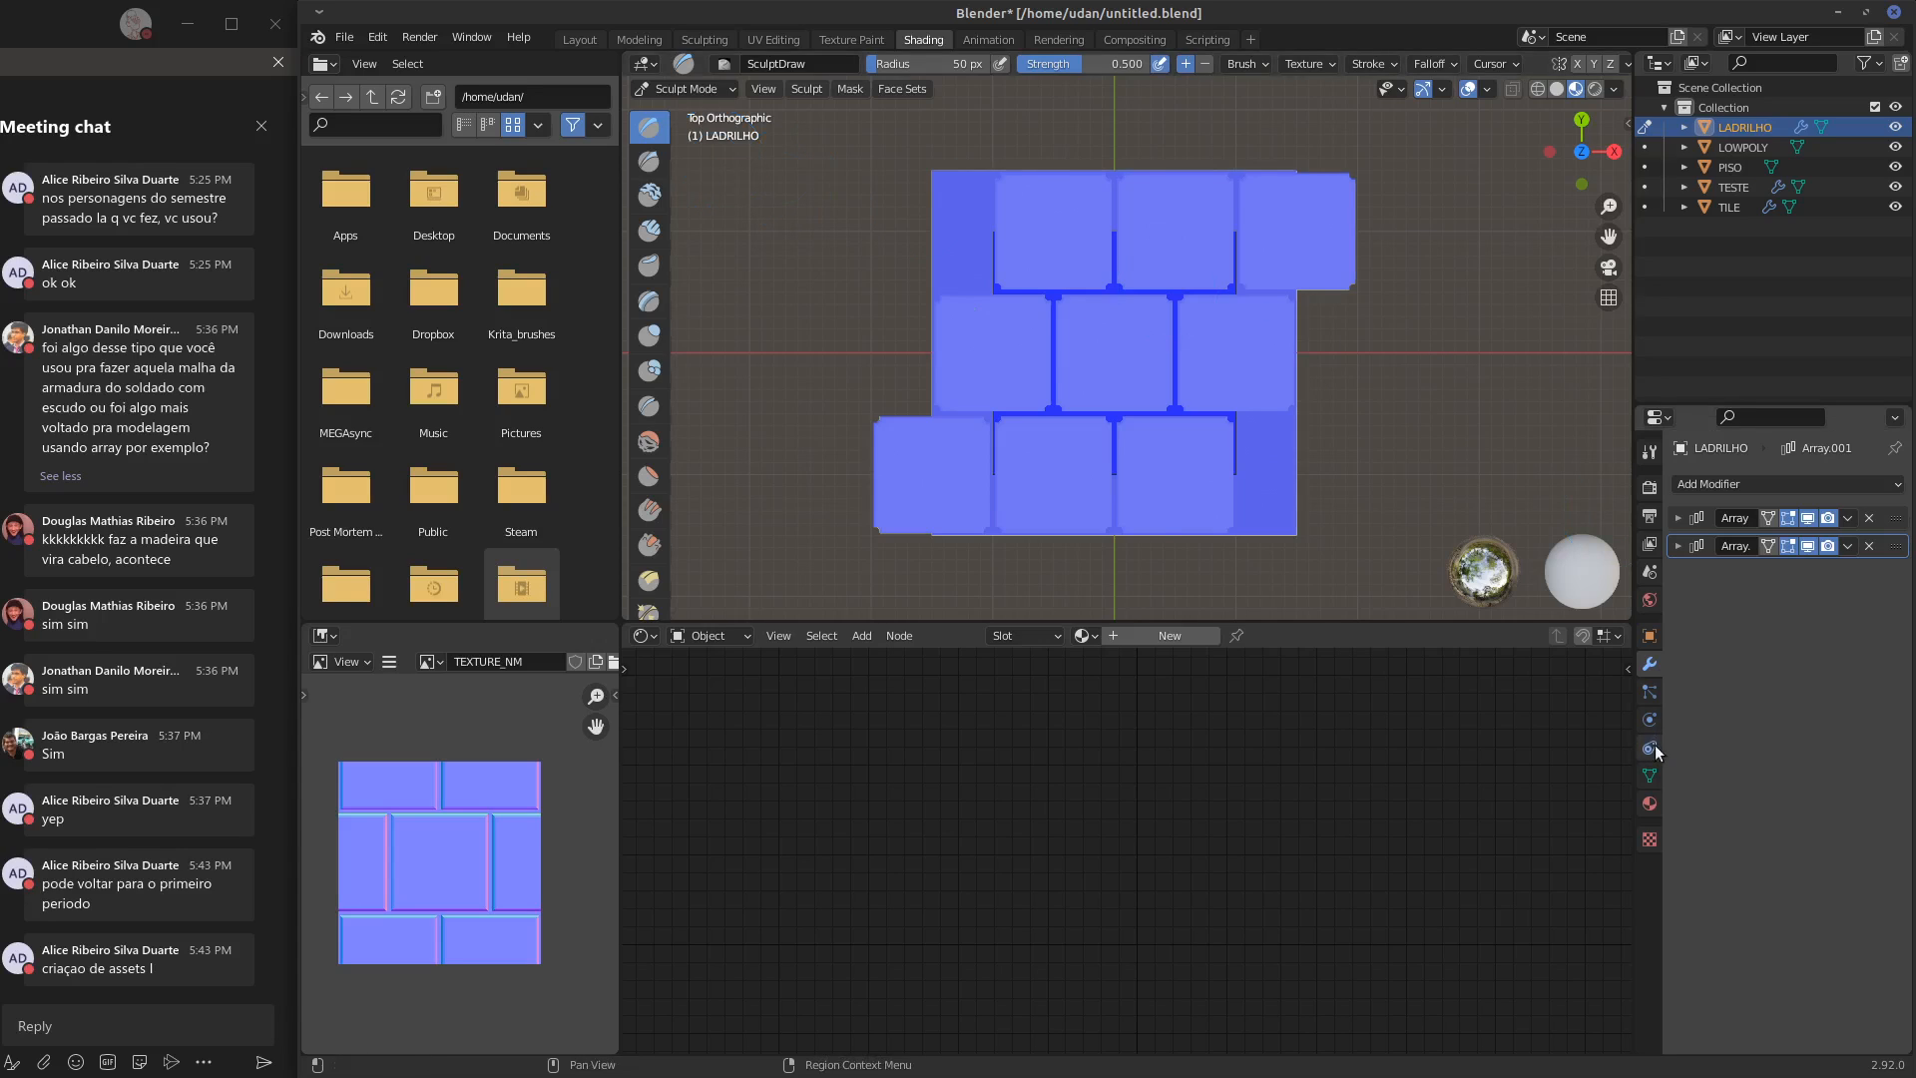
left_click(1649, 451)
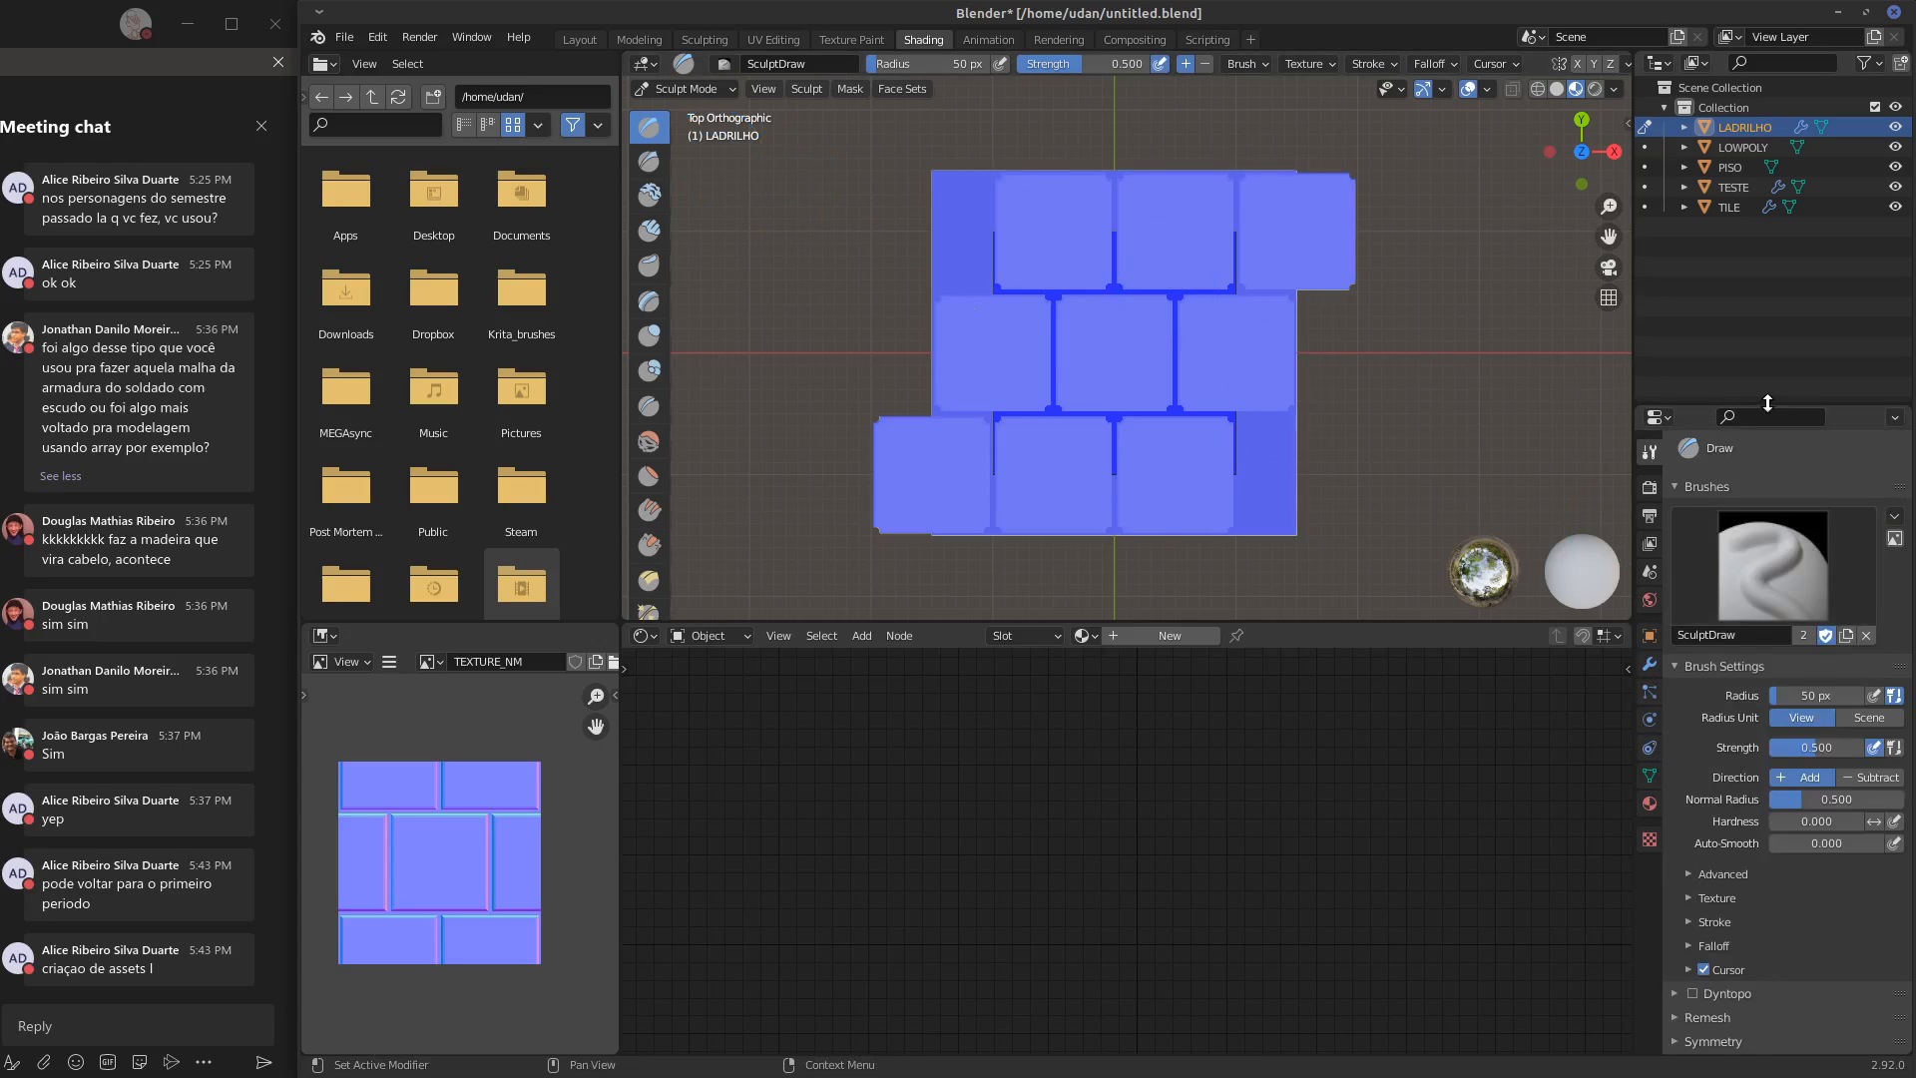
left_click_drag(1780, 404, 1781, 275)
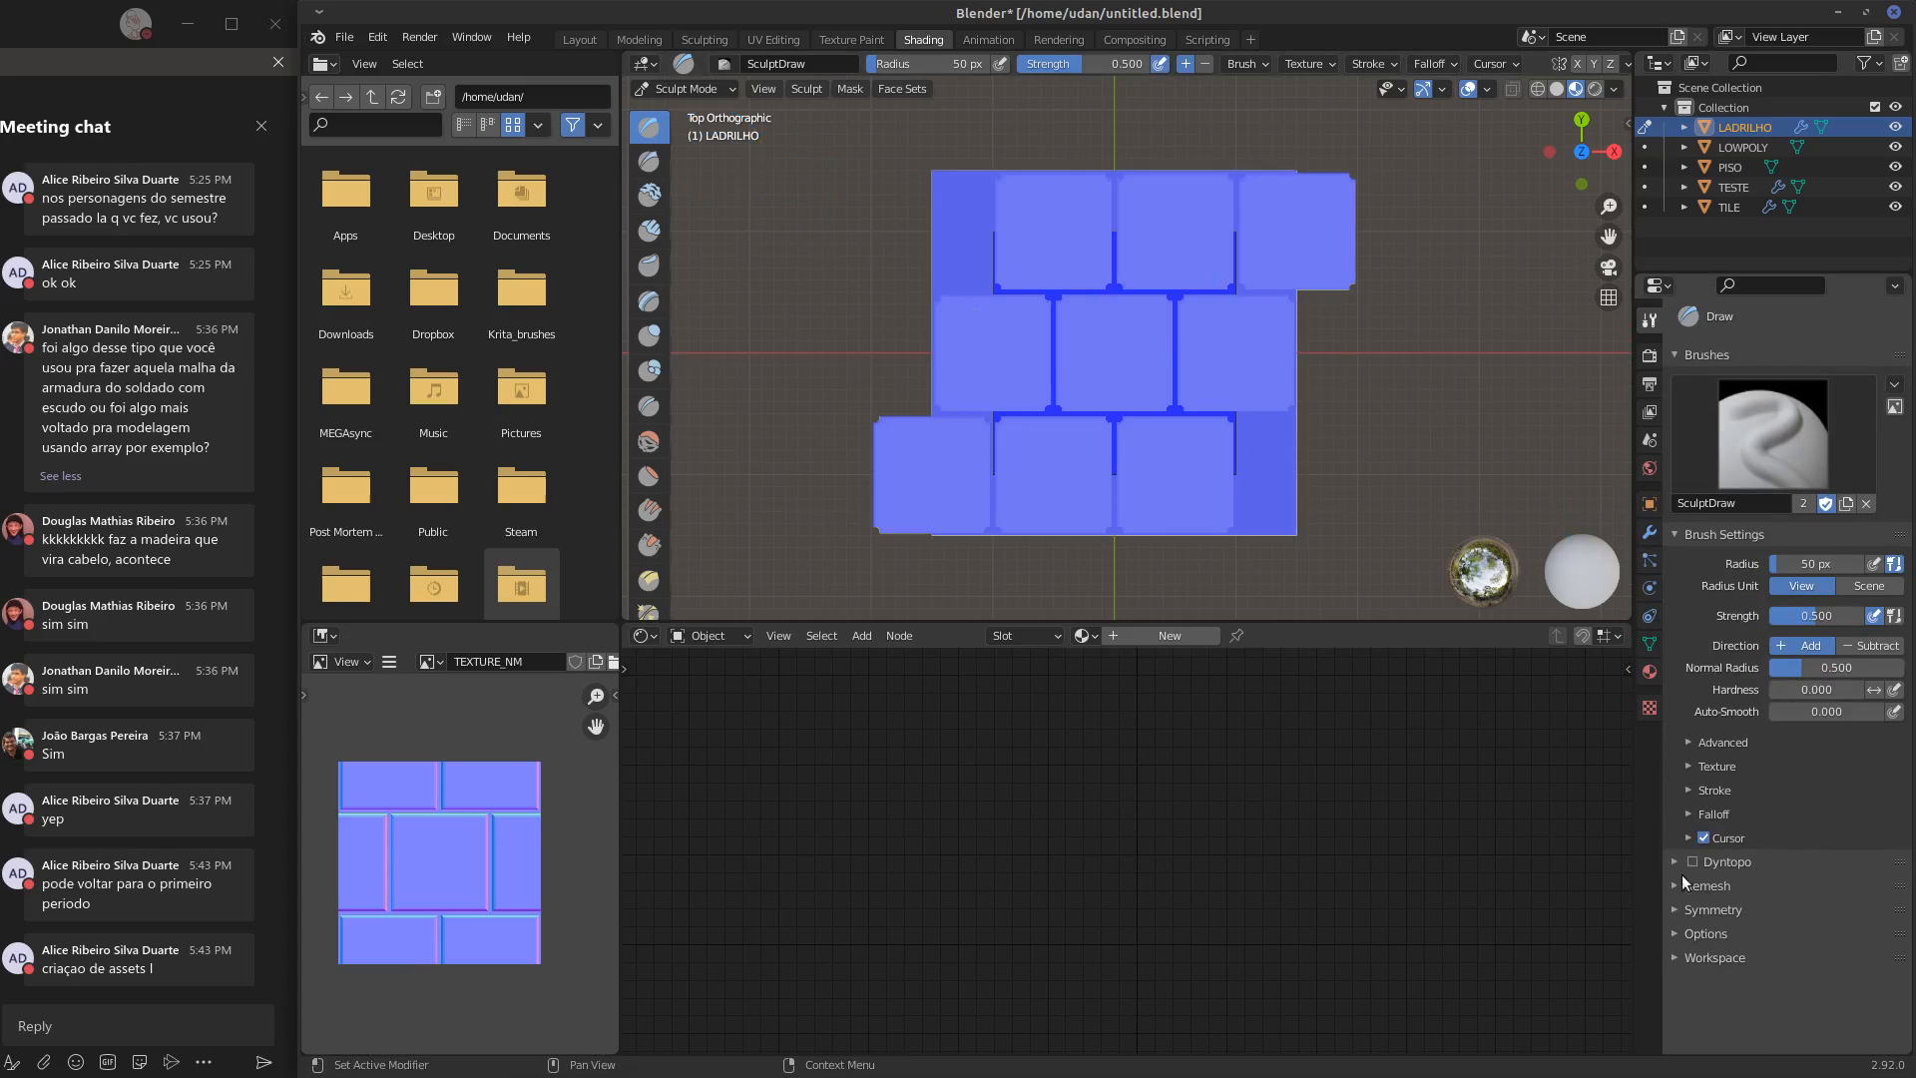
left_click(1688, 537)
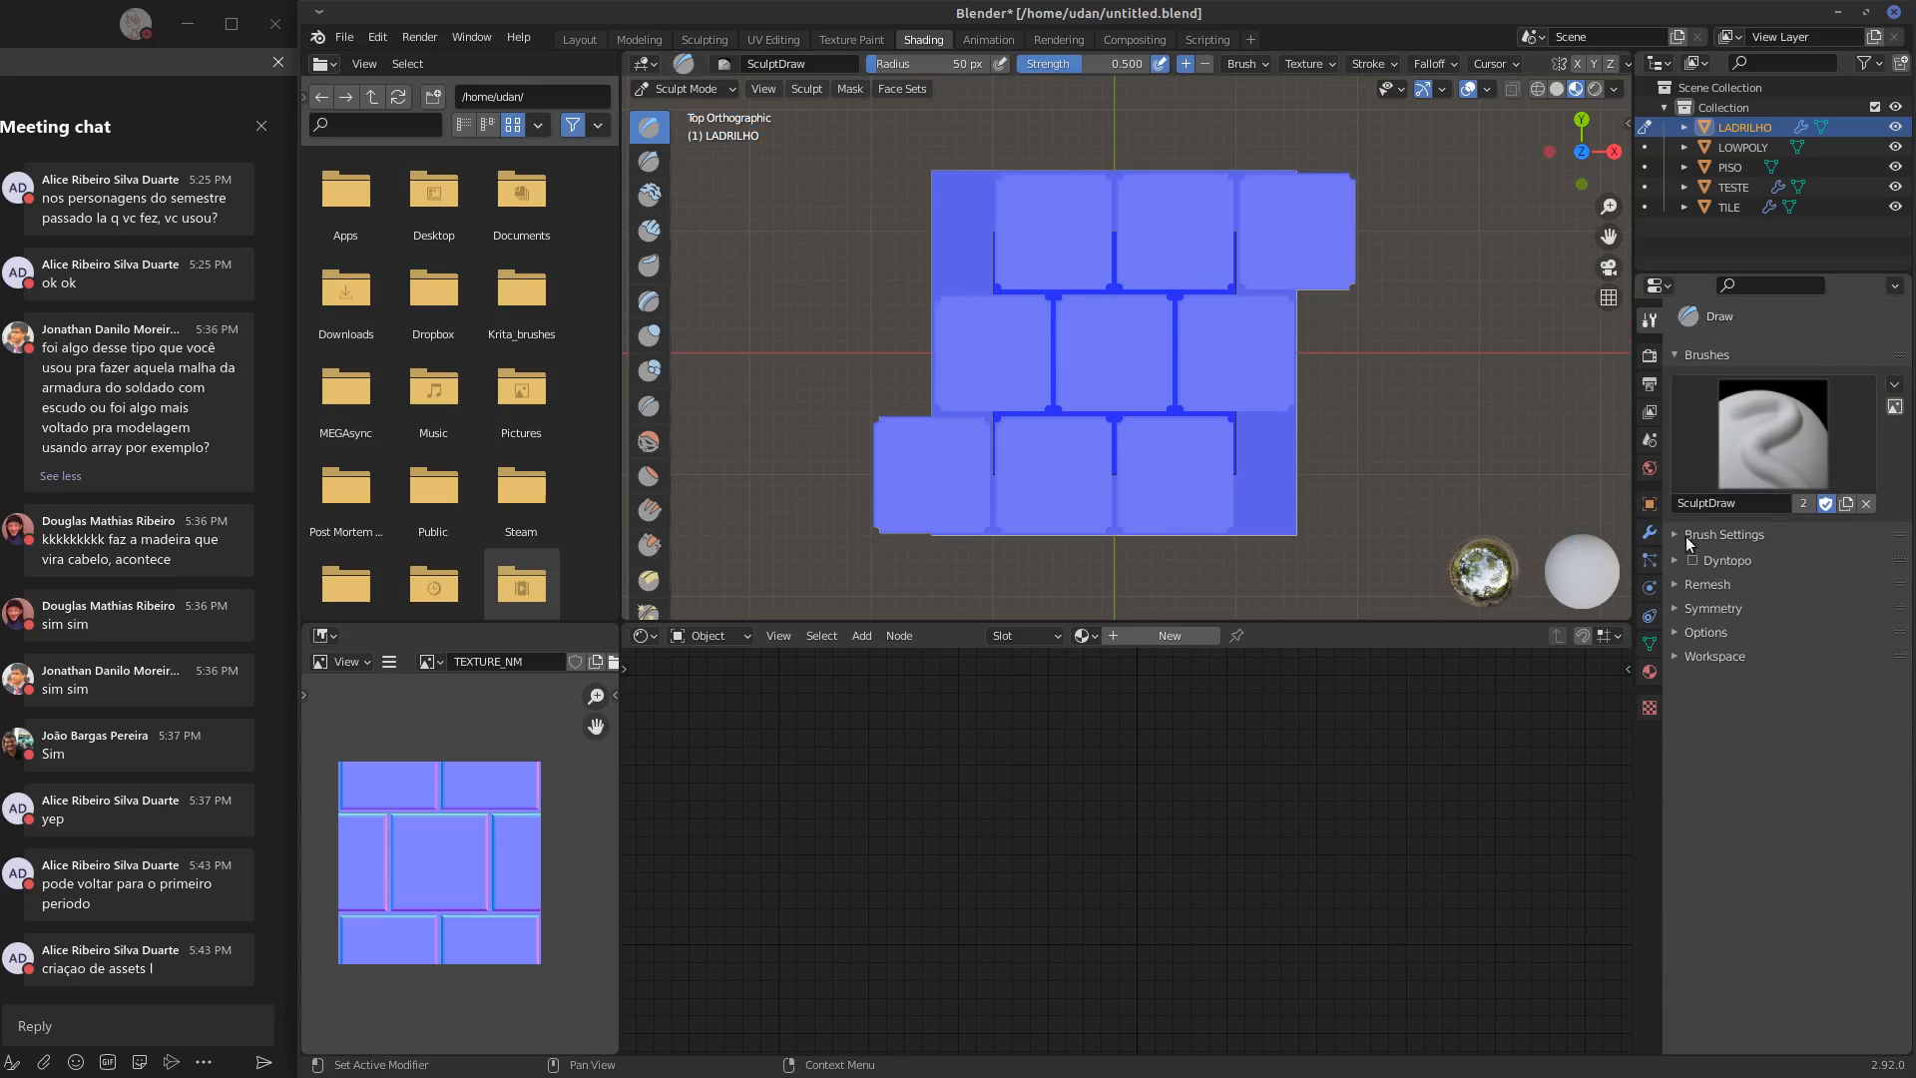
left_click(1703, 608)
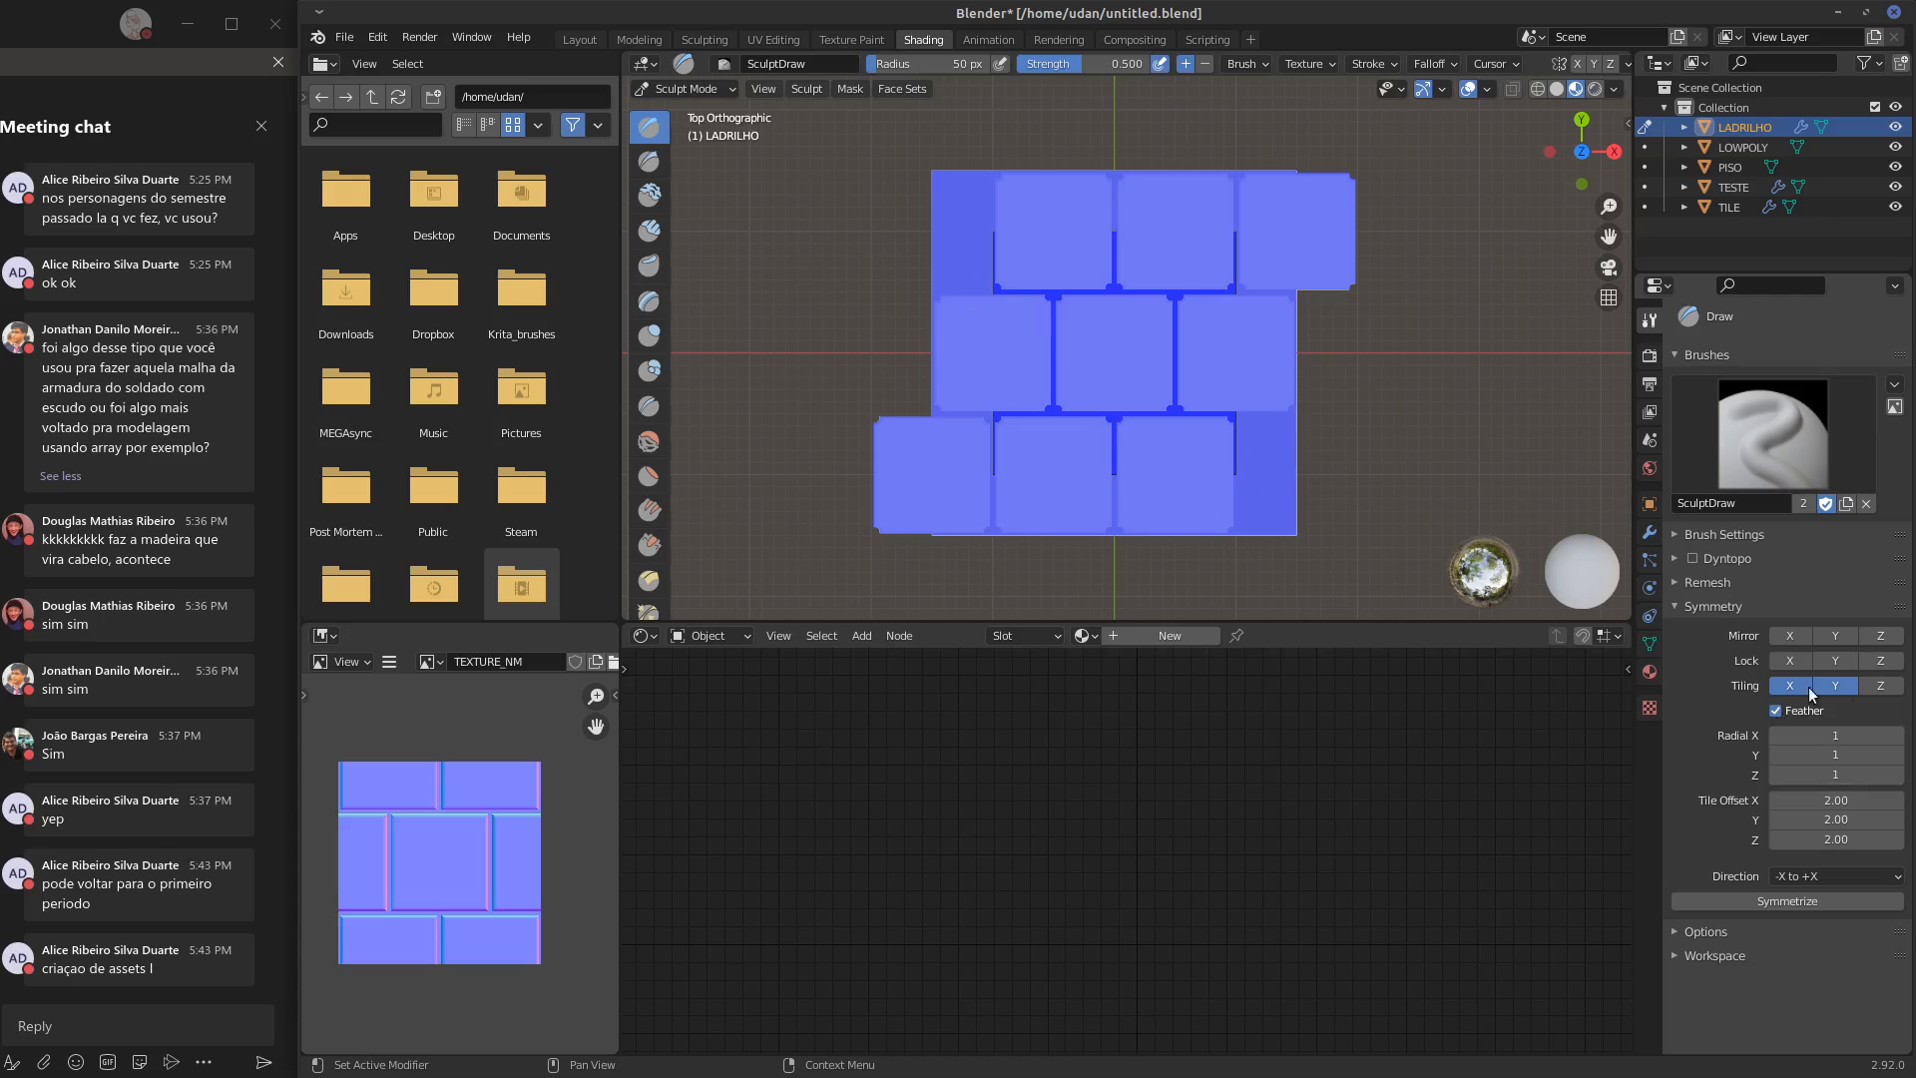
left_click(1651, 359)
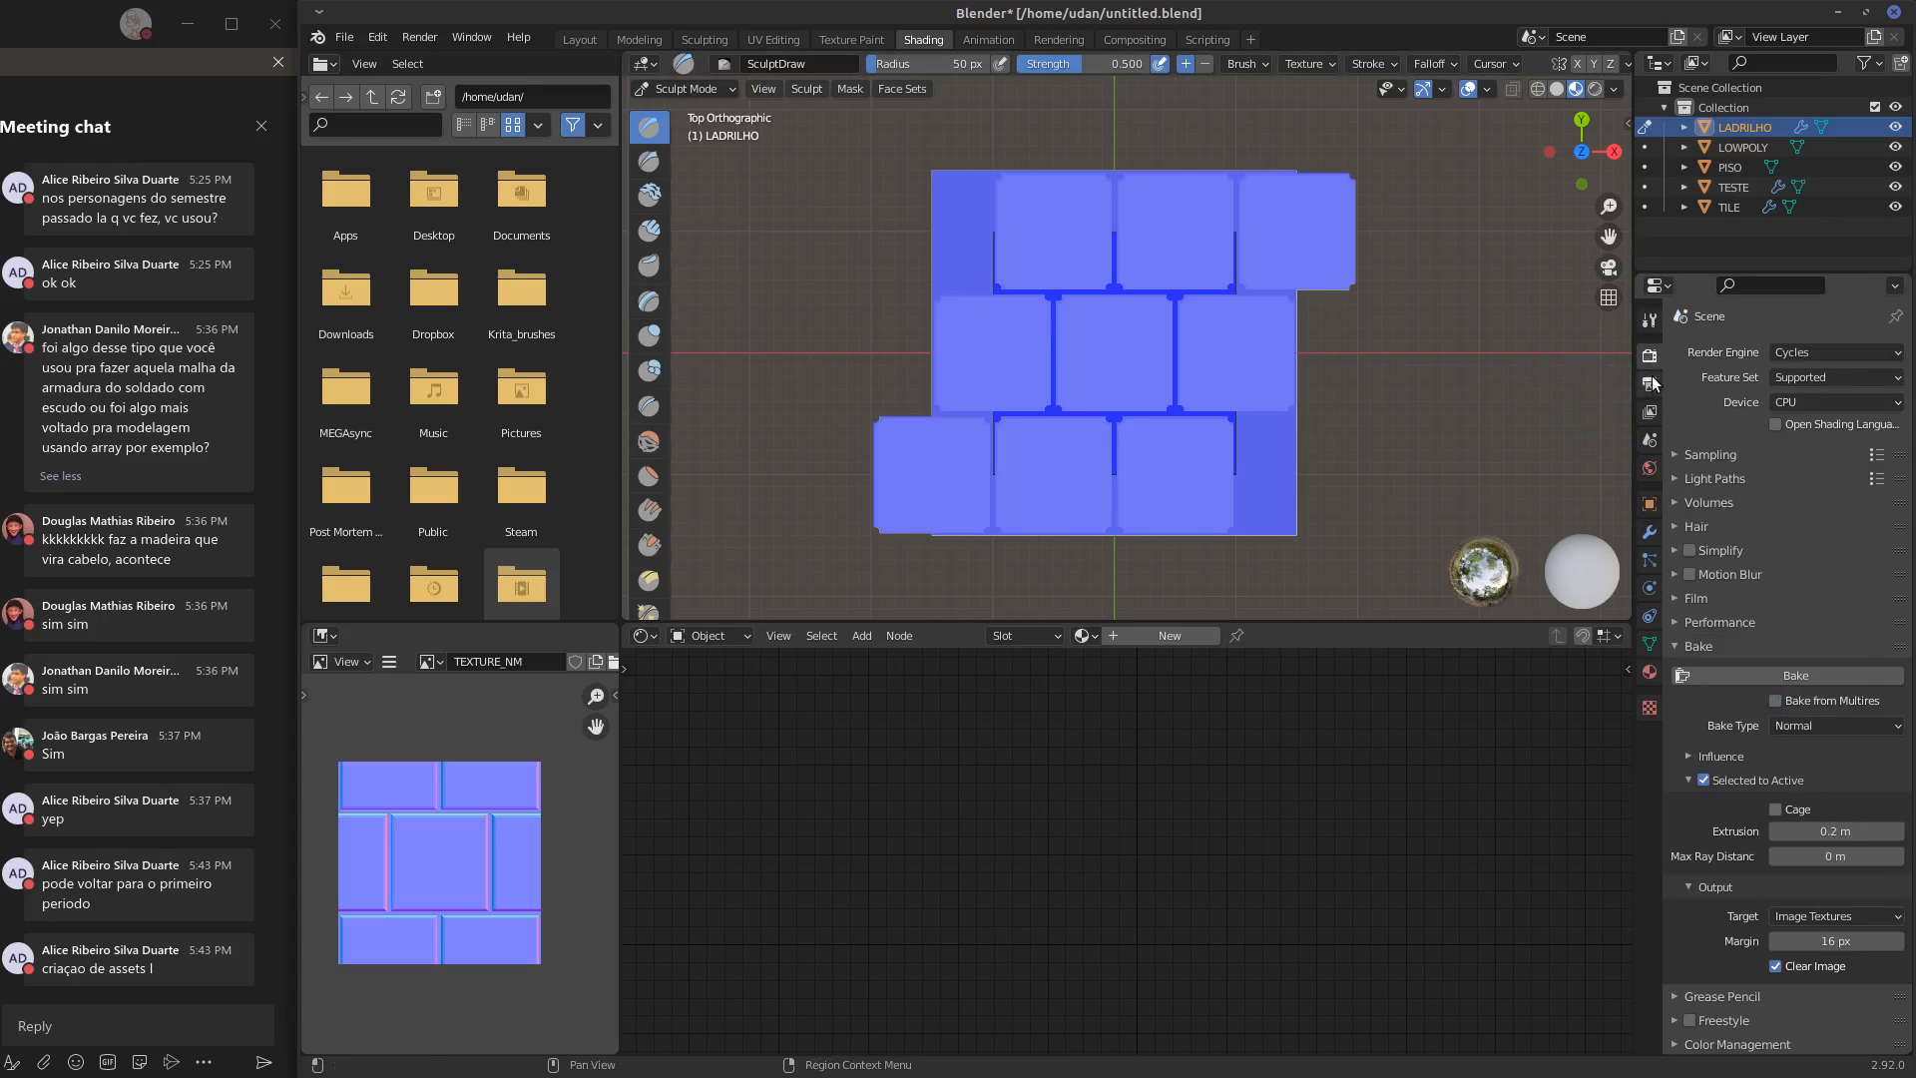
left_click(1642, 321)
Apply both Array modifiers on LADRILHO
left_click(1650, 532)
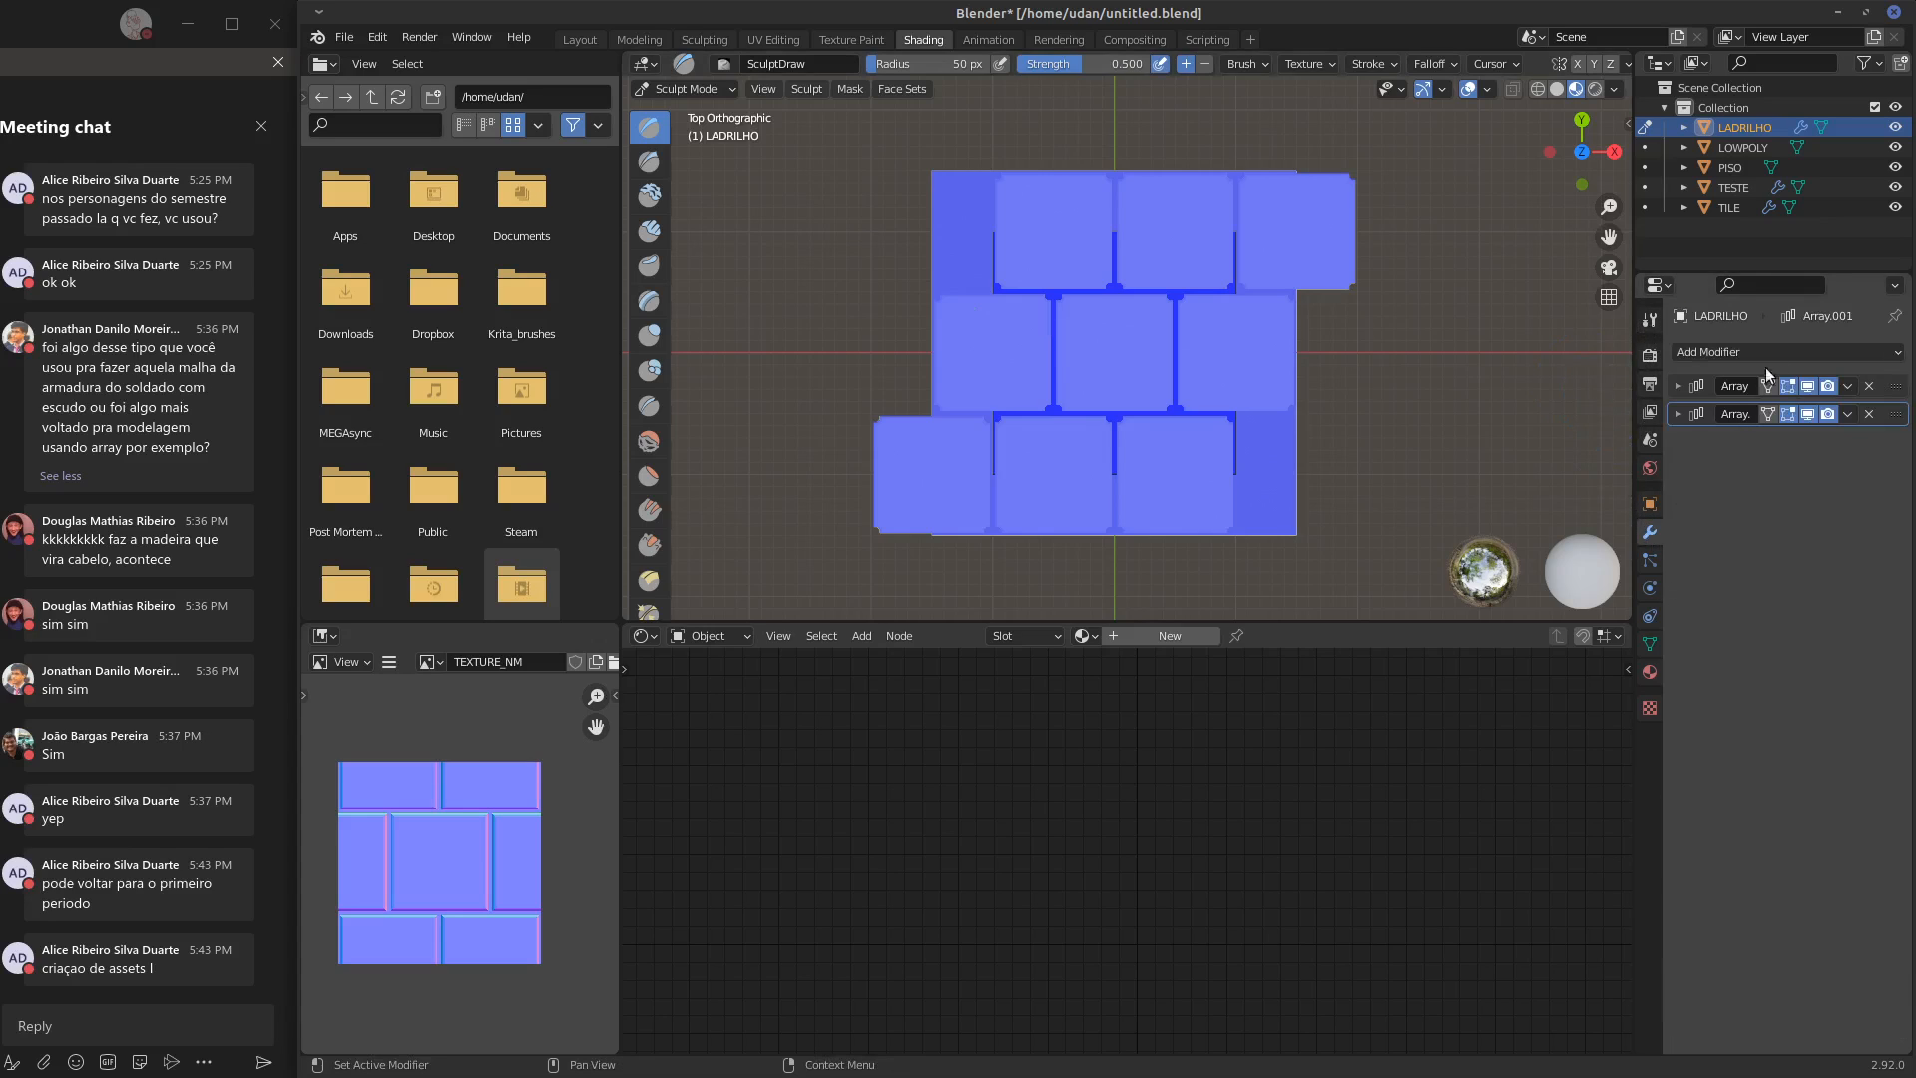
left_click(1848, 386)
left_click(1842, 411)
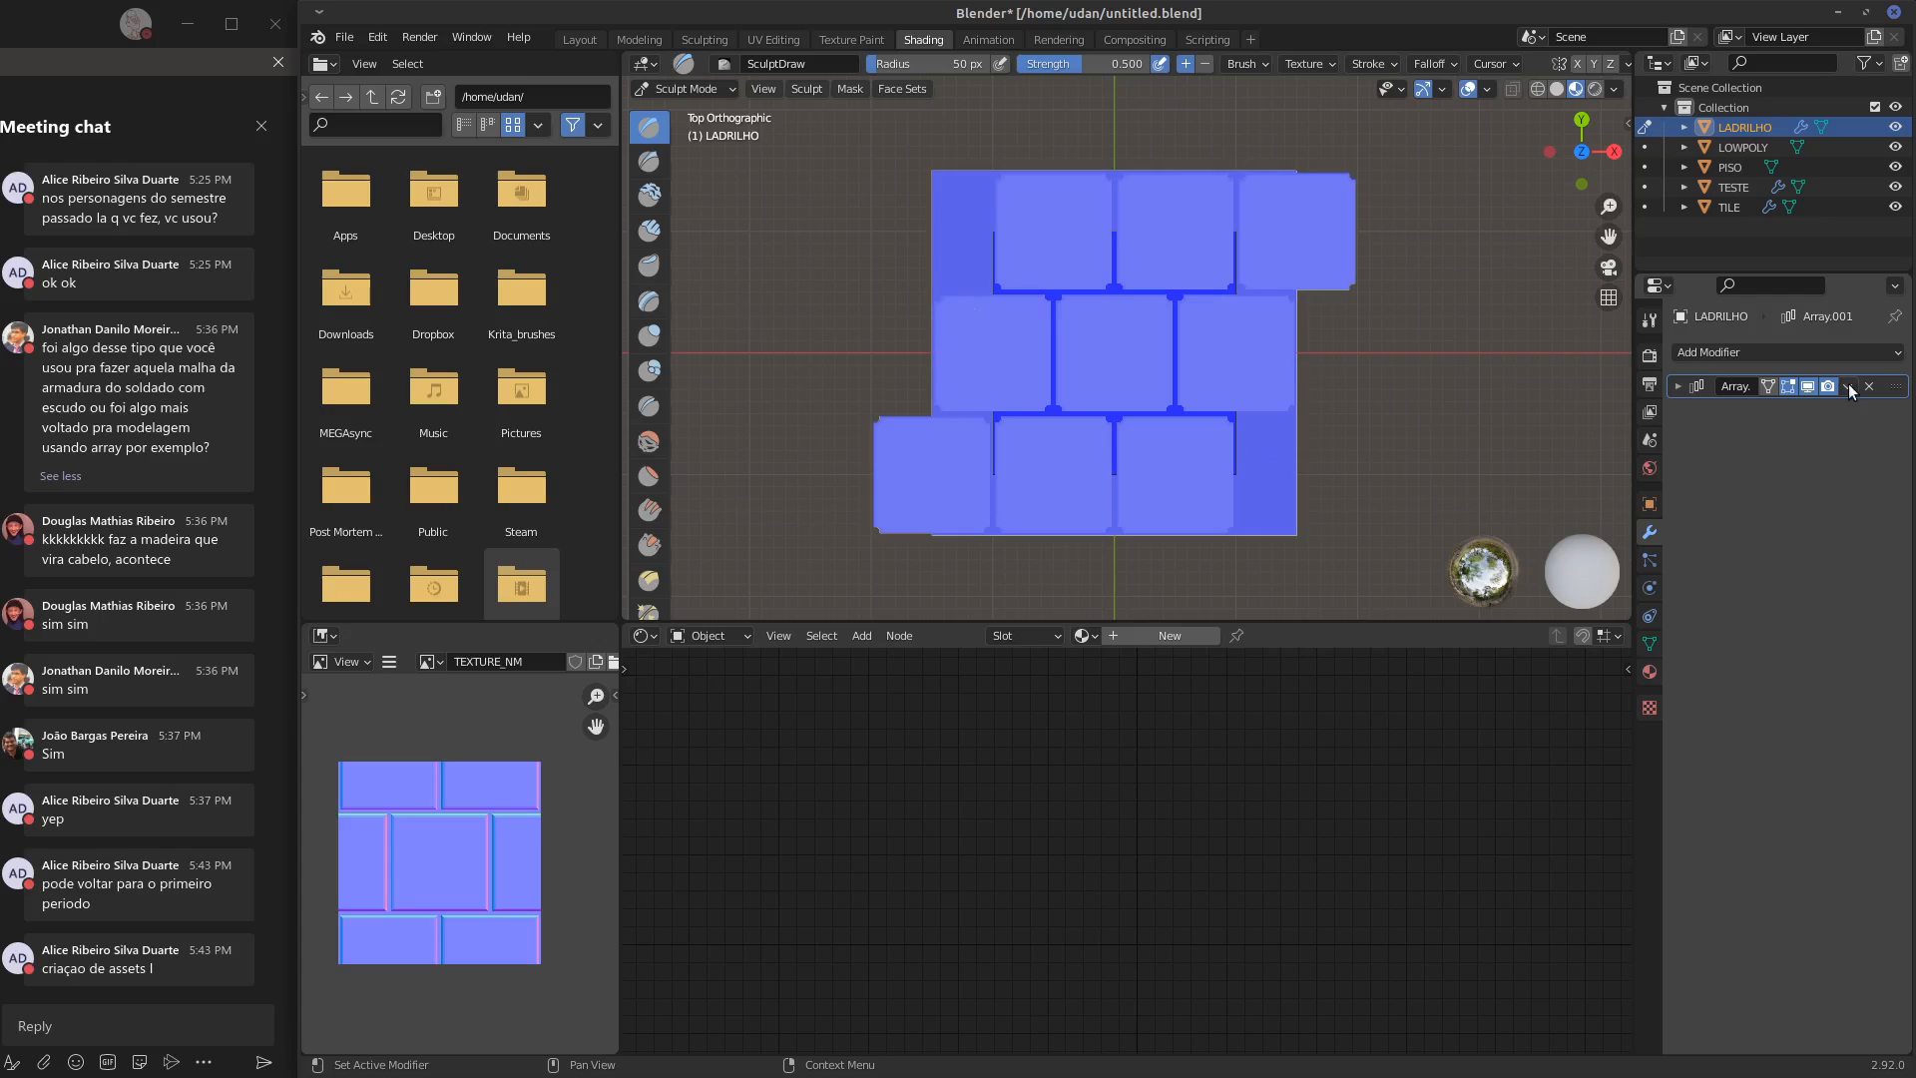
left_click(1848, 386)
left_click(1845, 411)
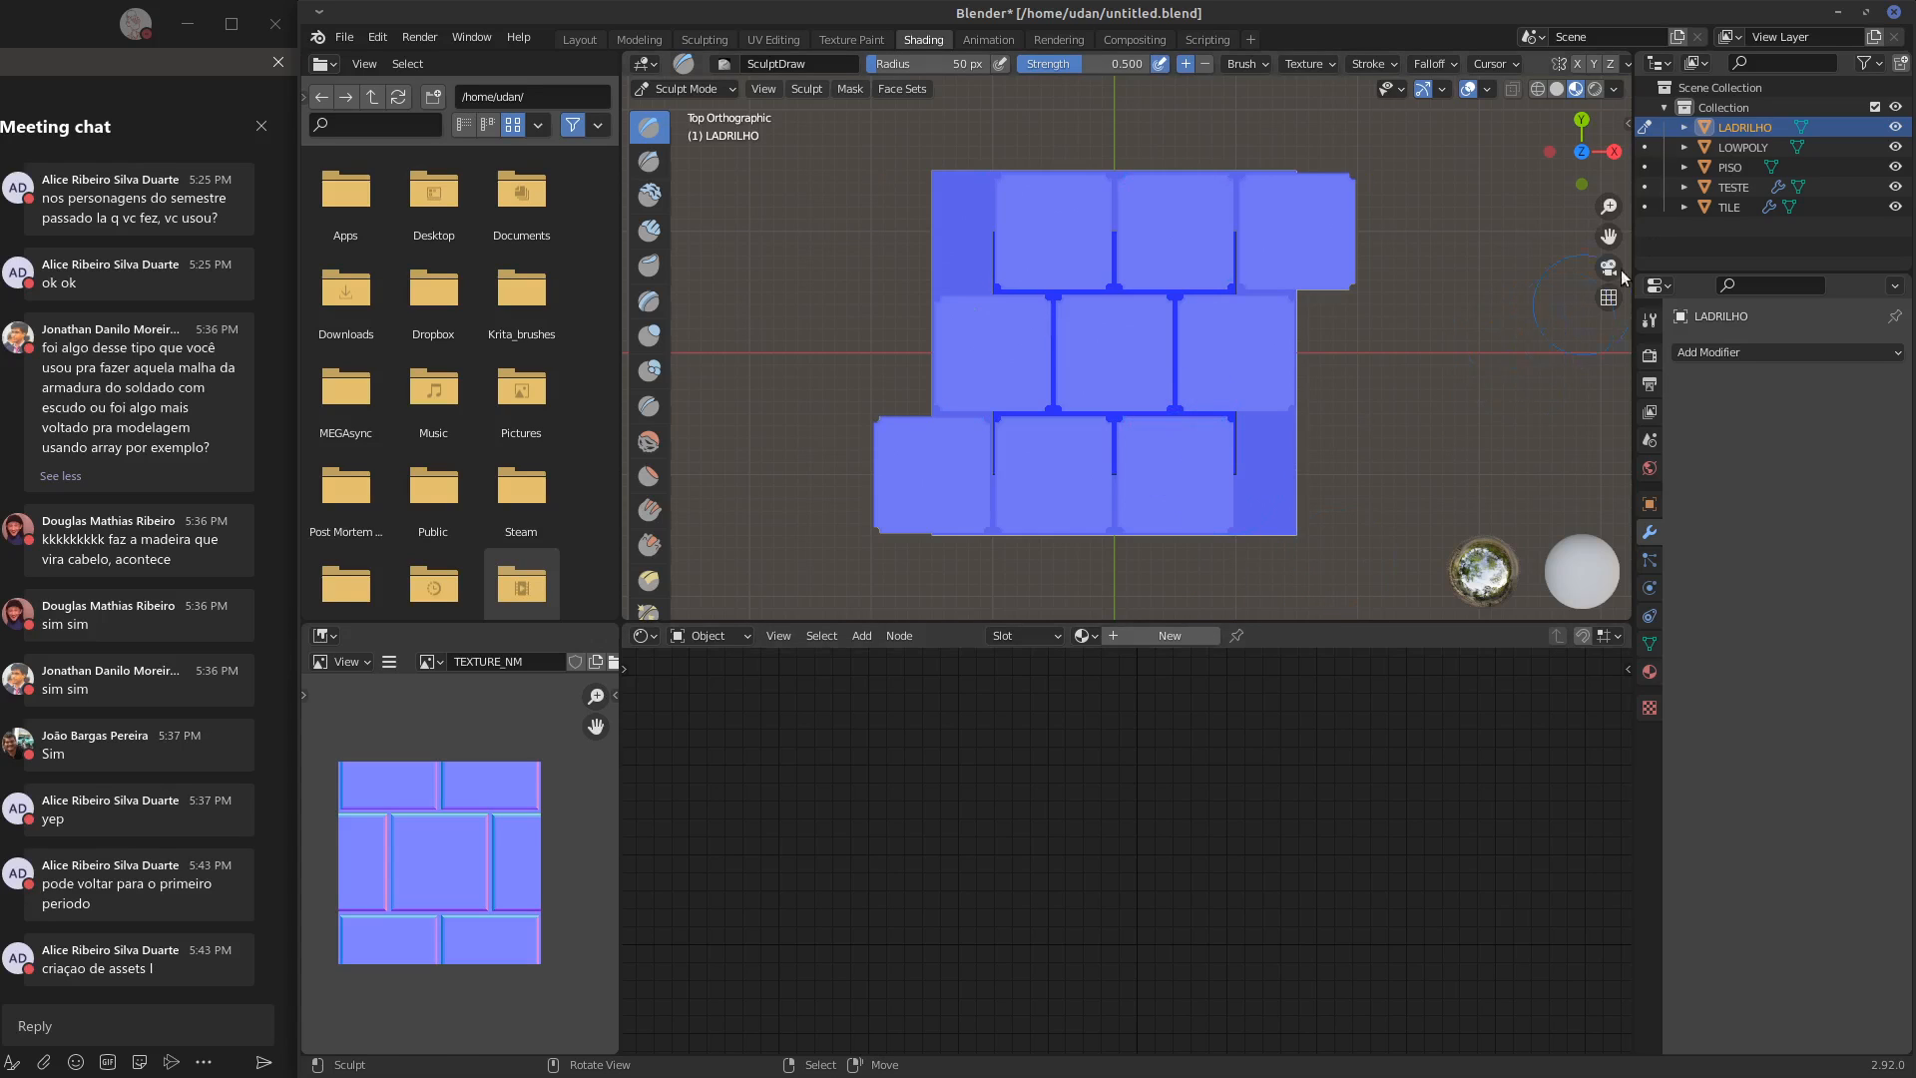
Return to Object Mode and delete the LADRILHO object
left_click(1733, 207)
left_click(1731, 187)
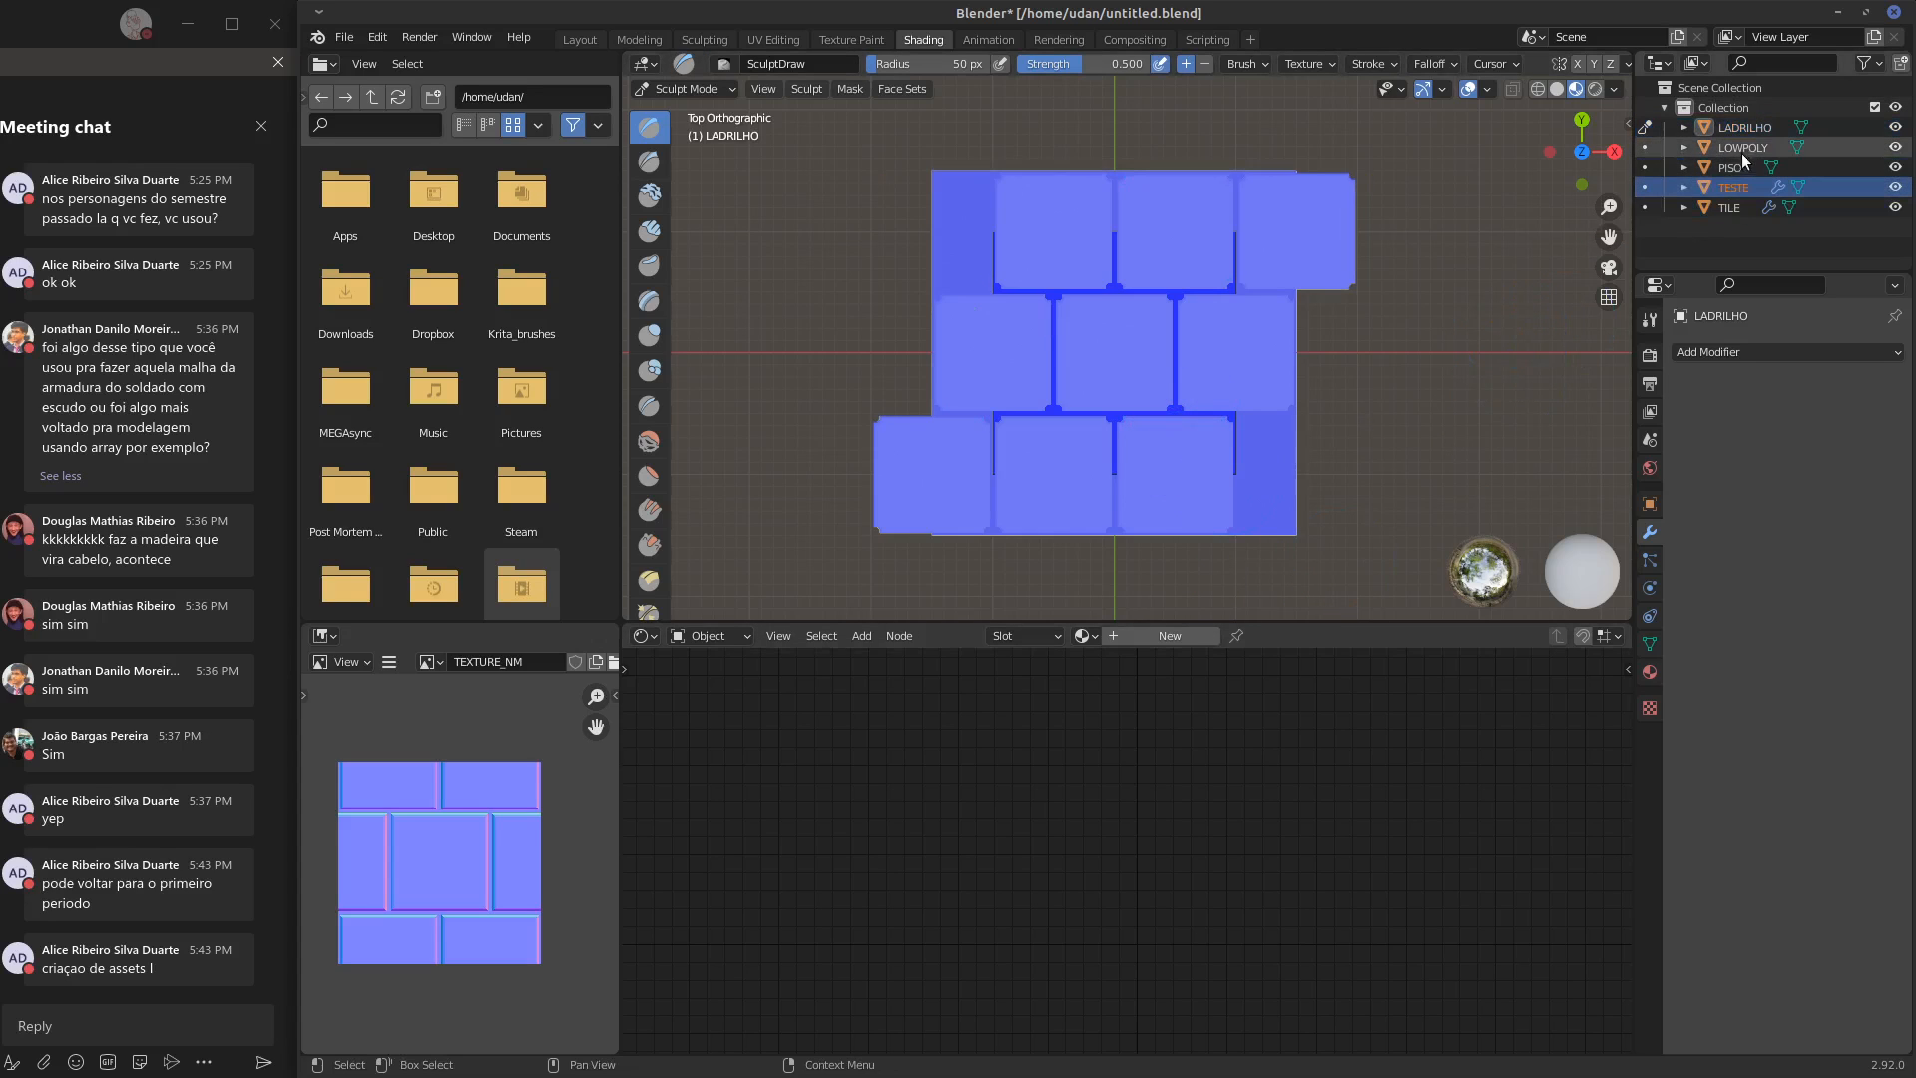
left_click(1697, 207)
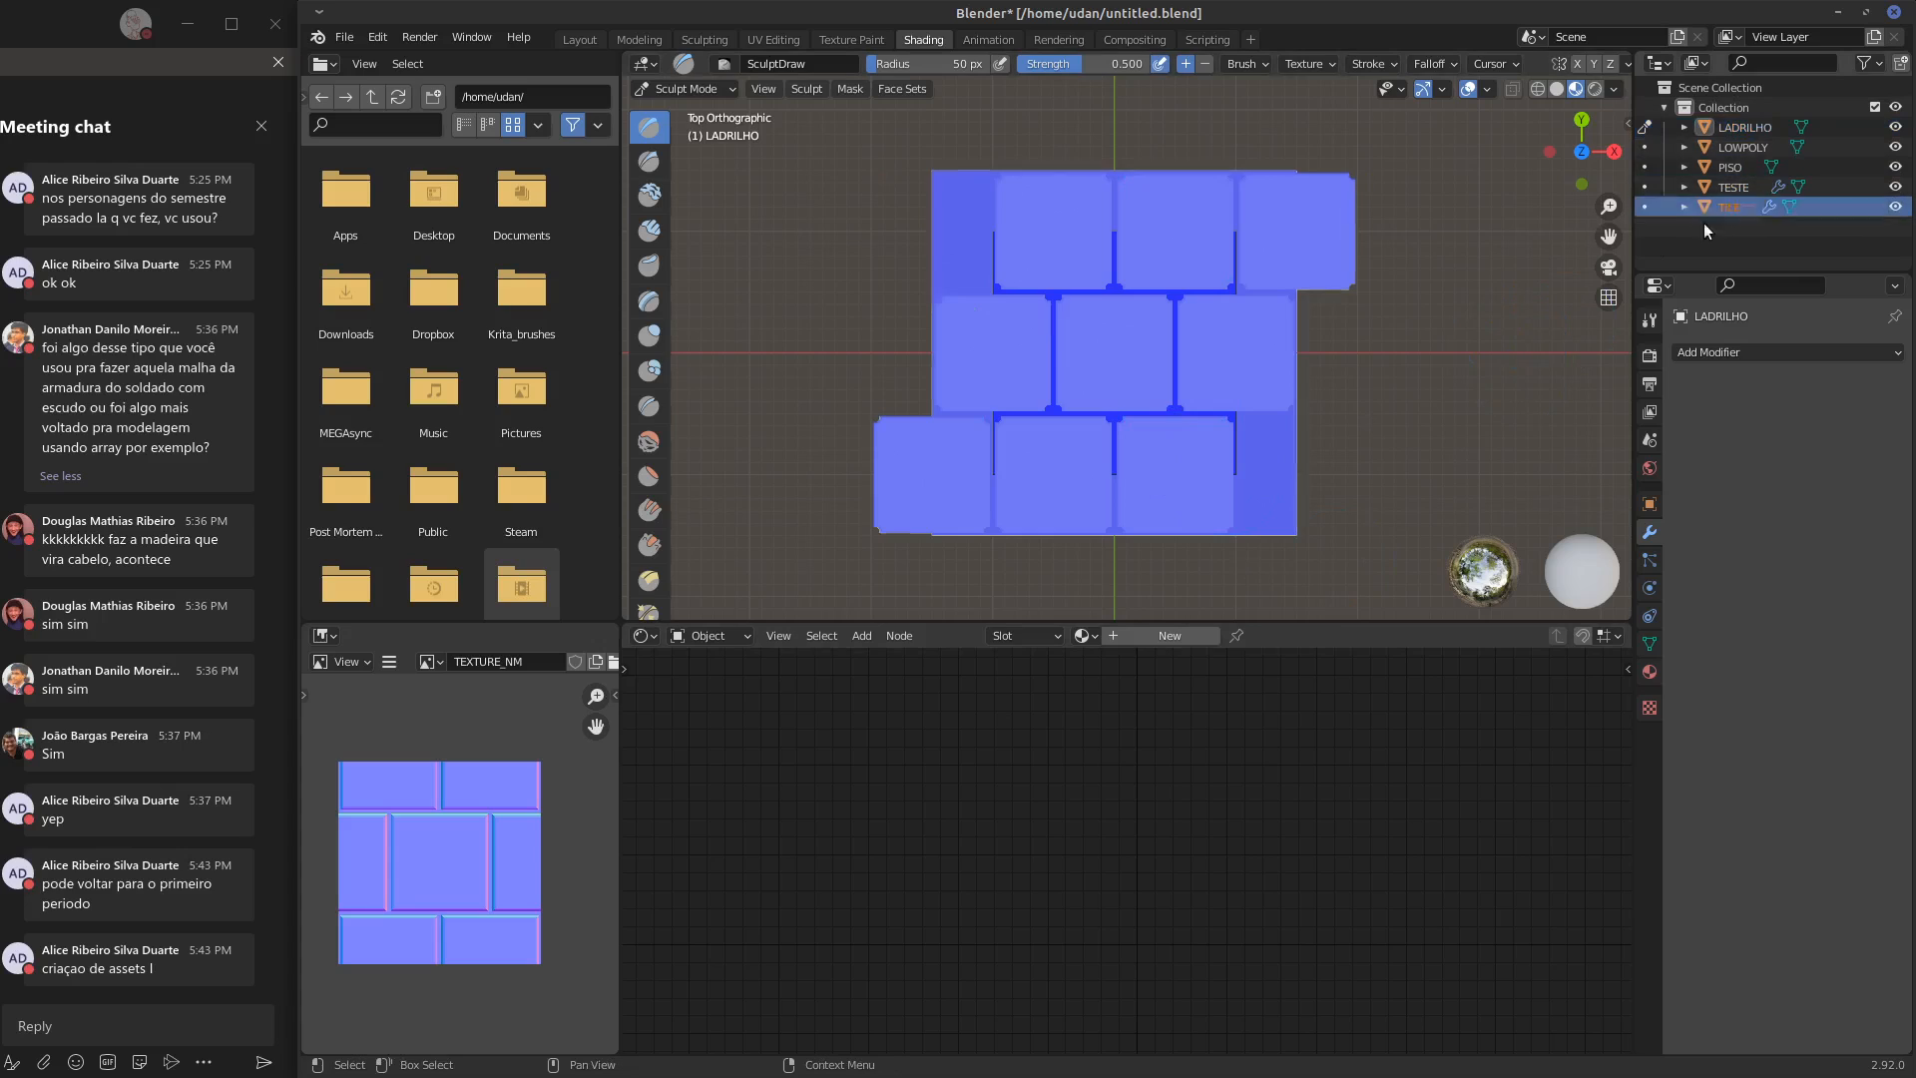
left_click(687, 89)
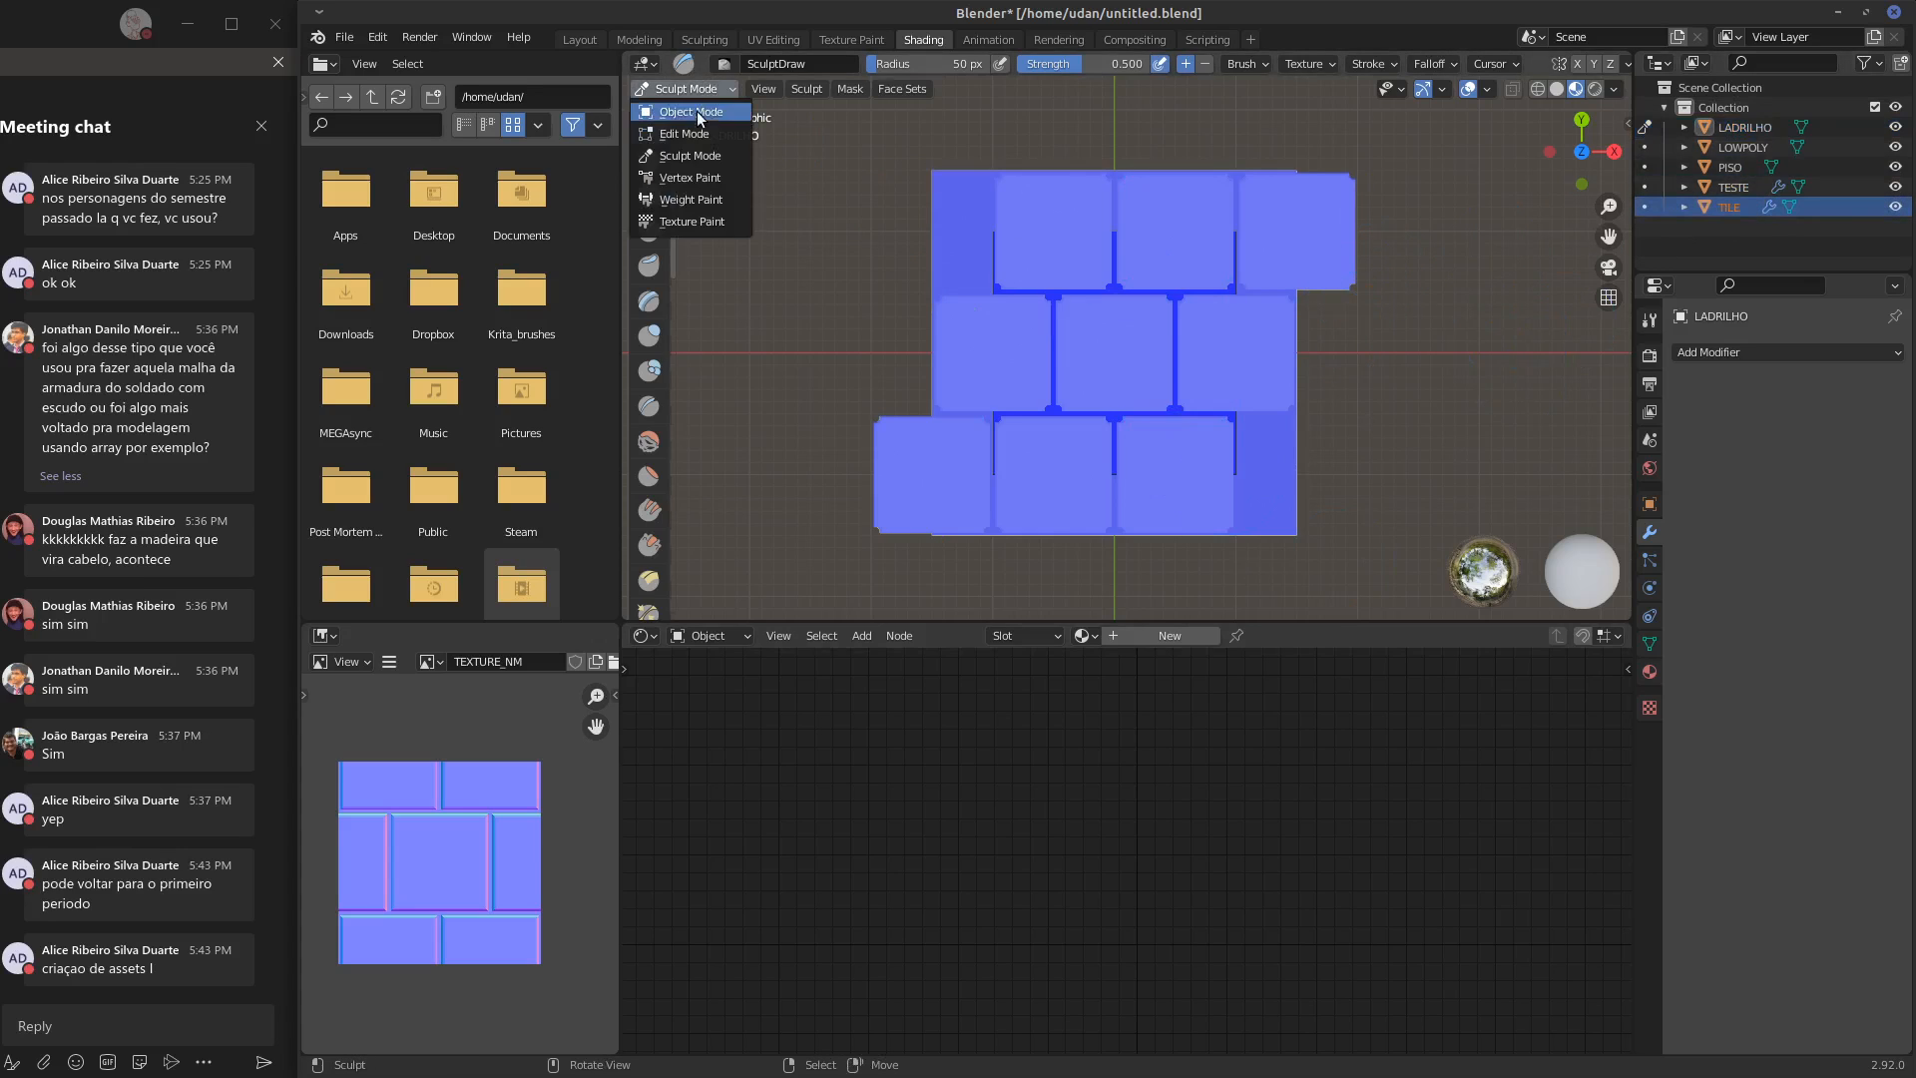
left_click(689, 108)
left_click(1212, 423)
middle_click_drag(1260, 422, 1226, 449)
key("KP_1")
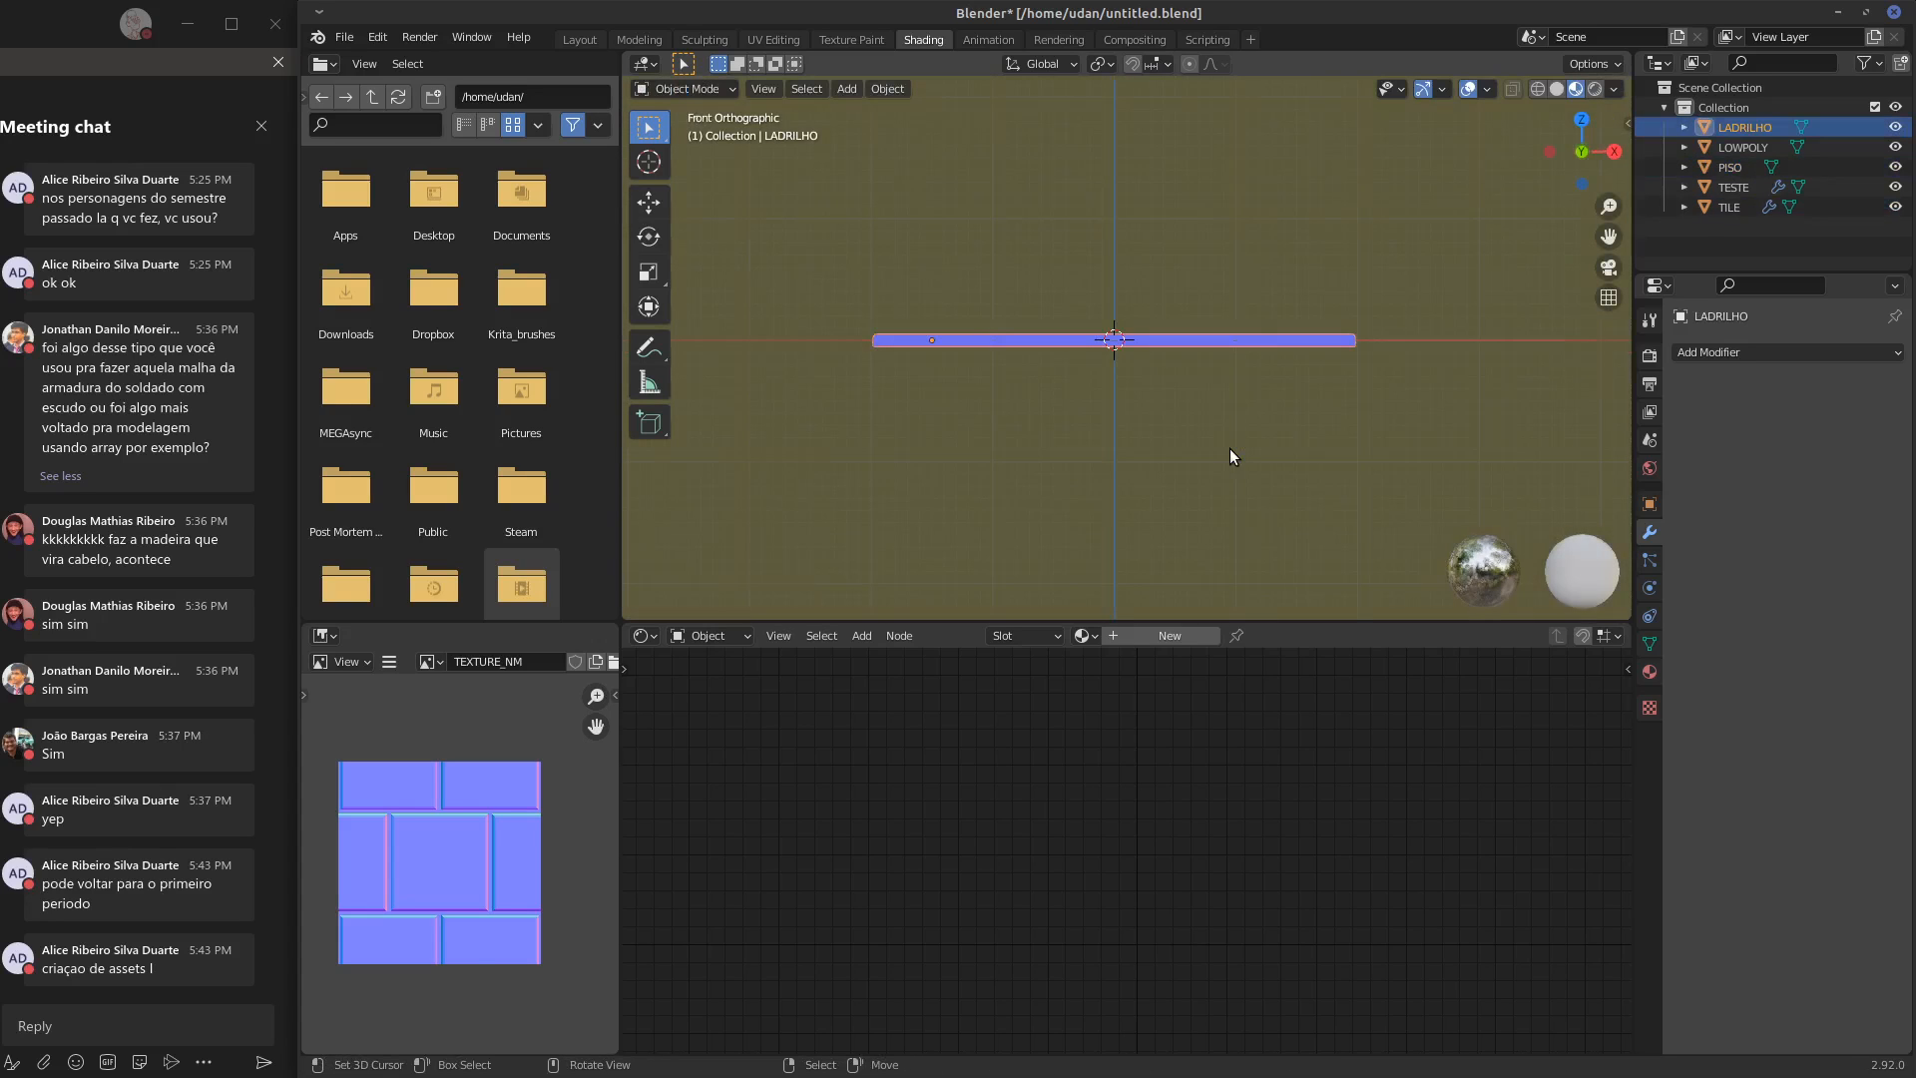
key("Delete")
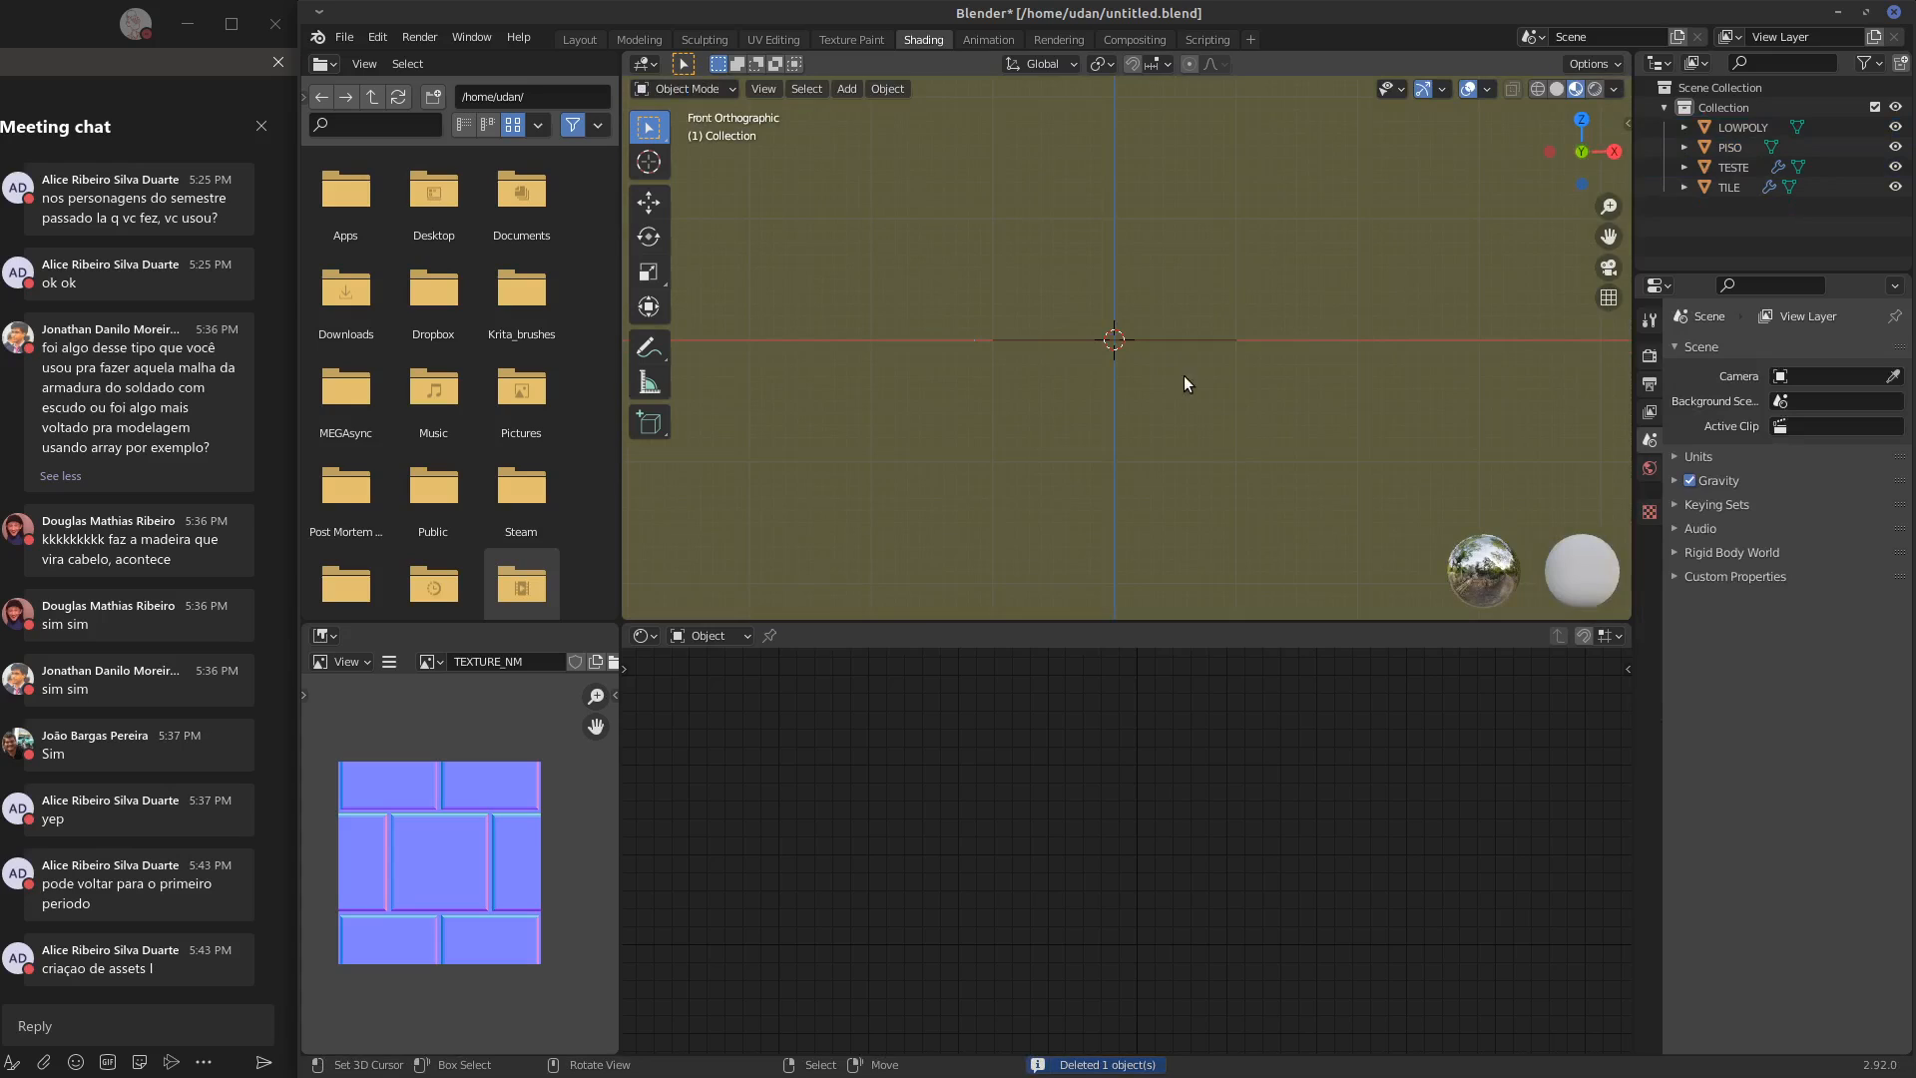
Select the PISO floor plane and delete it
middle_click_drag(1184, 376, 1195, 421)
left_click(1262, 426)
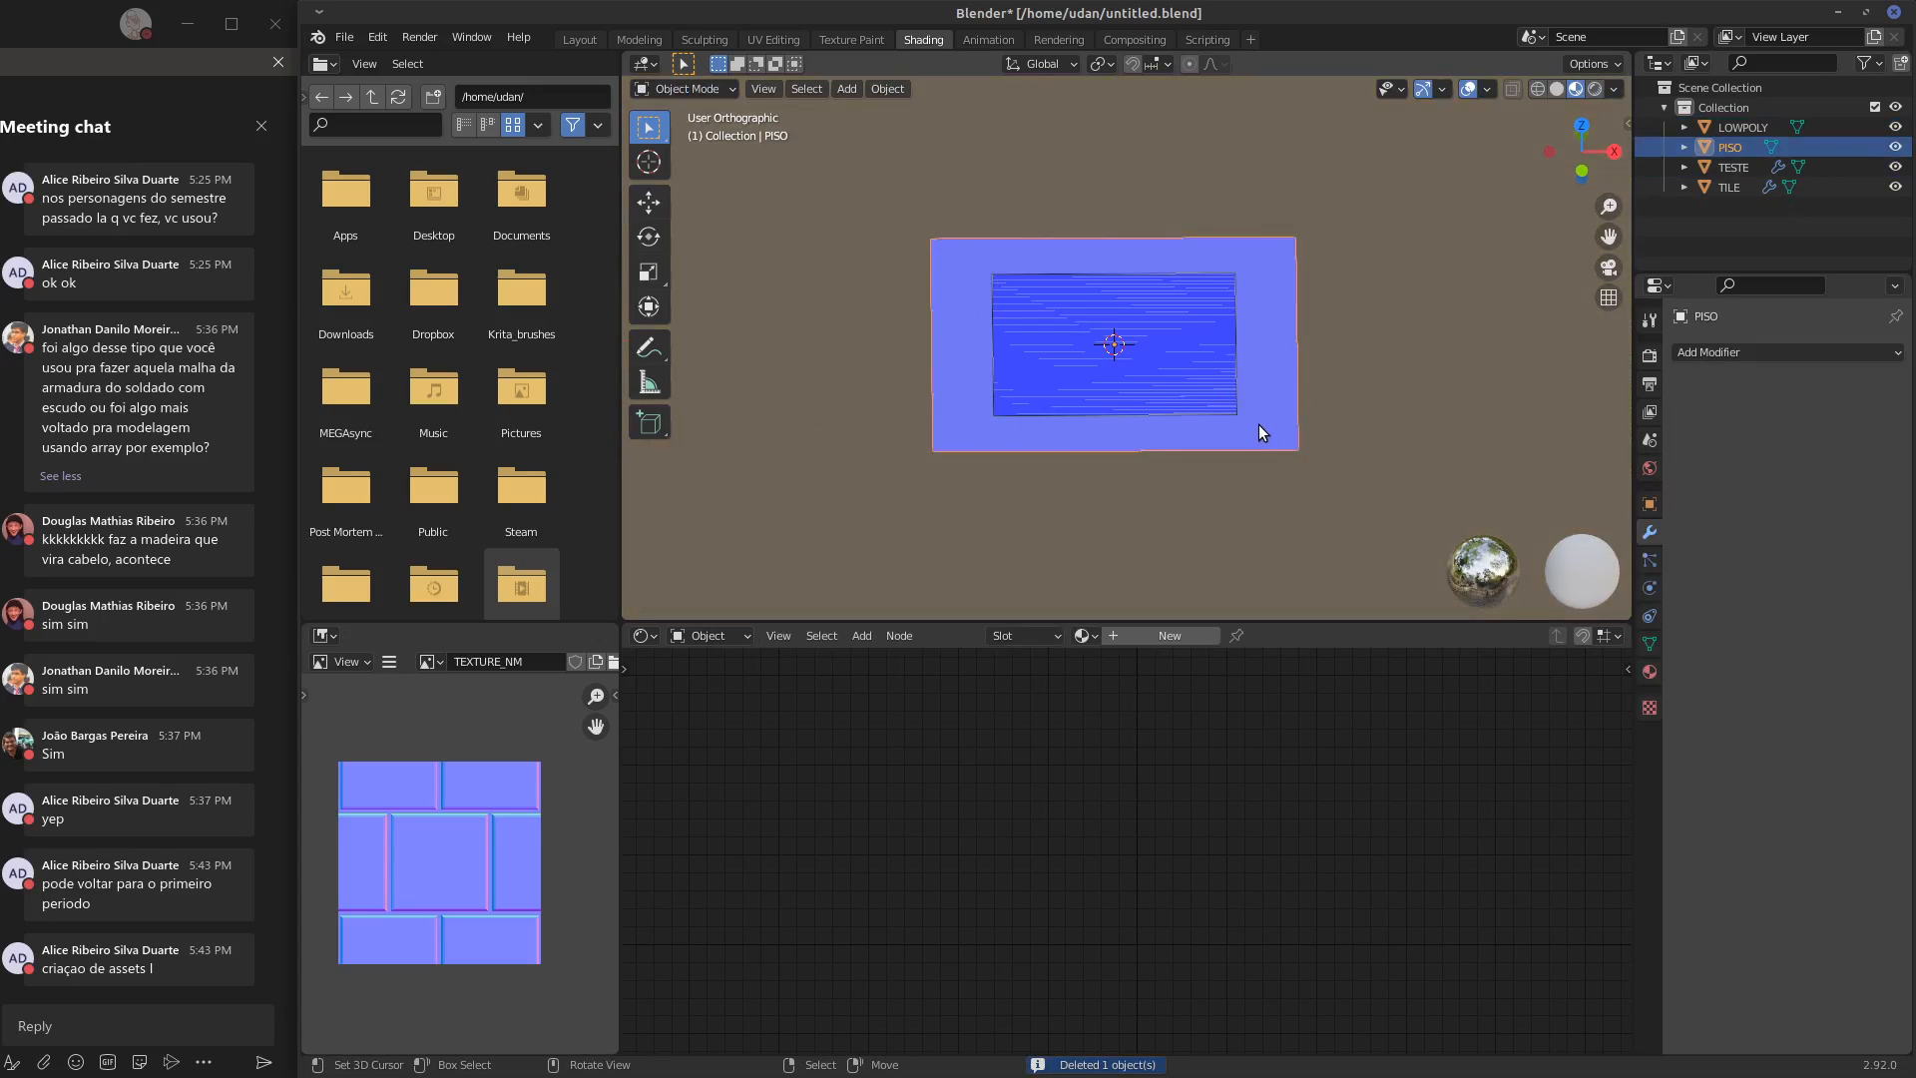
key("Delete")
Select the LOWPOLY plane, look over its BAKE material nodes, and delete the plane
left_click(1139, 423)
middle_click_drag(1140, 423, 1164, 483)
middle_click_drag(914, 785, 849, 796)
left_click_drag(873, 709, 950, 698)
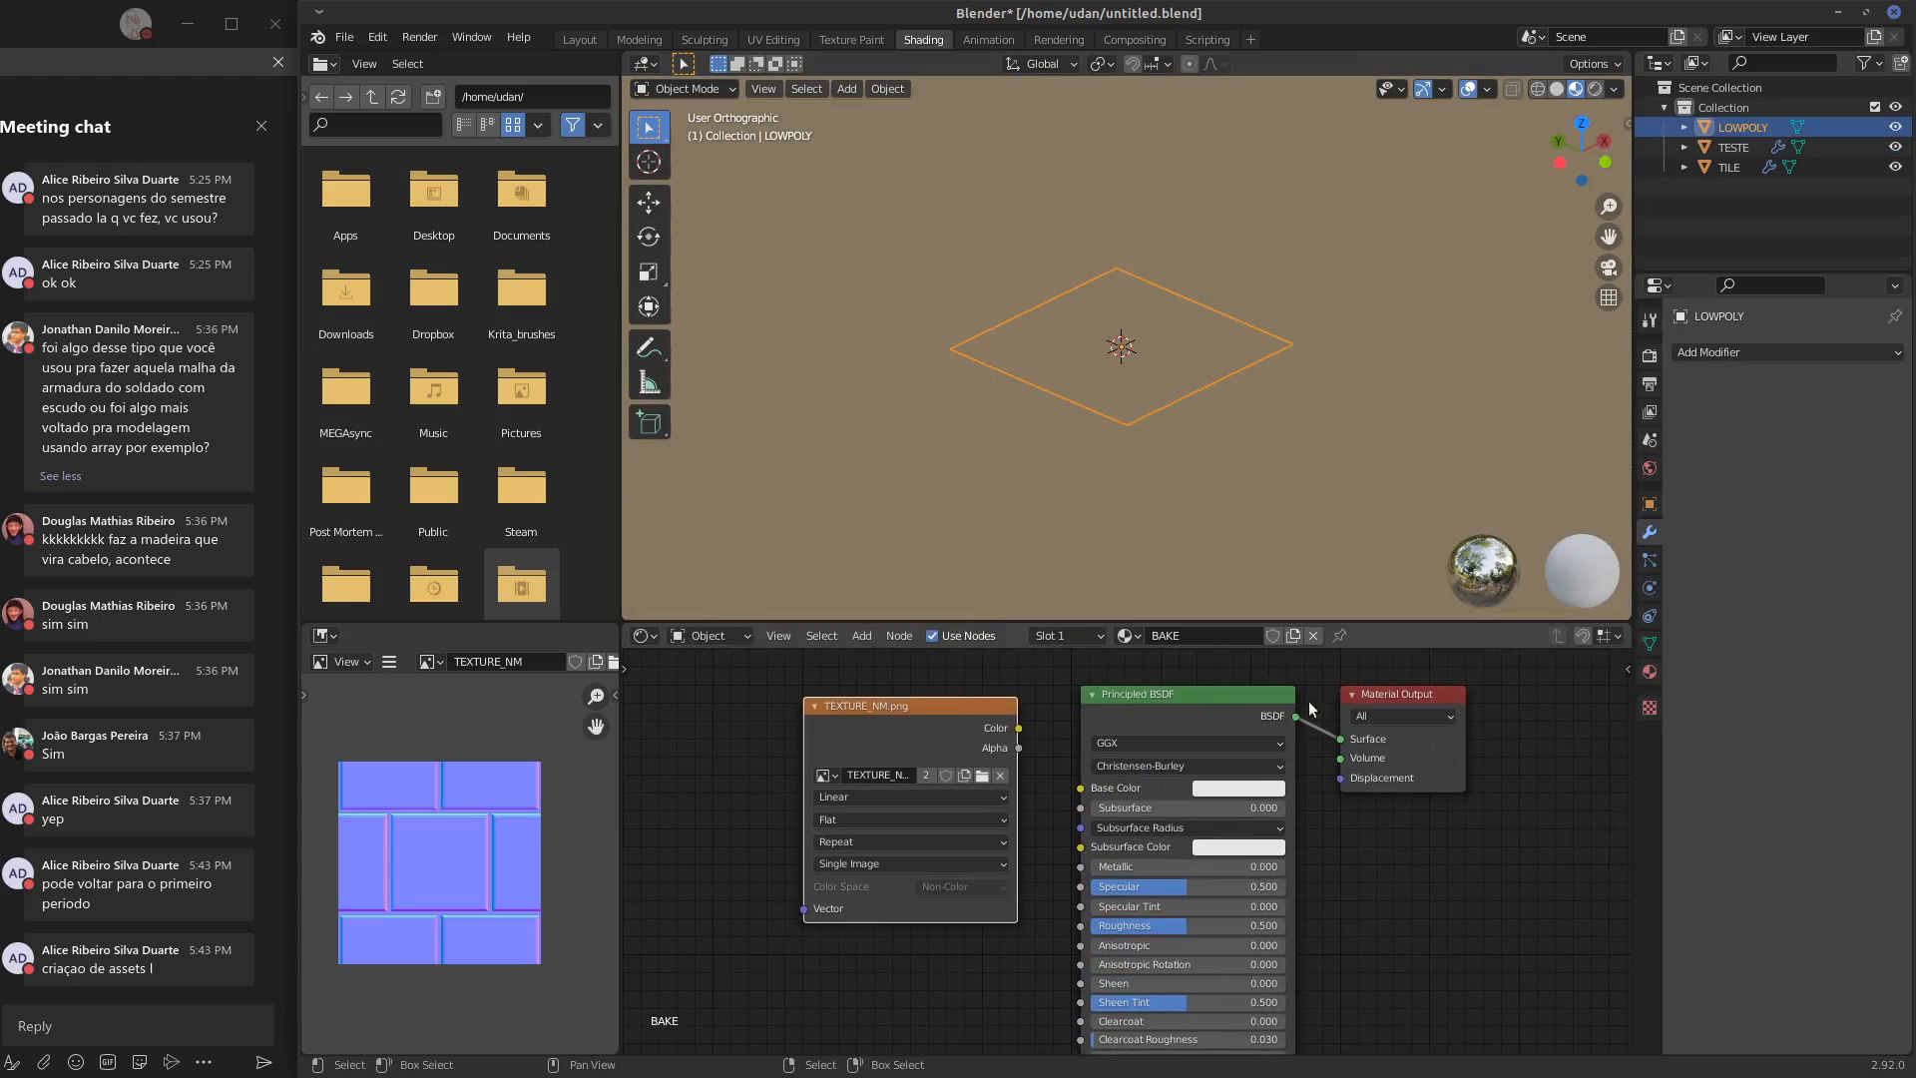
middle_click_drag(1289, 404, 1266, 445)
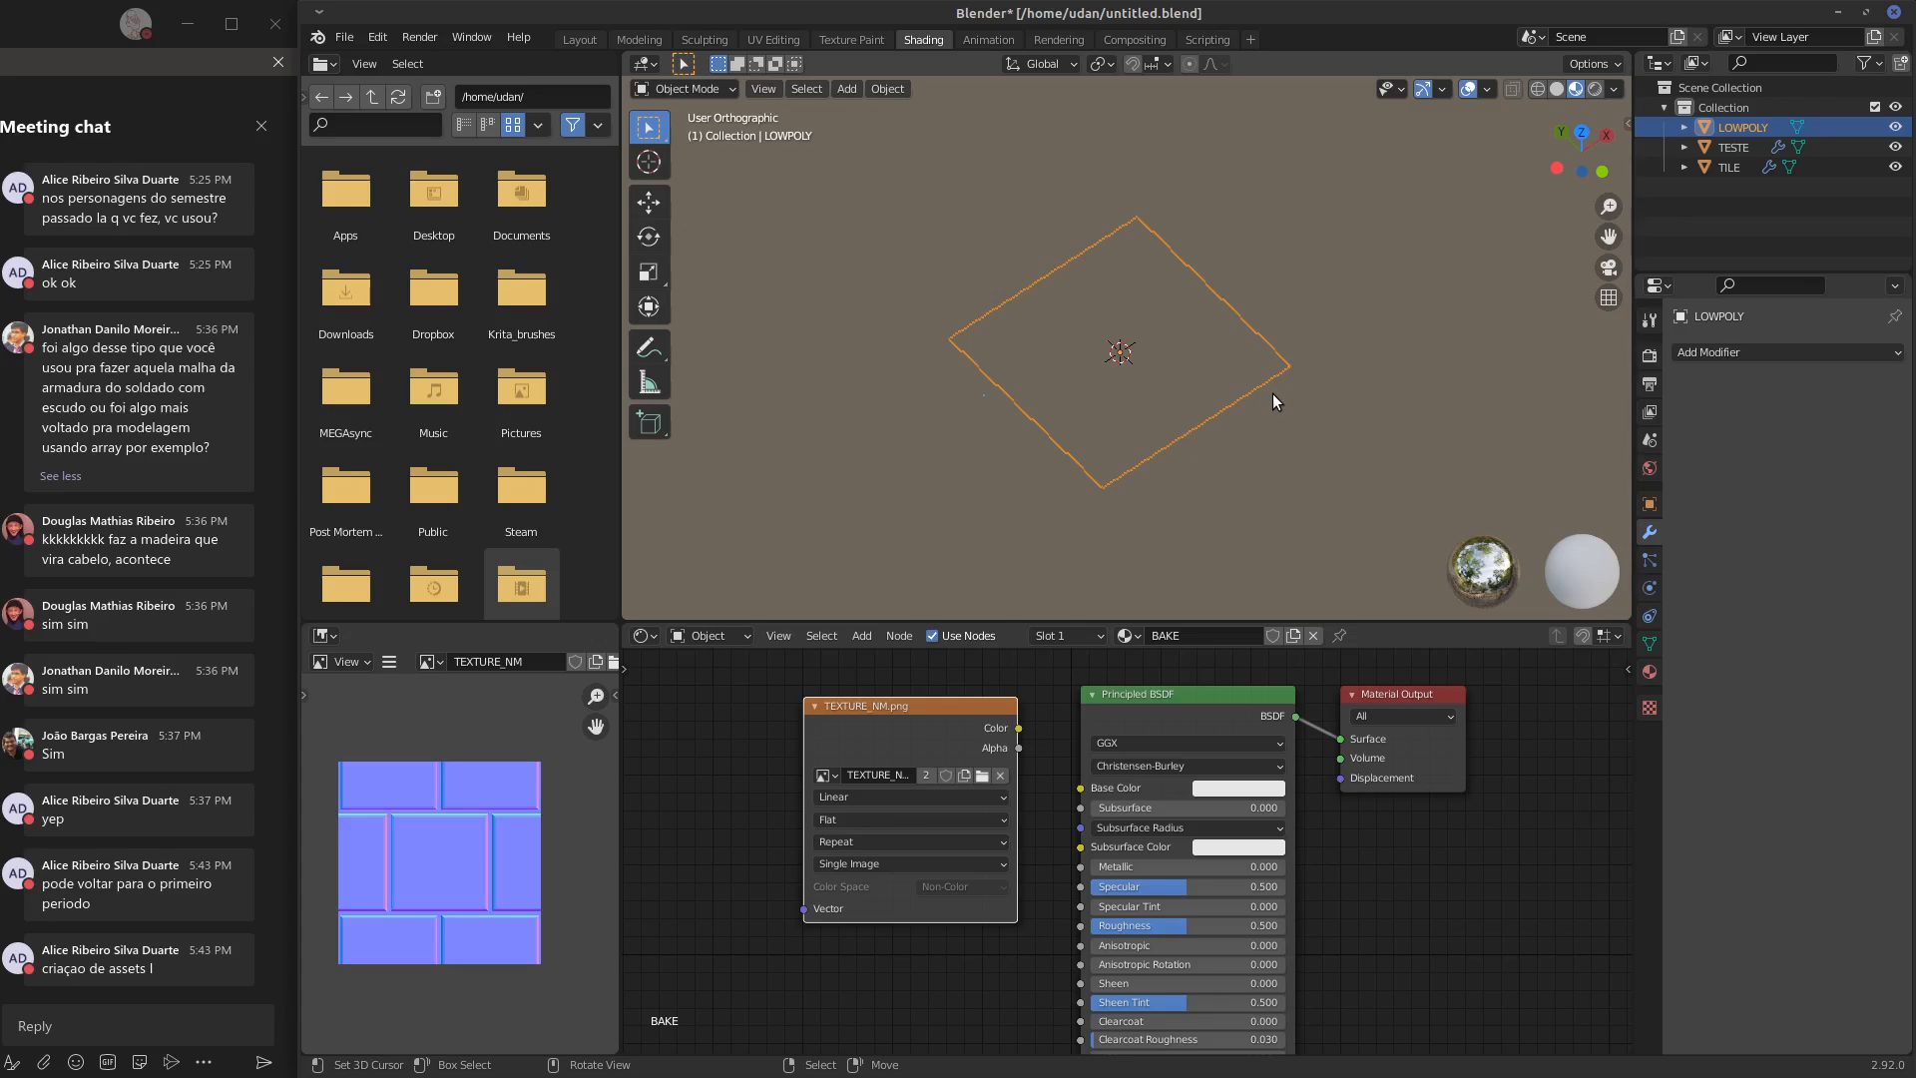
middle_click_drag(1356, 459, 1339, 445)
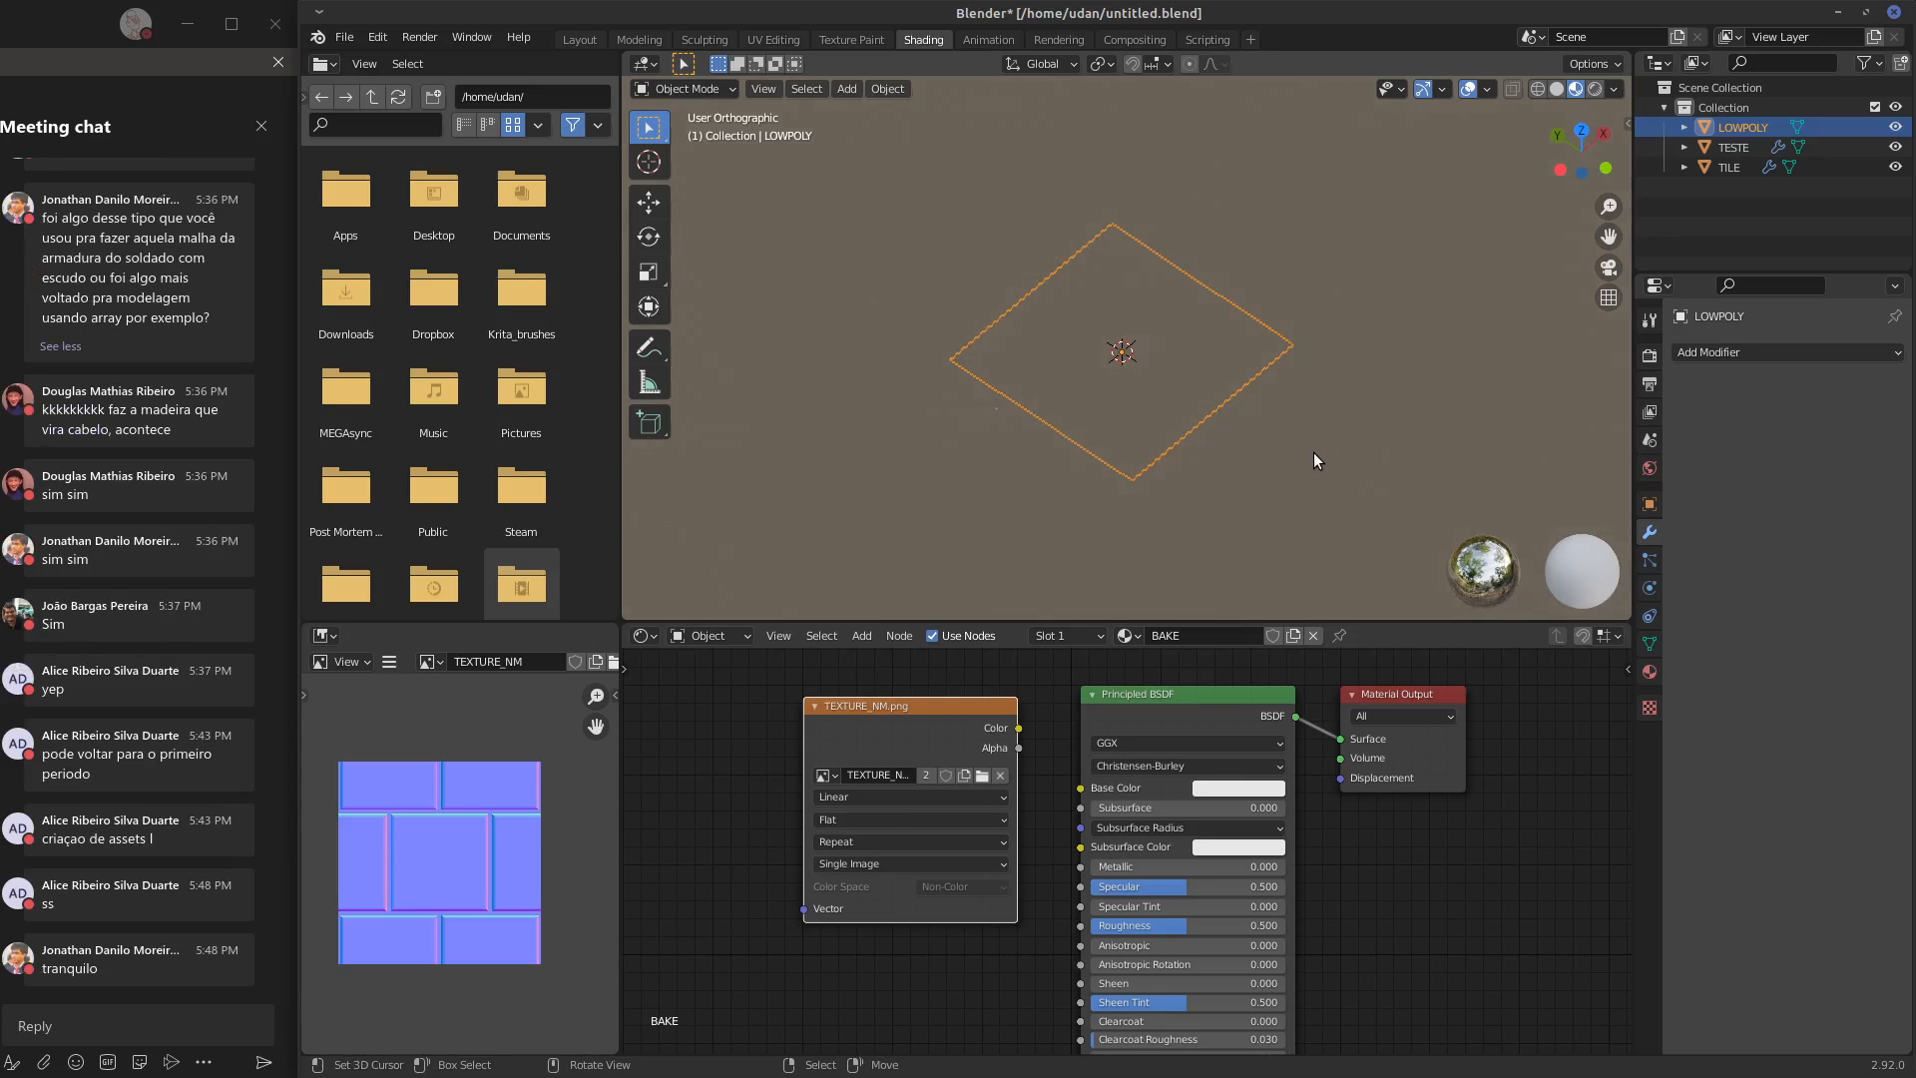
key("x")
left_click(1311, 449)
Delete the flat TILE object, keeping only the TESTE monkey head
left_click(1734, 128)
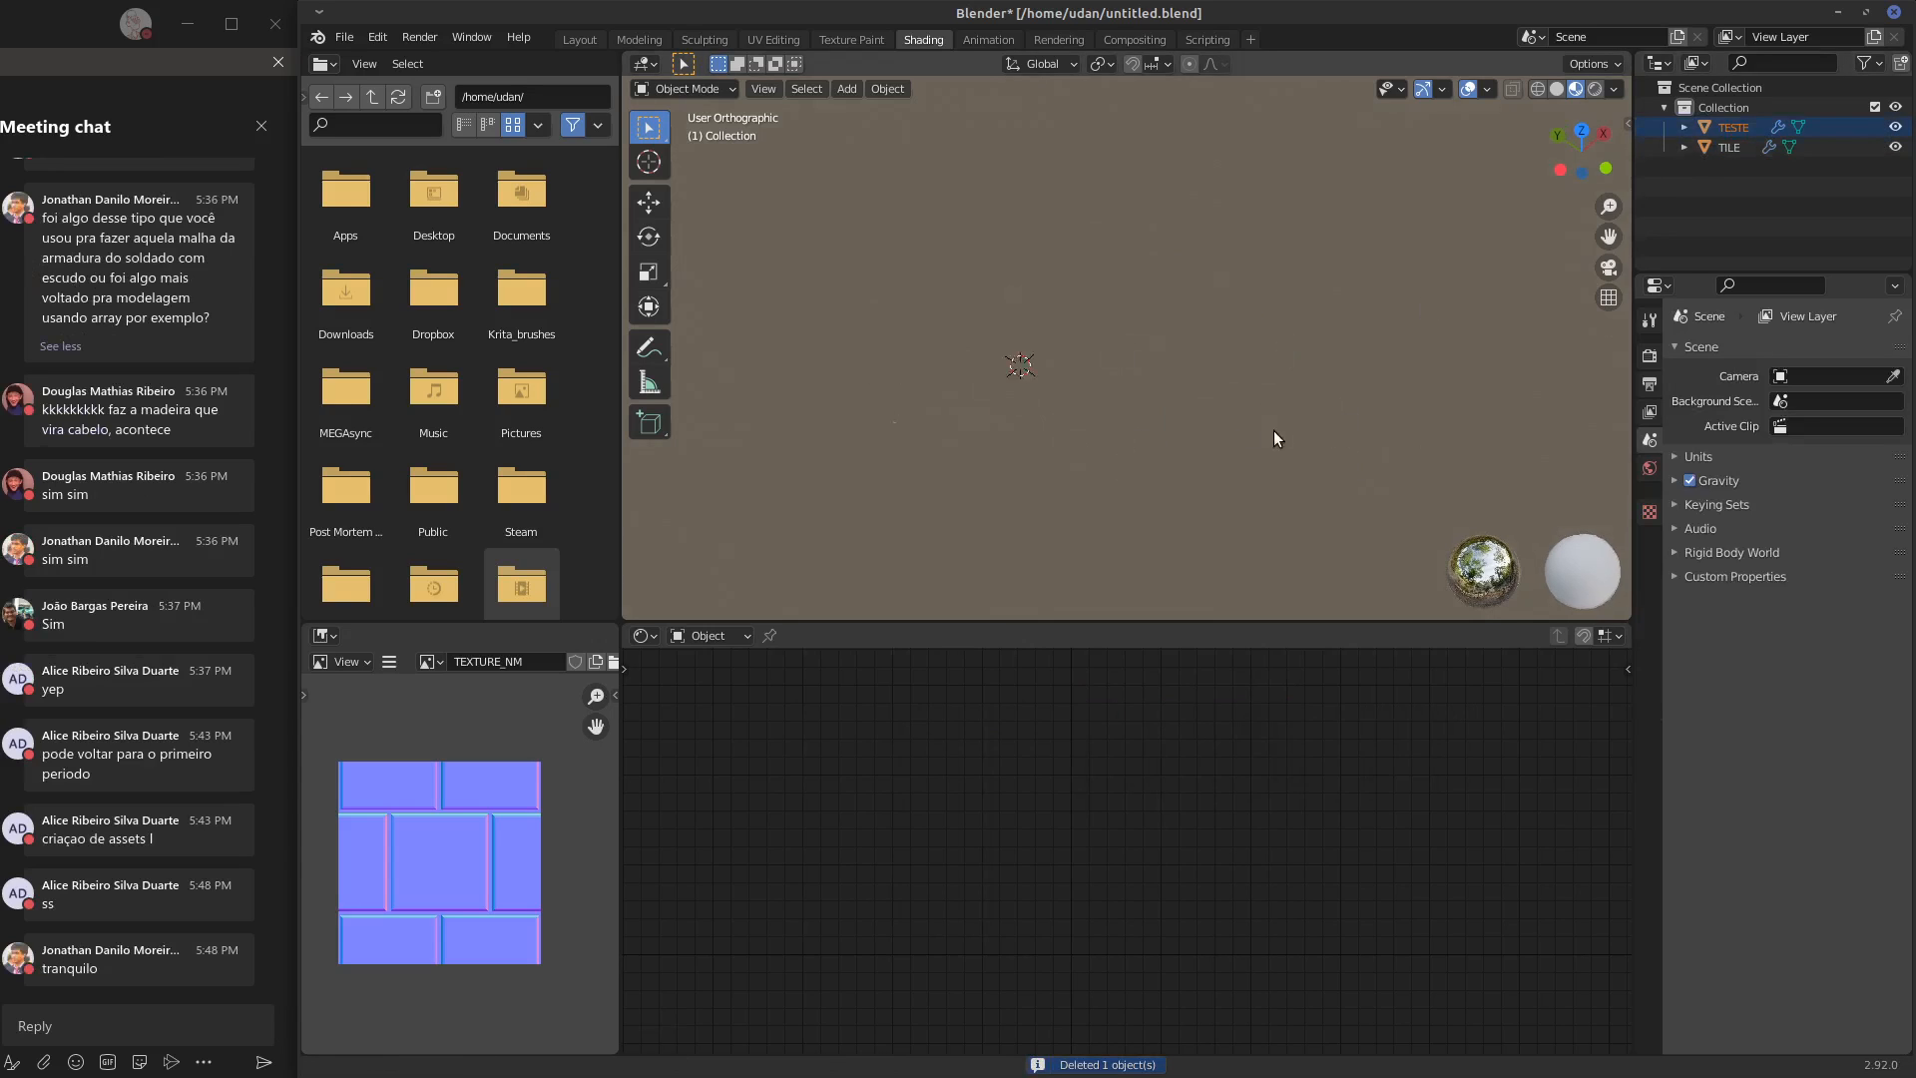
middle_click_drag(1272, 429, 1465, 409)
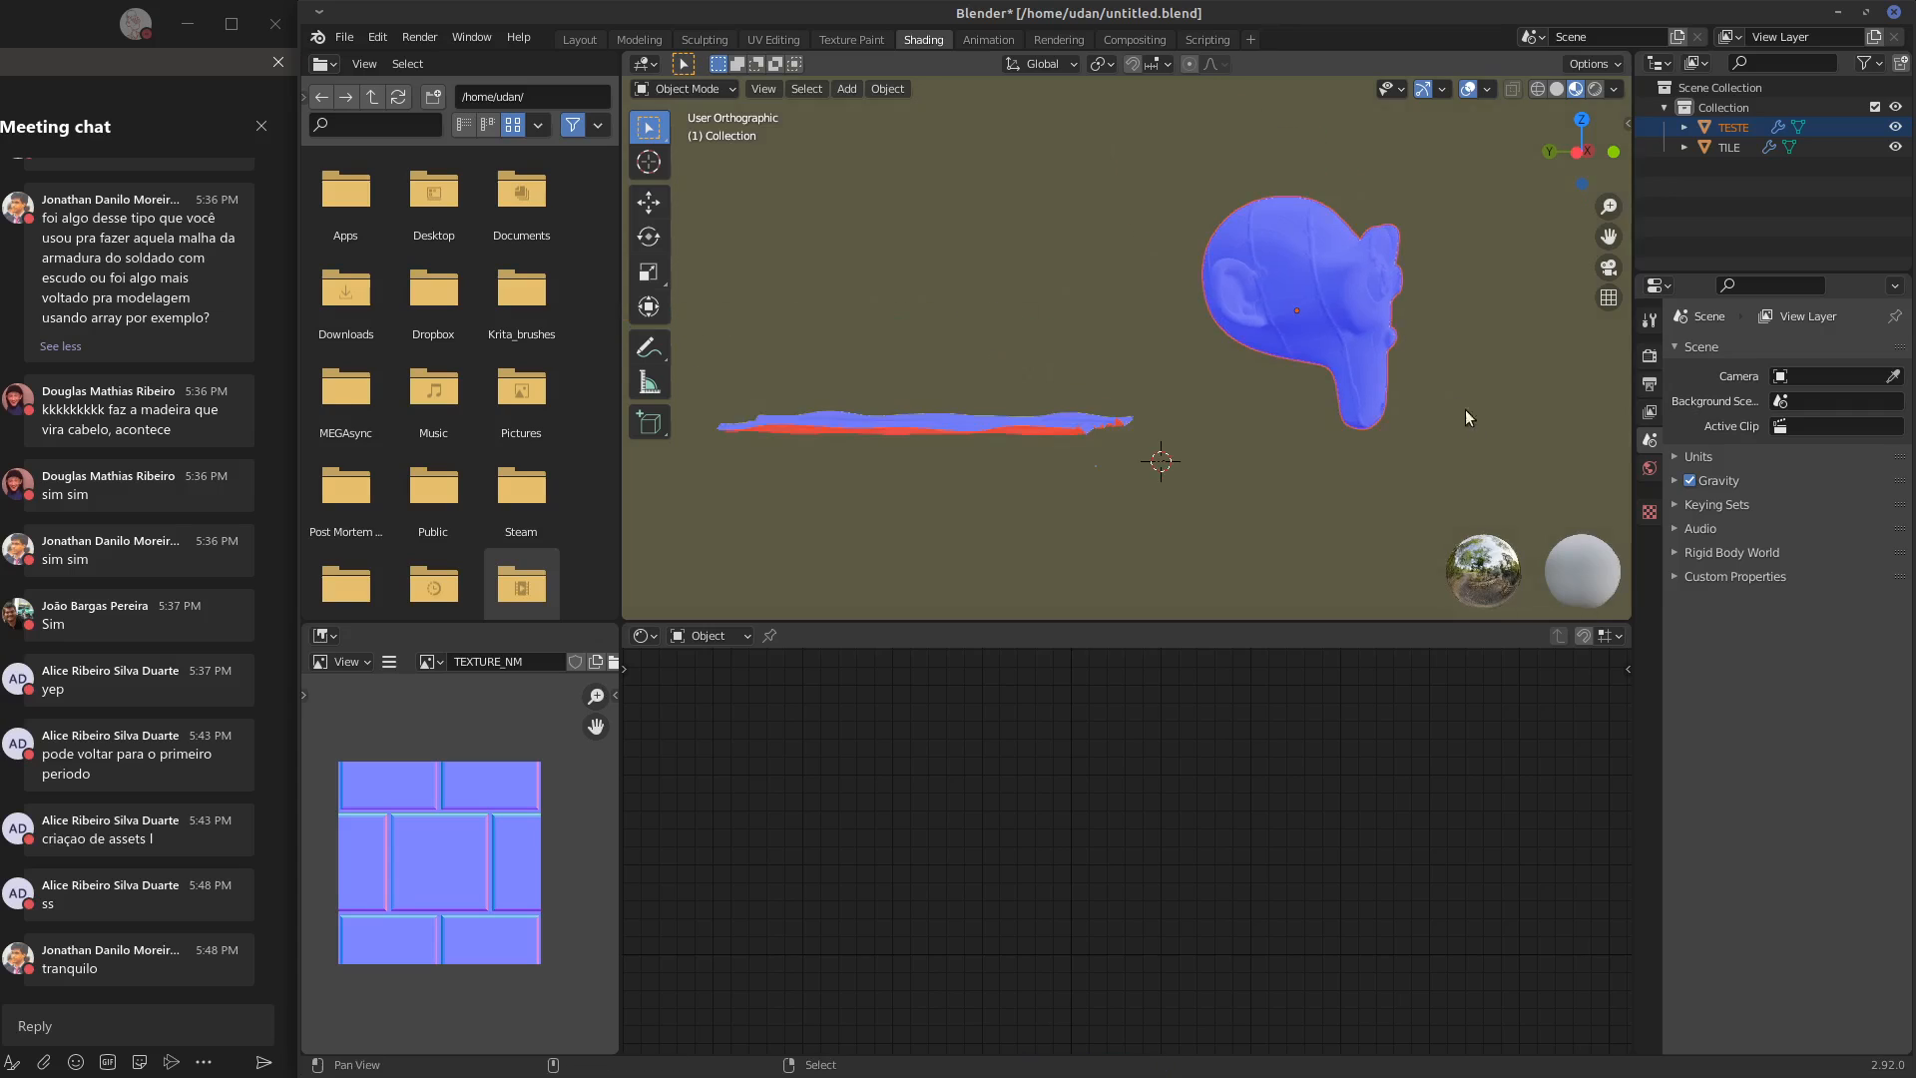
left_click(1086, 427)
key("x")
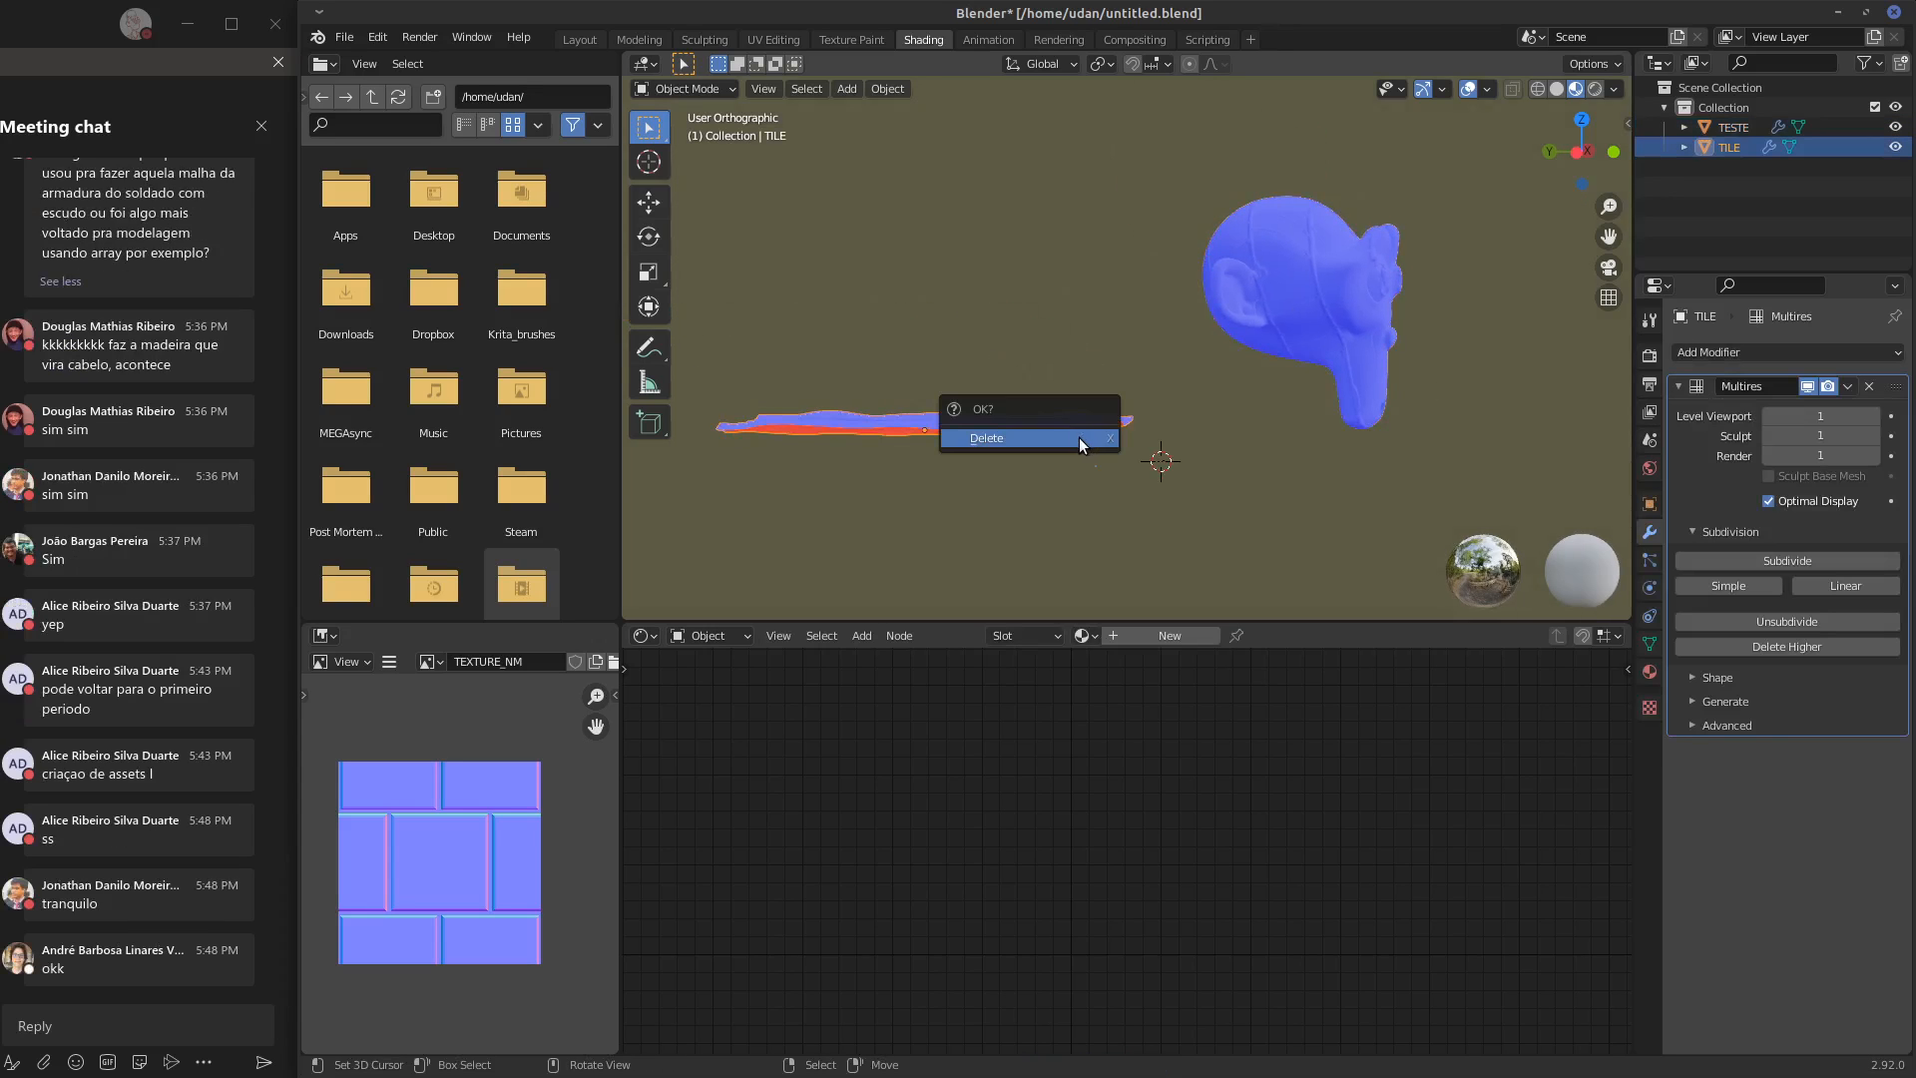
left_click(1080, 437)
Select the TESTE monkey head and frame it in the viewport, turned to show its face
left_click(1363, 315)
middle_click_drag(1428, 359, 1323, 425)
key("z")
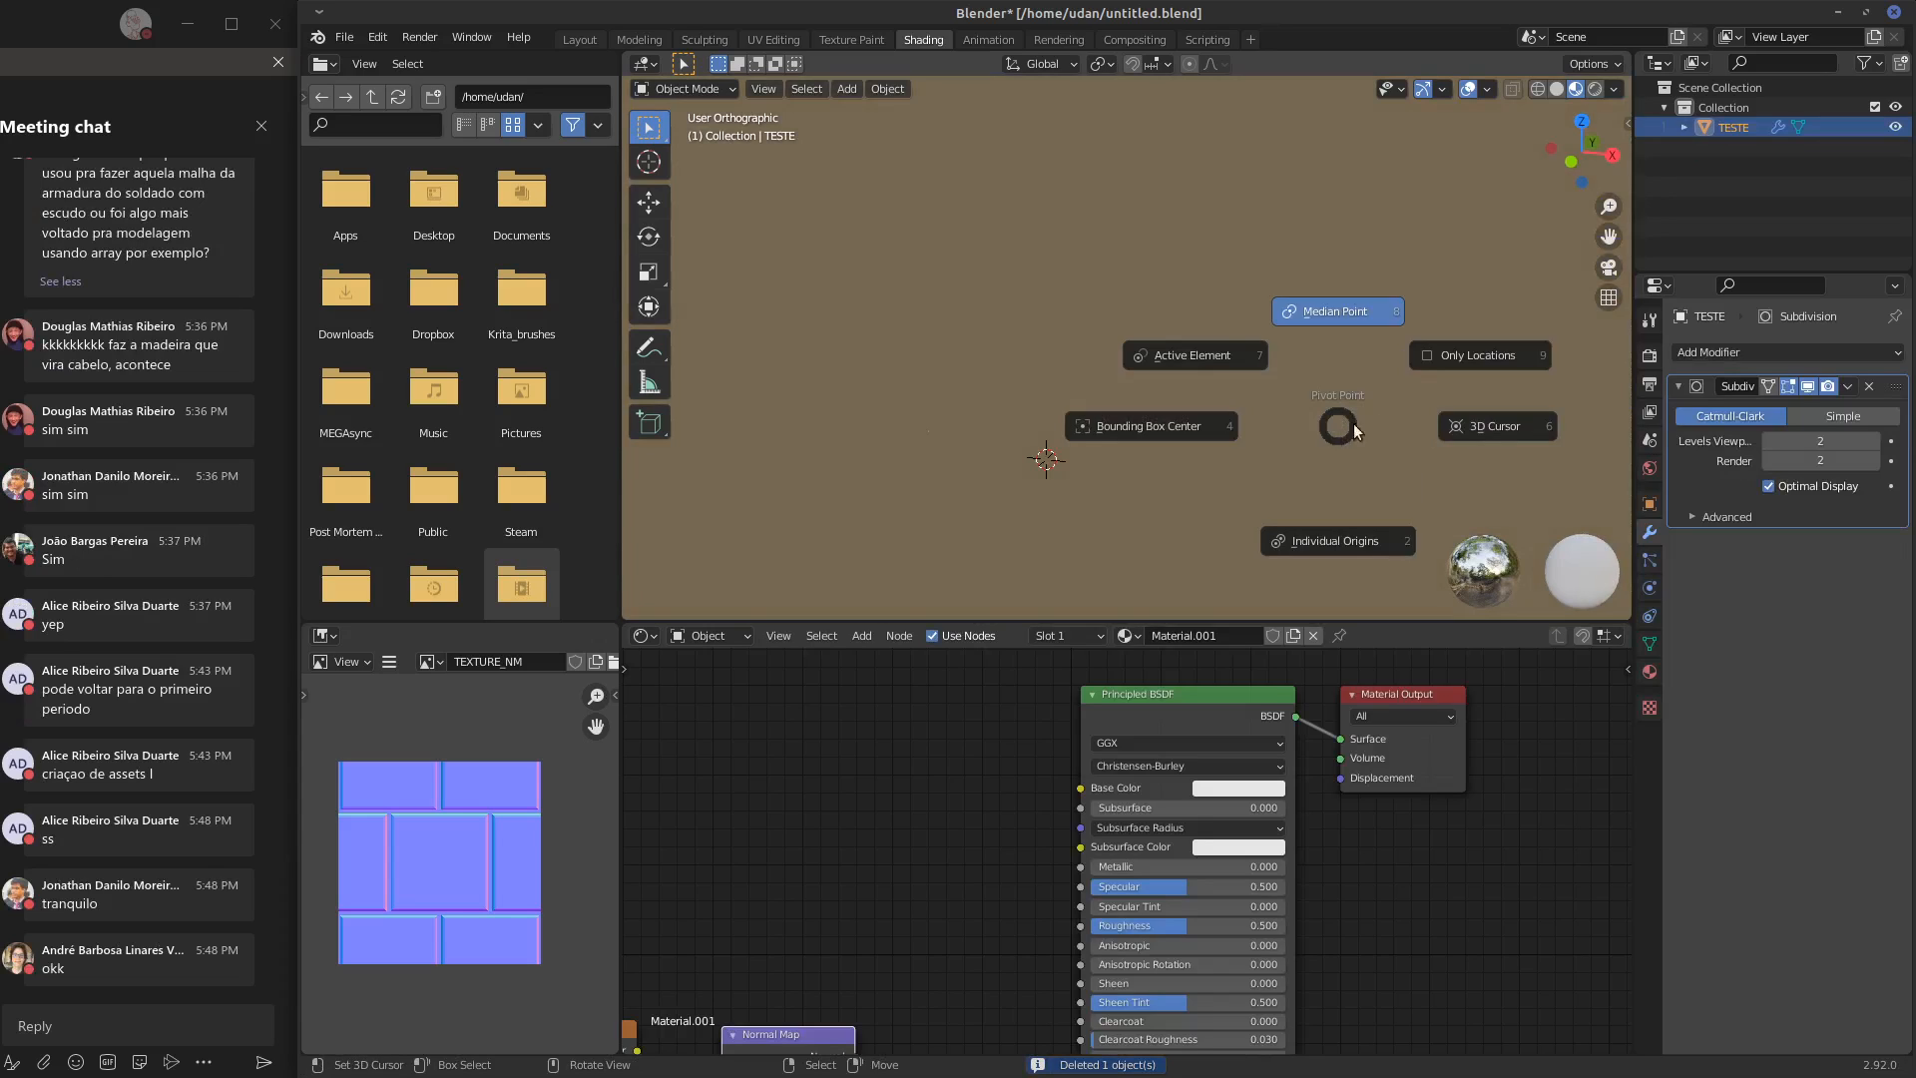
key("Escape")
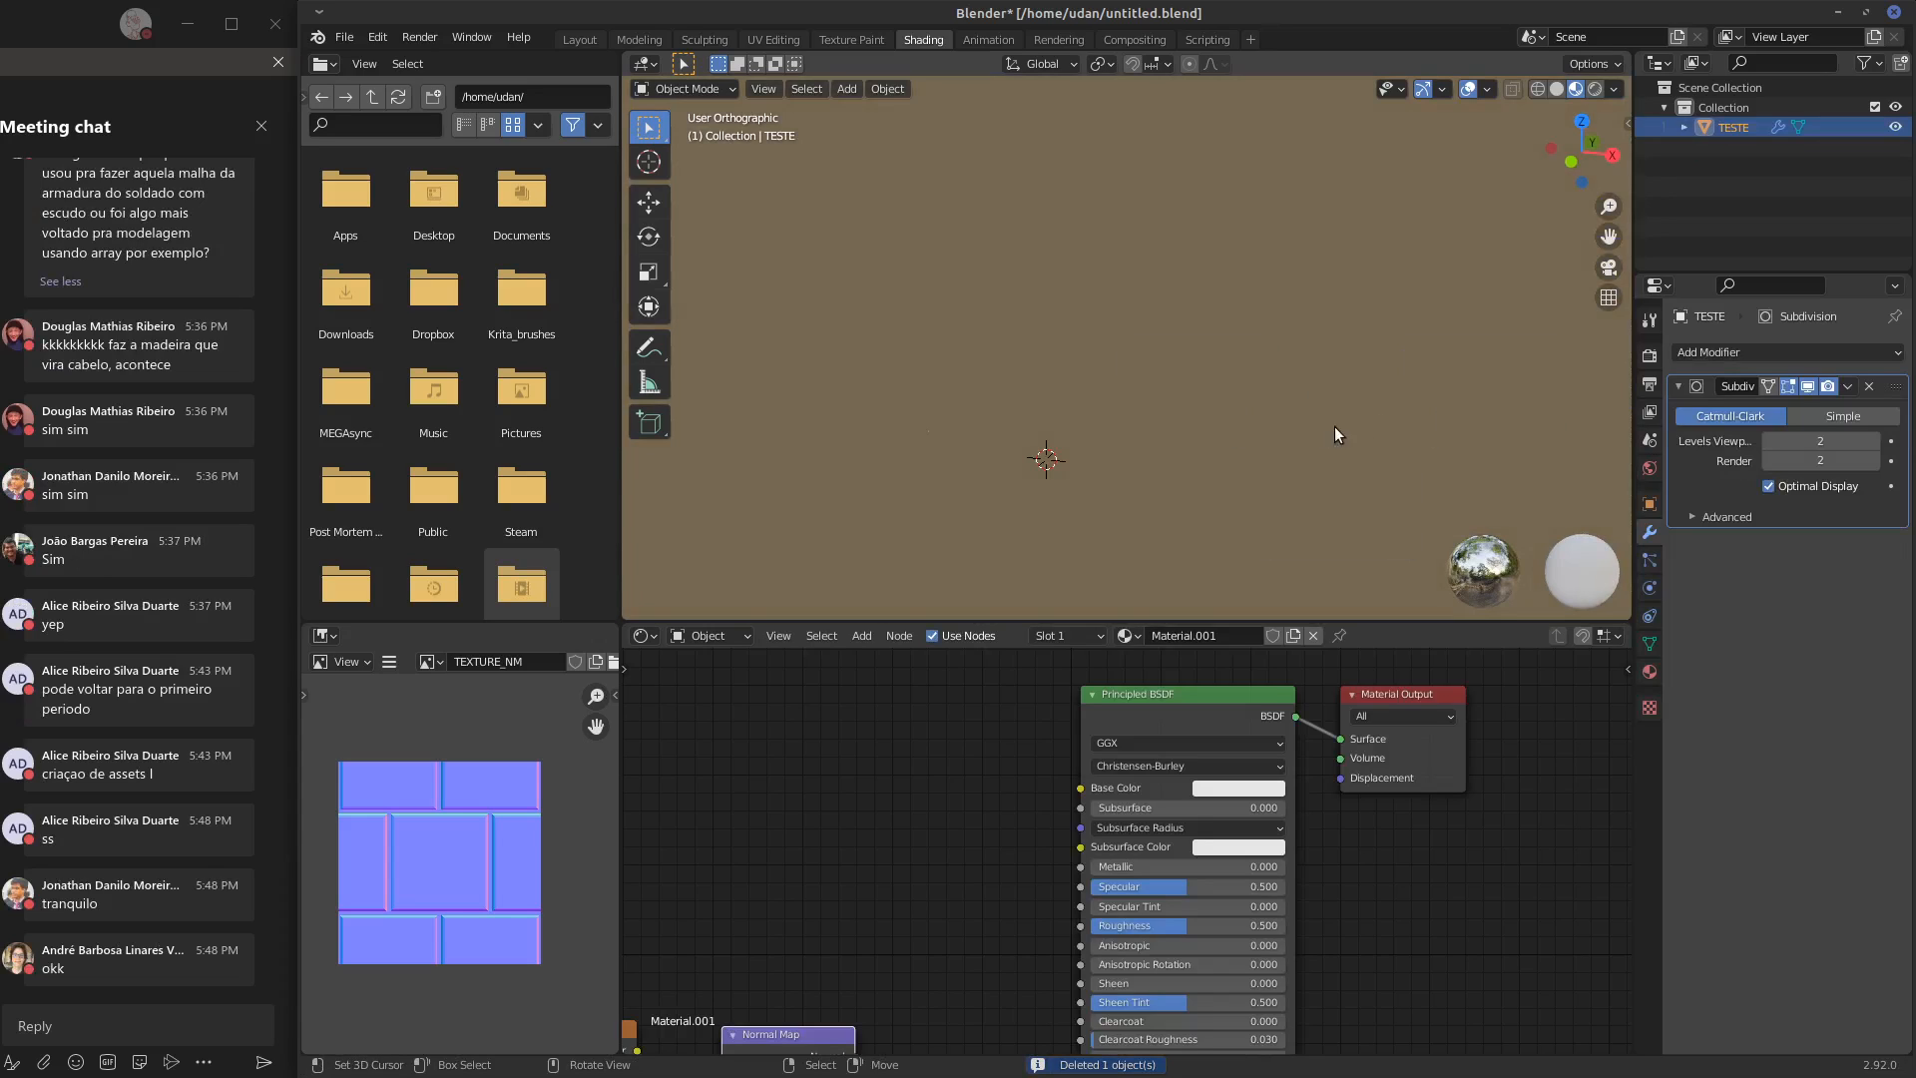
left_click(761, 90)
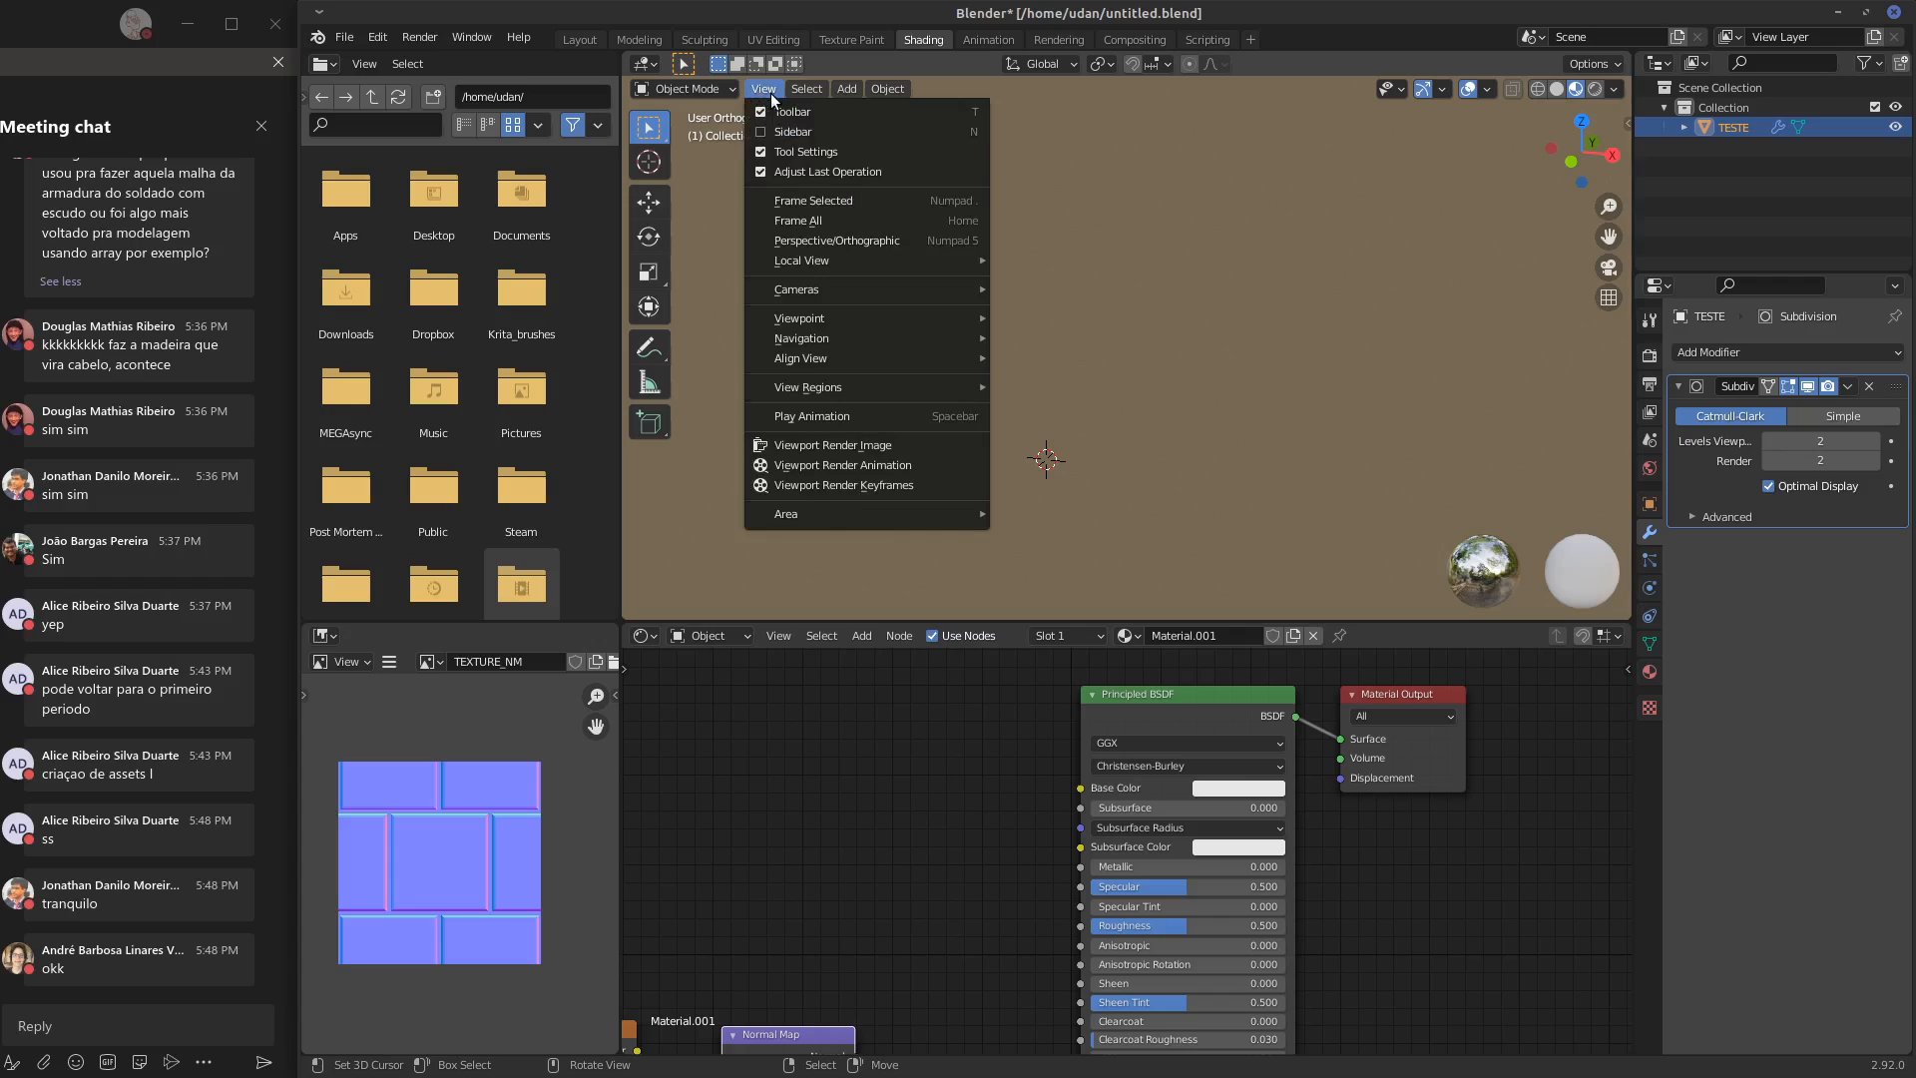
left_click(848, 204)
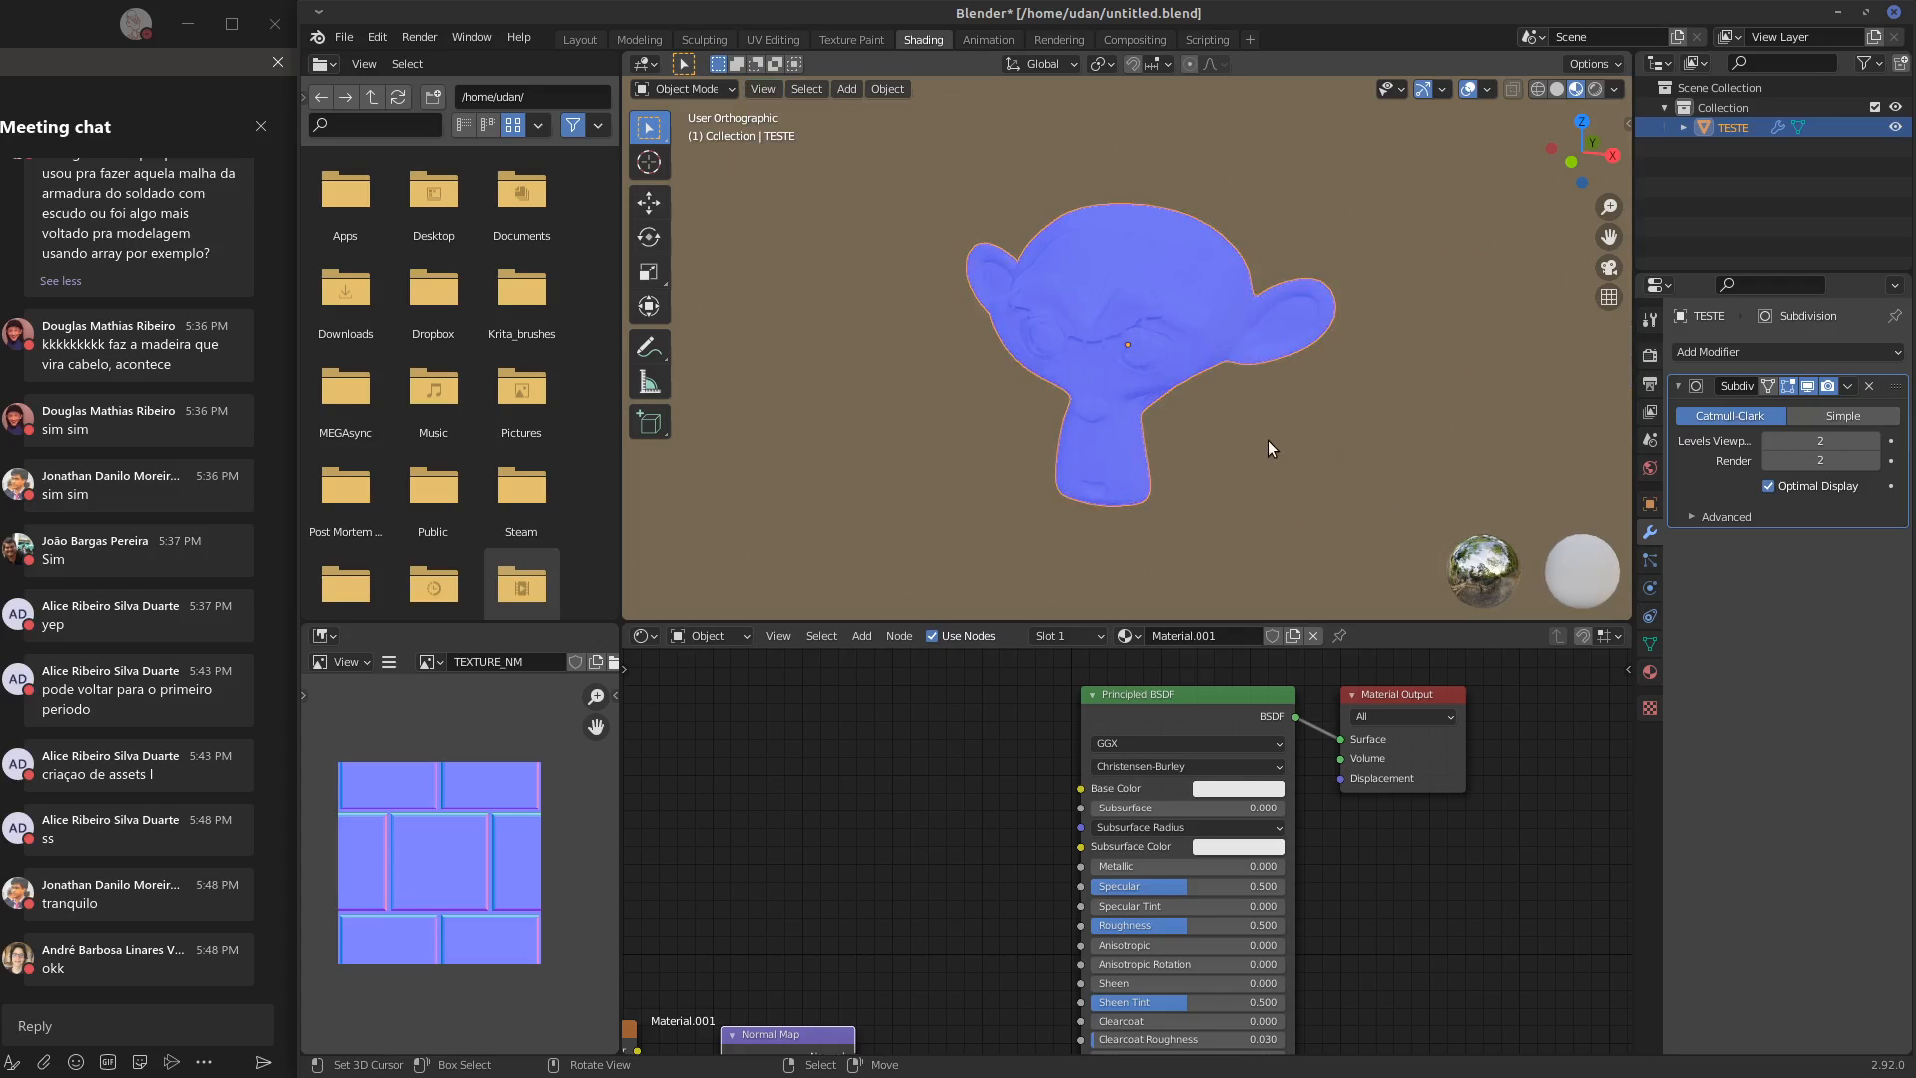
mouse_move(1264, 435)
middle_mouse_down()
mouse_move(1351, 388)
mouse_move(1300, 429)
middle_mouse_up()
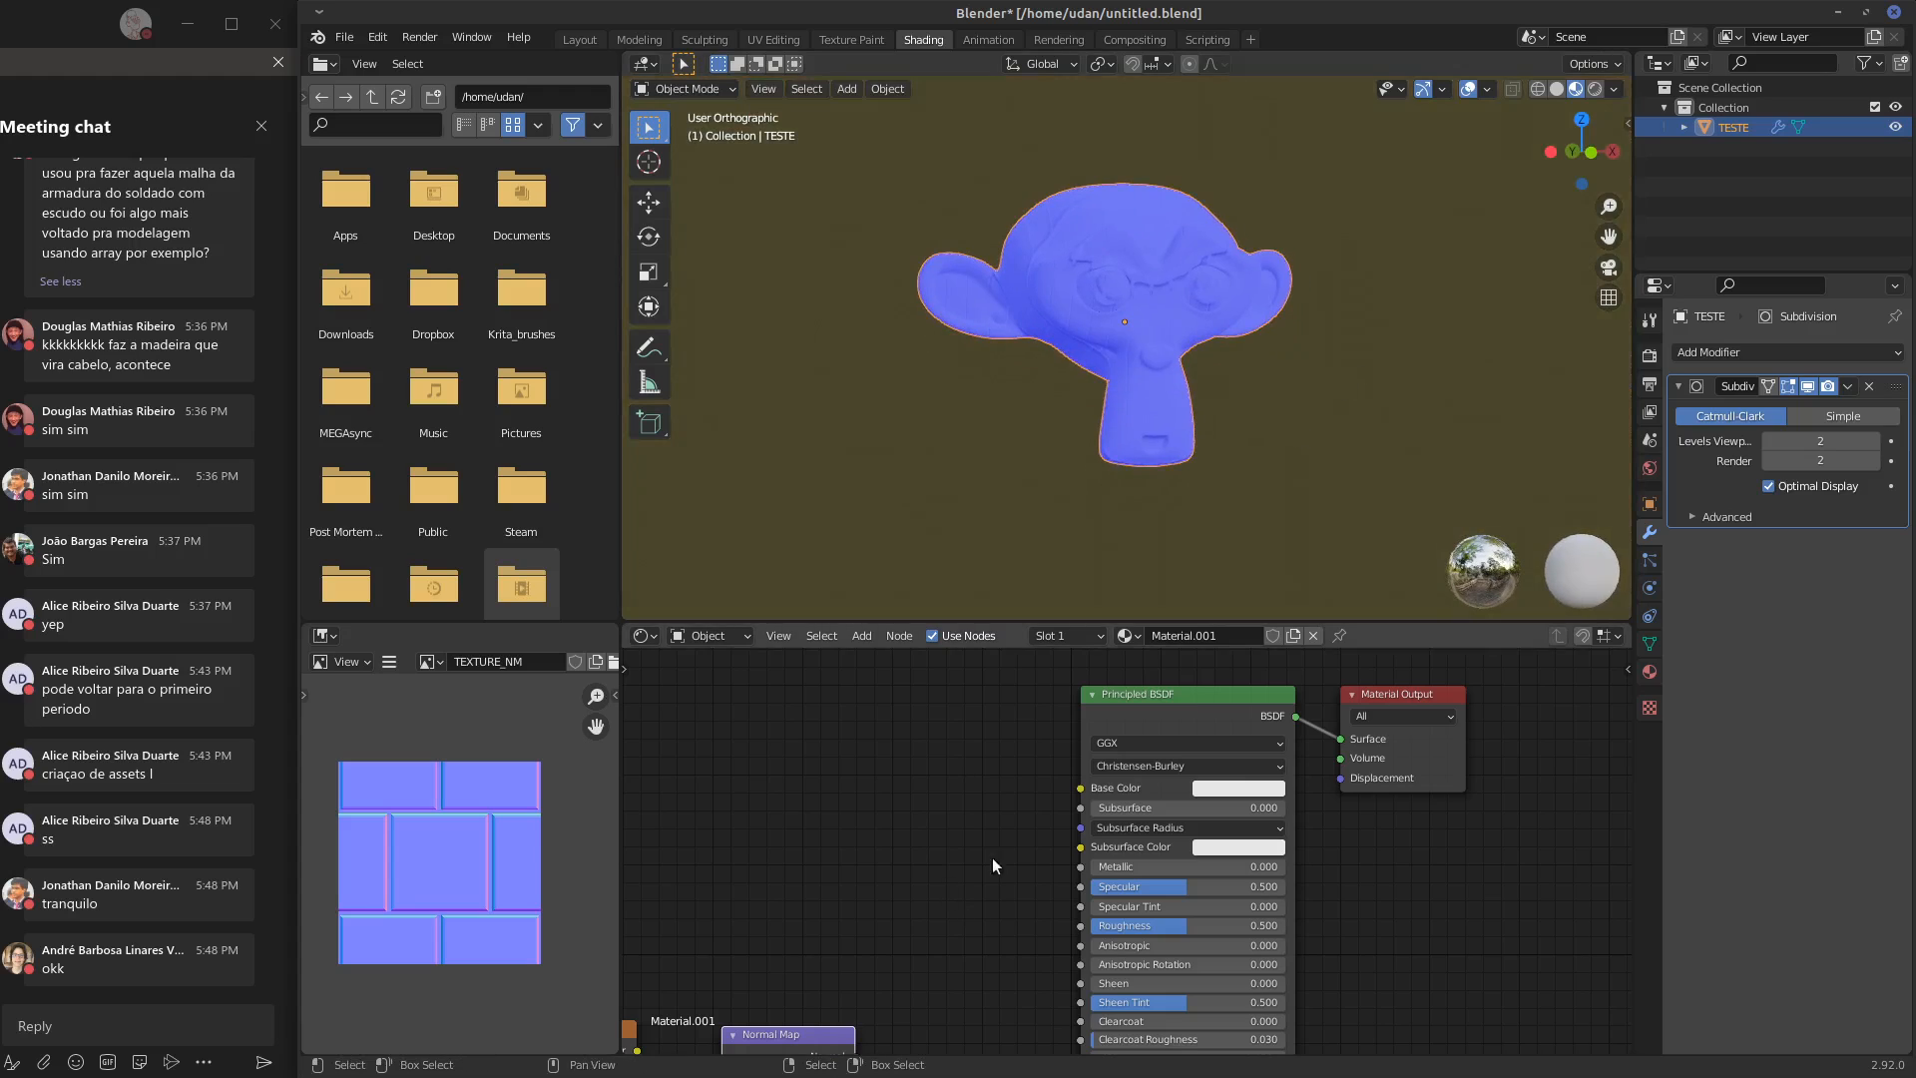
scroll(1197, 332, "up", 3)
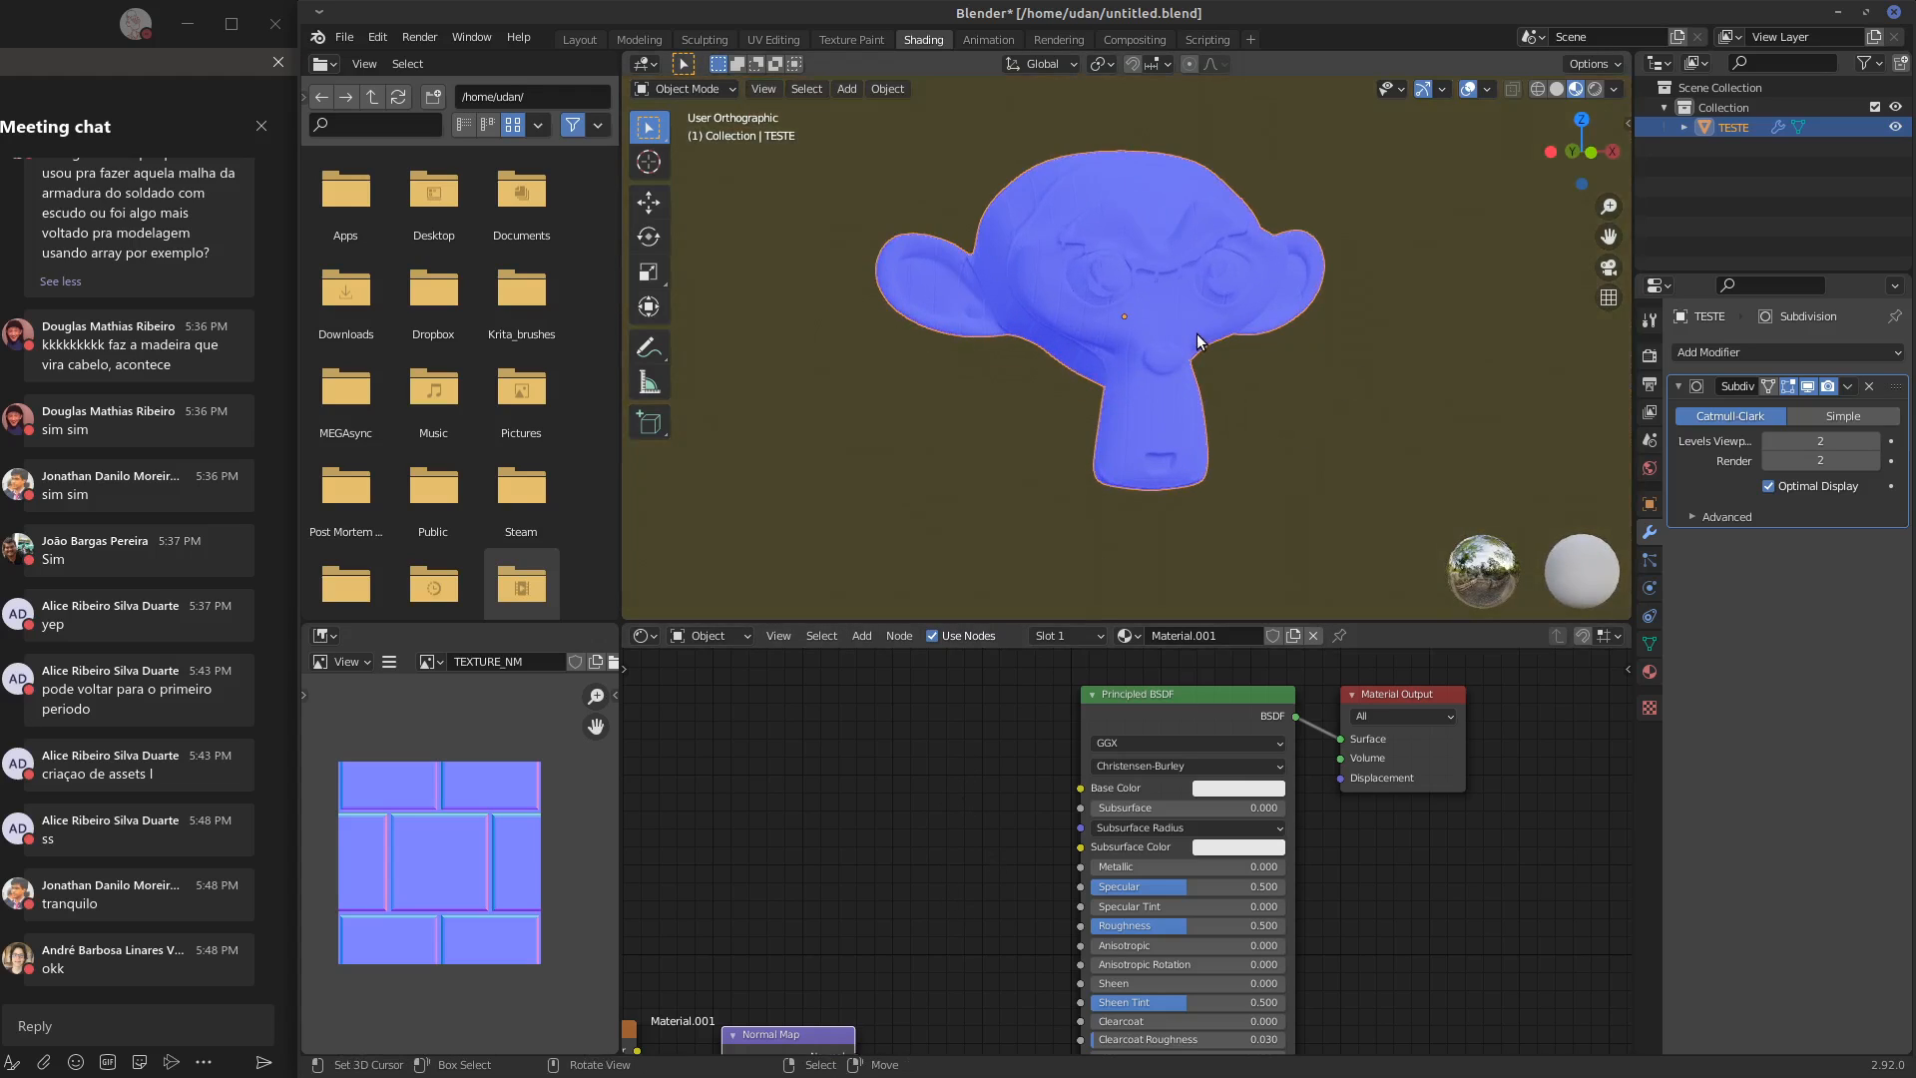
Set the projection of the TEXTURE_NM.png image texture node in TESTE's Material.001 to Box
middle_click_drag(890, 868, 1296, 649)
middle_click_drag(1313, 319, 1078, 339)
scroll(1122, 265, "up", 1)
scroll(1122, 266, "up", 2)
middle_click_drag(1078, 339, 1124, 331)
left_click(1260, 895)
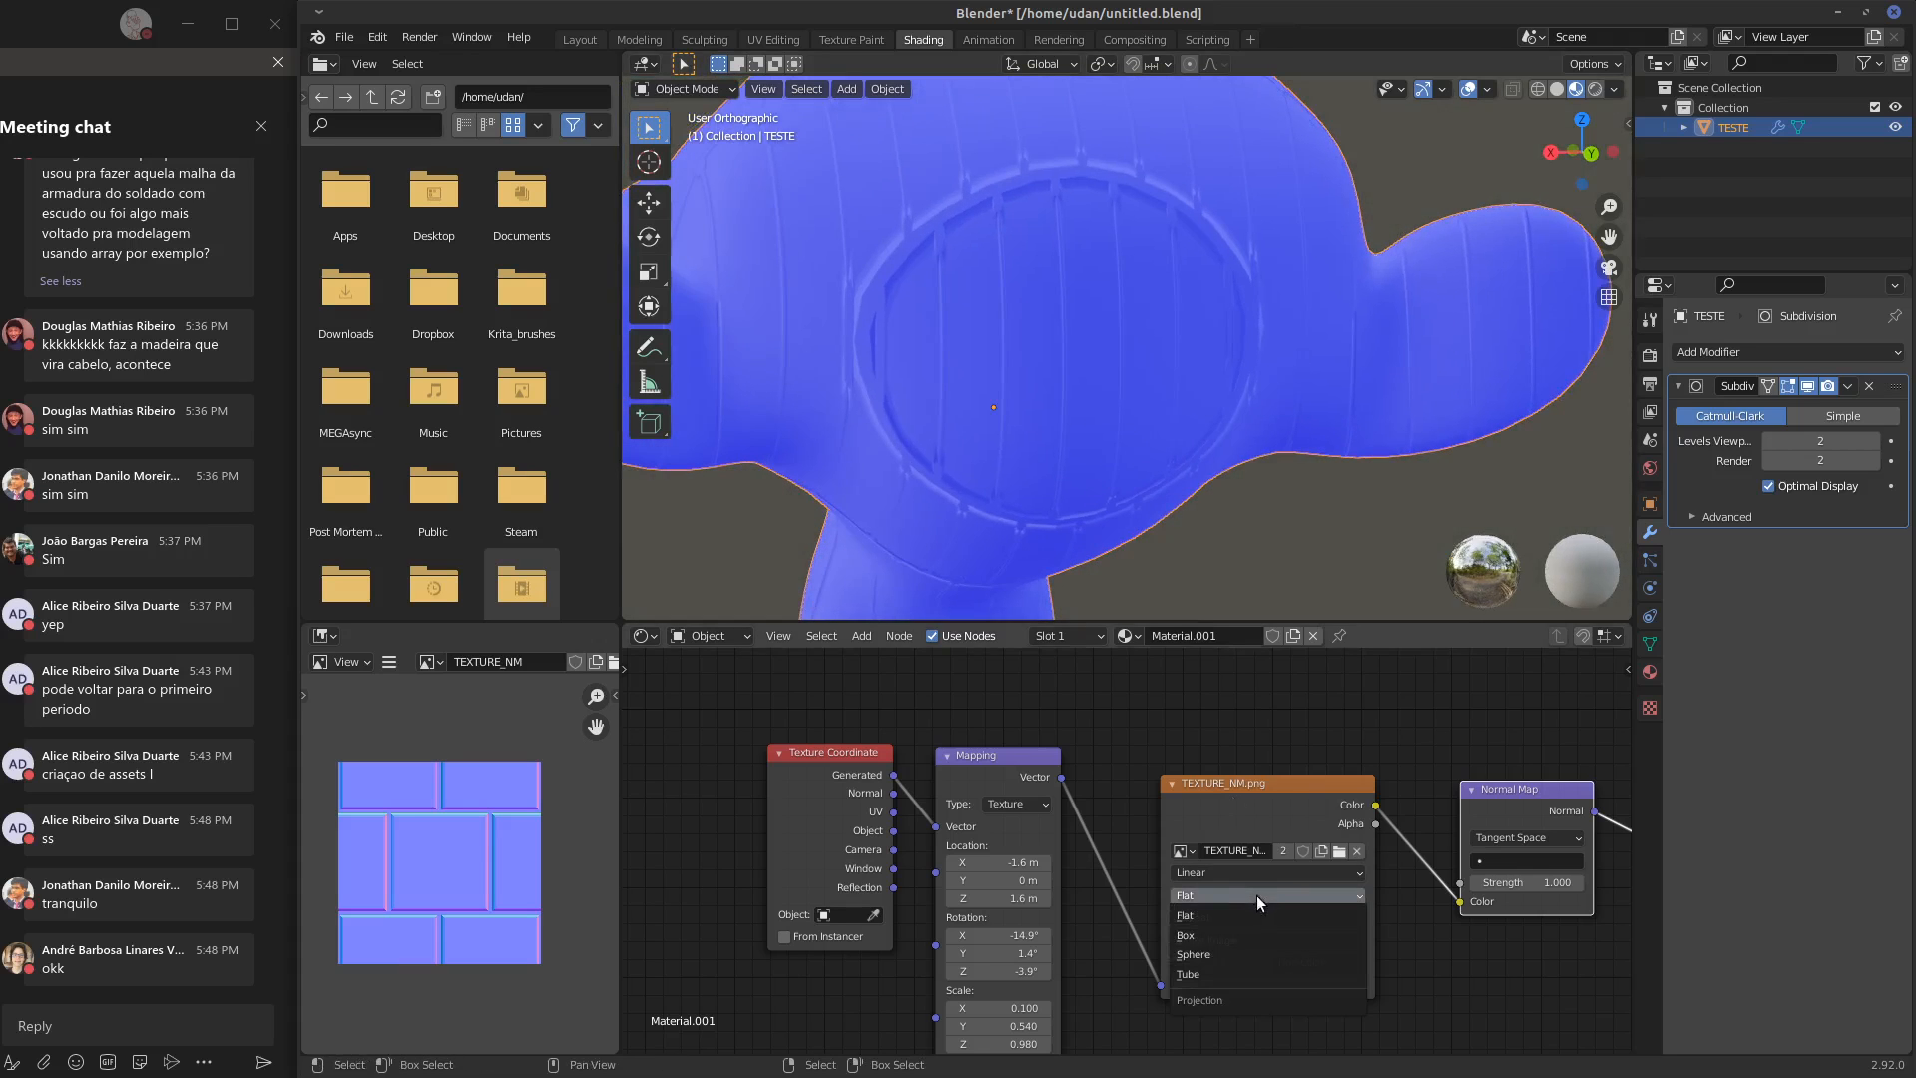
left_click(1230, 937)
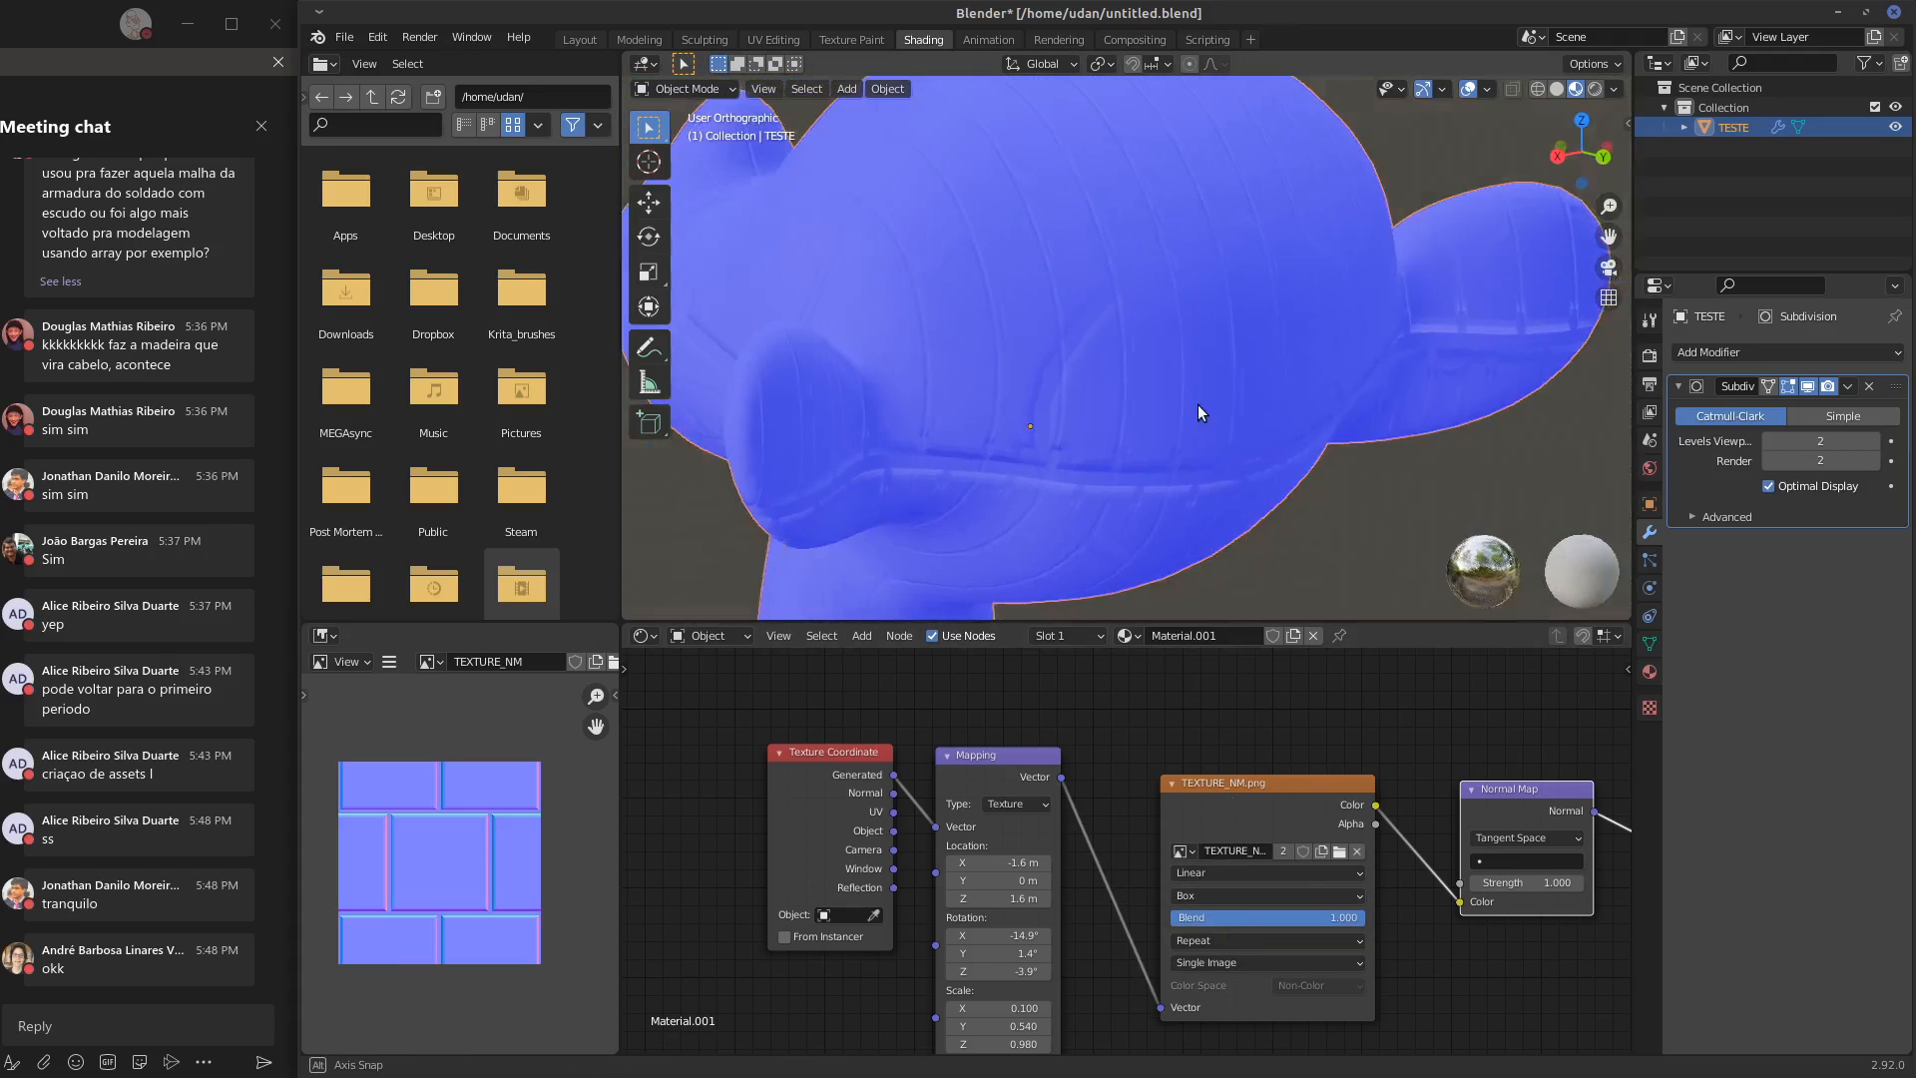
Lower the Blend of the box-projected TEXTURE_NM.png texture to about 0.018 and inspect the tile seams around the head
middle_click_drag(1185, 391, 1321, 298)
middle_click_drag(1294, 375, 1353, 390)
left_click_drag(1350, 921, 1128, 933)
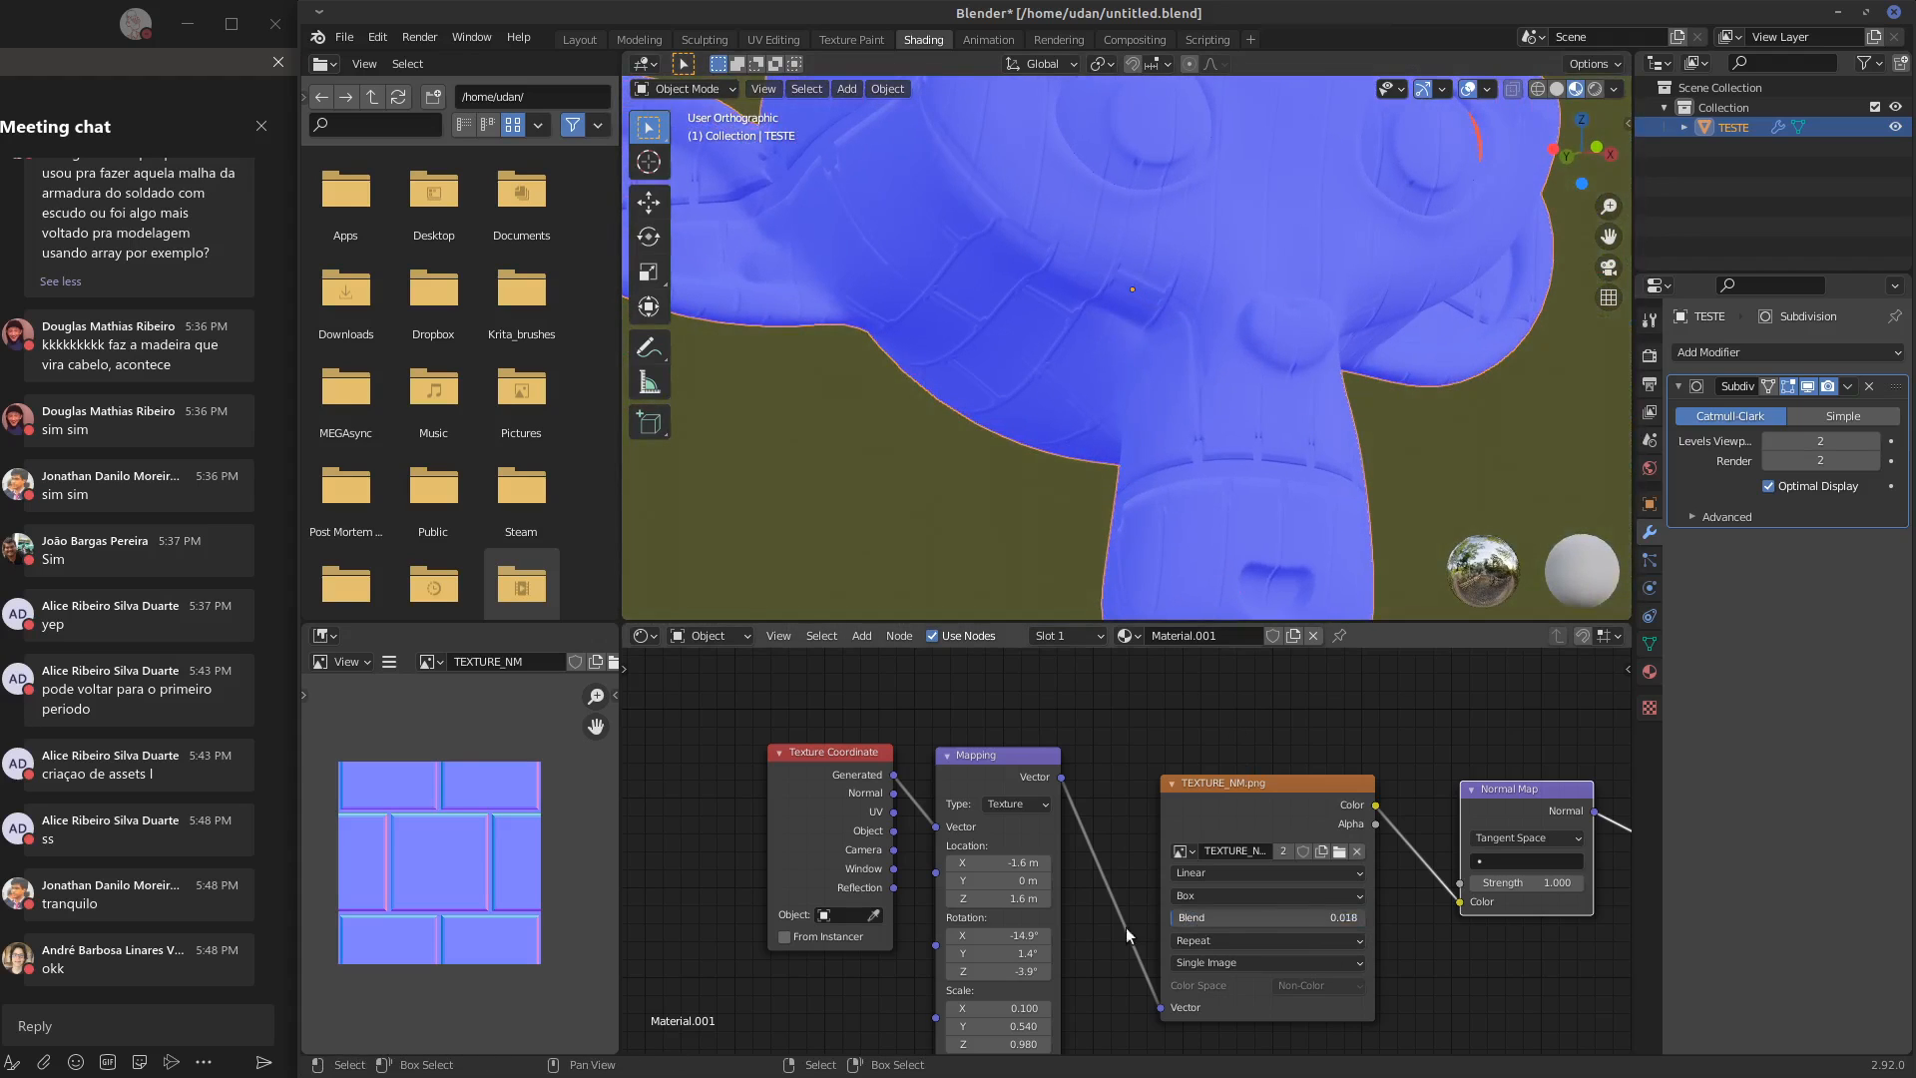
middle_click_drag(1247, 394, 1338, 429)
left_click_drag(1338, 423, 1452, 399, "alt")
left_click_drag(1484, 948, 1381, 919, "alt")
scroll(1437, 923, "down", 4)
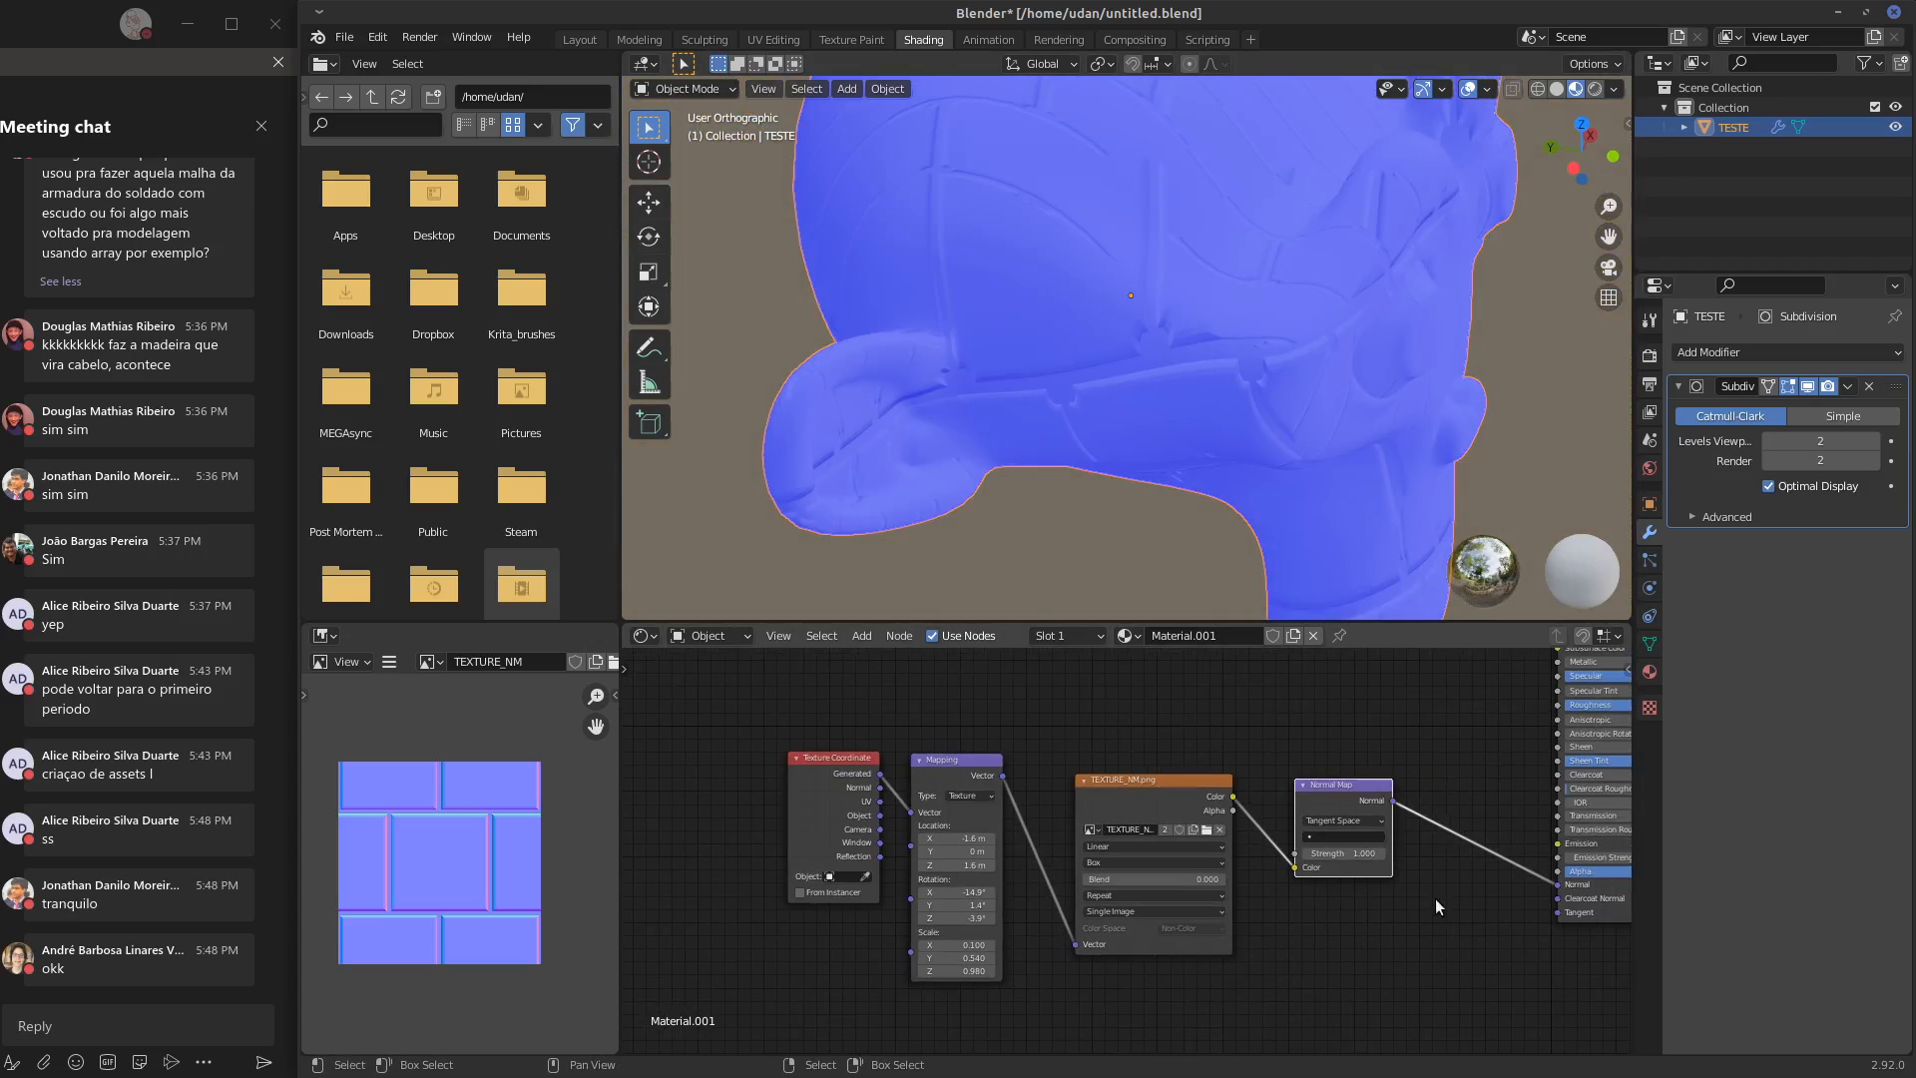
Turn off the Face Orientation overlay so the head shows its material, and view the face from above
left_click(1488, 90)
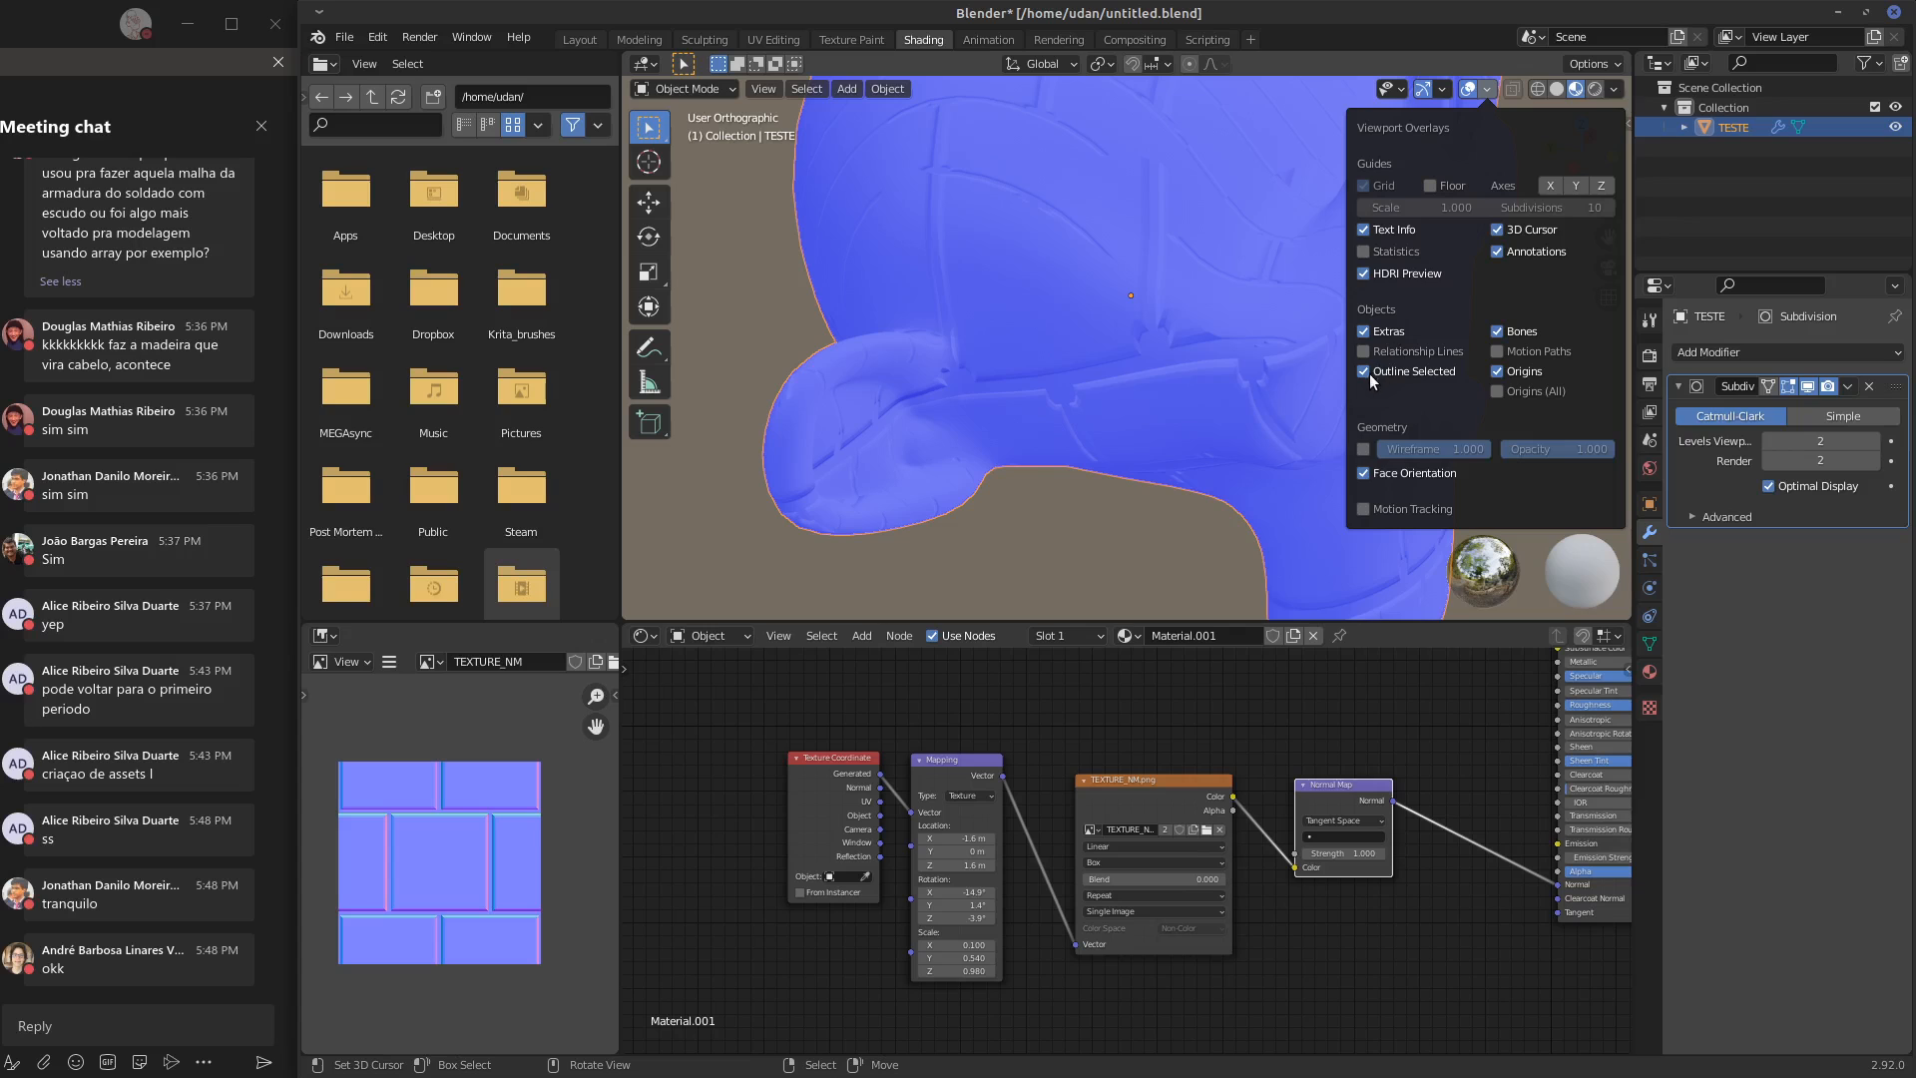
left_click(1363, 472)
left_click_drag(1116, 398, 1183, 341, "alt")
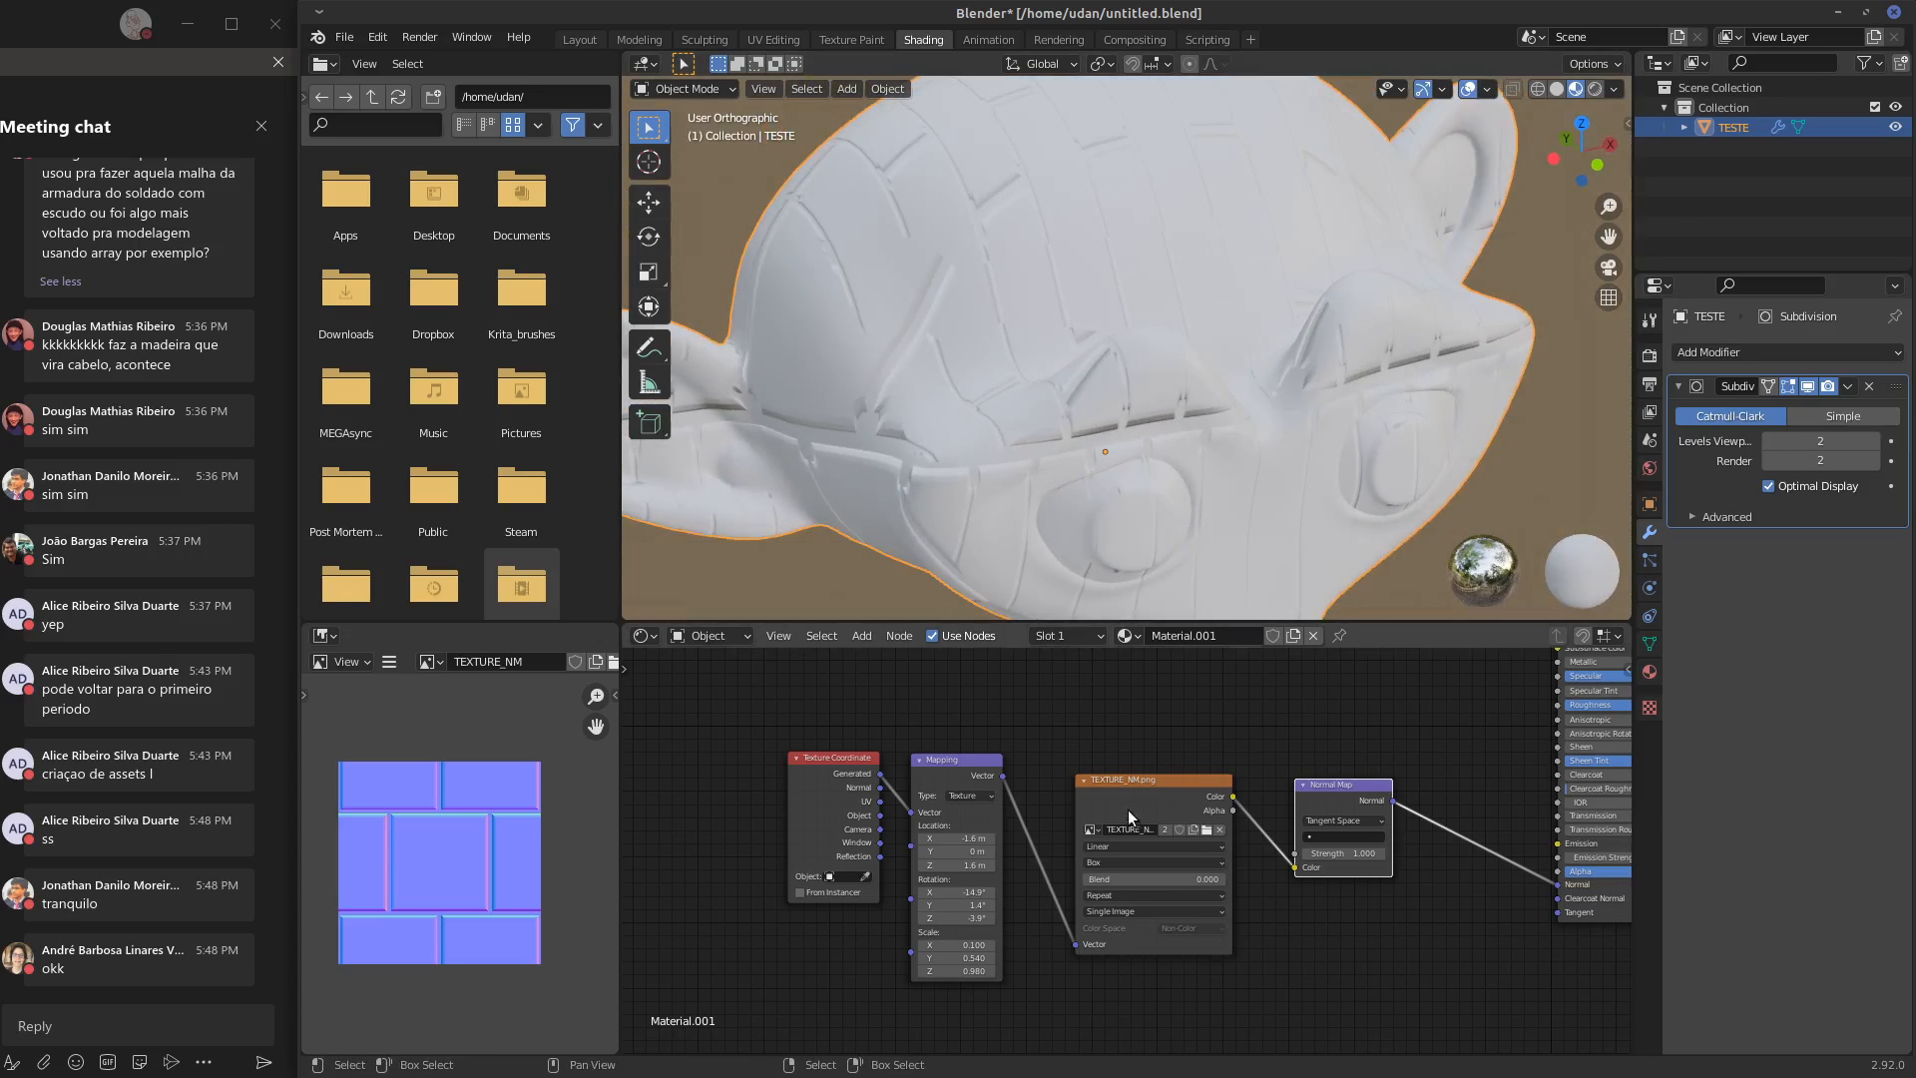
Raise the TEXTURE_NM.png node's Blend to 1.000 and change its projection to Flat
left_click_drag(1148, 877, 1362, 881)
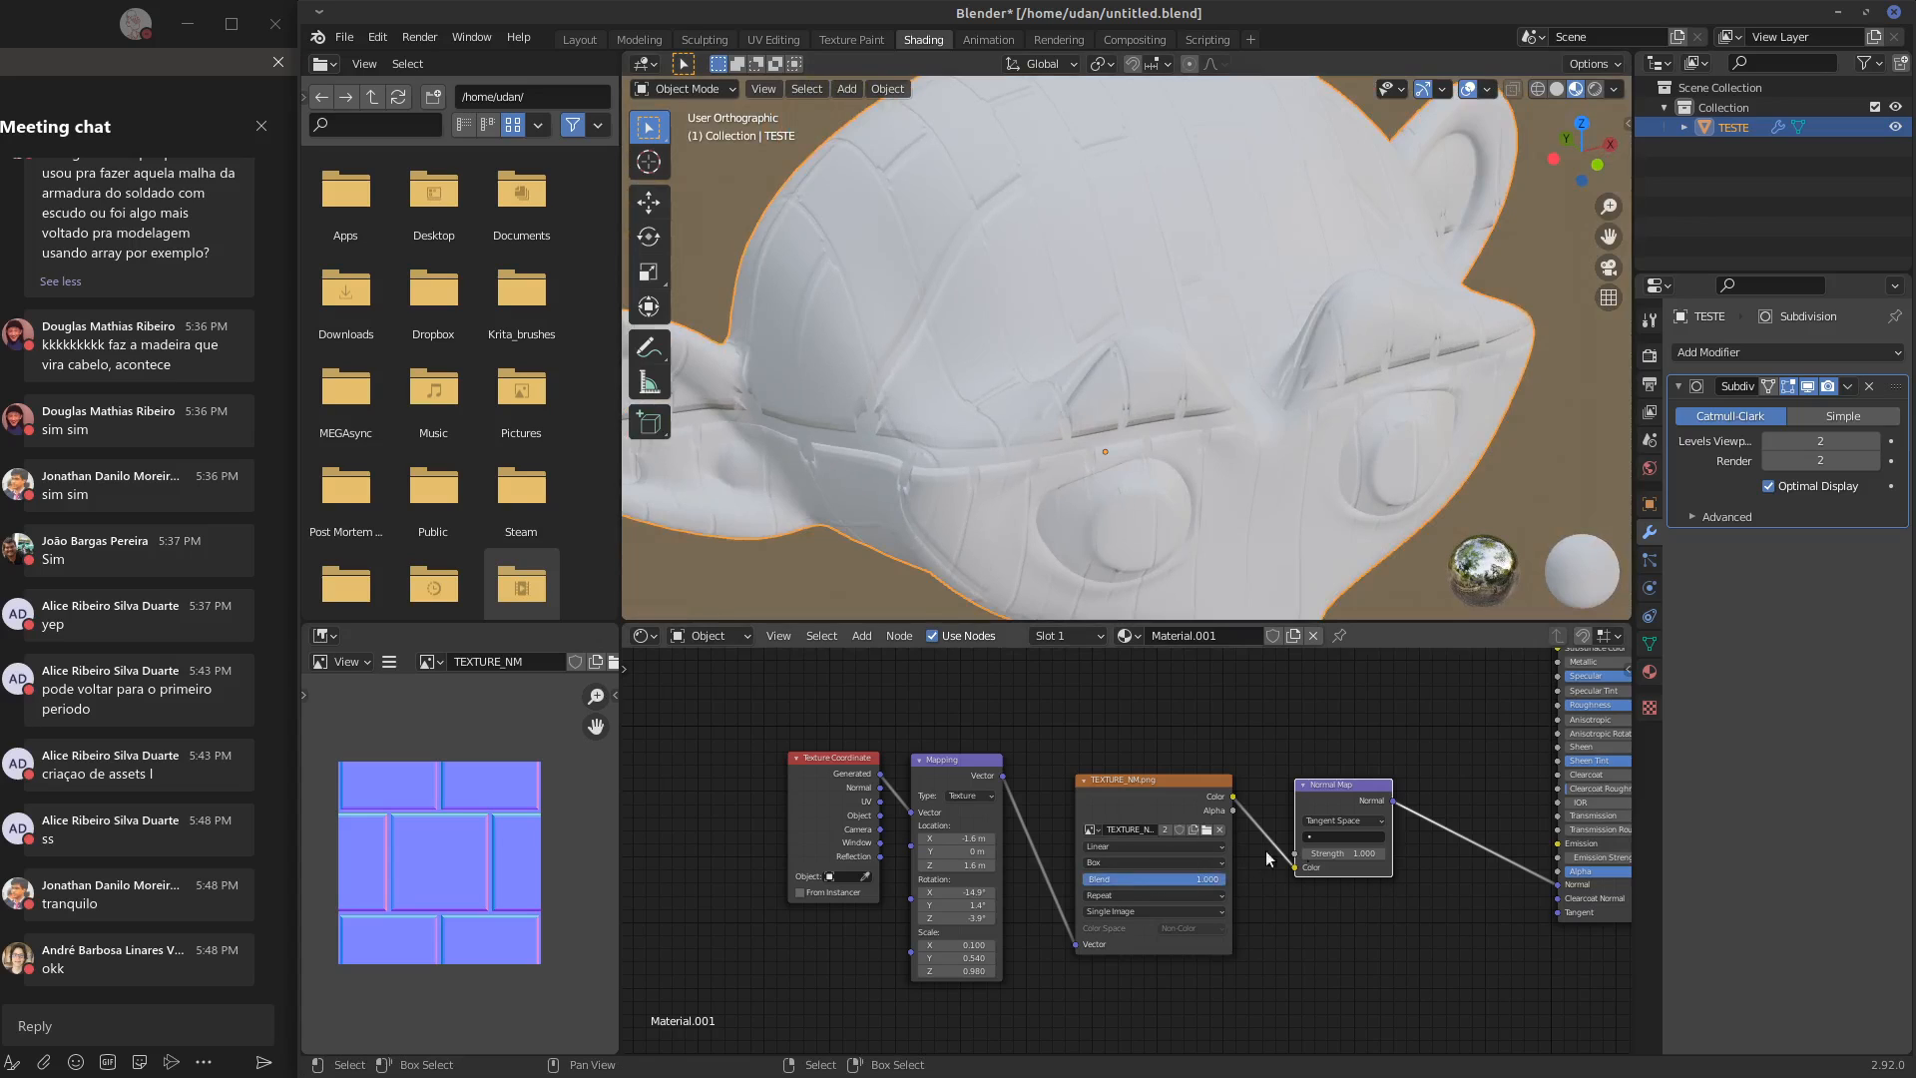
left_click(1173, 861)
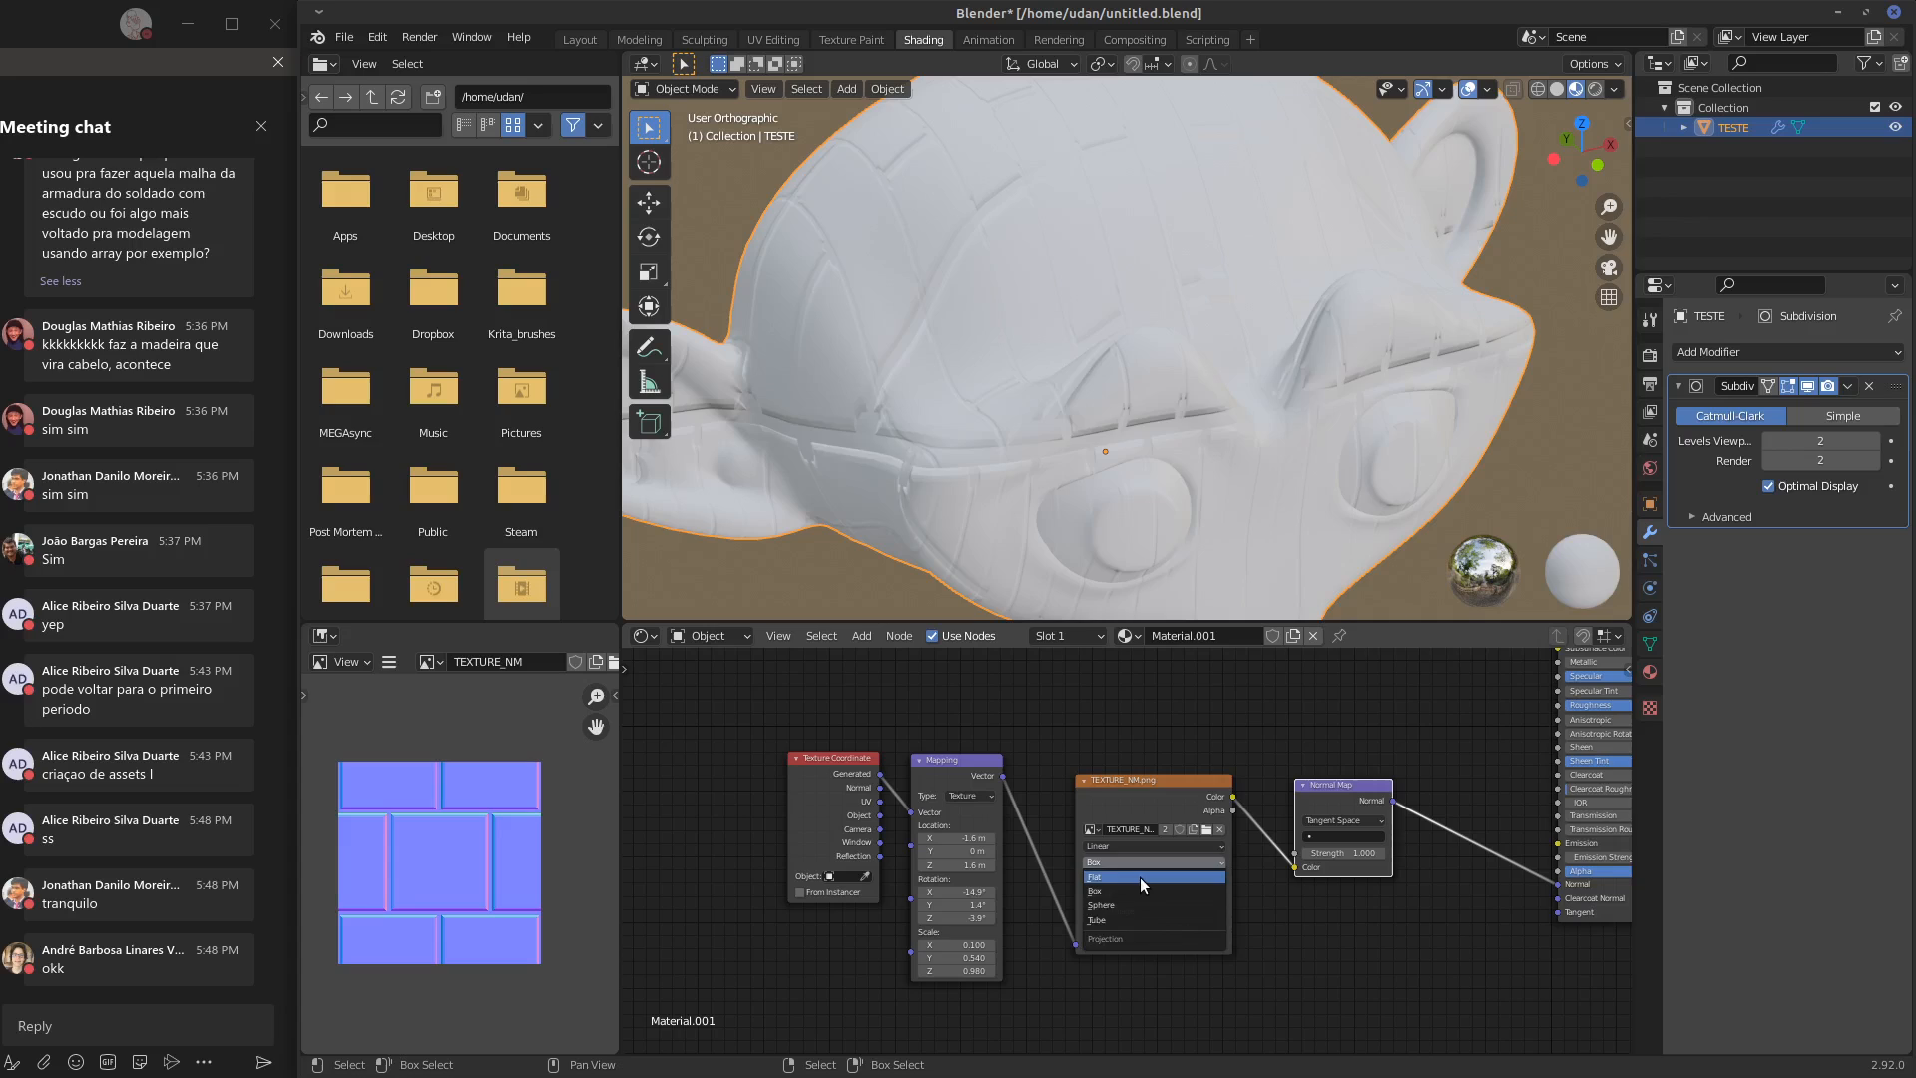
left_click(1140, 877)
Set the Mapping node's X, Y and Z scale to 1.000
left_click(970, 943)
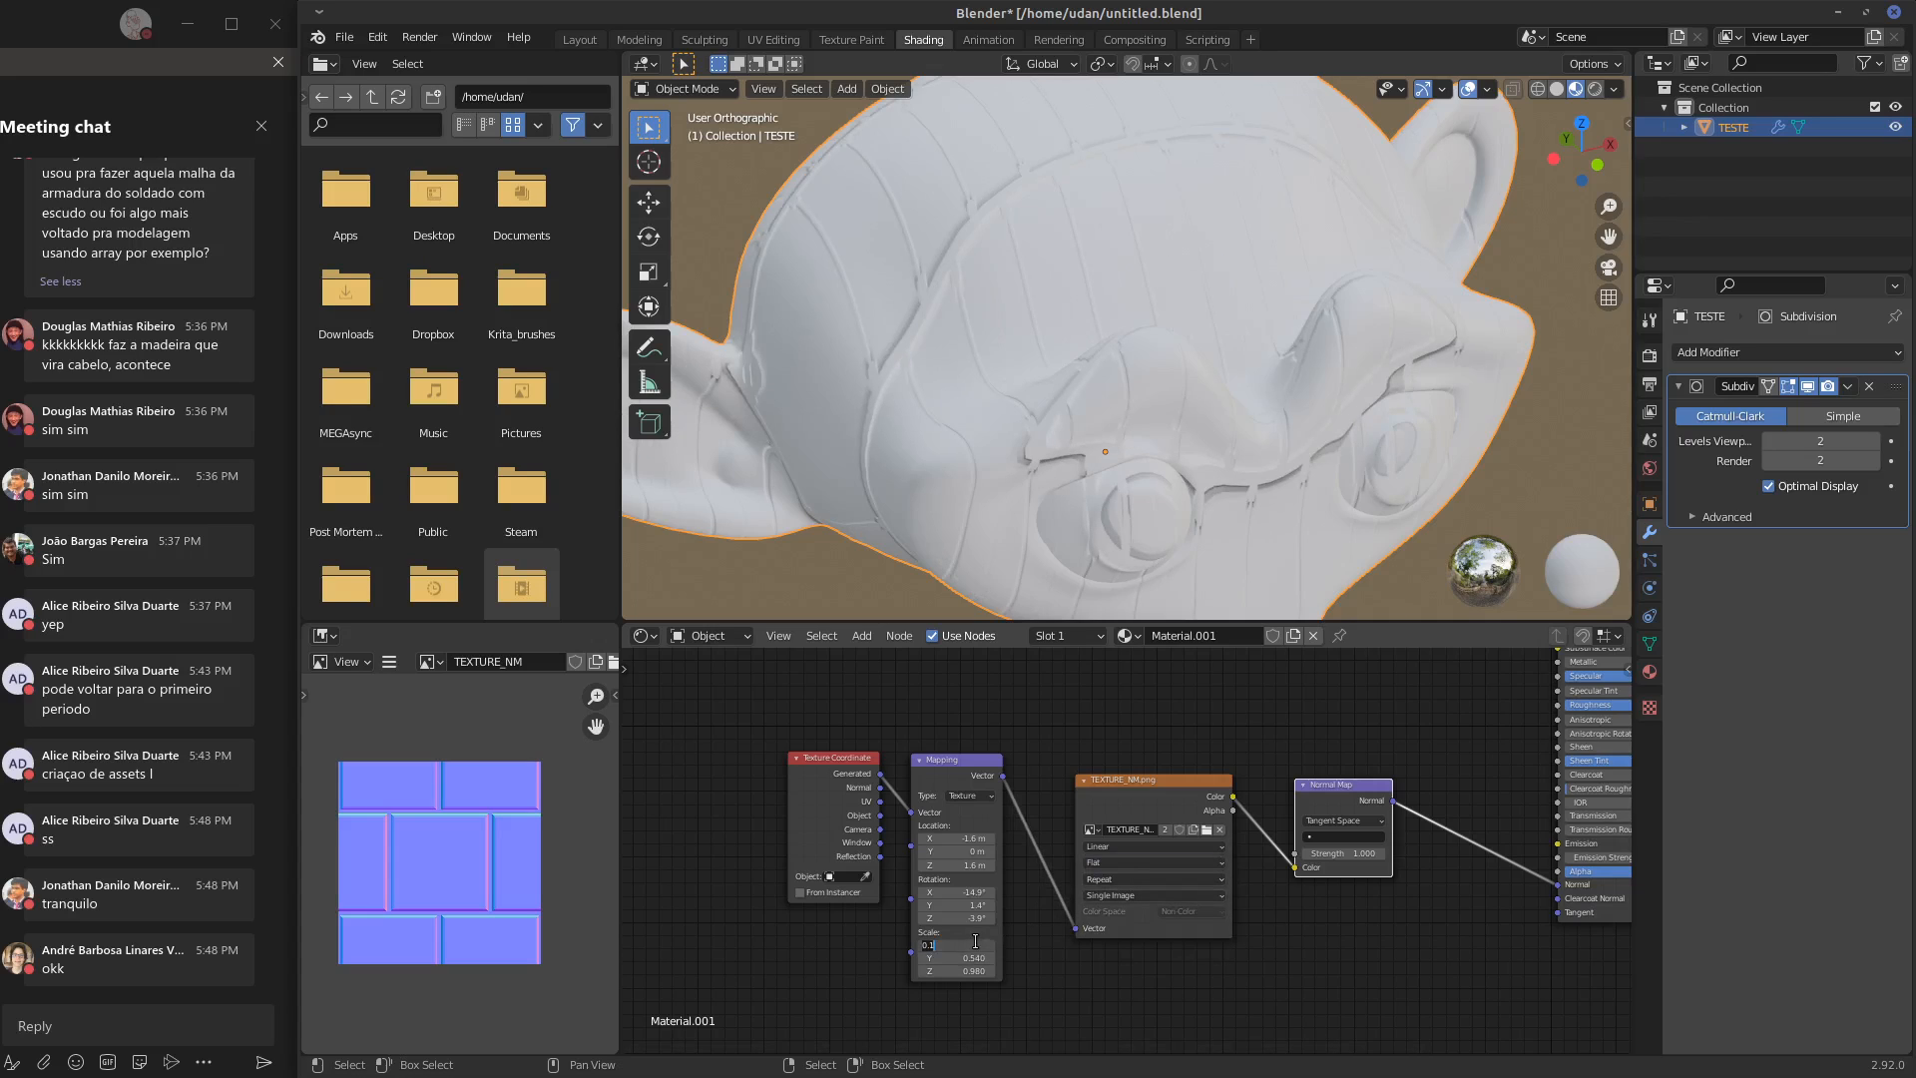
key("Return")
left_click(973, 958)
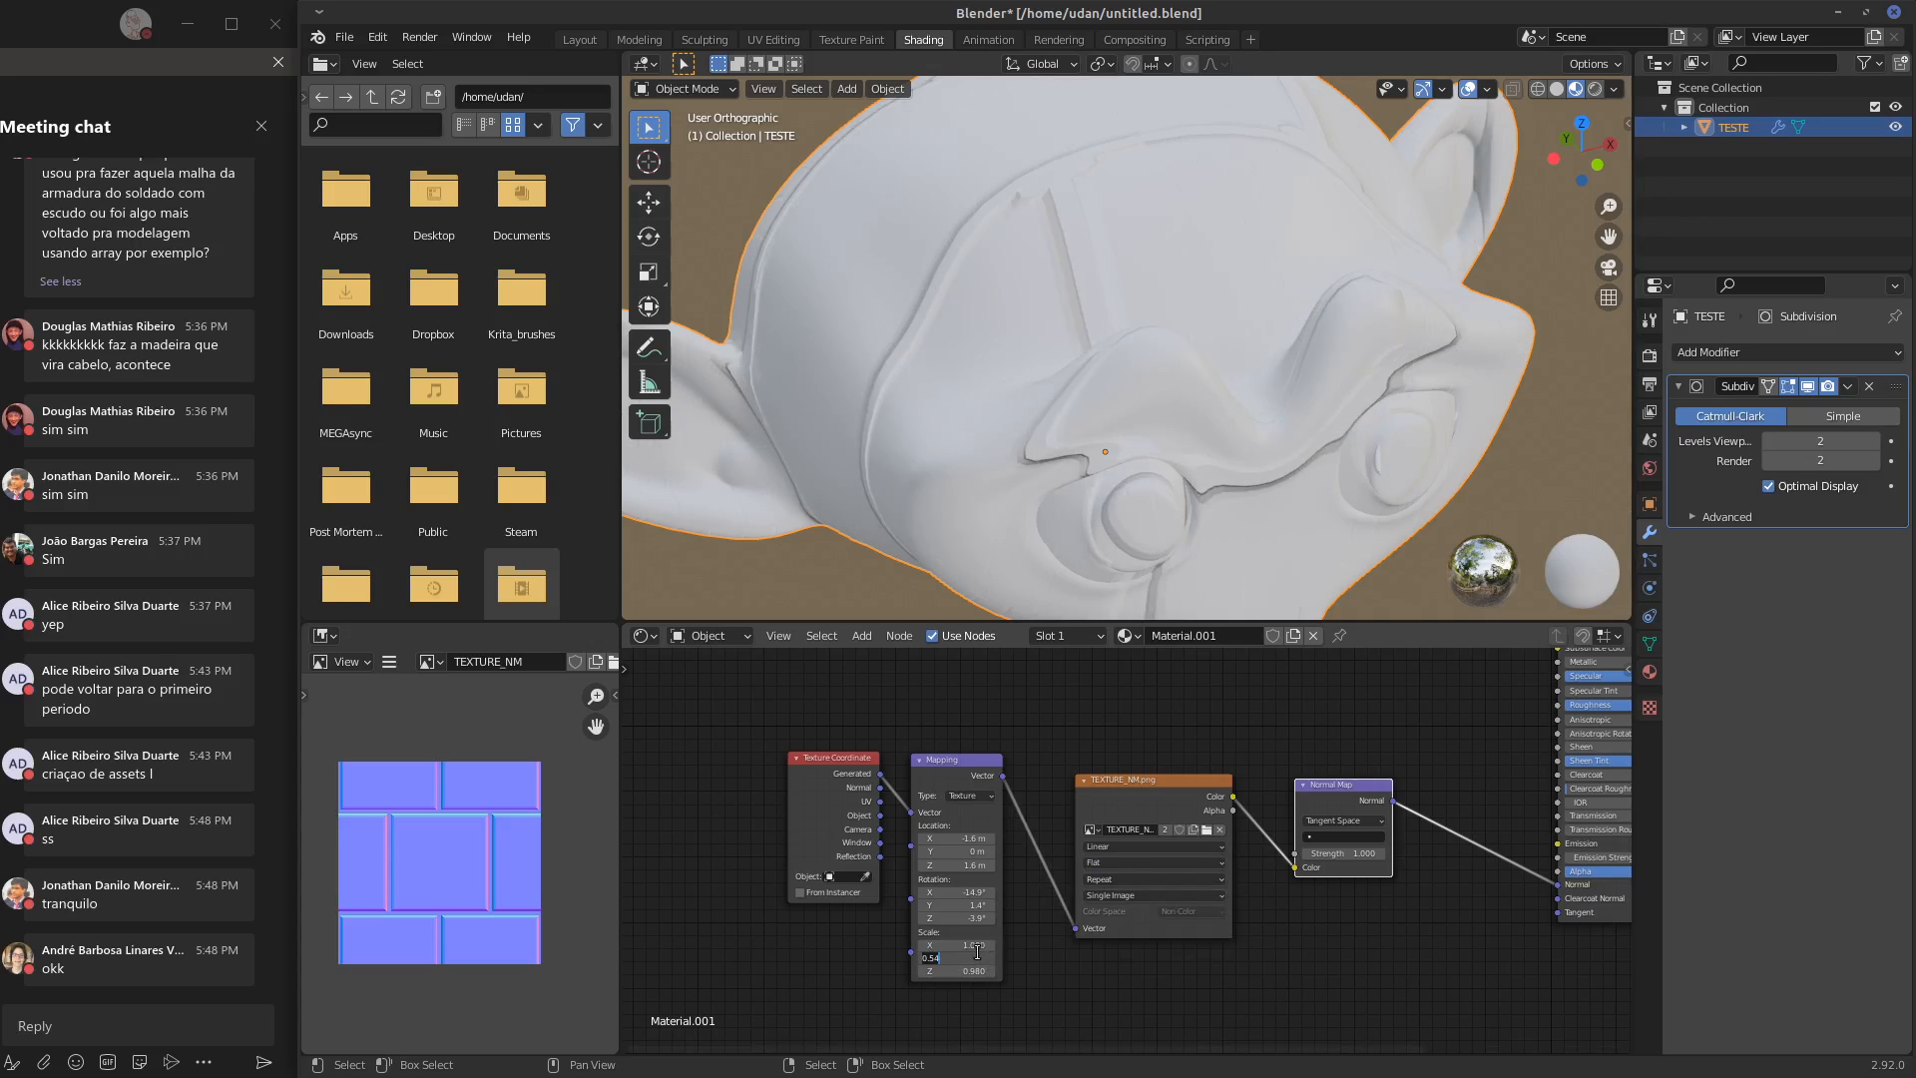
type("1")
key("Return")
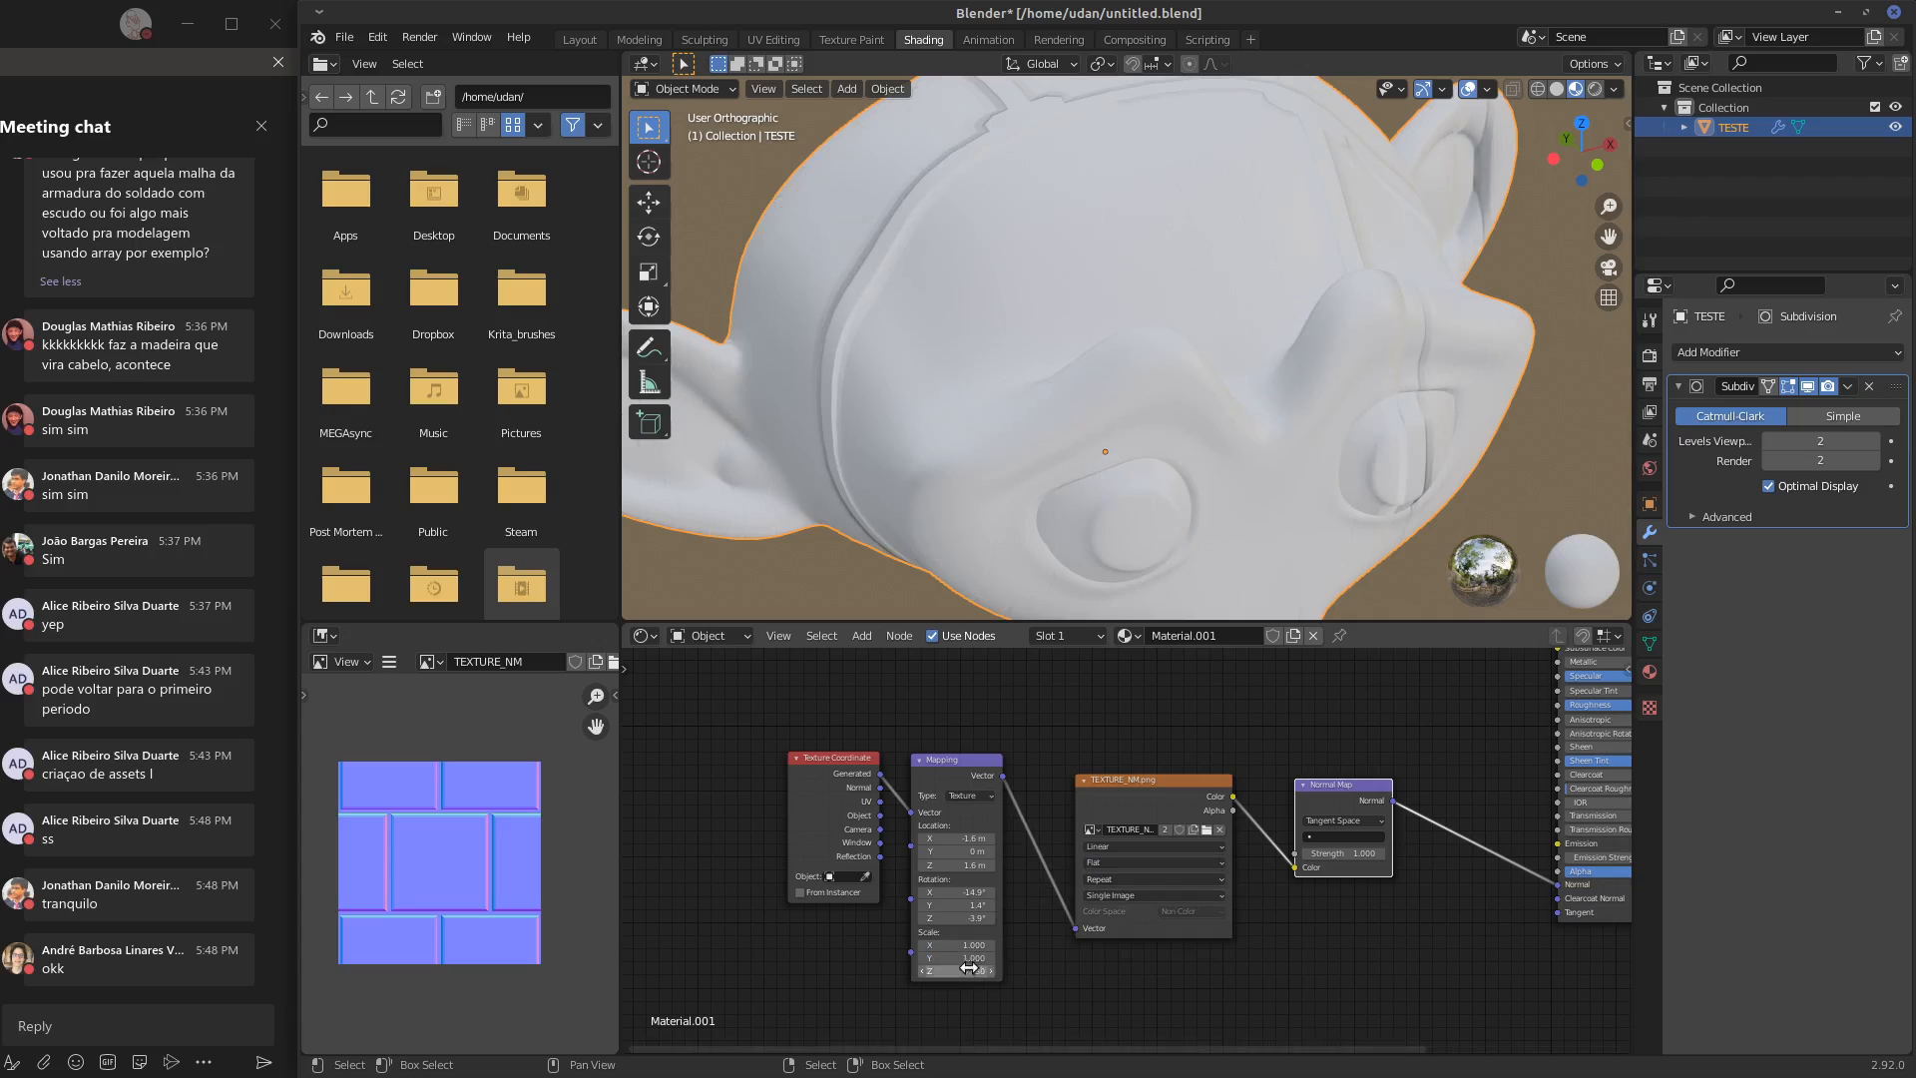
left_click(969, 968)
type("1")
key("Return")
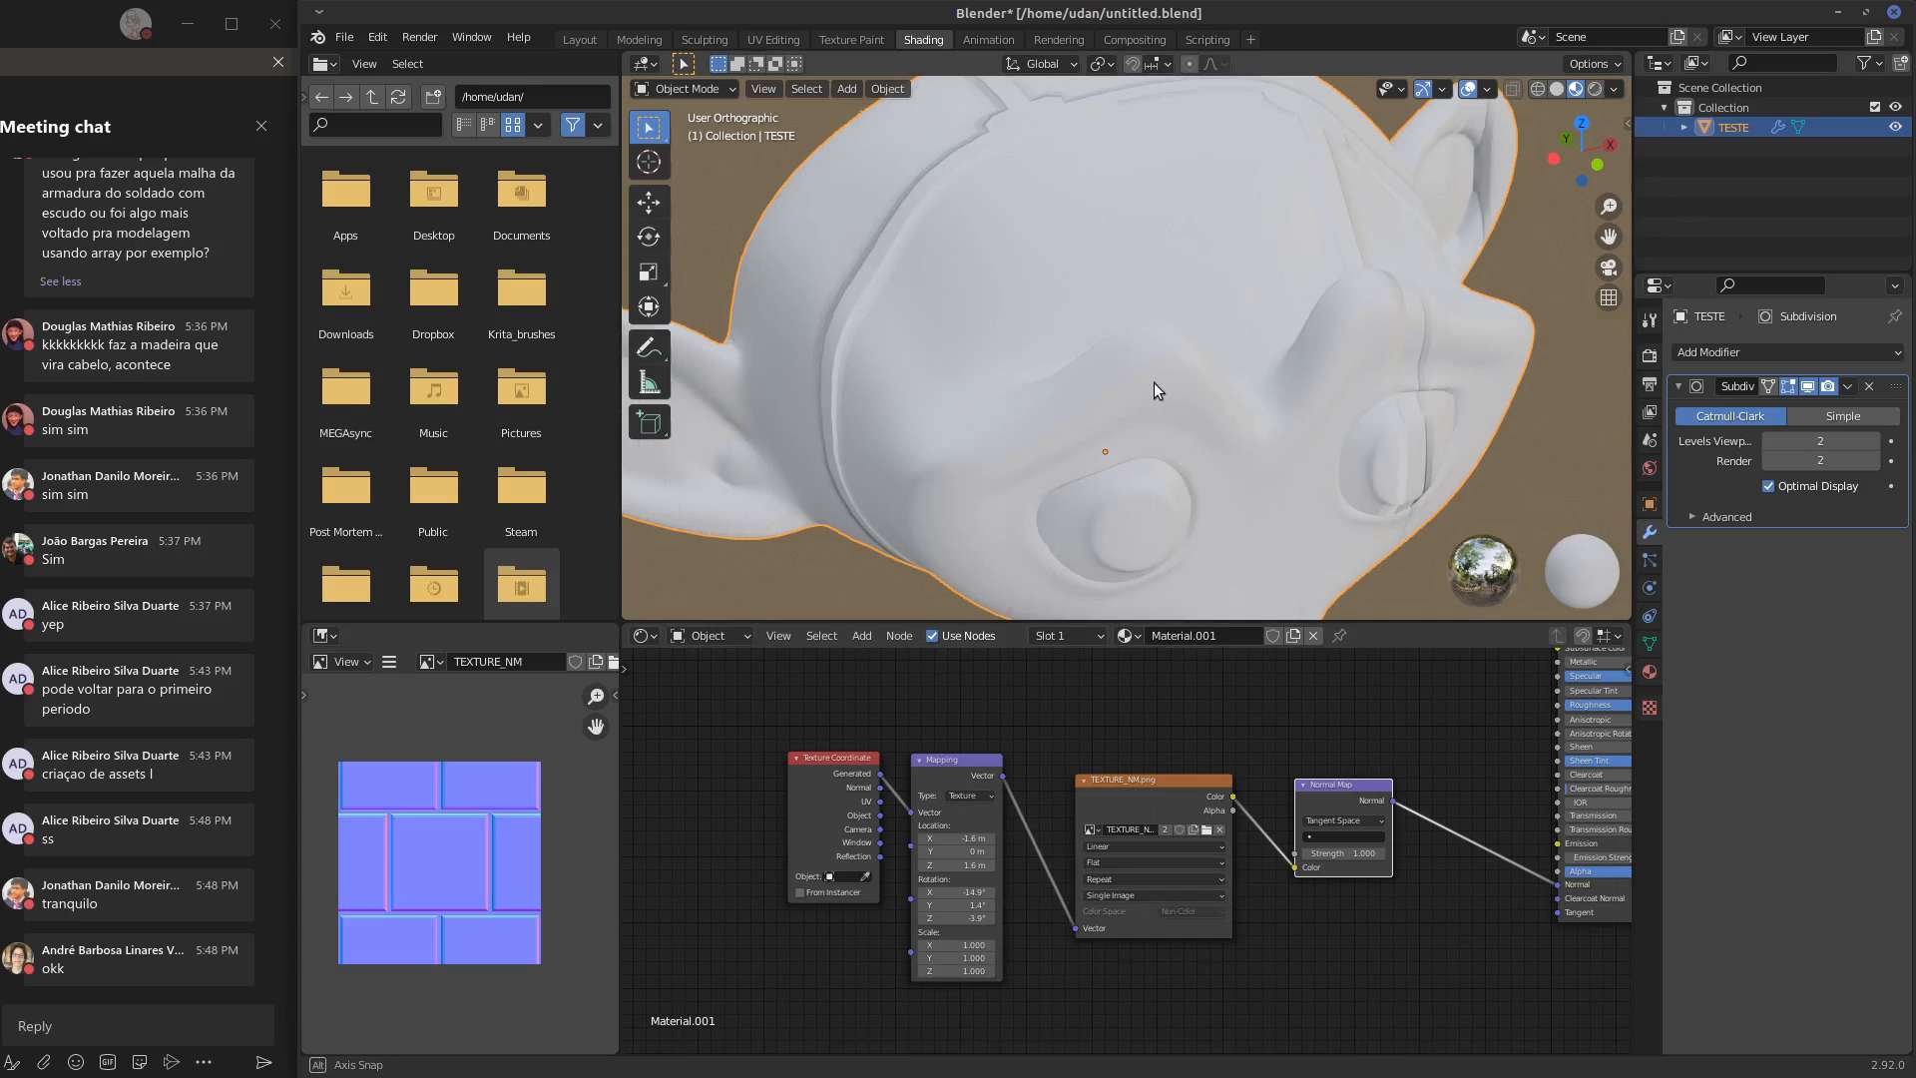
Inspect the face, then set the Mapping node's X, Y and Z rotation to 0°
middle_click_drag(1153, 381, 1099, 395)
middle_click_drag(1399, 345, 1232, 513)
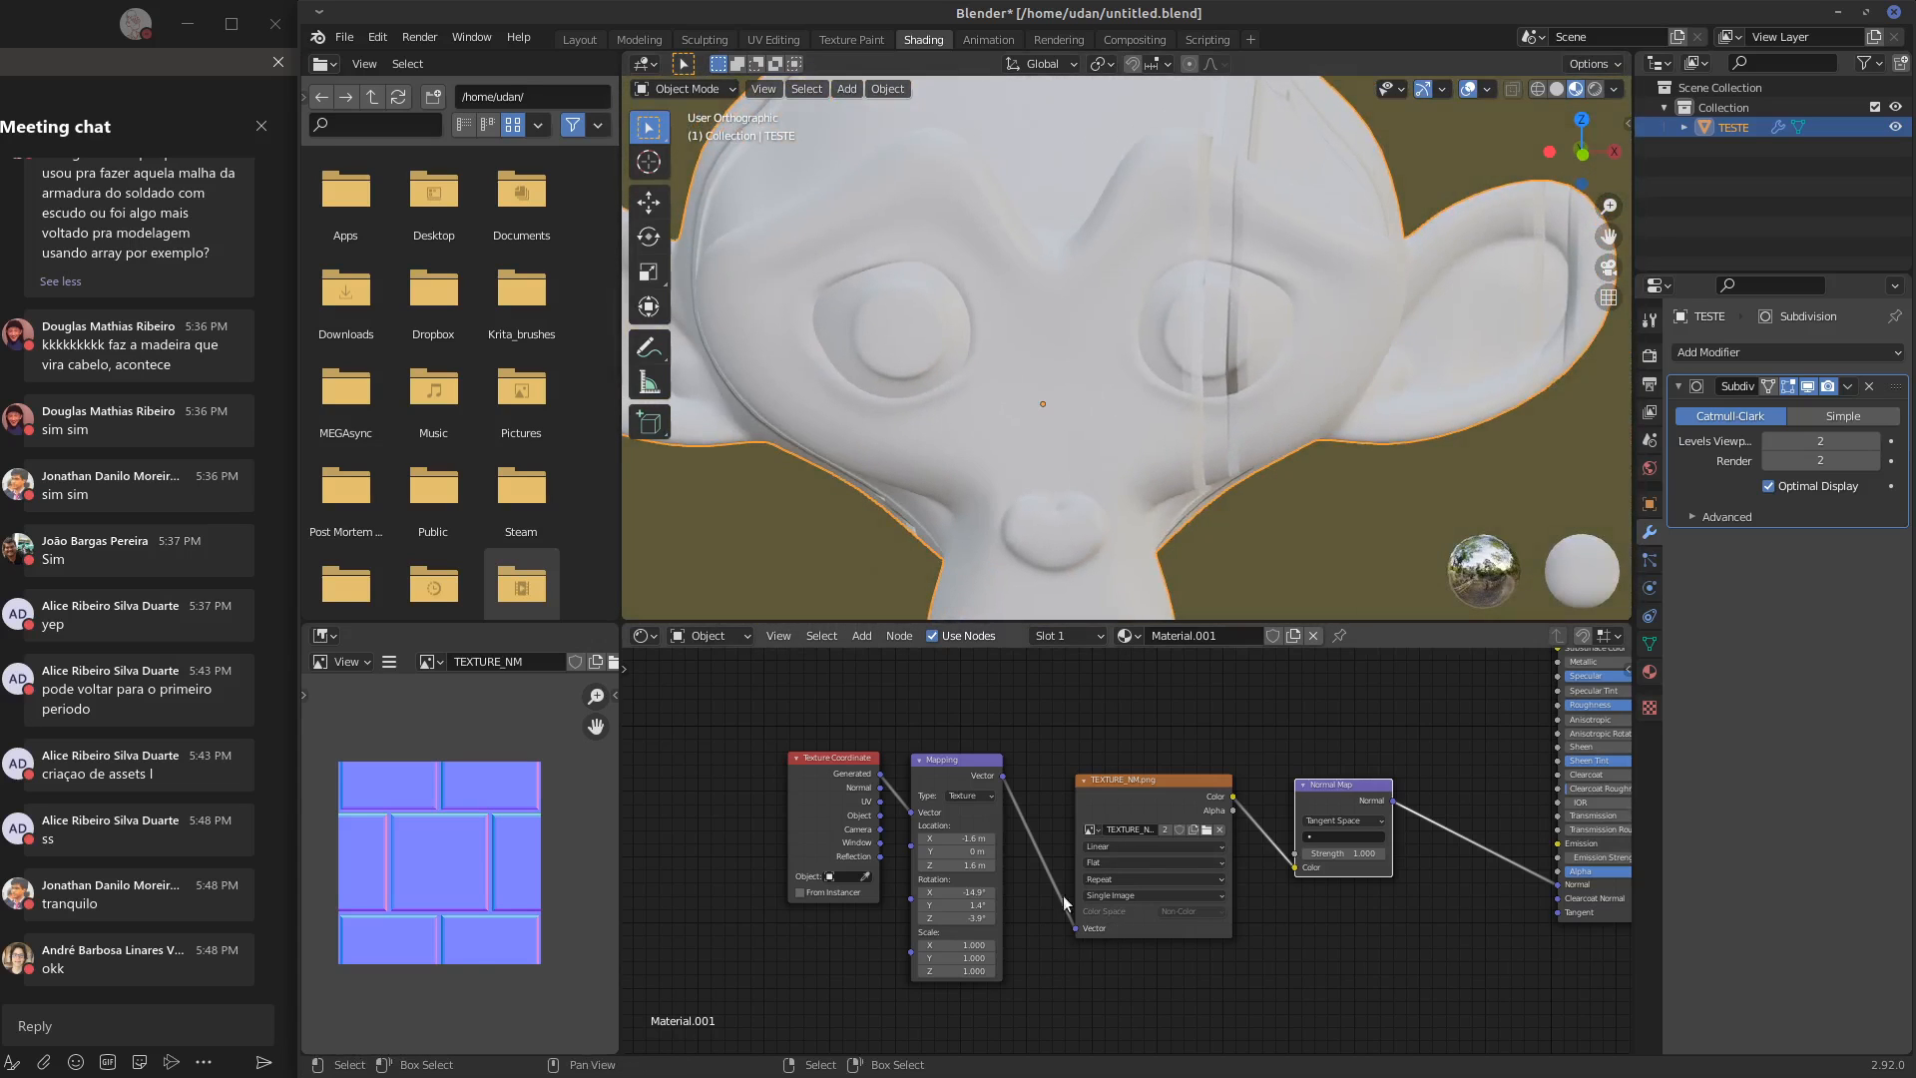
middle_click_drag(1292, 439, 1356, 453)
middle_click_drag(1194, 444, 1298, 470)
left_click(958, 891)
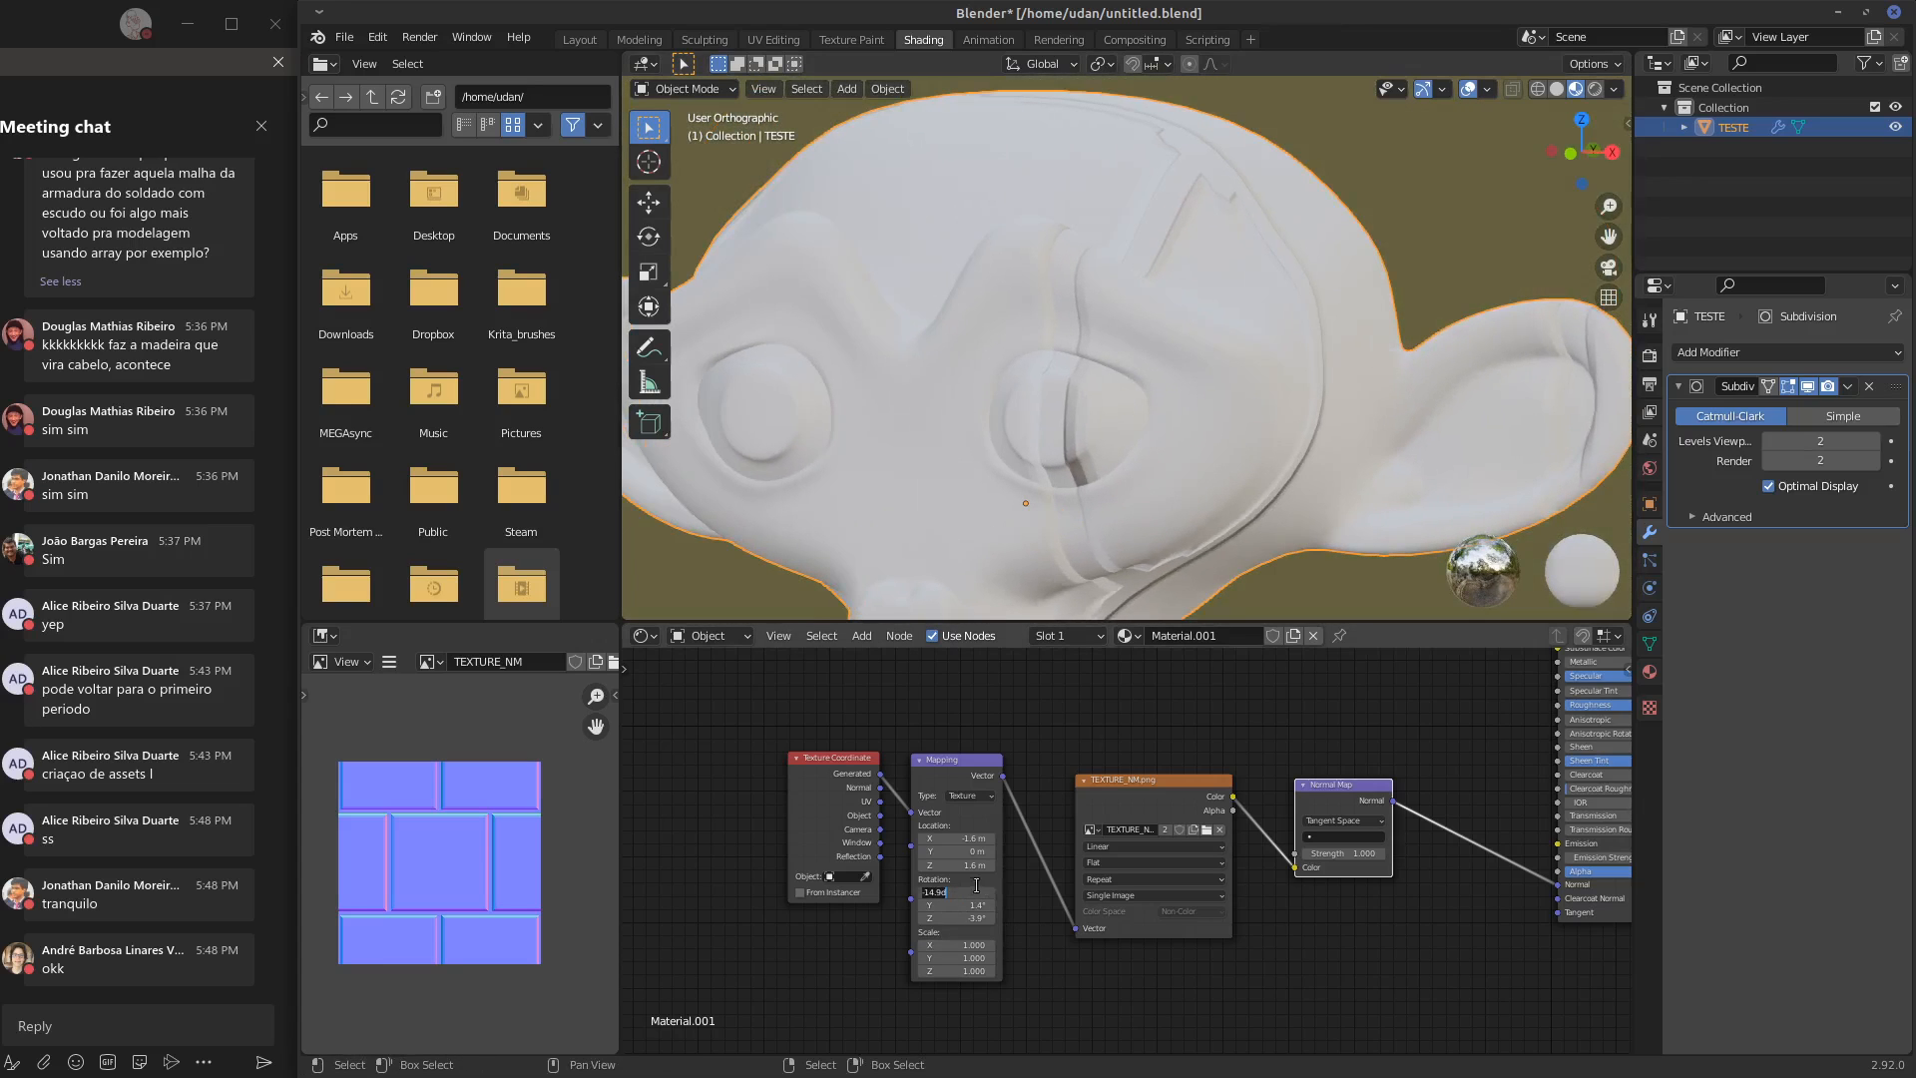
type("0")
key("Return")
left_click(976, 904)
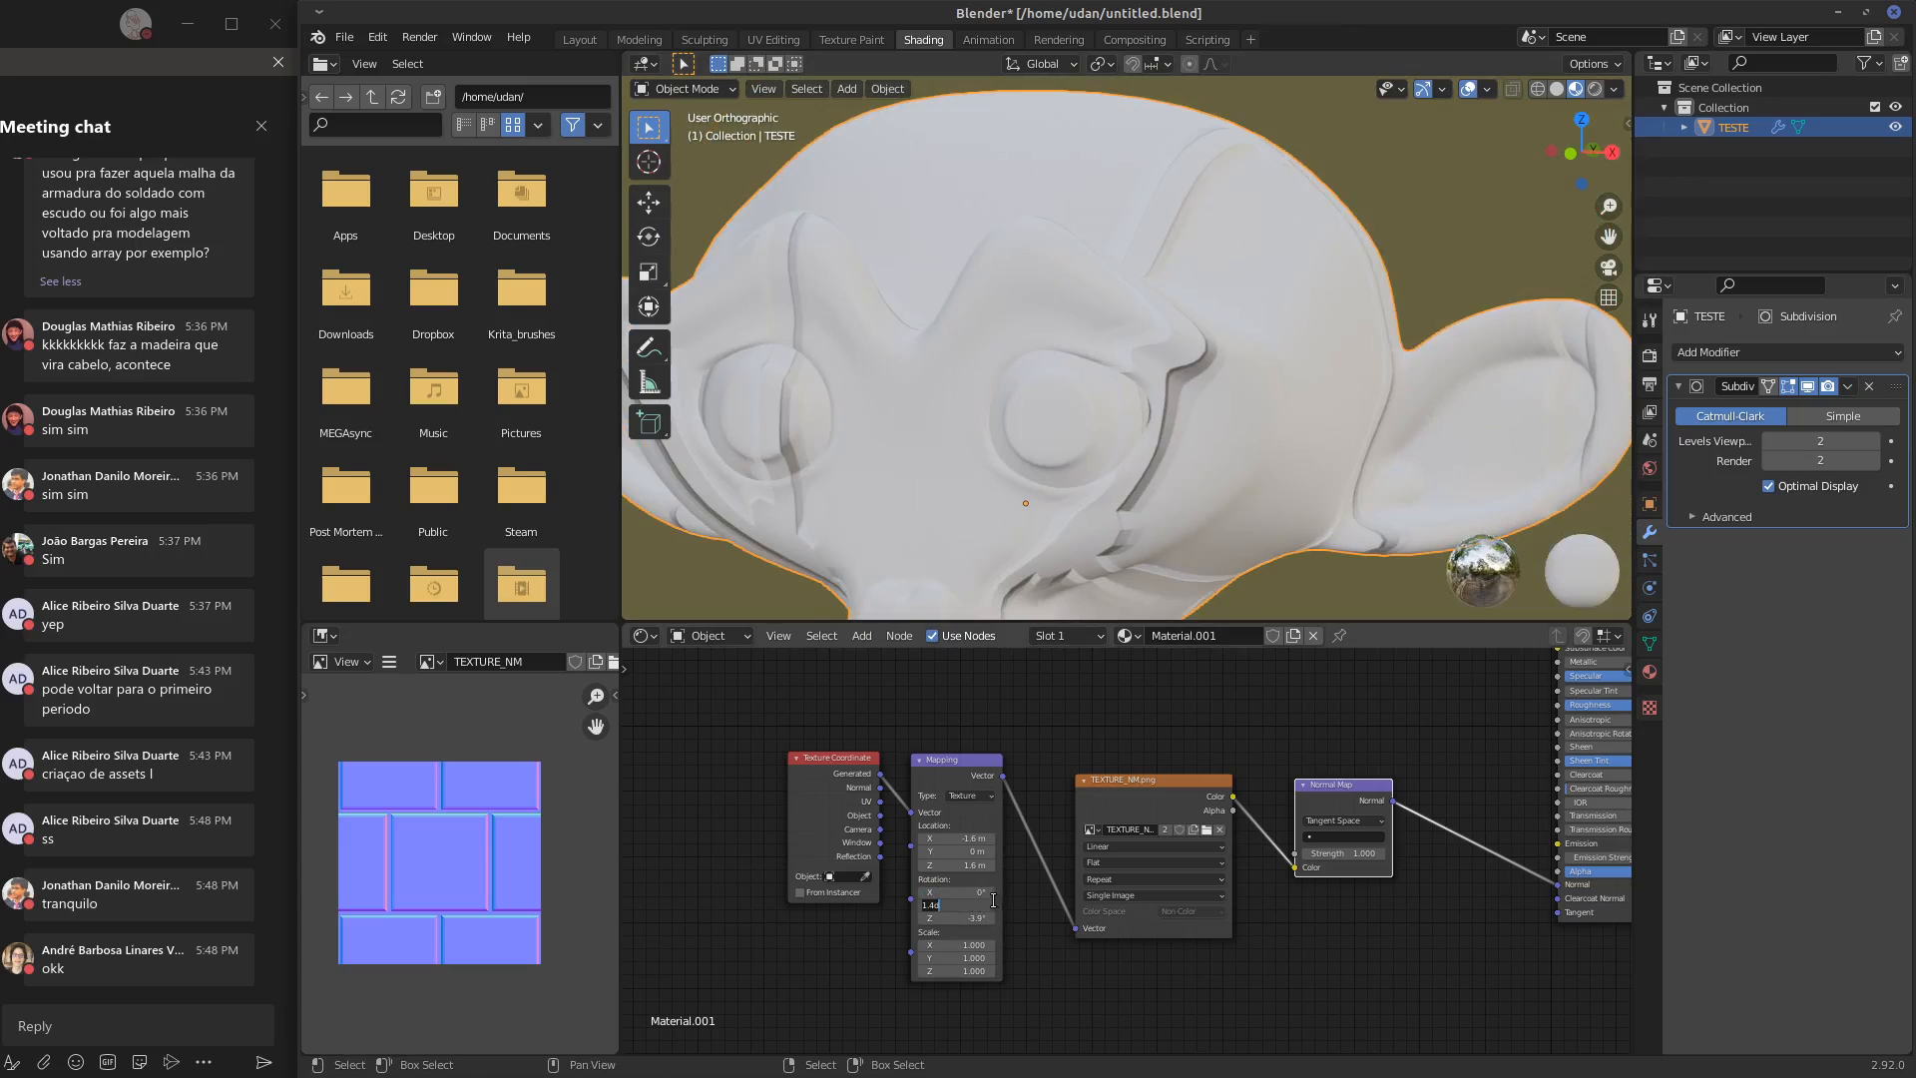
type("0")
key("Return")
left_click(983, 917)
type("0")
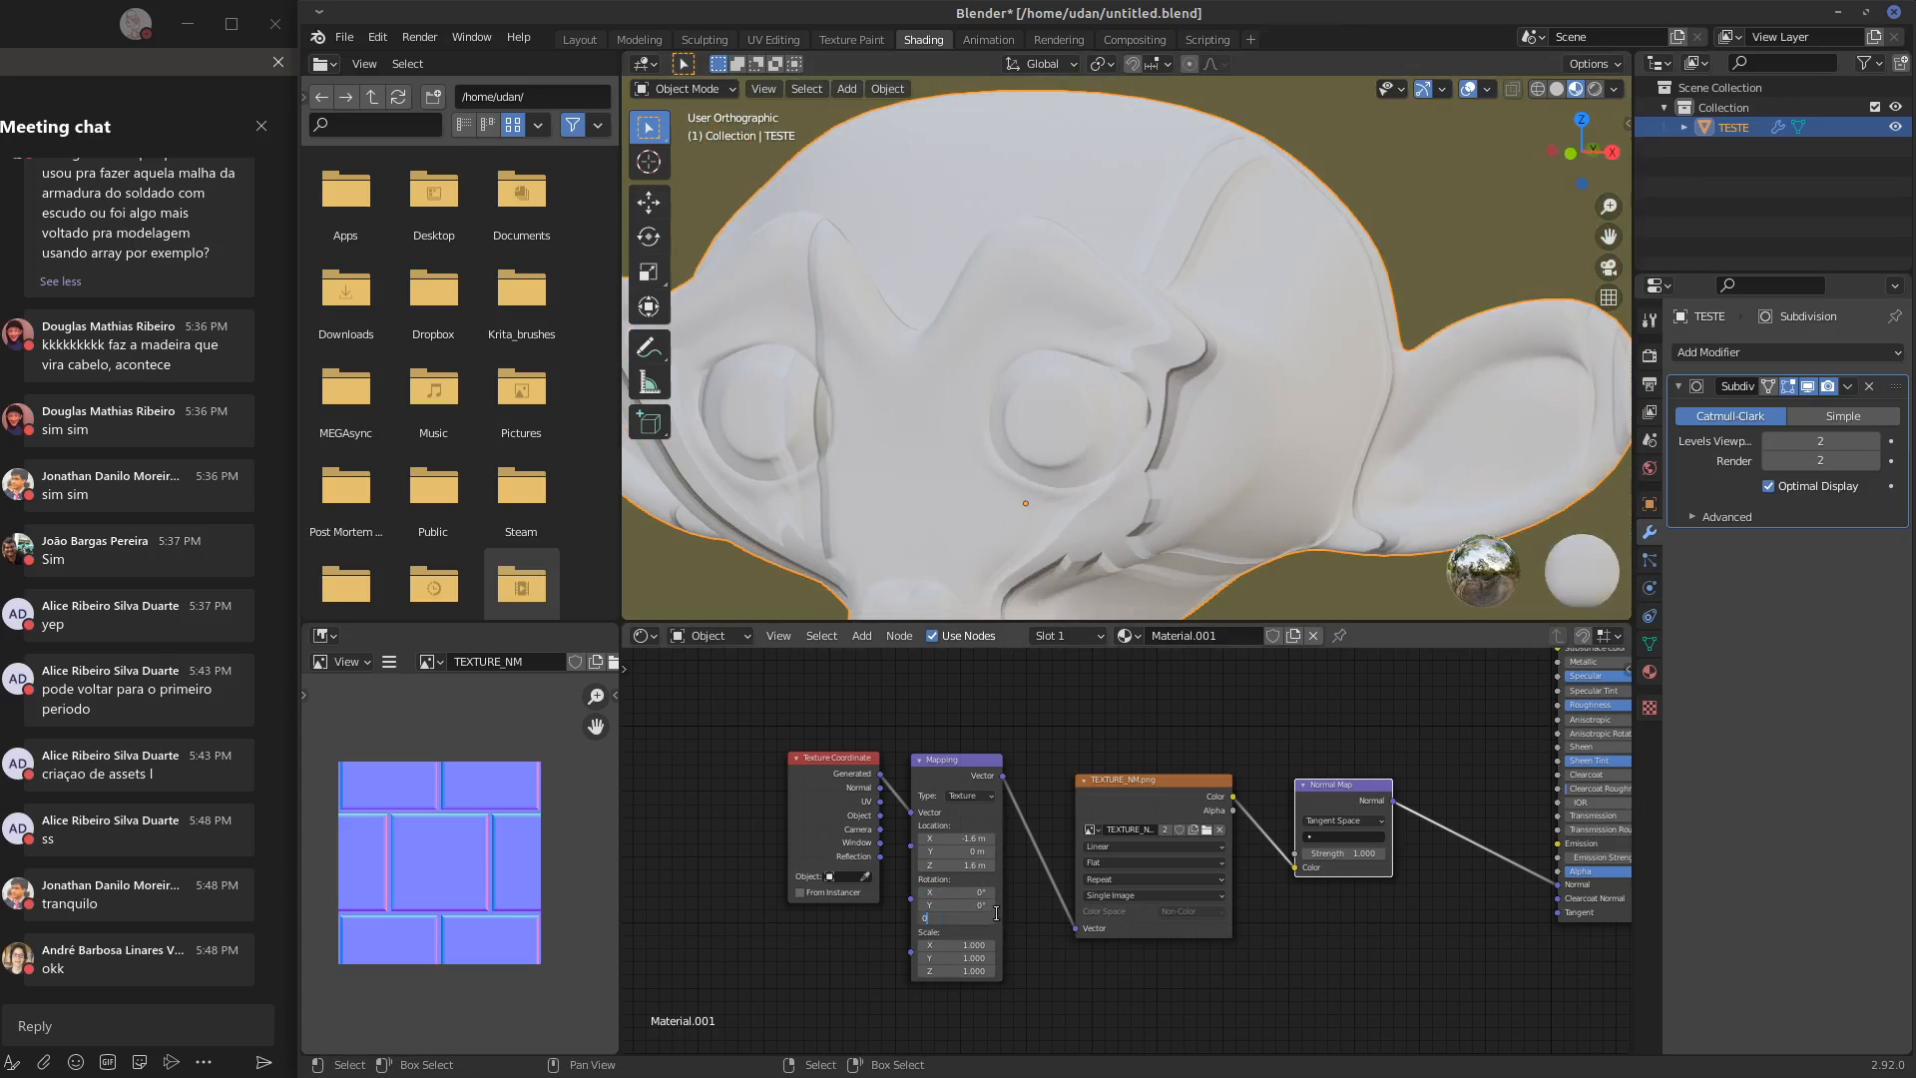
key("Return")
Set the Mapping node's X and Z location to 0 m
left_click(987, 838)
type("0")
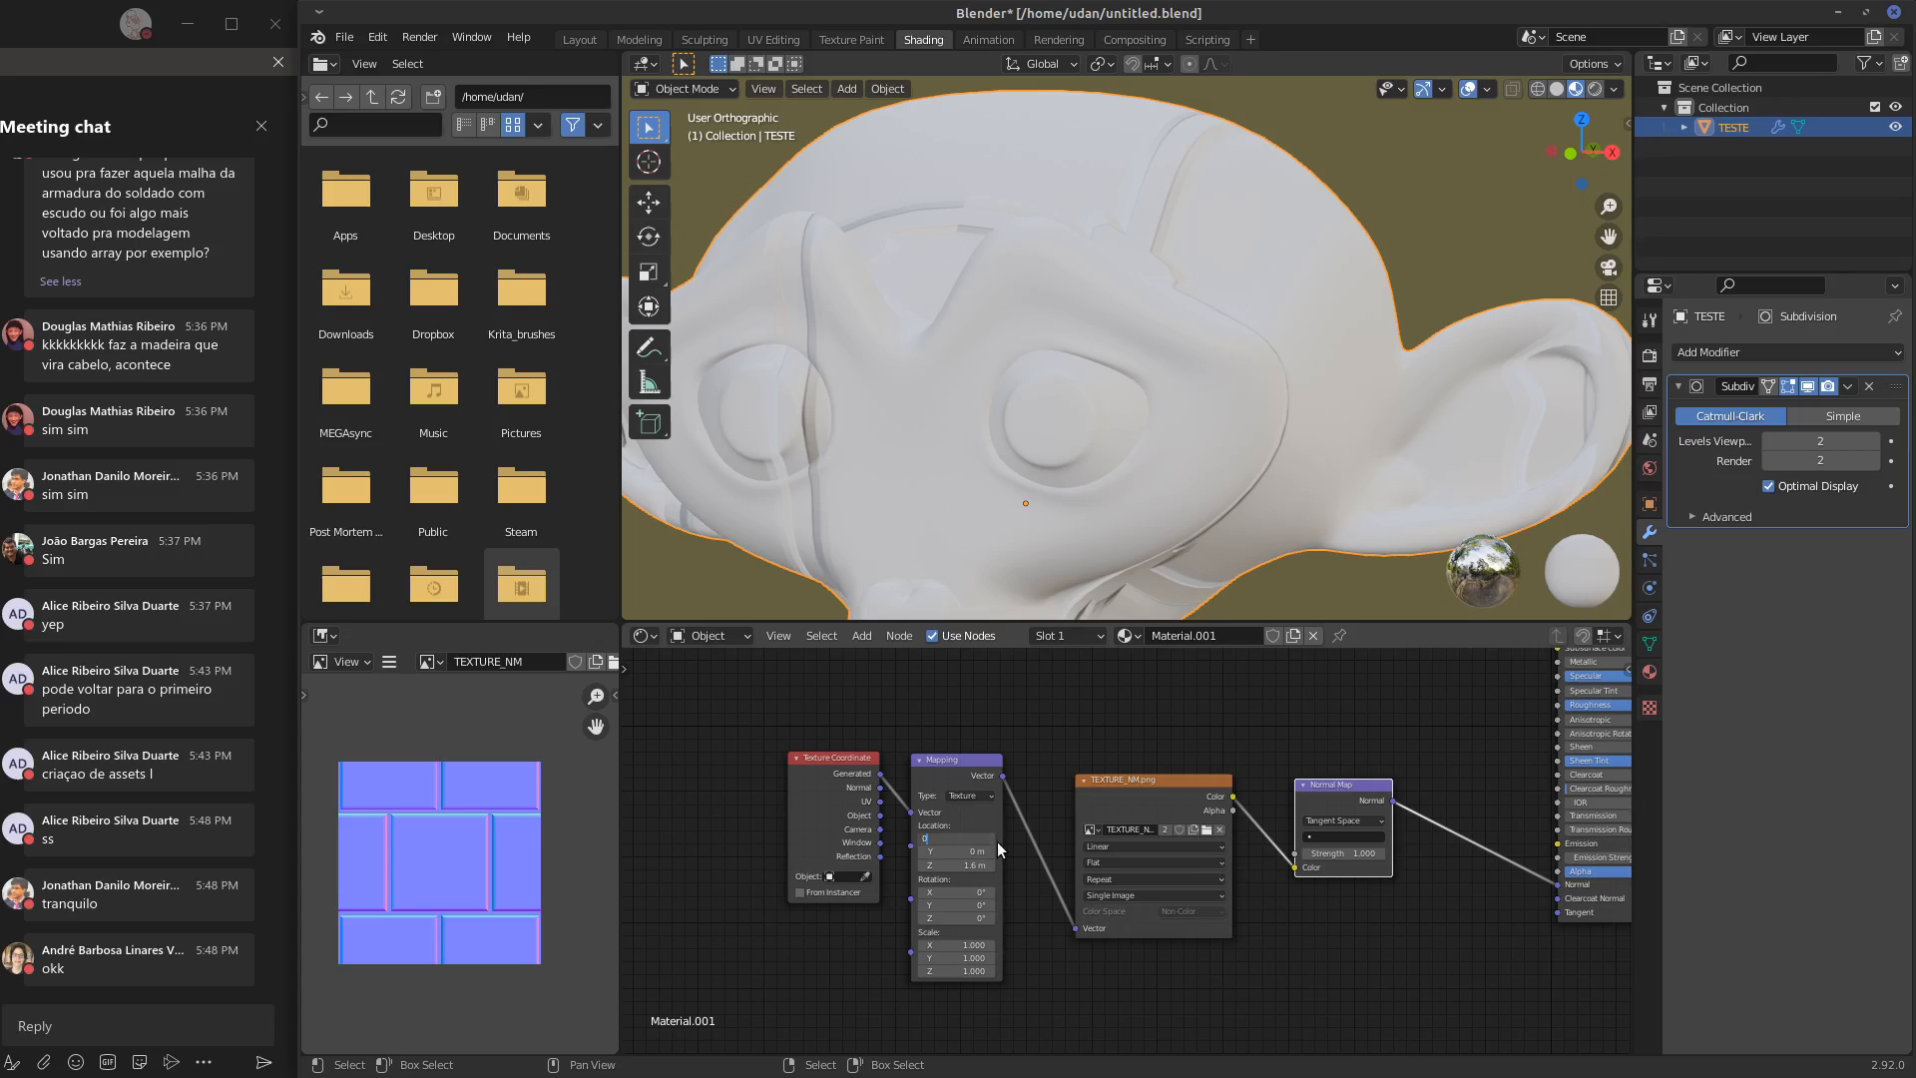
key("Return")
left_click(988, 864)
type("0")
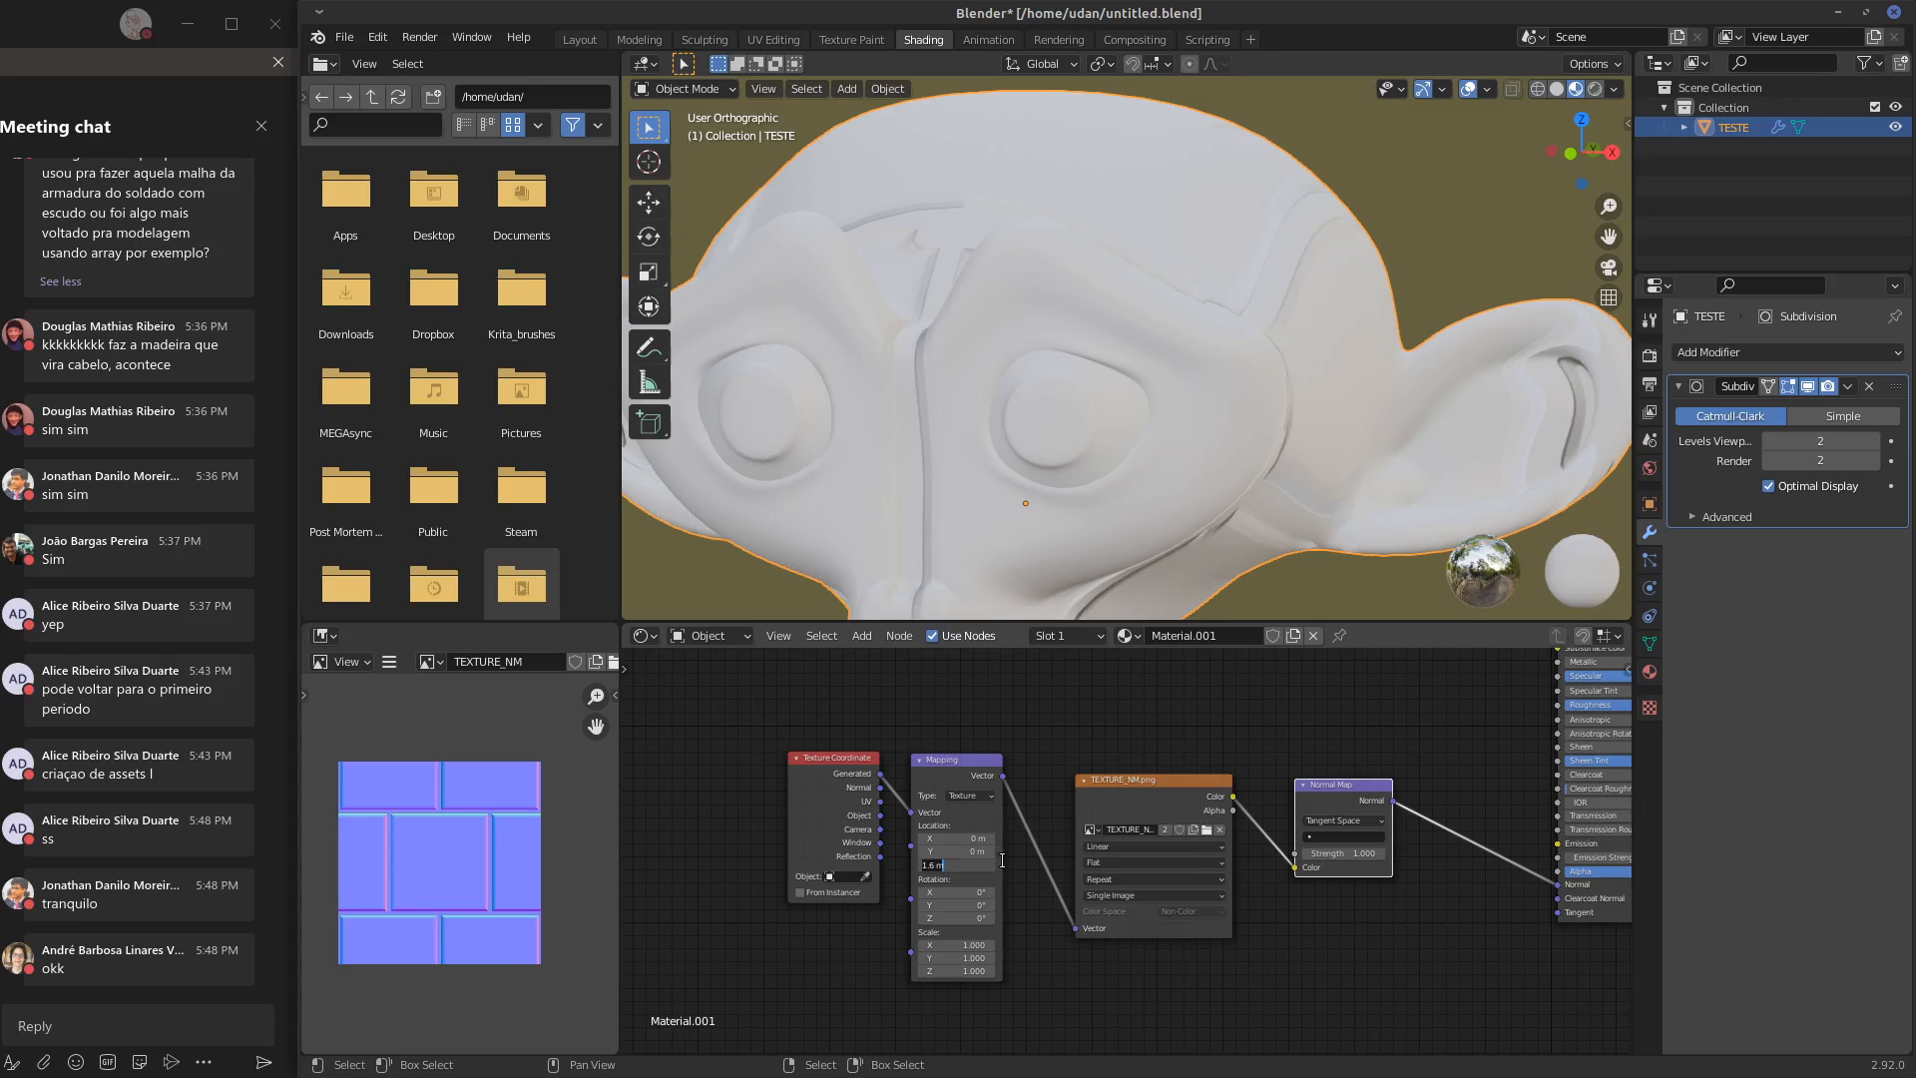
key("Return")
Compare Box and Flat projection of TEXTURE_NM.png on the head, switching between them and ending on Flat
left_click(1158, 864)
left_click(1124, 890)
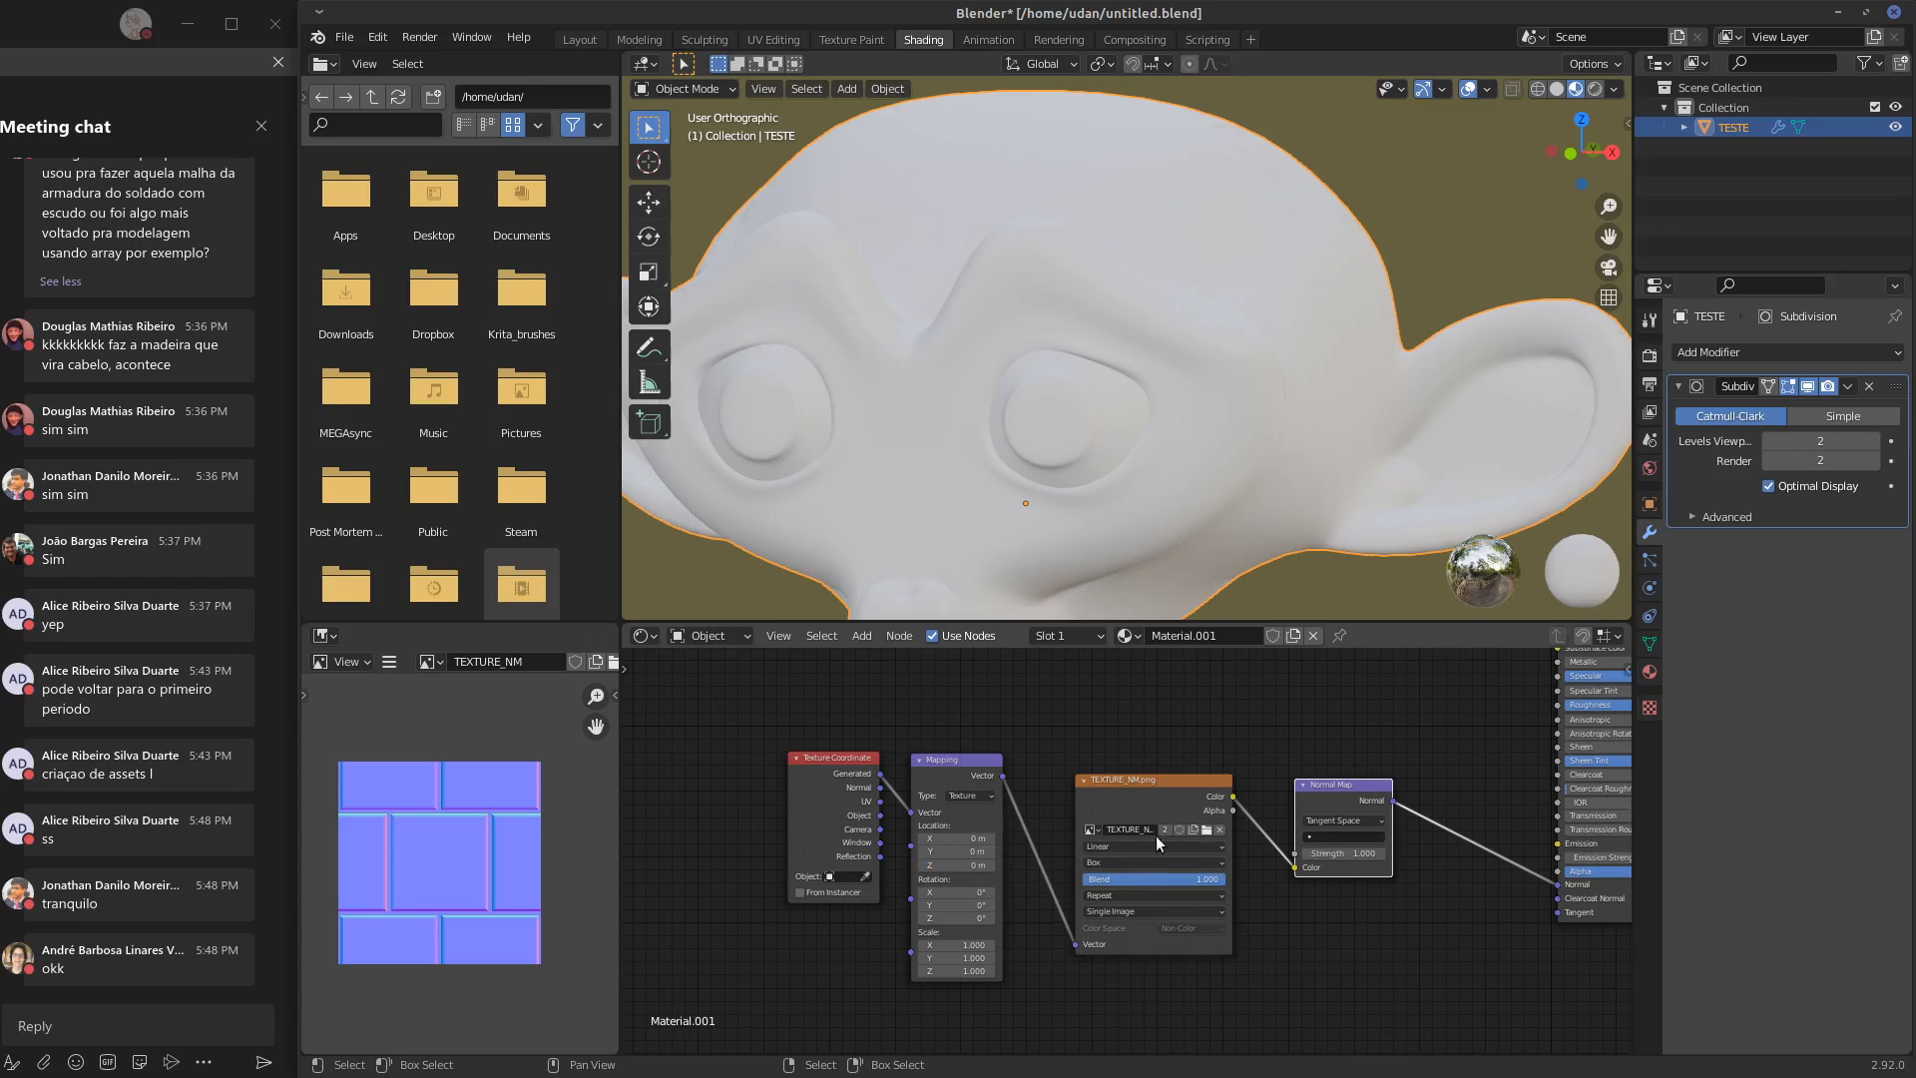
mouse_move(1237, 599)
middle_mouse_down()
mouse_move(1253, 523)
mouse_move(882, 509)
mouse_move(1237, 515)
mouse_move(1243, 599)
middle_mouse_up()
left_click(1152, 863)
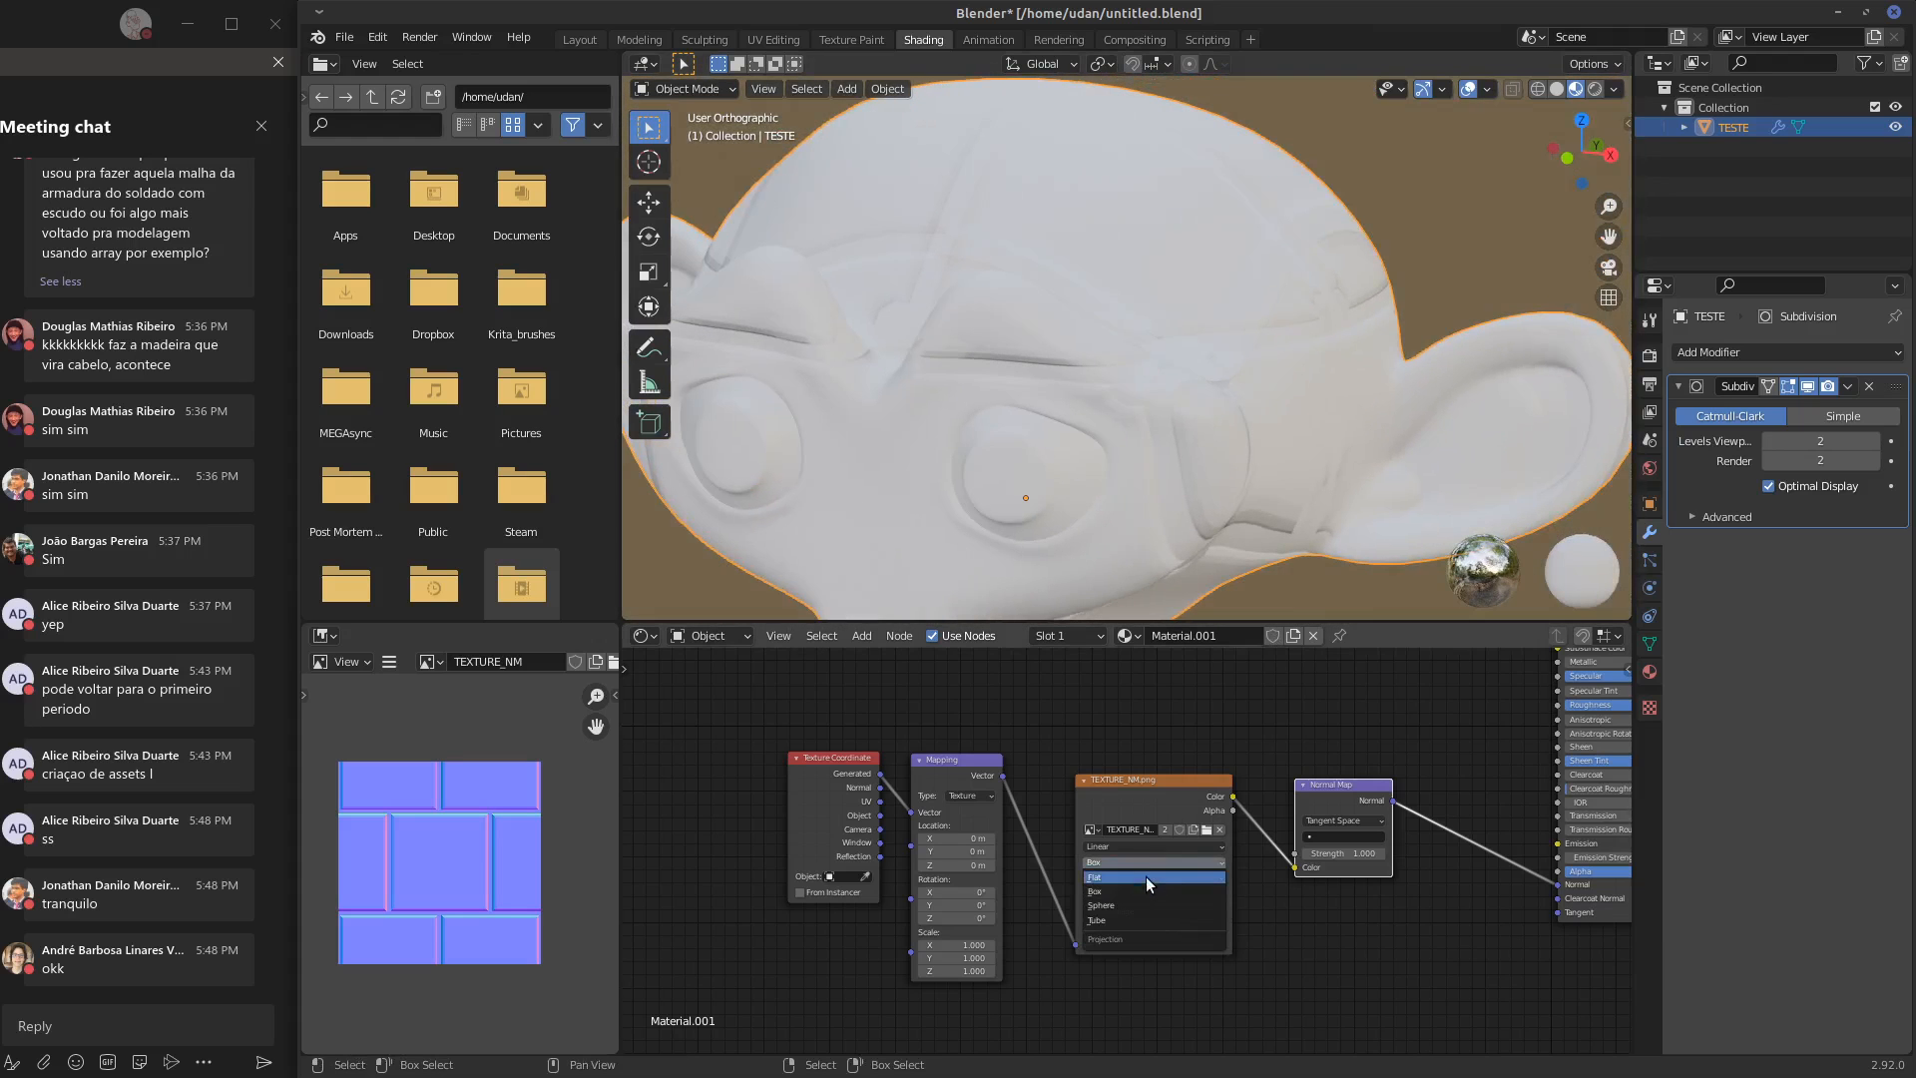
left_click(1144, 877)
left_click(1145, 862)
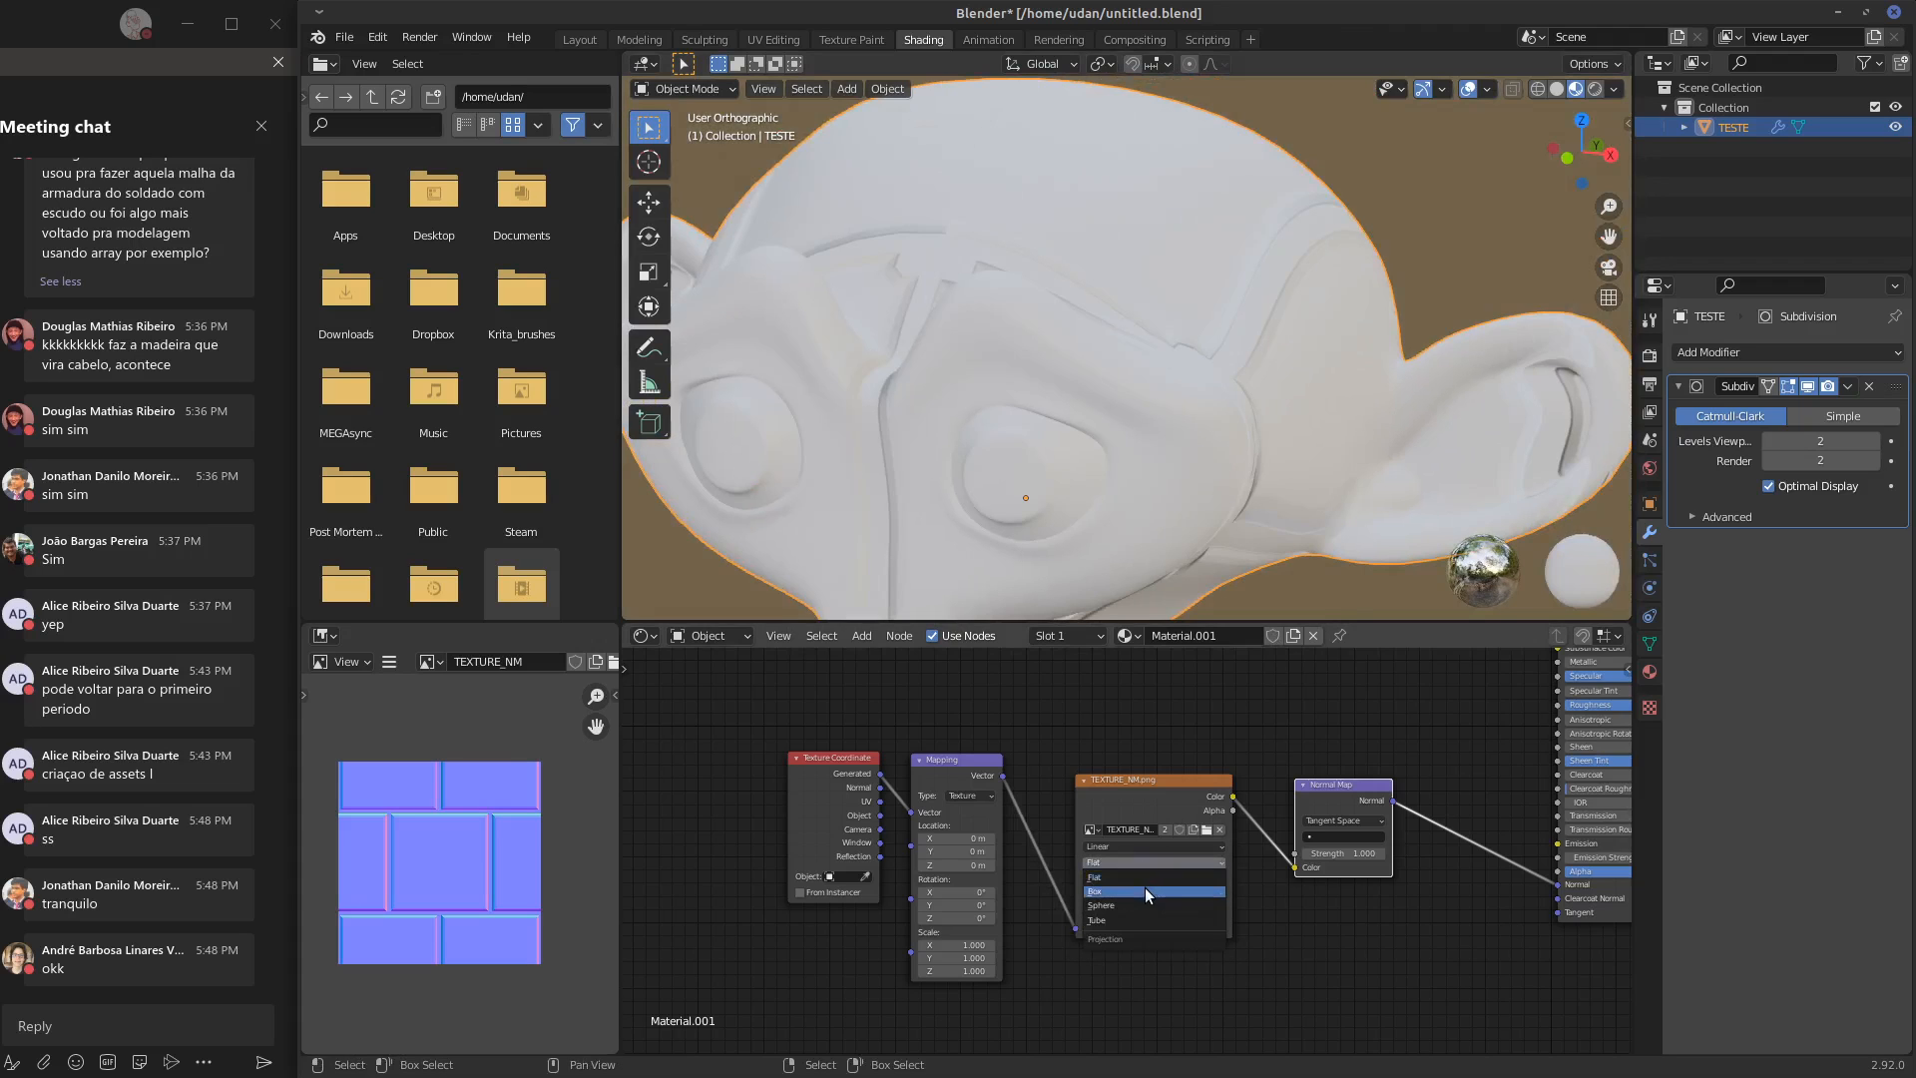
left_click(1147, 889)
middle_click_drag(1176, 569, 1368, 387)
left_click(1123, 862)
left_click(1116, 878)
scroll(1352, 423, "down", 5)
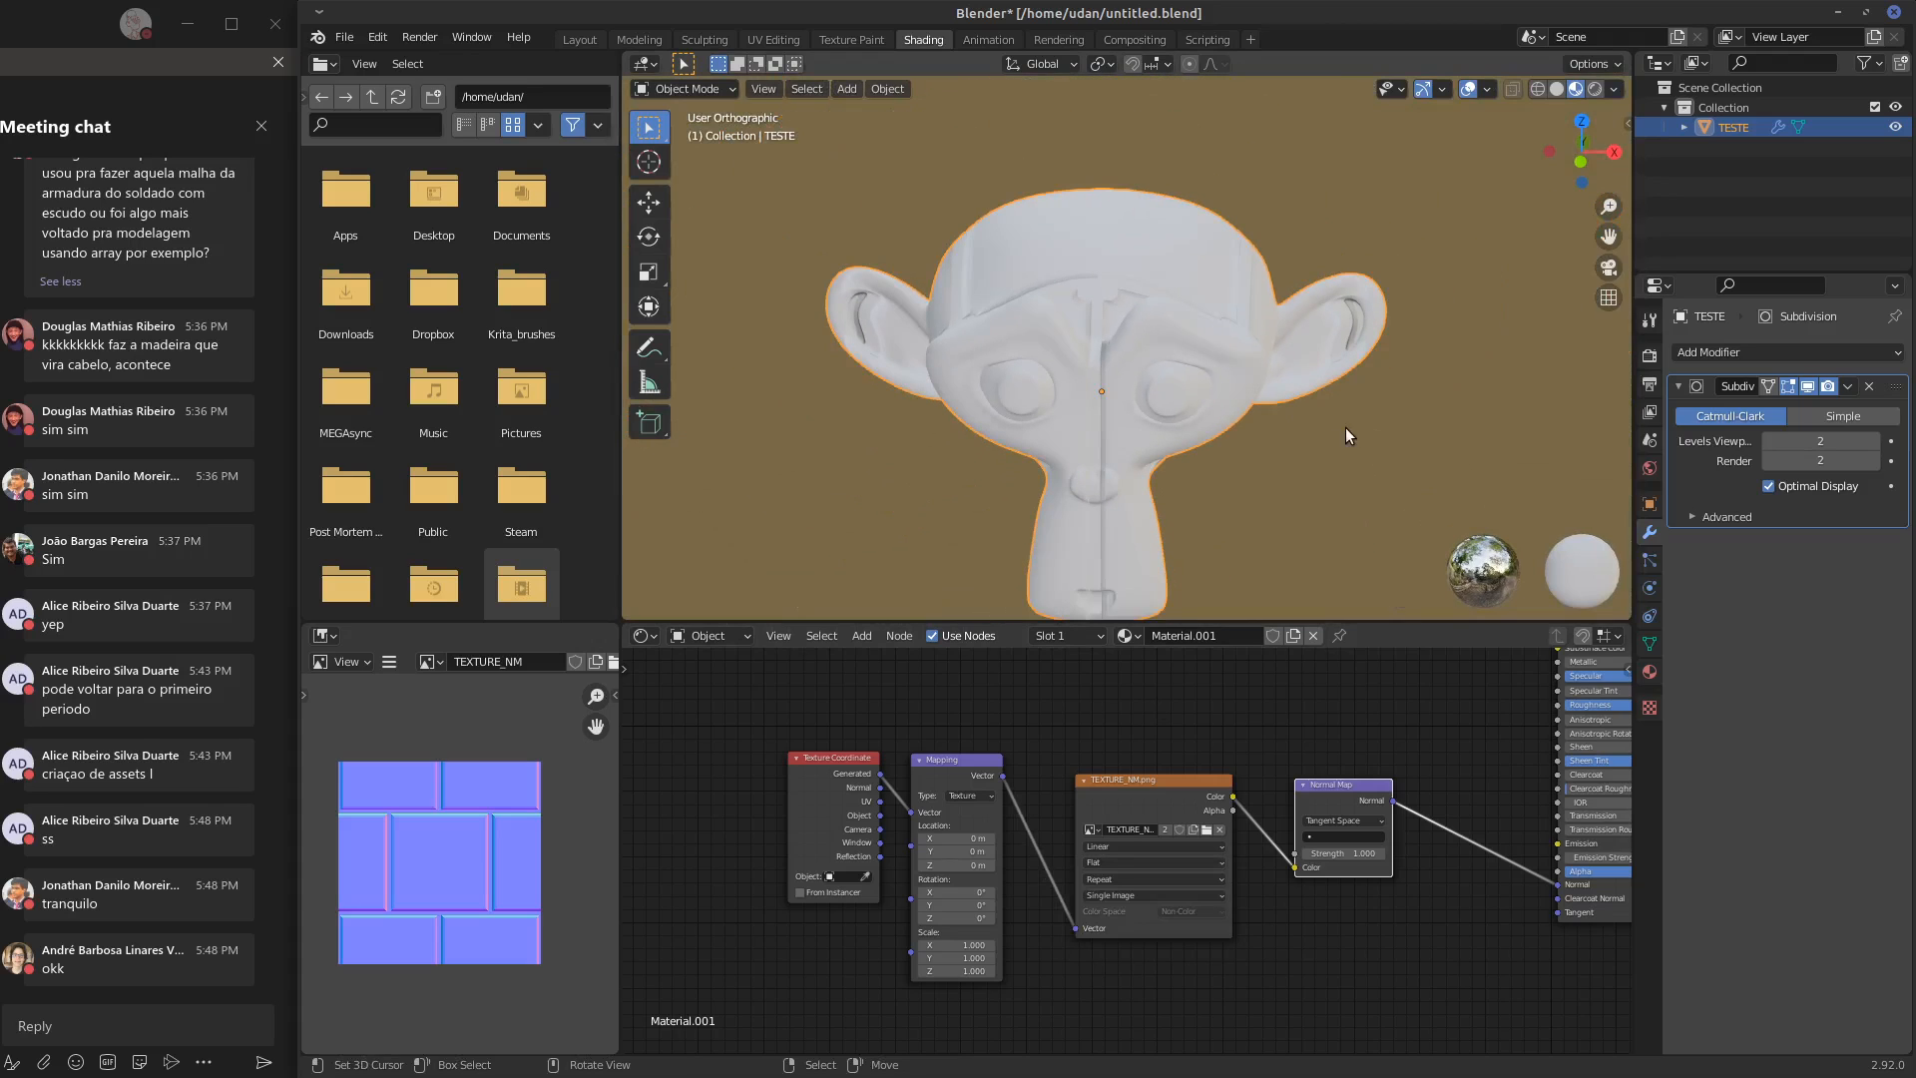
Look at the back of the head, try UVMap as the Normal Map node's UV map, and clear it again
middle_click_drag(1325, 481, 1288, 579)
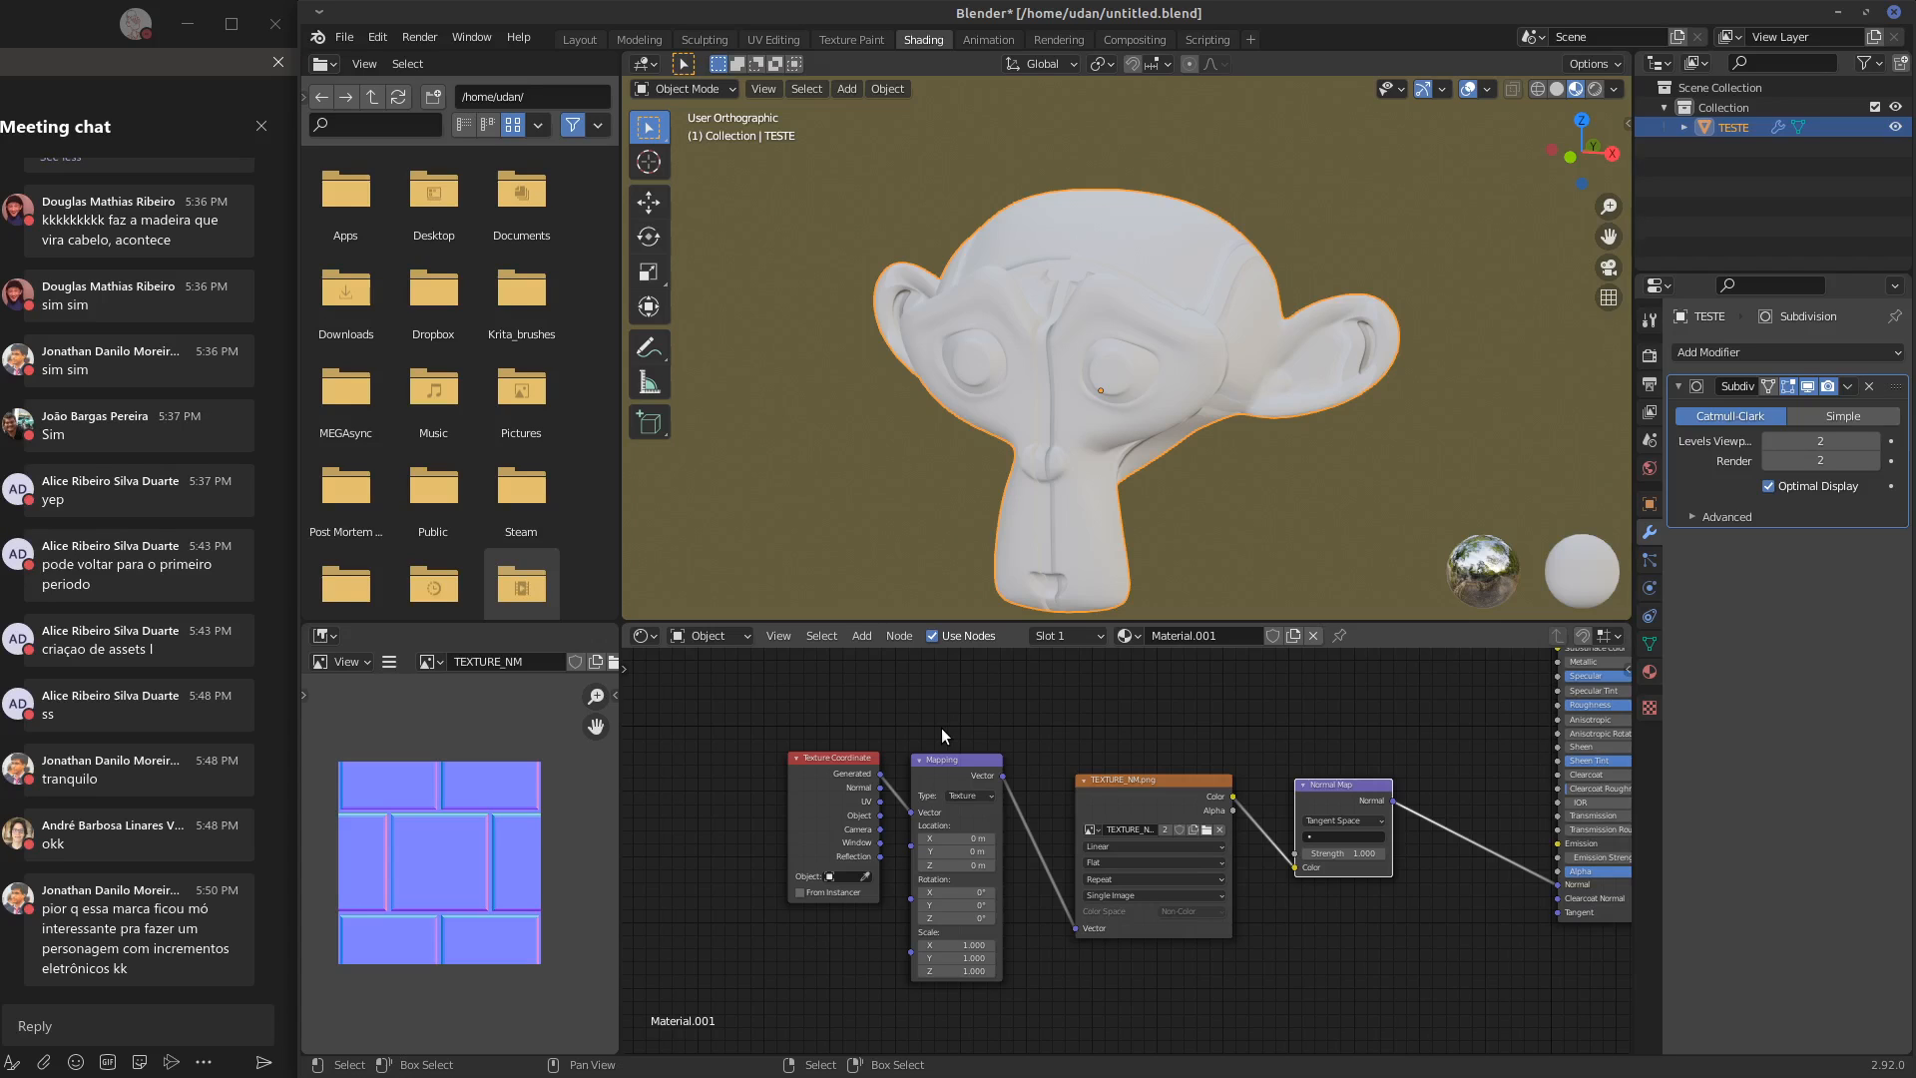
middle_click_drag(1219, 437, 1292, 397)
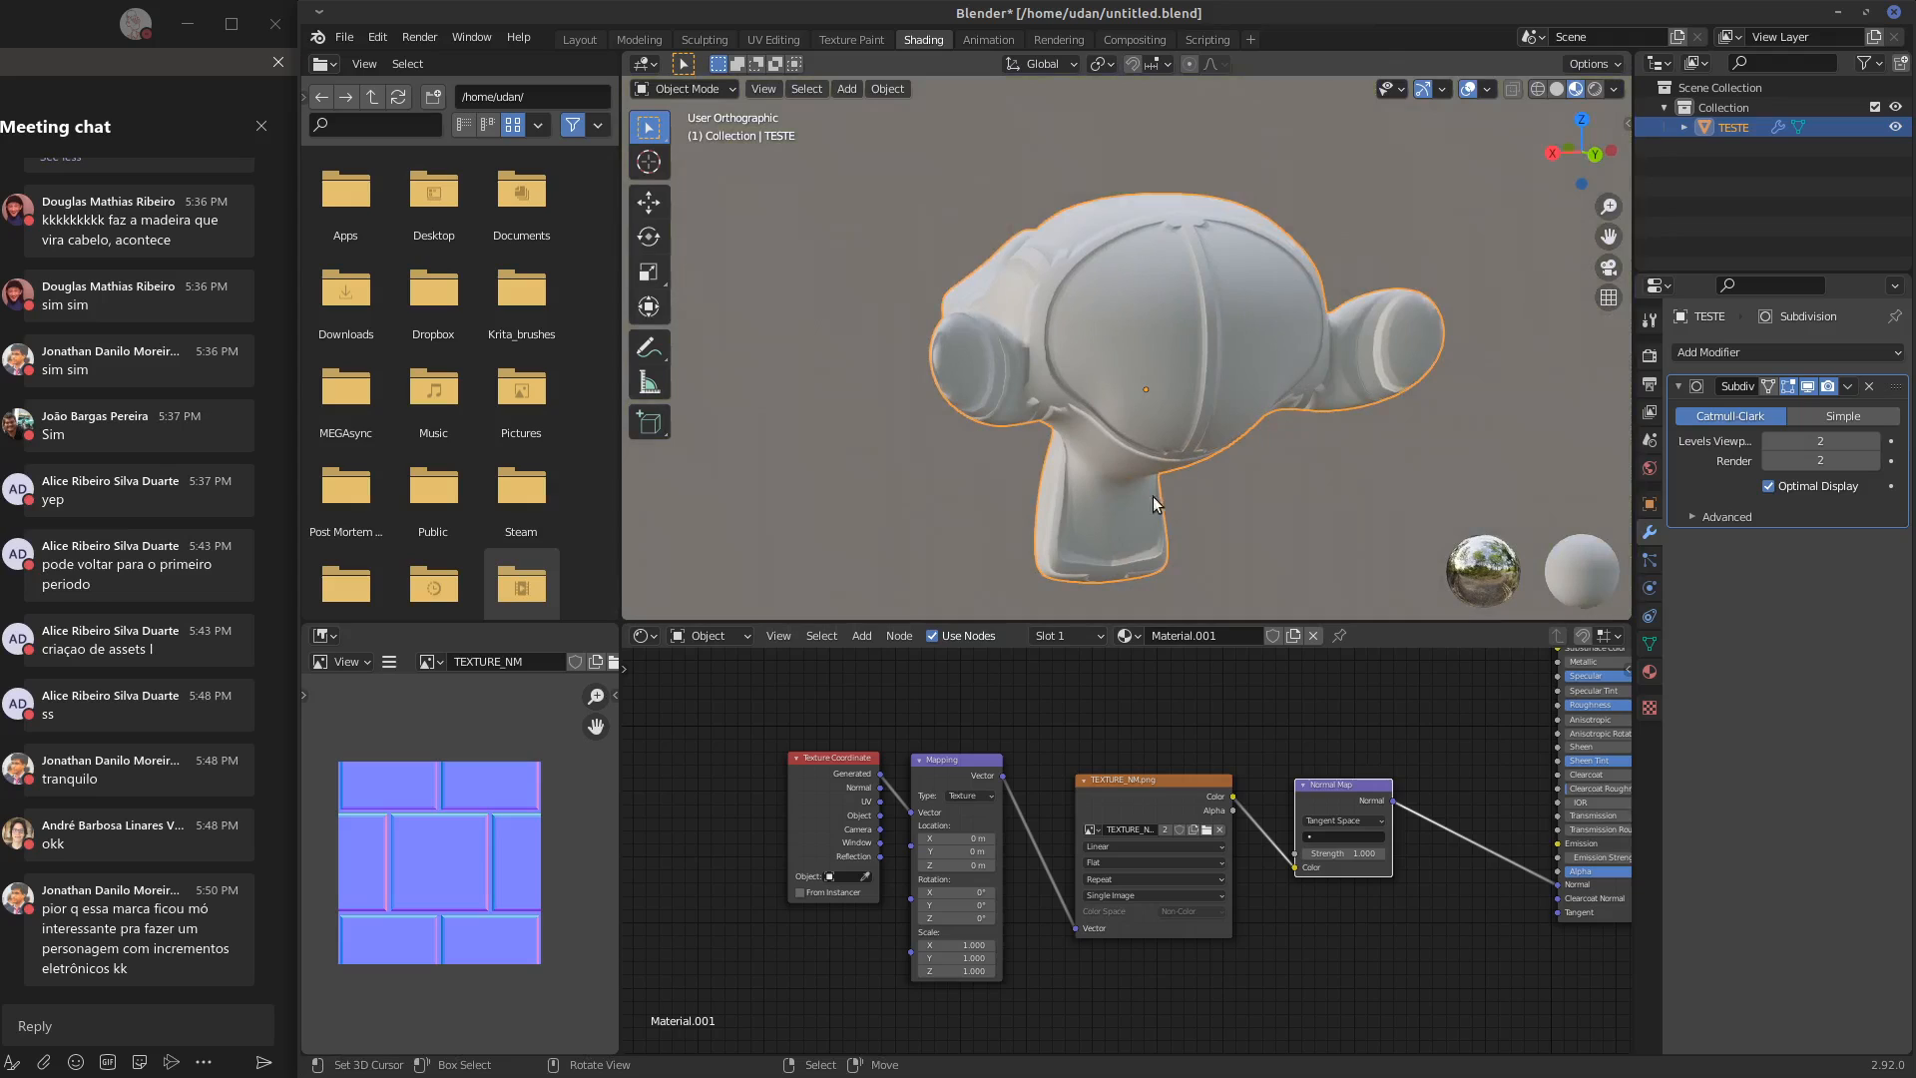
left_click(1343, 836)
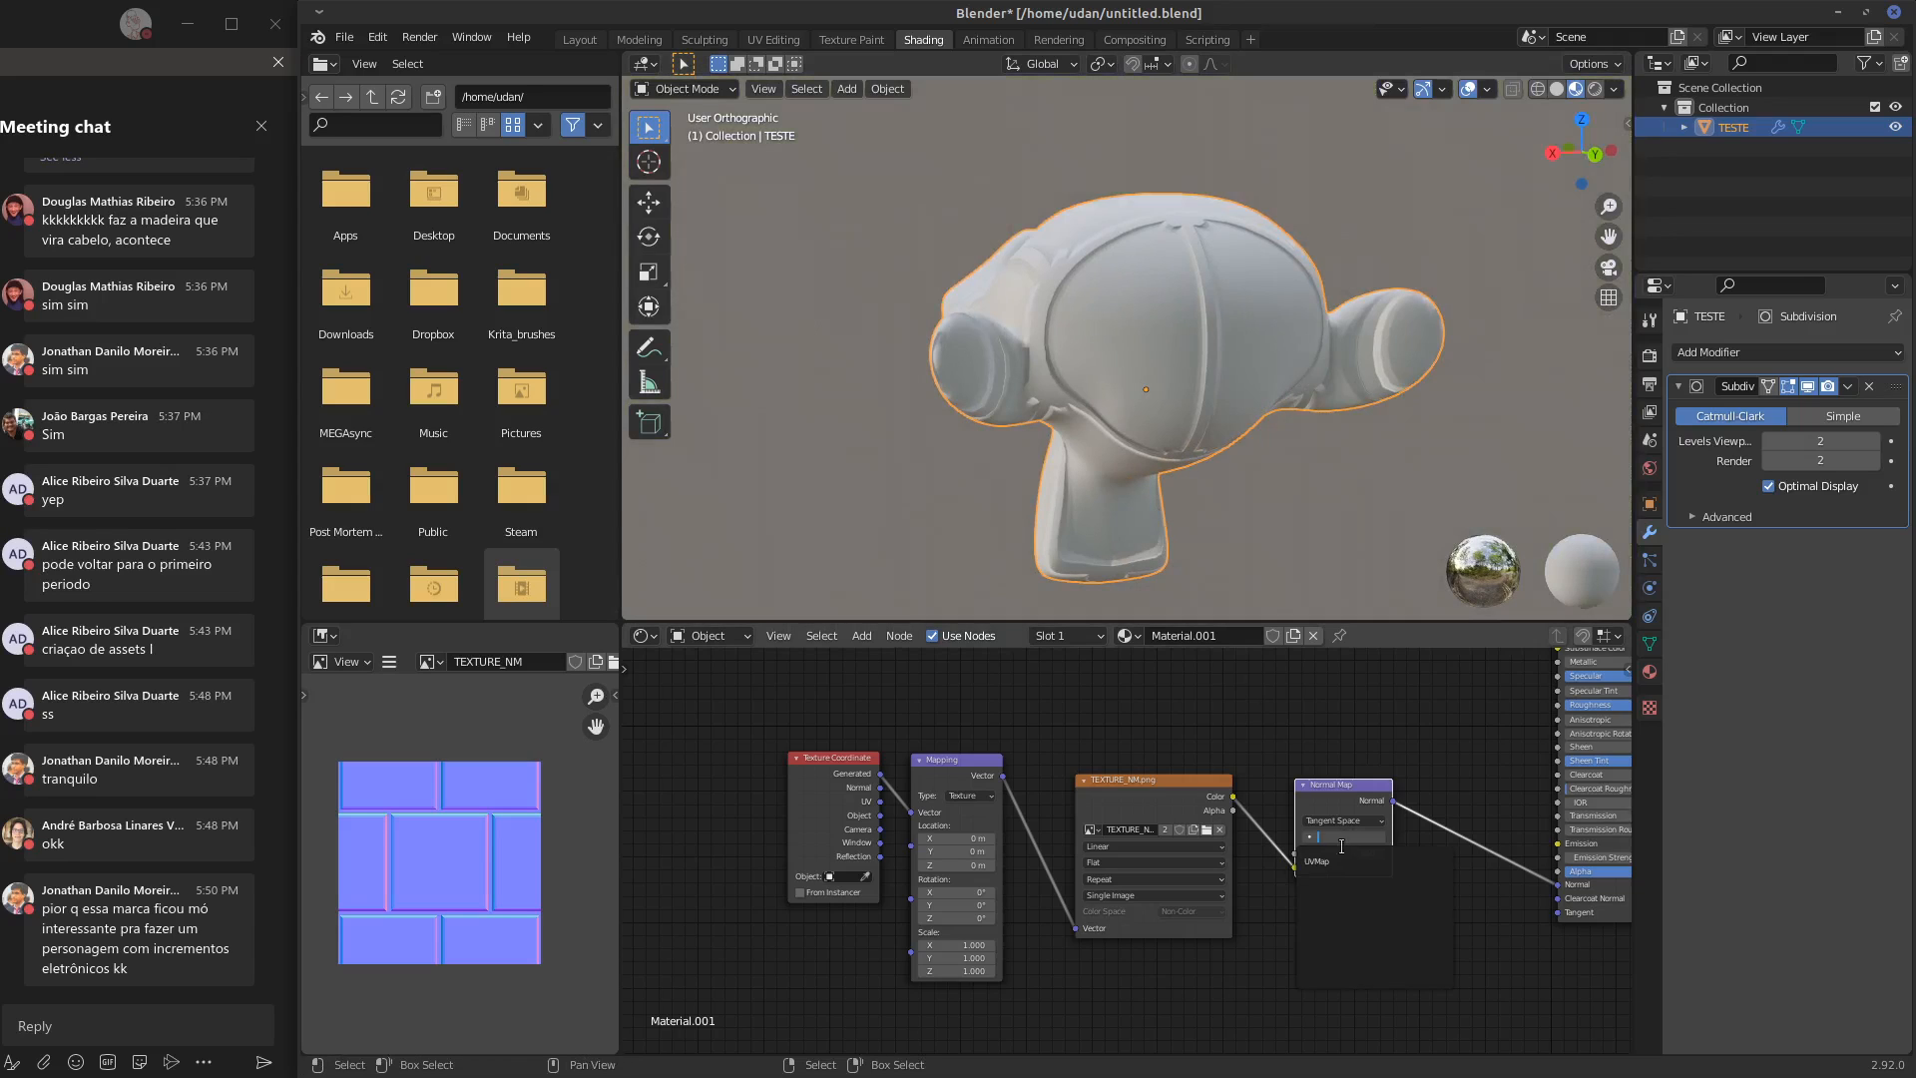
left_click(1343, 864)
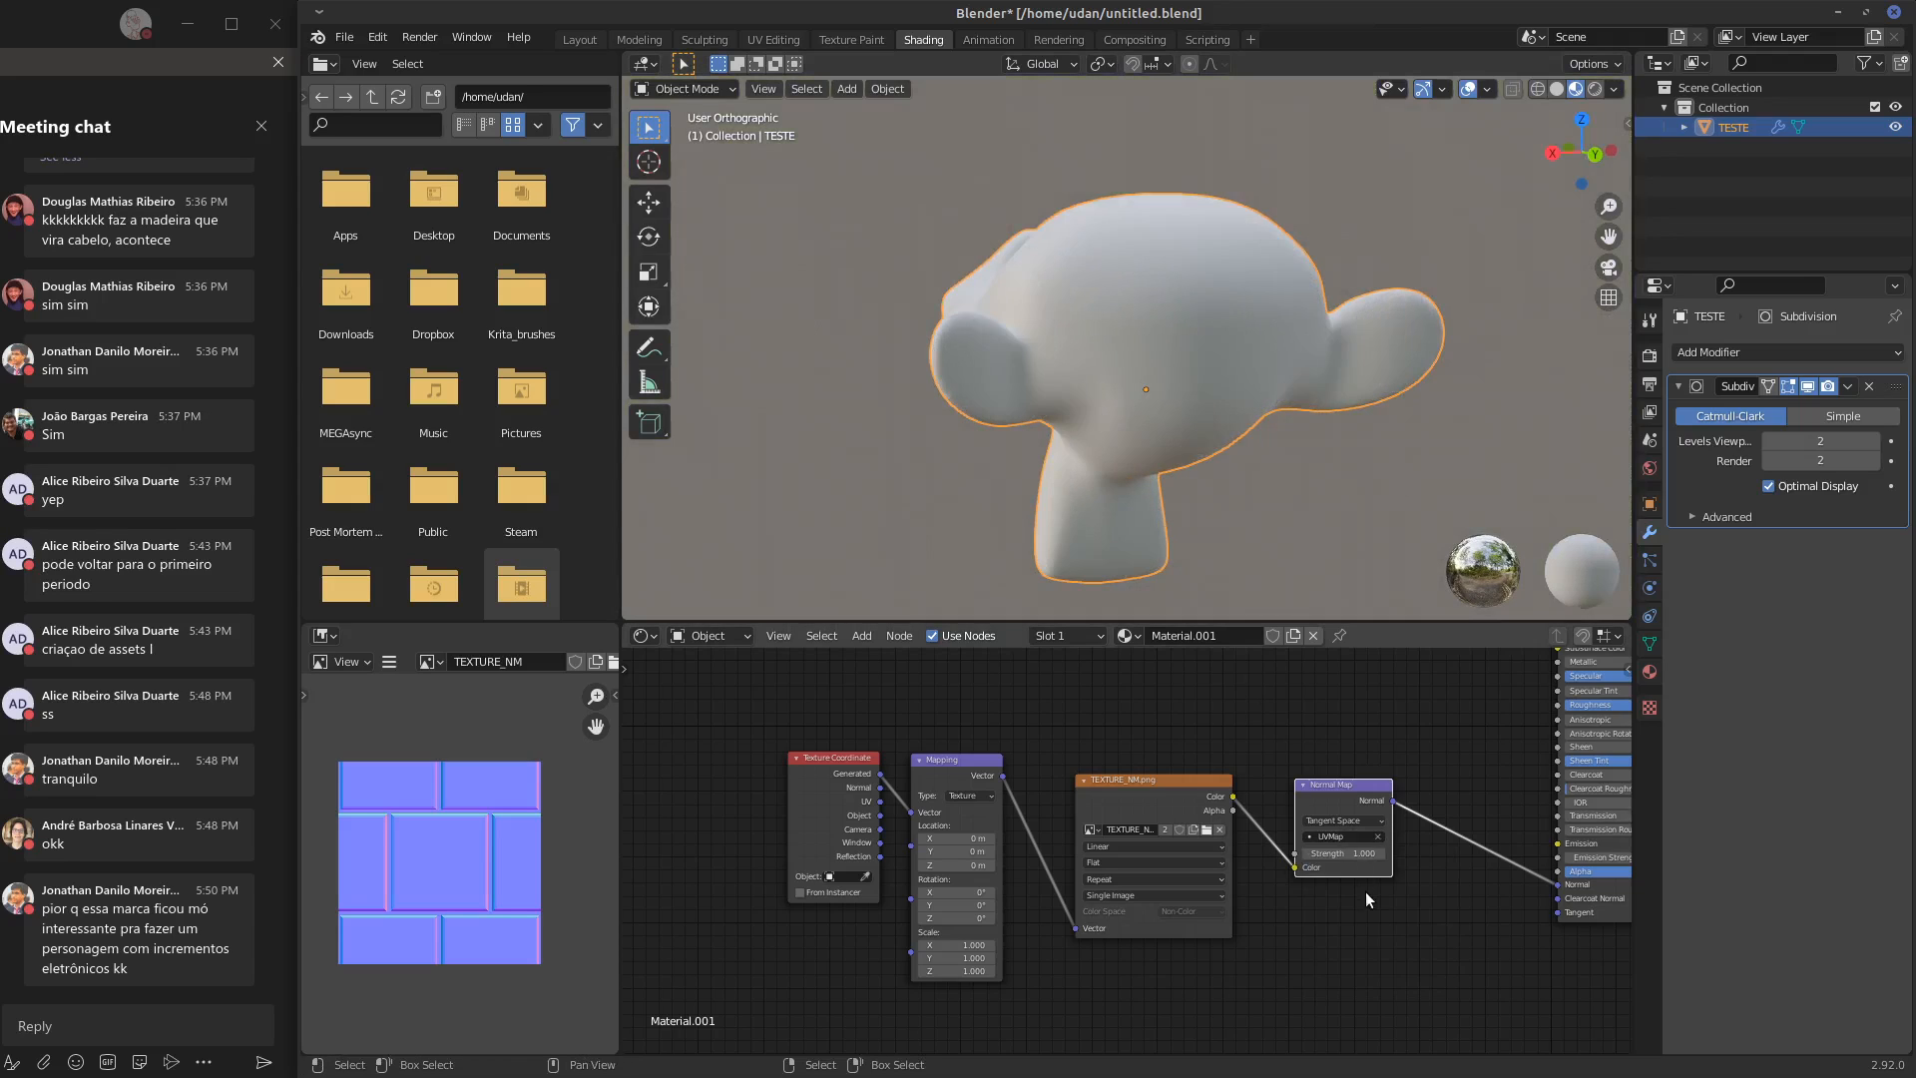
left_click(1377, 836)
Reduce the Normal Map node's Strength to 0.700, check the head, and show it in front view
middle_click_drag(1190, 416, 1531, 421)
middle_click_drag(1449, 950, 1302, 956)
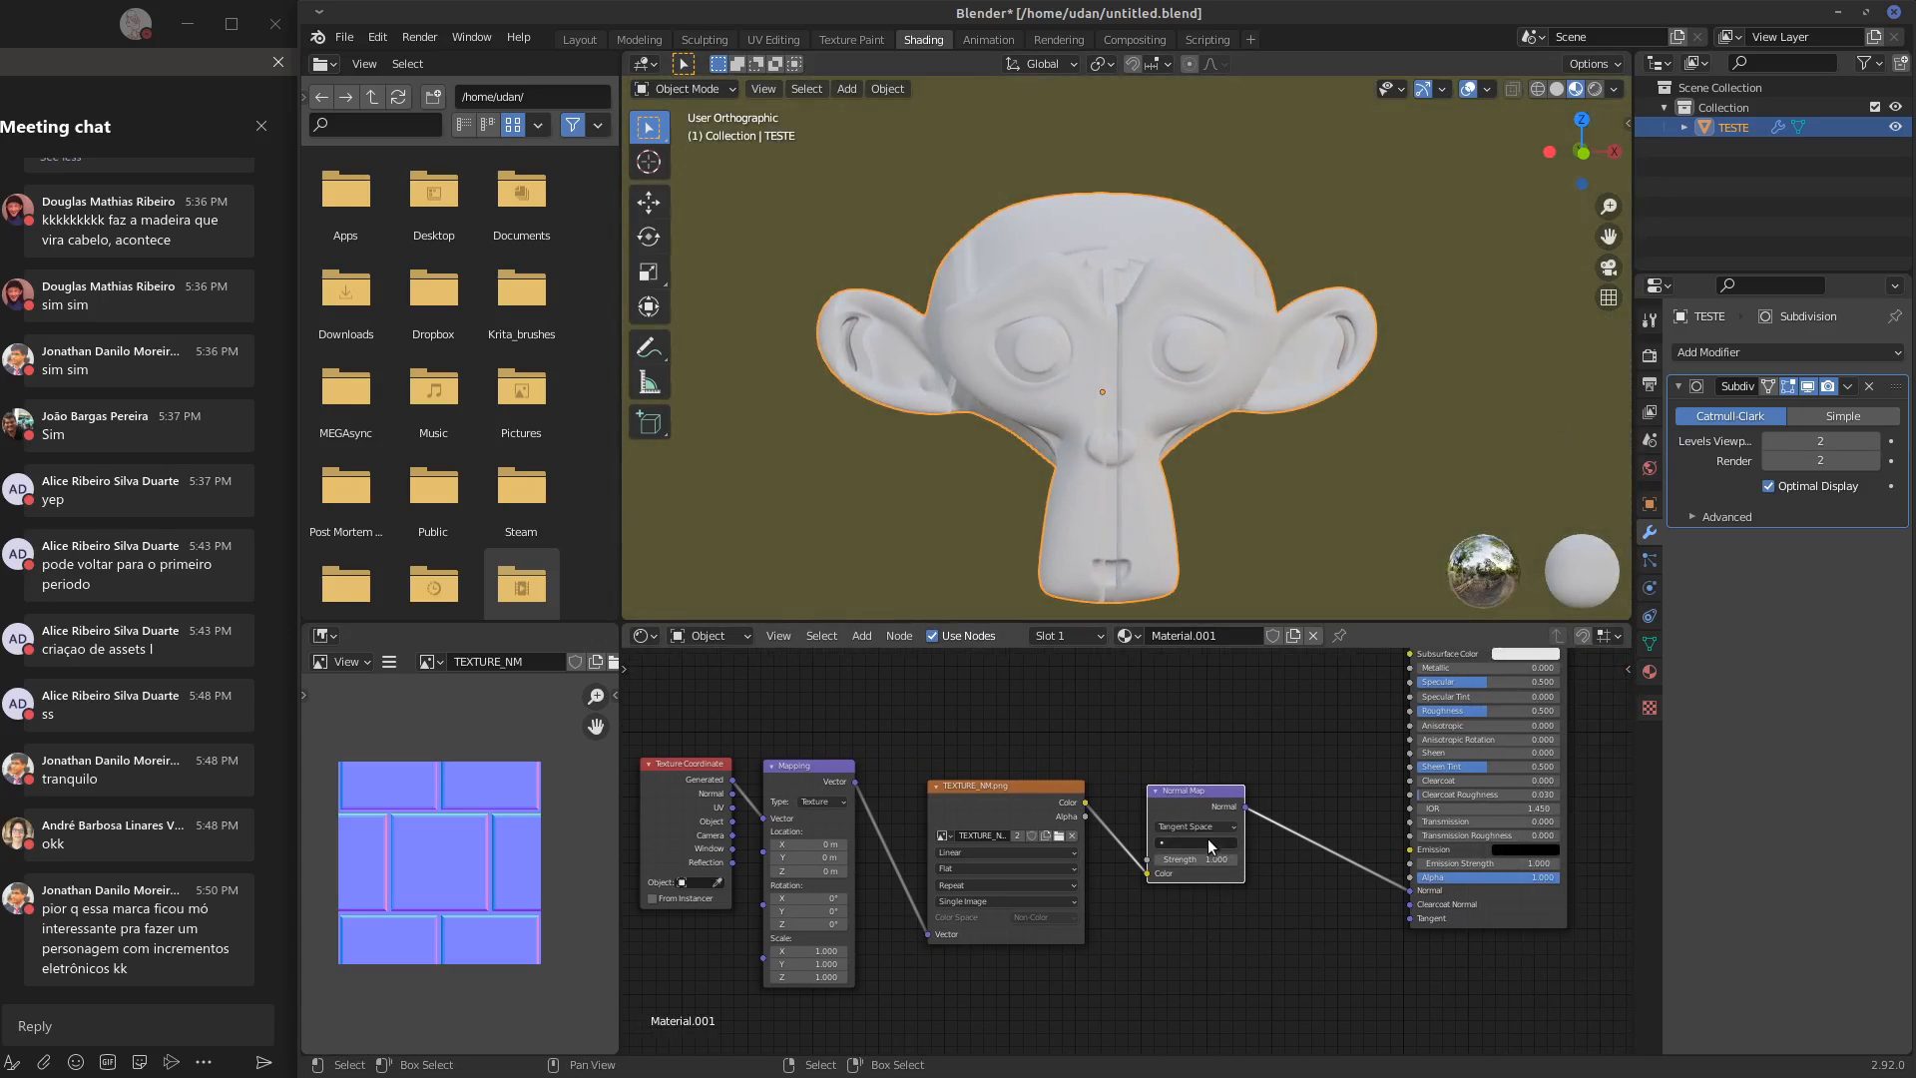
left_click_drag(1232, 859, 1166, 866)
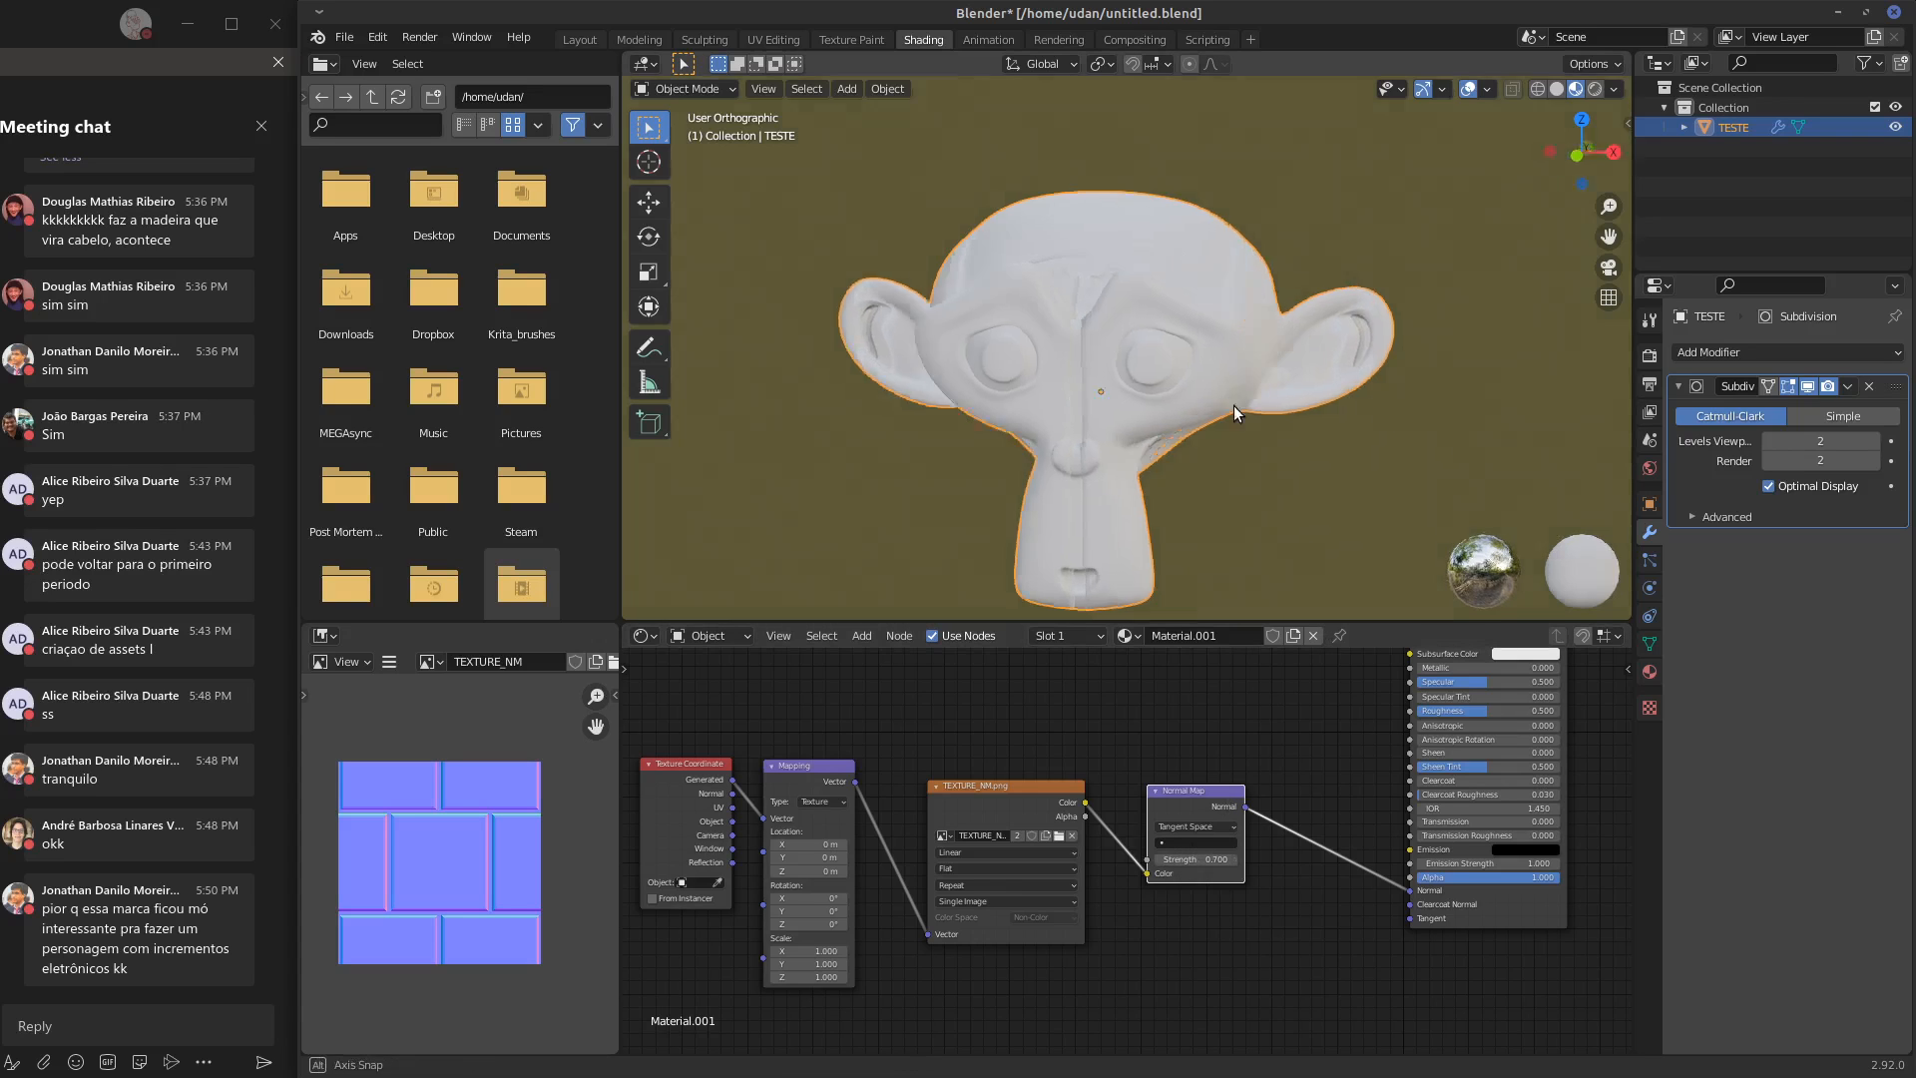
middle_click_drag(1108, 371, 1255, 428)
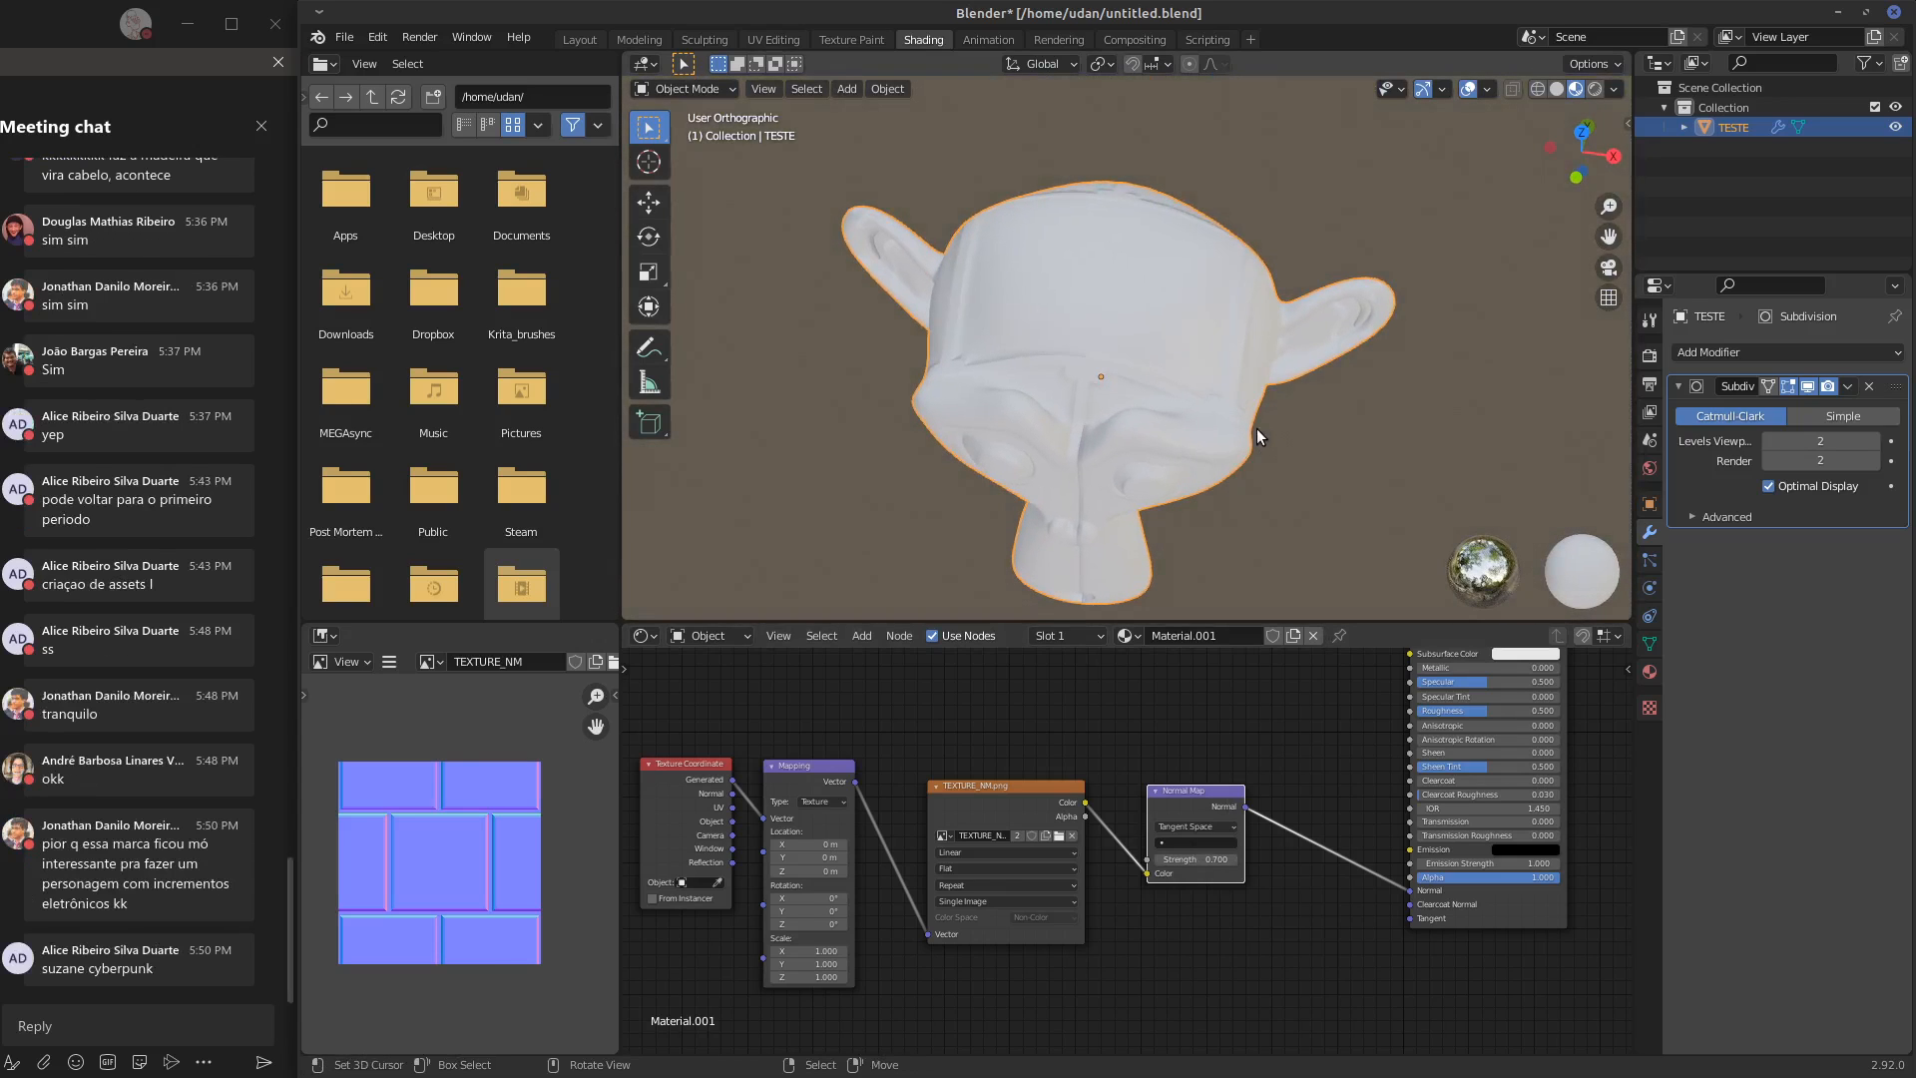
key("KP_1")
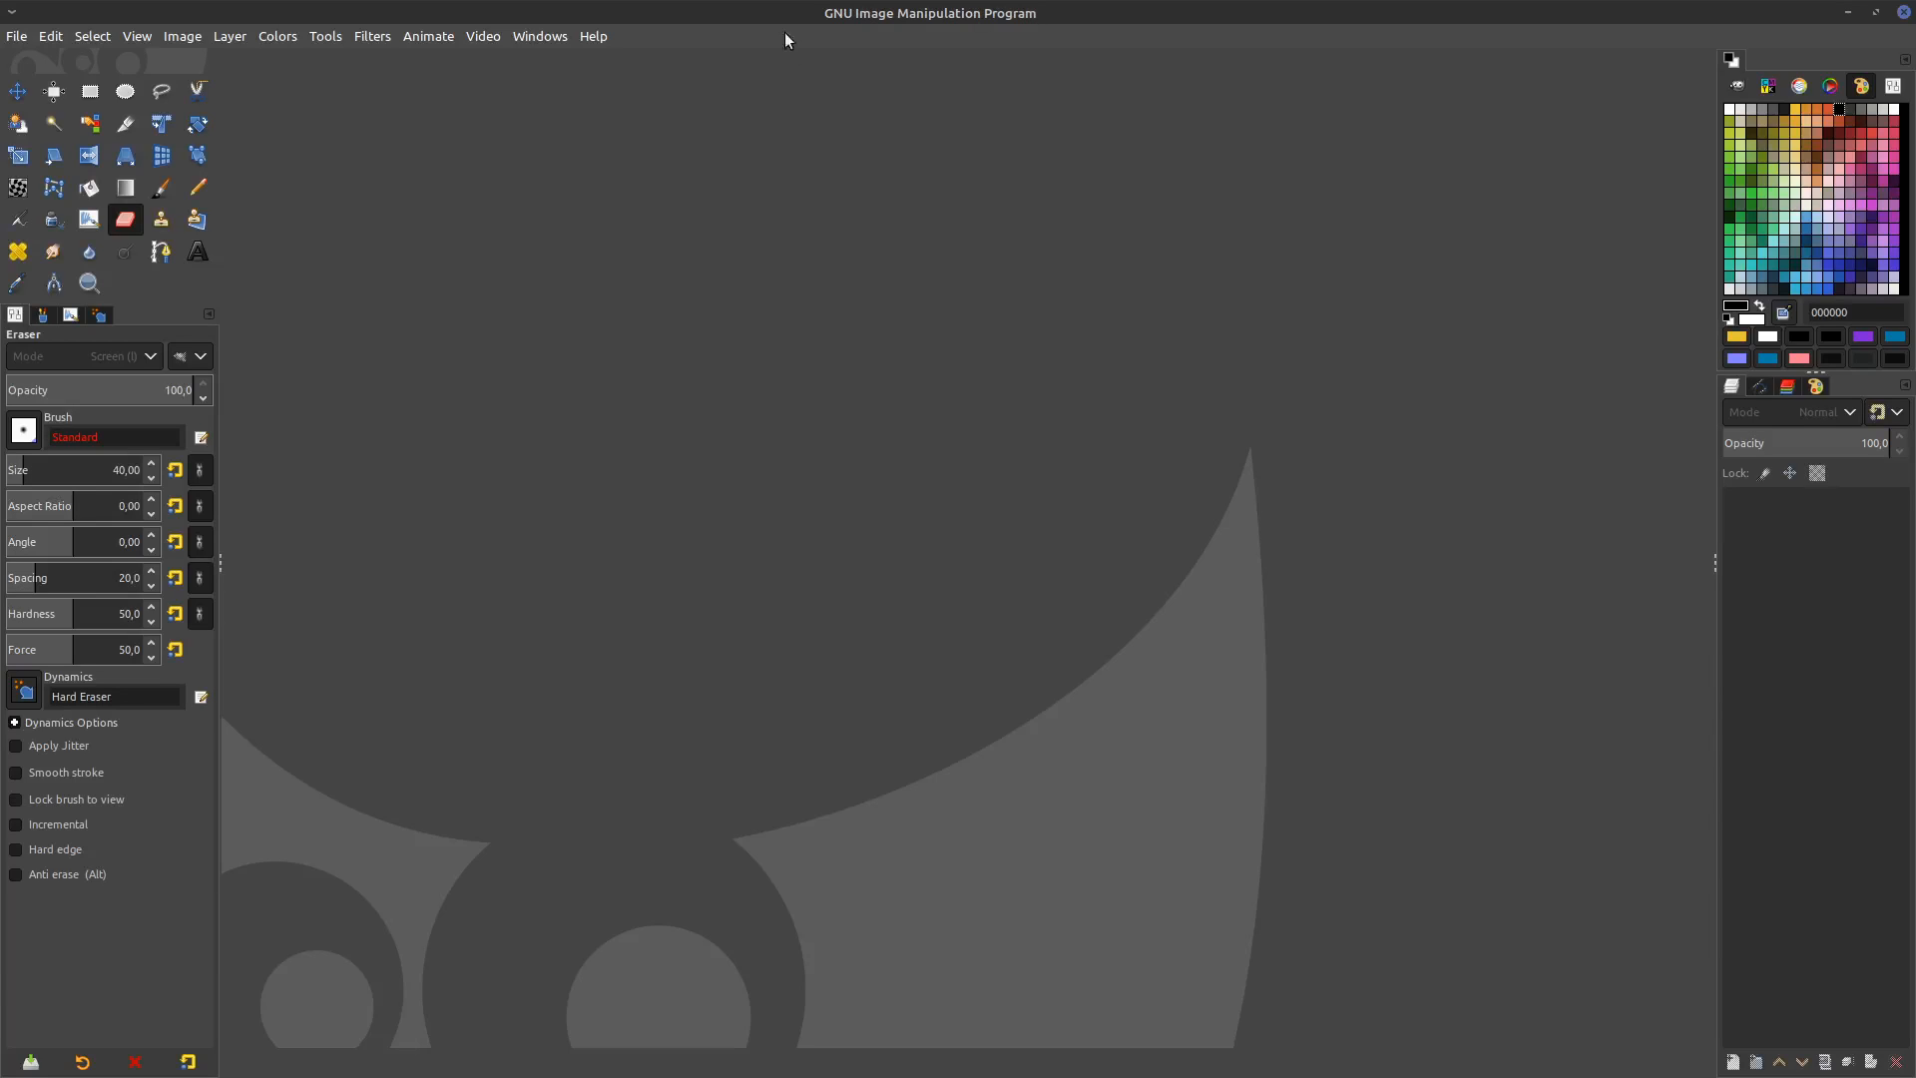
Switch to GIMP and move and resize its window to fill the space beside the meeting chat
left_click_drag(806, 14, 1251, 166)
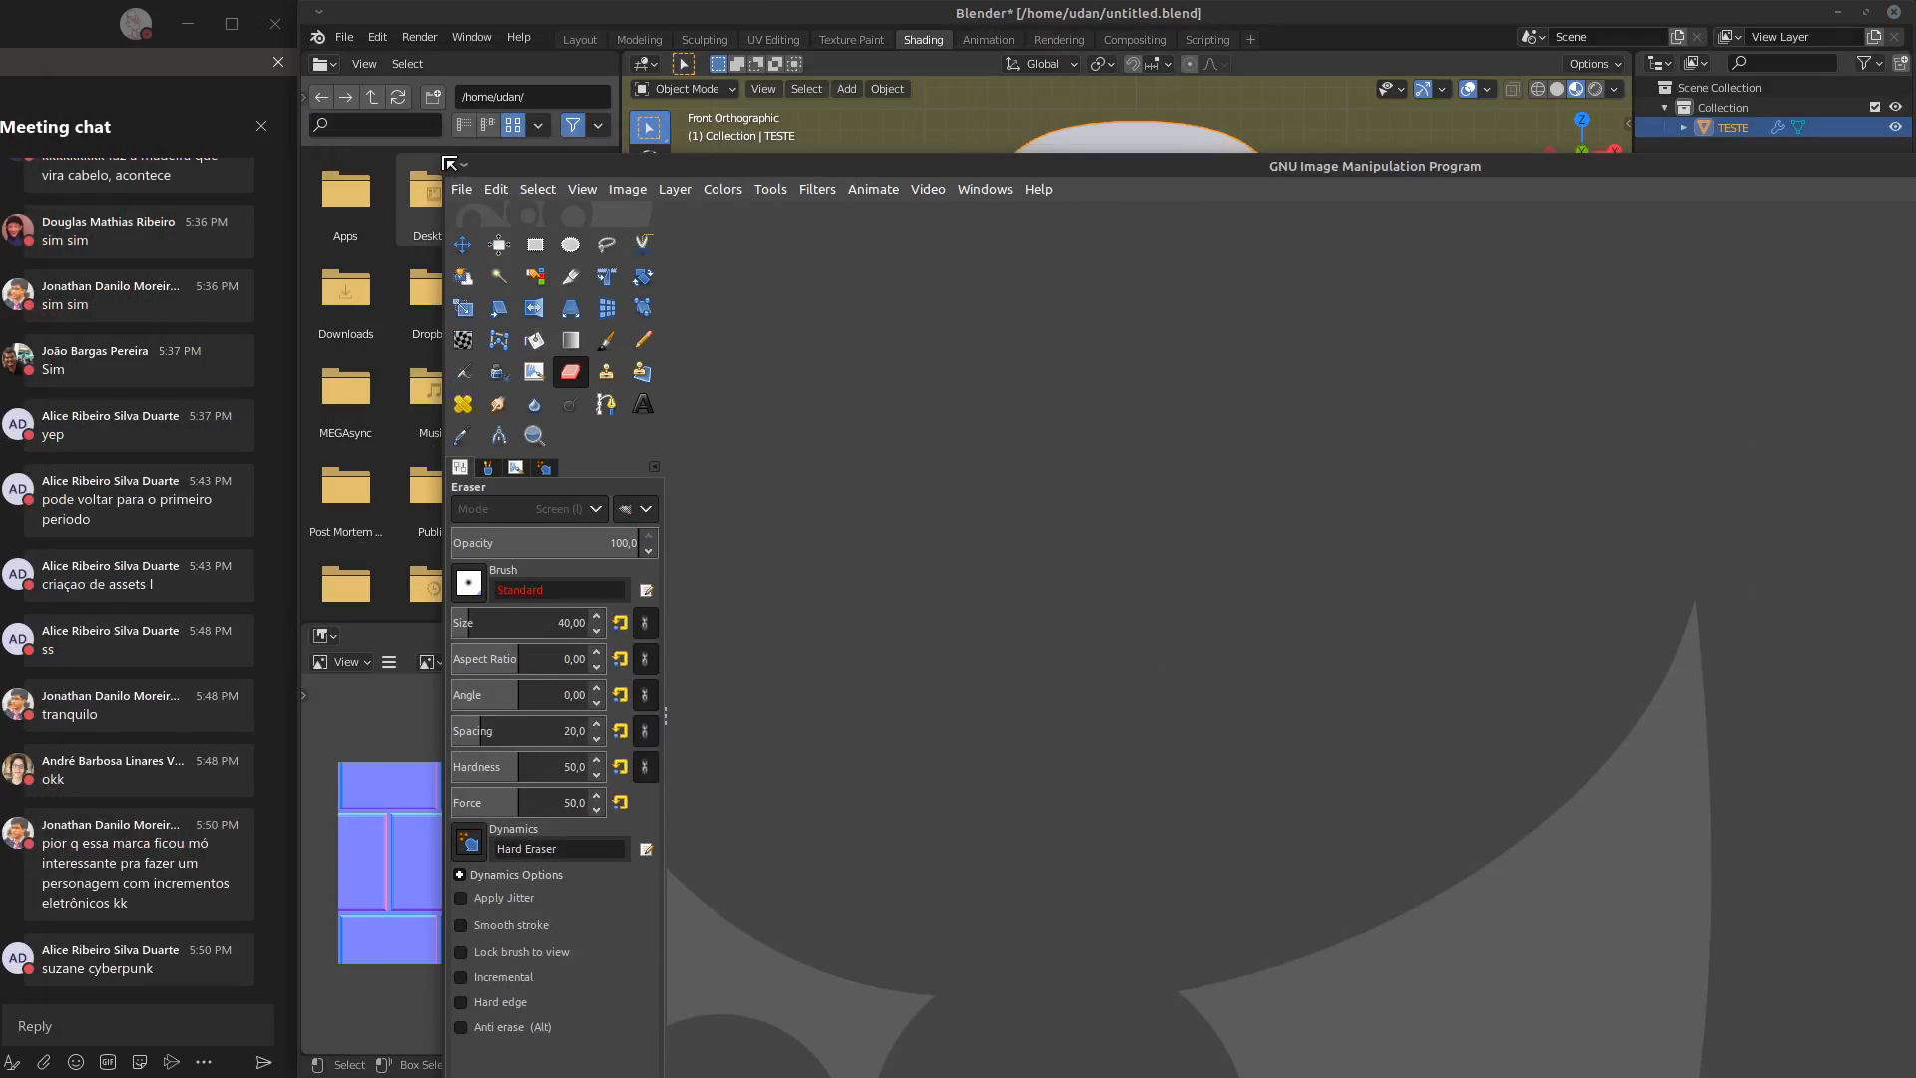
left_click_drag(449, 163, 1150, 103)
left_click_drag(1374, 110, 583, 16)
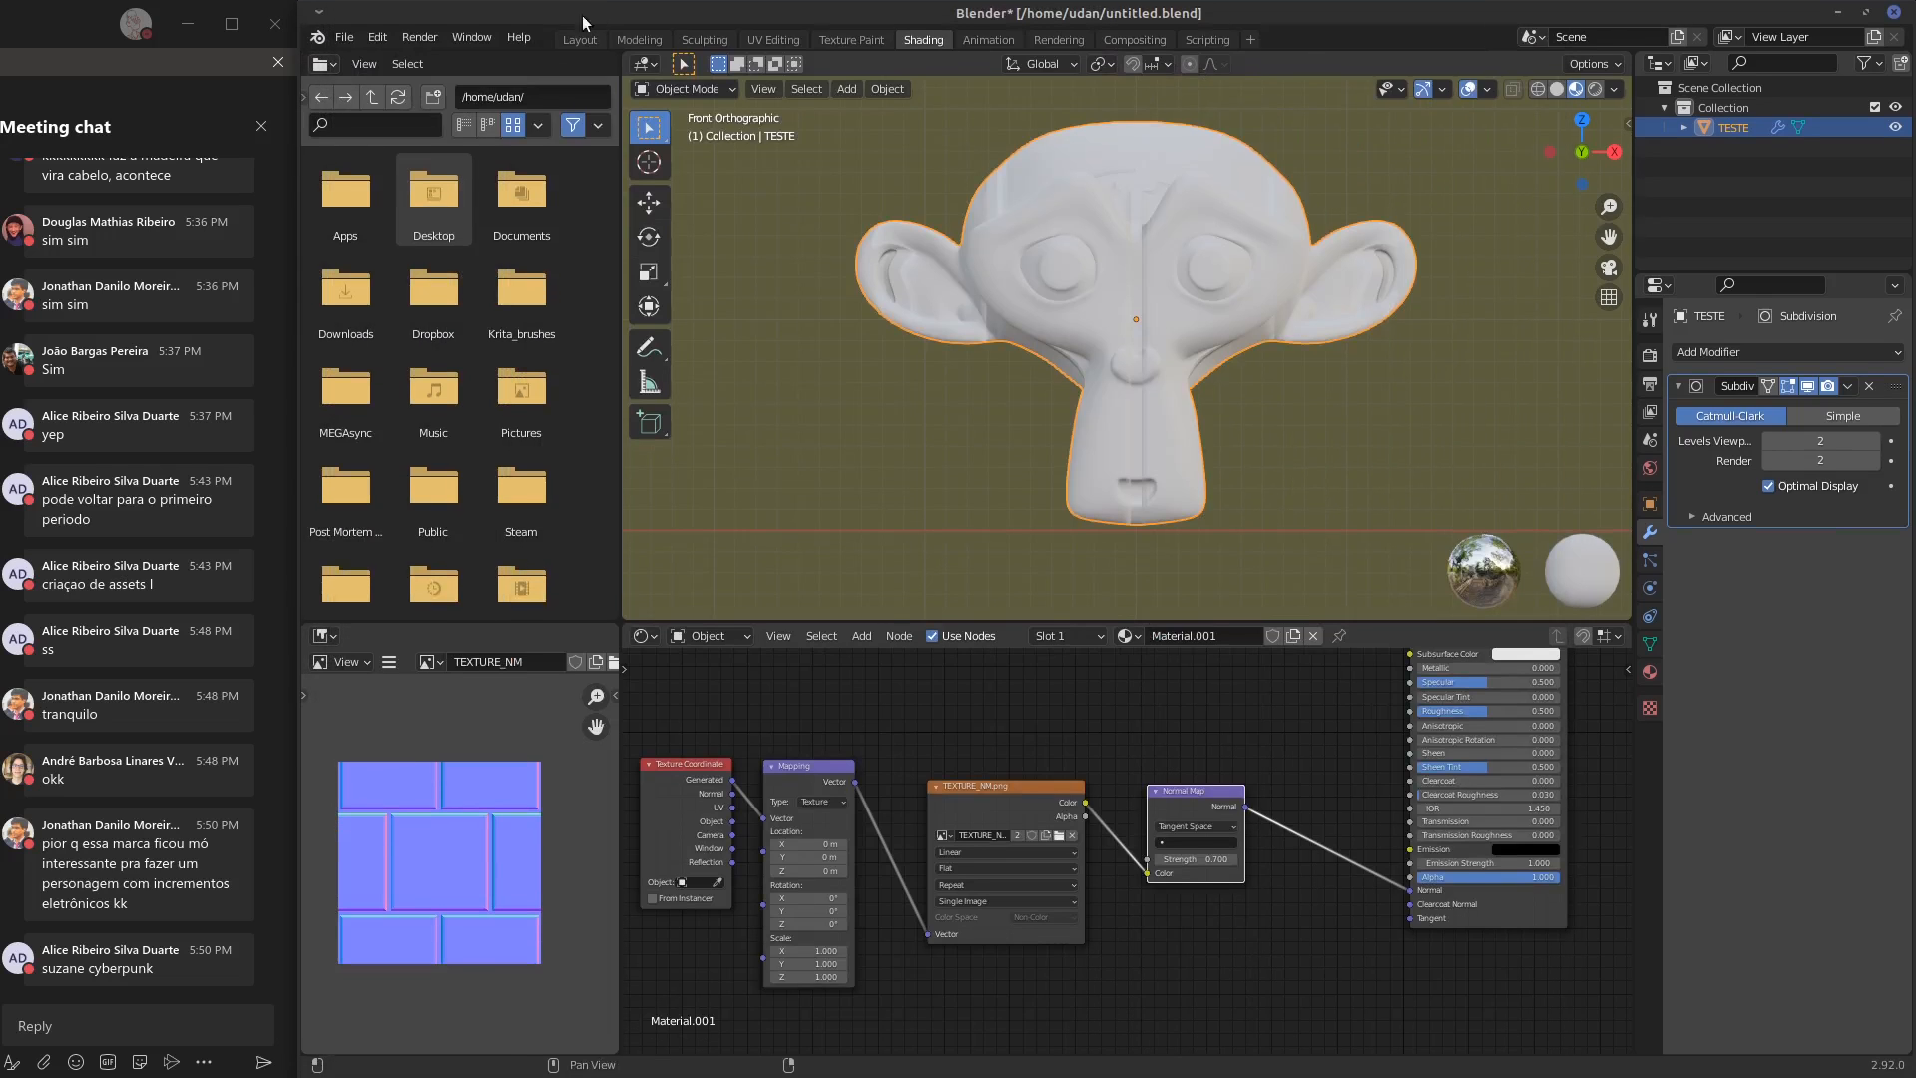
key("alt+Tab")
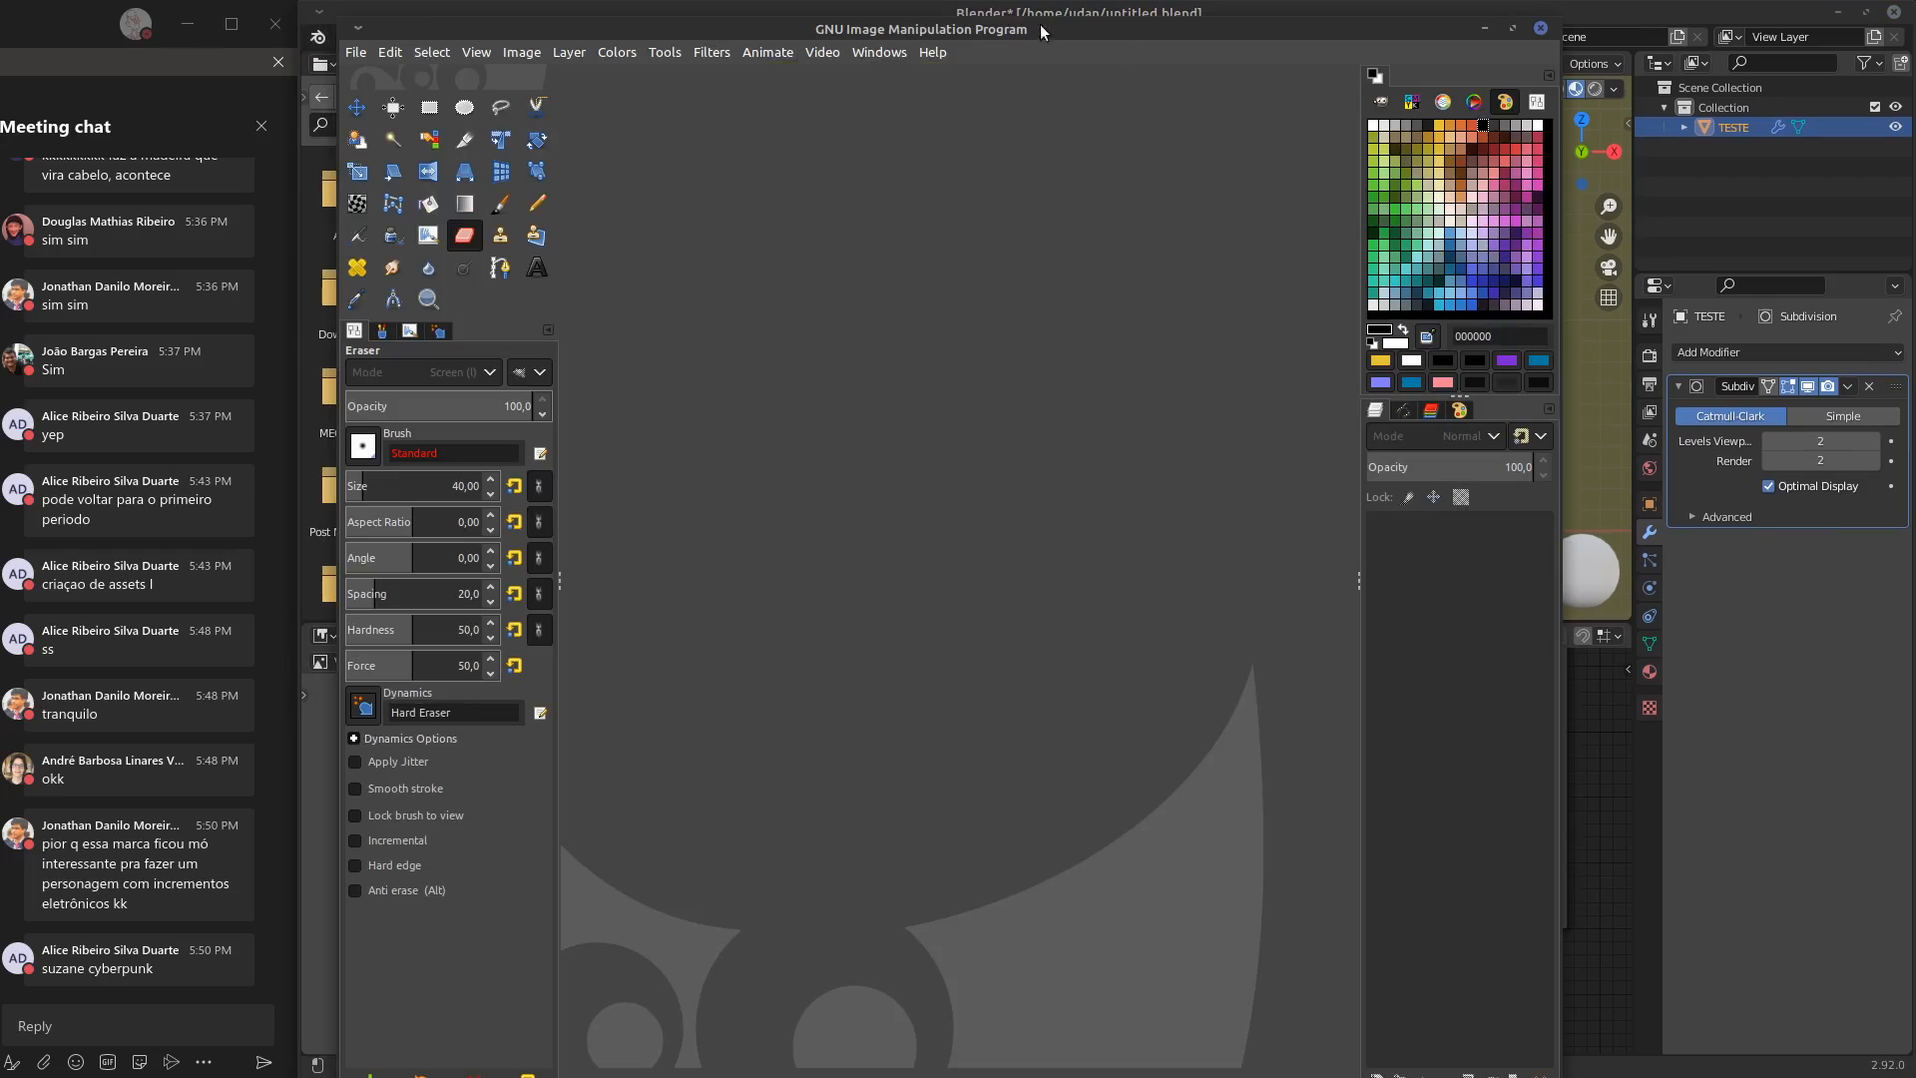
mouse_move(1021, 25)
left_mouse_down()
mouse_move(1022, 45)
mouse_move(1025, 27)
mouse_move(984, 14)
left_mouse_up()
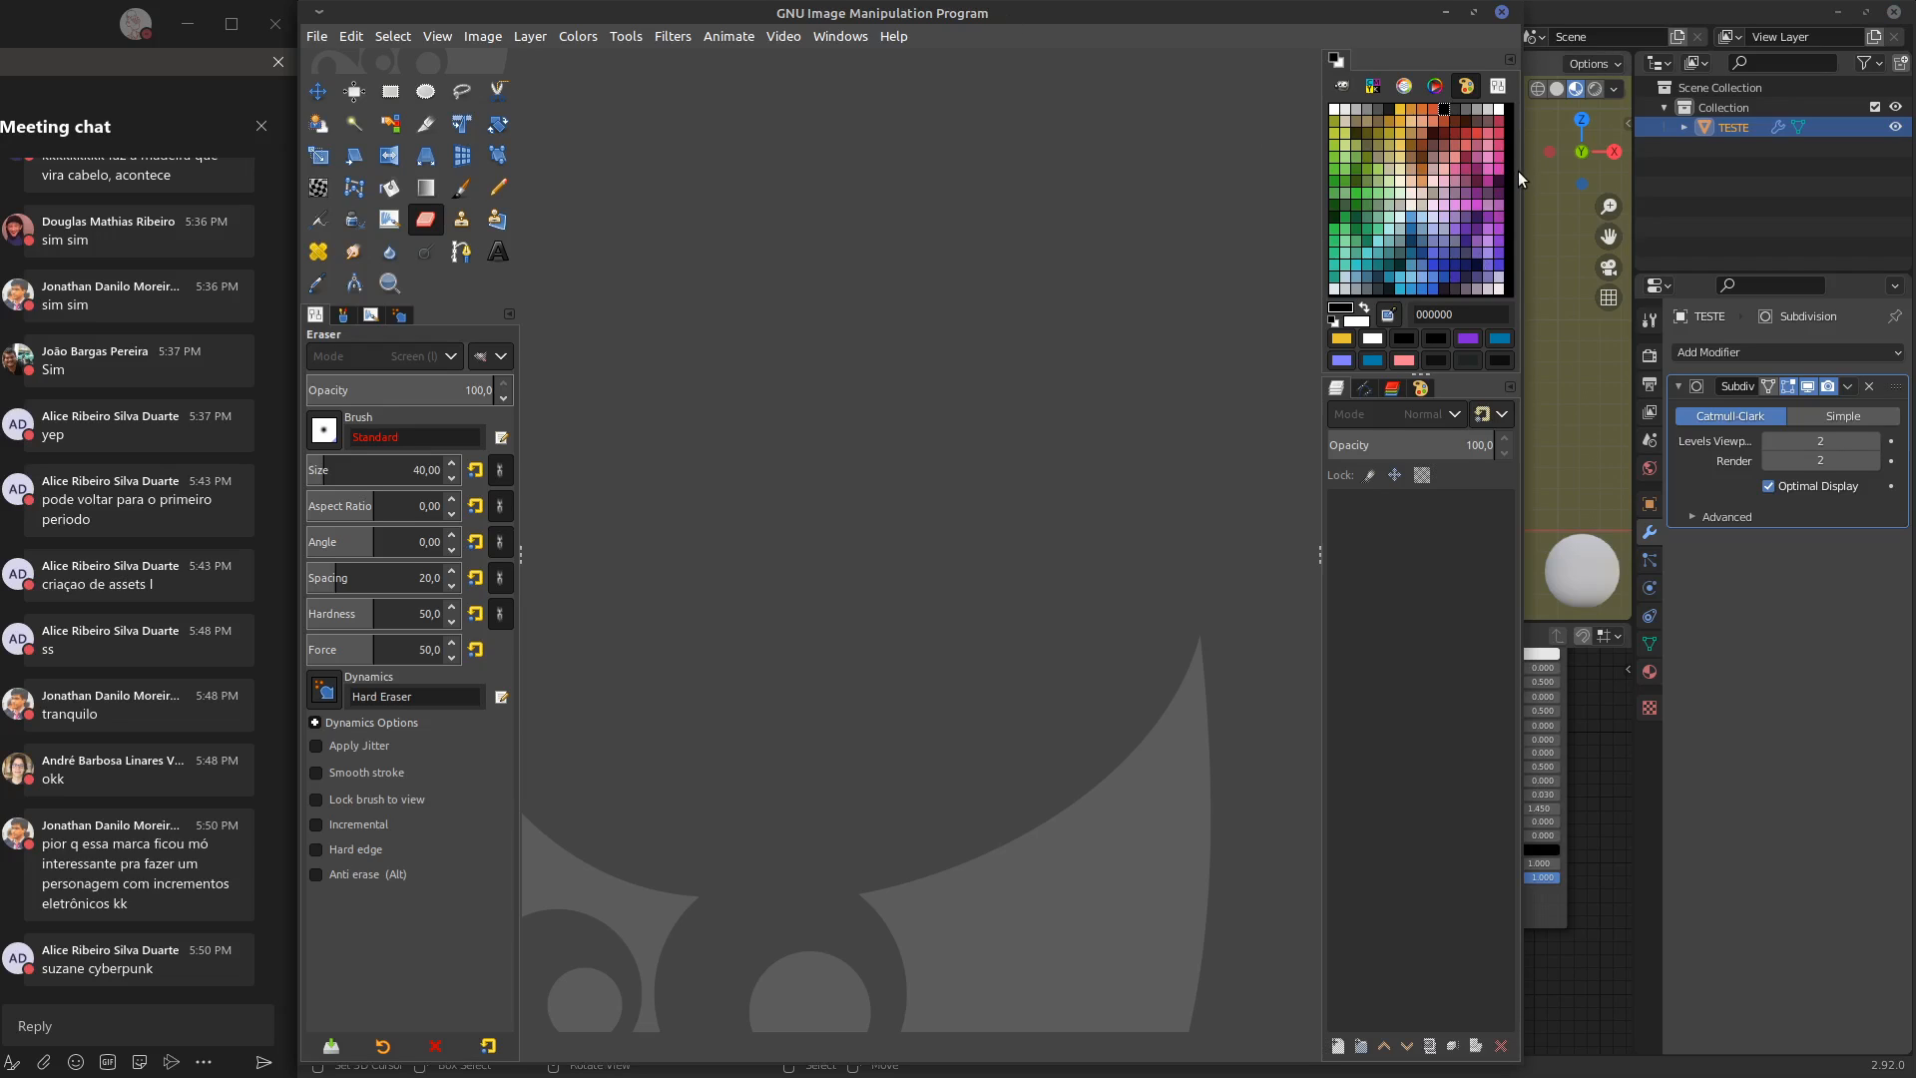
left_click_drag(1519, 170, 1906, 196)
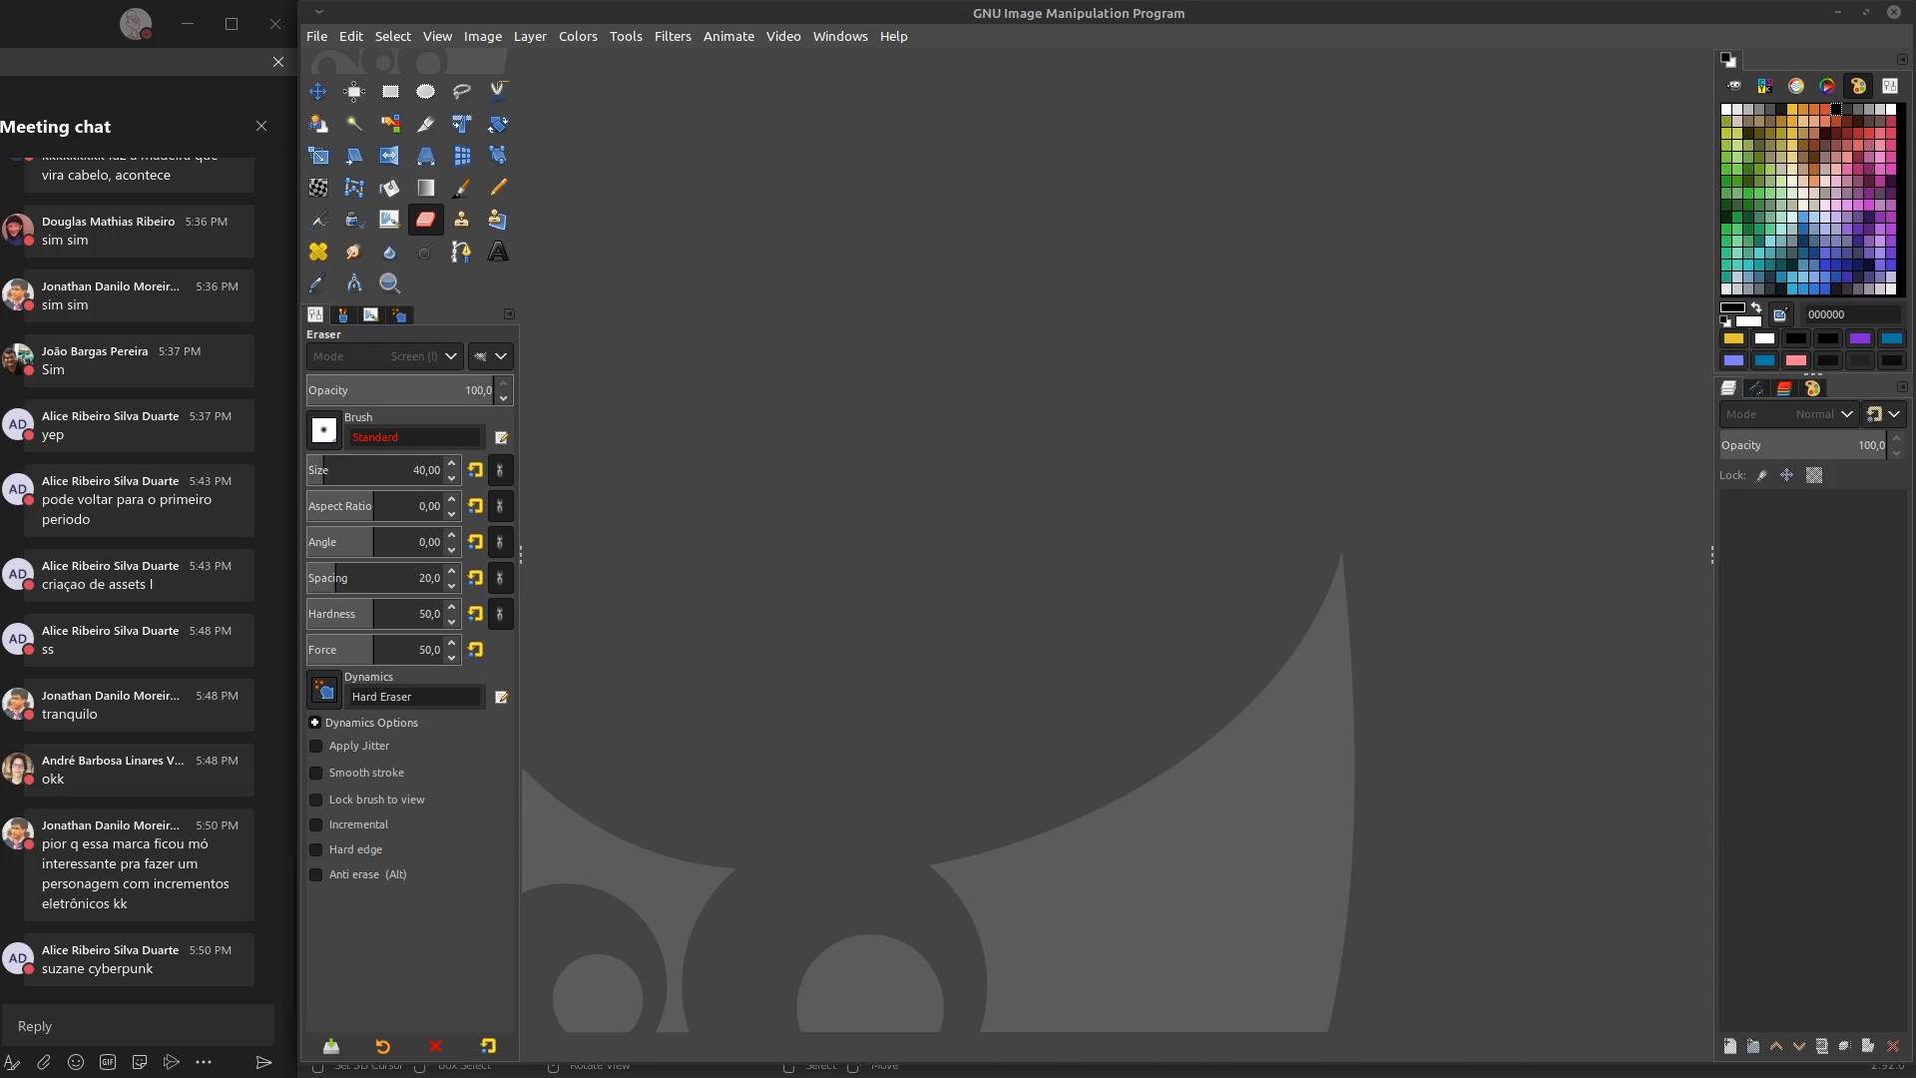
key("alt+Tab")
left_click_drag(1158, 25, 0, 429)
left_click(315, 35)
left_click(362, 106)
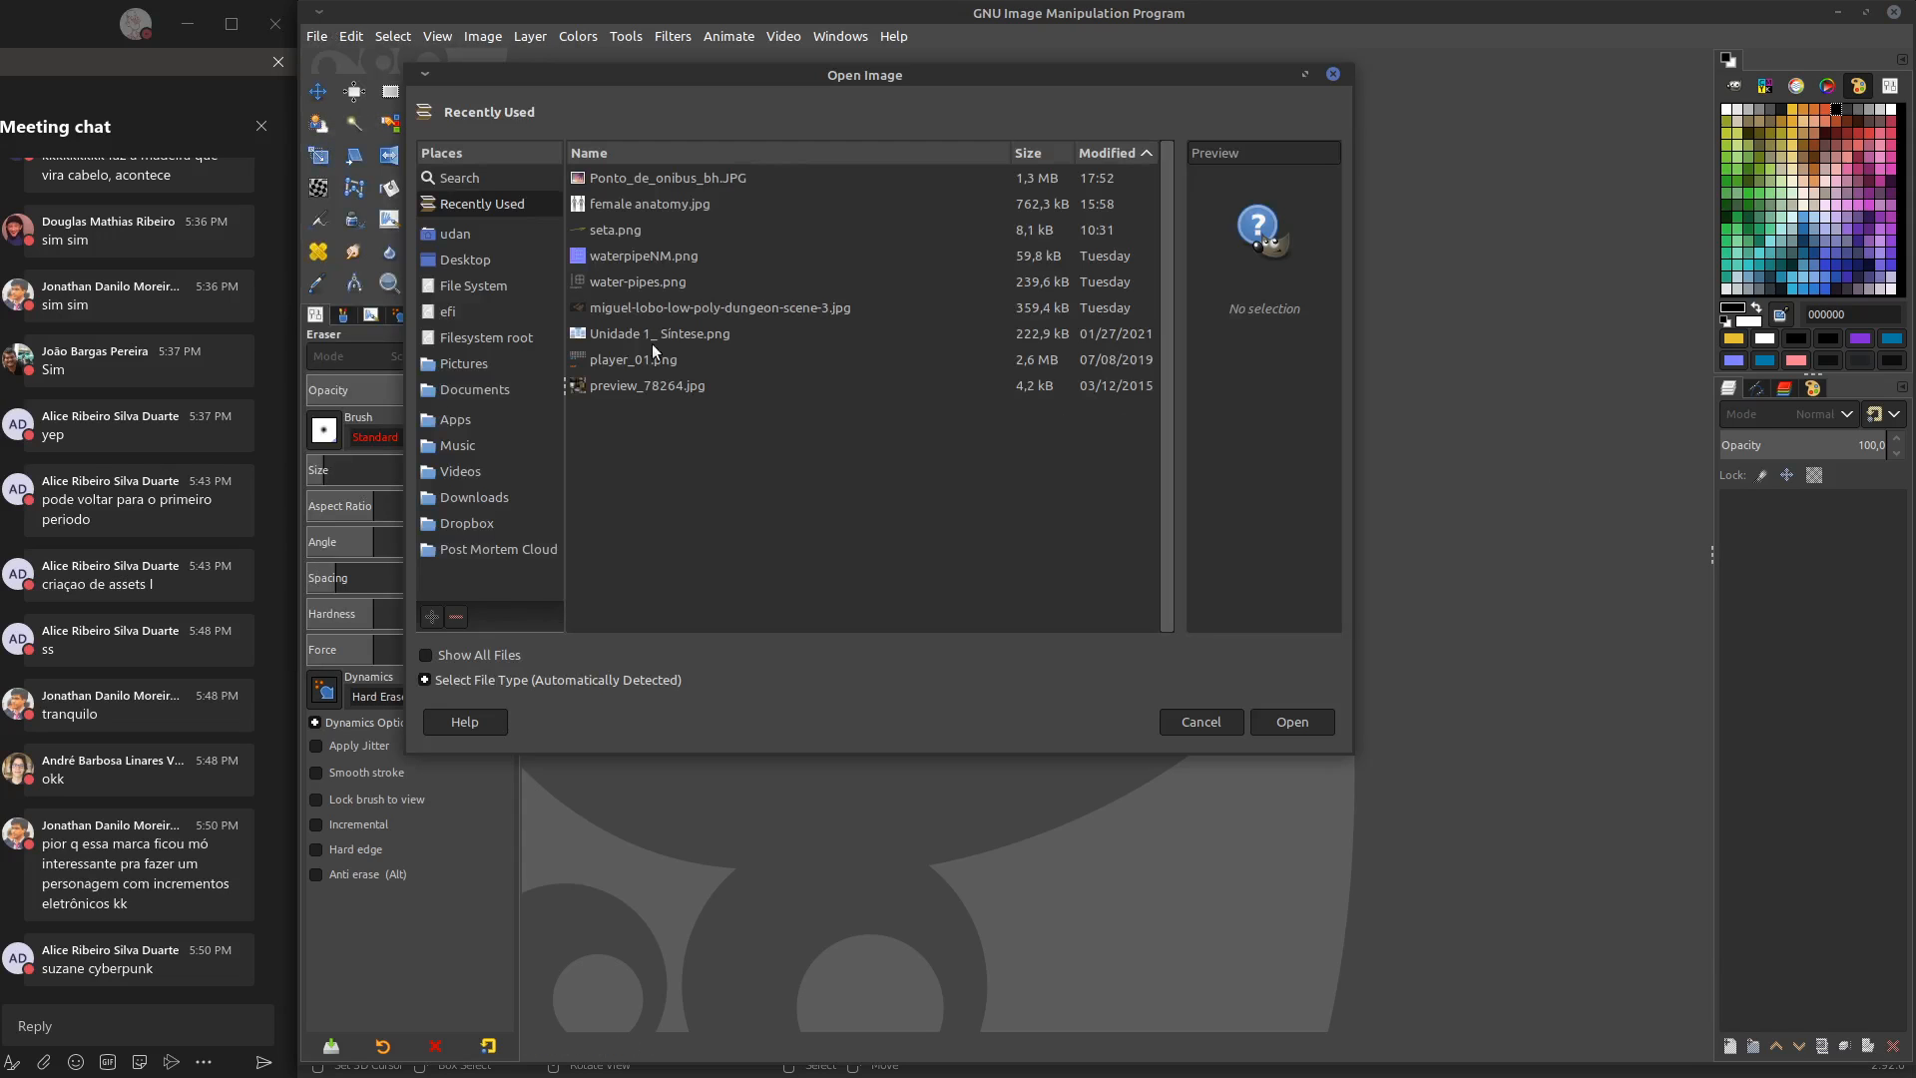
left_click(1332, 73)
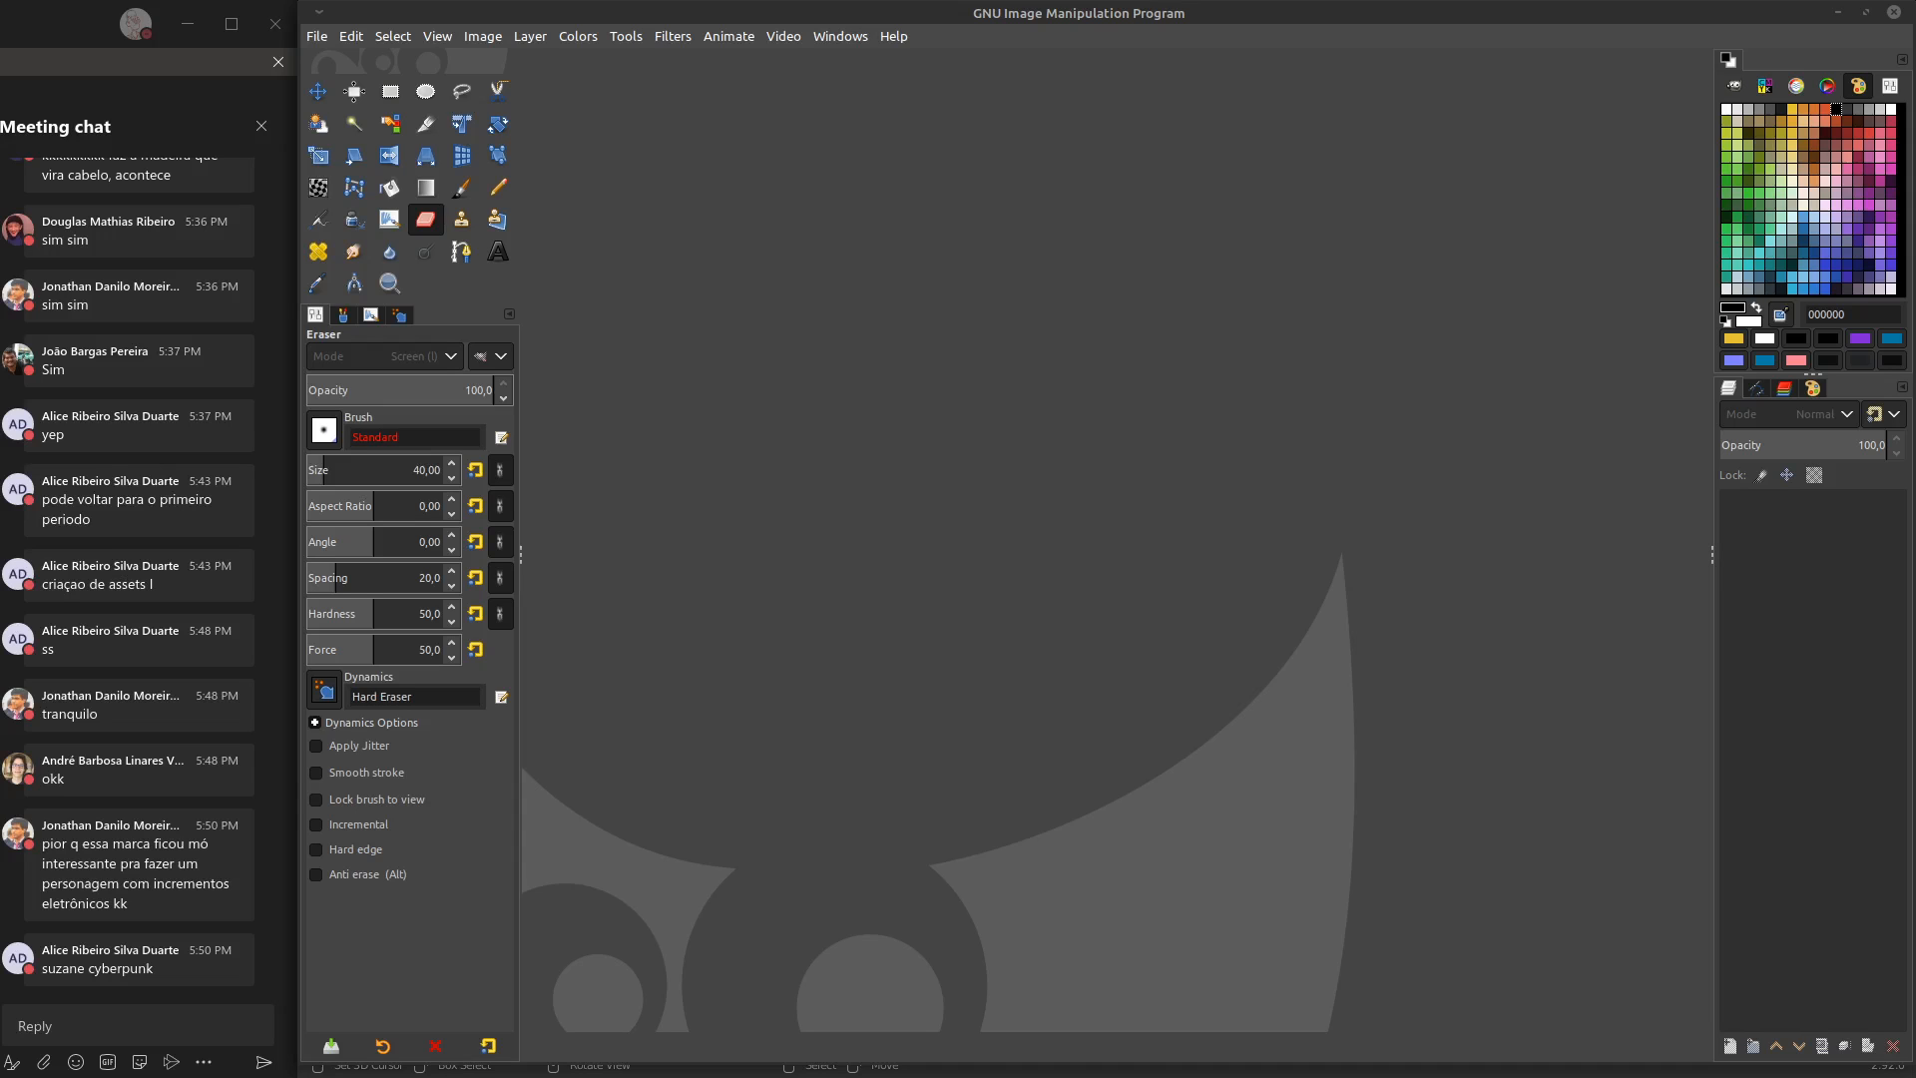
Open the bus stop photo Ponto_de_onibus_bh.JPG in GIMP
left_click_drag(499, 798, 1201, 638)
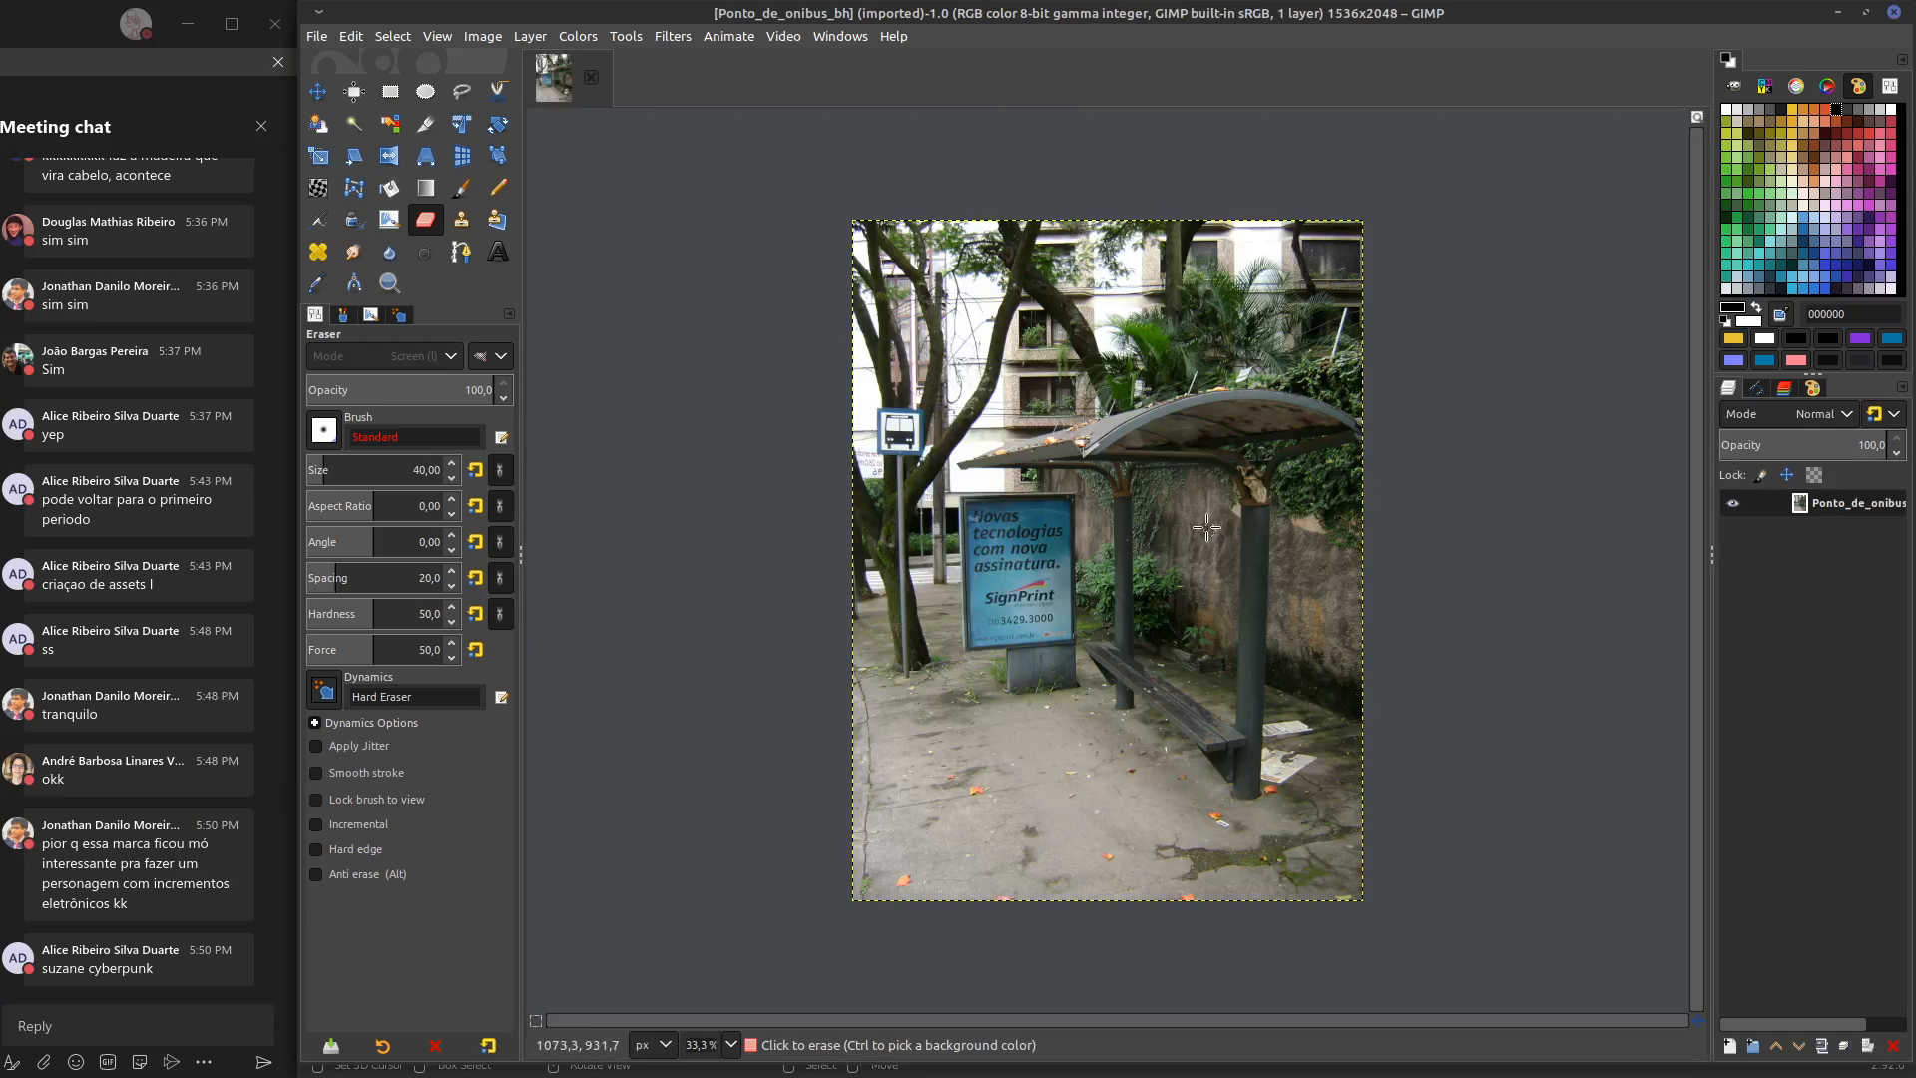
Draw a crop rectangle about 259 × 258 px over the orange-stained wall area beside the shelter's front post
scroll(1233, 529, "right", 2)
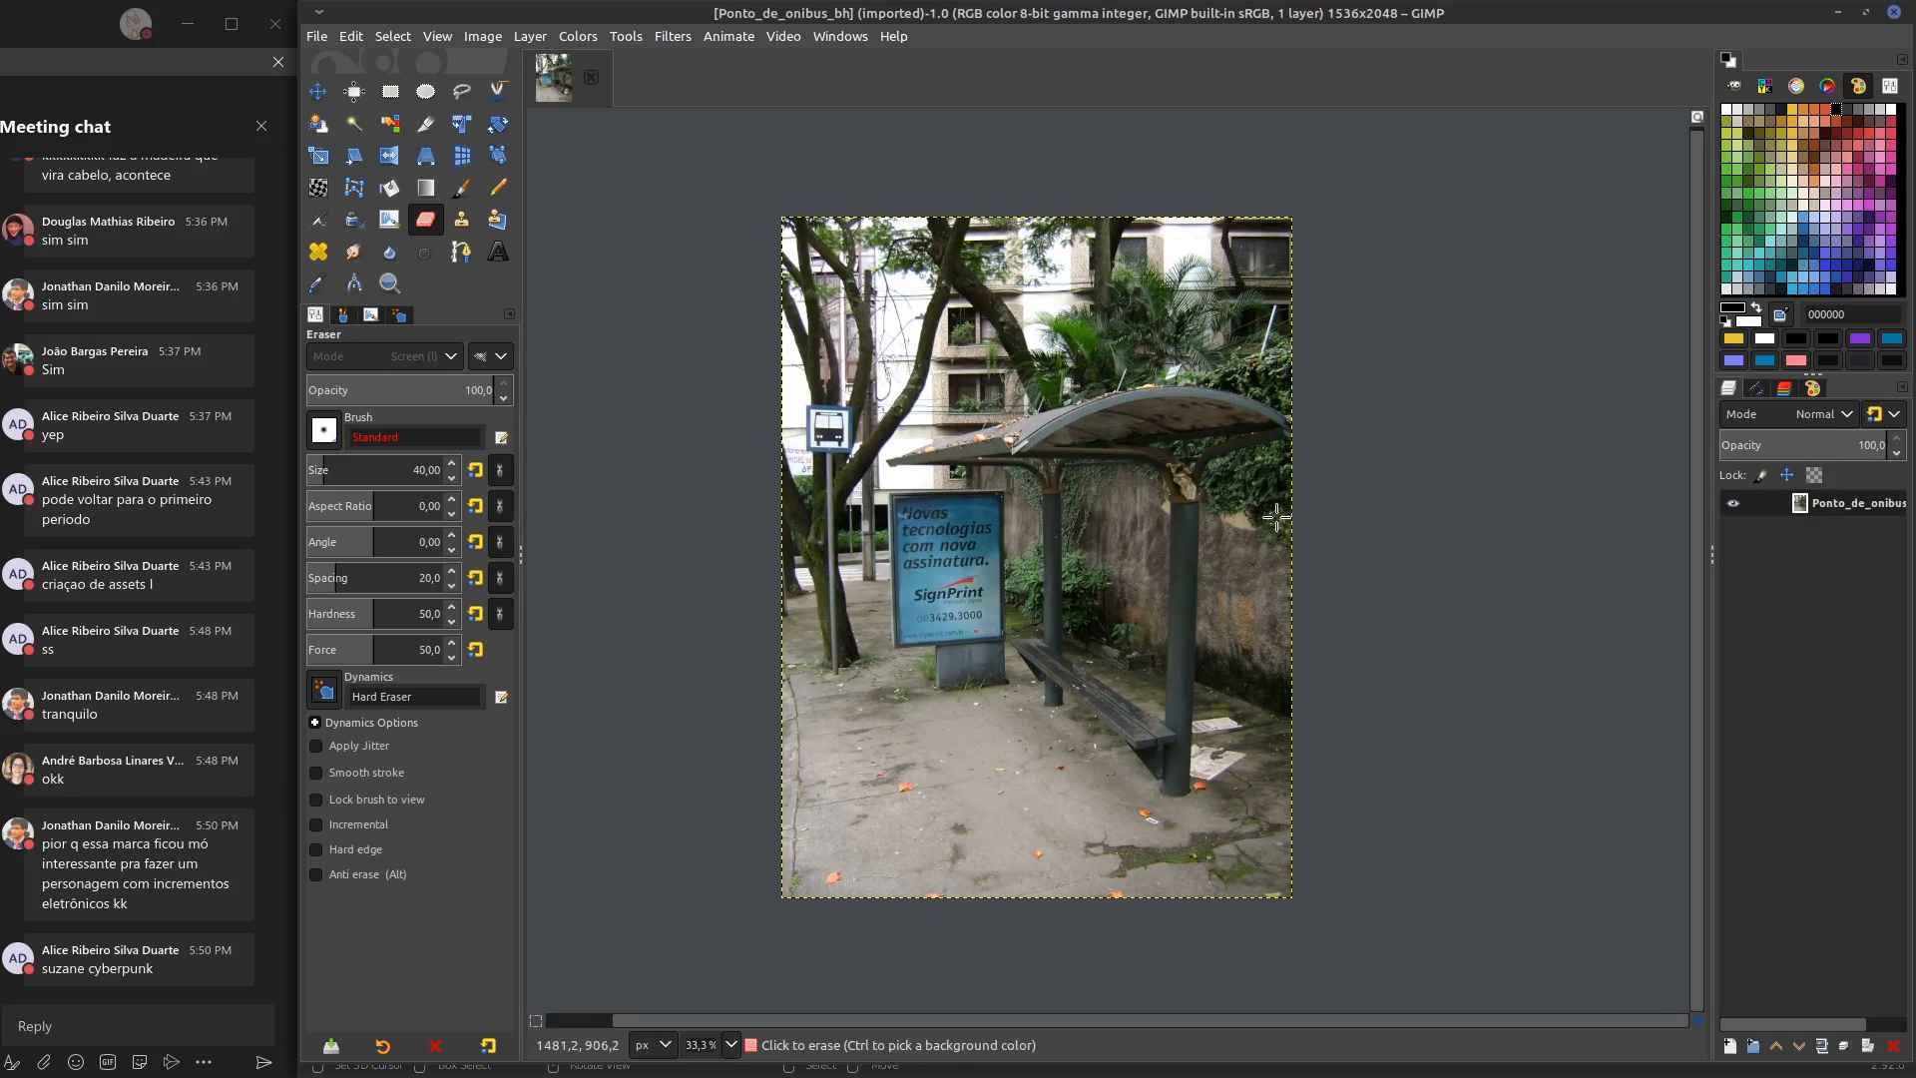
scroll(1287, 514, "up", 3, "ctrl")
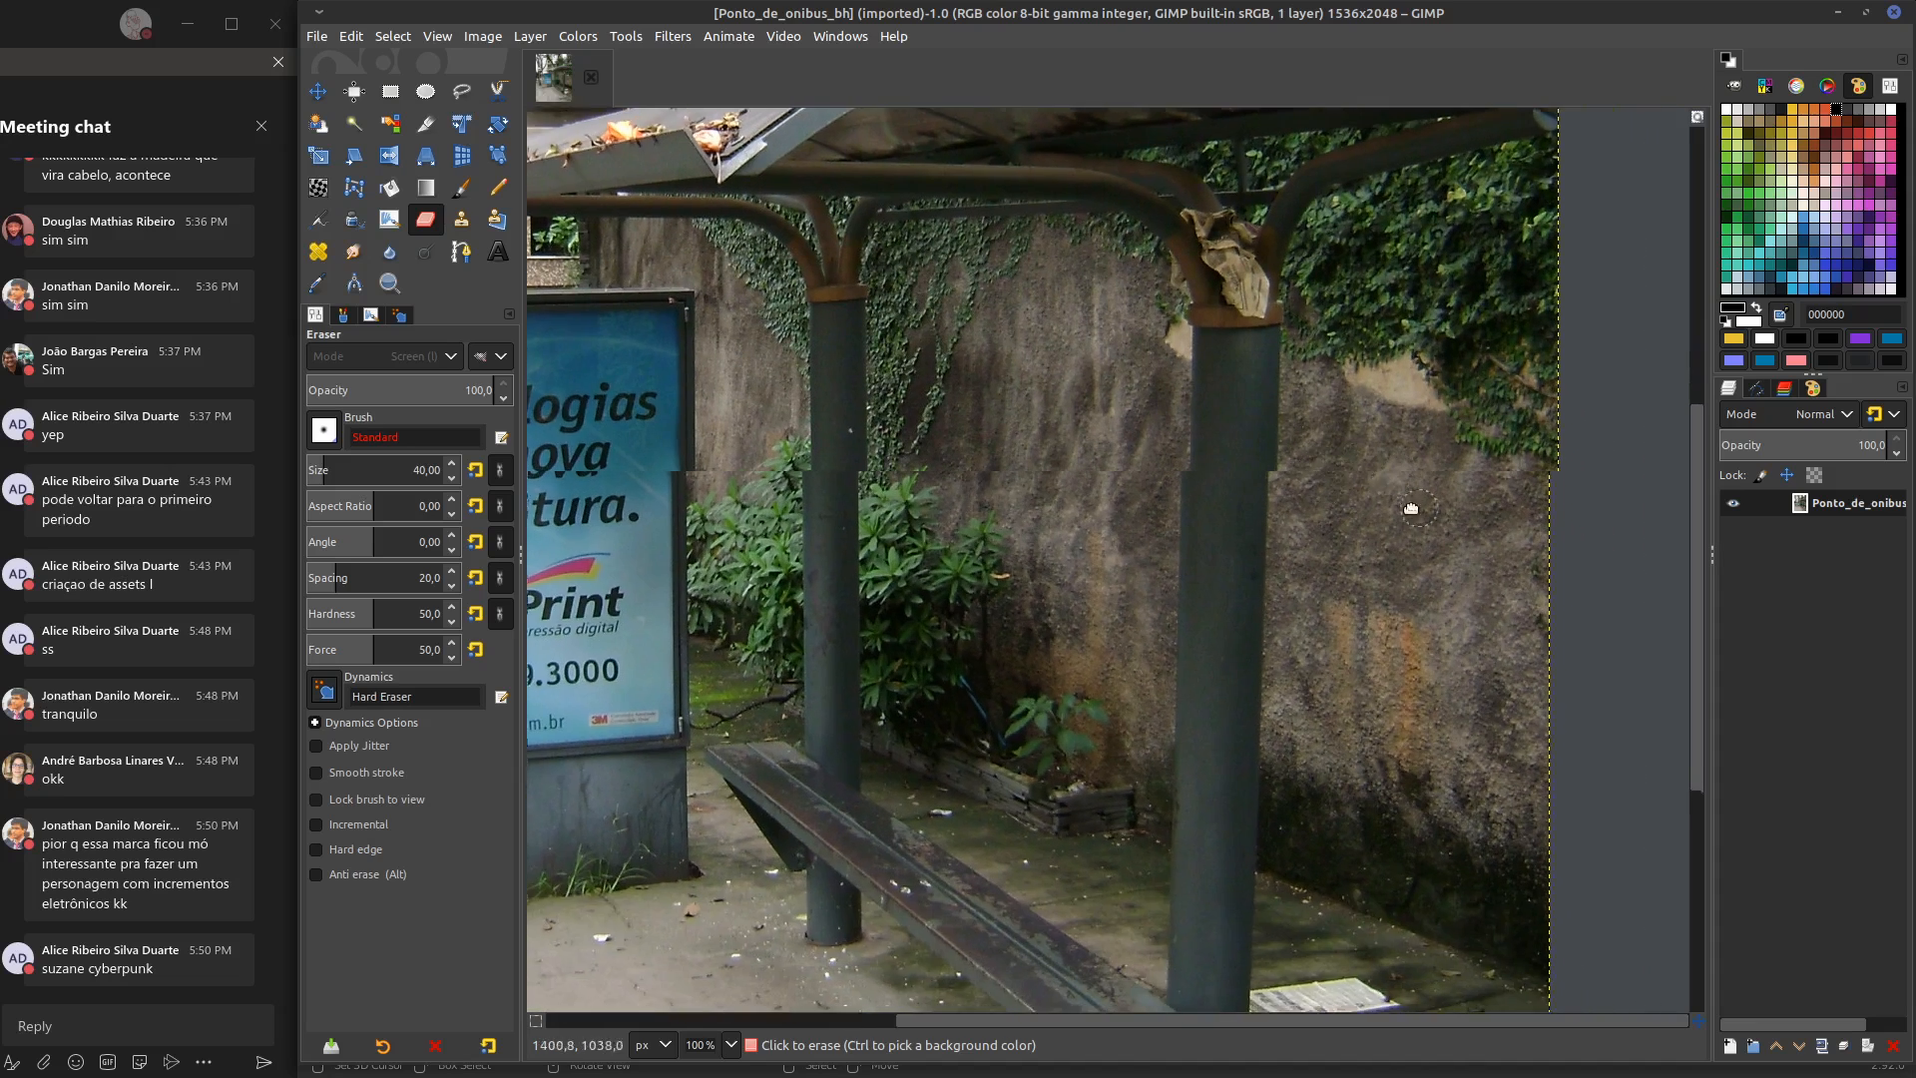
middle_click_drag(1411, 509, 1353, 417)
middle_click_drag(1271, 483, 1327, 510)
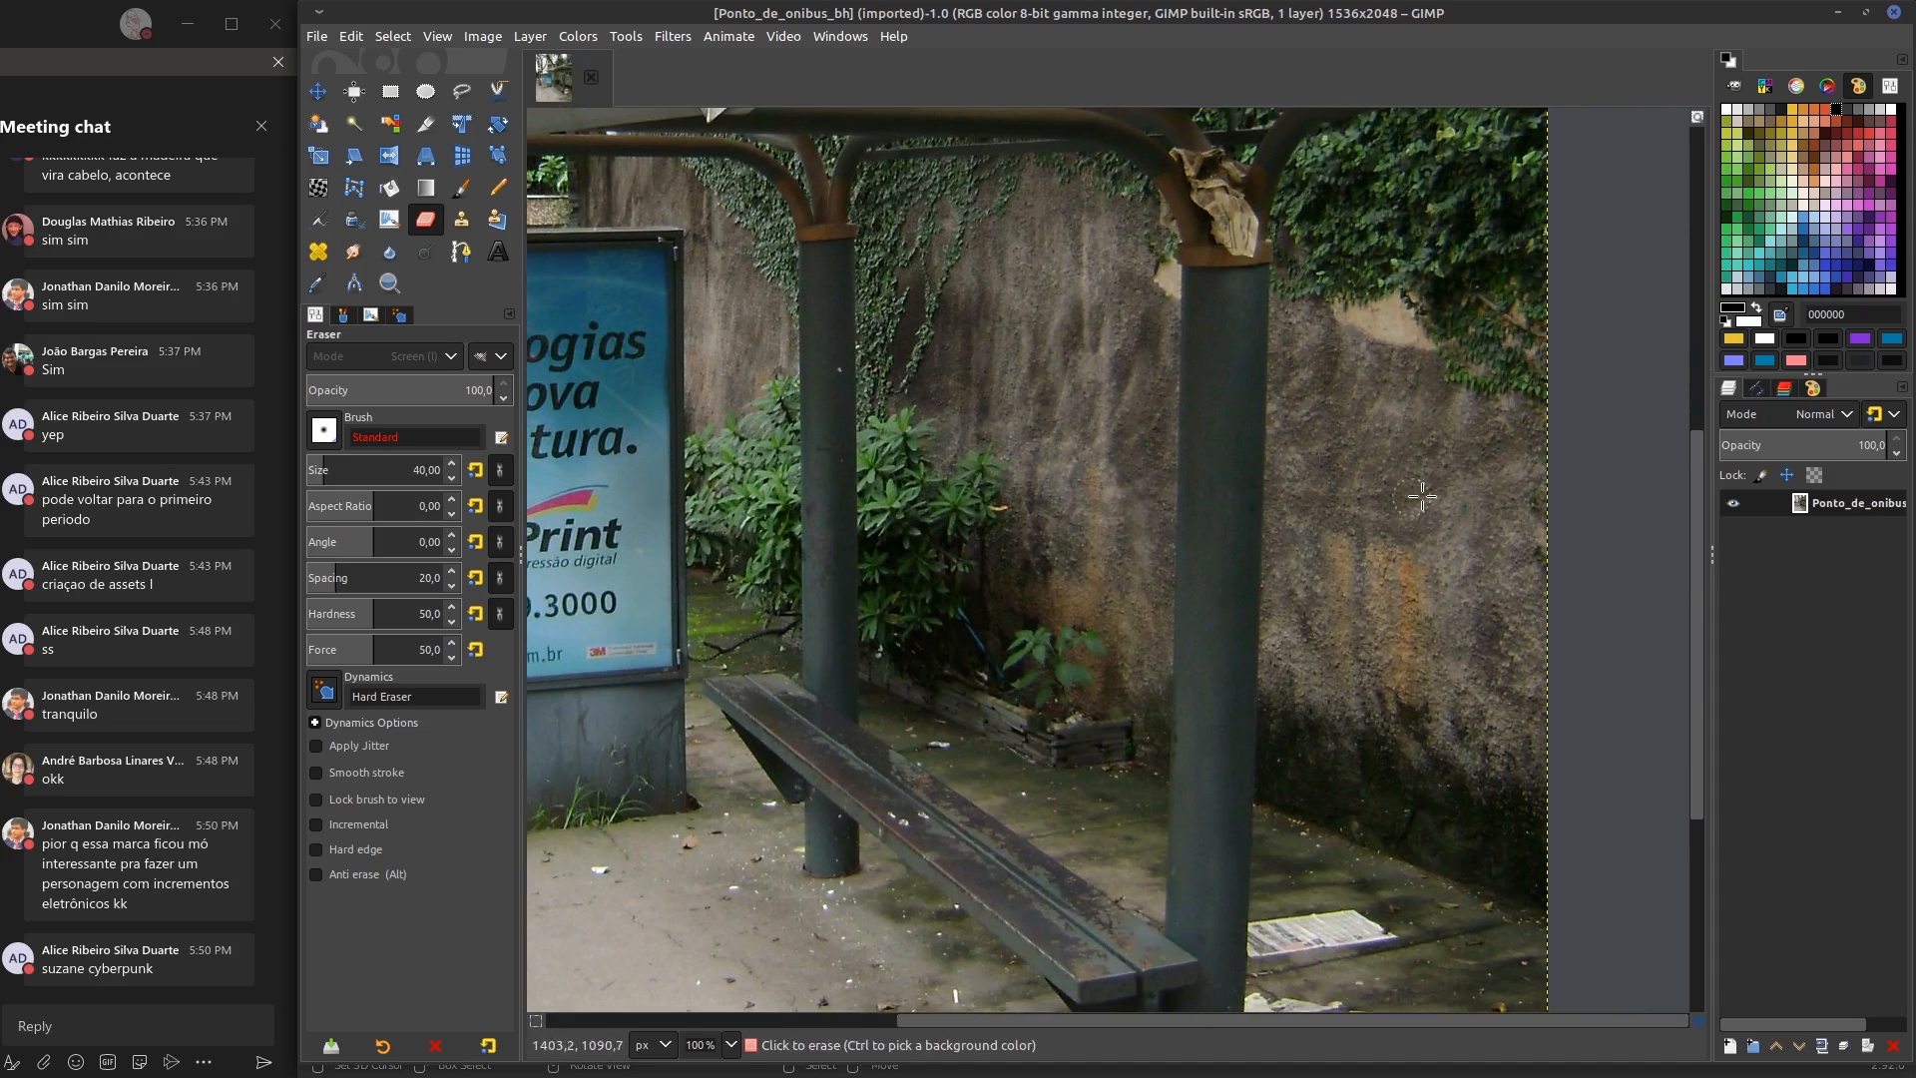
middle_click_drag(1412, 507, 1335, 513)
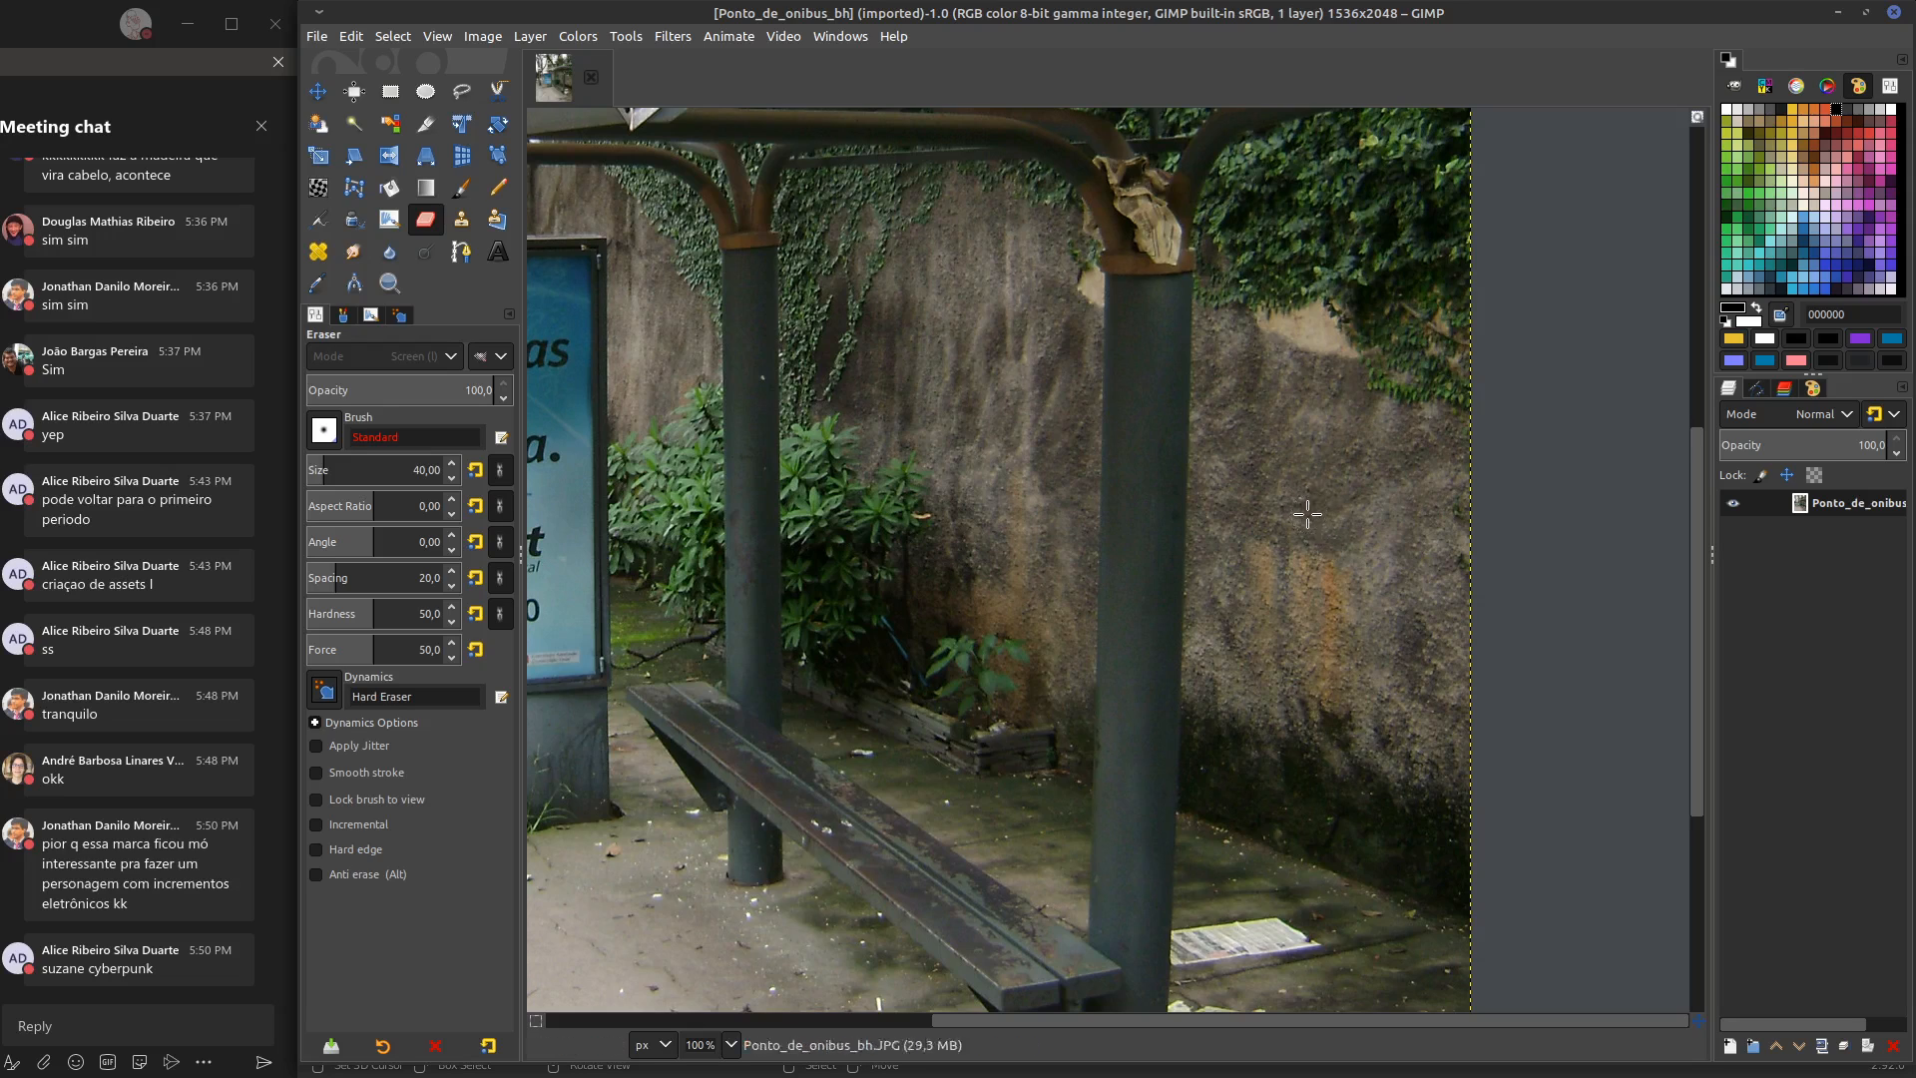
key("shift+c")
middle_click_drag(1344, 430, 1671, 60)
middle_click_drag(1534, 599, 1024, 770)
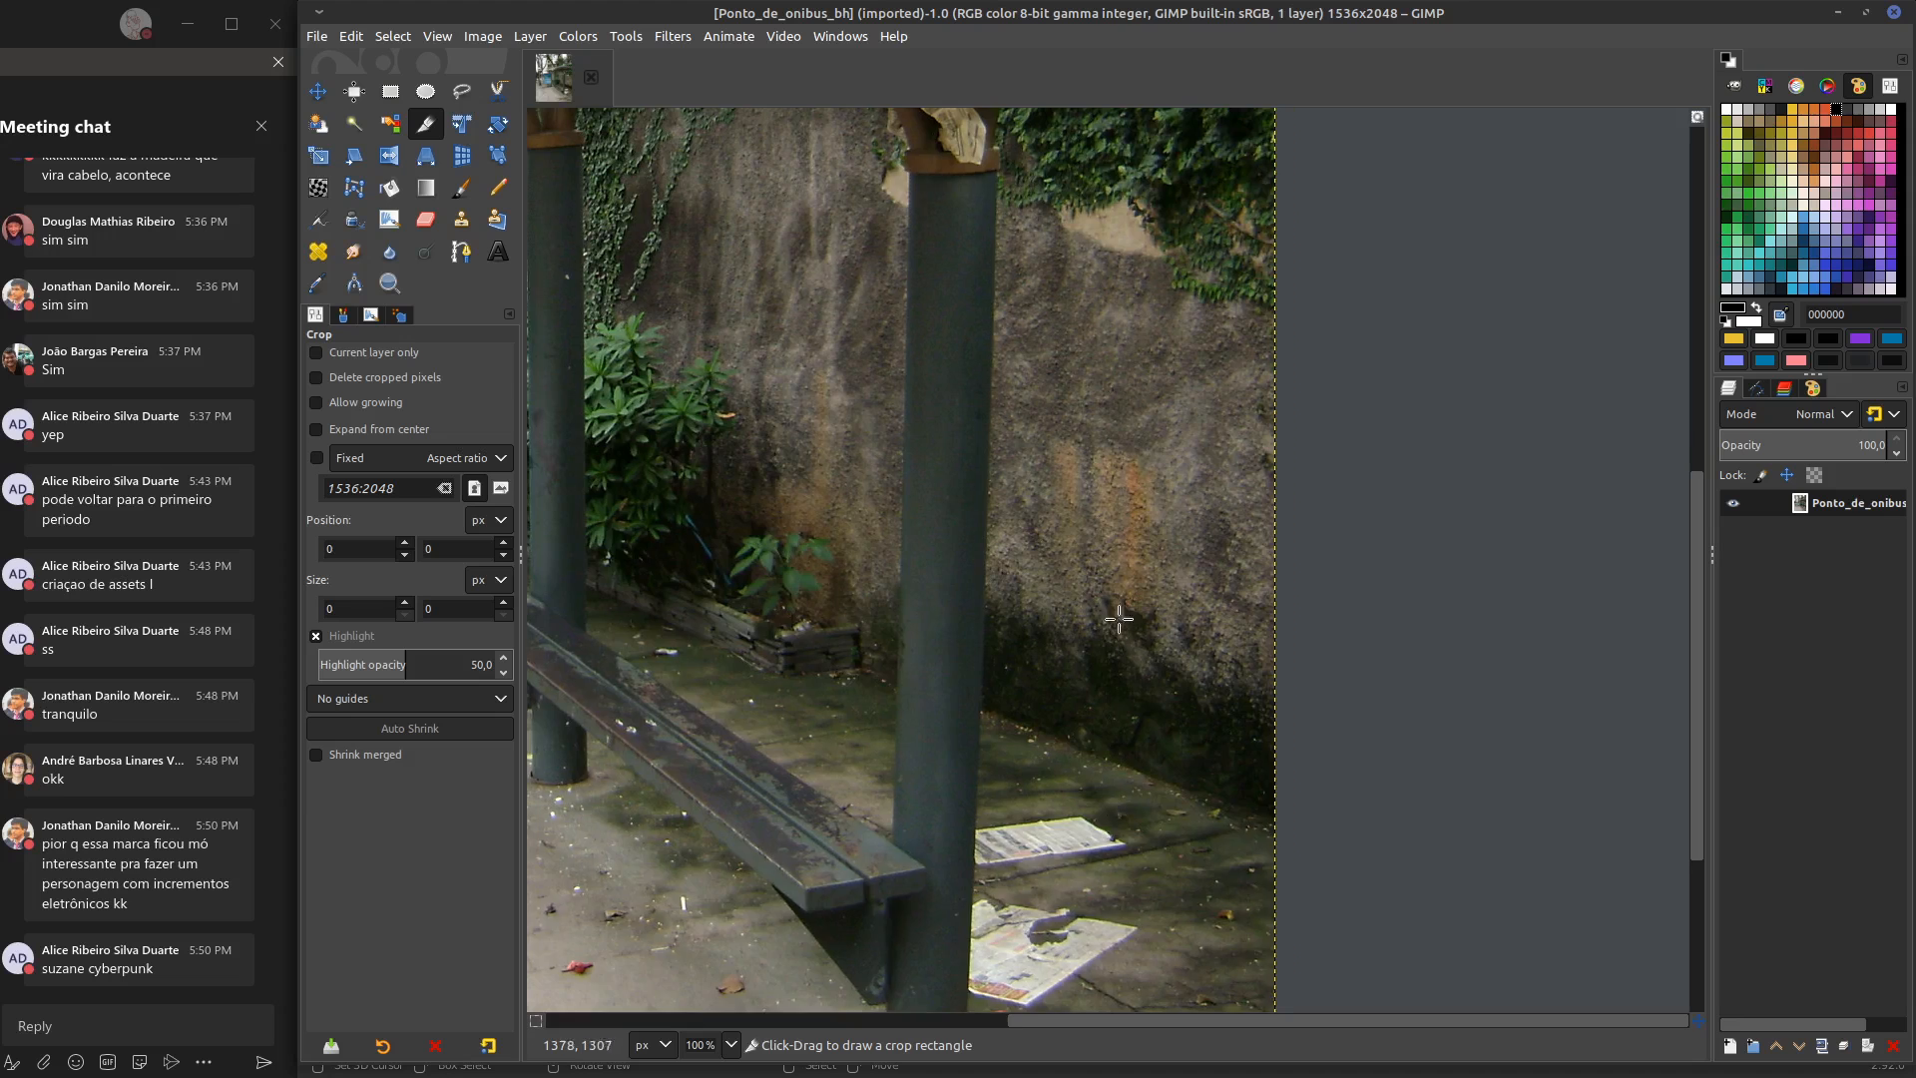
left_click_drag(1047, 421, 1294, 705)
left_click_drag(1157, 570, 1152, 544)
left_click_drag(1169, 439, 1170, 460)
left_click_drag(1263, 523, 1274, 523)
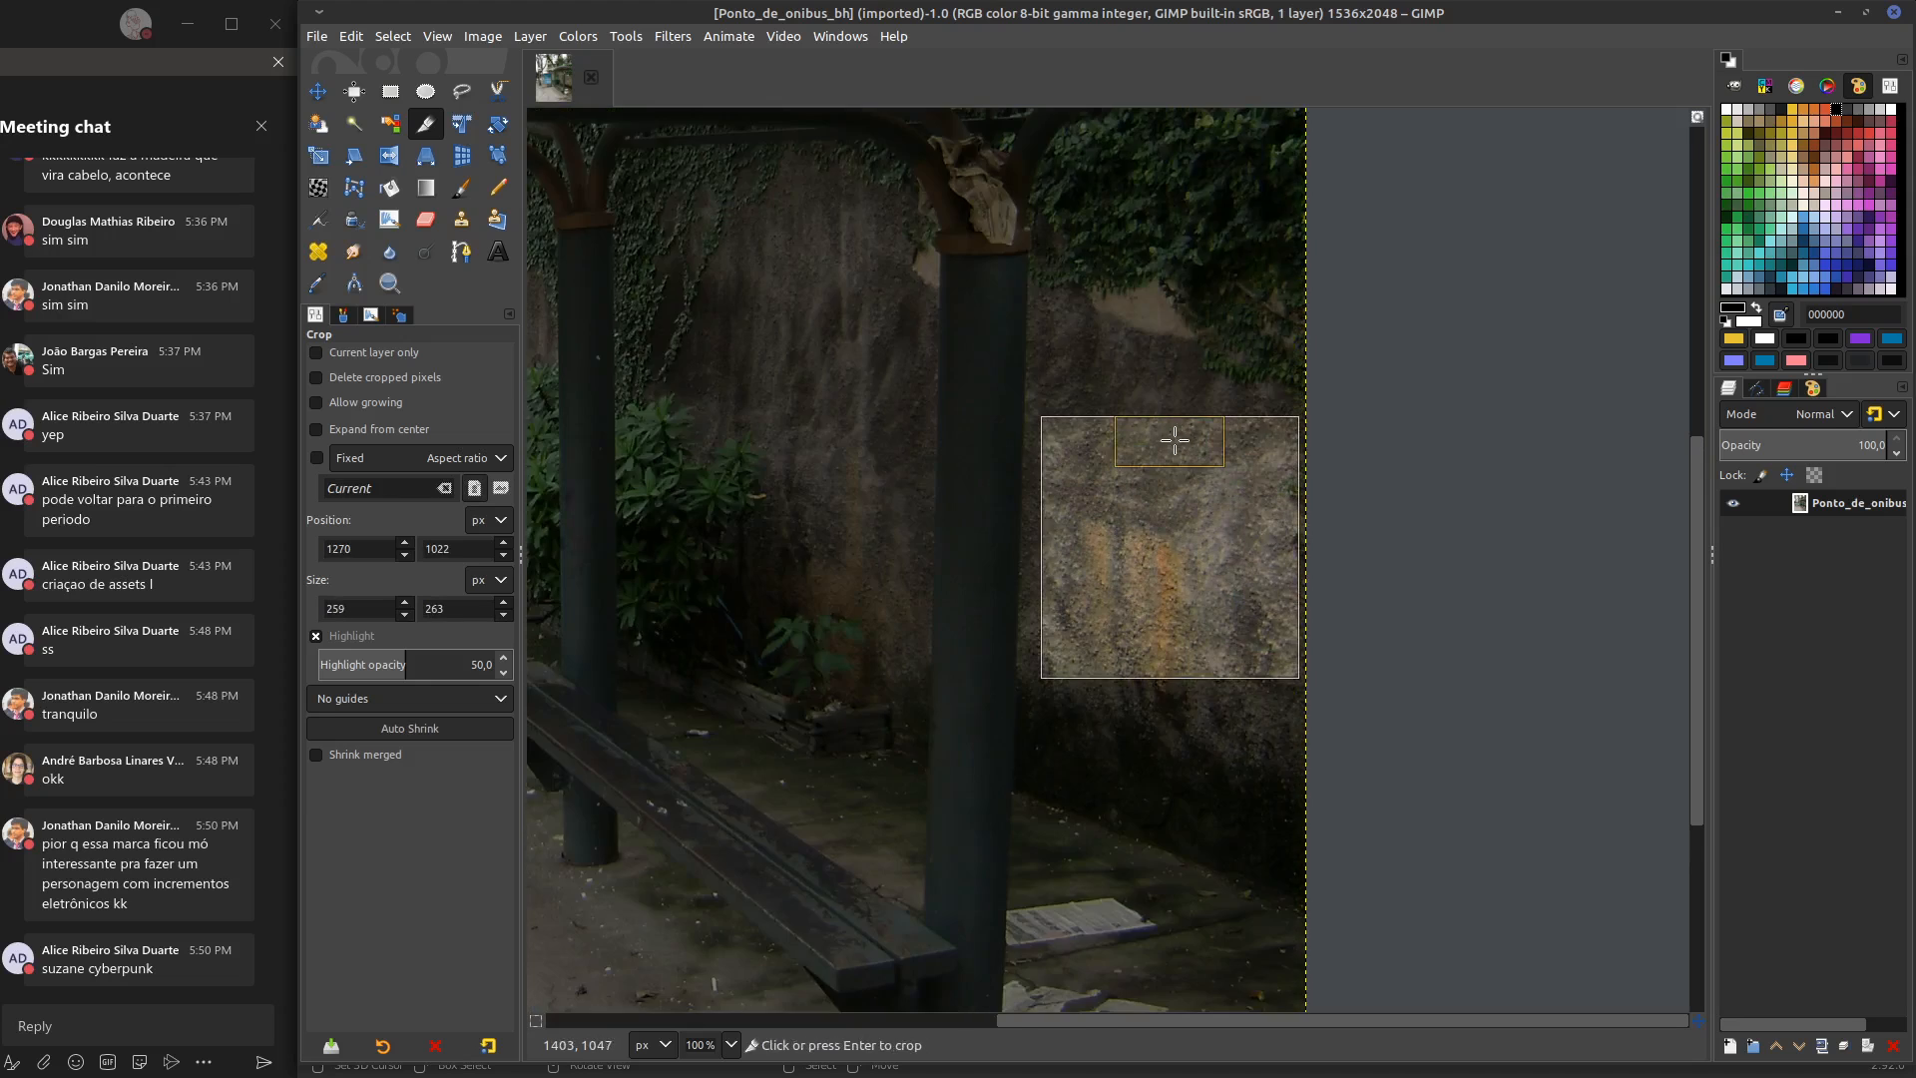
left_click_drag(1158, 440, 1175, 445)
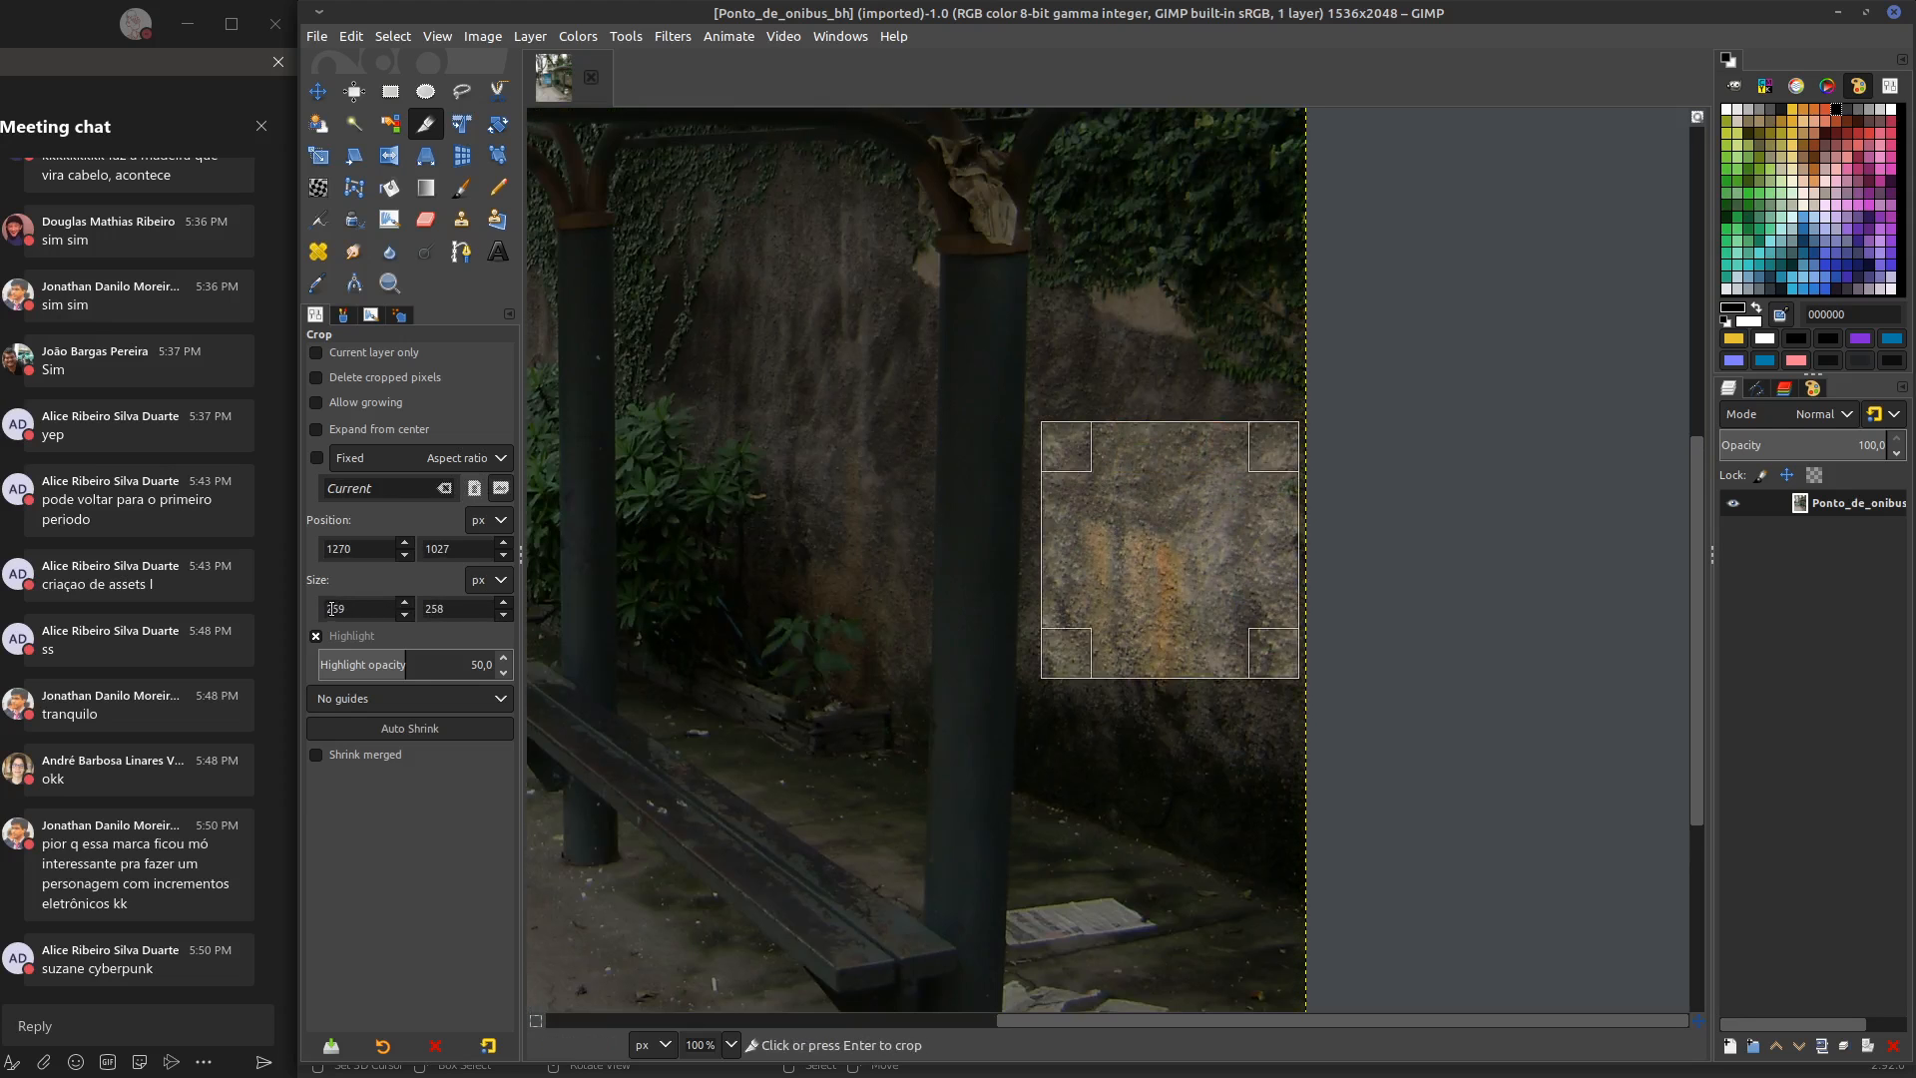
Set the crop area's size to 256 × 256 px
left_click_drag(338, 609, 352, 610)
type("6")
key("Return")
left_click(434, 609)
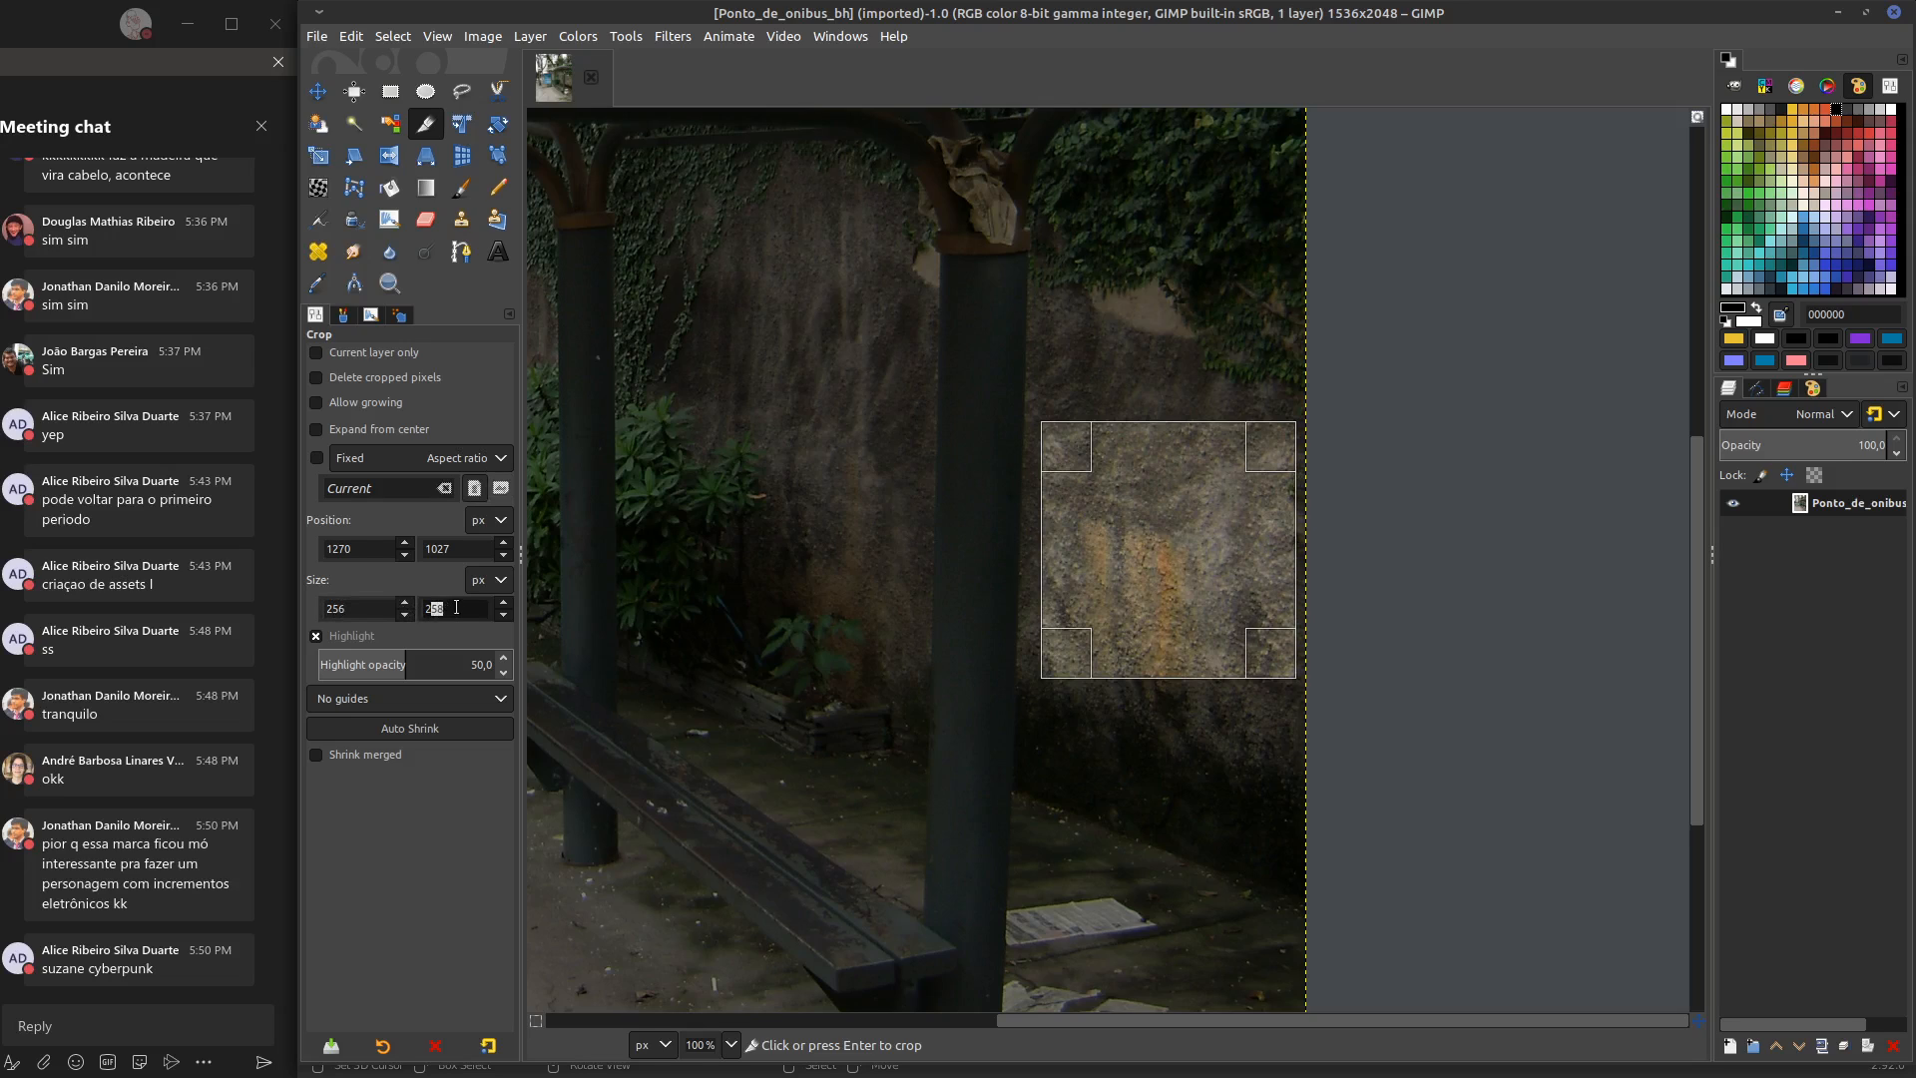
type("6")
key("Return")
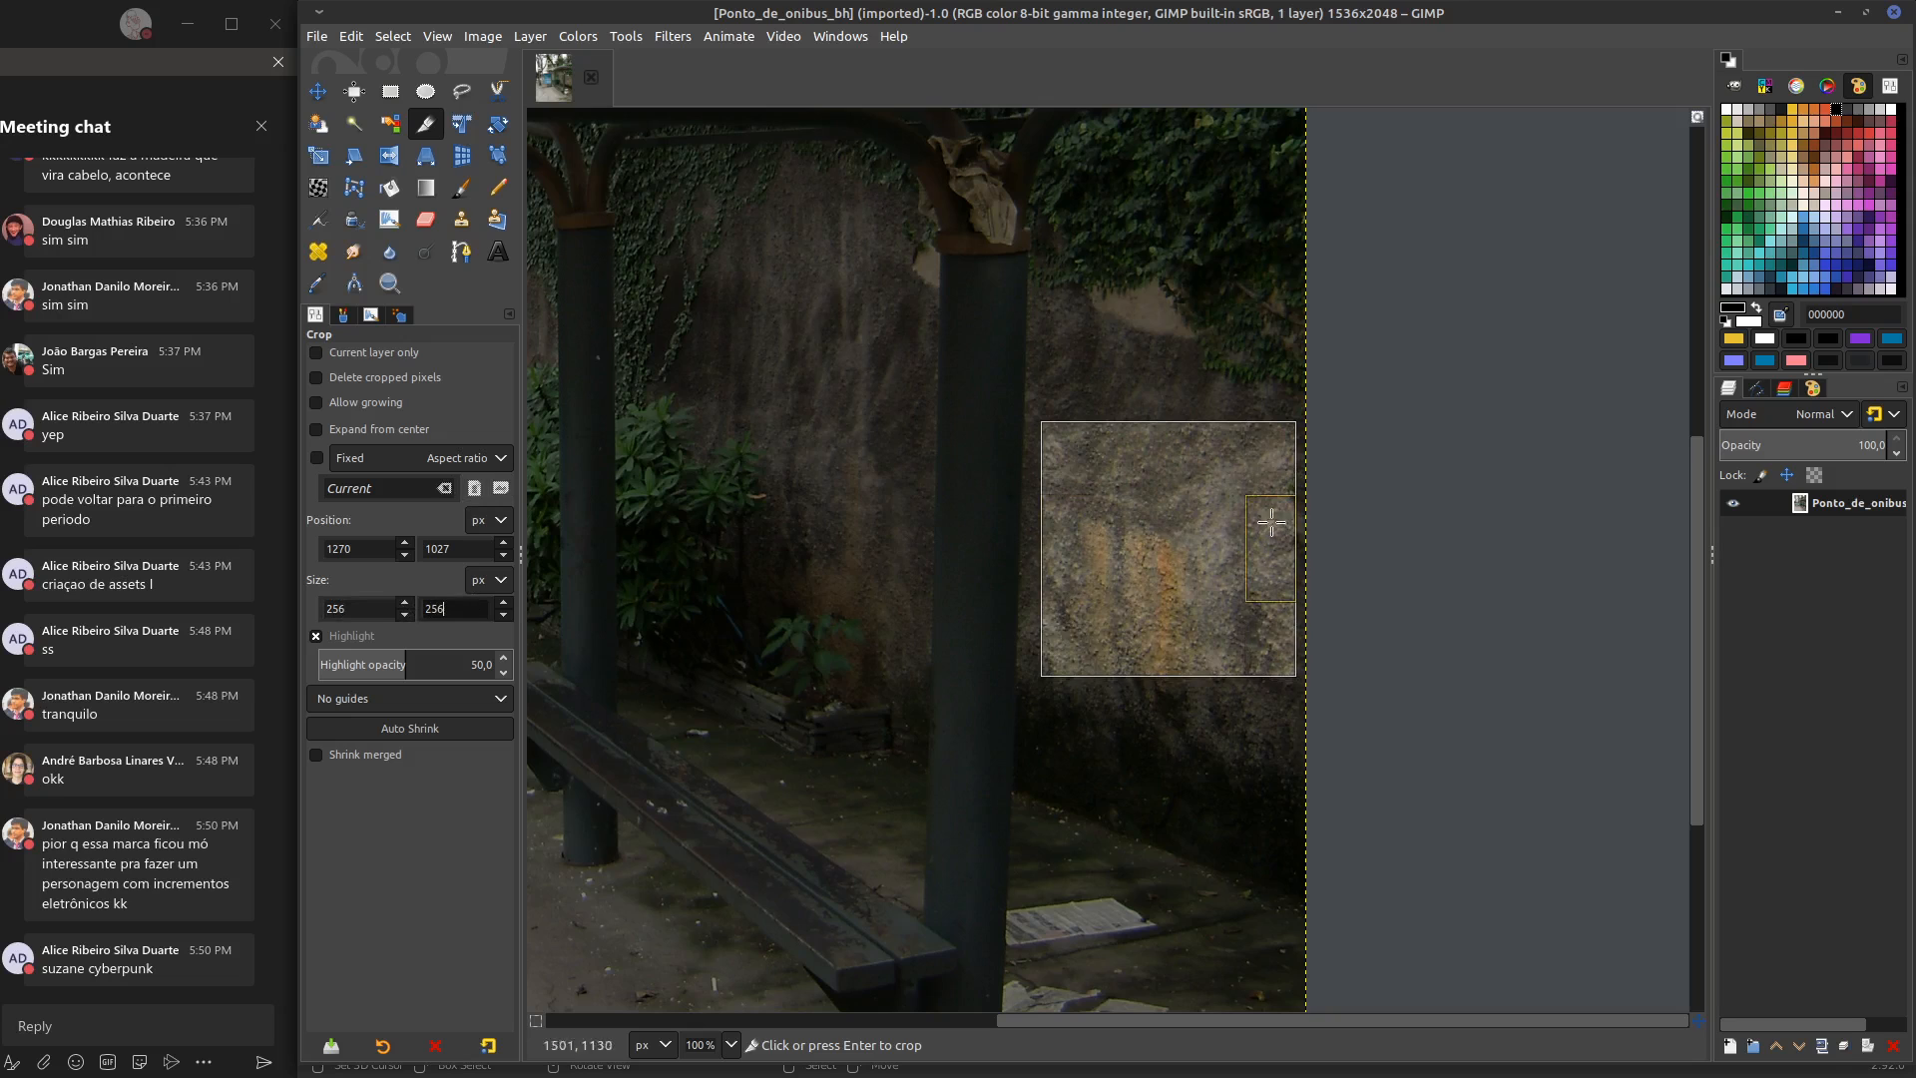
Shift the crop area slightly to position 1269, 1022 and crop the photo to it
scroll(1178, 505, "down", 1)
left_click_drag(1168, 524, 1179, 520)
left_click(1173, 523)
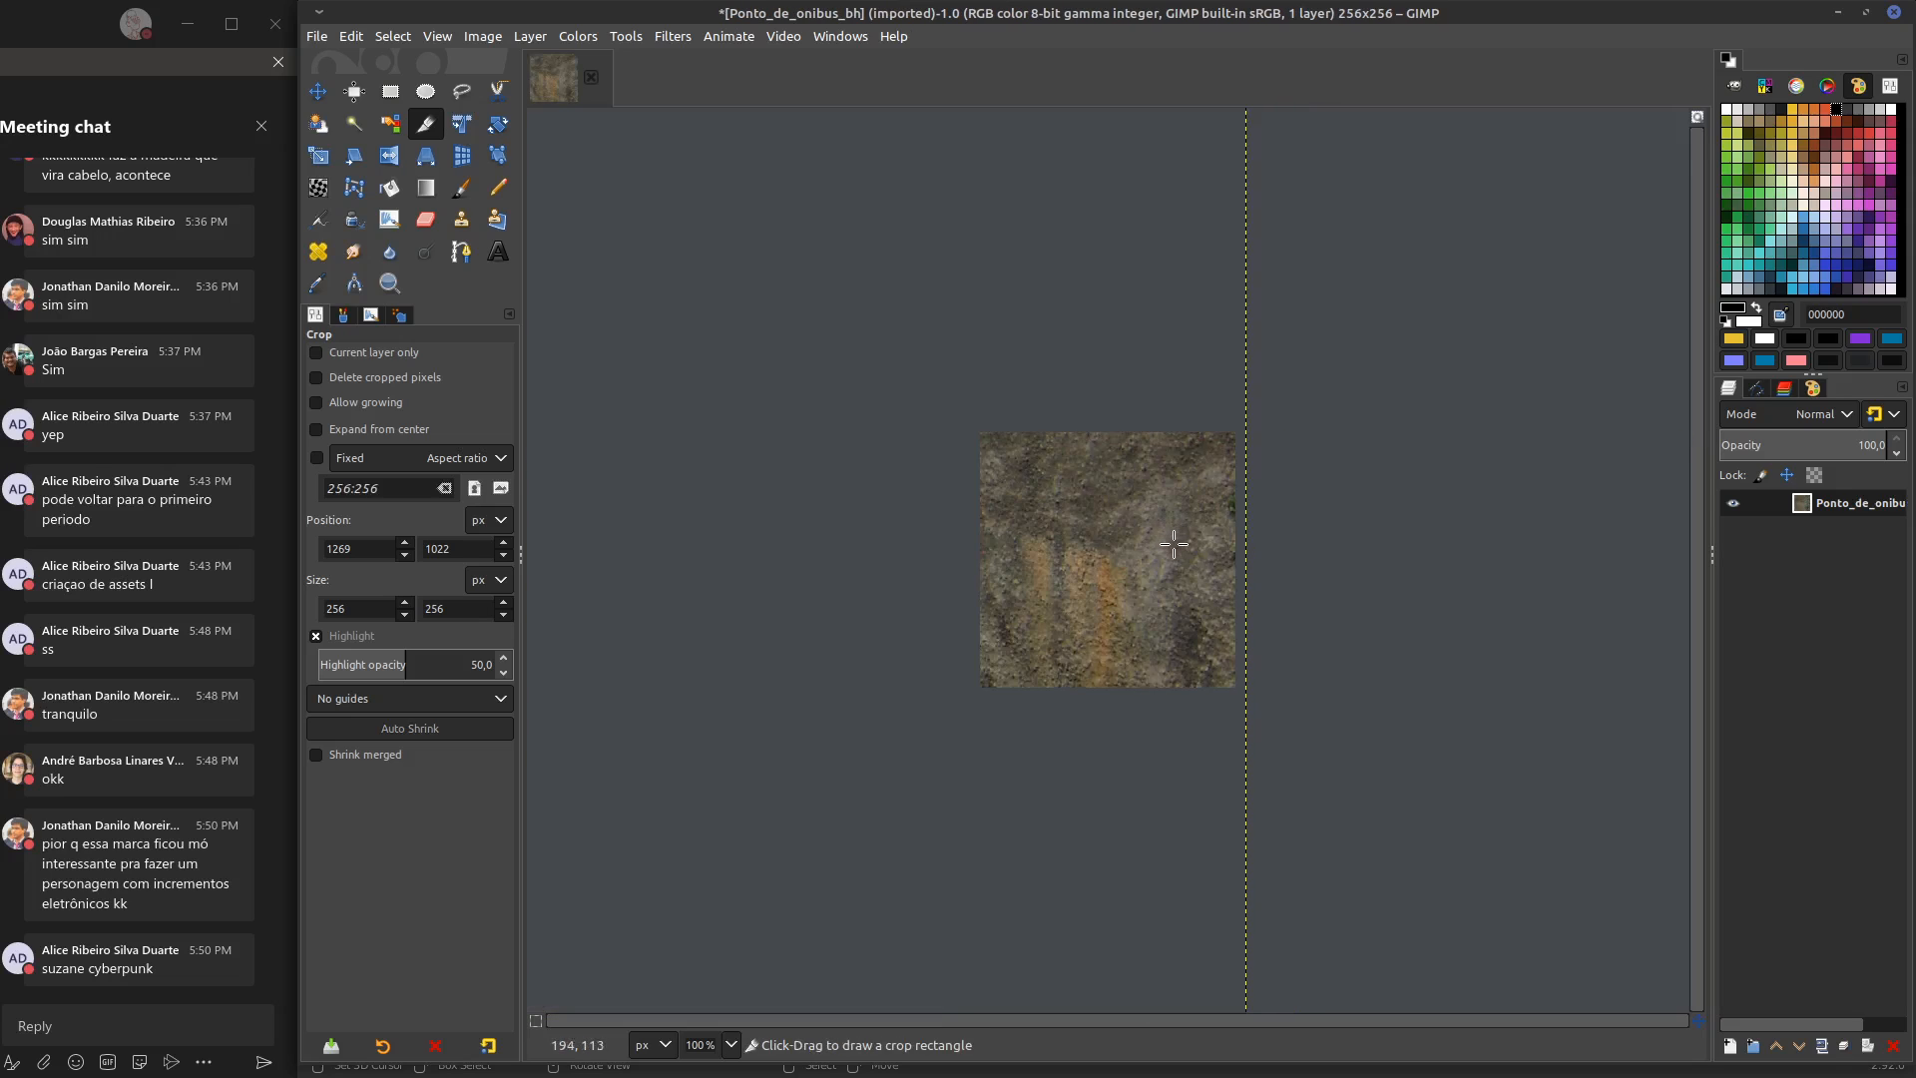
Open the Tile Seamless filter on the cropped wall texture, show its blending options and move the dialog clear of the image
middle_click_drag(1094, 540, 1107, 479)
left_click(666, 36)
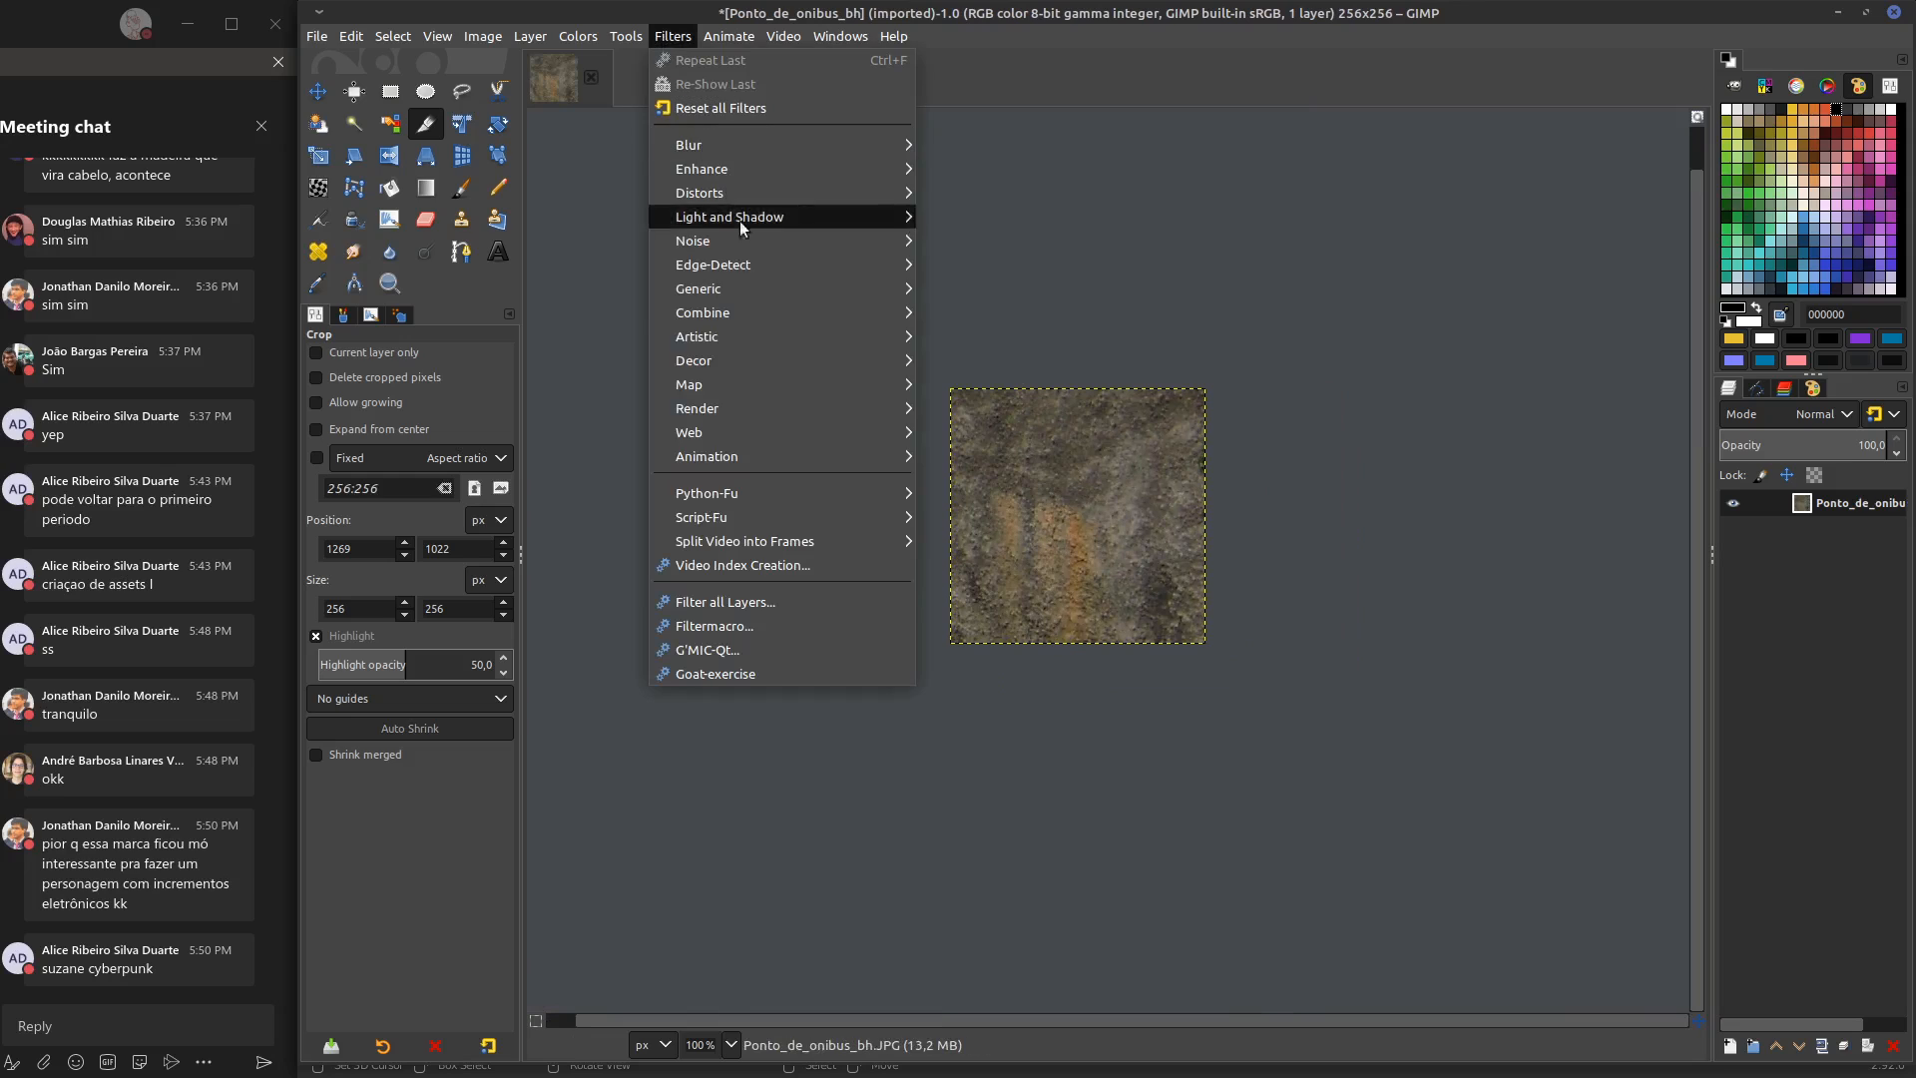
mouse_move(764, 317)
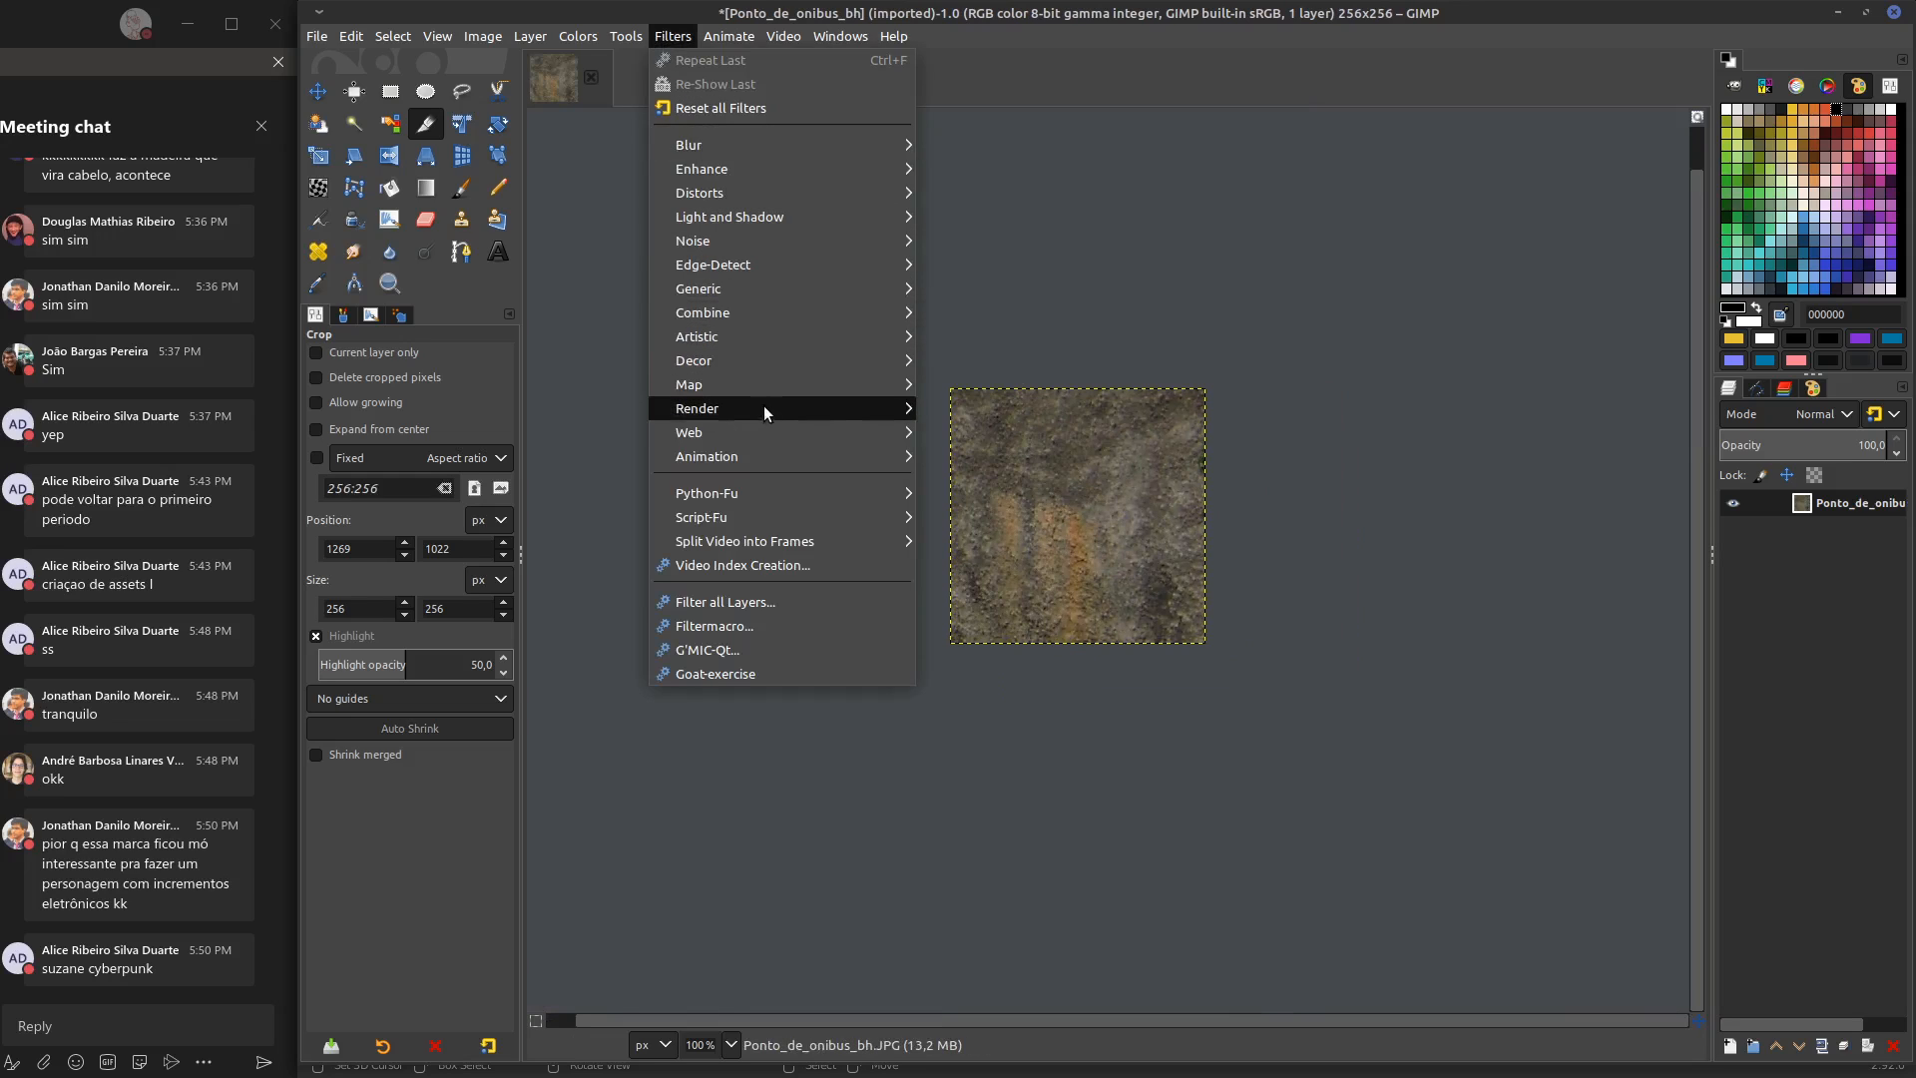
mouse_move(765, 387)
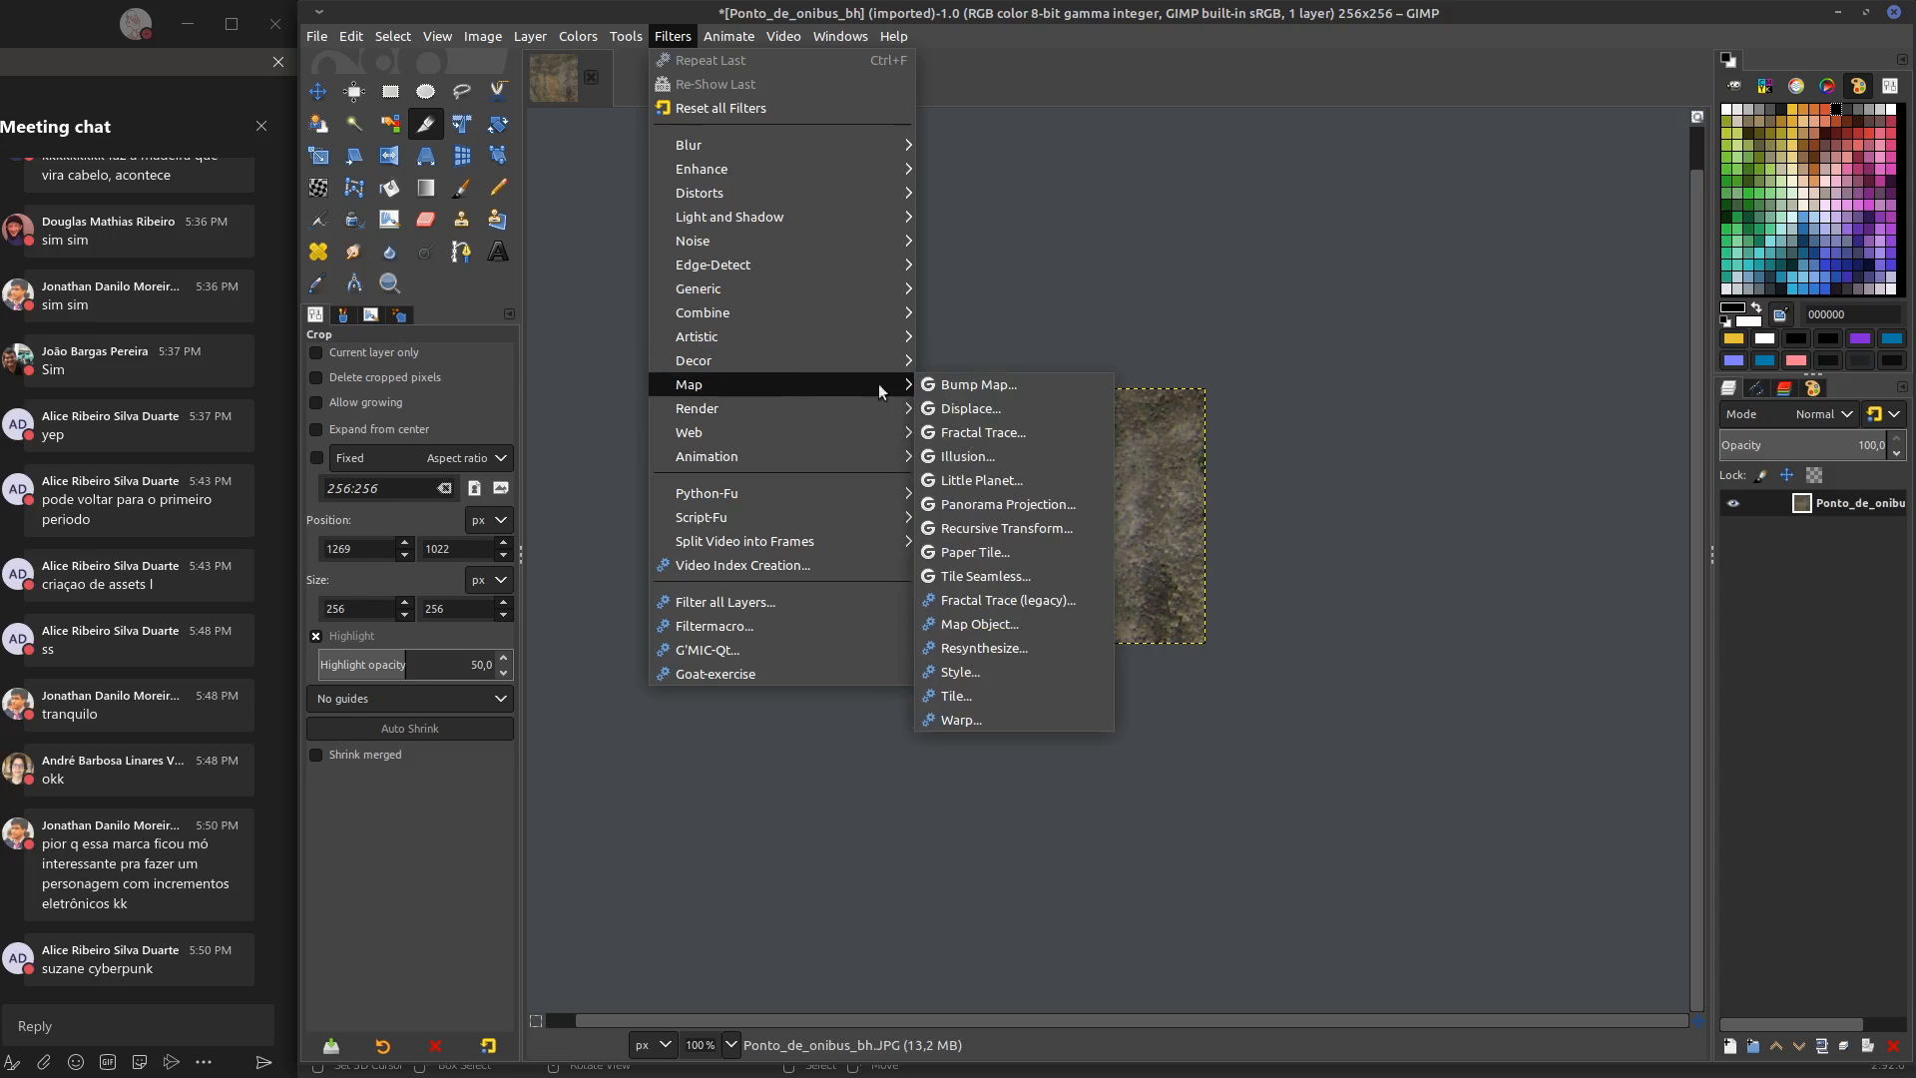
left_click(998, 572)
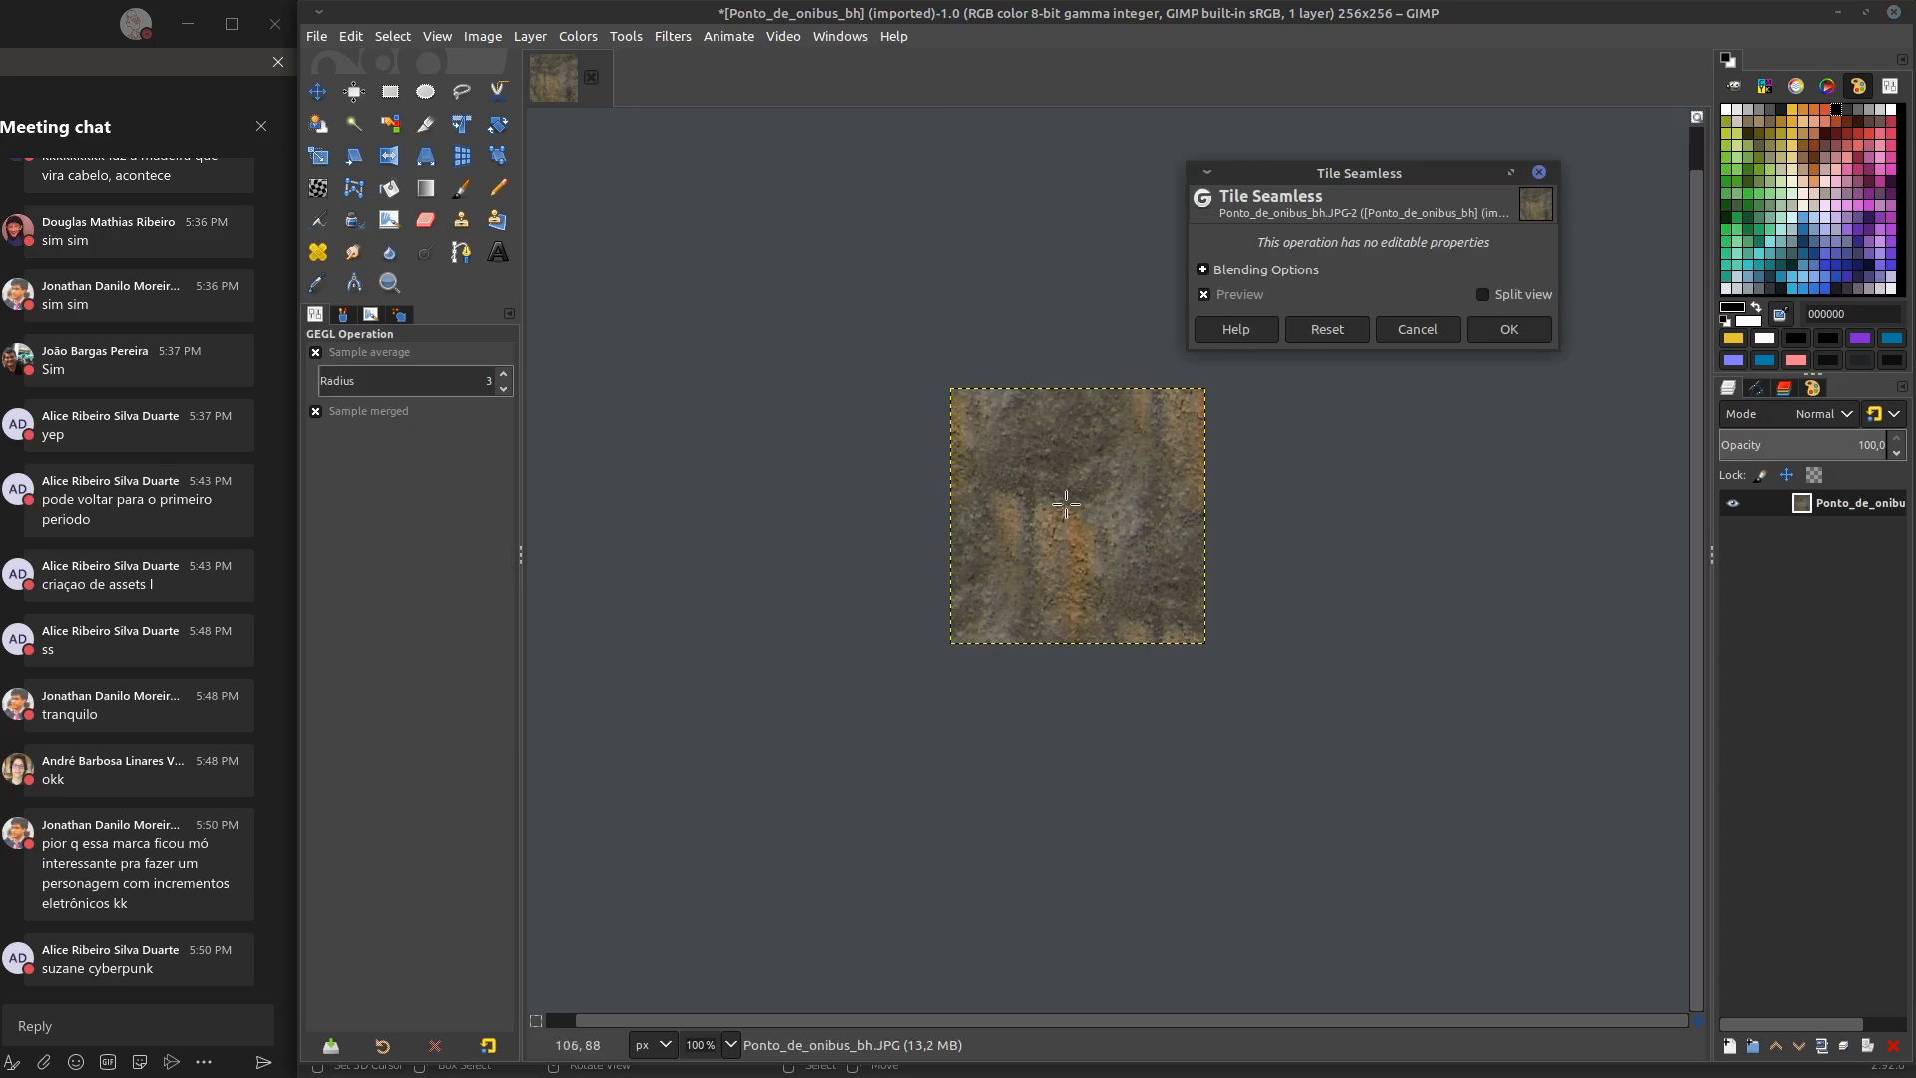
left_click(1204, 270)
left_click_drag(1367, 175, 1481, 175)
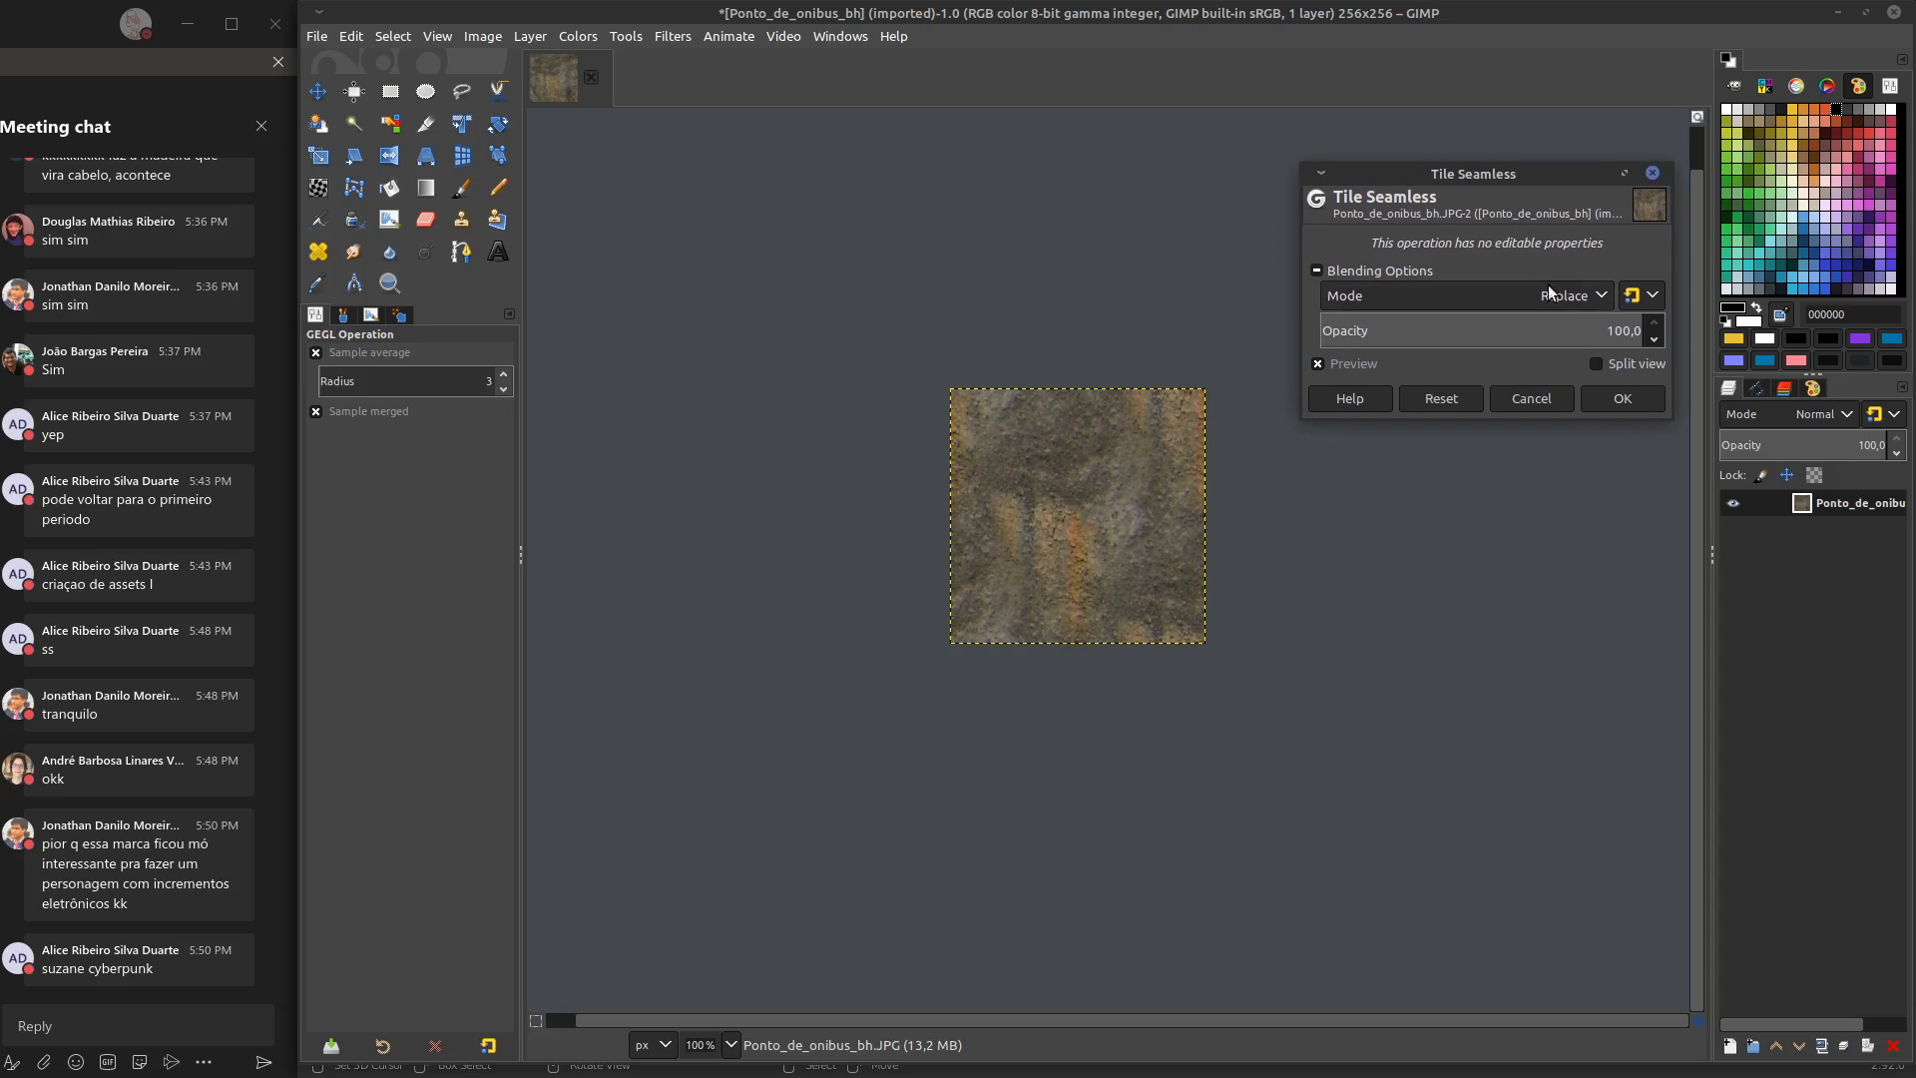
Compare the Tile Seamless effect by varying its opacity and toggling the preview, and apply it at opacity 100
left_click_drag(1608, 331, 1334, 356)
left_click(1333, 362)
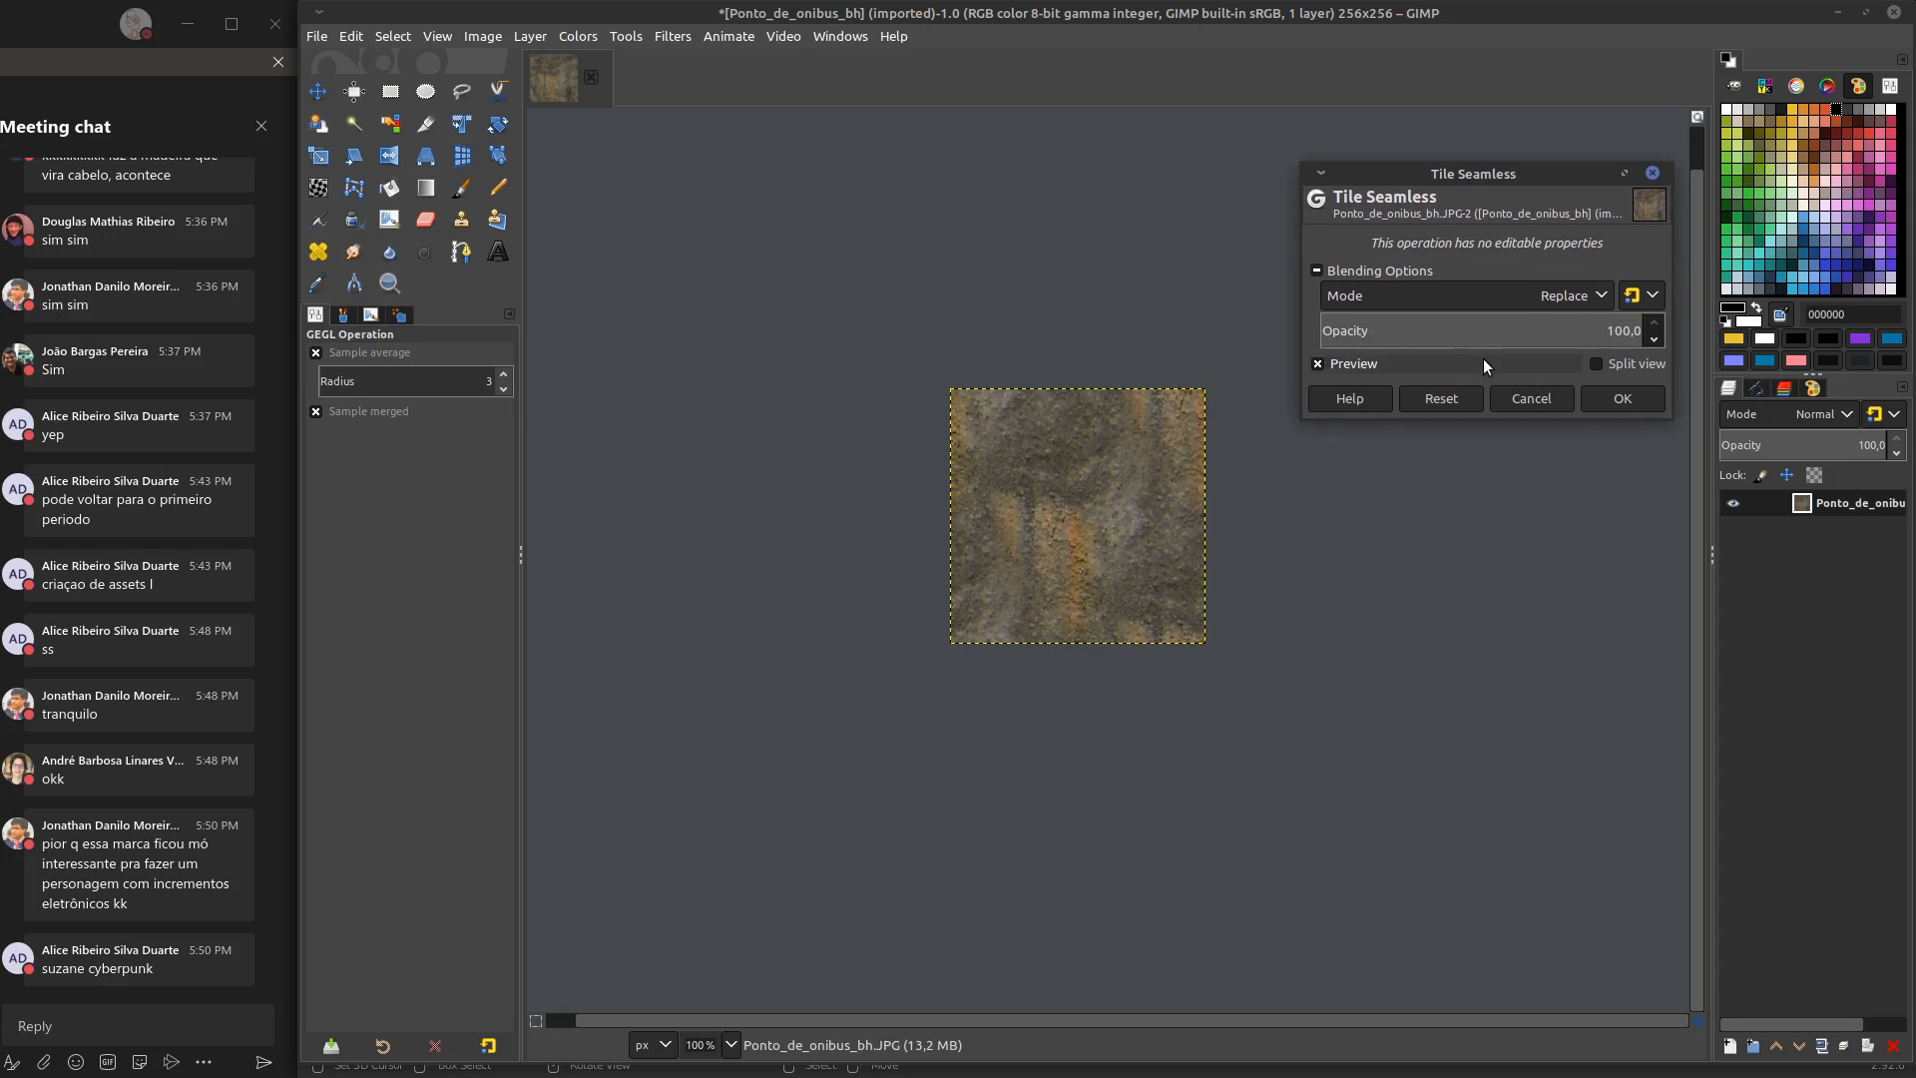
left_click_drag(1529, 328, 1690, 335)
left_click(1355, 363)
left_click_drag(1545, 330, 1697, 351)
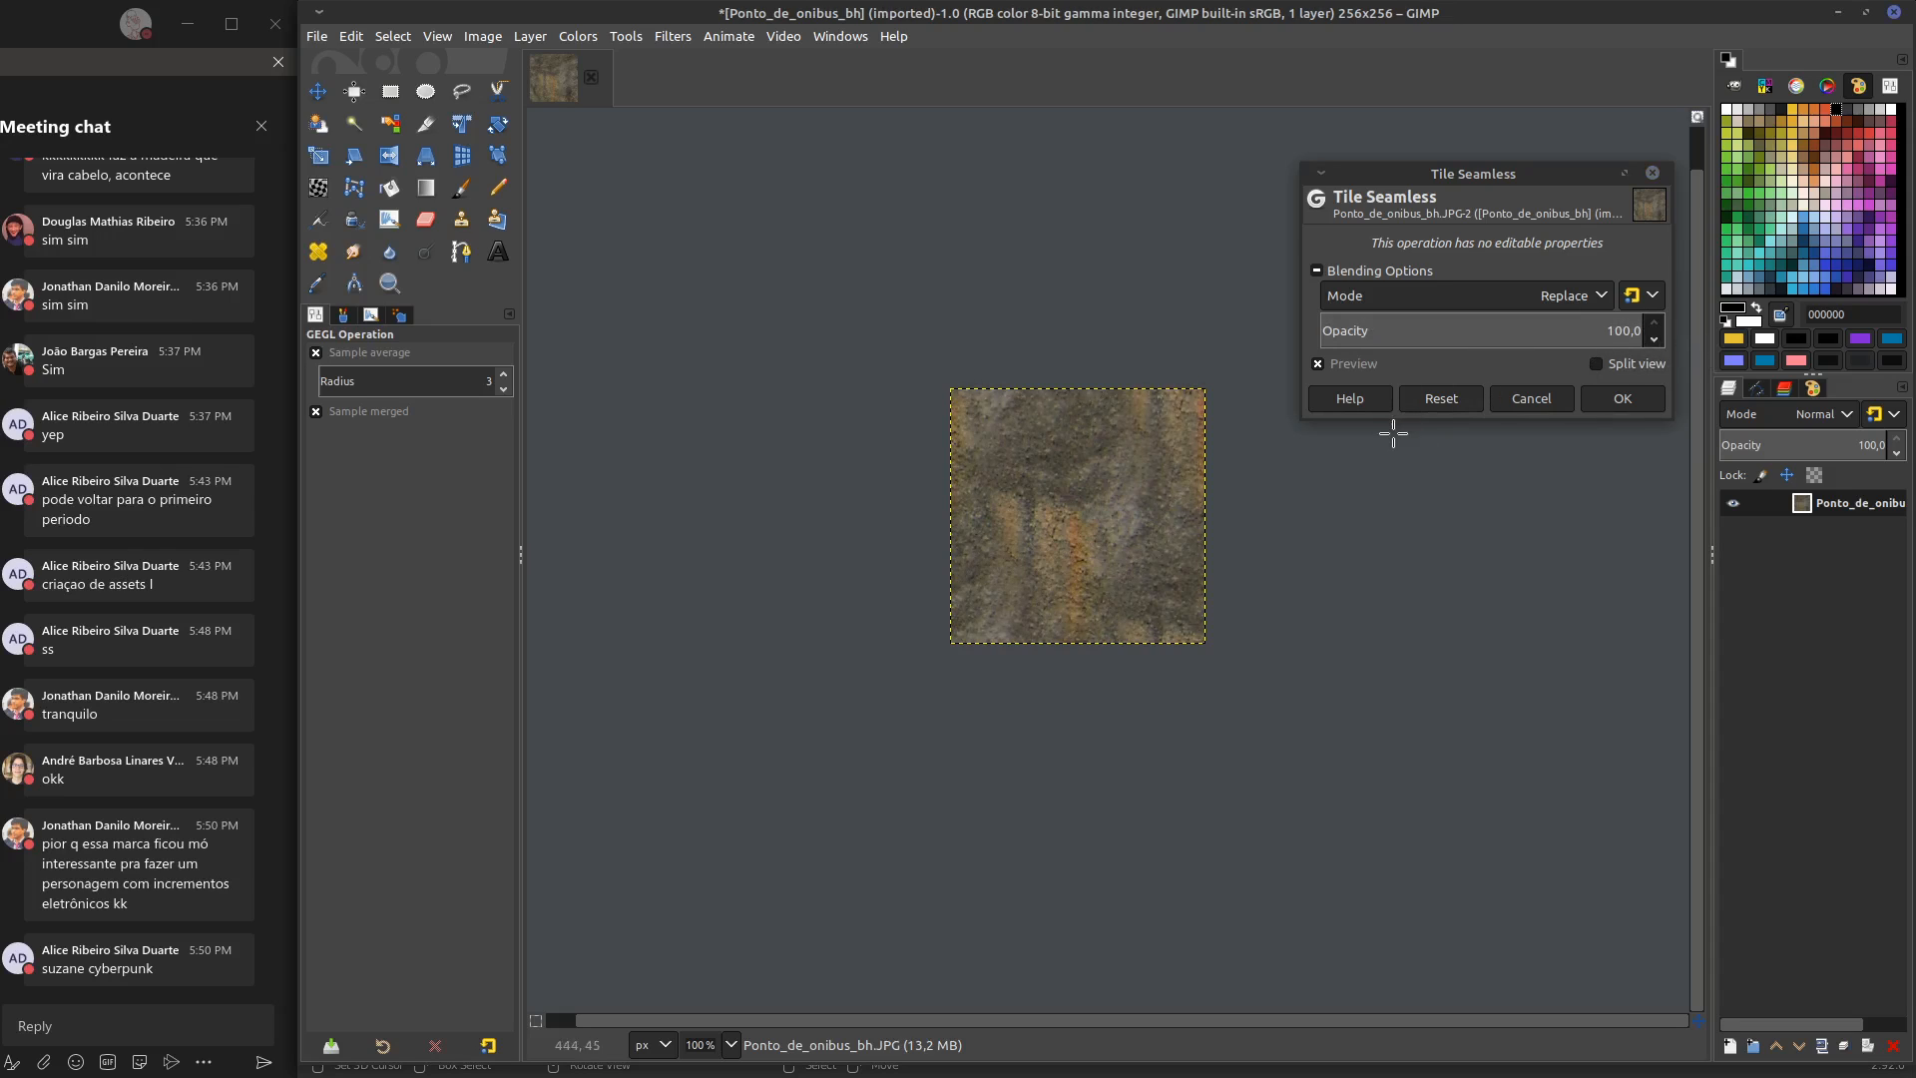
mouse_move(1223, 490)
middle_mouse_down()
mouse_move(1217, 549)
mouse_move(1223, 513)
middle_mouse_up()
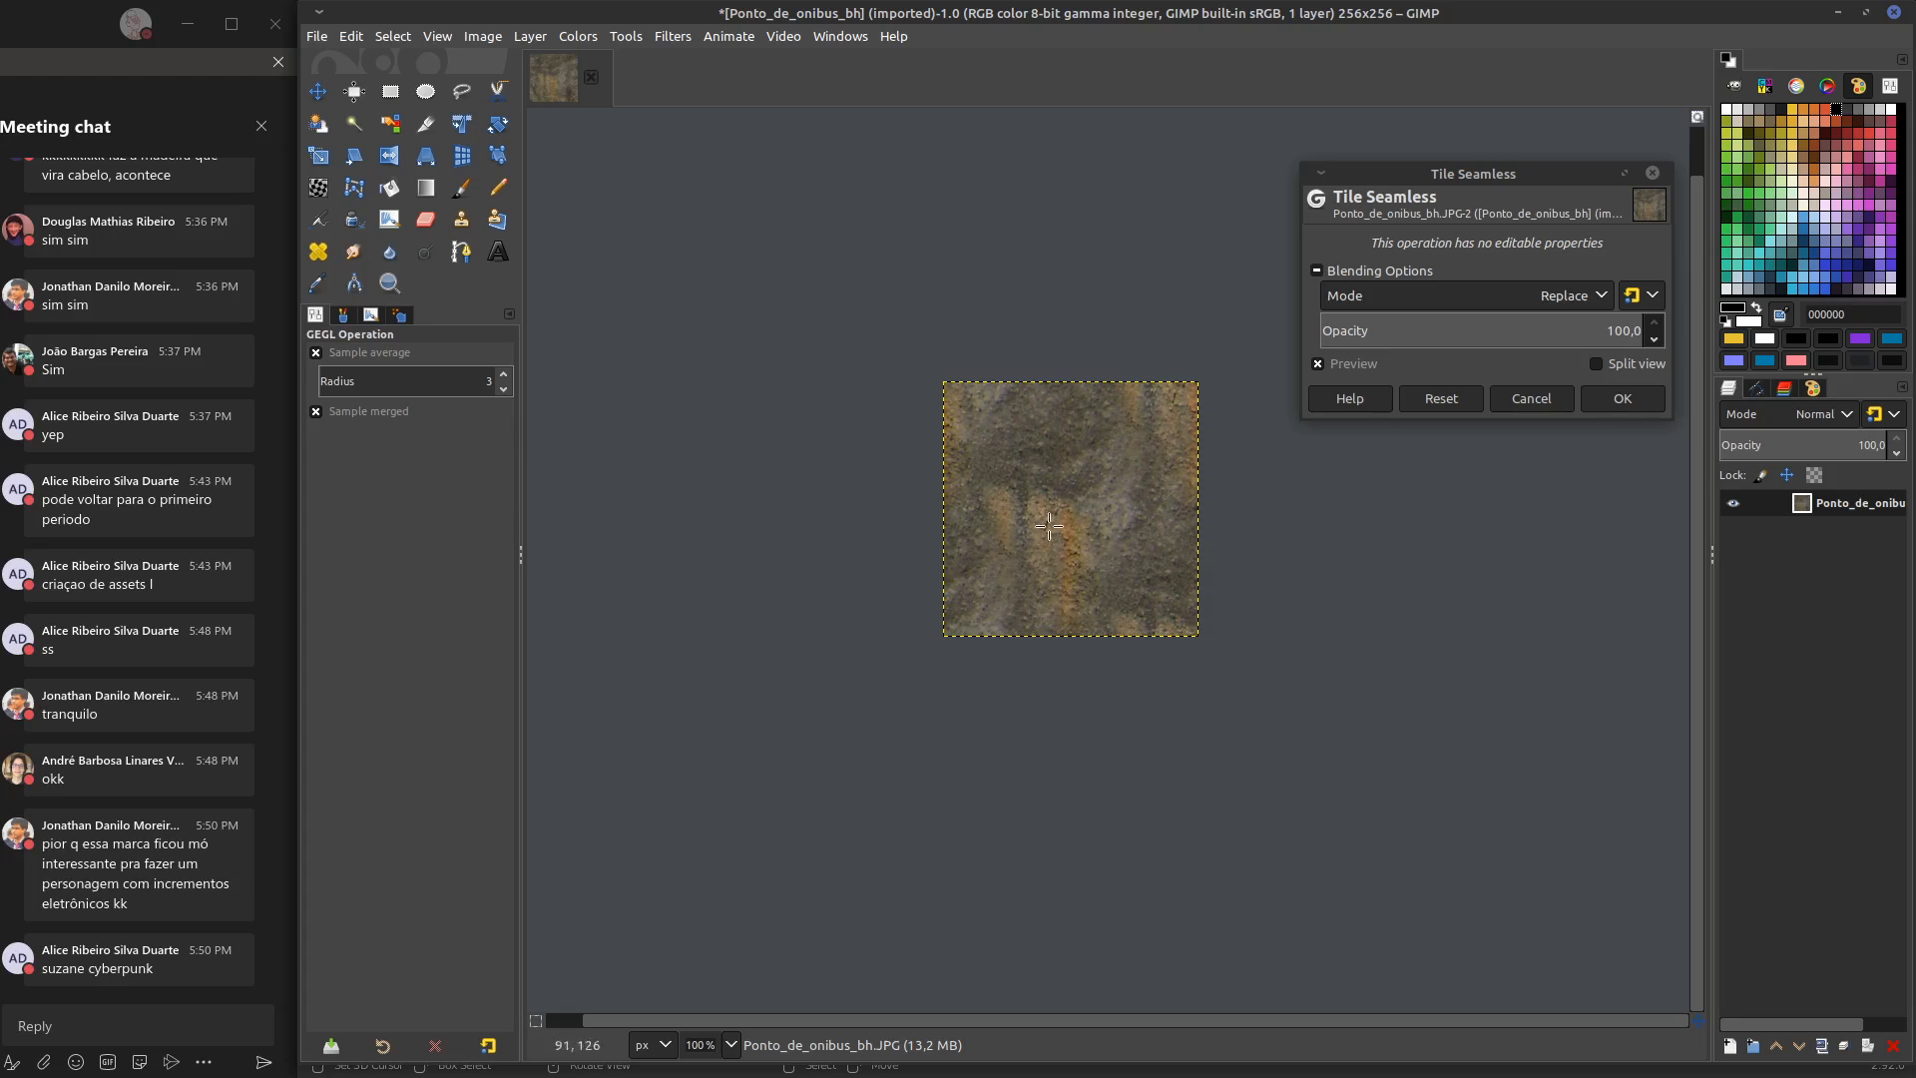
left_click_drag(1575, 331, 1681, 329)
left_click(1621, 399)
middle_click_drag(1095, 637, 968, 644)
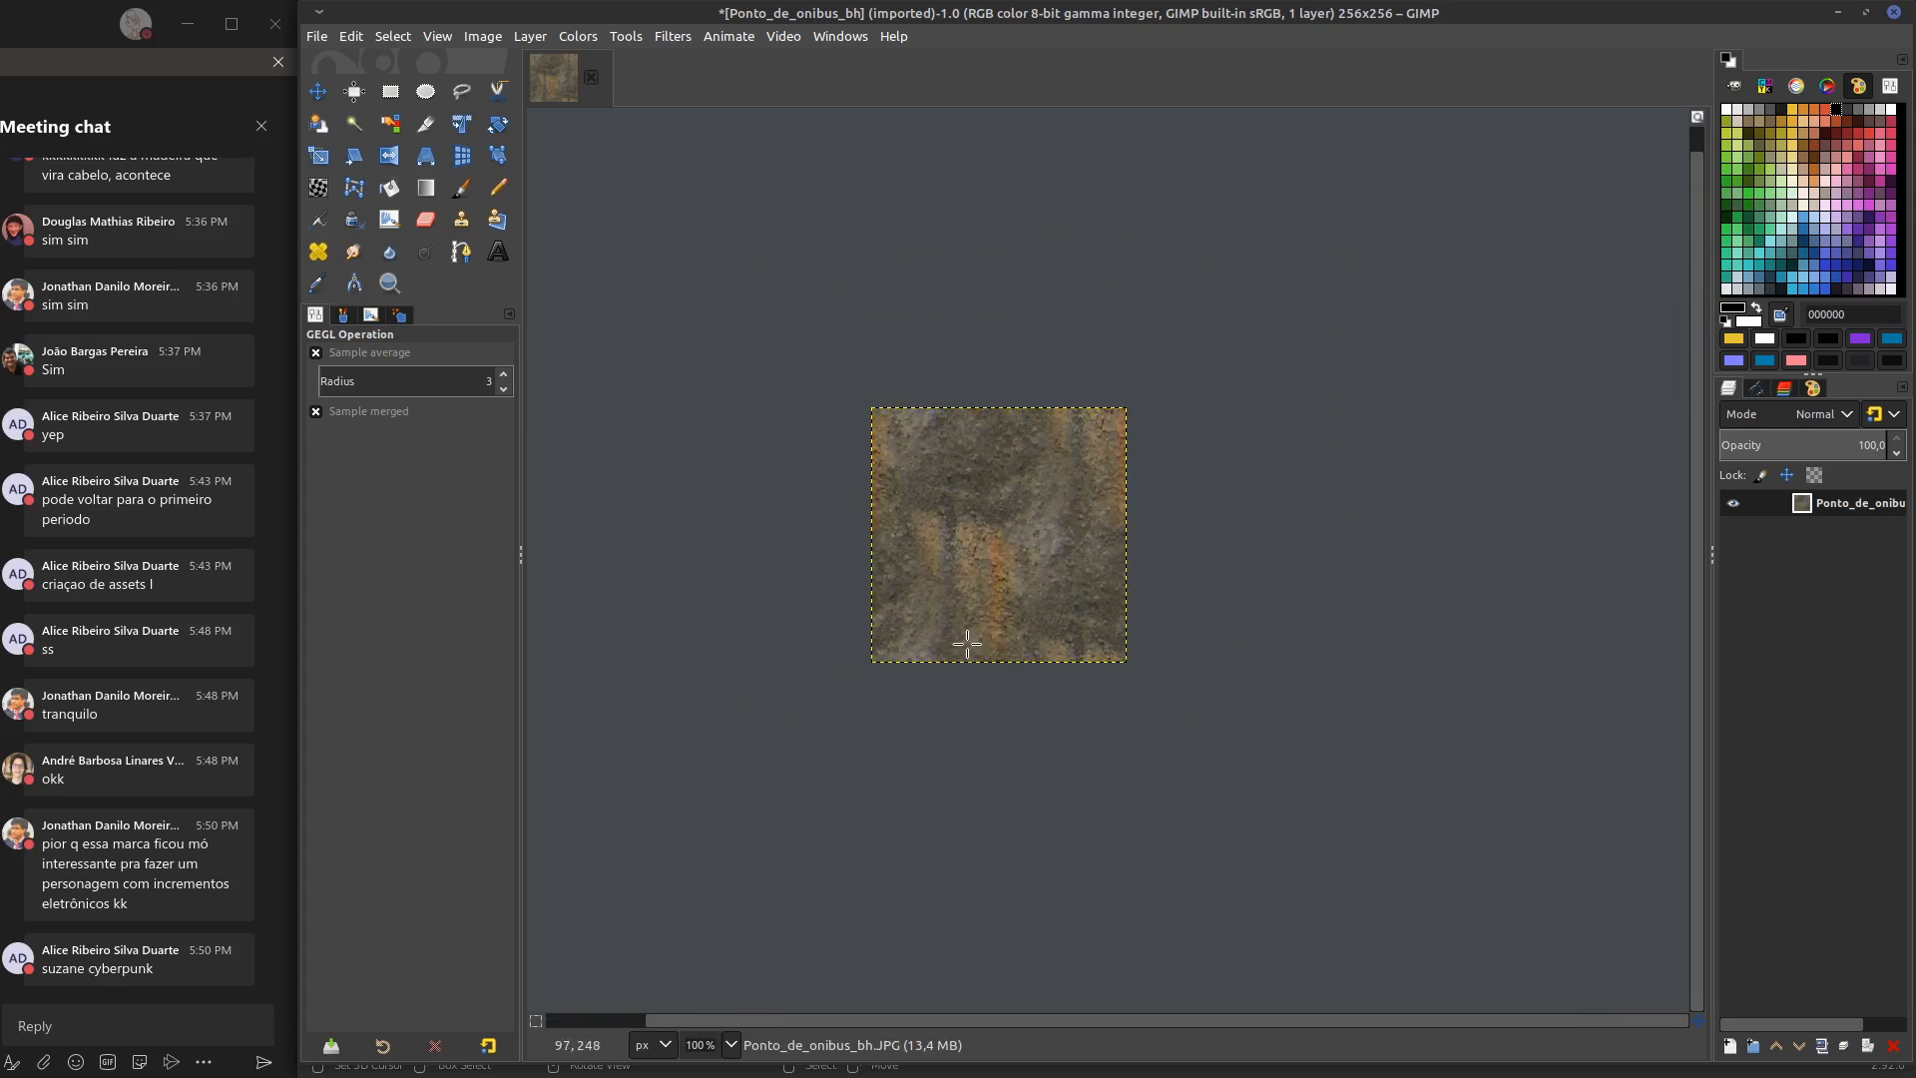
Export the seamless wall texture as chapisco.JPG in the home folder
left_click(316, 36)
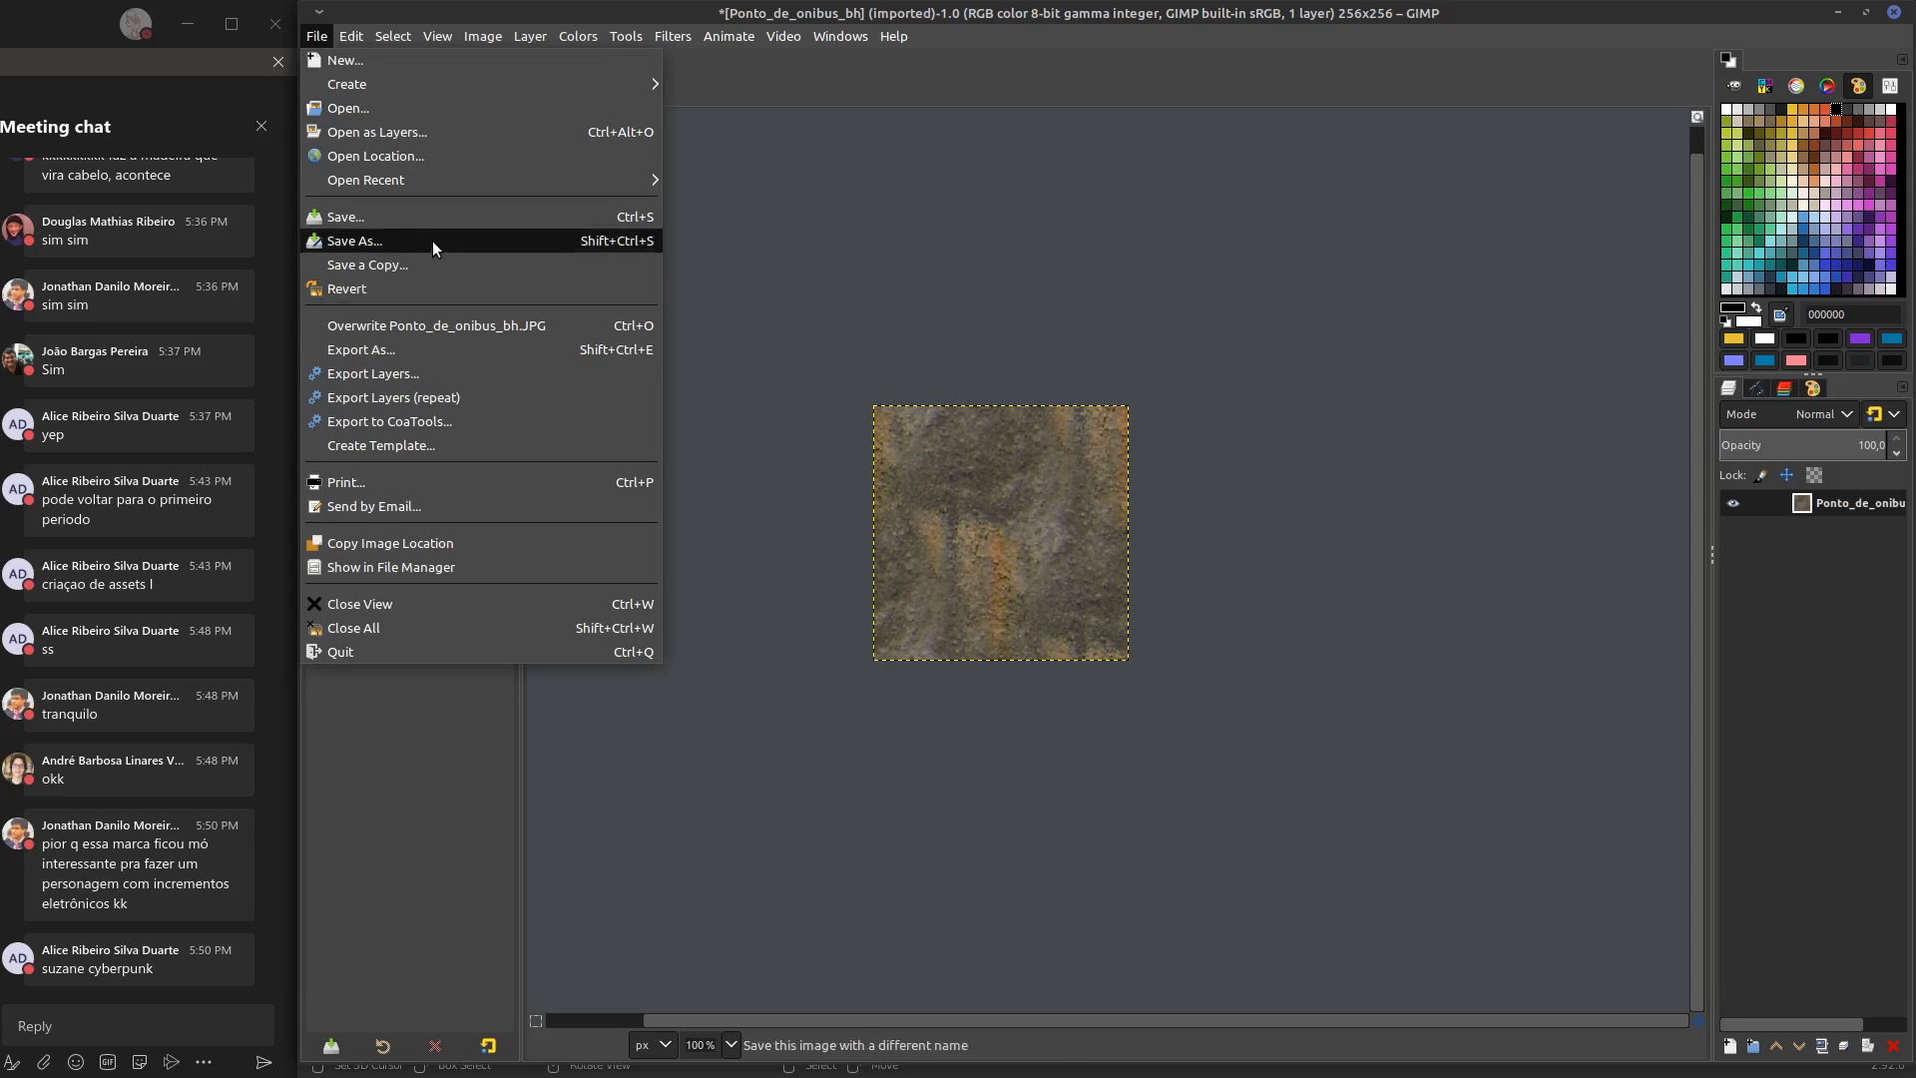
left_click(425, 348)
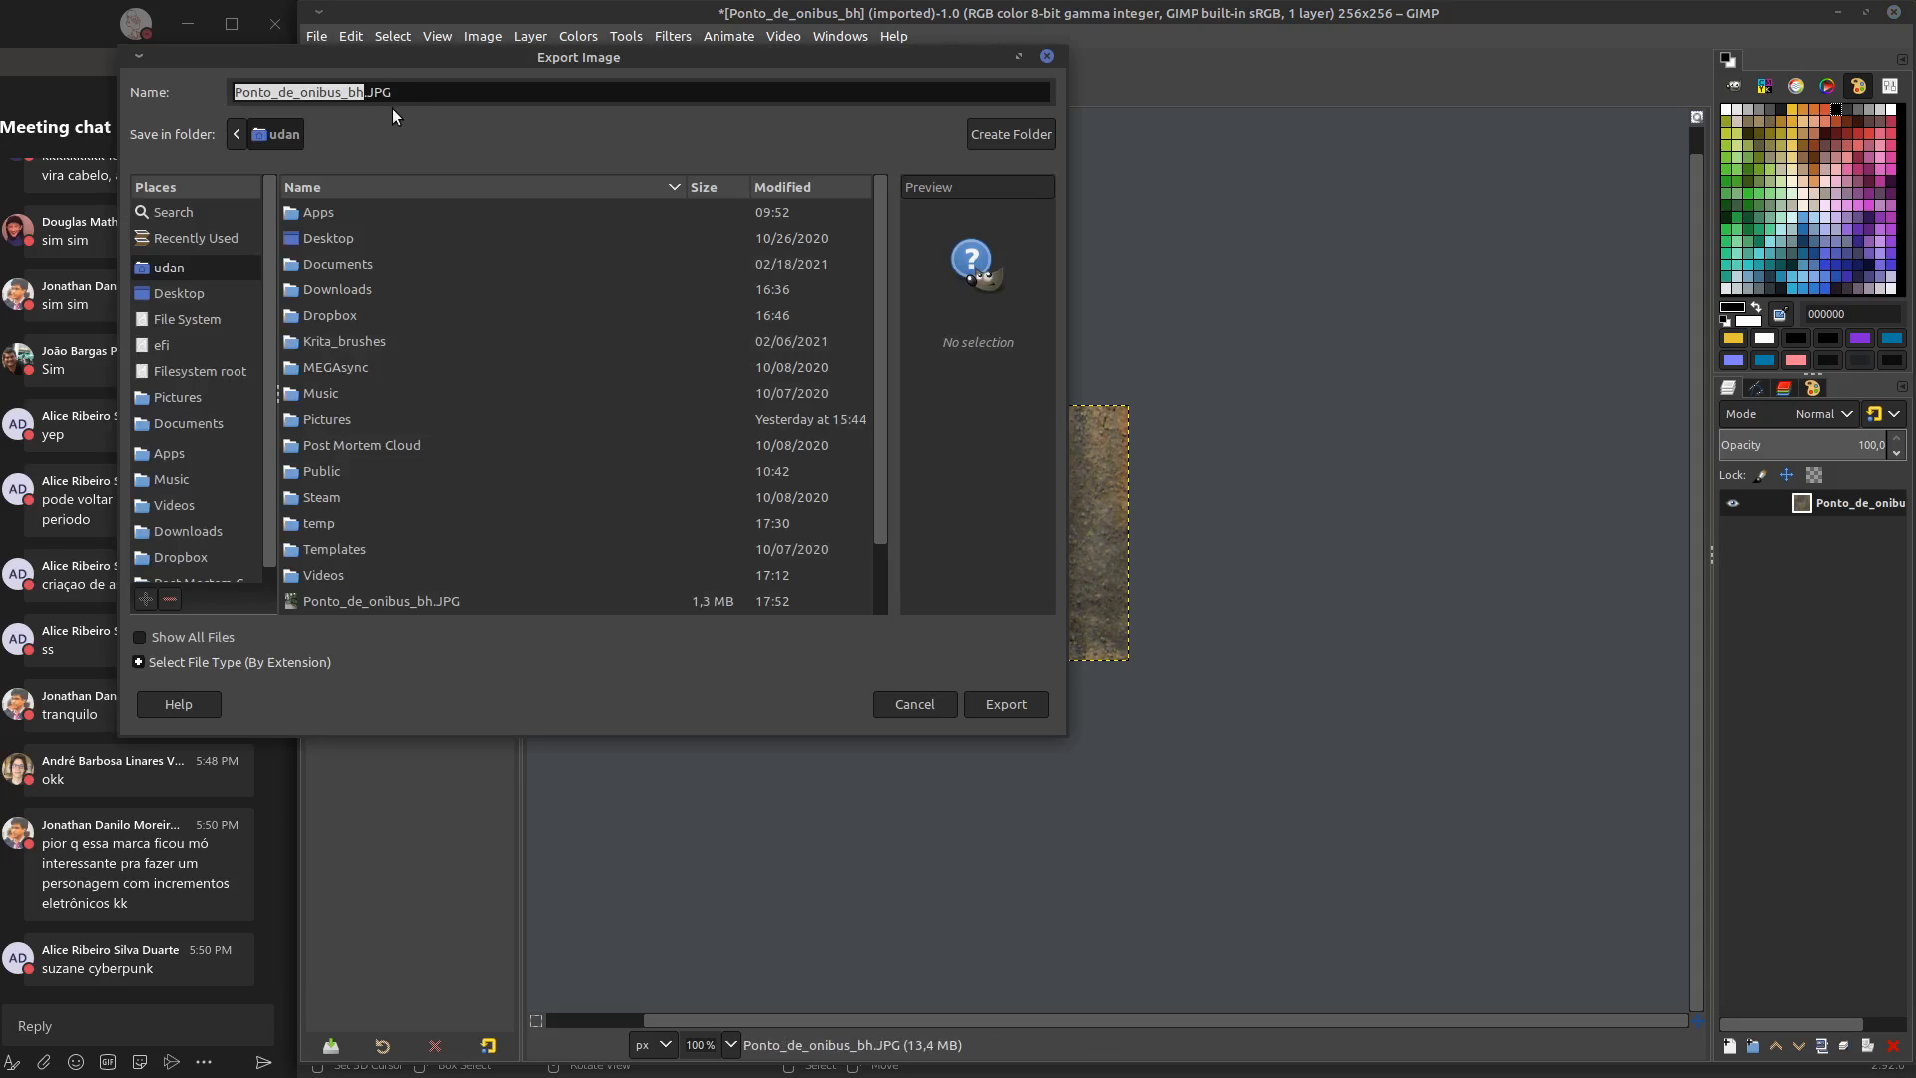
key("BackSpace")
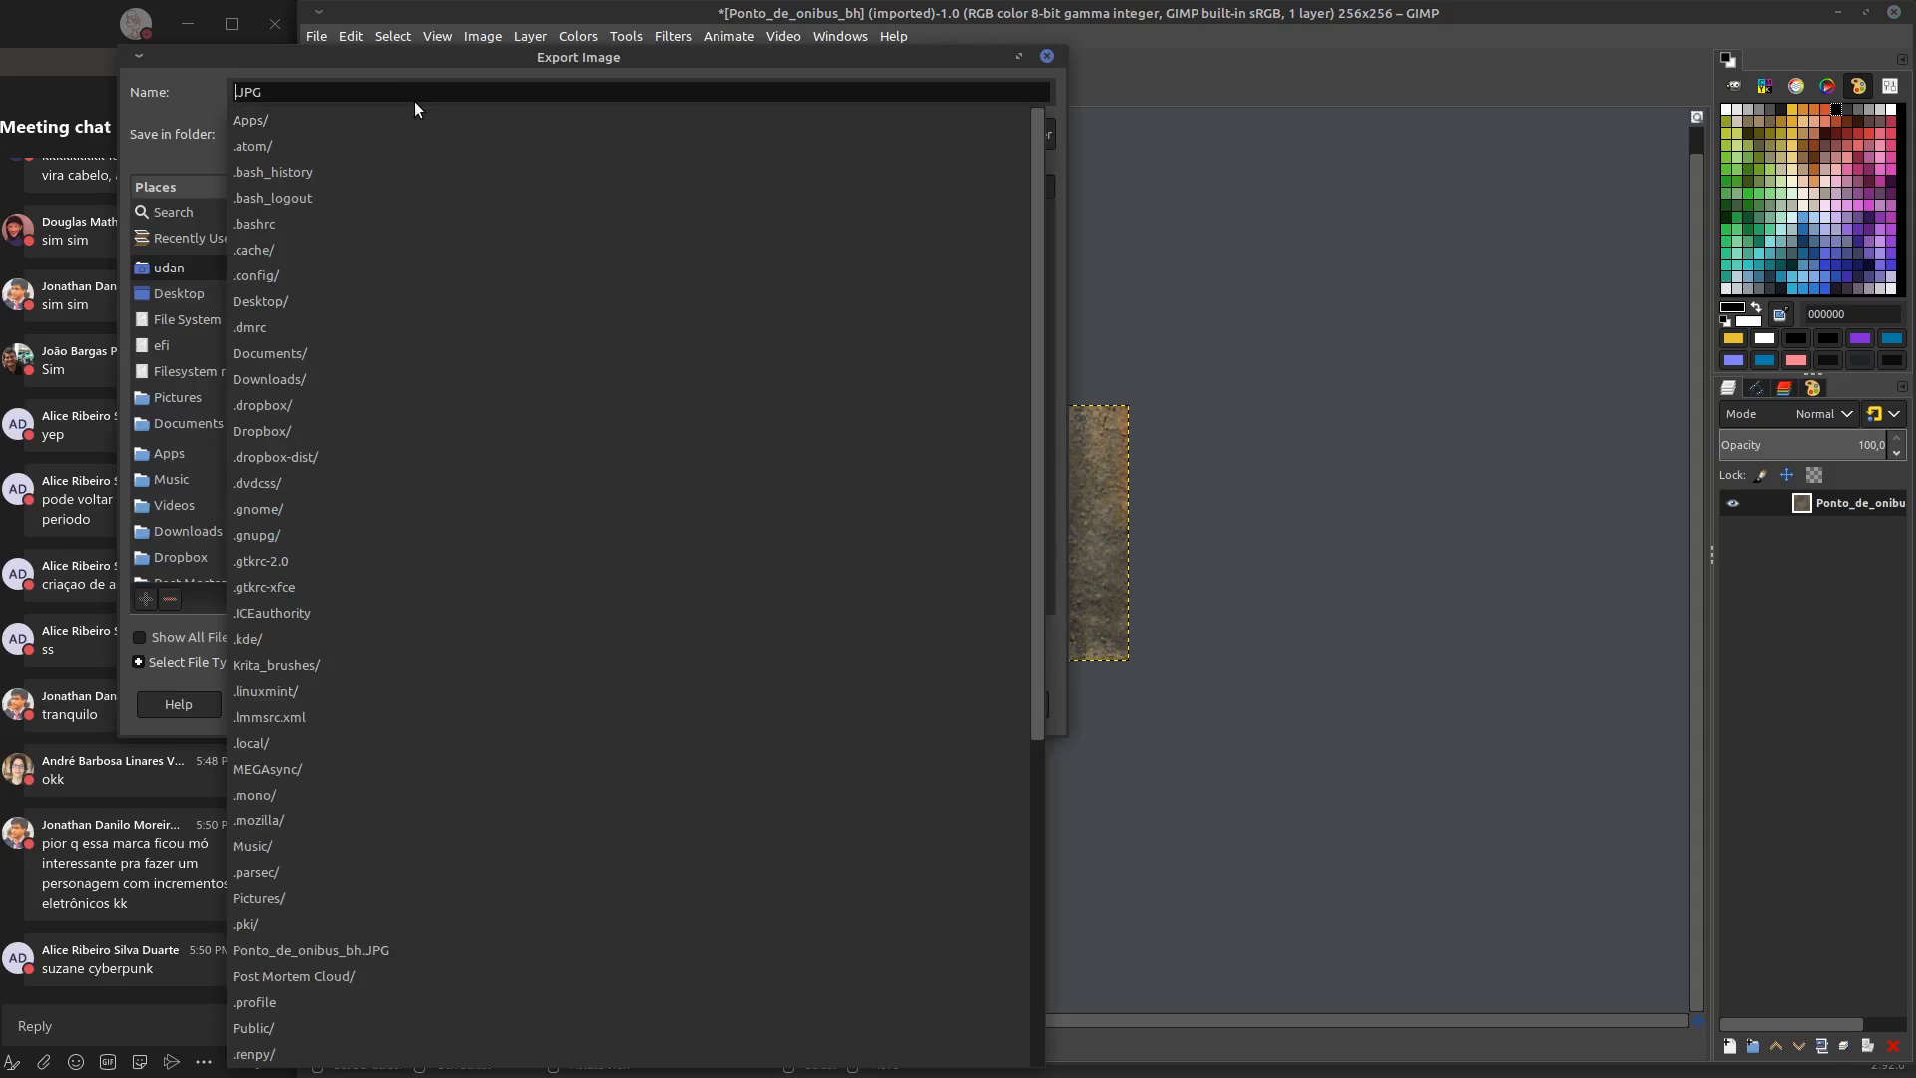
type("chap")
type("isco")
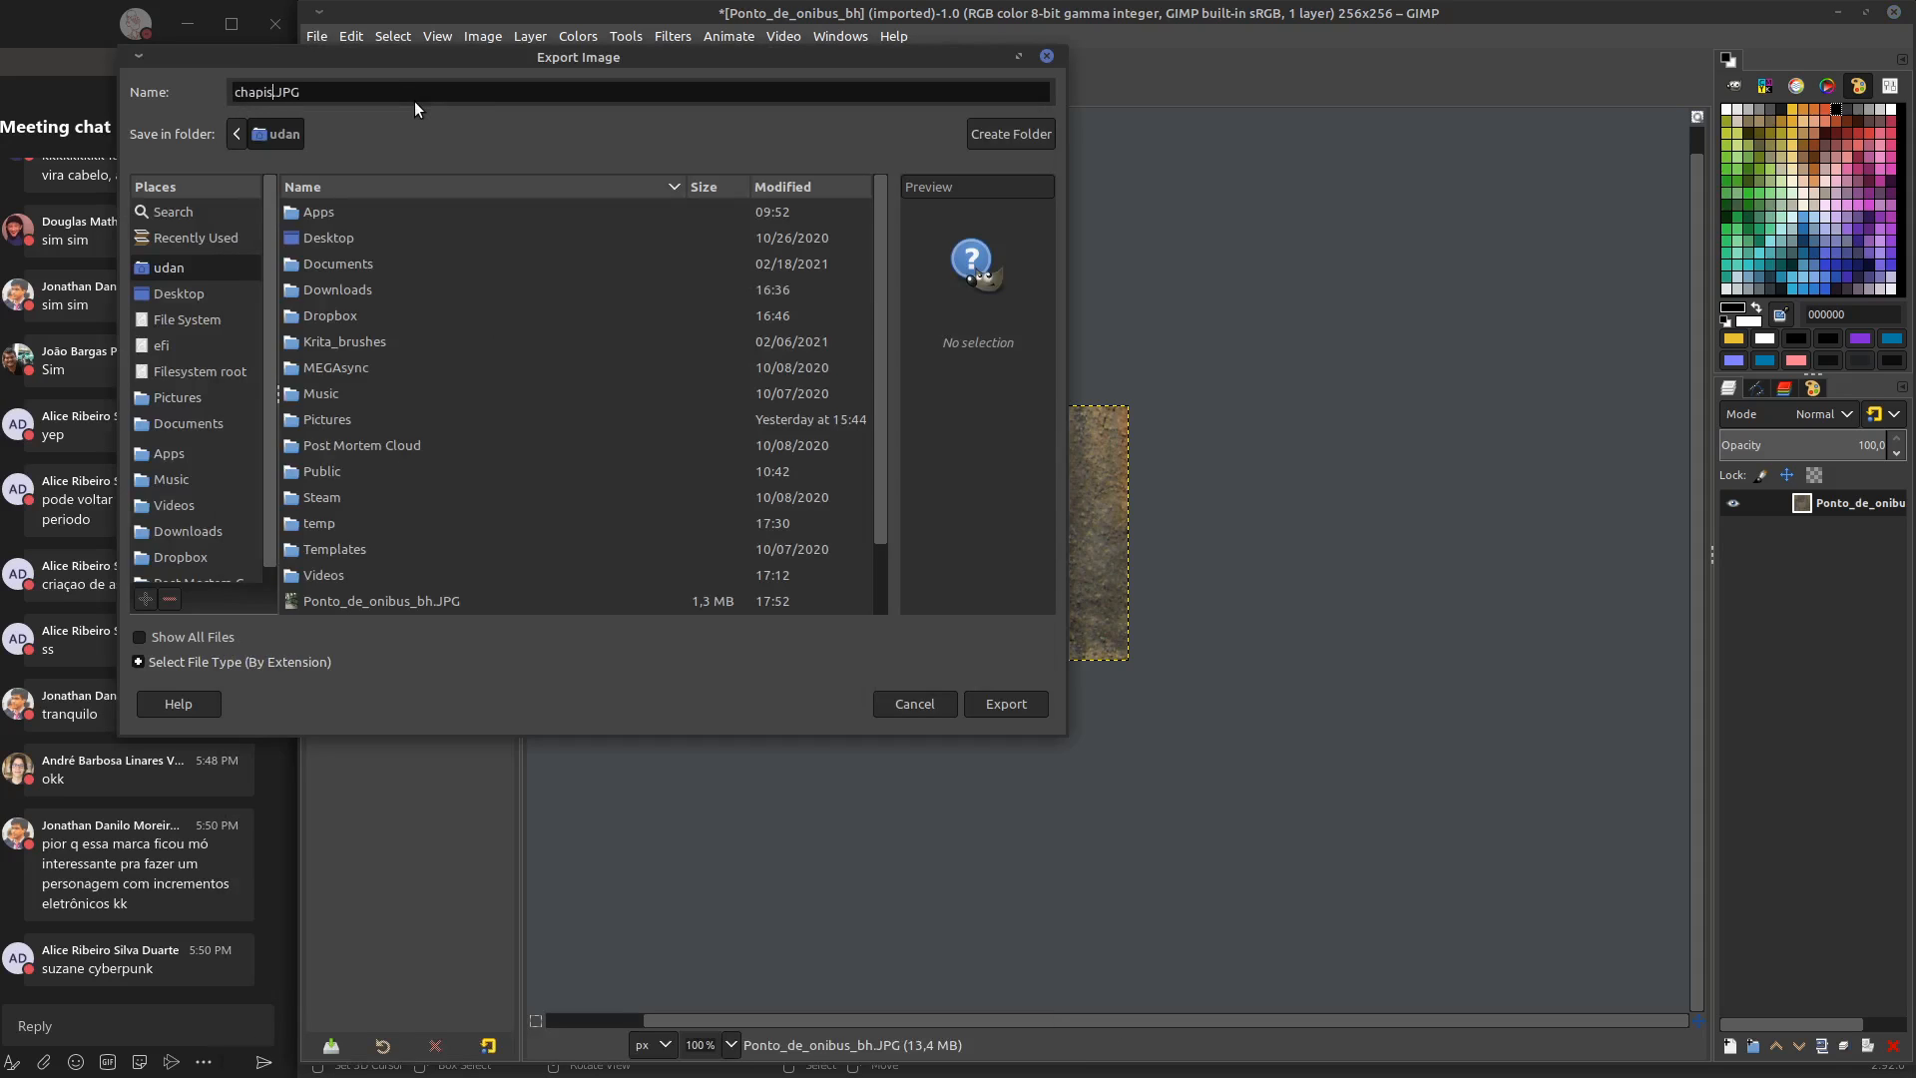
left_click(1006, 707)
left_click(1044, 748)
Find and open the generic Normal Map filter for the wall texture, placing its dialog beside the image
scroll(1047, 758, "left", 4)
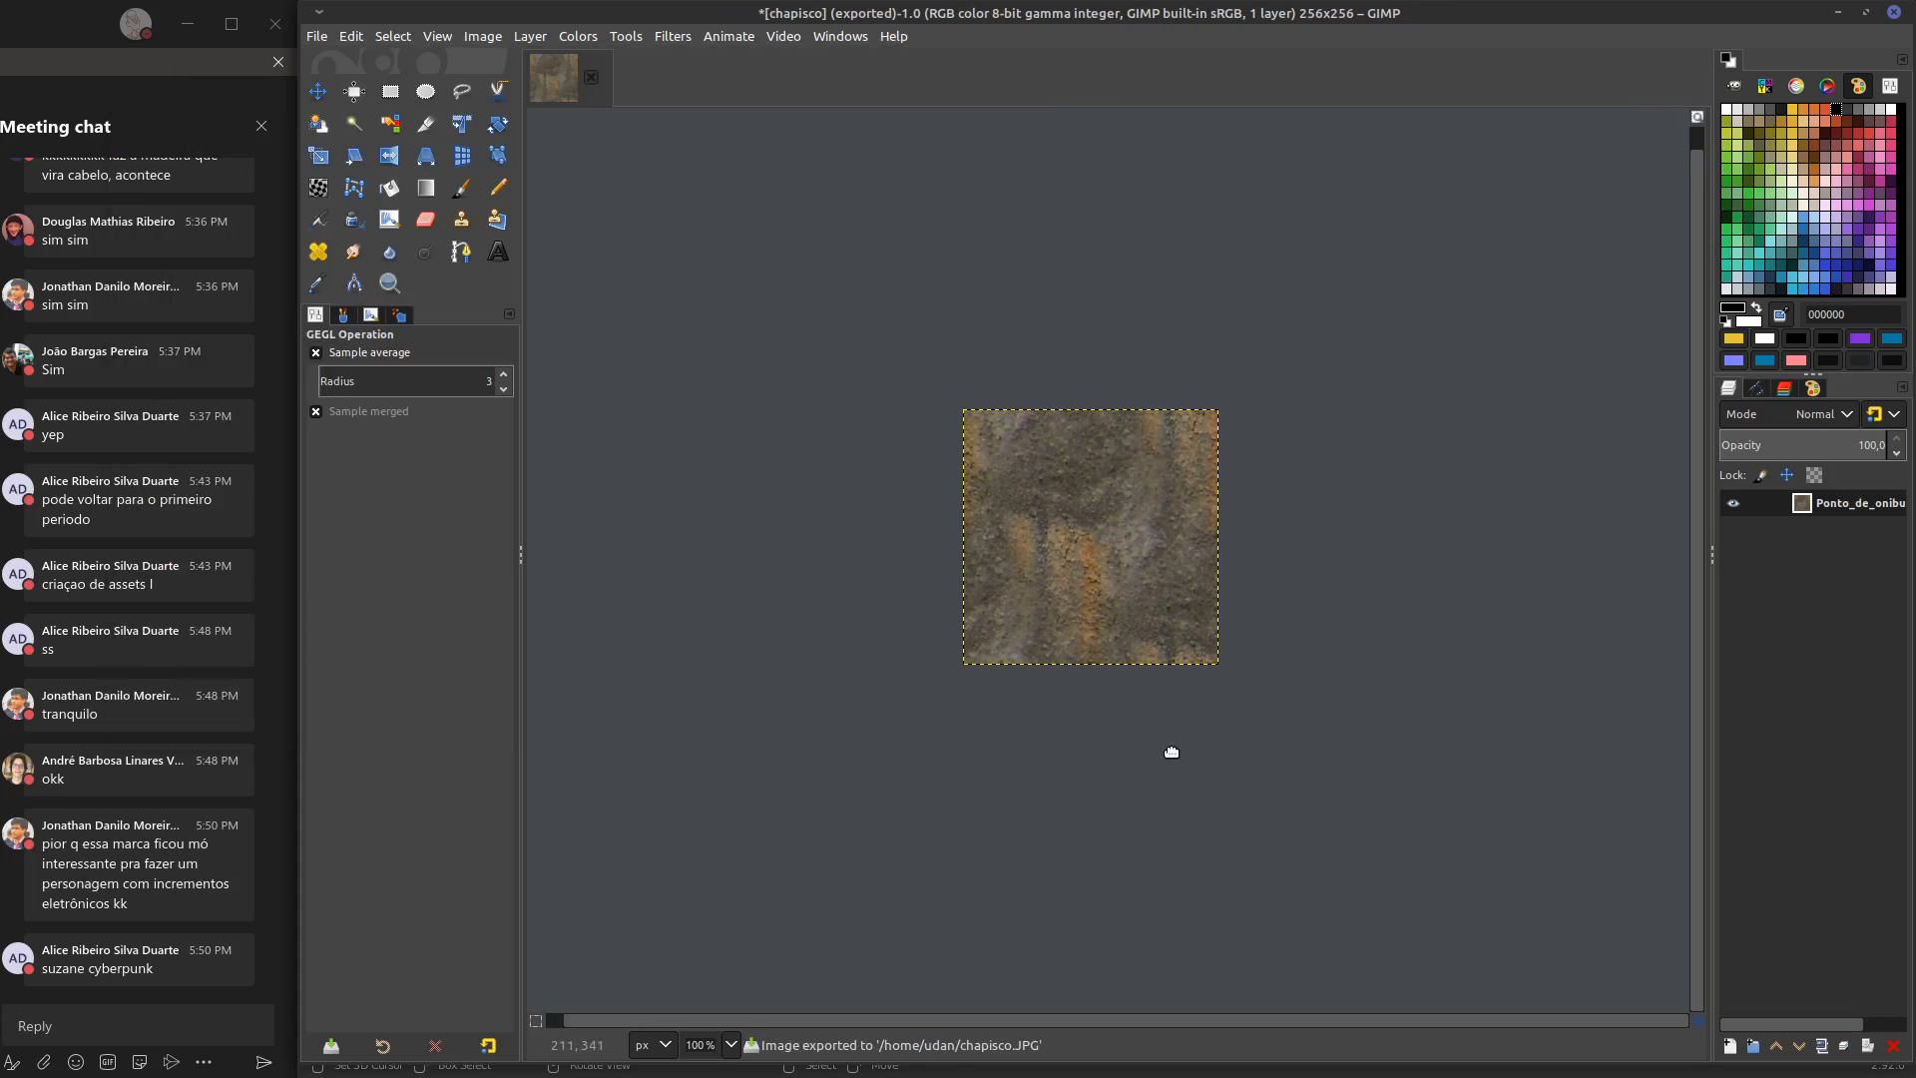
scroll(1309, 499, "down", 2)
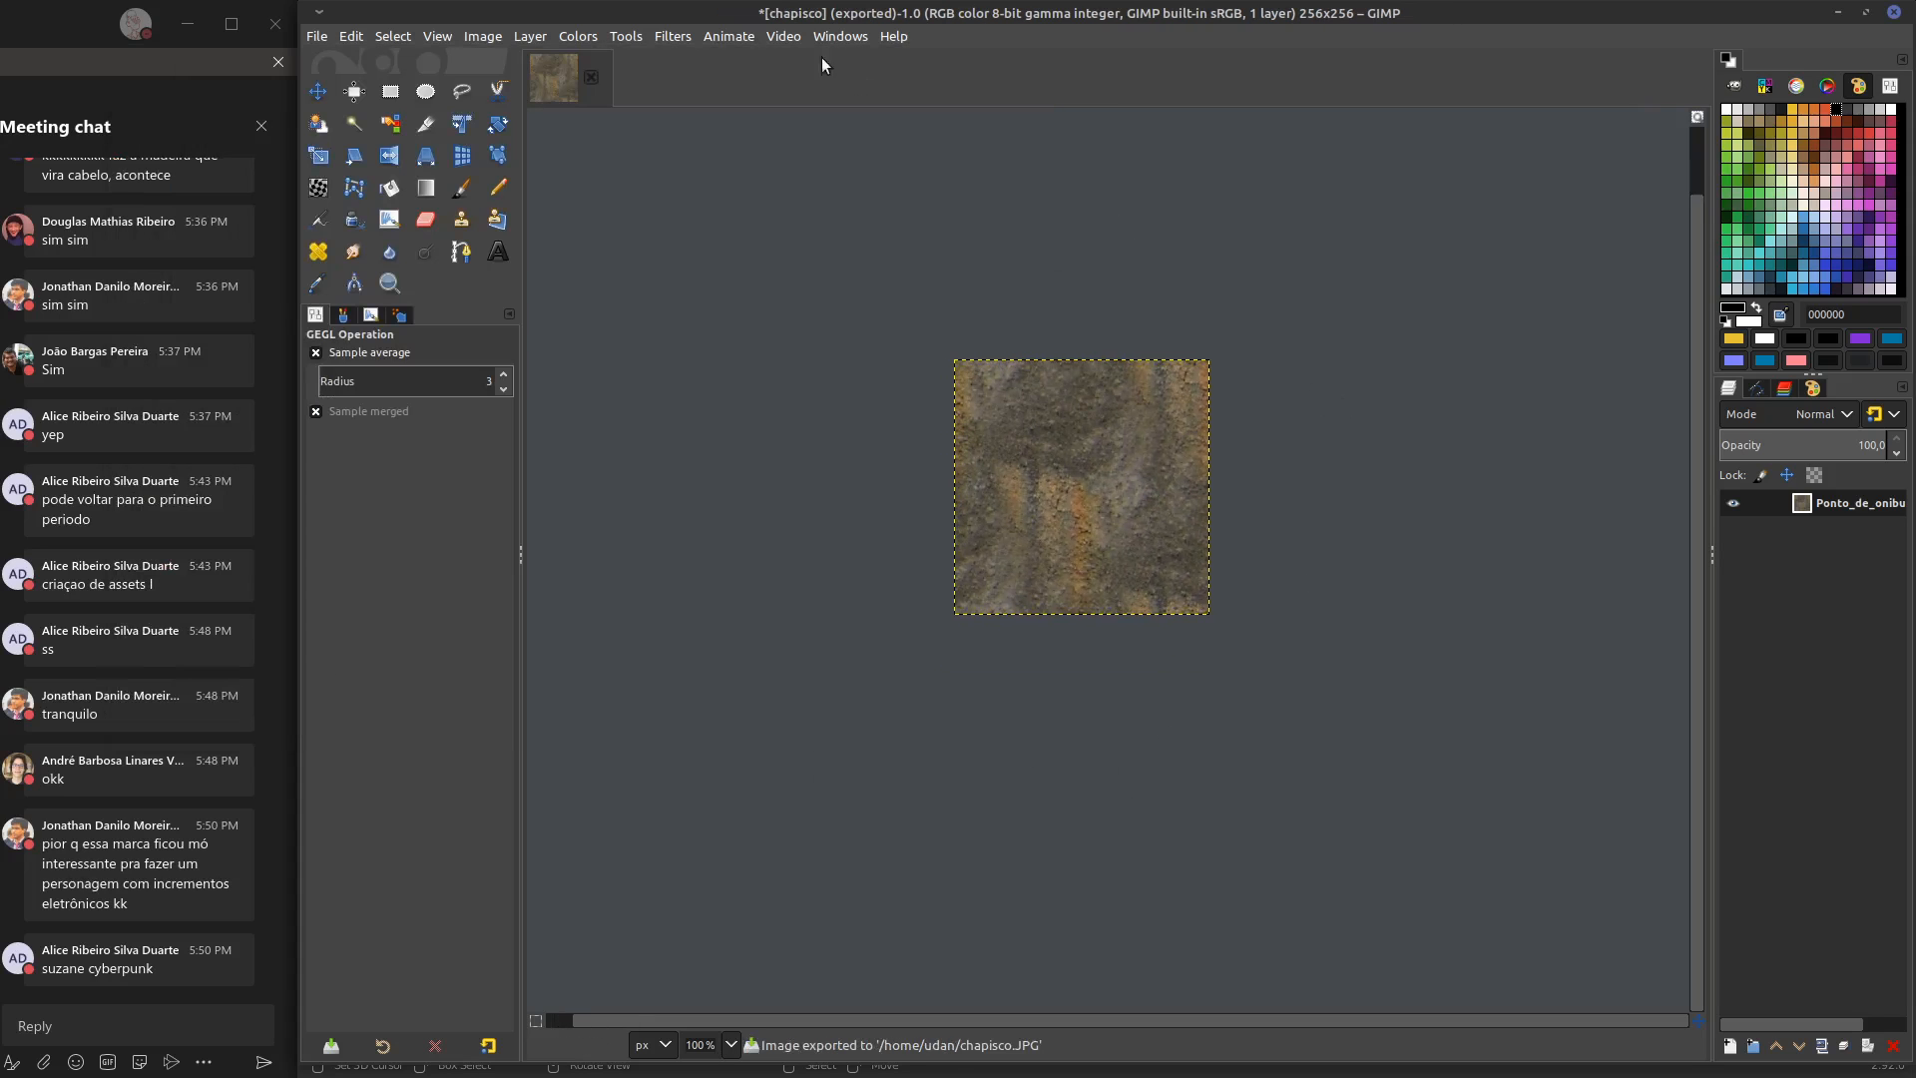
left_click(685, 40)
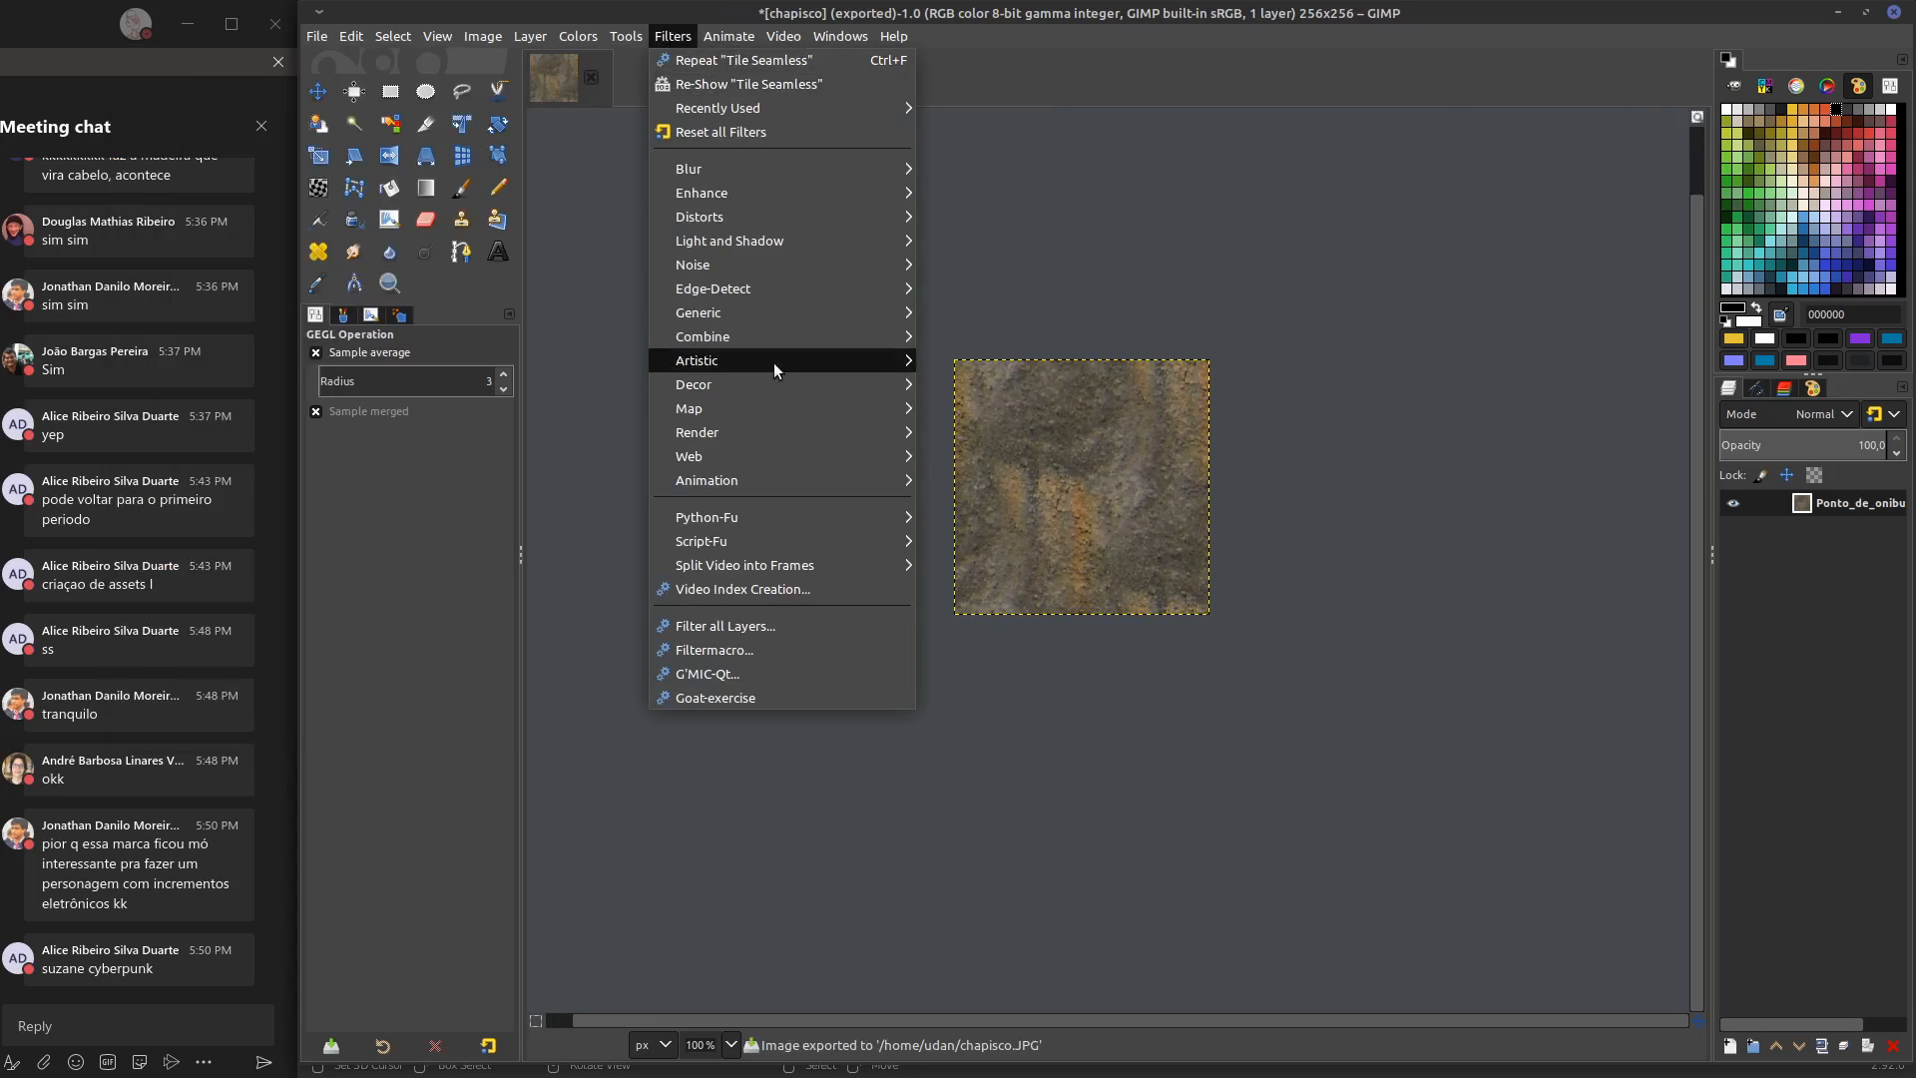
mouse_move(779, 411)
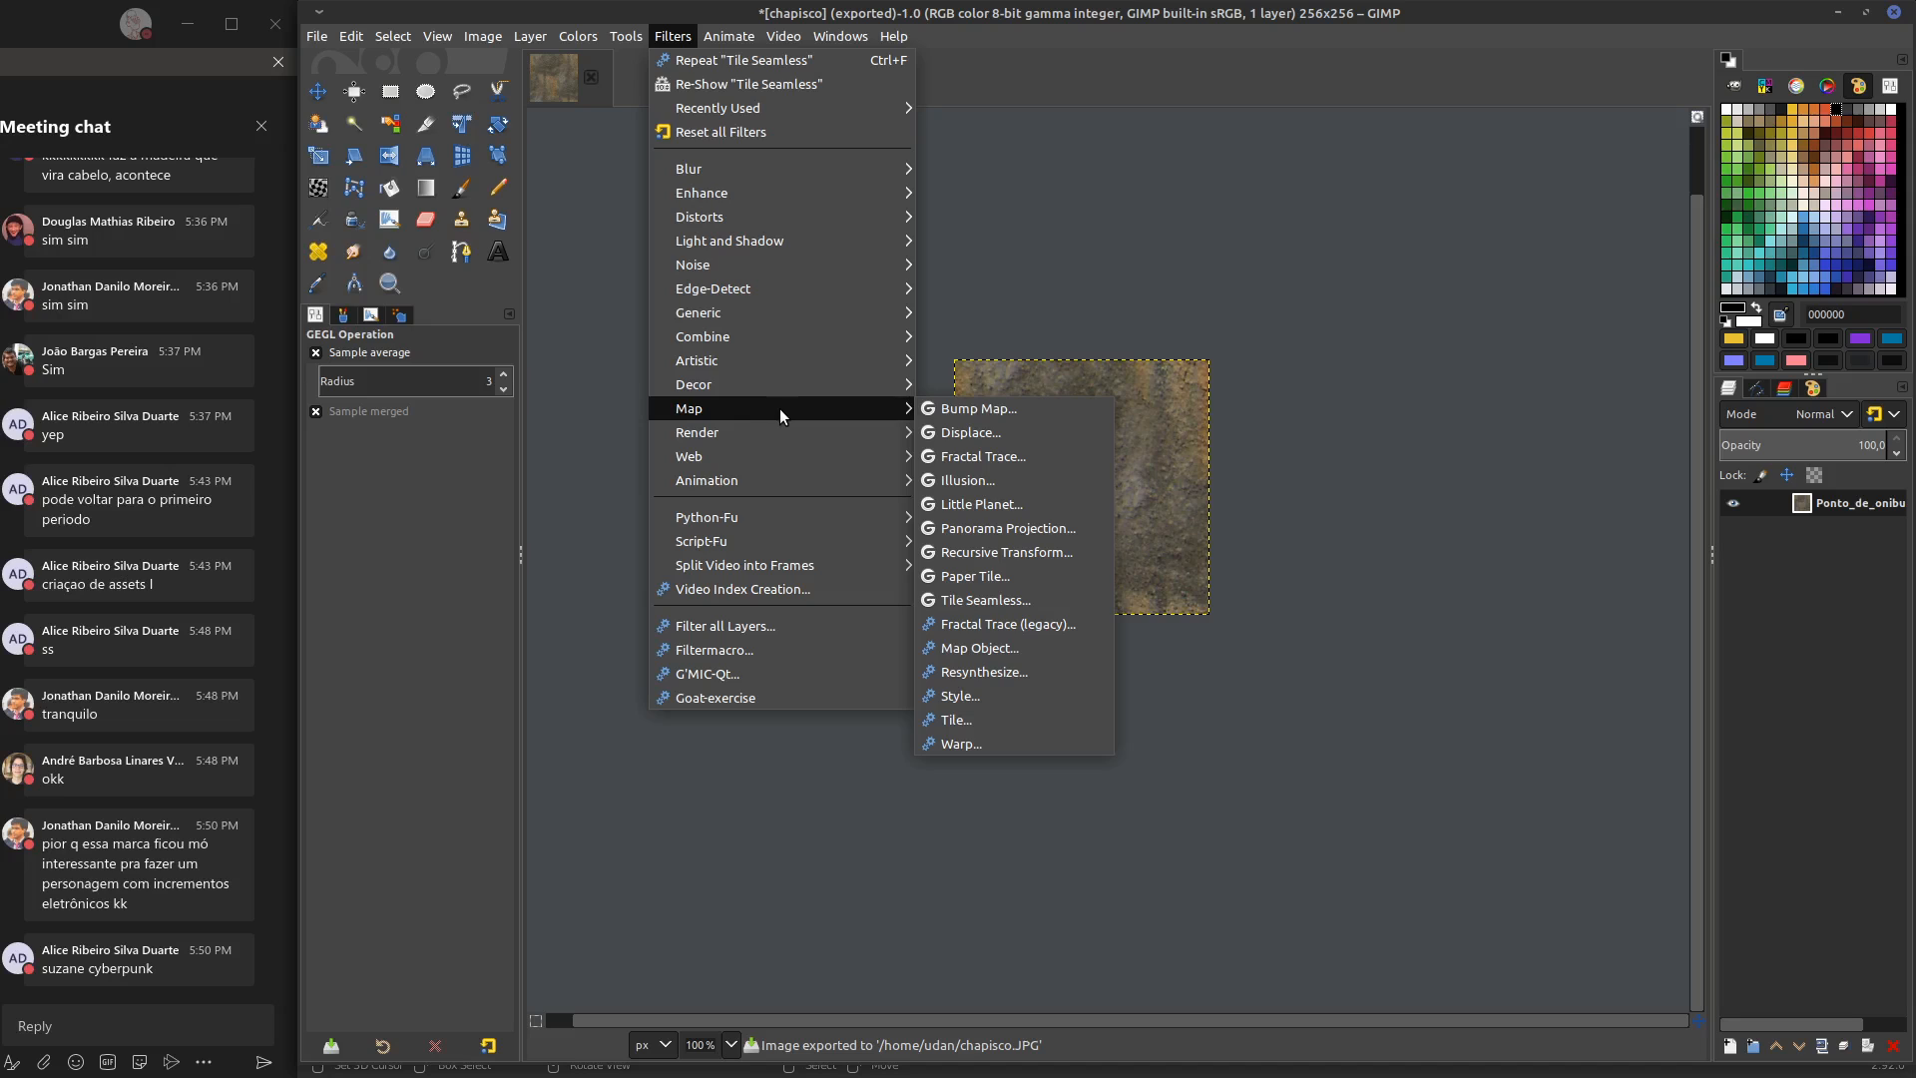
mouse_move(775, 335)
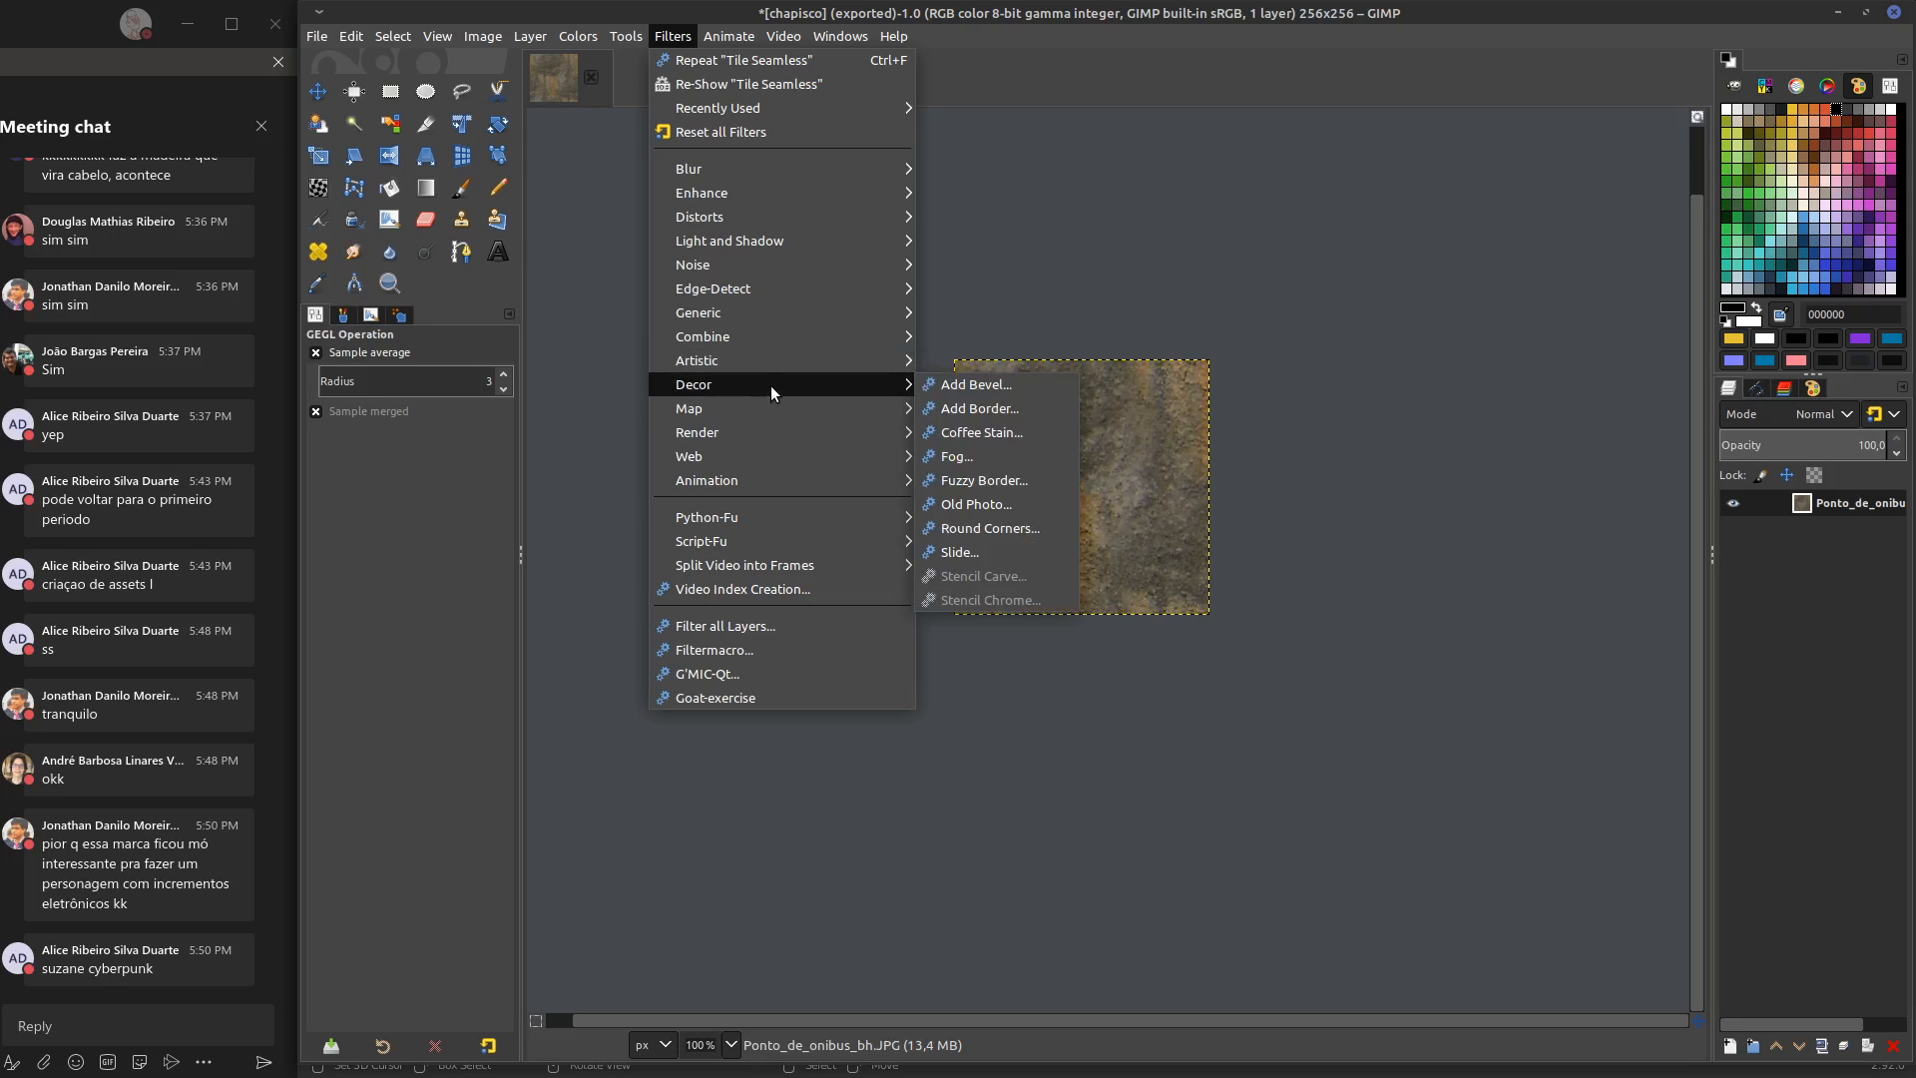
mouse_move(761, 197)
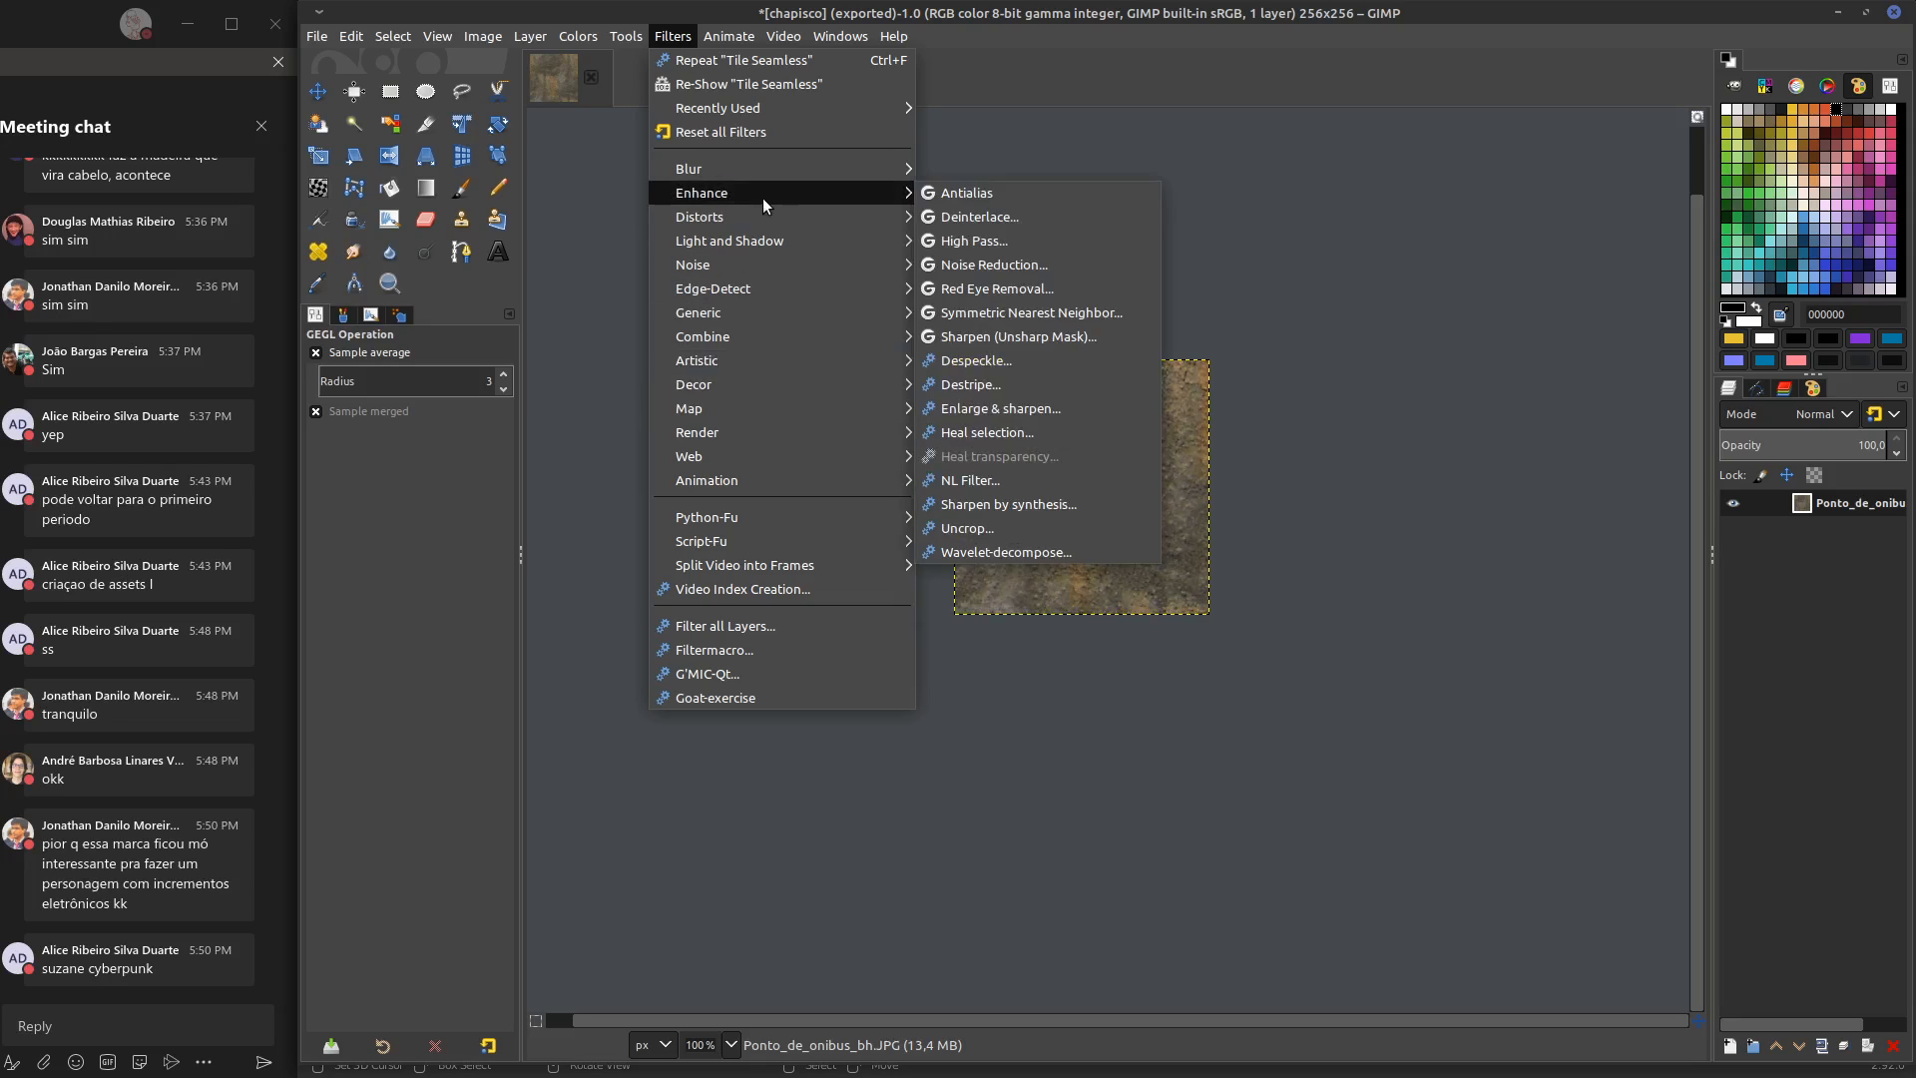
mouse_move(770, 253)
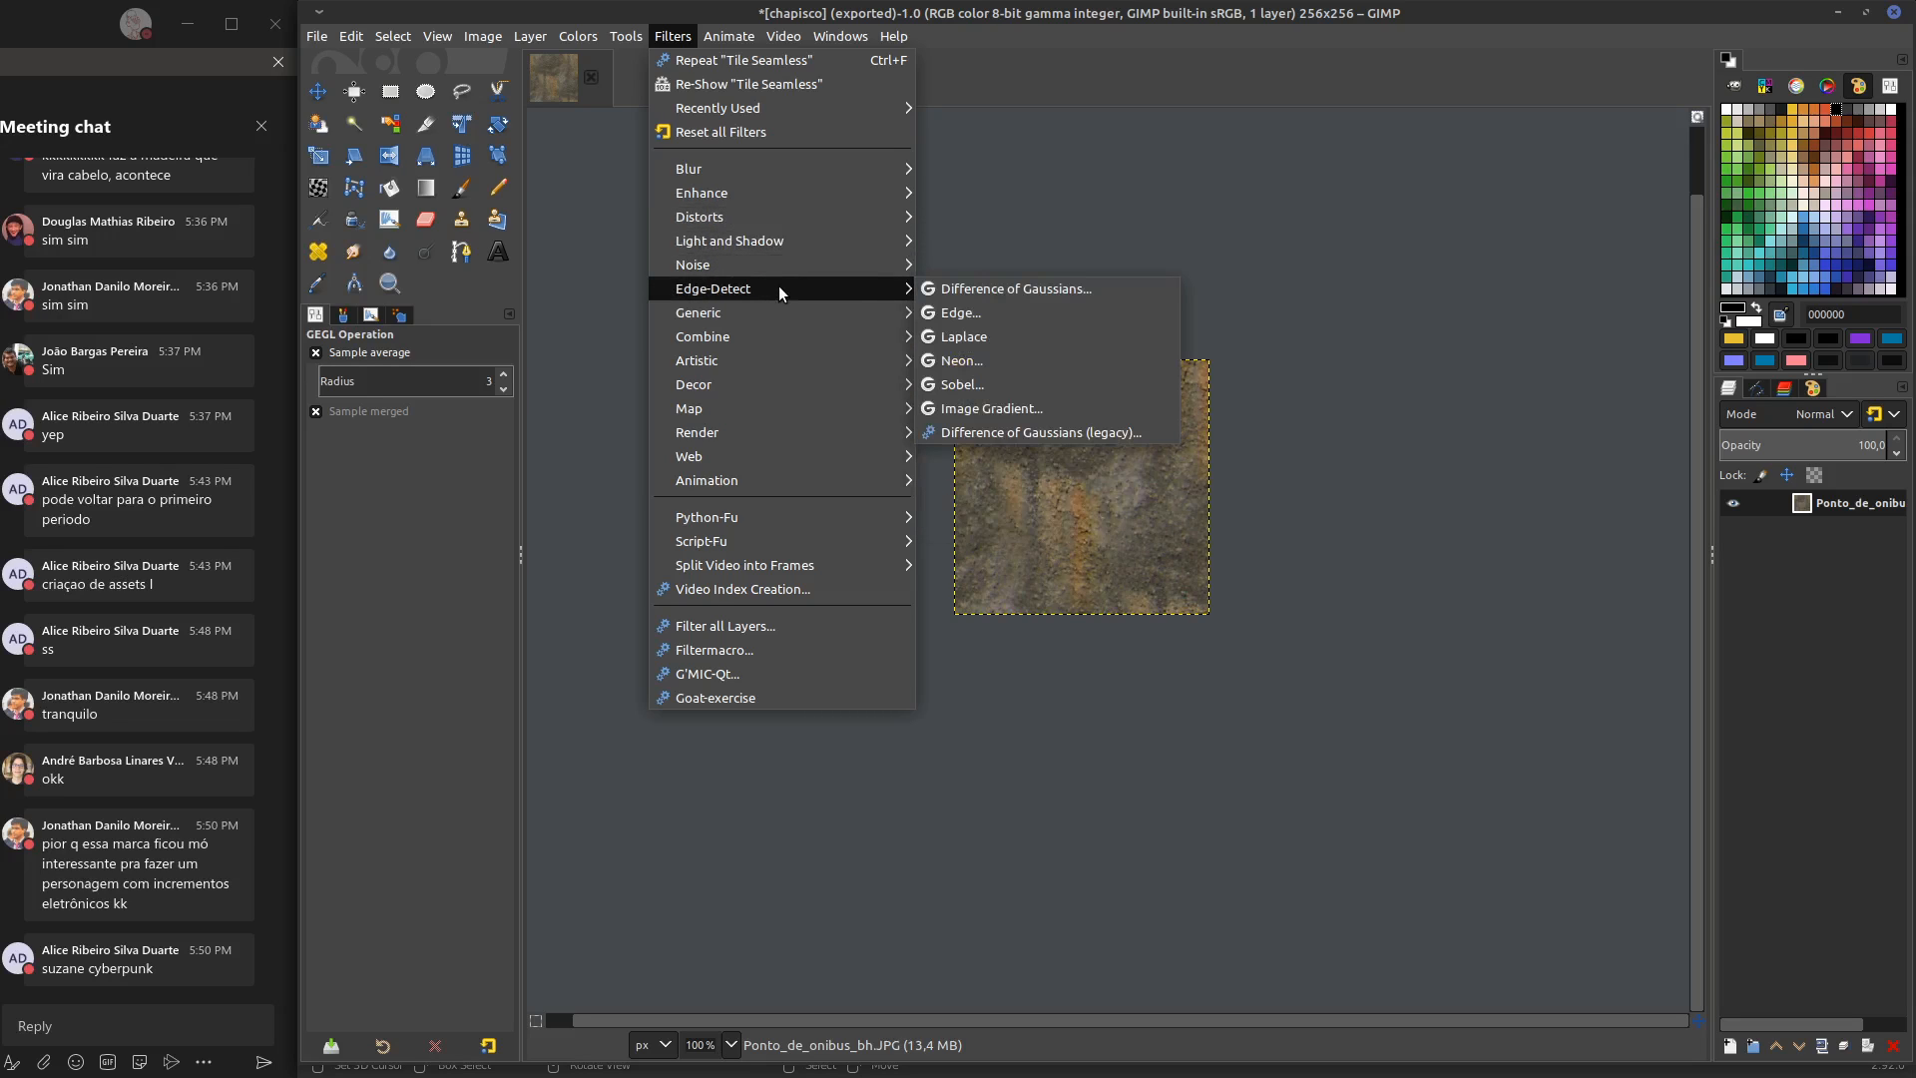
mouse_move(847, 315)
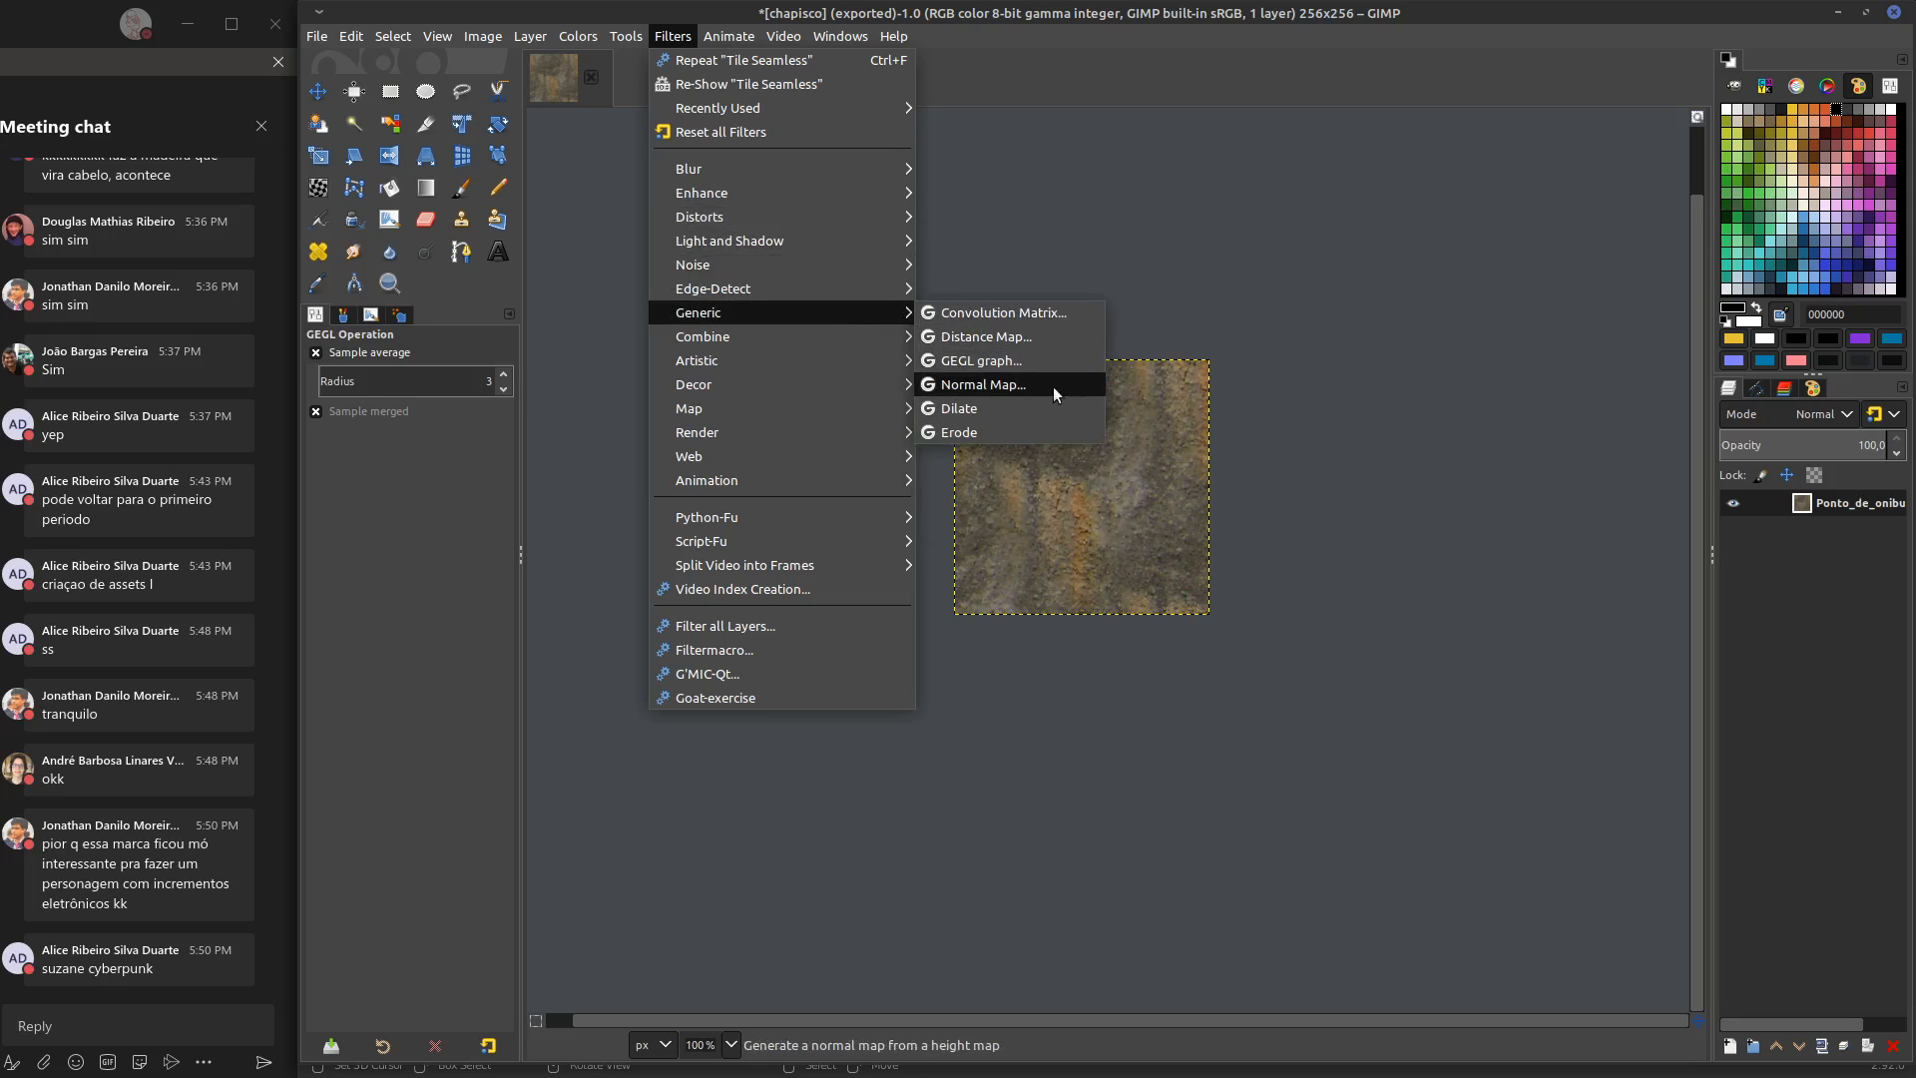
left_click(1016, 387)
left_click_drag(1545, 181, 1509, 184)
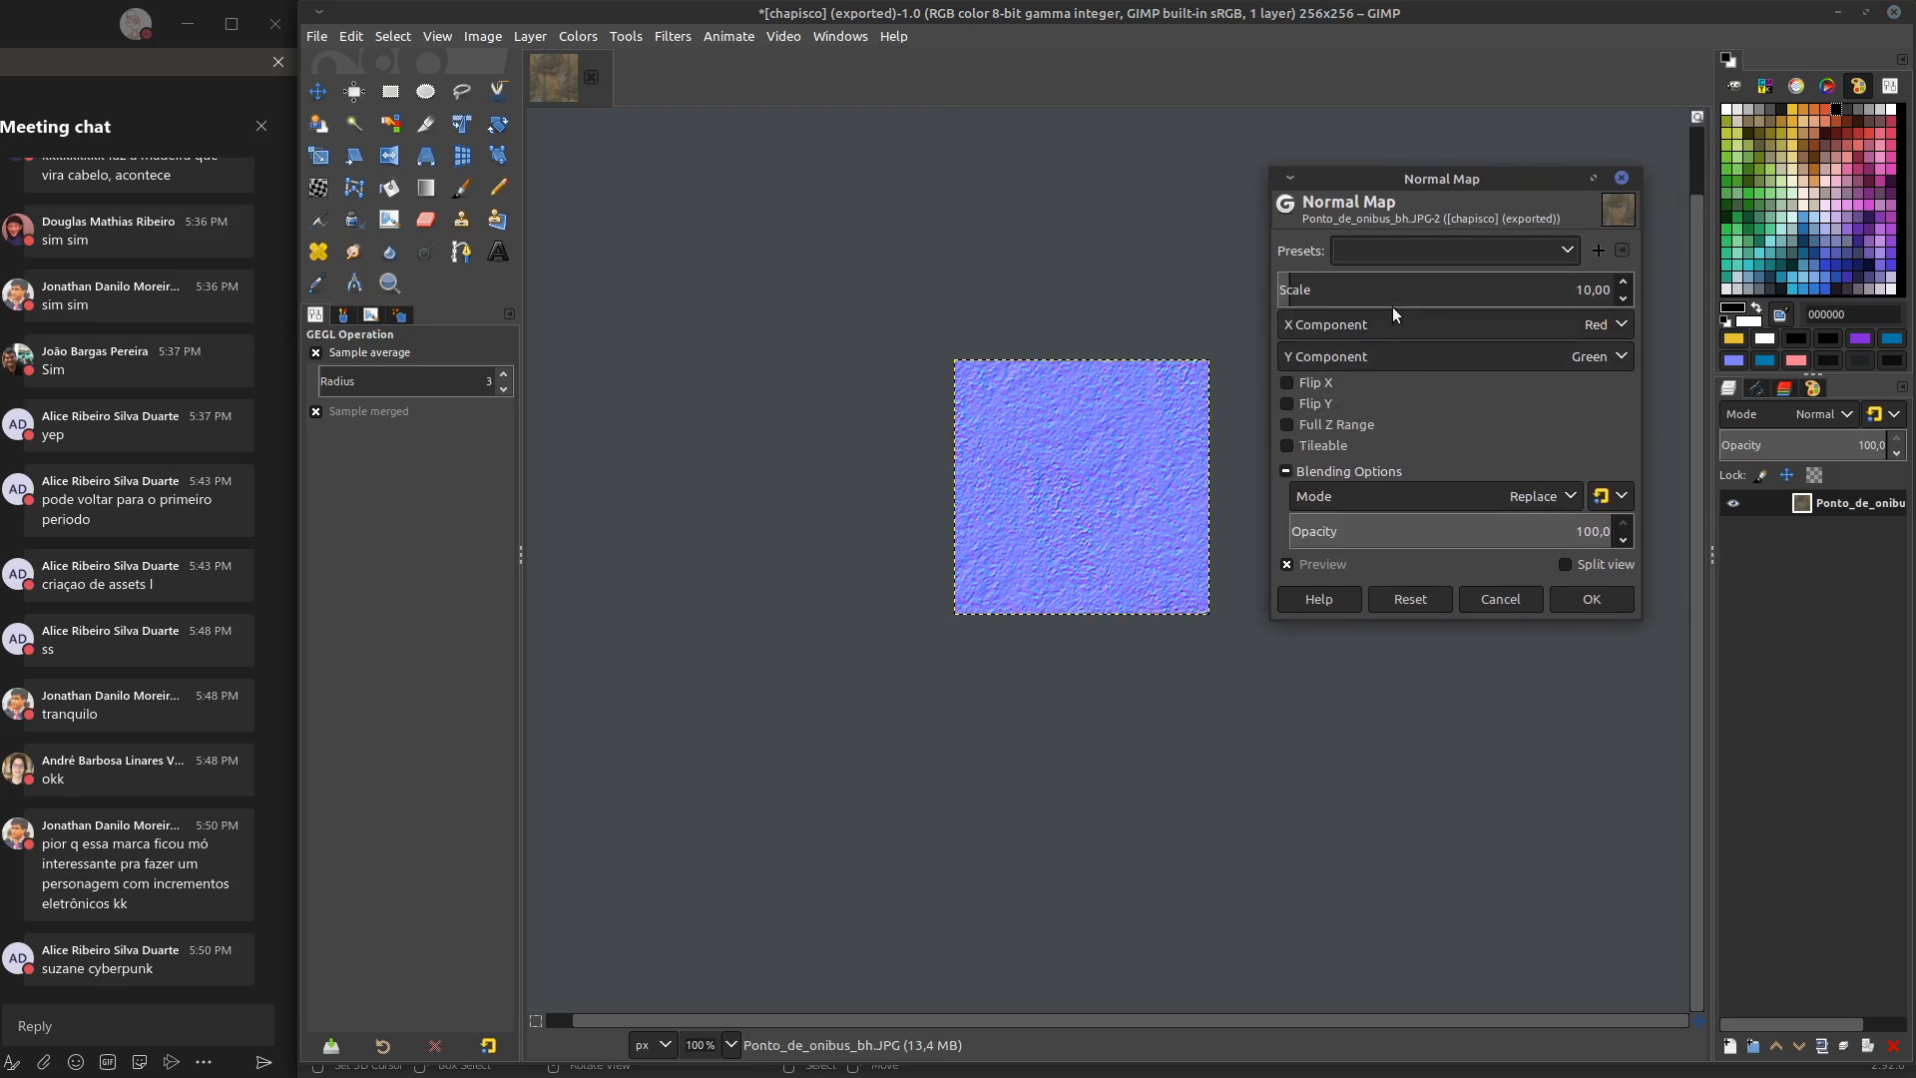
Set the Normal Map scale to 11.38 and apply the filter to the texture
mouse_move(1289, 290)
left_mouse_down()
mouse_move(1311, 290)
mouse_move(1287, 290)
left_mouse_up()
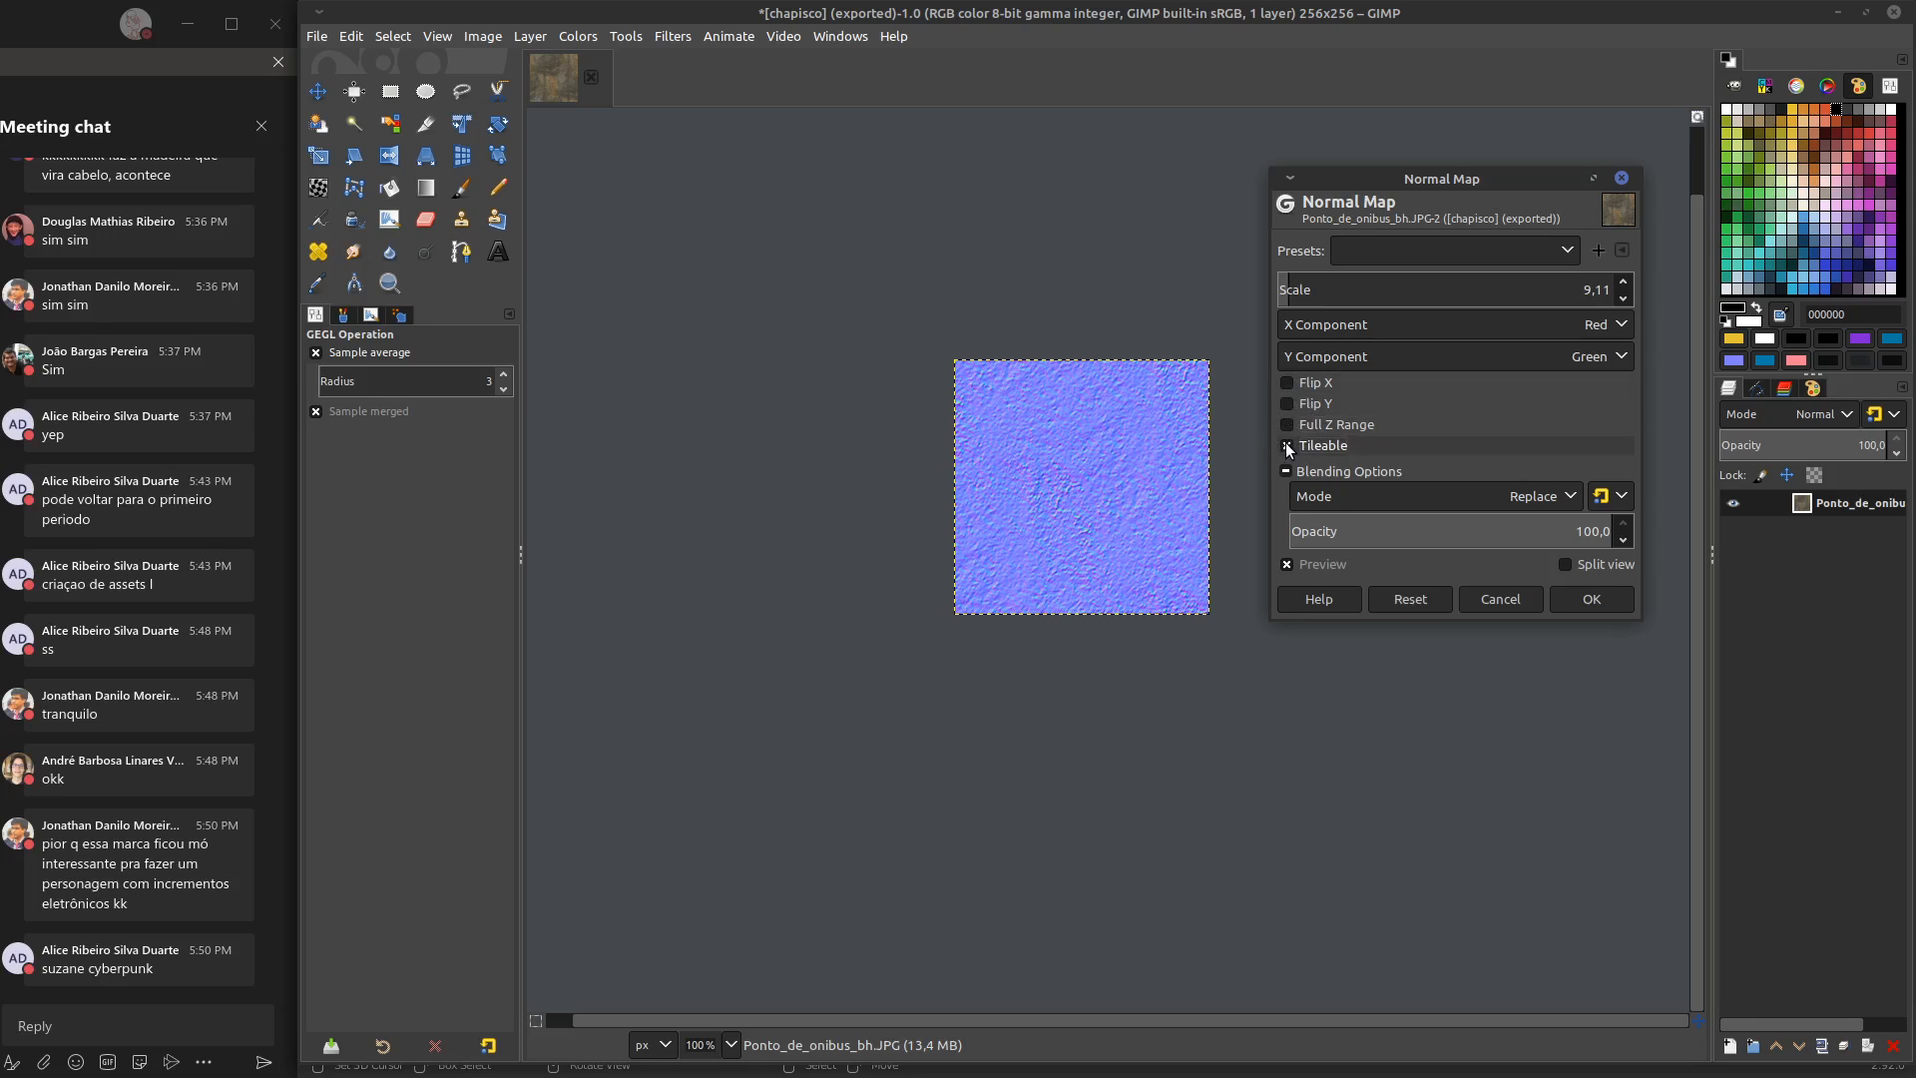
left_click_drag(1294, 292, 1327, 292)
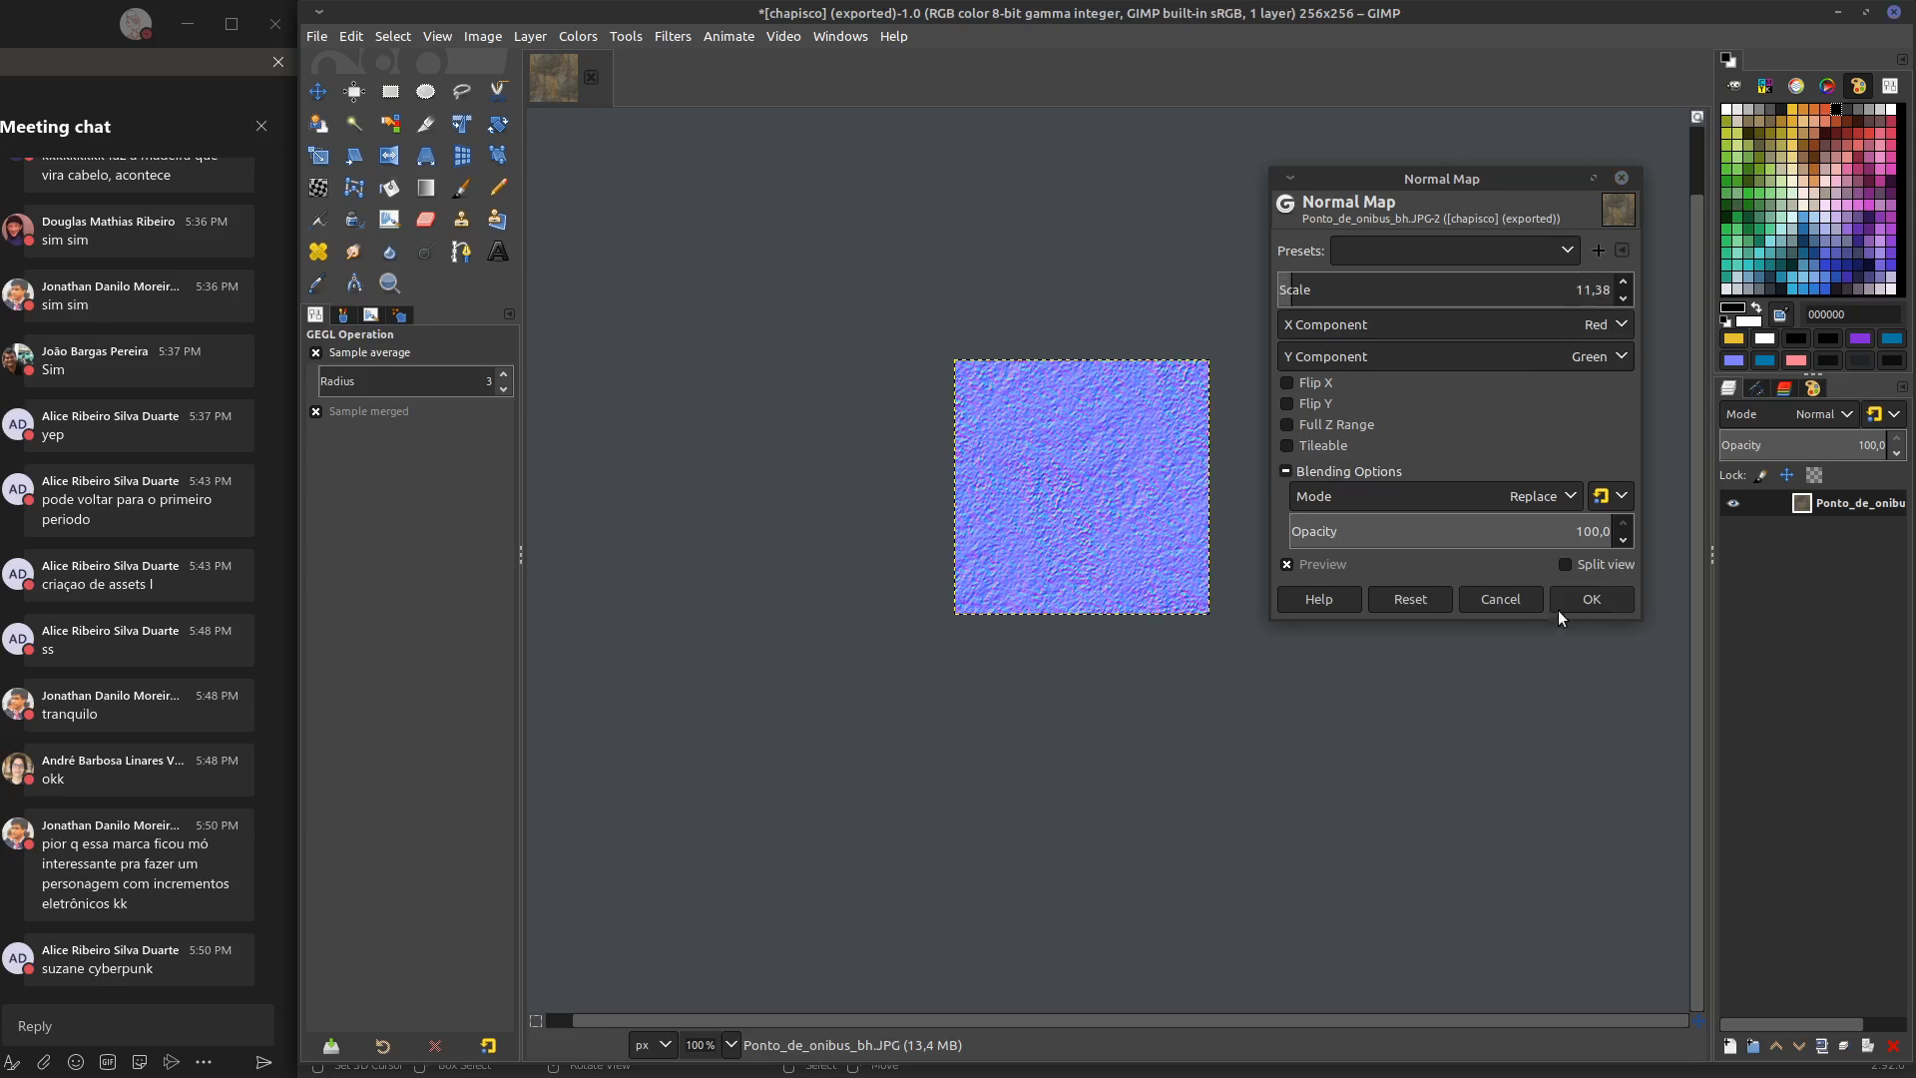
left_click(1567, 602)
Export the normal map image as chapiscoNM.JPG in the home folder with JPEG quality 93
left_click(316, 36)
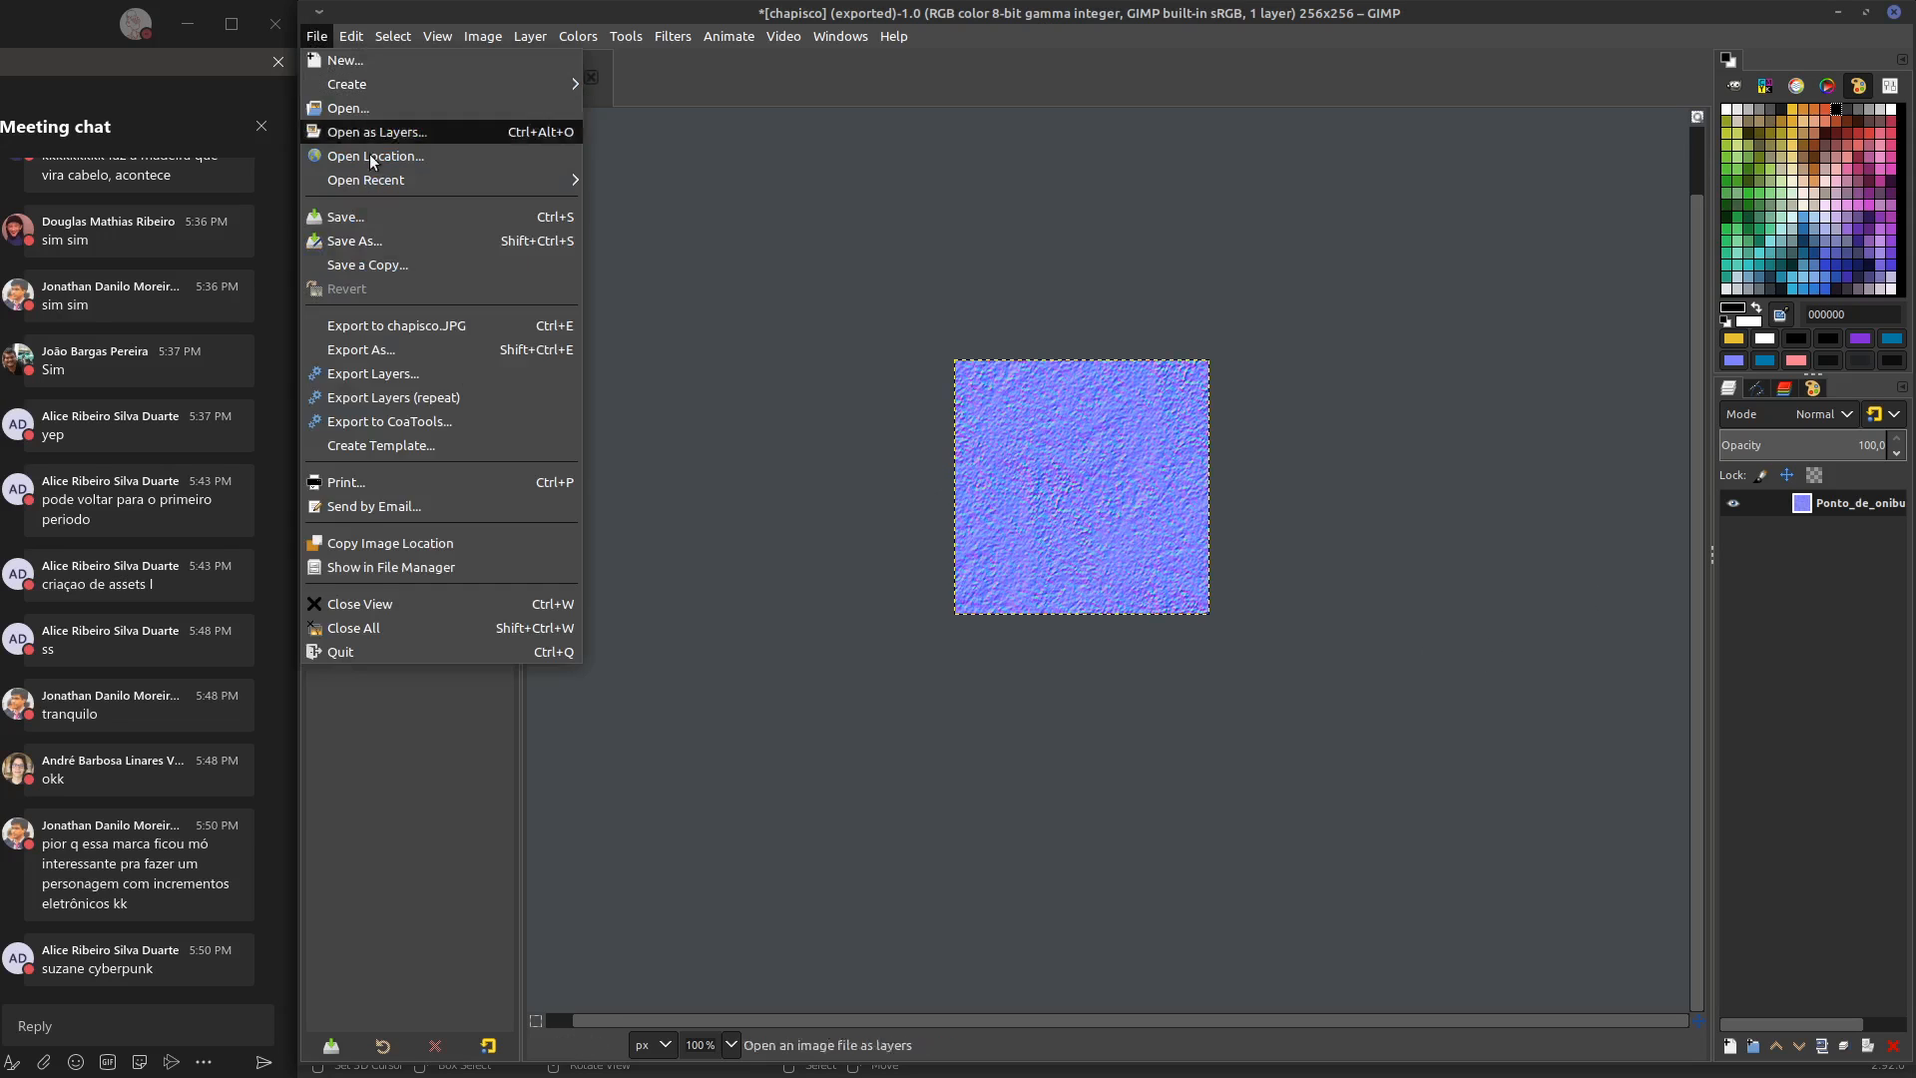
left_click(451, 350)
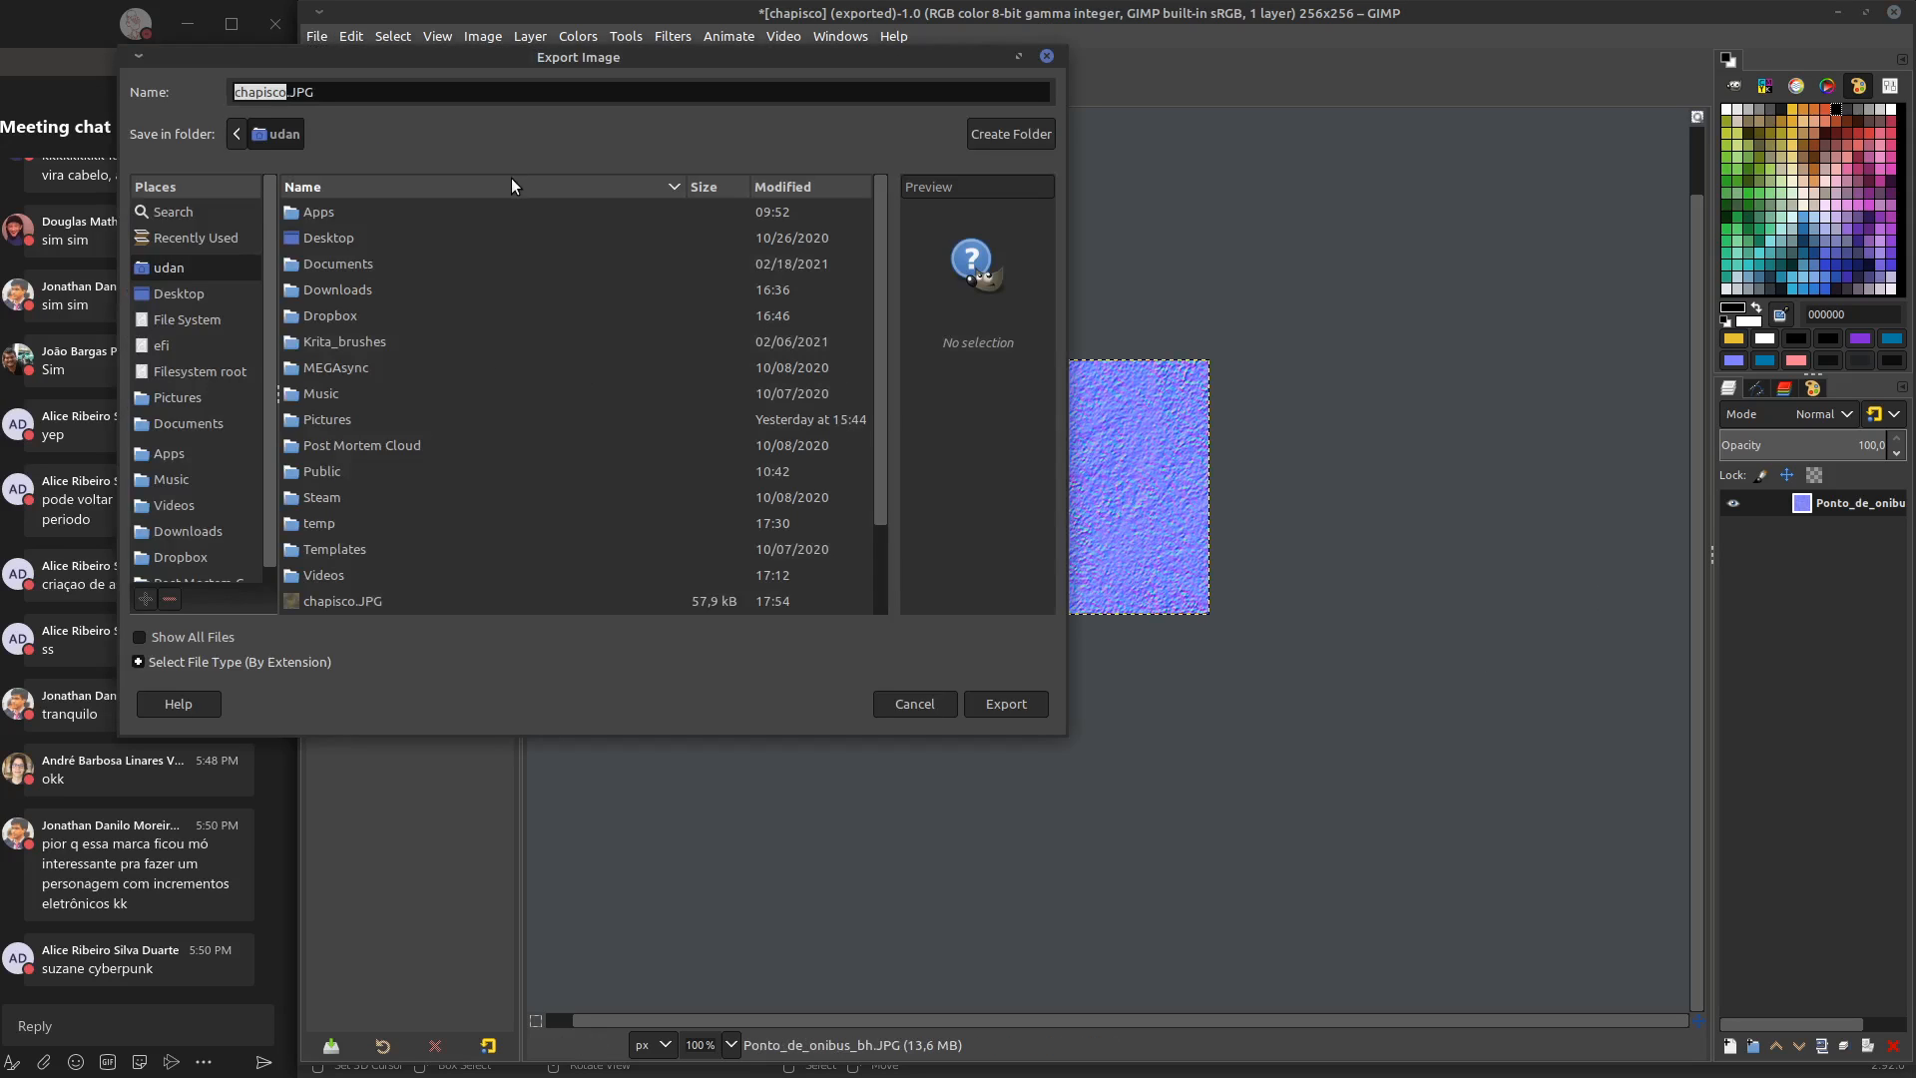
key("Right")
type("NM")
left_click(1032, 705)
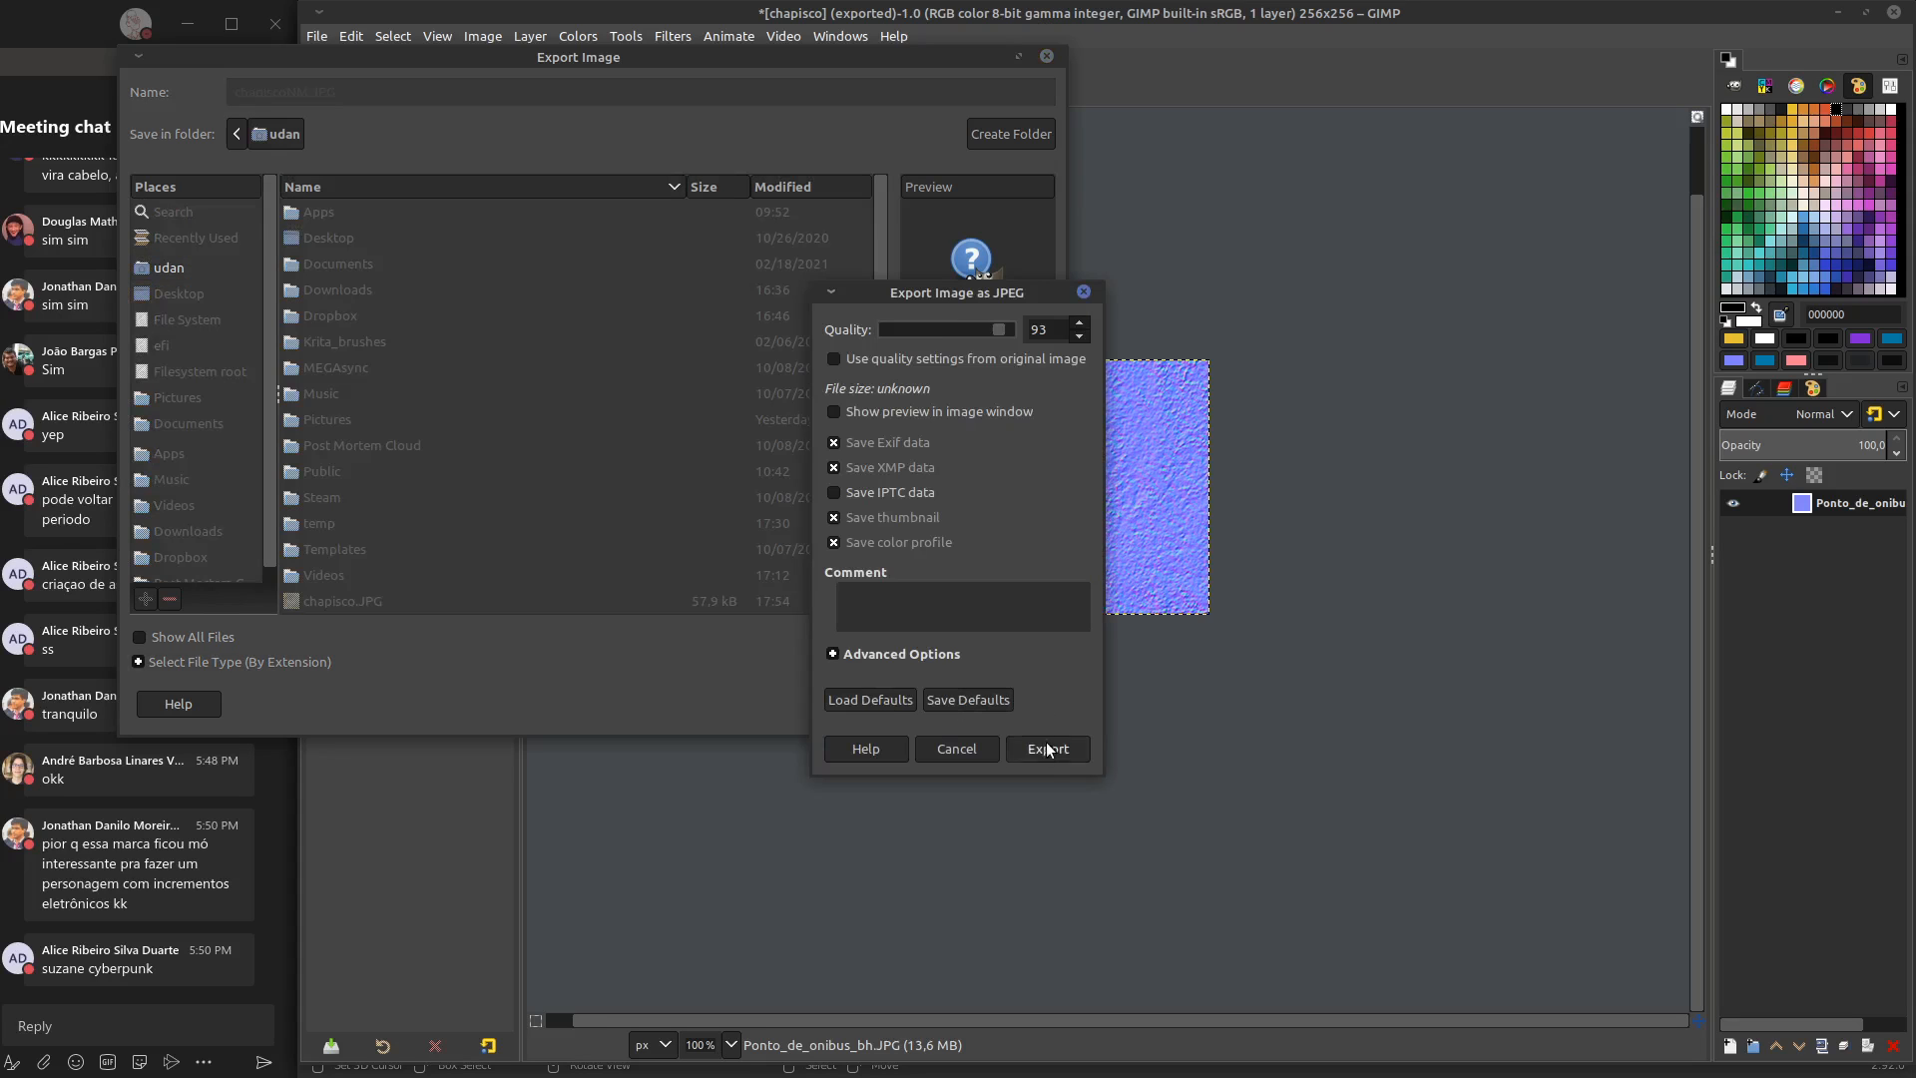
left_click(1043, 749)
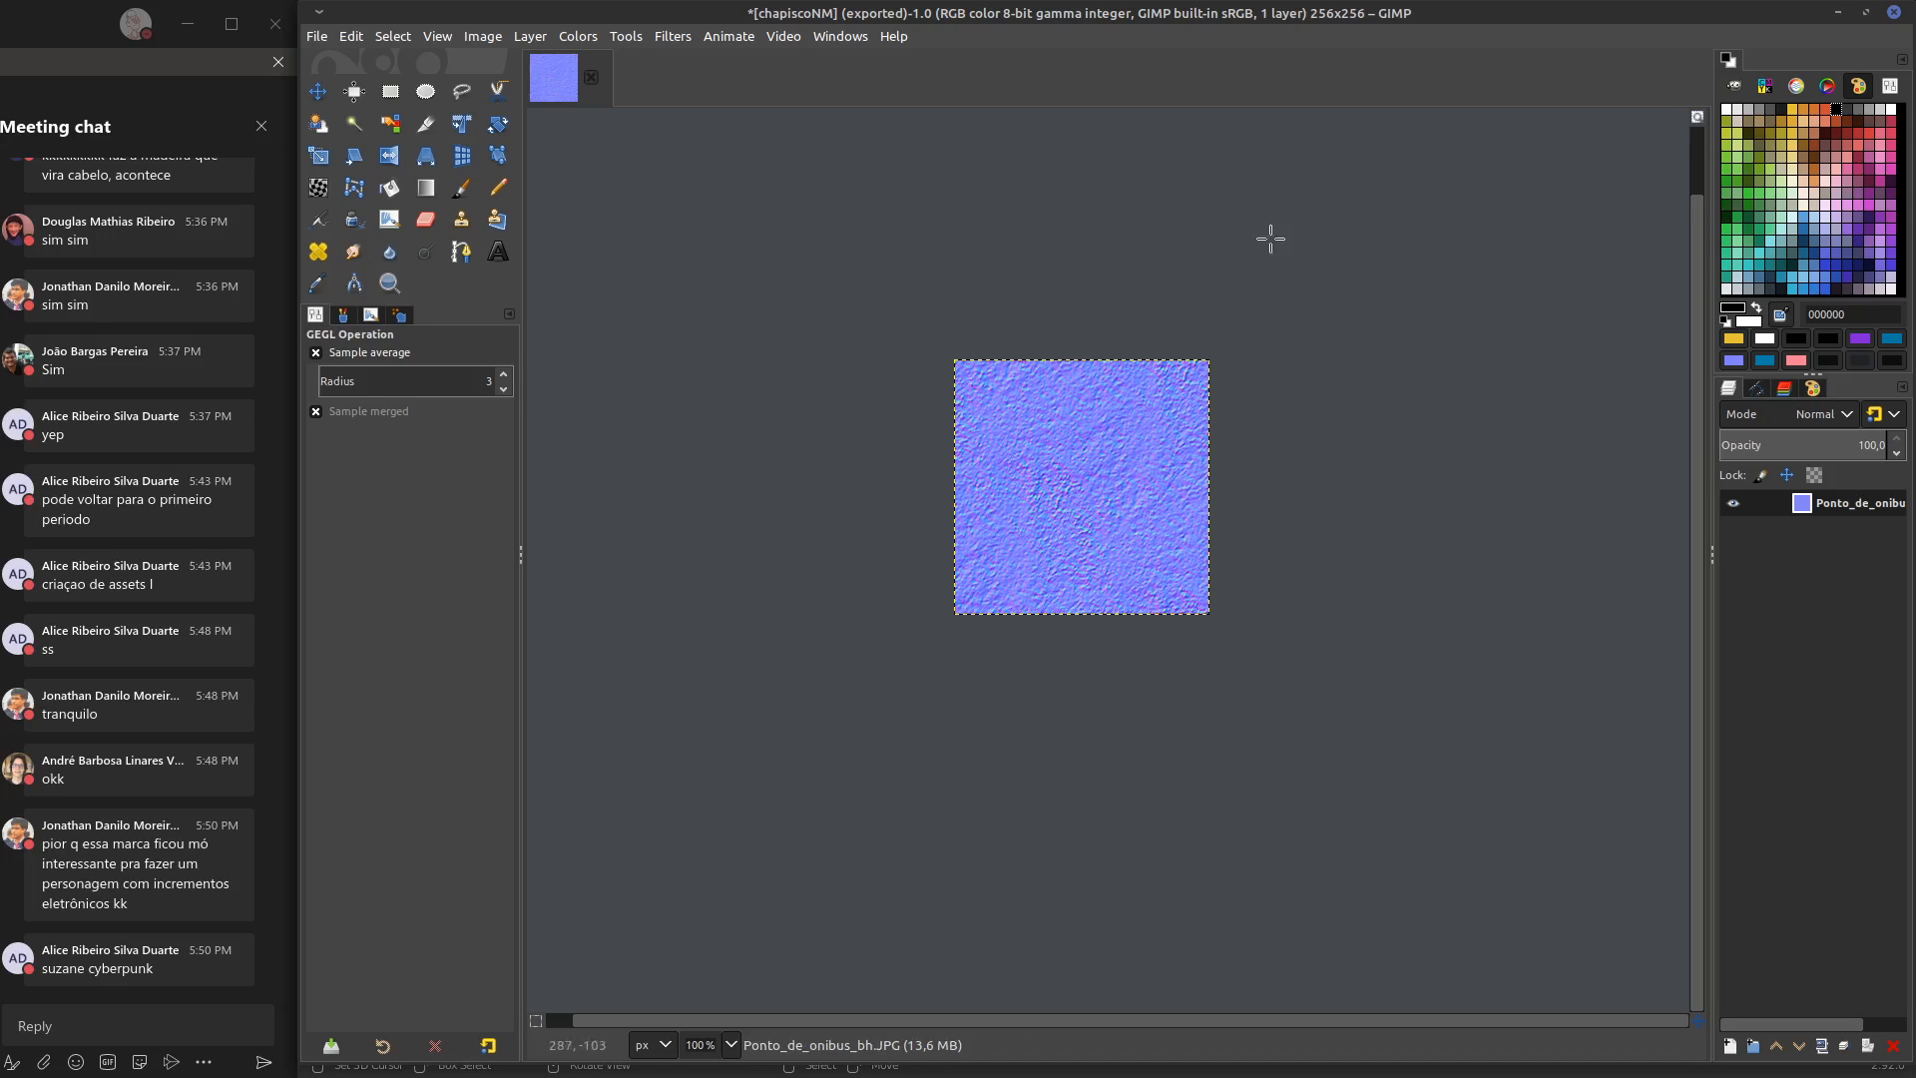
Switch to Blender and load chapiscoNM.JPG into the image texture node feeding the Normal Map node
left_click(1837, 13)
middle_click_drag(909, 750, 1092, 690)
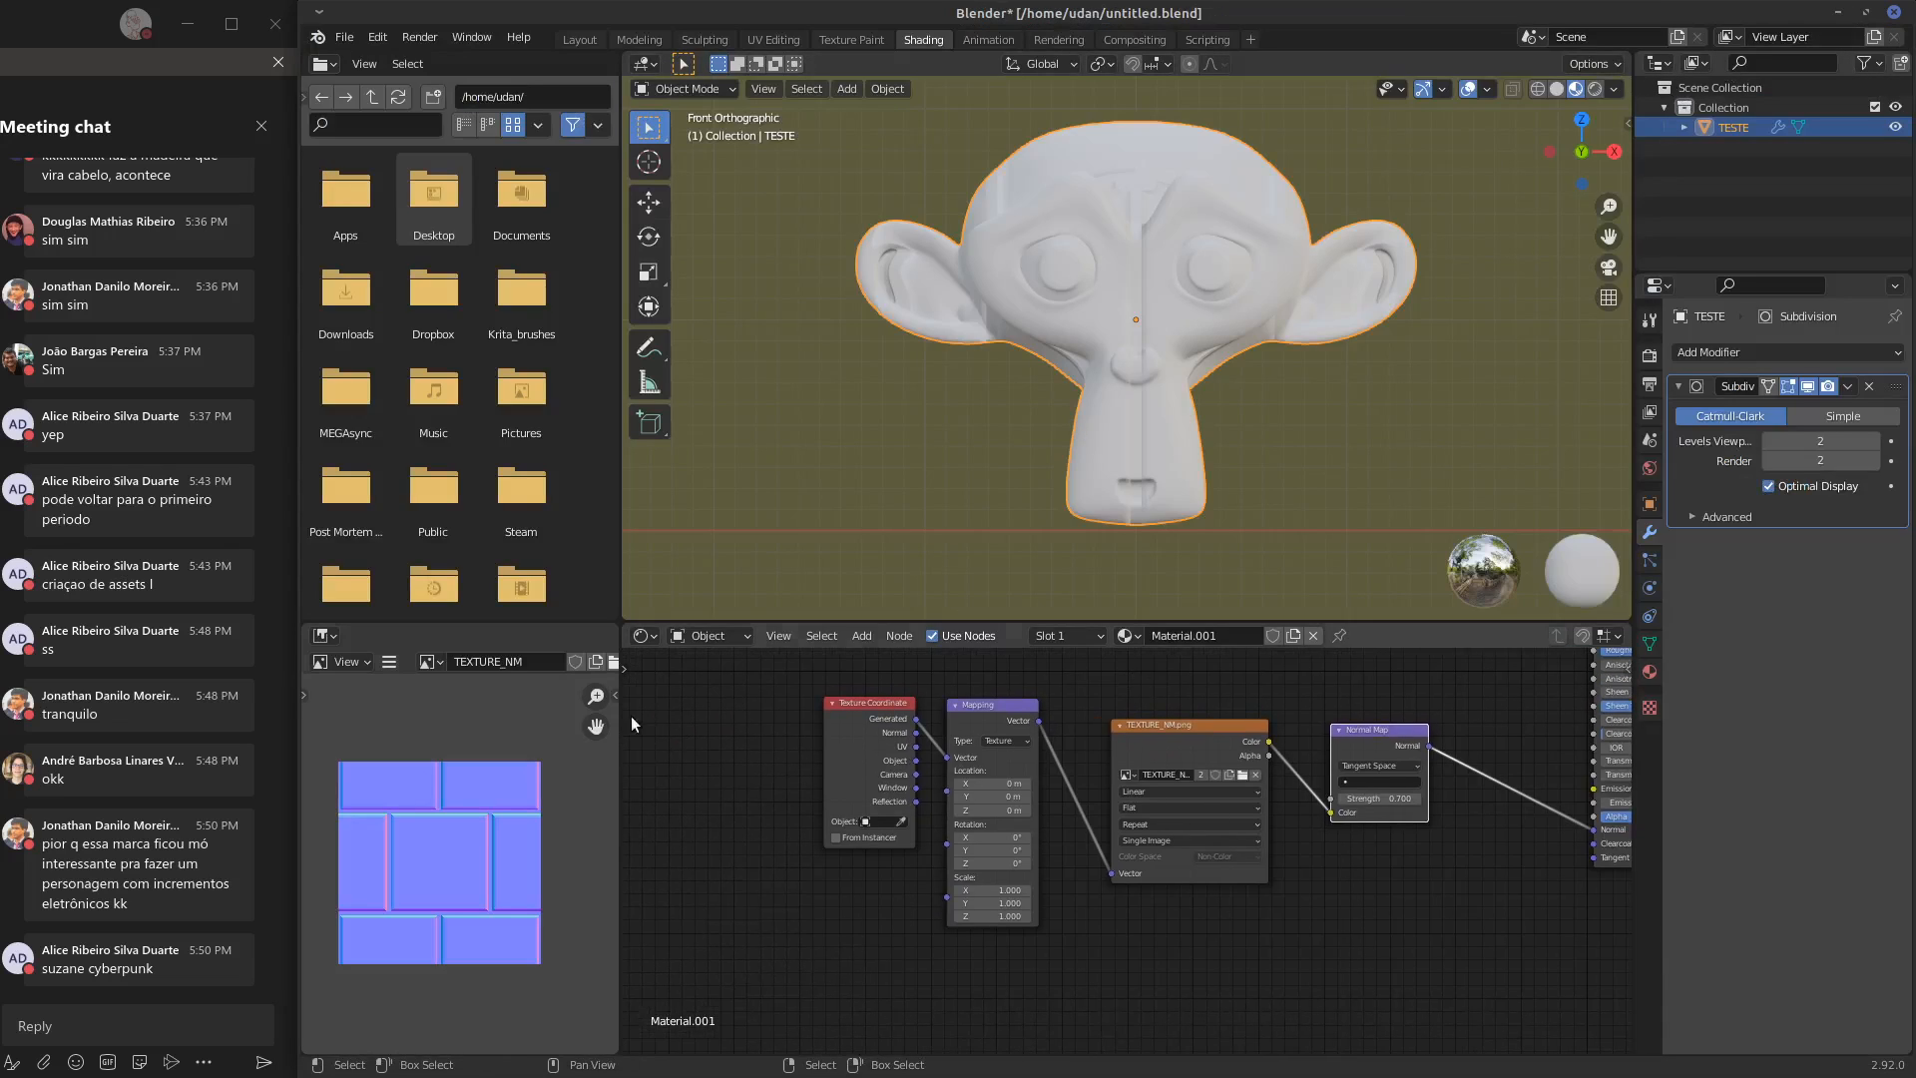
left_click(1241, 776)
left_click(916, 671)
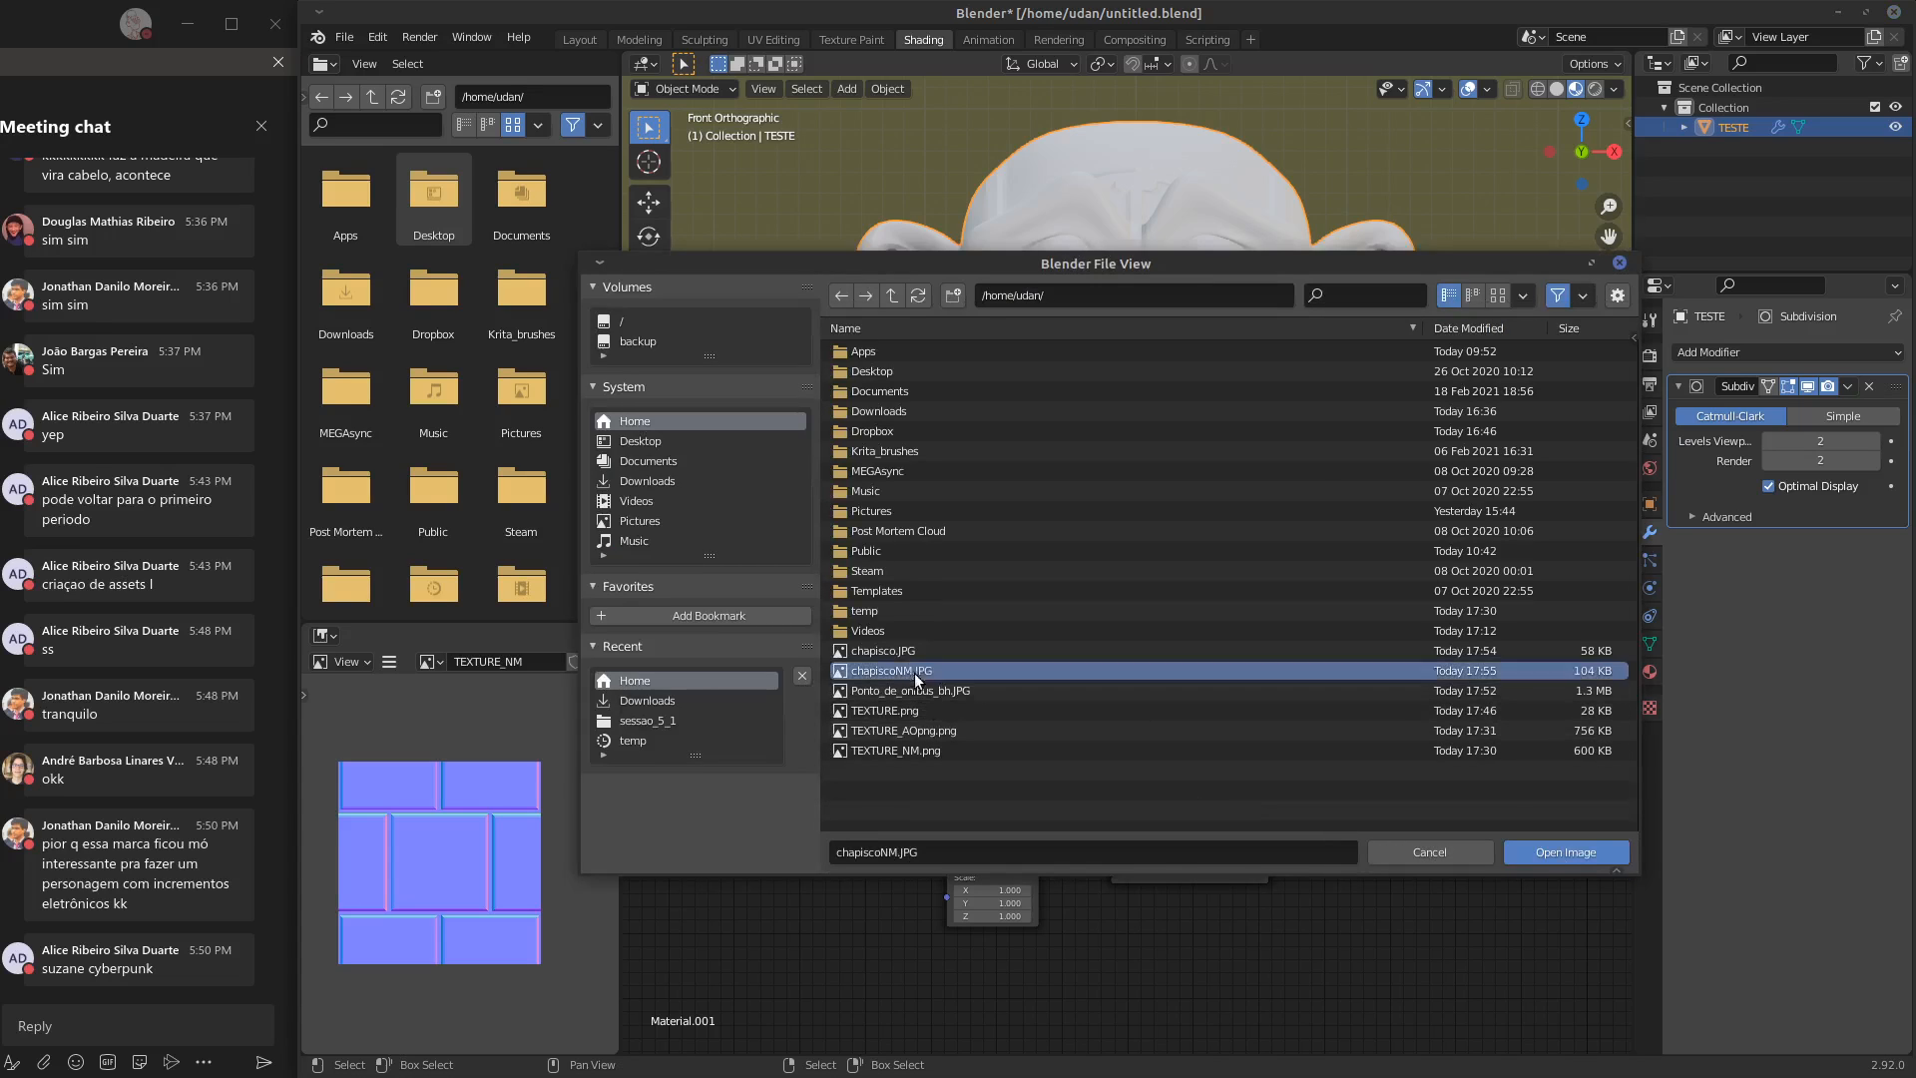
left_click(1549, 850)
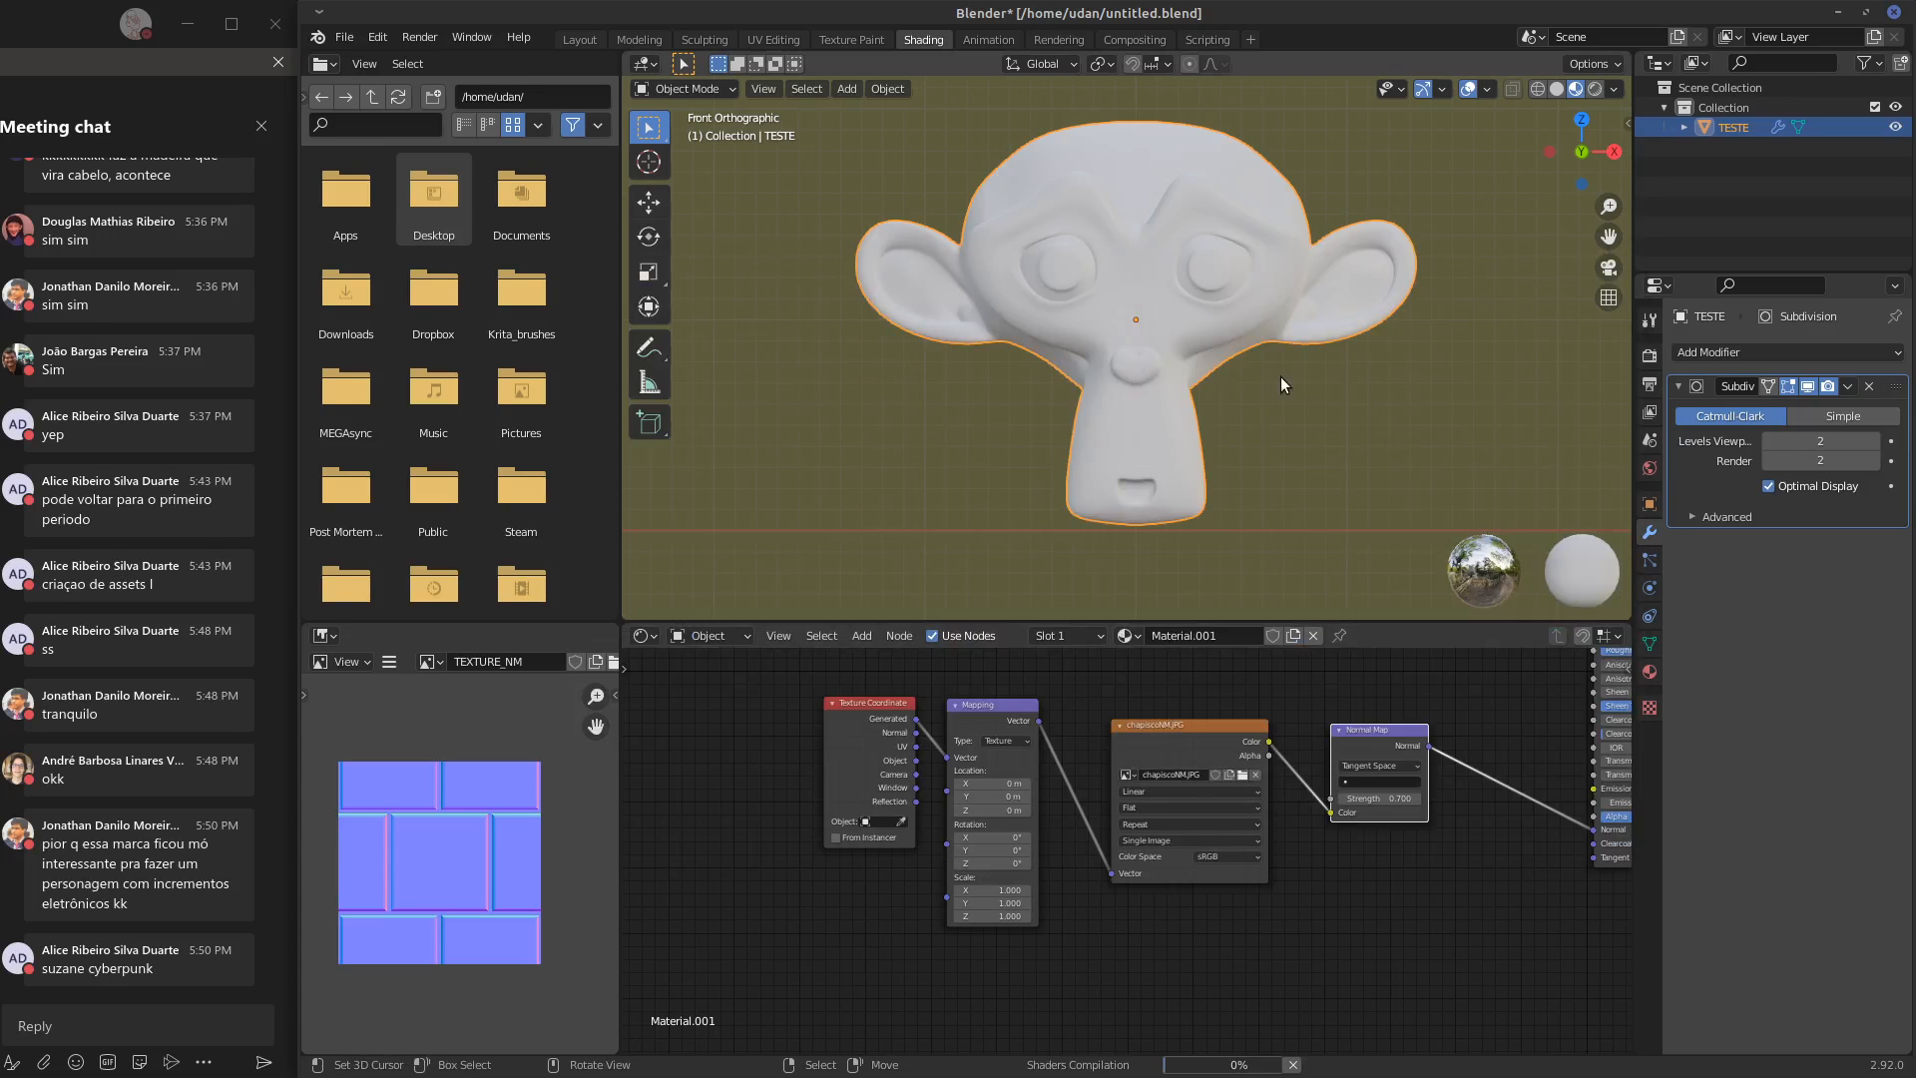
Set the chapiscoNM.JPG texture node's projection to Box and check the relief on the monkey head
middle_click_drag(1231, 428, 1208, 393)
scroll(1202, 400, "up", 5)
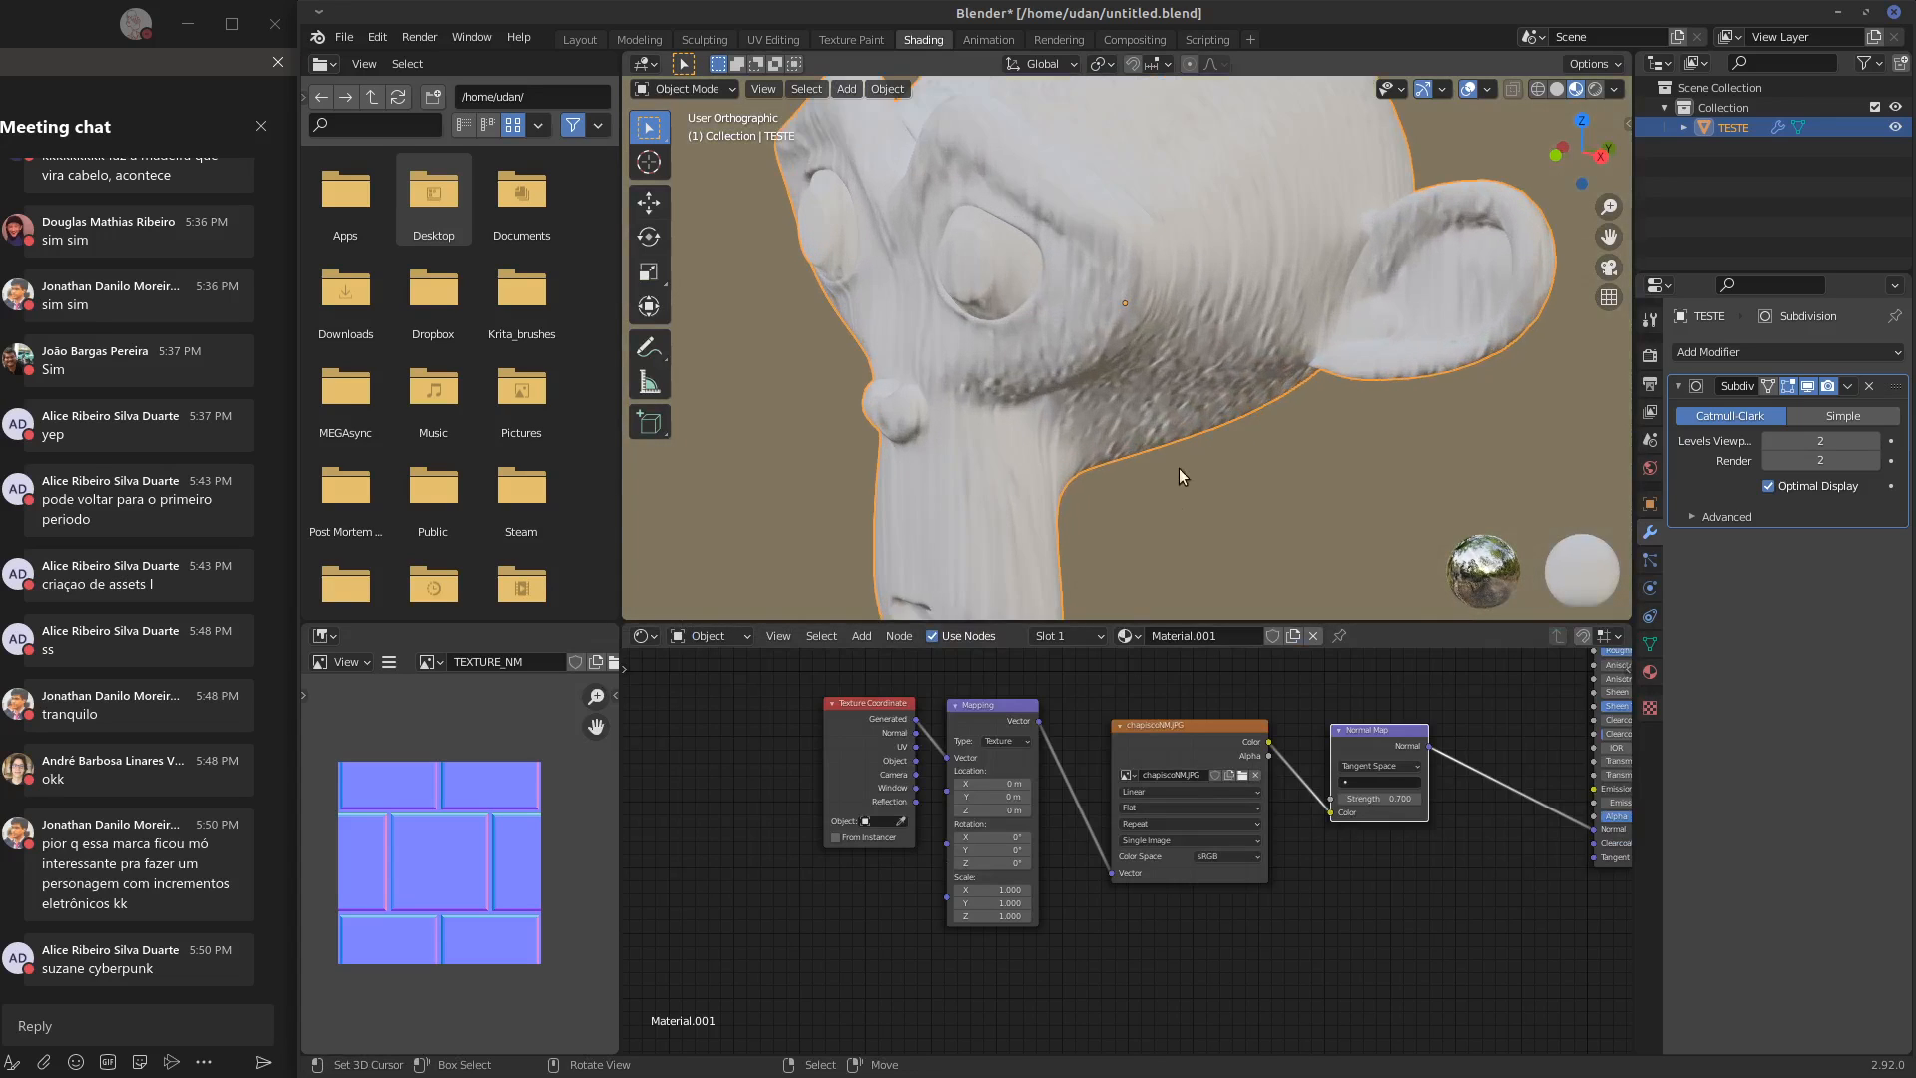
left_click(1208, 807)
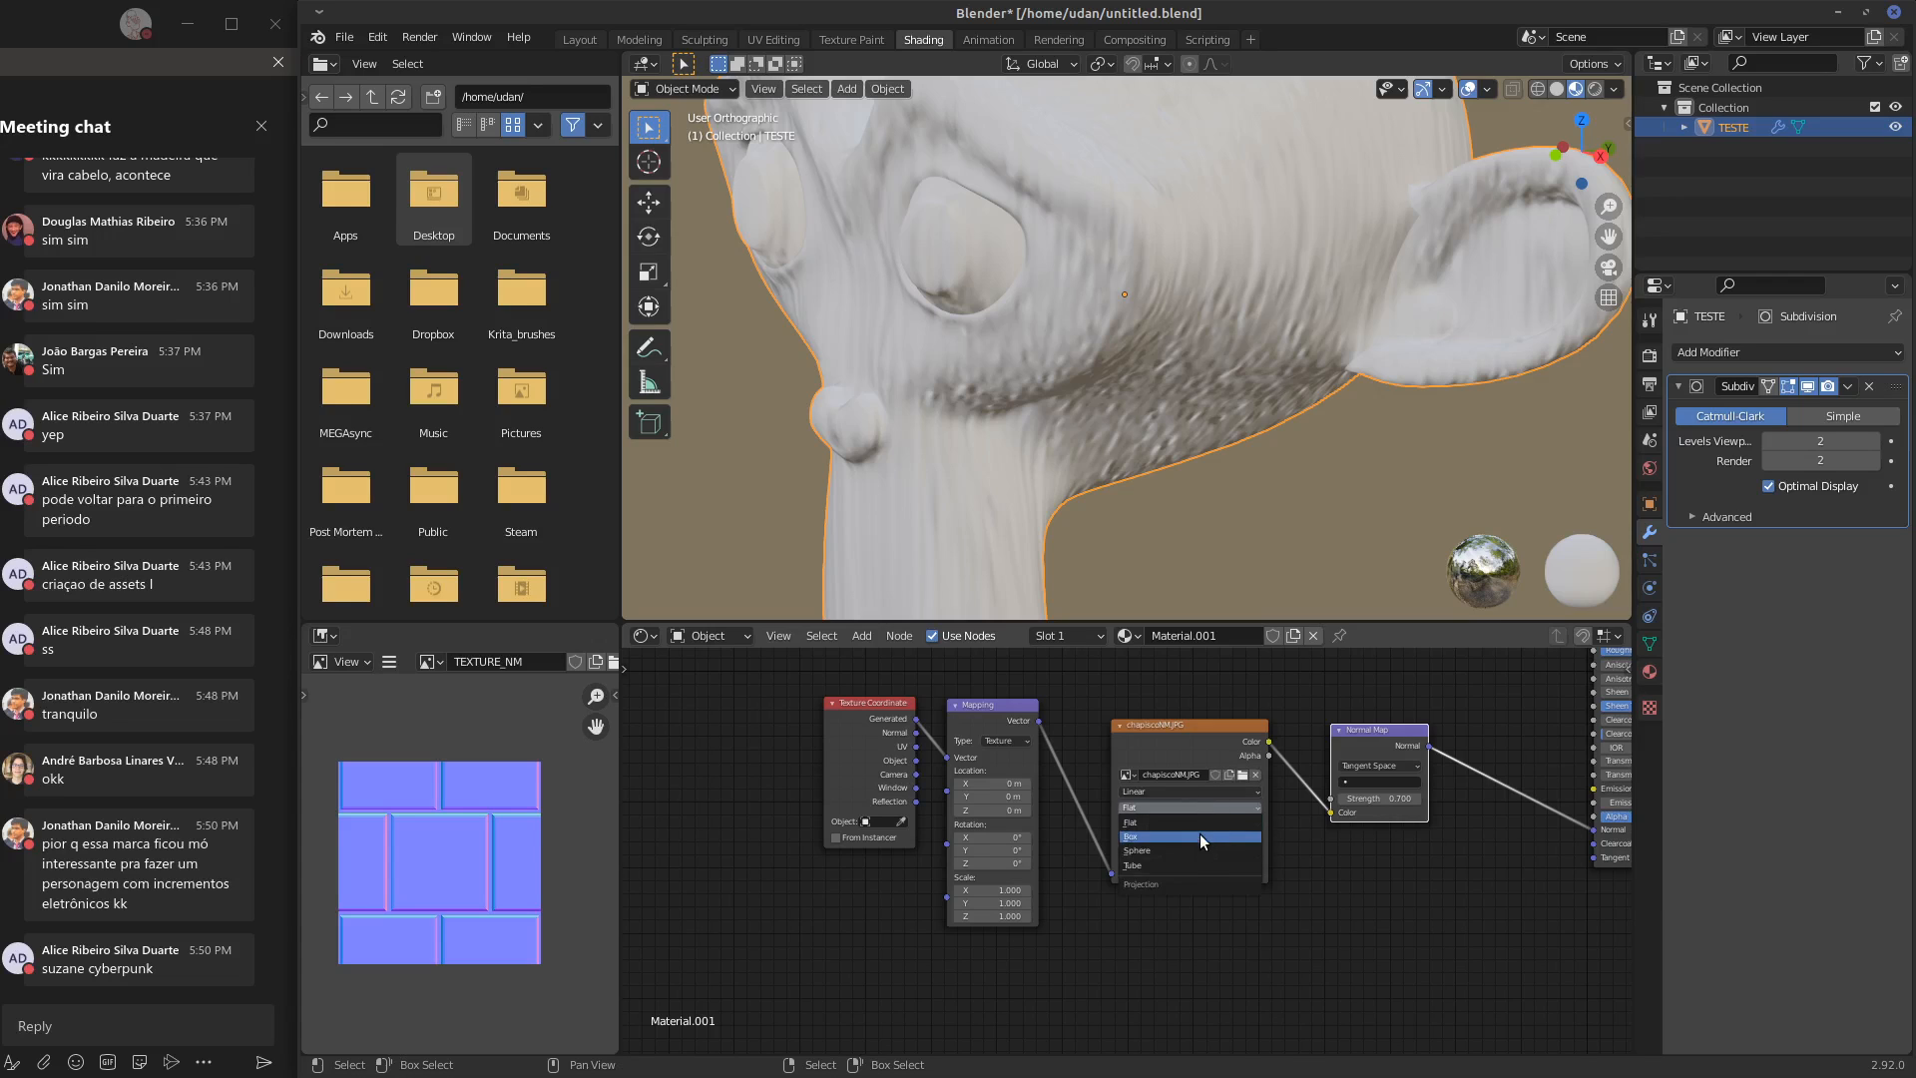
left_click(1200, 835)
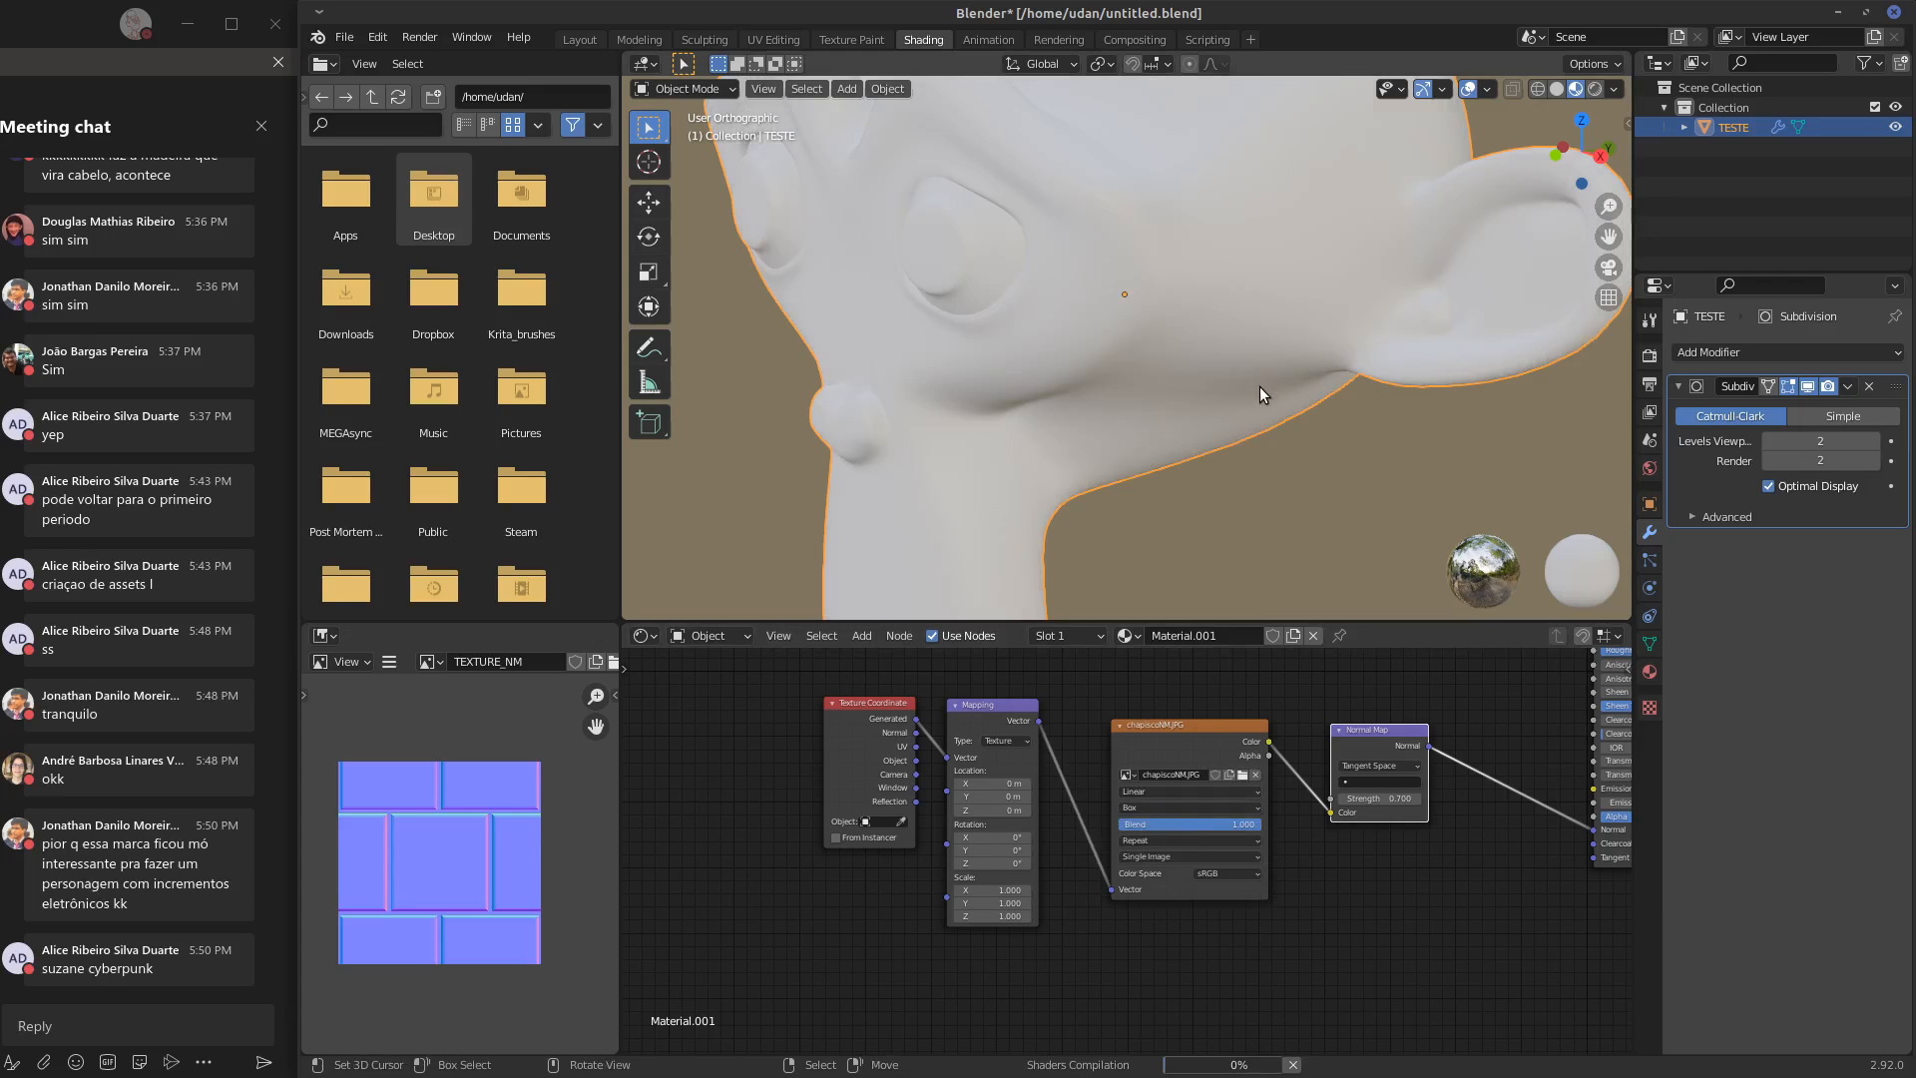
middle_click_drag(1262, 381, 1318, 399, "alt")
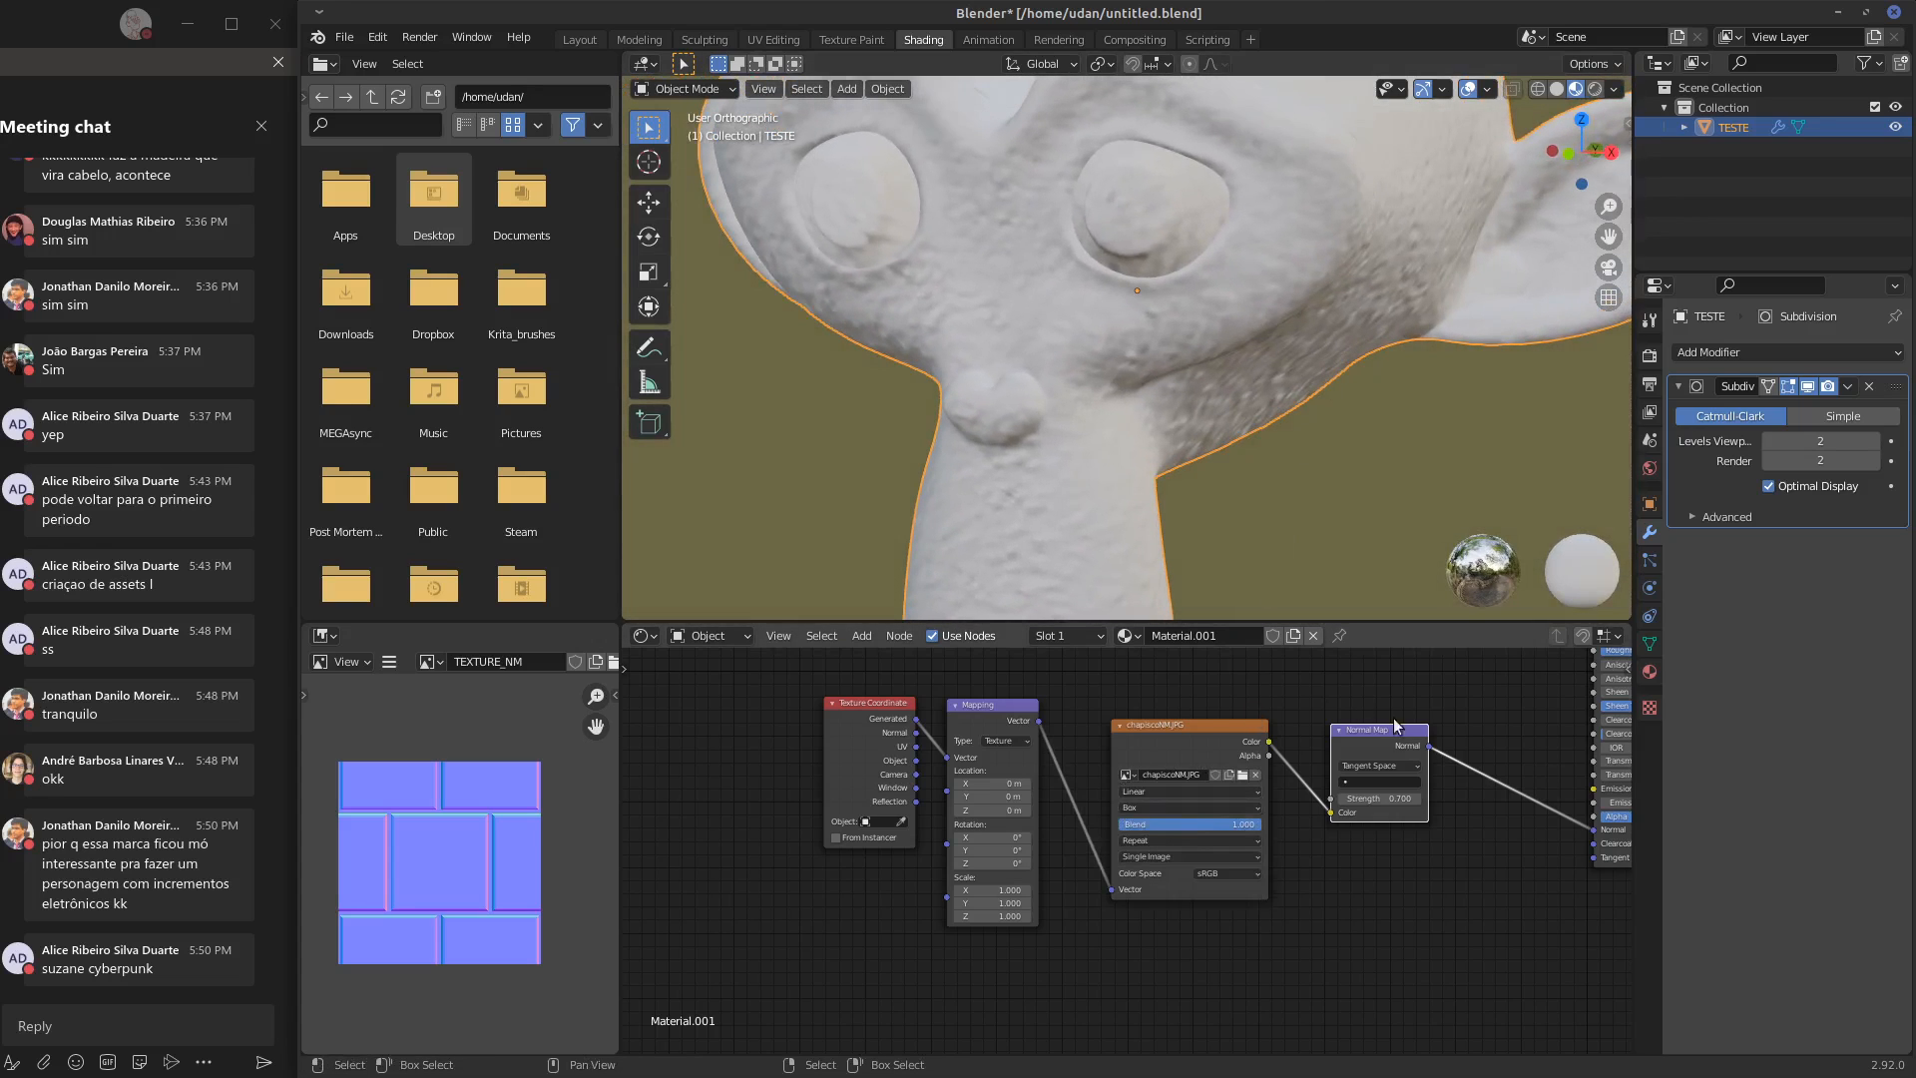
Set the chapiscoNM.JPG texture node's color space to Non-Color and check the surface around the head
middle_click_drag(1434, 847, 1372, 935)
middle_click_drag(1442, 344, 1086, 370)
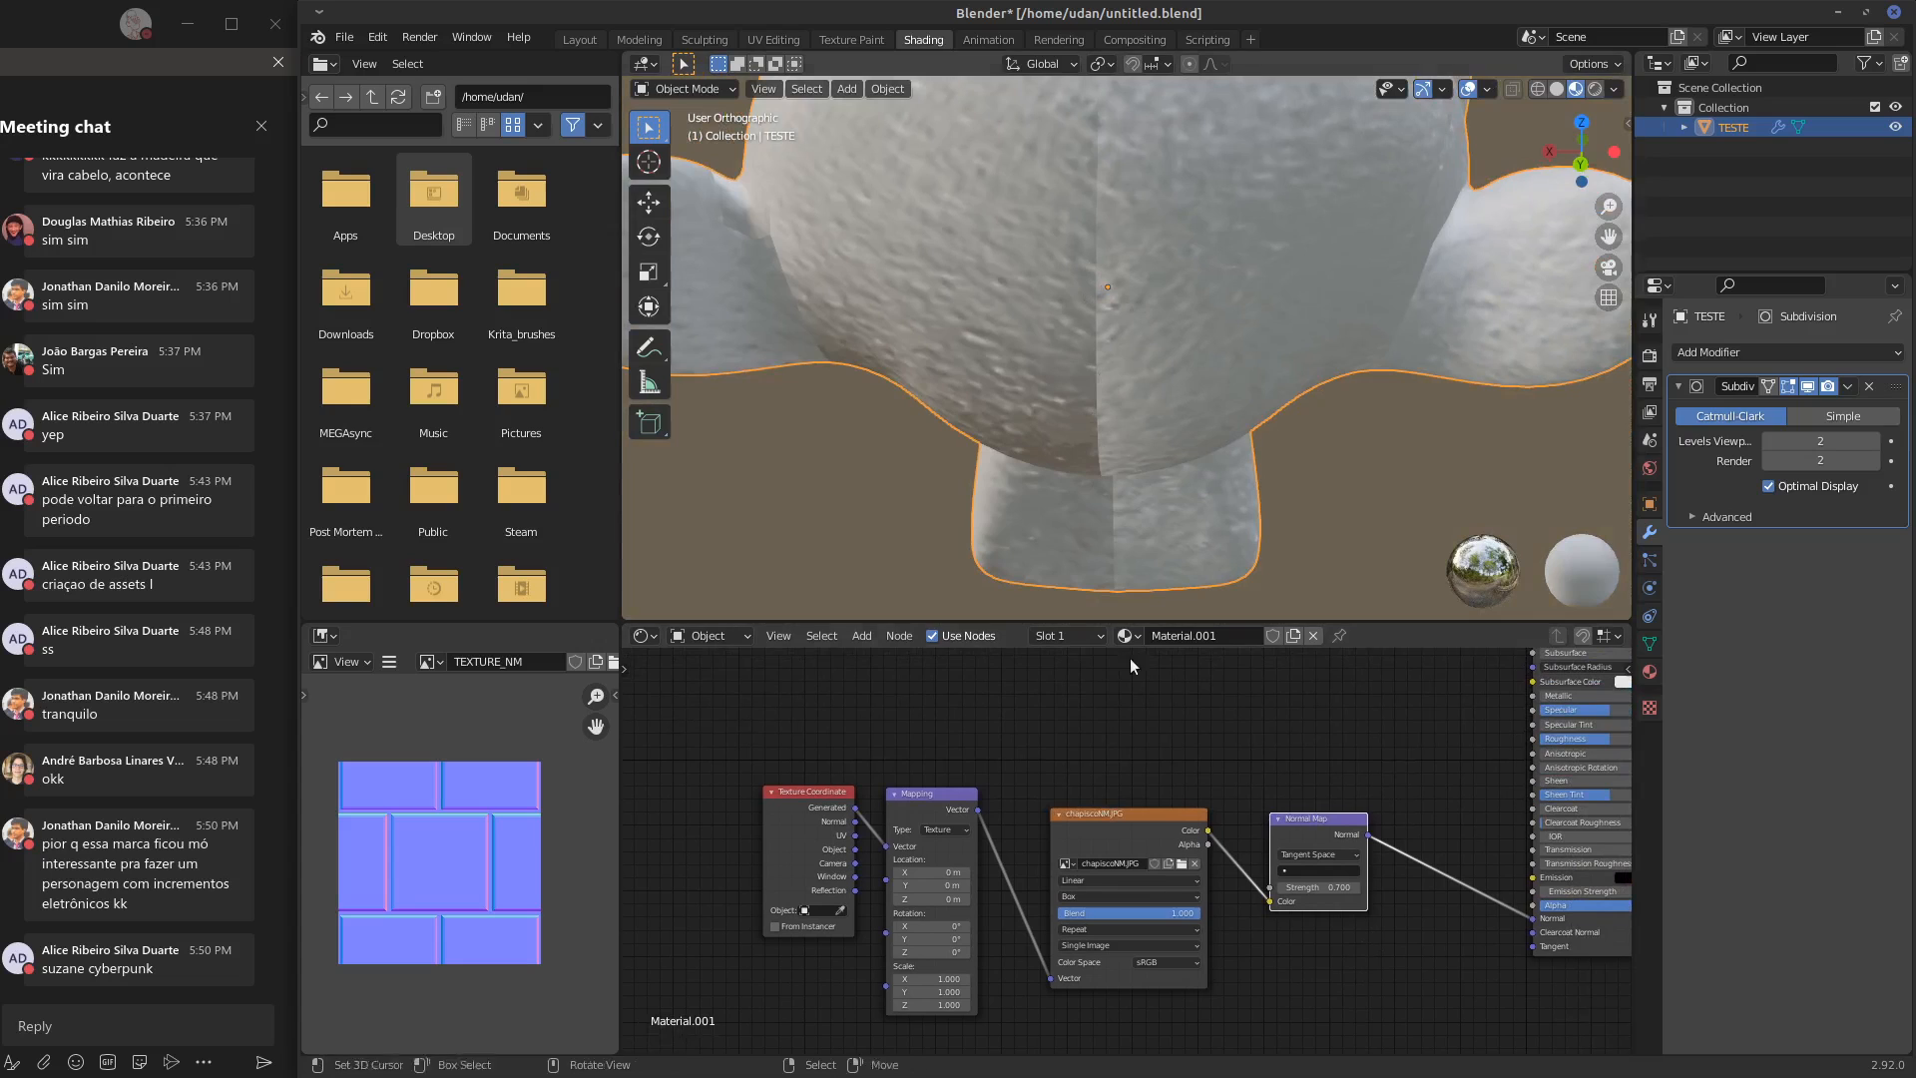
left_click(1180, 960)
left_click(1158, 903)
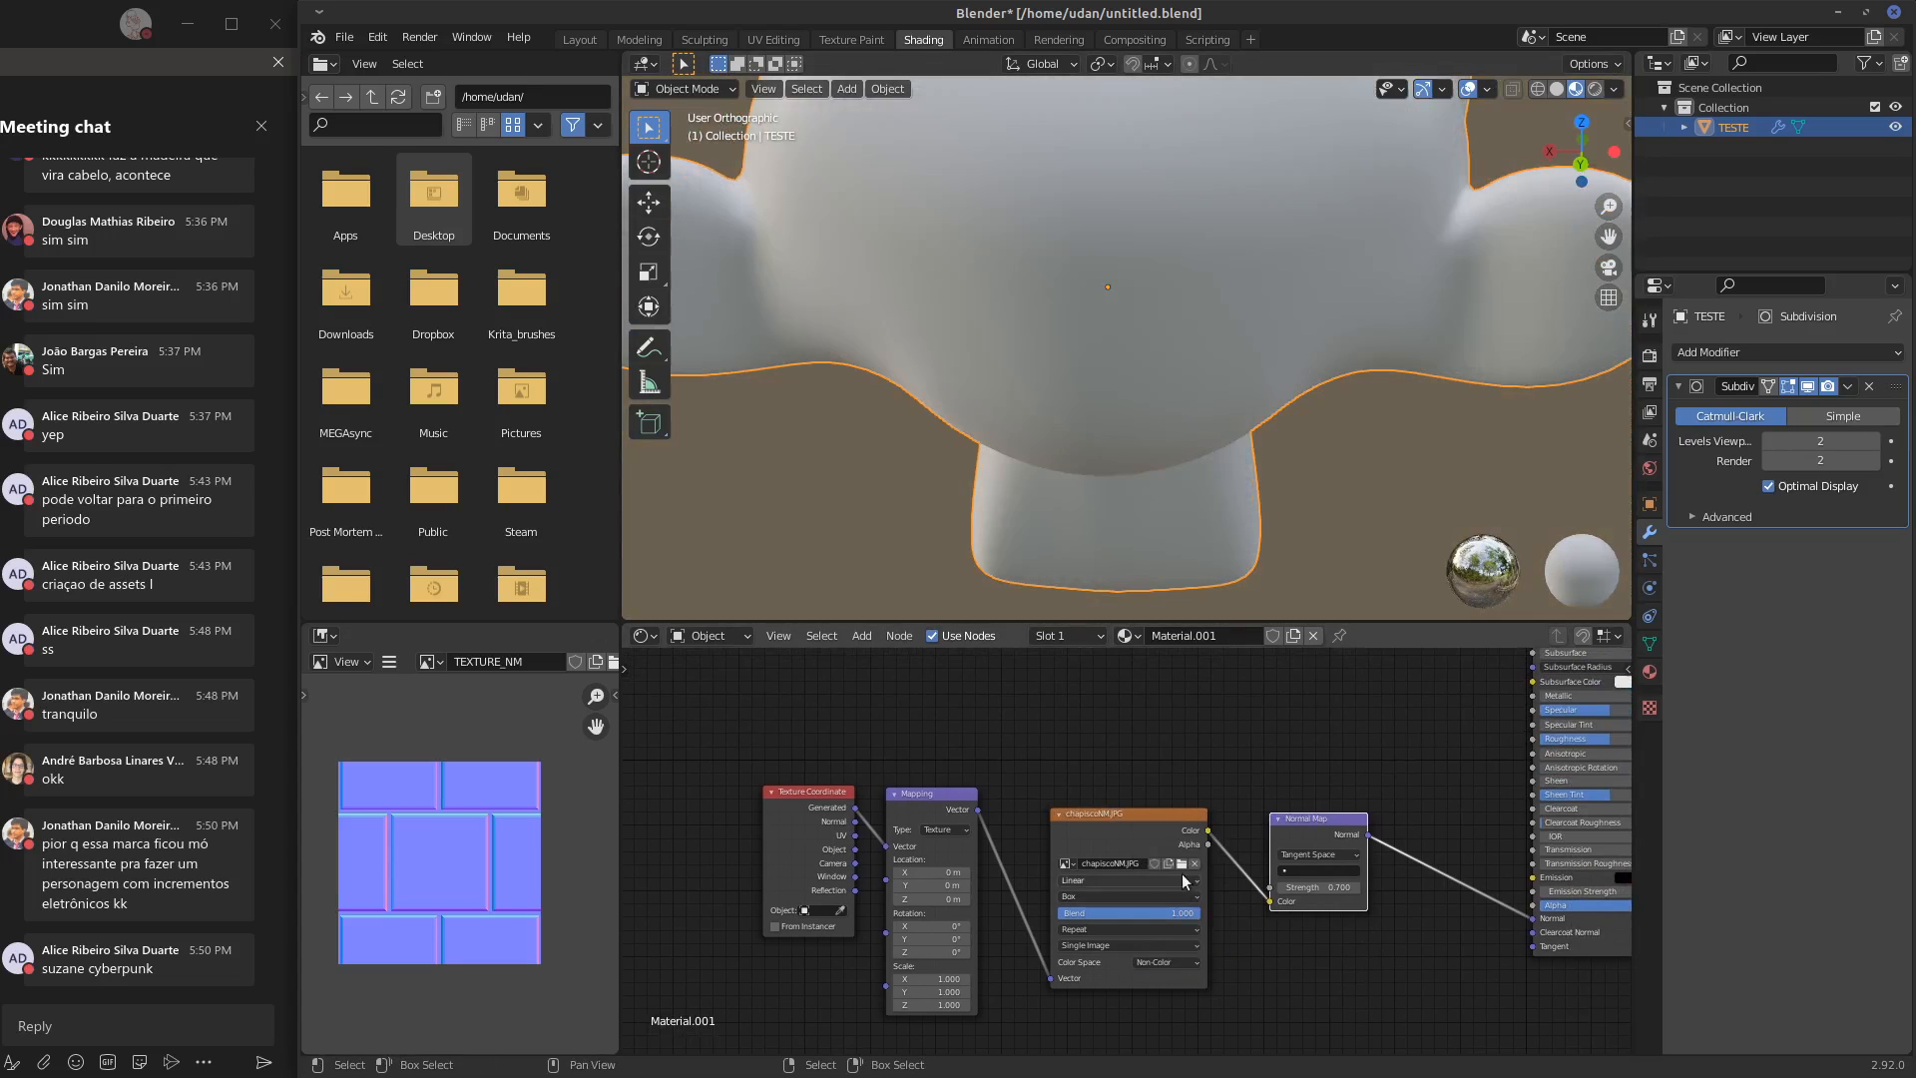
middle_click_drag(1082, 262, 1212, 397)
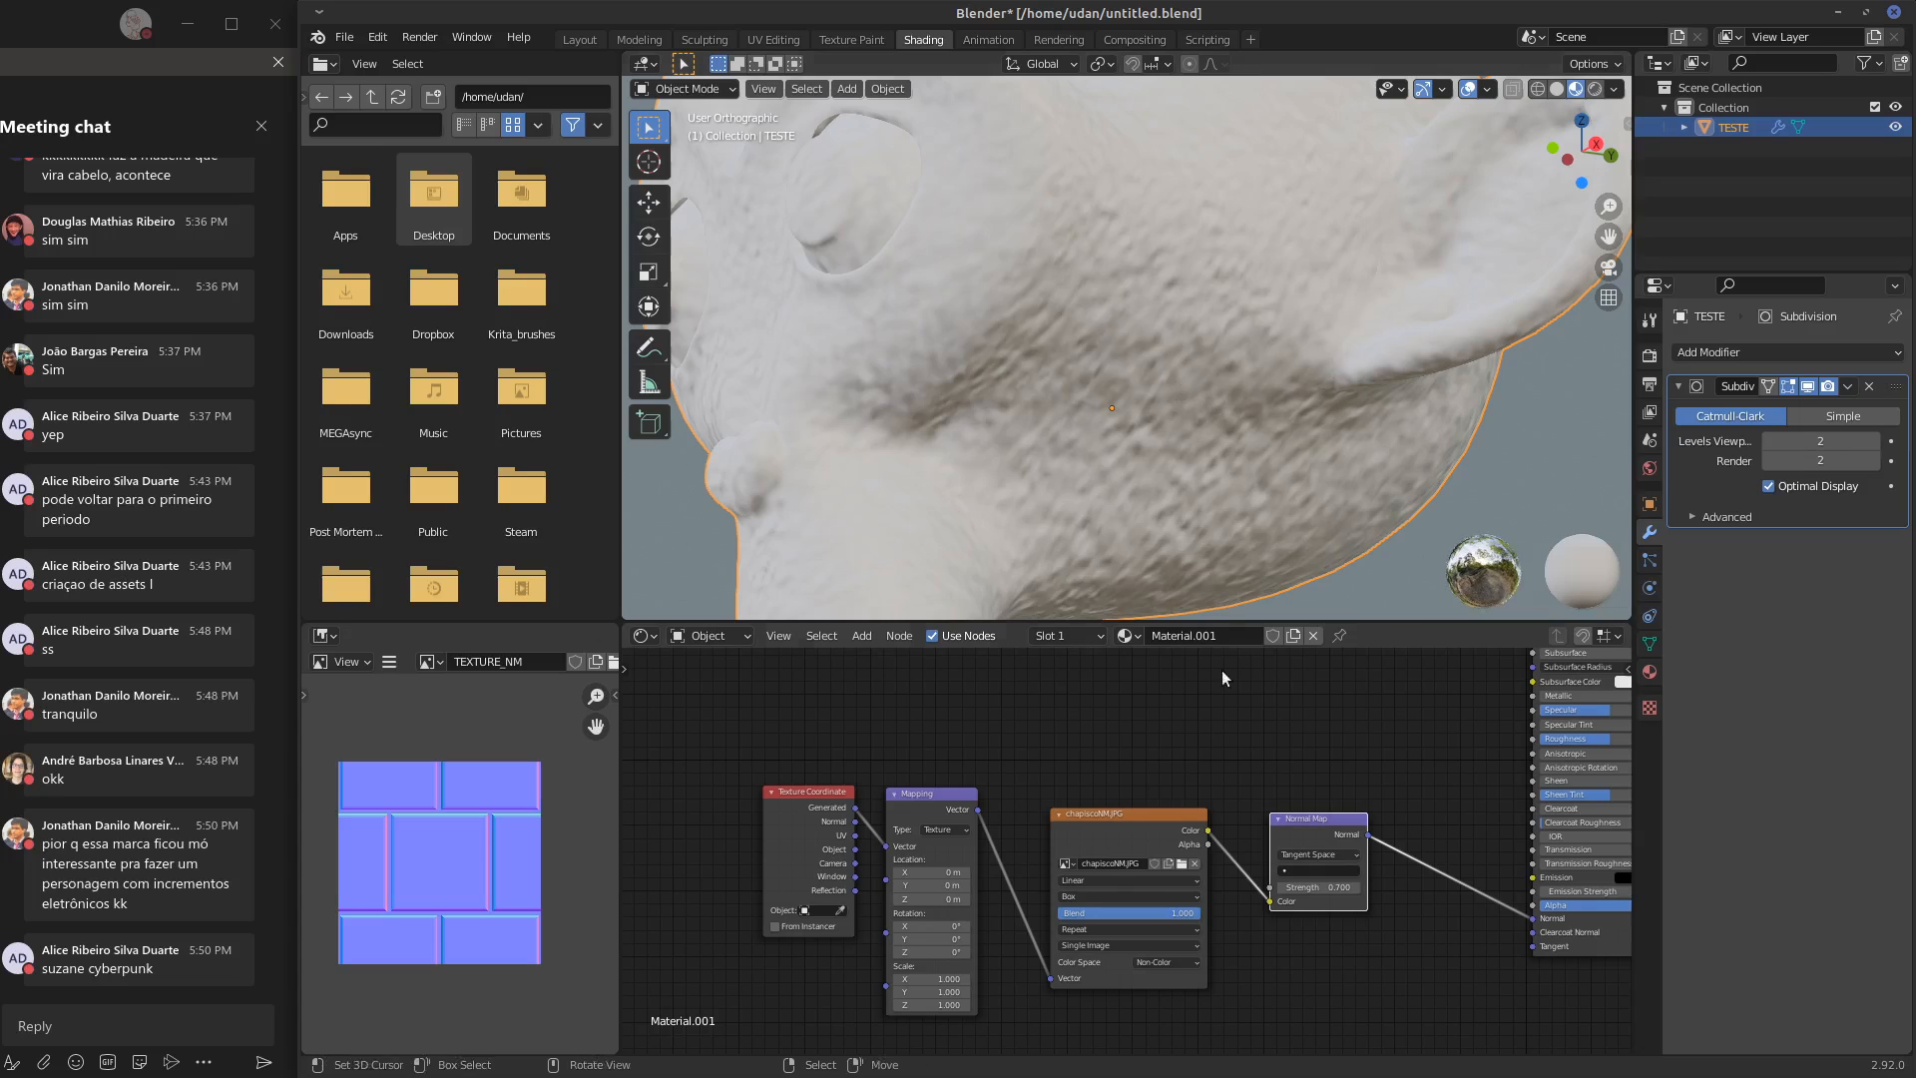
Adjust the Normal Map node's strength to 0.570 while checking the relief on the head
left_click_drag(1316, 886, 1343, 880)
middle_click_drag(1234, 384, 1318, 404)
left_click_drag(1302, 885, 1353, 887)
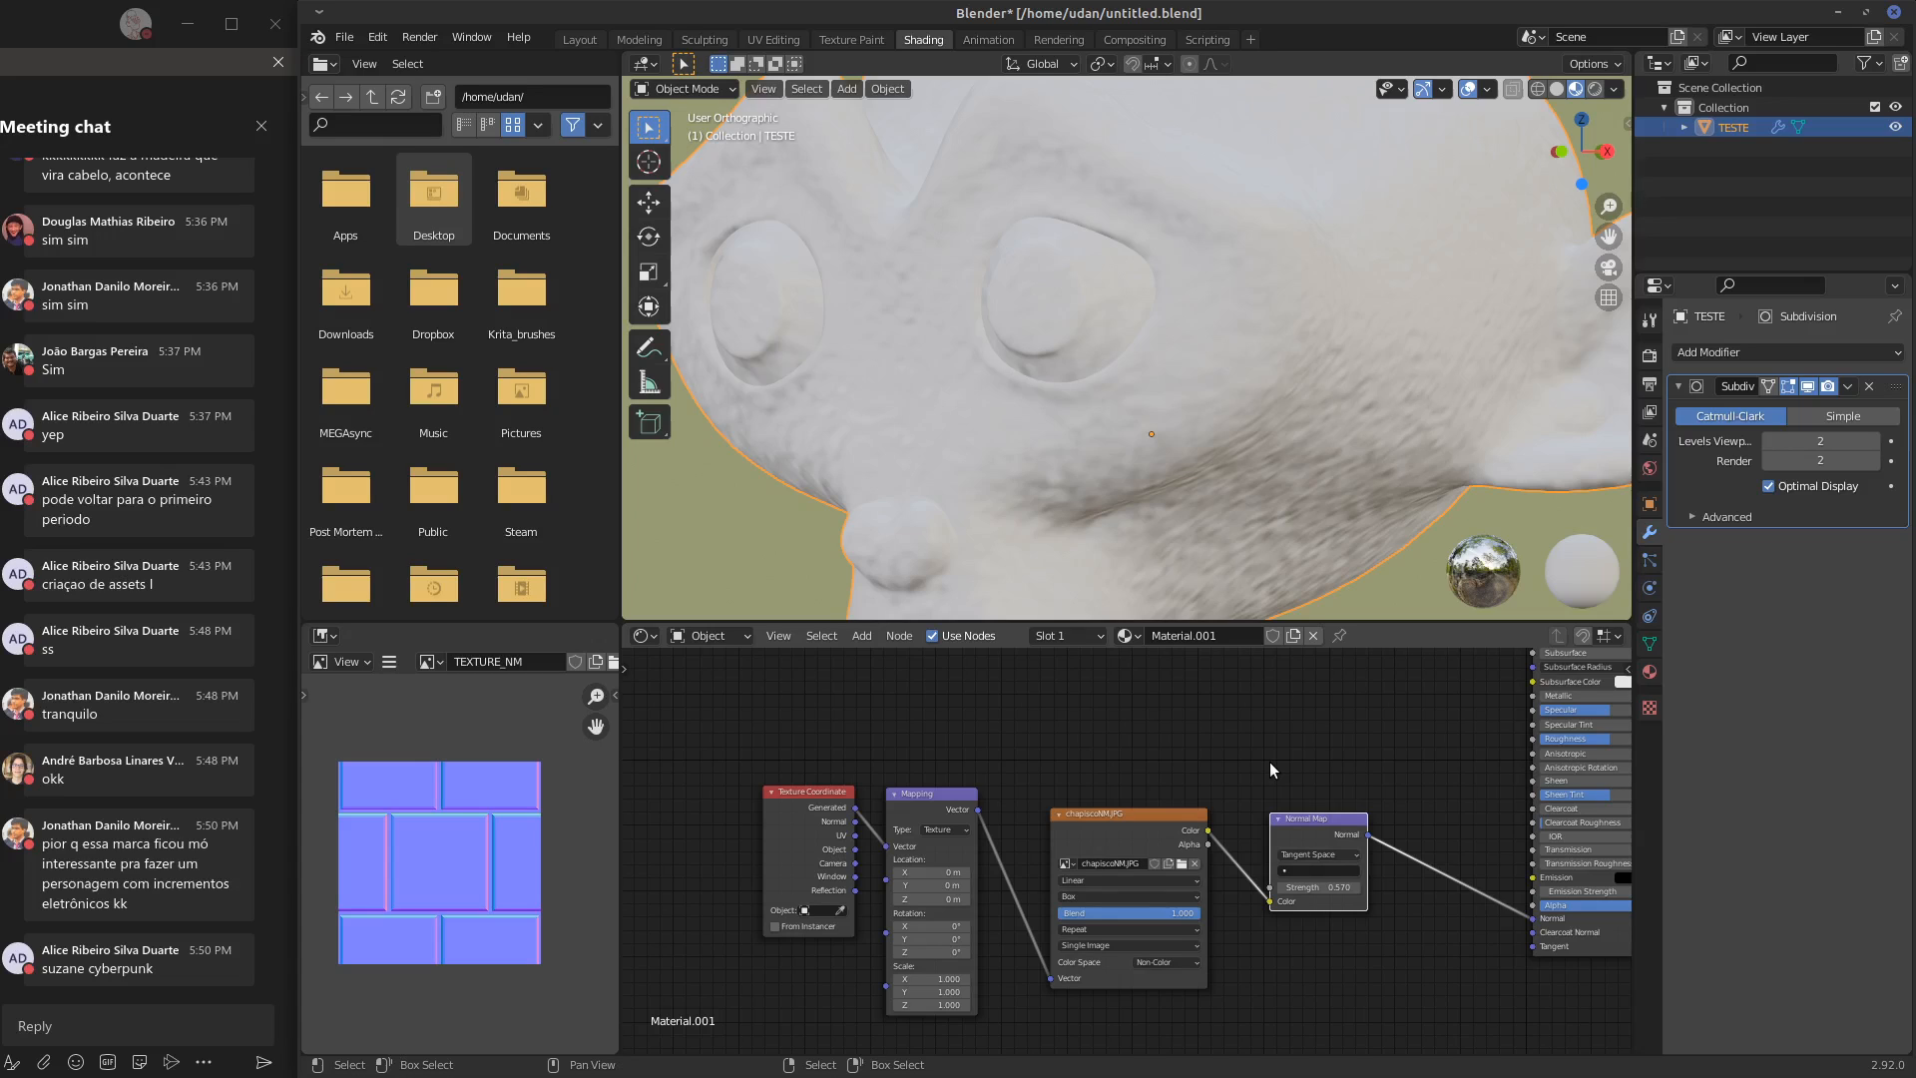
Duplicate the chapiscoNM.JPG texture node, place the copy above it and load chapisco.JPG into it
mouse_move(1349, 901)
middle_mouse_down()
mouse_move(1283, 929)
mouse_move(1316, 914)
middle_mouse_up()
left_click_drag(1277, 836, 1283, 832)
middle_click_drag(1283, 832, 1330, 866)
left_click(1124, 869)
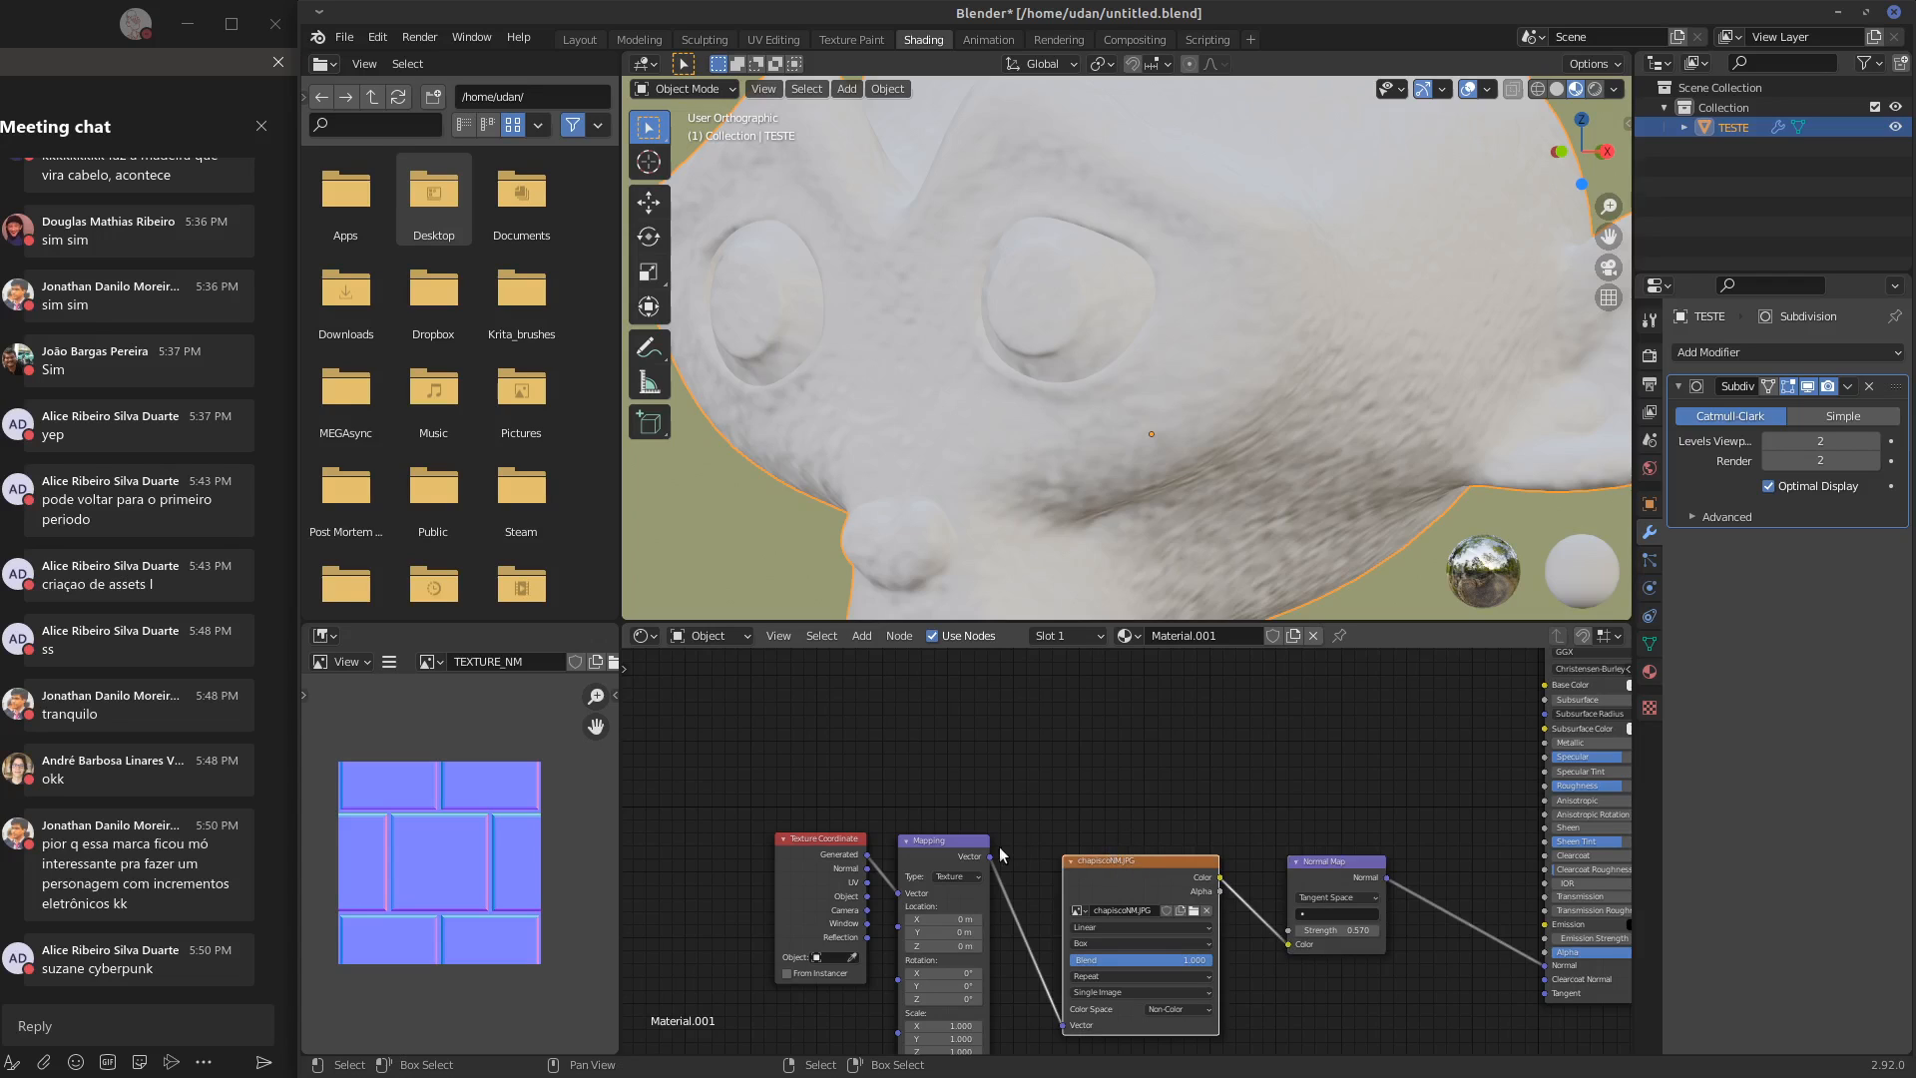
key("shift+d")
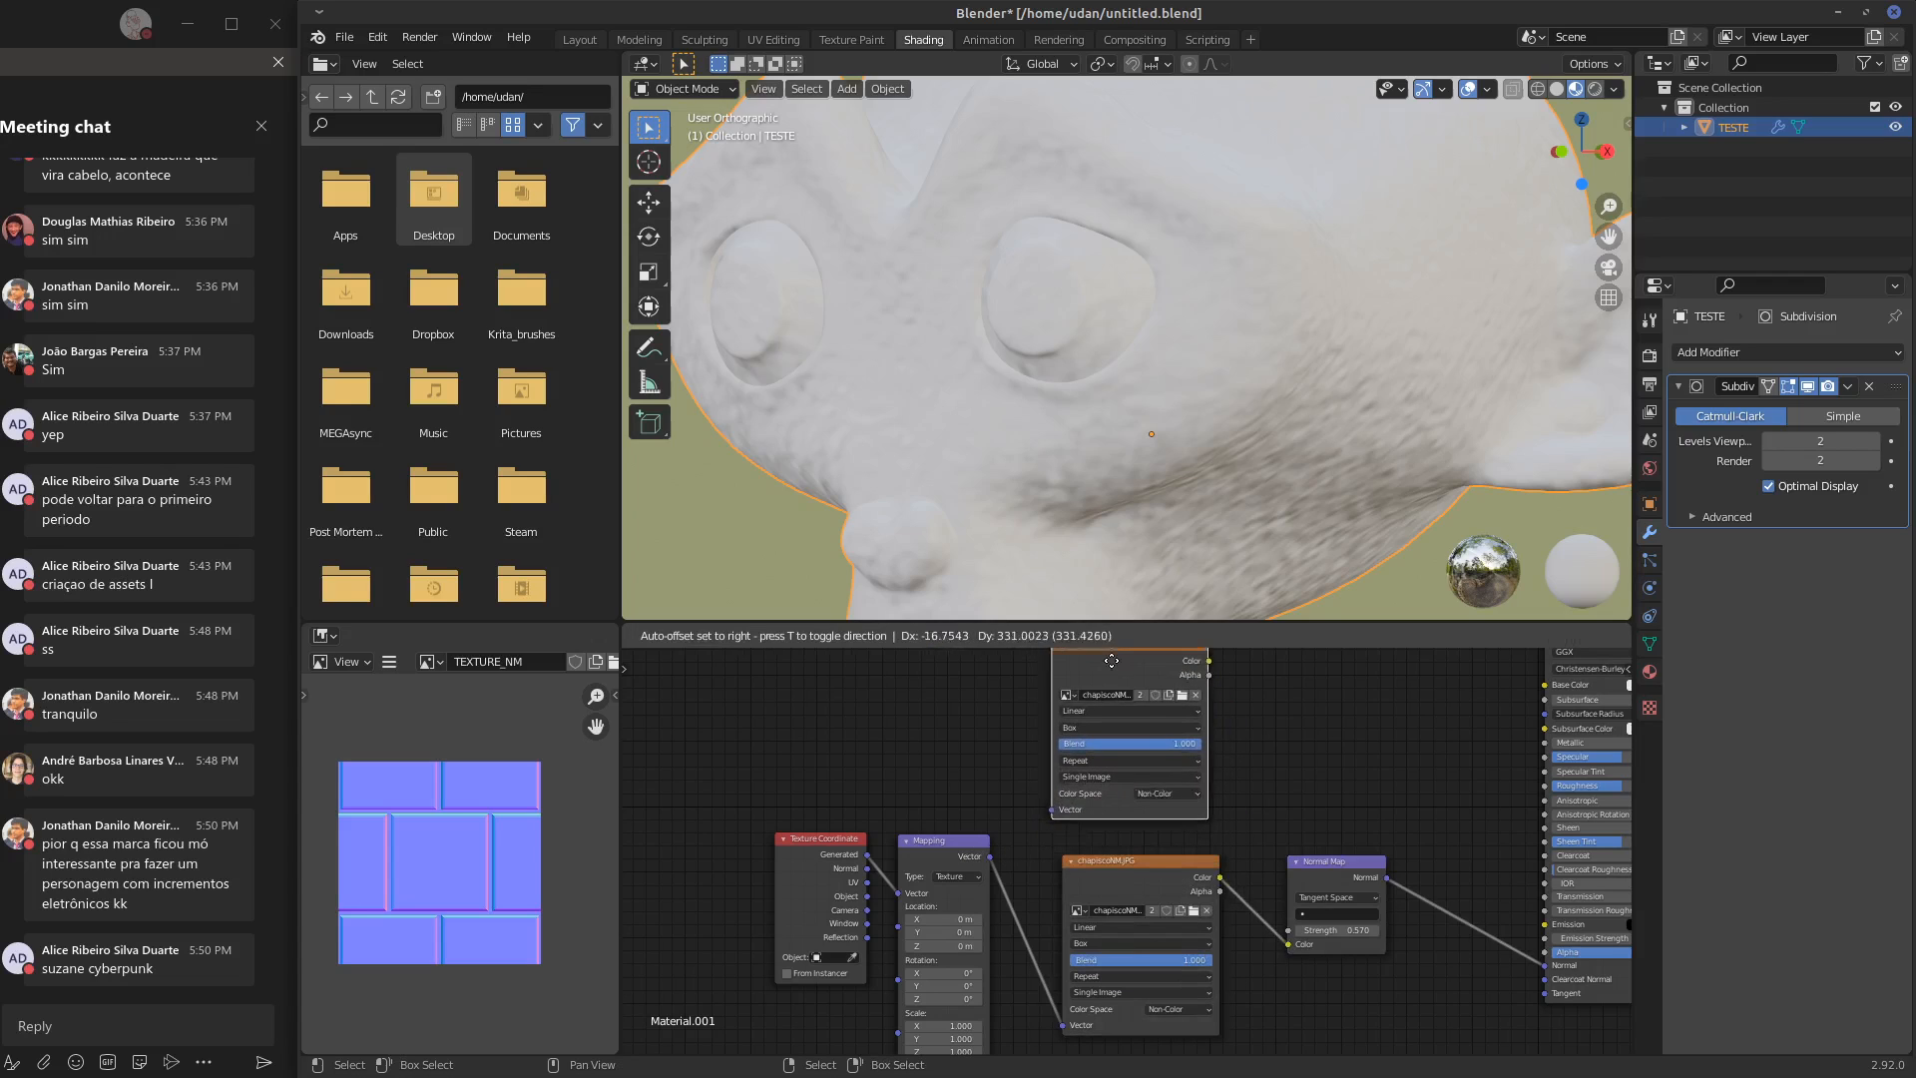
left_click(1118, 661)
left_click(1189, 691)
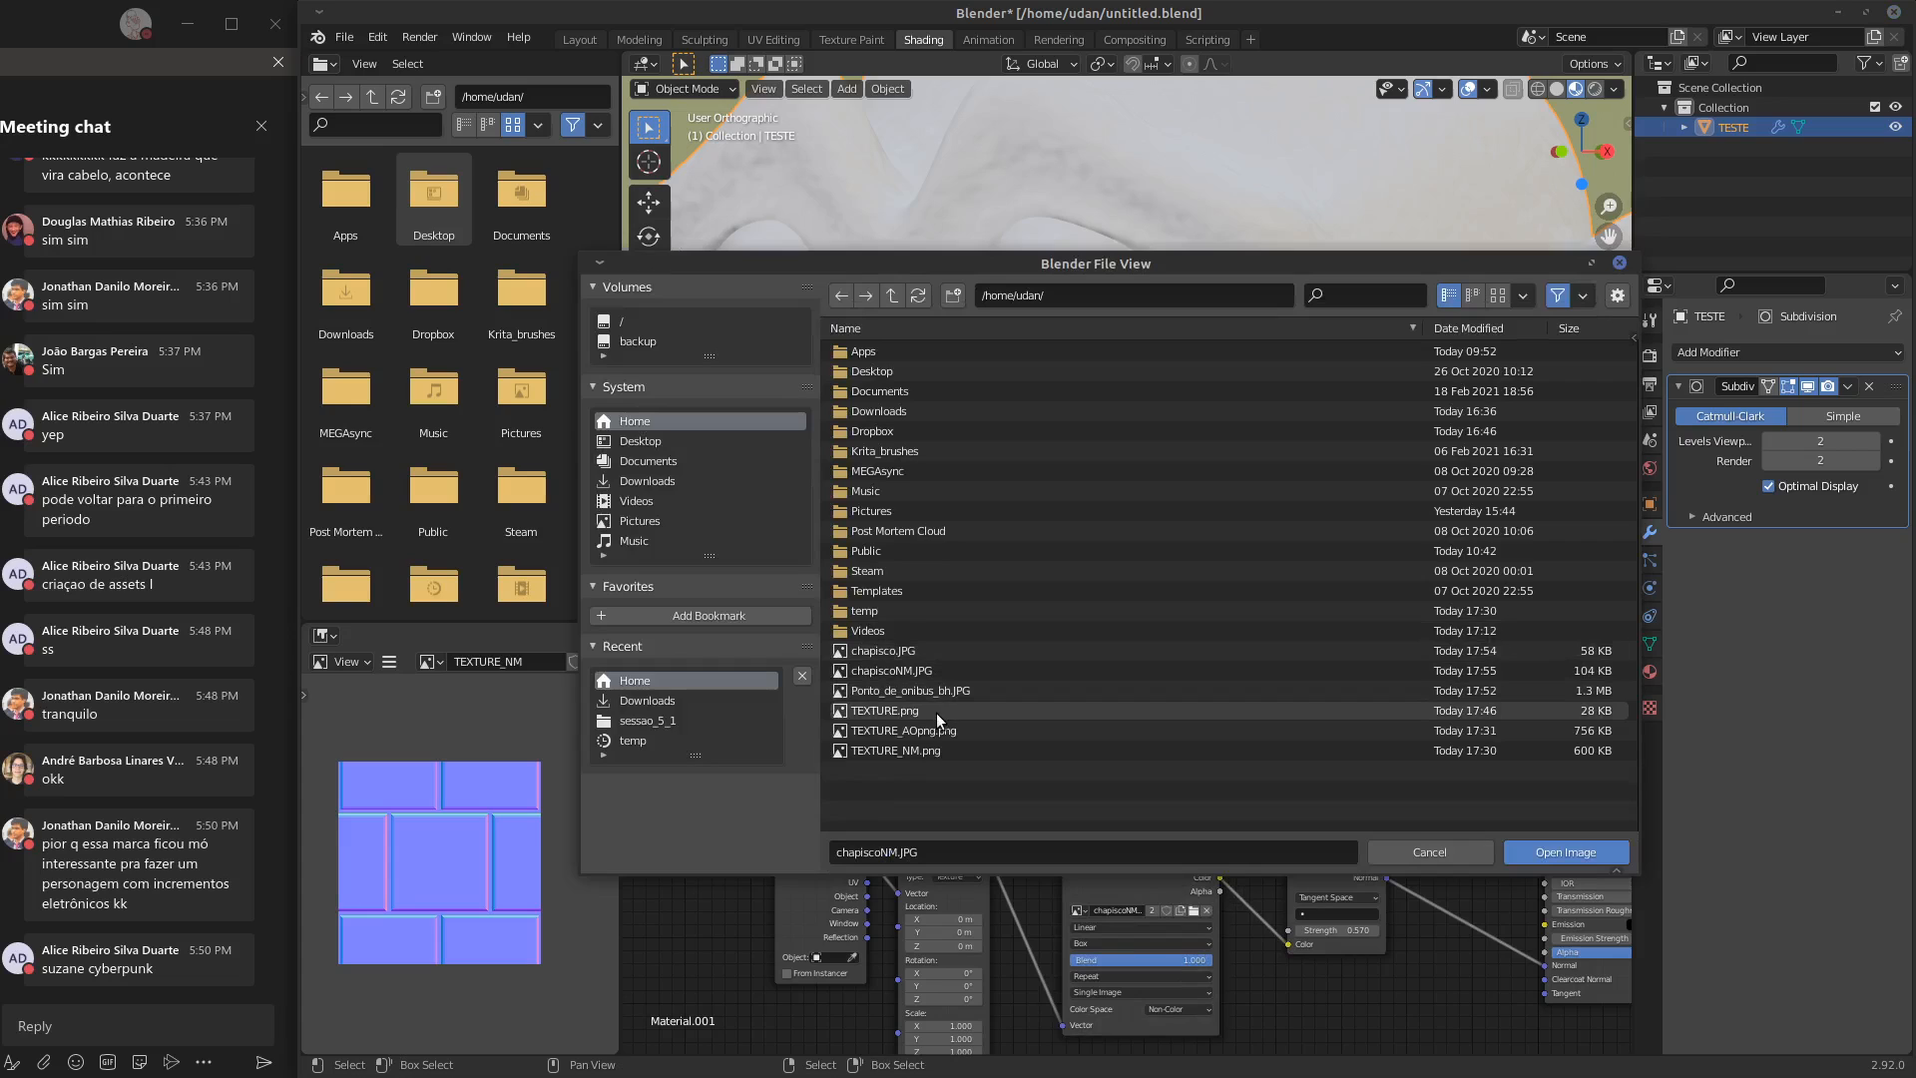
left_click(931, 653)
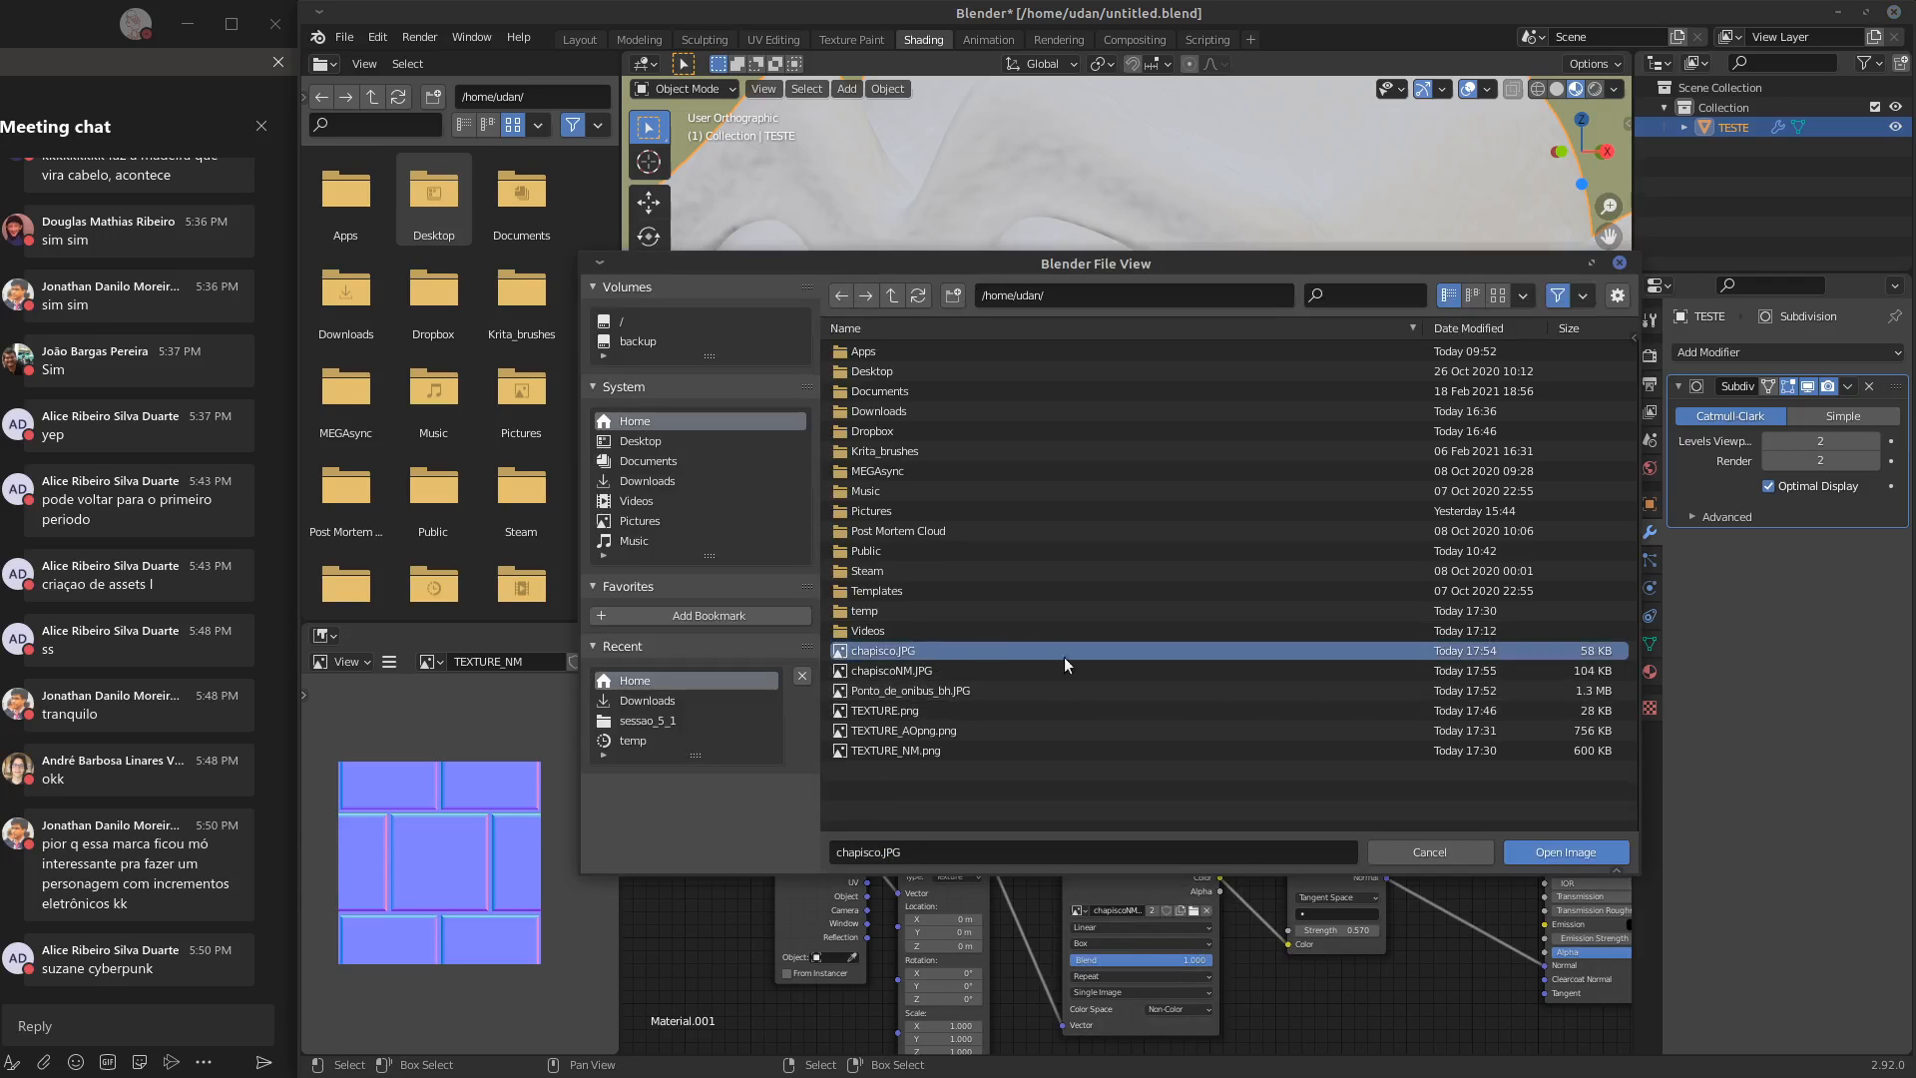
left_click(1553, 854)
Connect the Mapping vector to the chapisco.JPG node and its color to the Principled BSDF's Base Color
middle_click_drag(1043, 789, 1034, 835)
left_click_drag(981, 902, 1050, 844)
scroll(1201, 699, "down", 1, "ctrl")
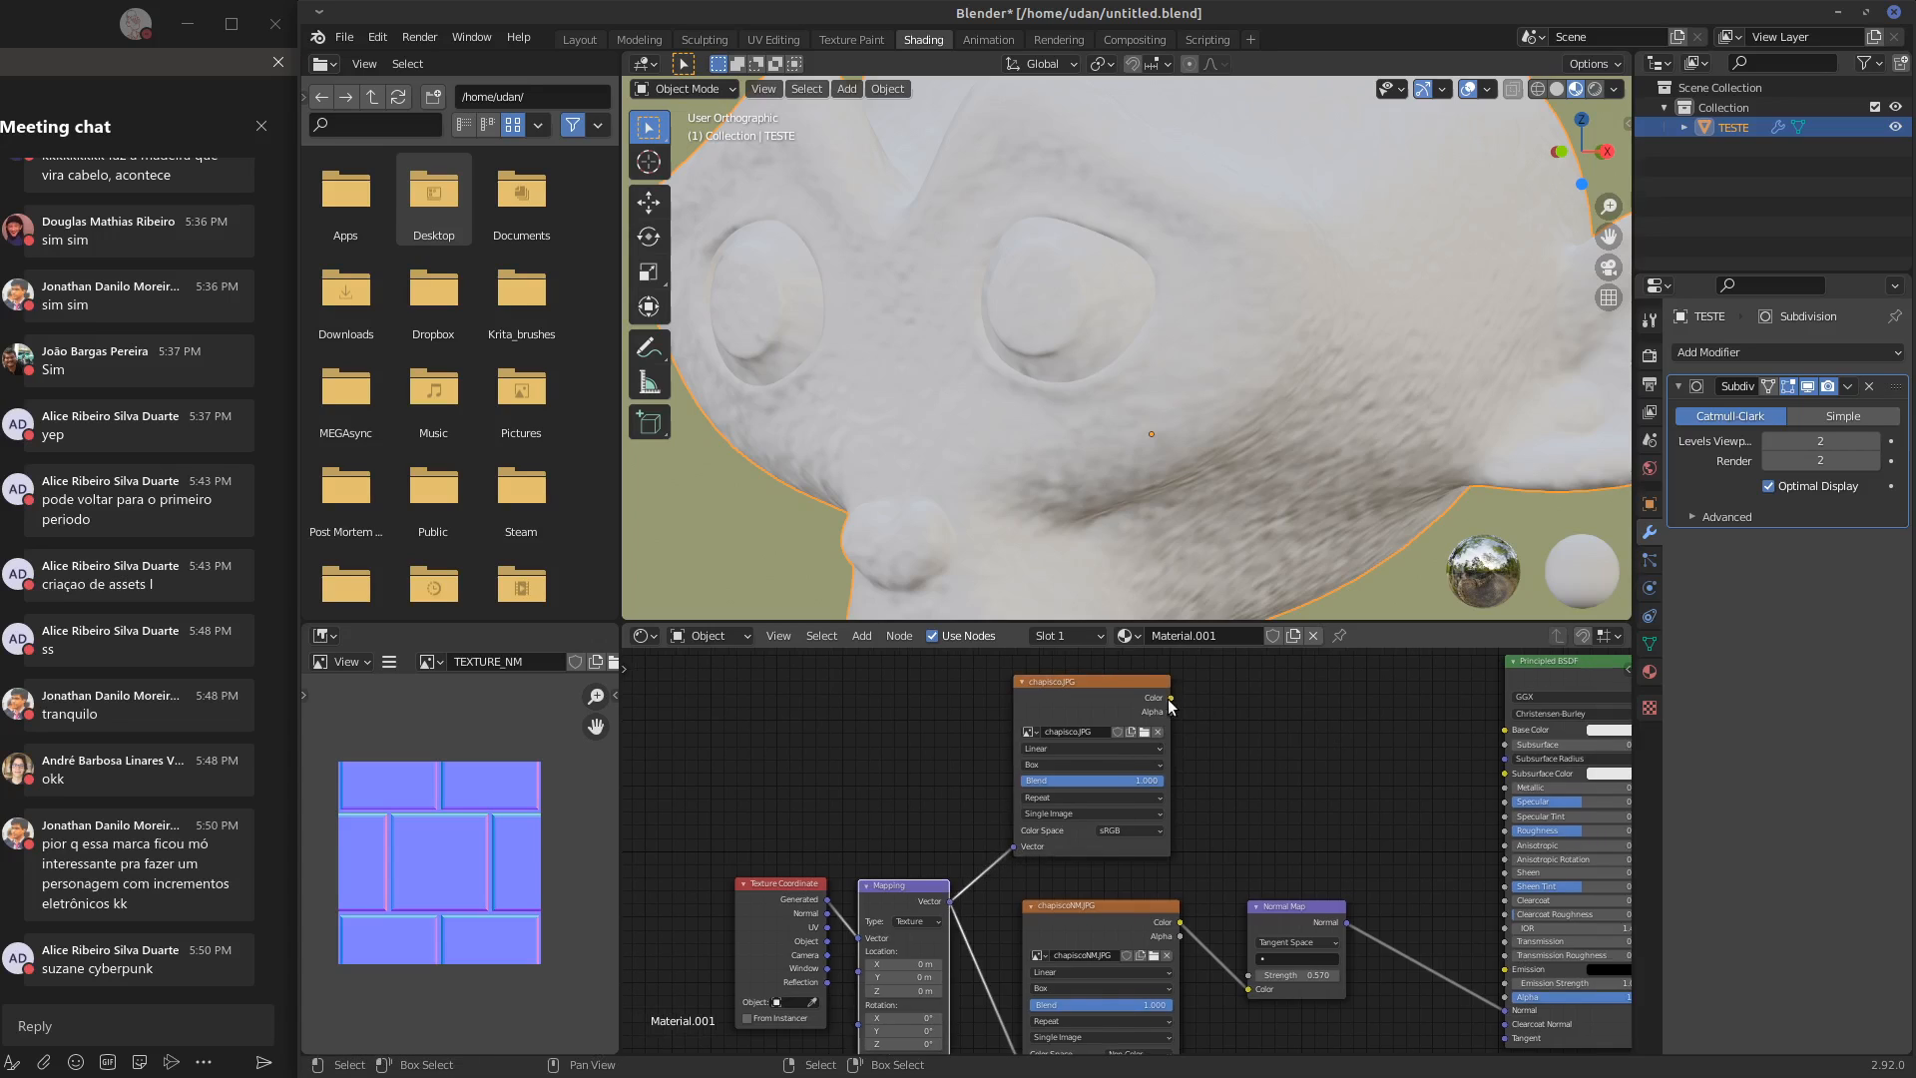
left_click_drag(1168, 700, 1503, 723)
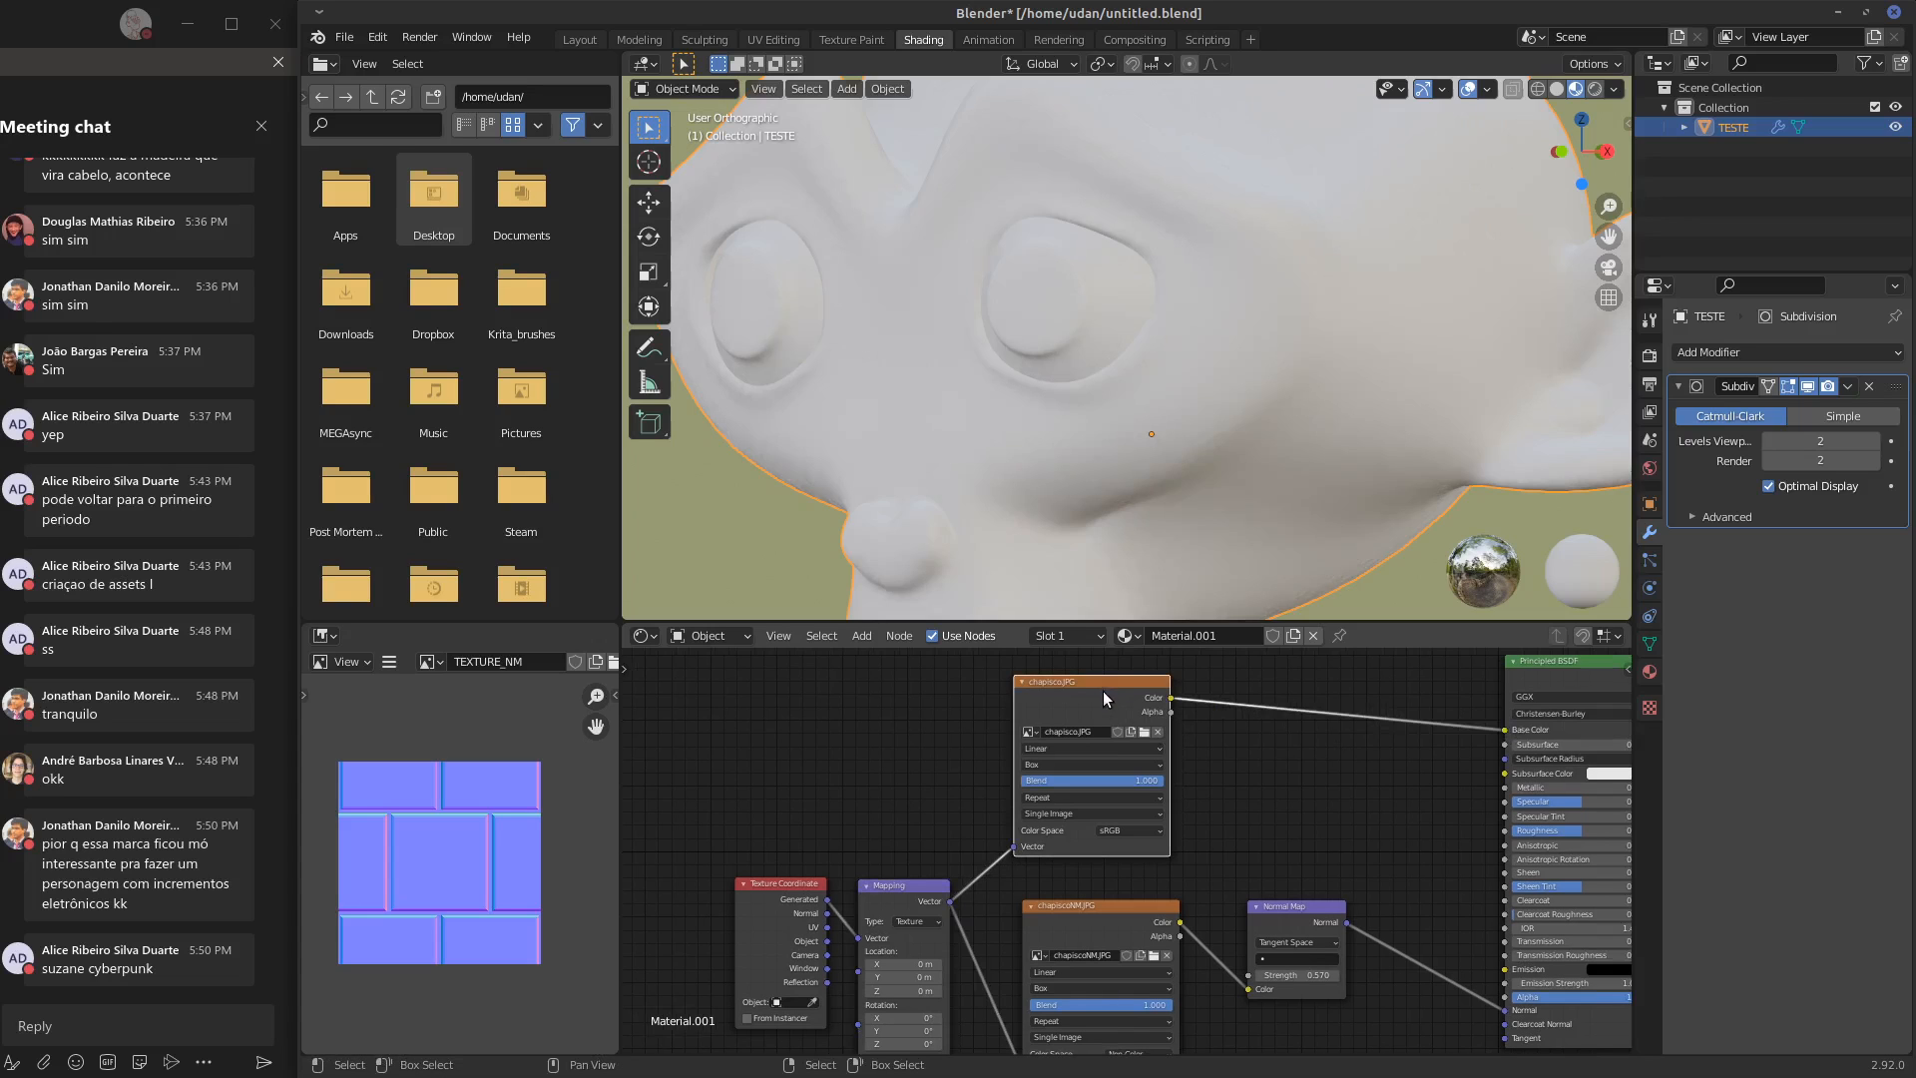
mouse_move(1188, 539)
middle_mouse_down()
mouse_move(1243, 447)
mouse_move(1316, 471)
middle_mouse_up()
scroll(1306, 467, "down", 4)
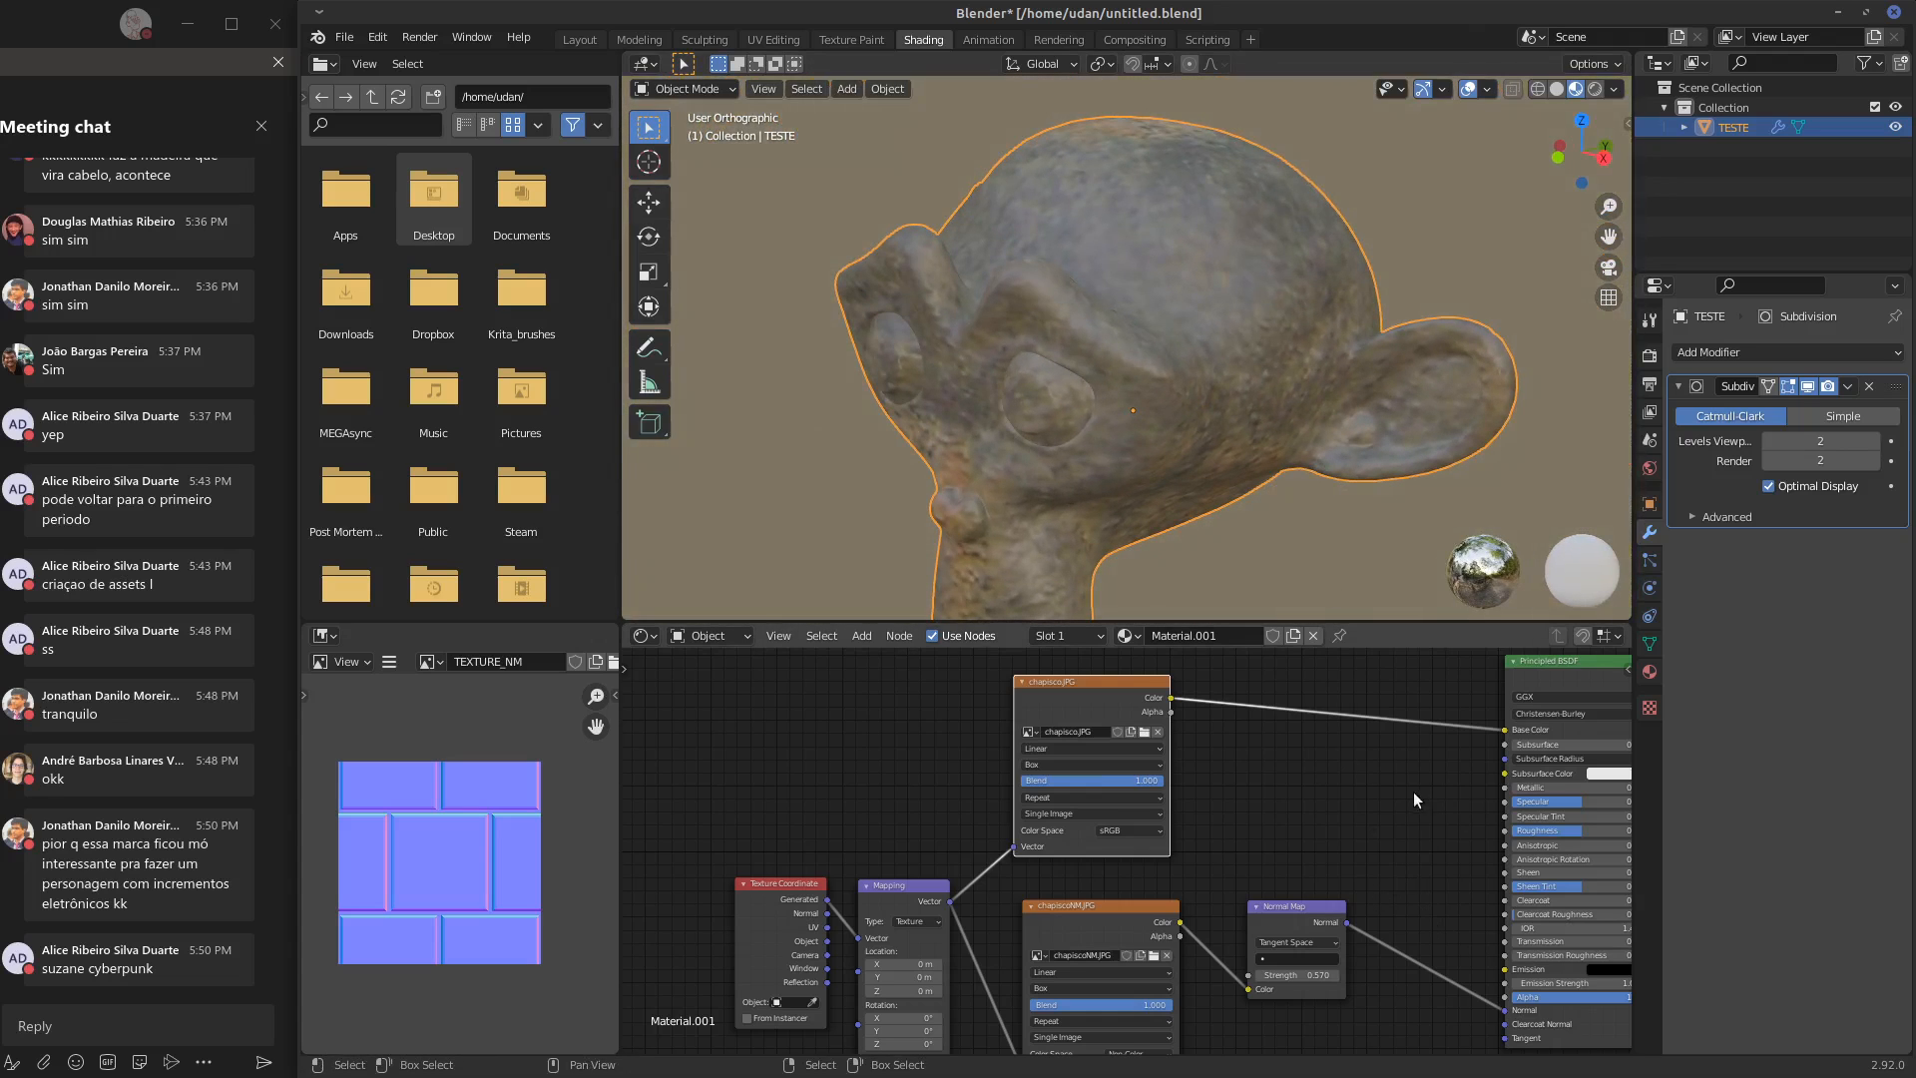
Set the Normal Map strength to 1.570 and the Principled BSDF's specular to 0.300 and roughness to about 0.832
left_click_drag(1605, 794, 1593, 799)
middle_click_drag(1365, 904, 1402, 826)
mouse_move(1334, 900)
left_mouse_down()
mouse_move(1383, 898)
mouse_move(1352, 897)
left_mouse_up()
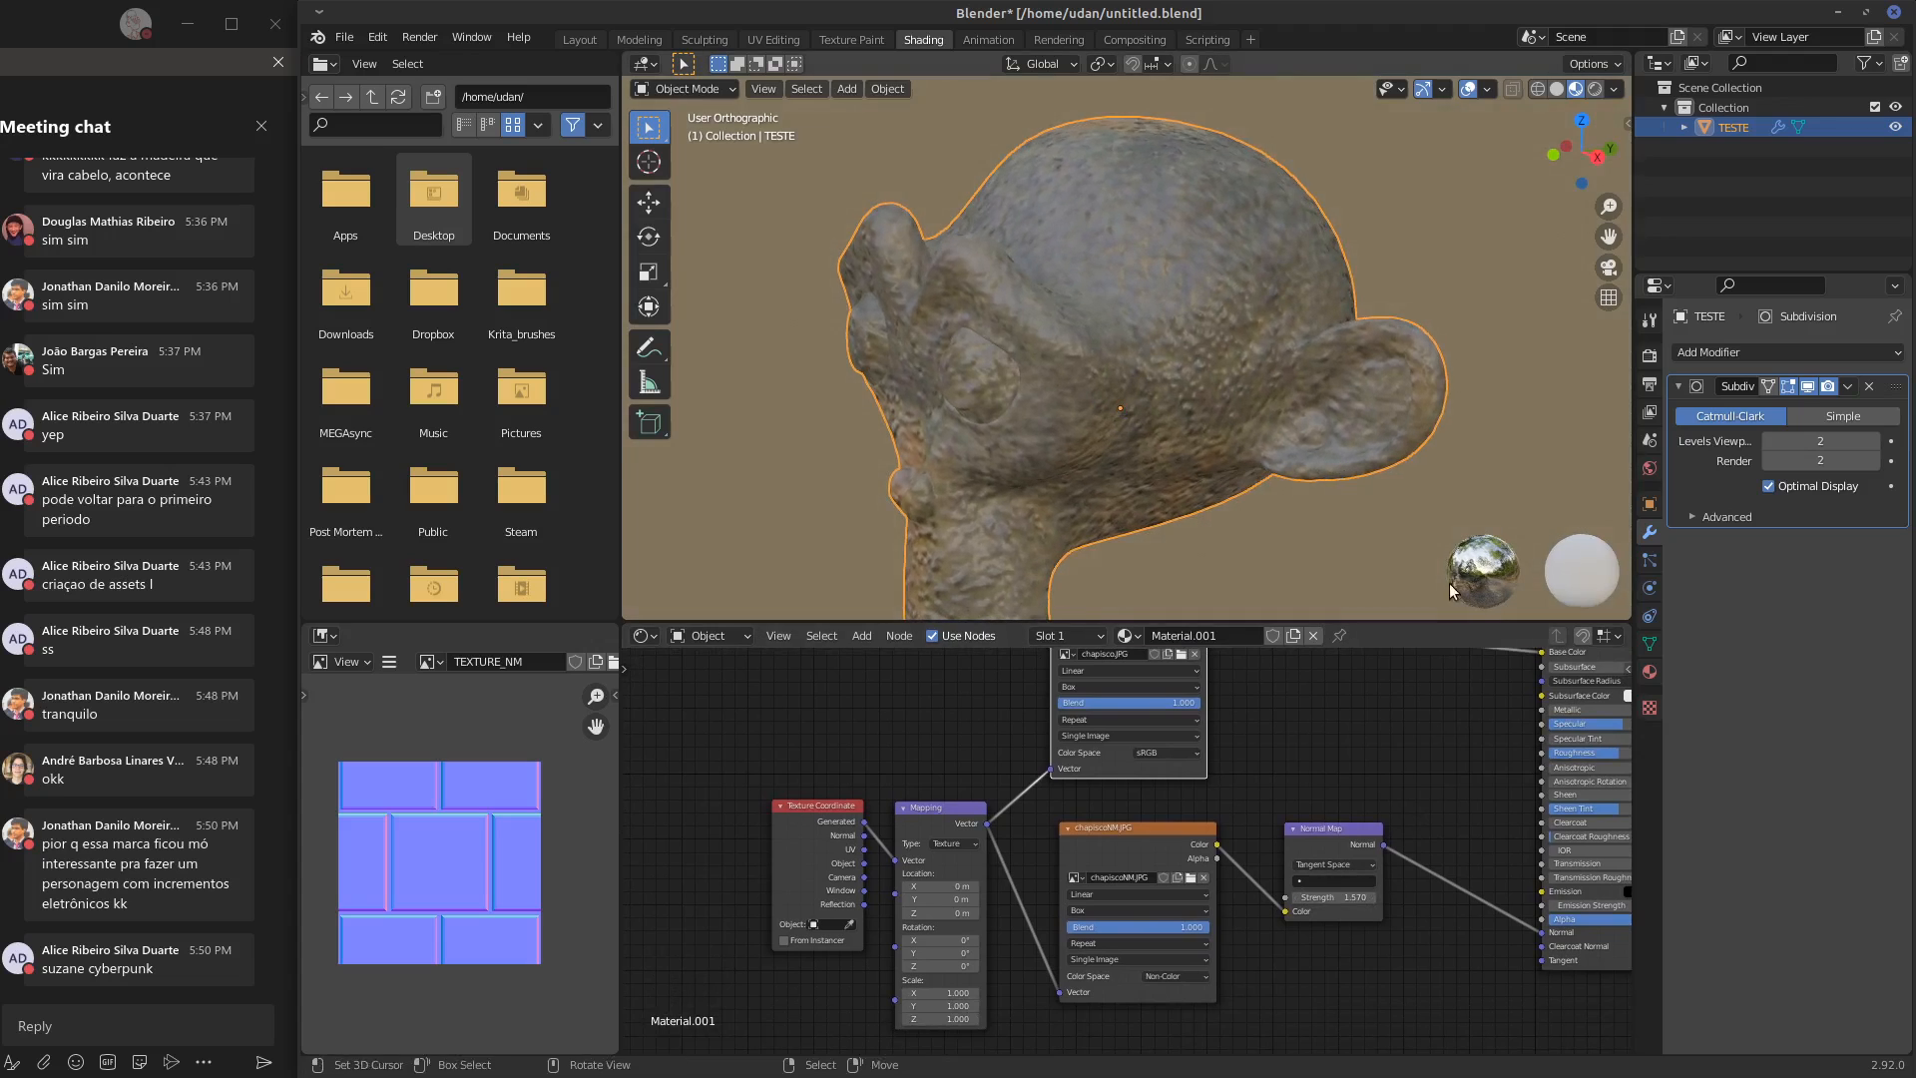
middle_click_drag(1440, 802, 1289, 818)
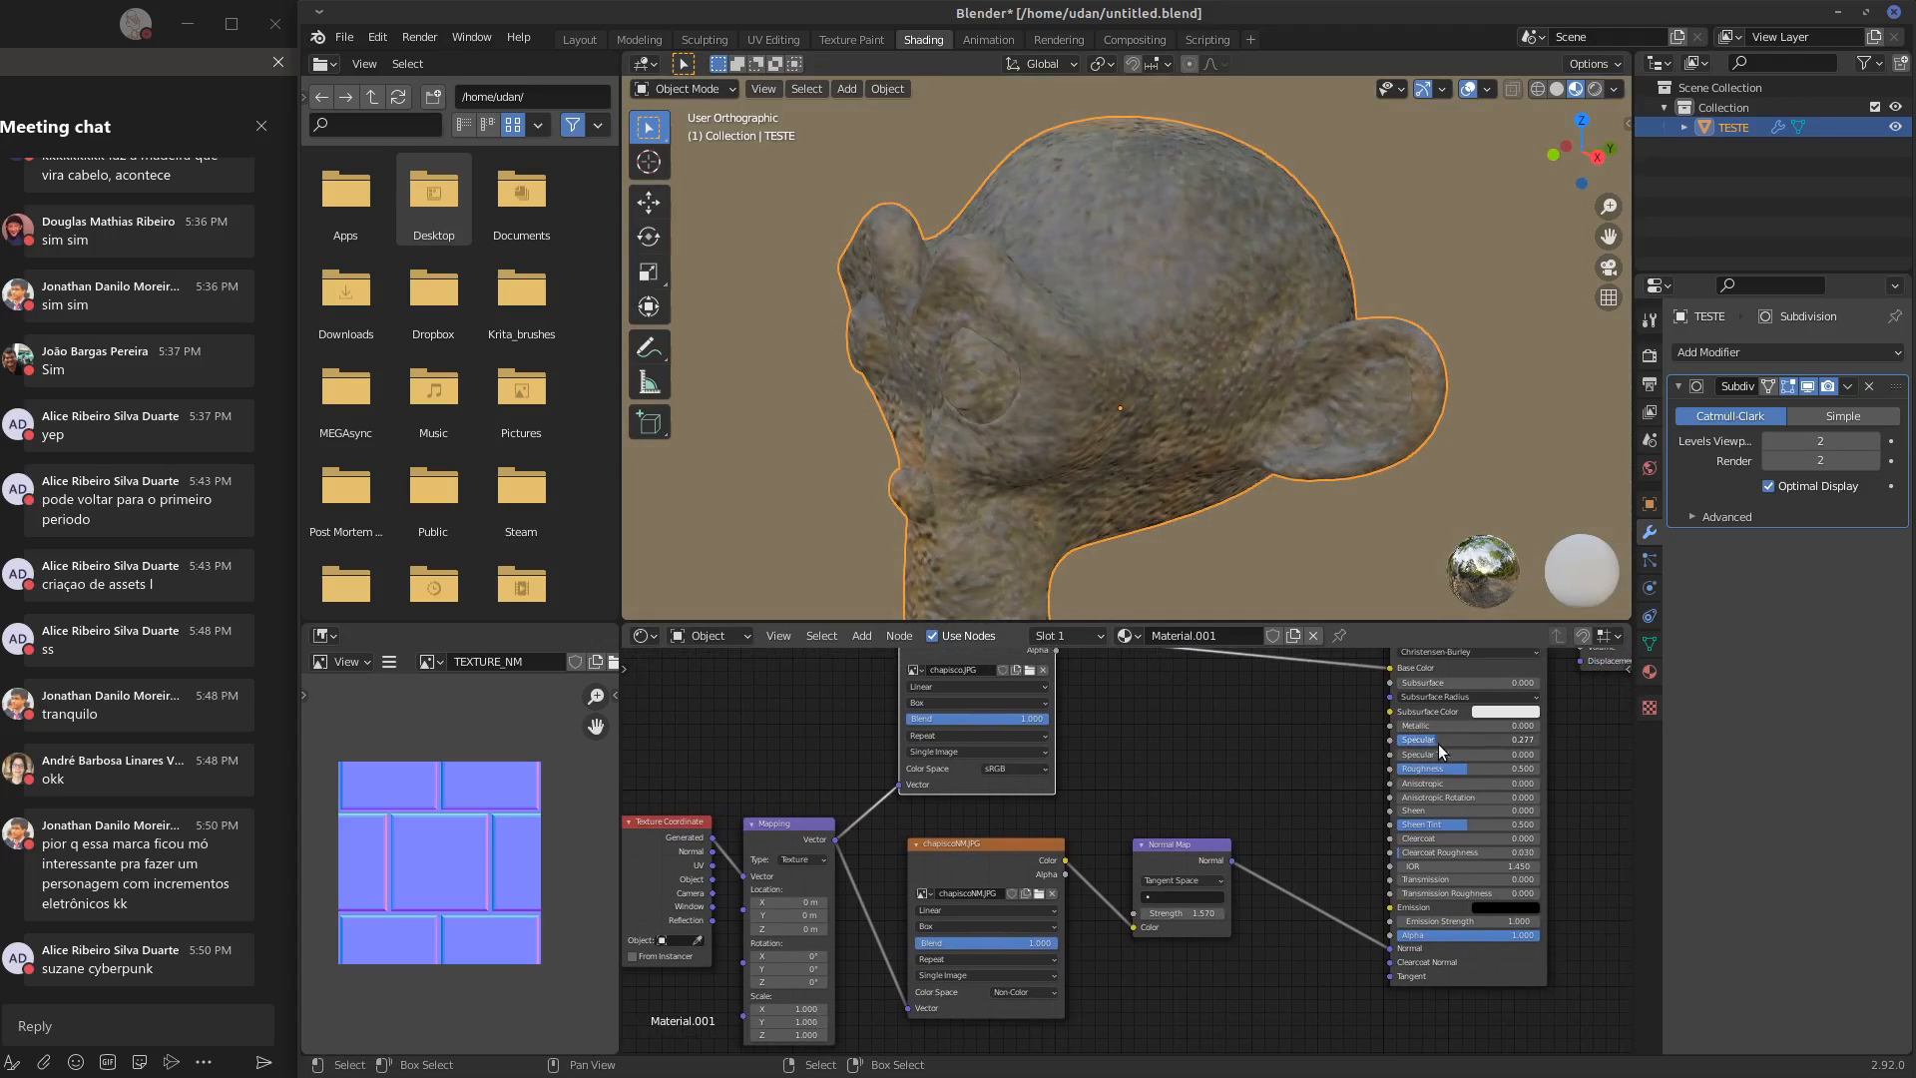
mouse_move(1447, 746)
left_mouse_down()
mouse_move(1515, 764)
mouse_move(1427, 782)
mouse_move(1525, 776)
mouse_move(1456, 741)
mouse_move(1468, 769)
left_mouse_up()
Inspect the textured monkey head from several angles and distances
mouse_move(1405, 405)
middle_mouse_down()
mouse_move(1551, 434)
mouse_move(1559, 382)
mouse_move(1396, 397)
middle_mouse_up()
scroll(1301, 431, "up", 2)
scroll(1303, 435, "down", 4)
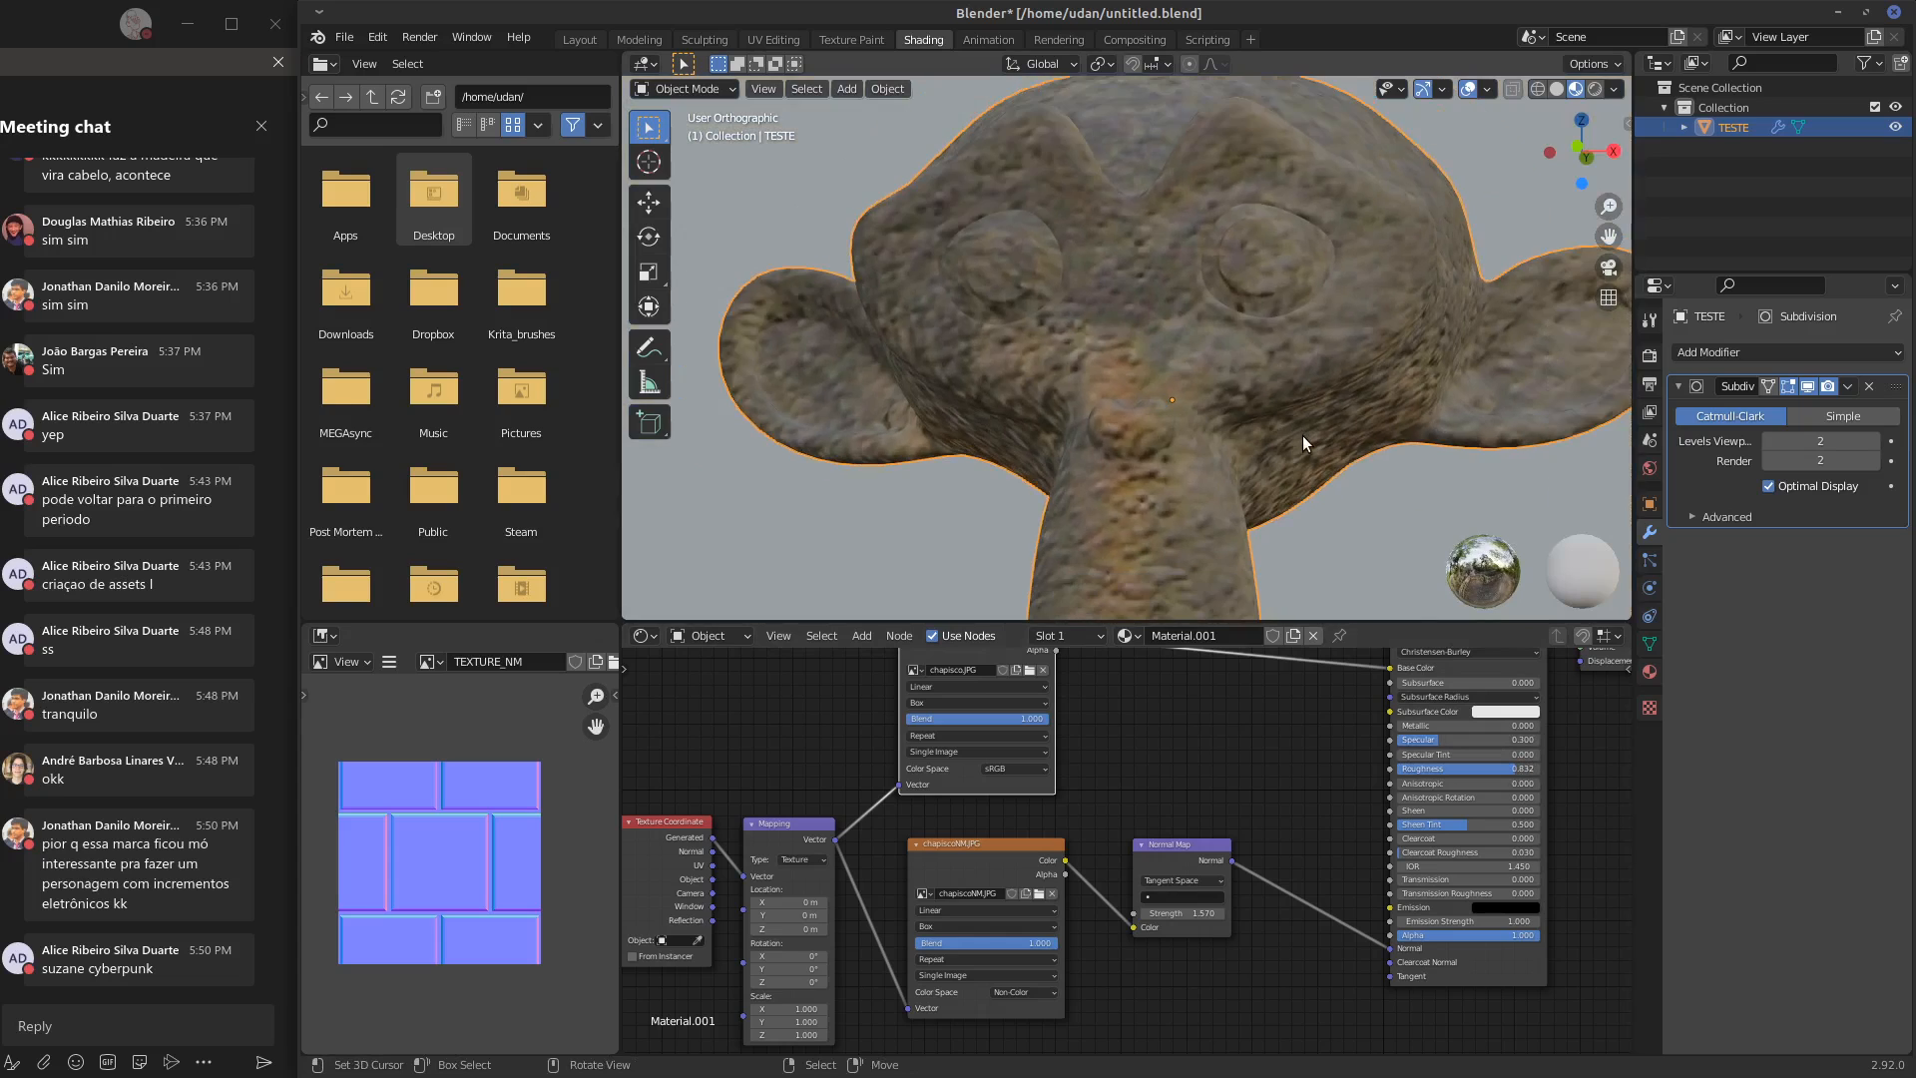
scroll(1310, 443, "down", 3)
middle_click_drag(1260, 413, 1309, 367)
scroll(1297, 406, "up", 2)
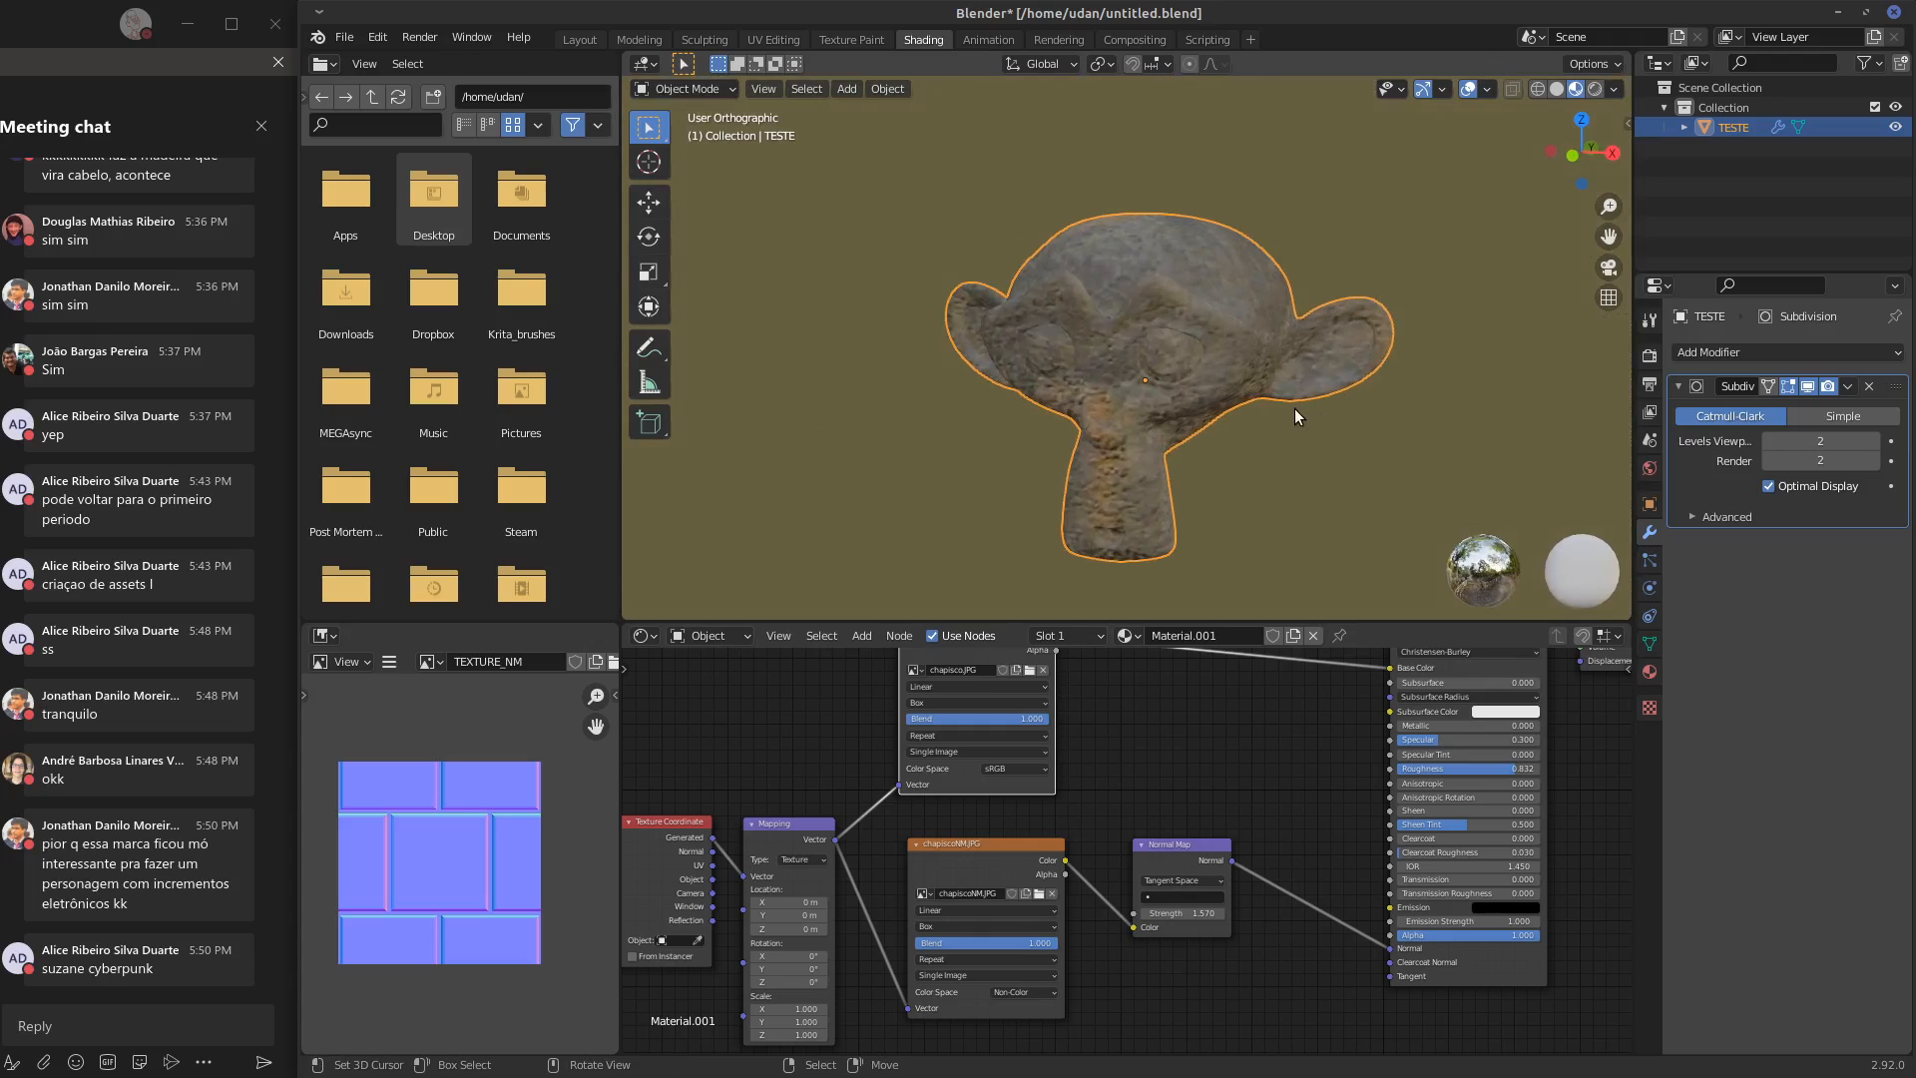
middle_click_drag(1173, 342, 1201, 359)
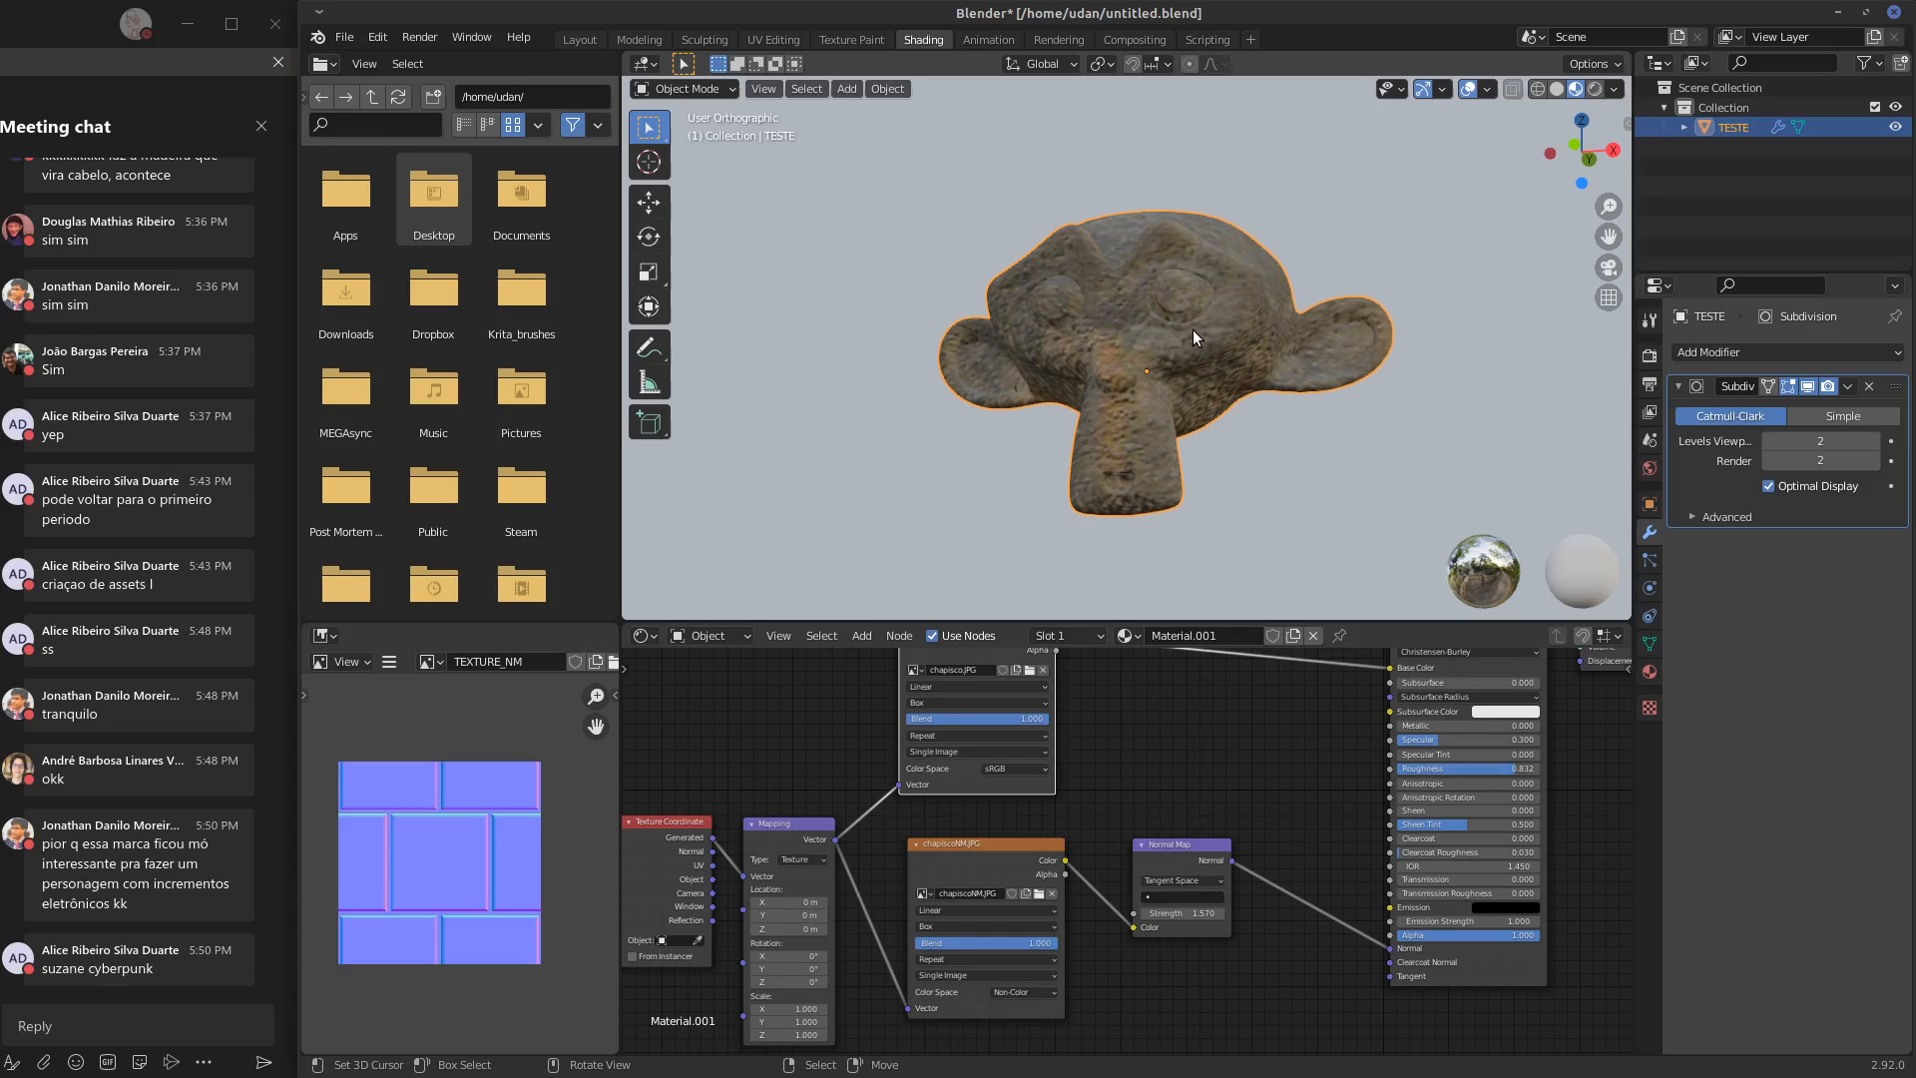
Switch back to GIMP and undo the Normal Map filter on the wall texture
left_click(1839, 13)
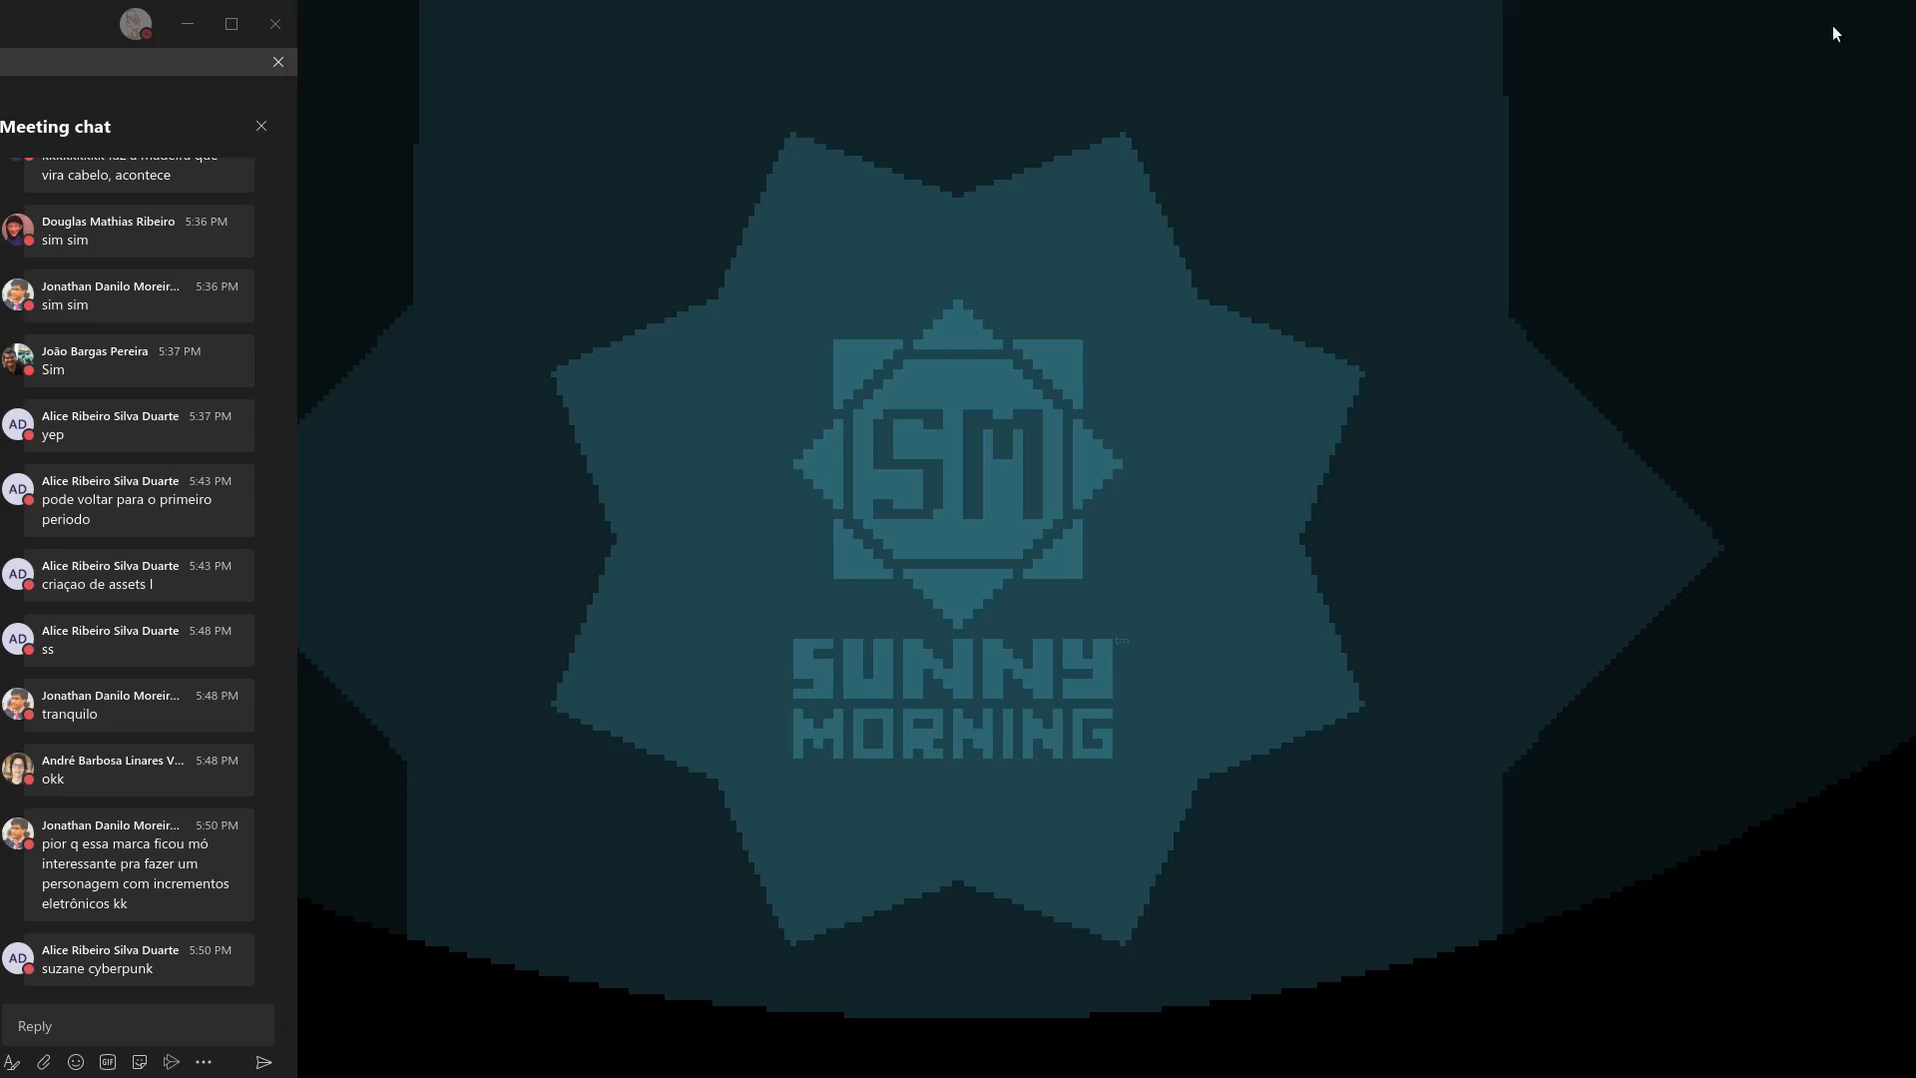
key("alt+Tab")
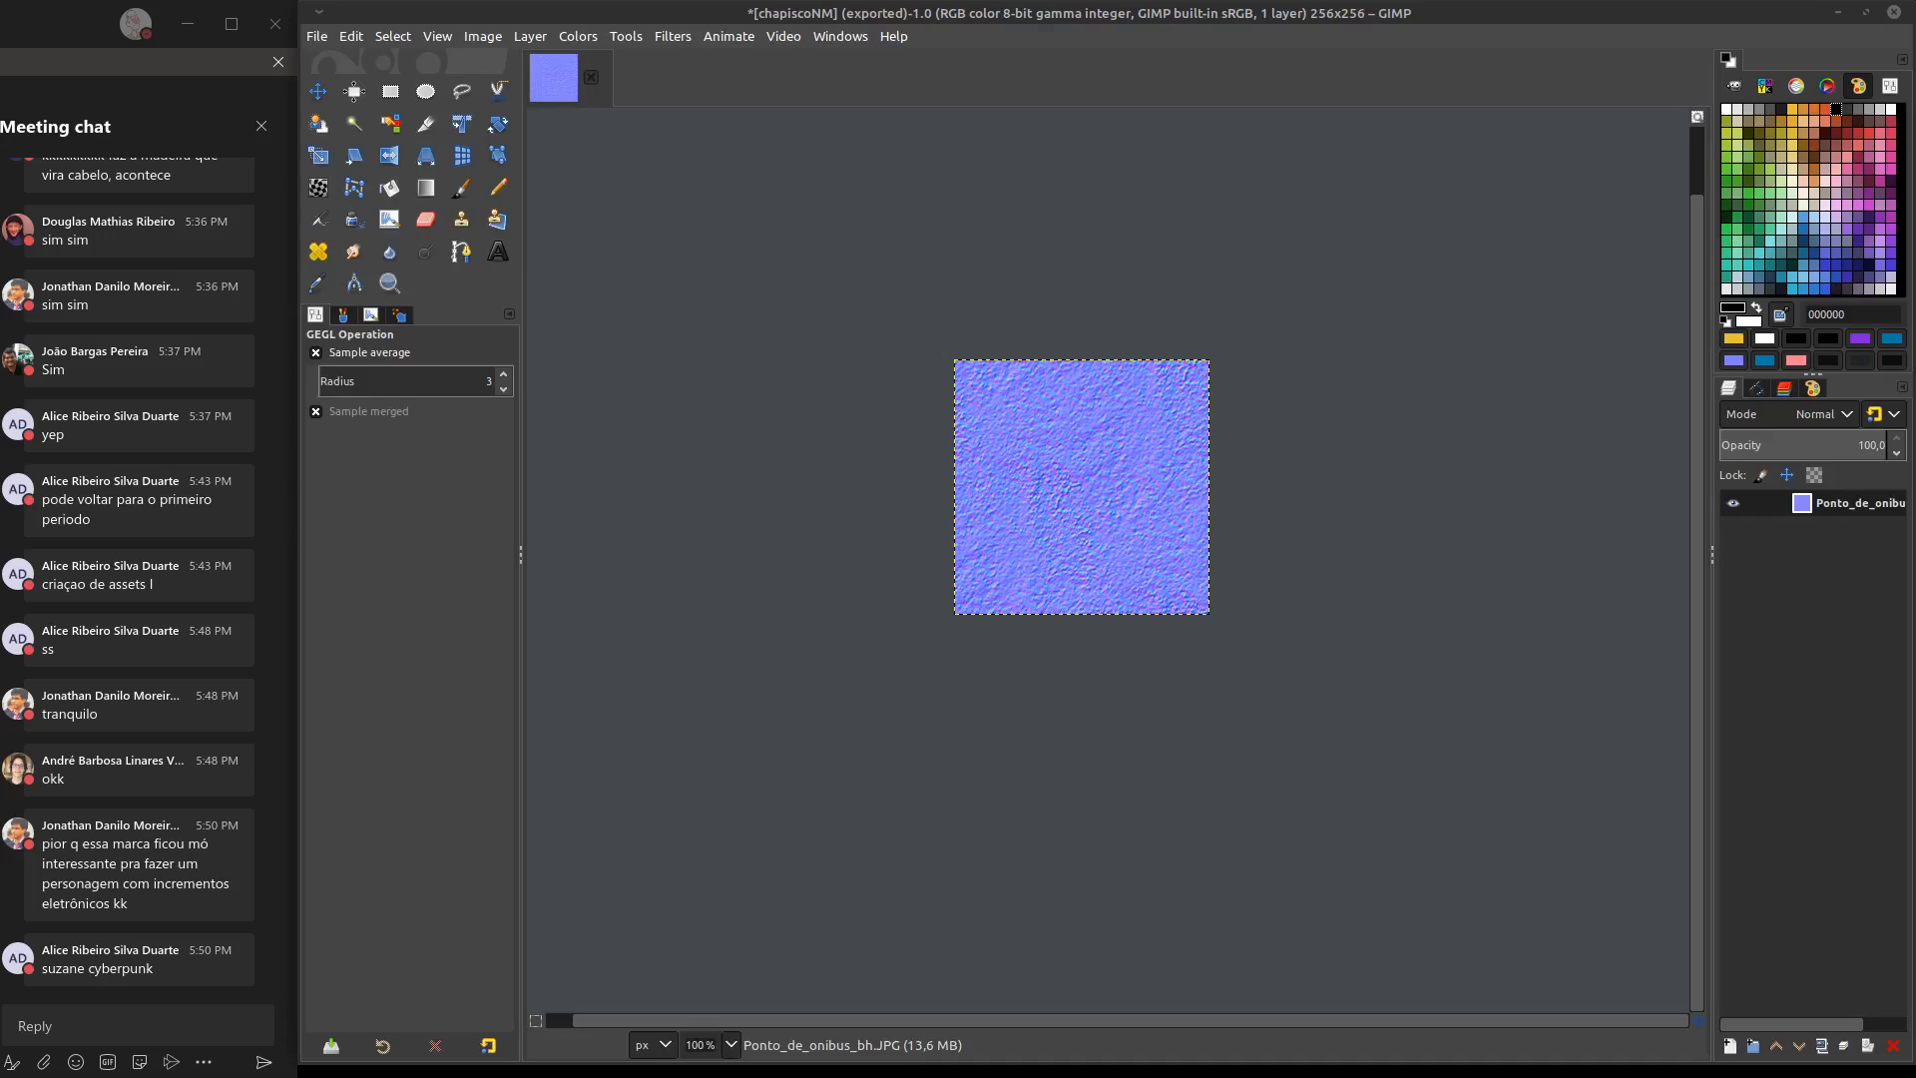
key("ctrl+z")
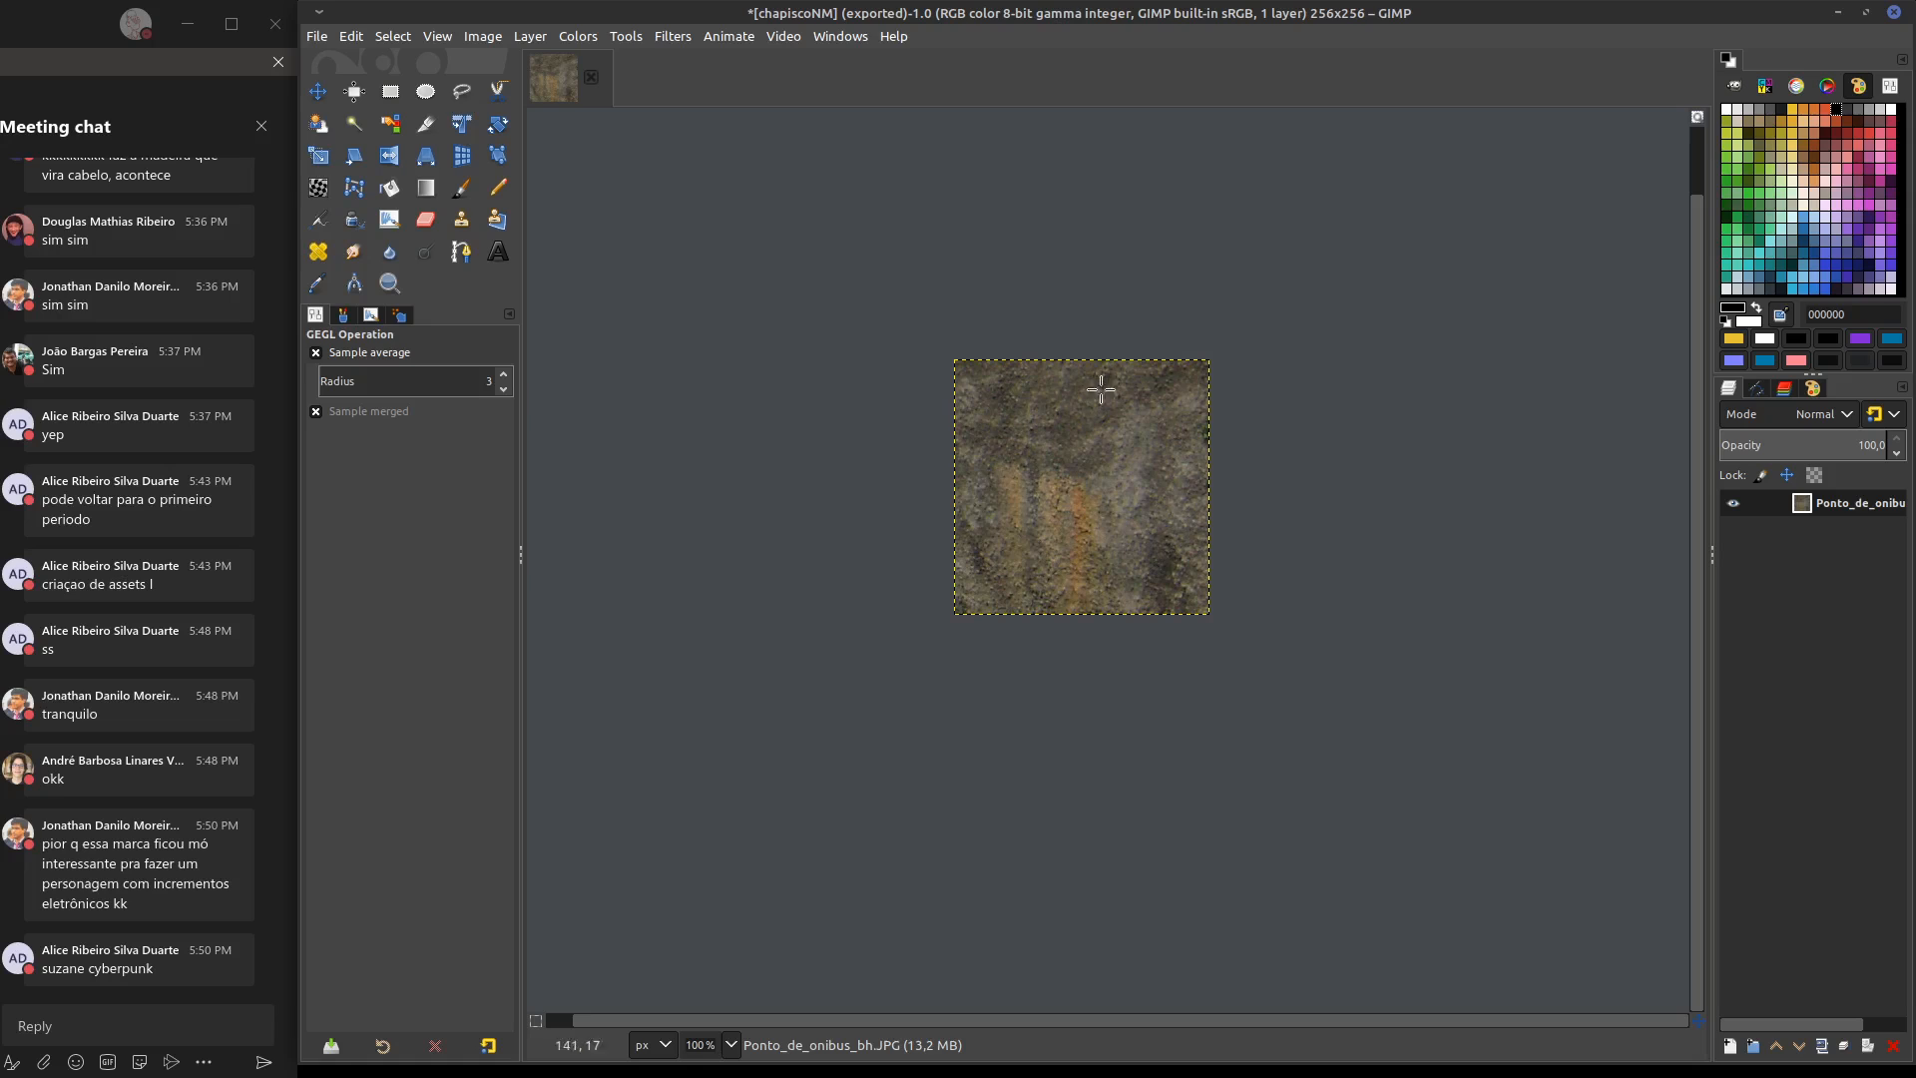
Run the Resynthesize filter on the wall texture, making the output both horizontally and vertically tileable
left_click(672, 36)
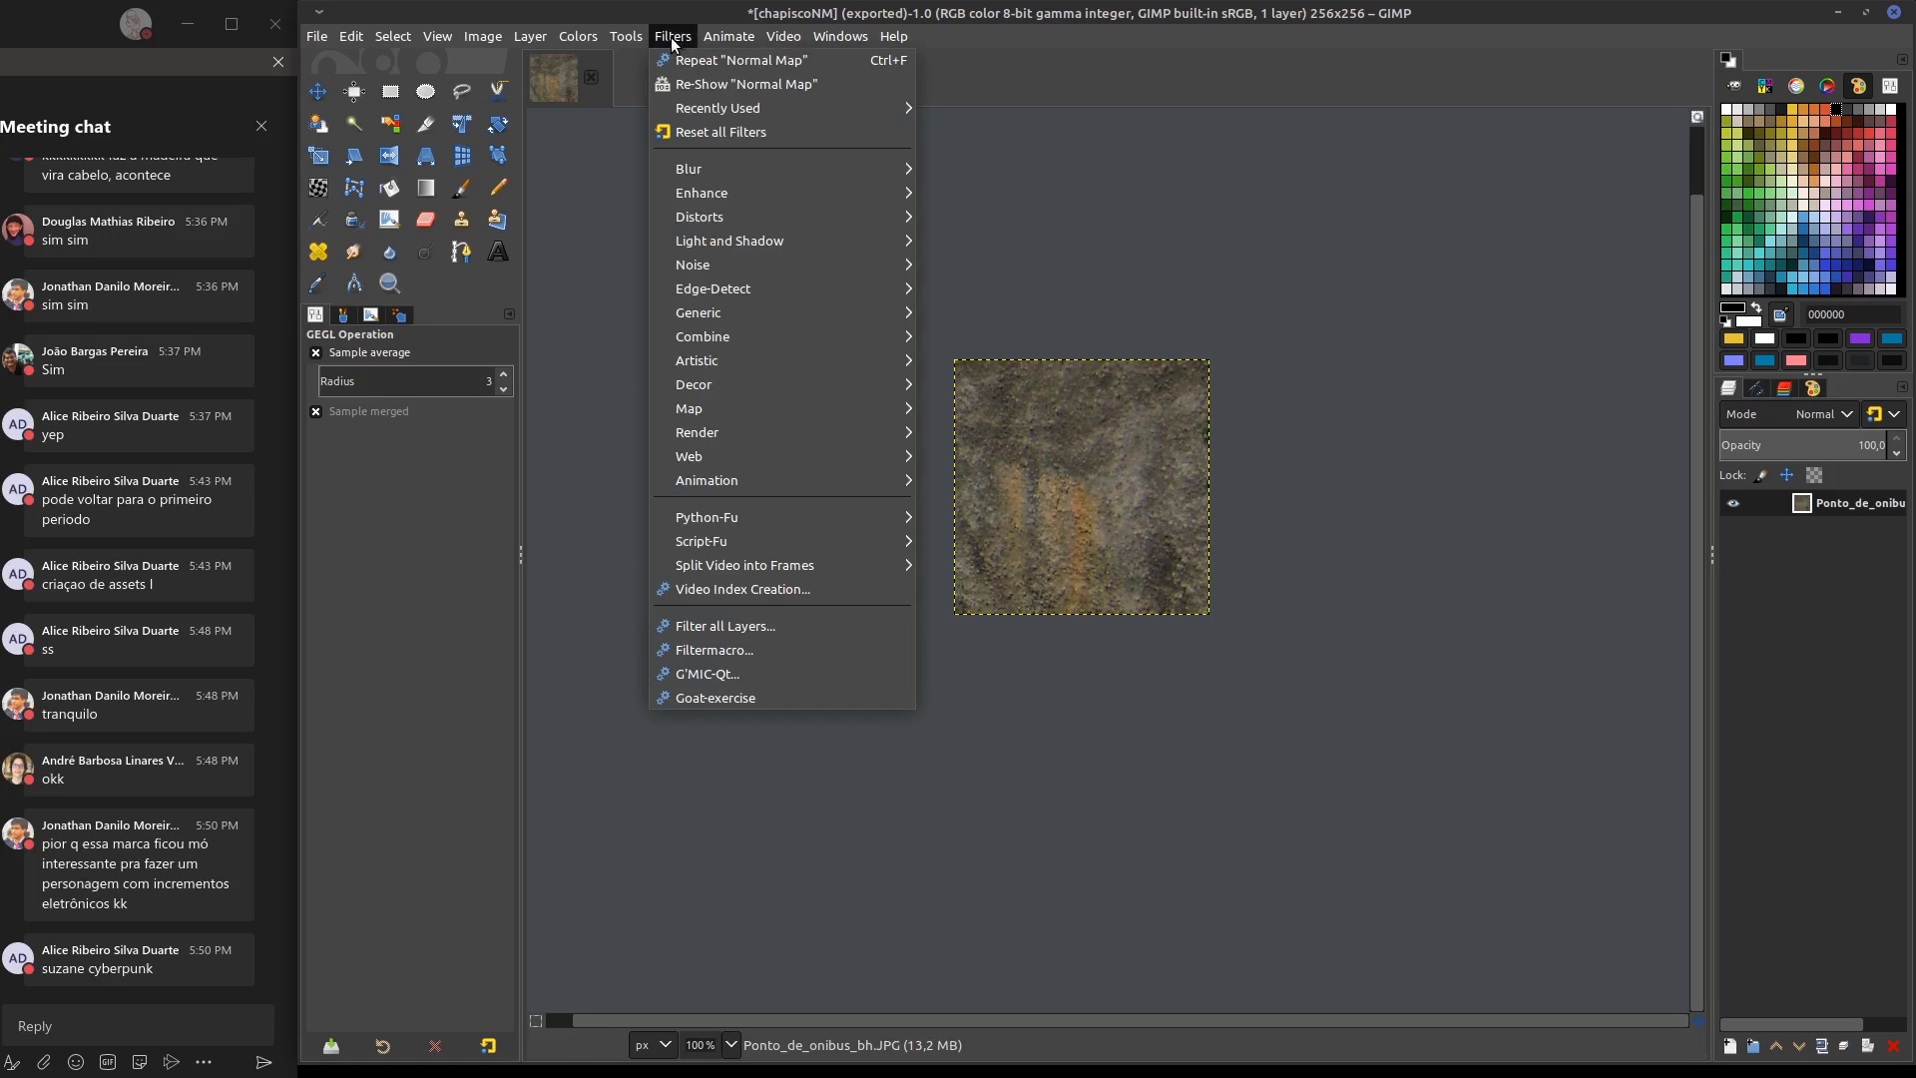
mouse_move(745, 365)
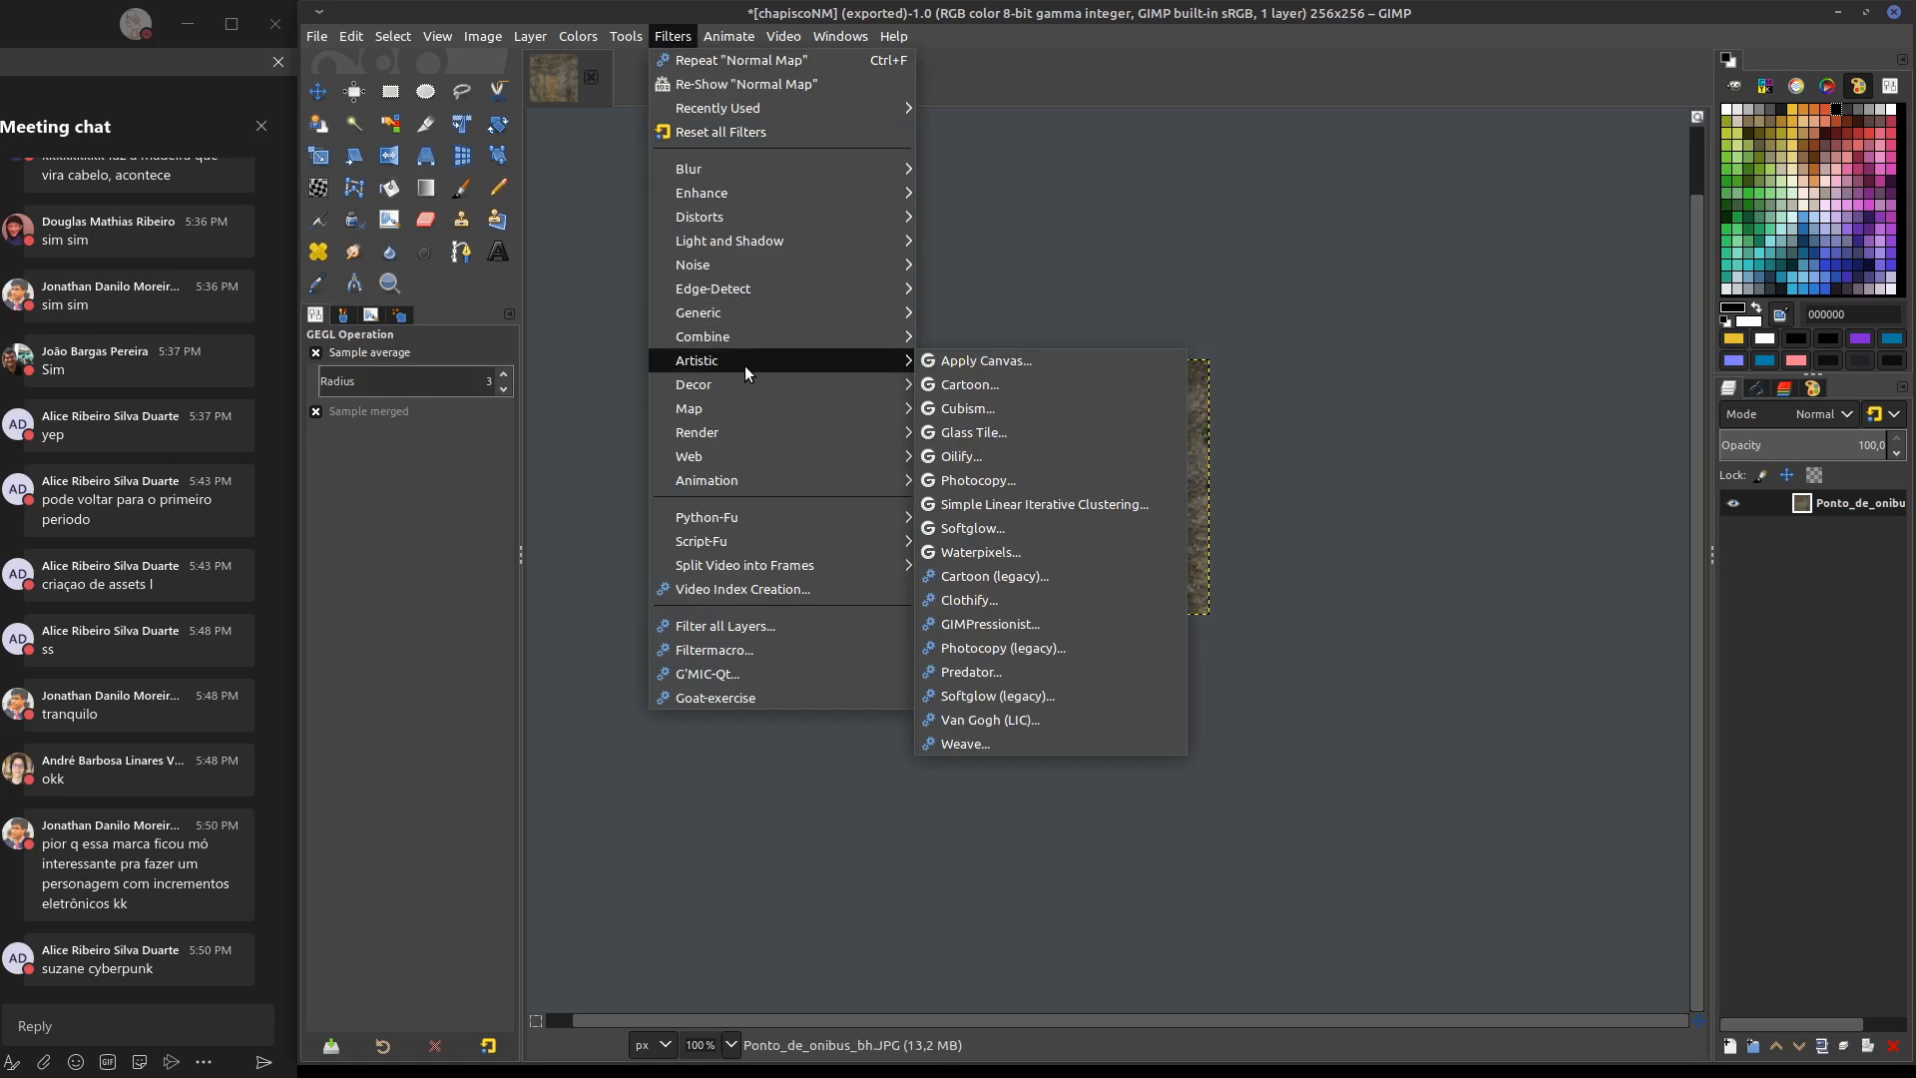
mouse_move(743, 427)
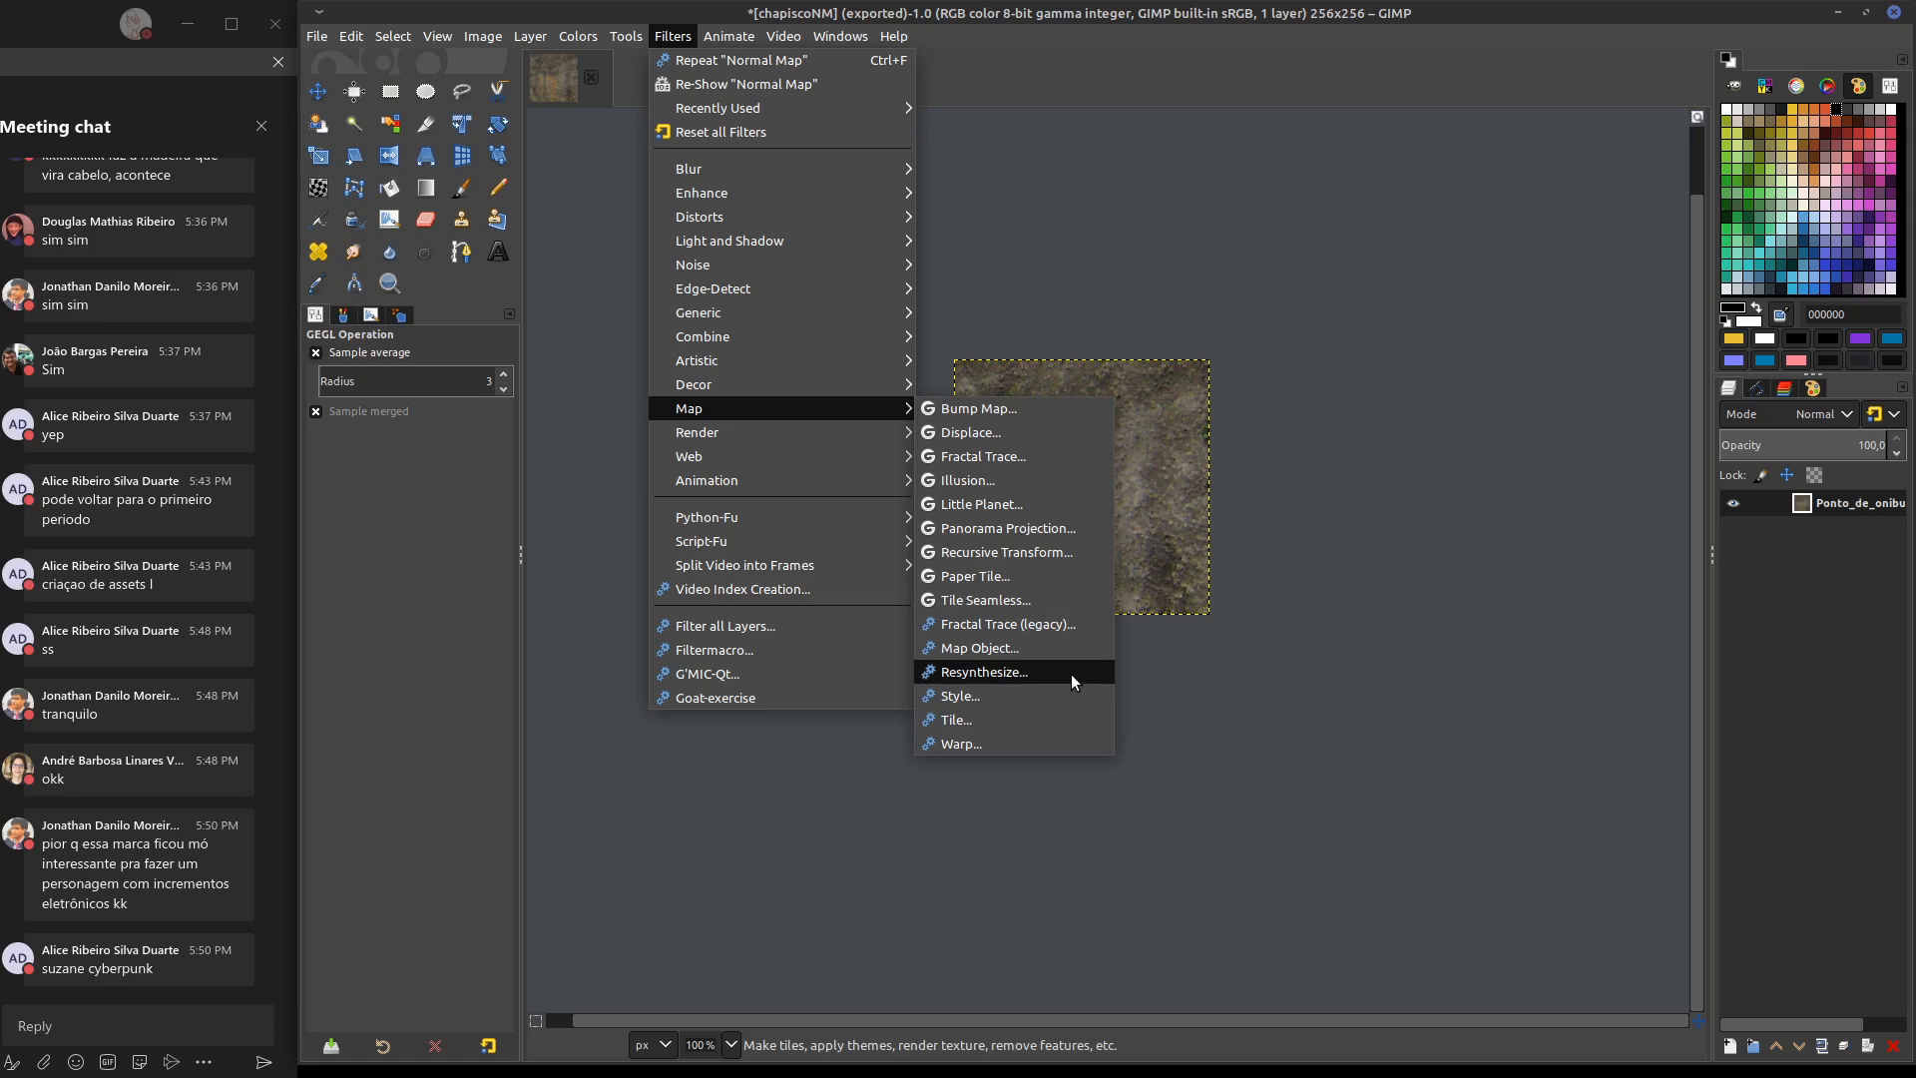
left_click(1078, 671)
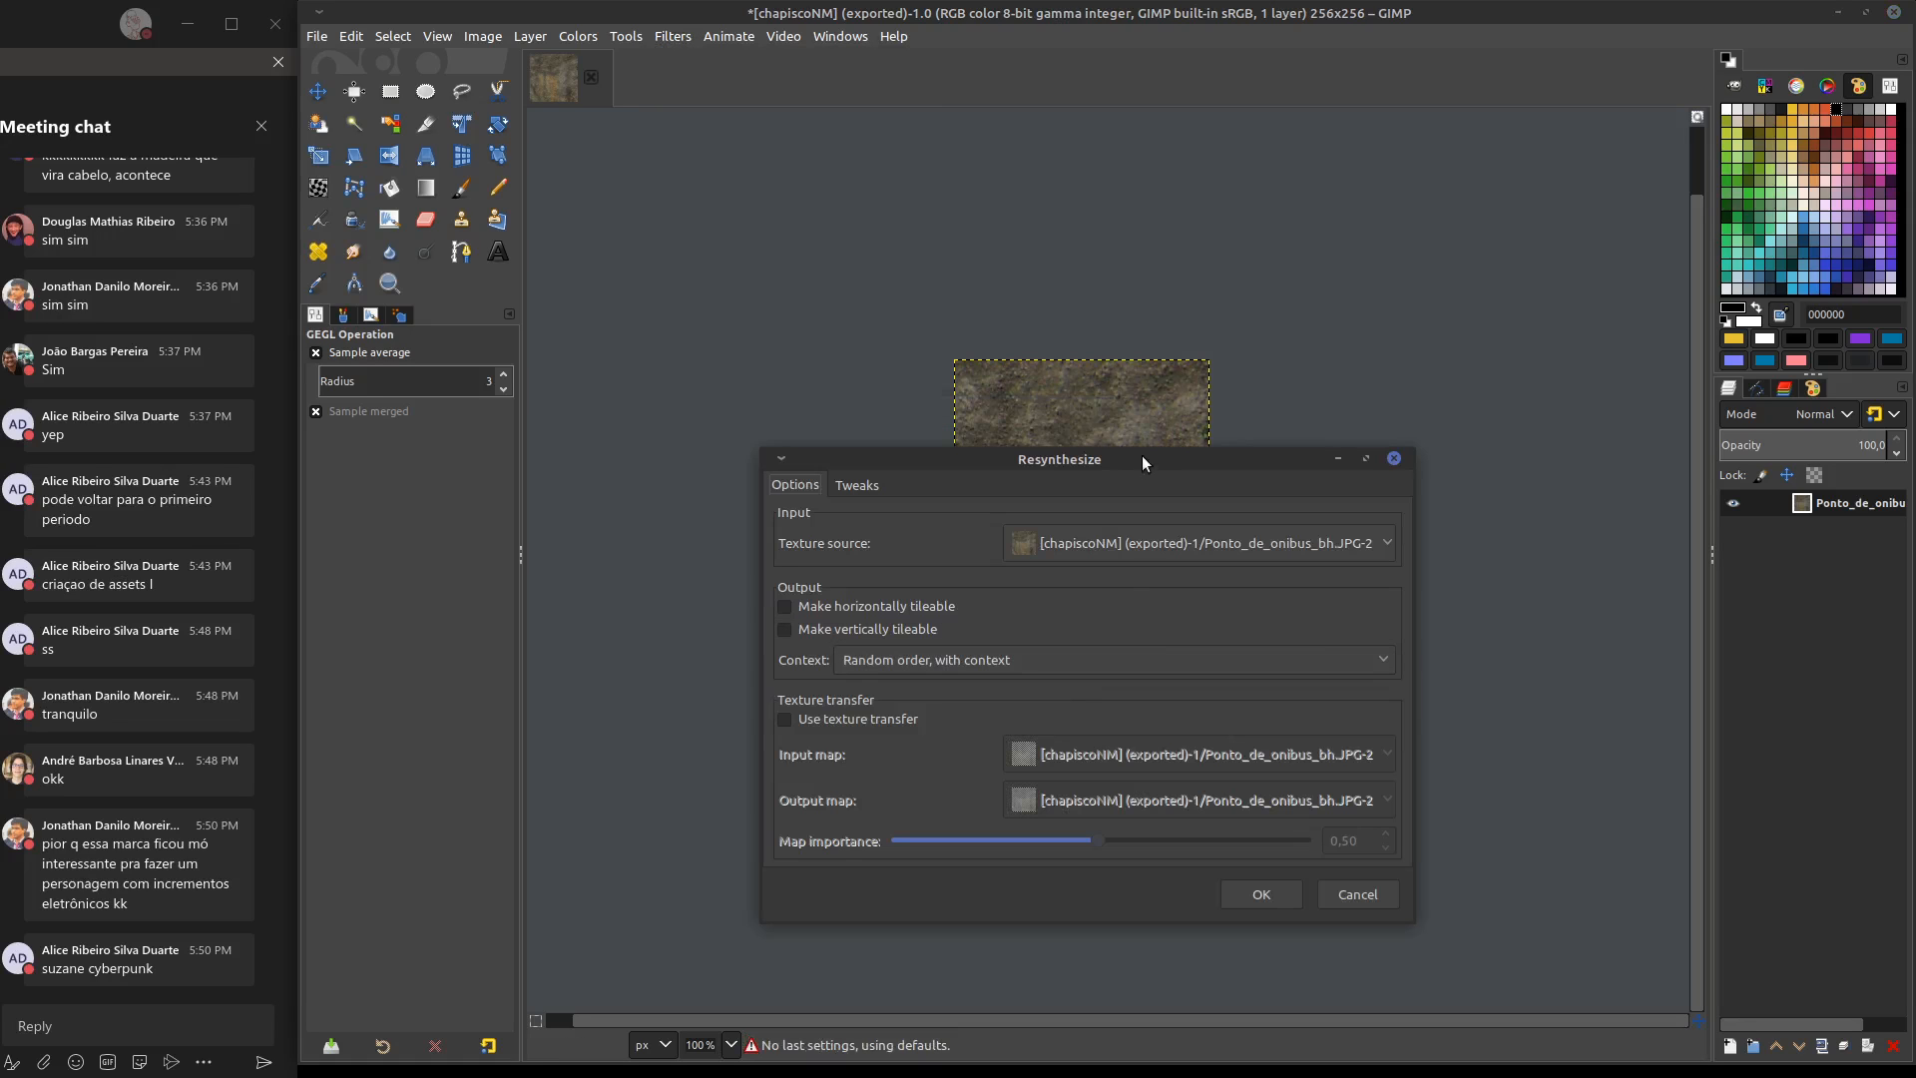
left_click_drag(1142, 449, 1501, 98)
middle_click_drag(1019, 510, 844, 584)
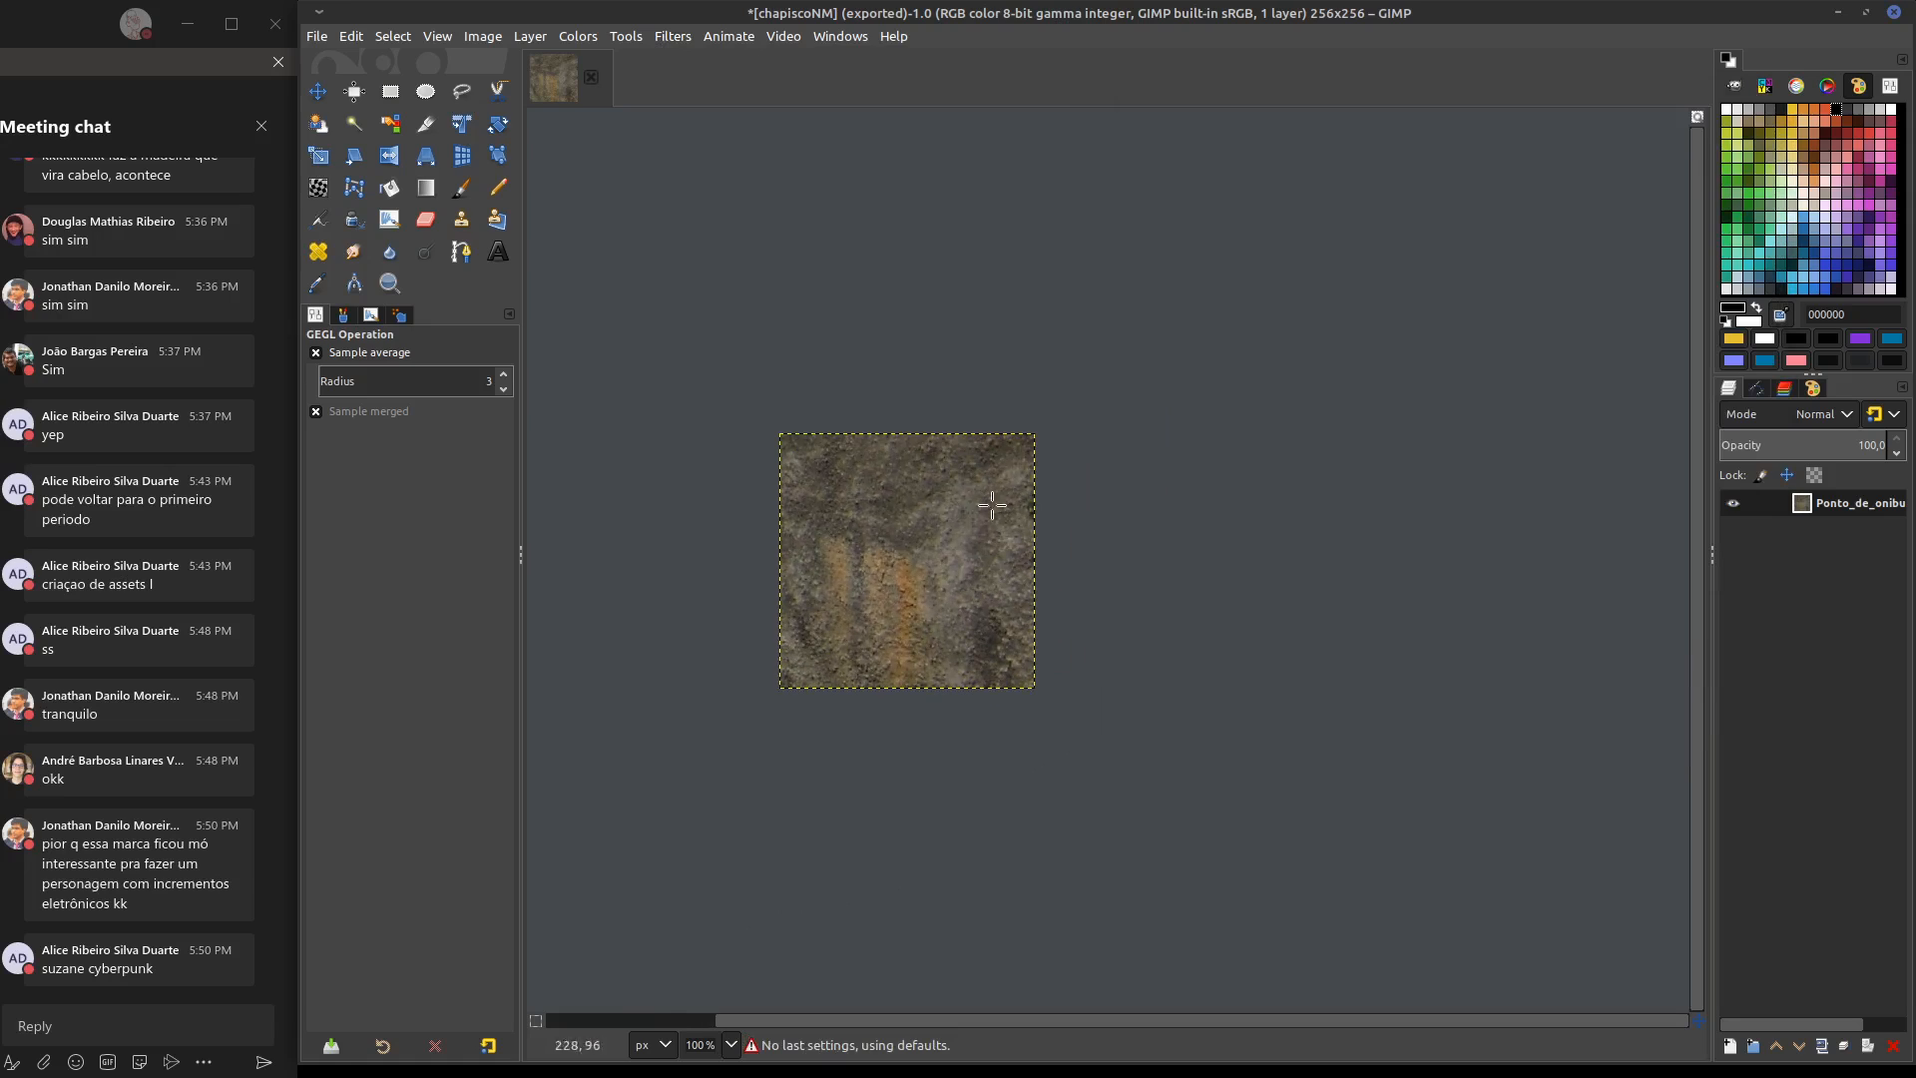
key("alt+Tab")
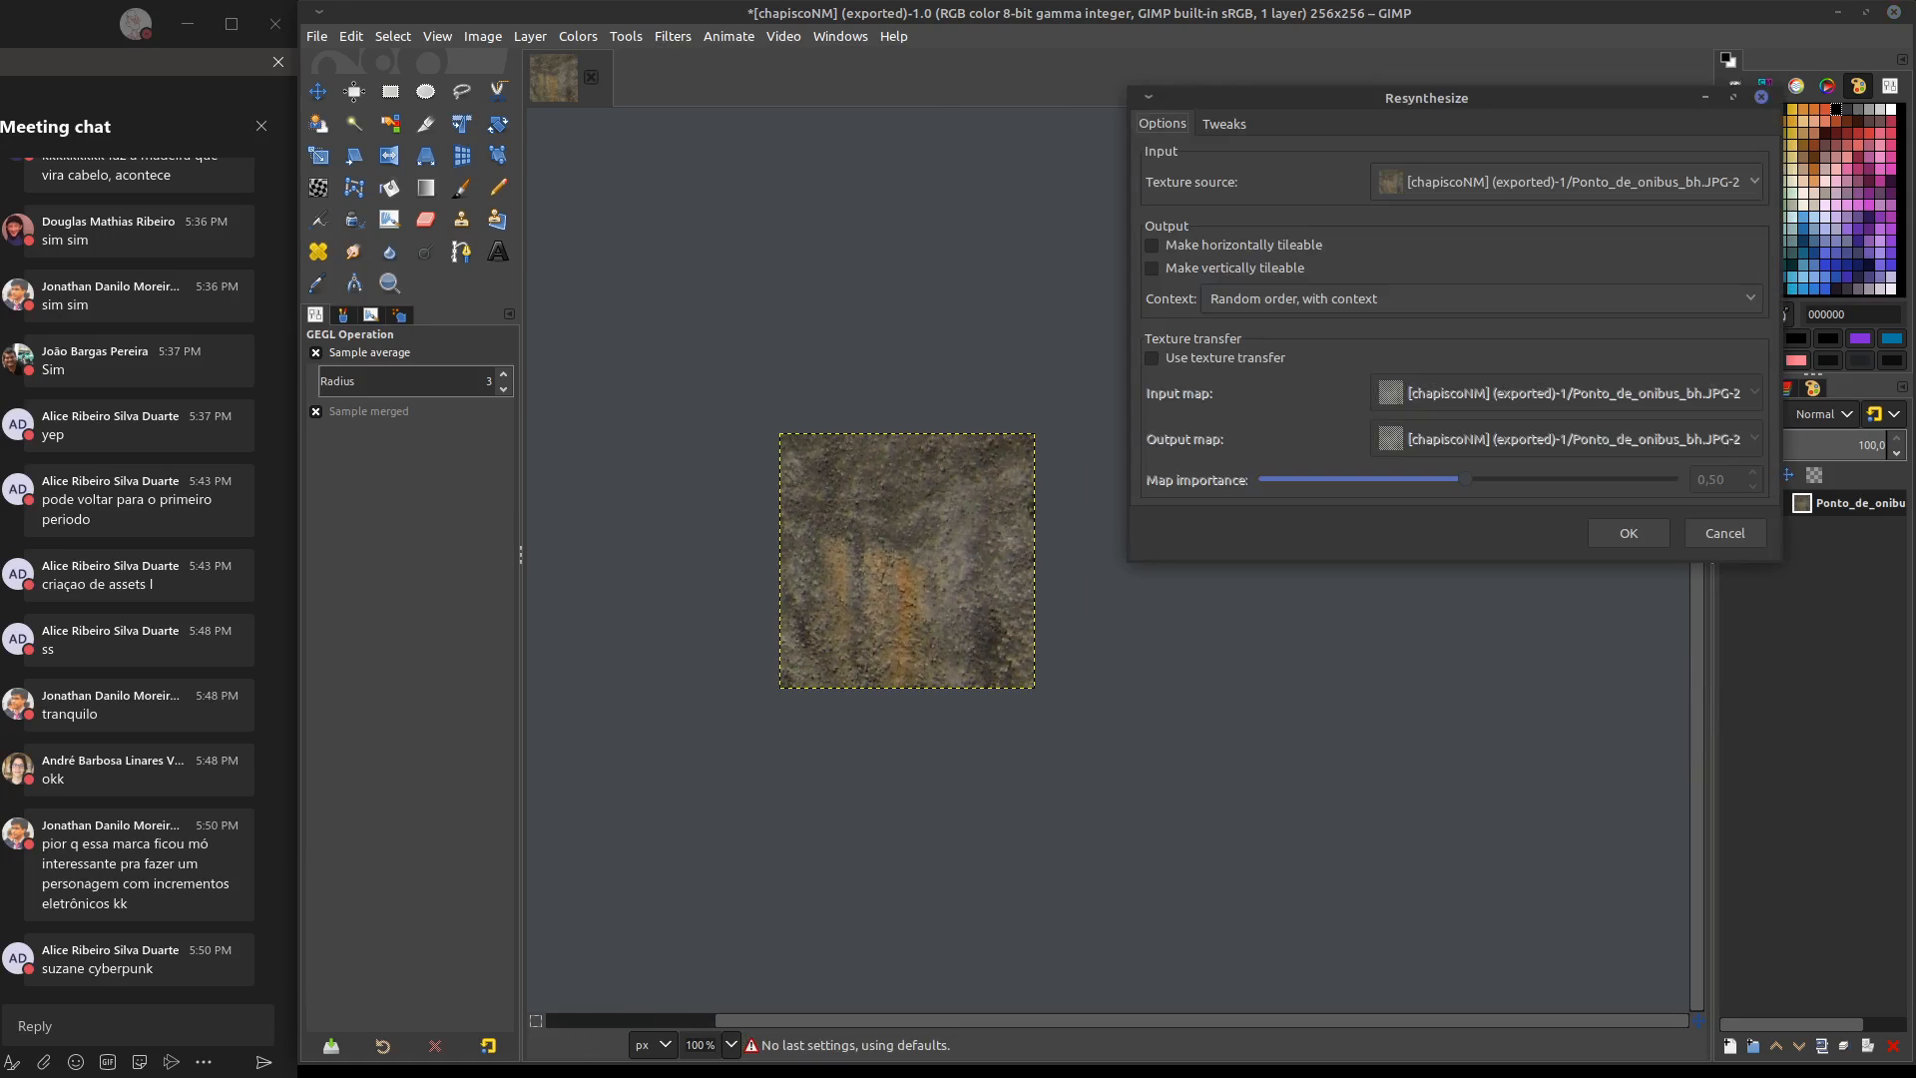
left_click_drag(1386, 102, 1325, 179)
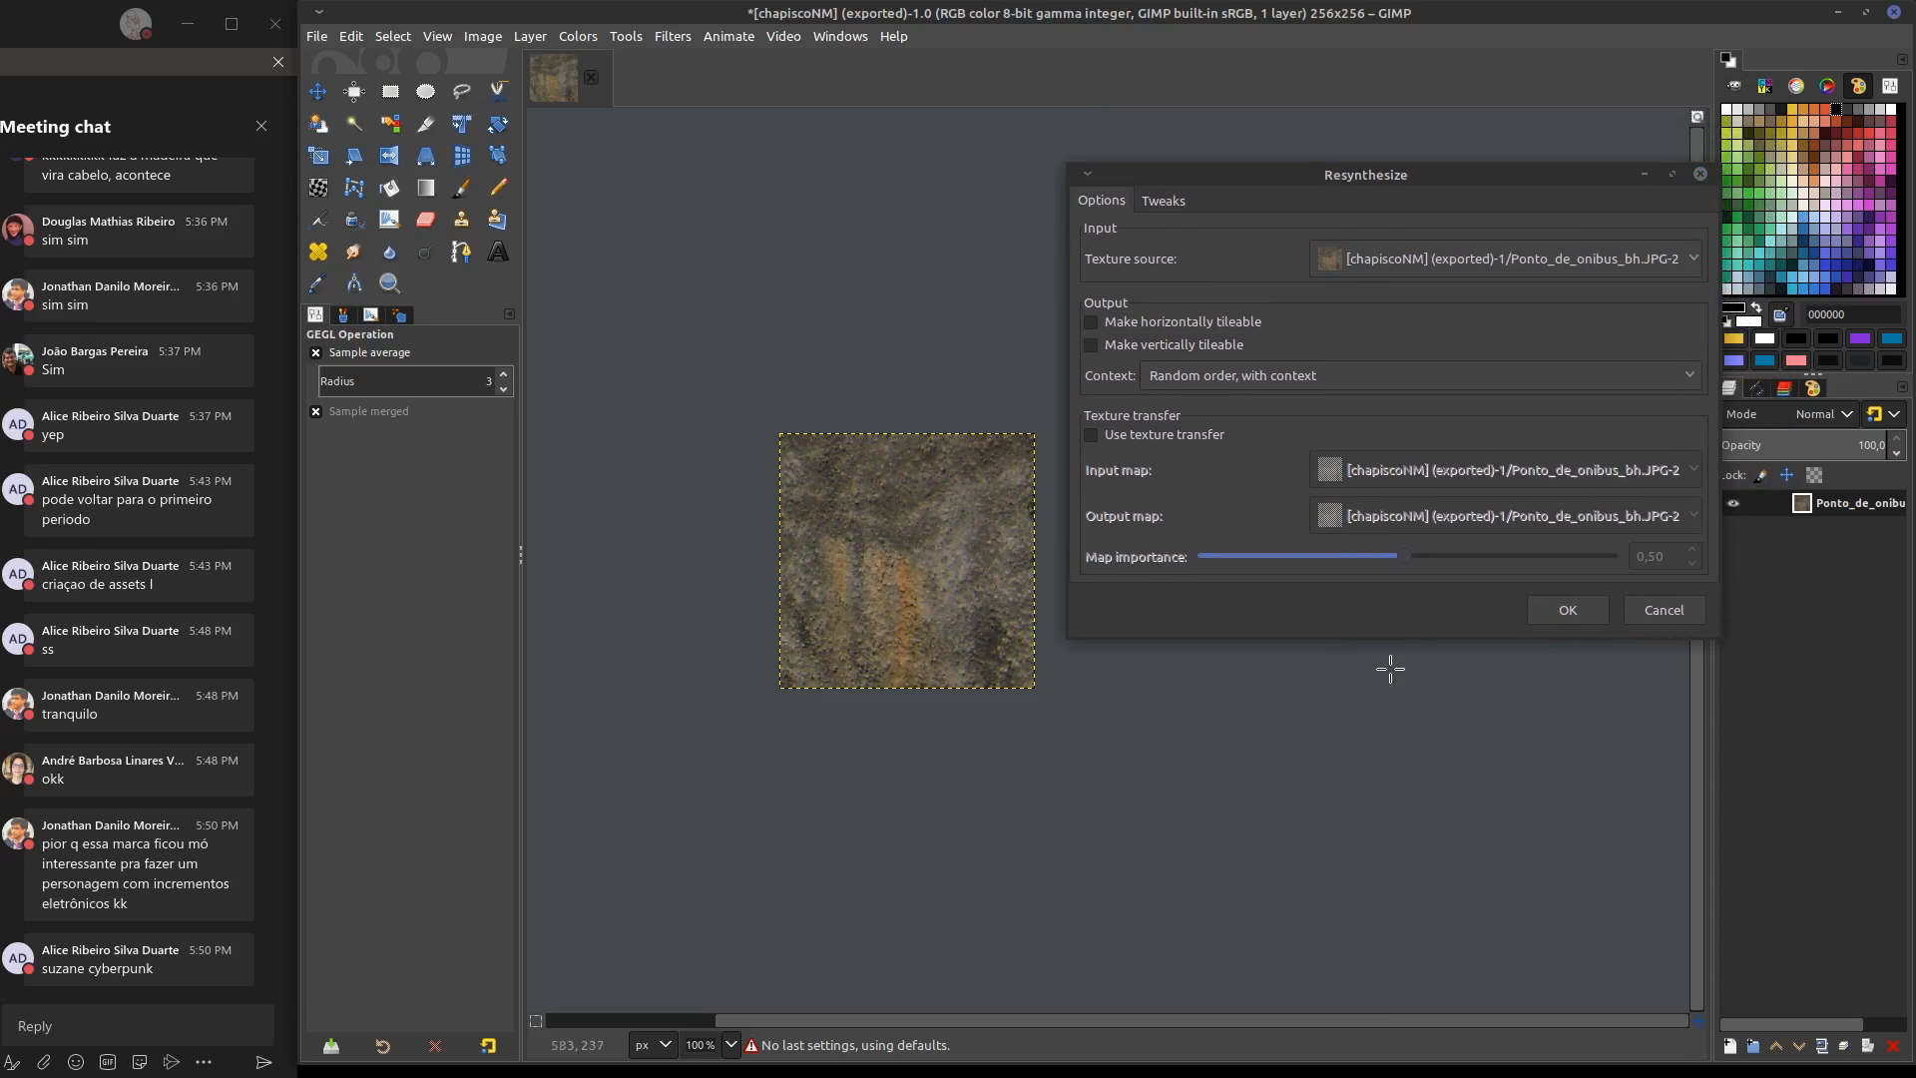
left_click(1091, 321)
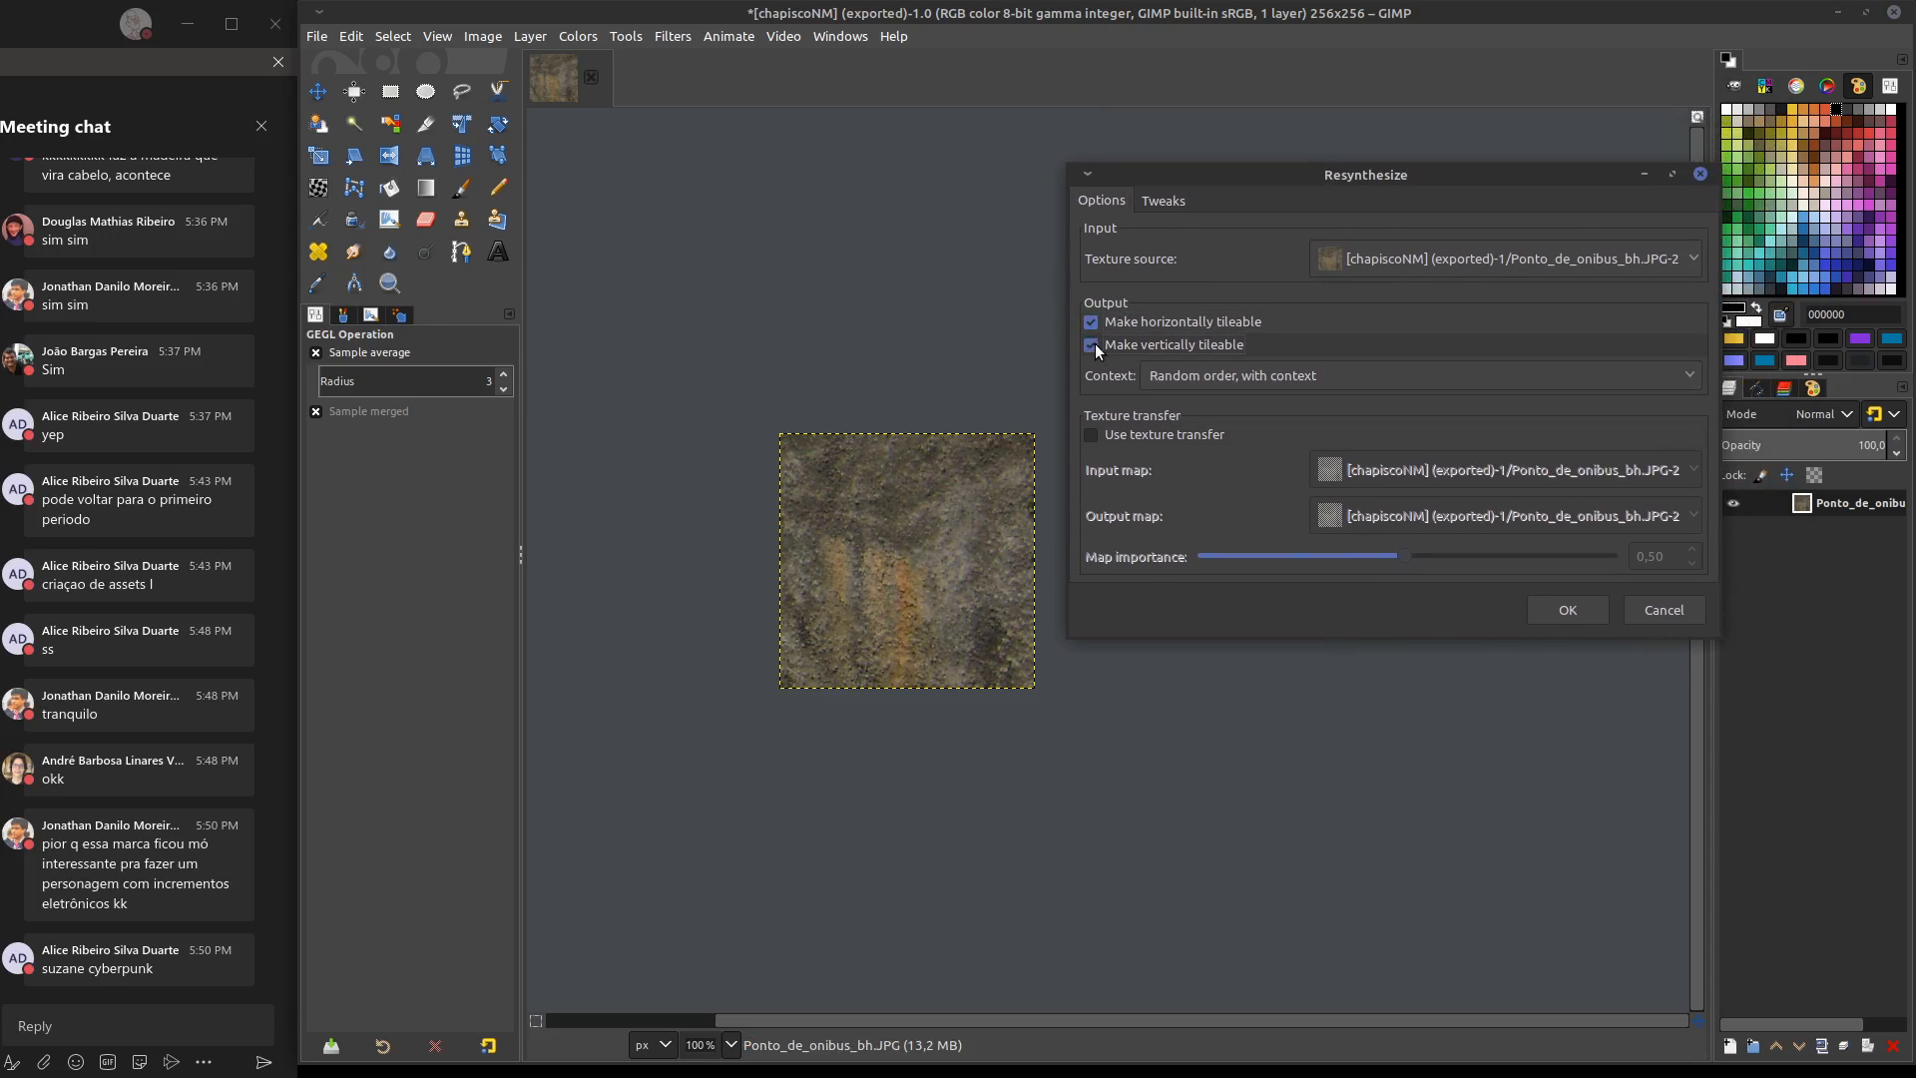
left_click(1092, 344)
left_click(1542, 610)
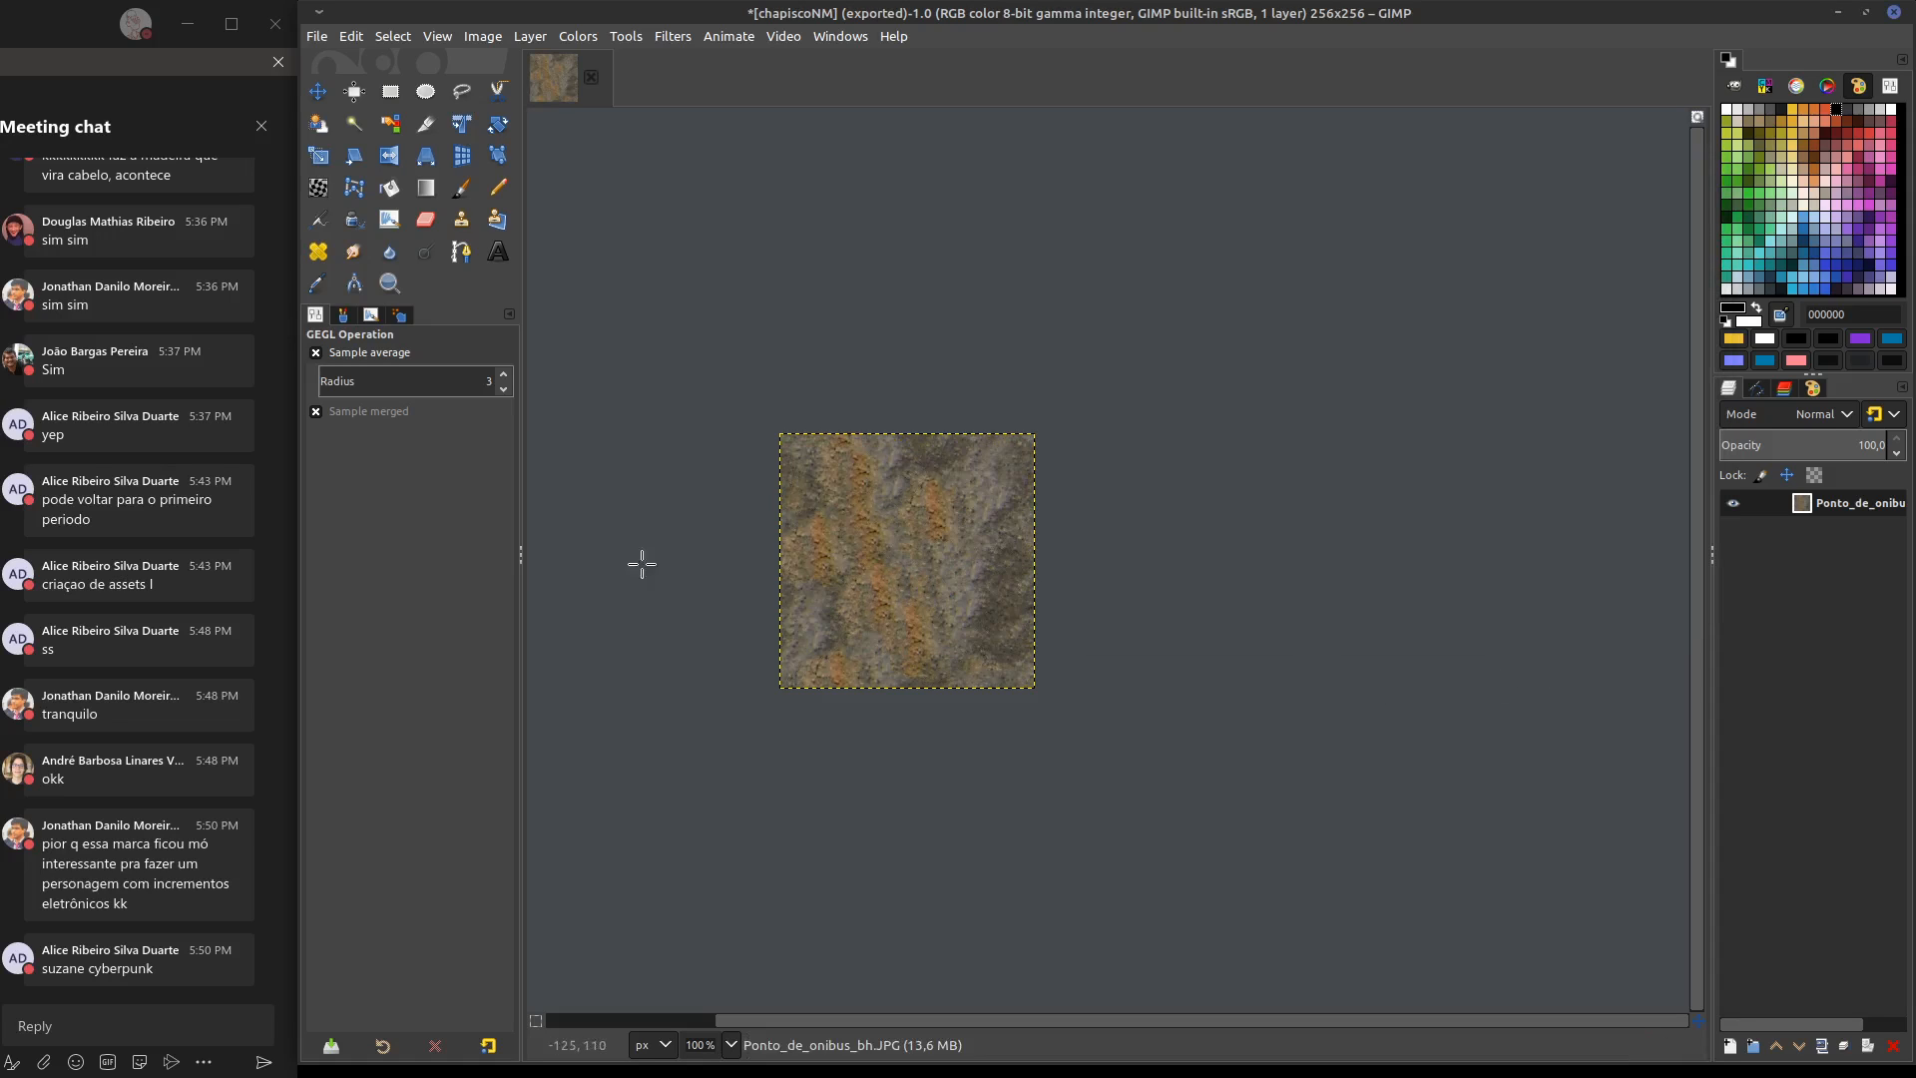
Export the resynthesized texture over chapiscoNM.JPG
mouse_move(1075, 547)
middle_mouse_down()
mouse_move(1115, 527)
mouse_move(1059, 545)
middle_mouse_up()
scroll(1110, 516, "up", 2, "ctrl")
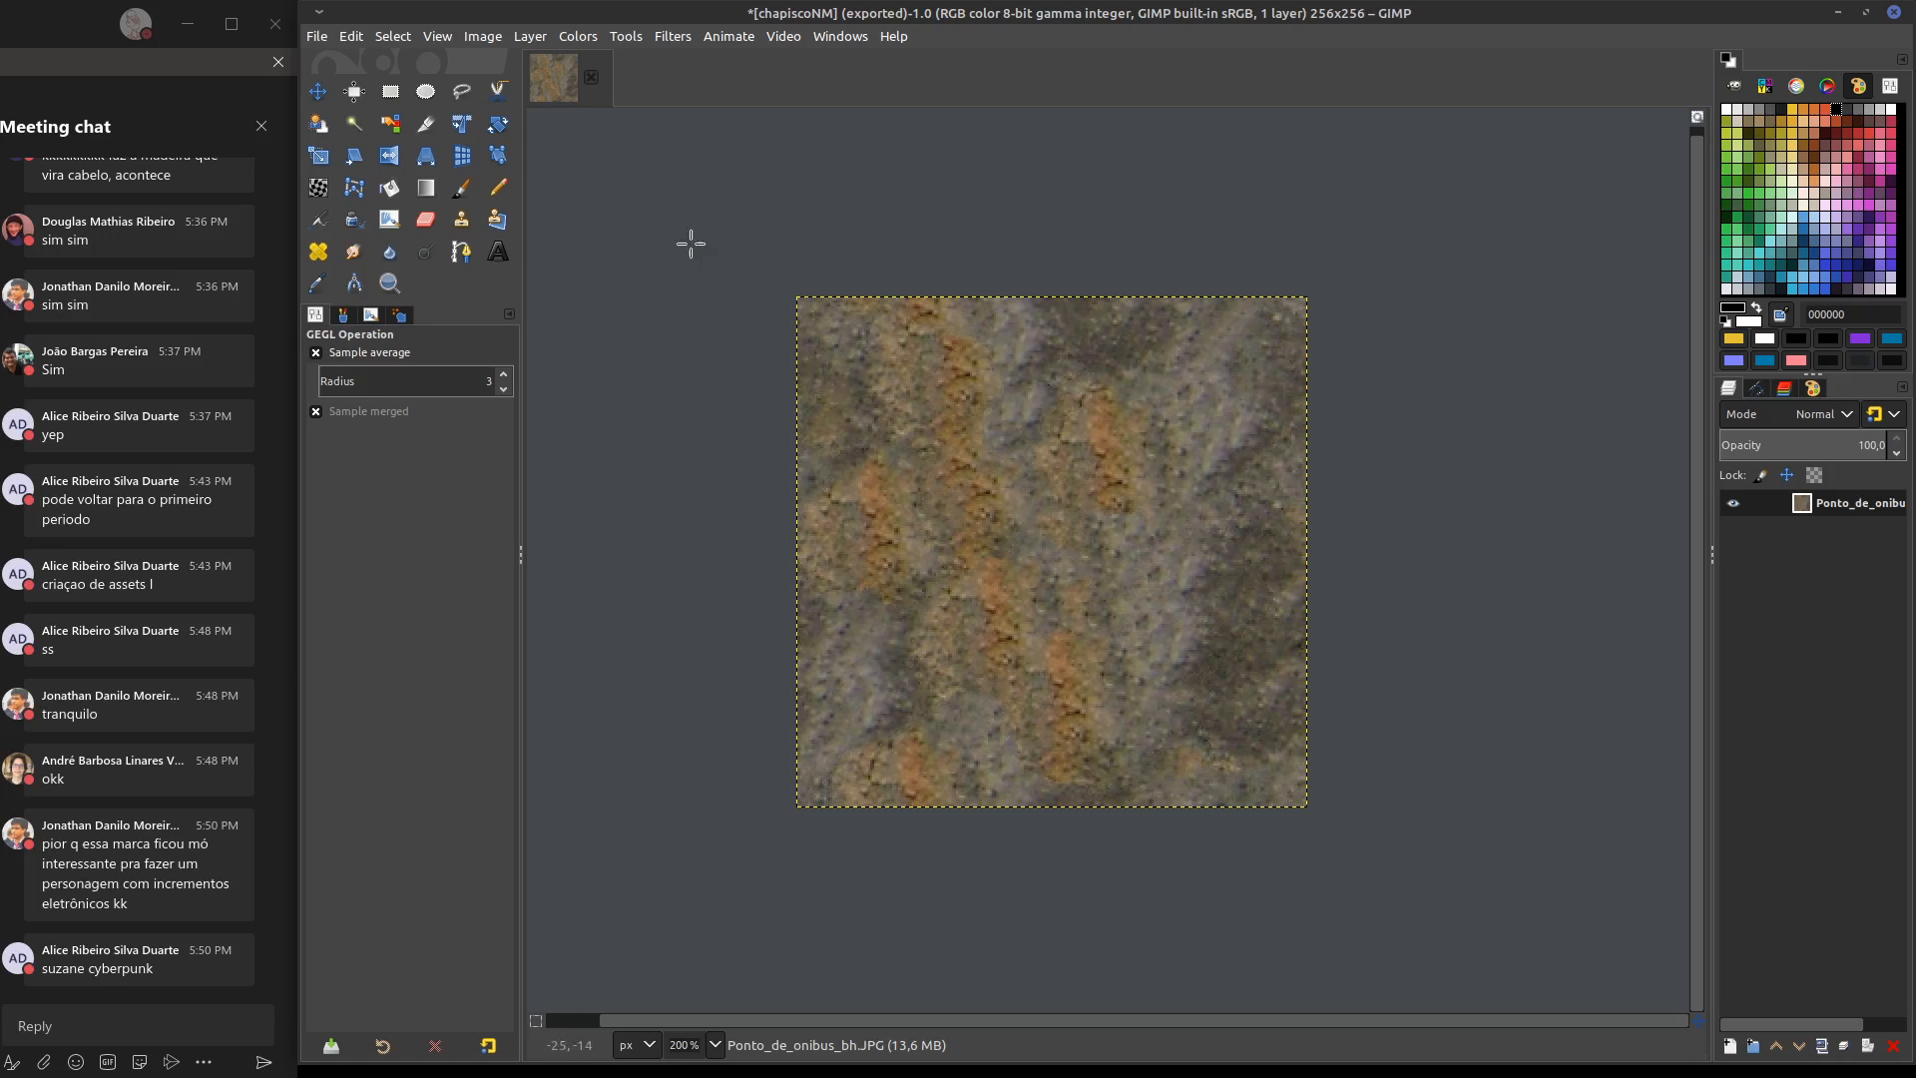
left_click(320, 37)
left_click(485, 324)
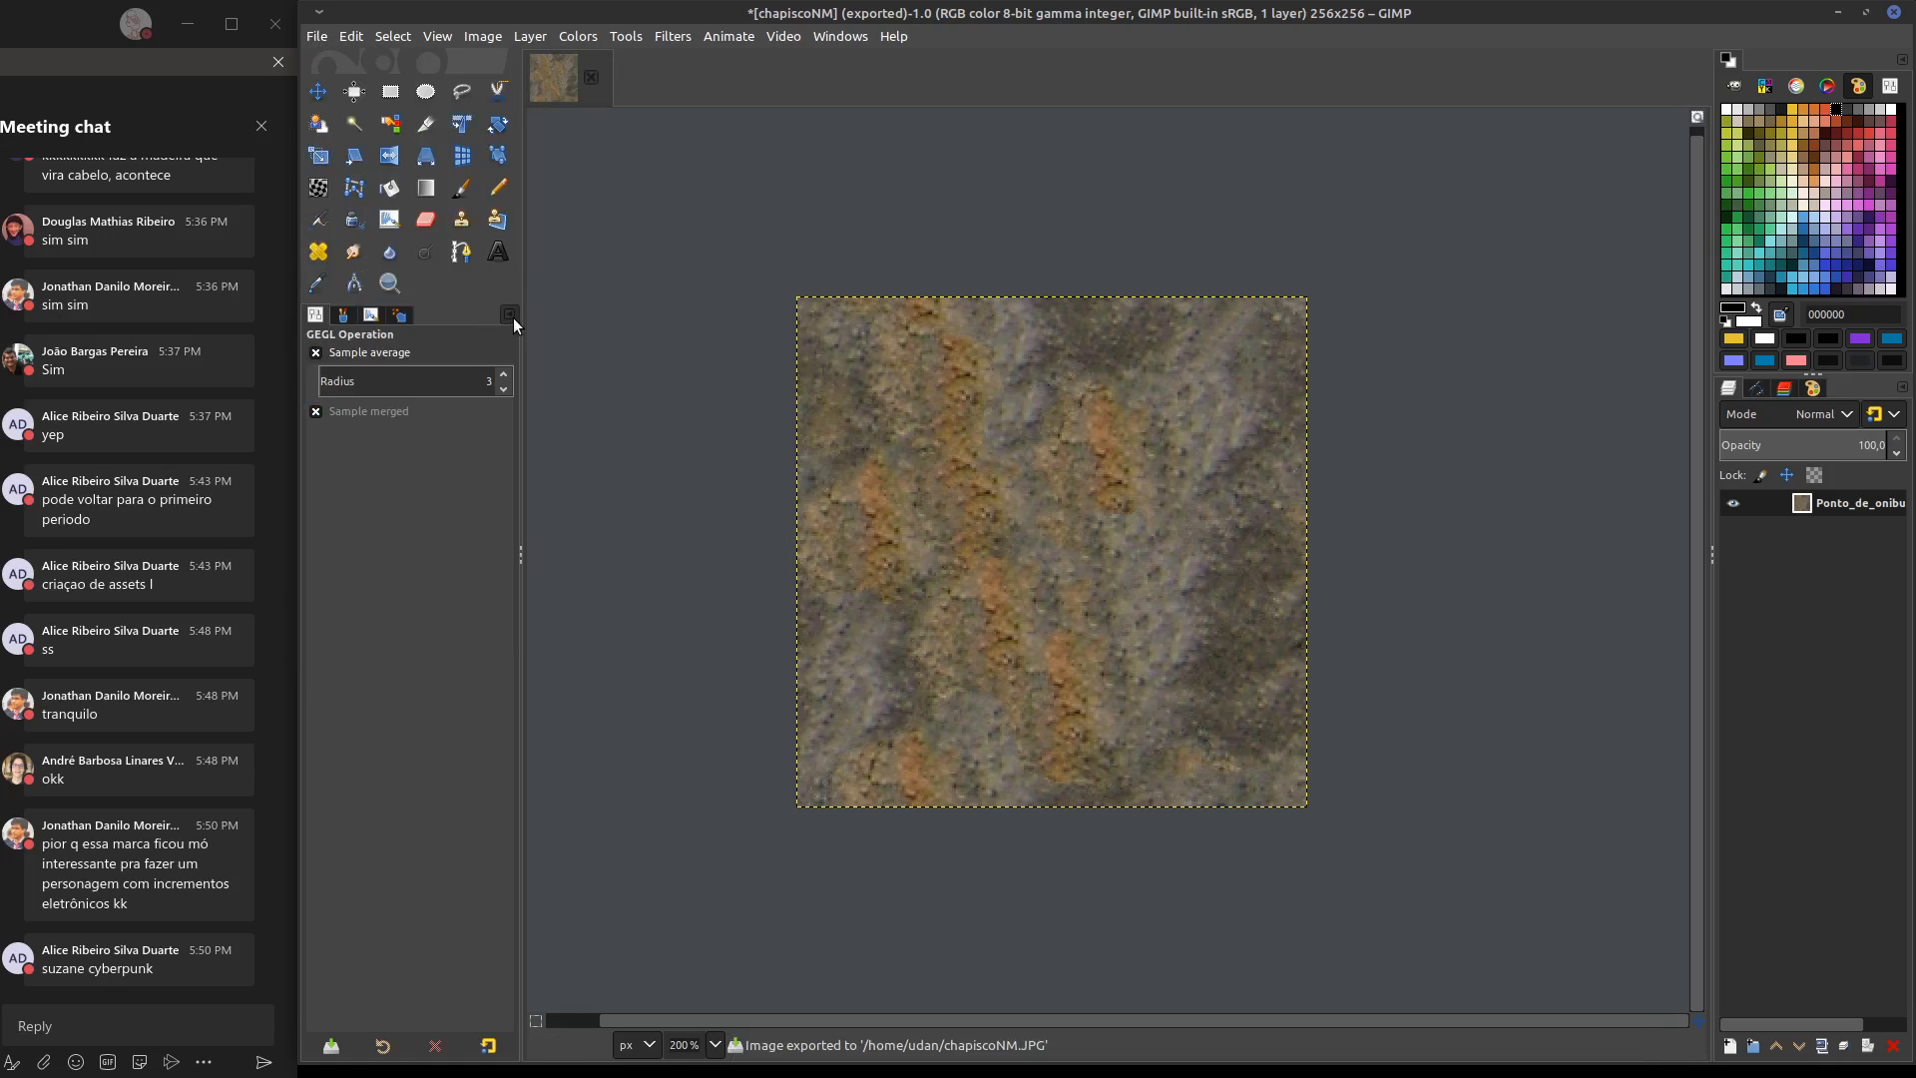
Export the resynthesized texture as chapisco.JPG, replacing the existing file, at JPEG quality 93
left_click(316, 36)
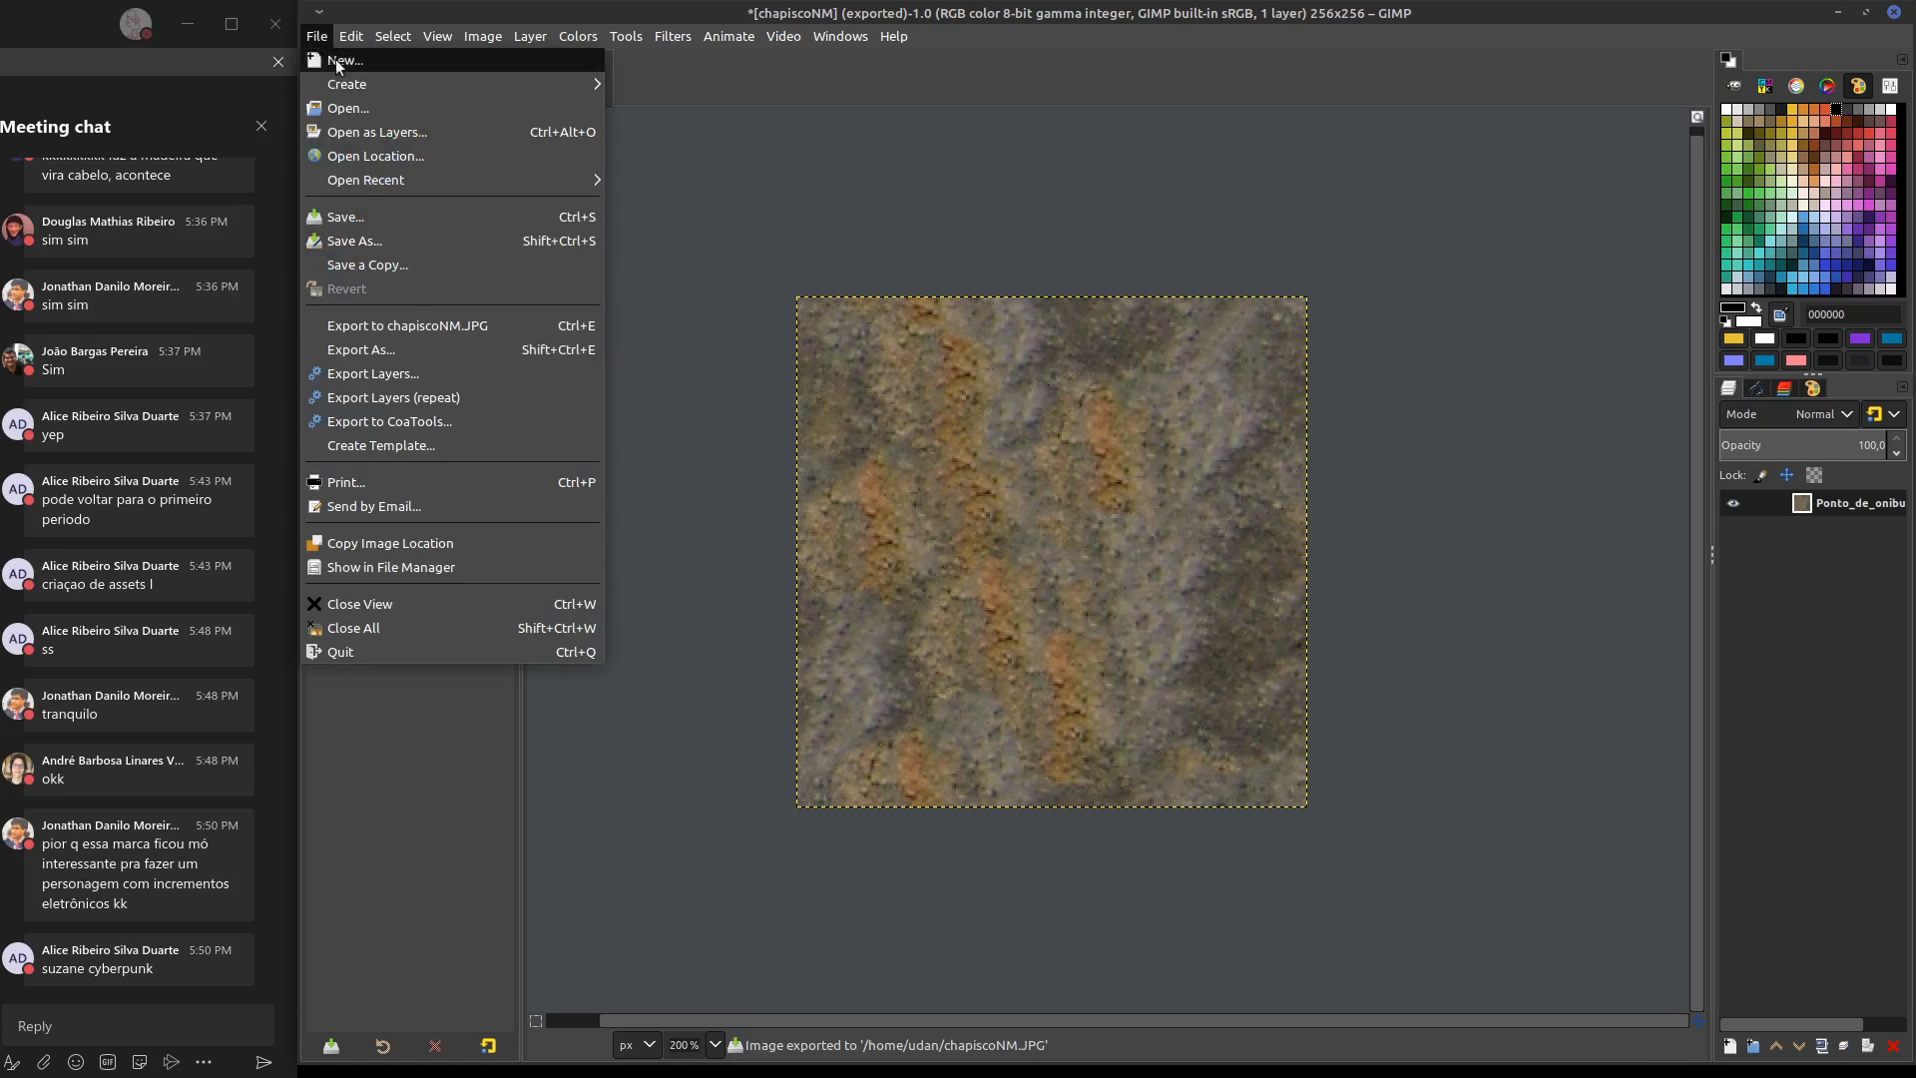
left_click(423, 349)
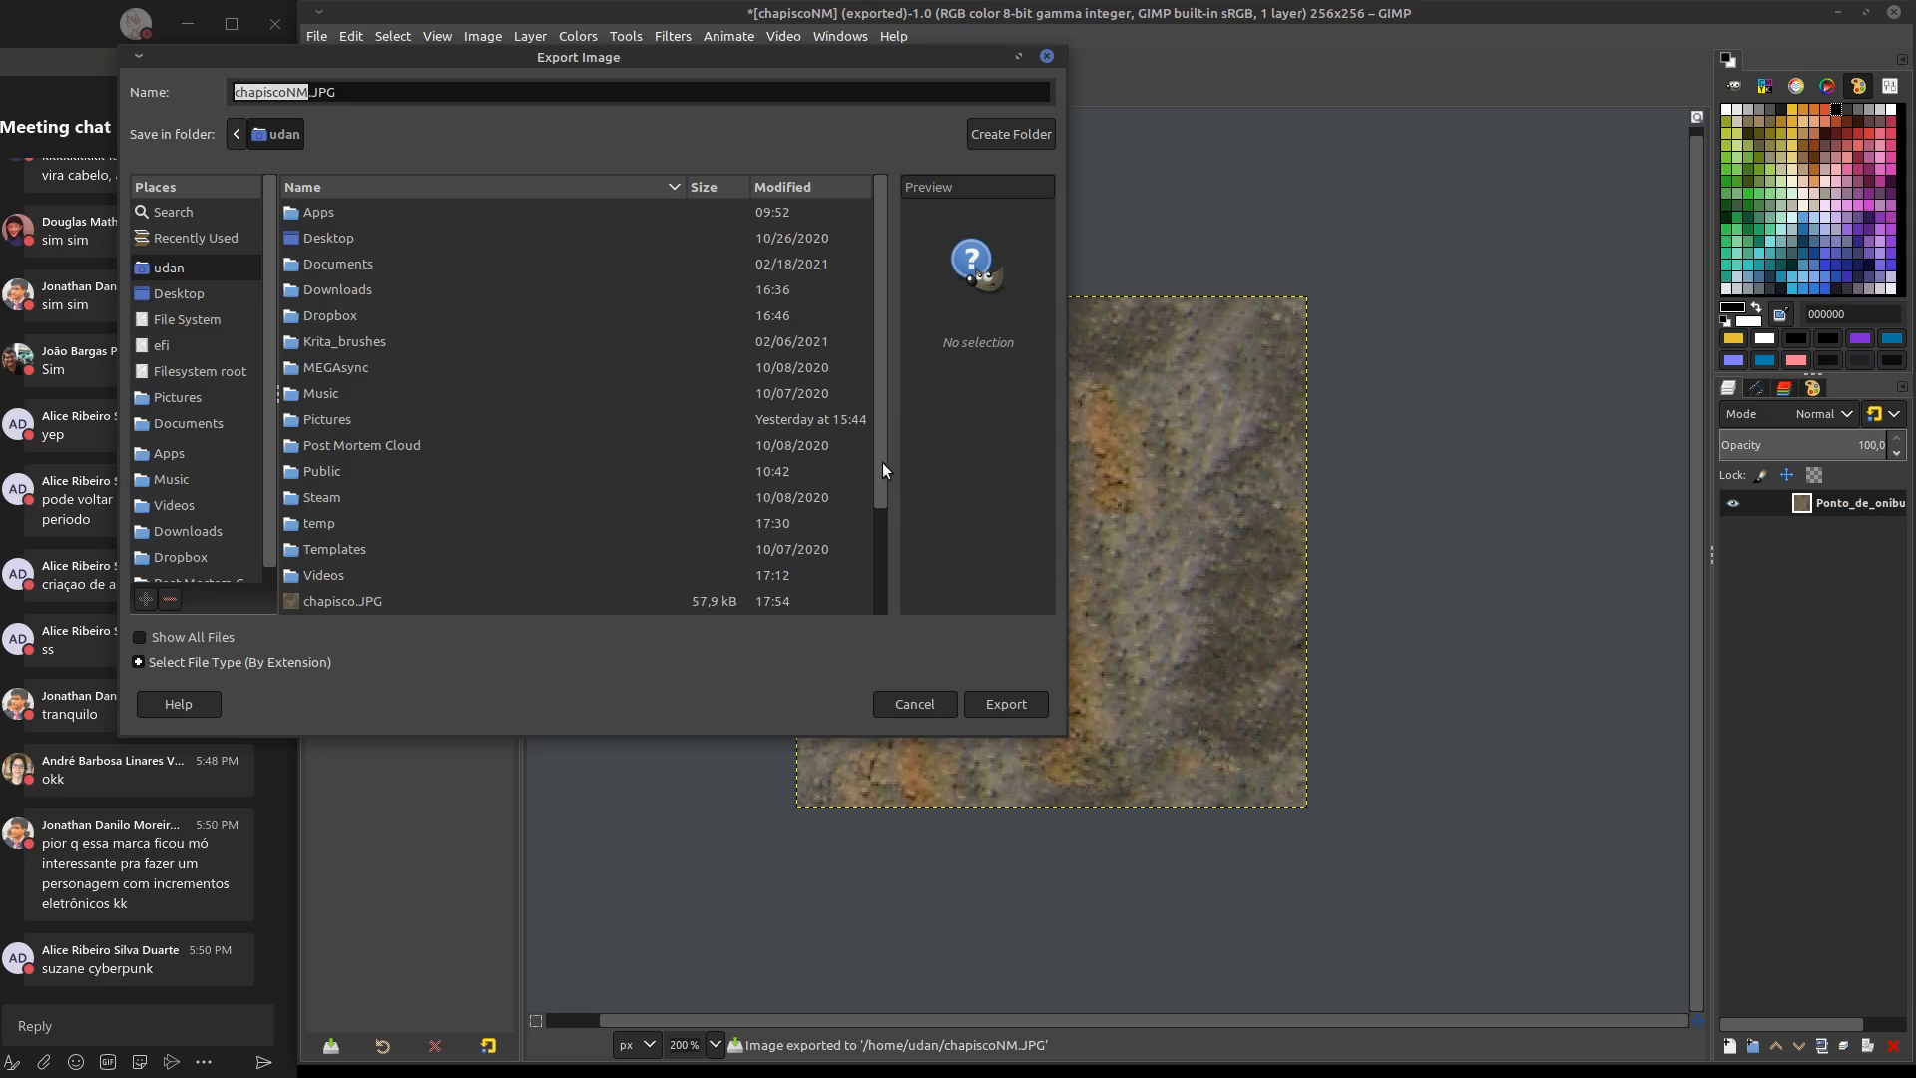
left_click_drag(882, 463, 868, 603)
left_click(457, 472)
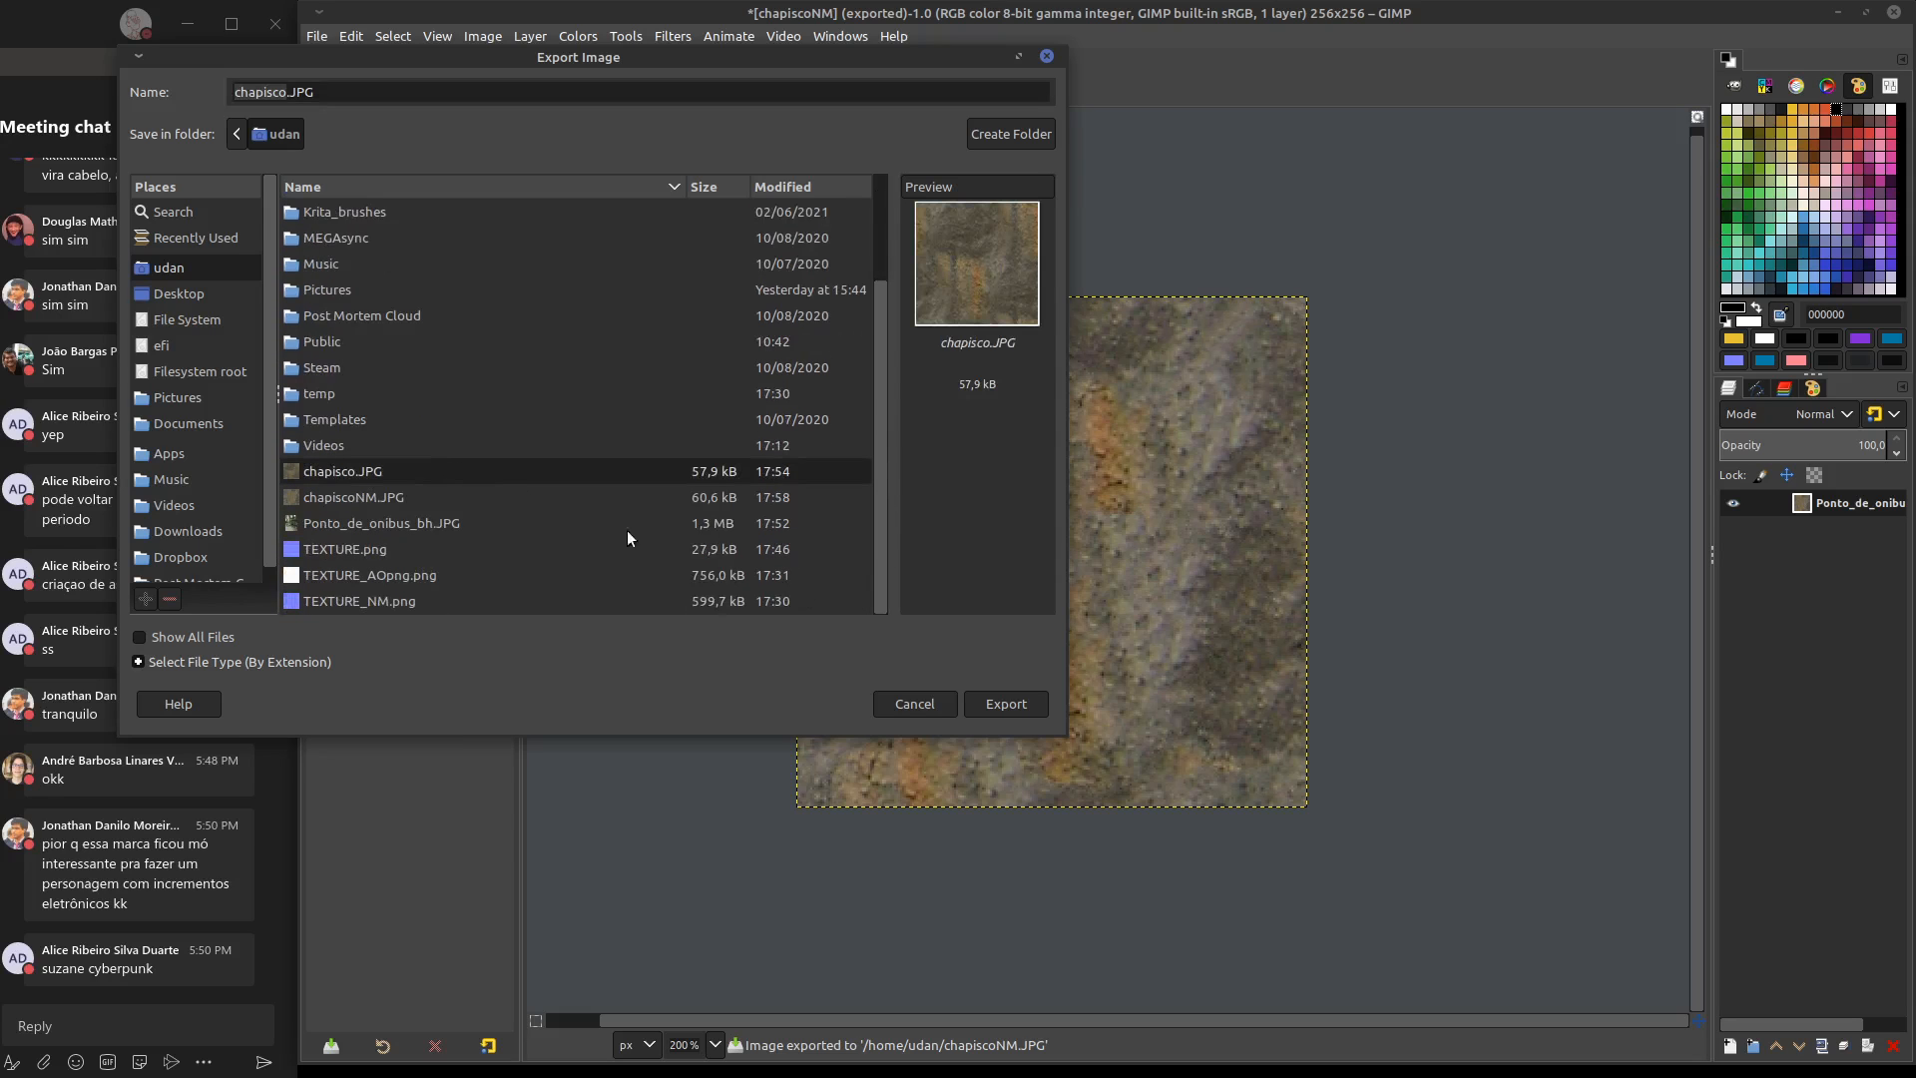
left_click(1006, 703)
left_click(712, 477)
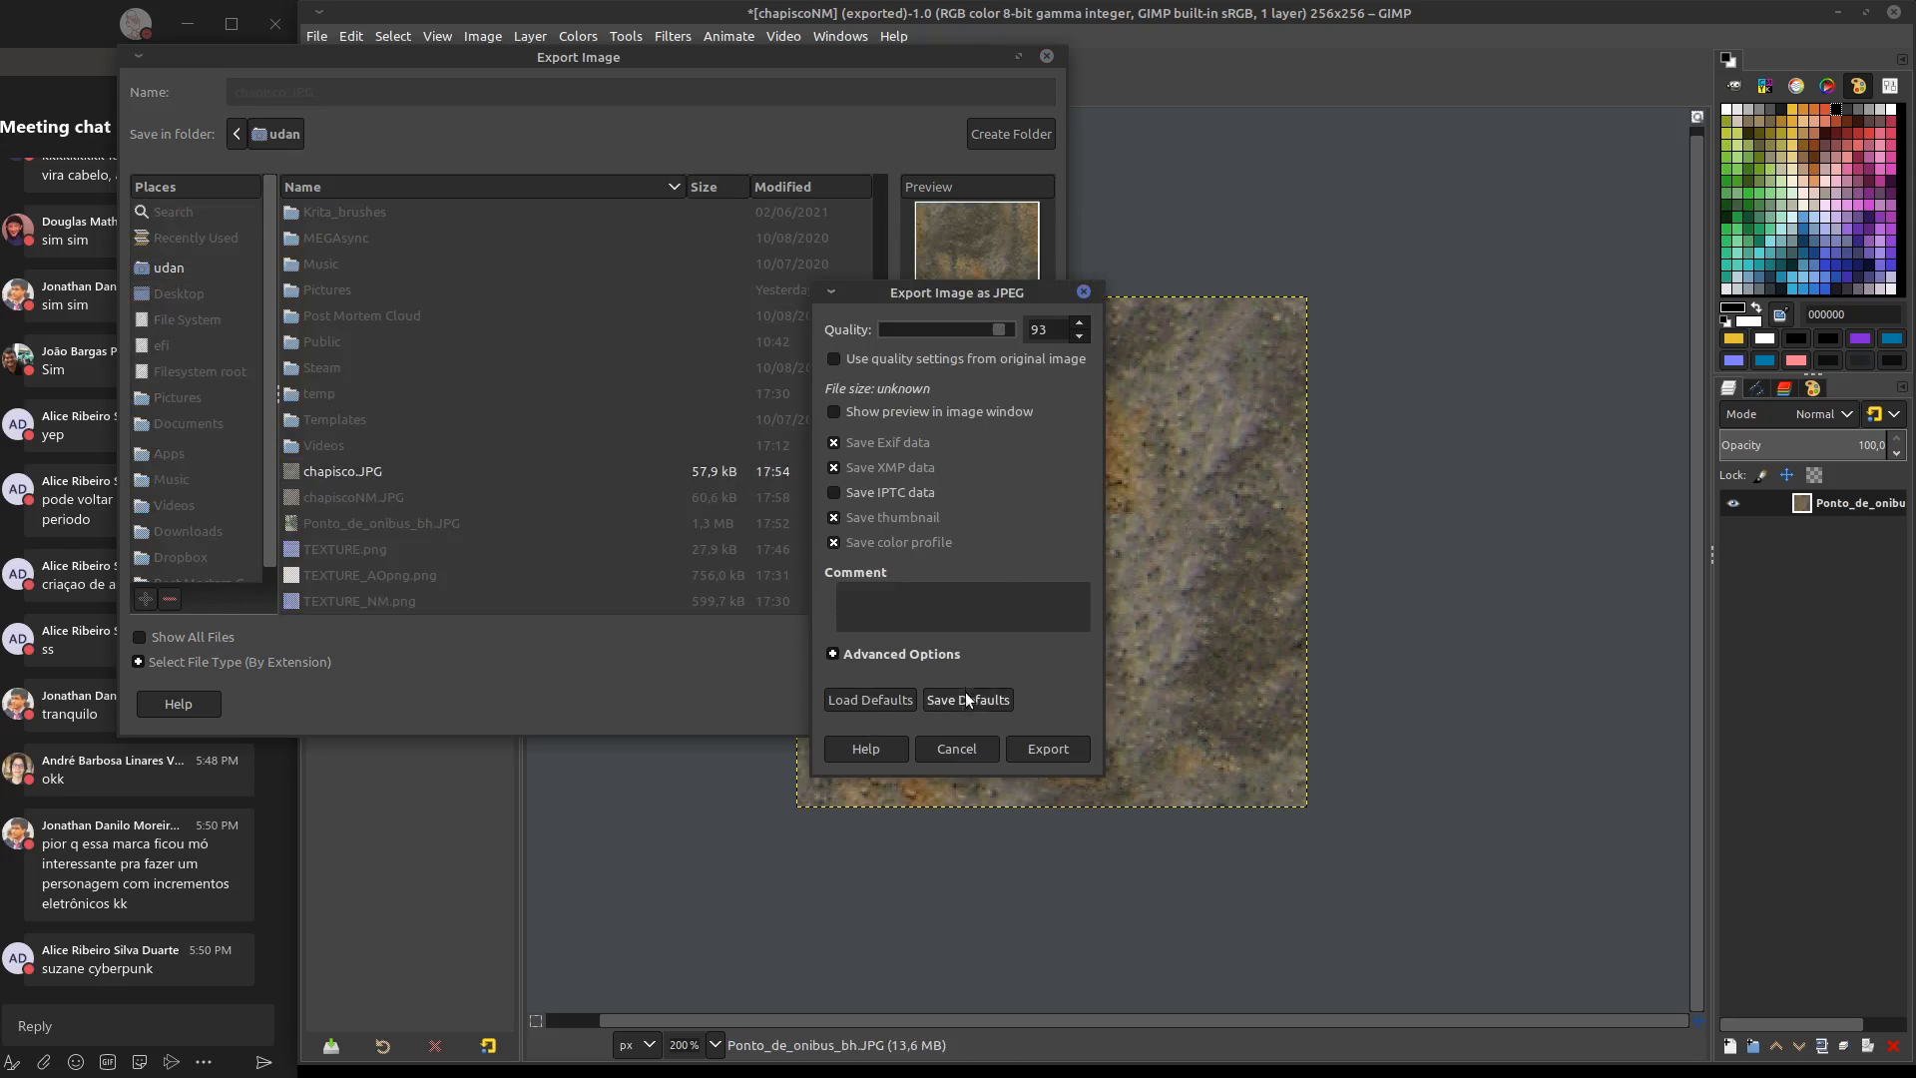
left_click(1050, 751)
Apply the Normal Map filter to the resynthesized texture with scale 10 and the Tileable option
middle_click_drag(1108, 796, 1057, 783)
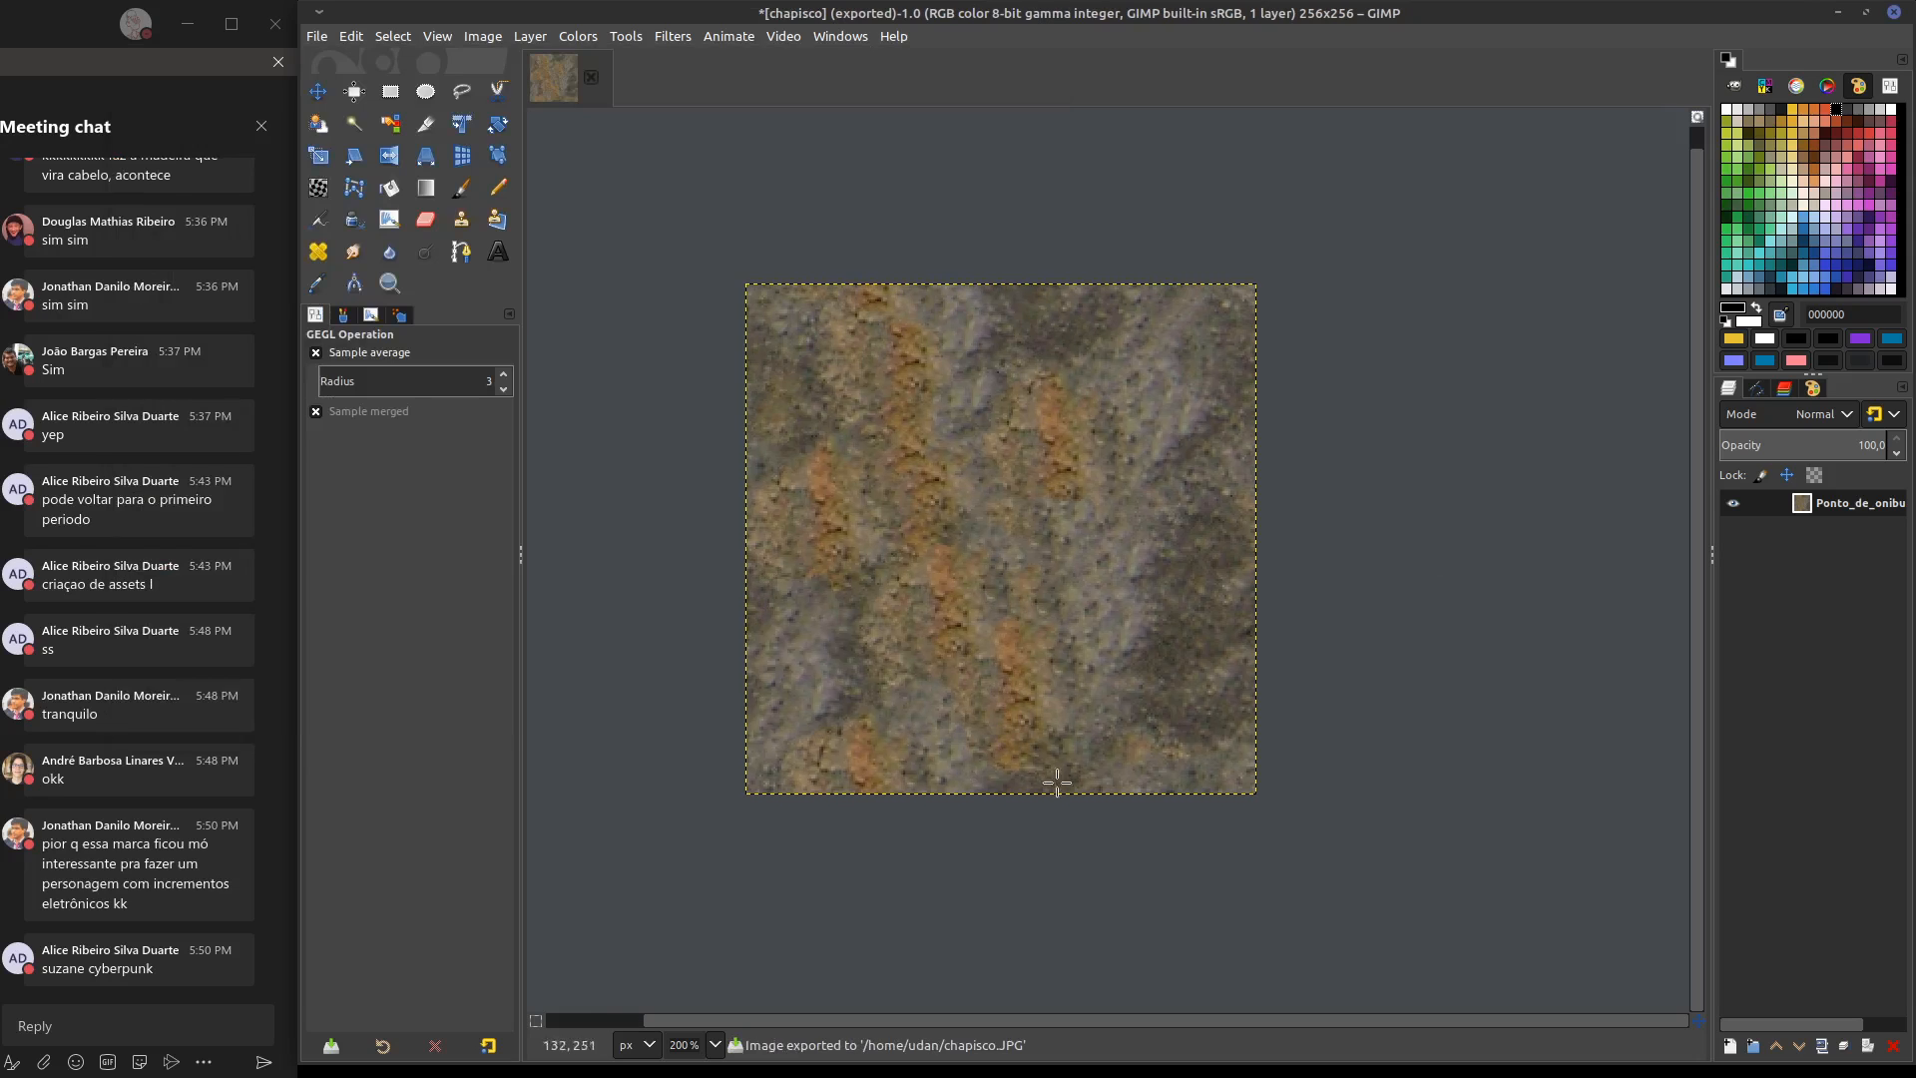
middle_click_drag(1251, 722, 1340, 668)
left_click(617, 38)
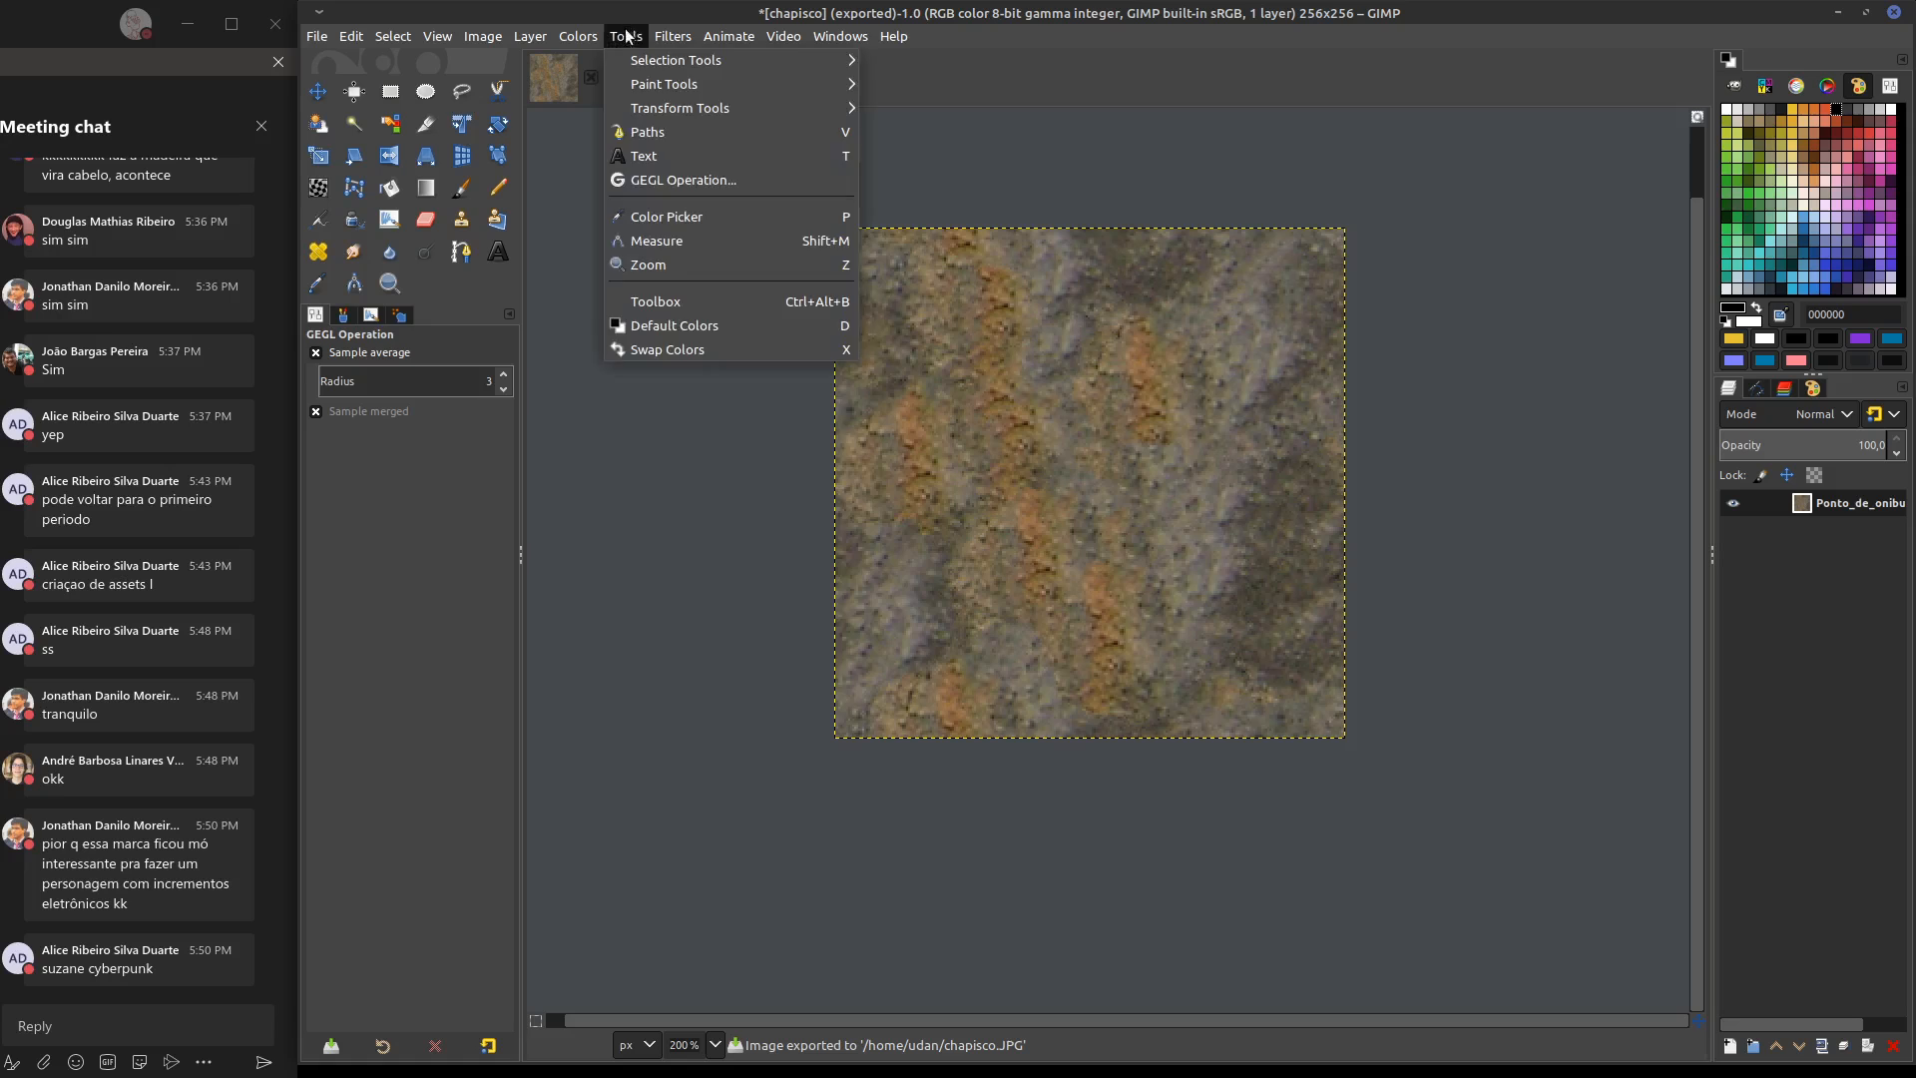
mouse_move(672, 36)
mouse_move(703, 110)
left_click(1008, 134)
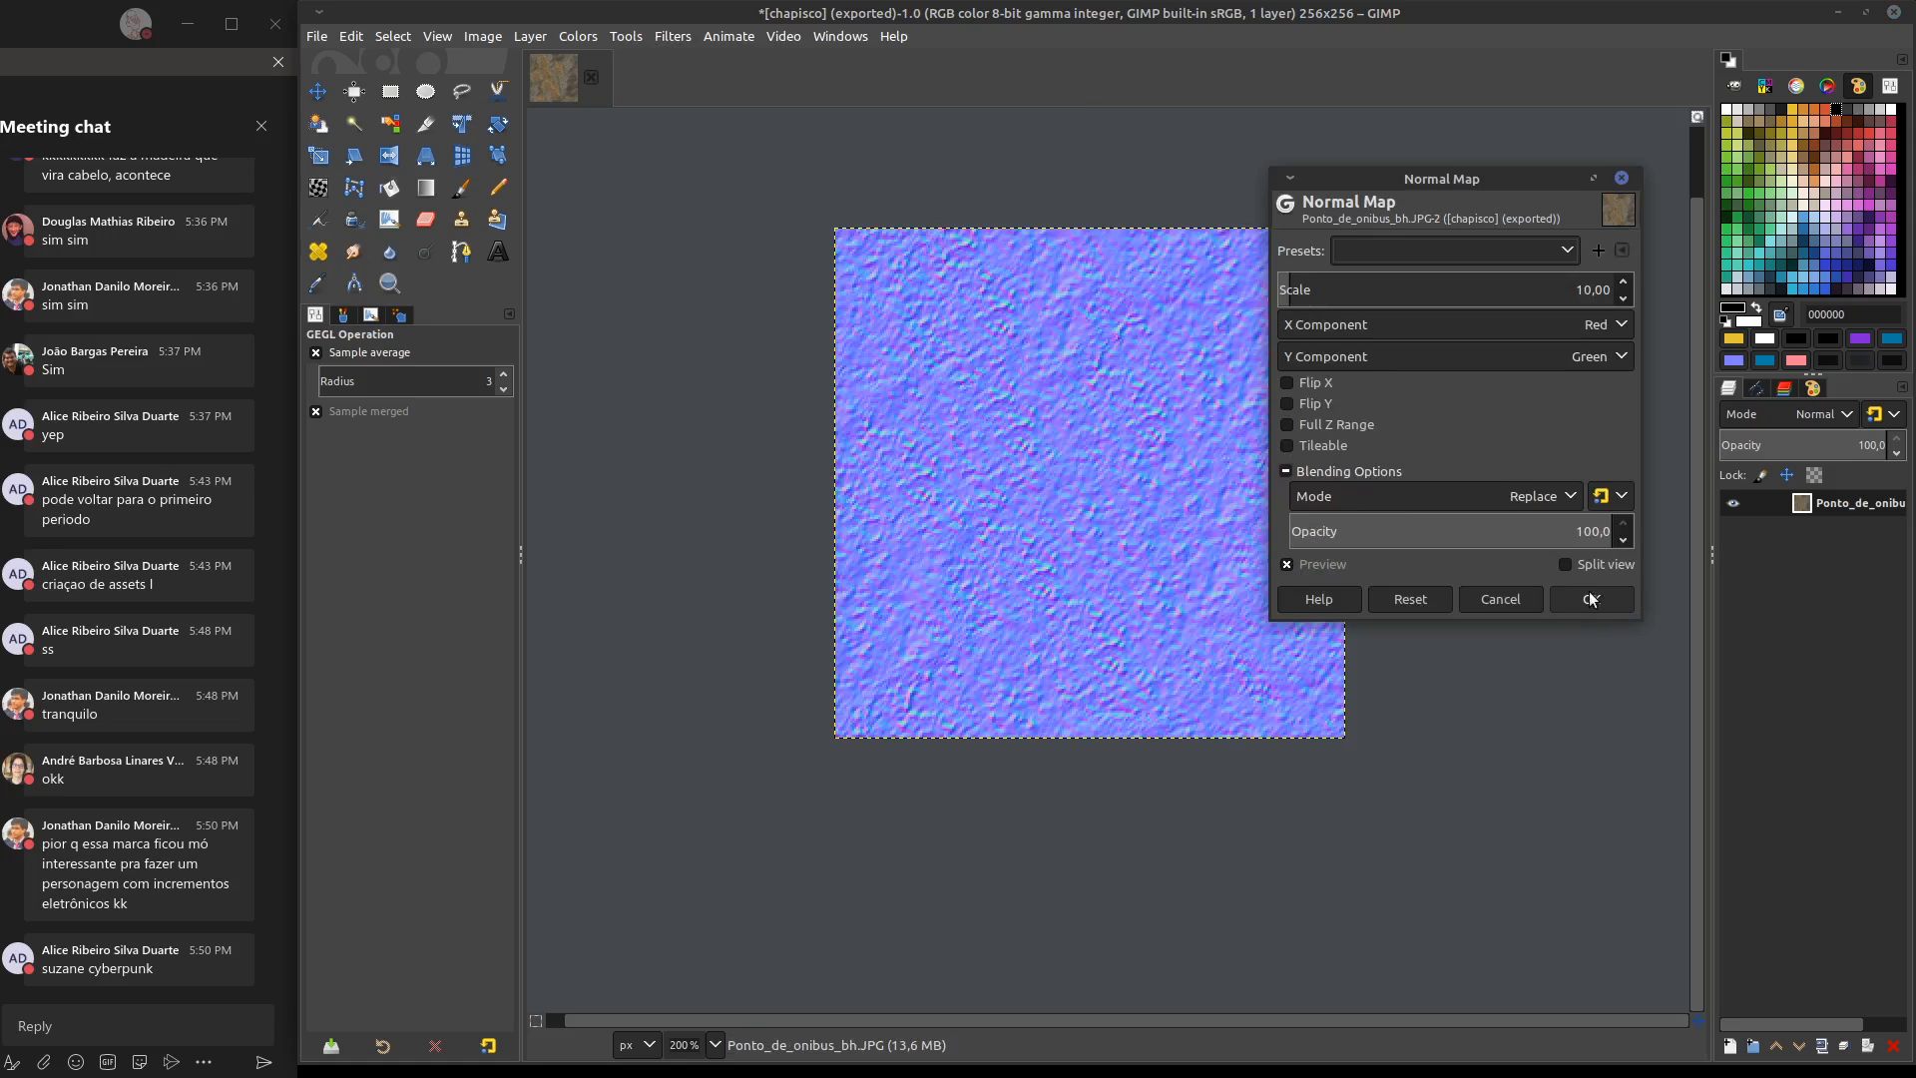
left_click(1327, 446)
left_click(1593, 600)
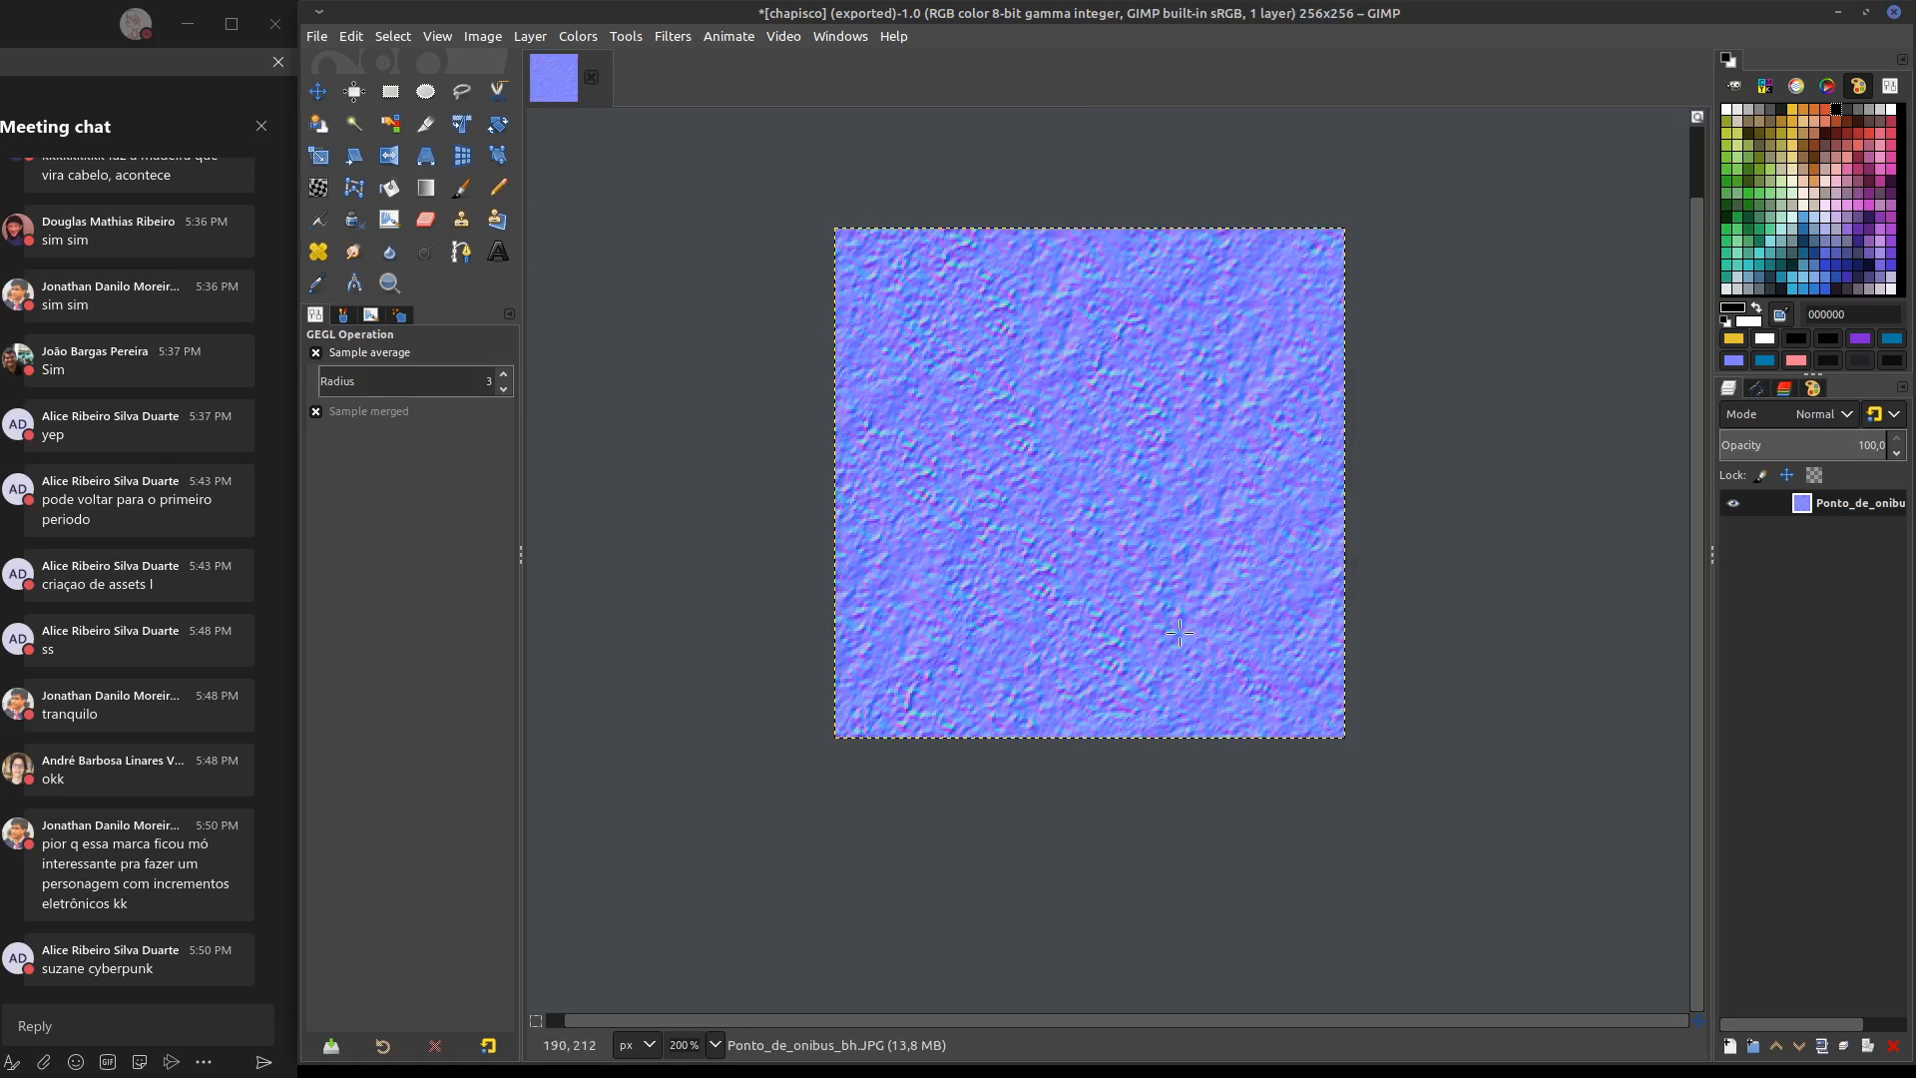
Export the normal map as a JPEG named chapiscoNM.JPG, replacing the existing file
left_click(320, 38)
left_click(458, 351)
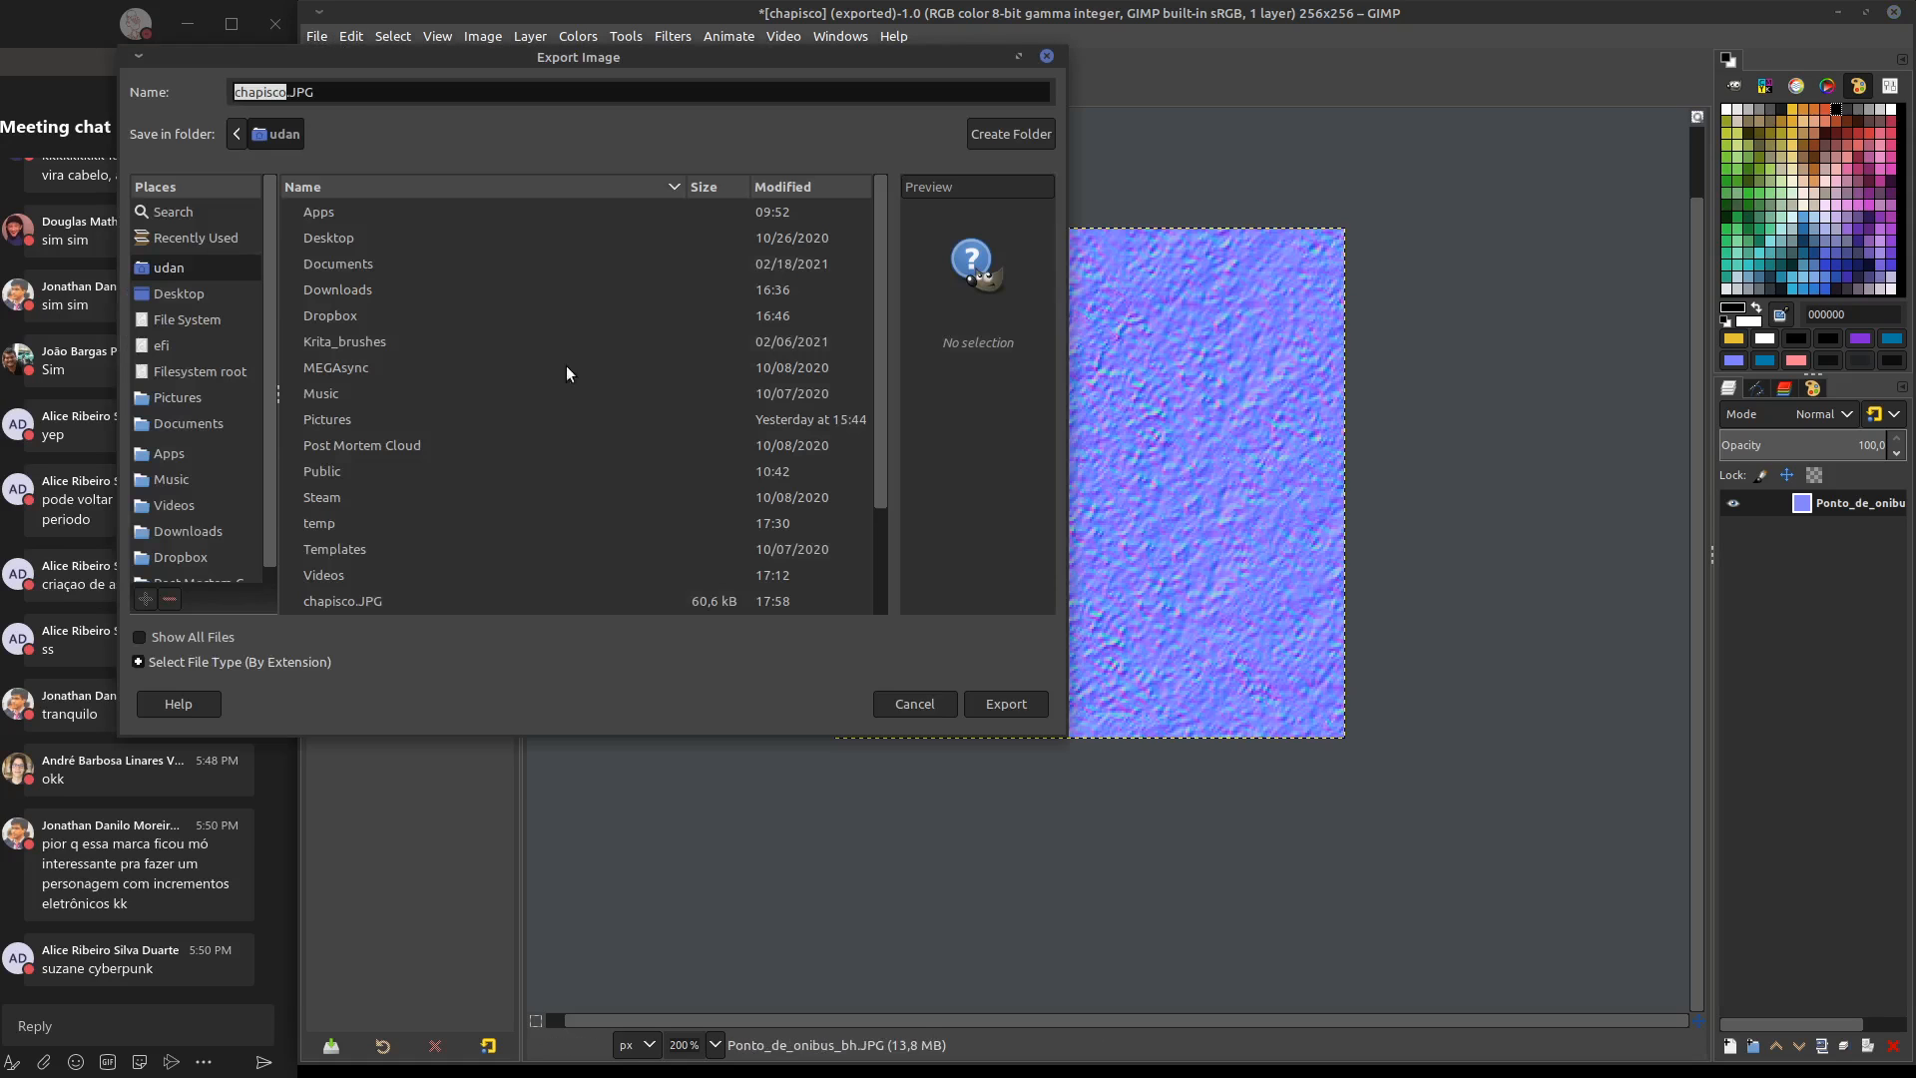
left_click_drag(879, 426, 845, 535)
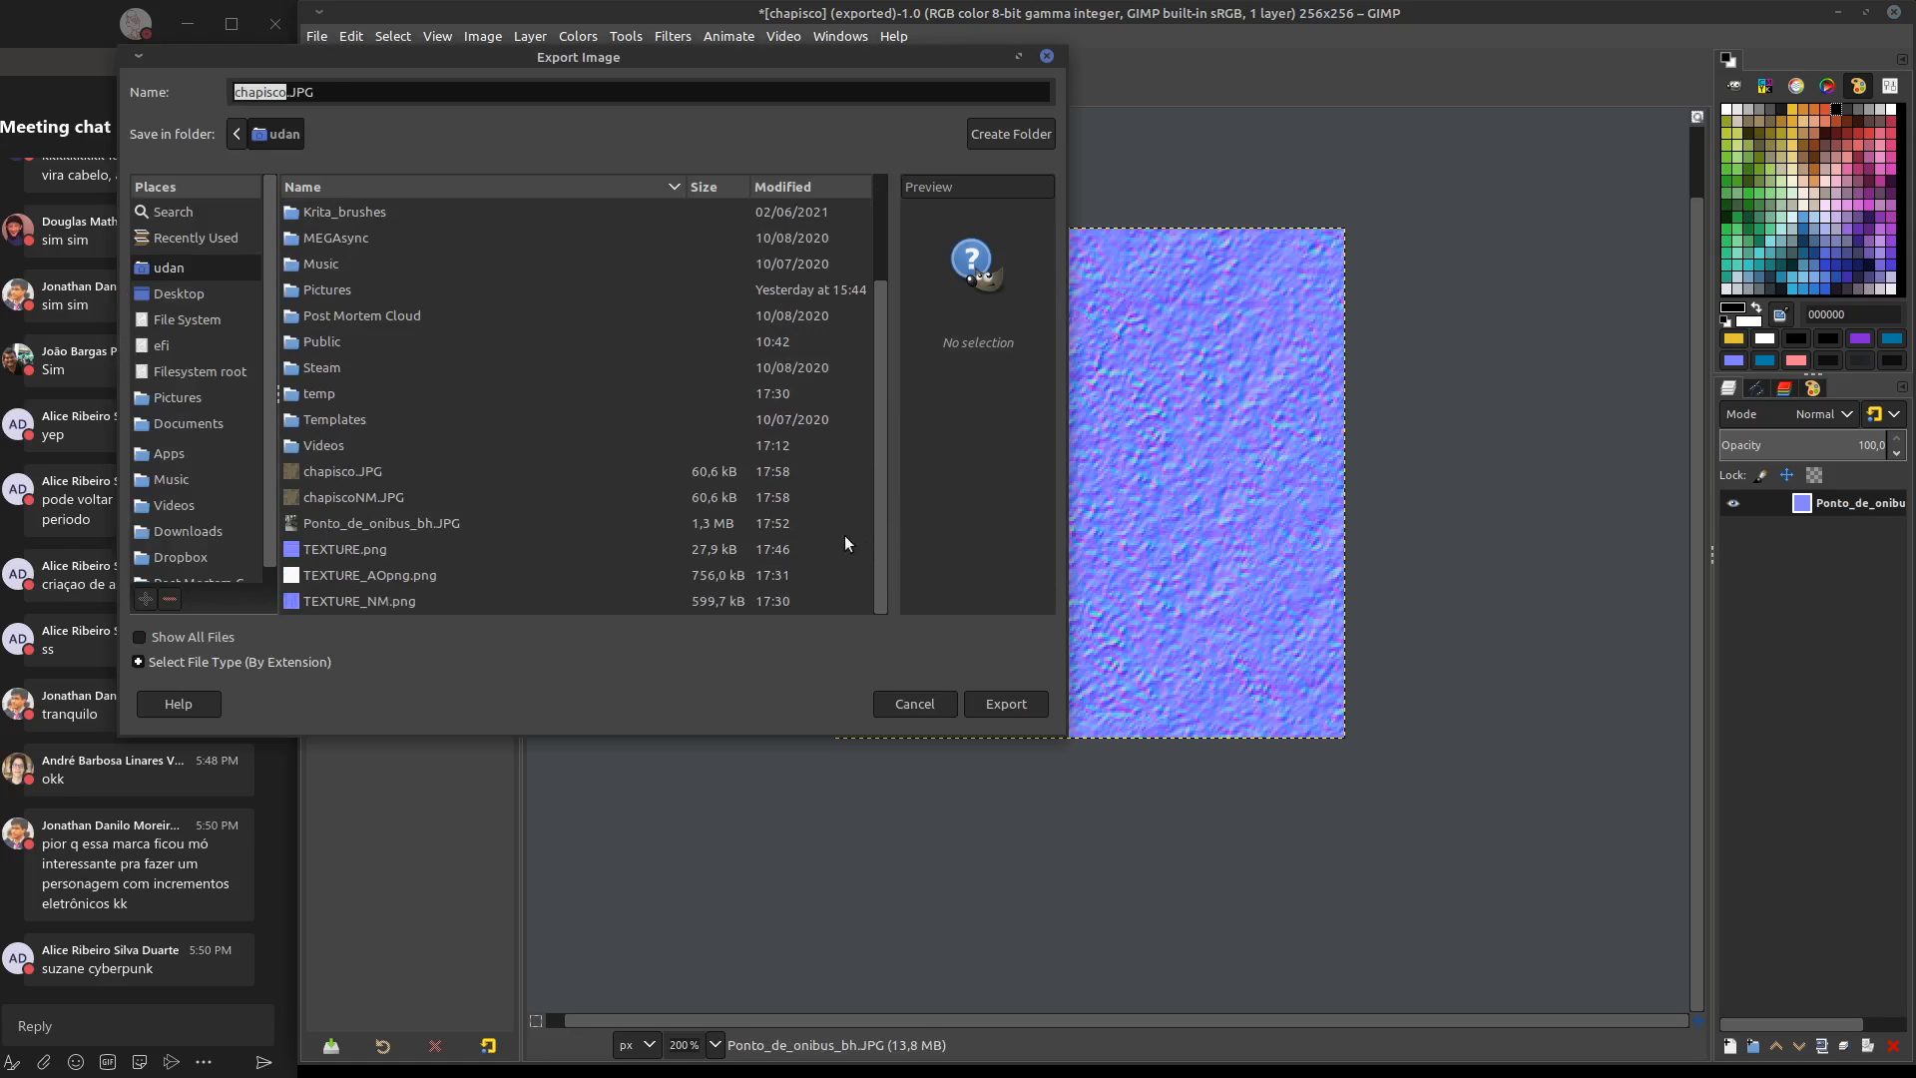
left_click(393, 490)
left_click(998, 703)
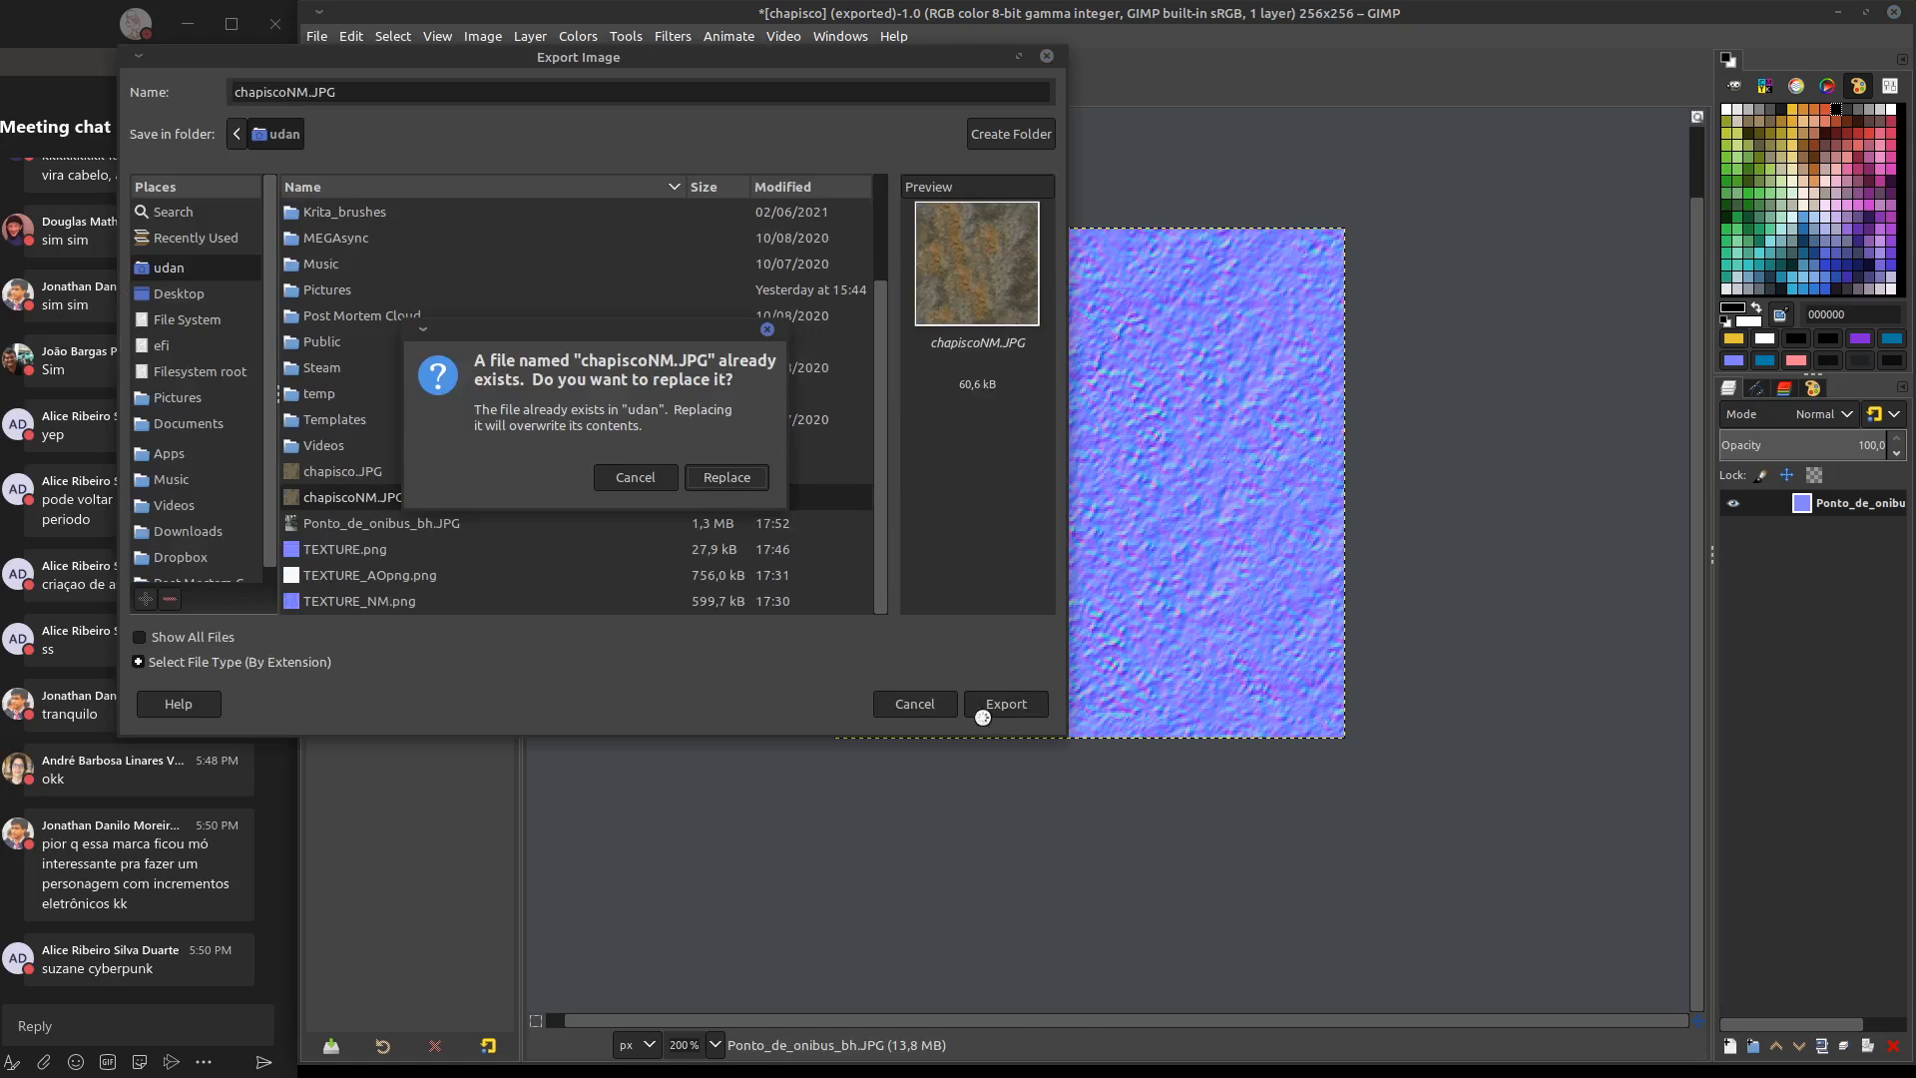
left_click(728, 478)
left_click(1021, 748)
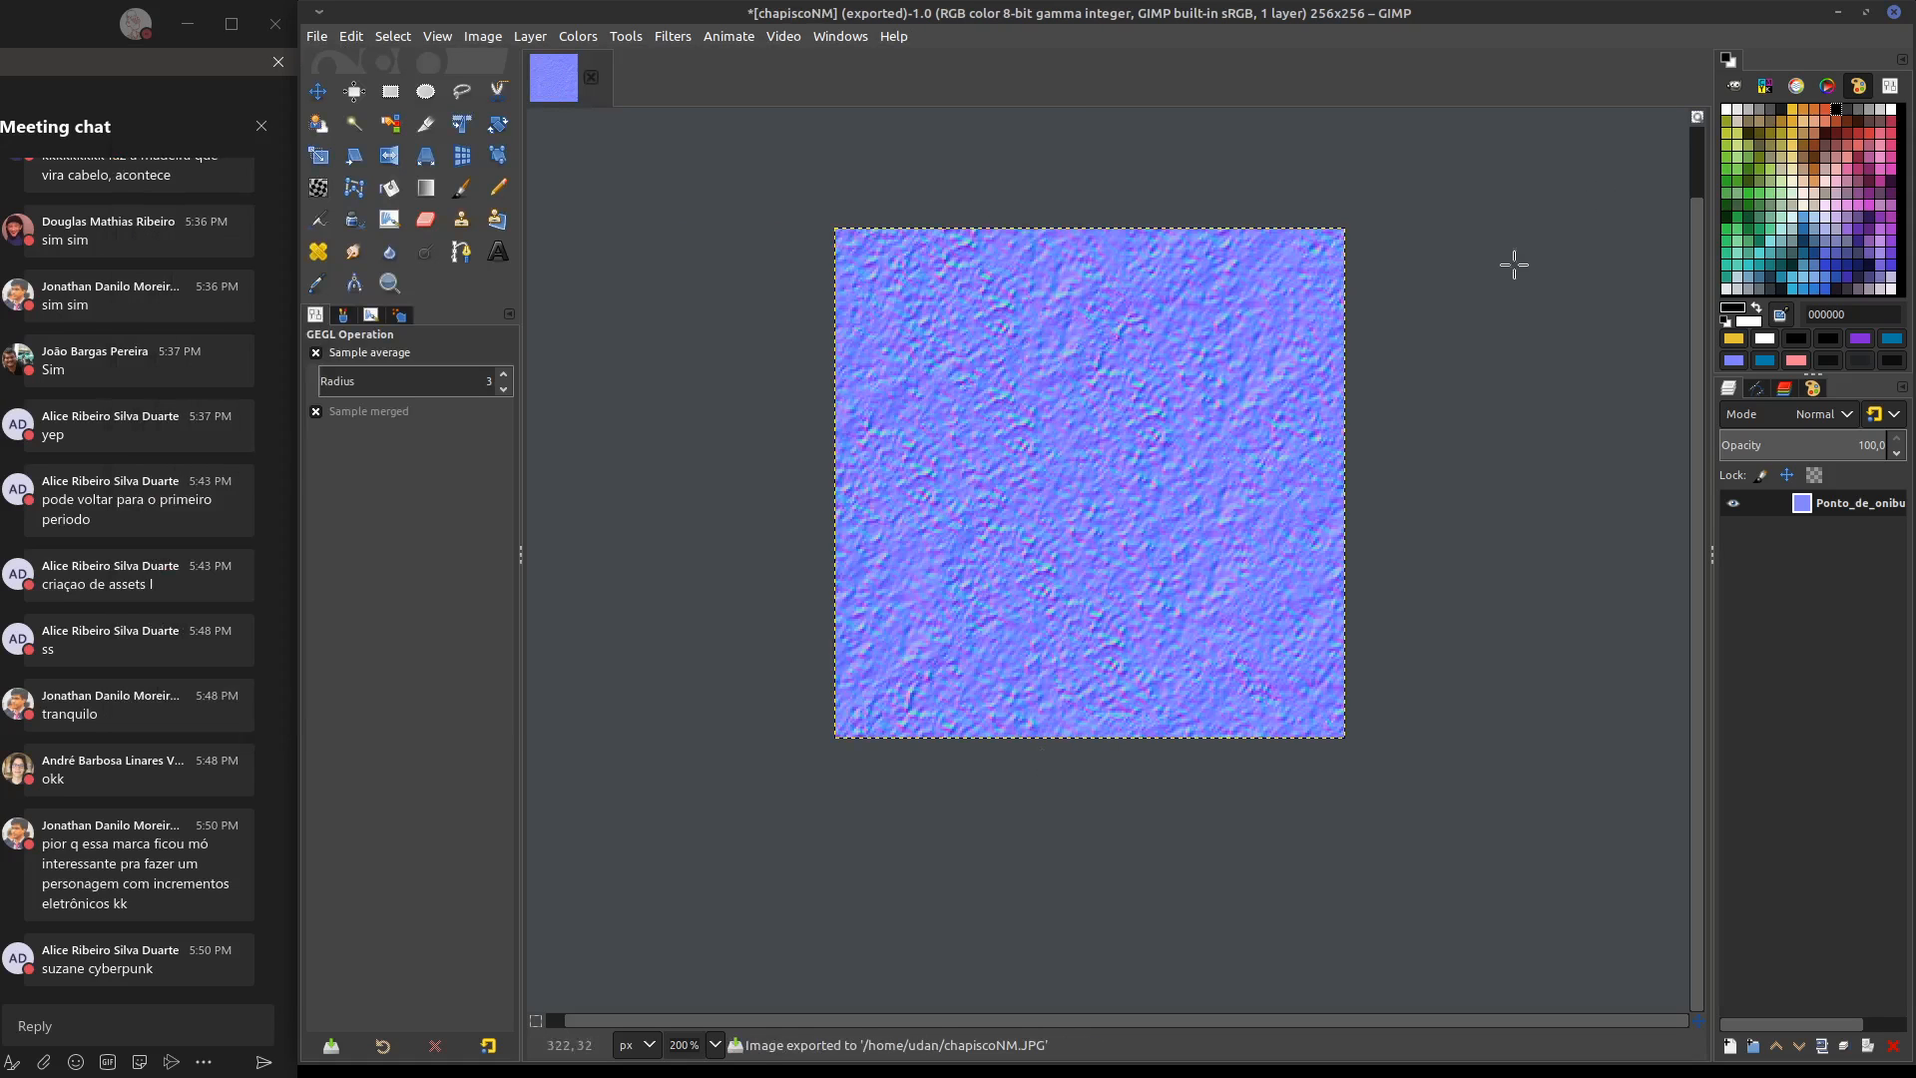
Switch to Blender and display chapisco.JPG in the image editor
left_click(1838, 12)
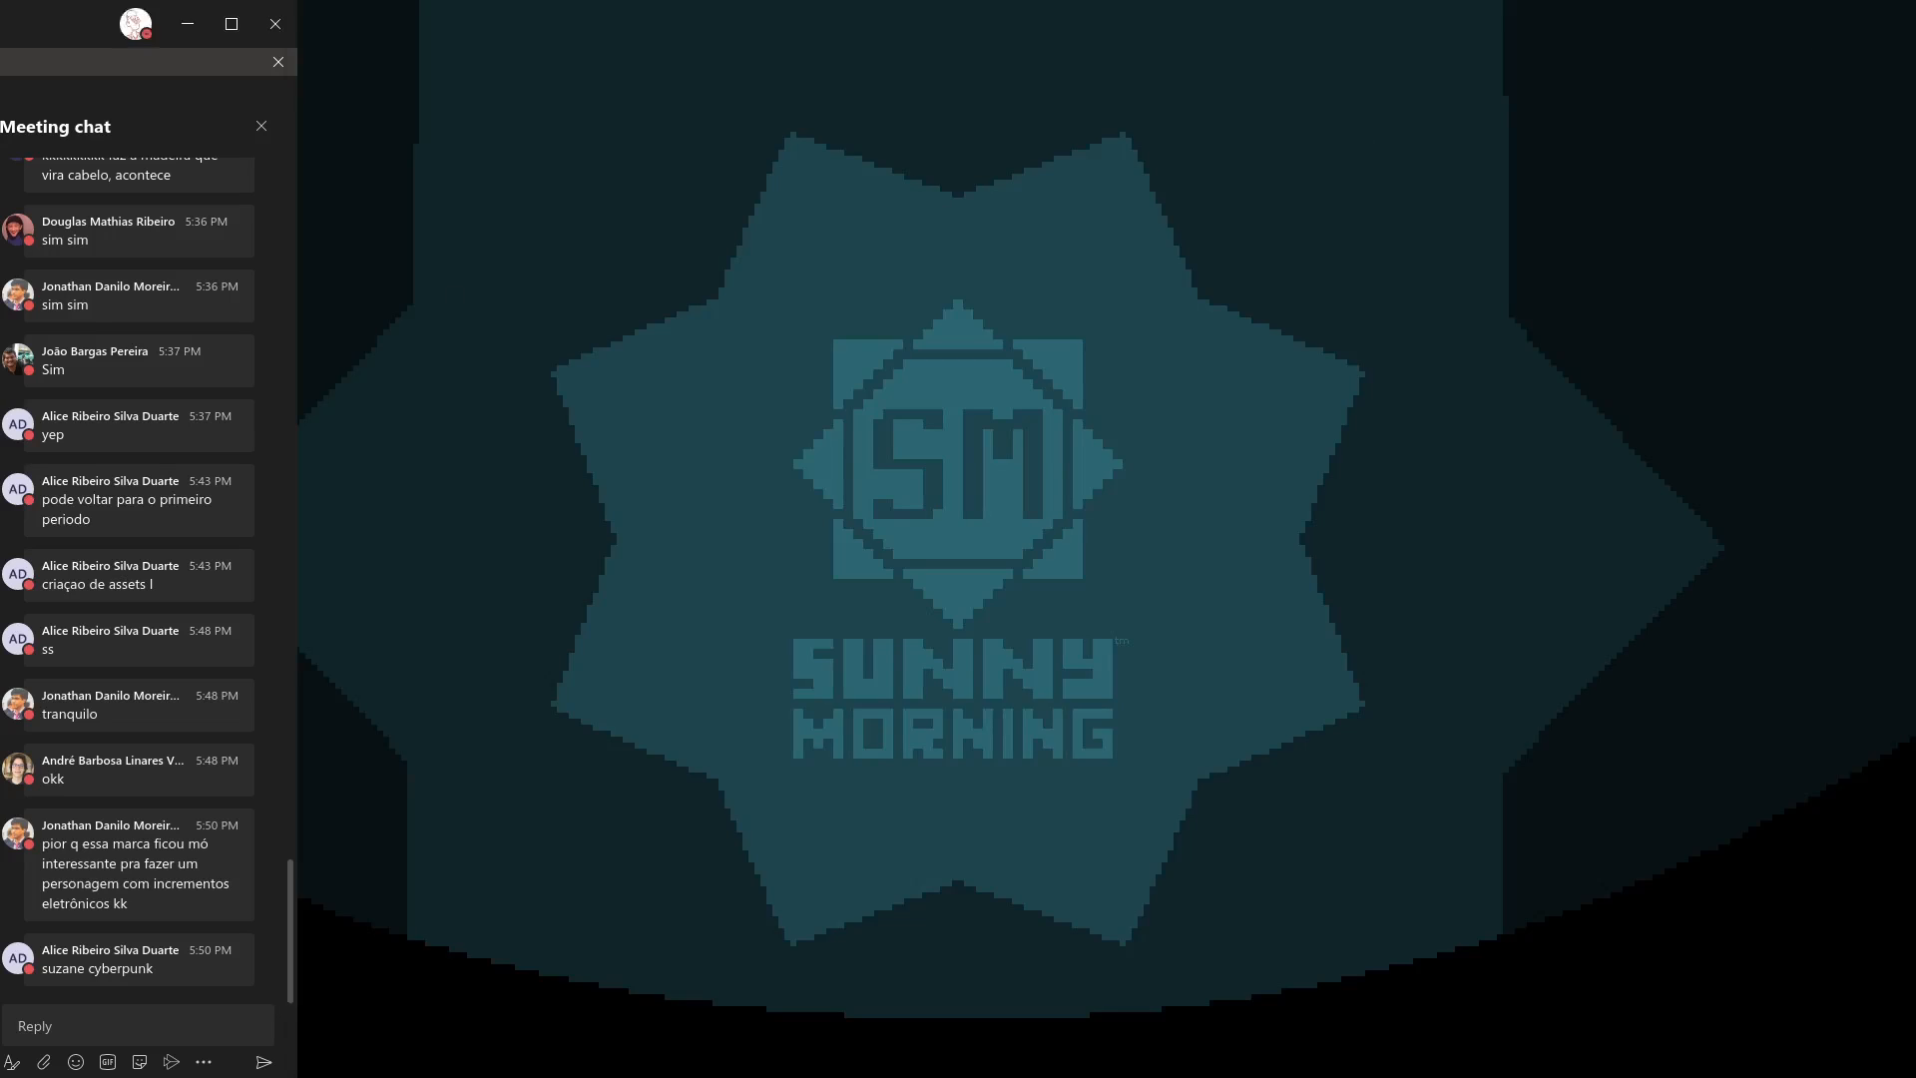
key("alt+Tab")
middle_click_drag(1148, 713, 1350, 708)
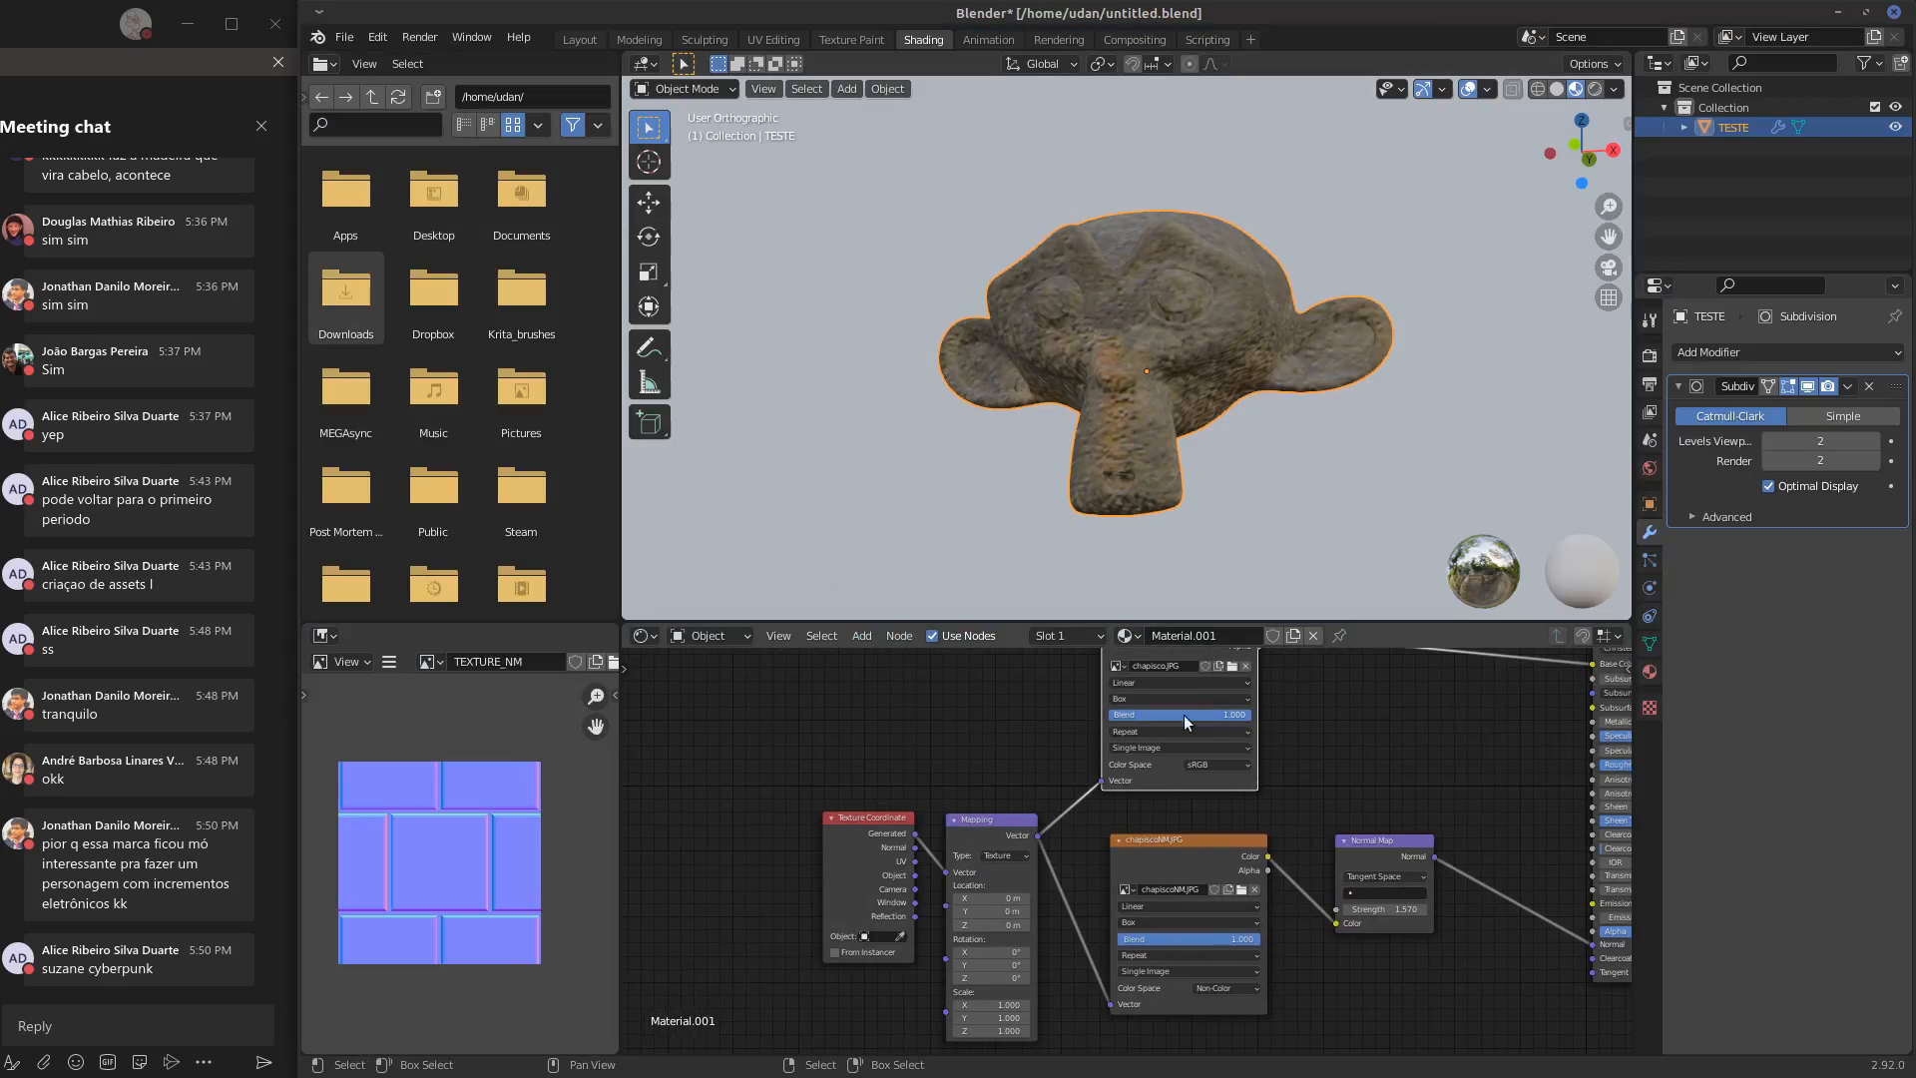
scroll(597, 660, "down", 3)
scroll(595, 660, "up", 3)
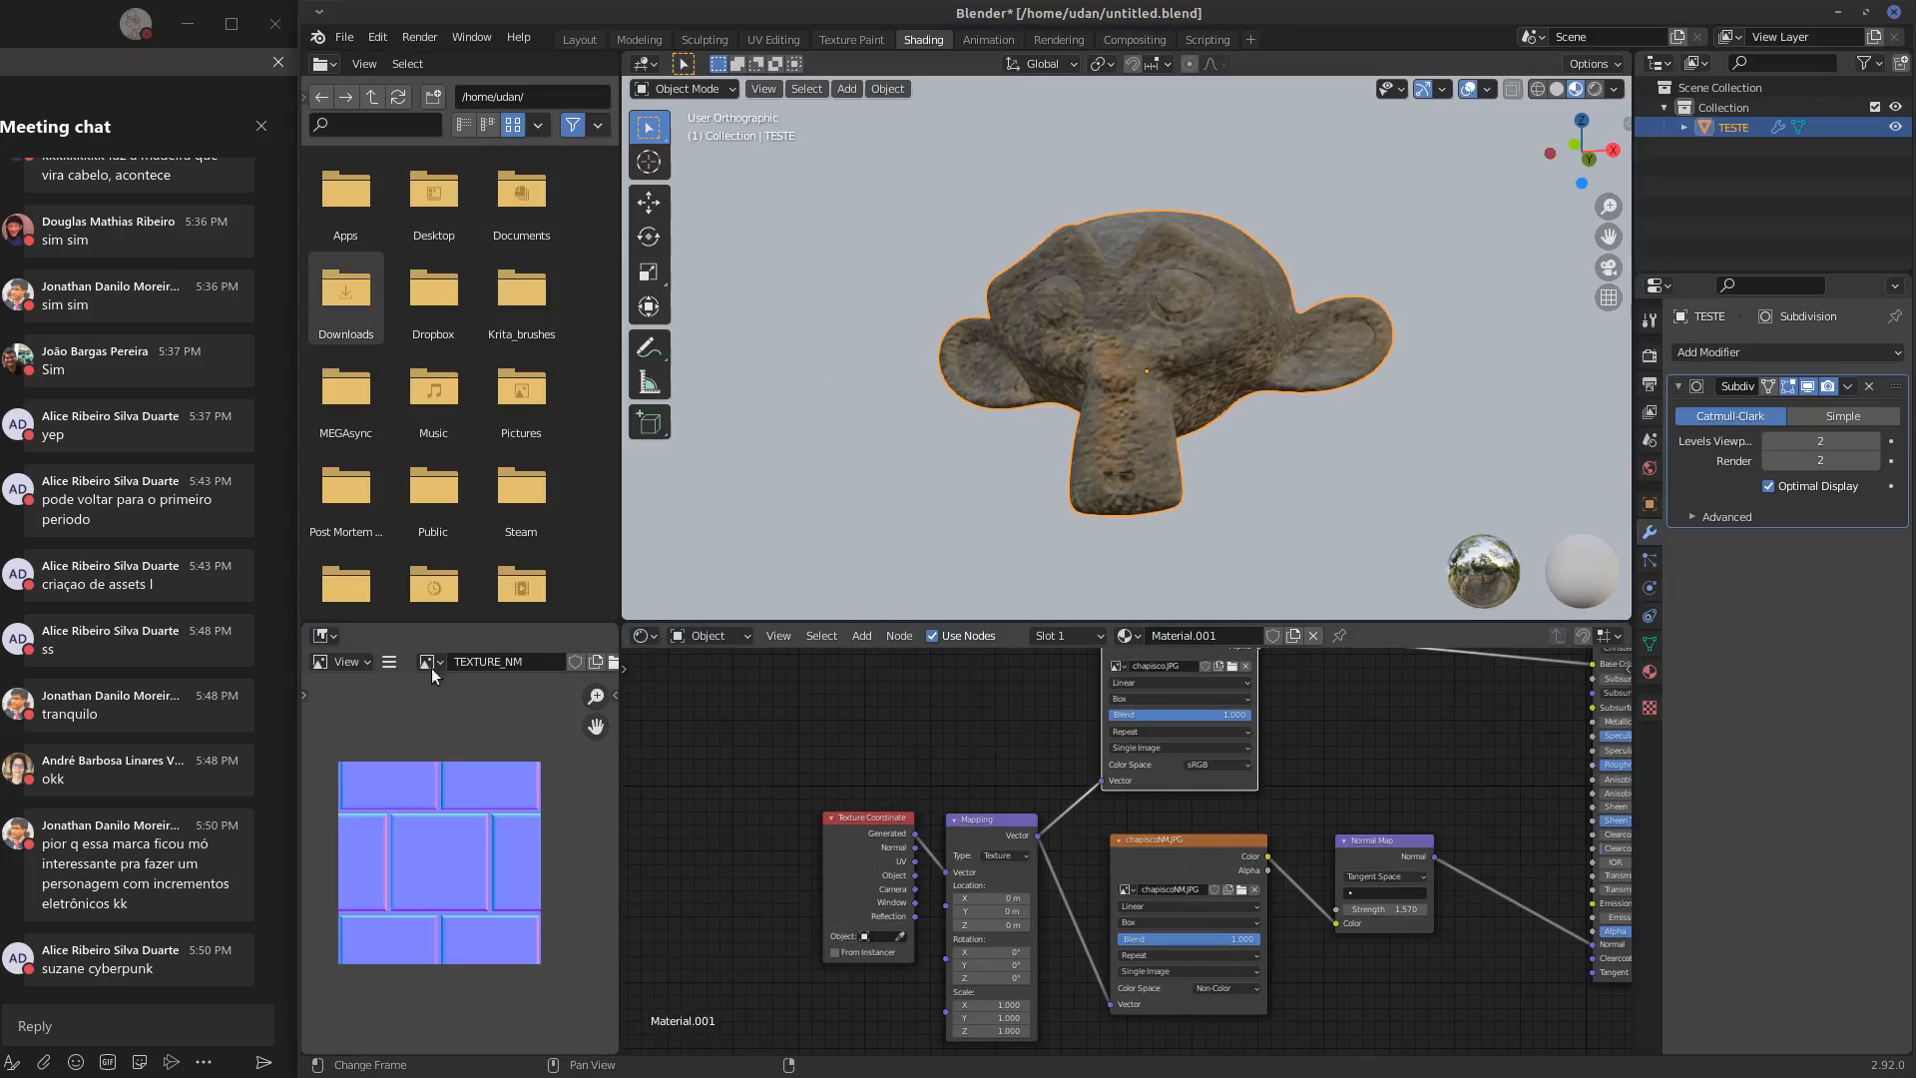
left_click(391, 663)
left_click(387, 661)
left_click(431, 661)
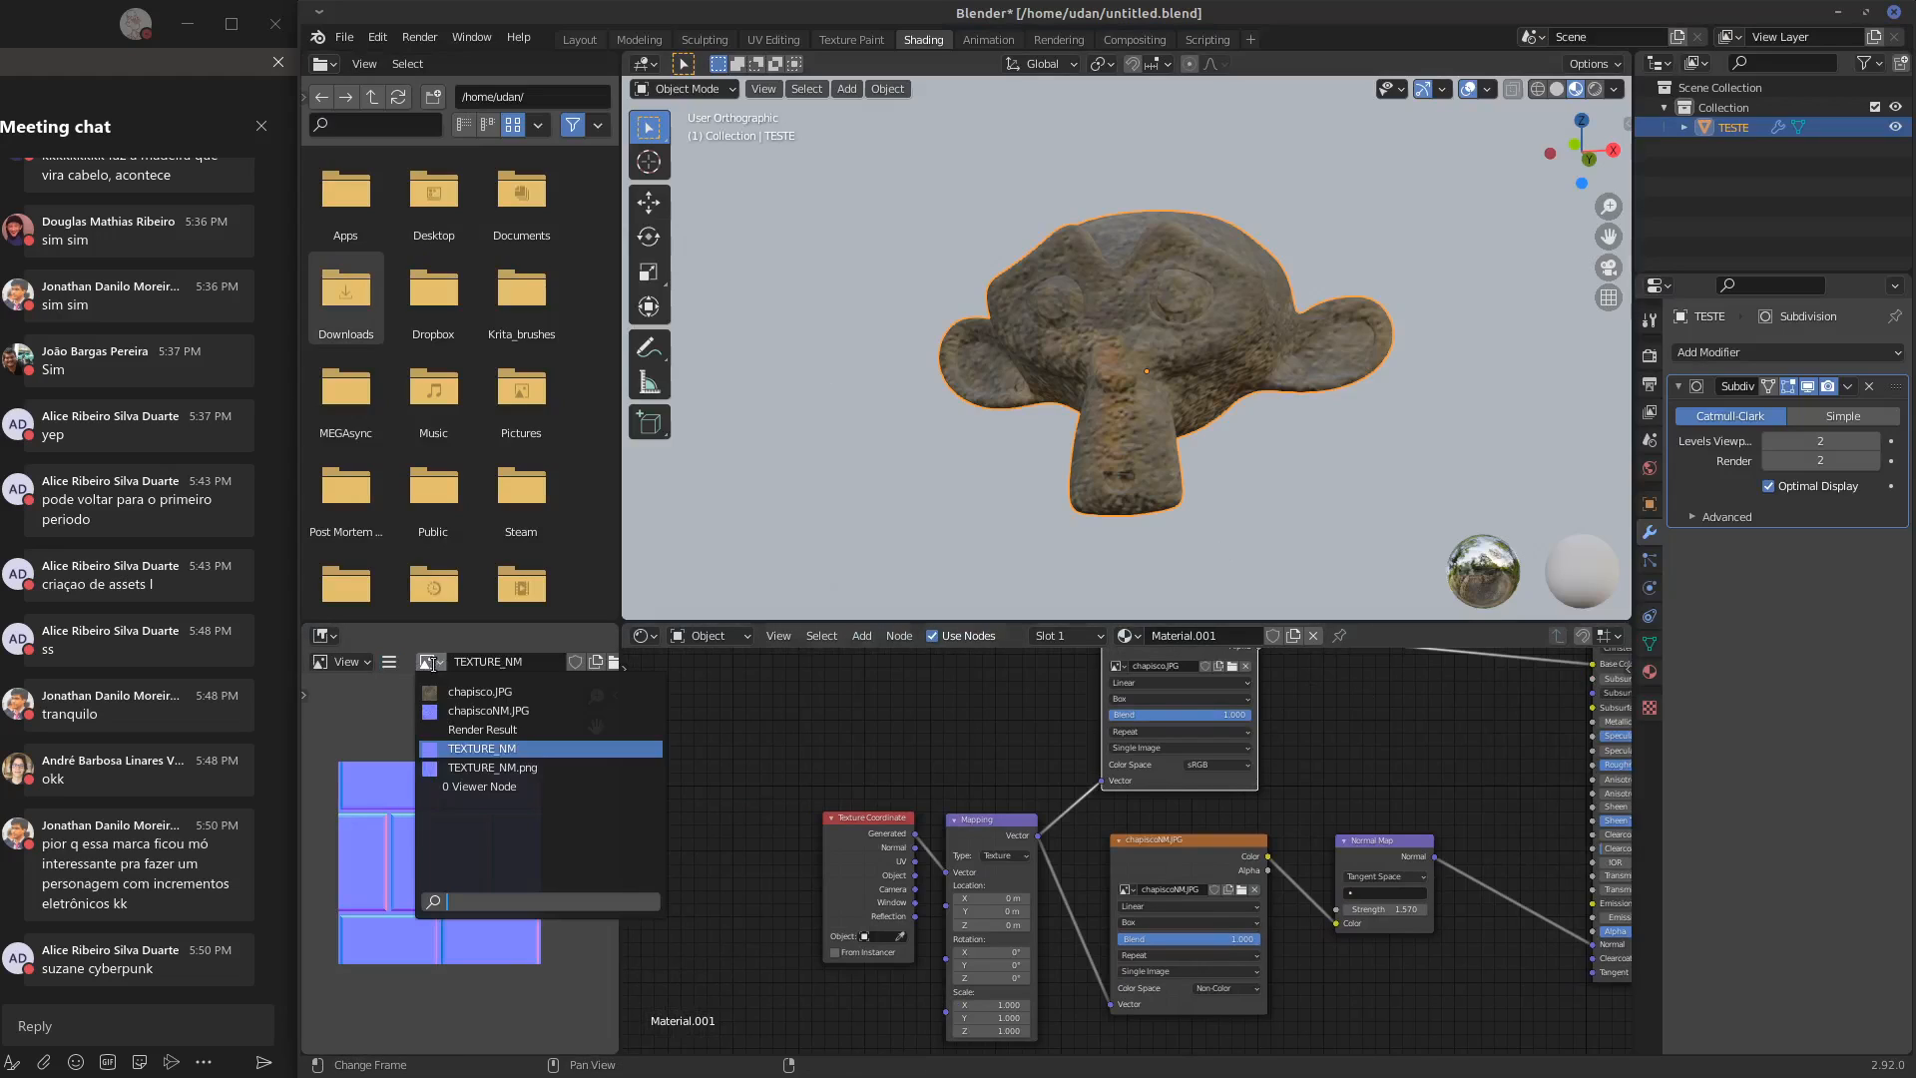
left_click(467, 744)
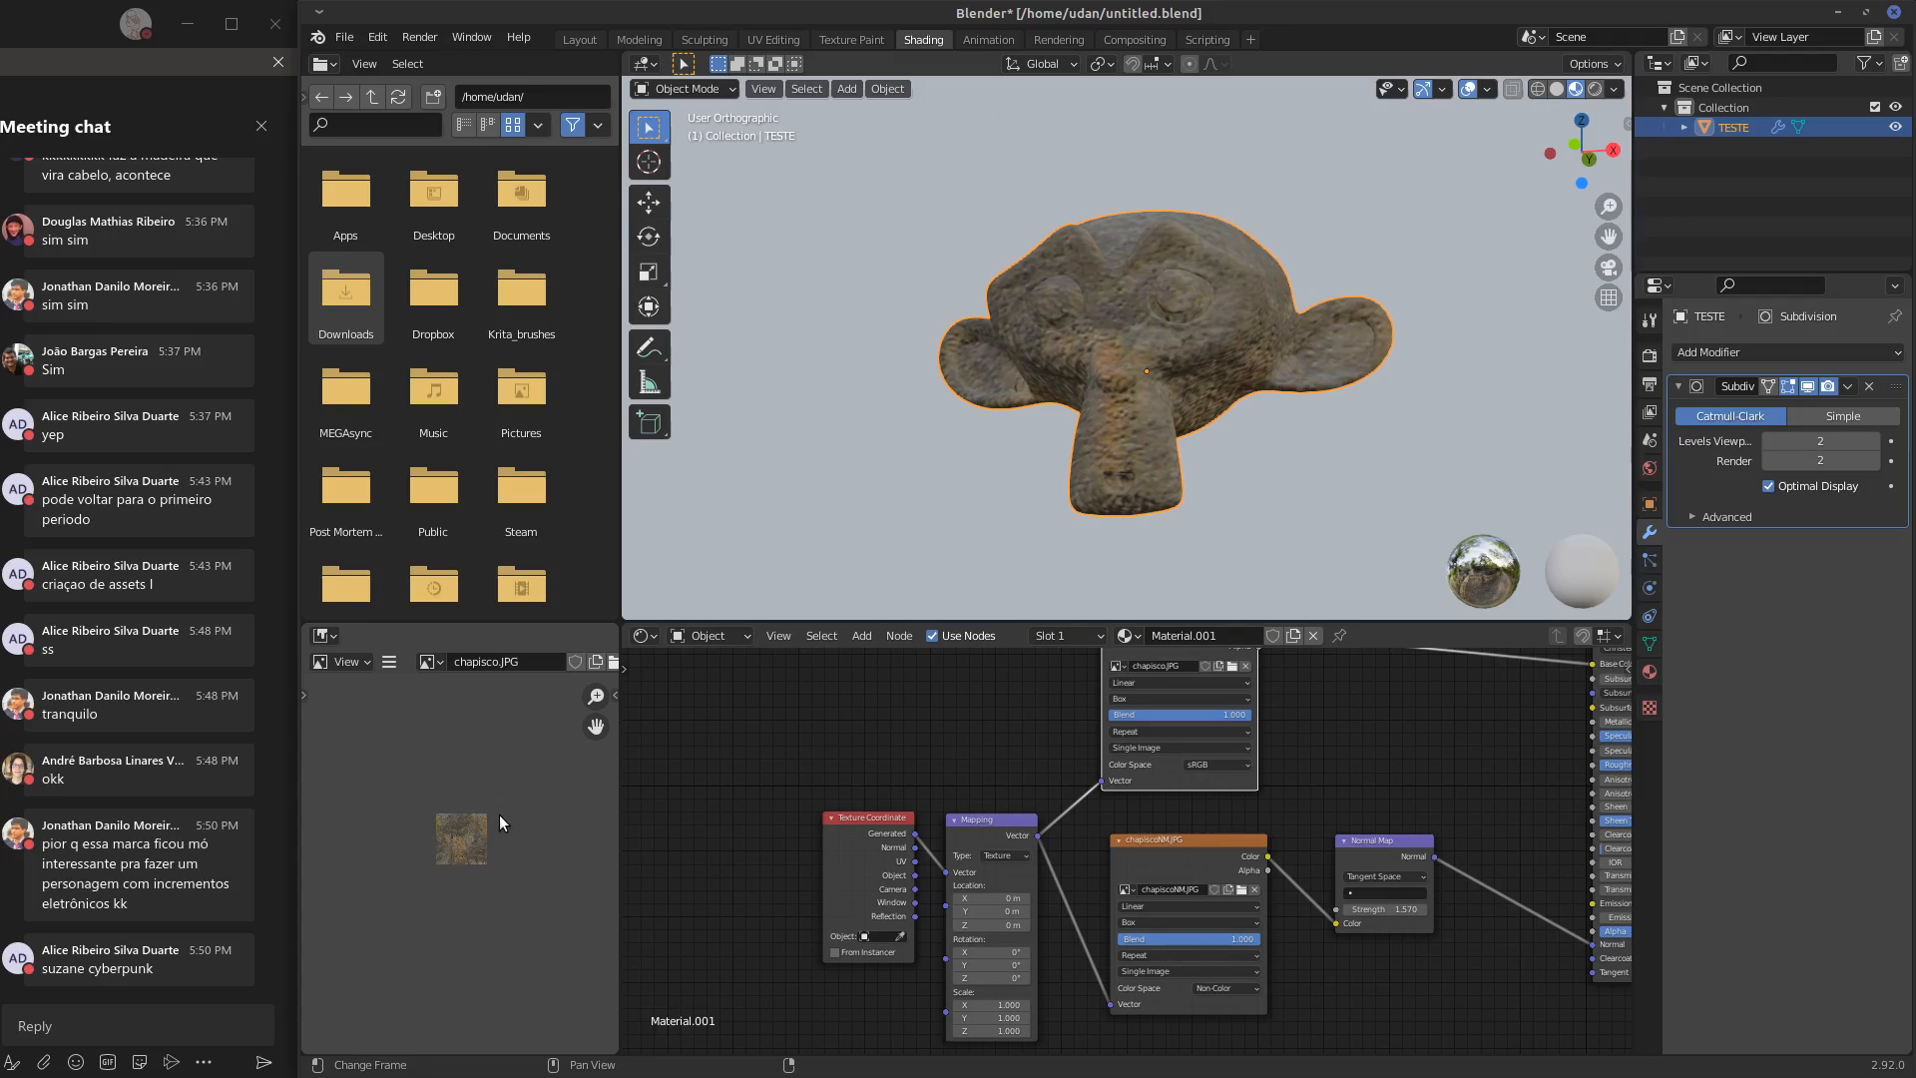
scroll(497, 822, "up", 6)
Reload the chapisco.JPG image from disk and check the monkey head from the side
left_click(389, 661)
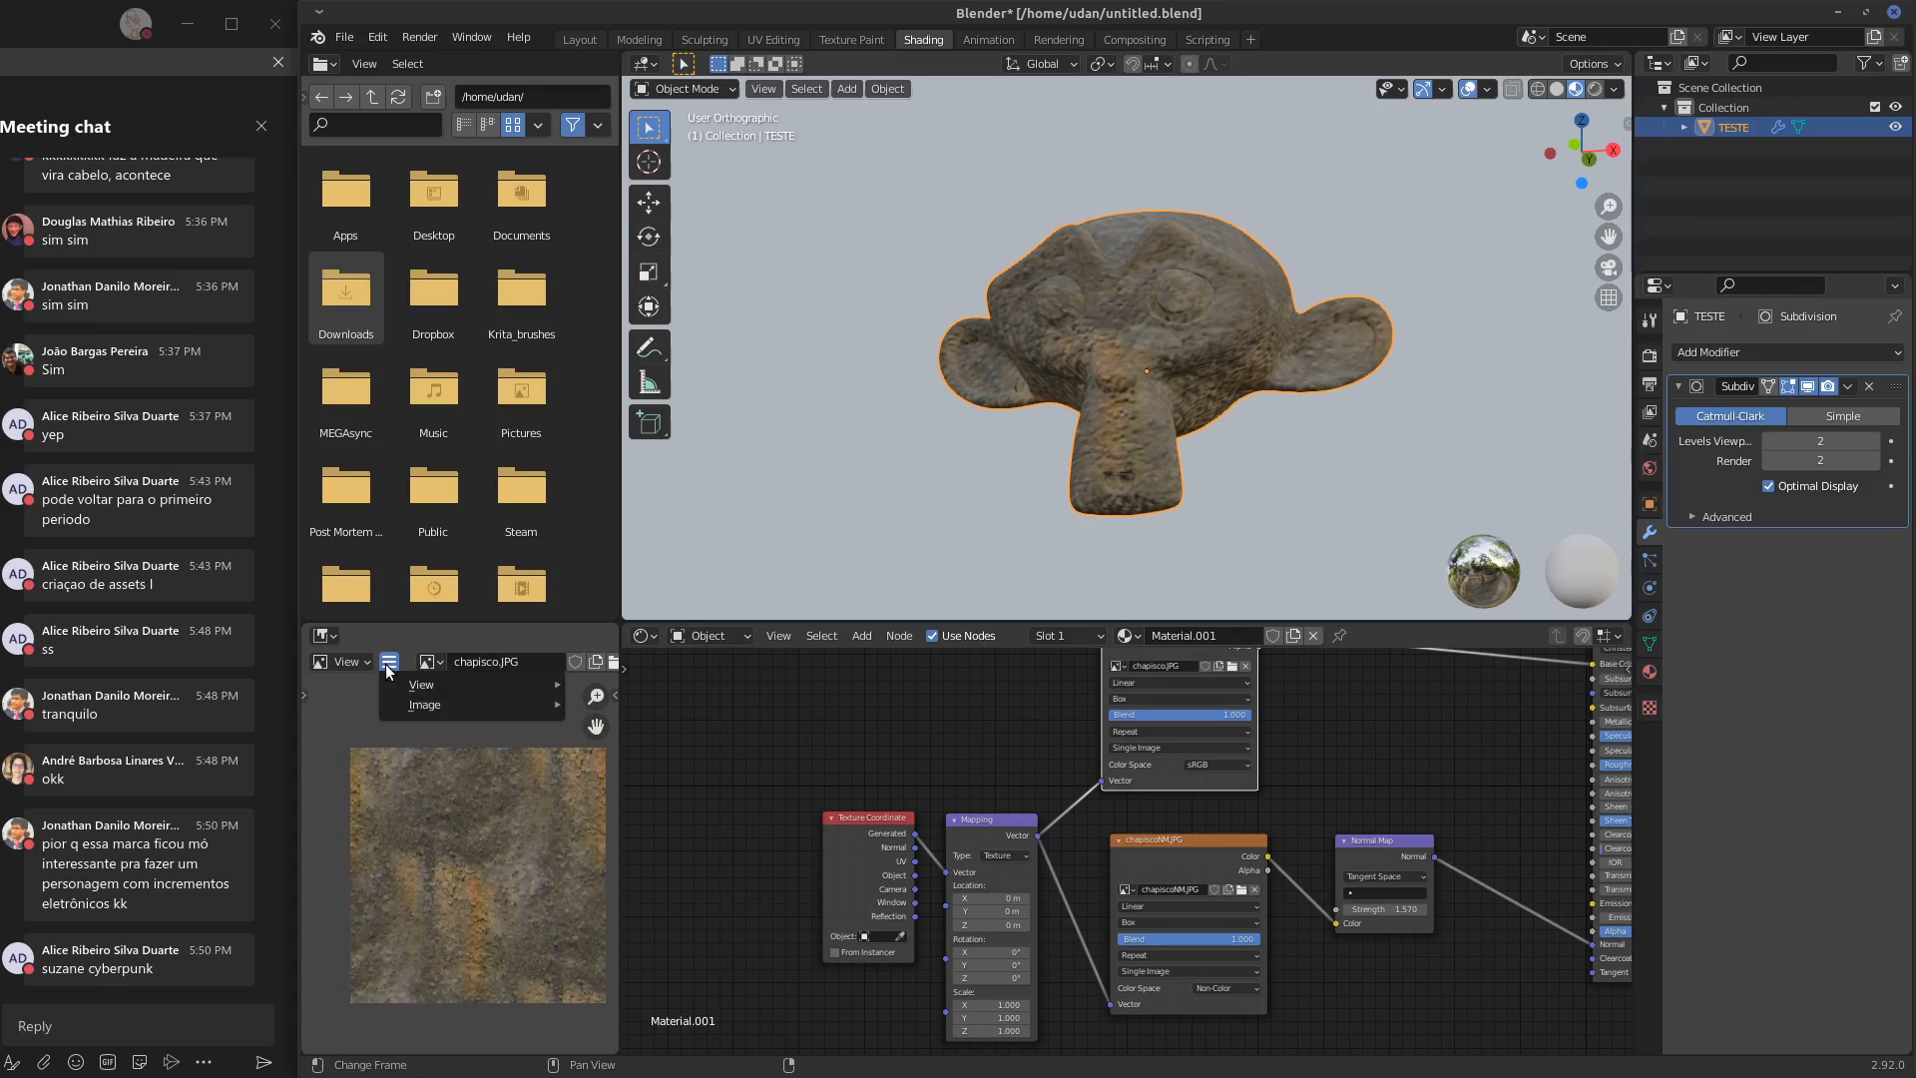
mouse_move(422, 709)
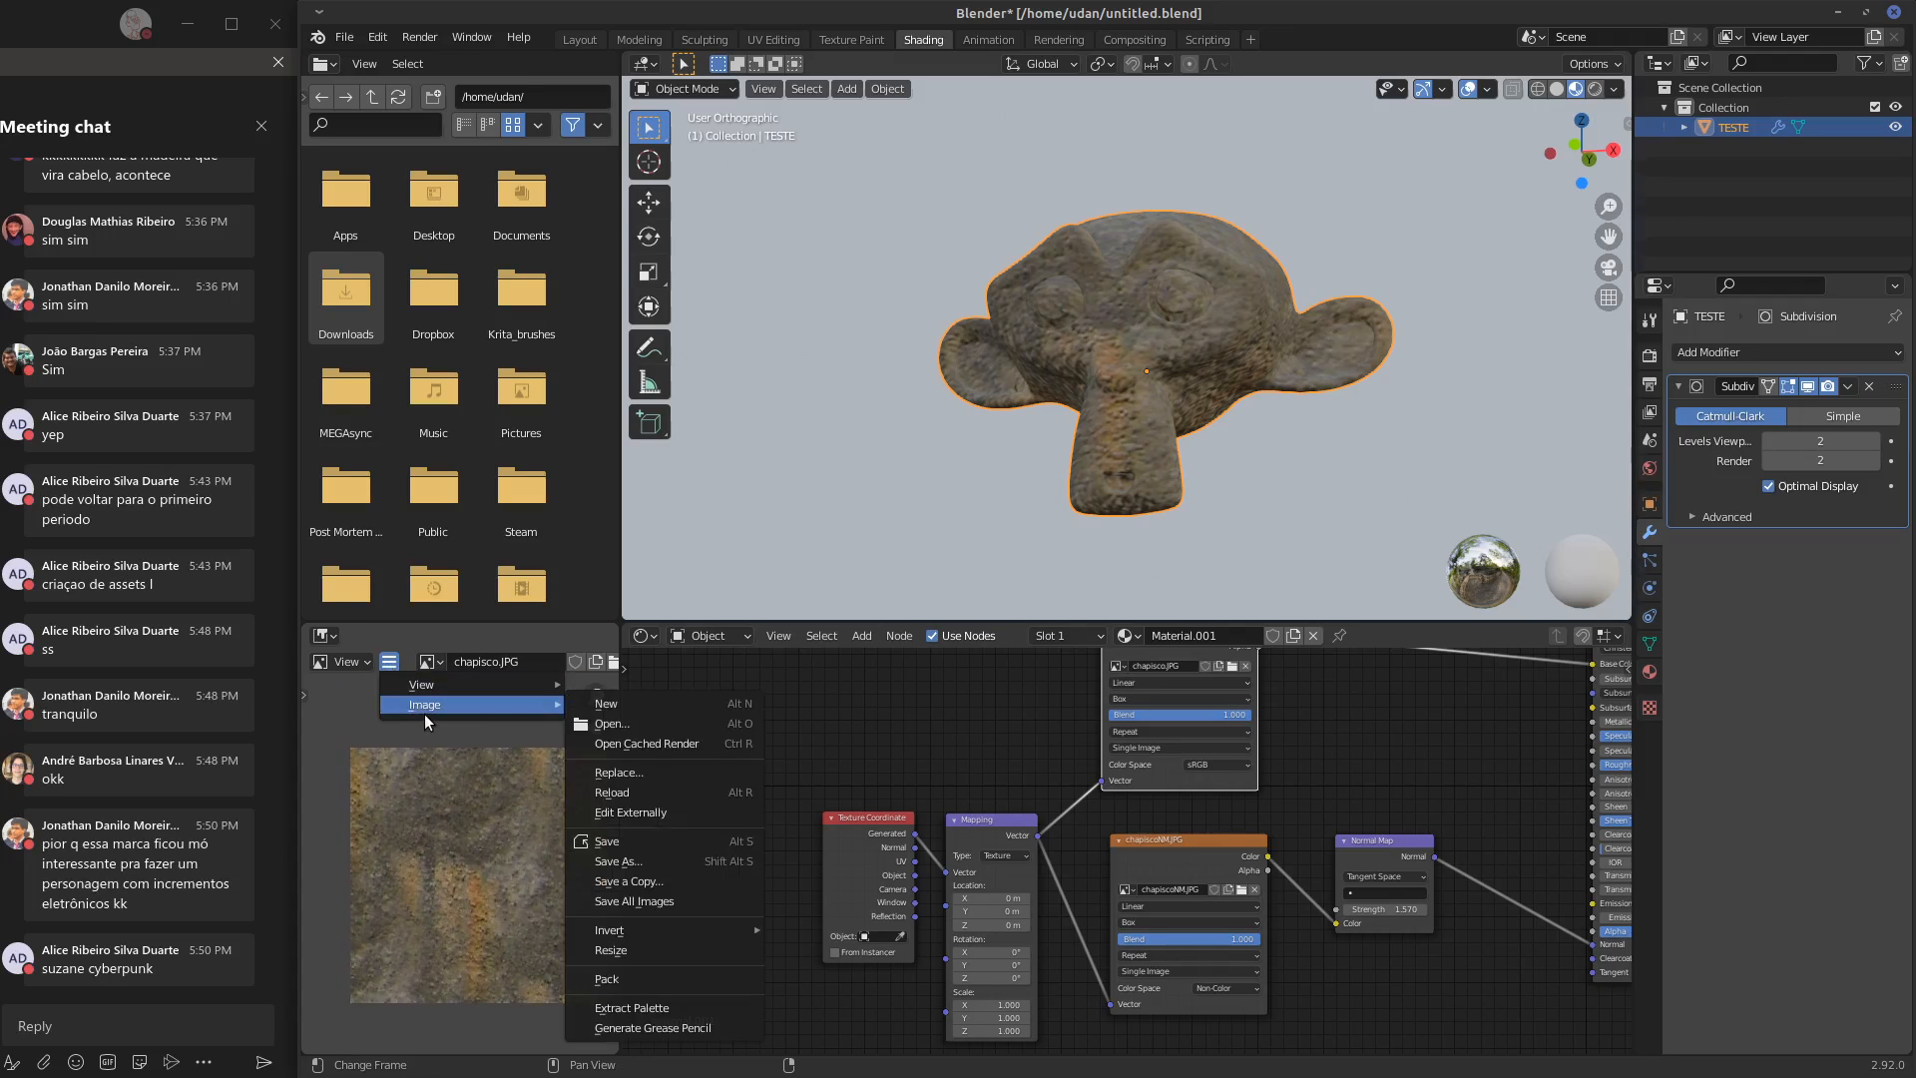
left_click(668, 794)
middle_click_drag(899, 539, 1093, 427)
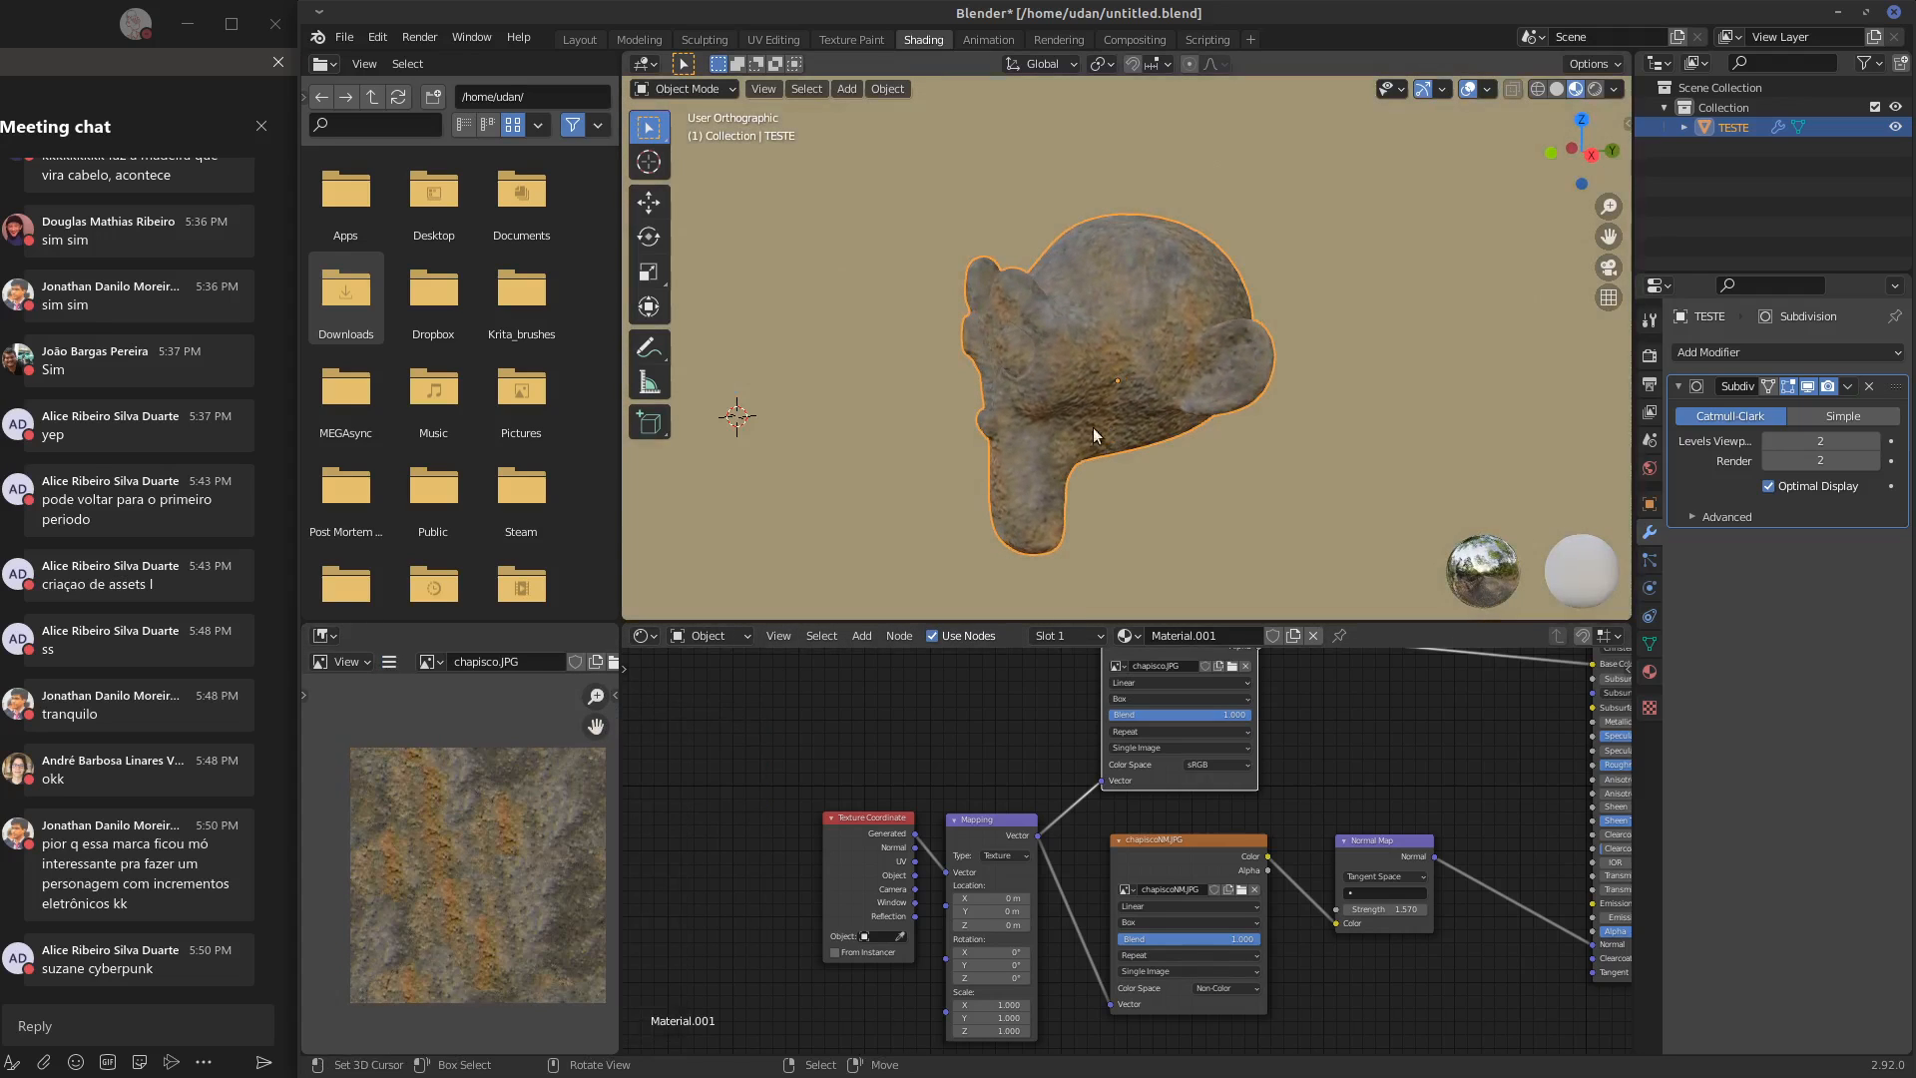
Display chapiscoNM.JPG in the image editor, reload it from disk and inspect the monkey head up close
left_click(428, 662)
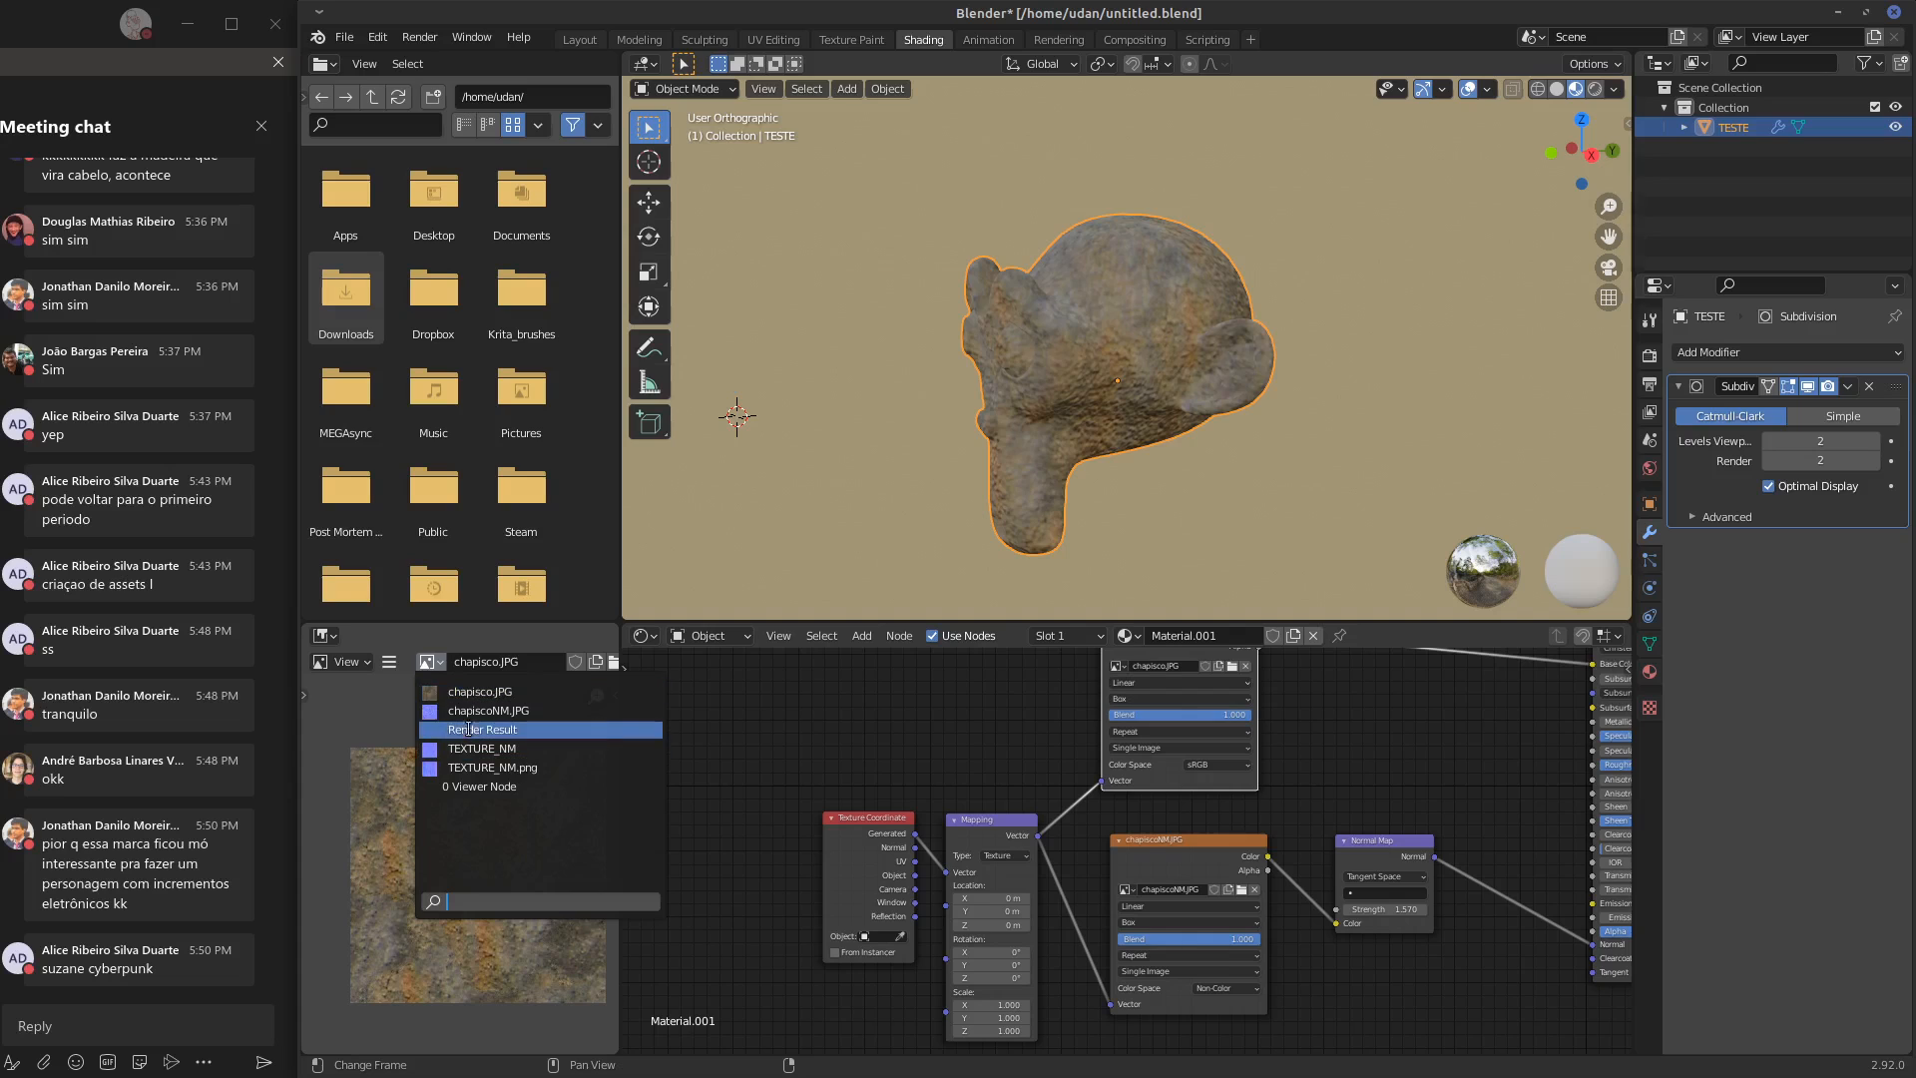
left_click(470, 712)
left_click(389, 663)
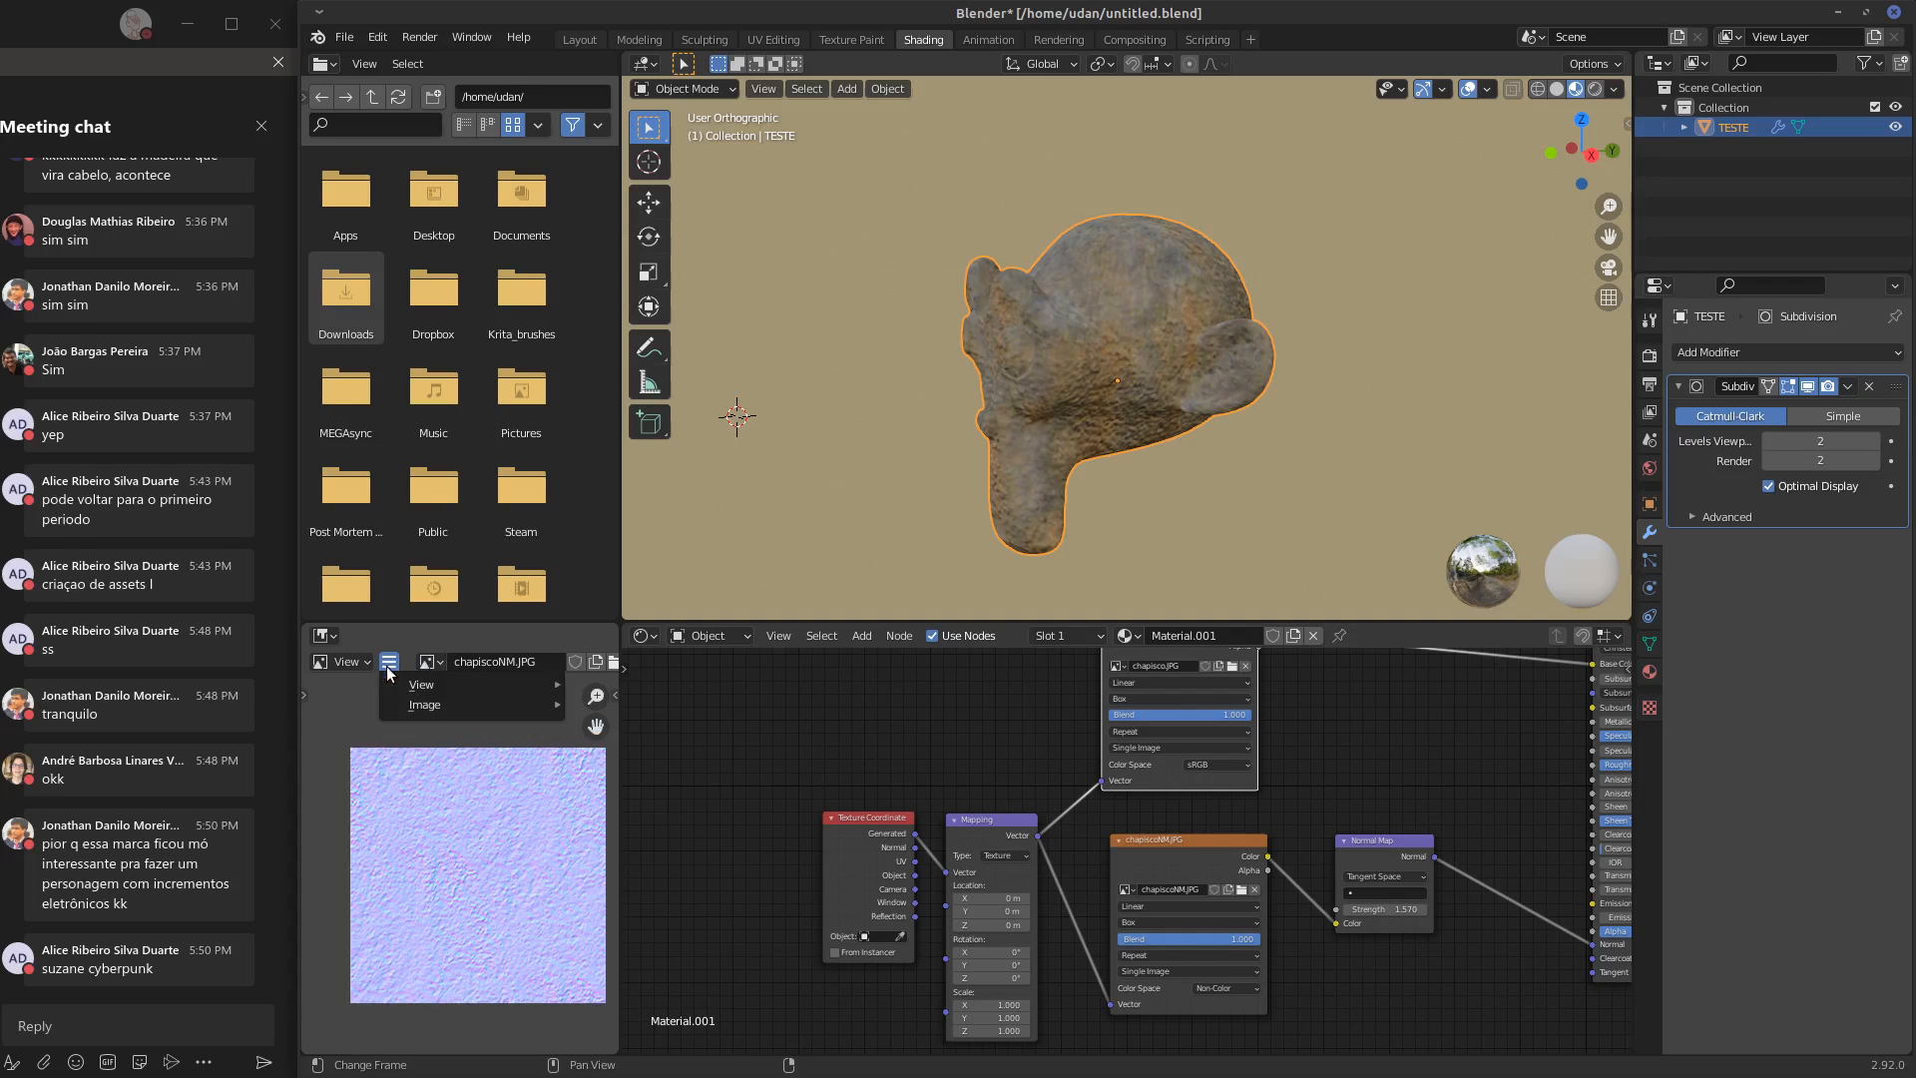
mouse_move(409, 702)
left_click(641, 790)
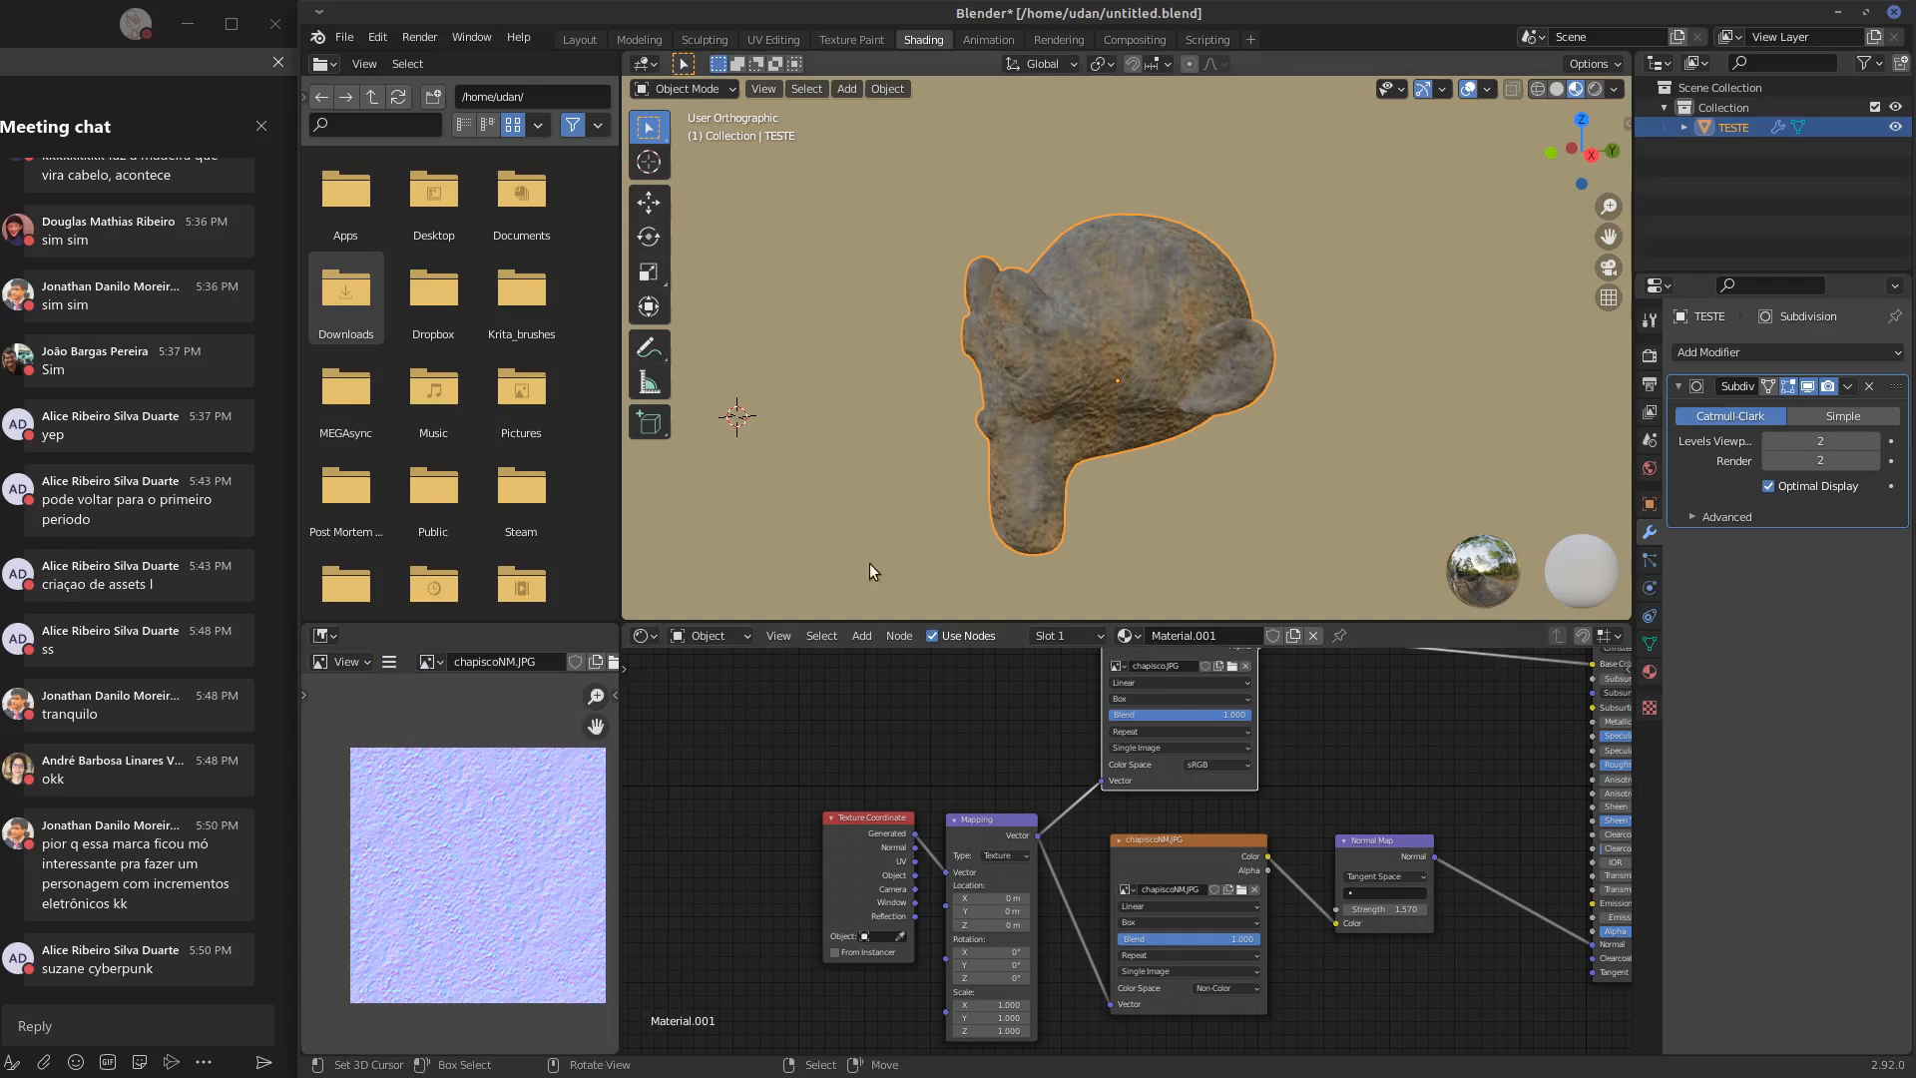
middle_click_drag(871, 563, 1082, 397)
scroll(1146, 315, "up", 3)
middle_click_drag(1199, 819, 1192, 833)
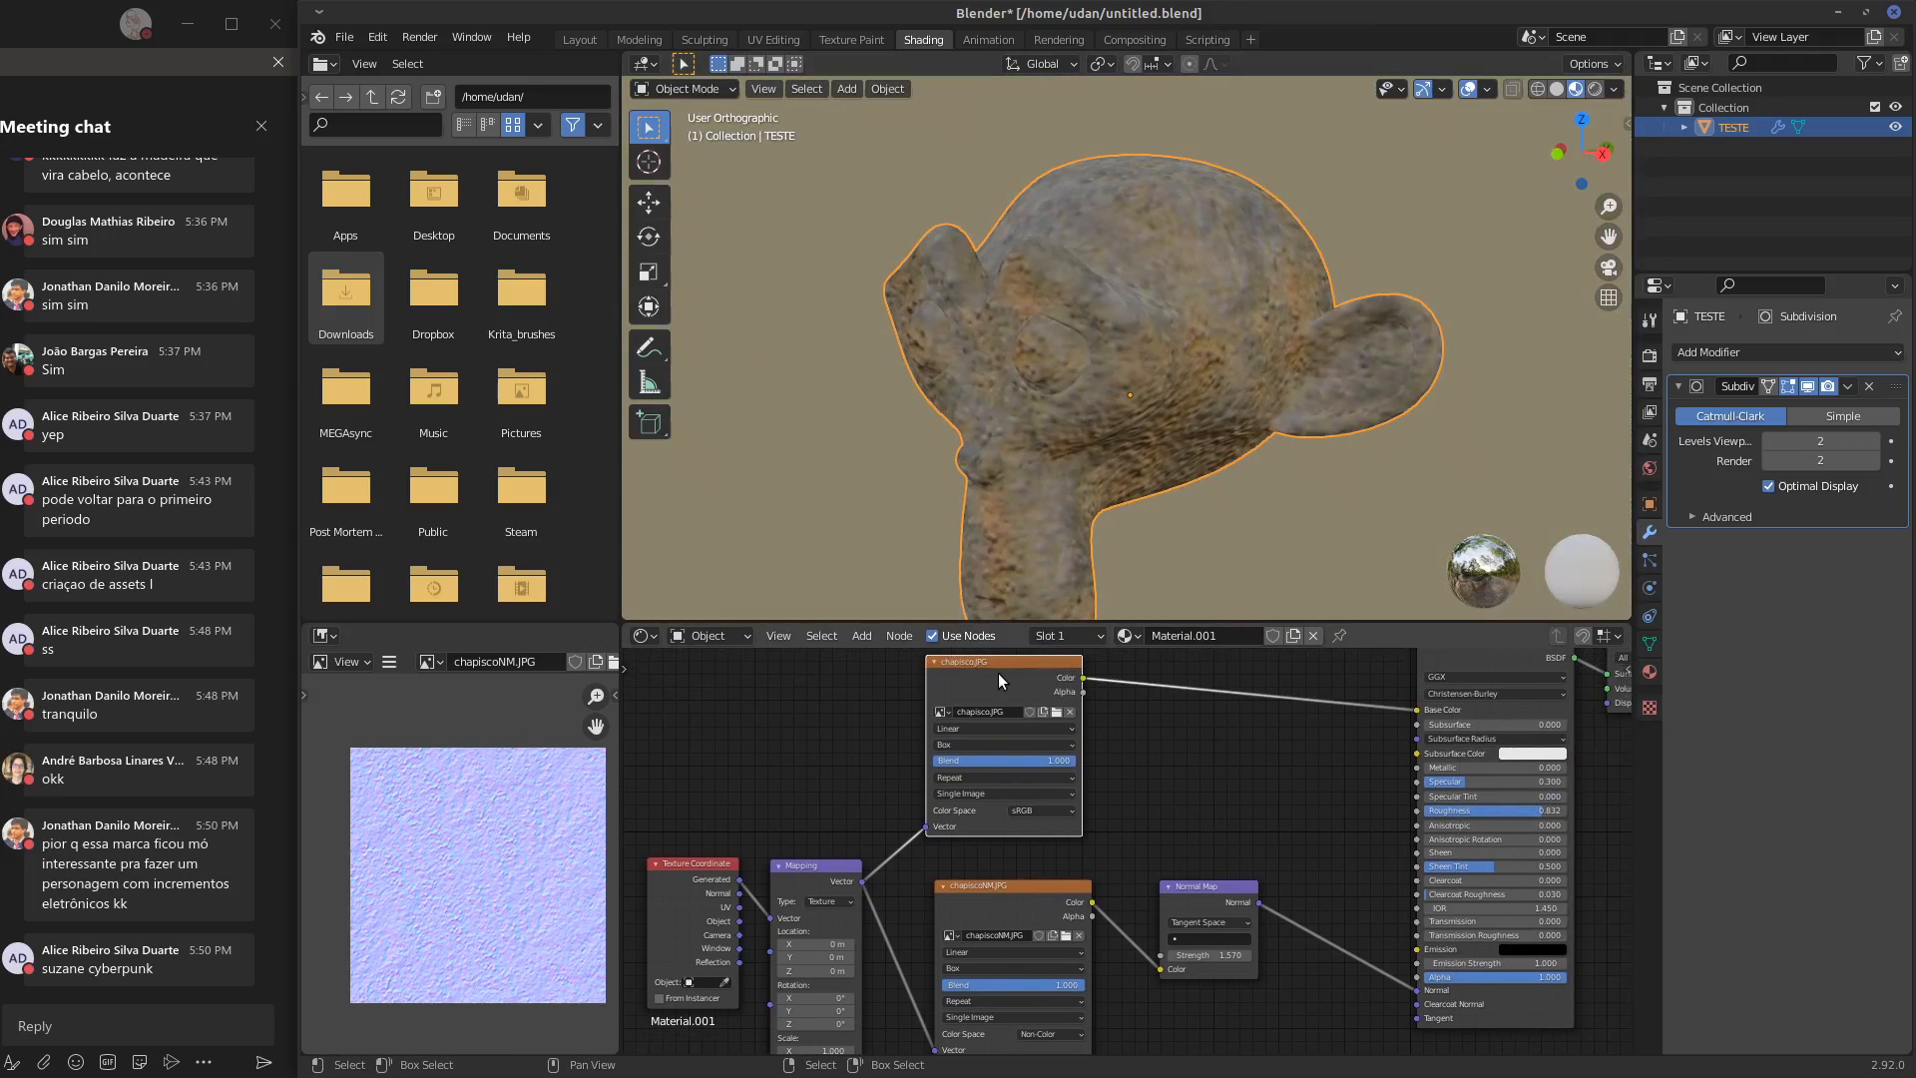
Move the chapisco.JPG texture node down to just above the chapiscoNM.JPG node and inspect the monkey head from the side
left_click_drag(999, 664, 999, 690)
middle_click_drag(1231, 403, 1204, 399)
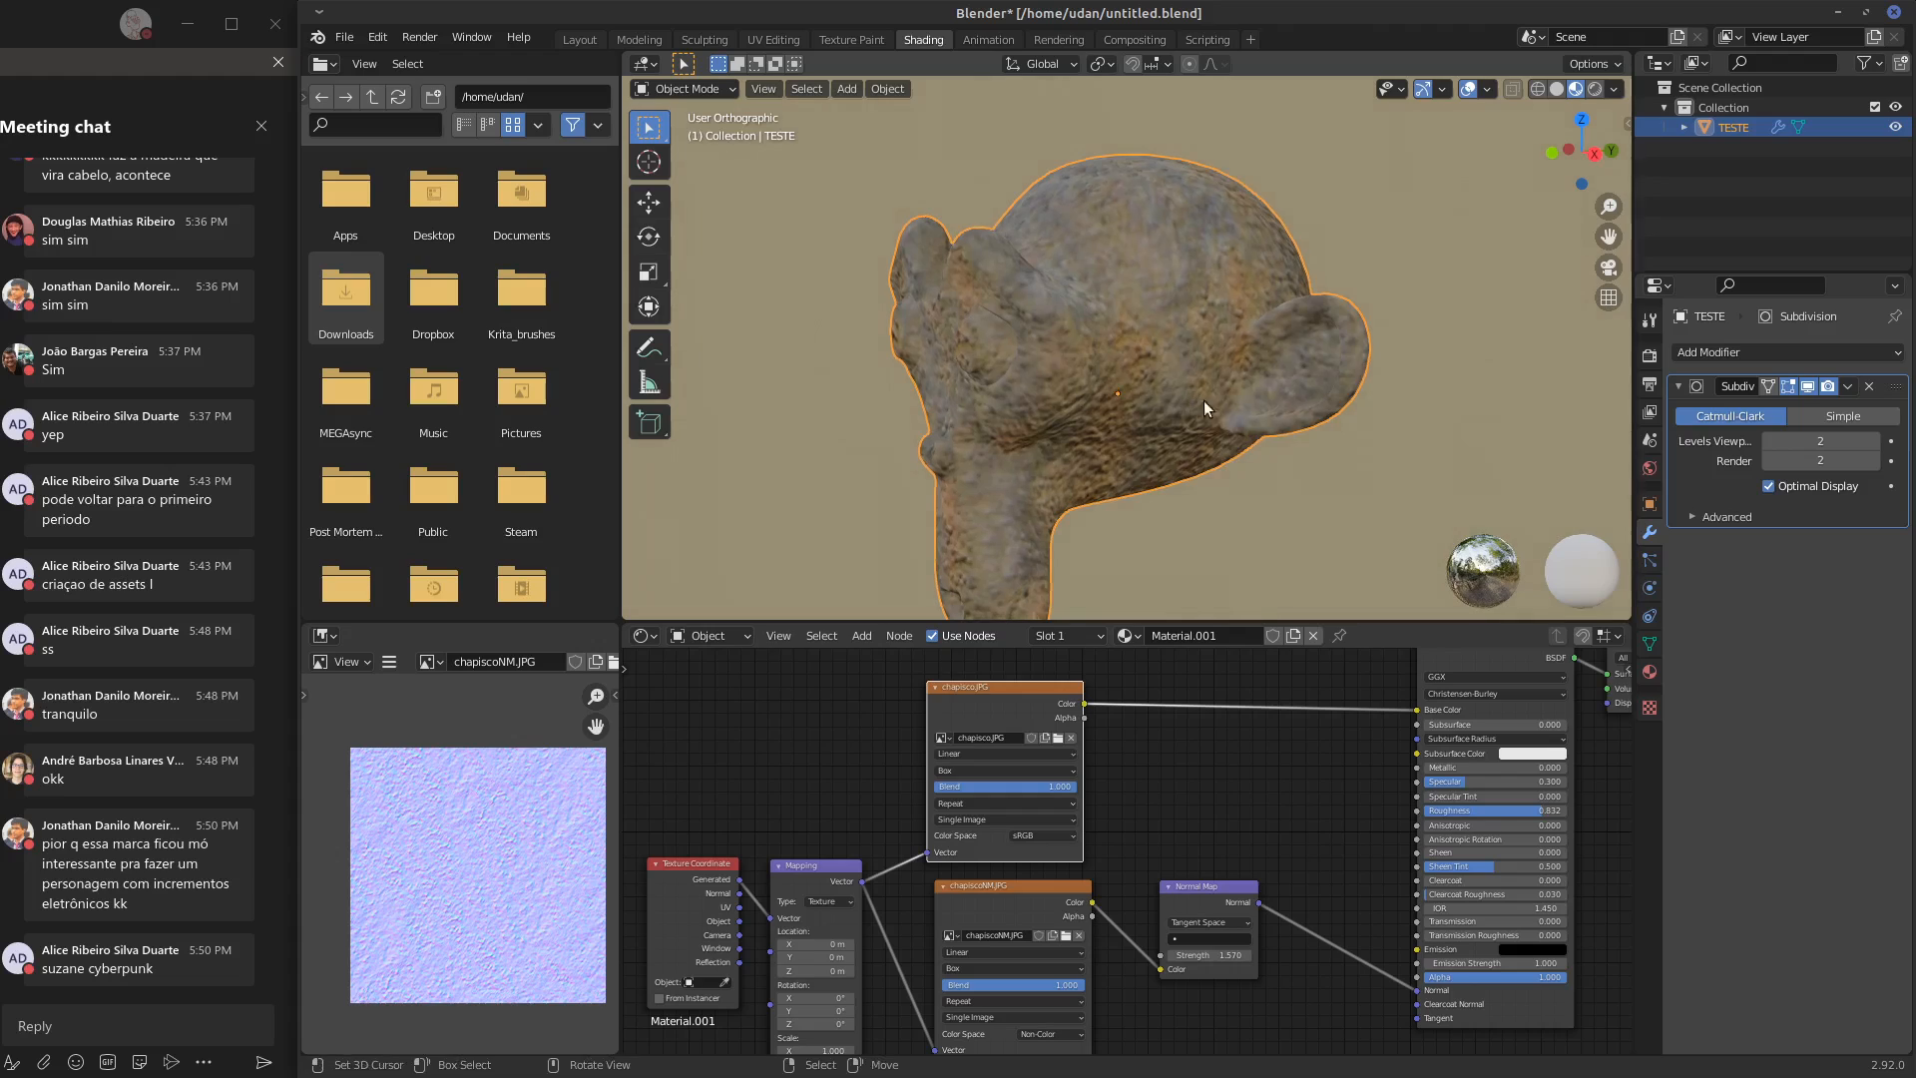
mouse_move(1002, 698)
left_mouse_down()
mouse_move(1044, 696)
mouse_move(986, 699)
mouse_move(1004, 697)
left_mouse_up()
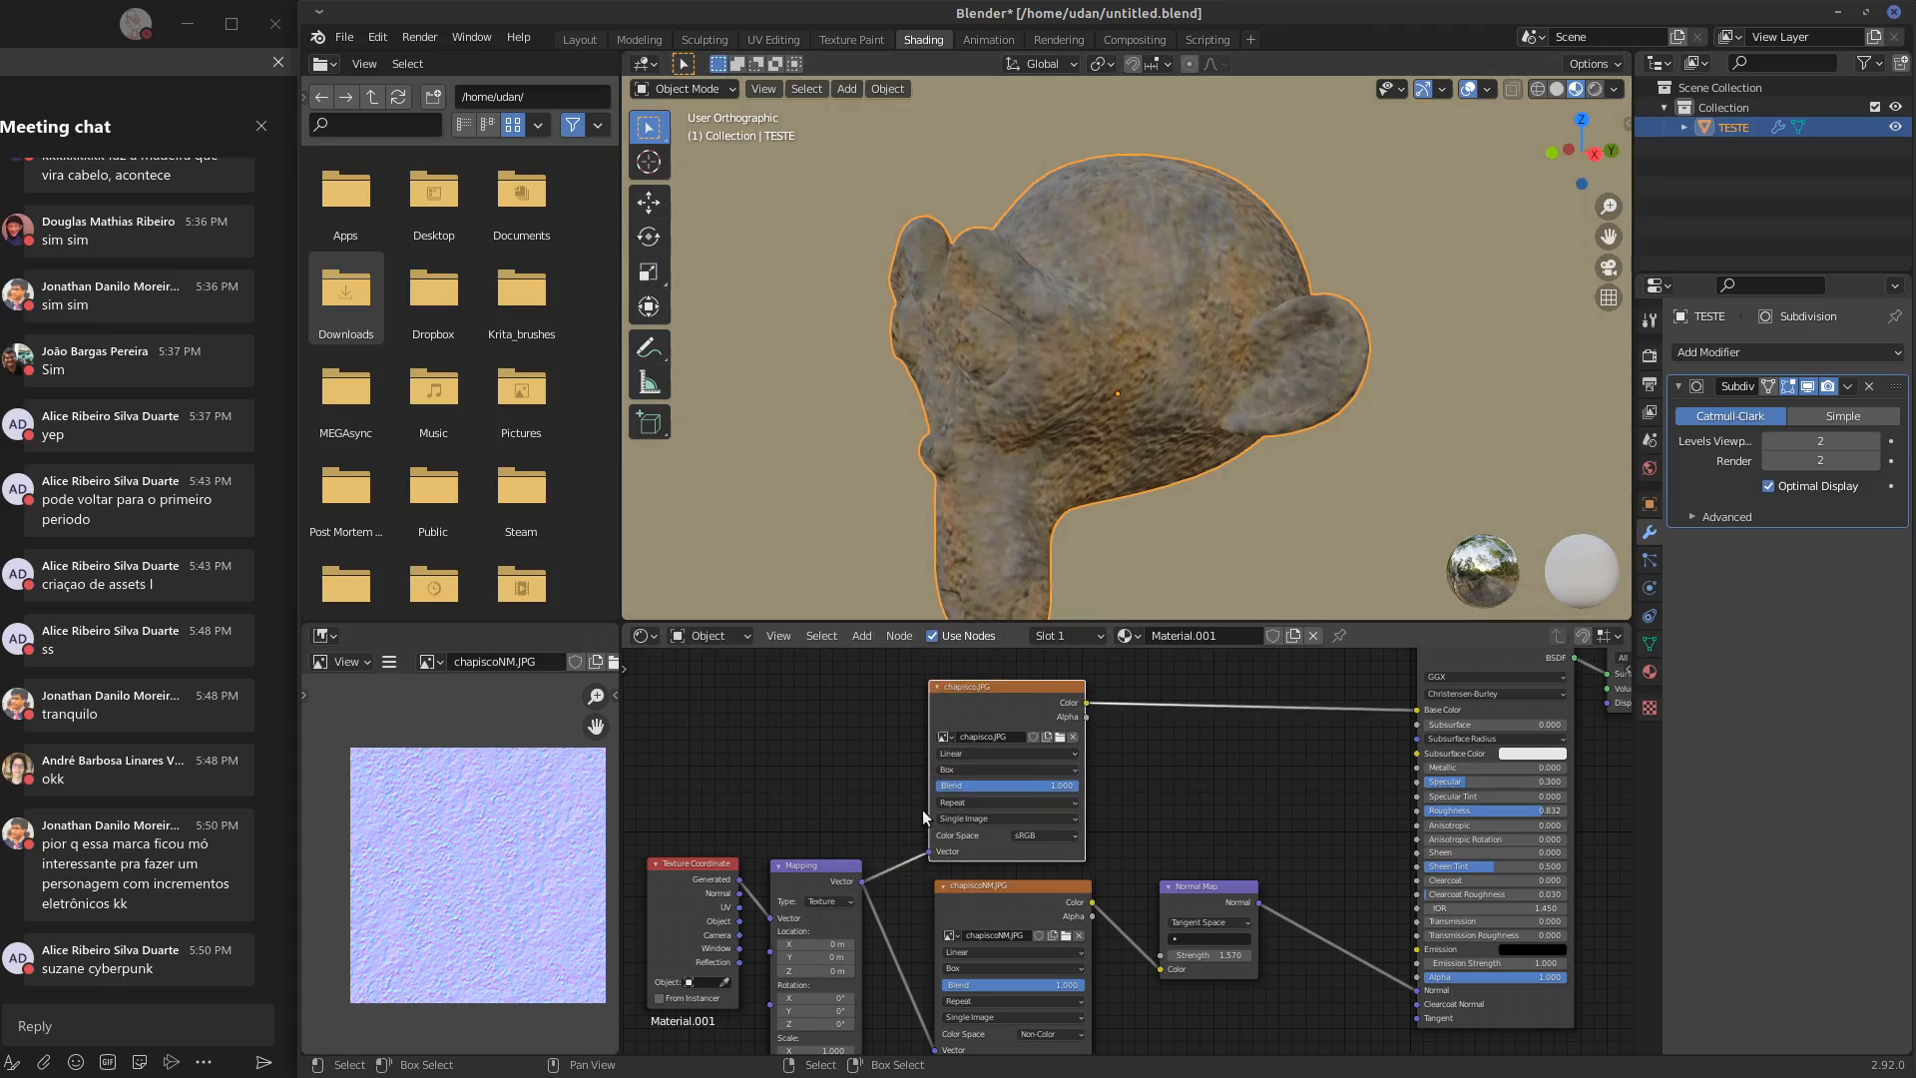
middle_click_drag(1248, 422, 1279, 340)
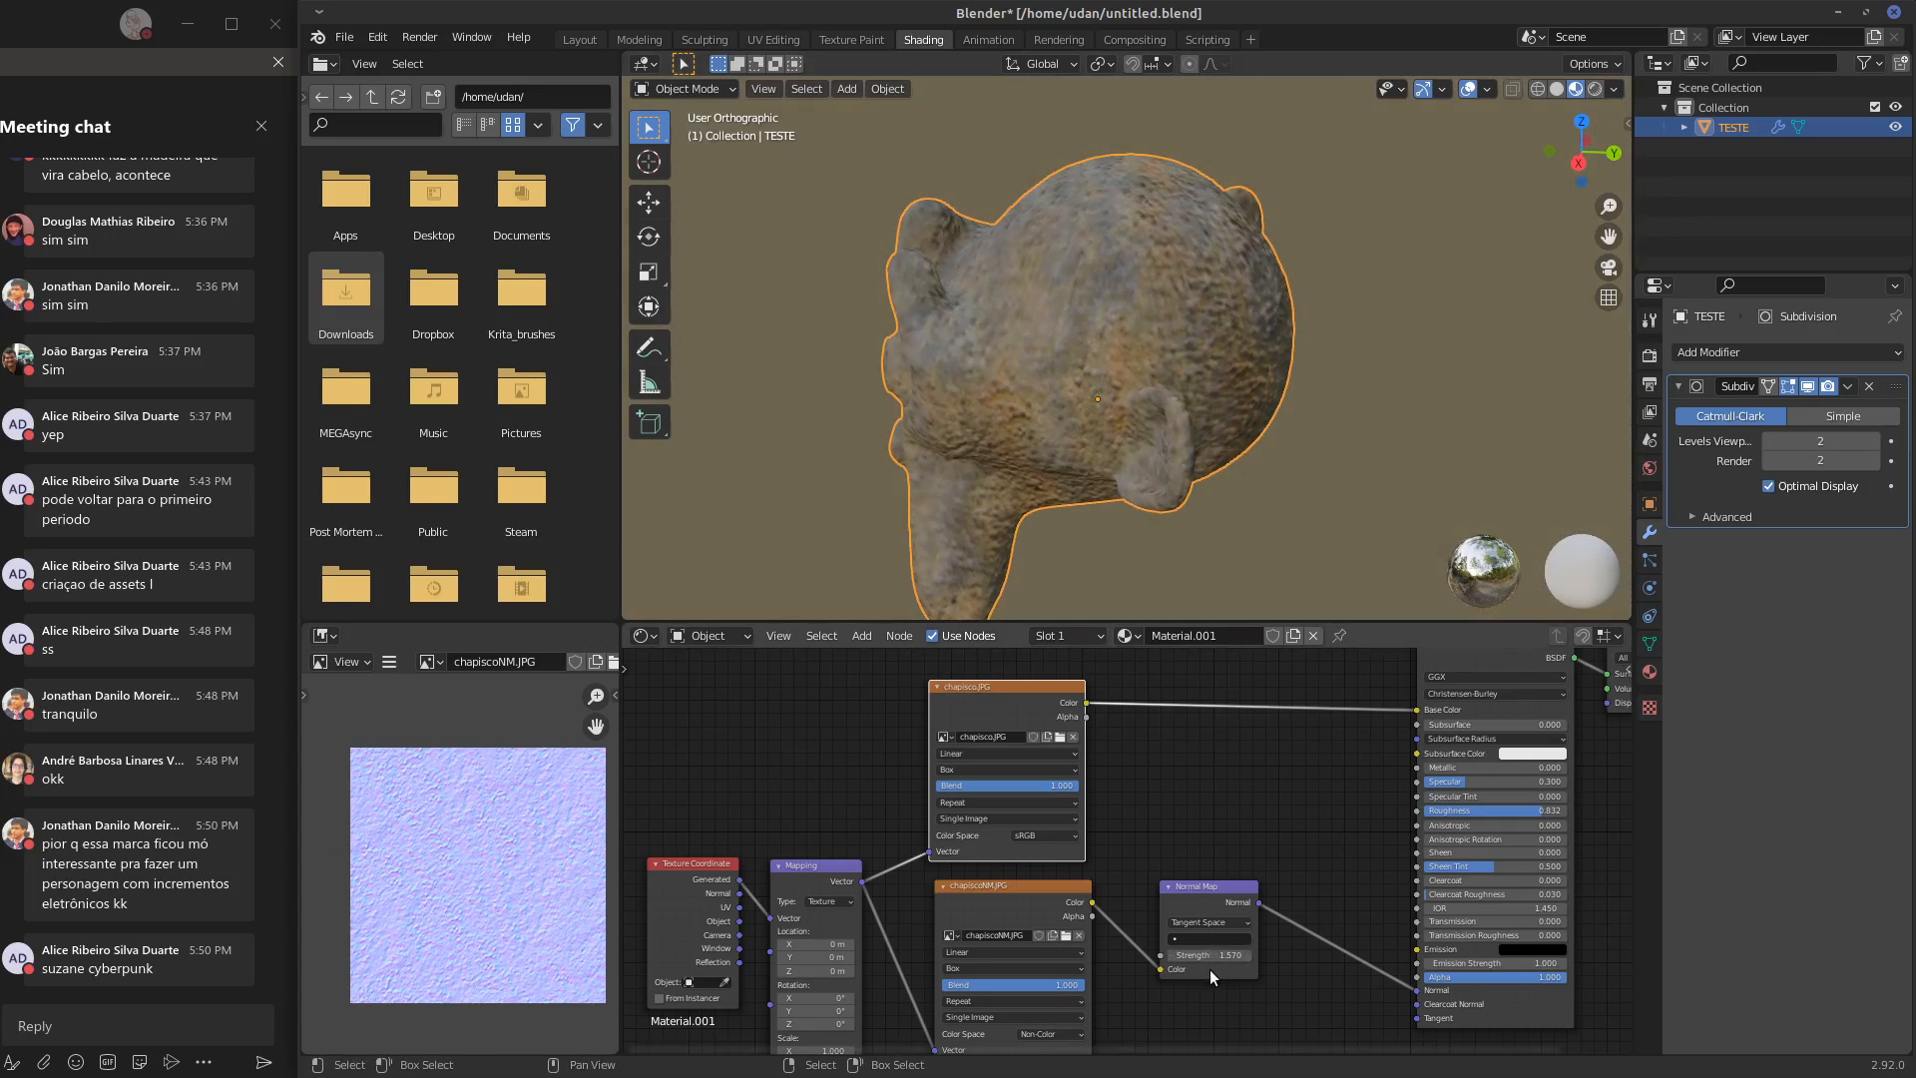
Set the Normal Map strength to 0.670 and the Principled shader's Specular to 1.000 and Roughness to 0.000
left_click_drag(1196, 955, 1032, 955)
middle_click_drag(1136, 422, 1307, 415)
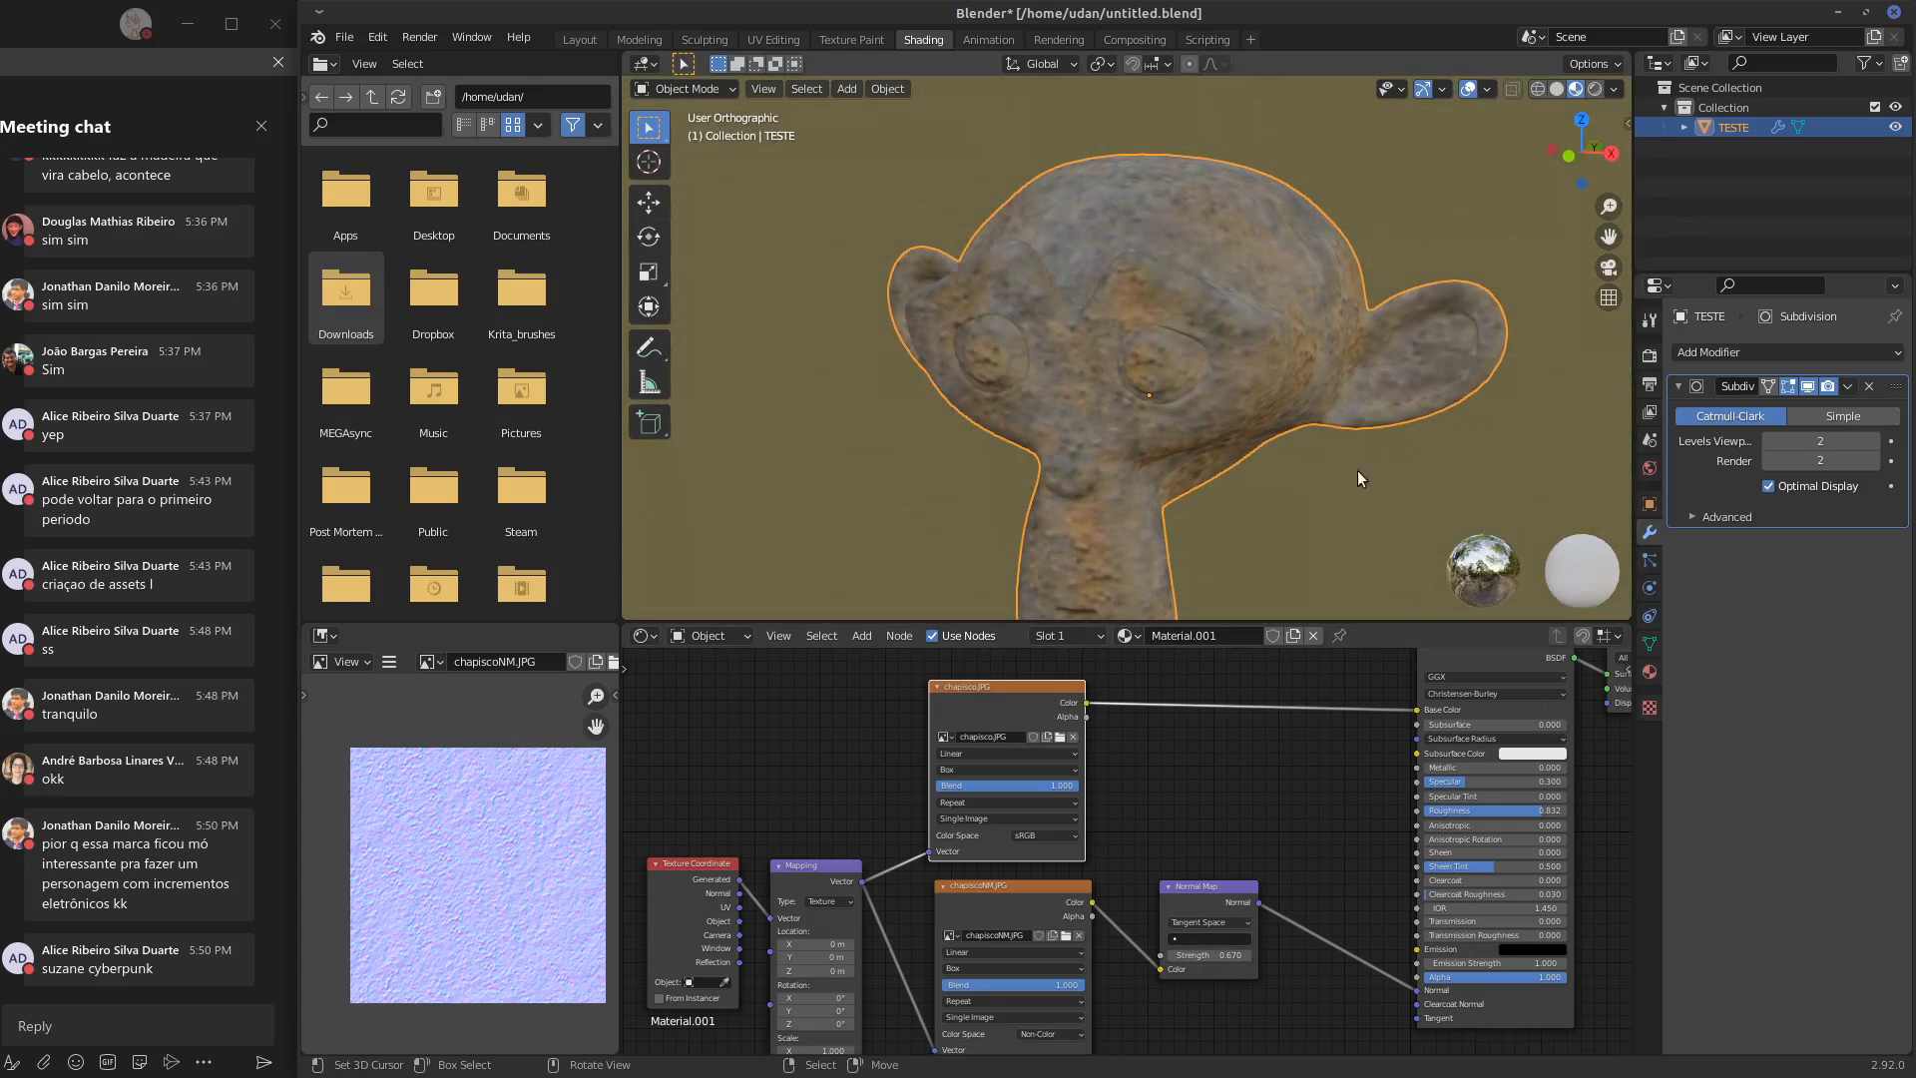
left_click_drag(1465, 783, 1350, 818)
left_click_drag(1517, 778, 1553, 781)
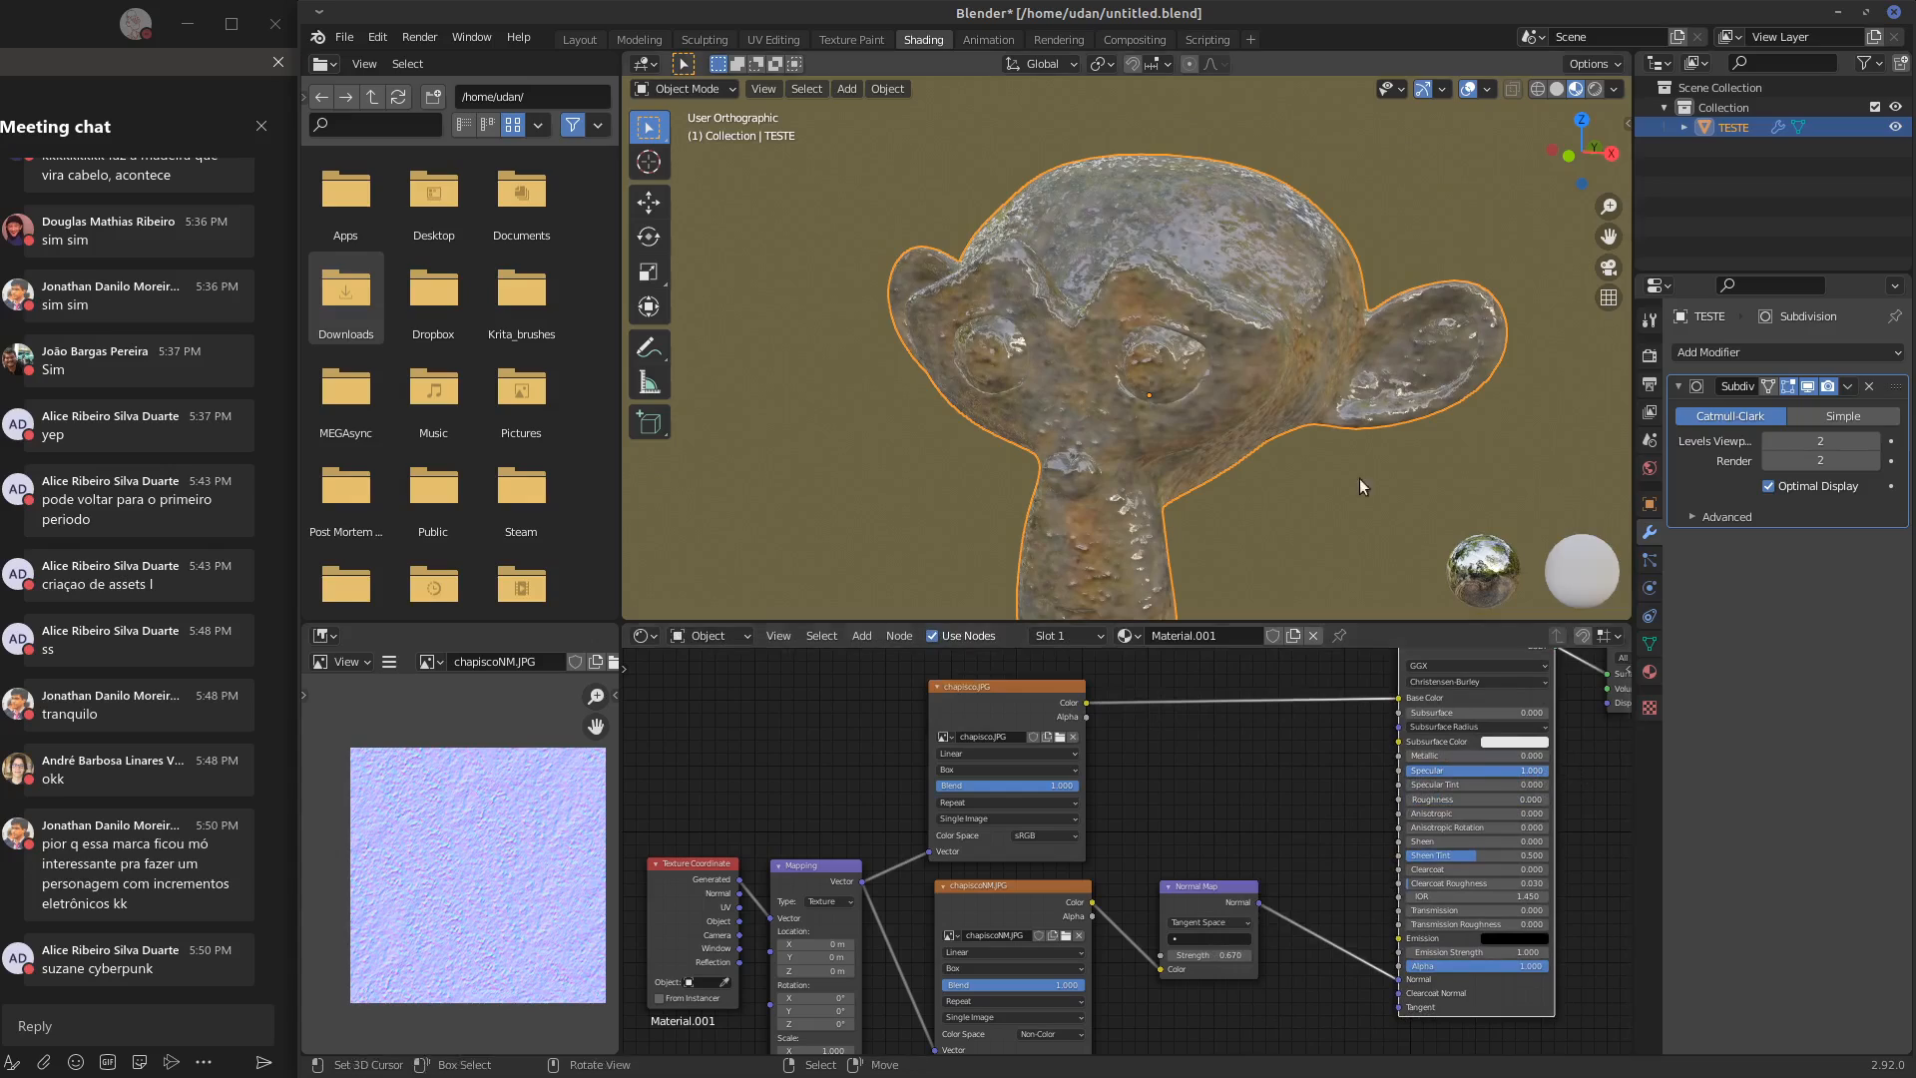
middle_click_drag(1359, 477, 1201, 327)
Set the Normal Map strength to 1.270 and the Principled shader's Specular to 0.159 and Roughness to 0.241
mouse_move(1222, 953)
left_mouse_down()
mouse_move(1200, 955)
mouse_move(1223, 955)
left_mouse_up()
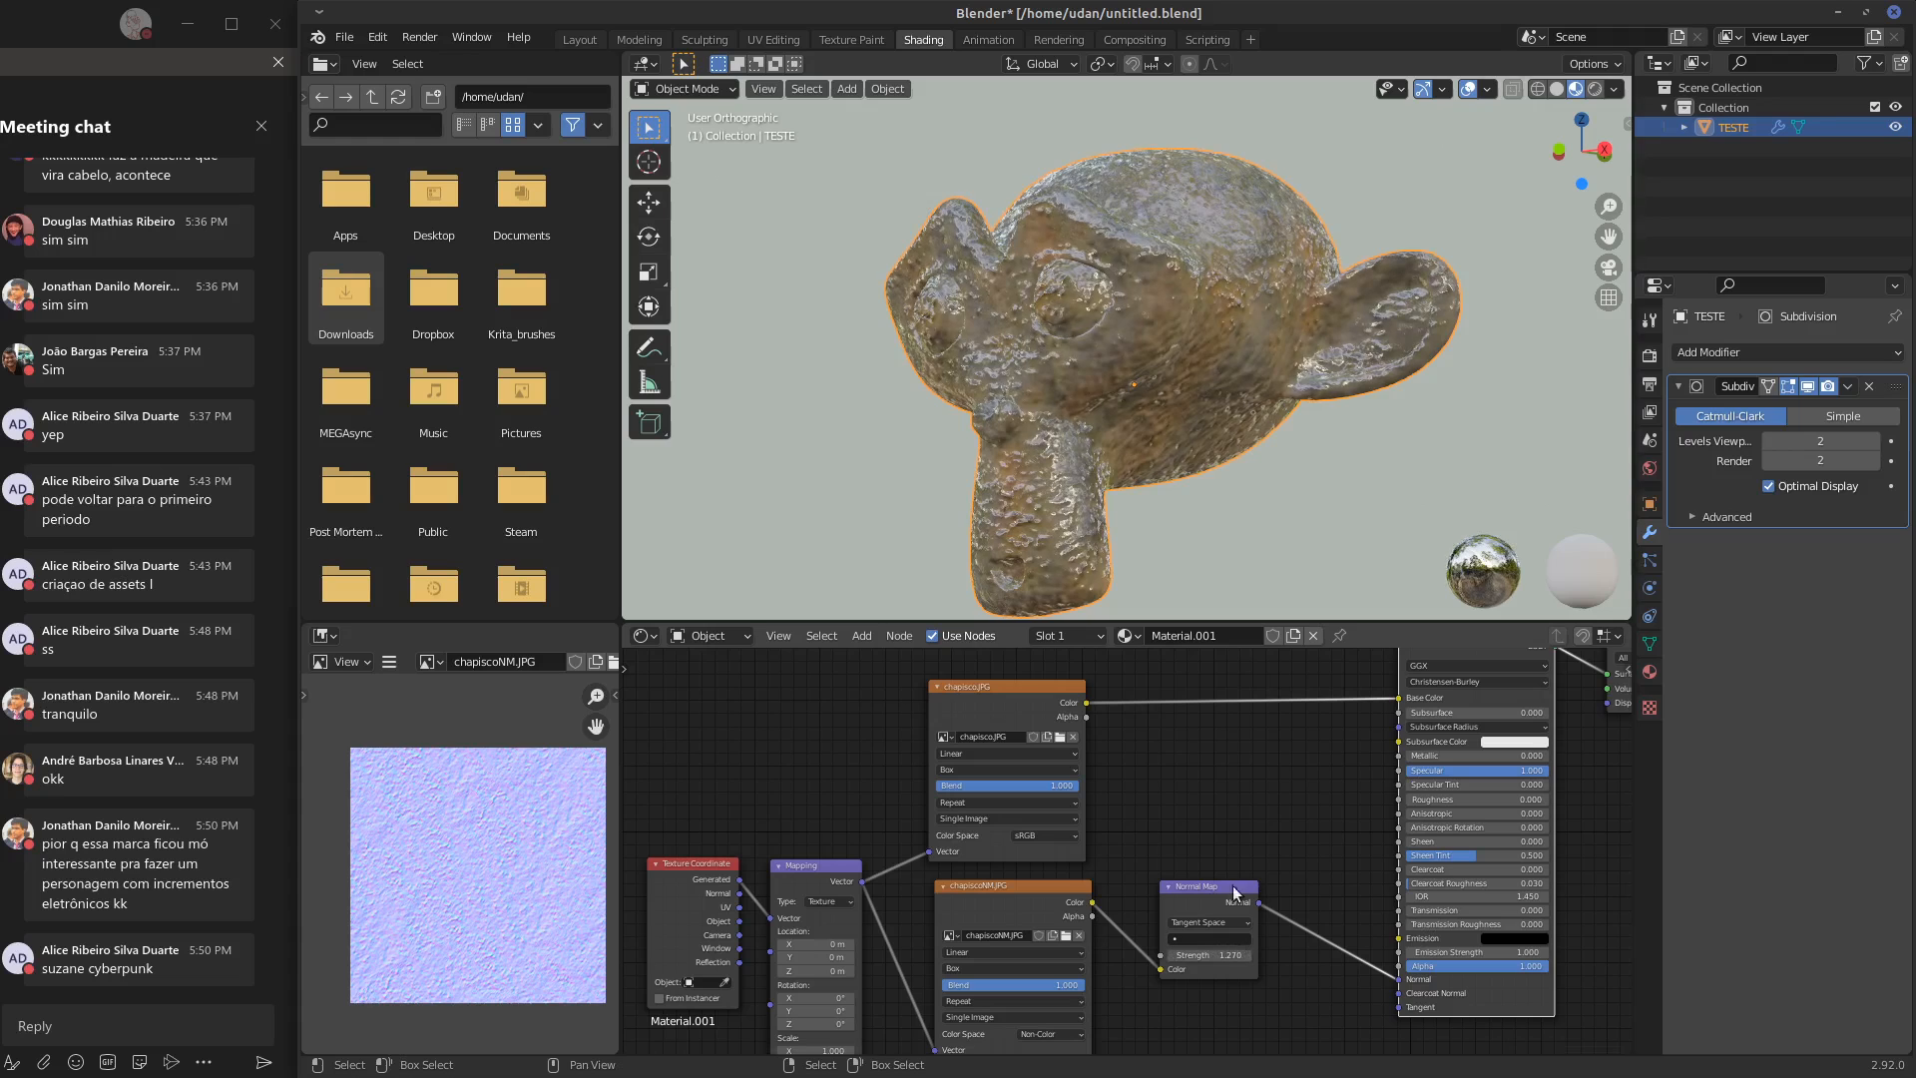
middle_click_drag(1233, 440, 1176, 484)
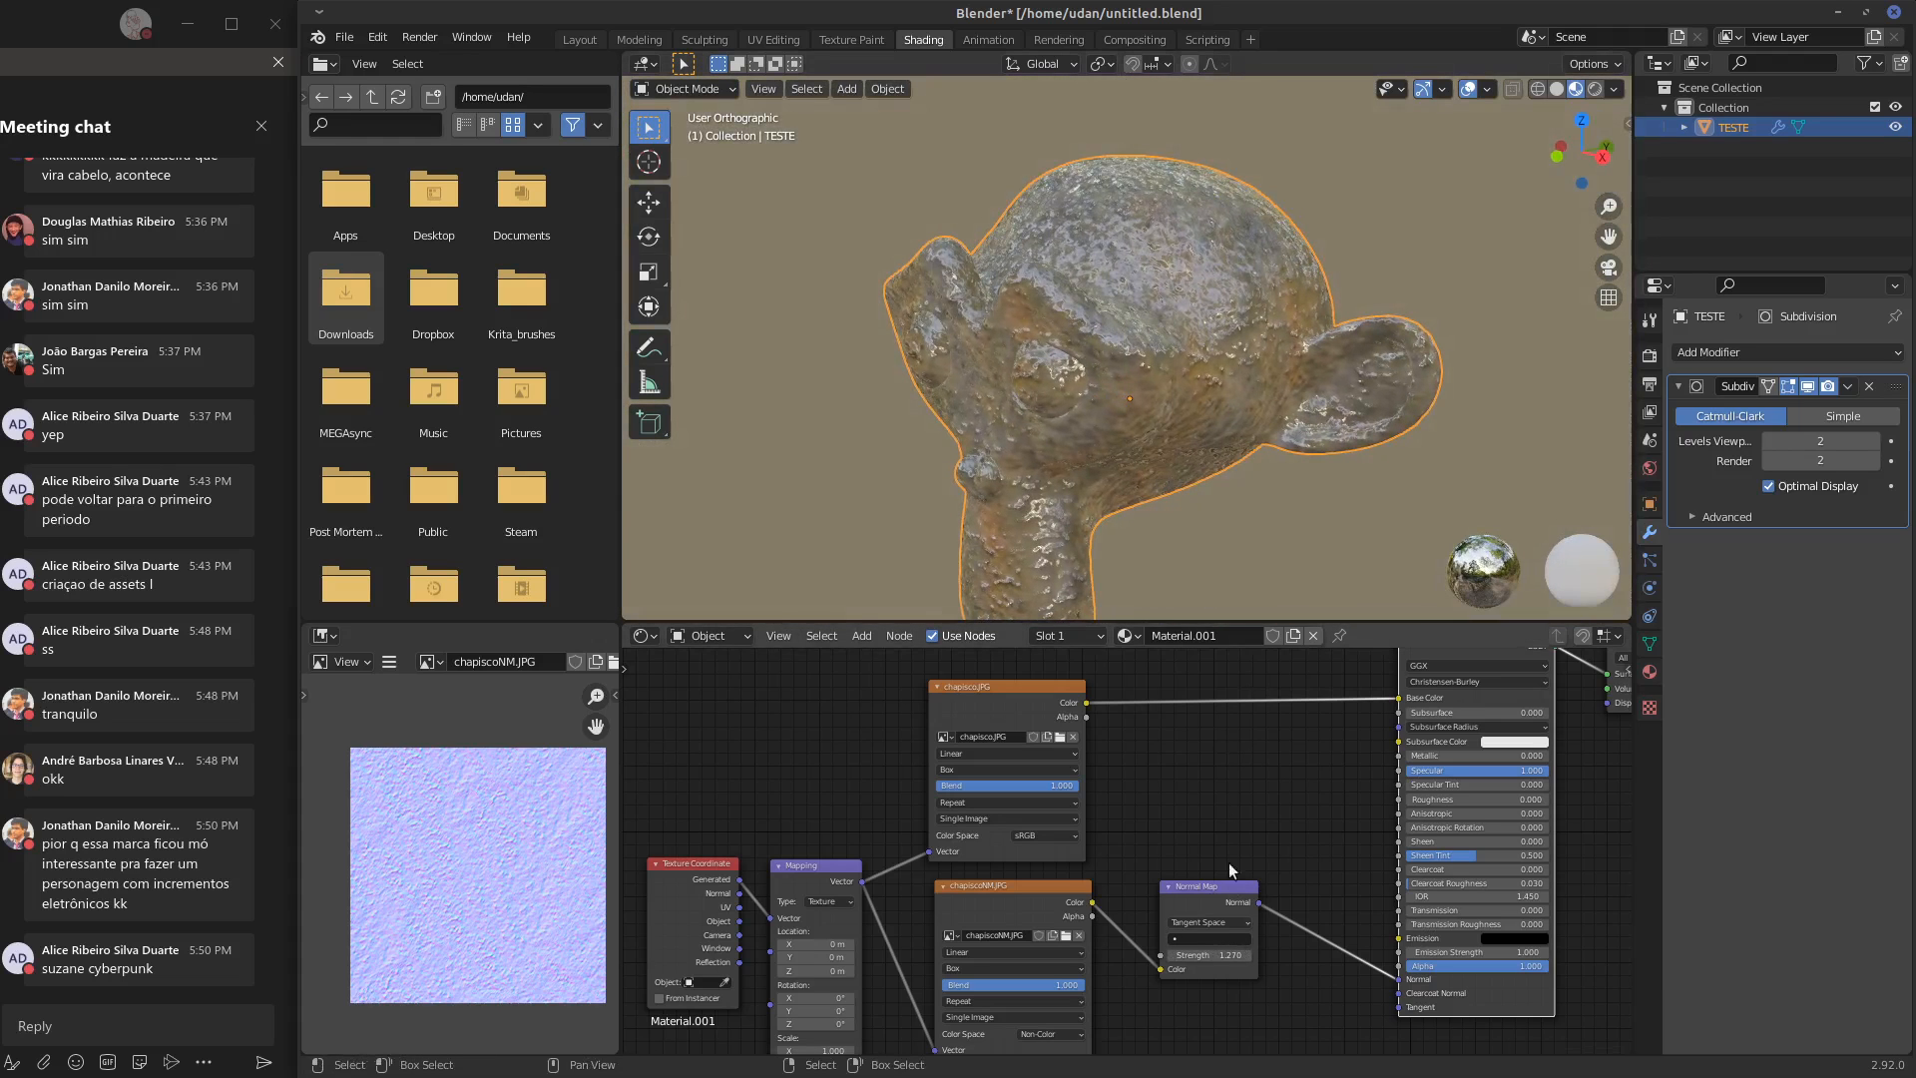
left_click_drag(1534, 773, 1473, 804)
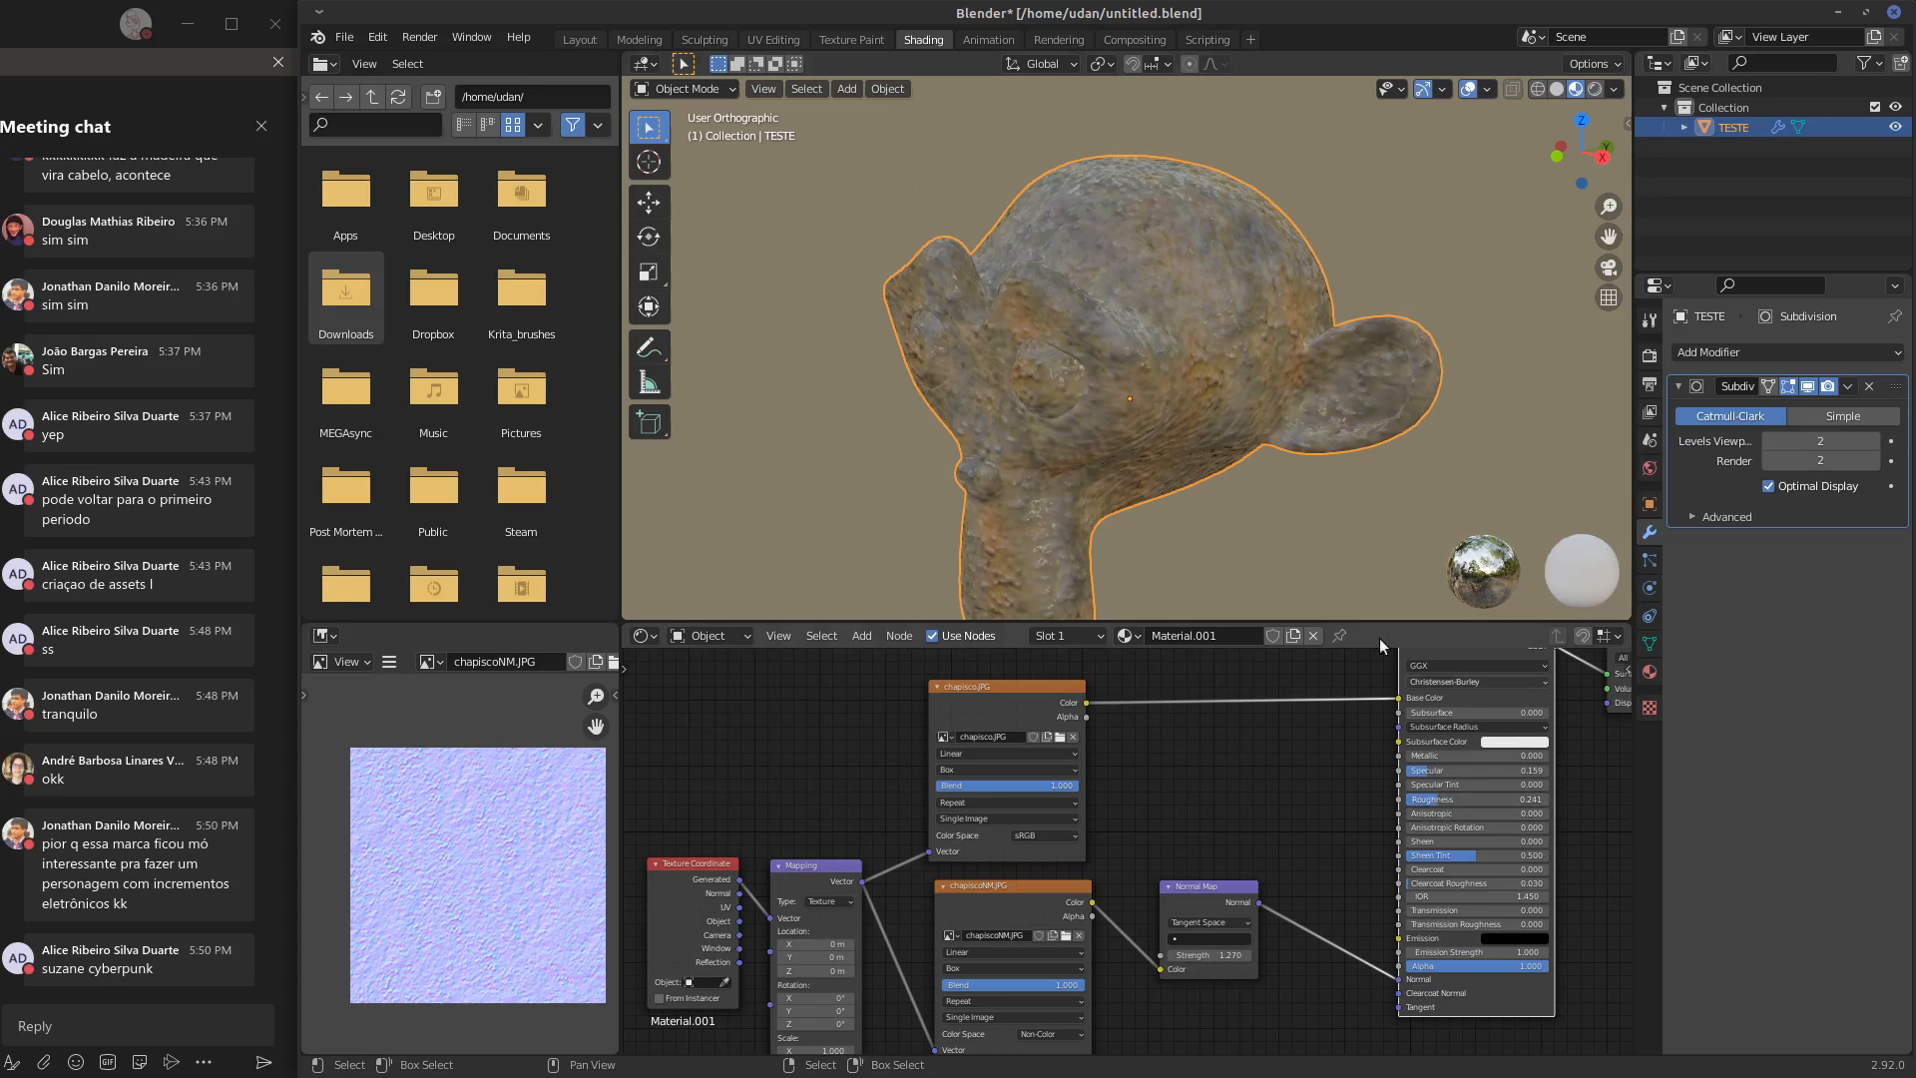
middle_click_drag(1380, 637, 1086, 431)
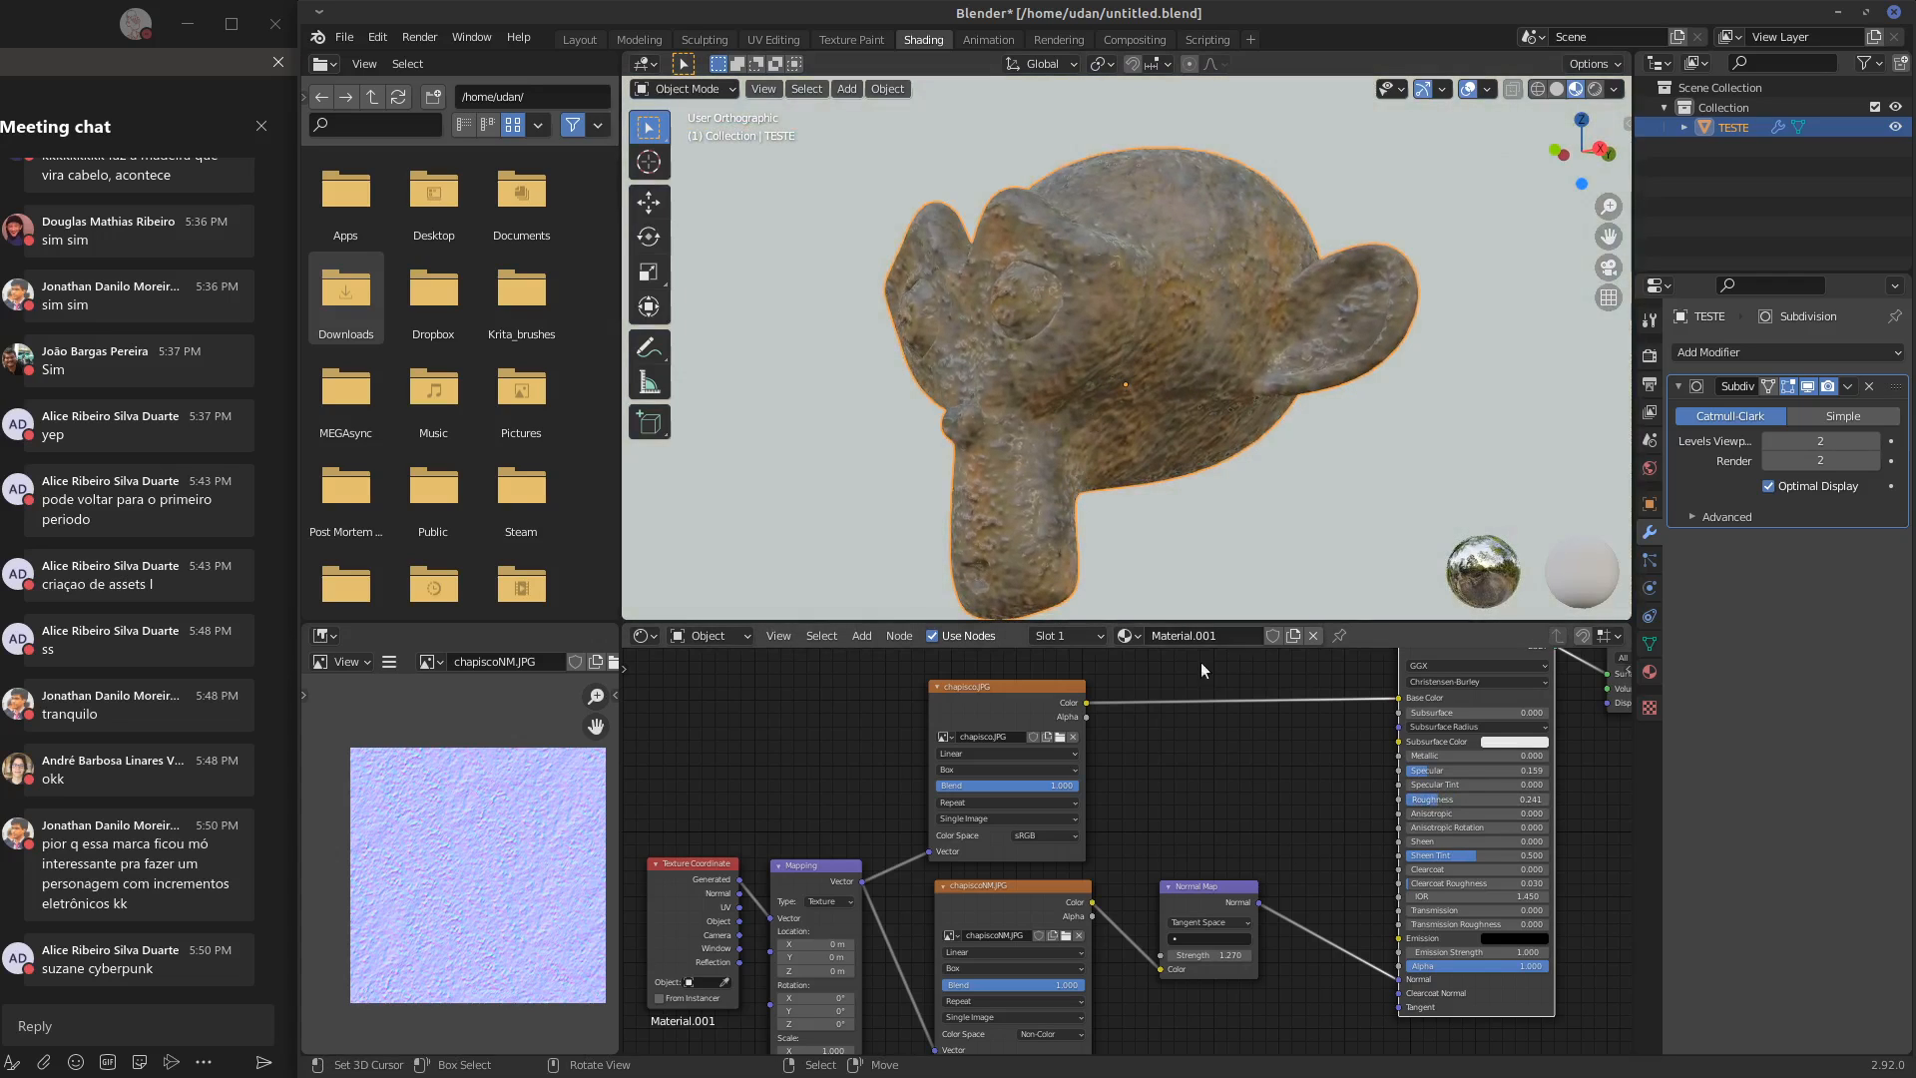
Set the Normal Map strength to 1 and check the relief on the back of the monkey head
left_click(1238, 954)
type("1")
key("Return")
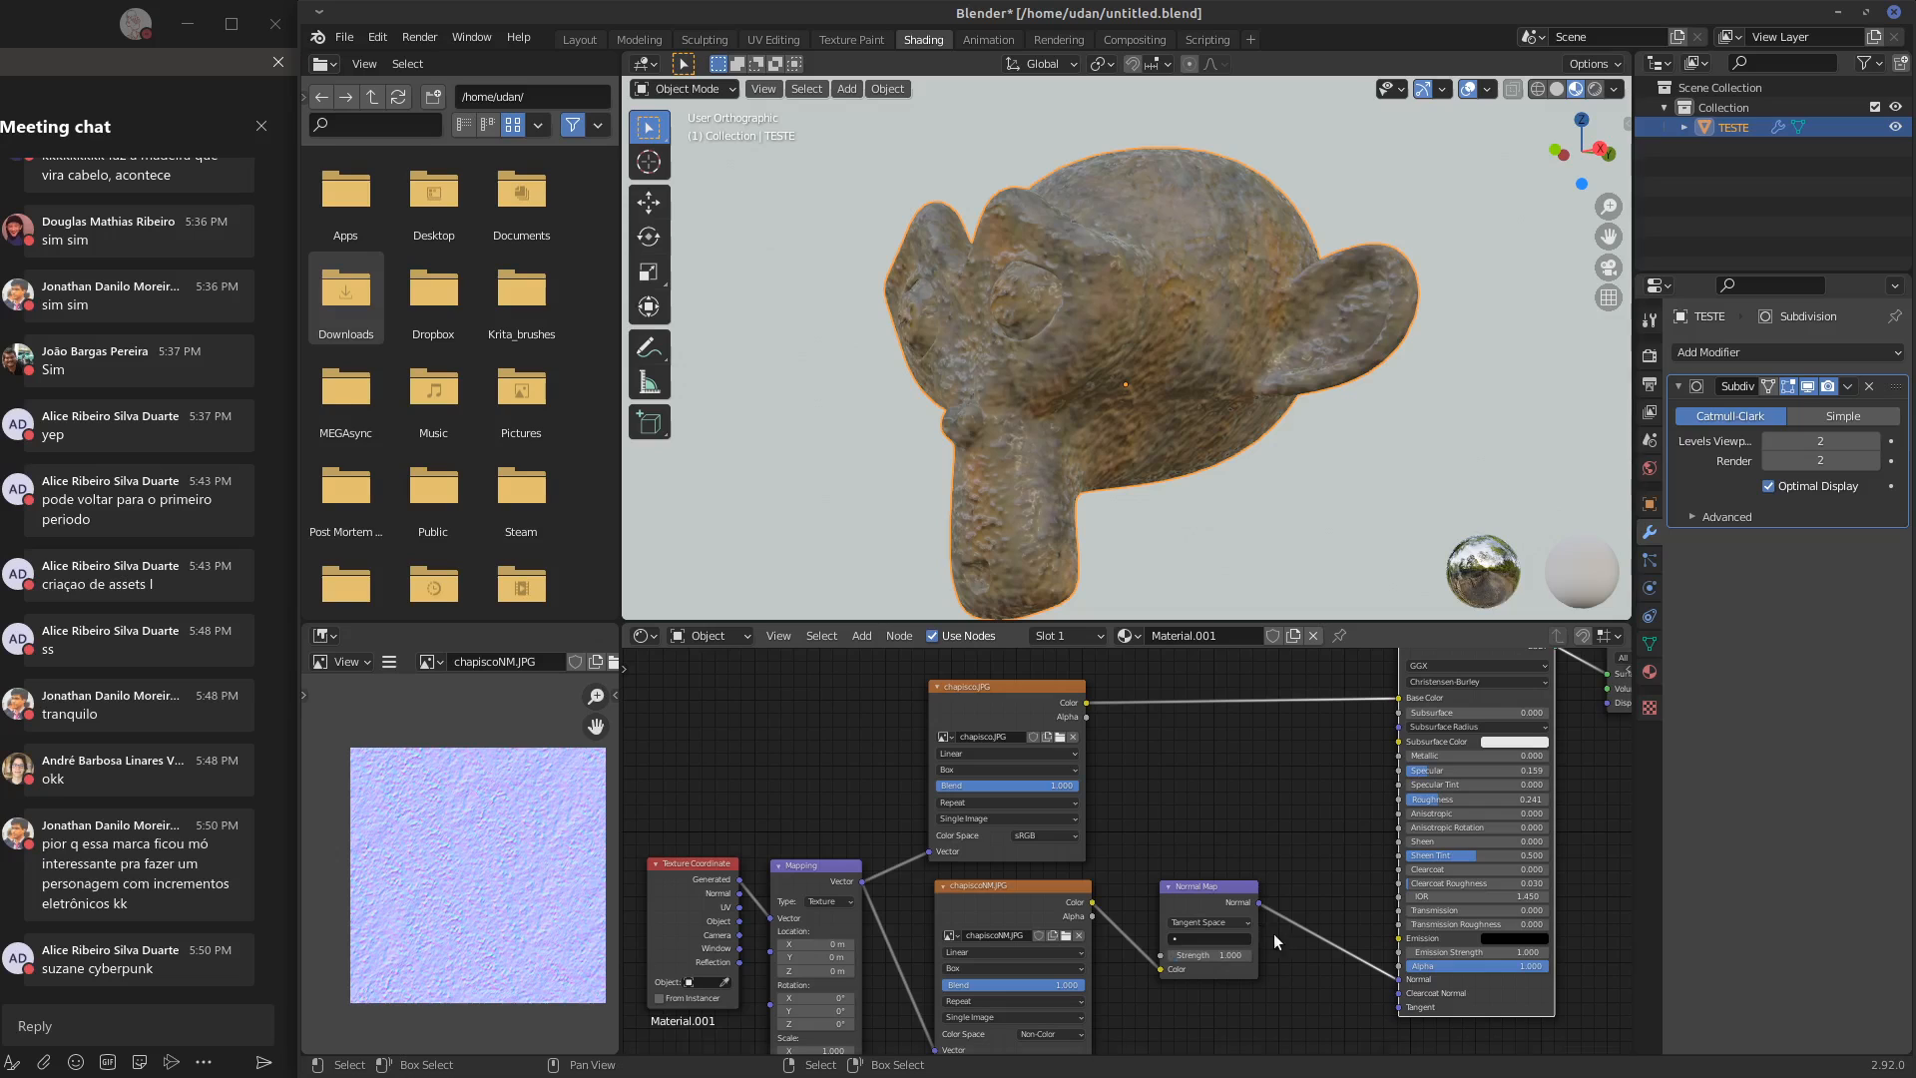
mouse_move(1249, 751)
middle_mouse_down()
mouse_move(1301, 730)
mouse_move(1278, 744)
middle_mouse_up()
middle_click_drag(1178, 441, 968, 444)
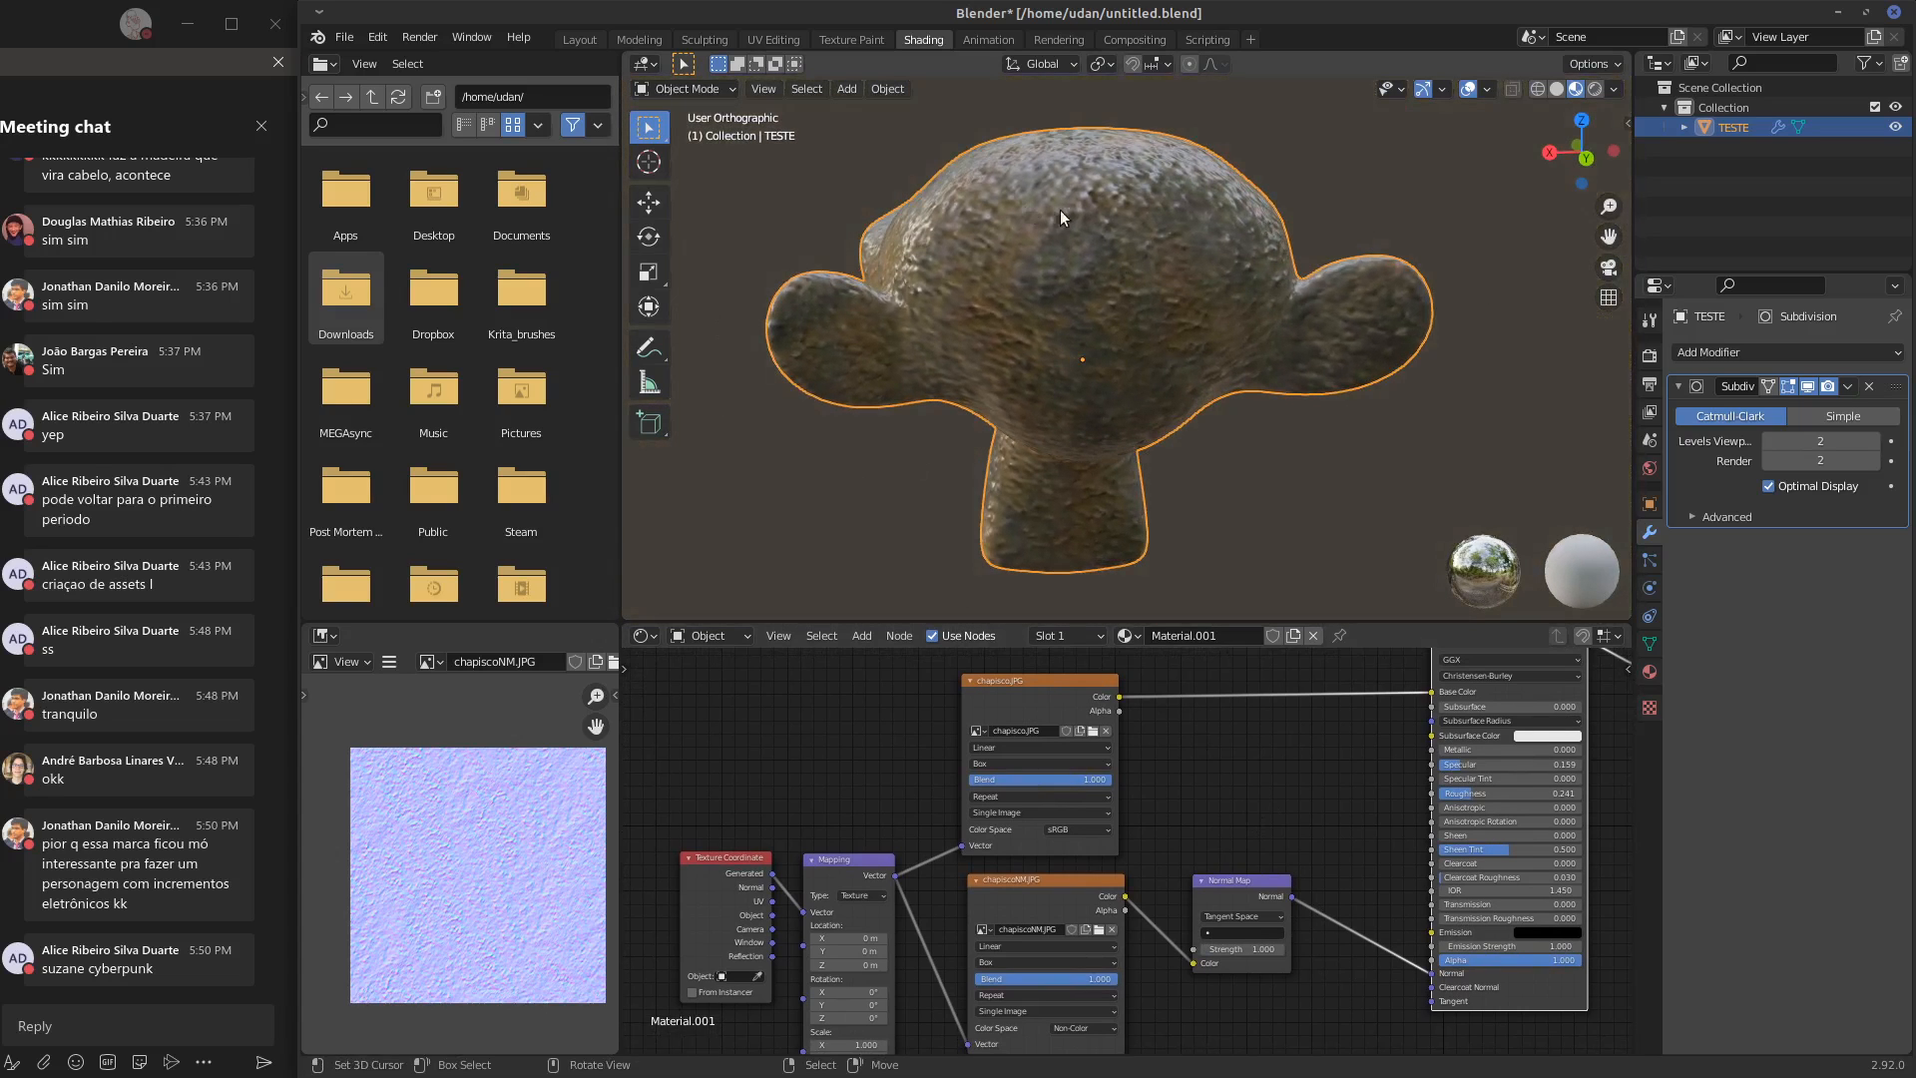
Draw a freehand annotation ellipse around the monkey head and erase it
key("d")
mouse_move(1086, 132)
left_mouse_down()
mouse_move(1483, 306)
mouse_move(1046, 162)
left_mouse_up()
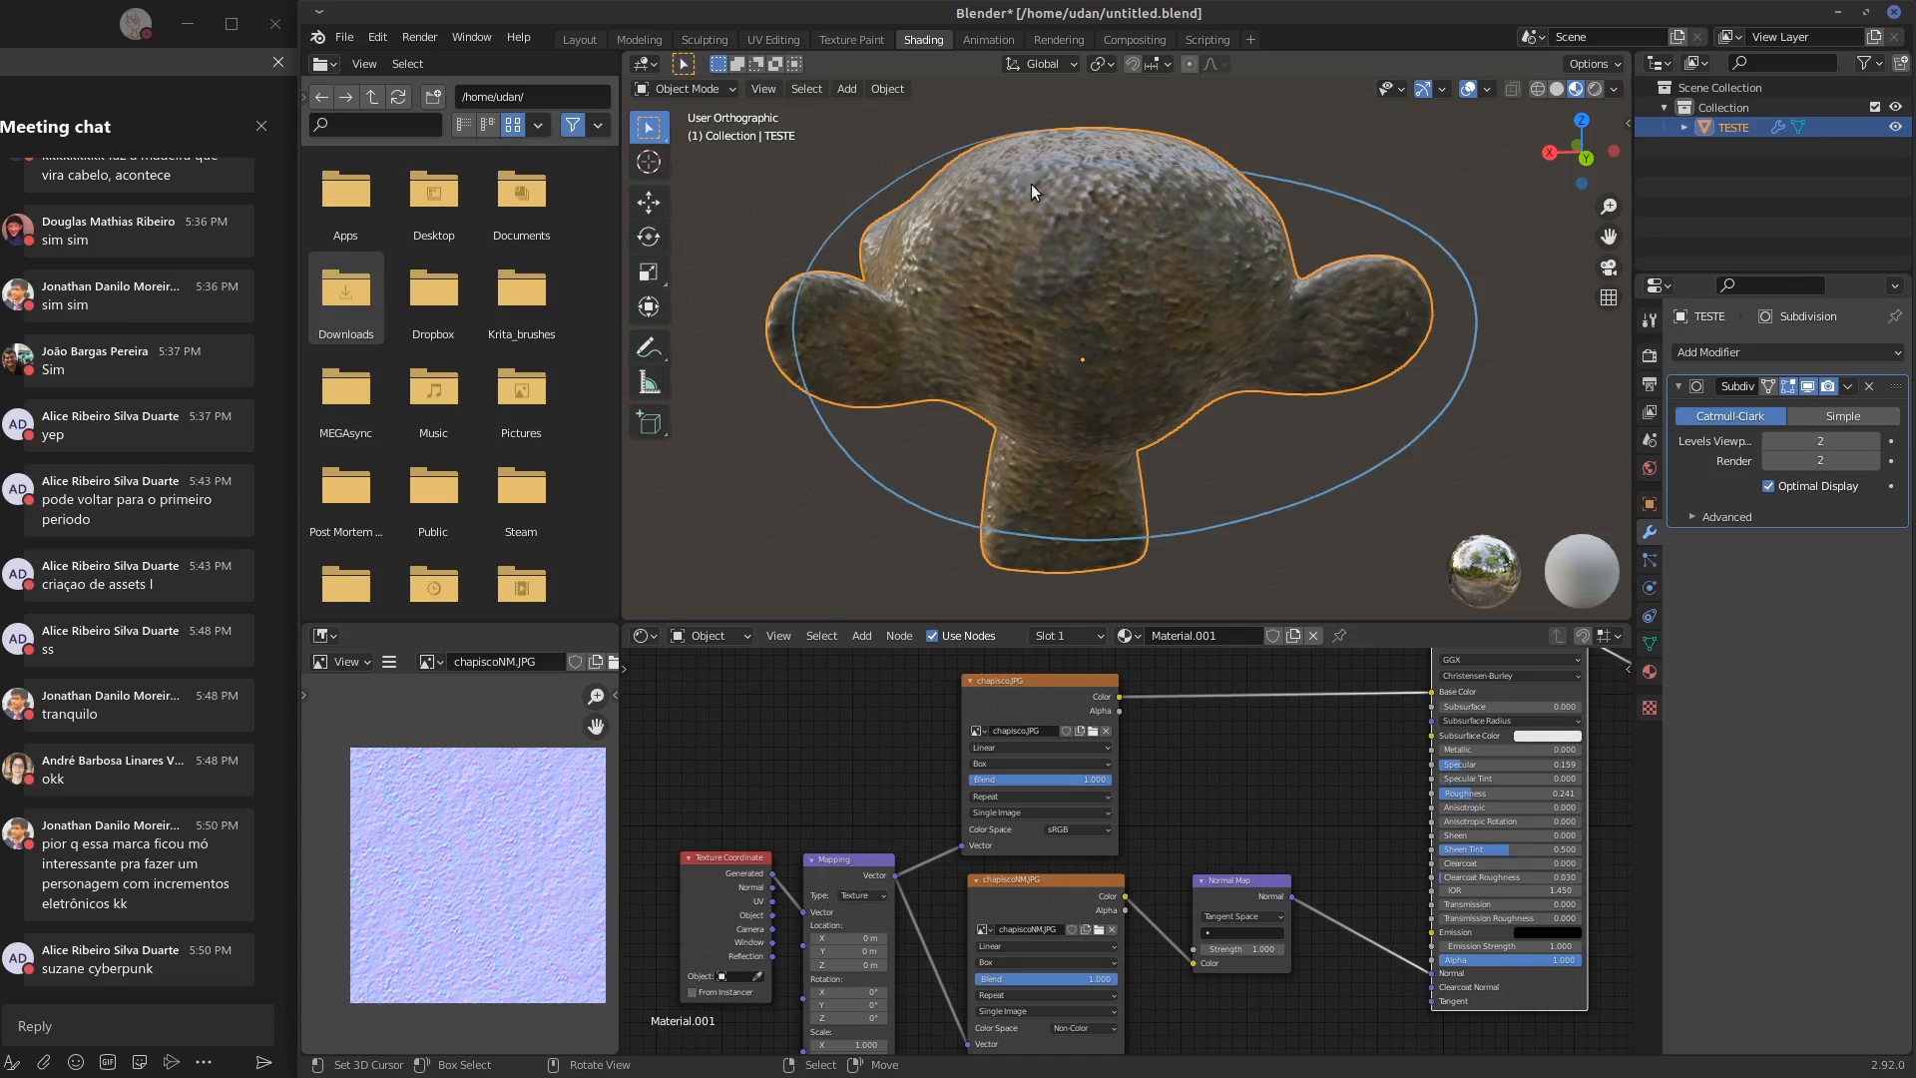
mouse_move(1032, 180)
right_mouse_down()
mouse_move(1110, 558)
mouse_move(1176, 169)
mouse_move(1105, 553)
mouse_move(1342, 468)
right_mouse_up()
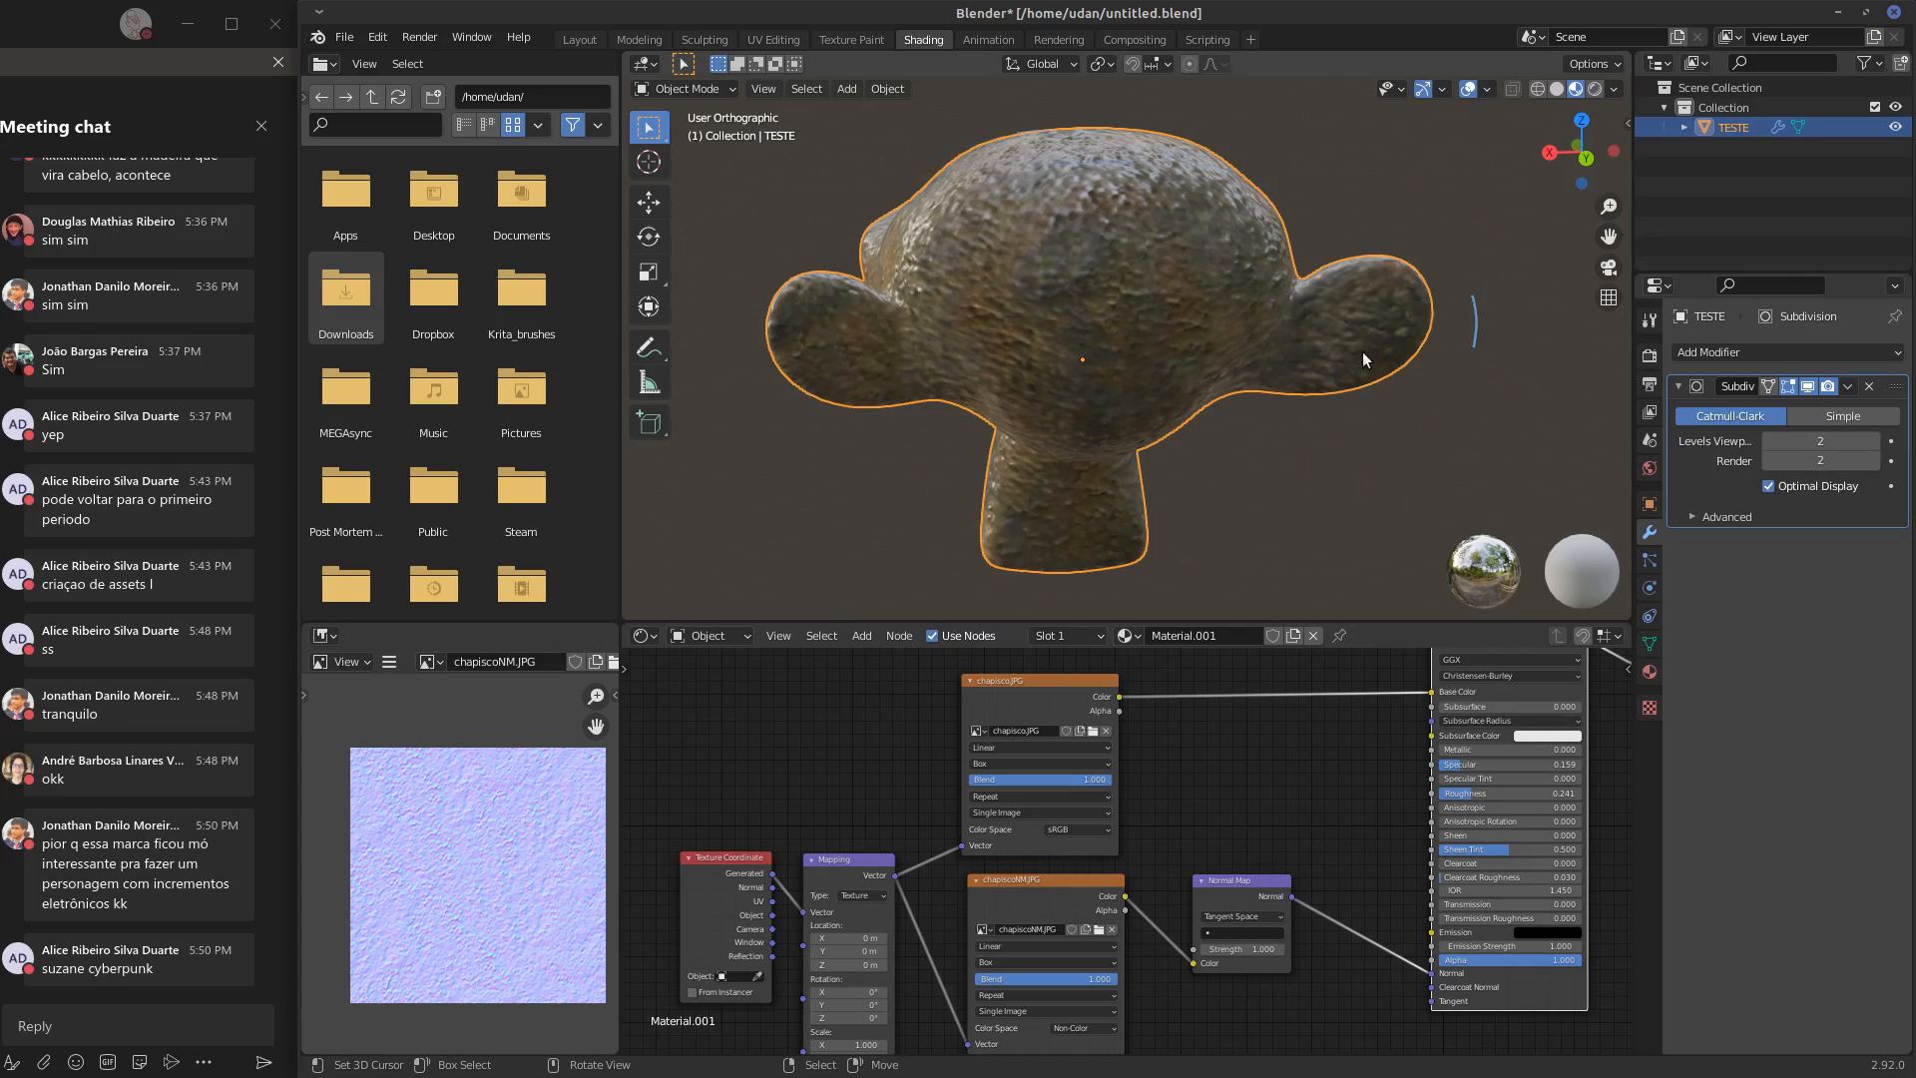
right_click_drag(1474, 315, 1433, 371)
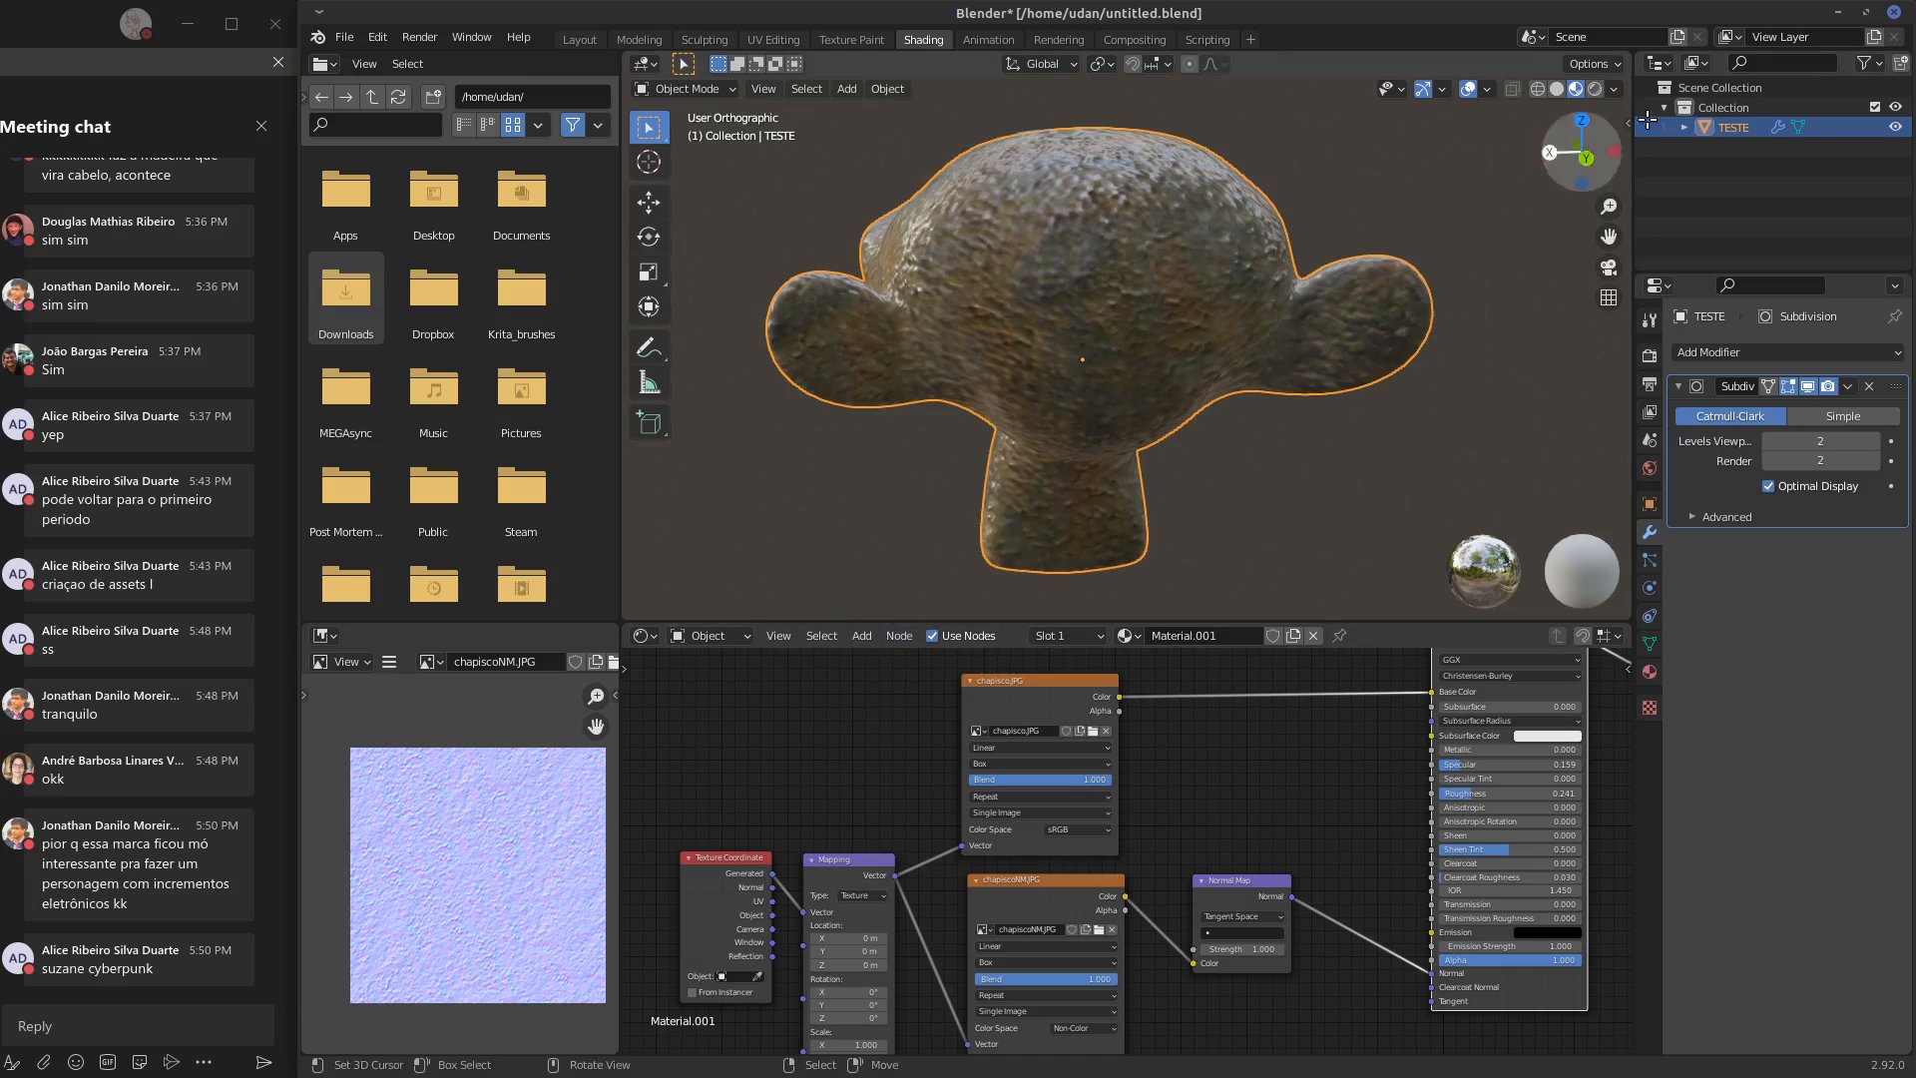
Minimize Blender, switch to GIMP and close the exported chapiscoNM image, discarding its changes
left_click(1847, 14)
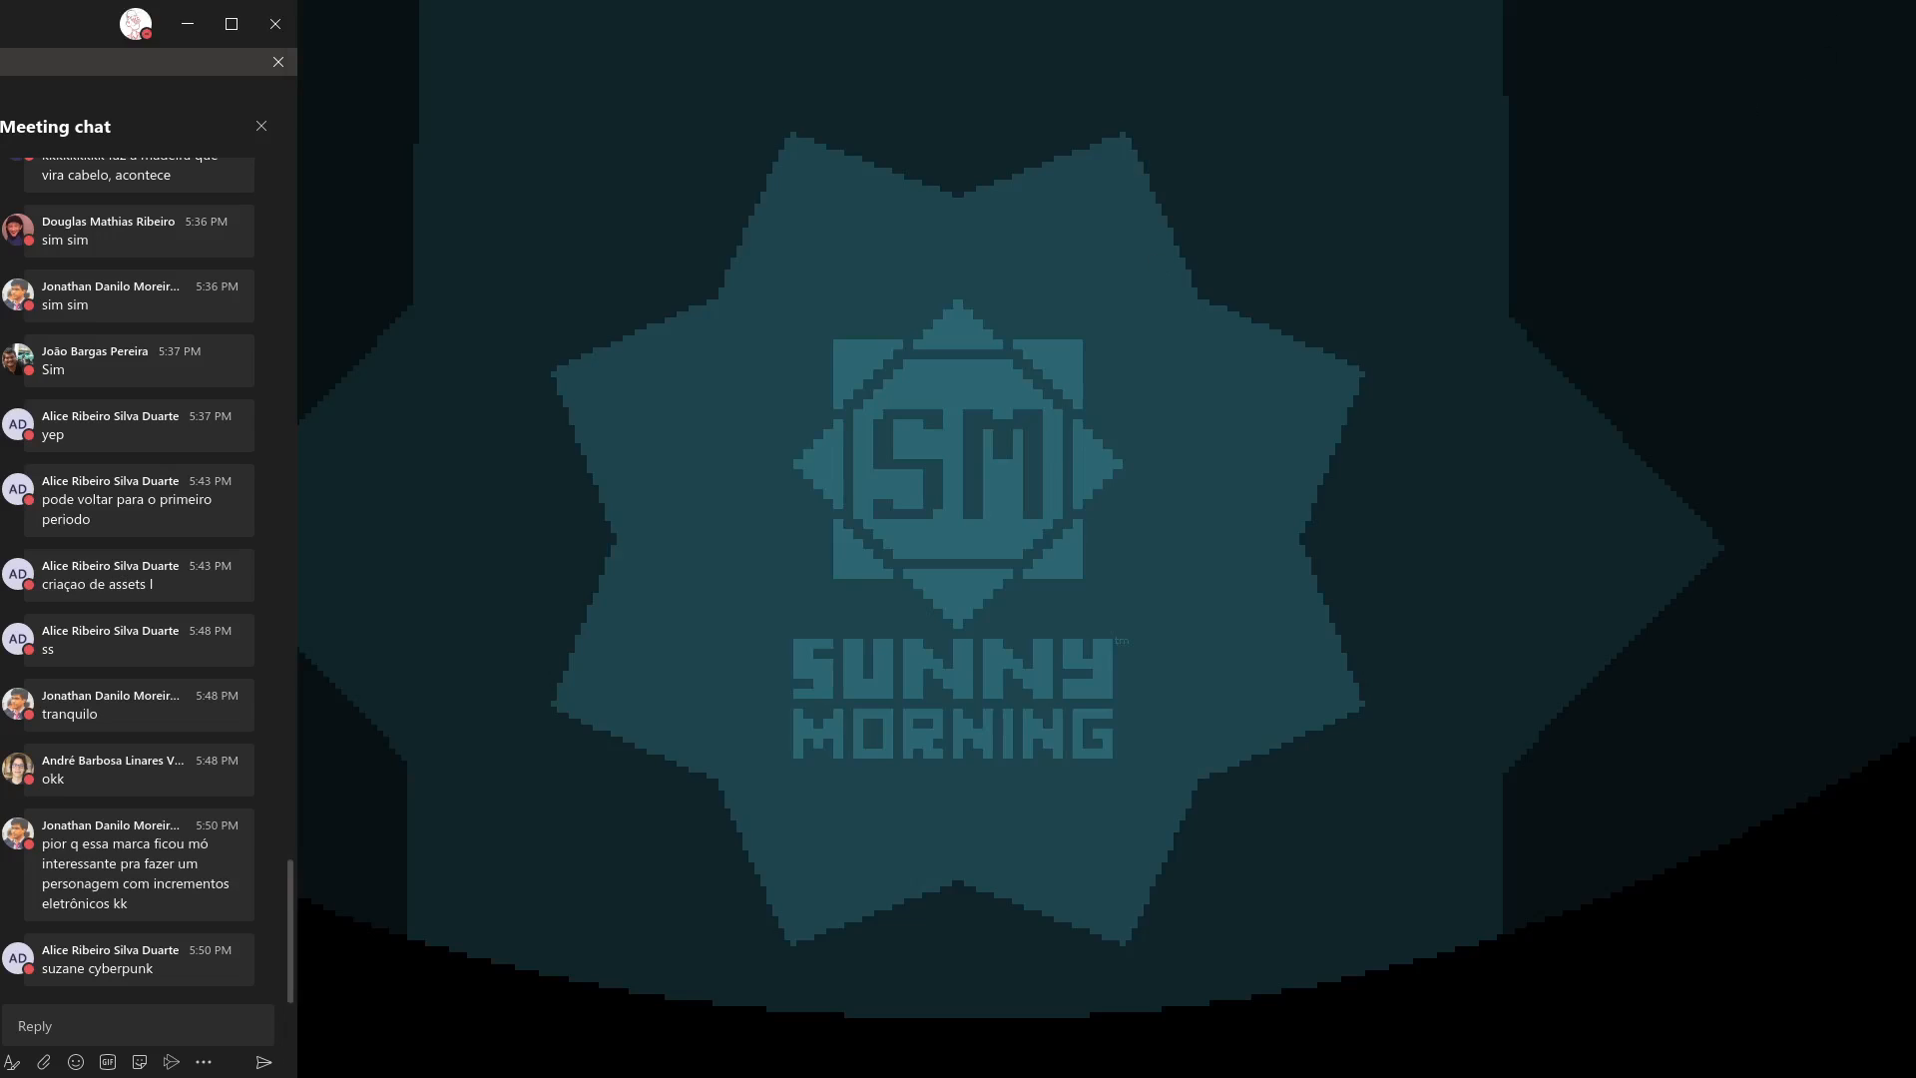
key("alt+Tab")
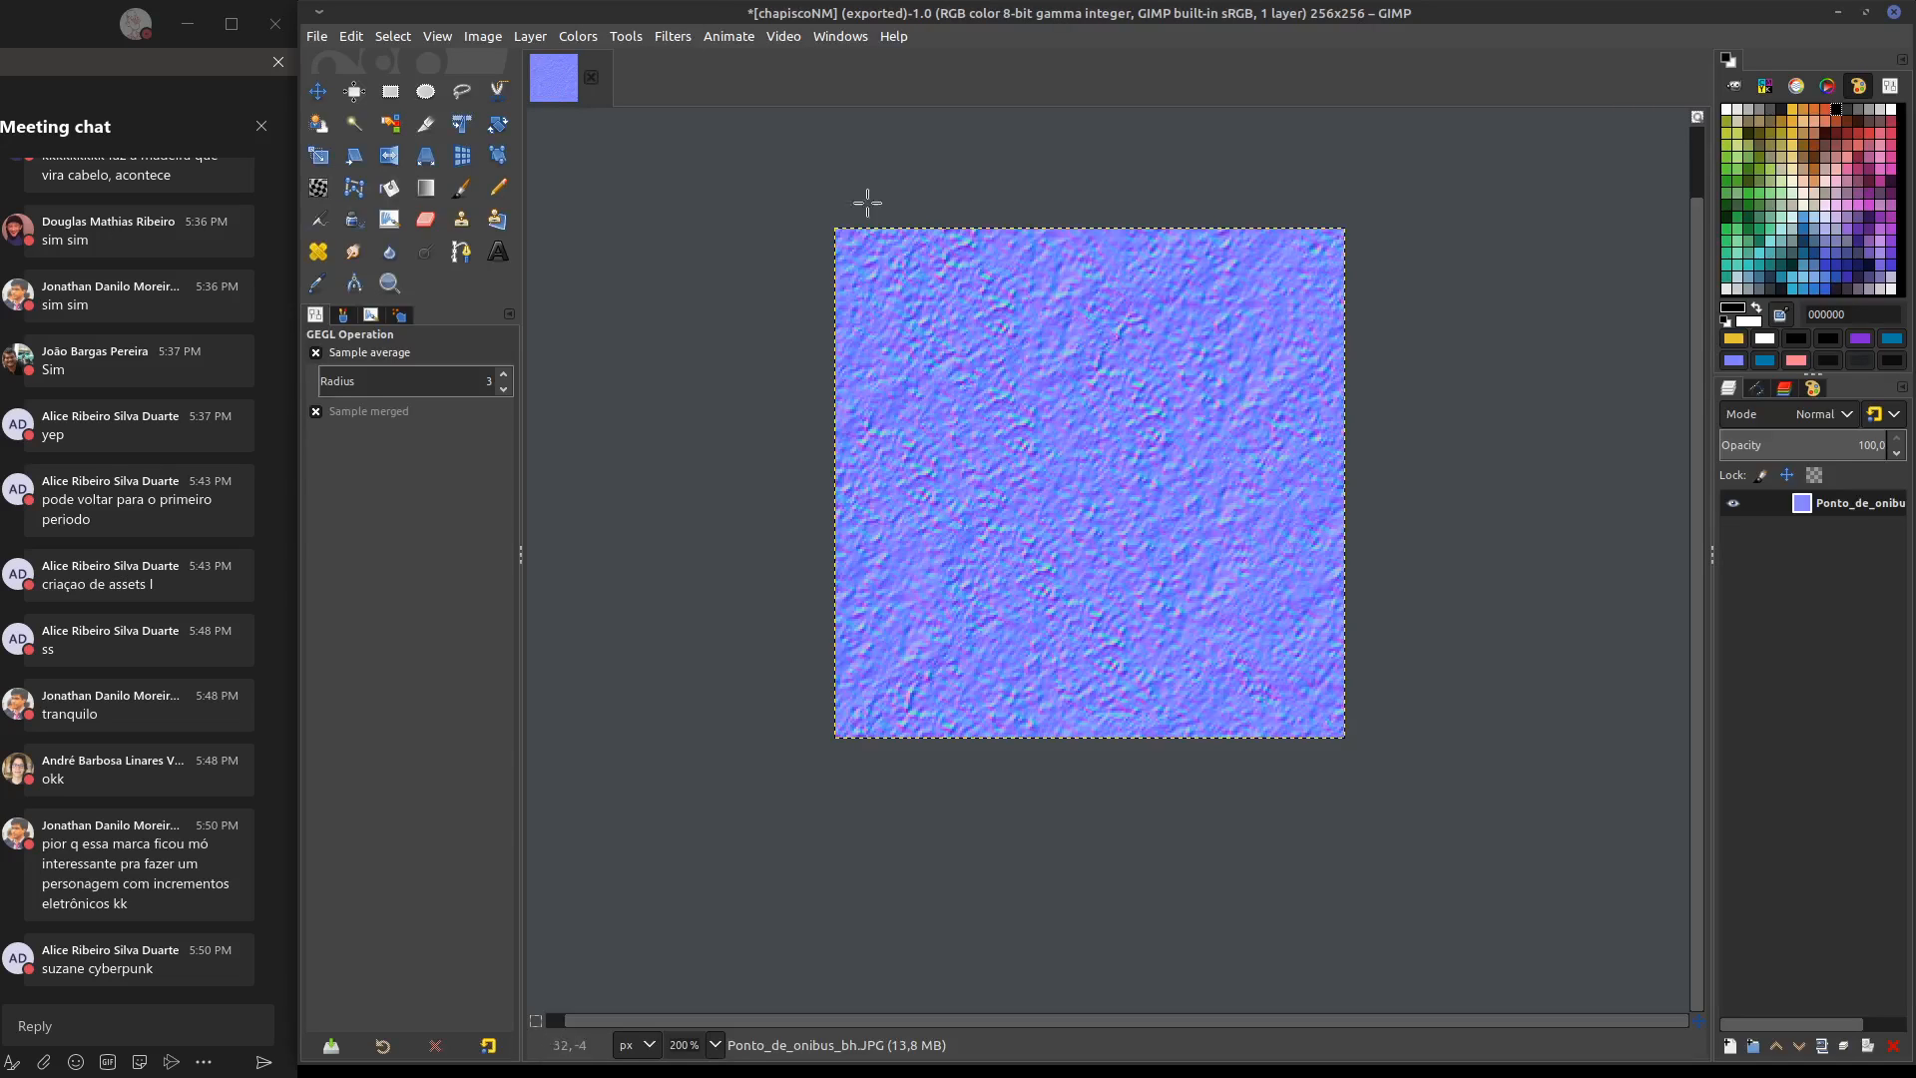
left_click(592, 78)
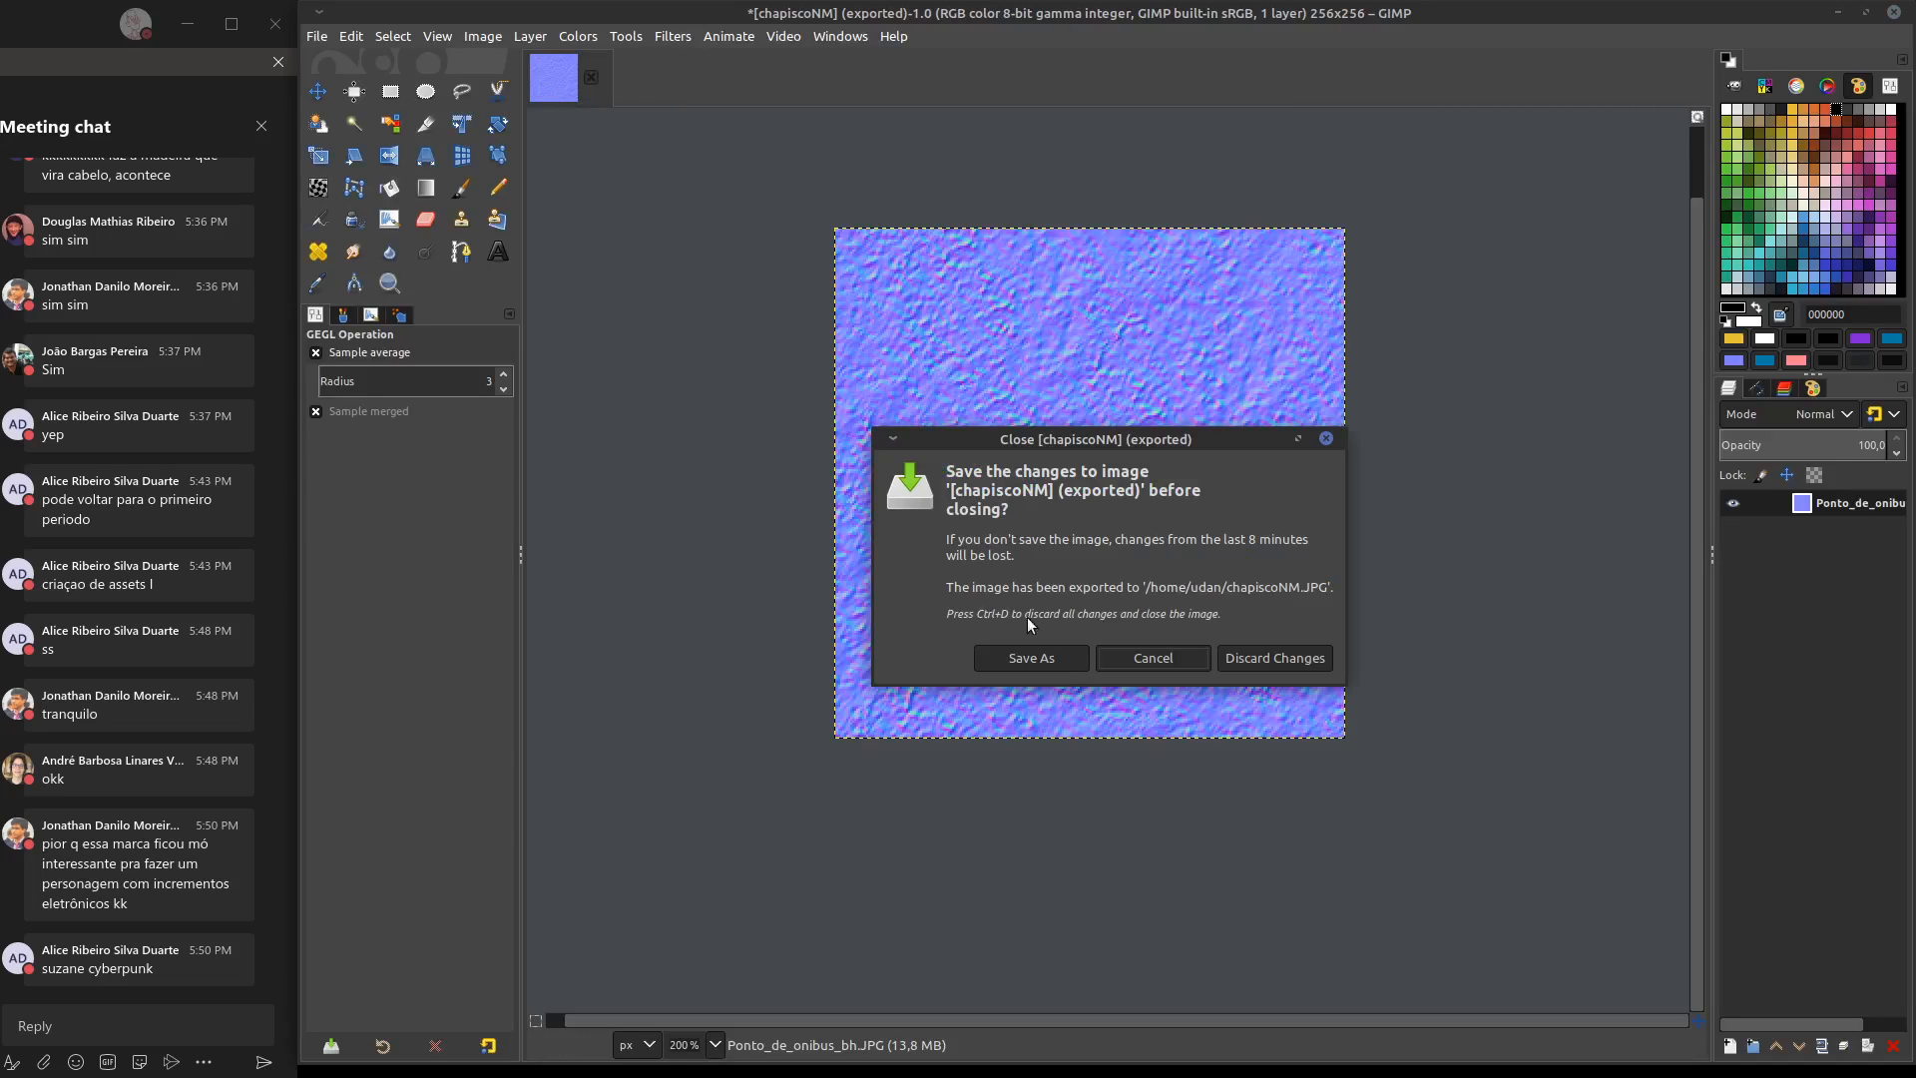
left_click(1273, 659)
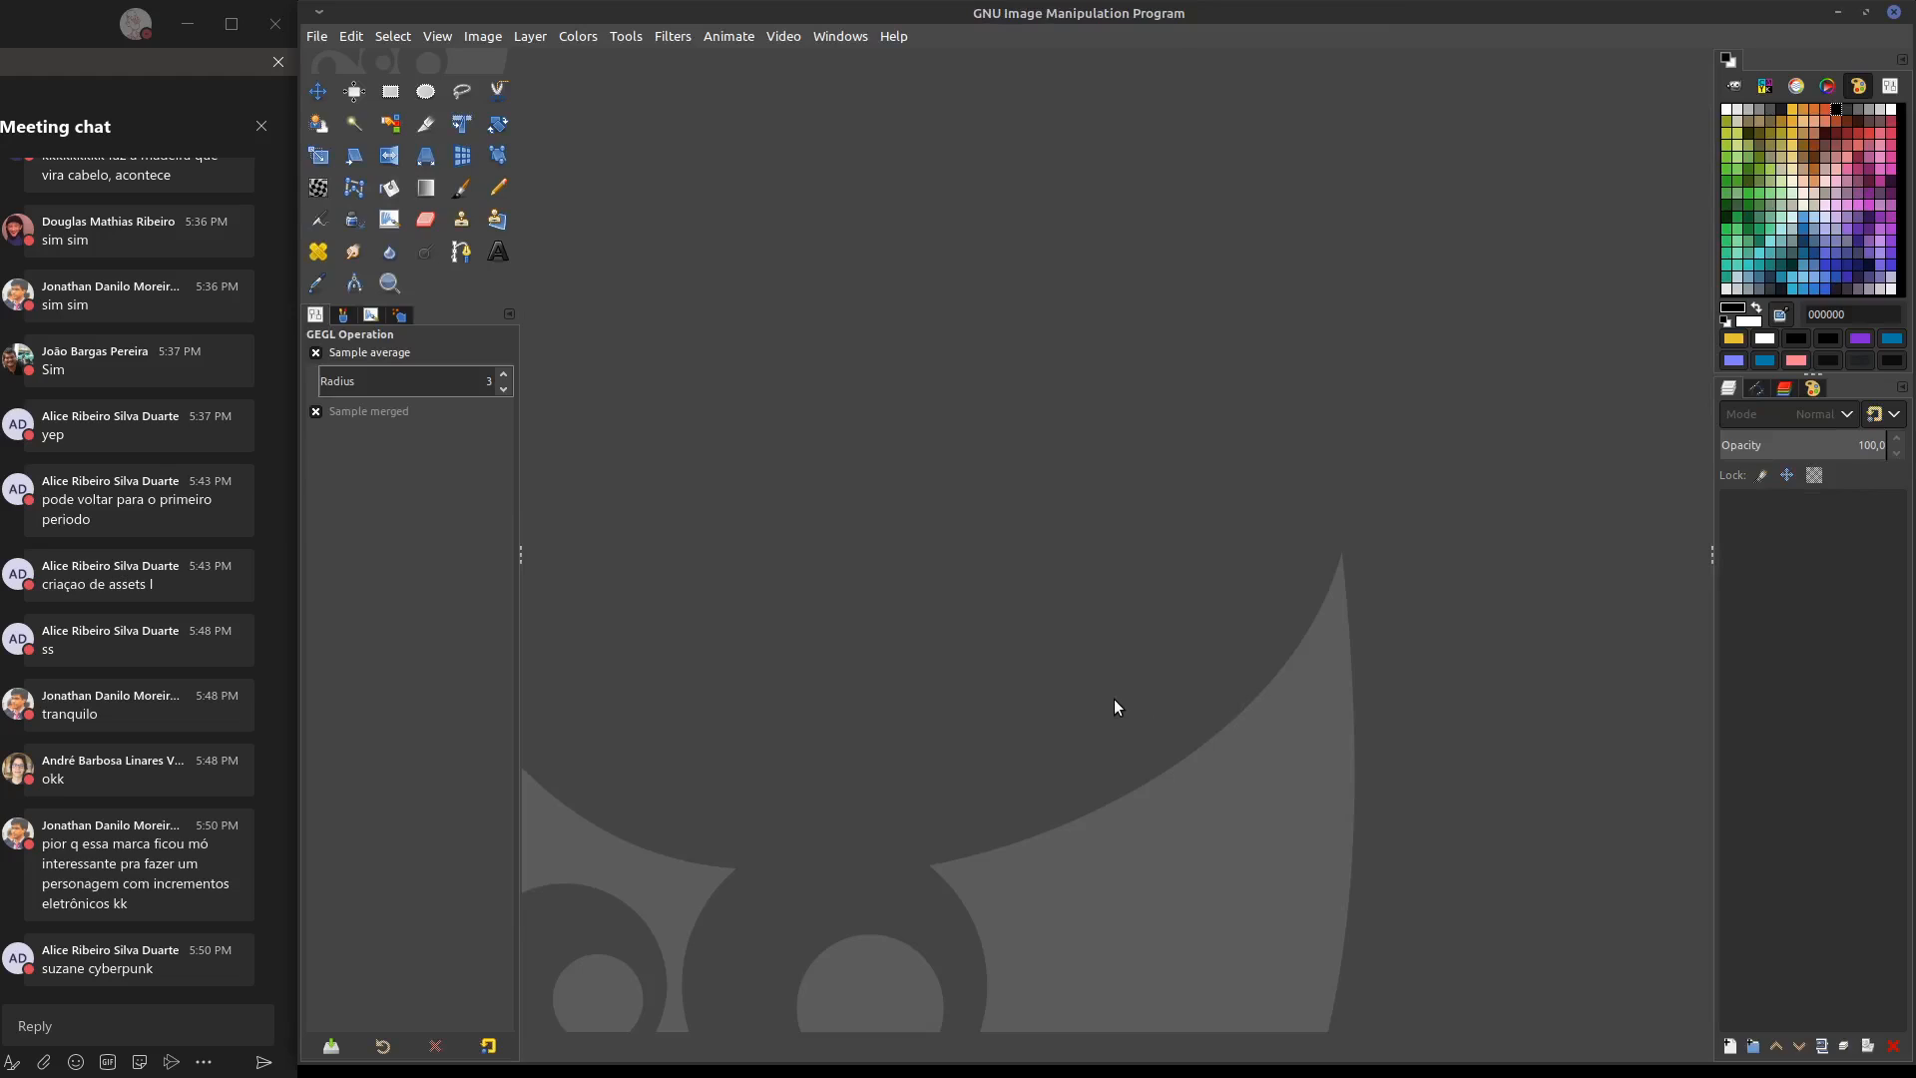
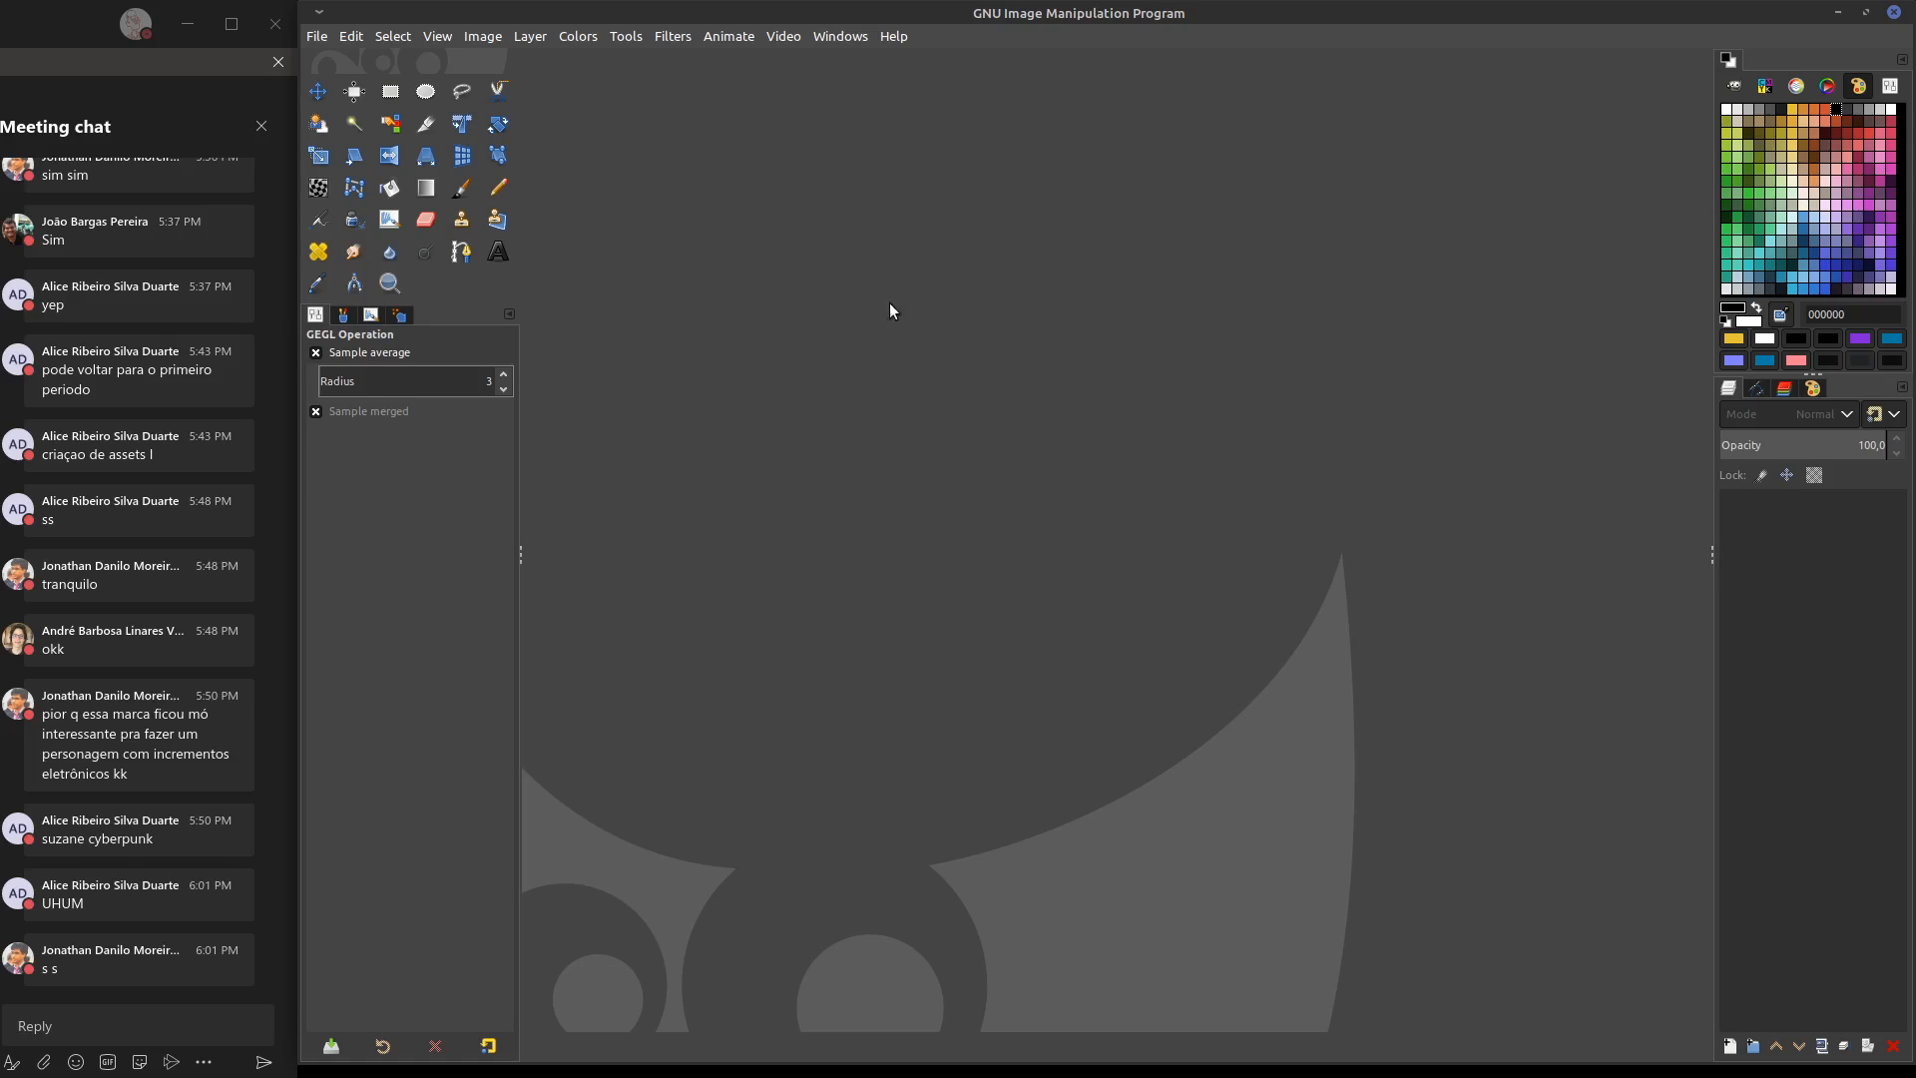
Create a new blank white image of 2048 × 2048 px
left_click(316, 36)
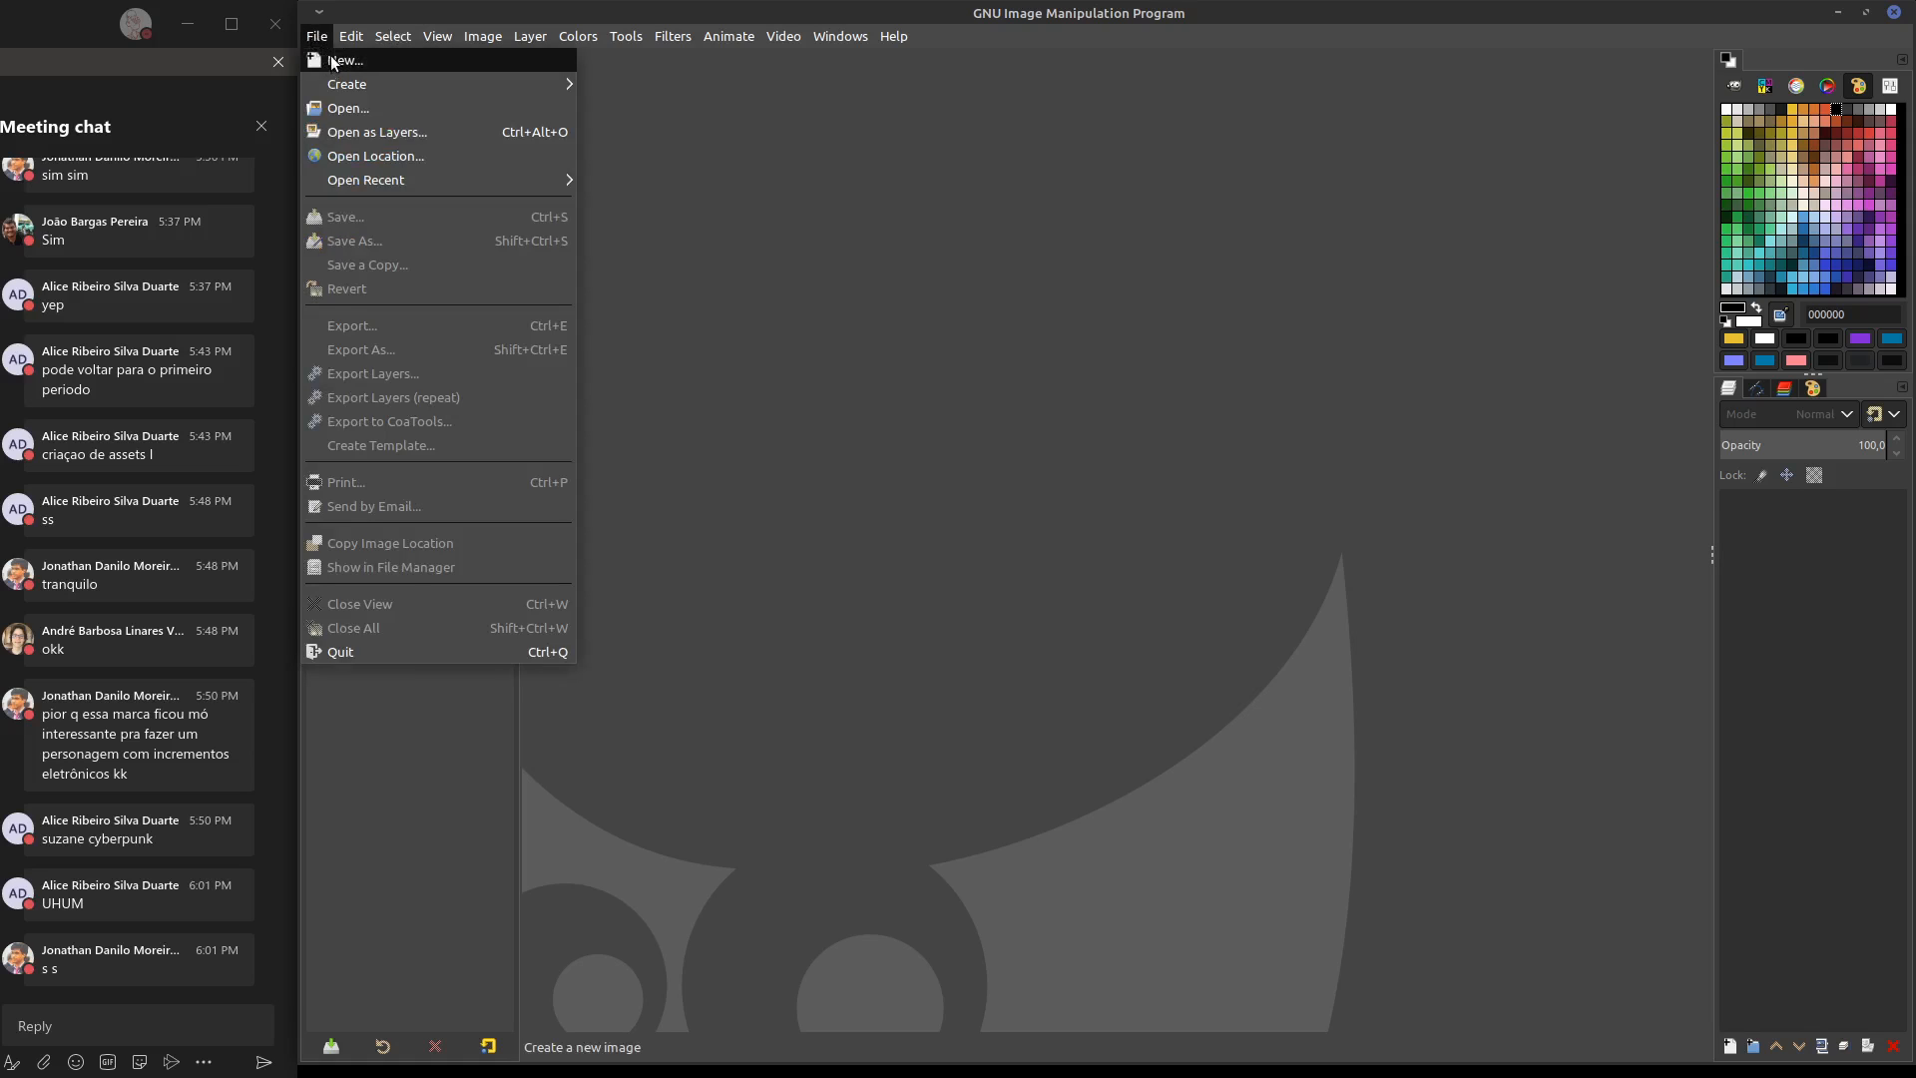
left_click(332, 59)
left_click(666, 368)
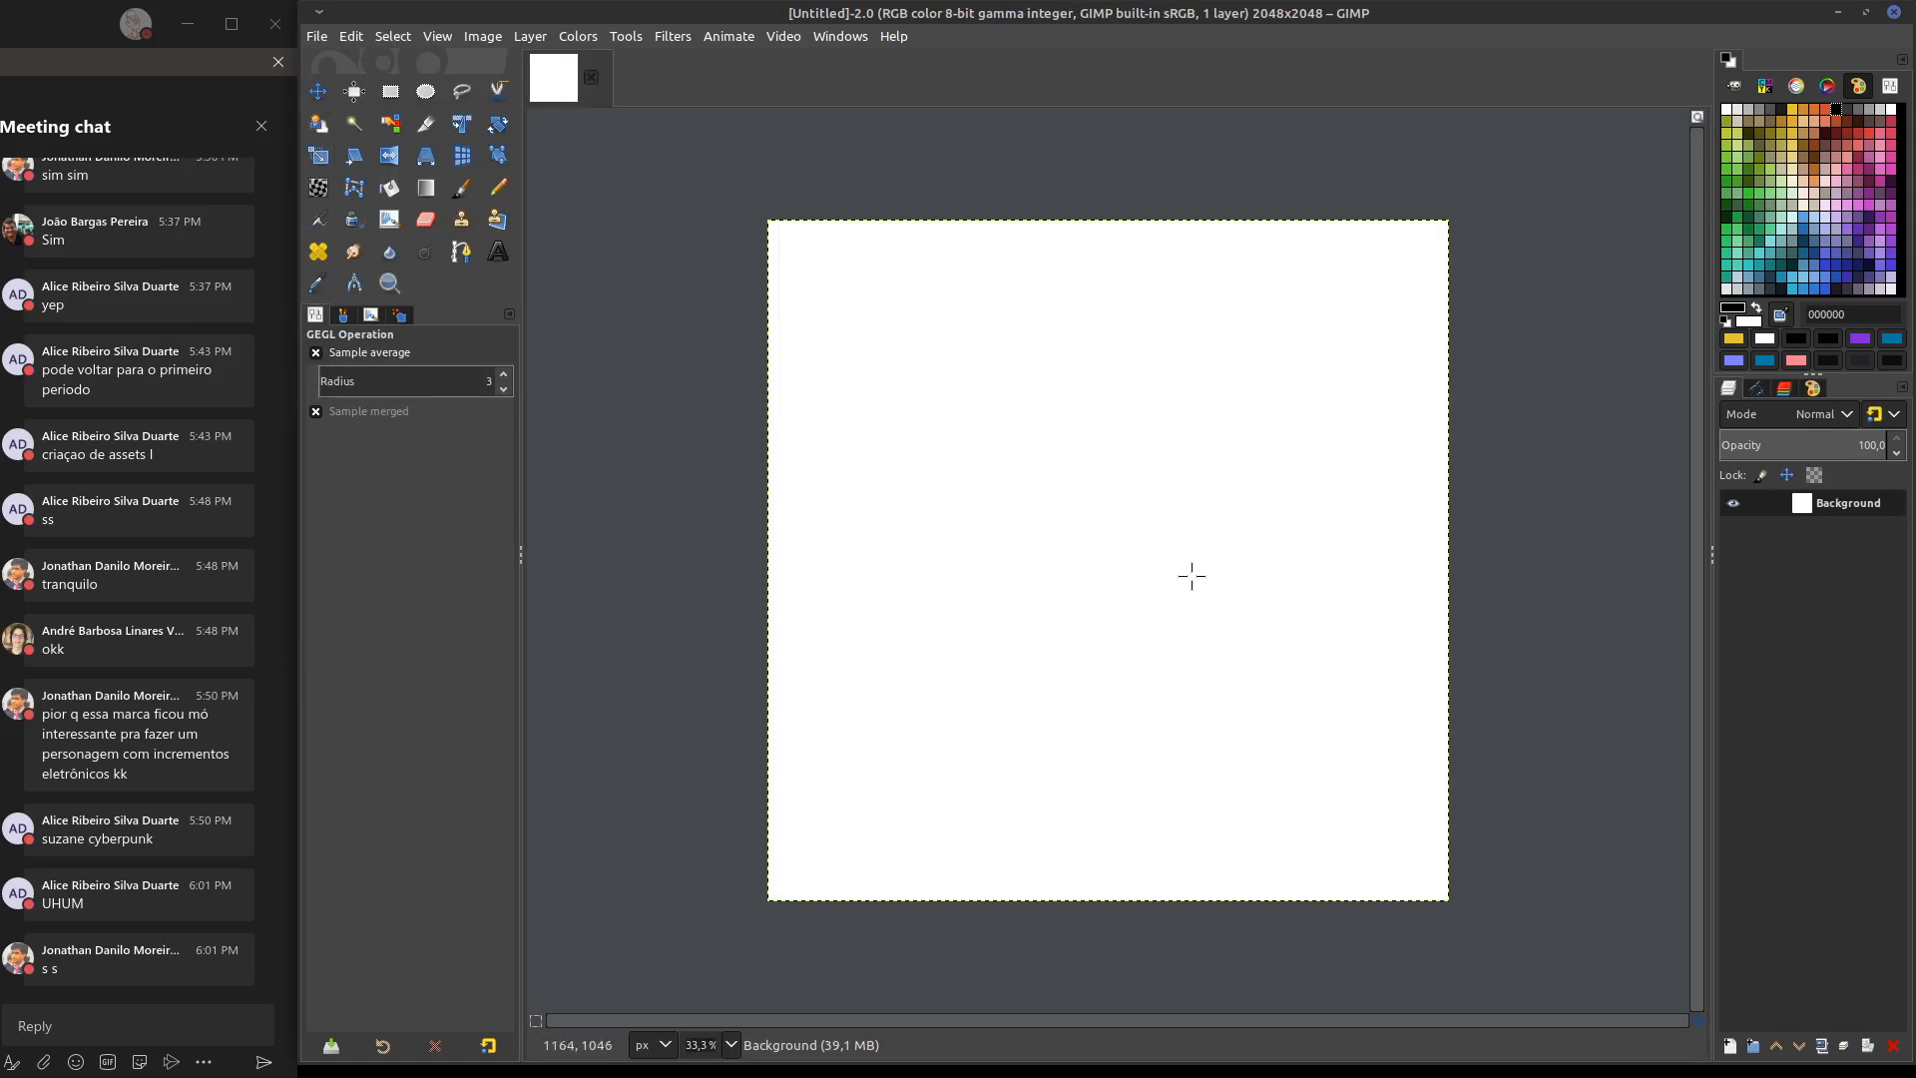
middle_click_drag(1363, 559, 1337, 519)
key("m")
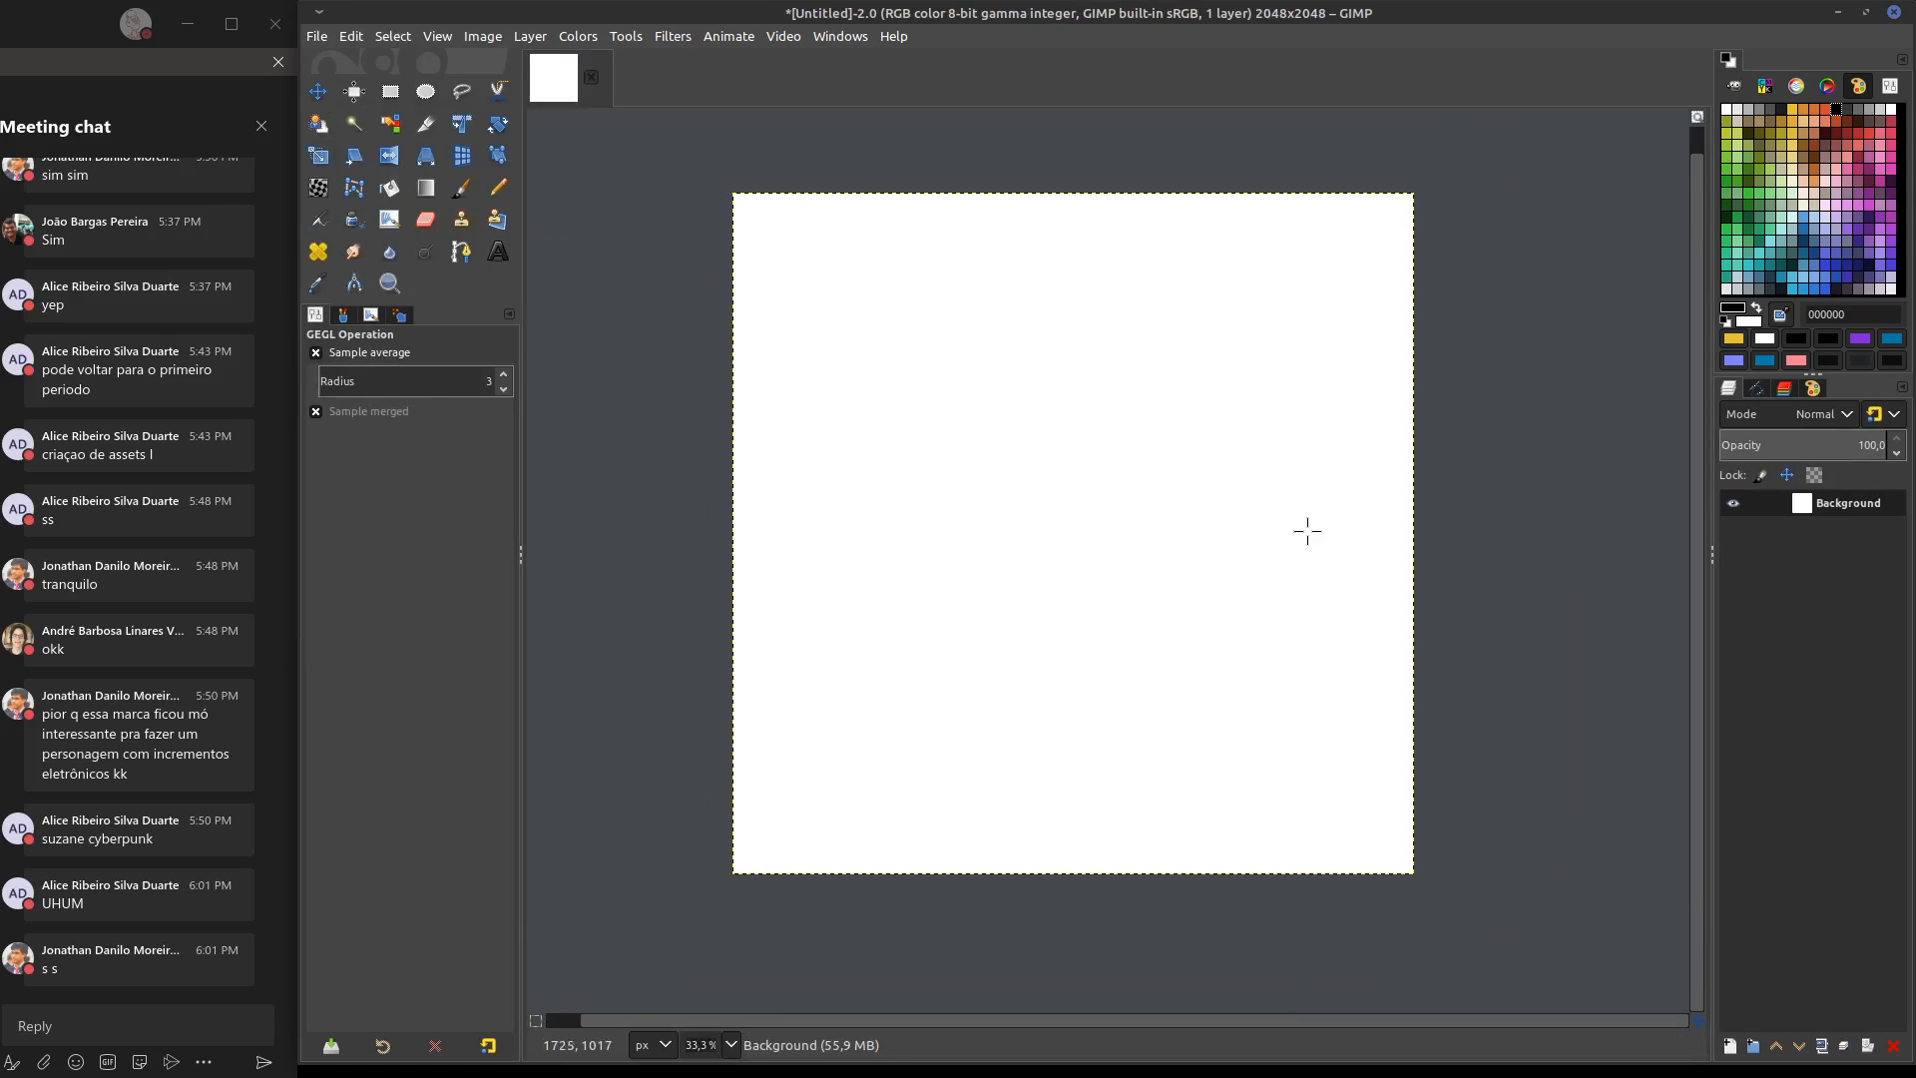
middle_click_drag(1285, 509, 1304, 528)
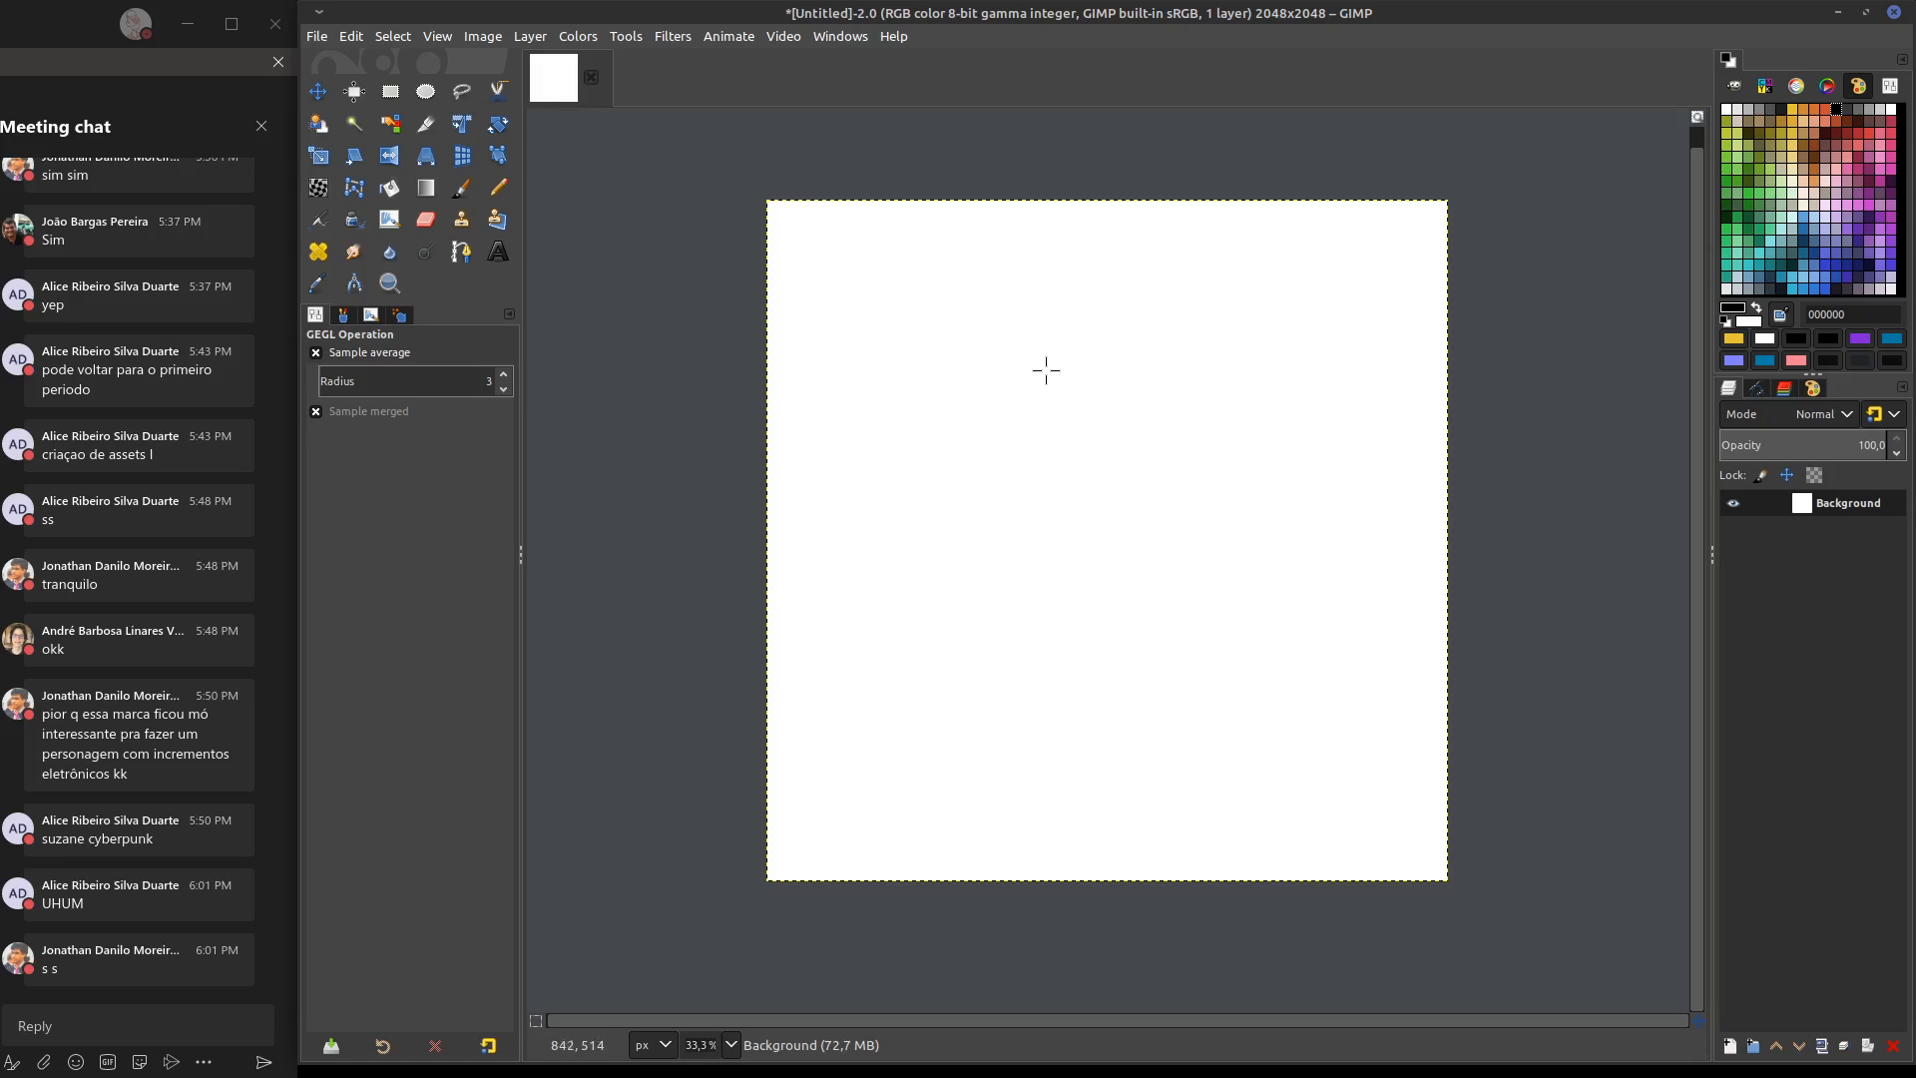
middle_click_drag(1046, 370, 1022, 386)
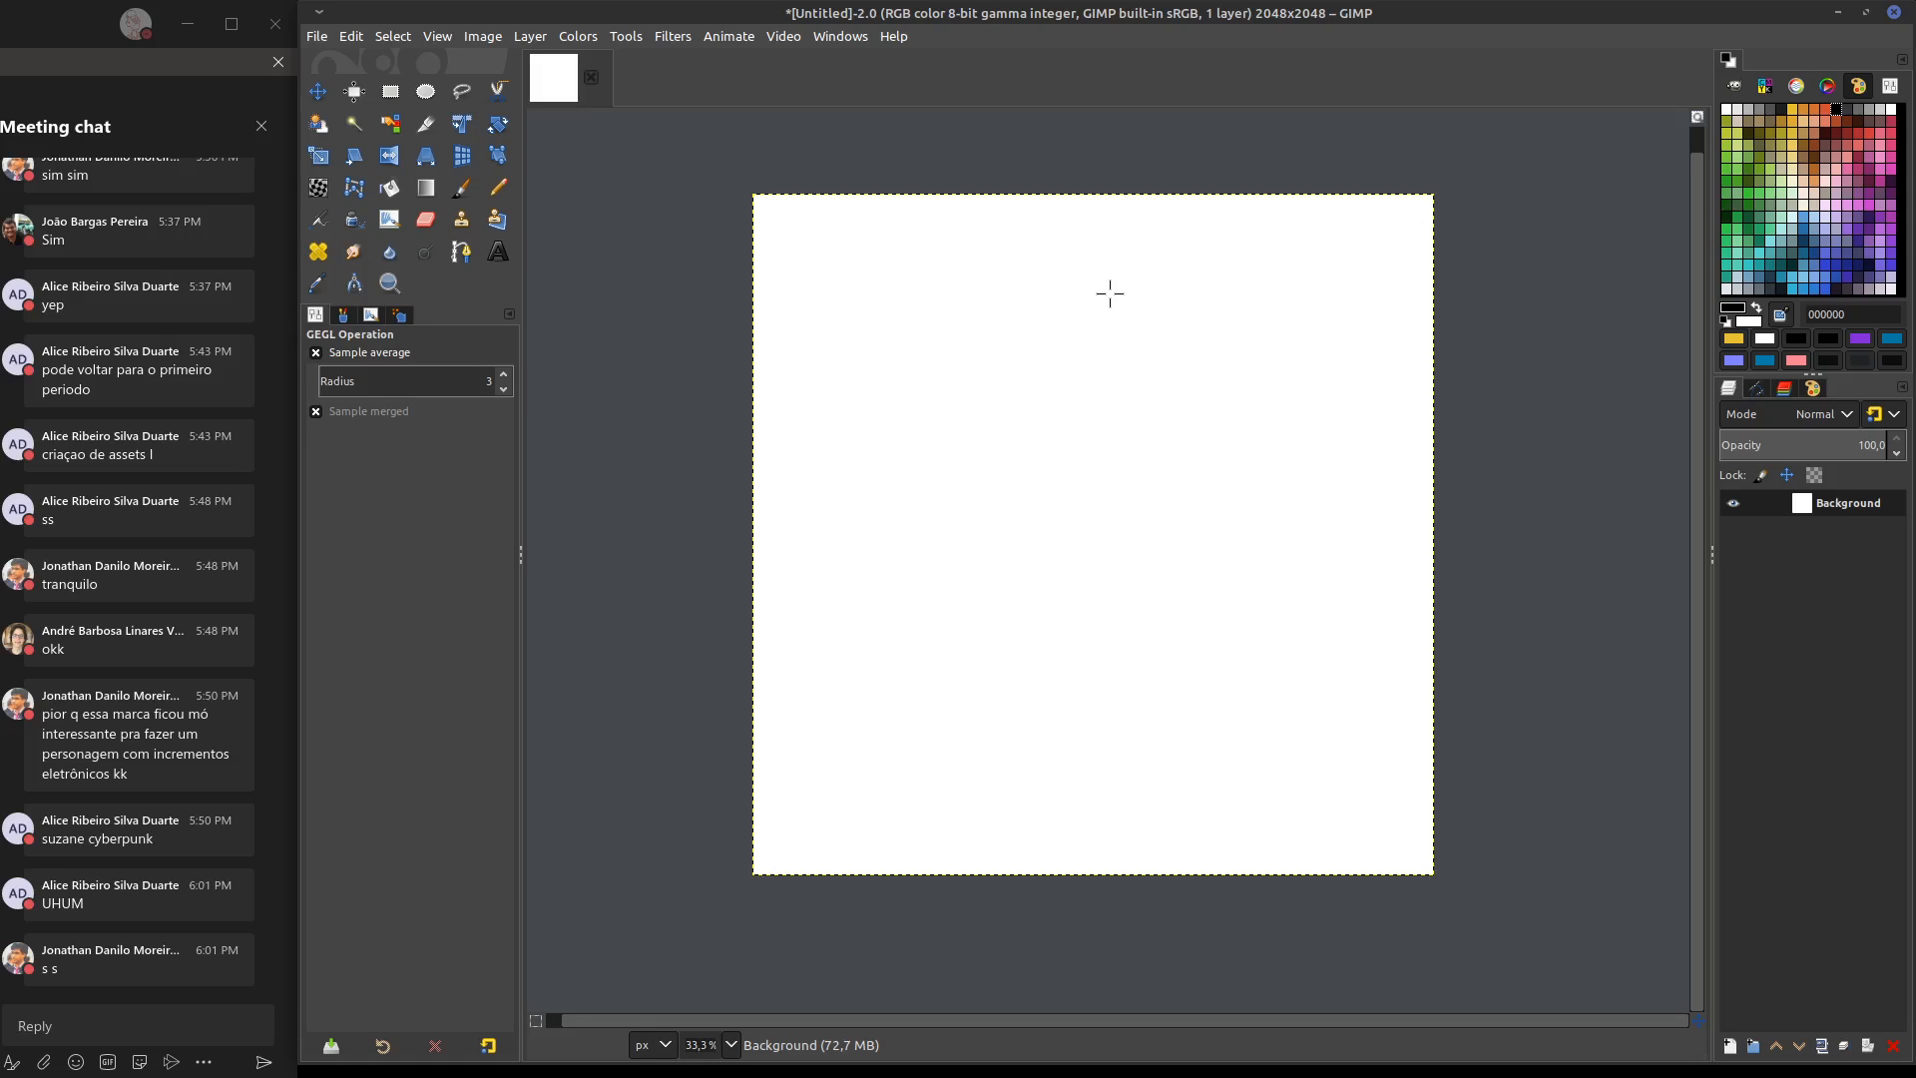
Open Symmetry Painting, choose Tiling symmetry and set Interval X and Interval Y to 512
left_click(841, 34)
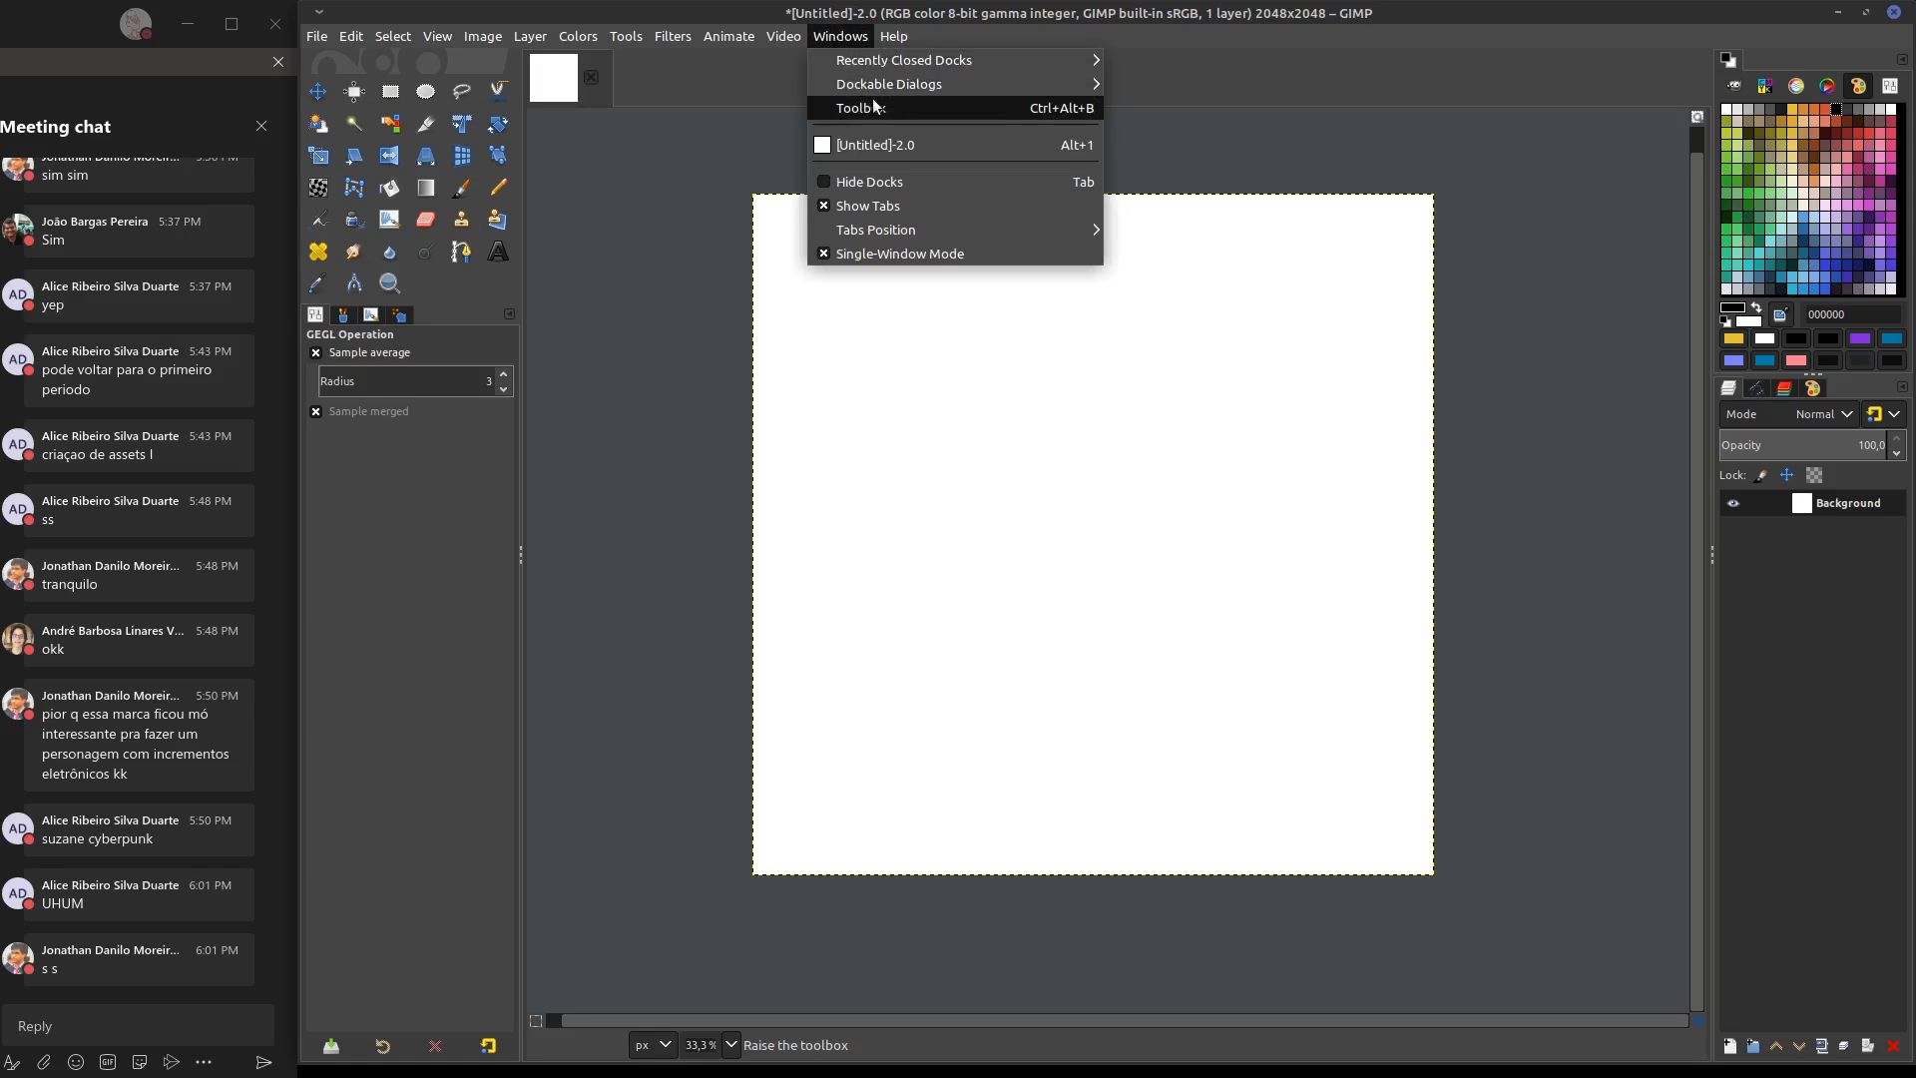
mouse_move(871, 83)
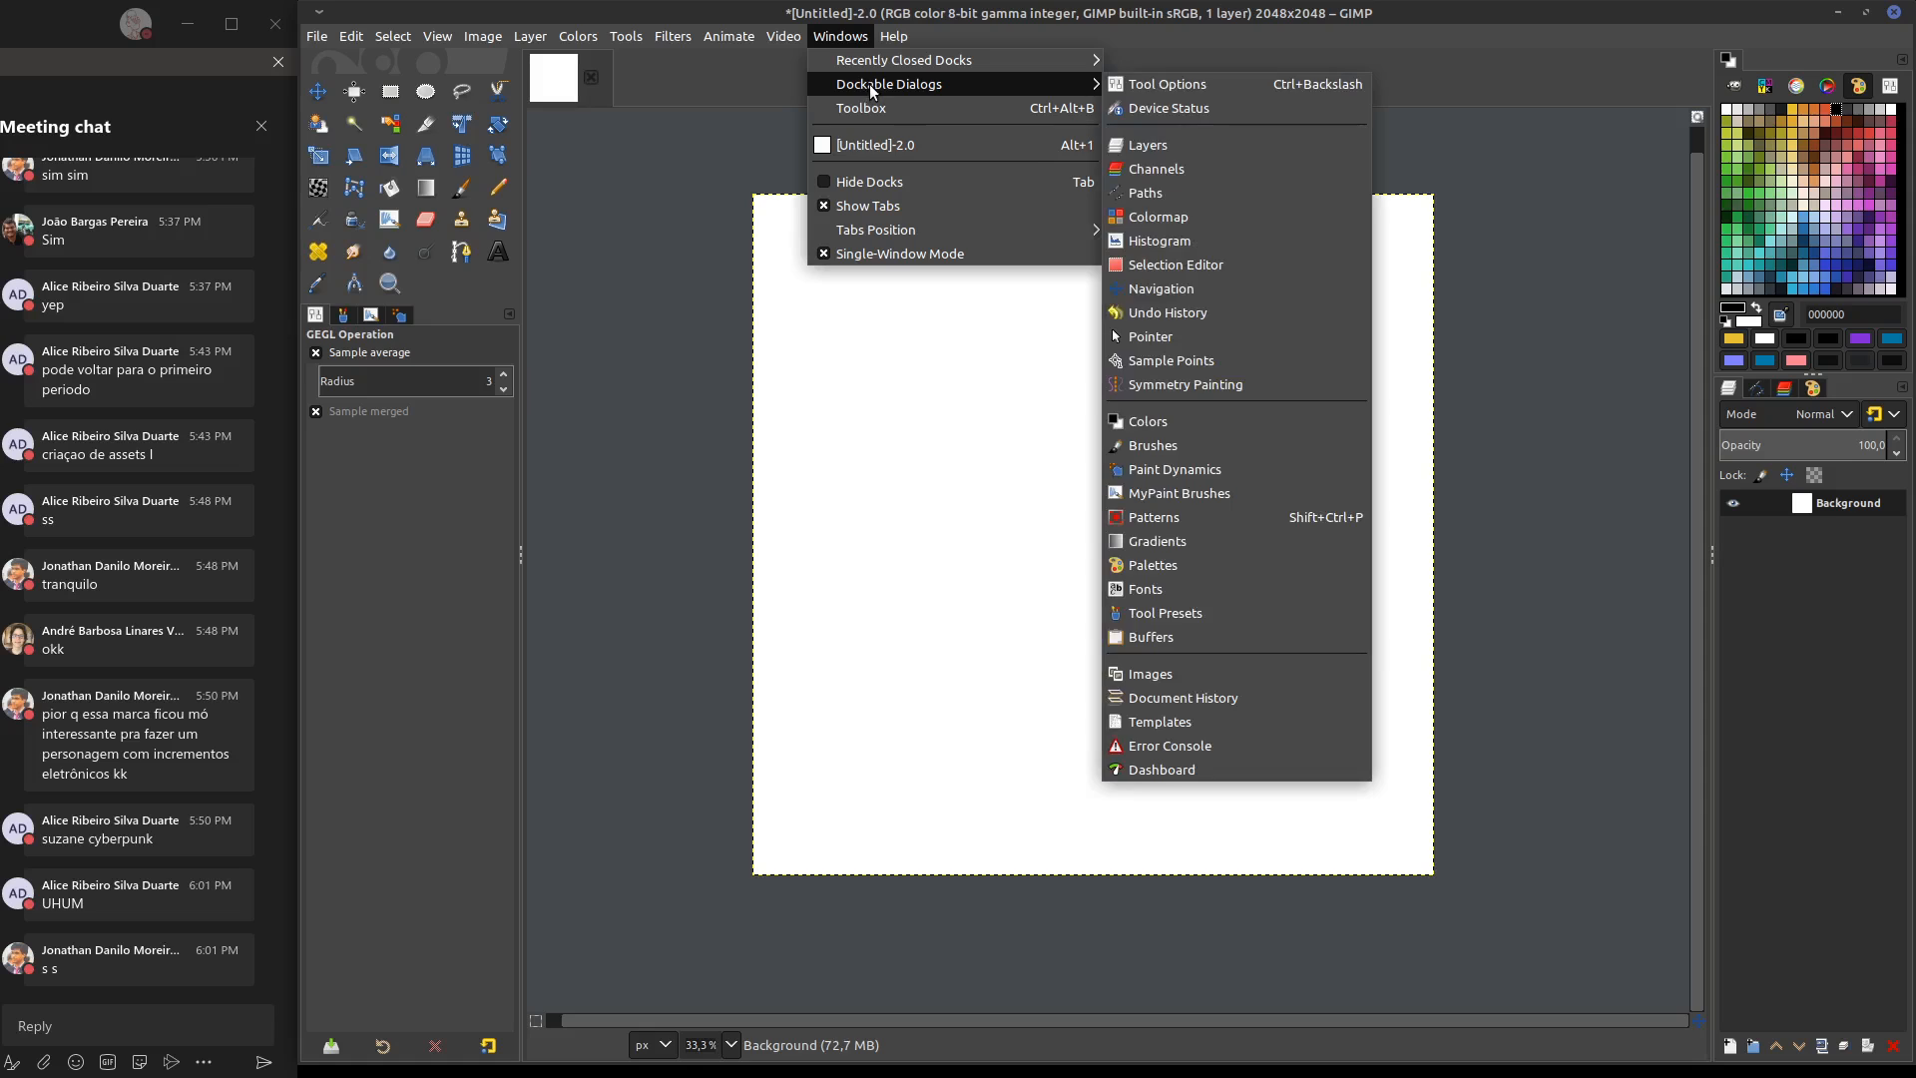
left_click(1200, 385)
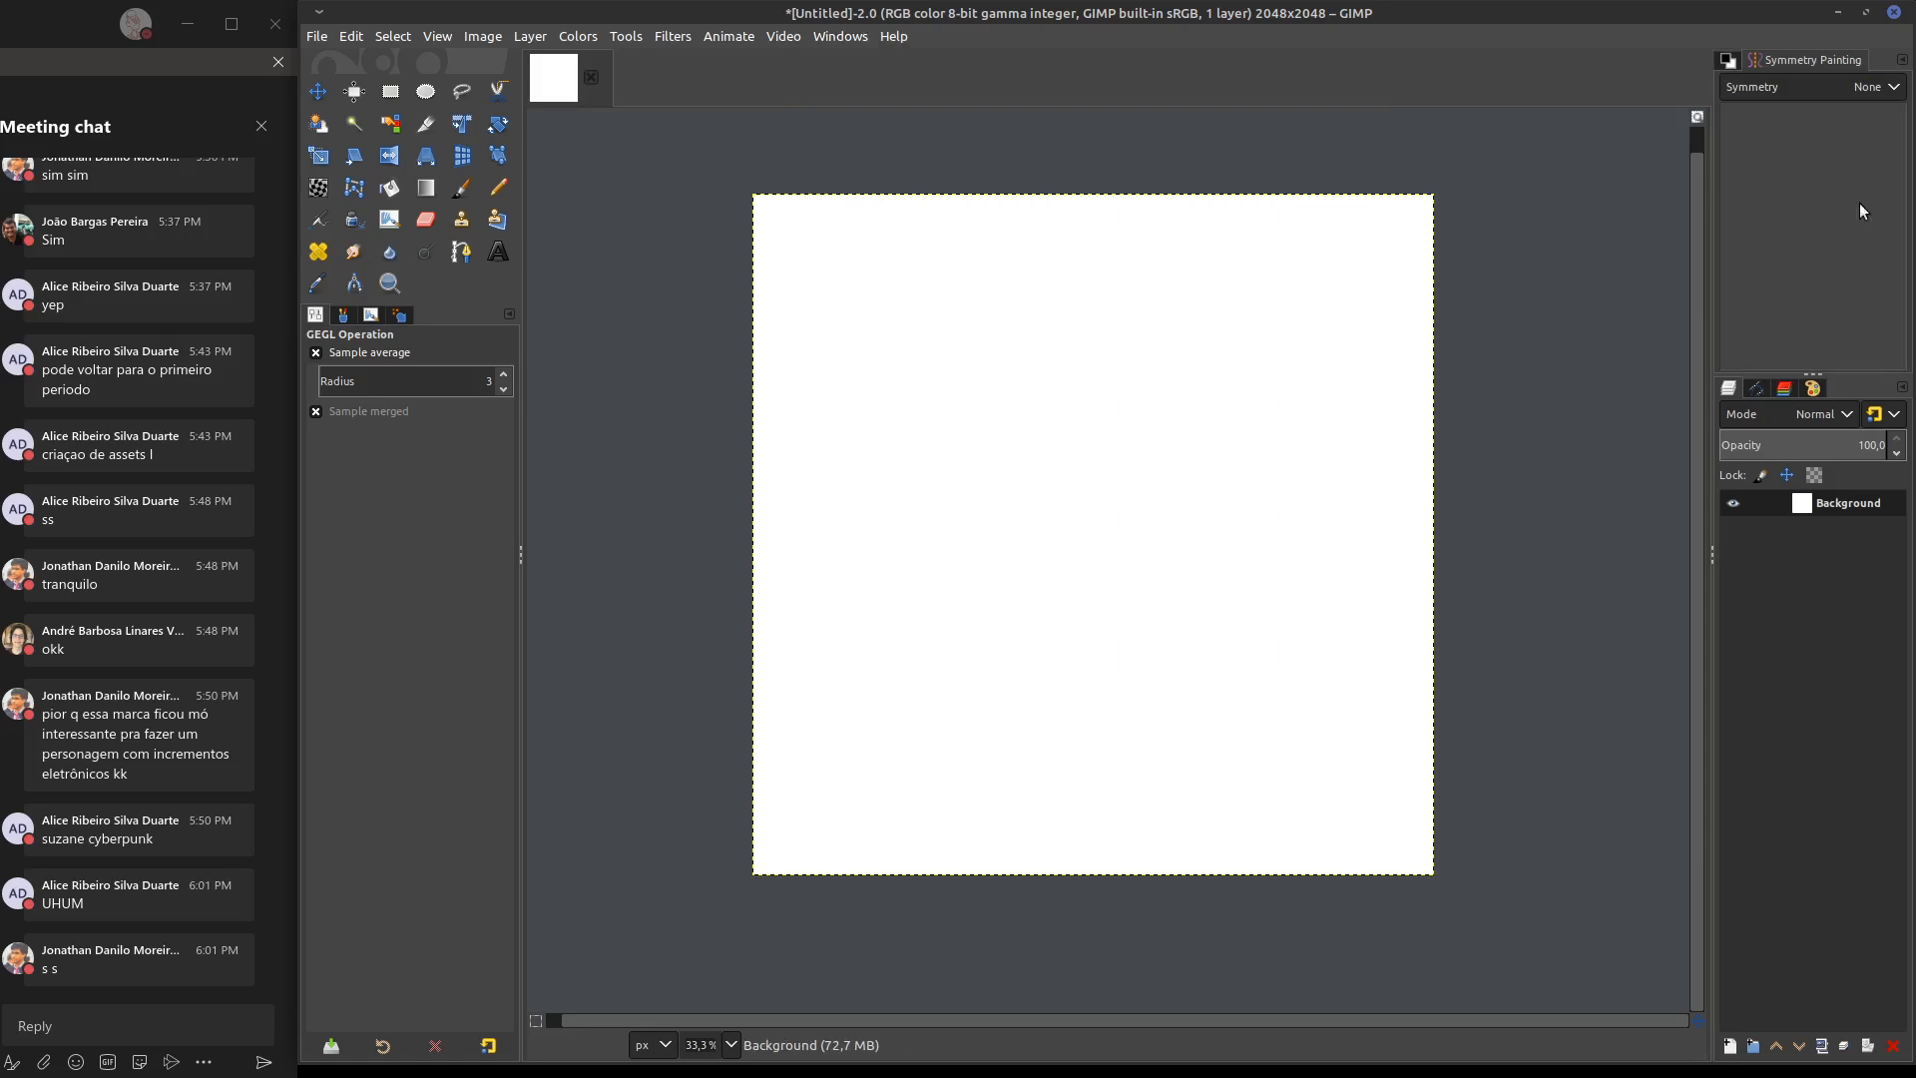
left_click(1873, 92)
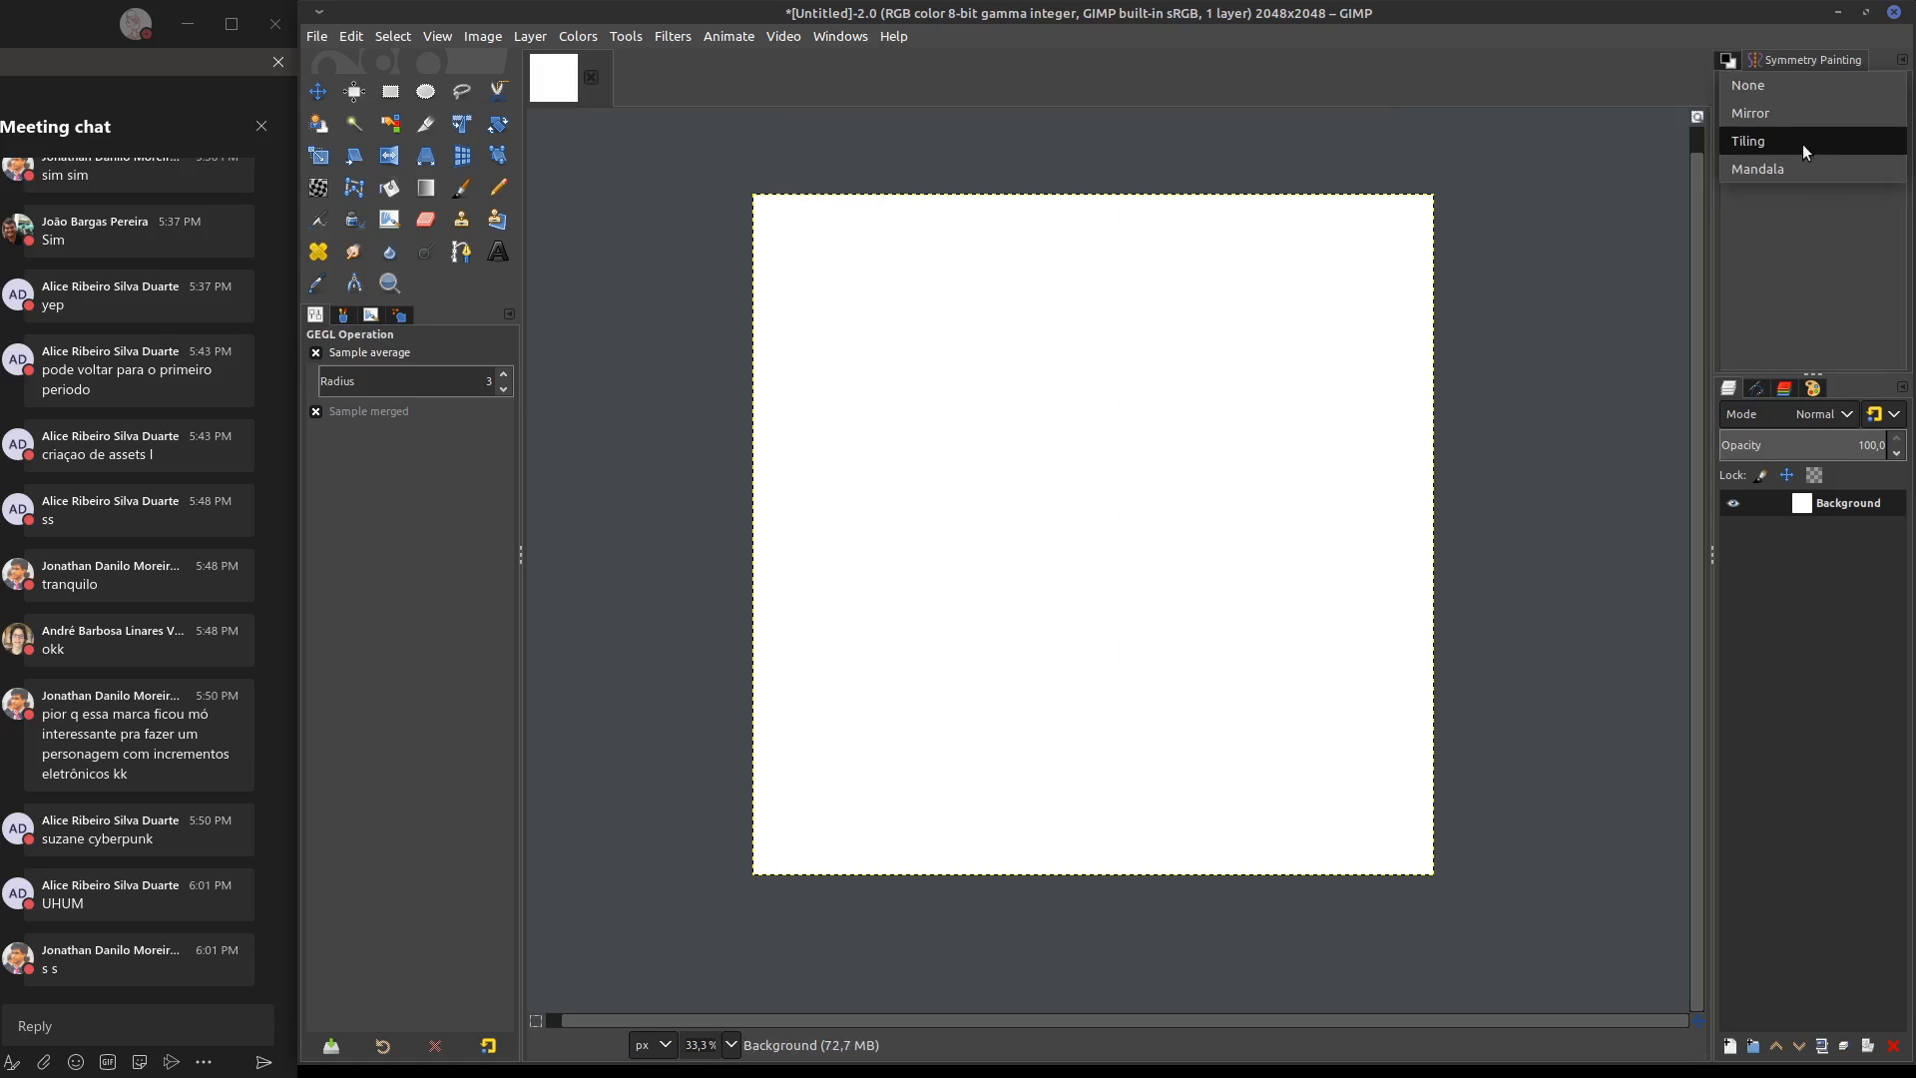
left_click(1826, 142)
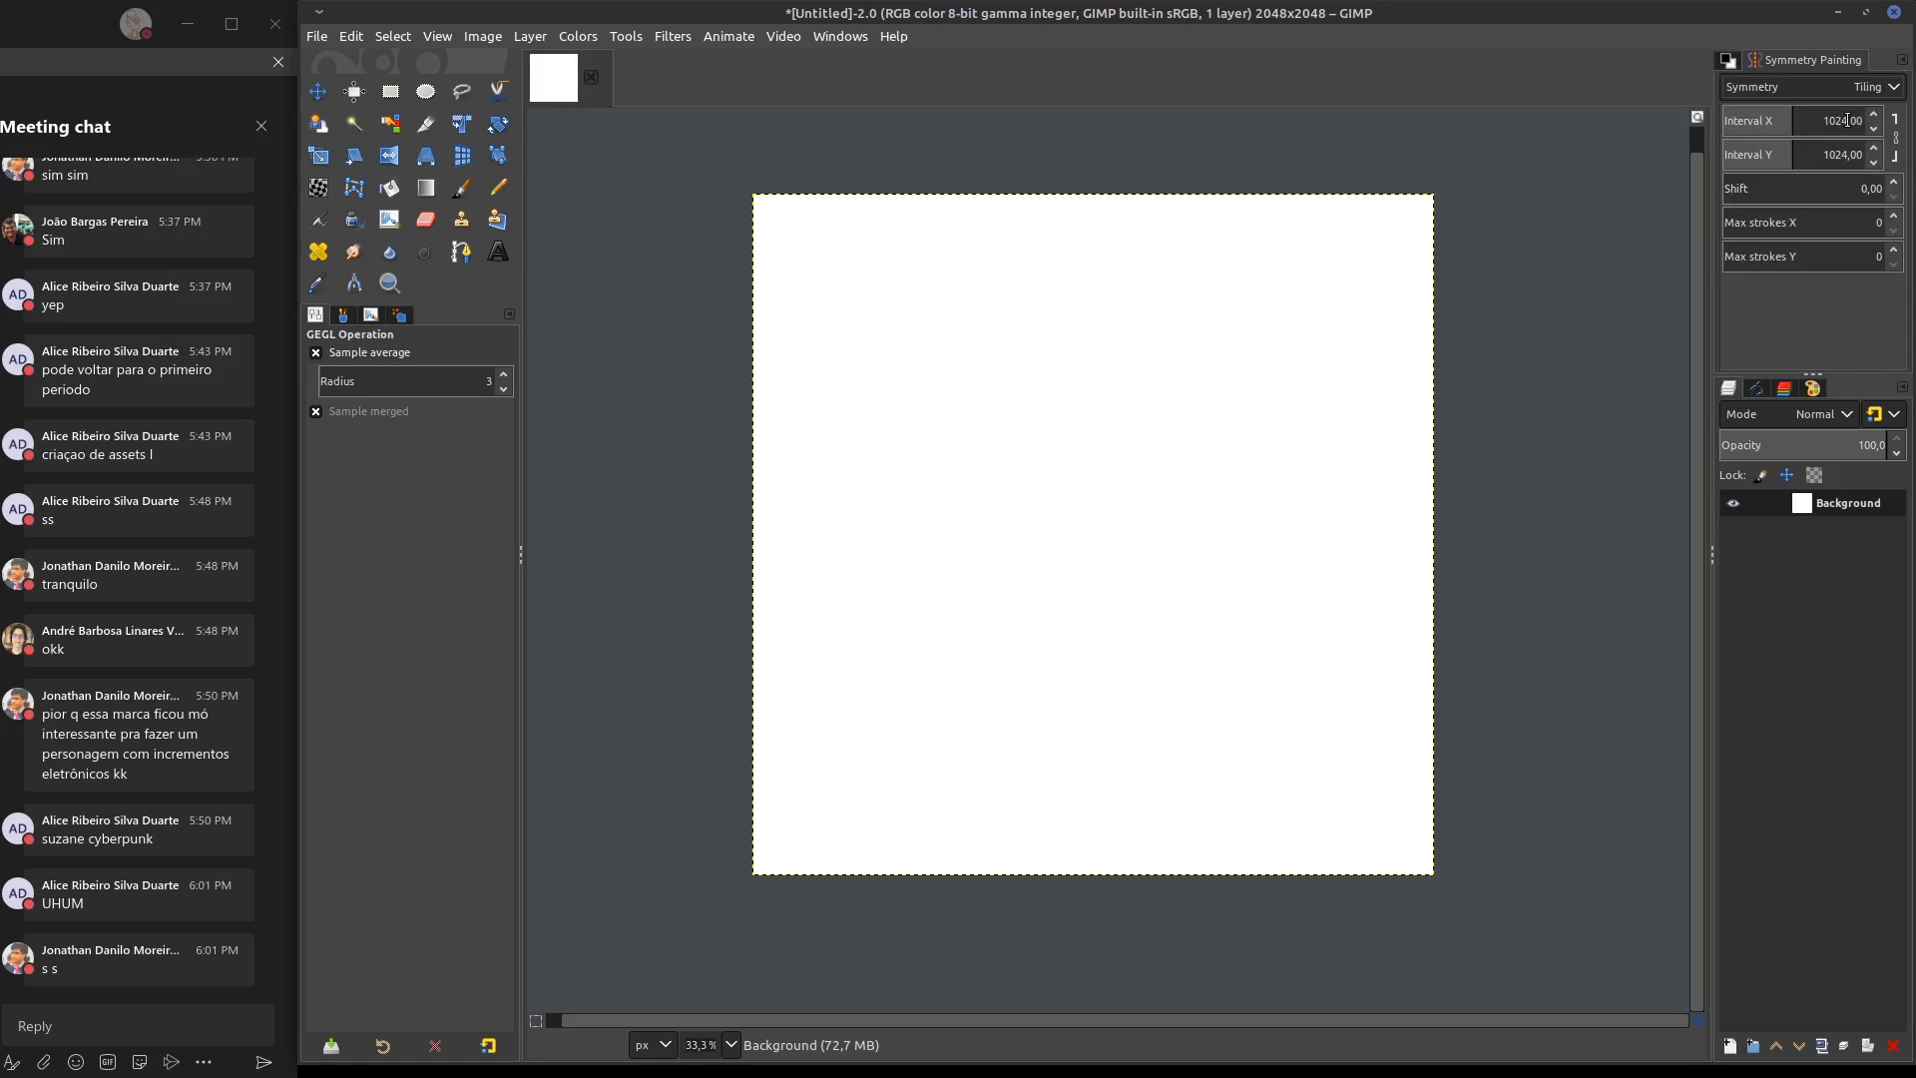
left_click_drag(1847, 121, 1806, 121)
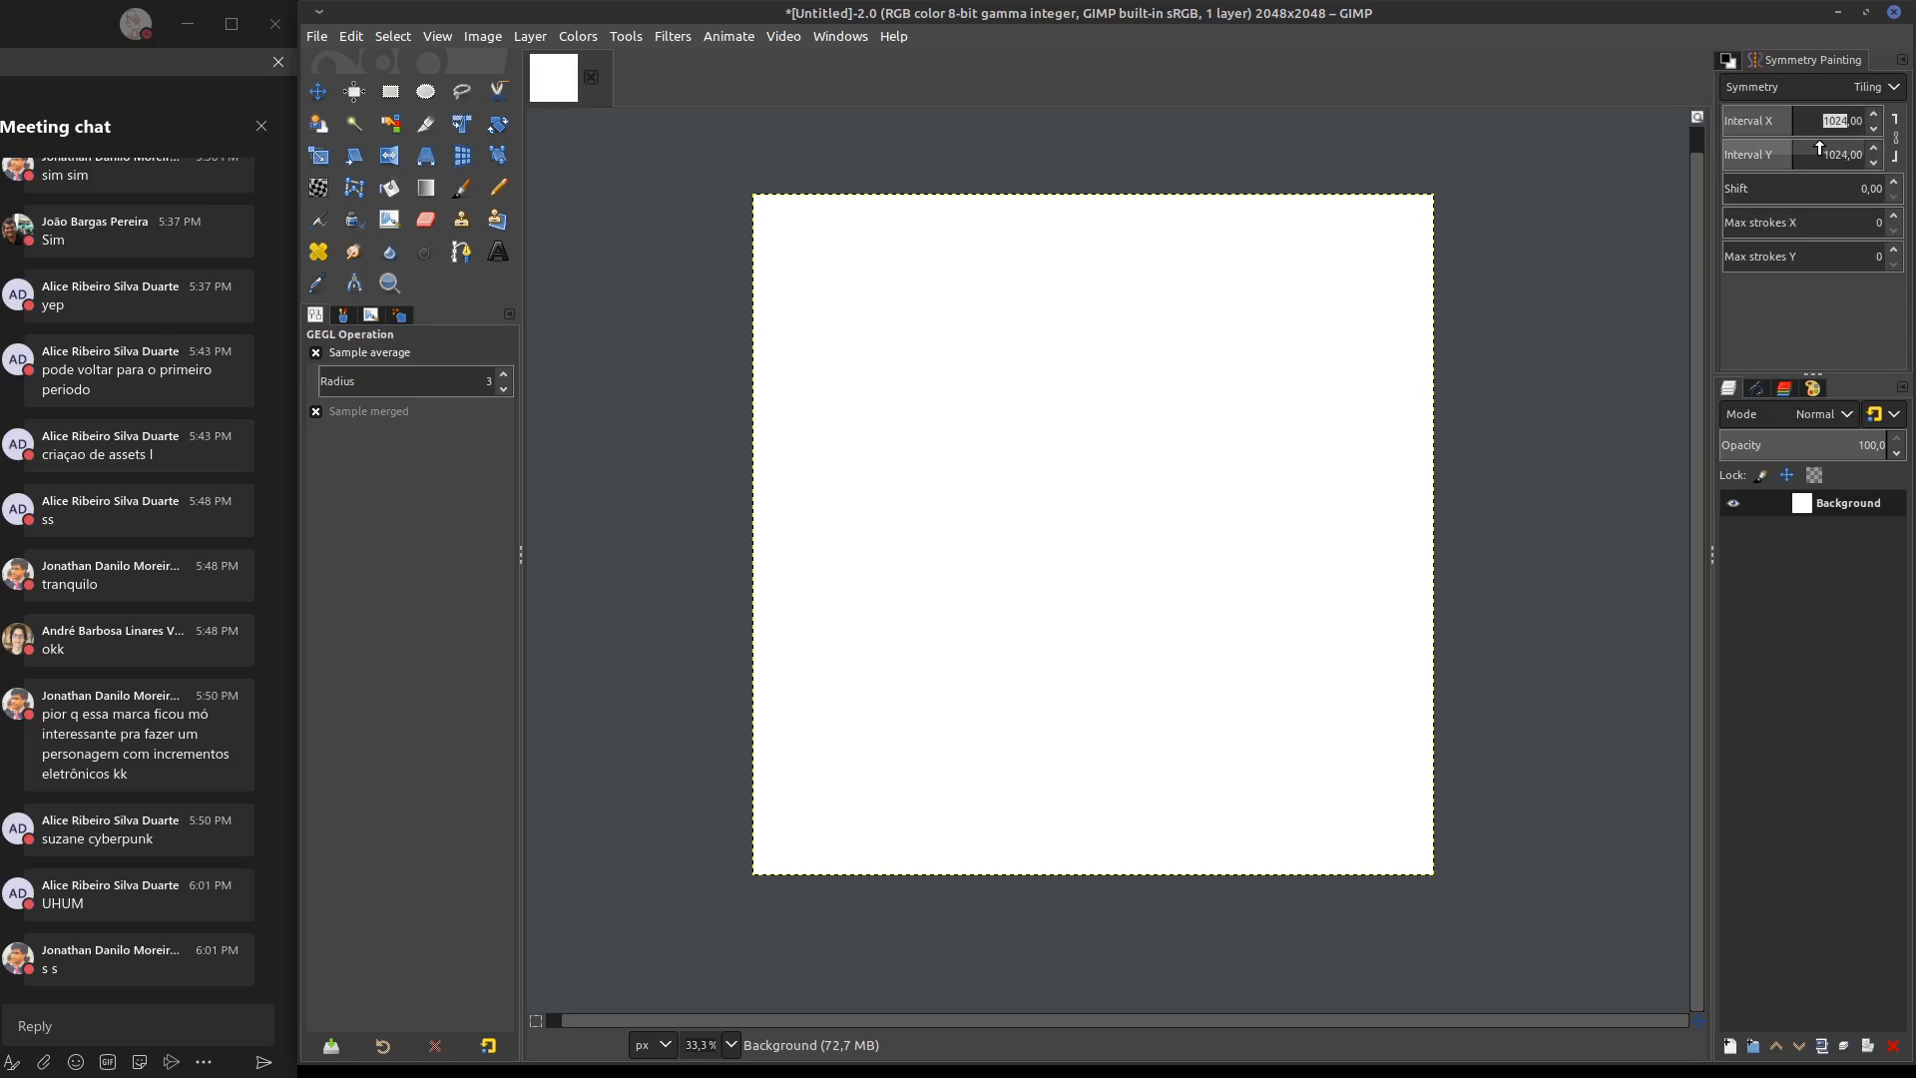
type("512")
key("Return")
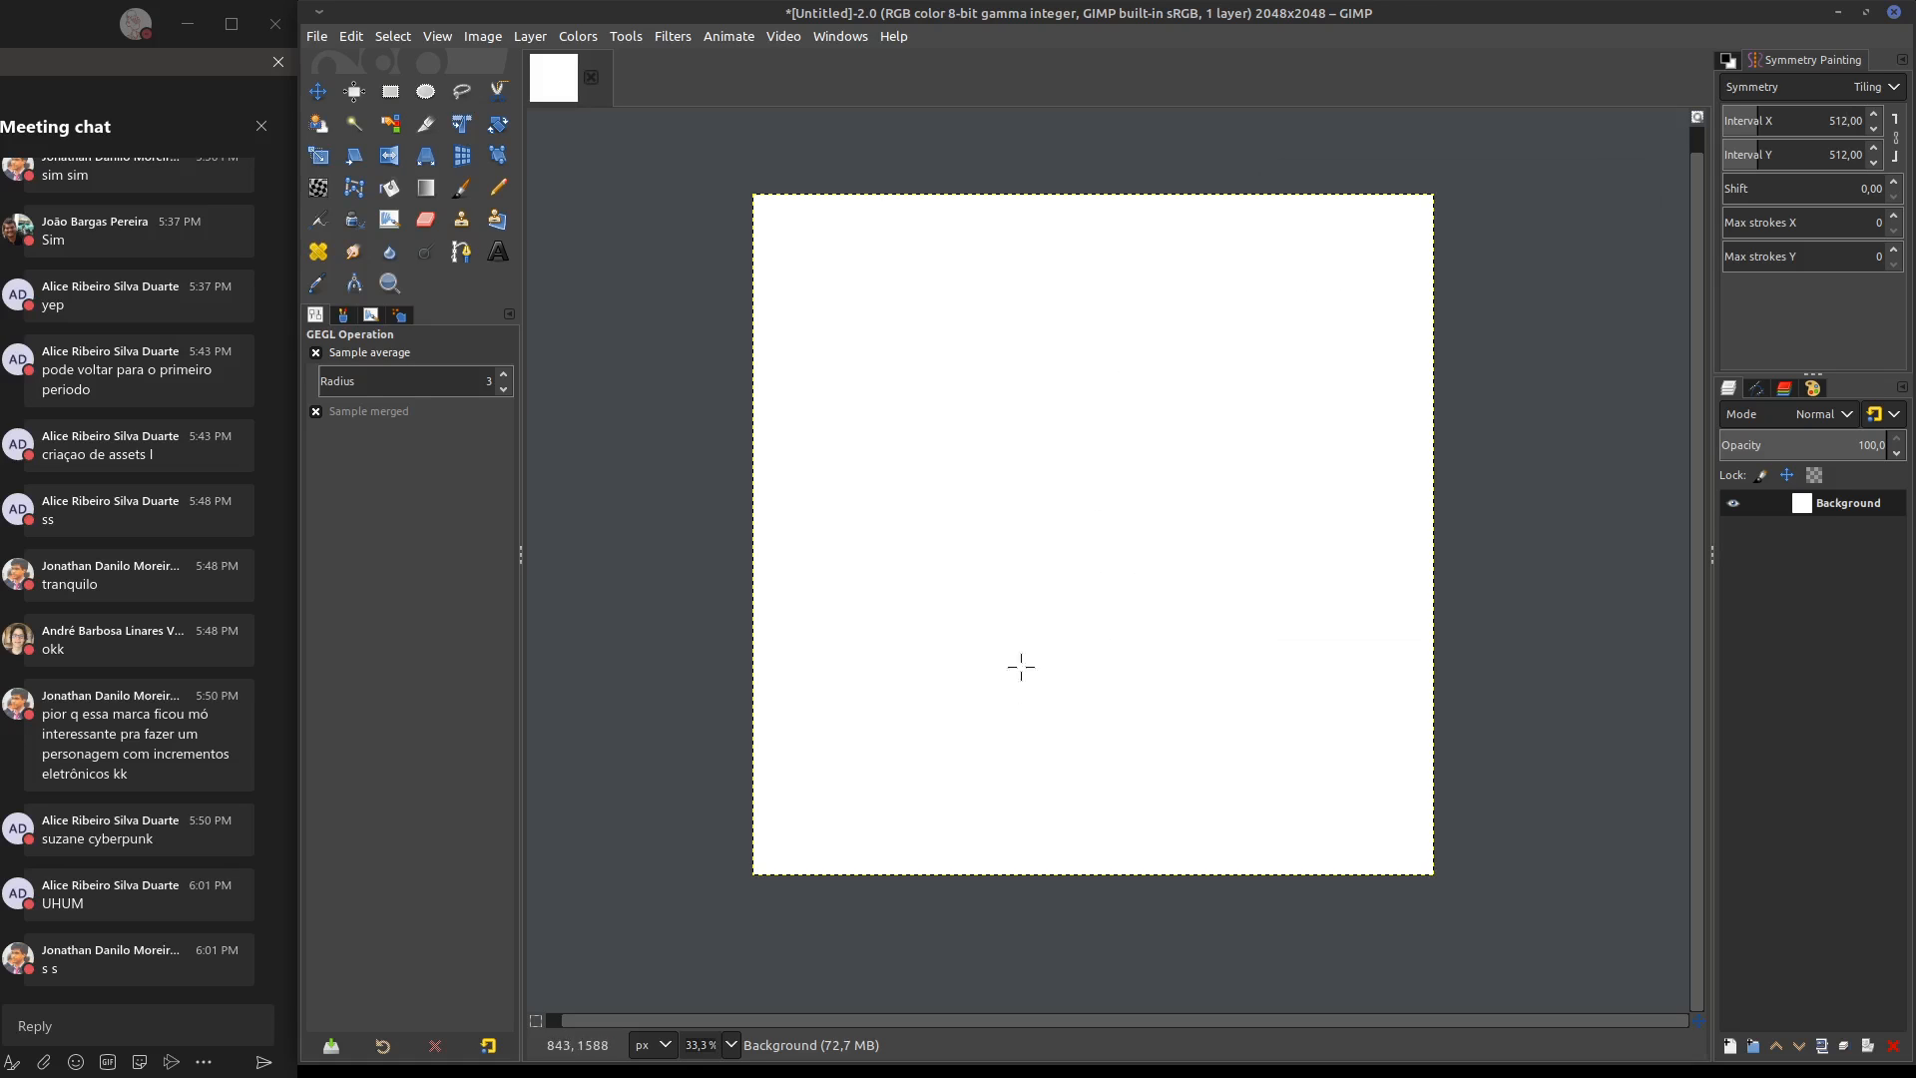
Paint a wavy tiled test stroke near the image centre with the Paintbrush and undo it
key("ctrl+shift+f")
left_click(1481, 603)
left_click(462, 187)
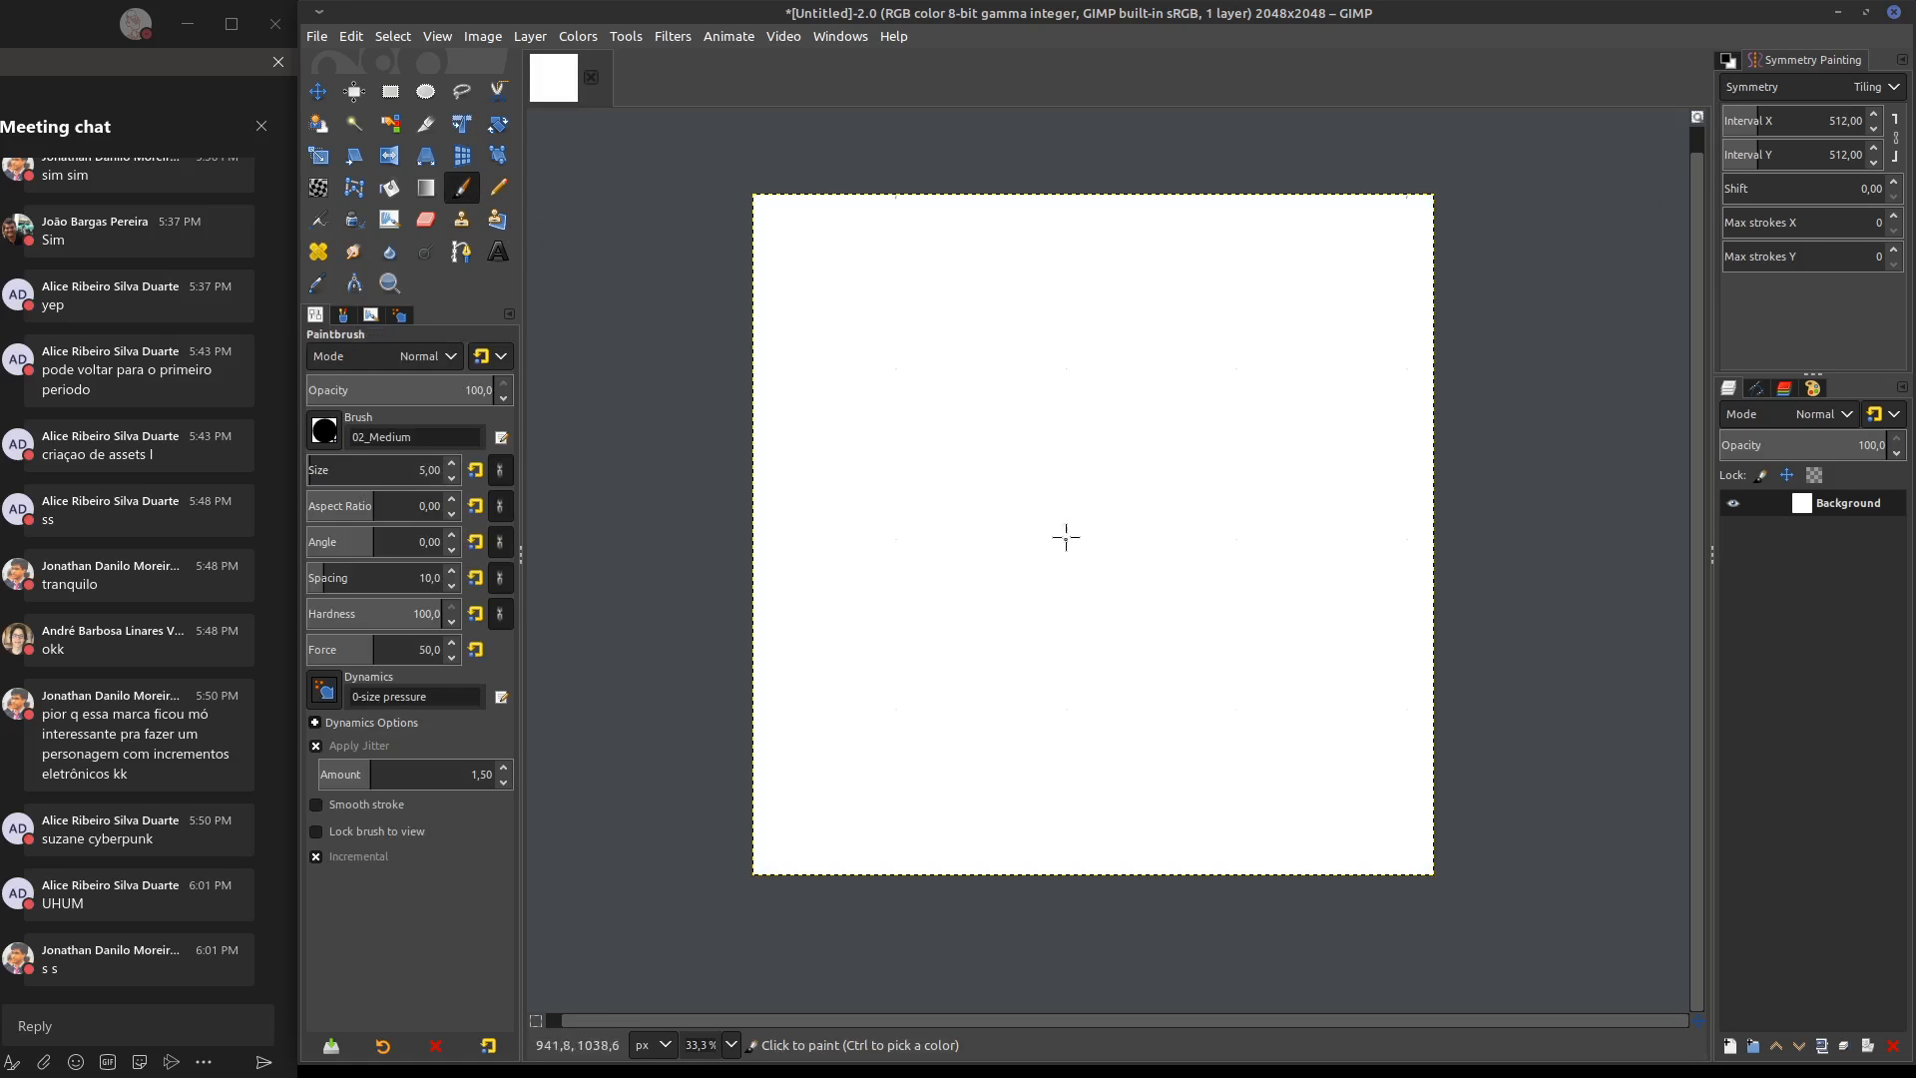
mouse_move(1066, 539)
left_mouse_down()
mouse_move(1061, 436)
mouse_move(1163, 367)
mouse_move(1246, 366)
left_mouse_up()
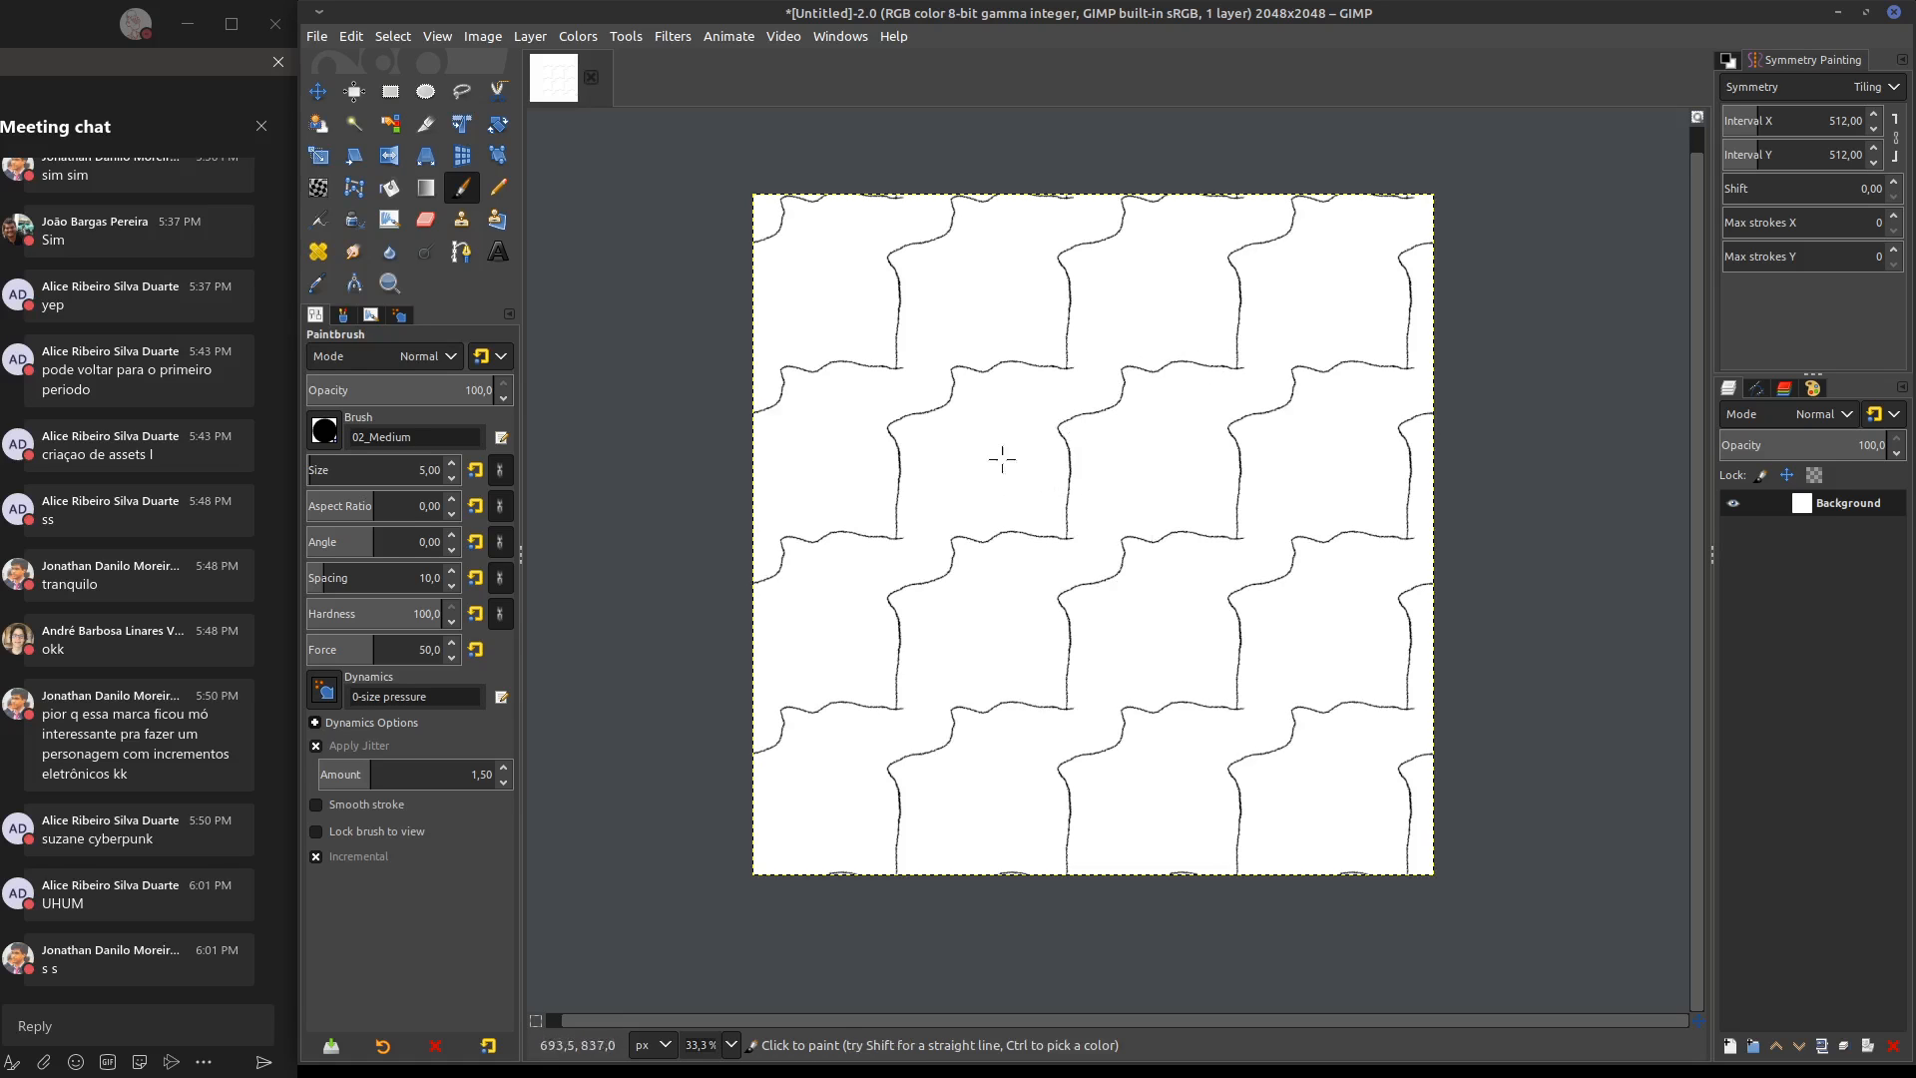
key("ctrl+z")
mouse_move(1095, 505)
middle_mouse_down()
mouse_move(1018, 445)
mouse_move(1081, 440)
middle_mouse_up()
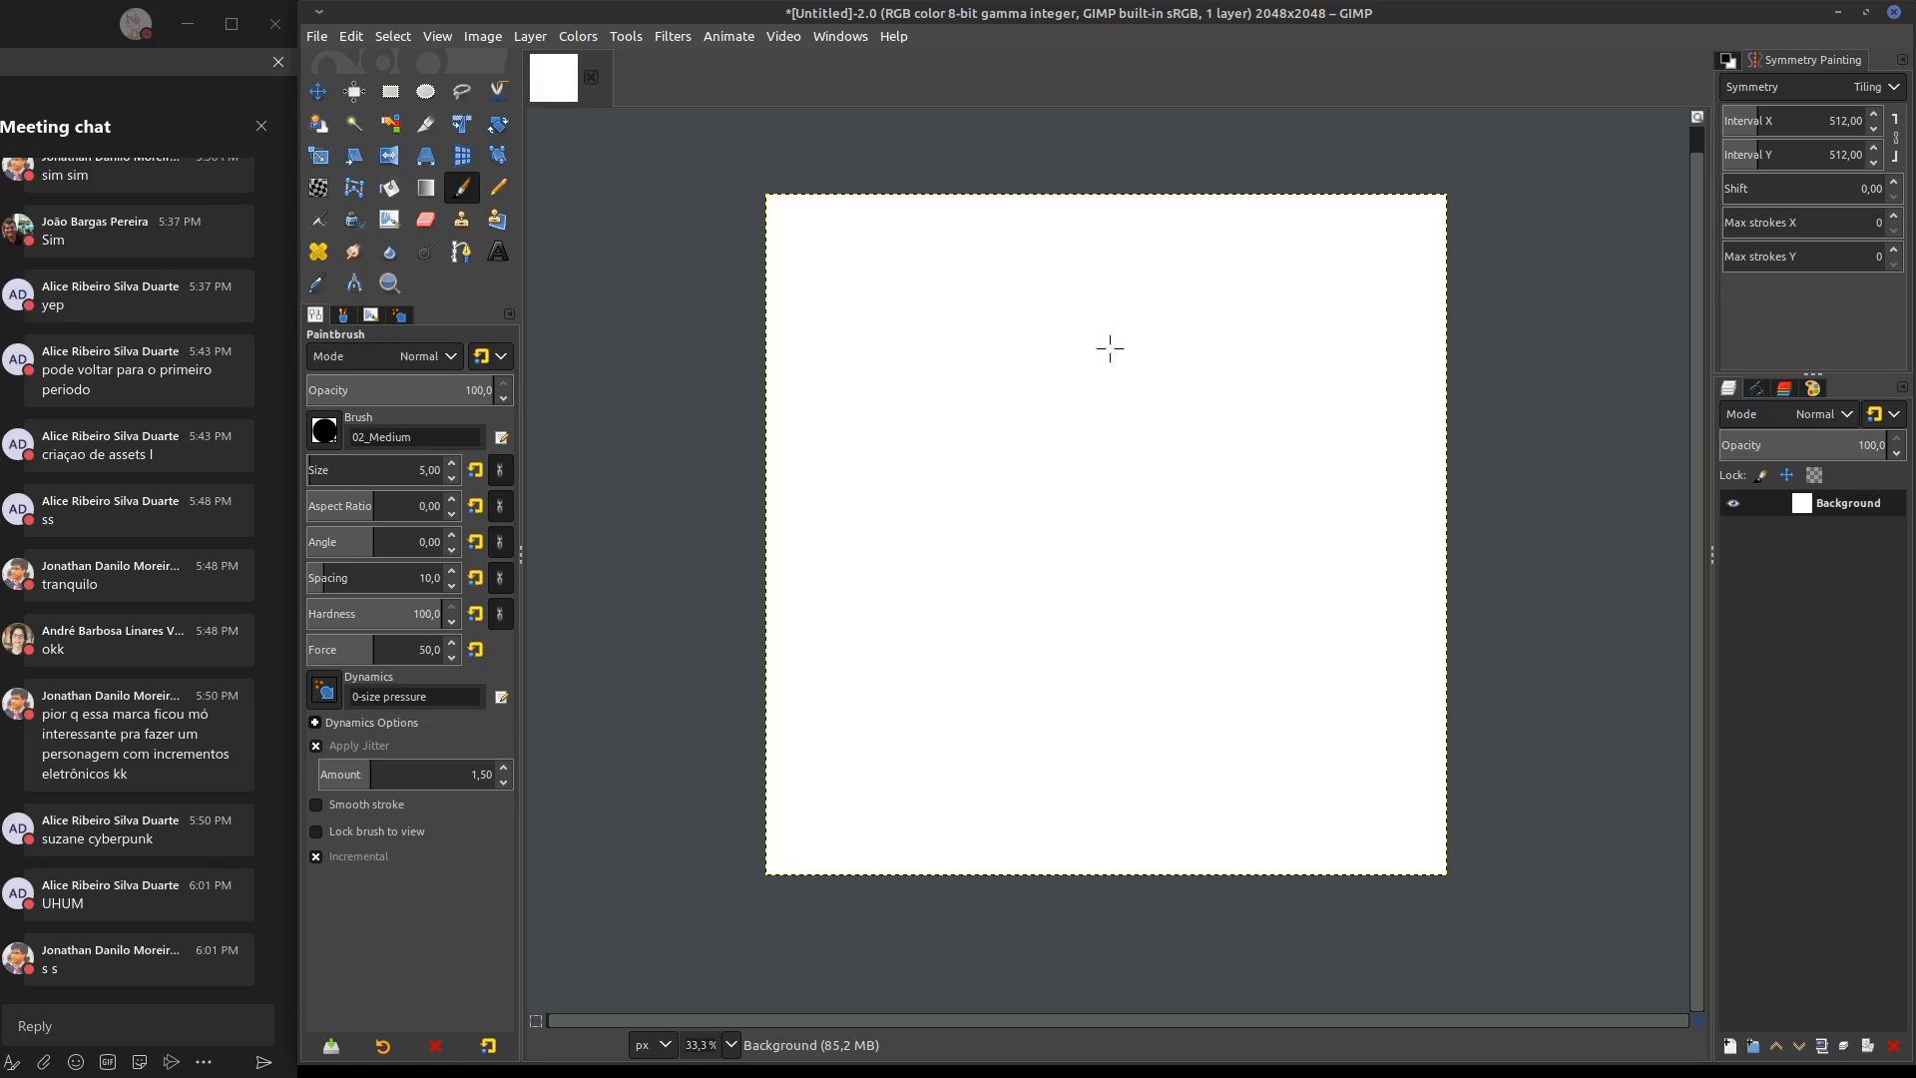
Show the image grid and set its horizontal and vertical spacing to 512 pixels
left_click(438, 37)
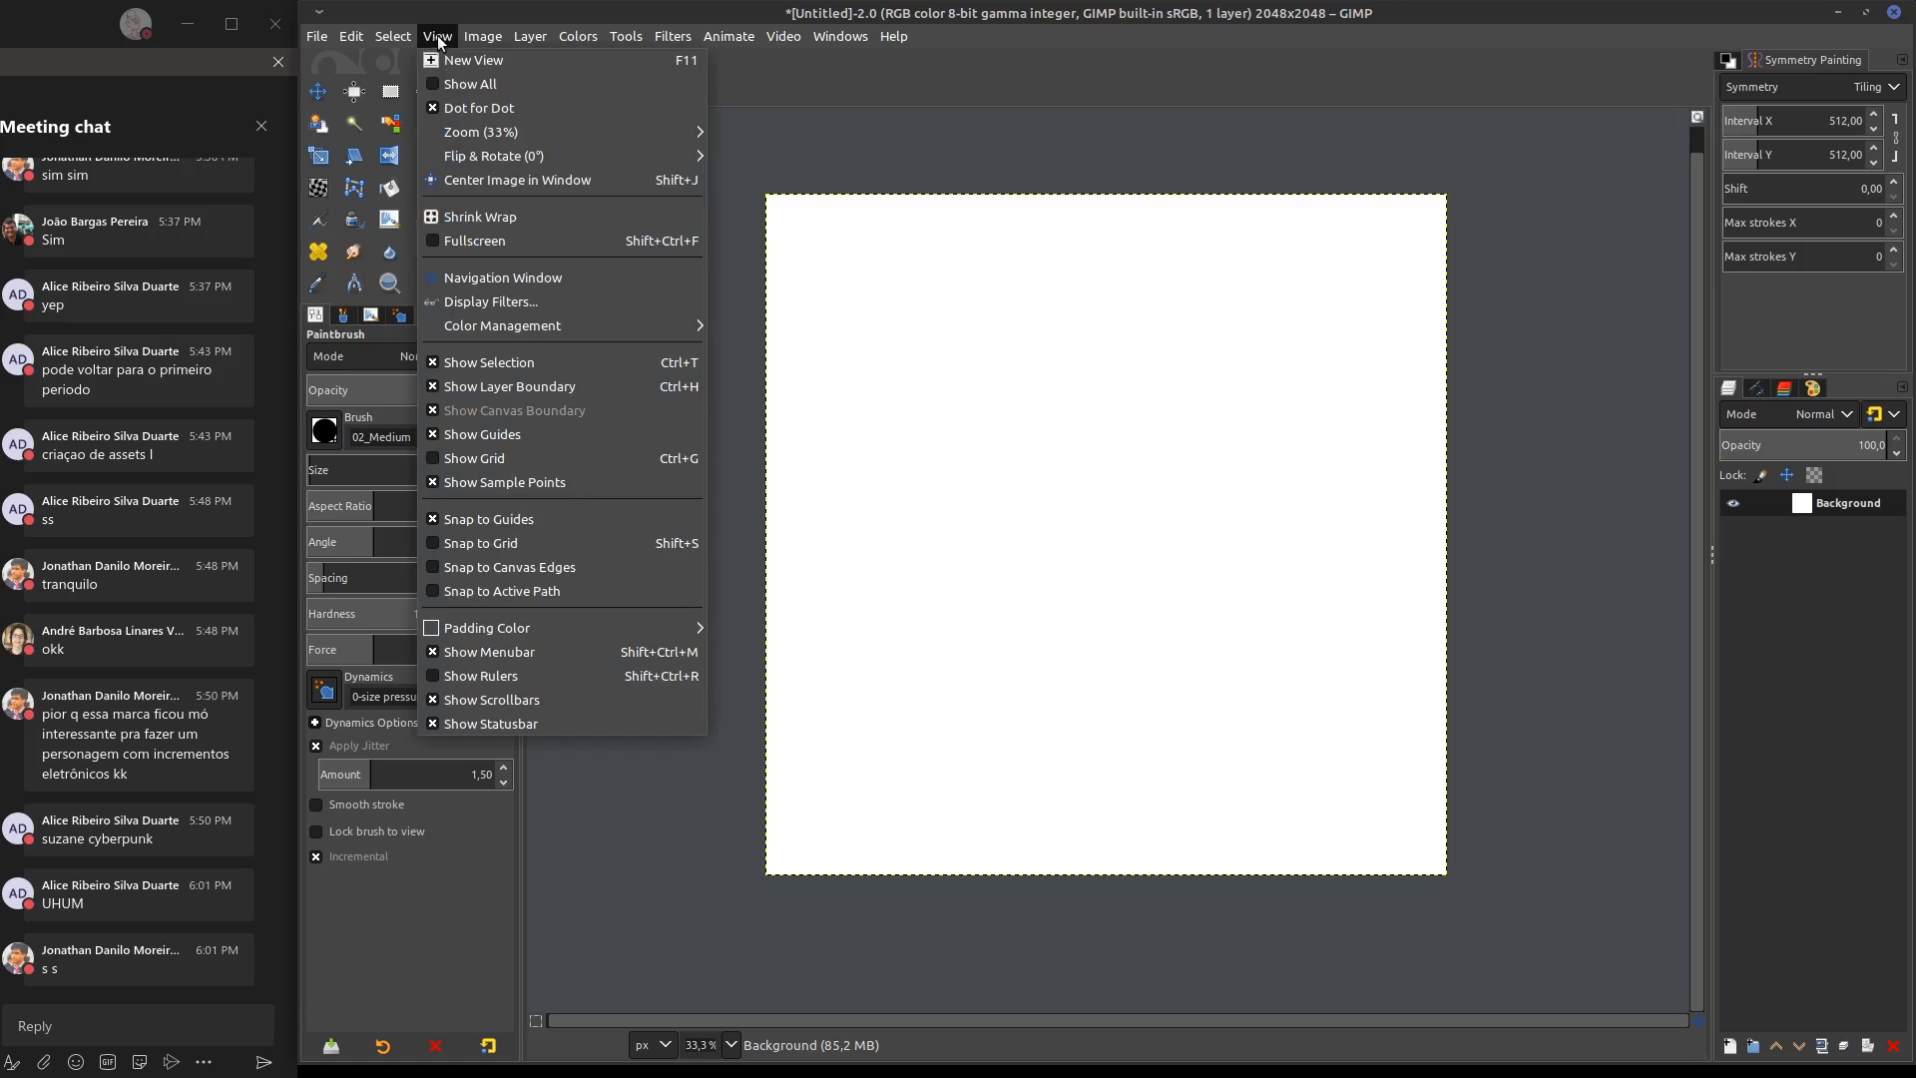
left_click(494, 458)
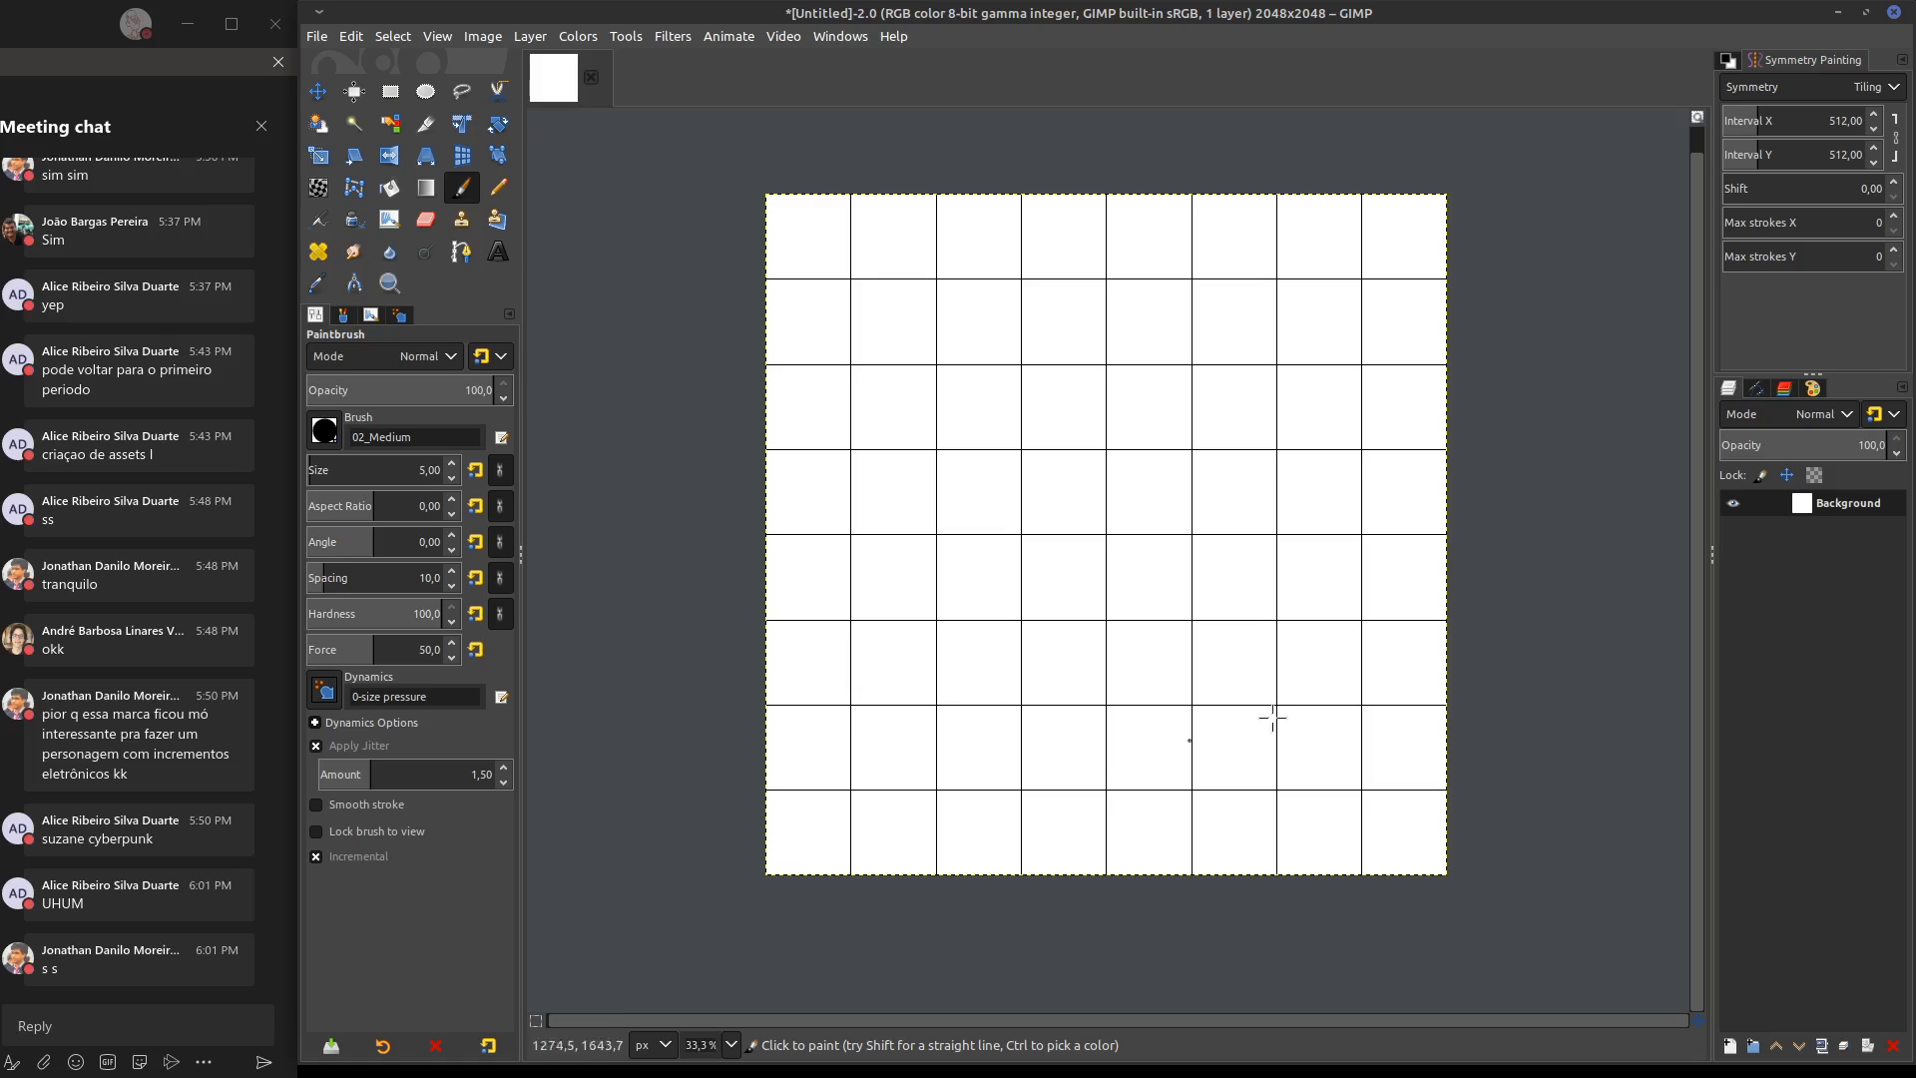
left_click(473, 37)
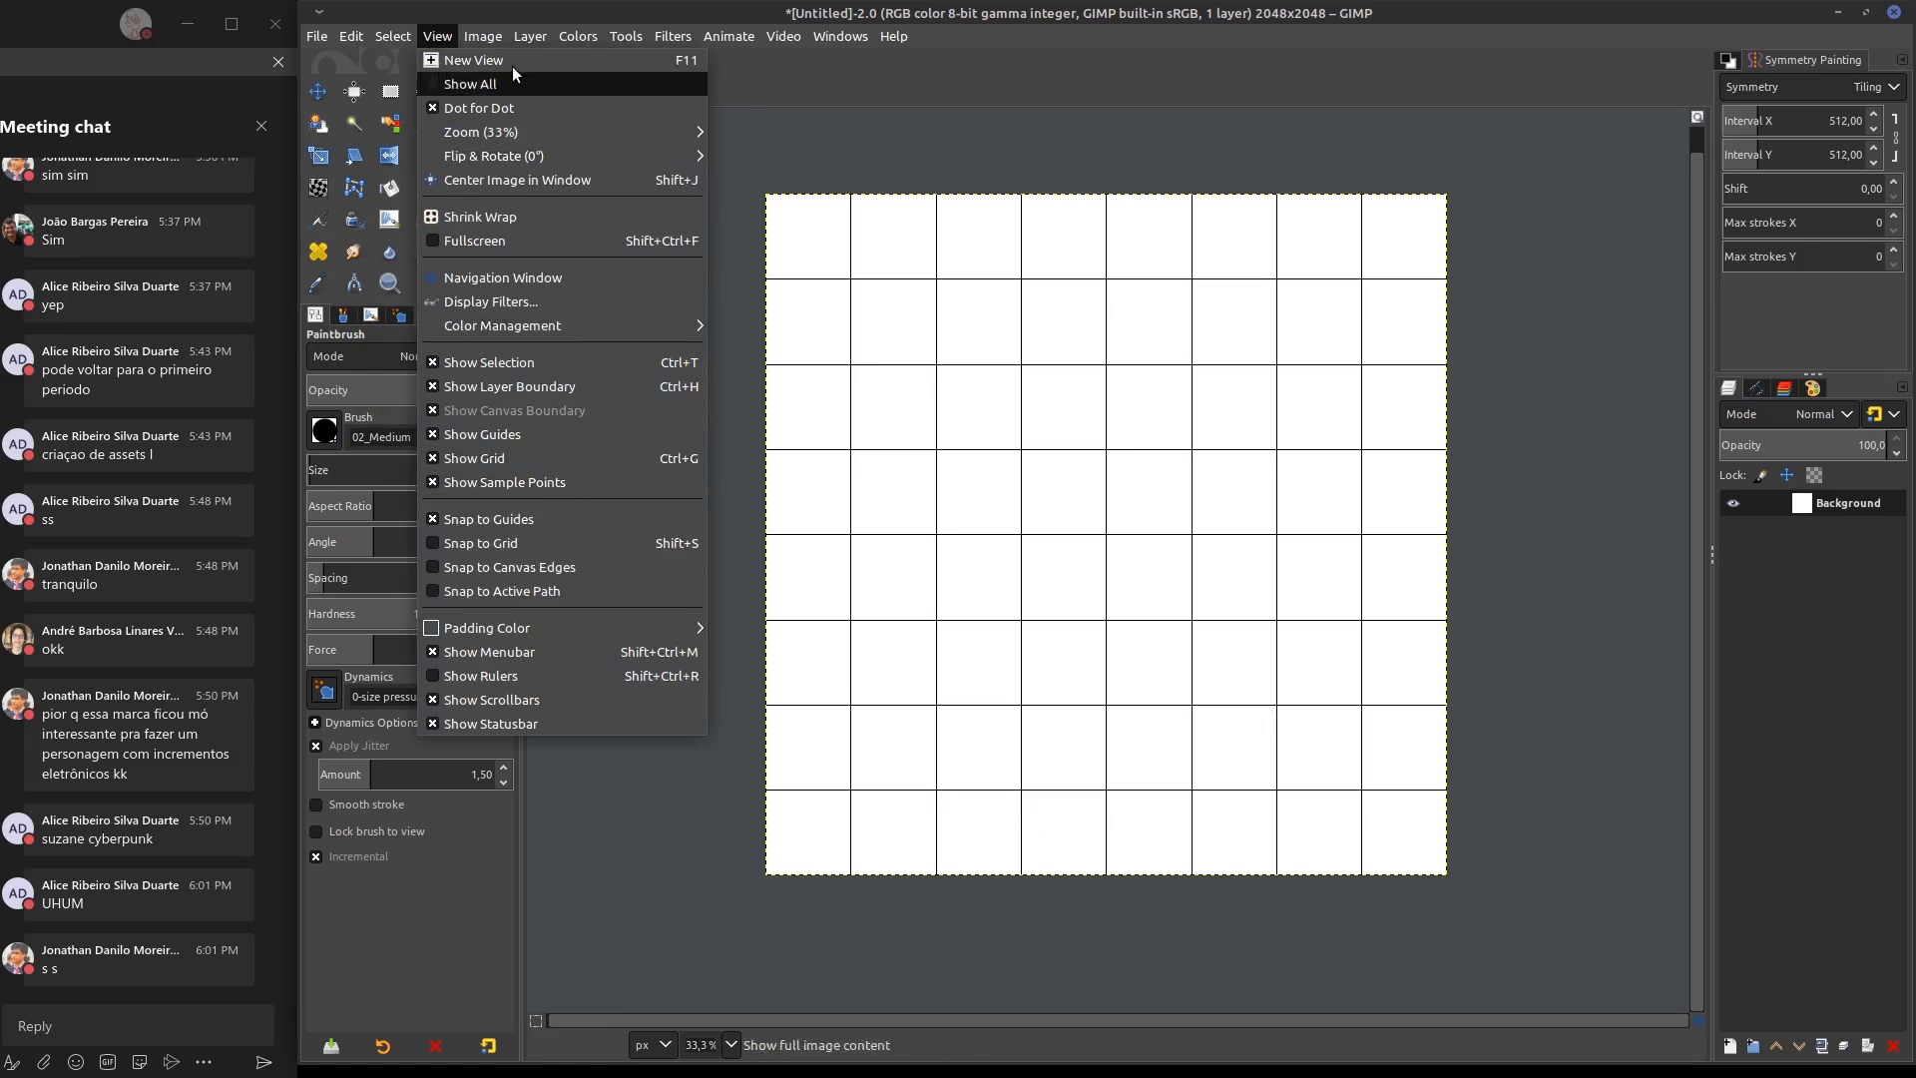
mouse_move(487, 38)
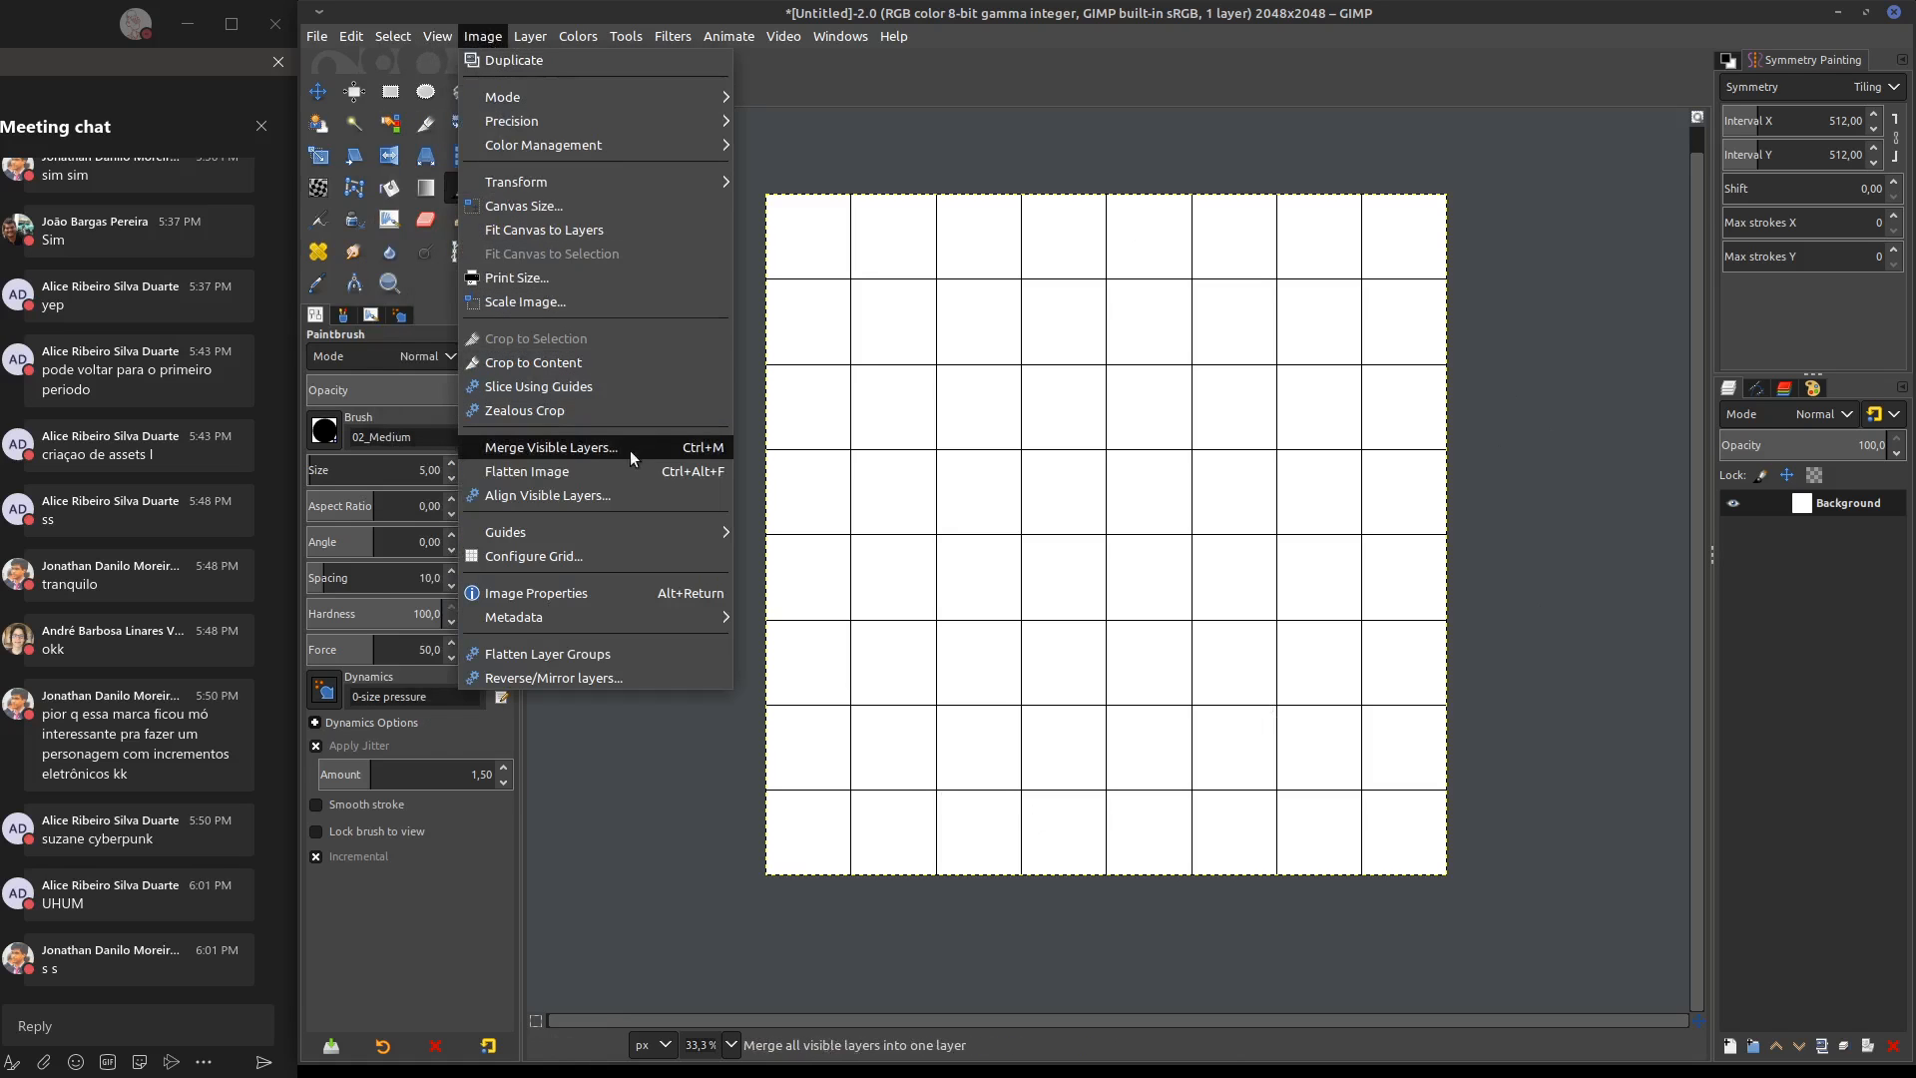
left_click(587, 556)
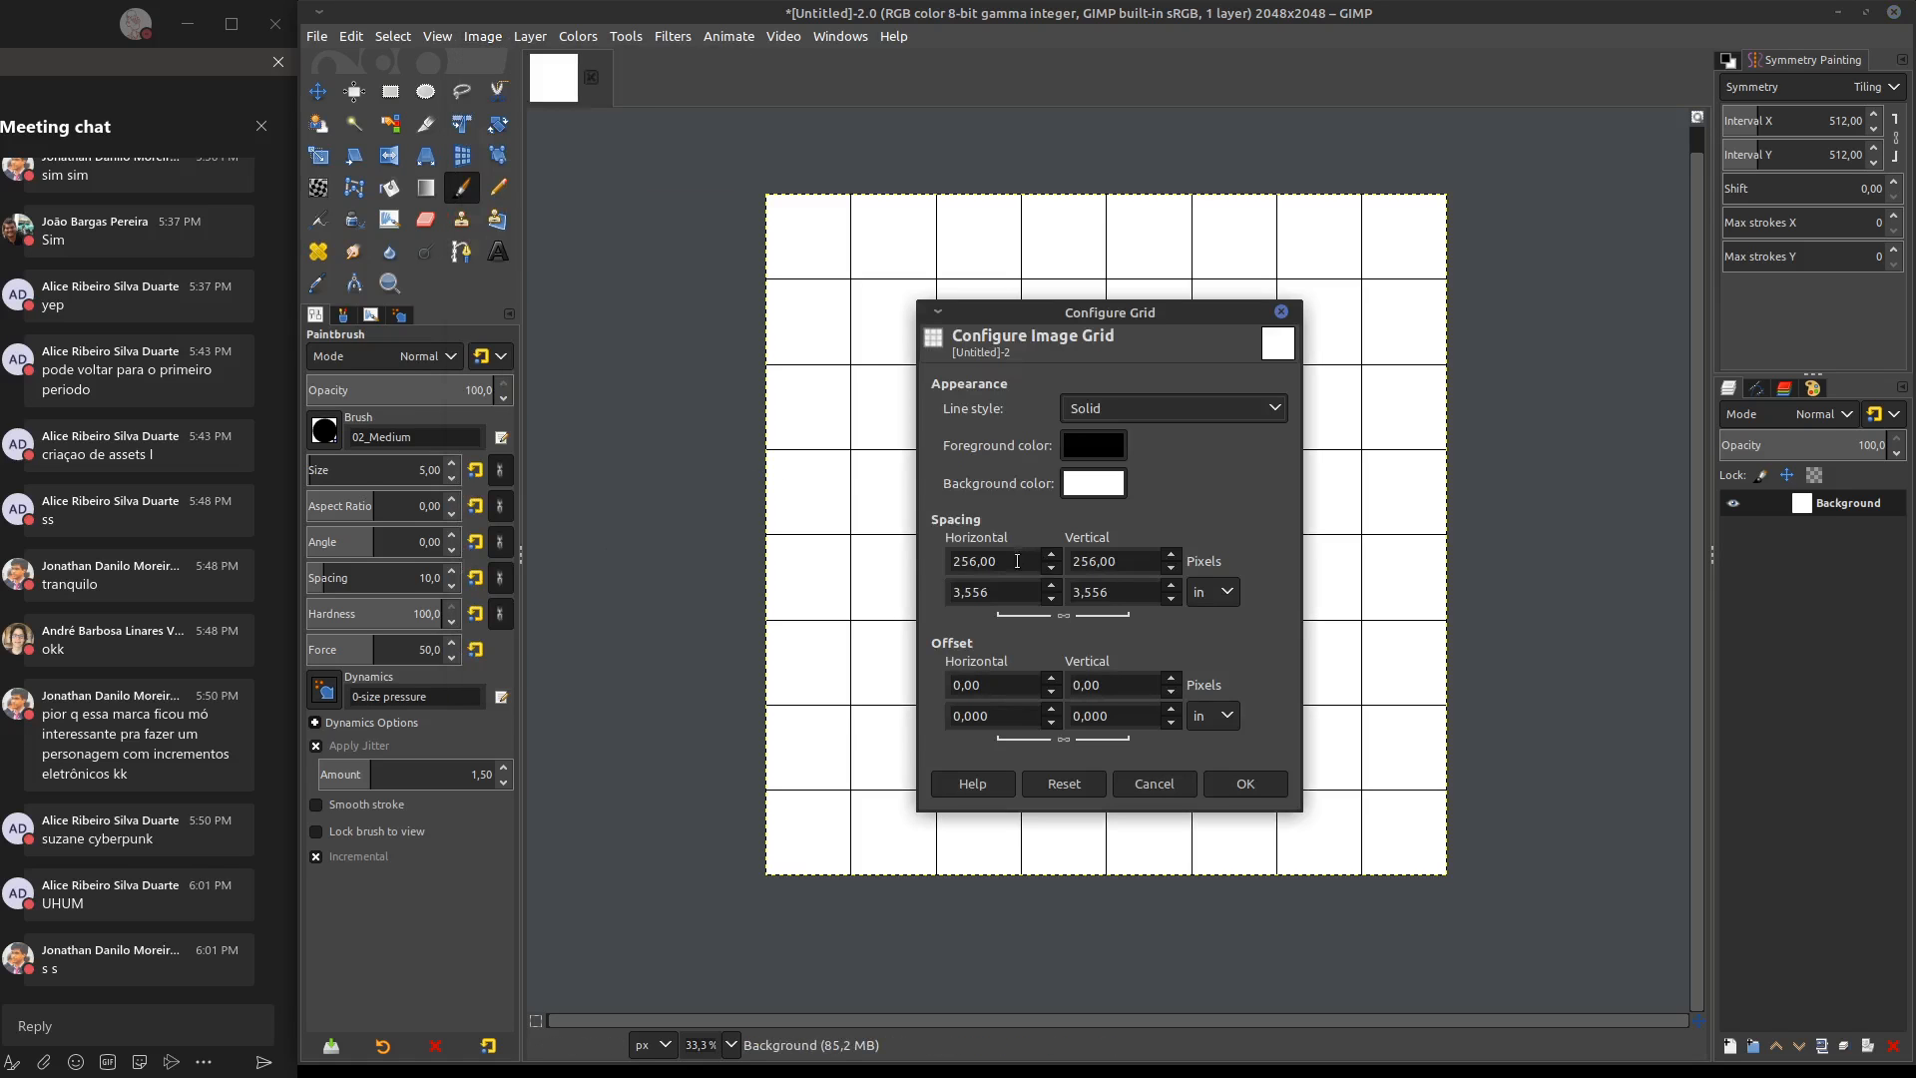
left_click_drag(1017, 560, 956, 544)
type("512")
left_click_drag(1117, 560, 1064, 569)
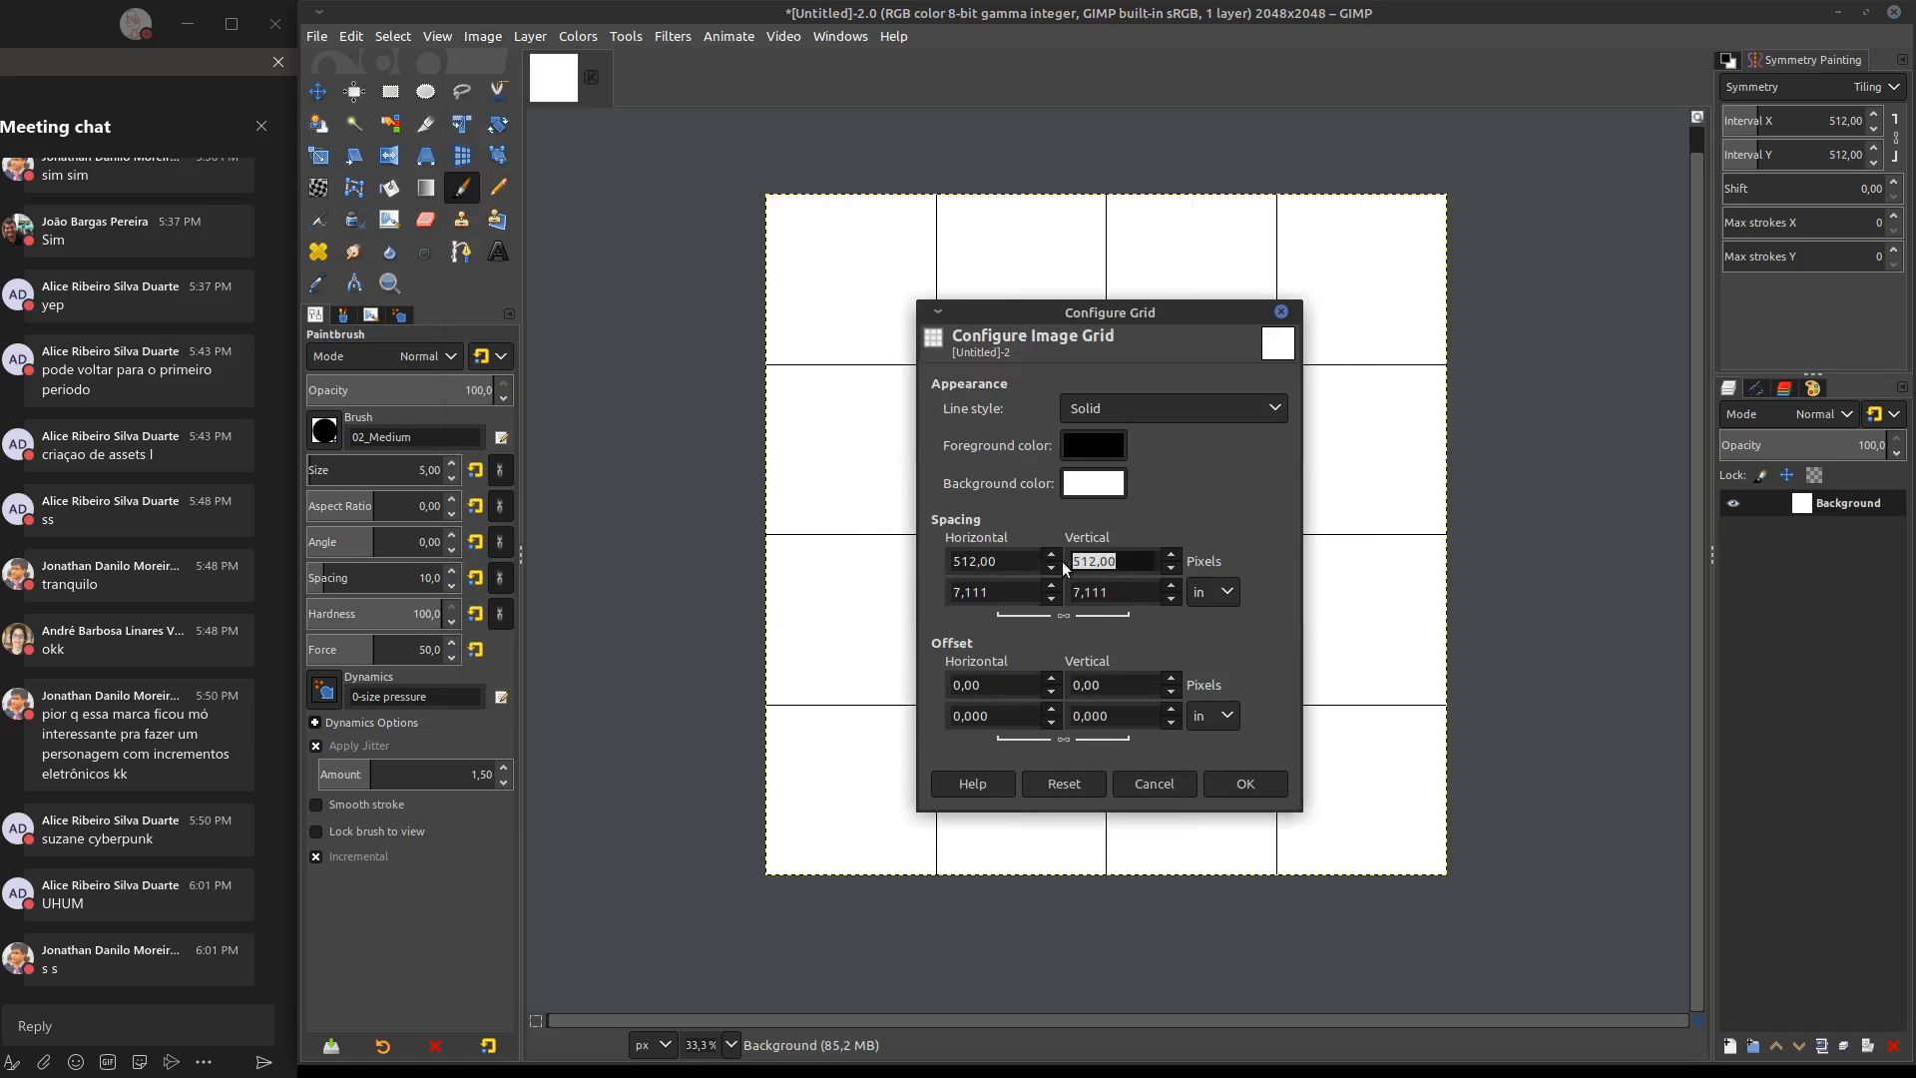
left_click(1243, 783)
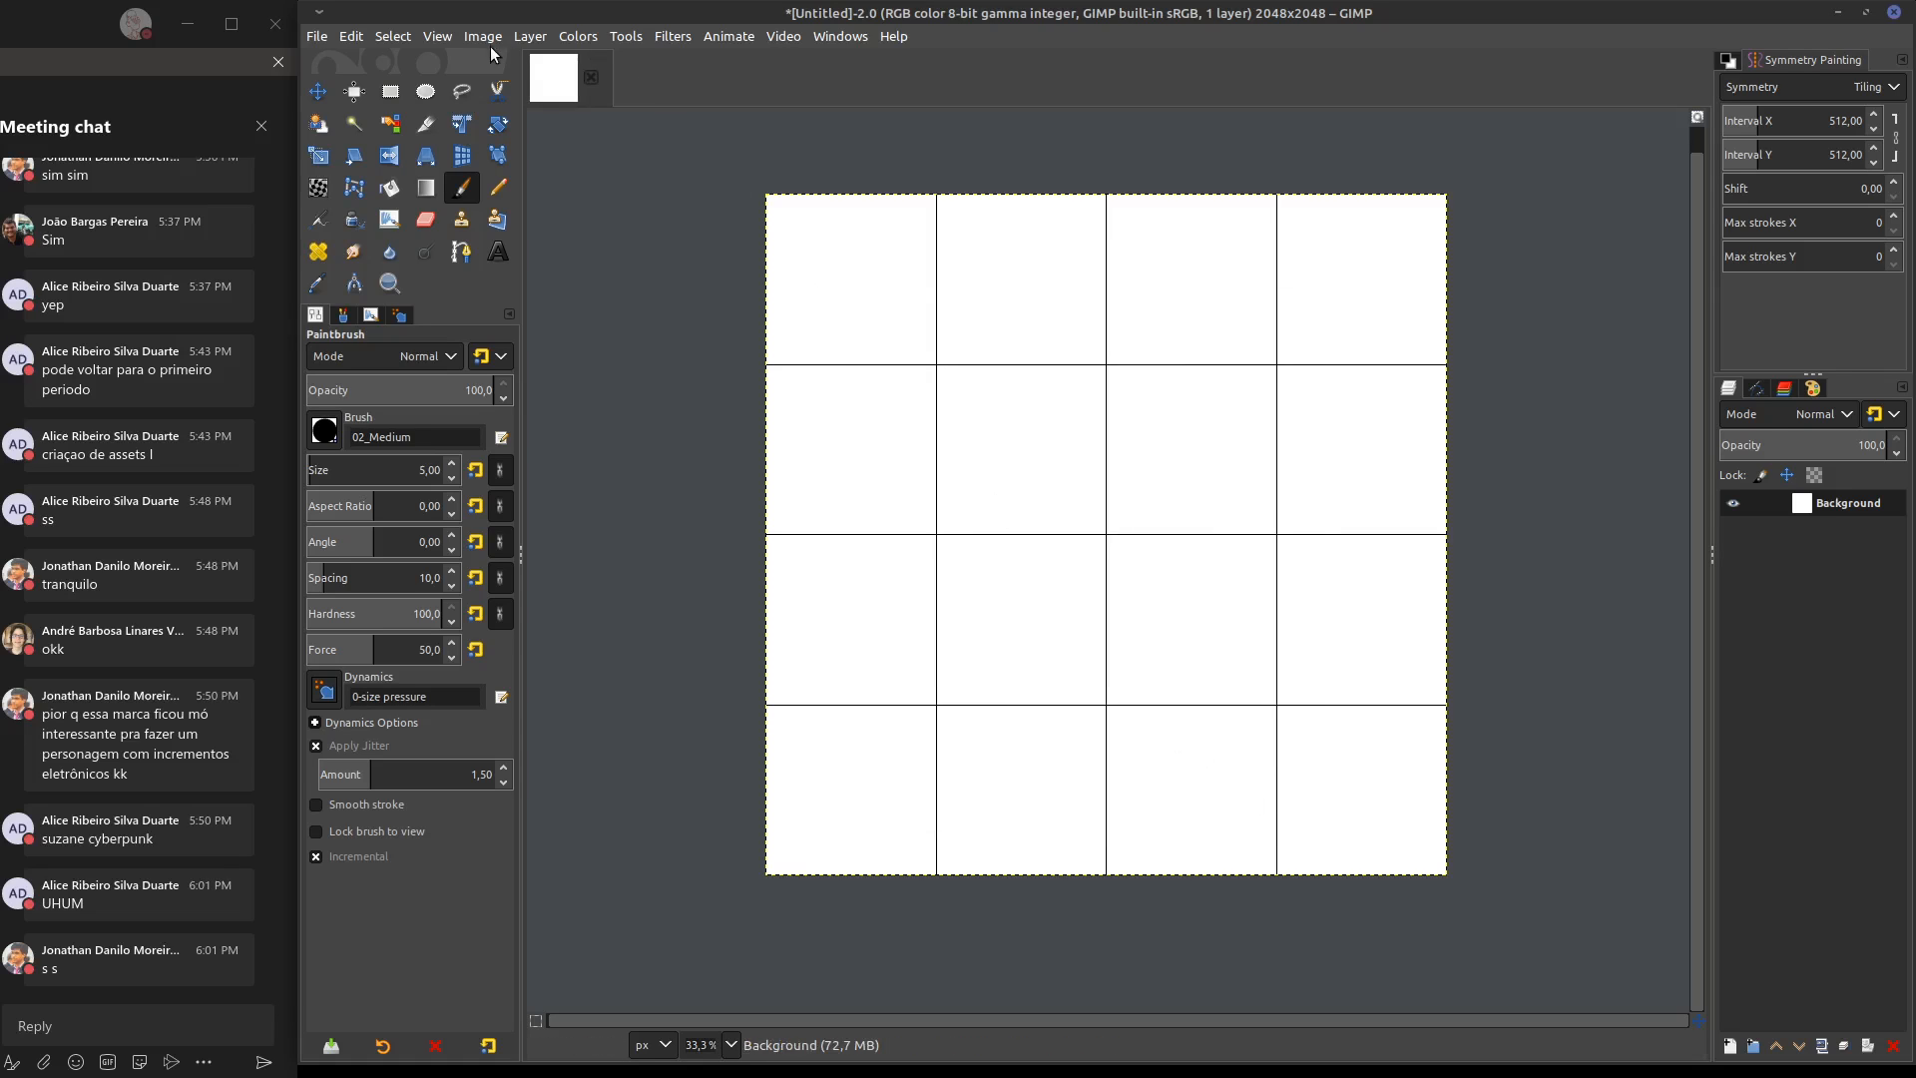
Try to snap to the grid and draw a crop rectangle of about 508 × 595 px over the second cell of the second row
left_click(387, 37)
mouse_move(361, 39)
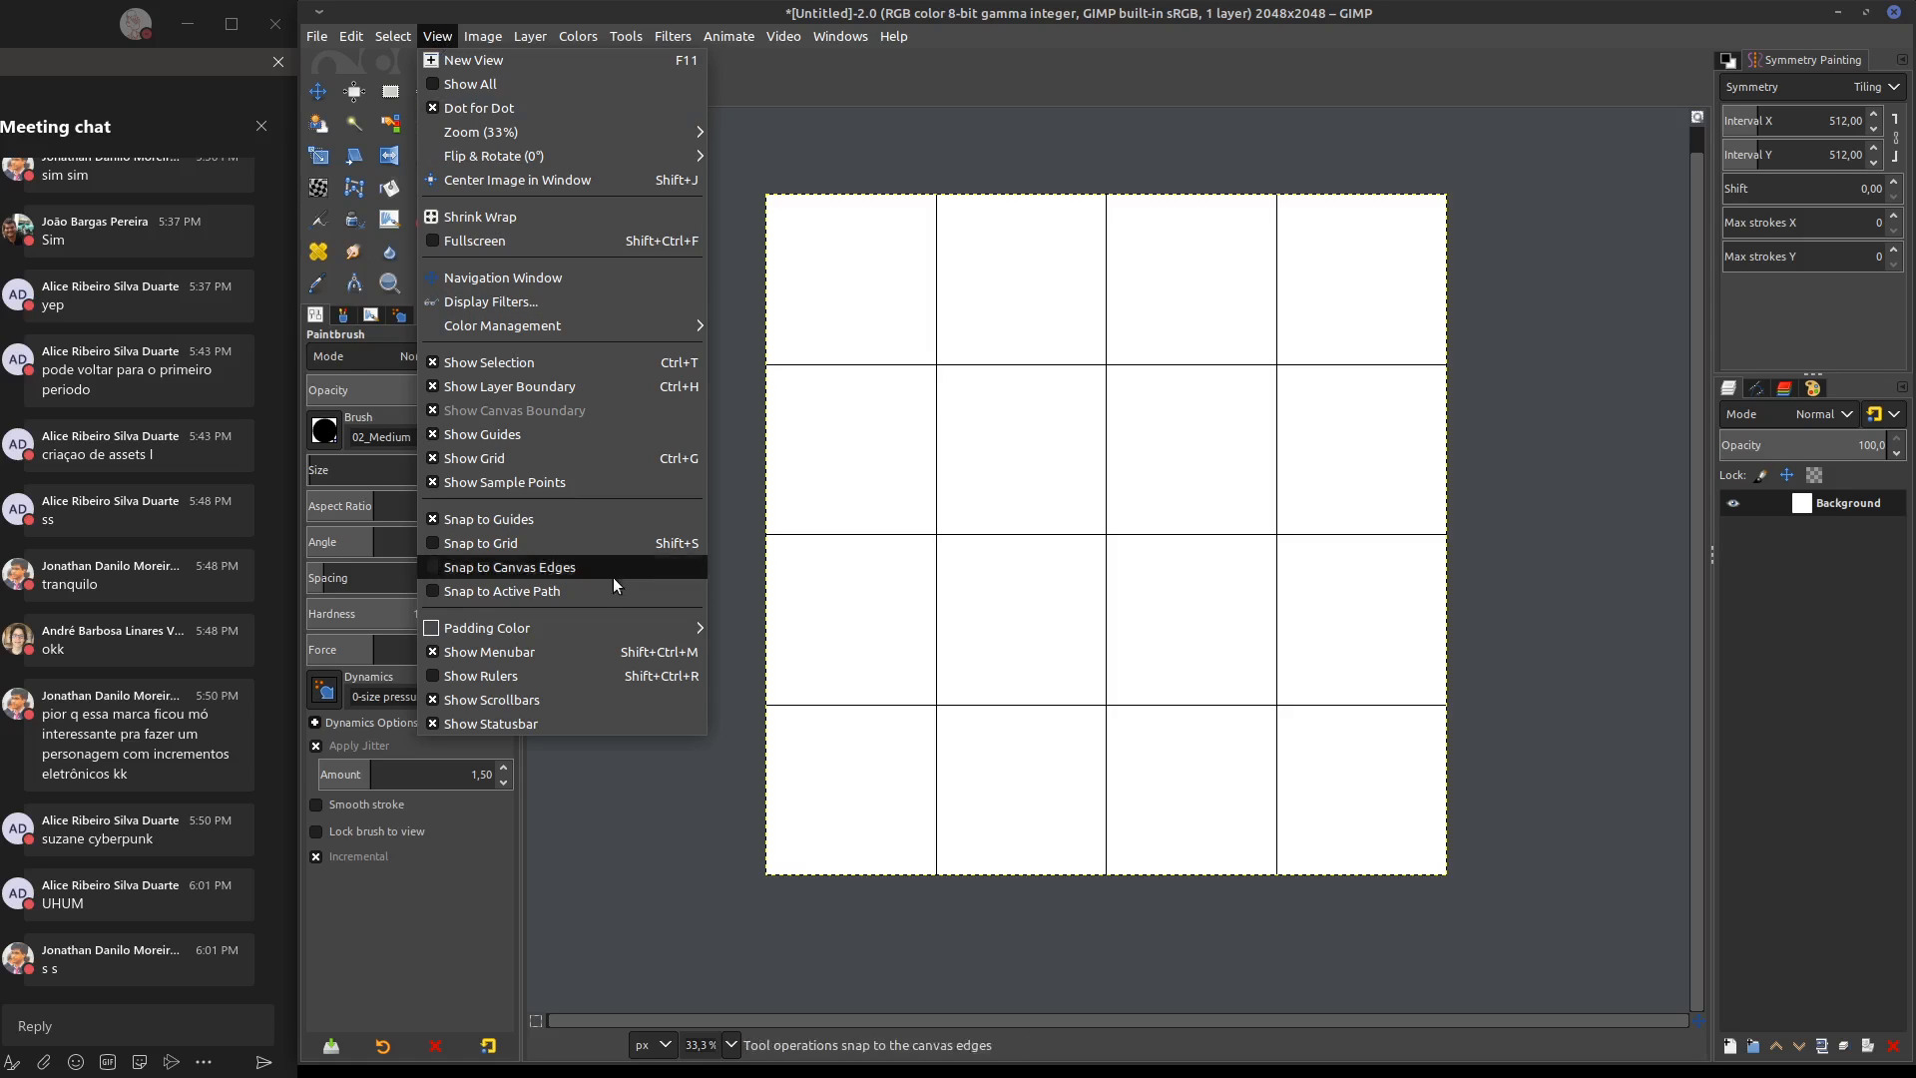
left_click(506, 538)
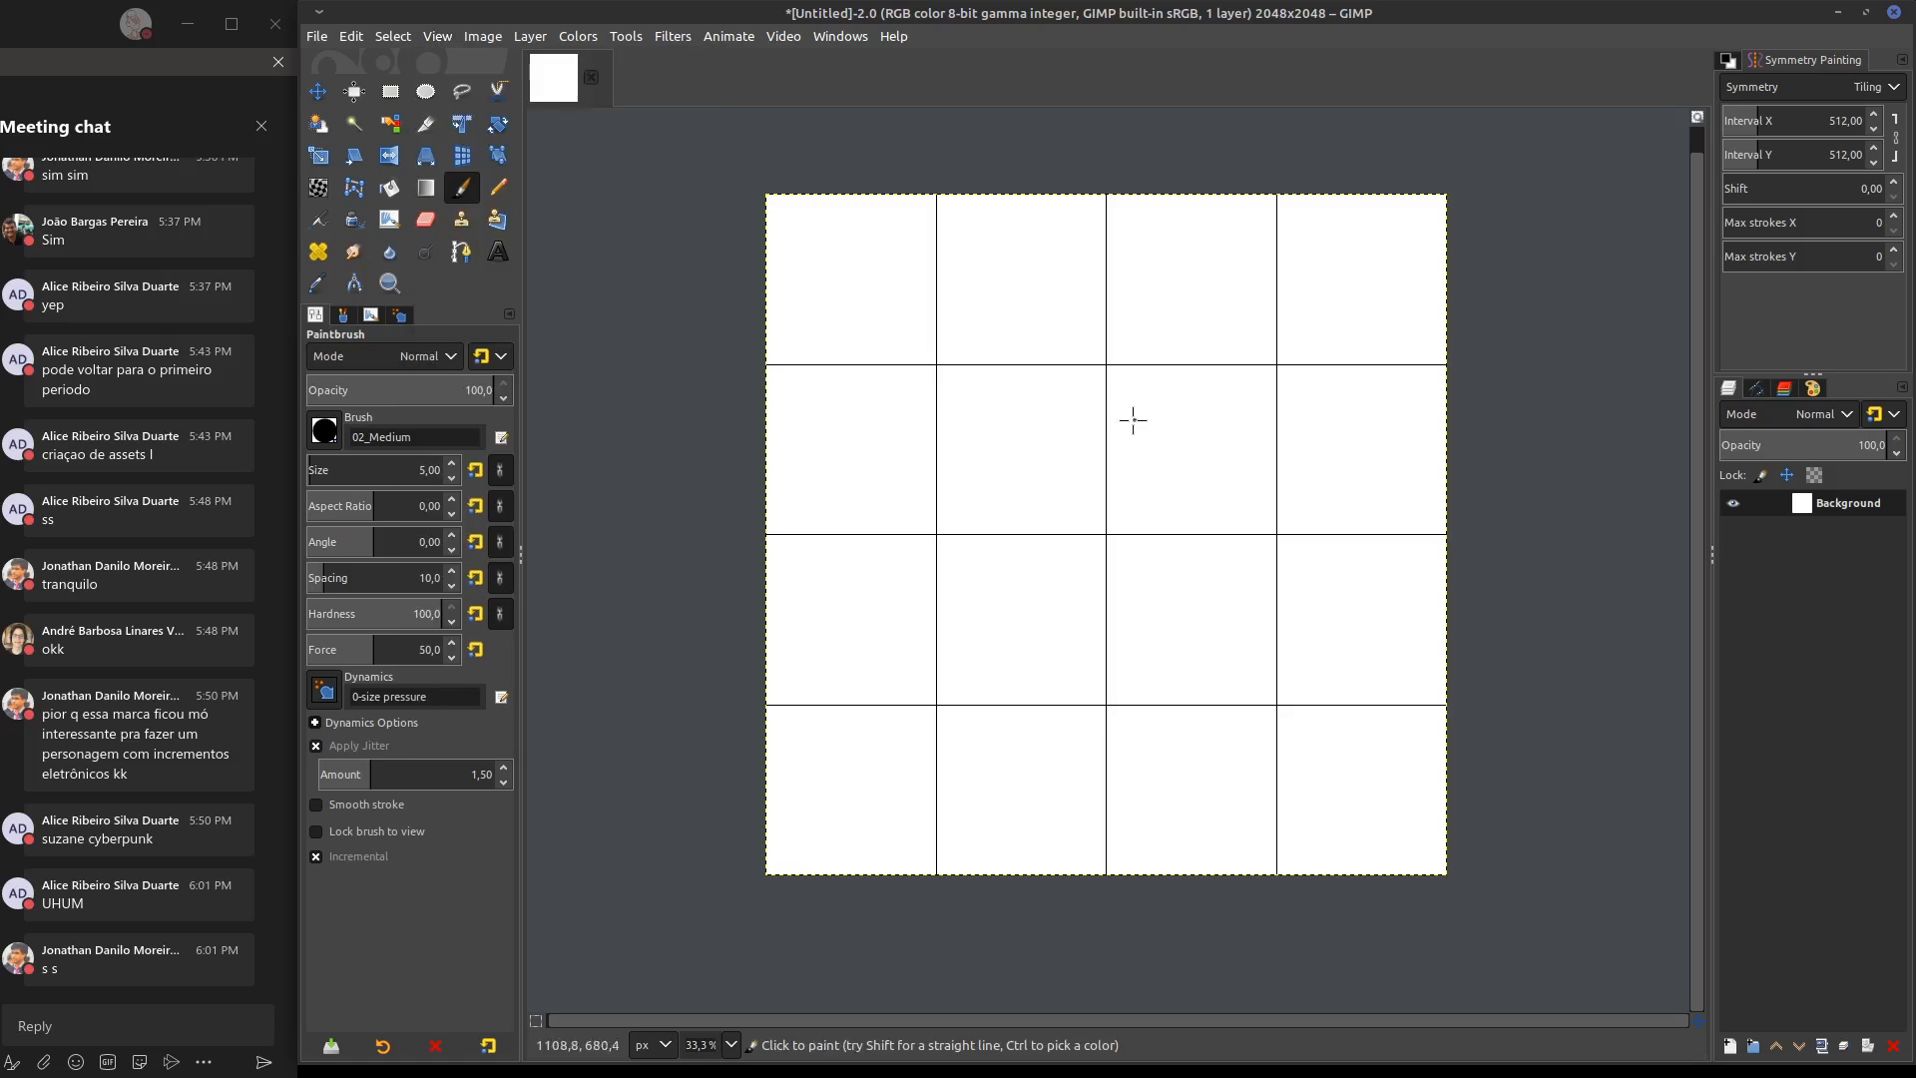
key("shift+c")
left_click_drag(930, 364, 1146, 554)
left_click_drag(1121, 462, 1064, 479)
left_click_drag(941, 458, 938, 457)
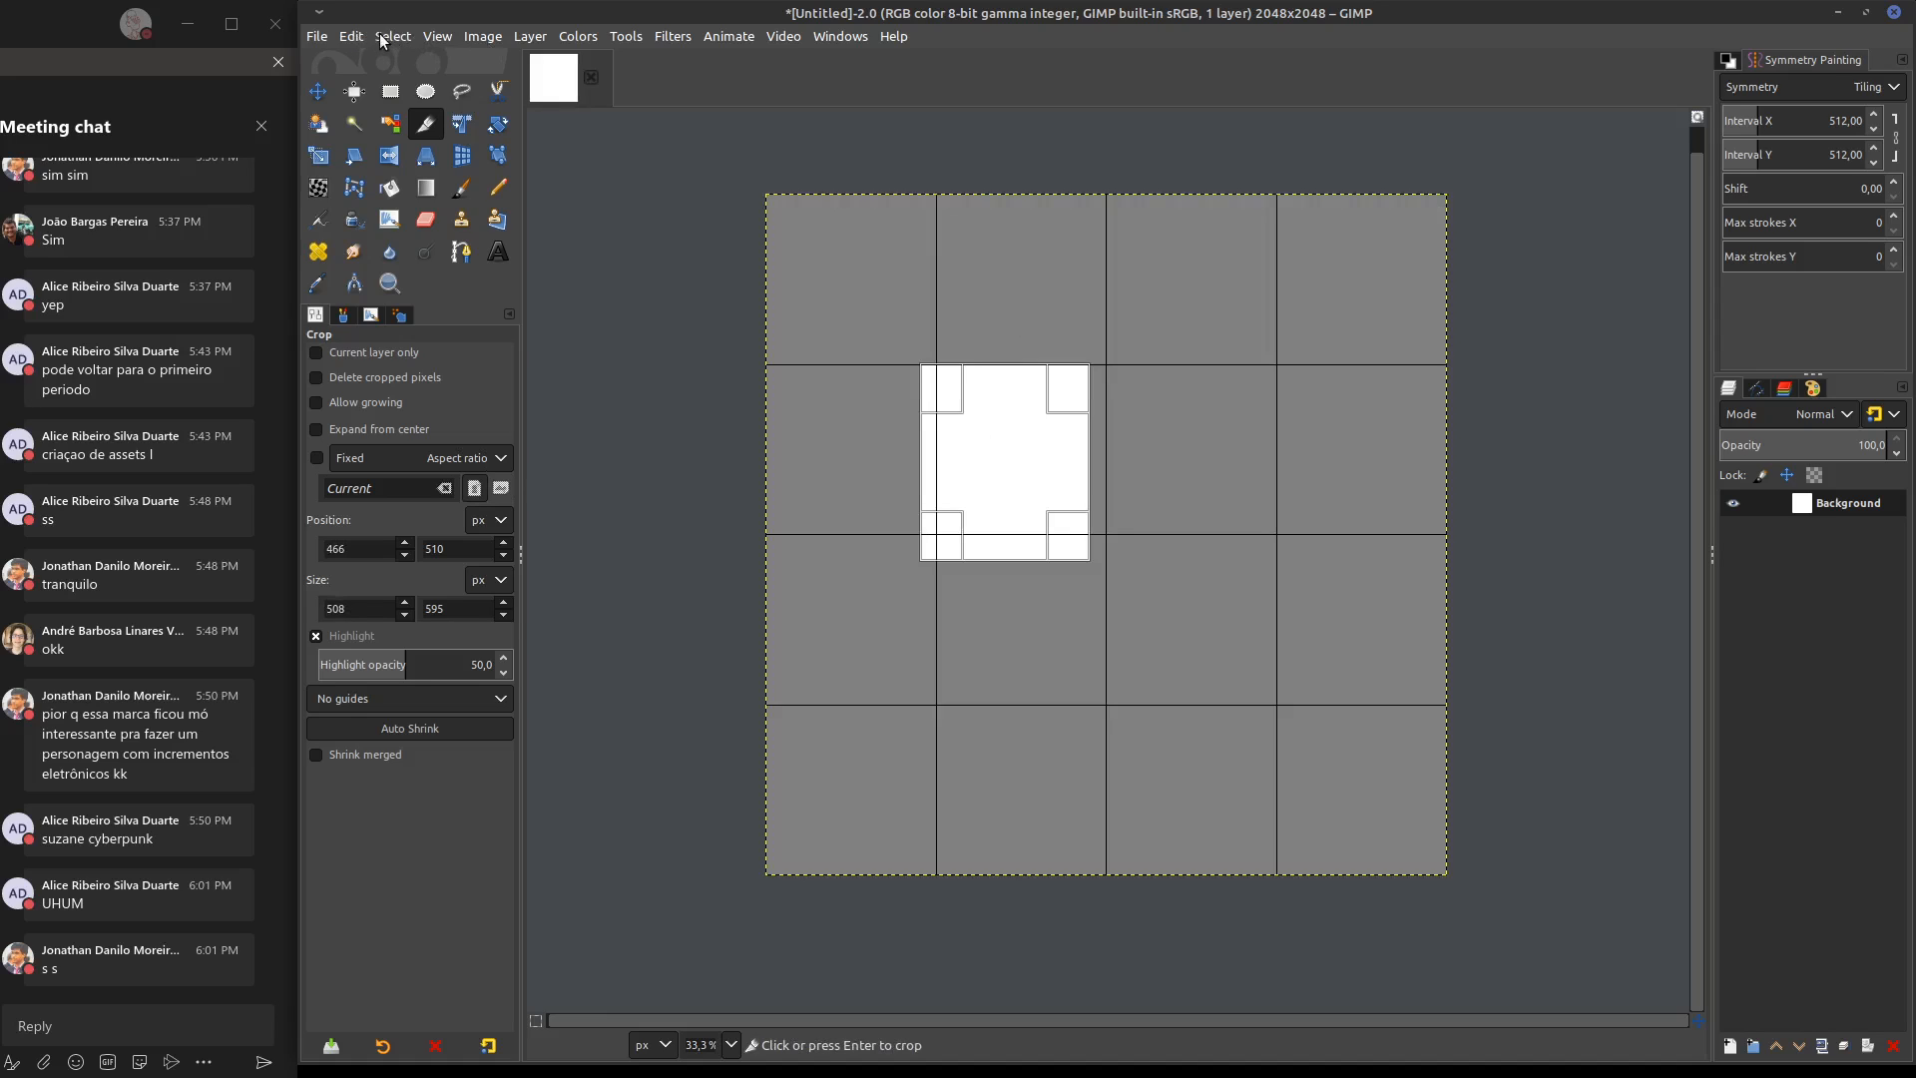
Enable Snap to Grid, fit the crop rectangle to the 512 × 512 px cell at position 512, 512, and cancel the crop
left_click(446, 37)
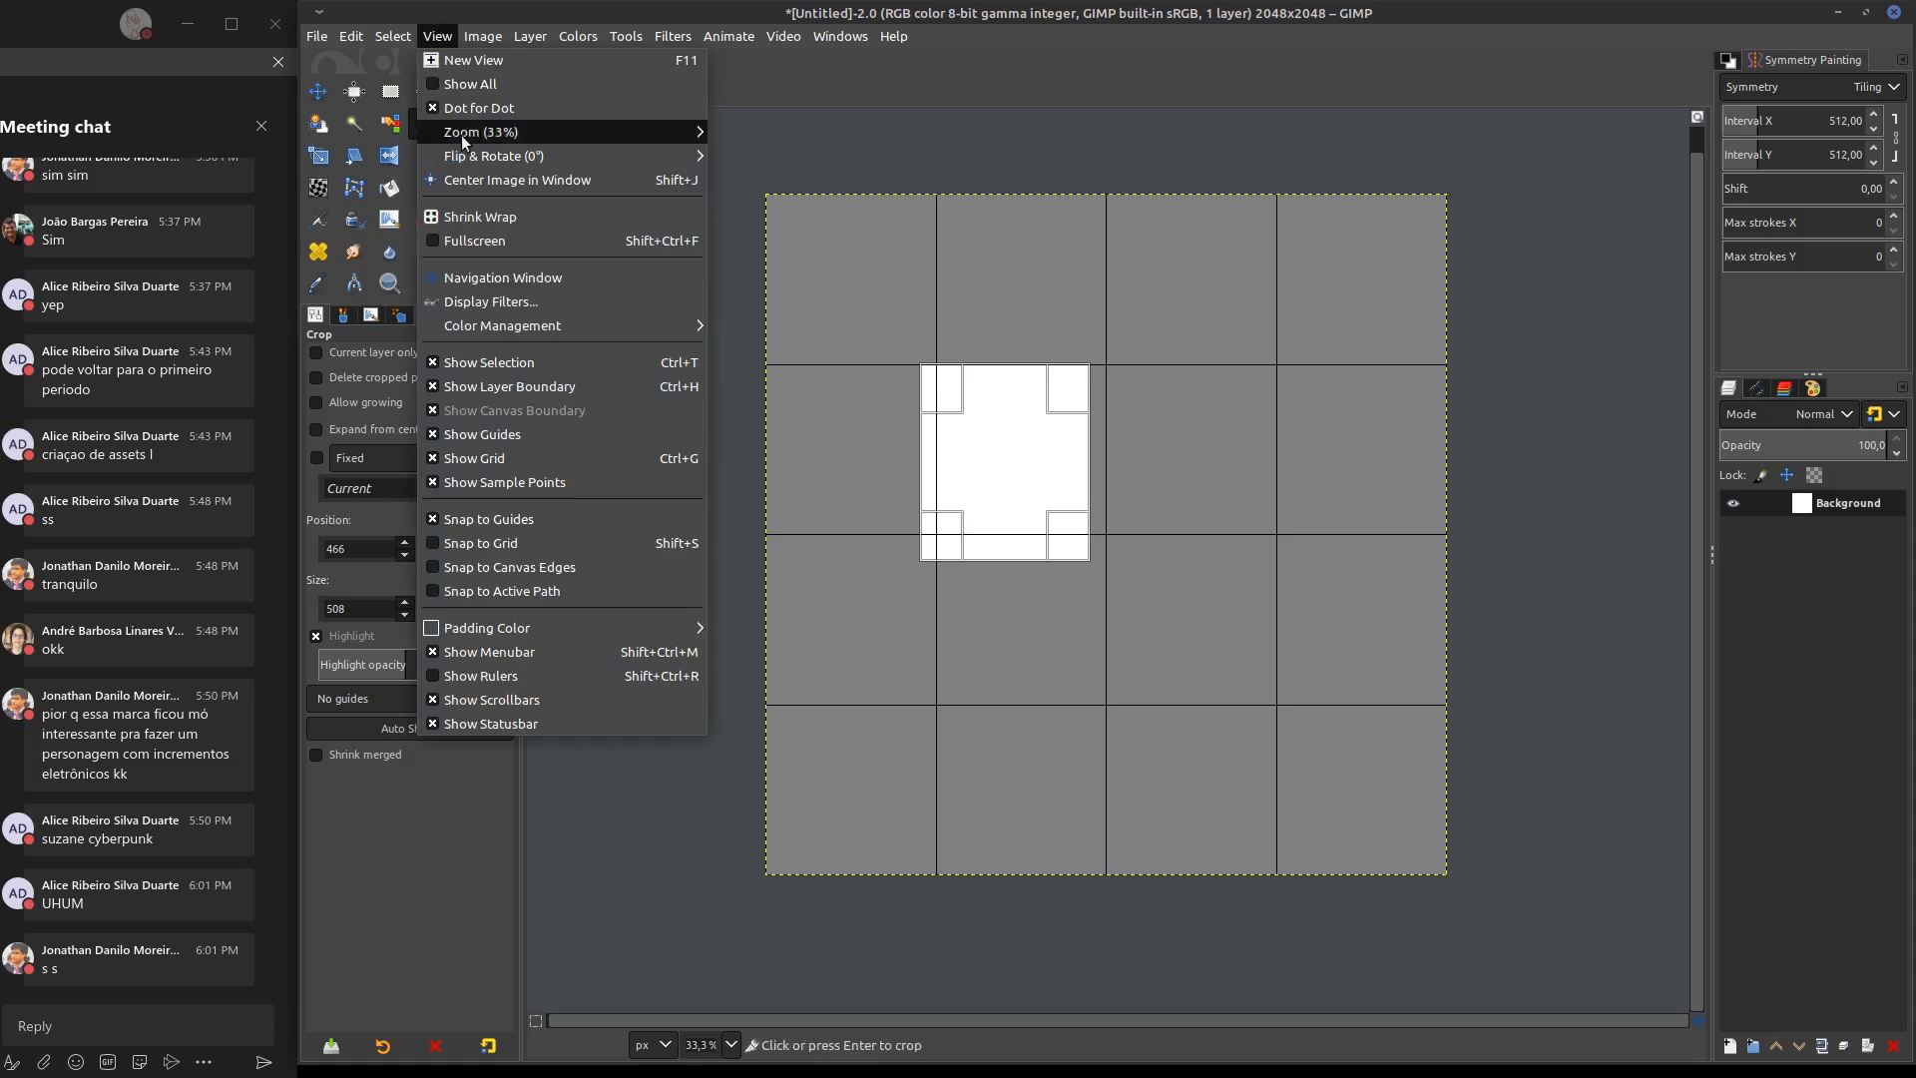
left_click(466, 544)
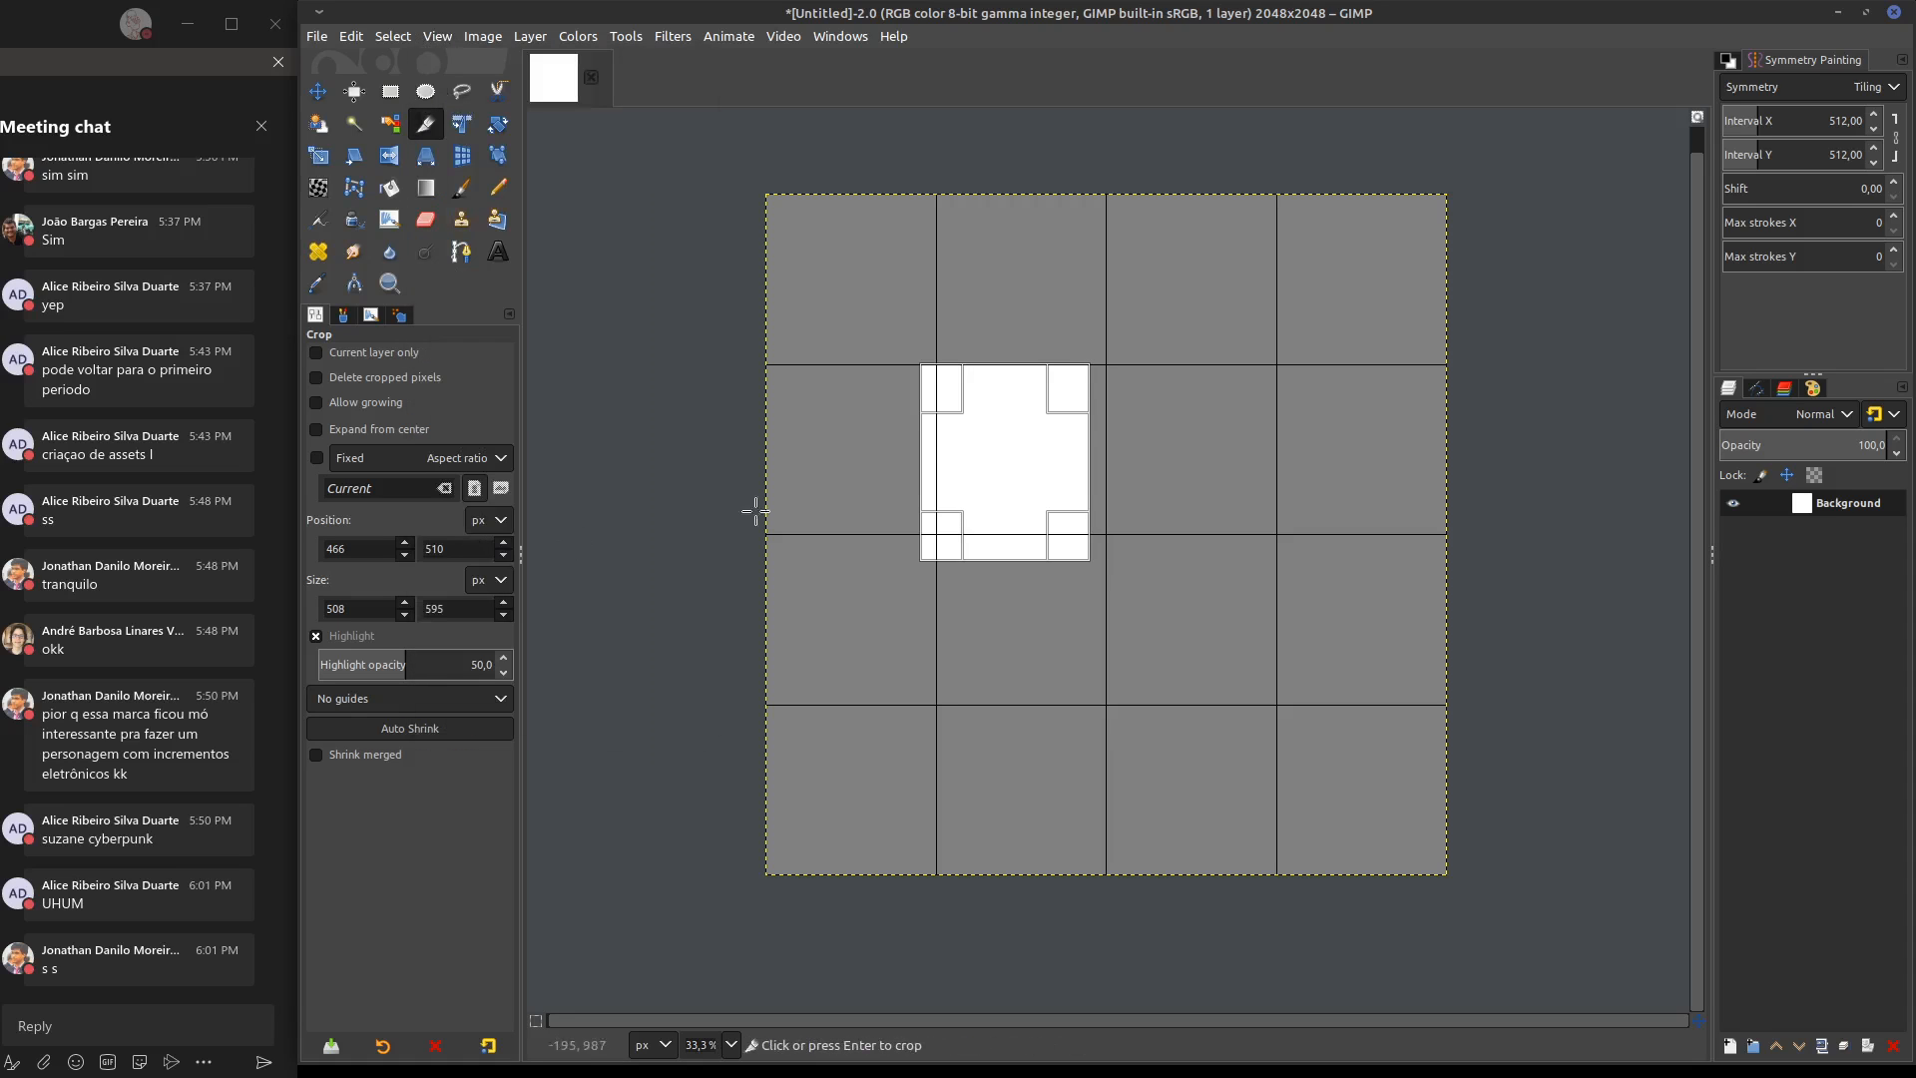
left_click_drag(955, 448, 961, 445)
left_click_drag(1004, 385, 1004, 384)
left_click_drag(1088, 444, 1105, 446)
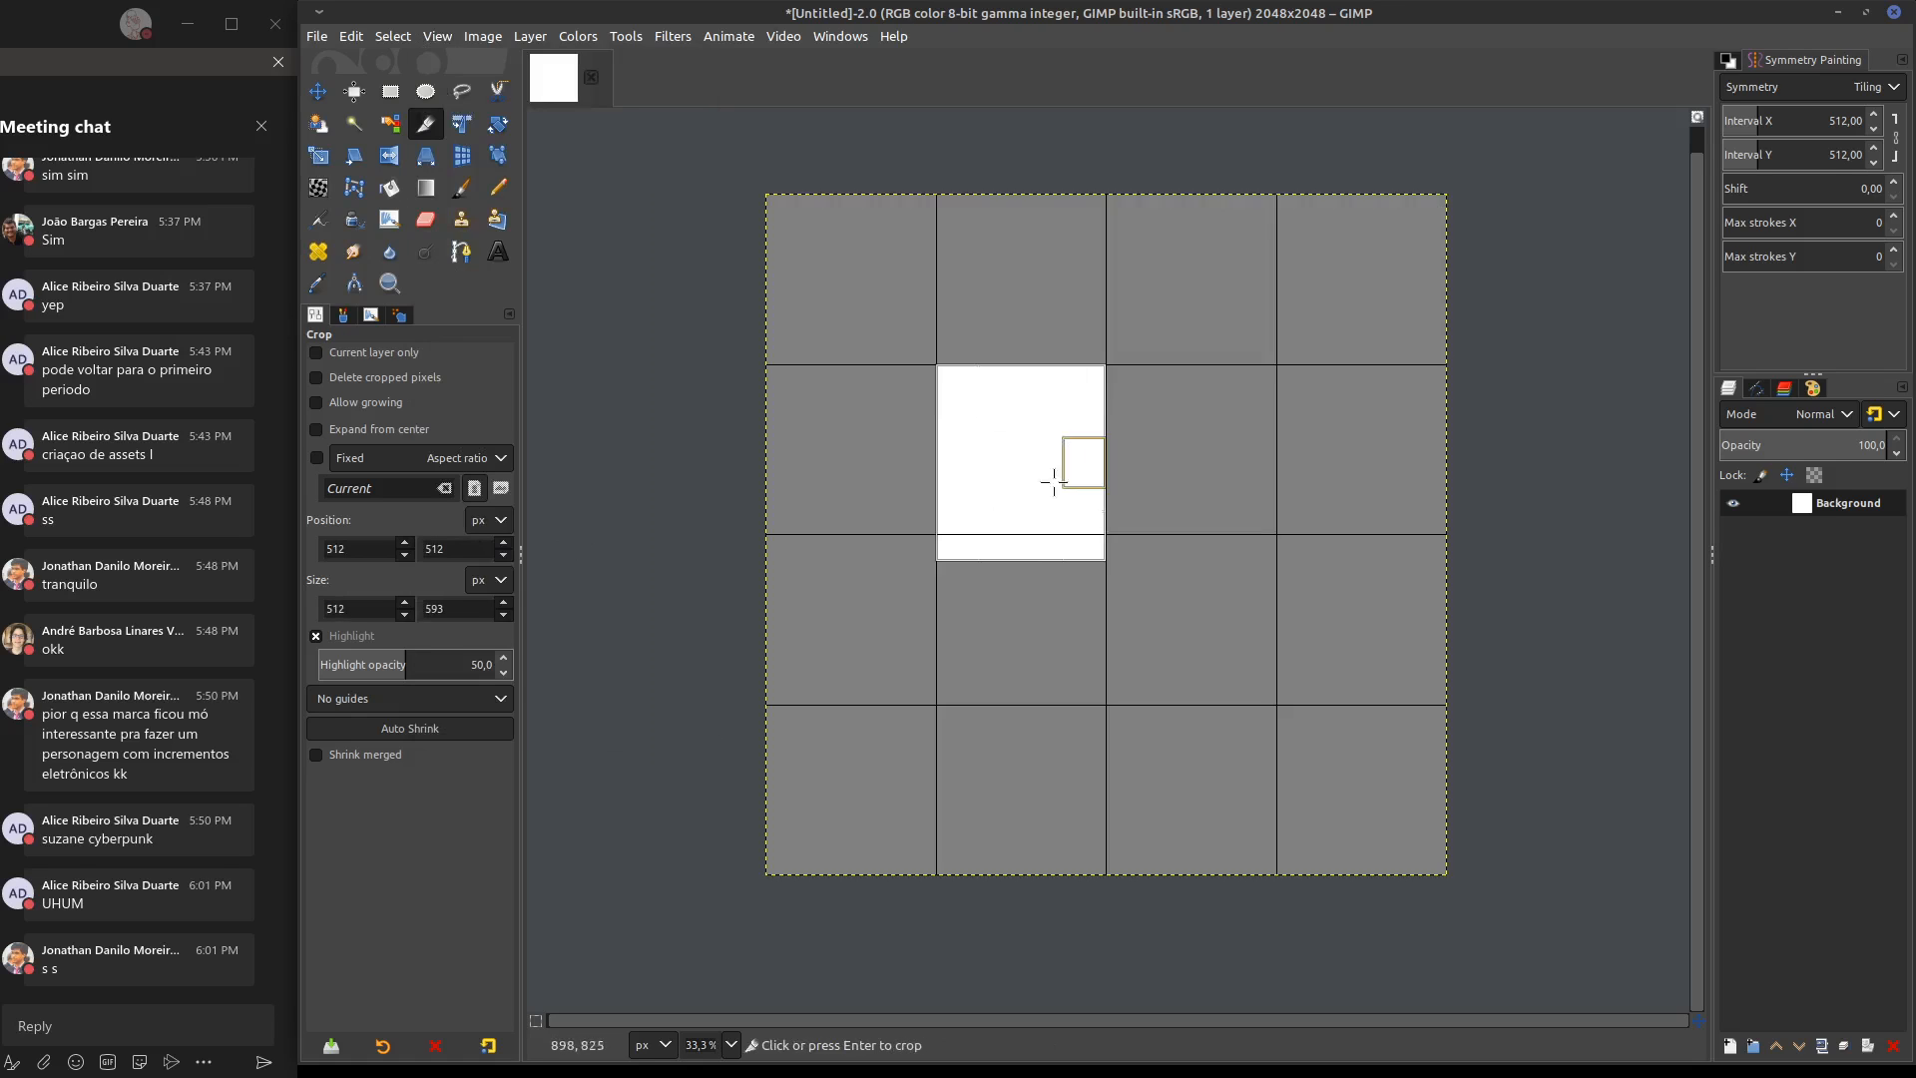
mouse_move(1021, 542)
left_mouse_down()
mouse_move(1022, 505)
mouse_move(1038, 515)
left_mouse_up()
key("Escape")
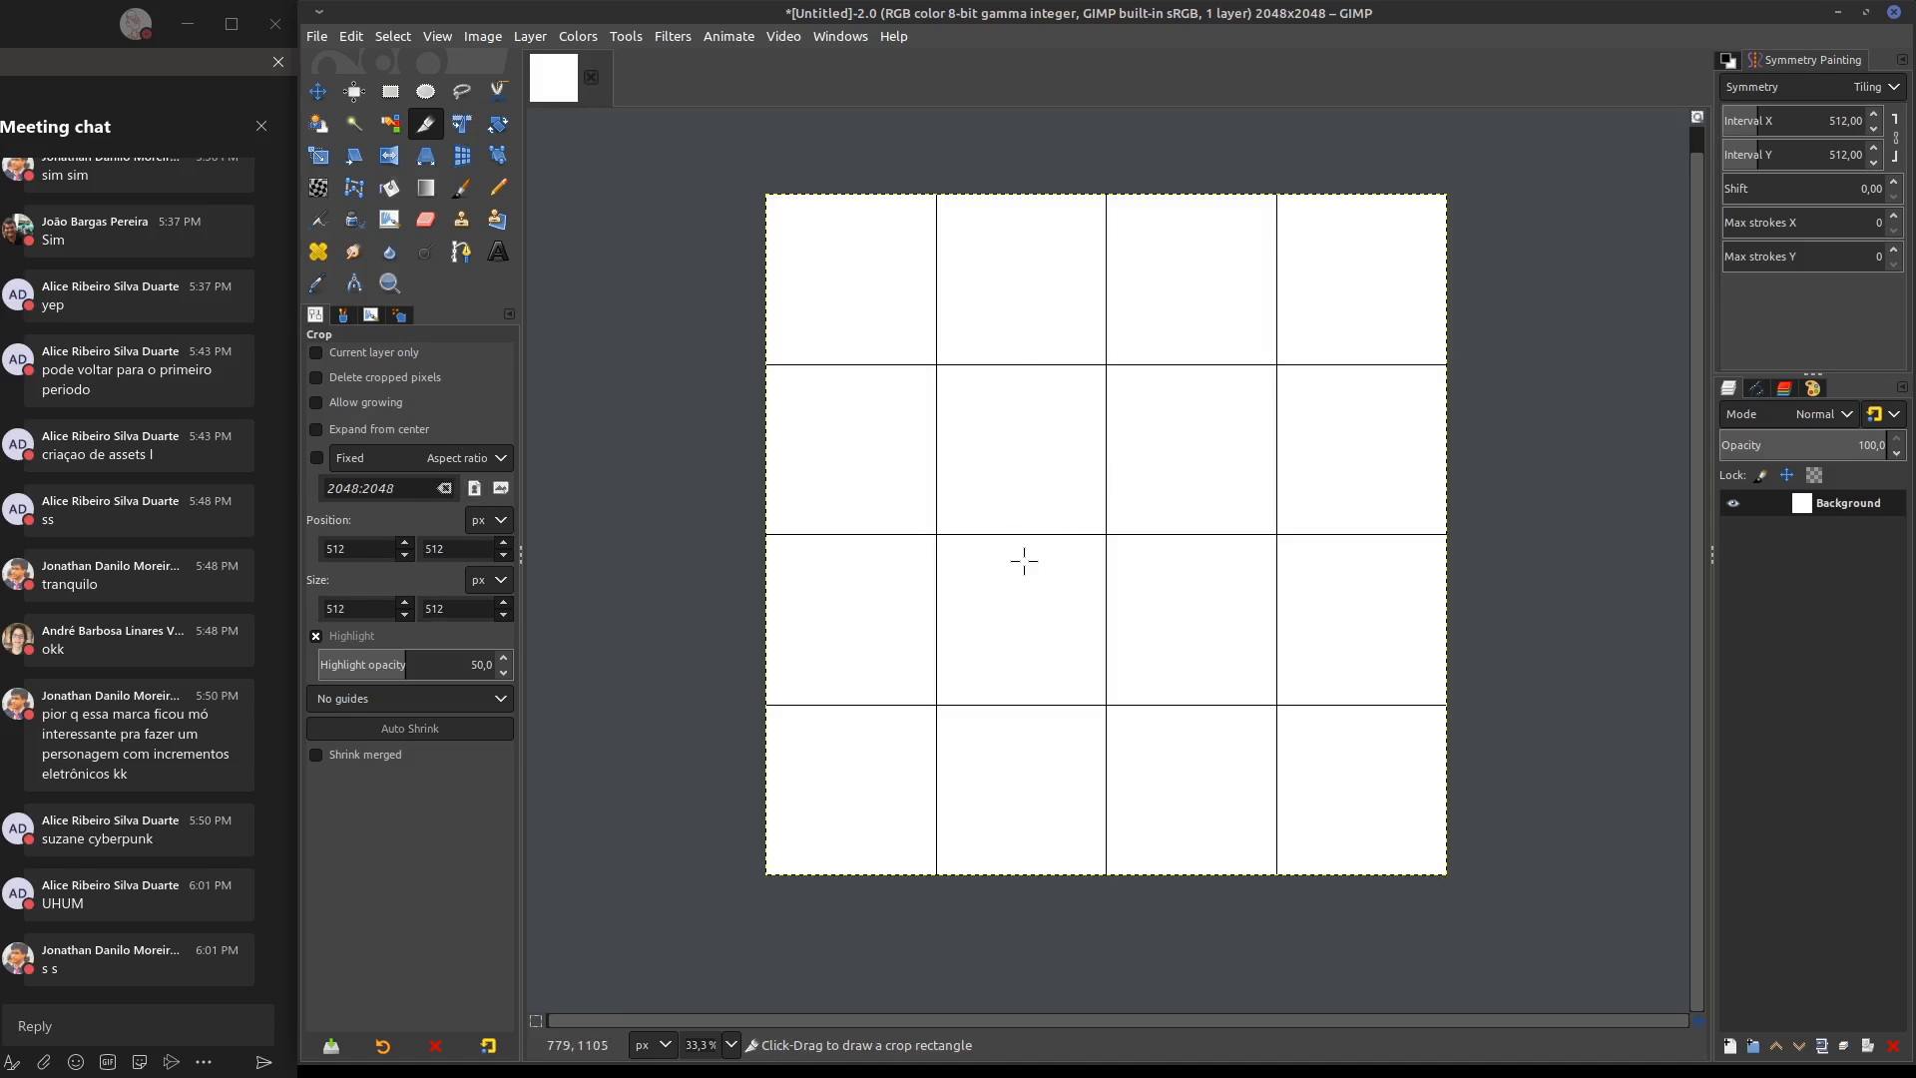
scroll(956, 544, "right", 1)
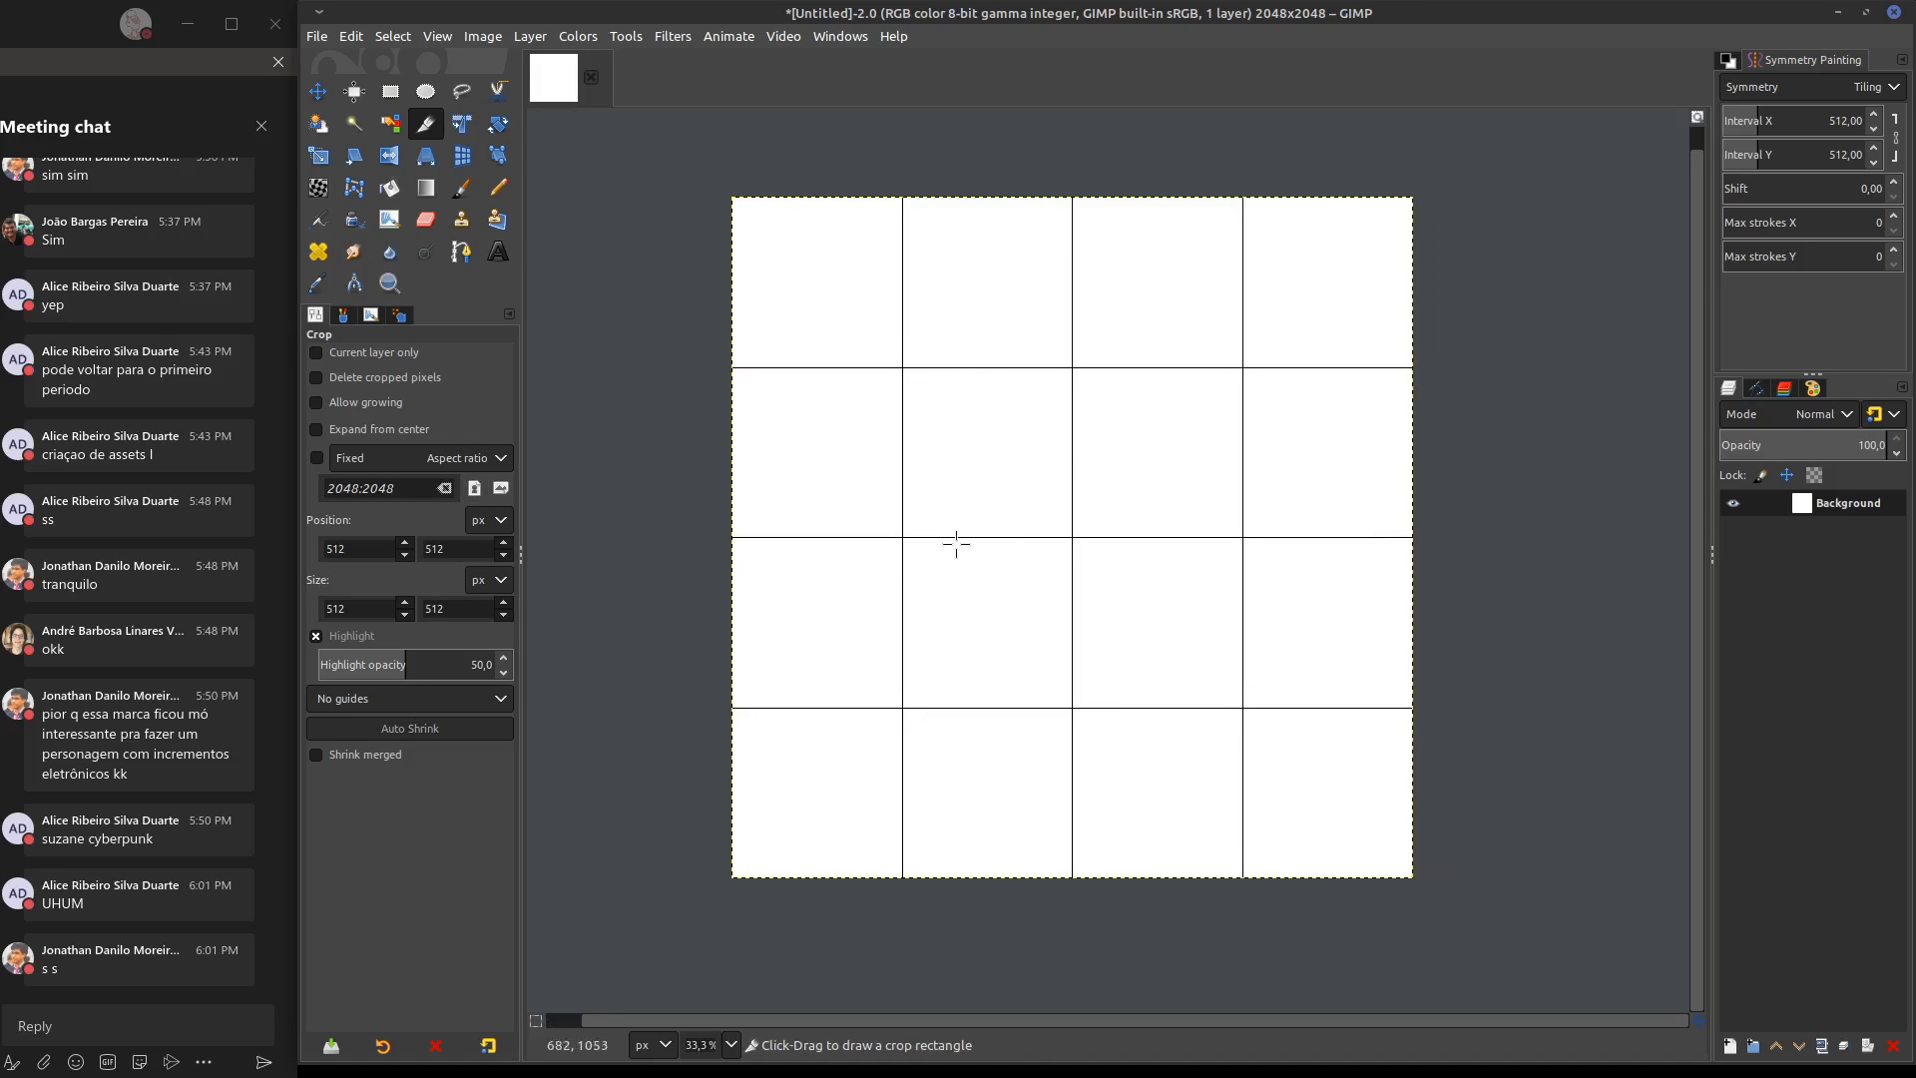
left_click_drag(983, 581, 989, 512)
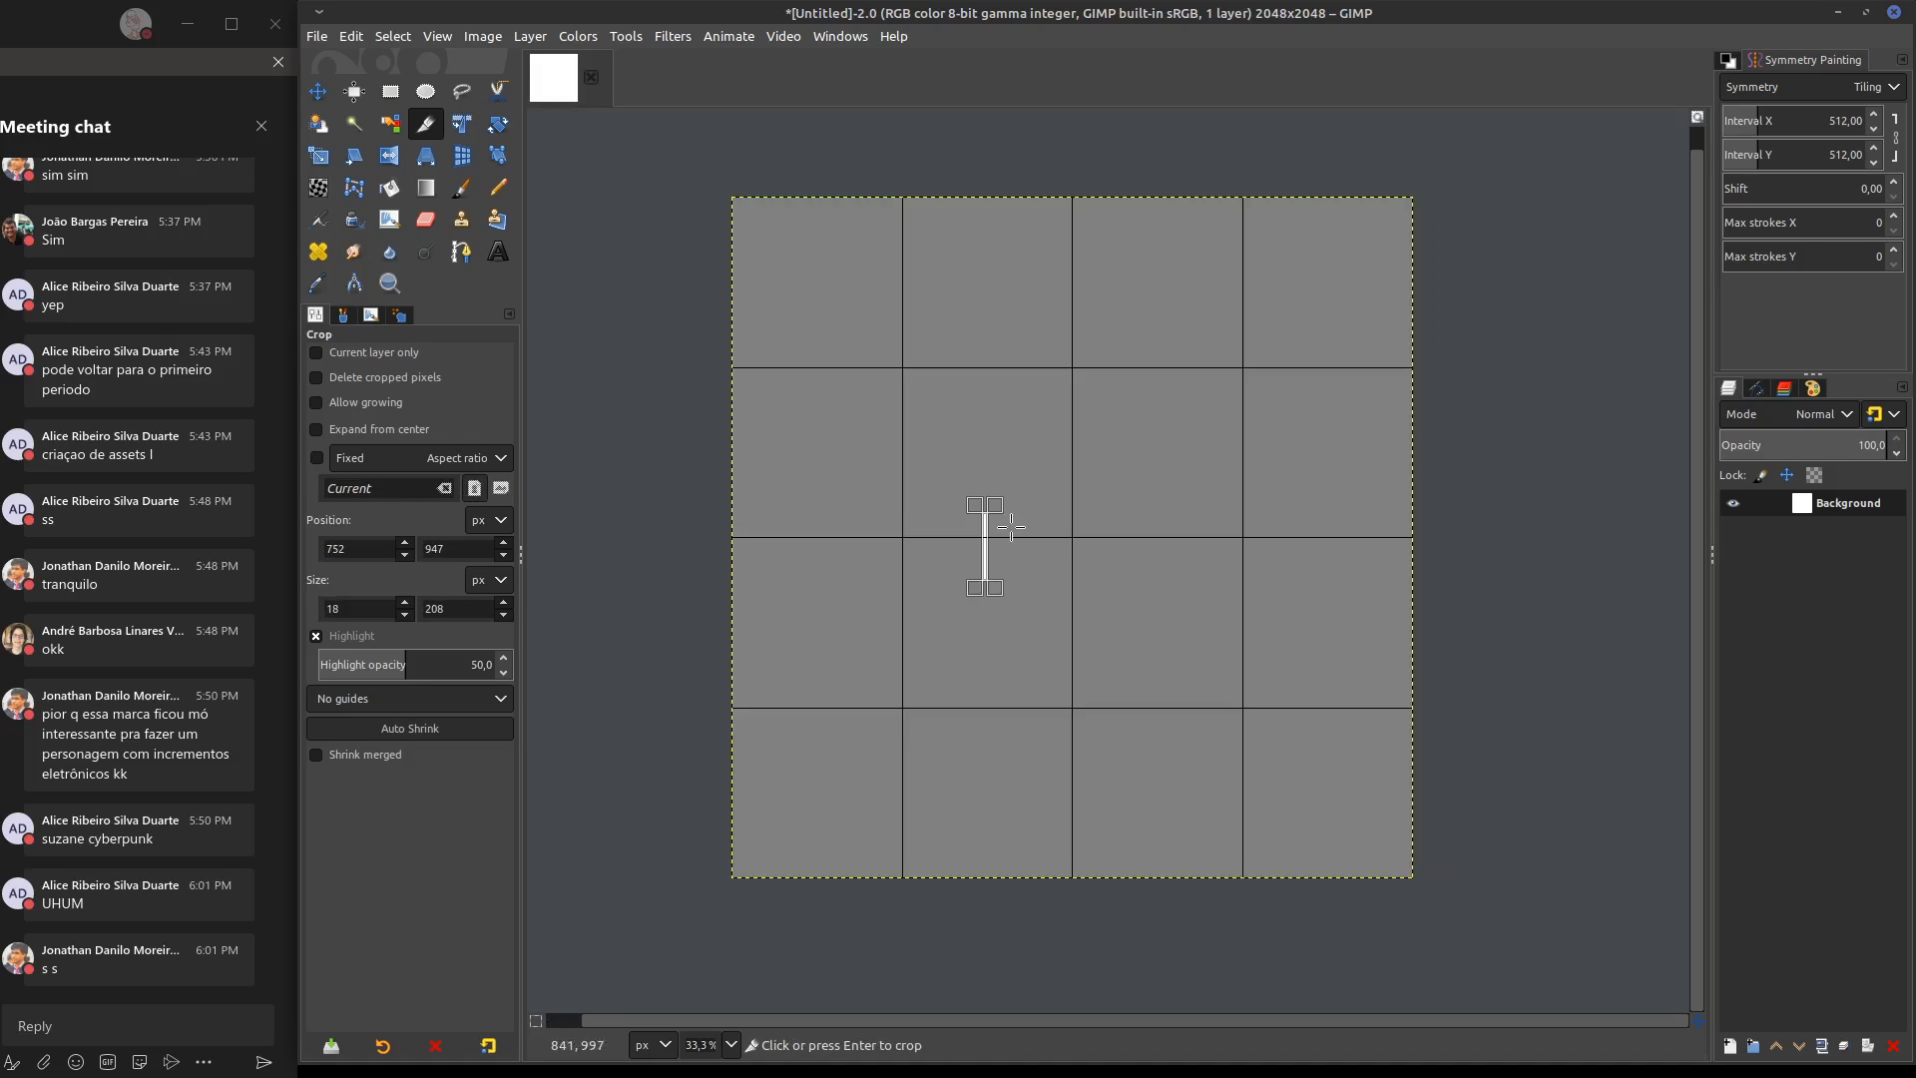
key("Escape")
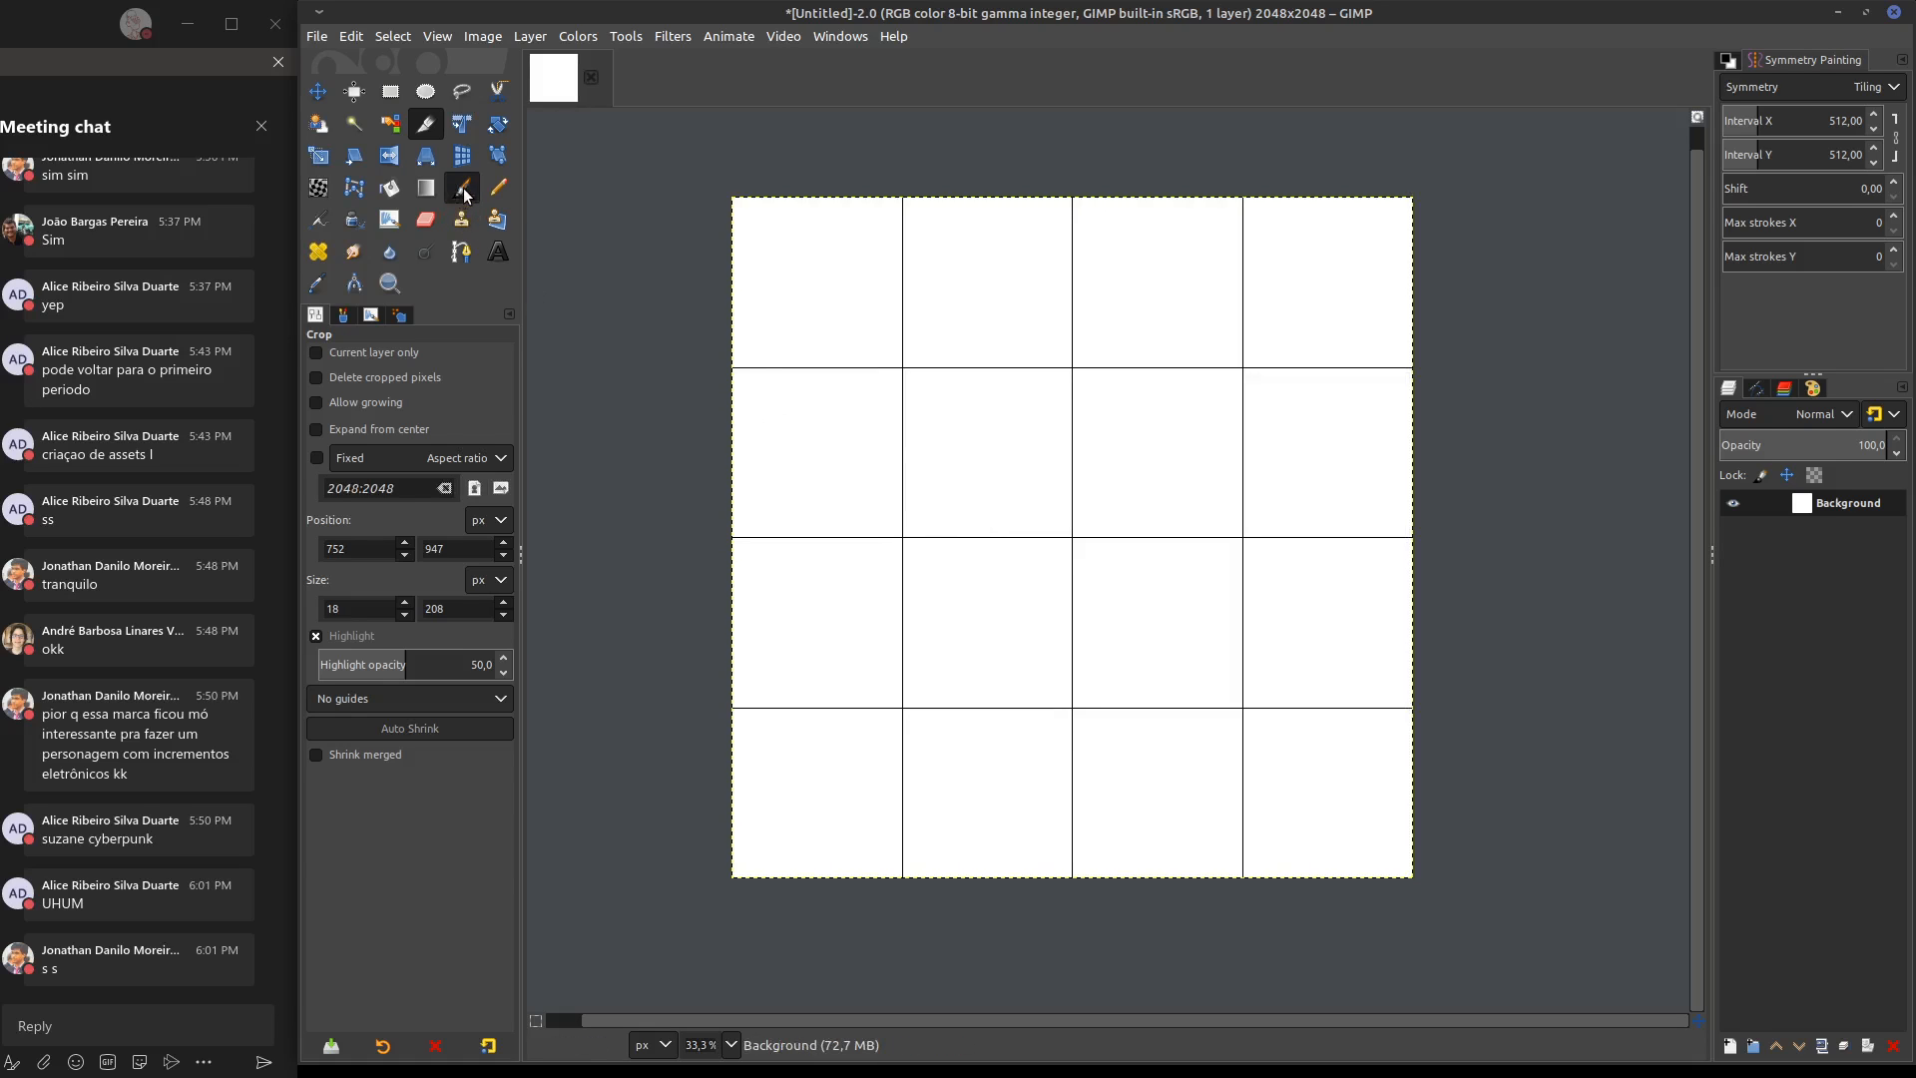
Switch to the Paintbrush and turn off Snap to Grid
key("p")
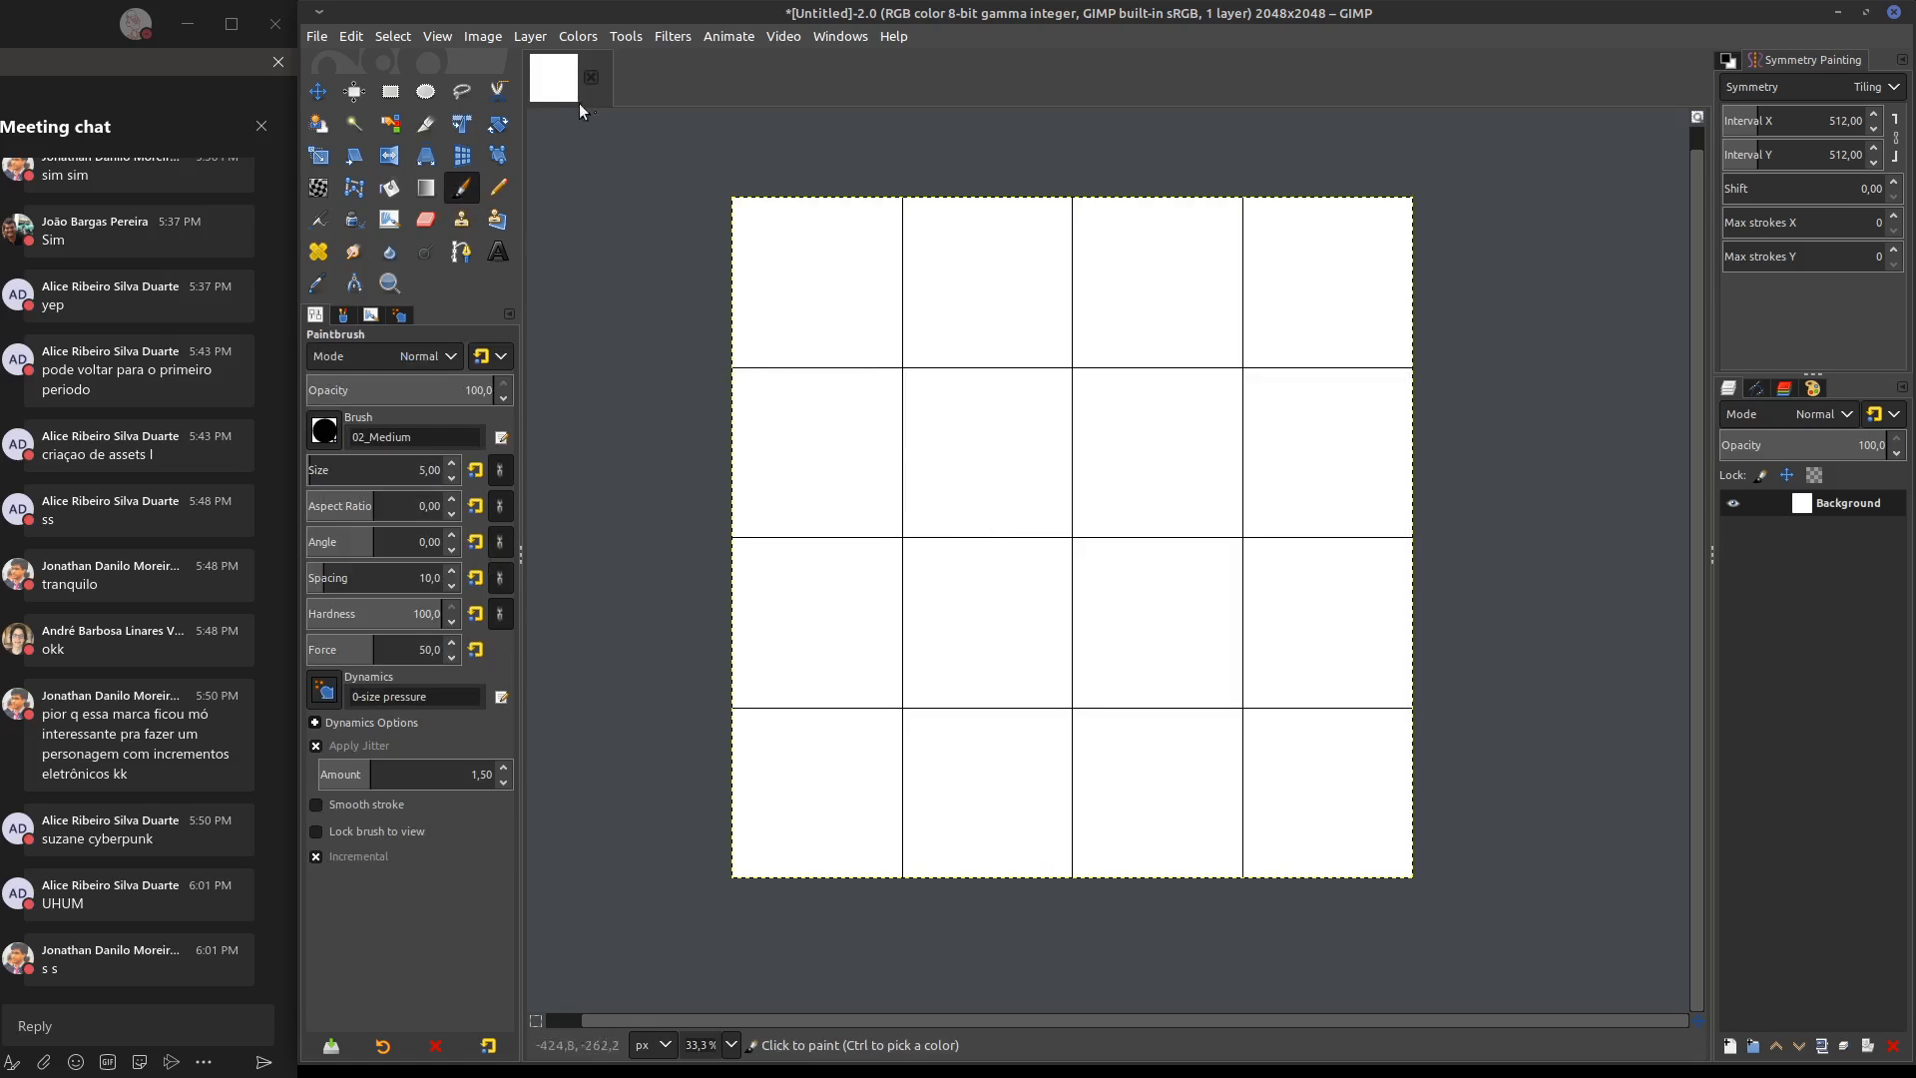
left_click(405, 37)
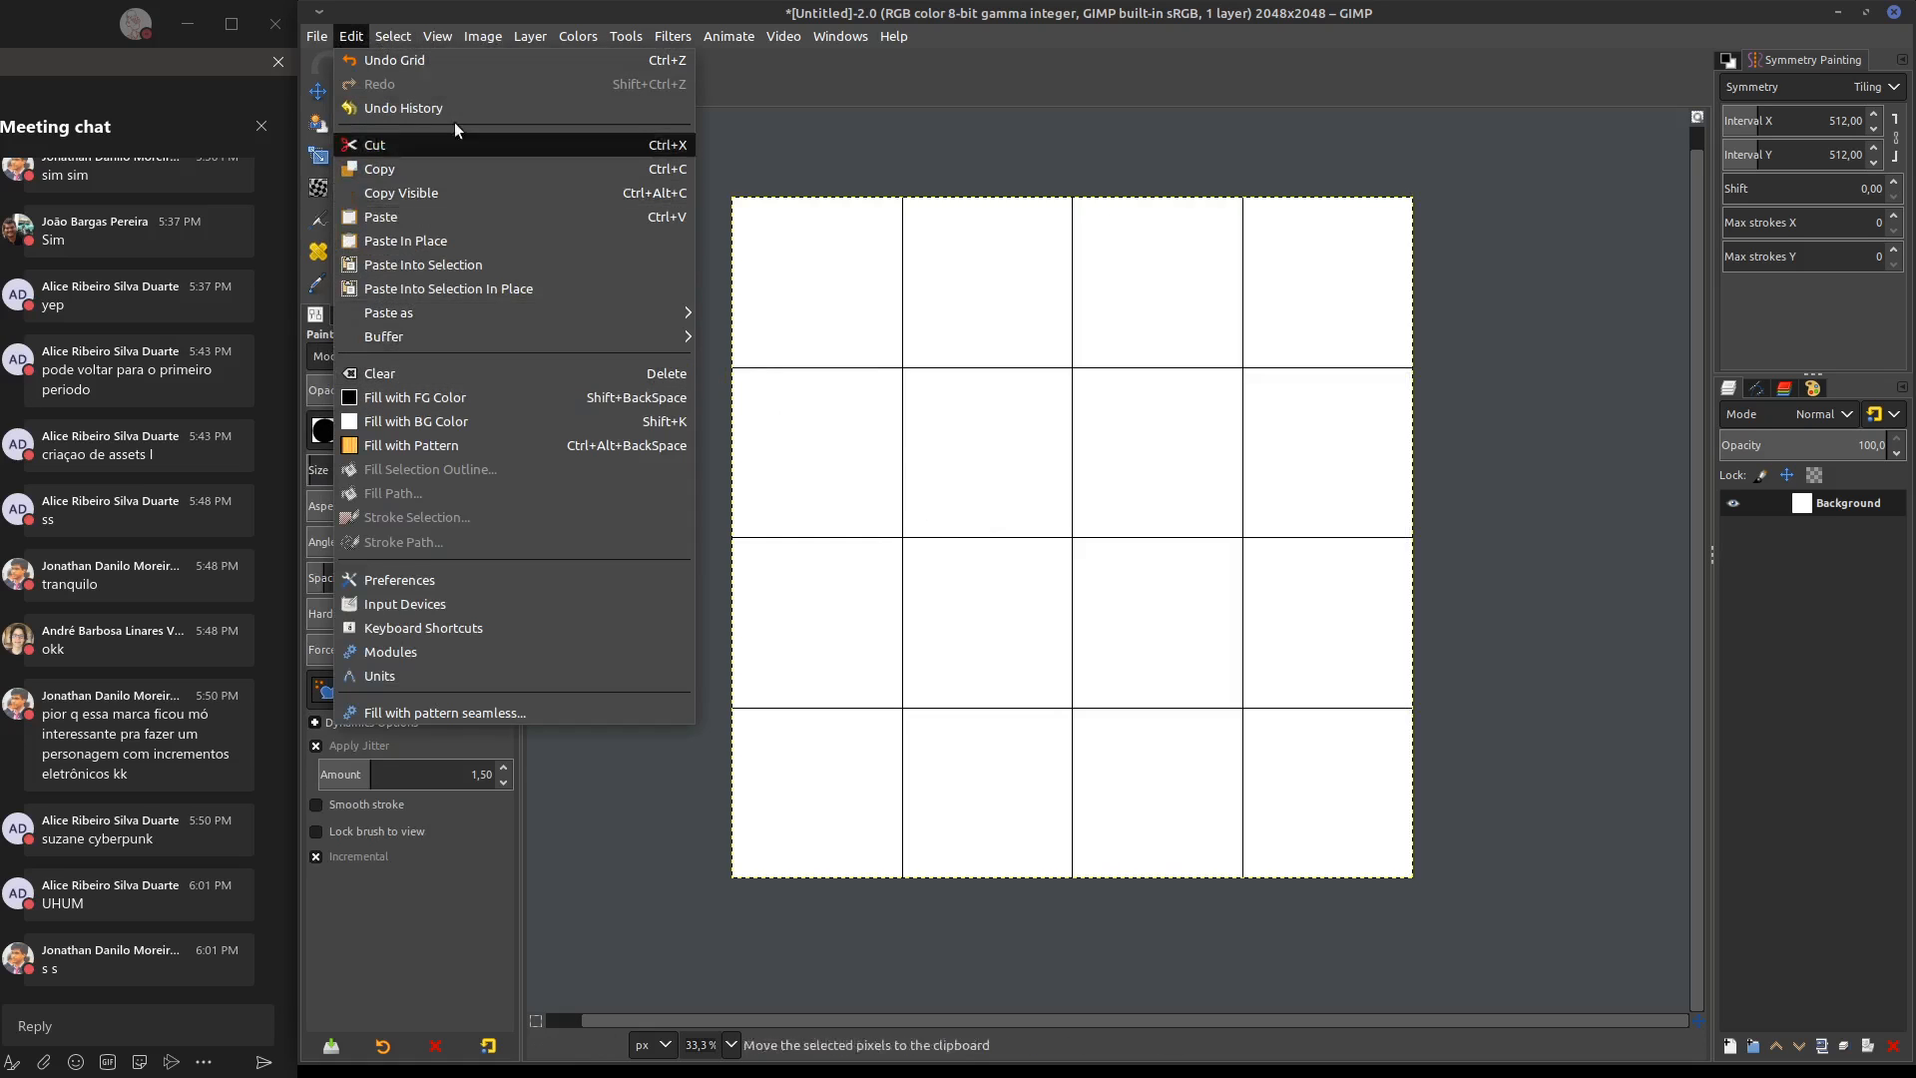
mouse_move(440, 37)
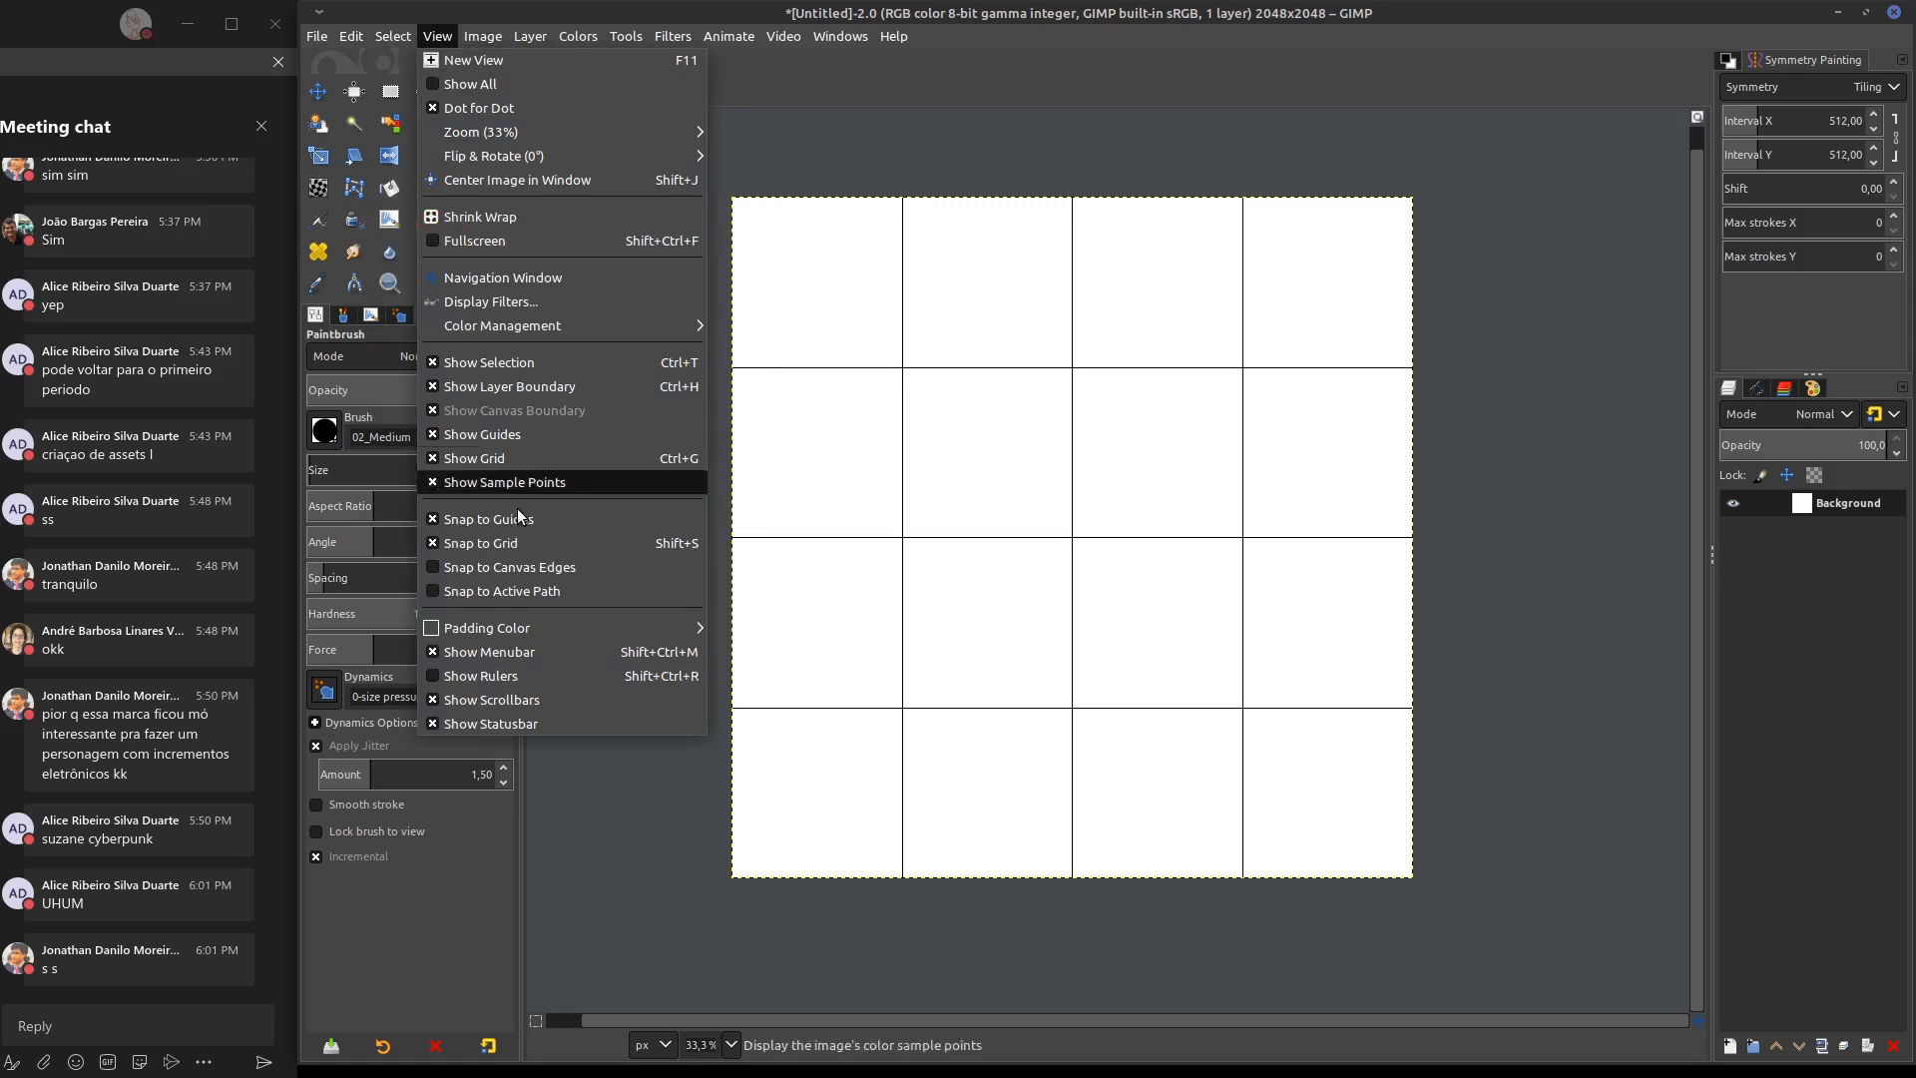
left_click(435, 544)
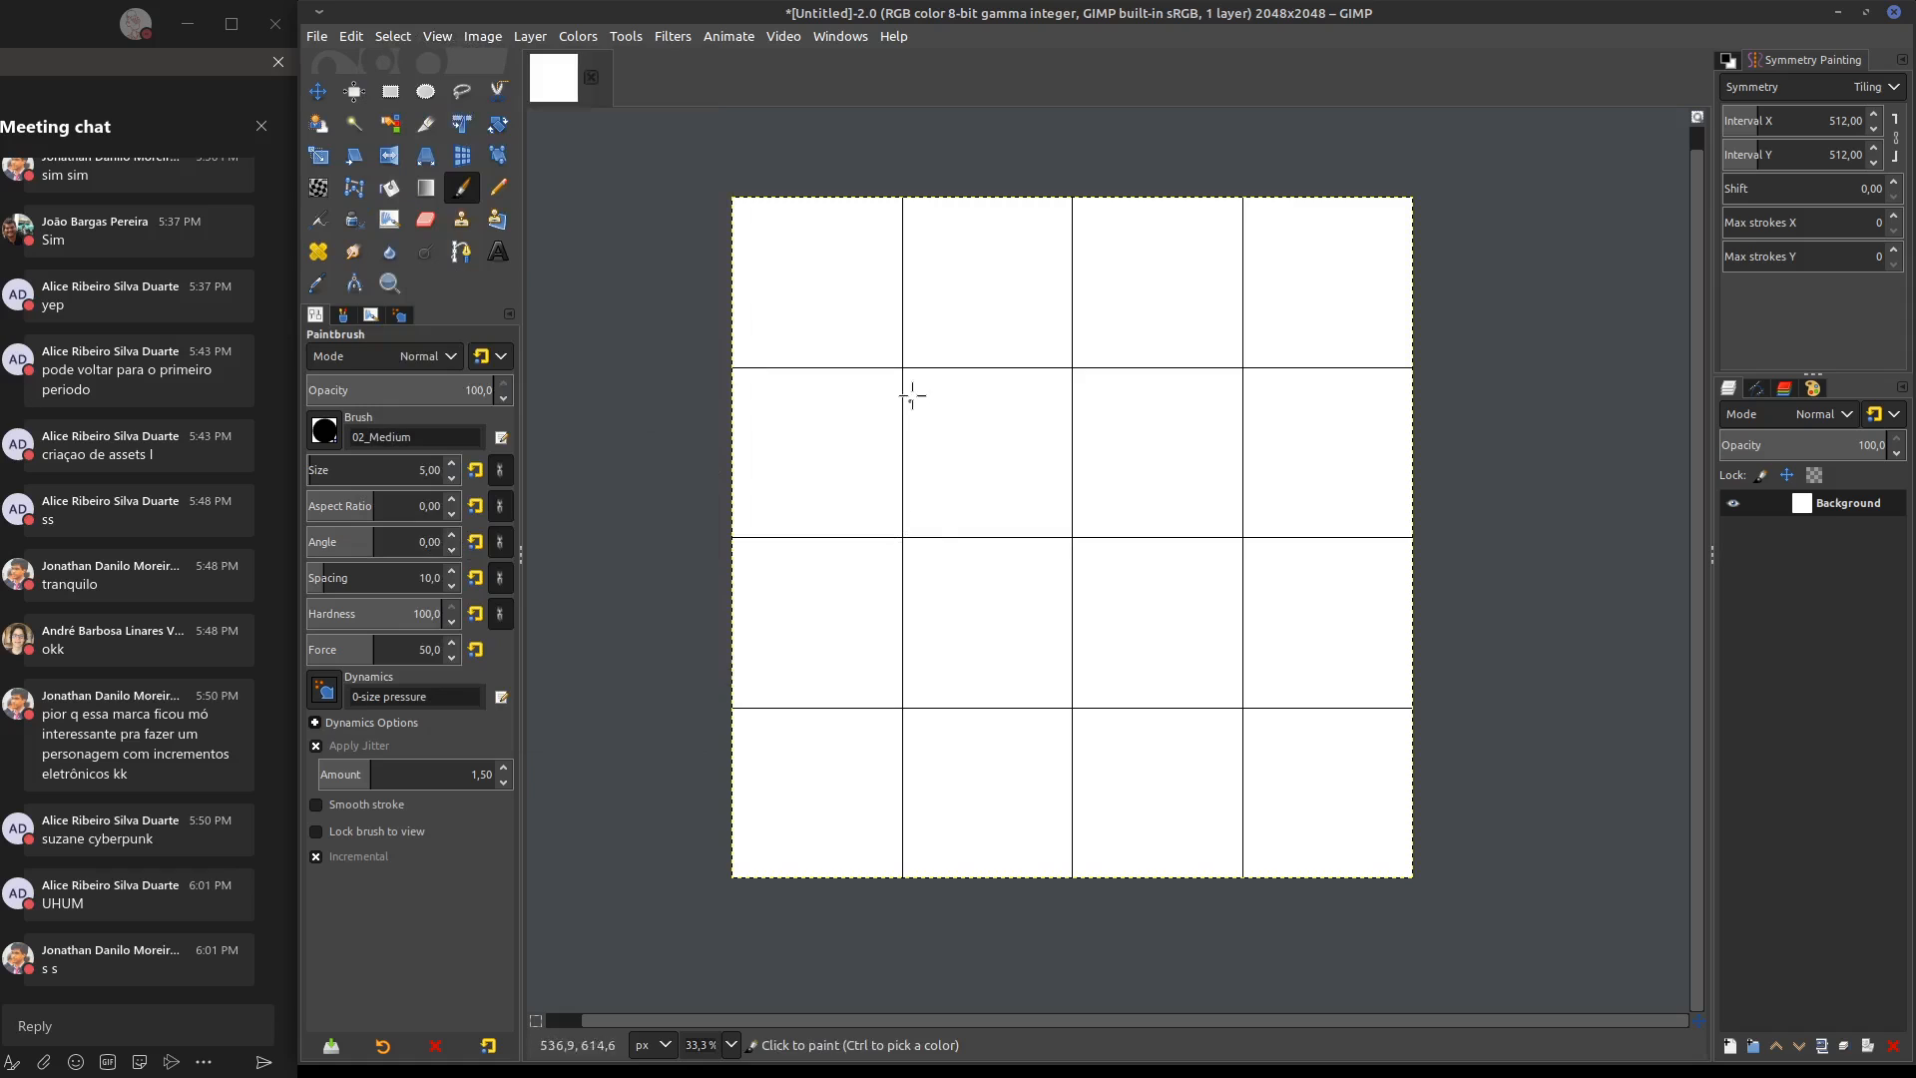
Paint wavy crossing horizontal and vertical test strokes with tiling symmetry, repeating them over the grid cells of the canvas
mouse_move(962, 590)
left_mouse_down()
mouse_move(968, 404)
mouse_move(1138, 404)
left_mouse_up()
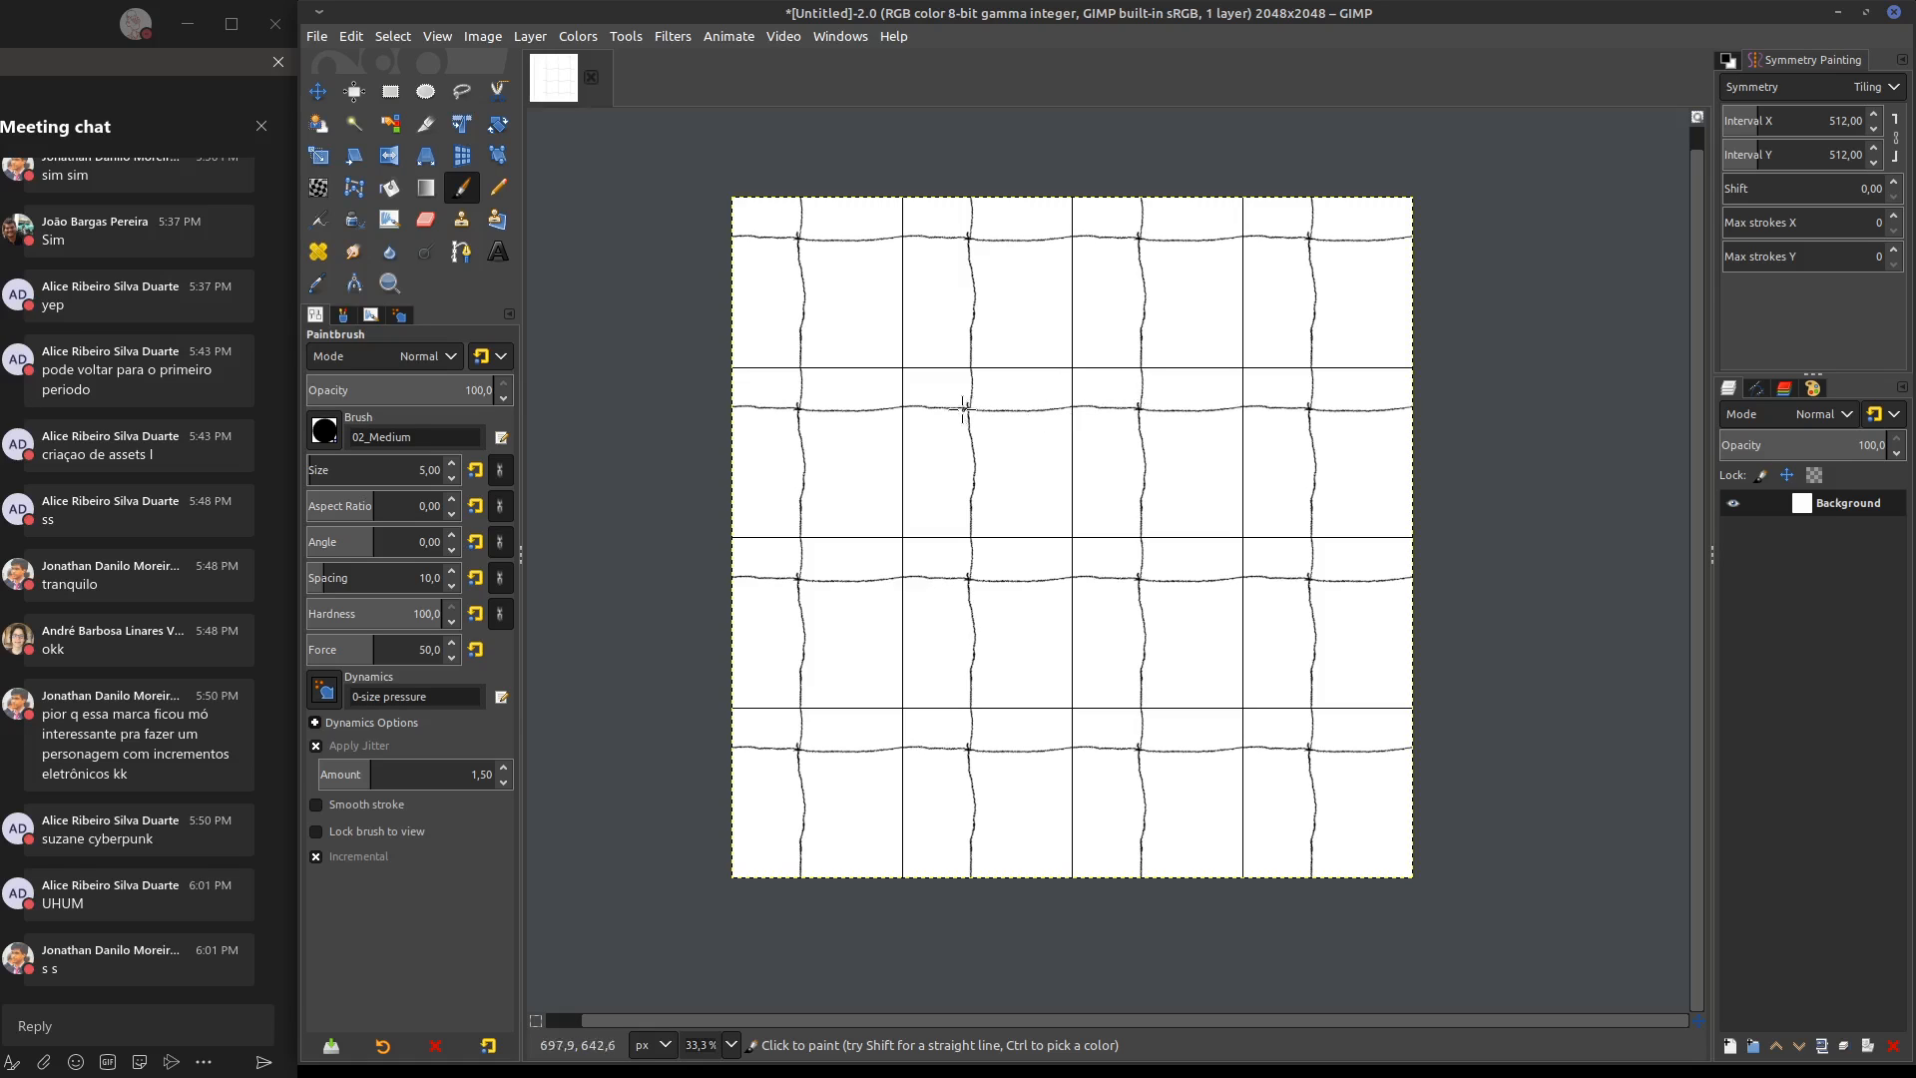
left_click_drag(963, 410, 995, 409)
left_click_drag(969, 581, 972, 391)
left_click_drag(976, 456, 977, 392)
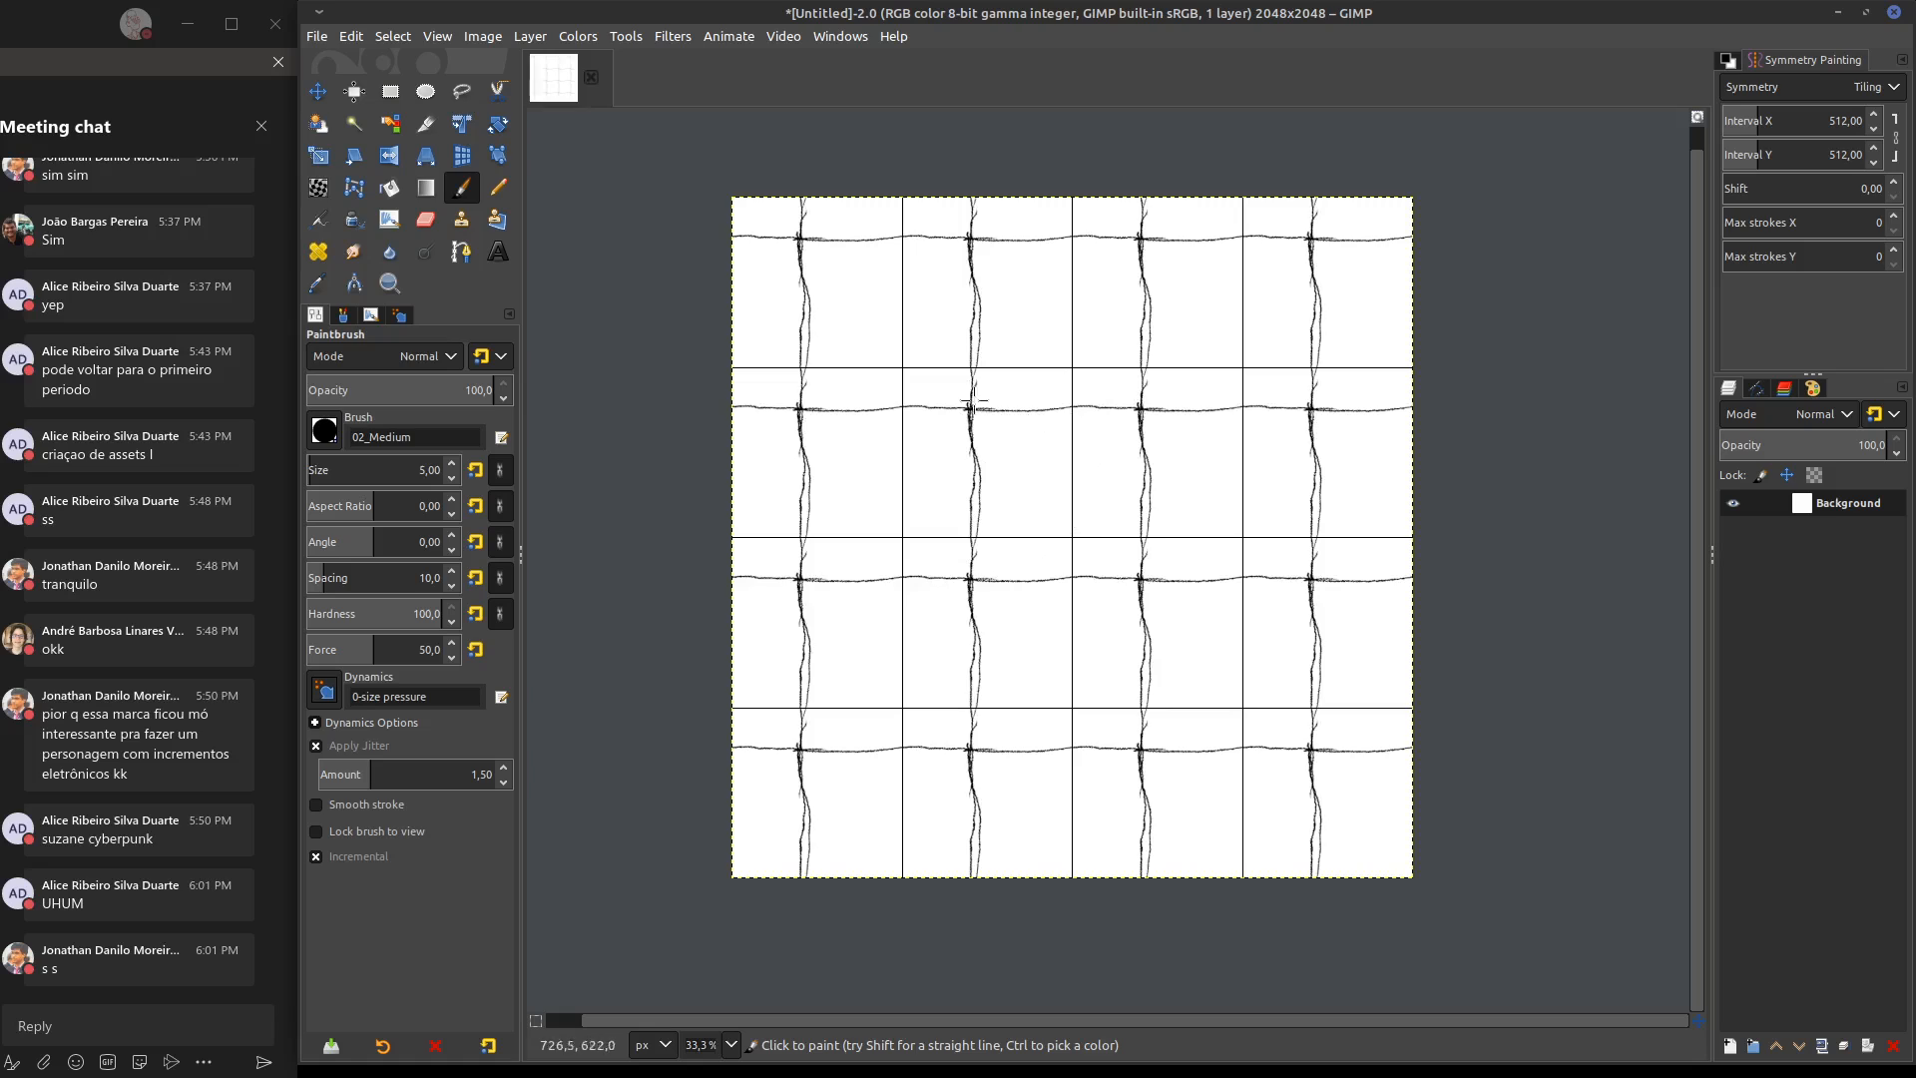
Set the painting symmetry to None
left_click(1836, 87)
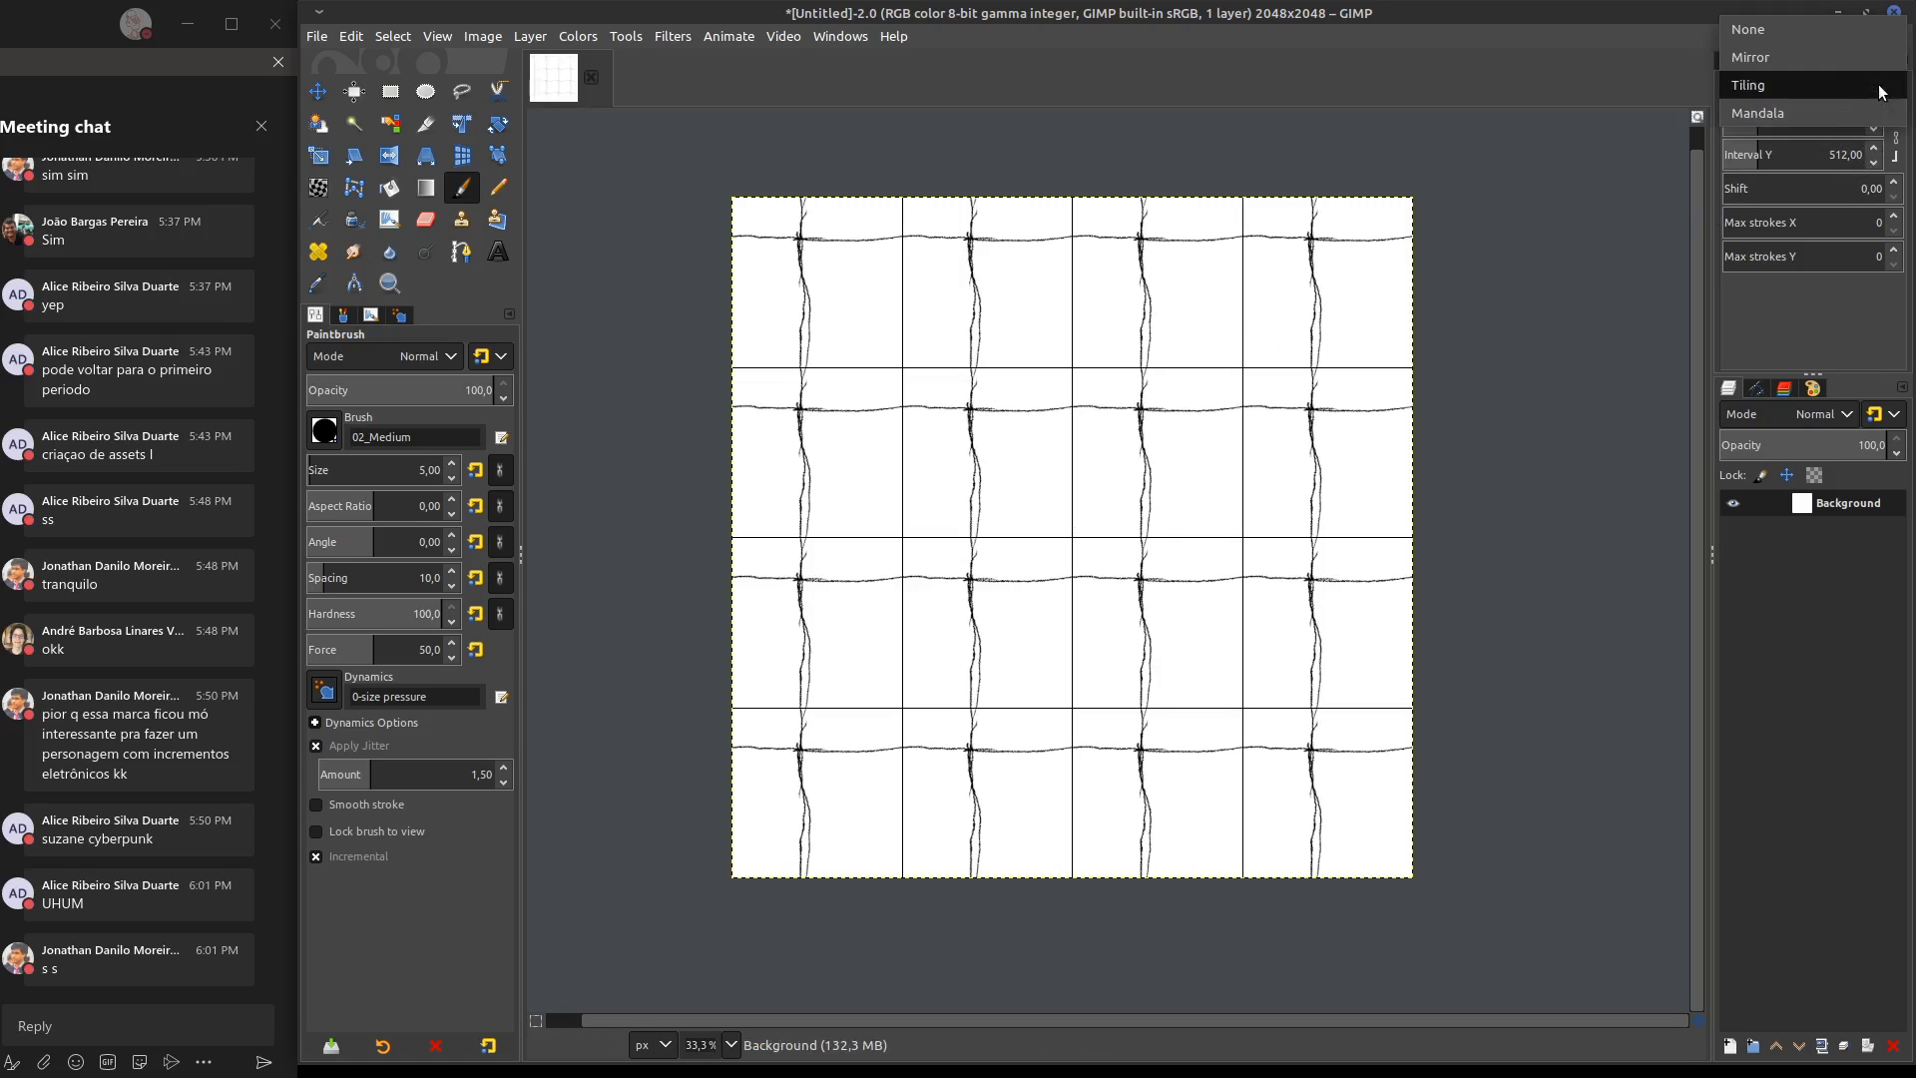
left_click(1834, 85)
left_click(1835, 83)
left_click(1817, 32)
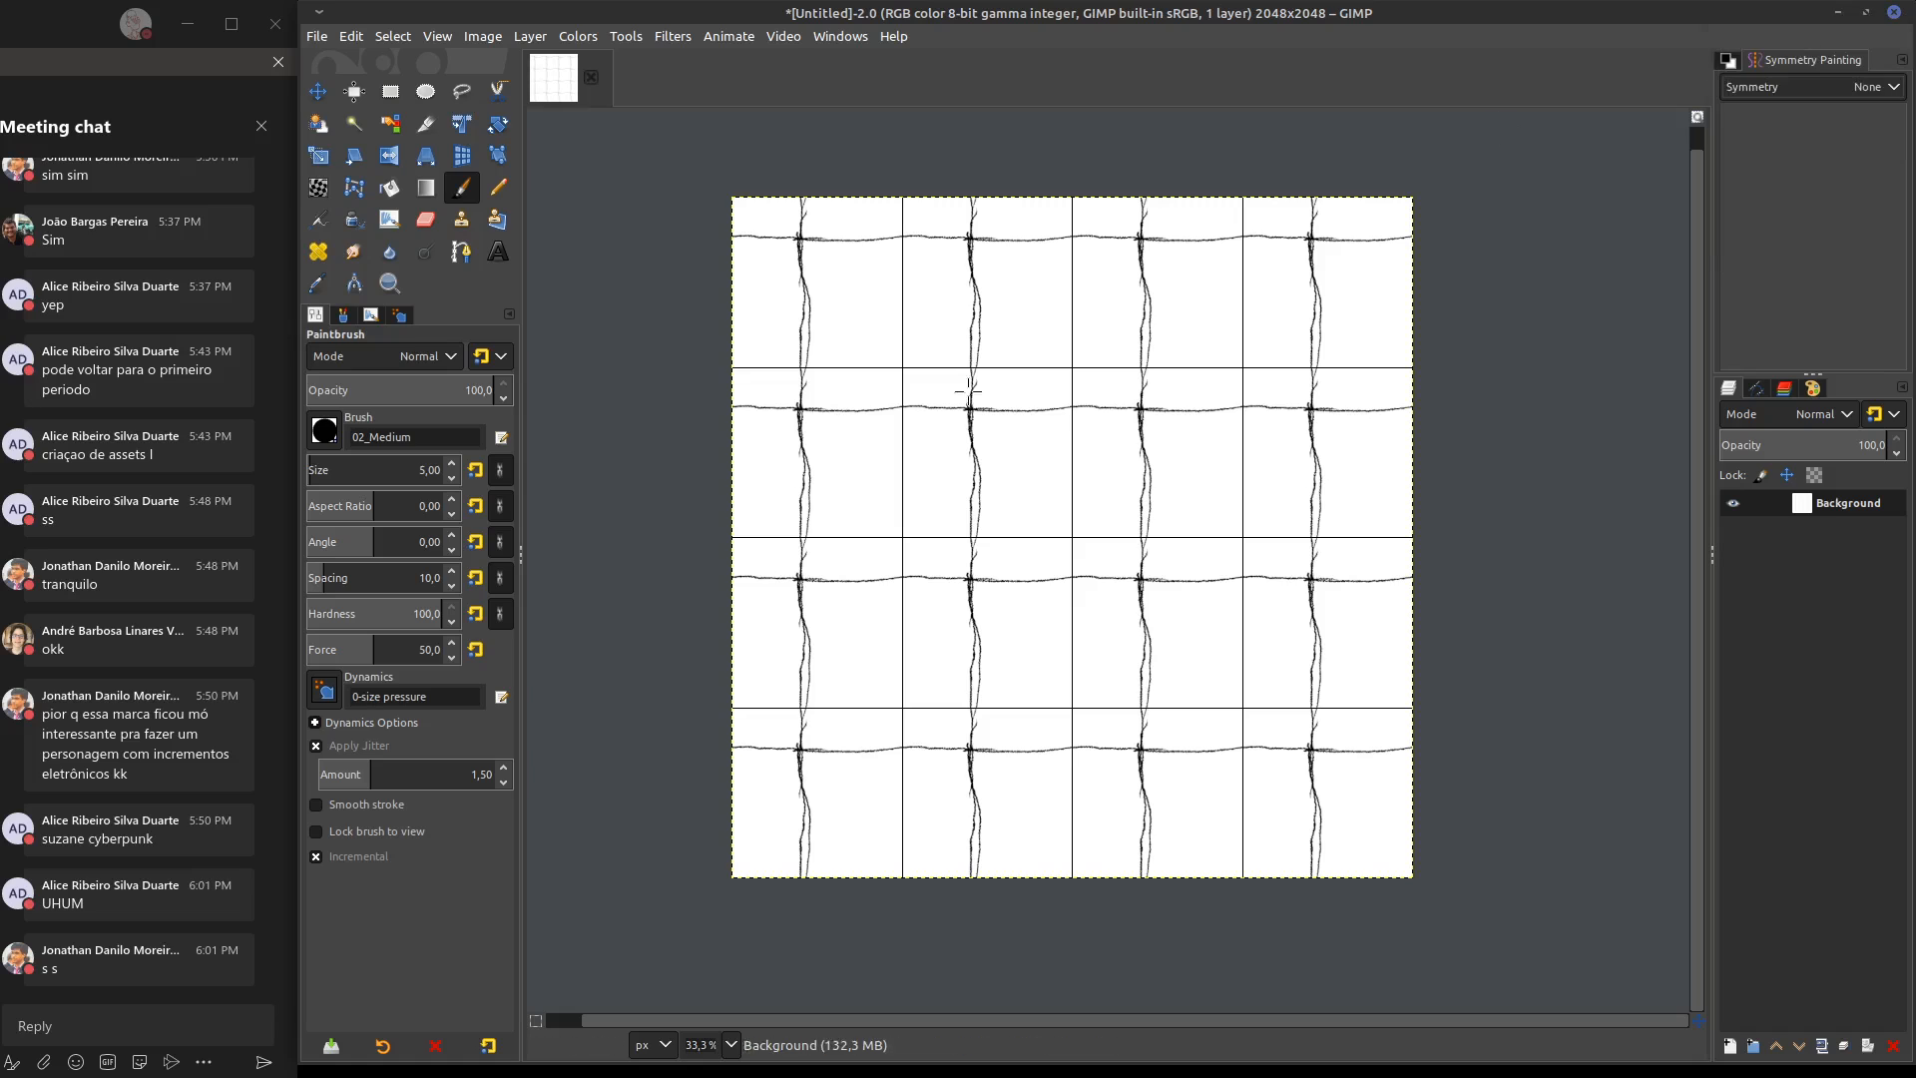
Sketch small freehand test shapes in separate first-row cells without symmetry, undoing one stroke along the way
left_click_drag(834, 286, 840, 298)
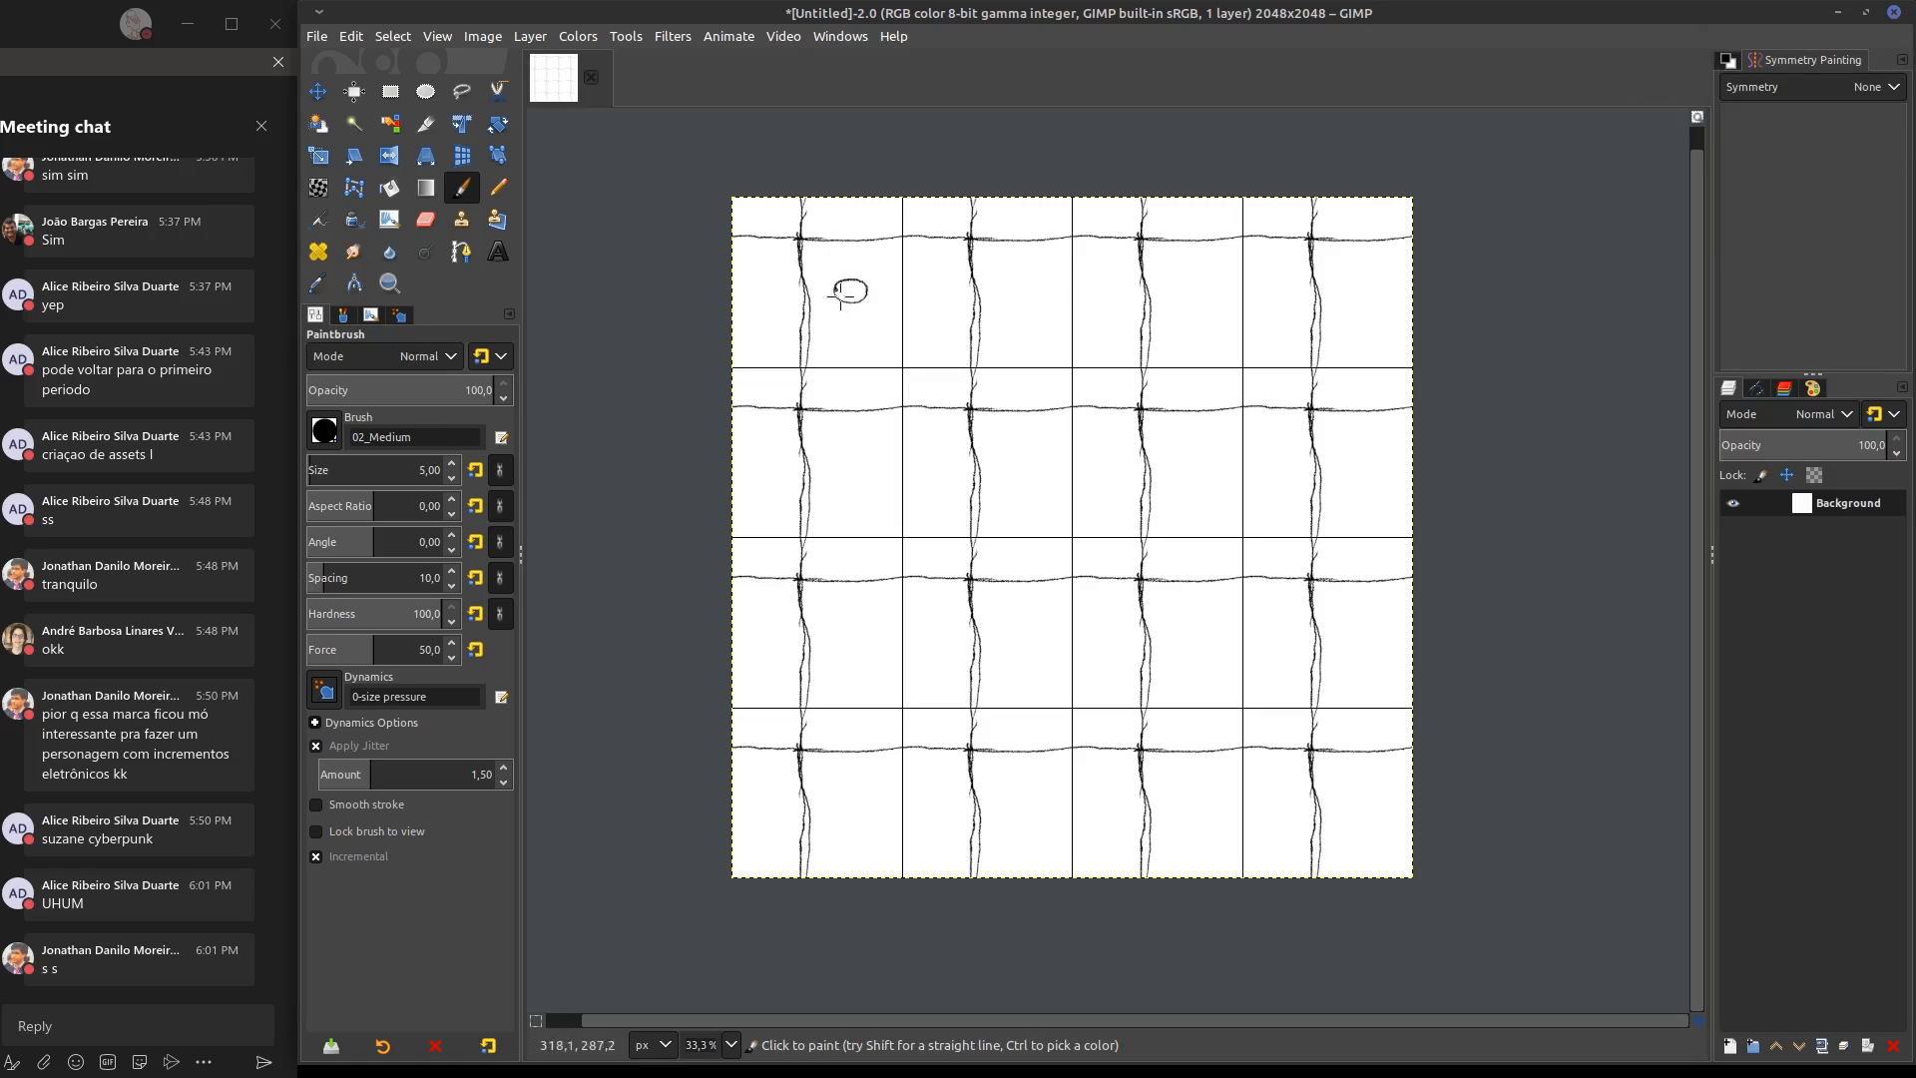
left_click_drag(1034, 289, 1021, 301)
key("ctrl+z")
left_click_drag(1197, 283, 1204, 297)
left_click_drag(1212, 283, 1200, 318)
left_click(1279, 308)
left_click_drag(1361, 290, 1381, 313)
Draw a rough circle in the first grid cell and clear the whole Background layer
mouse_move(778, 310)
left_mouse_down()
mouse_move(813, 345)
mouse_move(858, 240)
mouse_move(759, 295)
mouse_move(803, 239)
mouse_move(849, 240)
mouse_move(798, 232)
left_mouse_up()
key("Delete")
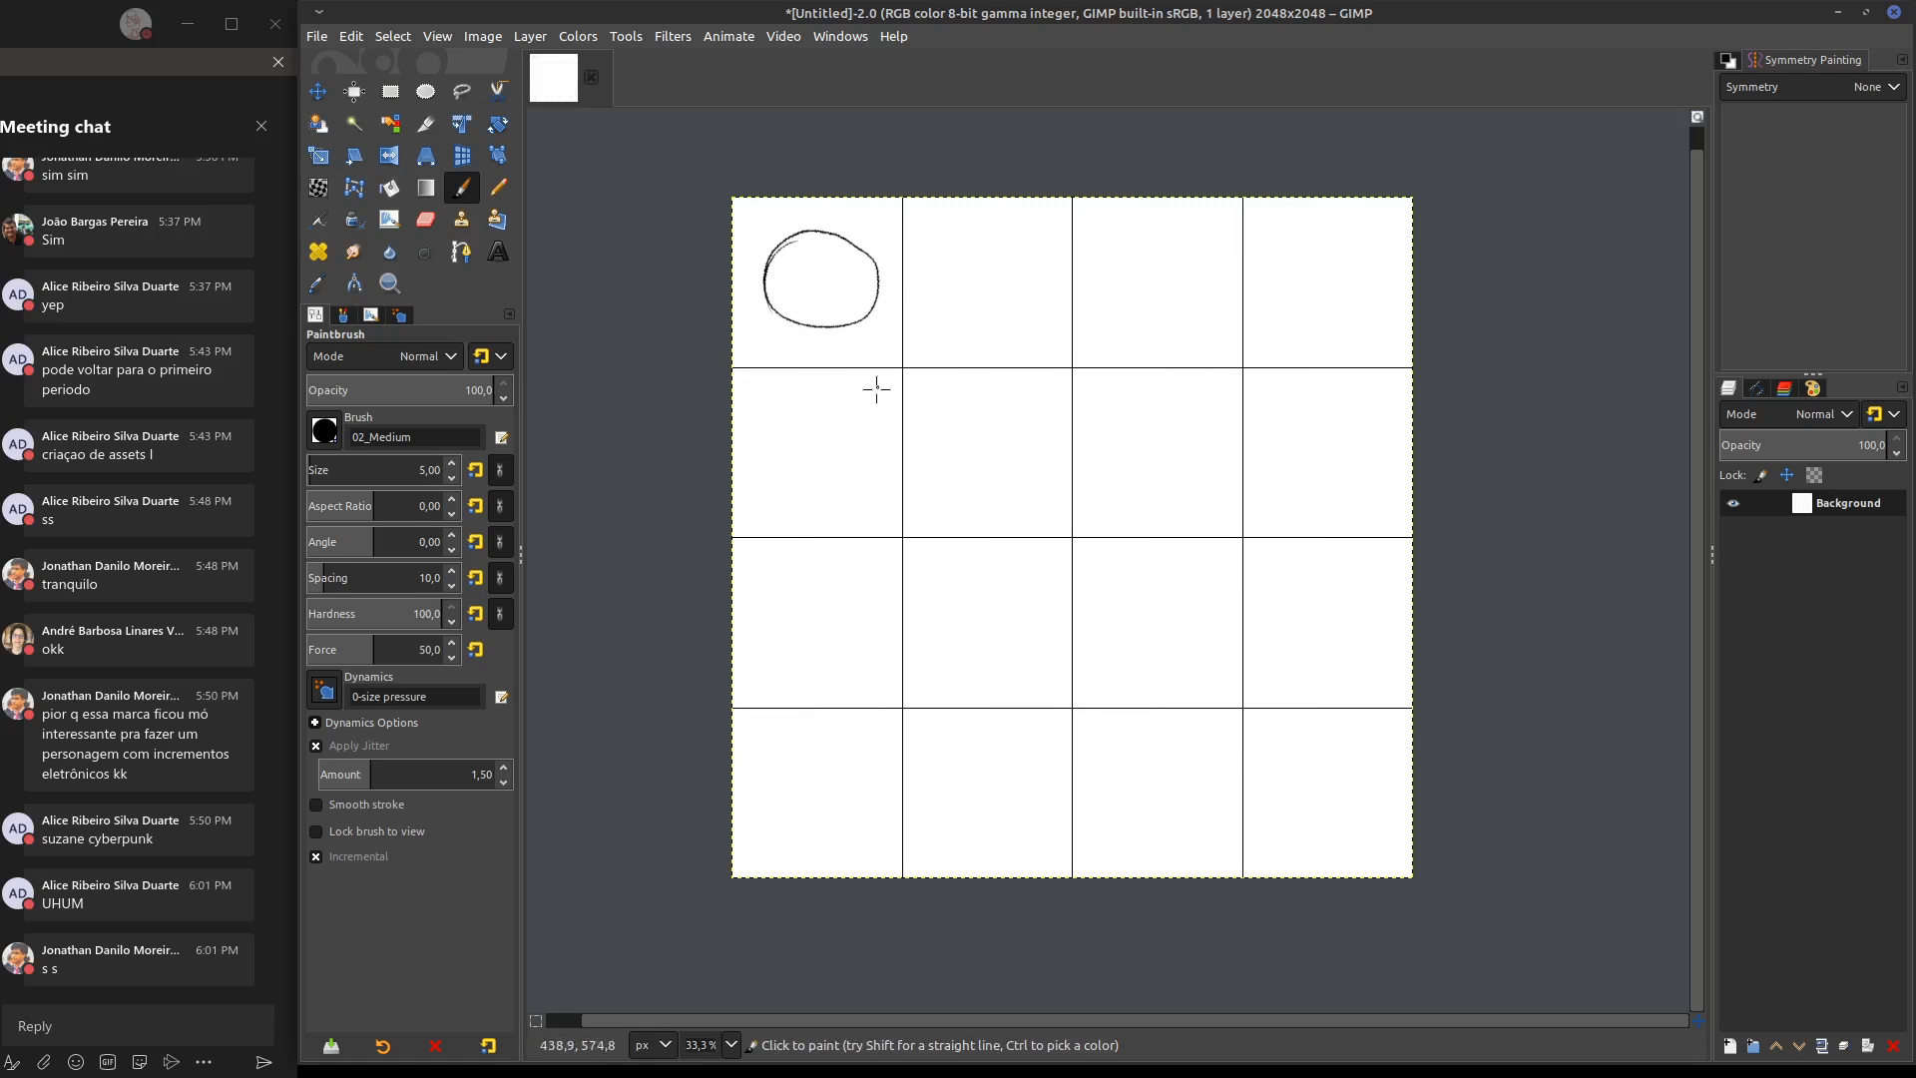
key("Delete")
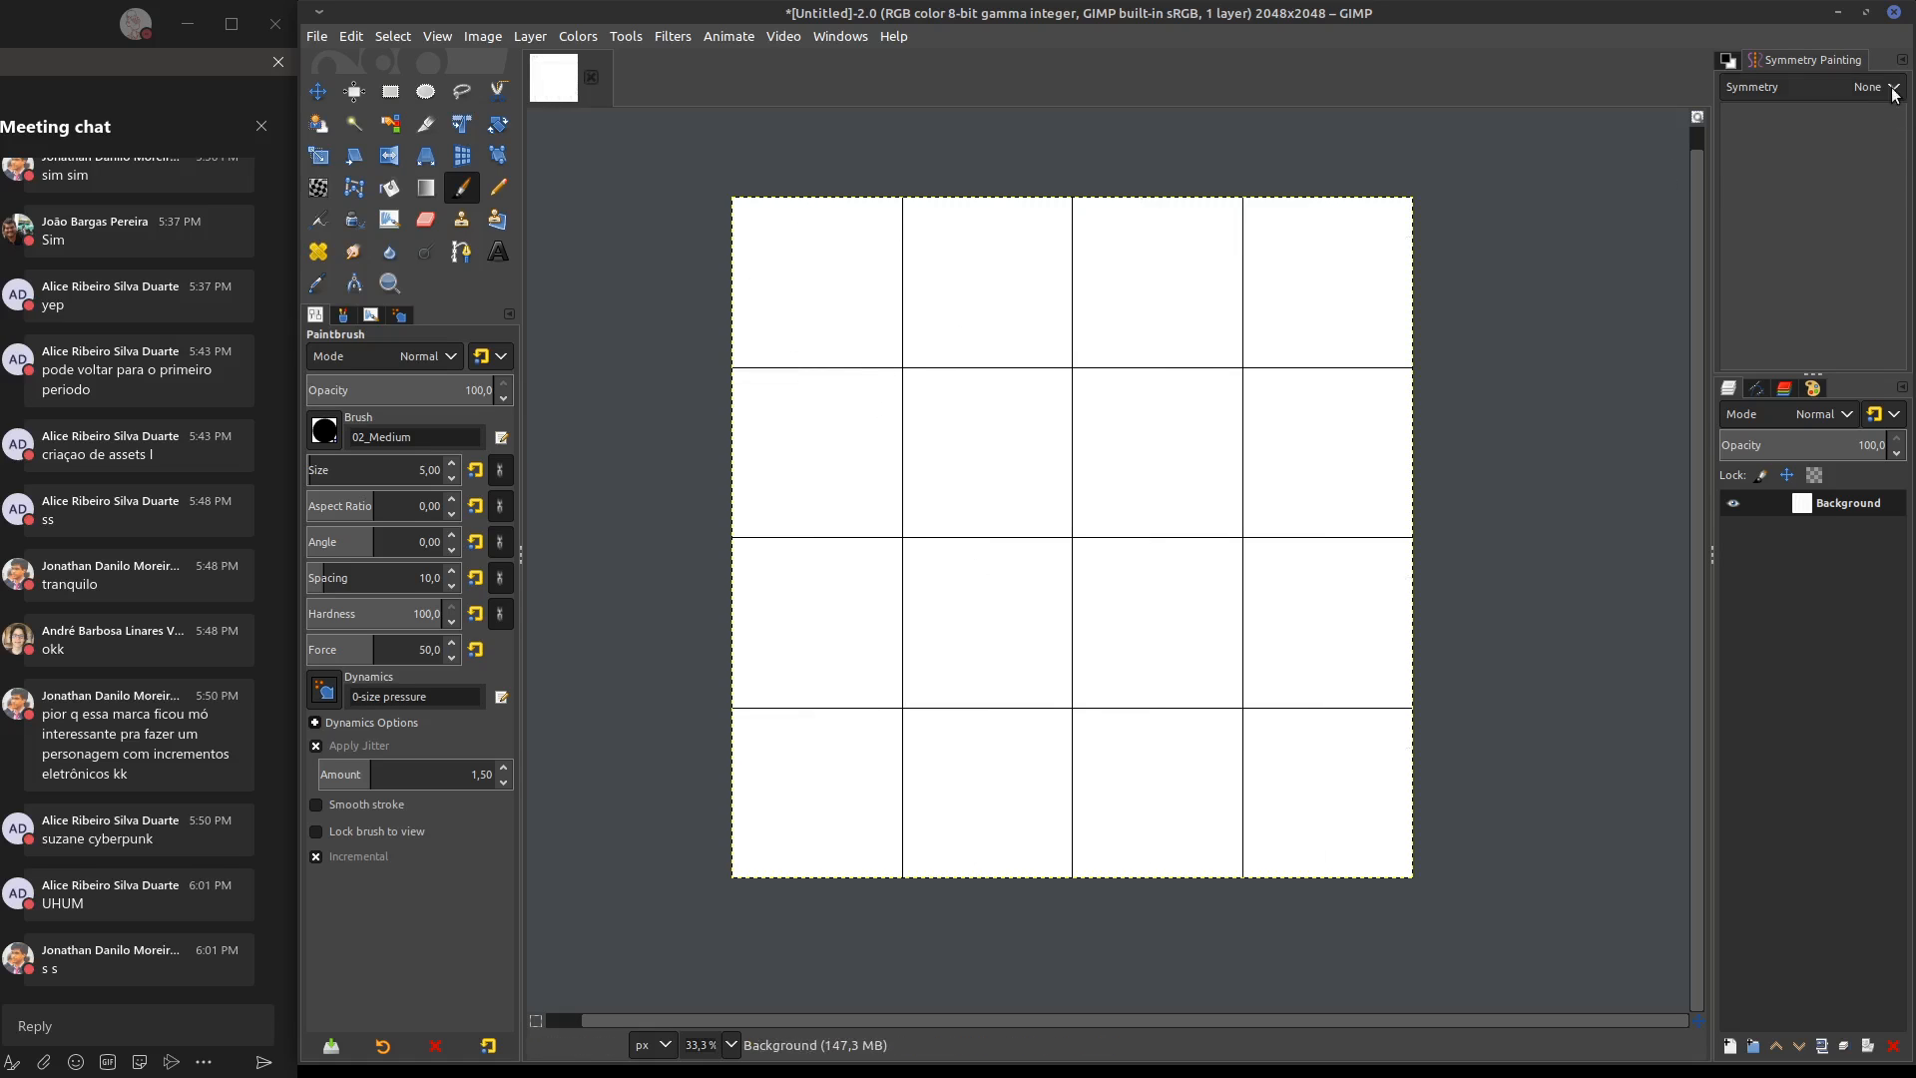
Set the symmetry back to Tiling and cover the canvas with dense vertical hair-like hatching strokes
left_click(1877, 86)
left_click(1837, 138)
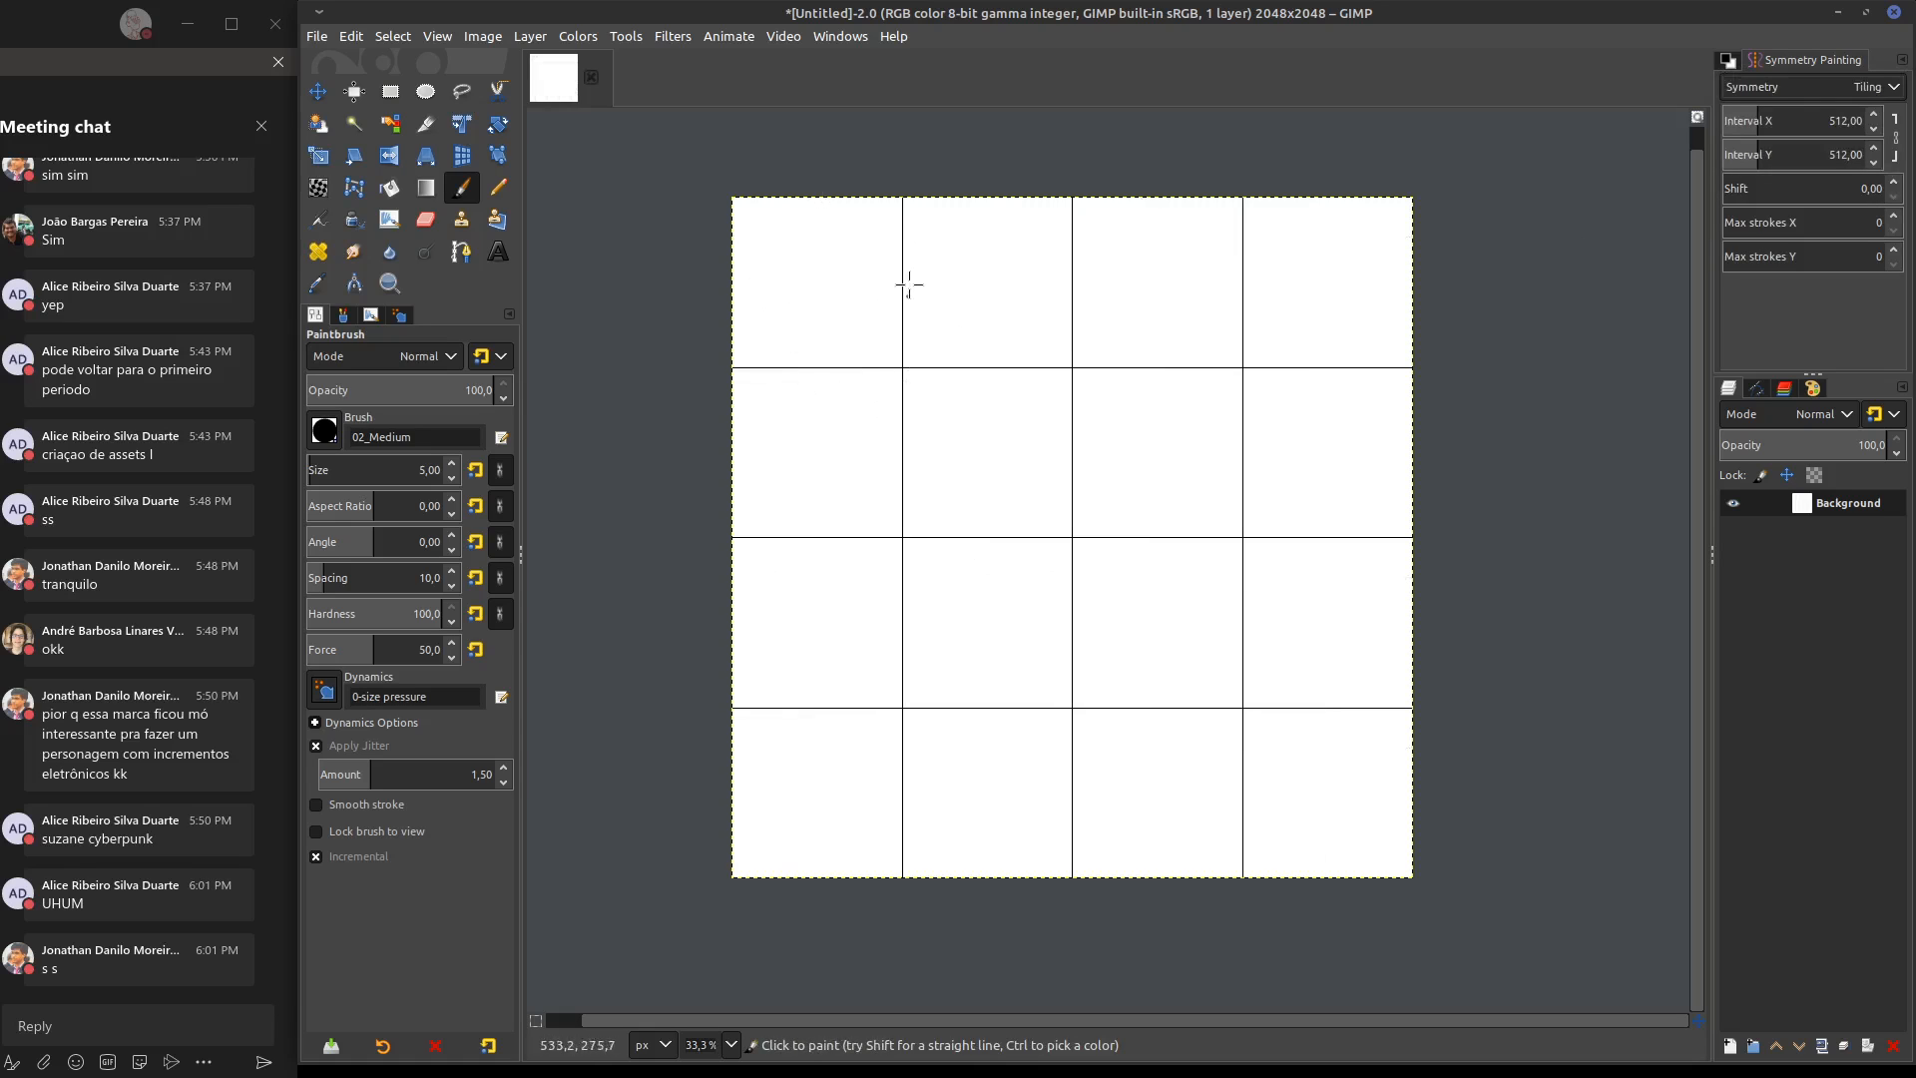
mouse_move(942, 405)
left_mouse_down()
mouse_move(919, 560)
mouse_move(932, 359)
mouse_move(954, 603)
mouse_move(967, 335)
mouse_move(975, 598)
mouse_move(1001, 470)
mouse_move(1016, 559)
mouse_move(1030, 335)
mouse_move(1039, 462)
mouse_move(1050, 419)
mouse_move(1087, 571)
mouse_move(1117, 469)
mouse_move(1158, 588)
mouse_move(1174, 673)
mouse_move(1103, 579)
mouse_move(1132, 658)
mouse_move(1183, 568)
mouse_move(1241, 660)
mouse_move(1239, 579)
left_mouse_up()
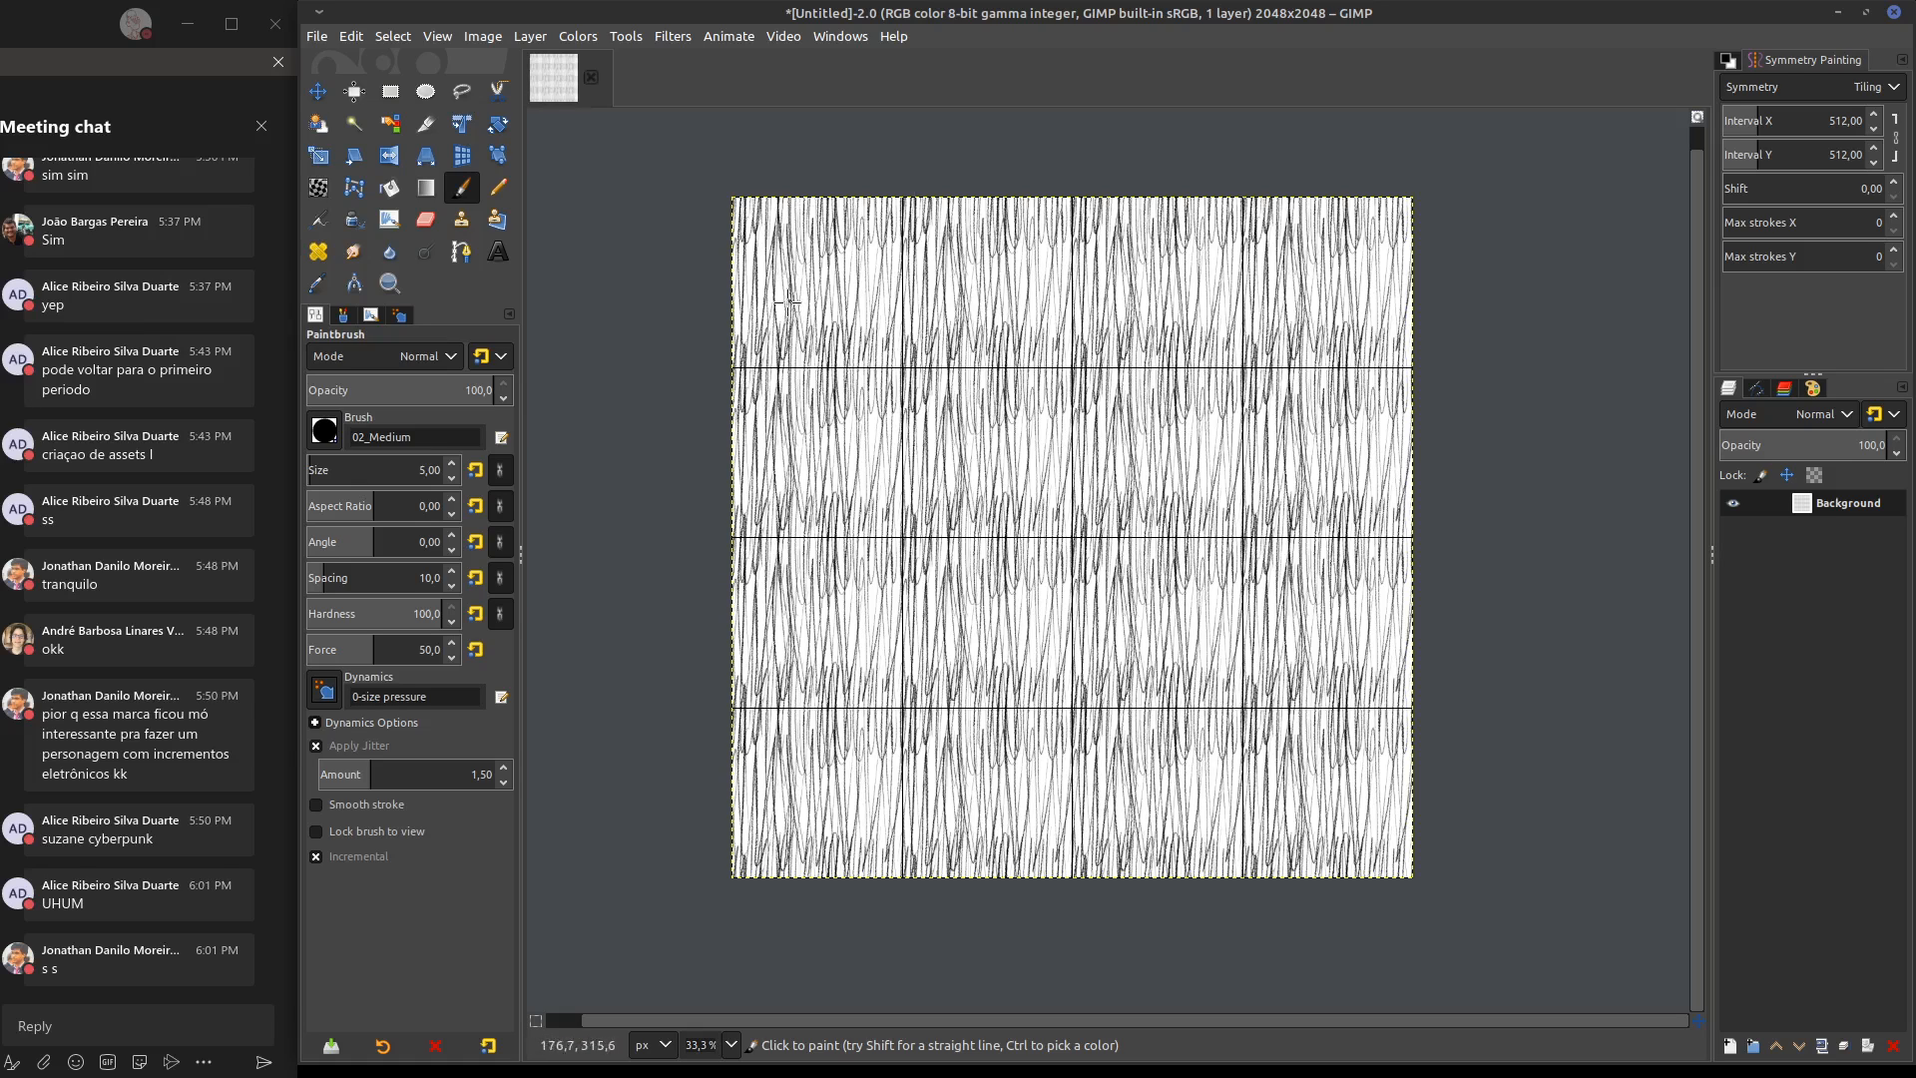
Test rectangular selections over the first-row cells, including one of about 1024 × 558 px, and dismiss them
key("r")
mouse_move(725, 192)
left_mouse_down()
mouse_move(1023, 390)
mouse_move(1066, 374)
left_mouse_up()
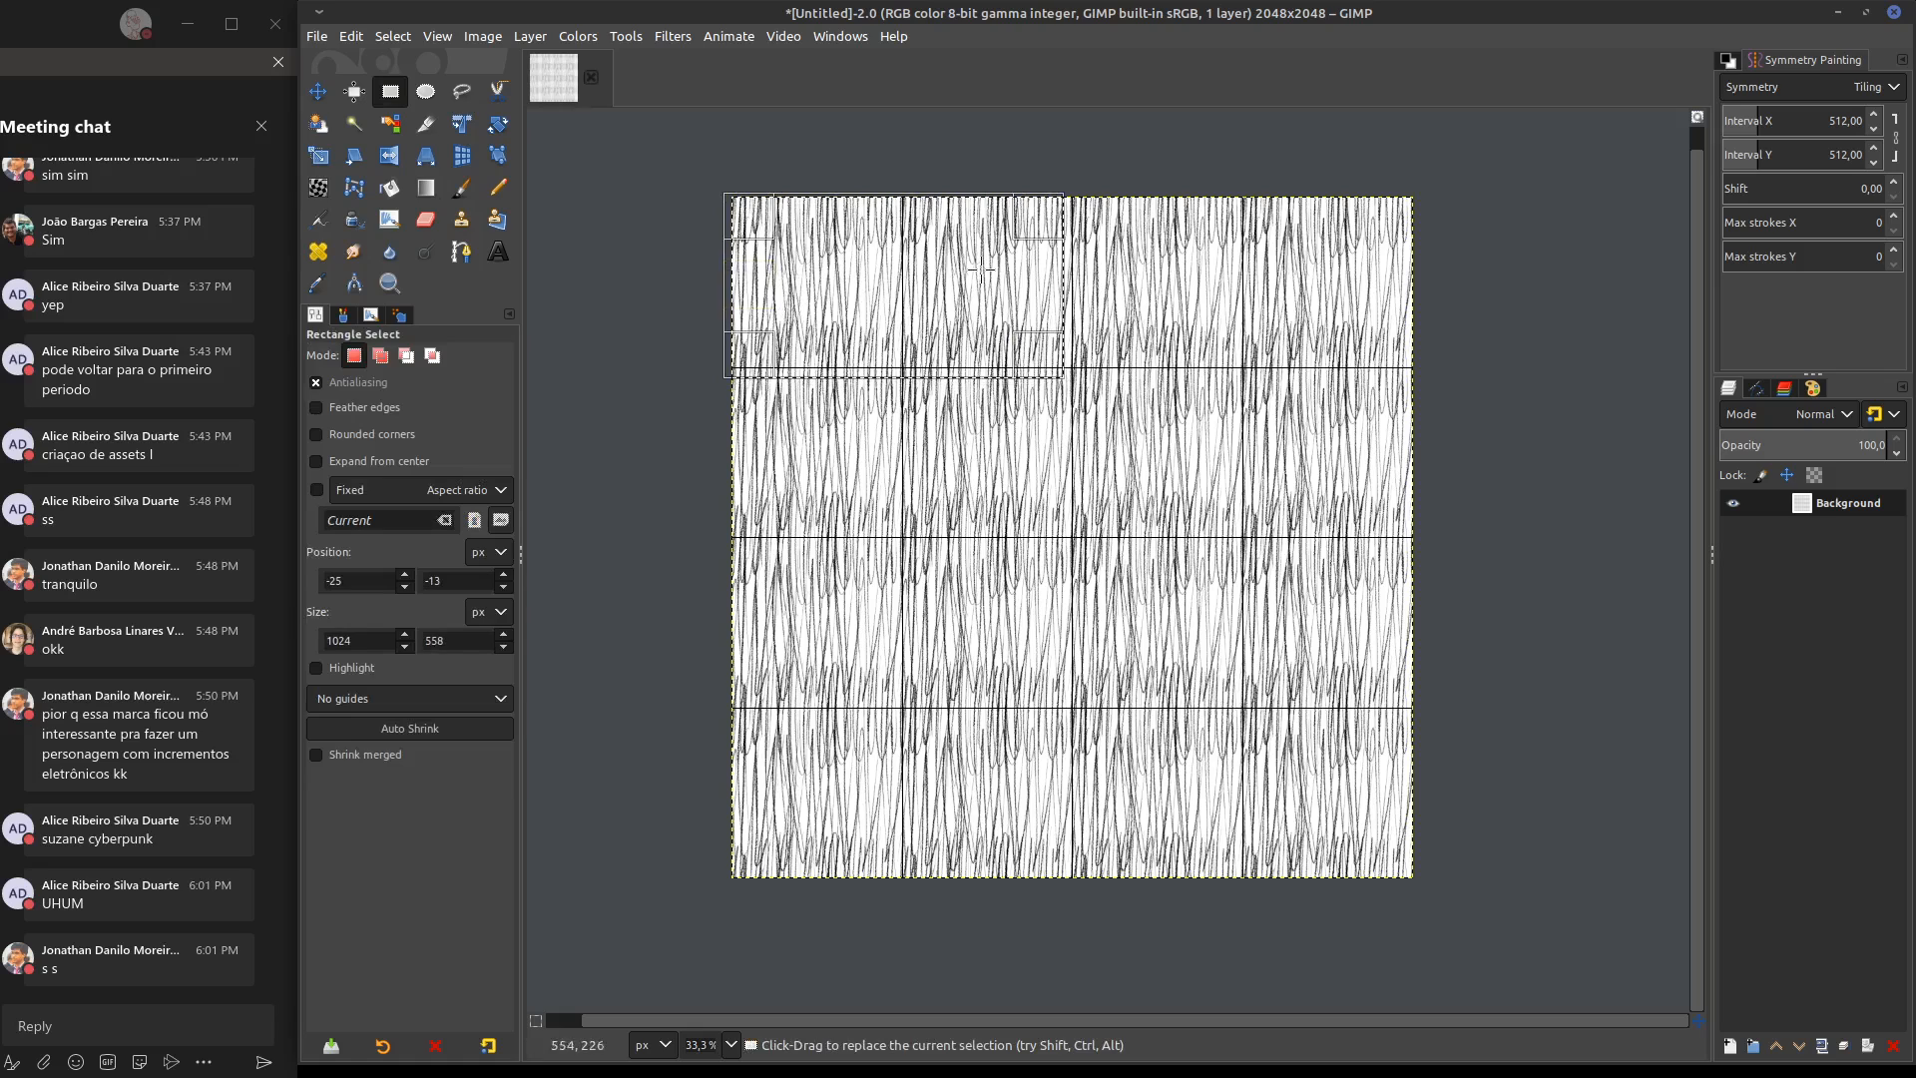
left_click_drag(1035, 290, 1195, 294)
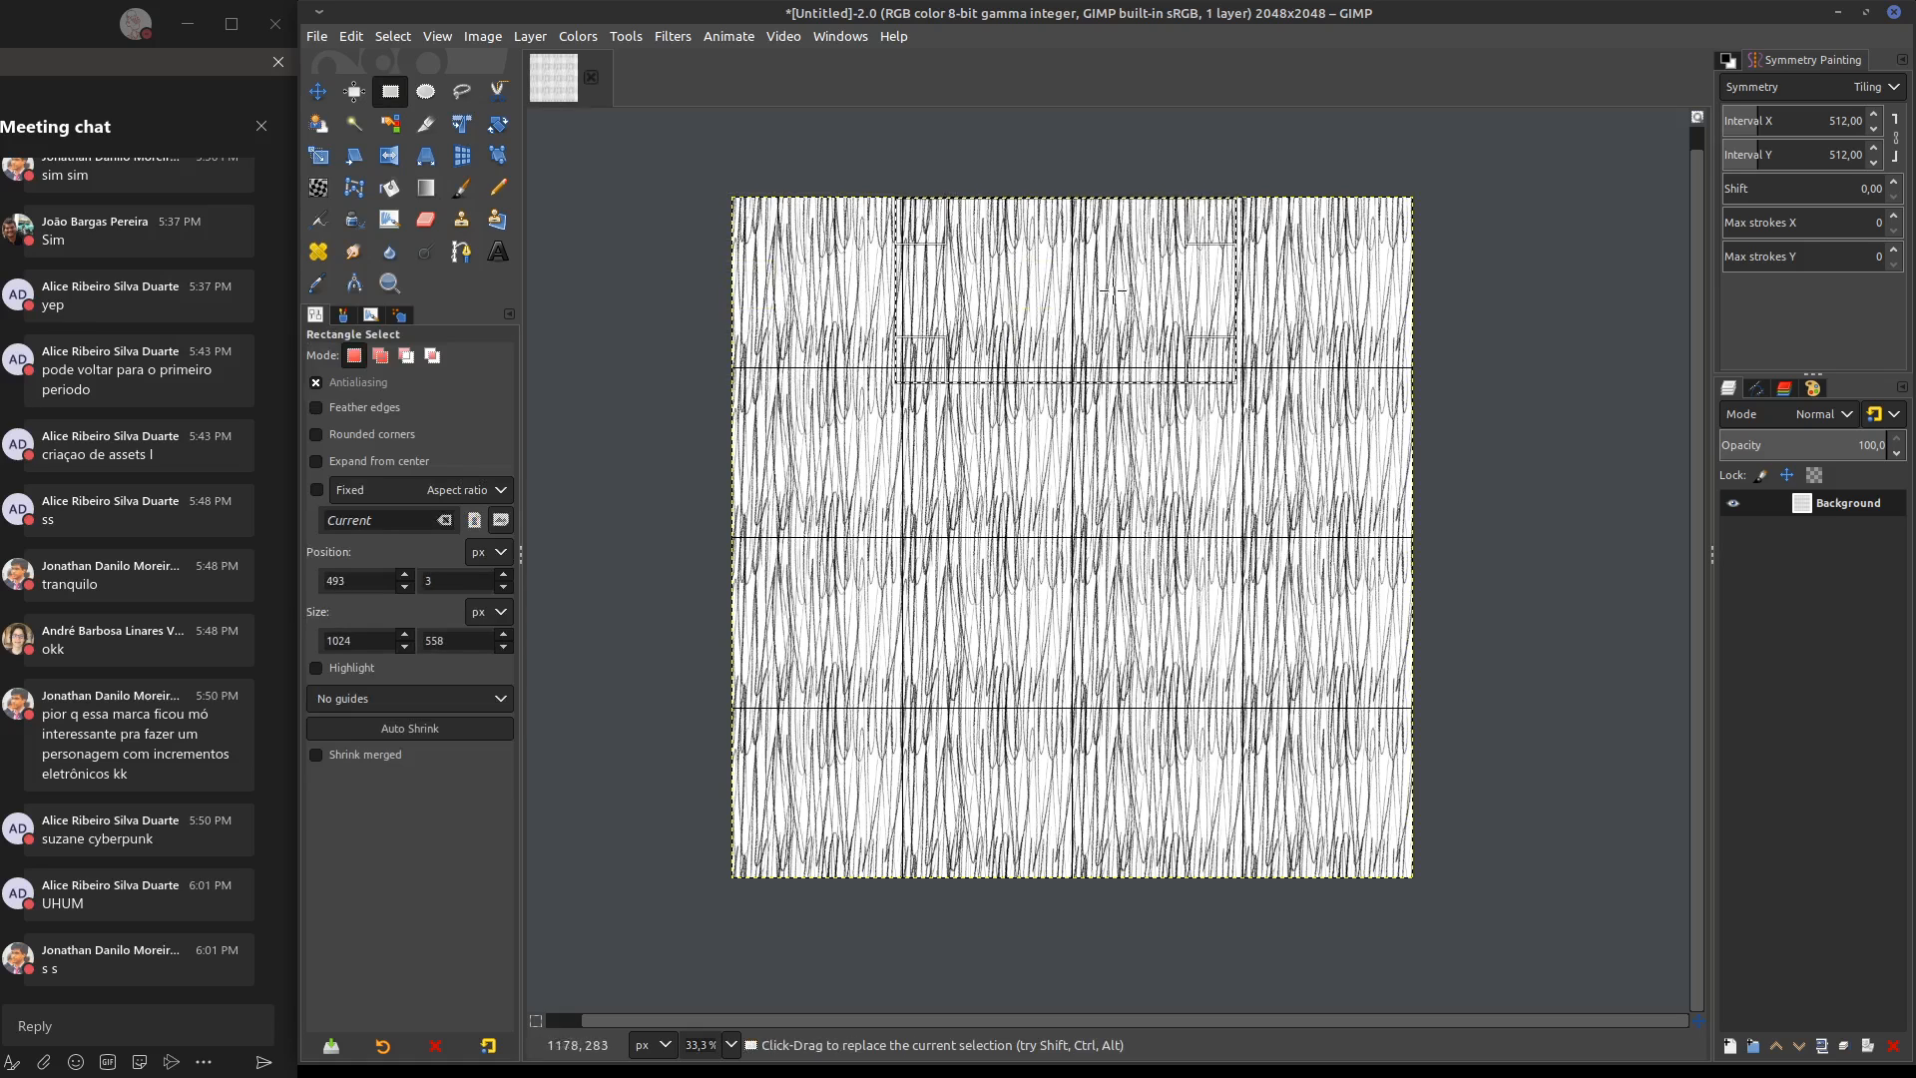
left_click(1016, 297)
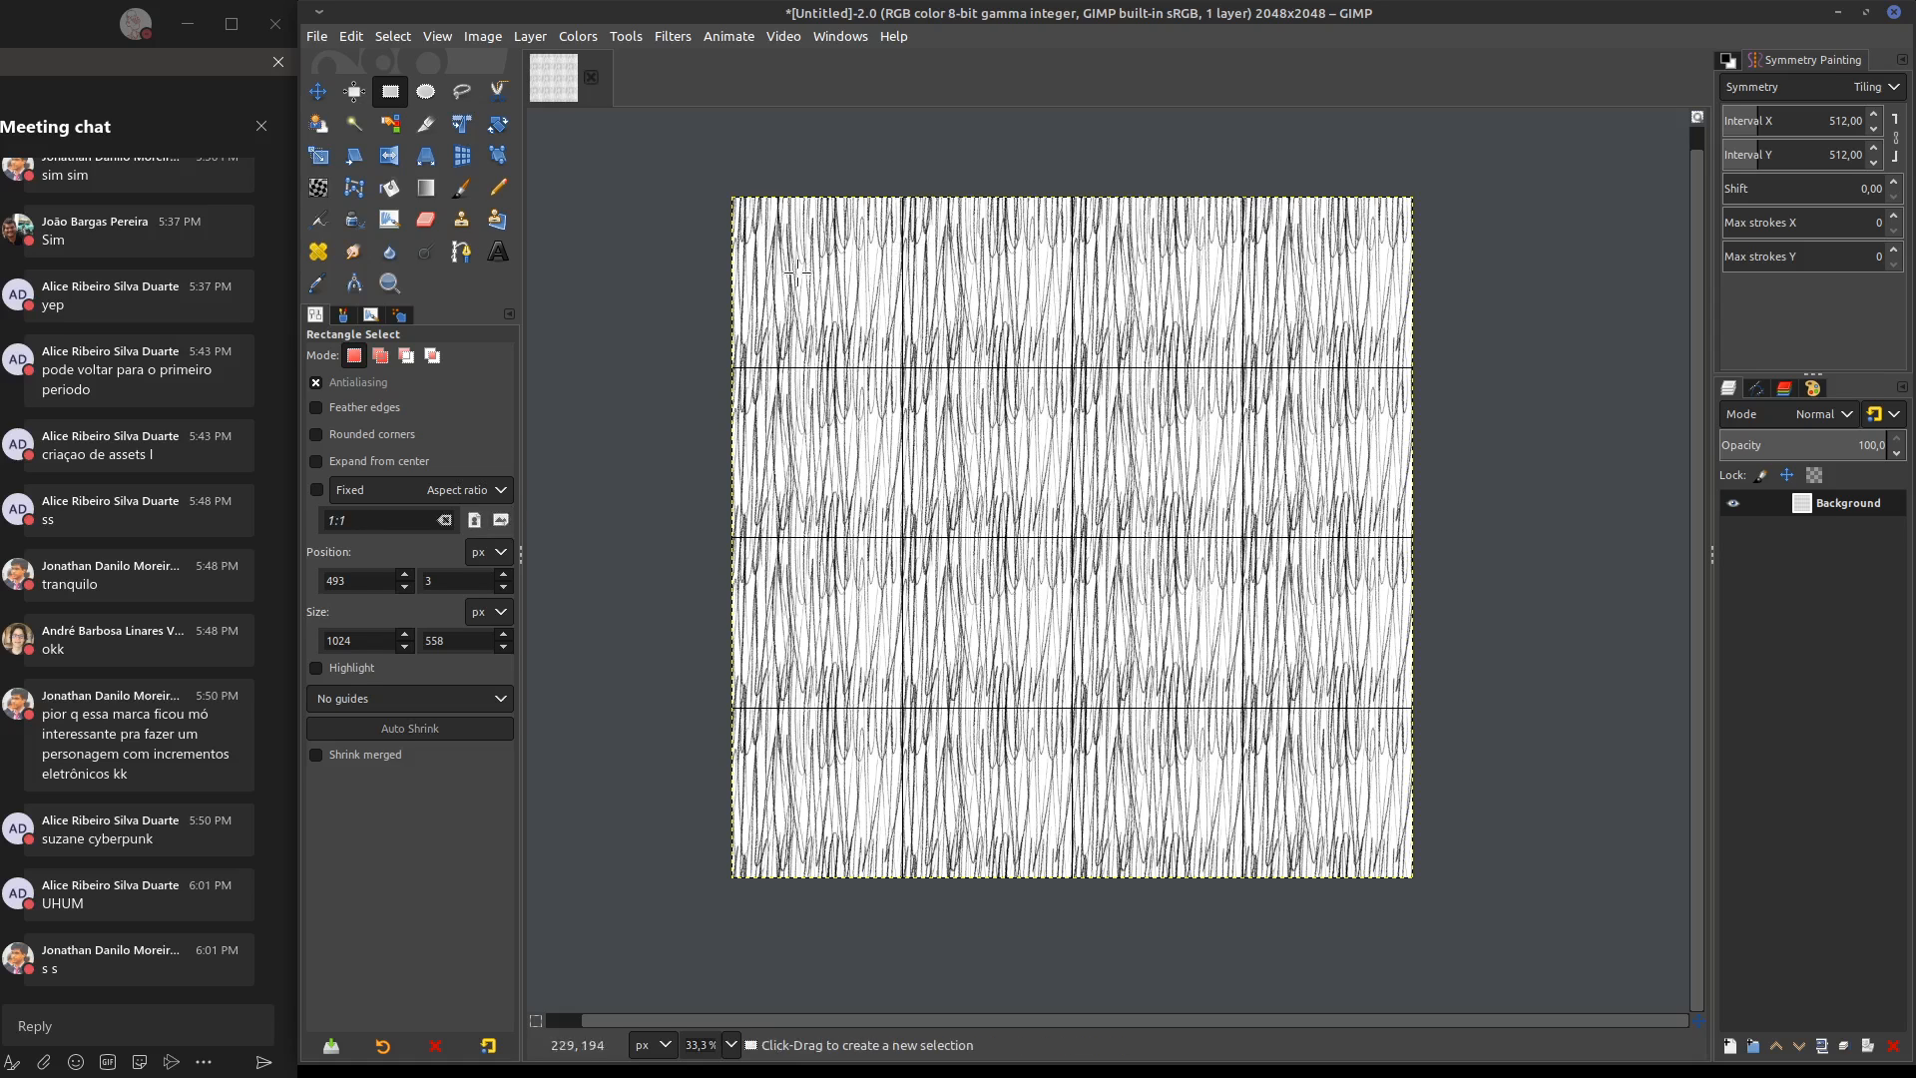
left_click_drag(828, 195, 837, 247)
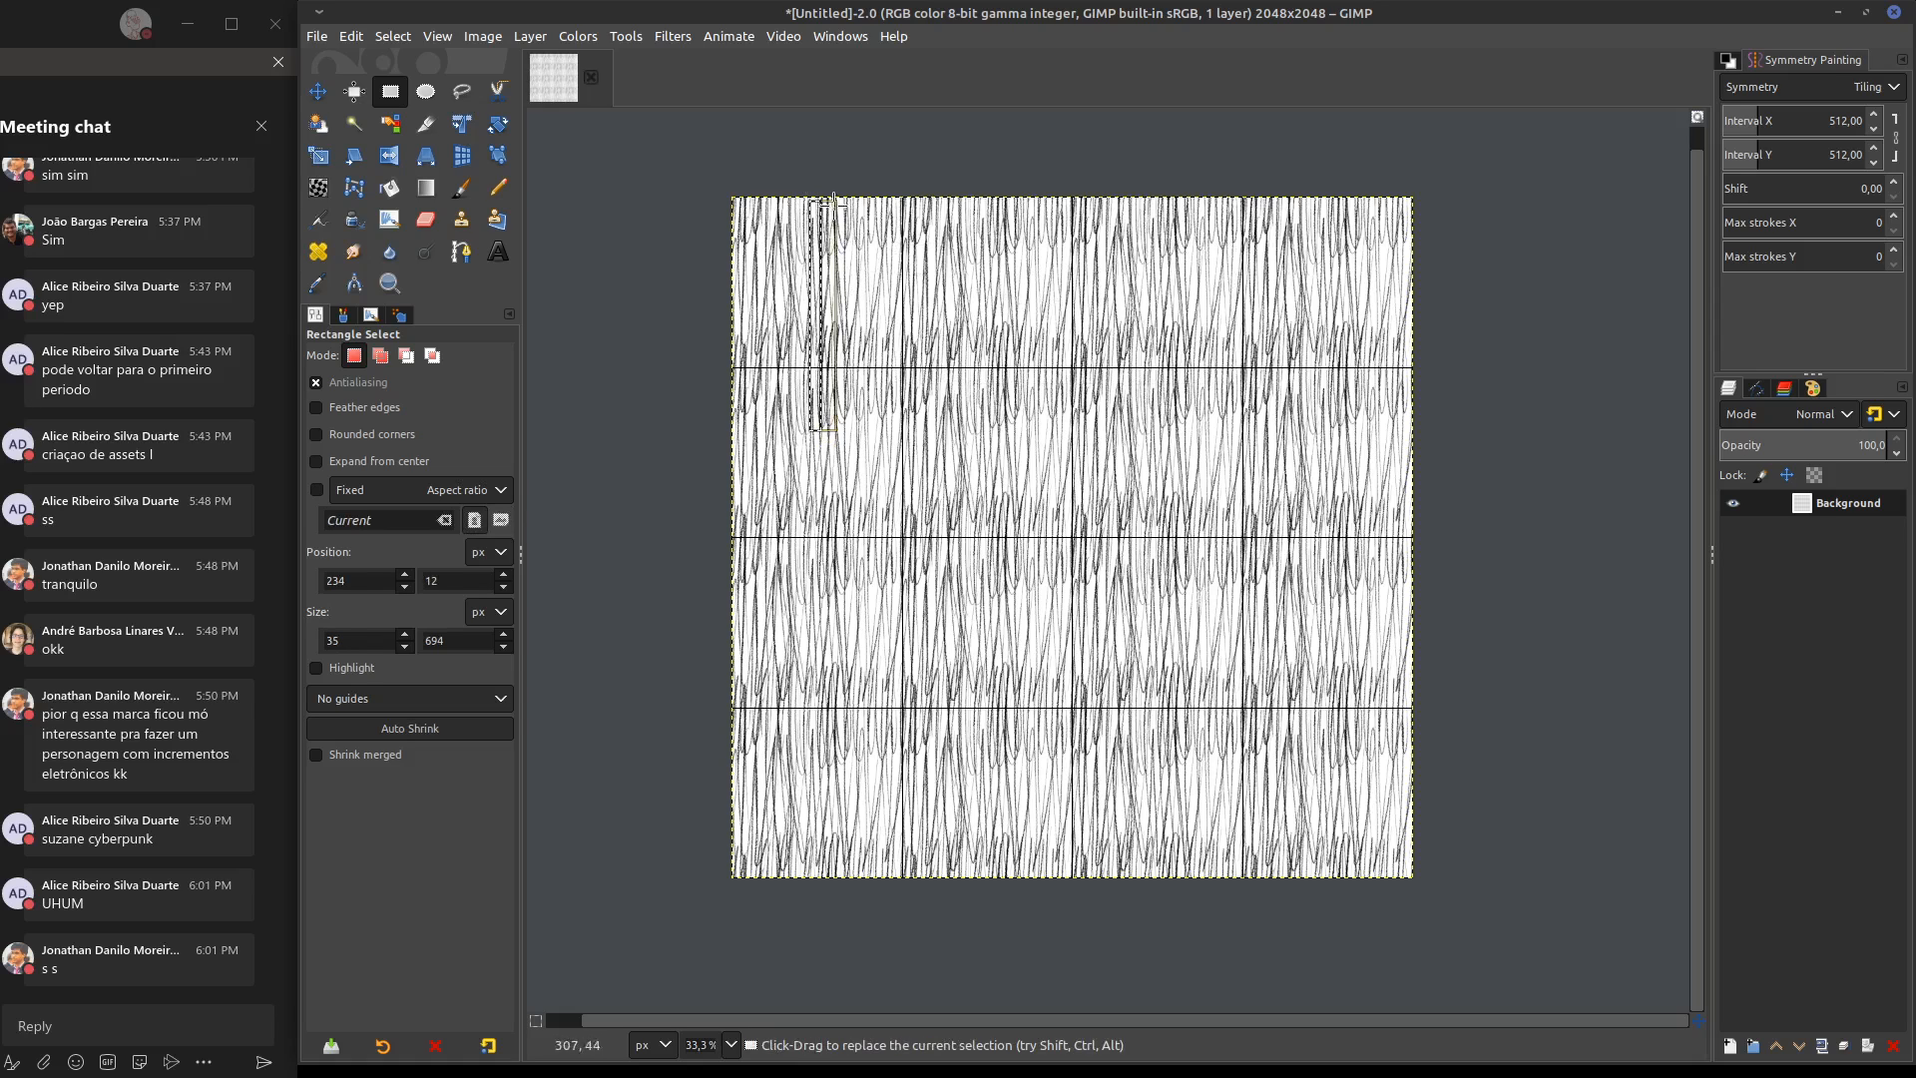
left_click(829, 297)
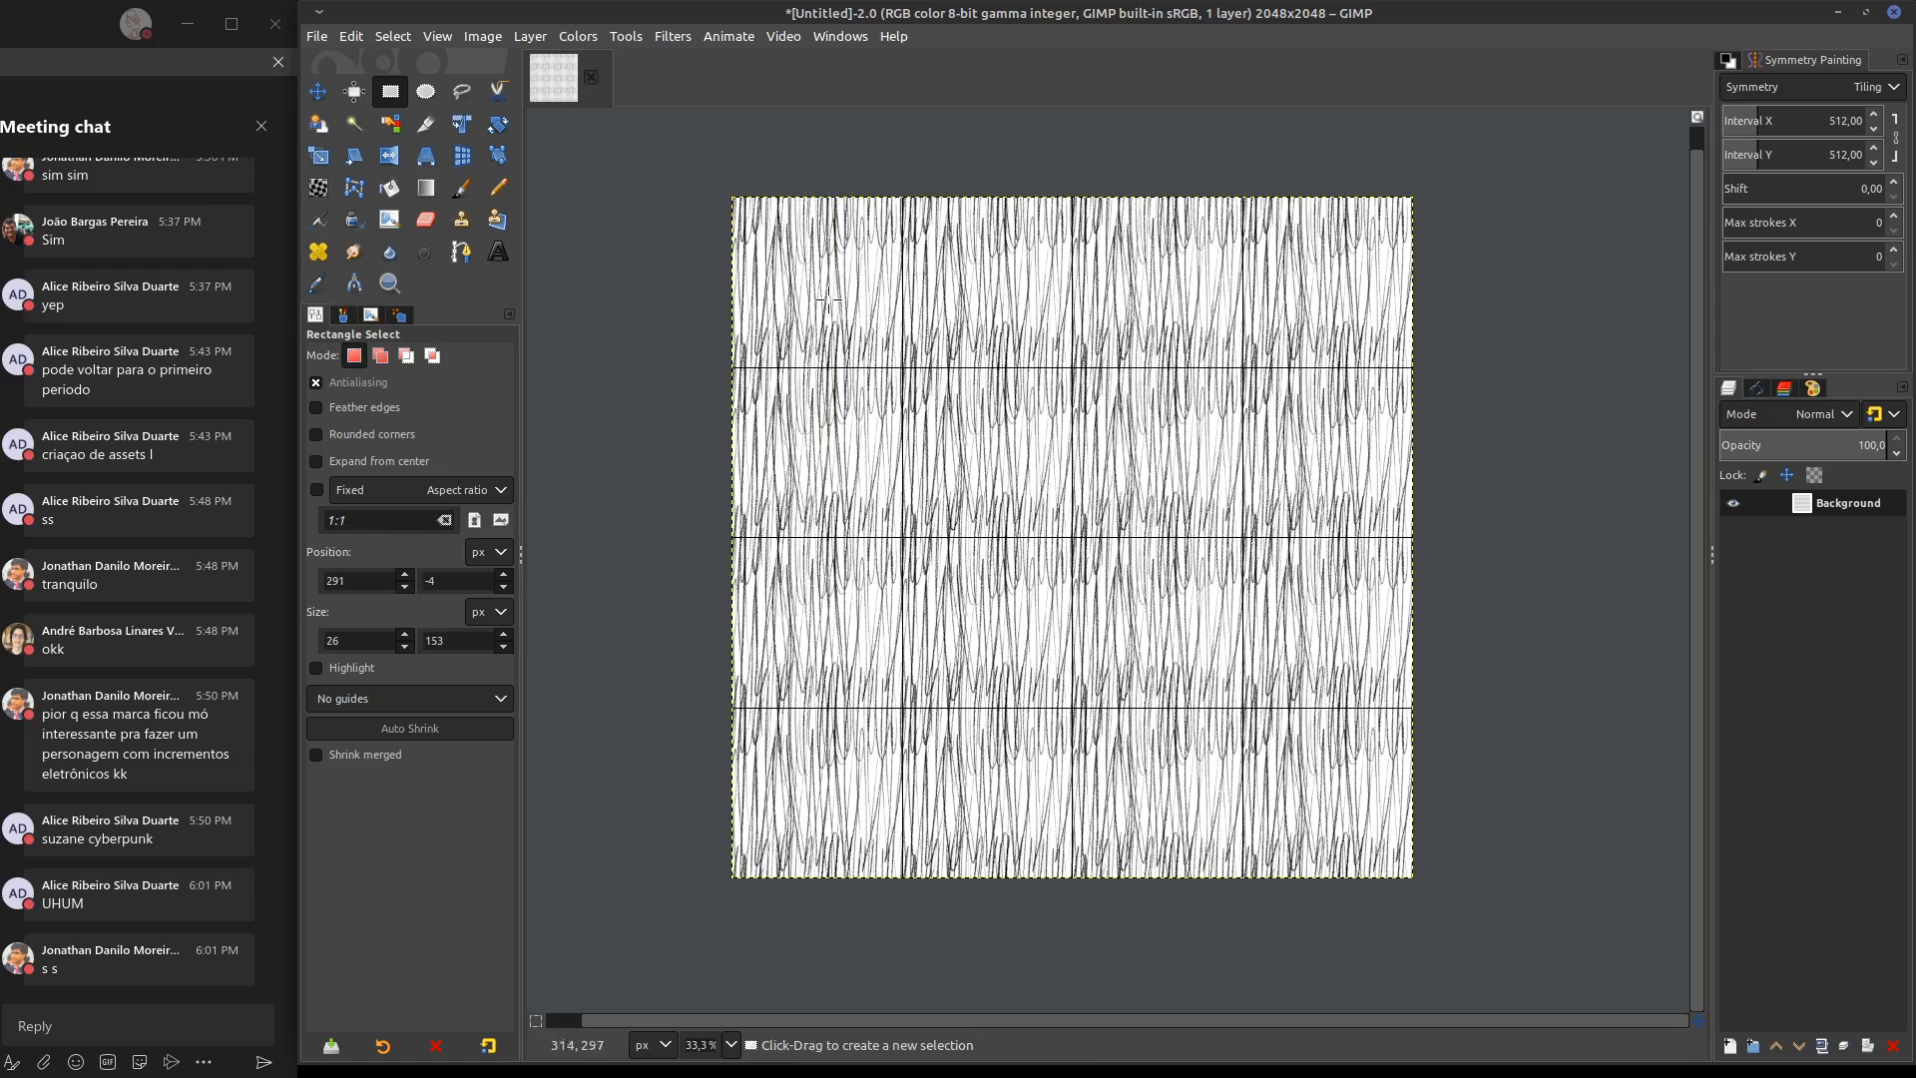
mouse_move(830, 350)
middle_mouse_down()
mouse_move(855, 348)
mouse_move(841, 323)
middle_mouse_up()
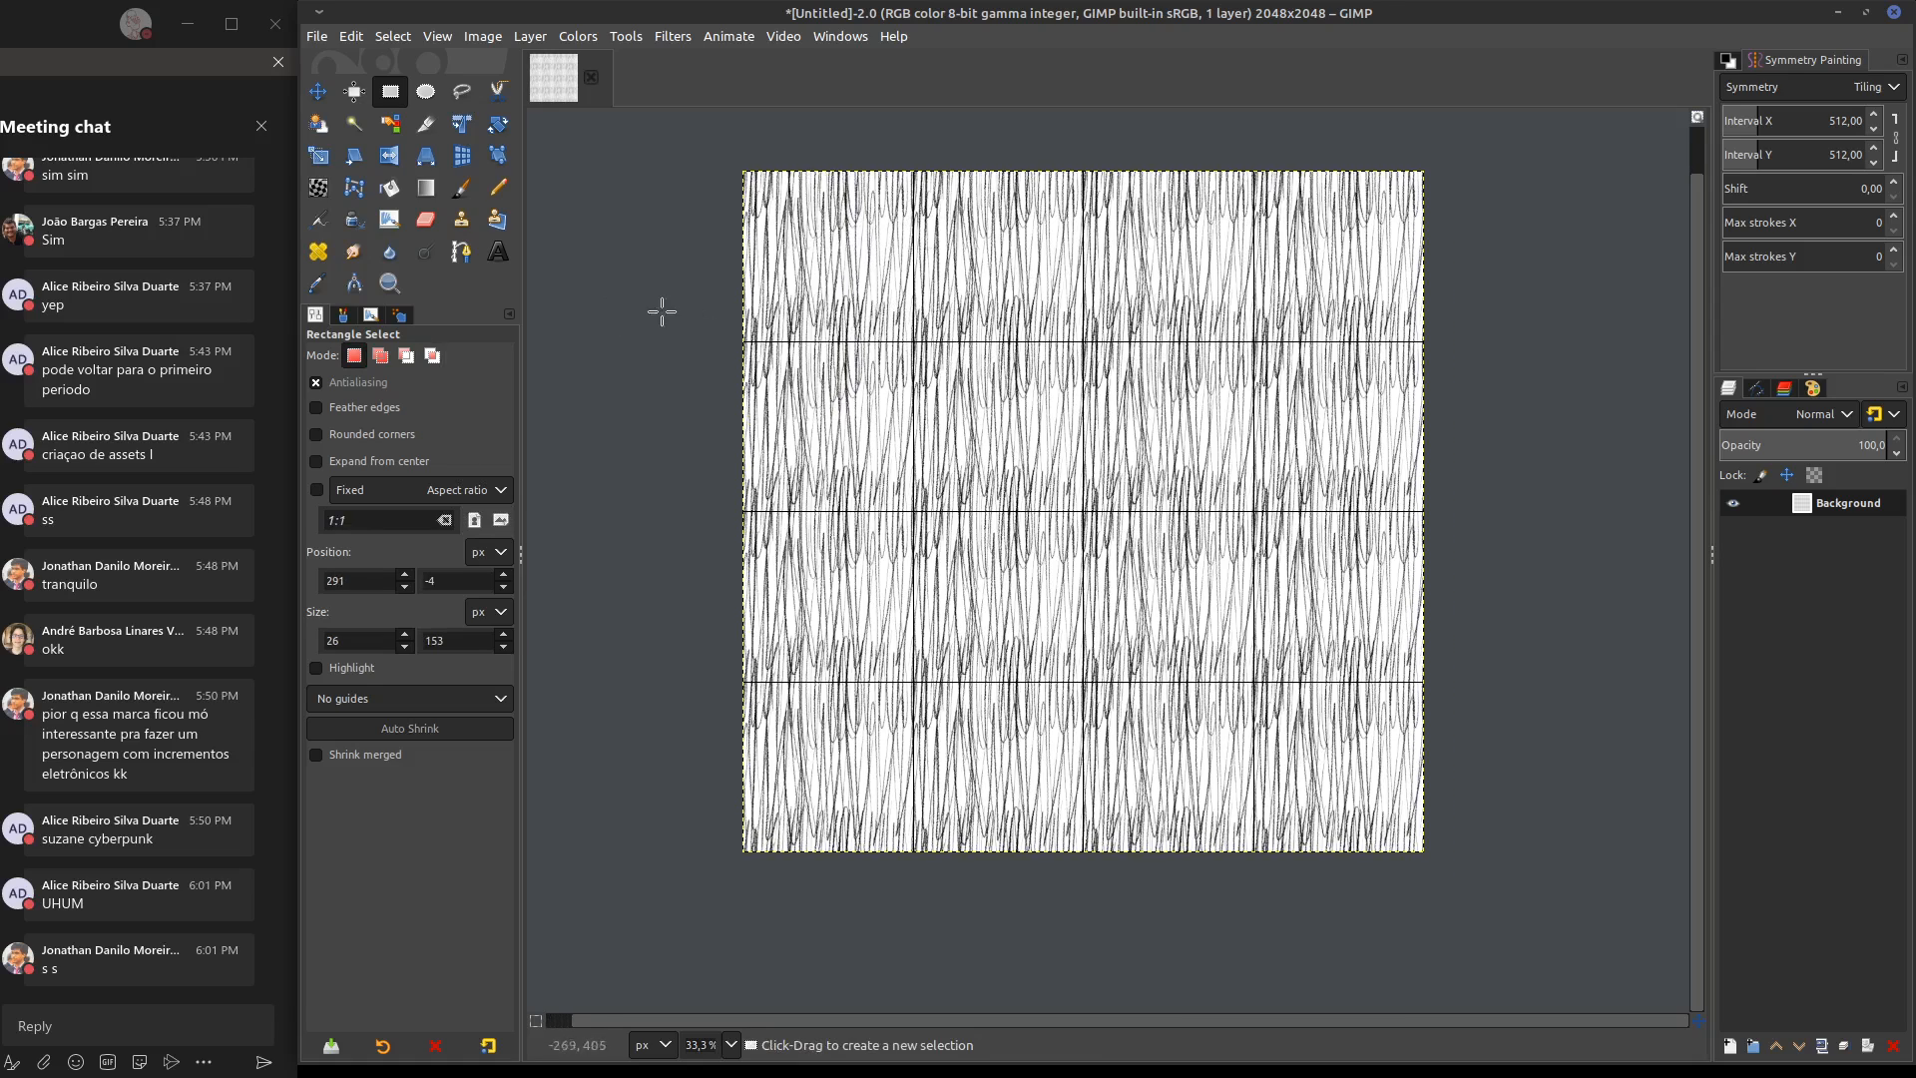
Show the tool presets list and browse the presets whose names start with 0
left_click(382, 1045)
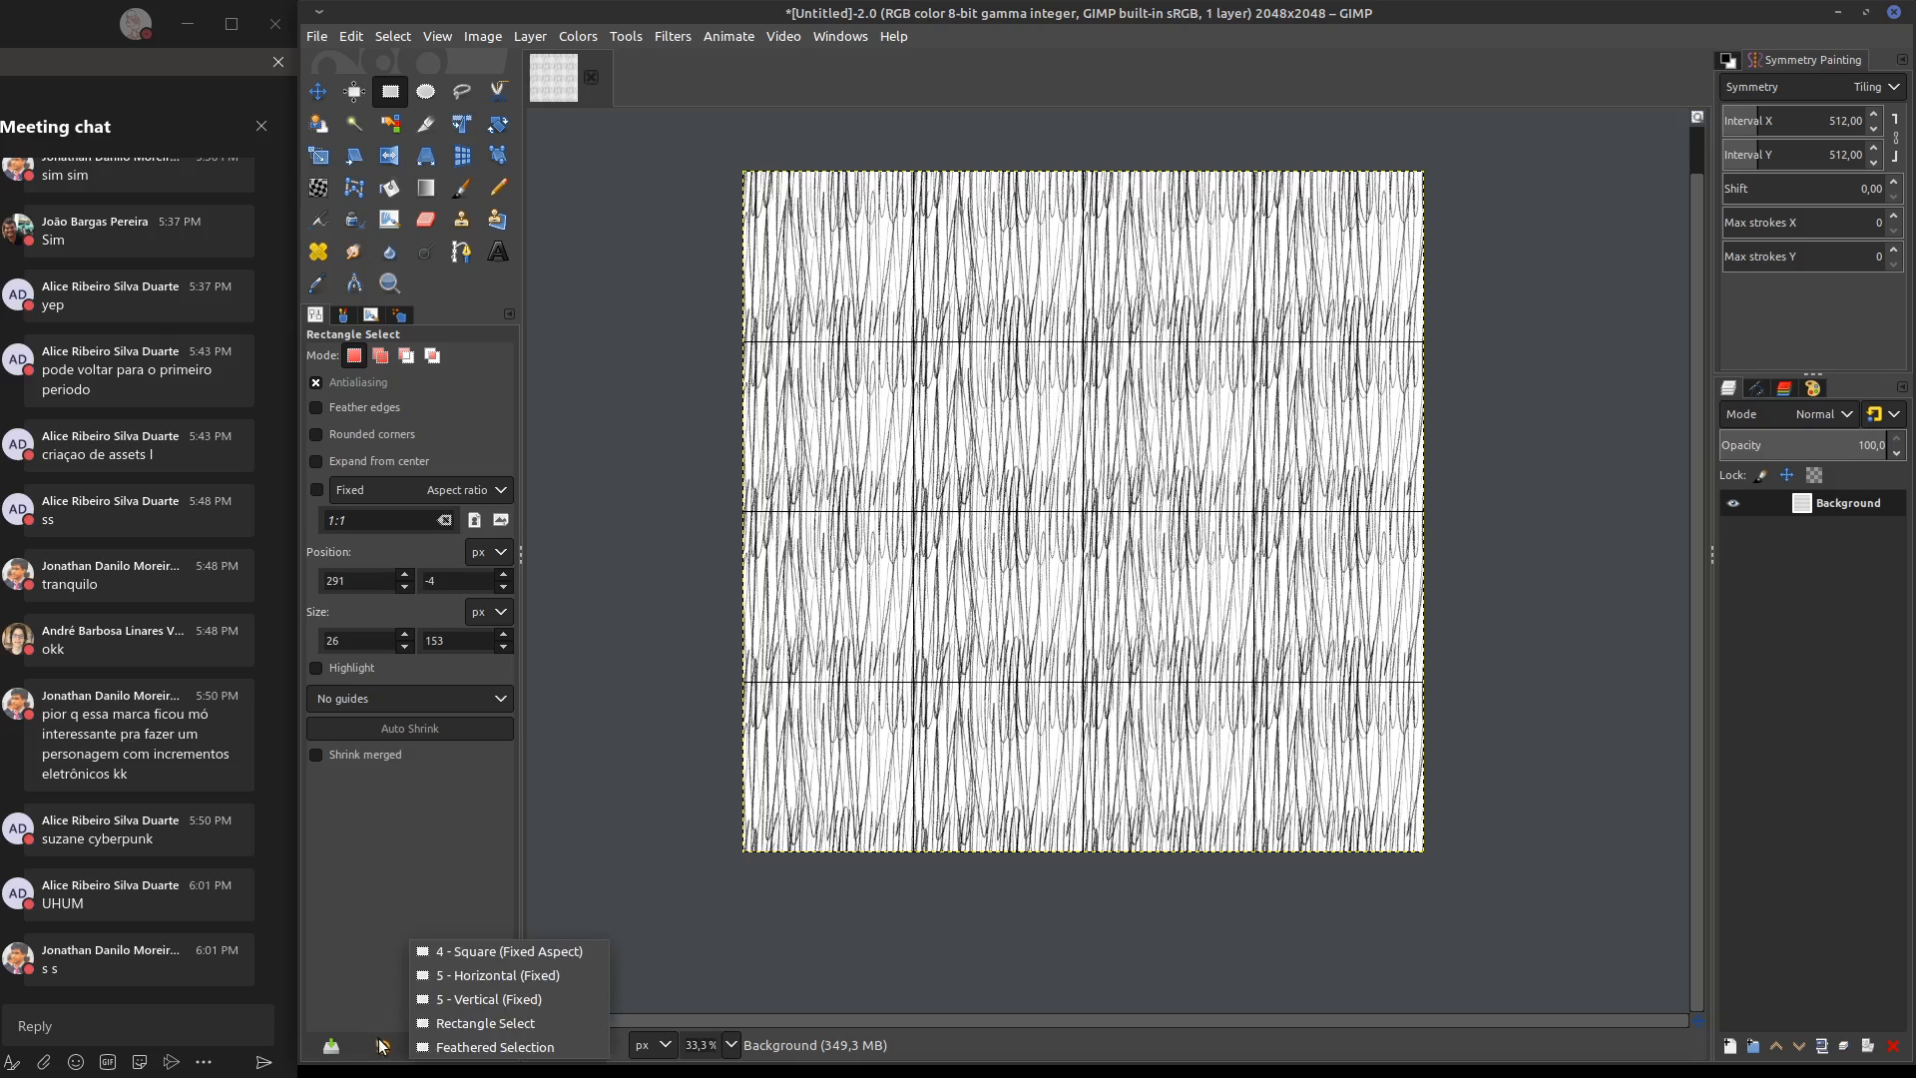
left_click(367, 895)
left_click(344, 316)
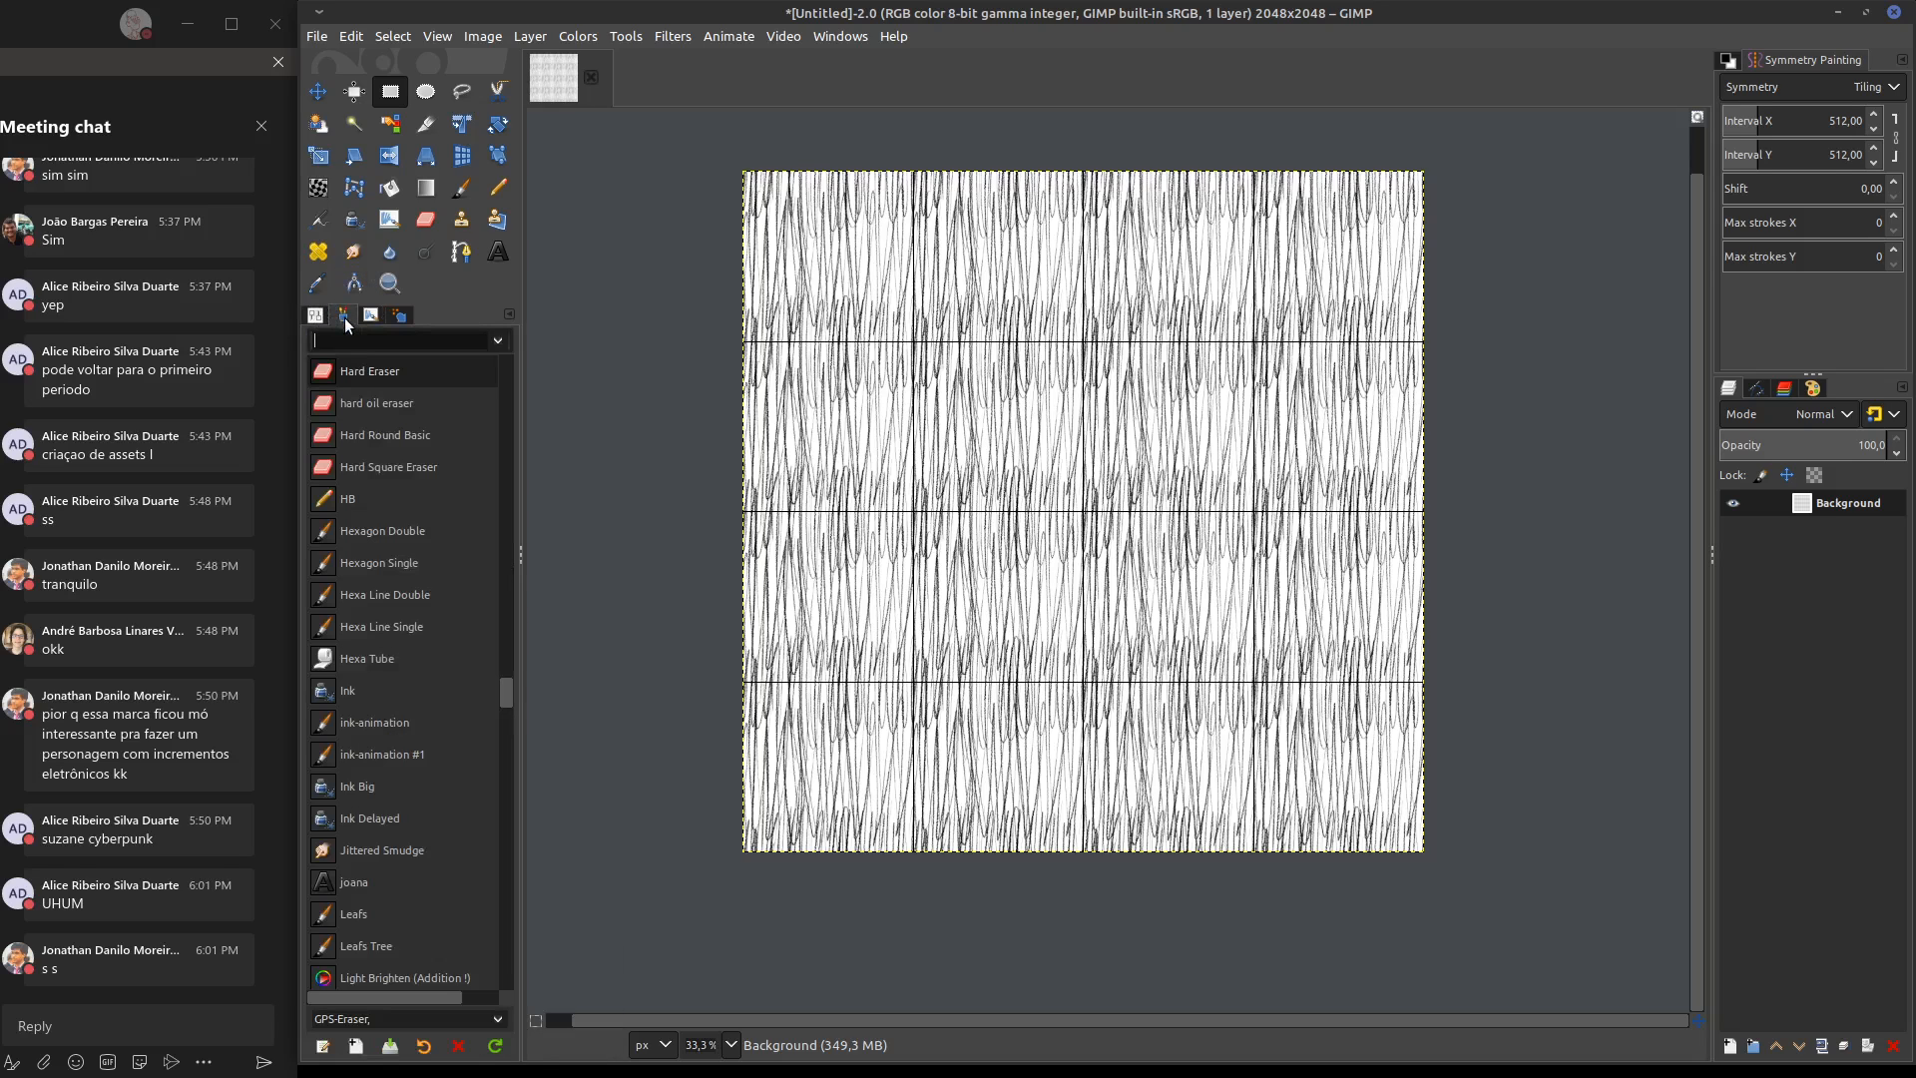
mouse_move(506, 691)
left_mouse_down()
mouse_move(523, 351)
mouse_move(531, 523)
mouse_move(477, 961)
mouse_move(505, 795)
mouse_move(513, 371)
left_mouse_up()
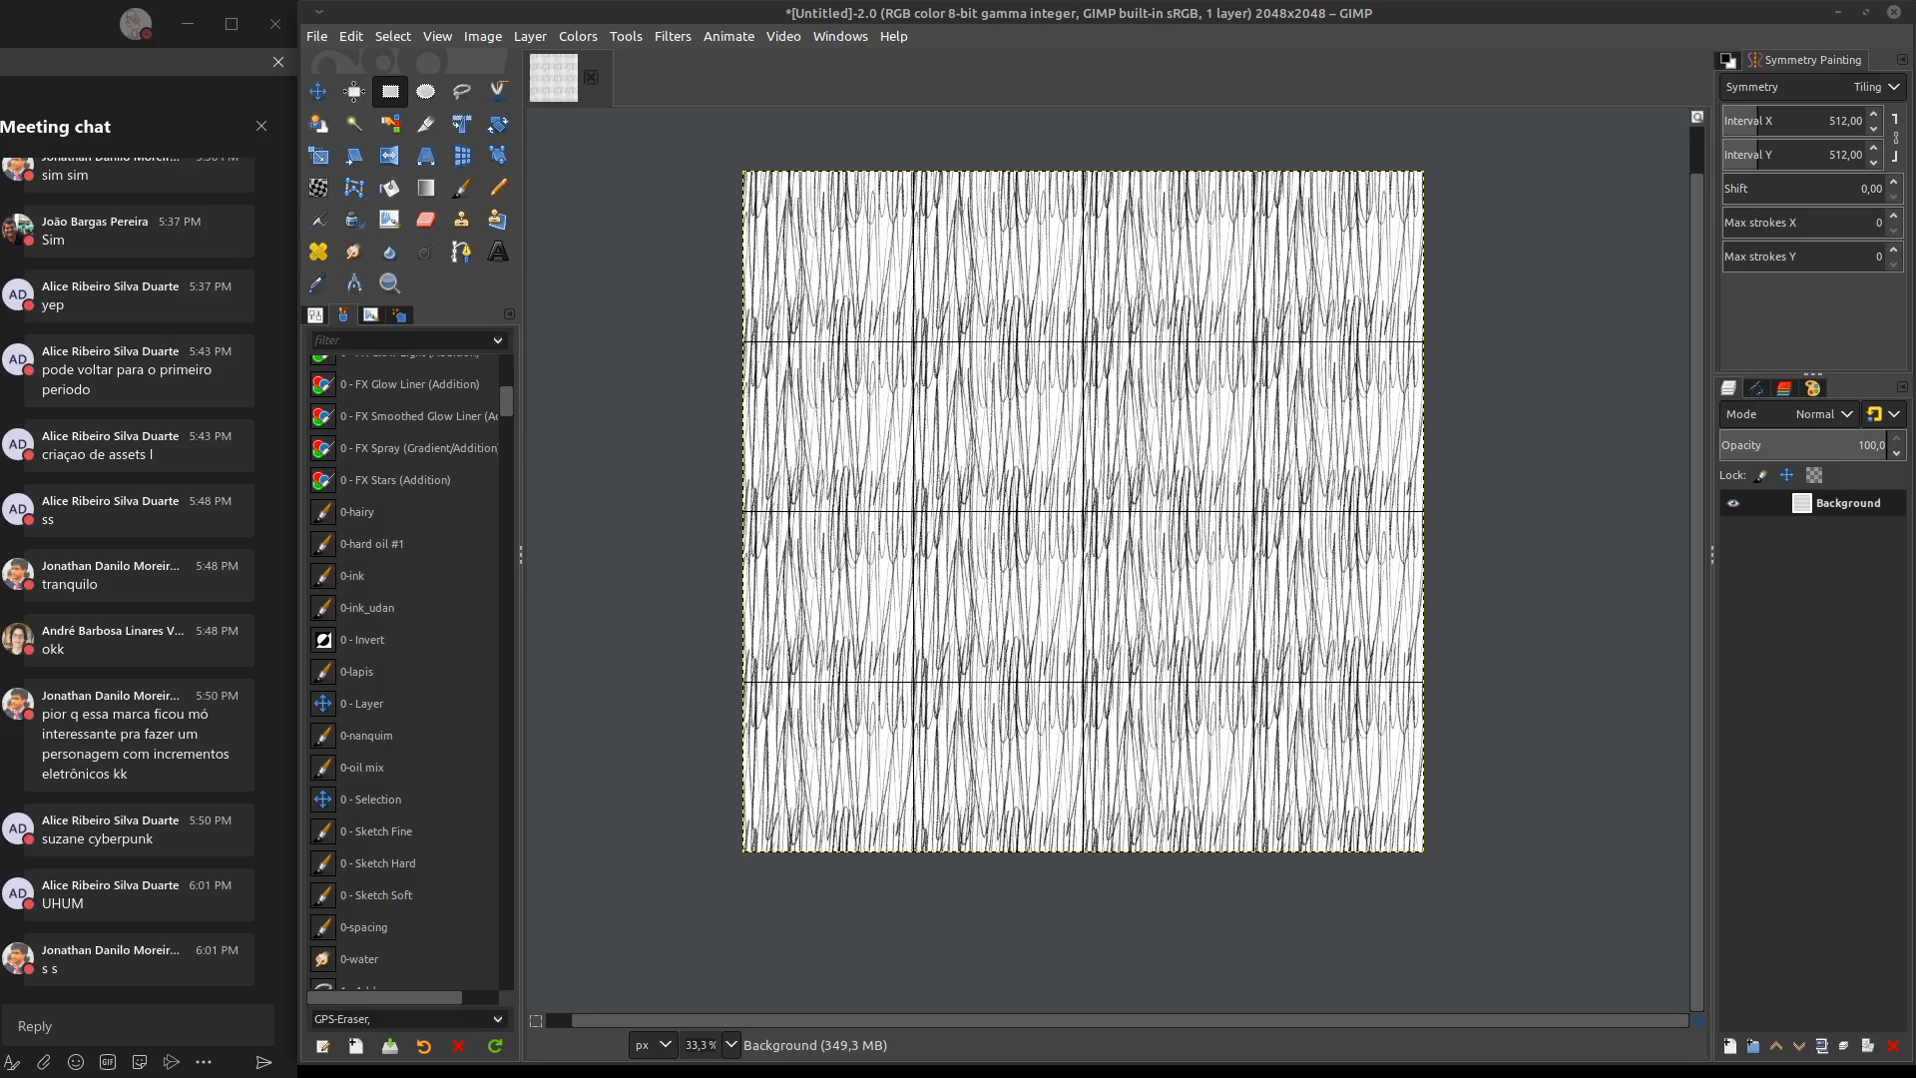
Switch to Firefox, load the Google Drive site and show the contents of Meu Drive
left_click_drag(0, 58, 825, 36)
left_click(854, 92)
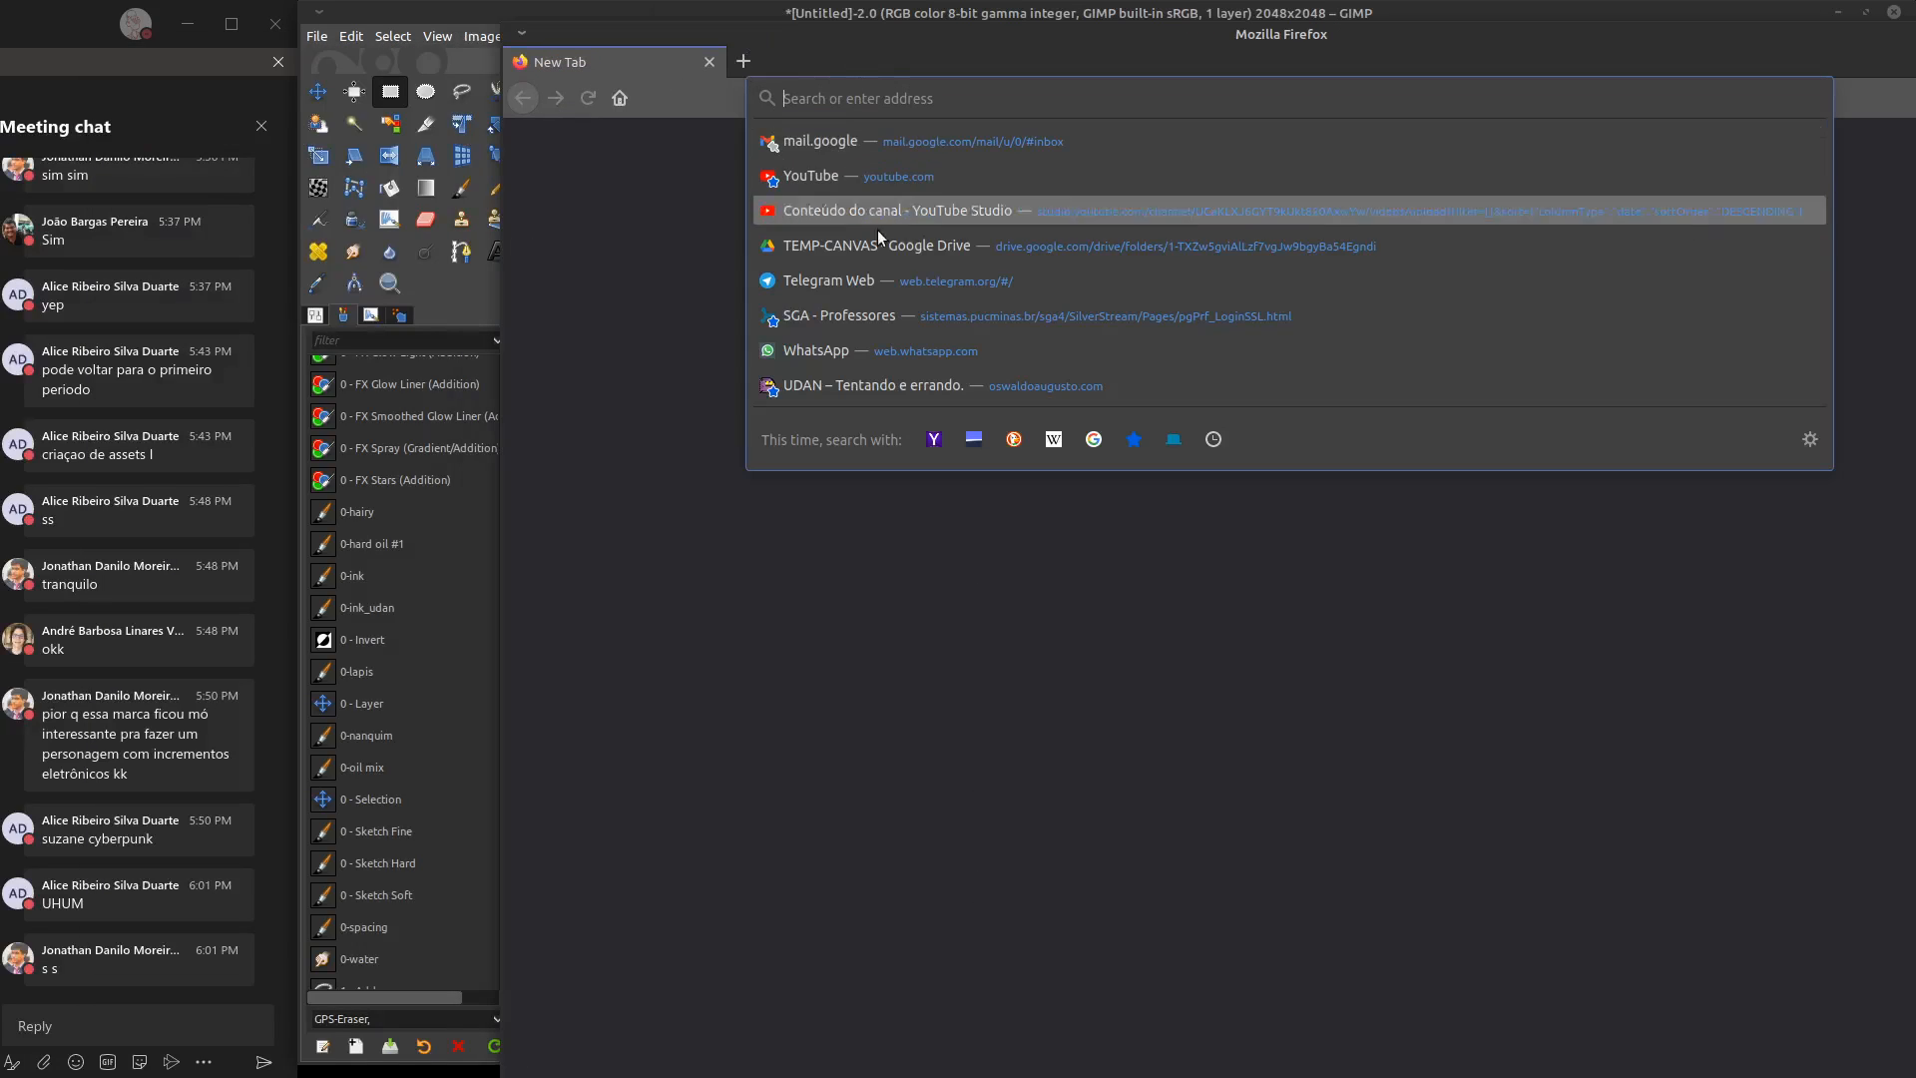
left_click(878, 239)
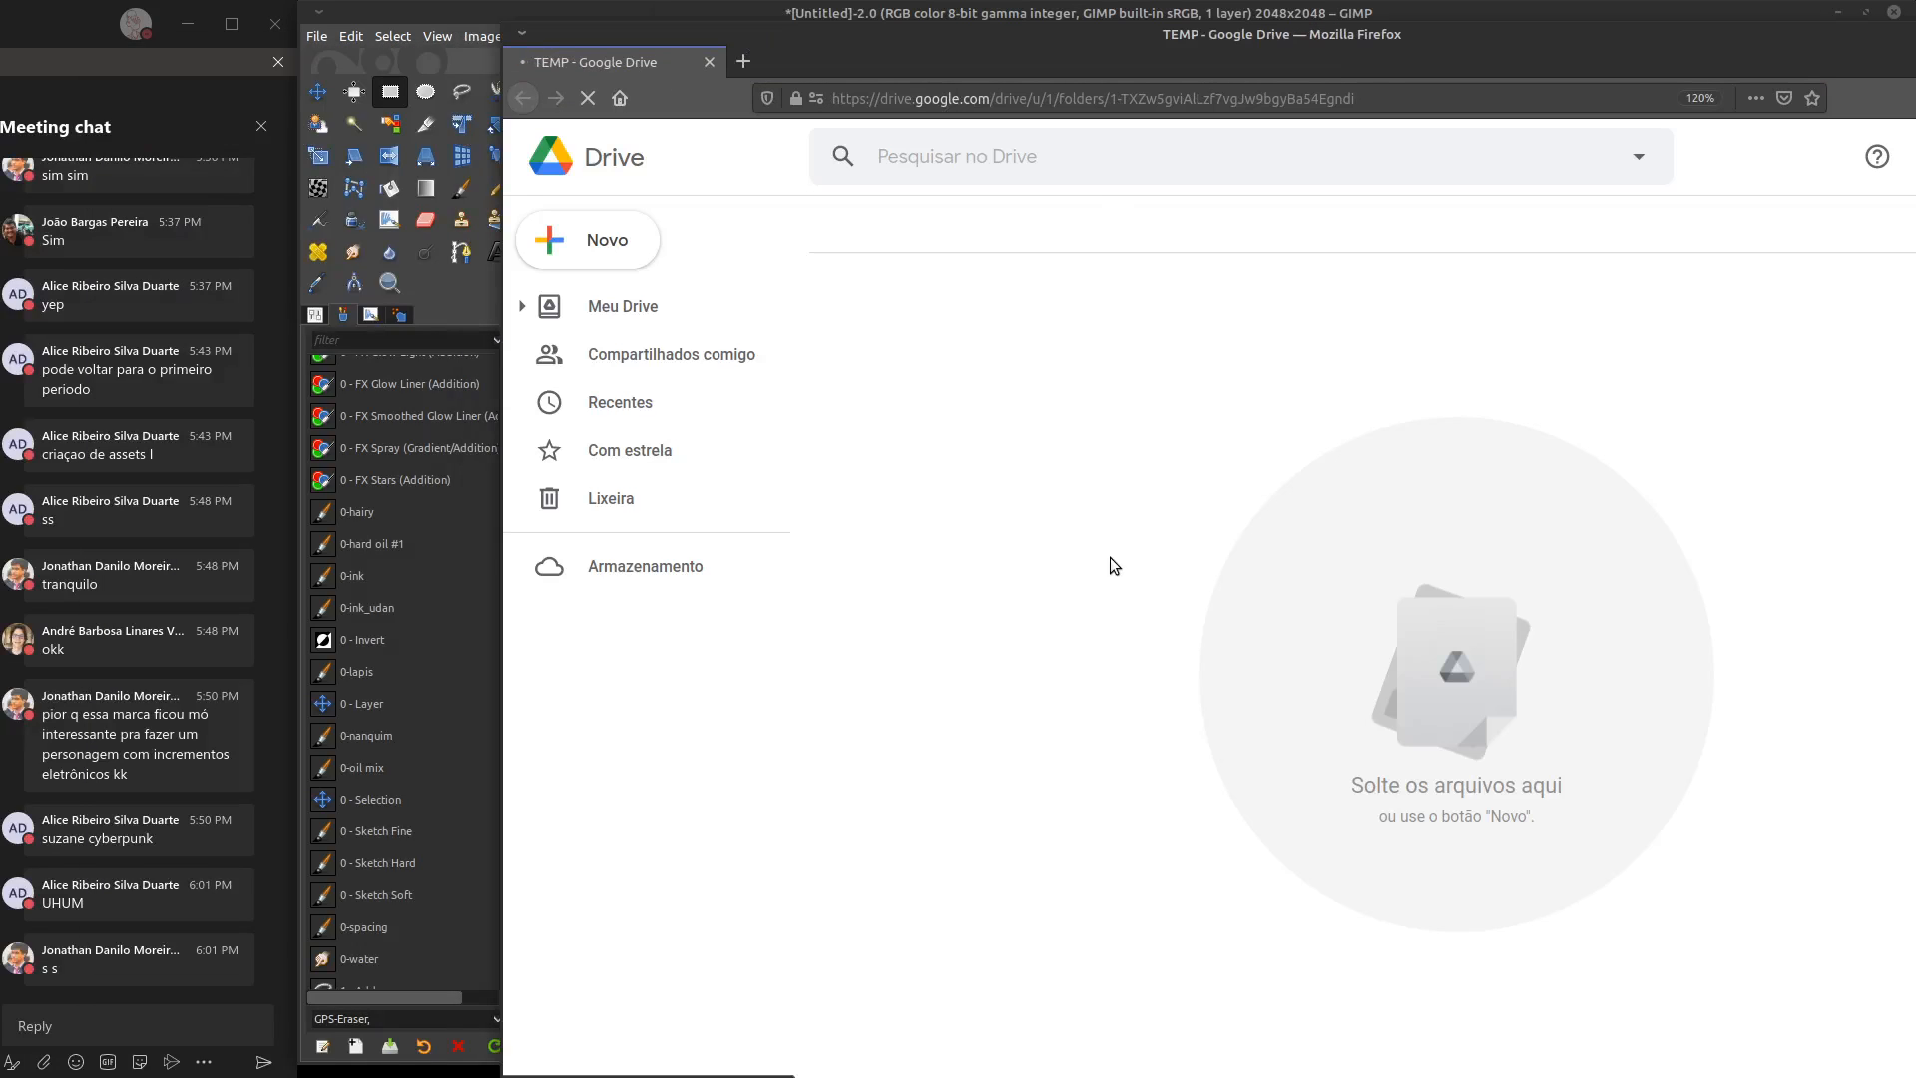
left_click(658, 320)
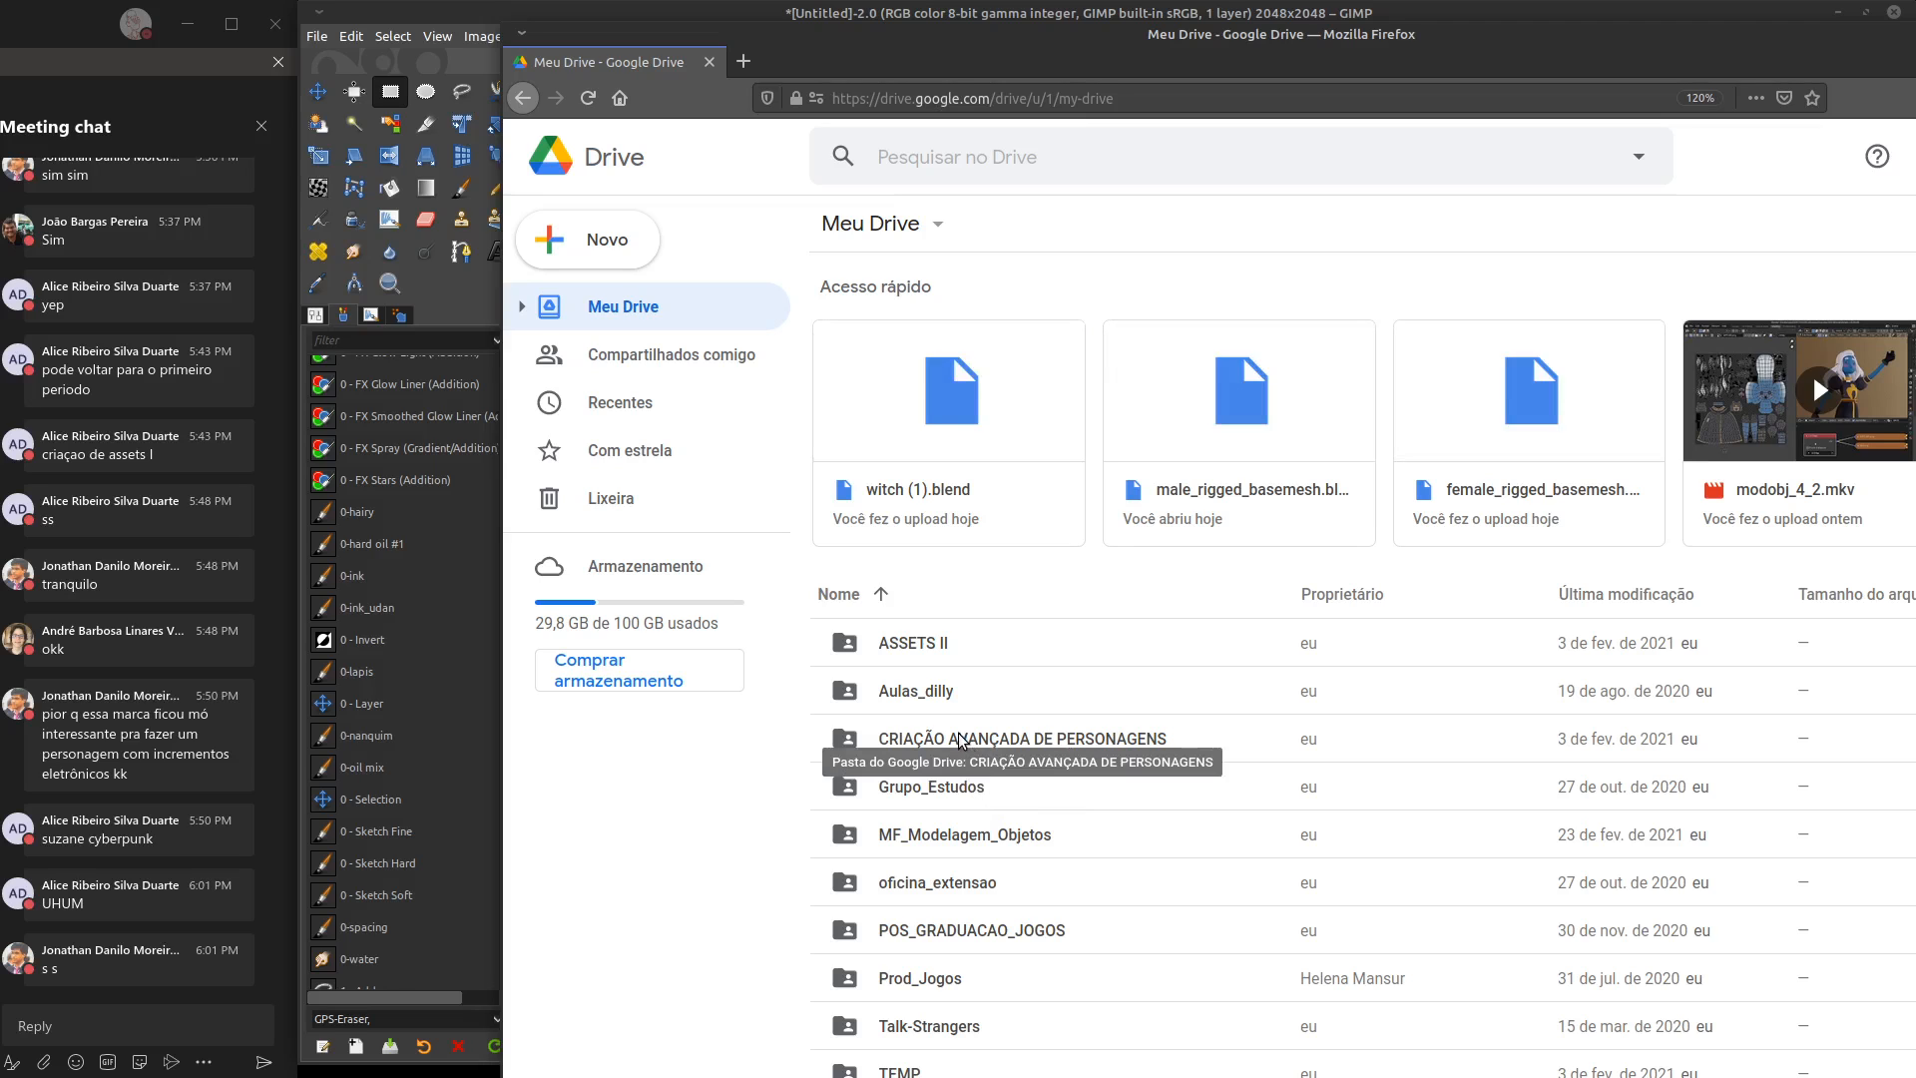
Open CRIAÇÃO AVANÇADA DE PERSONAGENS > Recursos > brushes, examine its brush archives, and return to GIMP by closing the browser window
double_click(1001, 754)
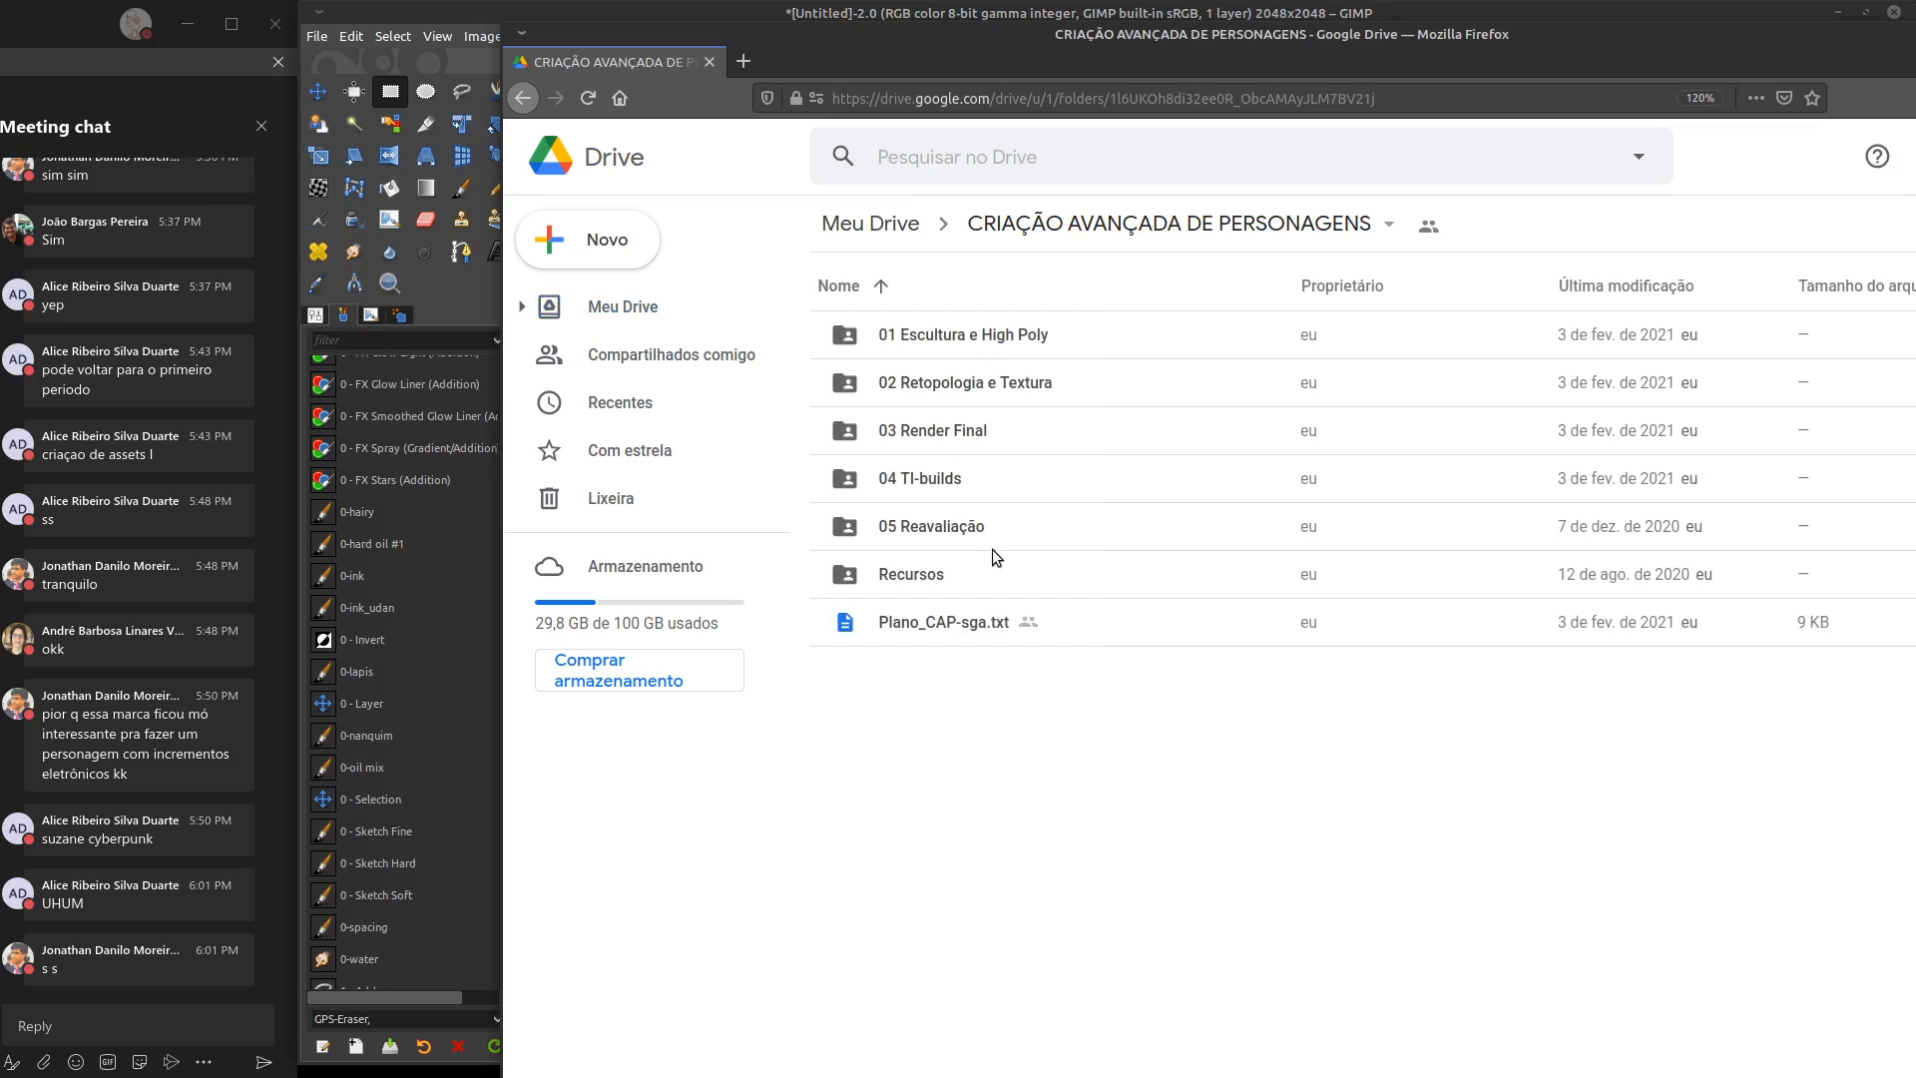
double_click(968, 575)
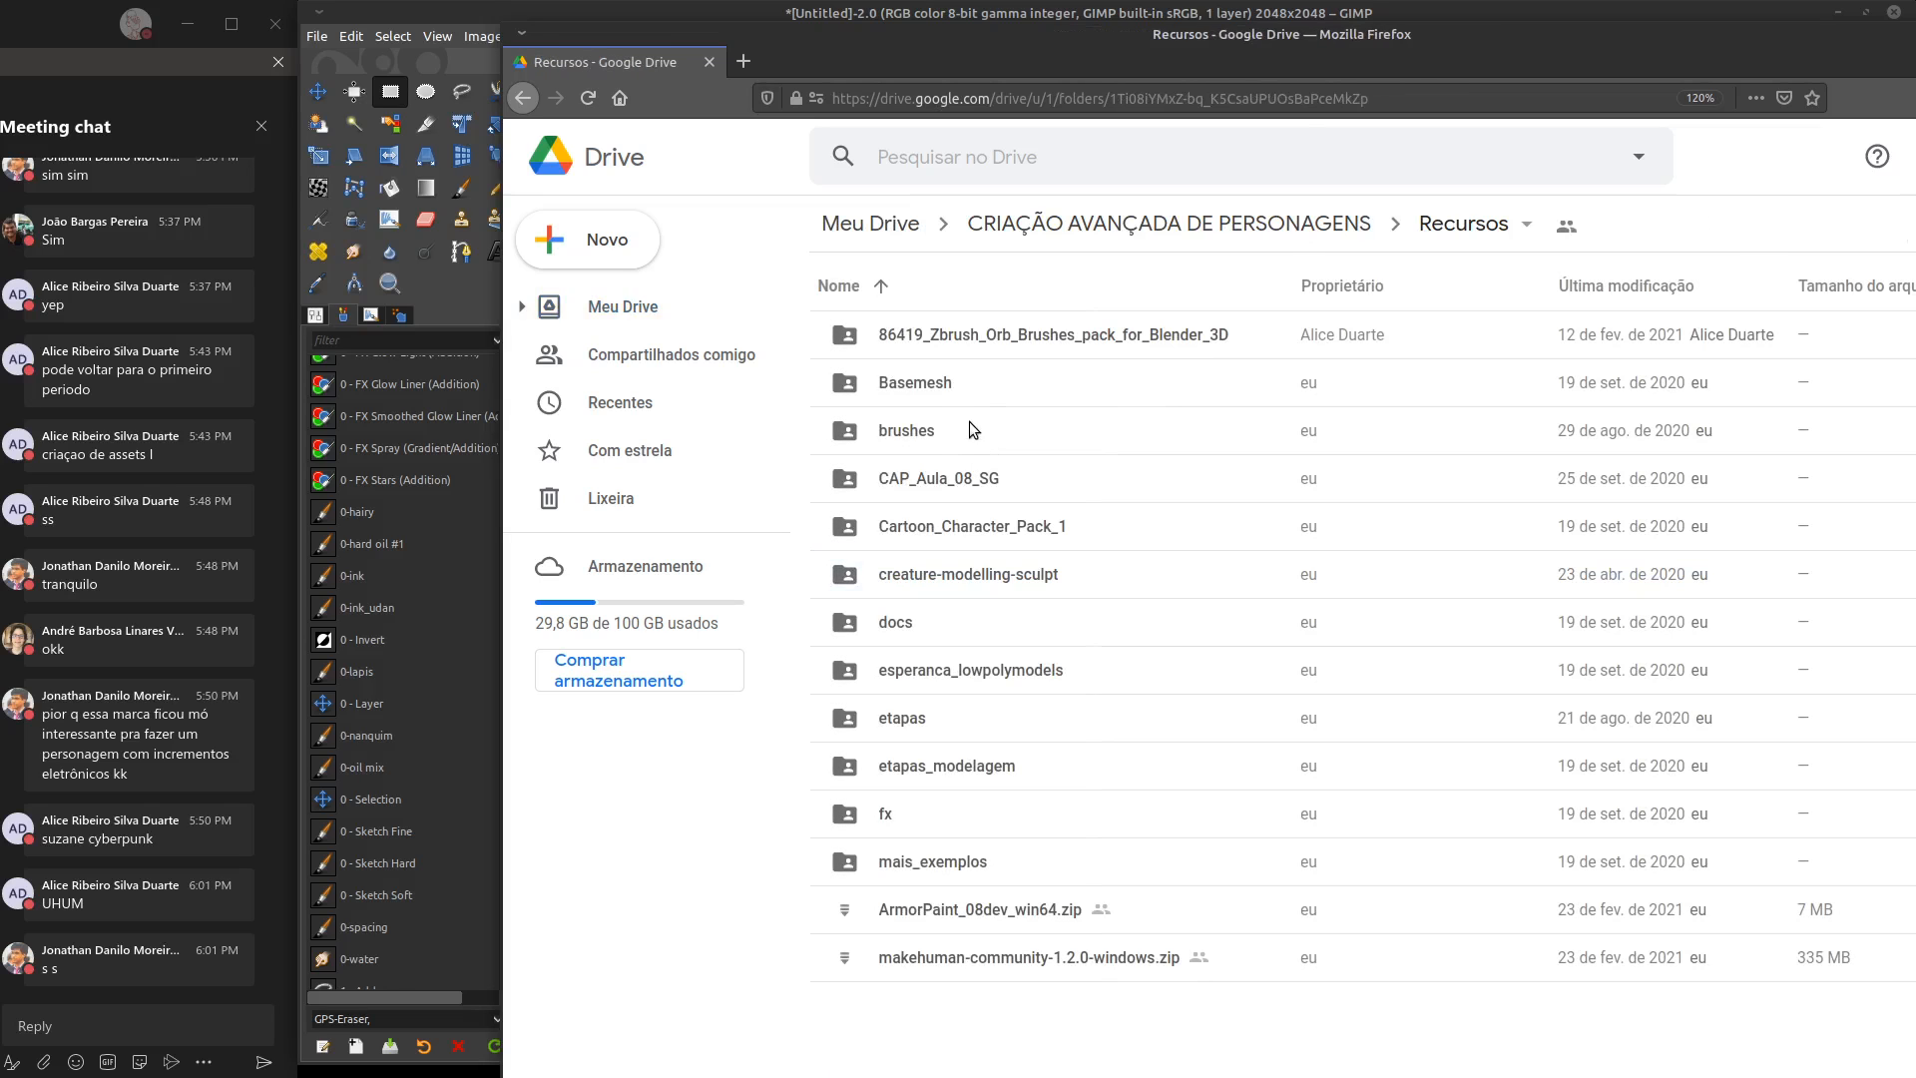
double_click(948, 429)
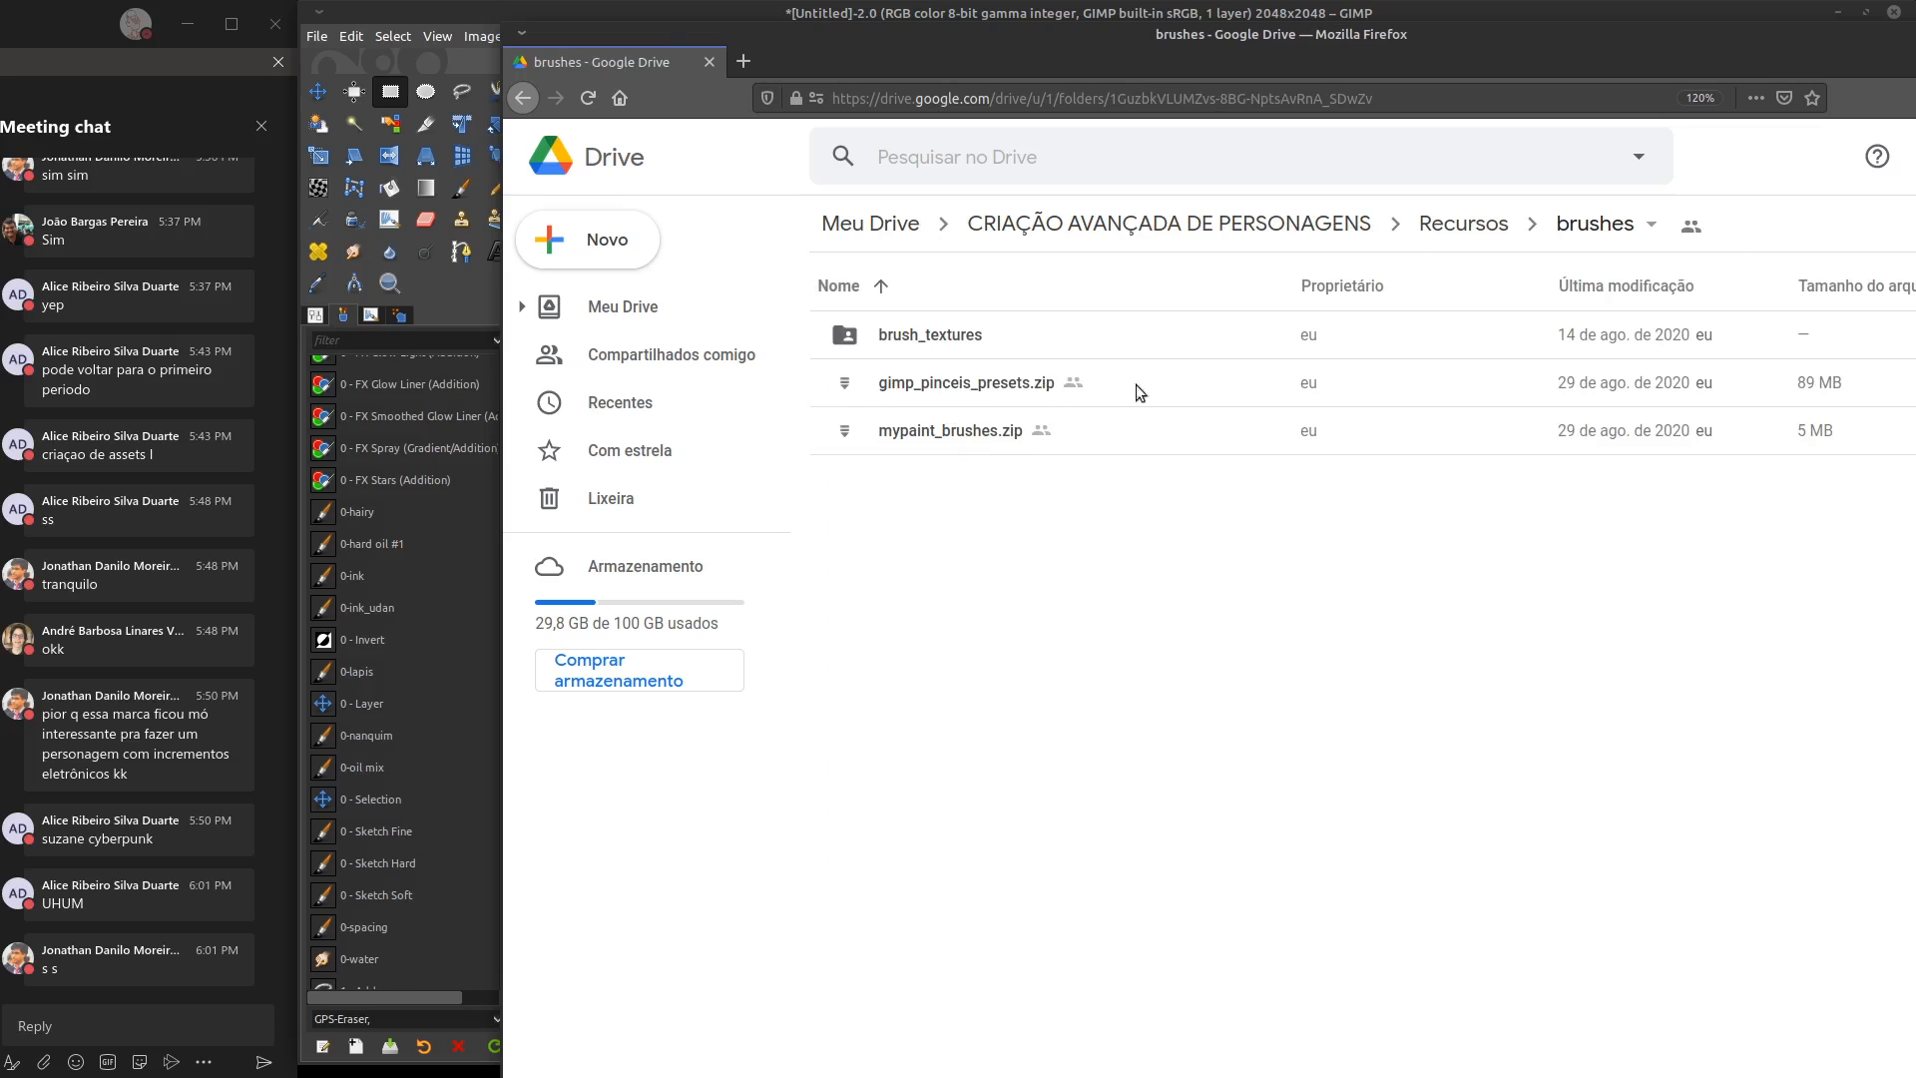
left_click_drag(1561, 46, 1404, 119)
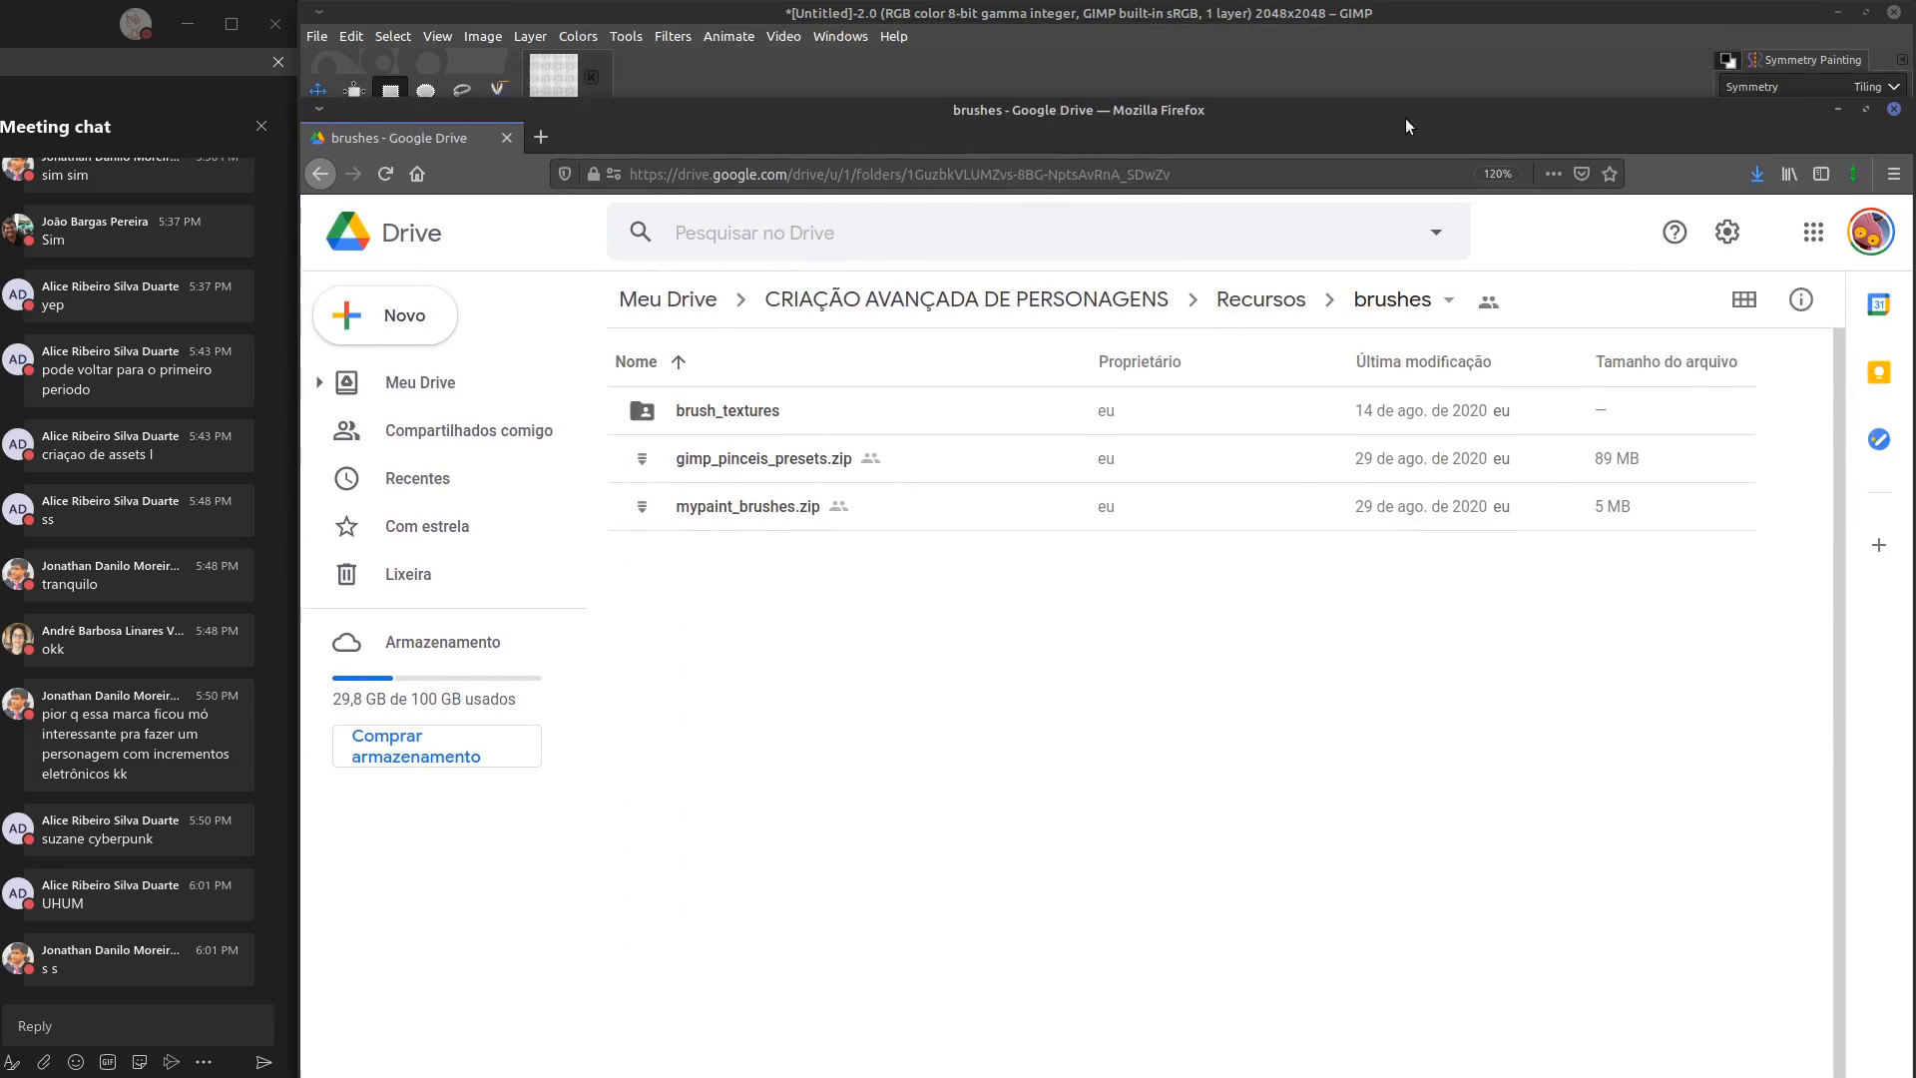
left_click(1889, 105)
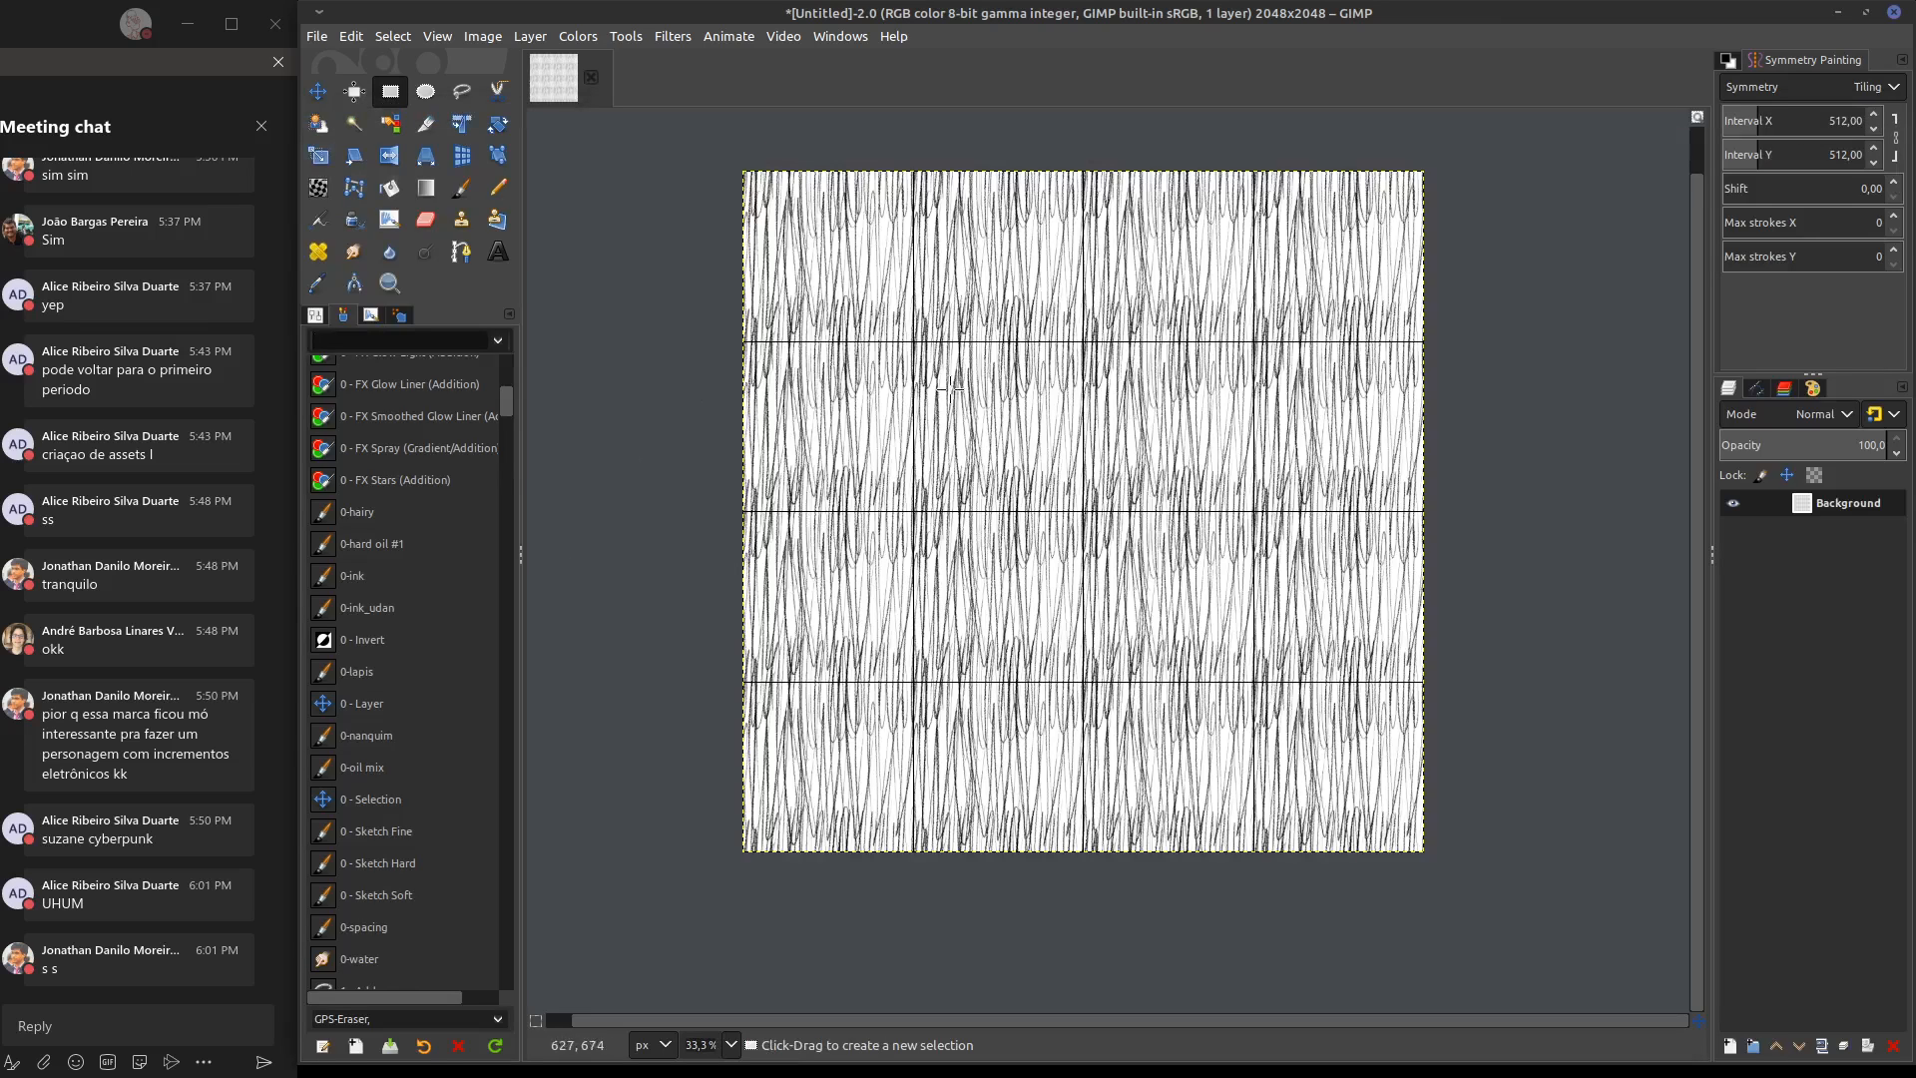
Clear the hatching from the Background layer and choose the 0-hard oil #1 tool preset
mouse_move(1195, 363)
middle_mouse_down()
mouse_move(1111, 372)
mouse_move(1162, 392)
middle_mouse_up()
key("Delete")
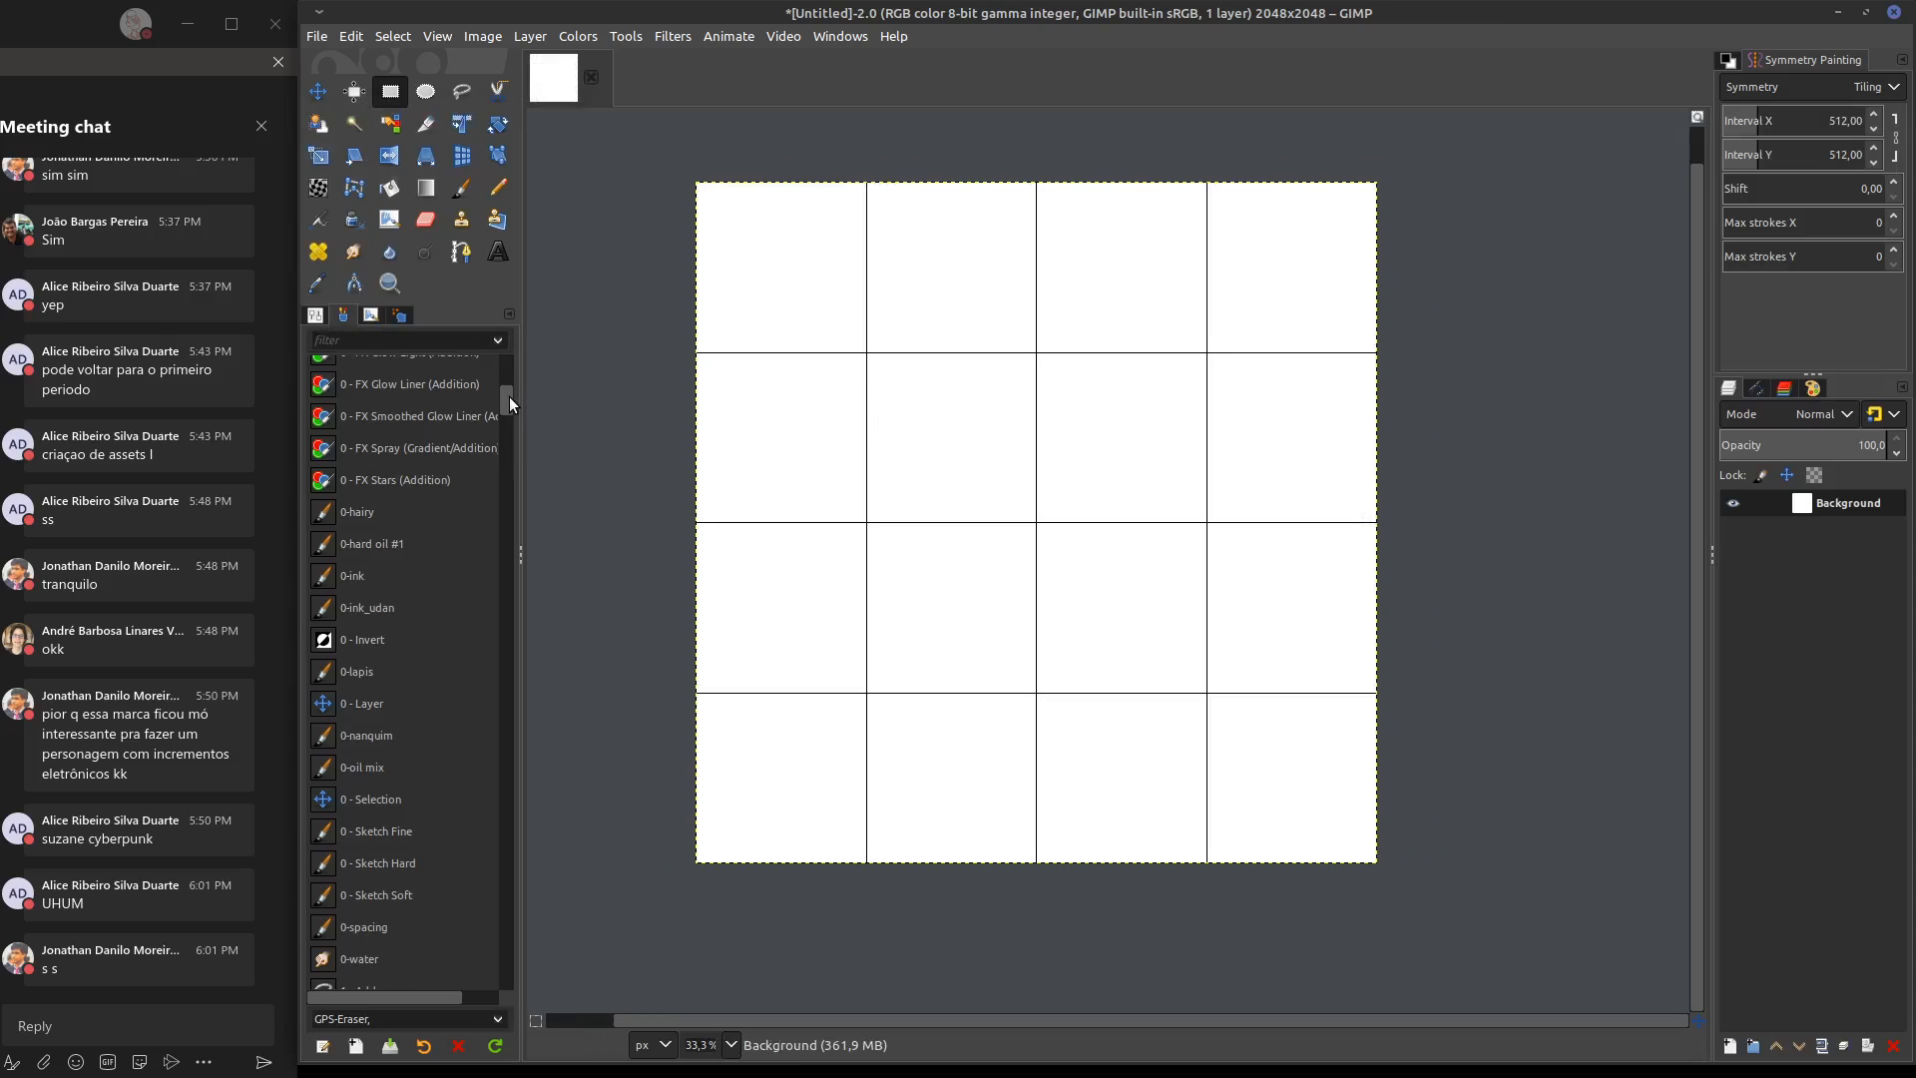
mouse_move(509, 397)
left_mouse_down()
mouse_move(511, 362)
mouse_move(507, 396)
left_mouse_up()
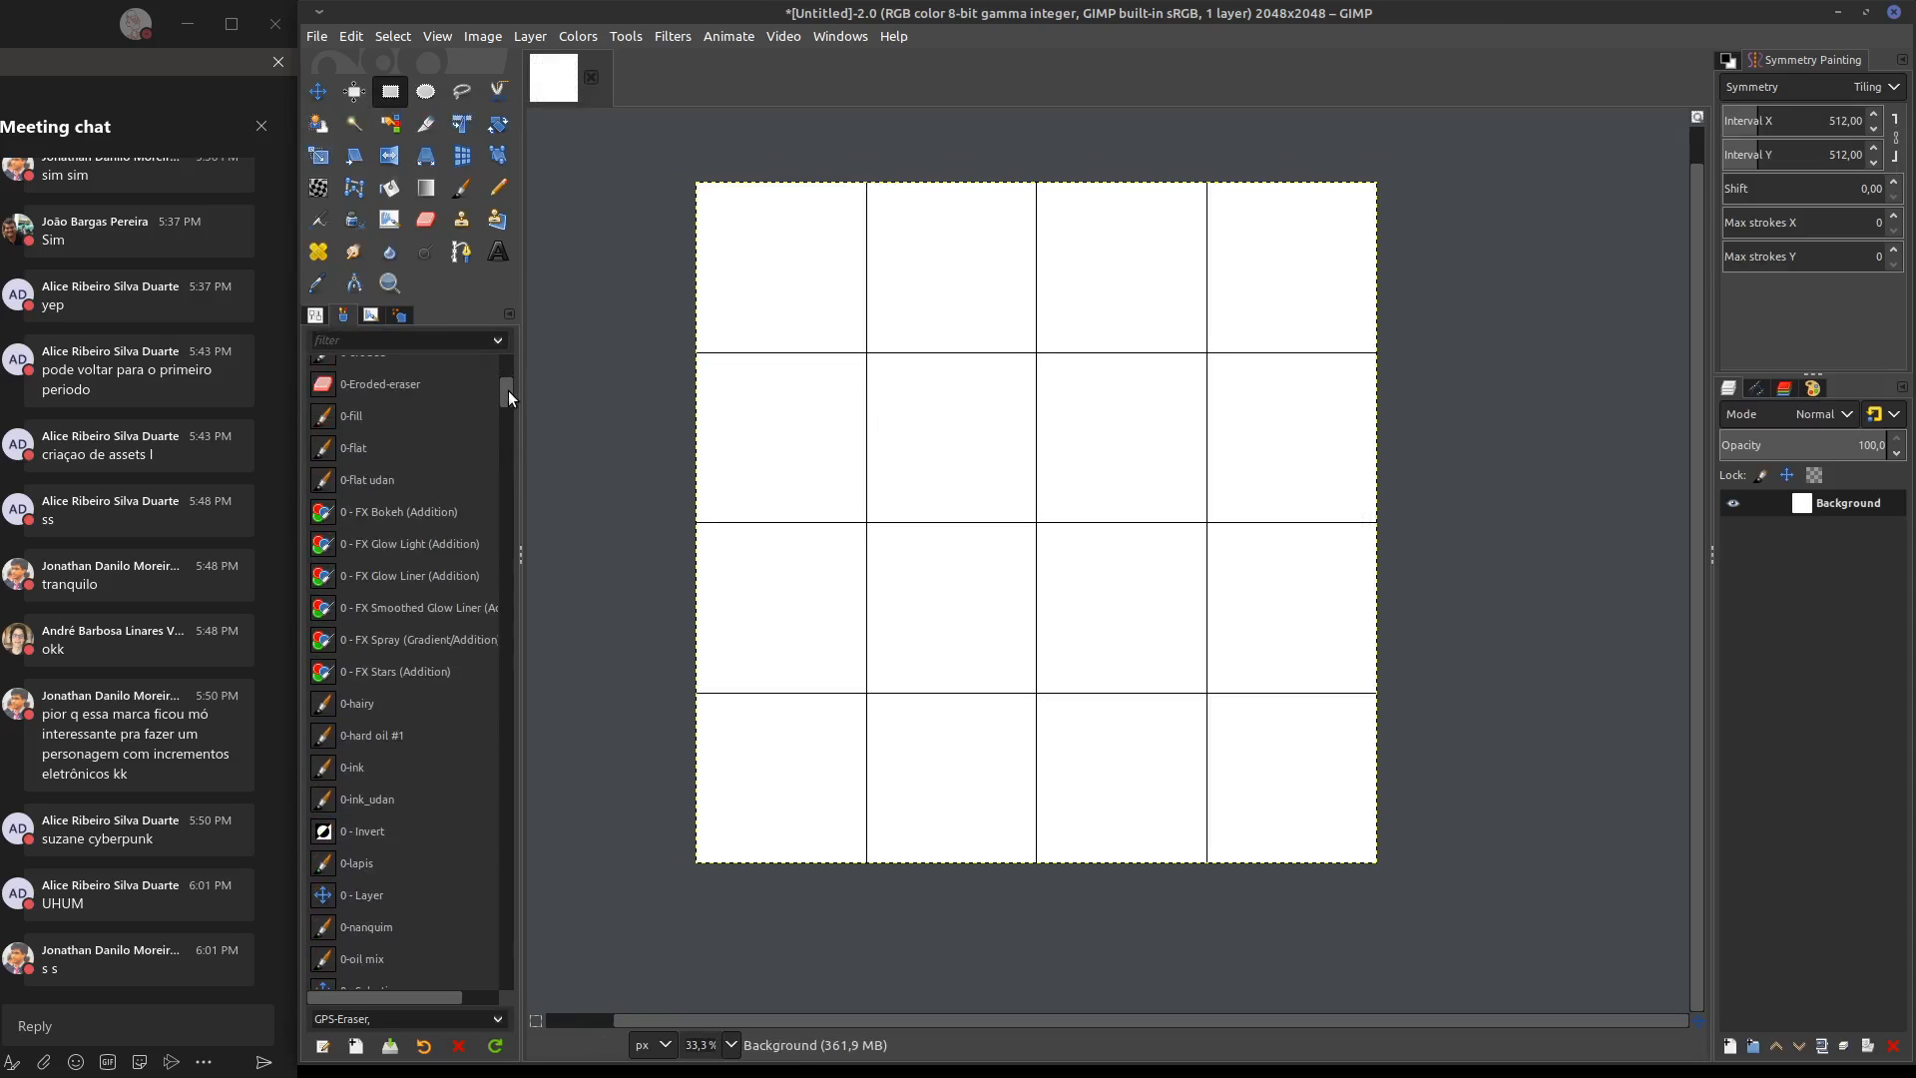
left_click(377, 738)
Paint a tiled vertical test stroke with the oil brush, undo it, and set the brush size to its native 166
left_click_drag(949, 190, 919, 555)
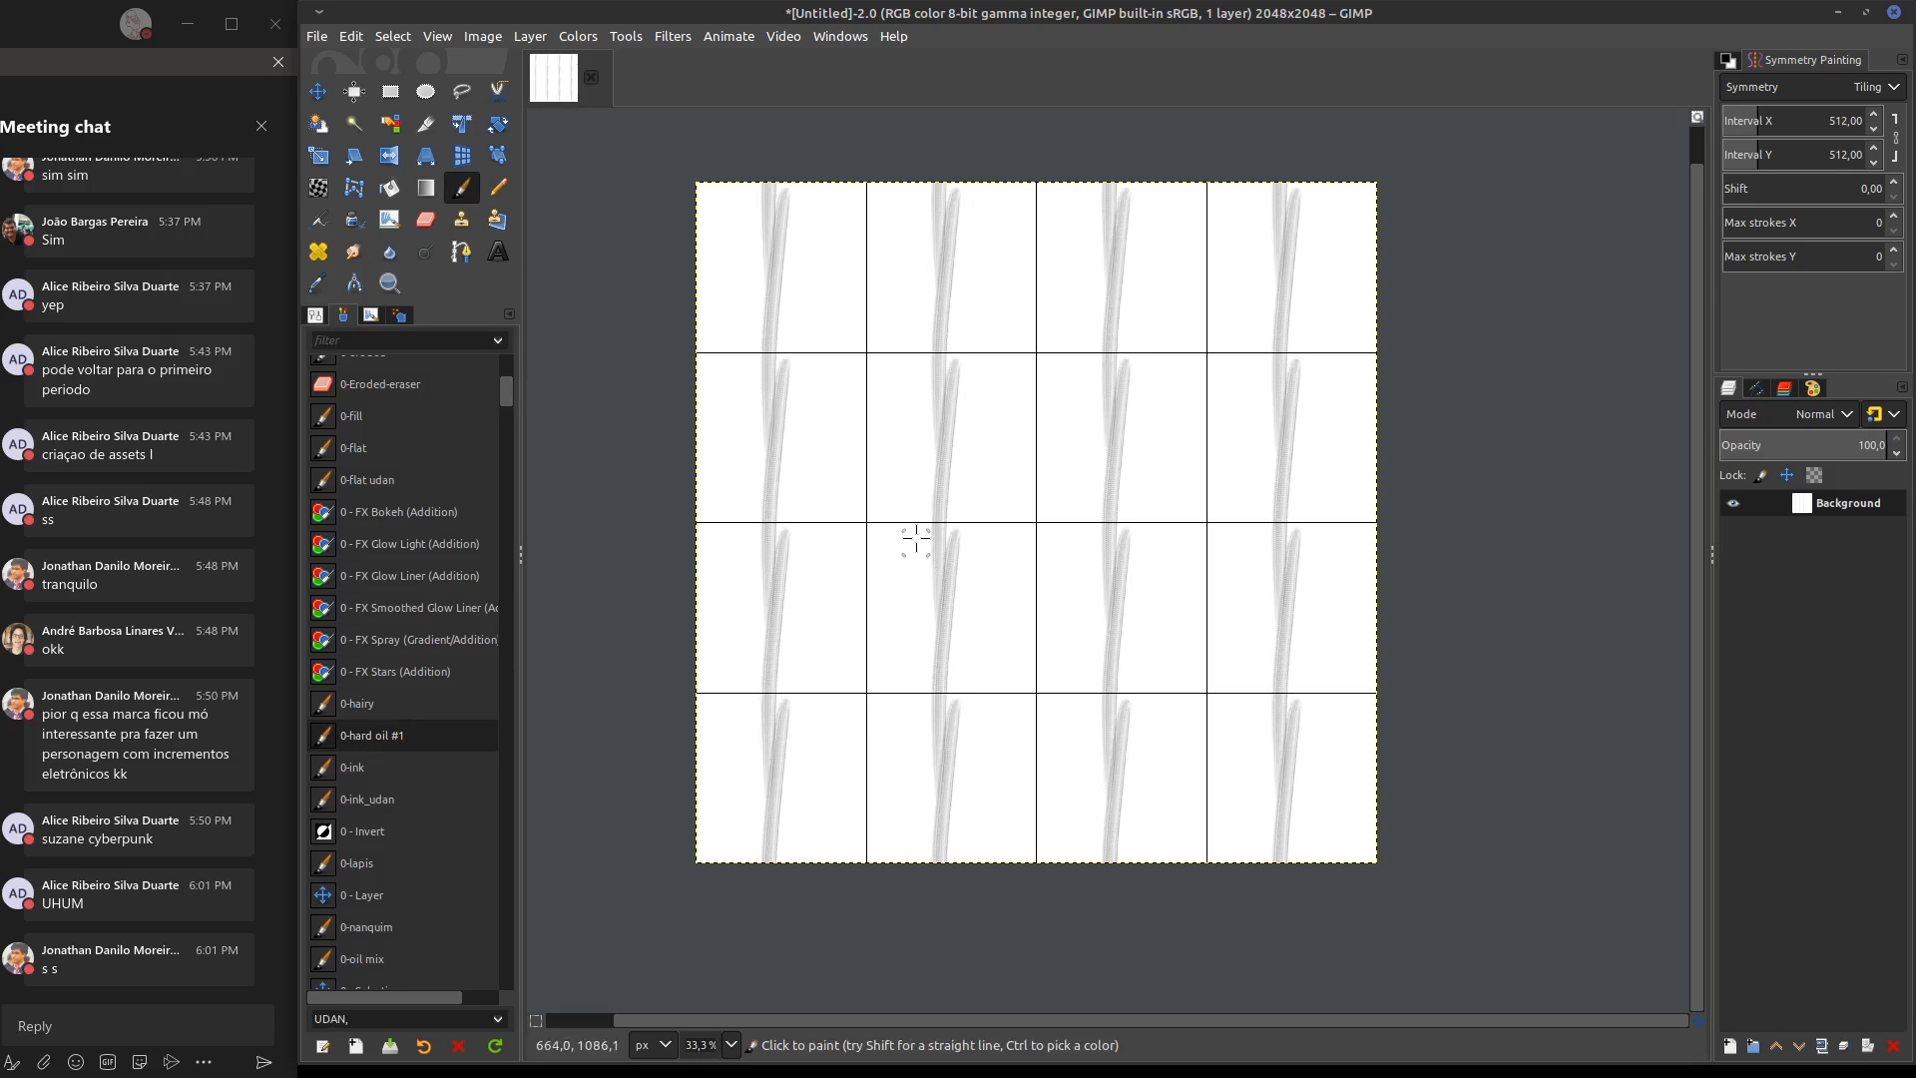
key("ctrl+z")
left_click(315, 315)
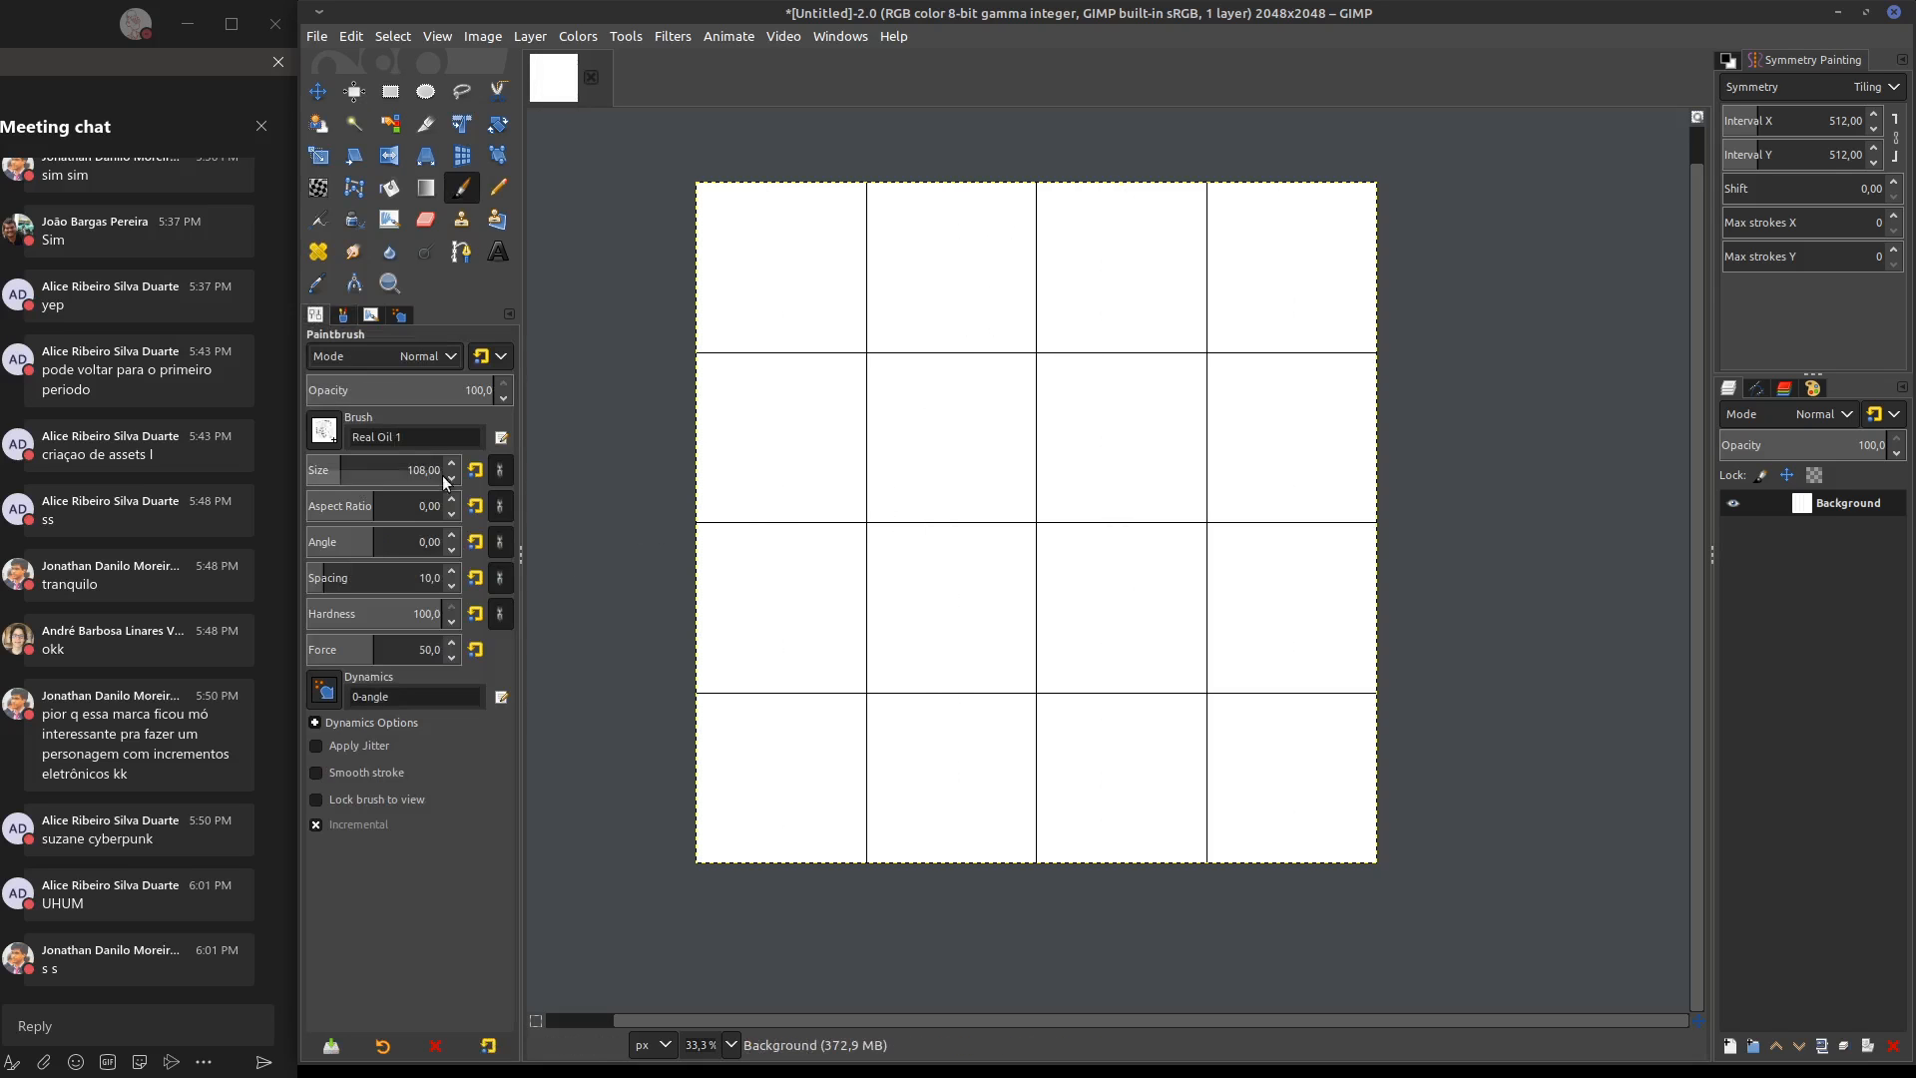
left_click(475, 472)
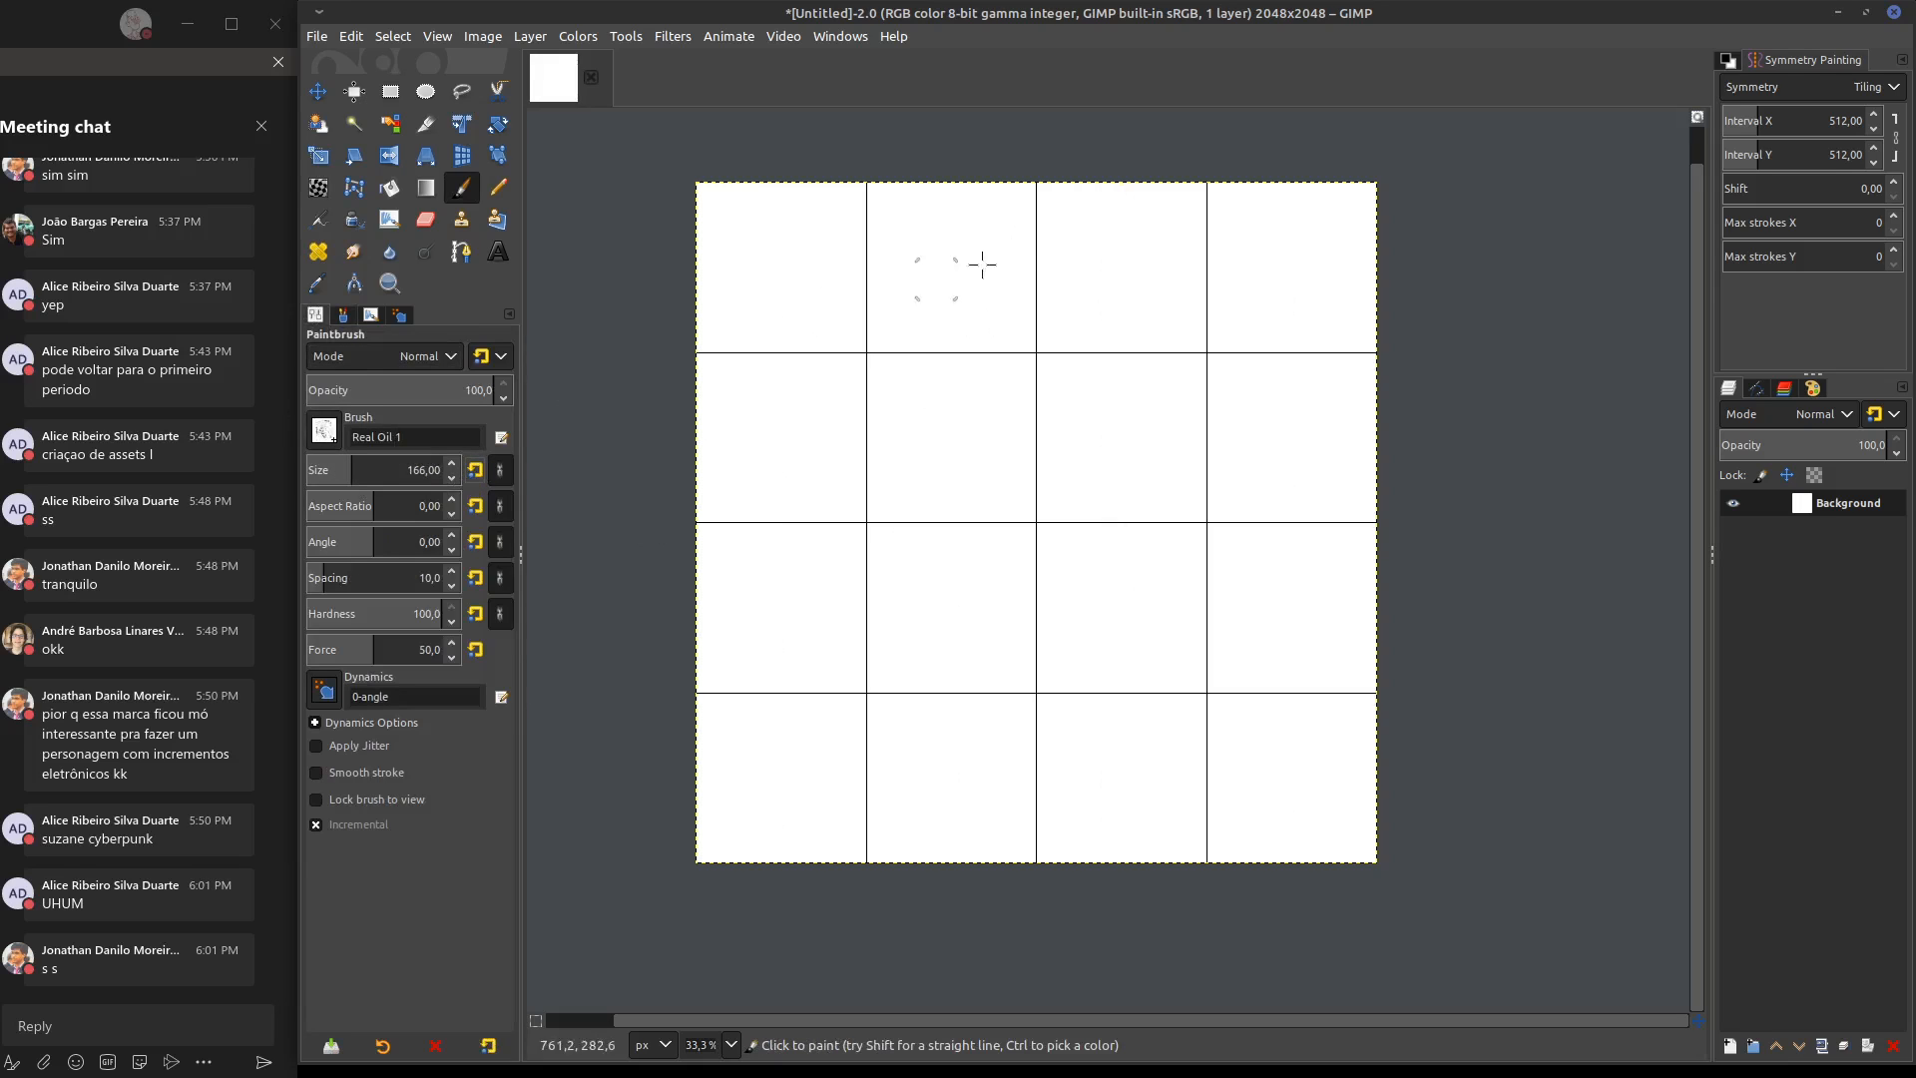
Cover the whole tiled canvas with vertical strokes using the Real Oil 1 brush at size 166
mouse_move(960, 180)
left_mouse_down()
mouse_move(964, 539)
mouse_move(988, 535)
mouse_move(968, 599)
left_mouse_up()
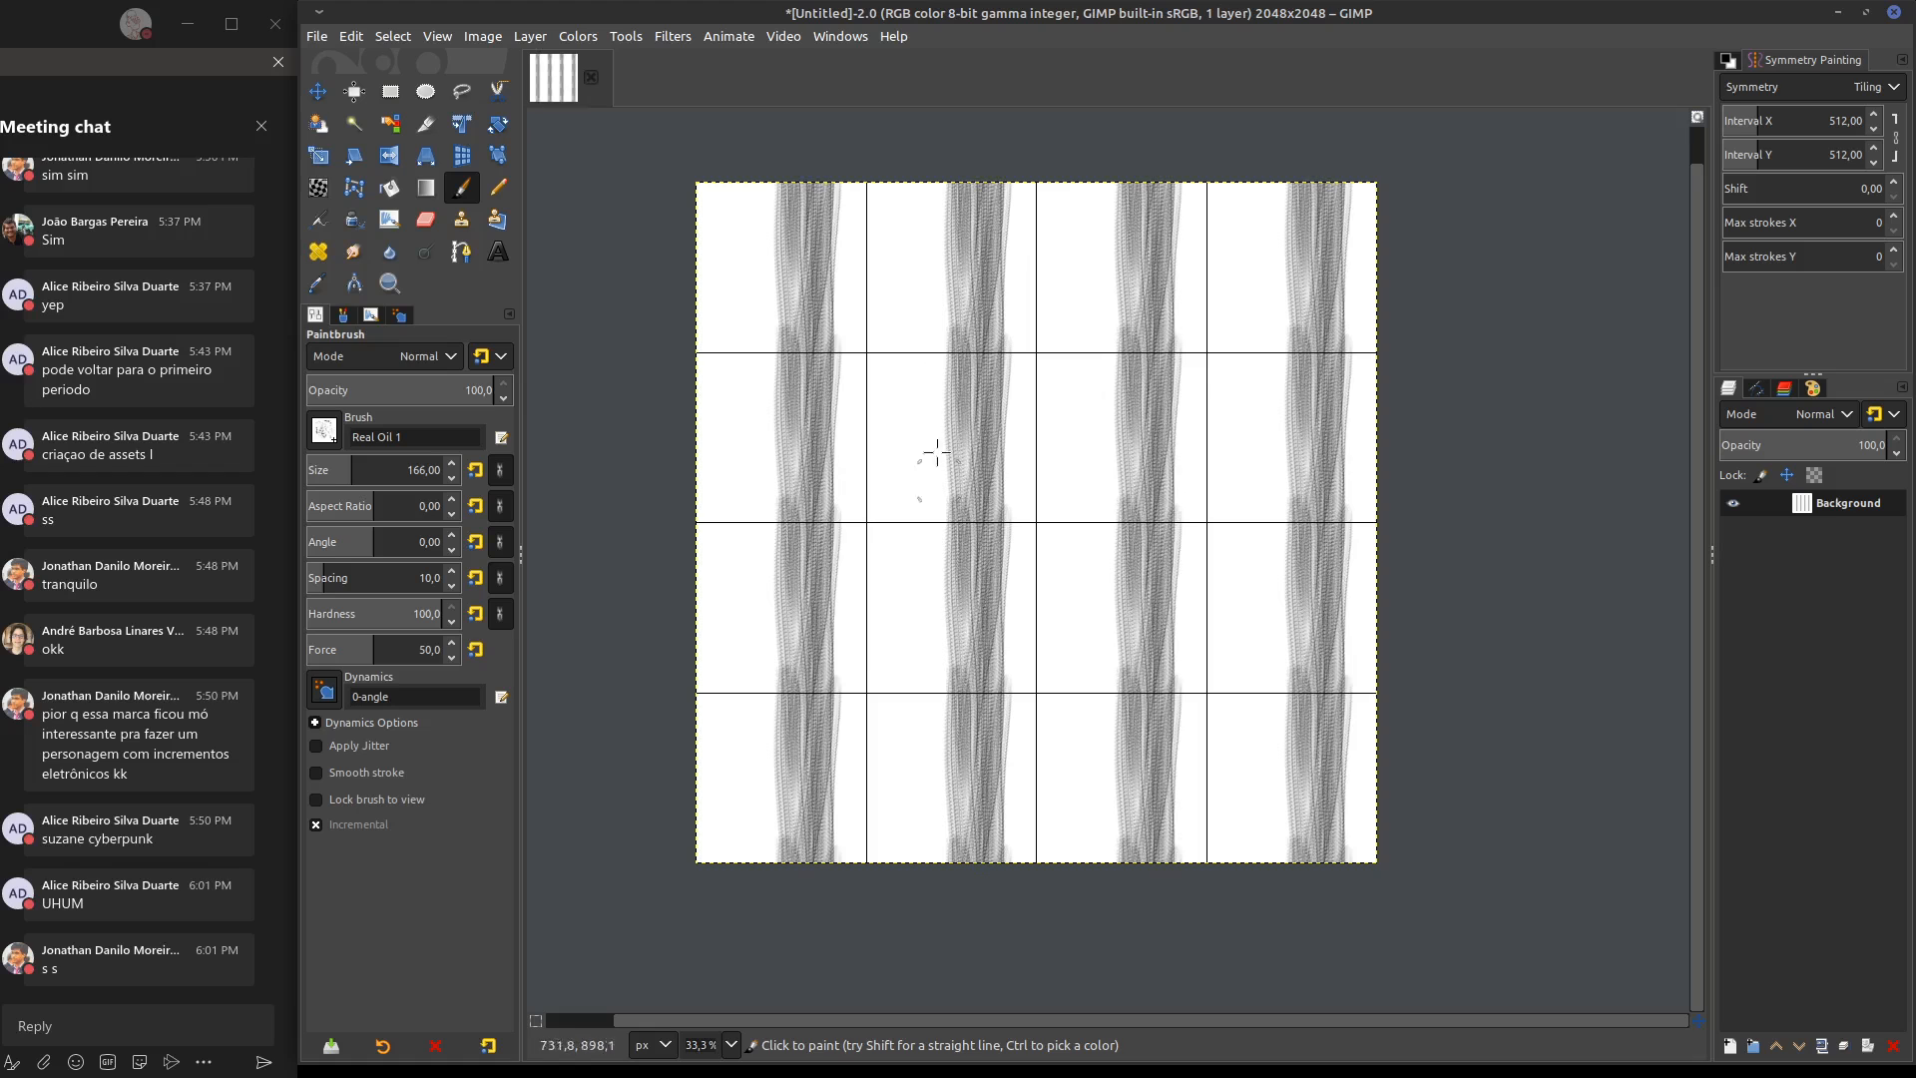
mouse_move(928, 166)
left_mouse_down()
mouse_move(958, 976)
mouse_move(903, 159)
mouse_move(916, 762)
mouse_move(894, 400)
left_mouse_up()
mouse_move(881, 154)
left_mouse_down()
mouse_move(848, 1048)
mouse_move(955, 620)
left_mouse_up()
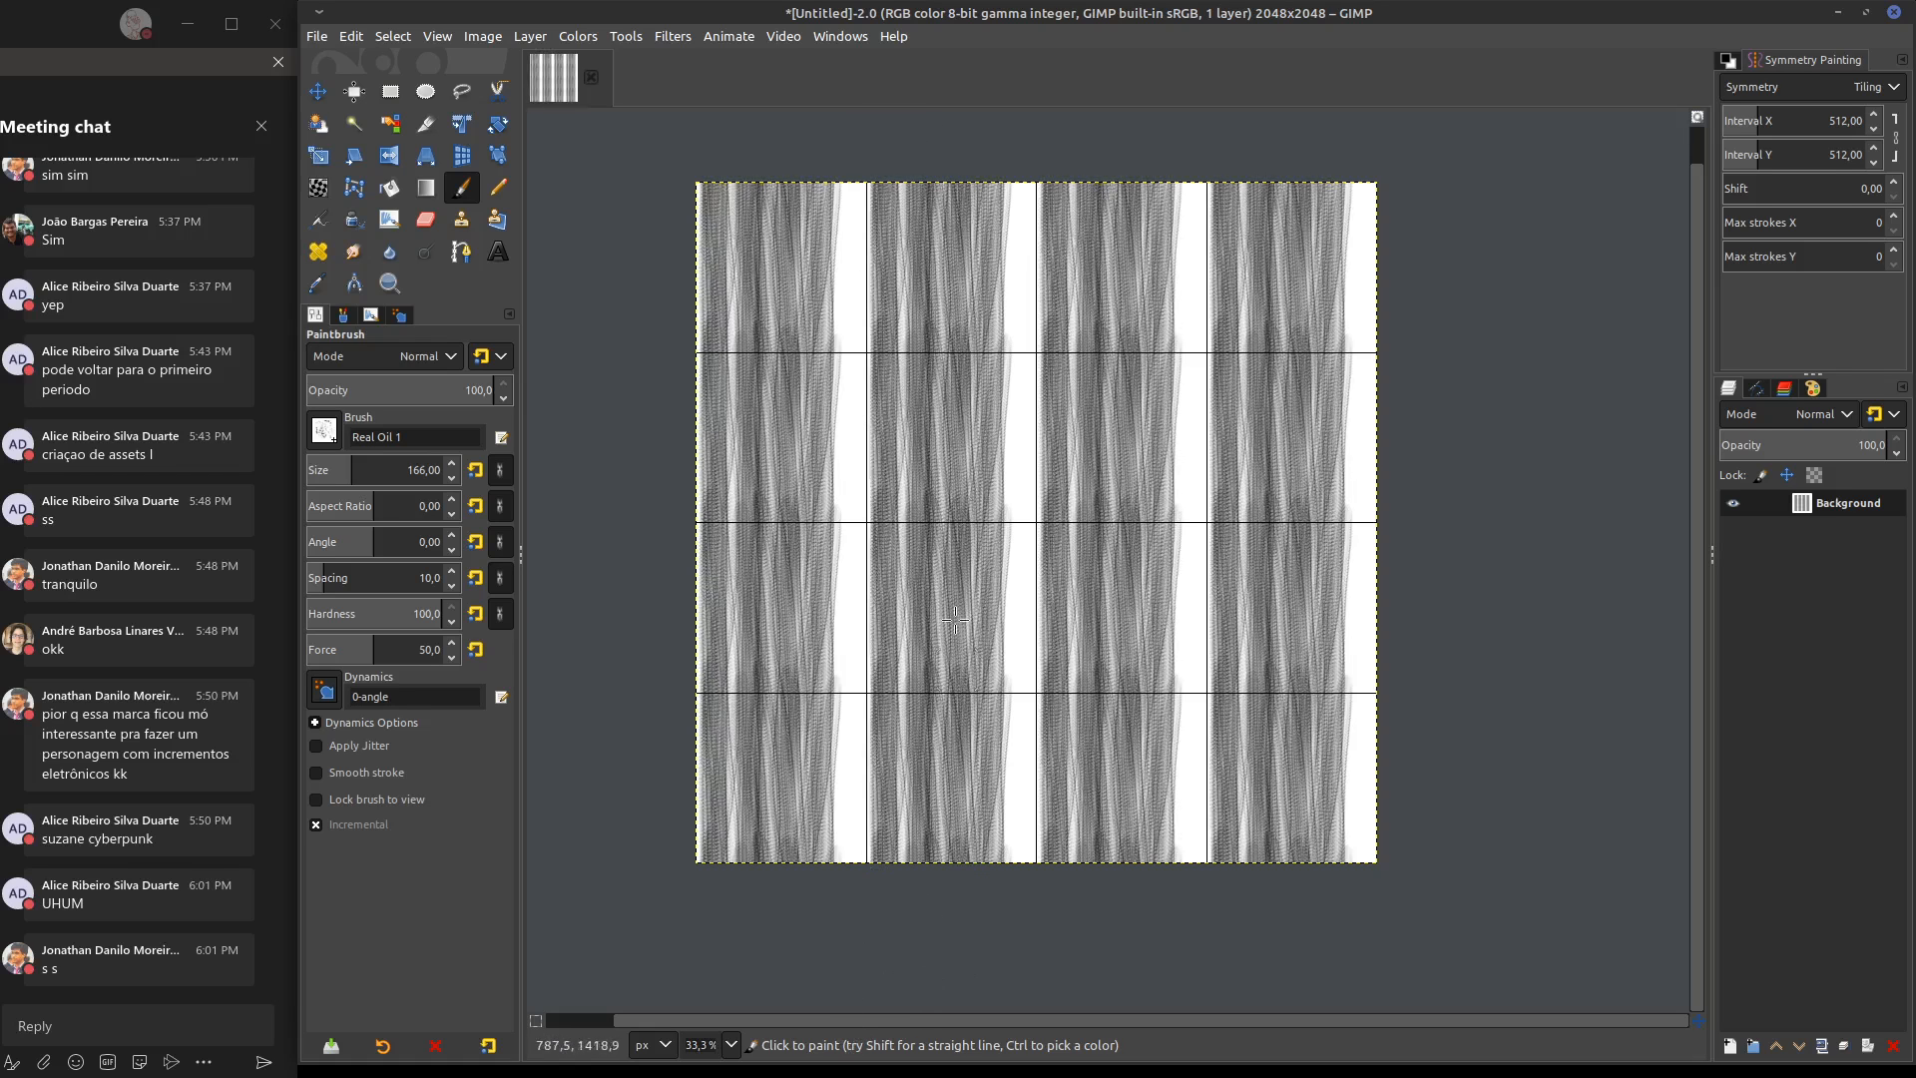
mouse_move(1008, 1046)
left_mouse_down()
mouse_move(1052, 94)
mouse_move(1040, 879)
left_mouse_up()
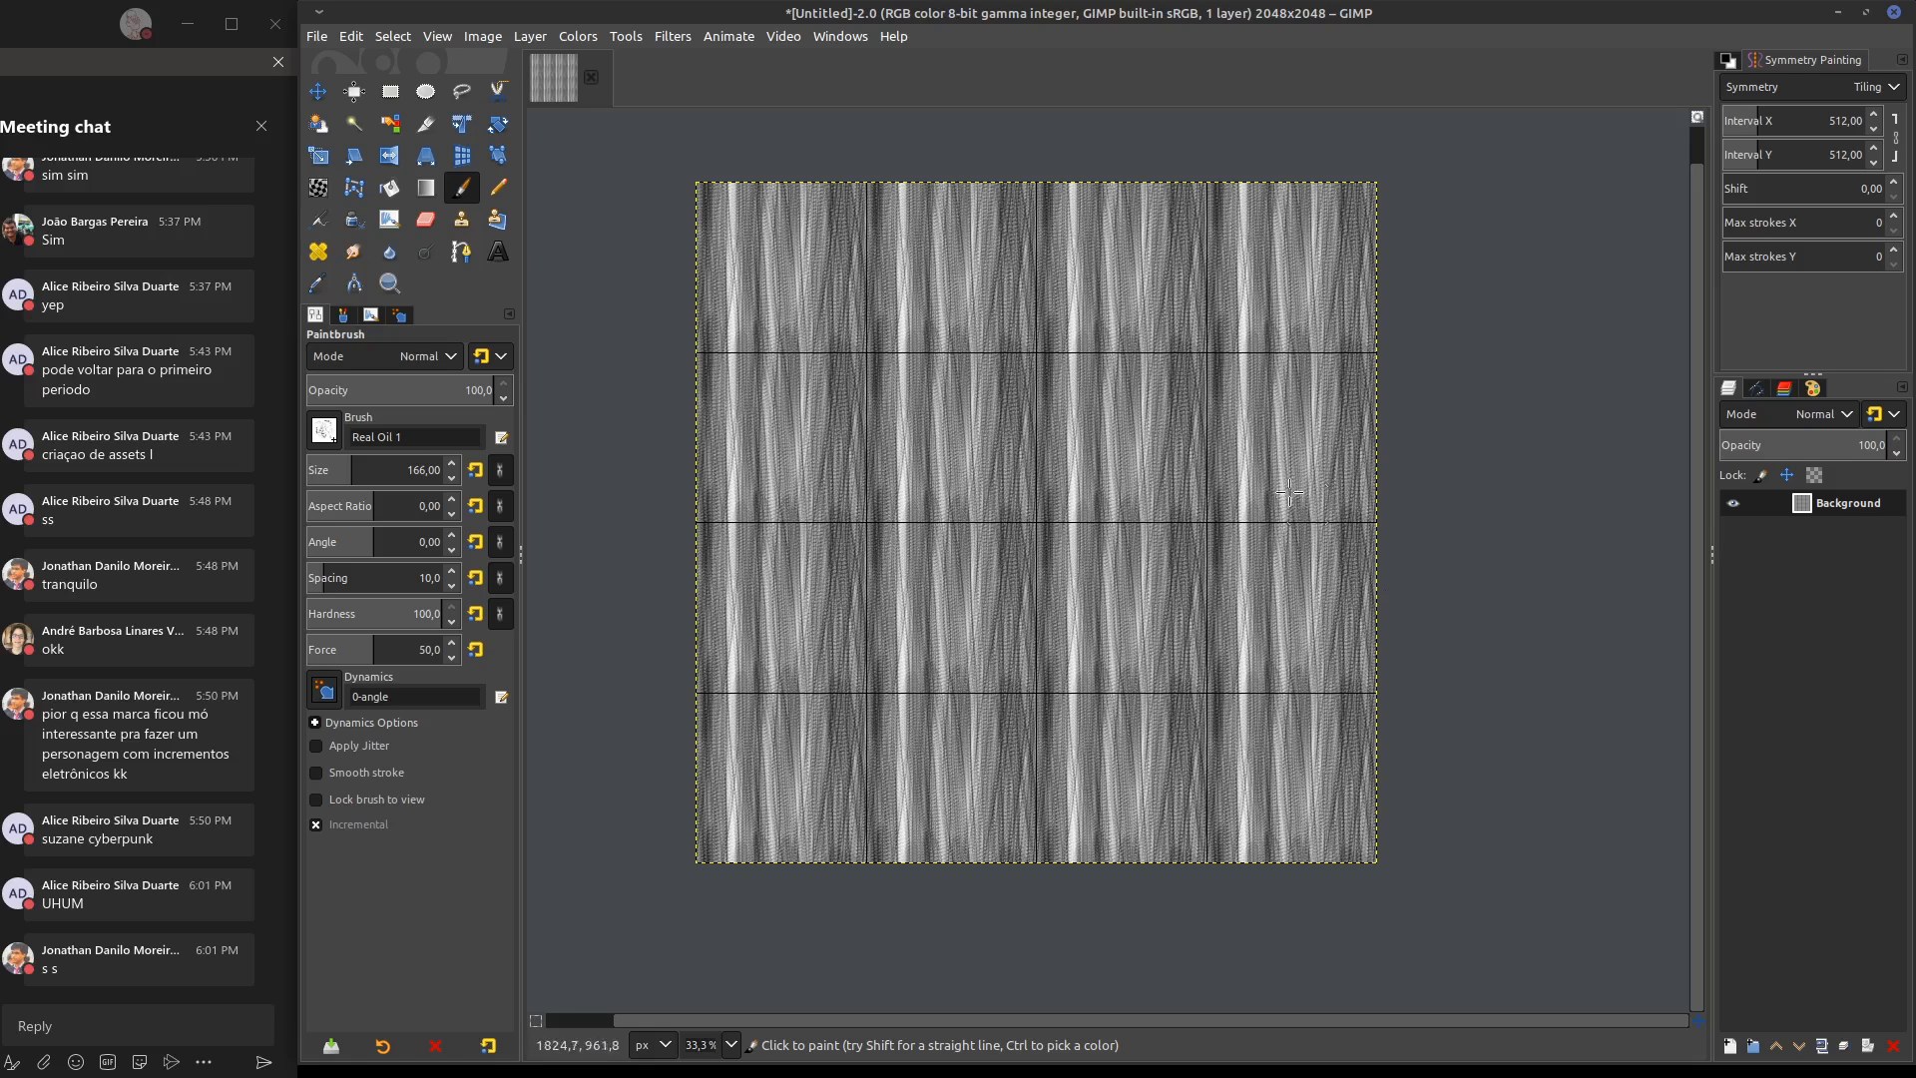
Layer more vertical oil strokes along the upper tiles to vary the streaks, undoing the first long stroke
middle_click_drag(1099, 462, 1146, 481)
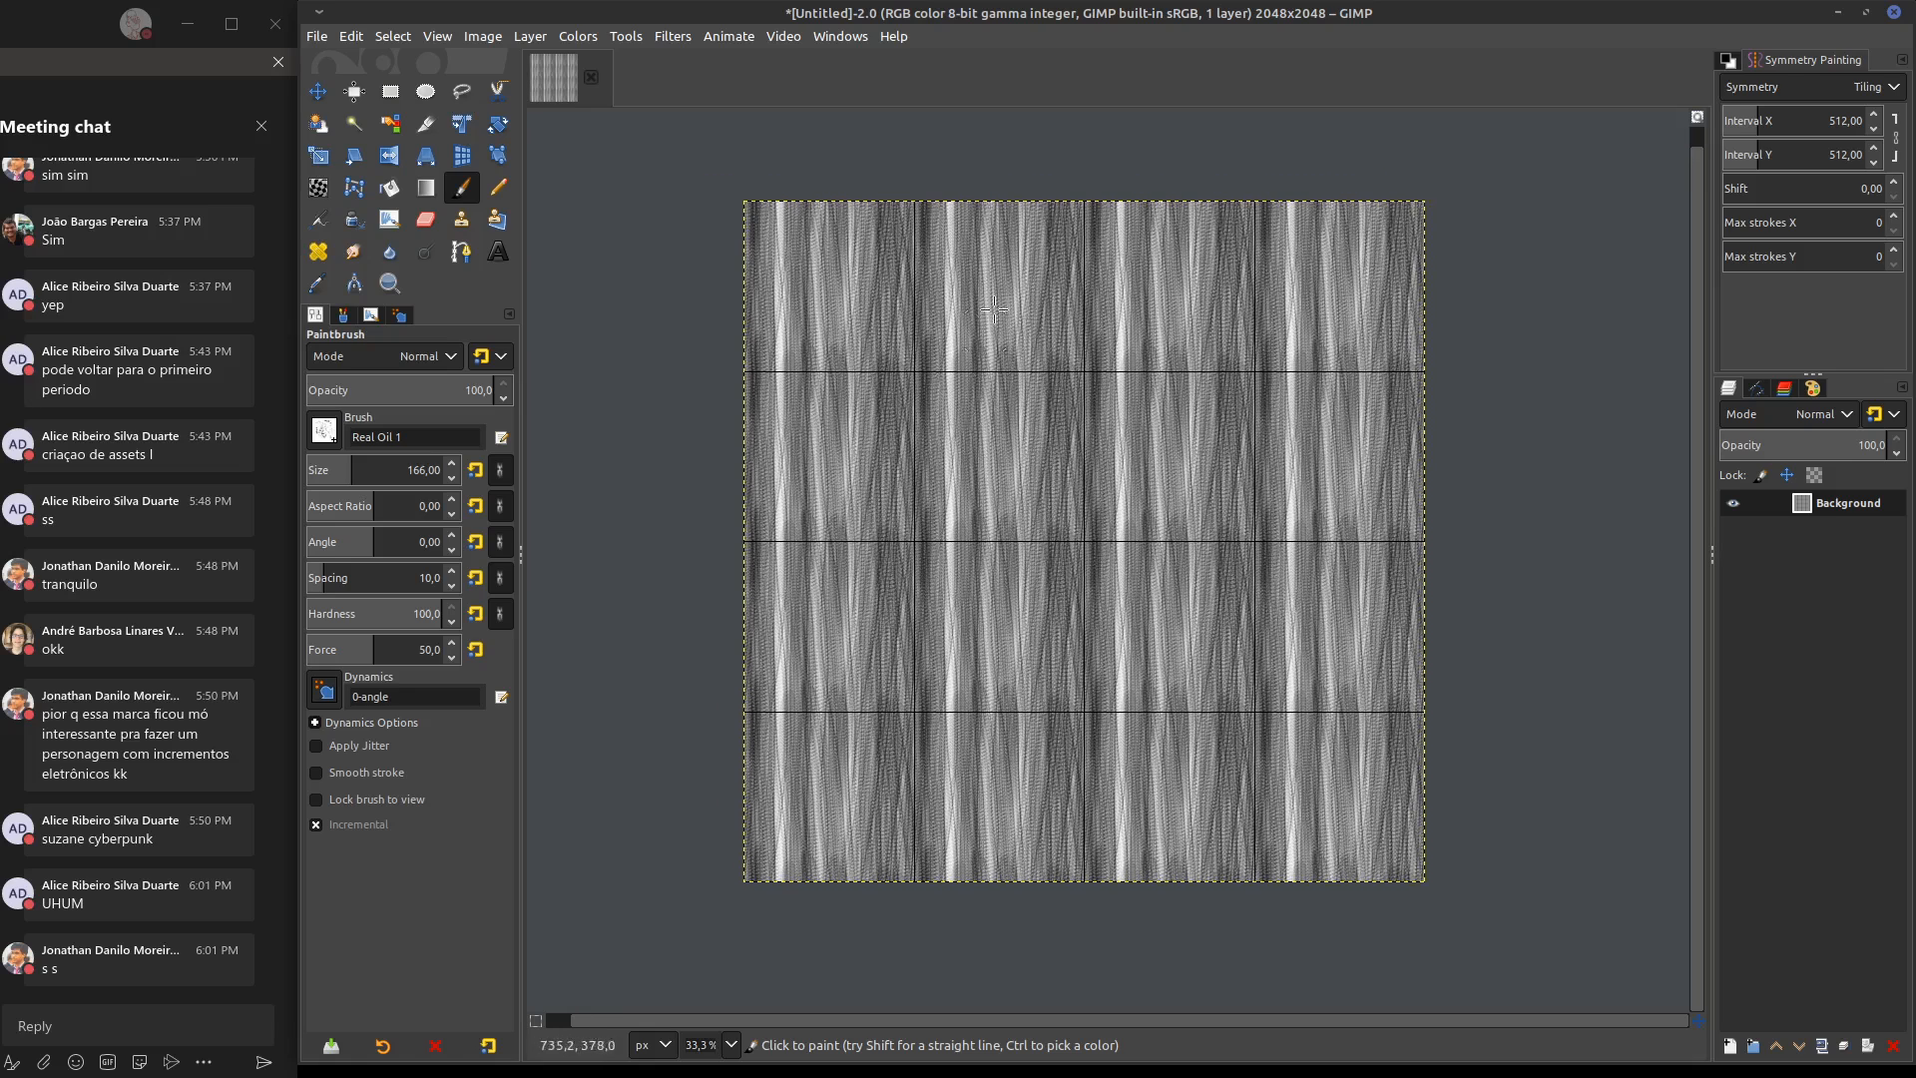
left_click_drag(961, 189, 911, 967)
key("ctrl+z")
mouse_move(955, 213)
left_mouse_down()
mouse_move(958, 374)
mouse_move(976, 291)
mouse_move(973, 397)
mouse_move(1010, 344)
mouse_move(1013, 407)
left_mouse_up()
mouse_move(1012, 205)
left_mouse_down()
mouse_move(1009, 370)
mouse_move(1014, 206)
left_mouse_up()
mouse_move(1041, 200)
left_mouse_down()
mouse_move(1045, 350)
mouse_move(1078, 205)
left_mouse_up()
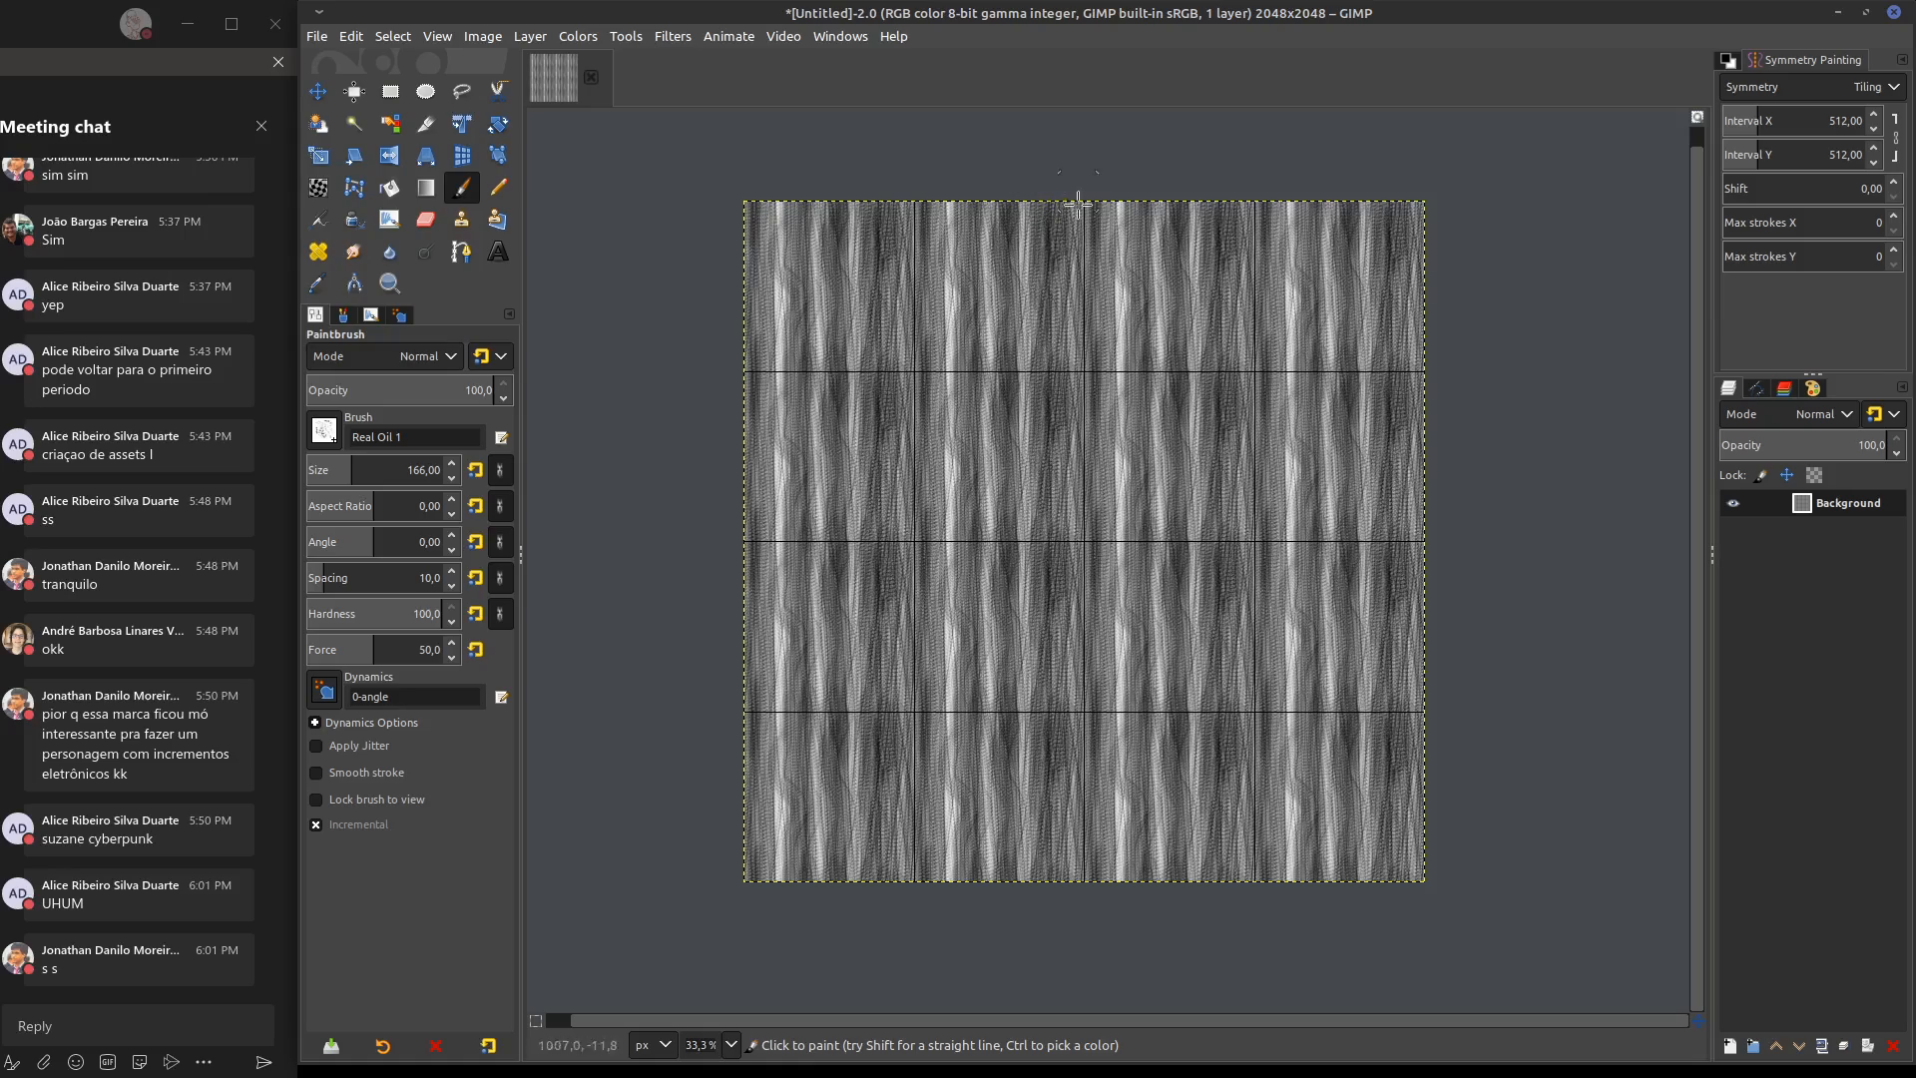
Paint further overlapping vertical oil strokes inside the tiles to build dark bands between the light streaks
scroll(1039, 320, "up", 3, "ctrl")
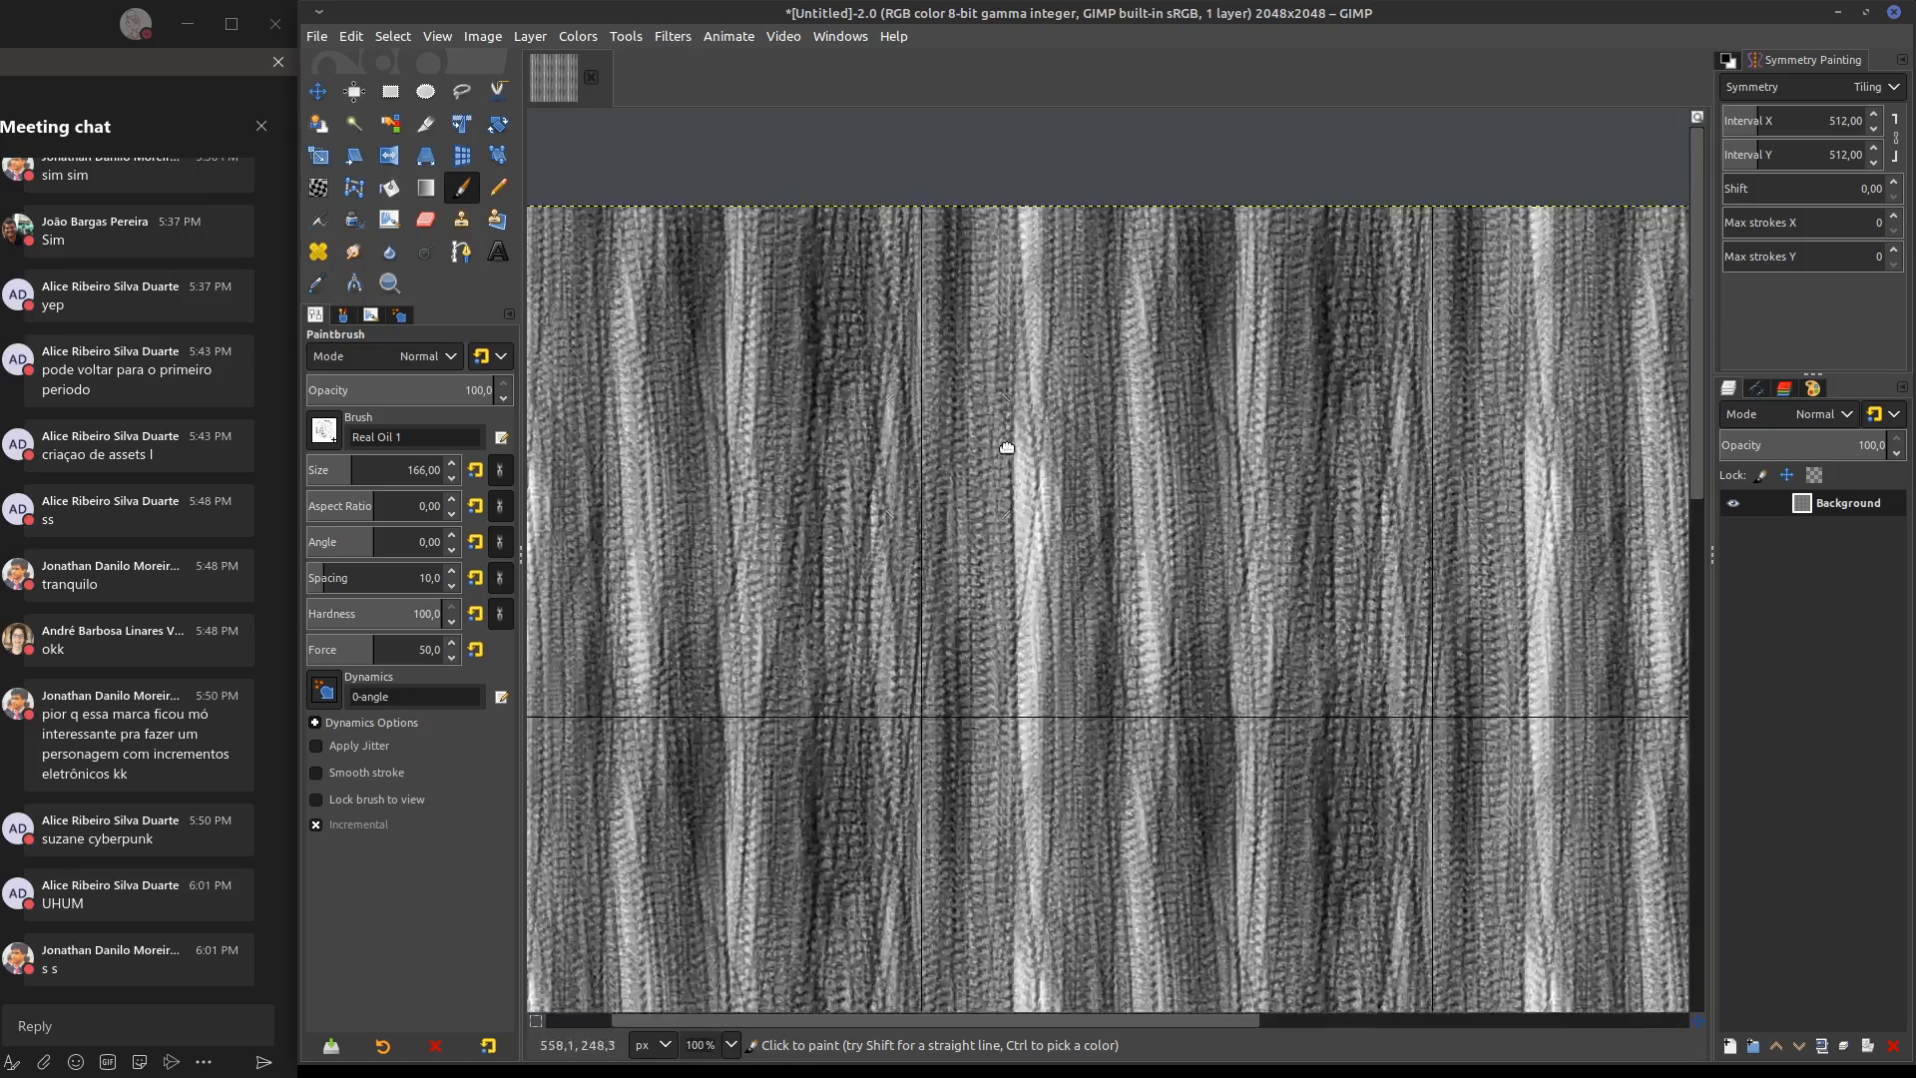
middle_click_drag(1007, 448, 1290, 403)
left_click_drag(930, 640, 907, 131)
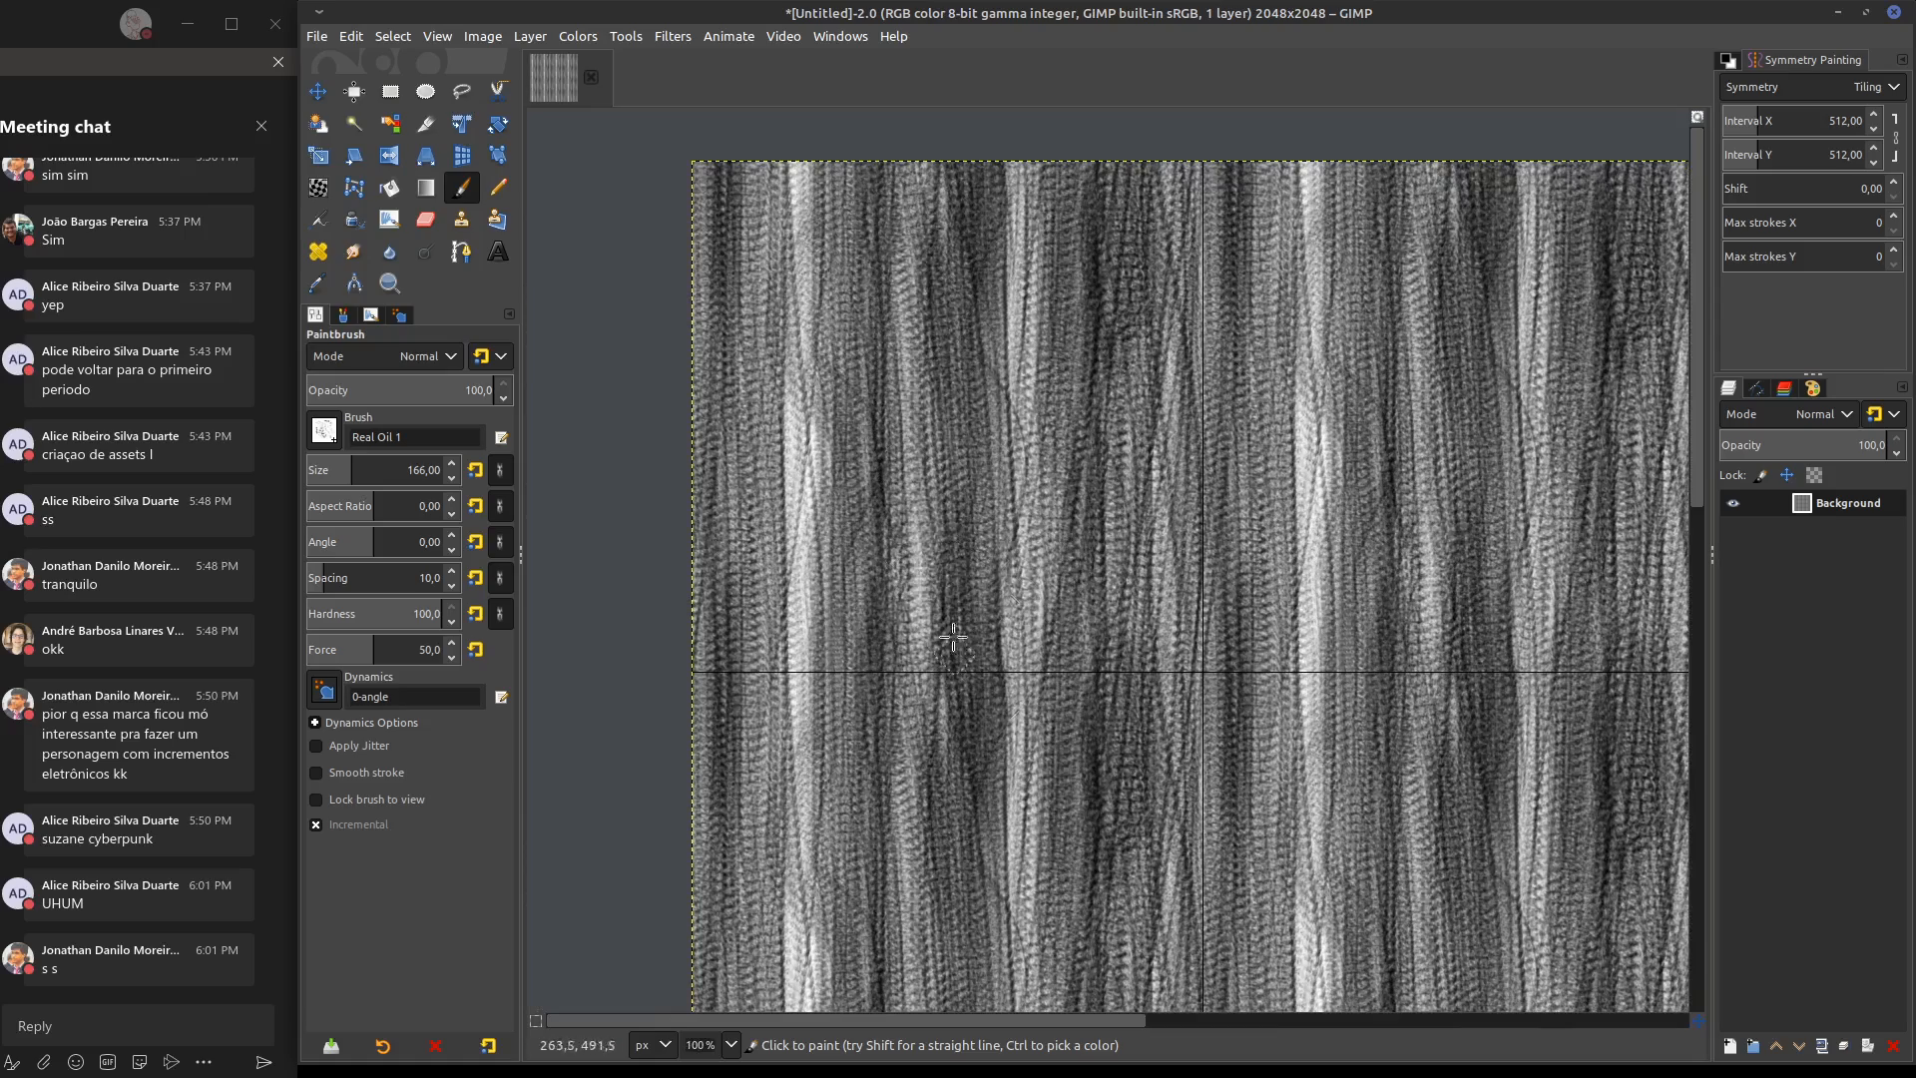
left_click_drag(953, 638, 955, 139)
left_click_drag(1048, 663, 1050, 217)
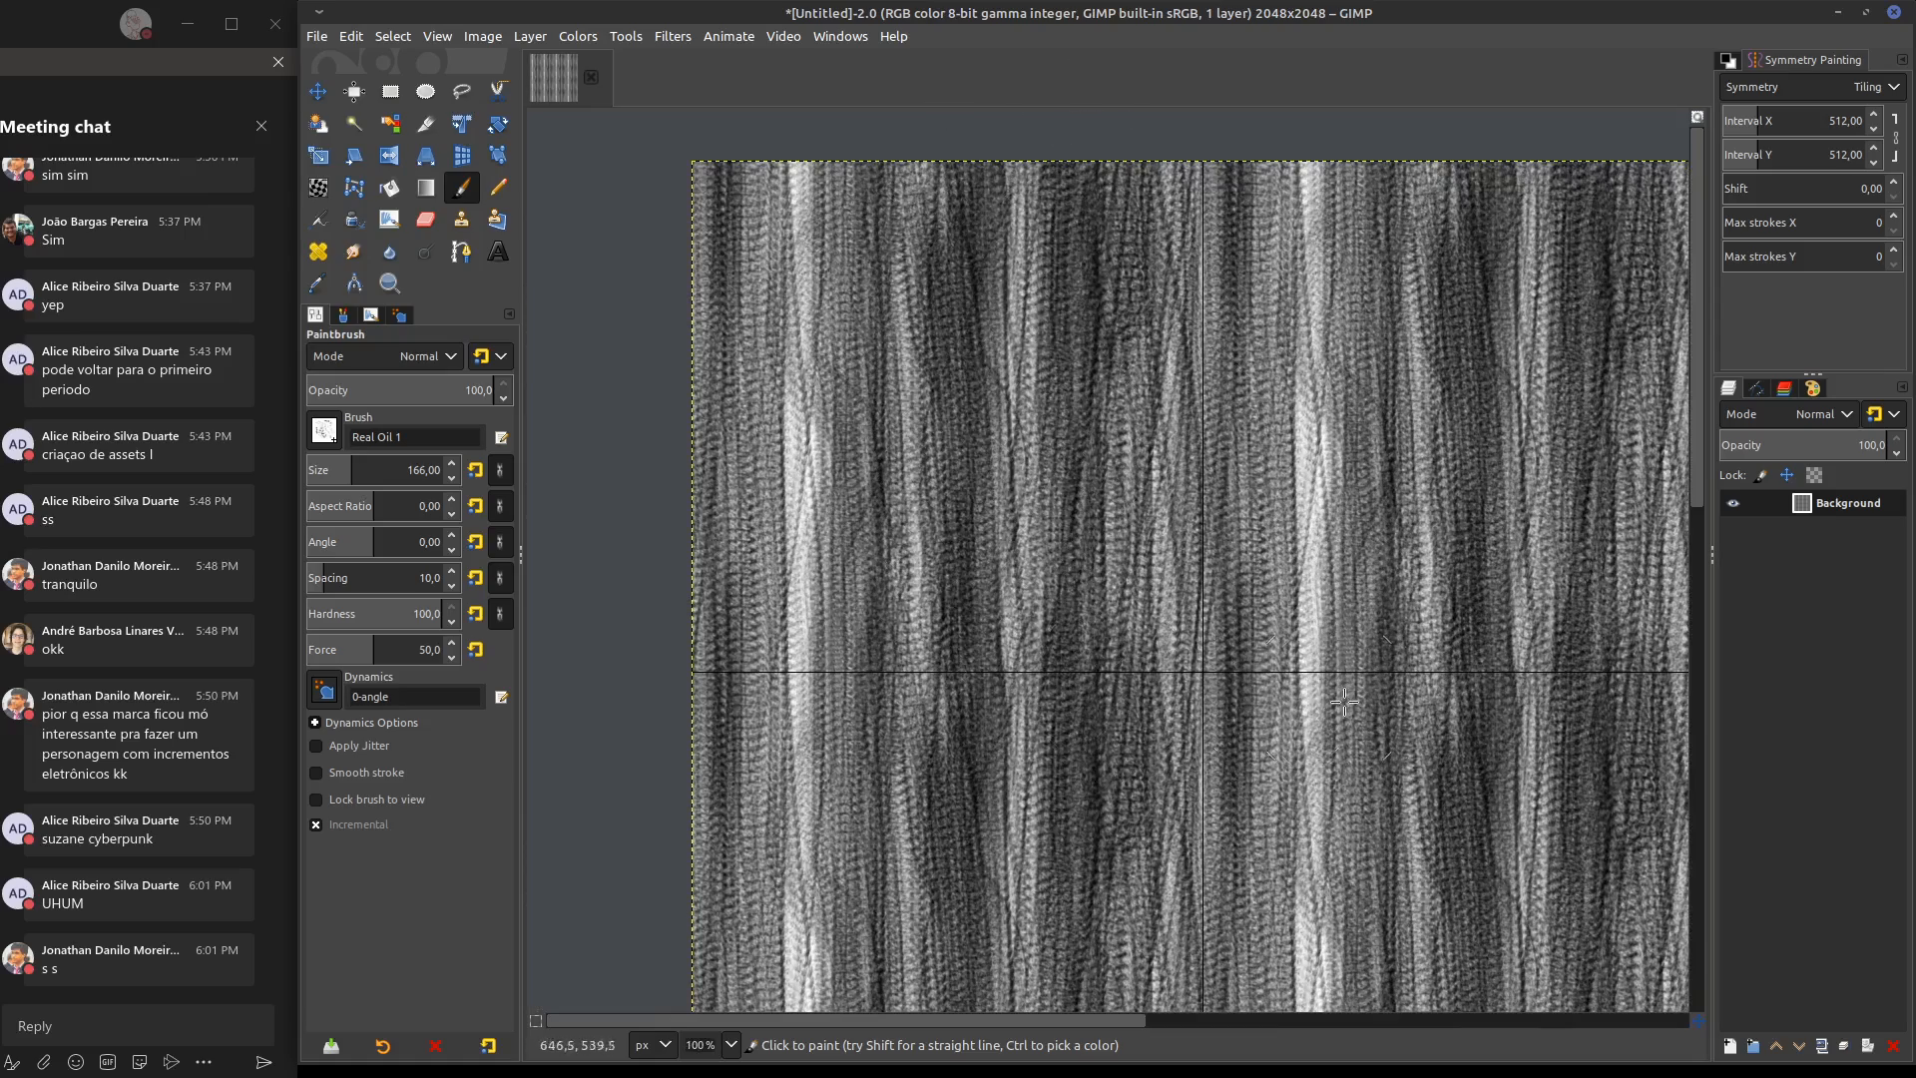
mouse_move(1345, 703)
middle_mouse_down()
mouse_move(1082, 339)
mouse_move(1018, 287)
middle_mouse_up()
mouse_move(1018, 286)
left_mouse_down()
mouse_move(1031, 877)
mouse_move(1078, 464)
left_mouse_up()
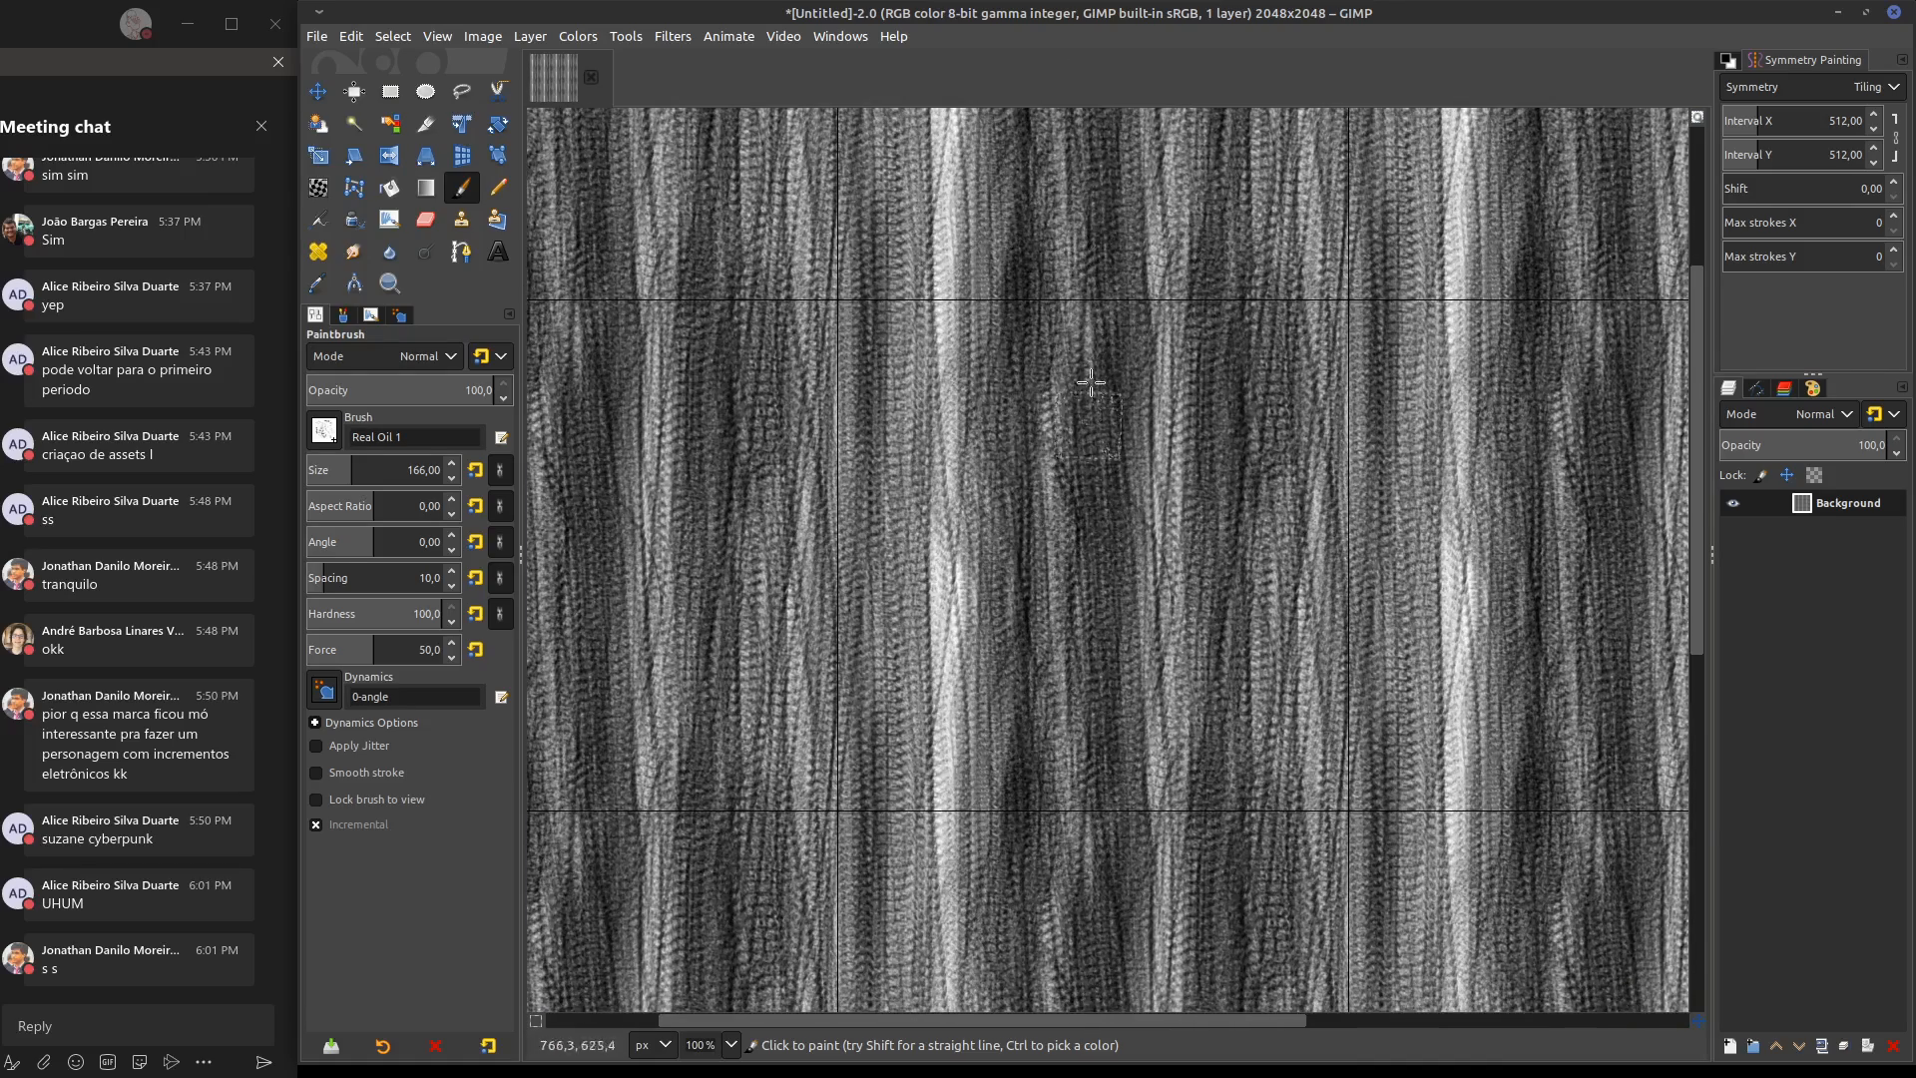
mouse_move(1090, 382)
left_mouse_down()
mouse_move(1188, 878)
mouse_move(1237, 269)
mouse_move(1351, 898)
mouse_move(1341, 227)
left_mouse_up()
mouse_move(1008, 829)
left_mouse_down()
mouse_move(984, 759)
mouse_move(978, 383)
mouse_move(975, 678)
left_mouse_up()
left_click_drag(933, 798, 912, 261)
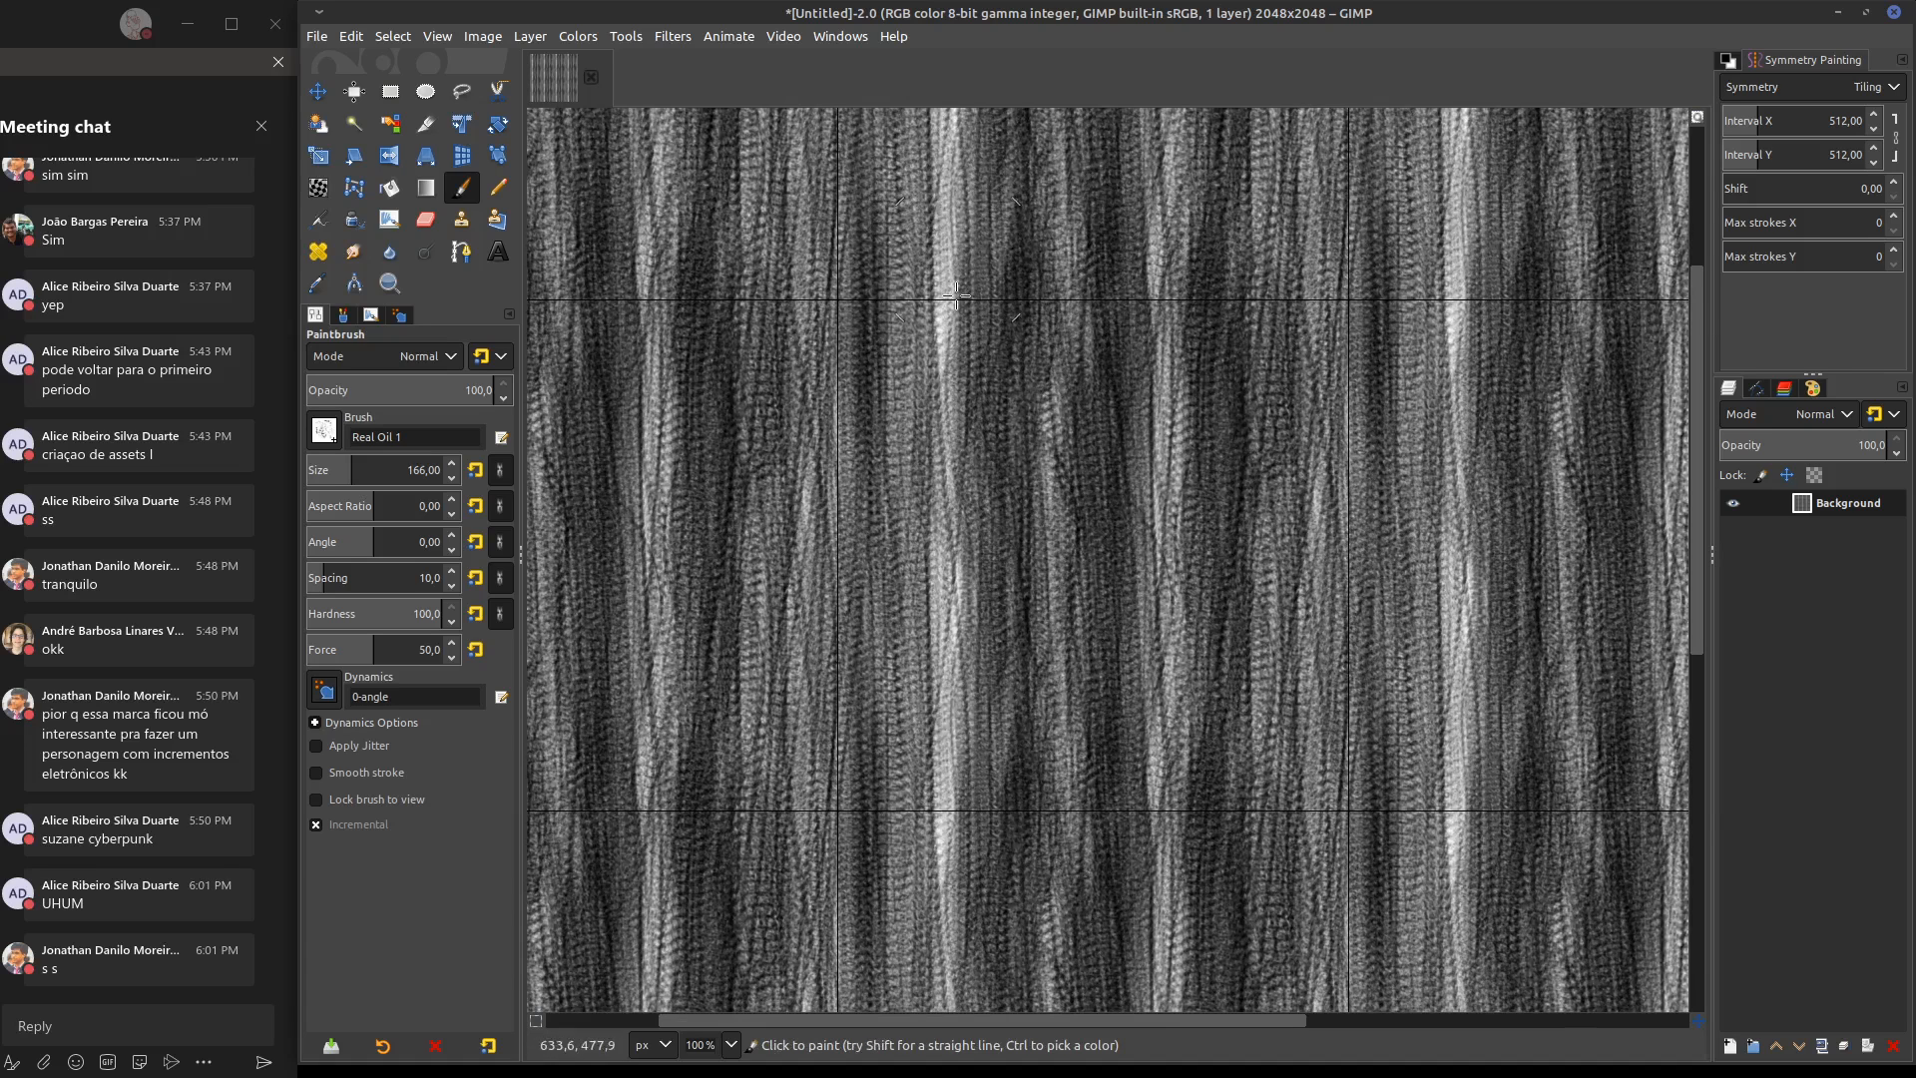
Load the 0-eroded tool preset, undo a test stroke made with it, and set the brush size to 5
left_click(325, 431)
left_click(327, 430)
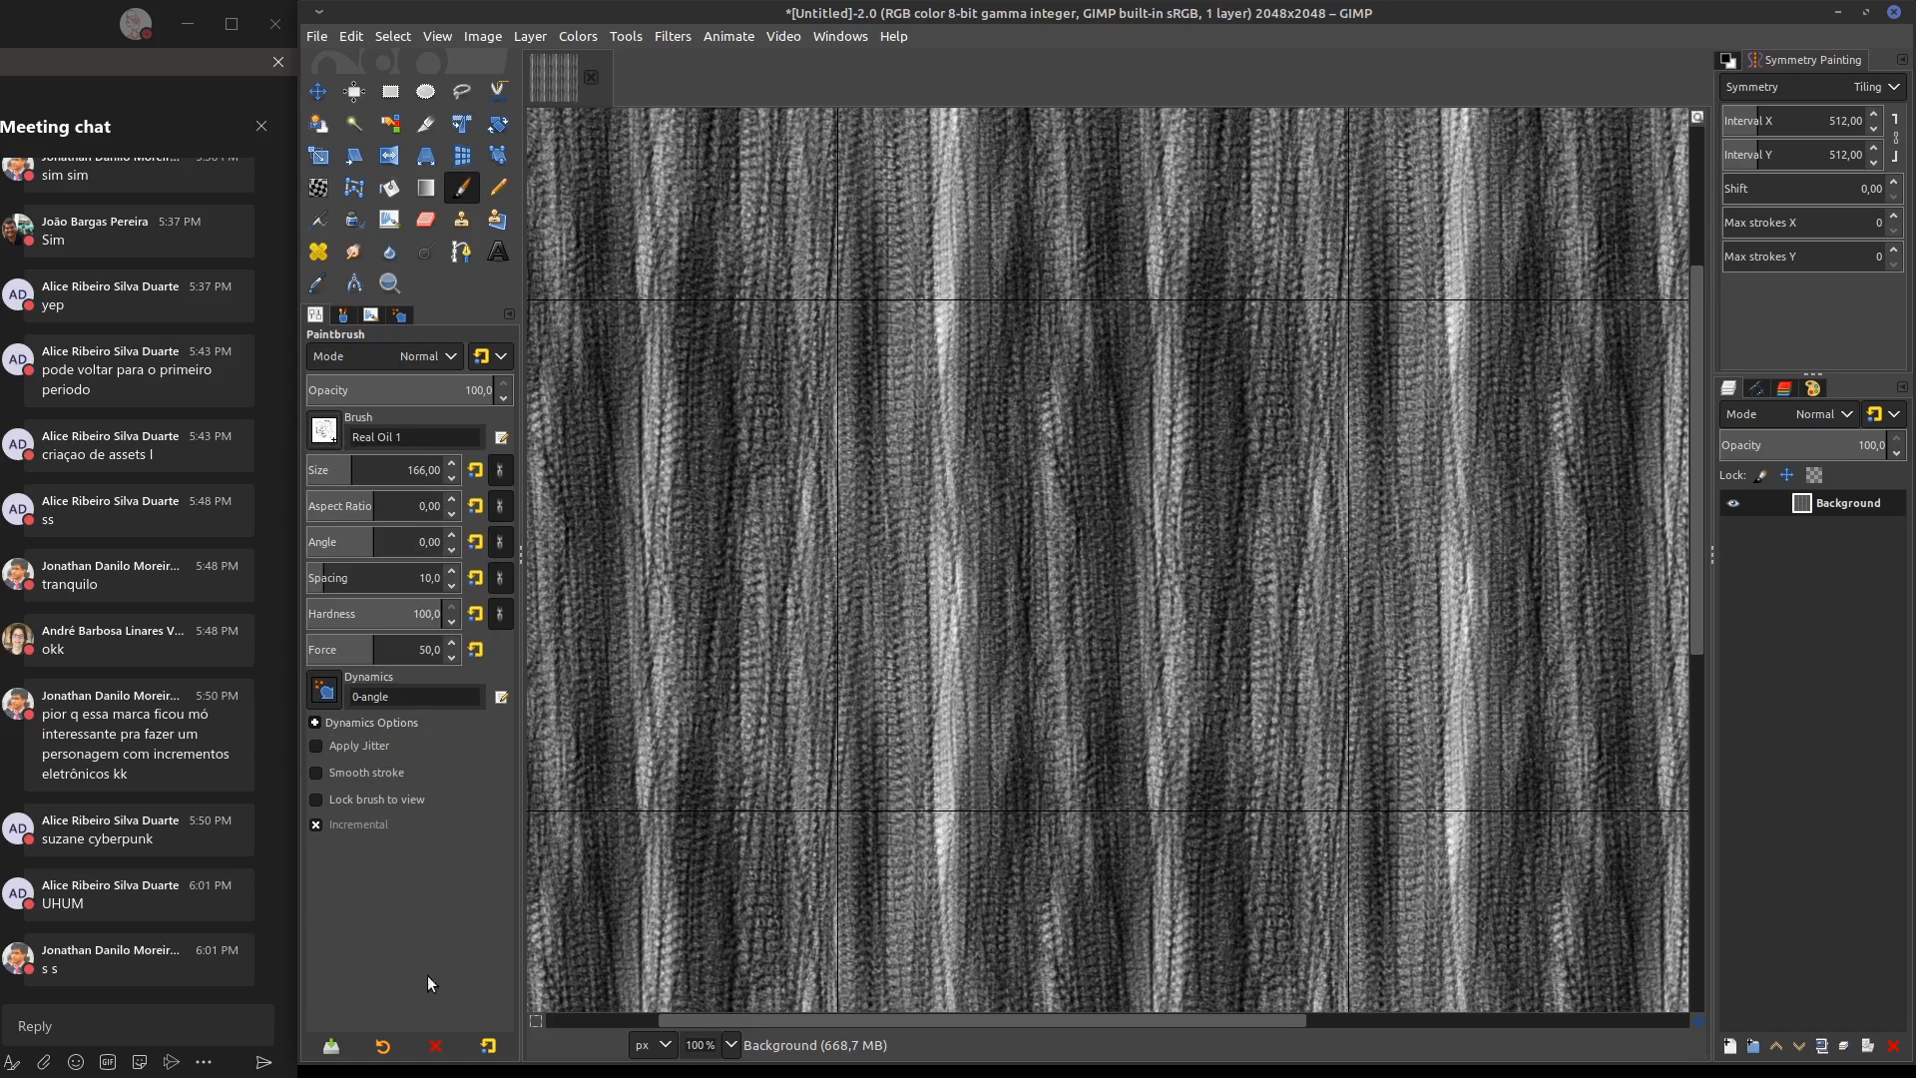
left_click(384, 1045)
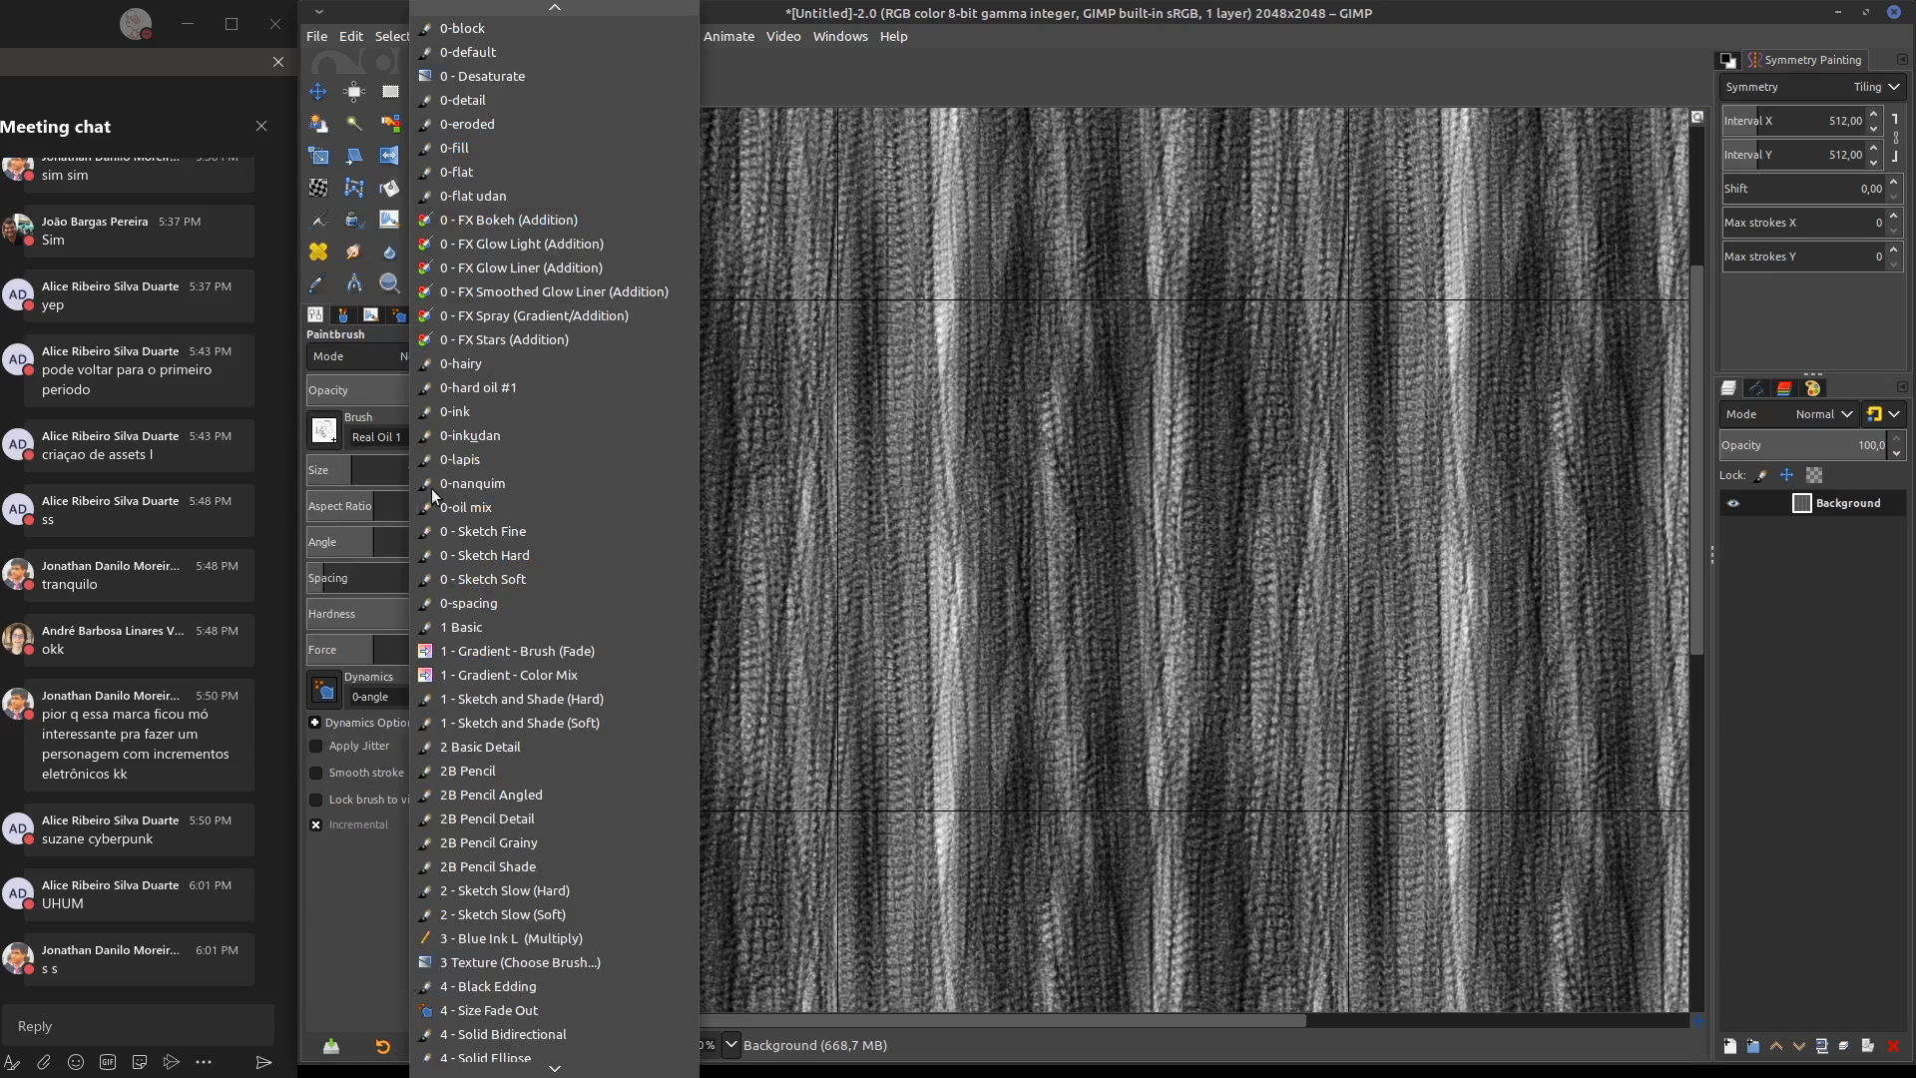
left_click(495, 125)
left_click_drag(1031, 881, 1015, 204)
key("ctrl+z")
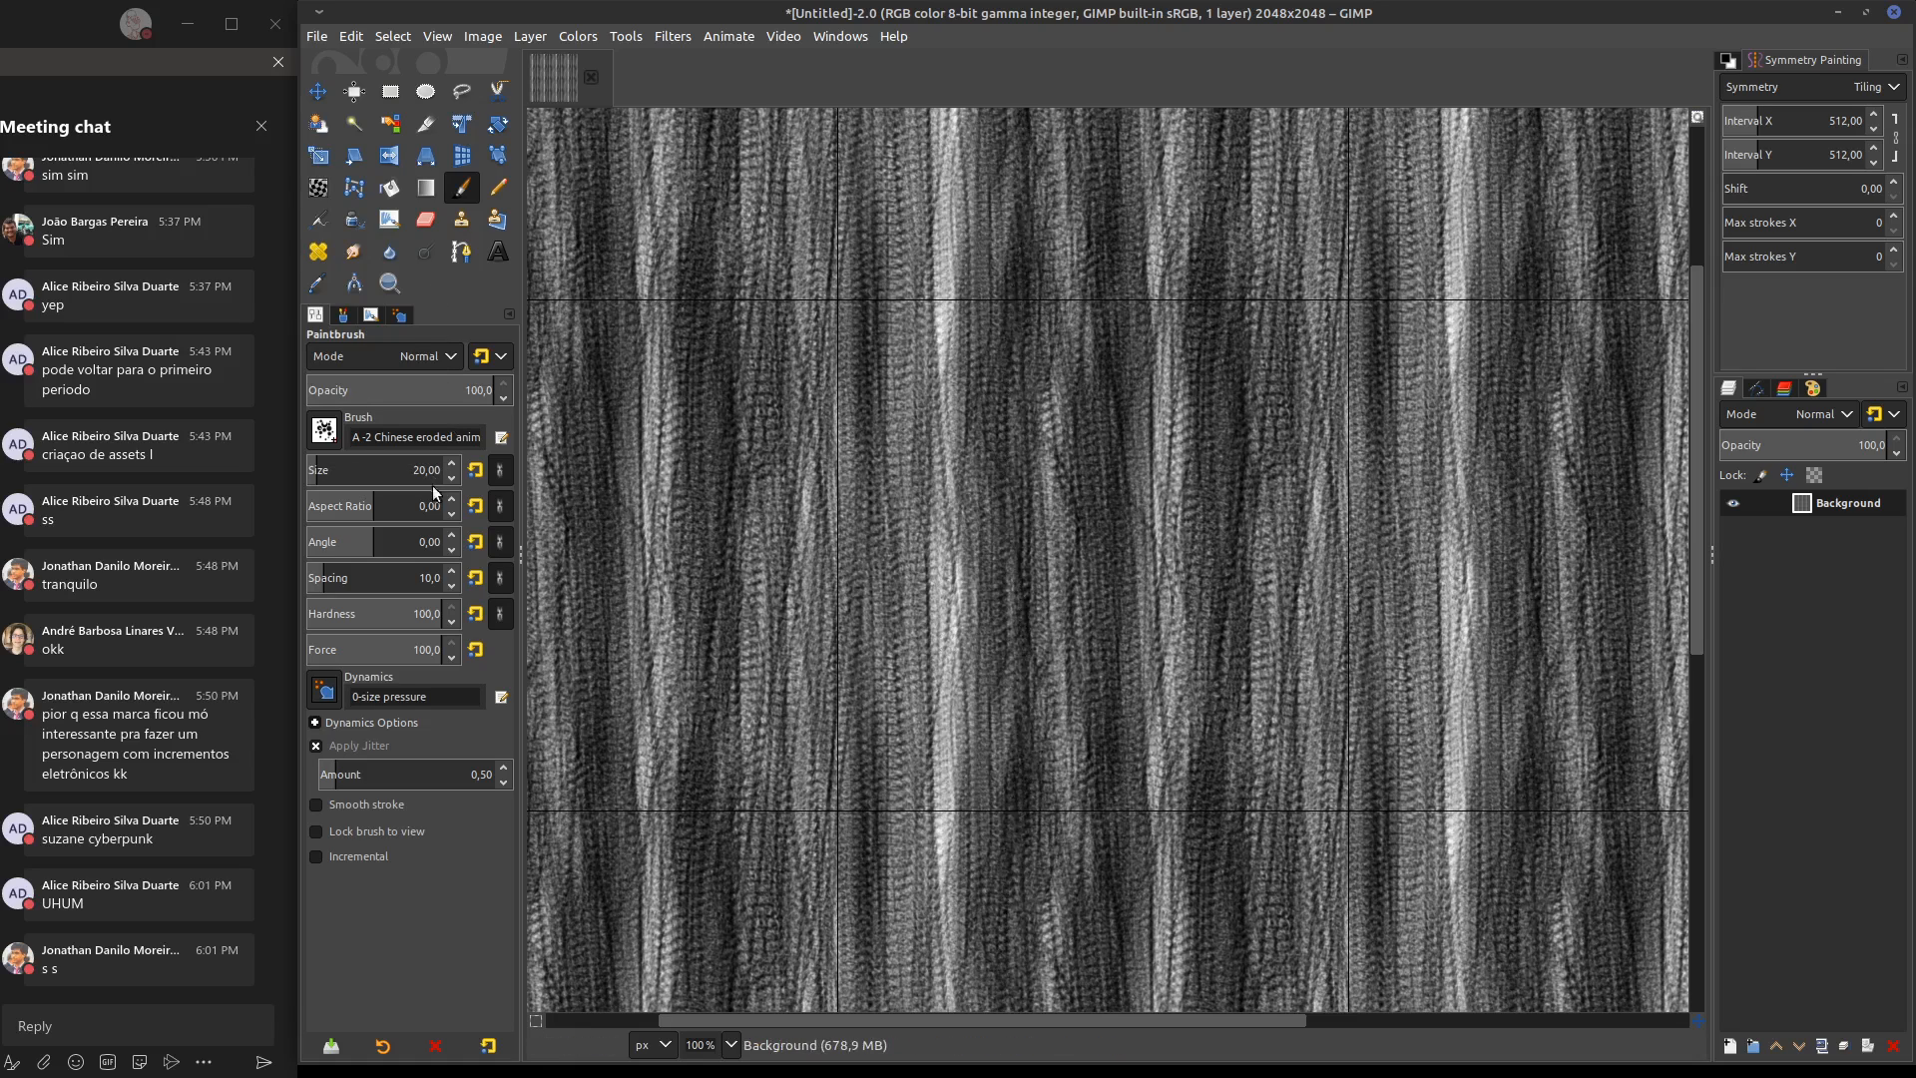
left_click_drag(433, 483, 309, 480)
Draw thin, wavy vertical grain lines across the tile with the eroded brush at size 5
mouse_move(1077, 877)
left_mouse_down()
mouse_move(1057, 584)
mouse_move(1078, 789)
mouse_move(1078, 304)
left_mouse_up()
left_click_drag(1030, 910, 1042, 180)
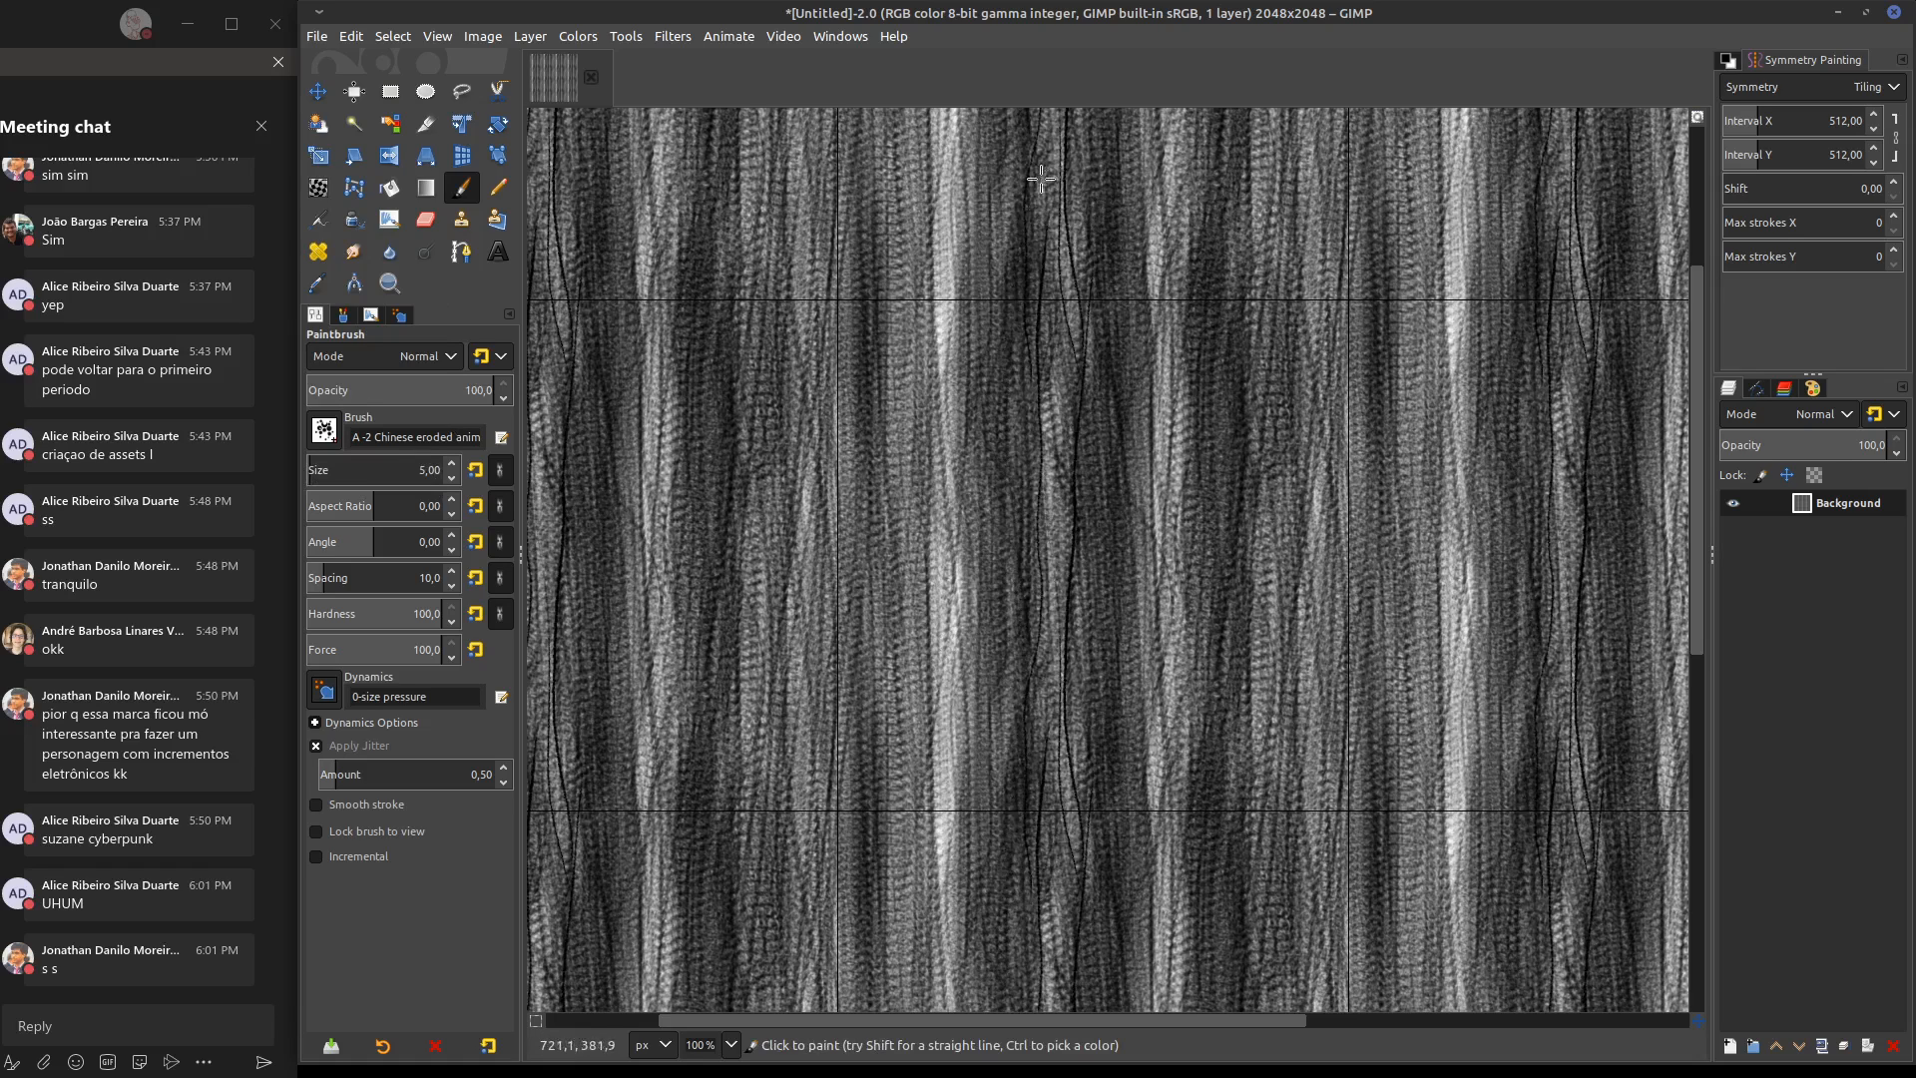
left_click_drag(983, 799, 1000, 135)
left_click_drag(1006, 890, 1015, 180)
left_click_drag(943, 910, 960, 255)
mouse_move(946, 169)
left_mouse_down()
mouse_move(904, 489)
mouse_move(904, 809)
left_mouse_up()
mouse_move(909, 912)
left_mouse_down()
mouse_move(868, 691)
mouse_move(851, 229)
left_mouse_up()
left_click_drag(846, 250, 826, 764)
Draw small oval wood knots beside the dark grain lines and check how they repeat across the tiles
left_click_drag(1098, 843, 1105, 319)
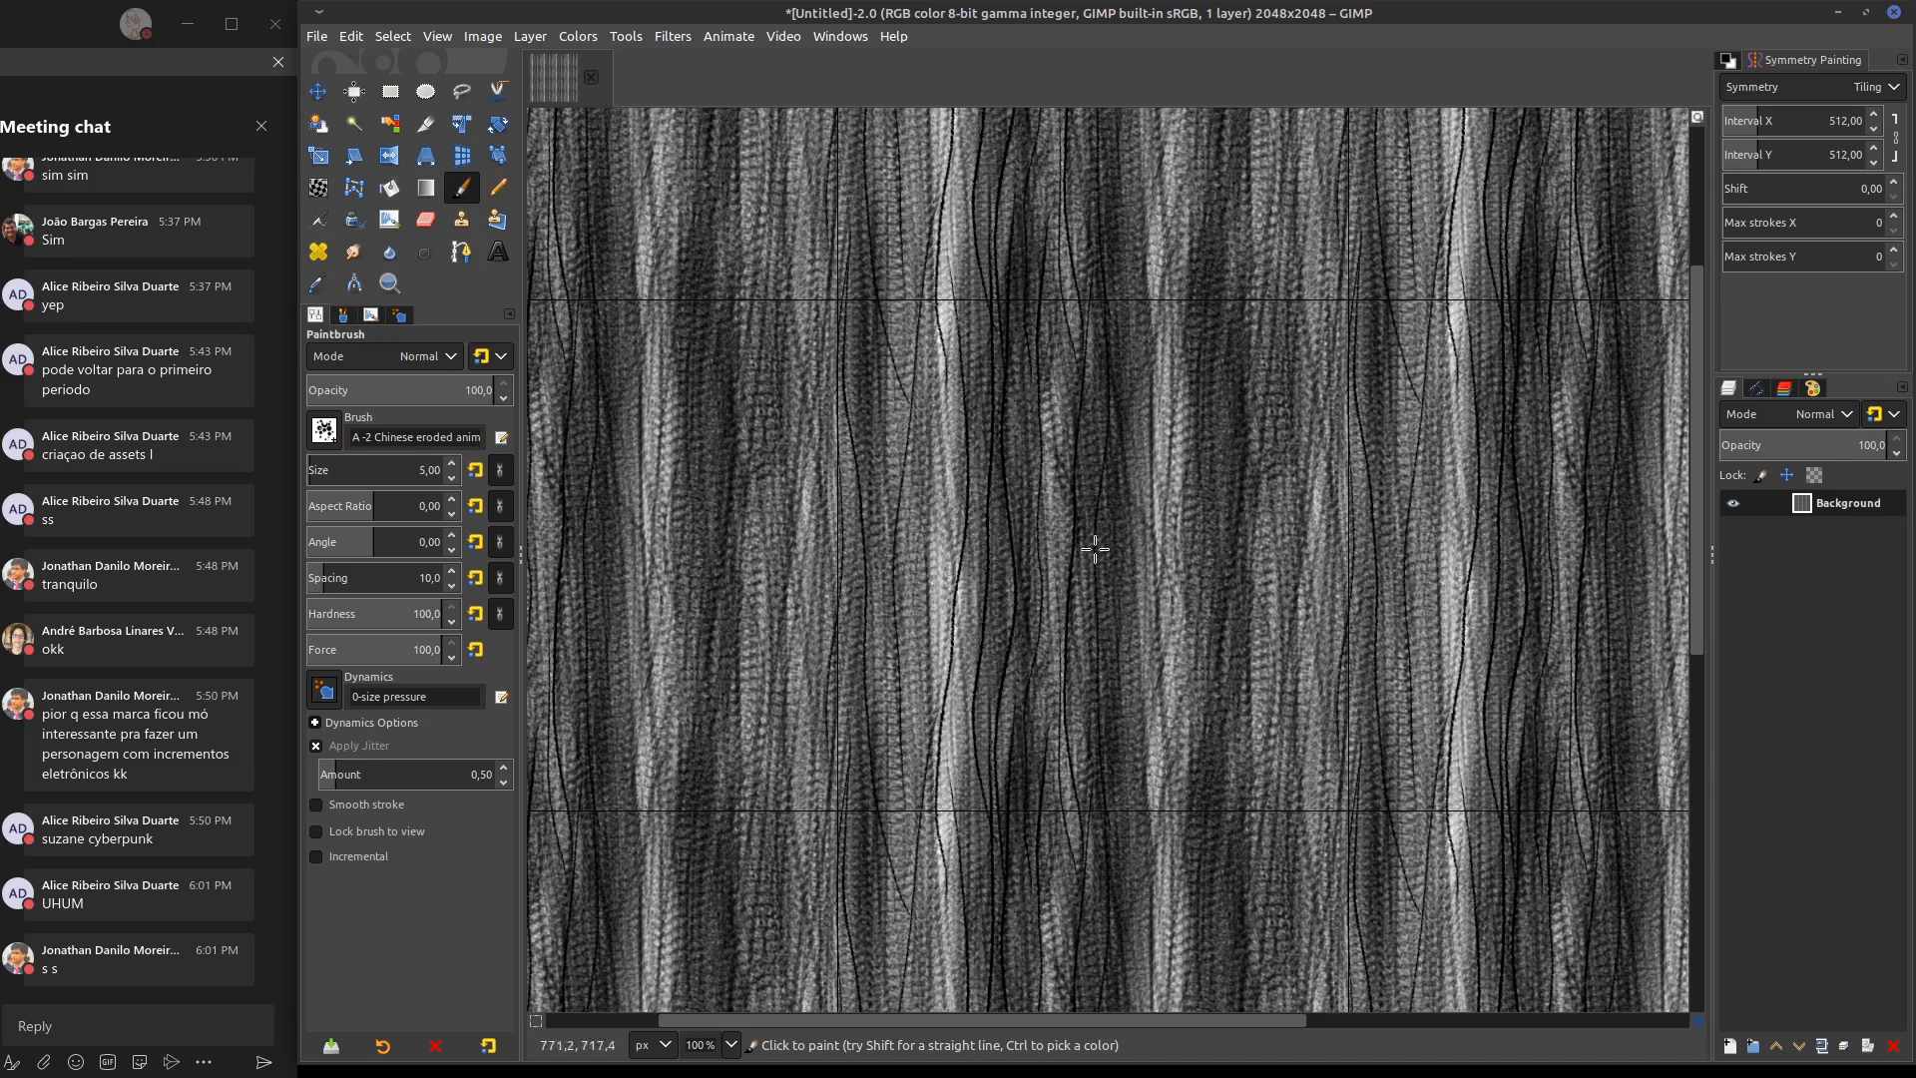
mouse_move(1088, 736)
left_mouse_down()
mouse_move(1075, 665)
mouse_move(1084, 721)
mouse_move(1117, 674)
mouse_move(1112, 359)
left_mouse_up()
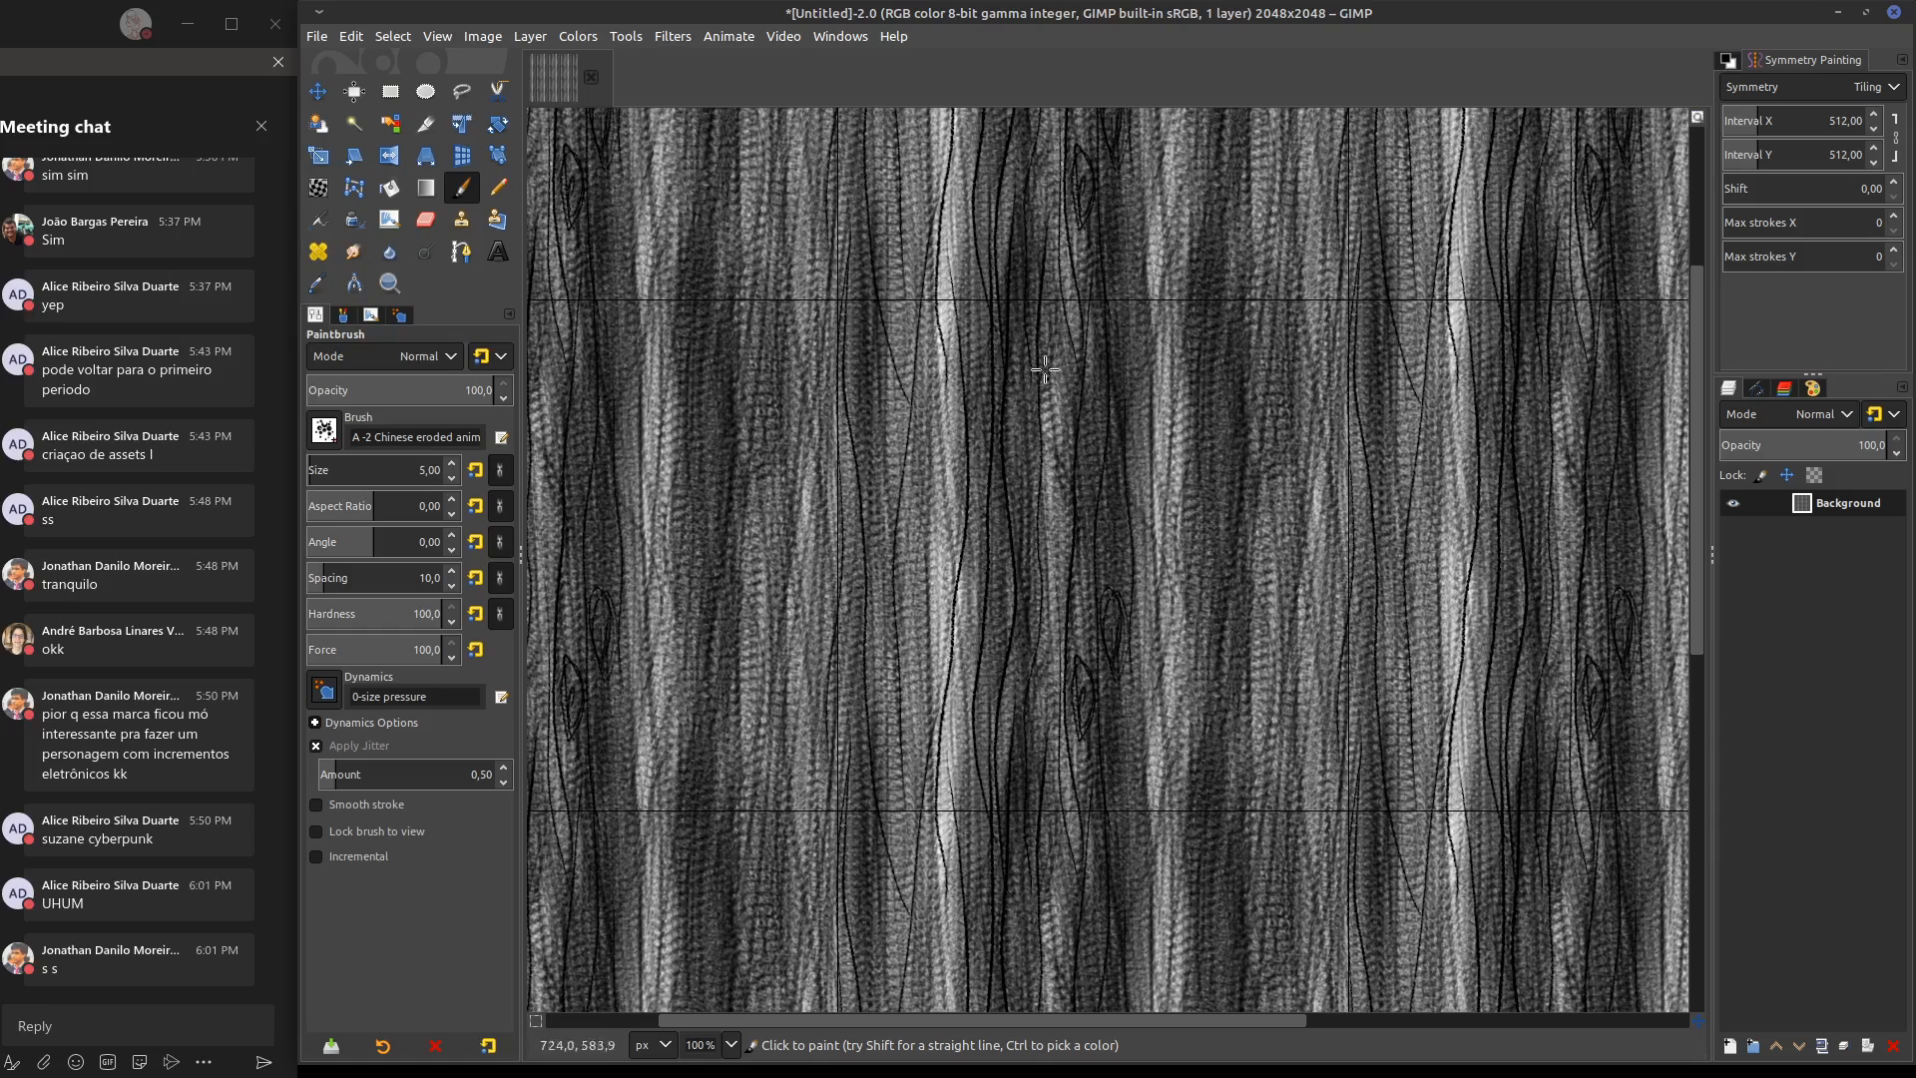
scroll(1018, 685, "down", 4, "ctrl")
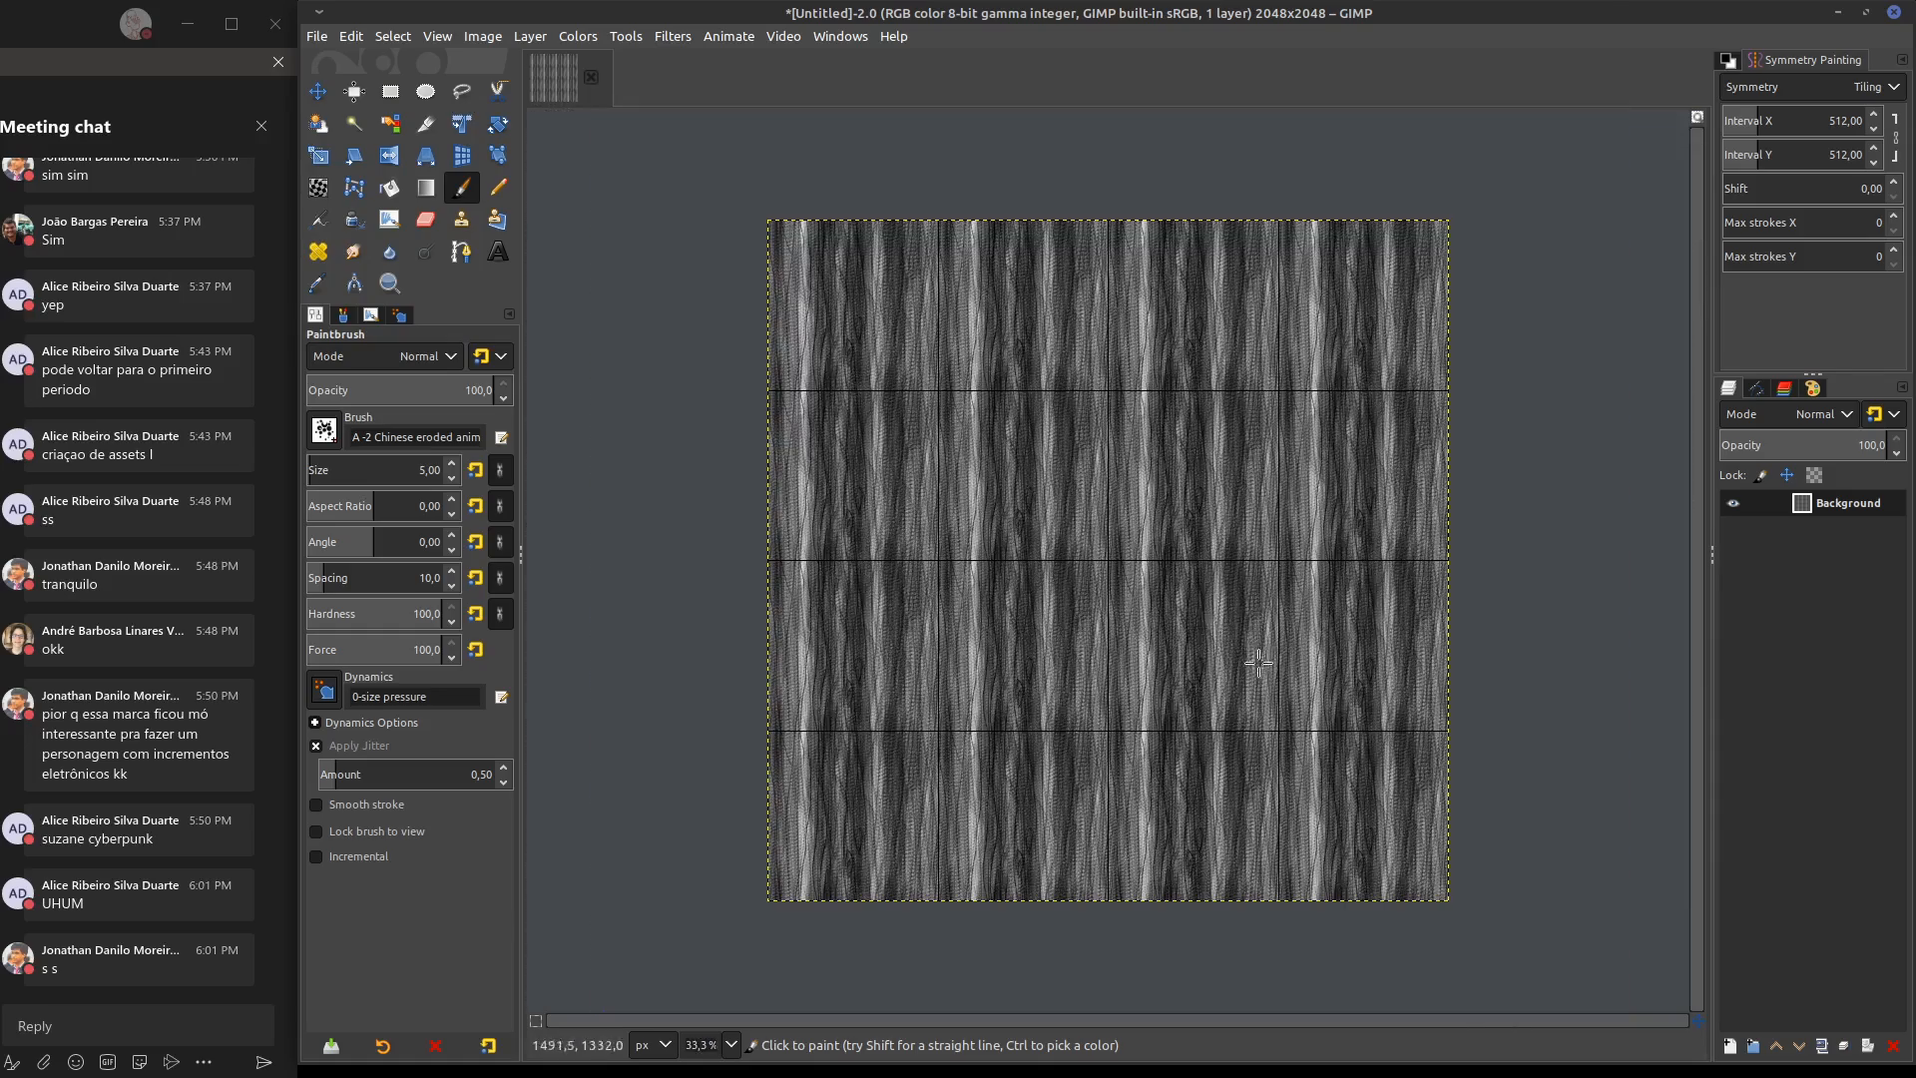
scroll(1088, 619, "up", 4, "ctrl")
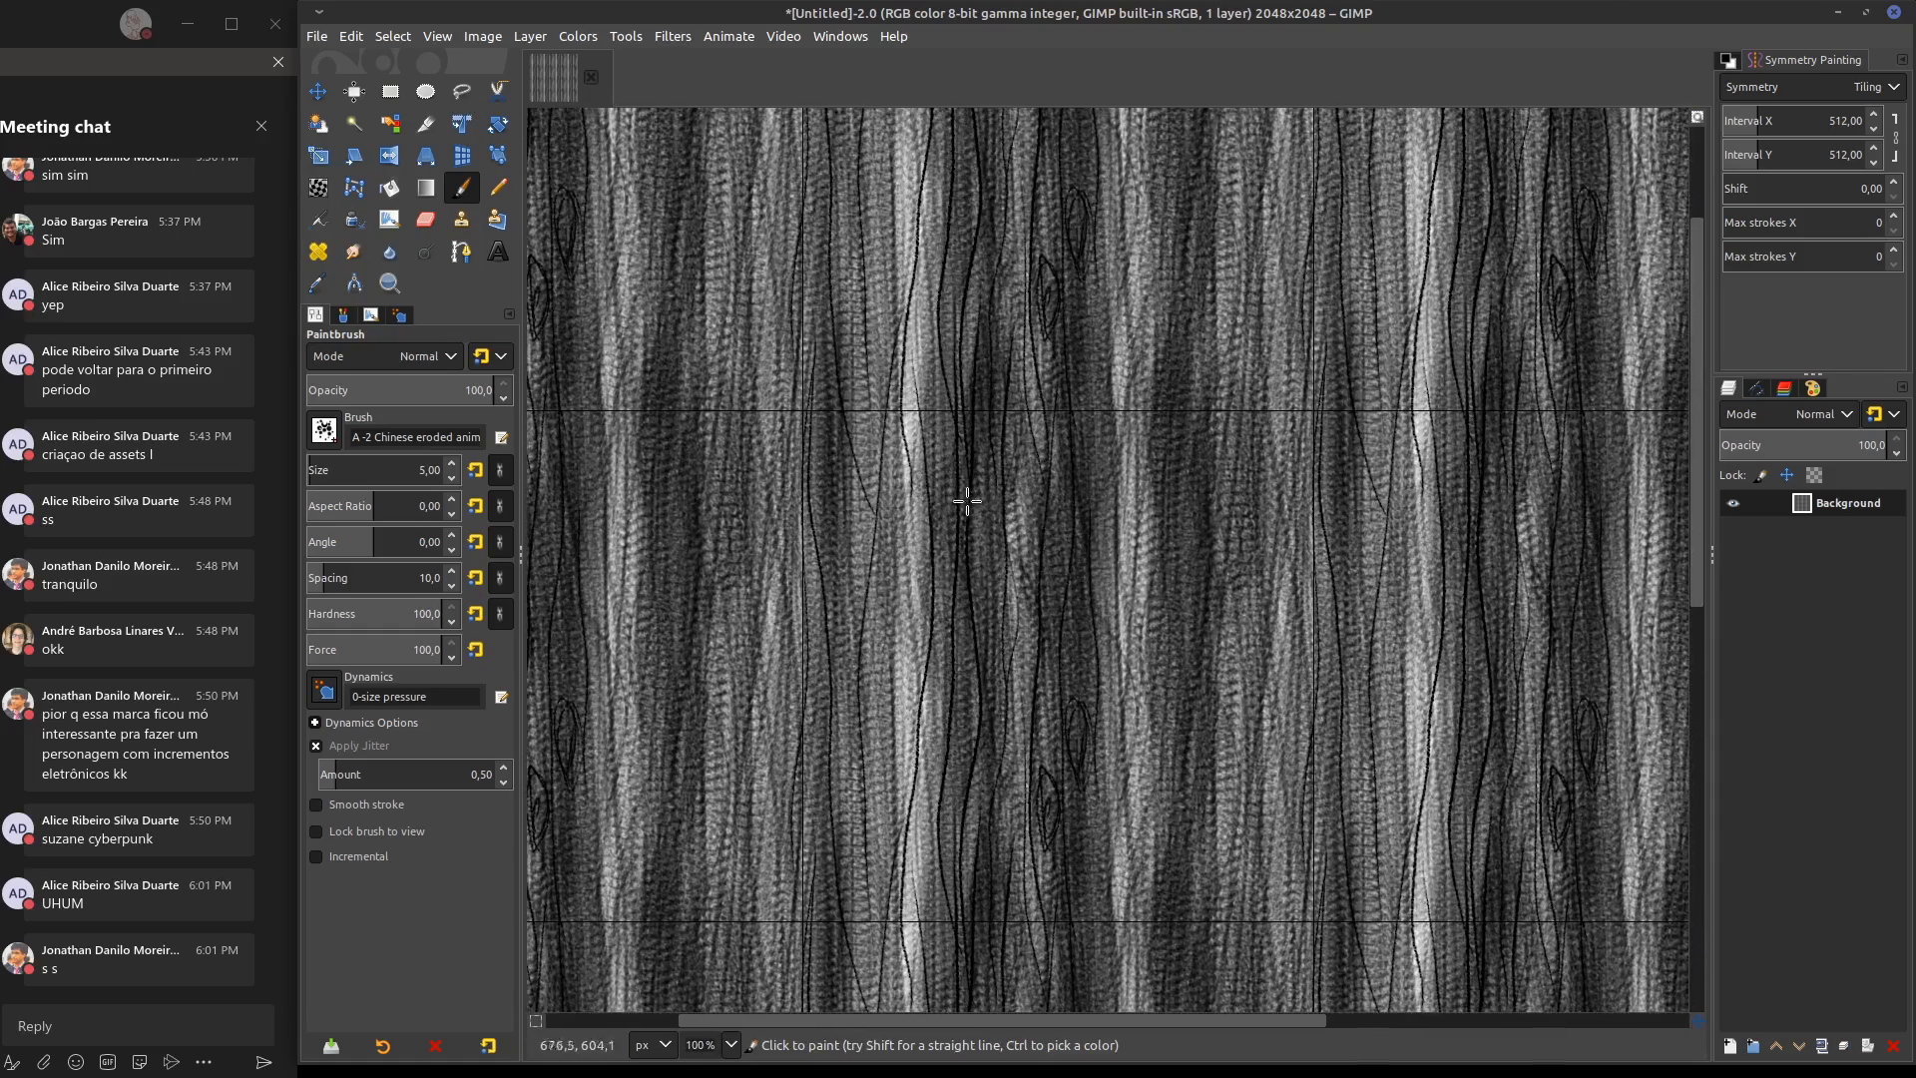
scroll(967, 500, "down", 2, "ctrl")
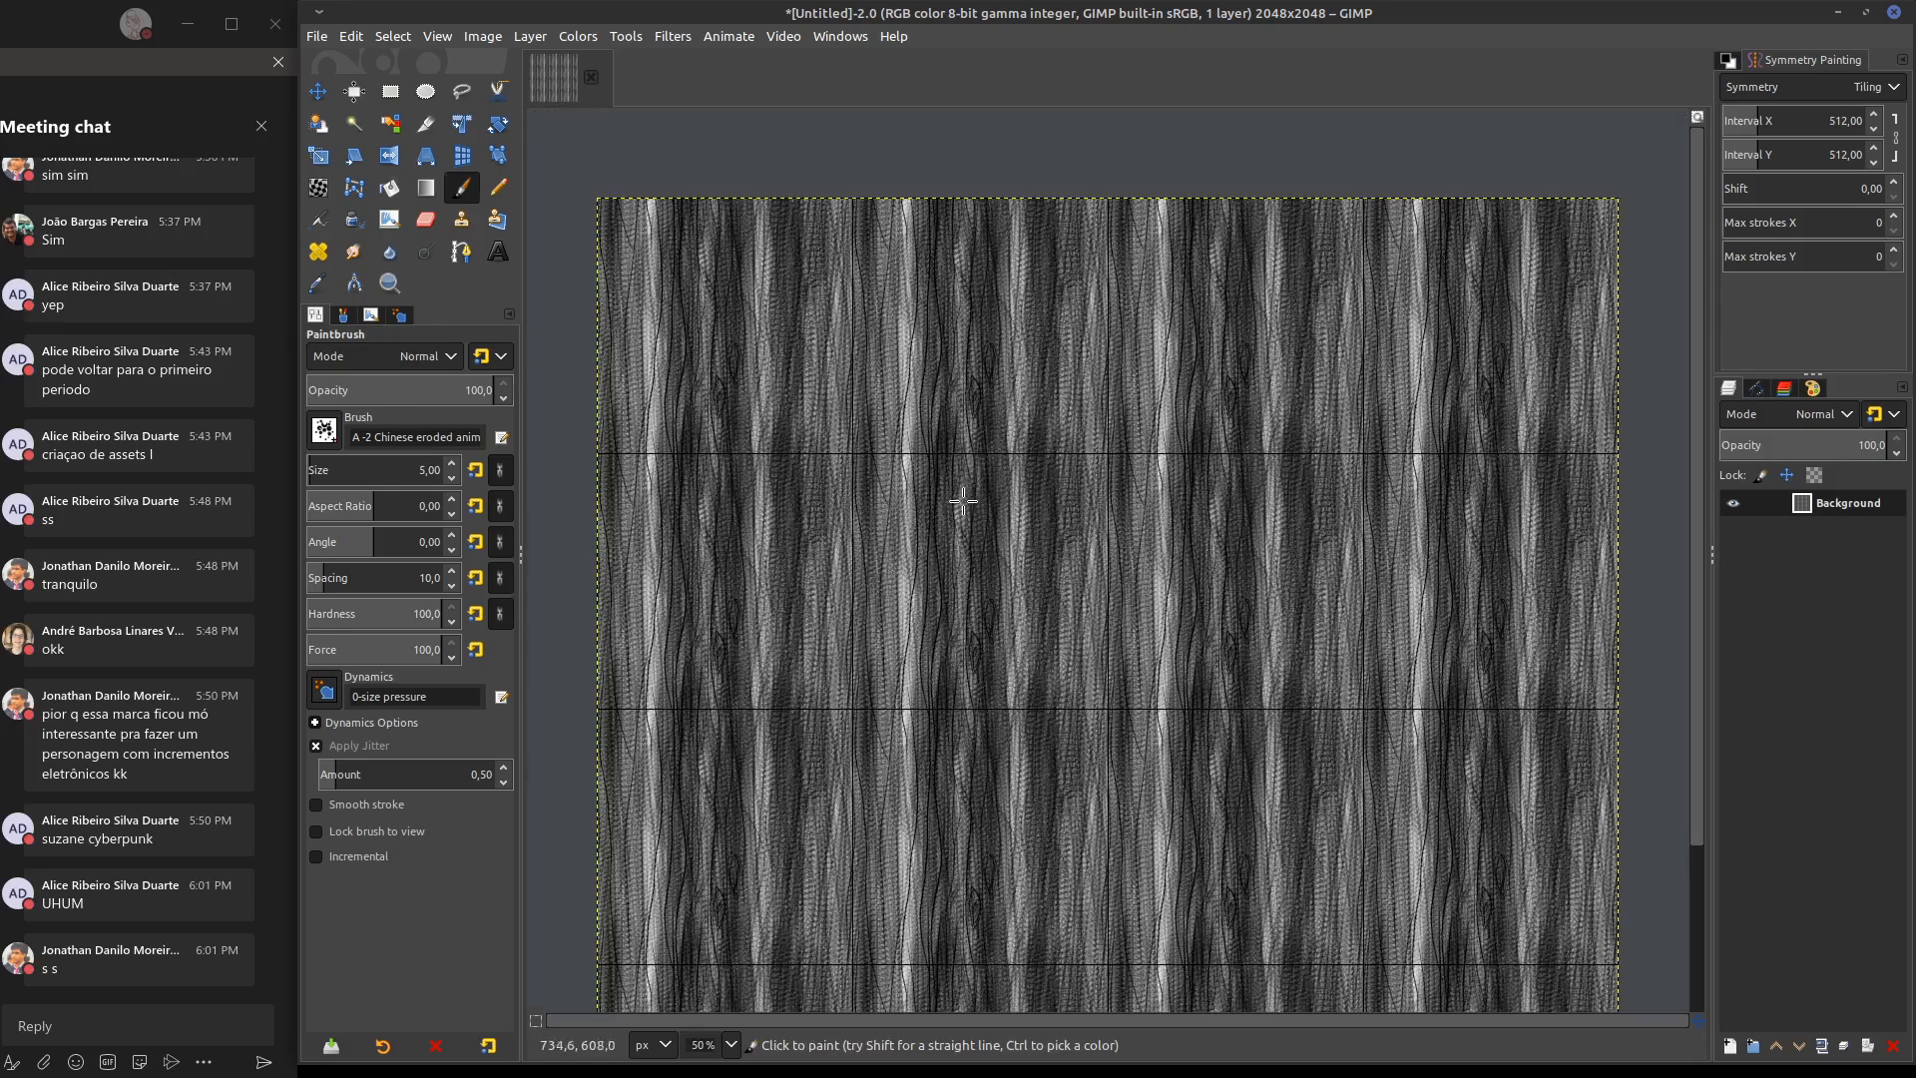
Outline a crop area of about 359 × 449 px within the second tile of the second row
key("shift+c")
mouse_move(836, 453)
left_mouse_down()
mouse_move(1098, 729)
mouse_move(1110, 699)
left_mouse_up()
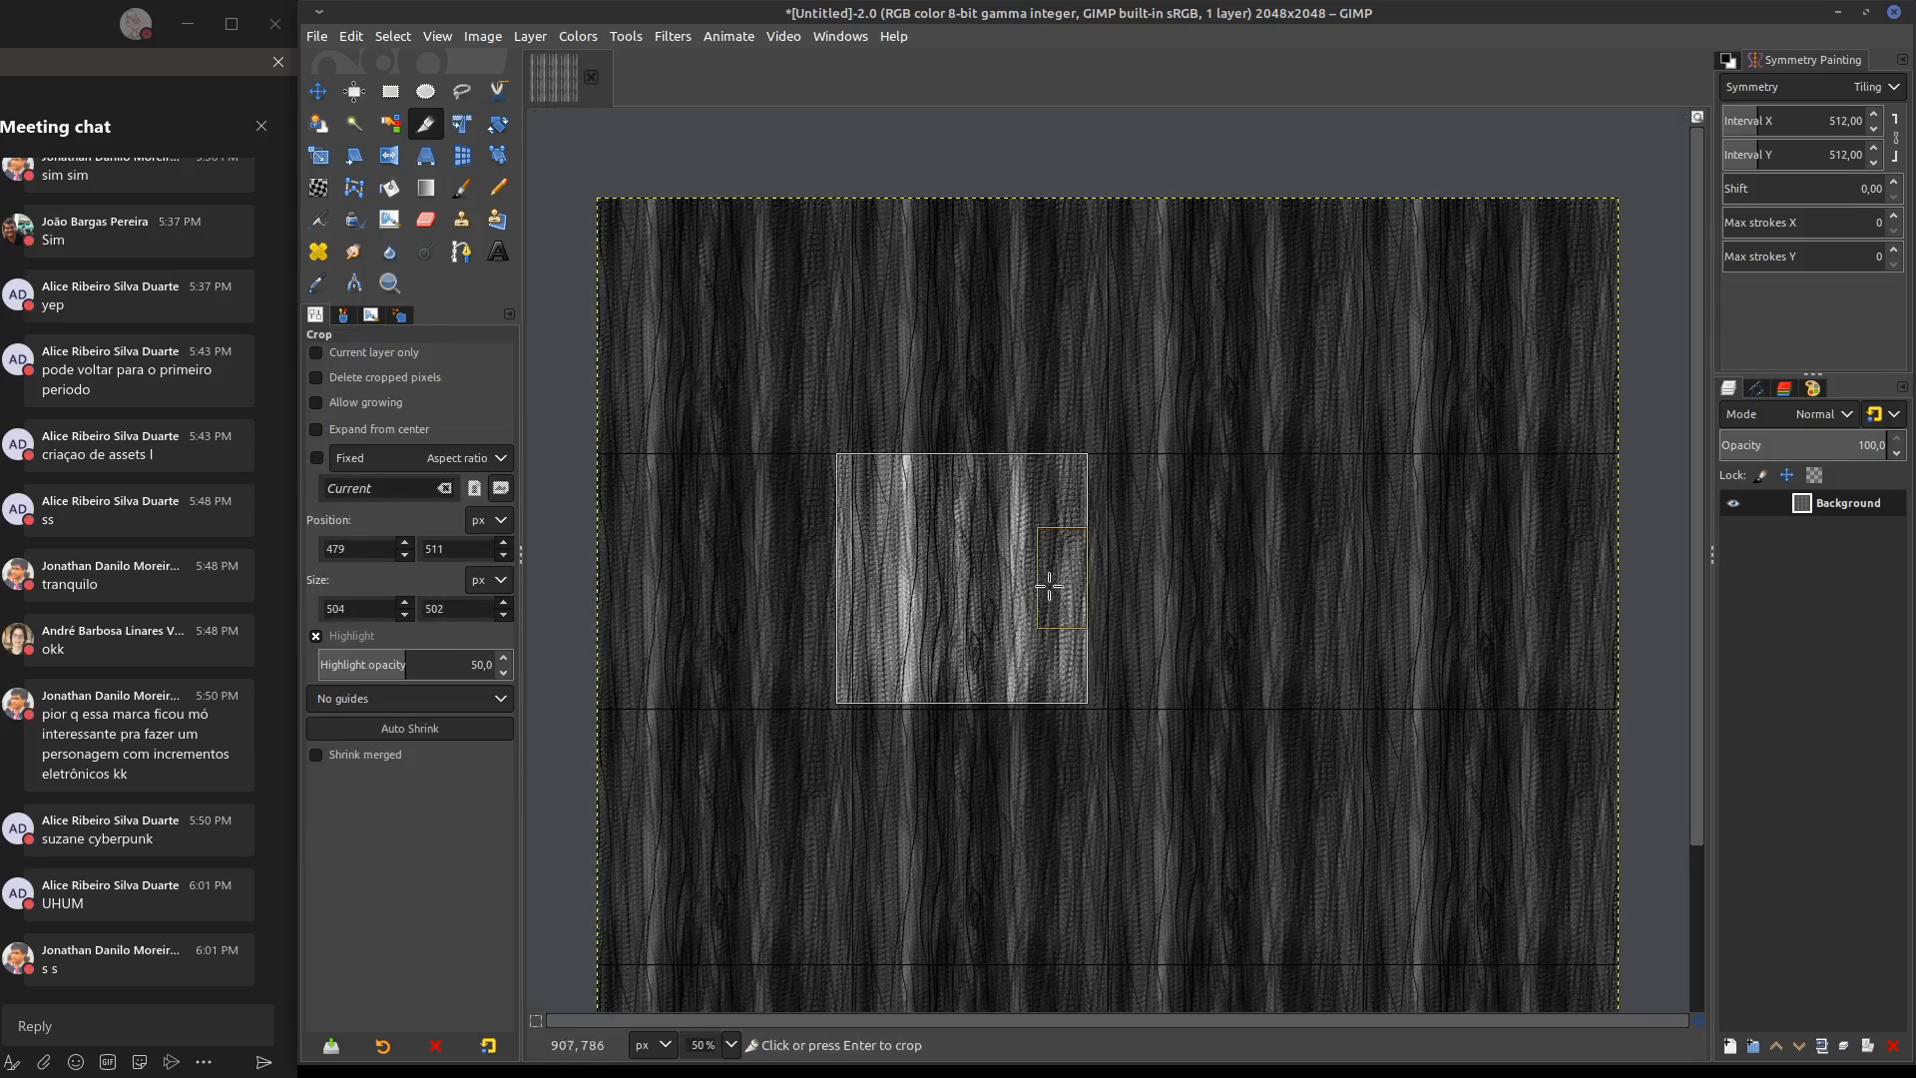
left_click_drag(1078, 589, 978, 595)
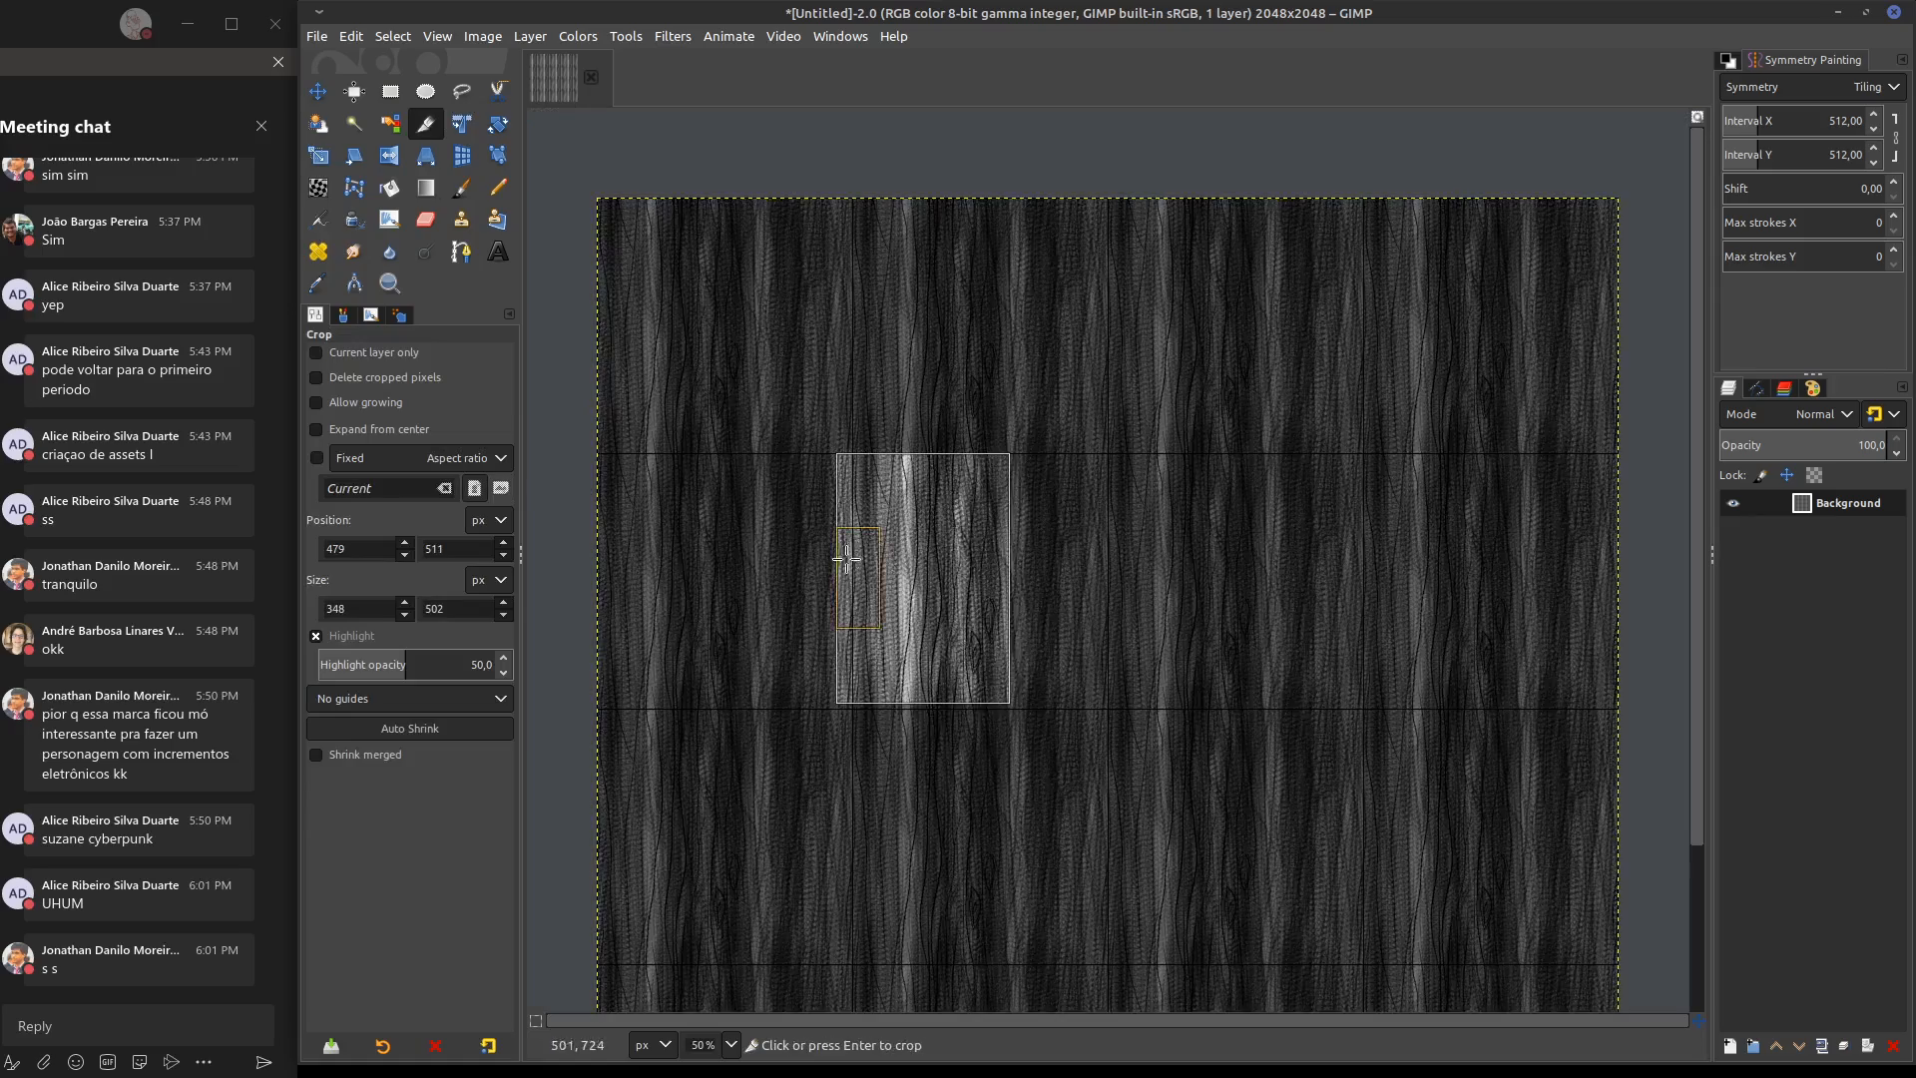
left_click_drag(847, 565, 892, 578)
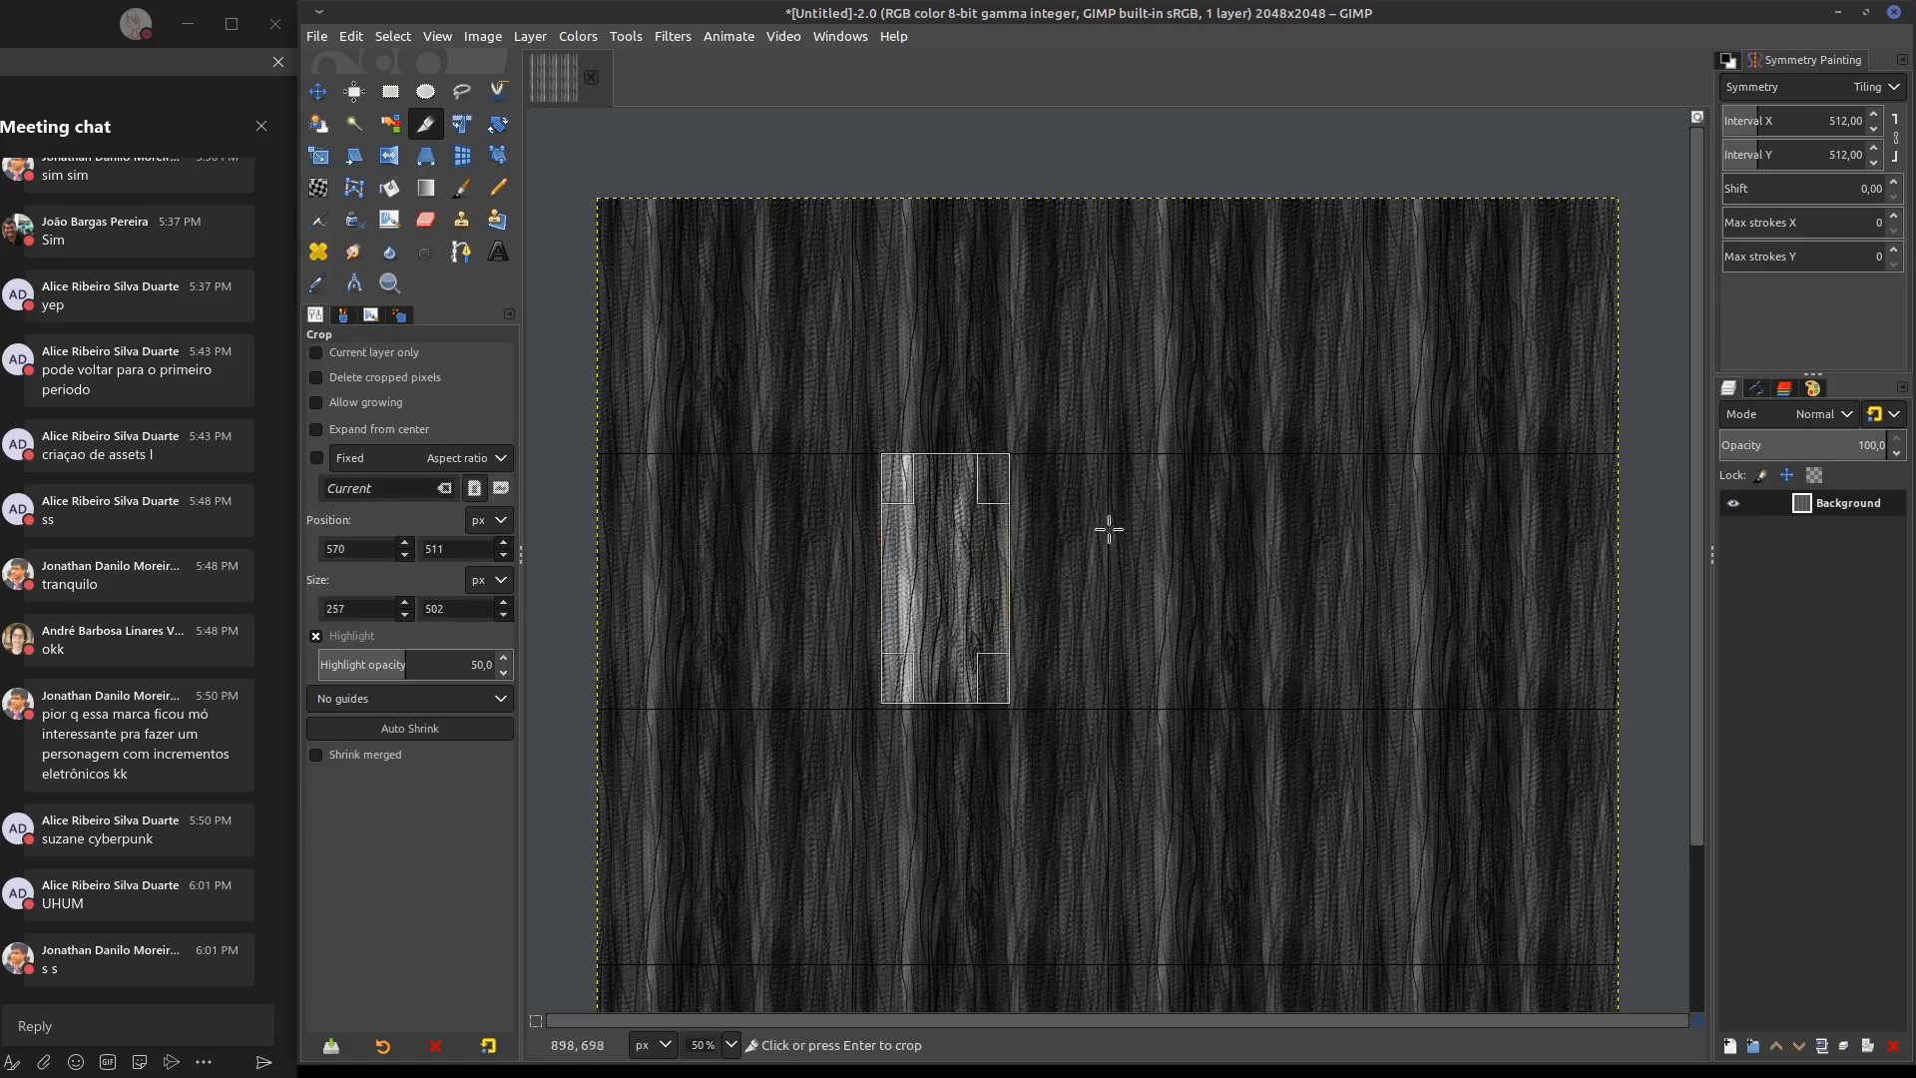
scroll(1229, 445, "down", 4)
scroll(1223, 409, "left", 2)
mouse_move(1039, 419)
left_mouse_down()
mouse_move(1027, 398)
mouse_move(1048, 399)
mouse_move(1001, 412)
mouse_move(1064, 396)
left_mouse_up()
mouse_move(939, 396)
left_mouse_down()
mouse_move(821, 393)
mouse_move(934, 402)
left_mouse_up()
mouse_move(1001, 462)
left_mouse_down()
mouse_move(999, 412)
mouse_move(1011, 471)
left_mouse_up()
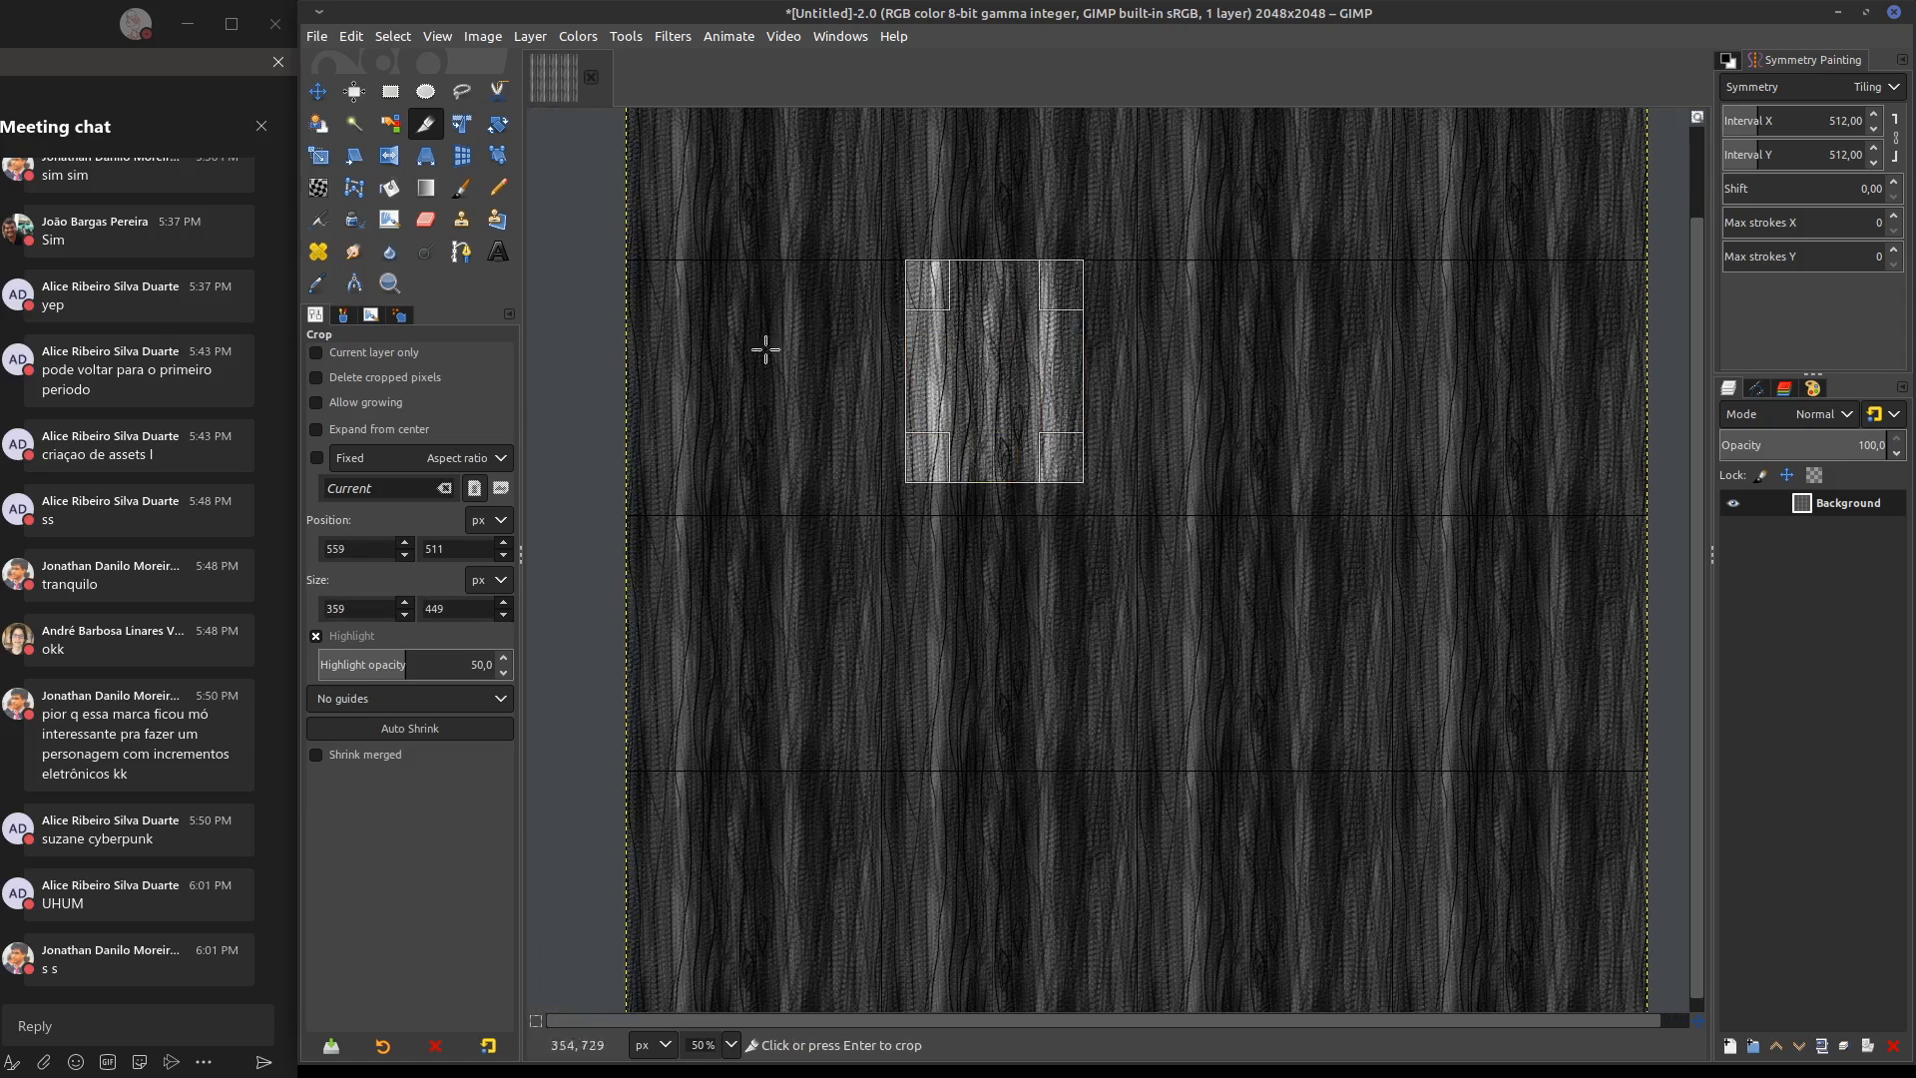
Change the image grid's foreground color to red (ff0000)
left_click(446, 38)
mouse_move(483, 40)
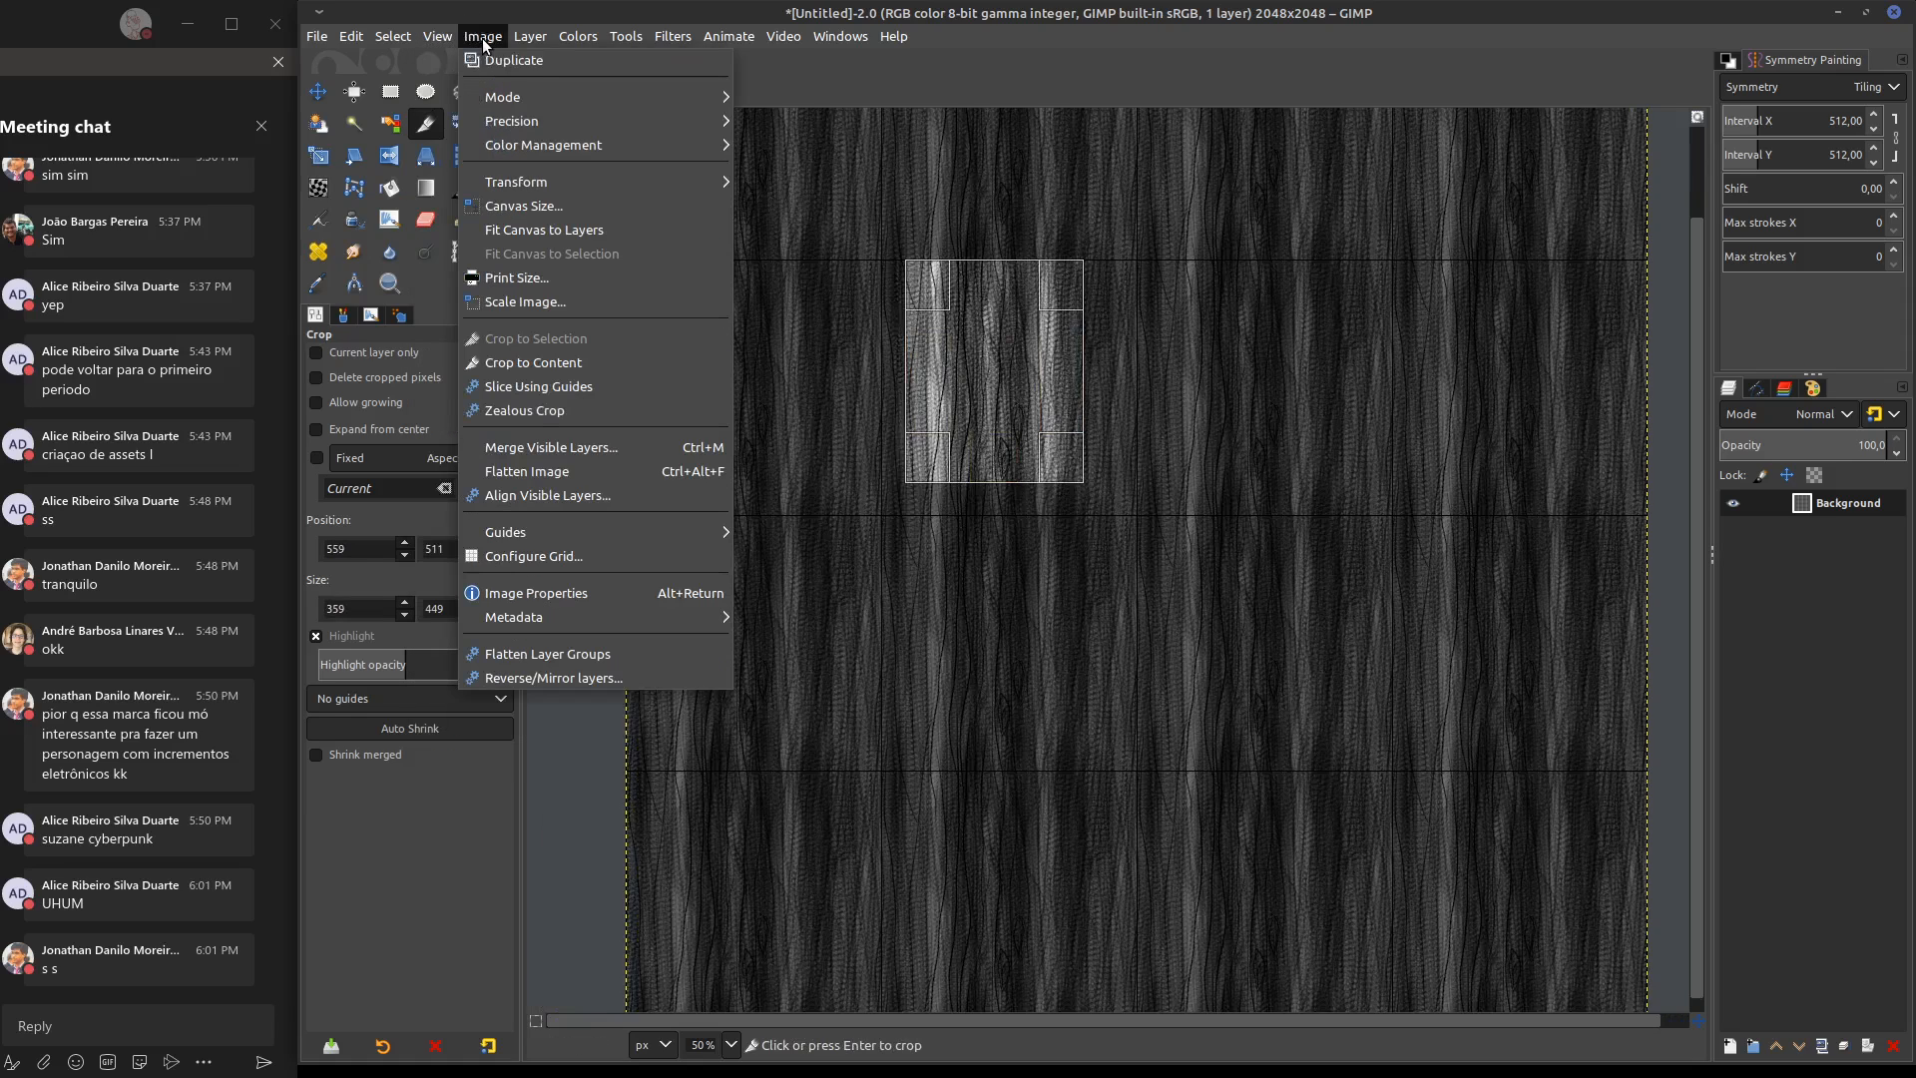
left_click(566, 559)
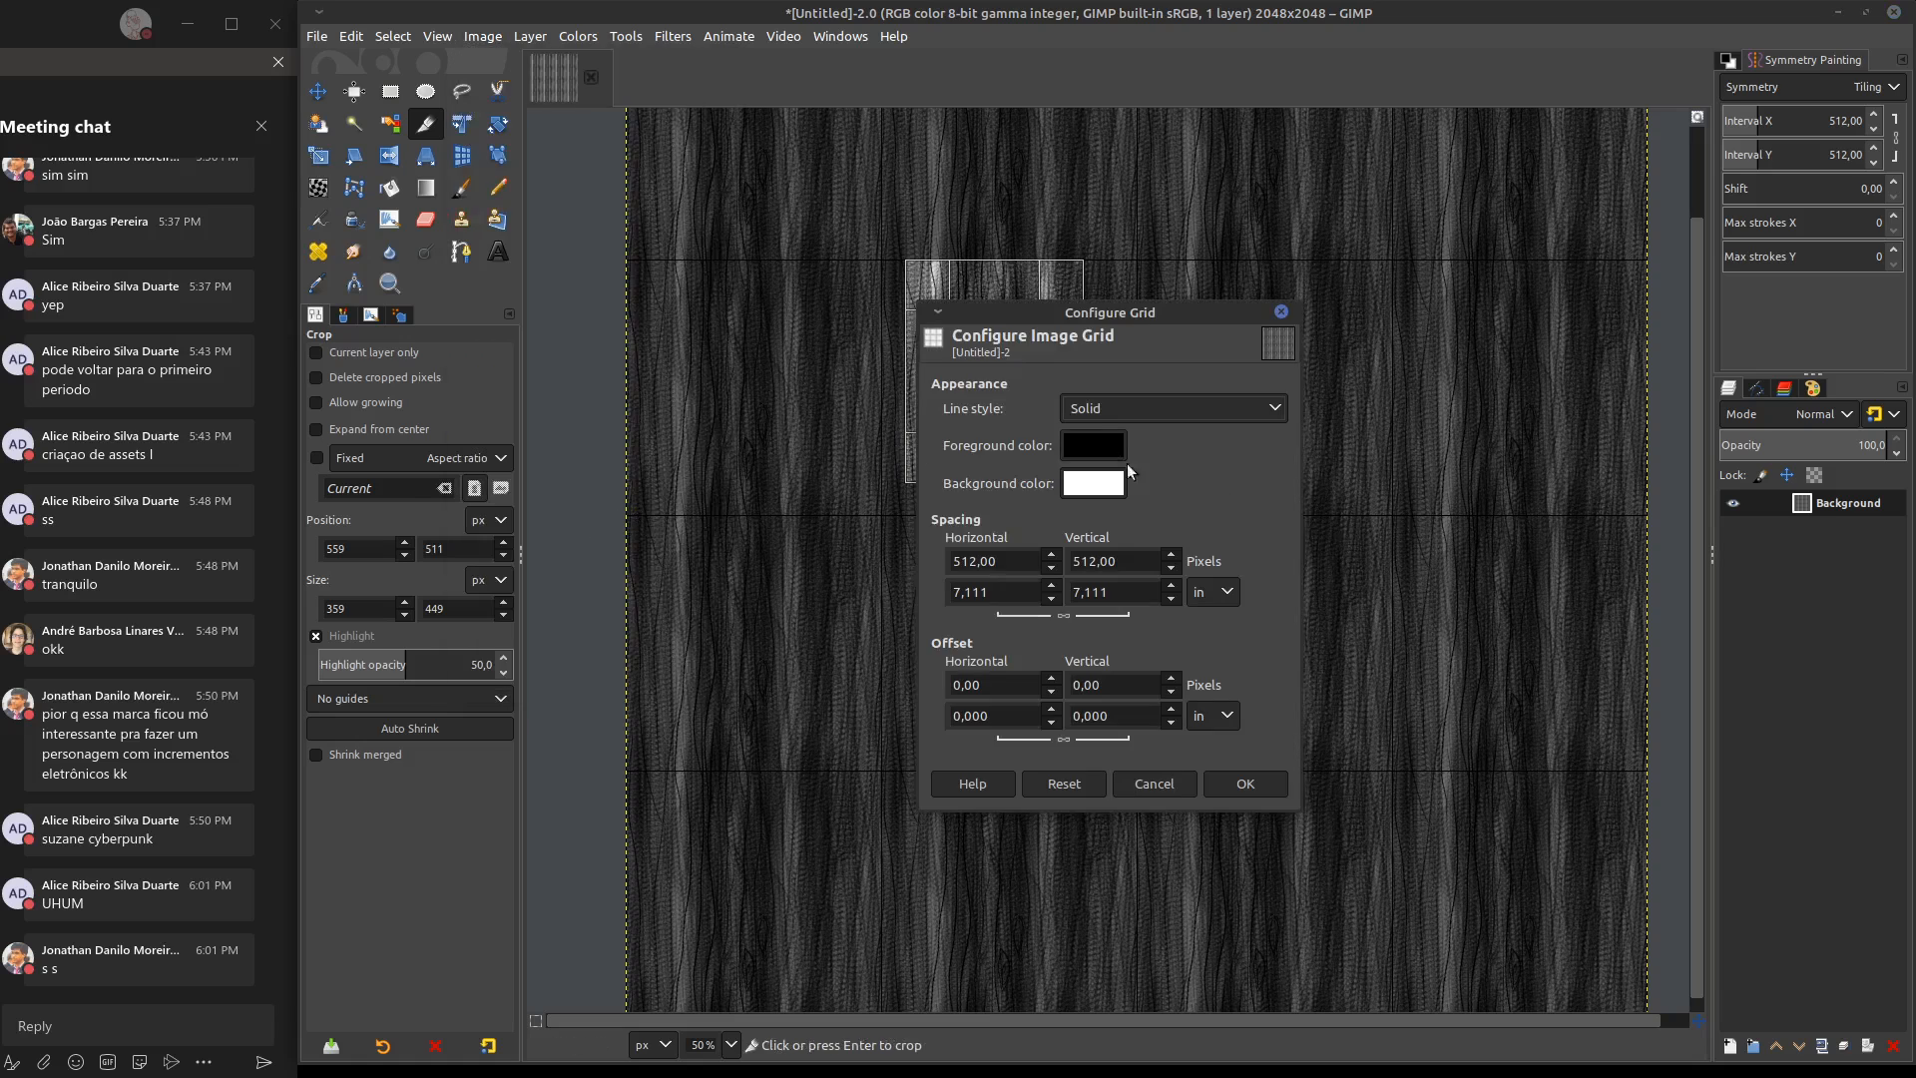
left_click(1097, 450)
left_click_drag(1035, 435, 1090, 324)
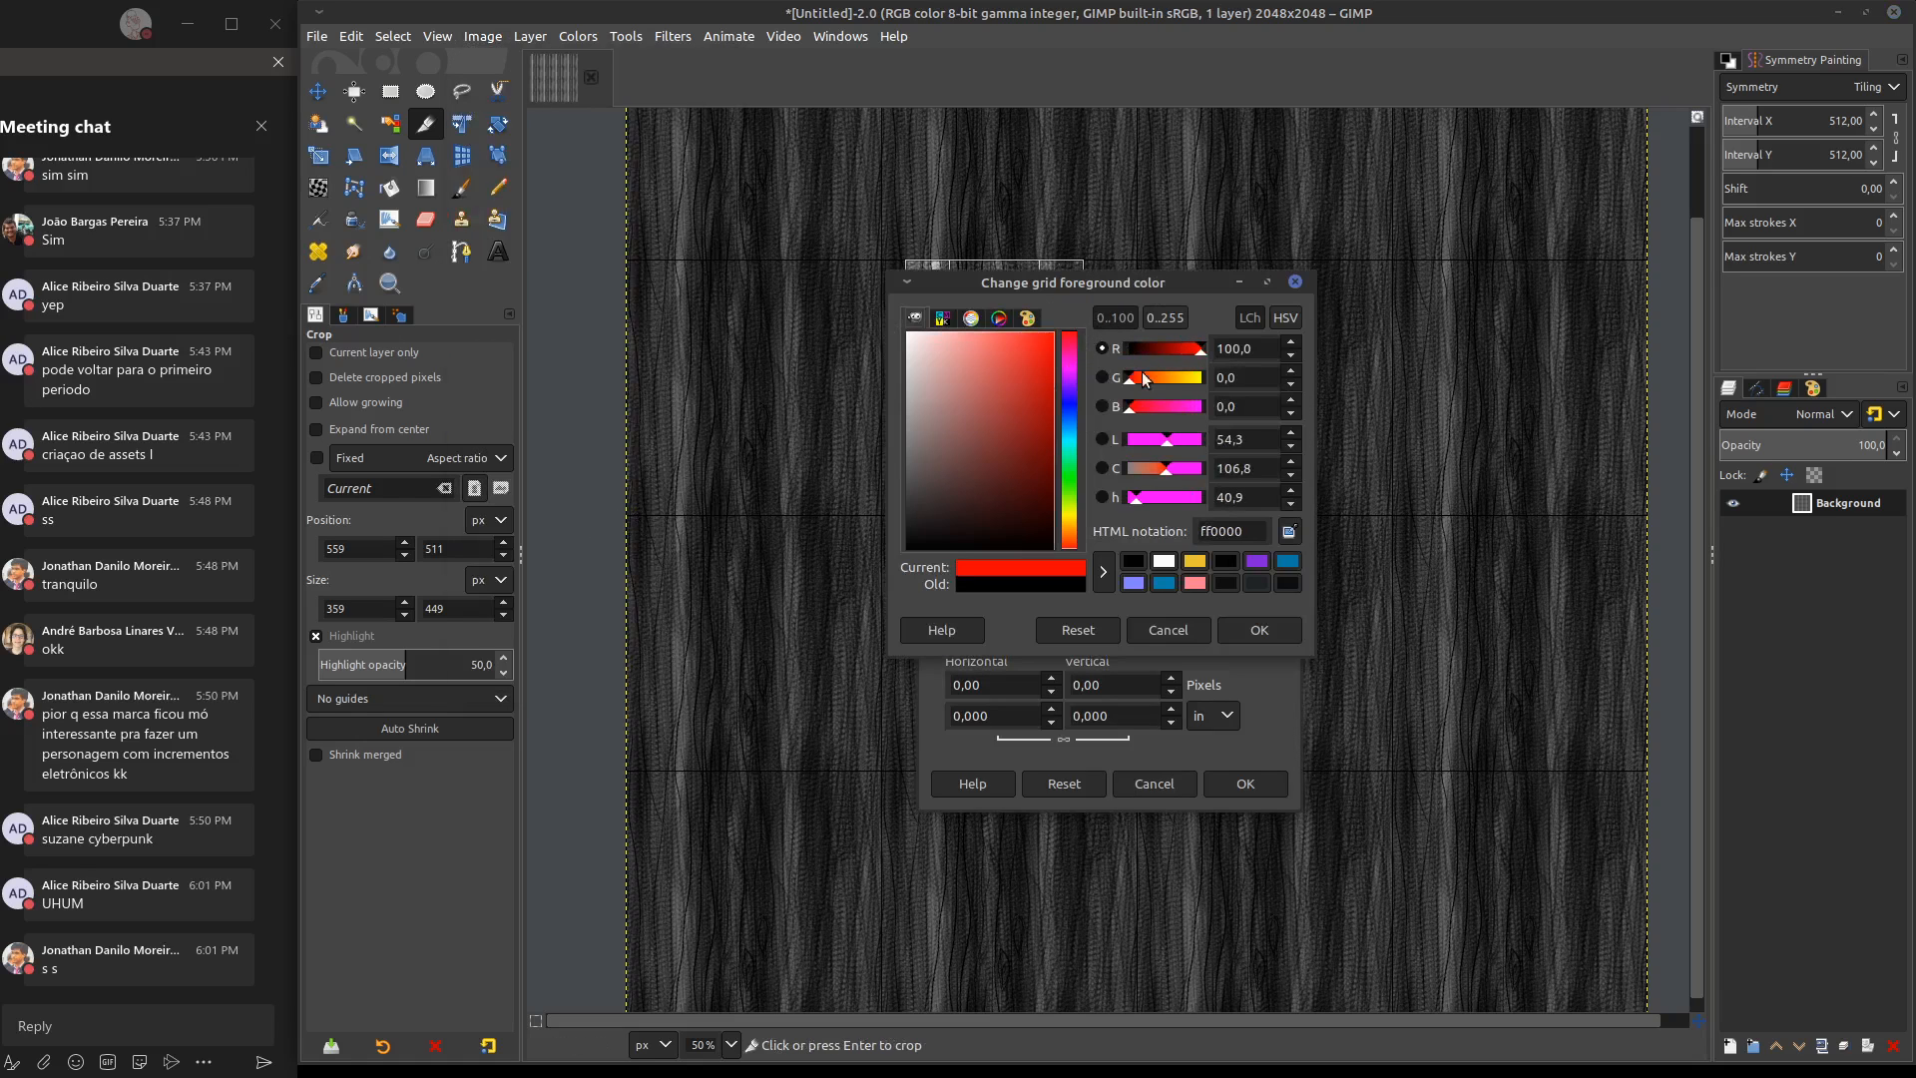
left_click(1257, 626)
left_click(1248, 786)
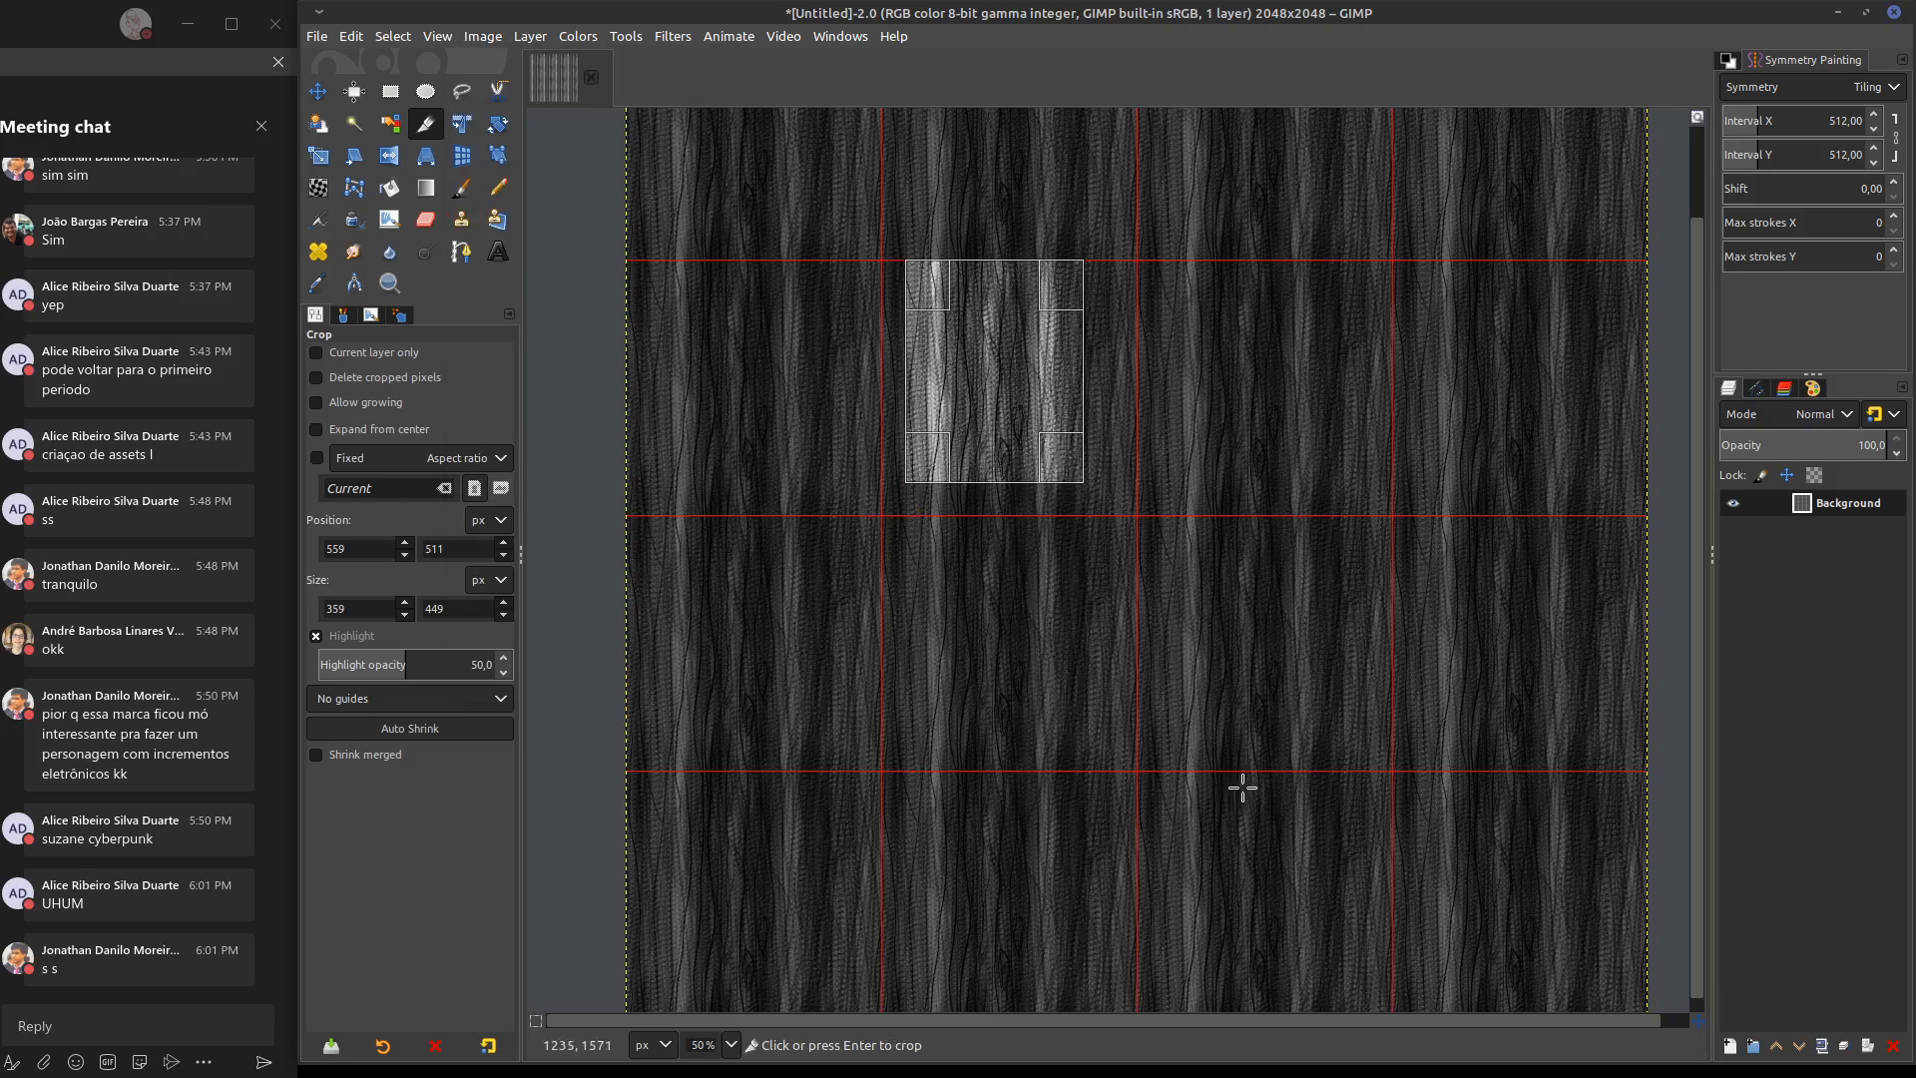
Extend the crop area's left edge toward the tile's grid line and enable Snap to Grid
left_click_drag(909, 375, 880, 357)
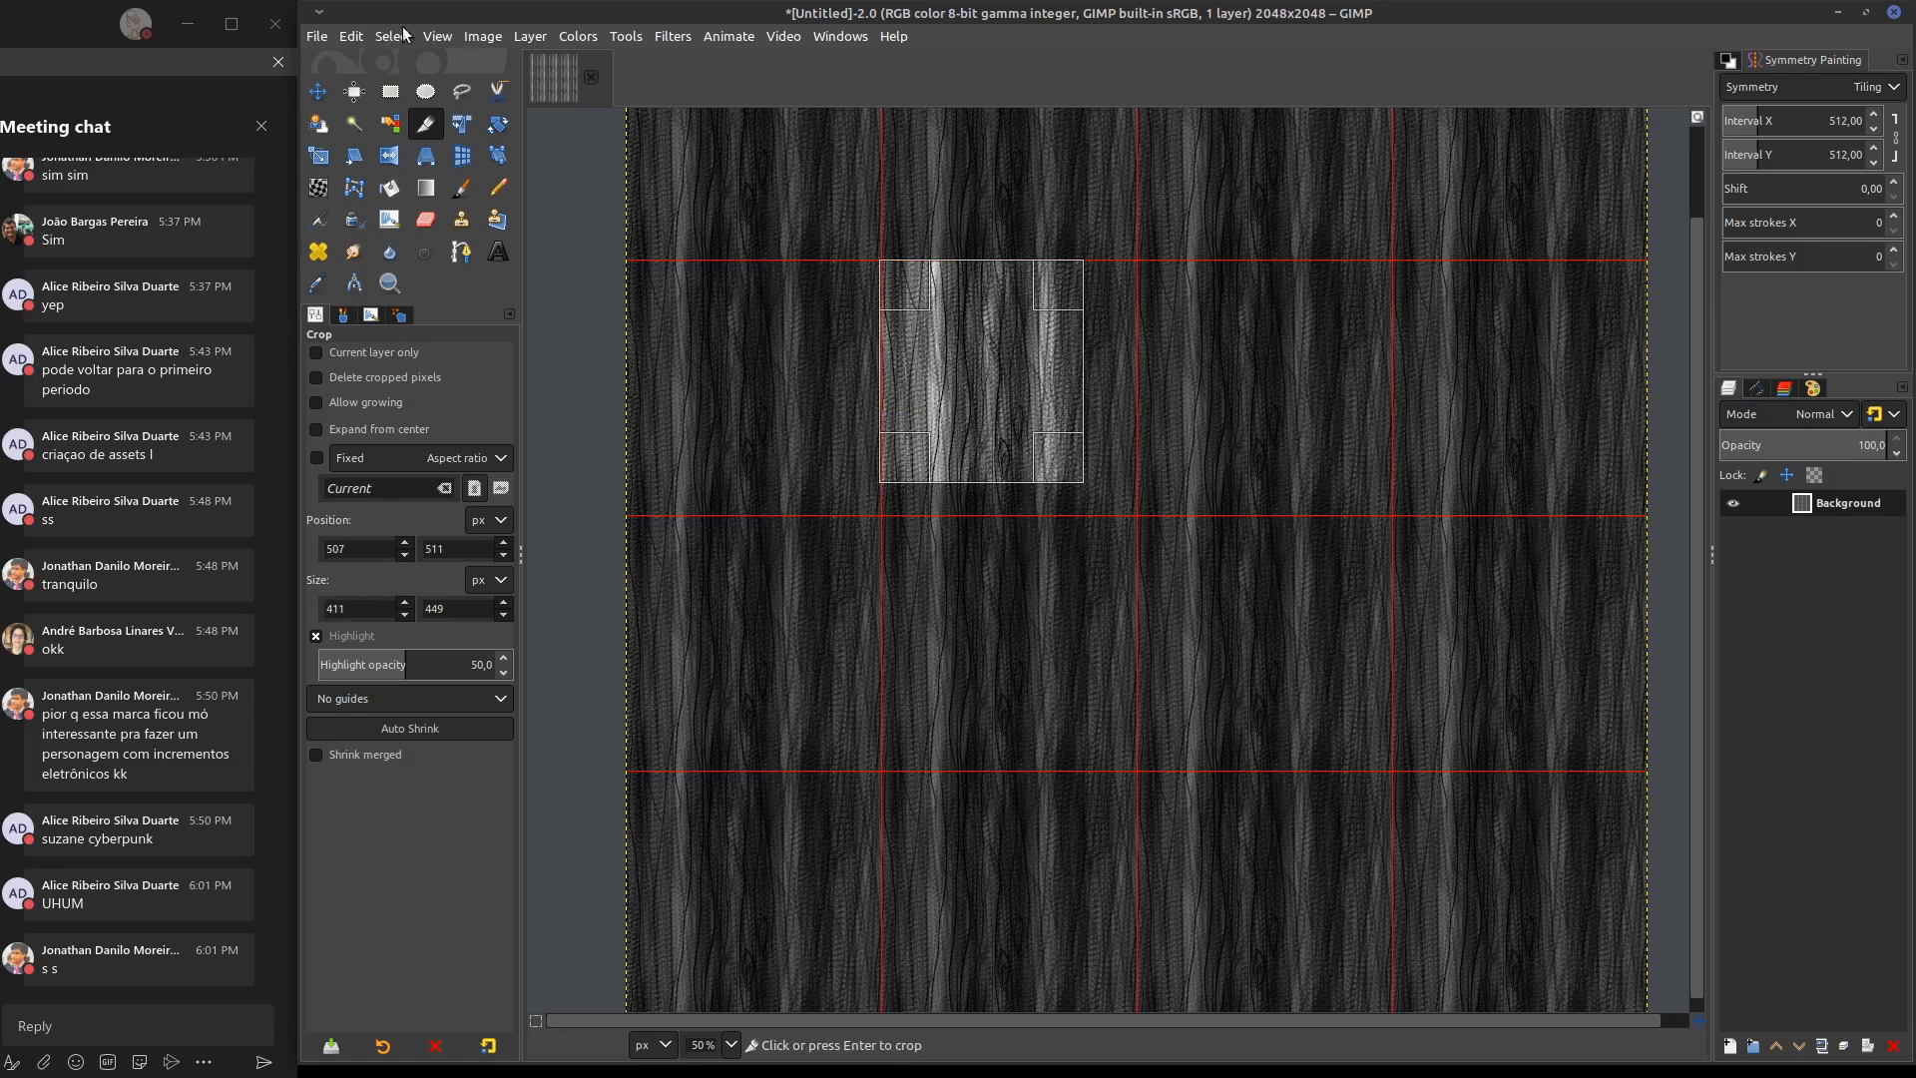
left_click(436, 37)
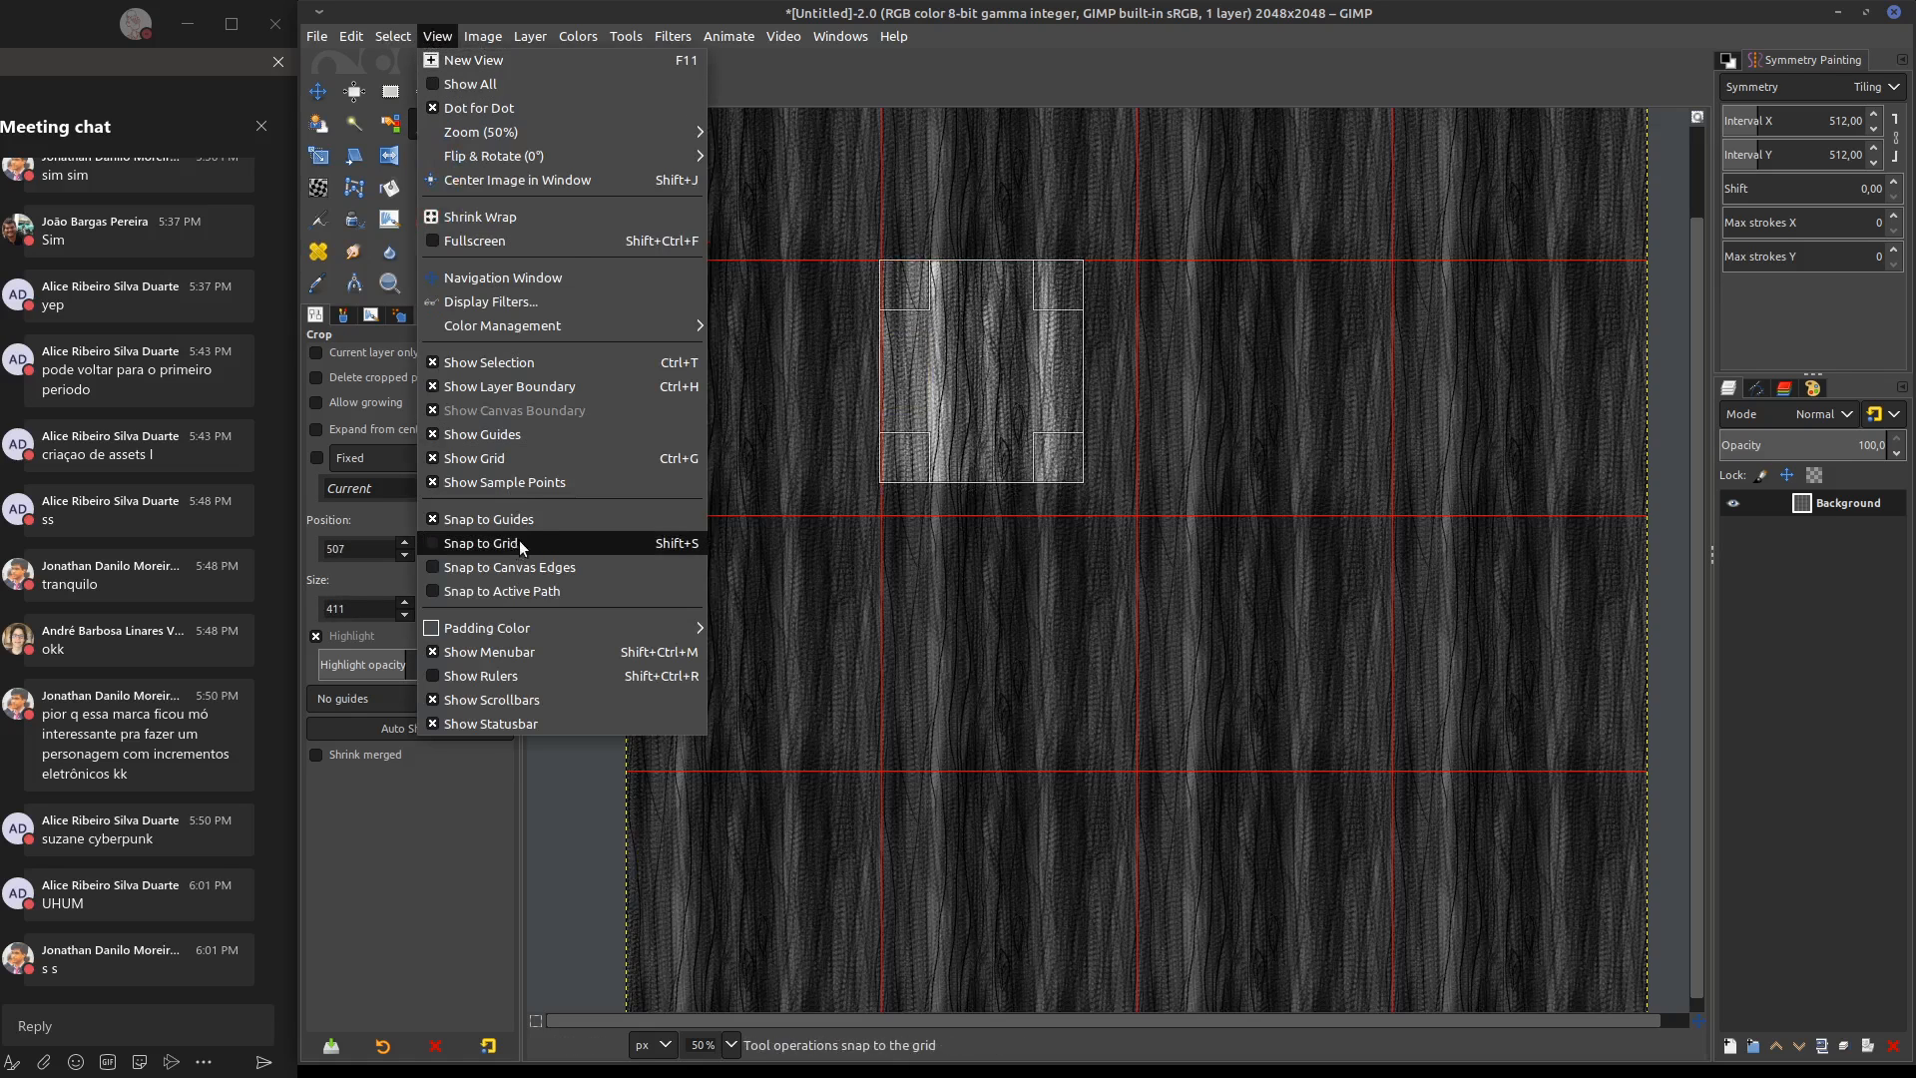
left_click(480, 543)
Snap the crop area to the 512 × 512 px tile at position 512, 512 and crop the image to it
mouse_move(913, 367)
left_mouse_down()
mouse_move(935, 372)
mouse_move(905, 371)
left_mouse_up()
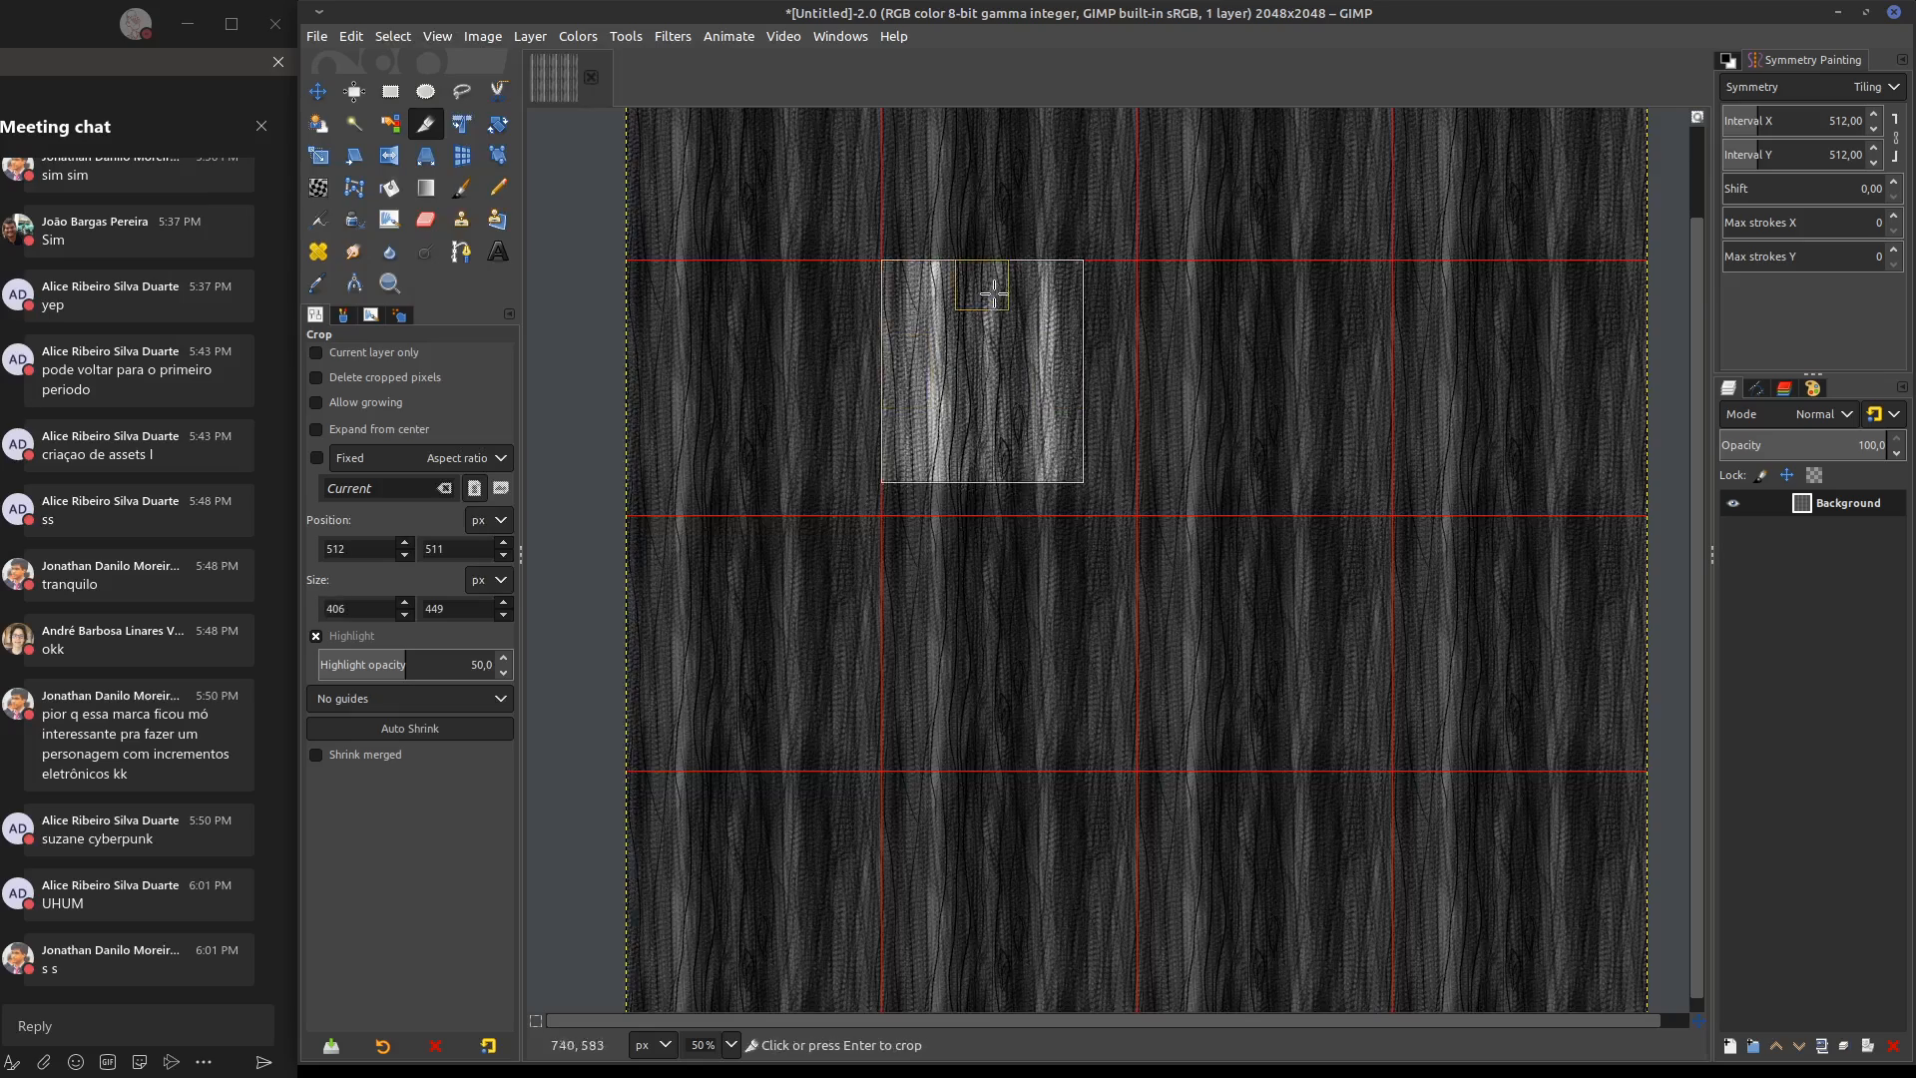
left_click_drag(993, 294, 994, 292)
left_click_drag(1063, 365, 1136, 365)
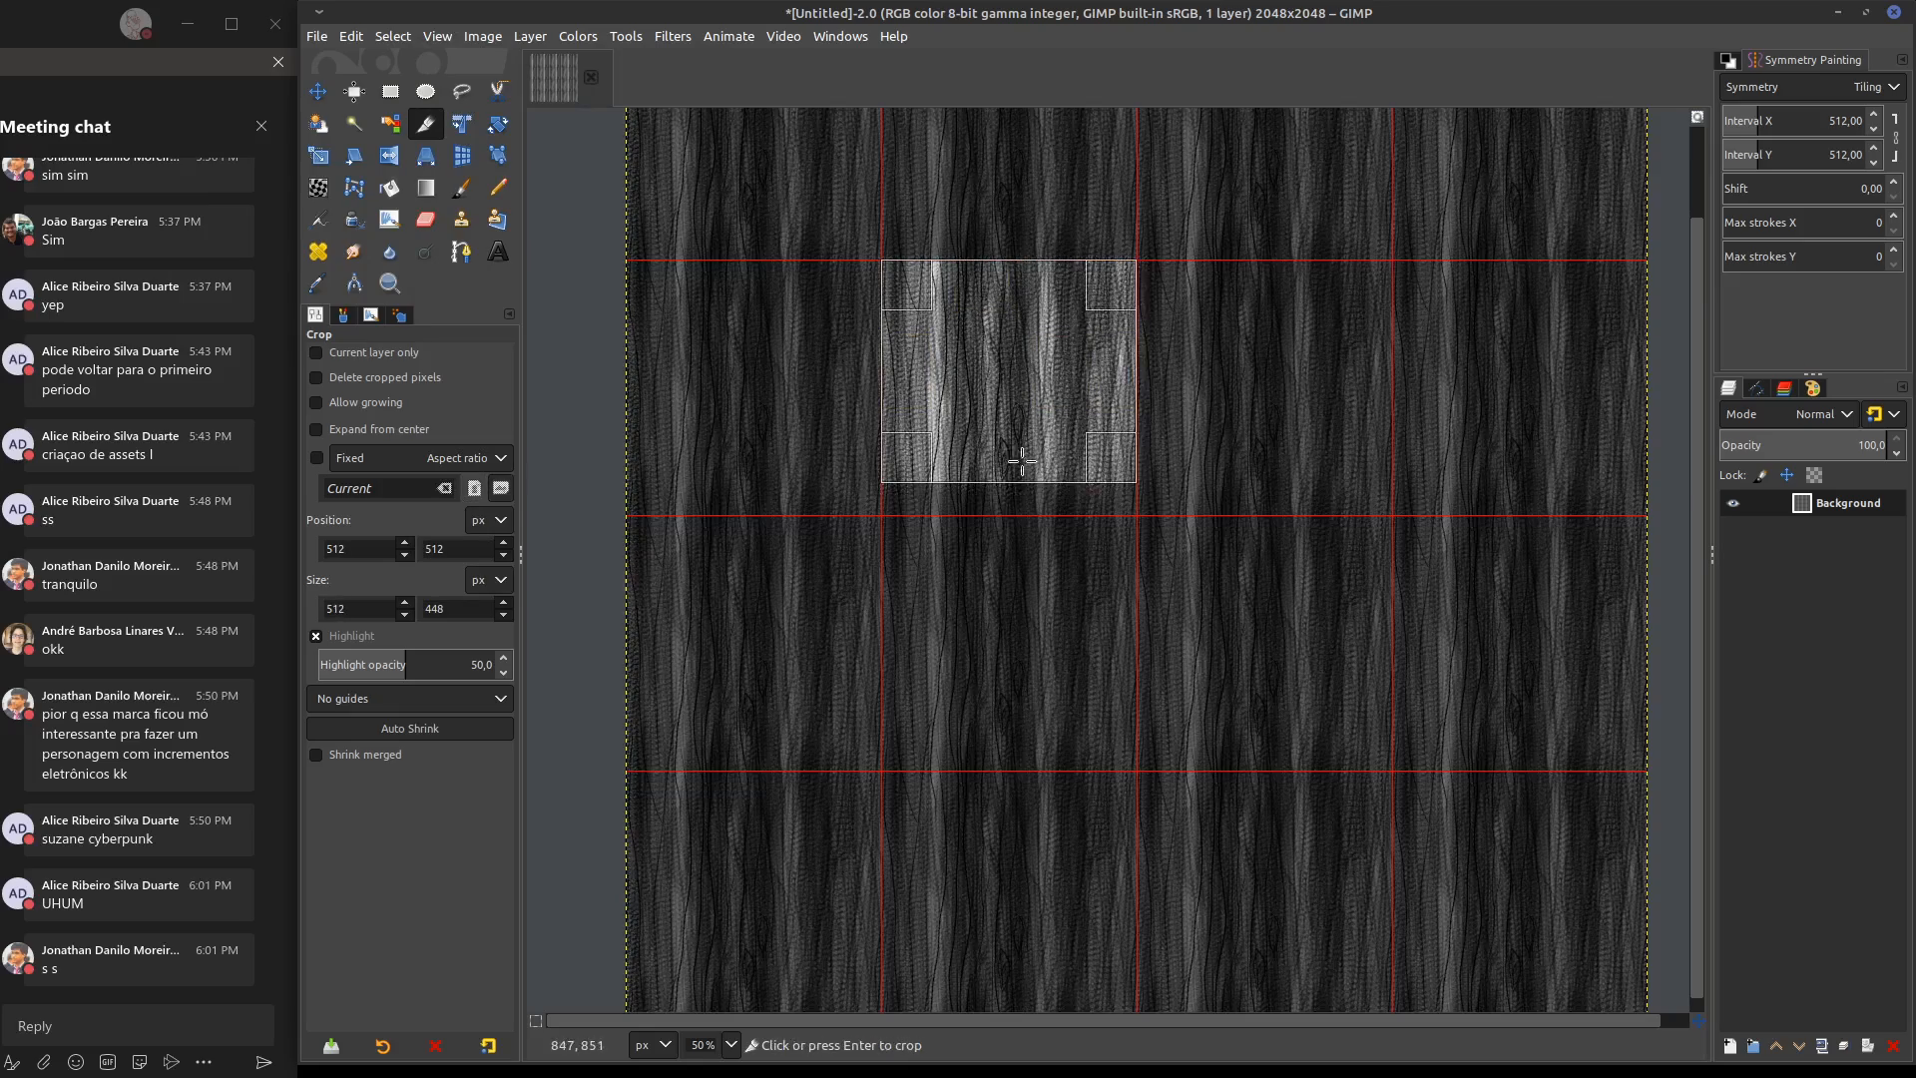
left_click_drag(993, 455, 1000, 504)
left_click_drag(1127, 385, 1114, 424)
left_click(943, 497)
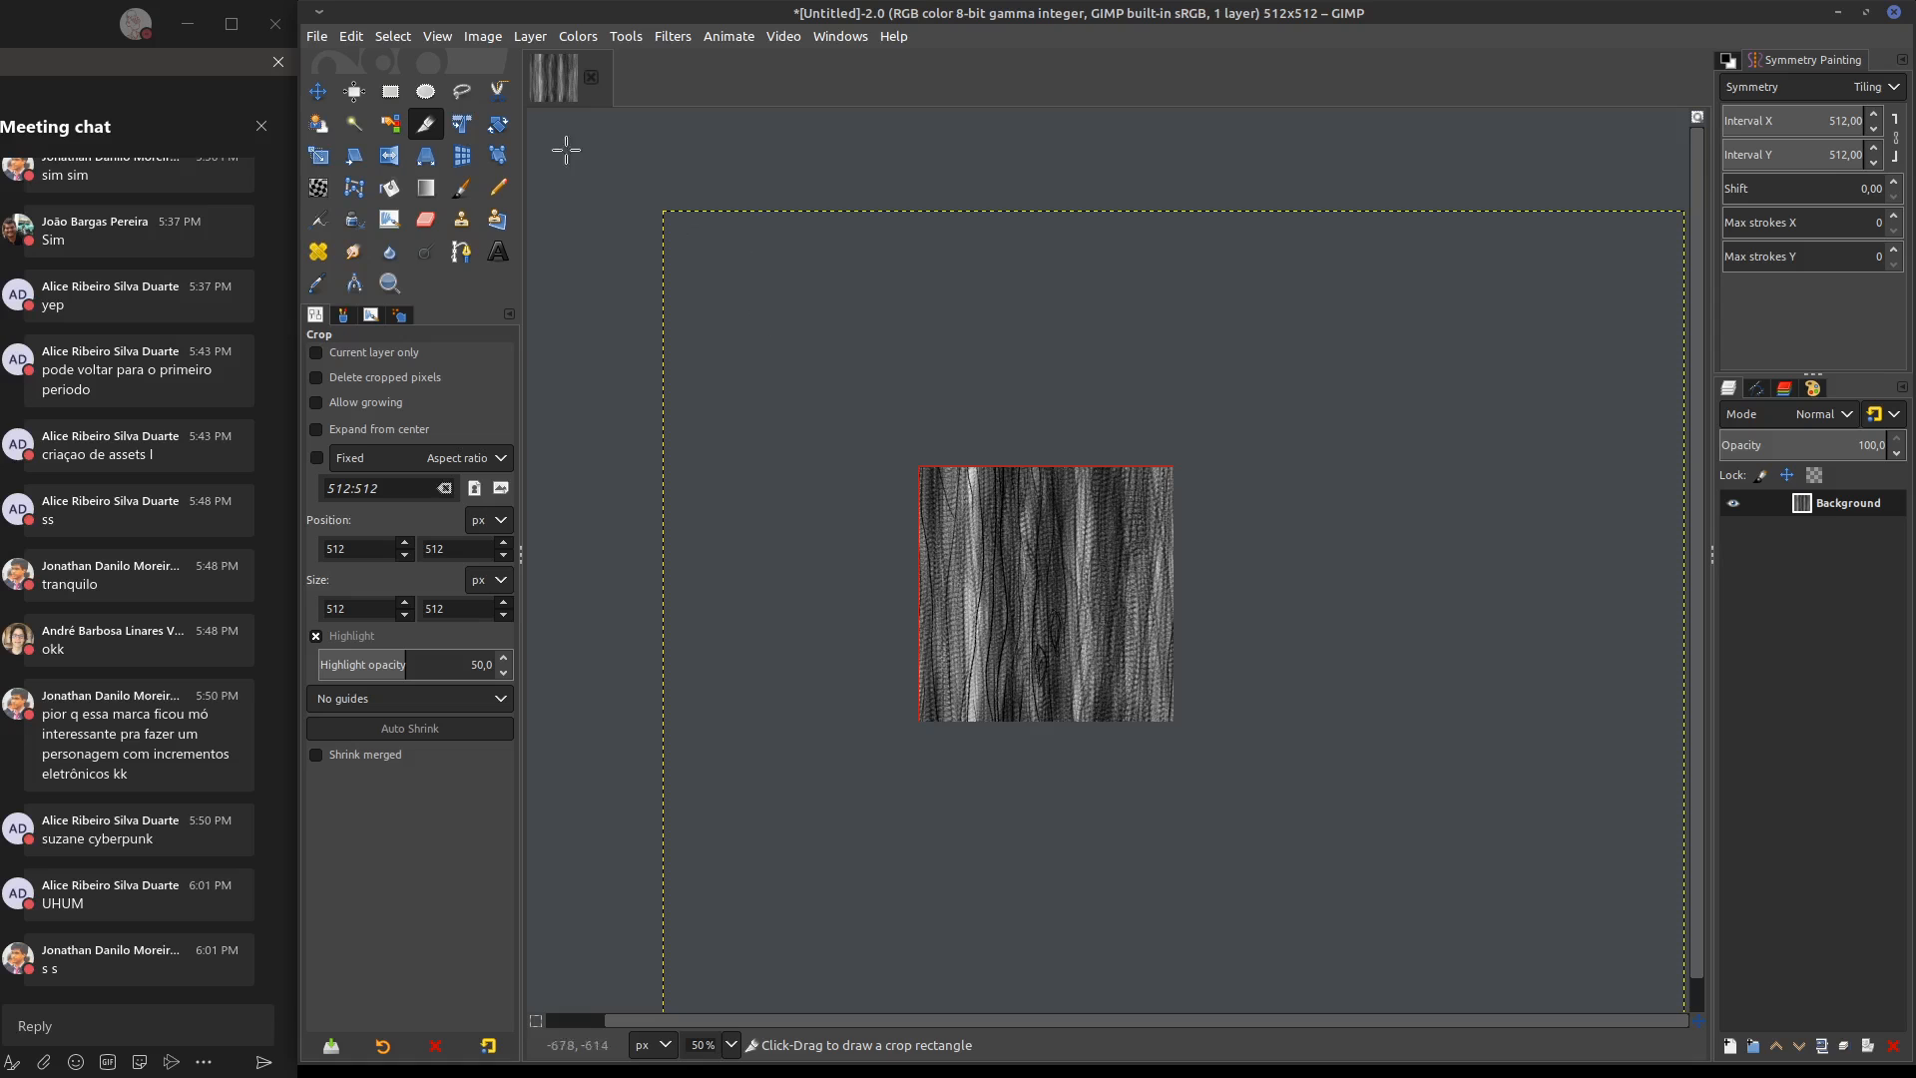
Export the cropped tile as wood.JPG in the udan folder with JPEG quality 90
left_click(317, 36)
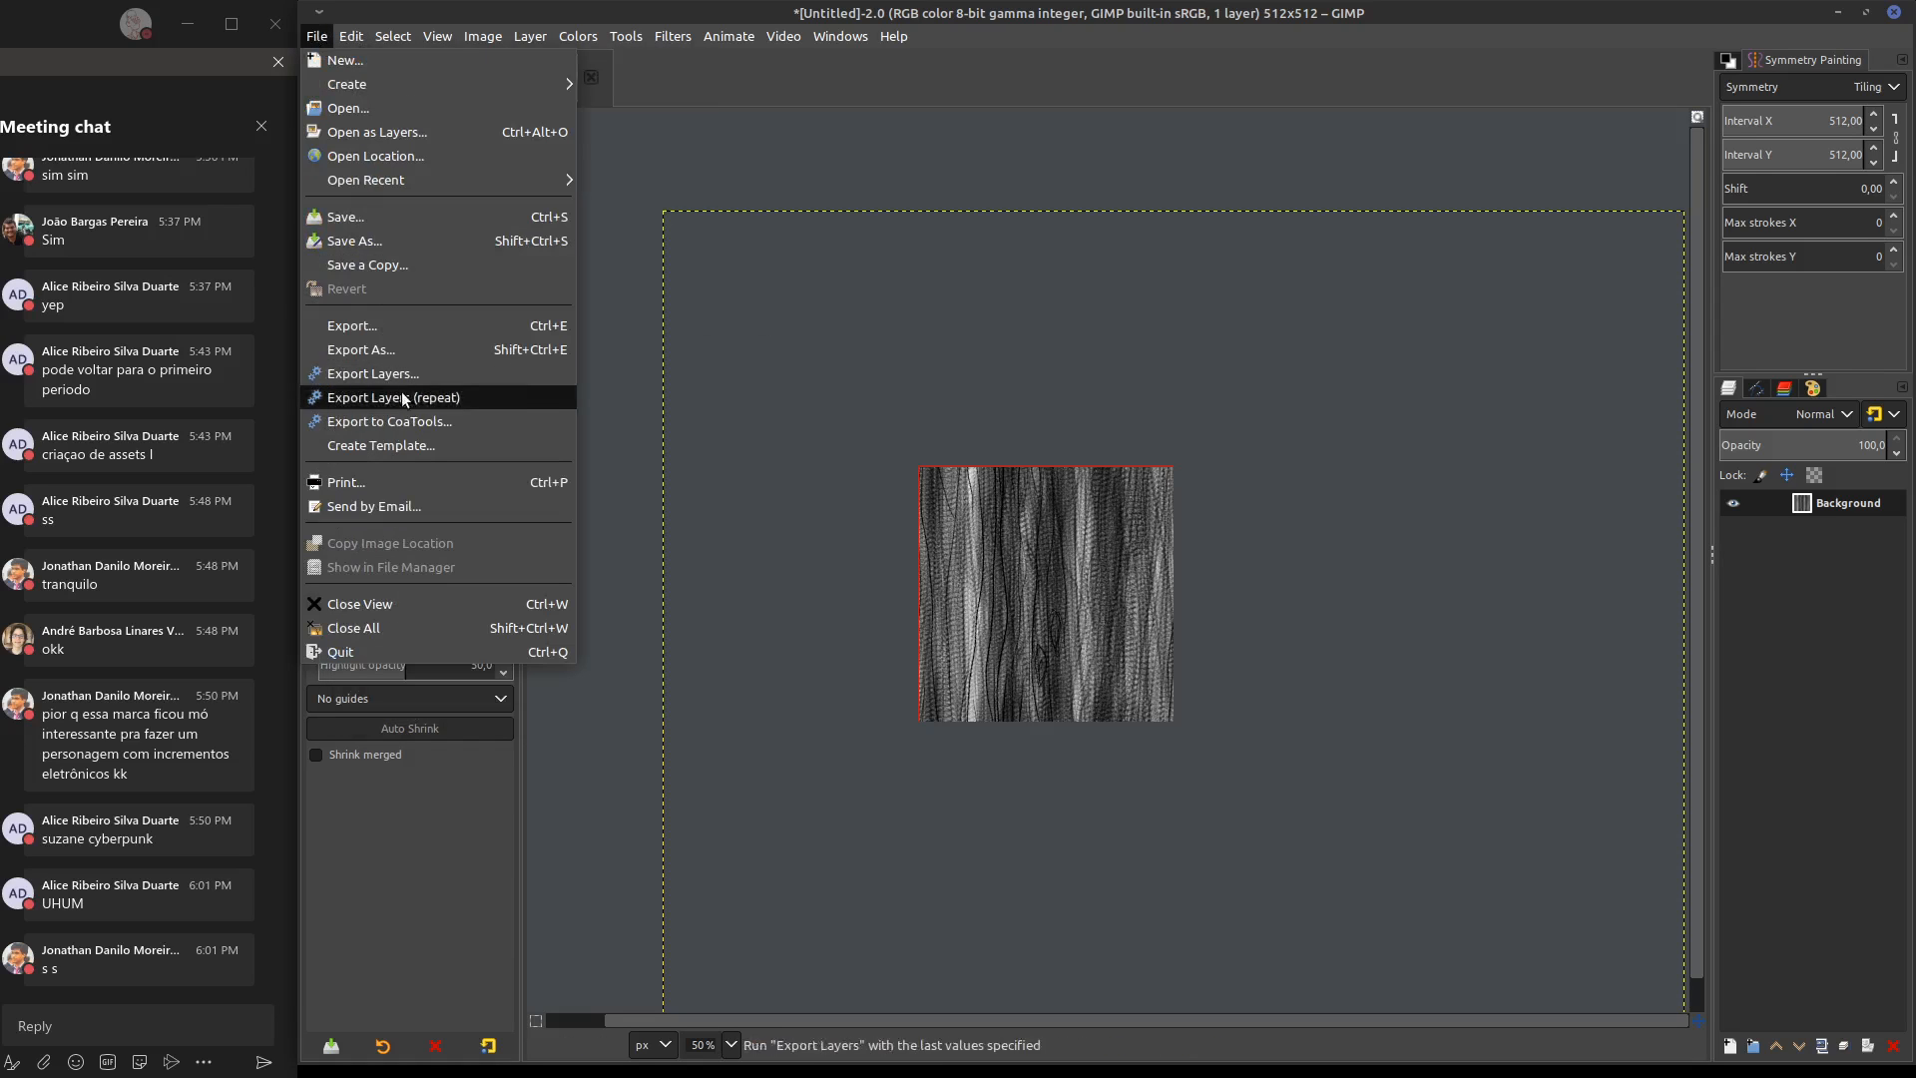
left_click(409, 349)
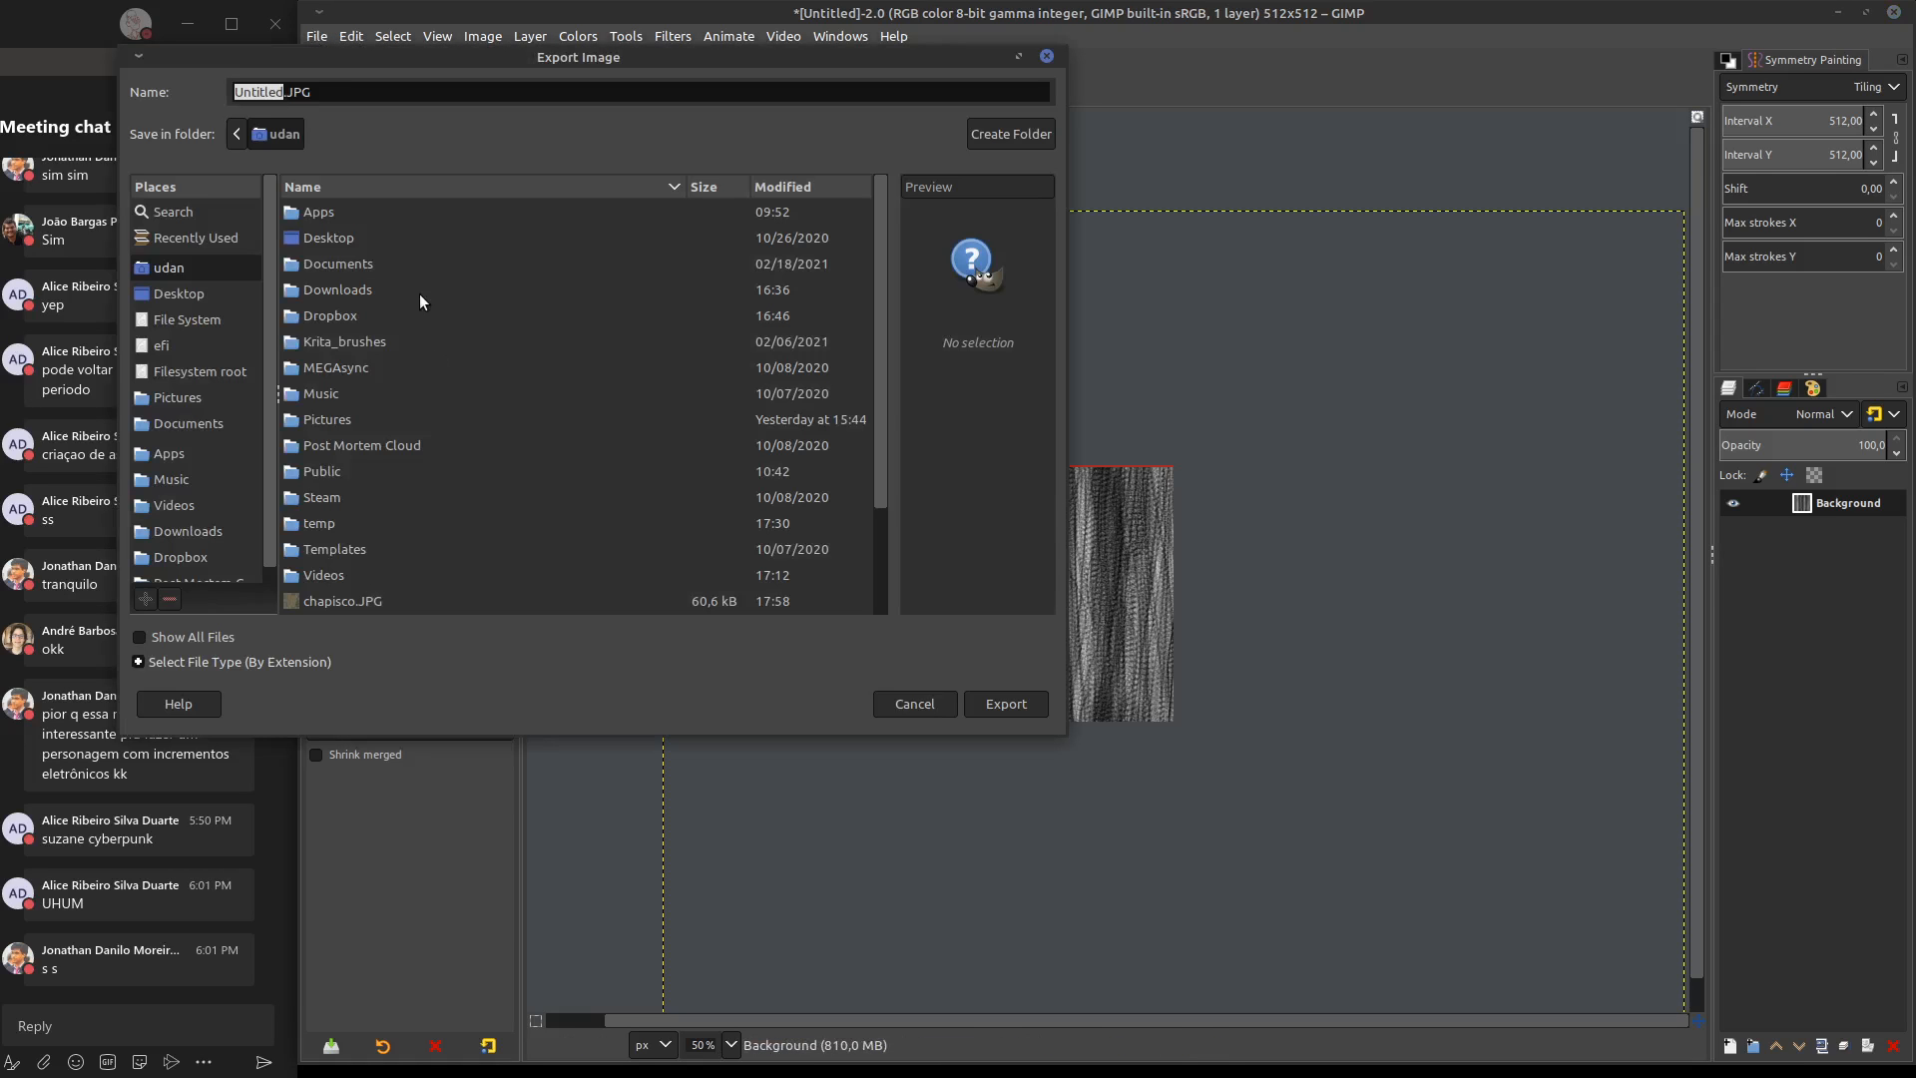
type("wood")
left_click(994, 702)
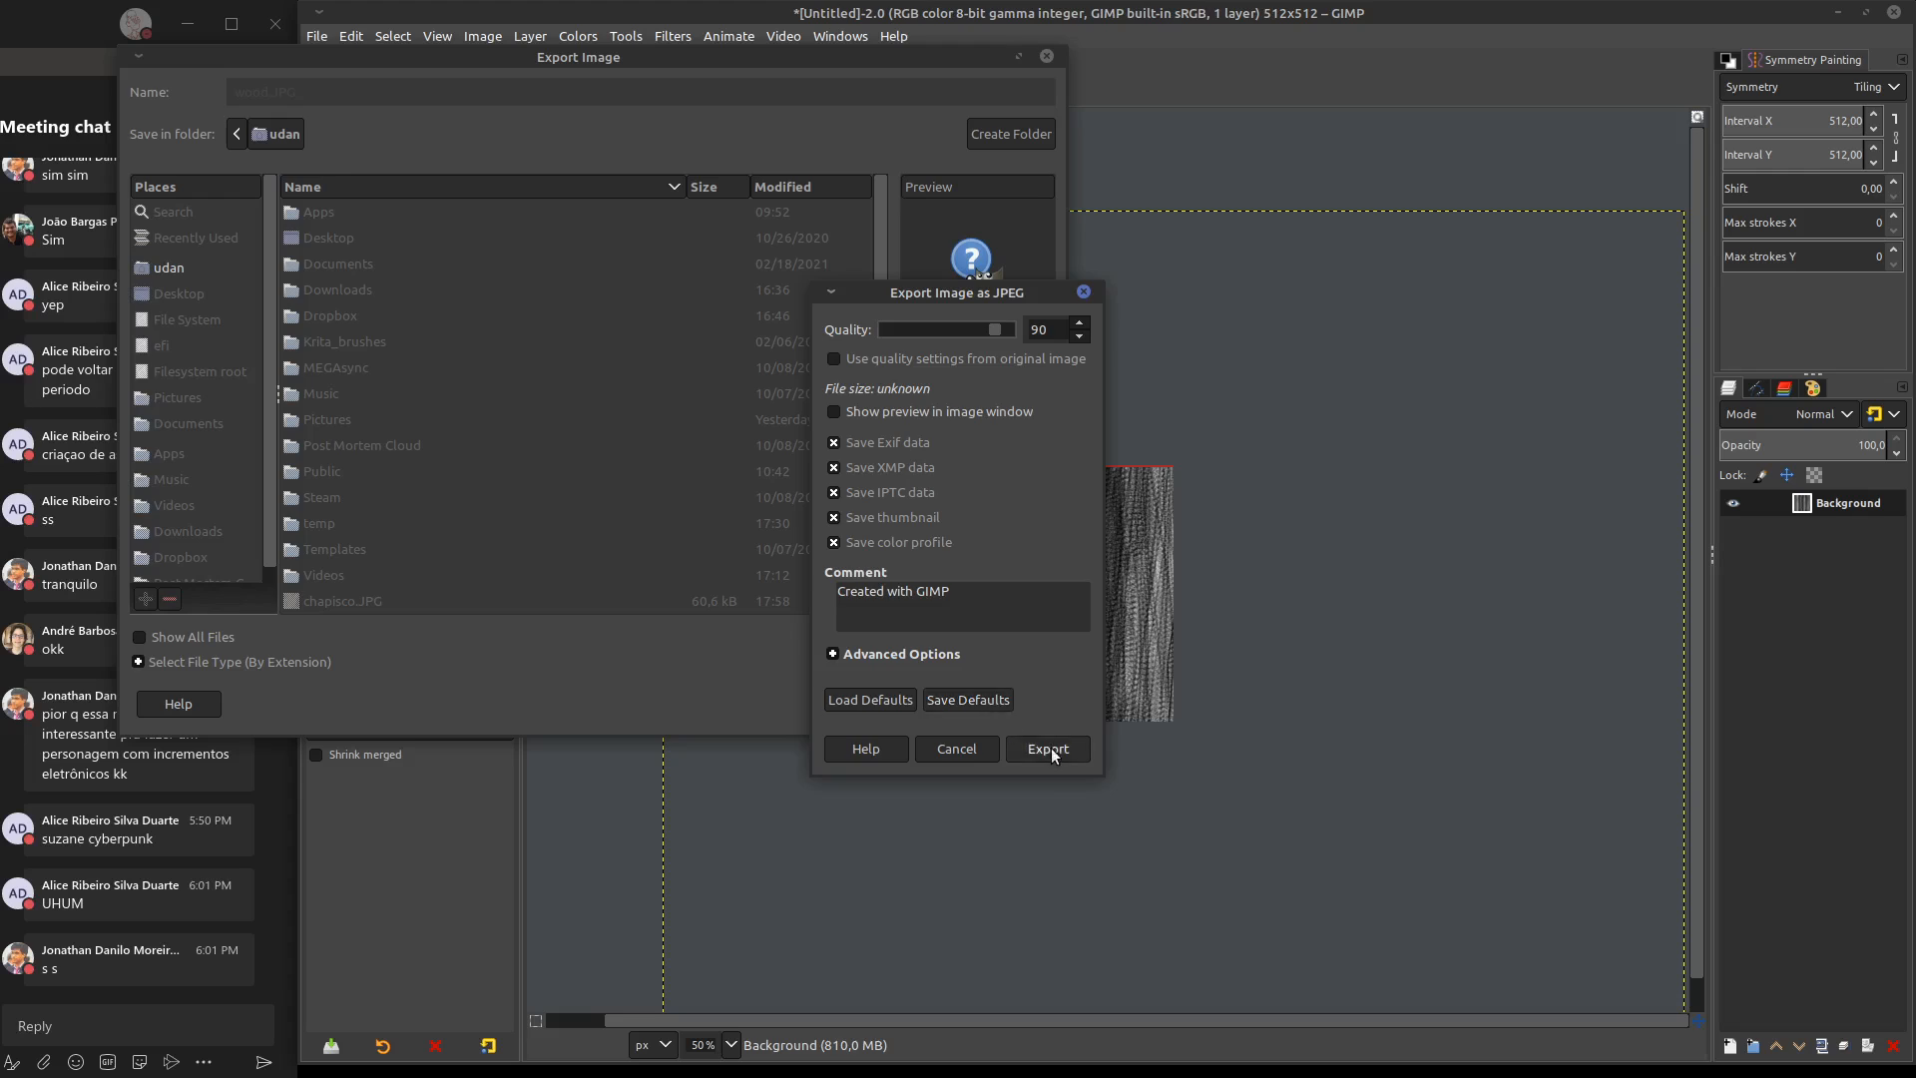
left_click(1048, 749)
scroll(914, 592, "up", 2, "ctrl")
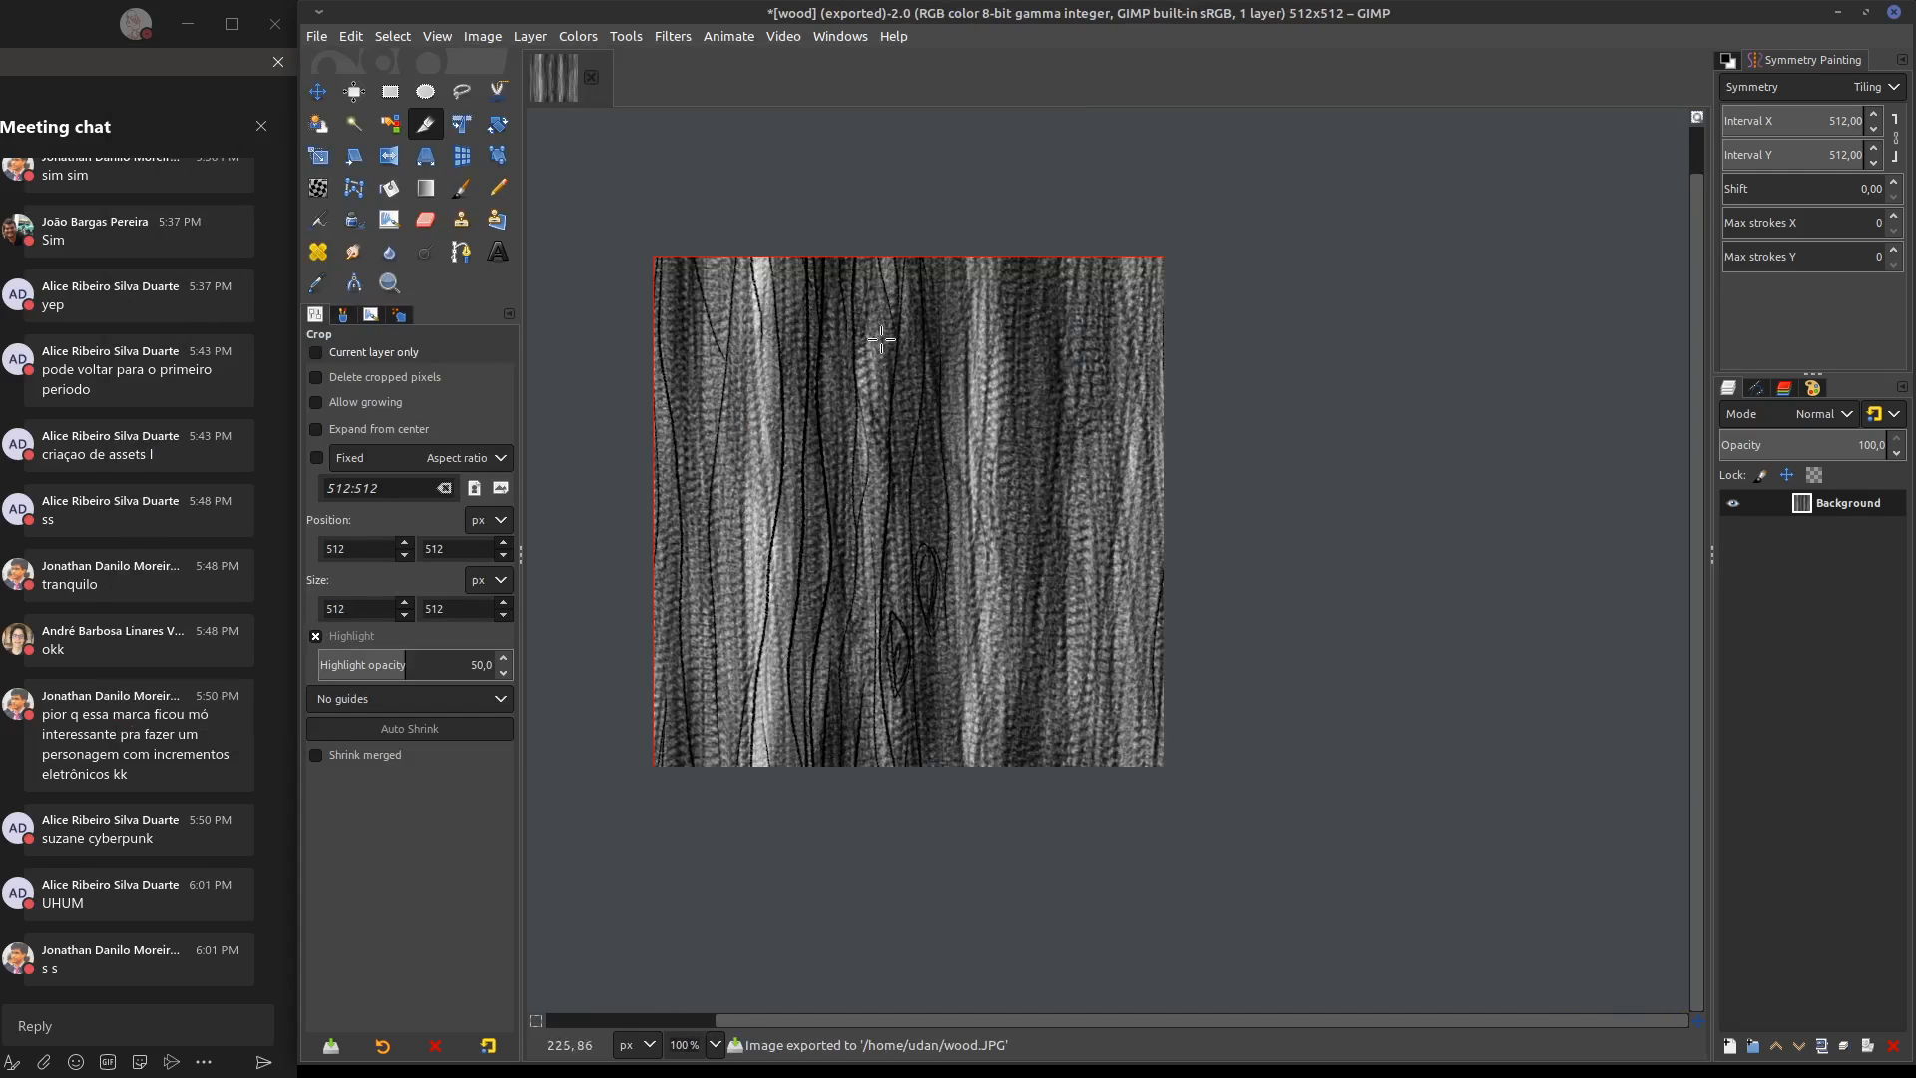
Switch to Blender and delete the Normal Map node from the monkey's Material.001
left_click(1840, 14)
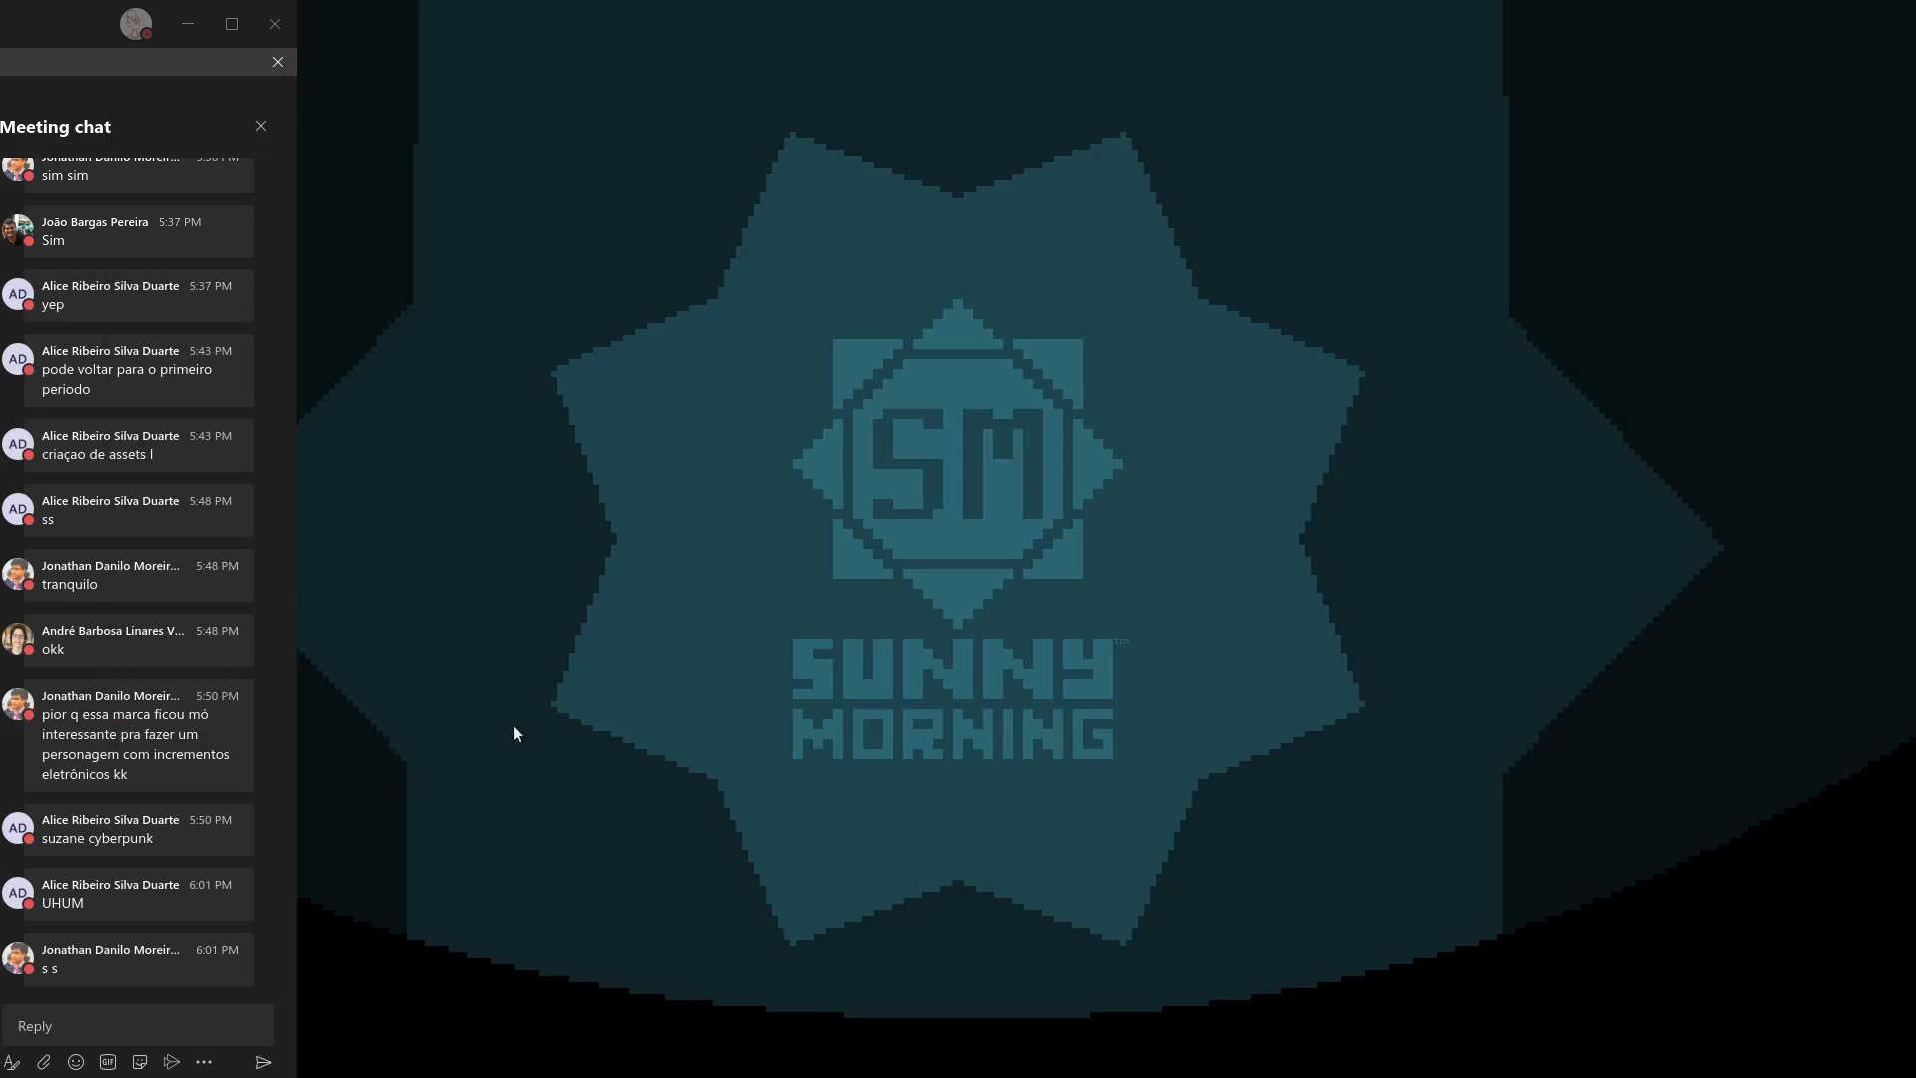
key("alt+Tab")
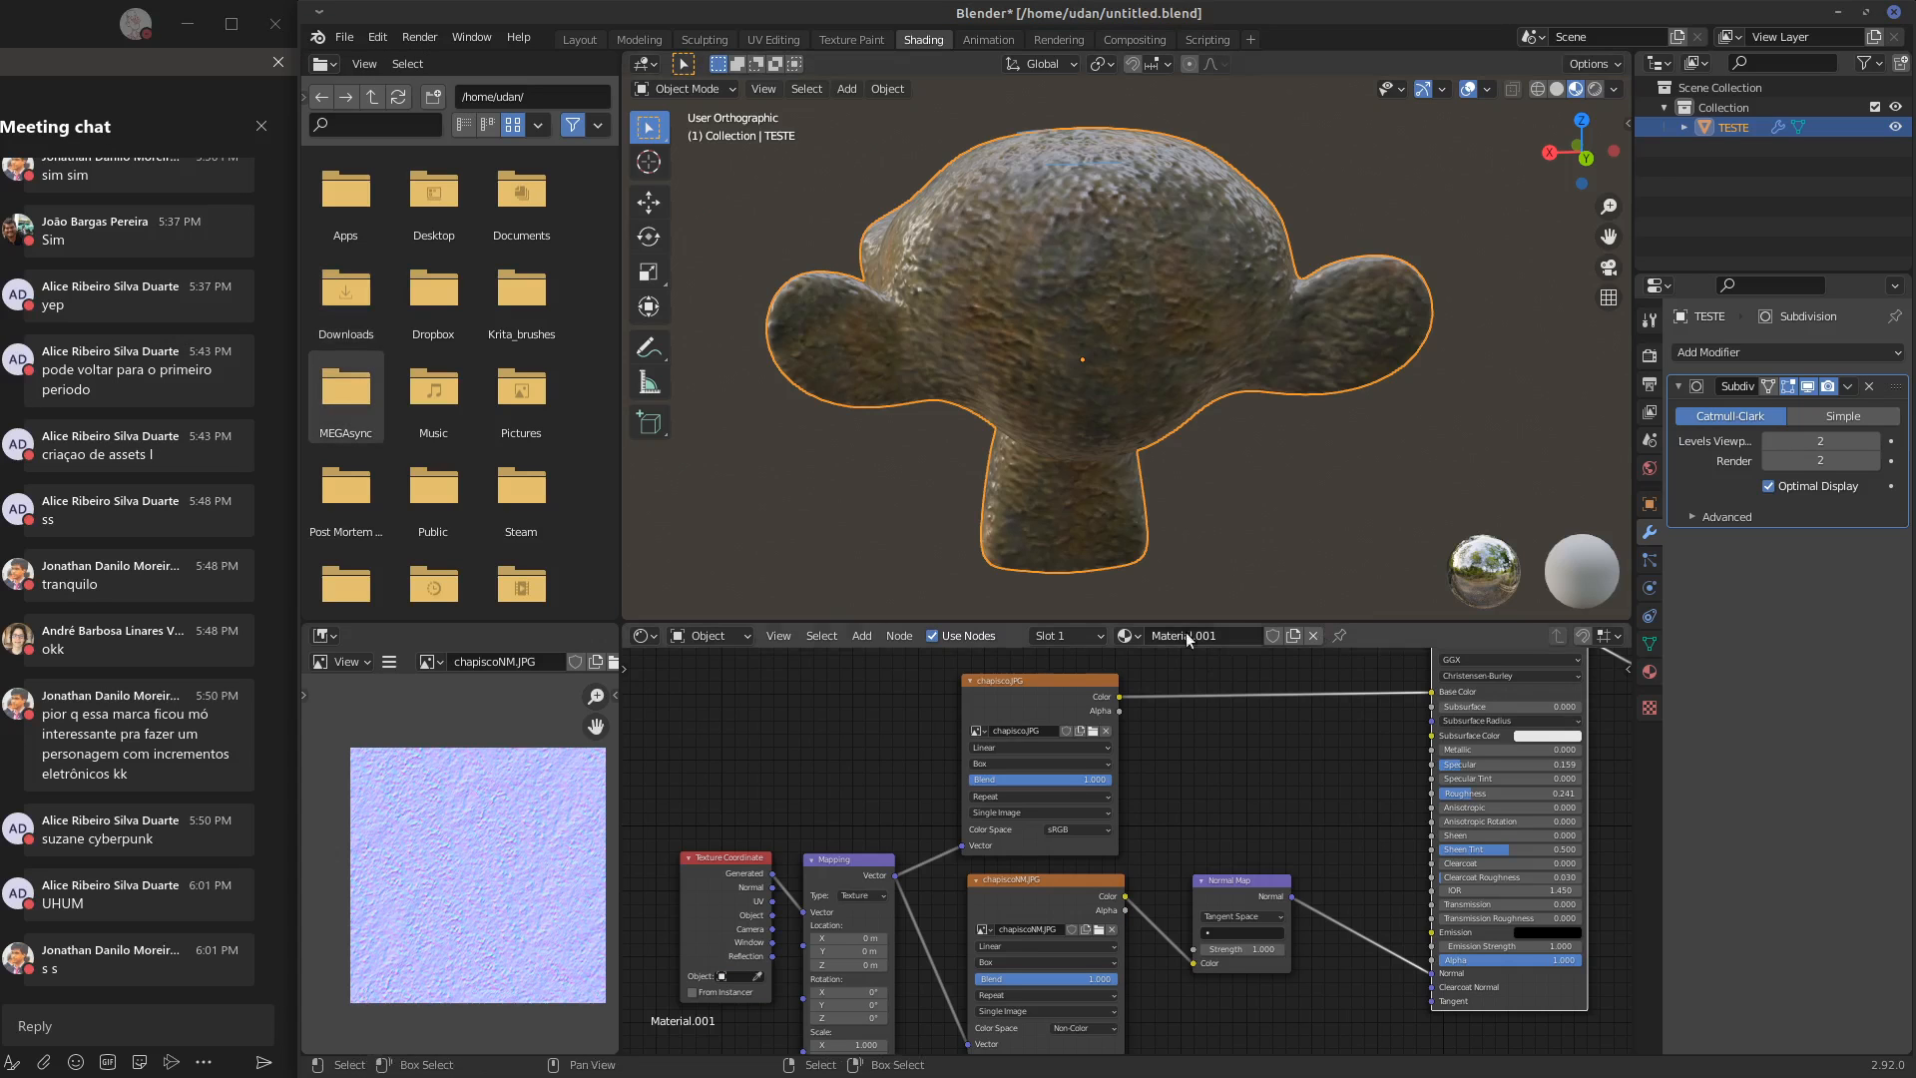
middle_click_drag(1164, 702, 1198, 705)
mouse_move(963, 797)
middle_mouse_down()
mouse_move(1002, 727)
mouse_move(956, 792)
middle_mouse_up()
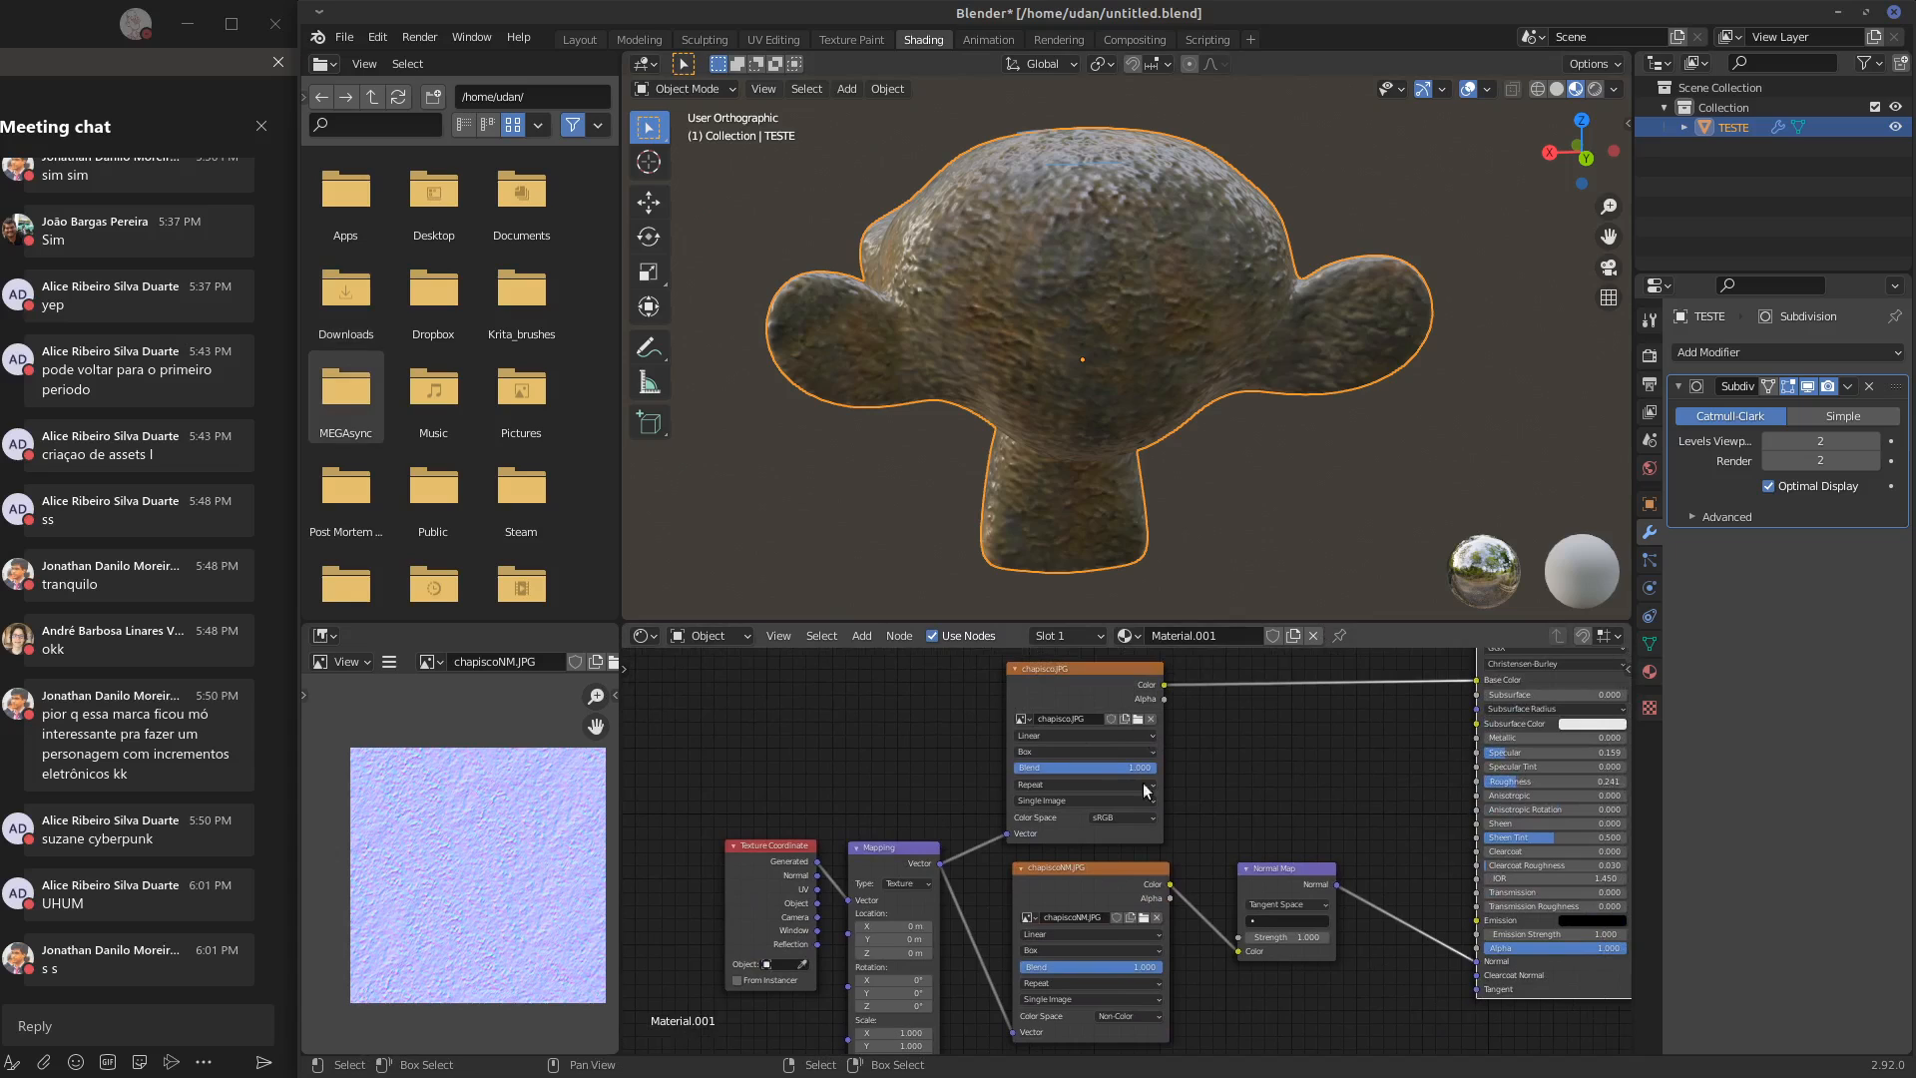
left_click(1302, 872)
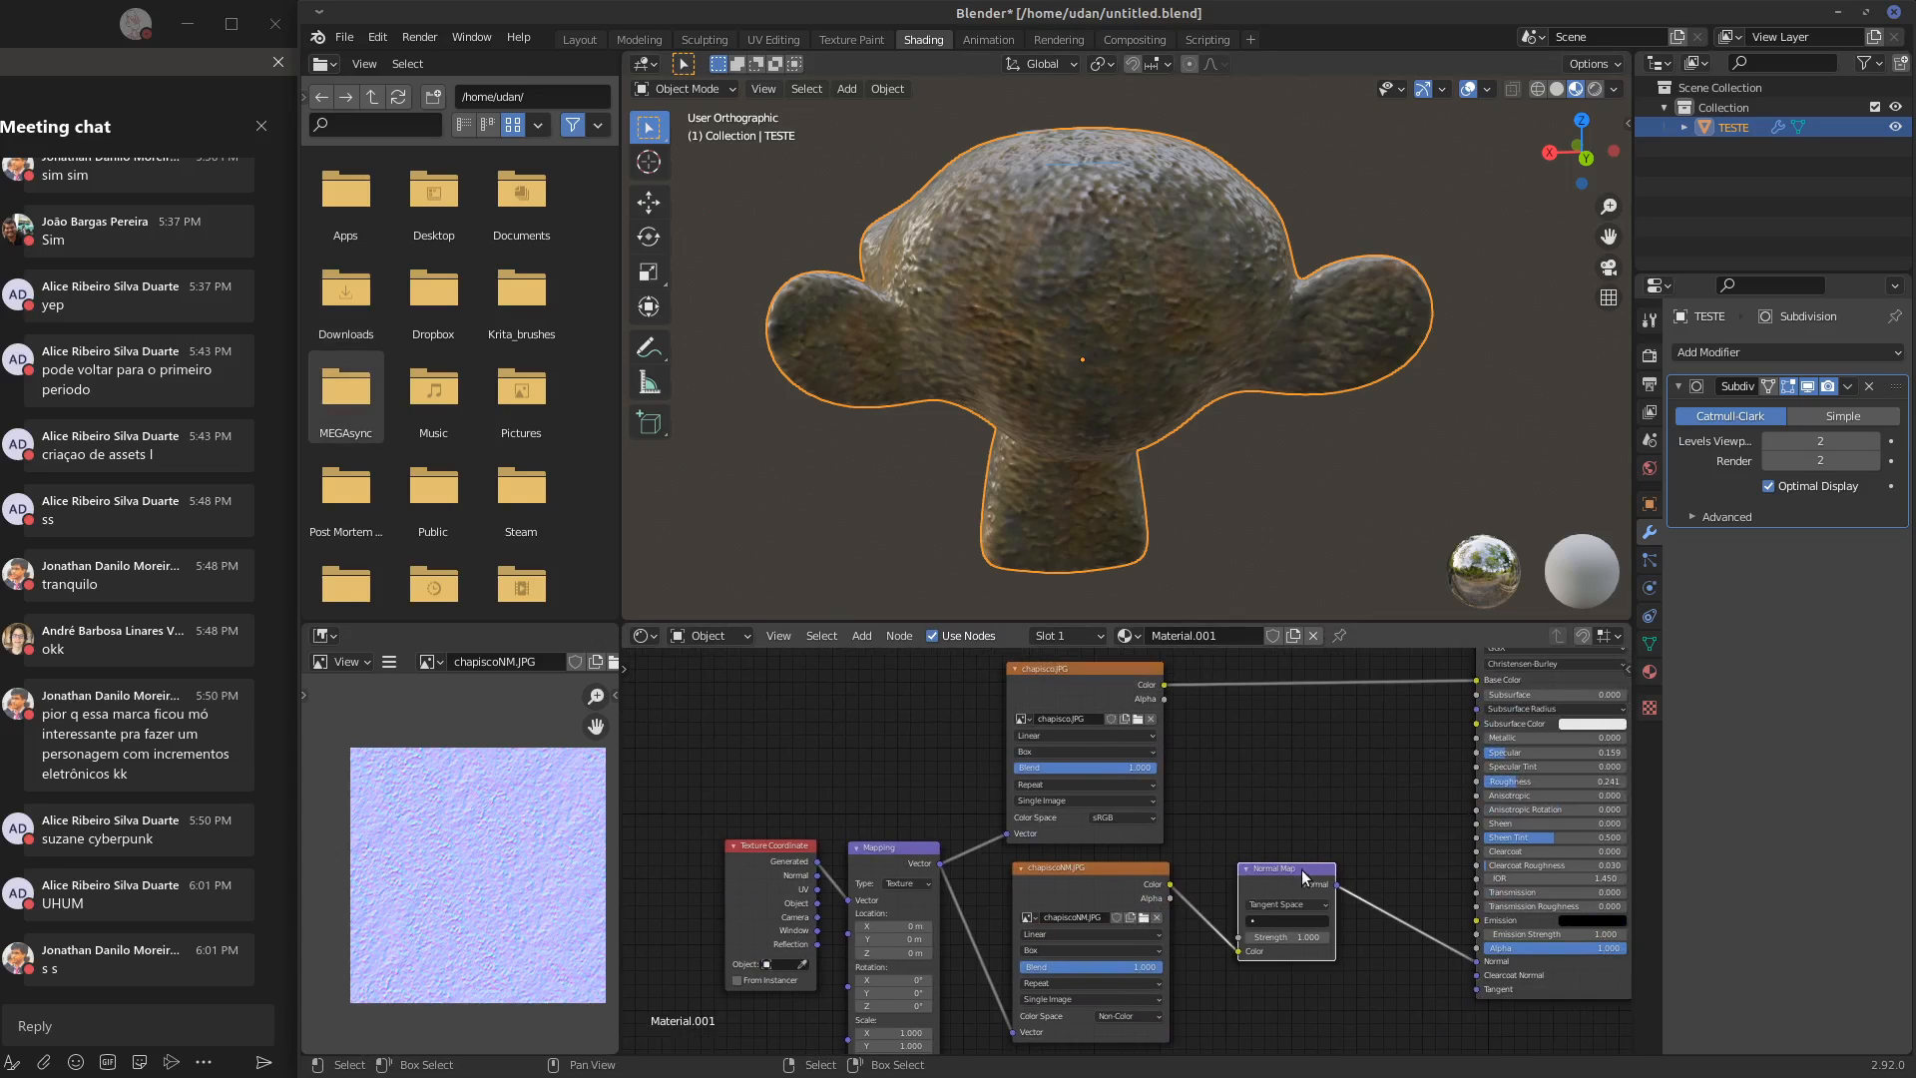
key("x")
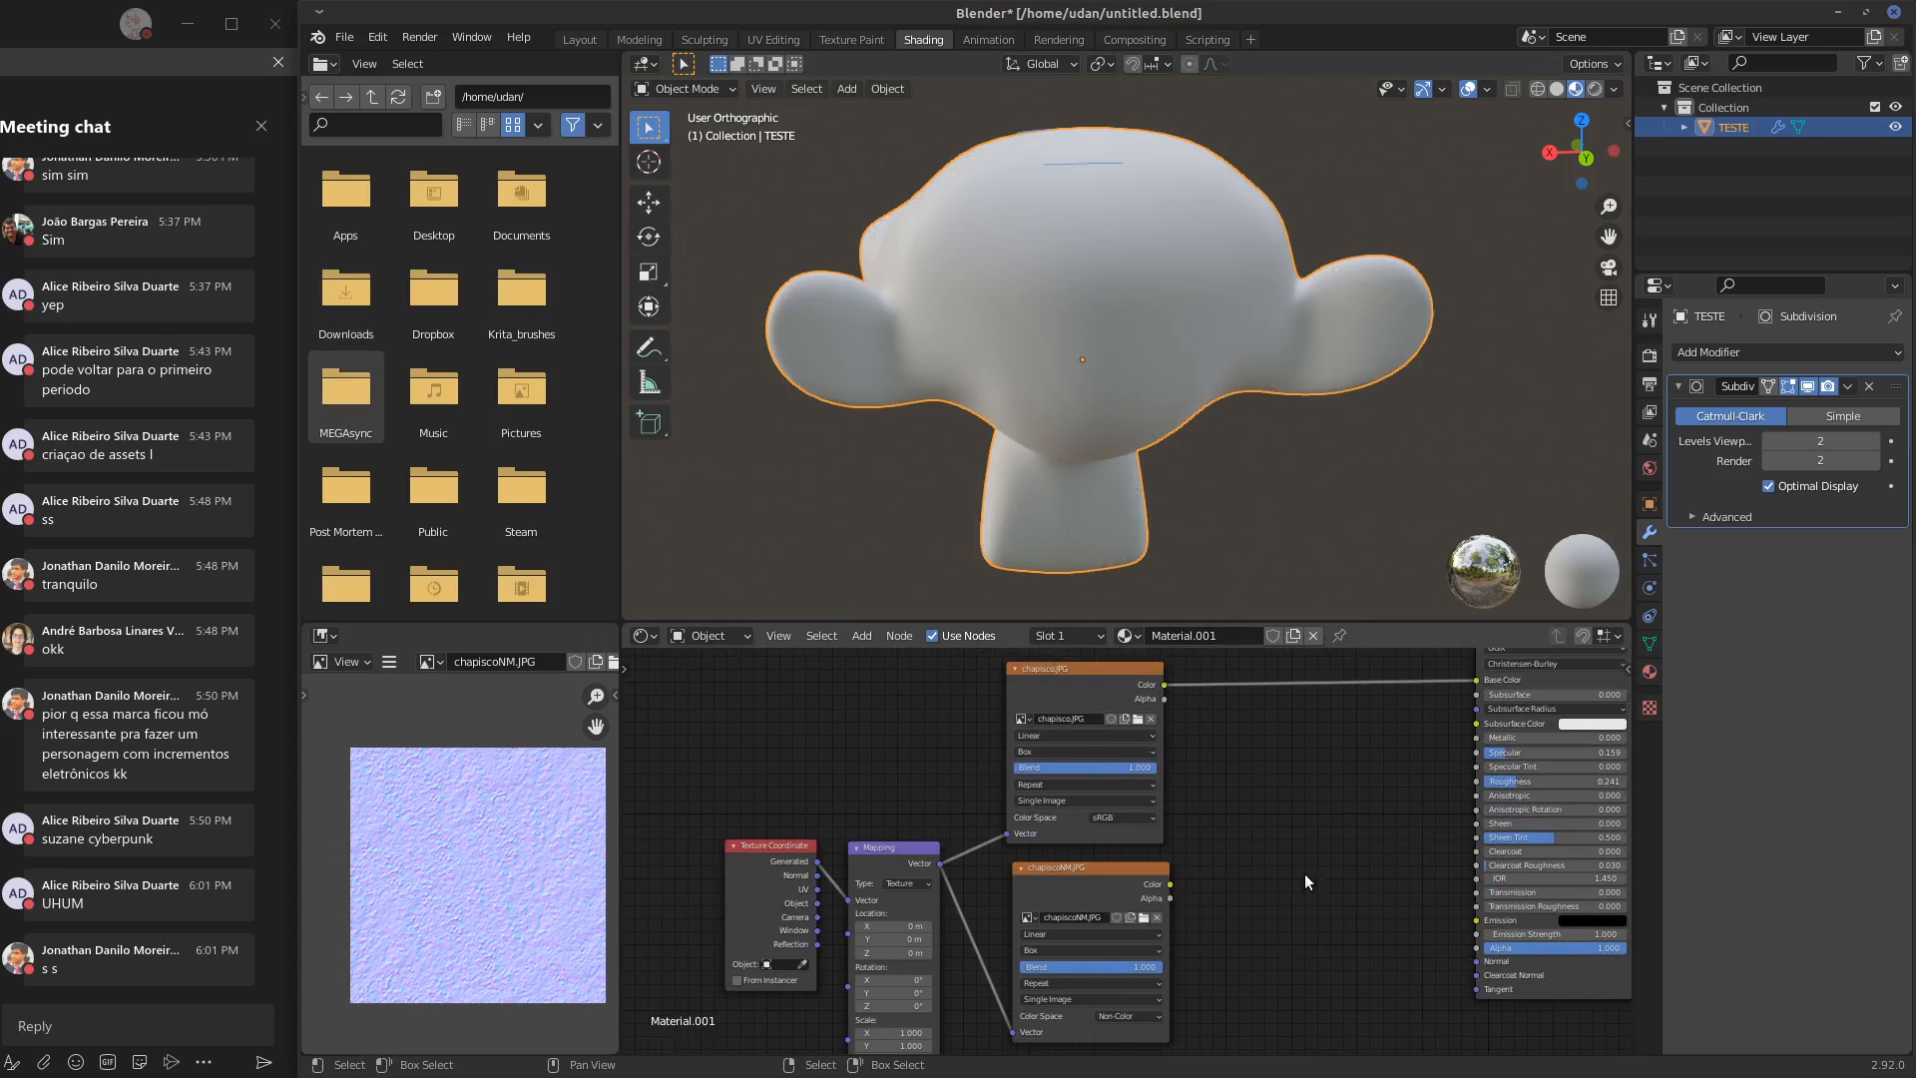
Load wood.JPG from the udan folder into the image texture node feeding Base Color and view the monkey's front
left_click(1137, 719)
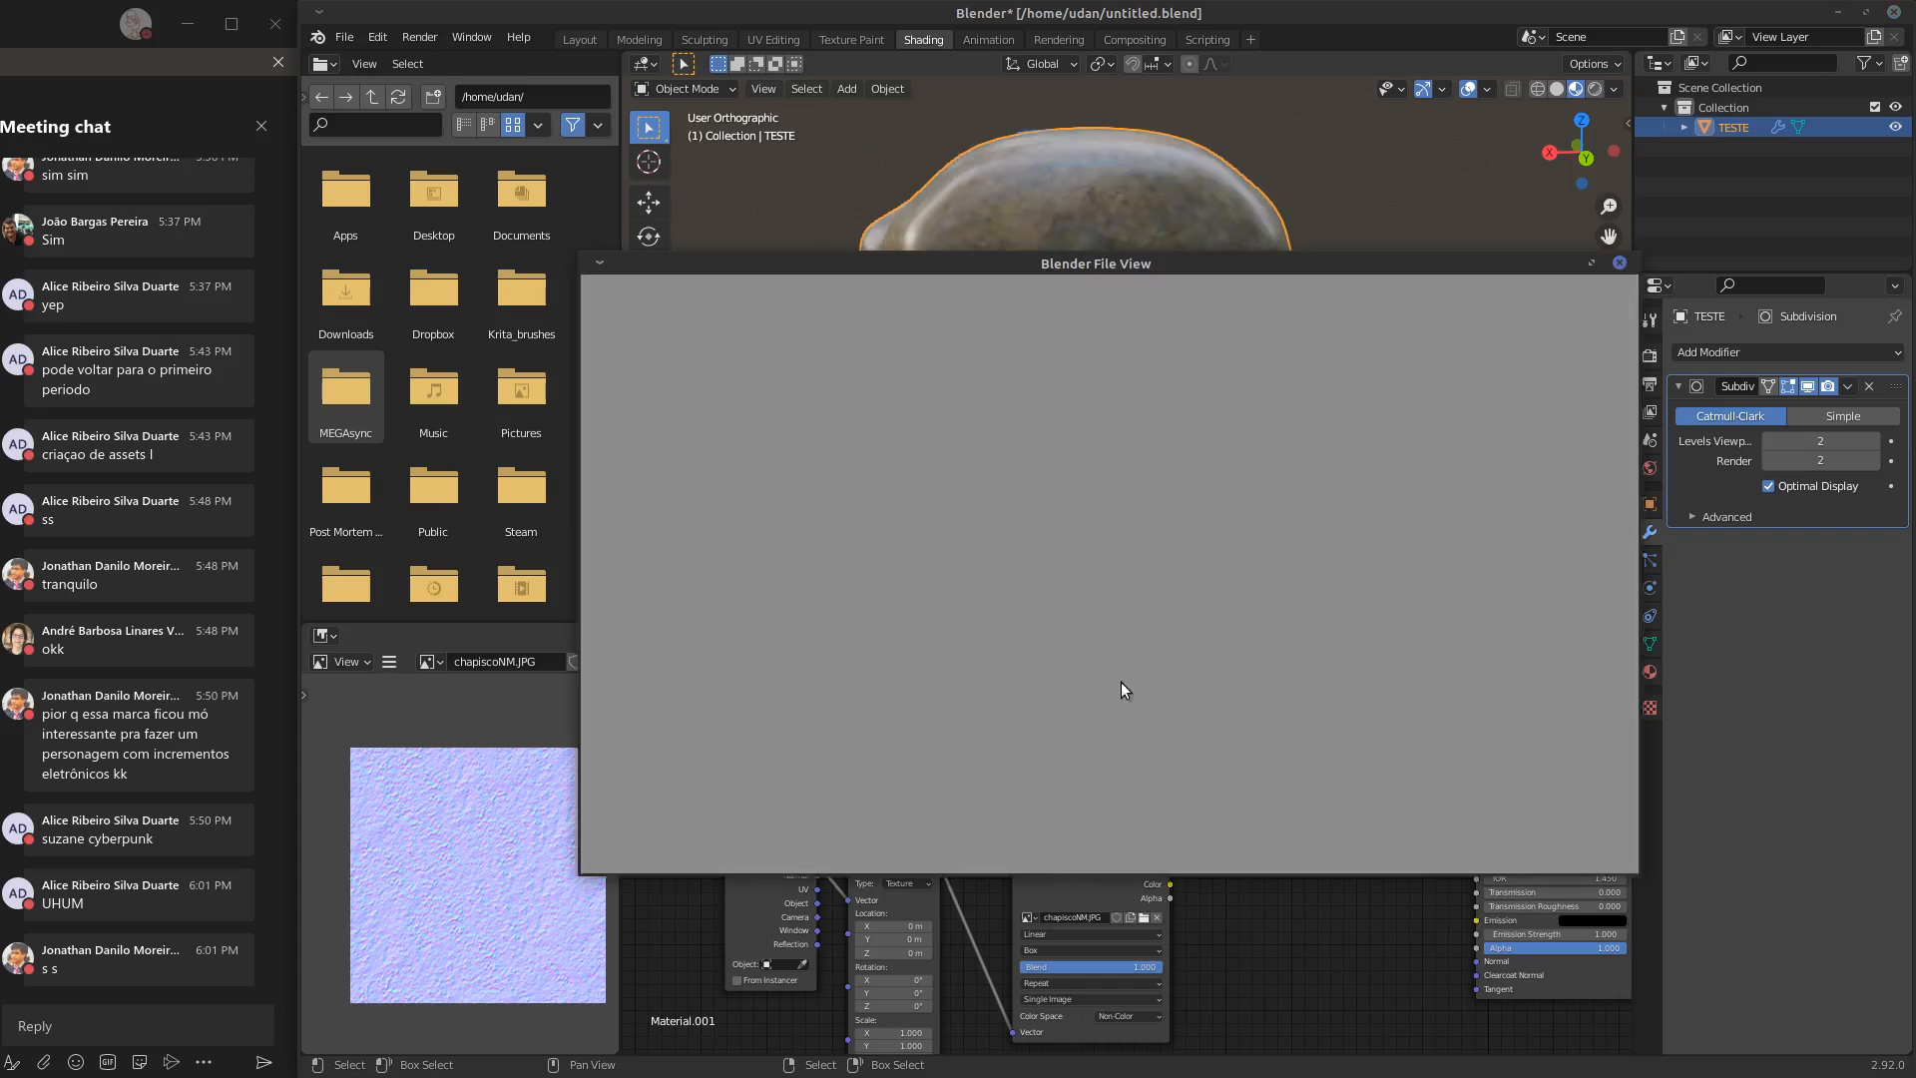
left_click(1039, 770)
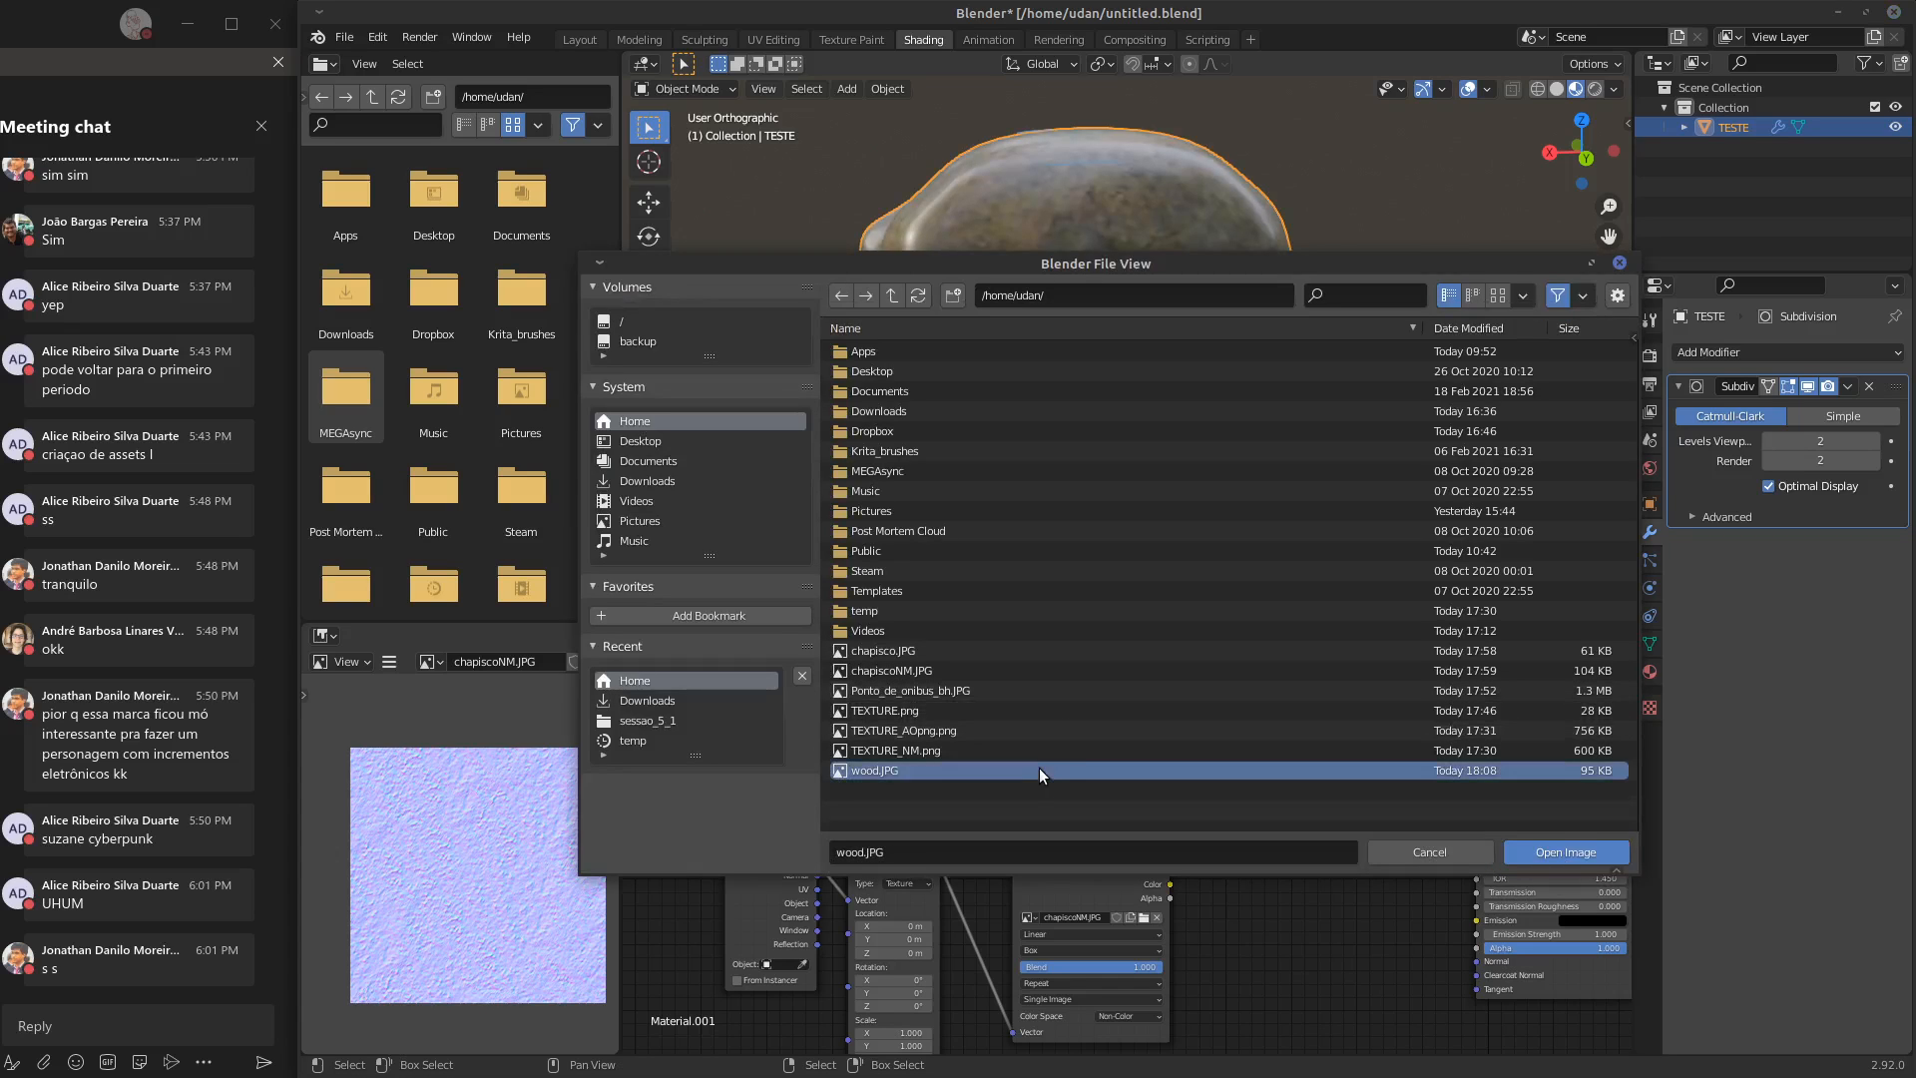
left_click(1541, 849)
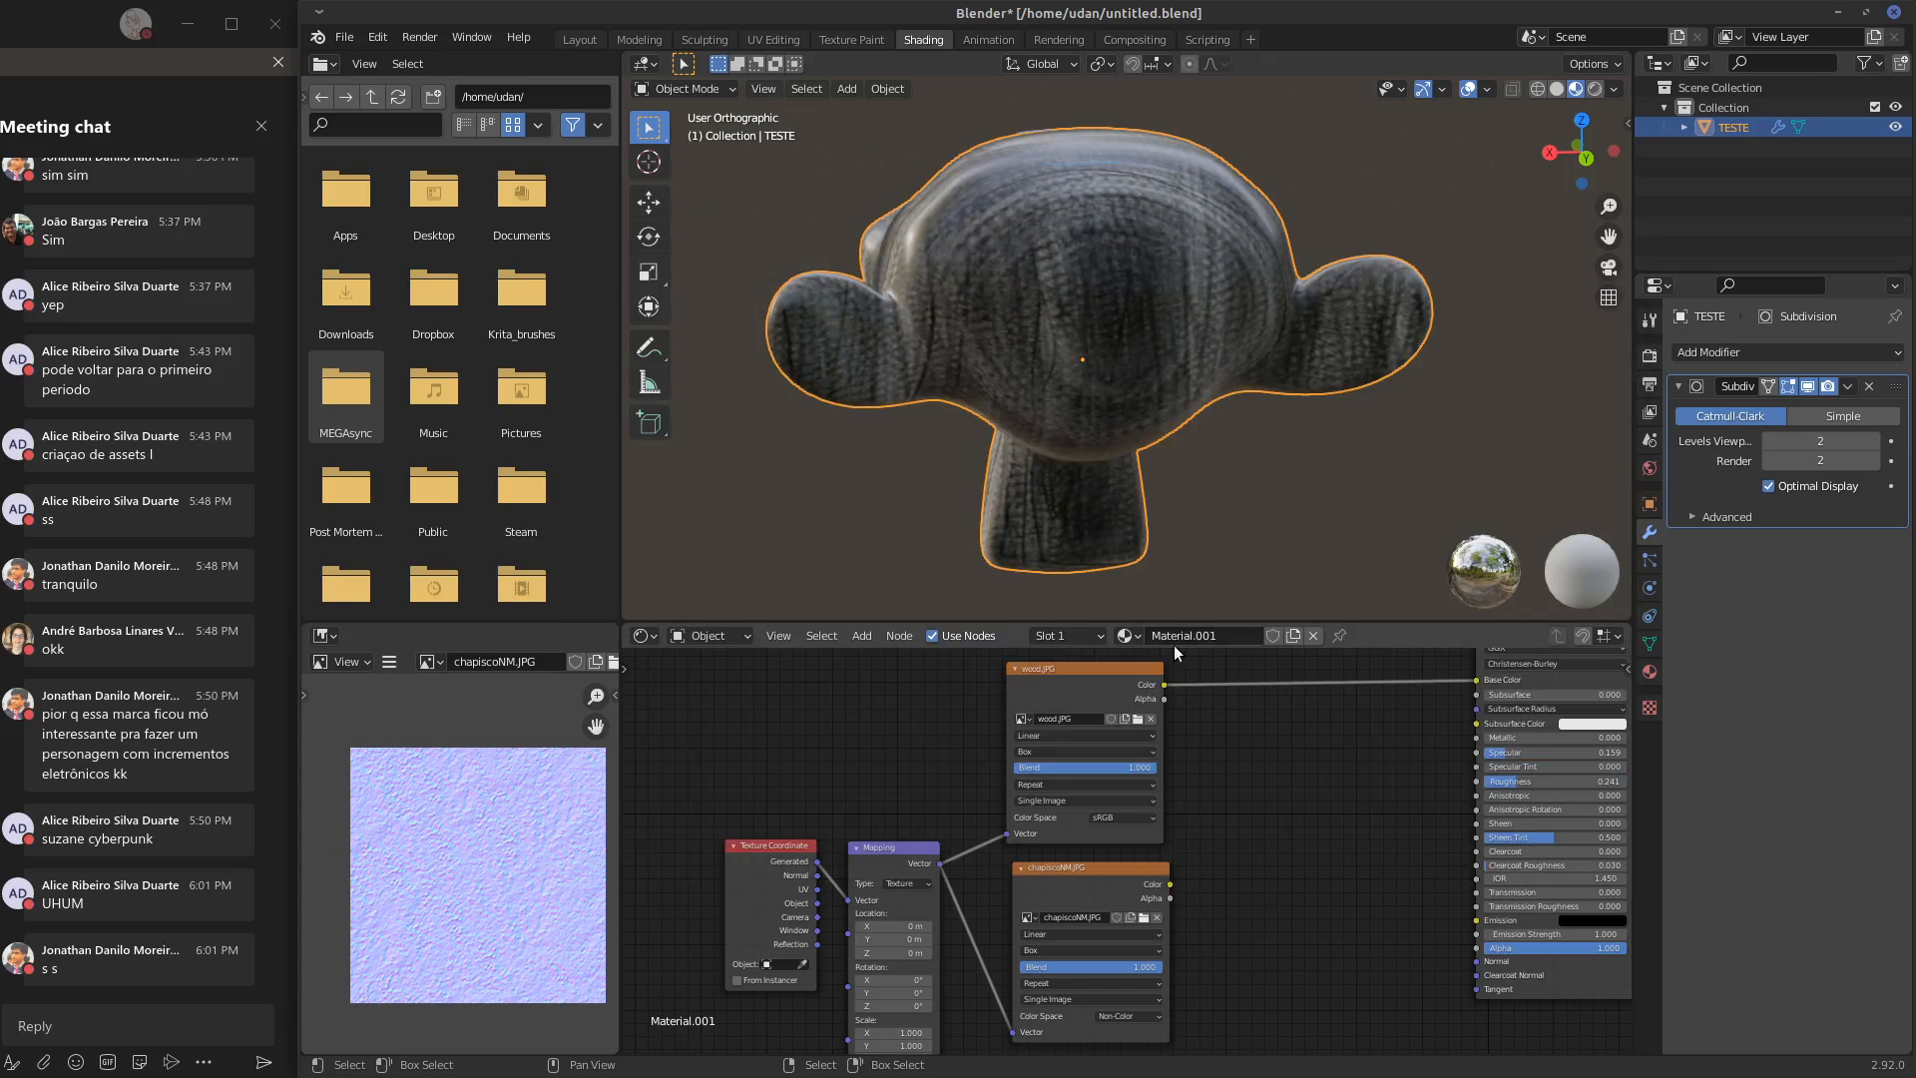
middle_click_drag(1247, 559, 1291, 439)
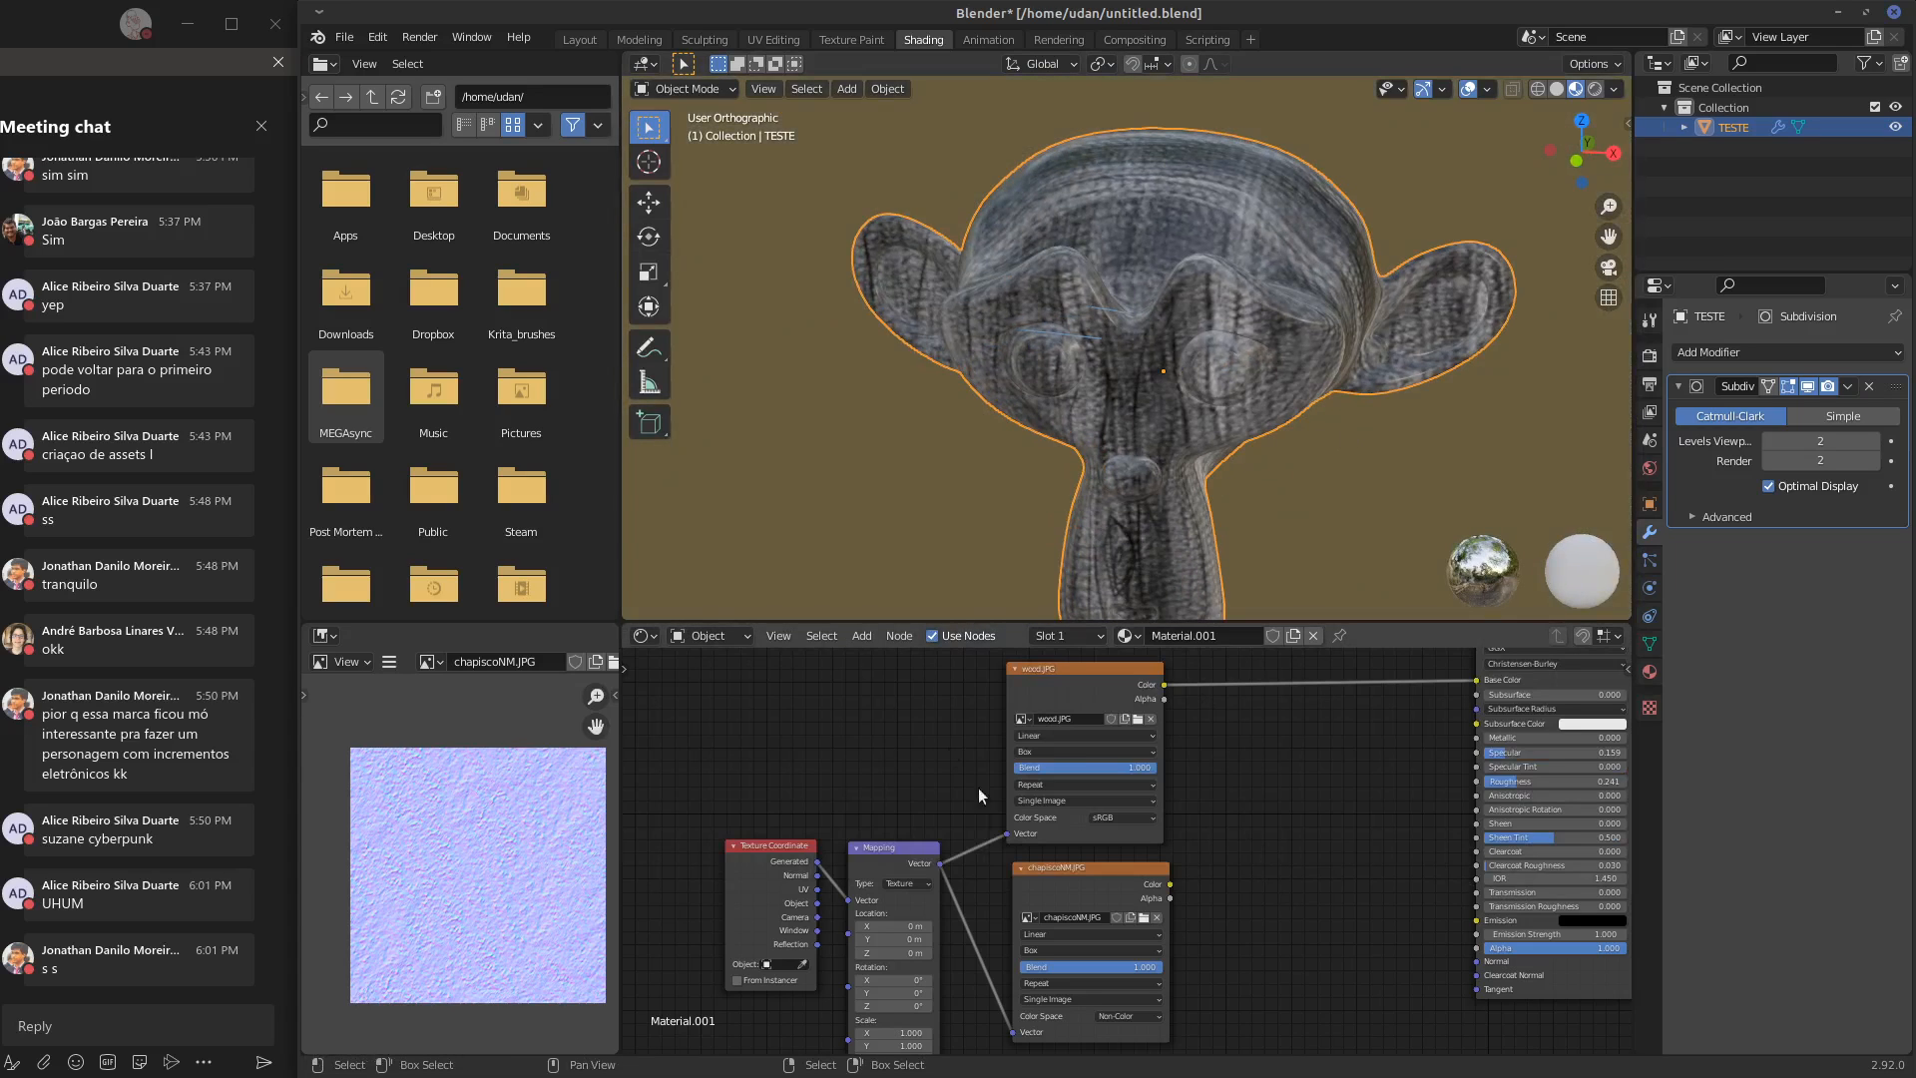
Try Flat projection on the wood.JPG texture and adjust the Mapping node's Y location and Y rotation
left_click(1088, 752)
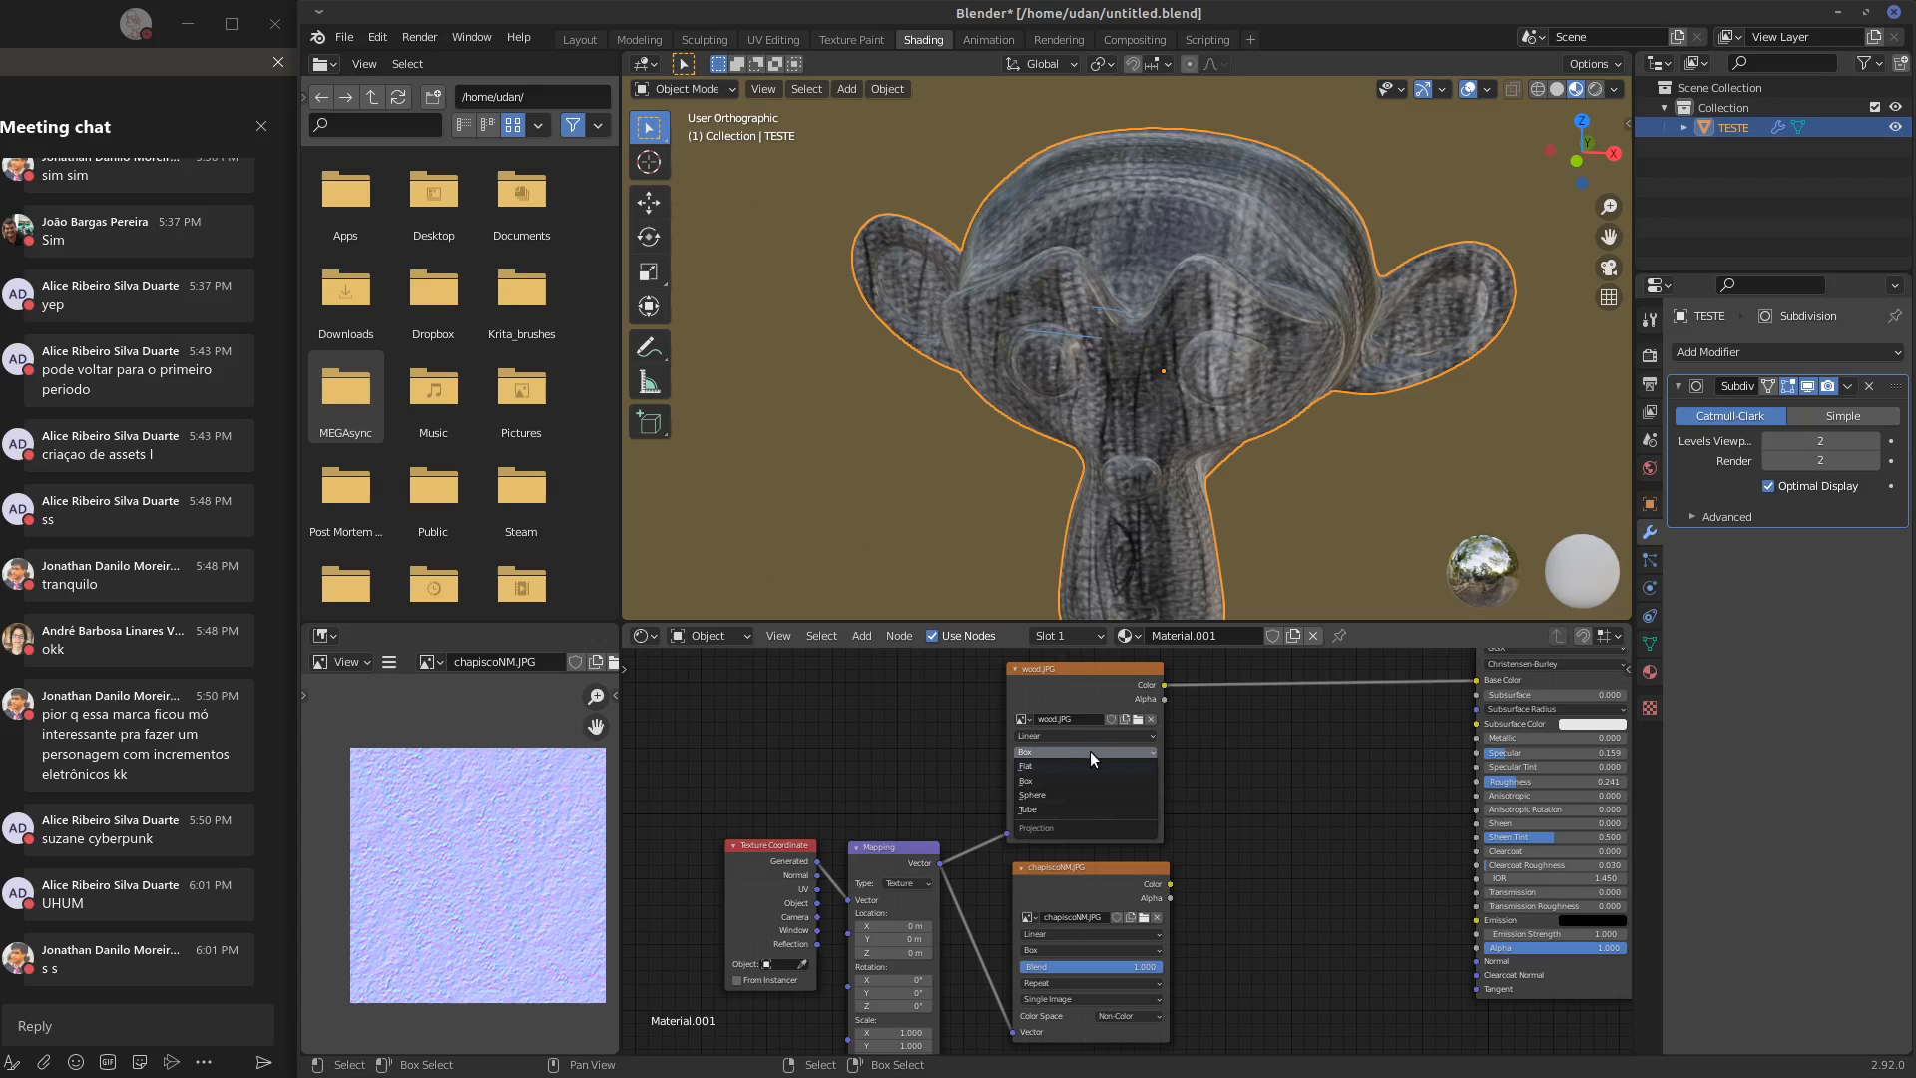
left_click(1084, 767)
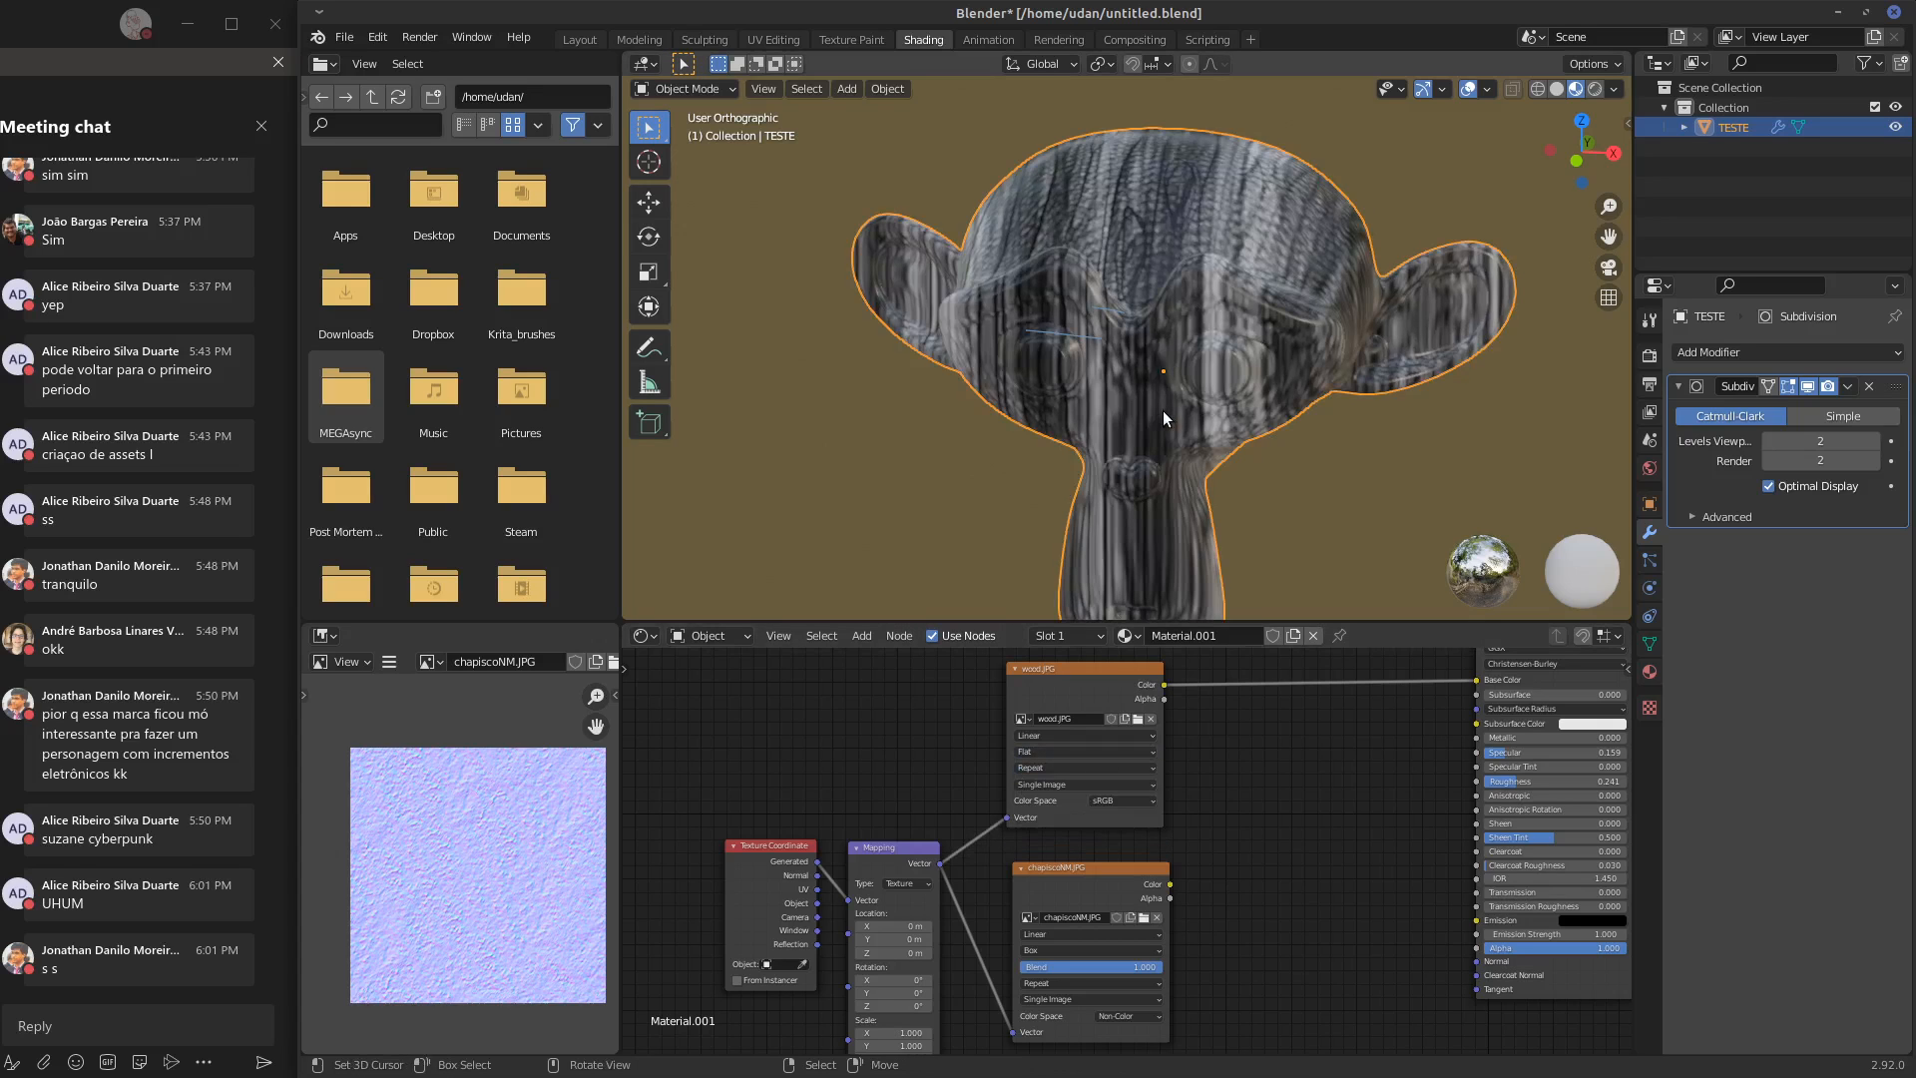
middle_click_drag(1200, 351, 1231, 314)
left_click_drag(910, 939, 954, 1010)
Set the wood.JPG texture's projection to Box and its blend to 0.127
left_click(1068, 752)
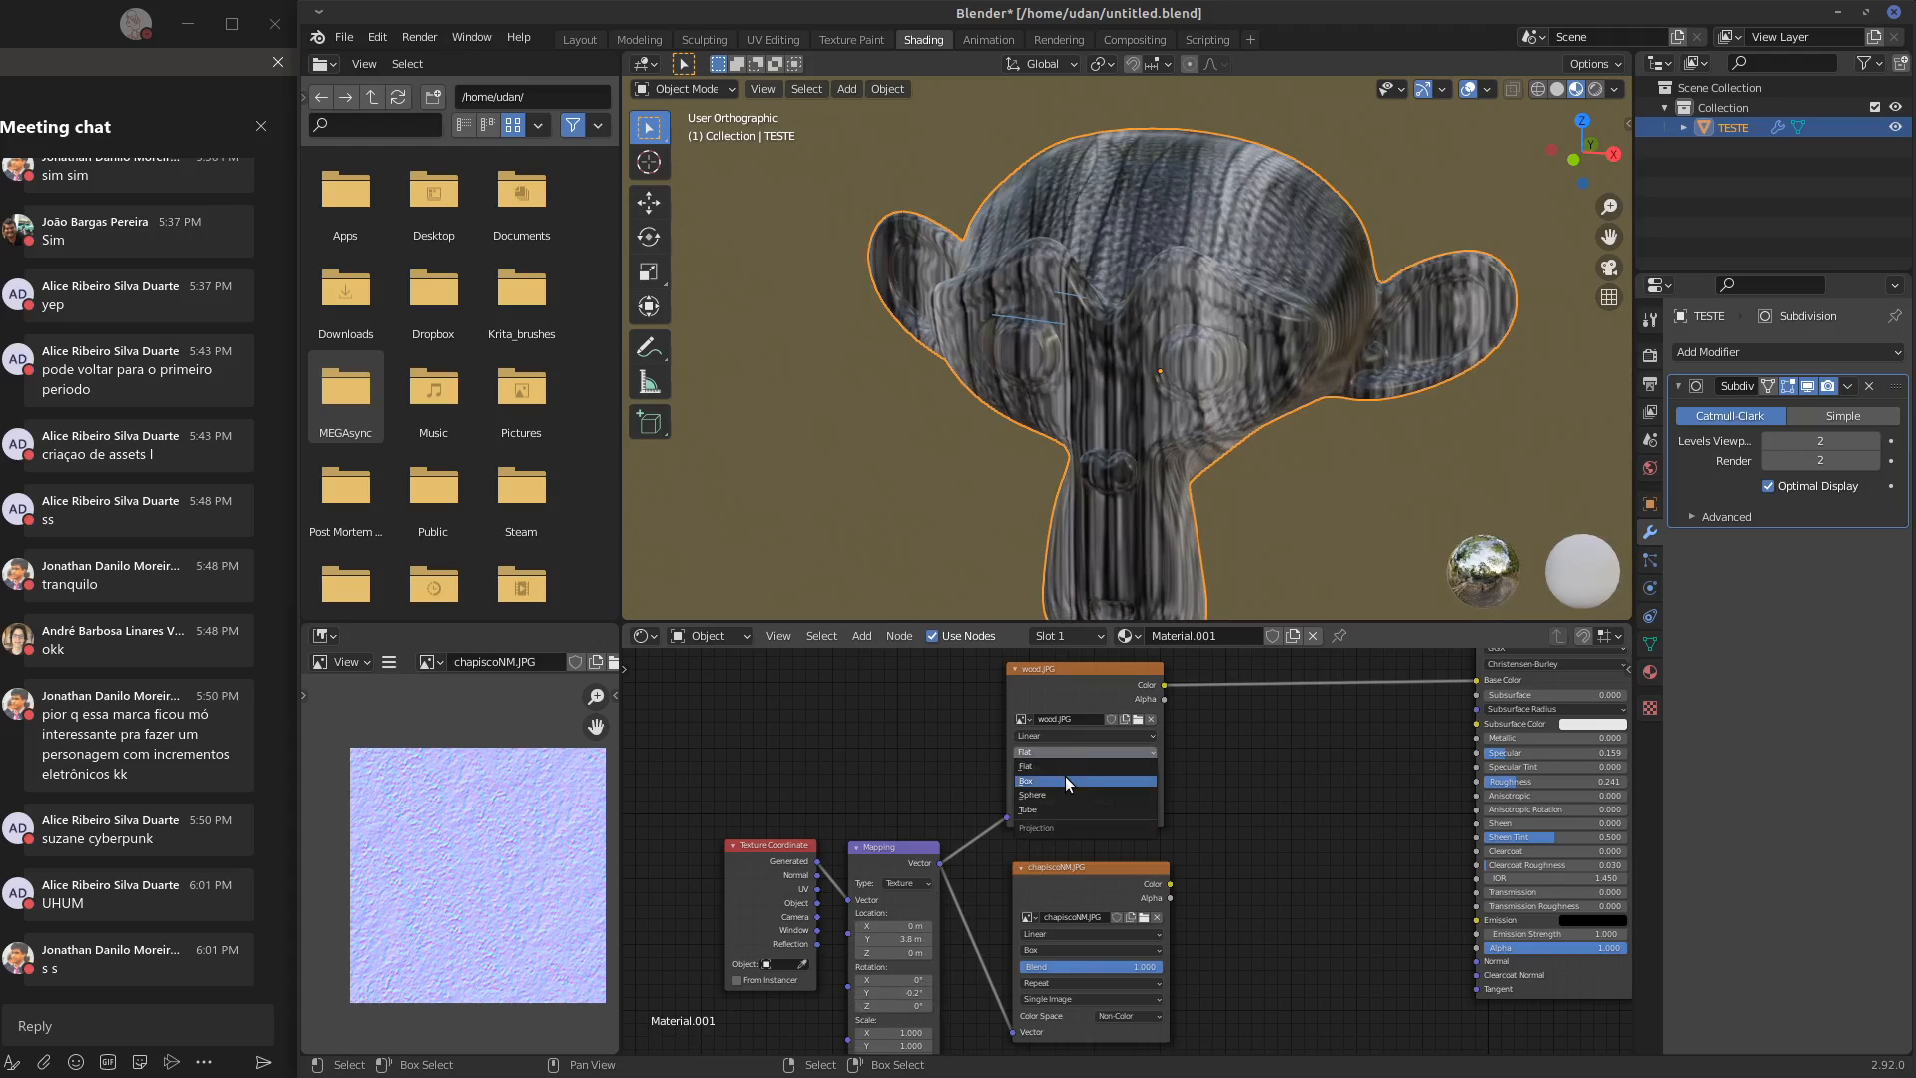
left_click(1064, 775)
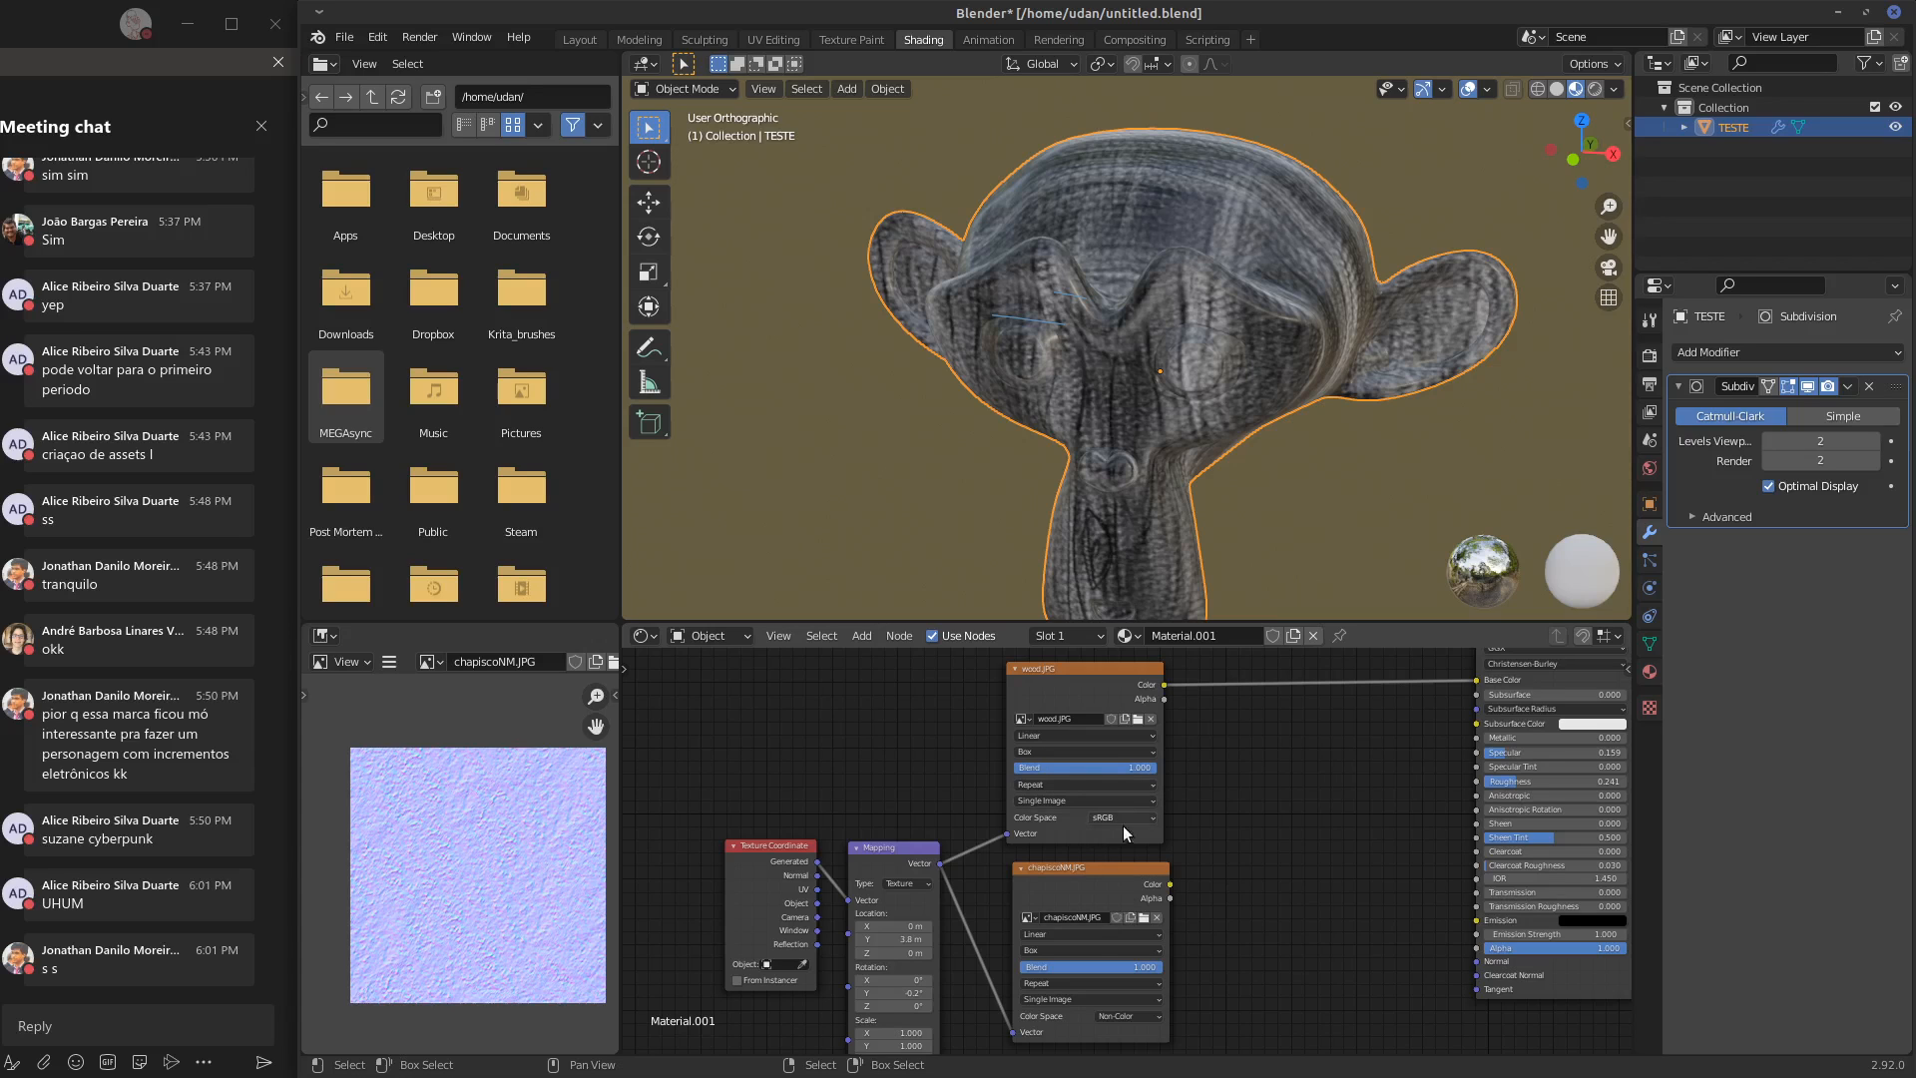
left_click_drag(1057, 769, 985, 774)
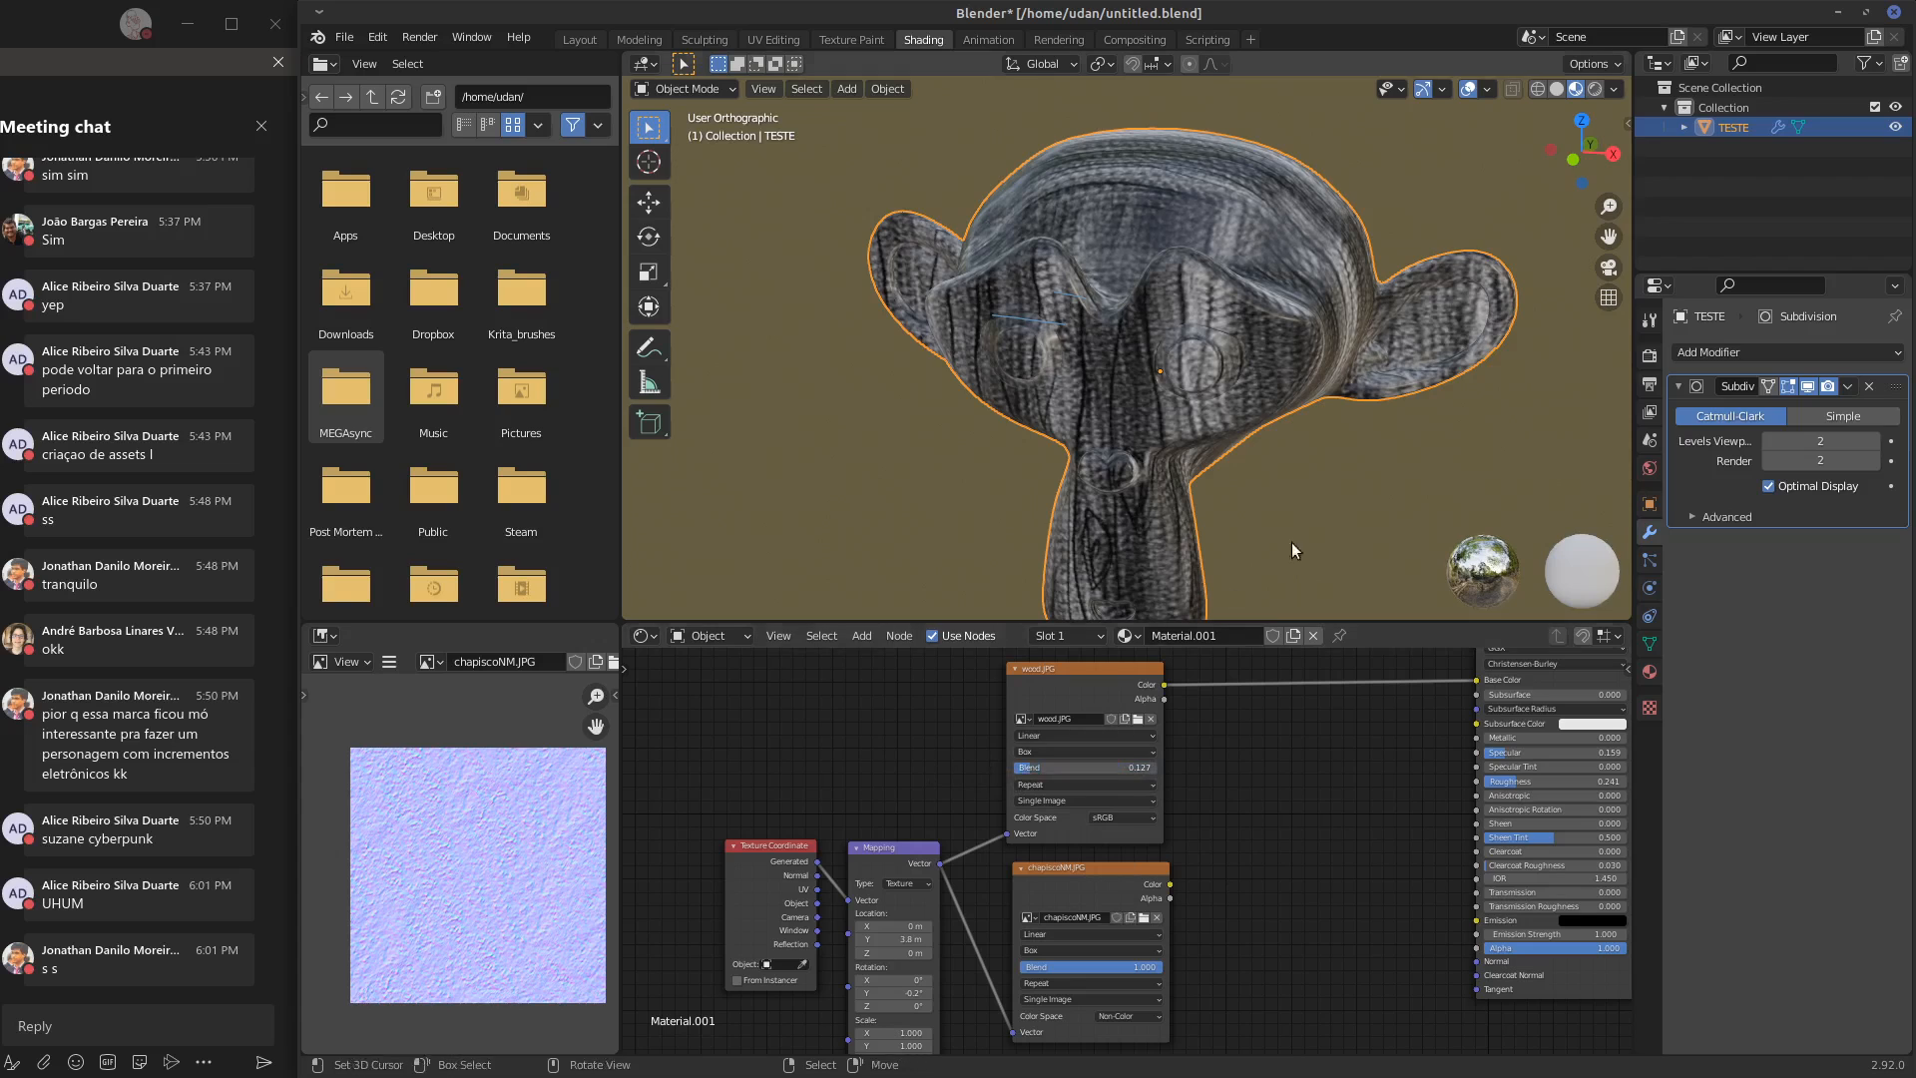
middle_click_drag(1292, 542, 1268, 728)
Insert a ColorRamp node on the link between the wood.JPG texture and Base Color
middle_click_drag(1115, 654, 1100, 705)
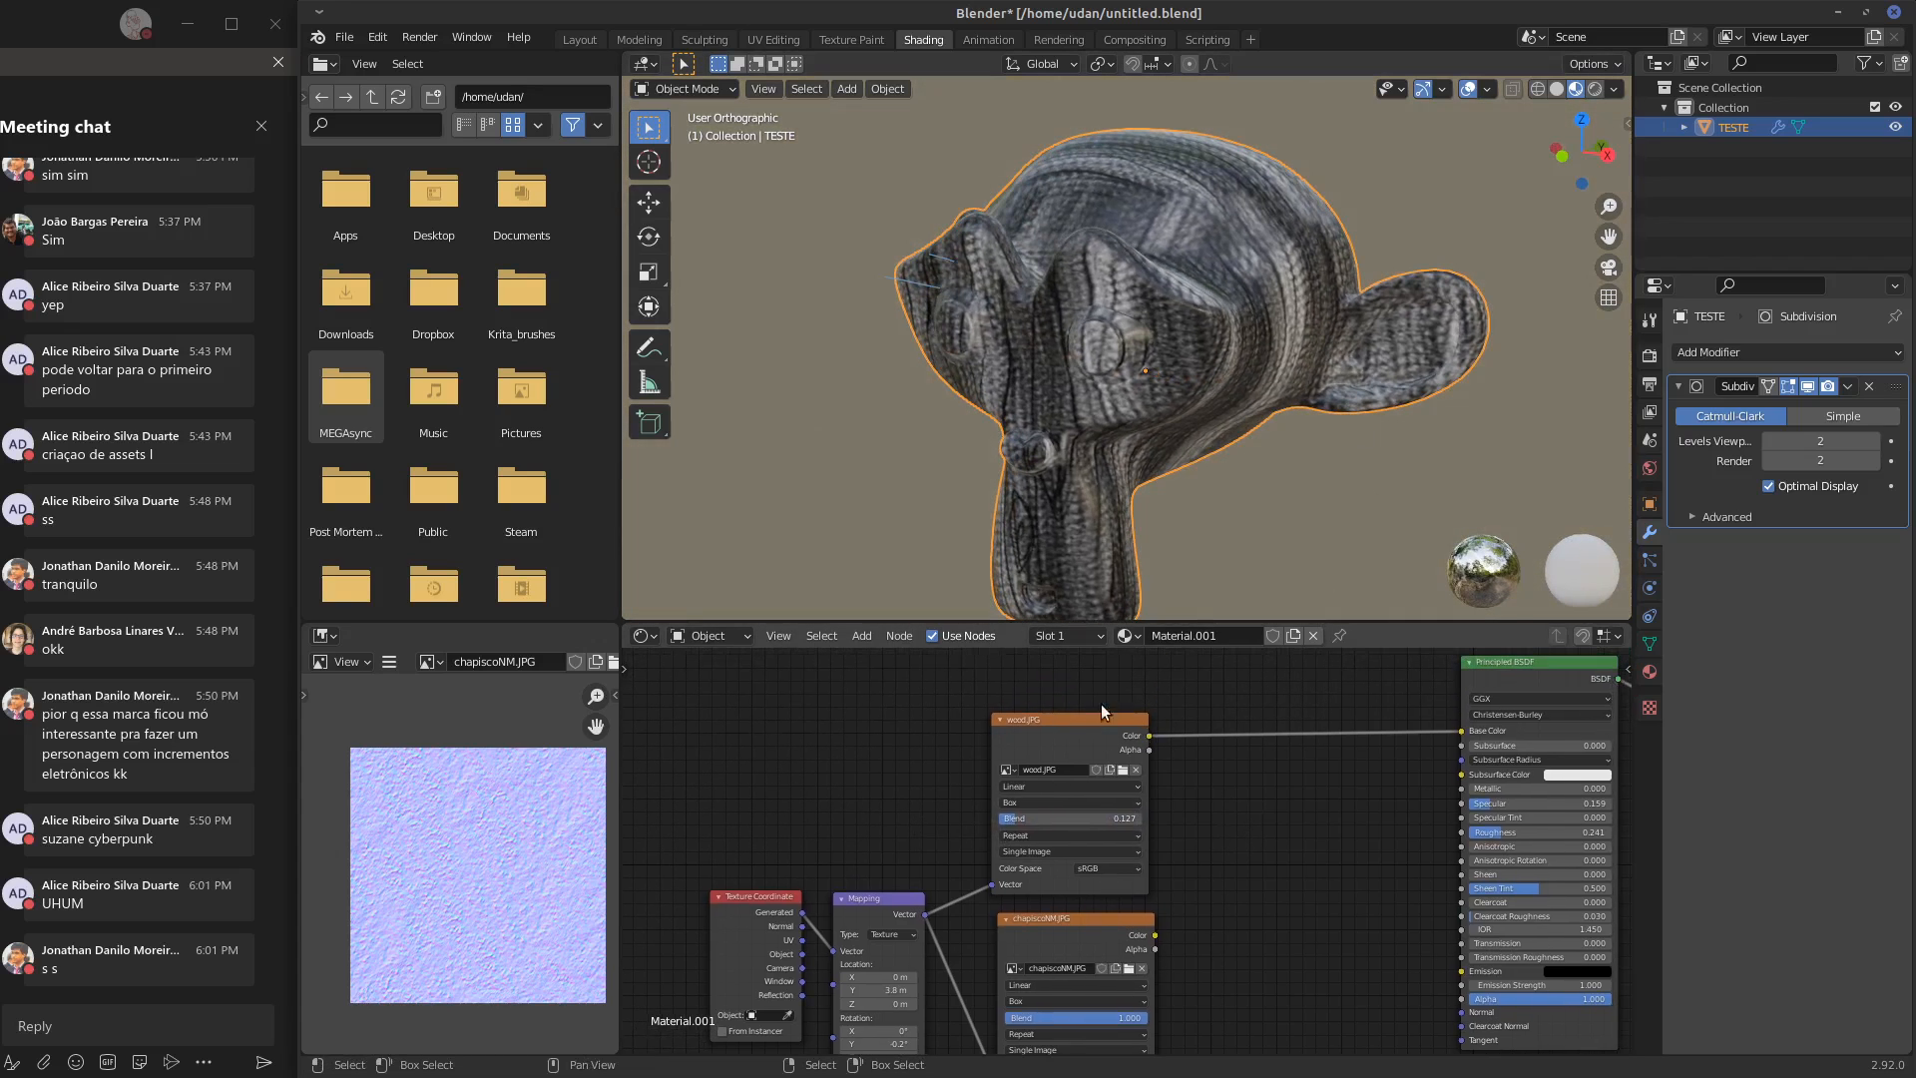
left_click_drag(1066, 715, 1053, 718)
key("shift+a")
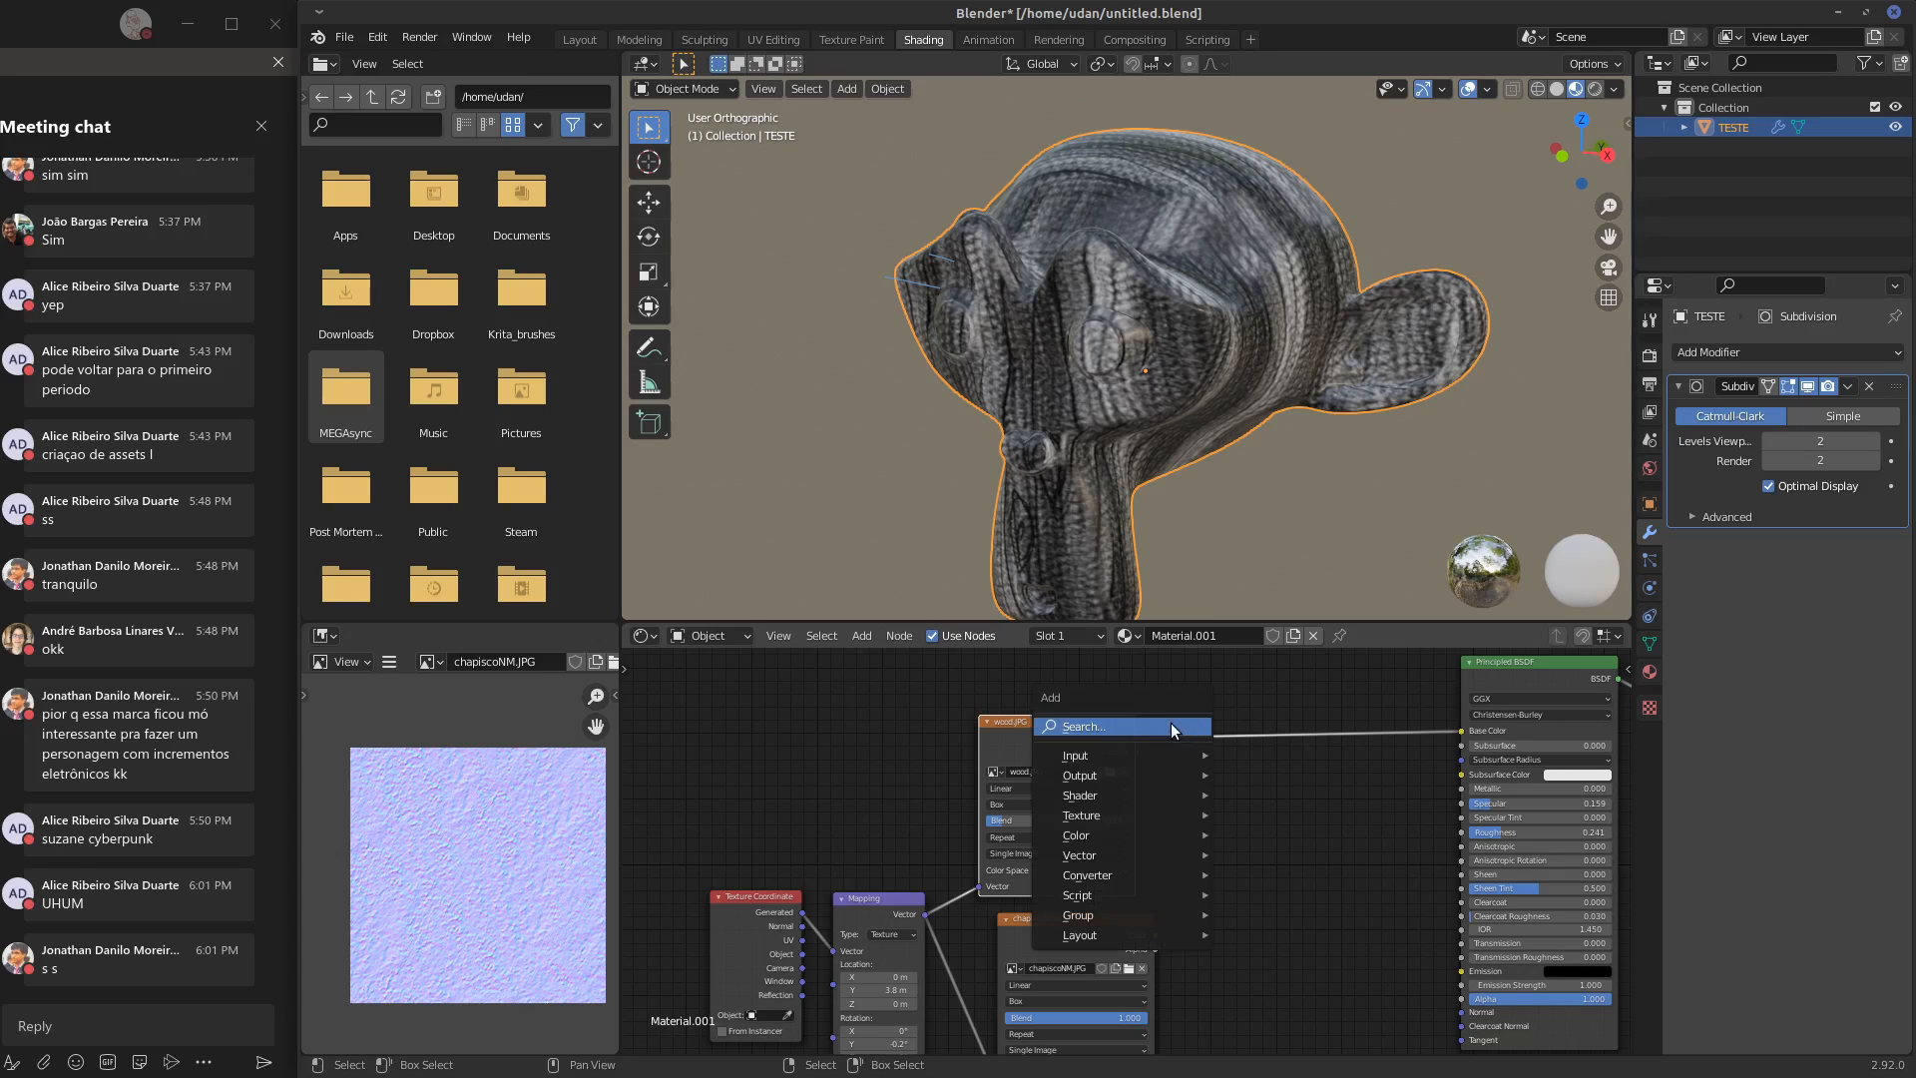
mouse_move(1148, 833)
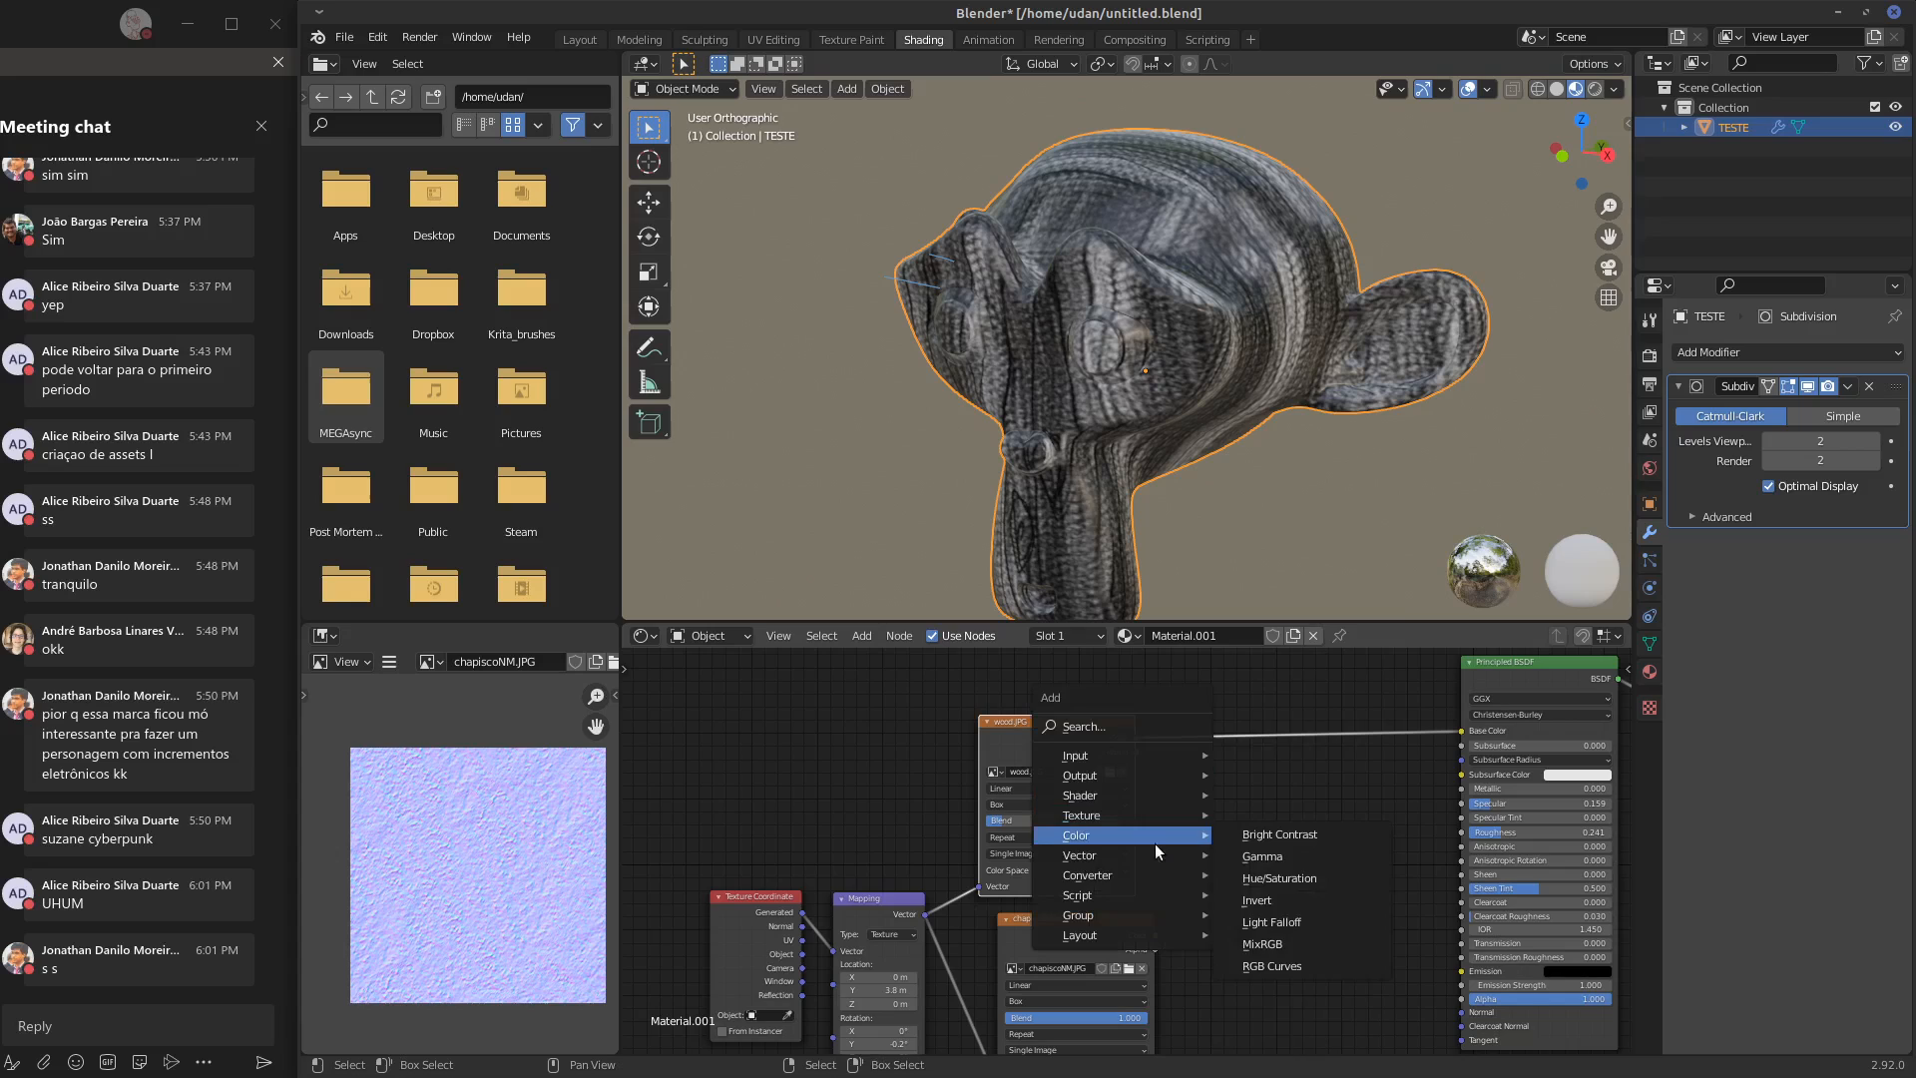
mouse_move(1140, 876)
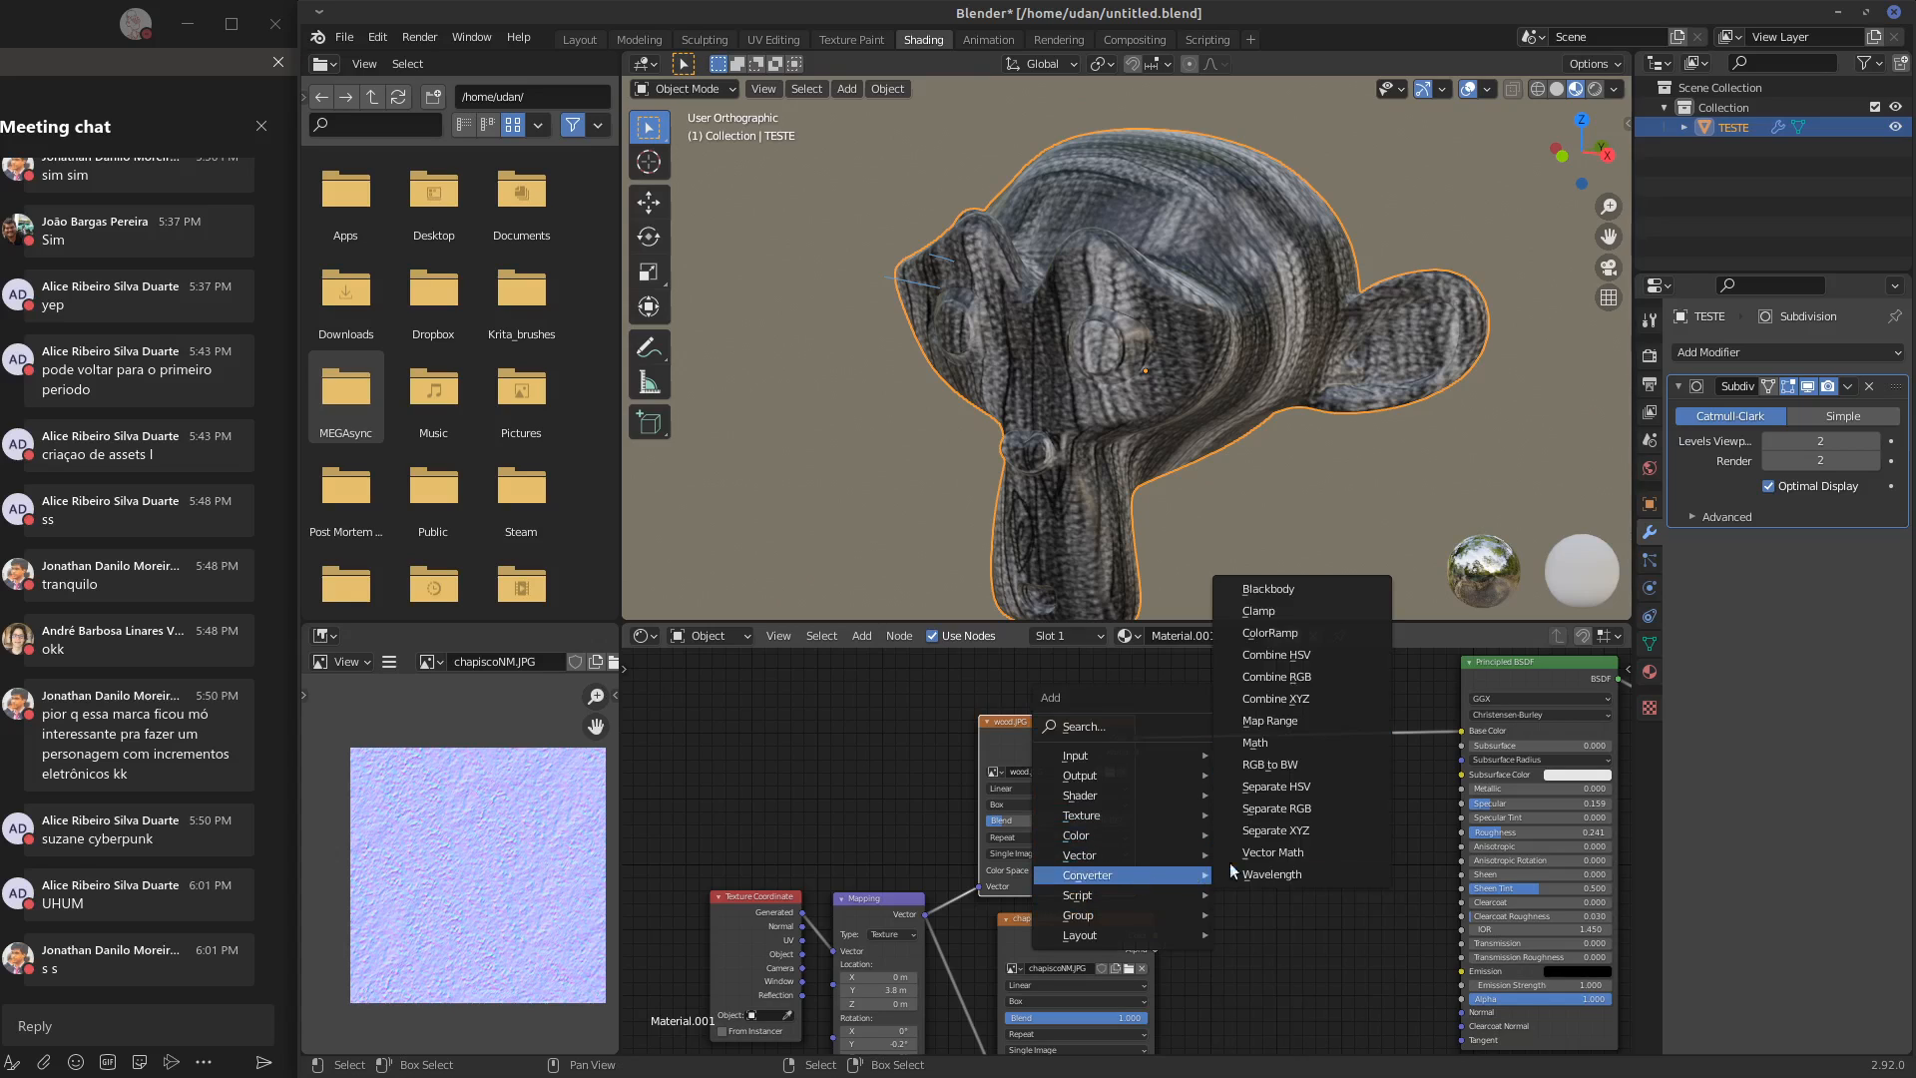
left_click(1248, 672)
left_click(1207, 669)
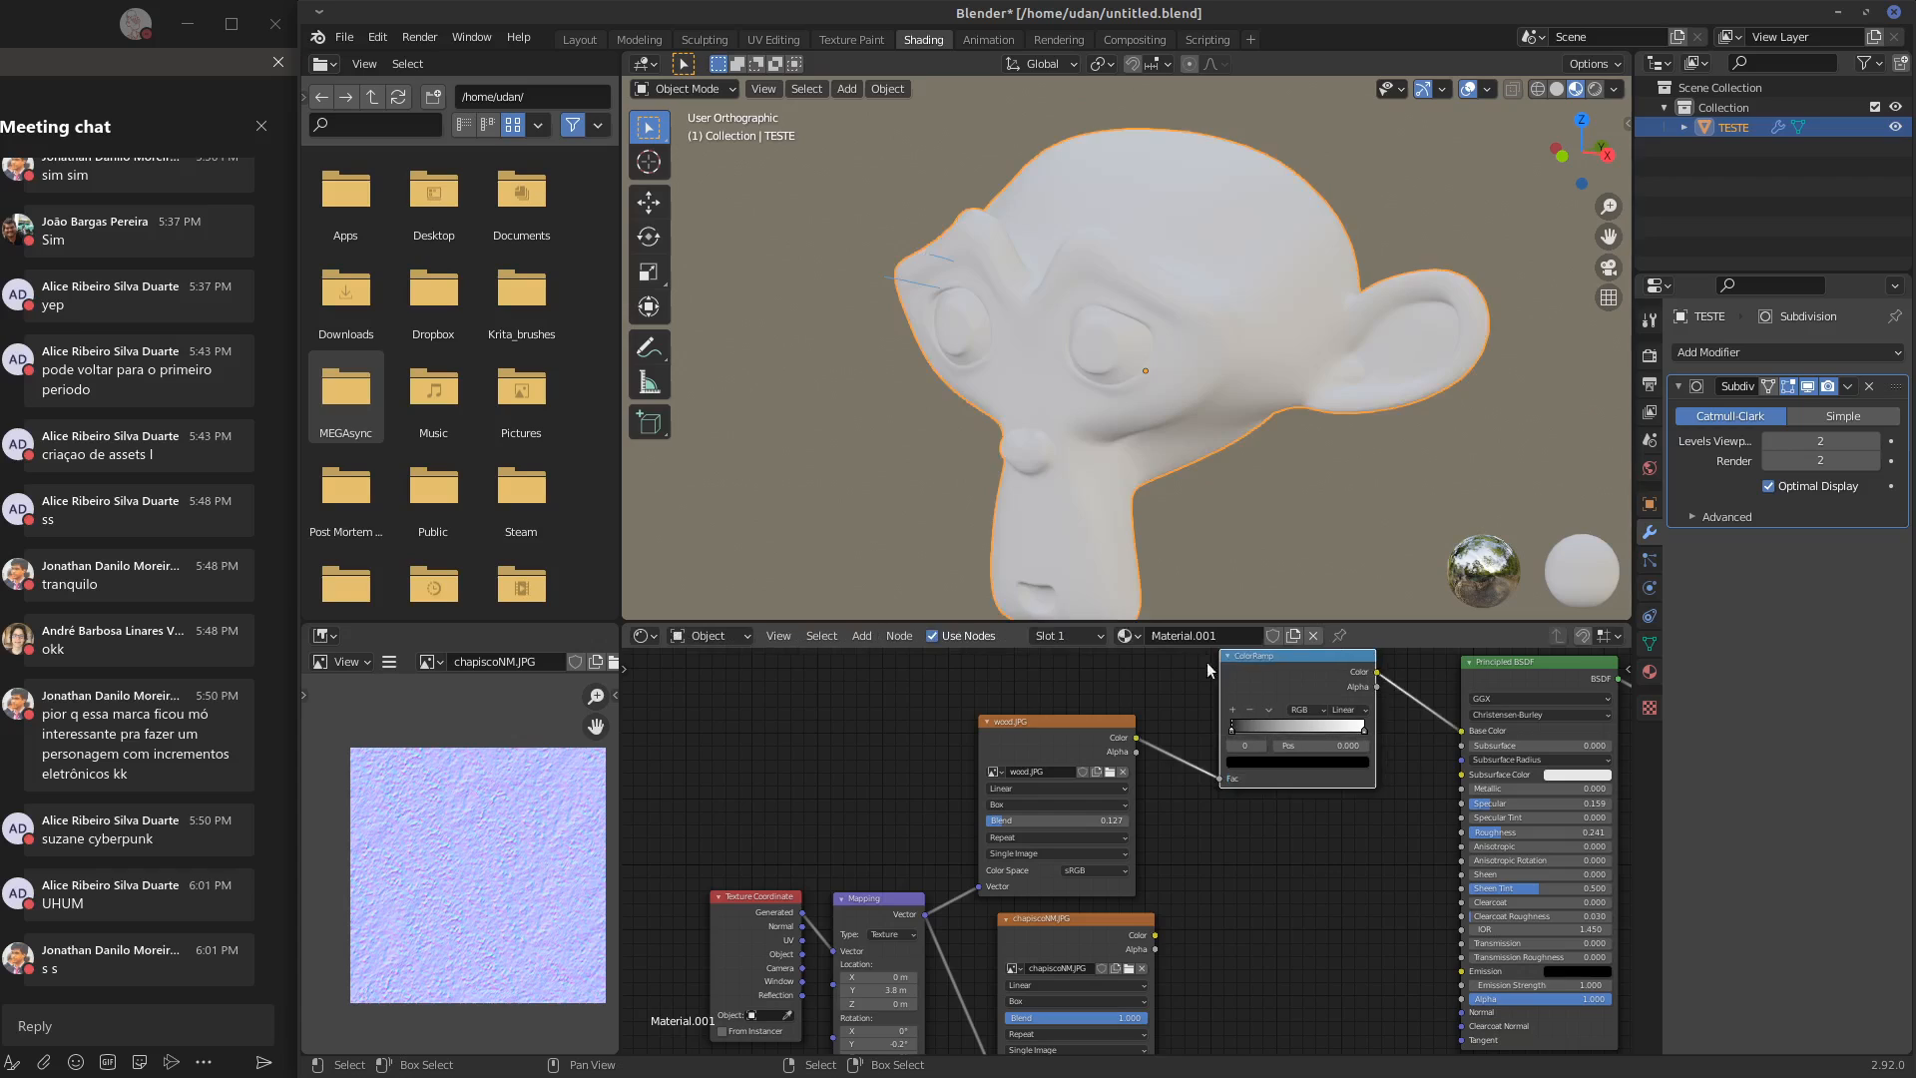
Add a middle stop to the color ramp at position 0.500 and color it orange
left_click(1236, 709)
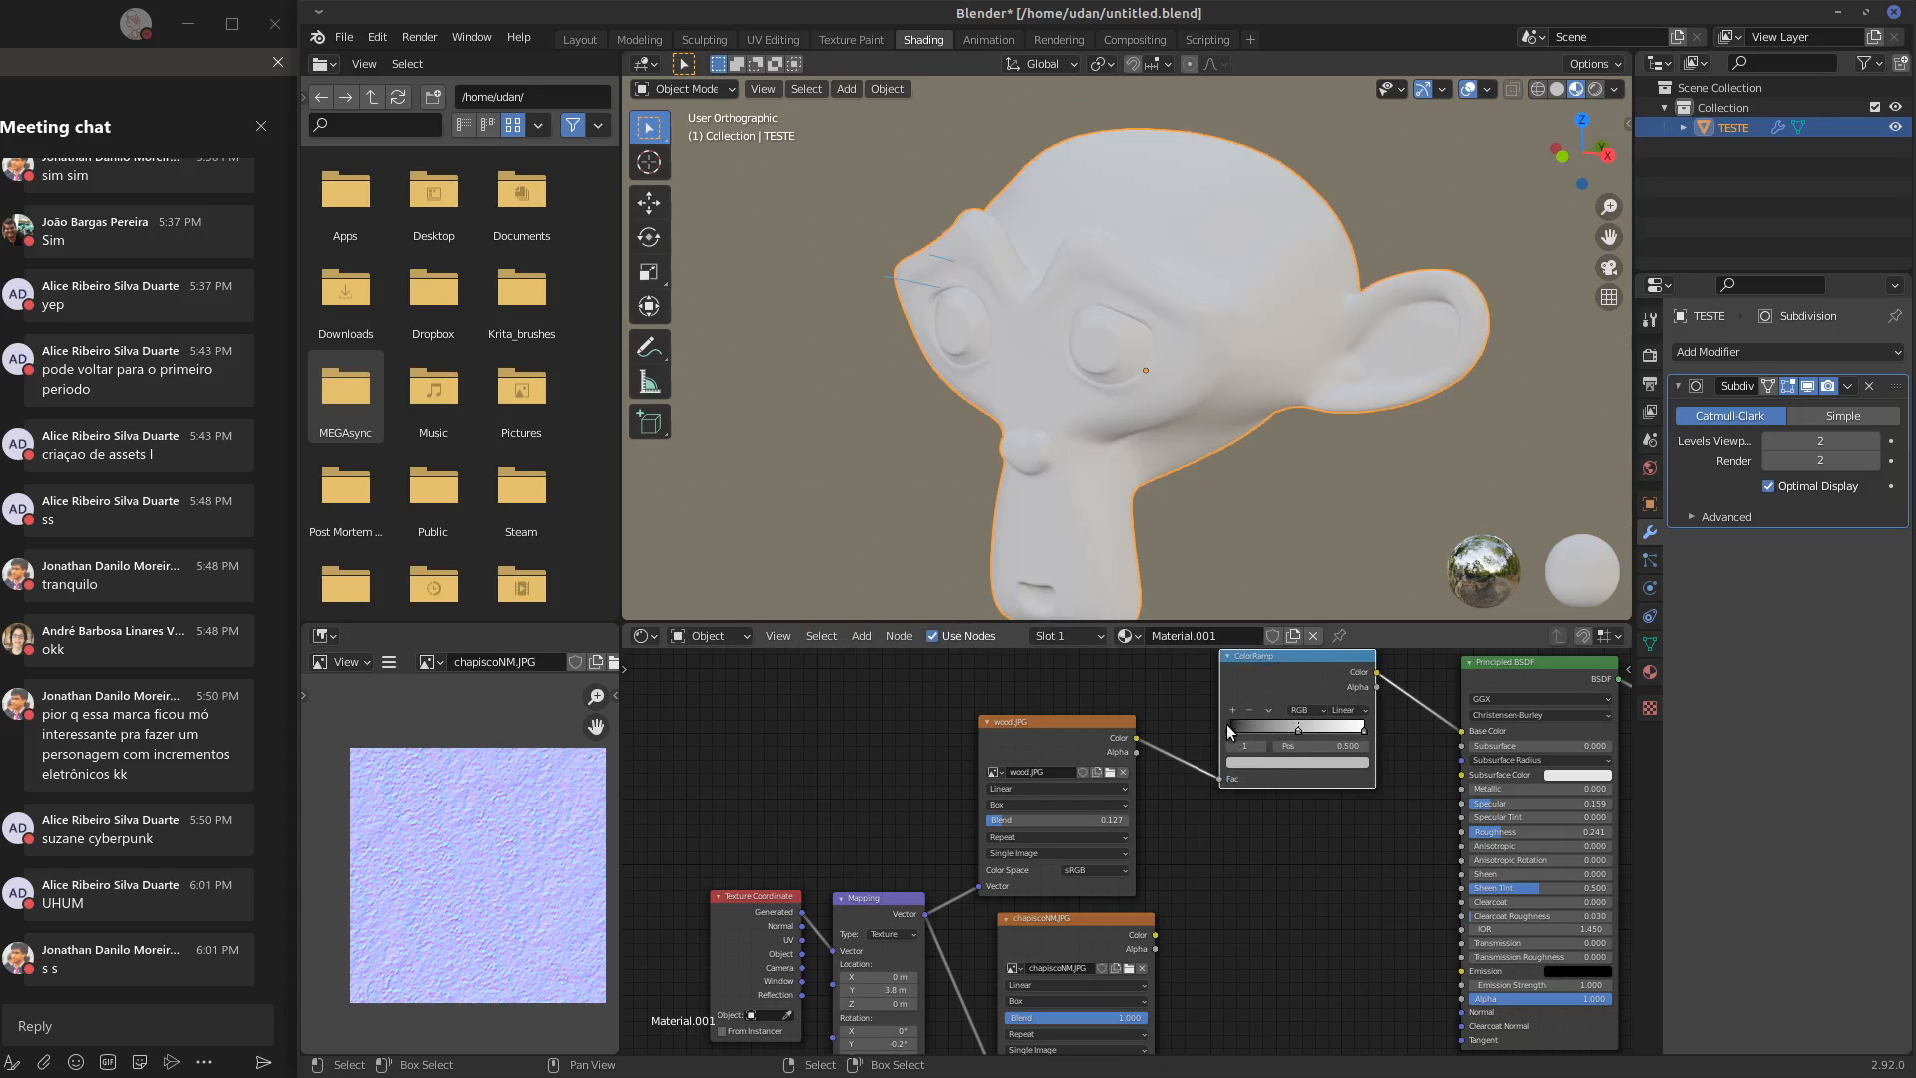
left_click(1301, 761)
left_click(1259, 661)
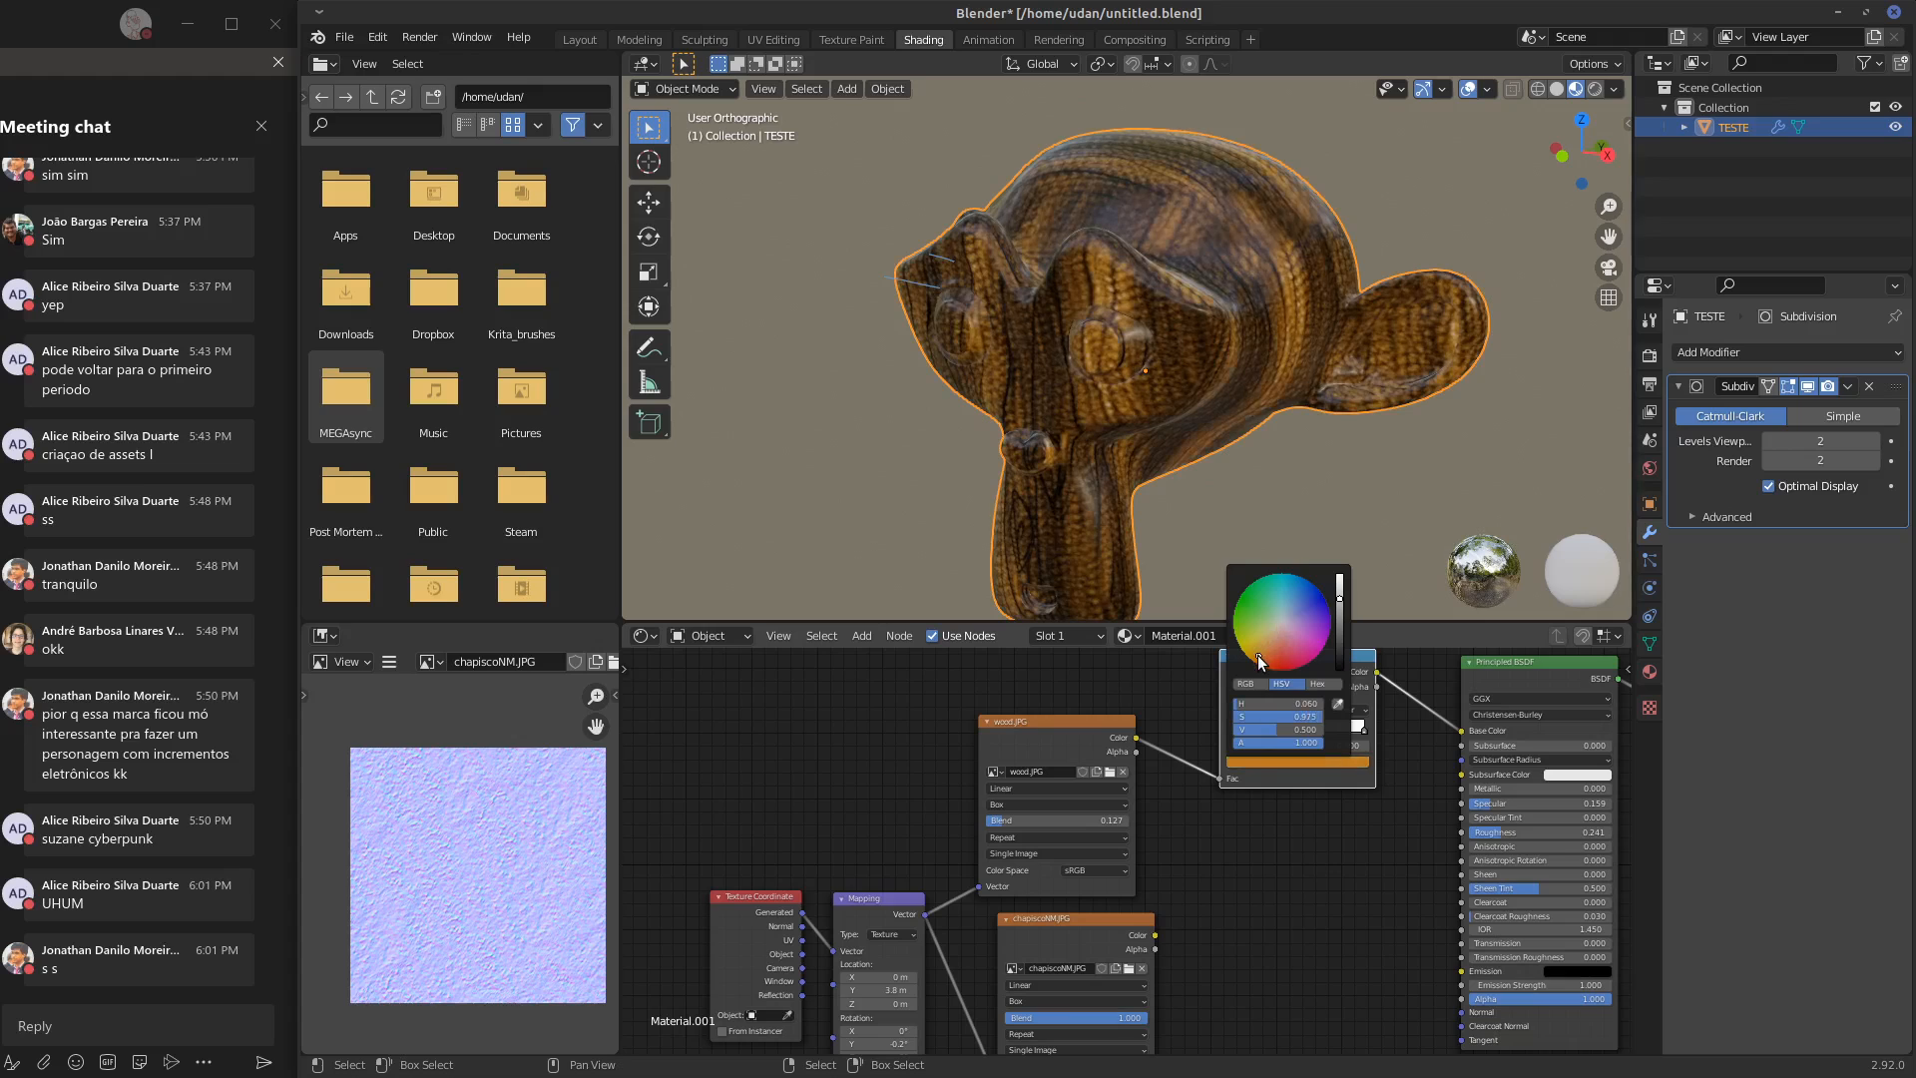
Change the color ramp's black start stop to a very dark brown with a value of about 0.027
left_click(1233, 729)
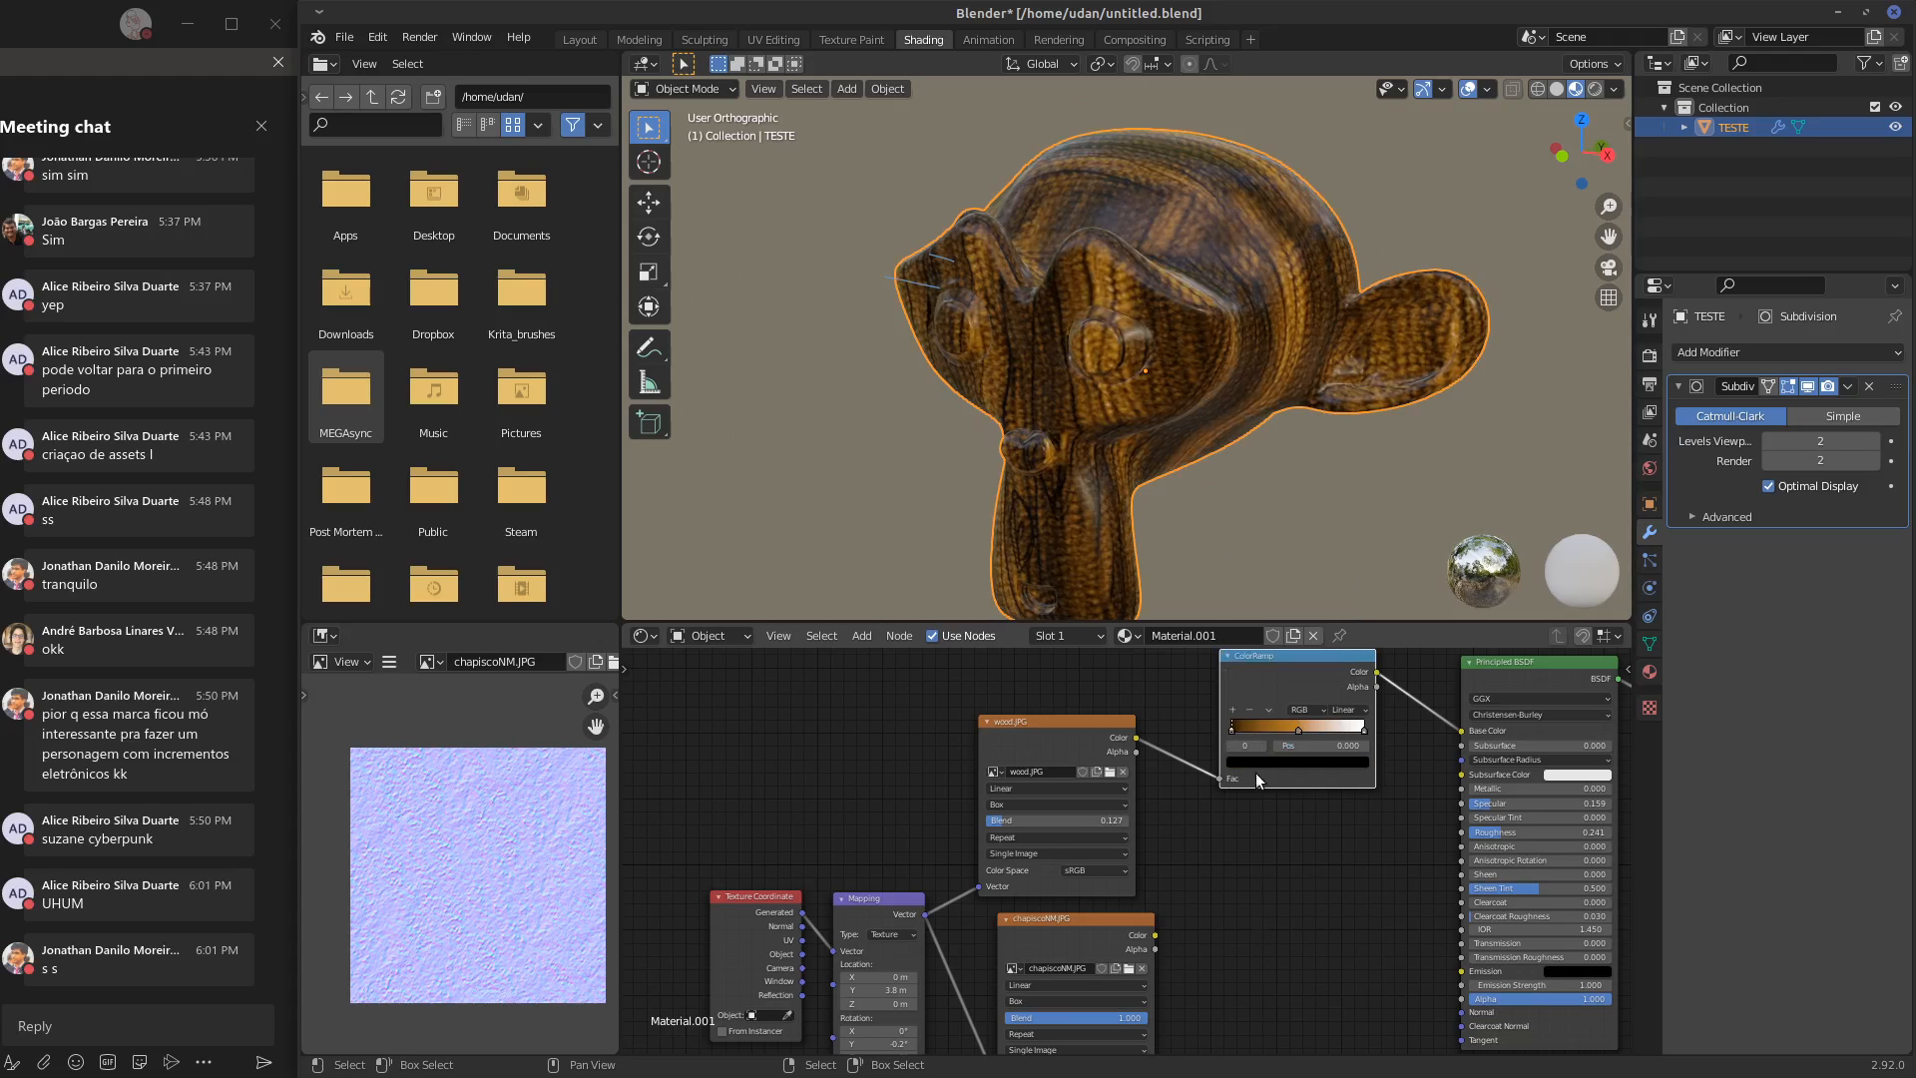
left_click(1274, 760)
left_click(1341, 654)
mouse_move(1338, 649)
left_mouse_down()
mouse_move(1272, 649)
mouse_move(1340, 660)
left_mouse_up()
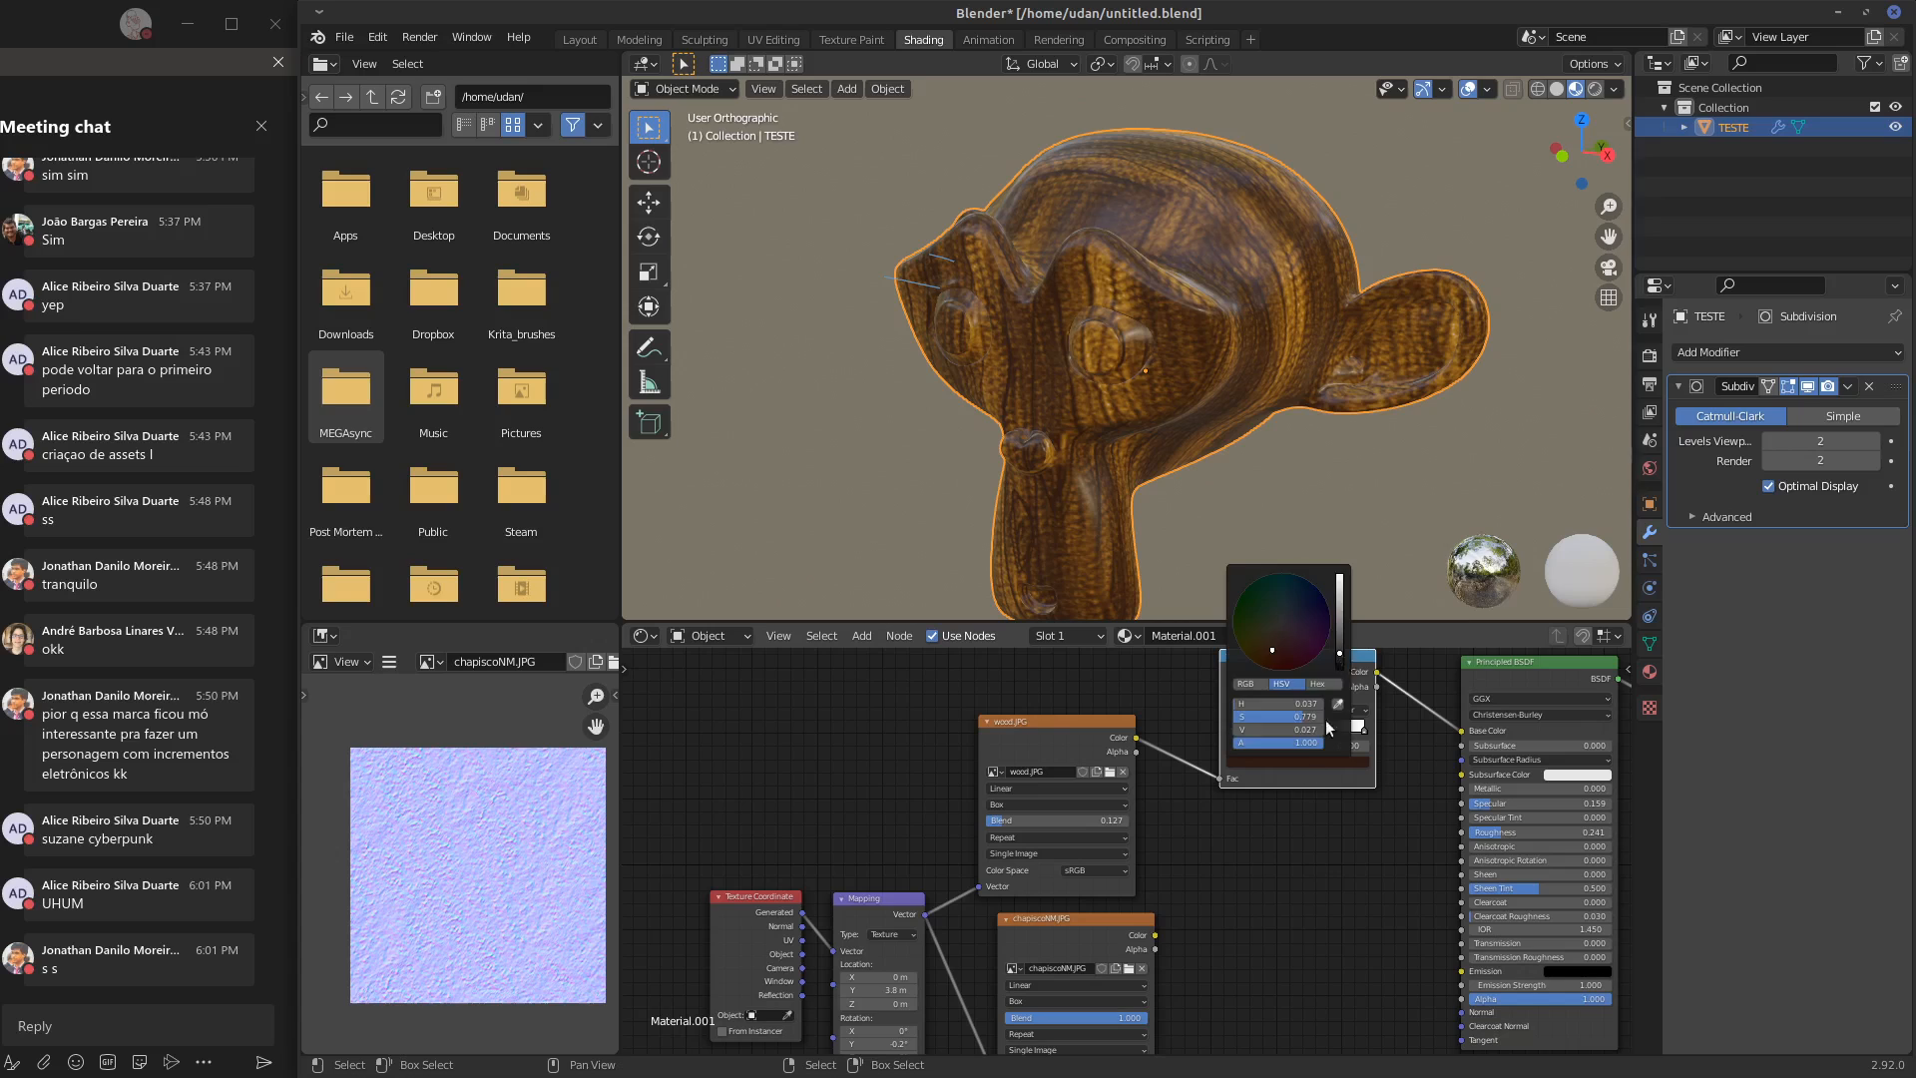
Move the ramp's white stop to the middle with orange at the end, and recolor the white stop a dark reddish brown
left_click_drag(1364, 730, 1302, 734)
left_click(1270, 731)
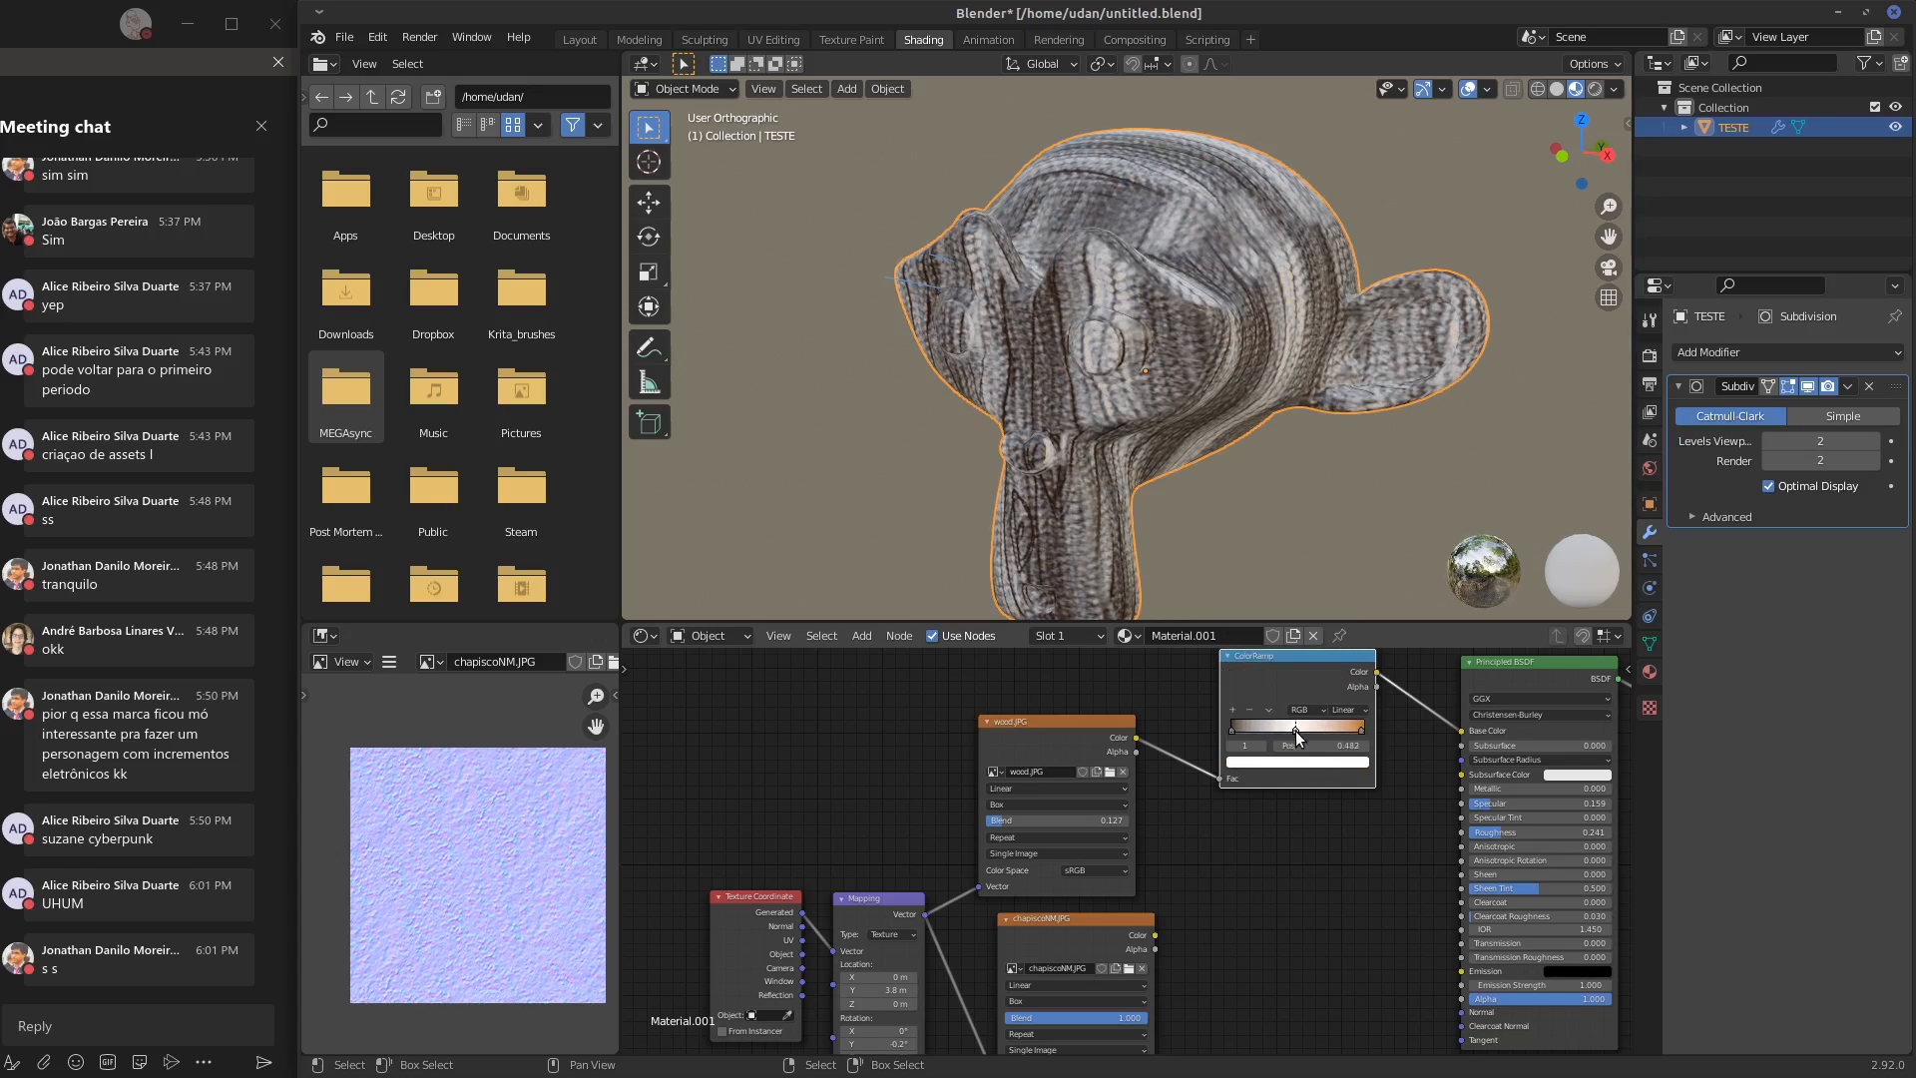
left_click(1302, 764)
left_click_drag(1338, 606, 1264, 647)
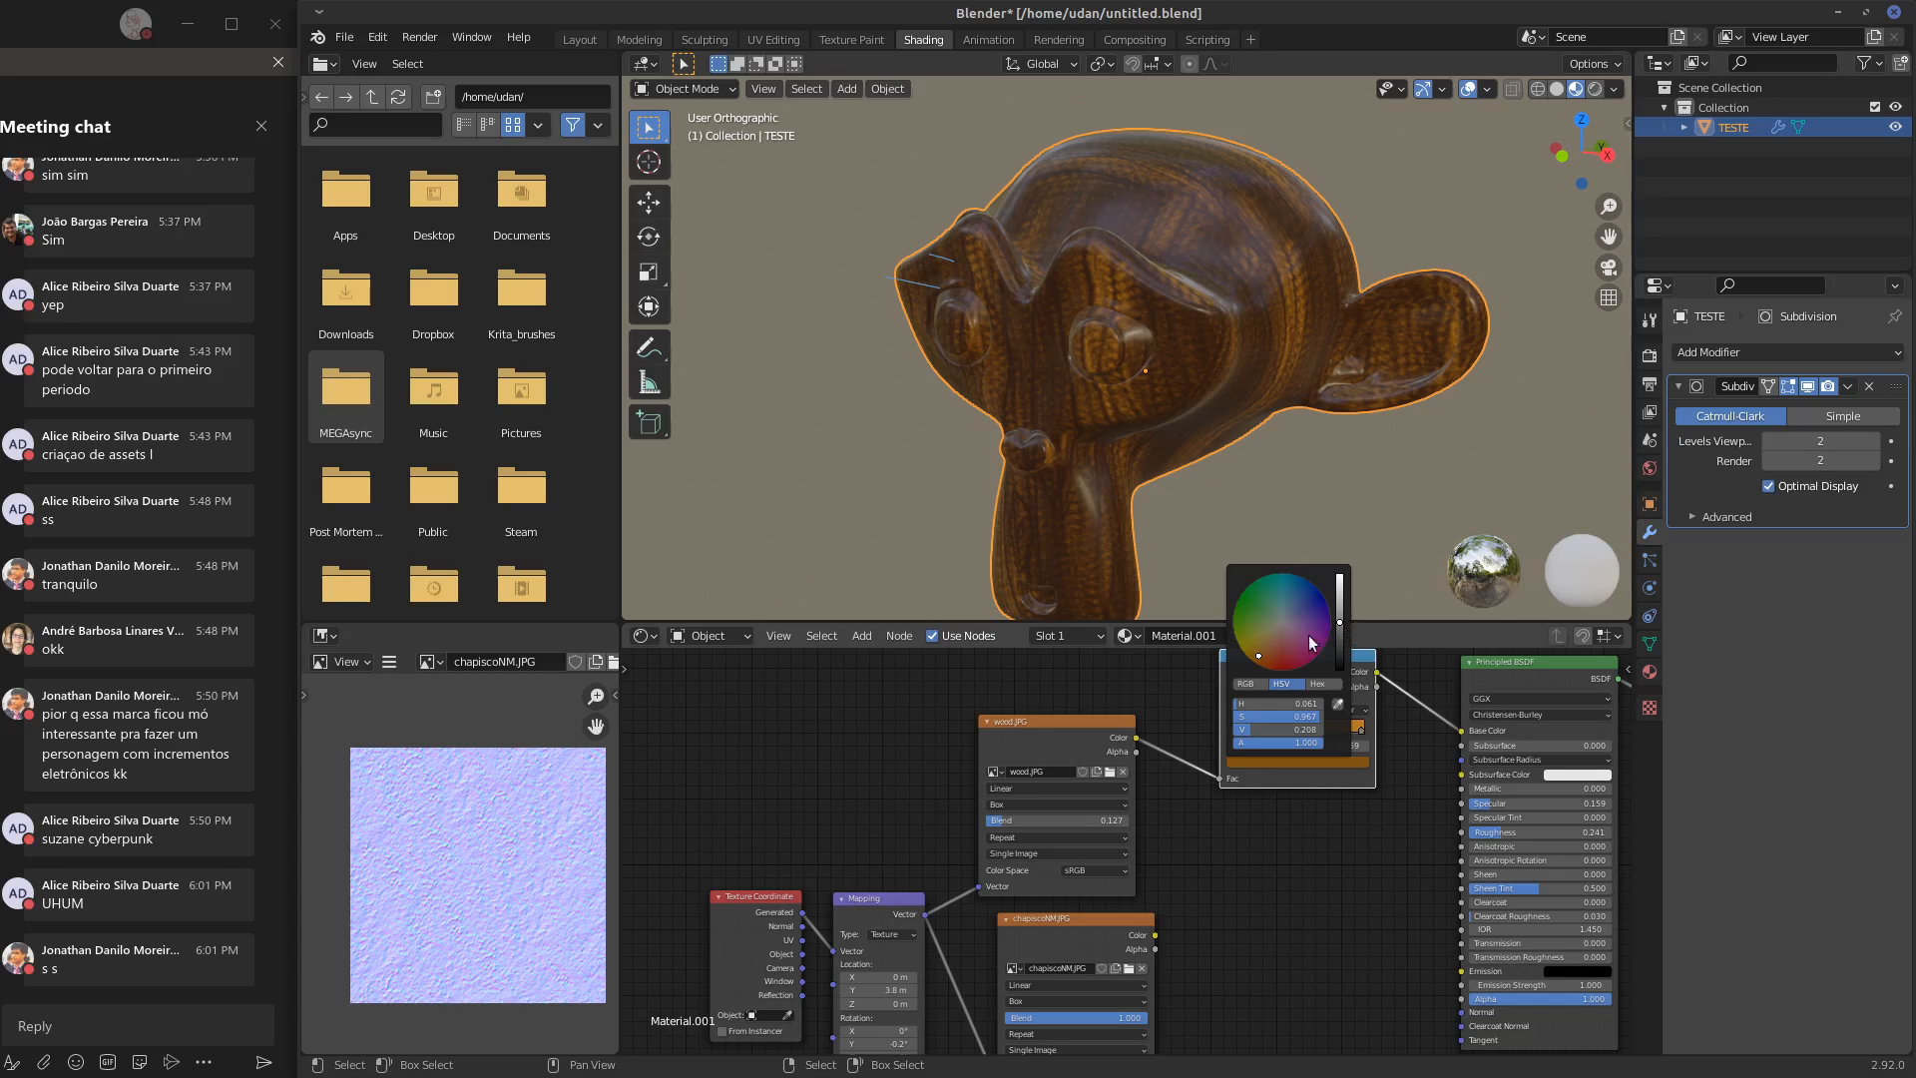
left_click_drag(1260, 655, 1274, 649)
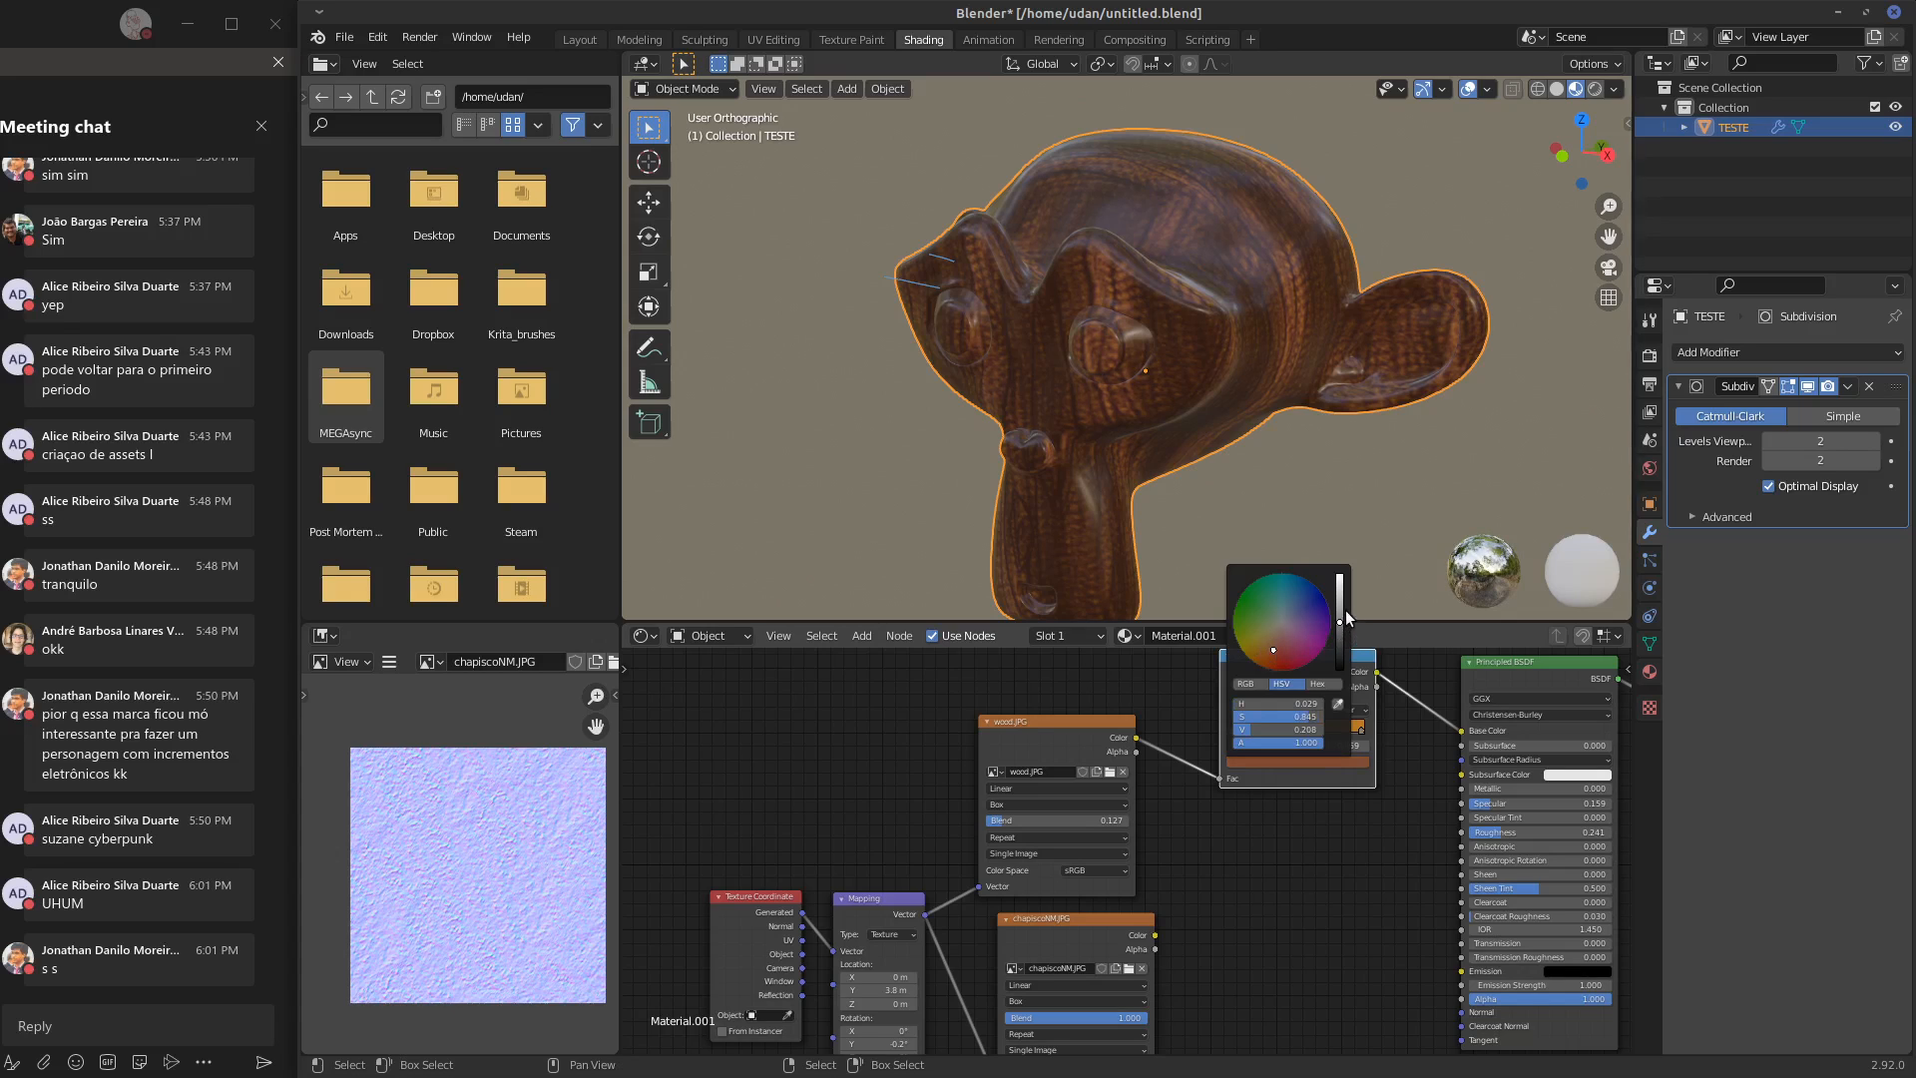
Fine-tune the color ramp's stop positions, ending with the orange stop at 1.000, and check the wood on the monkey
left_click_drag(1235, 727, 1330, 728)
left_click(1289, 728)
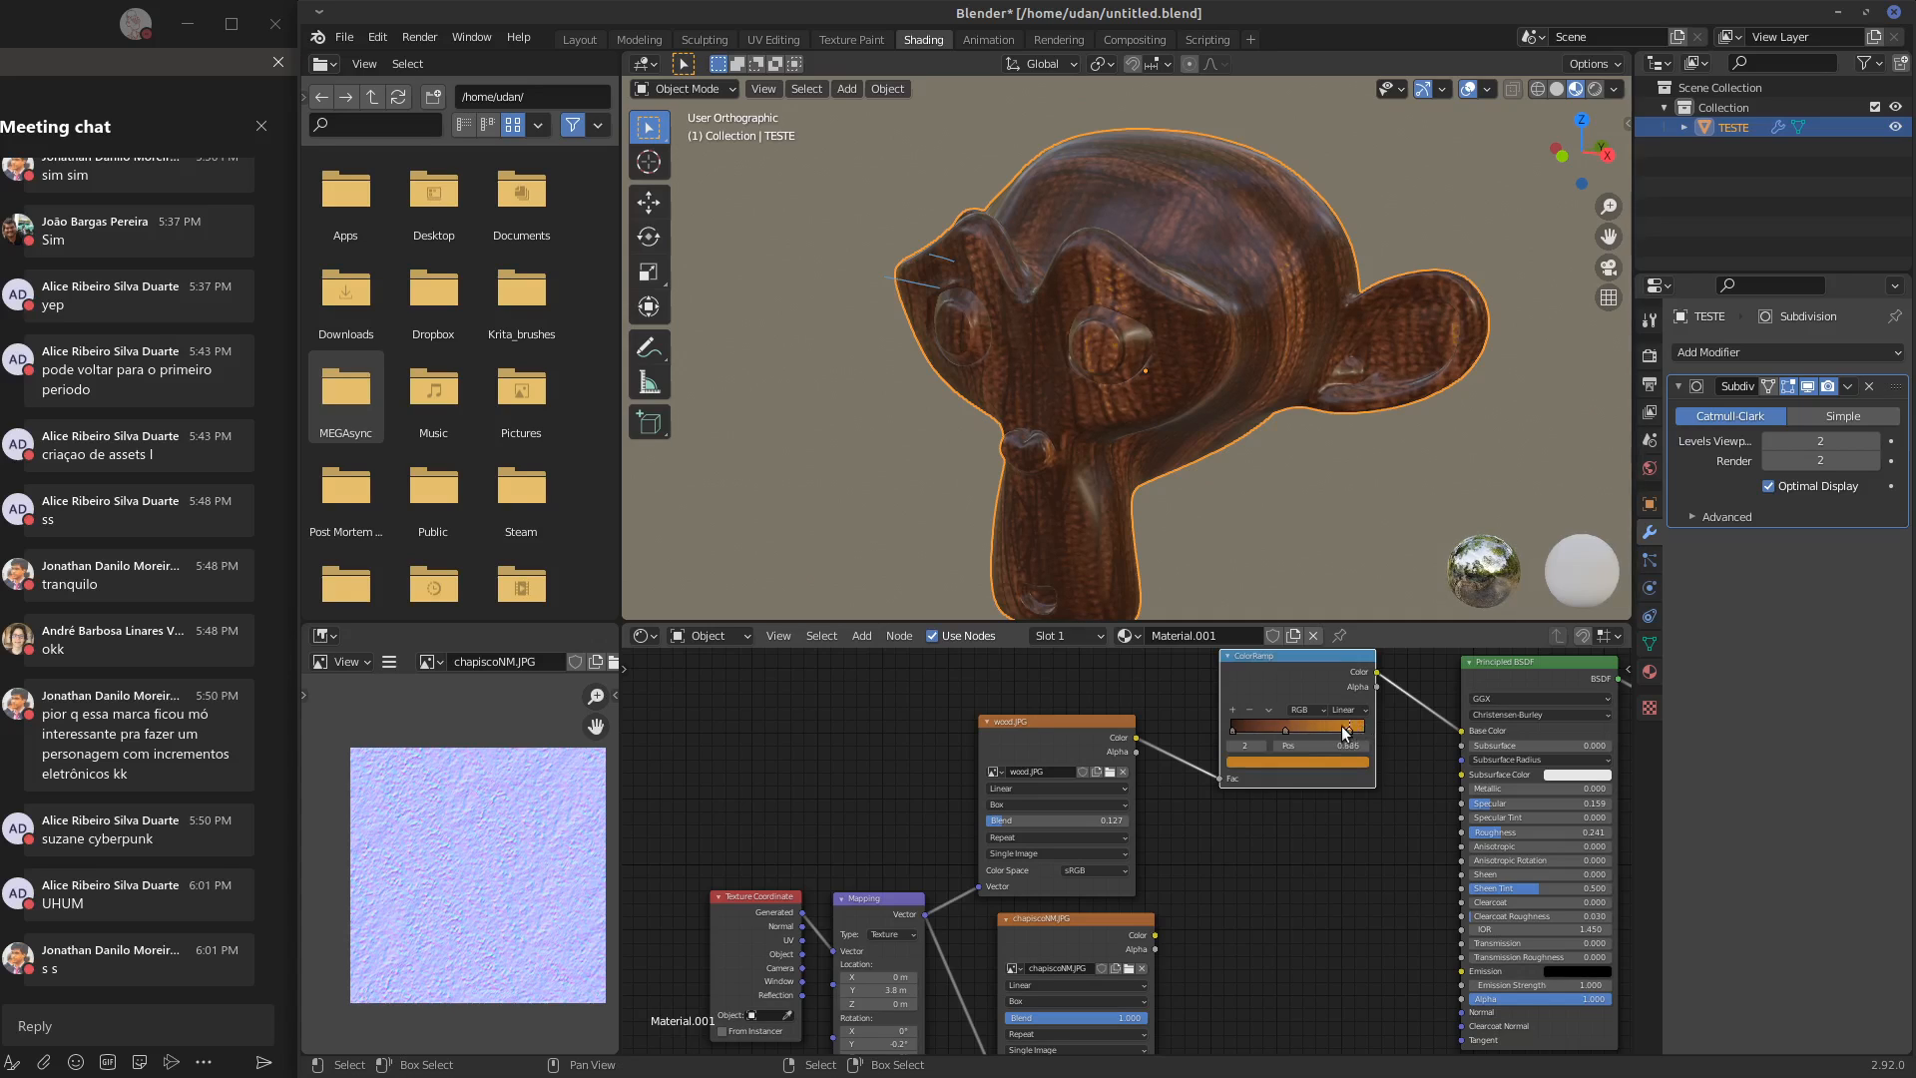
middle_click_drag(1208, 449, 1102, 321)
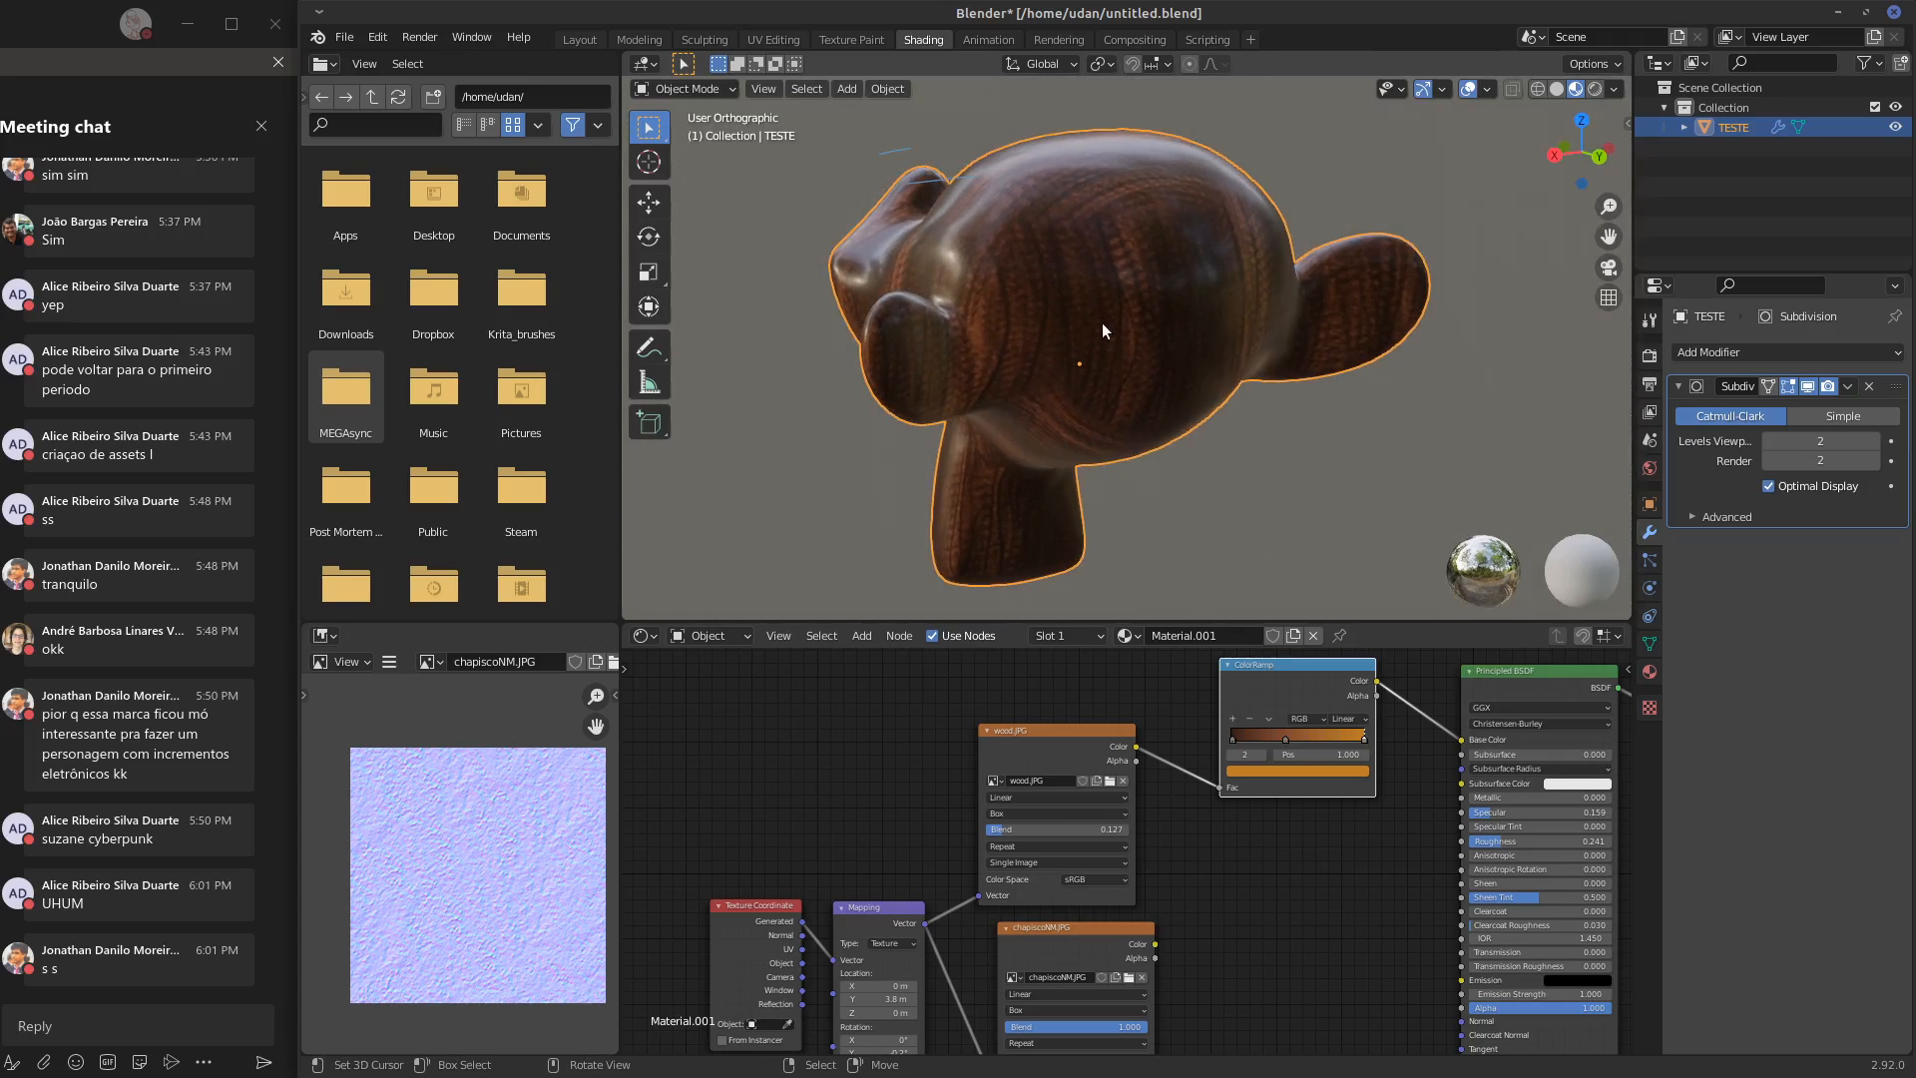
Align the chapiscoNM.JPG texture node under the first image node and load wood.JPG into it
middle_click_drag(1256, 953, 1238, 907)
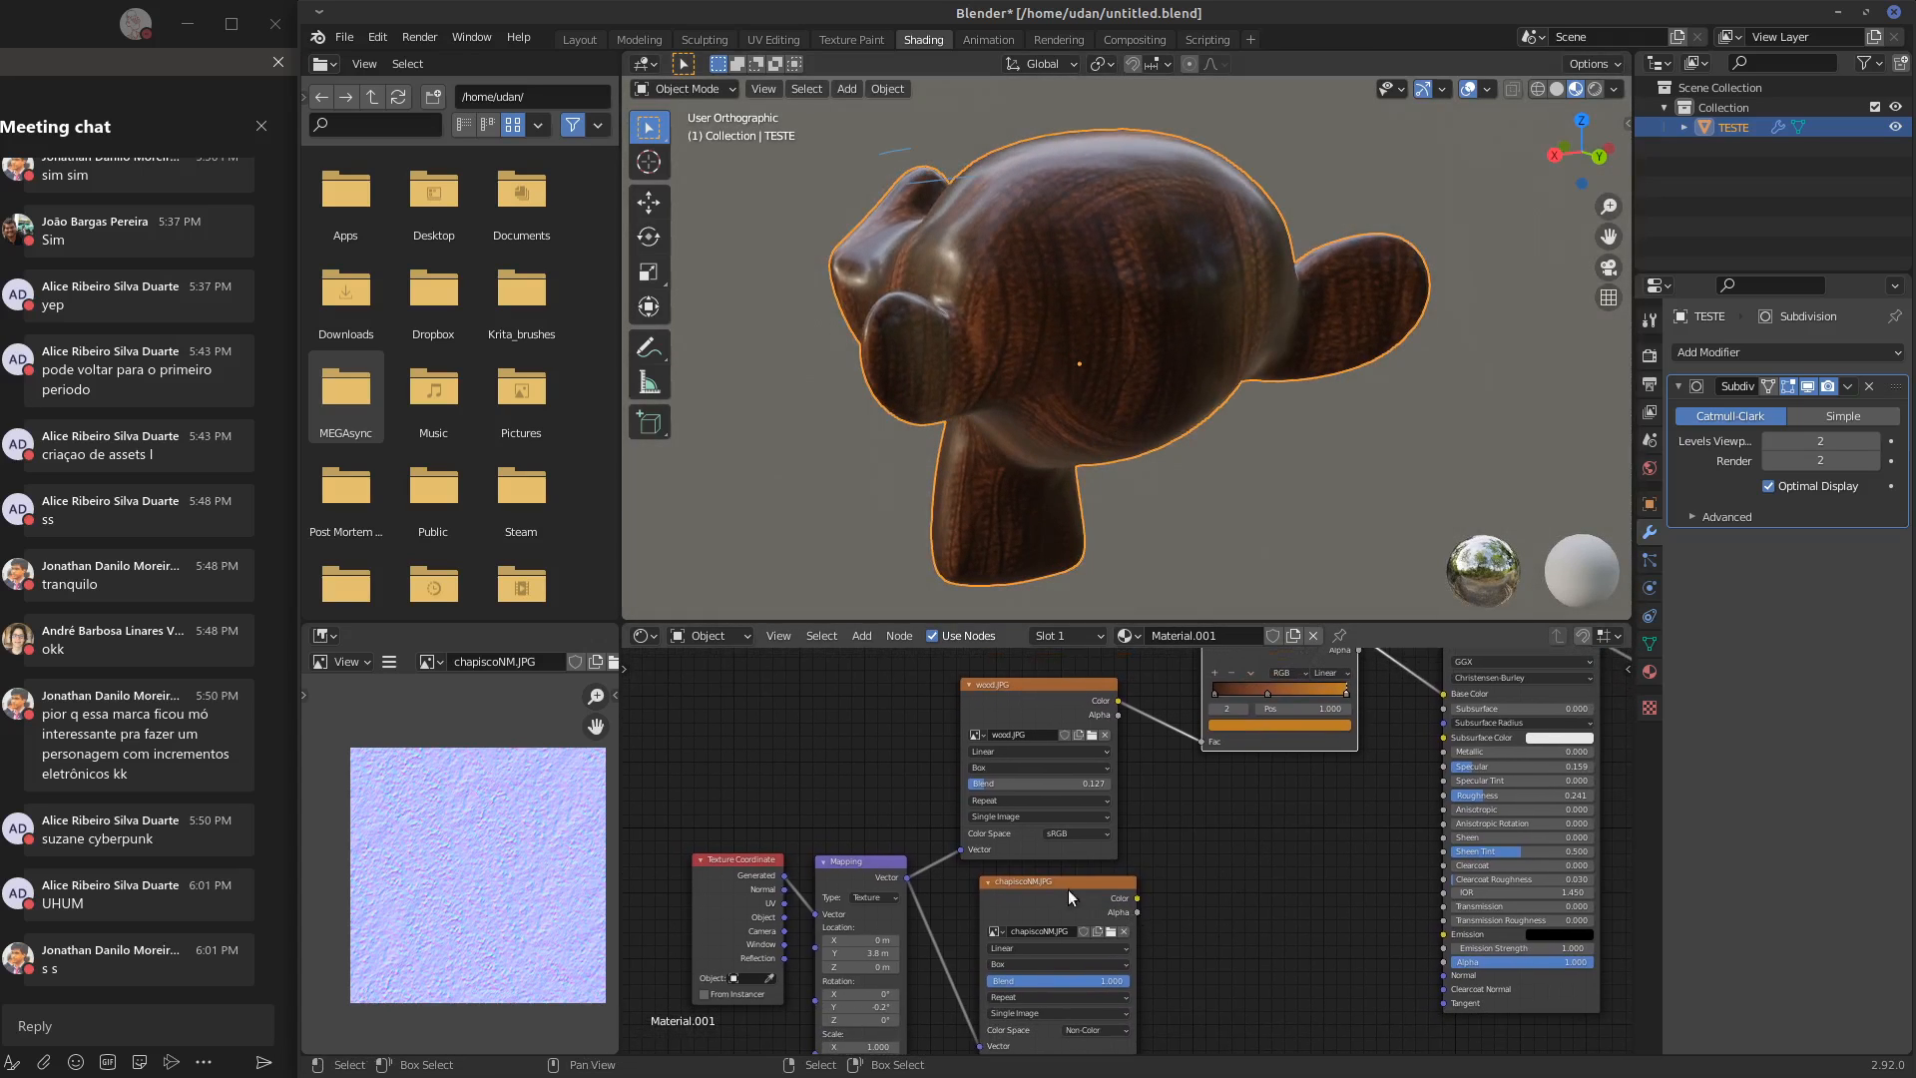
left_click_drag(1118, 888, 1099, 889)
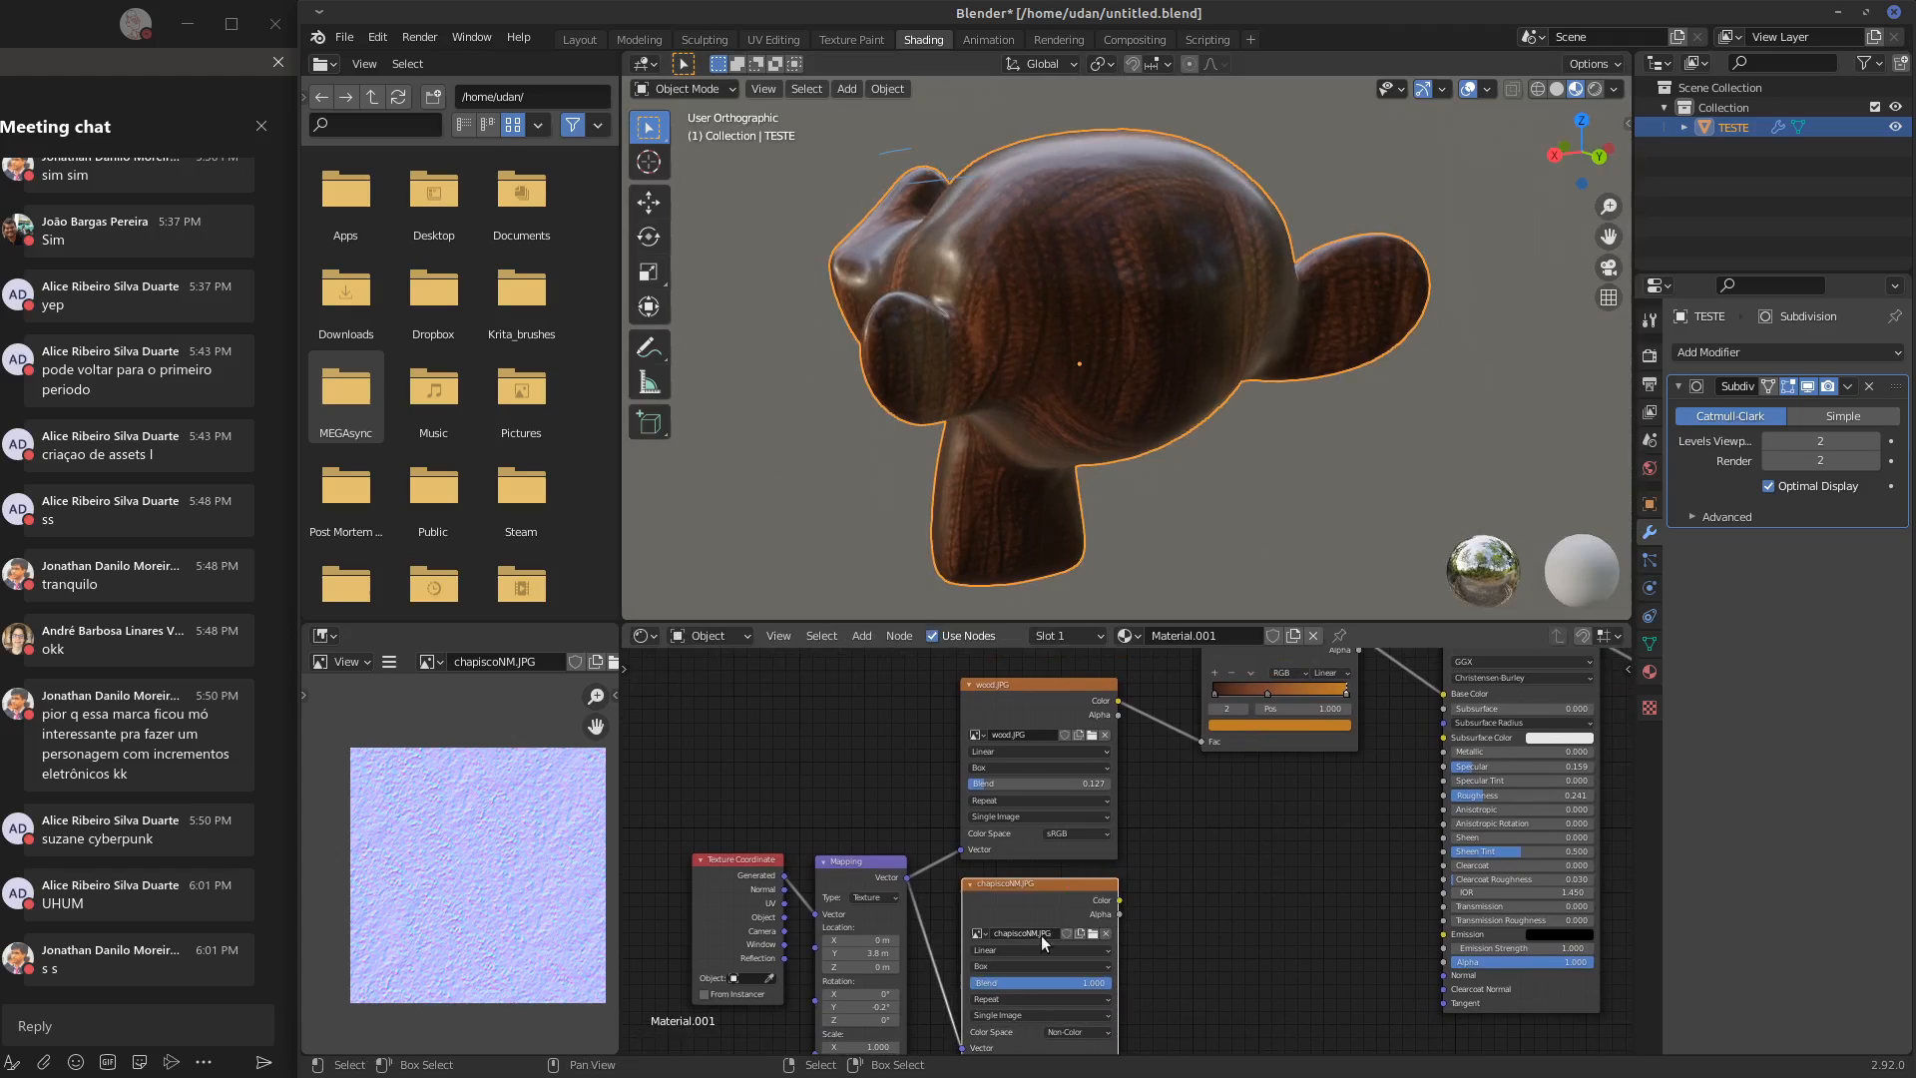
left_click(1092, 934)
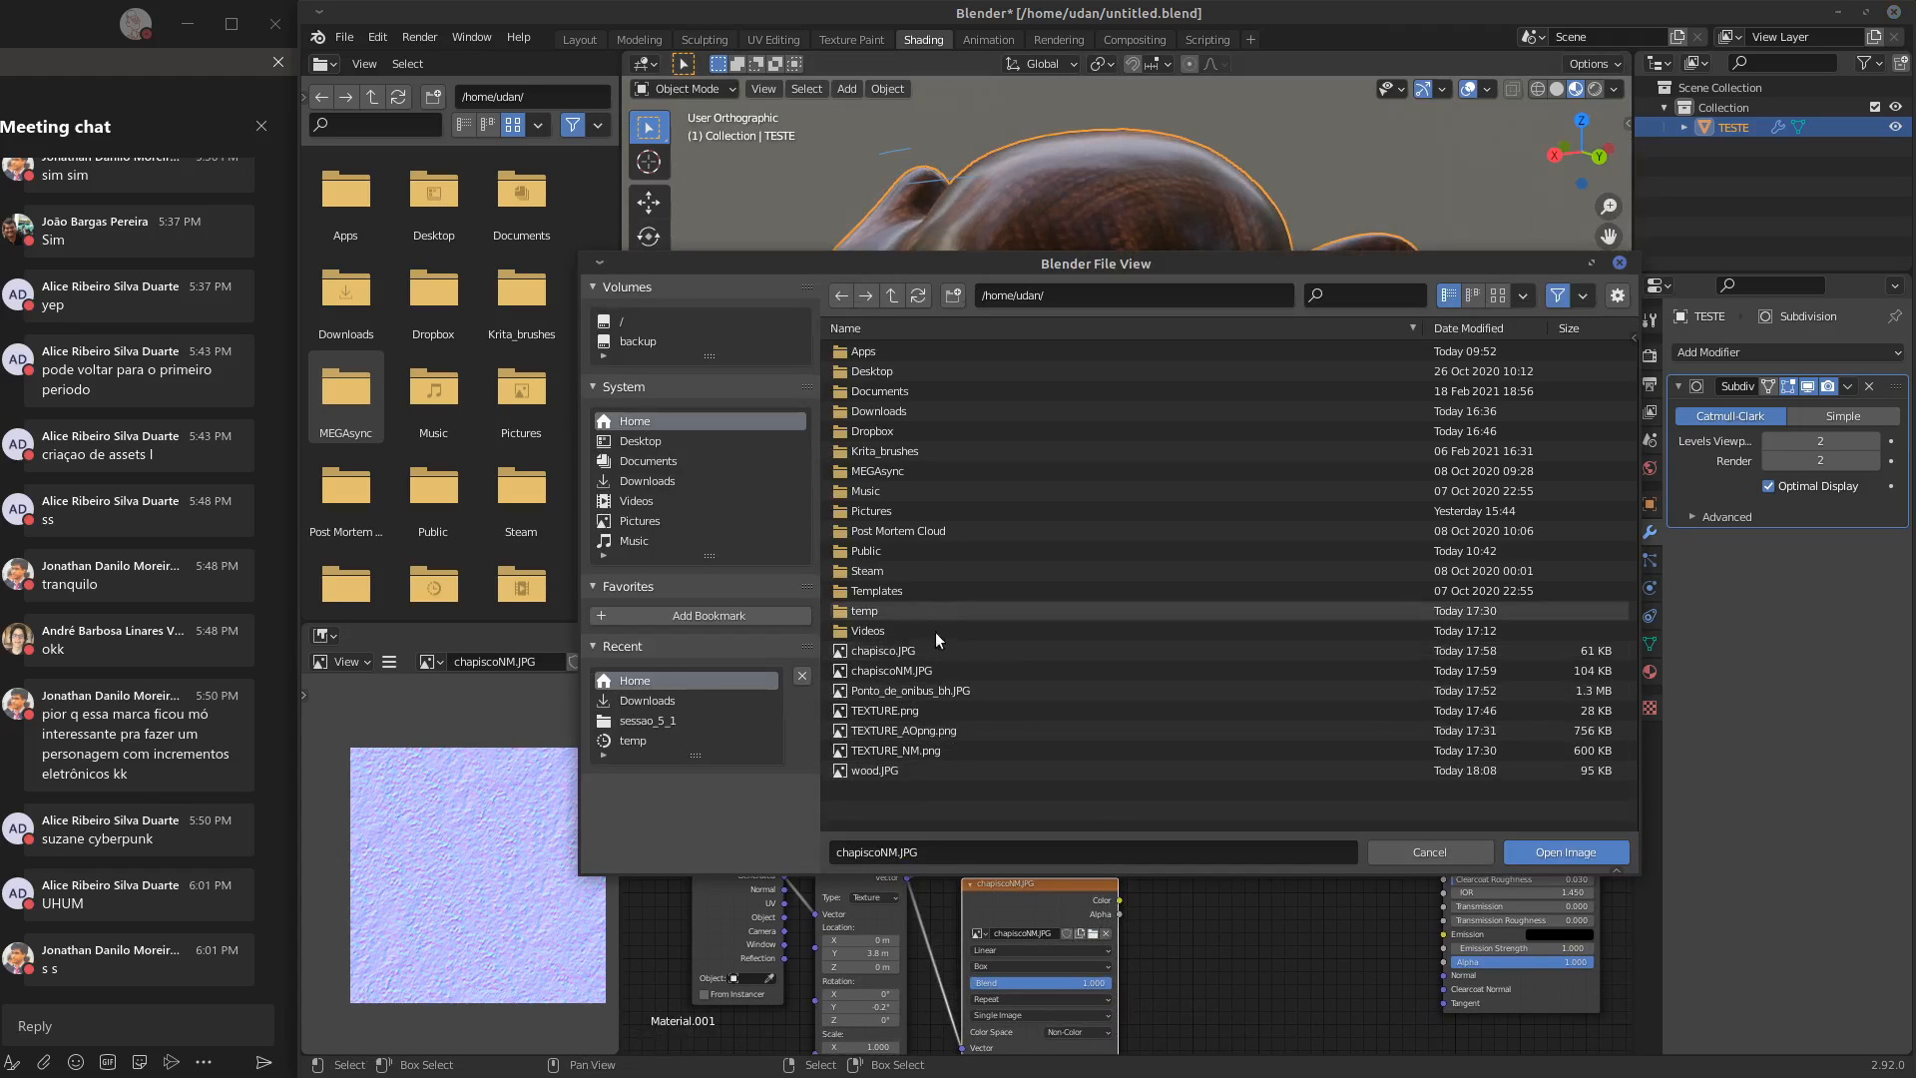
left_click(931, 770)
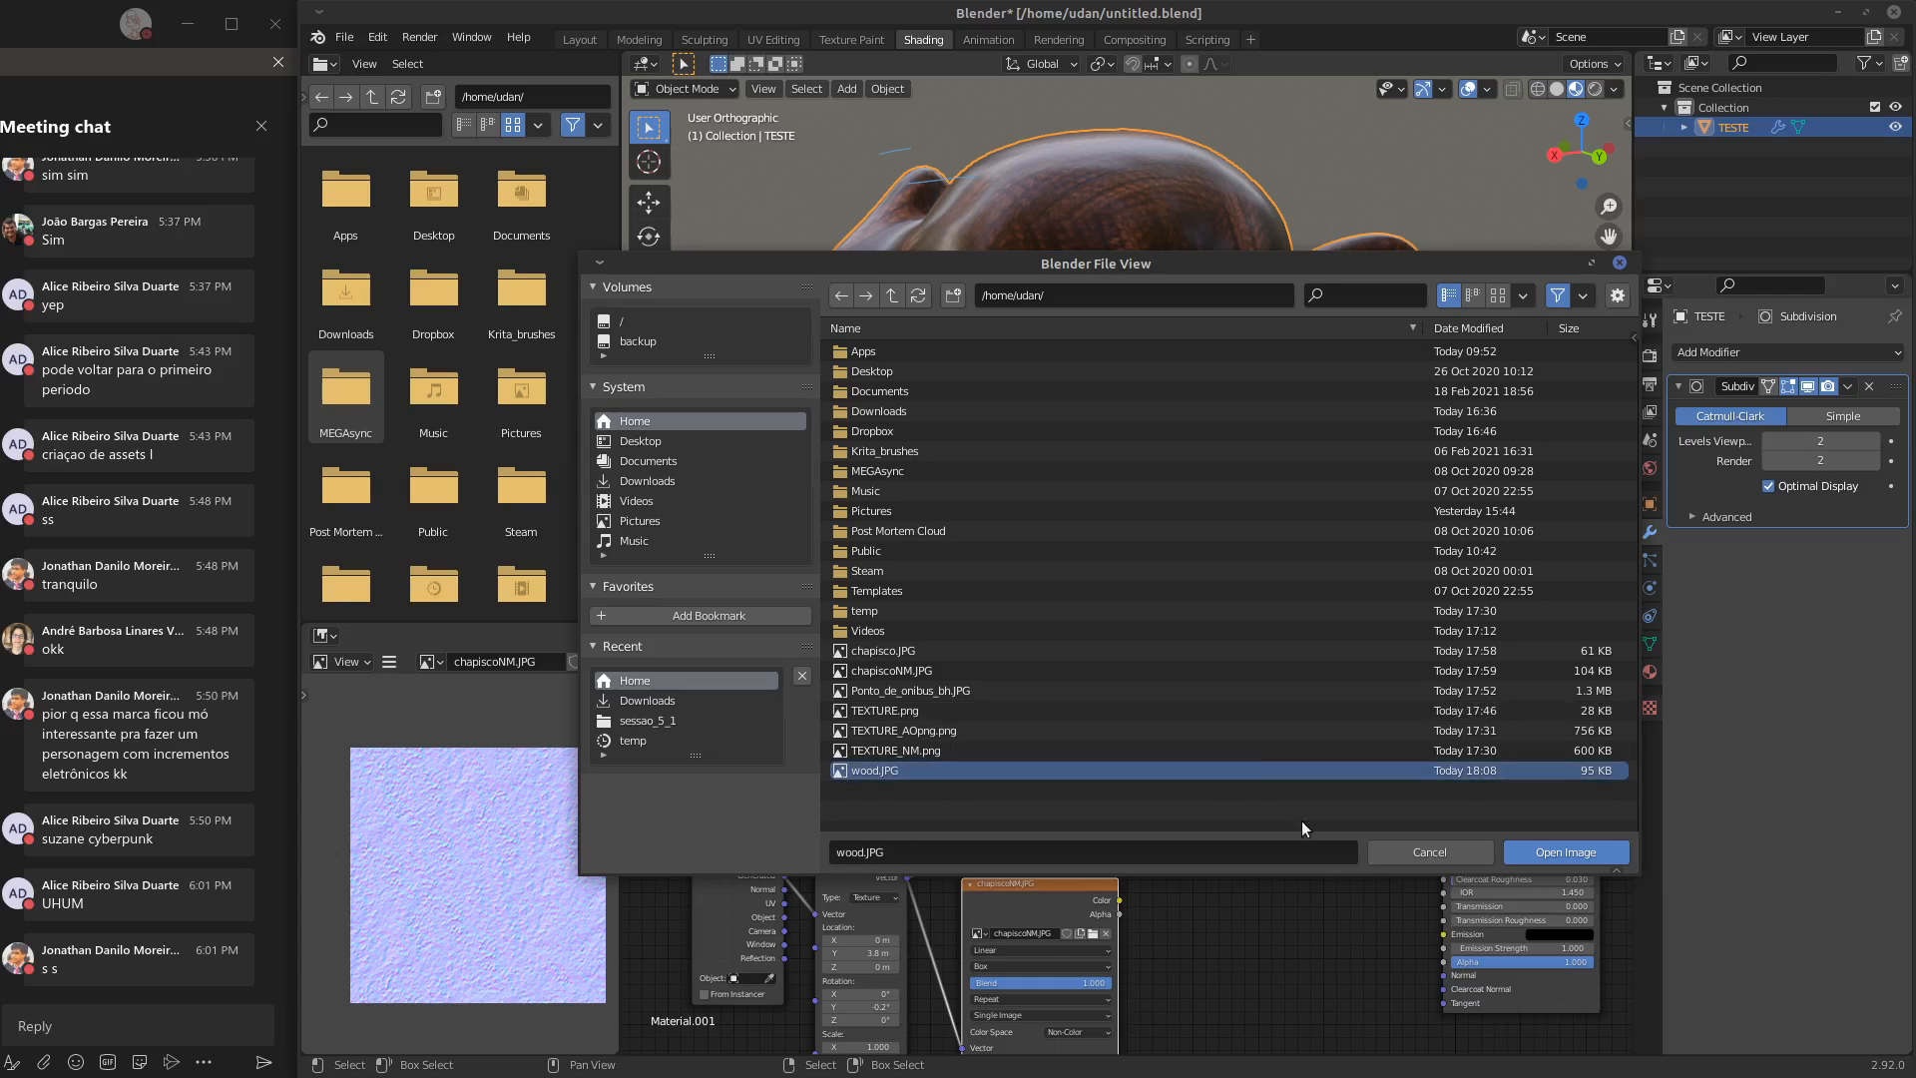
left_click(1565, 851)
Delete the lower, duplicate wood.JPG texture node and move the remaining one down beside the Mapping node
left_click_drag(1030, 888, 1094, 903)
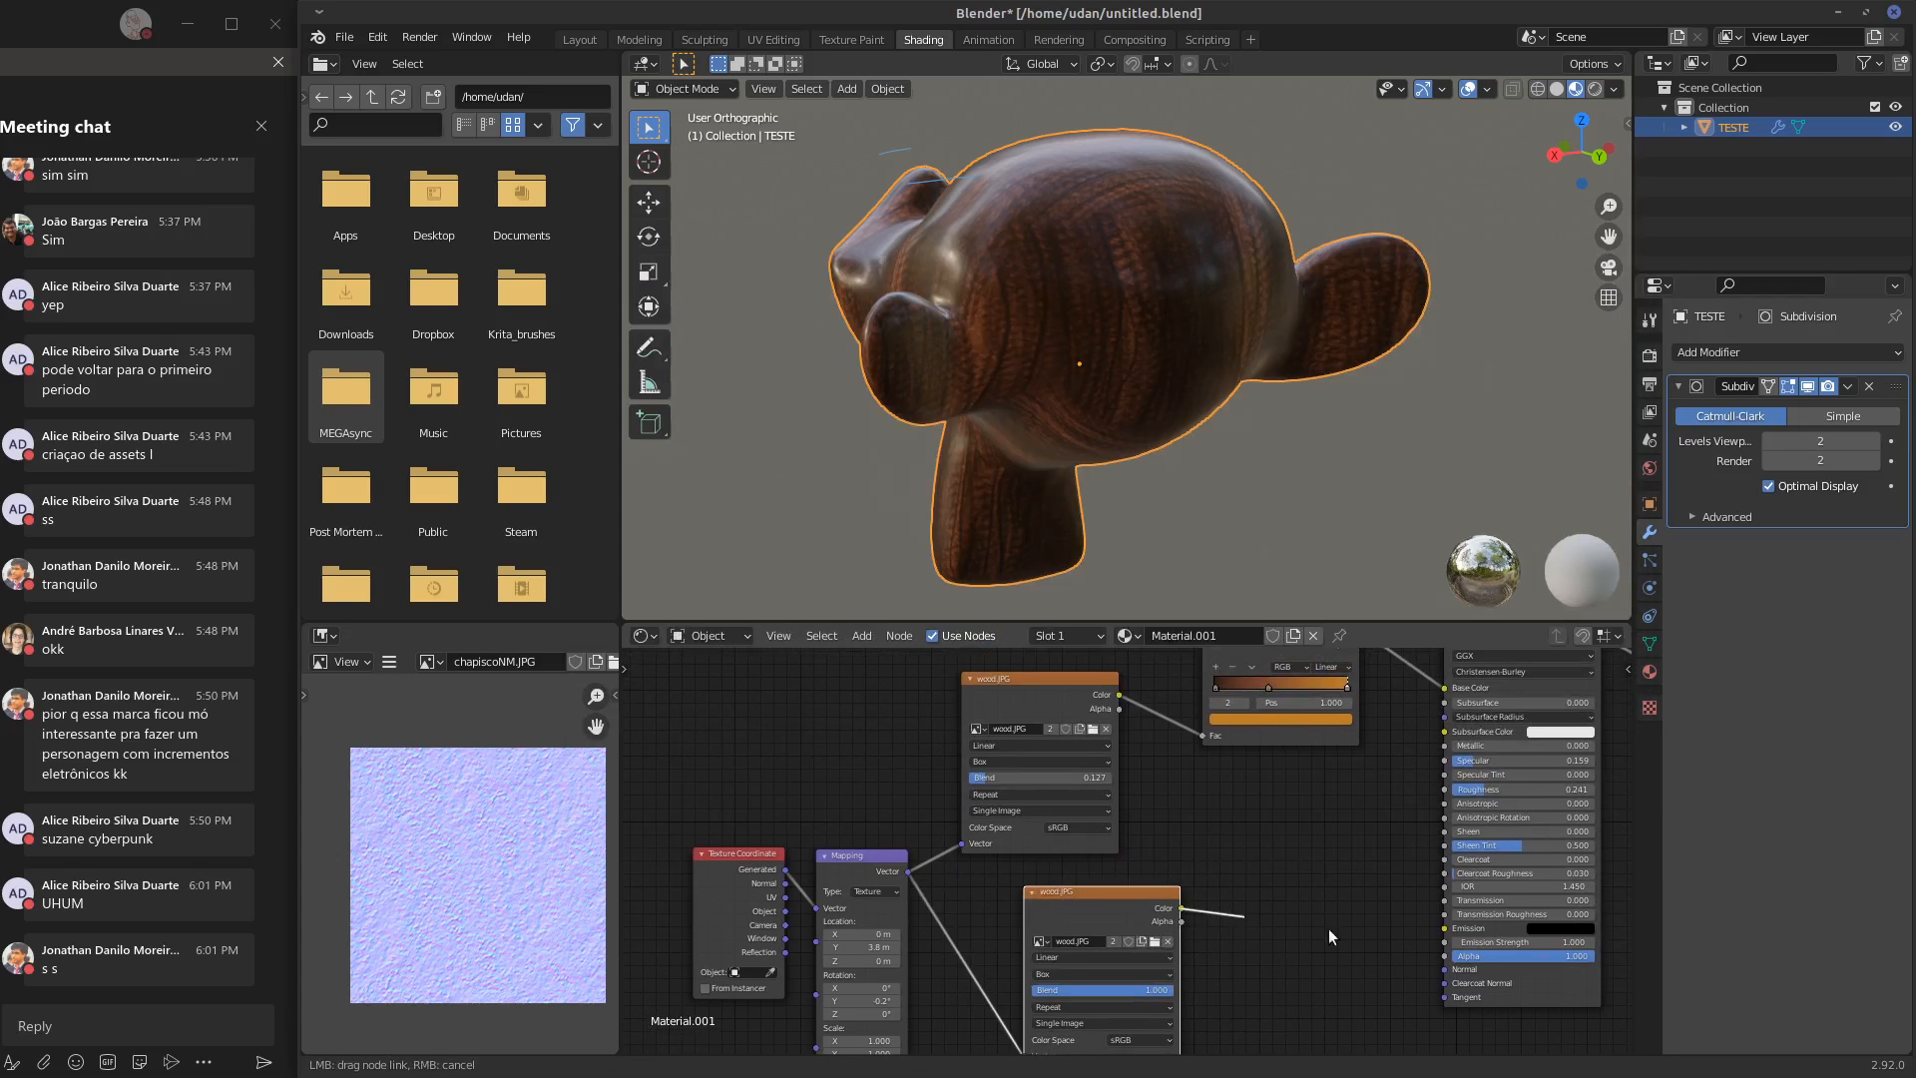
key("x")
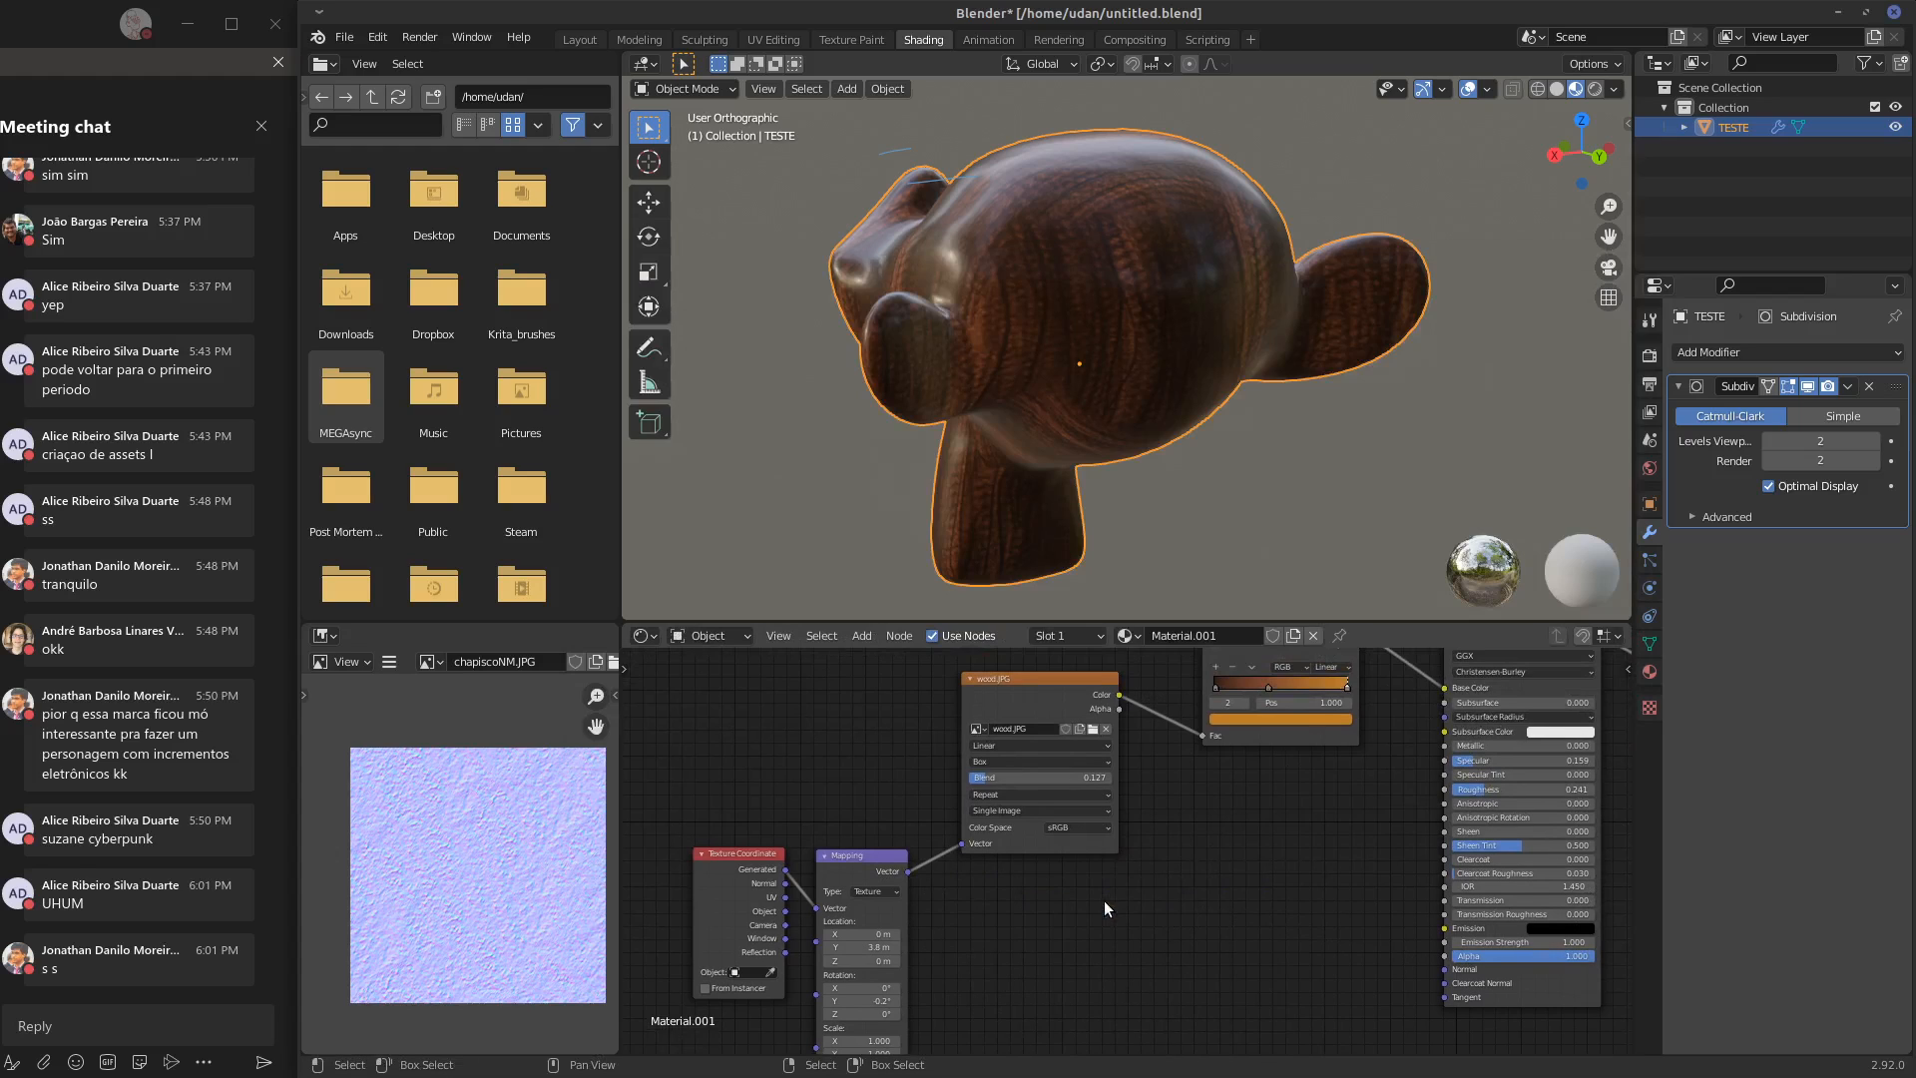
middle_click_drag(1105, 900, 1122, 875)
left_click_drag(1060, 657, 1048, 752)
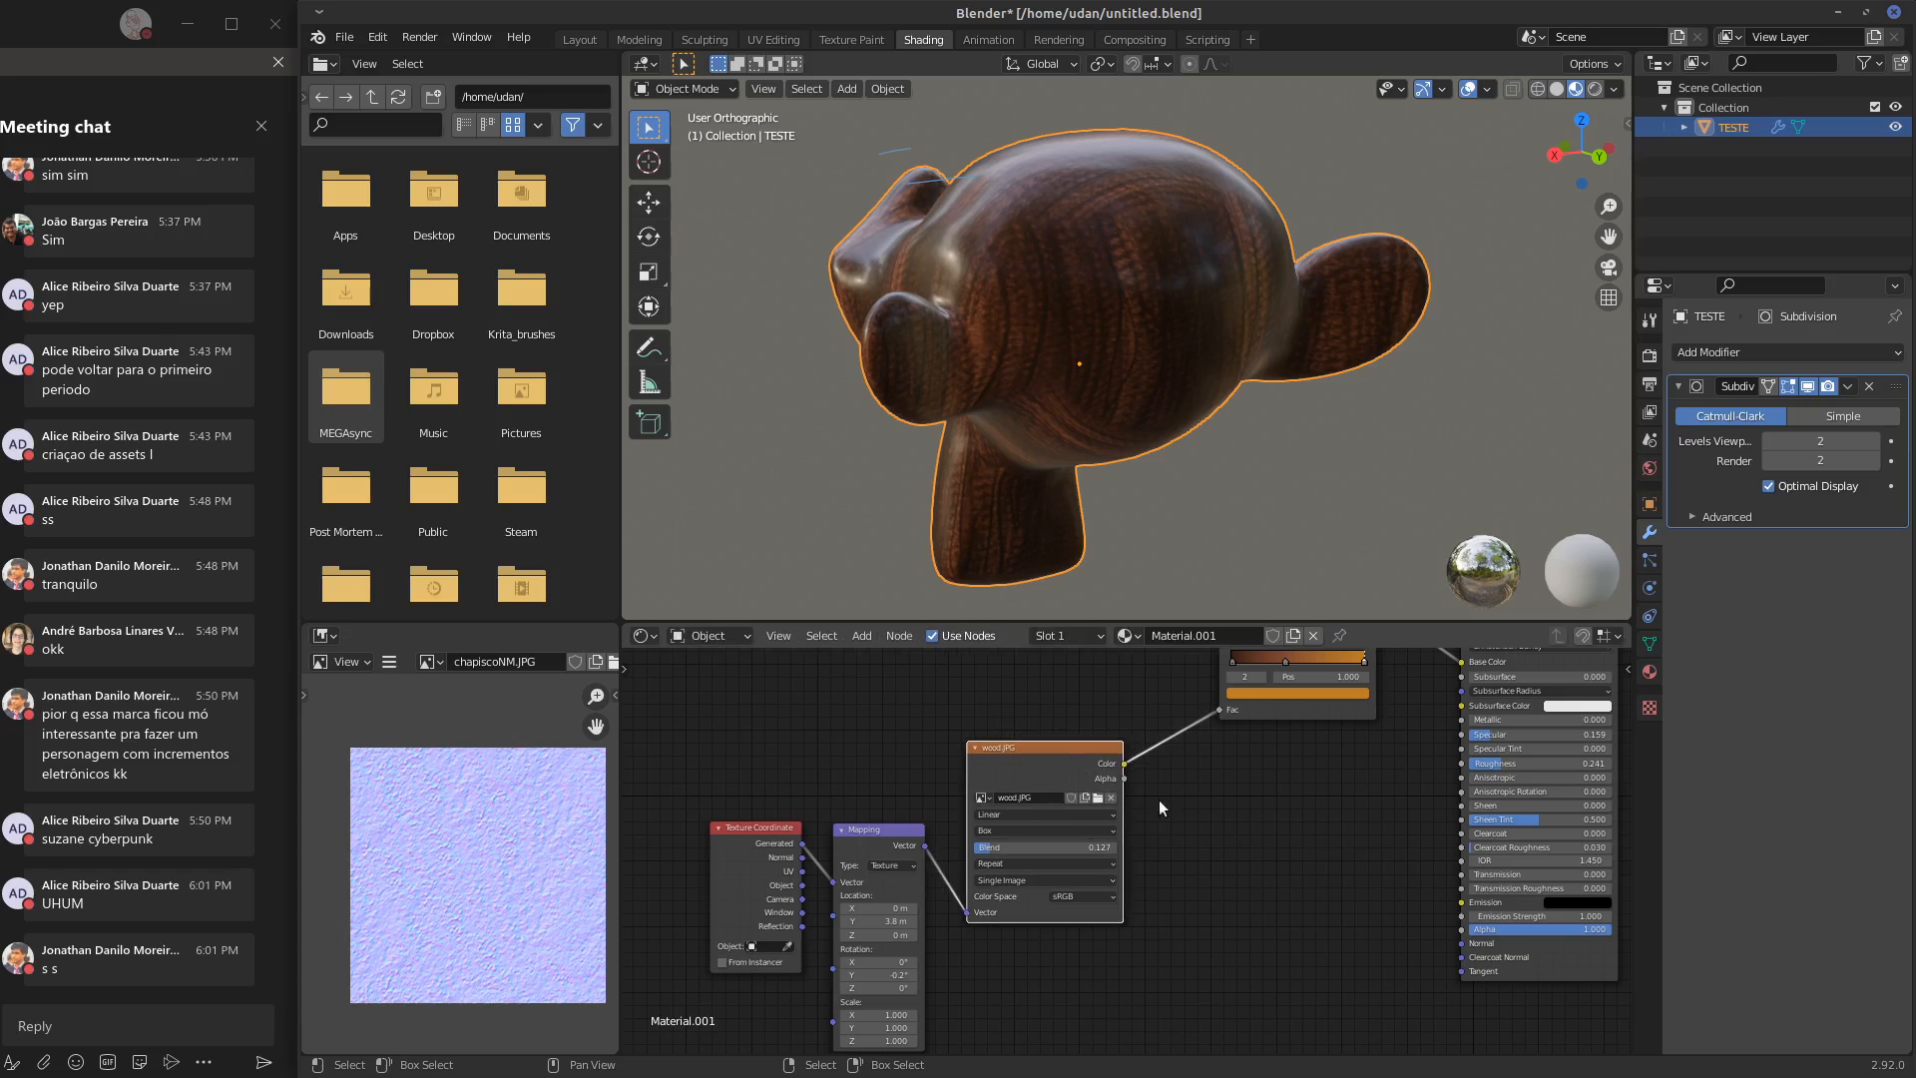
Add a Bump node below the color ramp and feed the wood.JPG texture's Color output into its Height input
key("shift+a")
mouse_move(1211, 854)
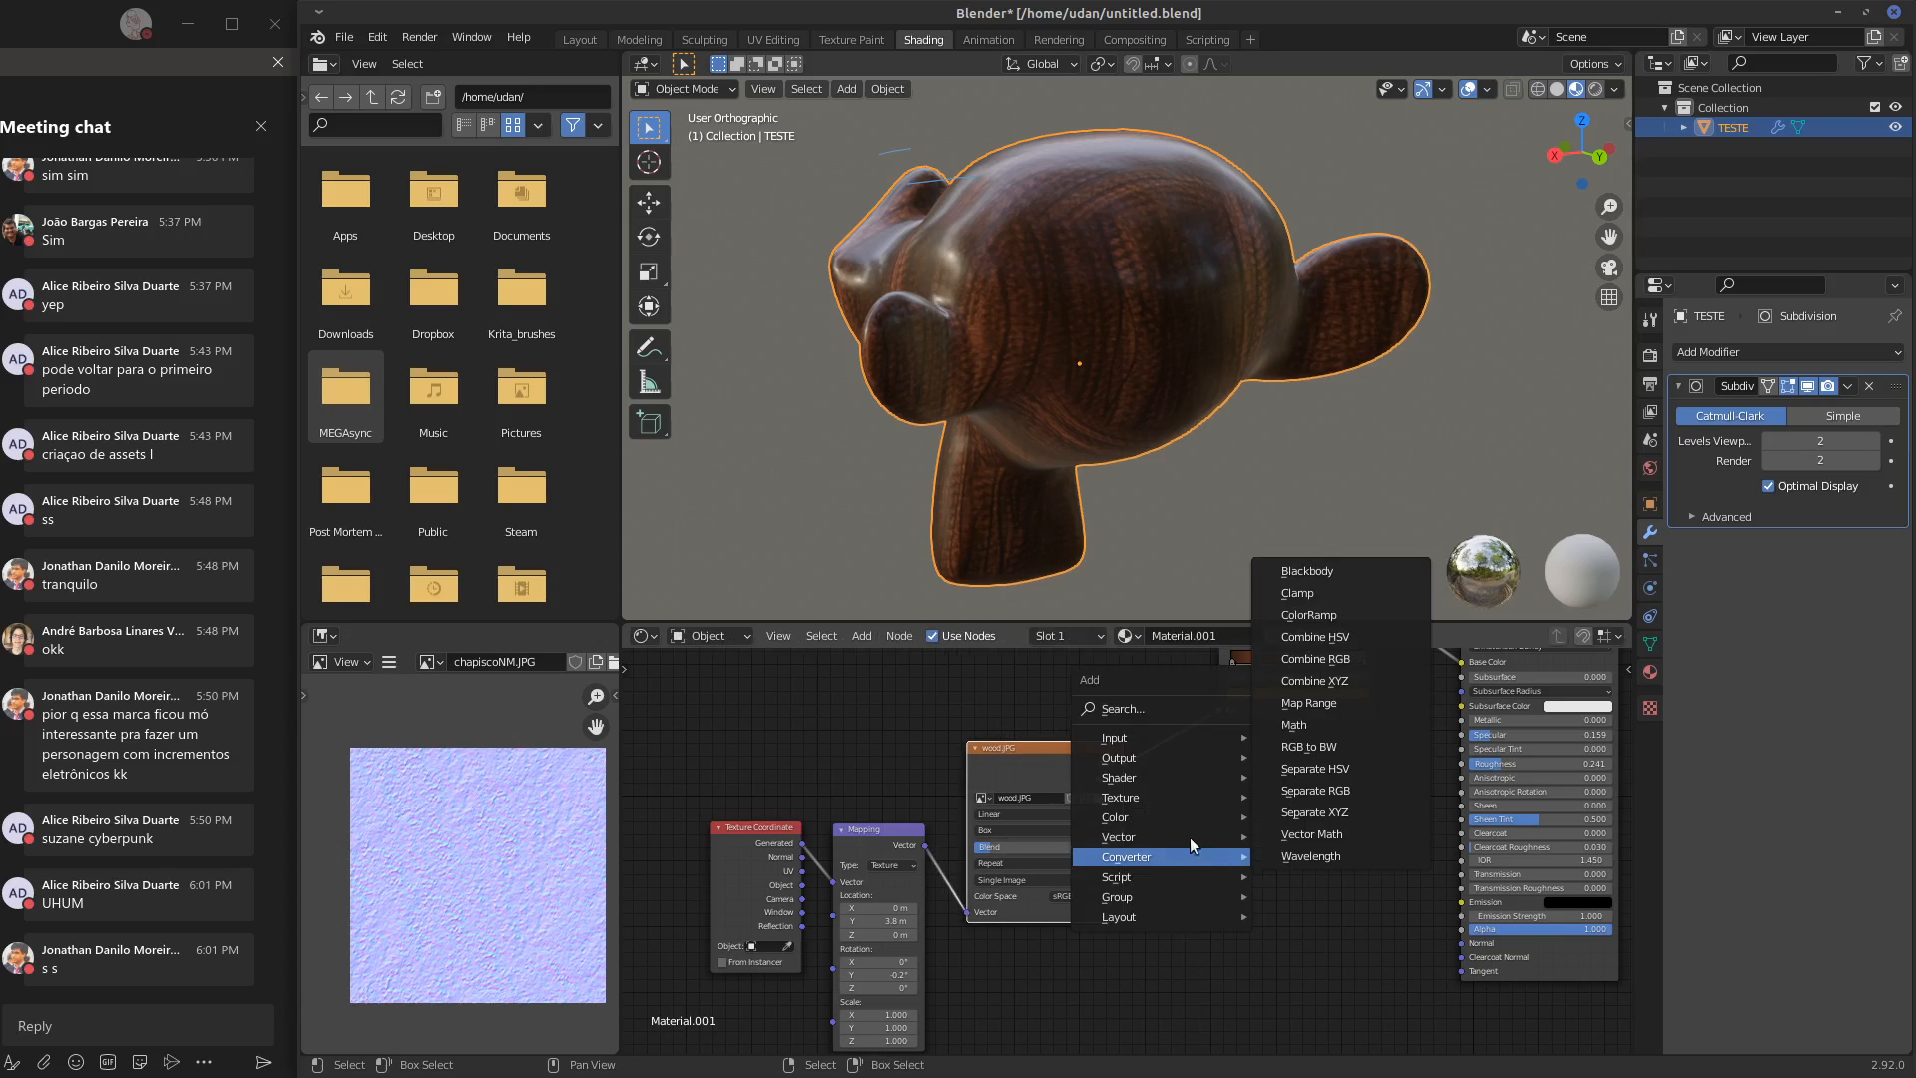
mouse_move(1138, 836)
left_click(1288, 838)
left_click(1235, 841)
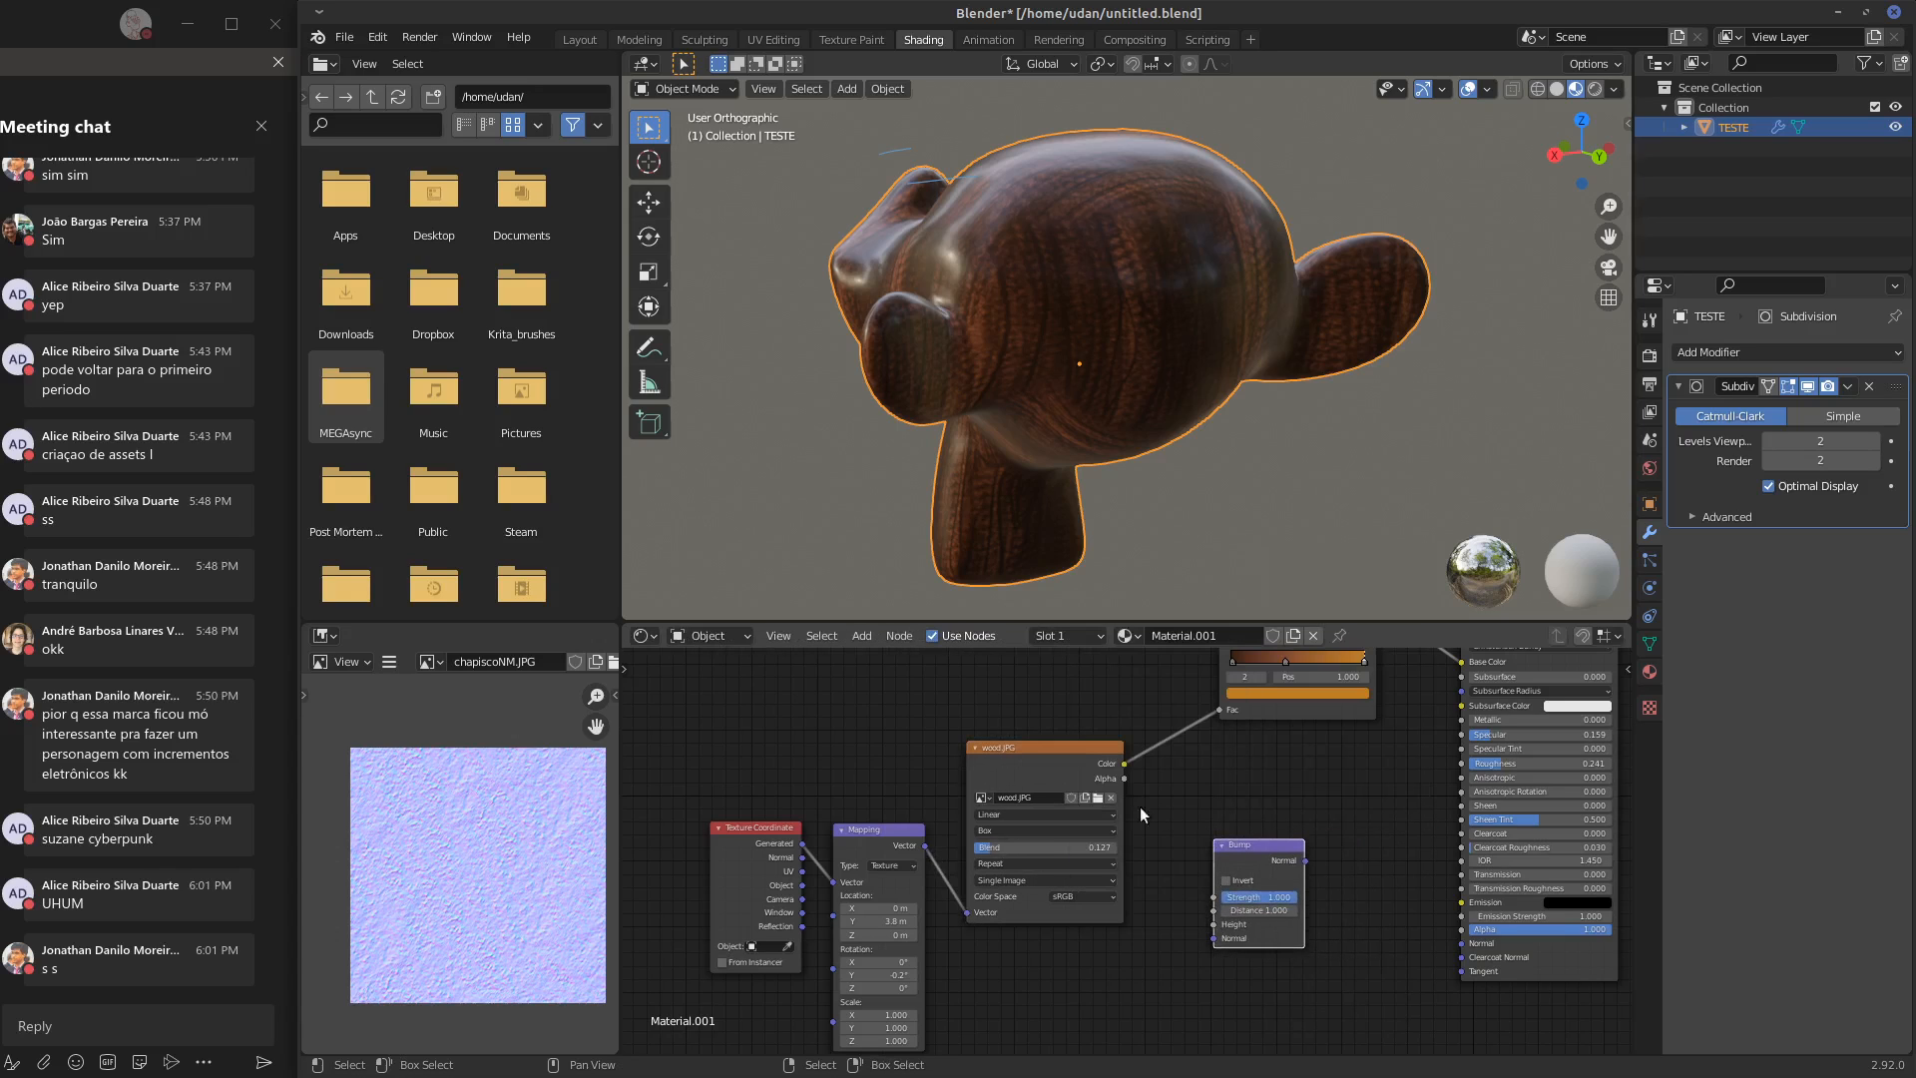
left_click_drag(1124, 764, 1214, 924)
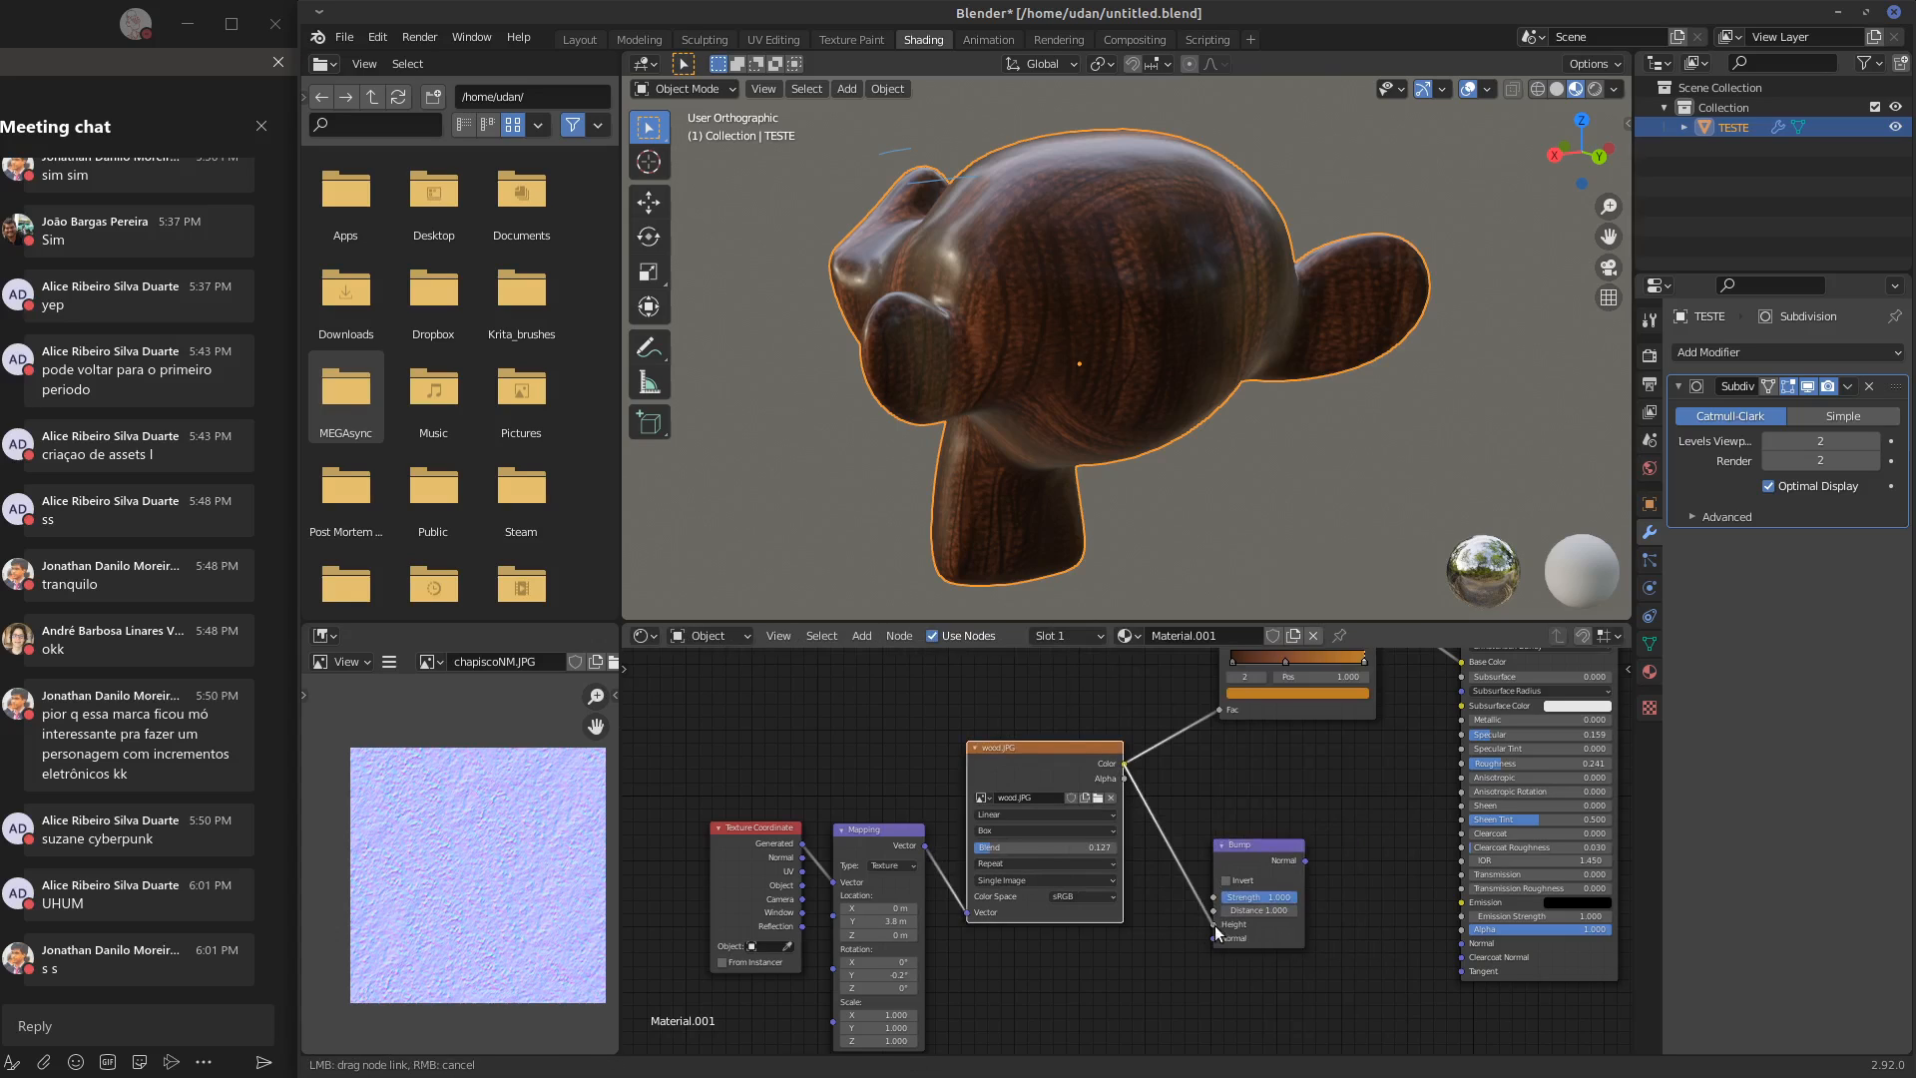
left_click_drag(1274, 846, 1333, 865)
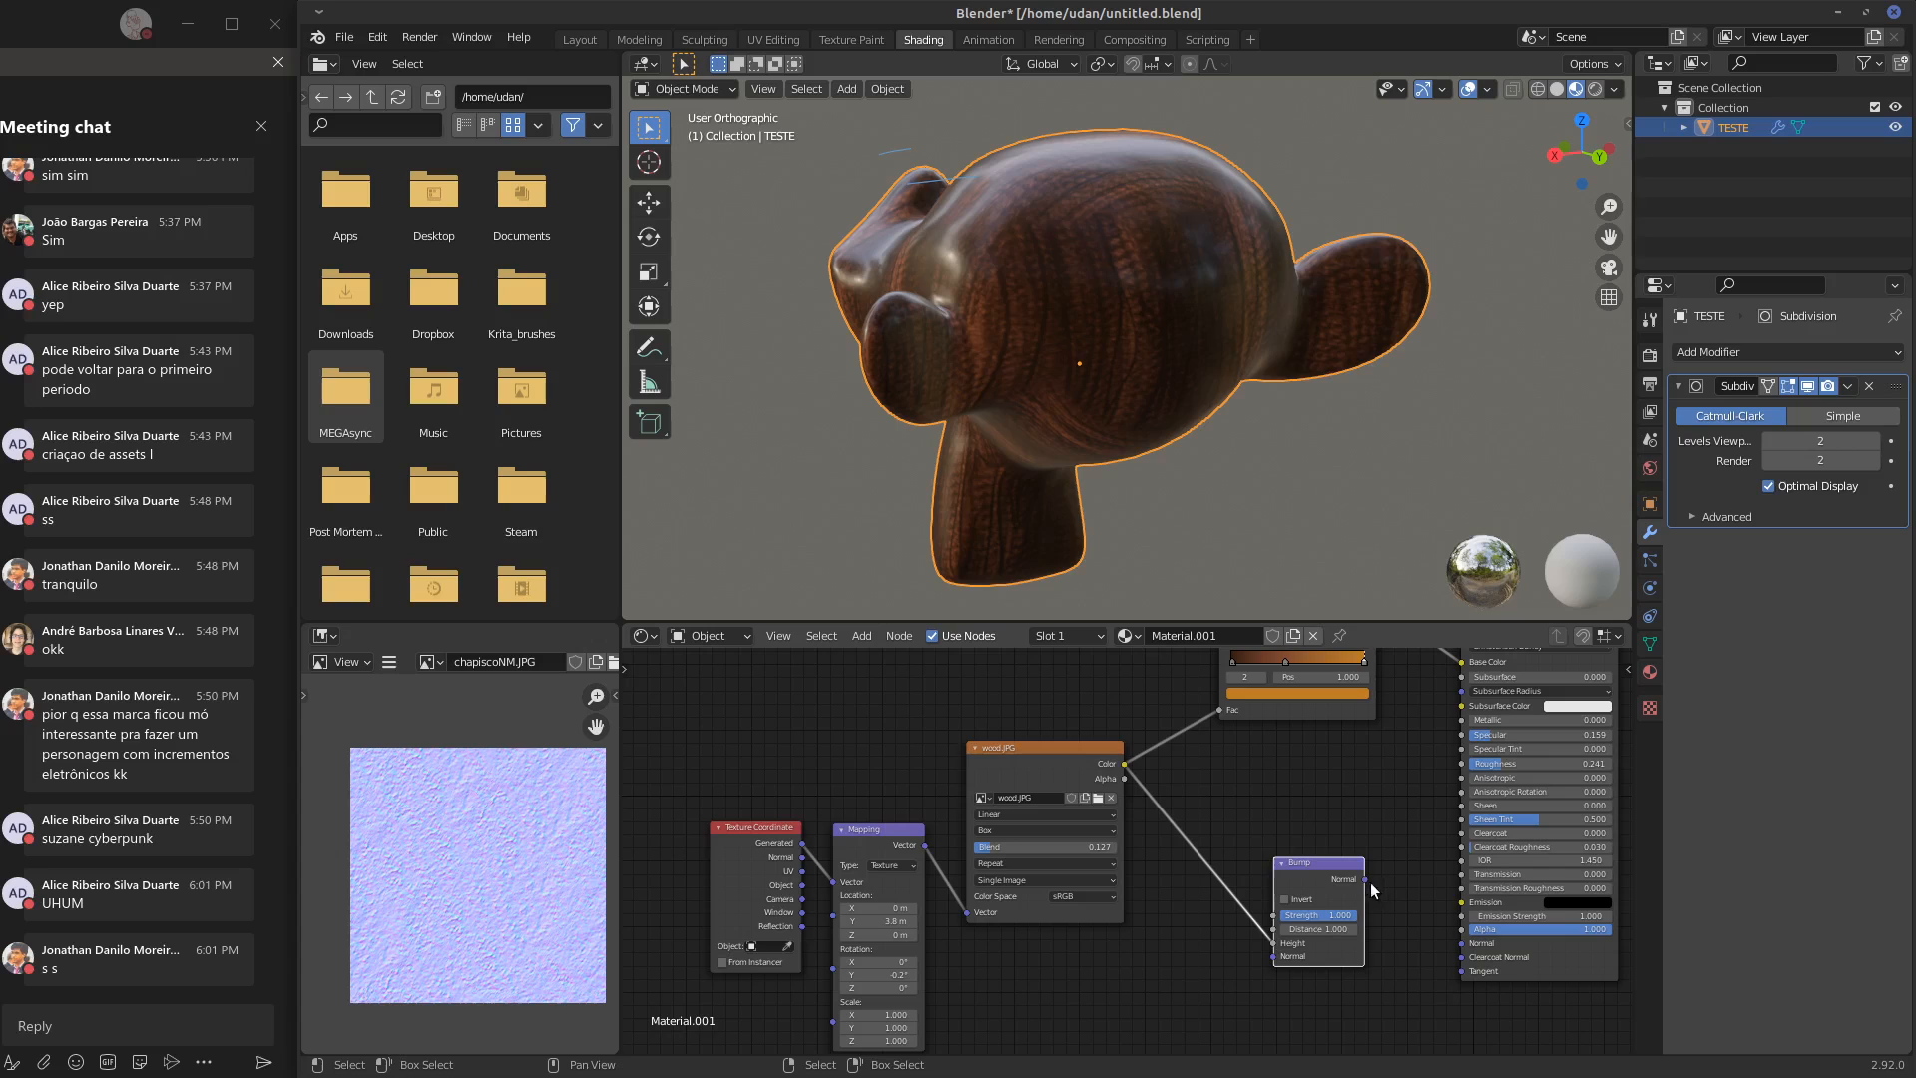
Connect the Bump node's Normal output to the Normal input of the Principled BSDF
scroll(1226, 887, "up", 3)
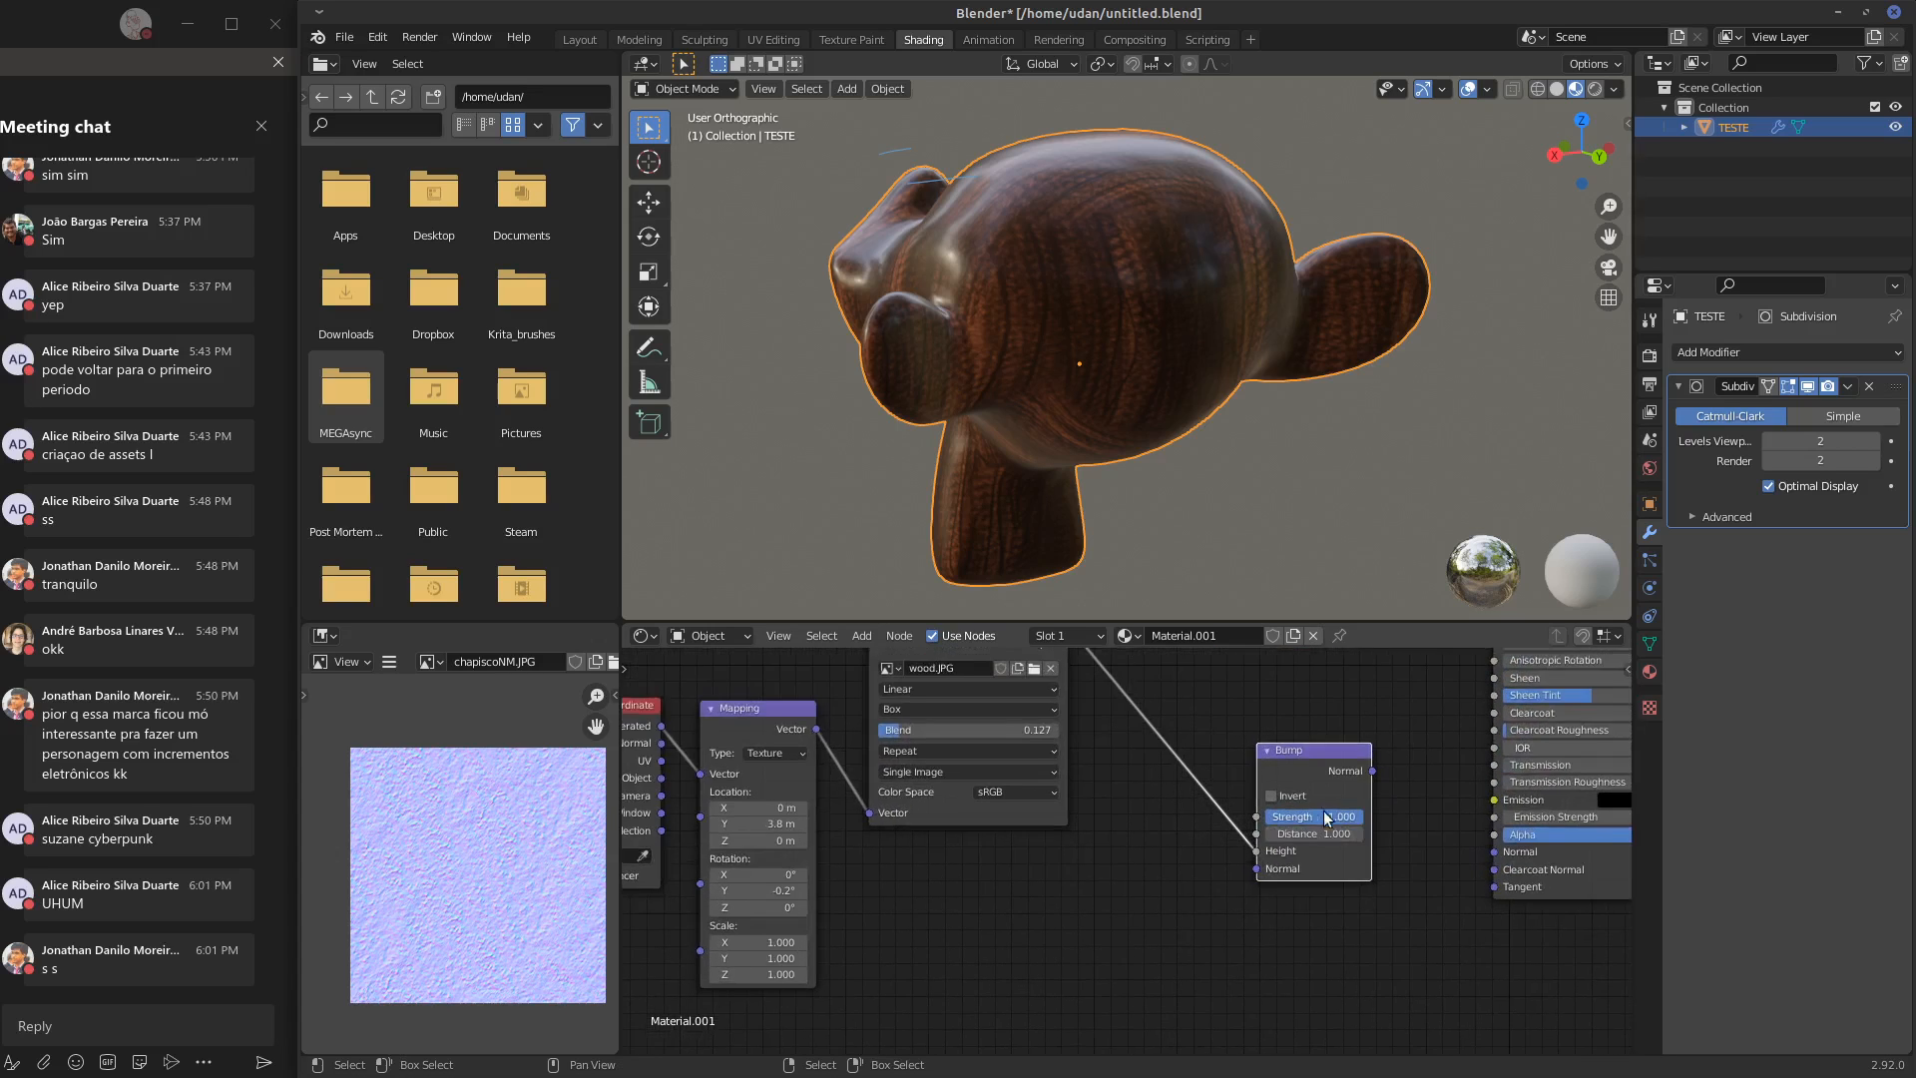
left_click(1193, 897)
middle_click_drag(1130, 803, 1063, 773)
left_click_drag(1206, 868, 1416, 983)
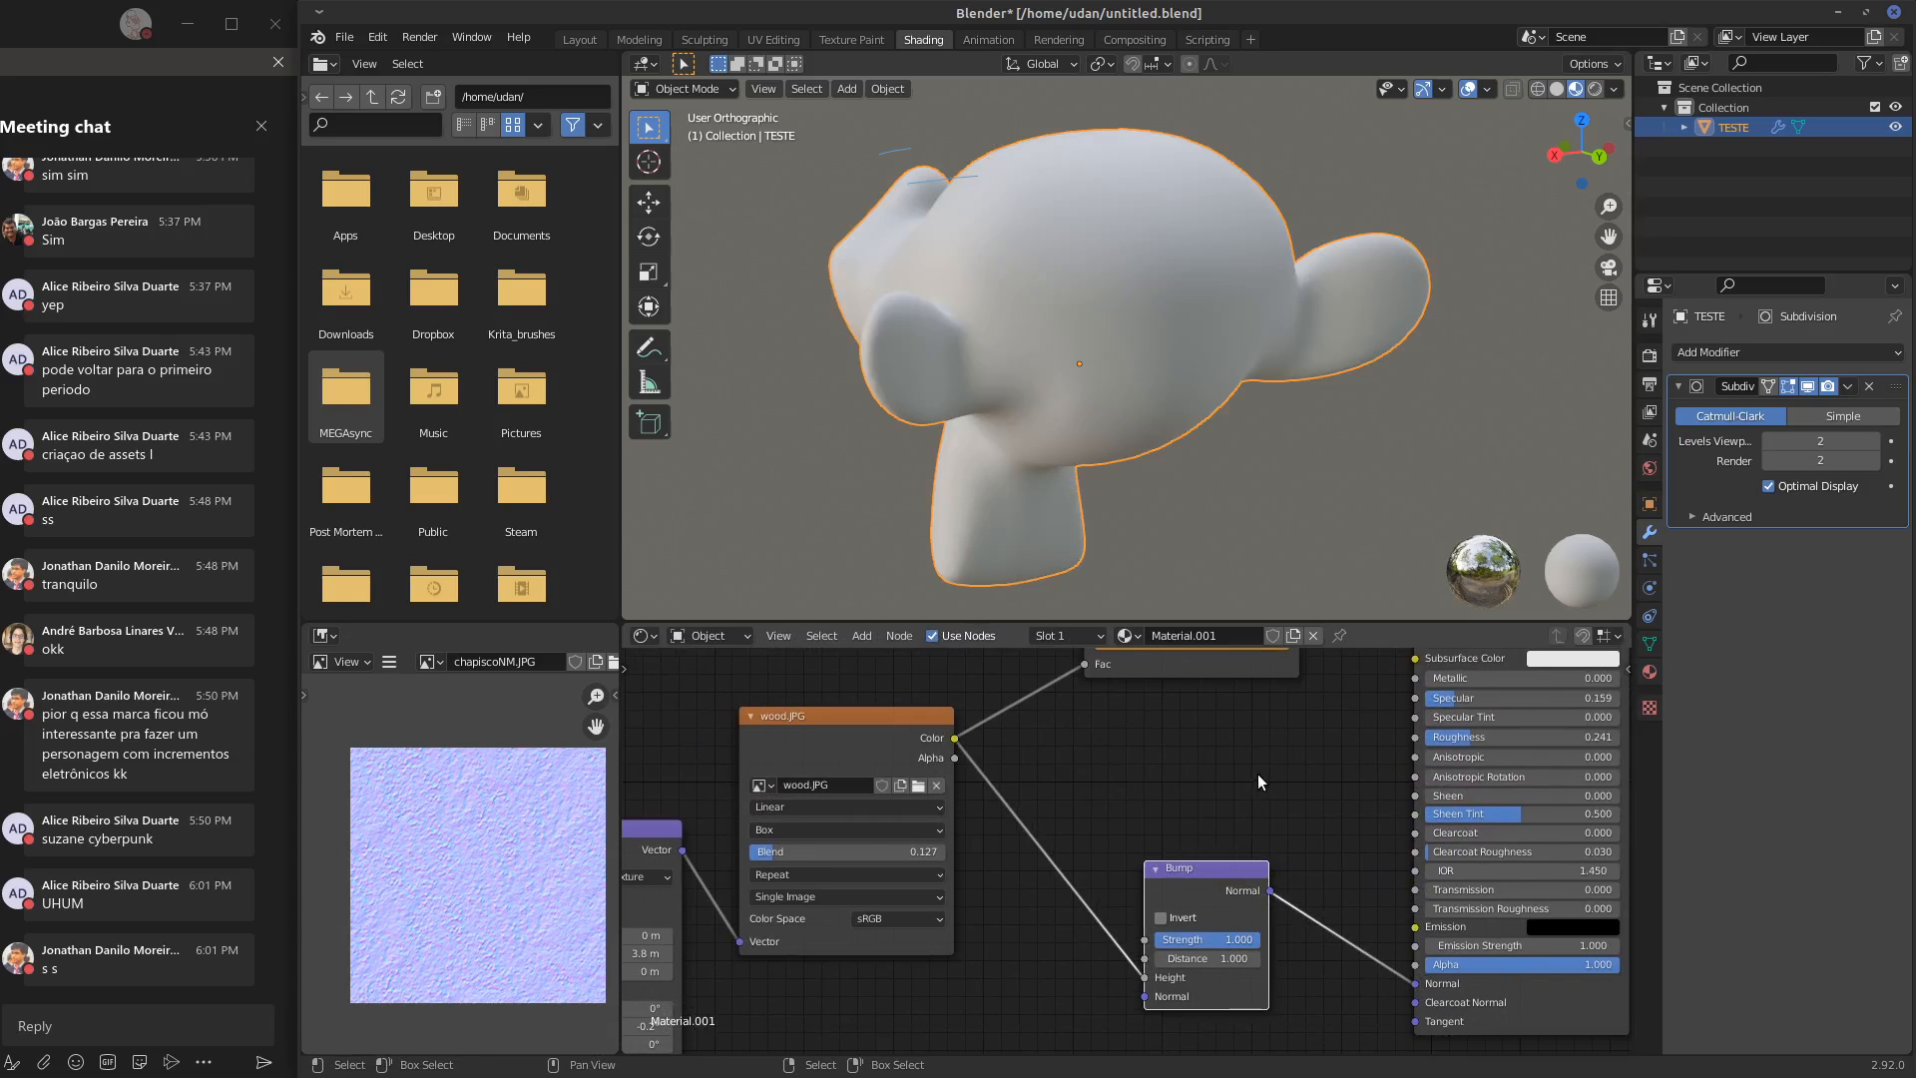
Lower the Bump node's Strength to 0.049 for a subtle wood relief on the monkey
middle_click_drag(1164, 615, 1292, 519)
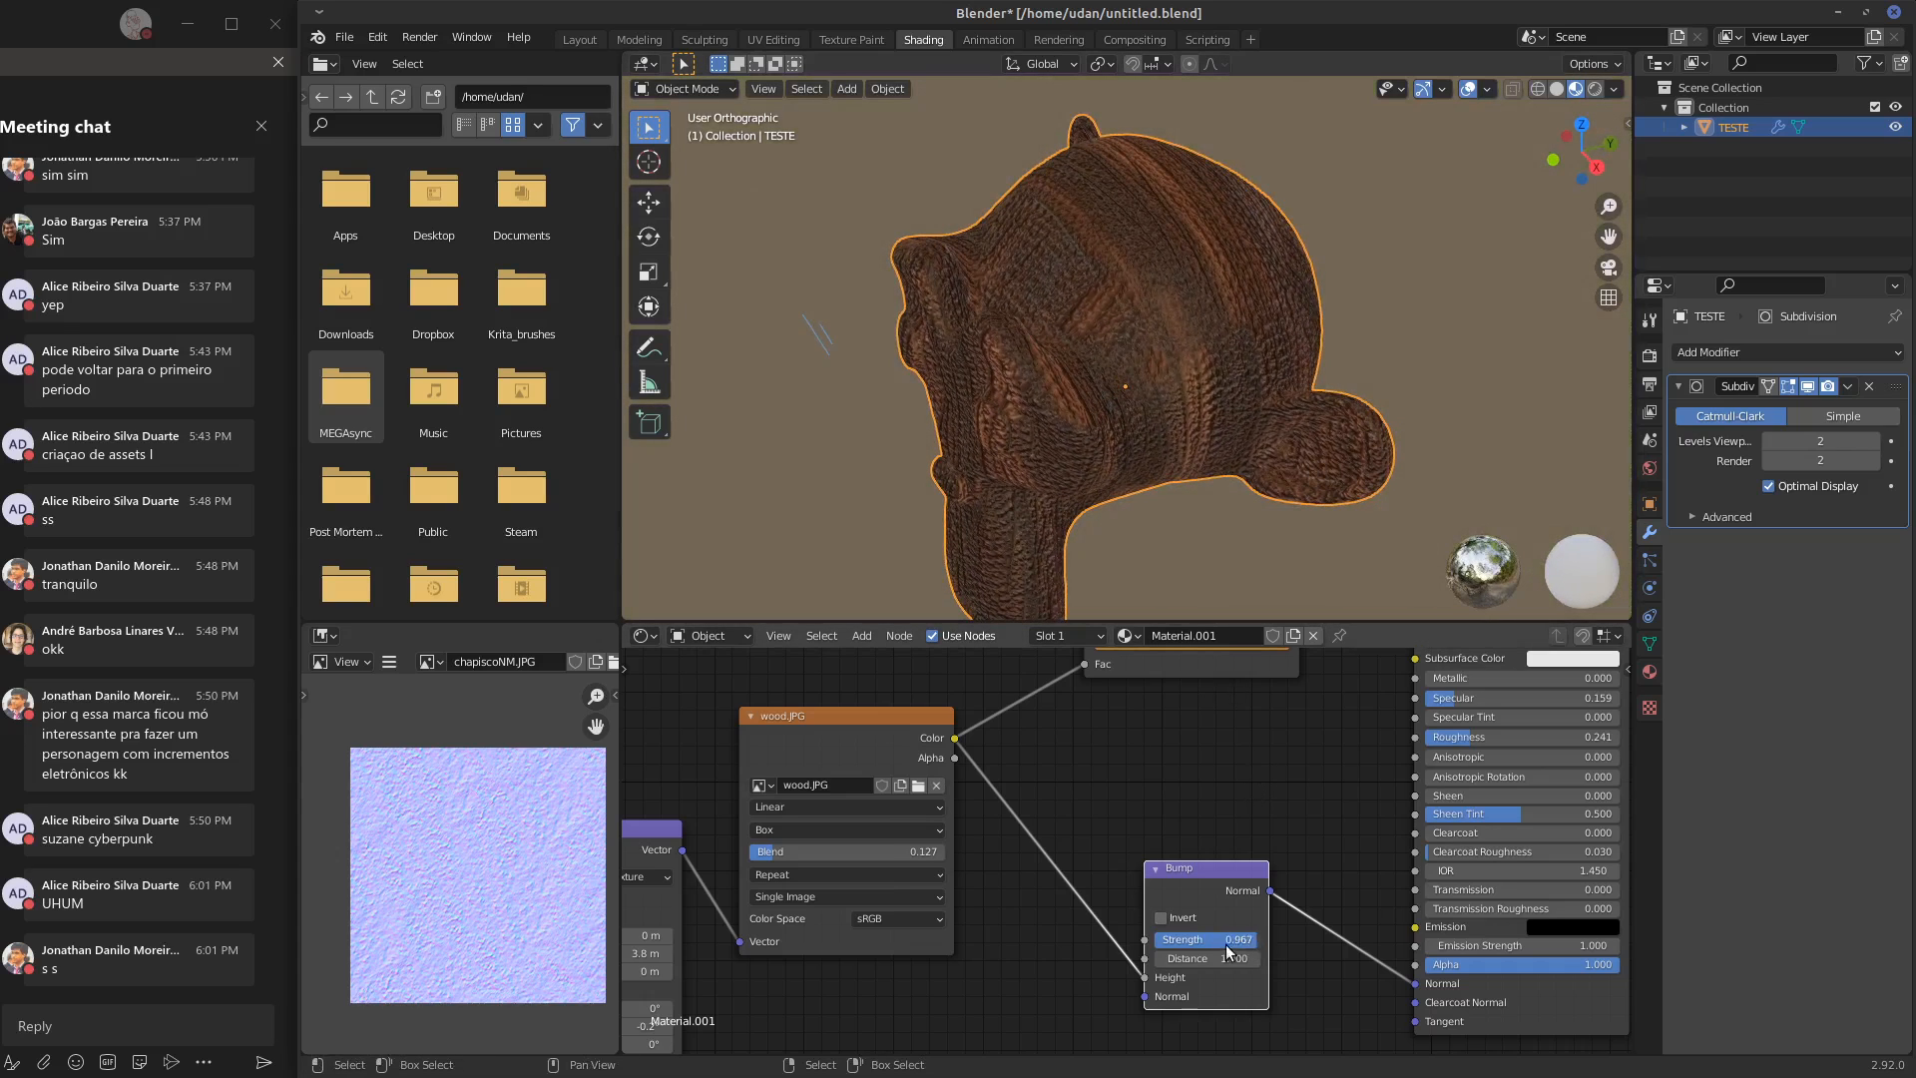
left_click_drag(1230, 950, 1141, 958)
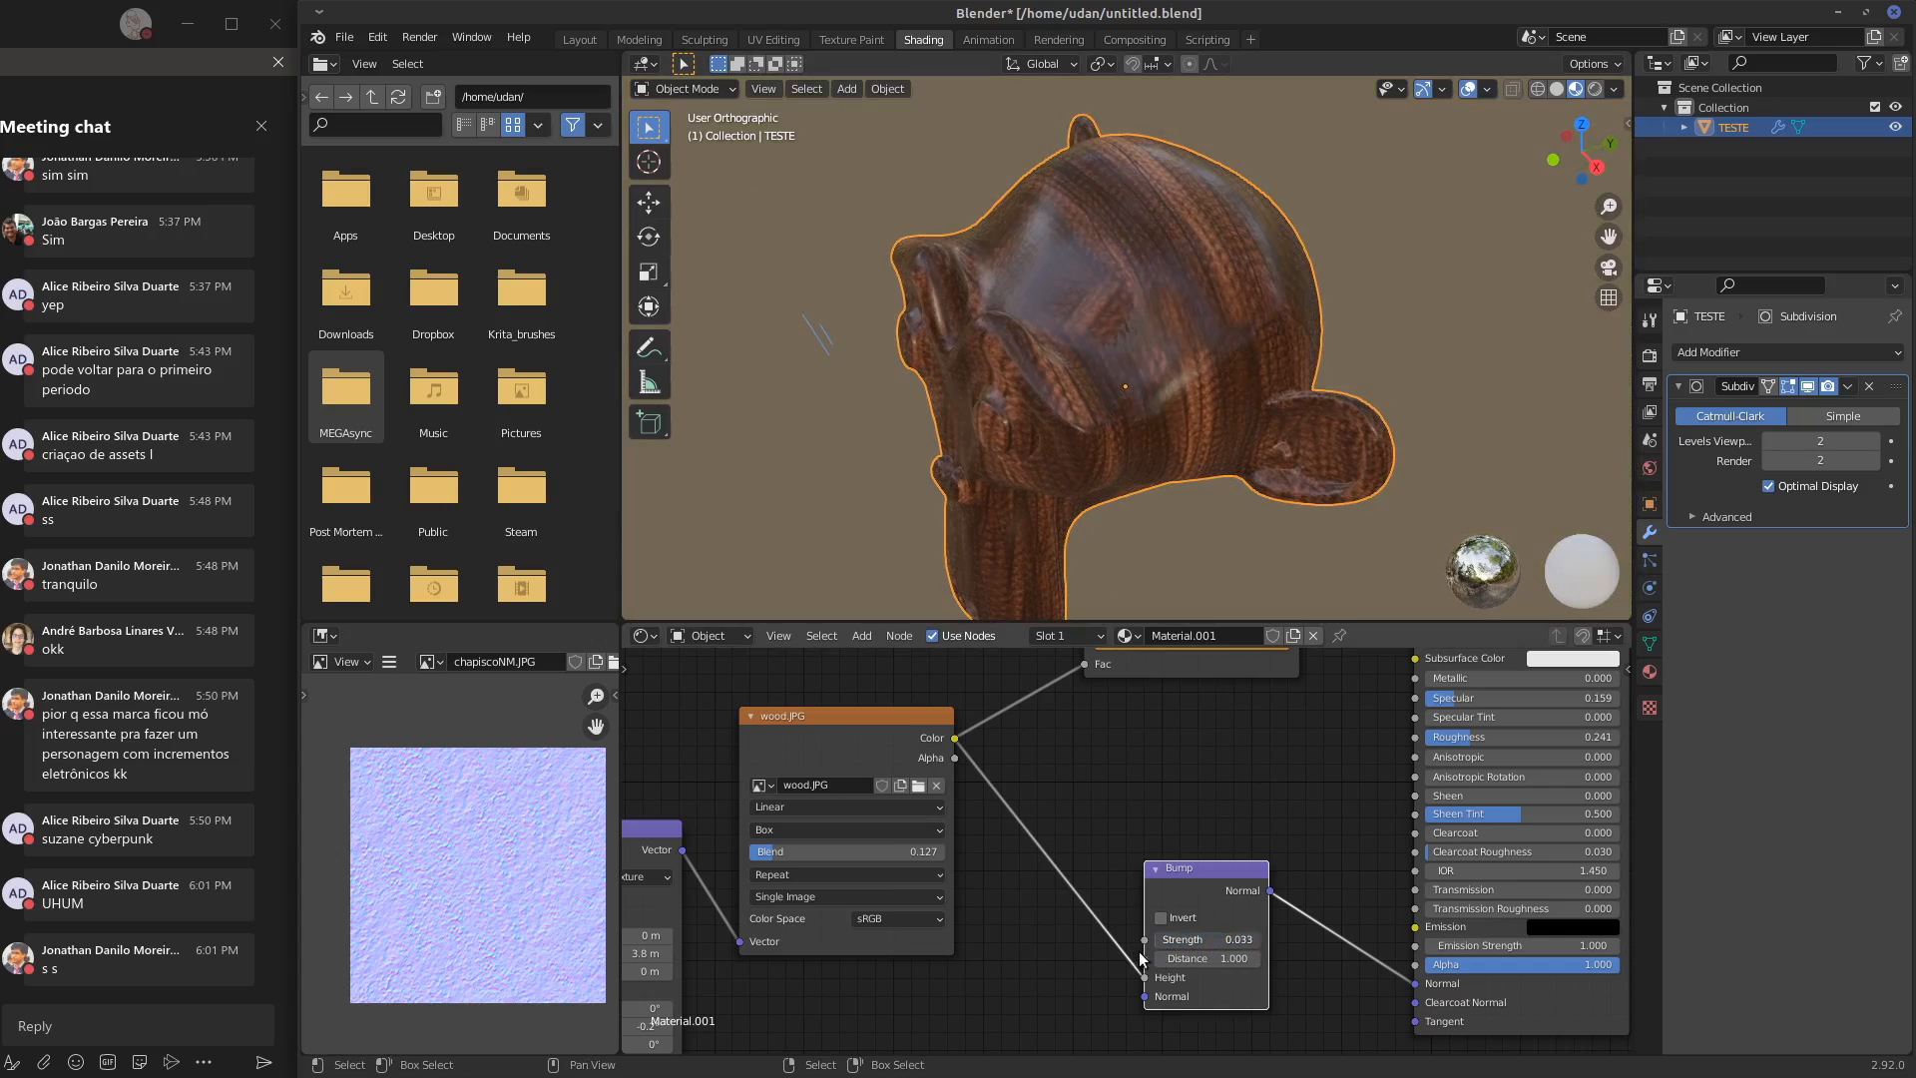
scroll(1092, 358, "up", 4)
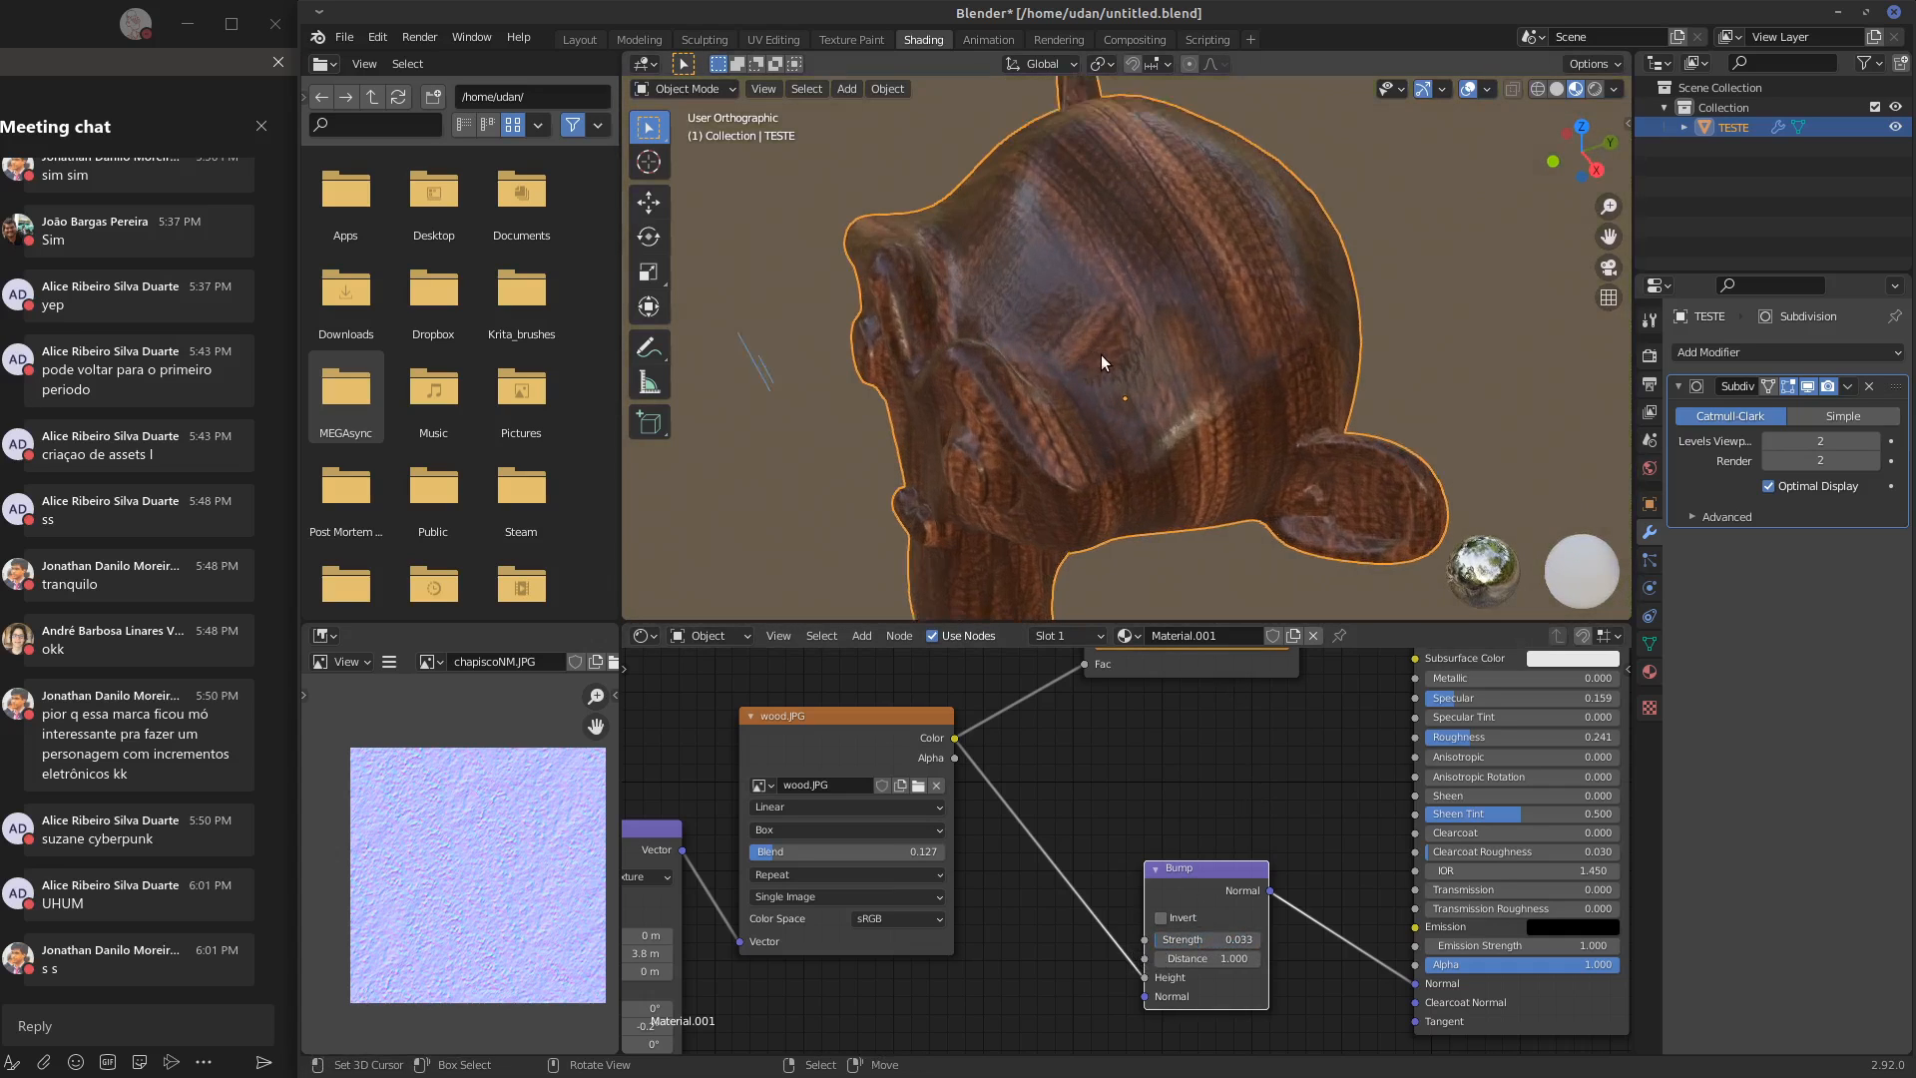
middle_click_drag(1086, 302, 1206, 350)
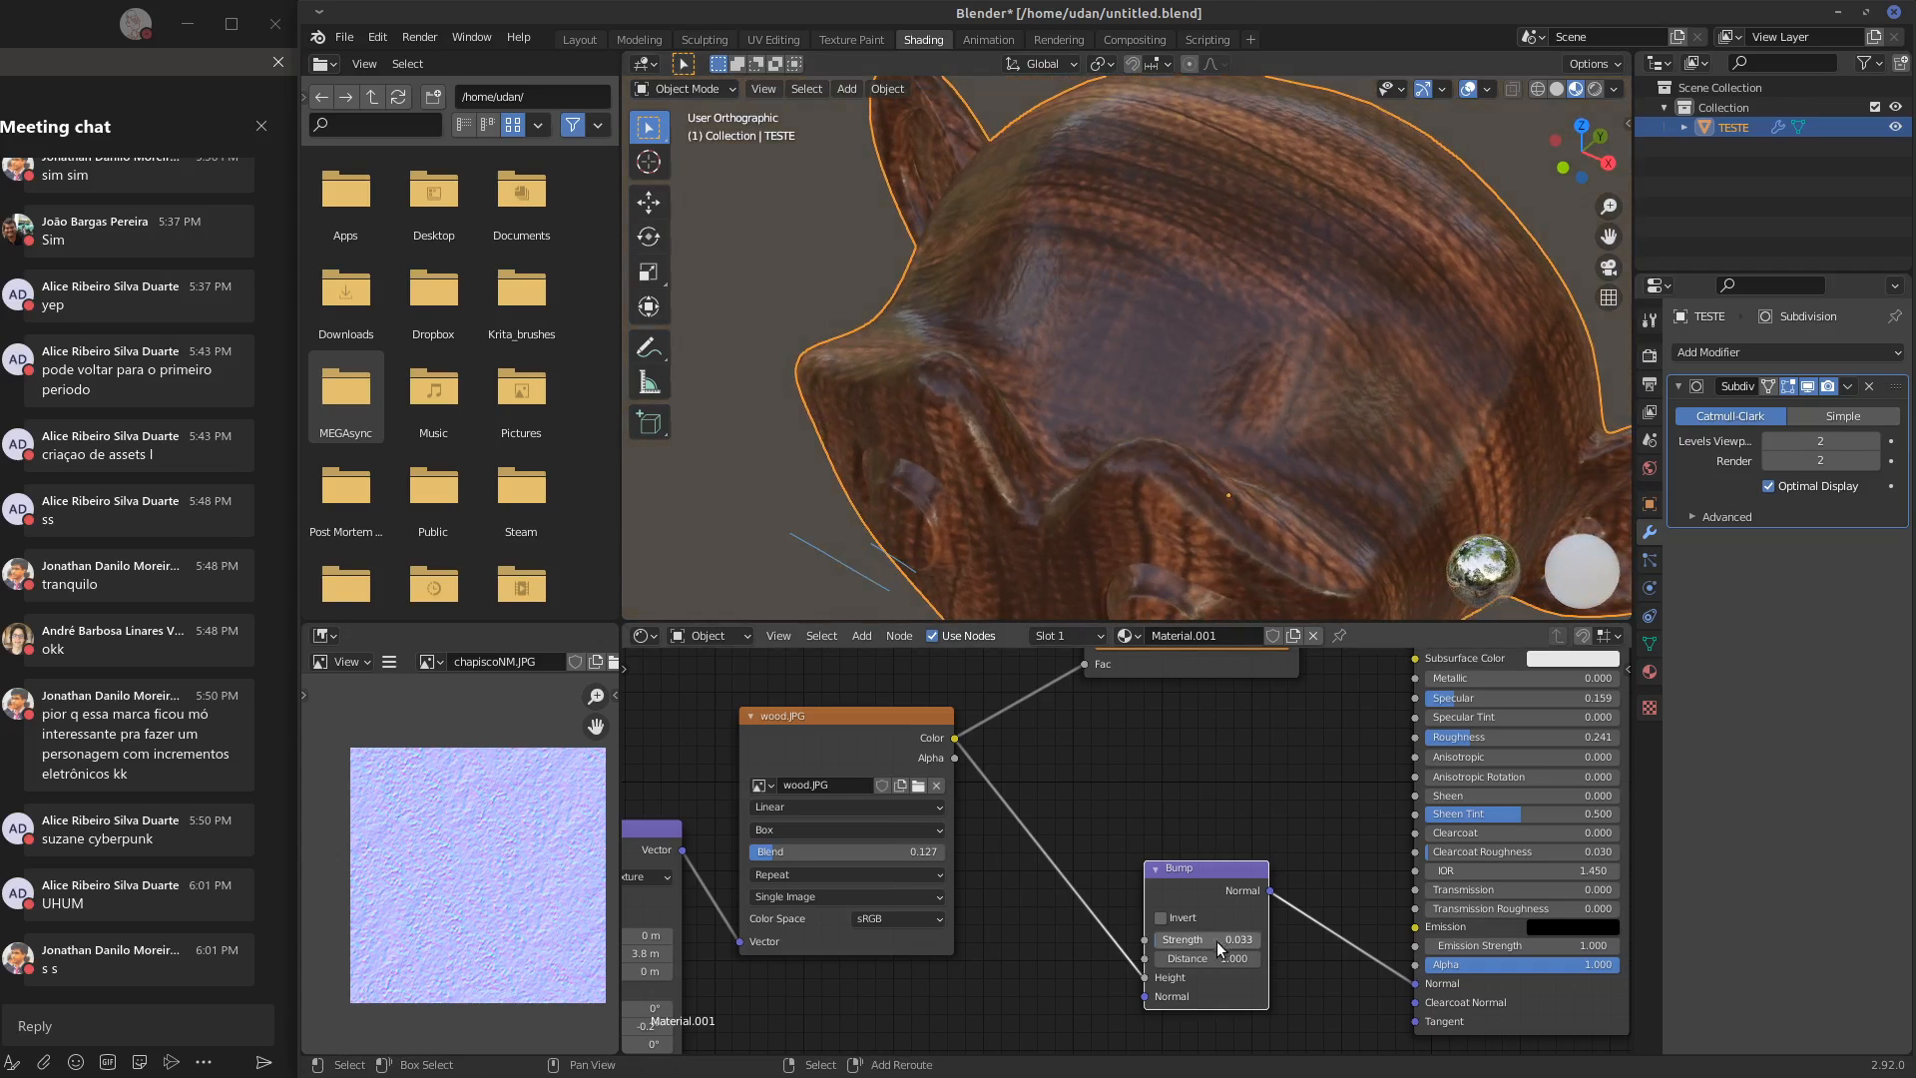
left_click_drag(1163, 944, 1199, 944)
left_click_drag(1199, 943, 1201, 944)
Set the Principled BSDF's Specular to 0.182 and Roughness to 0.268, and check the finish from the monkey's front
middle_click_drag(1370, 750, 1253, 807)
left_click_drag(1329, 761, 1369, 793)
middle_click_drag(1298, 429, 1339, 399)
scroll(1254, 430, "down", 4)
Set the box projection Blend of the wood.JPG texture to 0.509 and check the monkey from the side
middle_click_drag(843, 822, 1119, 787)
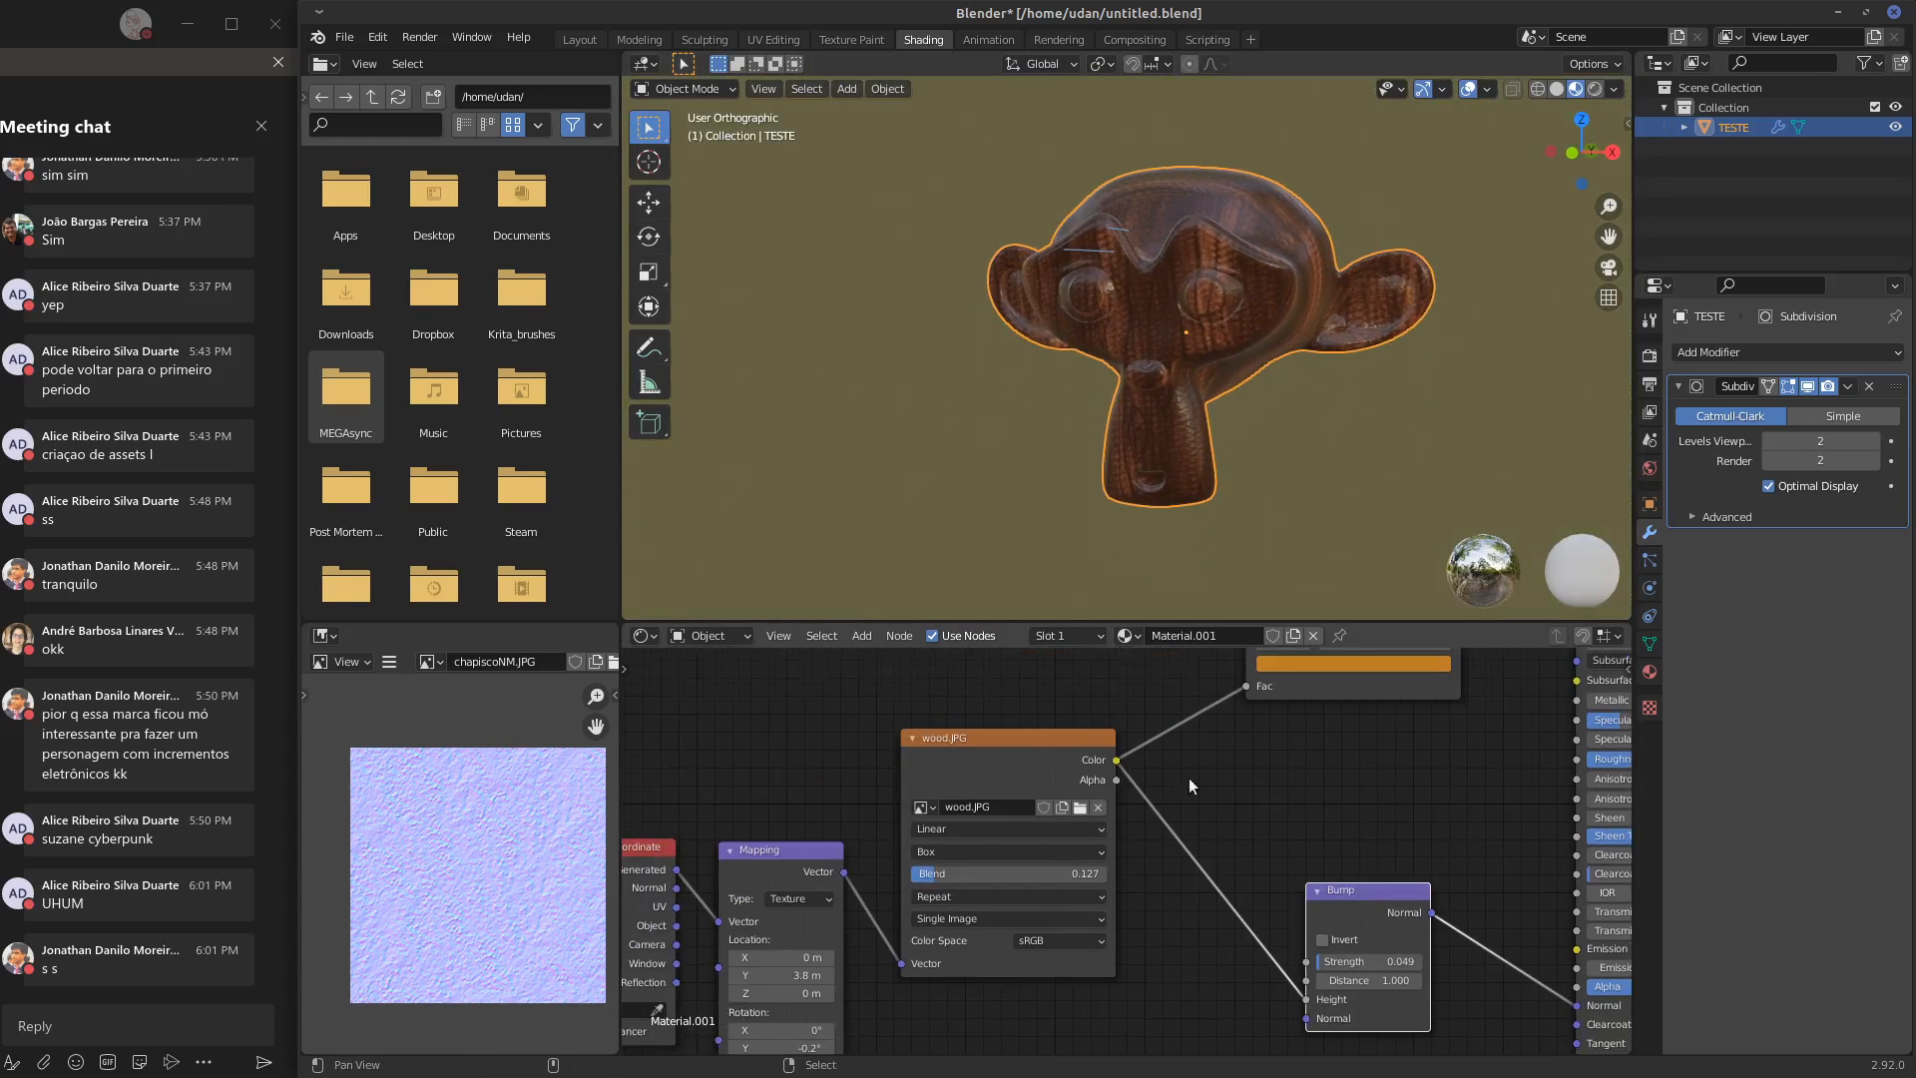
middle_click_drag(796, 789, 919, 723)
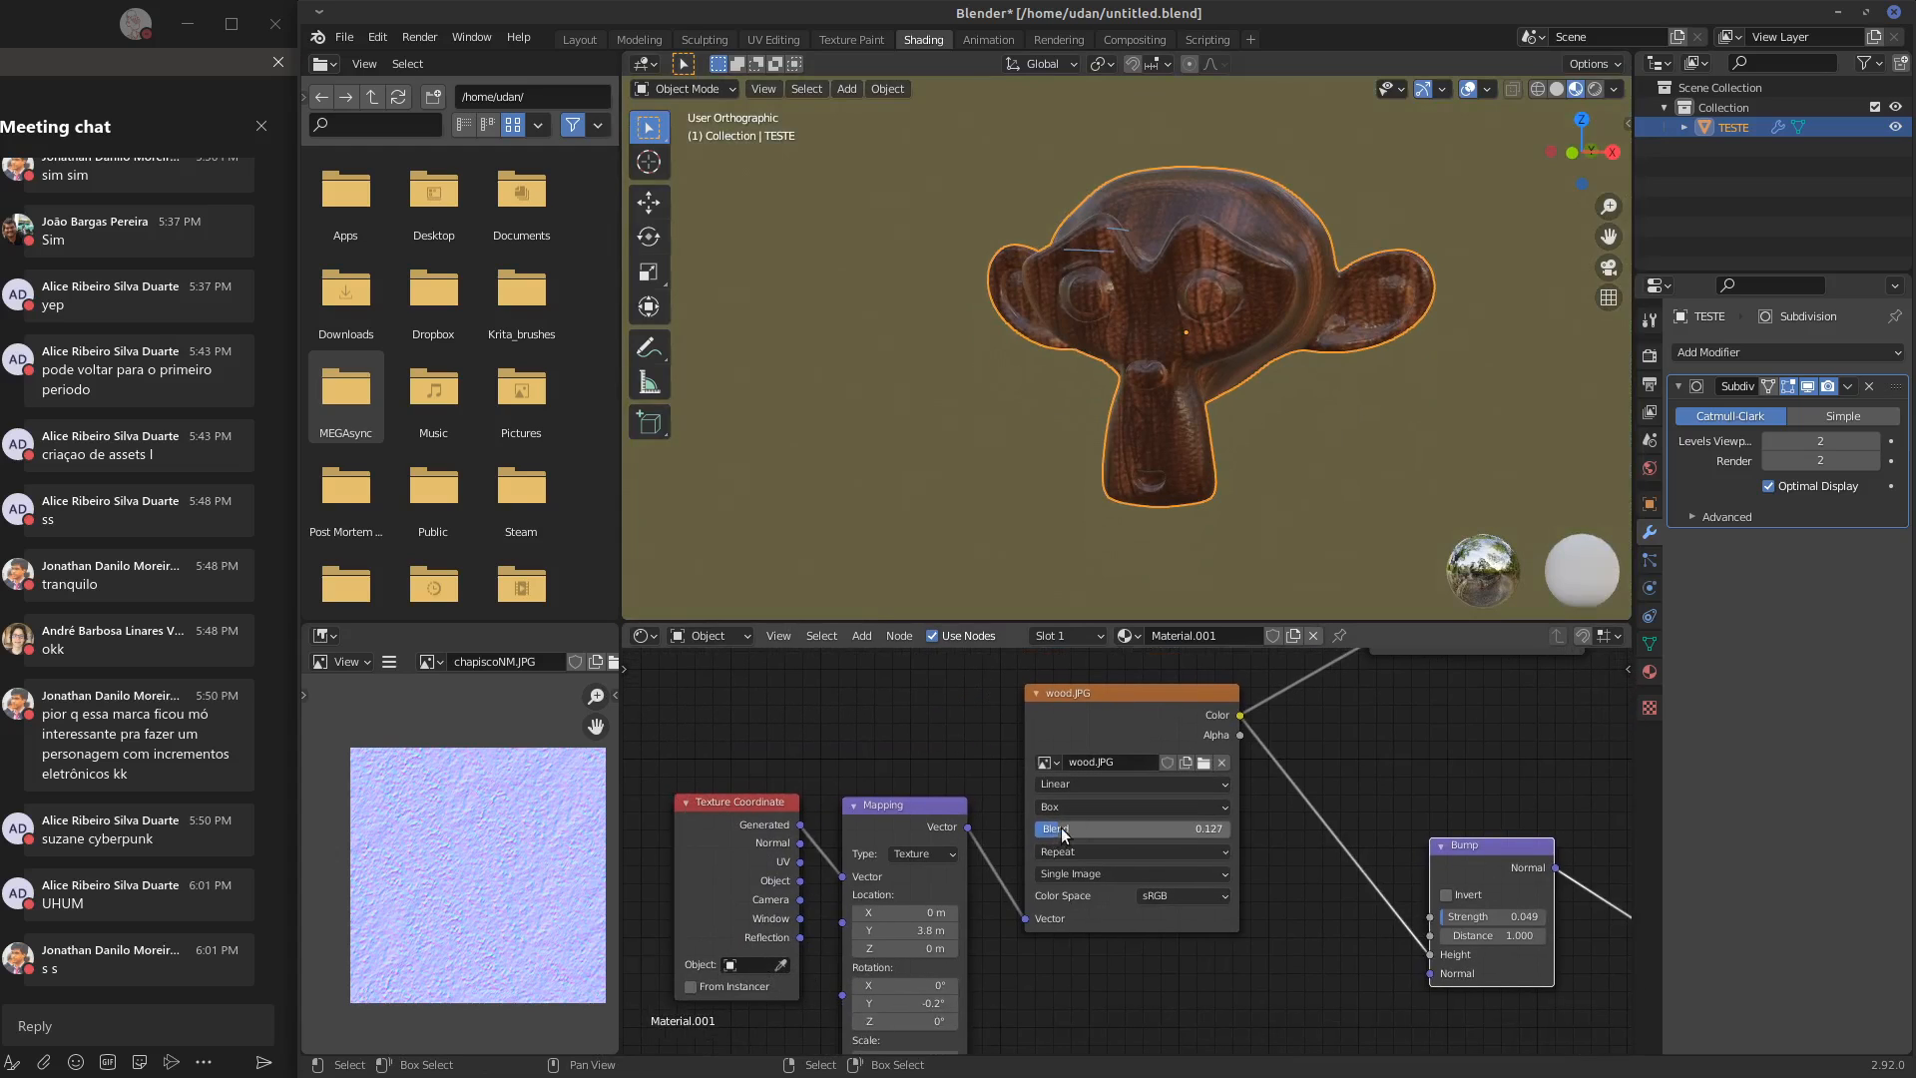
mouse_move(1132, 824)
left_mouse_down()
mouse_move(1075, 831)
mouse_move(1150, 836)
left_mouse_up()
middle_click_drag(1357, 409, 1229, 451)
middle_click_drag(1411, 836, 1168, 868)
middle_click_drag(1437, 836, 1267, 882)
middle_click_drag(1189, 750, 1343, 721)
middle_click_drag(1115, 793, 1351, 733)
Set the Mapping node's Y rotation to 4.5° and its scale to 0.5 on all three axes
middle_click_drag(962, 972, 969, 907)
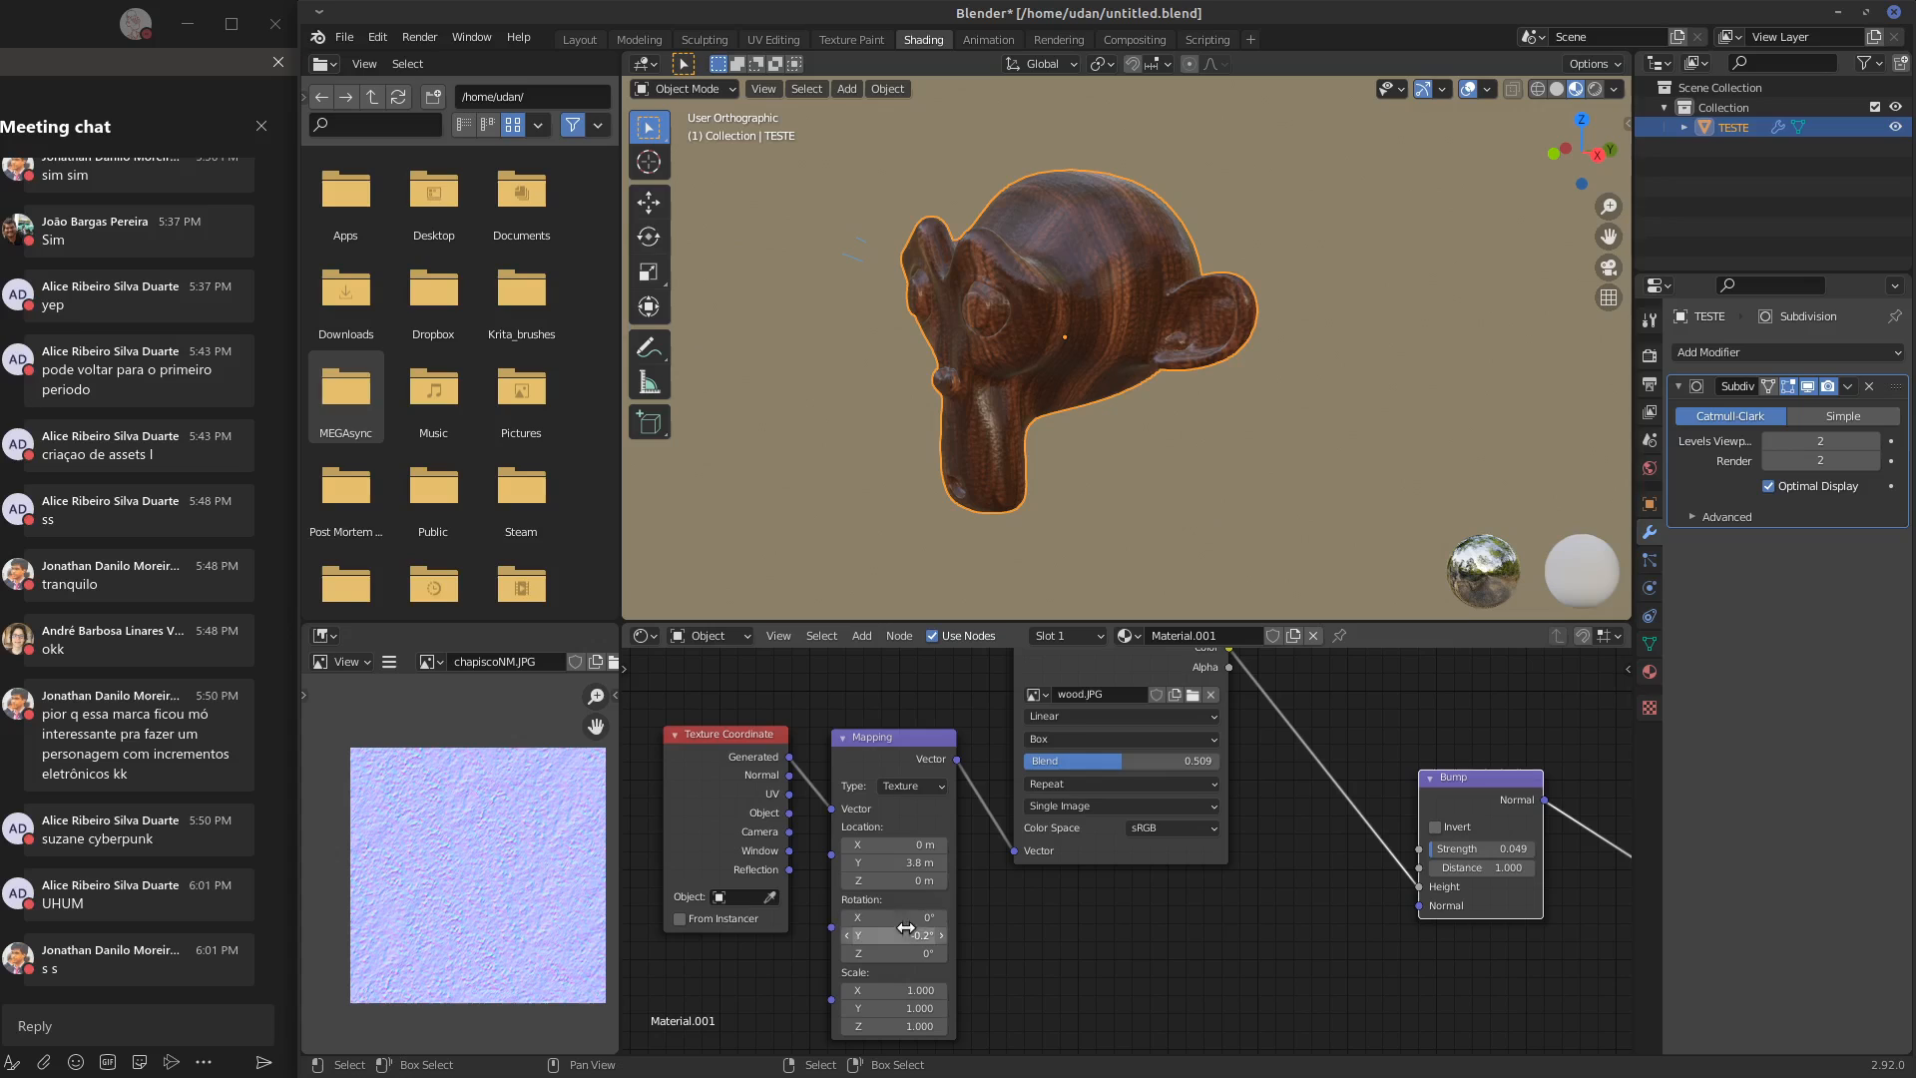
left_click_drag(895, 935, 914, 990)
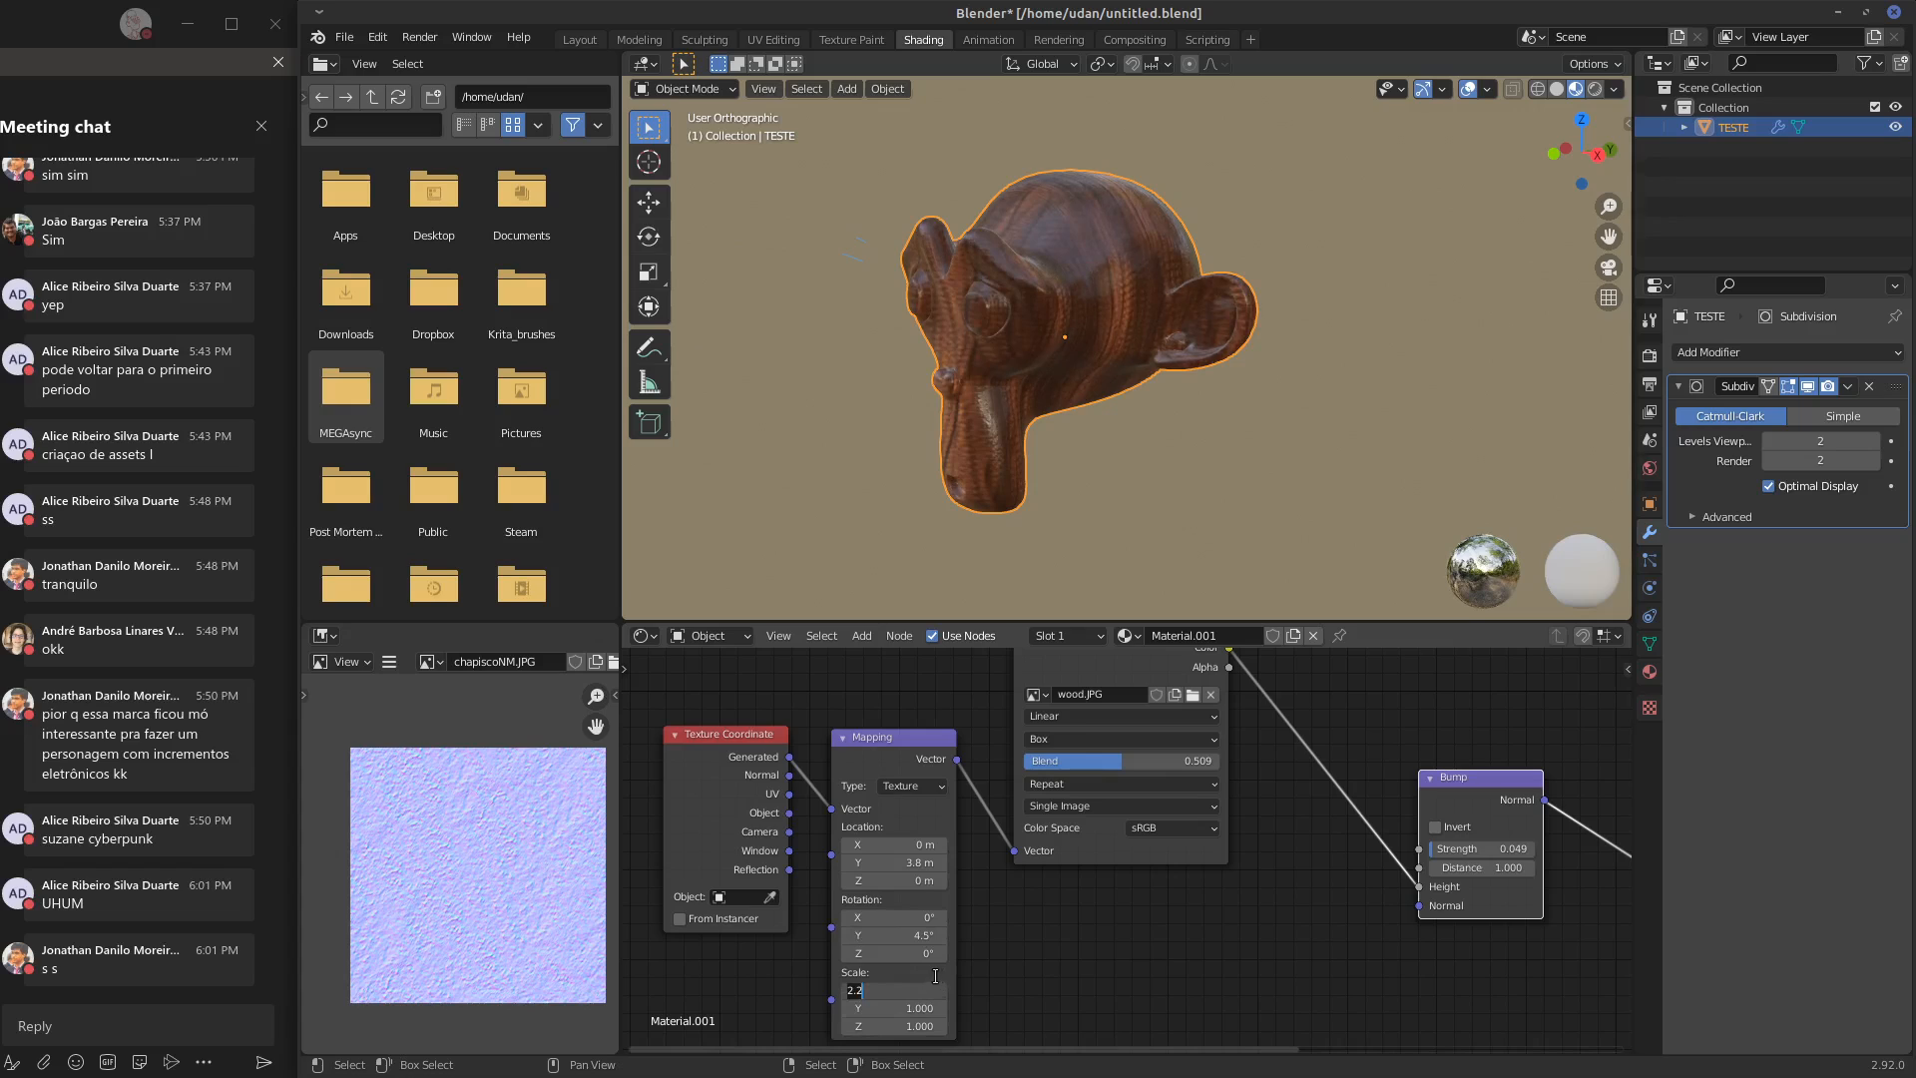
key("Return")
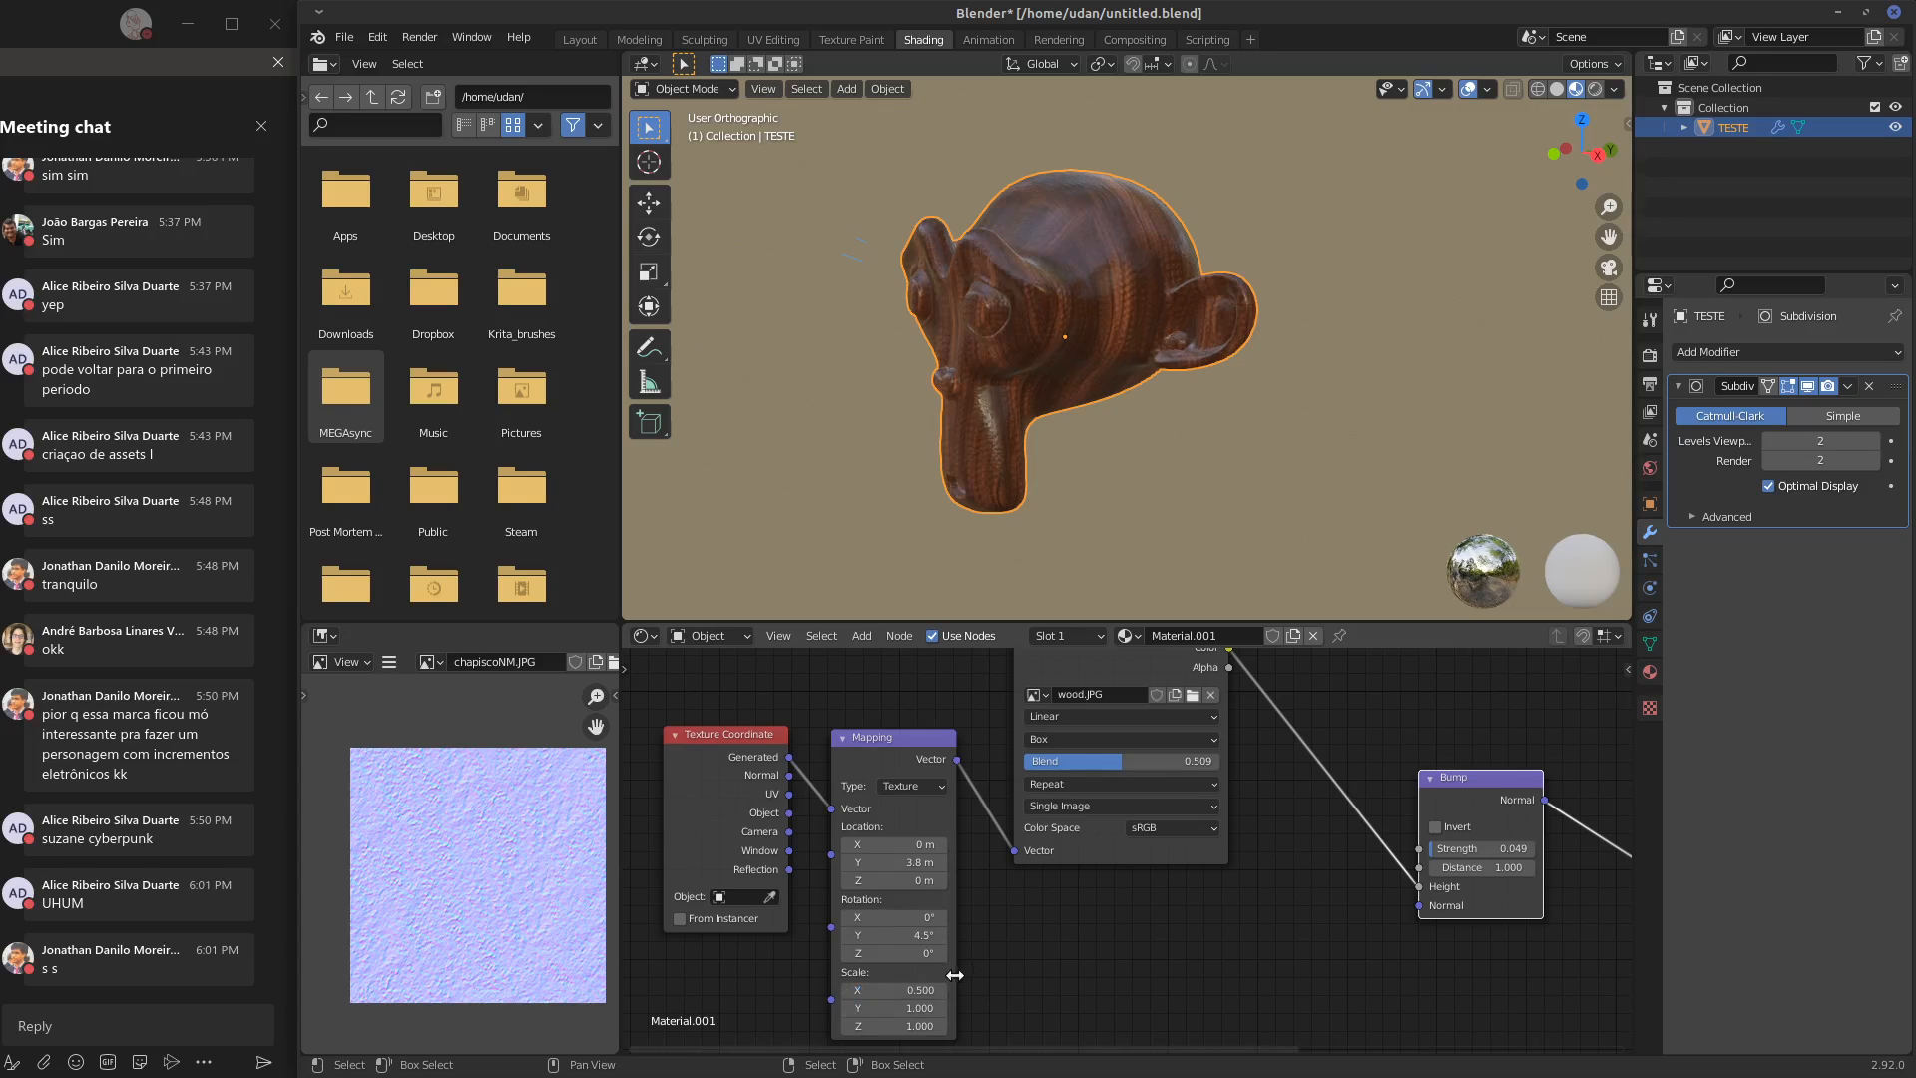
left_click(917, 1001)
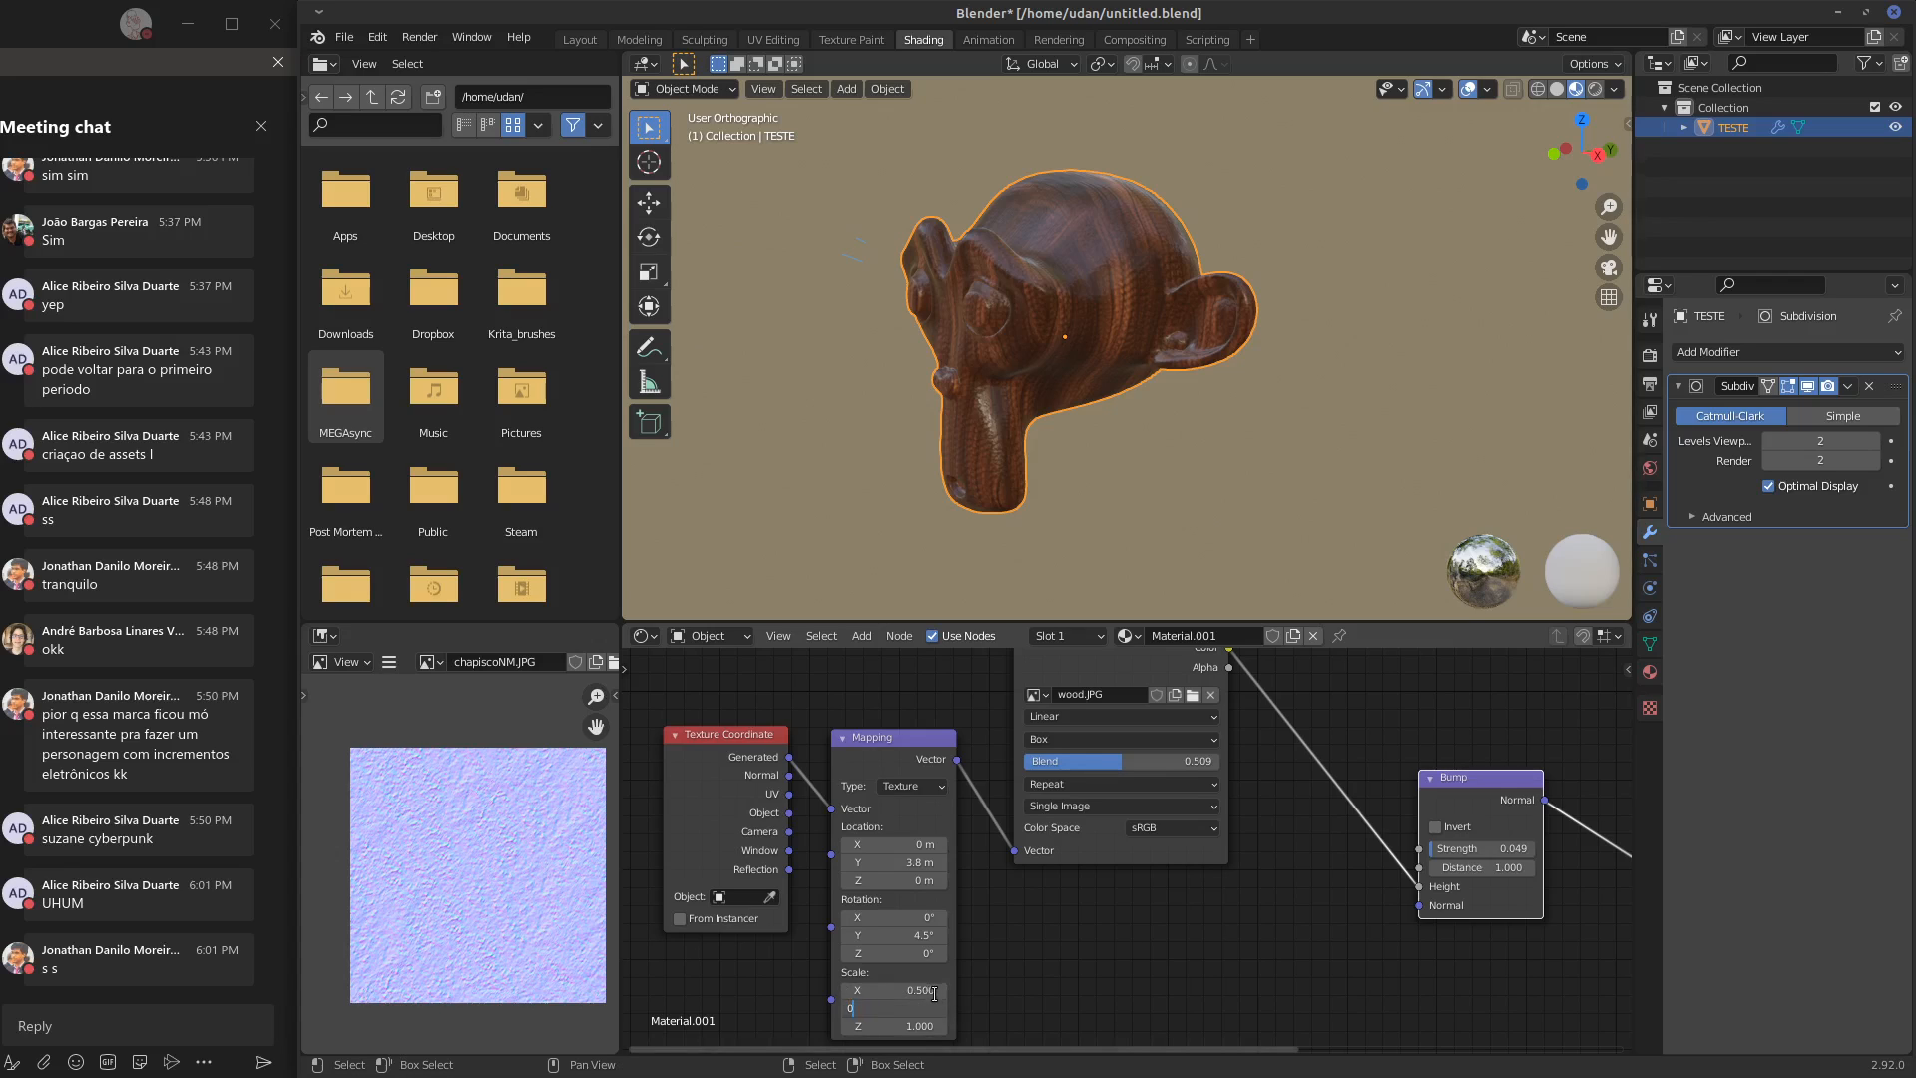
type("0.5")
key("Return")
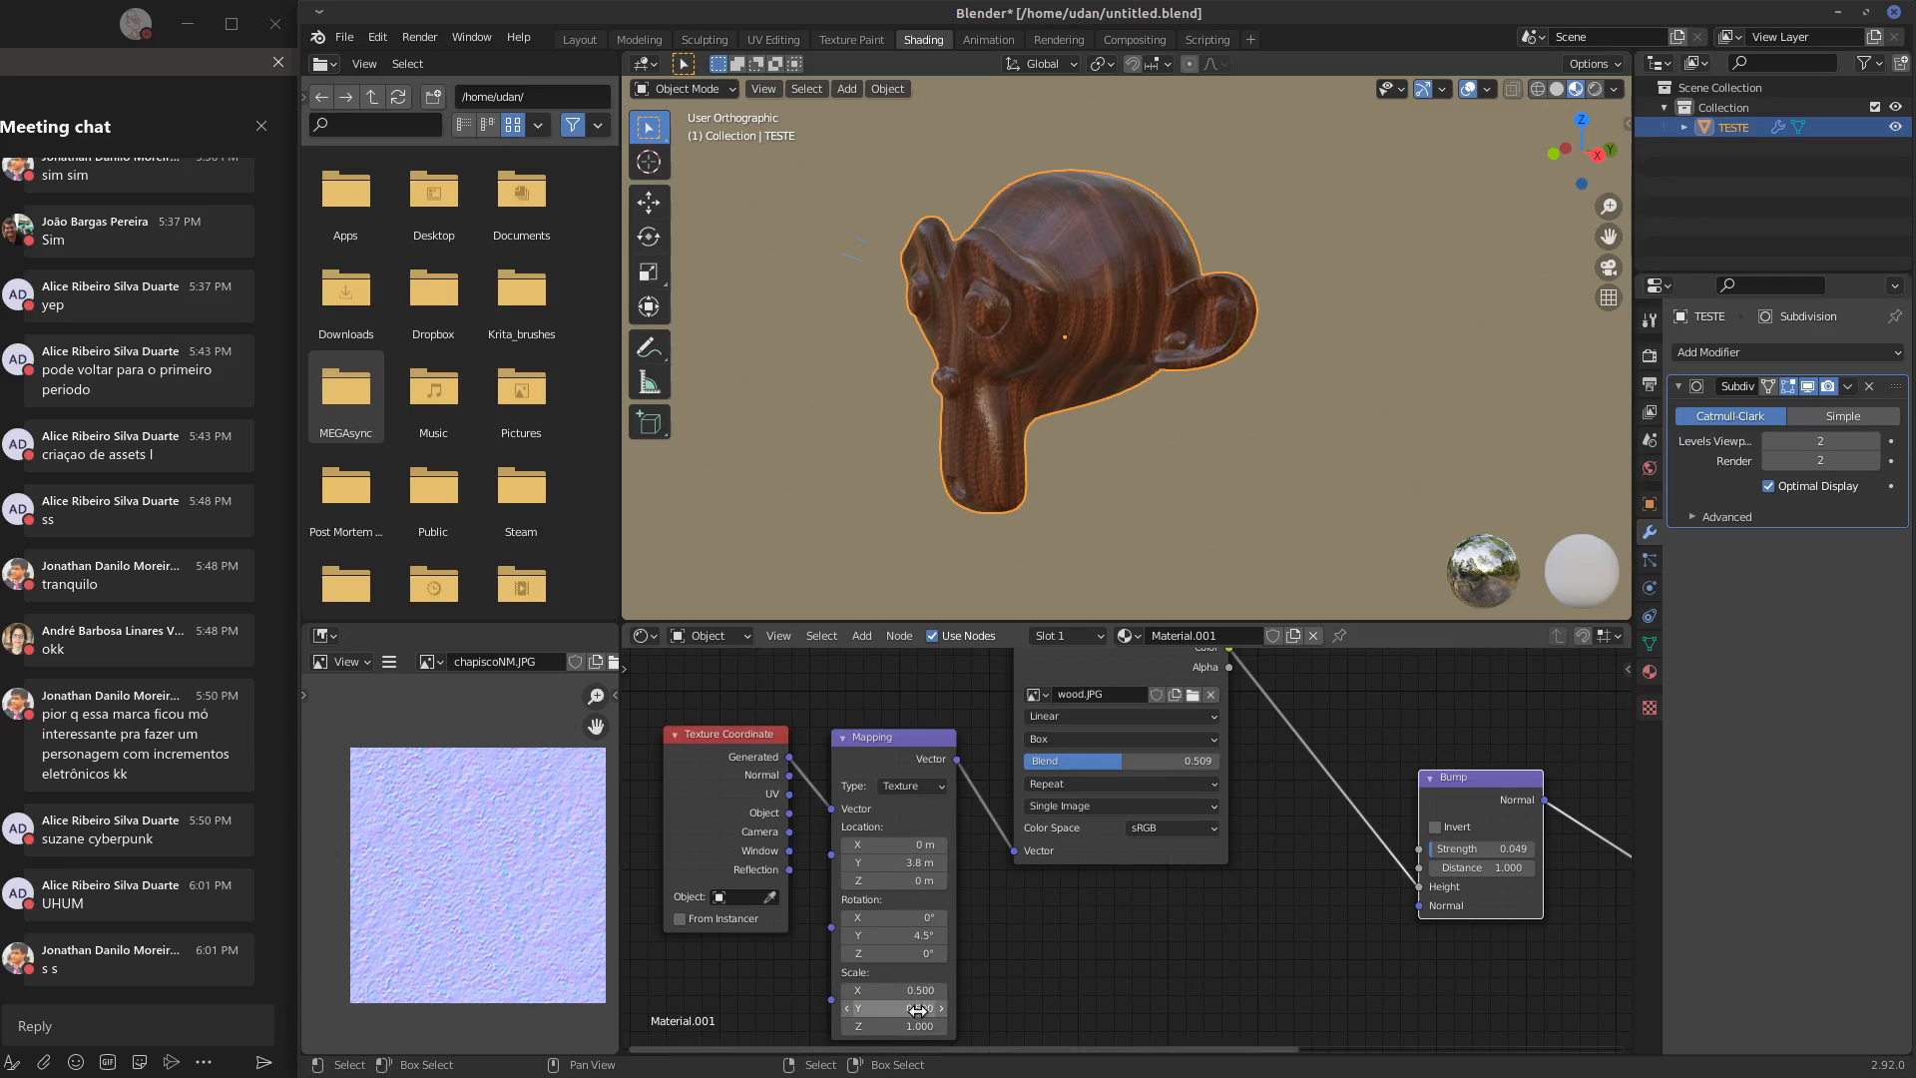
left_click(919, 1019)
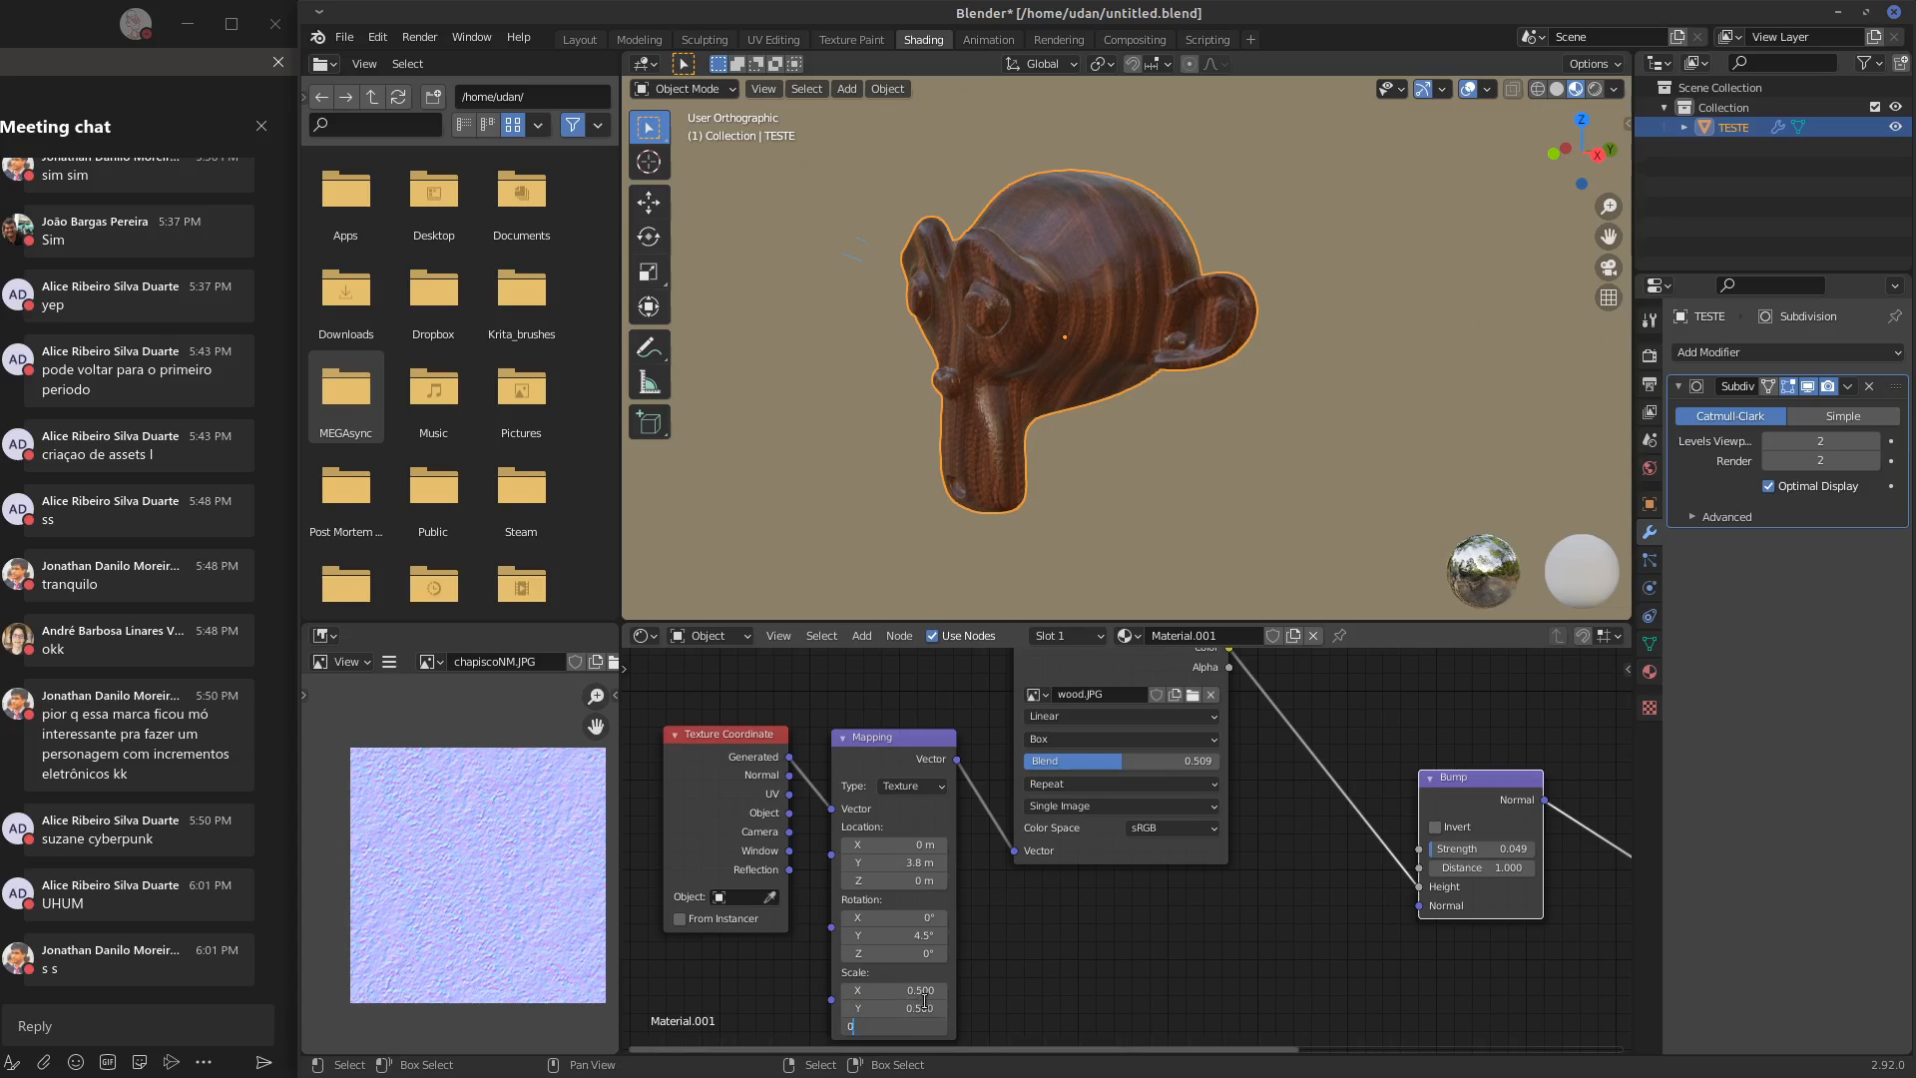
type("0.5")
key("Return")
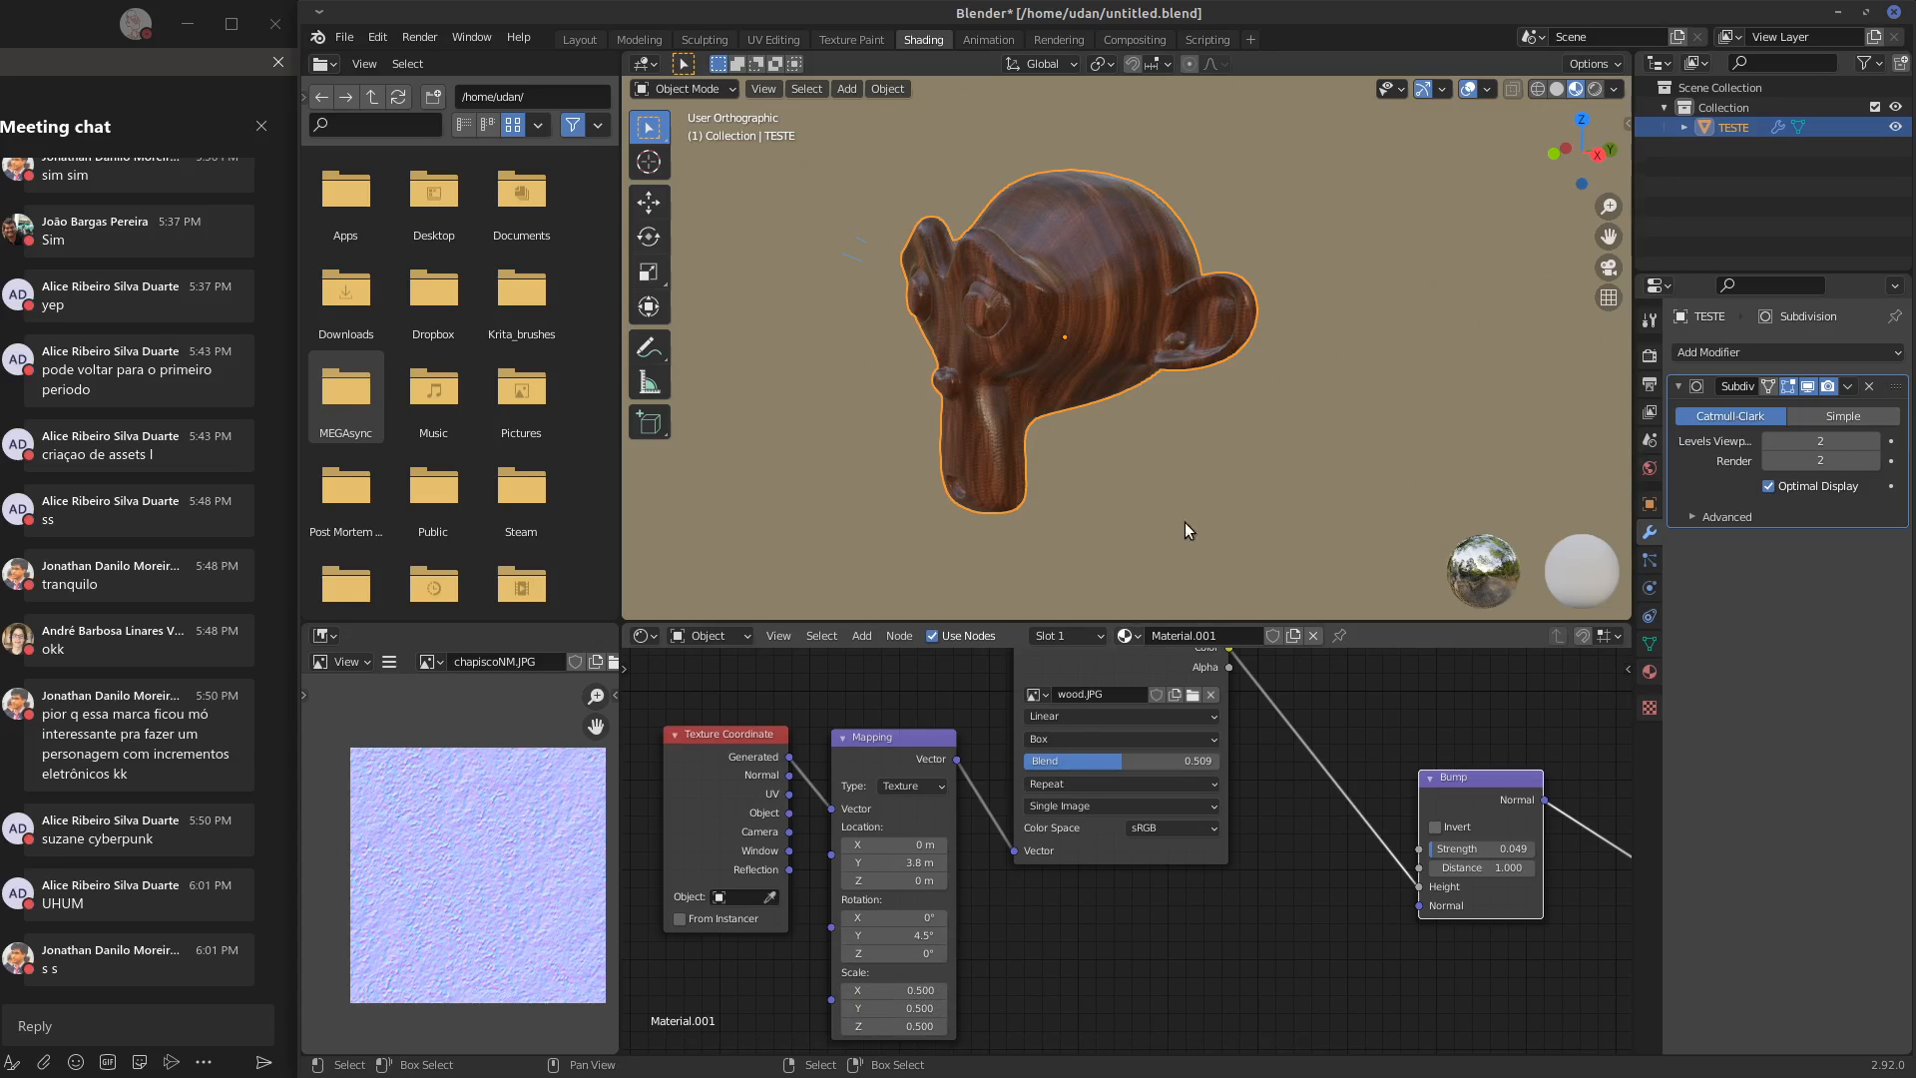
Try a Z rotation of 90° in the Mapping node and inspect the grain direction on the monkey up close
middle_click_drag(1183, 523, 1178, 430)
scroll(1159, 410, "up", 4)
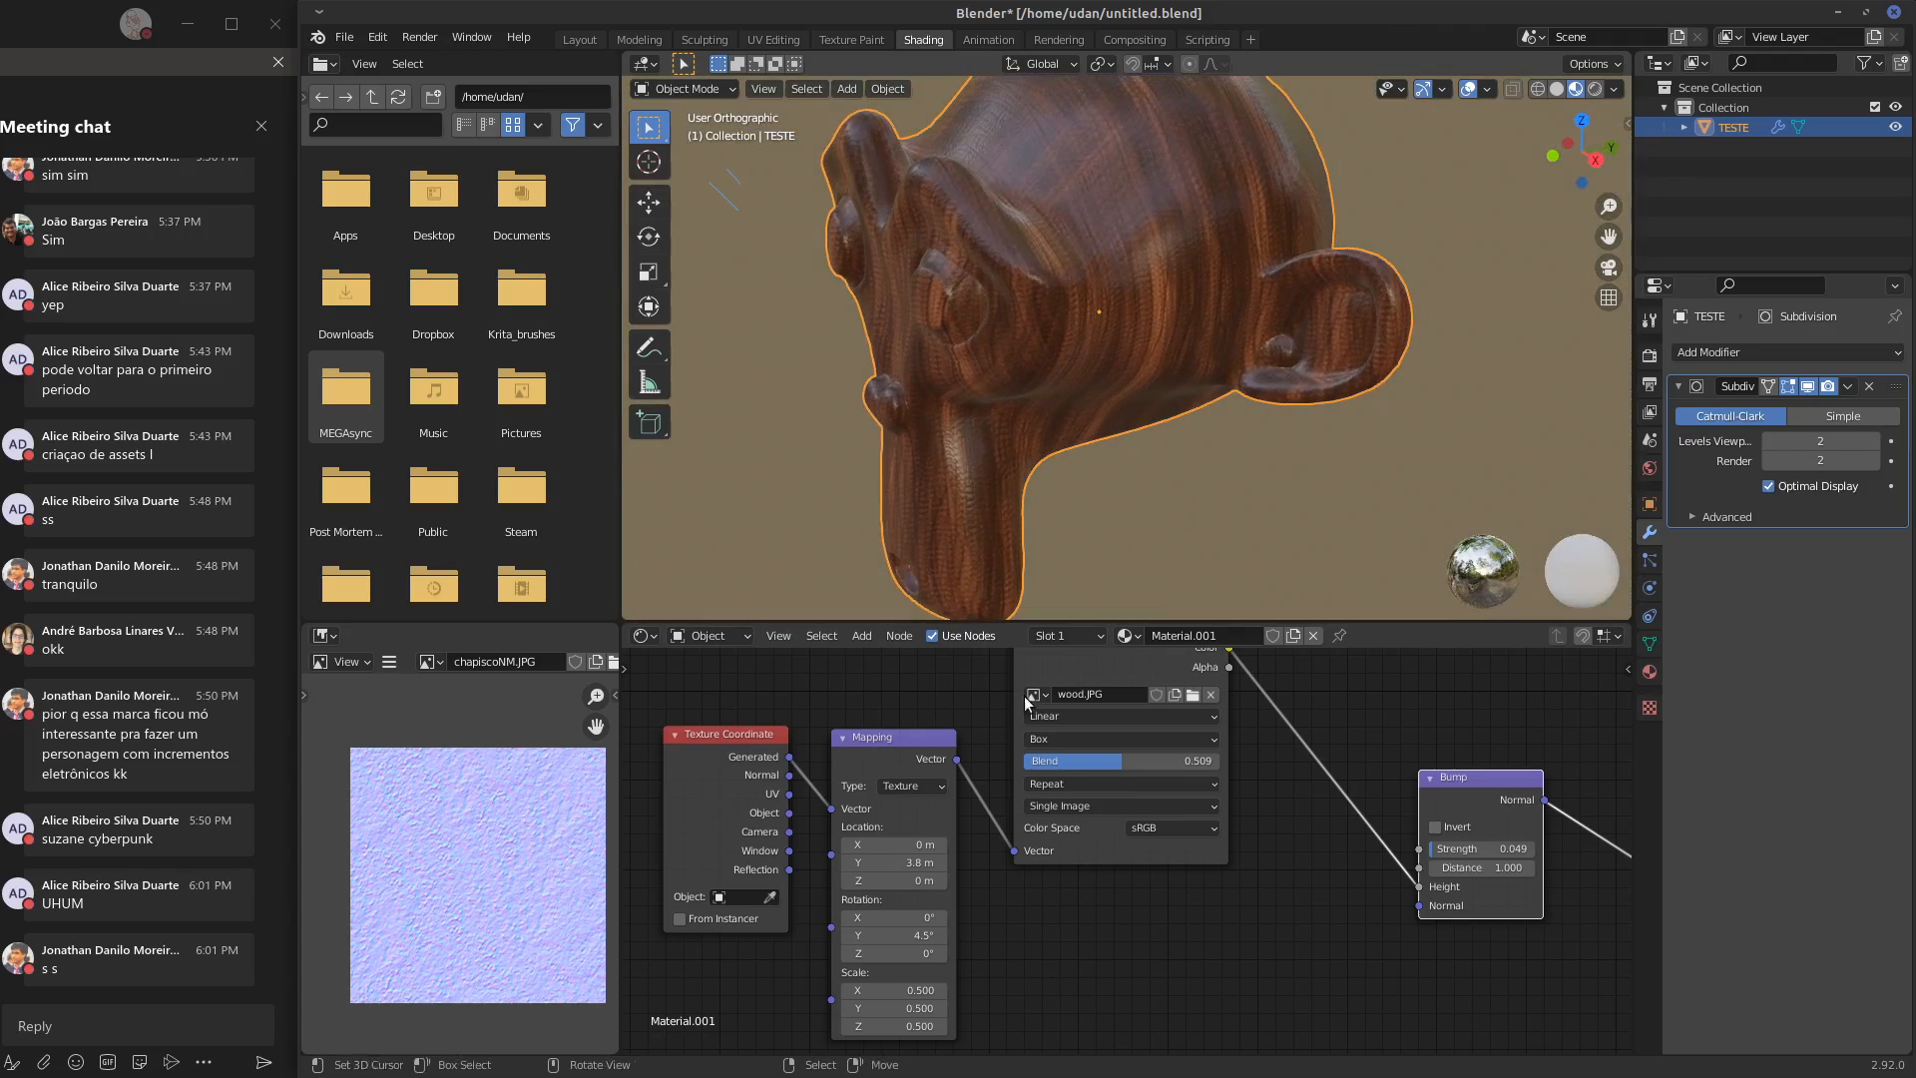
left_click(924, 954)
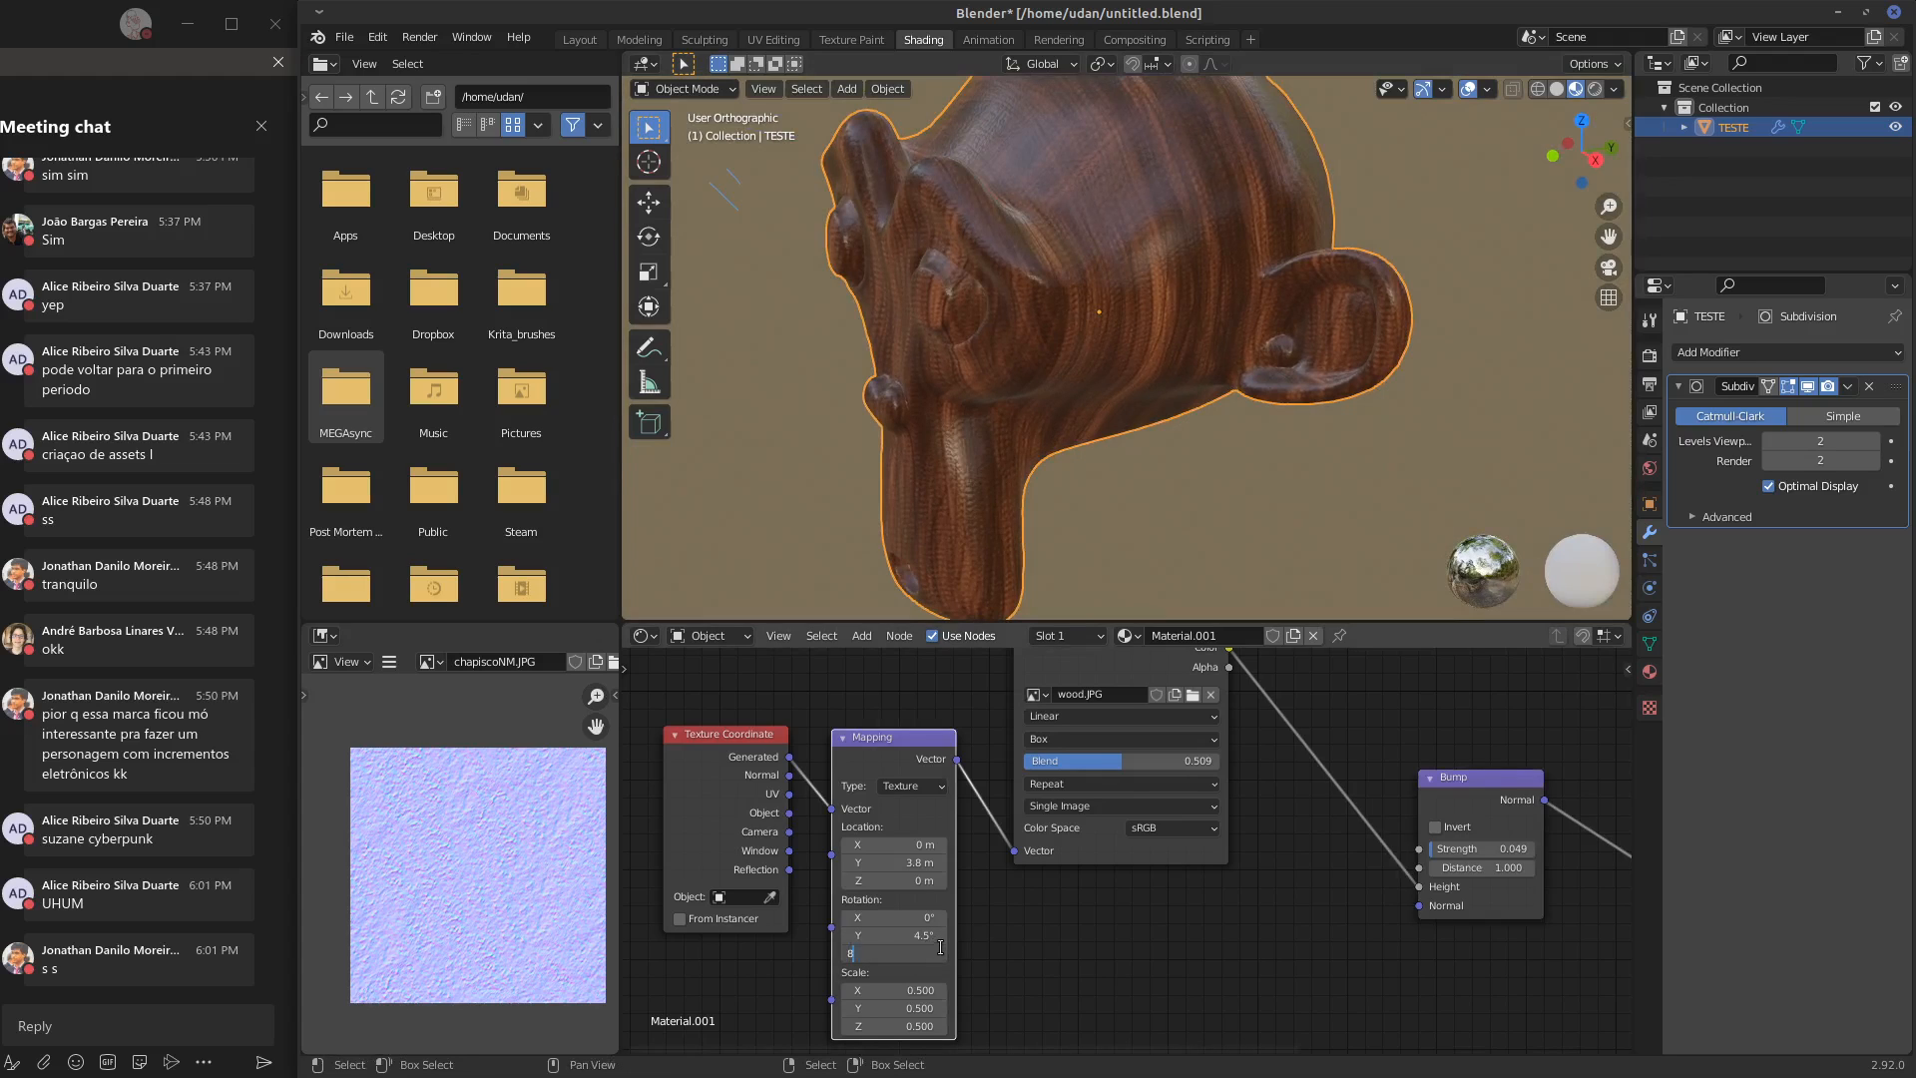
type("90")
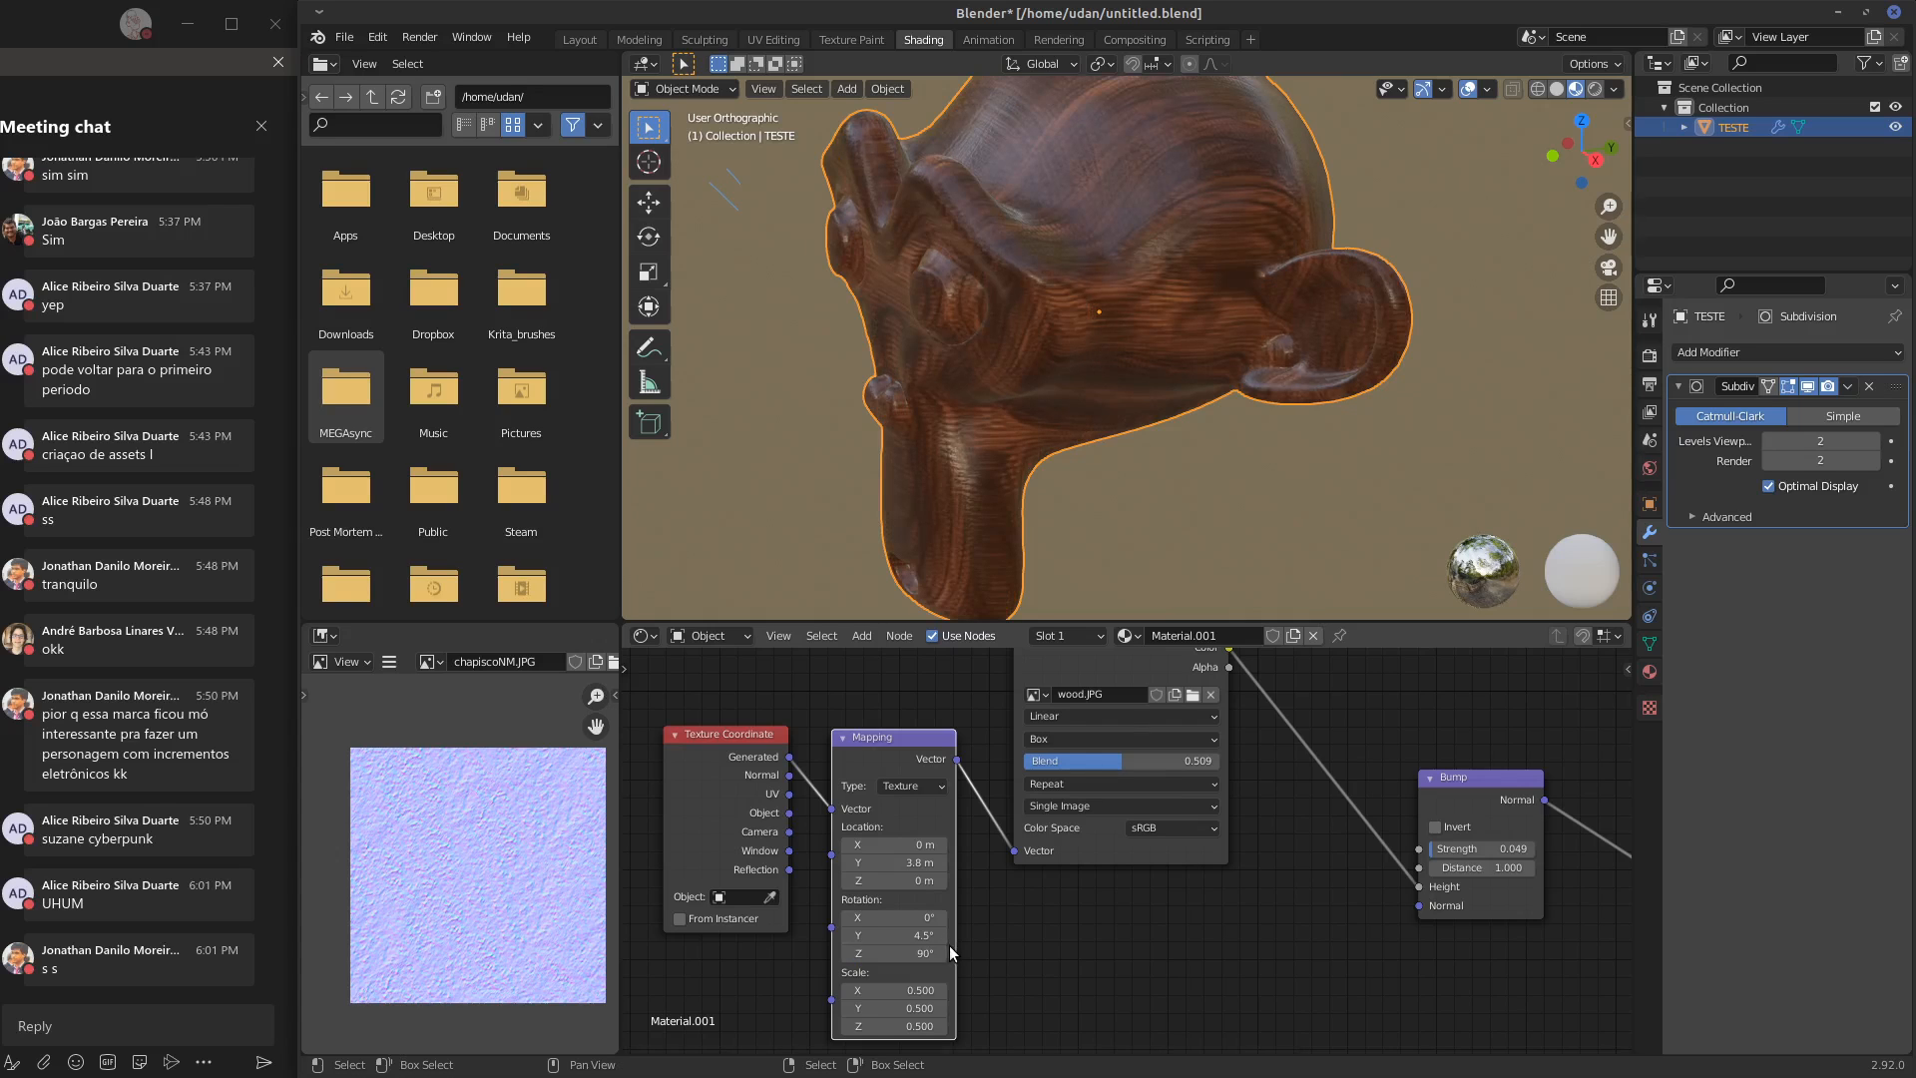
key("Return")
middle_click_drag(1168, 589, 1148, 529)
Set the Mapping node's X, Y and Z rotation to 10° each and check the grain on the monkey's face
left_click(939, 950)
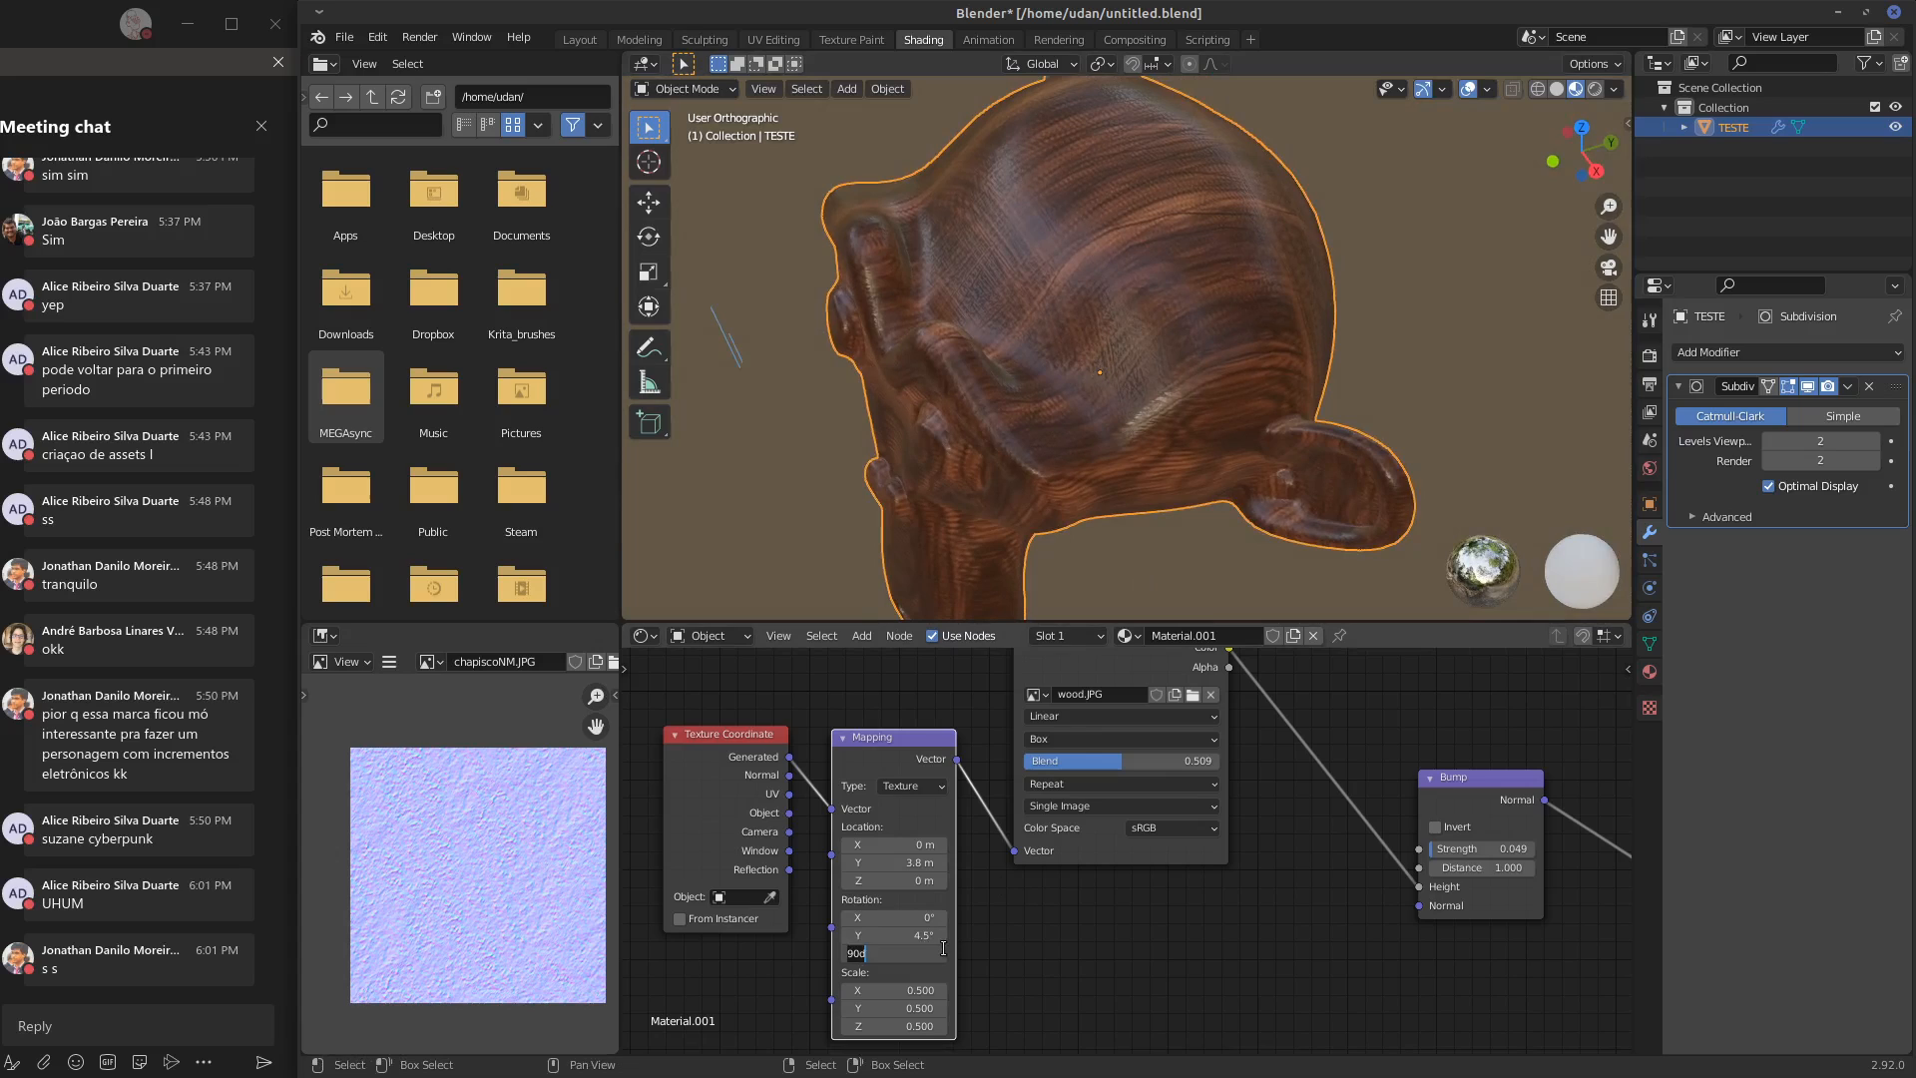
type("10")
key("Return")
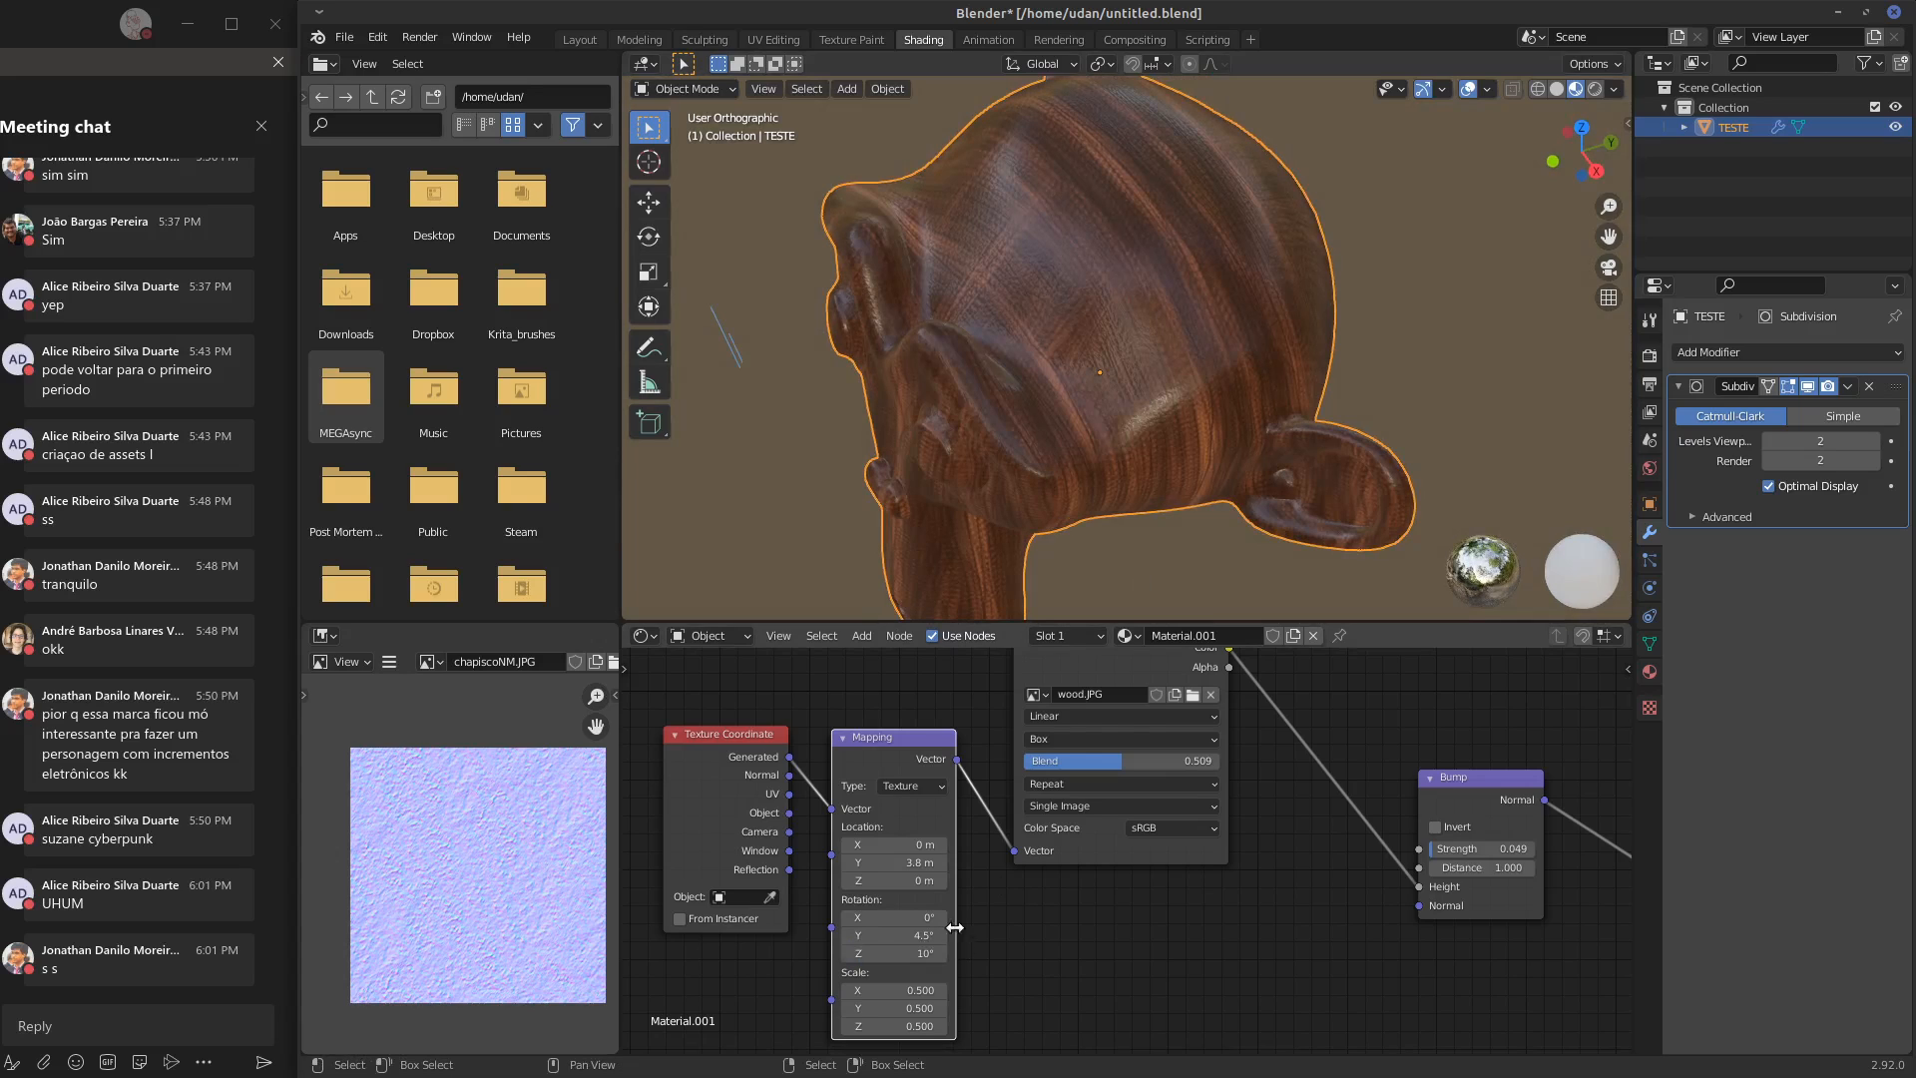
left_click(931, 916)
type("10")
key("Return")
middle_click_drag(1083, 539, 1213, 367)
left_click(929, 934)
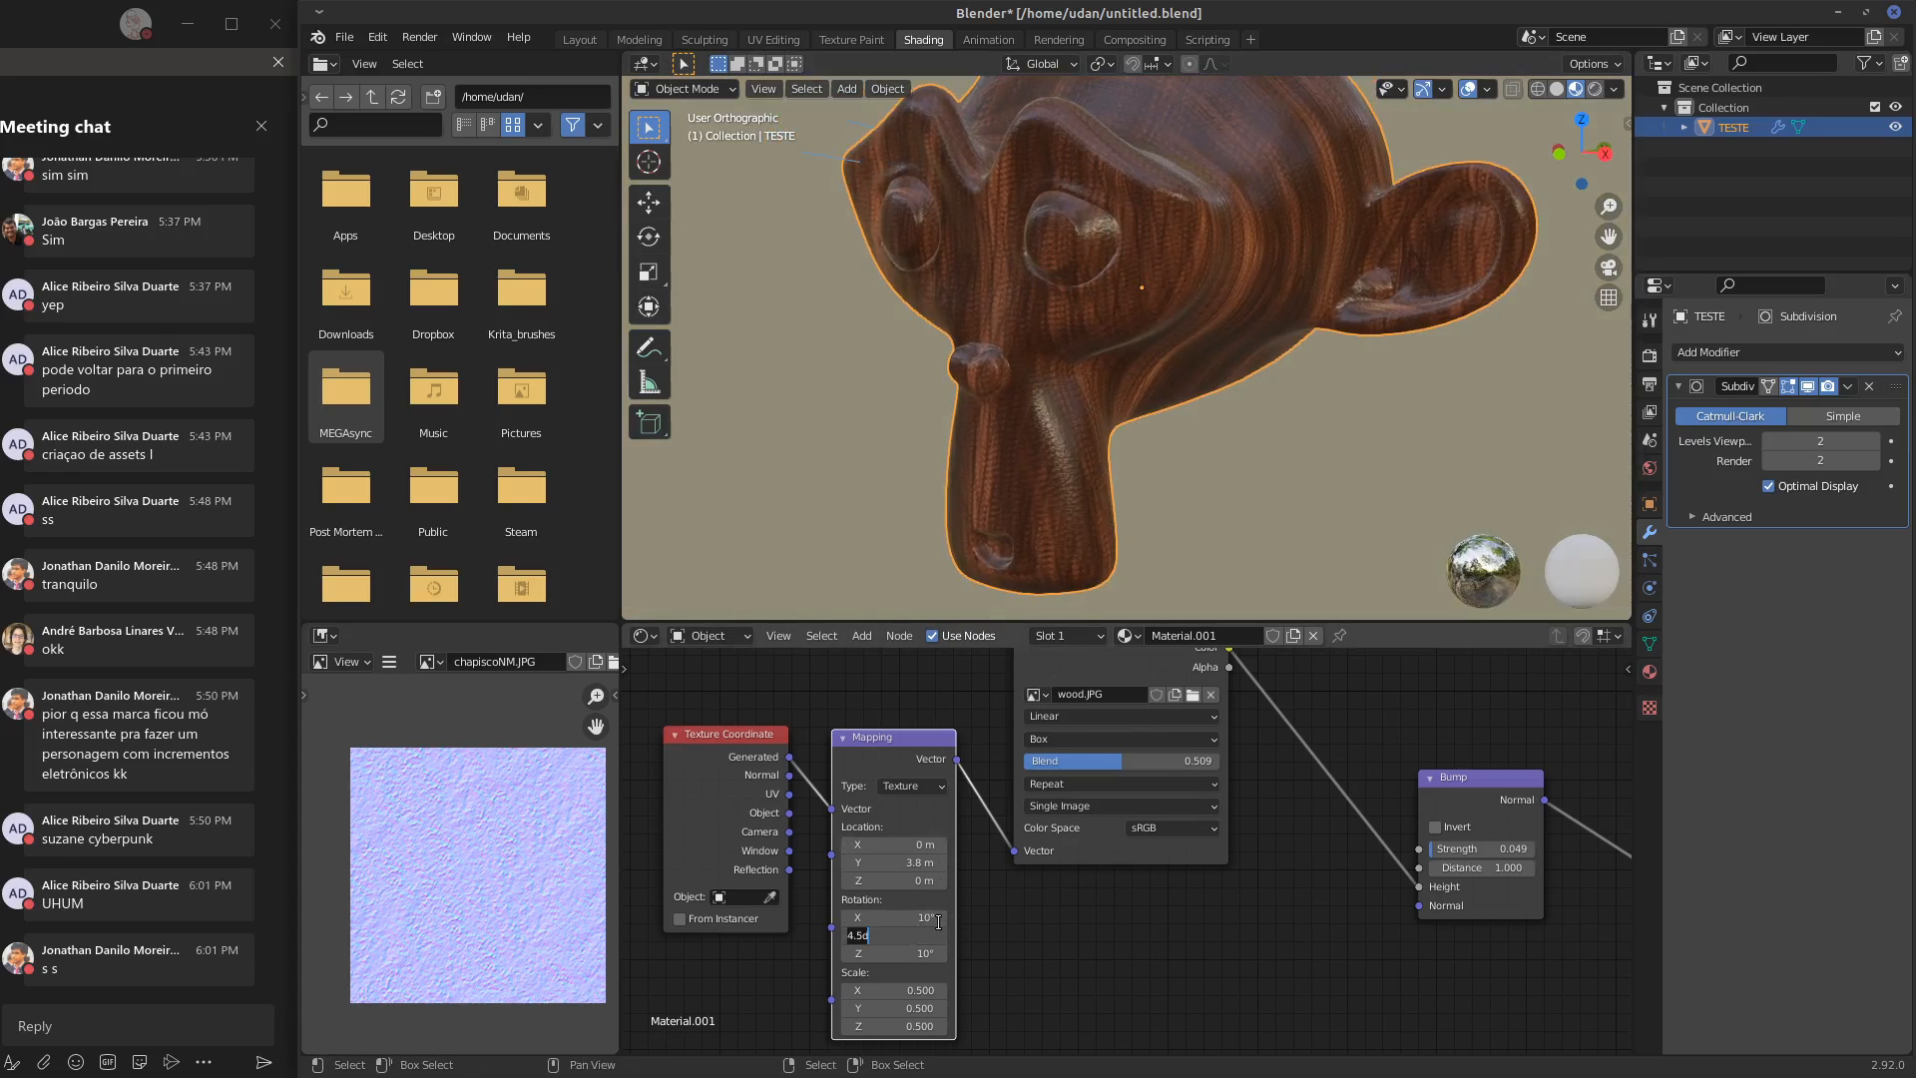
type("10")
key("Return")
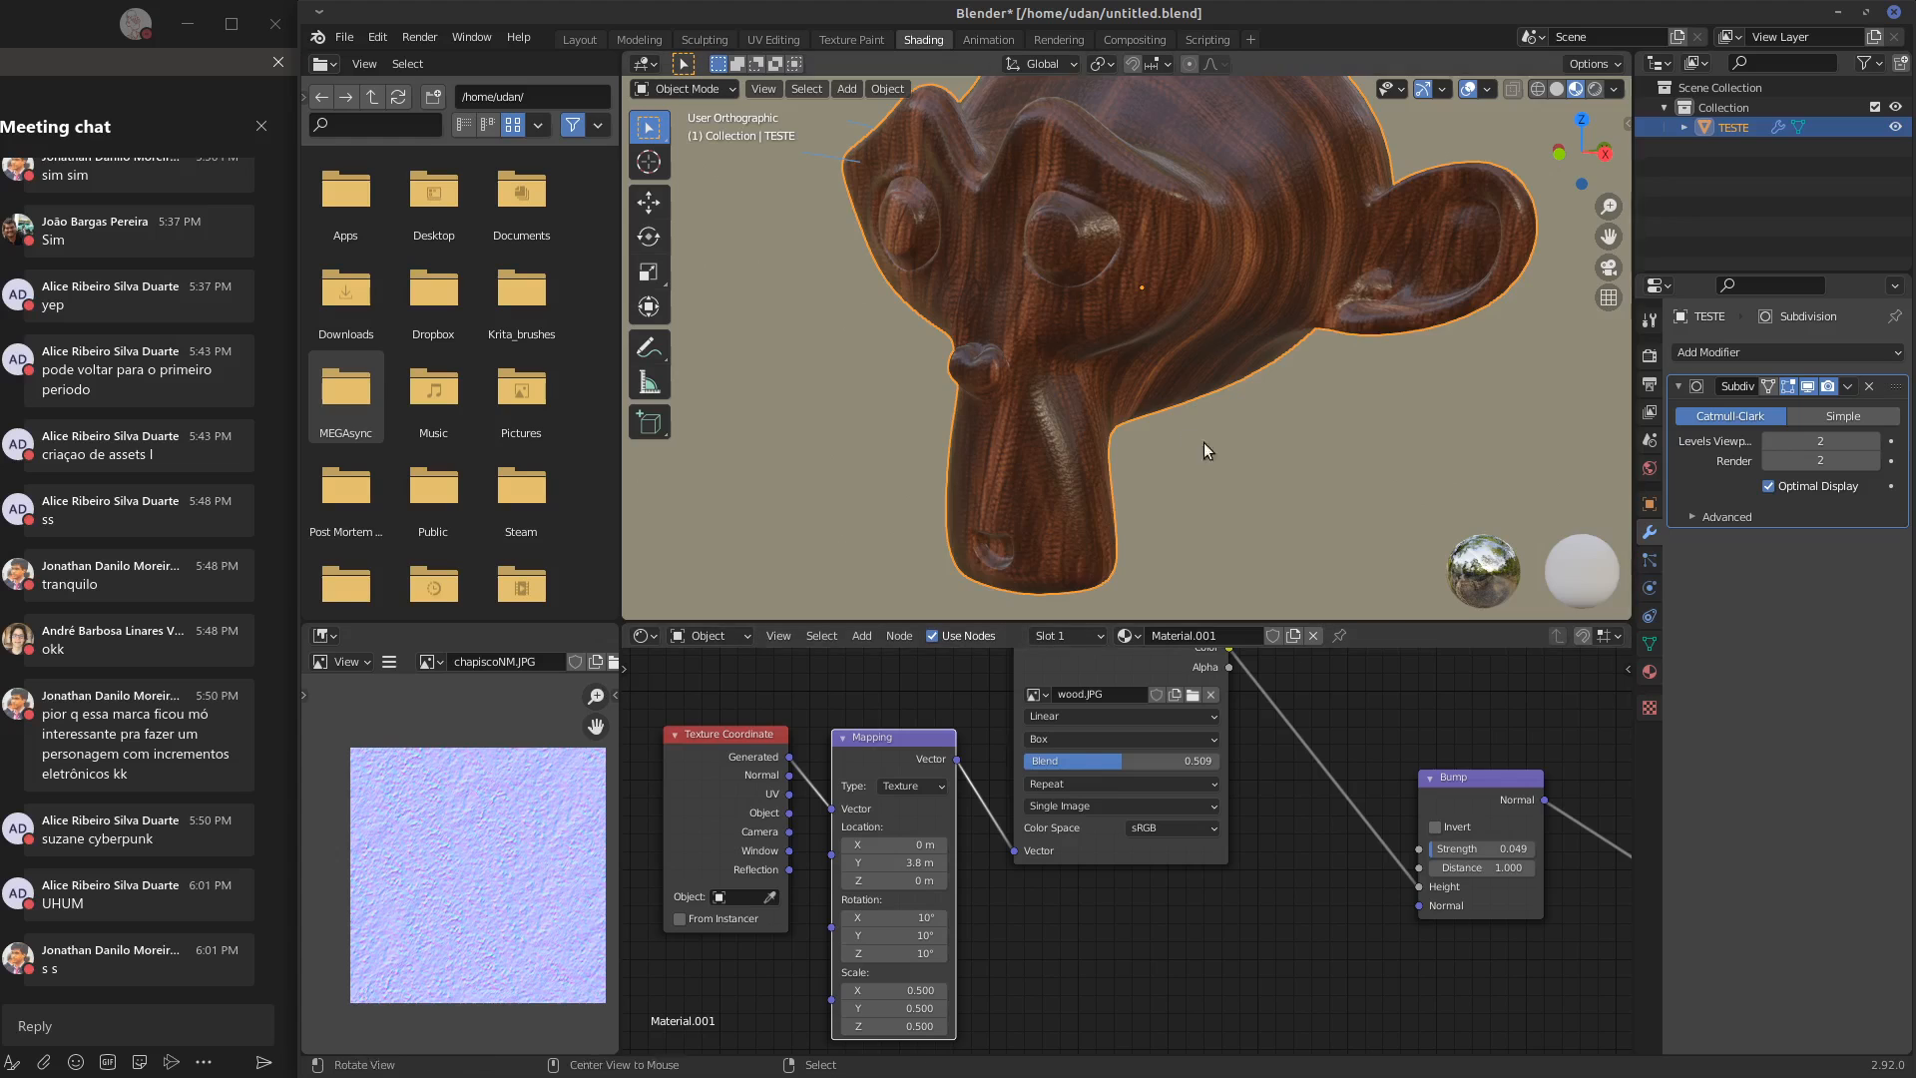
middle_click_drag(1204, 441, 1227, 482)
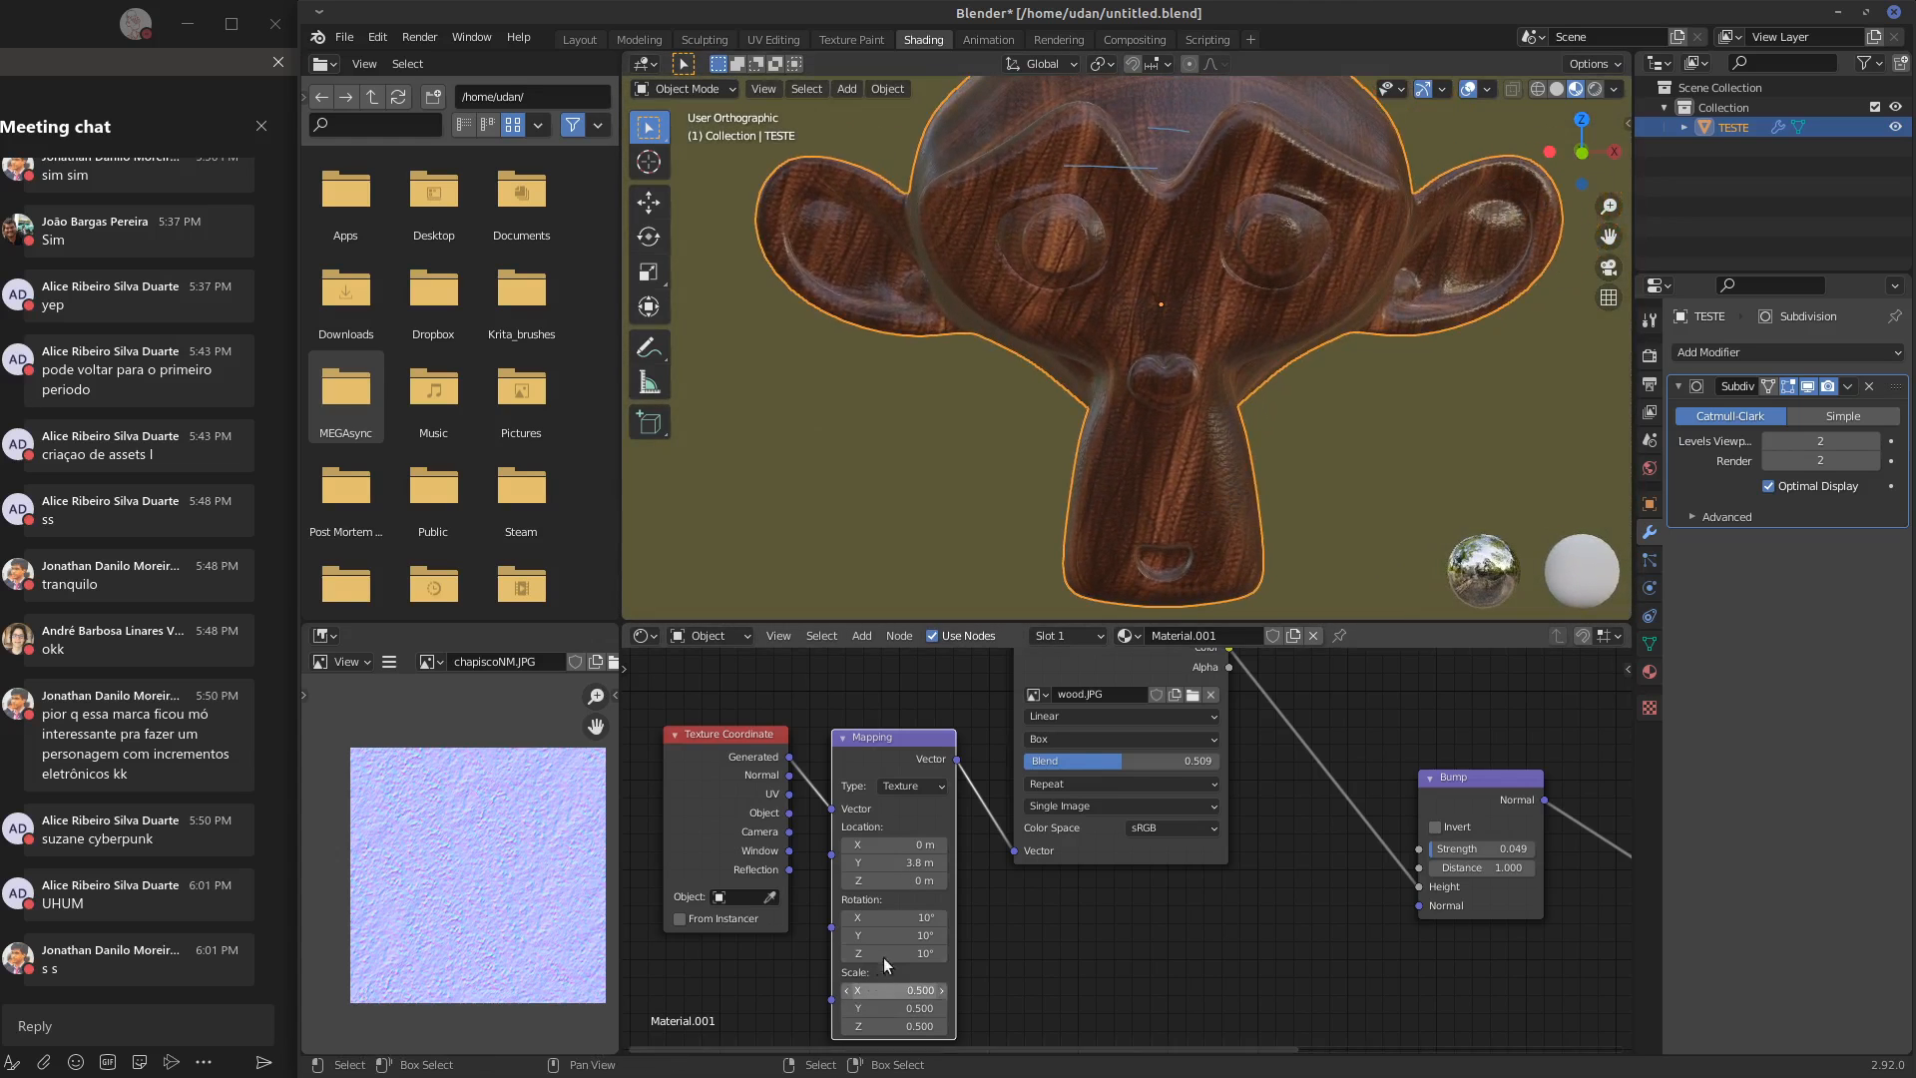
Shift the color ramp's brown middle stop slightly towards the orange end and set the orange stop's position to 0.991
middle_click_drag(1410, 944, 1045, 988)
middle_click_drag(1382, 788, 1285, 967)
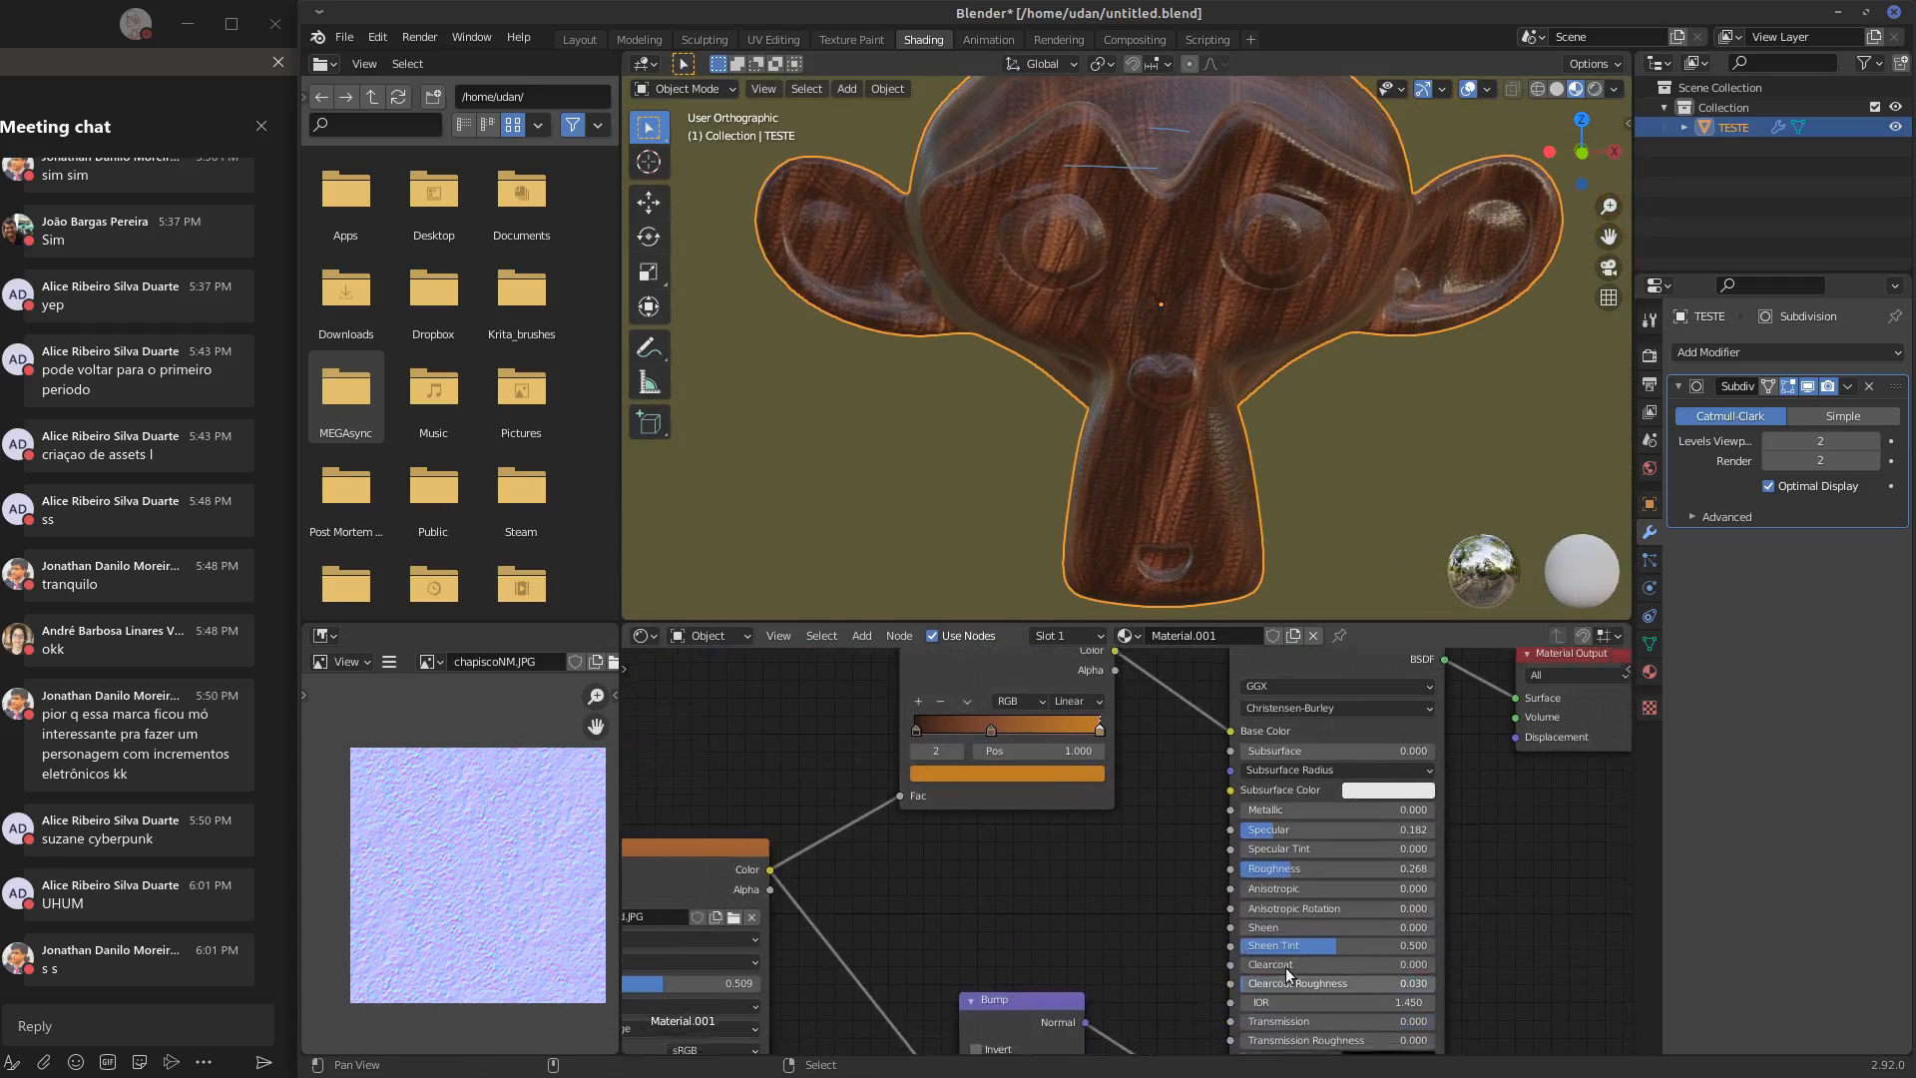
middle_click_drag(1040, 745, 1193, 875)
scroll(1184, 830, "up", 2)
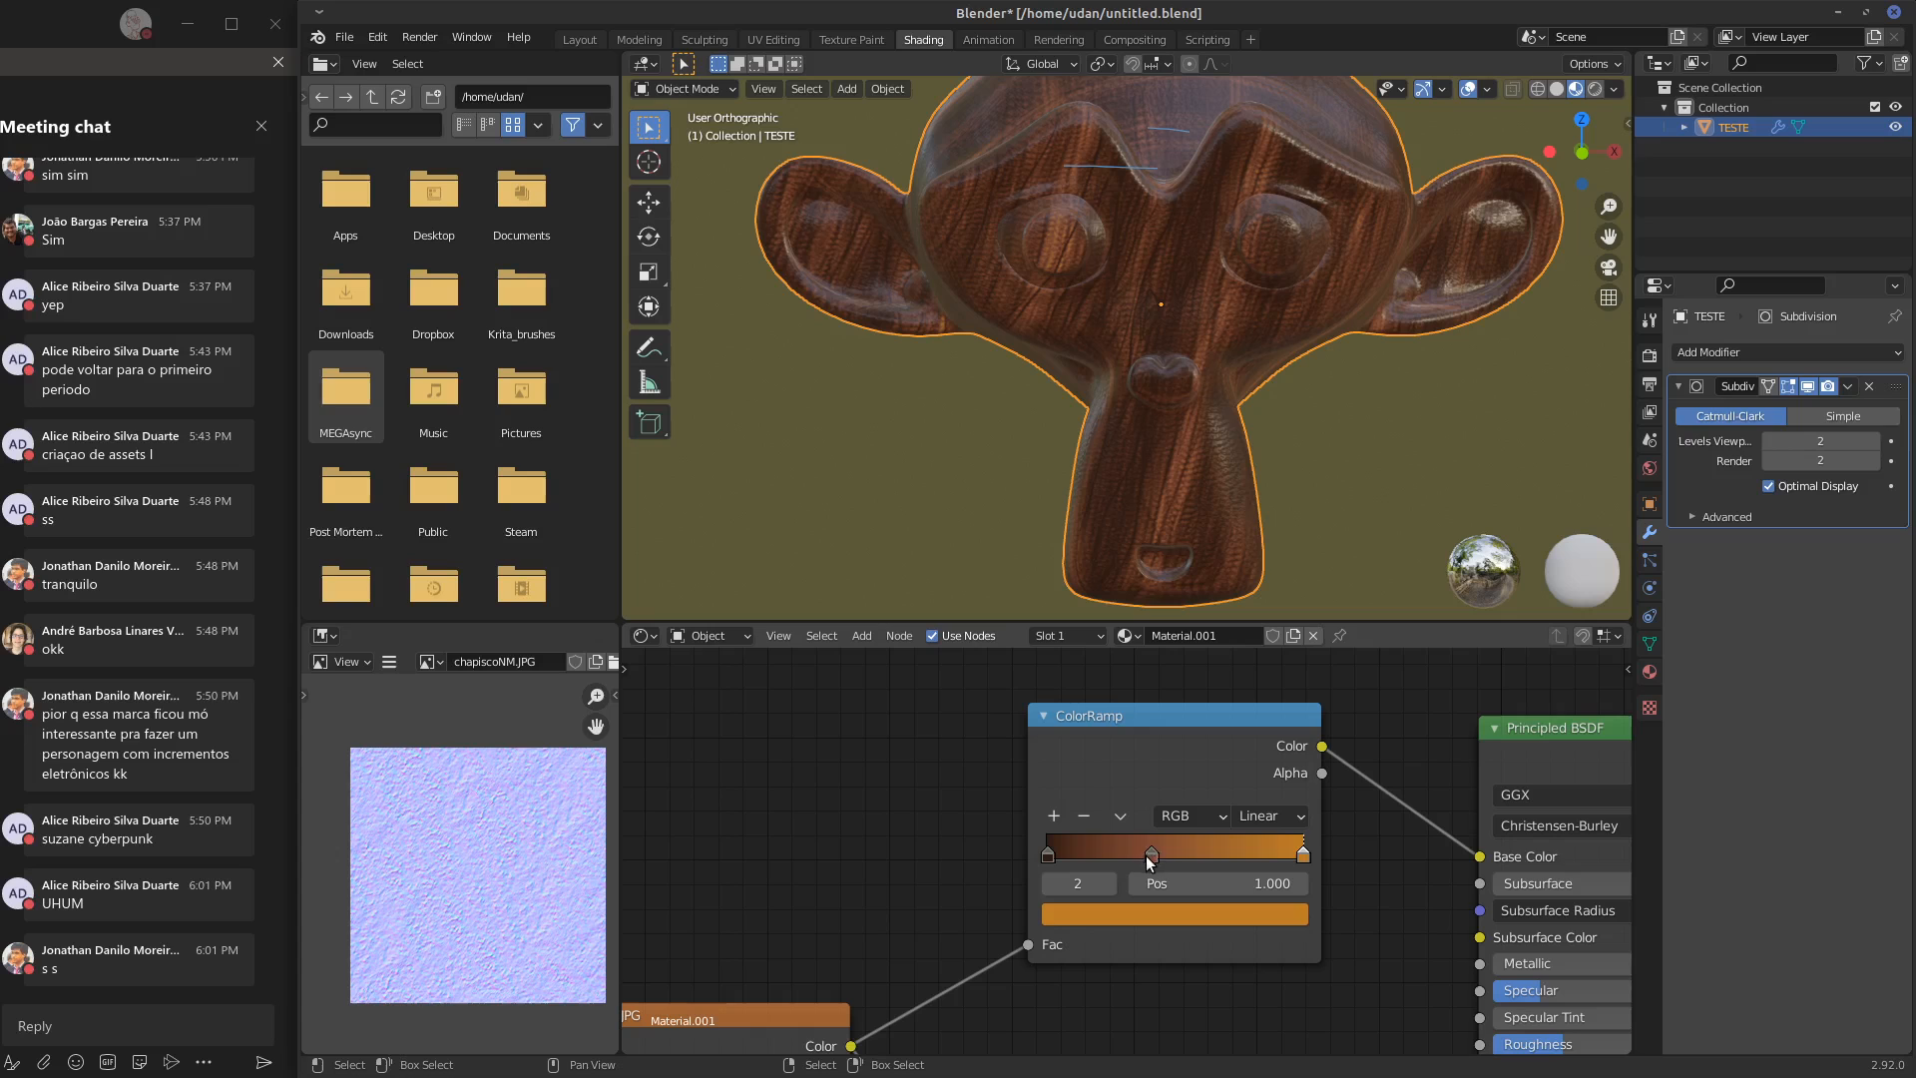
mouse_move(1148, 854)
left_mouse_down()
mouse_move(1232, 850)
mouse_move(1050, 846)
mouse_move(1362, 844)
left_mouse_up()
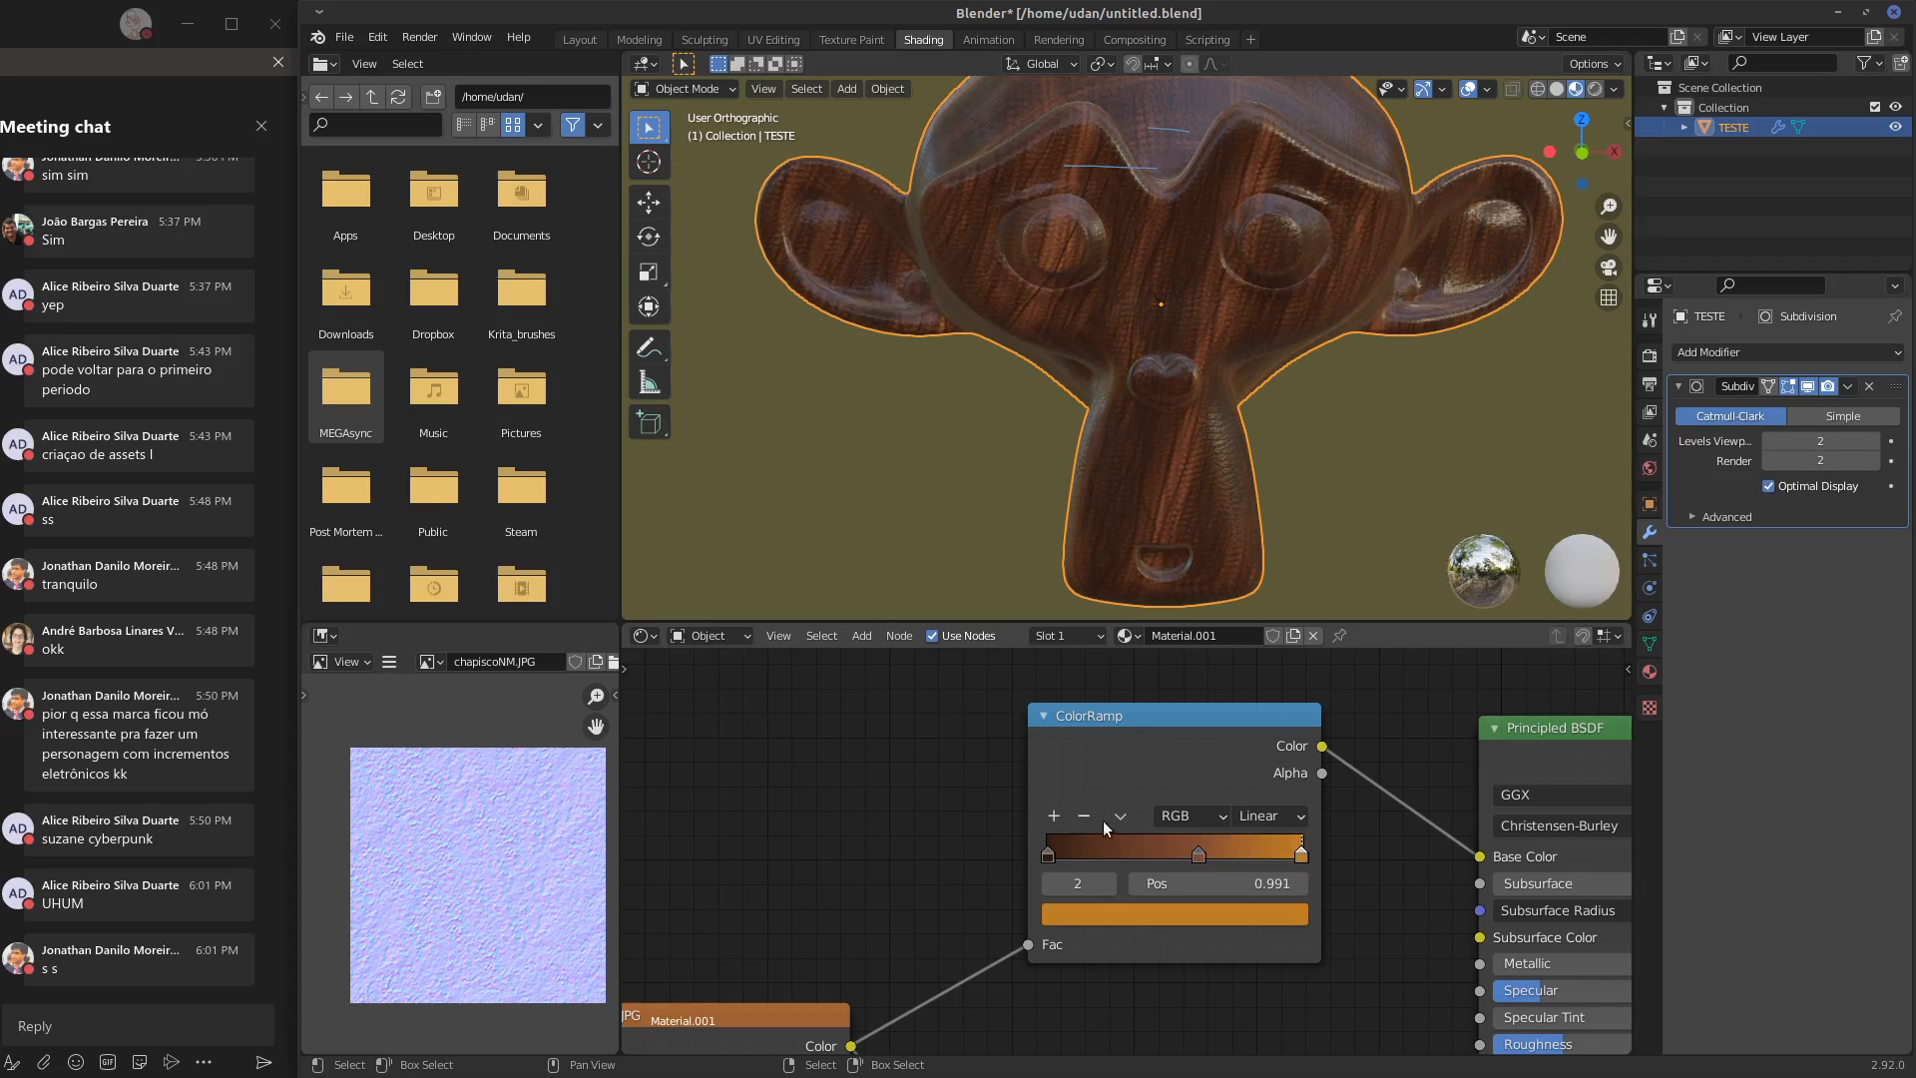
Add a stop to the color ramp near its dark end and move the brown middle stop close beside it
left_click(1053, 817)
left_click_drag(1150, 857, 1060, 863)
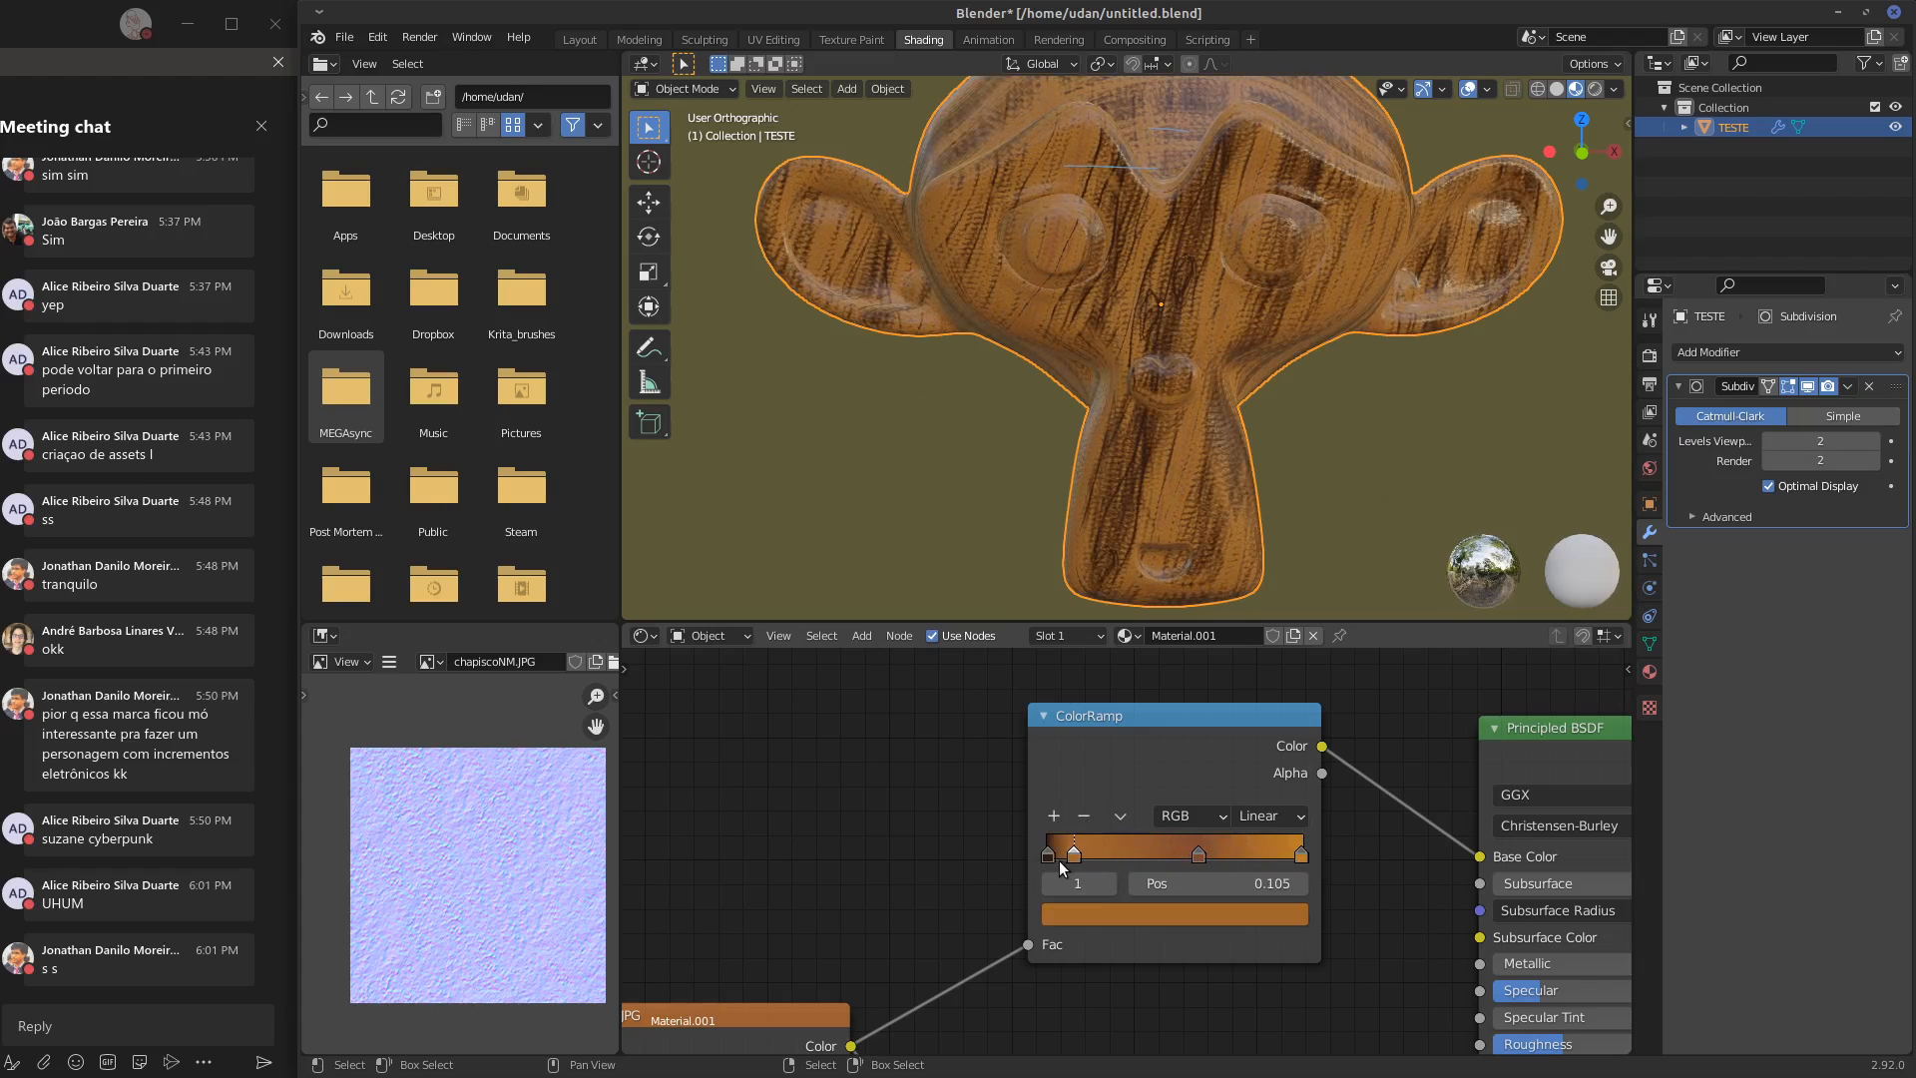
left_click(1199, 853, "ctrl")
left_click_drag(1199, 854, 1066, 863)
Darken the brown stop to H 0.032, S 0.782, V 0.031 and delete the lighter stop between it and the dark end
left_click(1114, 908)
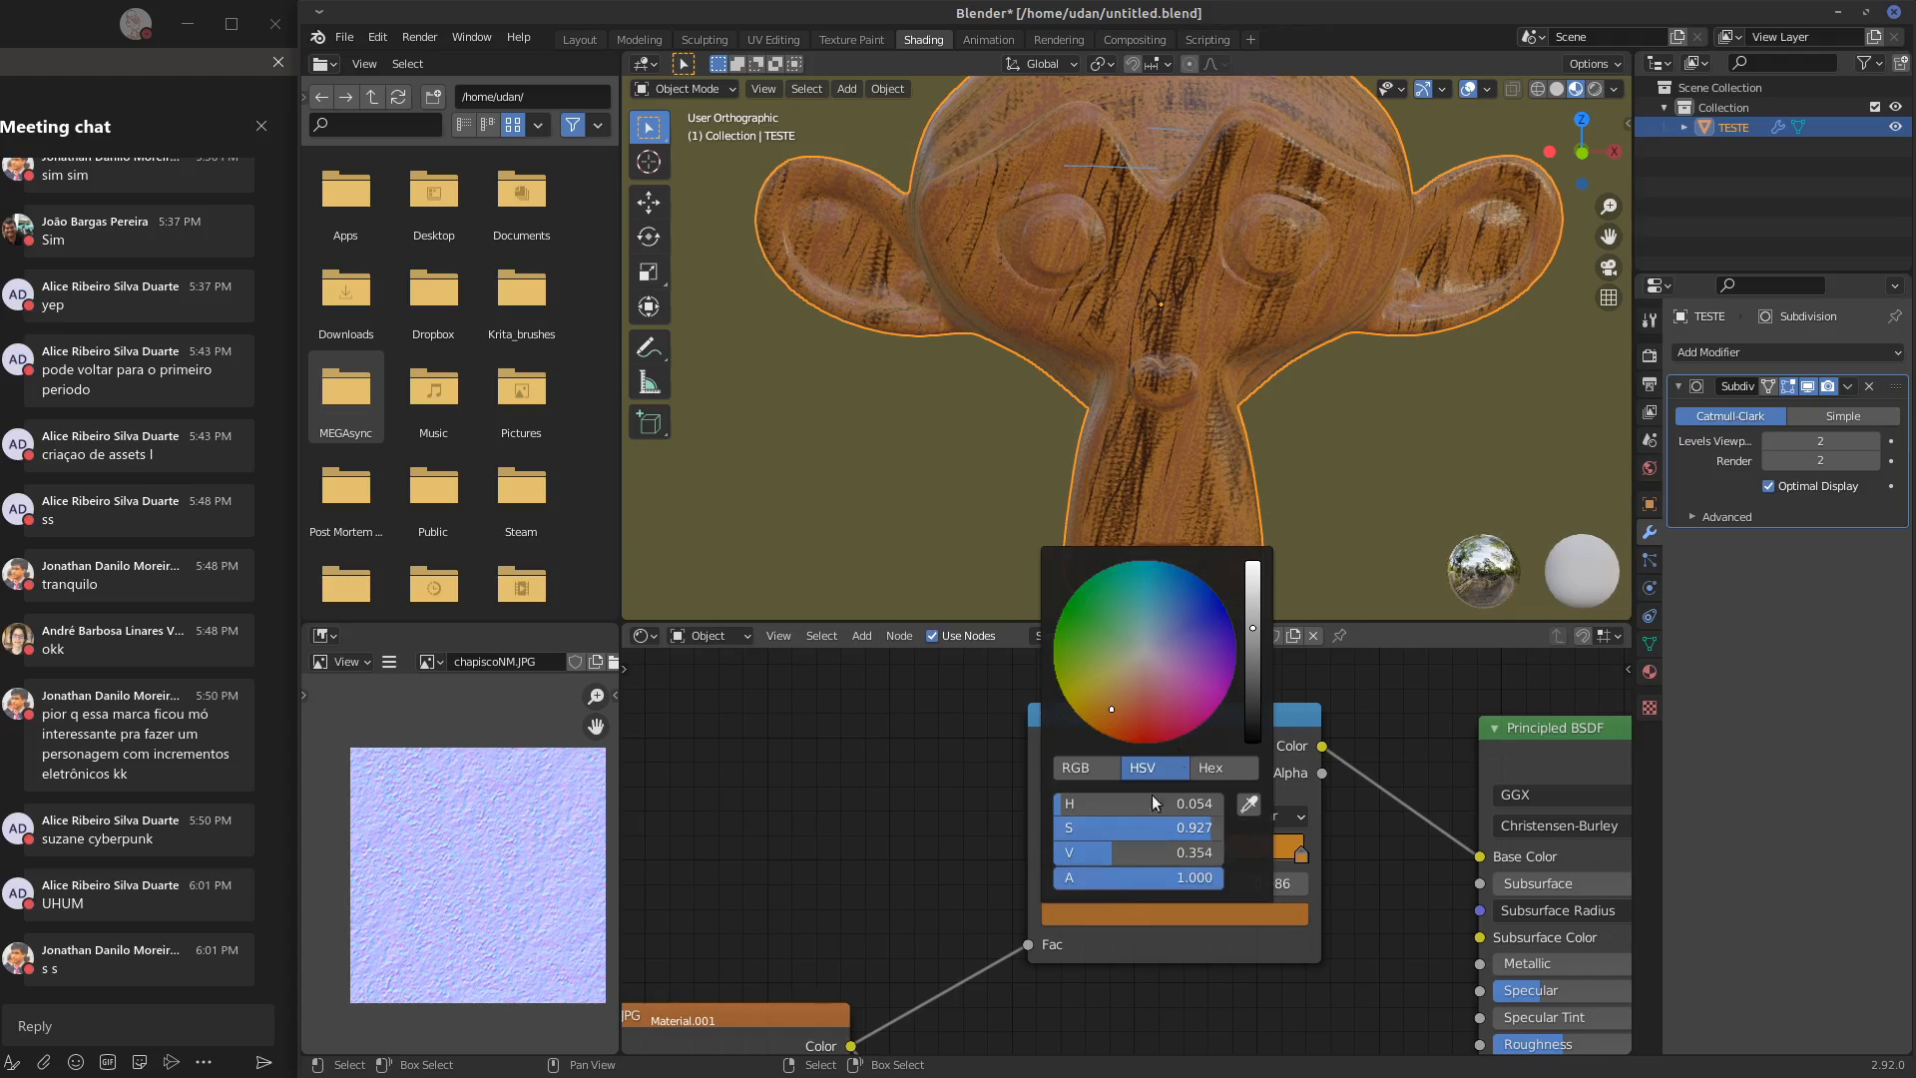
left_click(1090, 856)
left_click(1128, 914)
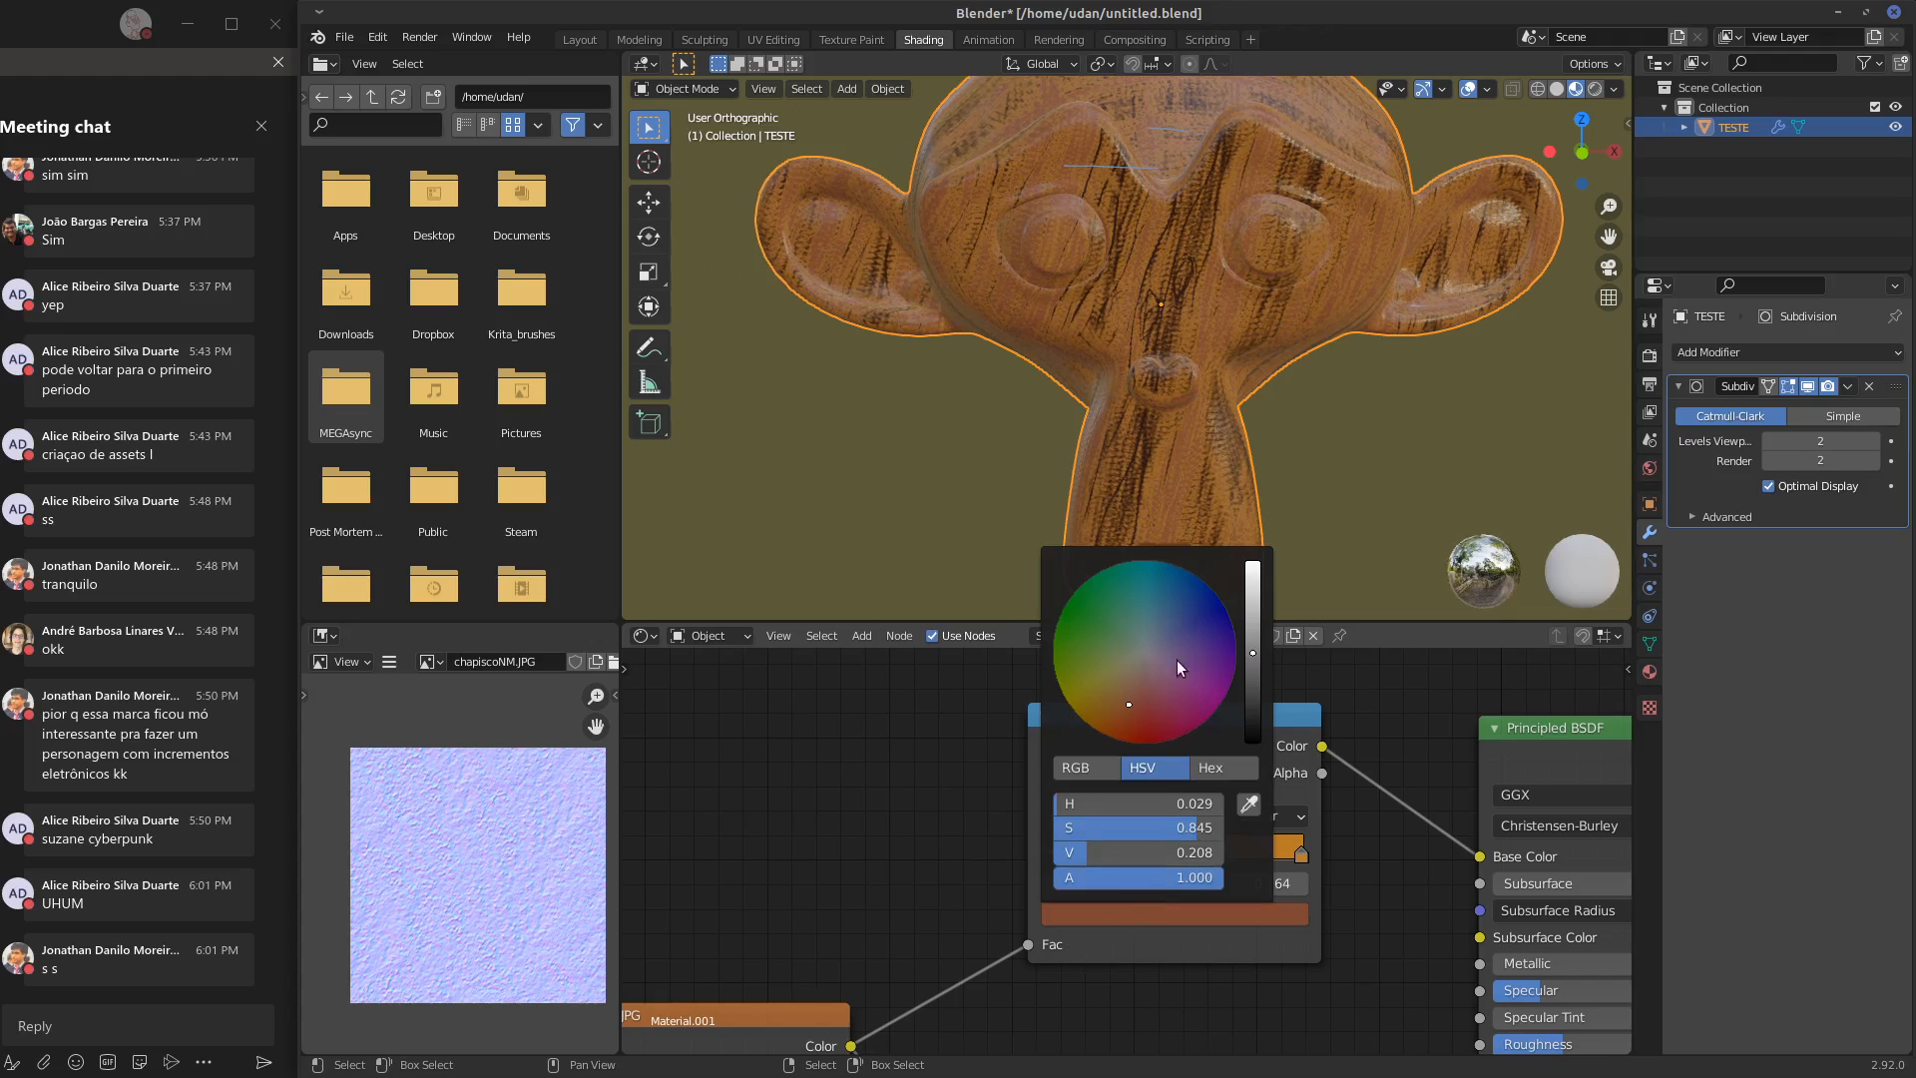
left_click_drag(1258, 654, 1256, 707)
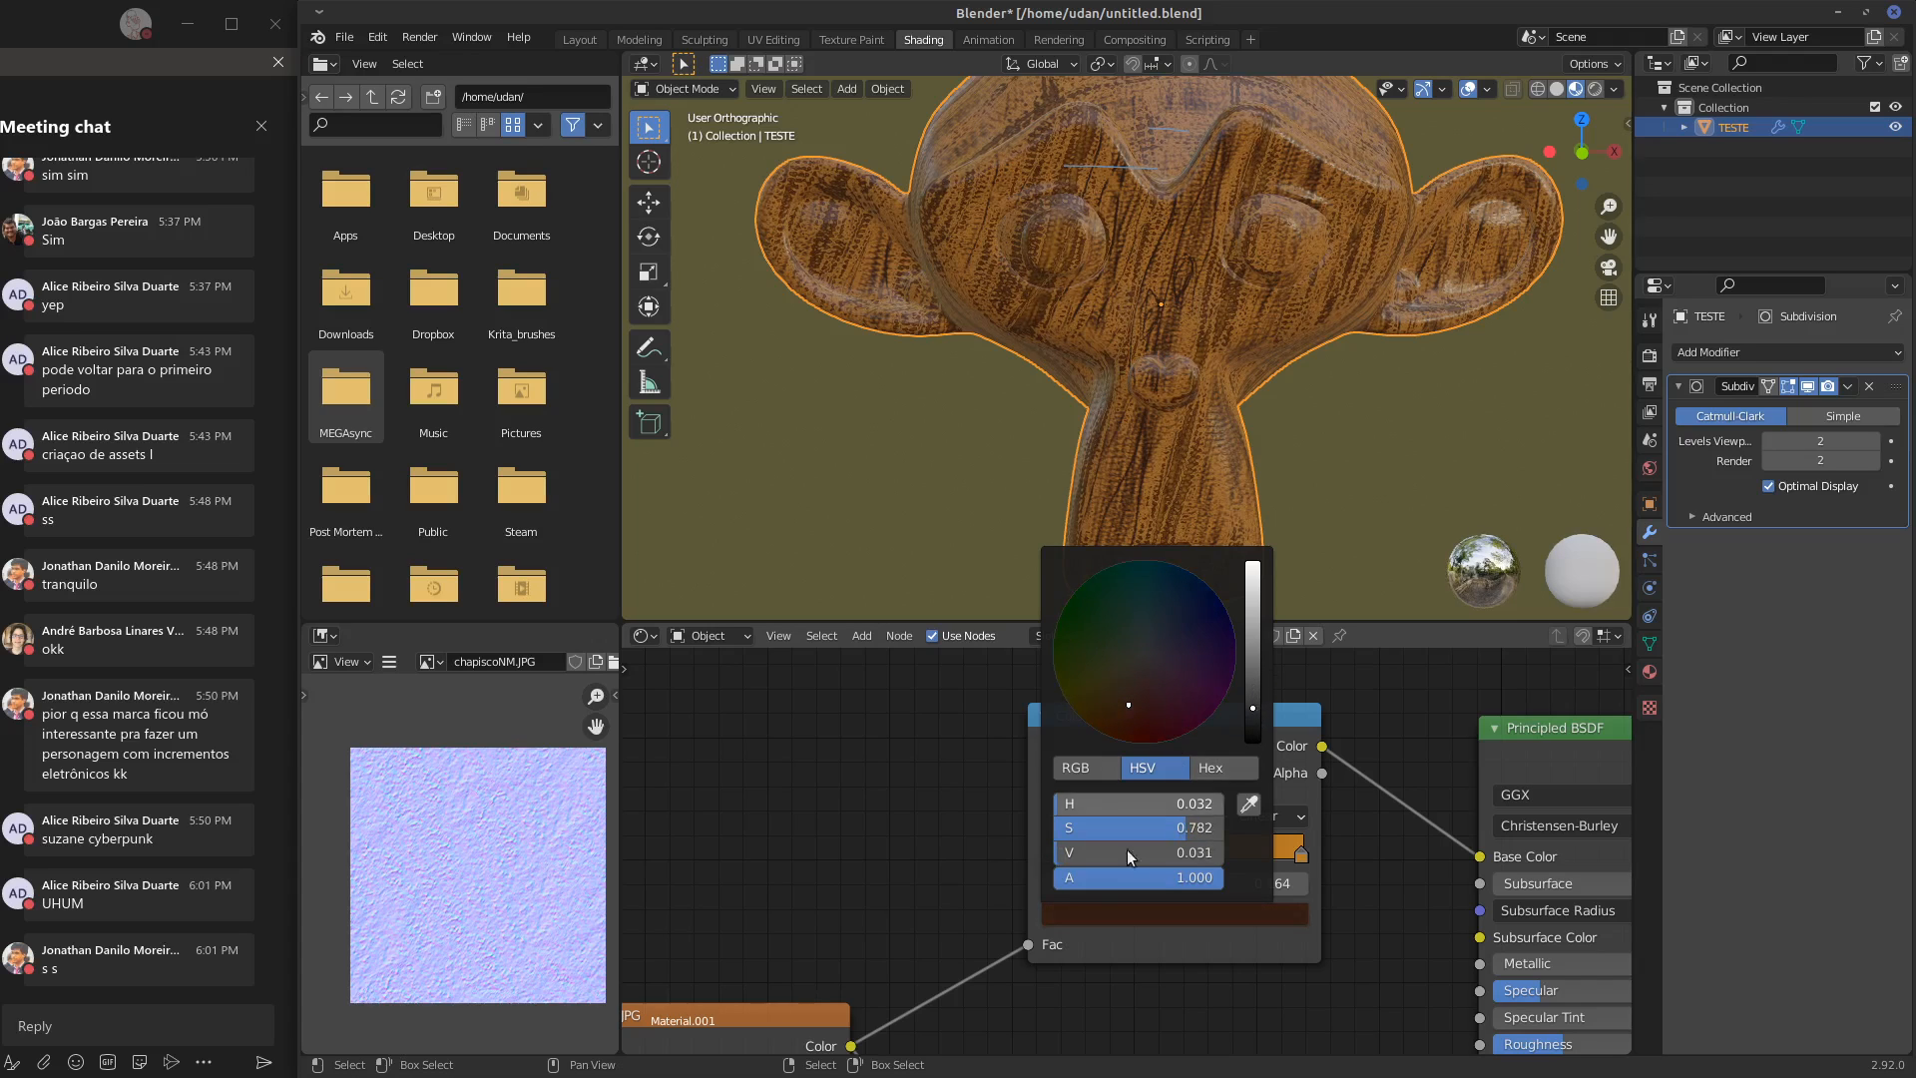
left_click(1064, 855)
left_click(1084, 818)
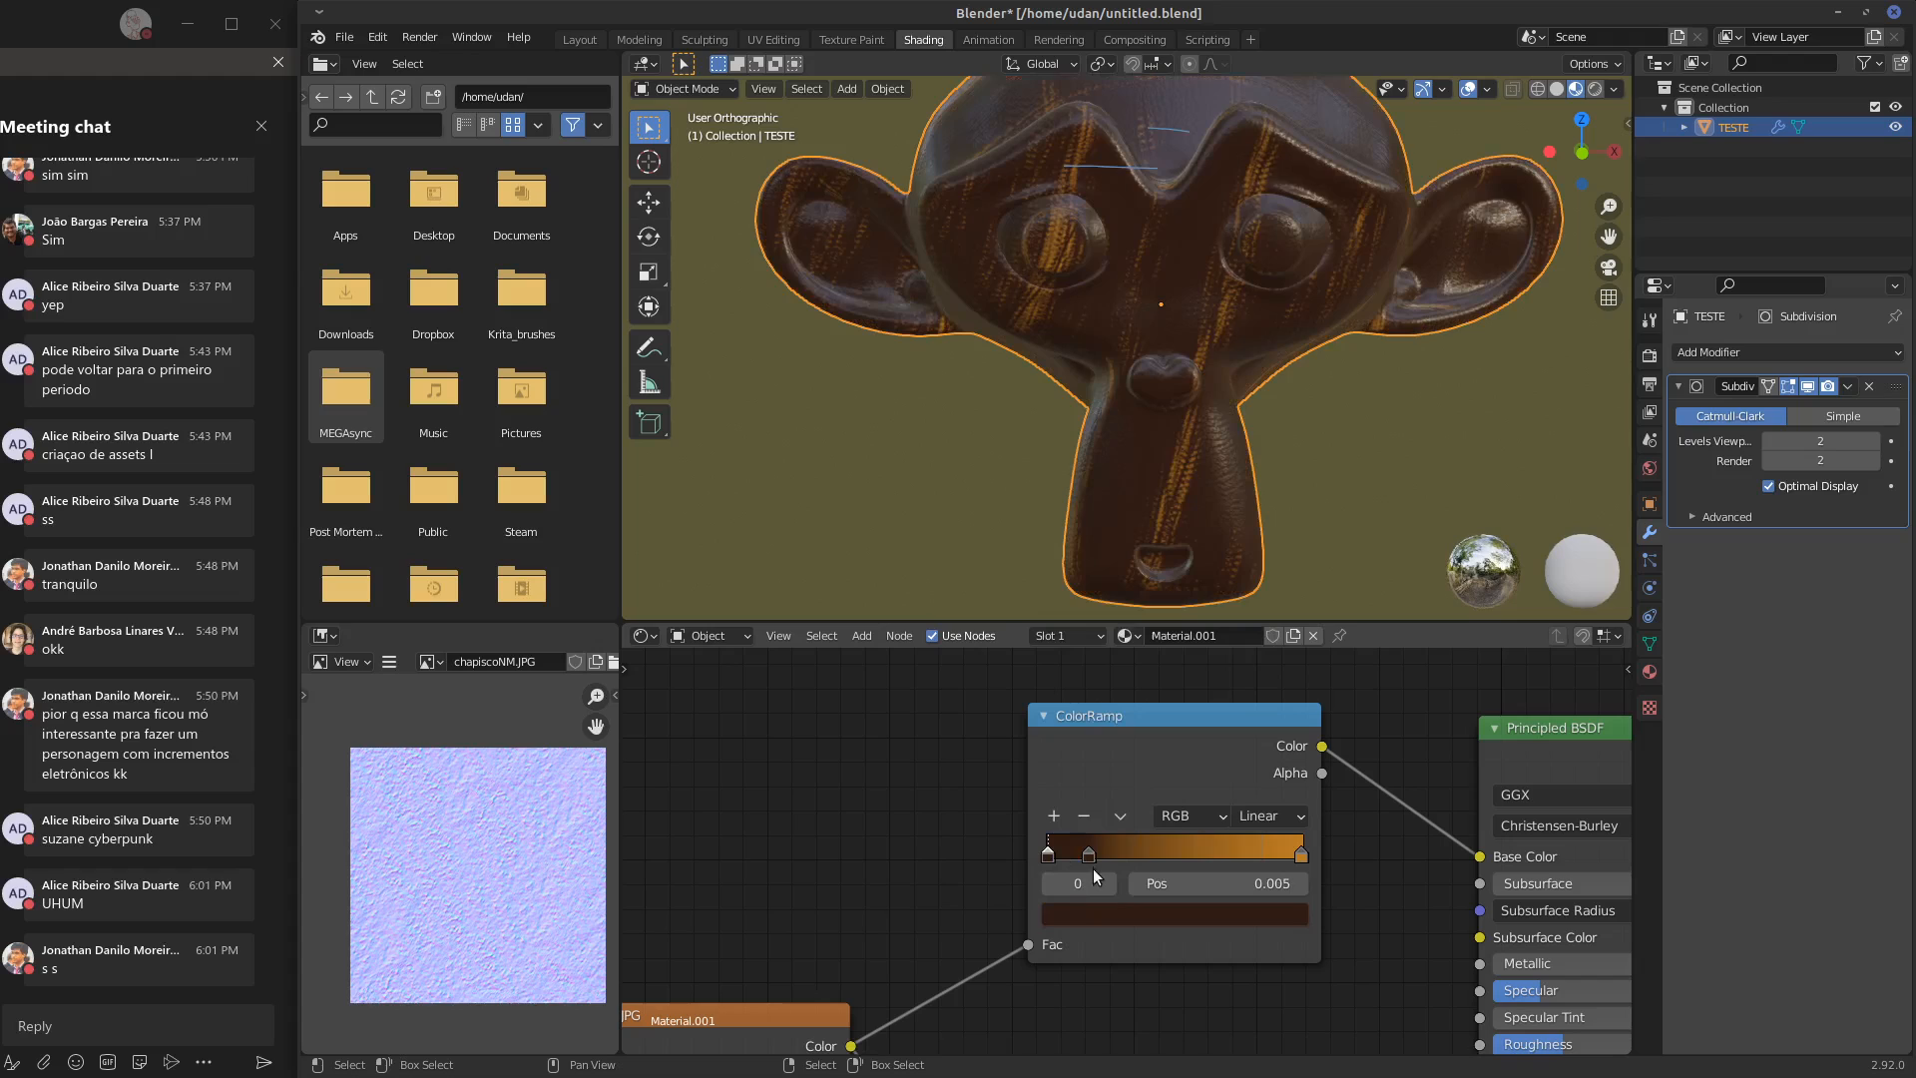
Move the color ramp's middle stop to position 0.405 and lighten it to a reddish brown
left_click_drag(1101, 851, 1150, 854)
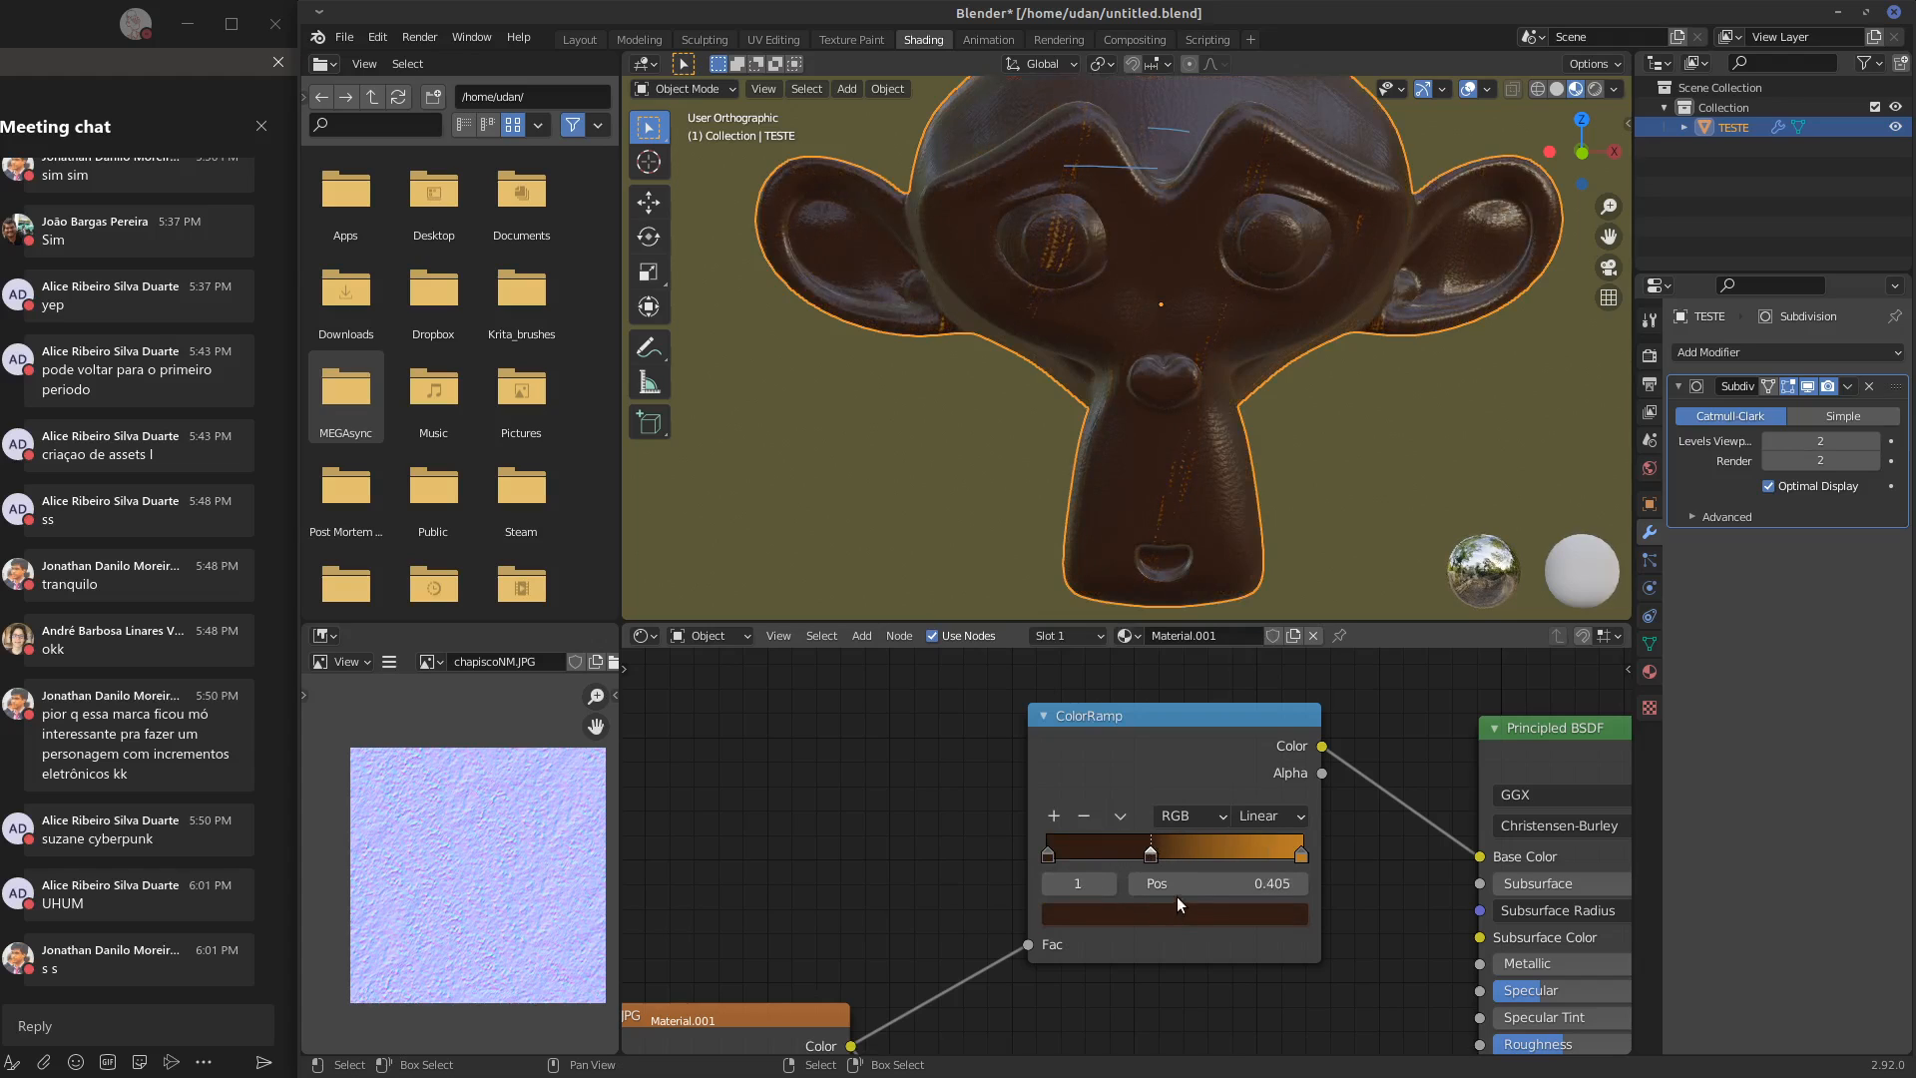
left_click(1179, 907)
left_click_drag(1256, 705, 1269, 662)
left_click_drag(1130, 698, 1120, 706)
Reposition the ColorRamp node beside the wood.JPG texture and raise the texture's box blend to 0.591
scroll(1168, 818, "down", 4)
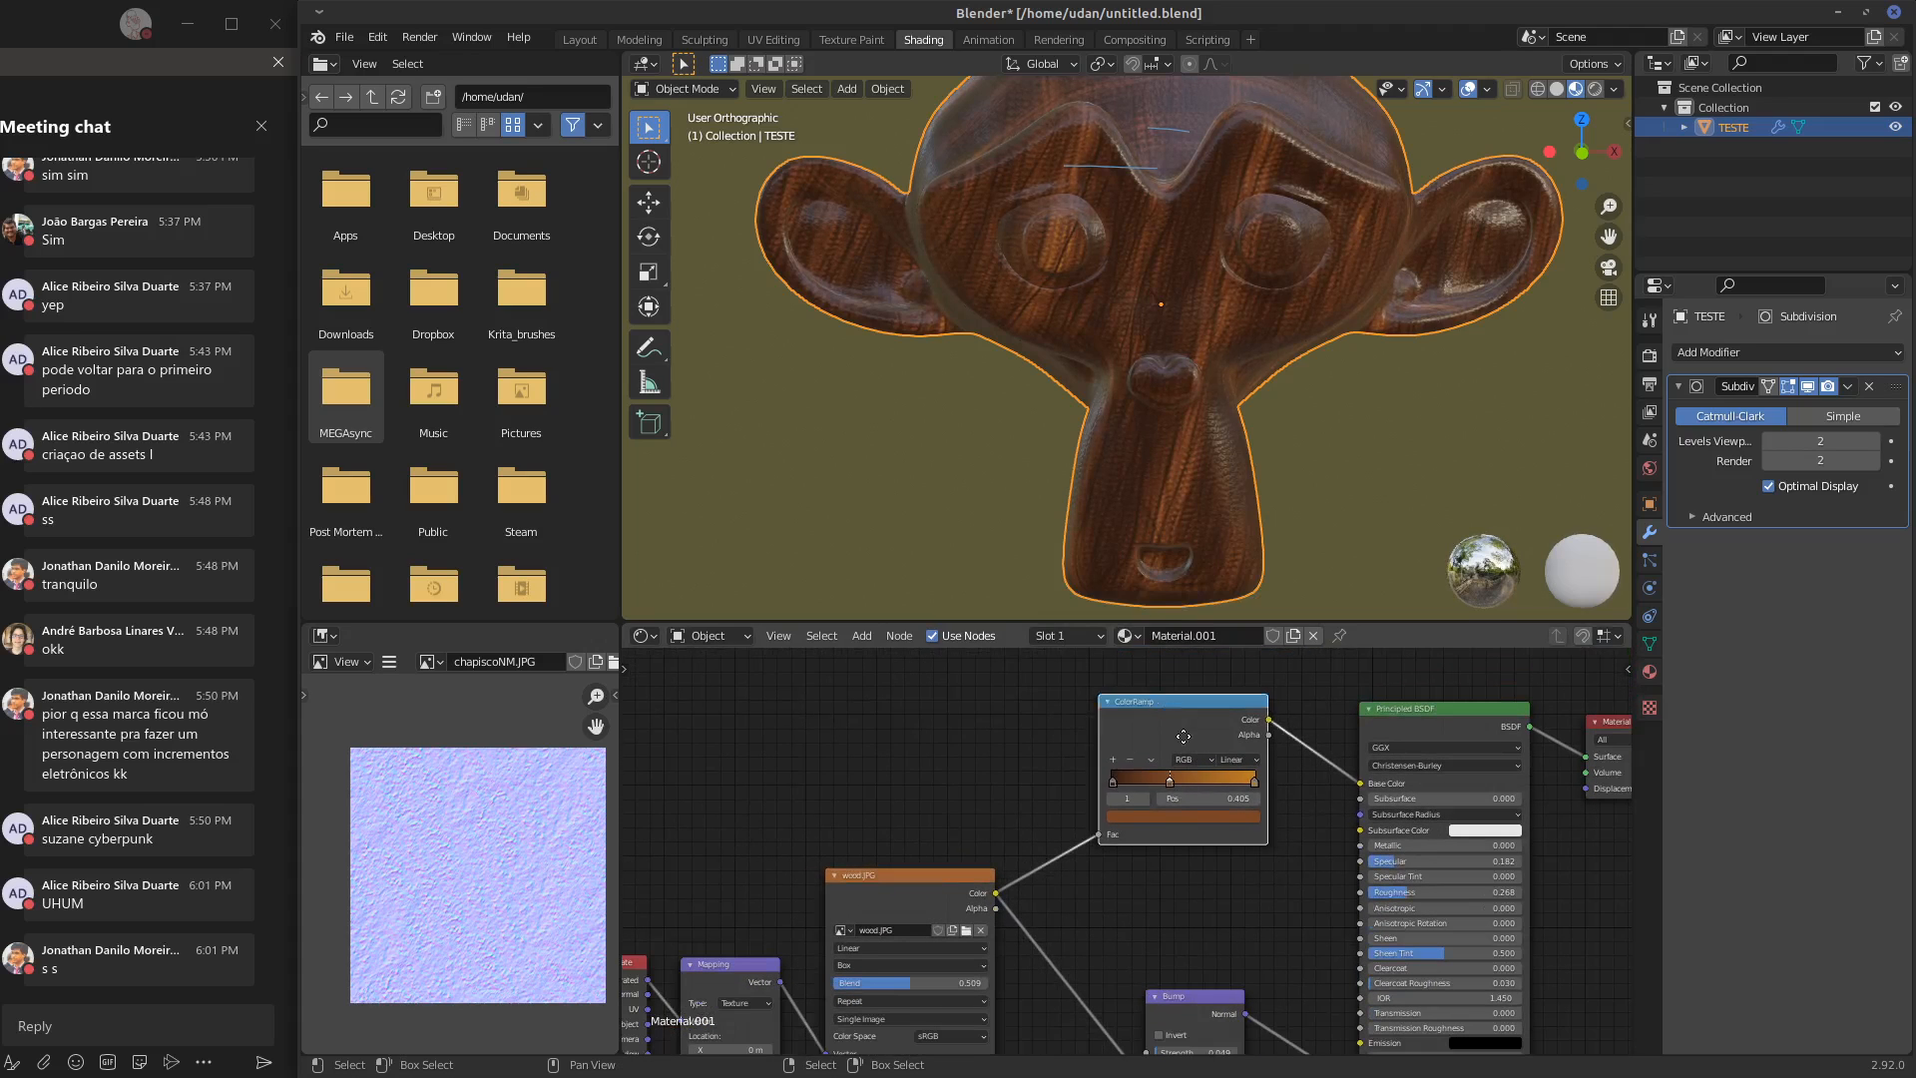
left_click_drag(1143, 769, 1174, 830)
middle_click_drag(1174, 830, 1164, 770)
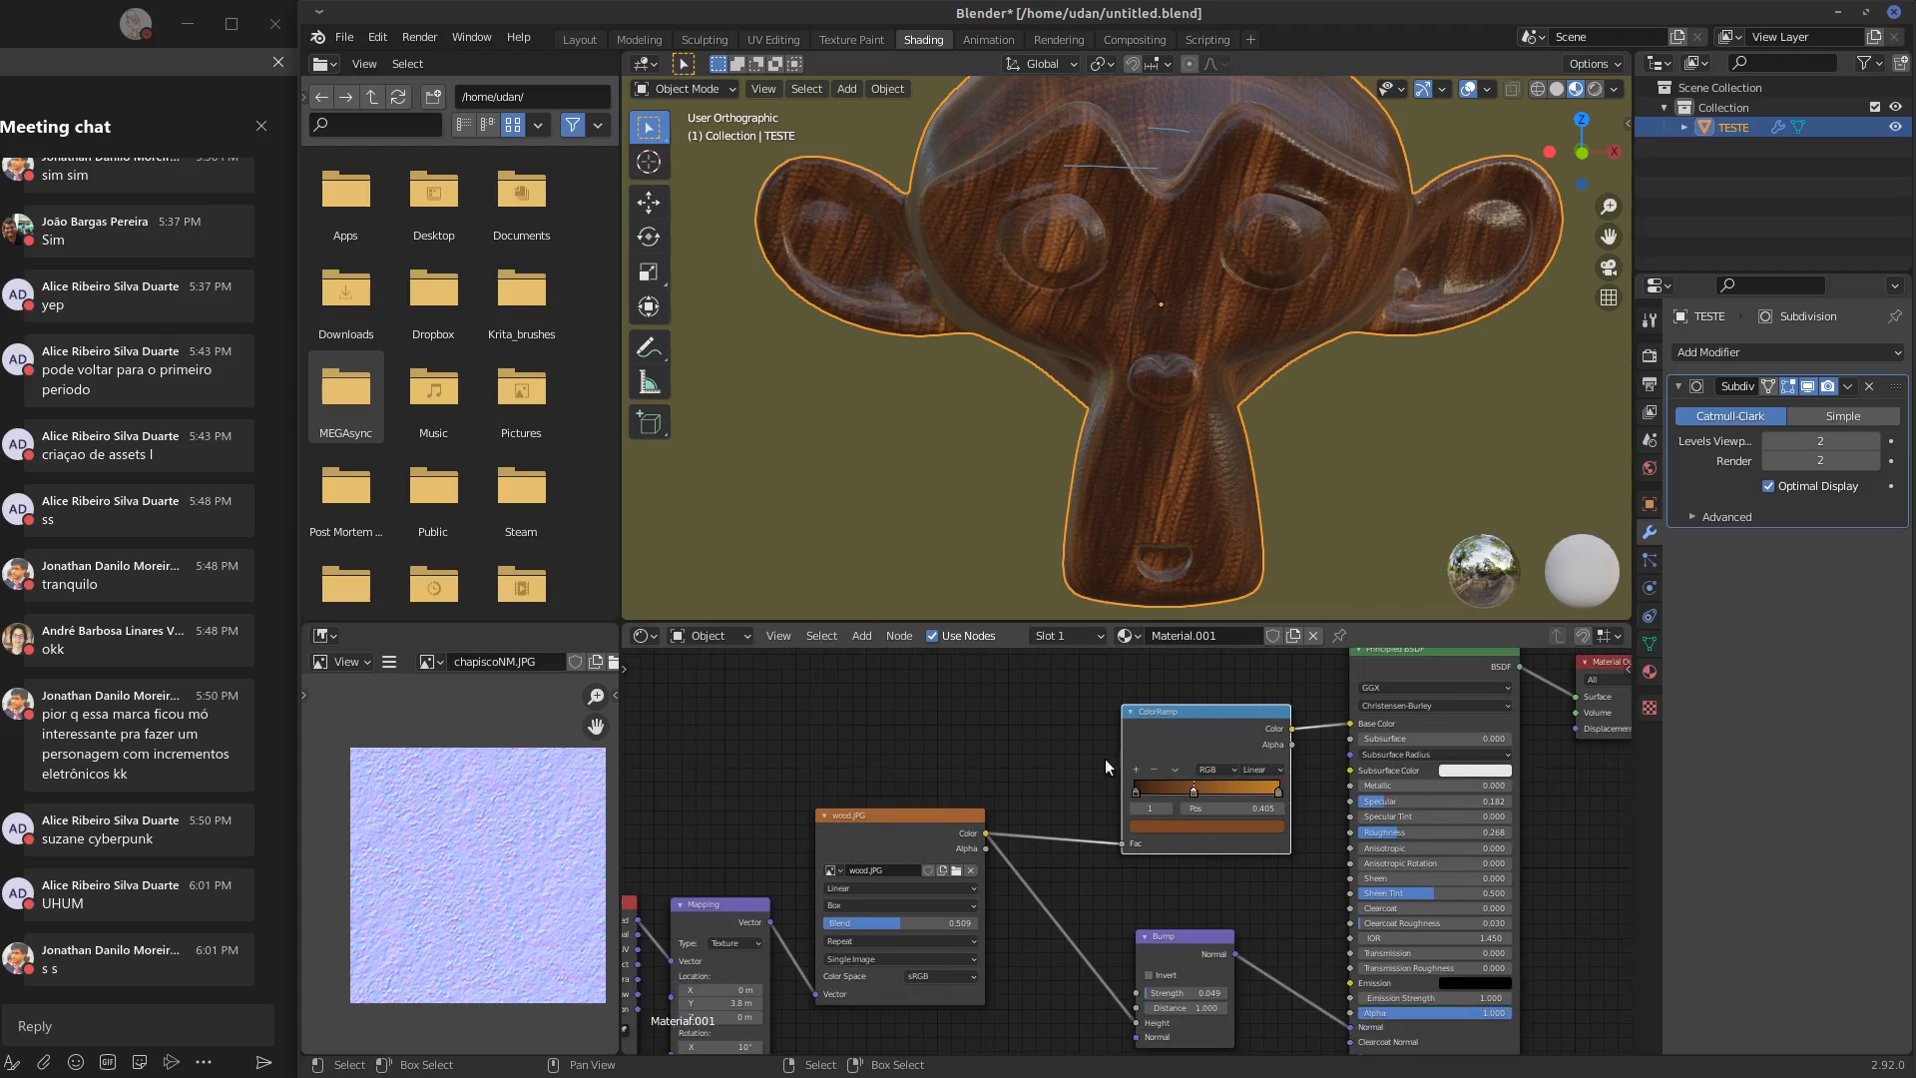
middle_click_drag(1333, 393, 1024, 423)
middle_click_drag(1140, 326, 1285, 280)
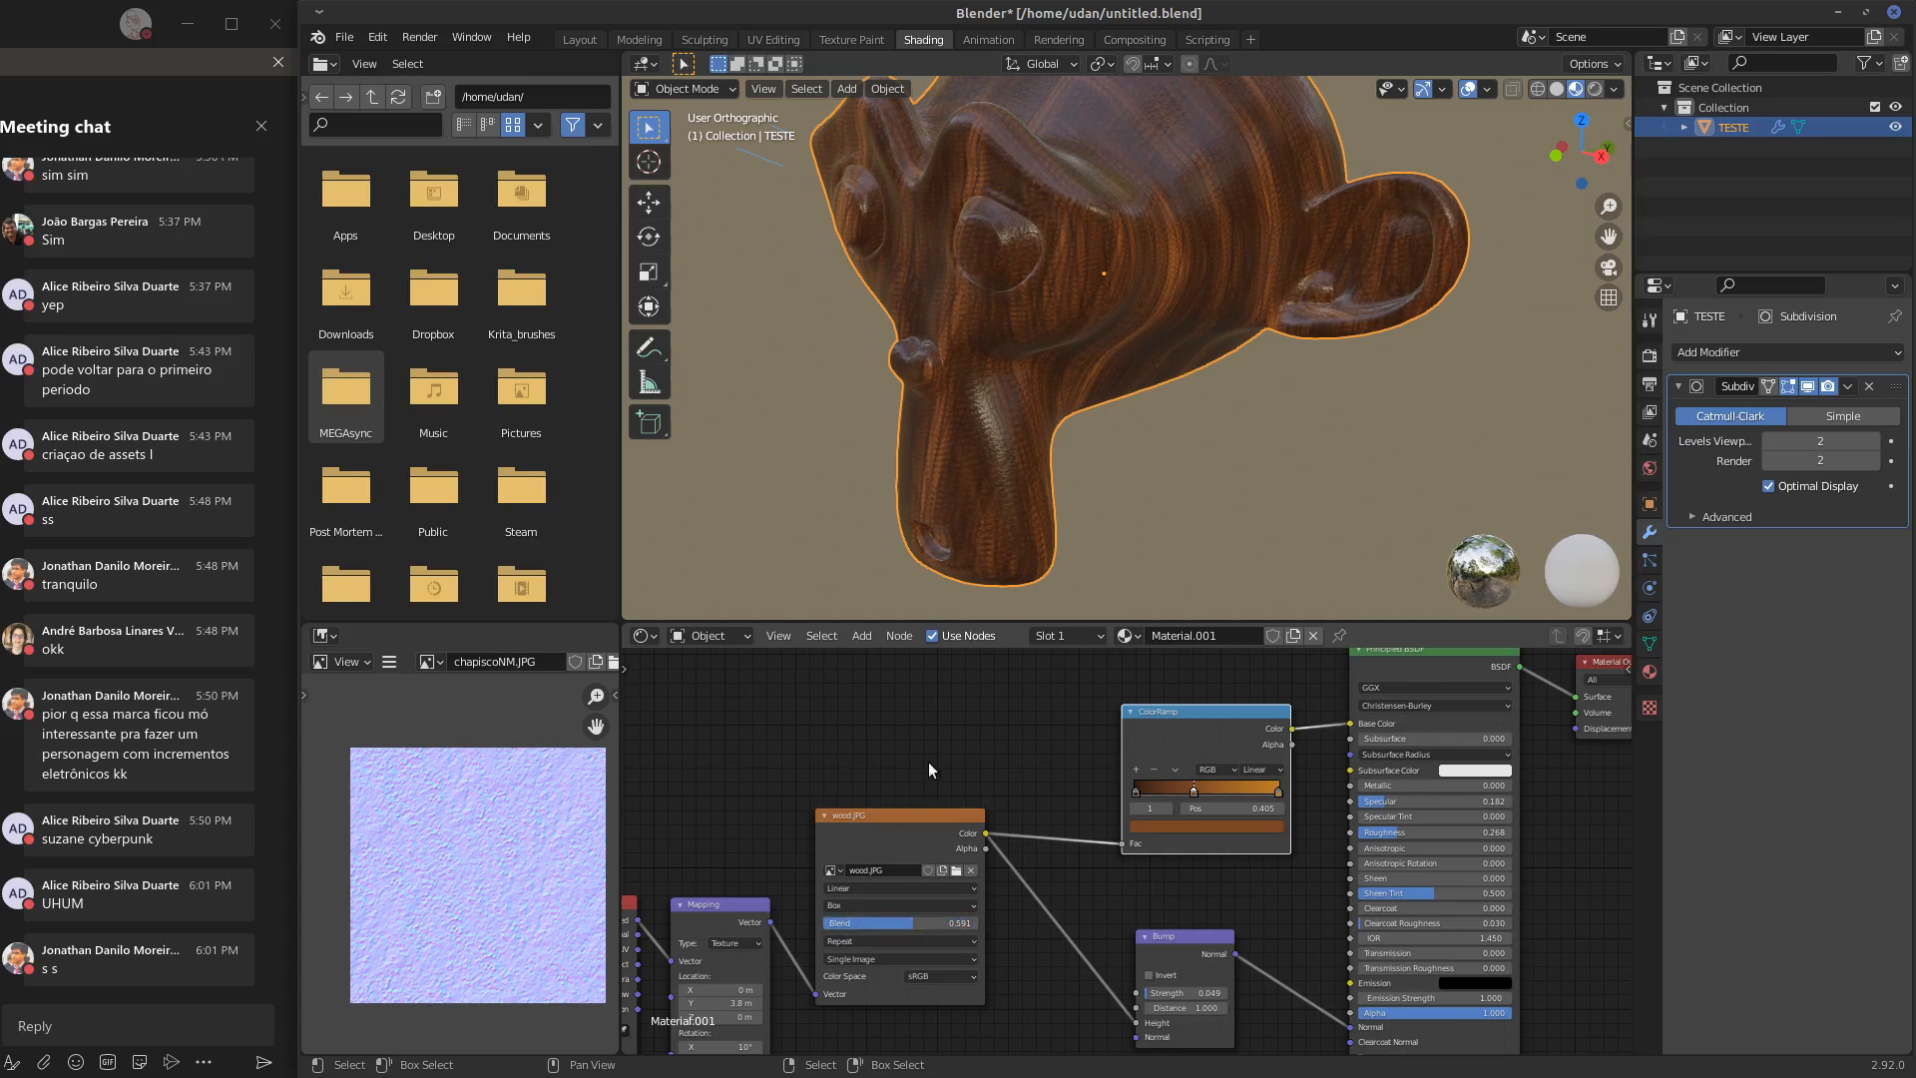
Change the wood.JPG texture's projection to Sphere and check the grain around the monkey head
left_click(883, 890)
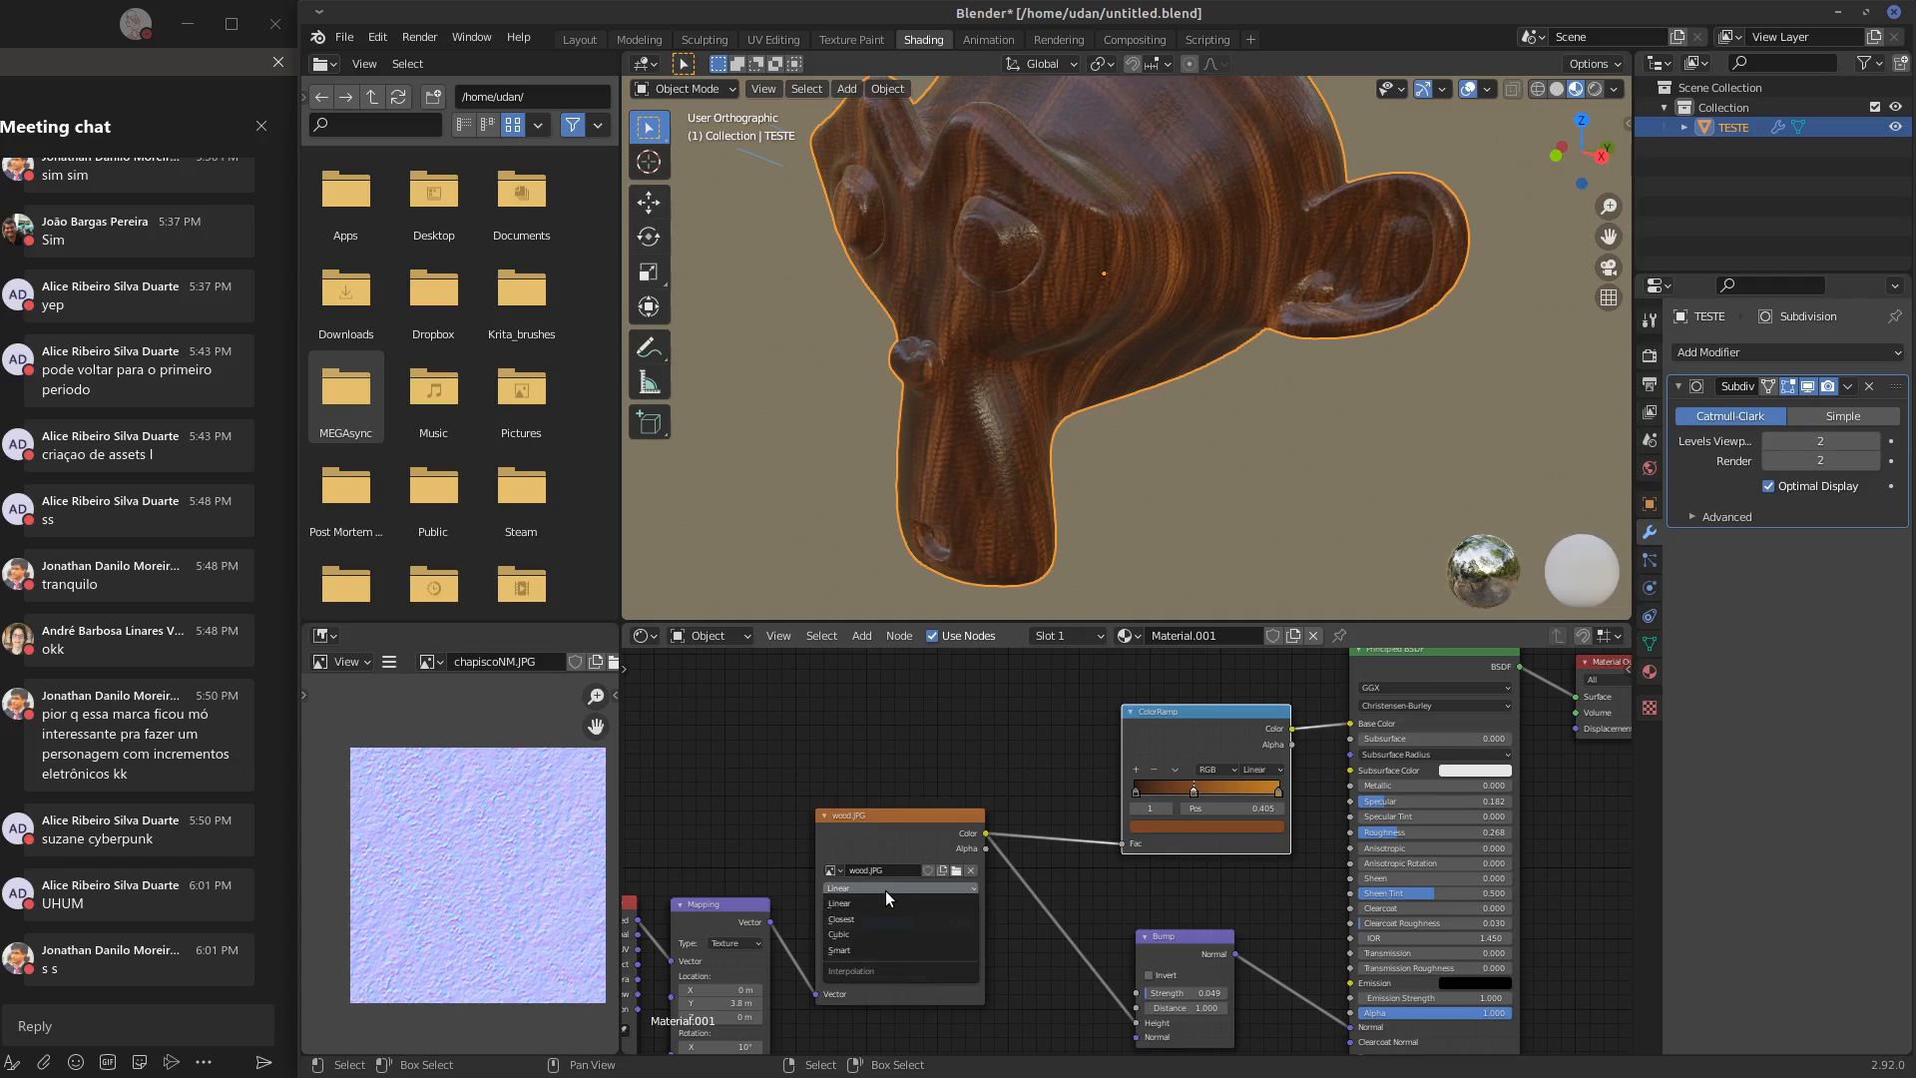
left_click(892, 906)
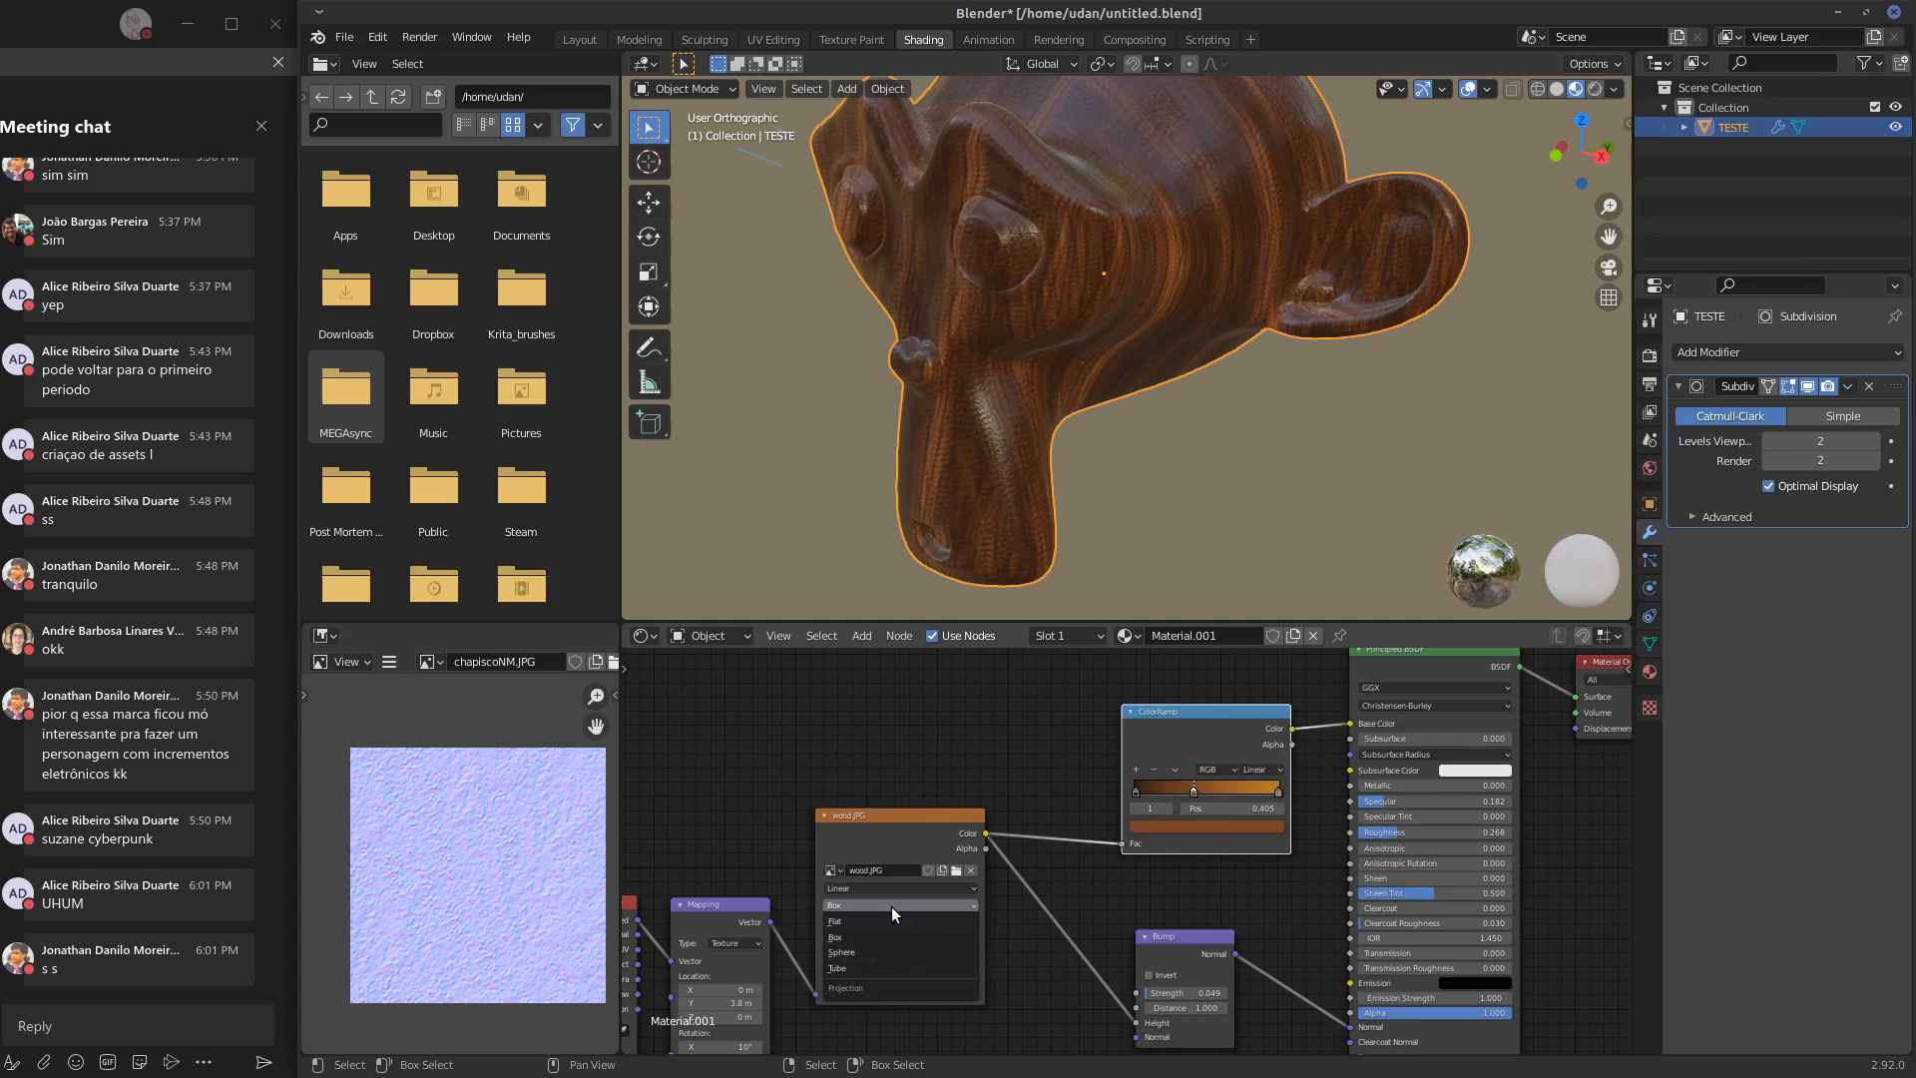
left_click(901, 951)
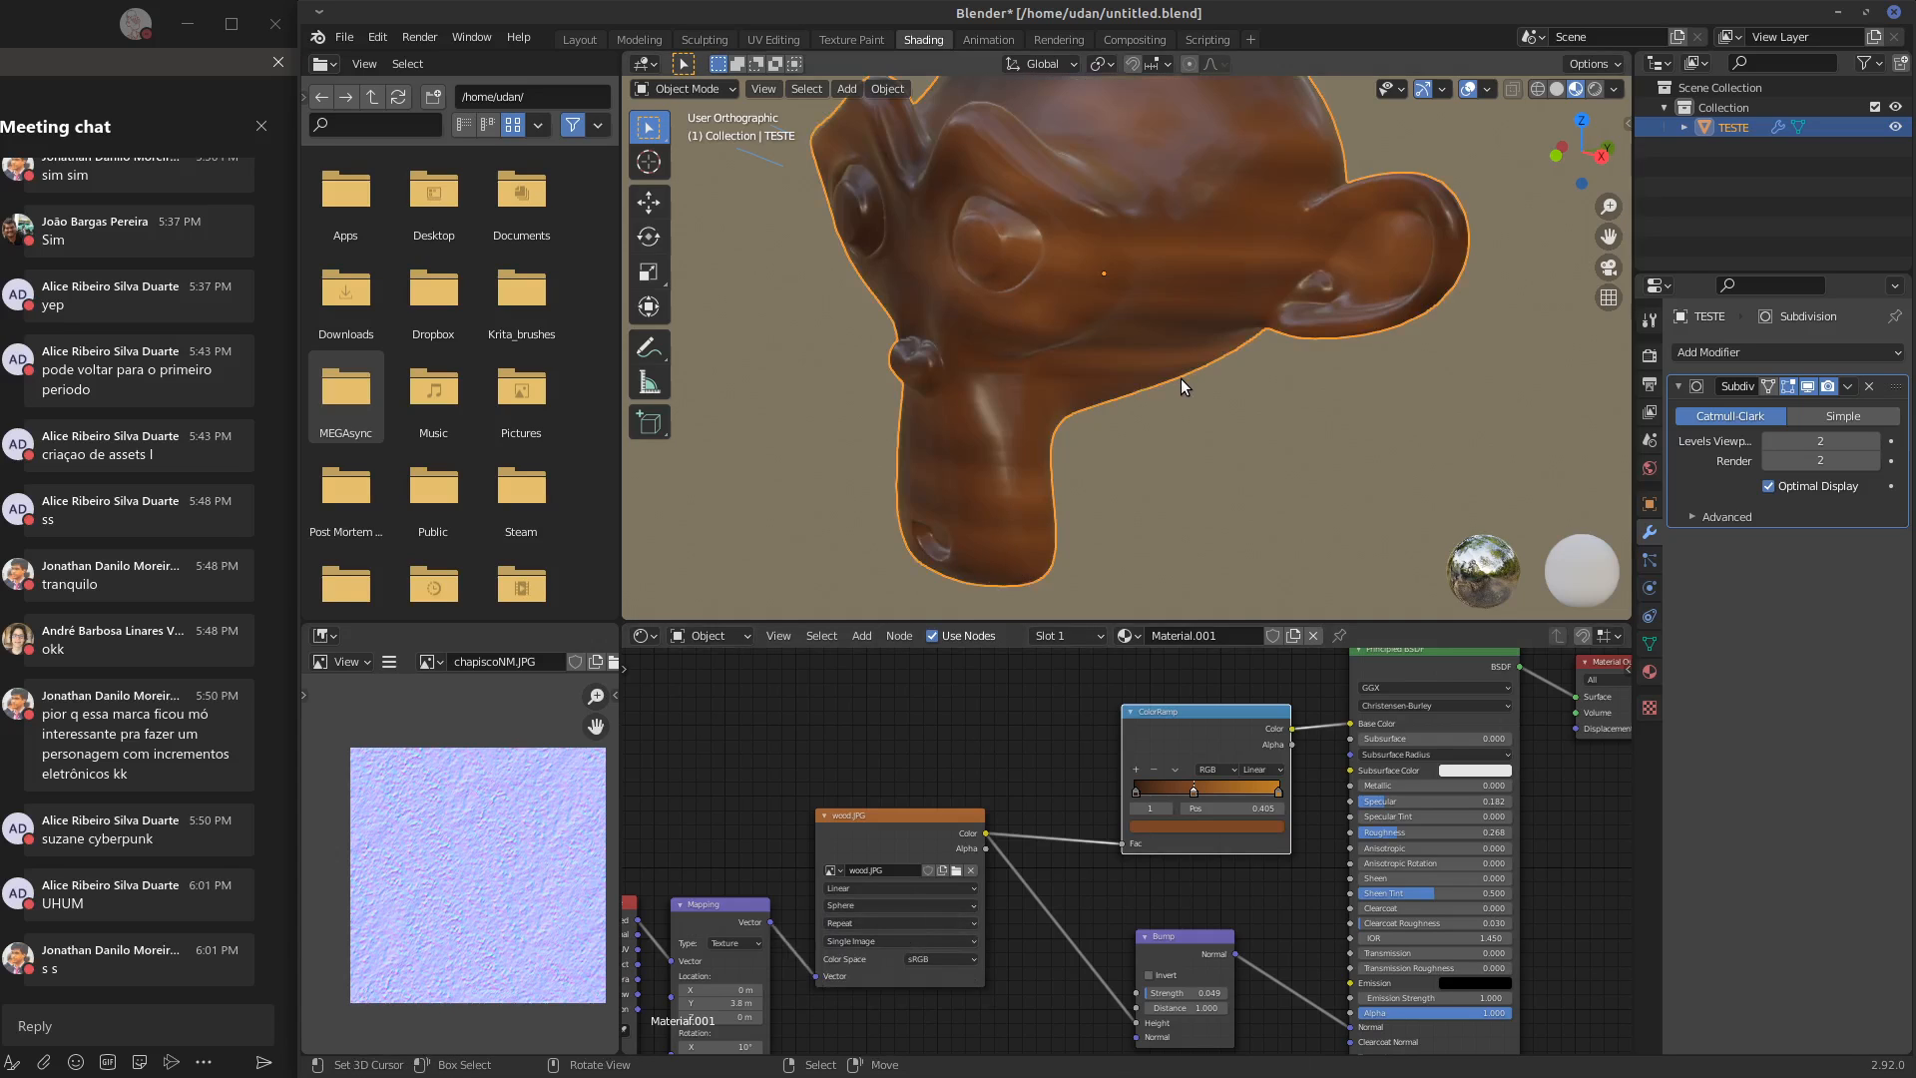
middle_click_drag(1182, 379, 1261, 415)
middle_click_drag(1156, 493, 1155, 449, "shift")
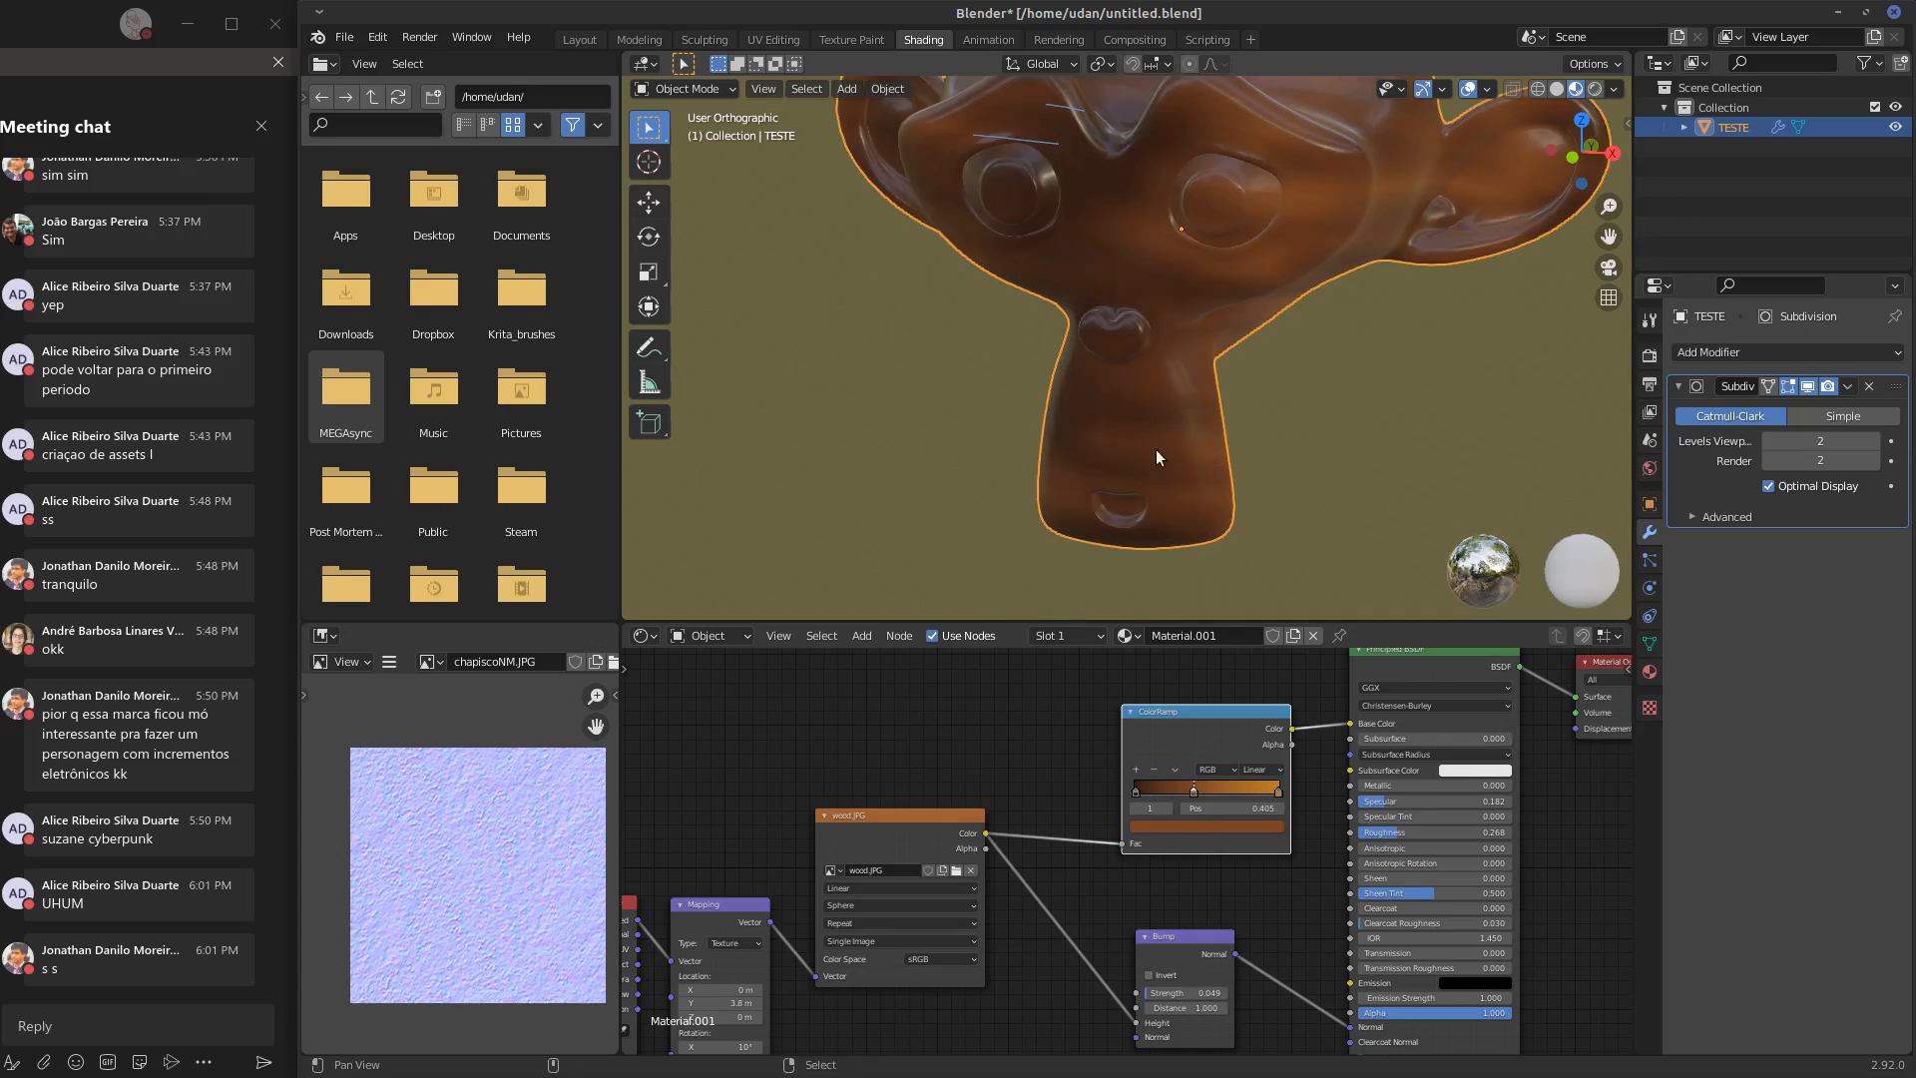
Set the Mapping node's scale to X 0.040, Y 2.660 and Z 0.550, checking the grain from several sides
middle_click_drag(859, 991, 988, 823)
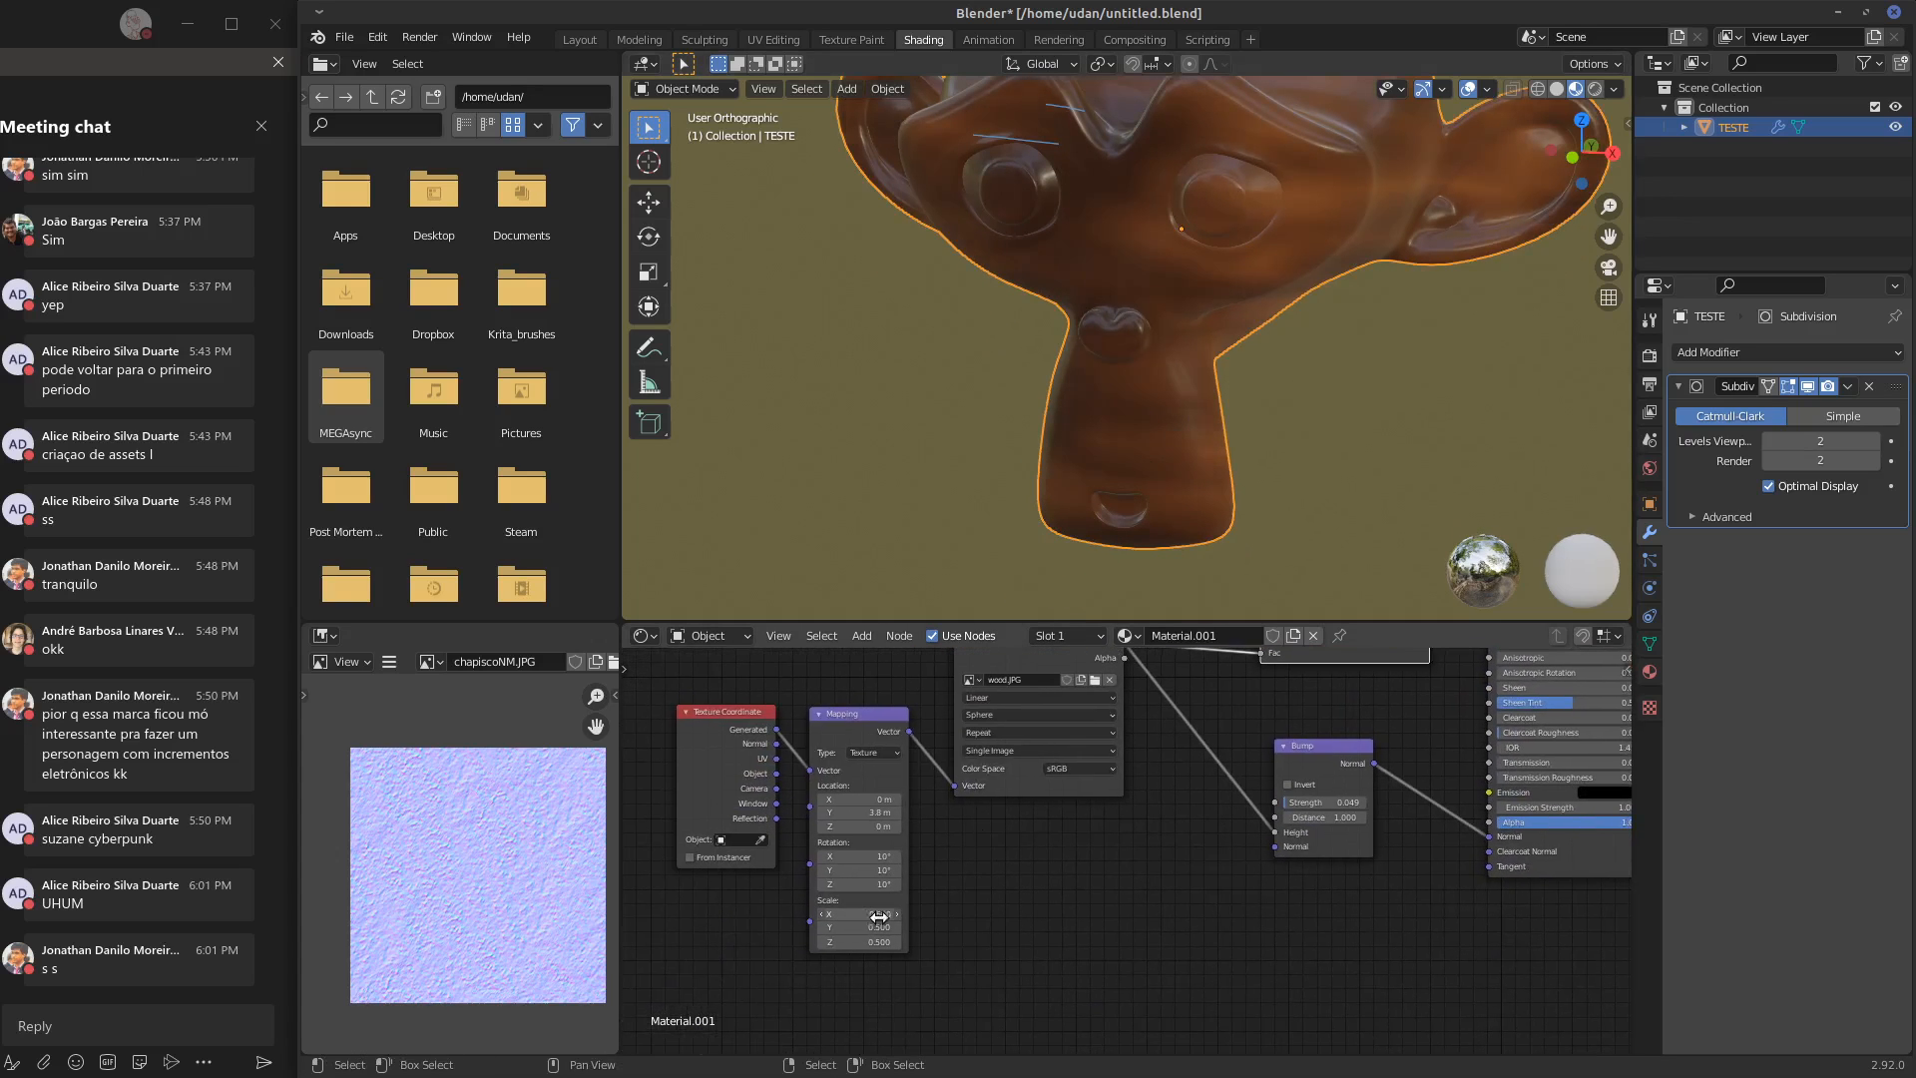
left_click_drag(878, 916, 830, 941)
middle_click_drag(1452, 469, 1334, 437)
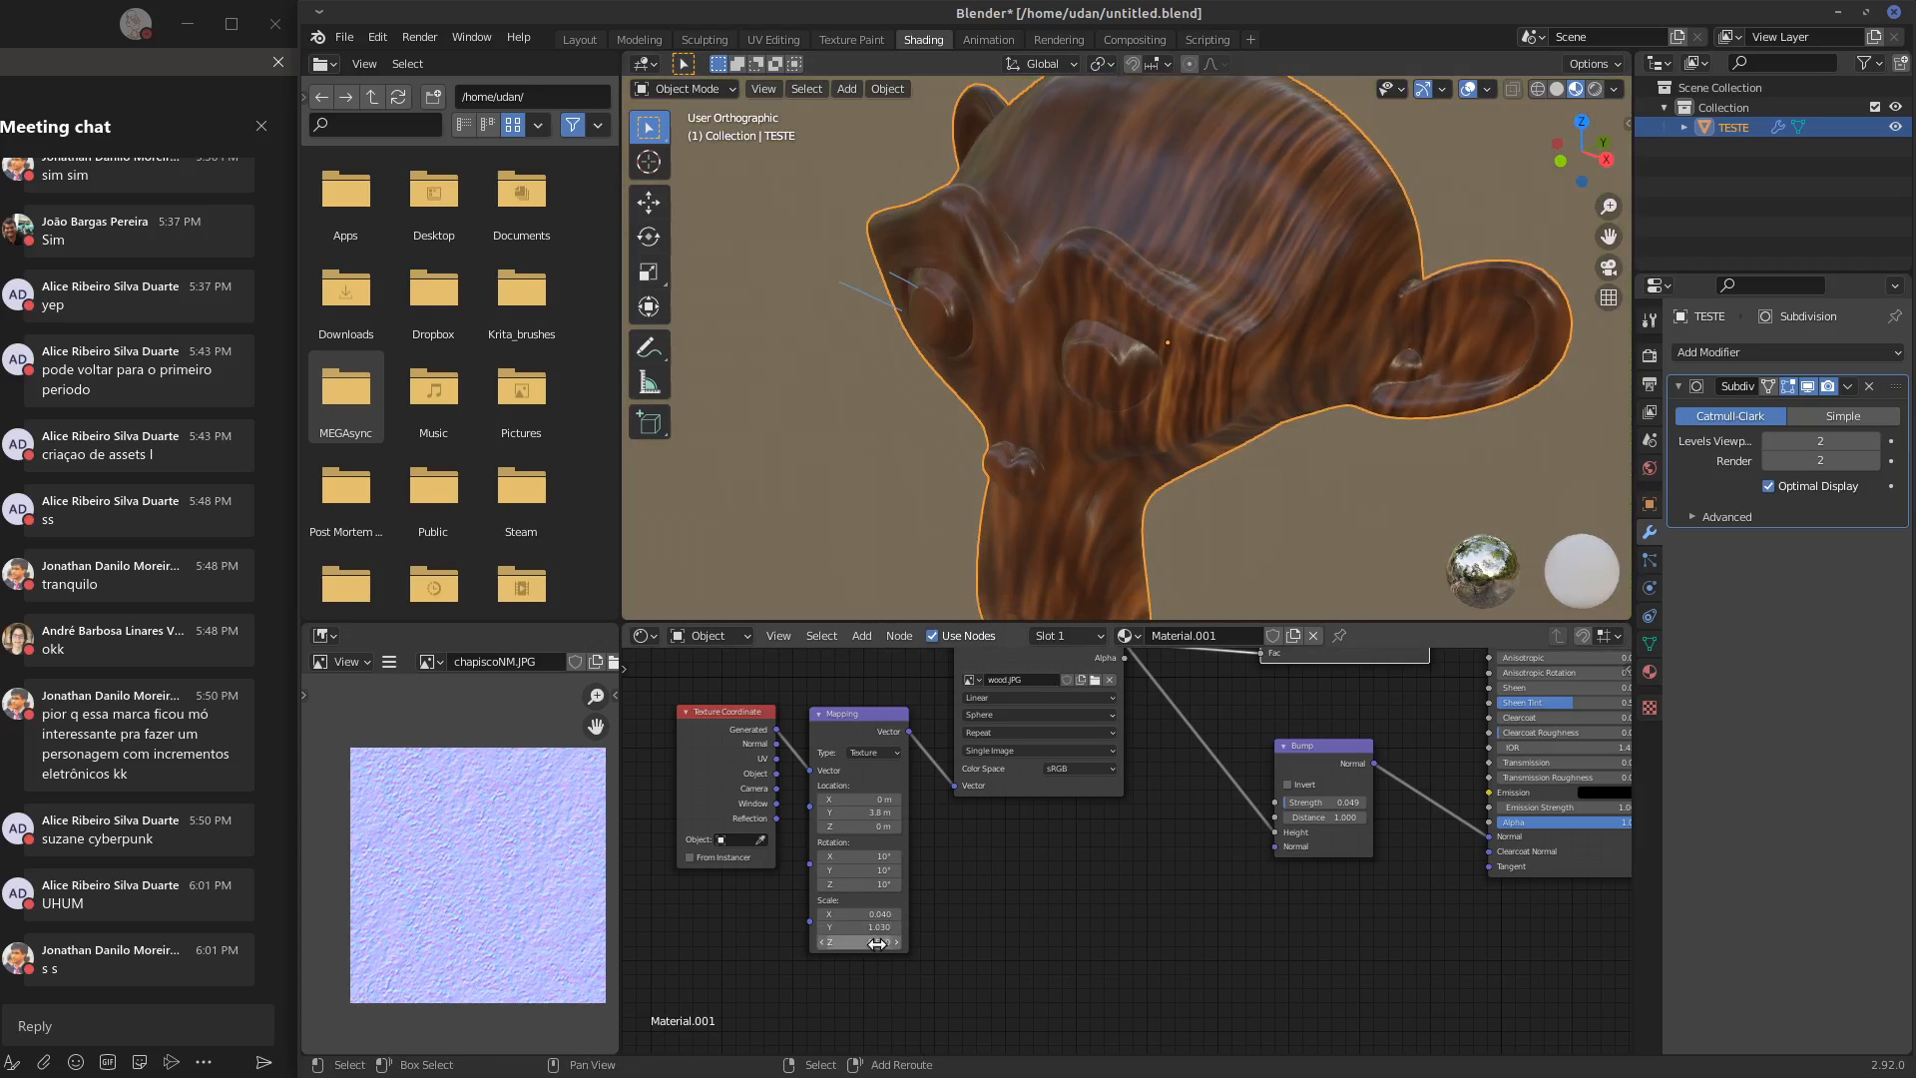
left_click_drag(886, 927, 1040, 957)
middle_click_drag(1226, 518, 1321, 471)
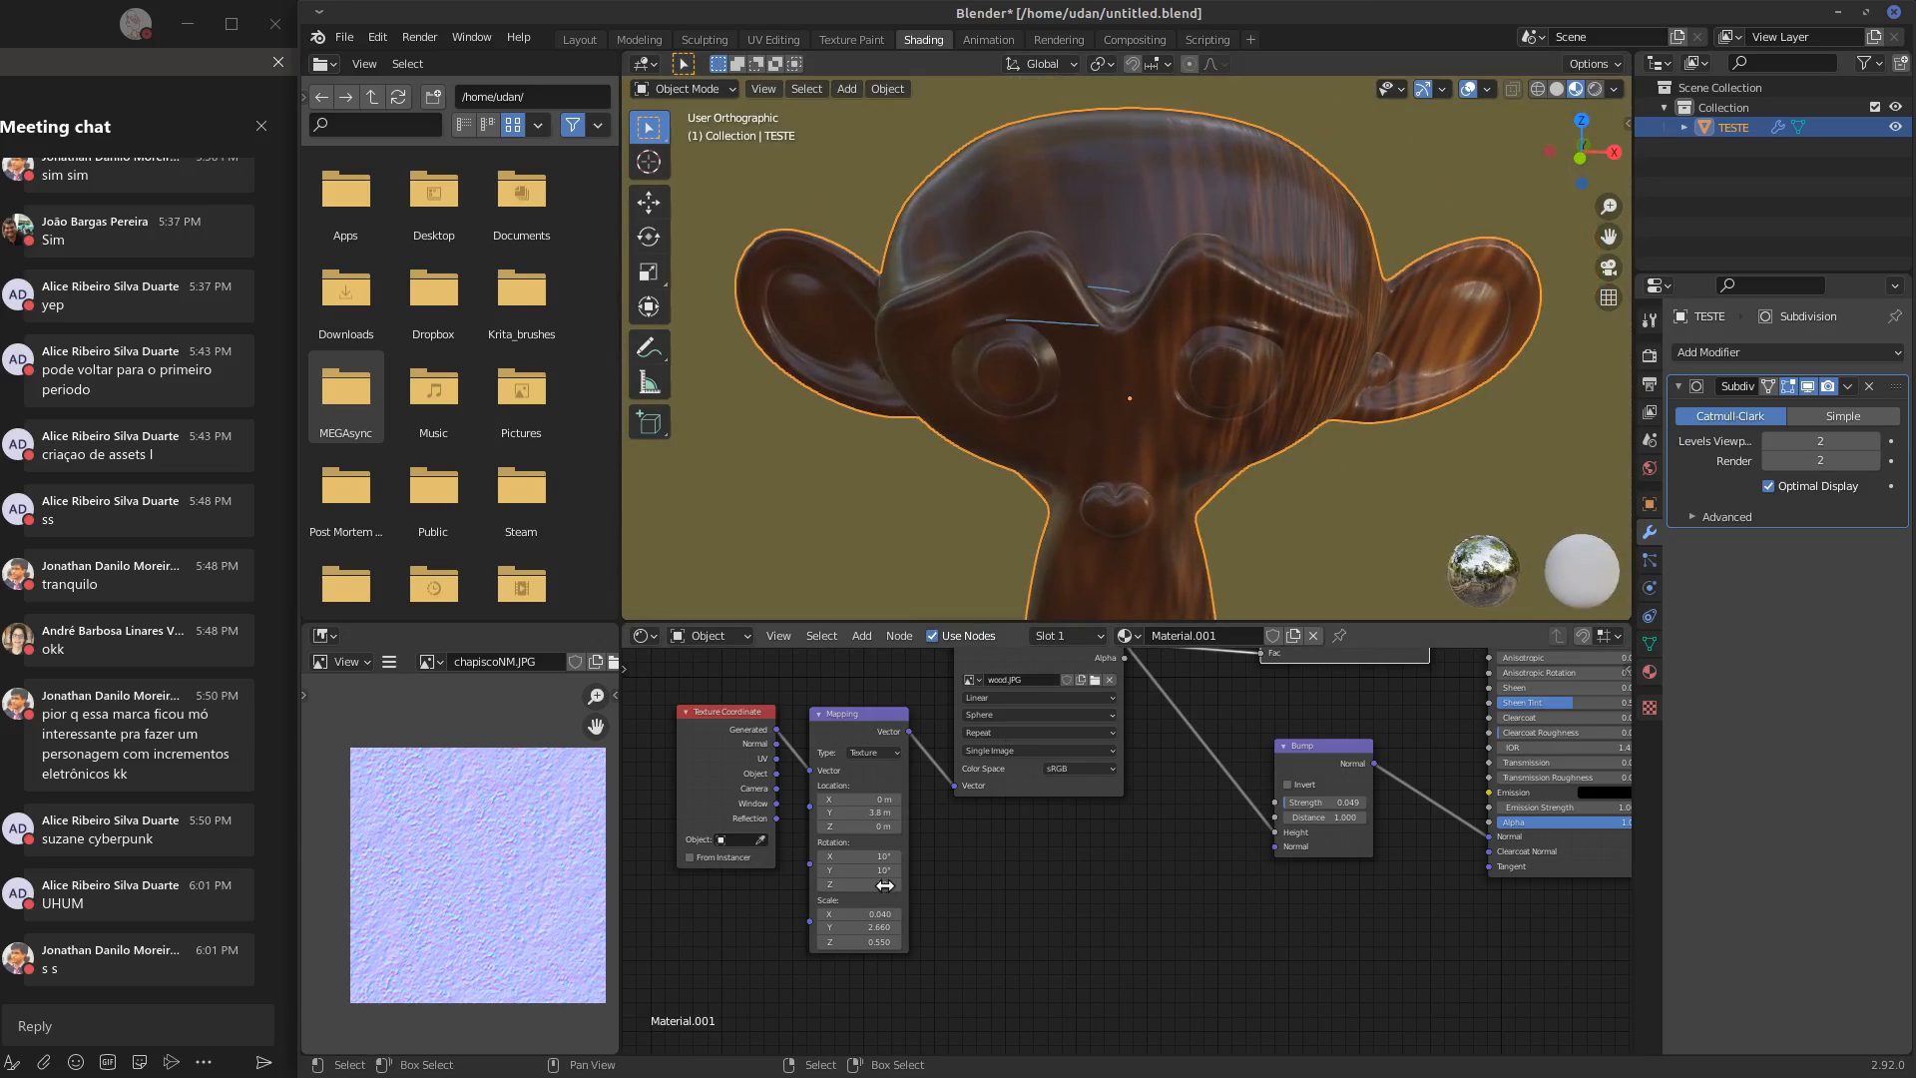
Set the Mapping node's Y location to 2.36 m and check the wood grain on the face and side
left_click_drag(877, 810, 734, 828)
scroll(1327, 393, "down", 3)
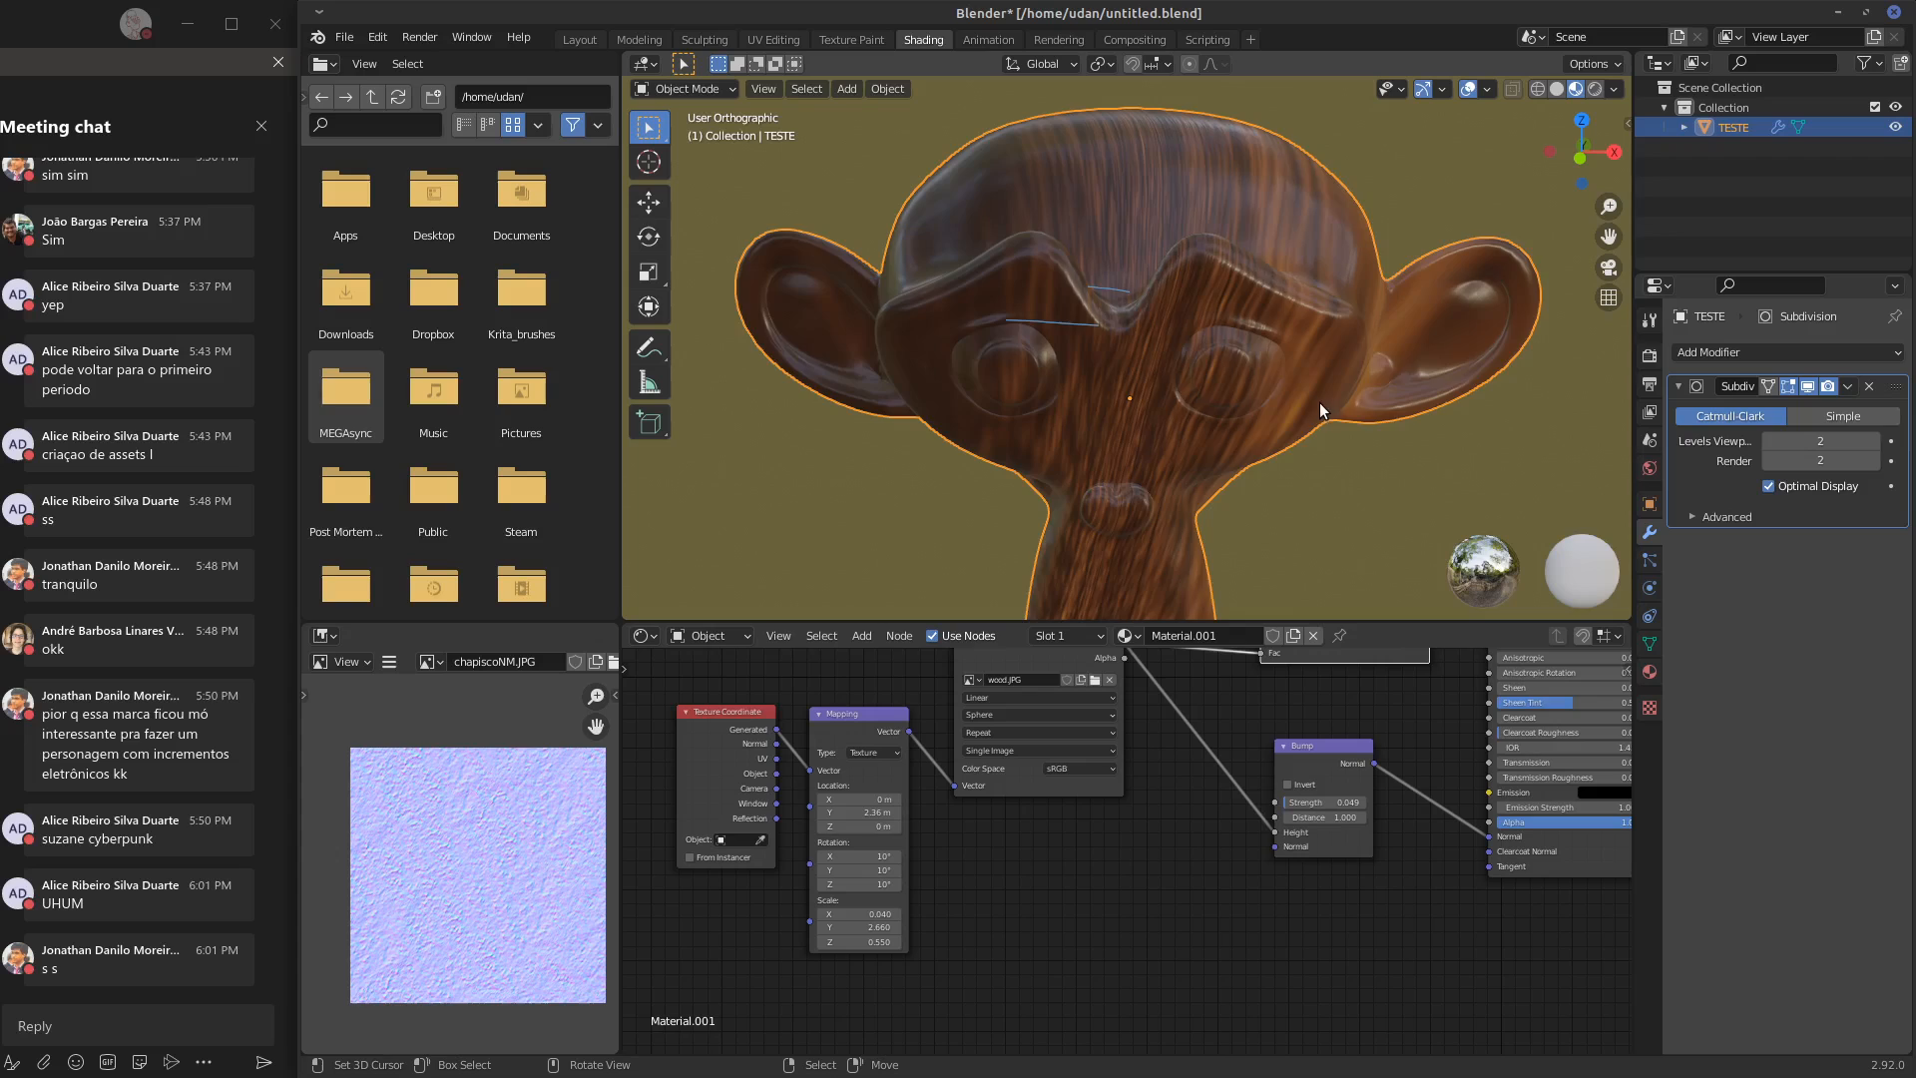
left_click_drag(1193, 841, 1208, 925, "alt")
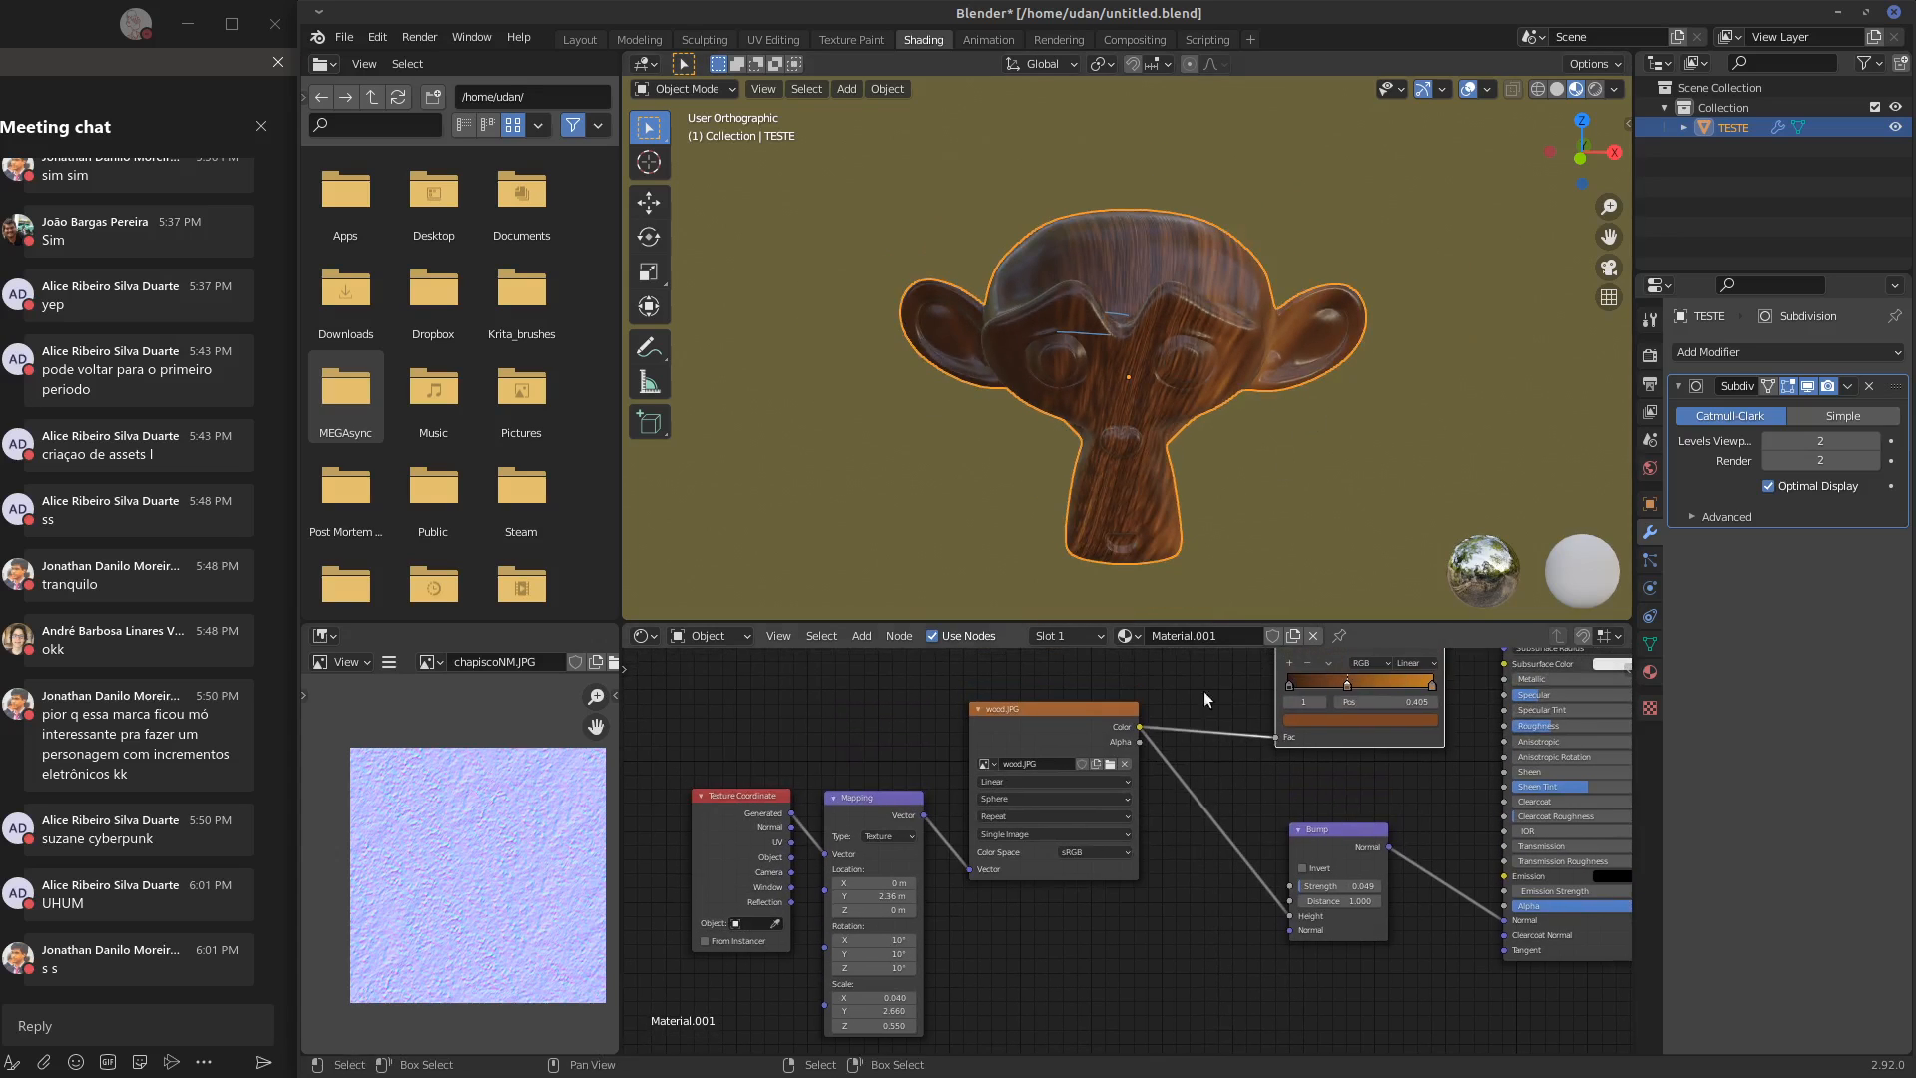
left_click_drag(1238, 349, 1090, 334, "alt")
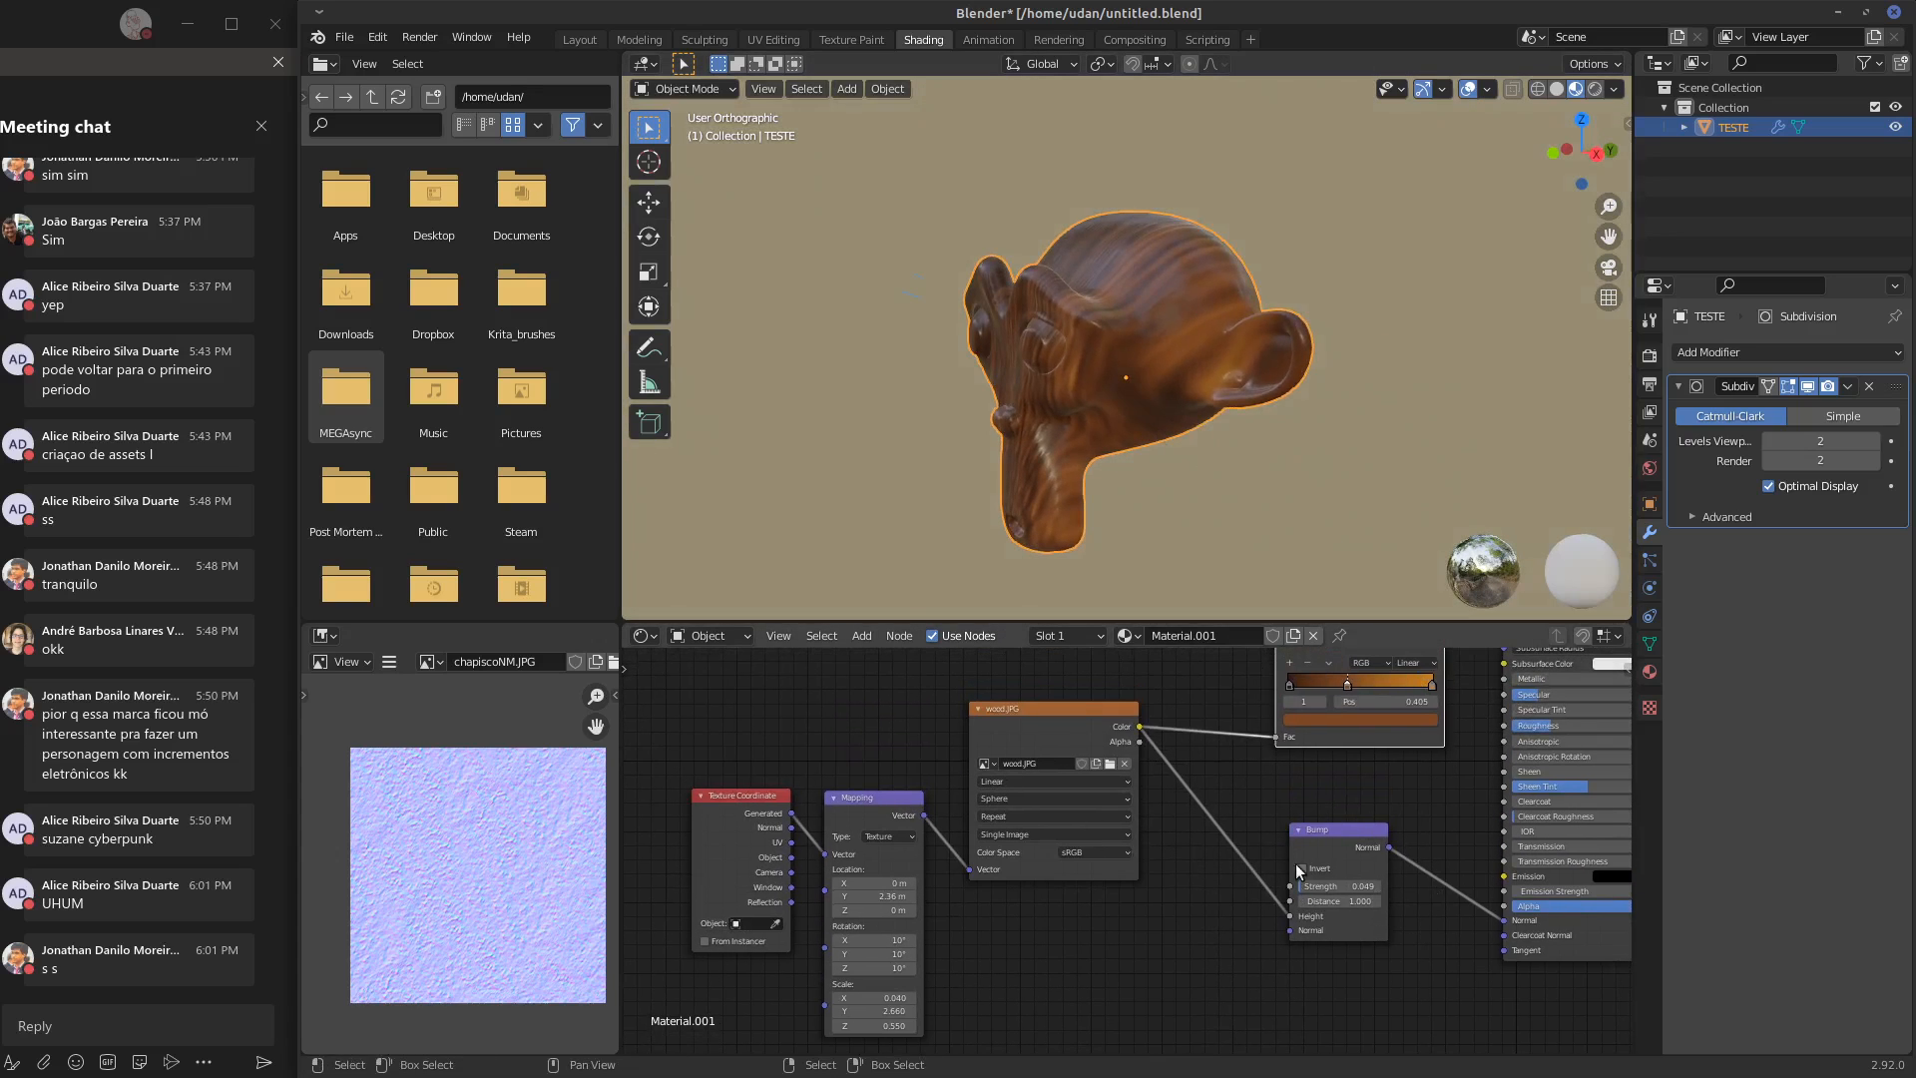
Raise the Bump node's strength to 0.096 and inspect the relief on the head close up
scroll(1225, 434, "up", 6)
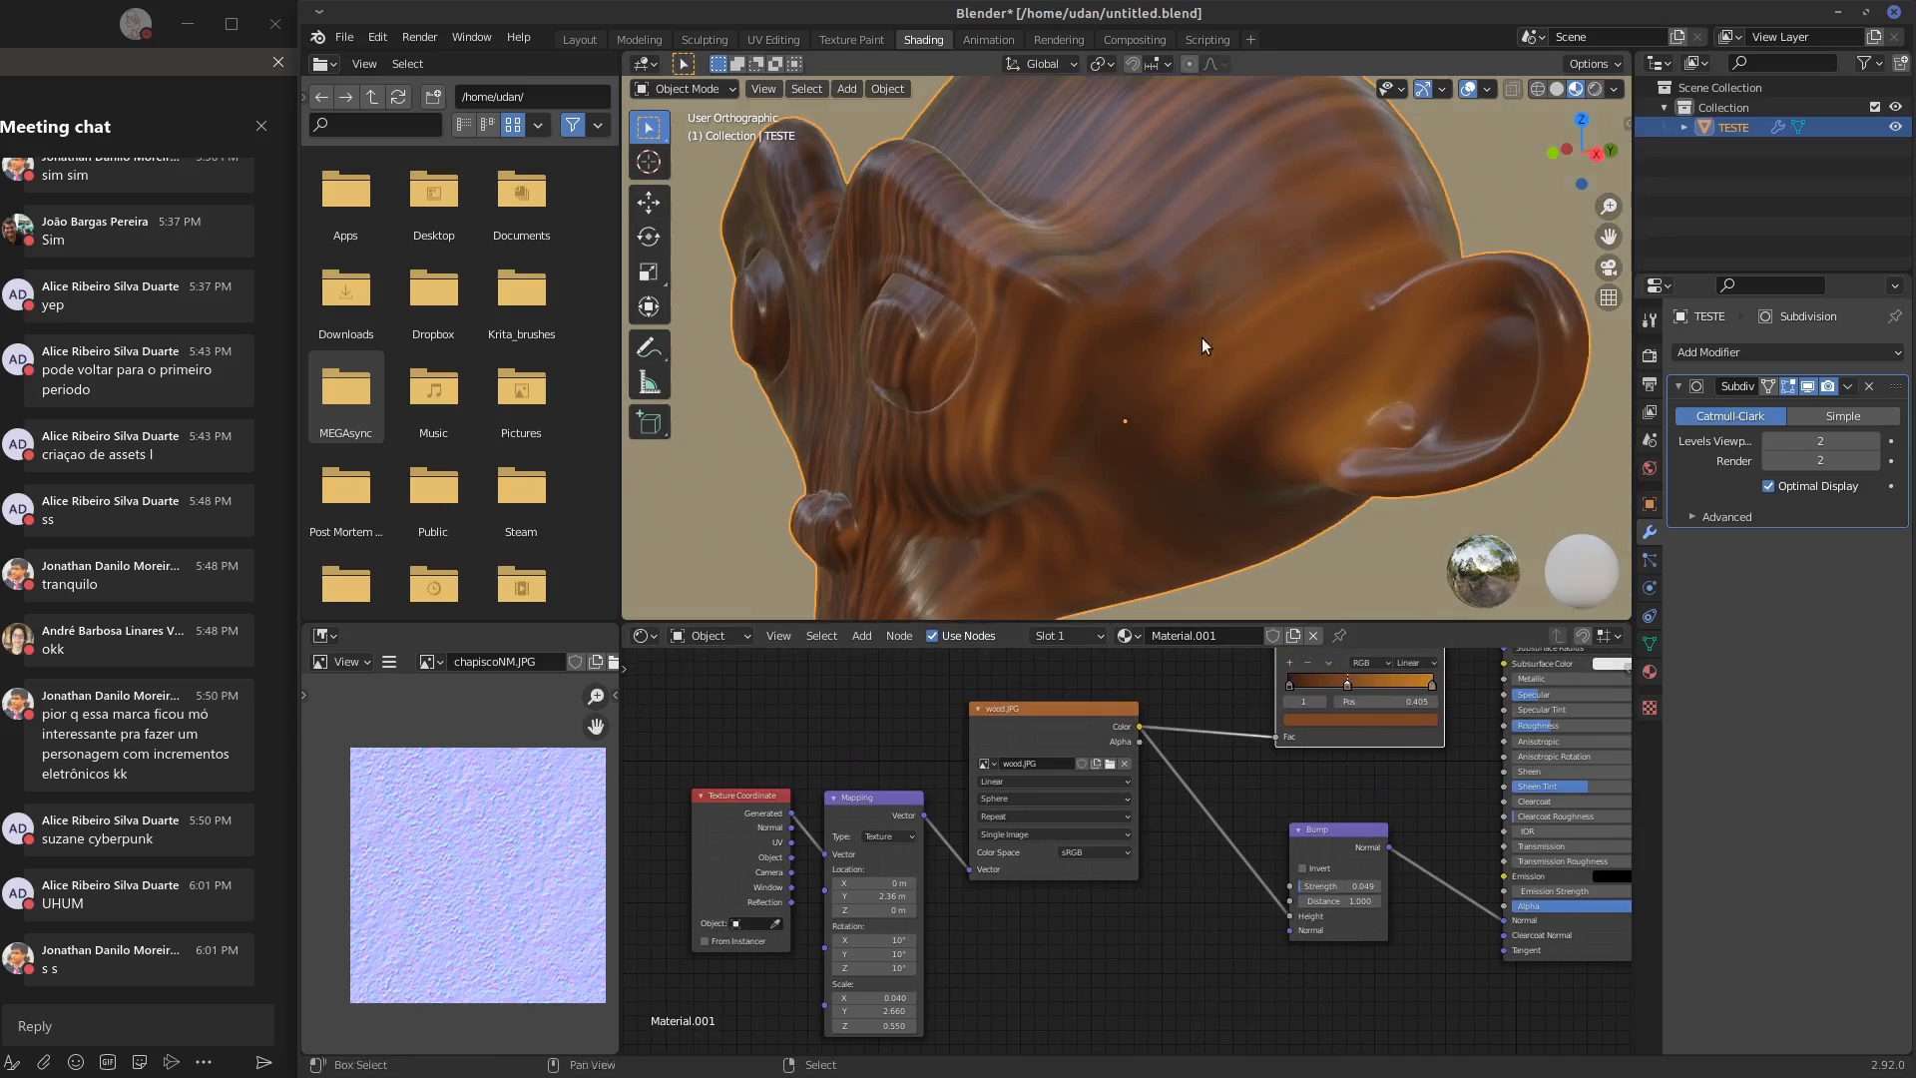
middle_click_drag(1202, 337, 1247, 571)
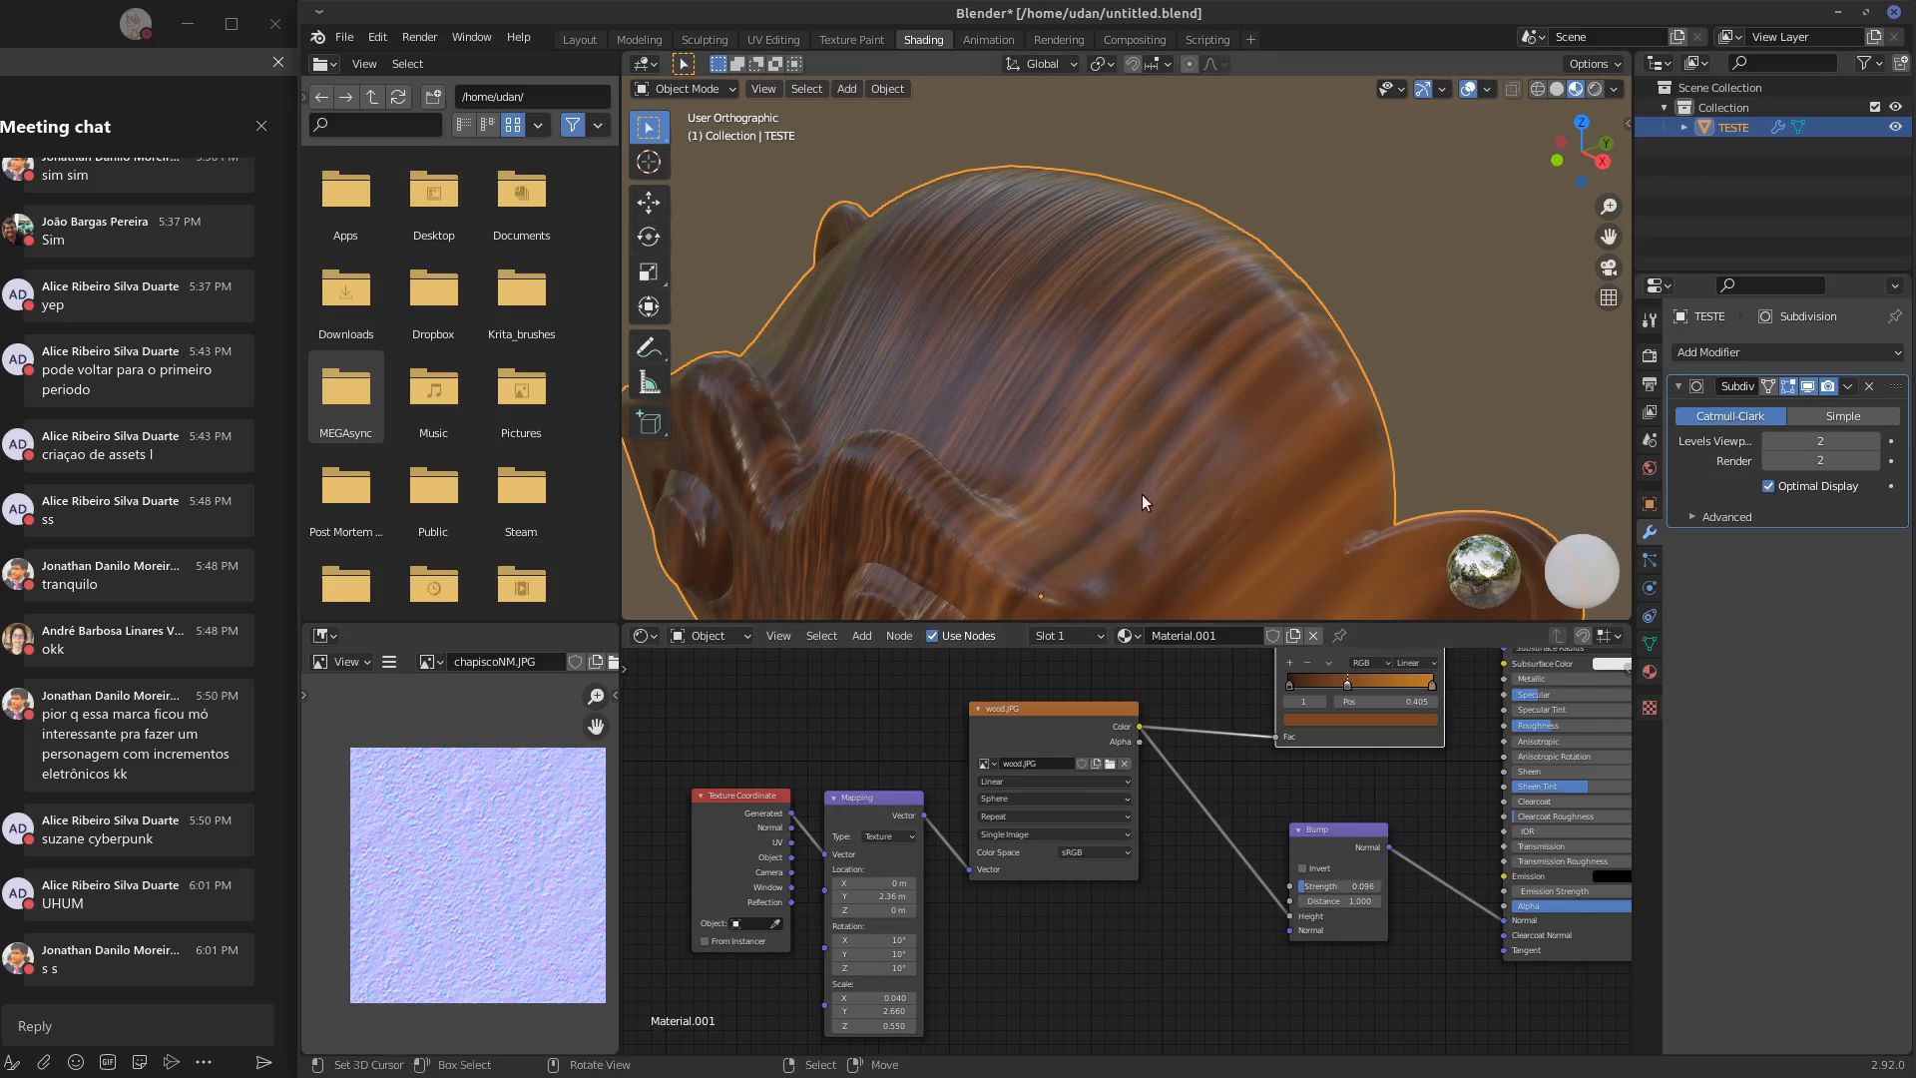
middle_click_drag(1142, 495, 1286, 399)
Set the Mapping node's Y scale to 0.5 and its X scale to 0.05
middle_click_drag(890, 1015, 919, 995)
left_click_drag(924, 991, 1060, 988)
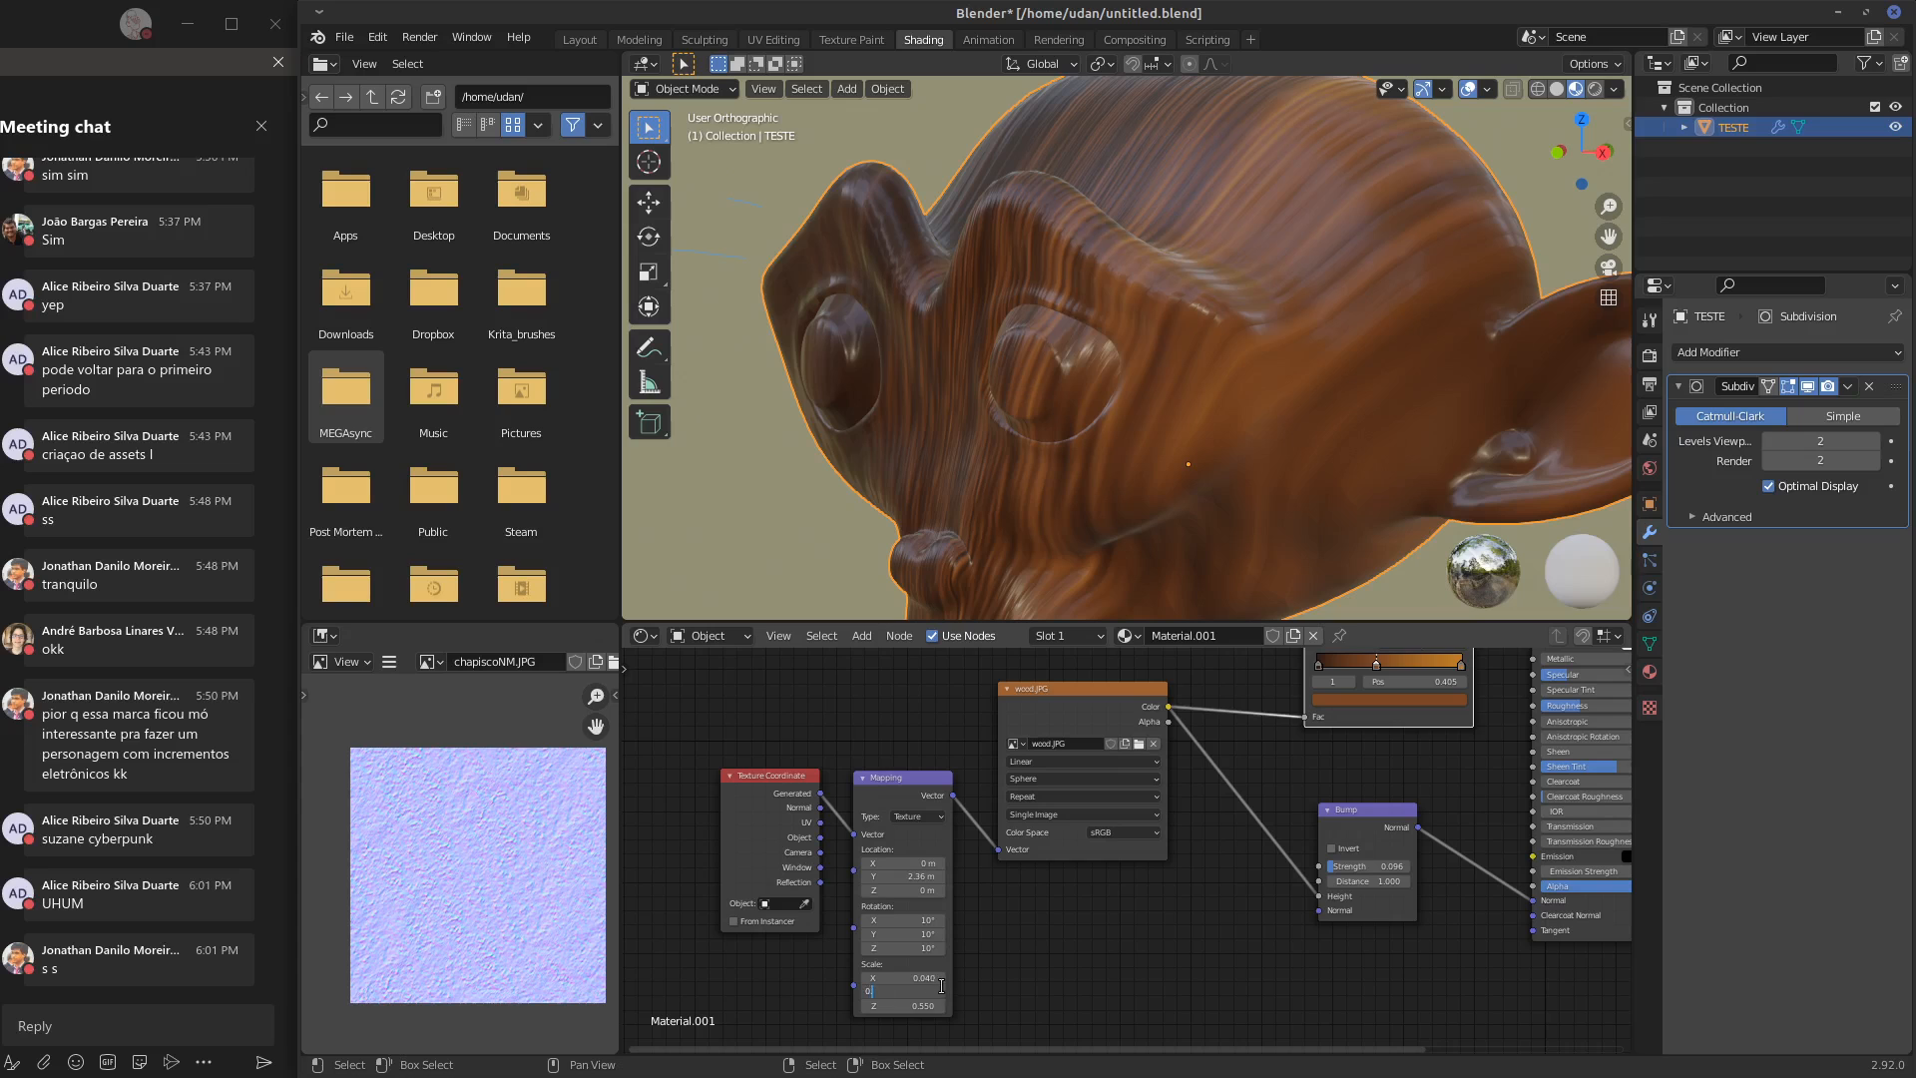
key("Return")
middle_click_drag(1259, 481, 1301, 478)
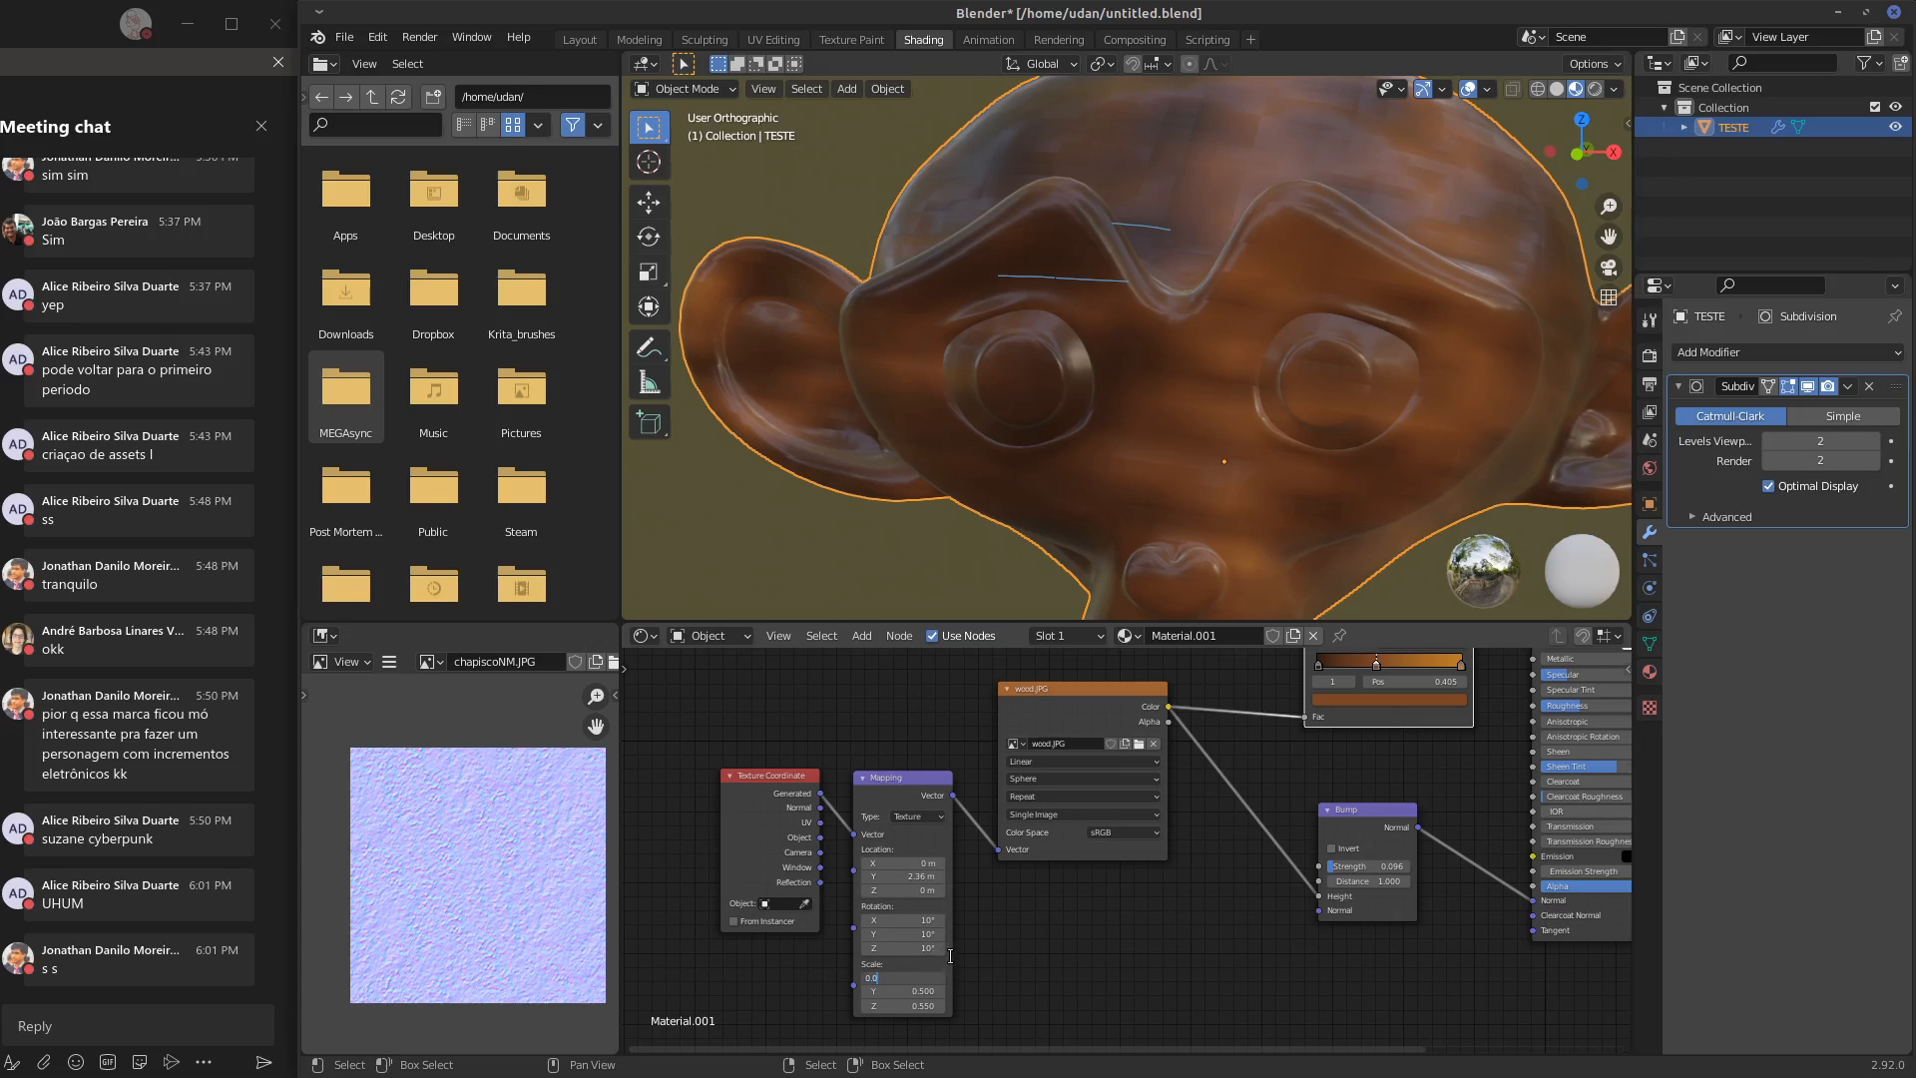
key("Return")
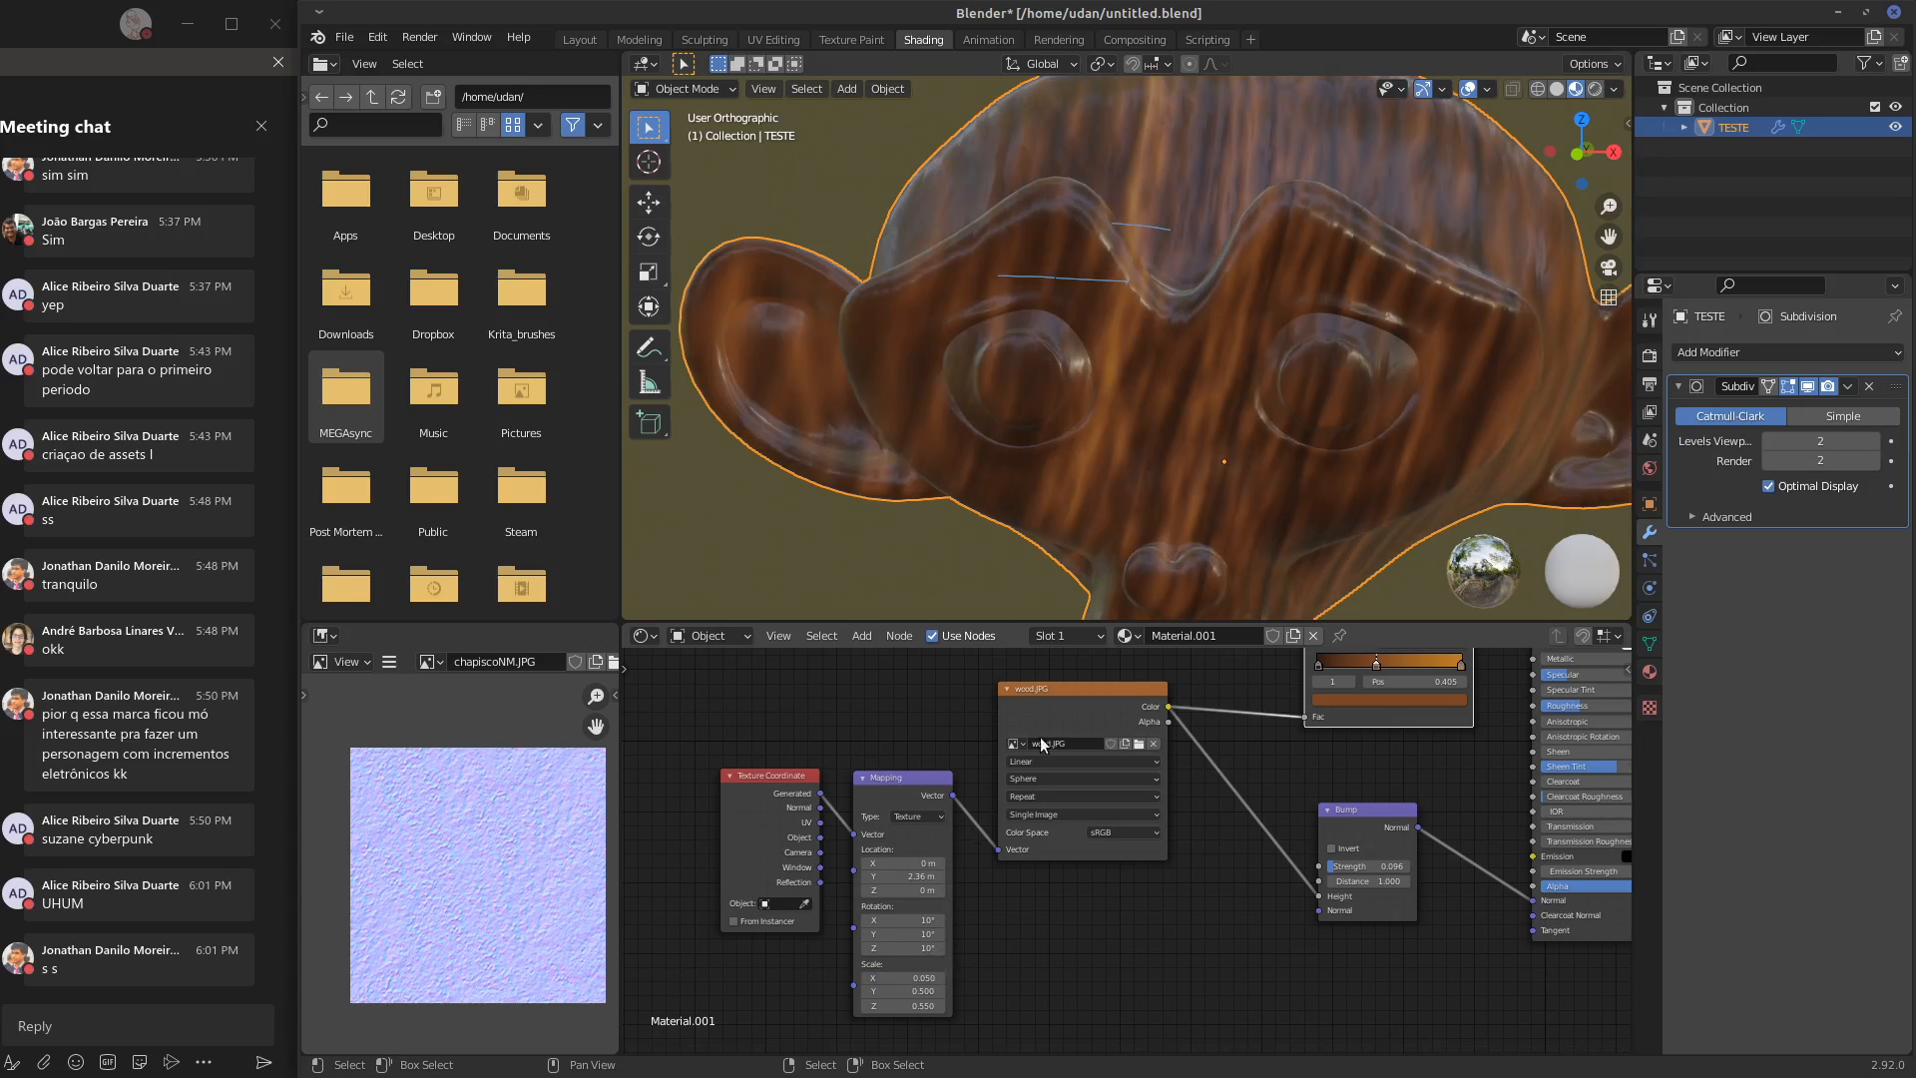
Try another Y scale on the Mapping node, checking the head from the side, and set it back to 0.5
middle_click_drag(1287, 477, 1164, 455)
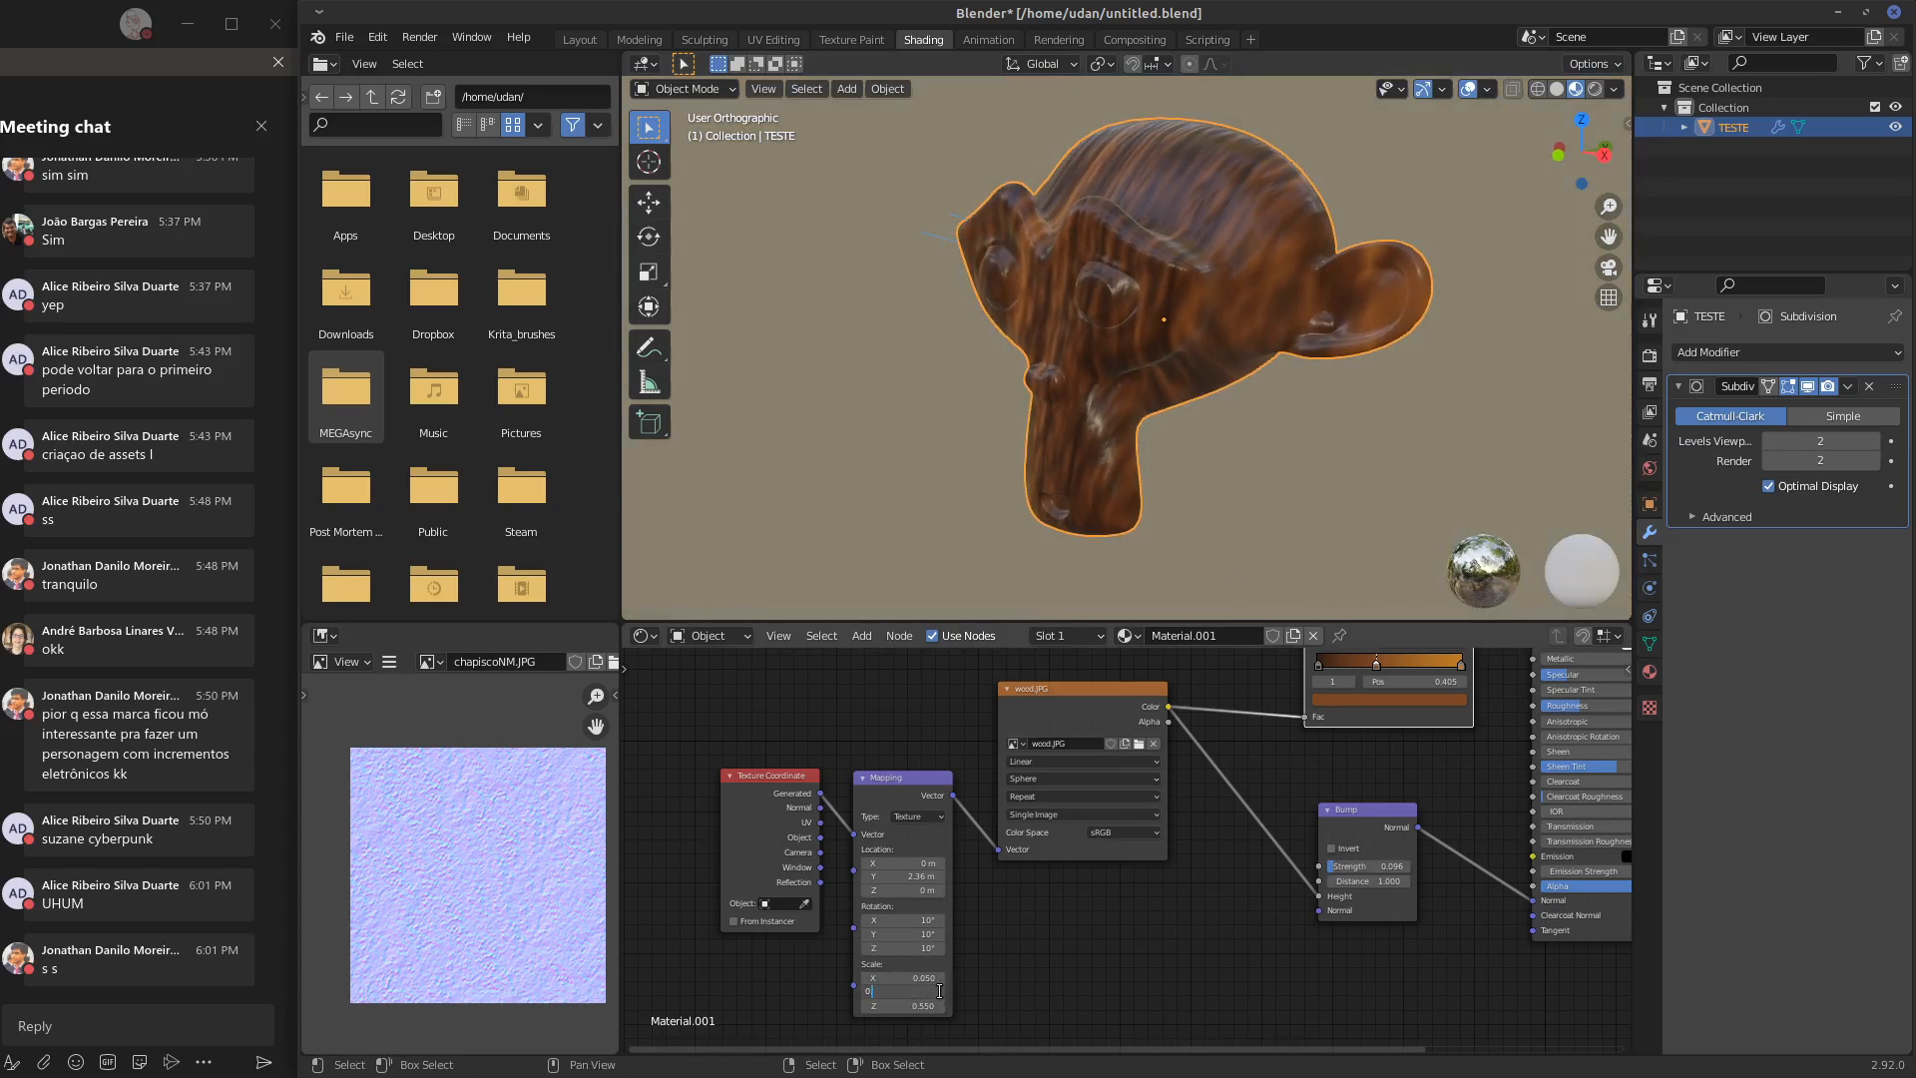
key("Return")
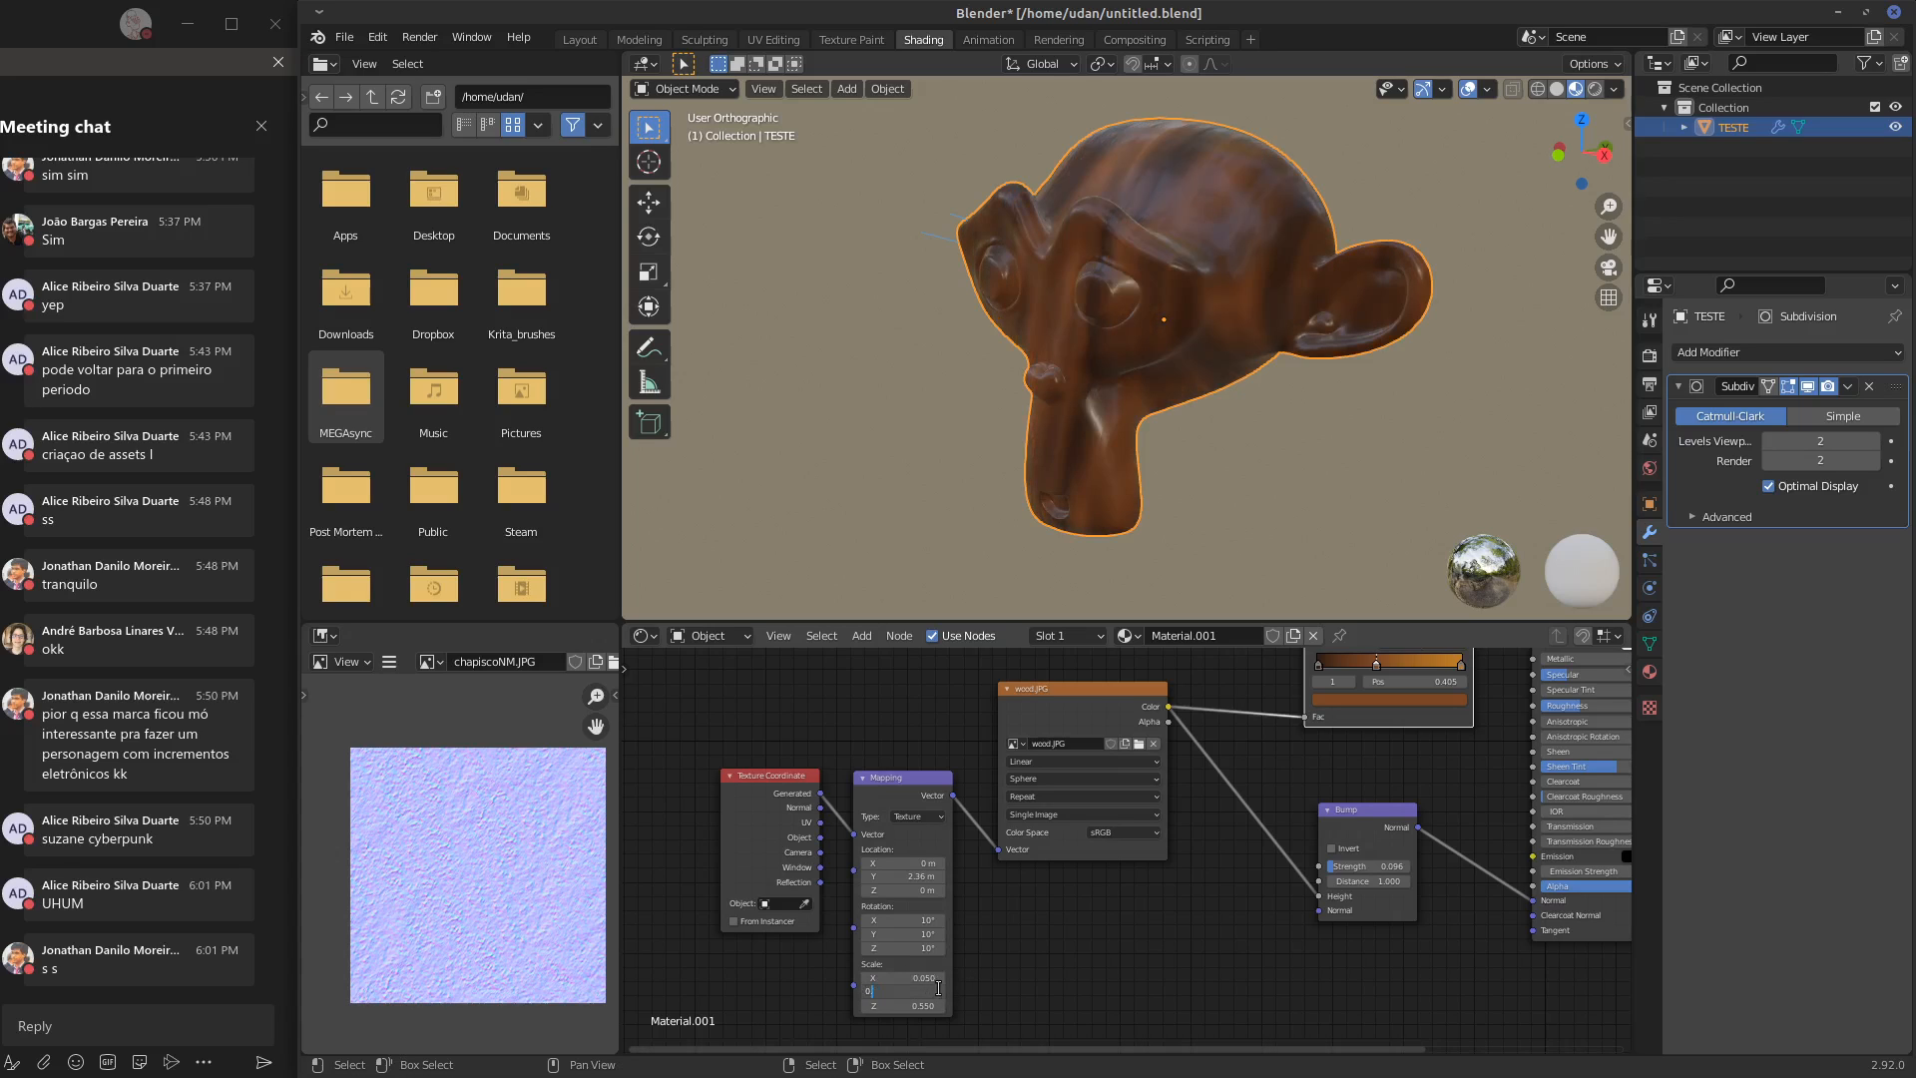
type(".5")
key("Return")
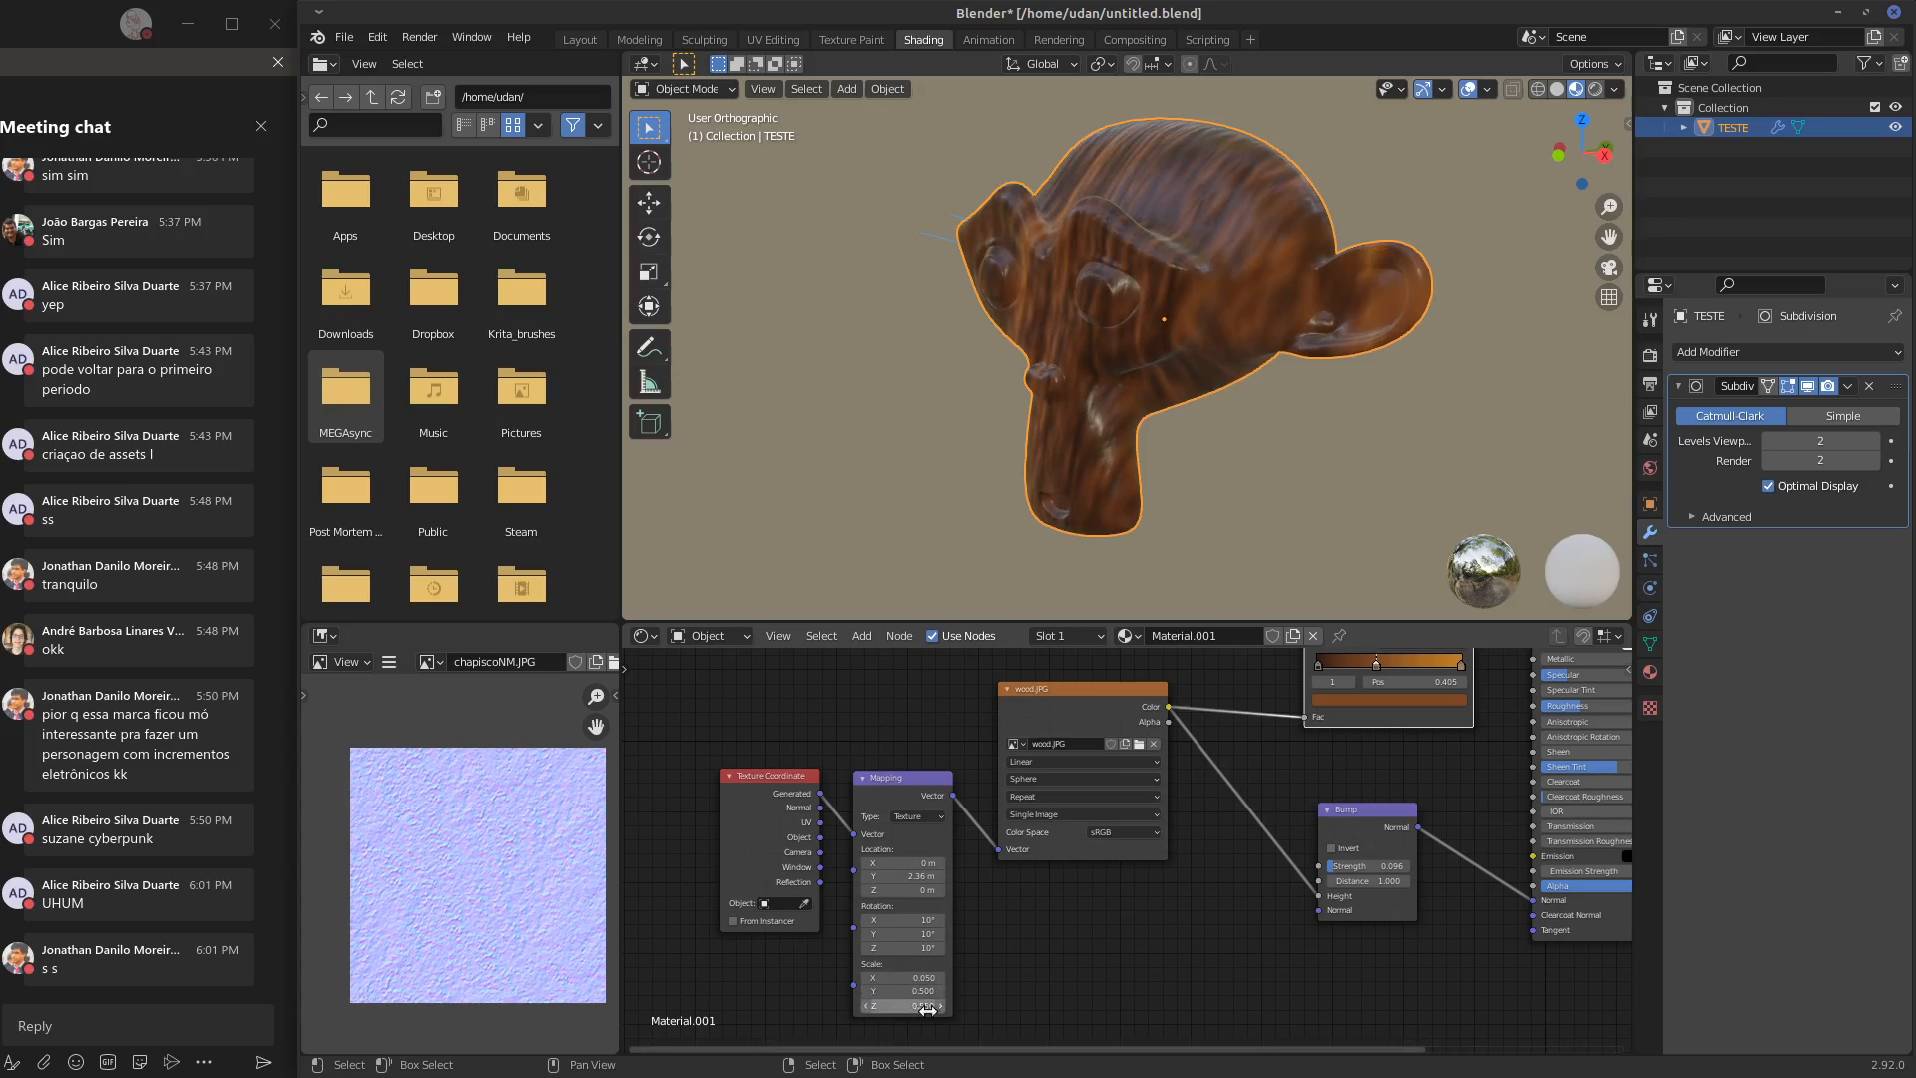
Set the Mapping node's scale to Y 0.760 and Z 0.020, and its Y location to 3.06 m
left_click_drag(923, 991, 884, 1016)
middle_click_drag(1182, 475, 1297, 481)
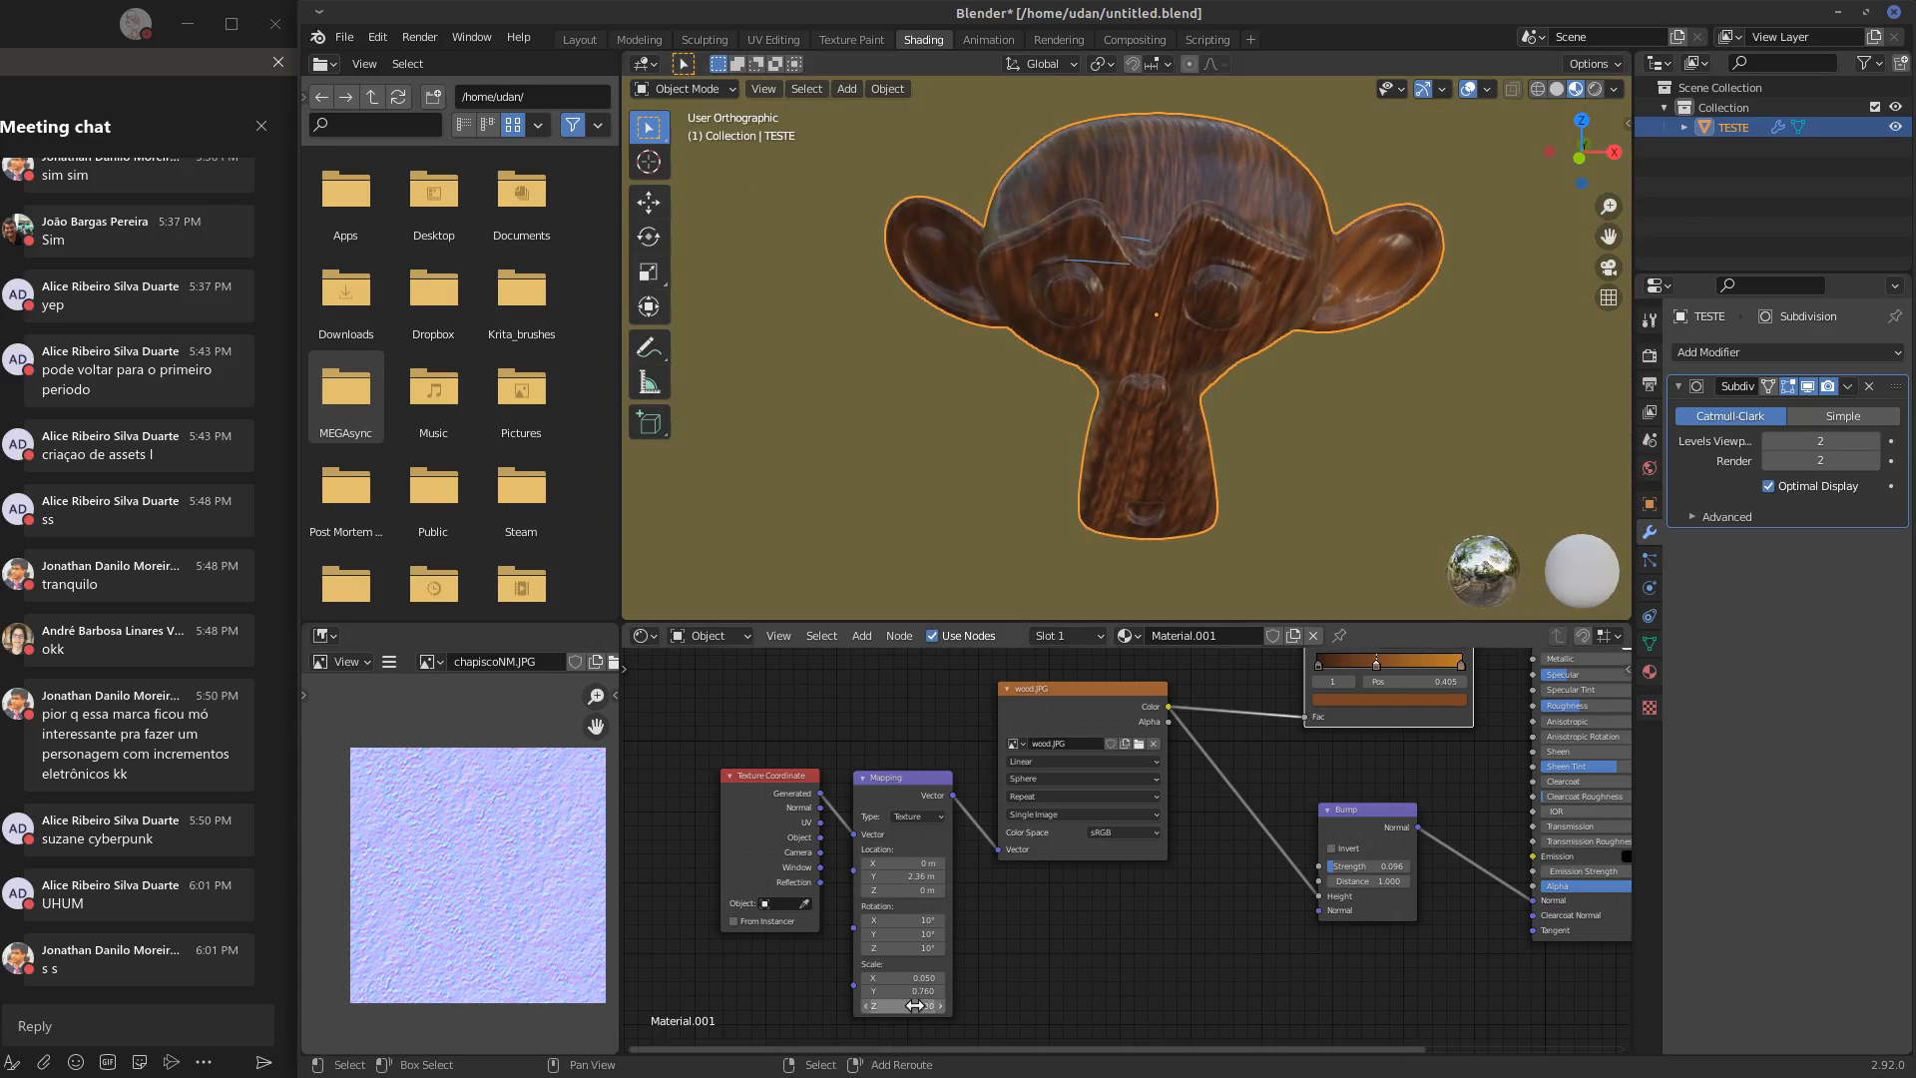
mouse_move(916, 1009)
left_mouse_down()
mouse_move(890, 1013)
mouse_move(908, 1011)
left_mouse_up()
left_click_drag(909, 876, 980, 884)
middle_click_drag(1280, 422, 1190, 413)
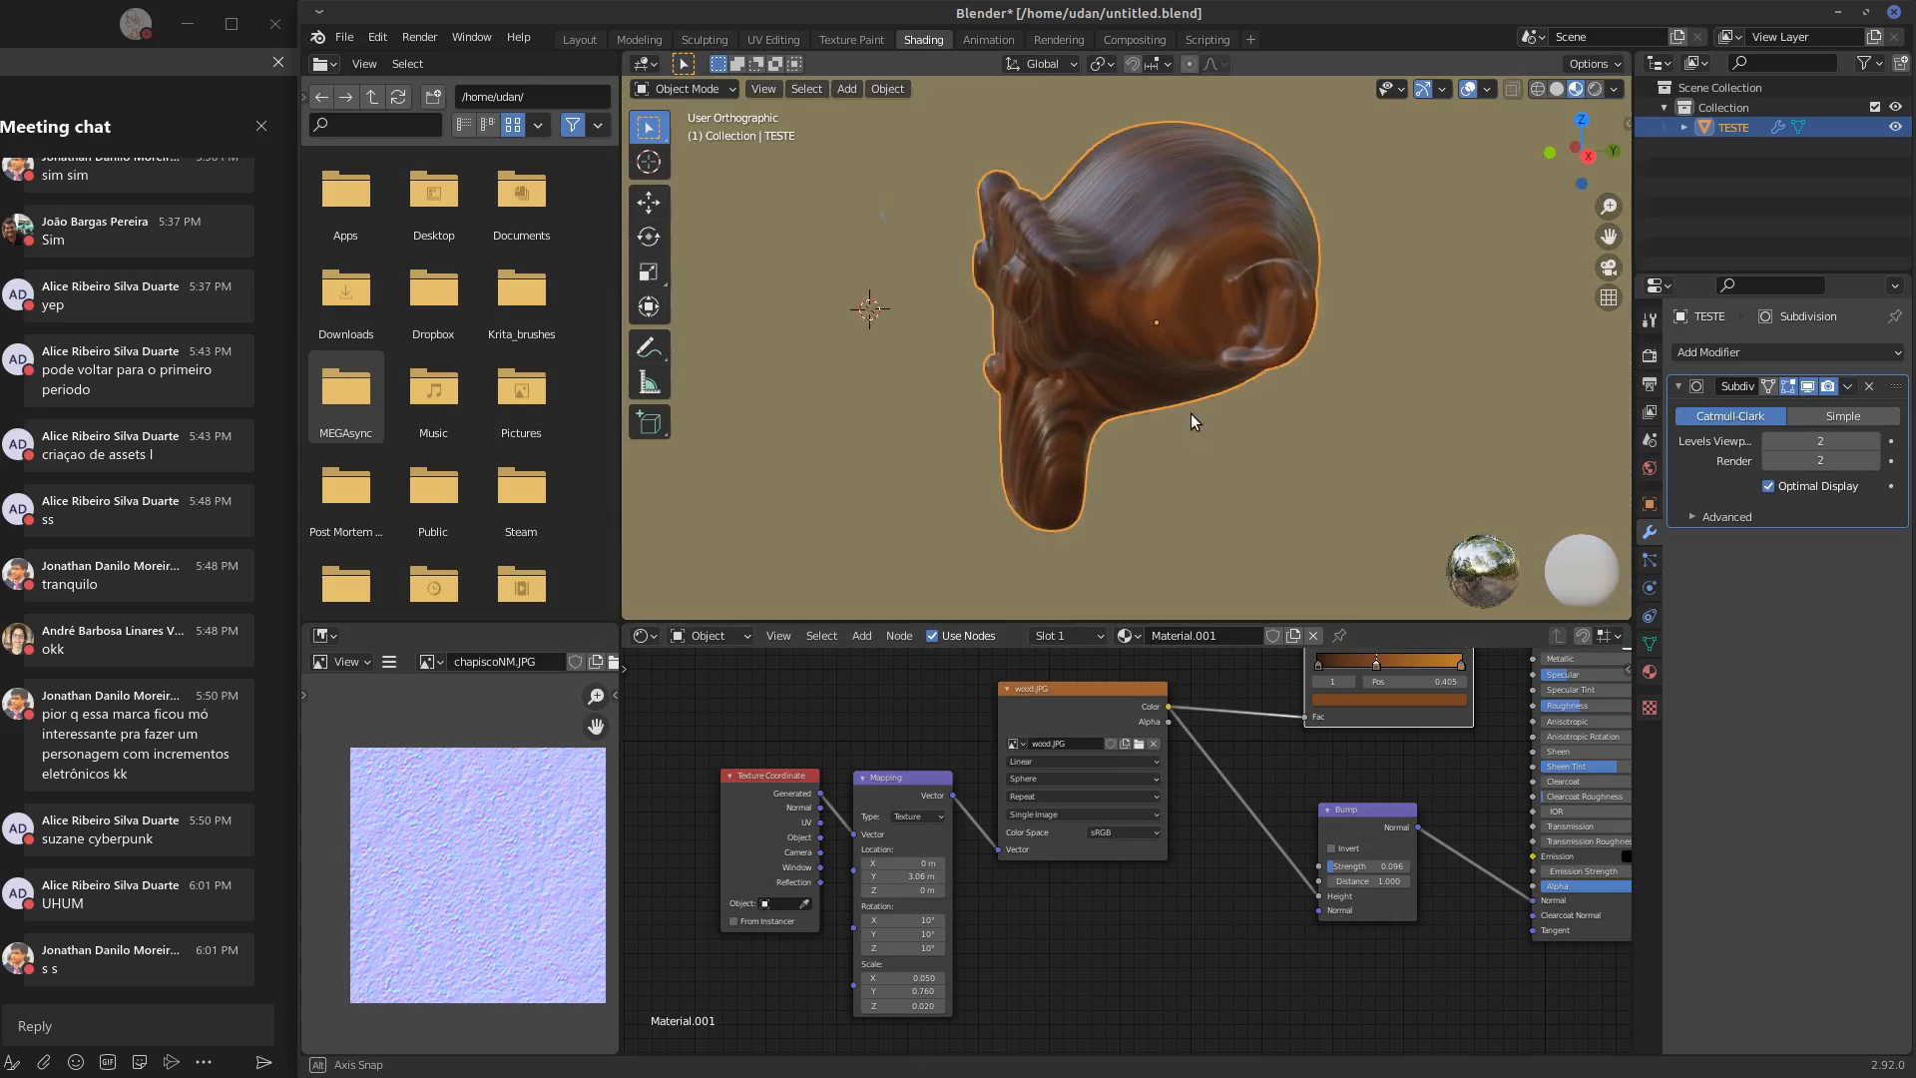
Move the Texture Coordinate node slightly away from the Mapping node and check the wood on the whole head
left_click_drag(782, 781, 765, 787)
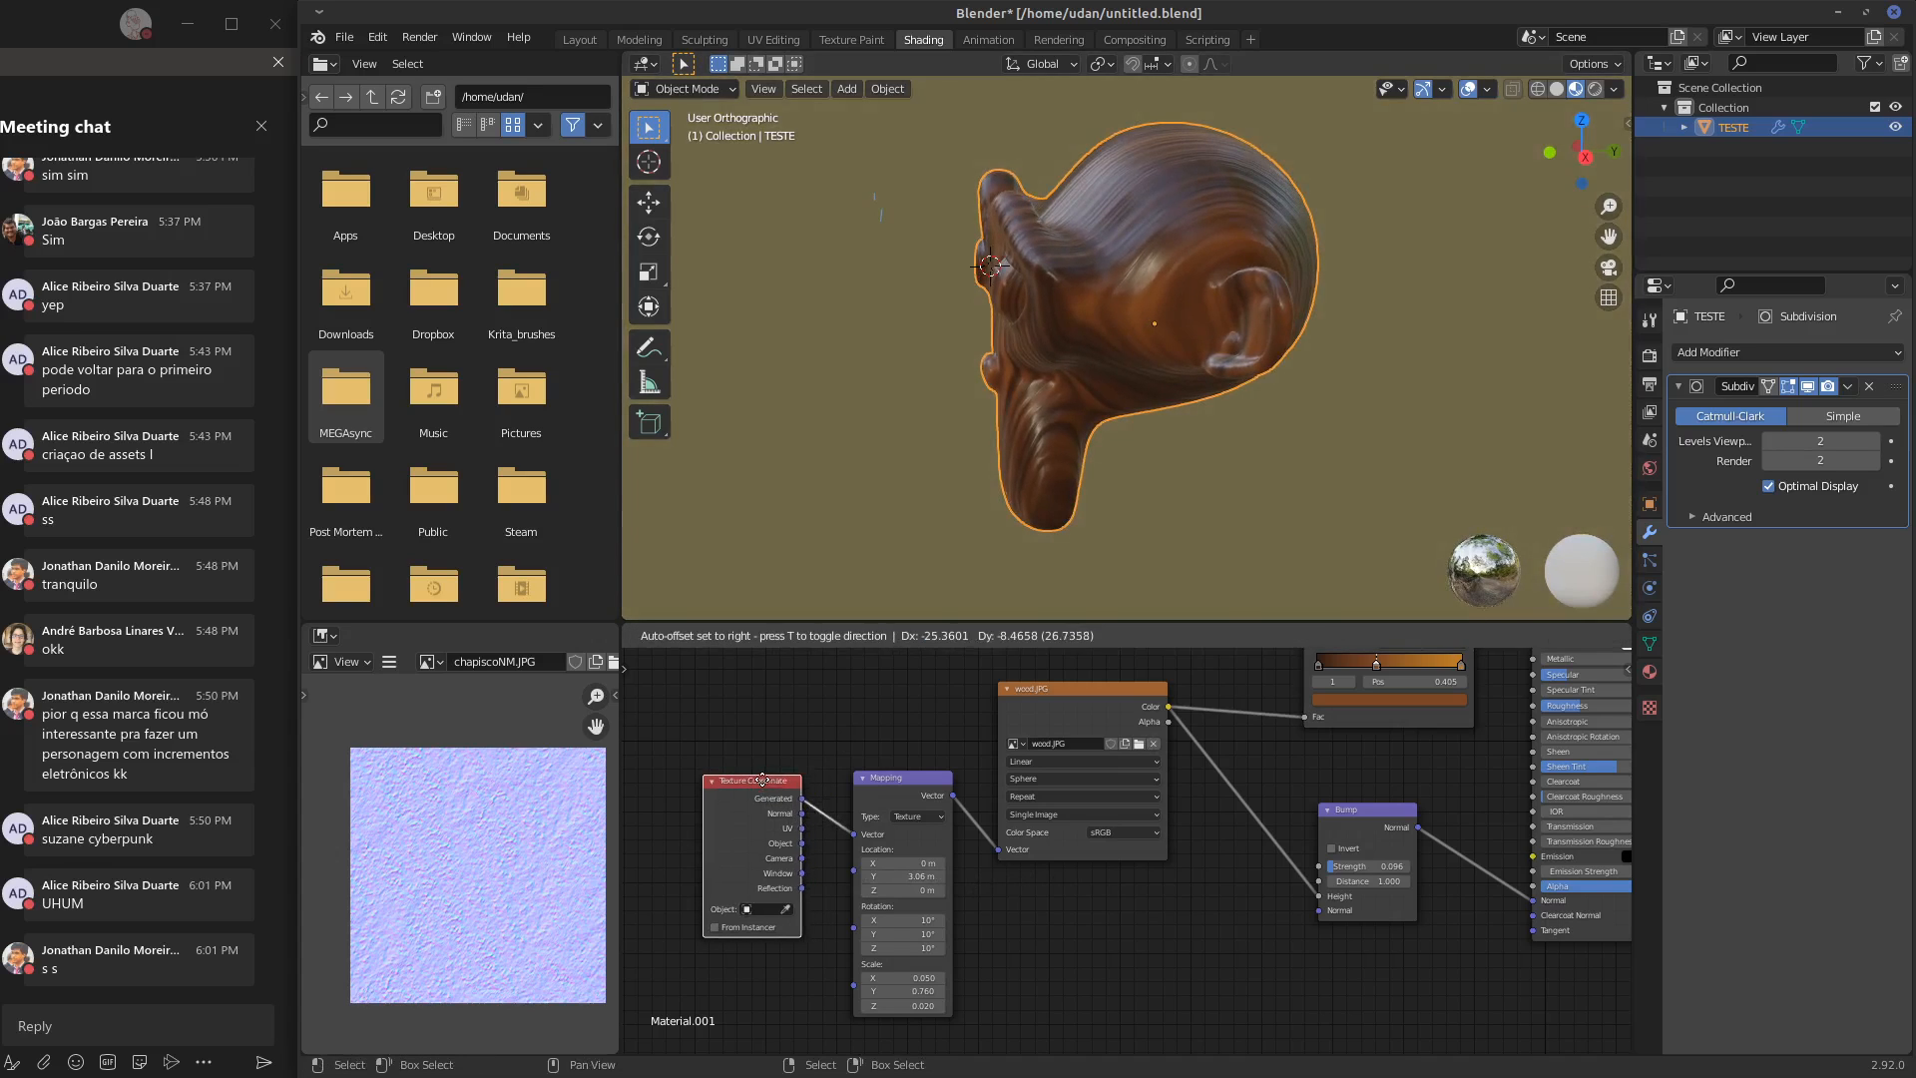
mouse_move(1239, 386)
middle_mouse_down()
mouse_move(1524, 386)
mouse_move(1237, 406)
middle_mouse_up()
middle_click_drag(1362, 930, 1120, 989)
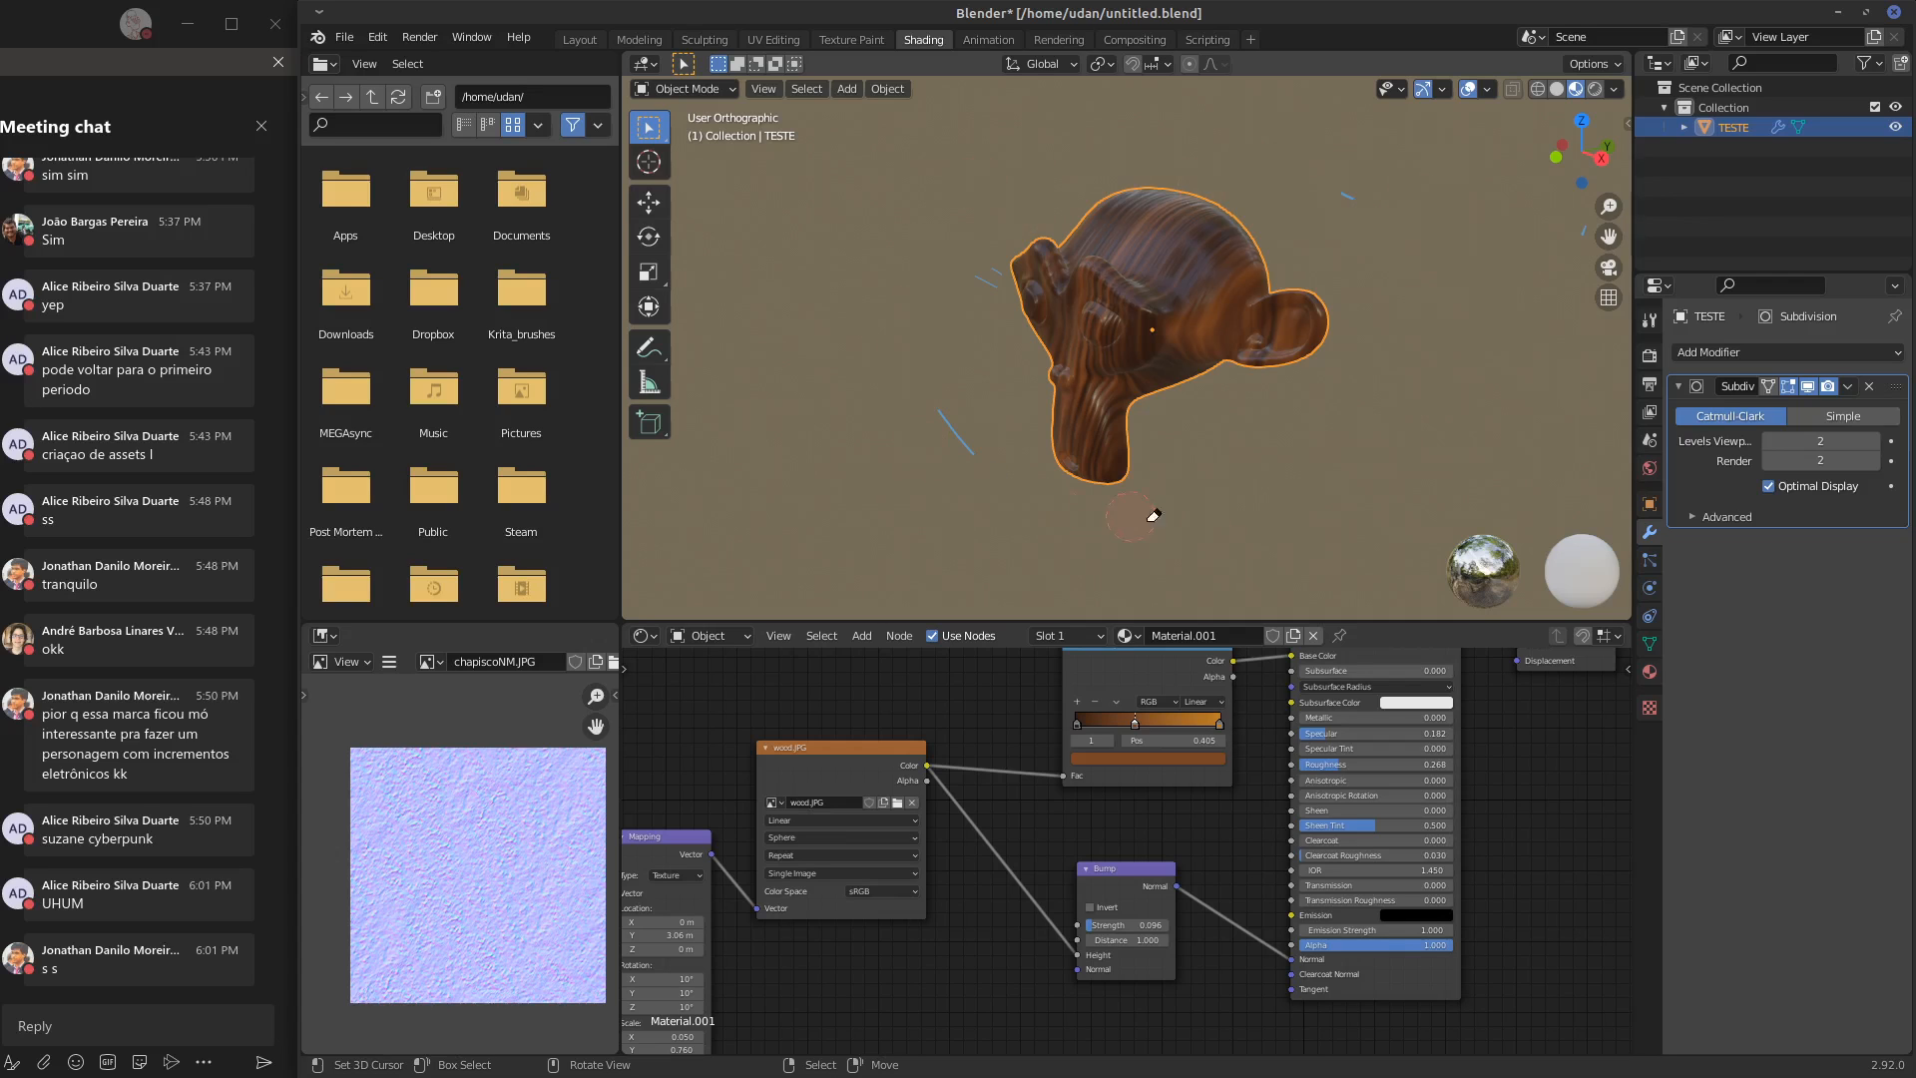
middle_click_drag(1094, 290, 1142, 287)
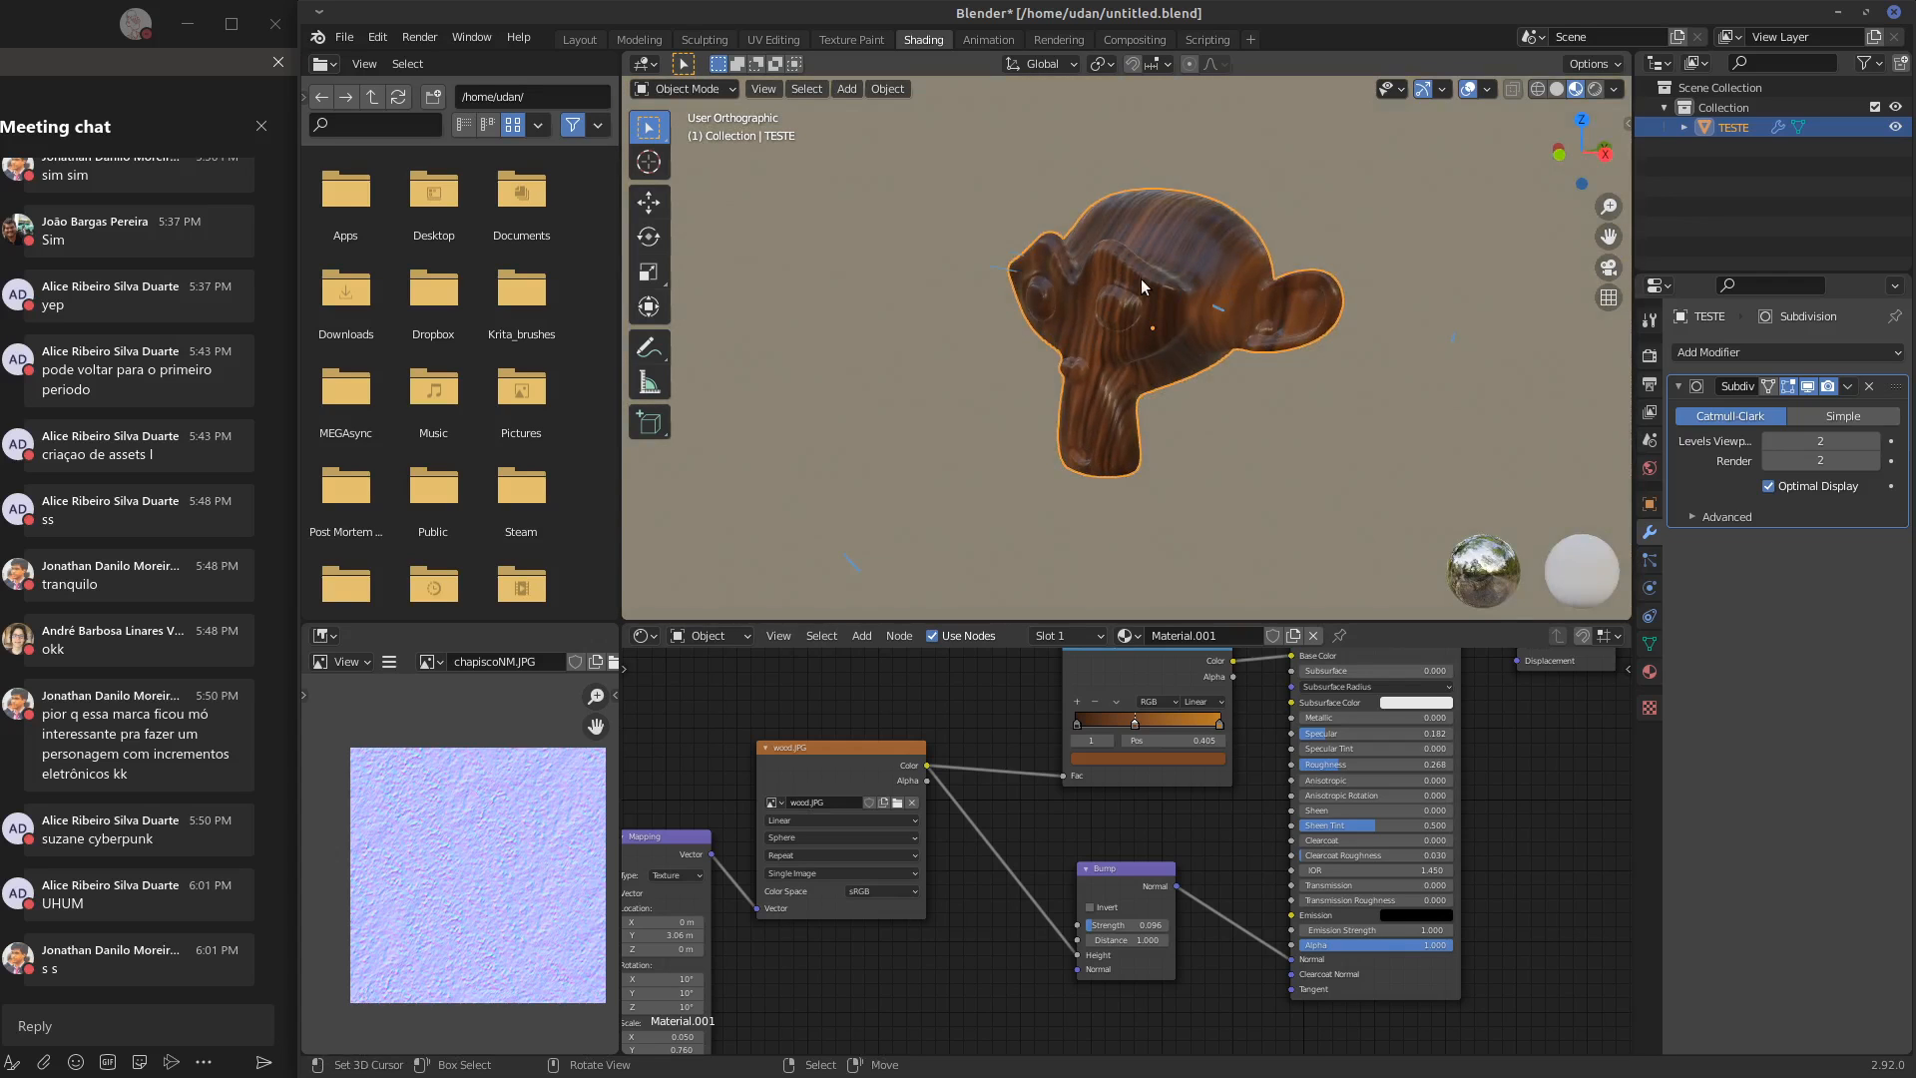
Tidy the node layout by shifting the ColorRamp, Principled BSDF and Material Output nodes slightly towards the texture nodes
middle_click_drag(1143, 675, 1048, 811)
left_click_drag(1042, 780, 1035, 768)
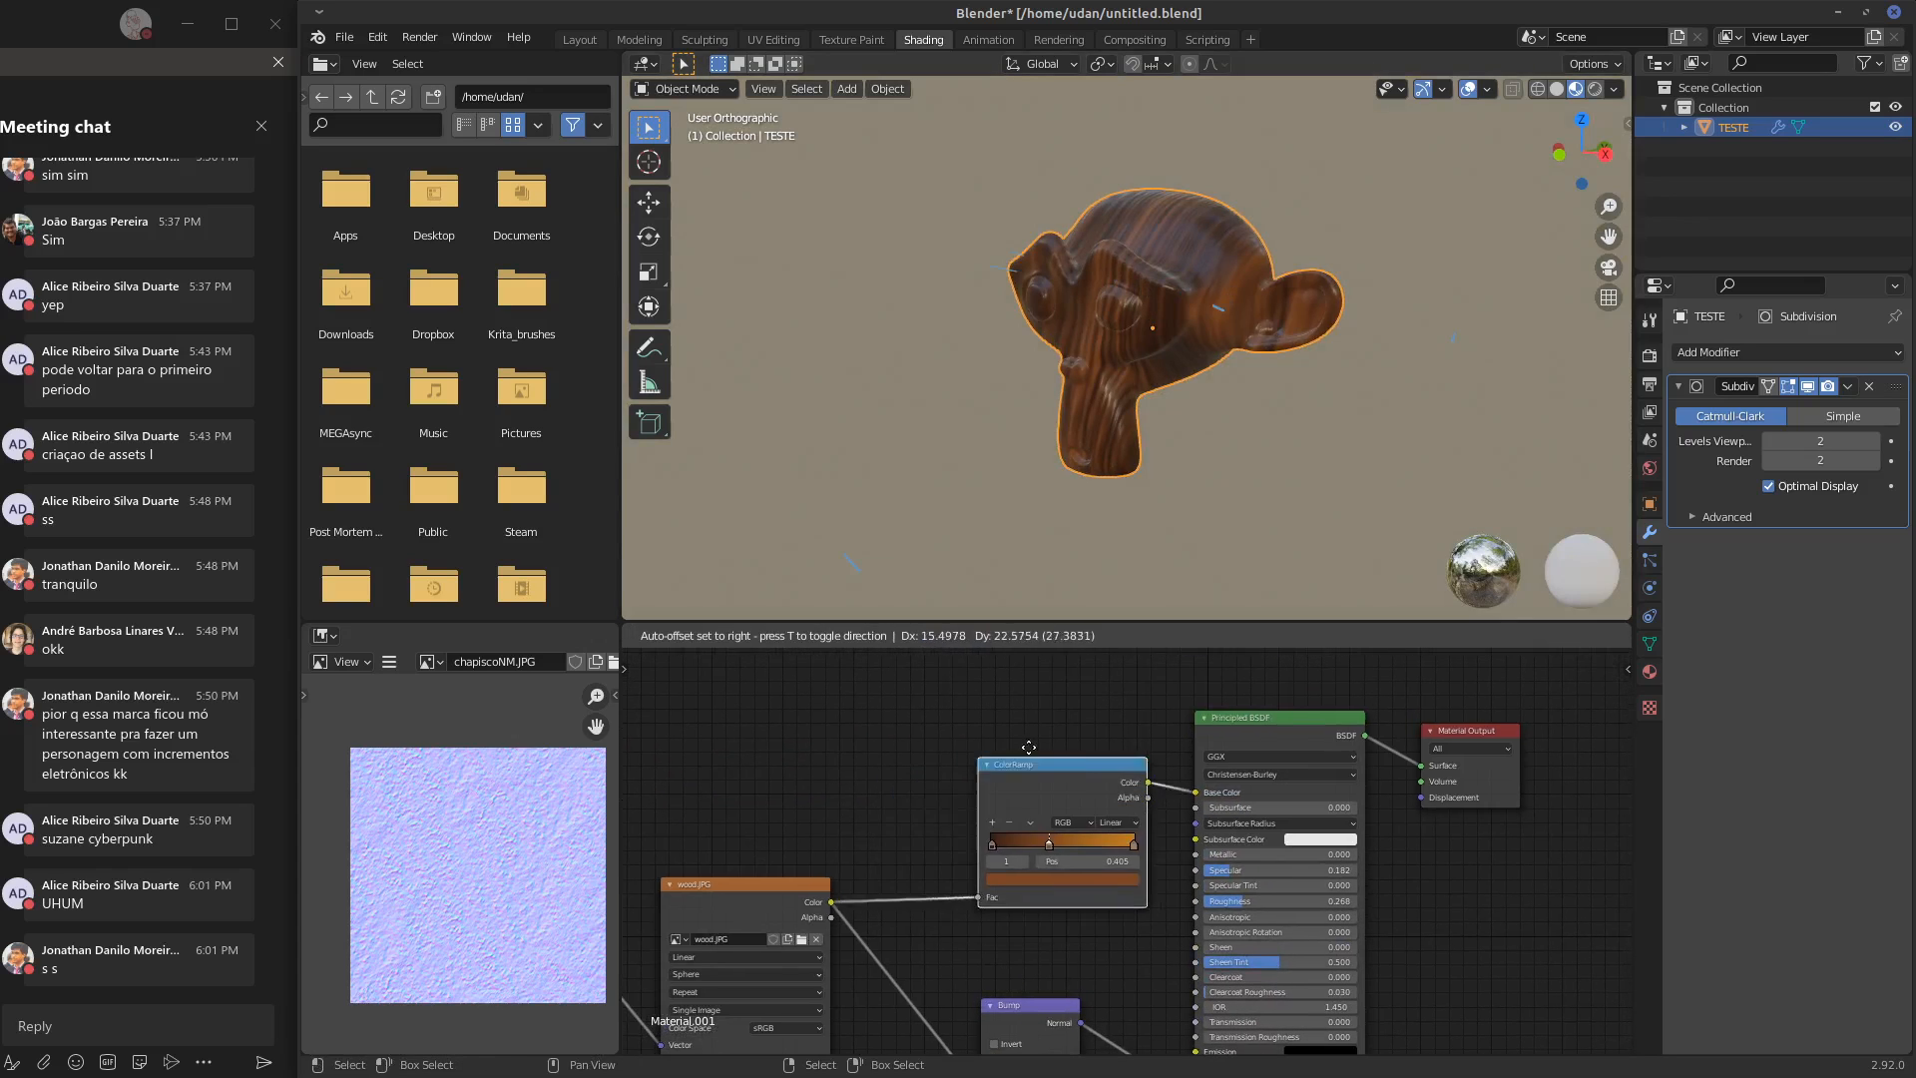
left_click_drag(1289, 728, 1261, 715)
left_click_drag(1463, 730, 1437, 695)
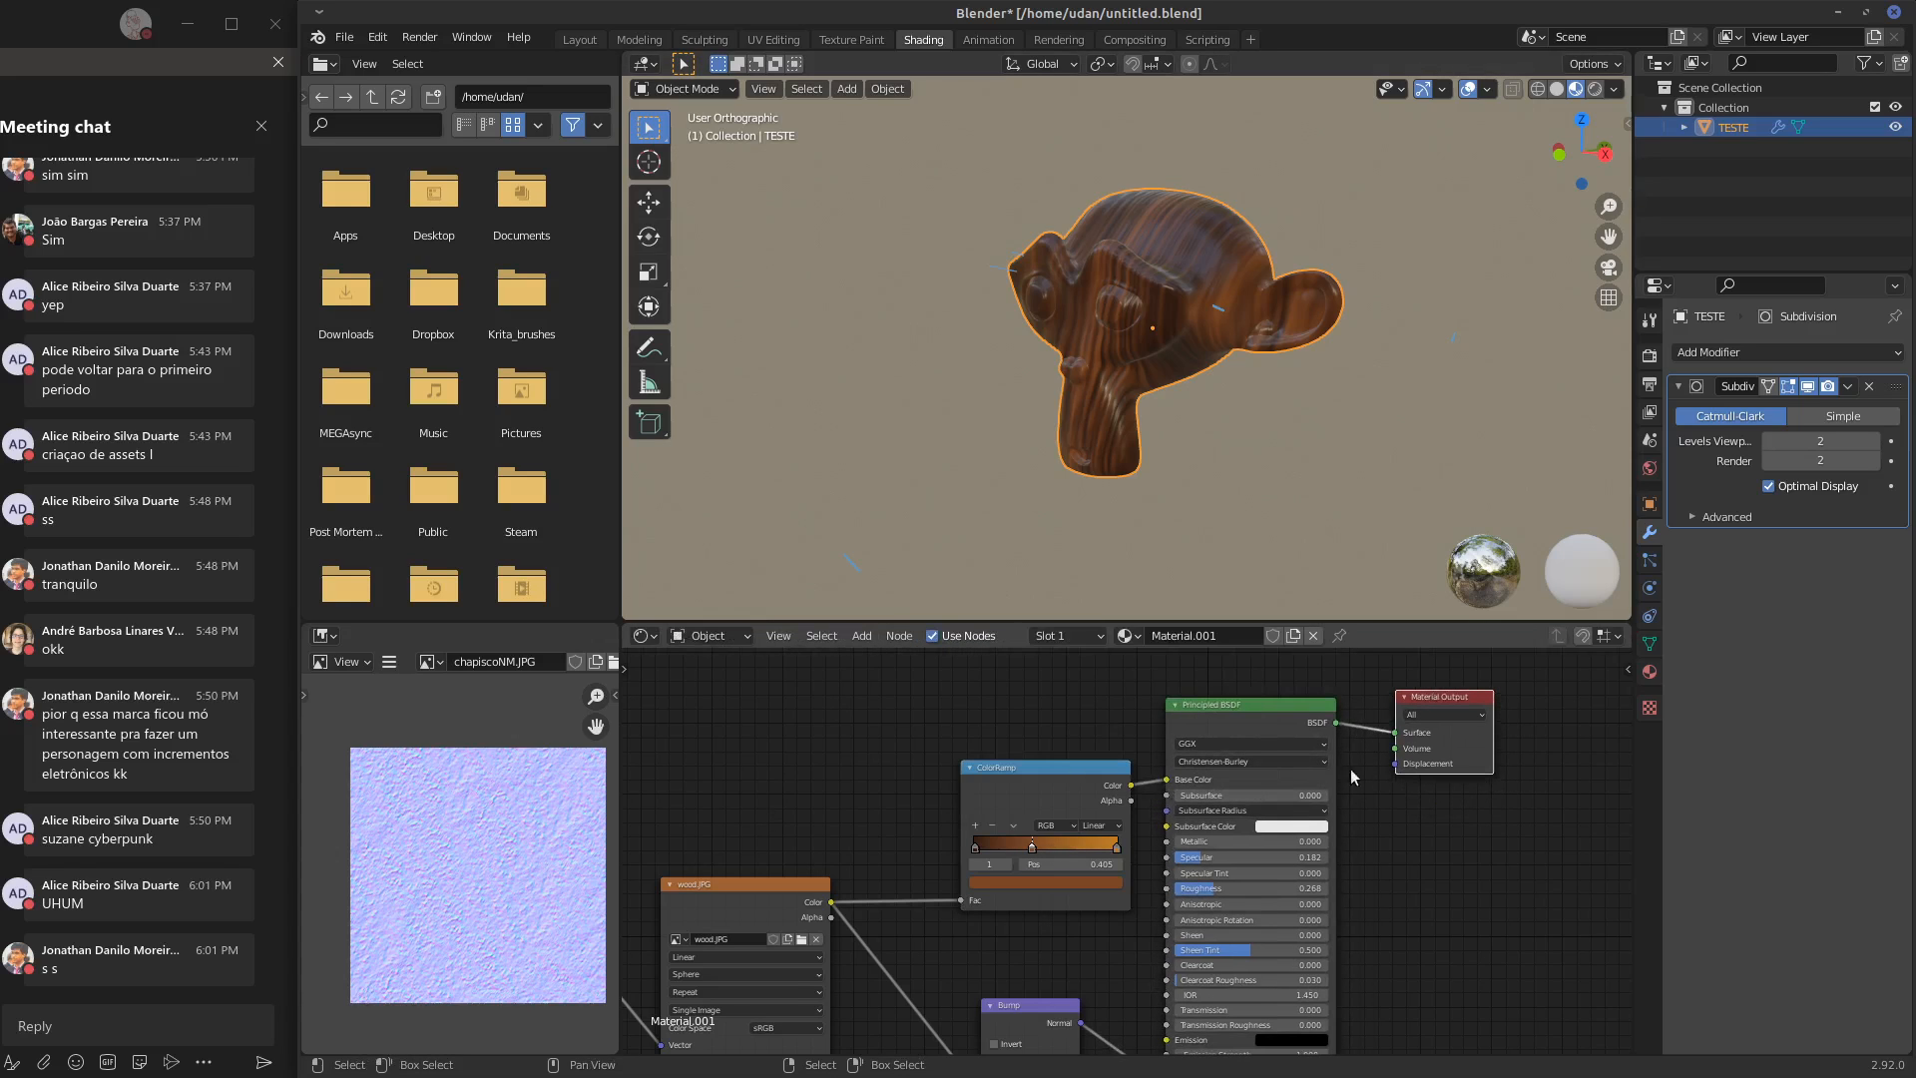
middle_click_drag(1220, 812, 1250, 748)
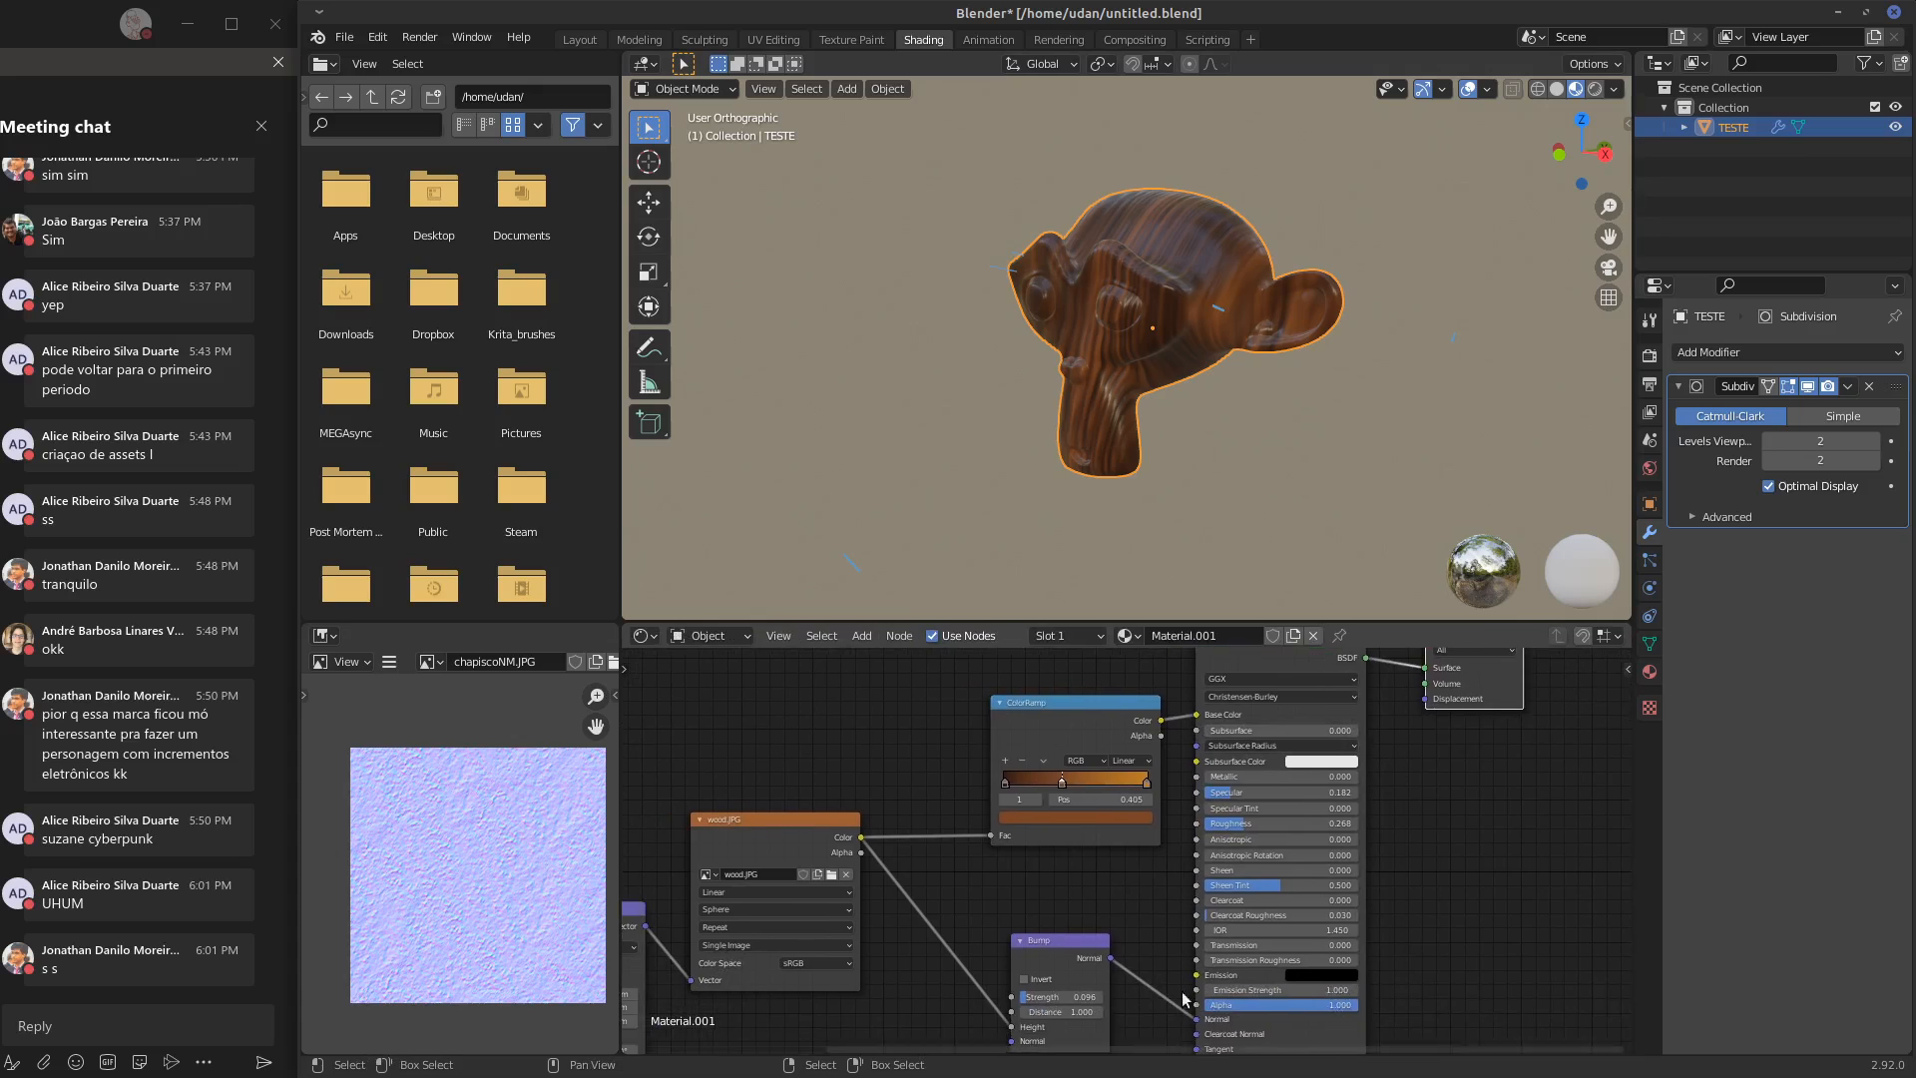
middle_click_drag(1184, 998, 1189, 865)
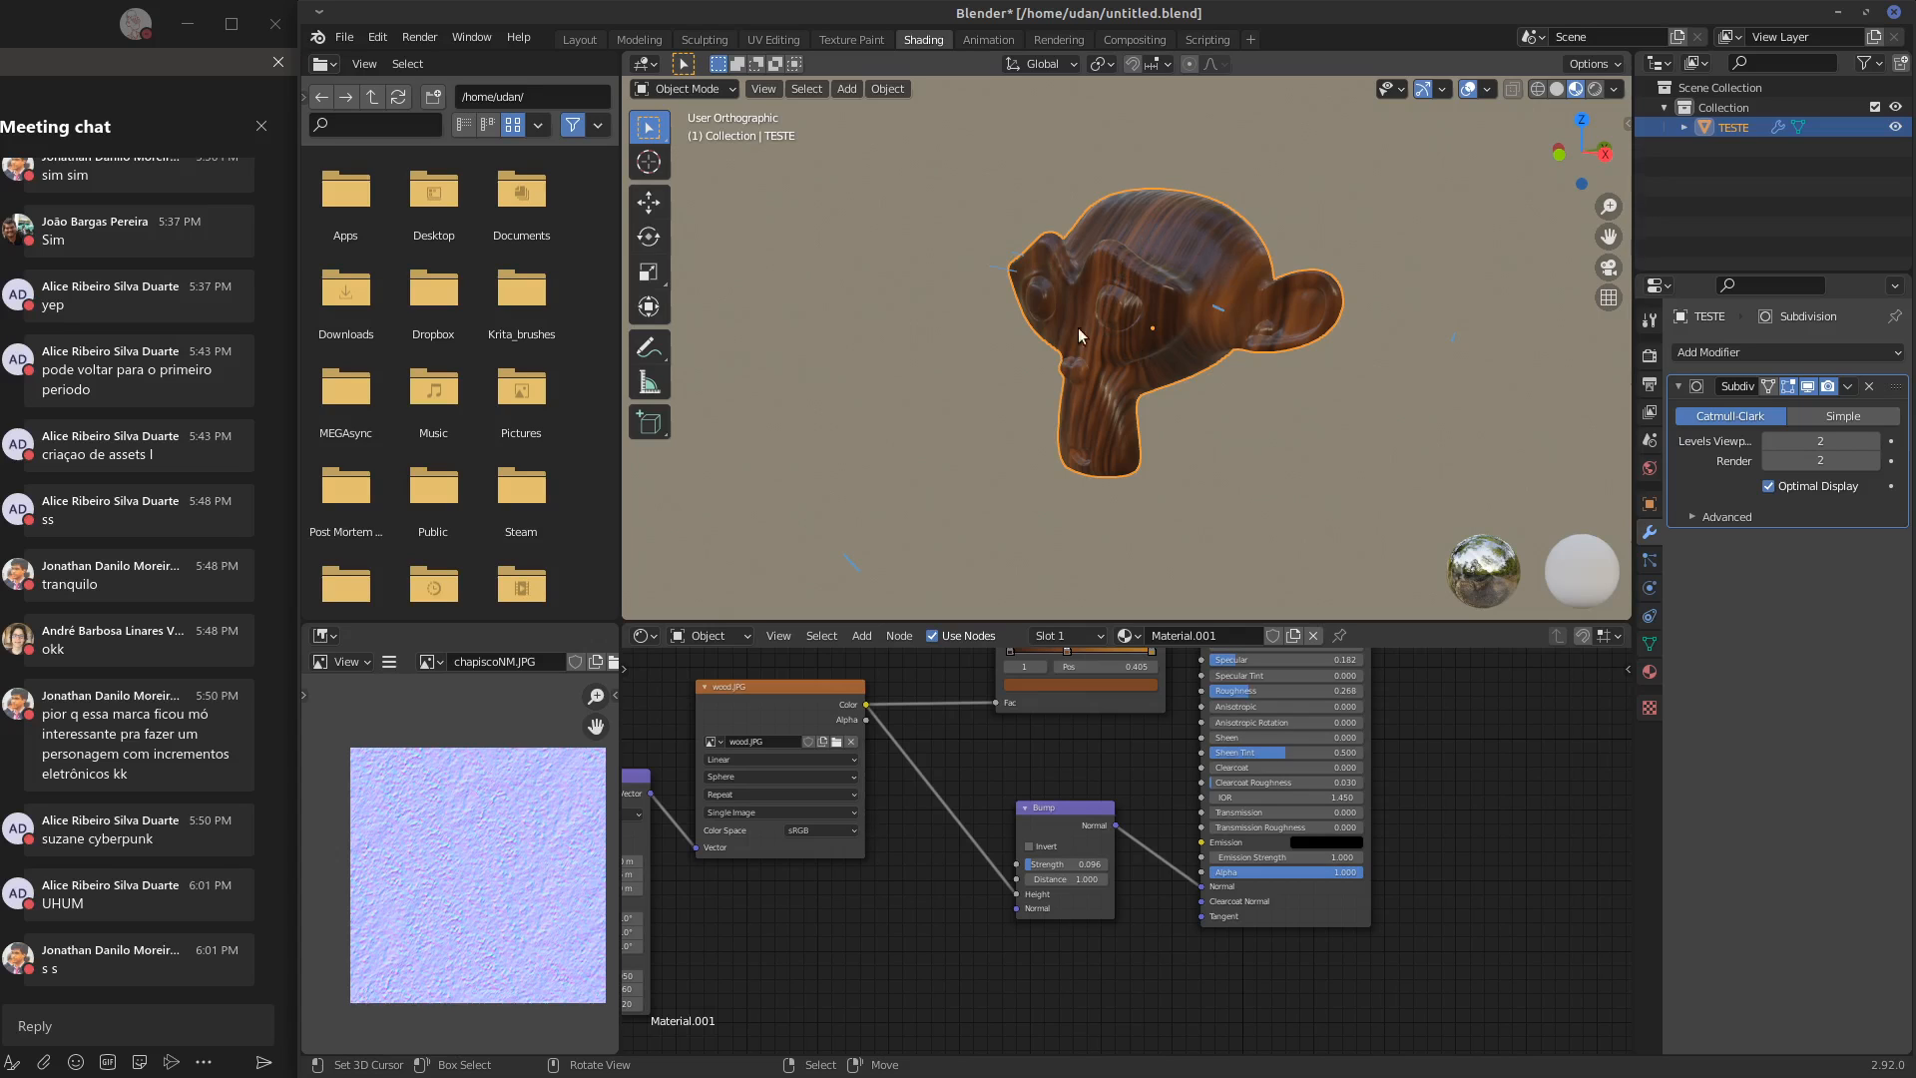
Apply the Subdivision modifier to the monkey head
middle_click_drag(1078, 336, 1155, 342)
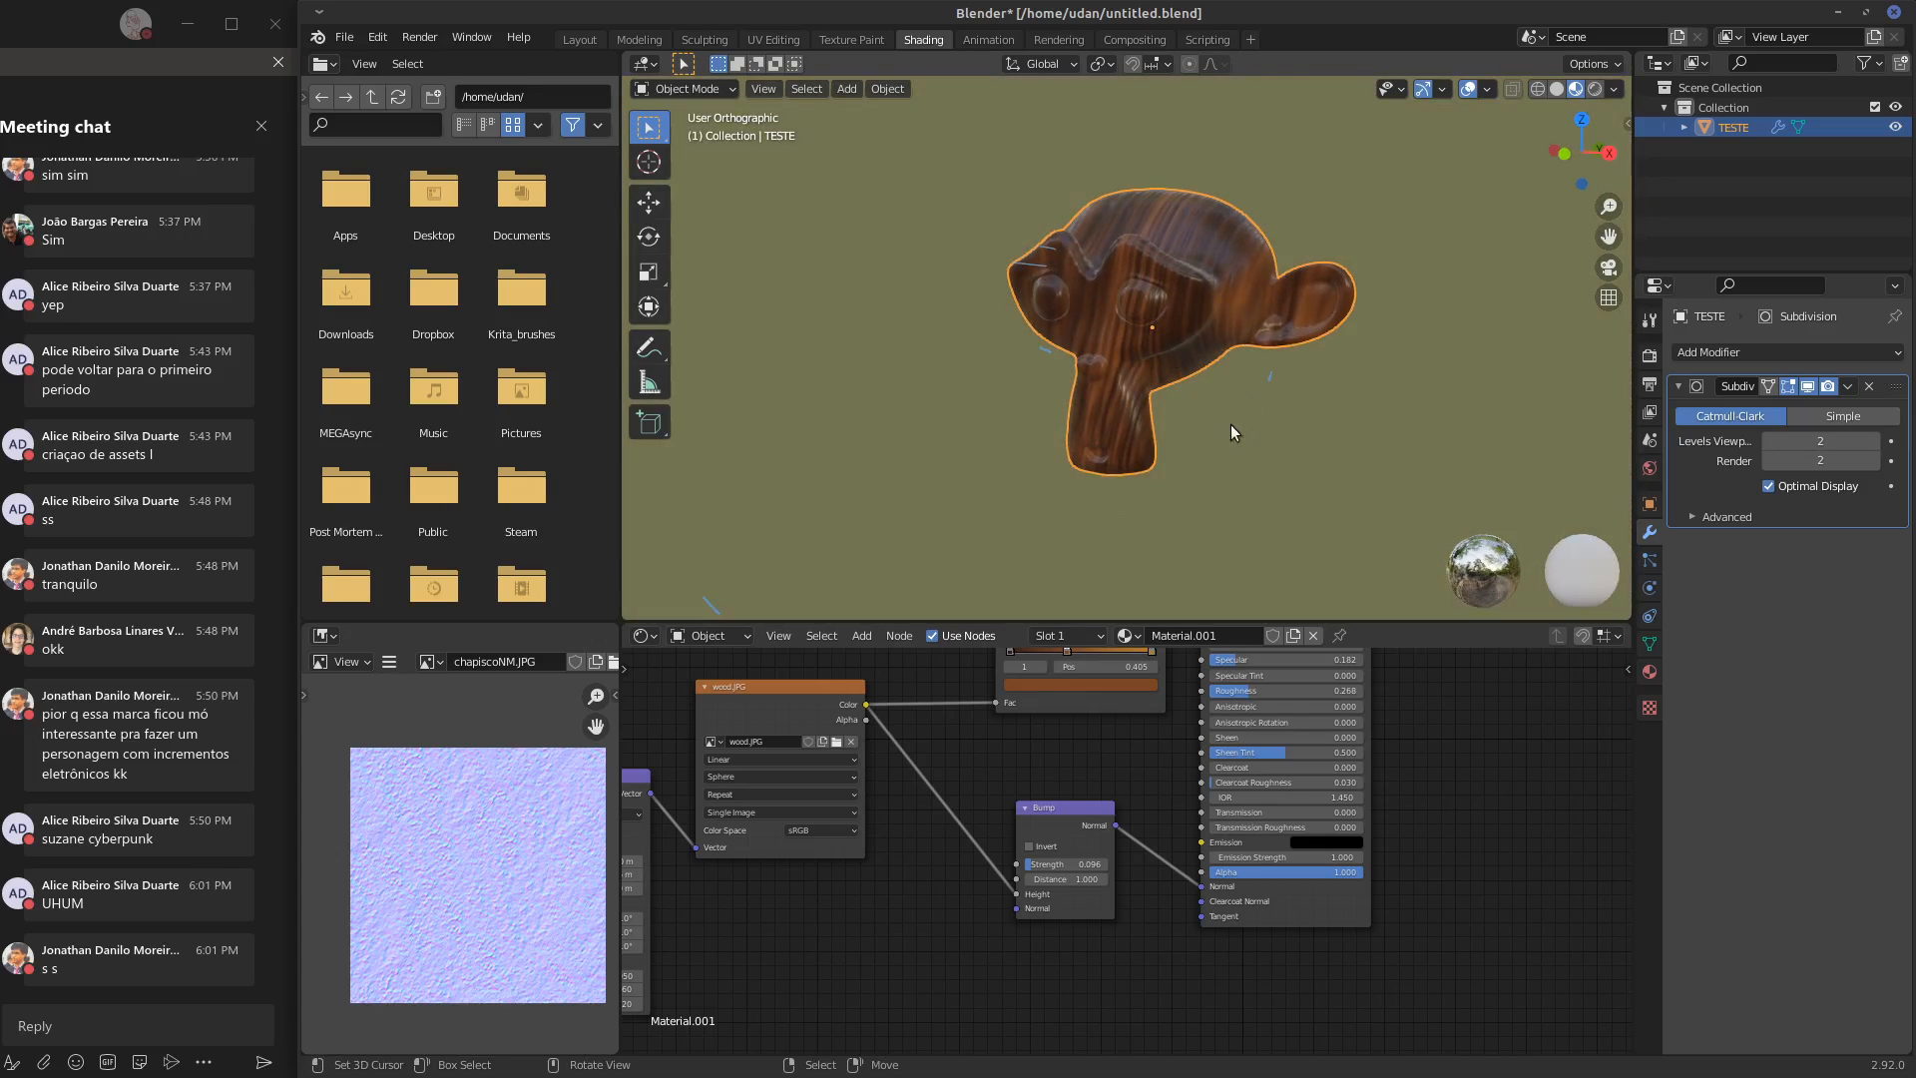
key("Tab")
key("Tab")
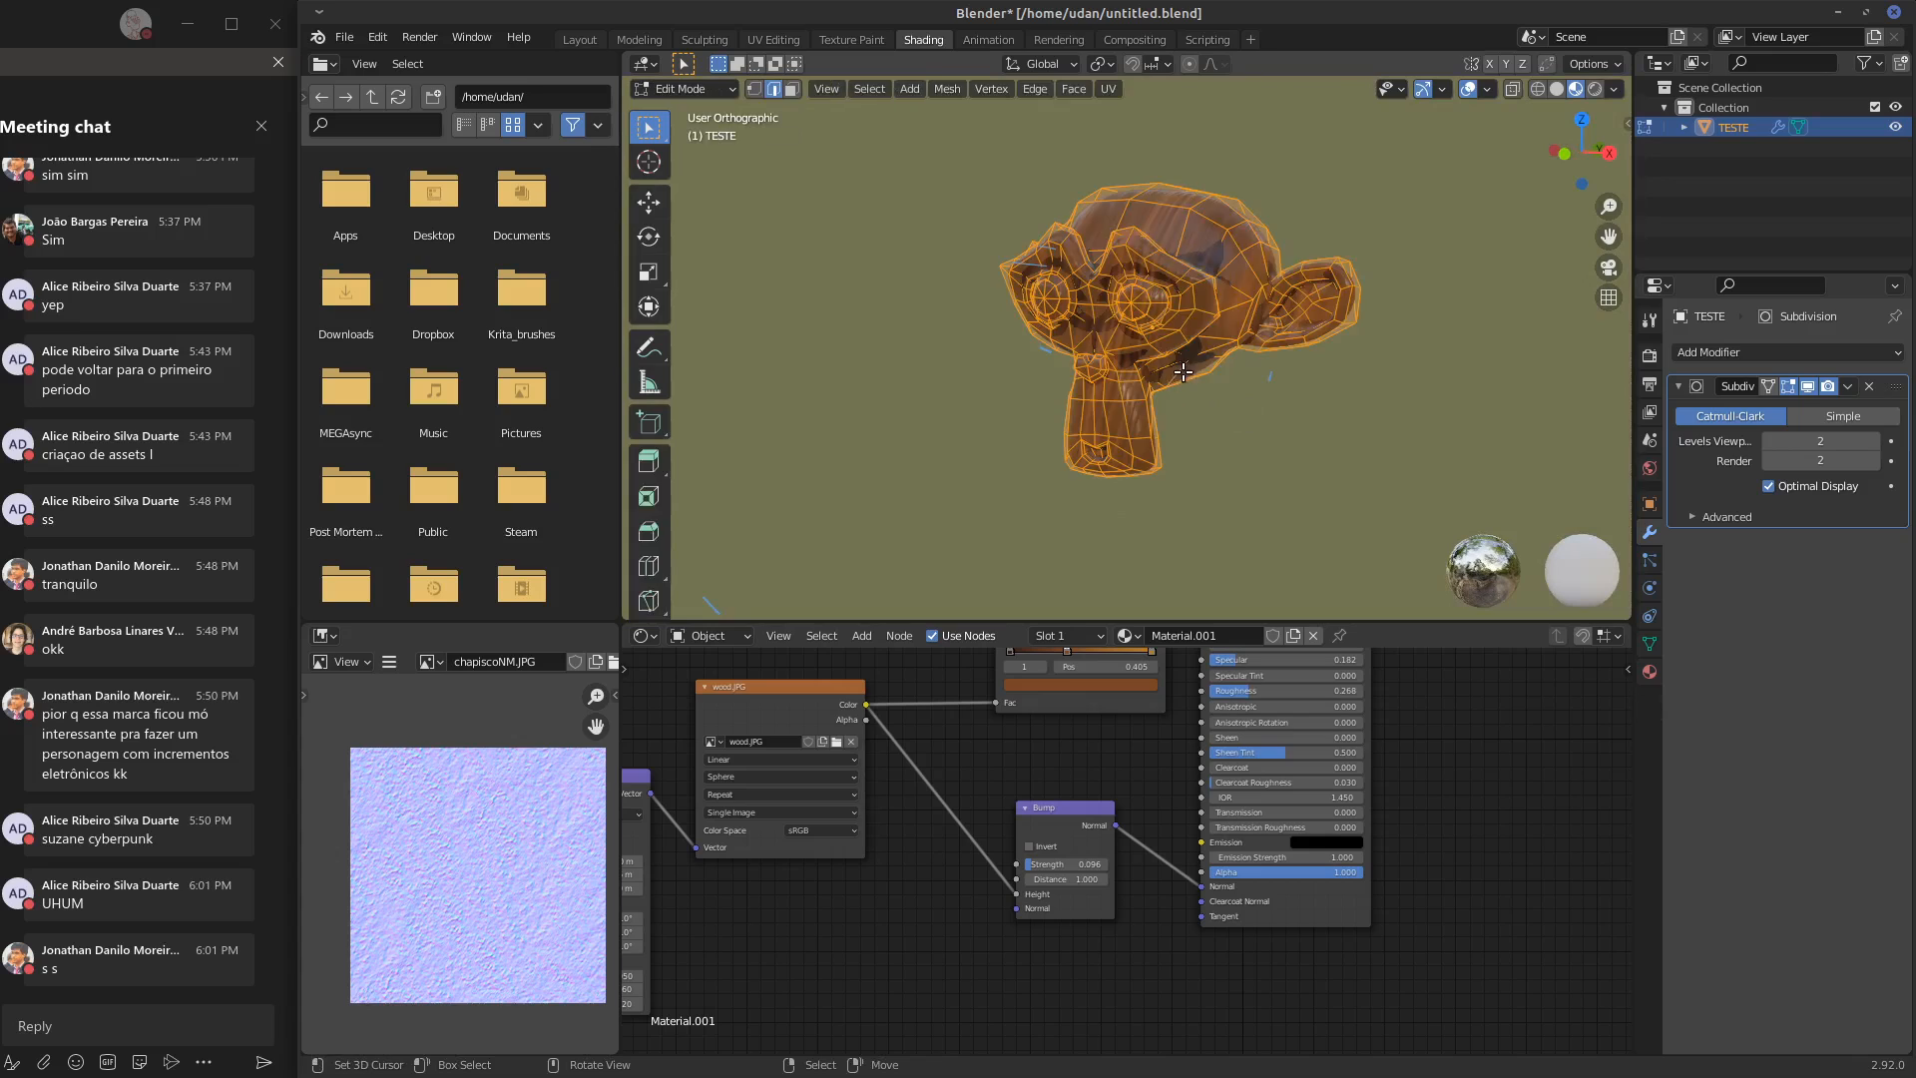
left_click(1649, 355)
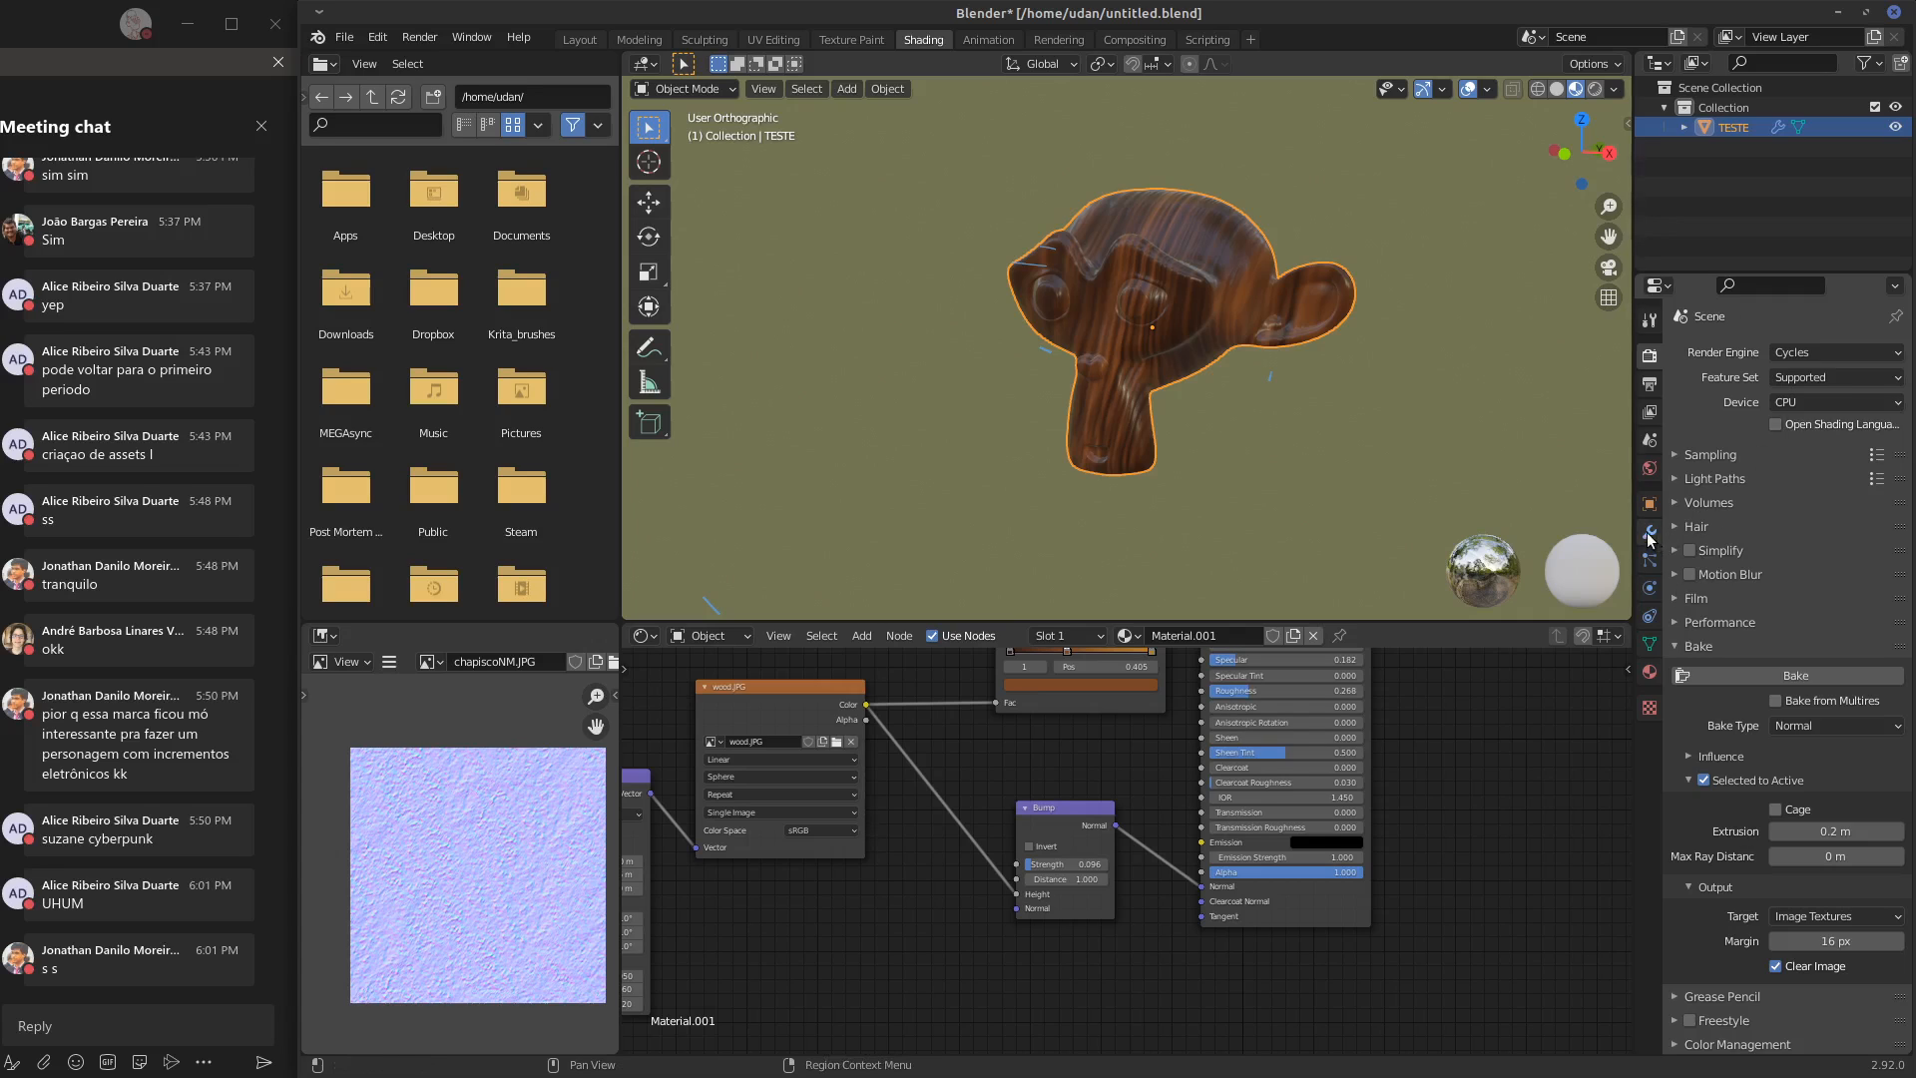
left_click(1650, 534)
left_click(1854, 386)
left_click(1801, 411)
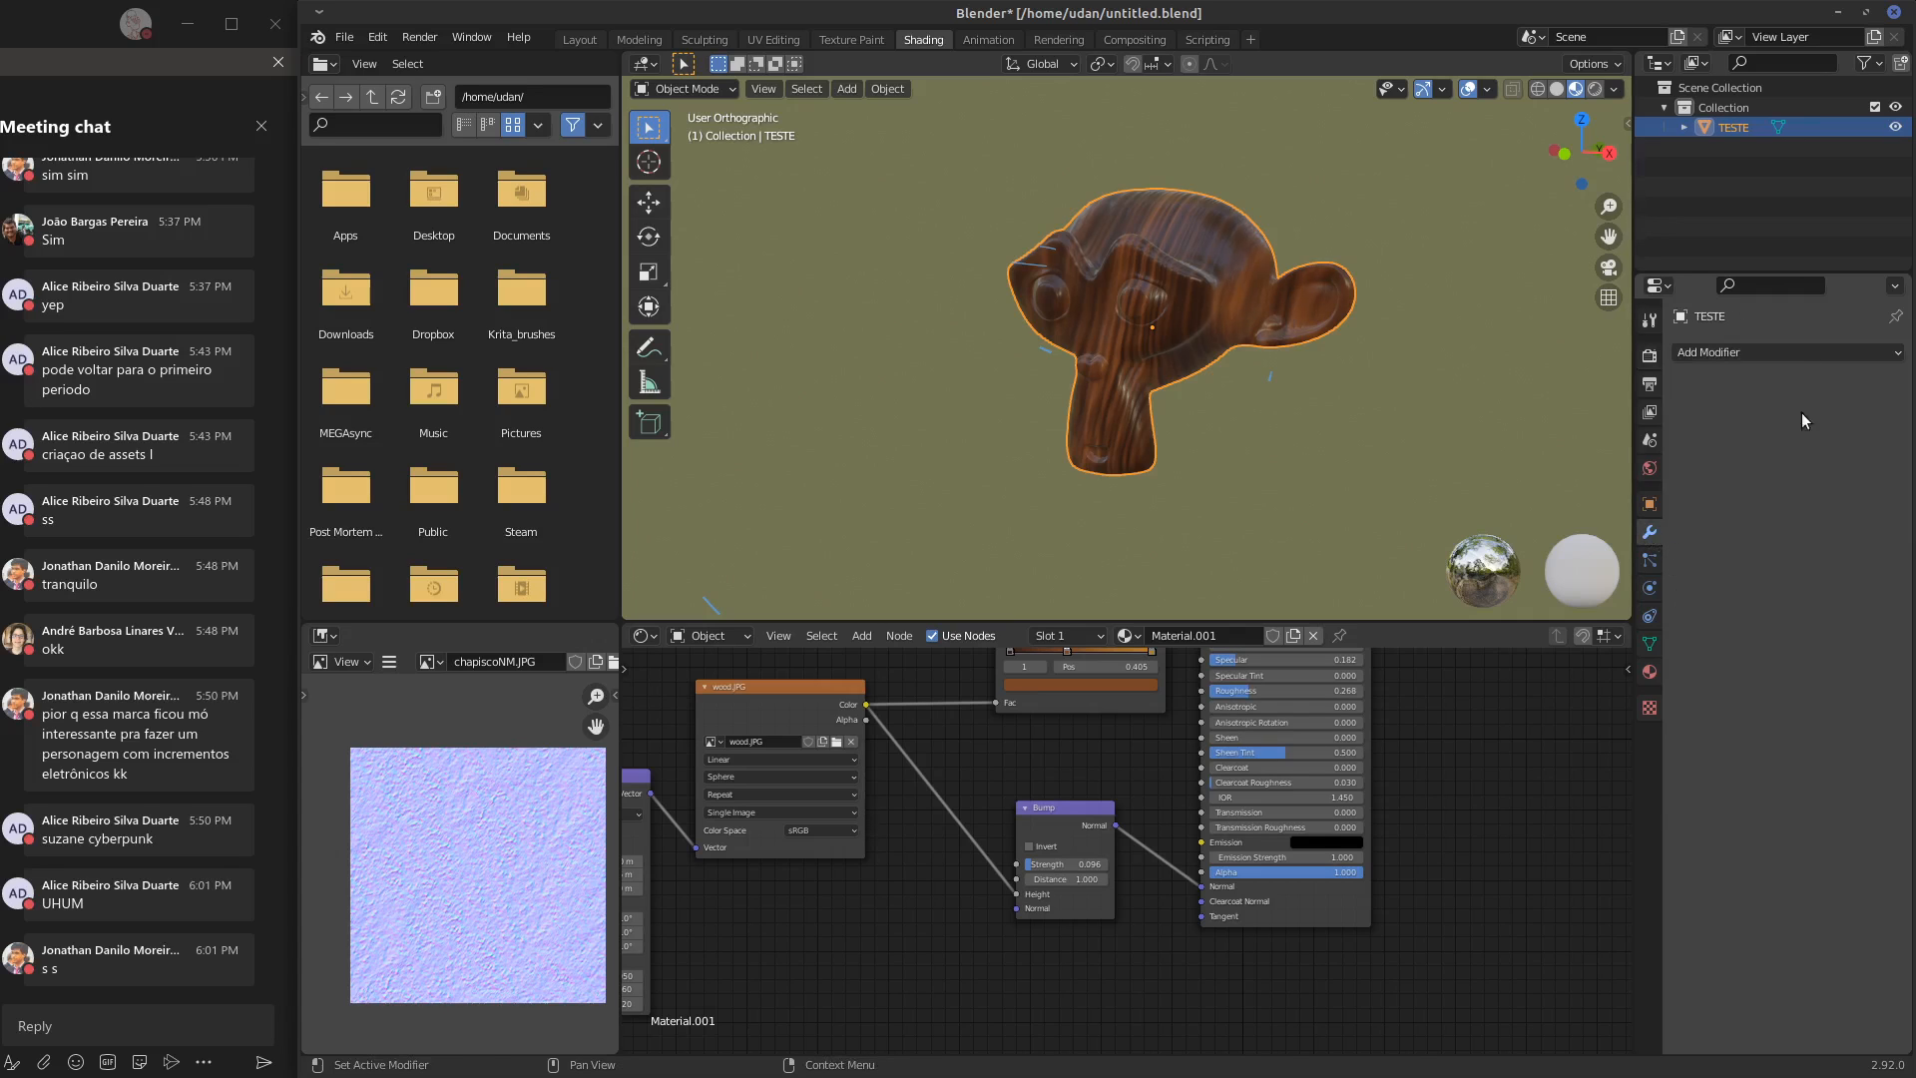
Switch the monkey head from Object Mode to Sculpt Mode
middle_click_drag(1253, 399, 1296, 394)
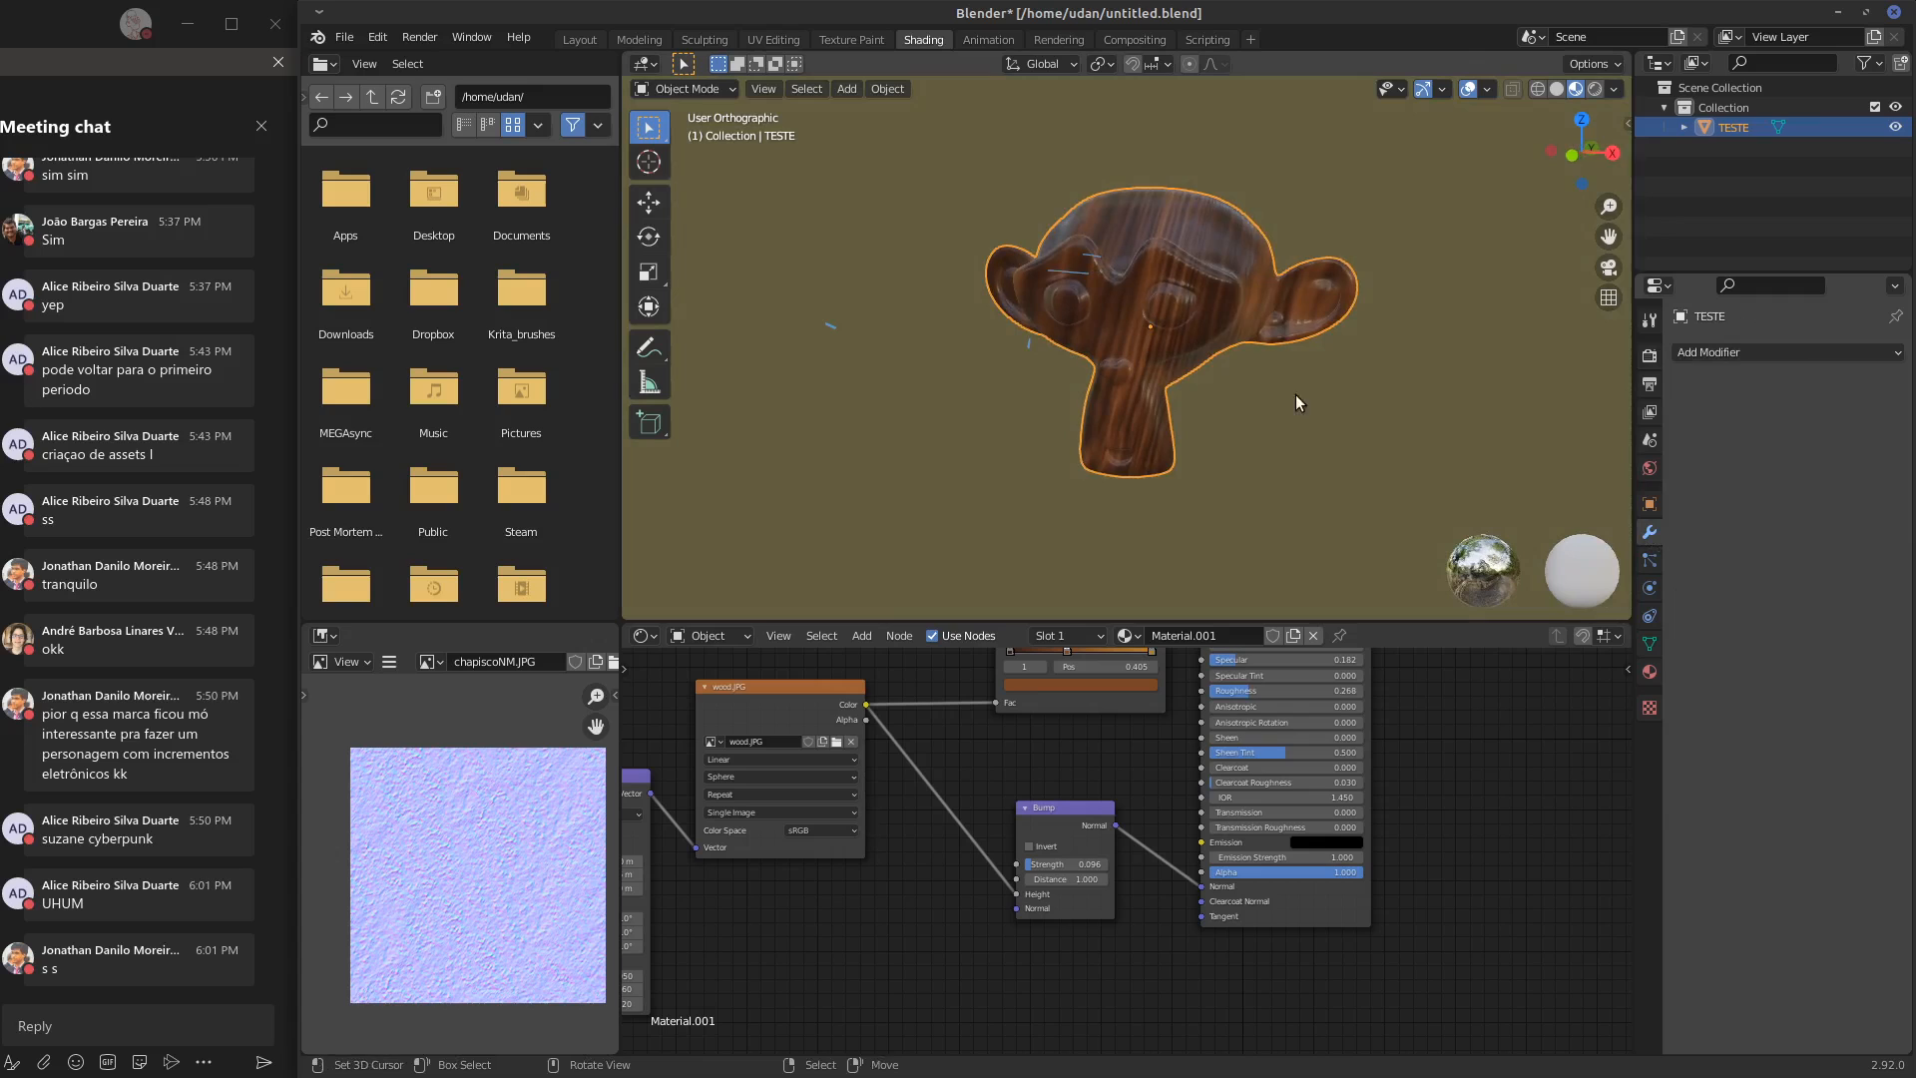
scroll(1249, 263, "up", 3)
left_click(684, 87)
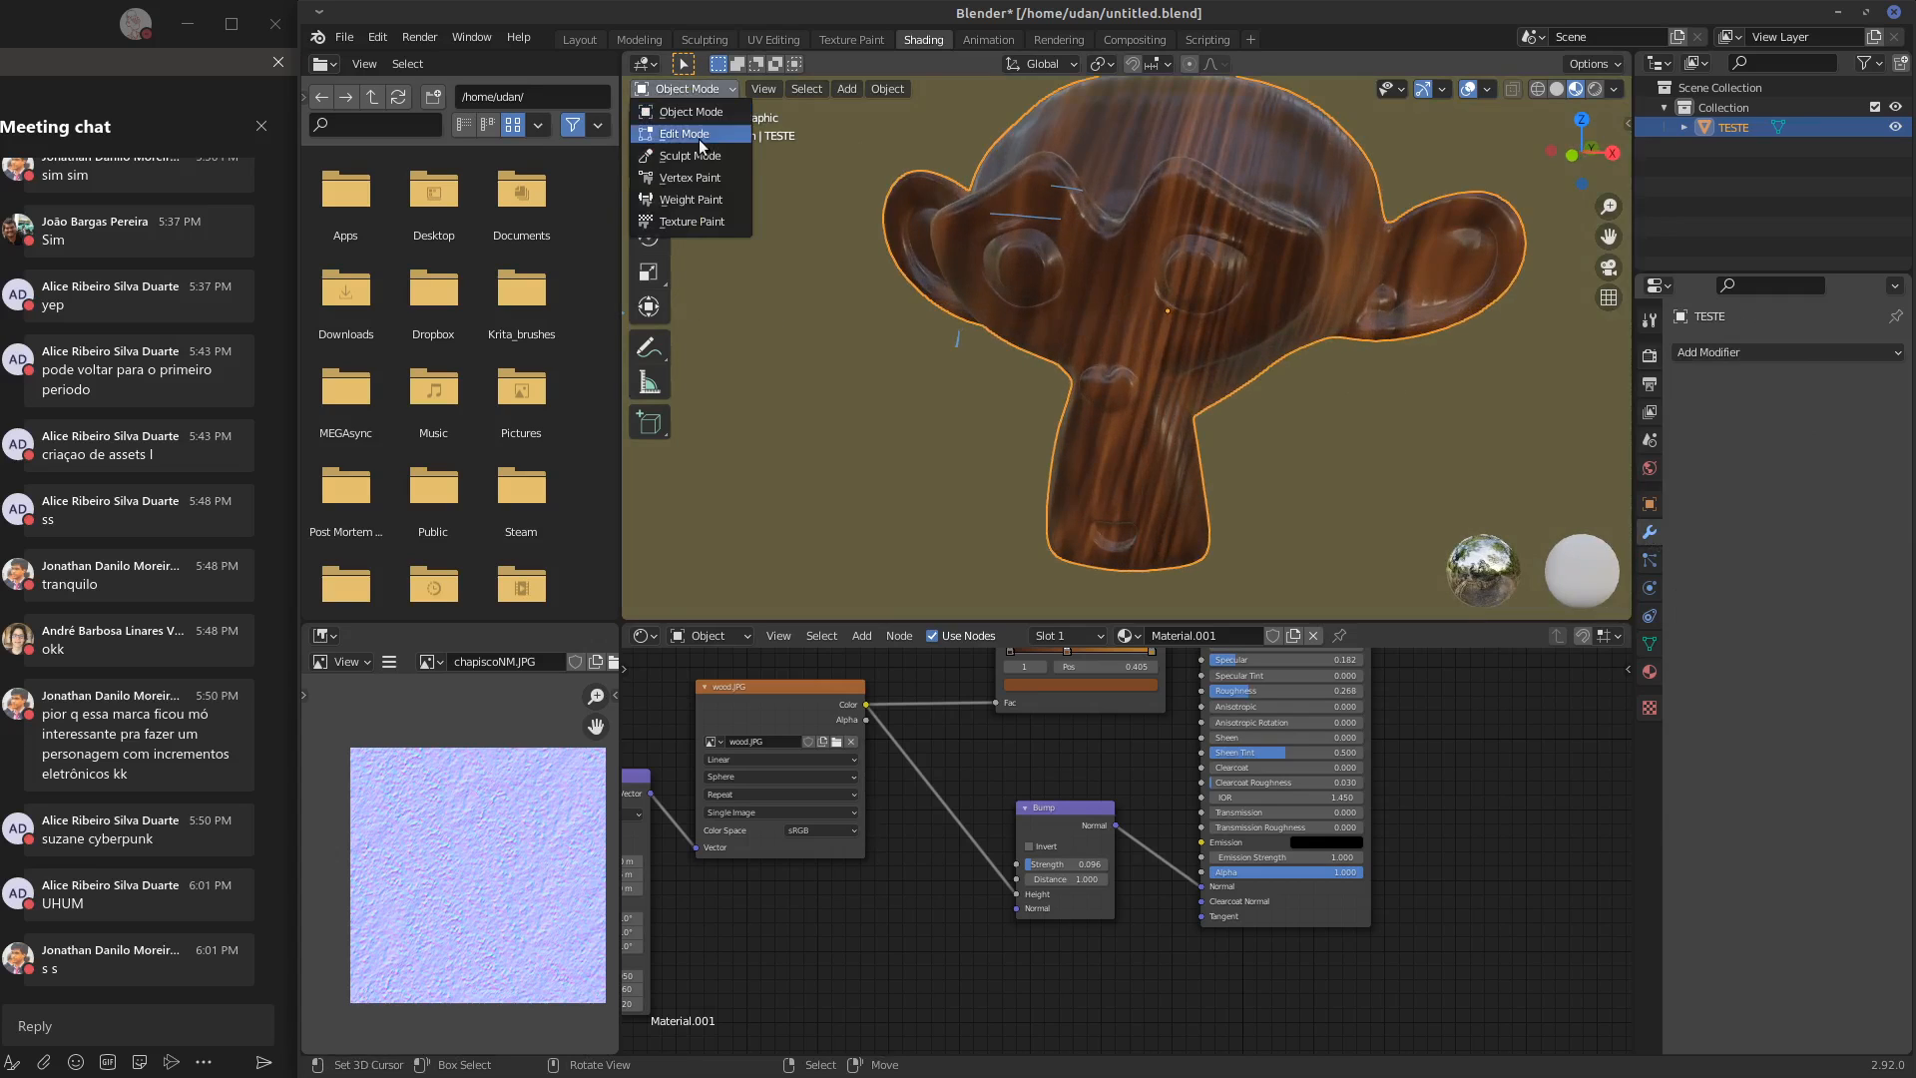
left_click(699, 140)
Try a trial stroke on the monkey head with the SculptDraw brush and undo it
mouse_move(1177, 290)
middle_mouse_down()
mouse_move(1219, 216)
mouse_move(1237, 249)
mouse_move(1244, 215)
mouse_move(1188, 261)
middle_mouse_up()
key("ctrl+z")
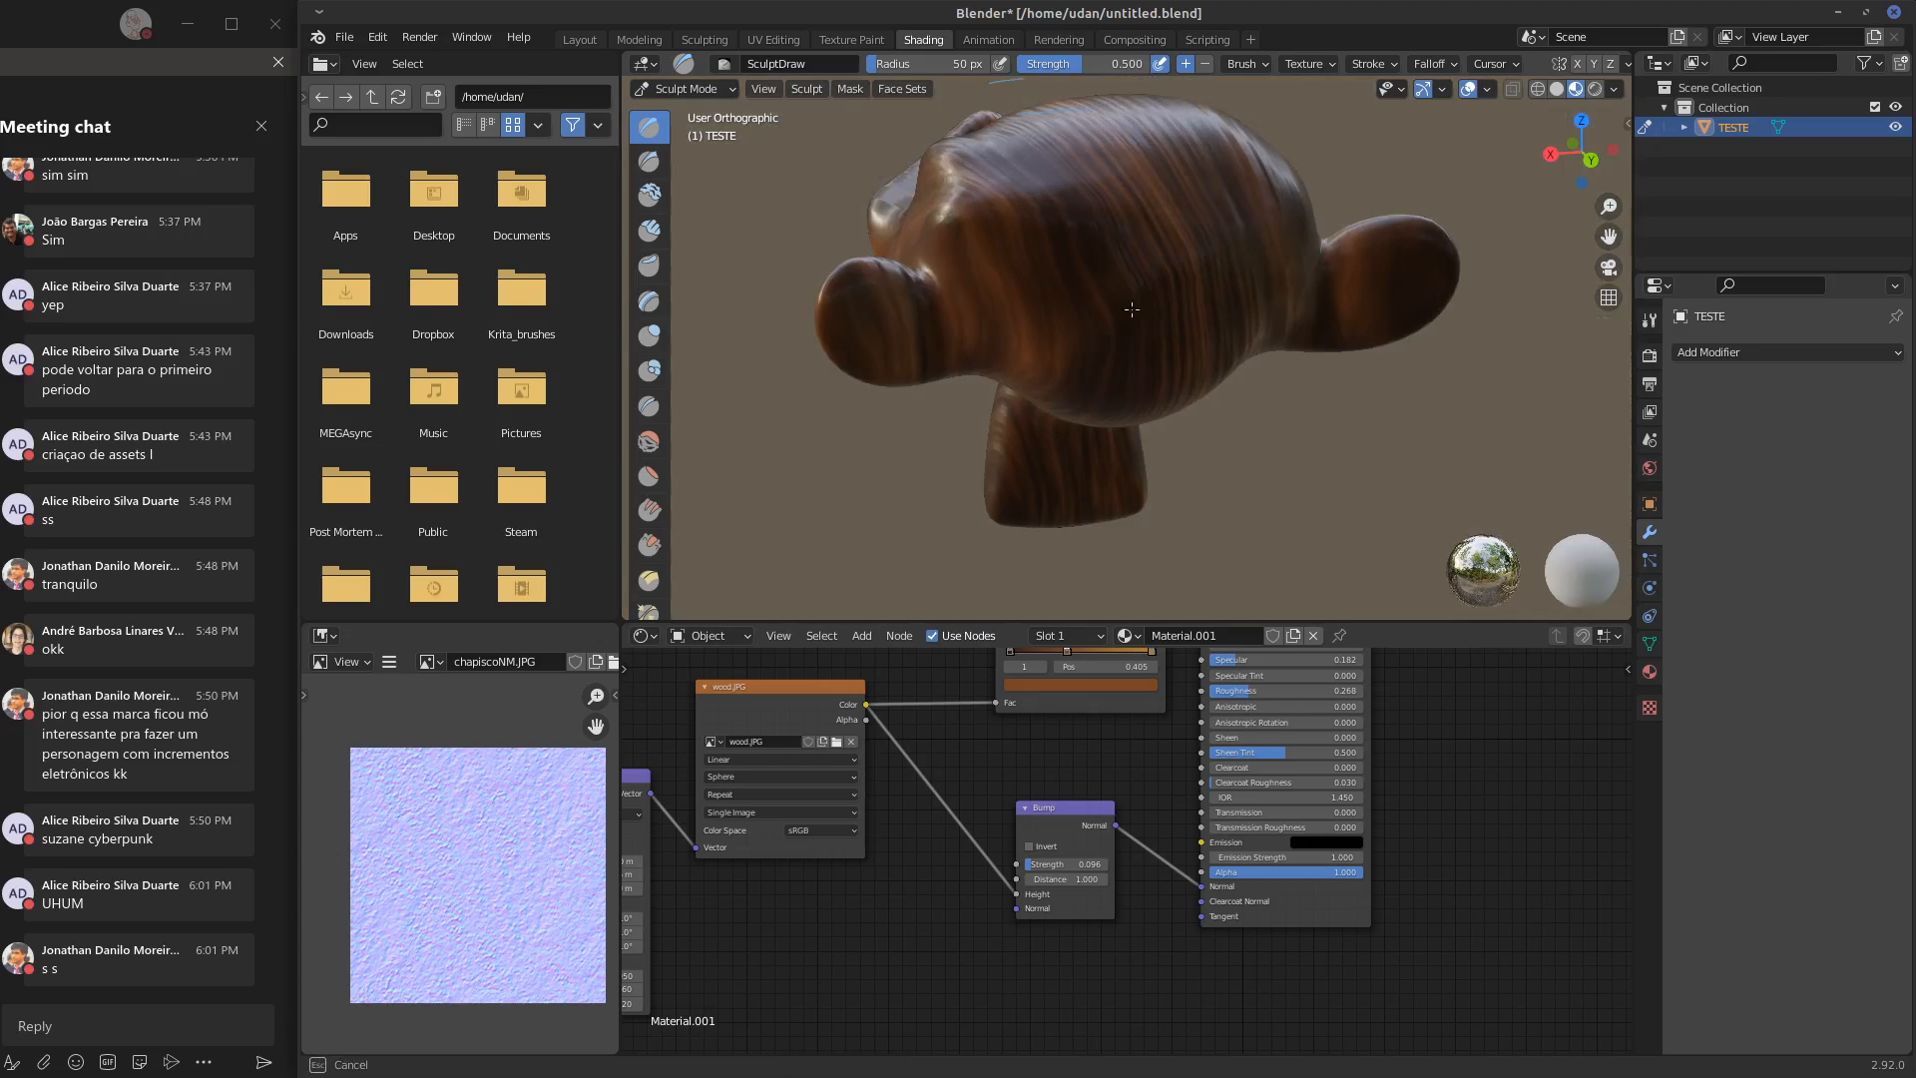
key("ctrl+z")
key("ctrl+z")
key("ctrl+z")
key("ctrl+z")
Enable Dyntopo for the monkey head and turn on its Smooth Shading option
mouse_move(1100, 358)
middle_mouse_down()
mouse_move(1287, 264)
mouse_move(1287, 235)
mouse_move(1198, 359)
mouse_move(1303, 337)
mouse_move(1213, 303)
mouse_move(1197, 249)
mouse_move(1115, 239)
middle_mouse_up()
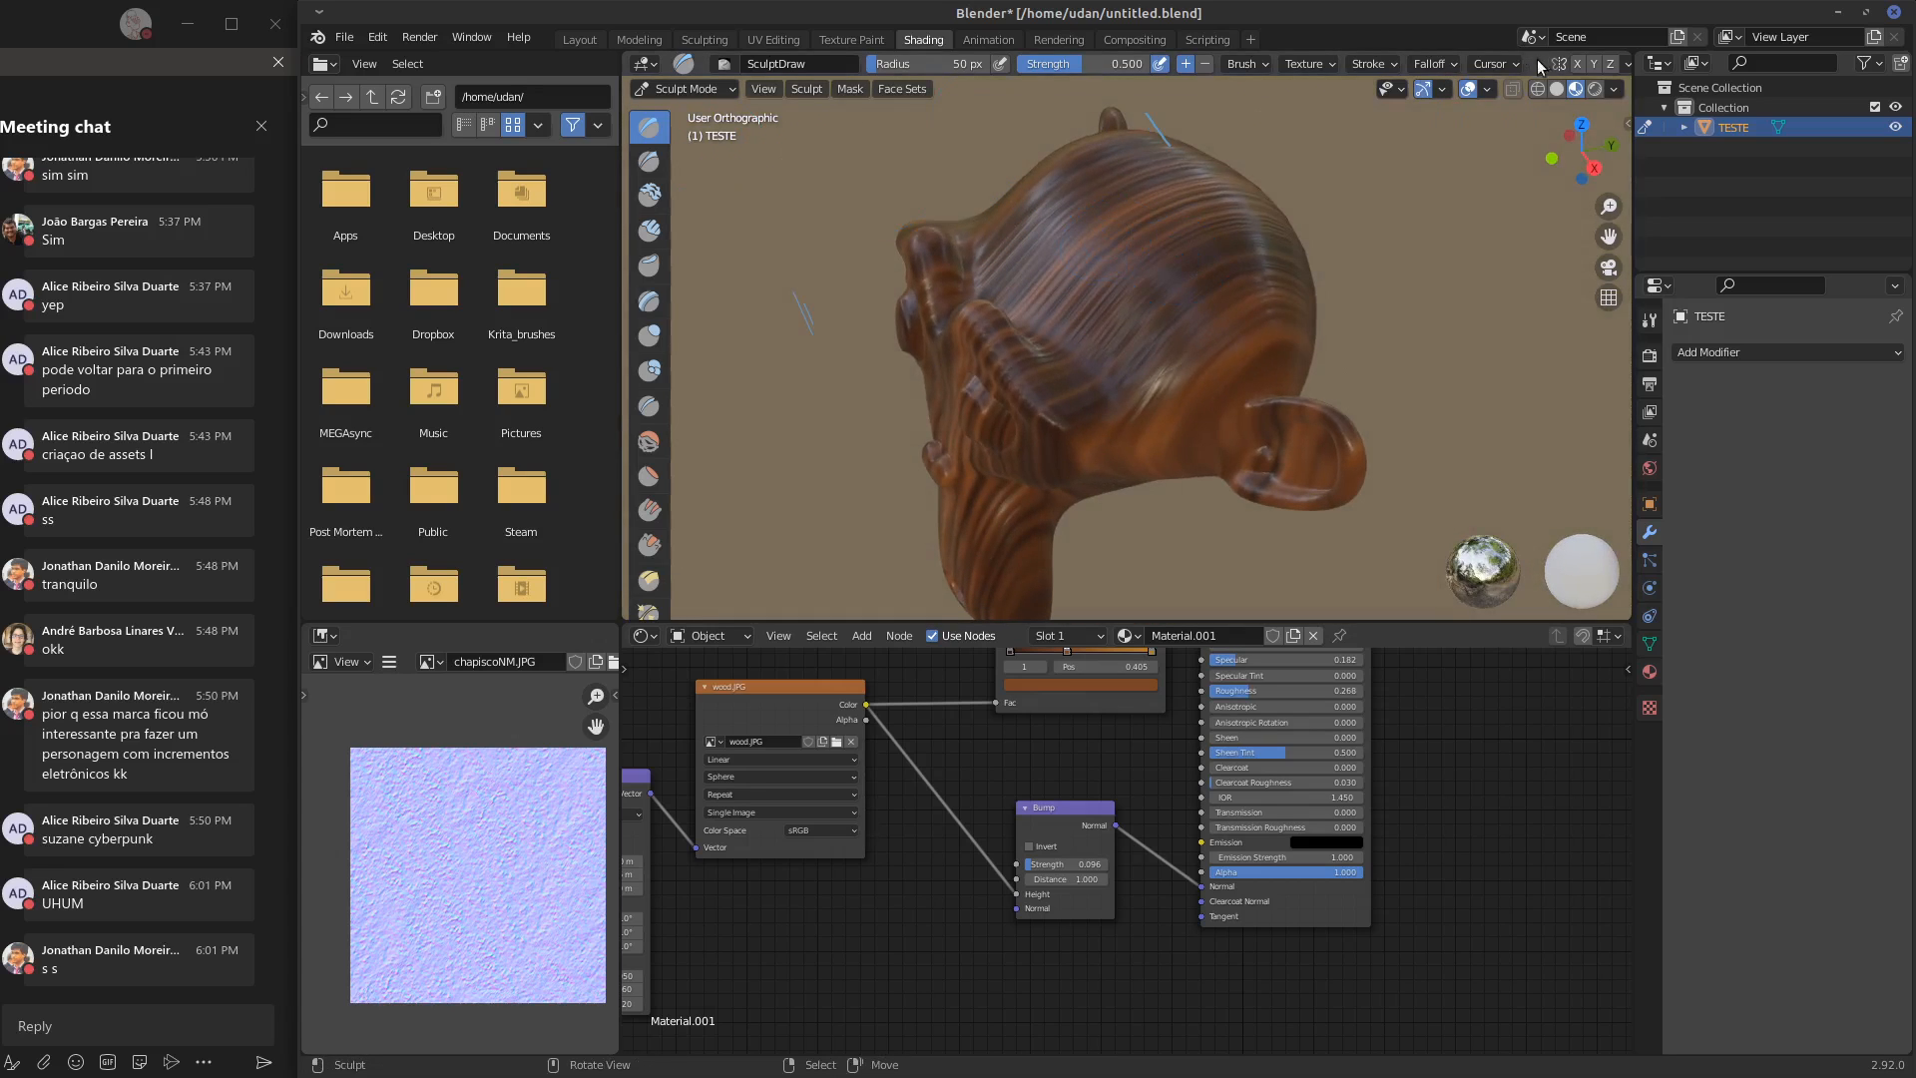
scroll(1537, 63, "down", 5)
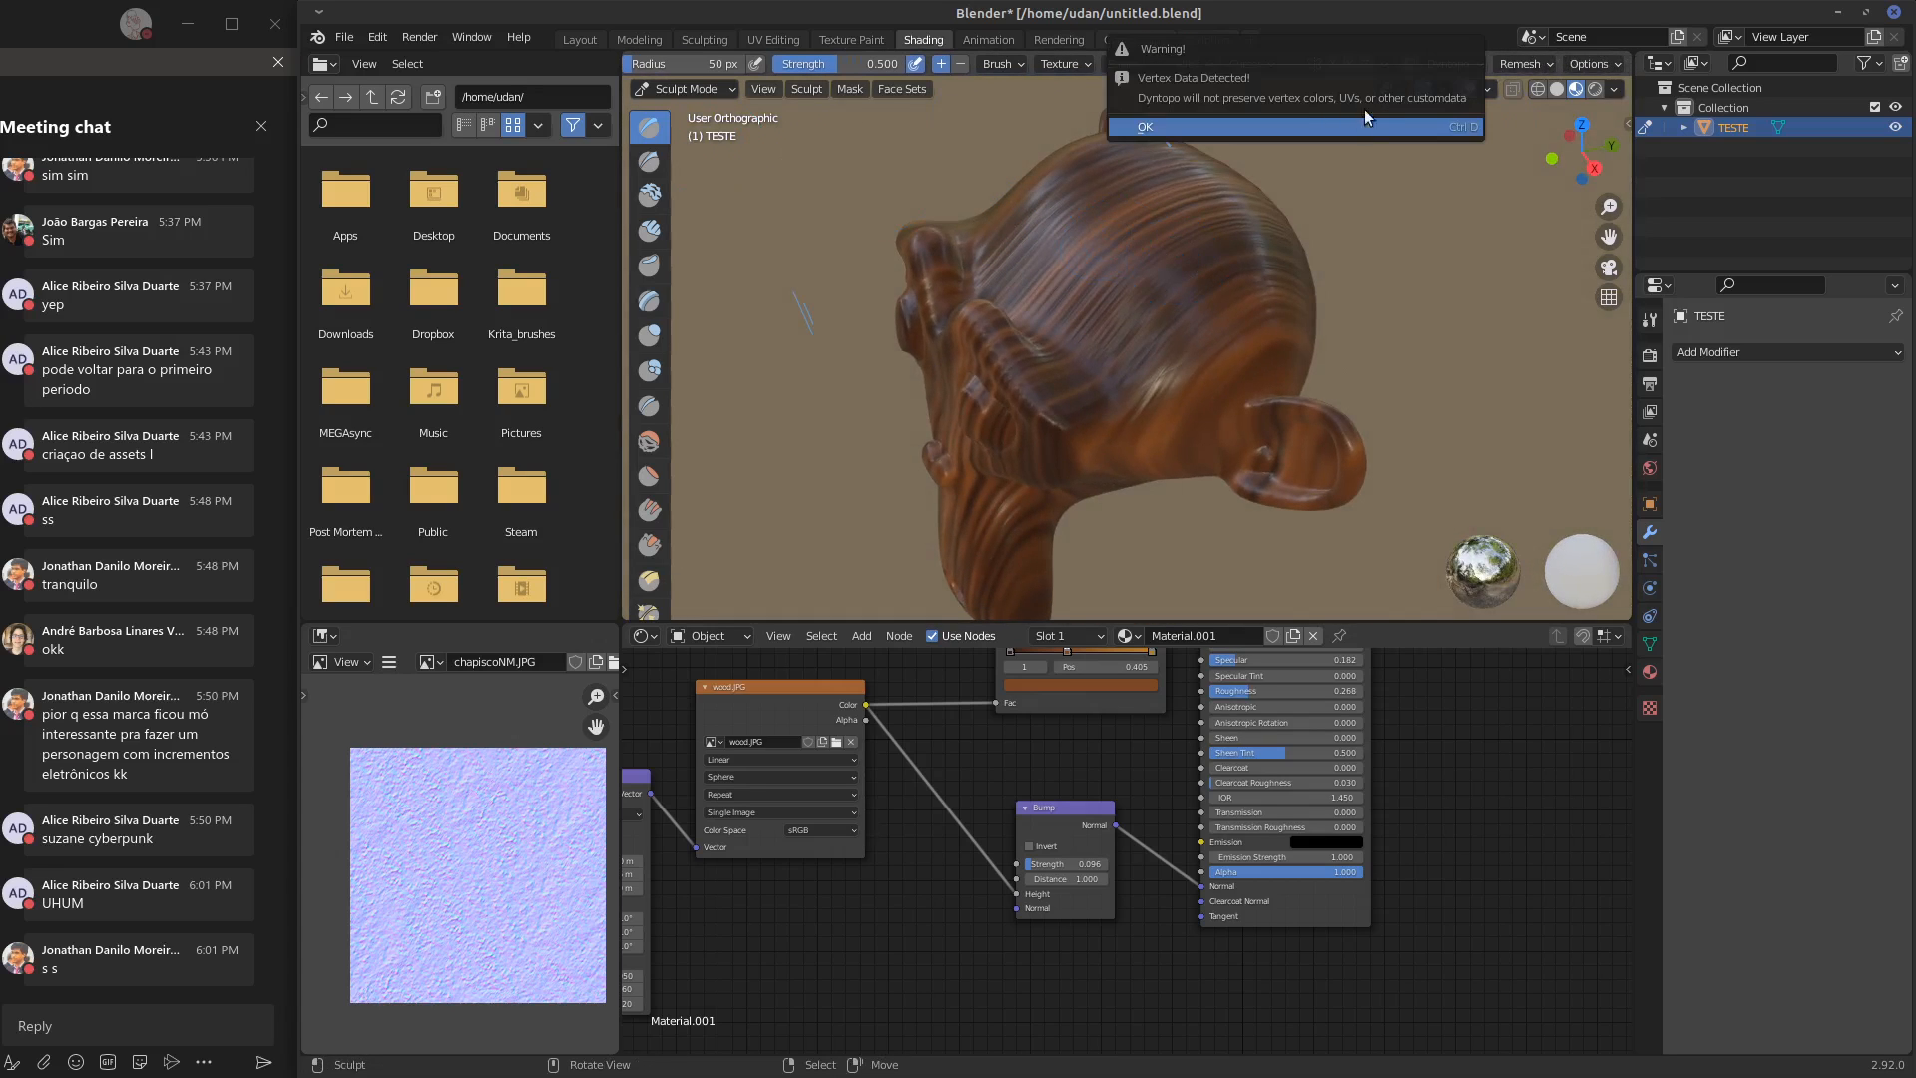
left_click(1410, 64)
mouse_move(1166, 254)
middle_mouse_down()
mouse_move(1126, 283)
mouse_move(1098, 230)
mouse_move(1112, 261)
middle_mouse_up()
scroll(1117, 255, "up", 5)
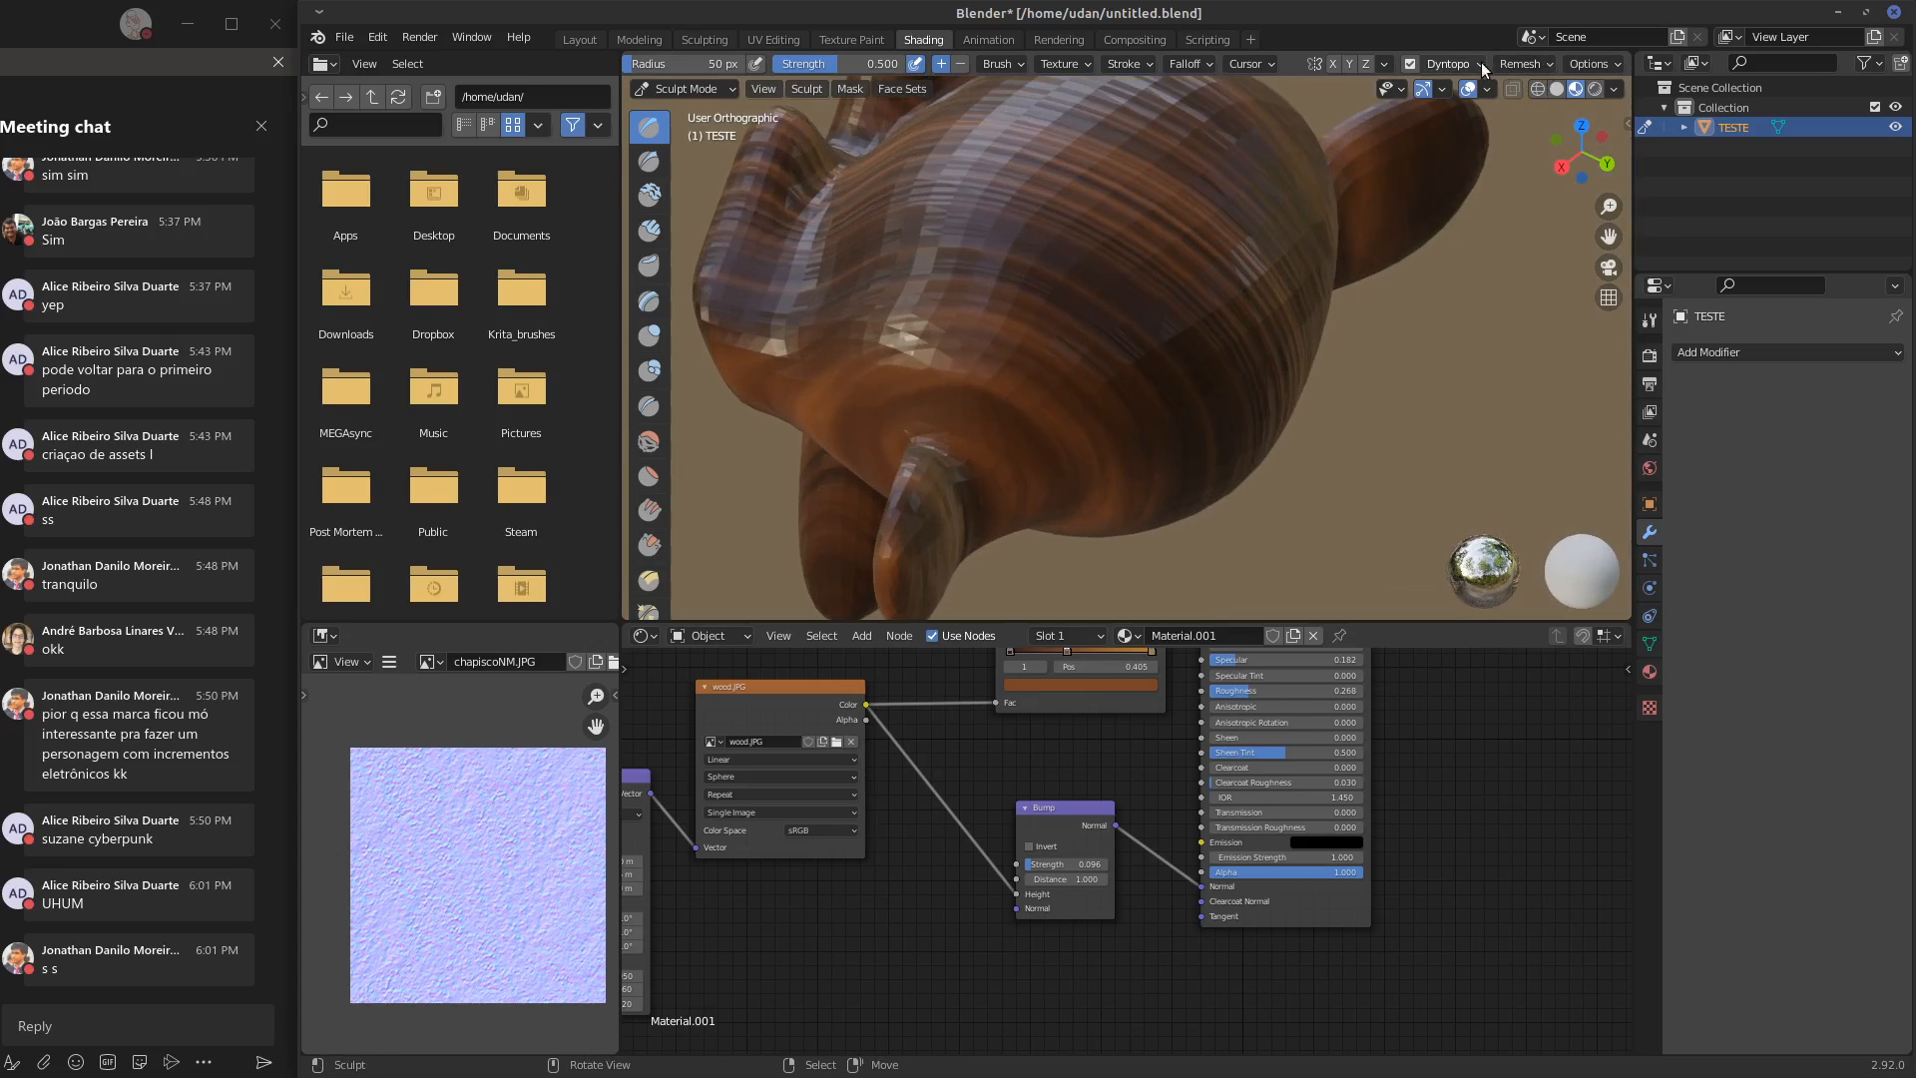
left_click(1479, 64)
left_click(1440, 170)
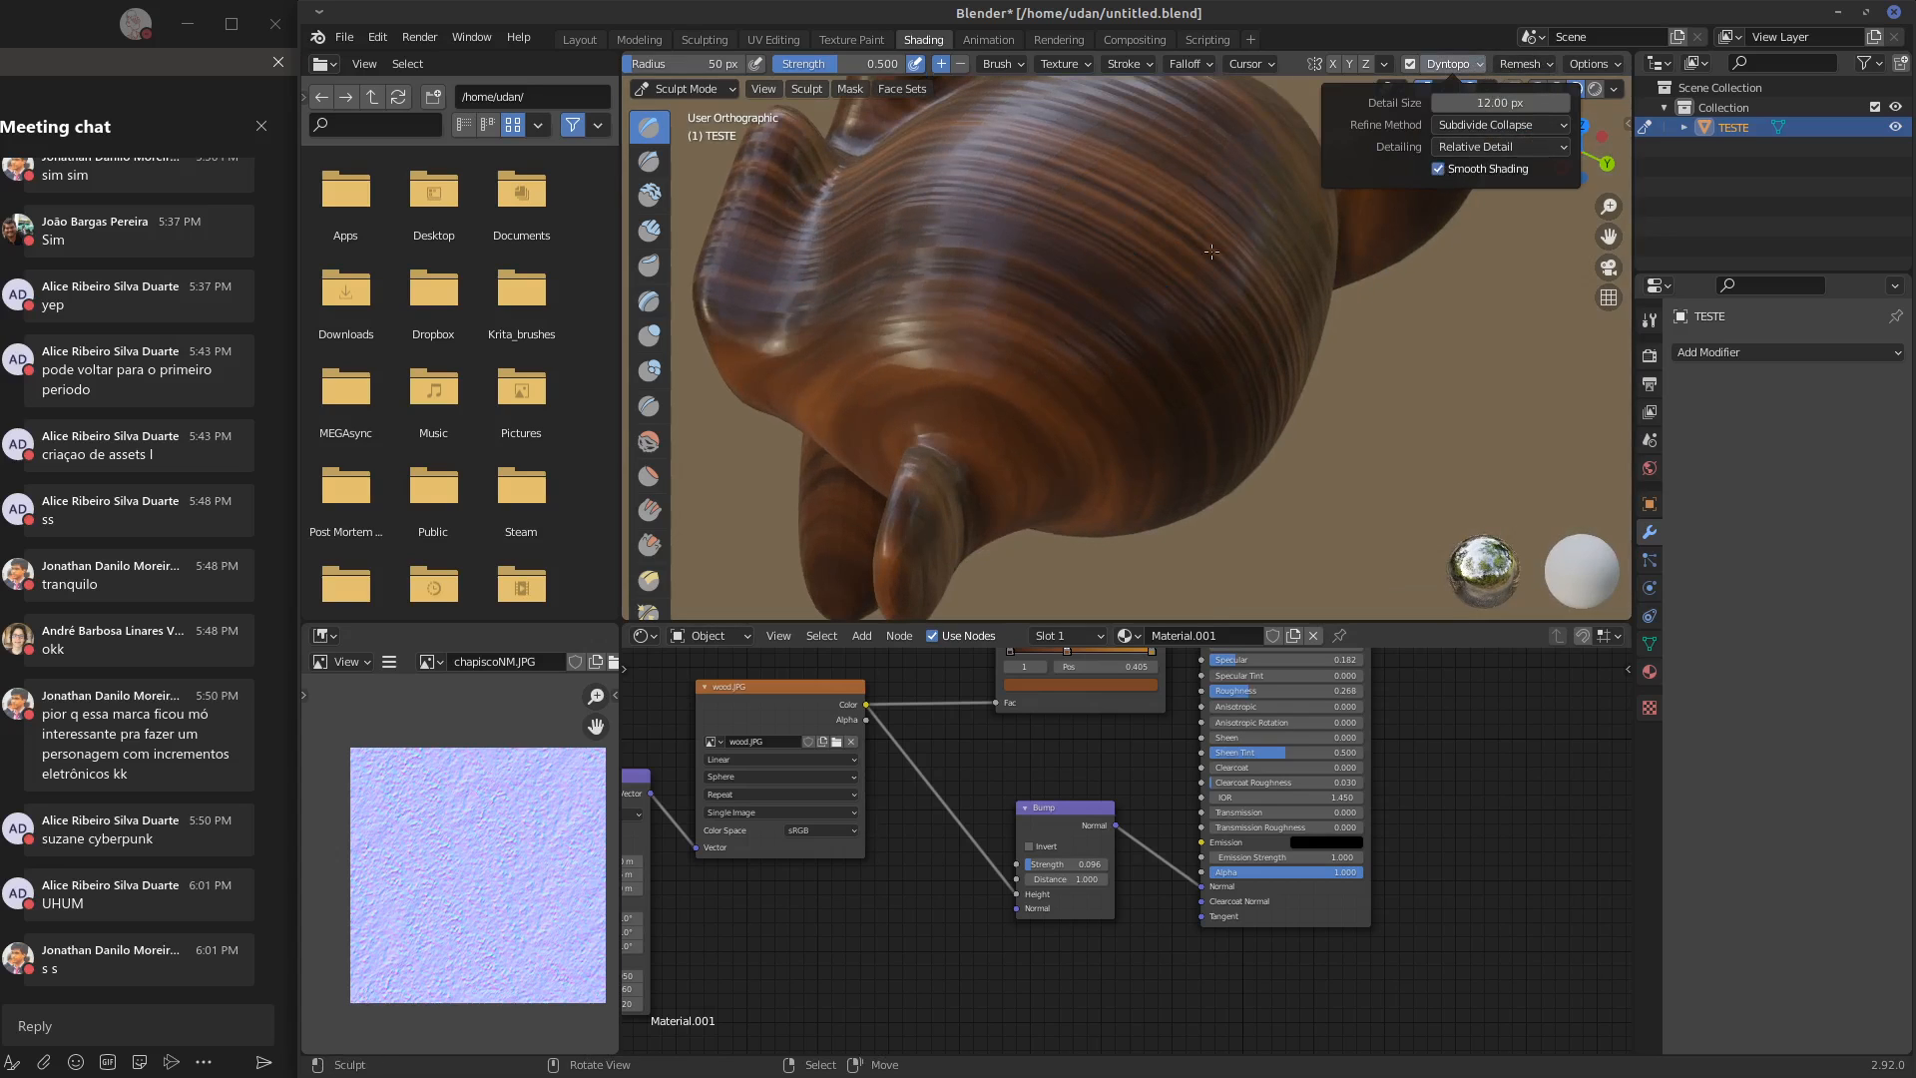
Try Draw brush strokes across the side and top of the head with Dyntopo enabled, and undo them
left_click_drag(1027, 338, 1170, 233)
mouse_move(1212, 262)
middle_mouse_down()
mouse_move(1143, 235)
mouse_move(1138, 329)
mouse_move(1254, 314)
mouse_move(1285, 348)
mouse_move(1302, 320)
mouse_move(1238, 286)
mouse_move(1206, 204)
mouse_move(1083, 372)
middle_mouse_up()
left_click_drag(1214, 382, 1219, 375)
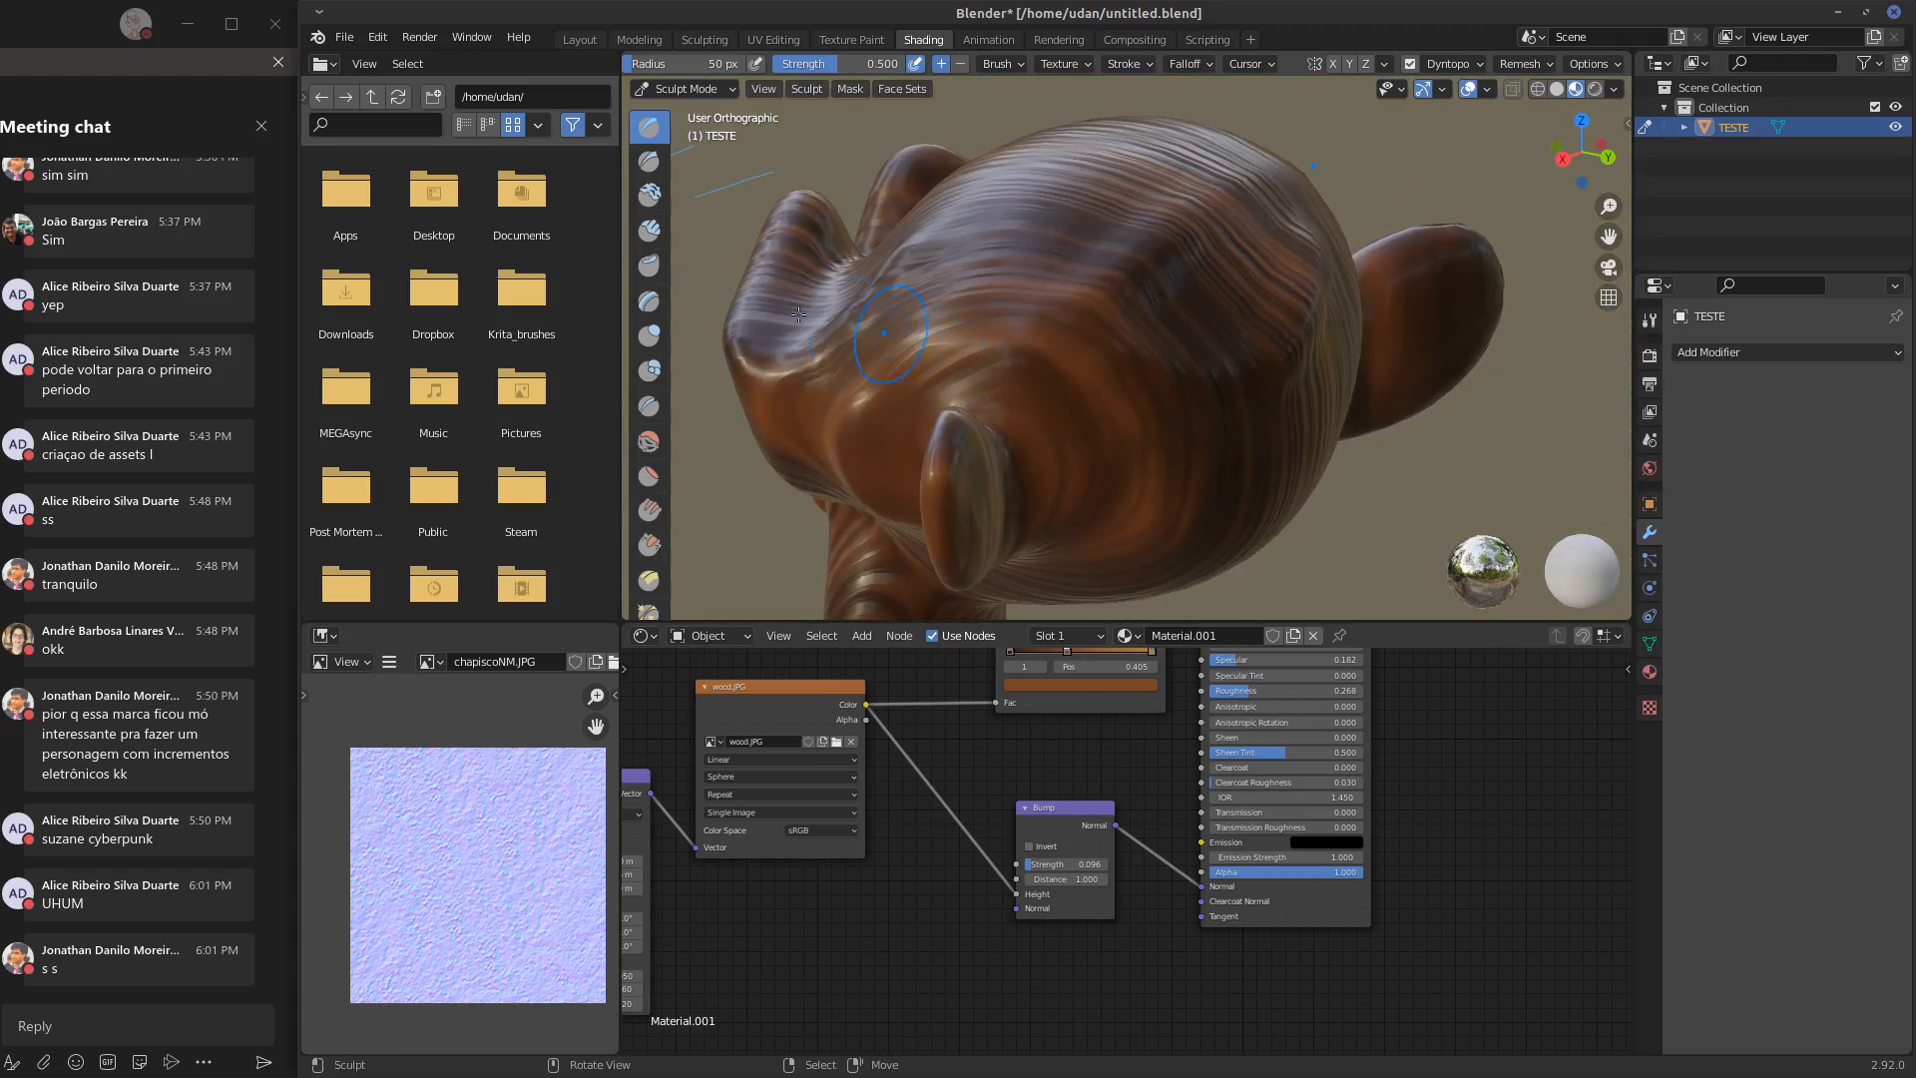
key("ctrl+z")
key("ctrl+z")
key("ctrl+z")
key("ctrl+z")
key("ctrl+z")
key("ctrl+z")
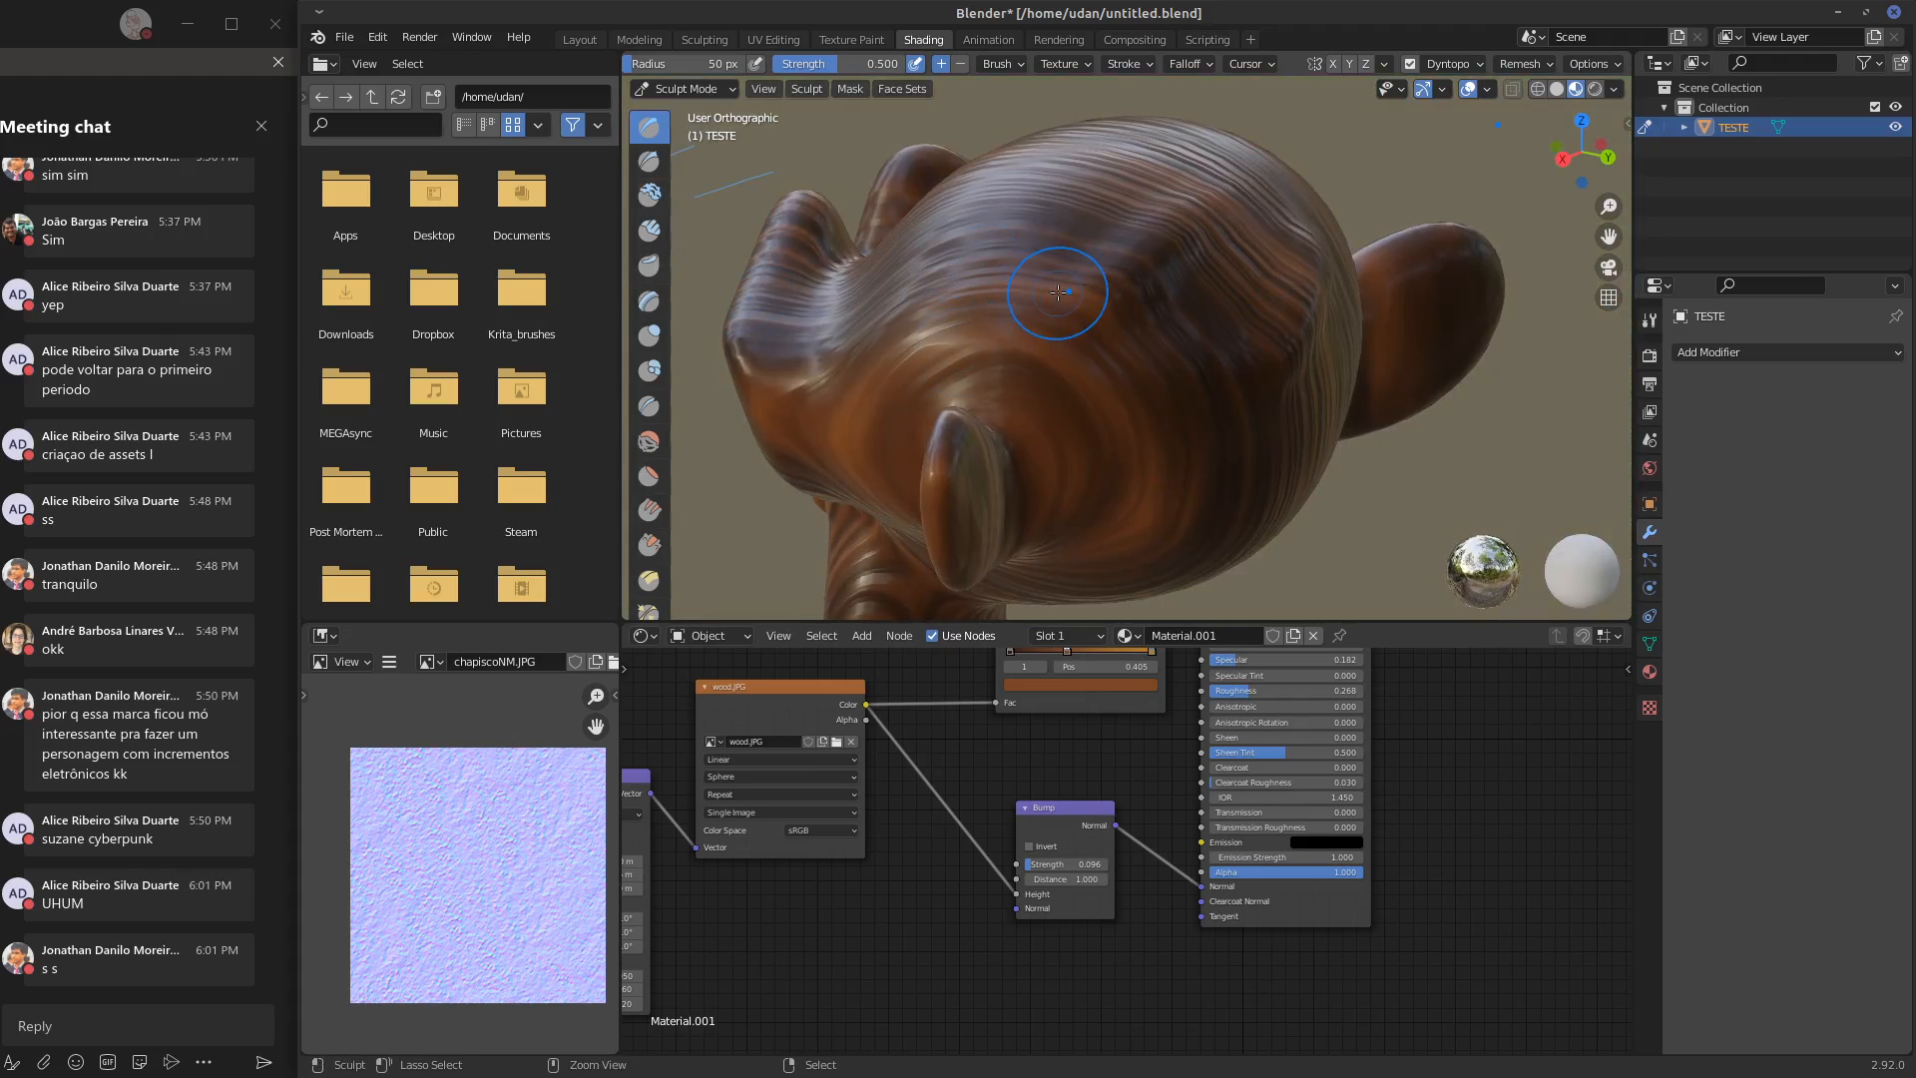
Choose the Clay Strips brush, stroke over the side and back of the head, and leave and re-enter Sculpt Mode
middle_click_drag(1056, 295, 699, 299)
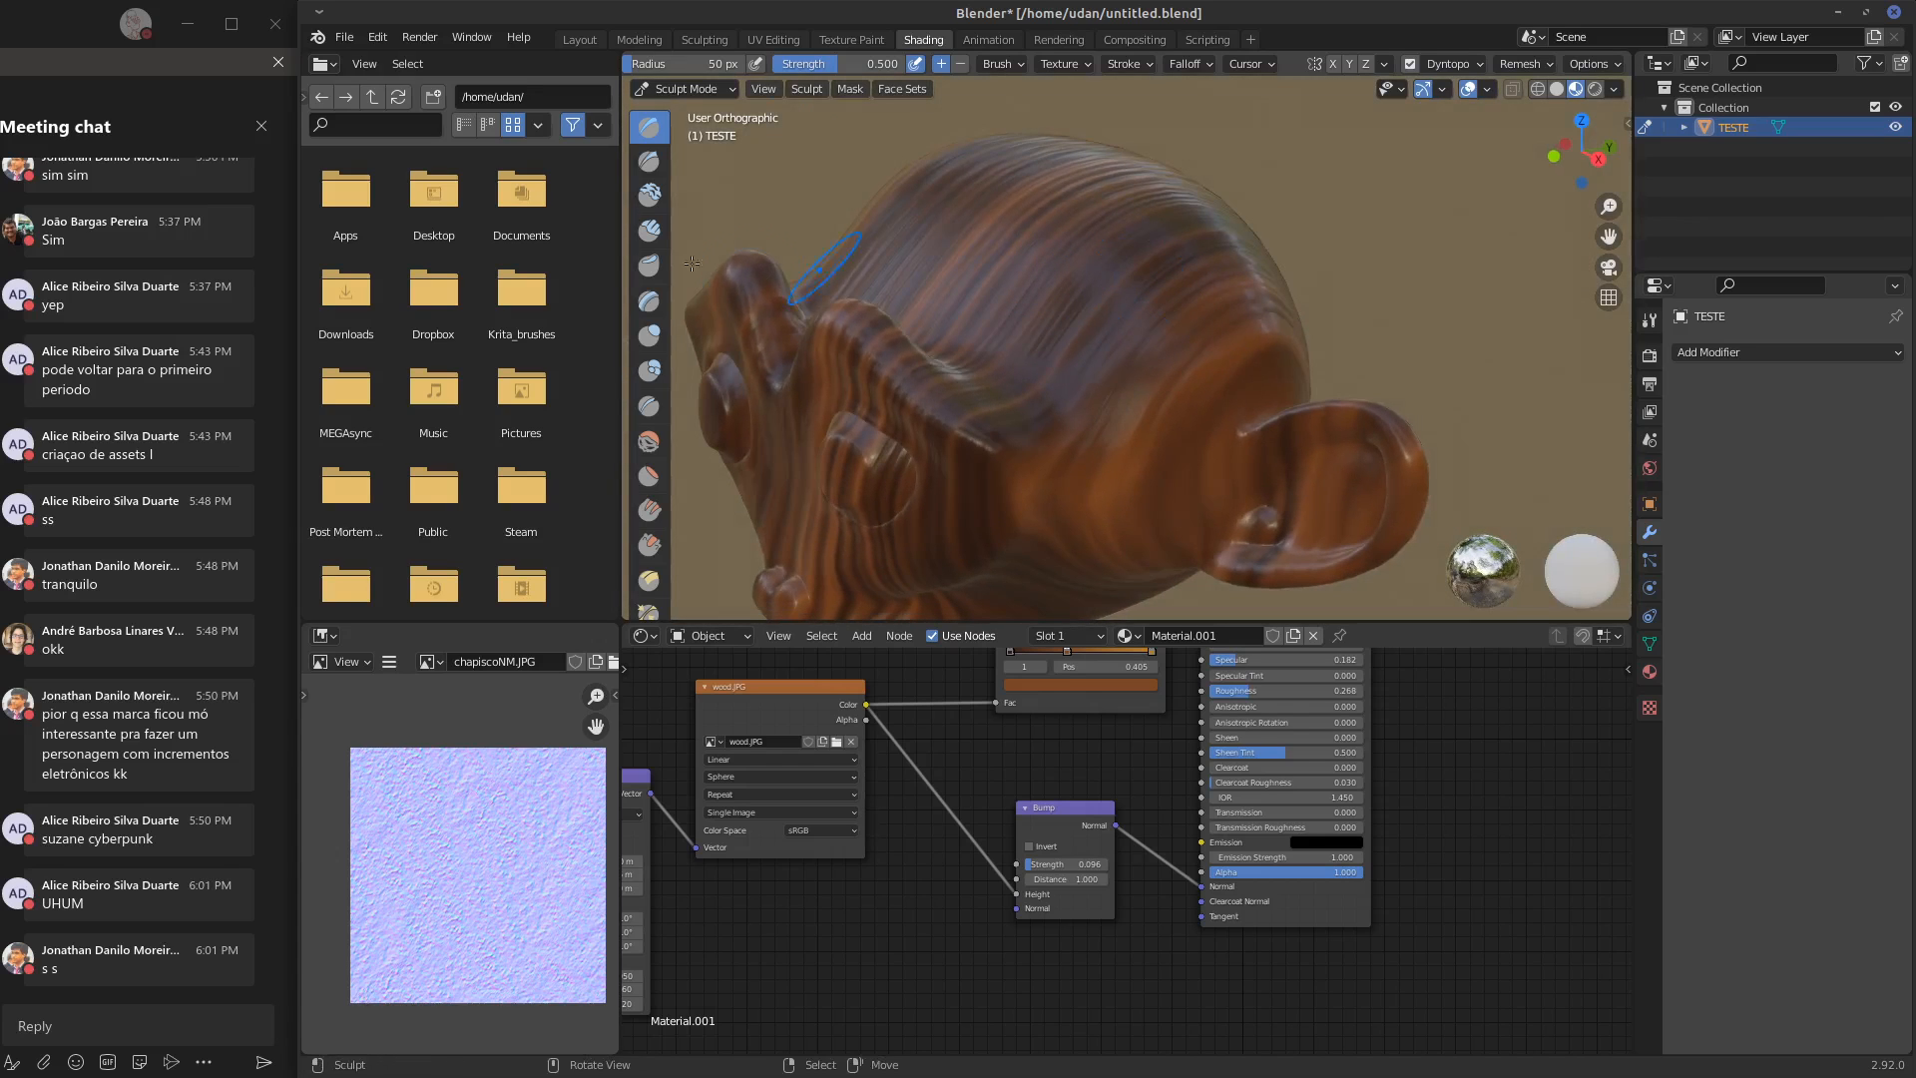
left_click(645, 230)
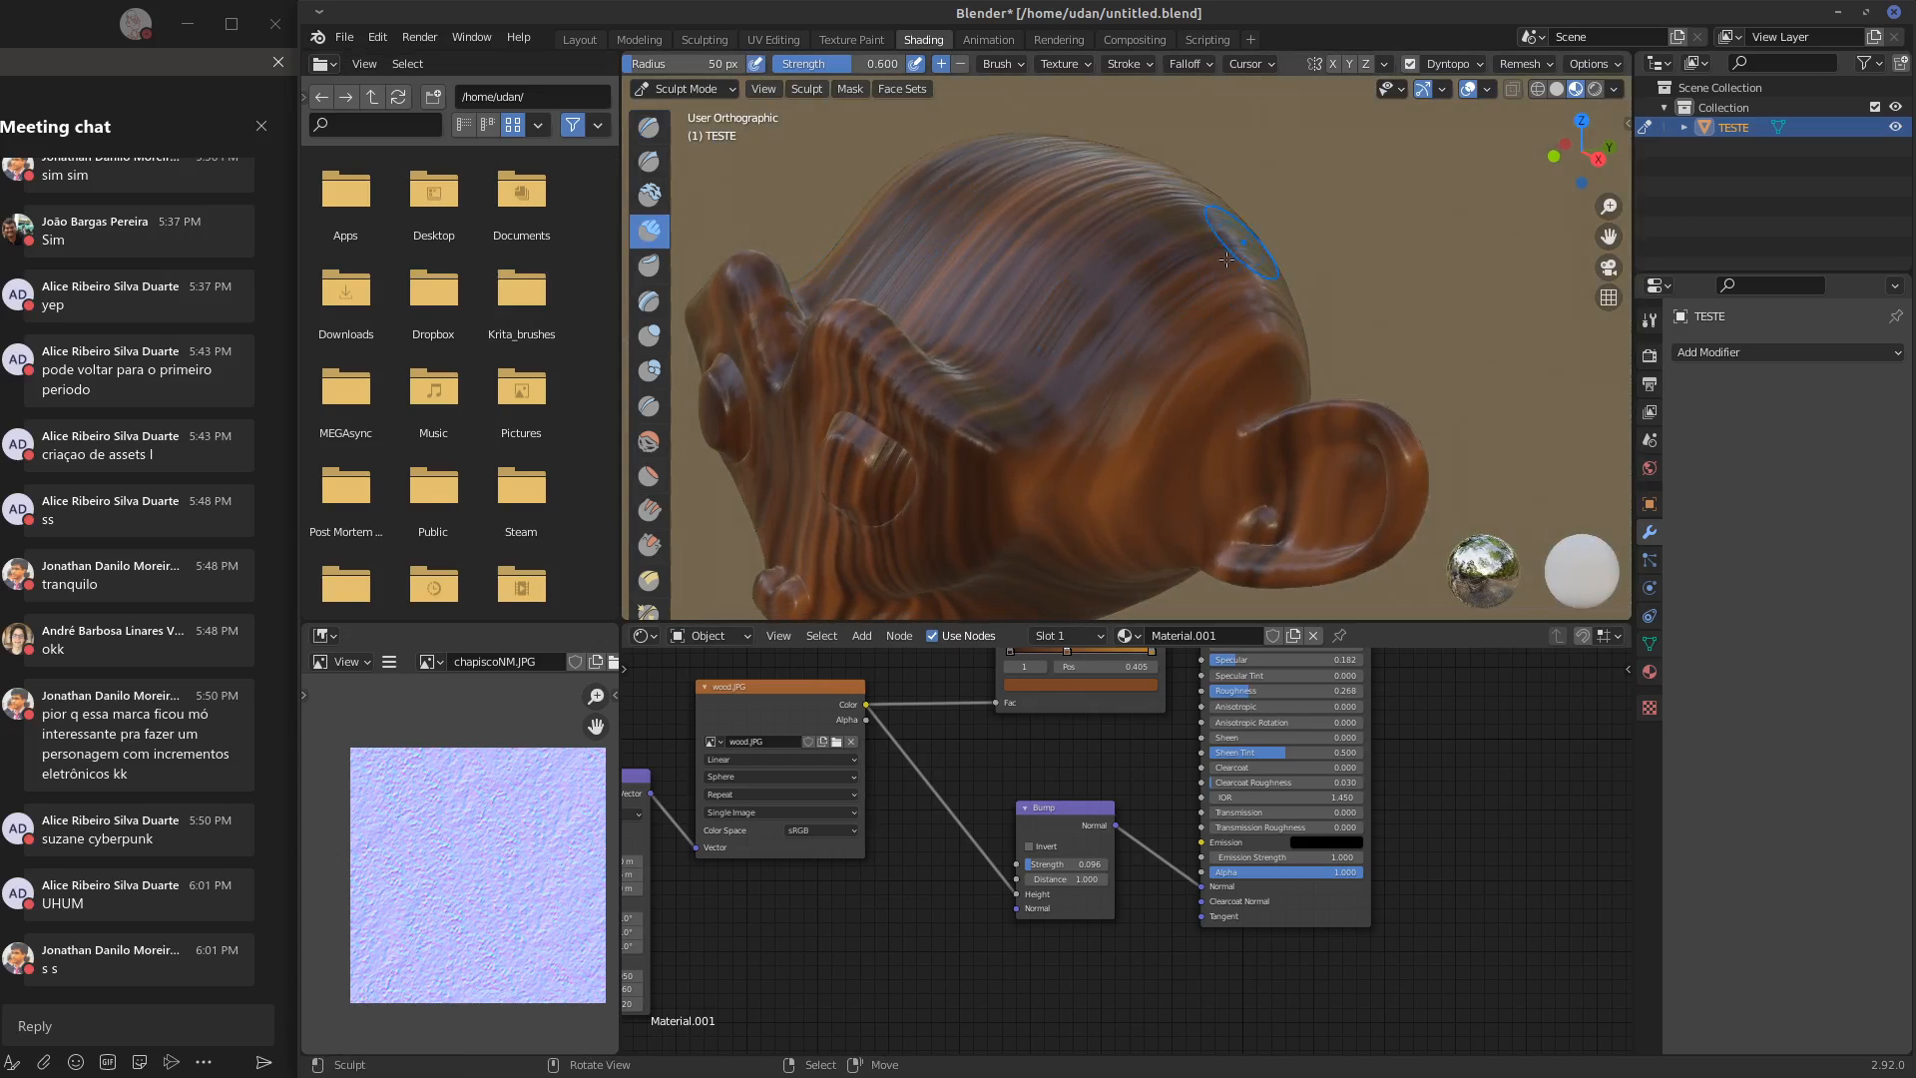
mouse_move(1098, 312)
middle_mouse_down()
mouse_move(1143, 317)
mouse_move(1221, 263)
middle_mouse_up()
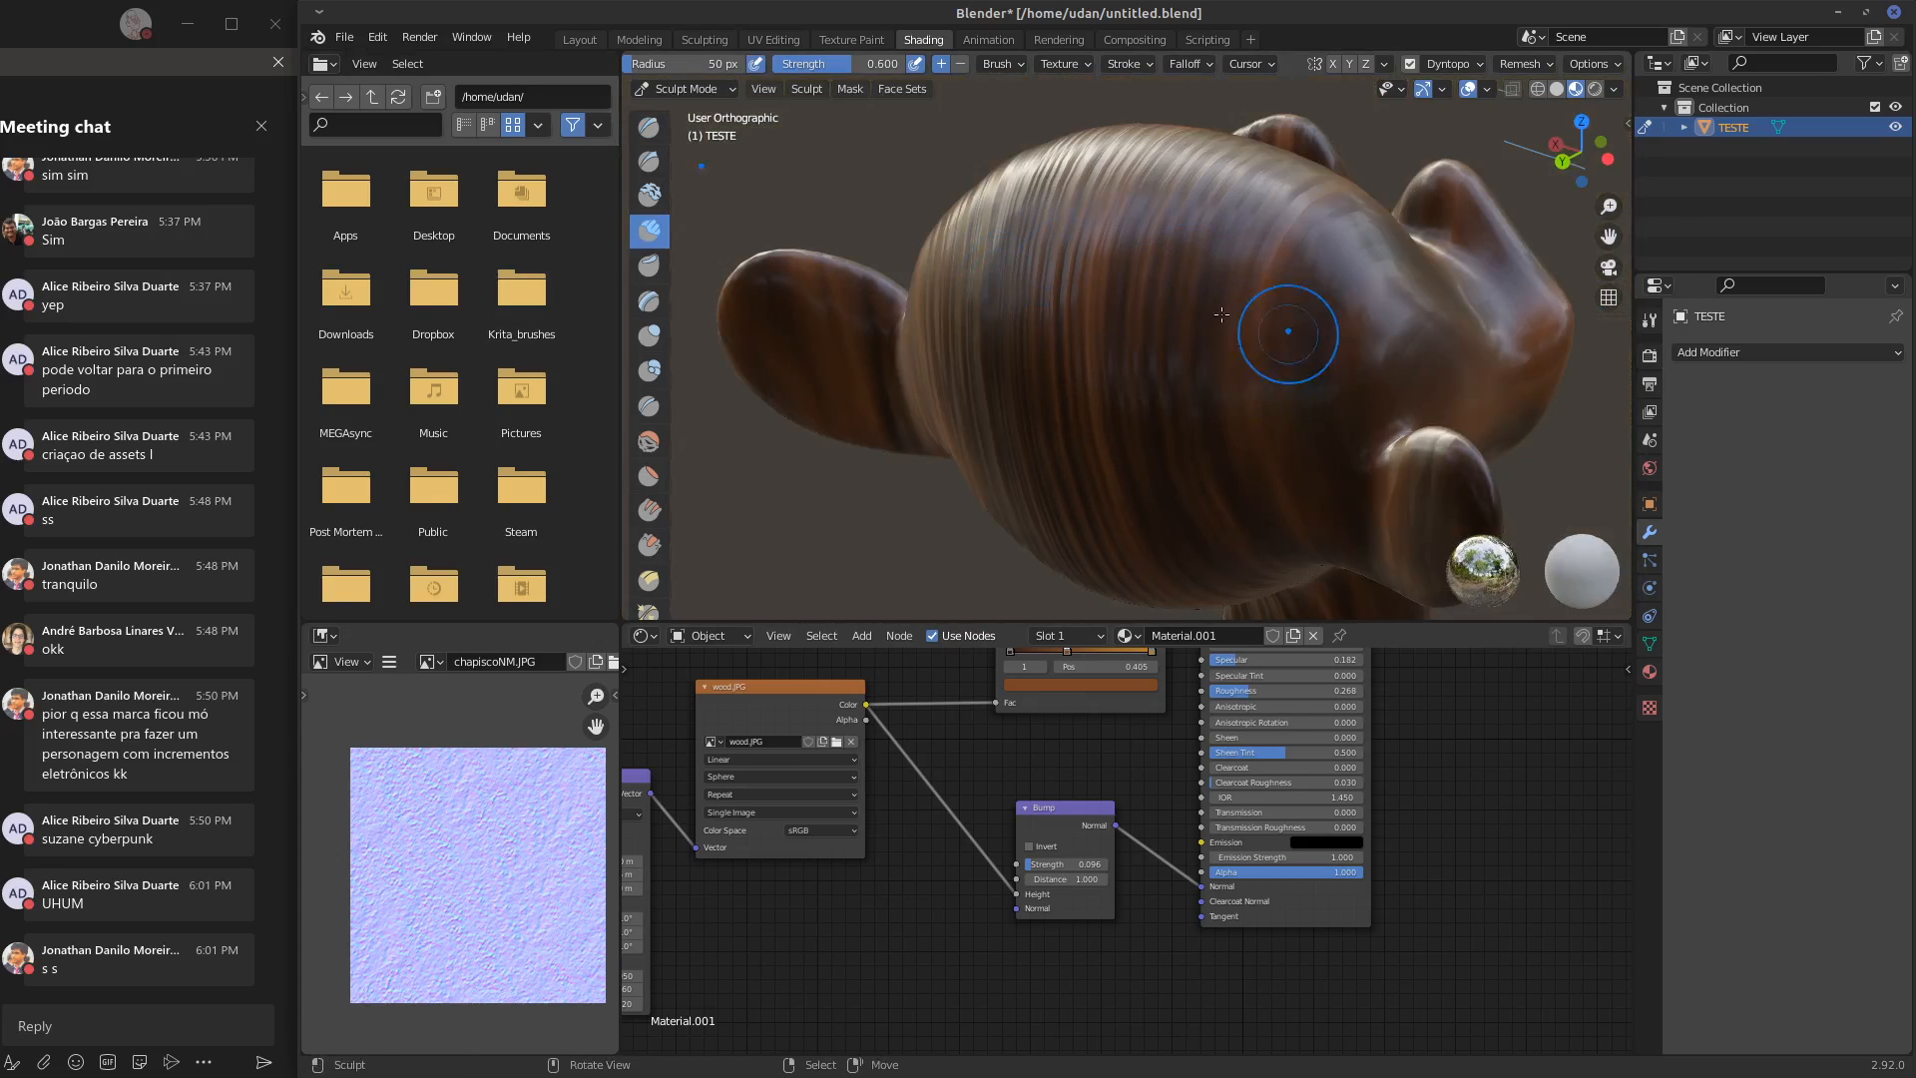
mouse_move(1292, 329)
middle_mouse_down()
mouse_move(1208, 383)
mouse_move(1183, 366)
mouse_move(1163, 492)
mouse_move(1094, 300)
mouse_move(1155, 391)
mouse_move(1122, 321)
middle_mouse_up()
key("Tab")
key("Tab")
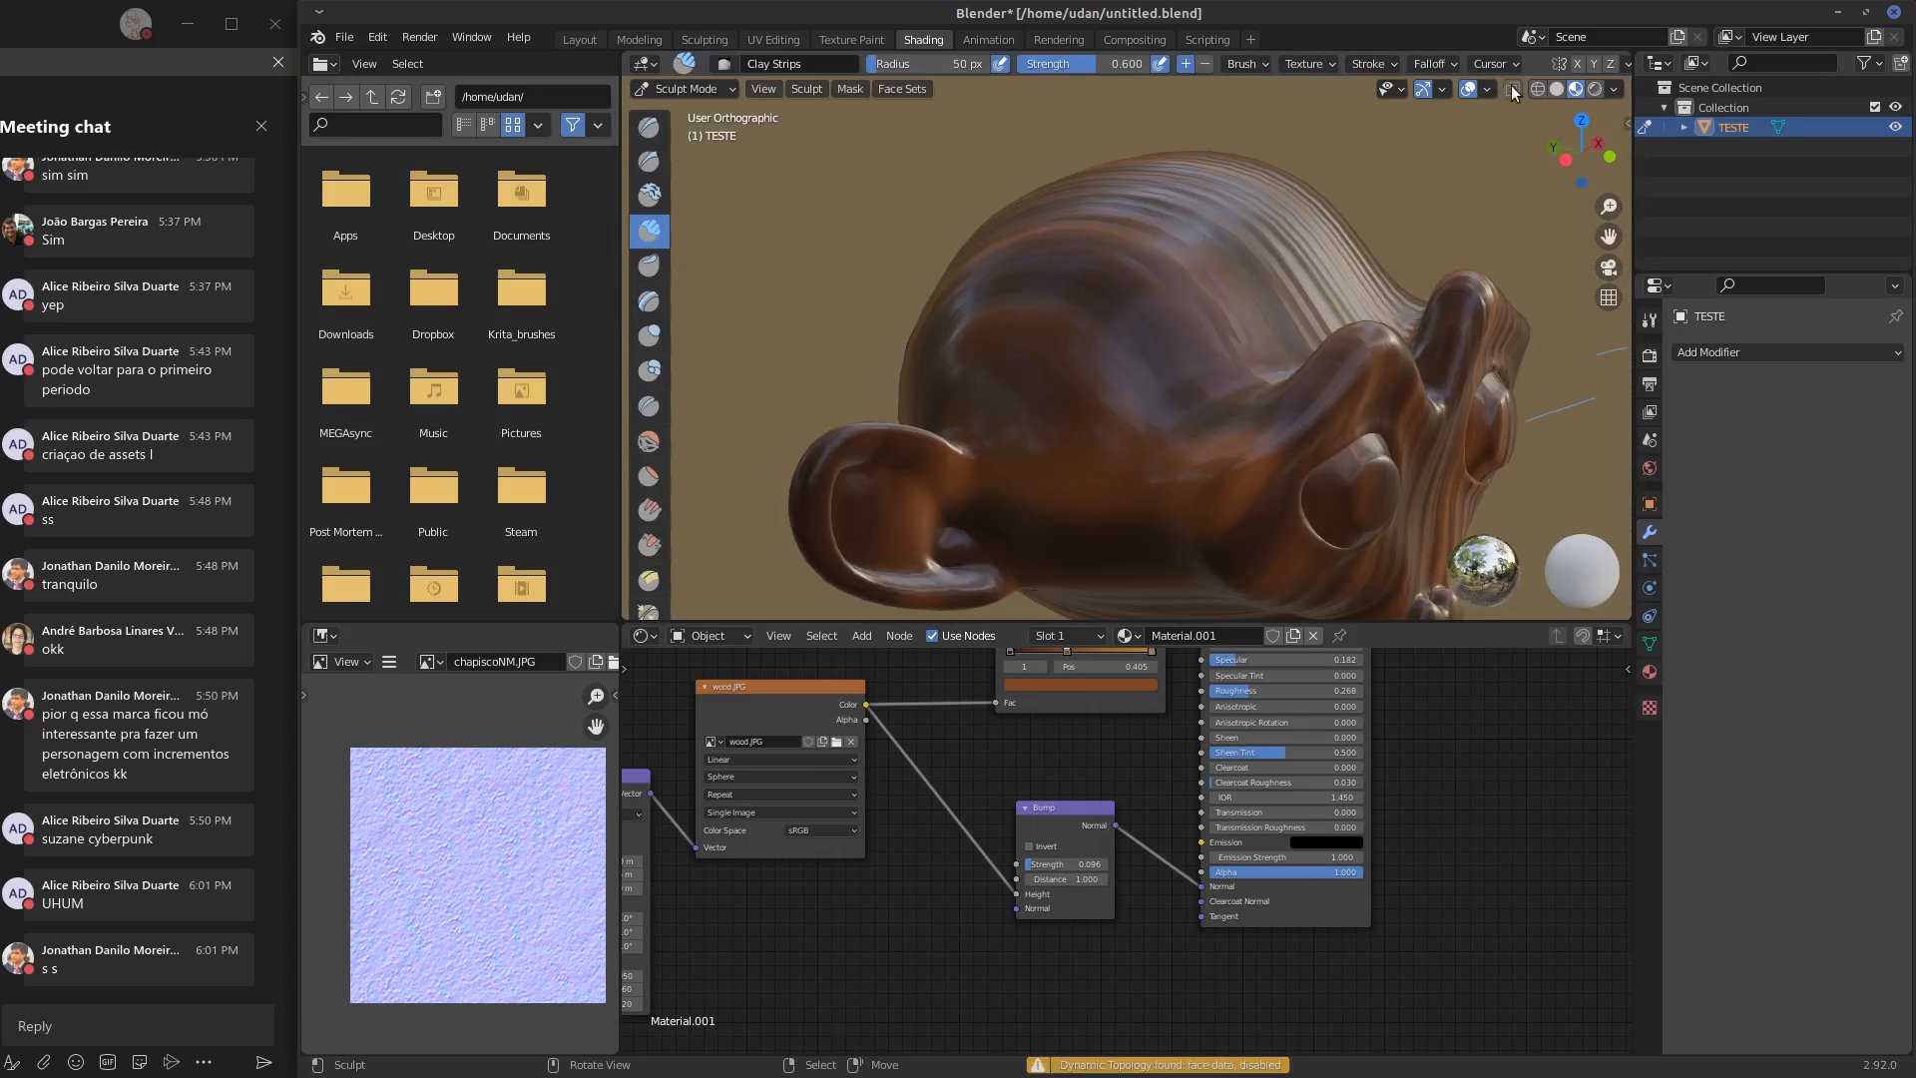
Set the viewport to solid shading and work over the top of the head with the Clay Strips brush
left_click(1554, 89)
middle_click_drag(1322, 240, 1122, 383)
mouse_move(1058, 396)
left_mouse_down()
mouse_move(1101, 429)
mouse_move(1171, 332)
left_mouse_up()
middle_click_drag(1133, 401, 1089, 364)
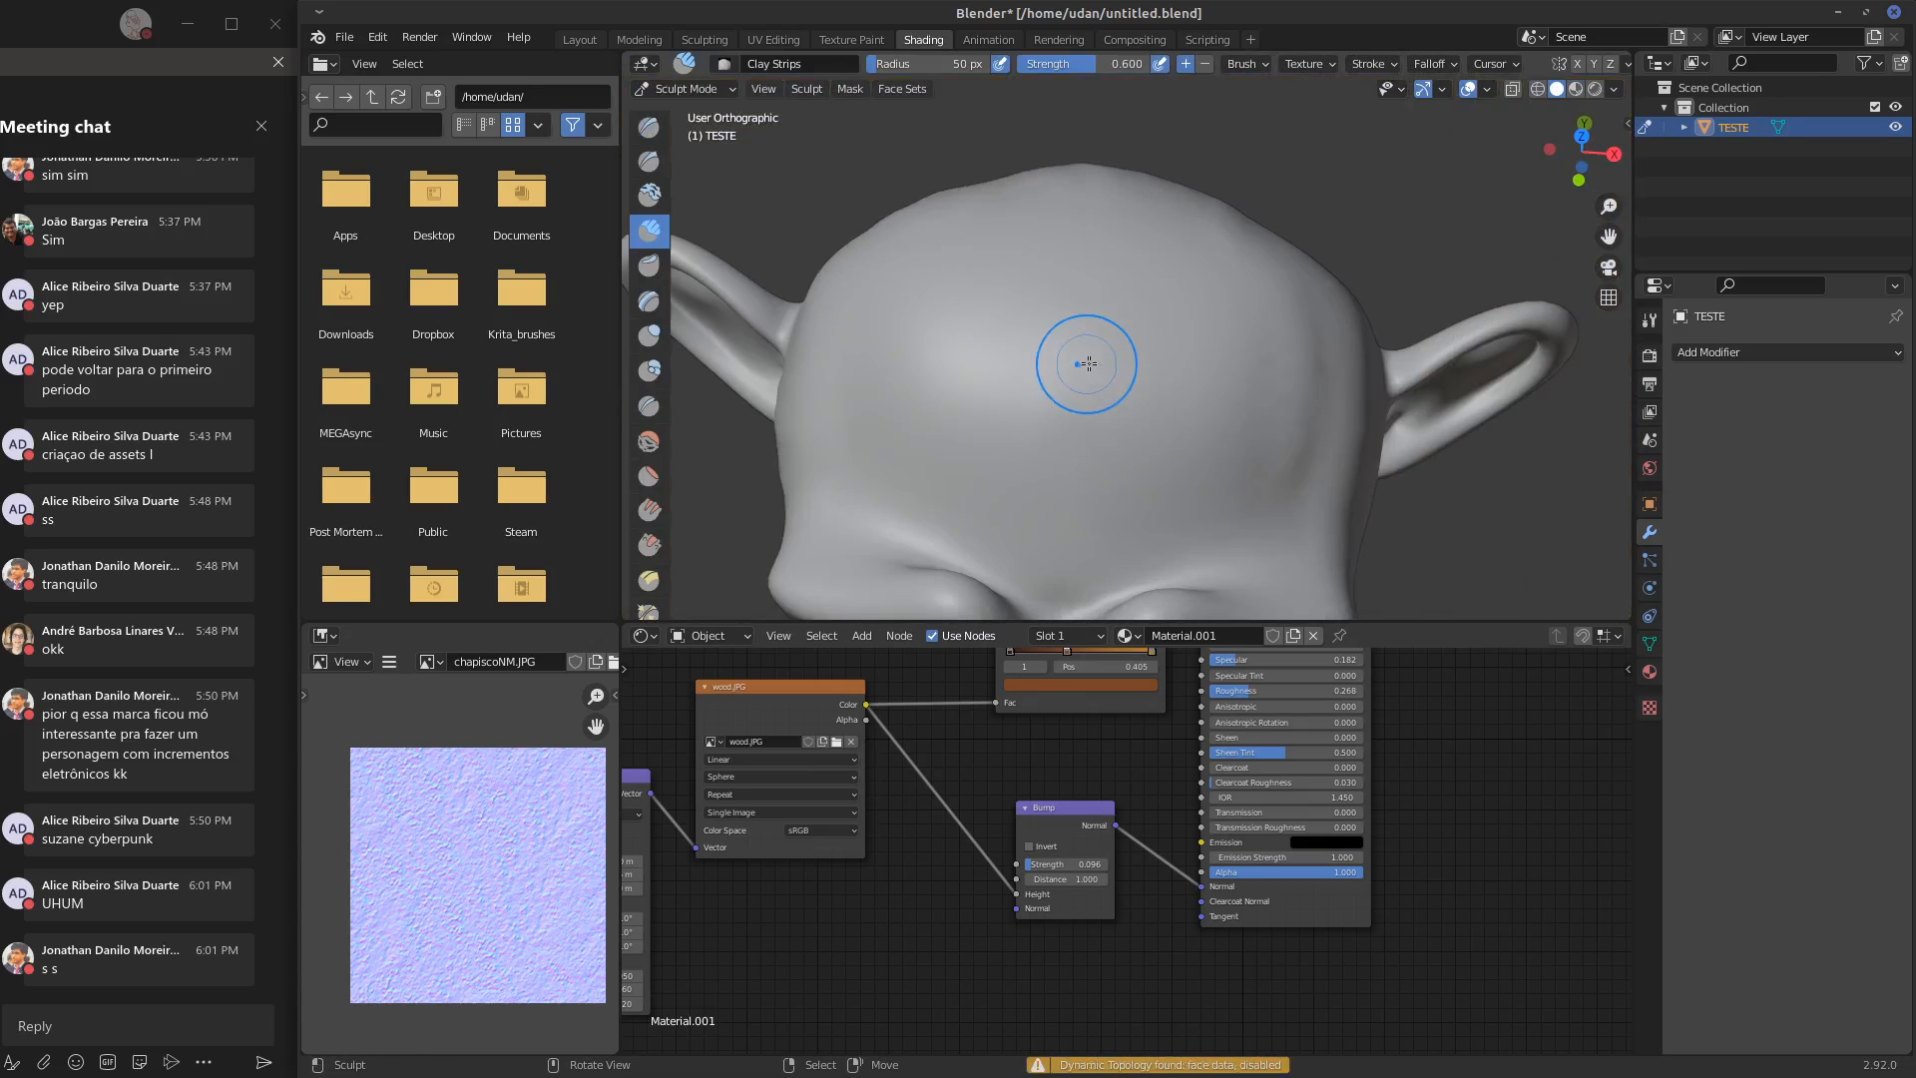
mouse_move(1085, 407)
left_mouse_down()
mouse_move(1150, 307)
mouse_move(1155, 411)
left_mouse_up()
Sculpt ridges and folds over the side and back of the monkey's skull with the Crease brush
mouse_move(1128, 339)
middle_mouse_down()
mouse_move(1068, 161)
mouse_move(695, 205)
middle_mouse_up()
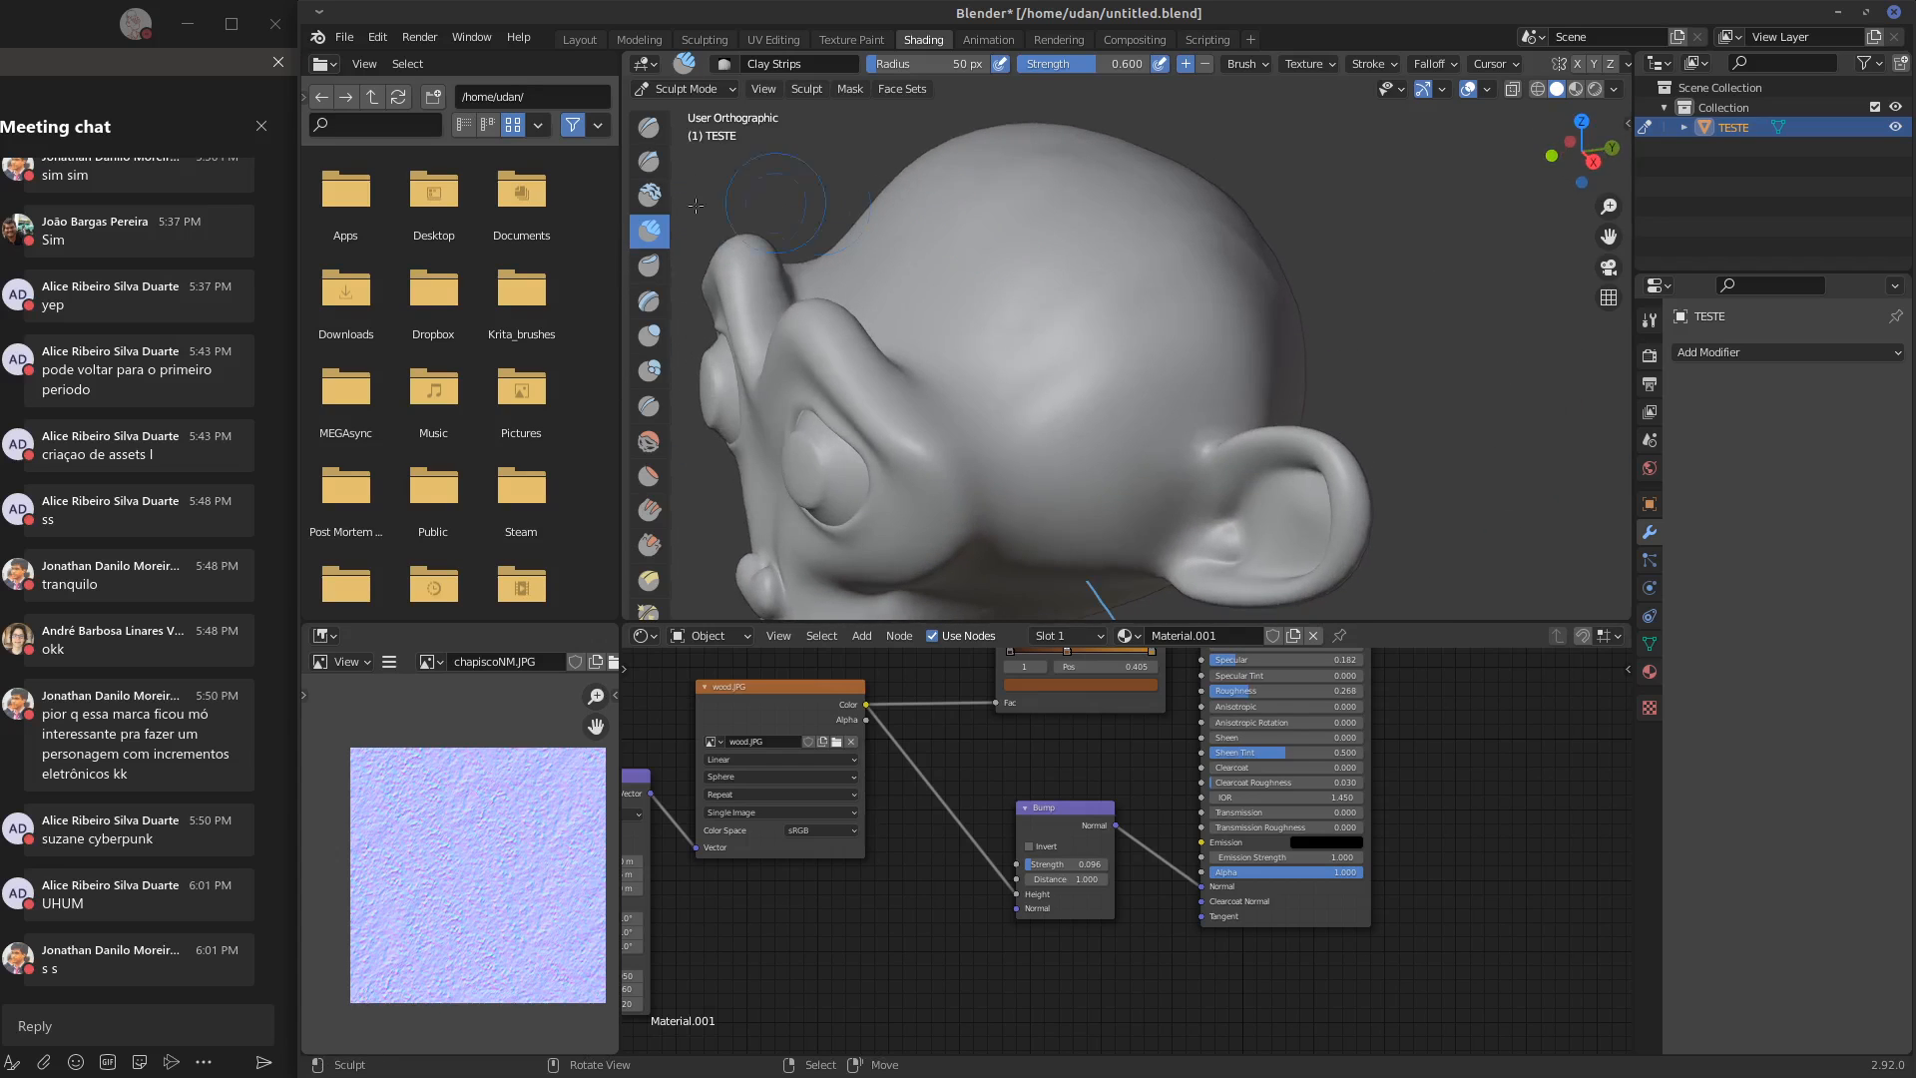
left_click(649, 406)
left_click_drag(988, 262, 950, 271)
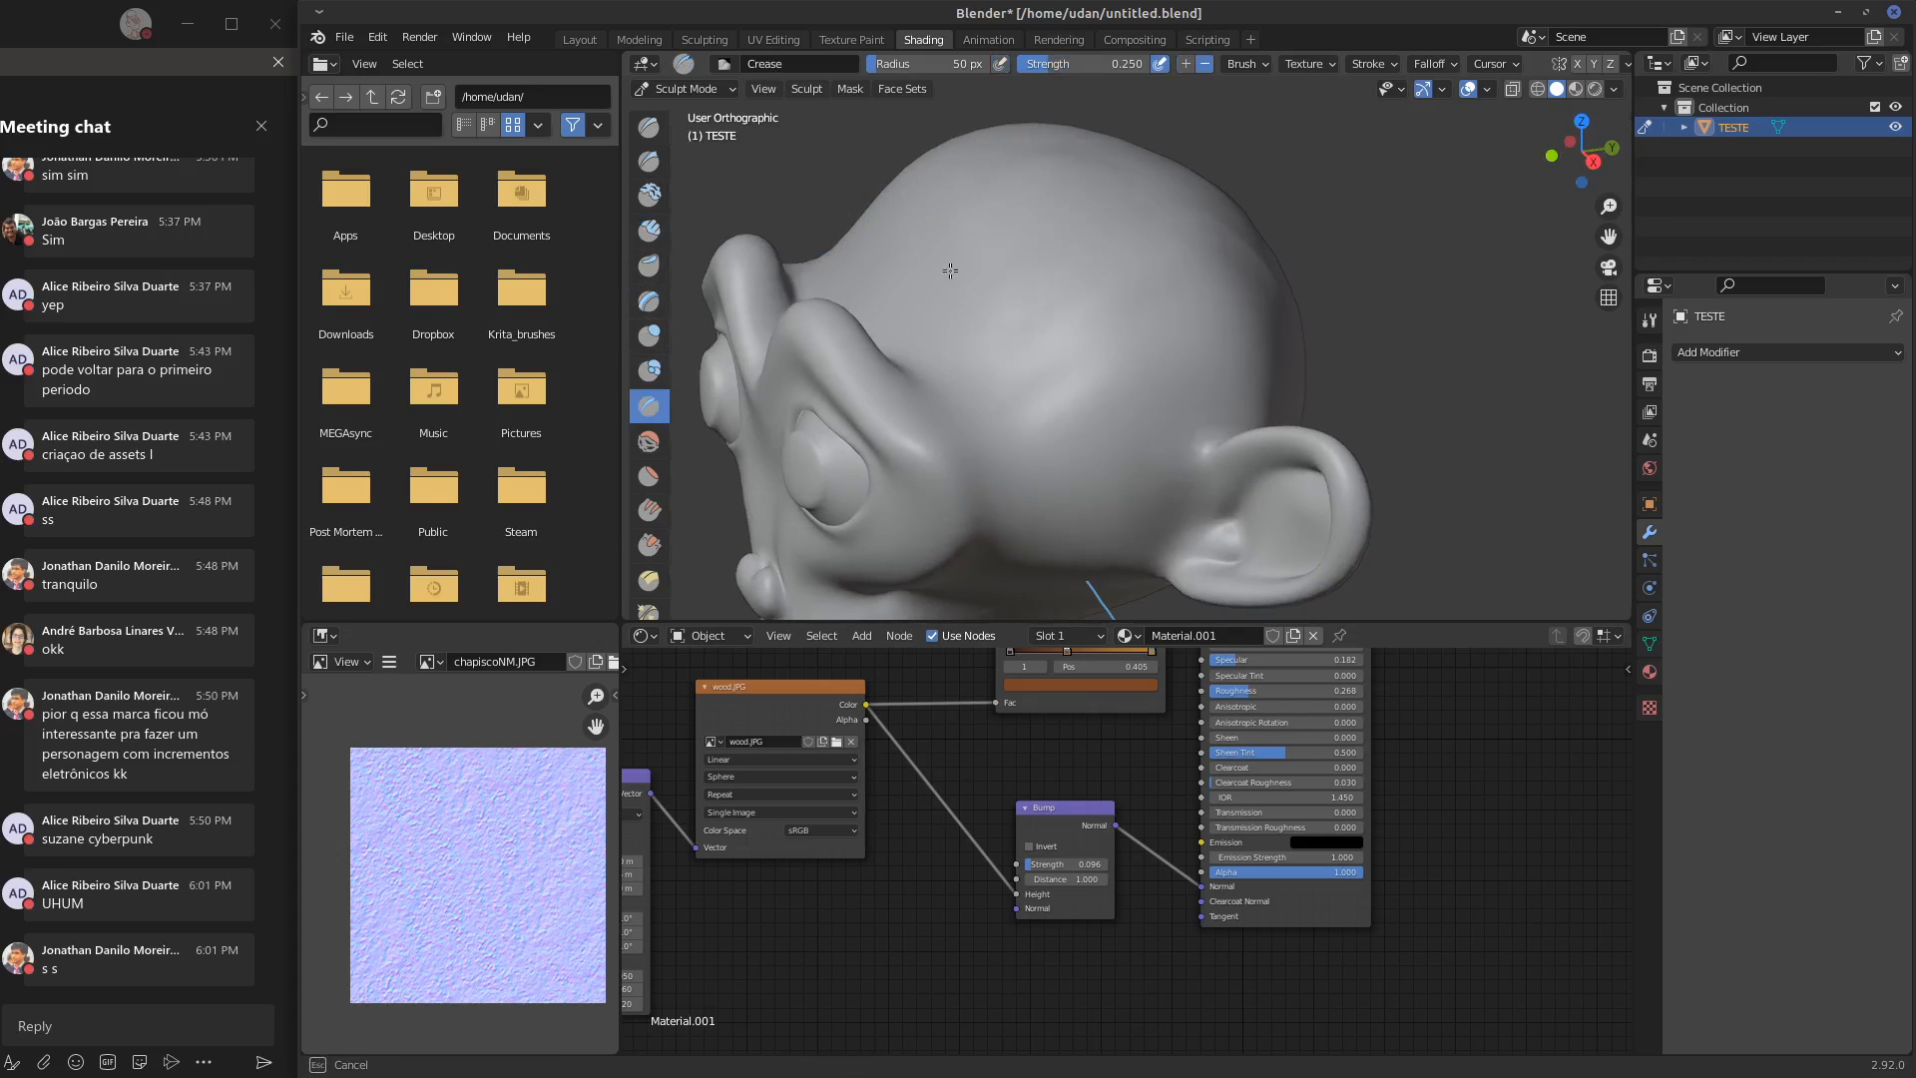
left_click_drag(1208, 192, 1212, 190)
middle_click_drag(1106, 259, 1090, 293)
left_click_drag(1154, 275, 1012, 358)
middle_click_drag(1090, 352, 1026, 369)
left_click_drag(1024, 370, 1106, 350)
mouse_move(929, 369)
middle_mouse_down()
mouse_move(1095, 385)
mouse_move(1042, 391)
middle_mouse_up()
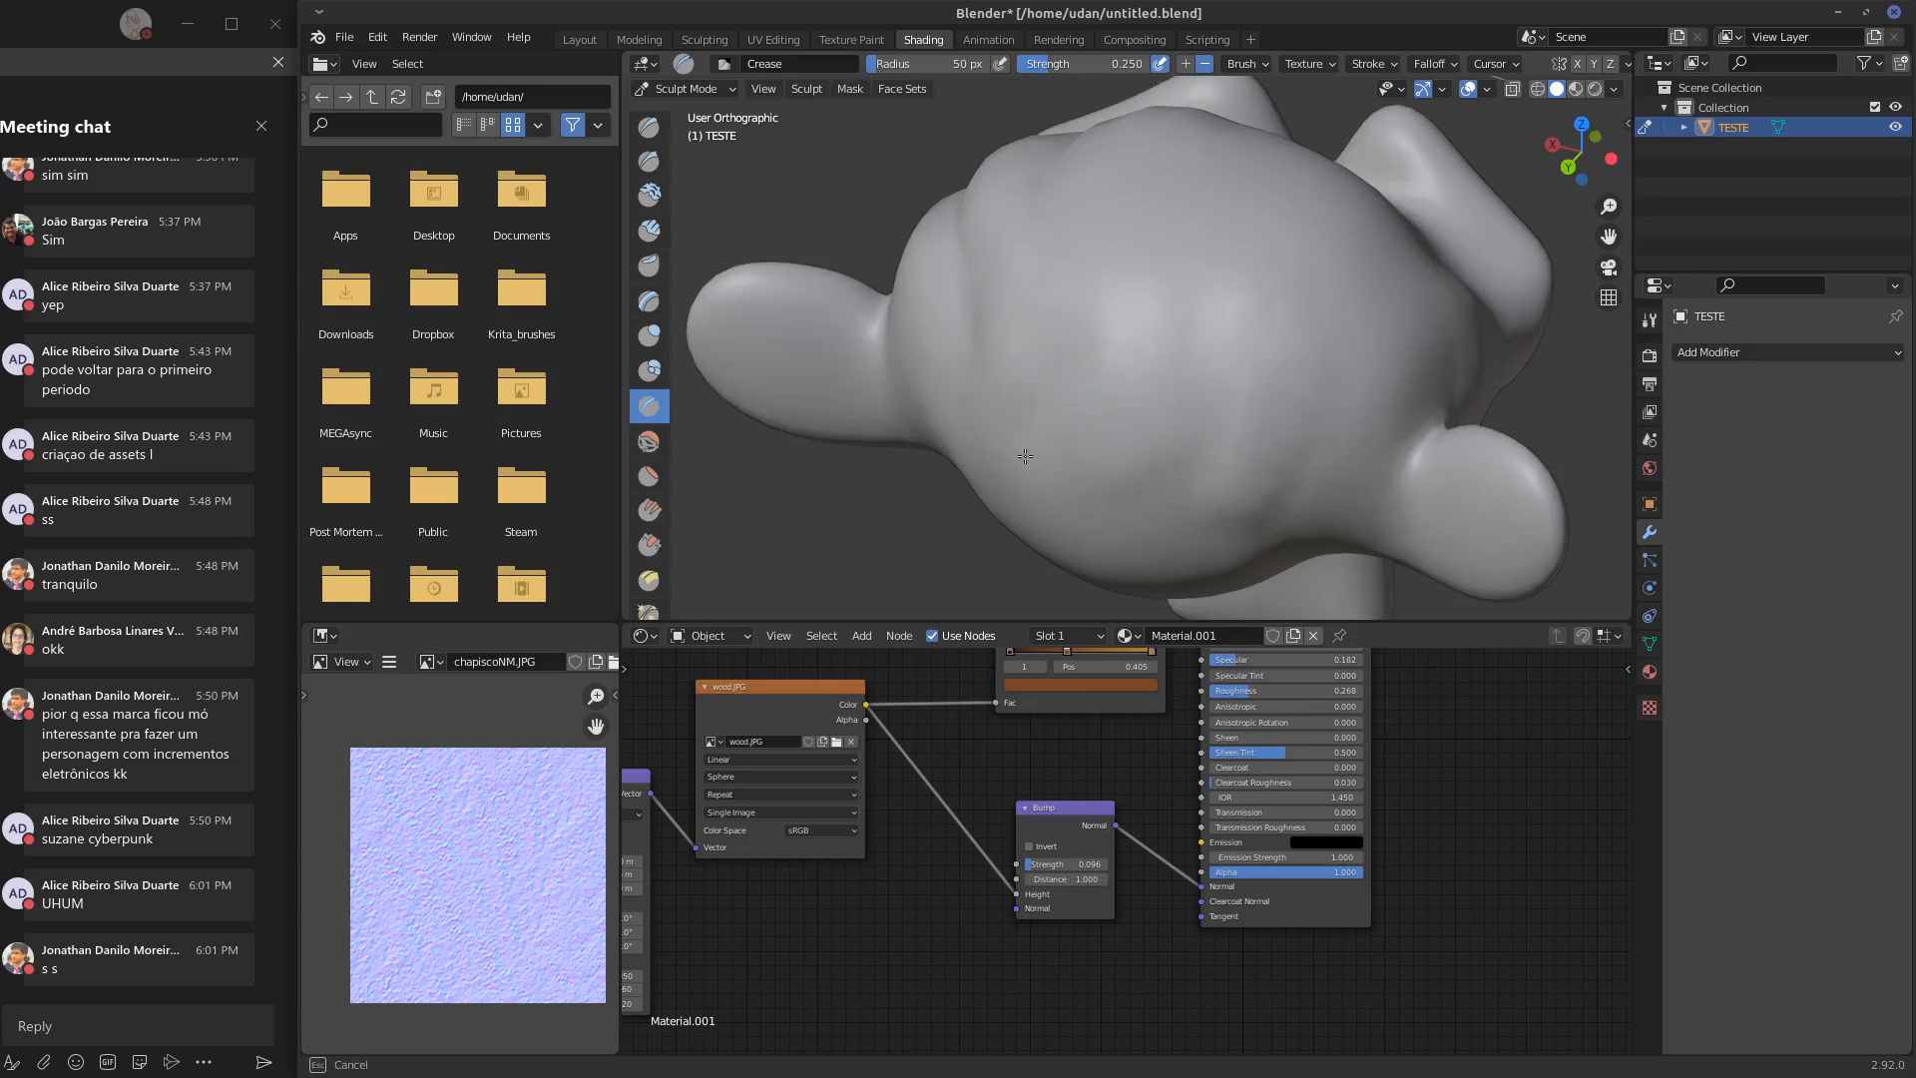
left_click_drag(1025, 457, 1021, 462)
Return the viewport to Material Preview and examine how the wood grain follows the sculpted head from all sides
middle_click_drag(1113, 357, 1397, 325)
left_click(1574, 90)
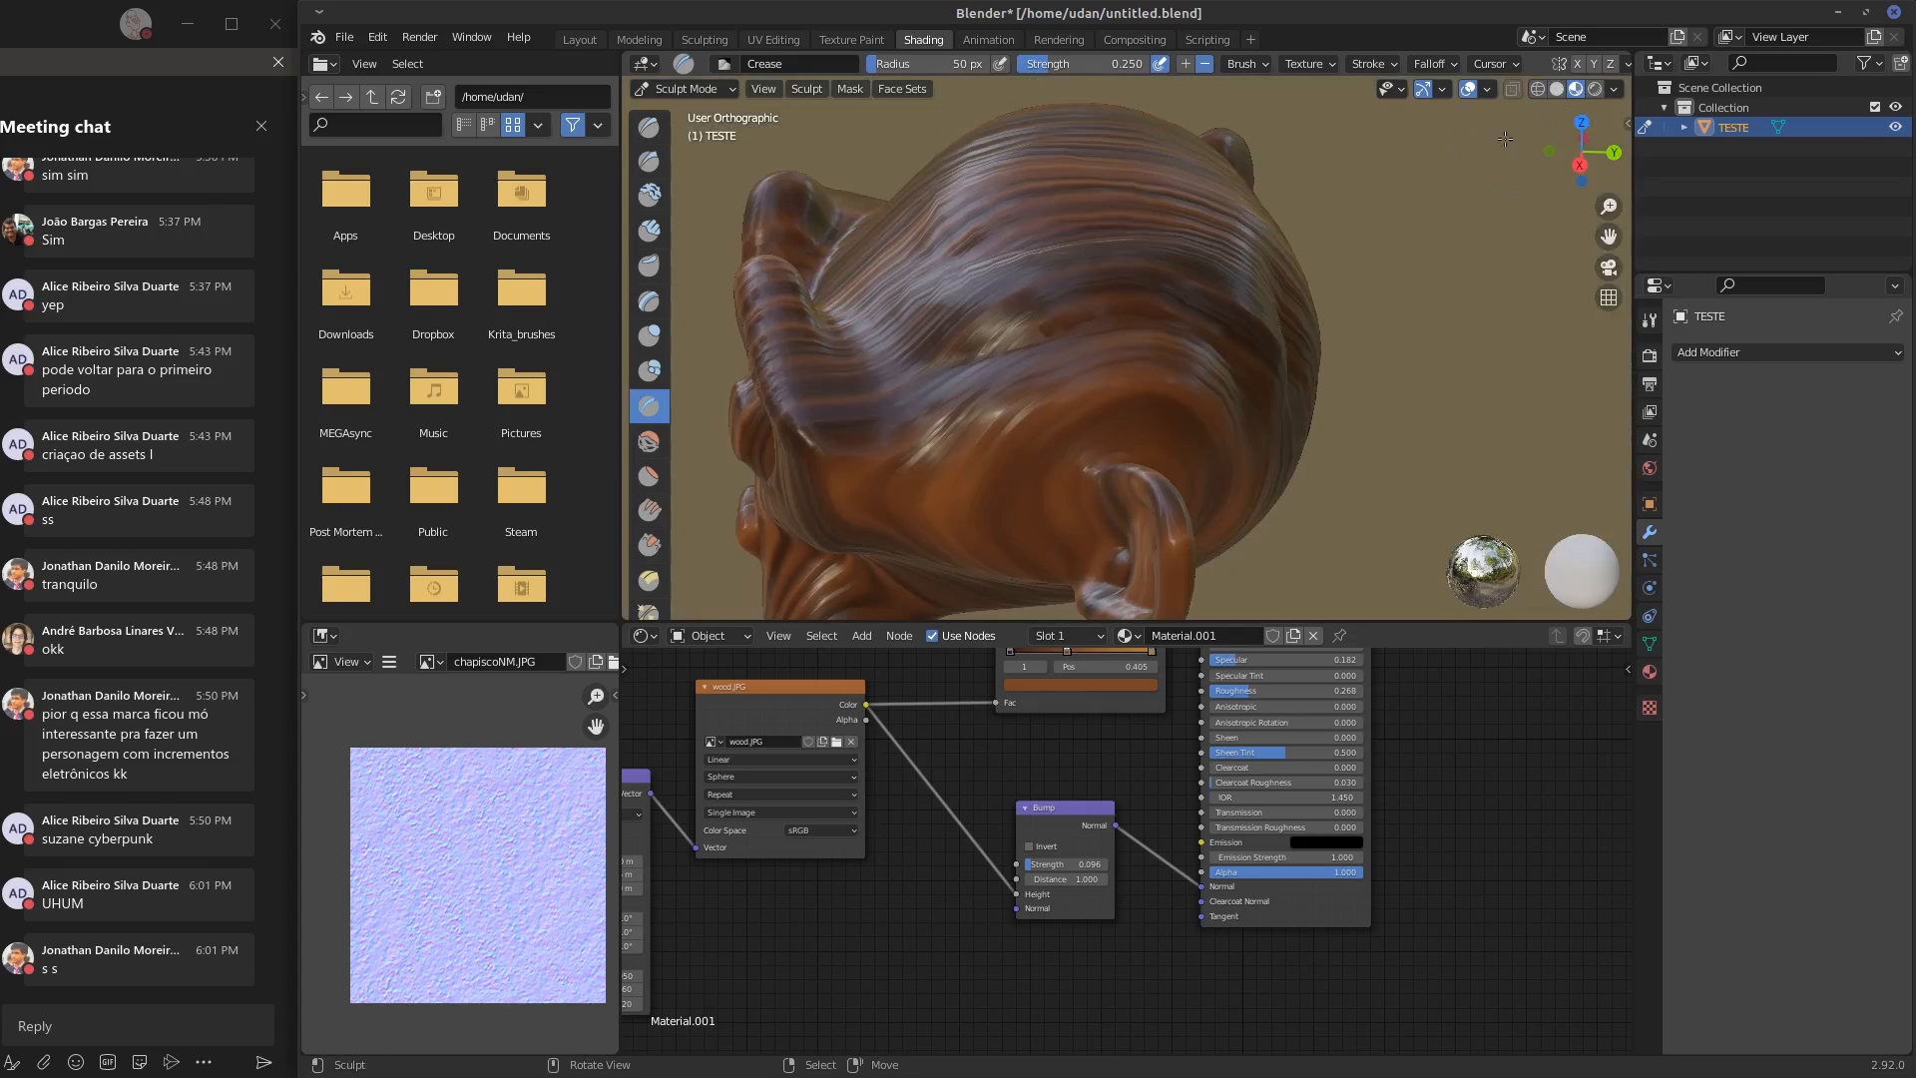
middle_click_drag(1505, 138, 1111, 484)
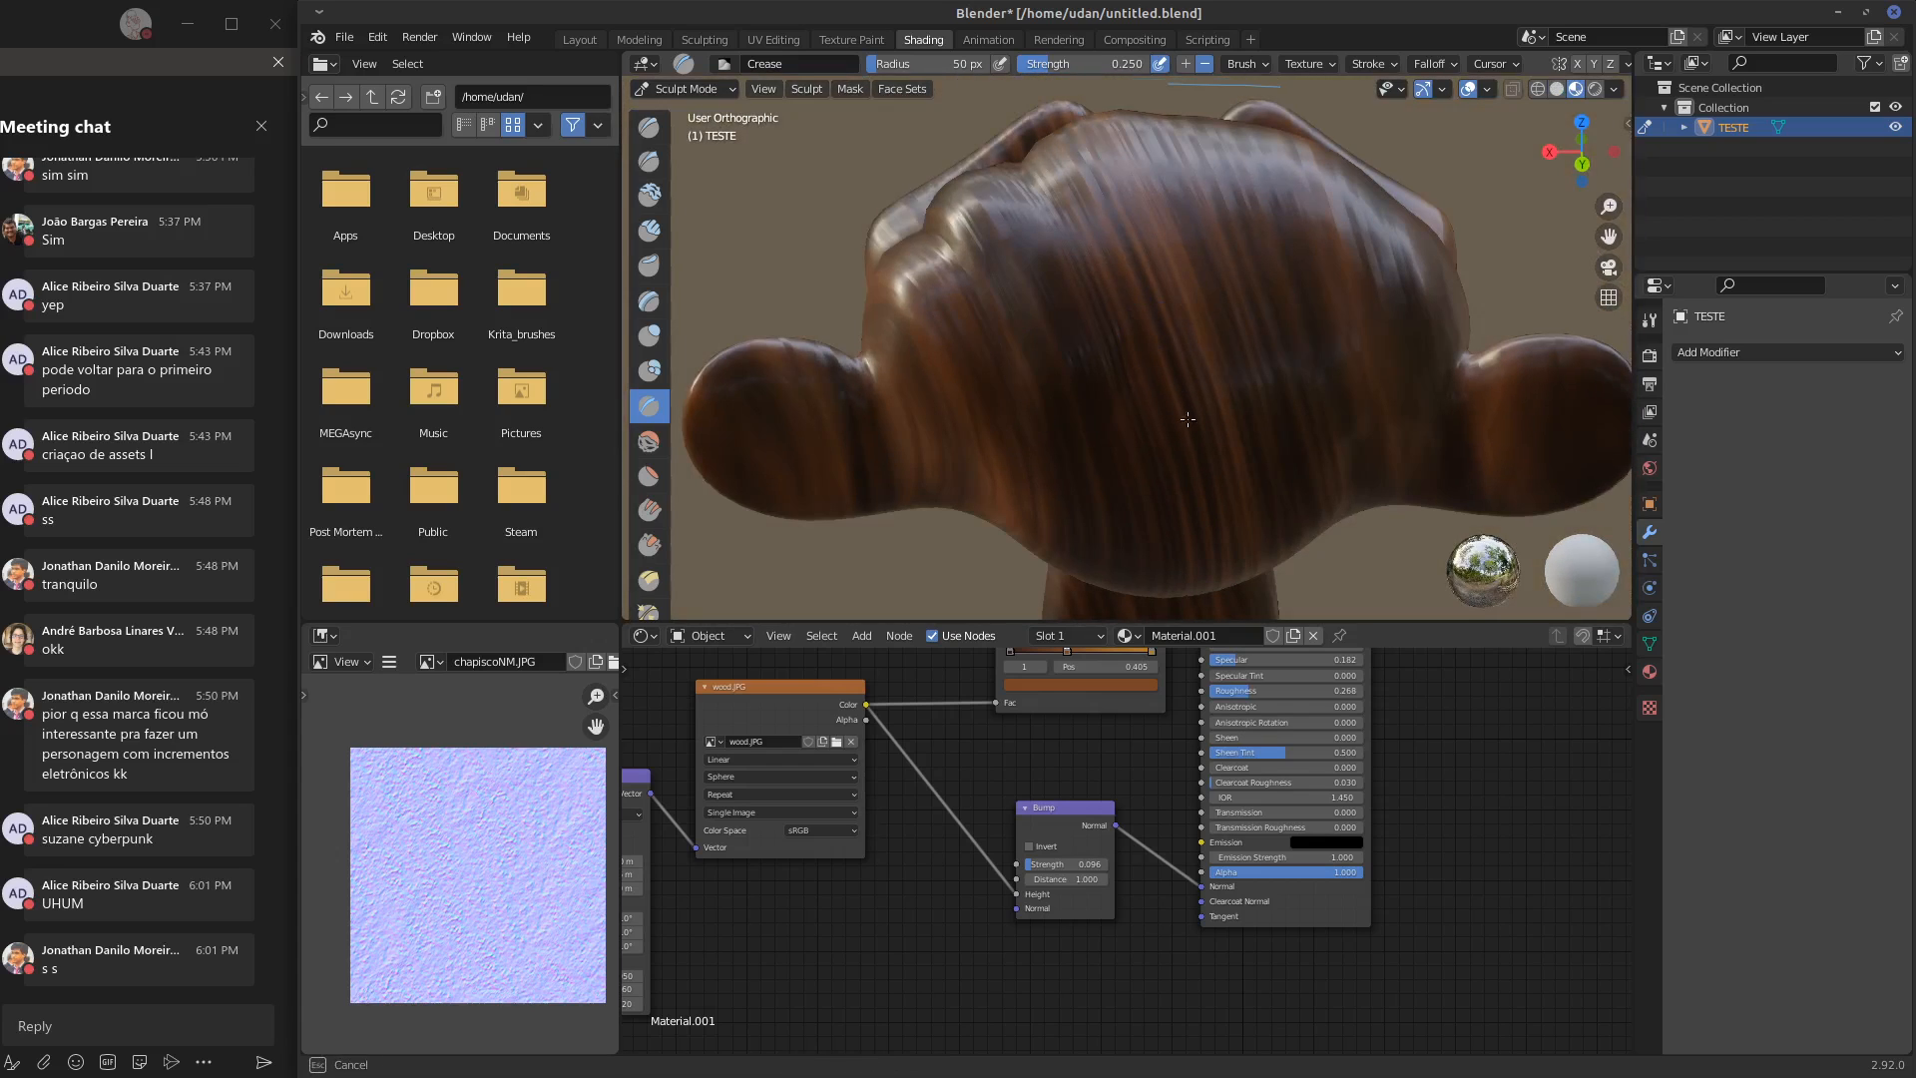
middle_click_drag(1241, 376, 1206, 331)
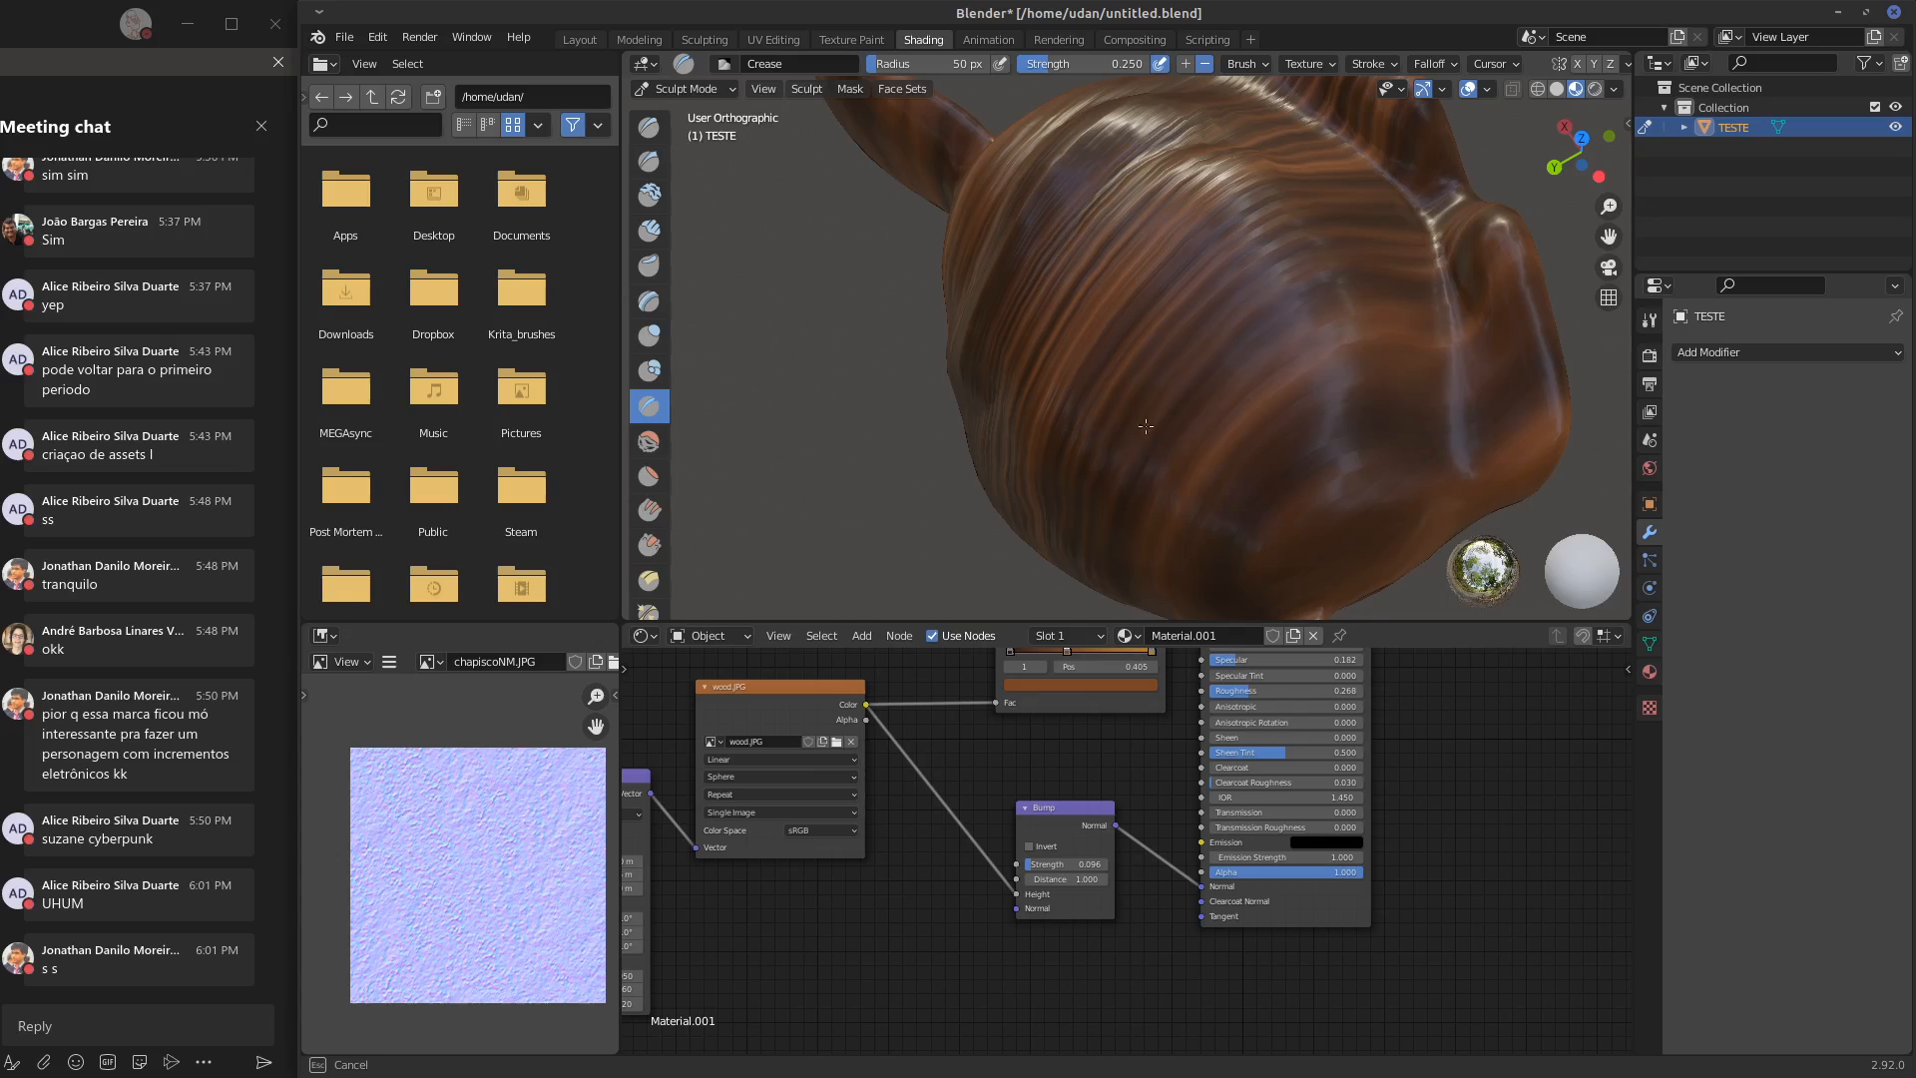
middle_click_drag(1146, 426, 988, 362)
mouse_move(1048, 429)
middle_mouse_down()
mouse_move(1033, 290)
mouse_move(971, 321)
mouse_move(992, 324)
middle_mouse_up()
mouse_move(1188, 271)
middle_mouse_down()
mouse_move(1188, 421)
mouse_move(1138, 339)
mouse_move(1039, 419)
mouse_move(1081, 372)
mouse_move(1031, 320)
mouse_move(1111, 350)
mouse_move(1069, 350)
mouse_move(1098, 339)
middle_mouse_up()
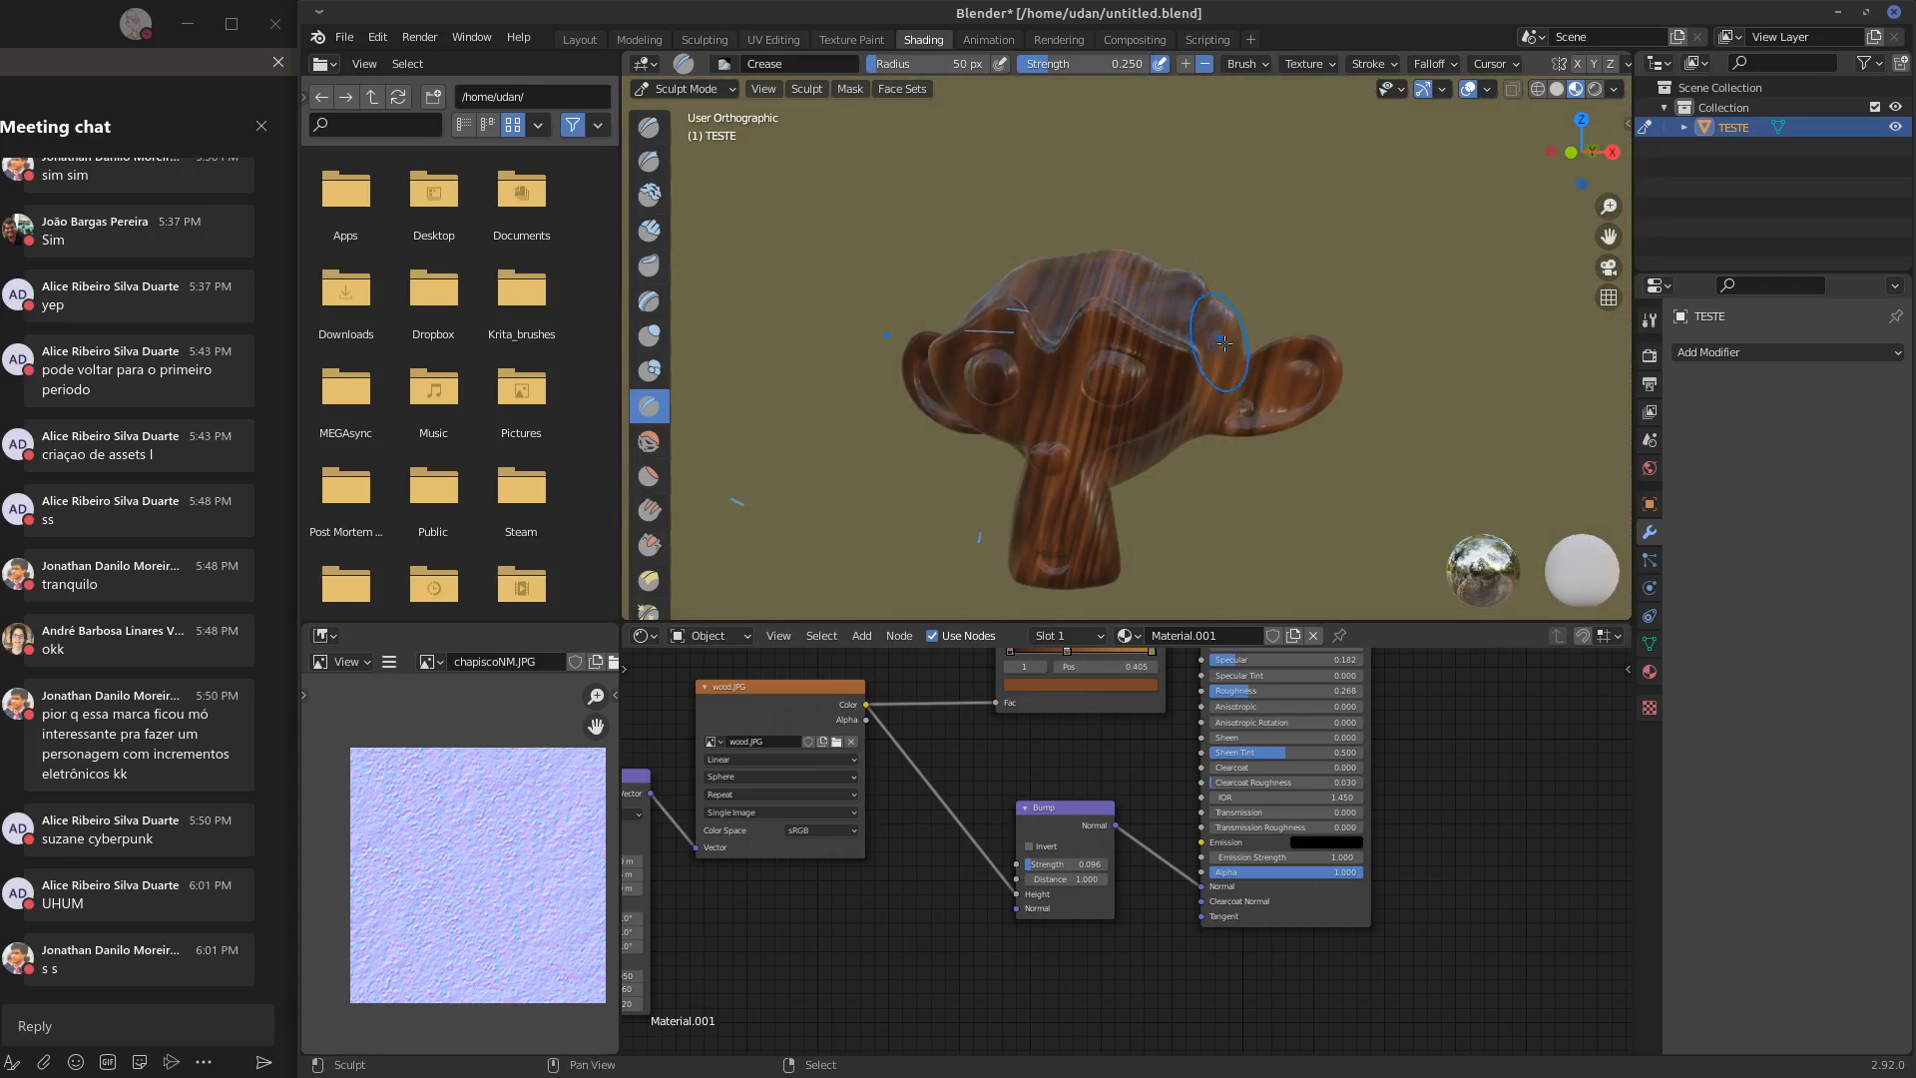
middle_click_drag(1224, 342, 1337, 299)
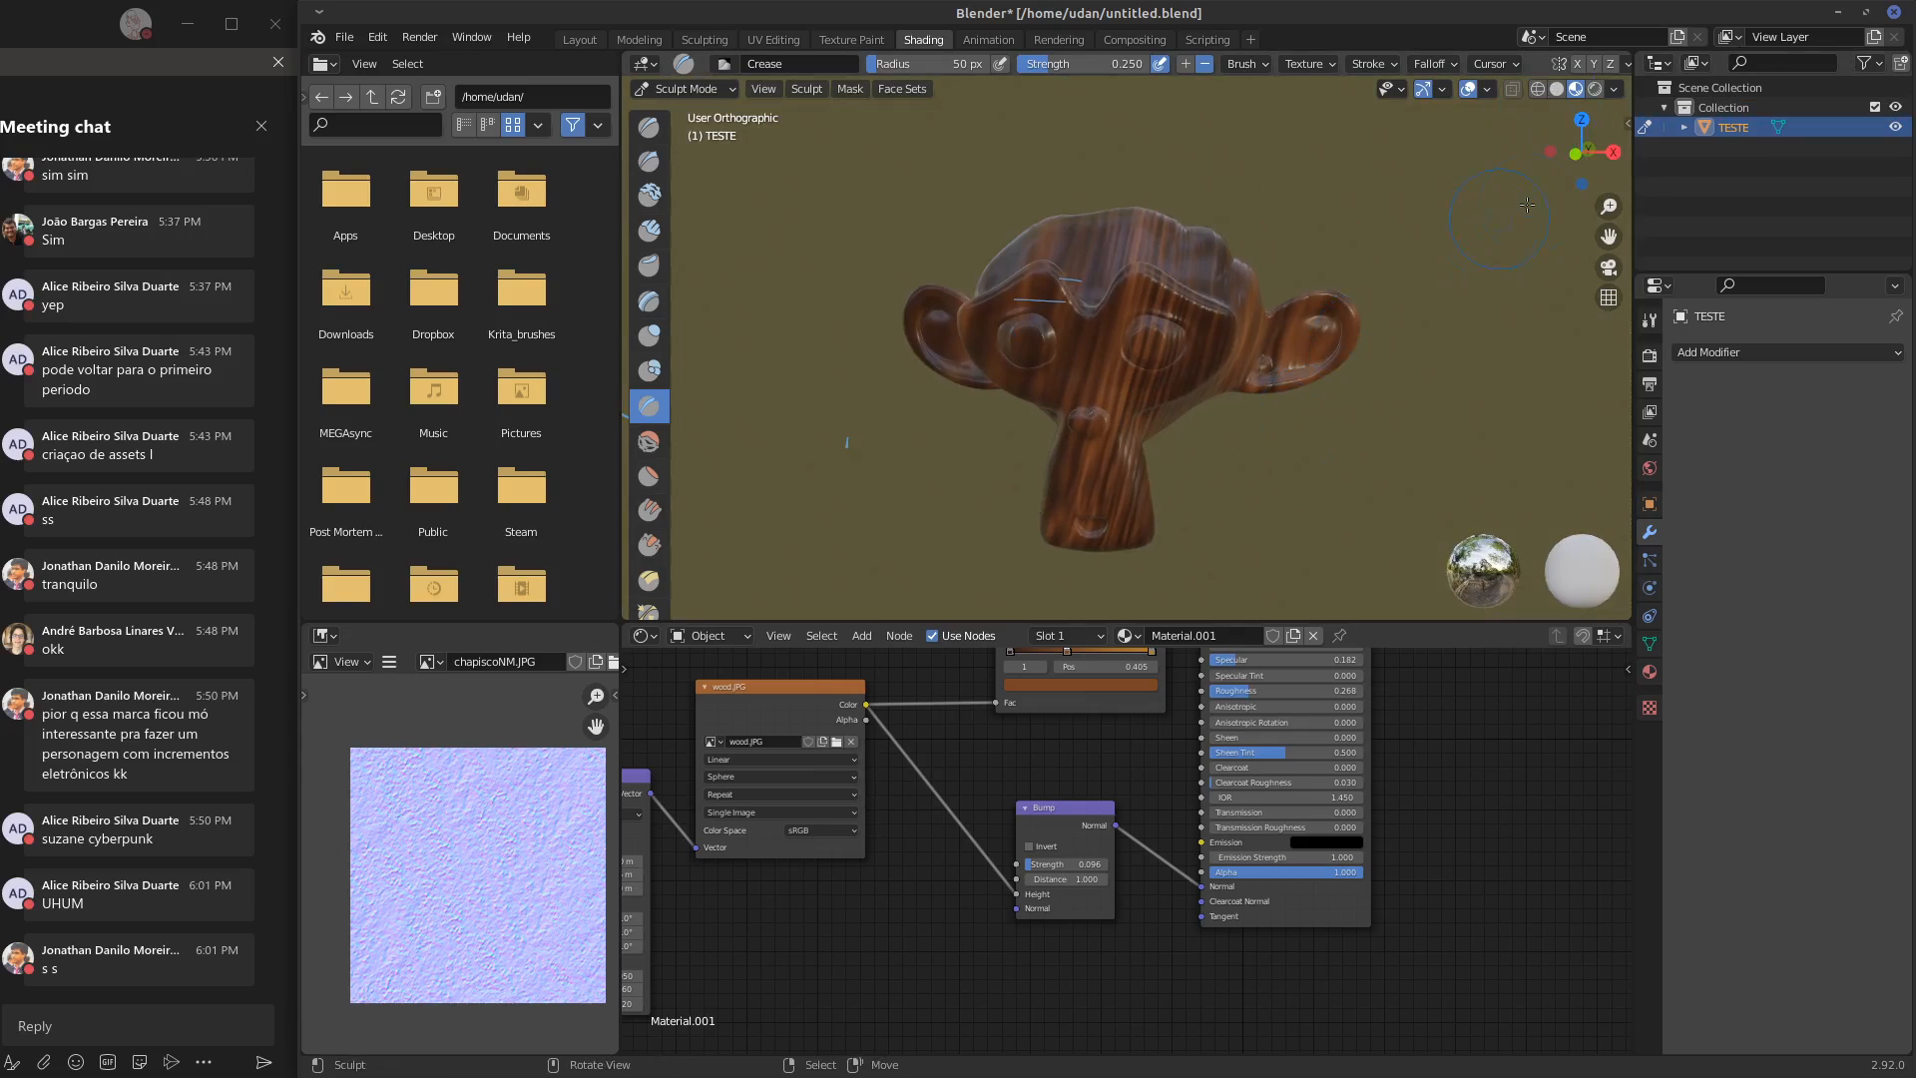
middle_click_drag(1477, 214, 1111, 348)
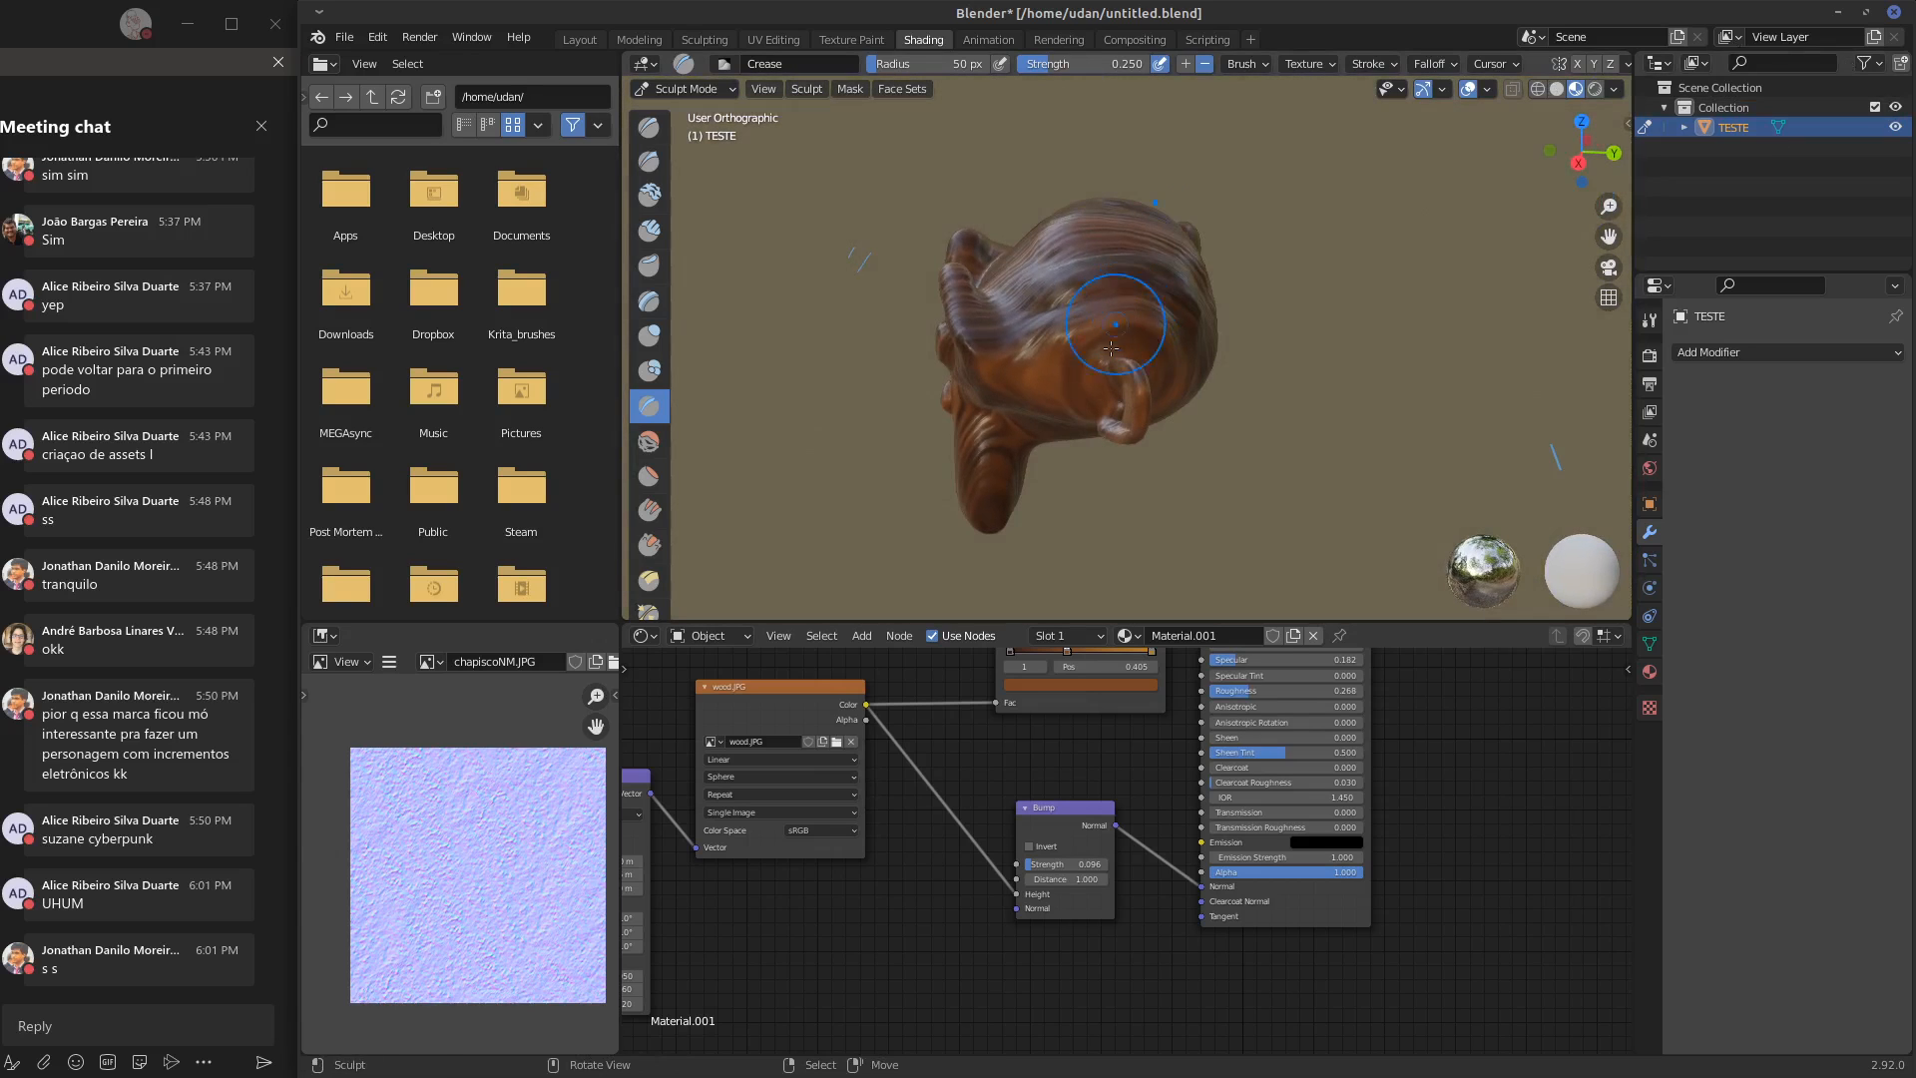
Raise the Mapping node's Y location to shift the wood grain, and check the result around the sculpted head
middle_click_drag(1002, 745, 1221, 737)
middle_click_drag(833, 853, 924, 834)
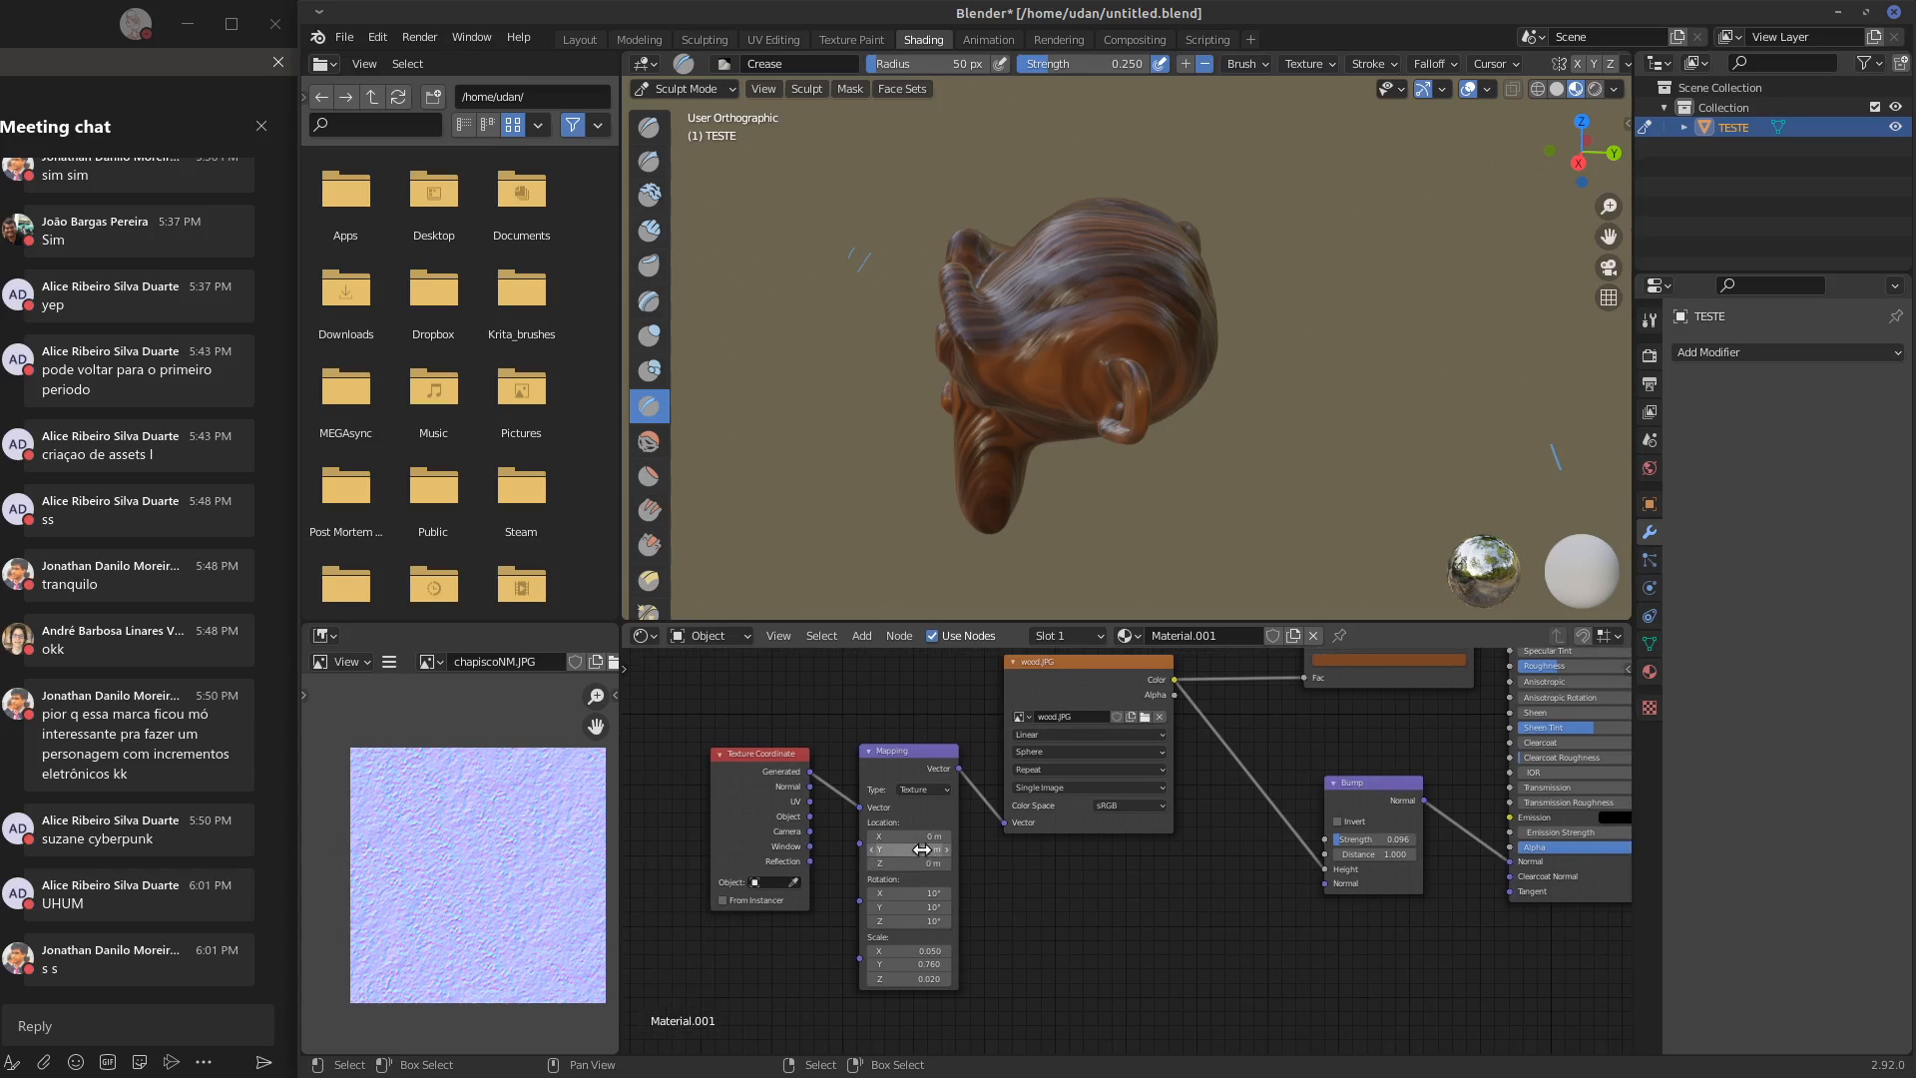
left_click_drag(922, 849, 944, 848)
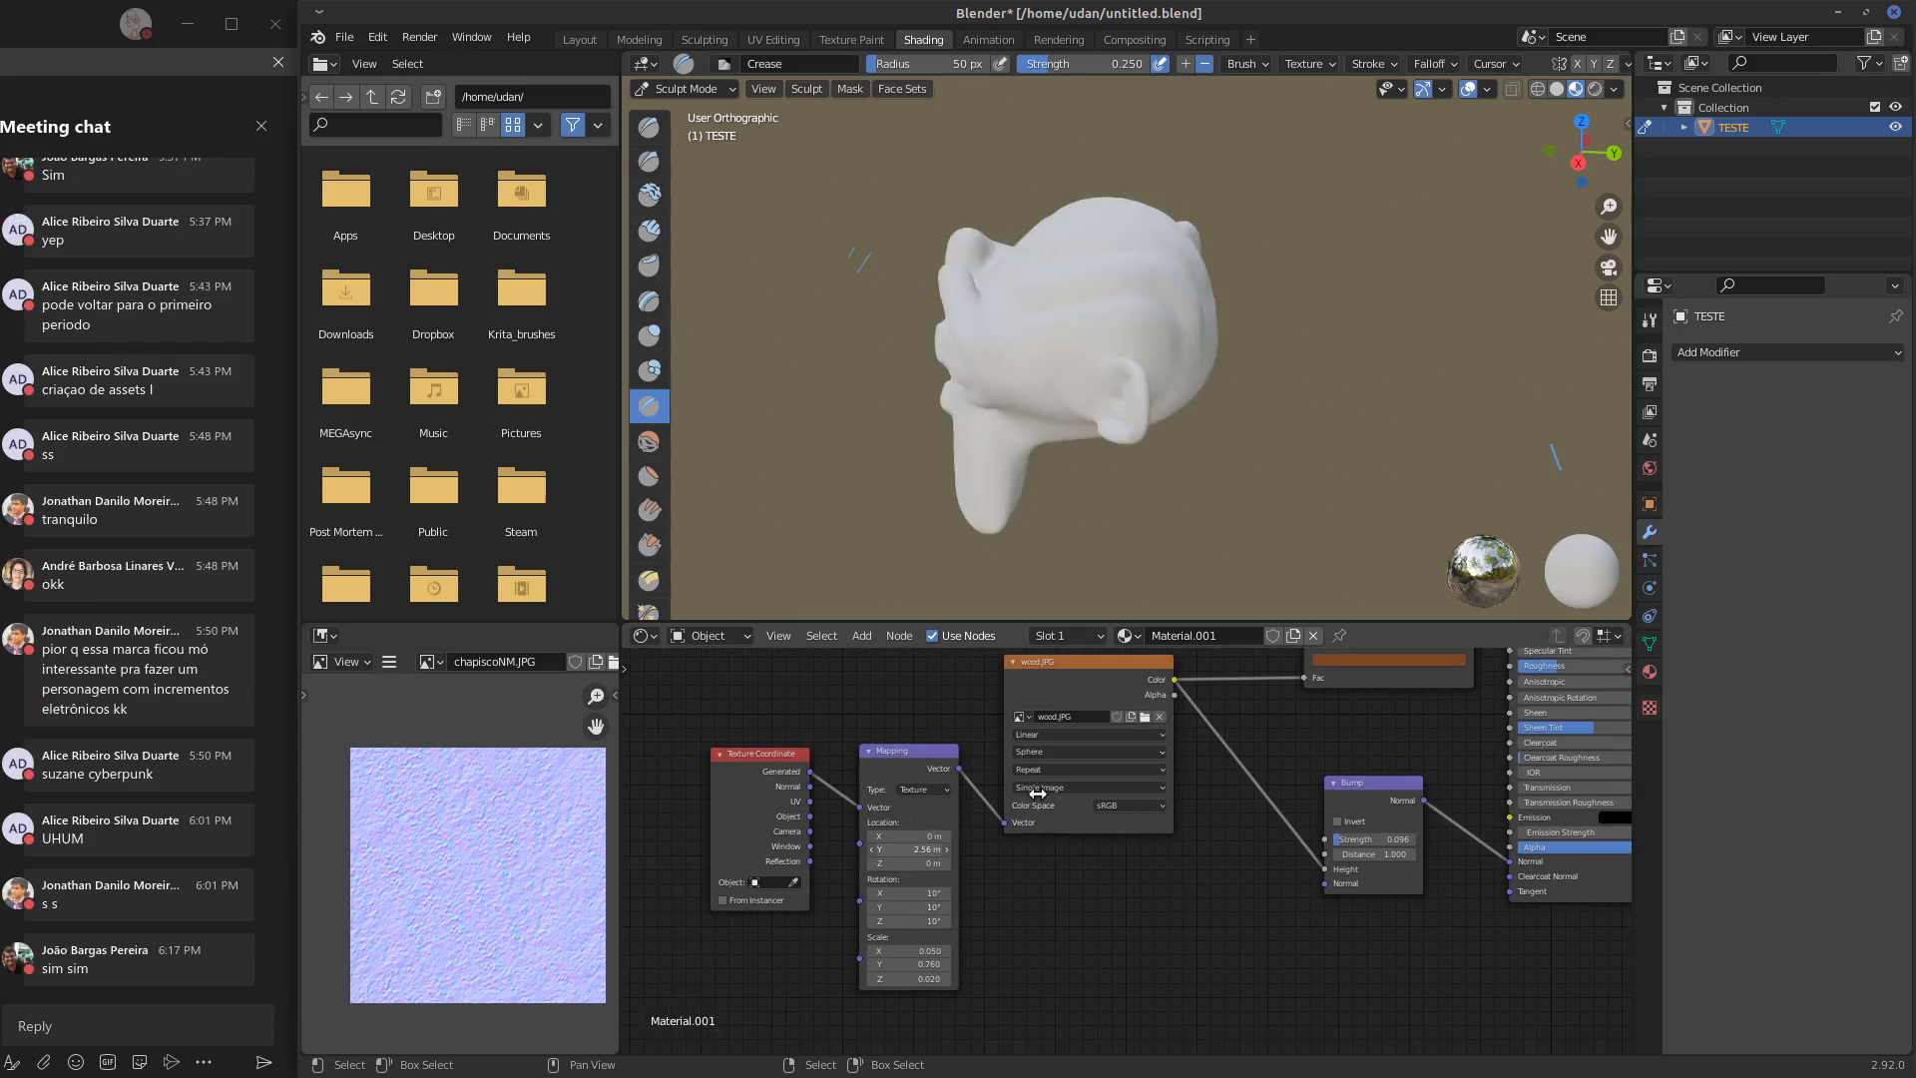
left_click_drag(1038, 793, 1039, 799)
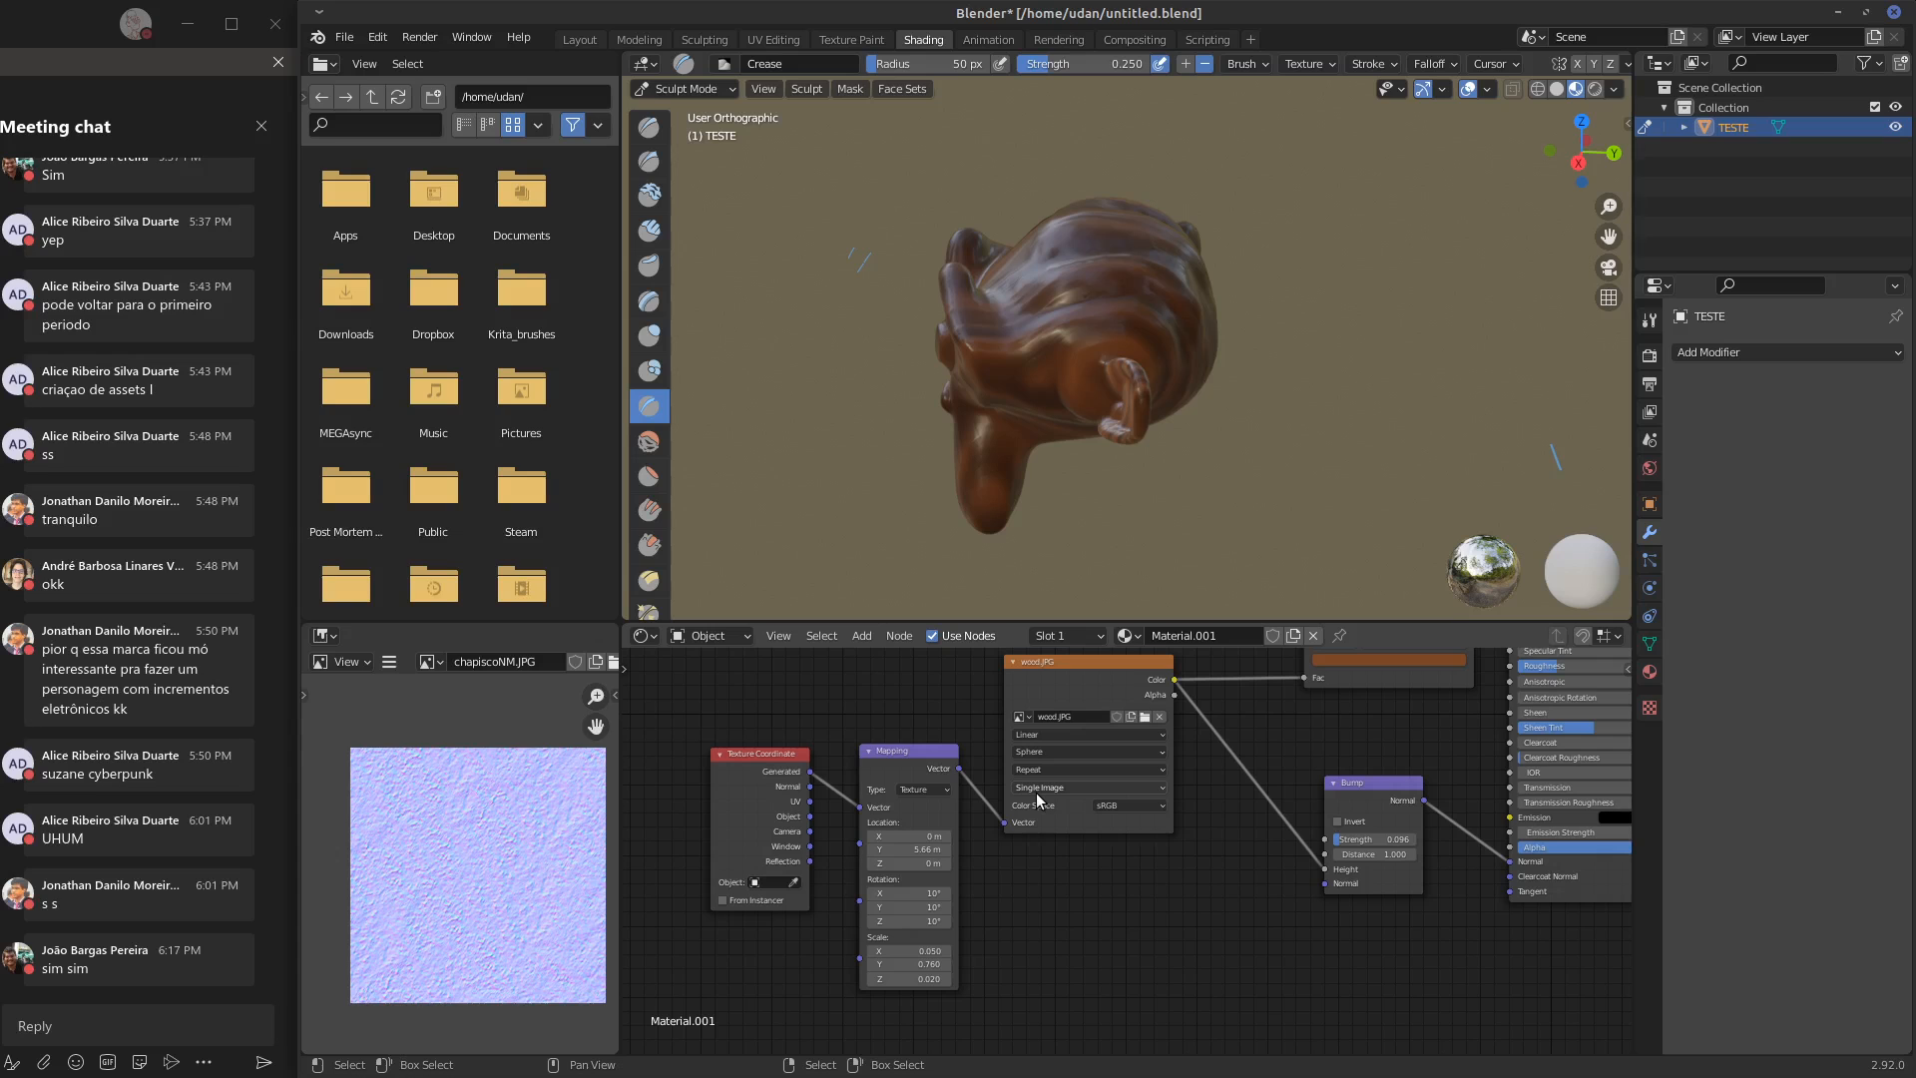
middle_click_drag(1148, 419, 1341, 308)
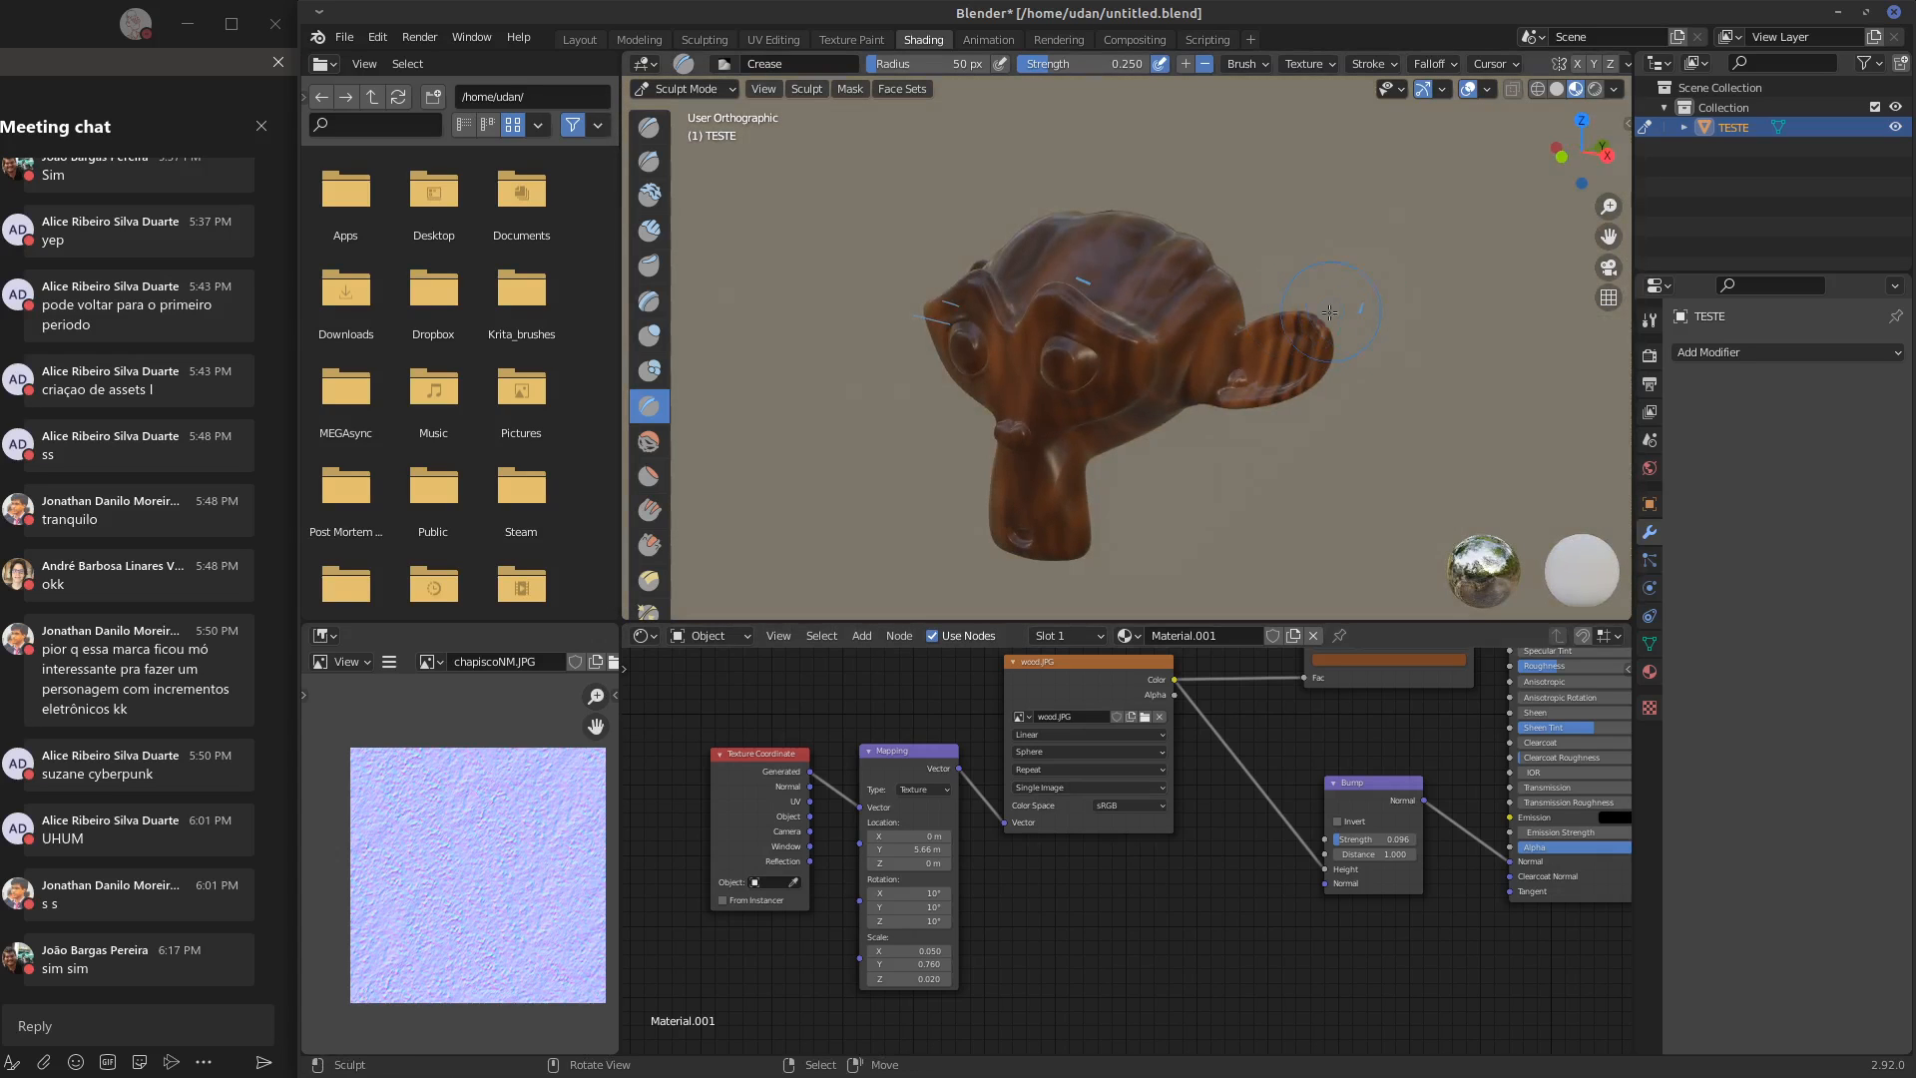
middle_click_drag(1155, 380, 1217, 329)
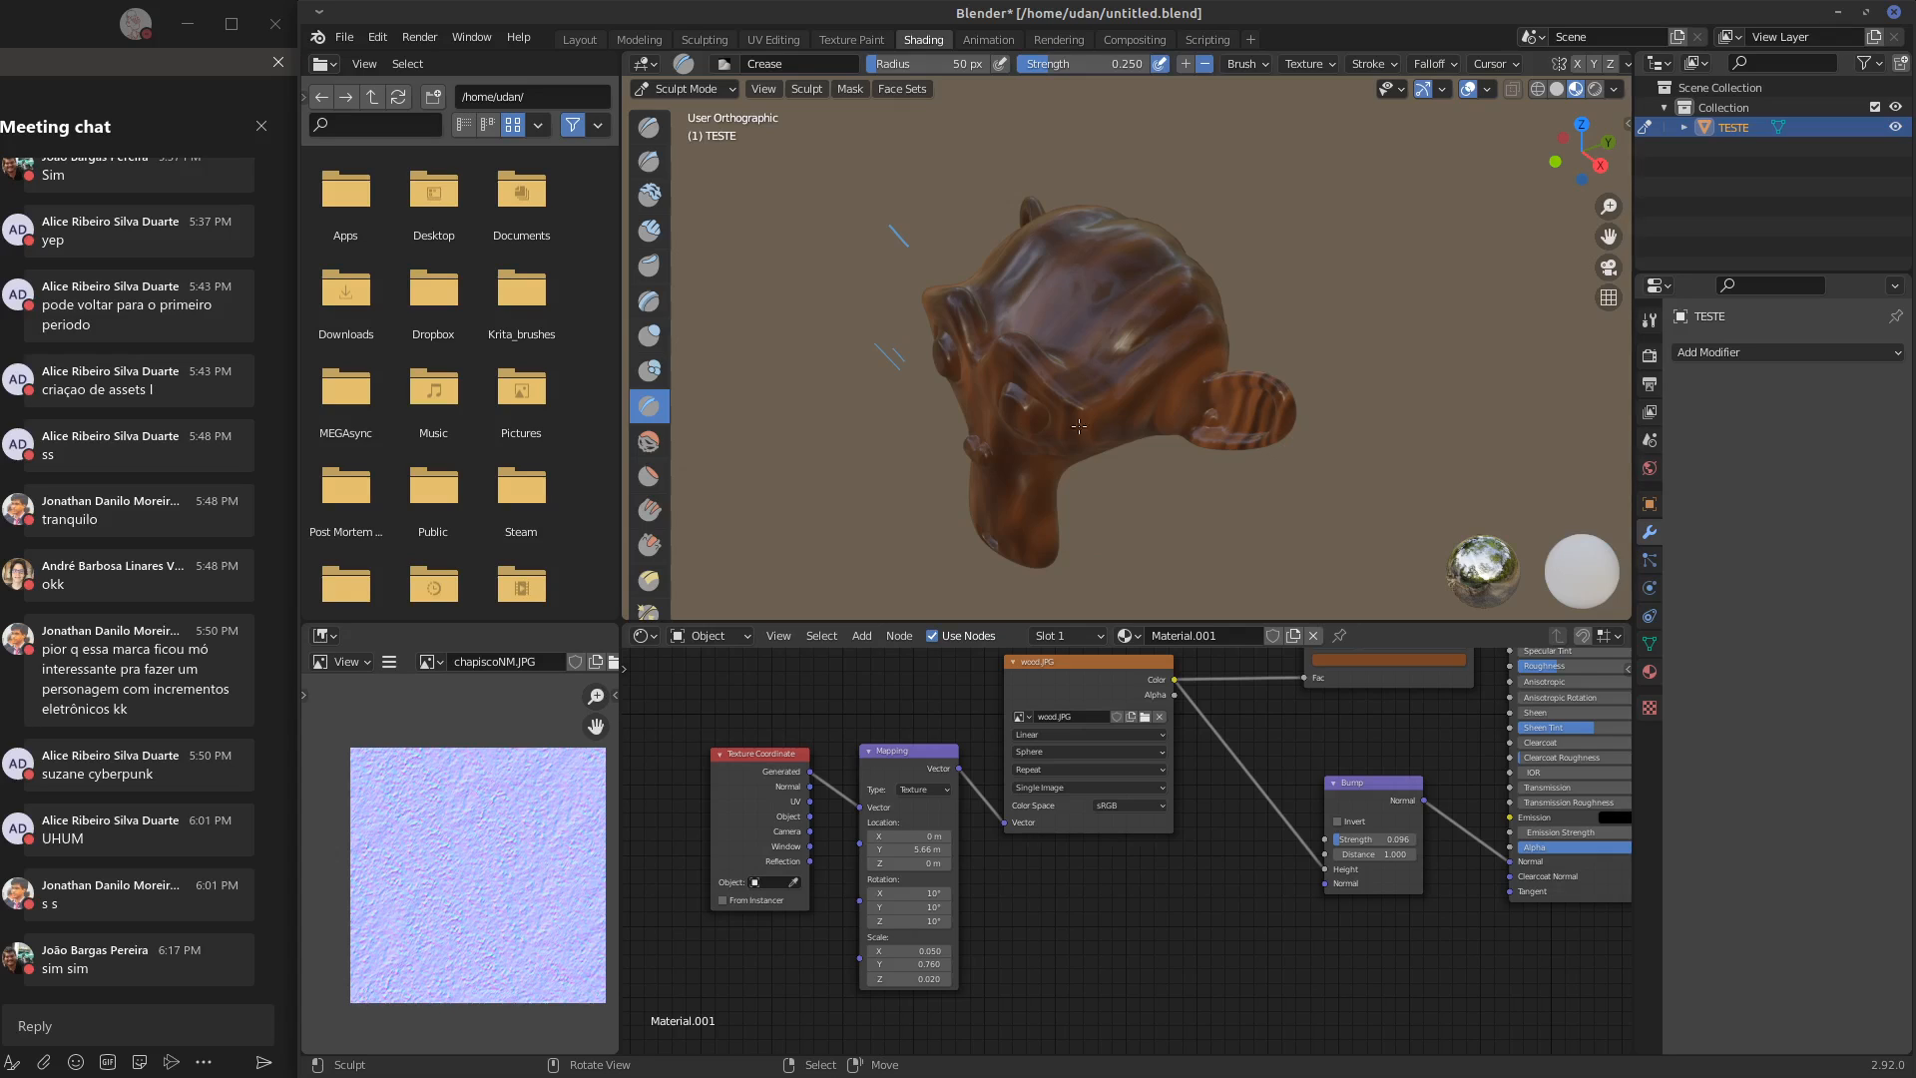
Switch to GIMP, where the grayscale wood texture is open
middle_click_drag(1110, 738, 1057, 842)
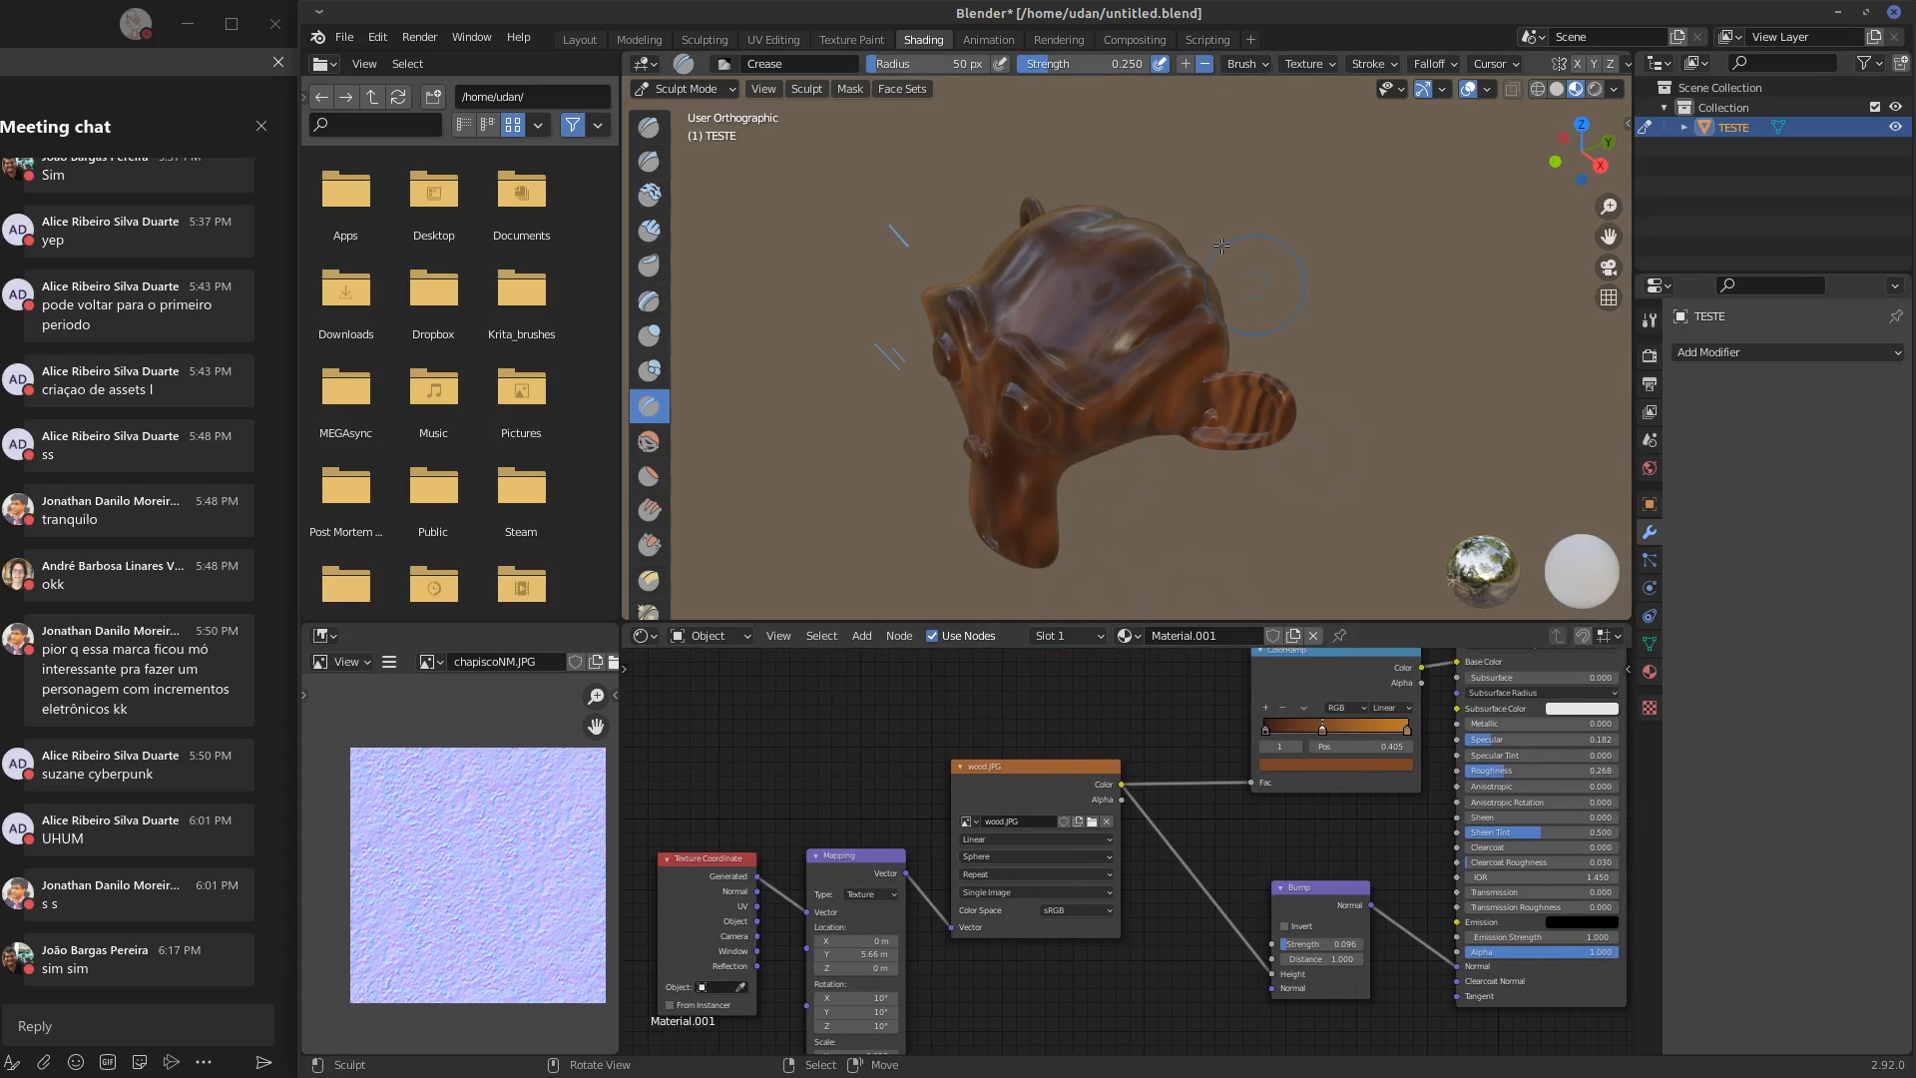
middle_click_drag(1222, 246, 1355, 211)
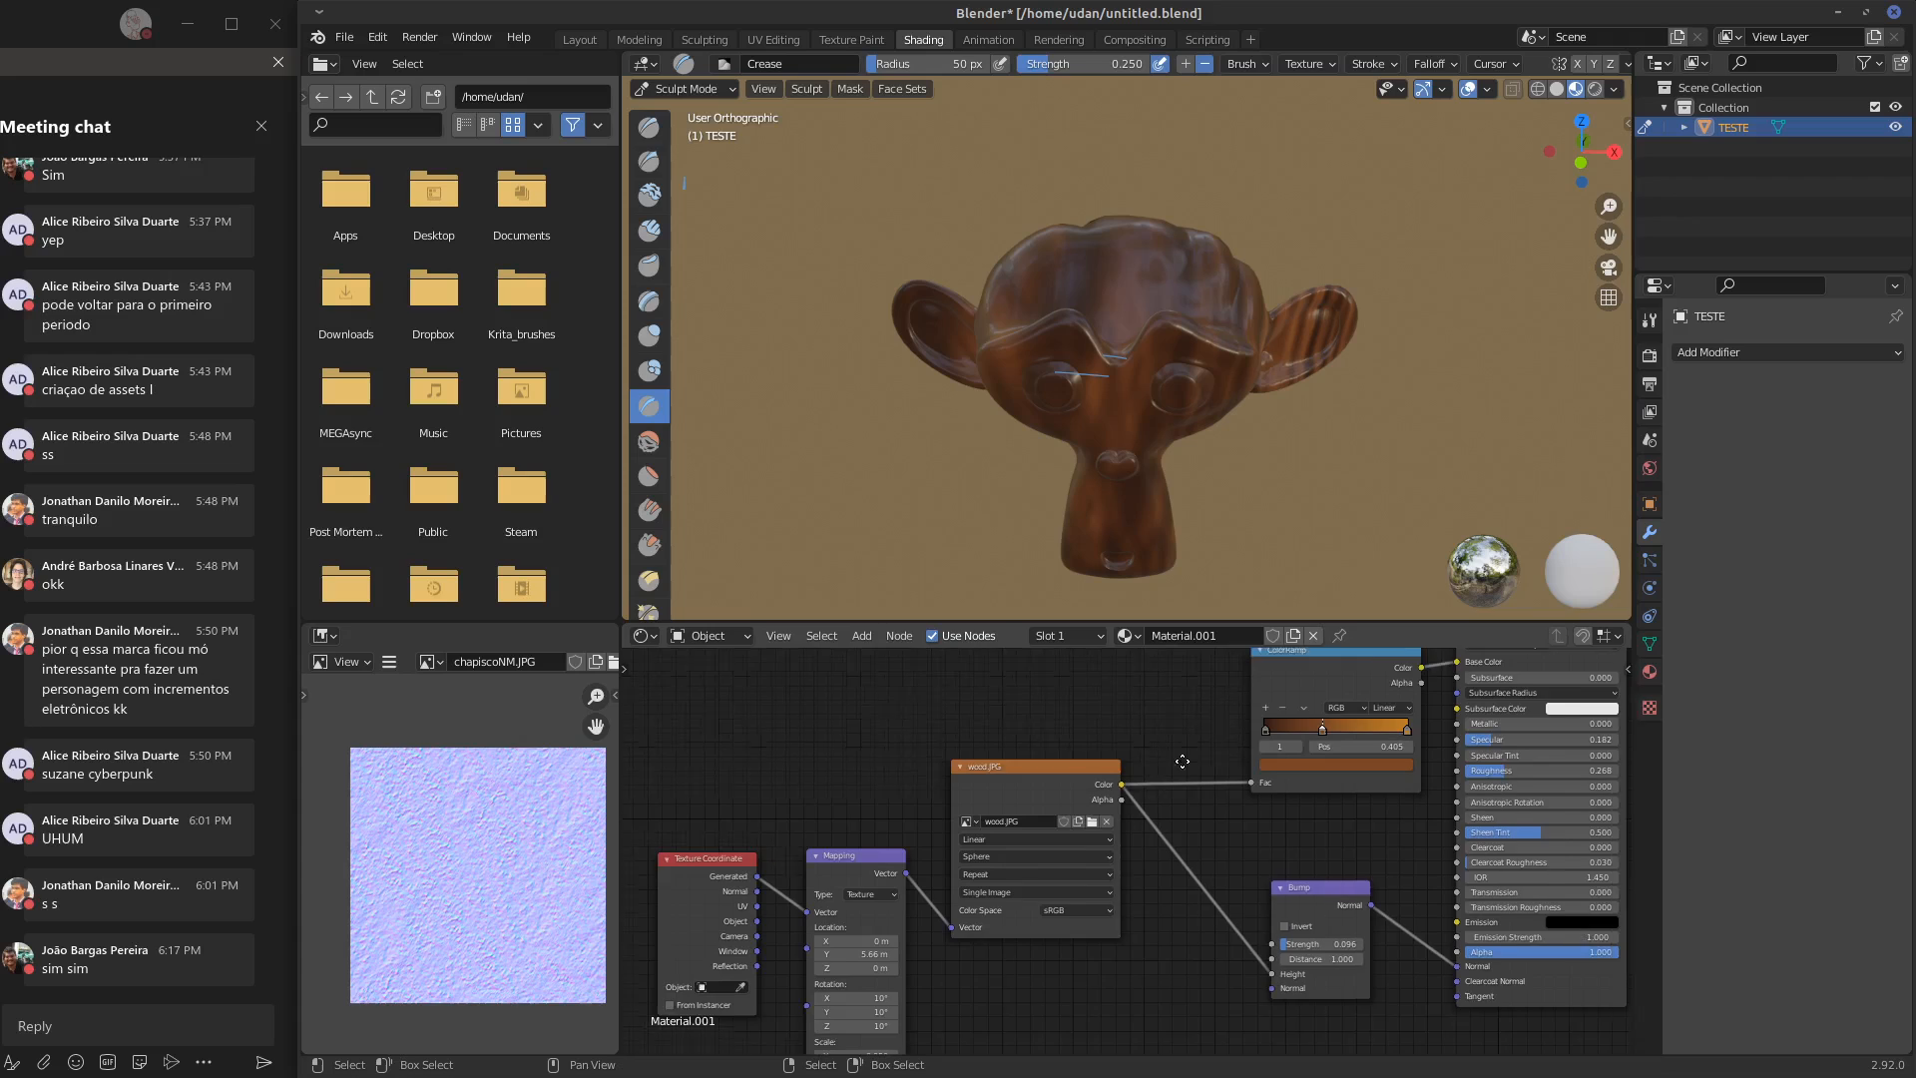
middle_click_drag(1181, 761, 1187, 714)
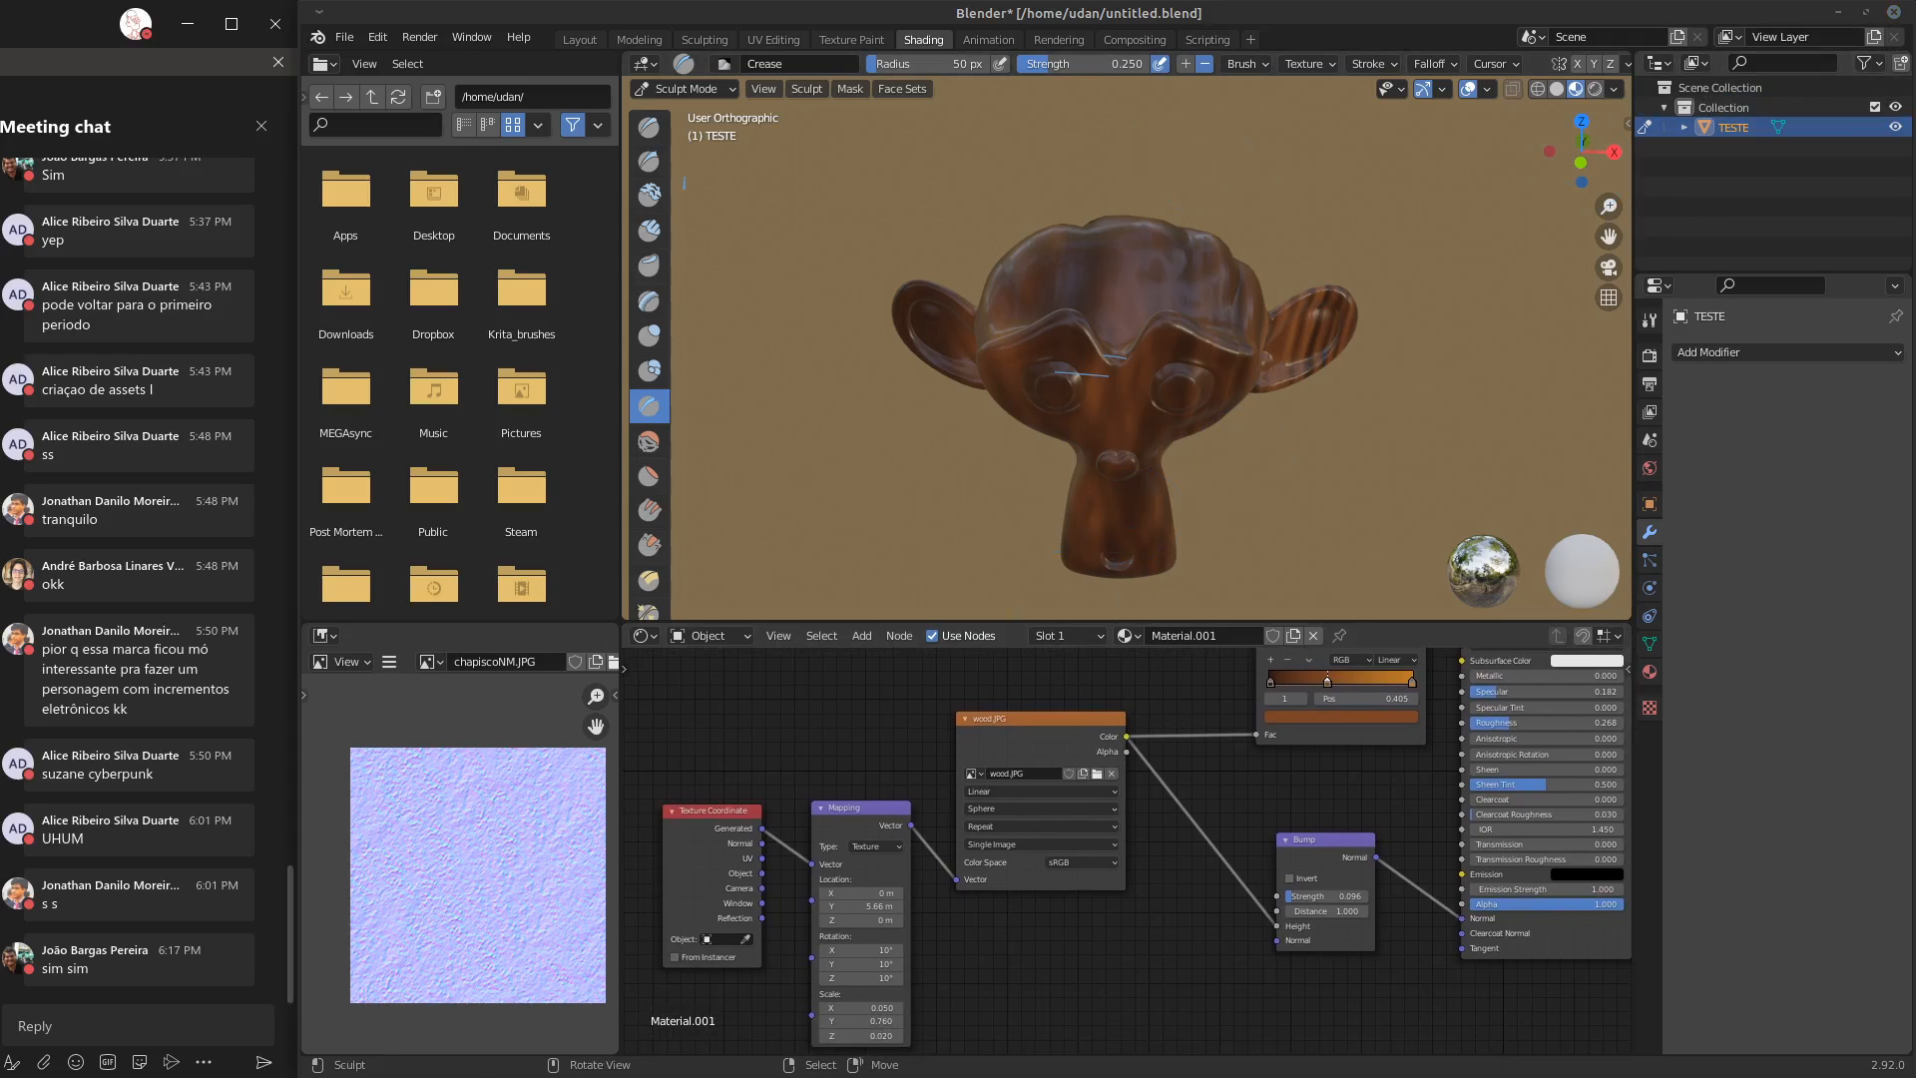
key("alt+Tab")
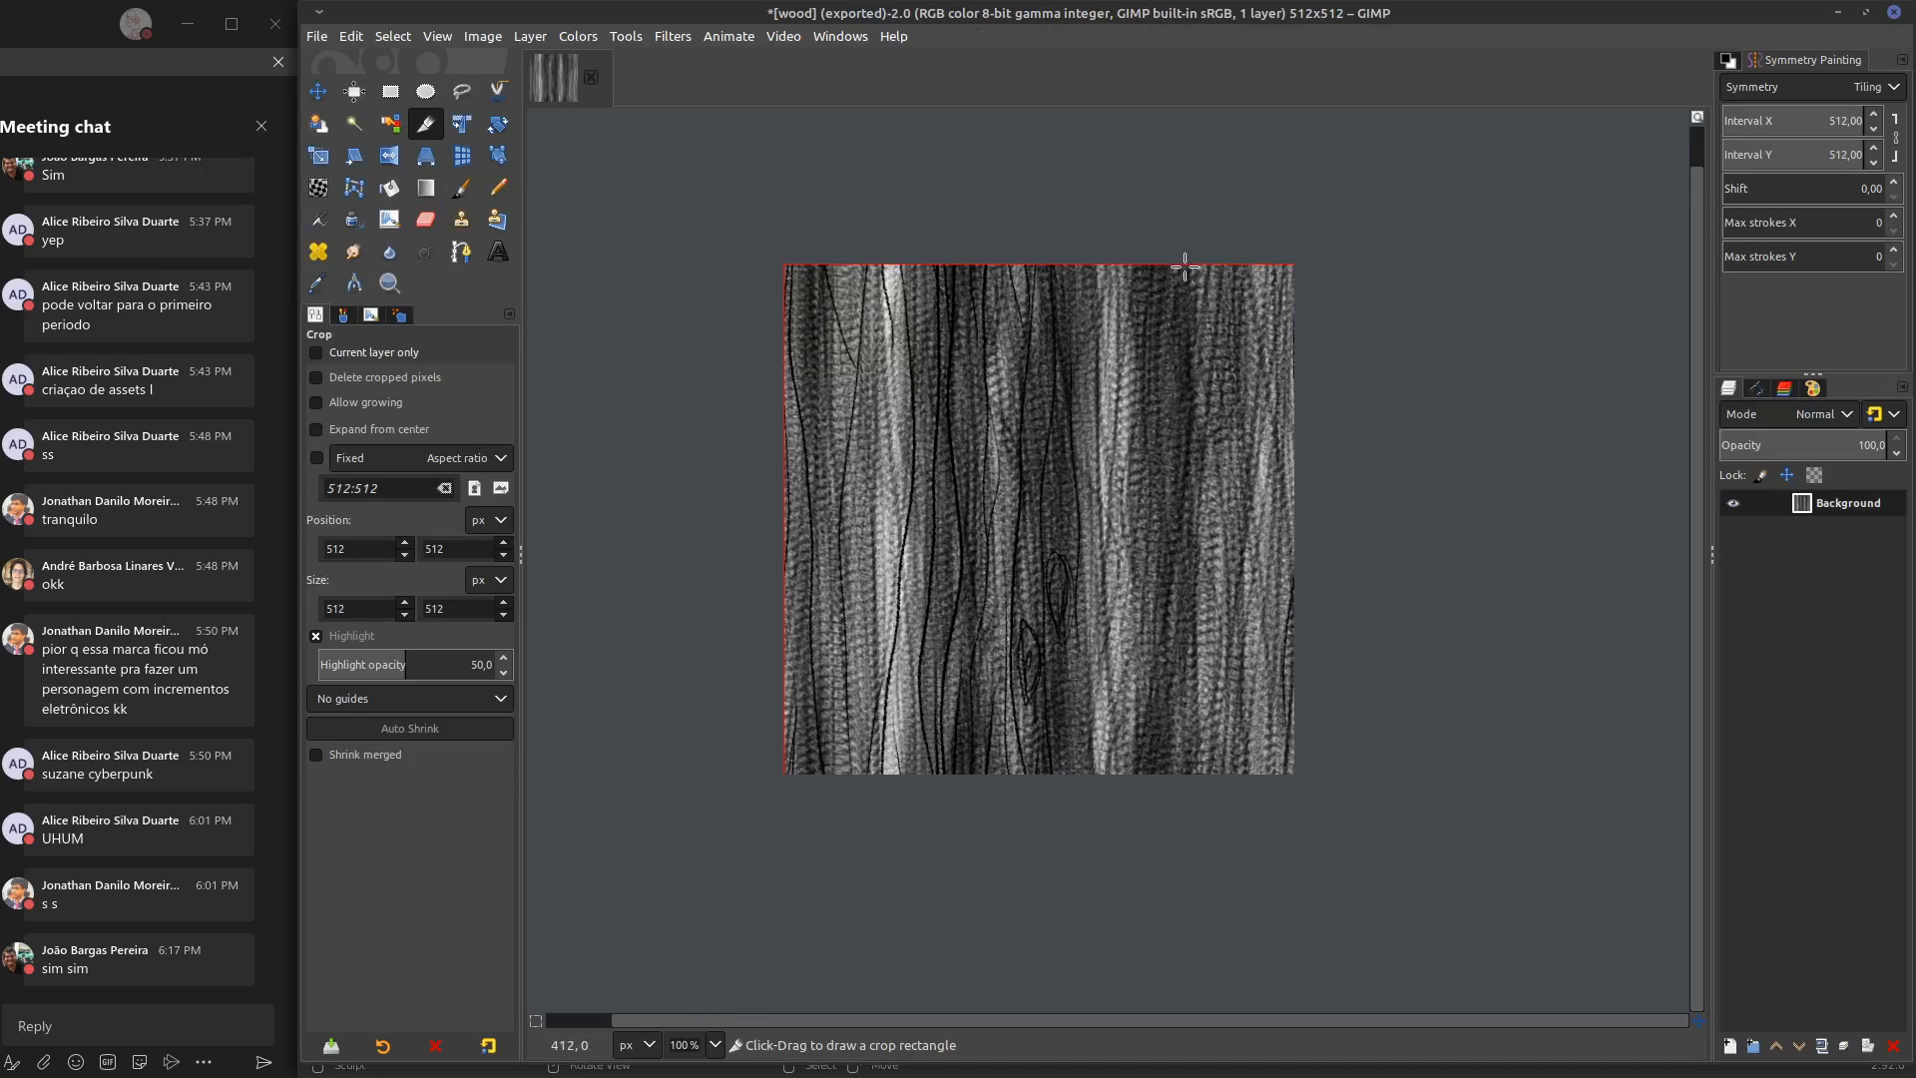
left_click(678, 36)
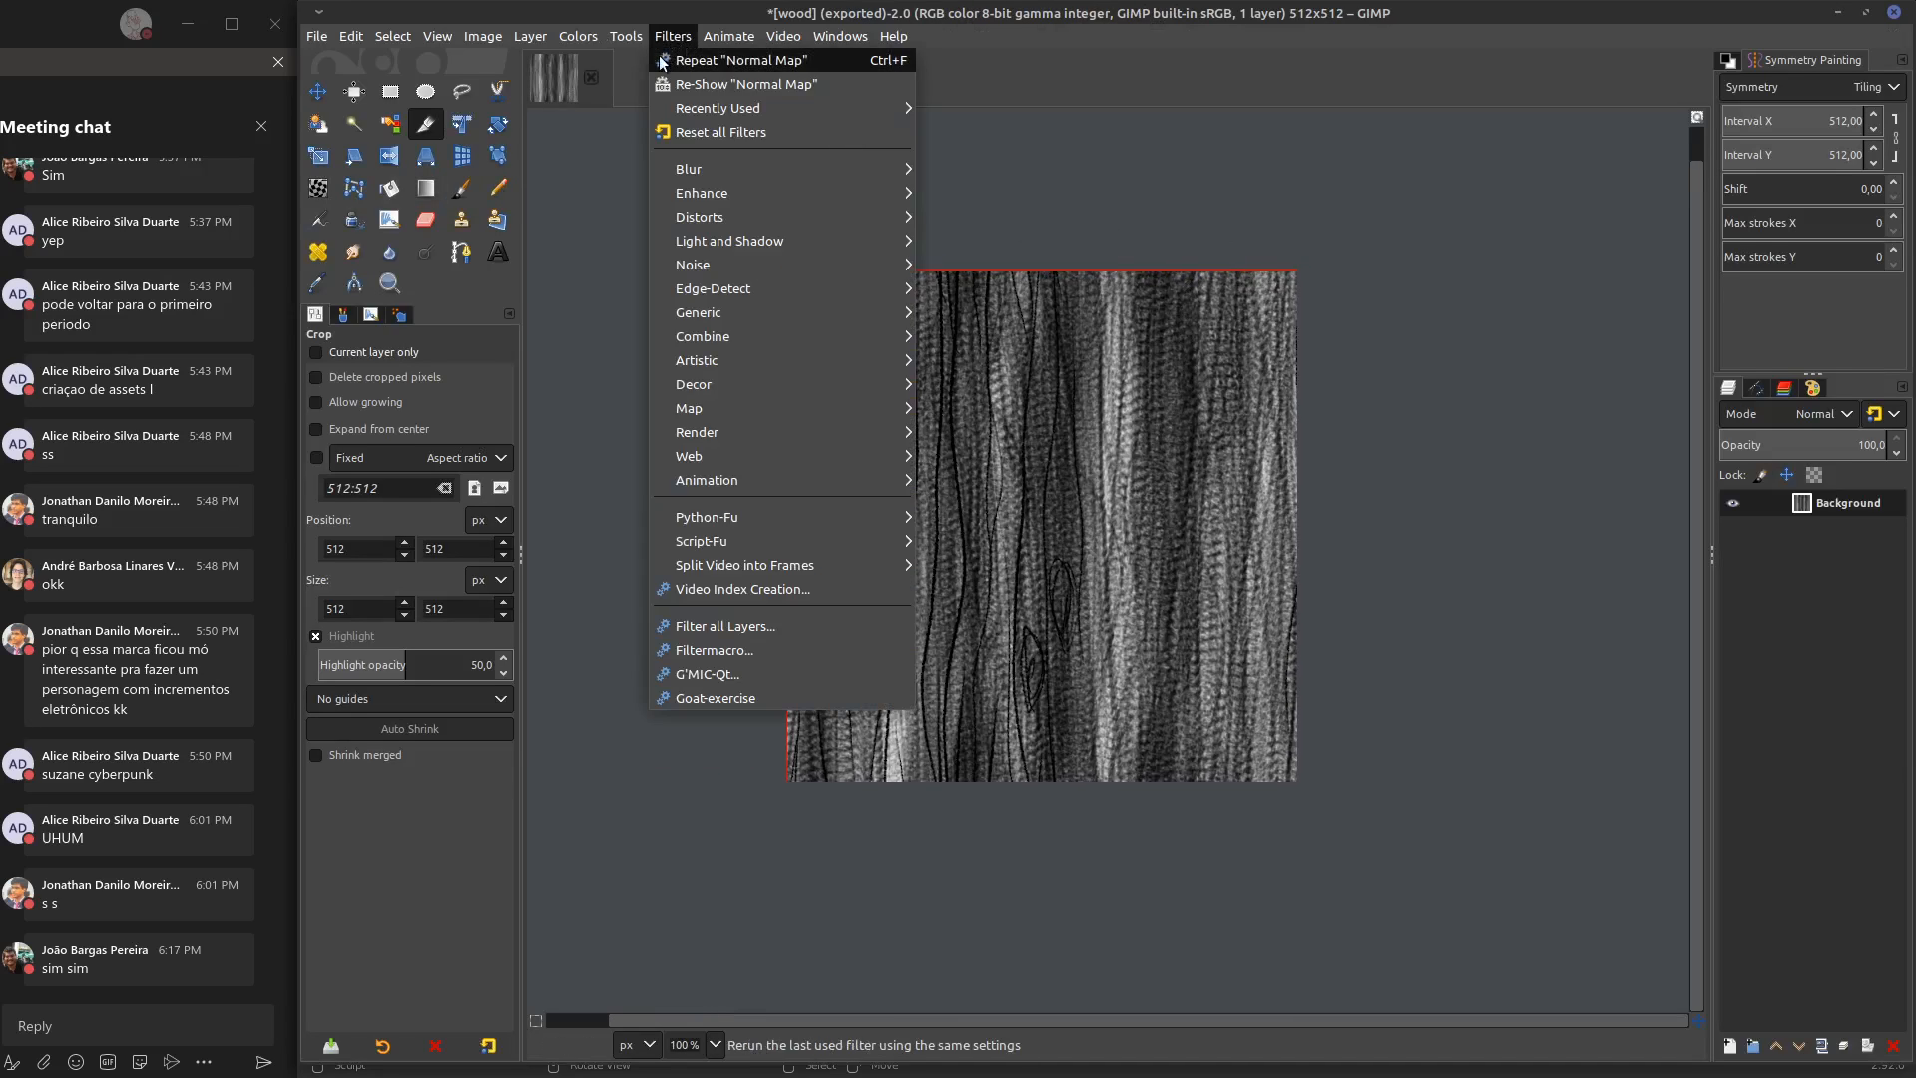
left_click(1261, 197)
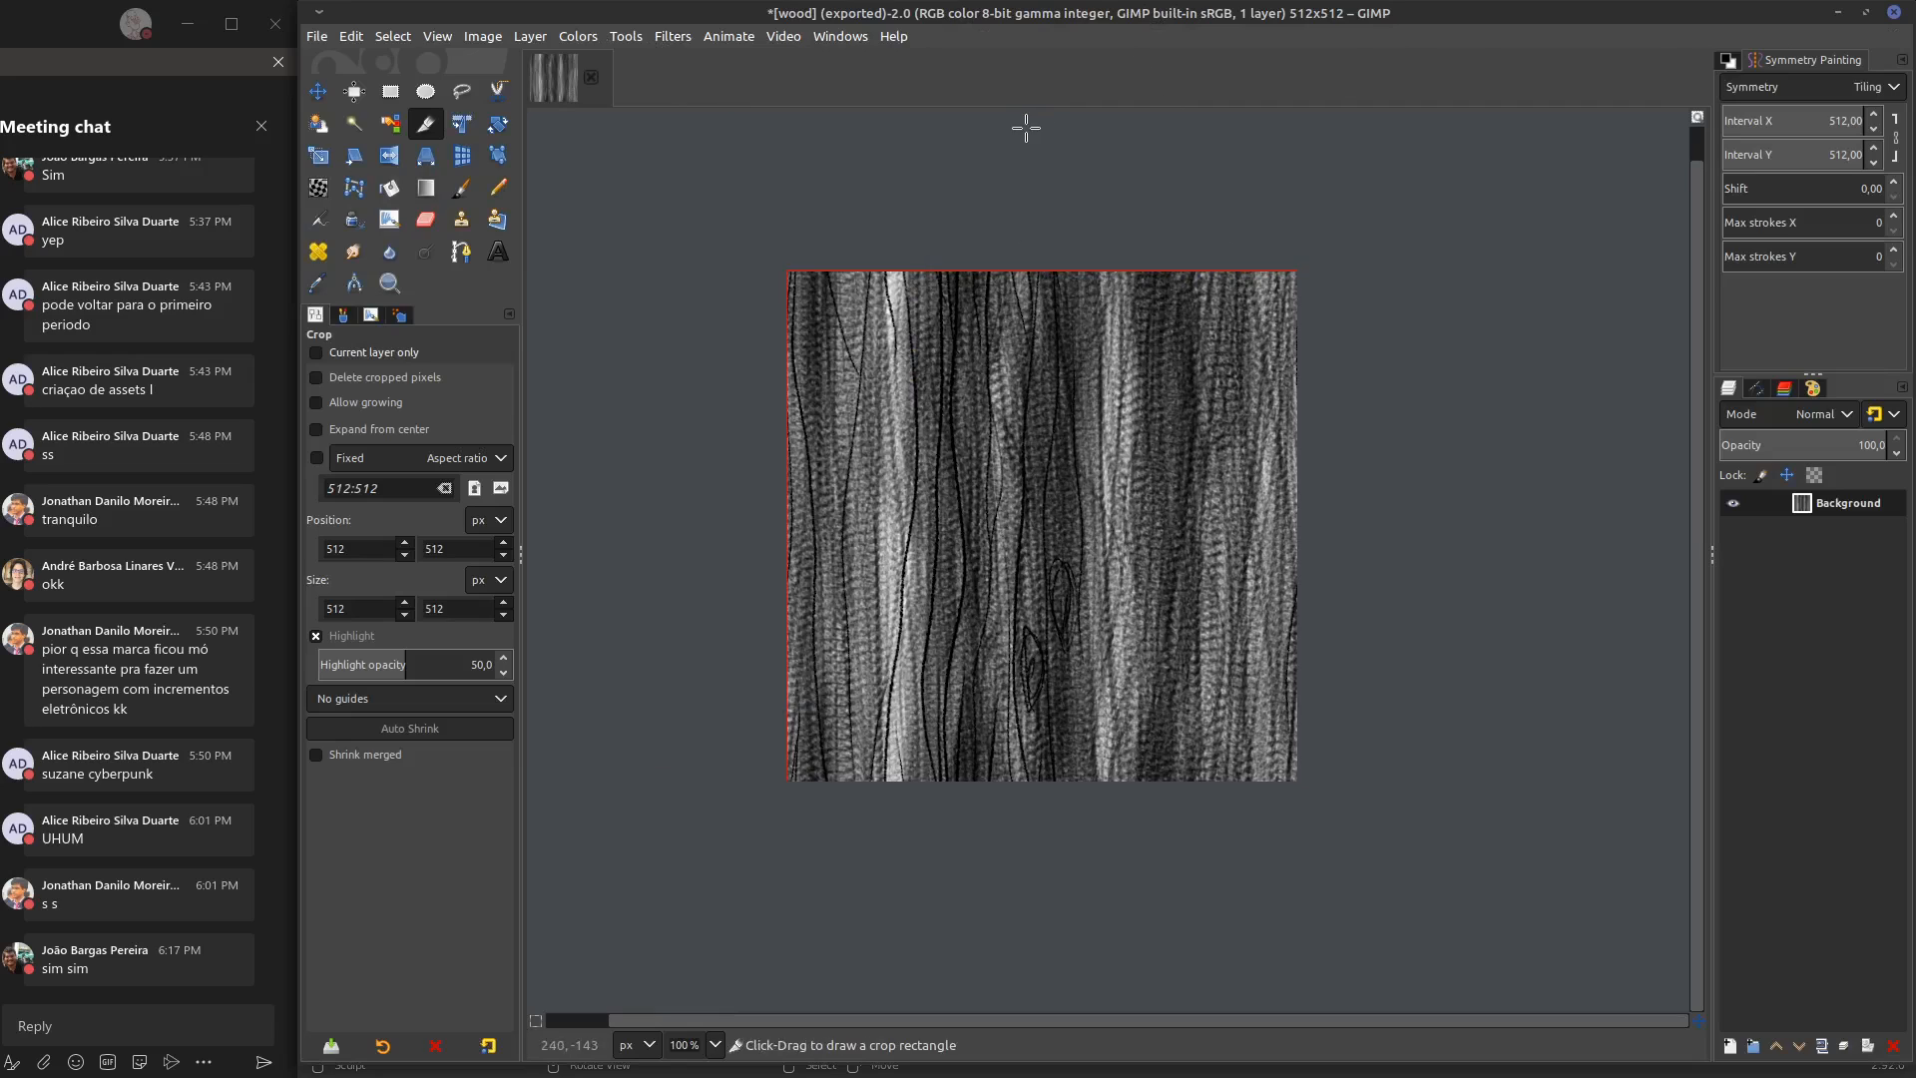
left_click(659, 36)
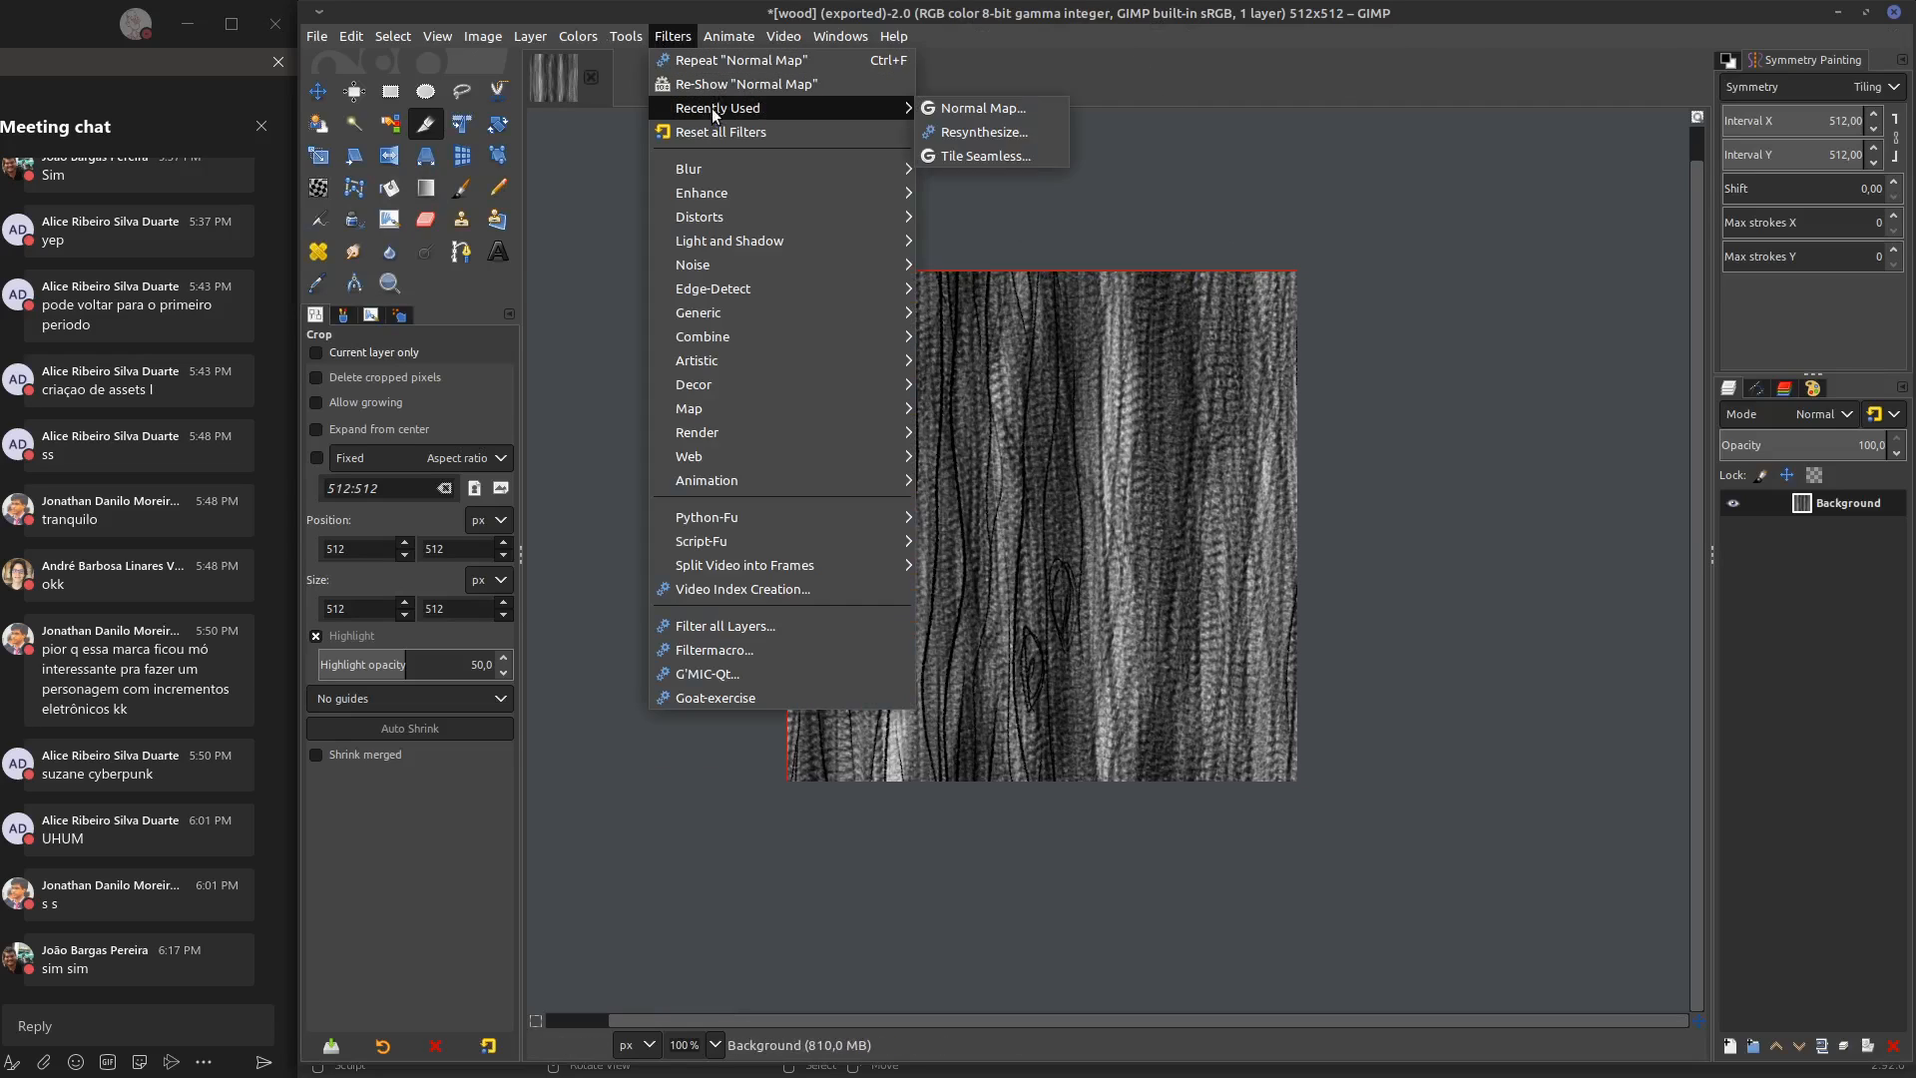
left_click(714, 82)
left_click_drag(1517, 298, 1281, 293)
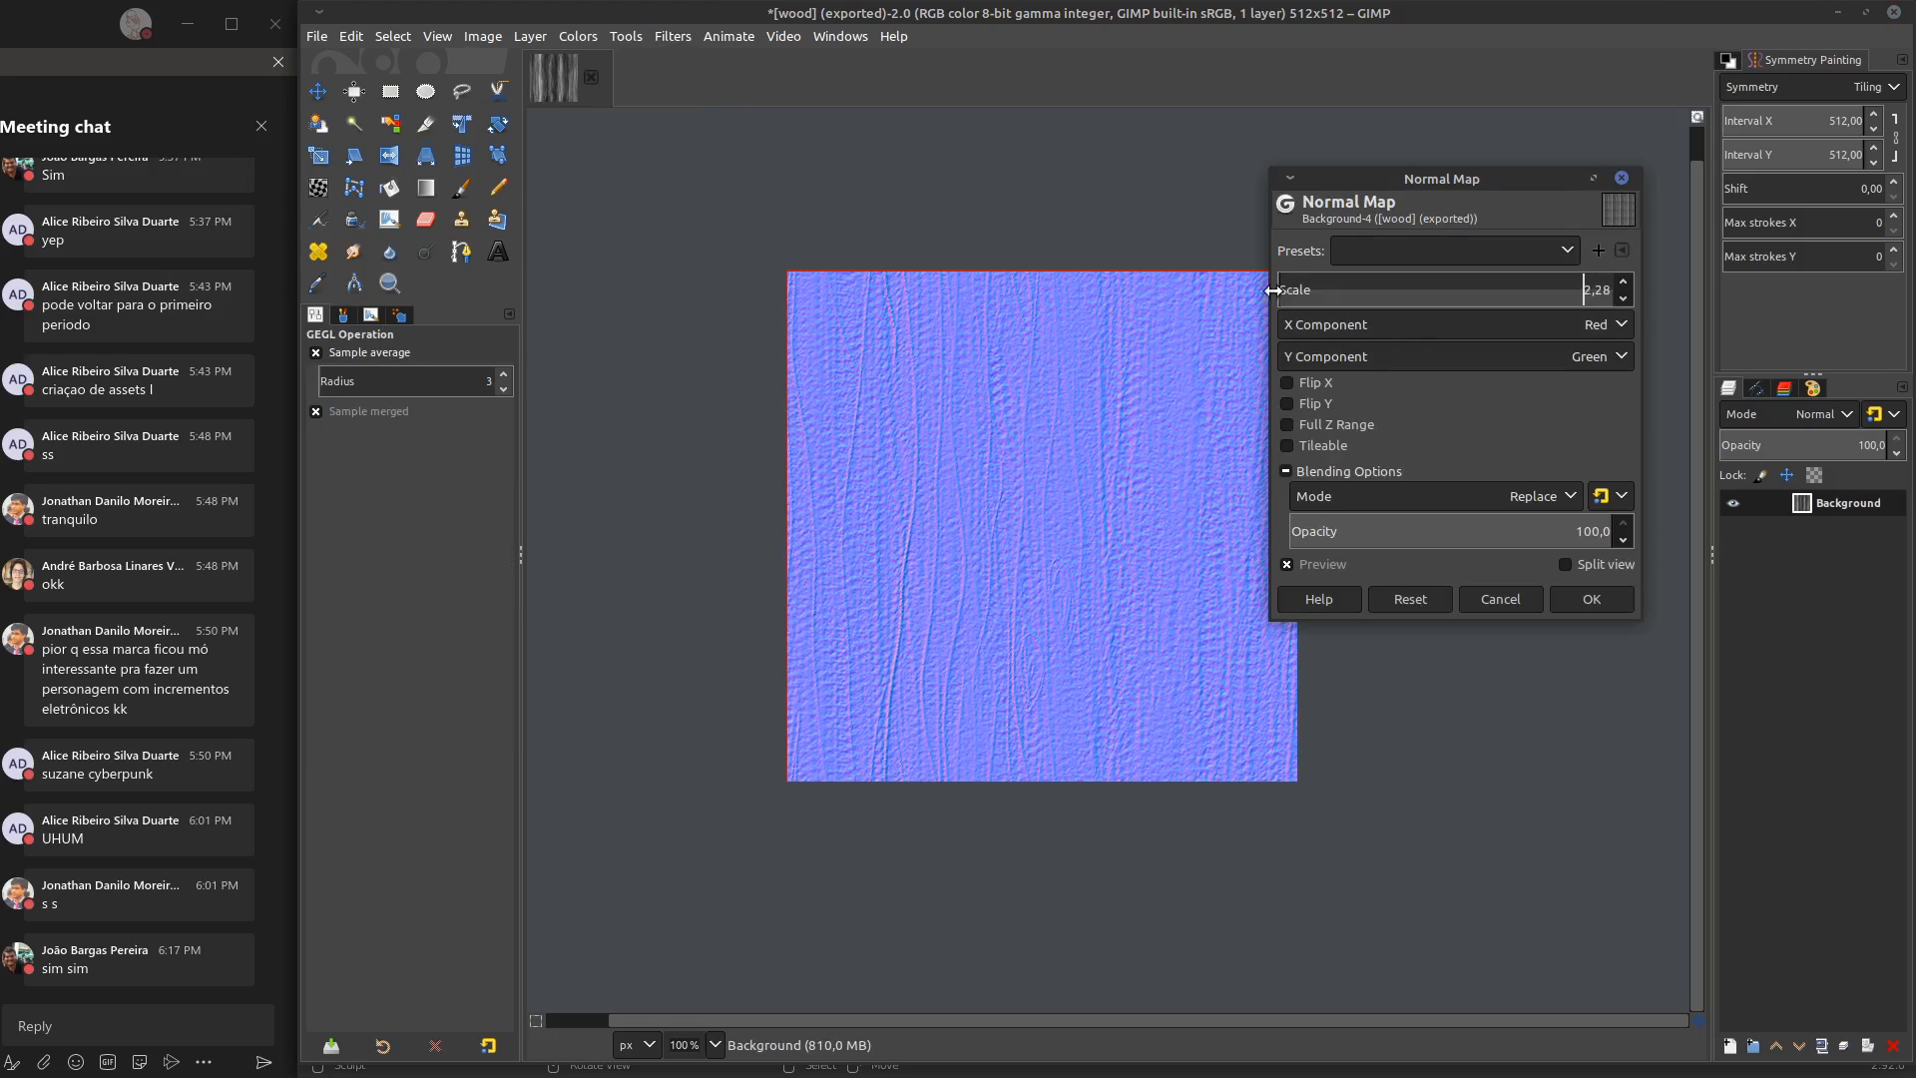
left_click(1499, 600)
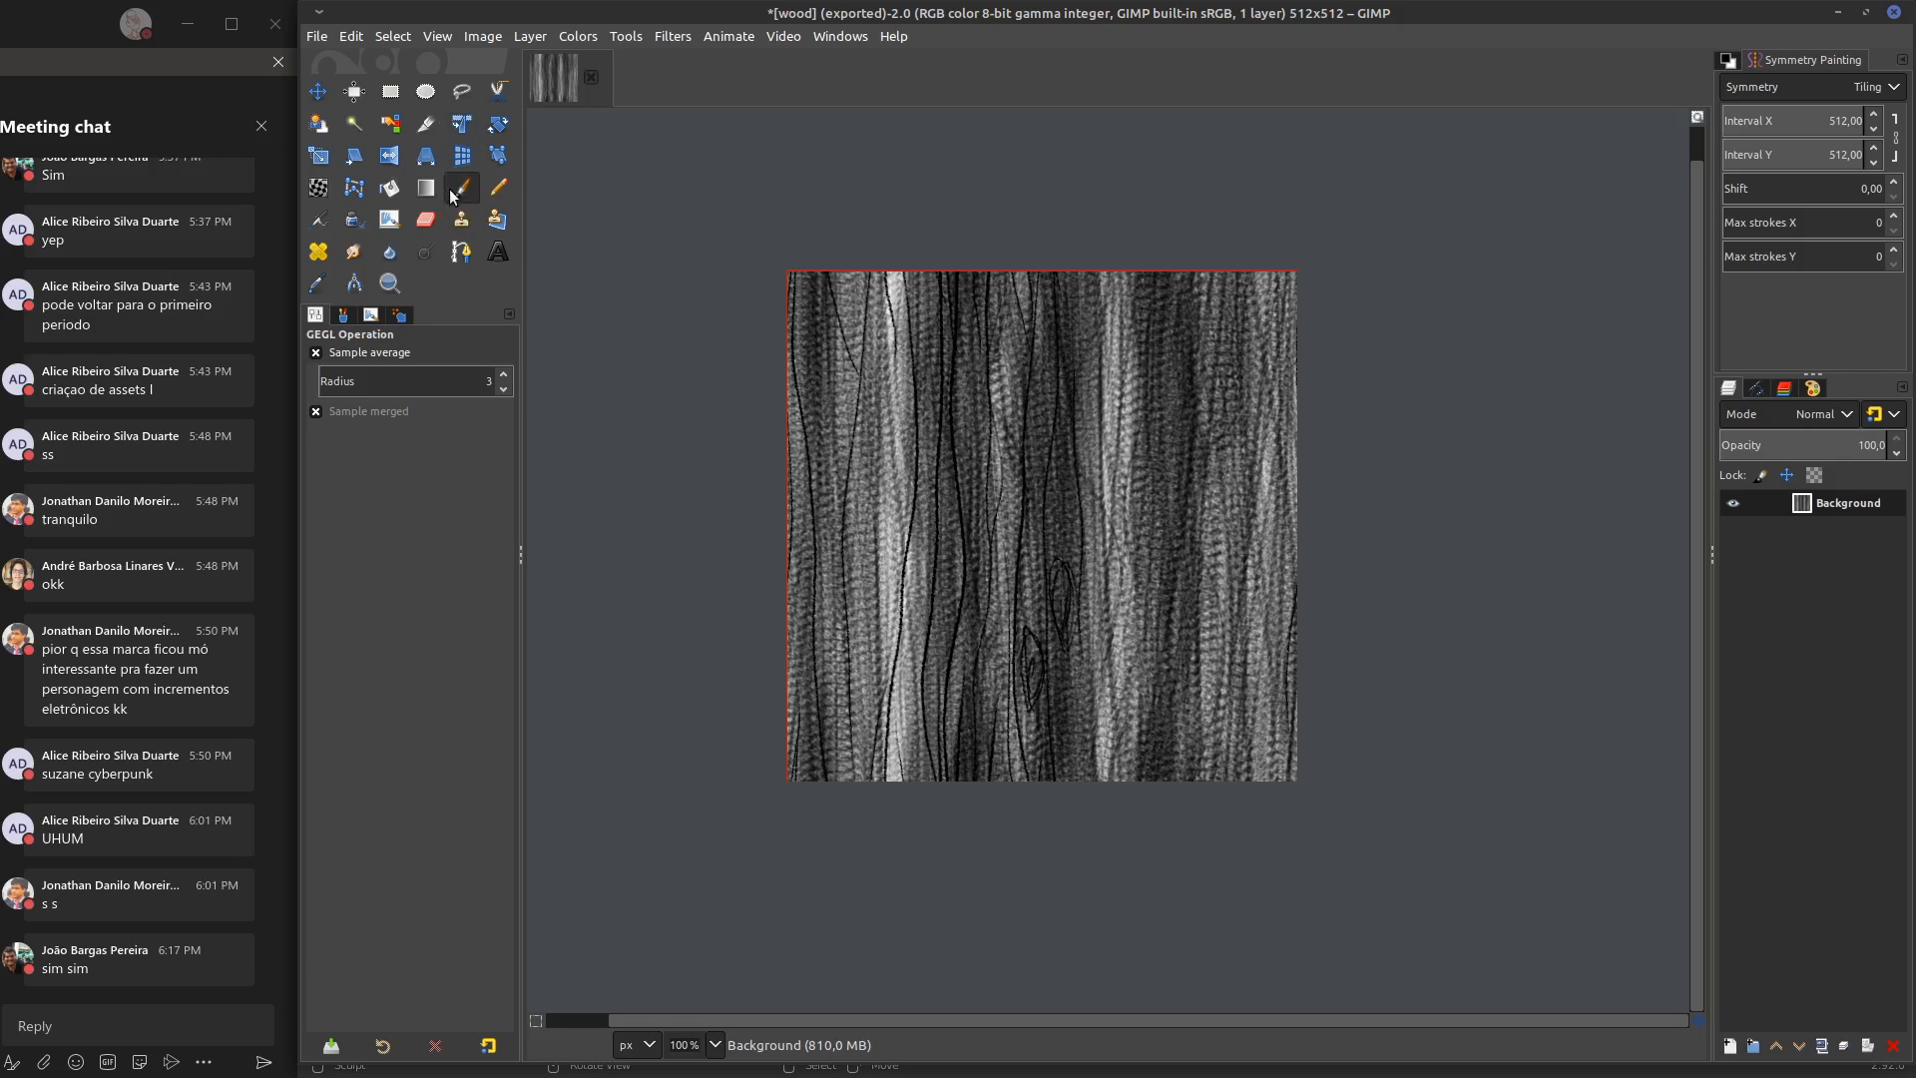
Smudge the wood texture with long vertical strokes across the canvas, using a size 51 brush, to soften the fine grain
left_click(353, 251)
mouse_move(850, 239)
left_mouse_down()
mouse_move(907, 844)
mouse_move(924, 200)
mouse_move(993, 809)
mouse_move(1133, 720)
mouse_move(1253, 854)
mouse_move(1280, 244)
mouse_move(1235, 847)
left_mouse_up()
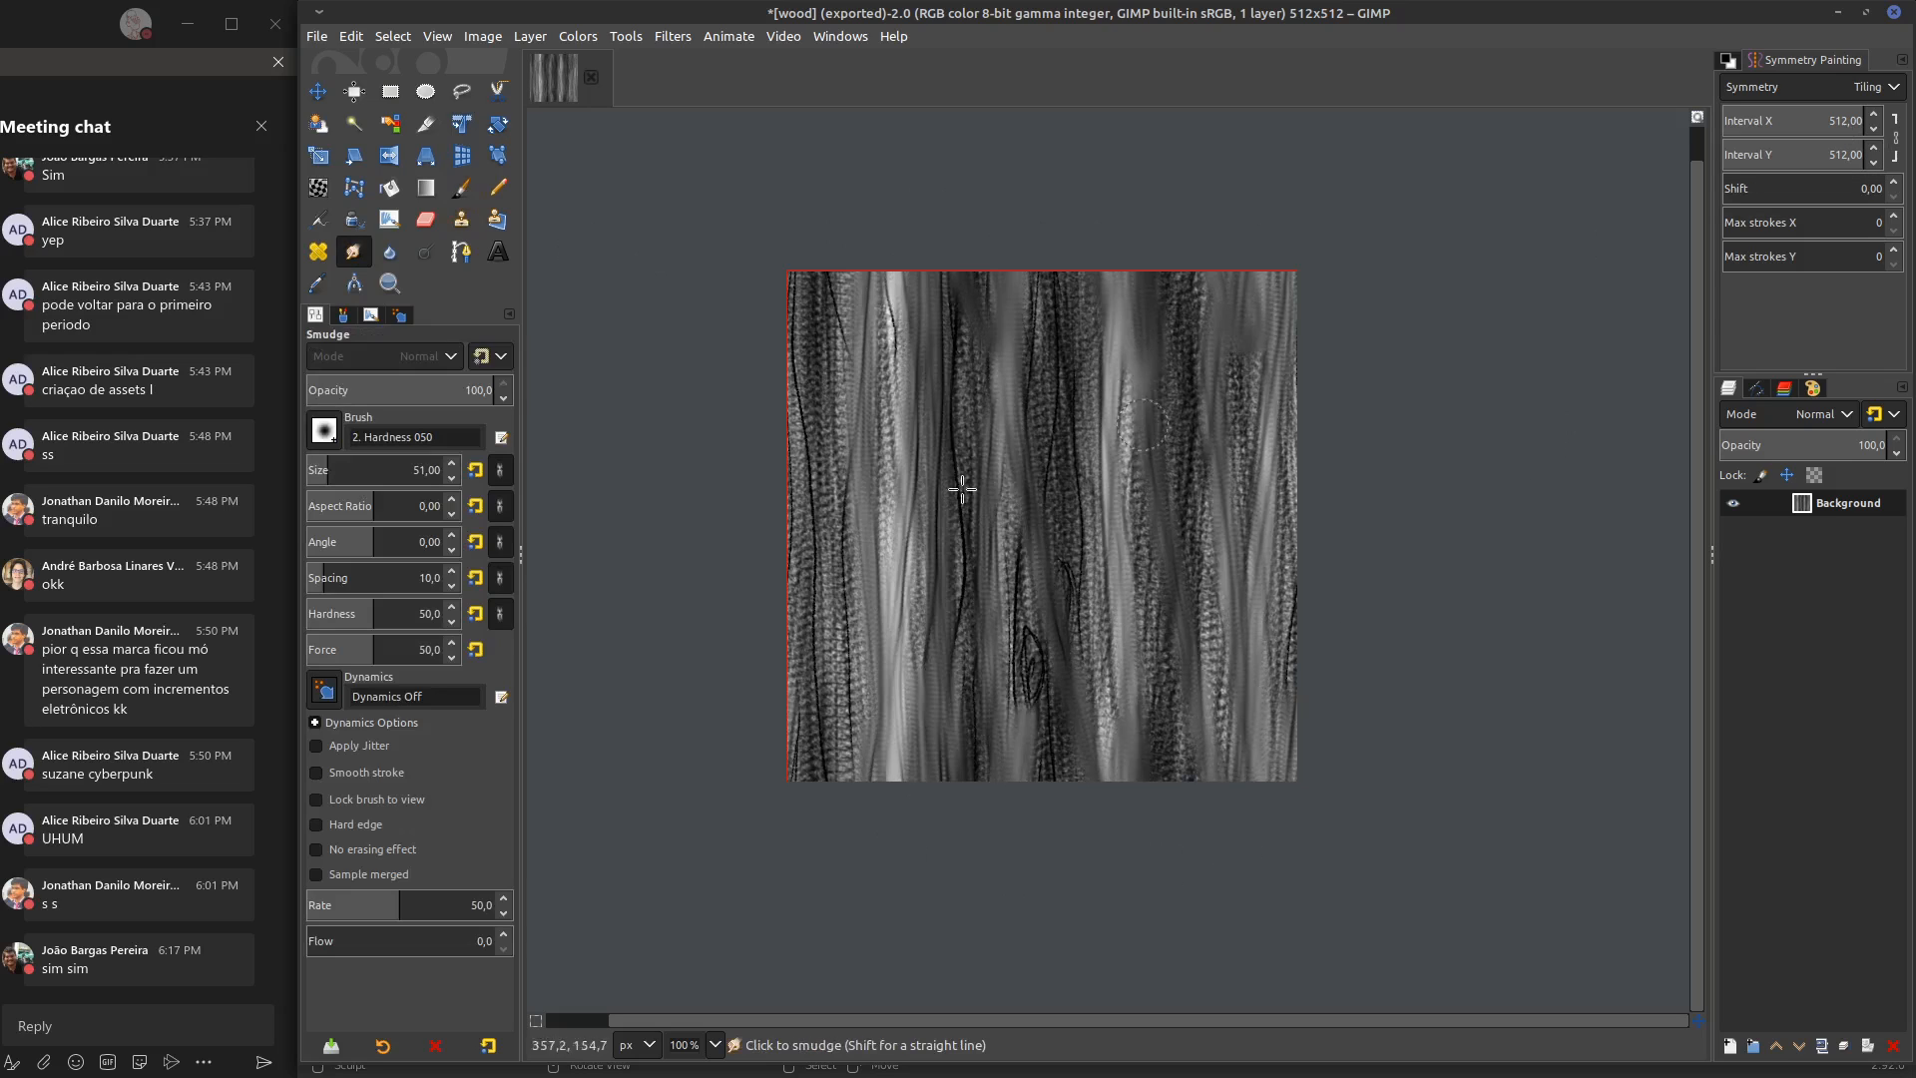
mouse_move(728, 594)
left_mouse_down()
mouse_move(825, 612)
mouse_move(848, 828)
mouse_move(1009, 266)
mouse_move(1066, 778)
mouse_move(1106, 805)
mouse_move(1147, 376)
mouse_move(1168, 784)
left_mouse_up()
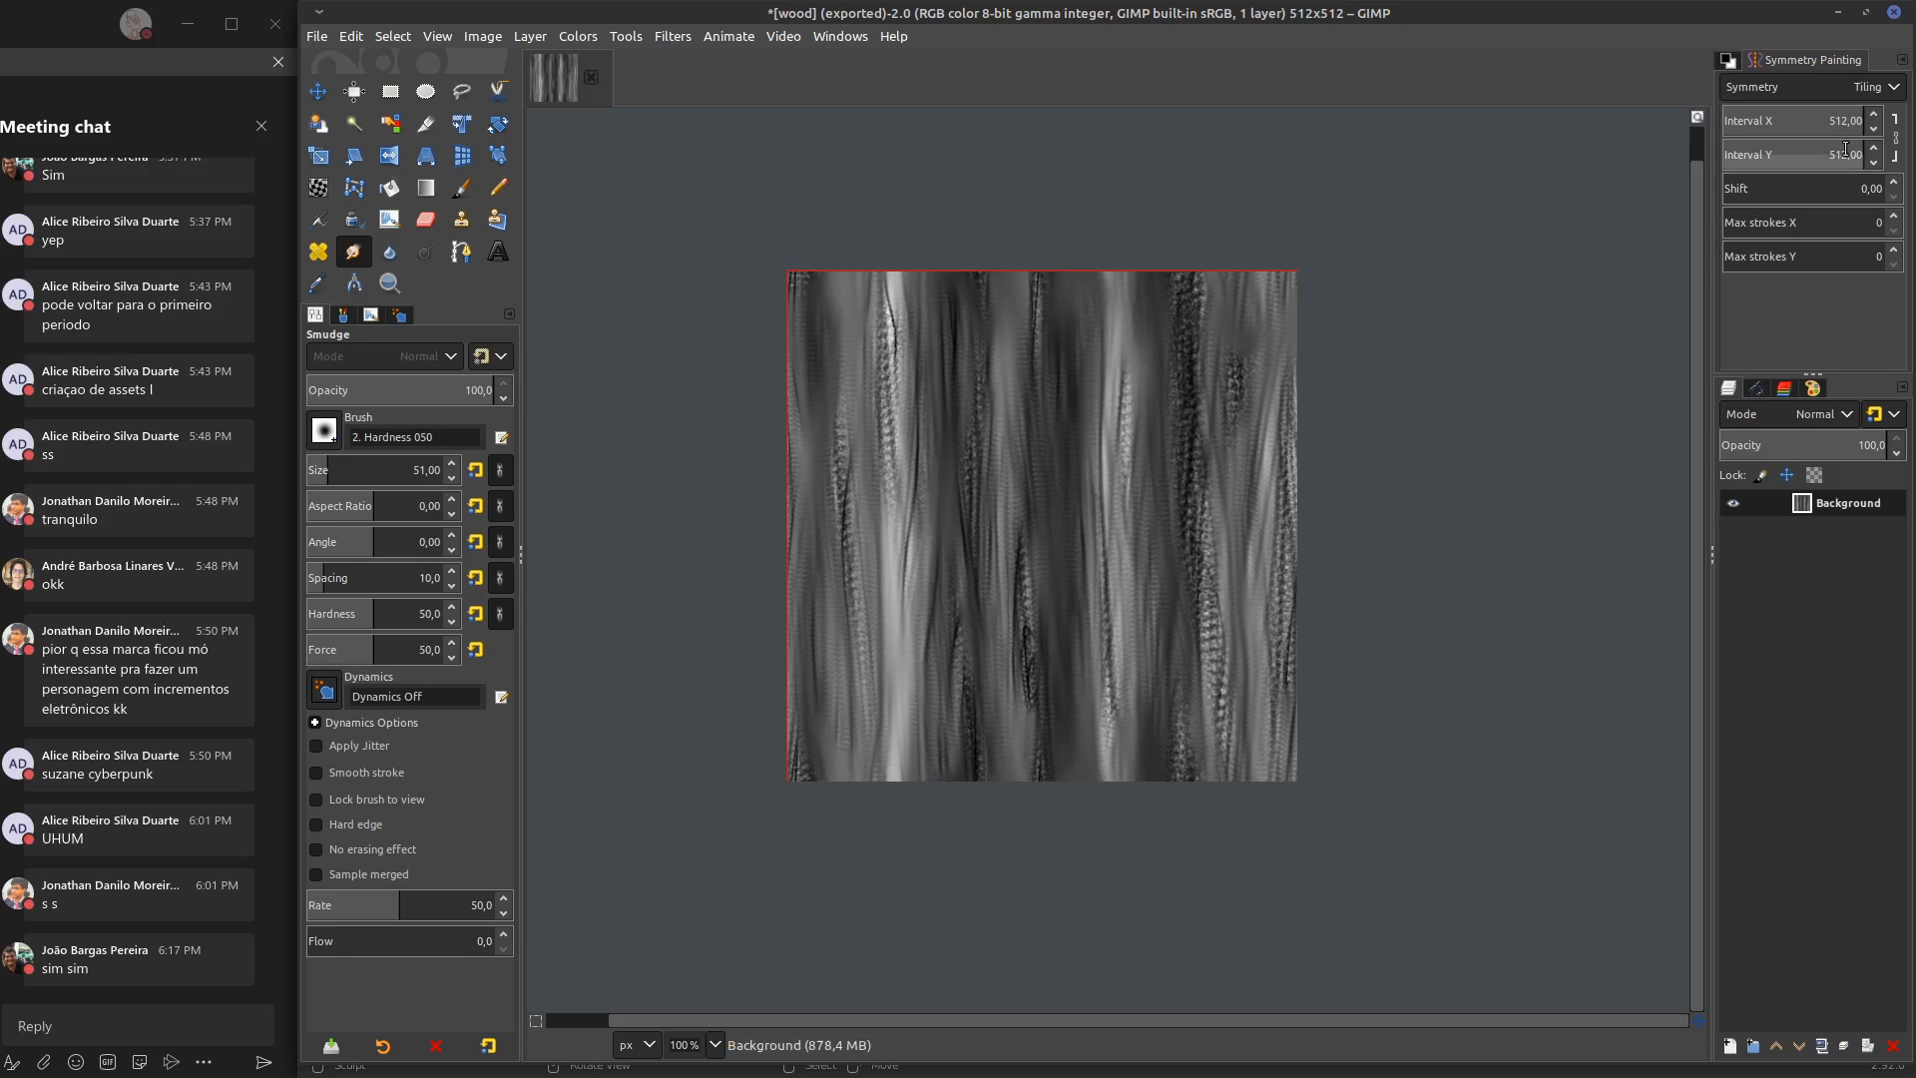
mouse_move(1165, 288)
left_mouse_down()
mouse_move(1193, 559)
mouse_move(1271, 848)
mouse_move(1125, 853)
mouse_move(1147, 196)
mouse_move(1211, 222)
mouse_move(1052, 762)
mouse_move(995, 148)
mouse_move(1035, 872)
mouse_move(911, 522)
mouse_move(1001, 317)
mouse_move(993, 916)
mouse_move(971, 163)
mouse_move(847, 829)
mouse_move(888, 449)
mouse_move(840, 311)
mouse_move(779, 788)
mouse_move(895, 860)
mouse_move(875, 200)
mouse_move(836, 638)
left_mouse_up()
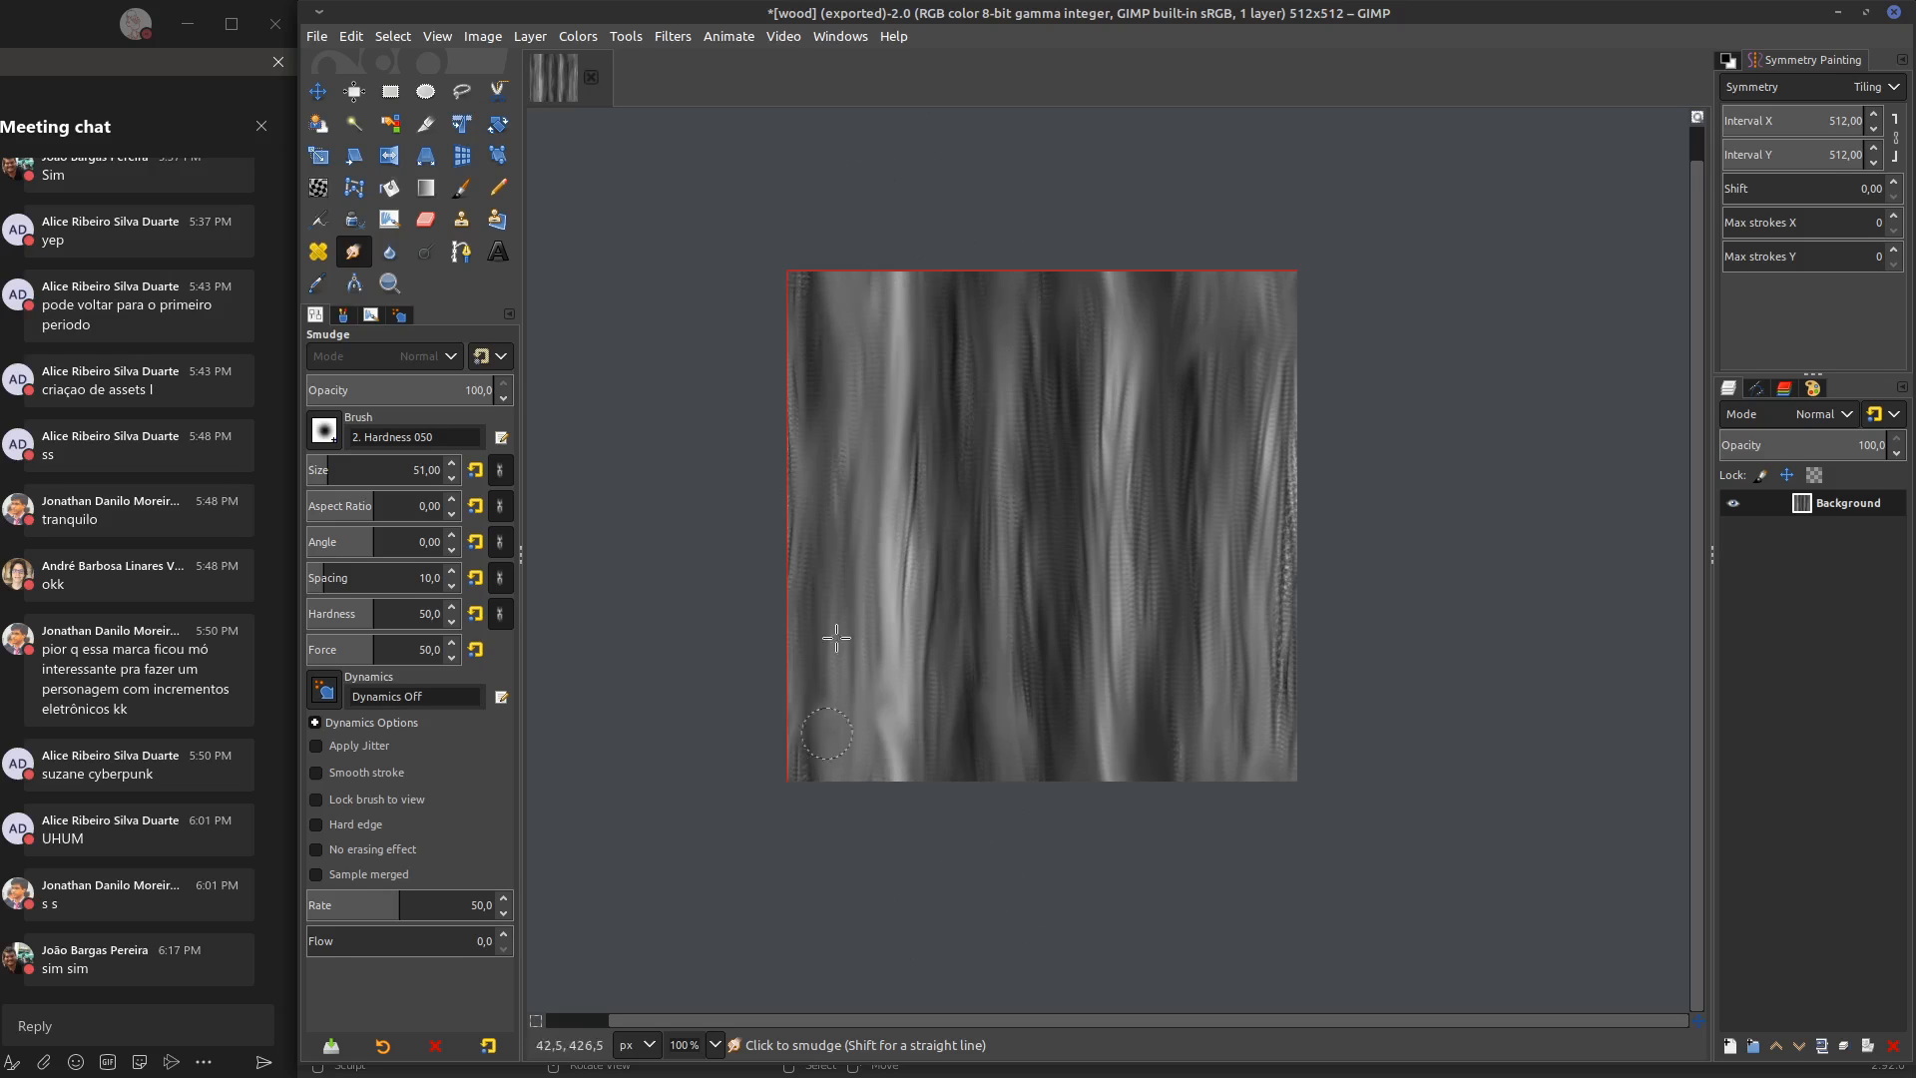
mouse_move(944, 674)
left_mouse_down()
mouse_move(899, 758)
mouse_move(912, 238)
left_mouse_up()
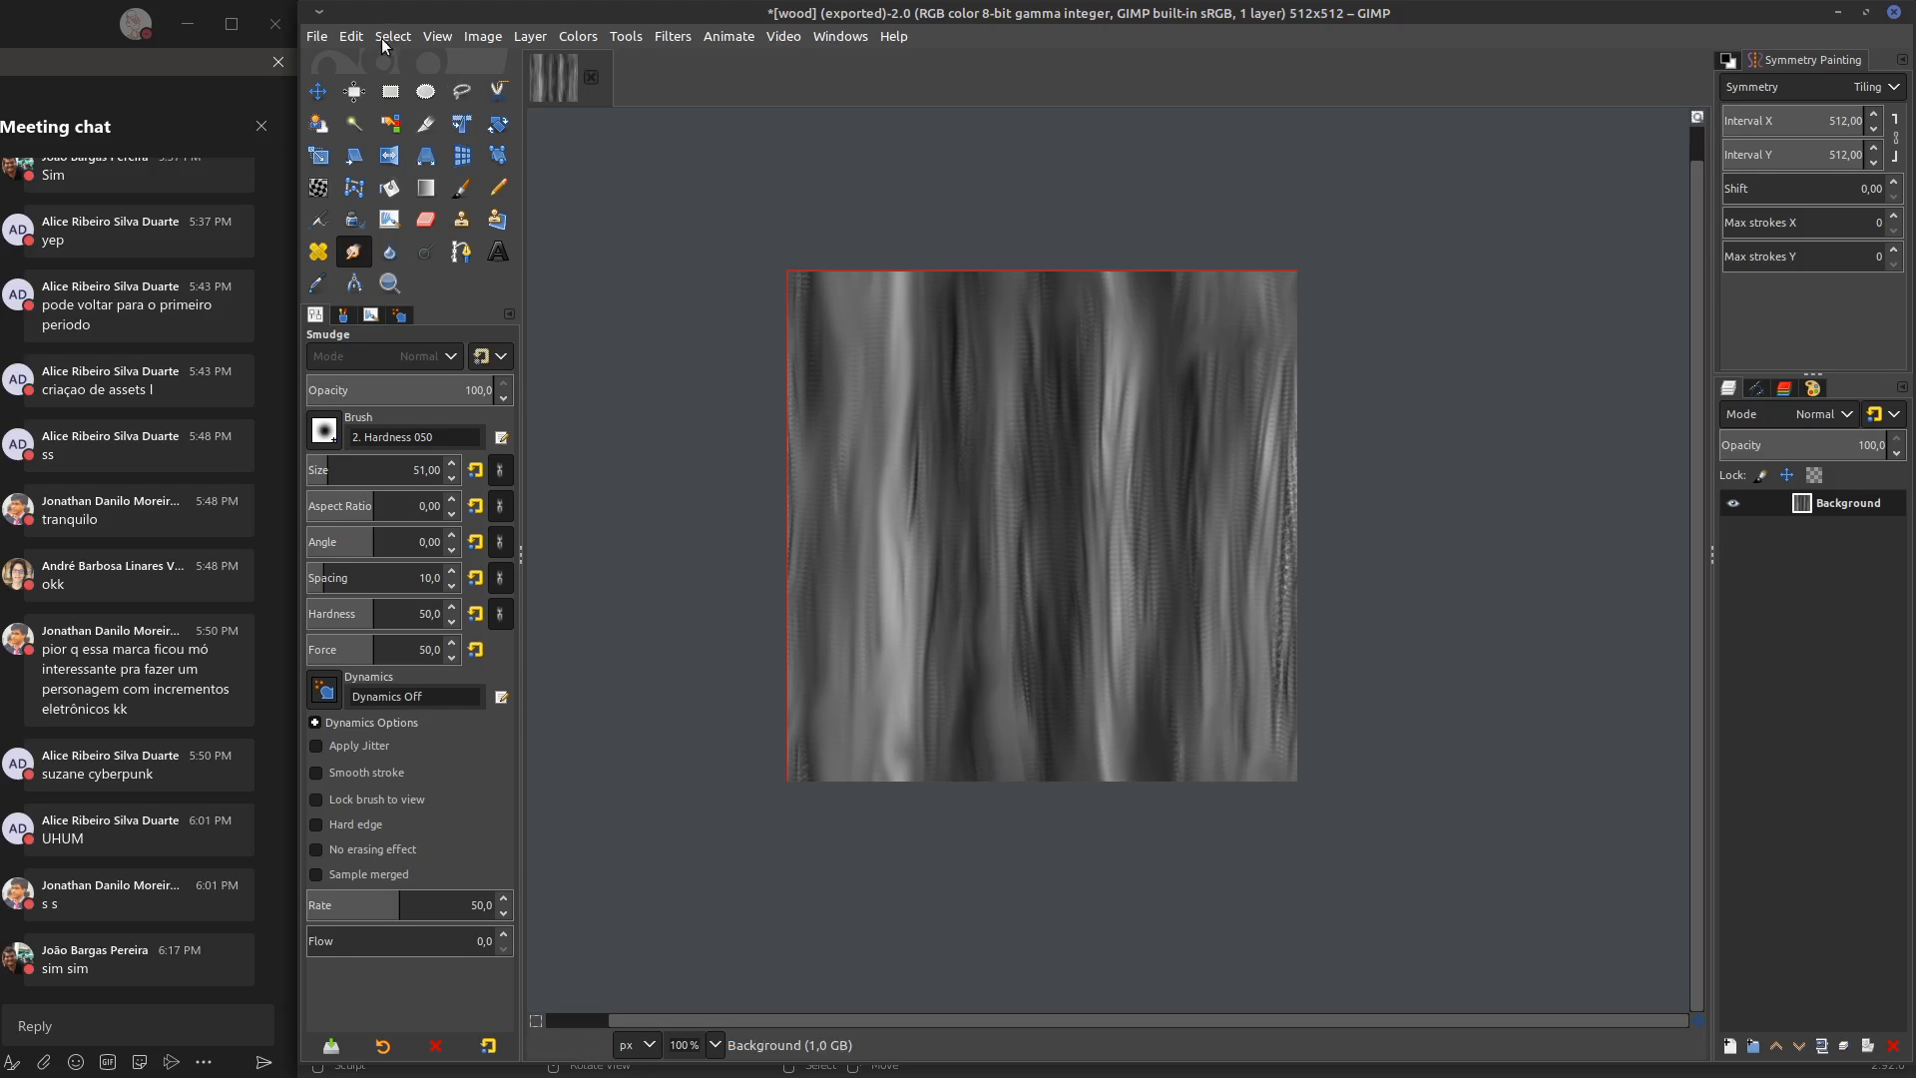
Smudge the remaining grain along the texture's right edge and export the image over wood.JPG
left_click(316, 36)
left_click(489, 321)
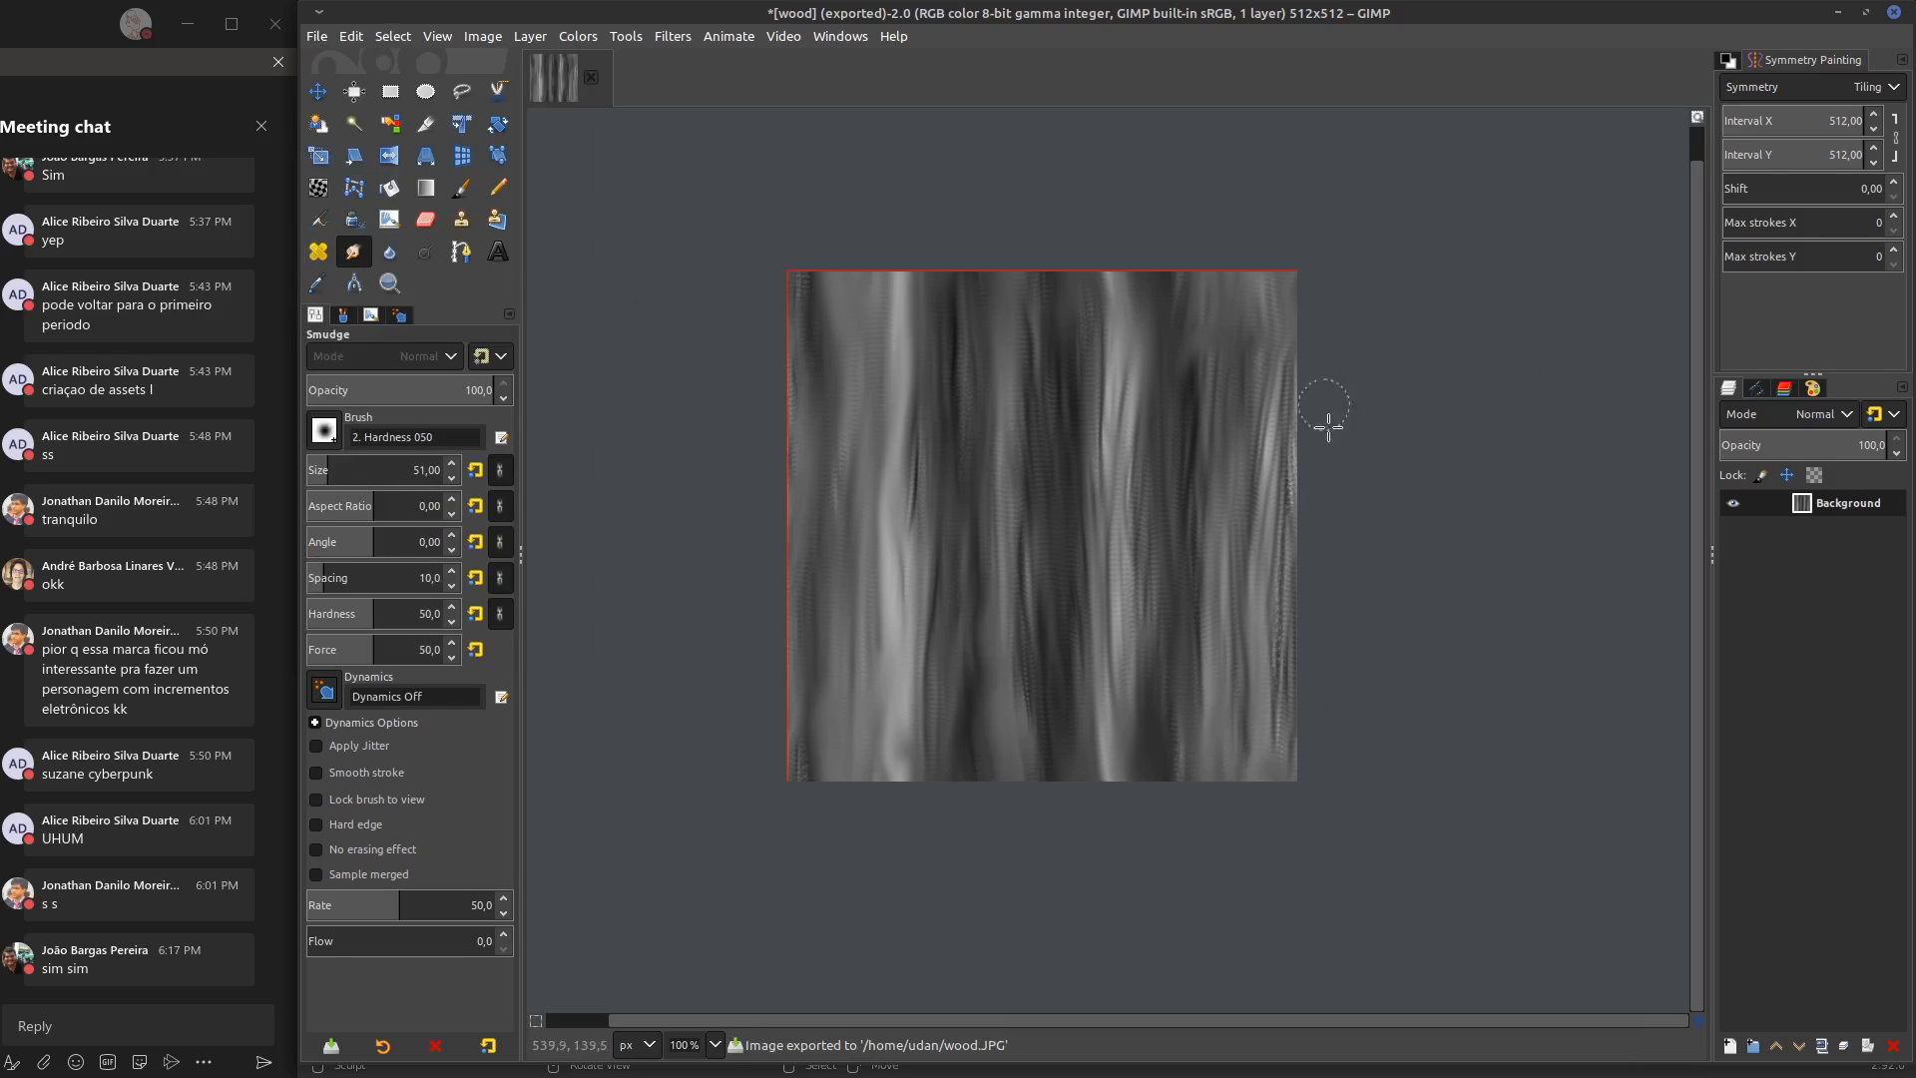
mouse_move(1278, 618)
left_mouse_down()
mouse_move(1323, 475)
mouse_move(1297, 414)
mouse_move(1294, 620)
mouse_move(1359, 358)
left_mouse_up()
left_click(328, 35)
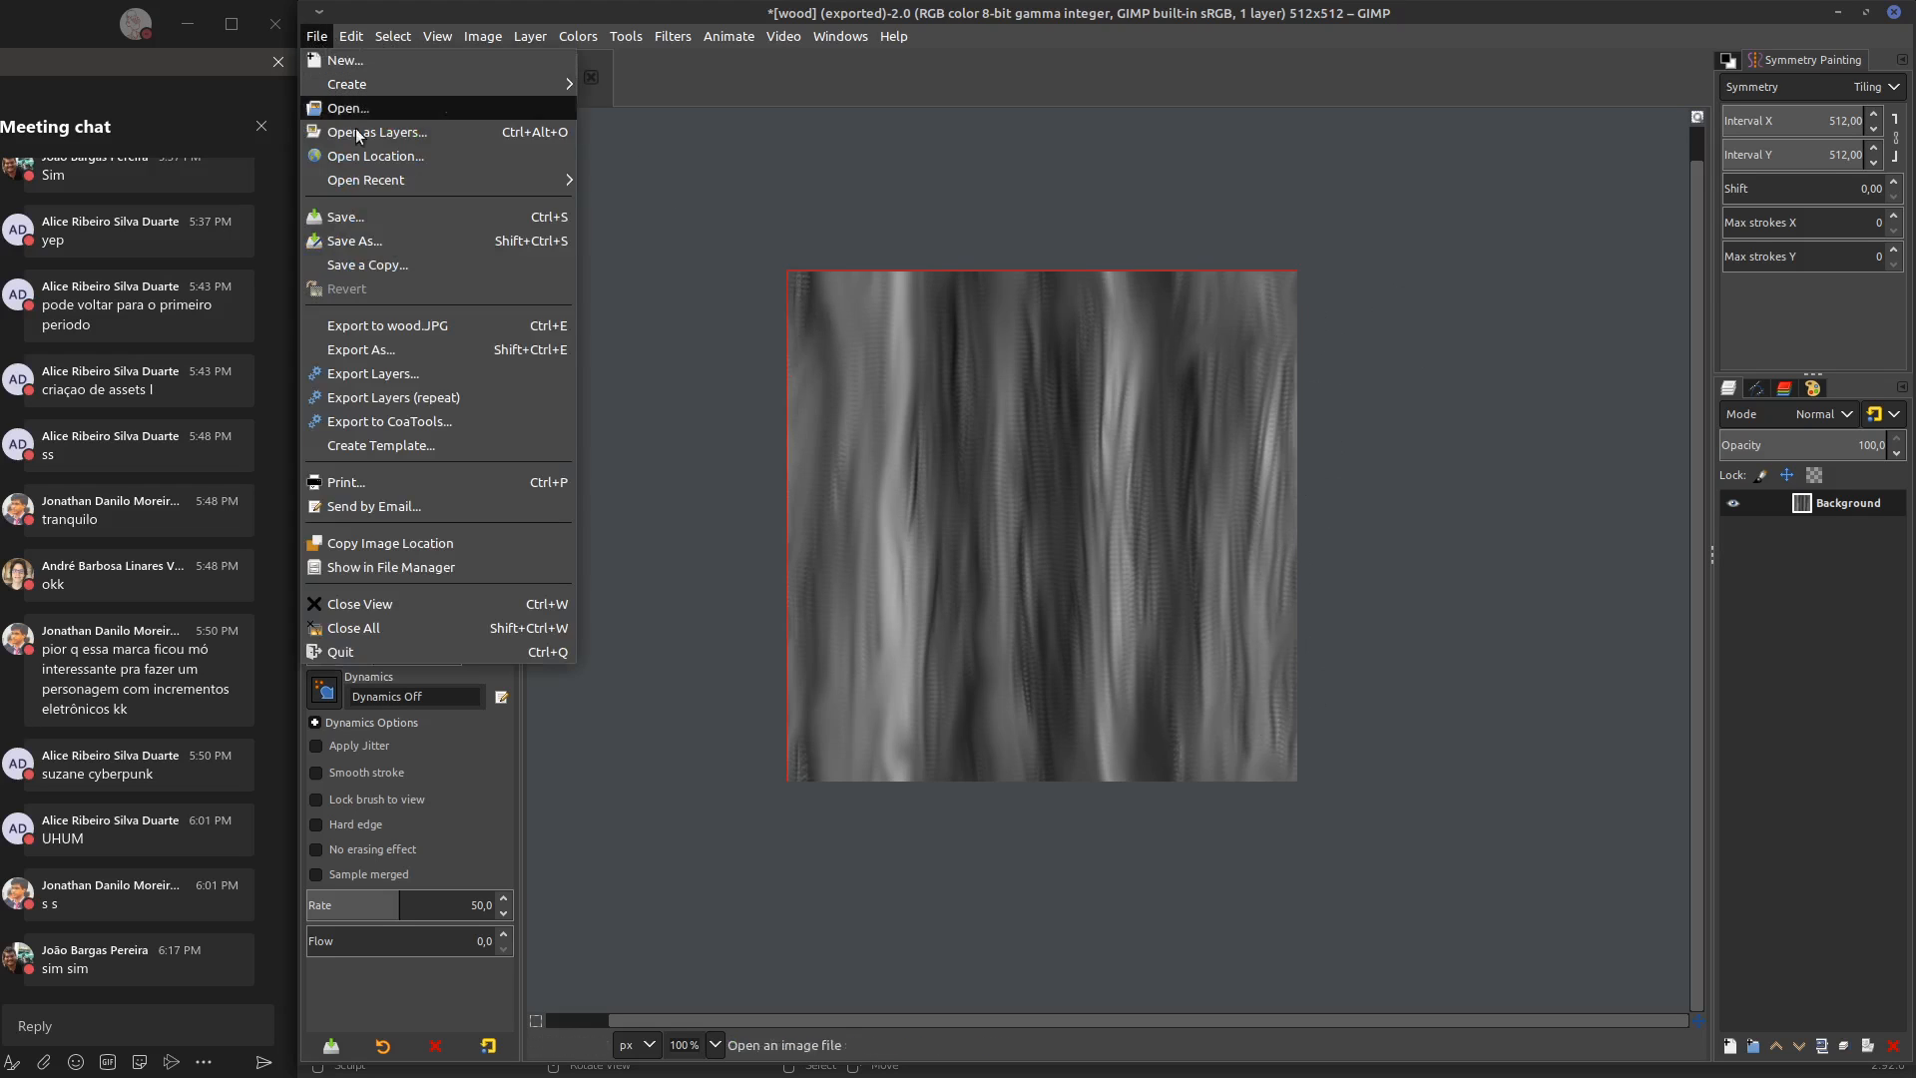
left_click(349, 327)
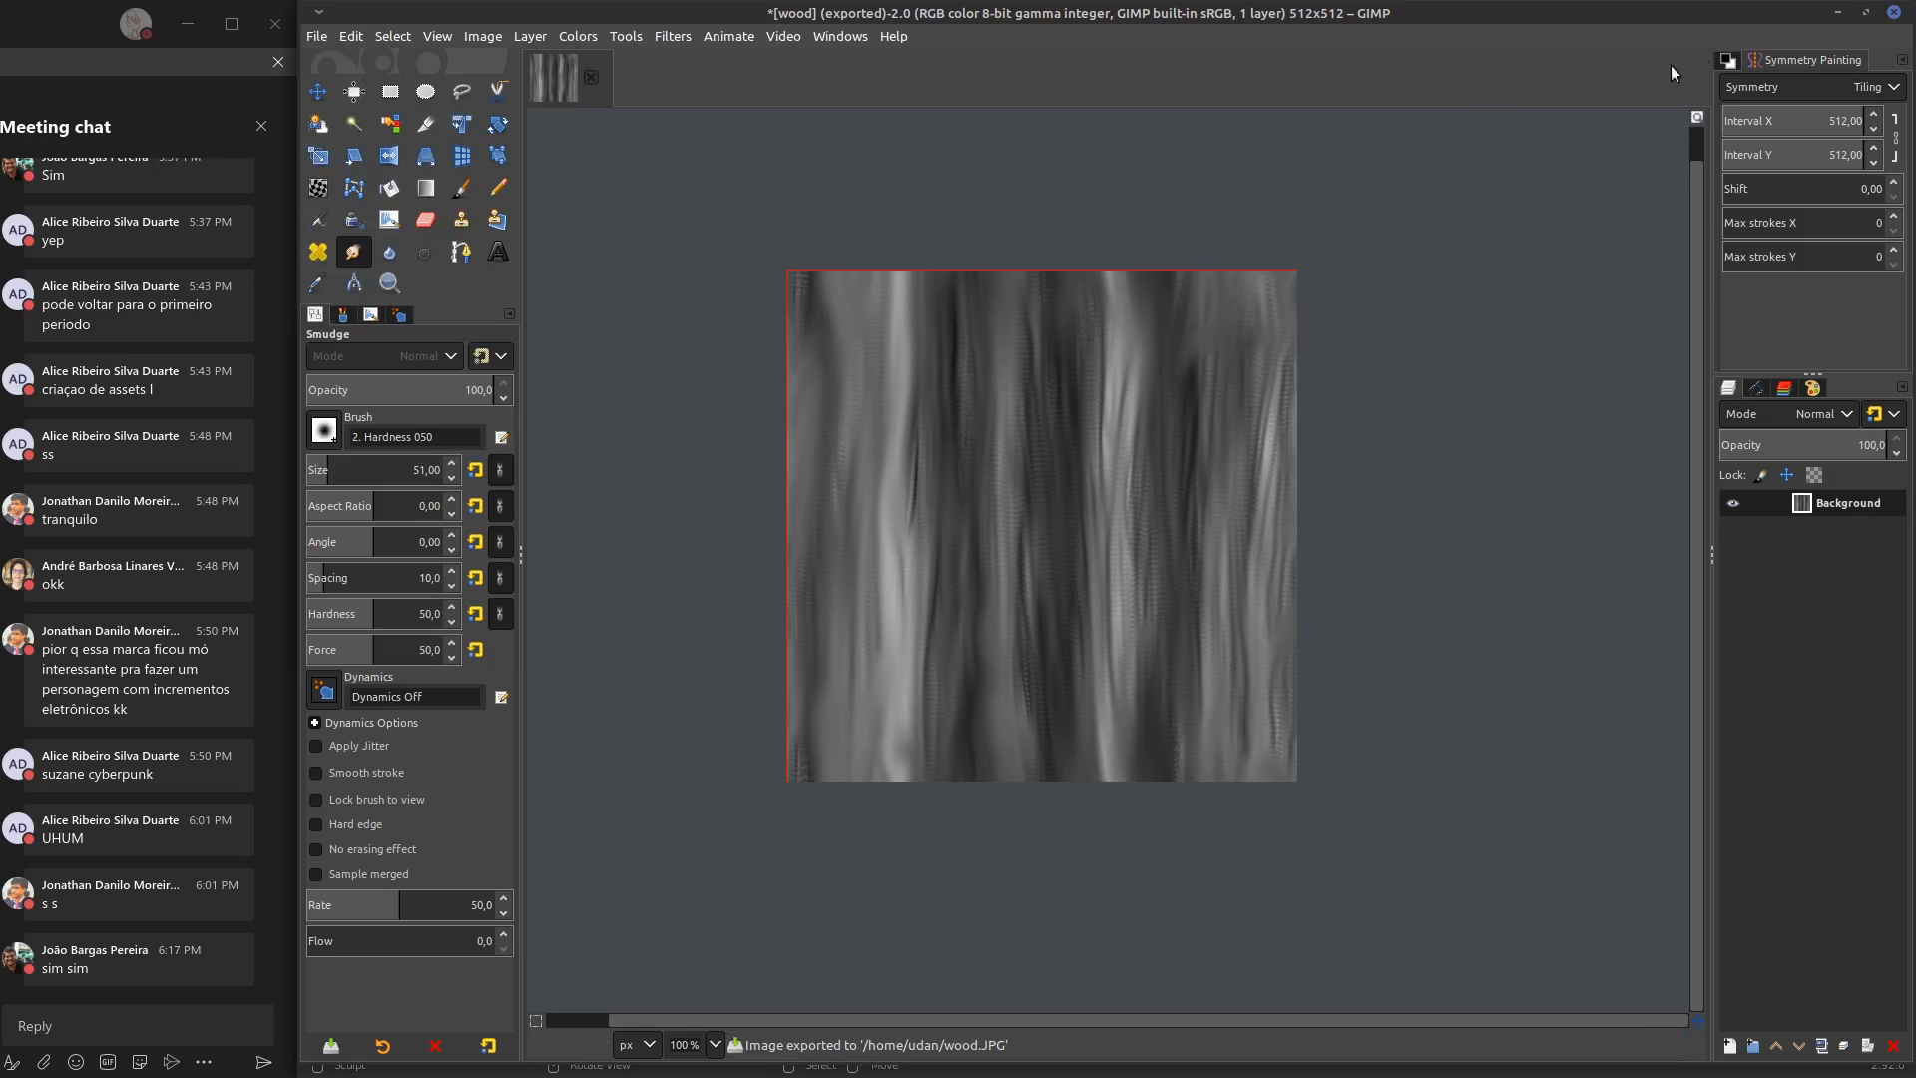
Switch to Blender, show wood.JPG in the image editor and reload it from disk
left_click(1840, 13)
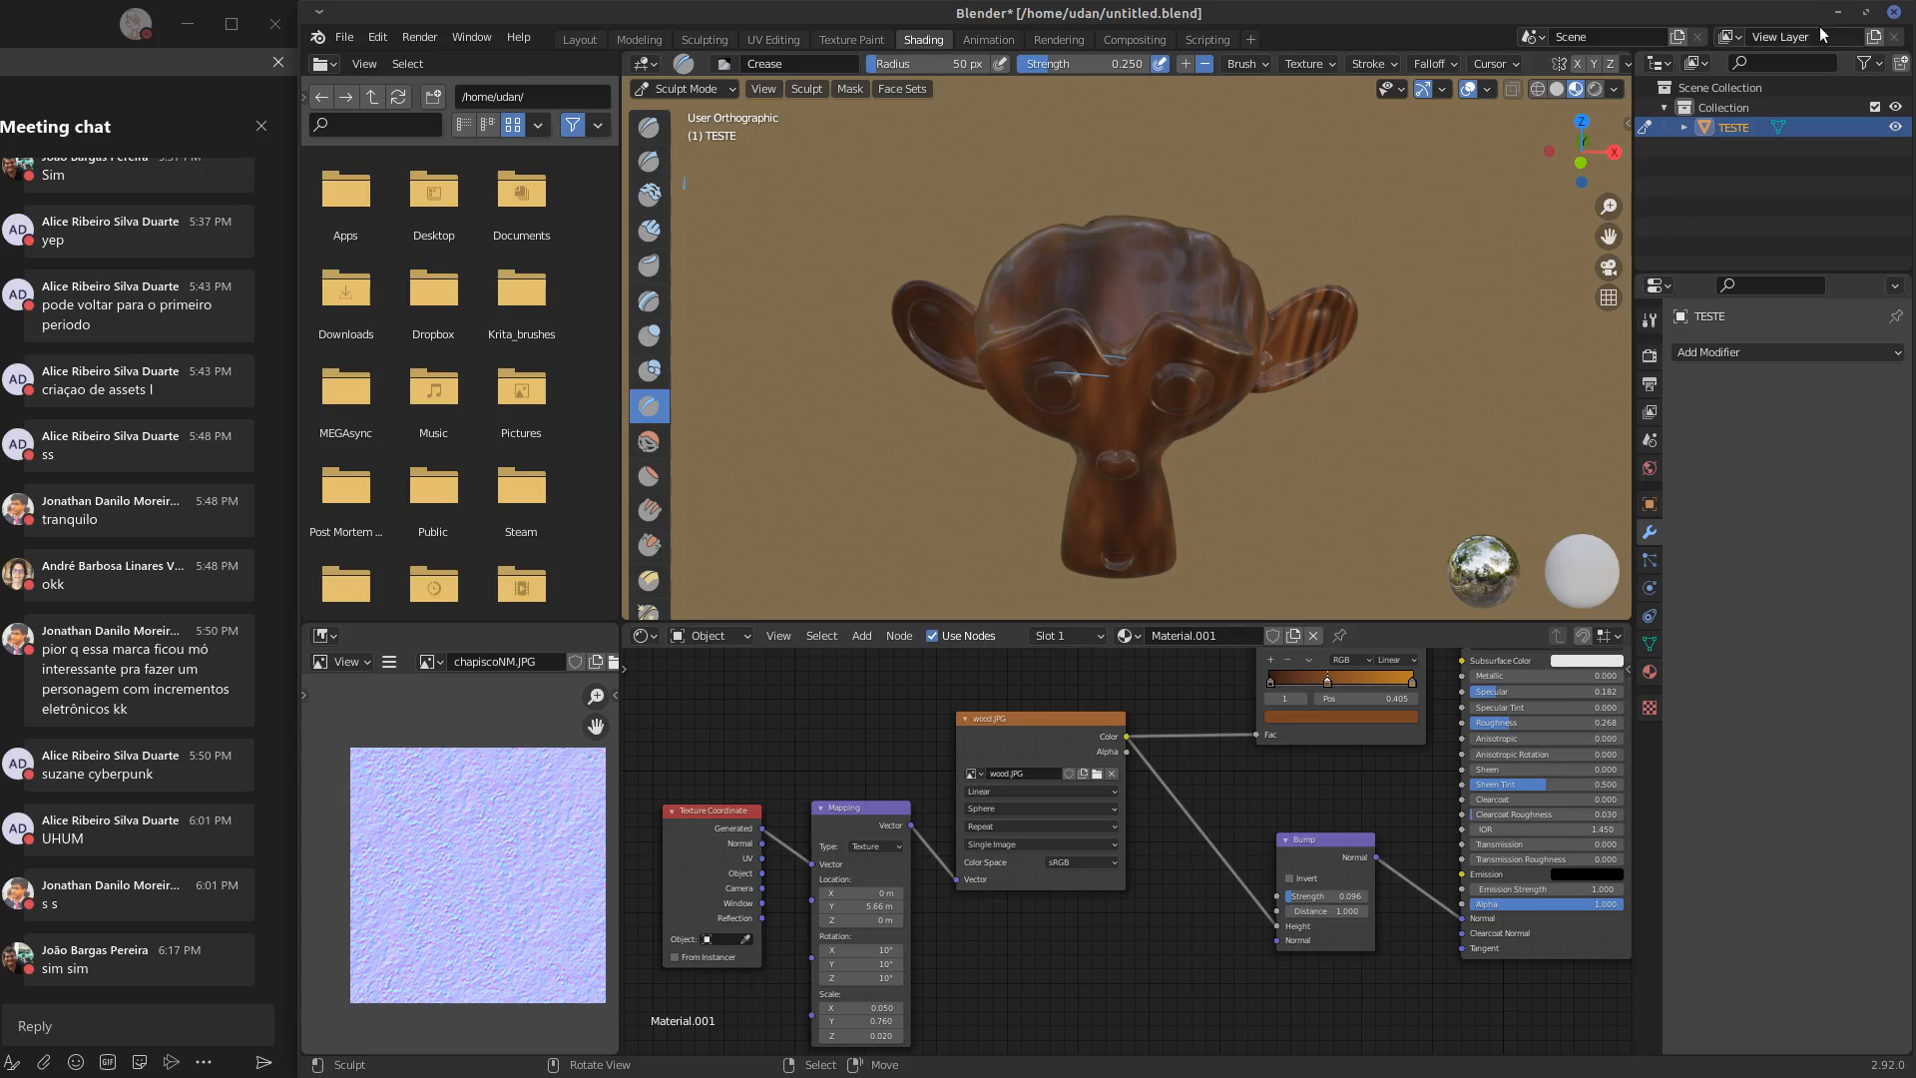
left_click(427, 663)
left_click(450, 802)
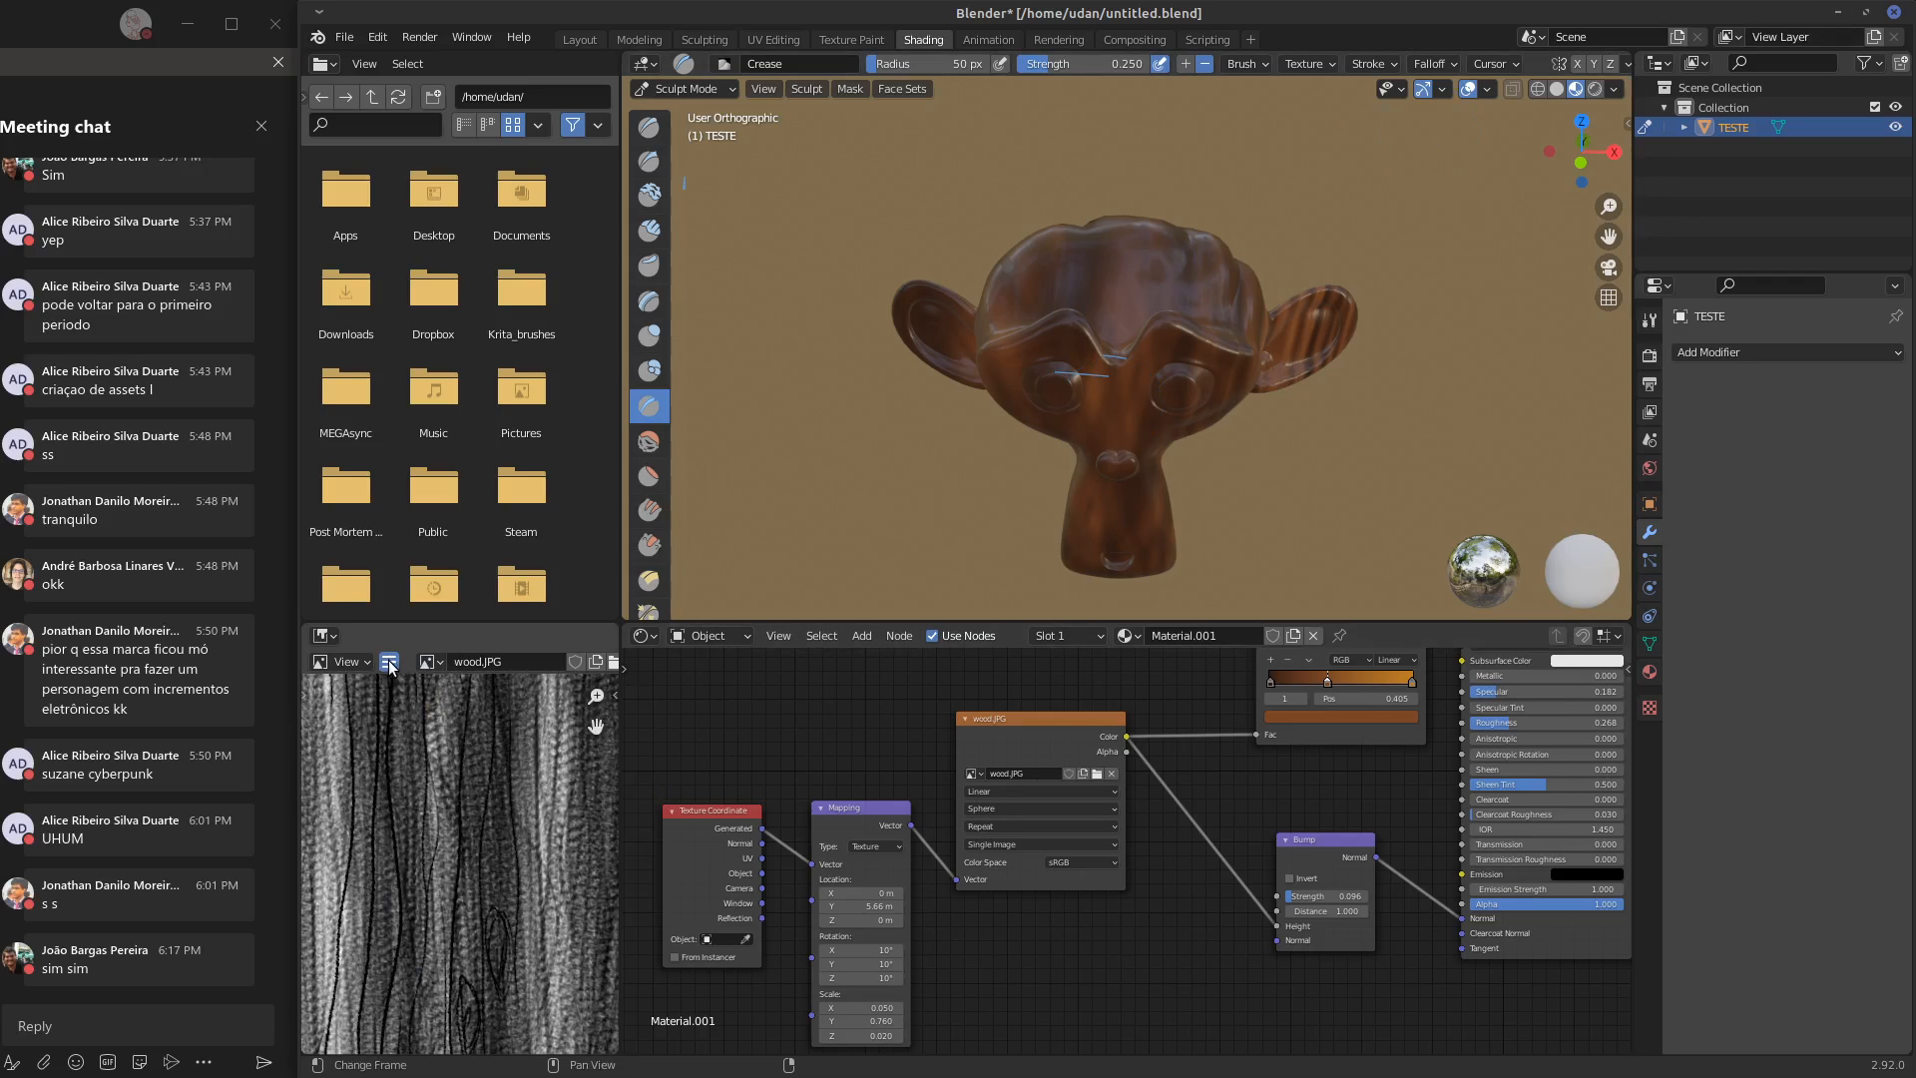
left_click(389, 663)
mouse_move(429, 705)
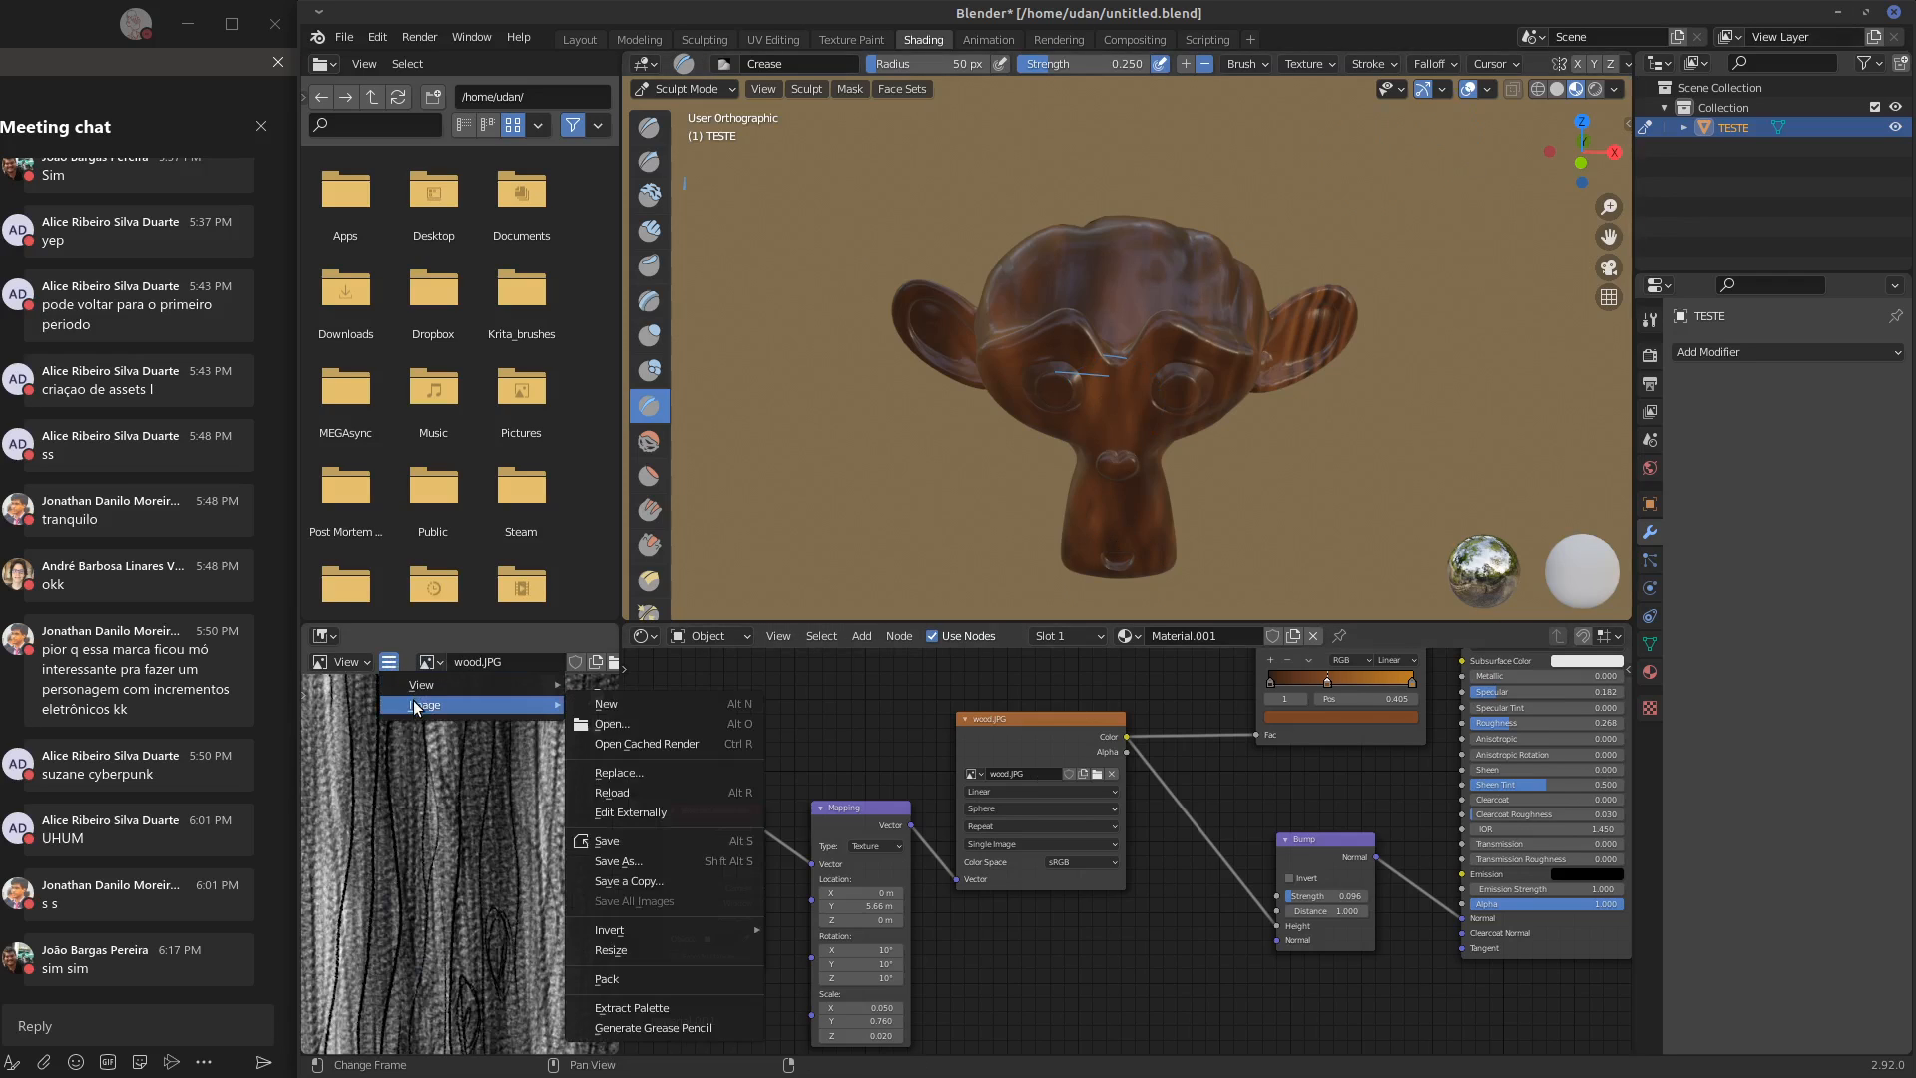
left_click(632, 792)
Try a scale X of -0.3 on the Mapping node and inspect the texture on the monkey head
middle_click_drag(1008, 399, 1160, 412)
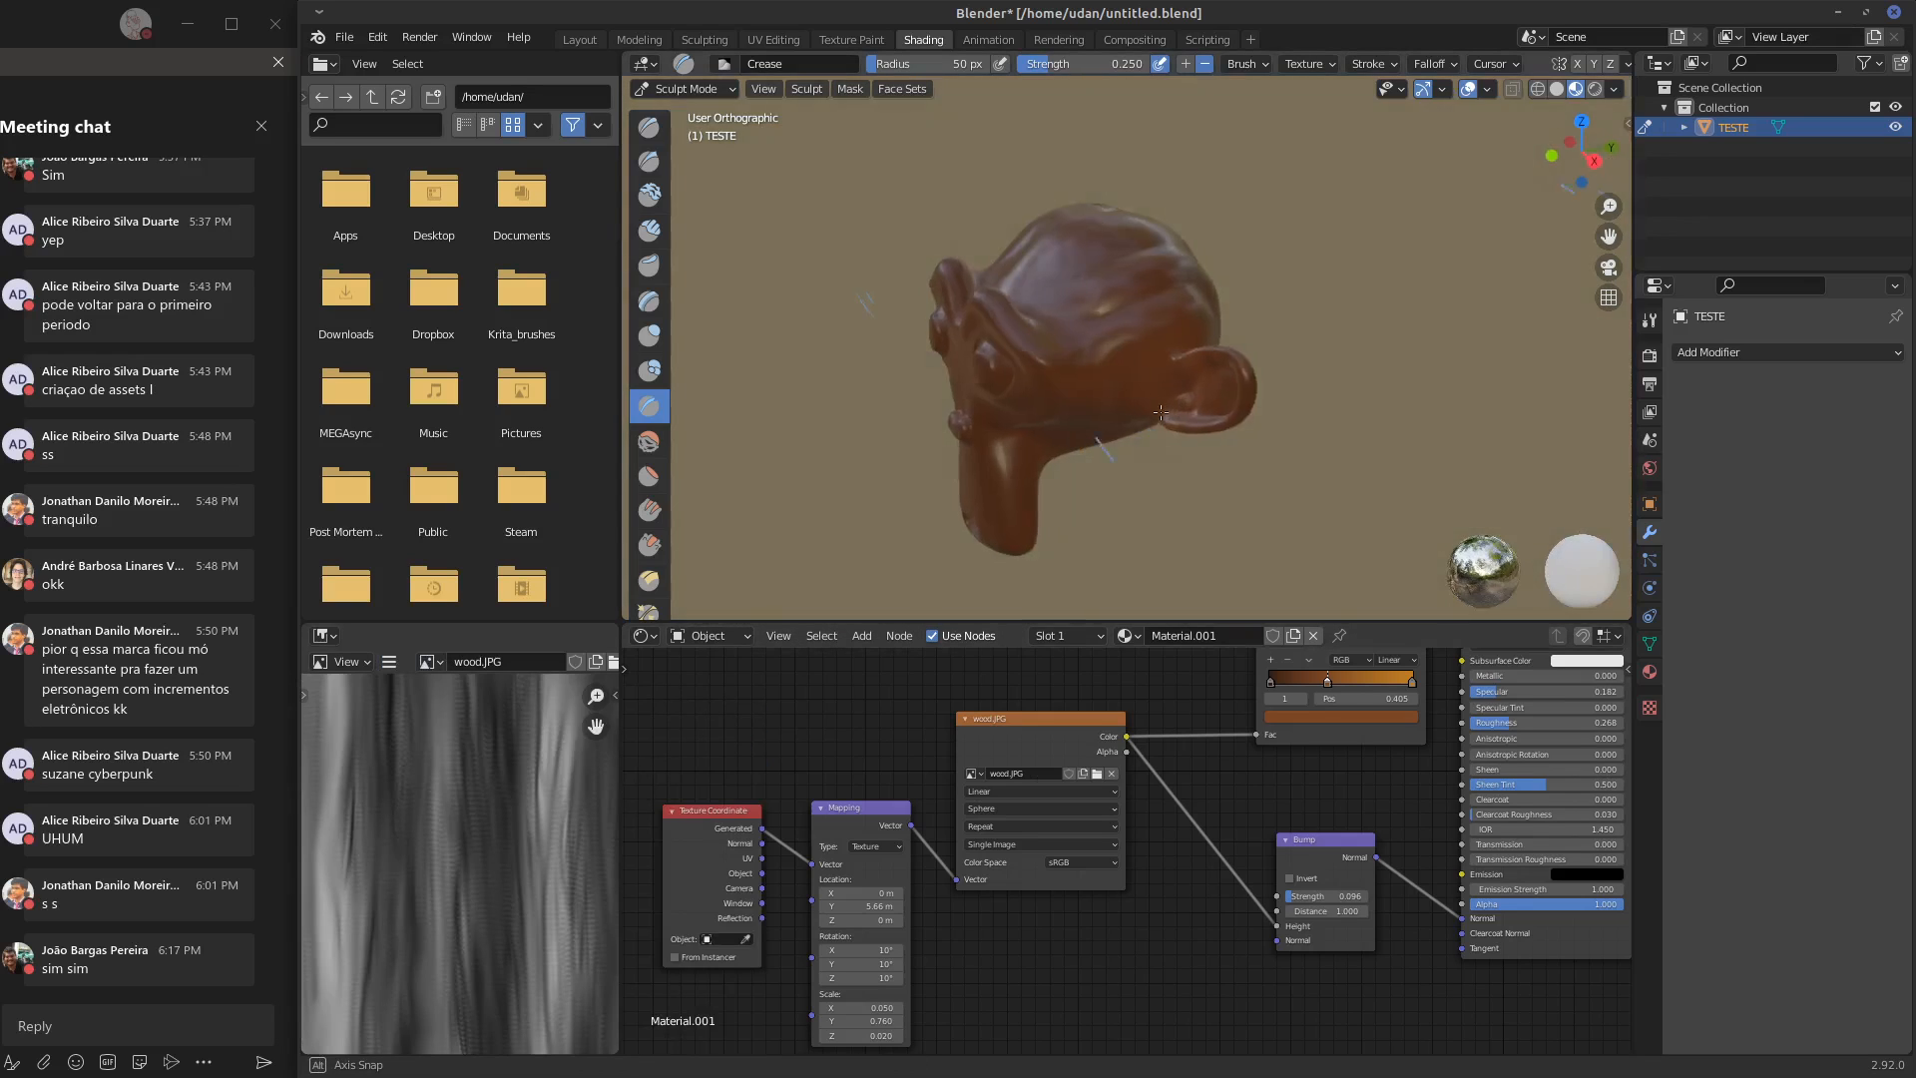
middle_click_drag(881, 1012, 895, 982)
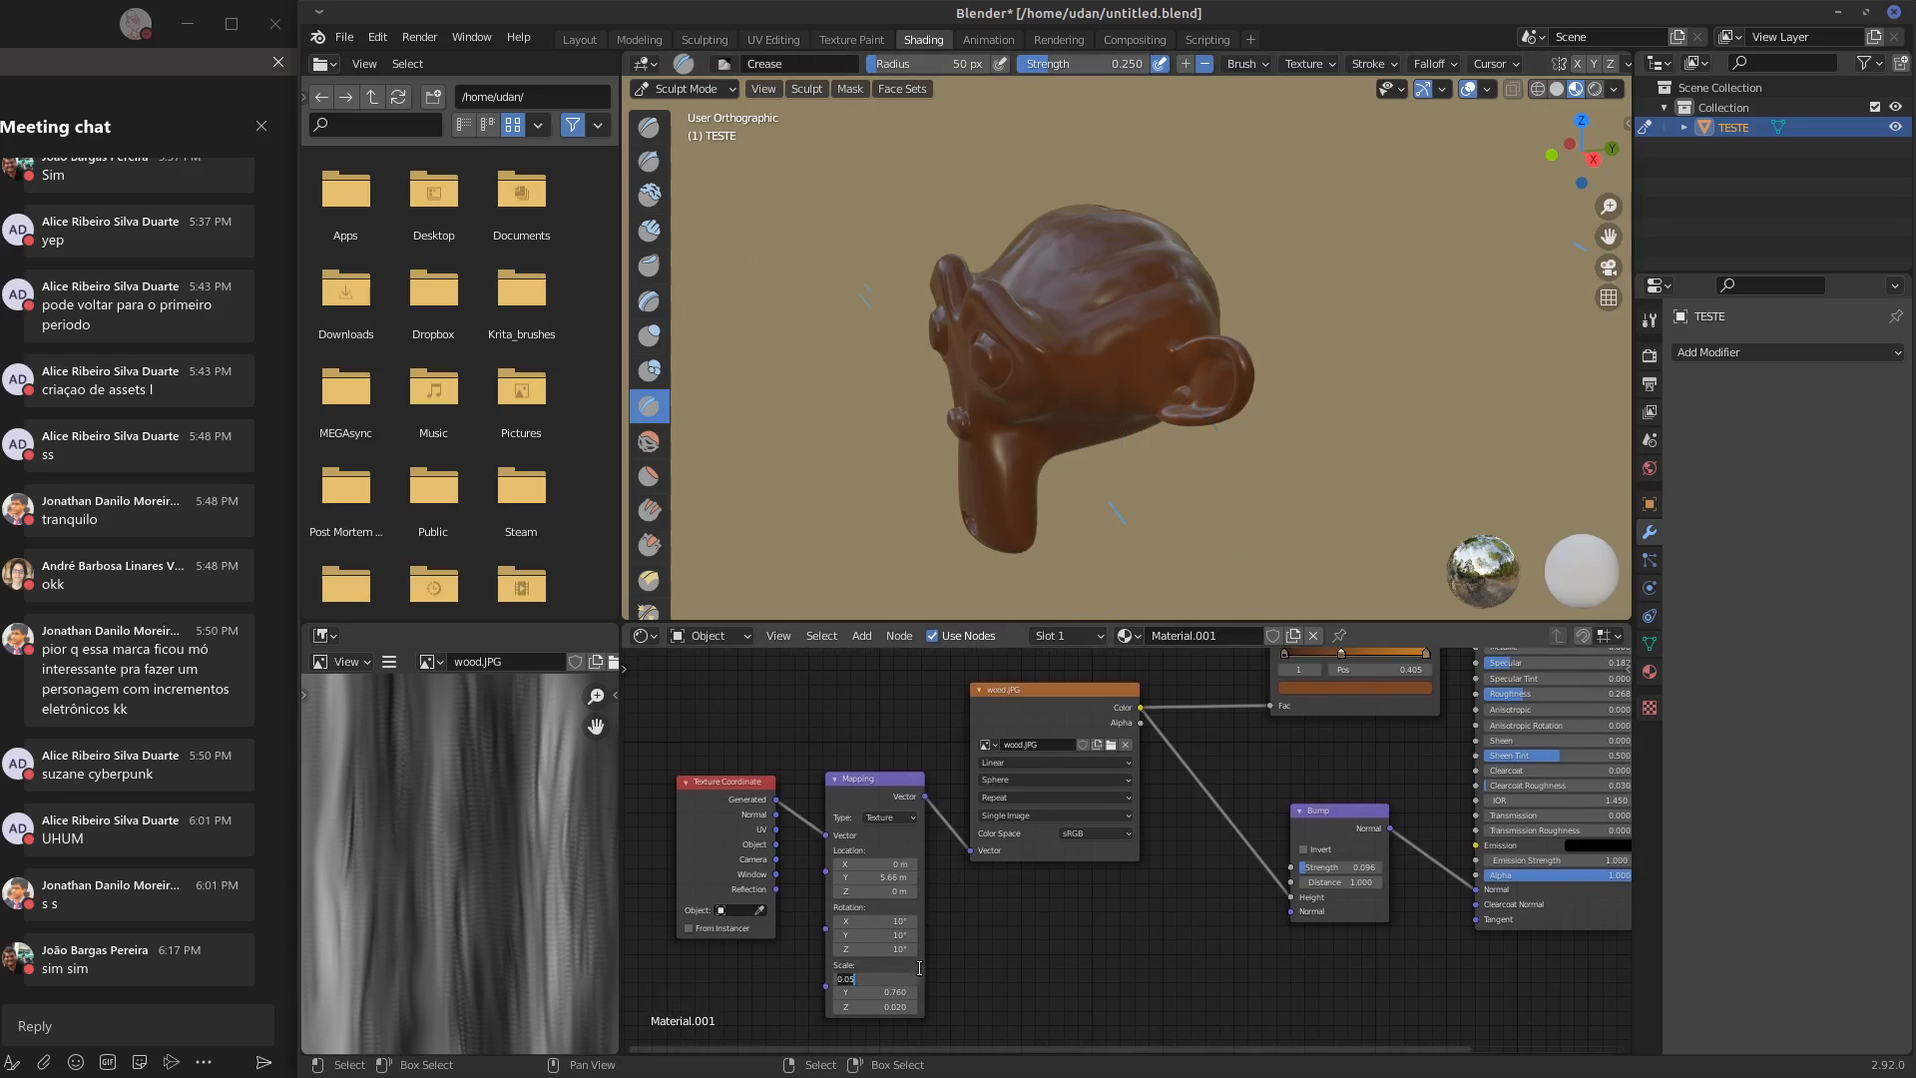
key("Return")
left_click_drag(879, 986, 876, 986)
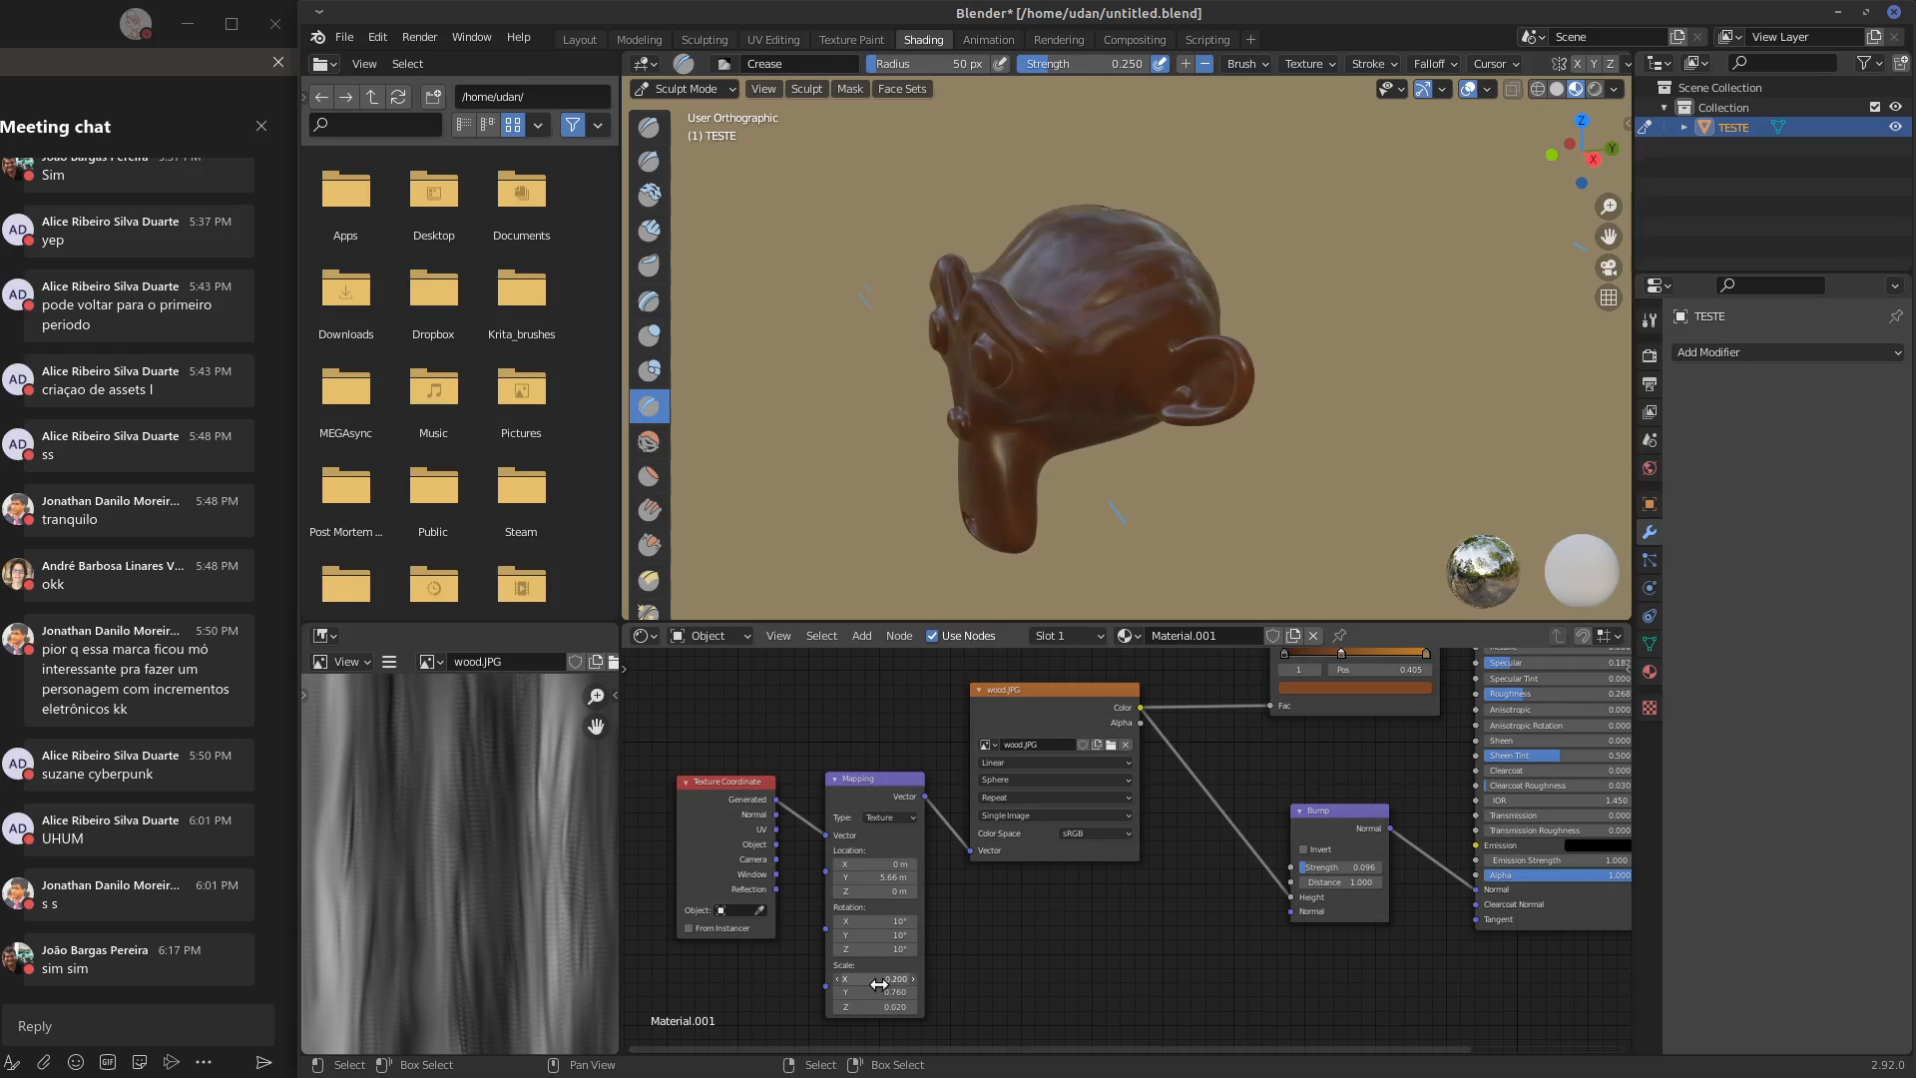
middle_click_drag(978, 469, 1068, 464)
scroll(1063, 464, "up", 2)
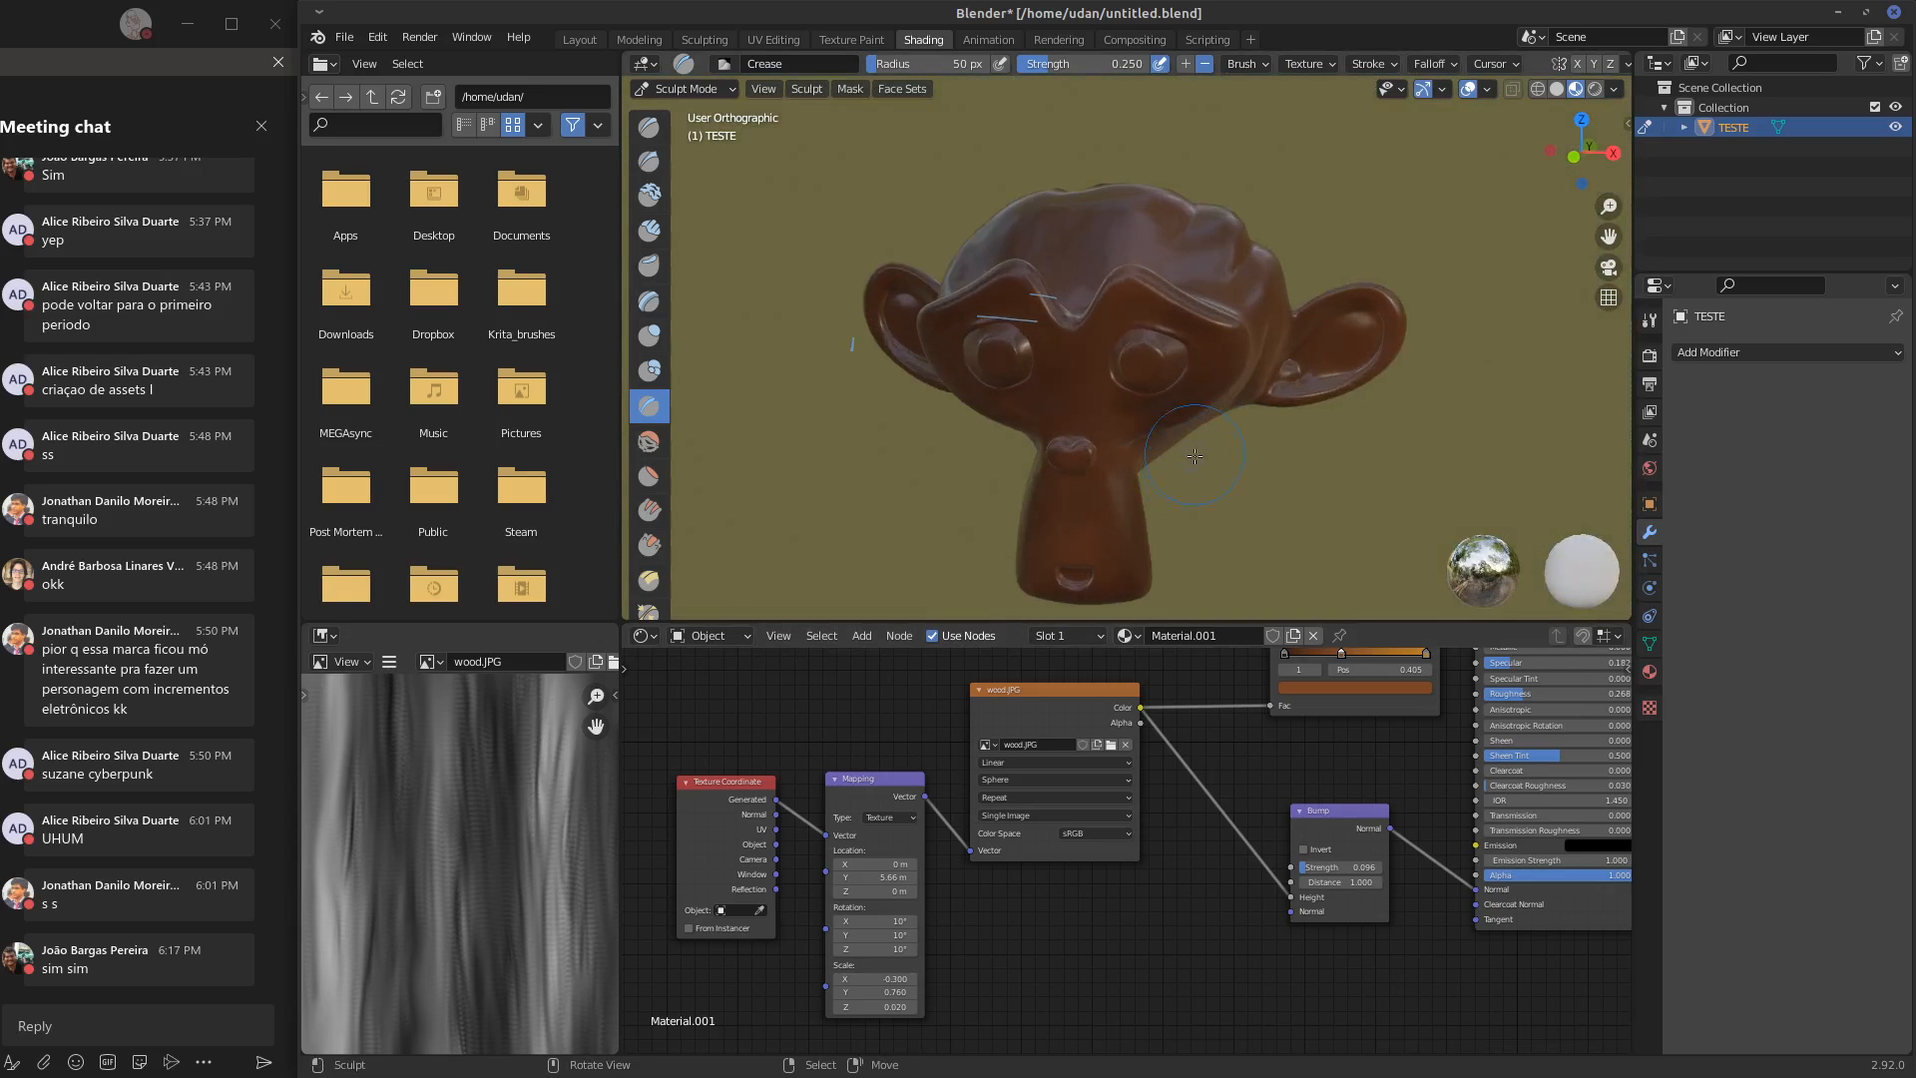
scroll(1023, 894, "up", 2)
scroll(1022, 895, "up", 1)
Set the Mapping node's scale to 1 on X, Y and Z
middle_click_drag(934, 976, 1060, 860)
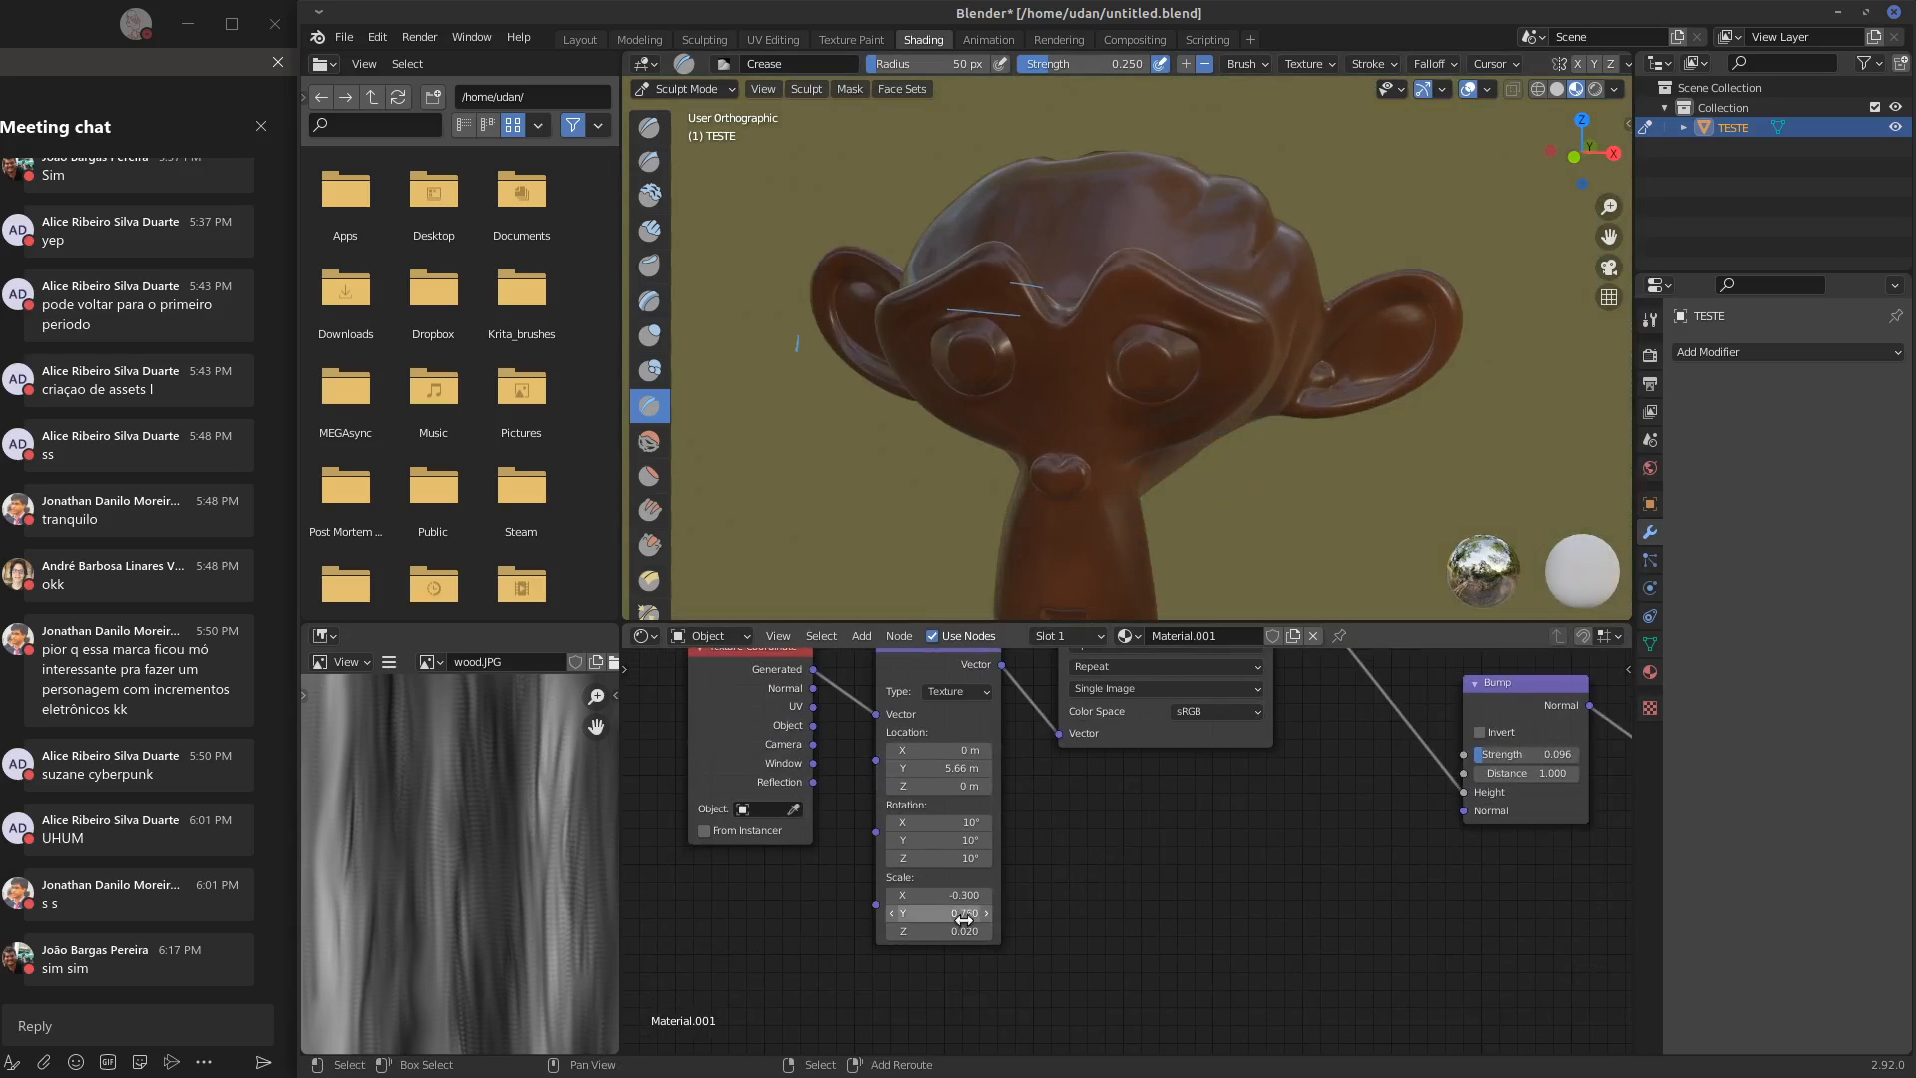
left_click(980, 901)
type("1")
key("Return")
left_click(985, 913)
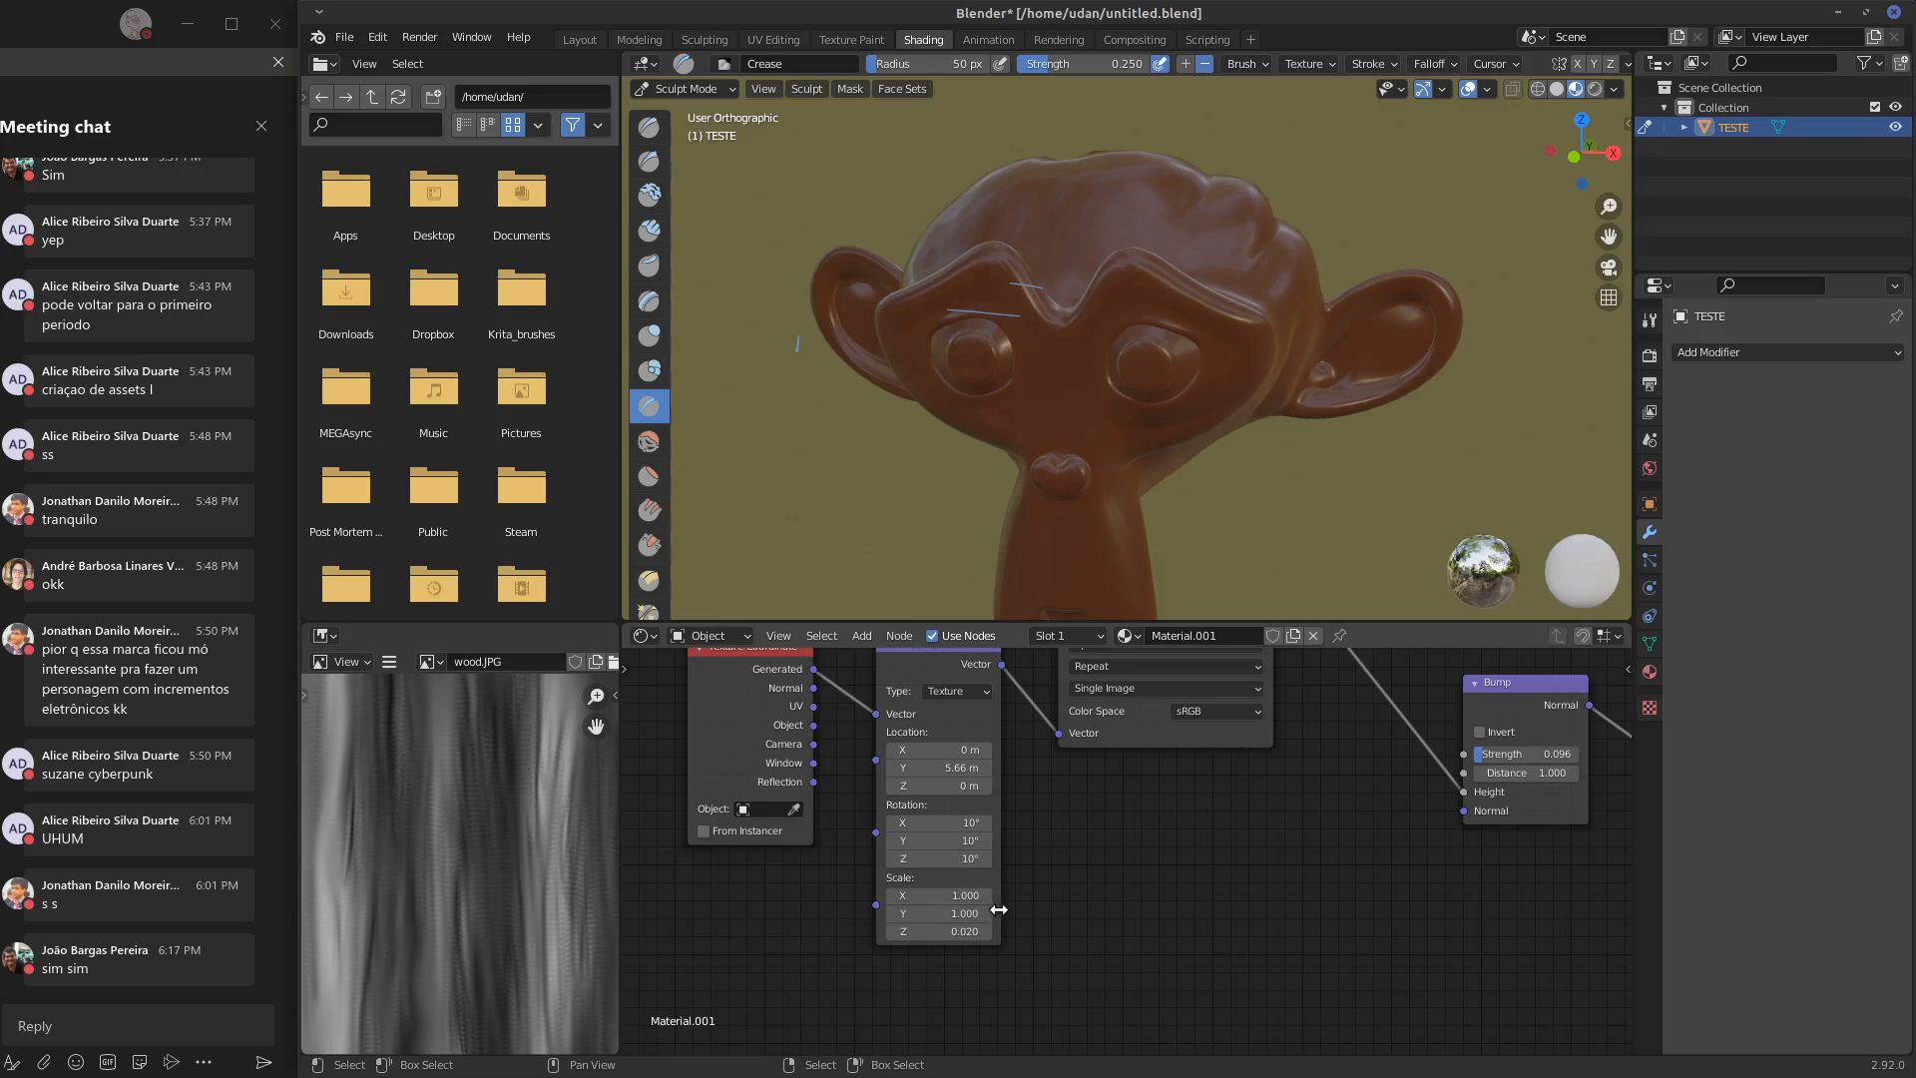
left_click(960, 932)
Set the Mapping node's location Y to 0 m
middle_click_drag(1152, 678, 1164, 758)
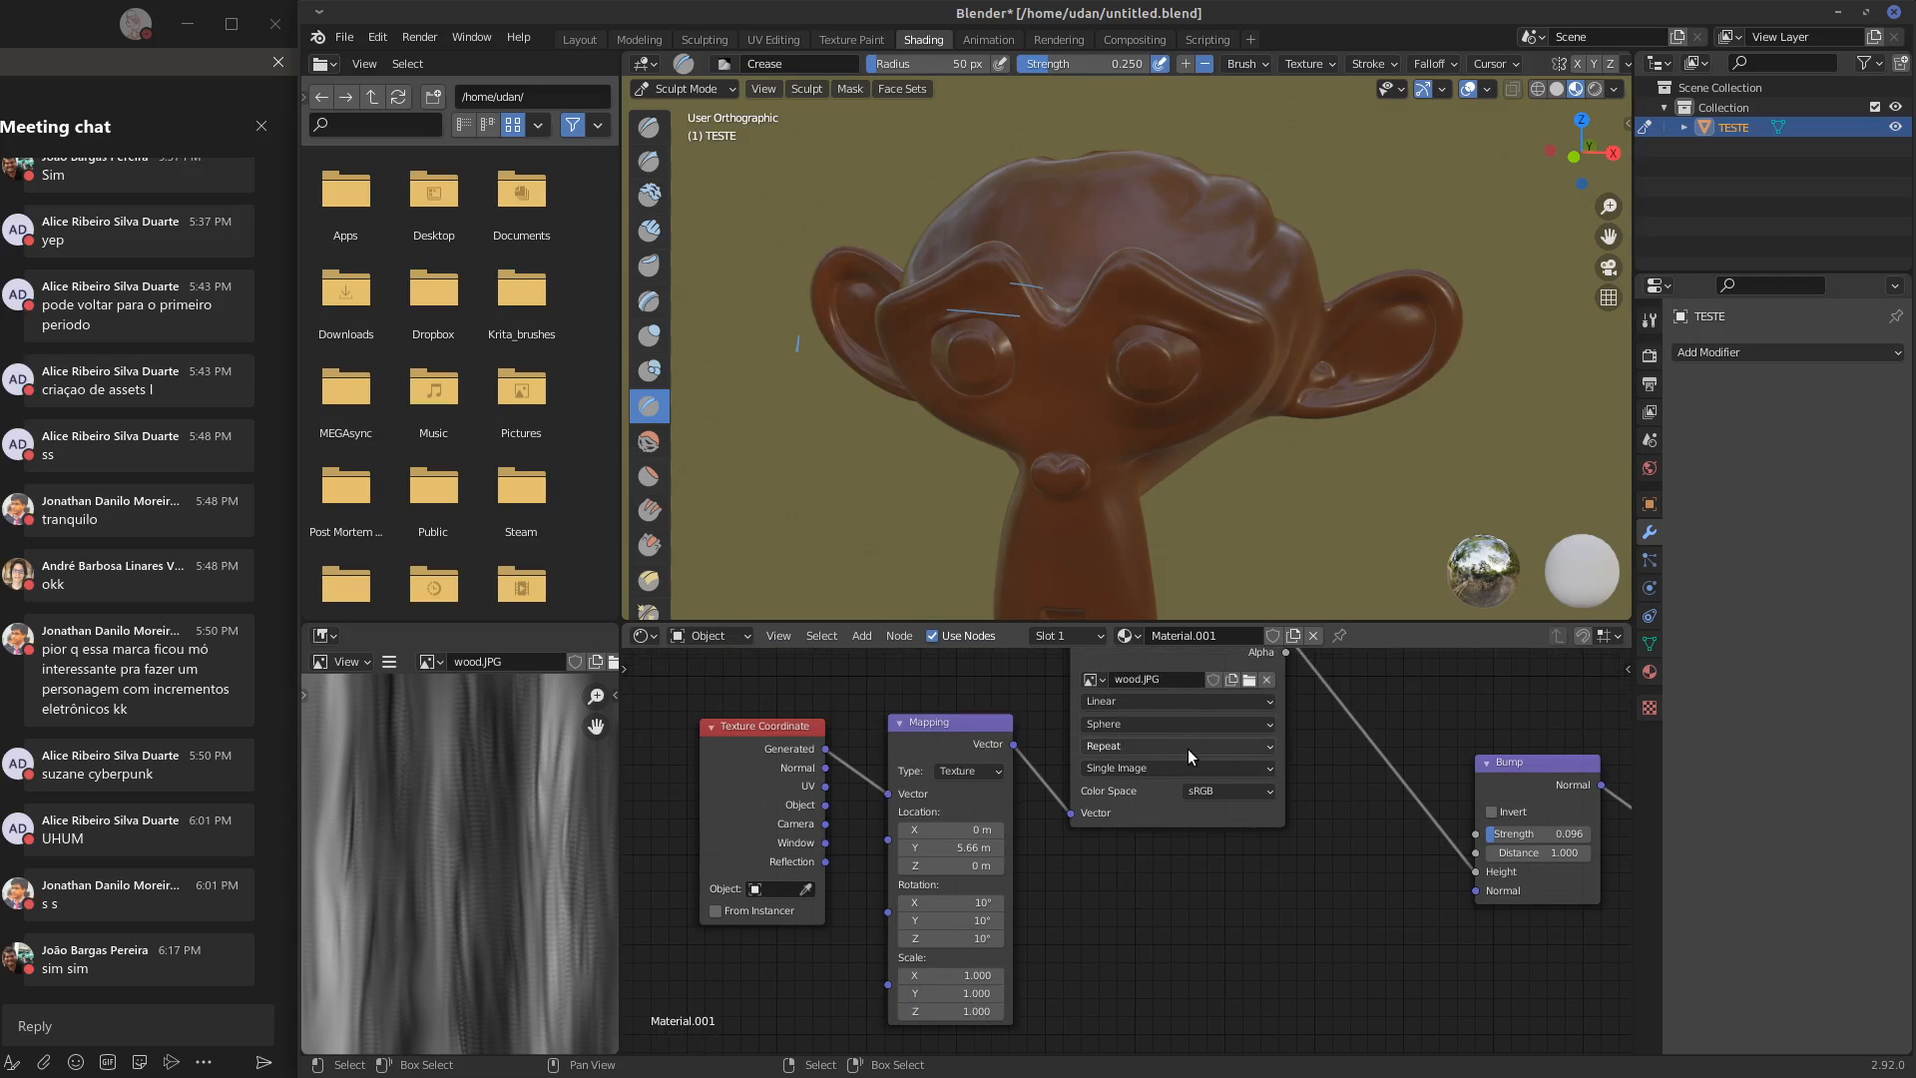
left_click(994, 844)
type("0")
key("Return")
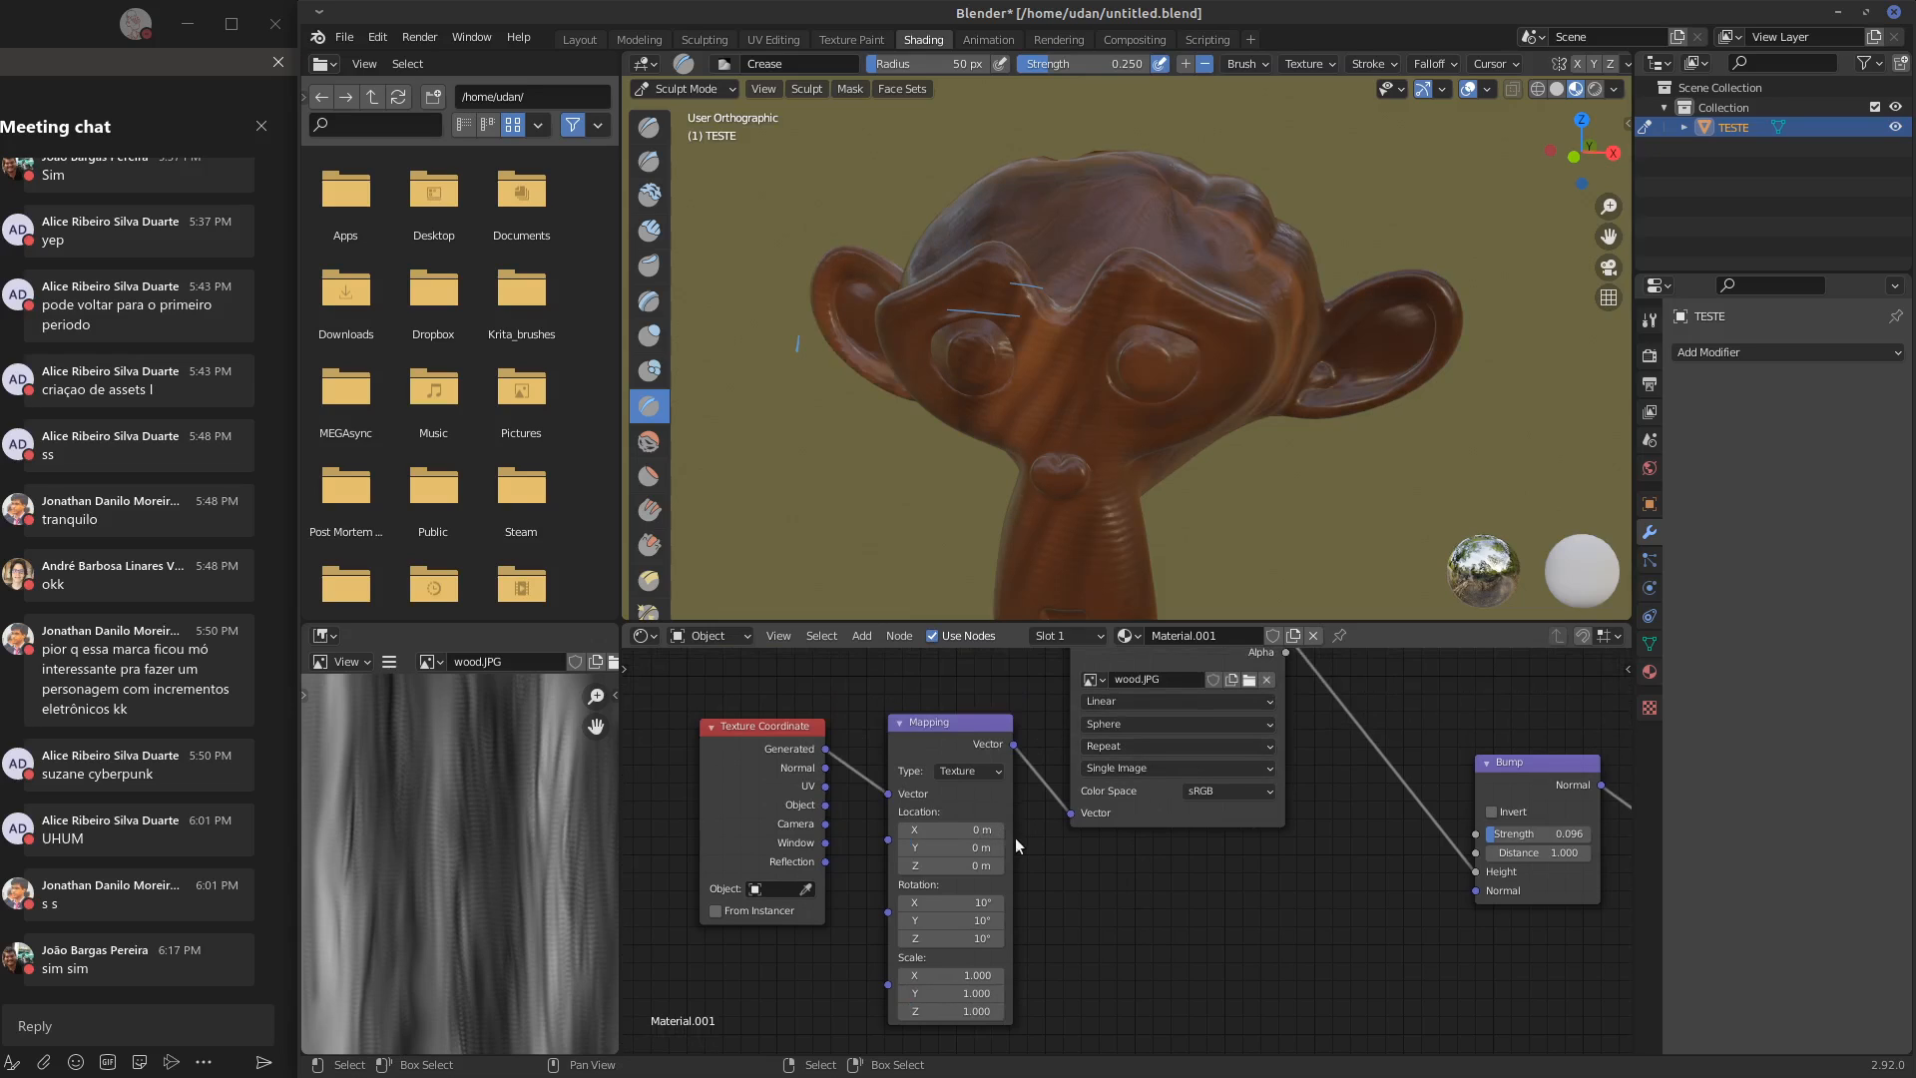
Set the Mapping node's rotation to 0° on X, Y and Z
left_click(991, 900)
key("Return")
left_click_drag(991, 916, 995, 916)
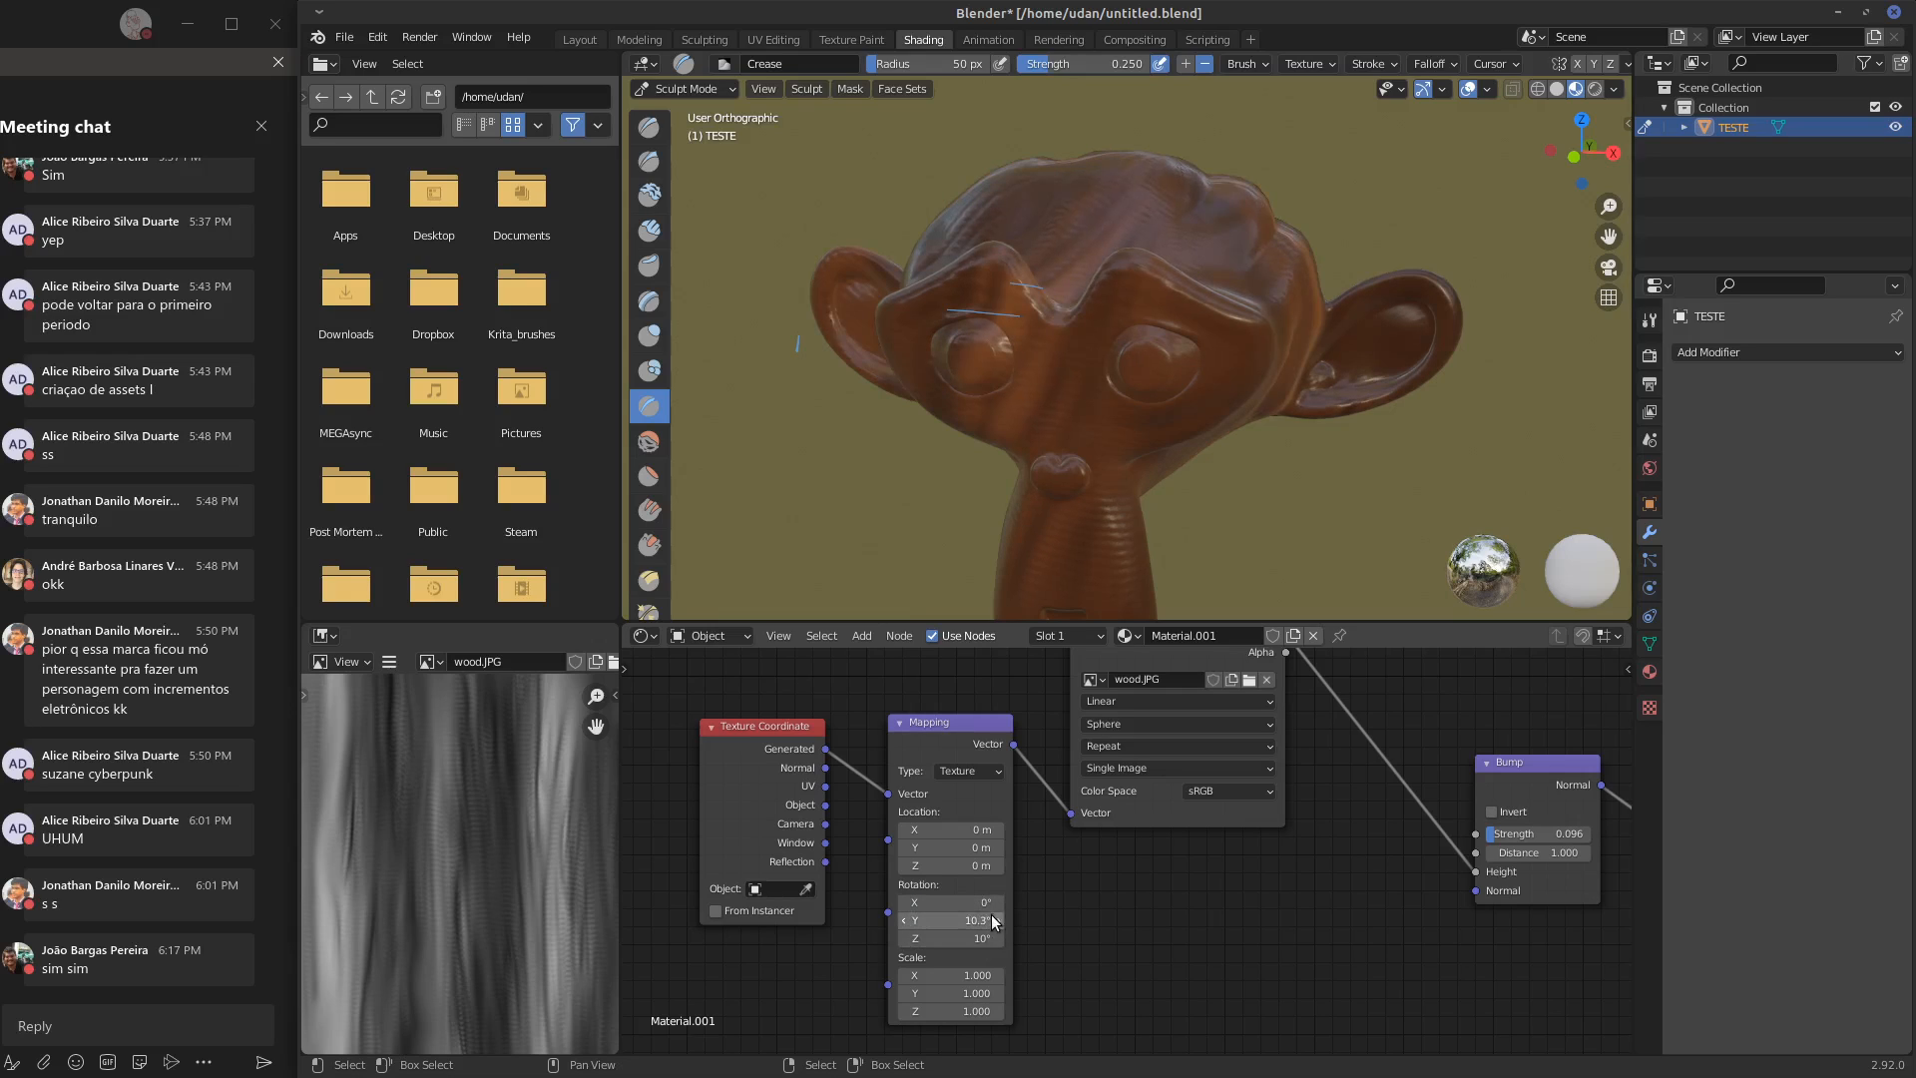
left_click(983, 937)
type("0")
key("Return")
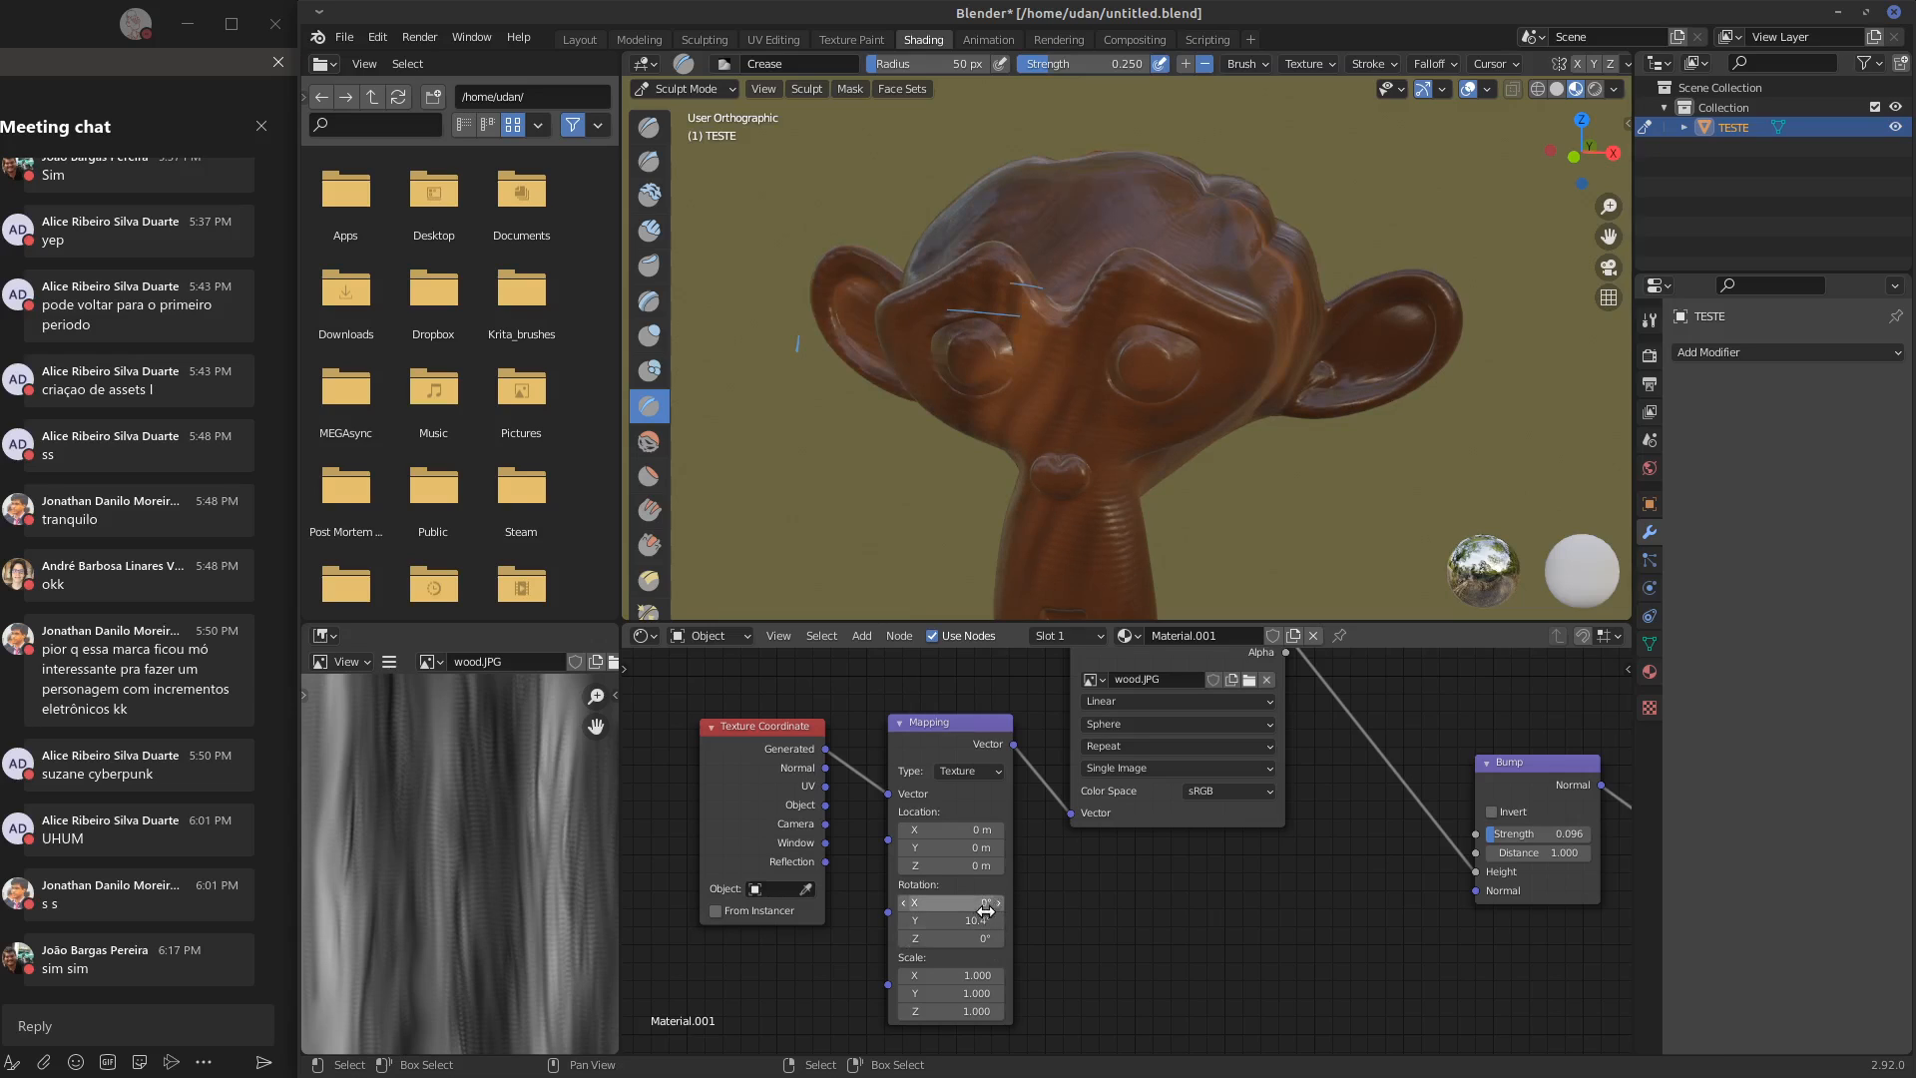
left_click(998, 916)
type("0")
key("Return")
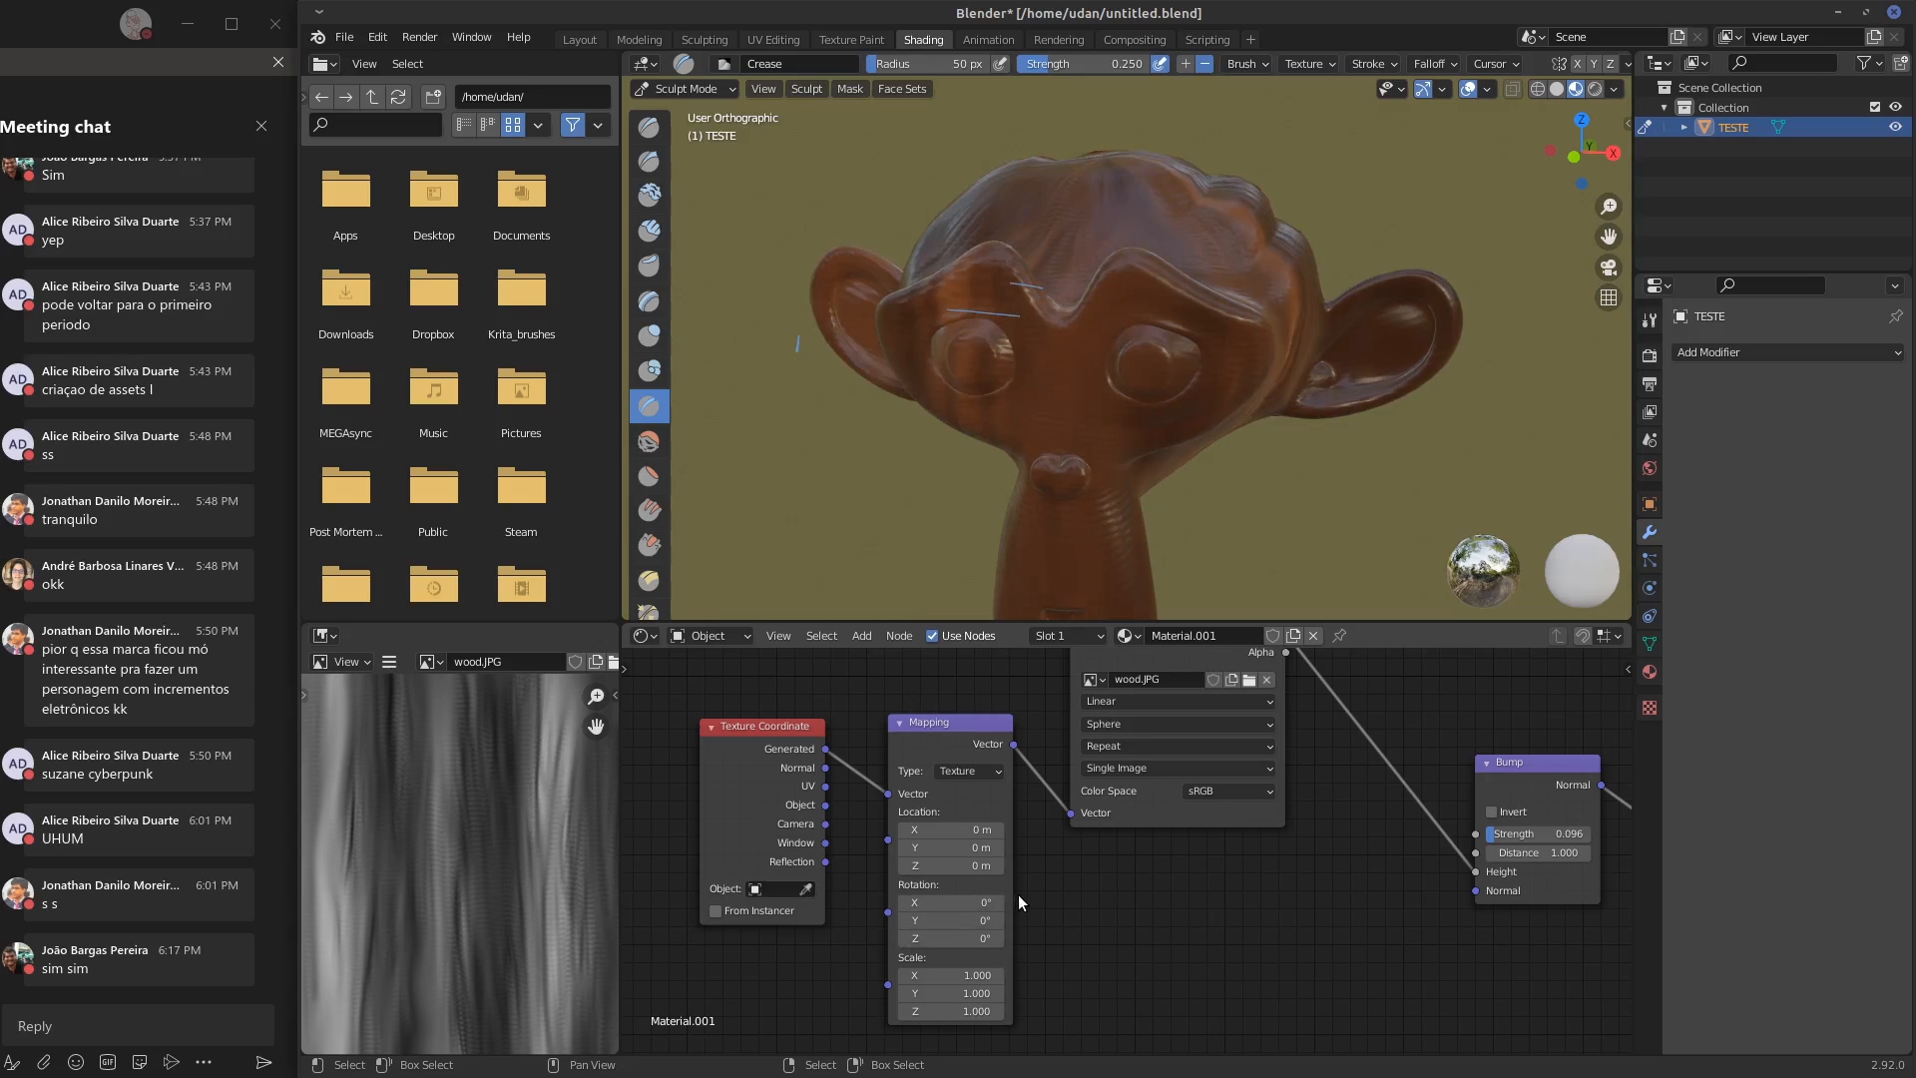
Change the wood.JPG texture node's projection to Flat and check the monkey head from the front
left_click(1153, 726)
left_click(1147, 750)
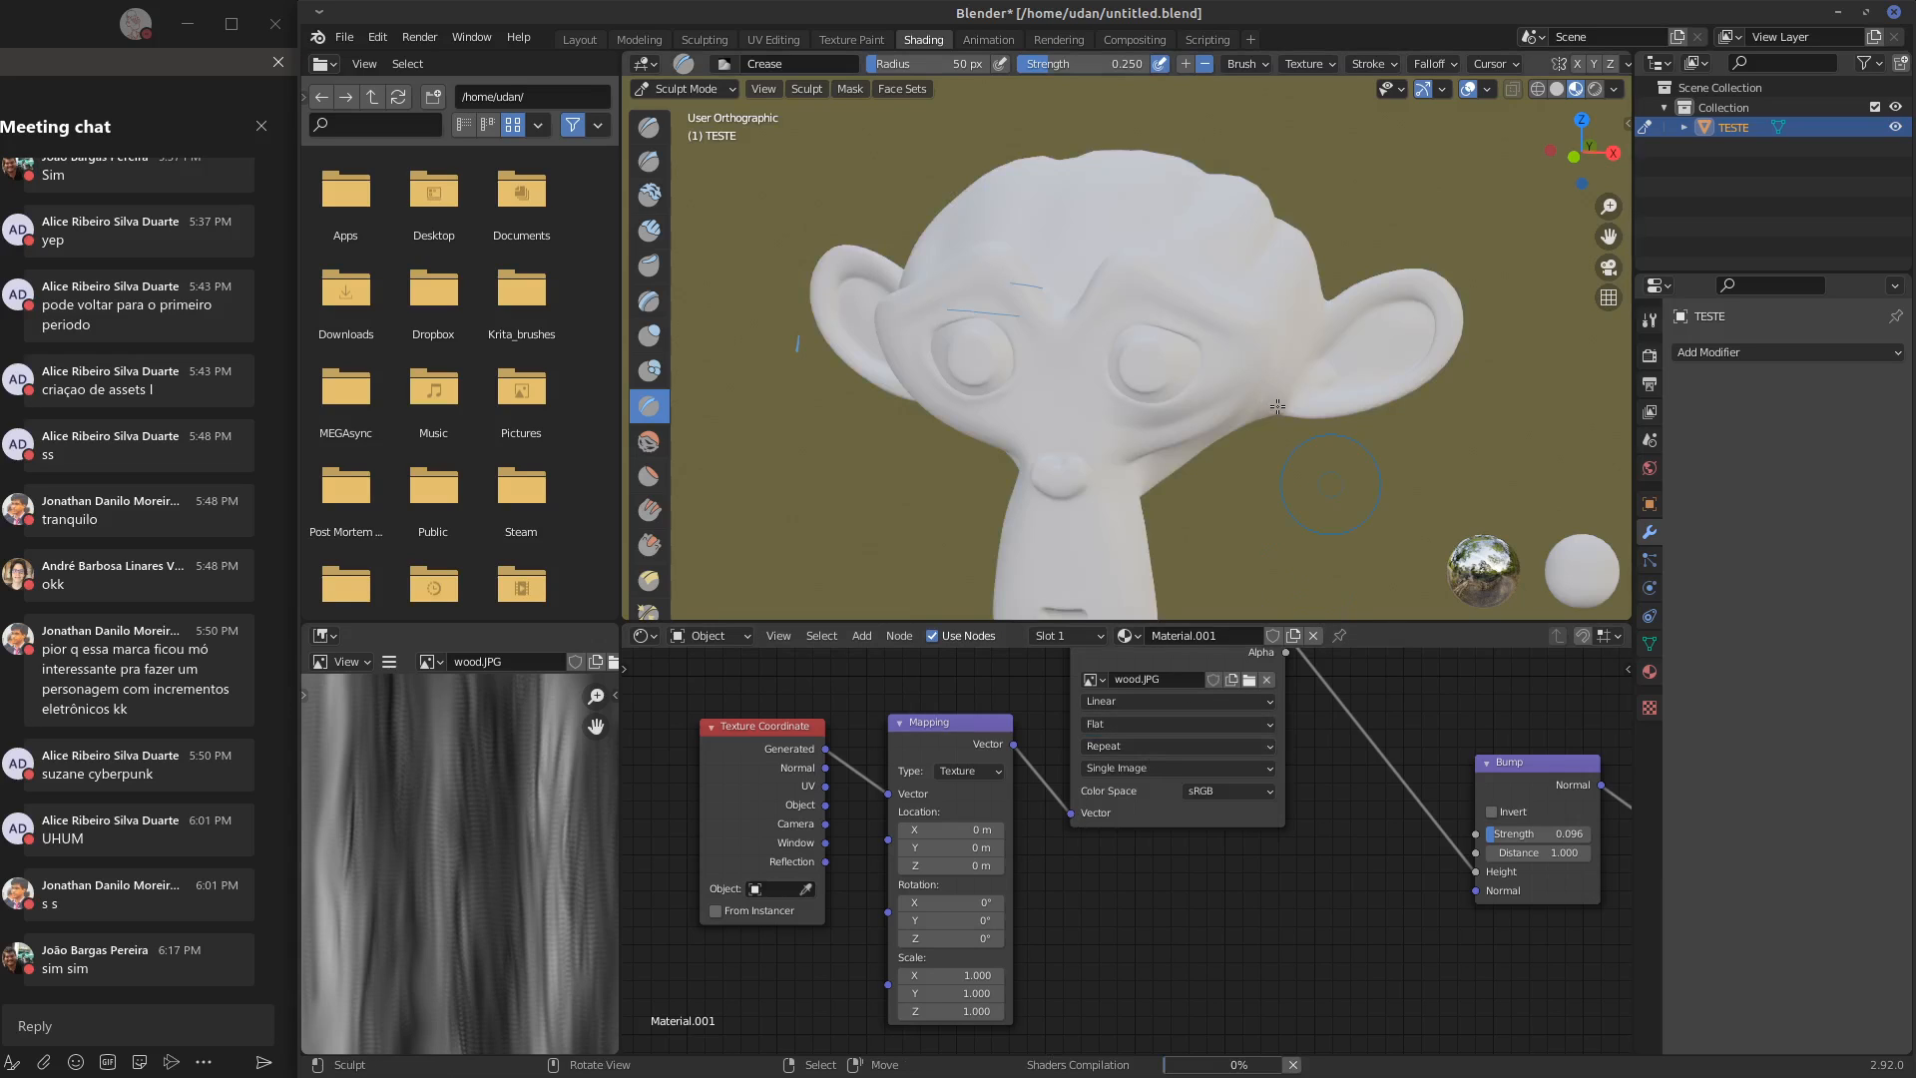
middle_click_drag(1287, 394, 1344, 359)
mouse_move(1398, 367)
middle_mouse_down()
mouse_move(1212, 450)
mouse_move(1363, 373)
mouse_move(1329, 364)
middle_mouse_up()
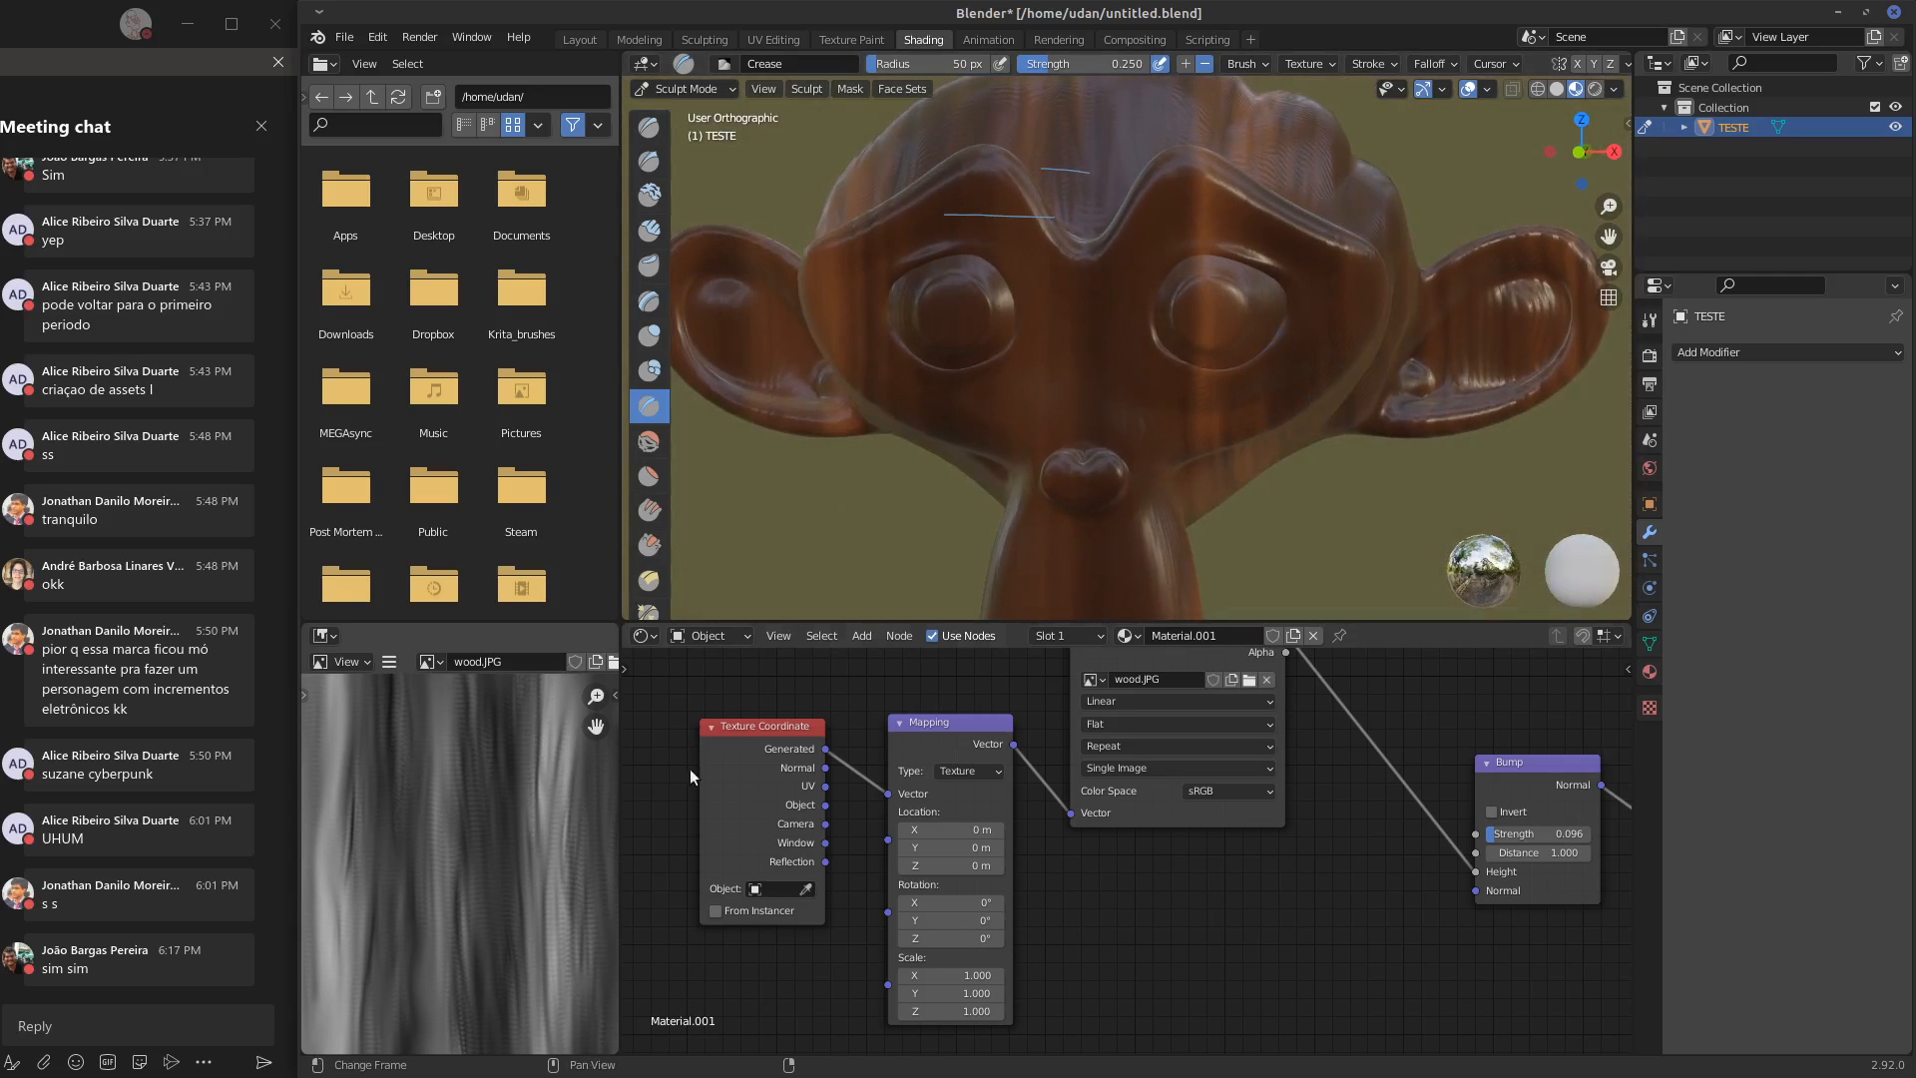
Set the Mapping node's scale X to 0.4 while viewing the back of the monkey head
middle_click_drag(1252, 924, 1231, 959)
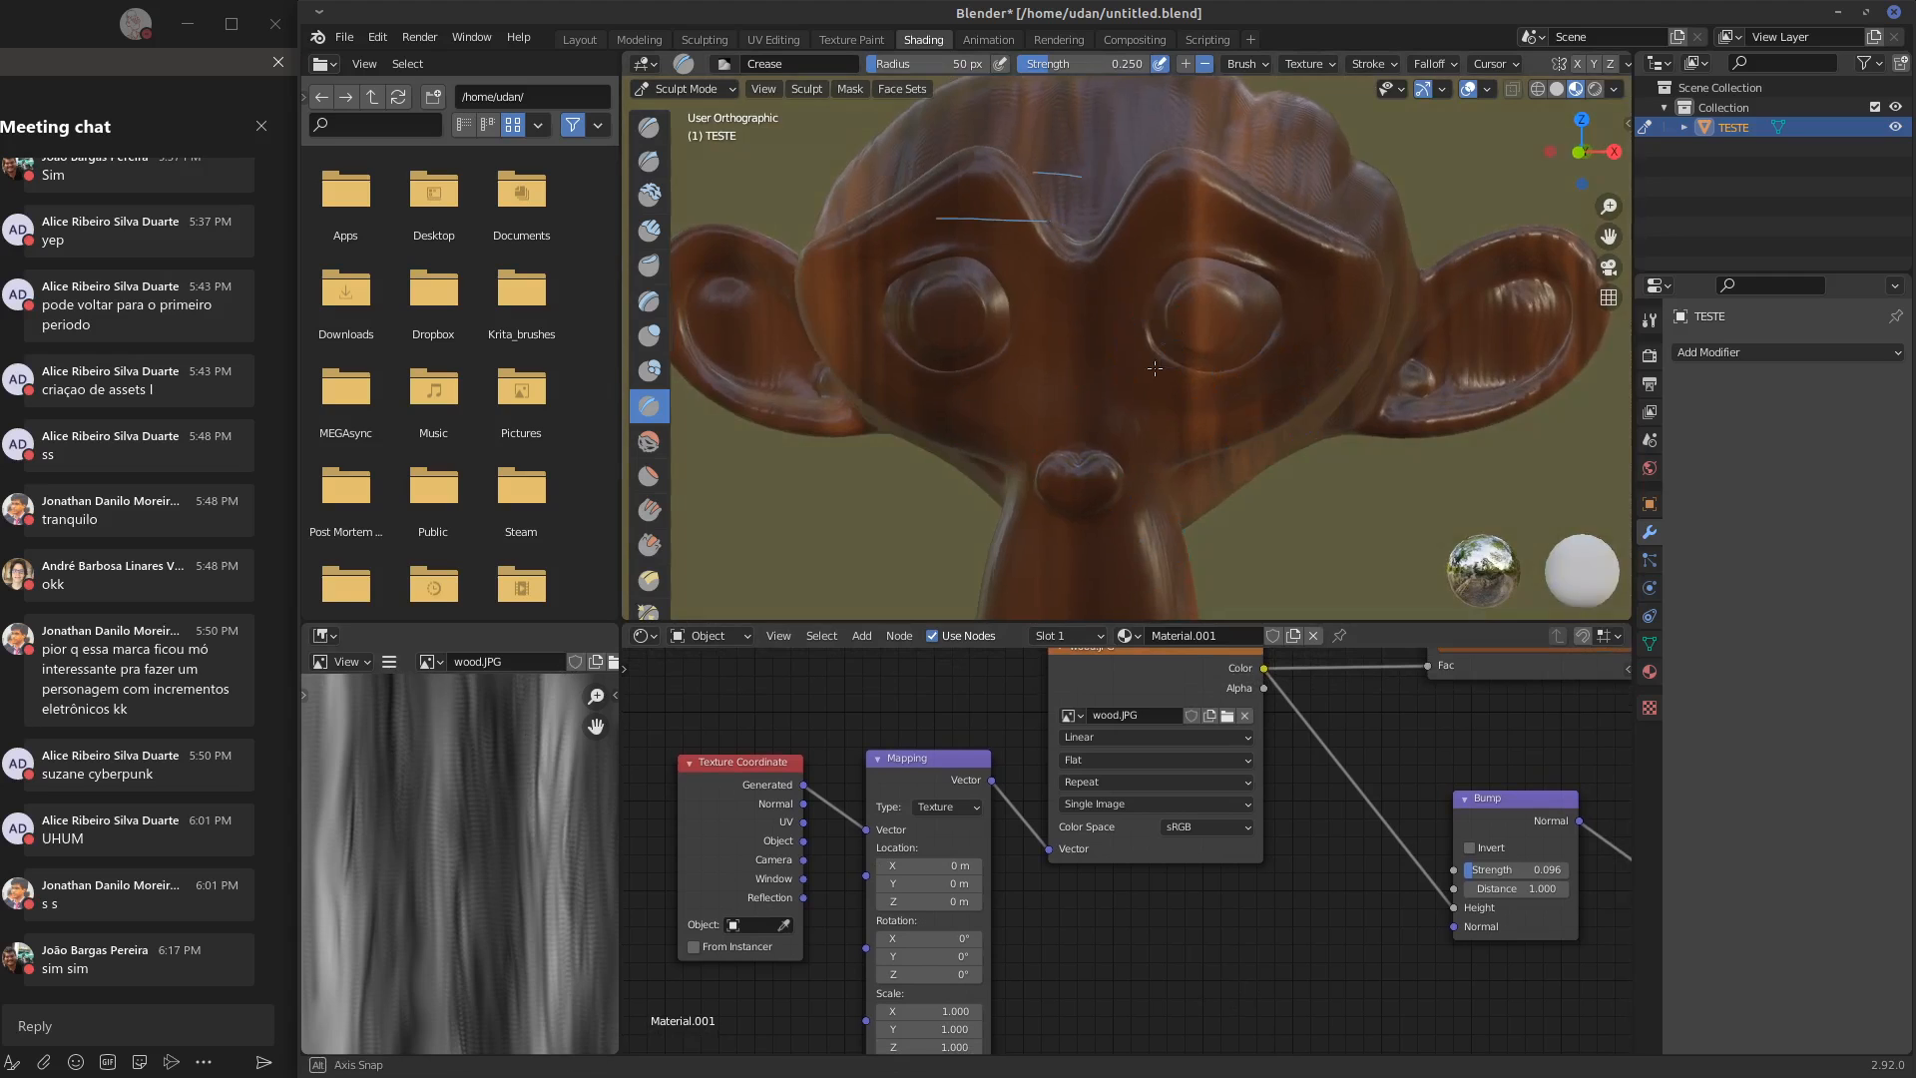
mouse_move(1178, 399)
middle_mouse_down()
mouse_move(1046, 380)
mouse_move(1176, 397)
mouse_move(818, 414)
middle_mouse_up()
middle_click_drag(992, 944, 987, 905)
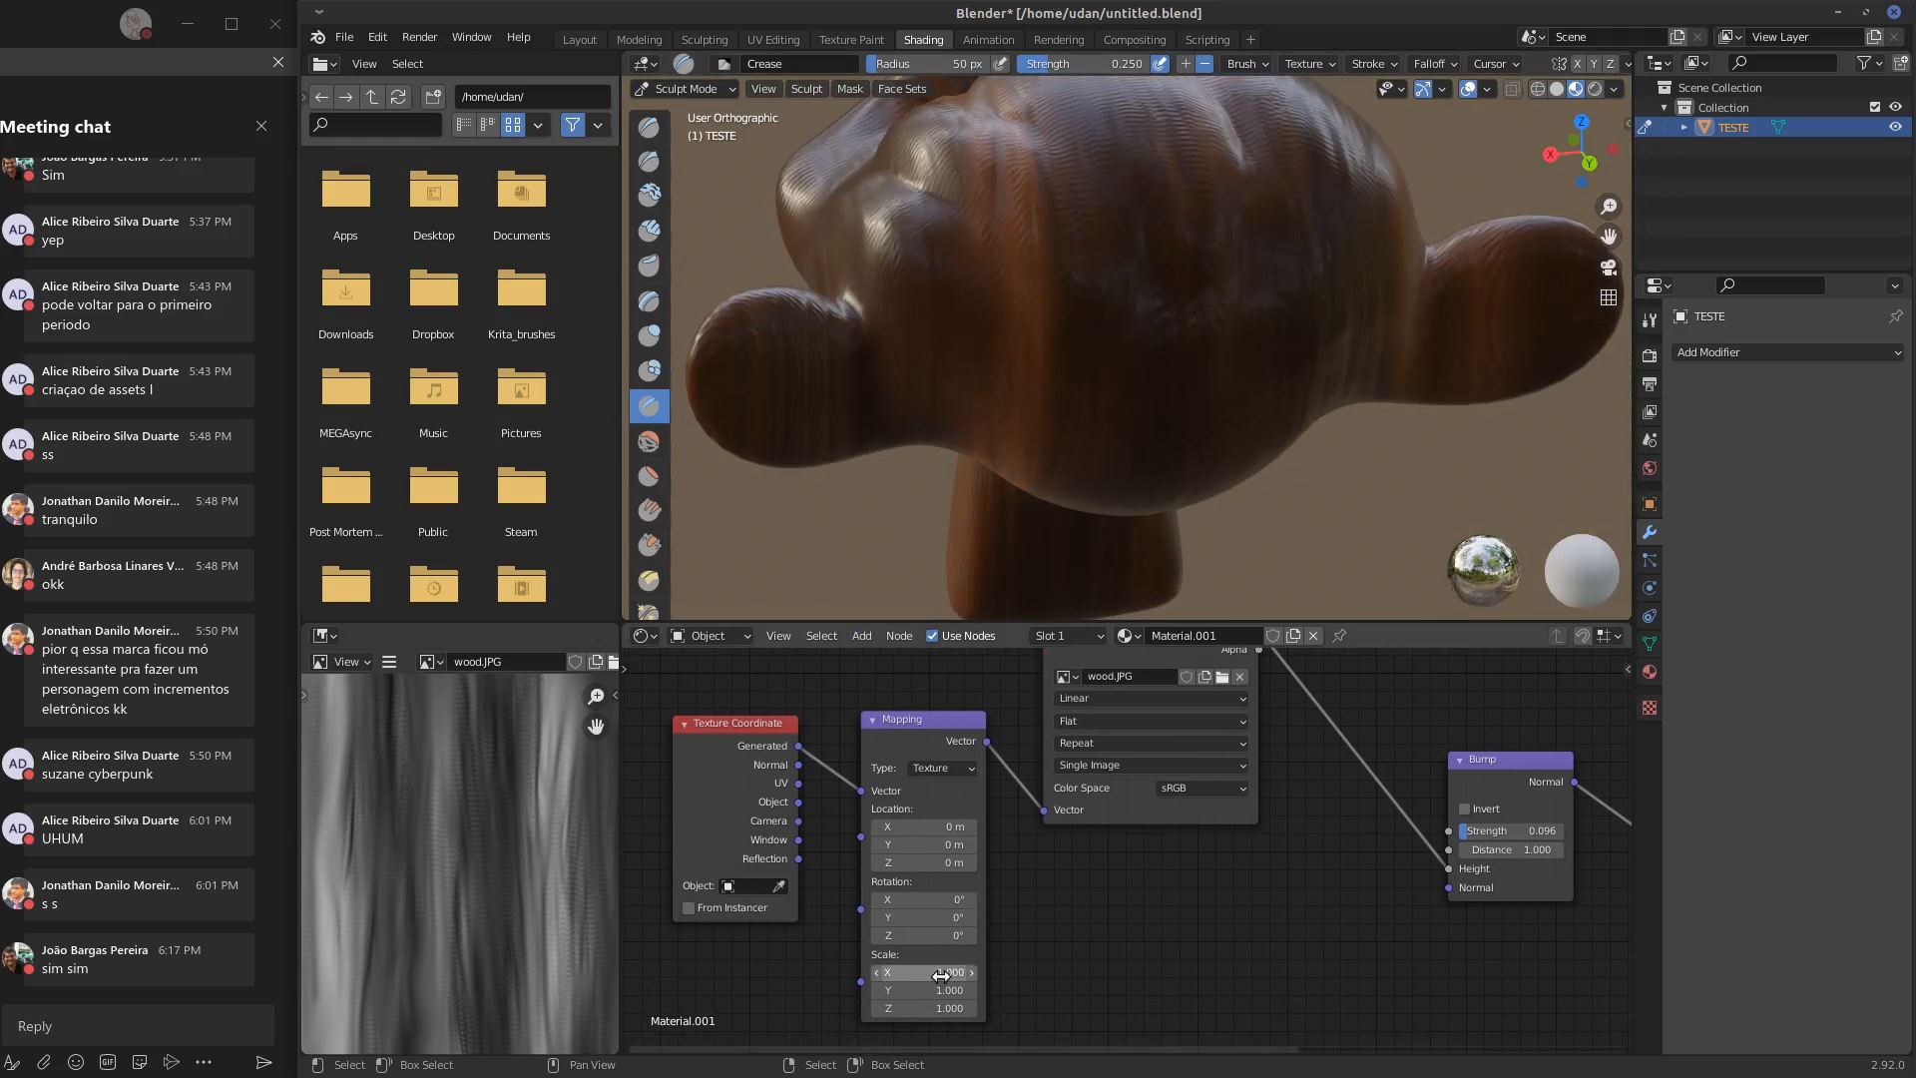
mouse_move(942, 971)
left_mouse_down()
mouse_move(925, 971)
mouse_move(940, 971)
left_mouse_up()
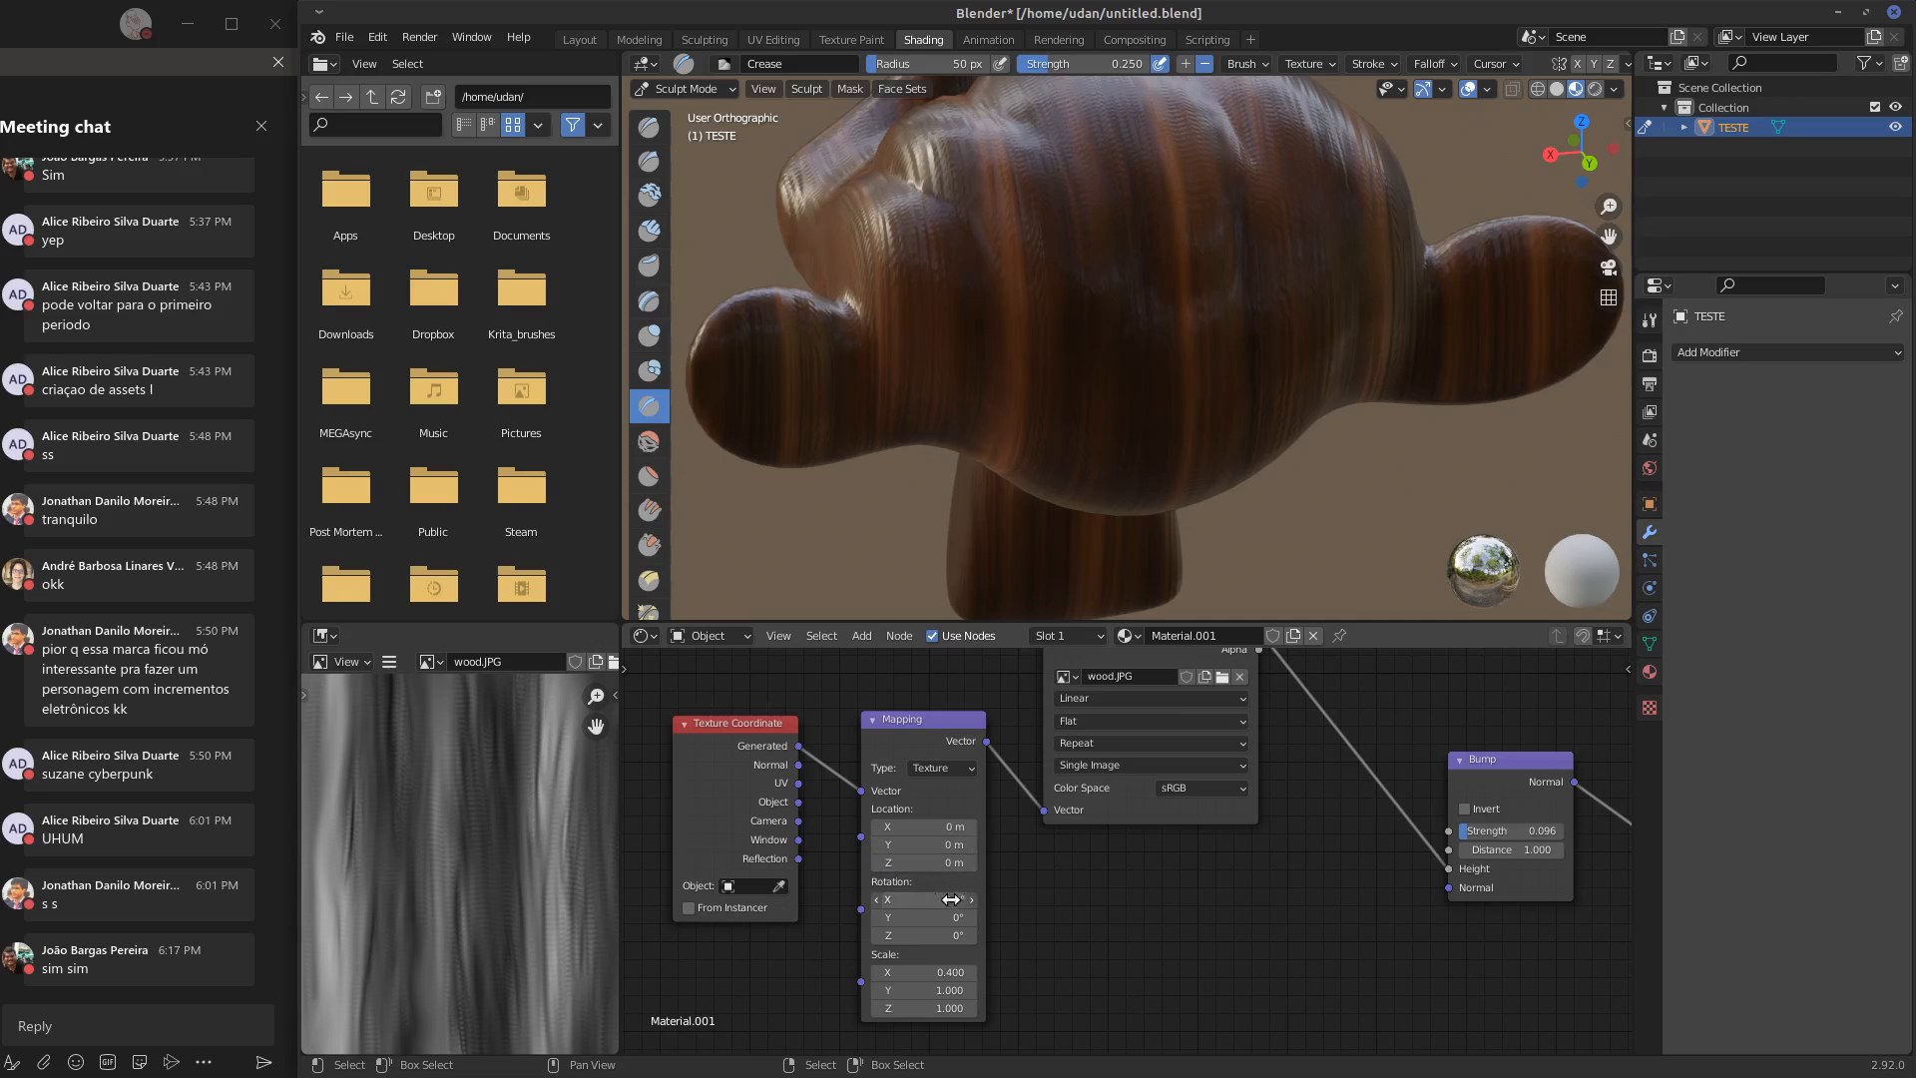
Rotate the Mapping node to 5.2° on X, 10.1° on Y and -16.6° on Z, and set its location X to 1.2 m
left_click_drag(952, 917, 833, 941)
middle_click_drag(1114, 457, 1110, 401)
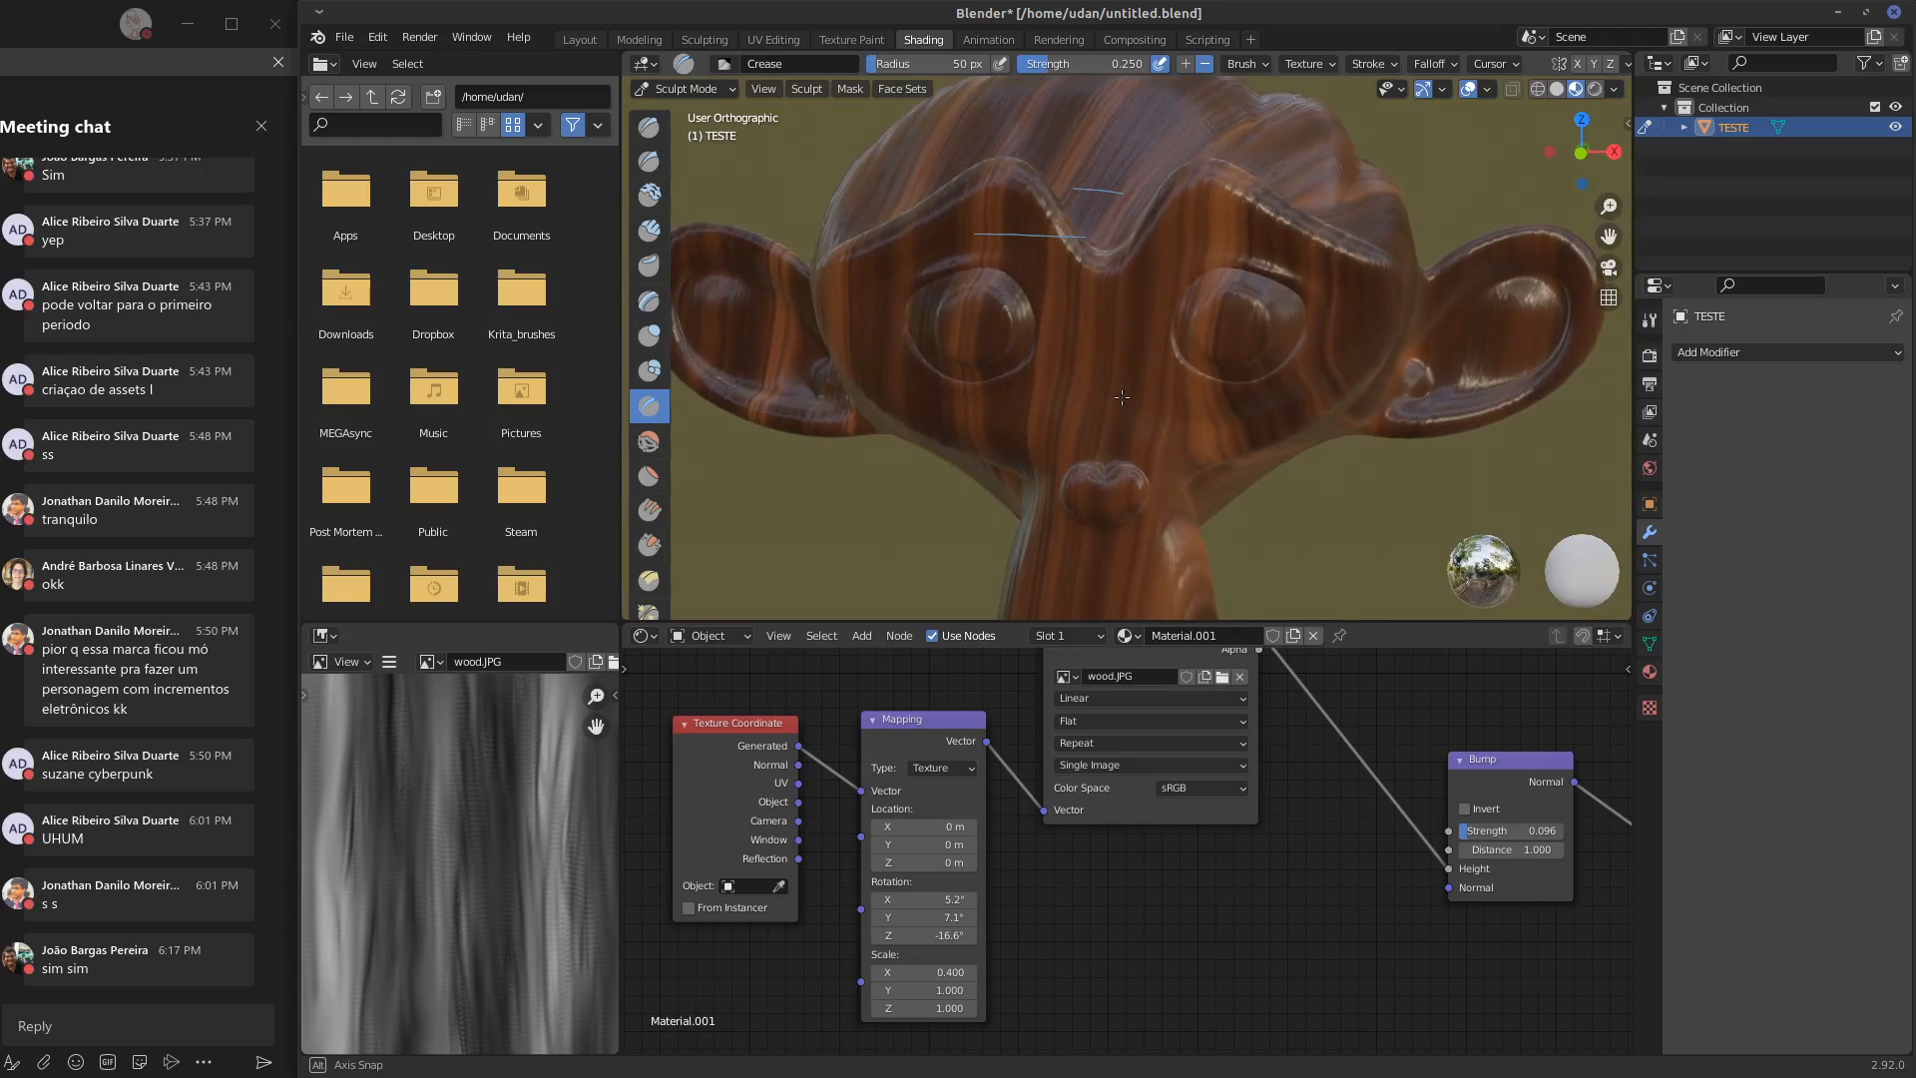
left_click_drag(907, 919, 909, 918)
middle_click_drag(1260, 871, 1243, 934)
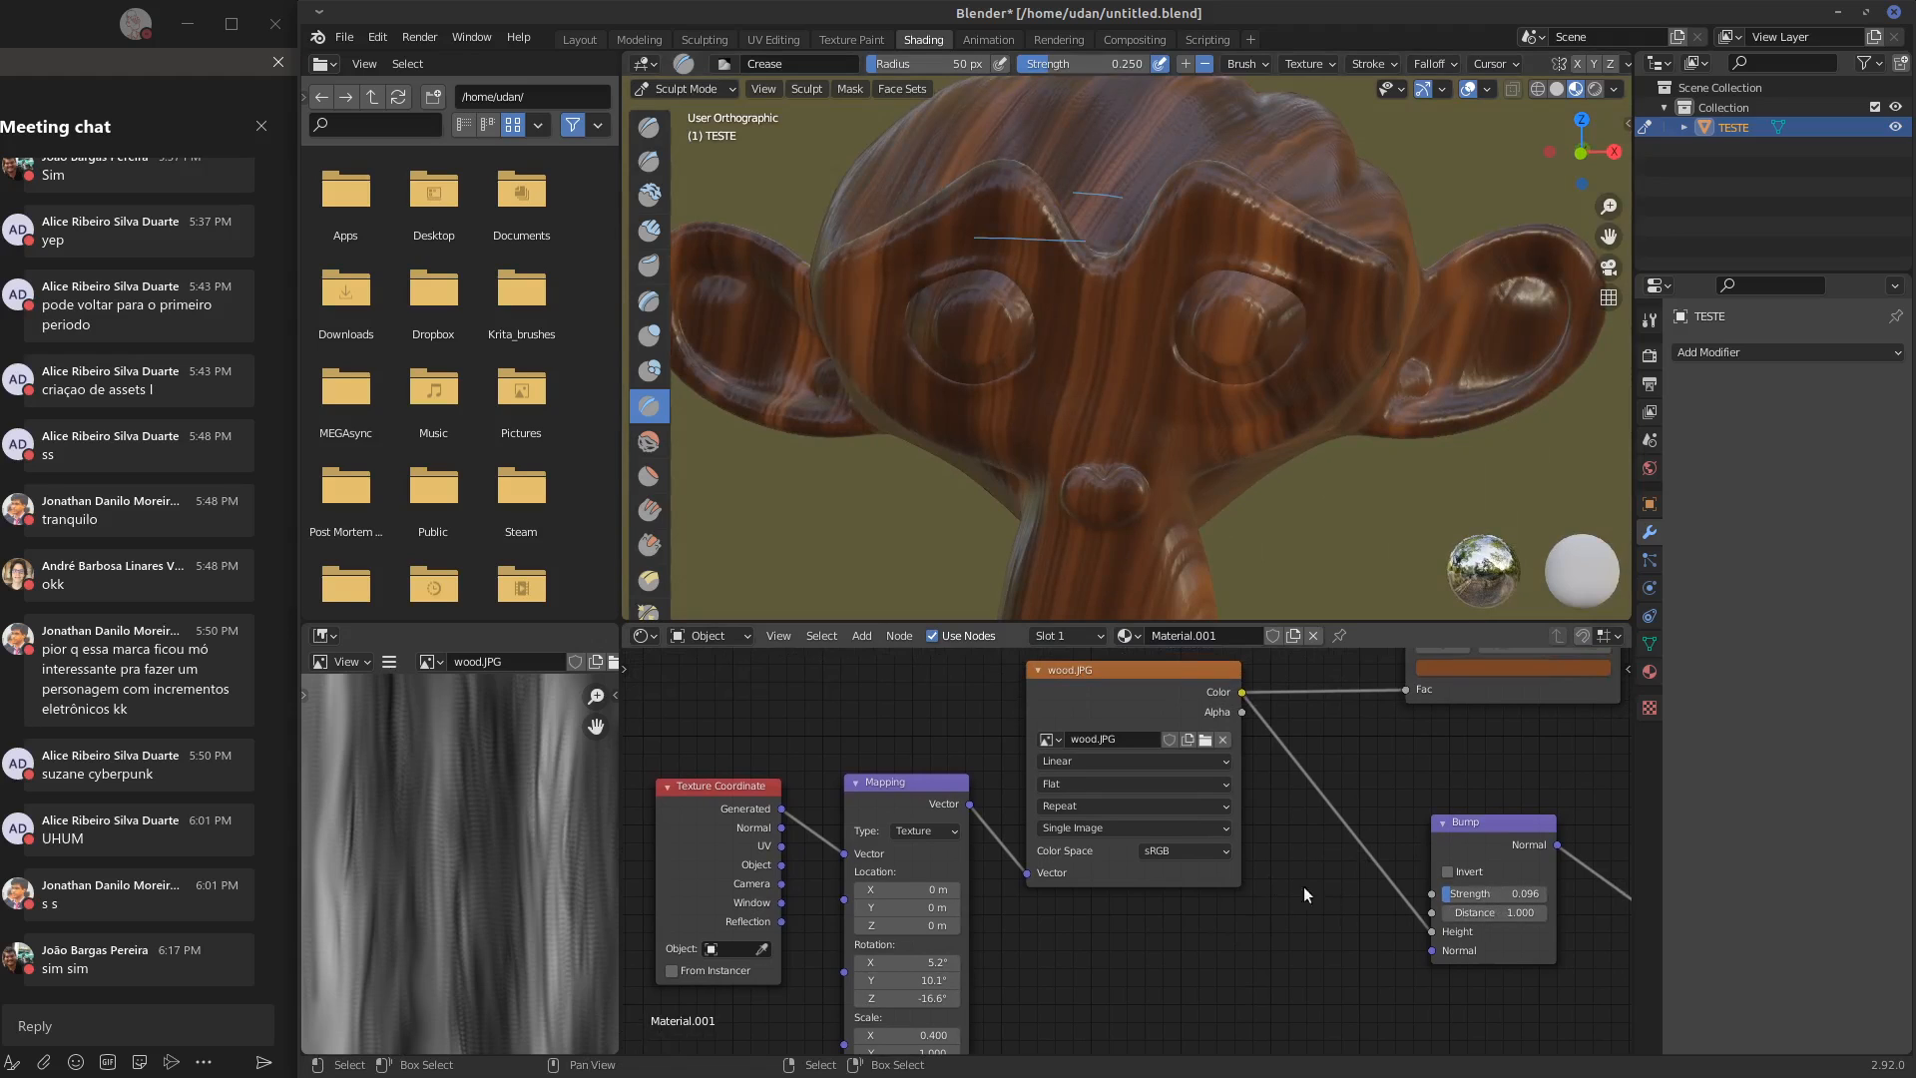
middle_click_drag(991, 935, 997, 827)
left_click_drag(912, 782, 910, 784)
Try the Box projection on the wood.JPG texture node, inspect the head, and switch back to Flat
left_click(1138, 676)
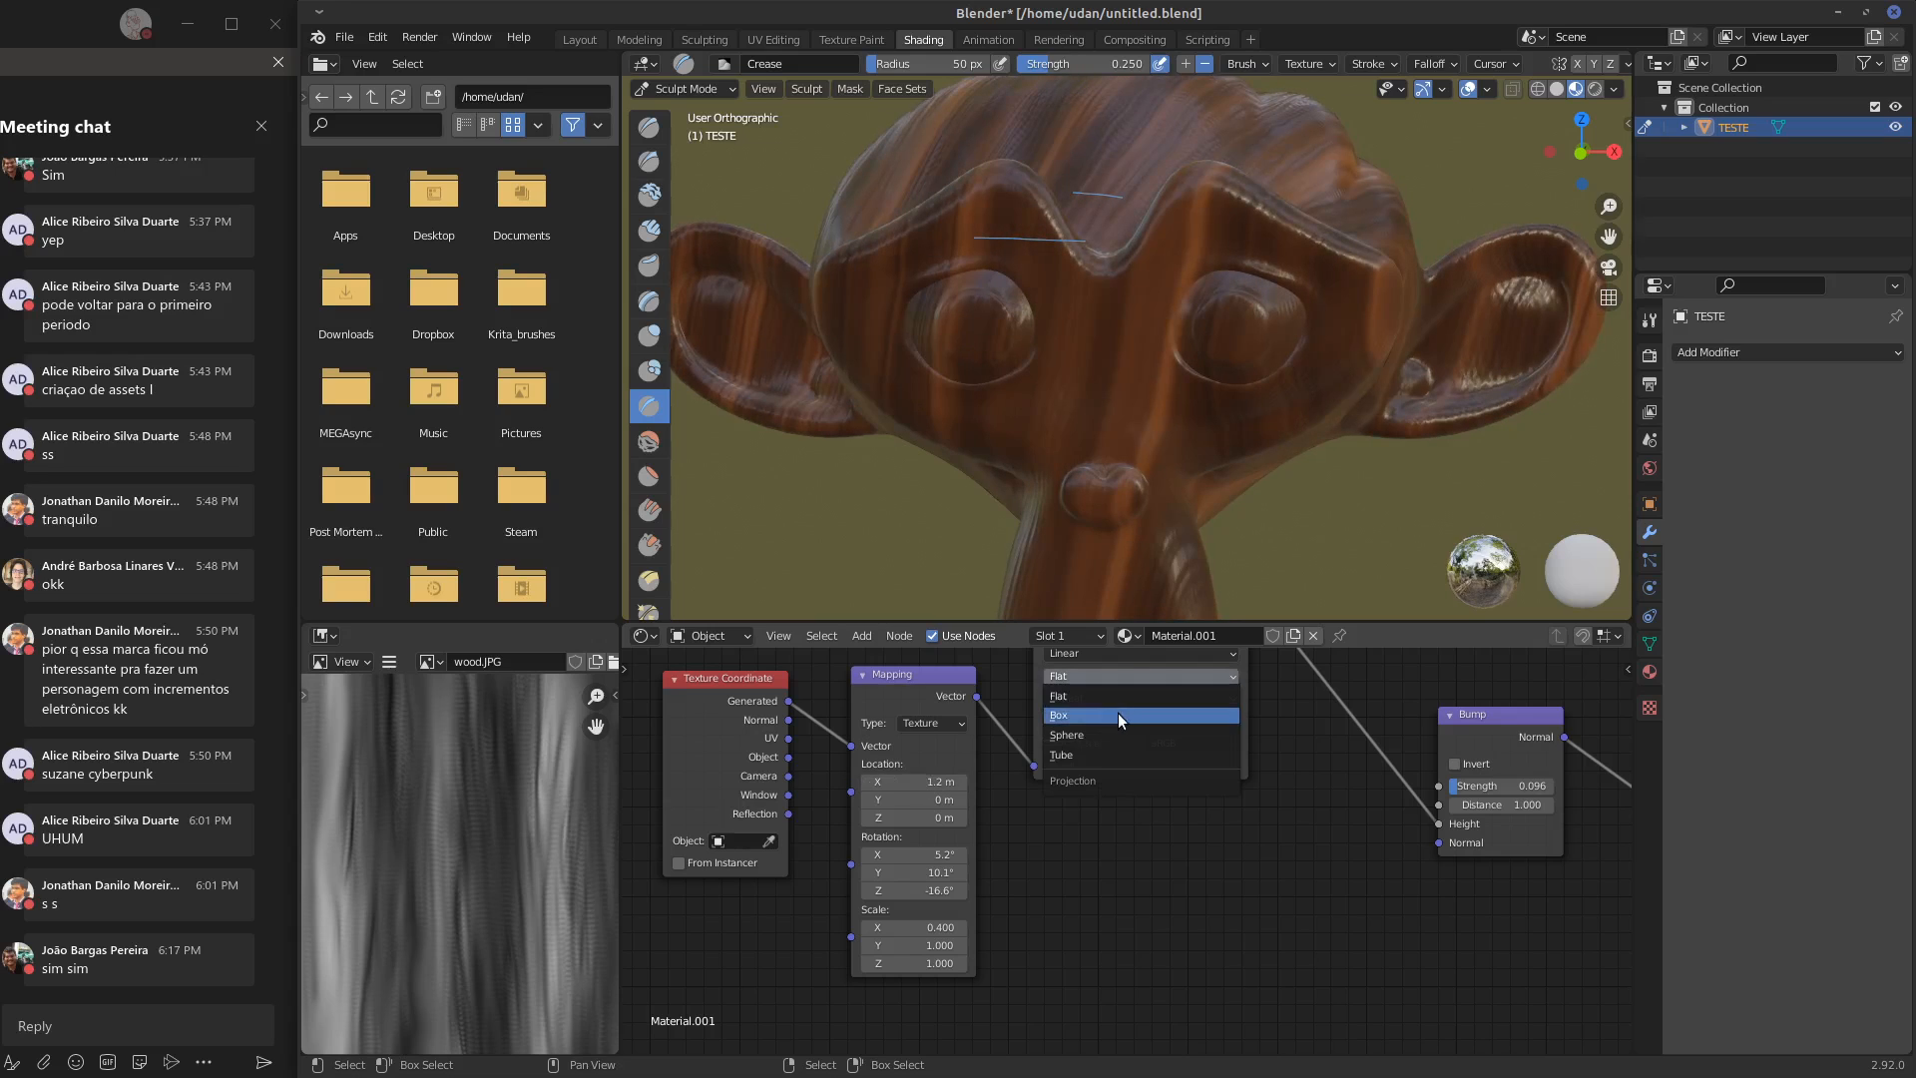
left_click(1117, 713)
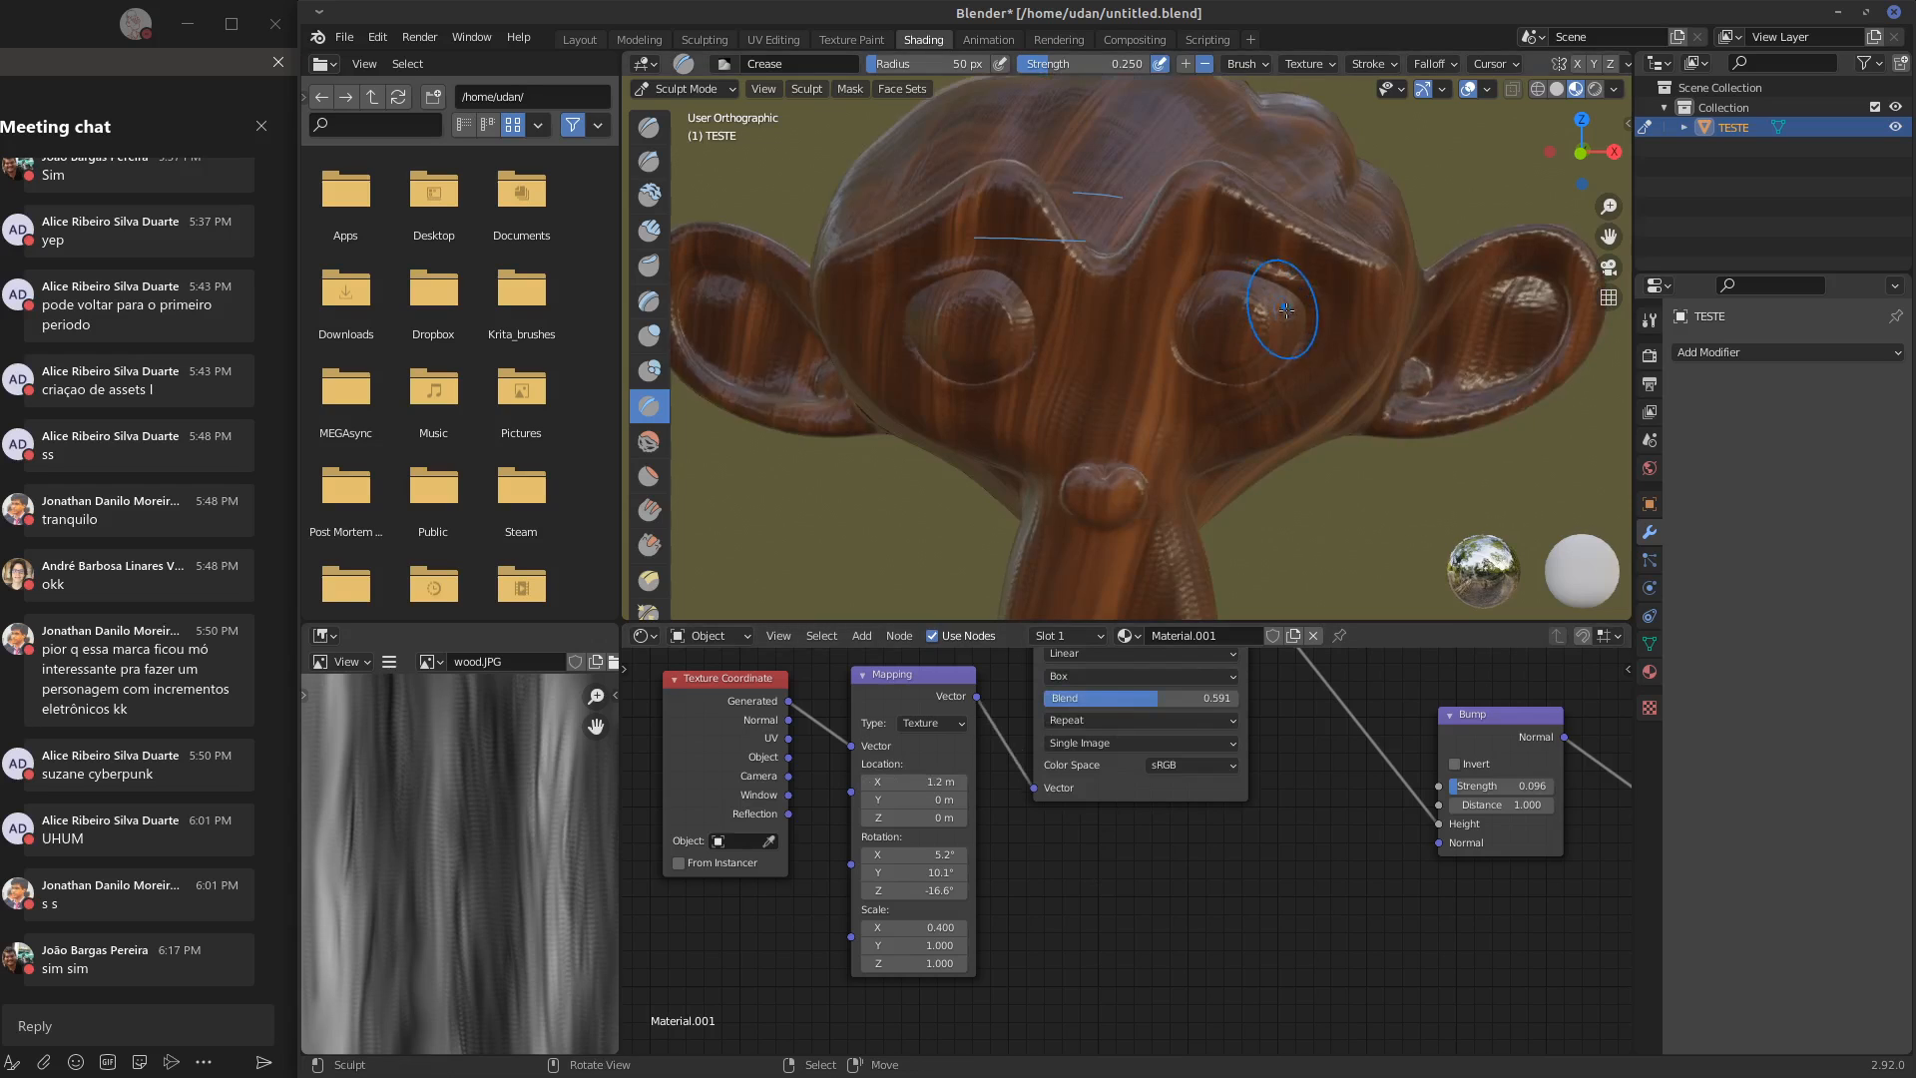
middle_click_drag(1278, 314, 1078, 340)
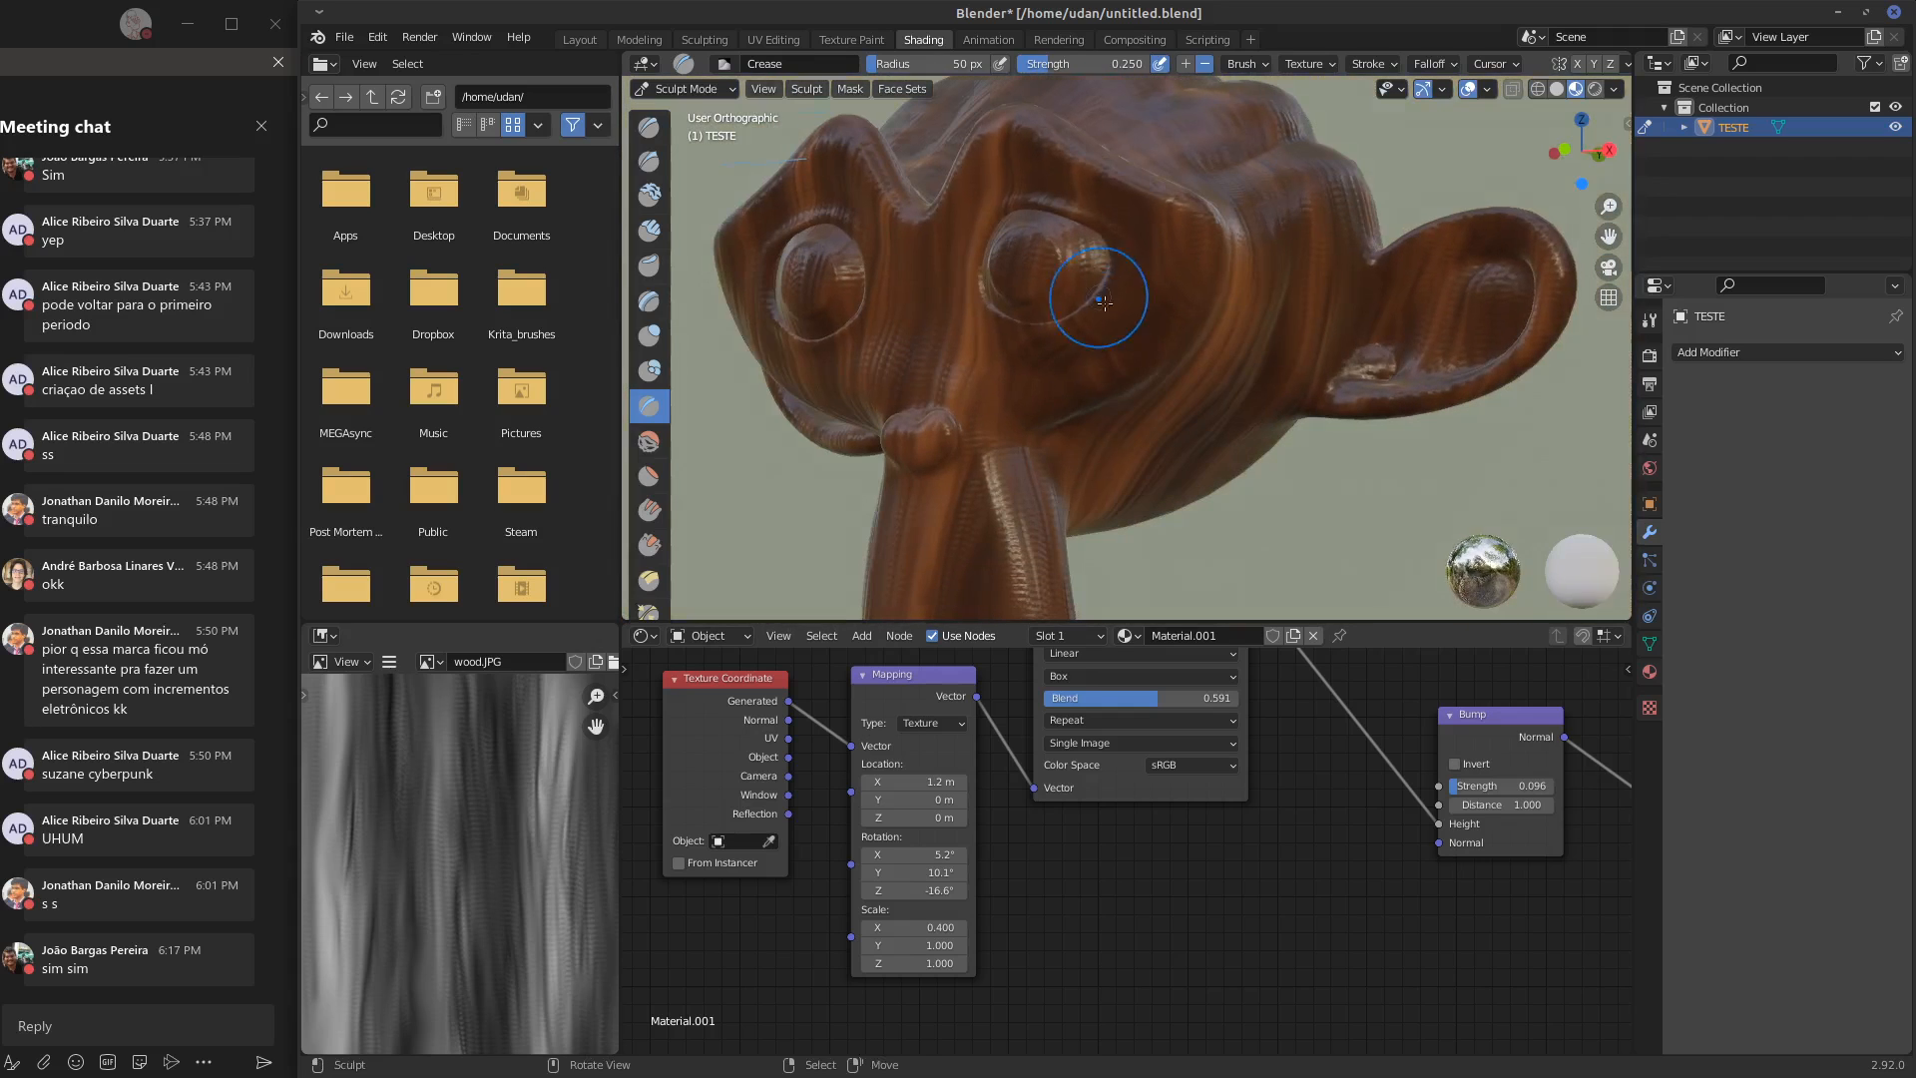
left_click(1104, 675)
left_click(1100, 680)
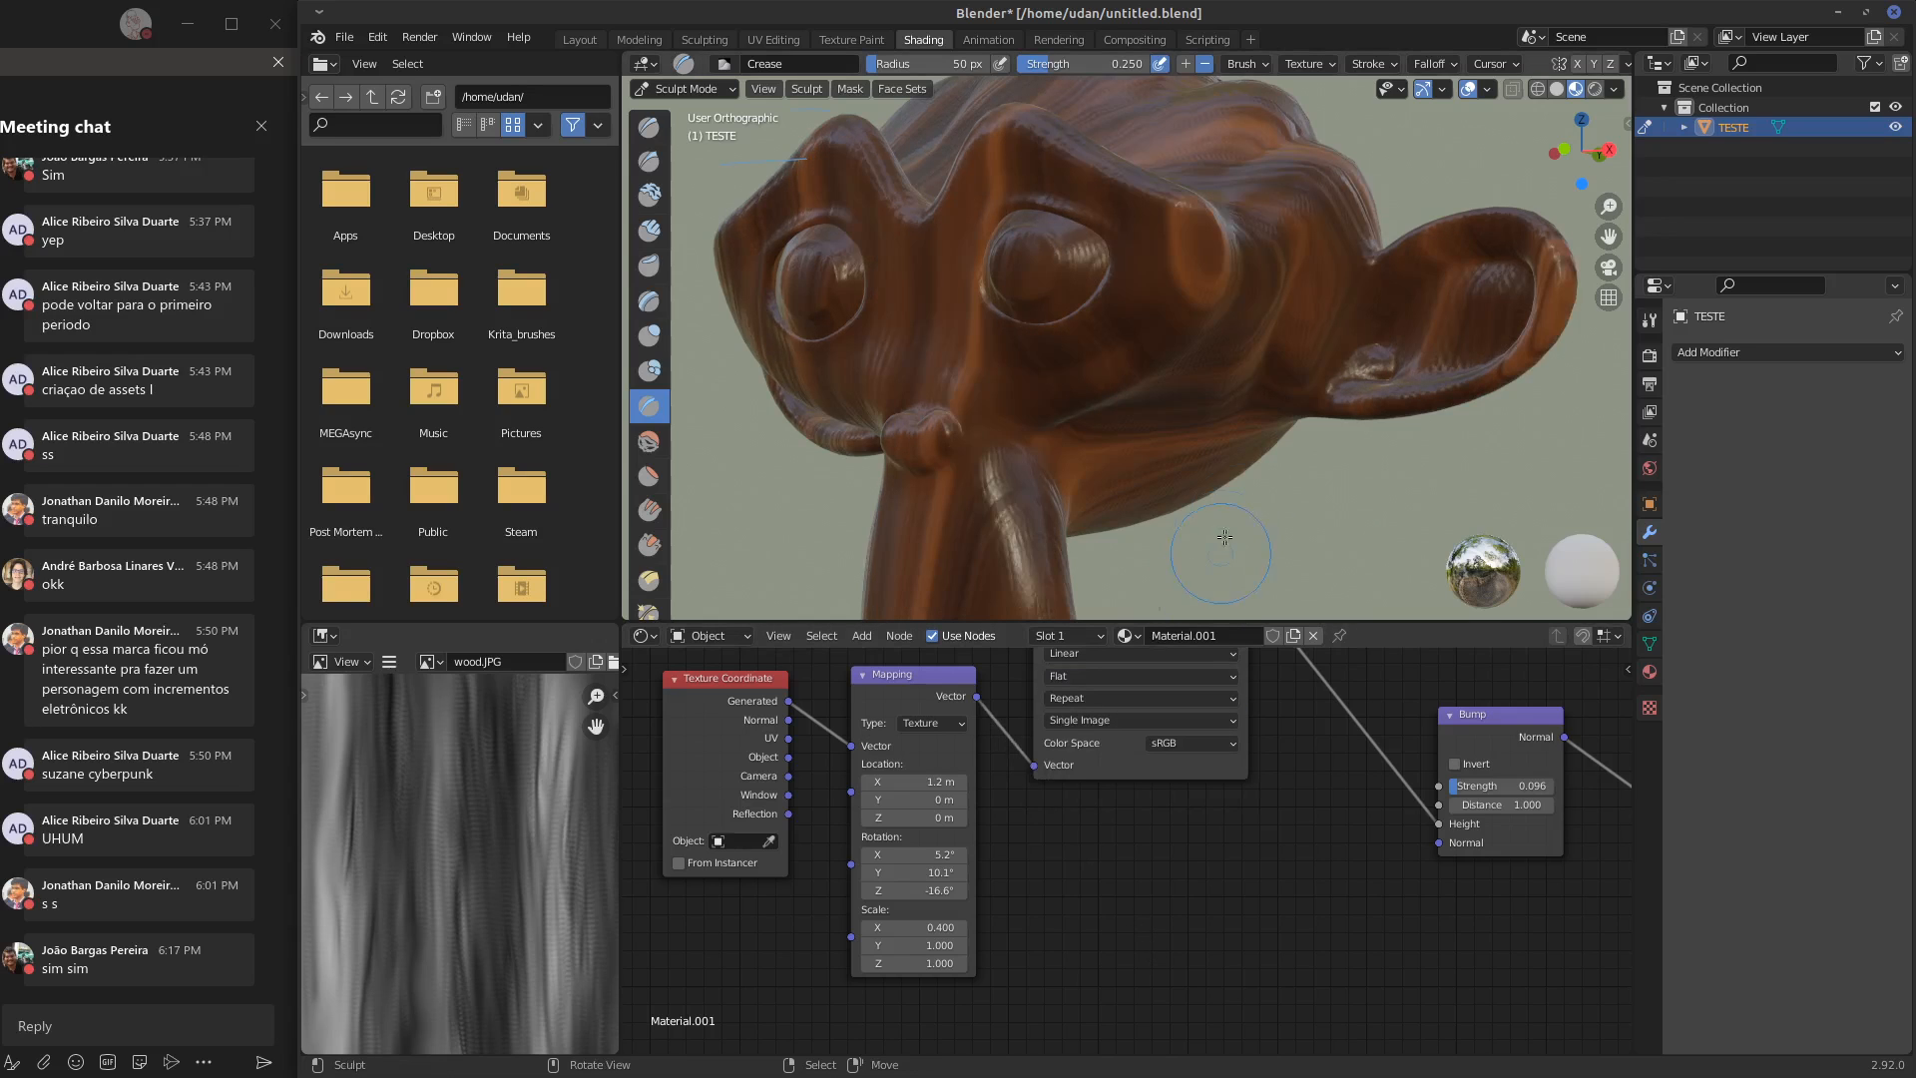
Set the Mapping node's rotation to 15.6° on Y and -6.9° on Z, judging the grain on both sides of the head
middle_click_drag(1251, 404, 1166, 424)
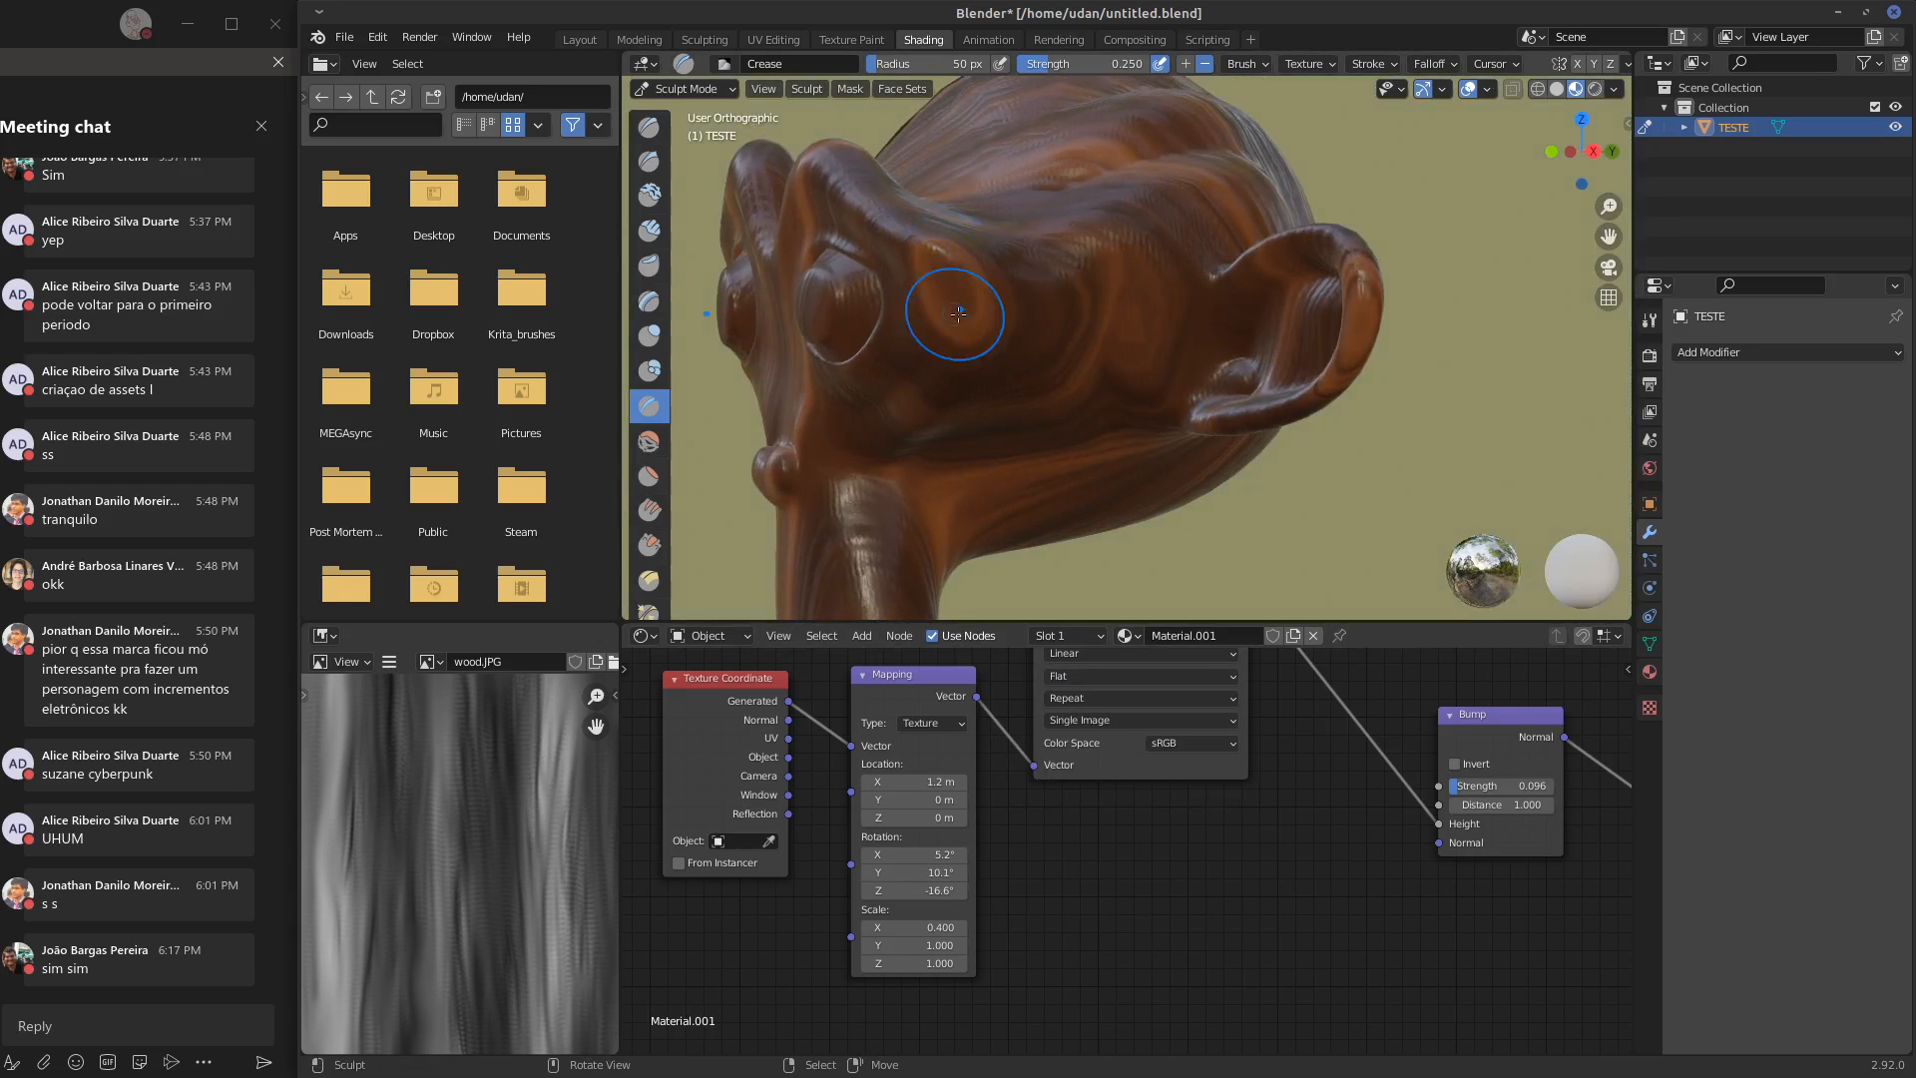
middle_click_drag(958, 313, 906, 326)
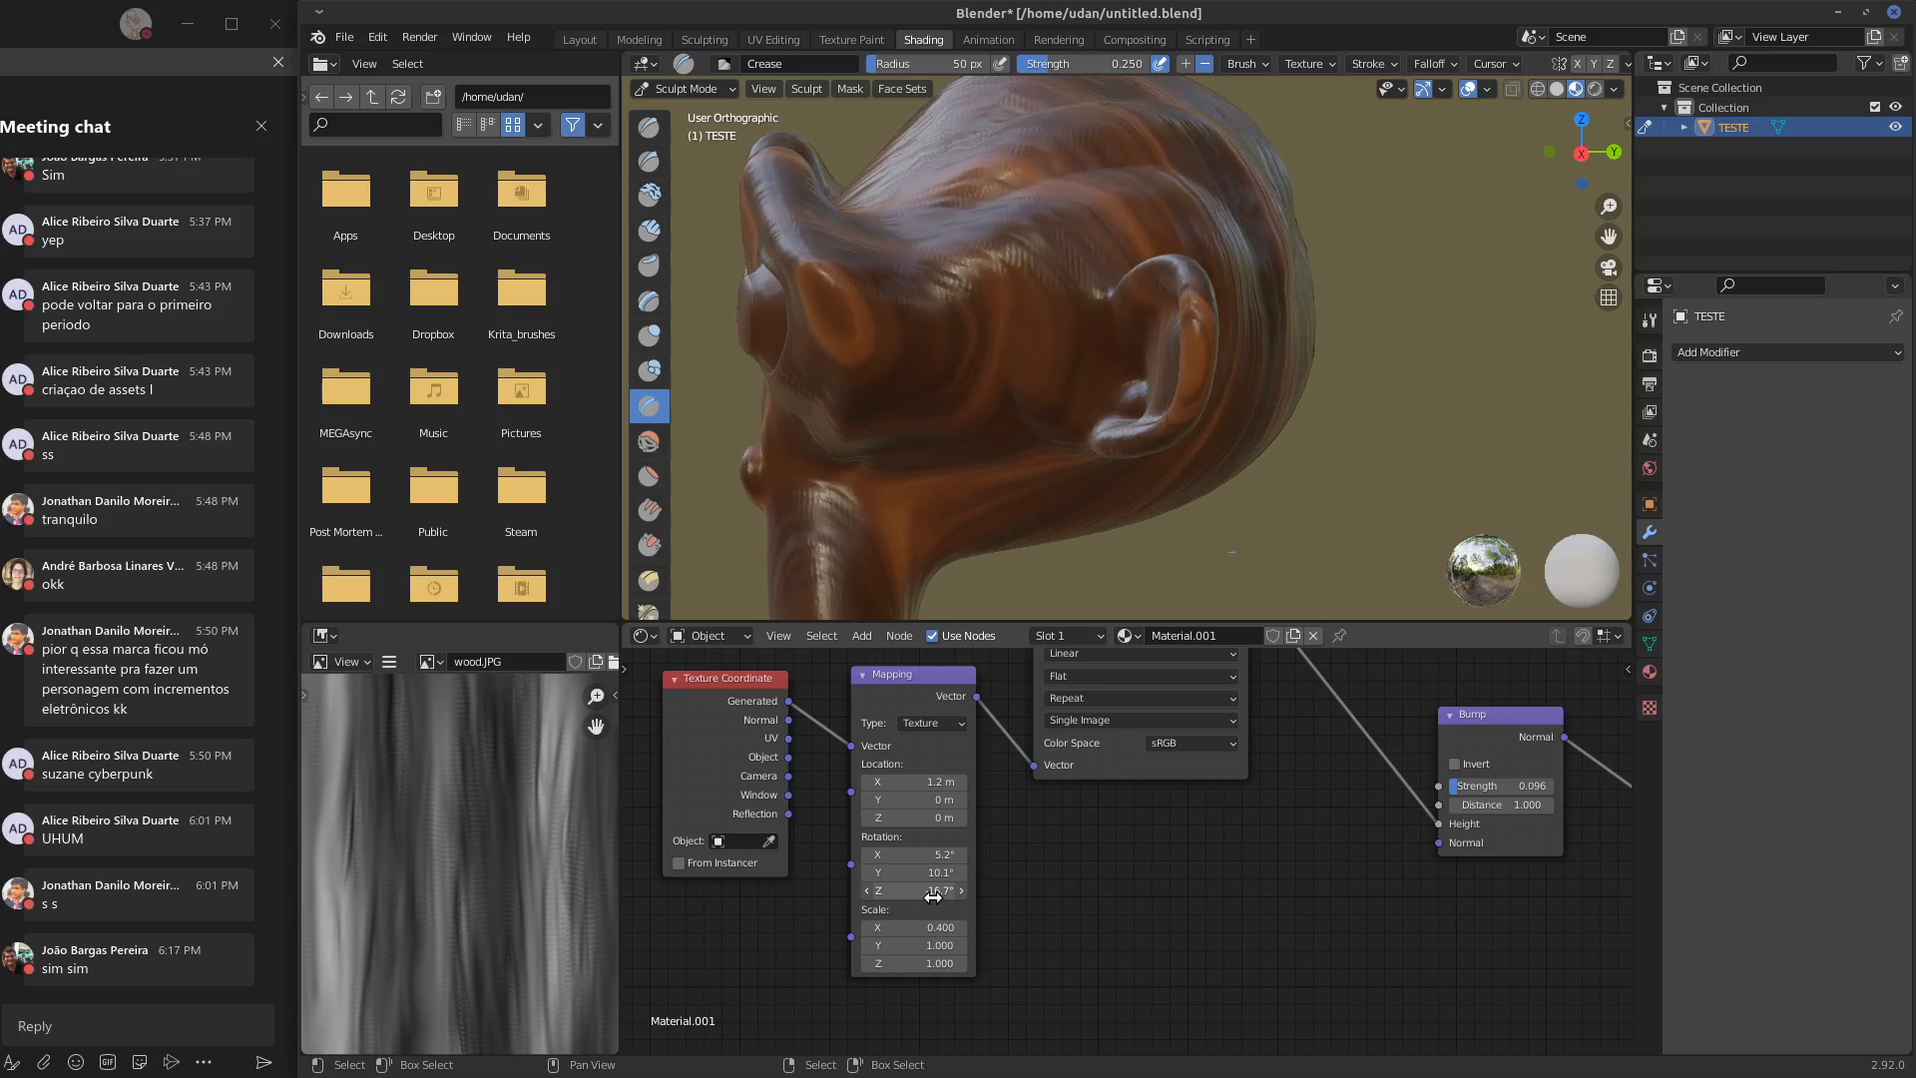
mouse_move(1254, 372)
middle_mouse_down()
mouse_move(1294, 350)
mouse_move(1248, 392)
middle_mouse_up()
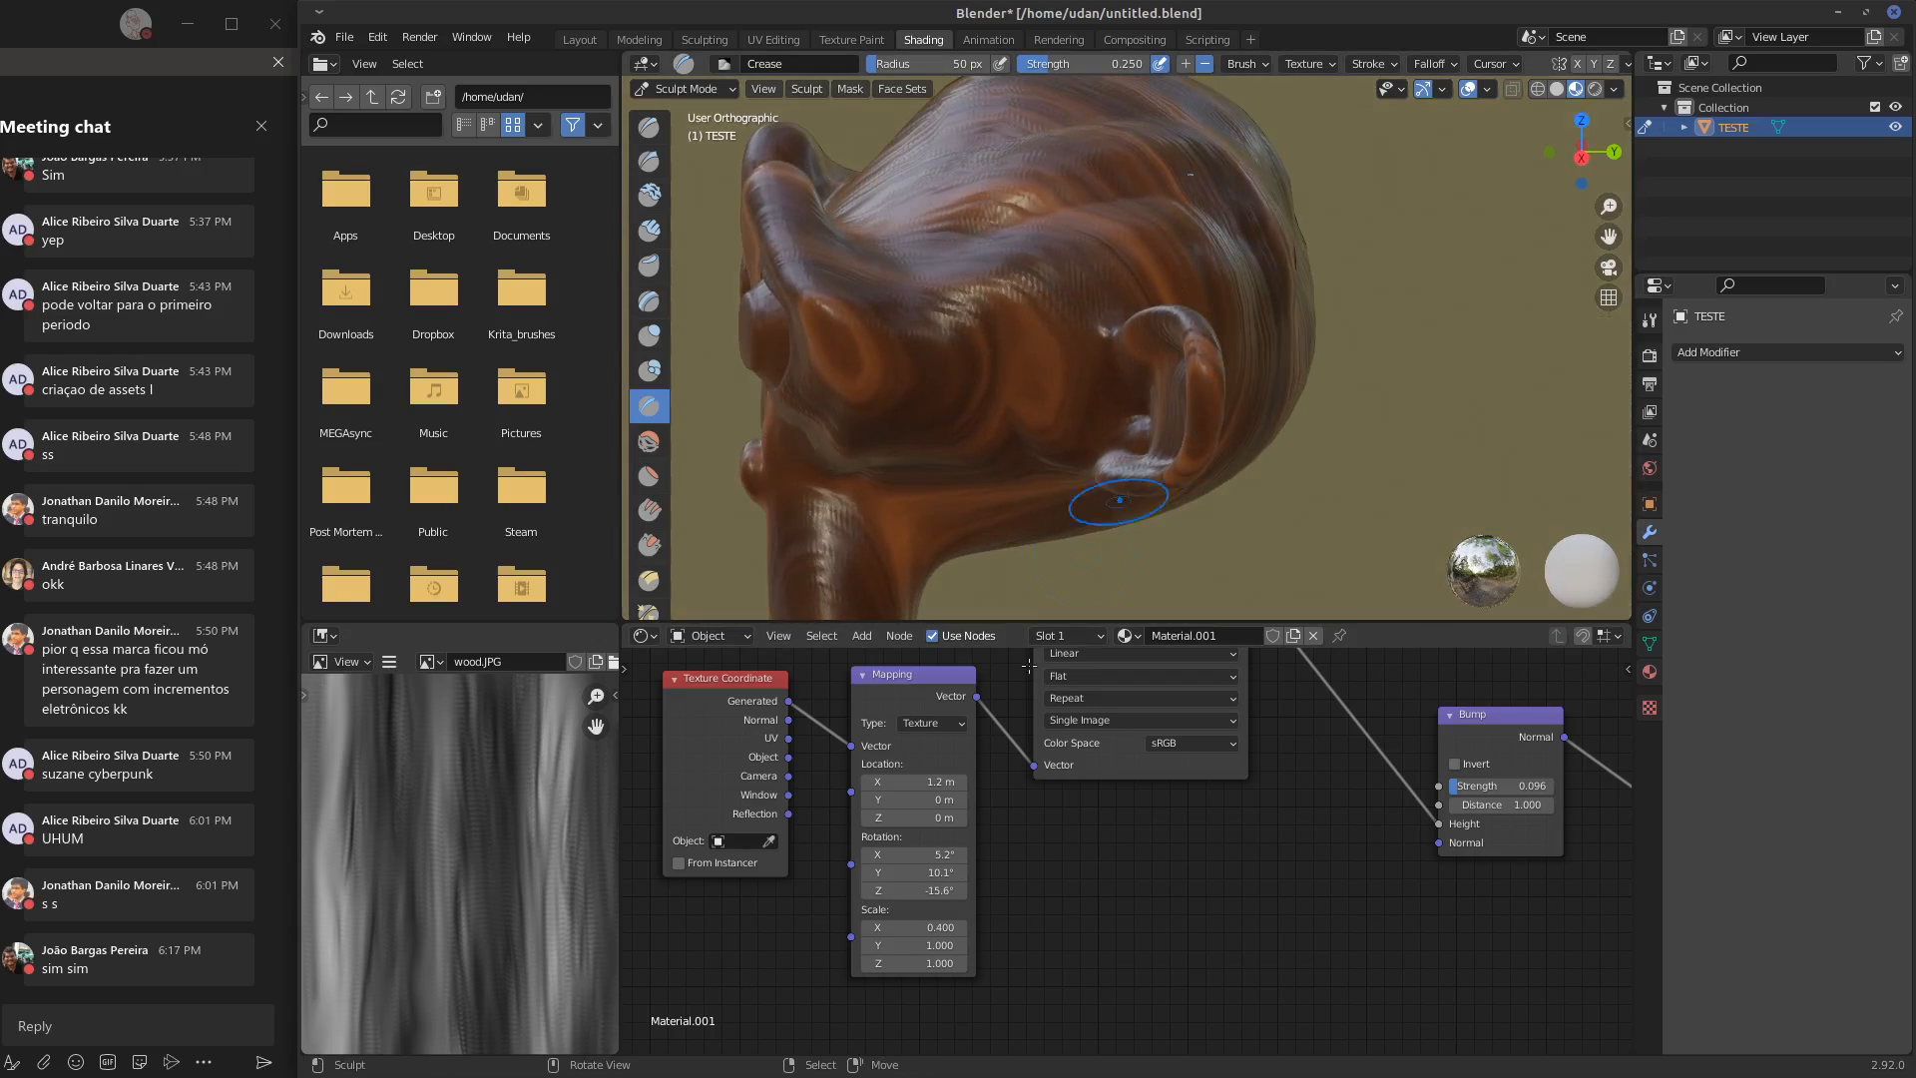
left_click_drag(940, 875, 924, 880)
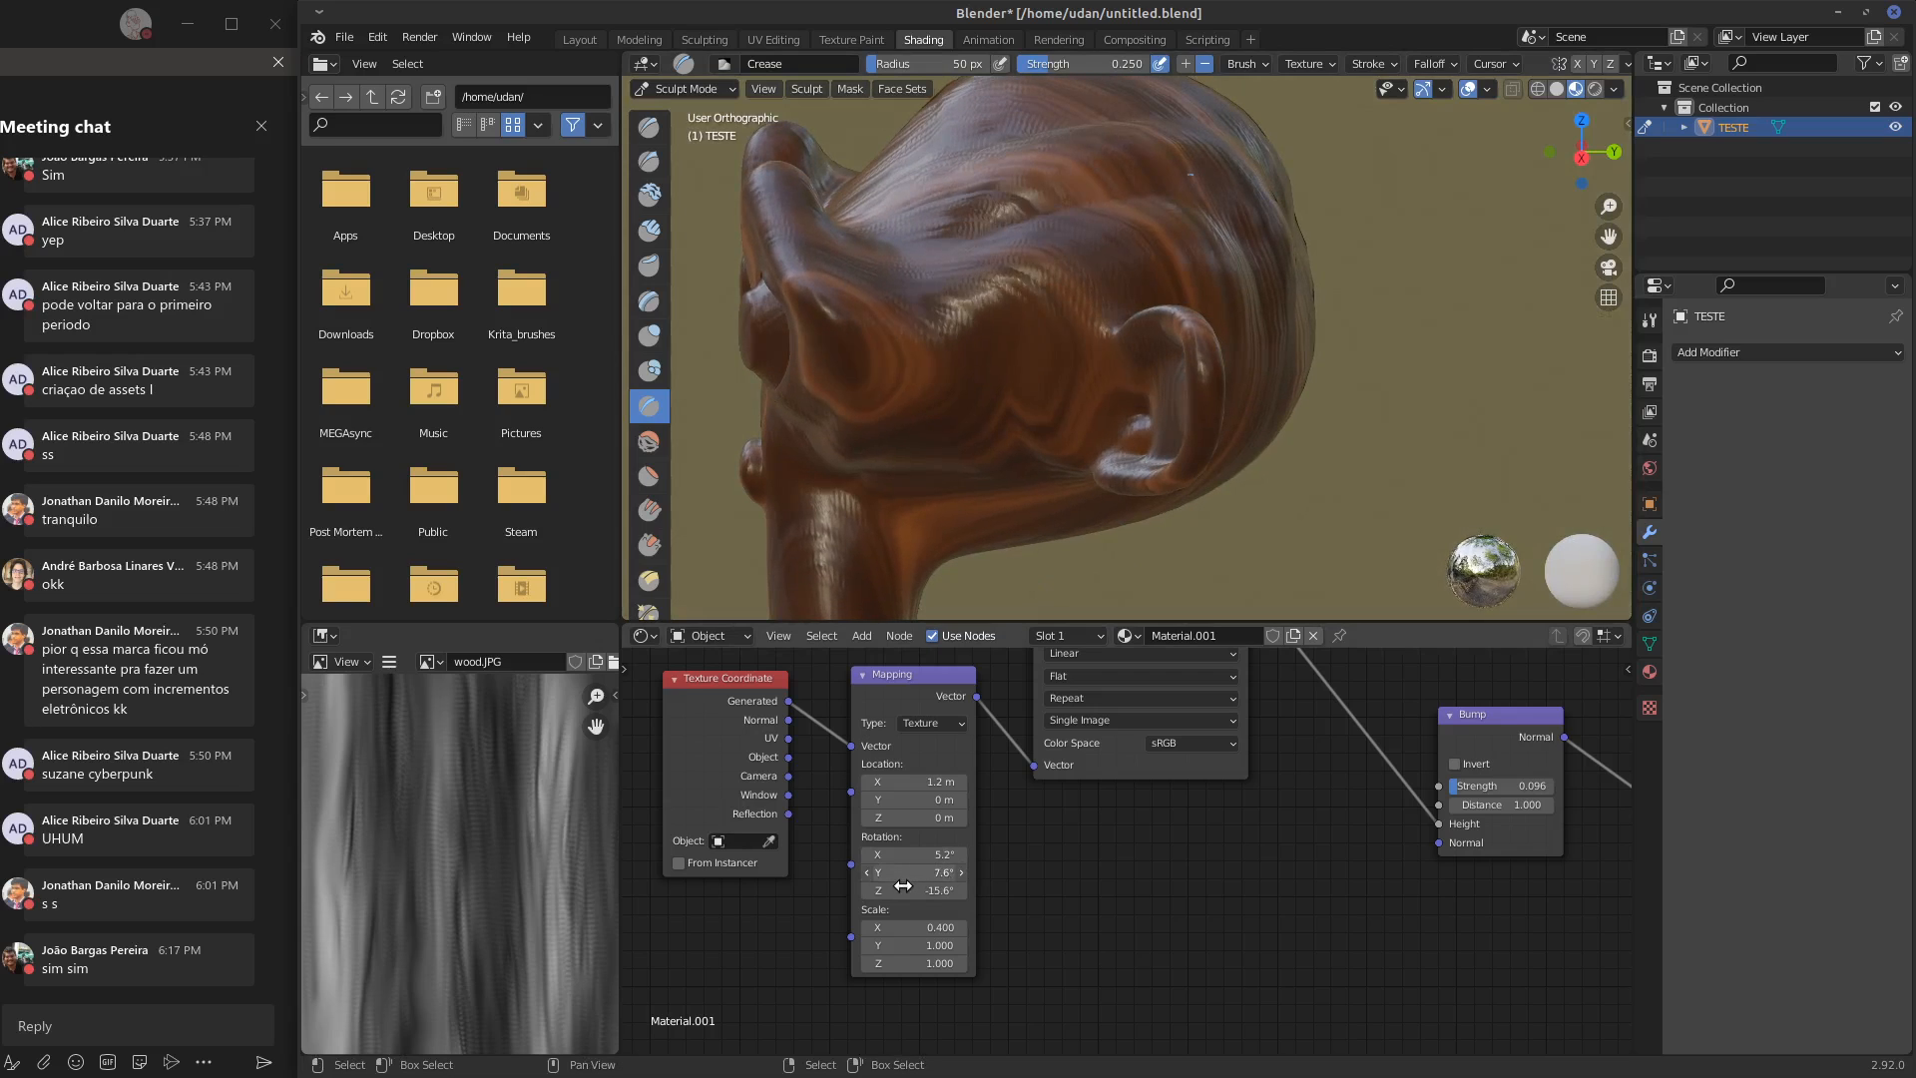
middle_click_drag(1069, 386, 1229, 490)
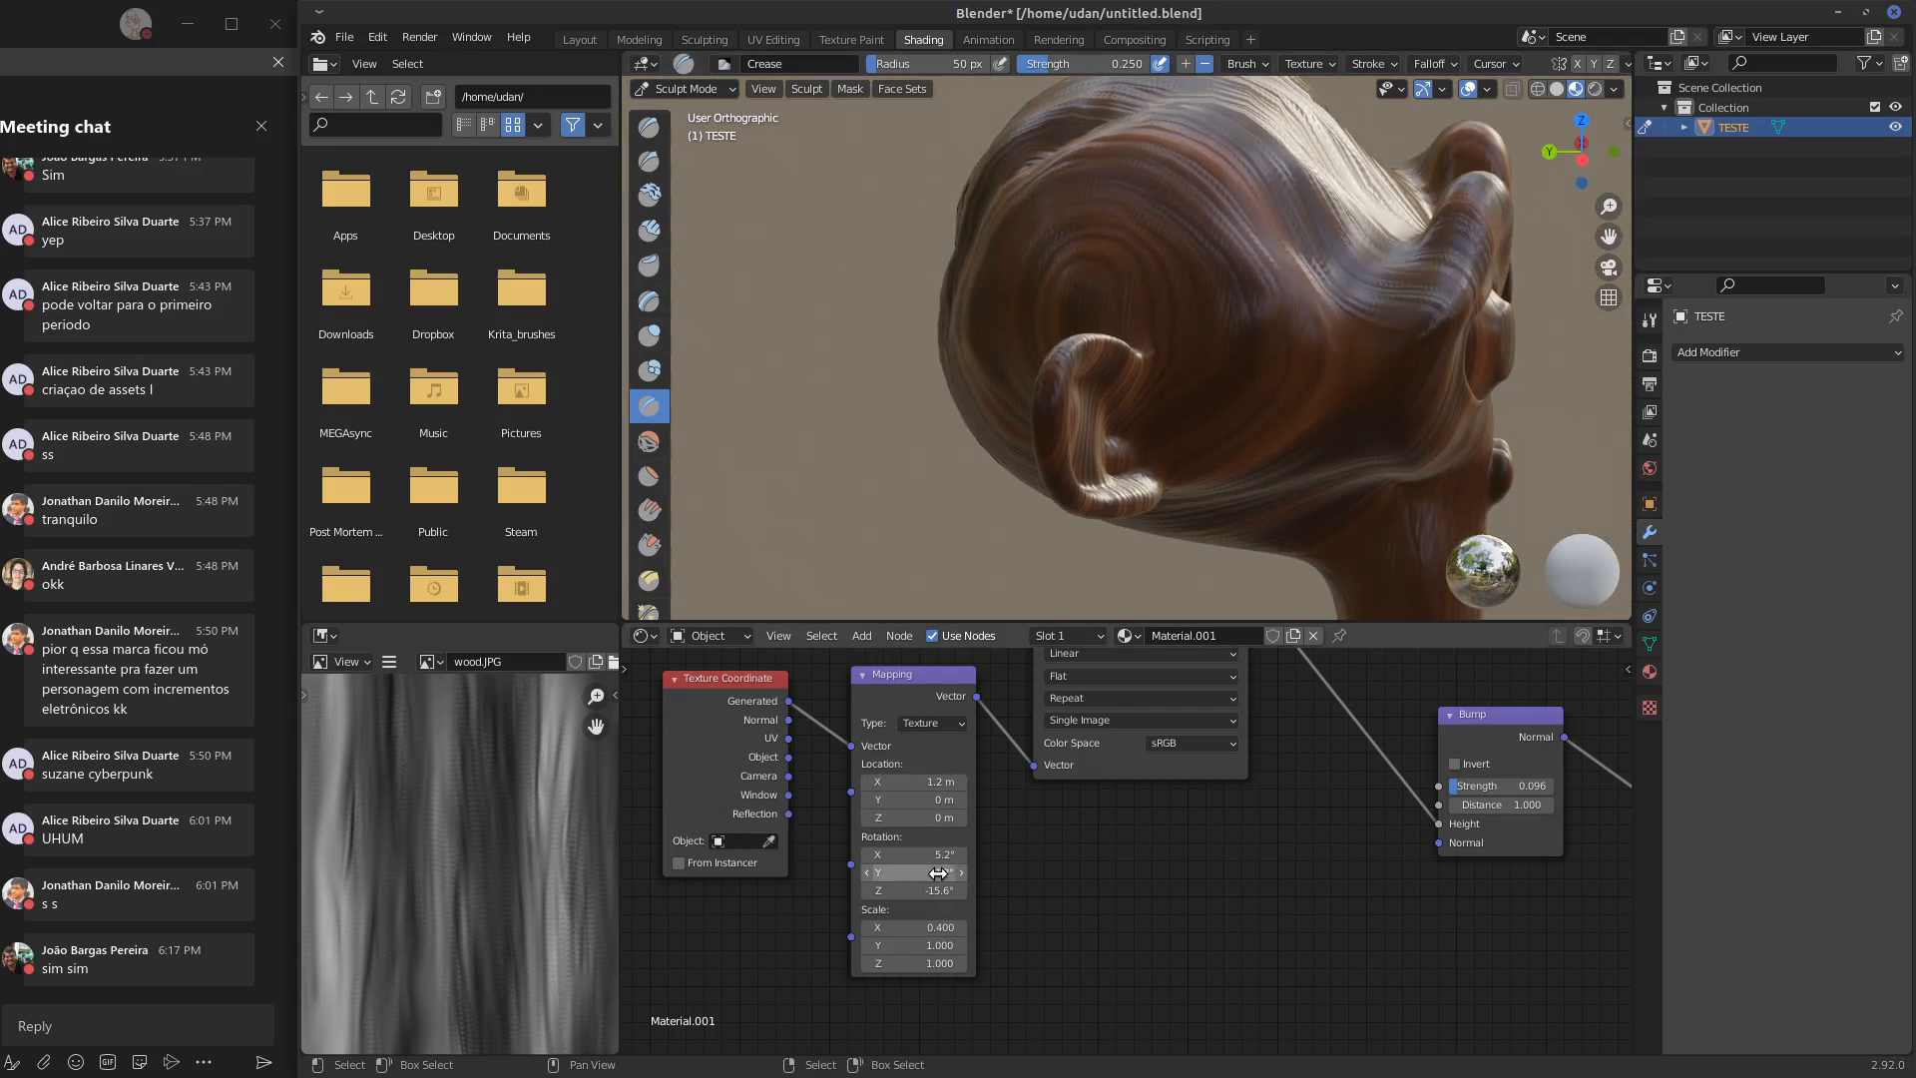
left_click_drag(939, 873, 988, 878)
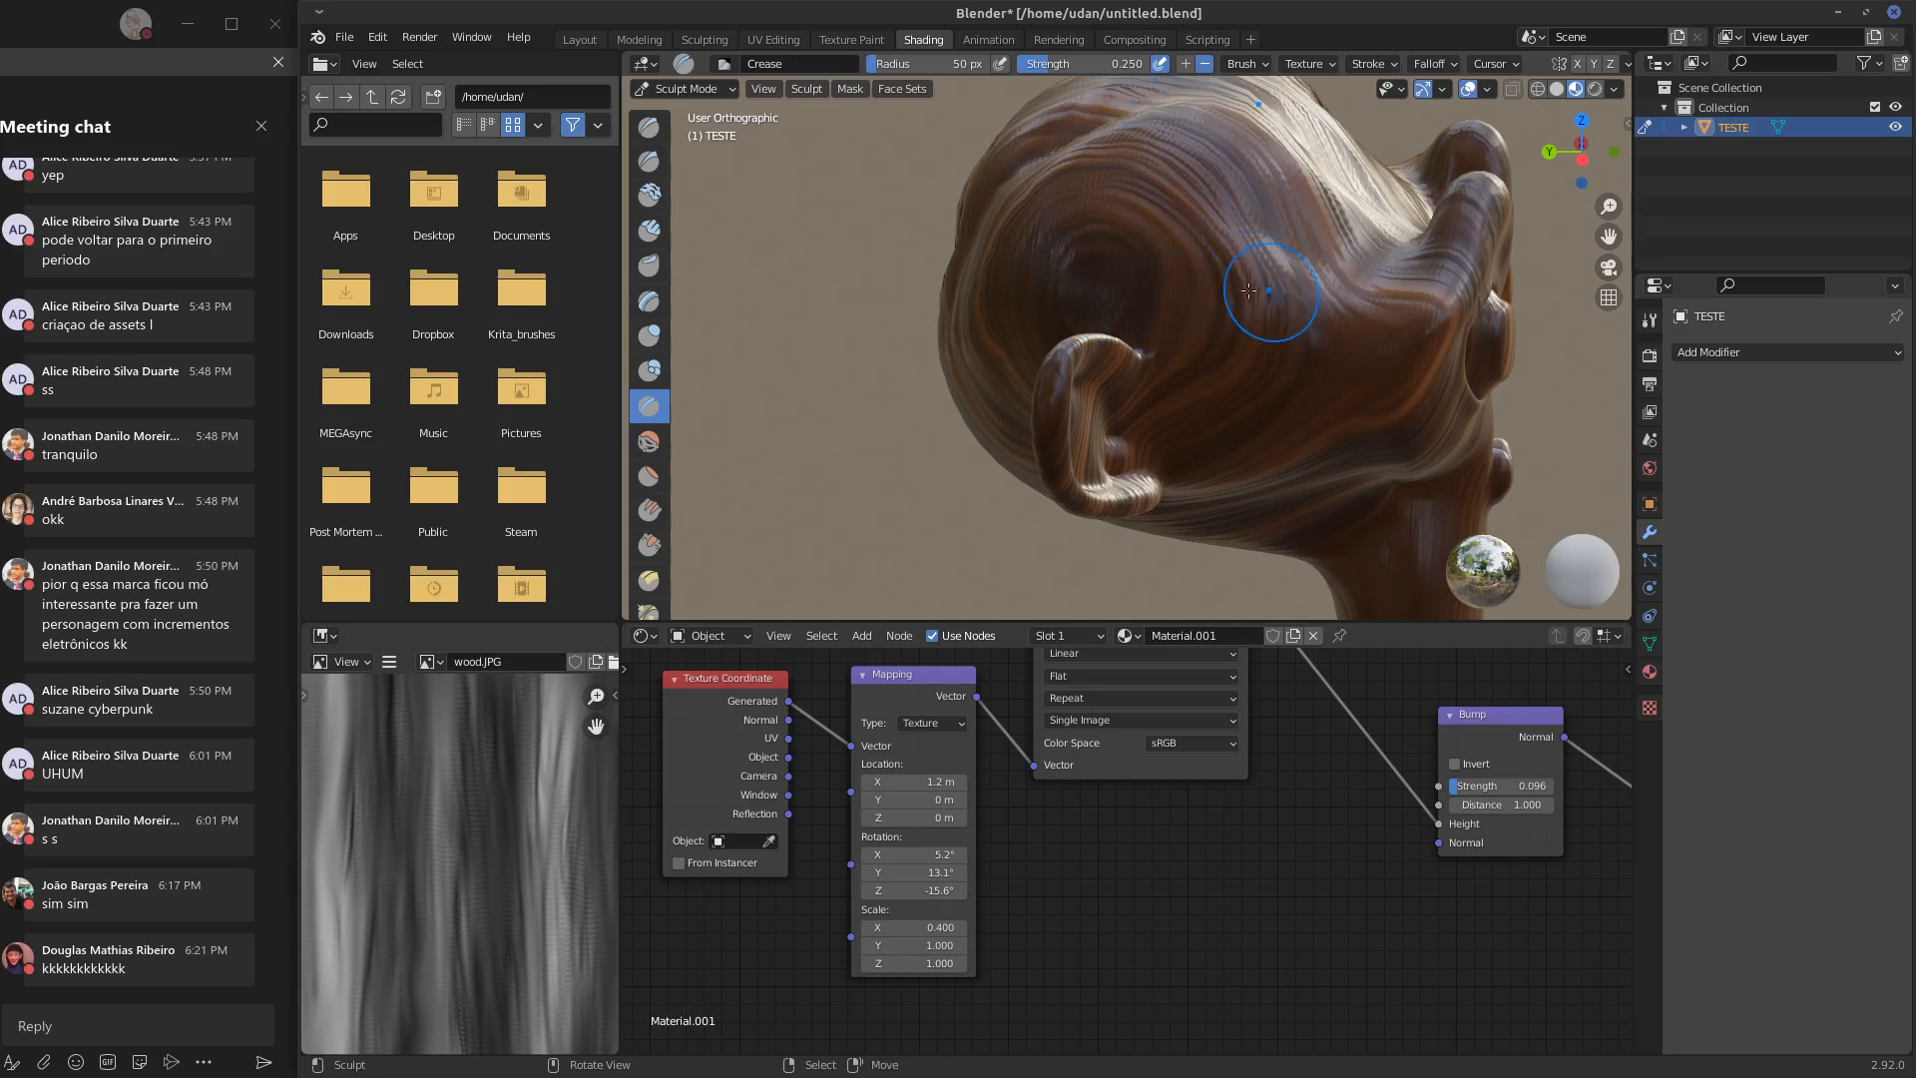
mouse_move(1249, 290)
middle_mouse_down()
mouse_move(1119, 405)
mouse_move(1006, 405)
middle_mouse_up()
mouse_move(933, 890)
left_mouse_down()
mouse_move(991, 885)
mouse_move(953, 853)
left_mouse_up()
Set the Mapping node's location to 0.3 m on X, 1.2 m on Y and 0.6 m on Z
left_click_drag(918, 781, 930, 819)
middle_click_drag(1058, 549, 1032, 416)
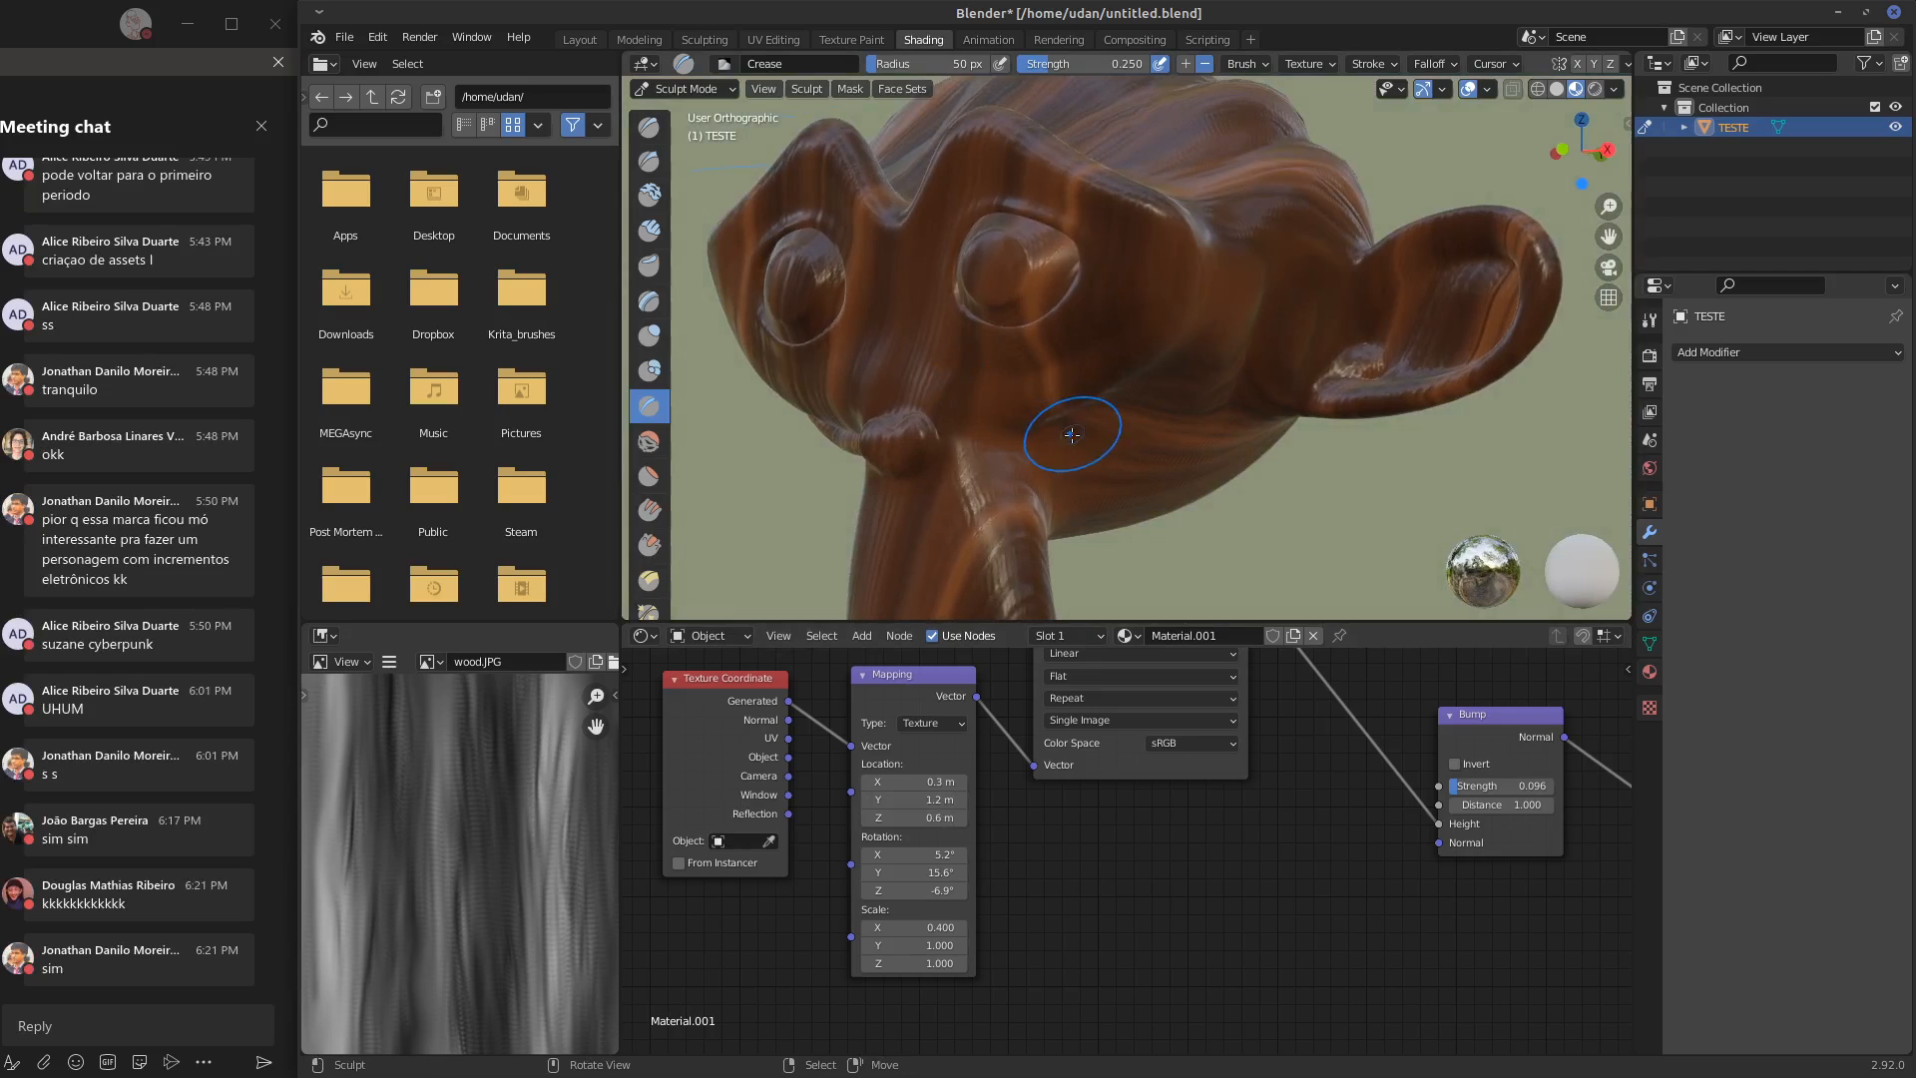
scroll(1078, 440, "down", 3)
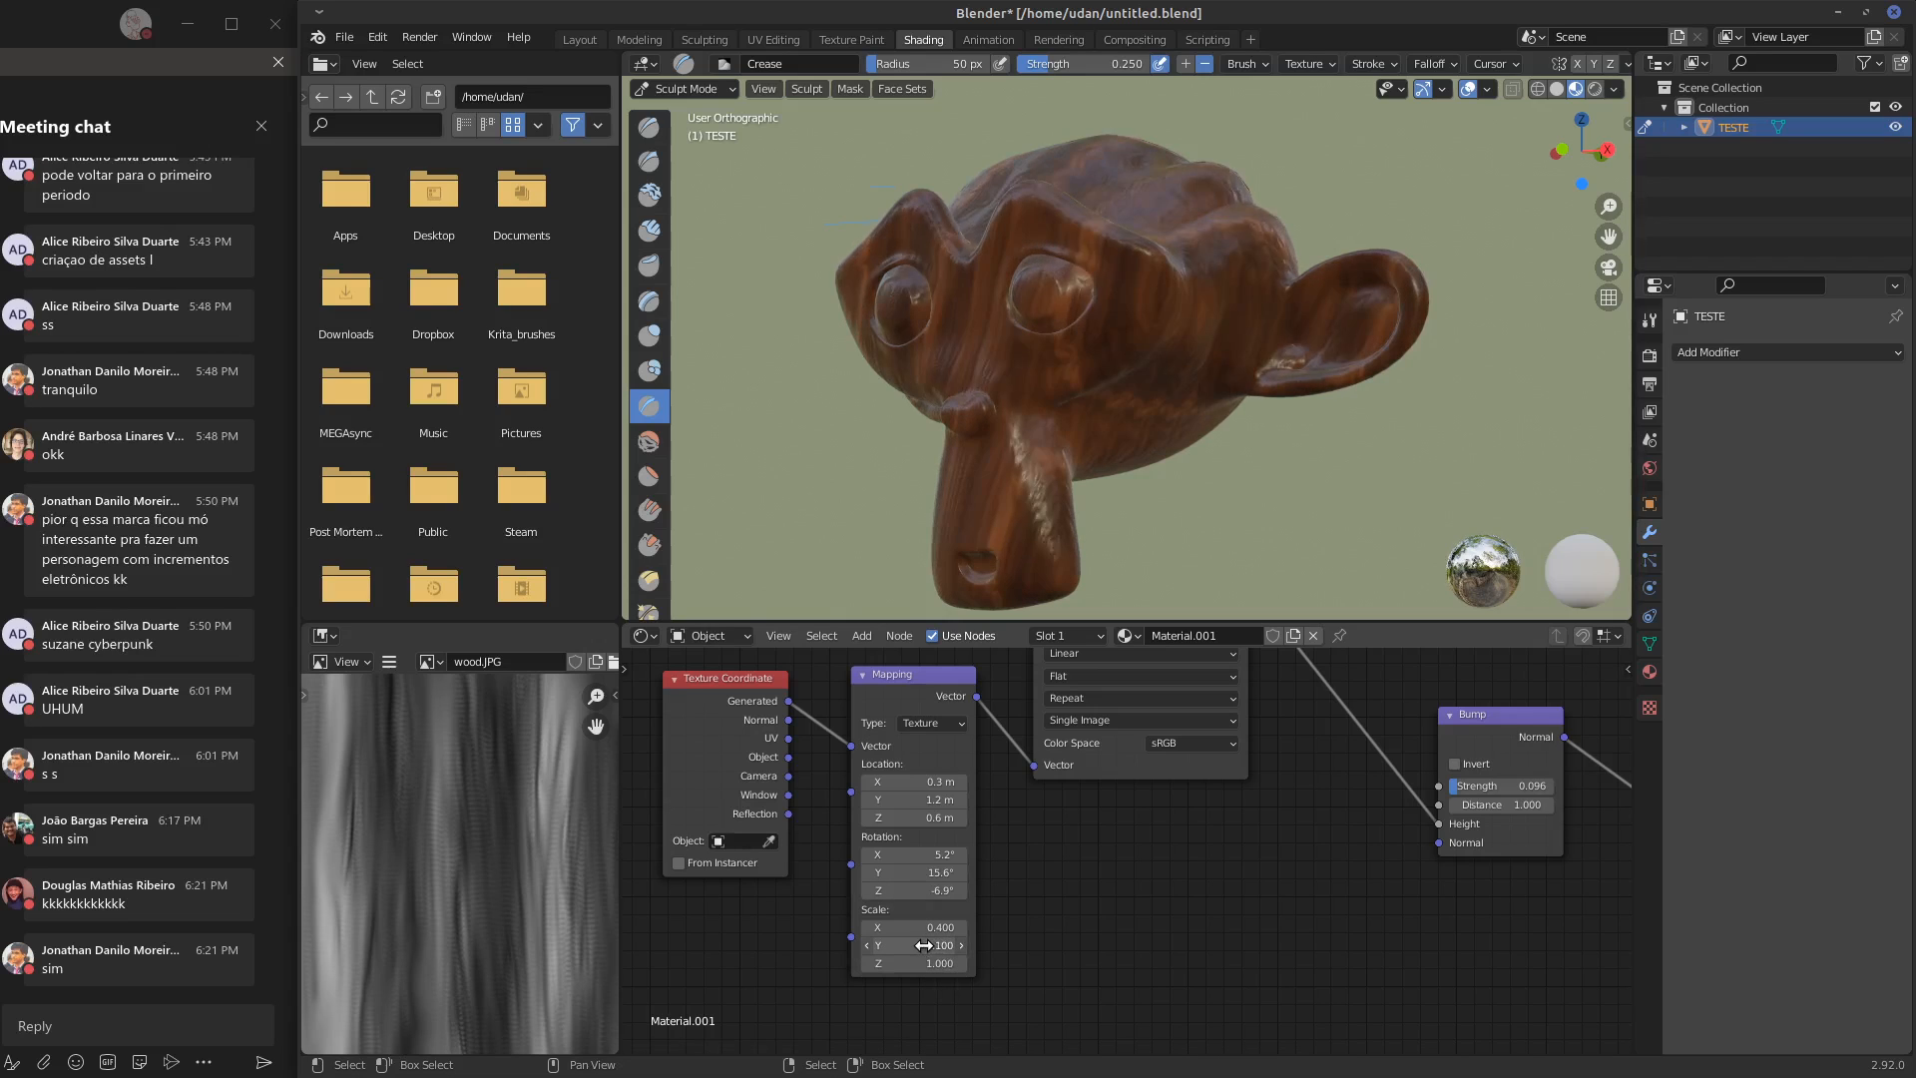
Try a Mapping scale Y of 0.1, inspect the grain on top of the head, and set the scale Y to 0.38
left_click_drag(927, 945, 916, 945)
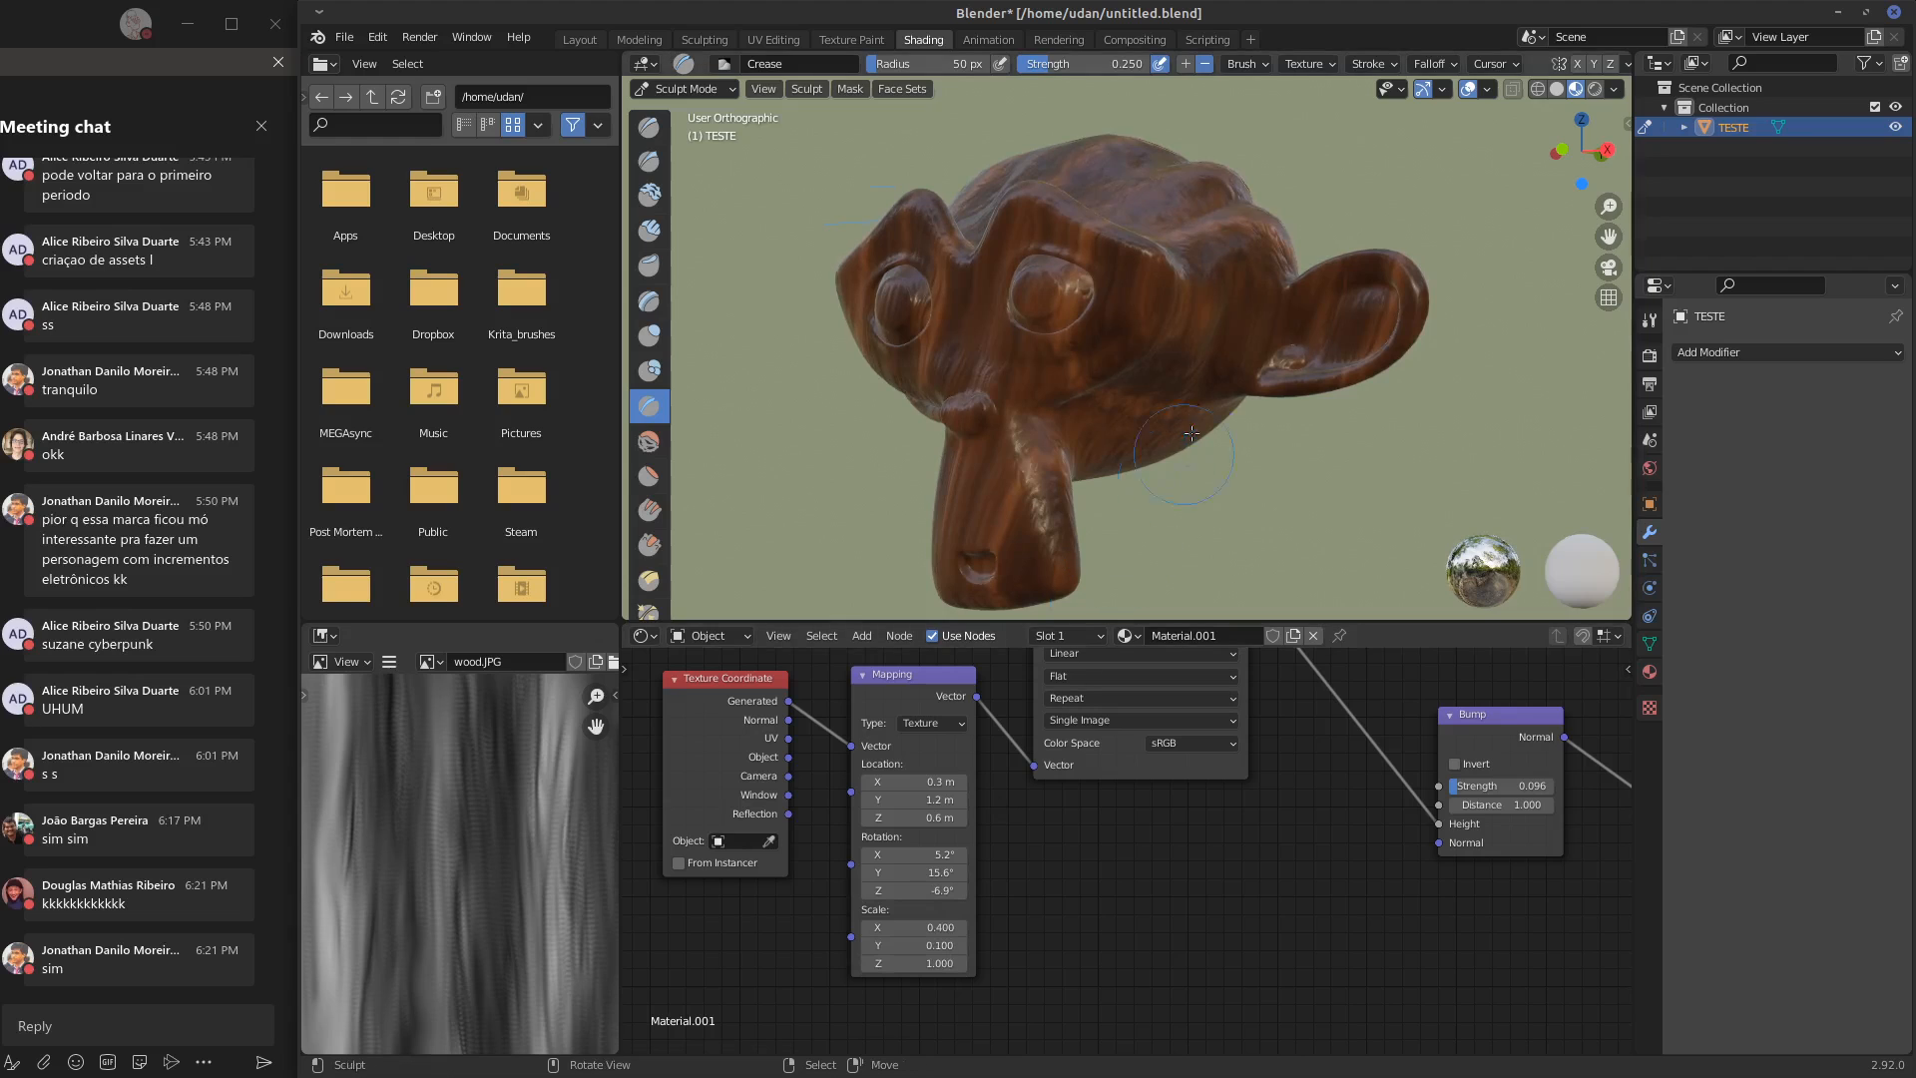
middle_click_drag(1188, 449, 1174, 495)
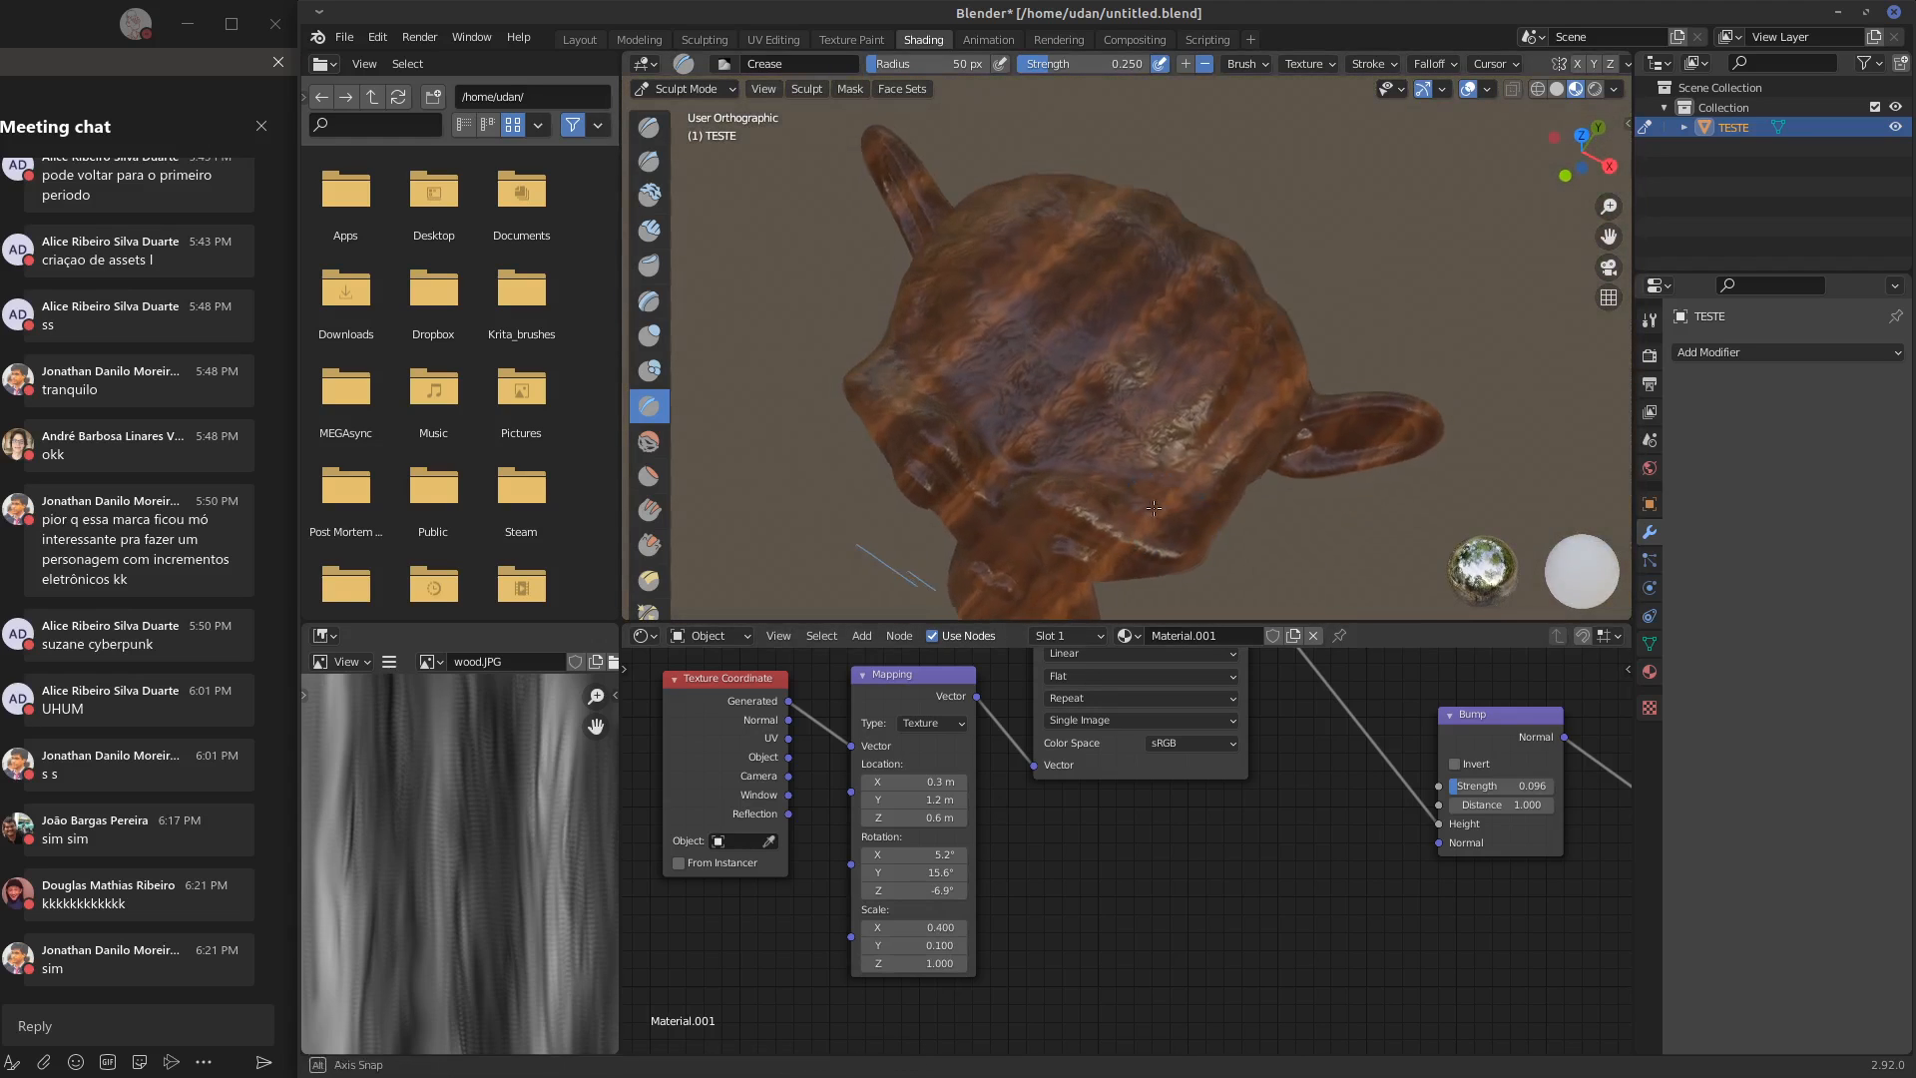
scroll(1173, 492, "up", 4)
scroll(1174, 492, "up", 3)
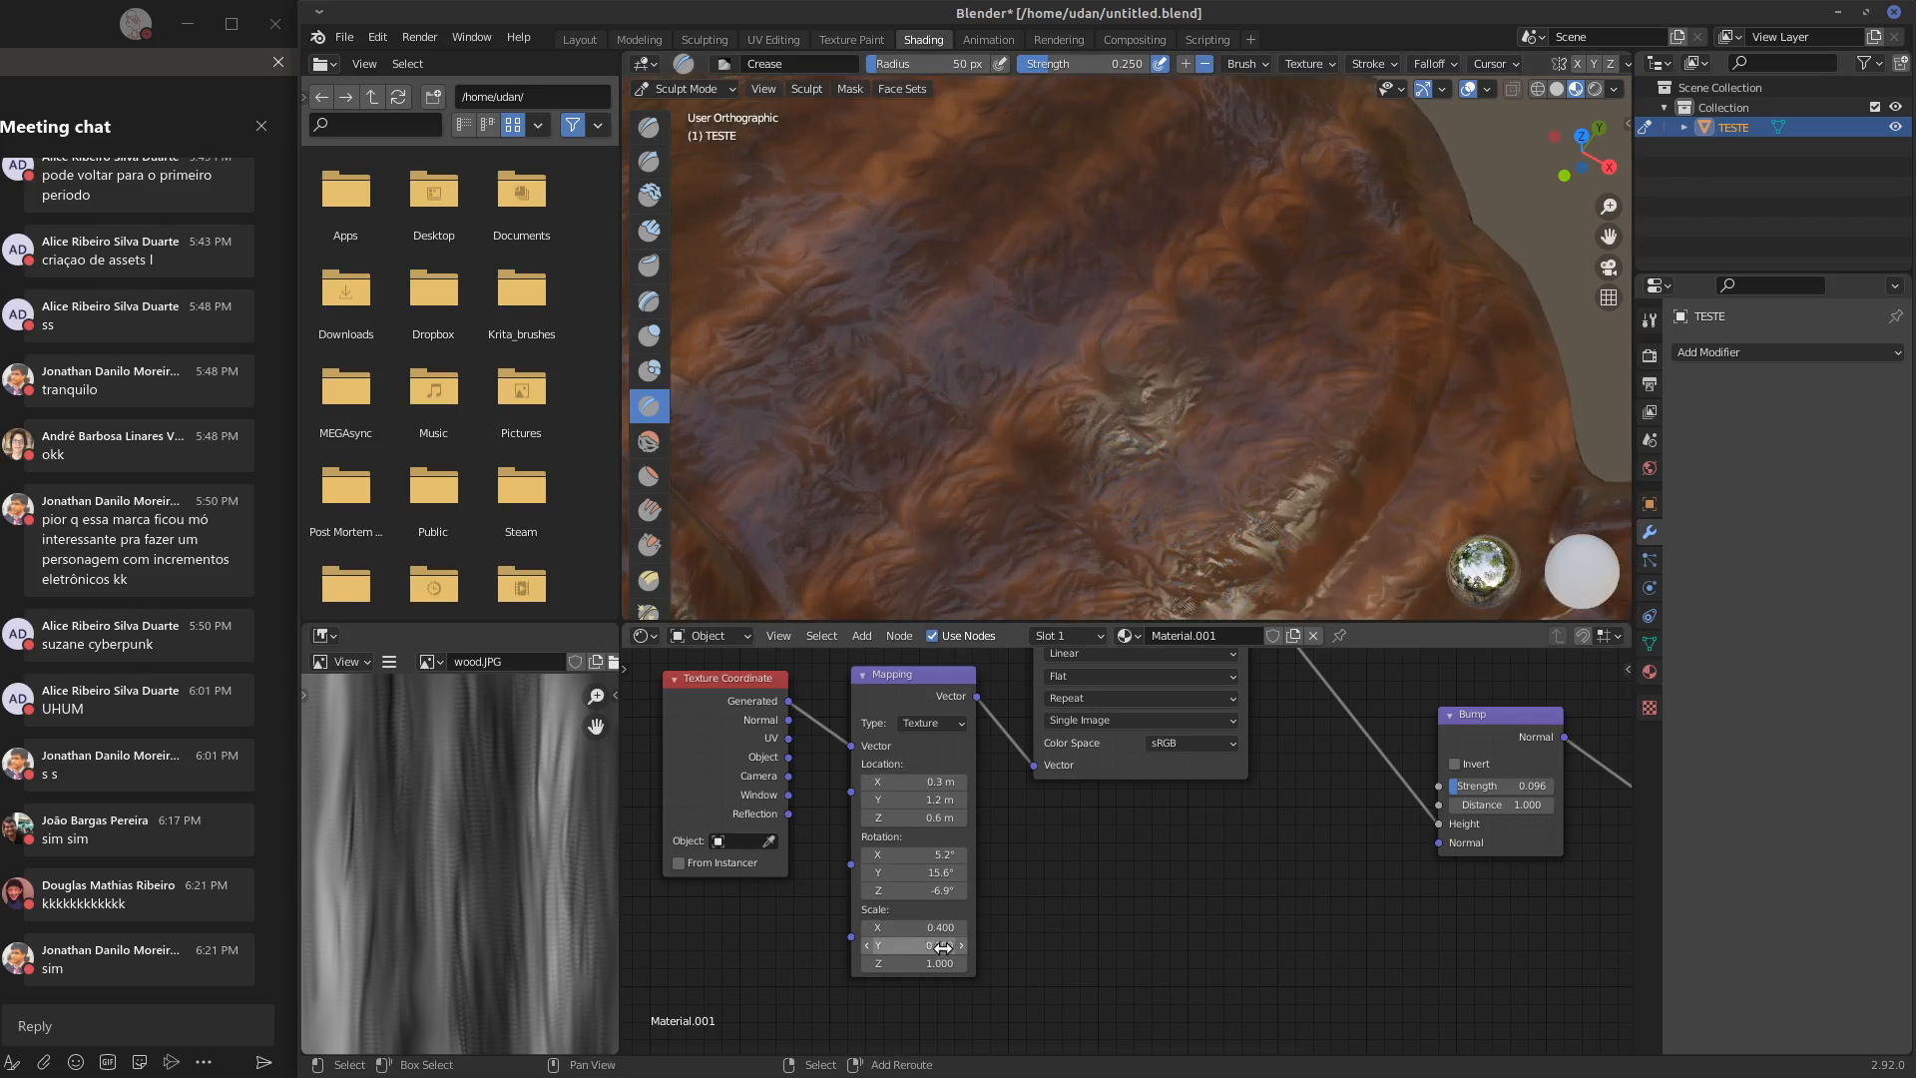
left_click_drag(943, 947, 964, 947)
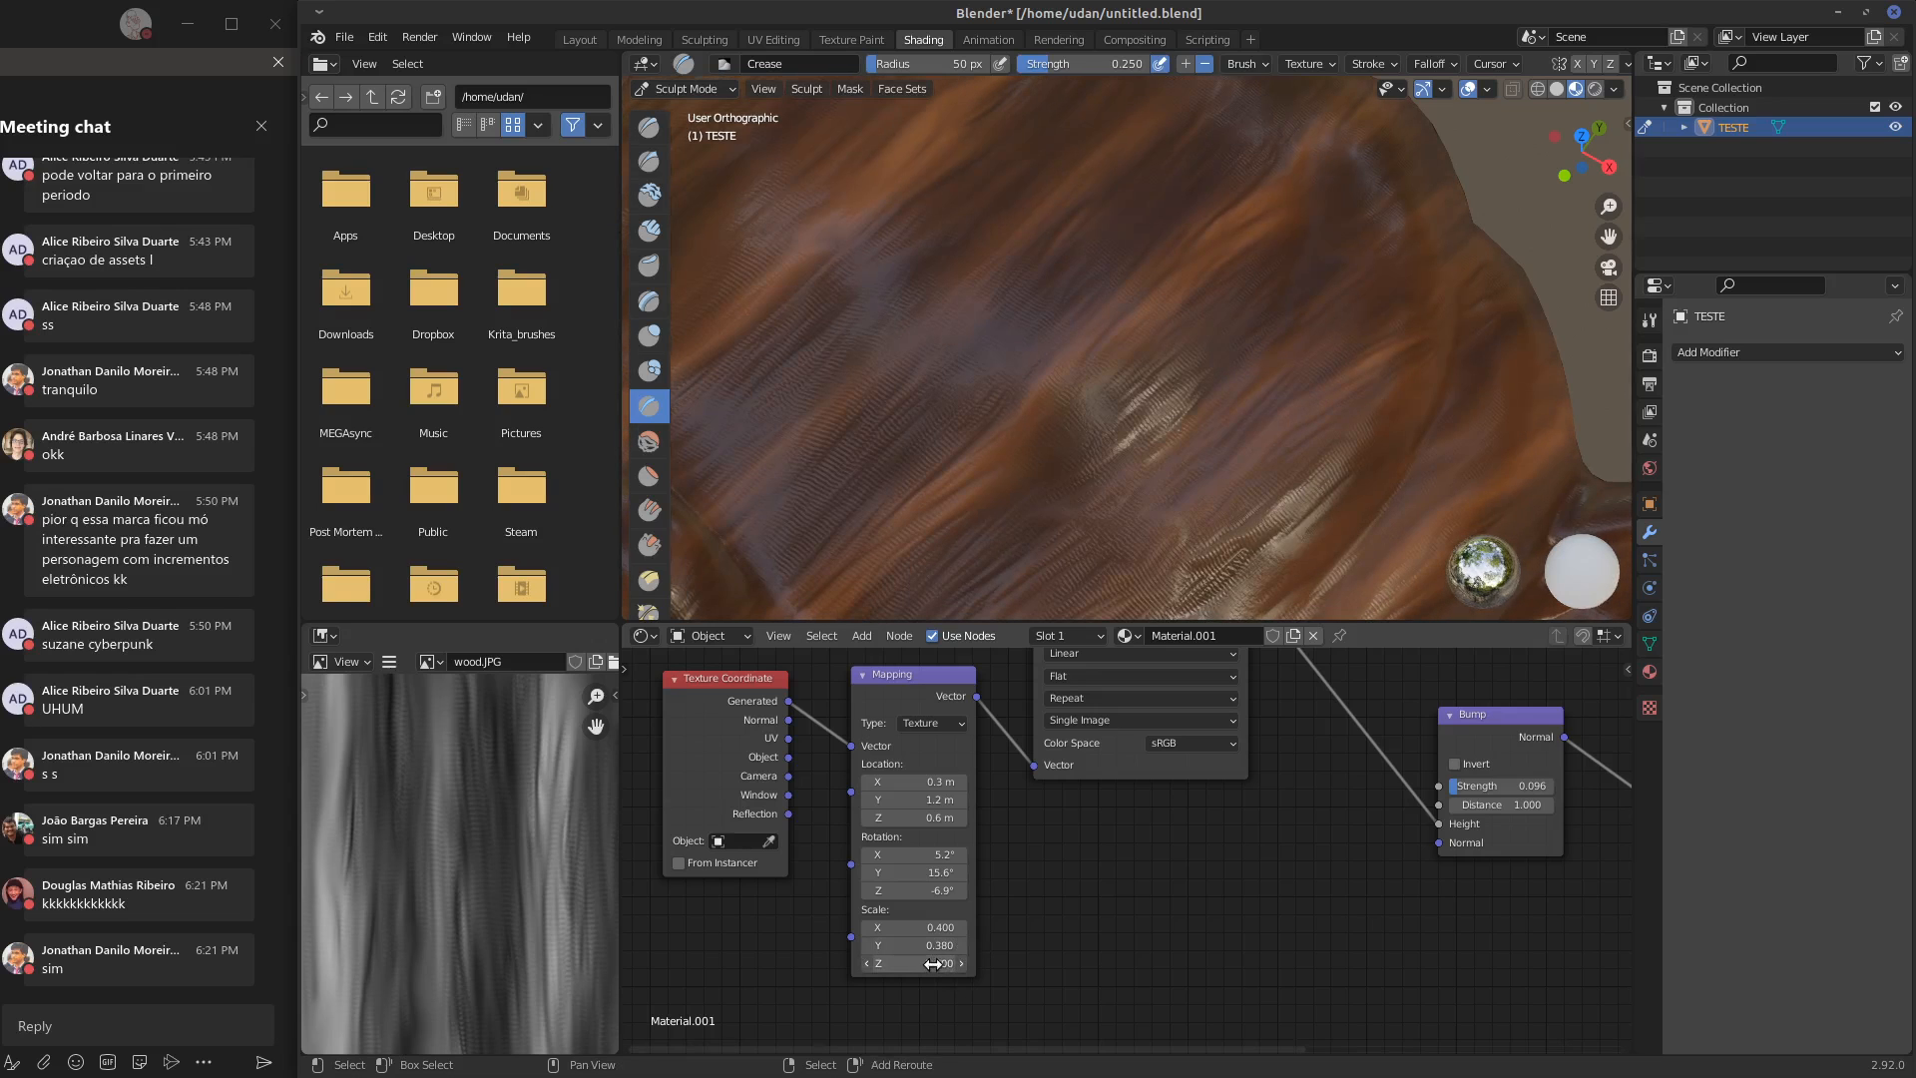
Set the Mapping node's scale Z to 0 and its rotation Z to -6.76°
mouse_move(1123, 479)
middle_mouse_down()
mouse_move(1125, 249)
mouse_move(1147, 312)
middle_mouse_up()
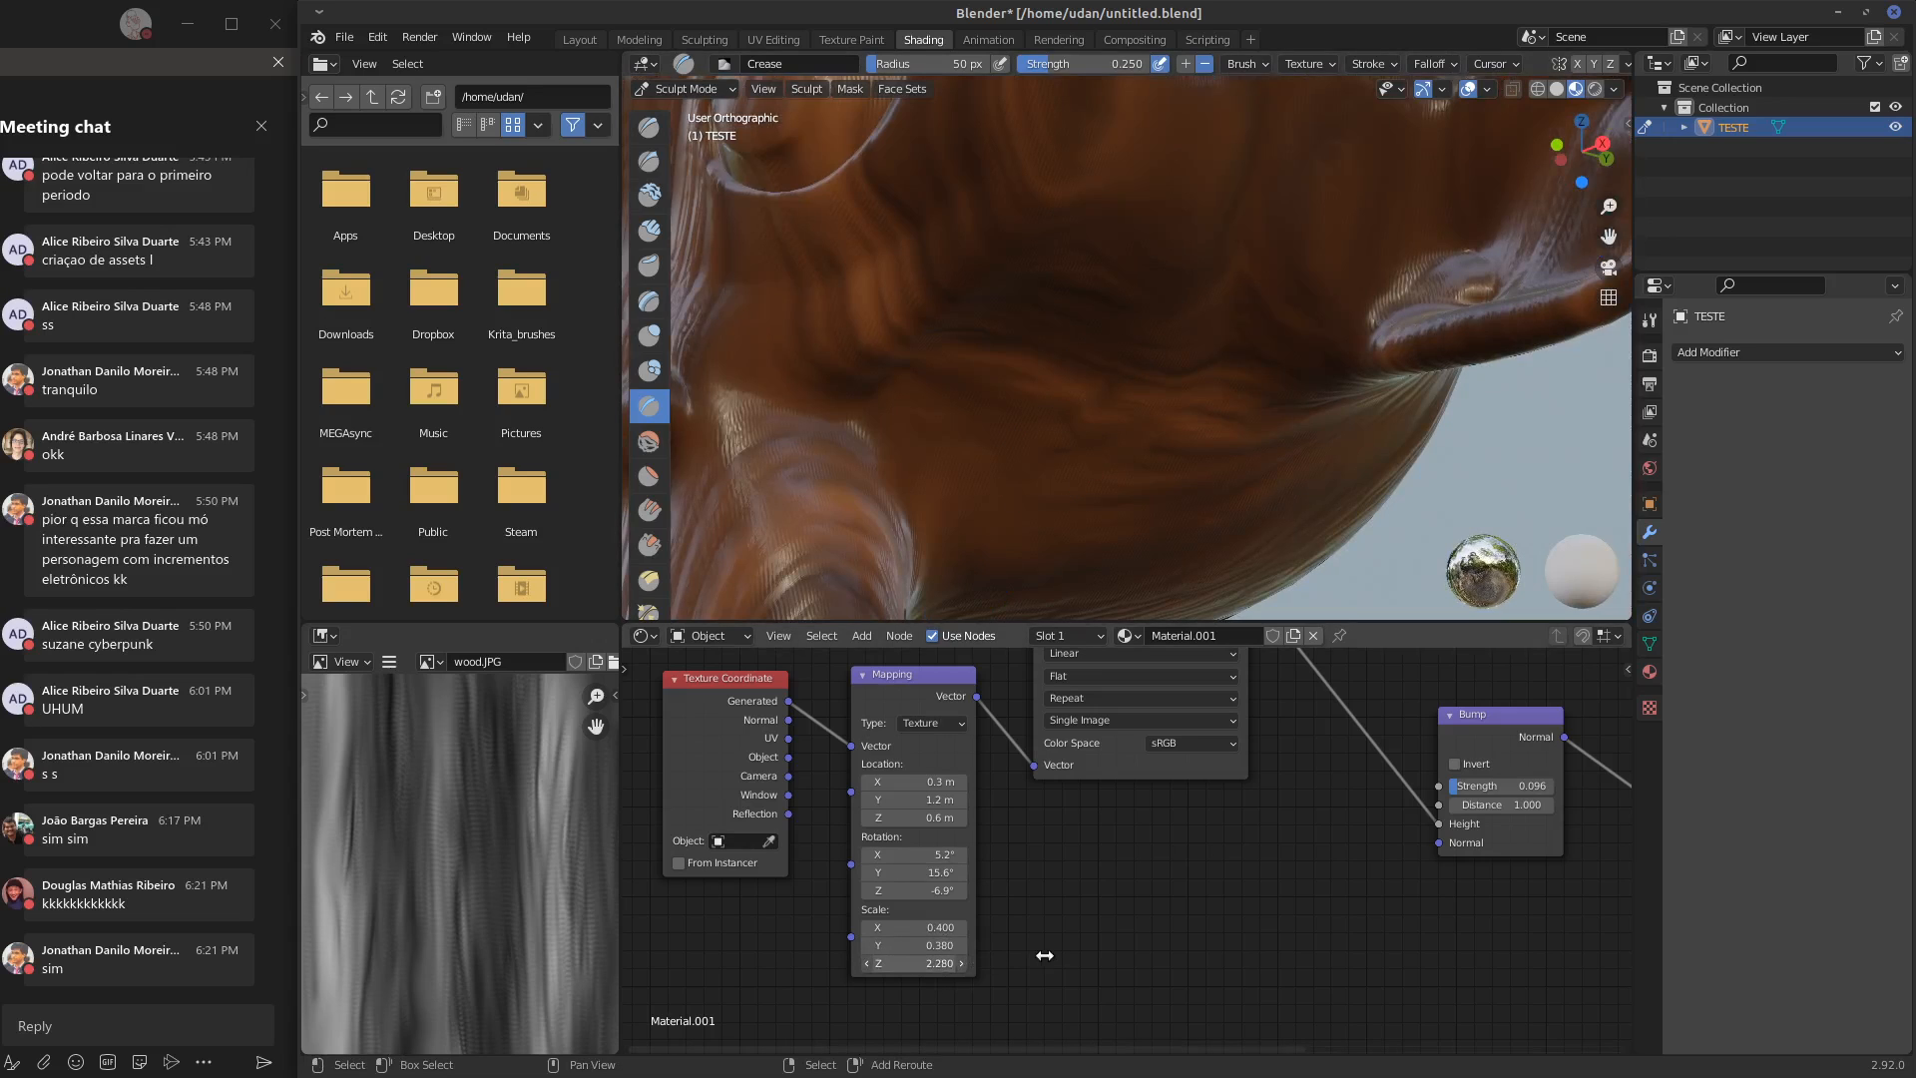
left_click_drag(1045, 955, 1019, 955)
scroll(1145, 427, "down", 4)
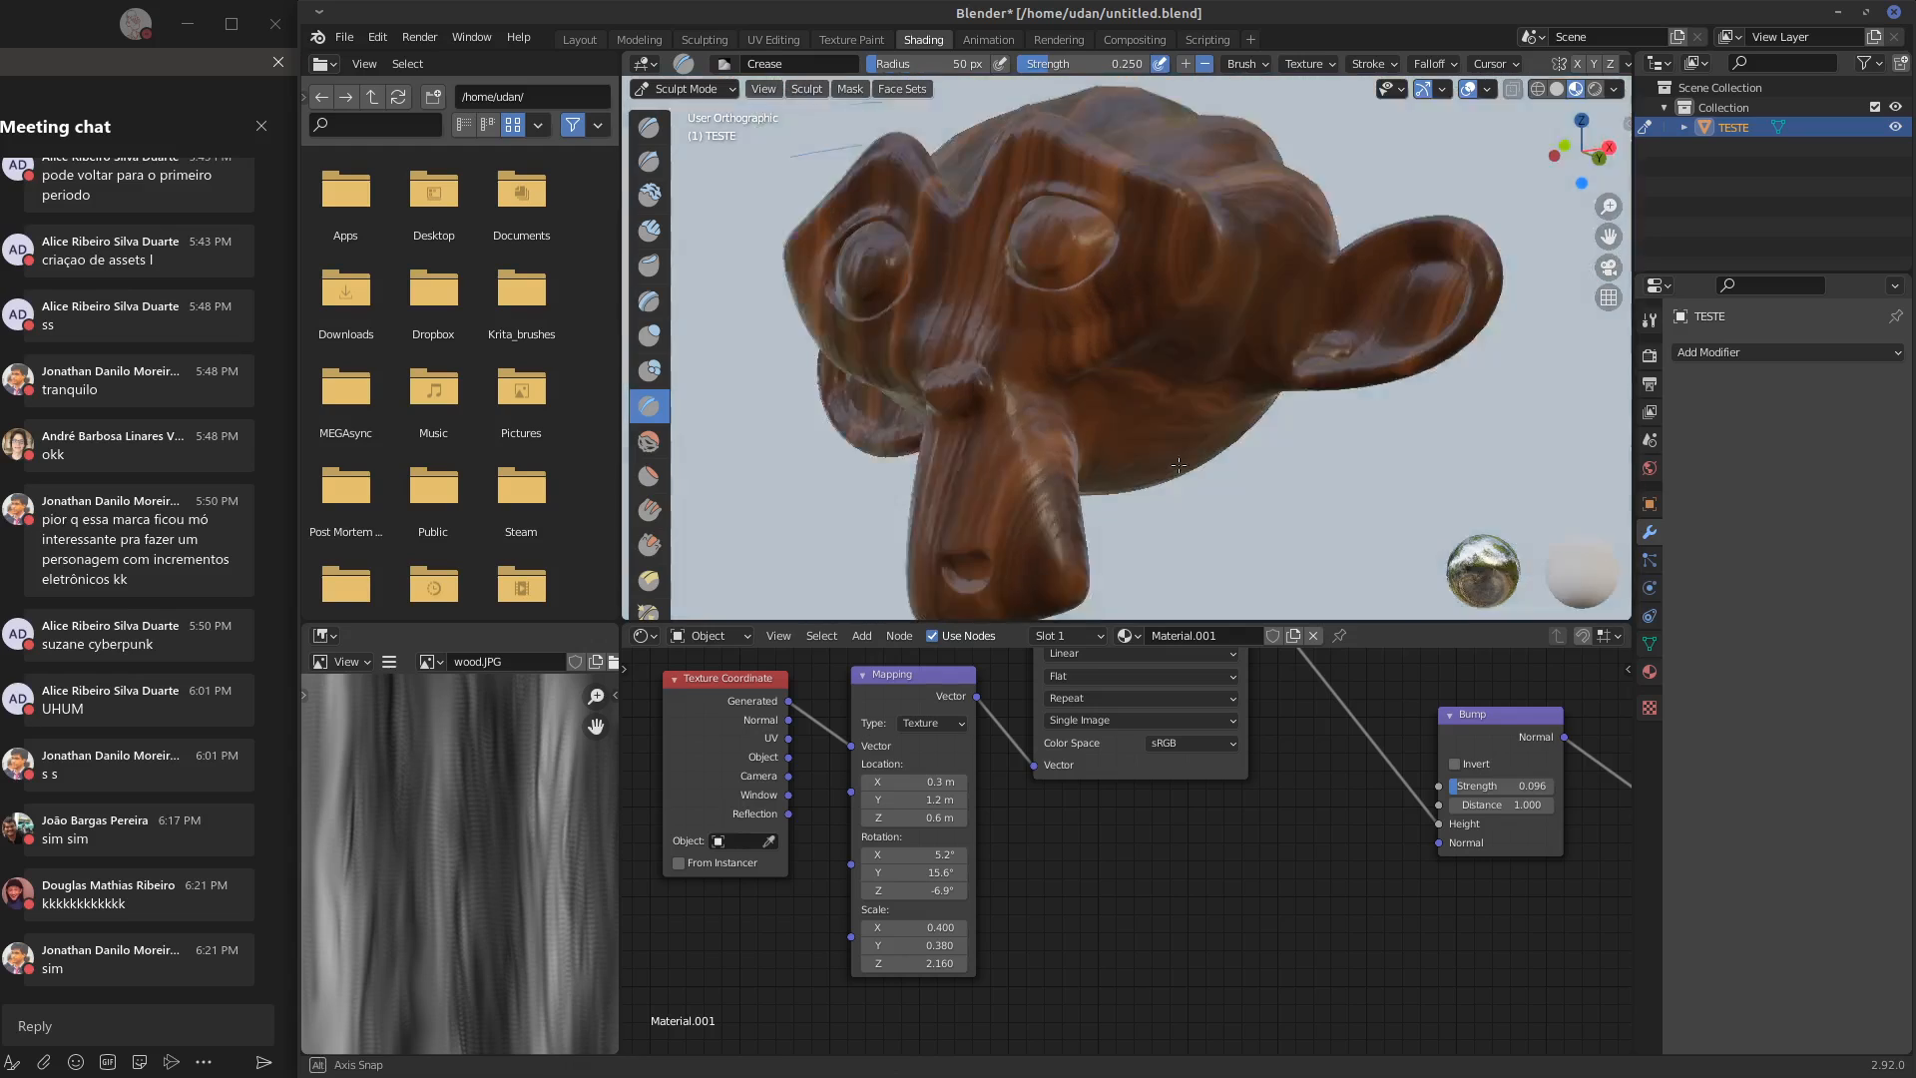
middle_click_drag(1142, 427, 1208, 453)
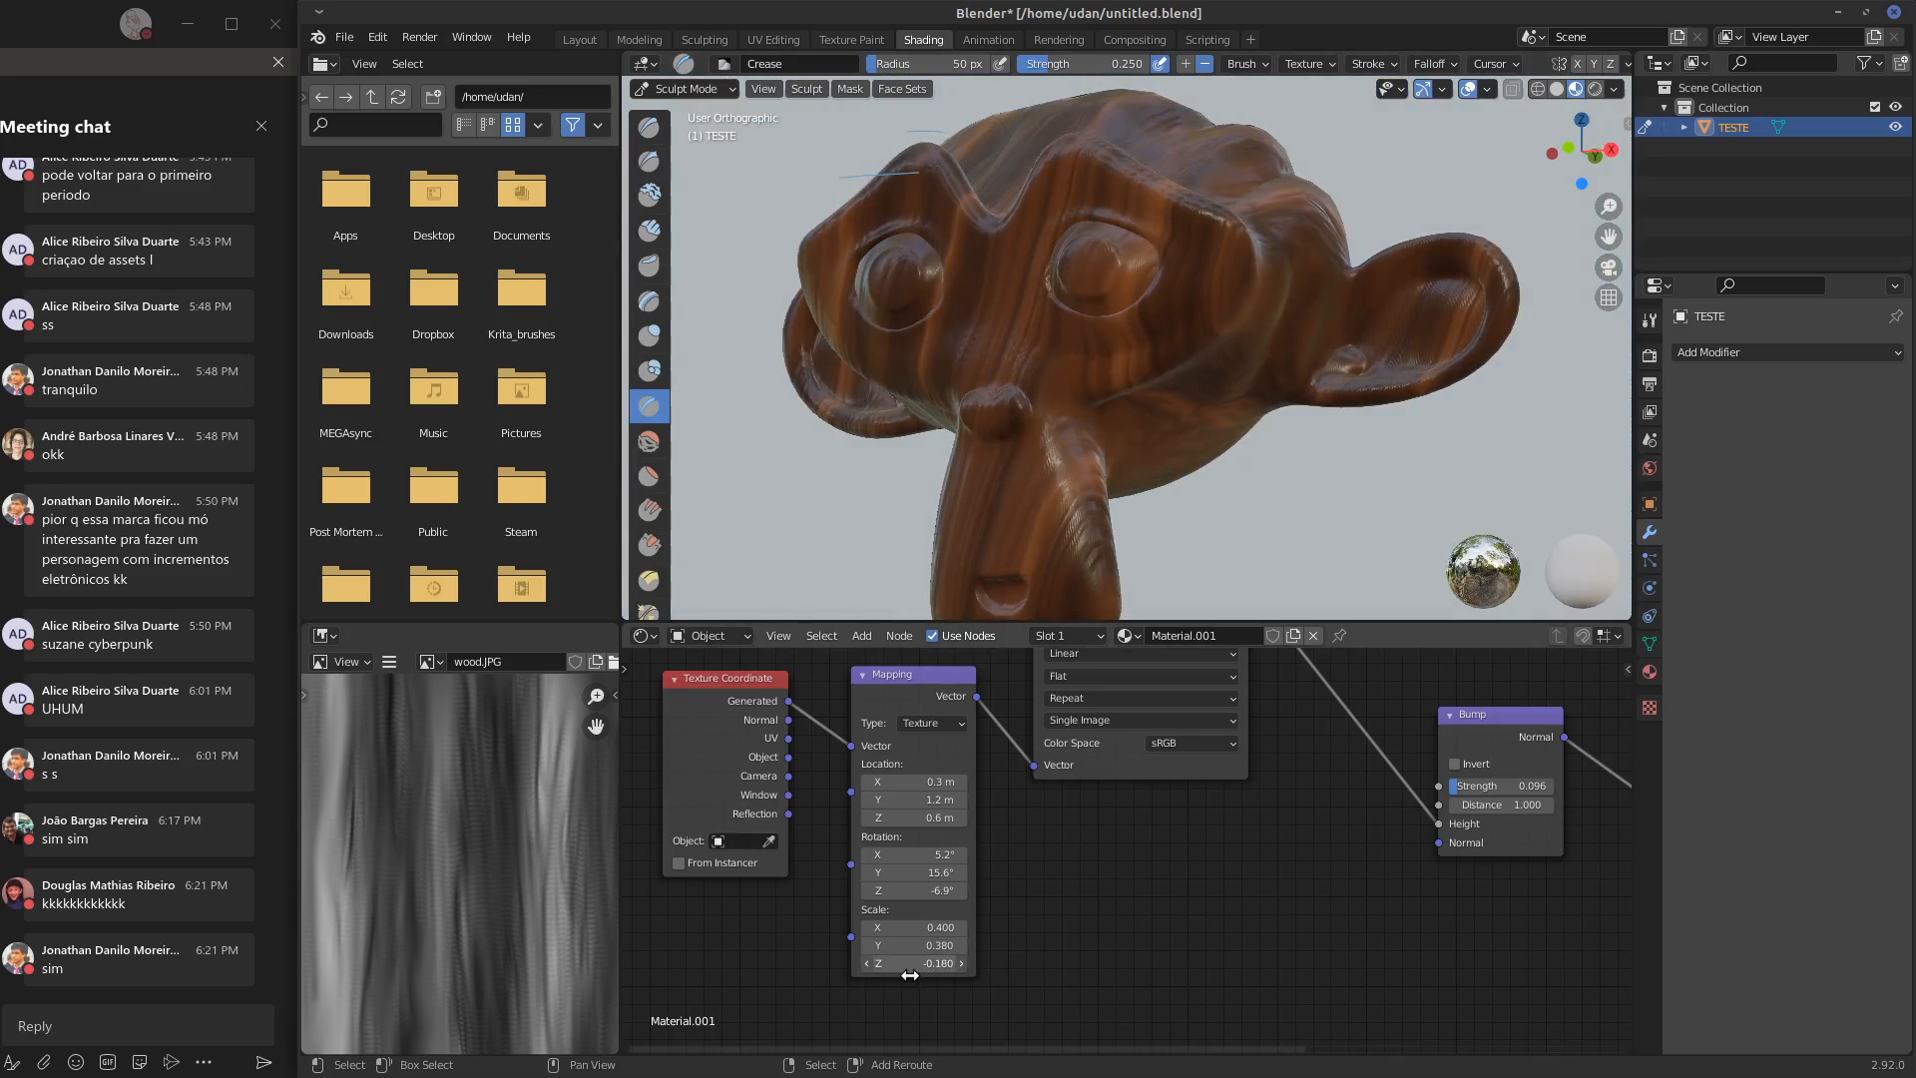
left_click_drag(938, 978, 907, 986)
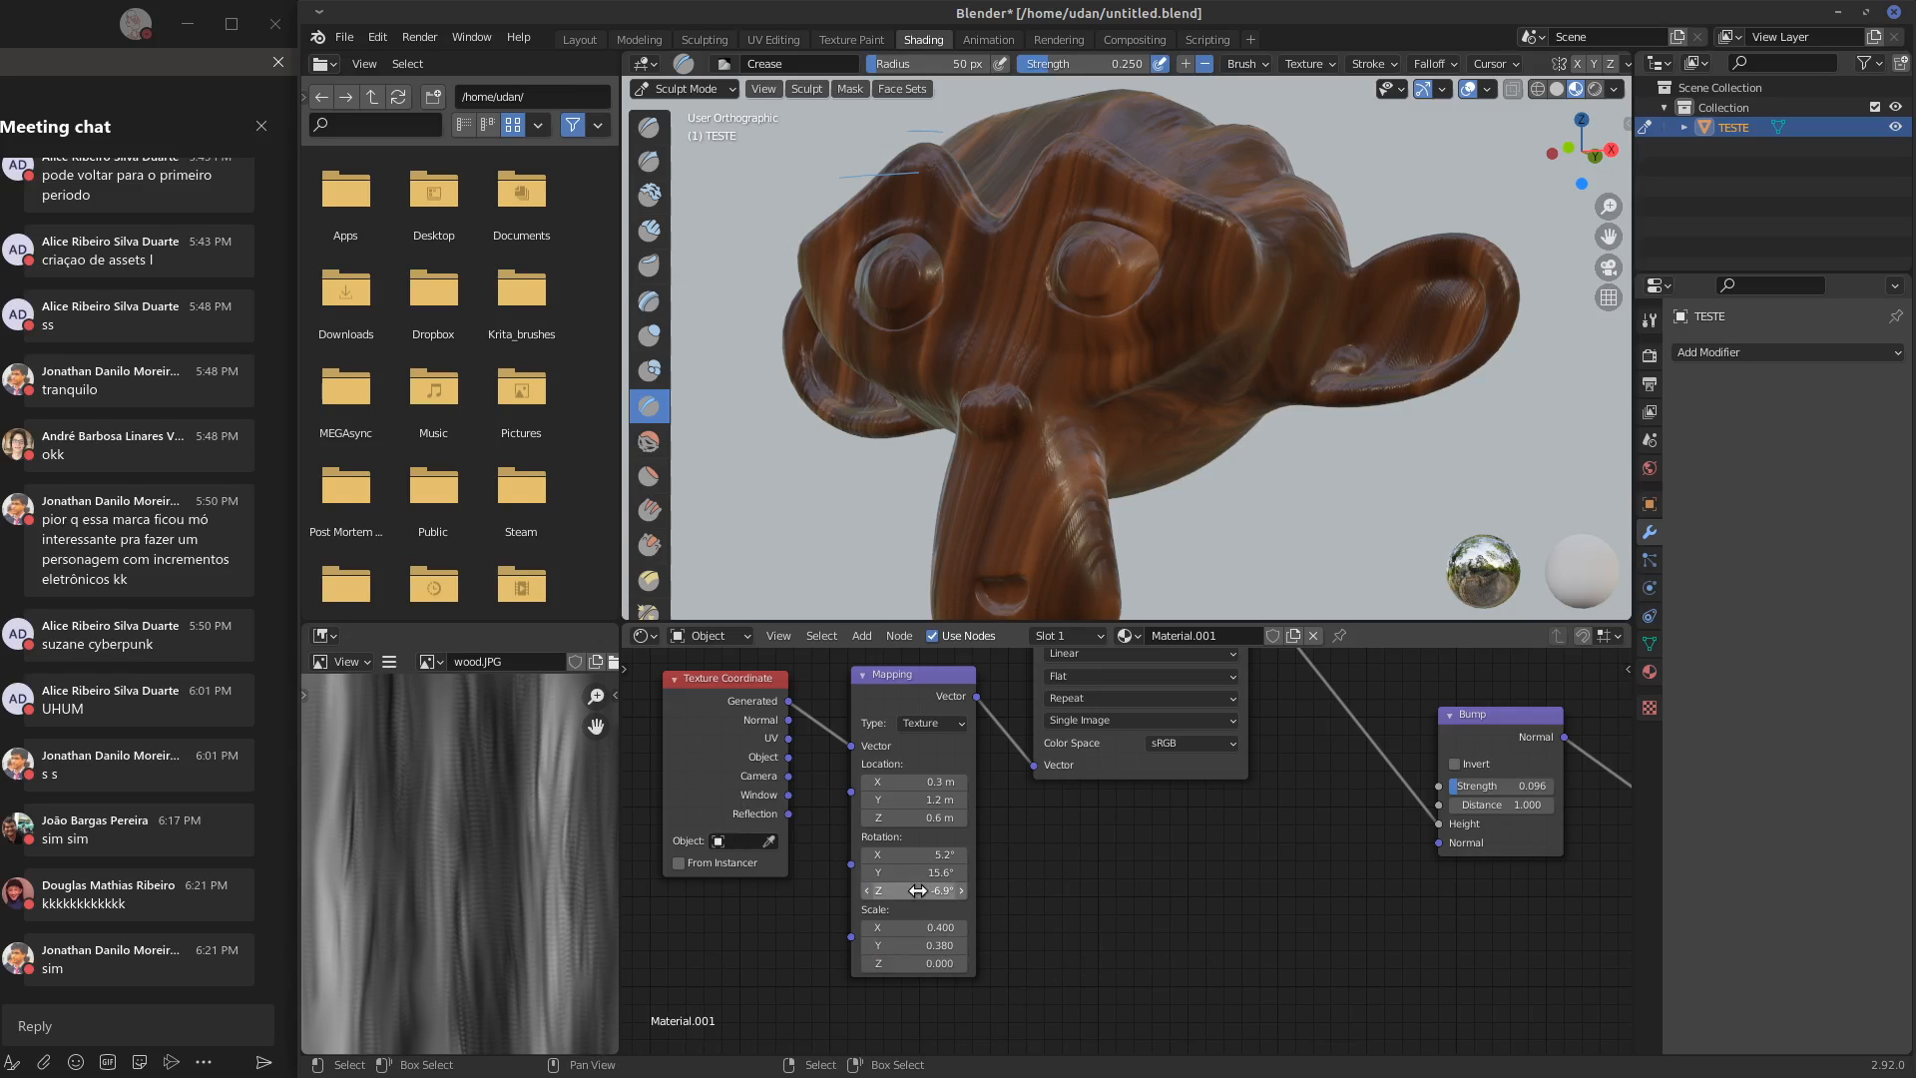
mouse_move(923, 888)
left_mouse_down()
mouse_move(957, 889)
mouse_move(923, 891)
left_mouse_up()
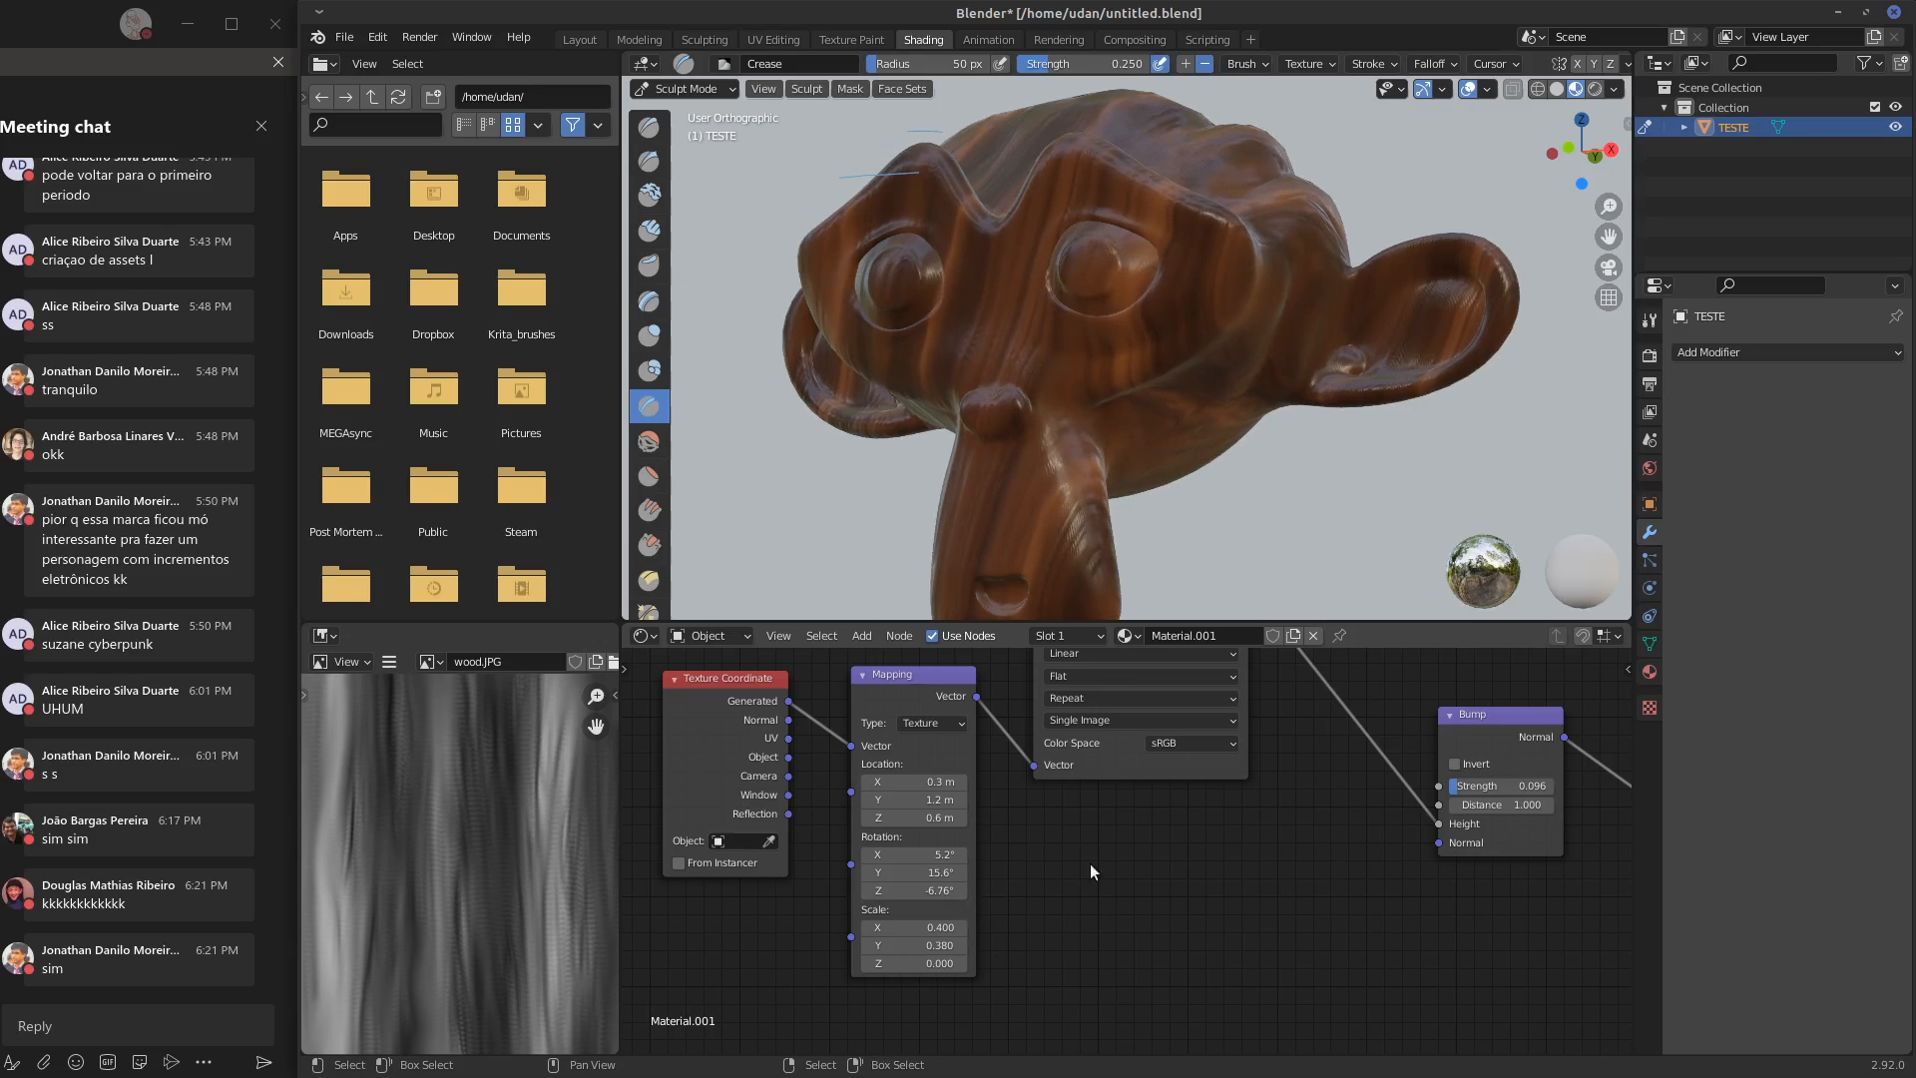
Check the wood relief around the head and close up on the muzzle, and set the Bump node's strength to 0.043
mouse_move(1308, 567)
middle_mouse_down()
mouse_move(1198, 539)
mouse_move(1238, 554)
mouse_move(1134, 548)
mouse_move(1504, 514)
mouse_move(1242, 468)
middle_mouse_up()
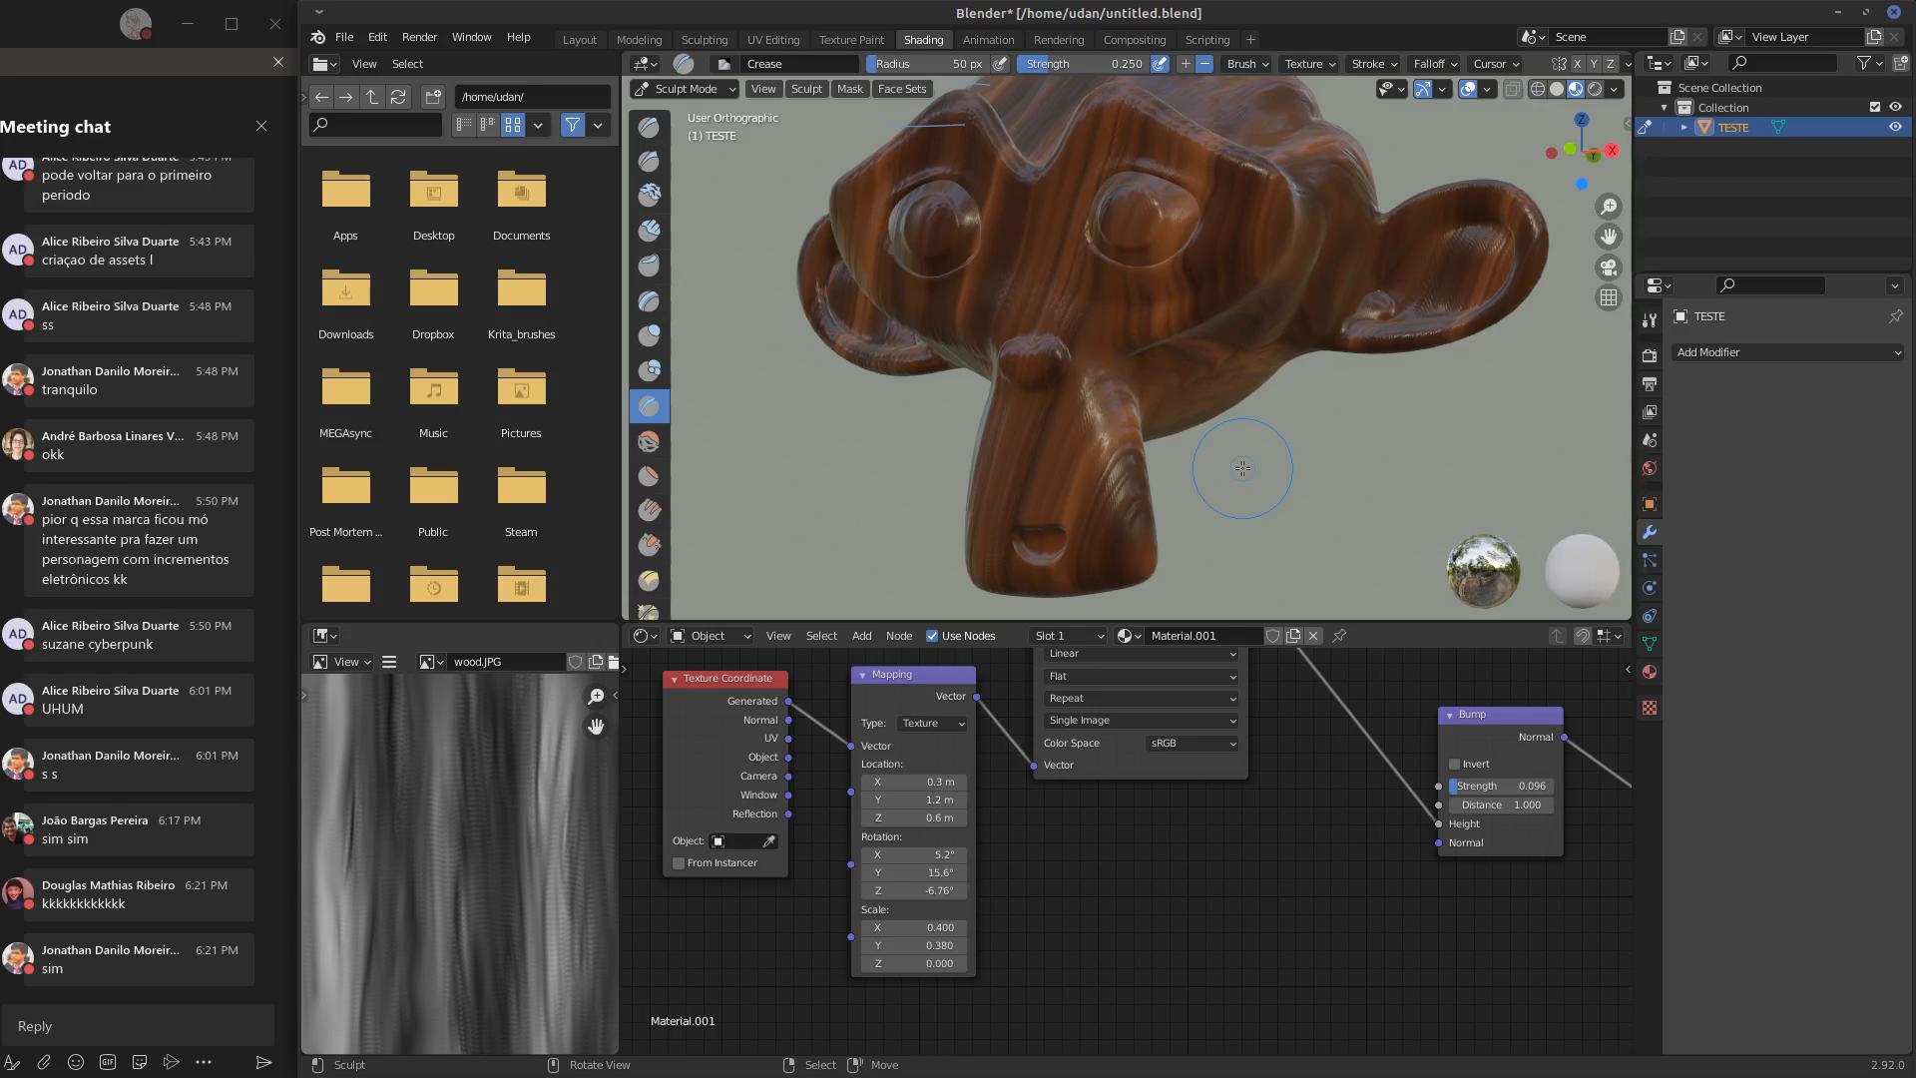
mouse_move(1398, 510)
middle_mouse_down()
mouse_move(1315, 582)
mouse_move(1326, 495)
middle_mouse_up()
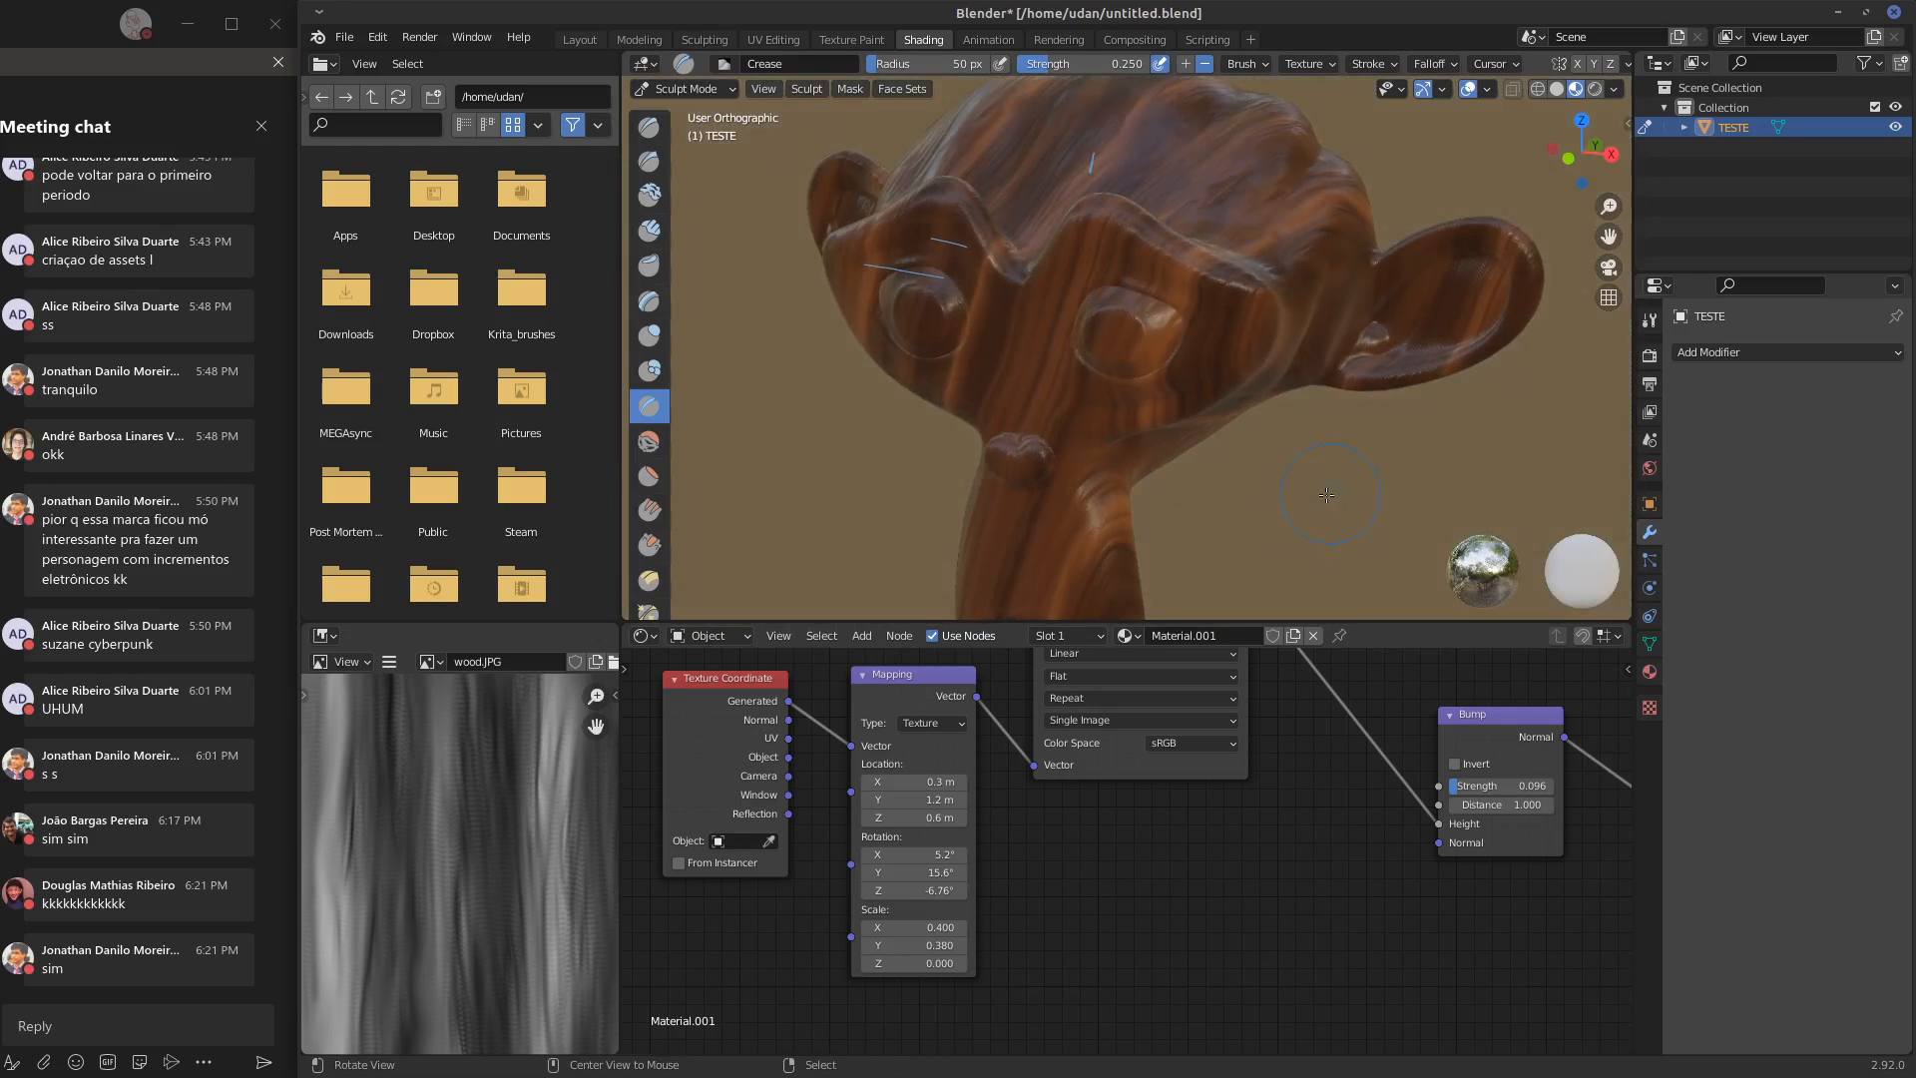
scroll(1287, 515, "down", 5)
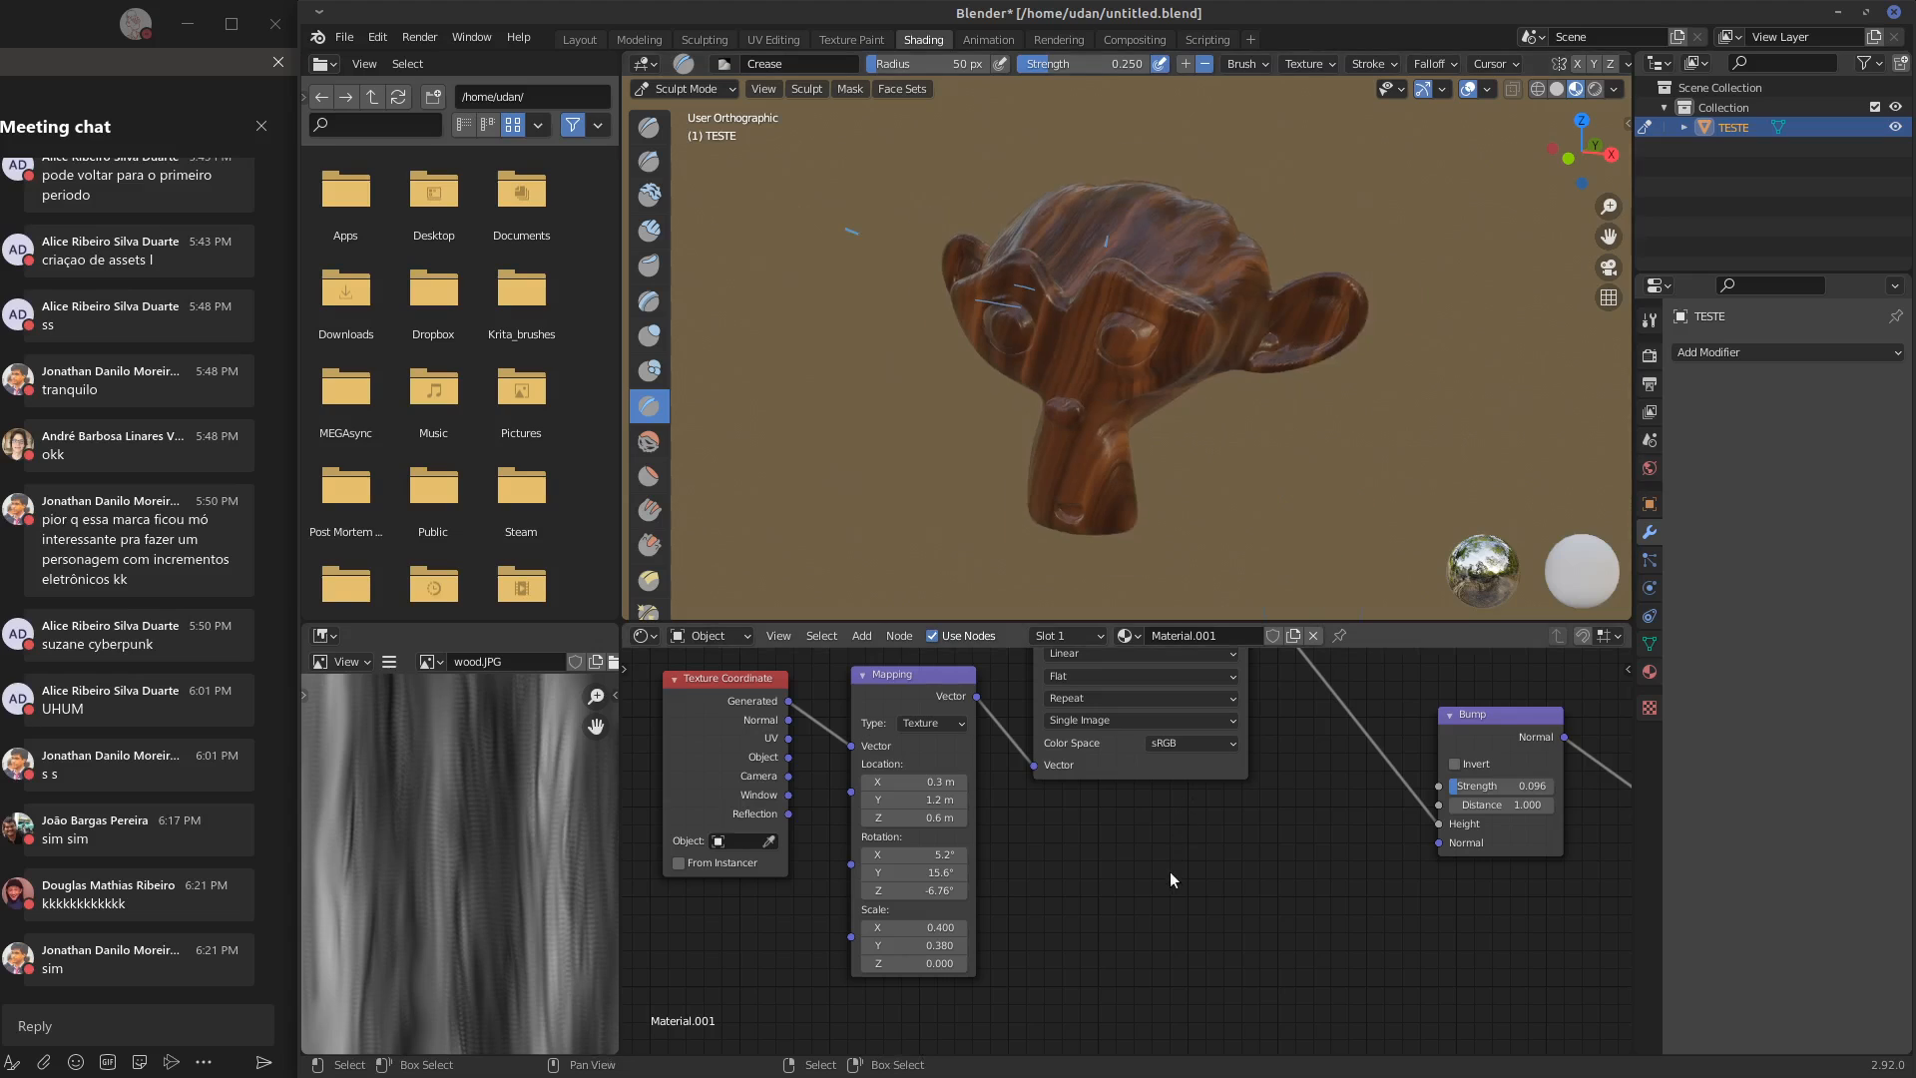
mouse_move(1152, 871)
middle_mouse_down()
mouse_move(1208, 865)
mouse_move(1164, 897)
middle_mouse_up()
mouse_move(1310, 572)
middle_mouse_down()
mouse_move(1306, 349)
mouse_move(1292, 392)
middle_mouse_up()
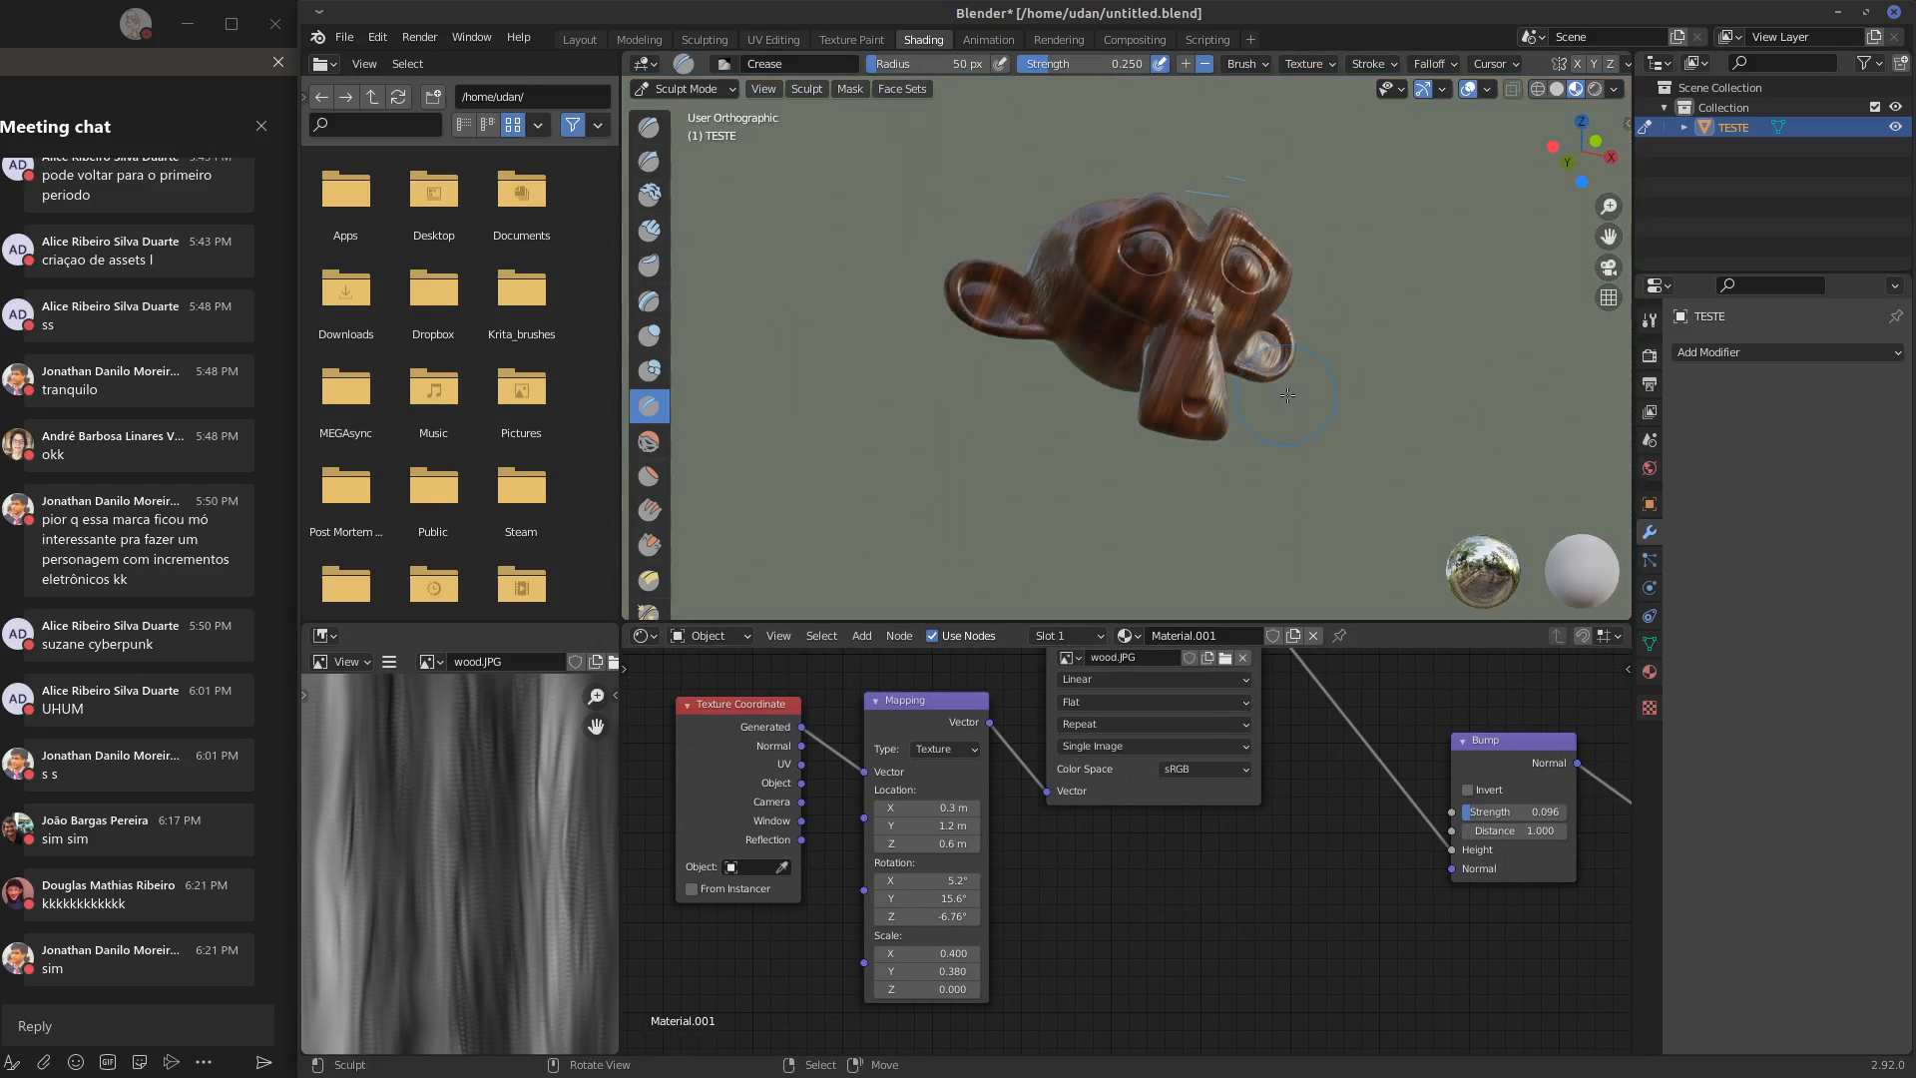
scroll(1290, 398, "up", 6)
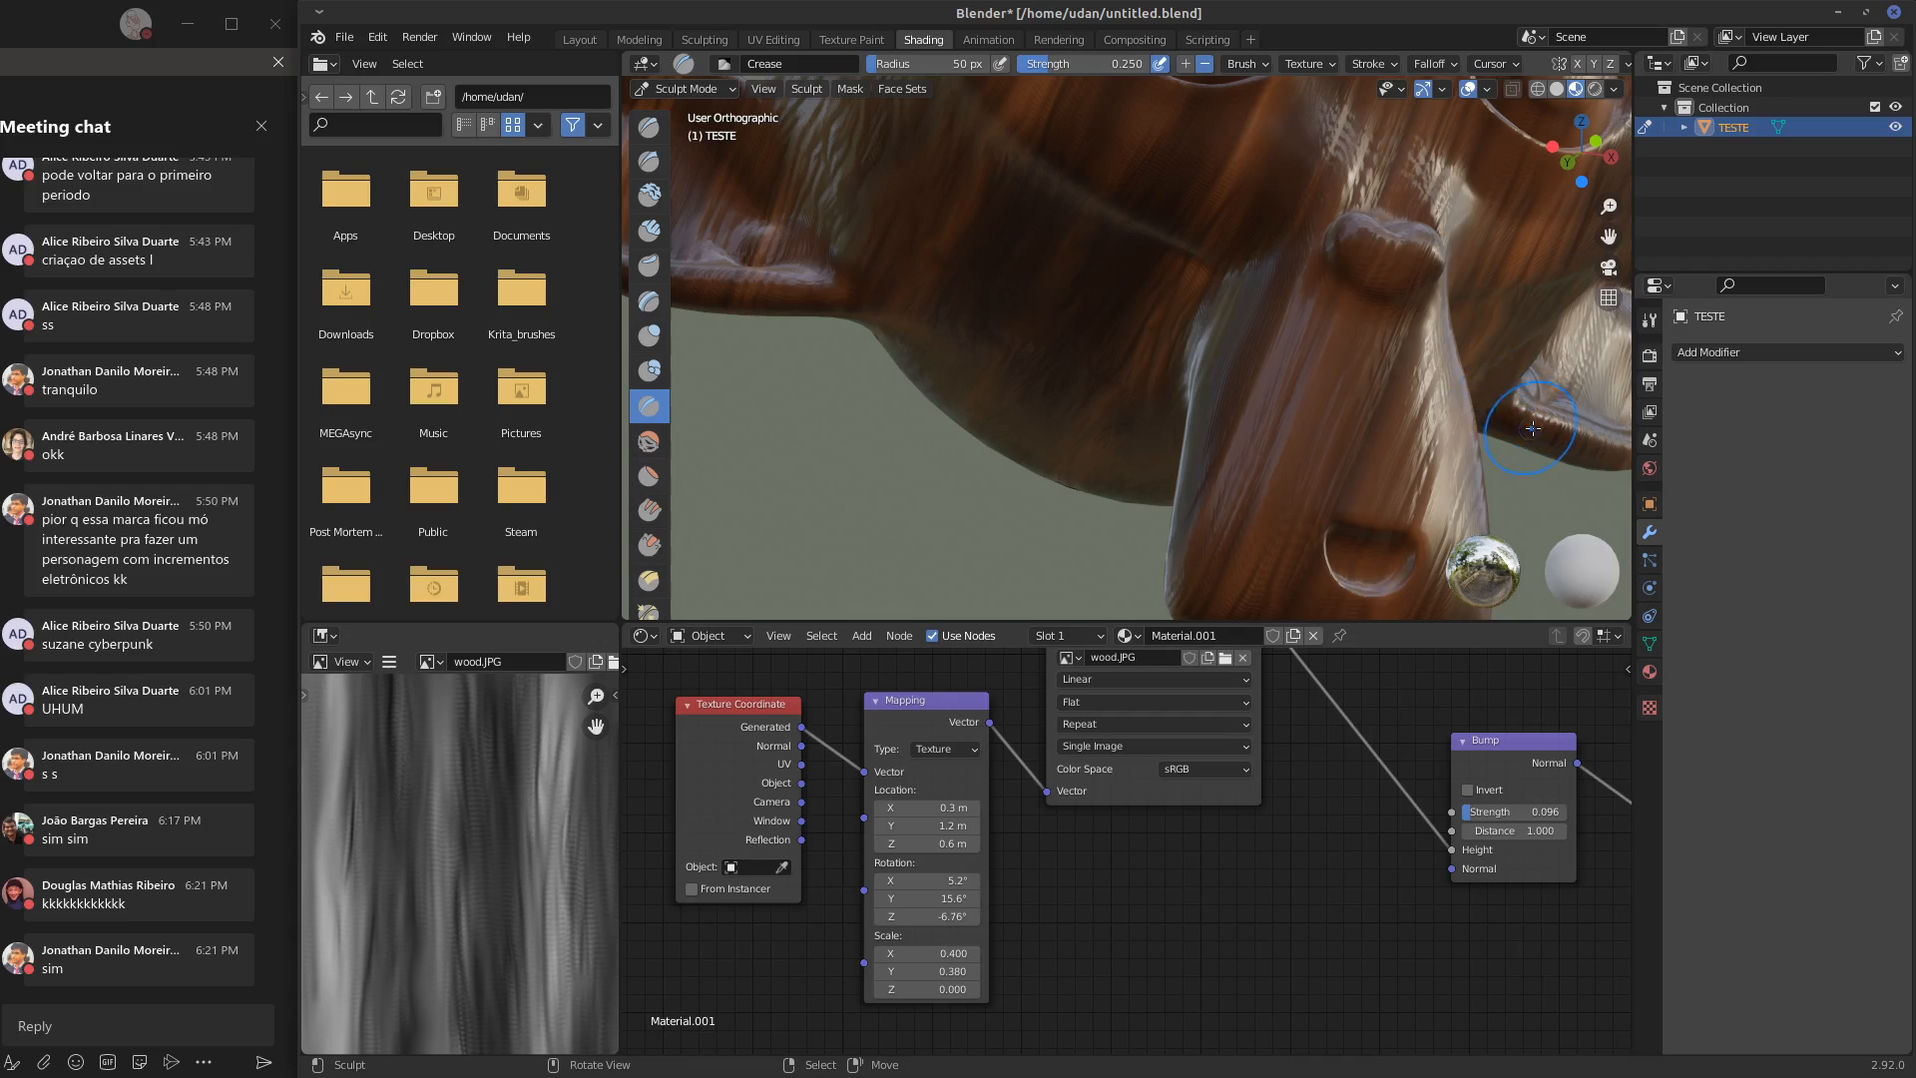
middle_click_drag(1533, 428, 1478, 358, "shift")
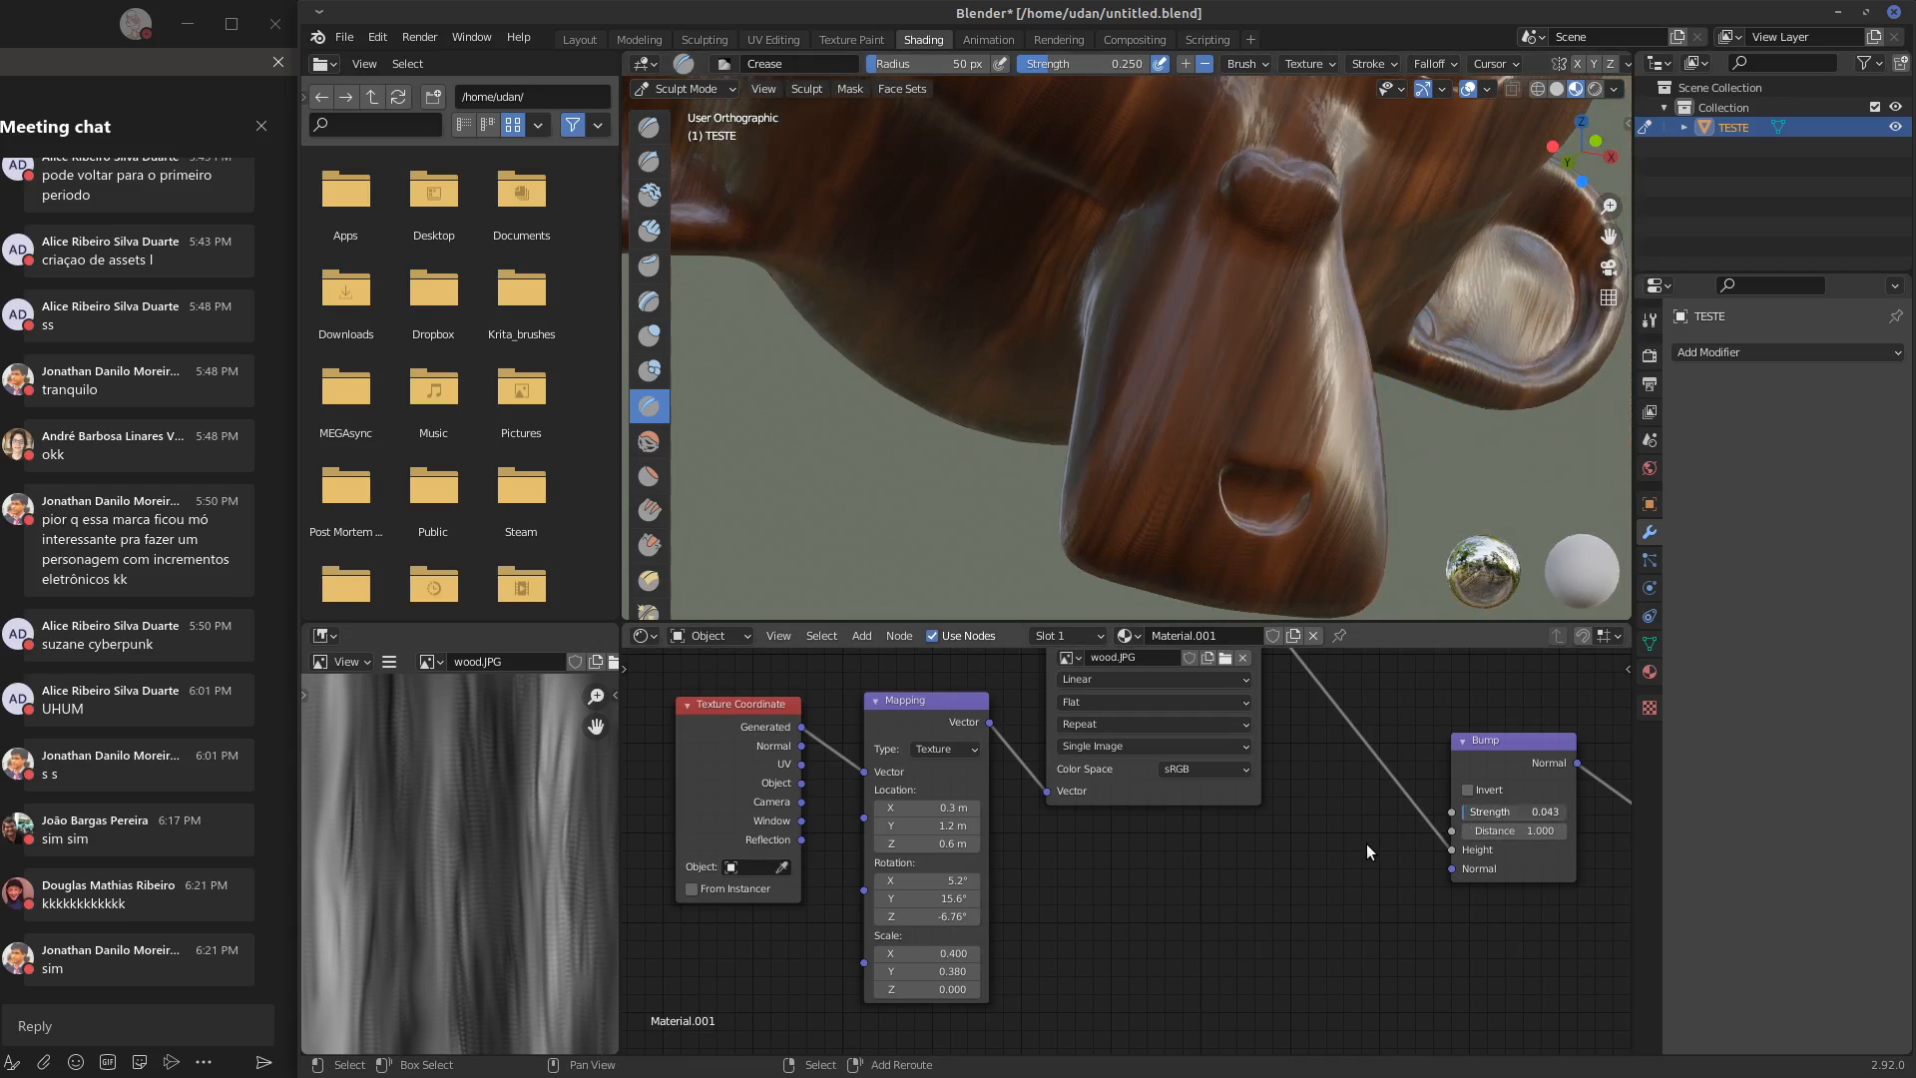
Shift the ColorRamp's middle brown stop slightly past the ramp's midpoint toward the orange end, keeping the dark stop at 0
middle_click_drag(1506, 928, 1207, 893)
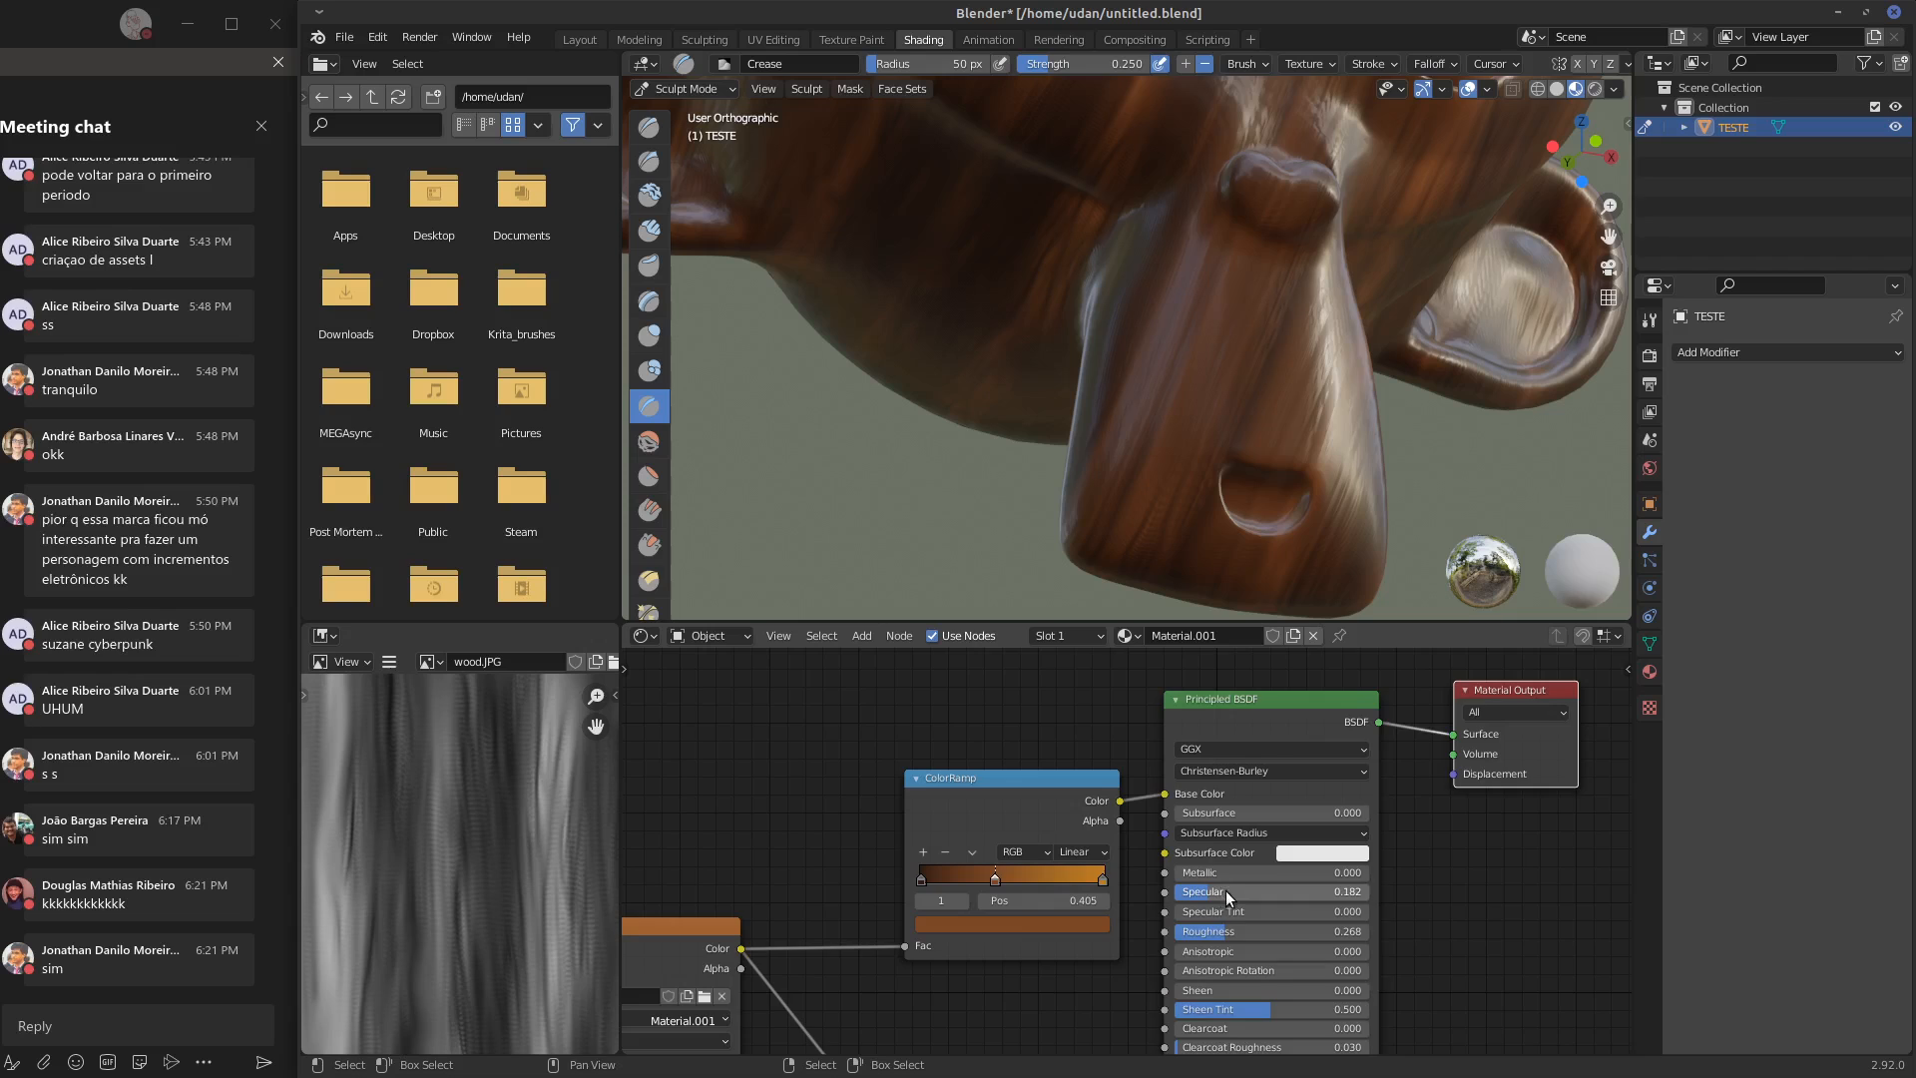
scroll(1225, 891, "up", 2)
left_click(1103, 879)
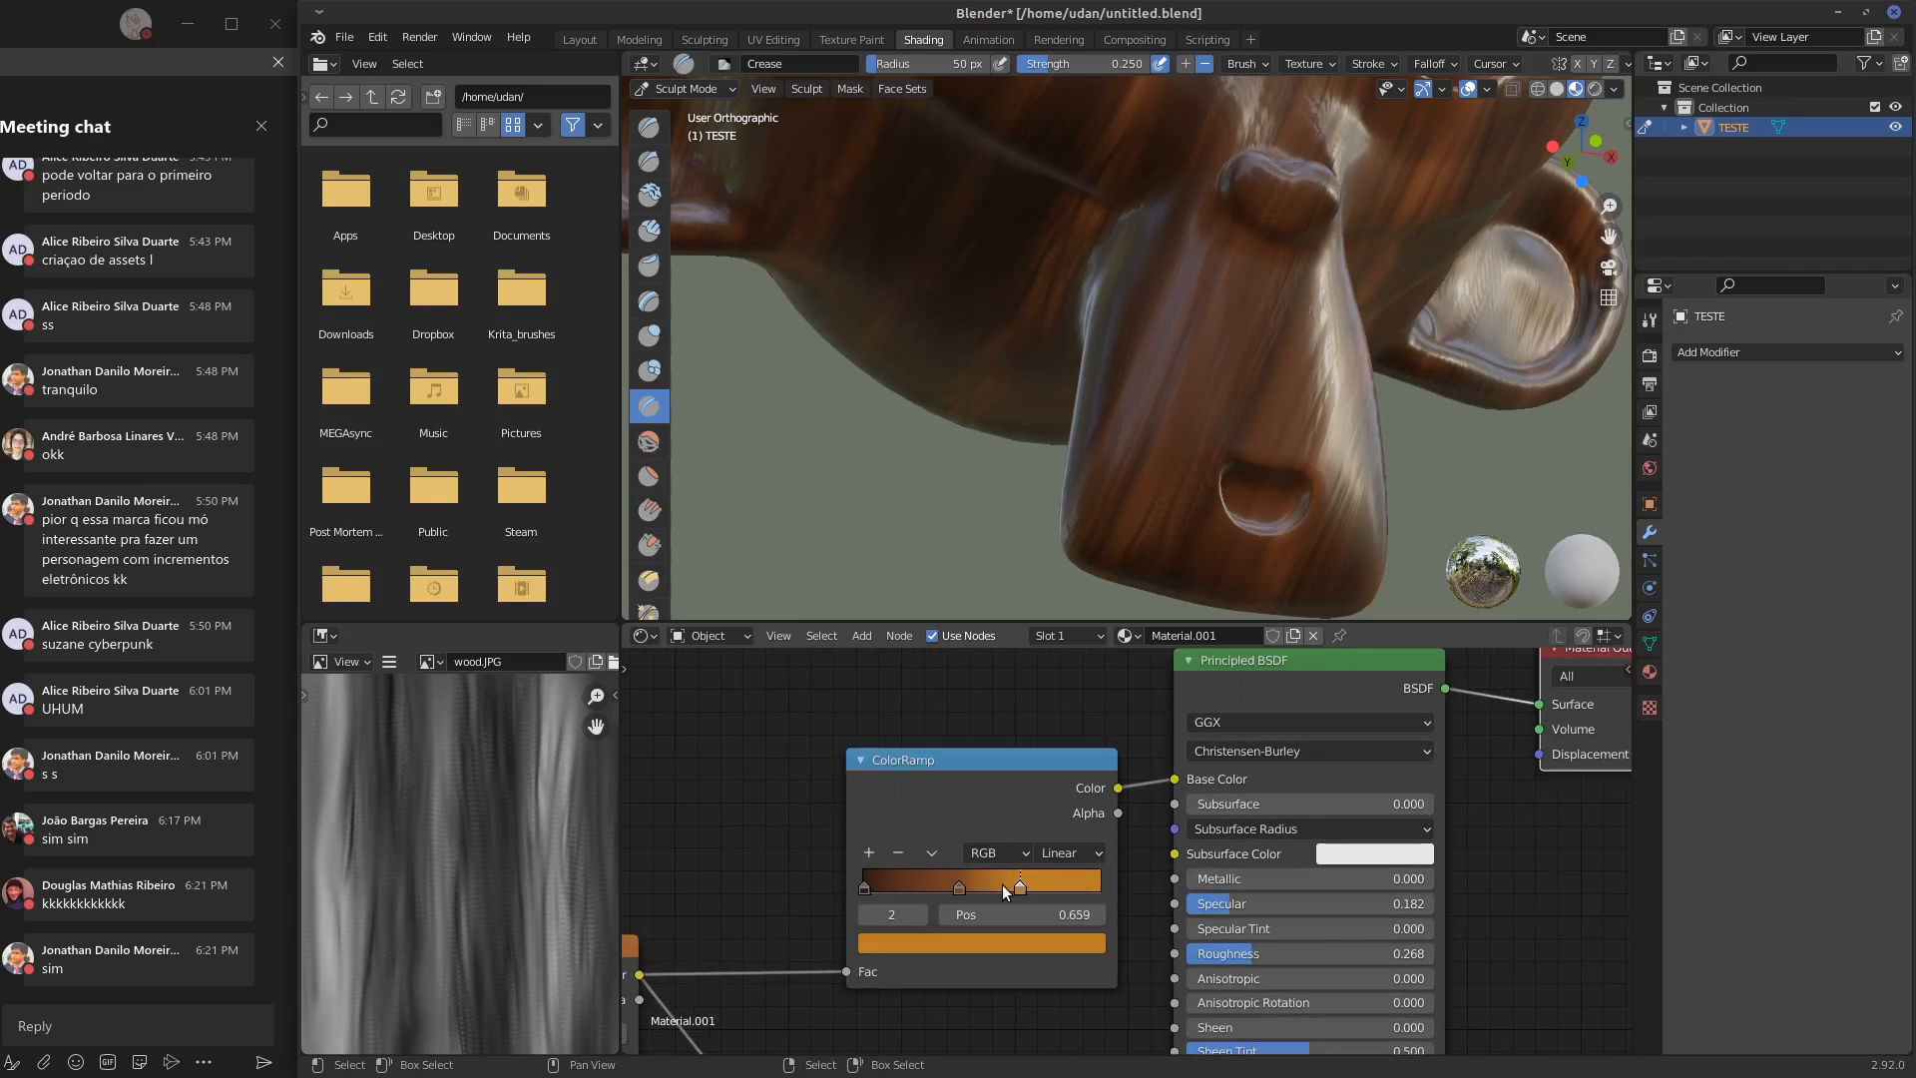
left_click_drag(959, 887, 1011, 887)
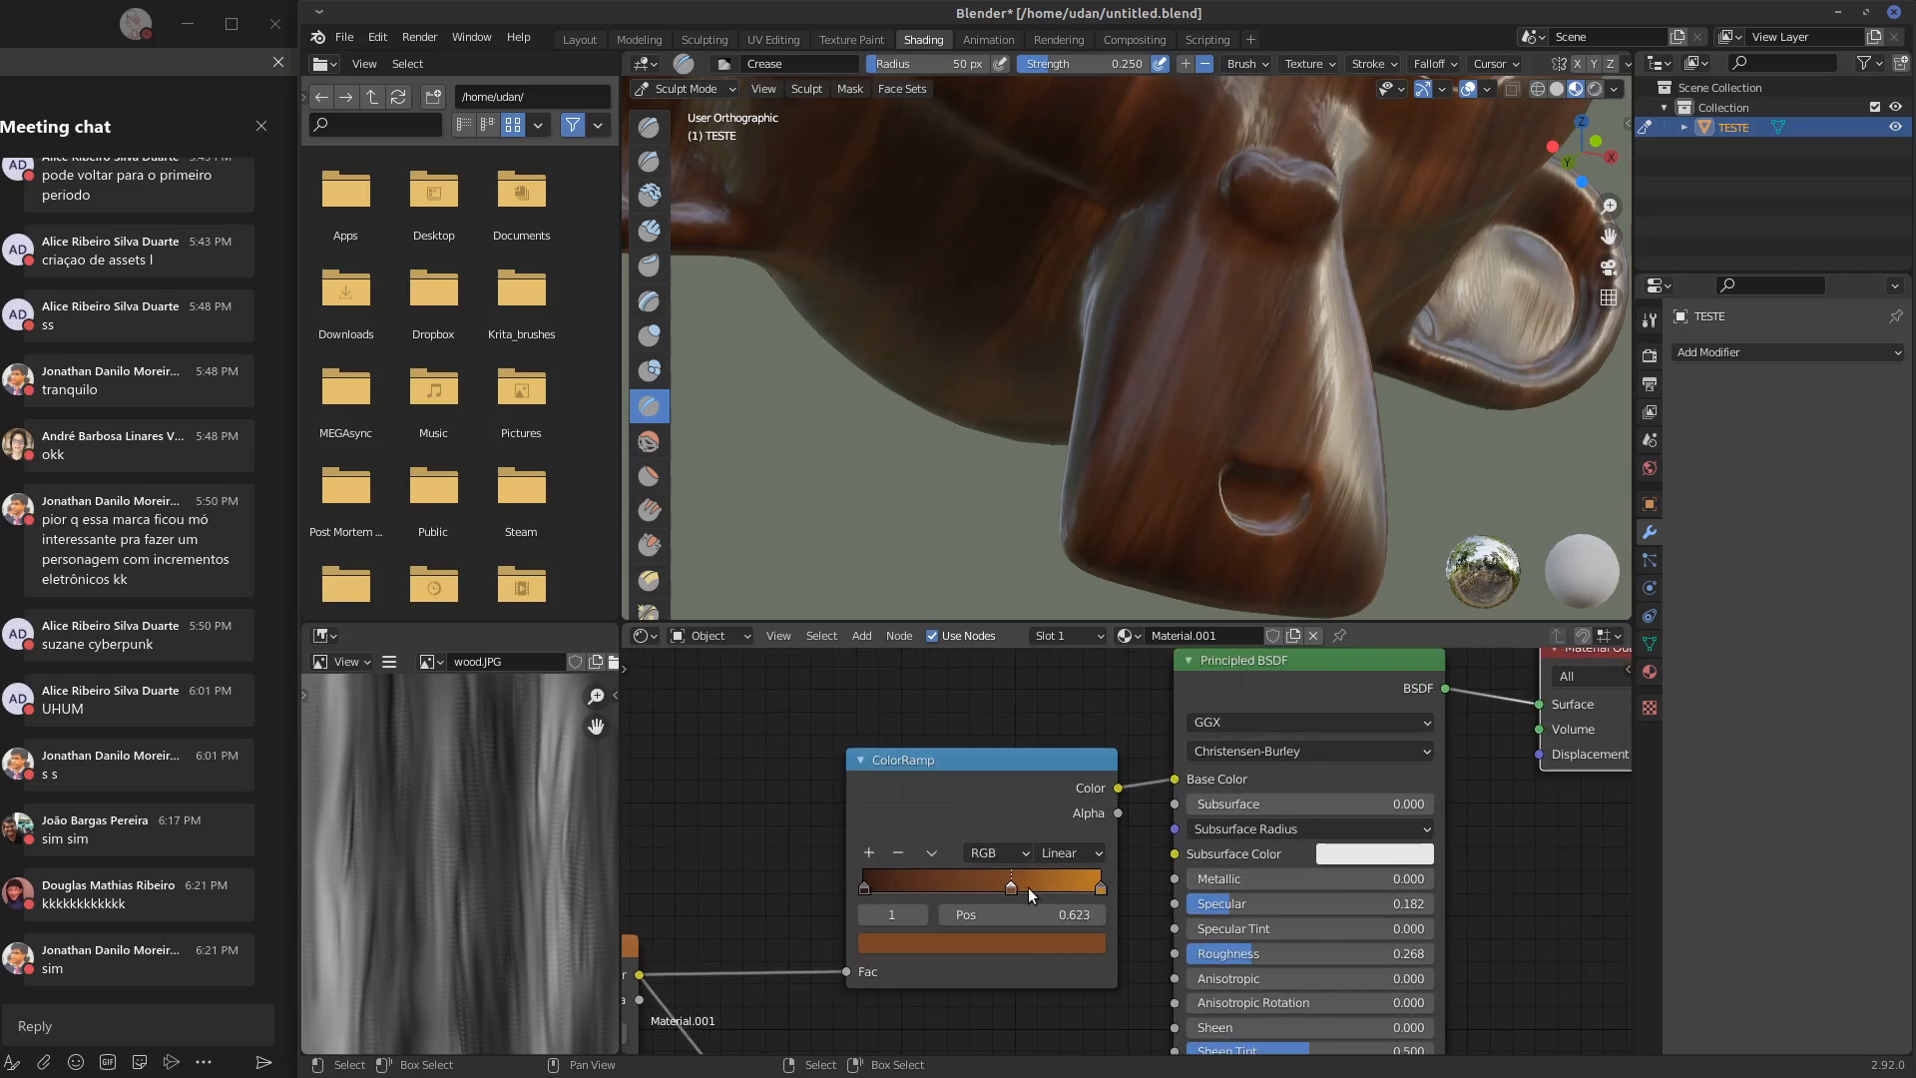
mouse_move(876, 884)
left_mouse_down()
mouse_move(948, 883)
mouse_move(878, 885)
left_mouse_up()
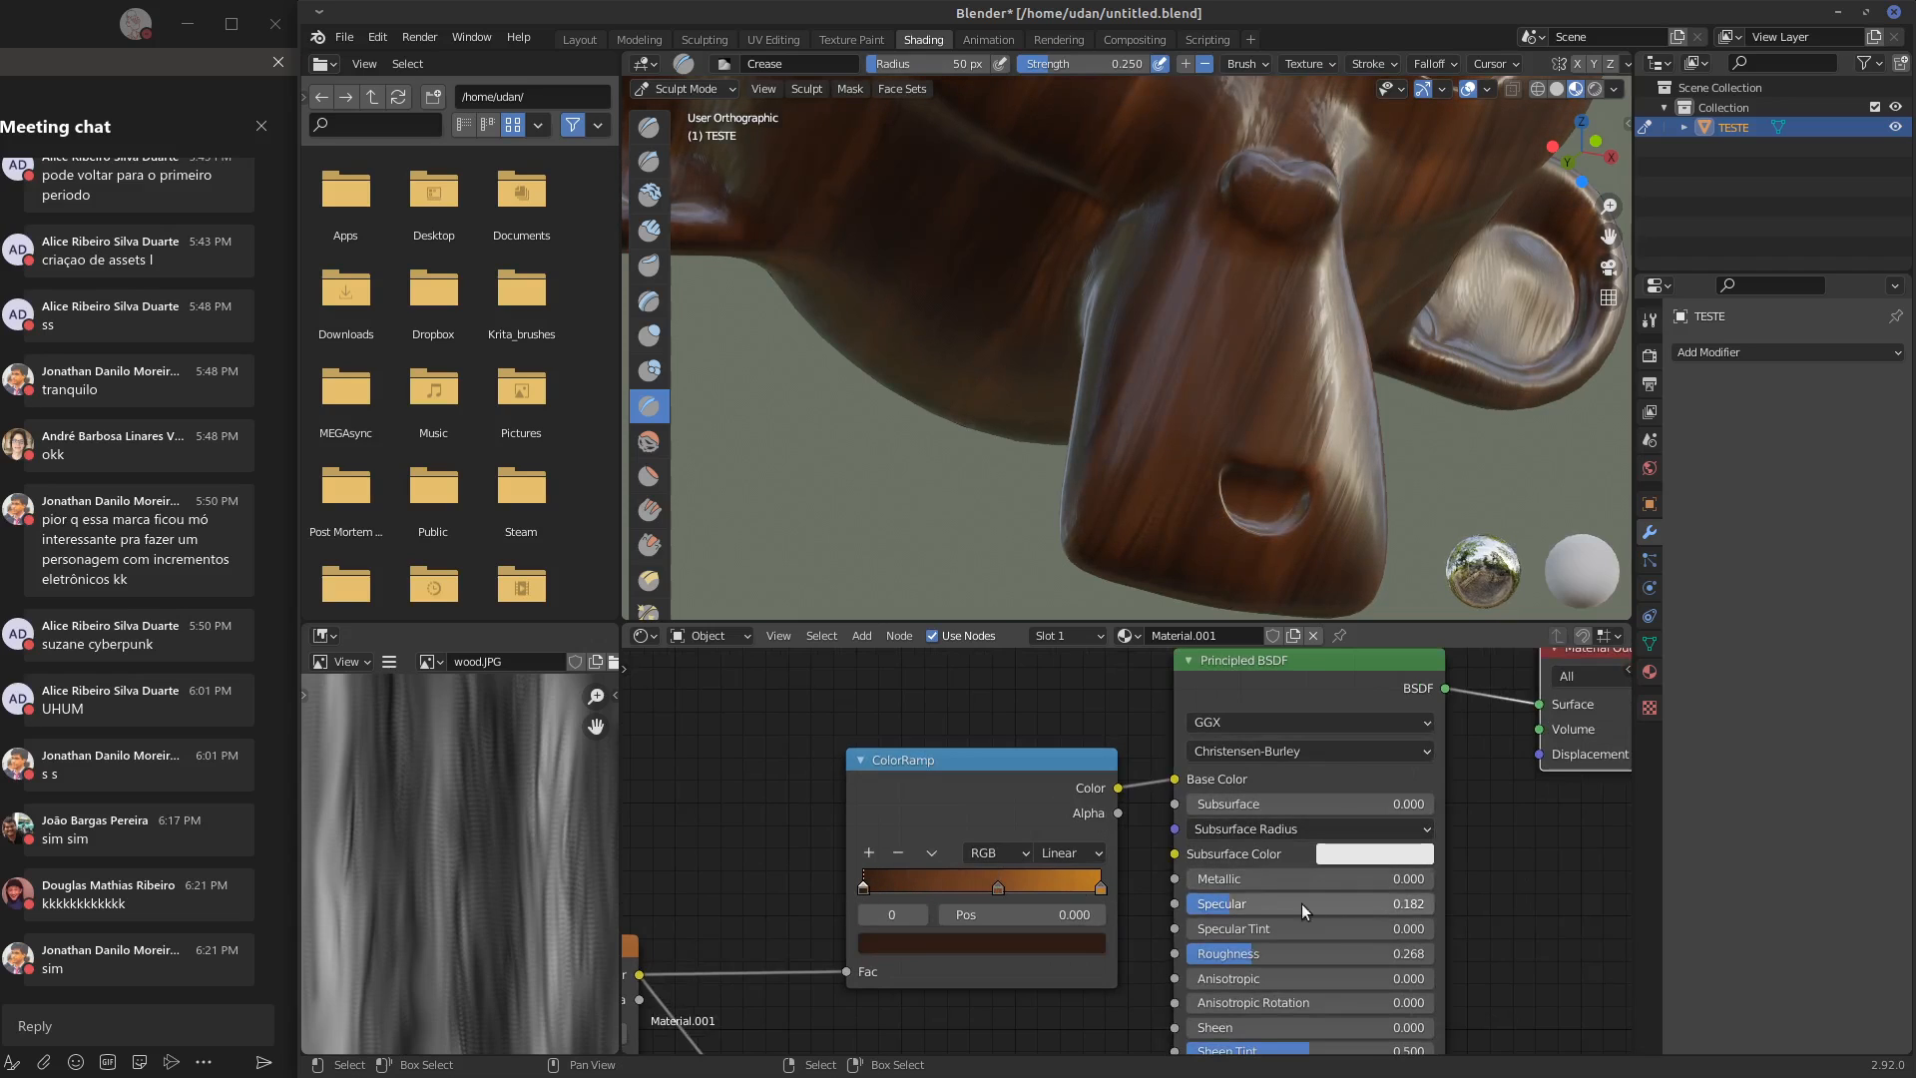
Fine-tune the Principled BSDF's specular, set its roughness to 0.263, and set the Bump node's strength to 0.039
mouse_move(1282, 901)
left_mouse_down()
mouse_move(1236, 902)
mouse_move(1339, 956)
left_mouse_up()
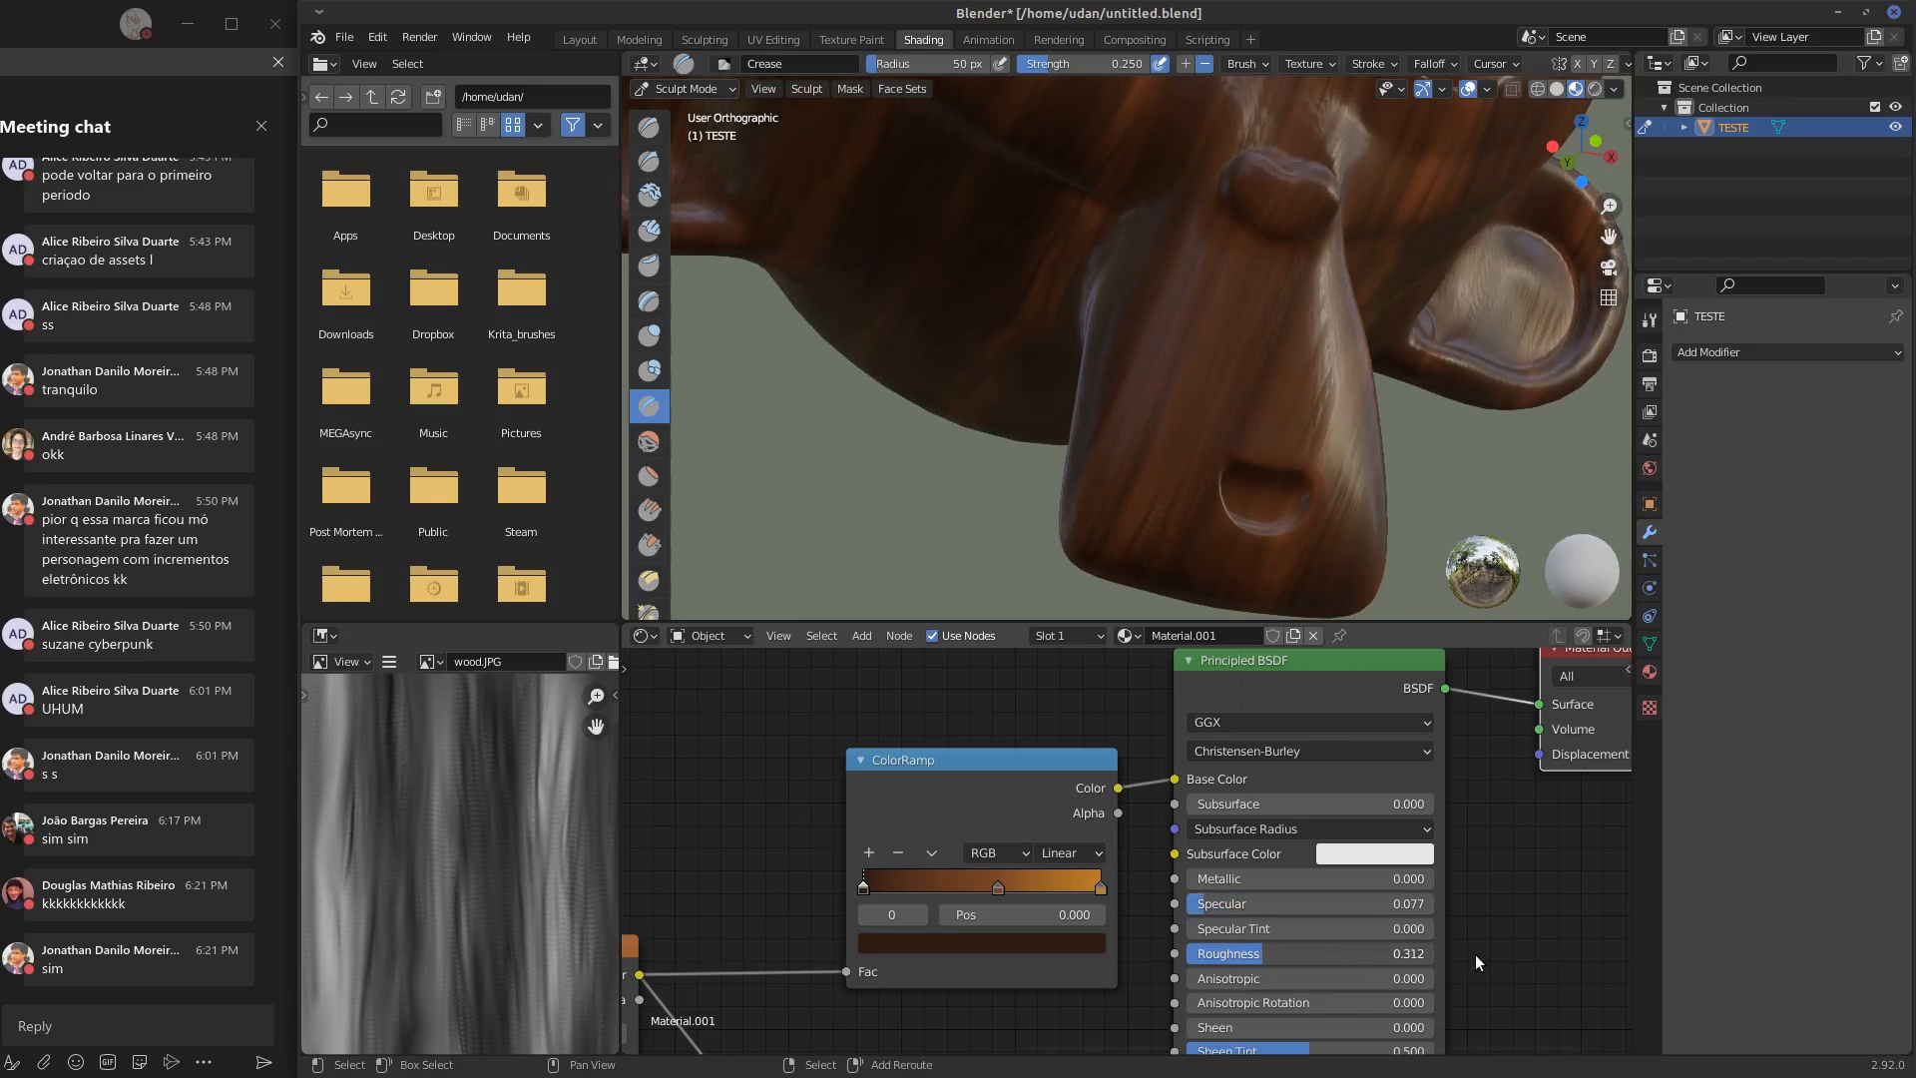
mouse_move(1424, 962)
left_mouse_down("shift")
mouse_move(900, 978)
mouse_move(1537, 976)
mouse_move(1599, 958)
mouse_move(1248, 956)
mouse_move(1302, 950)
mouse_move(1277, 956)
left_mouse_up("shift")
left_click_drag(1207, 902, 1237, 956)
middle_click_drag(1489, 883, 1480, 787)
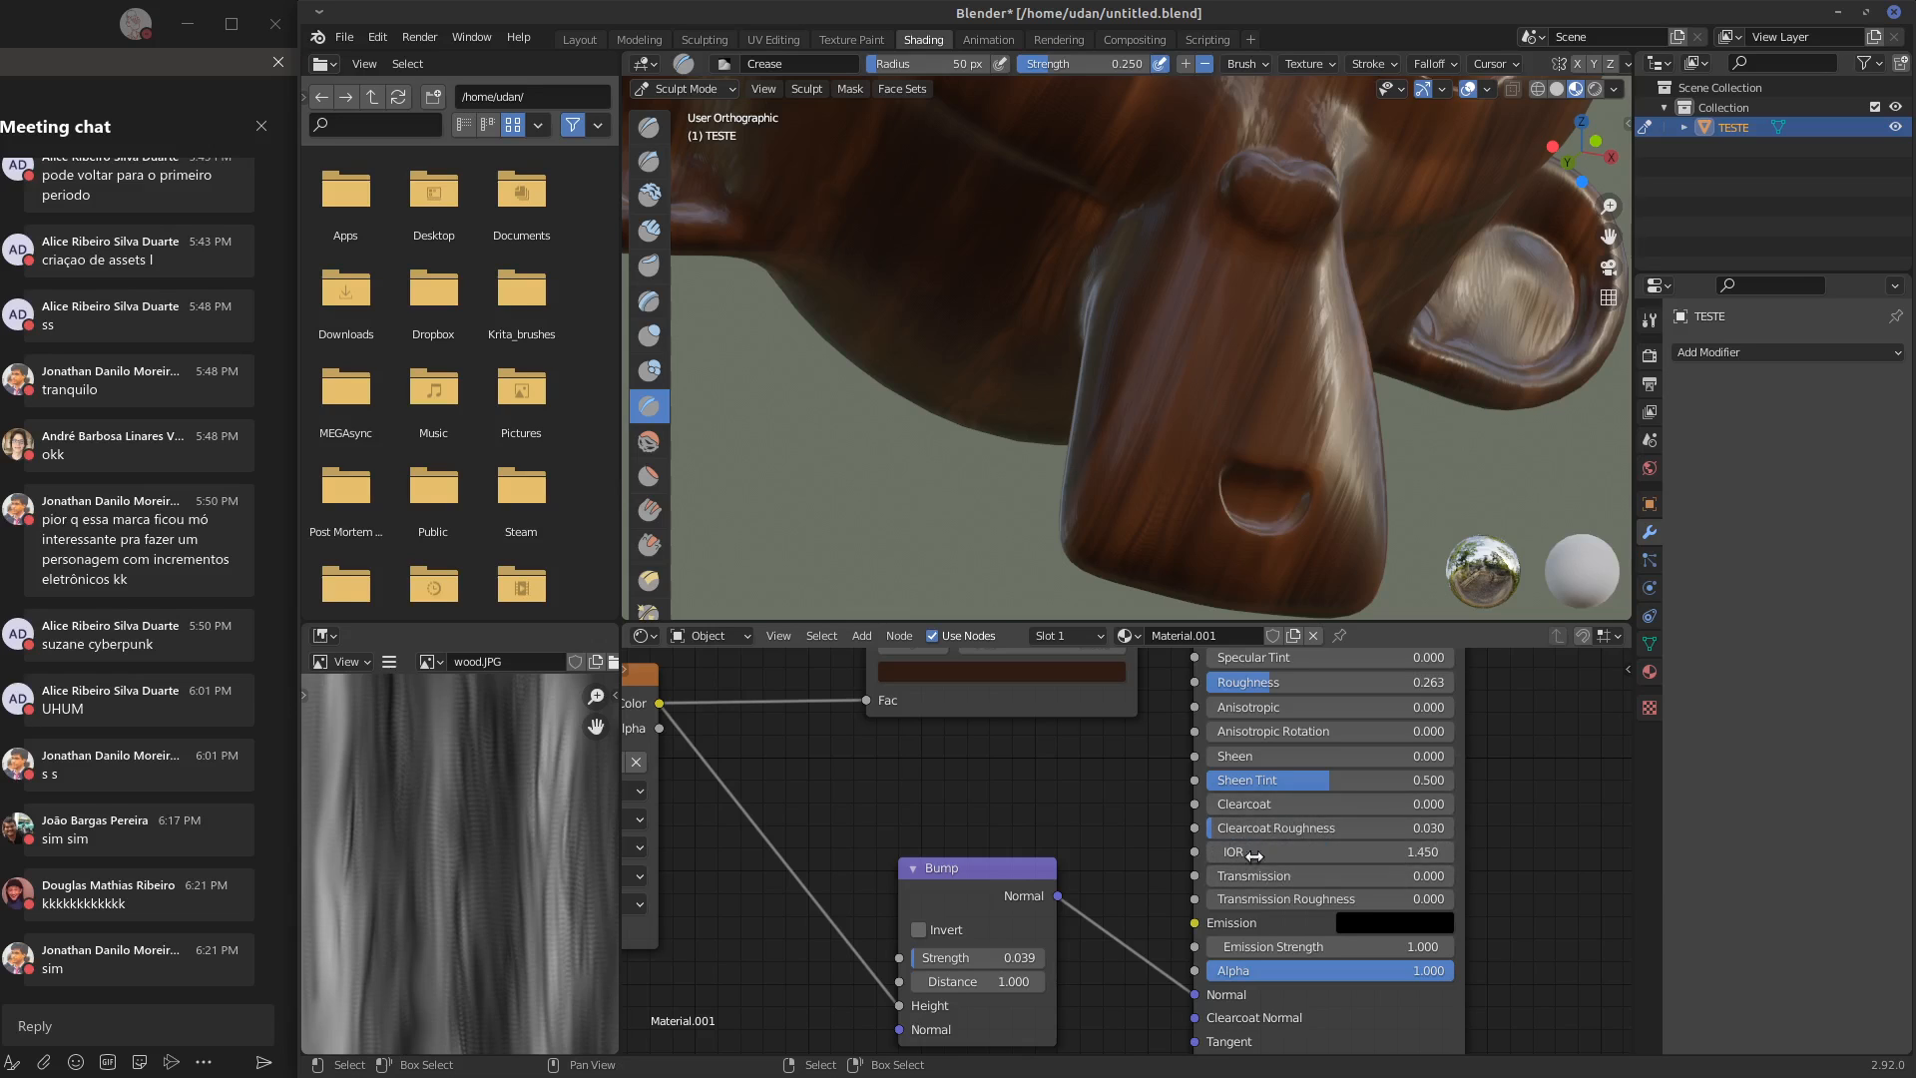
Set the Principled BSDF's clearcoat roughness to 0 and its clearcoat to 0.041
middle_click_drag(1518, 758, 1209, 760)
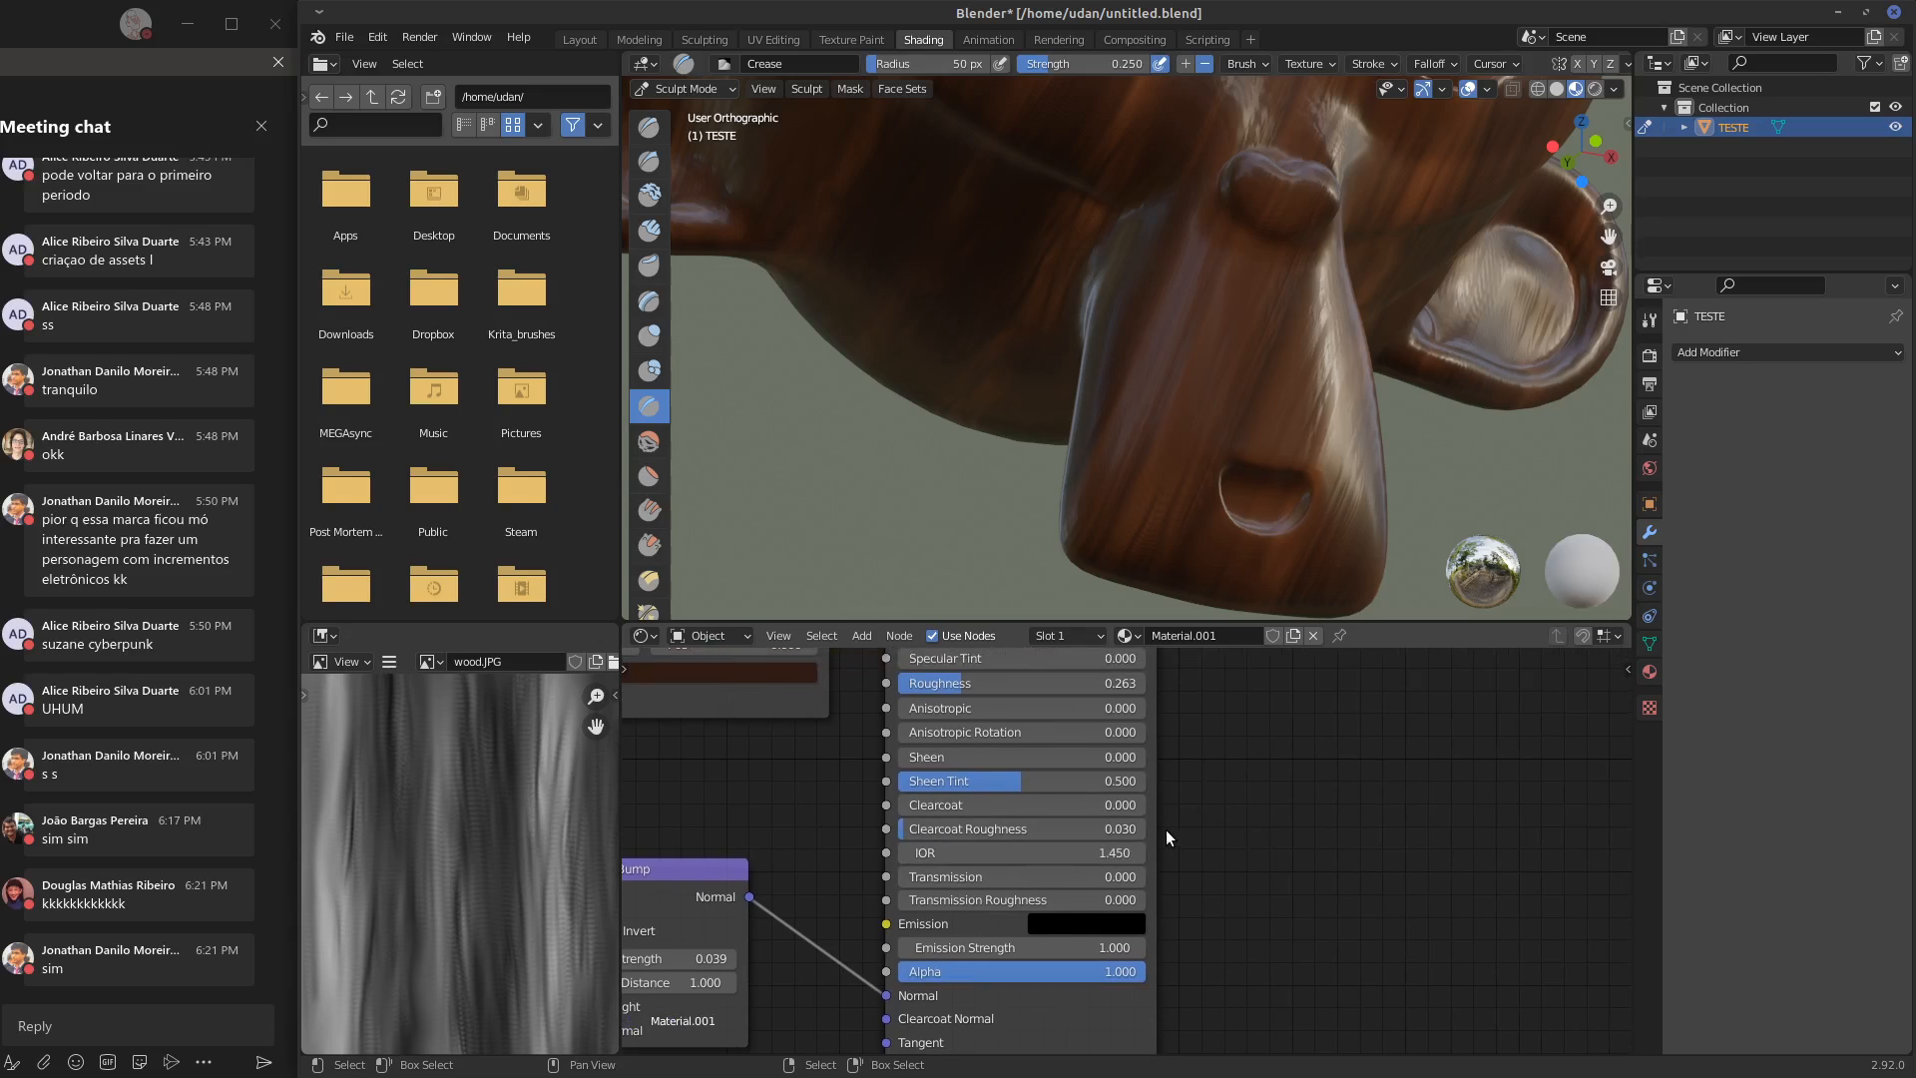
mouse_move(1166, 829)
left_mouse_down()
mouse_move(1245, 798)
mouse_move(1255, 813)
left_mouse_up()
right_click_drag(1182, 830, 1270, 758)
left_click_drag(1326, 845, 1383, 740)
right_click_drag(1339, 788, 1377, 744)
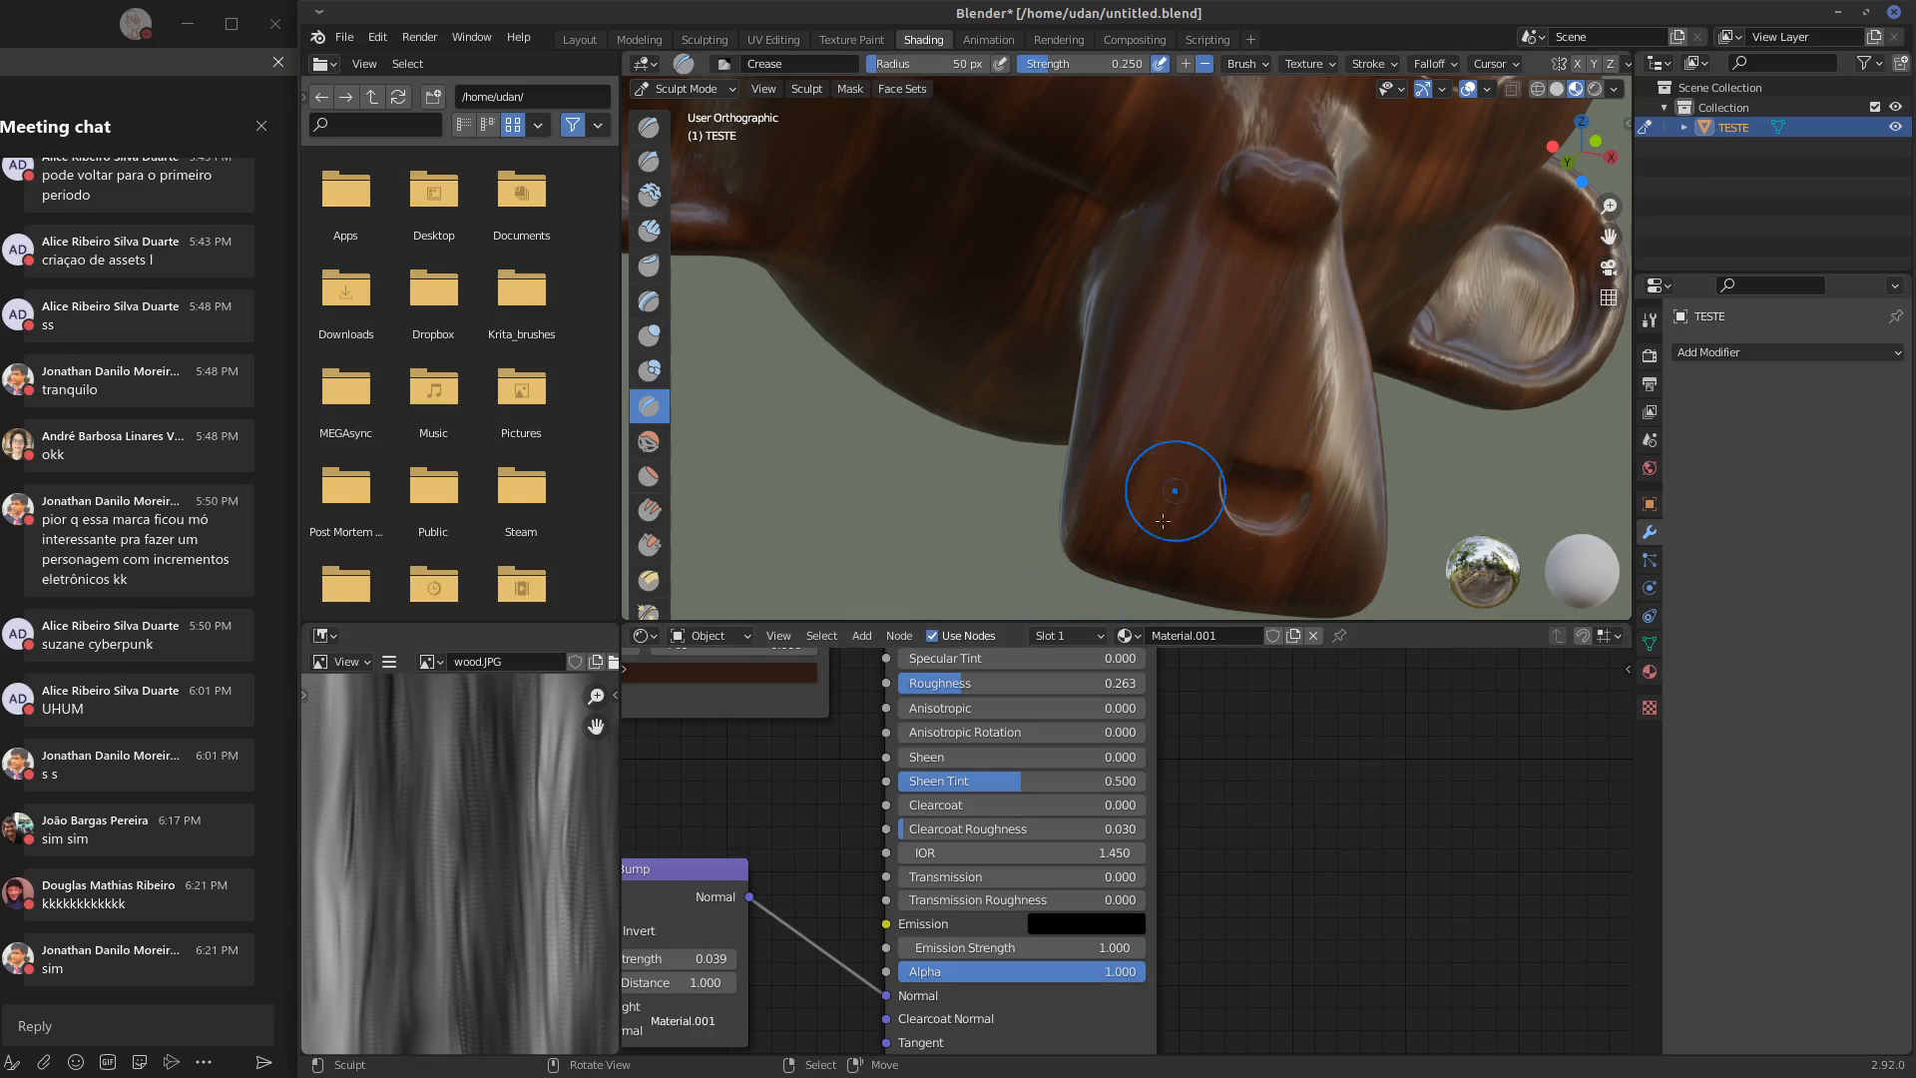
left_click_drag(998, 828, 949, 805)
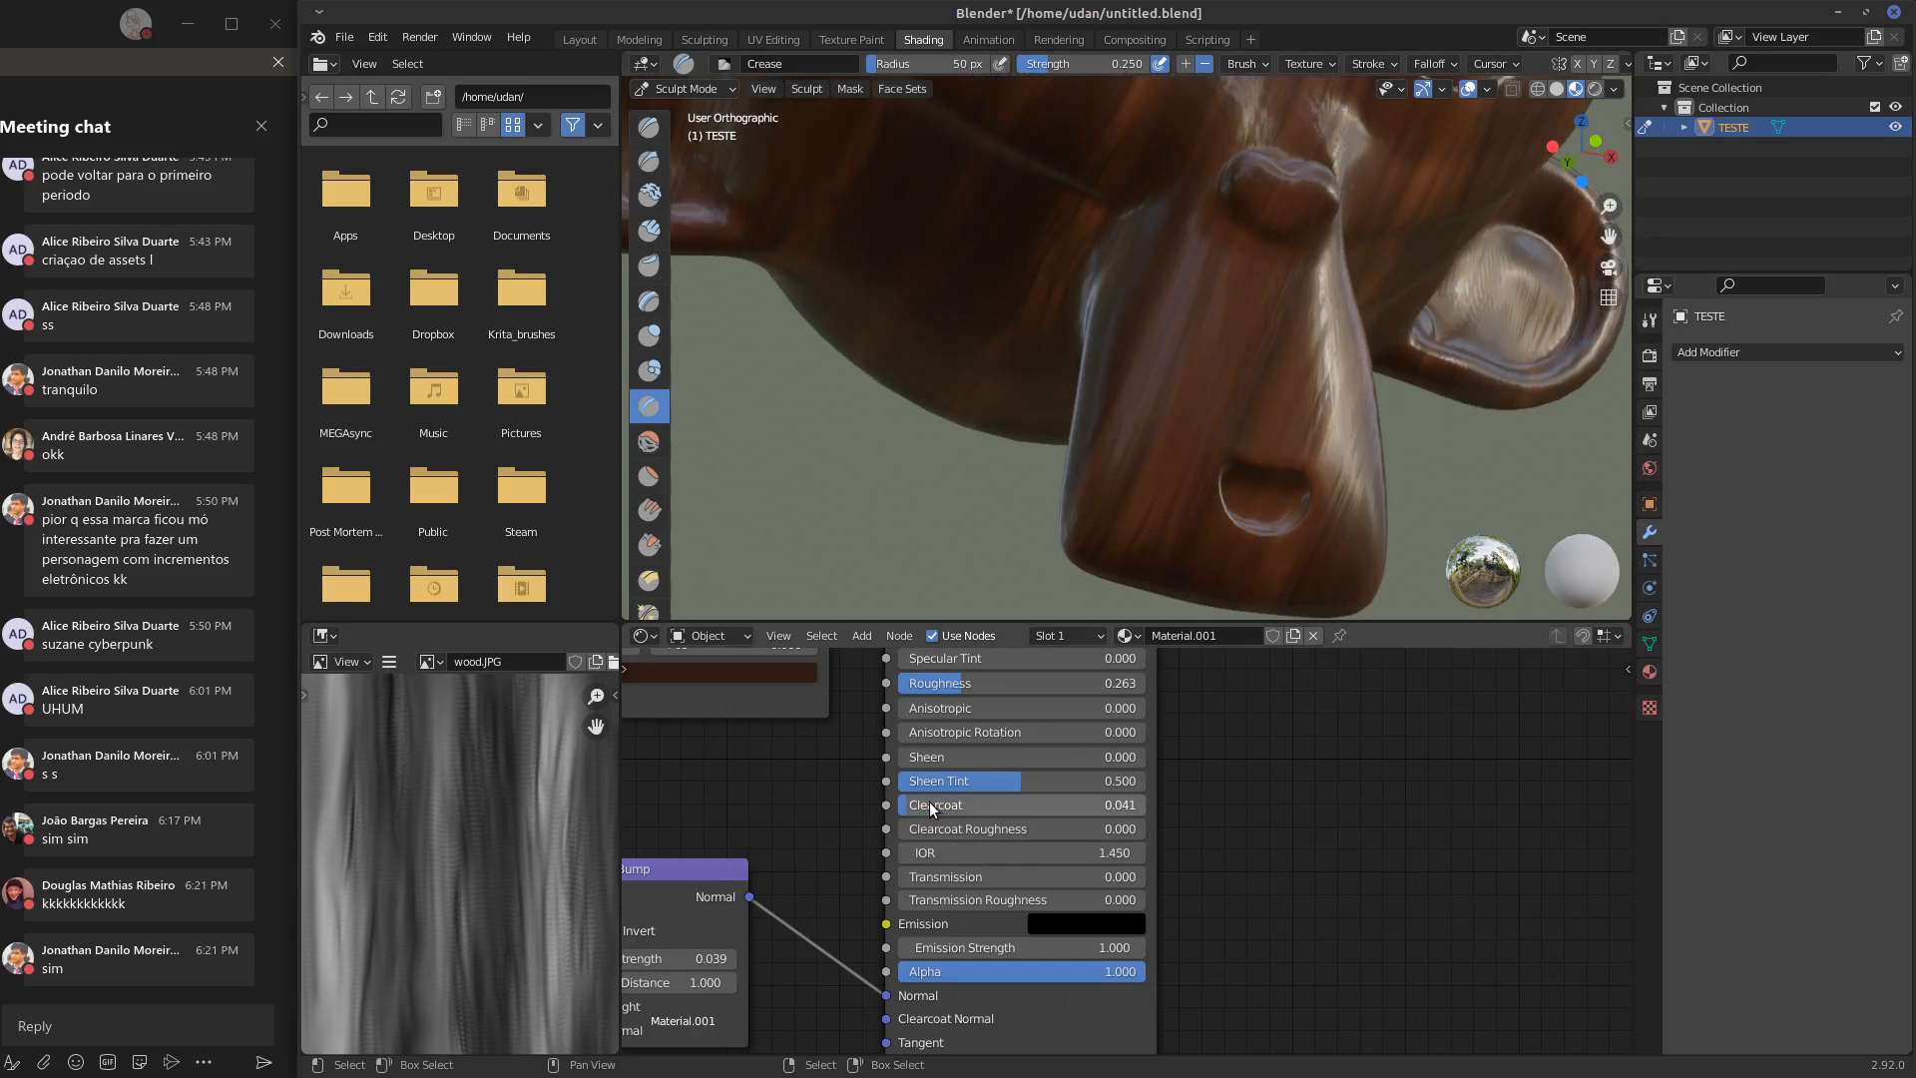
Raise the Principled BSDF's clearcoat to 0.709 for a varnished look on the wood
left_click_drag(930, 802, 1148, 815)
middle_click_drag(1019, 852, 1094, 793)
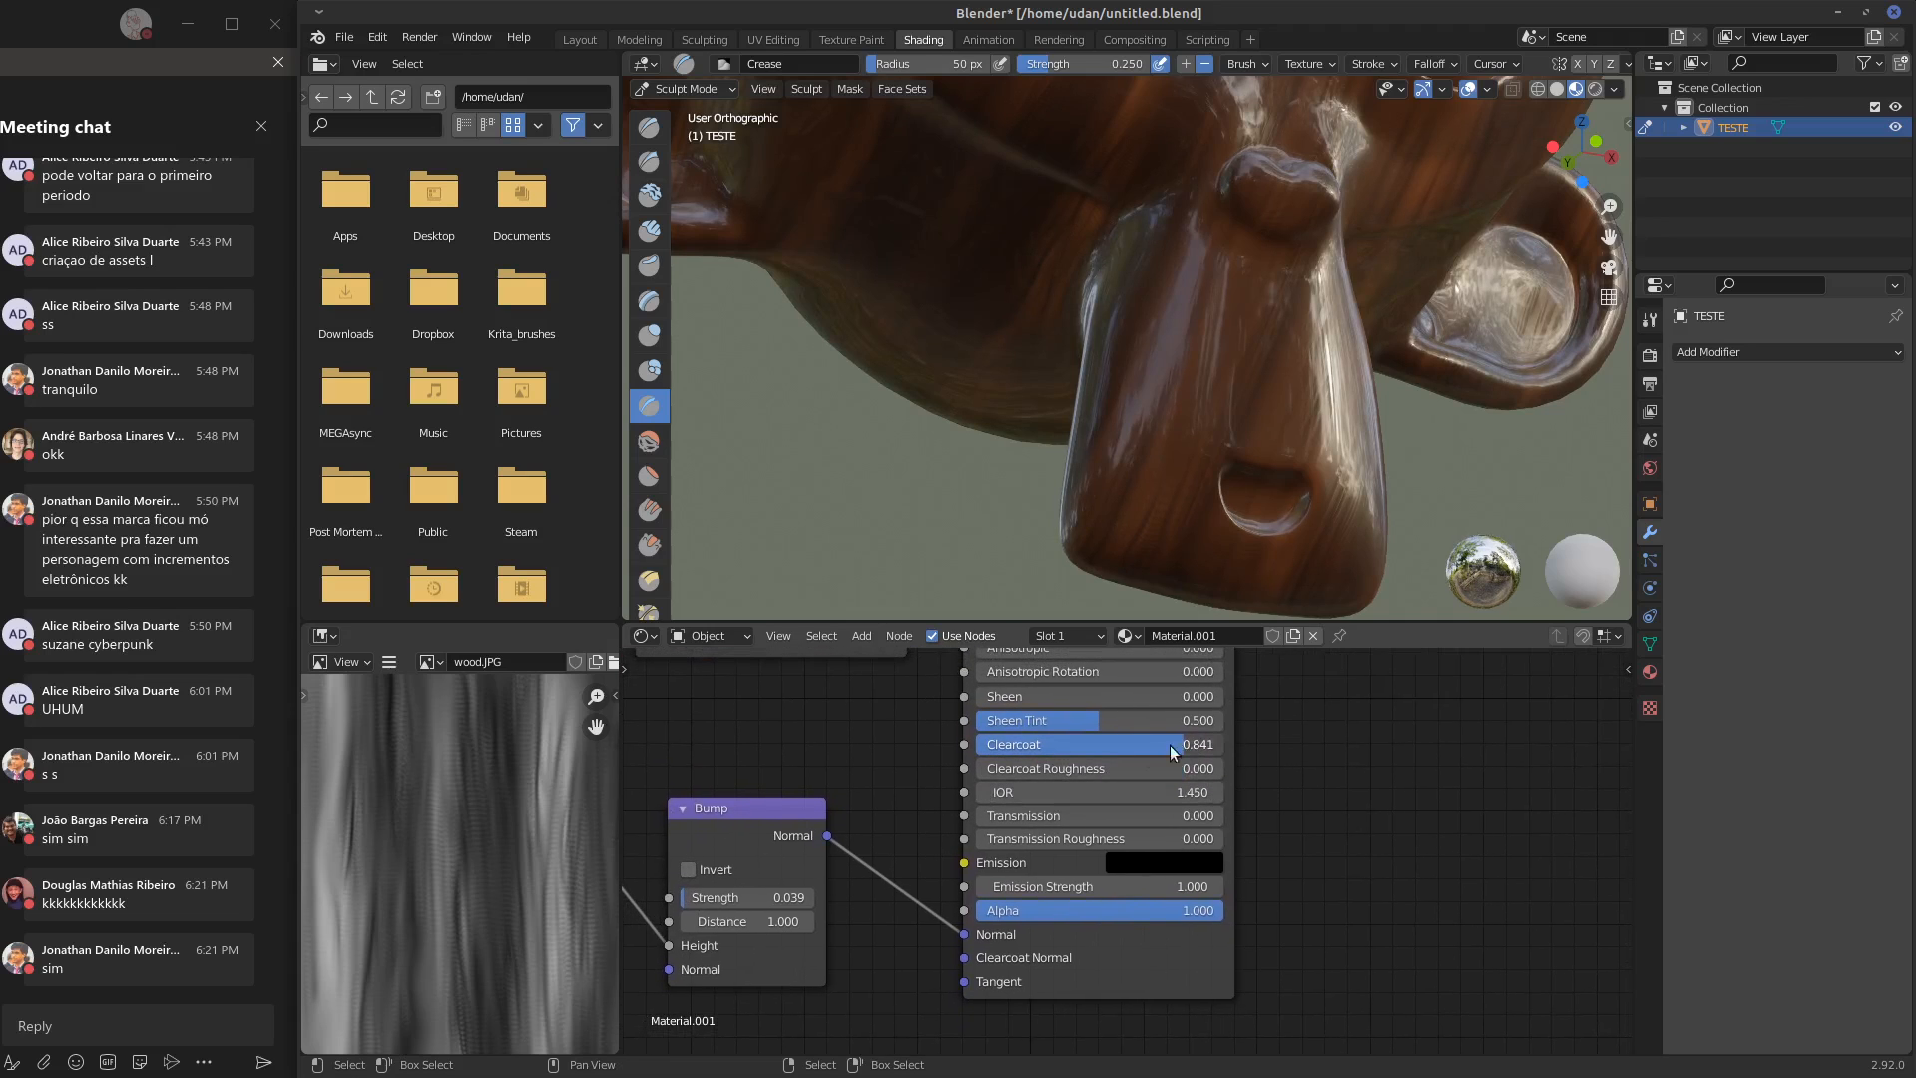
mouse_move(1170, 744)
left_mouse_down()
mouse_move(1068, 764)
mouse_move(1151, 764)
left_mouse_up()
left_click_drag(801, 810, 751, 796)
middle_click_drag(1100, 753, 1091, 828)
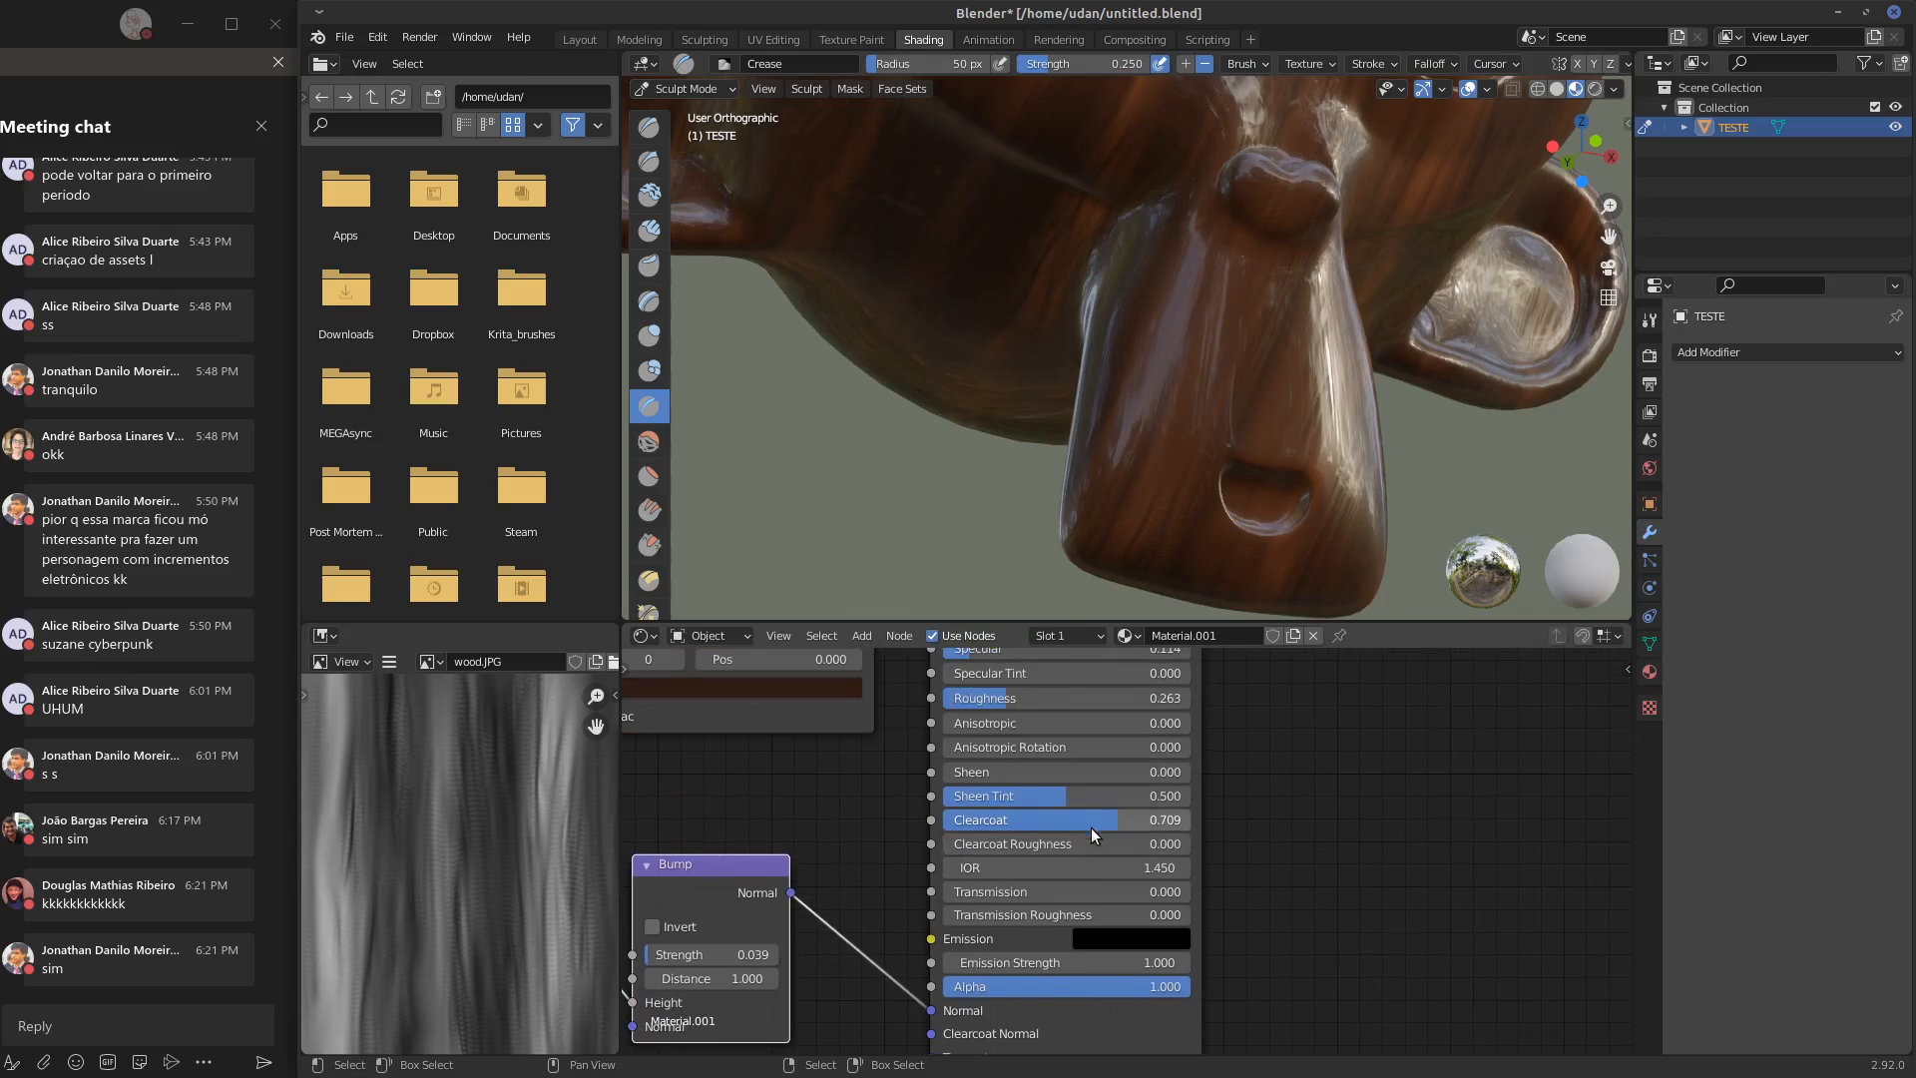
Try lowering the Principled BSDF's clearcoat to 0.423 and undo the change
left_click_drag(1118, 816, 979, 825)
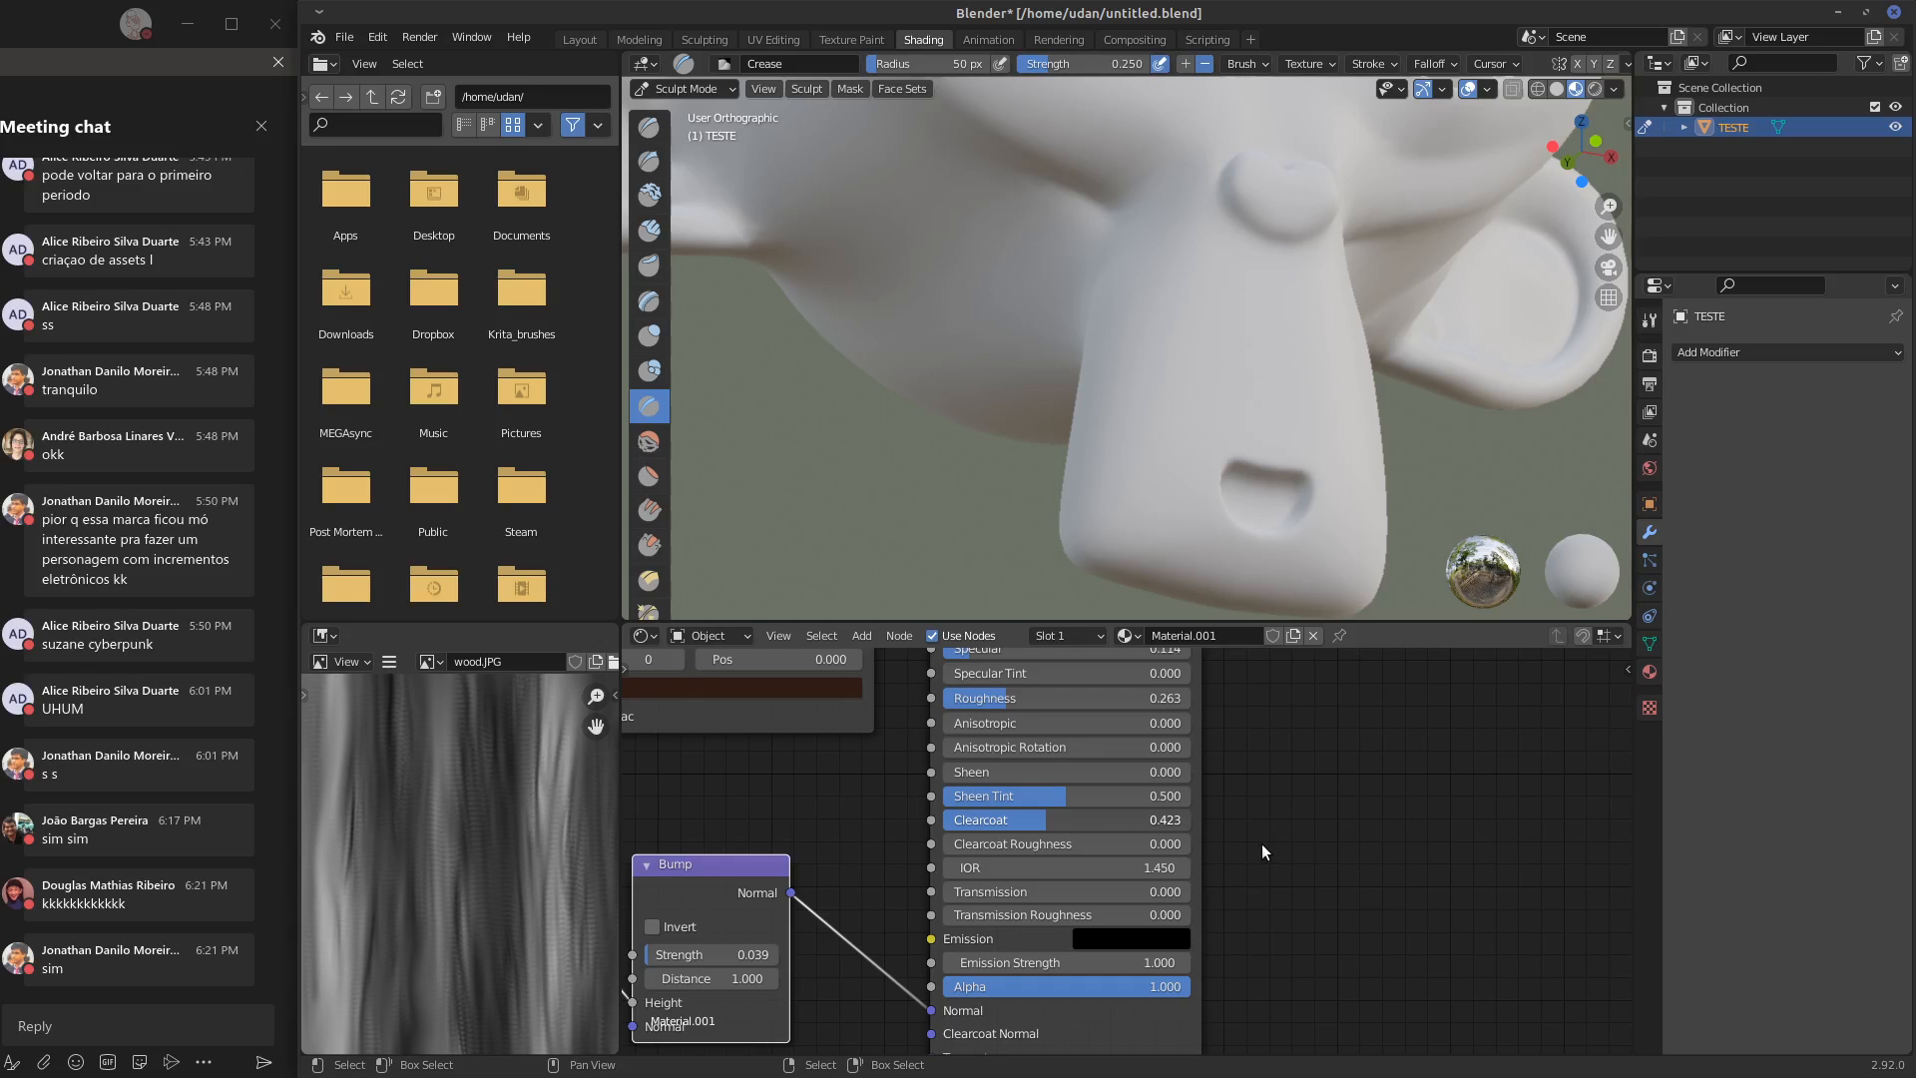
key("ctrl+z")
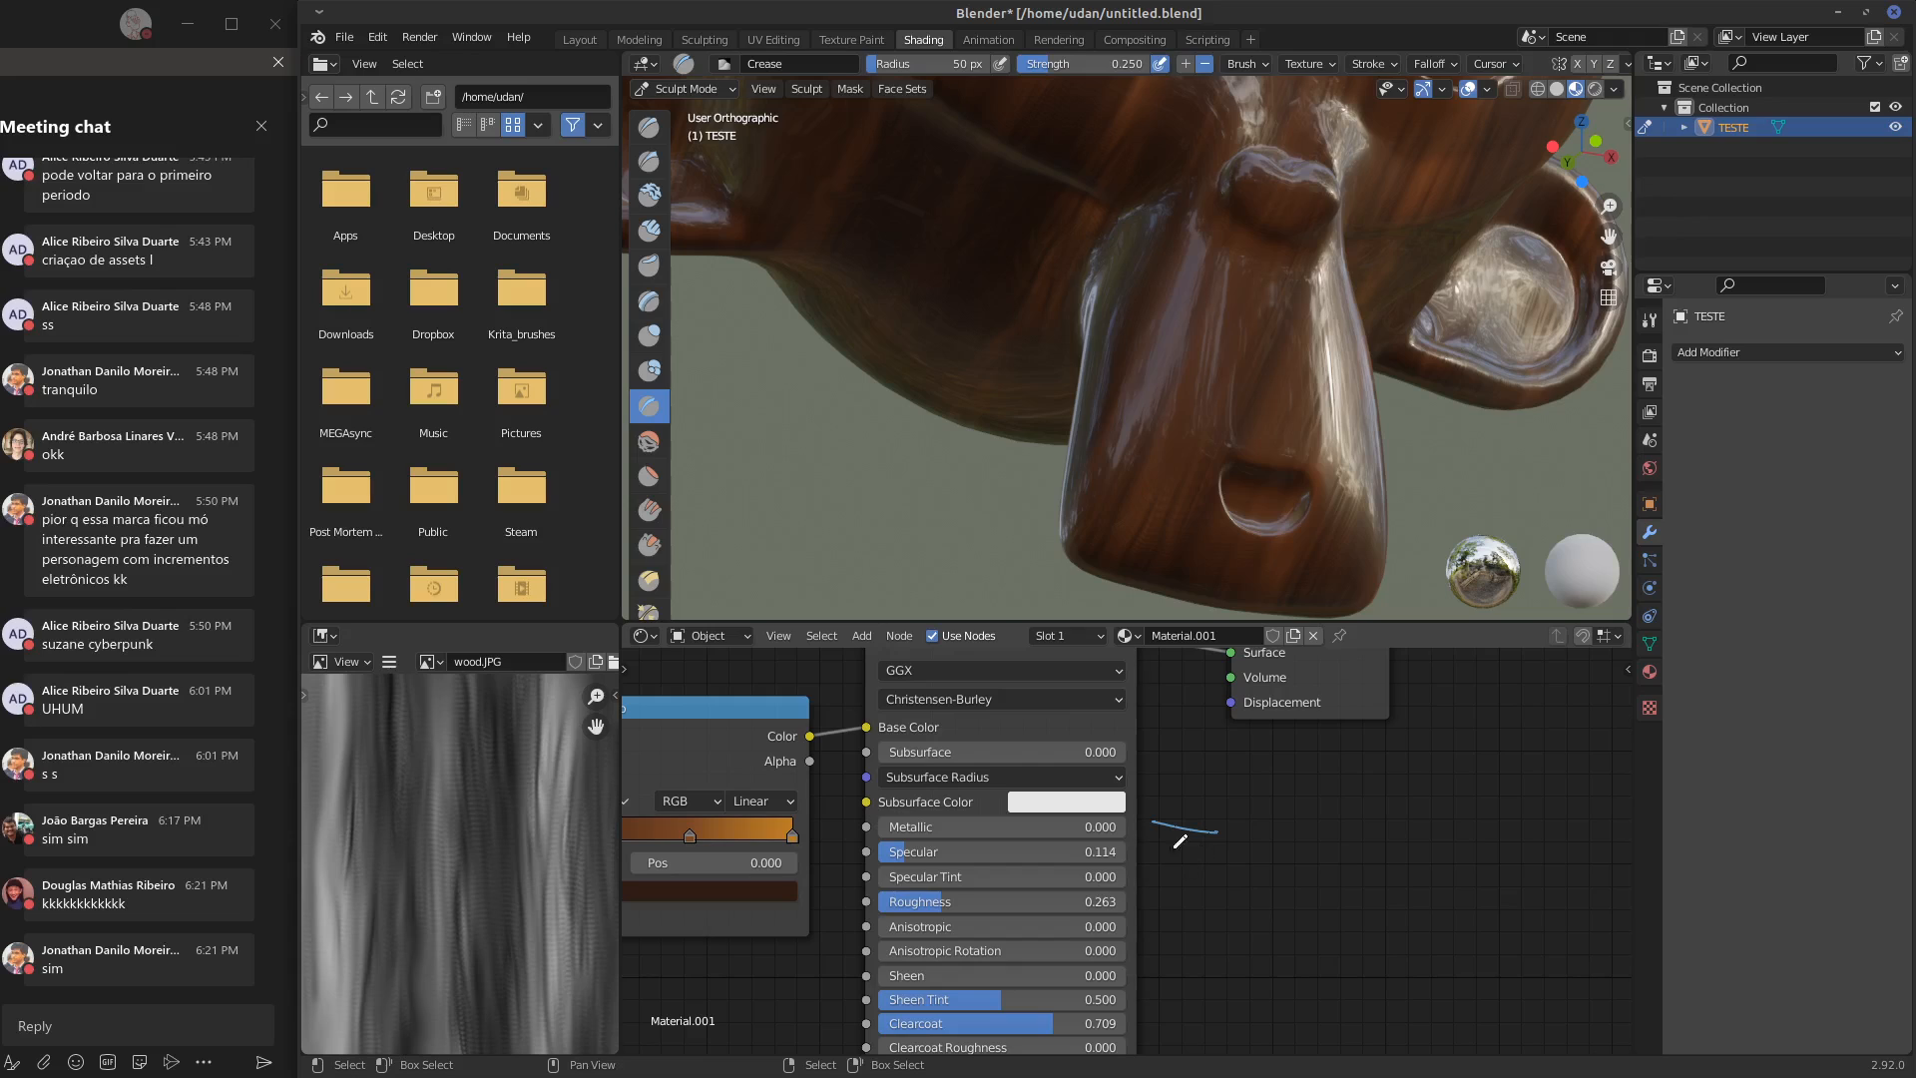
left_click_drag(1176, 846, 1163, 850)
left_click_drag(1258, 806, 1258, 850)
left_click_drag(1253, 851, 1282, 848)
left_click_drag(1299, 843, 1328, 848)
mouse_move(1286, 820)
right_mouse_down()
mouse_move(1329, 830)
mouse_move(1270, 814)
right_mouse_up()
mouse_move(1298, 817)
left_mouse_down()
mouse_move(1263, 843)
mouse_move(1378, 838)
left_mouse_up()
mouse_move(1286, 912)
middle_mouse_down()
mouse_move(1300, 843)
mouse_move(1280, 667)
middle_mouse_up()
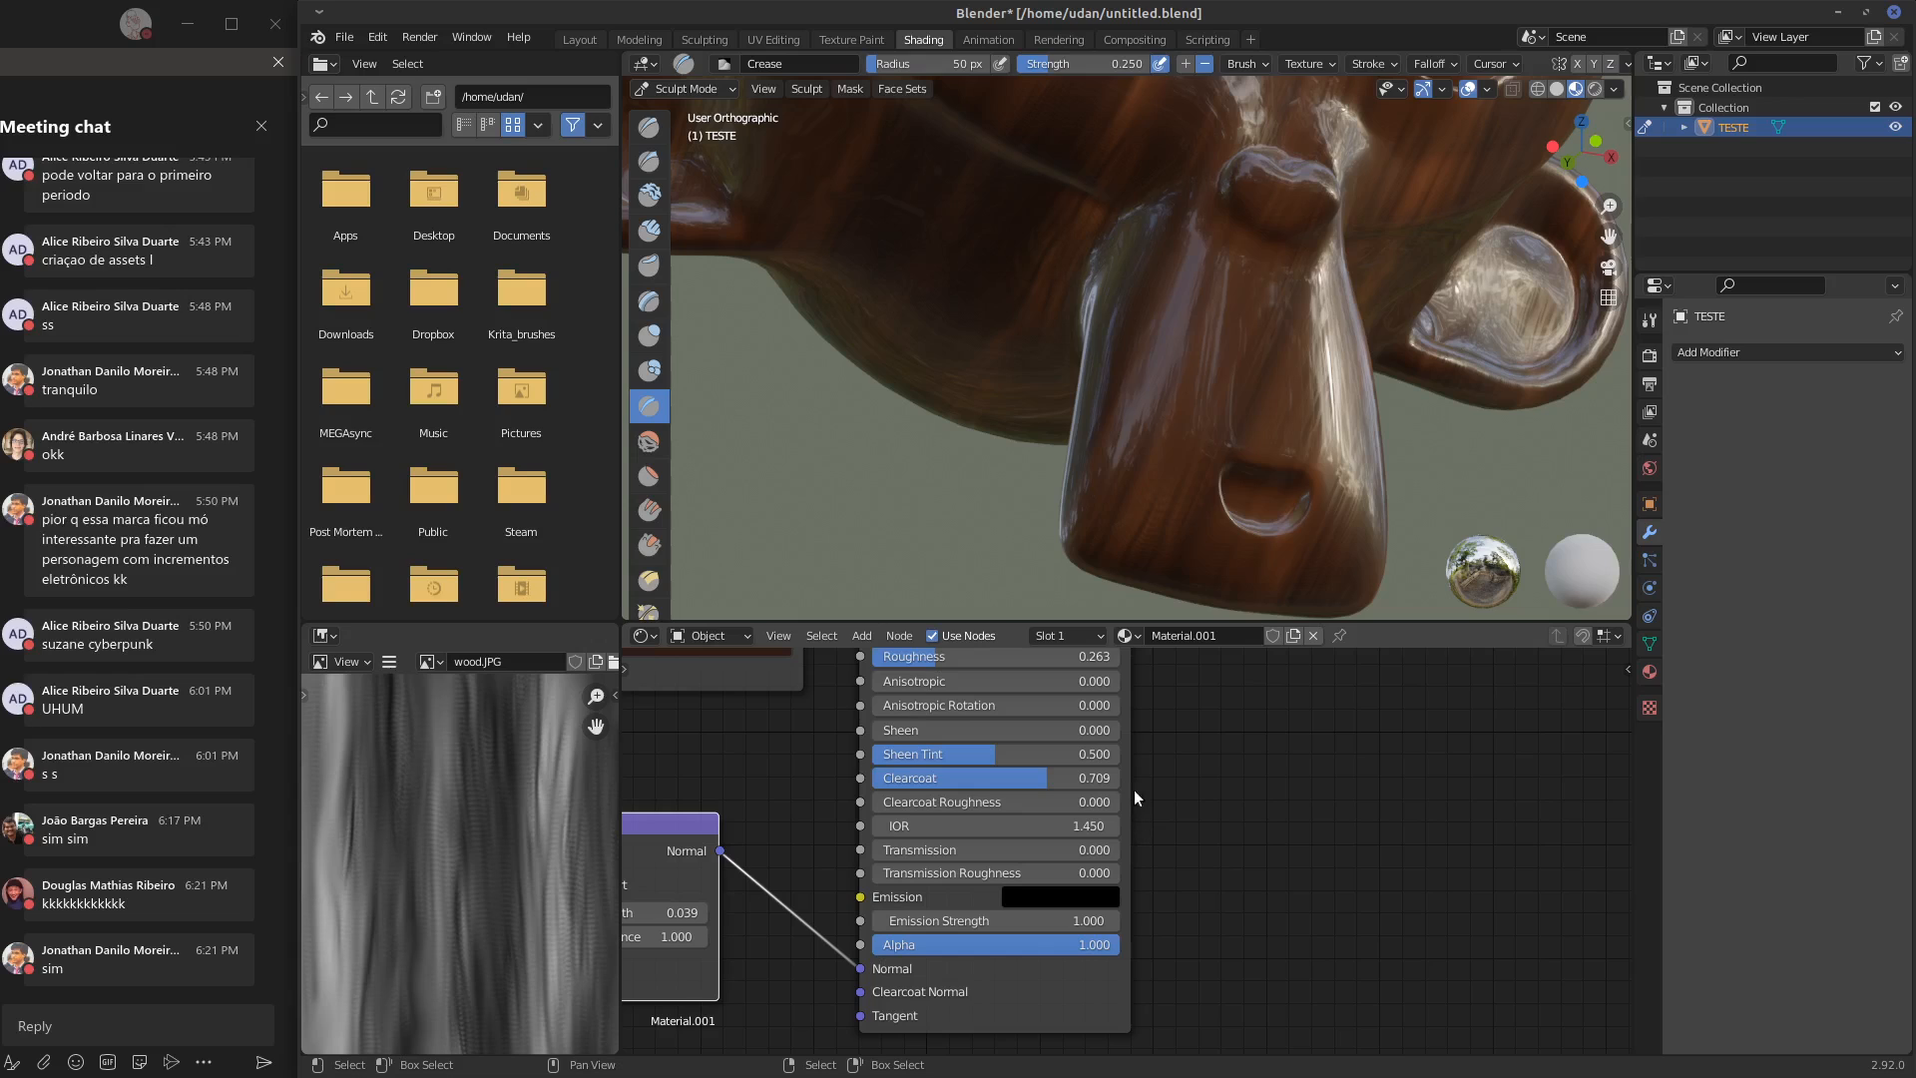
left_click_drag(1220, 769, 1246, 795)
right_click_drag(1235, 794, 1172, 789)
middle_click_drag(1242, 775, 1196, 916)
mouse_move(1103, 800)
right_mouse_down()
mouse_move(1283, 800)
mouse_move(1336, 776)
right_mouse_up()
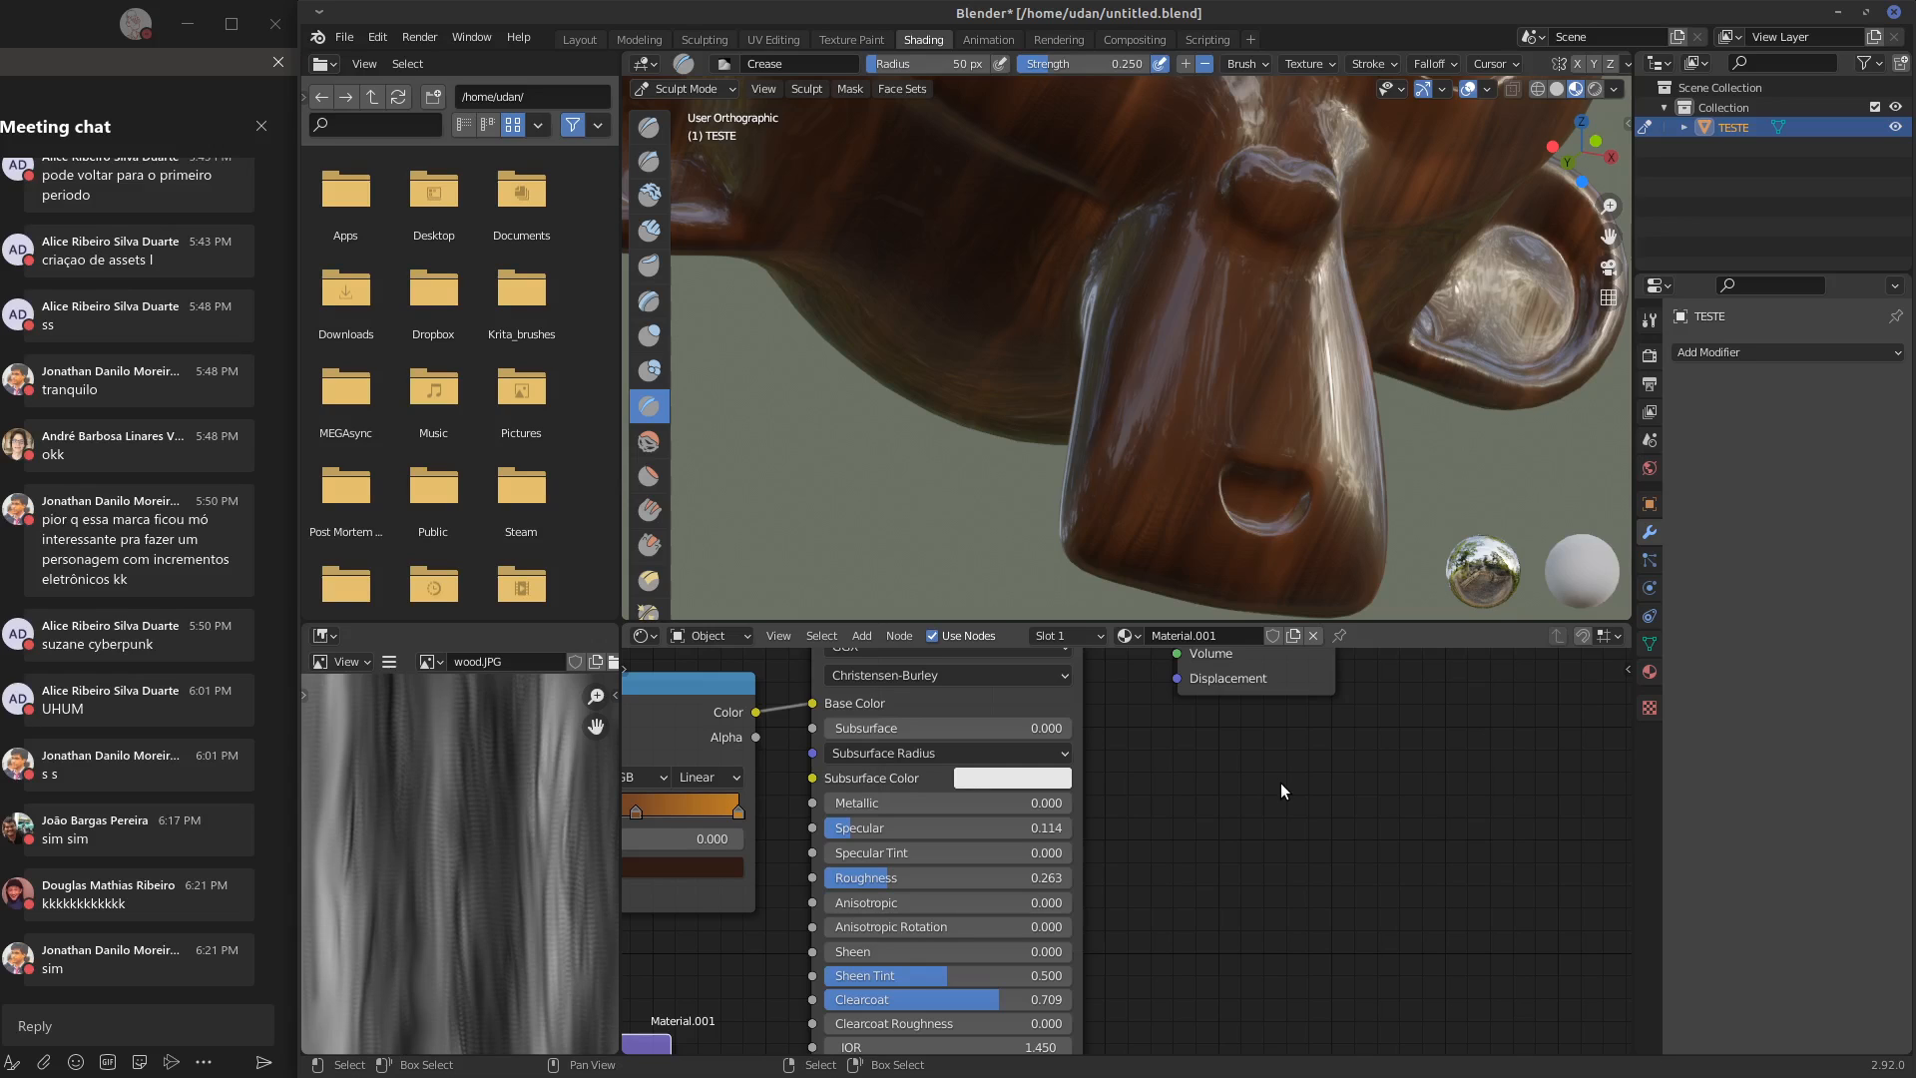
Set the Principled BSDF's clearcoat to 0.441 and check the shine on the head from the face and side
mouse_move(1336, 433)
middle_mouse_down()
mouse_move(1296, 397)
mouse_move(1352, 441)
mouse_move(1168, 465)
mouse_move(1360, 393)
middle_mouse_up()
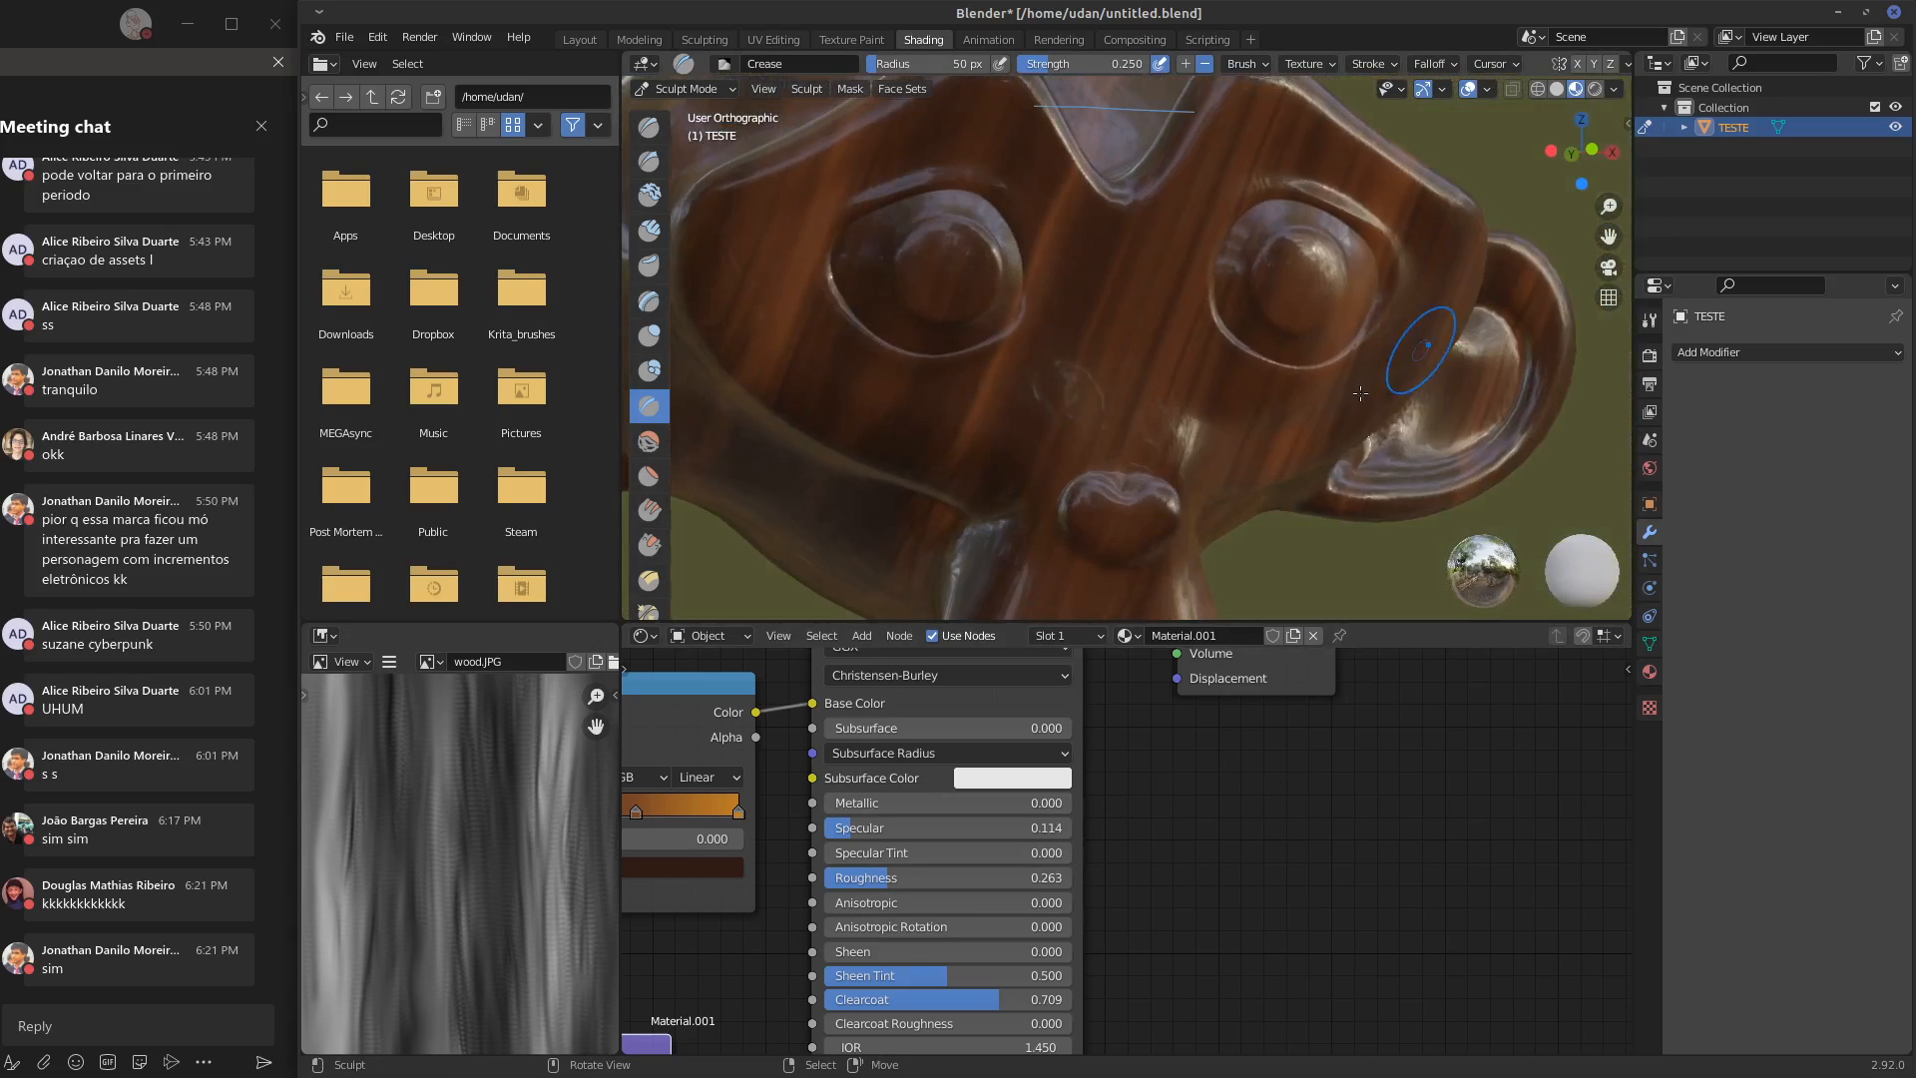
left_click_drag(994, 998, 919, 1012)
mouse_move(1148, 429)
middle_mouse_down()
mouse_move(1377, 366)
mouse_move(1302, 445)
mouse_move(1142, 430)
middle_mouse_up()
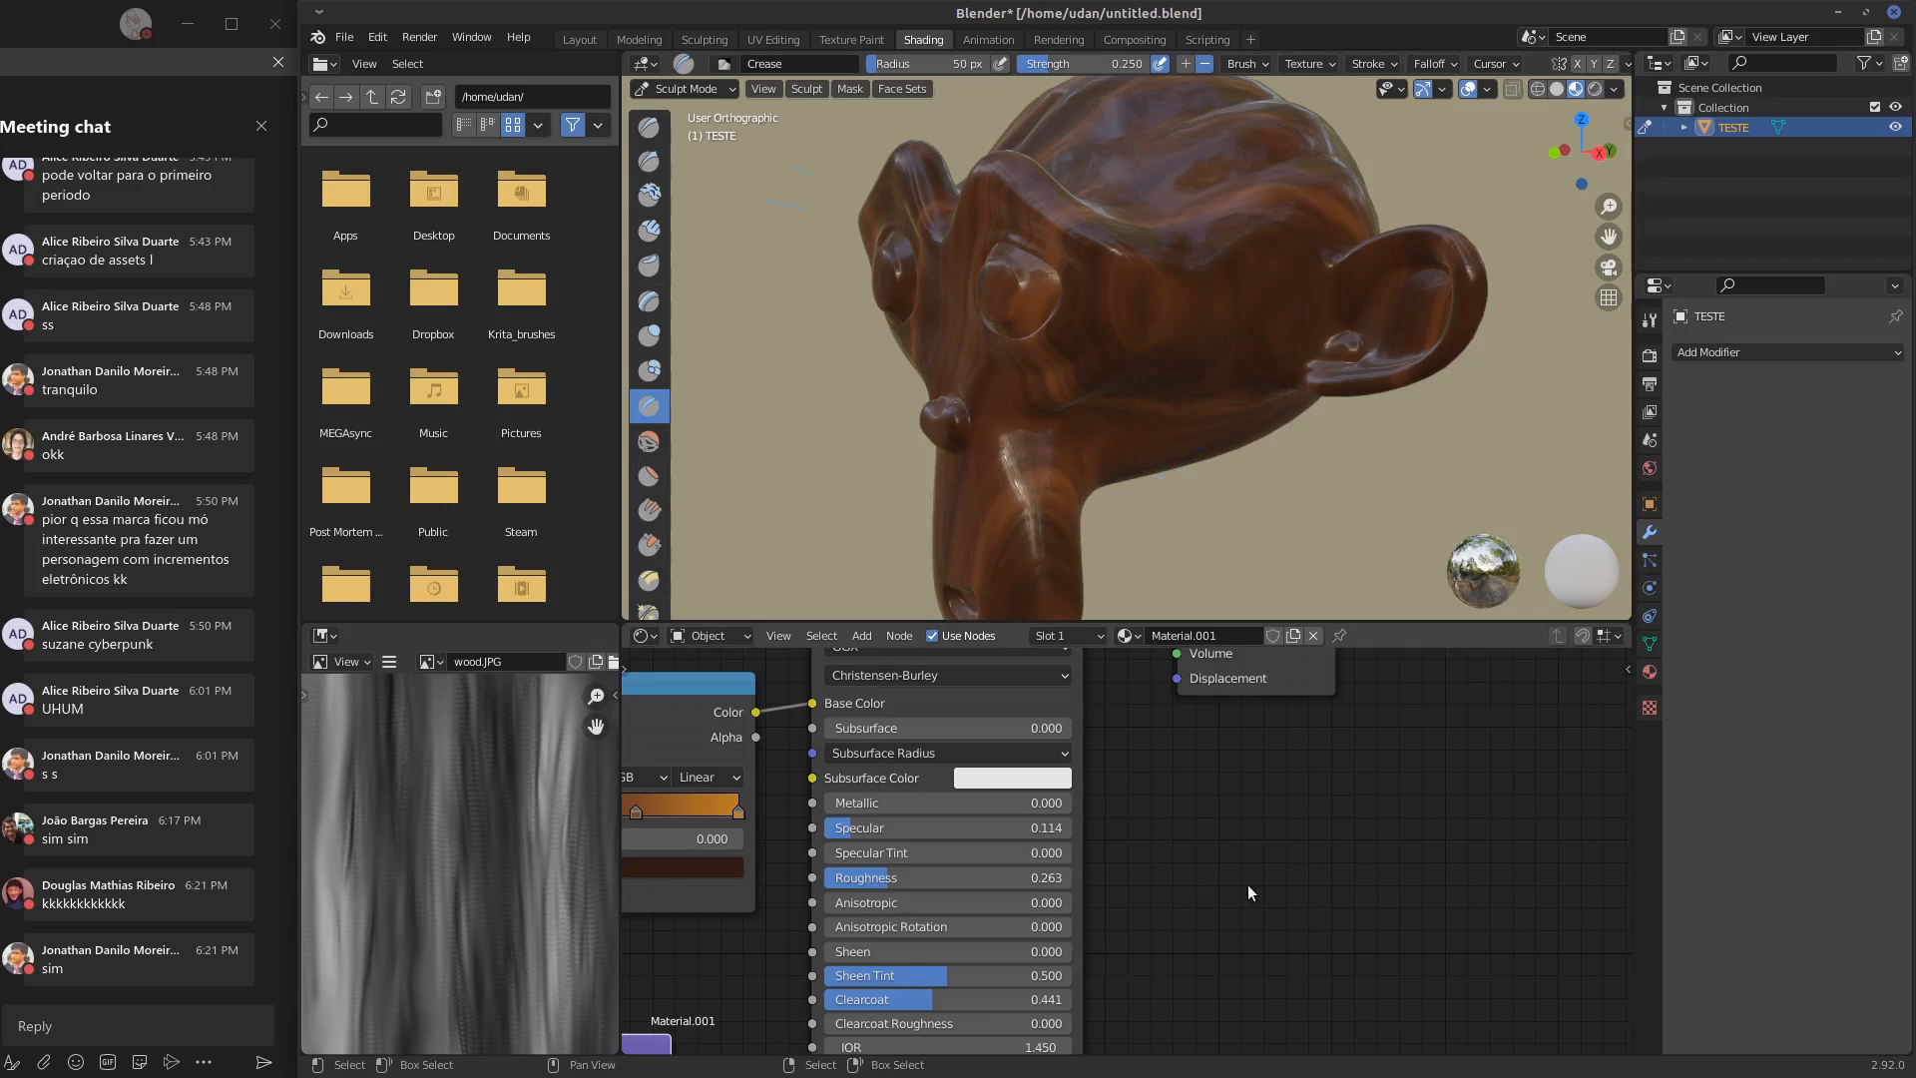
Examine the varnished wood on the whole monkey head from several angles along with the material's full node chain
middle_click_drag(1248, 890, 1333, 764)
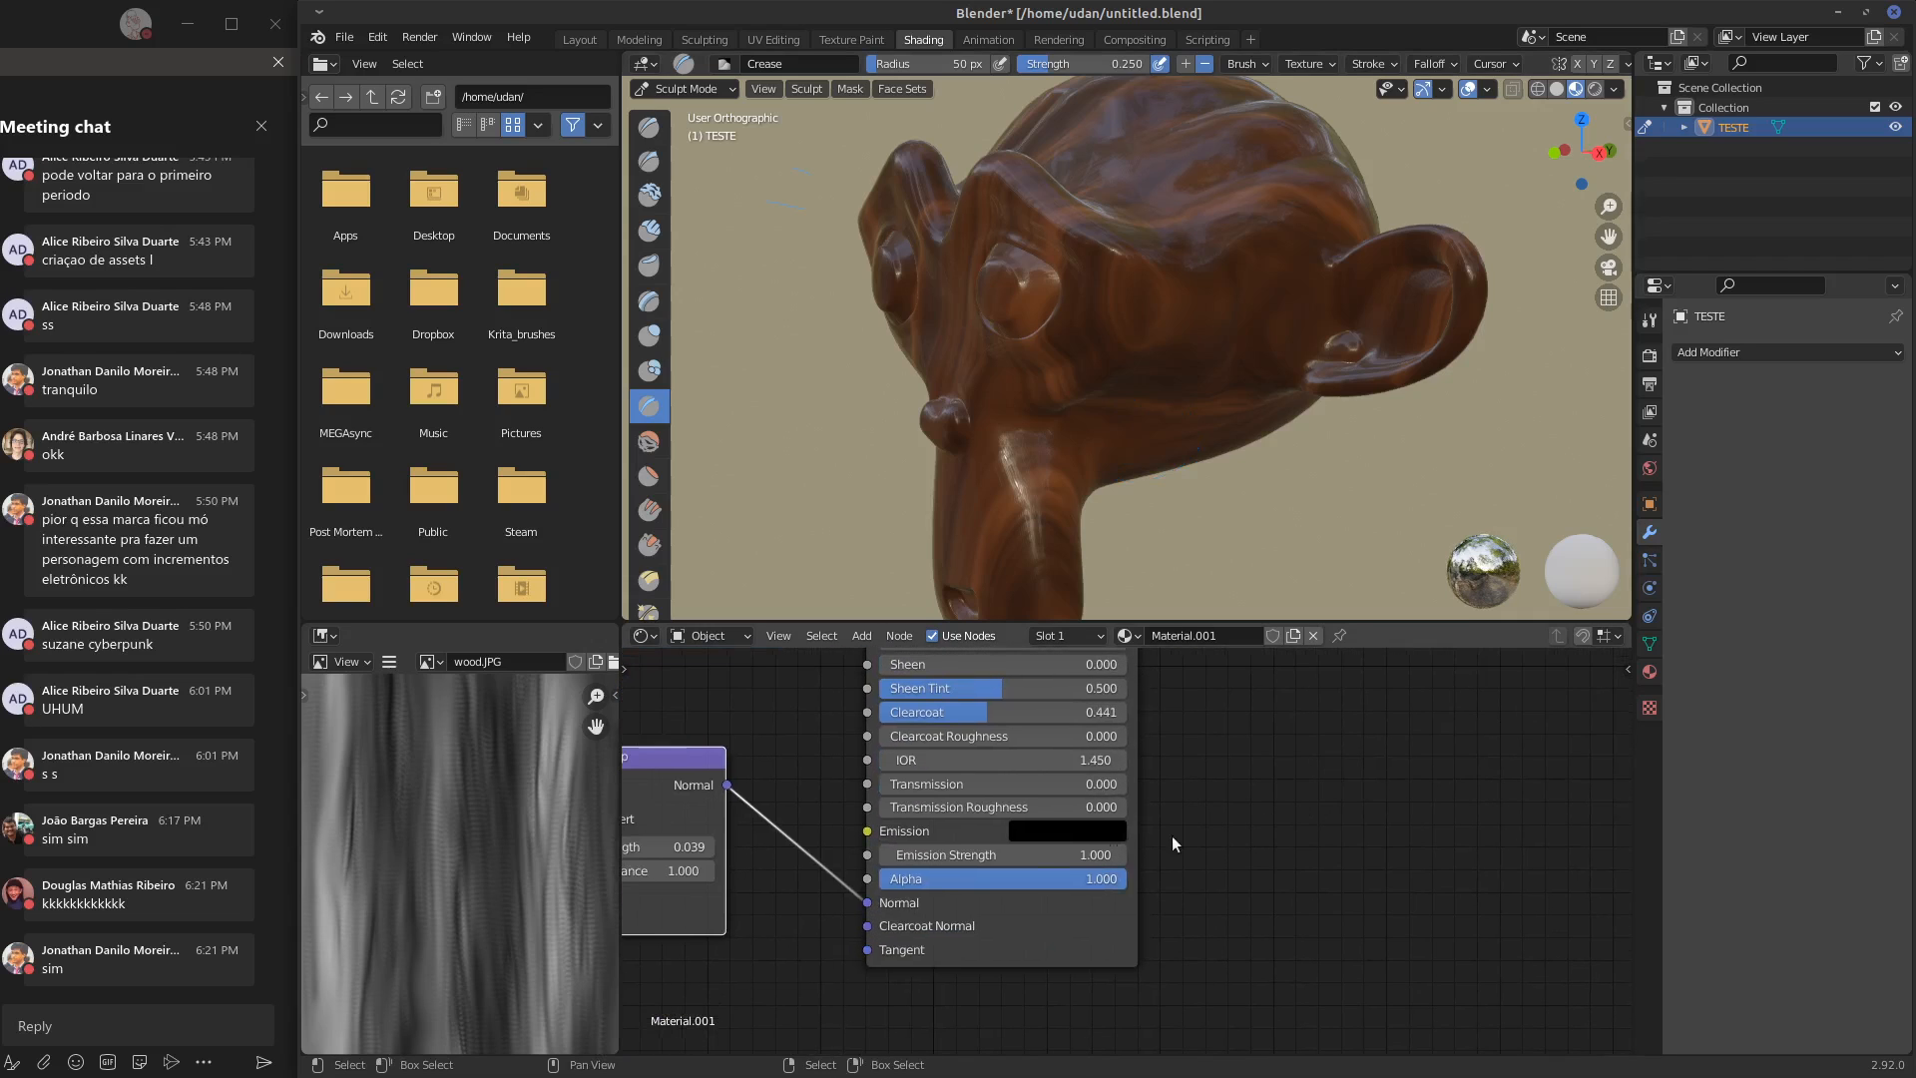
middle_click_drag(798, 834, 976, 785)
left_click_drag(824, 713, 848, 686)
left_click_drag(1047, 878, 878, 913)
left_click_drag(798, 655, 806, 677)
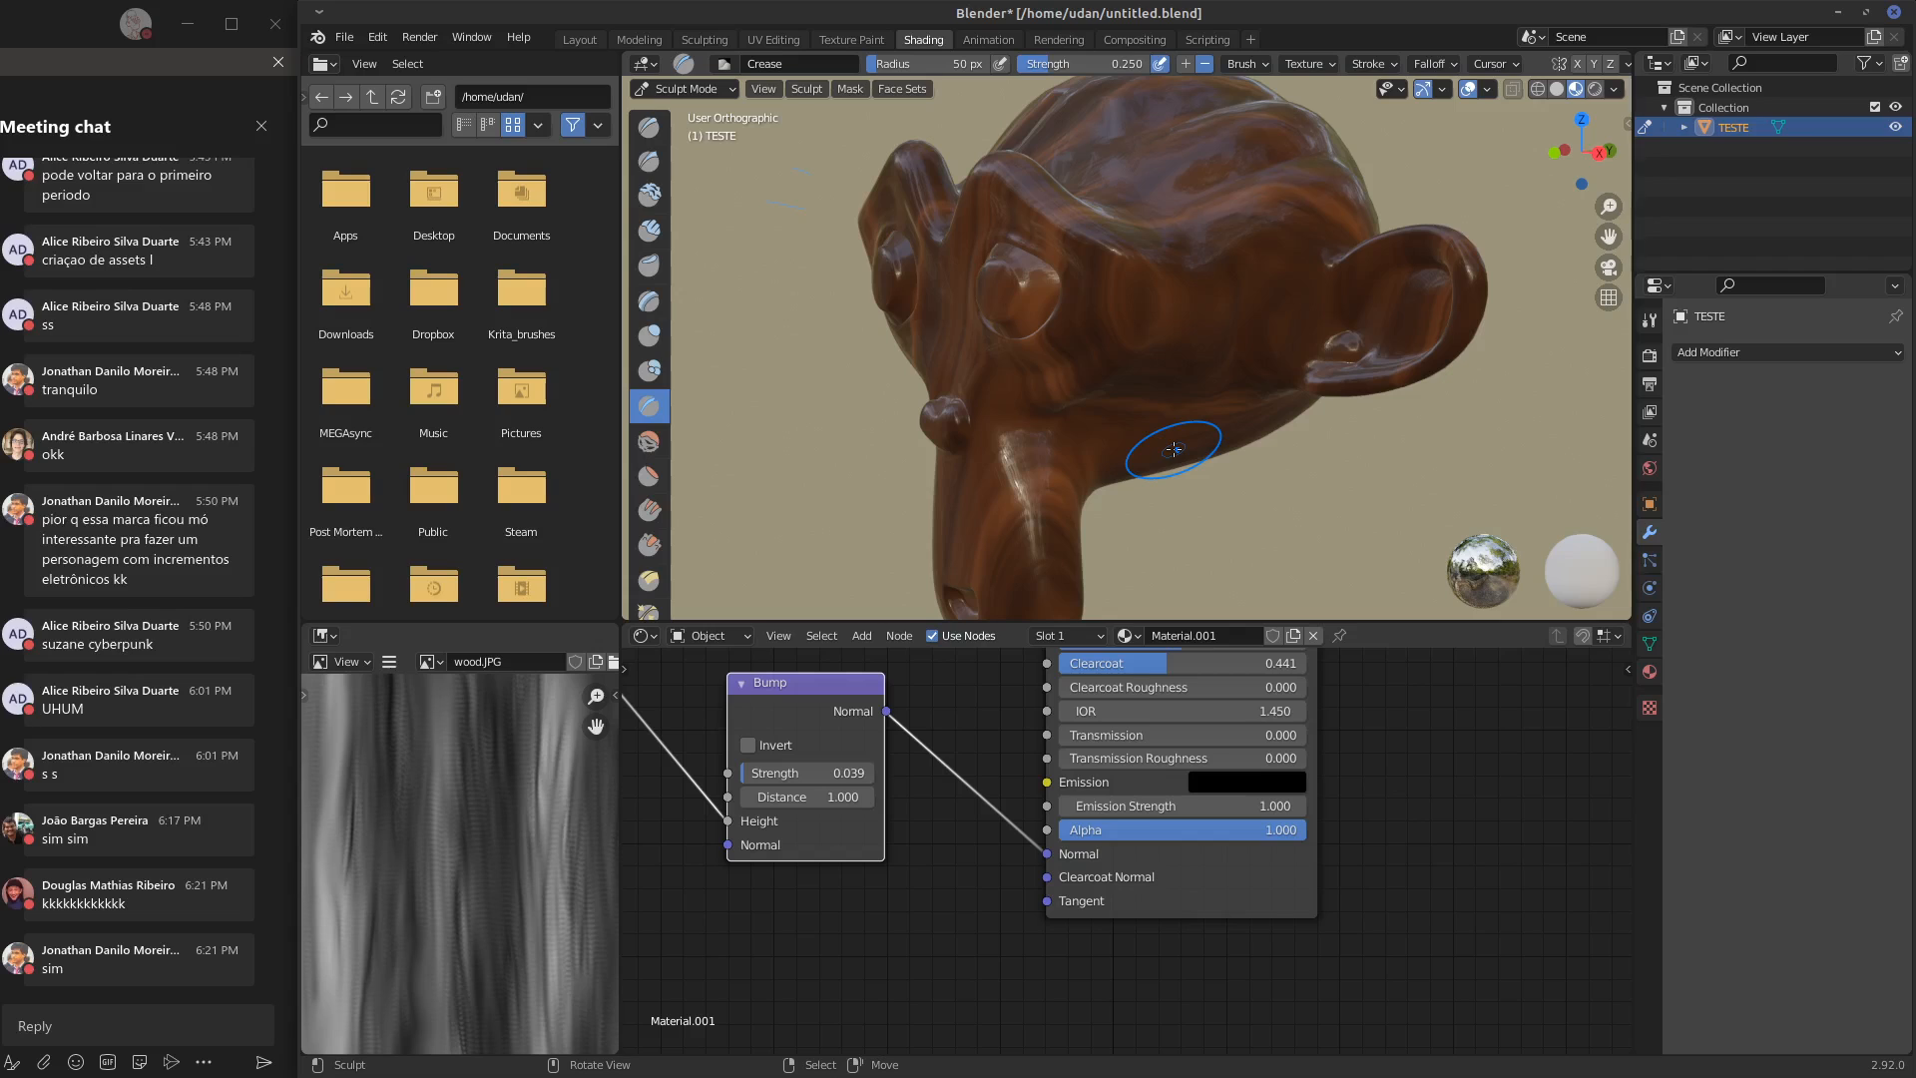
middle_click_drag(1471, 838, 1512, 780)
scroll(1502, 787, "down", 4)
mouse_move(1327, 380)
middle_mouse_down()
mouse_move(1371, 425)
mouse_move(1391, 388)
middle_mouse_up()
scroll(1392, 389, "down", 3)
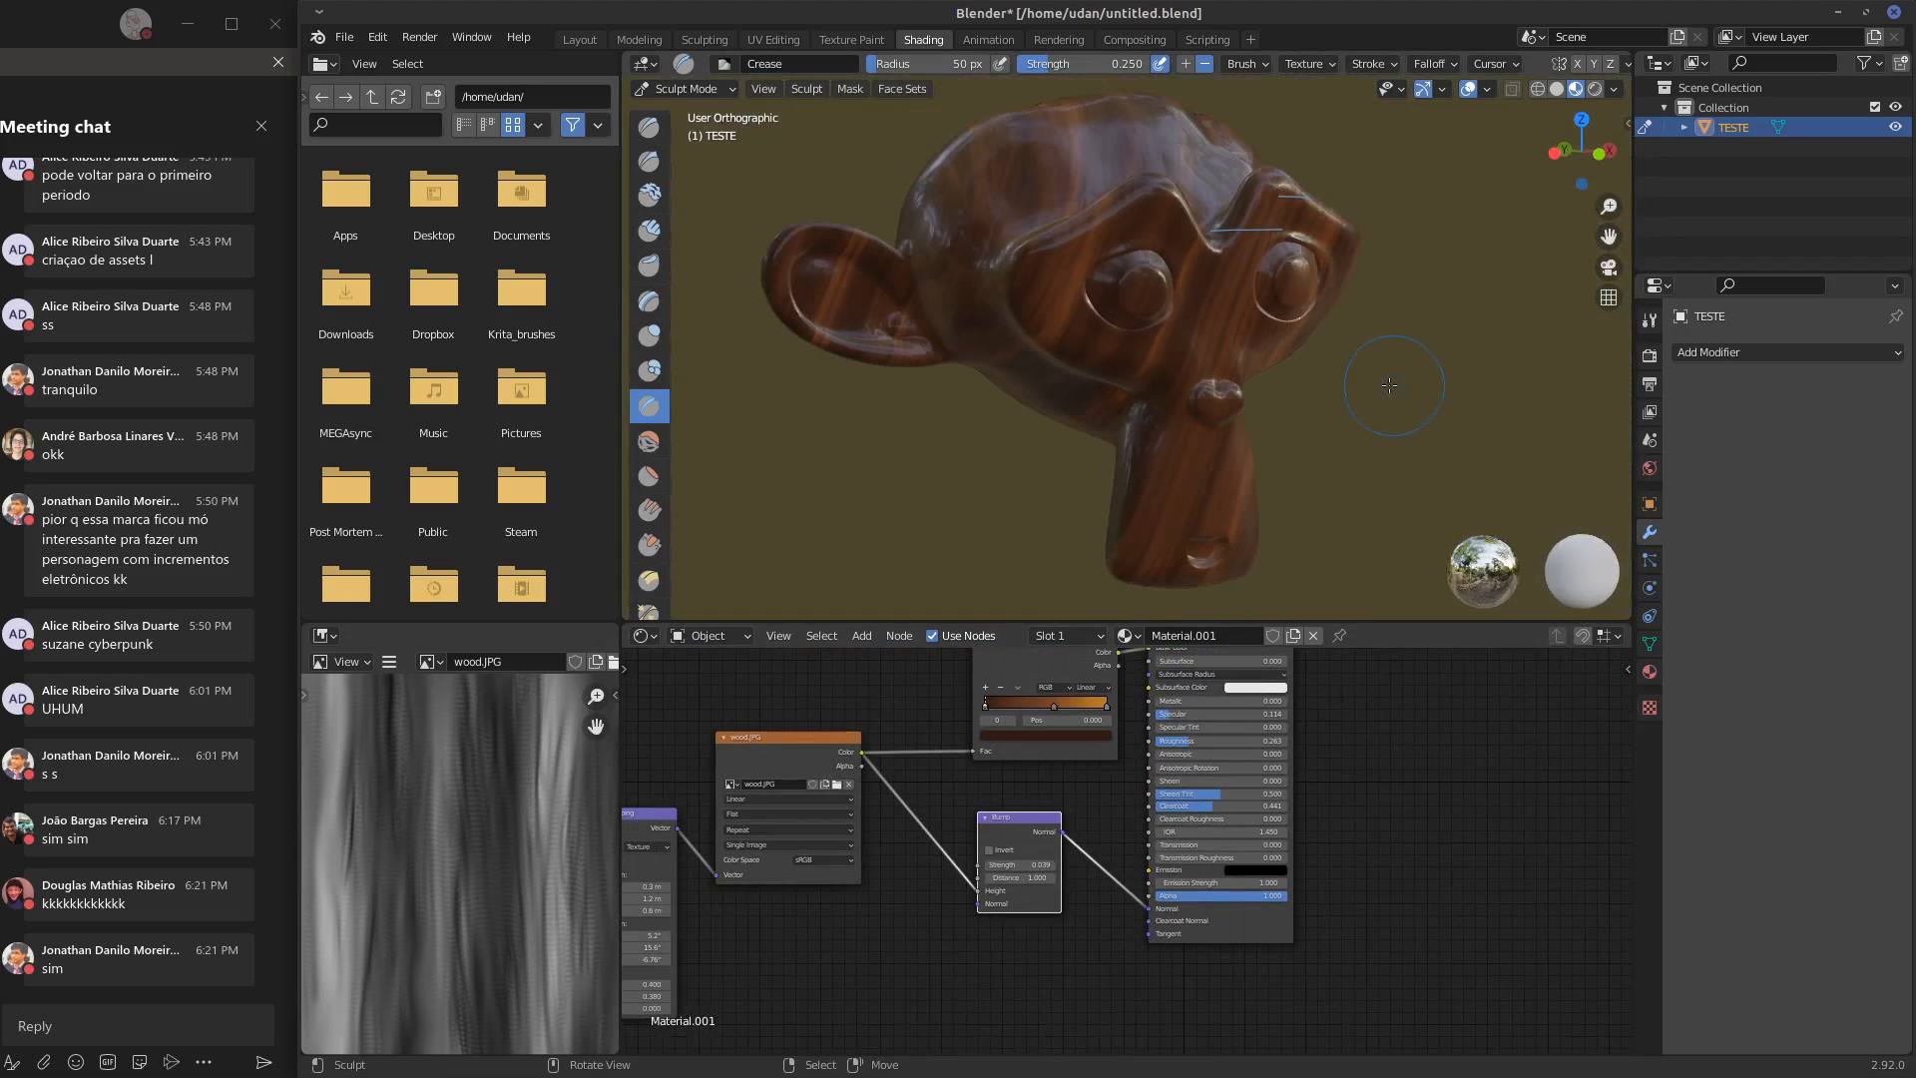
left_click_drag(1367, 399, 1401, 387, "alt+shift")
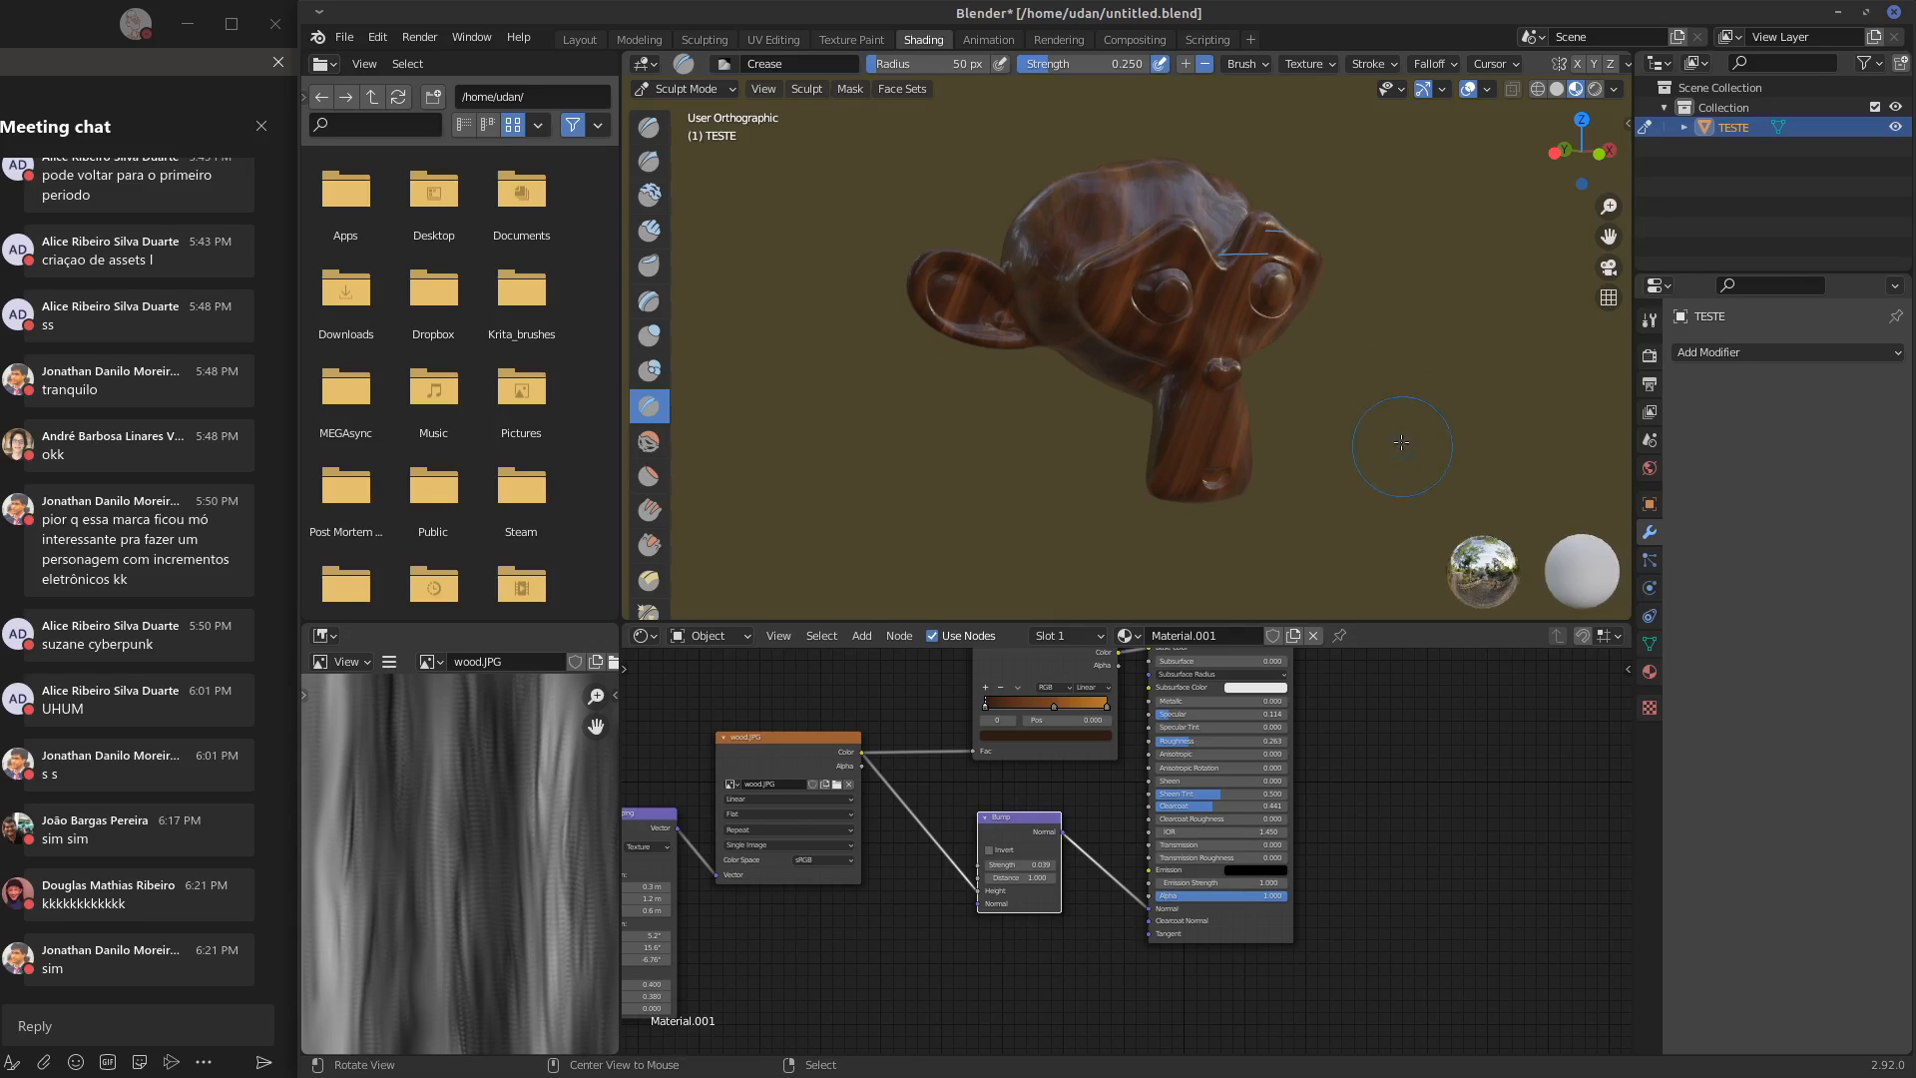
left_click_drag(1395, 463, 1392, 438, "alt")
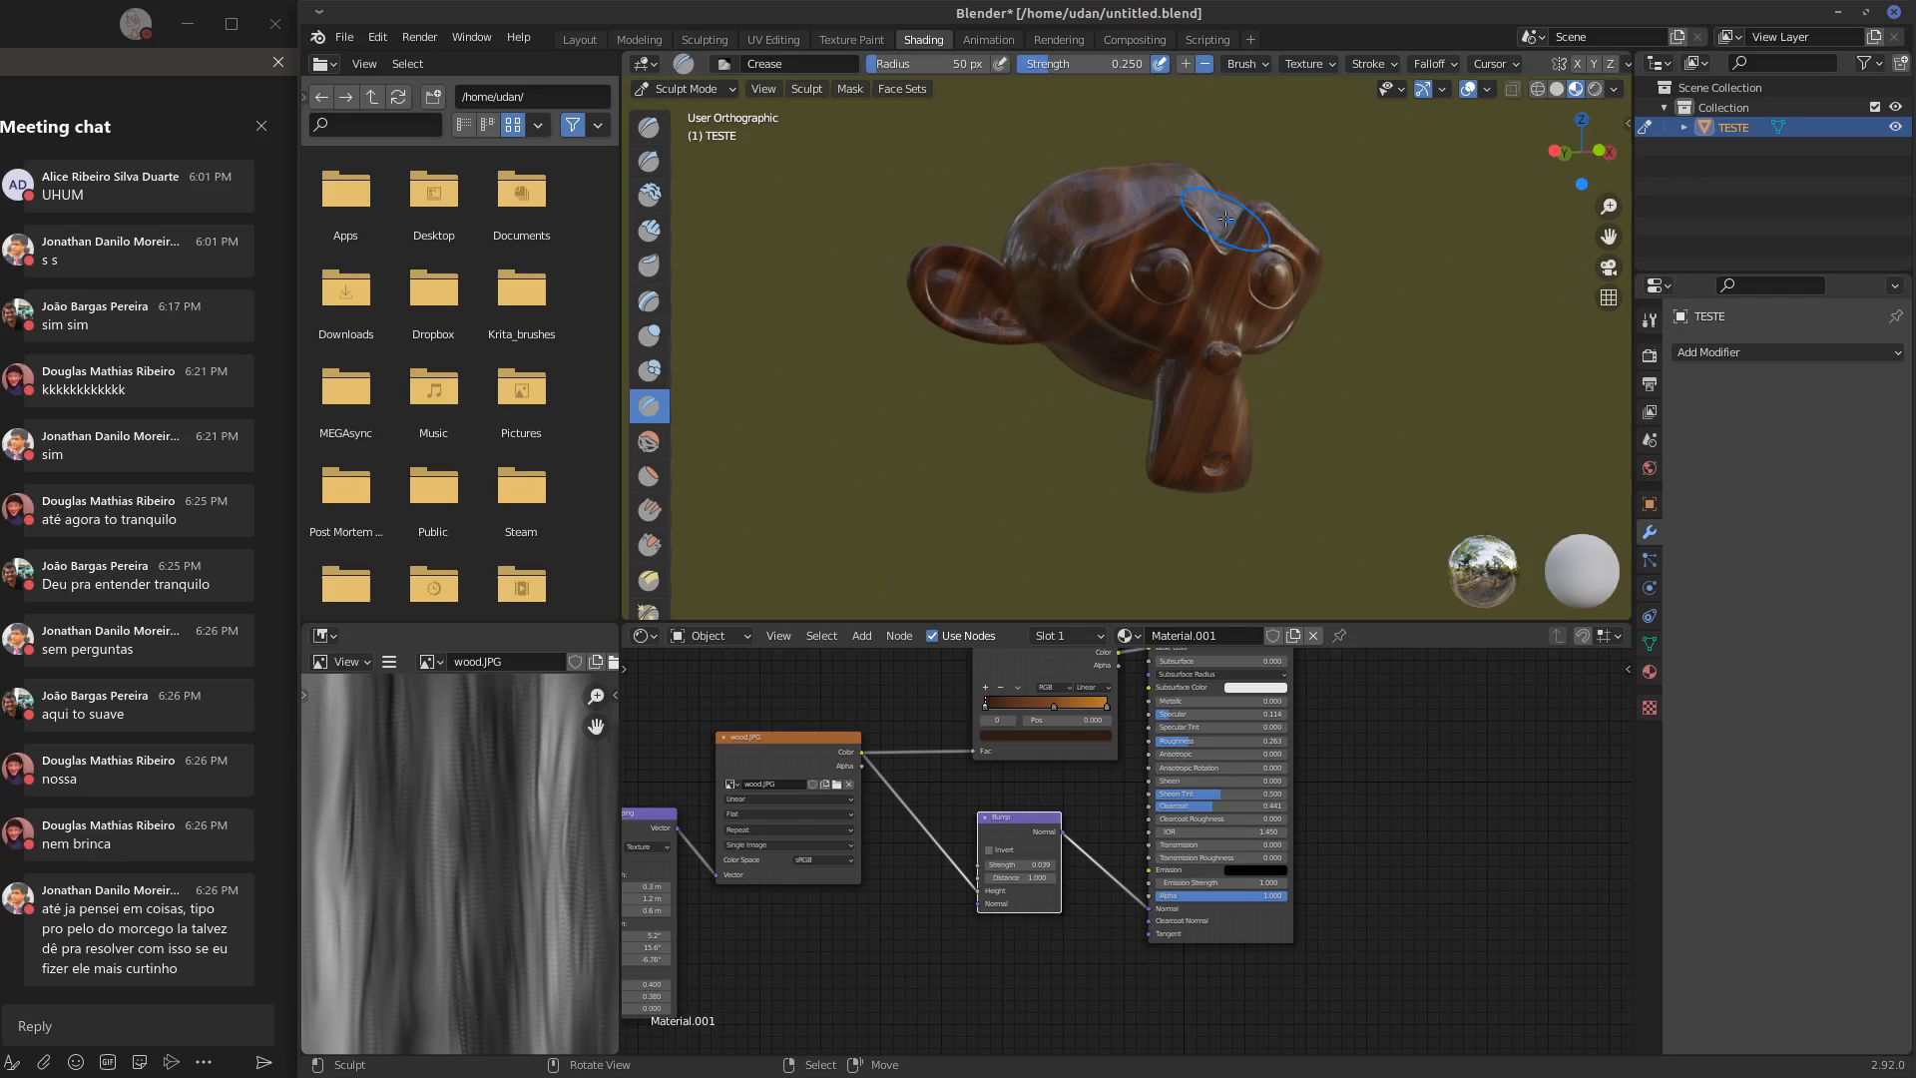
middle_click_drag(890, 748, 1047, 736)
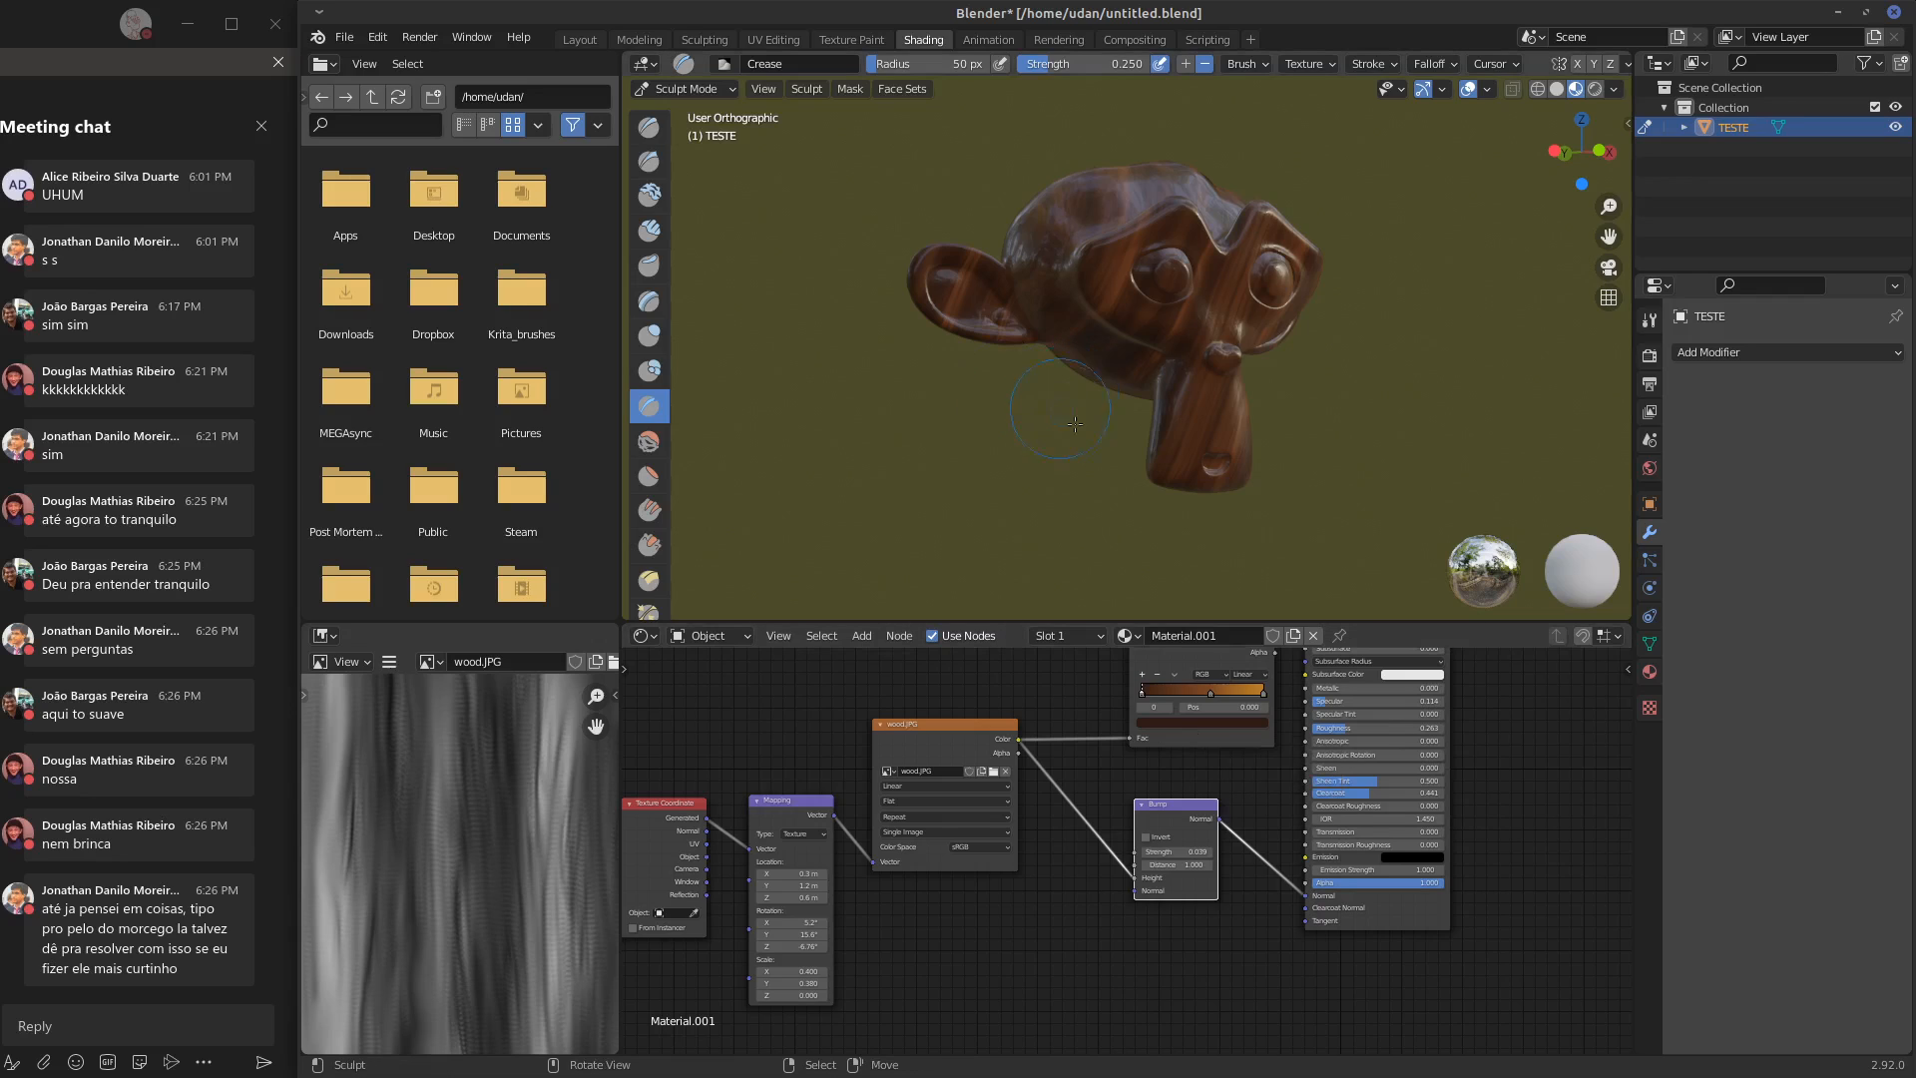
middle_click_drag(1102, 384, 1008, 411)
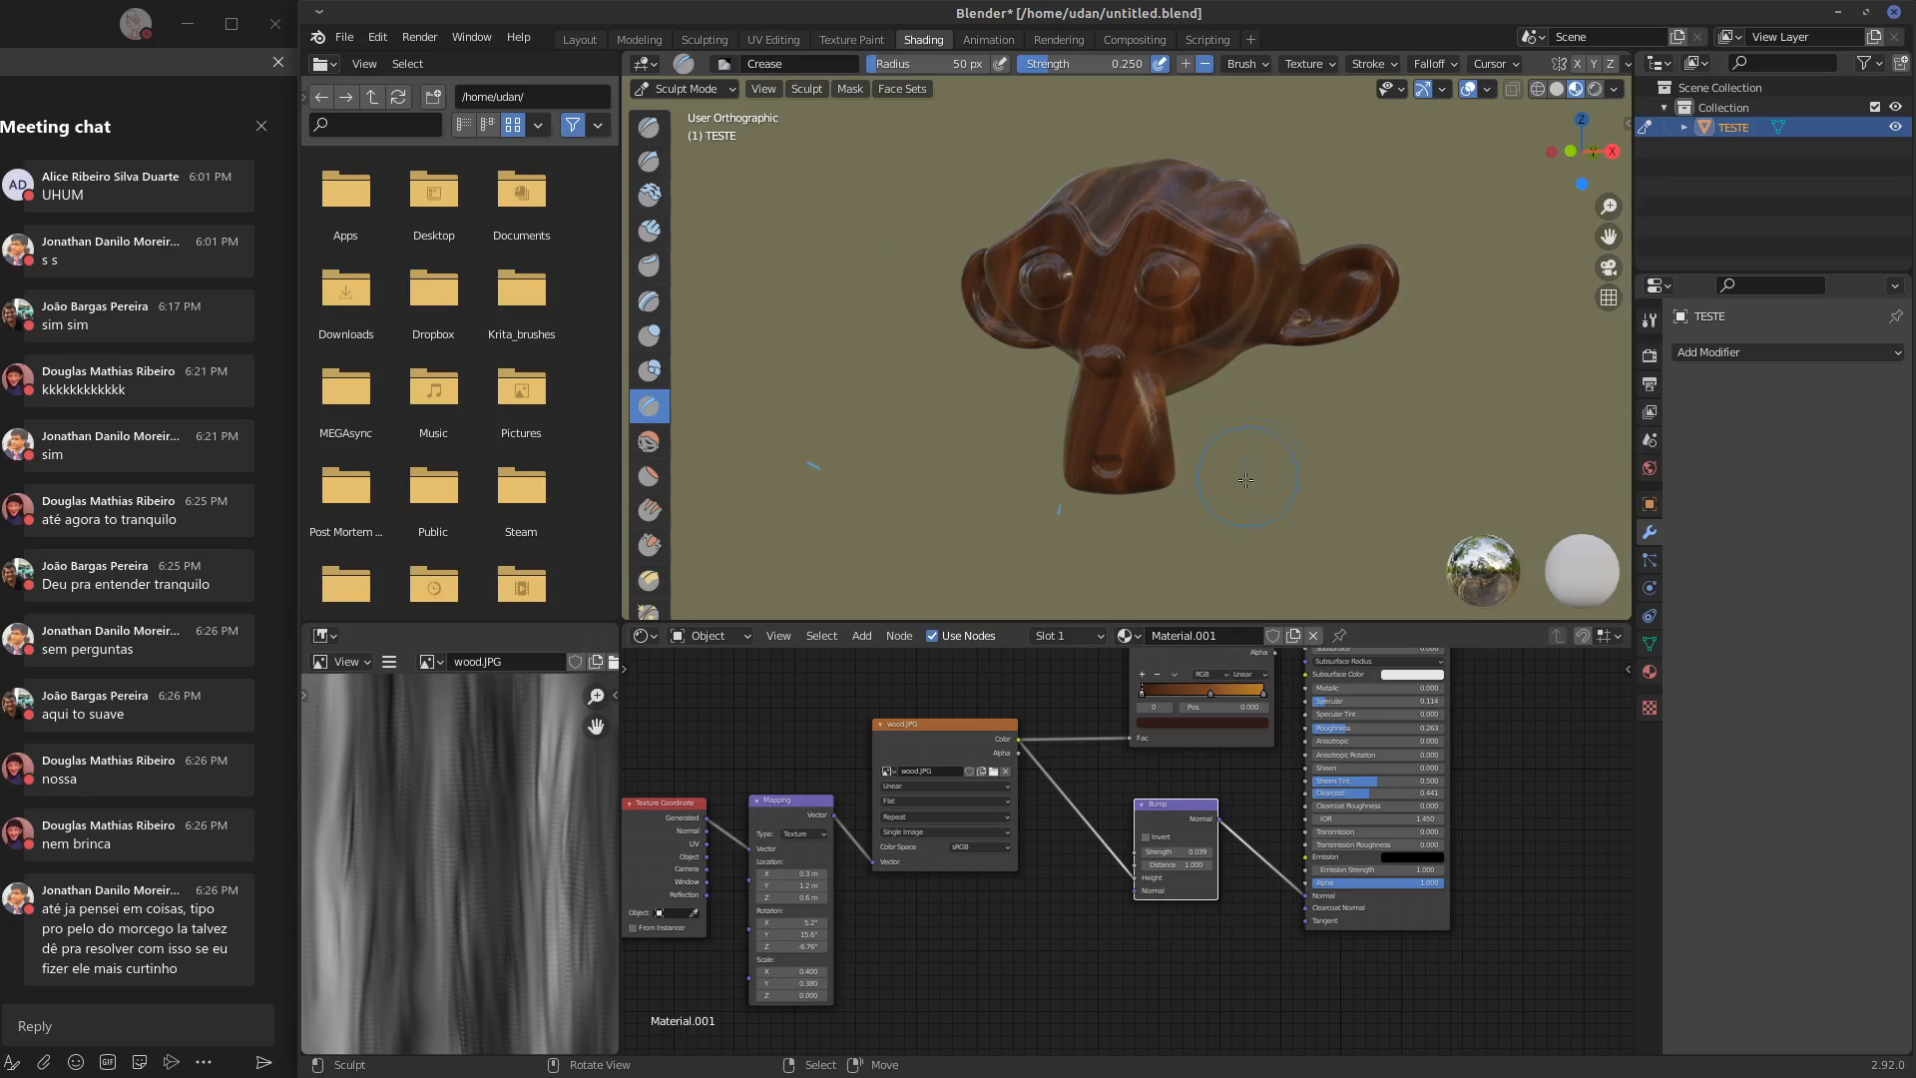
left_click_drag(1418, 446, 1547, 399)
mouse_move(1354, 417)
left_mouse_down()
mouse_move(1386, 361)
mouse_move(1416, 366)
left_mouse_up()
left_click_drag(1347, 382, 1325, 366)
mouse_move(1205, 393)
left_mouse_down()
mouse_move(1402, 290)
mouse_move(1423, 420)
left_mouse_up()
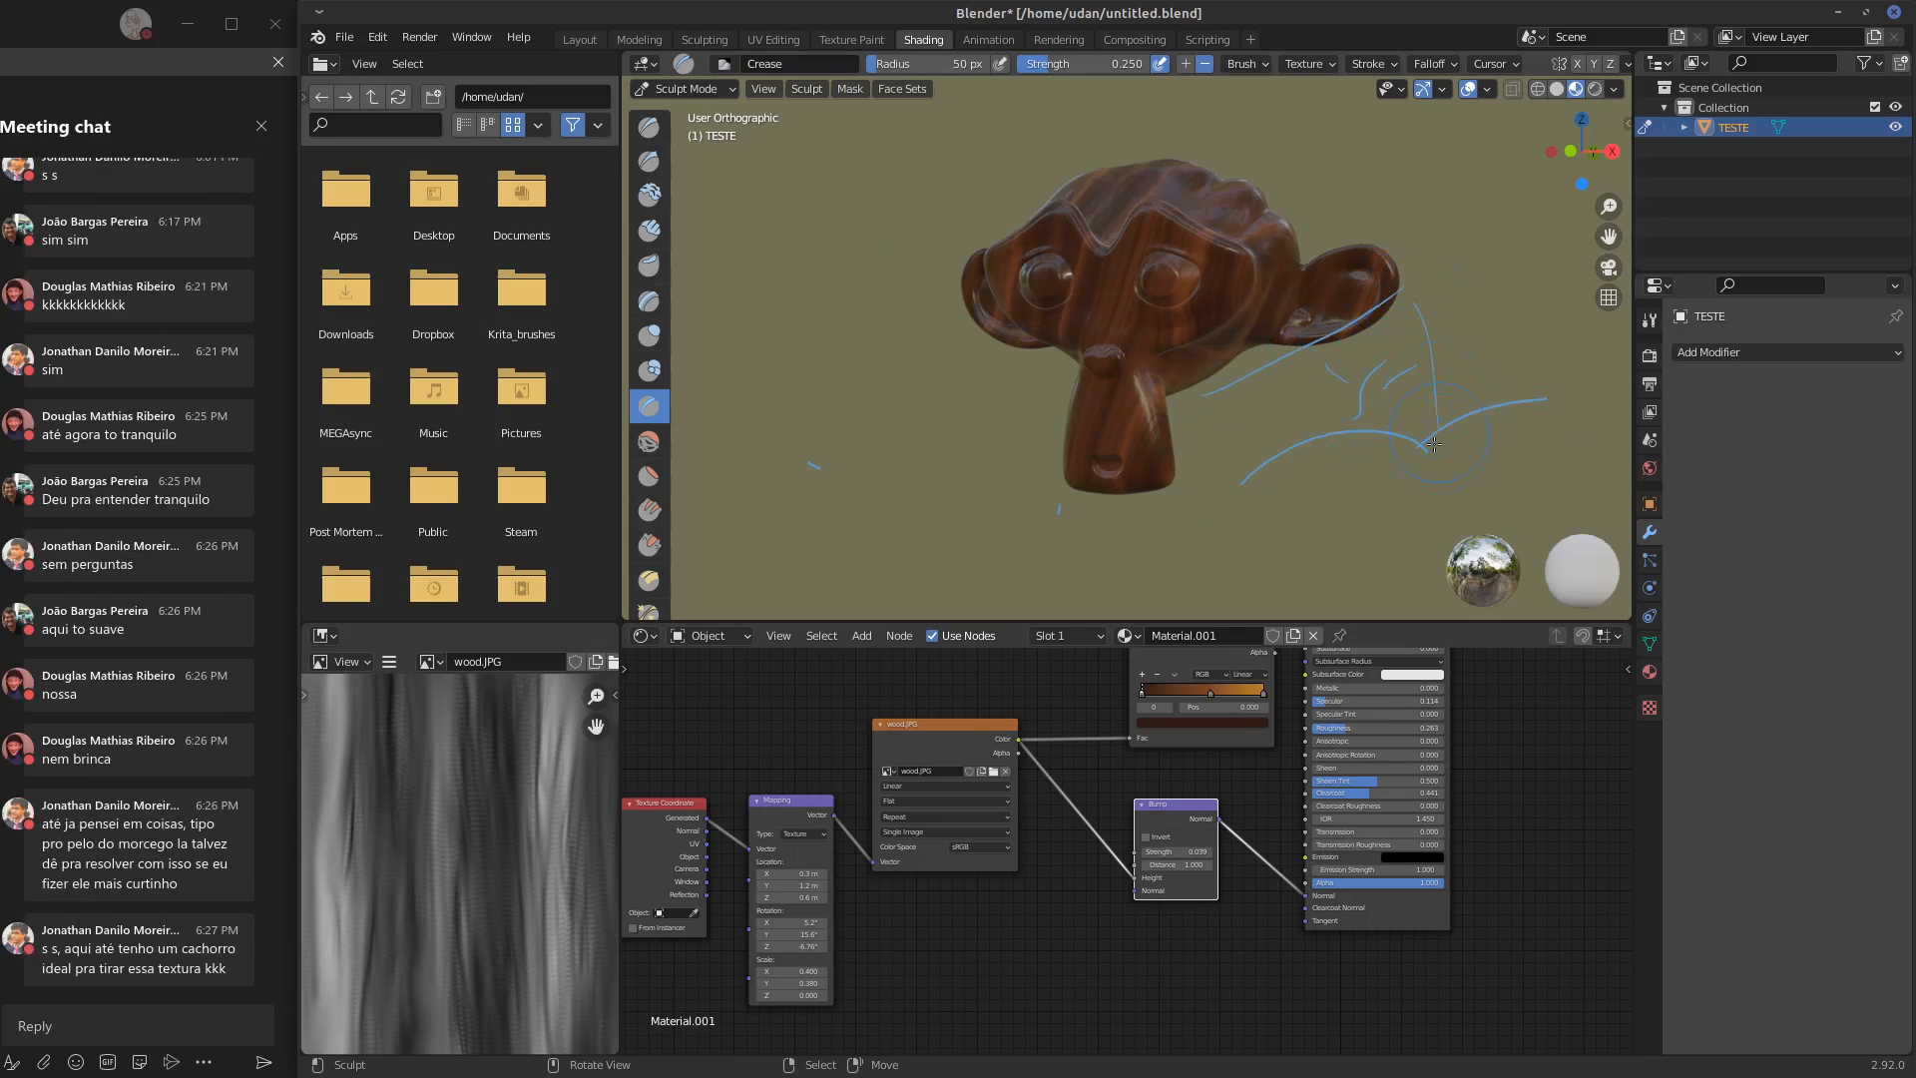
mouse_move(1413, 304)
left_mouse_down()
mouse_move(1439, 444)
mouse_move(1596, 305)
left_mouse_up()
mouse_move(1477, 378)
left_mouse_down()
mouse_move(1547, 331)
mouse_move(1570, 356)
mouse_move(1519, 309)
left_mouse_up()
mouse_move(1210, 379)
left_mouse_down()
mouse_move(1377, 261)
mouse_move(1569, 281)
left_mouse_up()
mouse_move(1494, 281)
right_mouse_down()
mouse_move(1252, 374)
mouse_move(1298, 393)
mouse_move(1433, 371)
mouse_move(1577, 302)
mouse_move(1524, 368)
mouse_move(1453, 327)
mouse_move(1039, 489)
mouse_move(754, 505)
mouse_move(1103, 503)
mouse_move(1565, 390)
right_mouse_up()
Stretch the monkey's muzzle downward using the Grab brush with a 165 px radius
key("g")
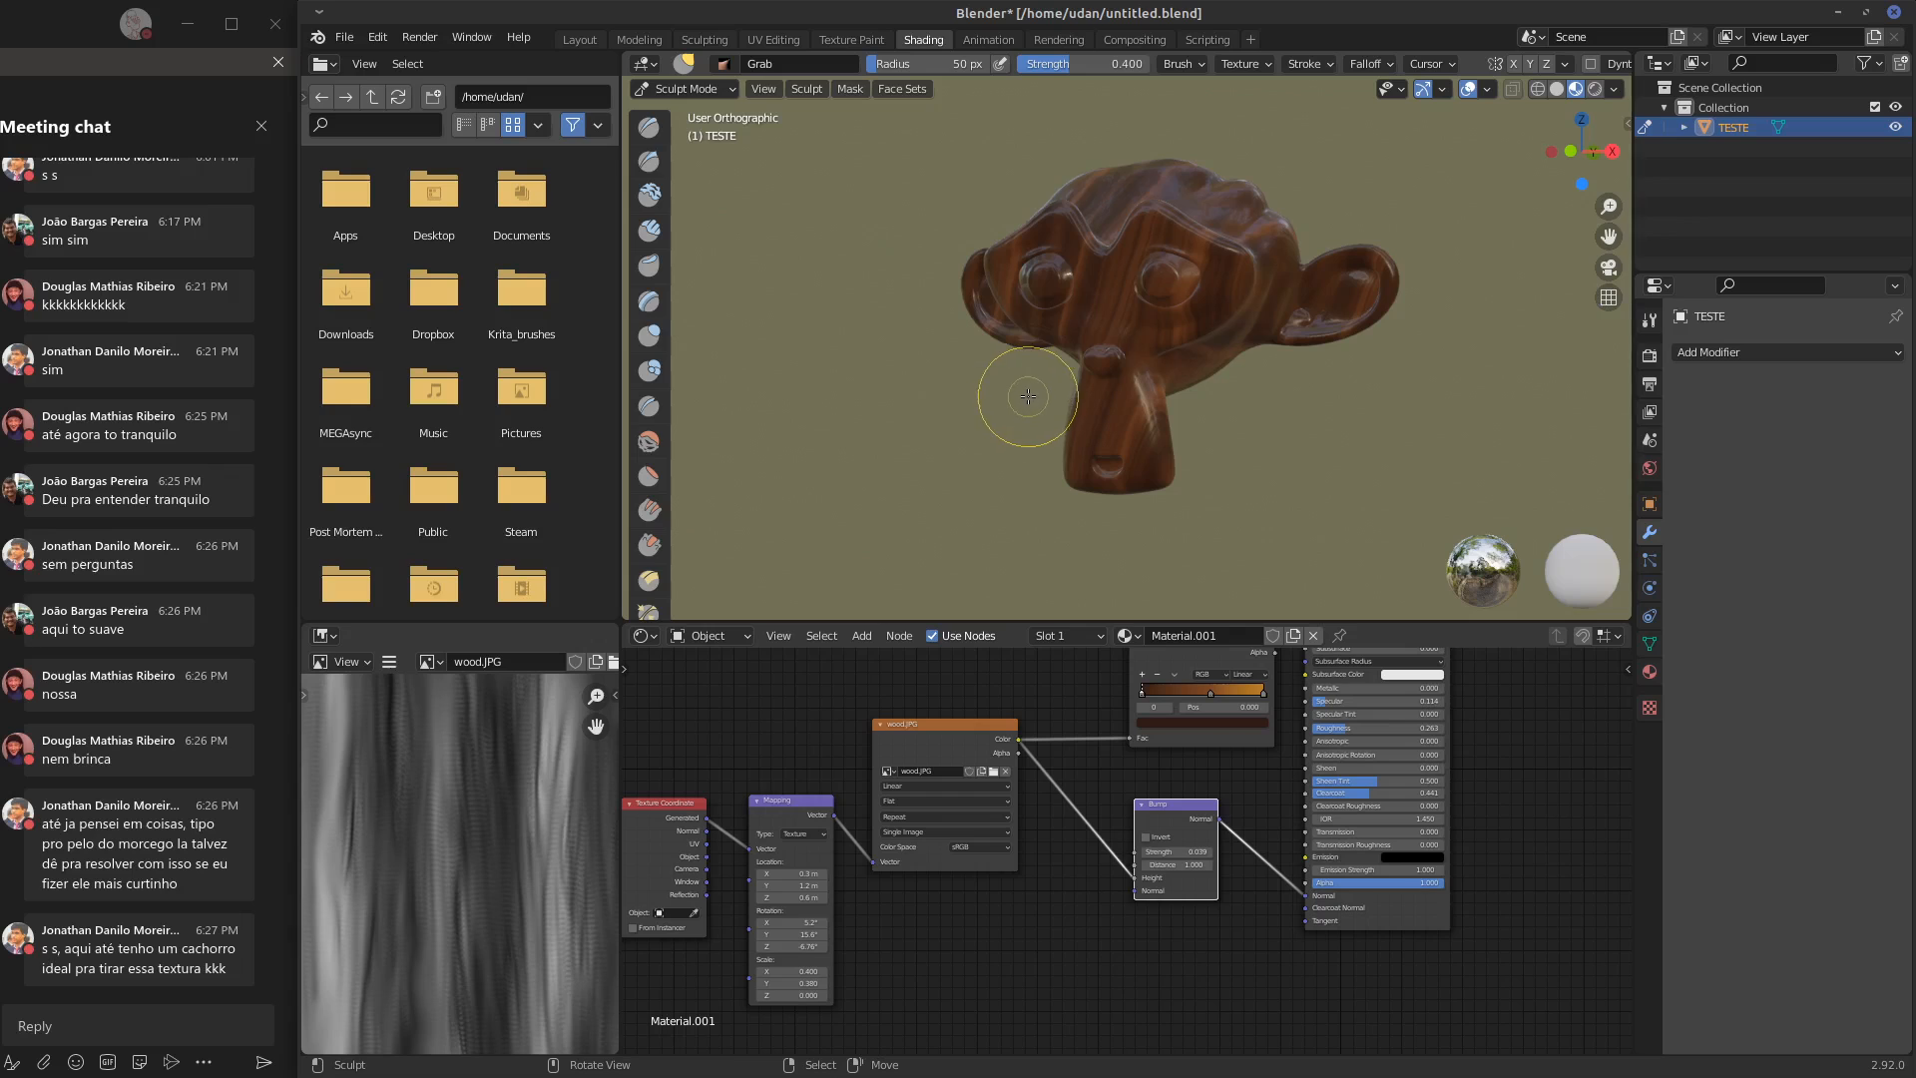
key("f")
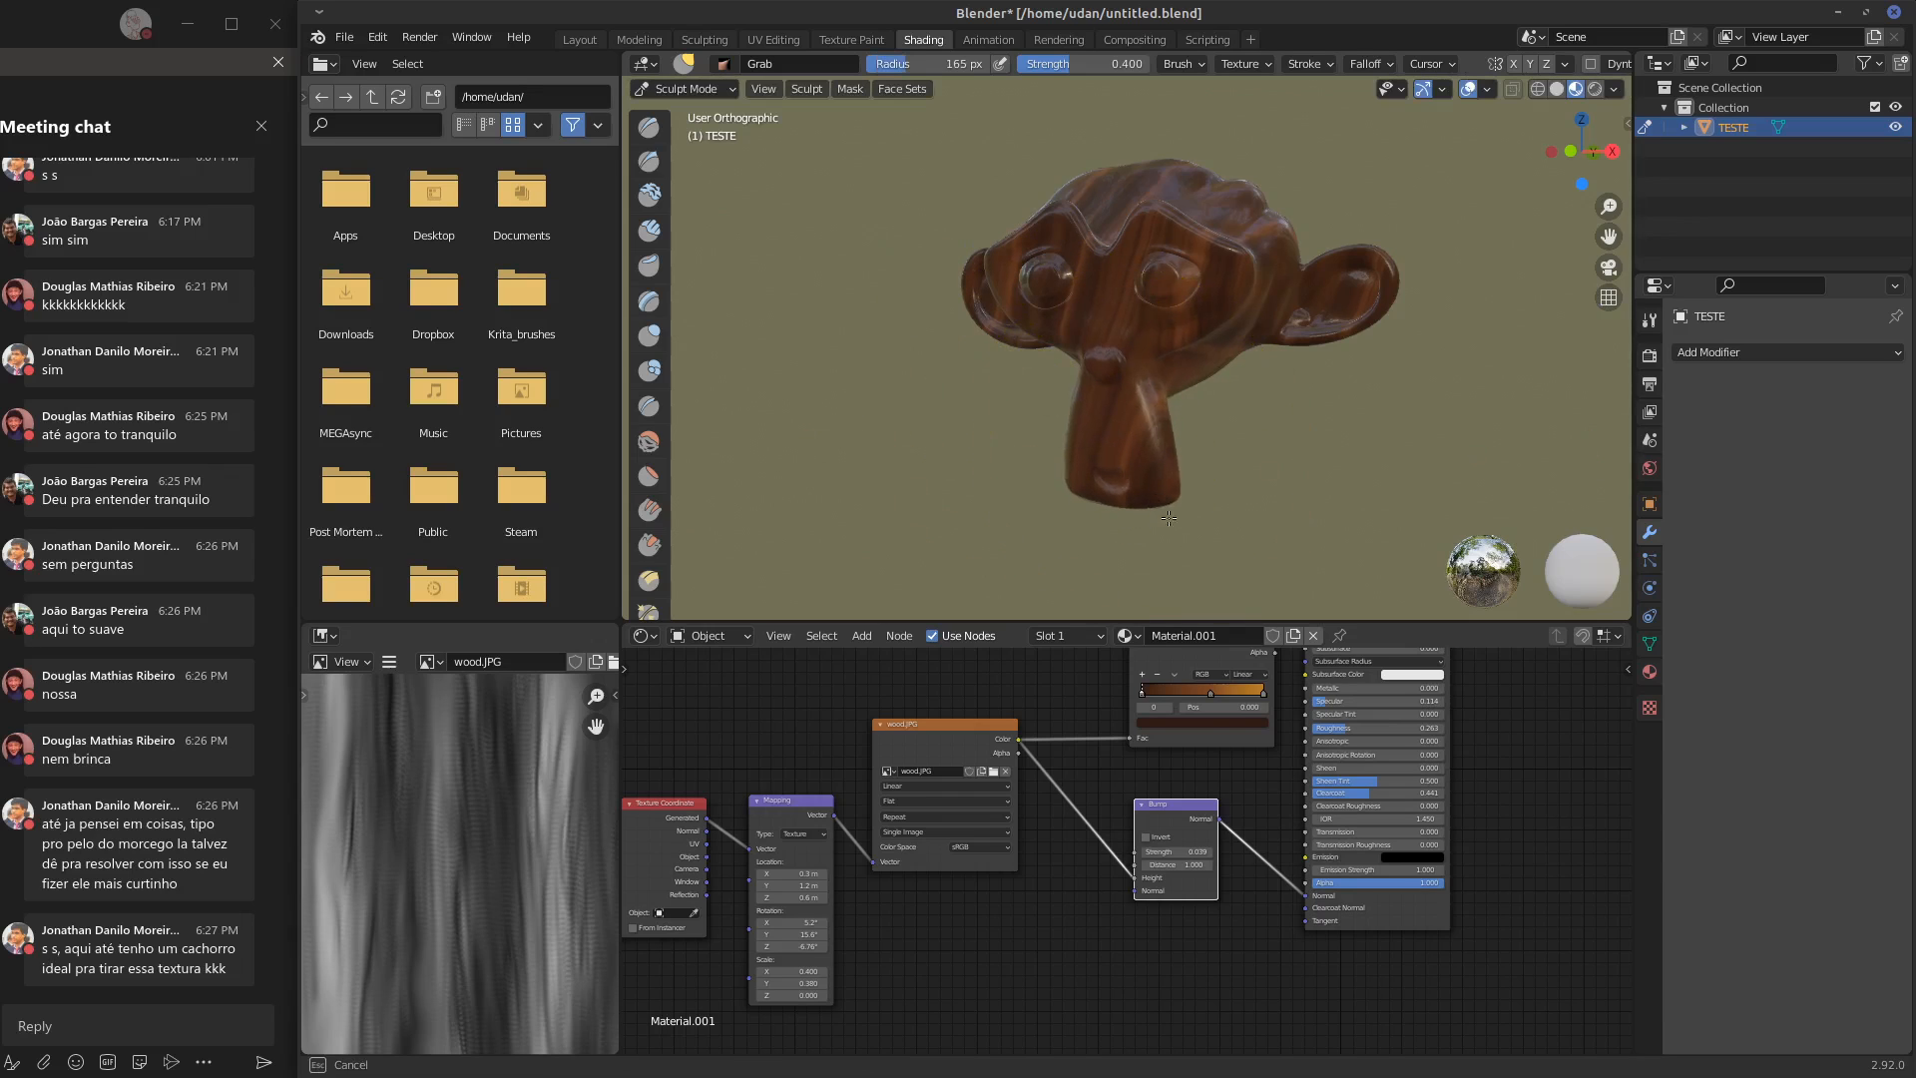
left_click_drag(1122, 502, 1104, 539)
left_click_drag(1142, 444, 1117, 439)
left_click_drag(1170, 376, 1218, 395)
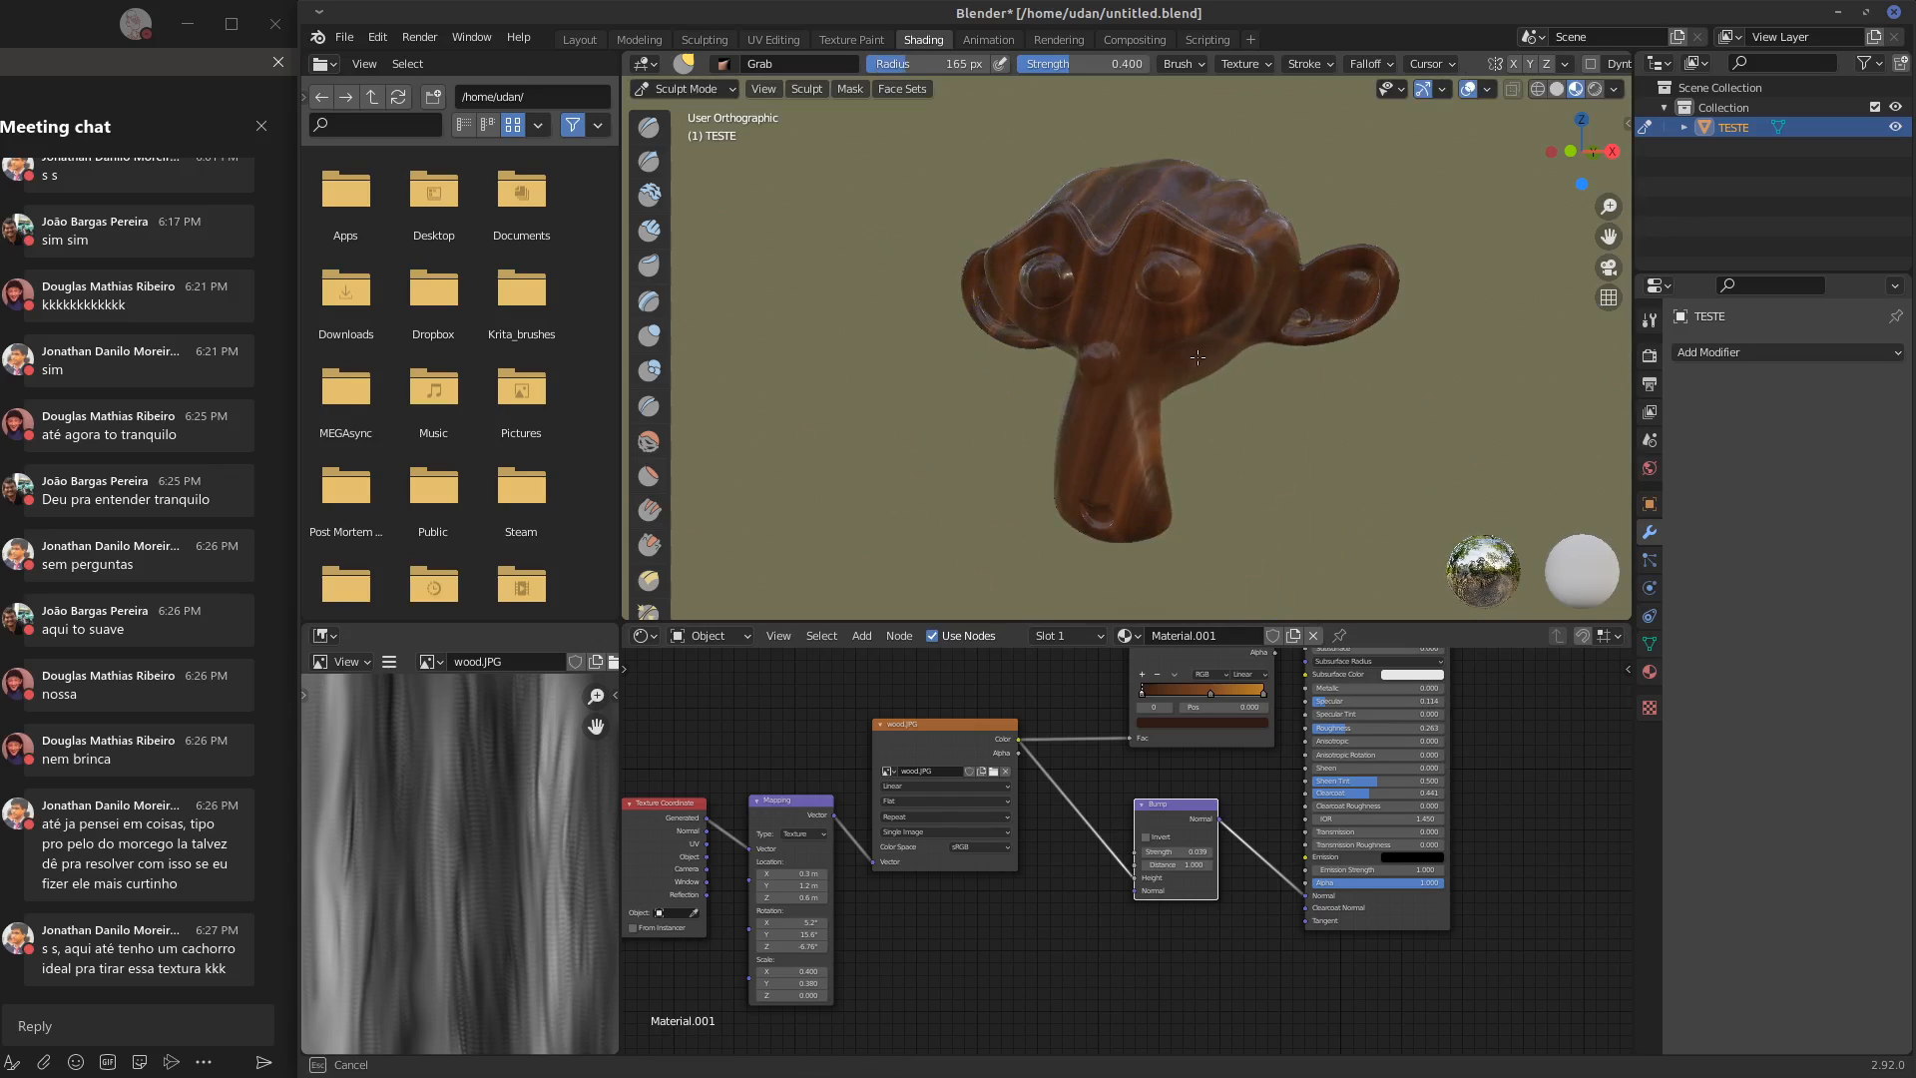
mouse_move(1328, 297)
left_mouse_down()
mouse_move(1374, 300)
mouse_move(1350, 305)
mouse_move(1377, 267)
left_mouse_up()
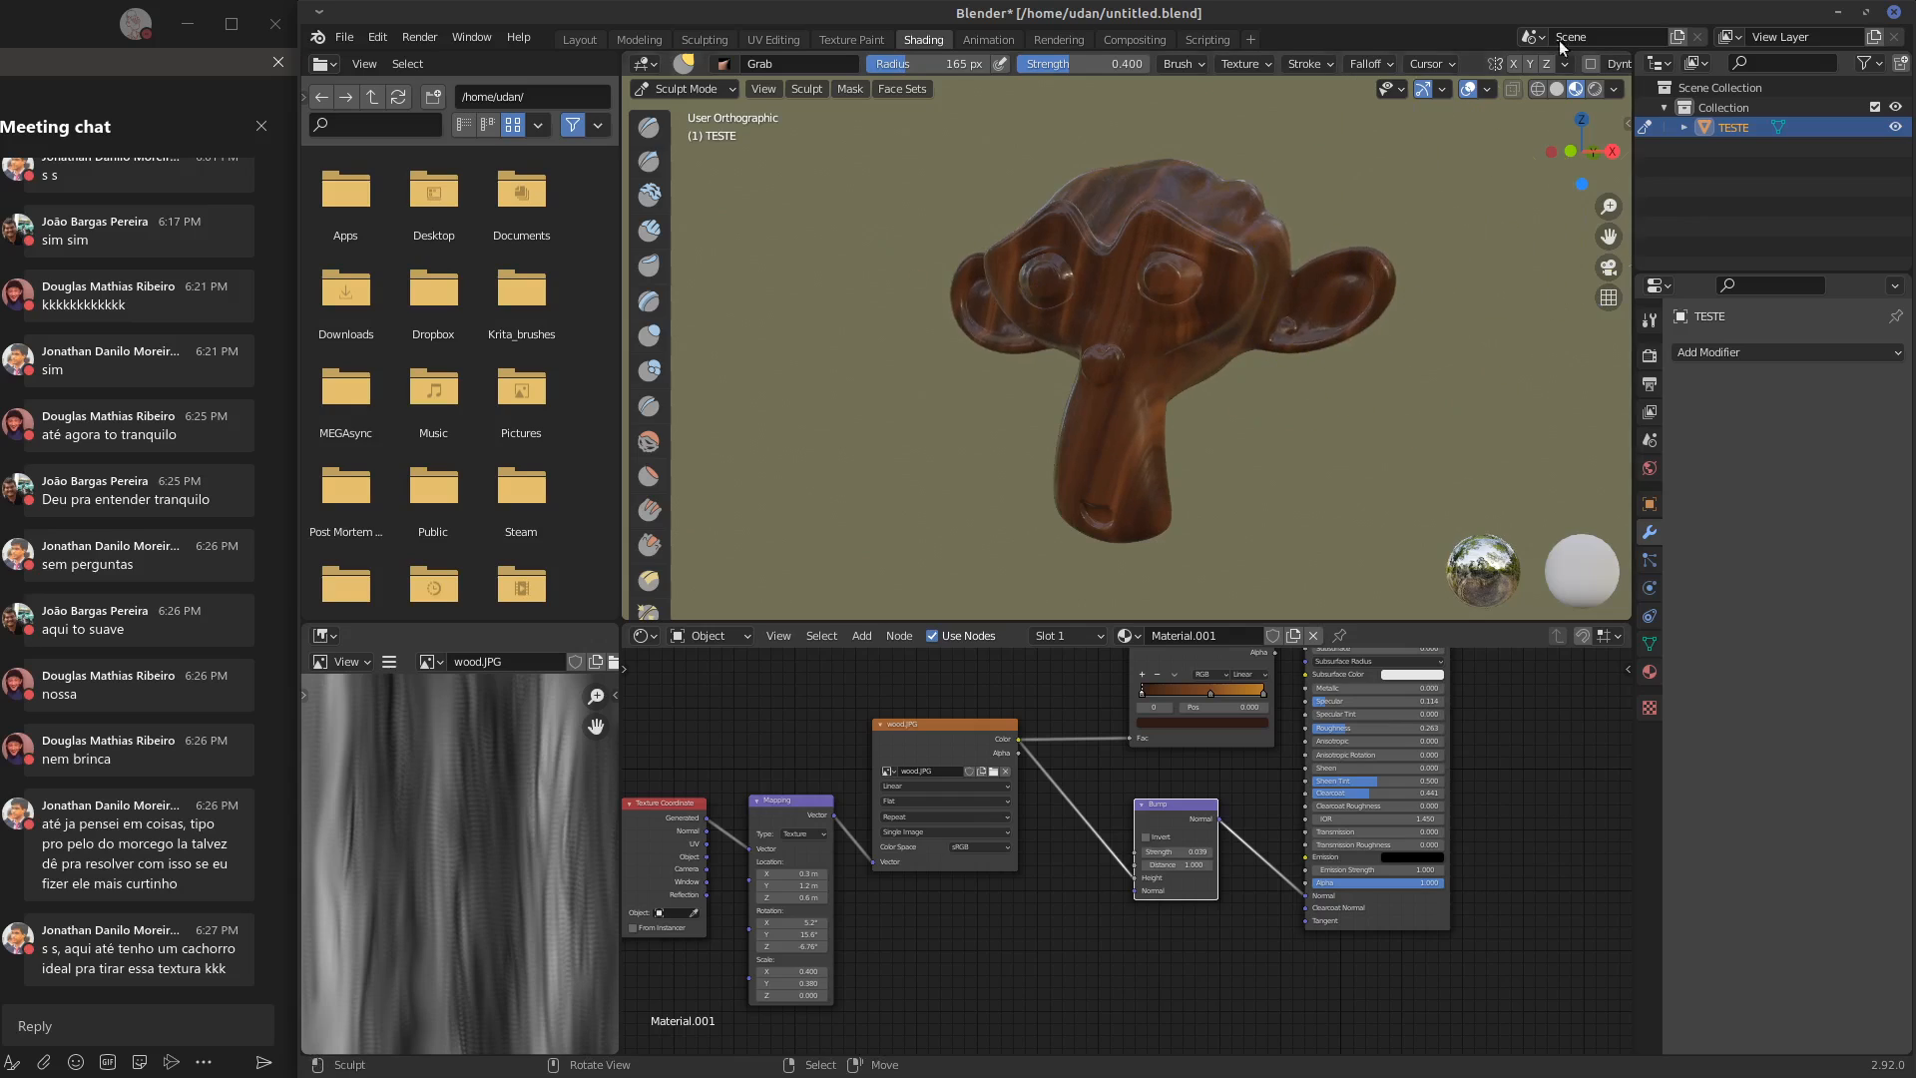
Show the Grab brush's symmetry settings and pull both of the monkey's ears outward, finishing in front view
left_click(1650, 320)
left_click_drag(1790, 684, 1824, 684)
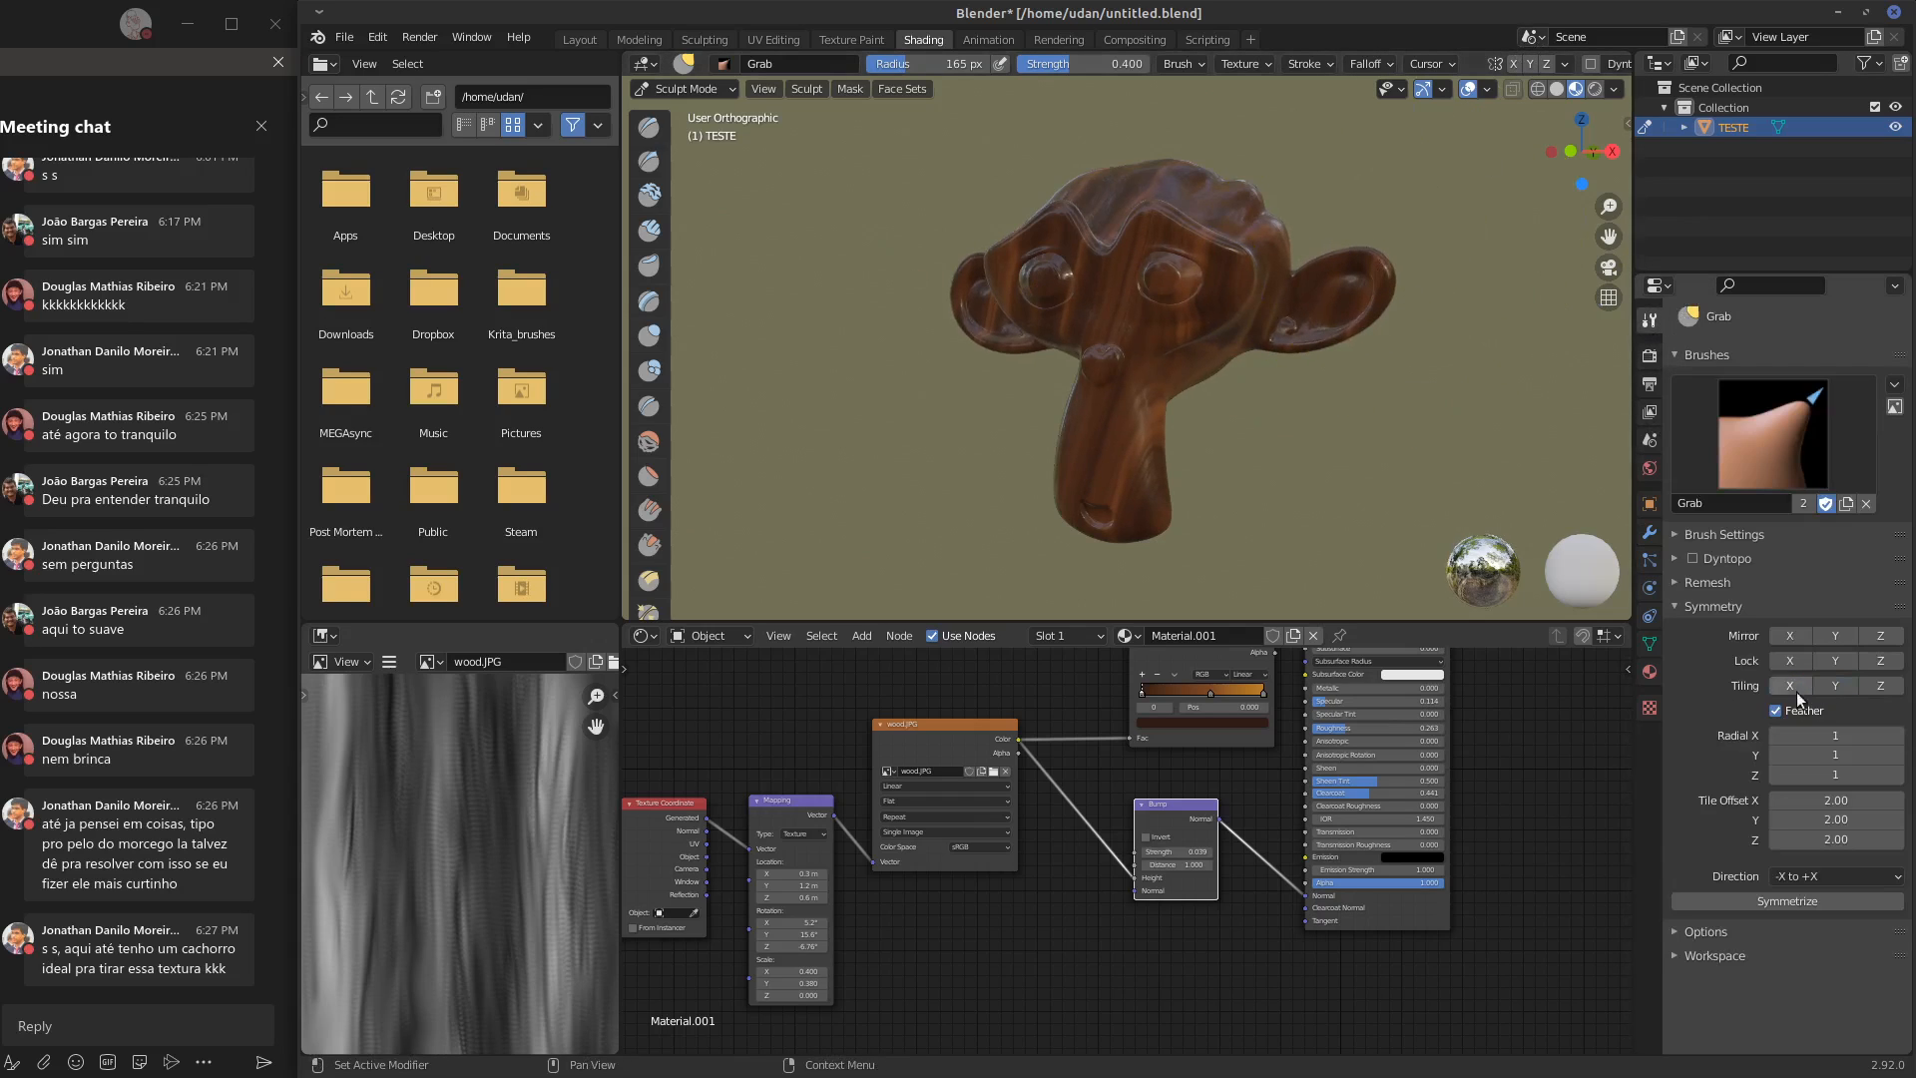
mouse_move(1339, 263)
left_mouse_down()
mouse_move(1369, 268)
mouse_move(1355, 282)
left_mouse_up()
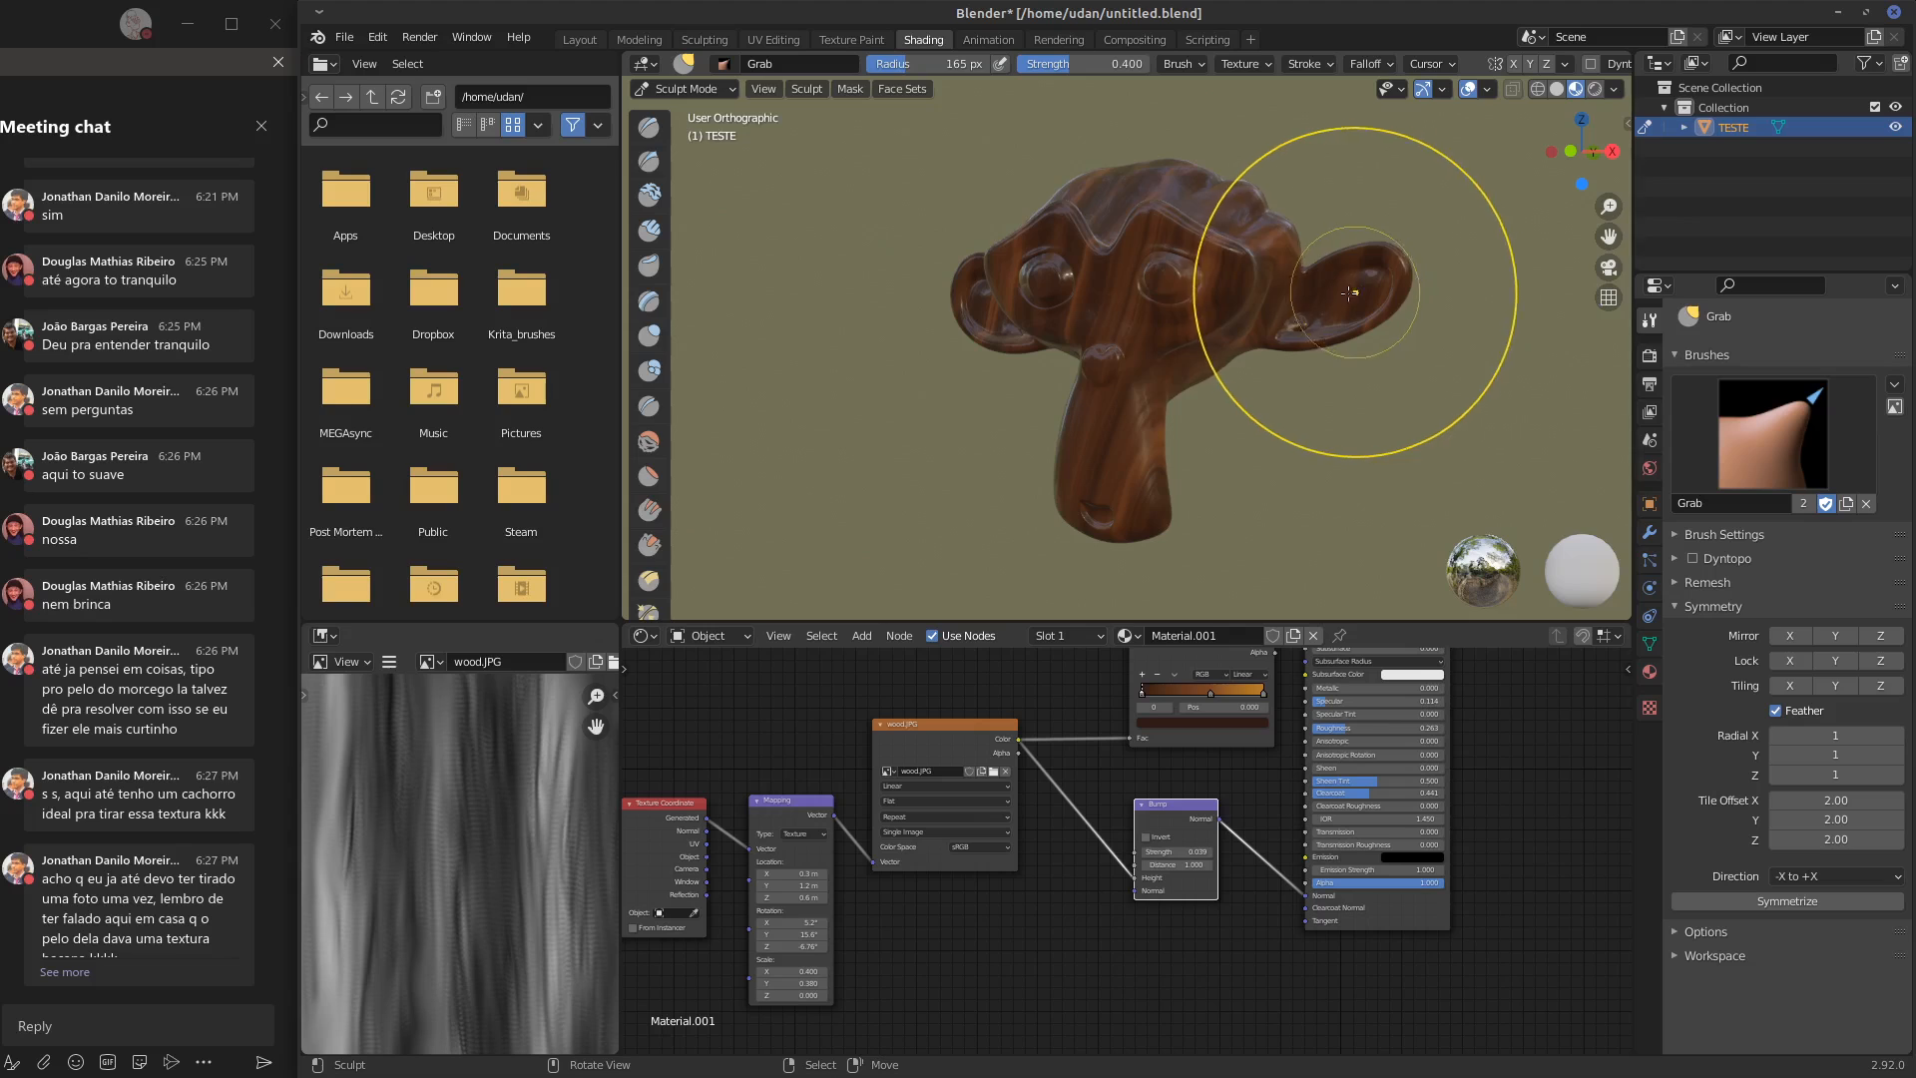
key("KP_1")
left_click_drag(1020, 268, 957, 266)
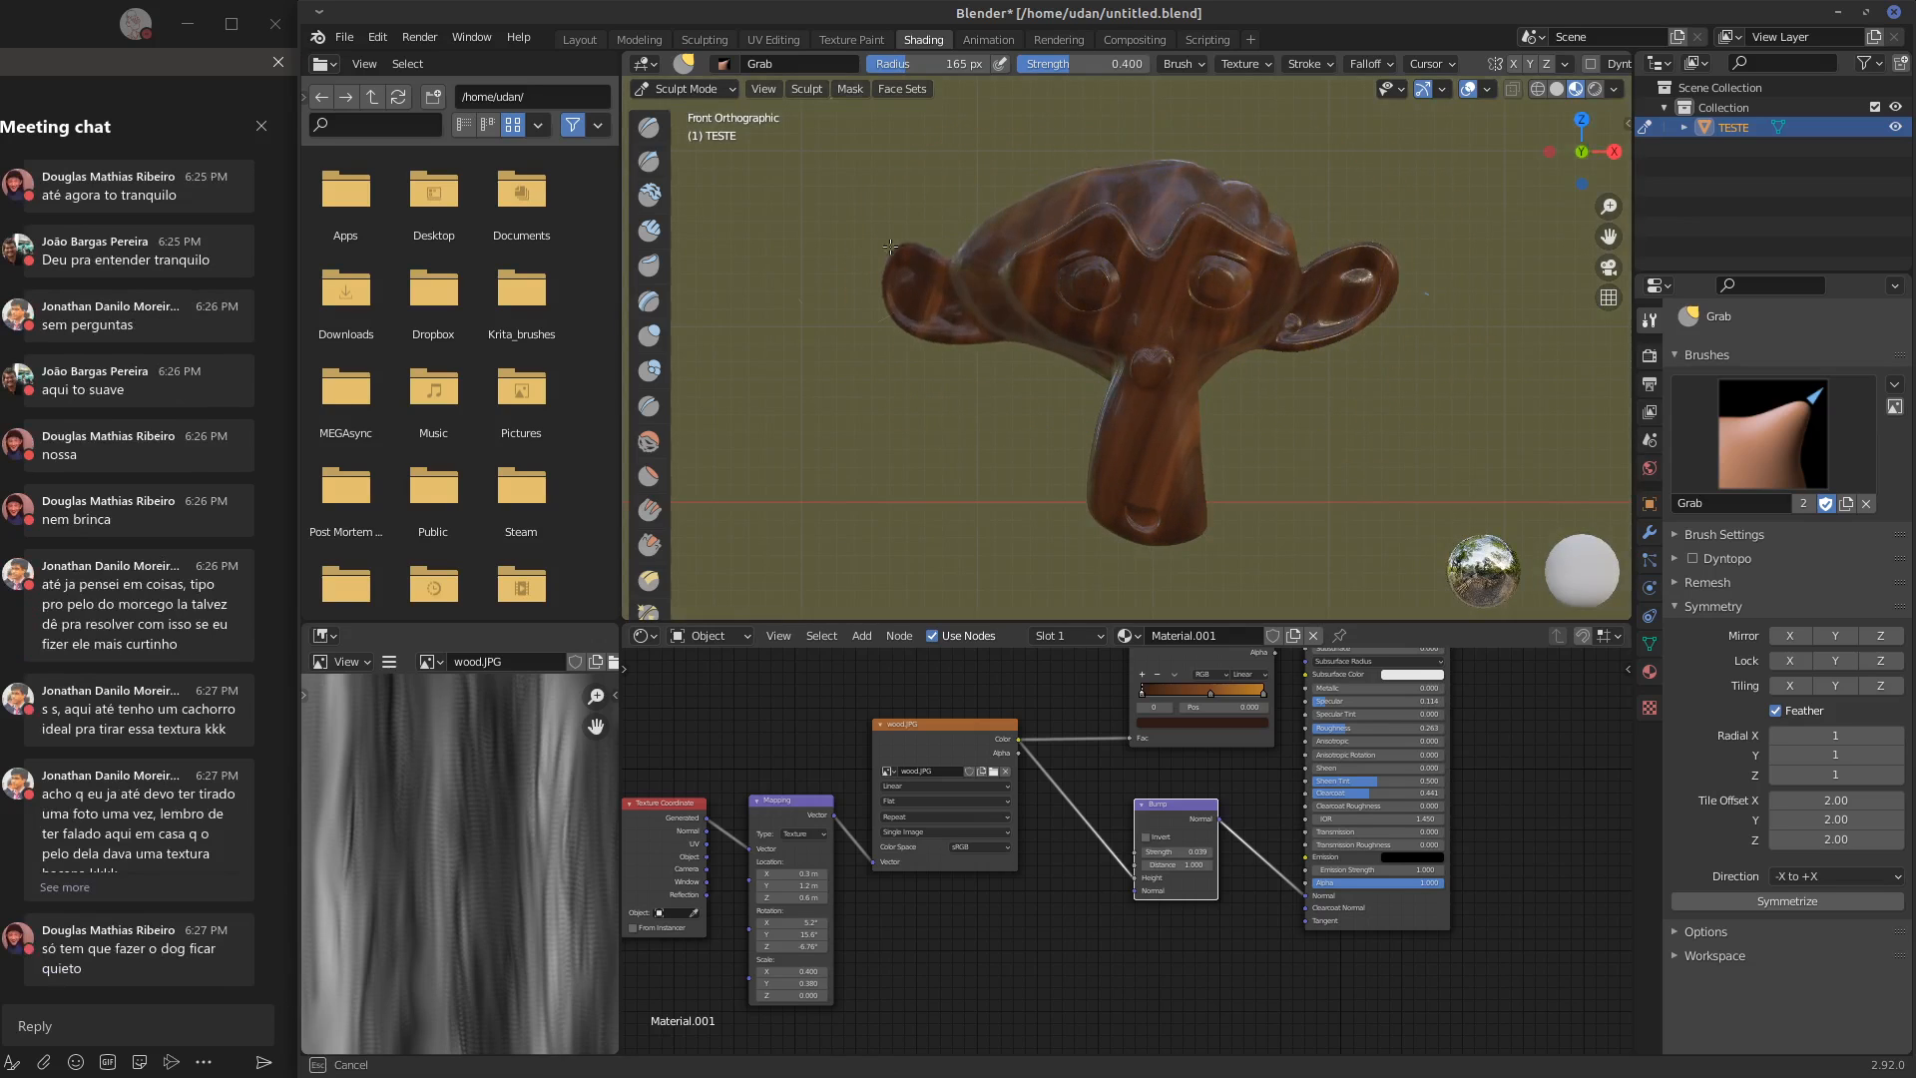
Pull both sides of the monkey's crown upward and reshape its brow with the Grab brush
left_click_drag(1078, 203, 1101, 160)
left_click_drag(1247, 188, 1278, 155)
mouse_move(1254, 213)
left_mouse_down()
mouse_move(1284, 204)
mouse_move(1225, 275)
mouse_move(1225, 256)
mouse_move(1096, 278)
left_mouse_up()
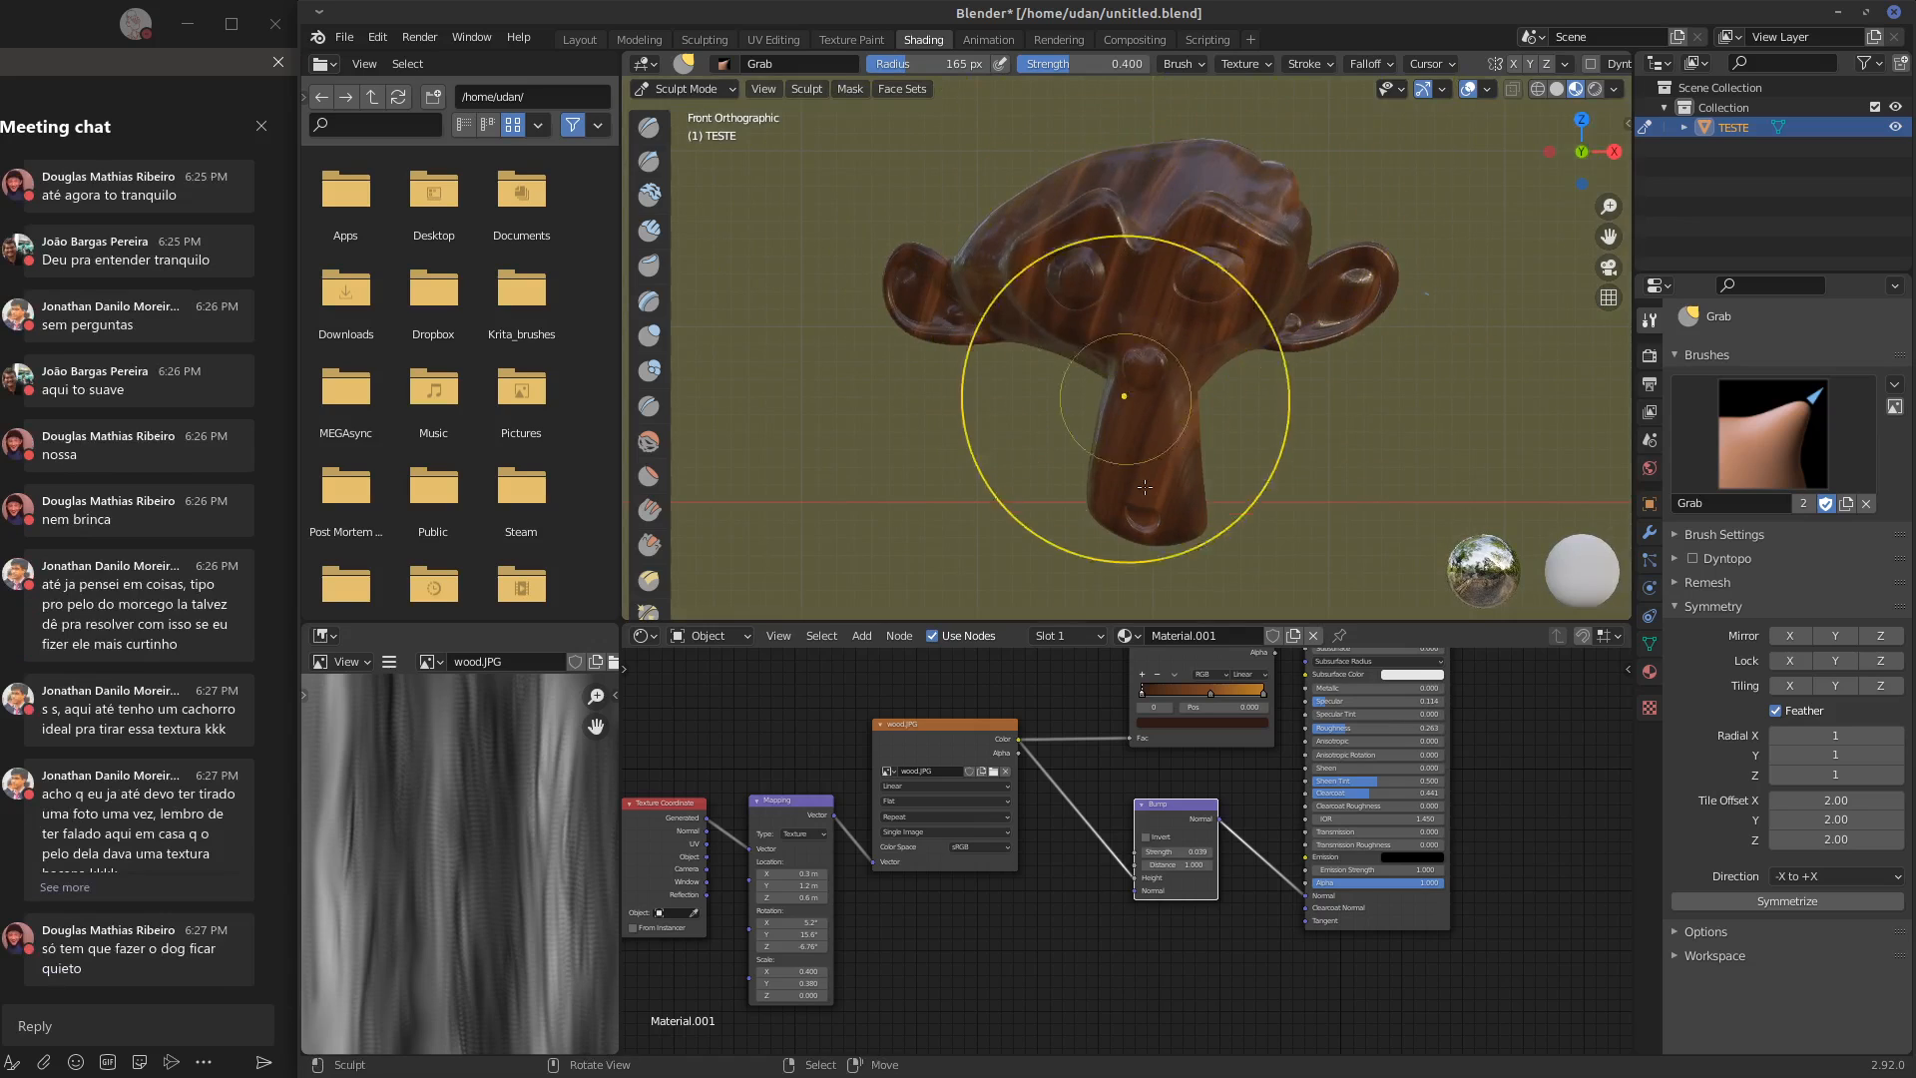
Shift the monkey's muzzle sideways with the Grab brush and check how the wood grain follows the new shape
mouse_move(1108, 501)
left_mouse_down()
mouse_move(1043, 546)
mouse_move(1193, 507)
mouse_move(1127, 519)
left_mouse_up()
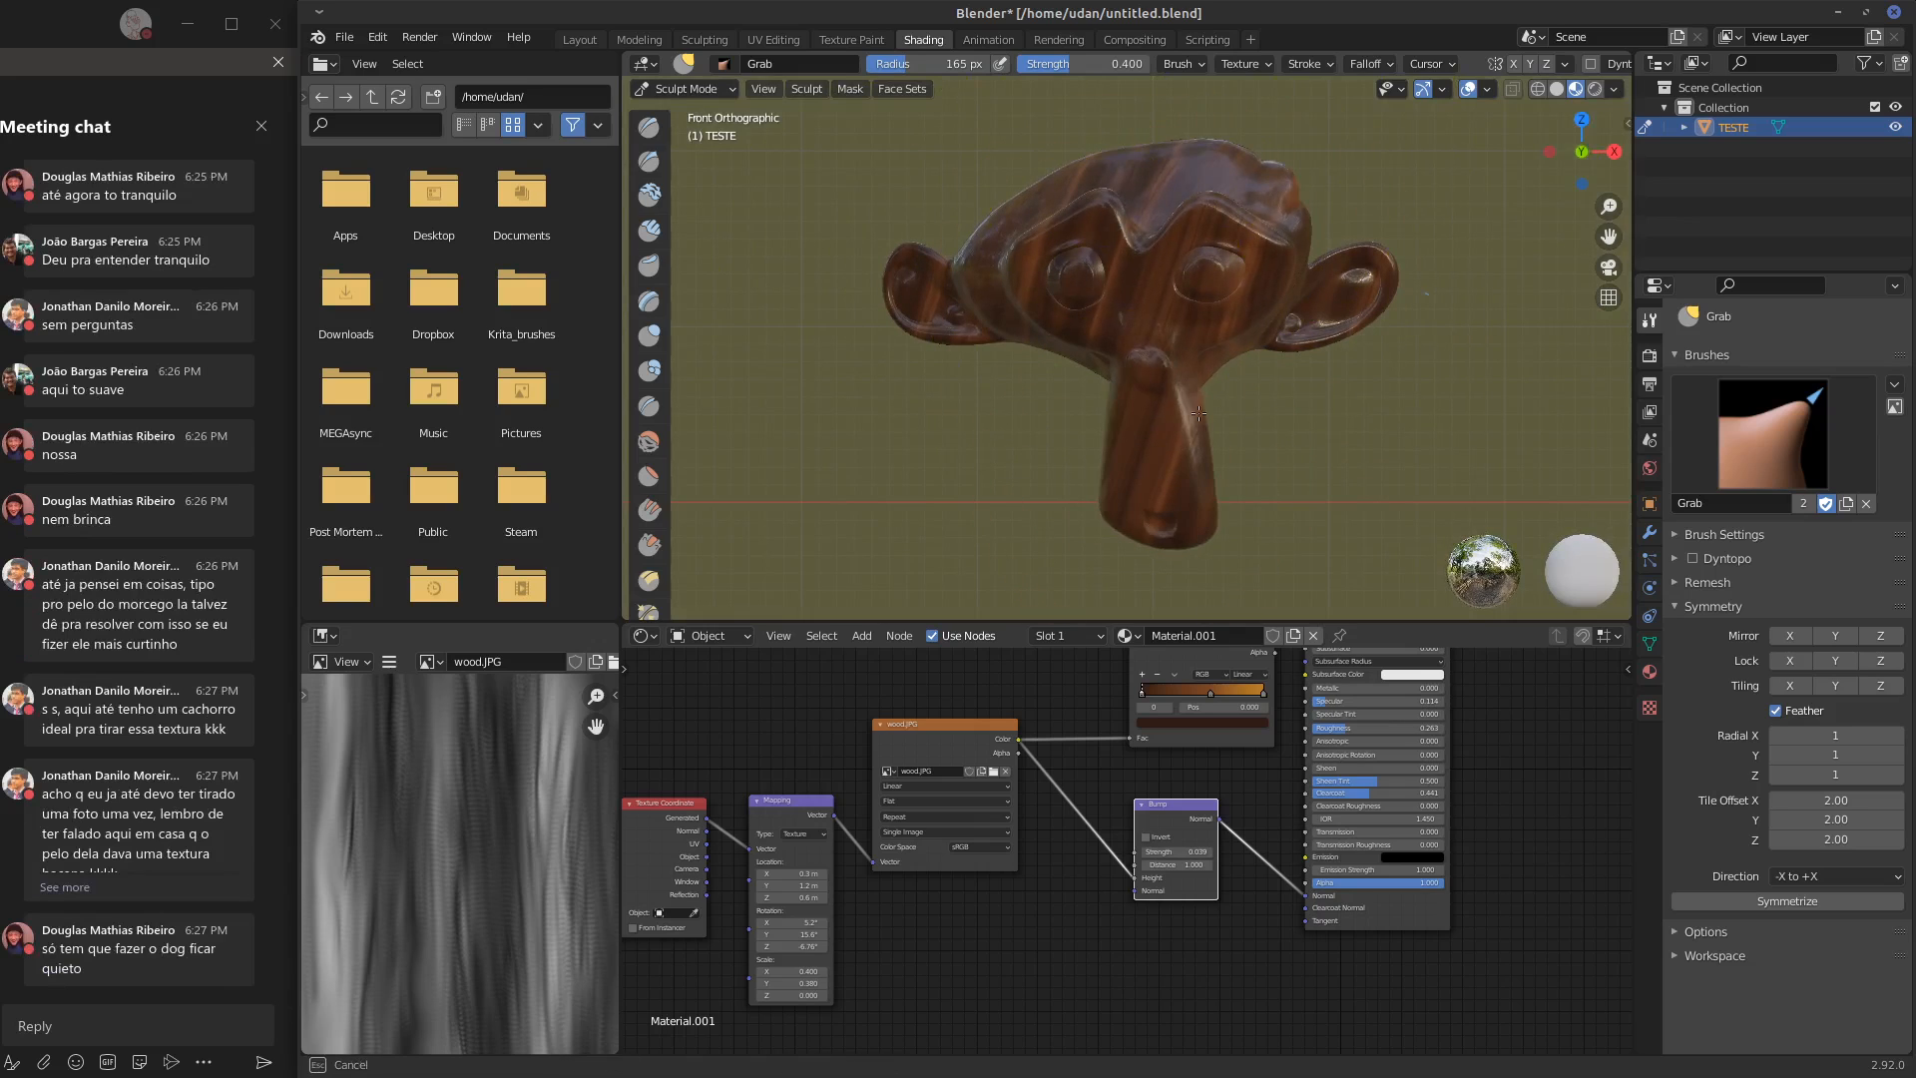
left_click_drag(1177, 388, 1228, 372)
middle_click_drag(1228, 373, 1497, 279)
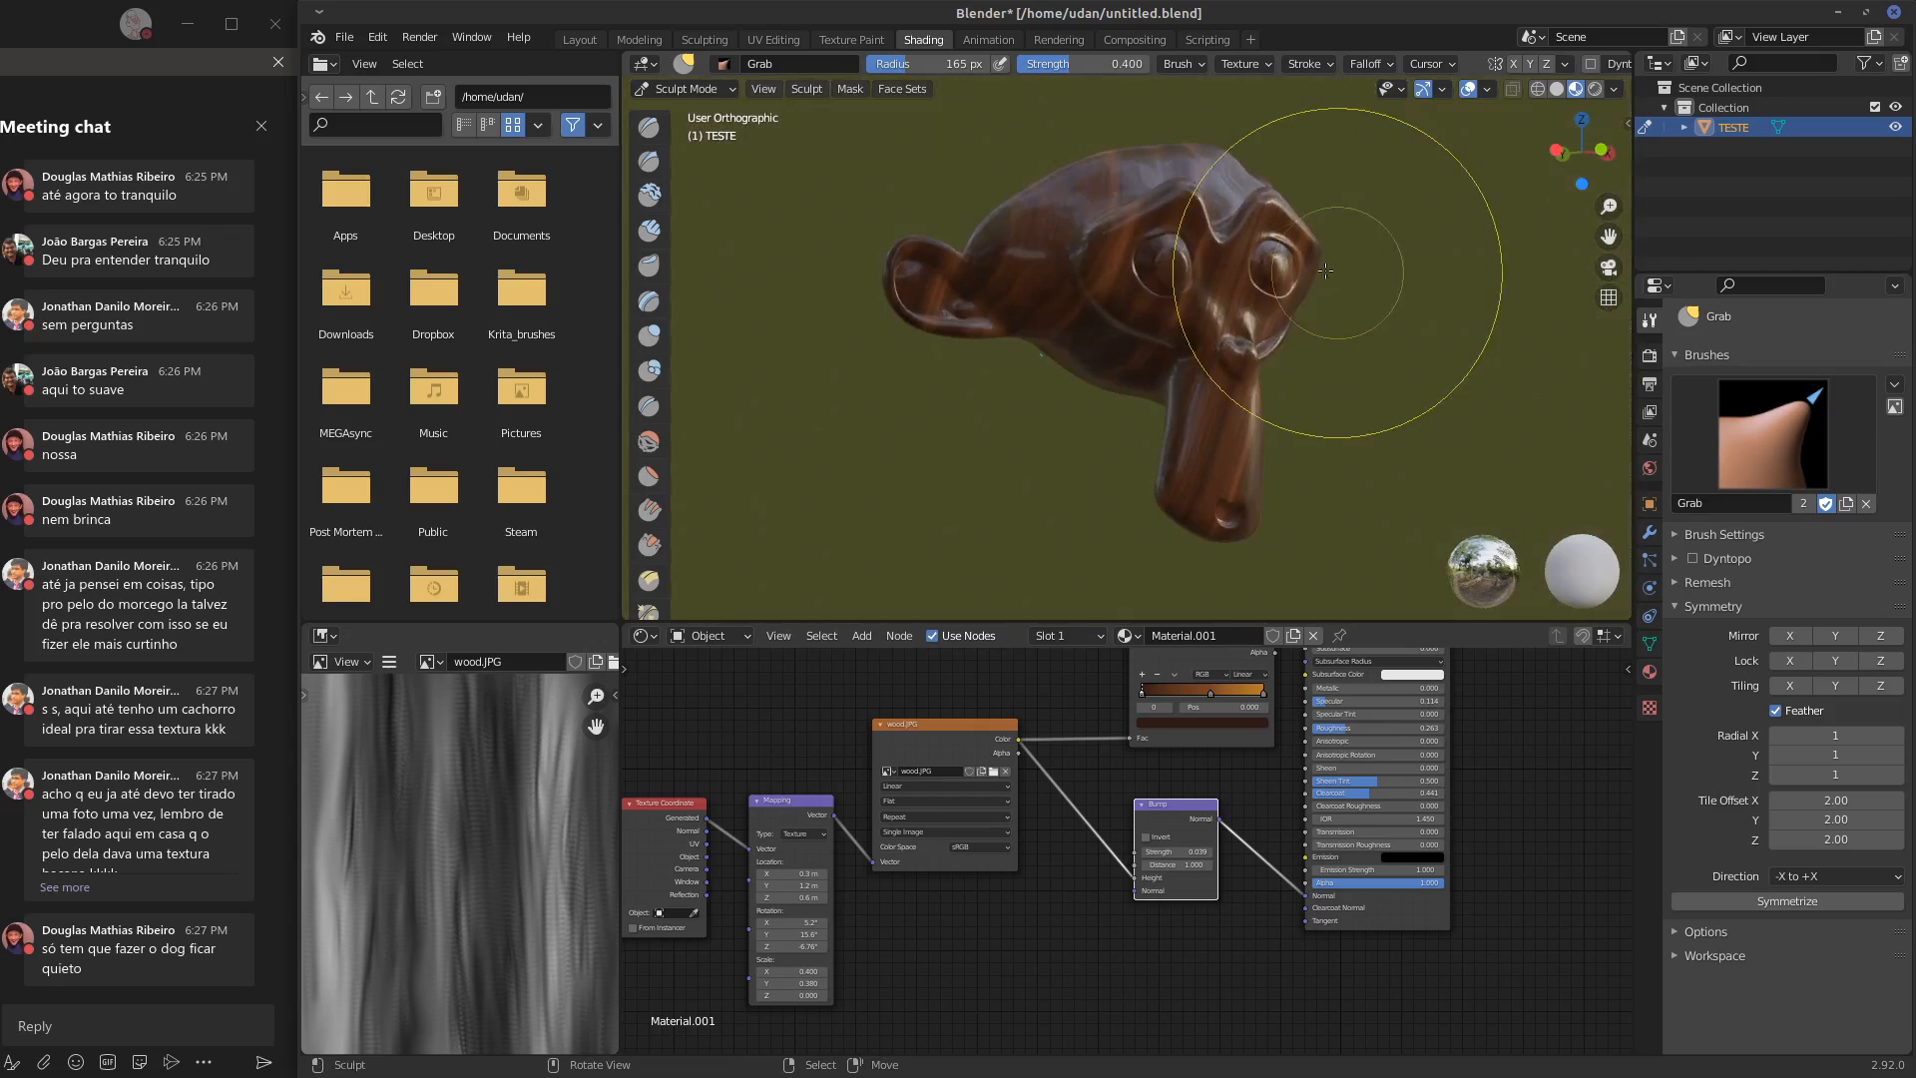
mouse_move(1340, 273)
middle_mouse_down()
mouse_move(1200, 288)
mouse_move(1256, 236)
middle_mouse_up()
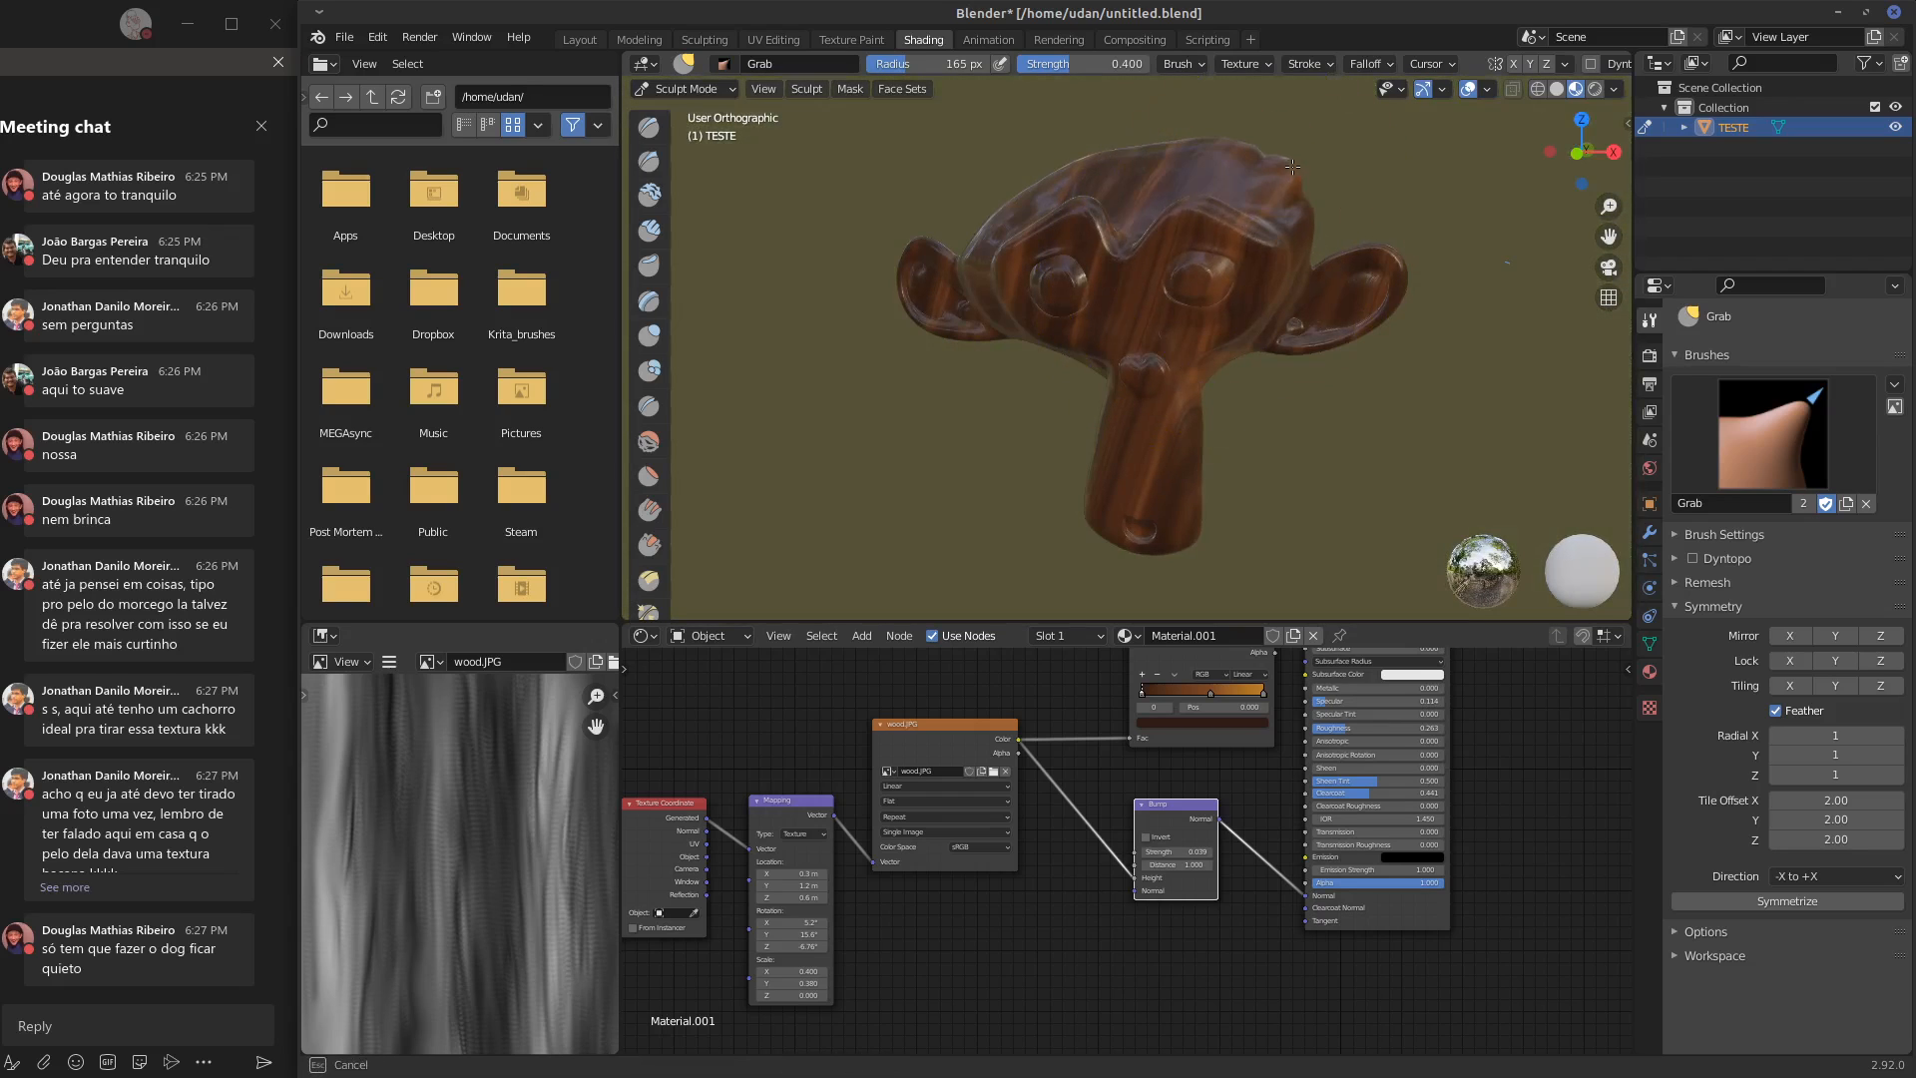
Smooth the monkey's crown, ears and muzzle with the Smooth brush at 165 px radius and 0.700 strength
left_click(649, 440)
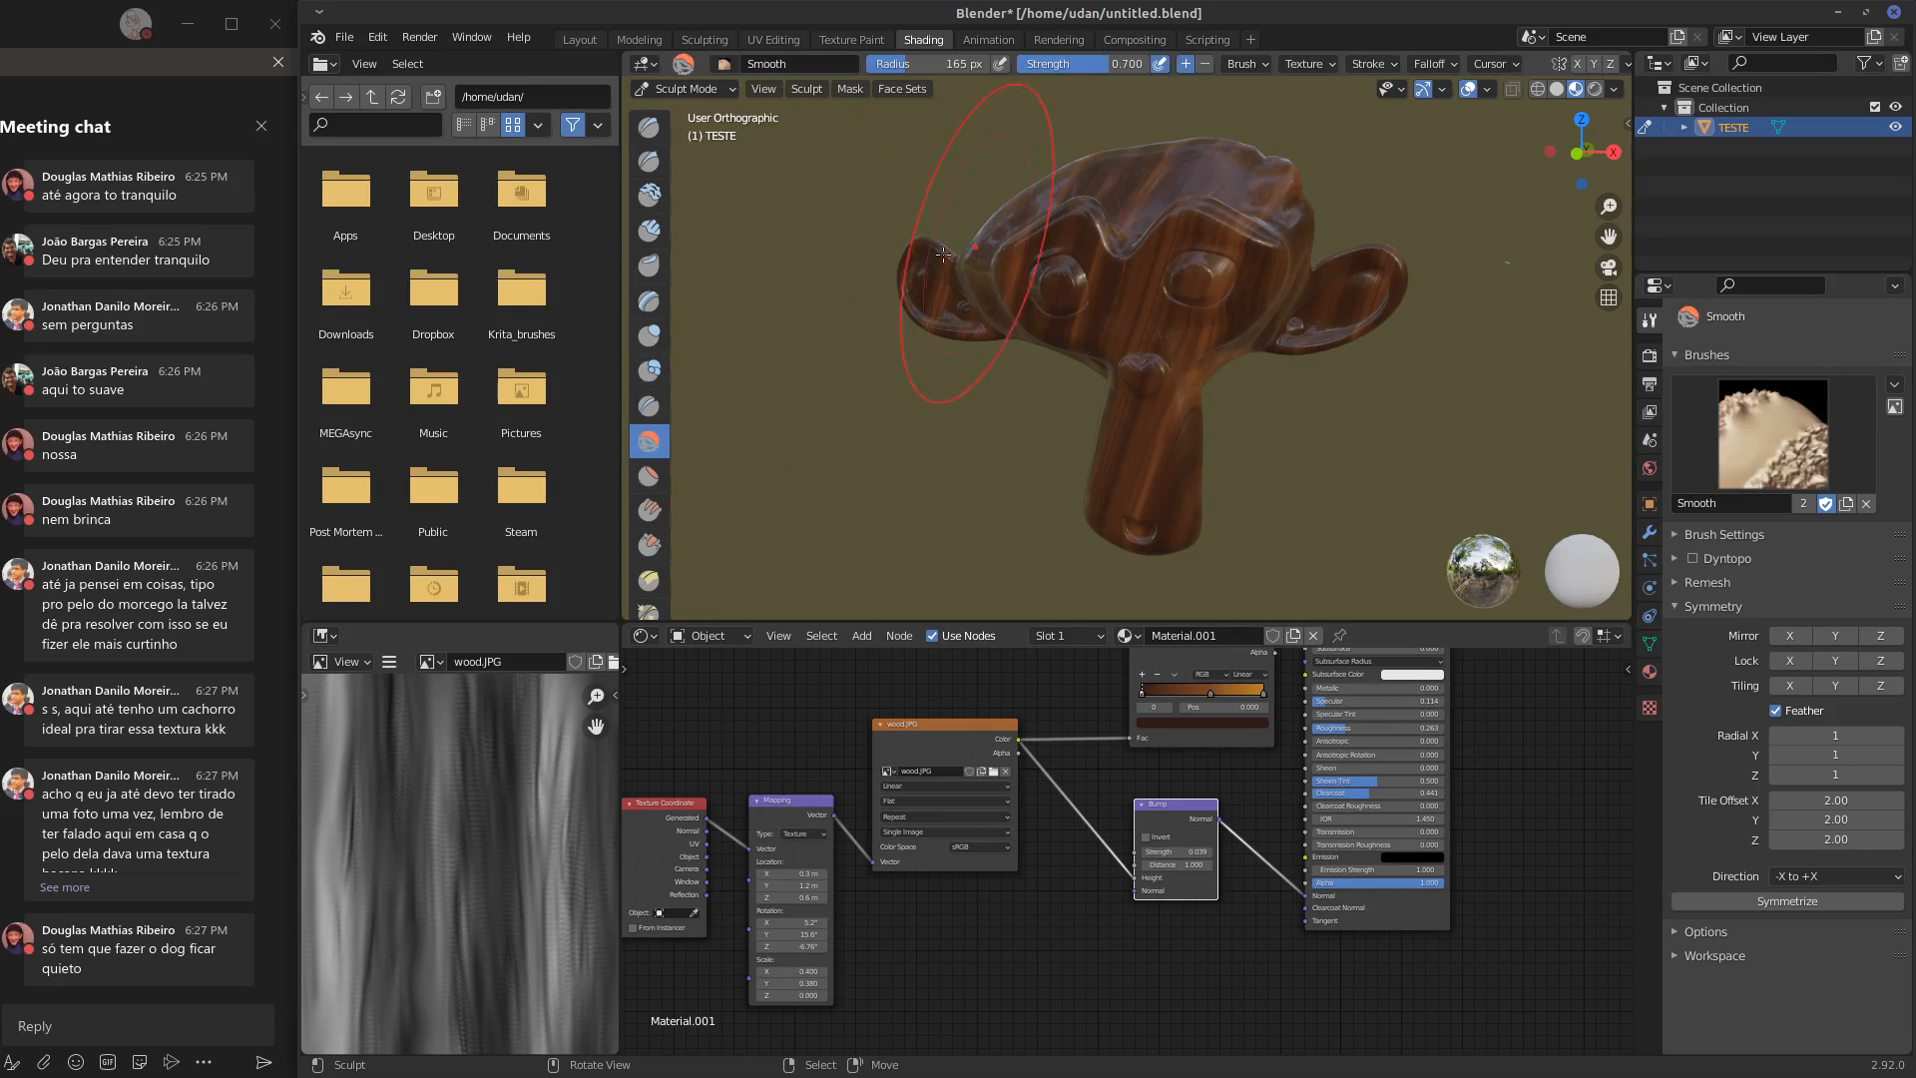
middle_click_drag(1248, 240, 878, 363)
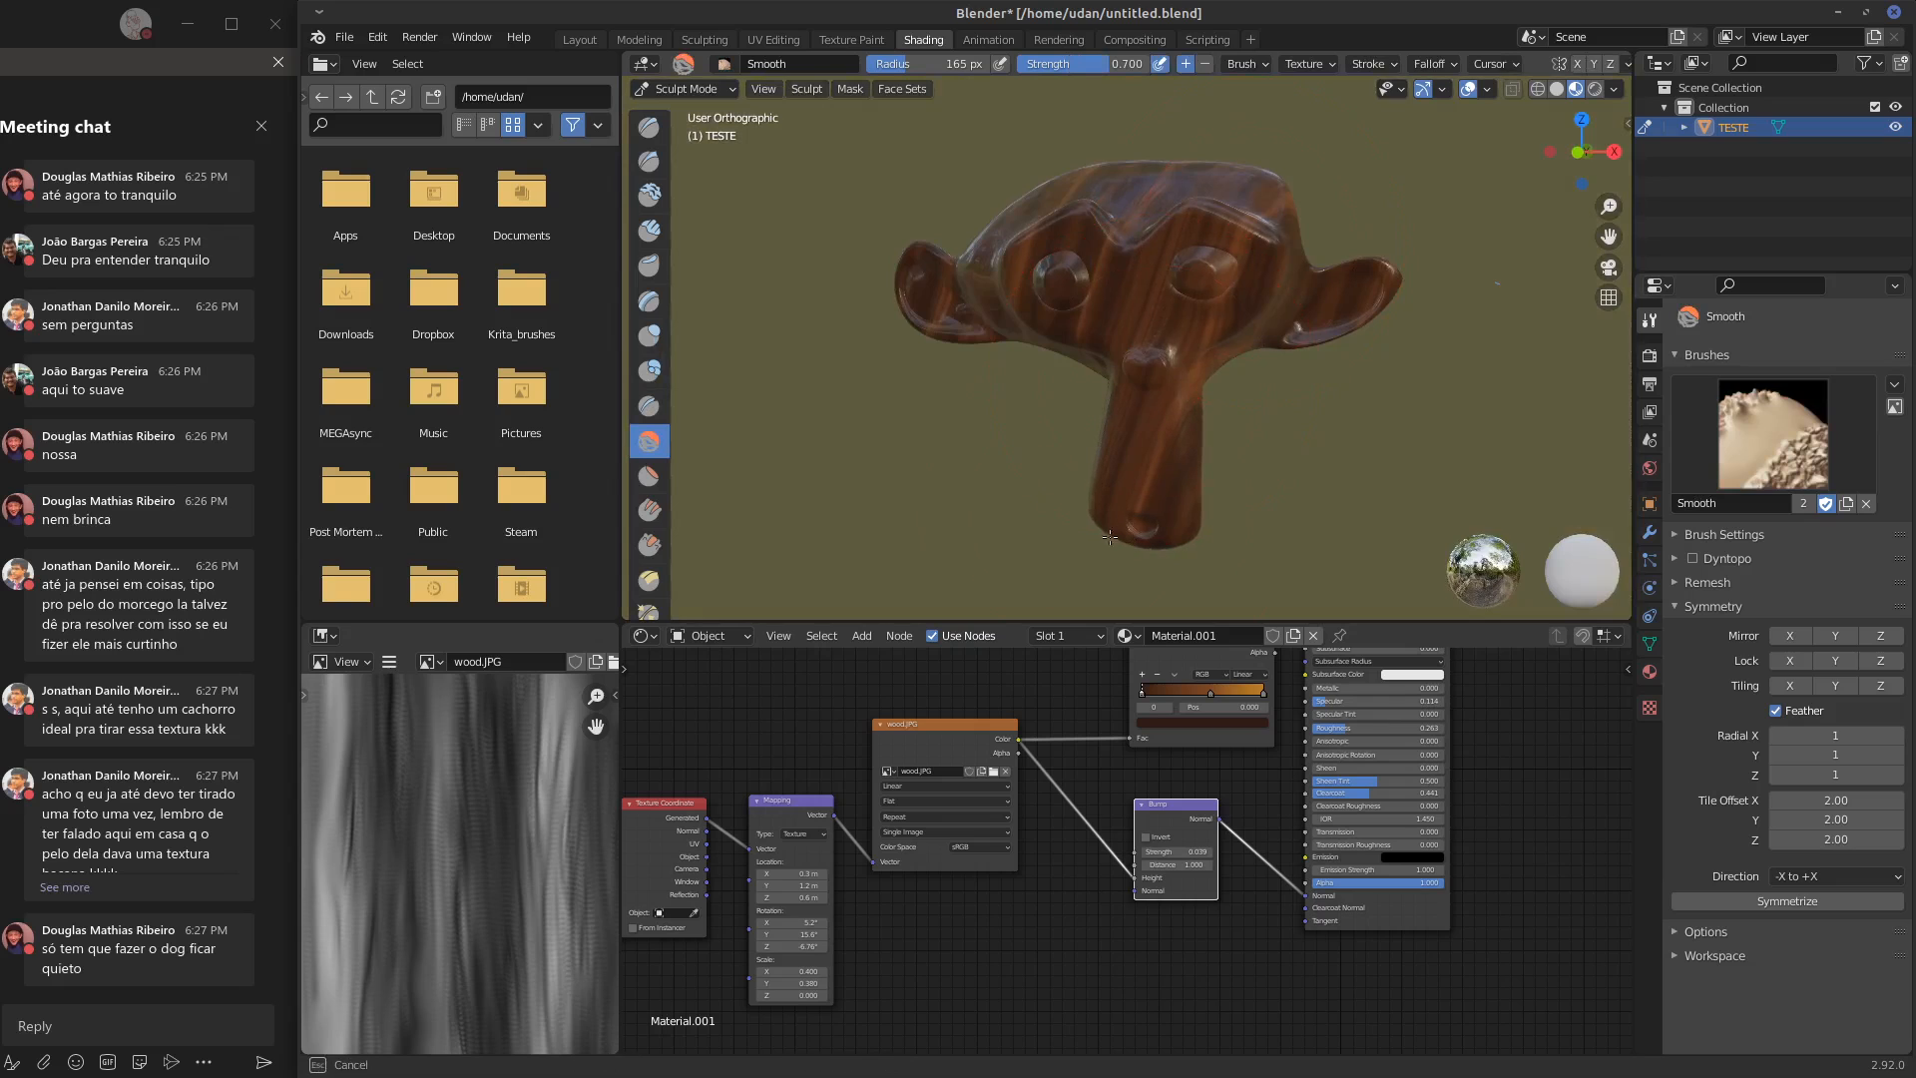
mouse_move(1058, 320)
middle_mouse_down()
mouse_move(1384, 227)
mouse_move(785, 346)
middle_mouse_up()
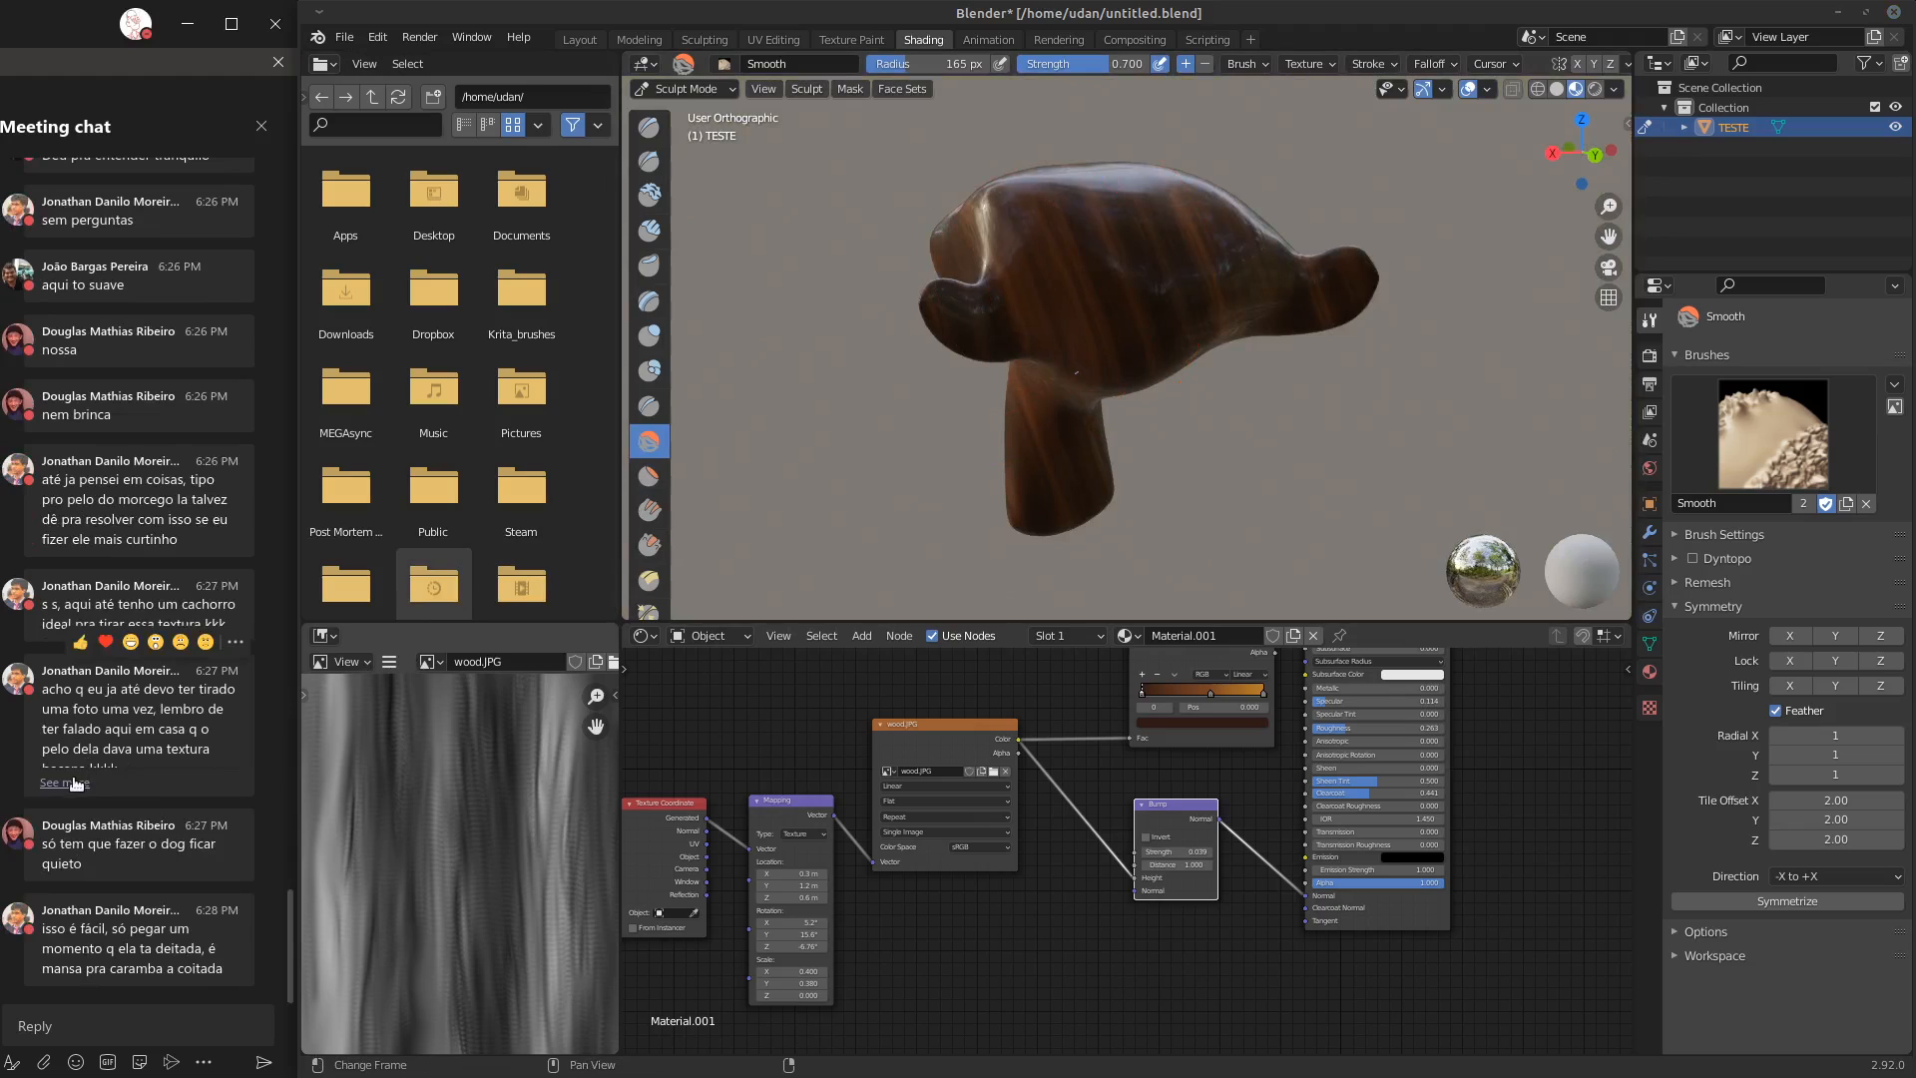
Expand the truncated chat message and scrape the back of the monkey's head with the Multi-plane Scrape brush
left_click(70, 784)
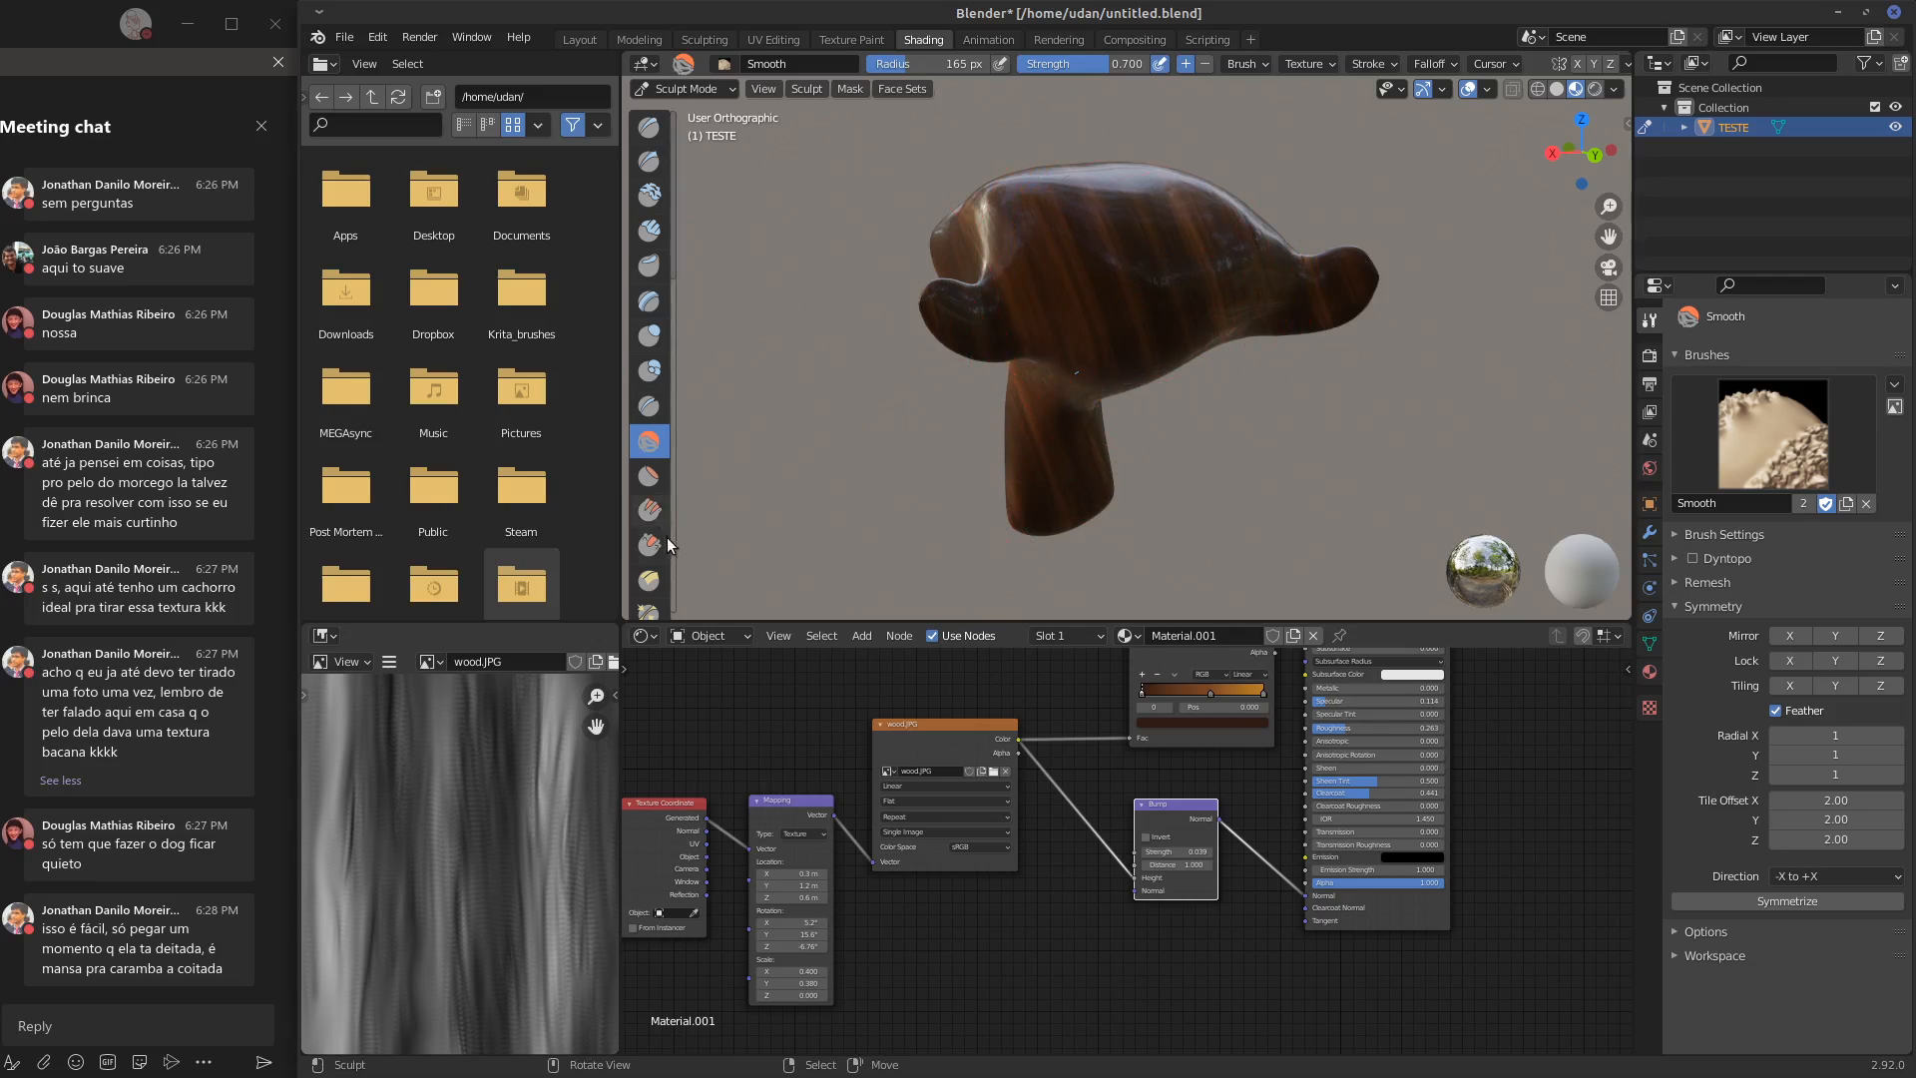
left_click(648, 513)
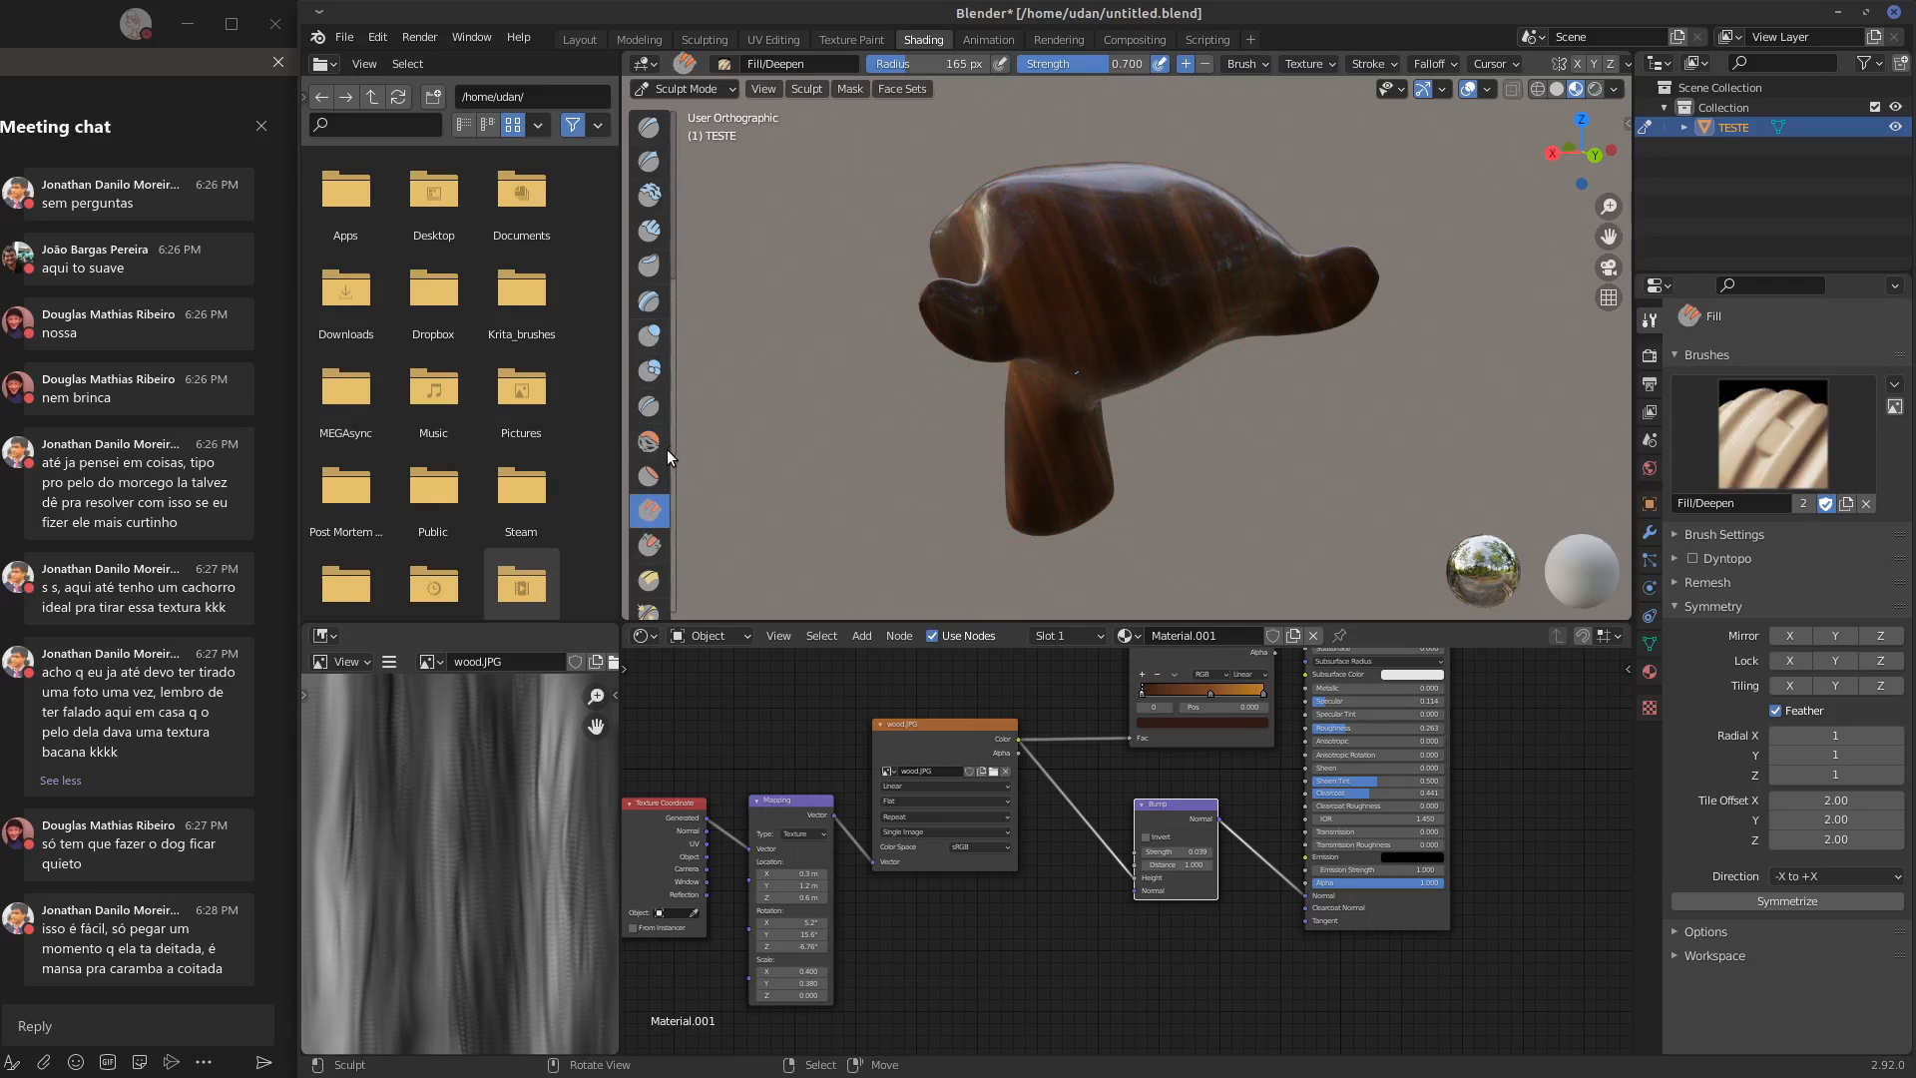
left_click(649, 579)
mouse_move(1183, 237)
left_mouse_down()
mouse_move(1163, 250)
mouse_move(1206, 180)
left_mouse_up()
middle_click_drag(1134, 266, 1015, 362)
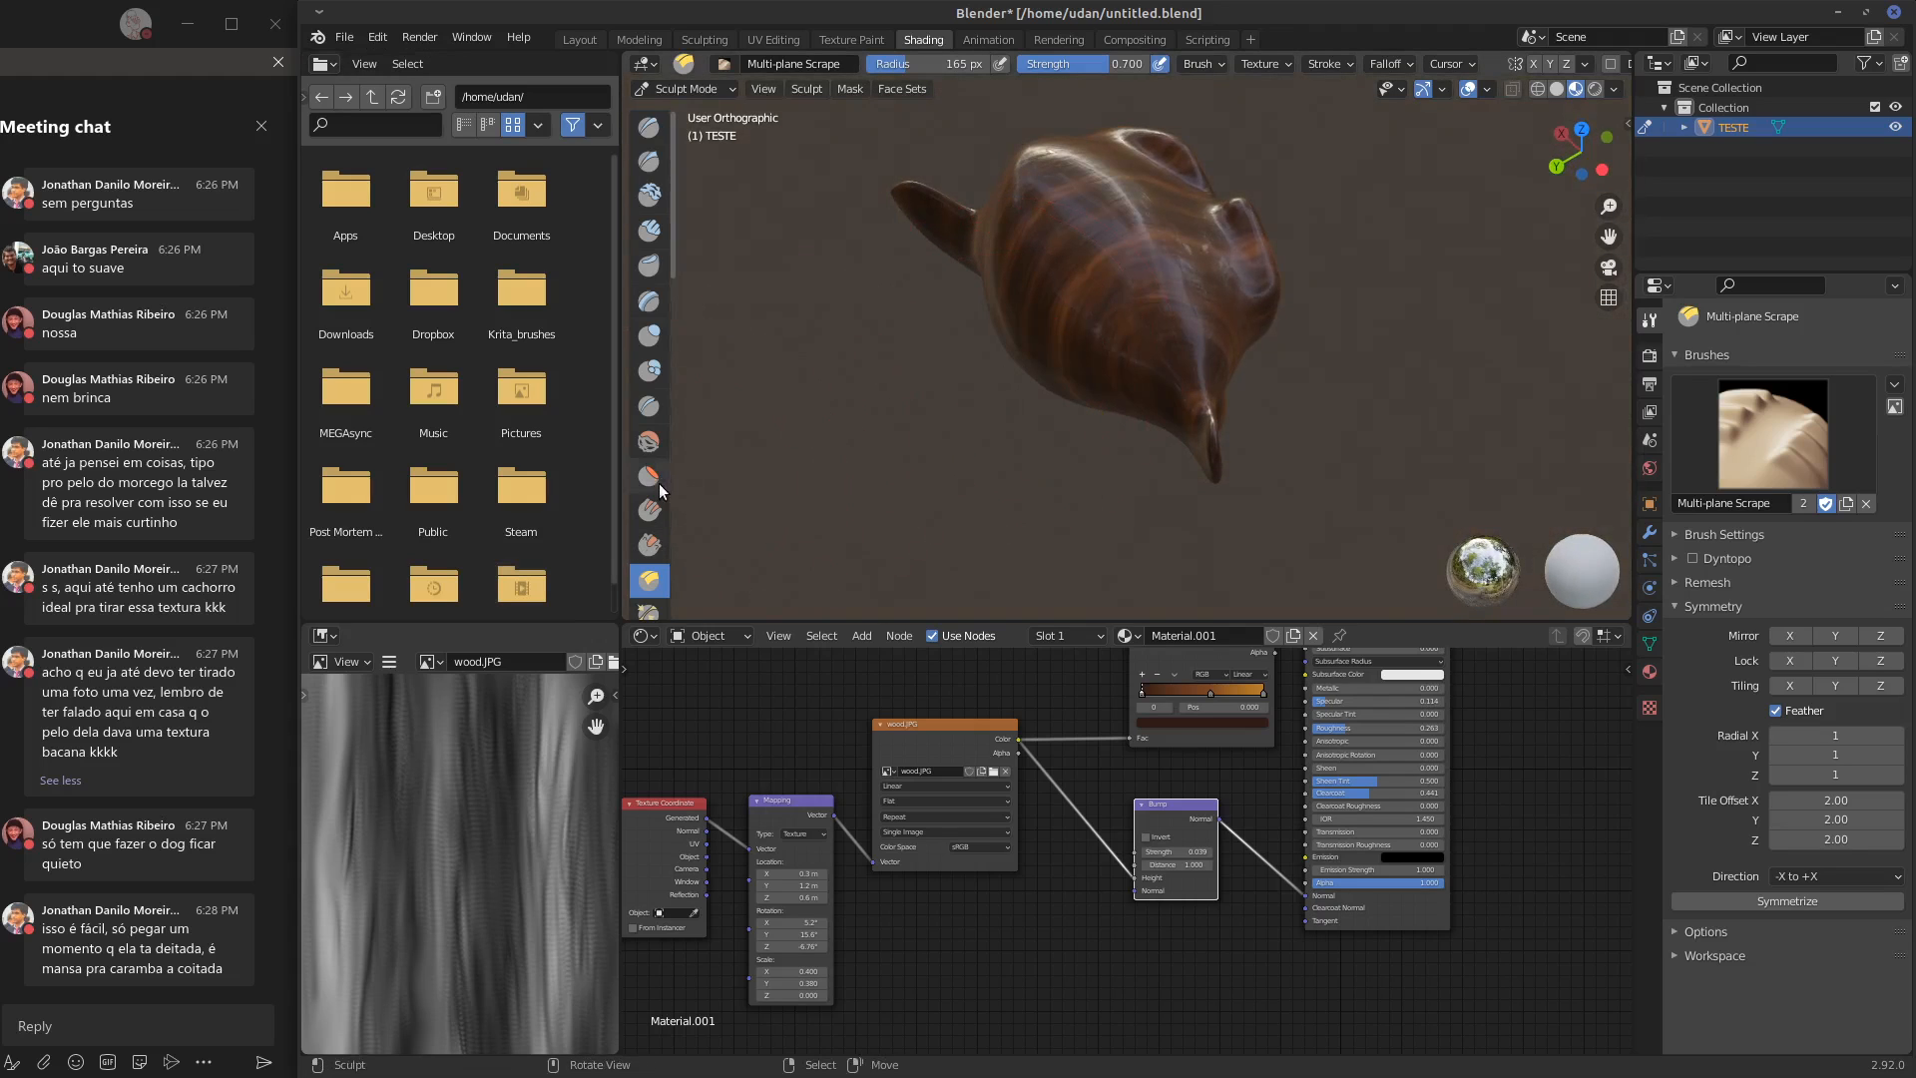
Reshape the monkey's face and muzzle with the Elastic Deform brush at 165 px radius and 0.500 strength
scroll(669, 276, "down", 5)
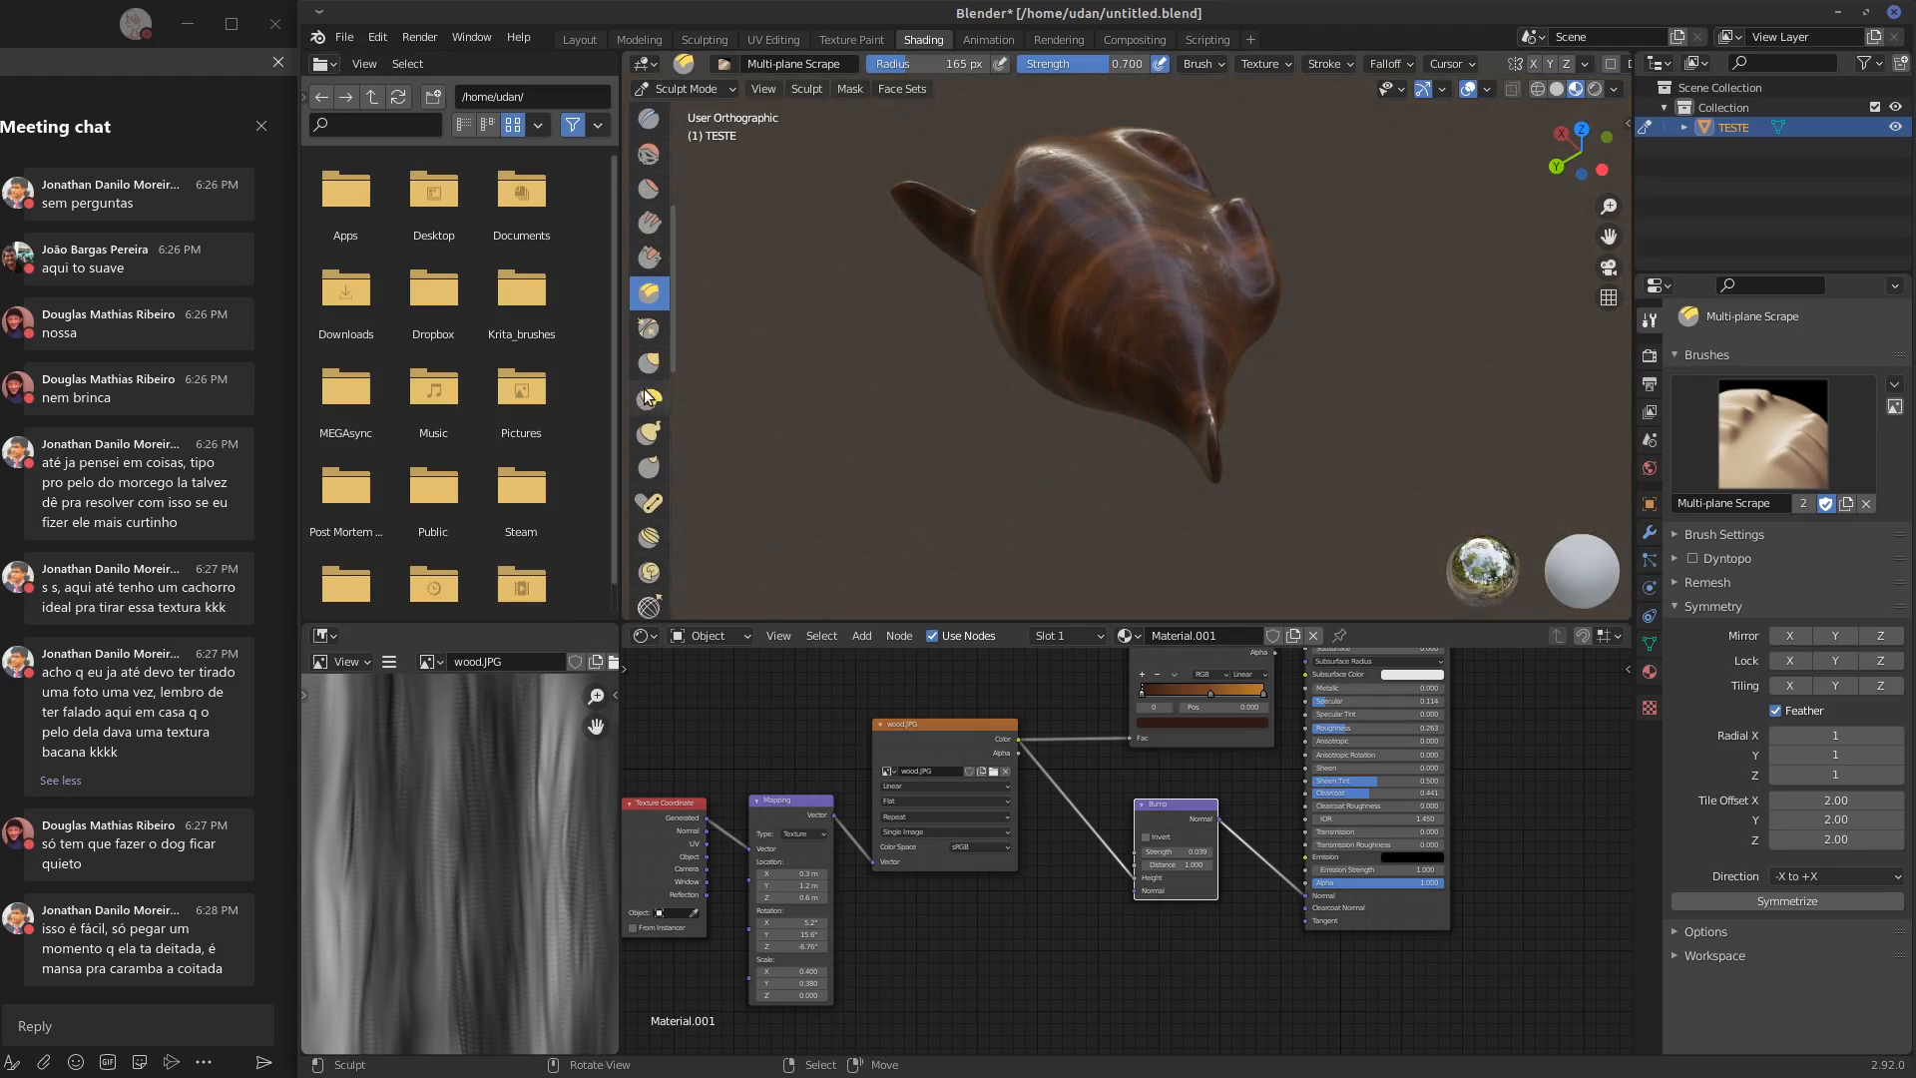
left_click(649, 397)
mouse_move(1200, 243)
left_mouse_down()
mouse_move(1138, 273)
mouse_move(1066, 244)
mouse_move(1118, 226)
left_mouse_up()
middle_click_drag(1328, 270, 1143, 240)
mouse_move(1238, 227)
left_mouse_down()
mouse_move(1219, 261)
mouse_move(1164, 266)
left_mouse_up()
middle_click_drag(1164, 266, 1260, 272)
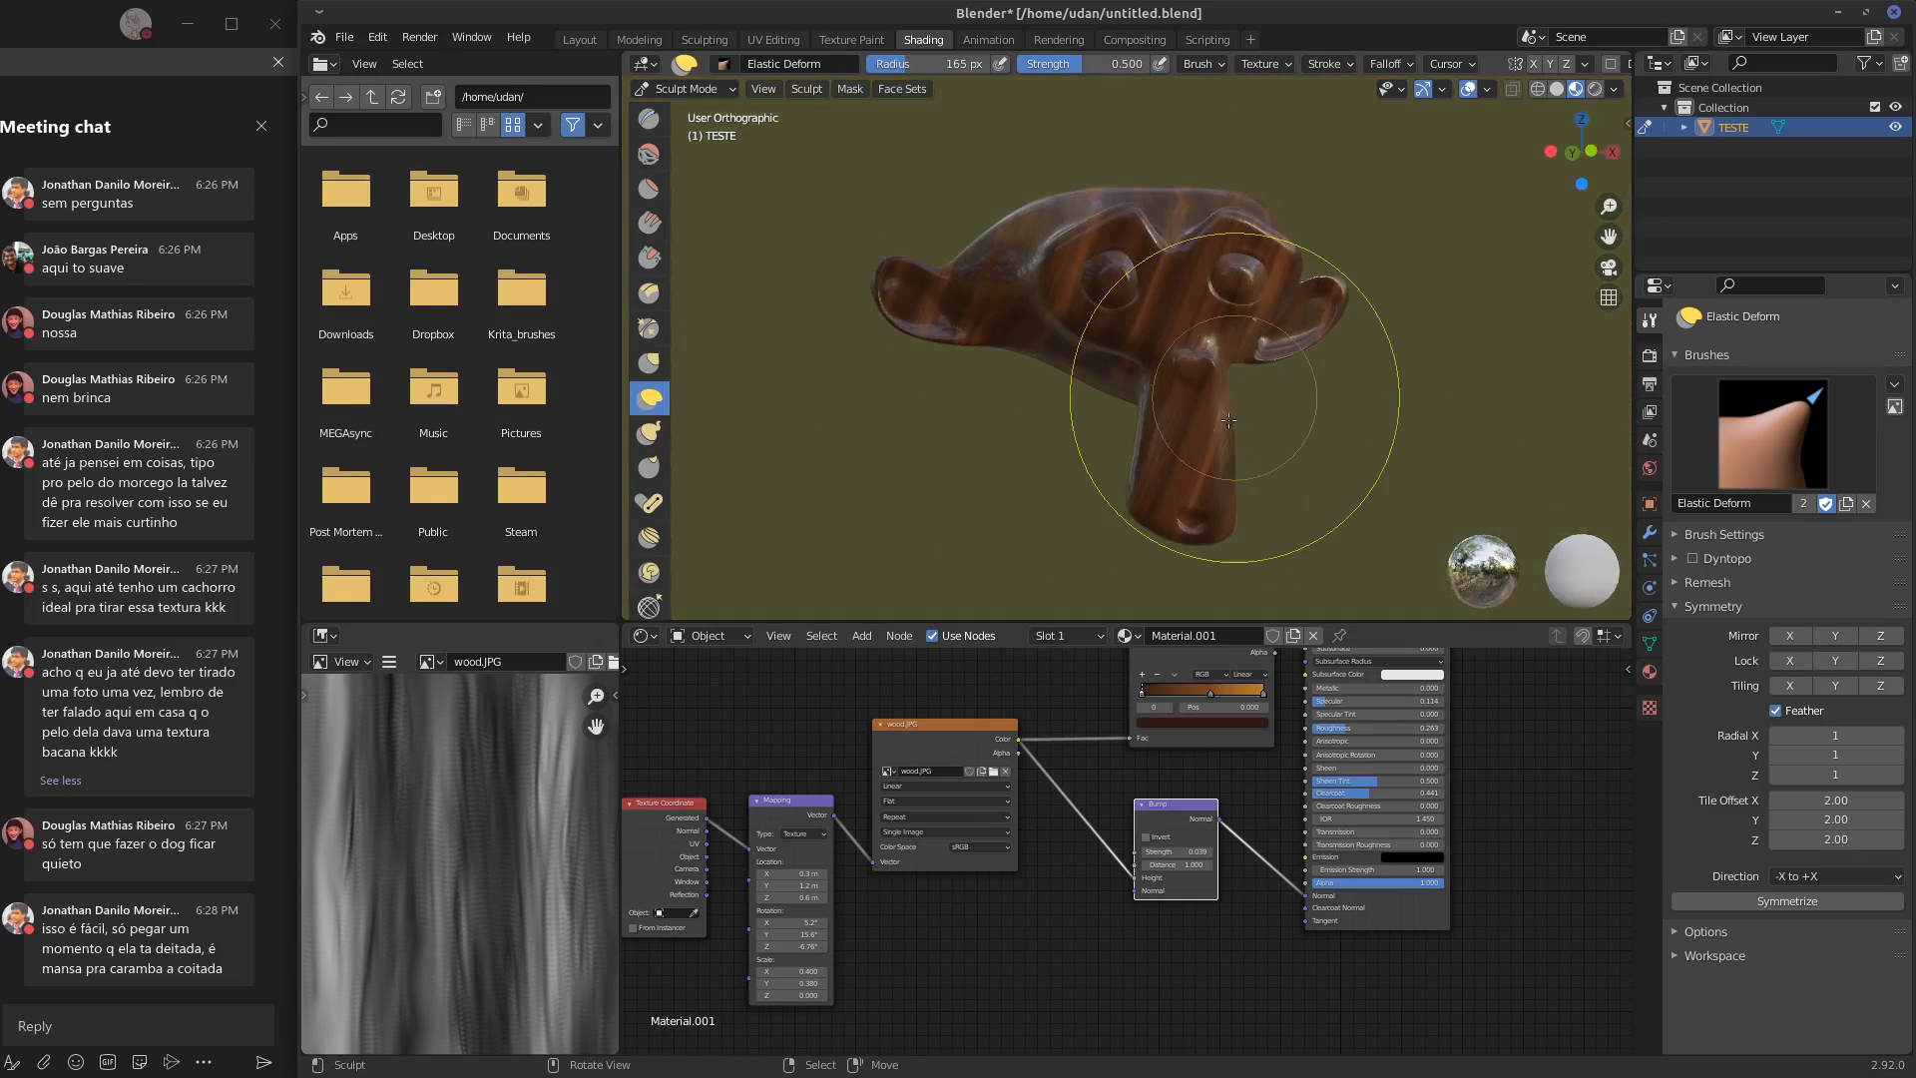
left_click_drag(1233, 422, 1155, 467)
mouse_move(1155, 467)
middle_mouse_down()
mouse_move(1118, 399)
mouse_move(1177, 331)
middle_mouse_up()
mouse_move(1187, 297)
left_mouse_down()
mouse_move(1190, 252)
mouse_move(1080, 191)
left_mouse_up()
Bend the monkey's left ear downward with the Pose brush at 165 px radius and 0.500 strength
left_click(650, 503)
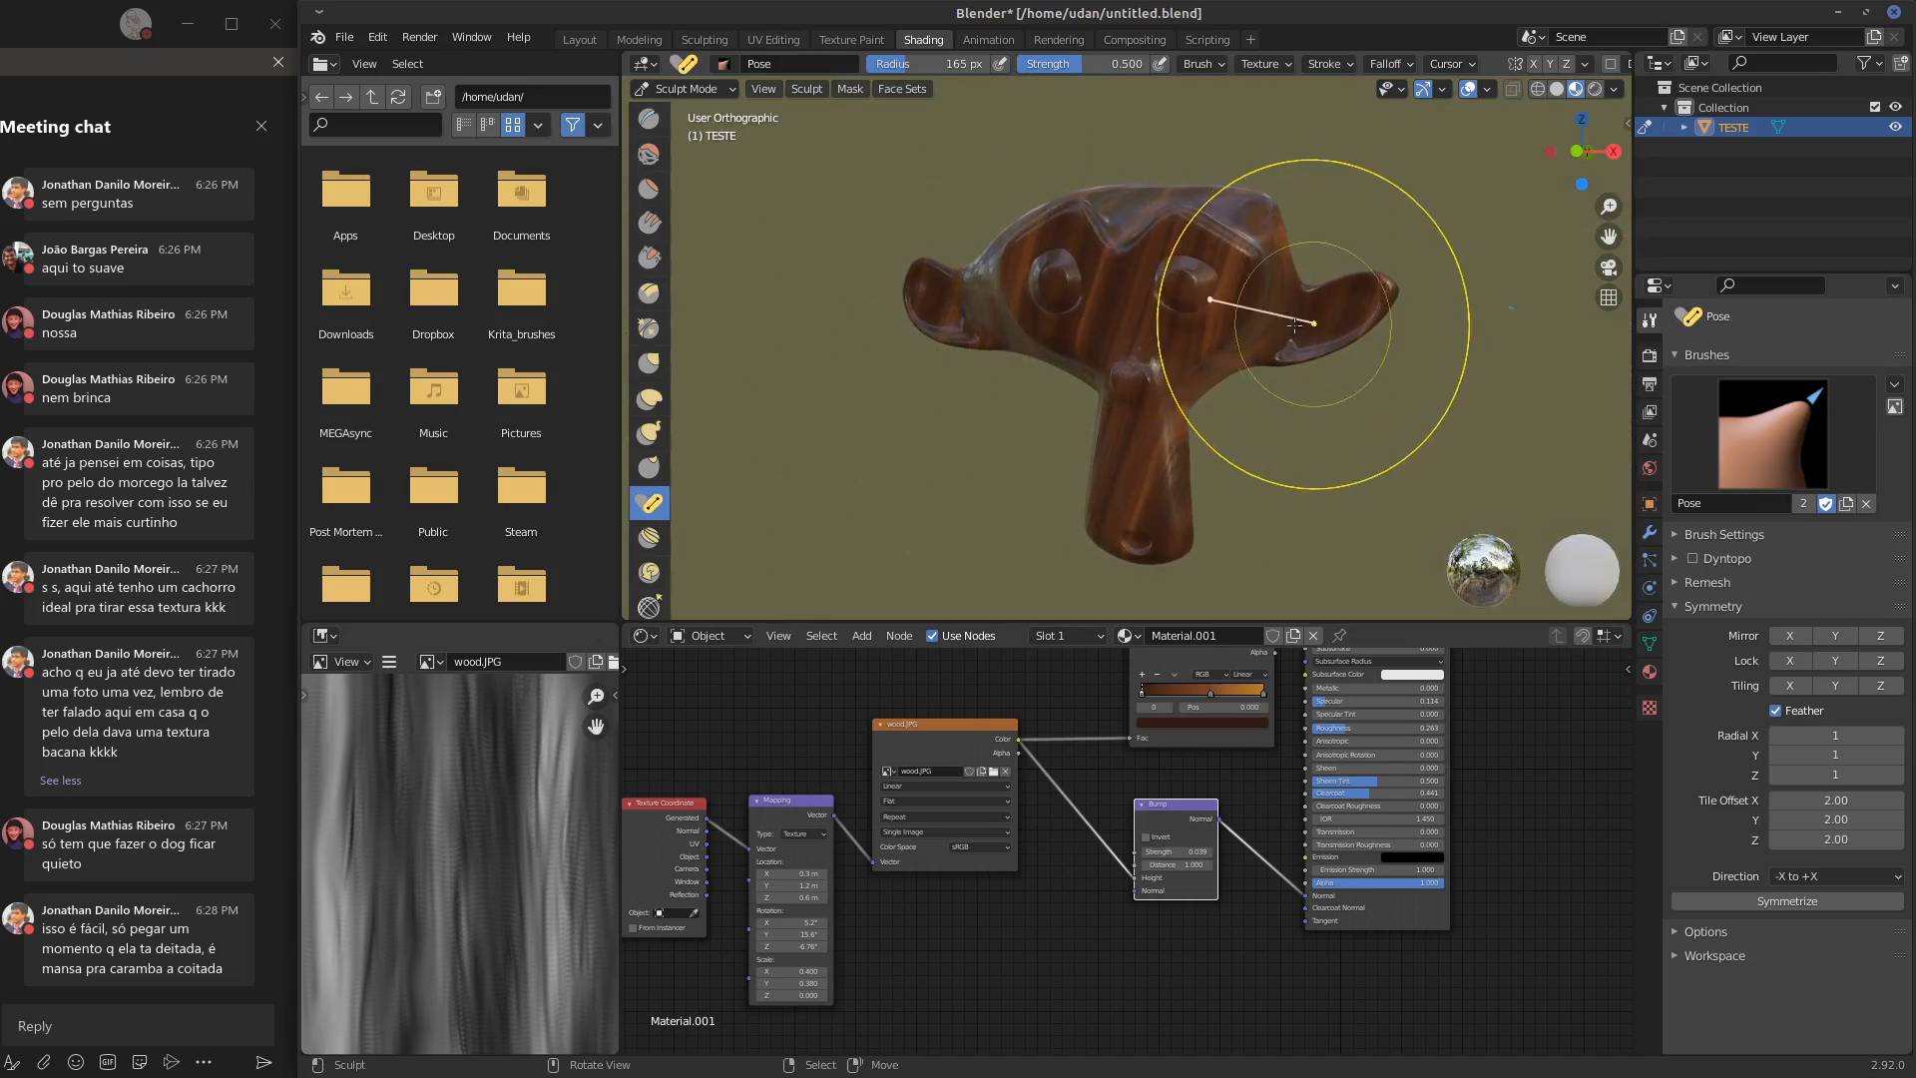
left_click_drag(1360, 316, 1346, 360)
middle_click_drag(1346, 361, 1337, 417)
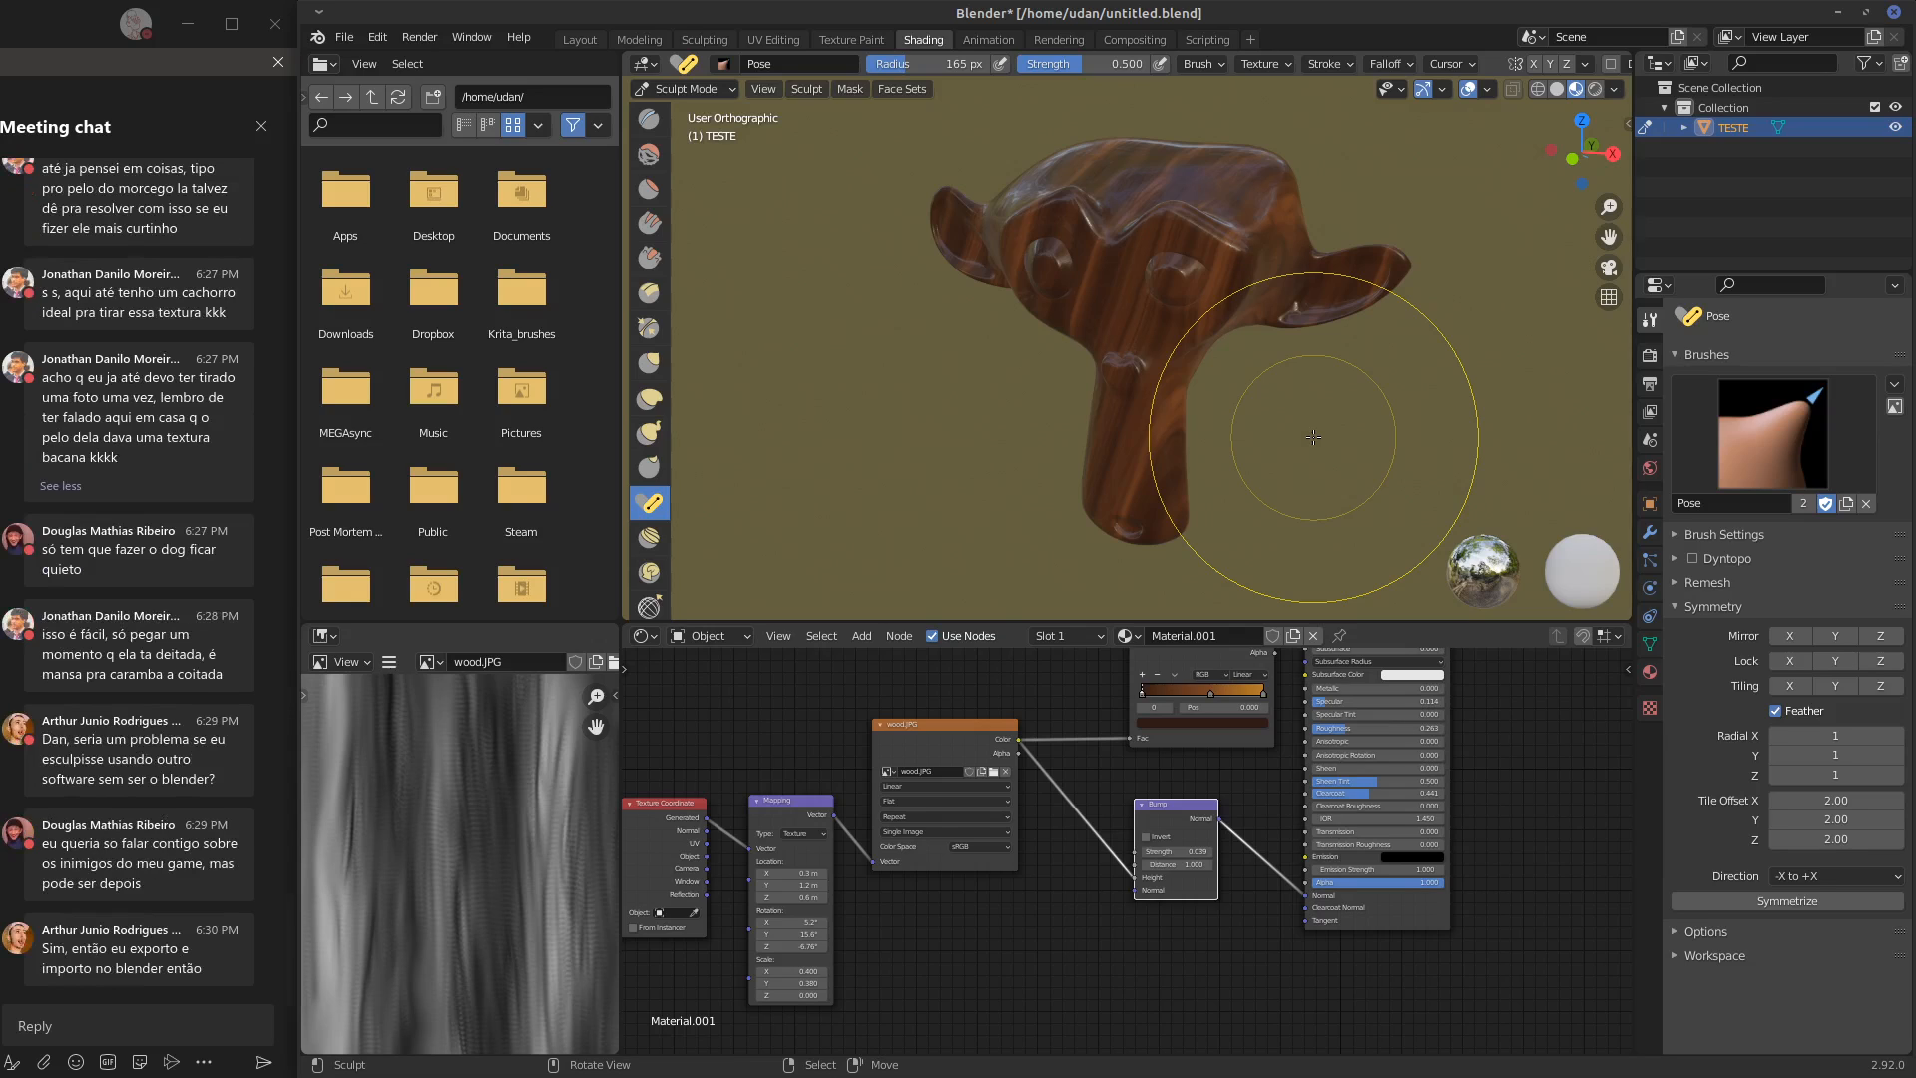
left_click(520, 45)
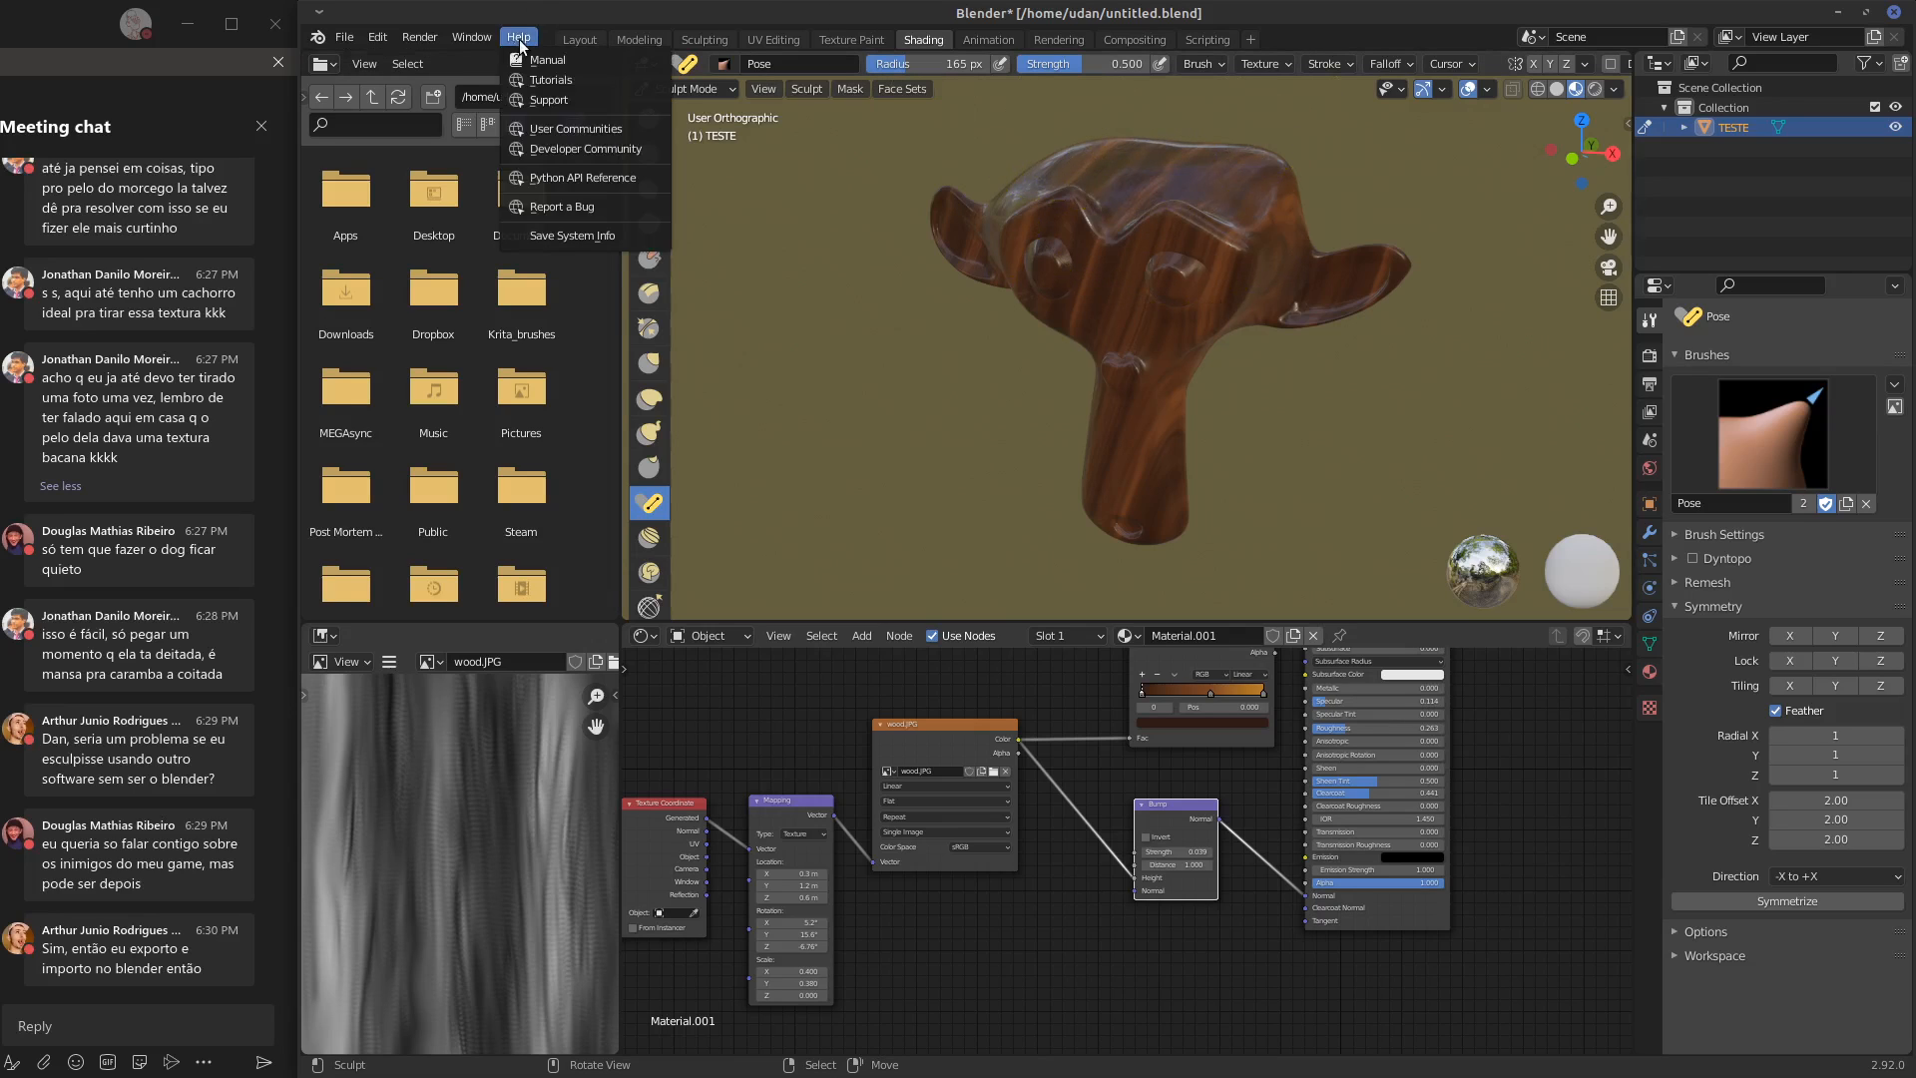
mouse_move(432, 40)
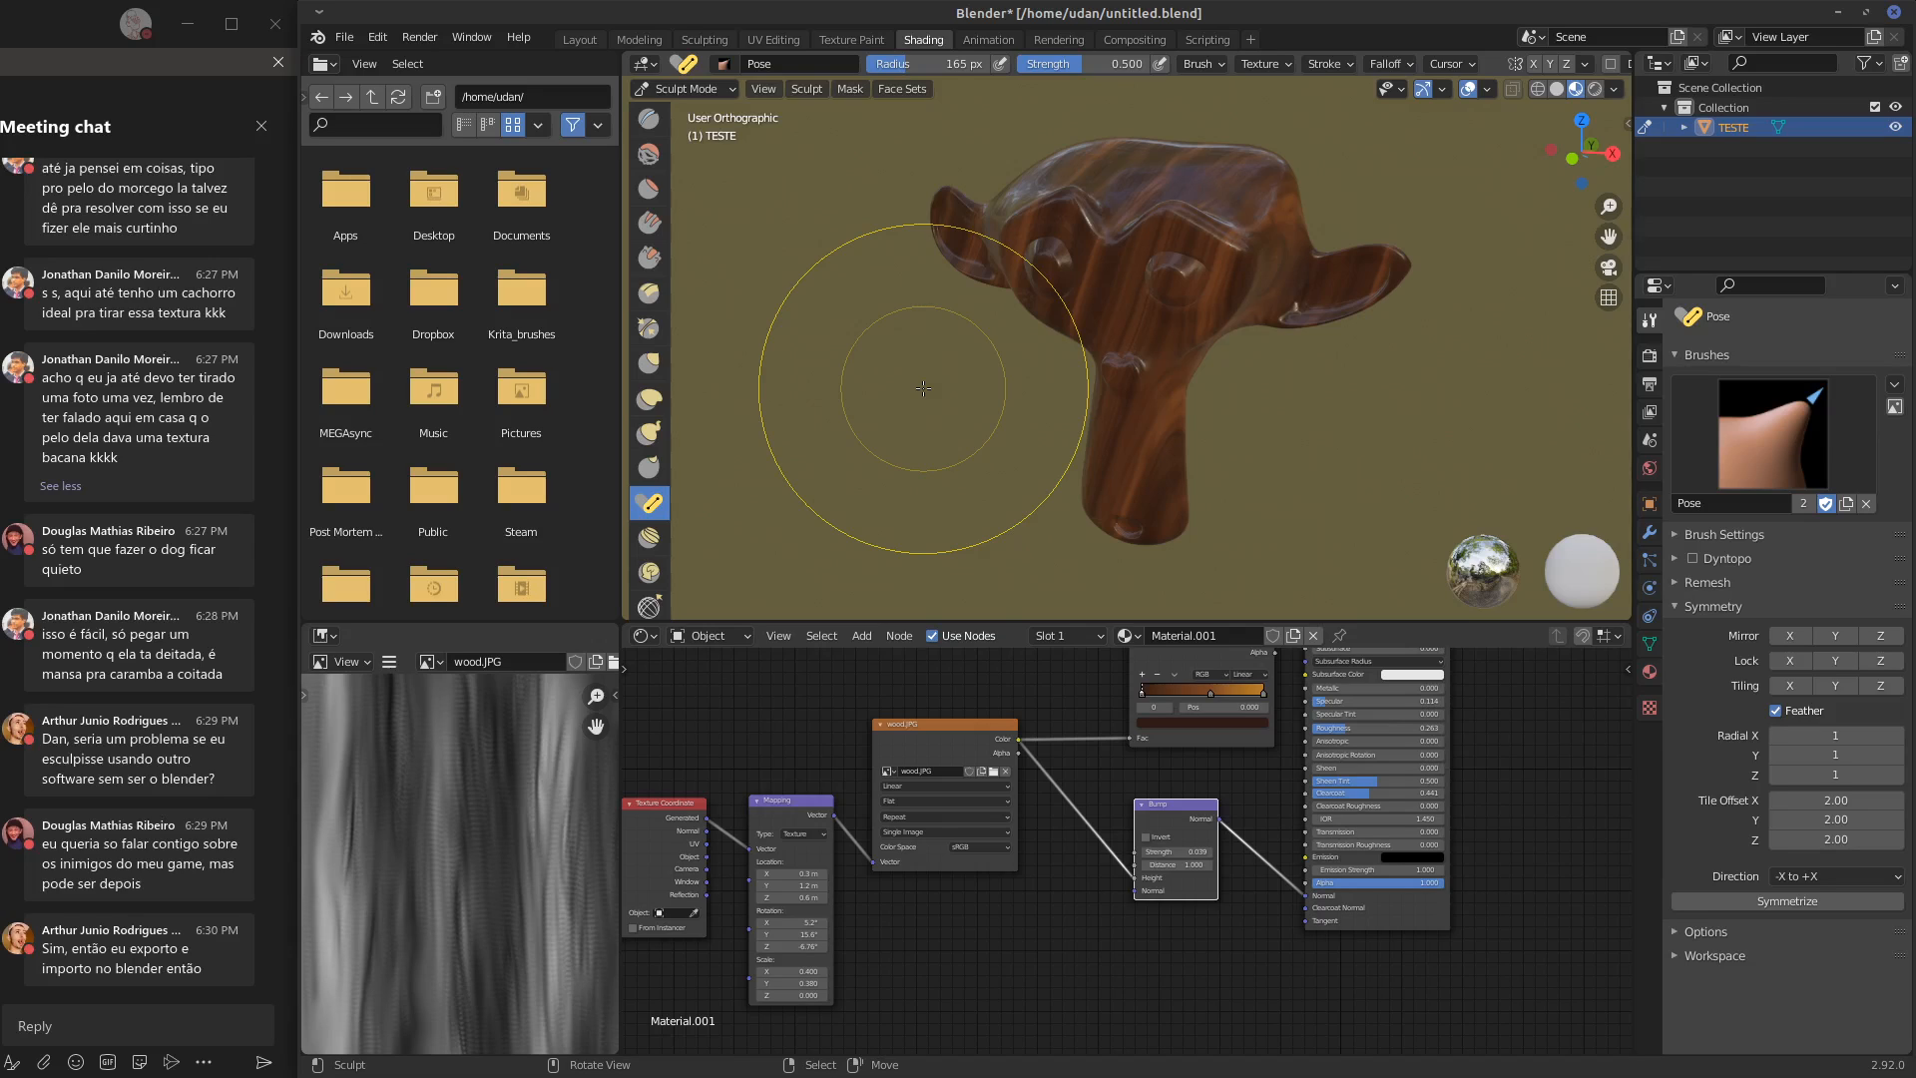
Bend the monkey's ears and both sides of its crown slightly with the Pose brush
middle_click_drag(1076, 262, 1123, 243)
left_click_drag(944, 240, 903, 228)
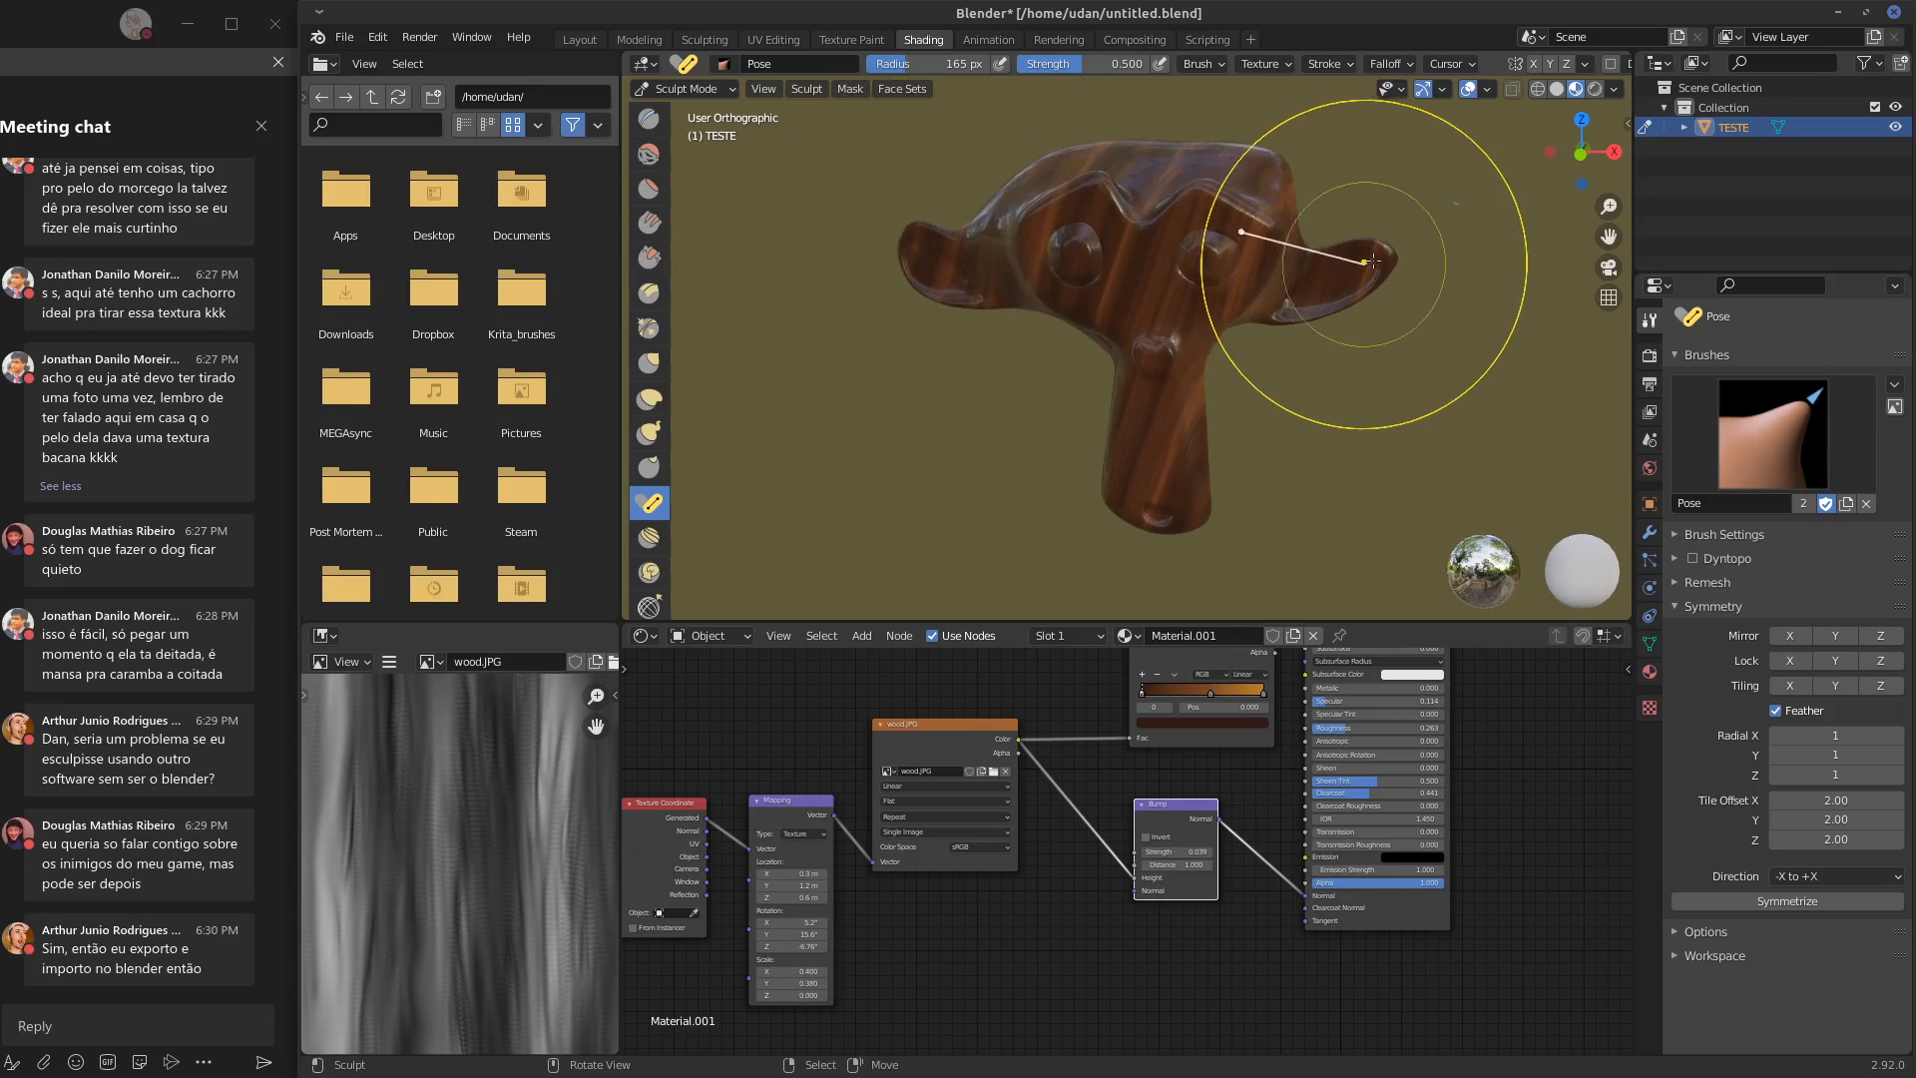
mouse_move(1369, 260)
left_mouse_down()
mouse_move(1352, 301)
mouse_move(1357, 262)
left_mouse_up()
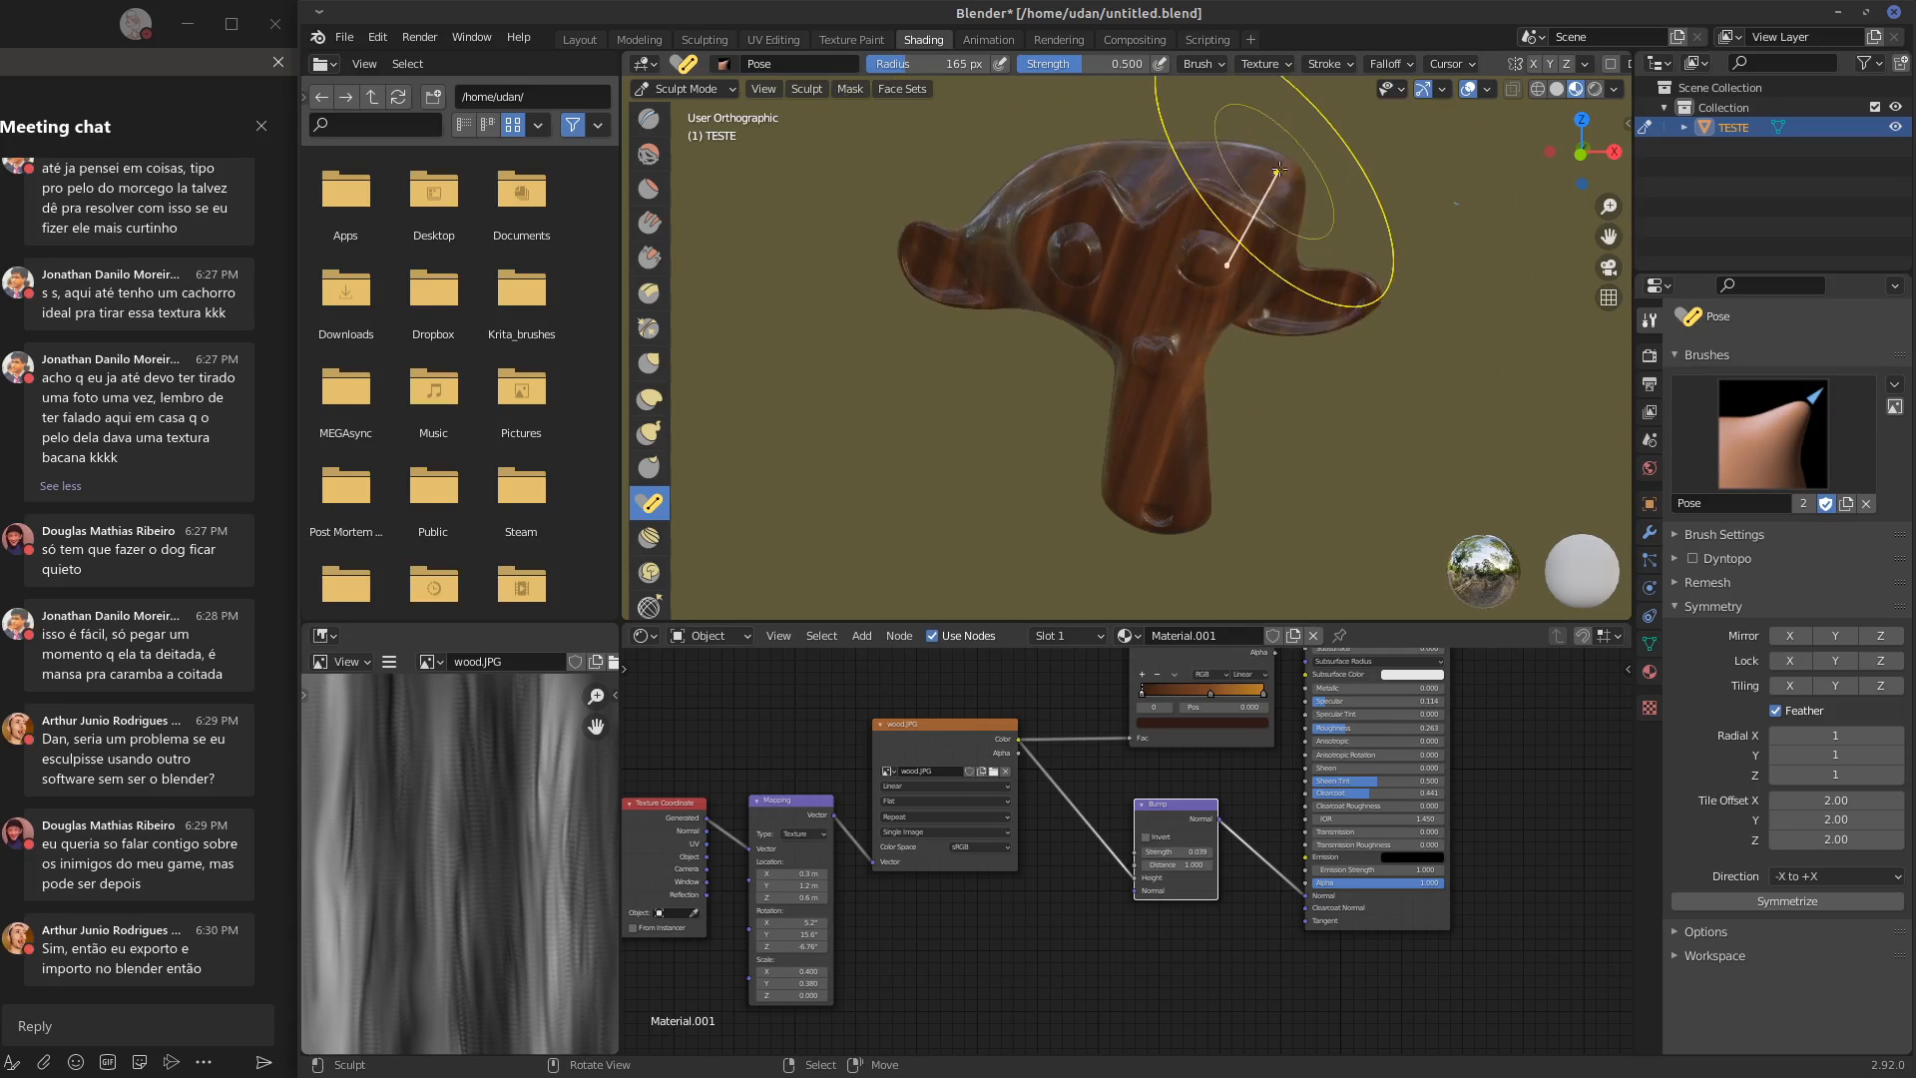
mouse_move(1280, 172)
left_mouse_down()
mouse_move(1219, 162)
mouse_move(1283, 165)
left_mouse_up()
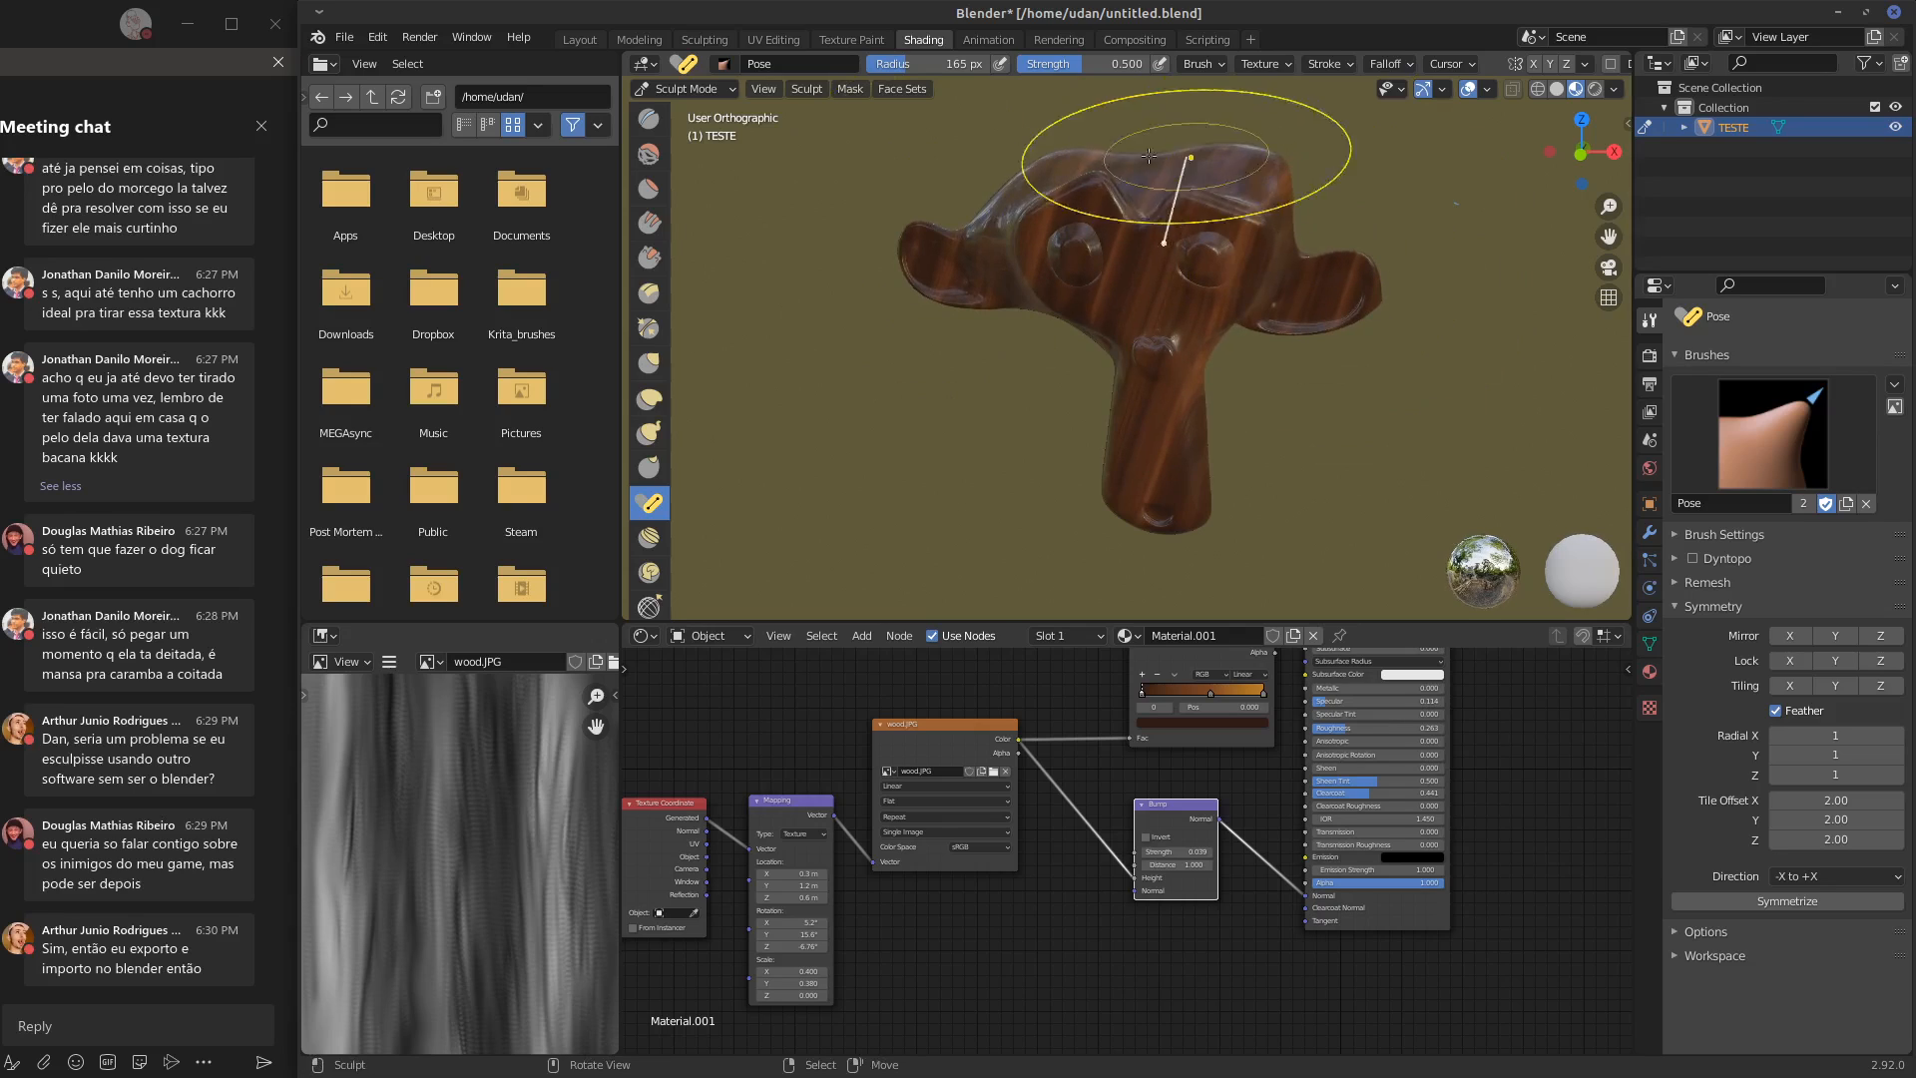
mouse_move(1077, 167)
left_mouse_down()
mouse_move(1060, 167)
mouse_move(1082, 166)
left_mouse_up()
left_click_drag(1219, 232, 1238, 224)
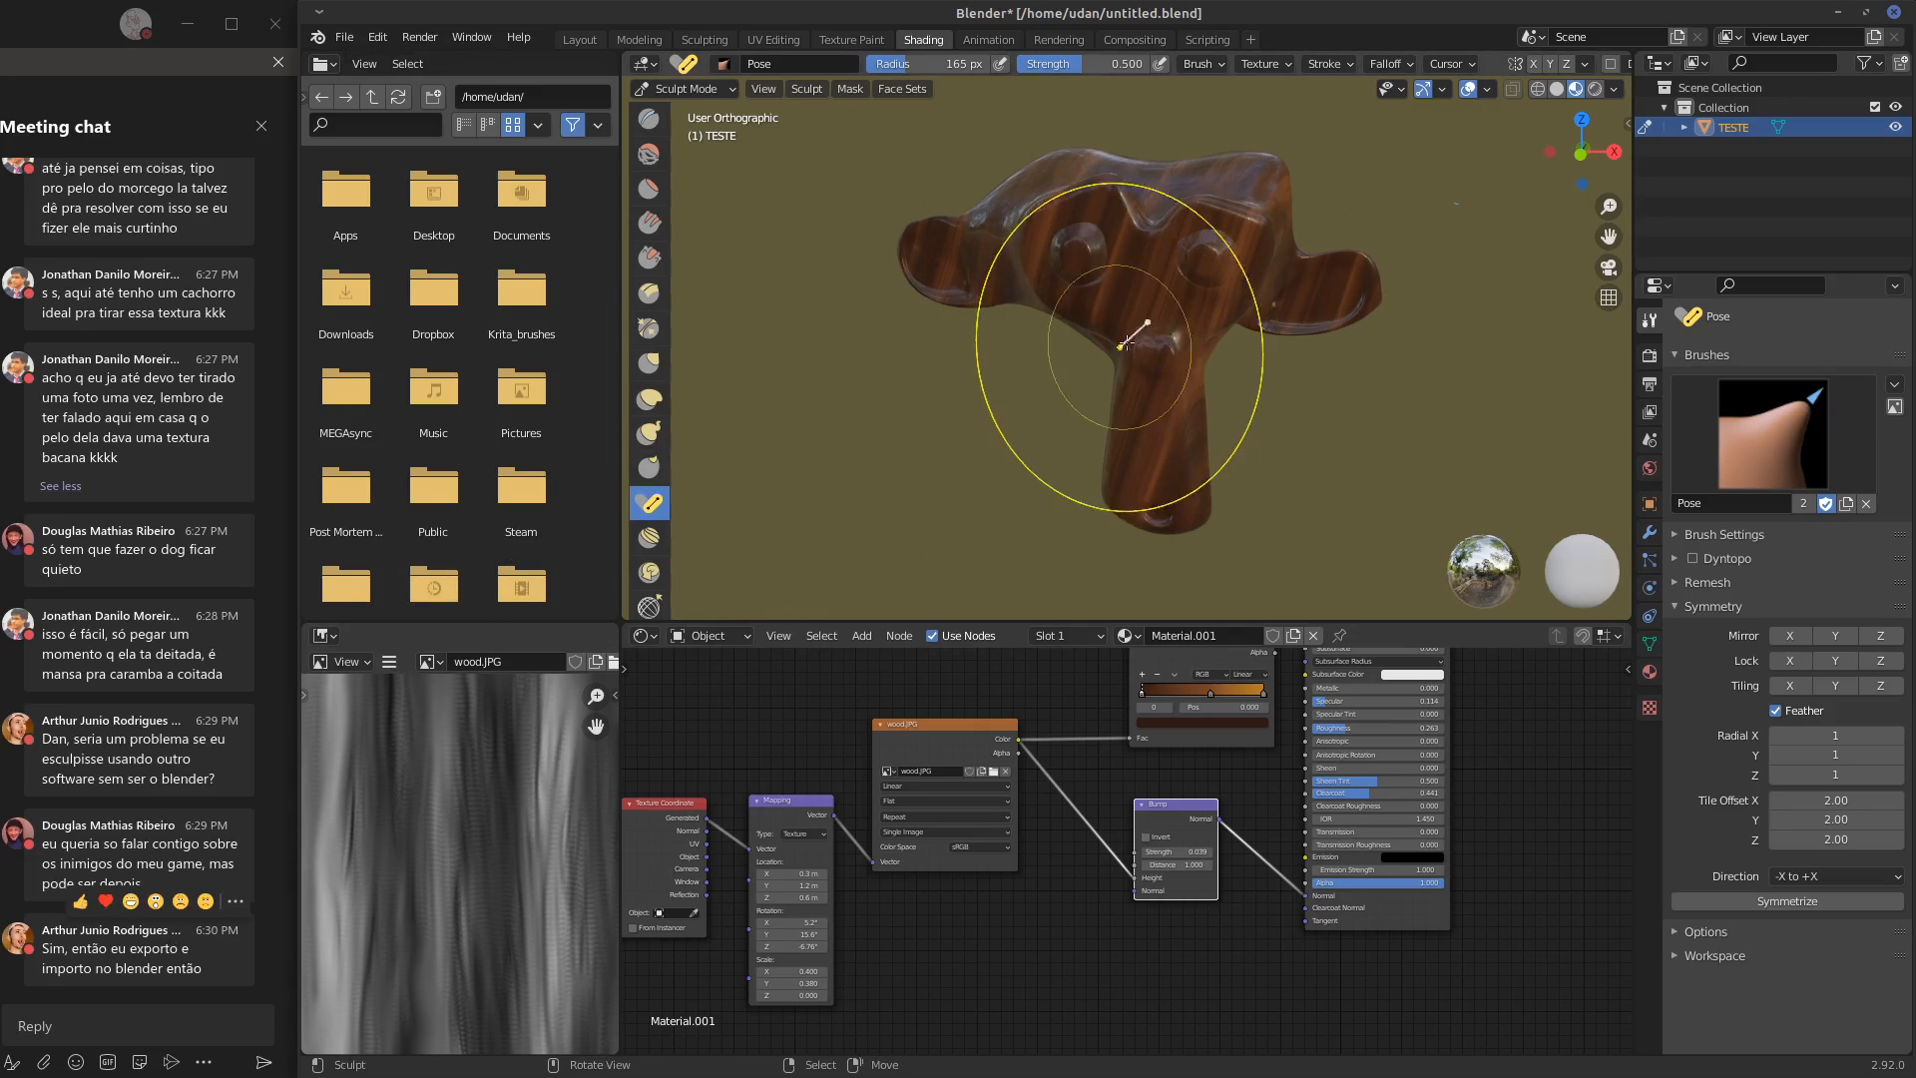
Adjust the monkey's muzzle, nose and eye areas with small Pose brush strokes from the front and side
mouse_move(1170, 494)
left_mouse_down()
mouse_move(1098, 484)
mouse_move(1245, 466)
mouse_move(1288, 419)
mouse_move(1093, 474)
mouse_move(1164, 484)
left_mouse_up()
mouse_move(1135, 317)
left_mouse_down()
mouse_move(1135, 362)
mouse_move(1141, 306)
left_mouse_up()
middle_click_drag(1230, 275, 1207, 278)
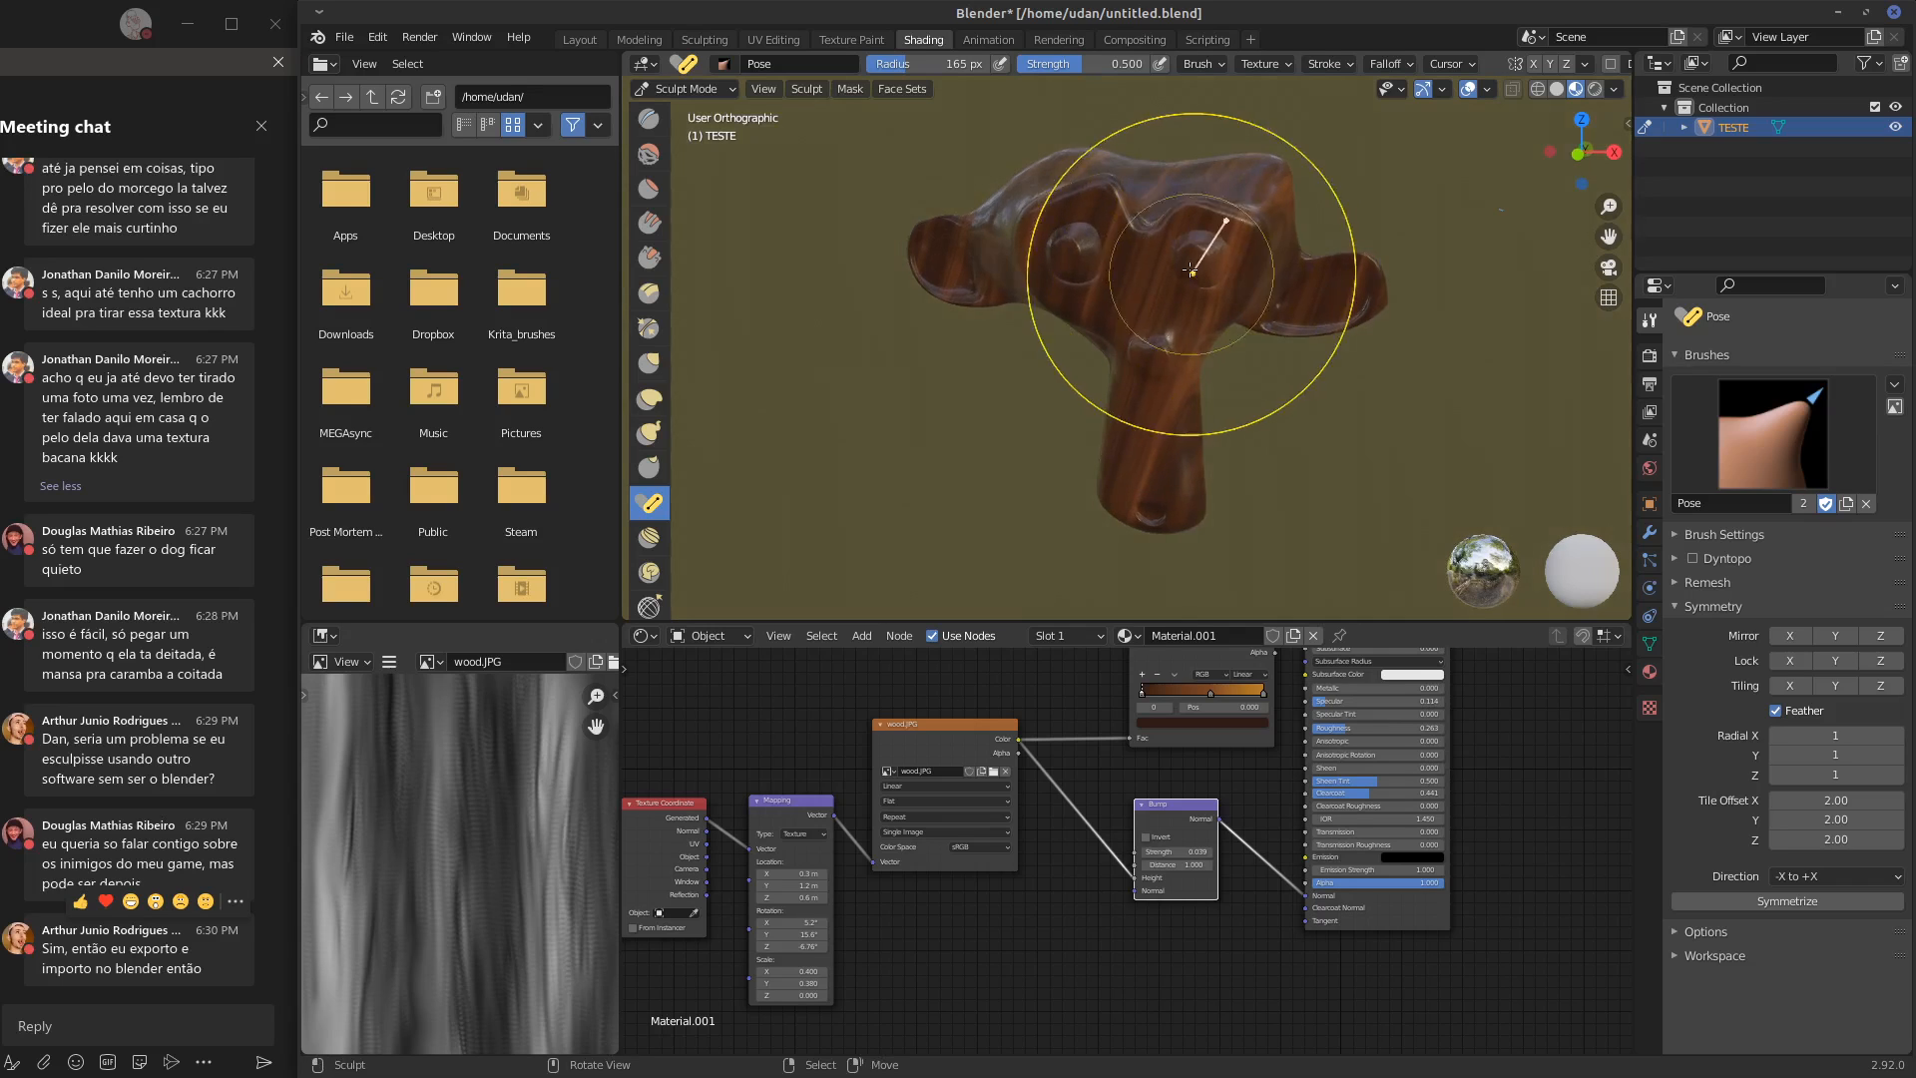
mouse_move(1169, 264)
left_mouse_down()
mouse_move(1147, 266)
mouse_move(1194, 254)
left_mouse_up()
left_click_drag(1077, 256, 1080, 255)
middle_click_drag(1249, 241, 1013, 256)
left_click_drag(1013, 257, 995, 256)
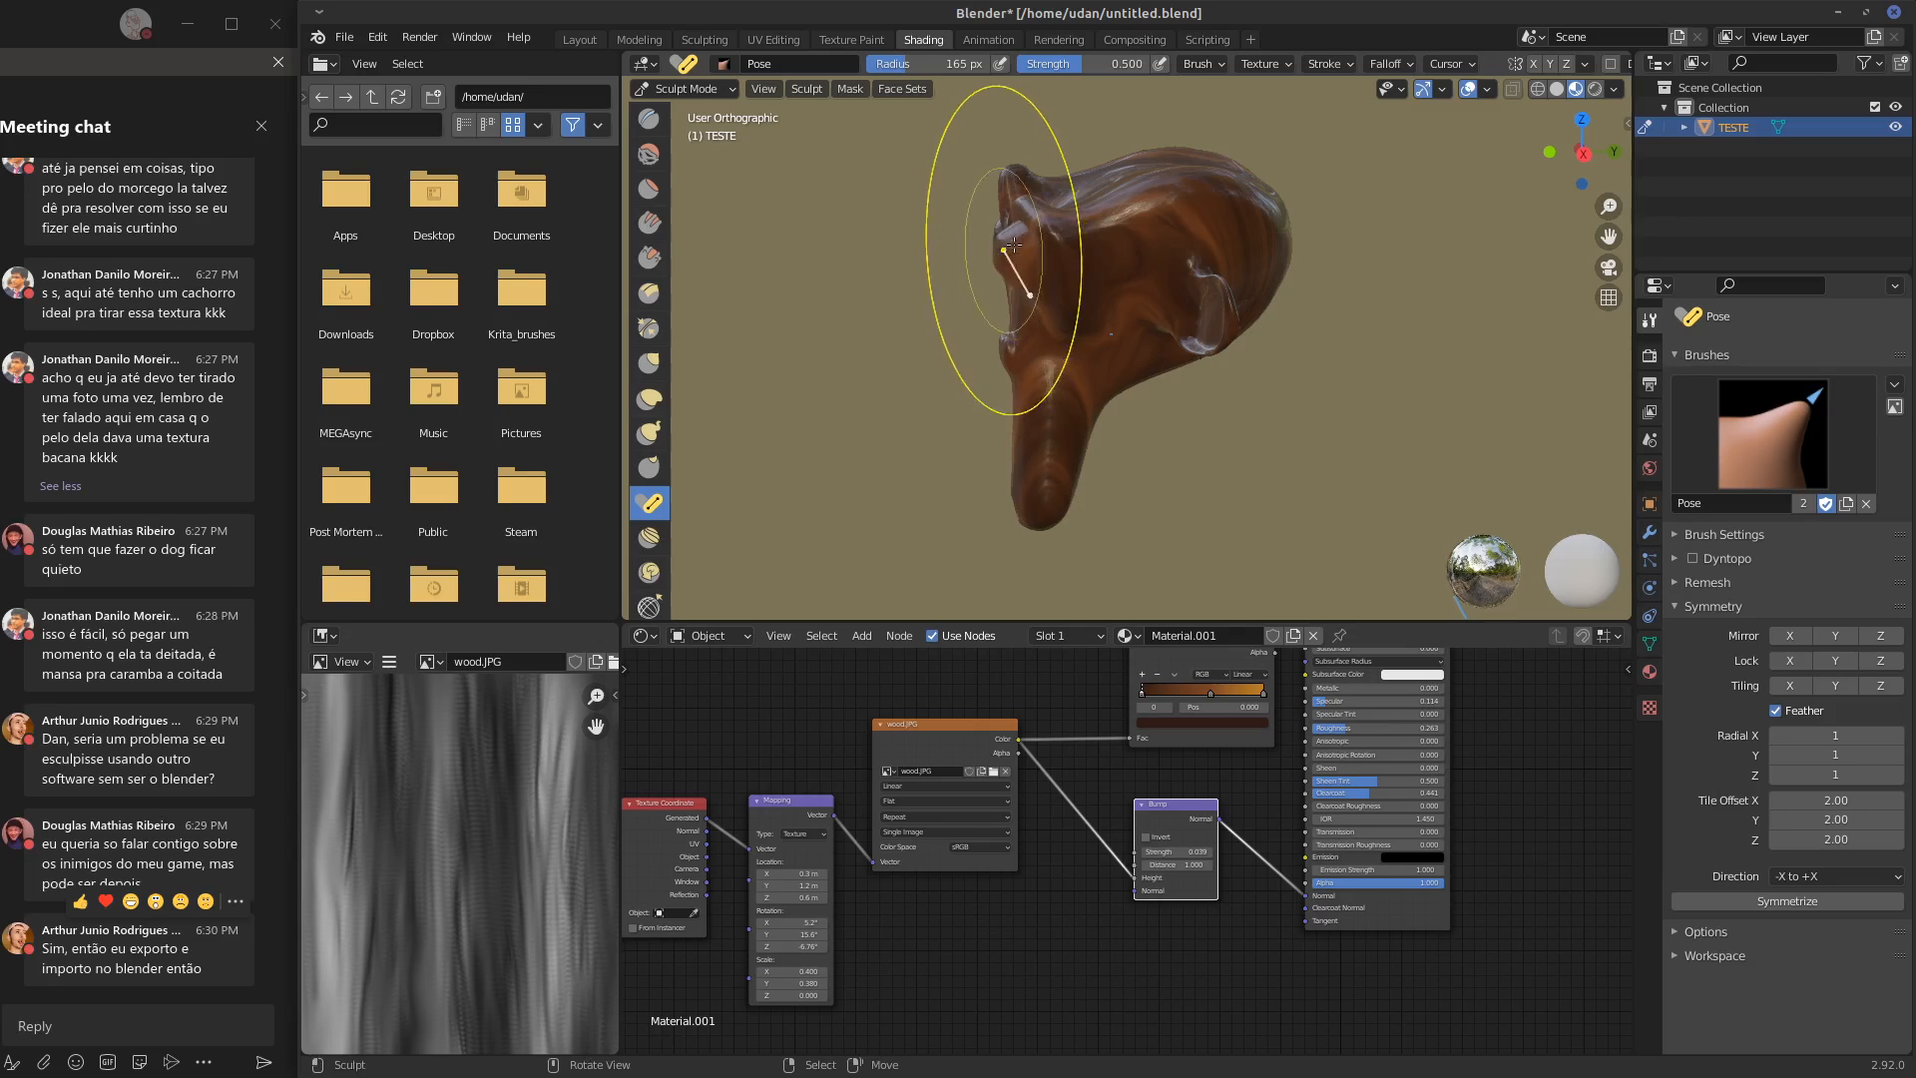
middle_click_drag(995, 256, 995, 250)
left_click_drag(996, 250, 988, 254)
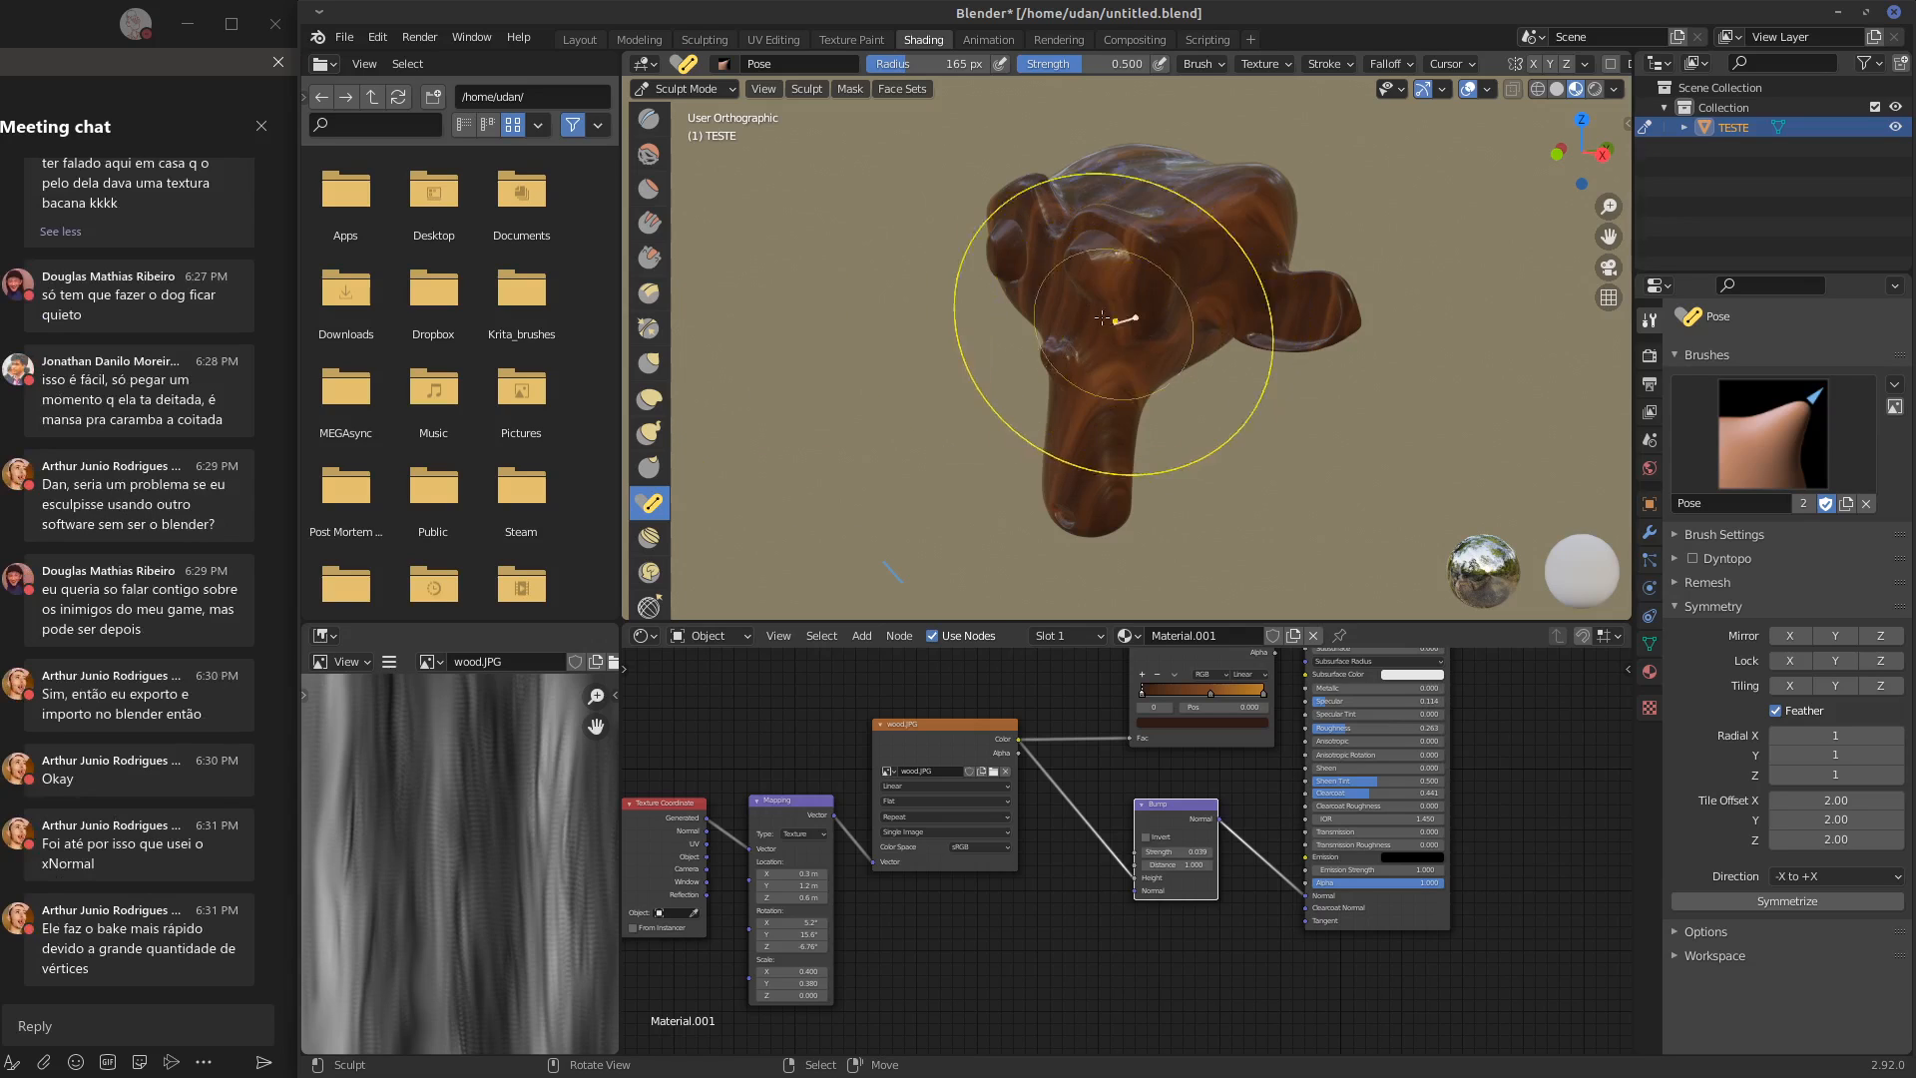
Swing the monkey's muzzle sideways and adjust its left ear with the Pose brush
mouse_move(1112, 320)
left_mouse_down()
mouse_move(1099, 479)
mouse_move(1151, 477)
mouse_move(1082, 479)
mouse_move(1213, 472)
mouse_move(1112, 461)
left_mouse_up()
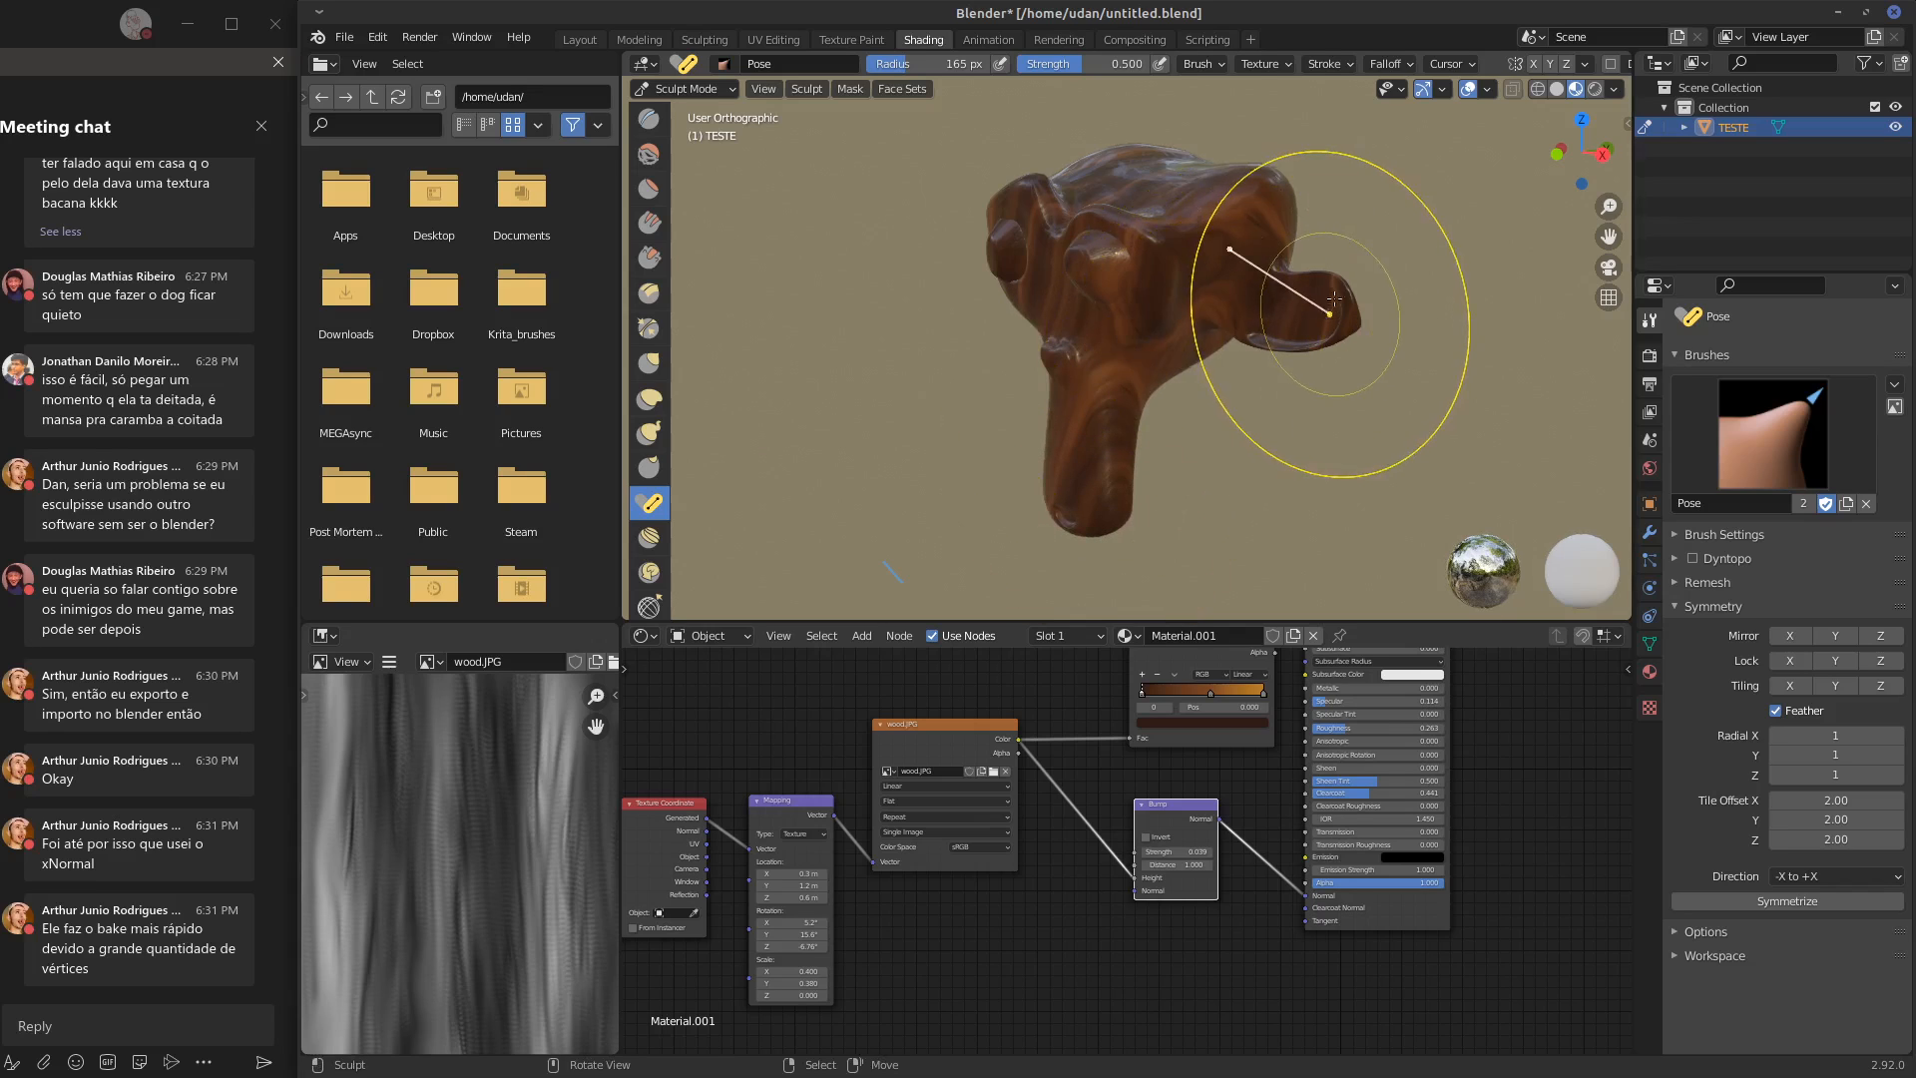
left_click_drag(1332, 309, 1345, 288)
left_click_drag(1281, 211, 1288, 221)
middle_click_drag(1236, 241, 1140, 463)
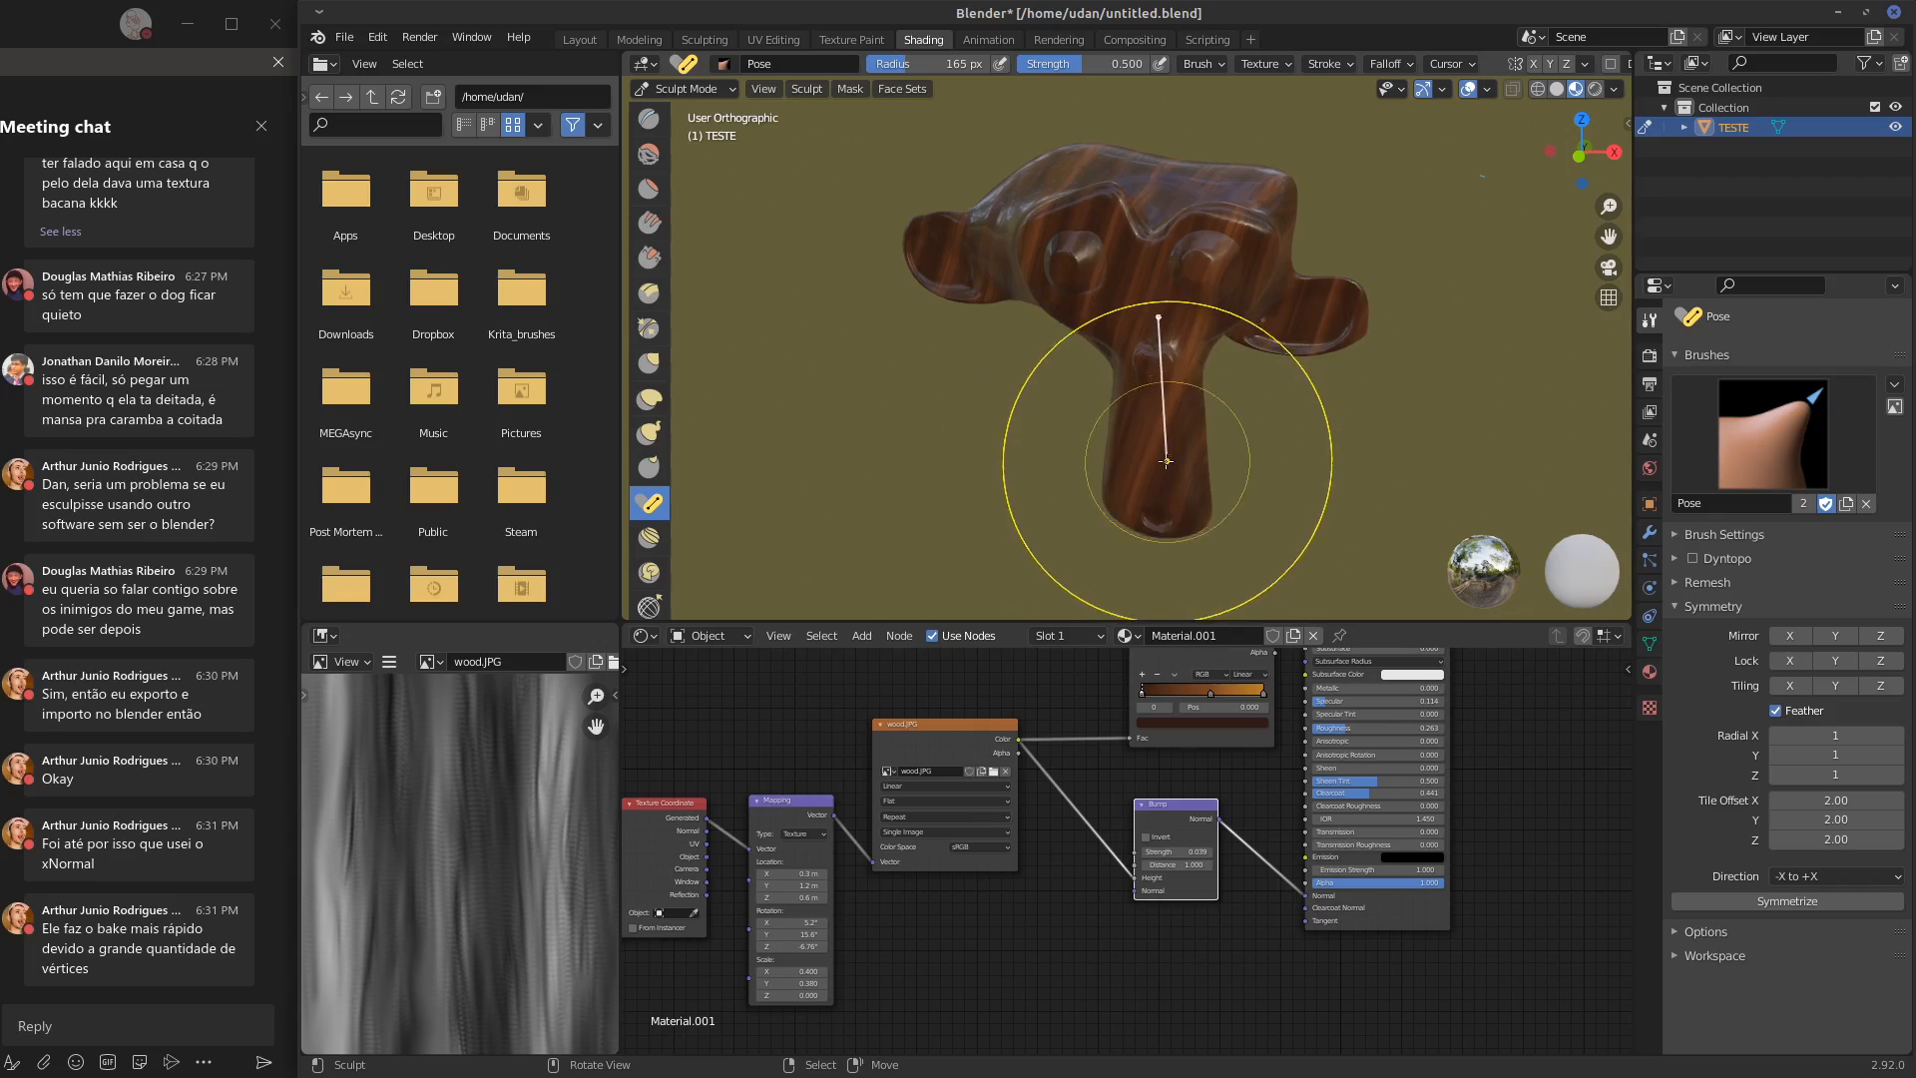
mouse_move(1140, 463)
left_mouse_down()
mouse_move(1192, 463)
mouse_move(1145, 472)
mouse_move(1153, 534)
mouse_move(1134, 532)
left_mouse_up()
left_click_drag(1365, 330, 1363, 312)
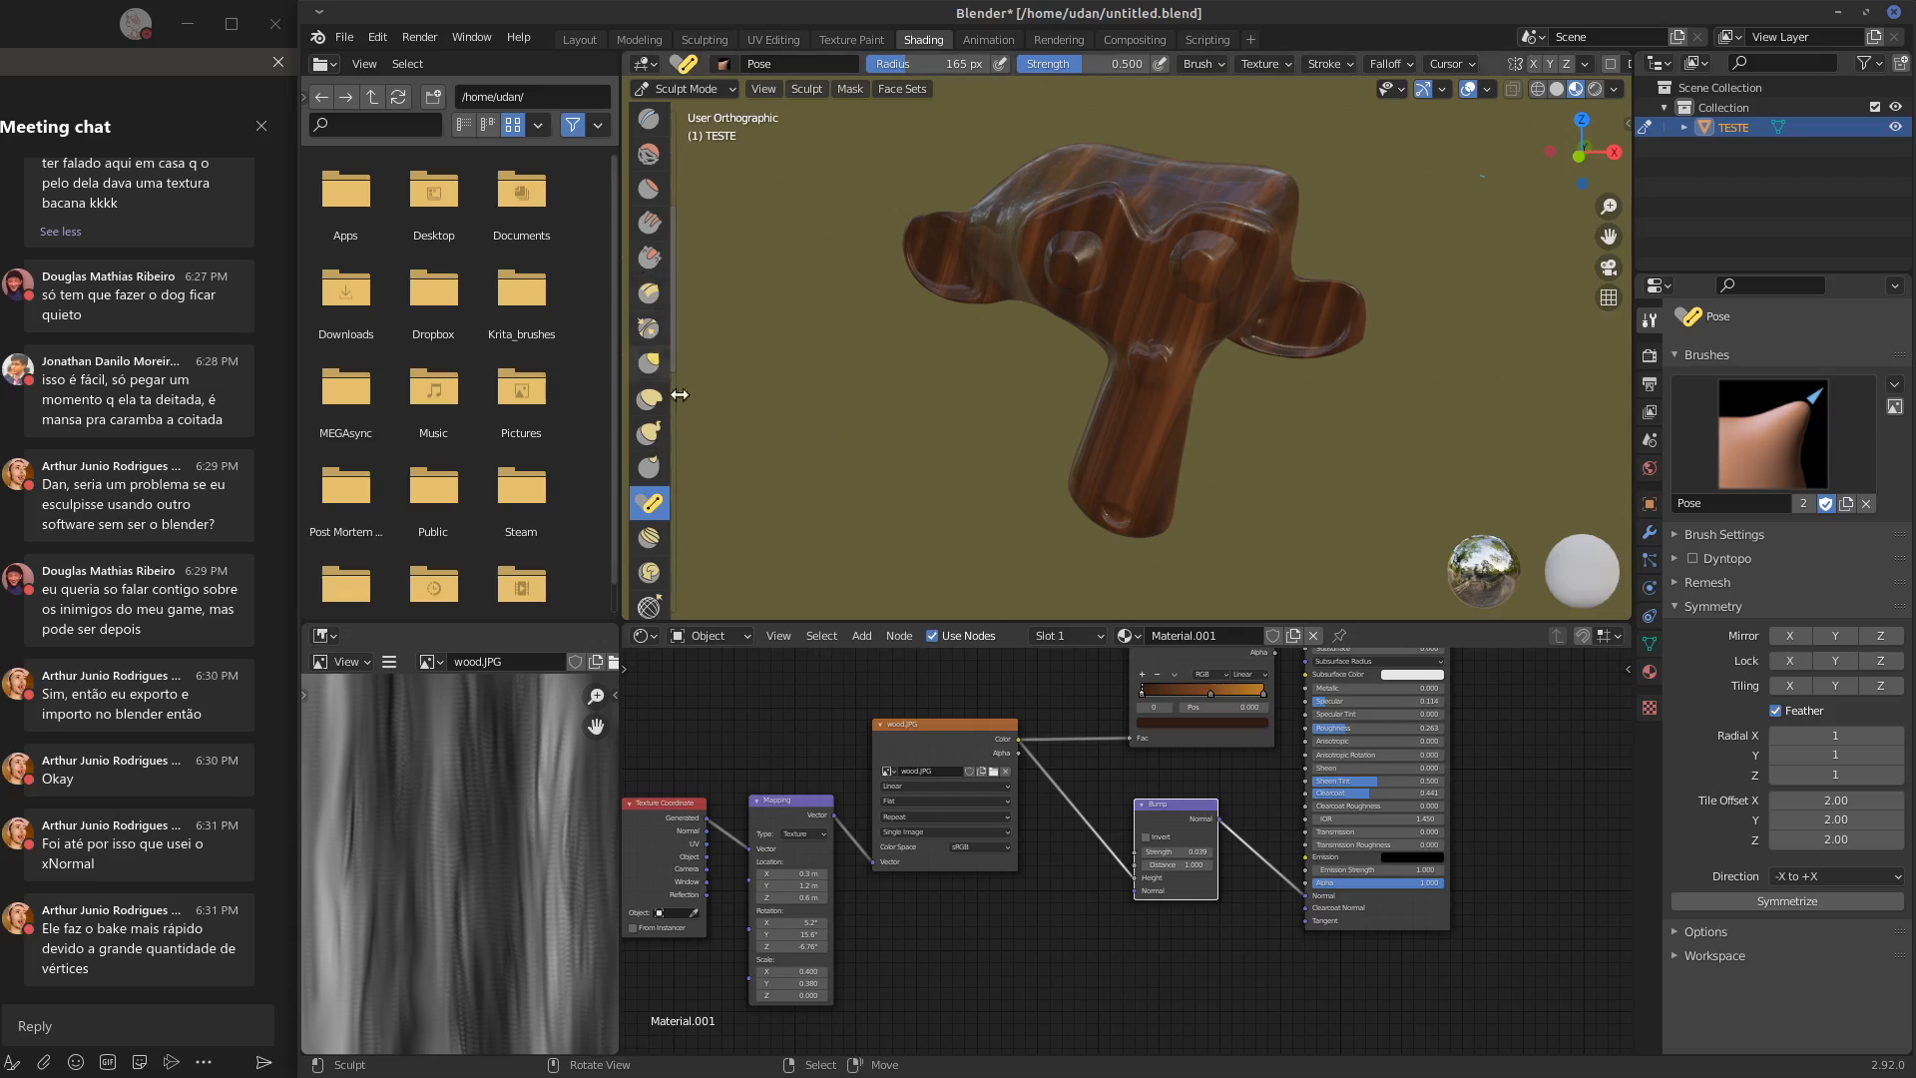
Inflate the monkey's ears, eyes and muzzle with the Inflate/Deflate brush at 165 px radius and 0.500 strength
scroll(671, 268, "up", 6)
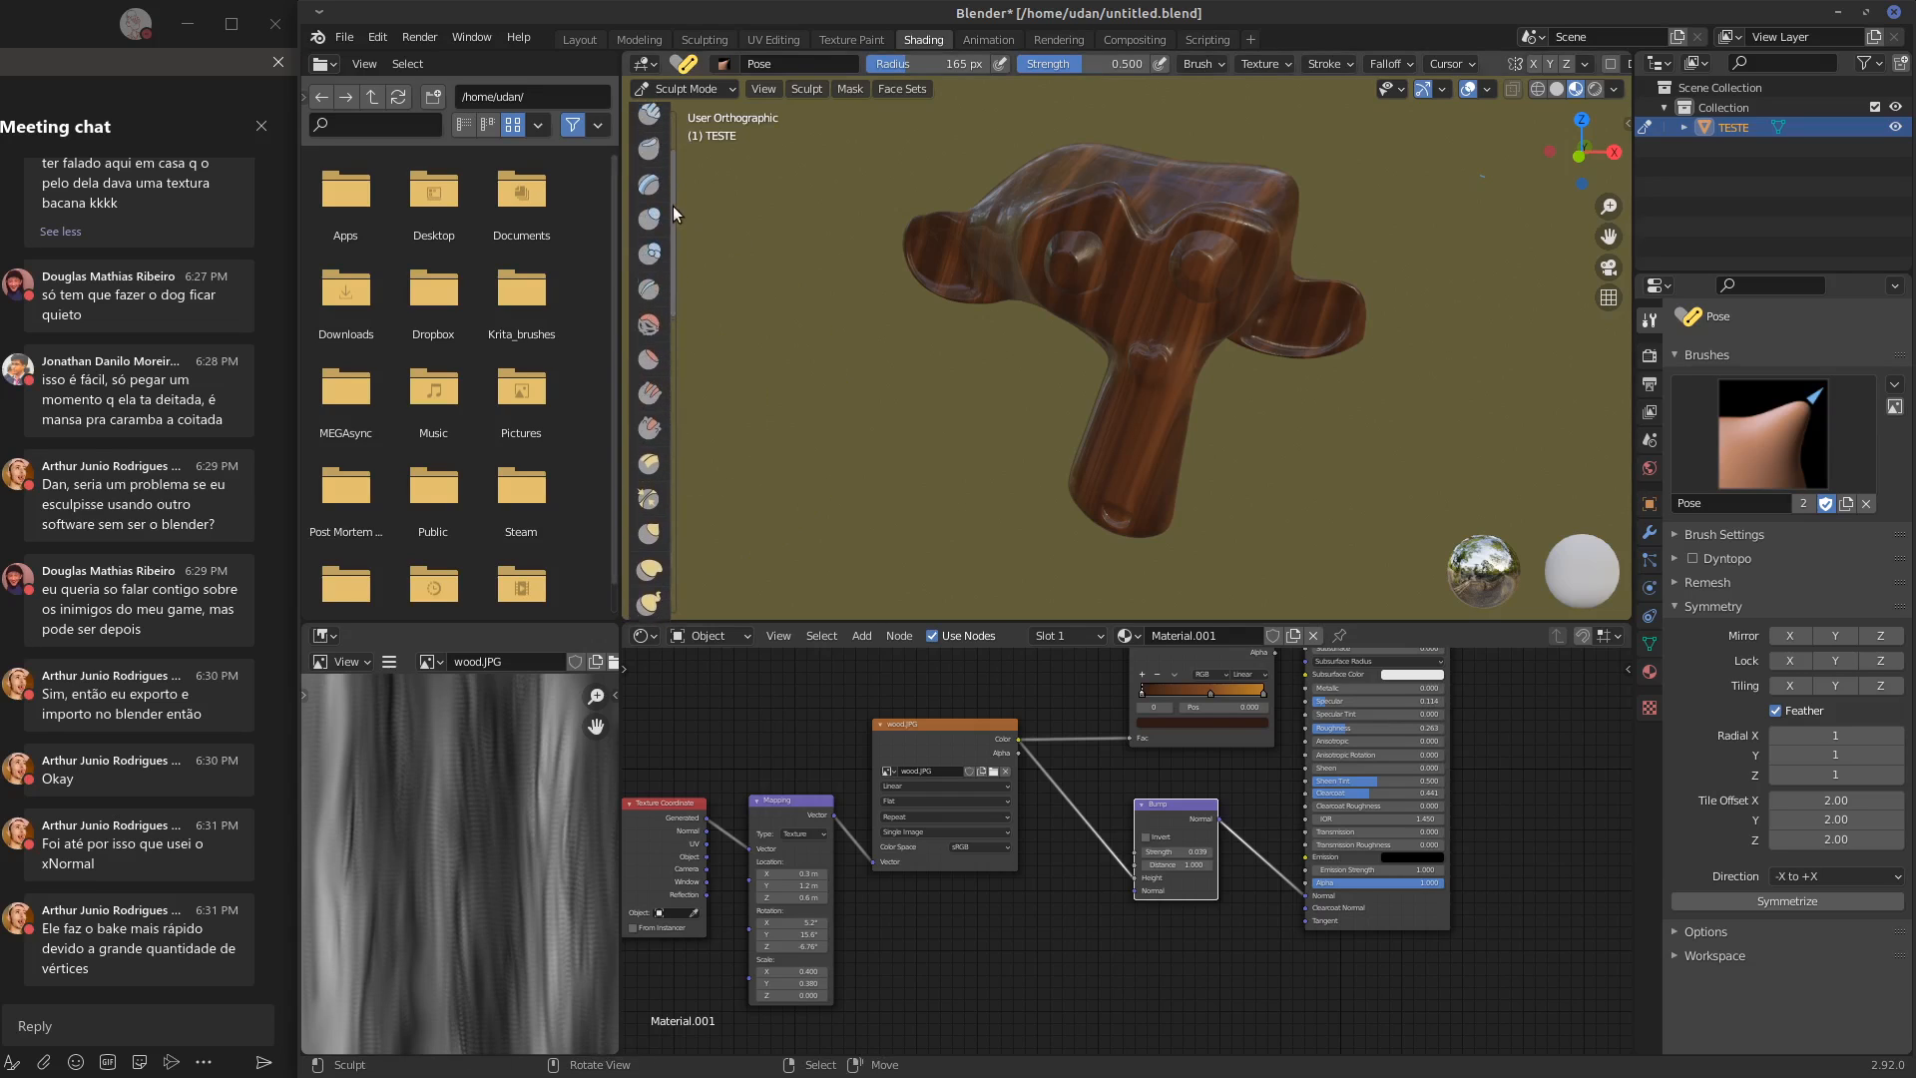
key("i")
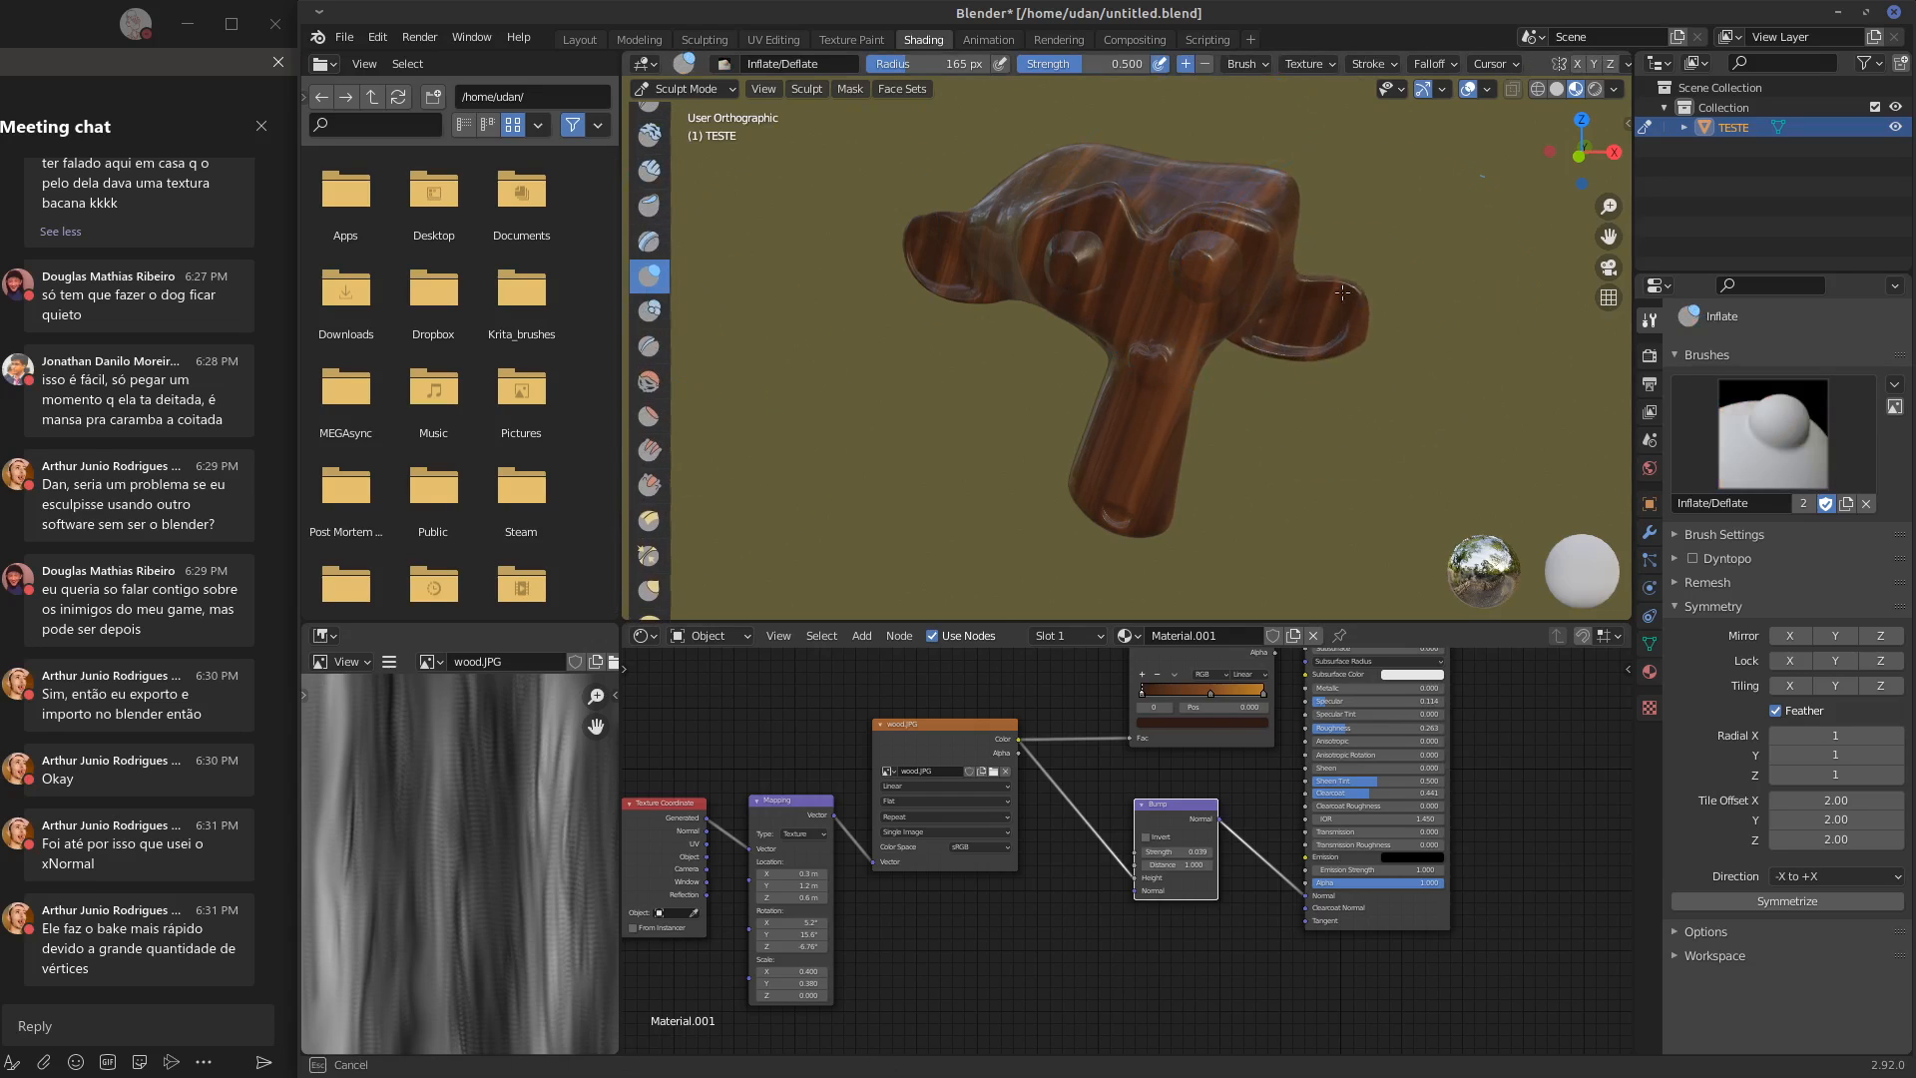
mouse_move(1587, 299)
middle_mouse_down()
mouse_move(1159, 303)
mouse_move(998, 279)
mouse_move(1192, 259)
mouse_move(1138, 190)
mouse_move(987, 246)
mouse_move(1617, 239)
mouse_move(1433, 235)
mouse_move(1039, 394)
mouse_move(1098, 289)
mouse_move(1192, 246)
middle_mouse_up()
left_click_drag(1177, 250, 1103, 270)
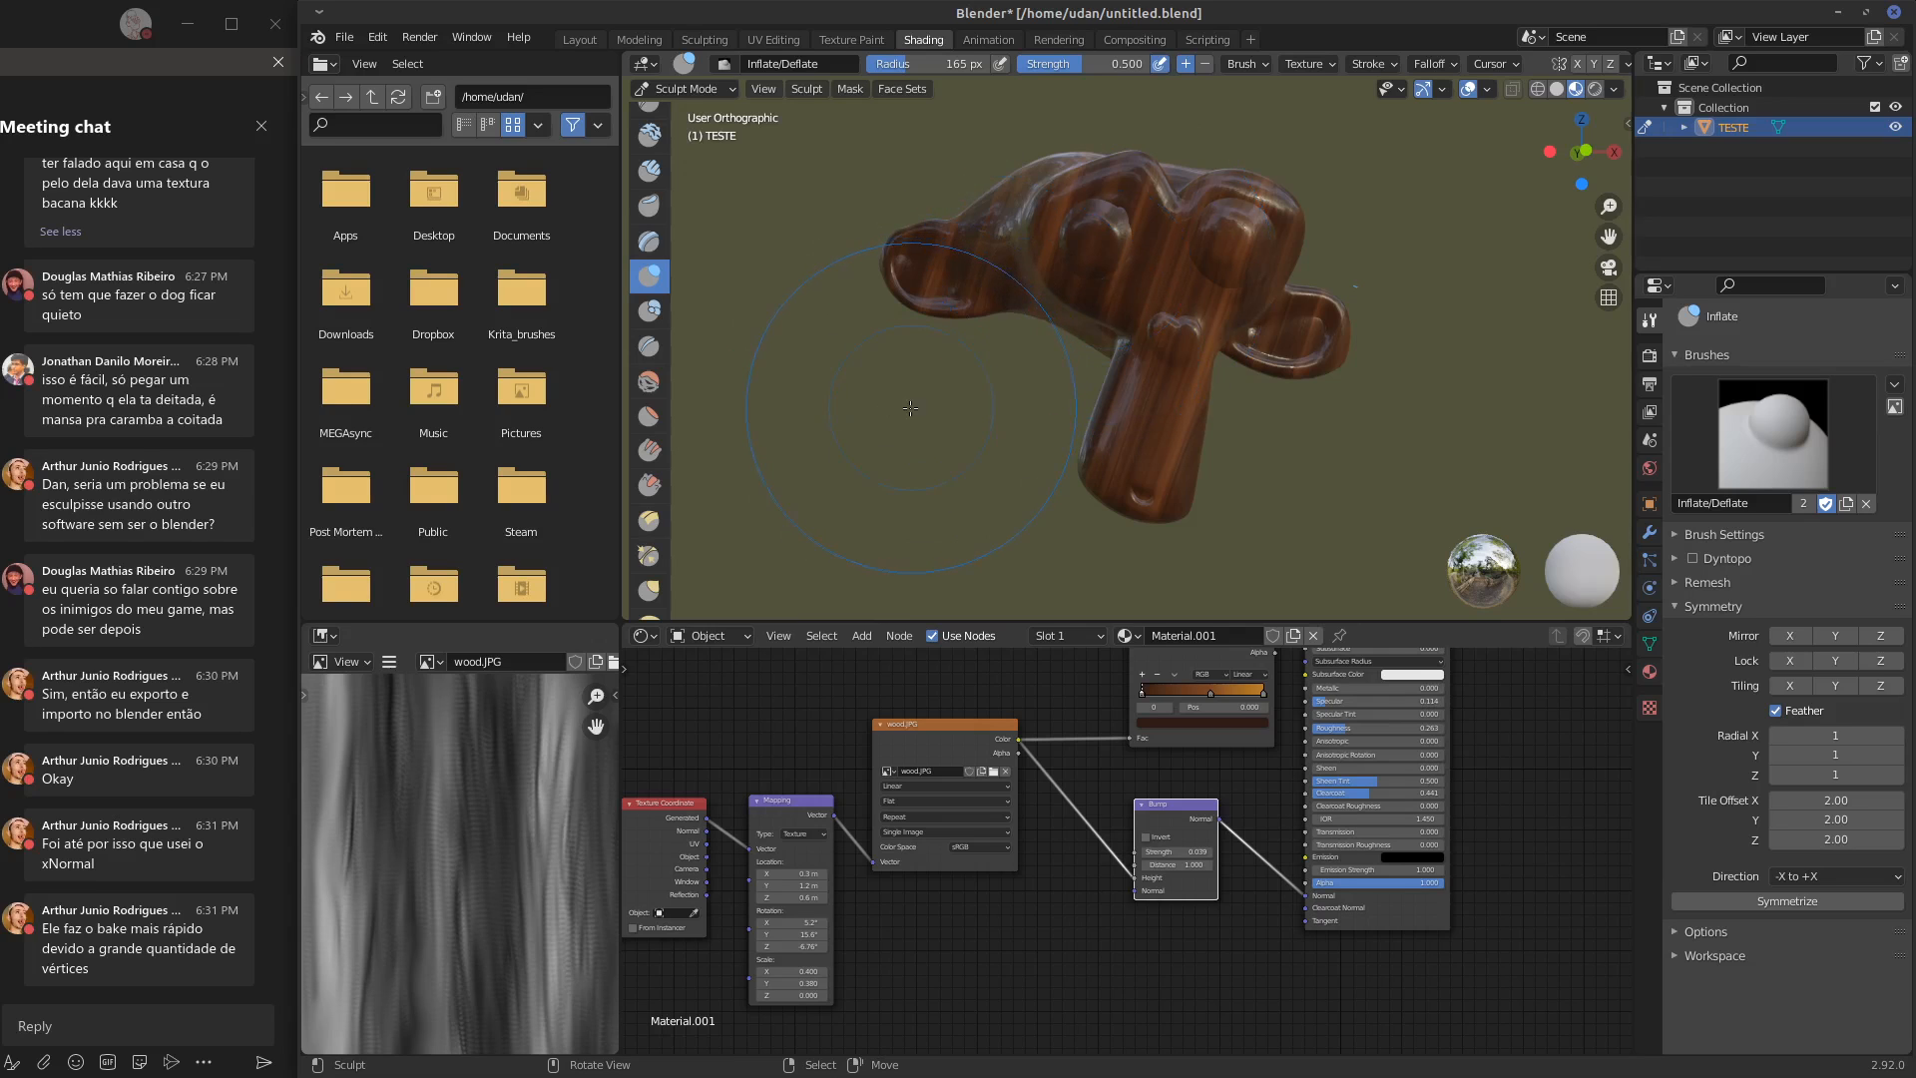
mouse_move(1154, 261)
middle_mouse_down()
mouse_move(1238, 207)
mouse_move(1178, 218)
mouse_move(1193, 232)
mouse_move(1138, 344)
mouse_move(1199, 163)
mouse_move(1050, 317)
mouse_move(1355, 345)
mouse_move(1020, 357)
middle_mouse_up()
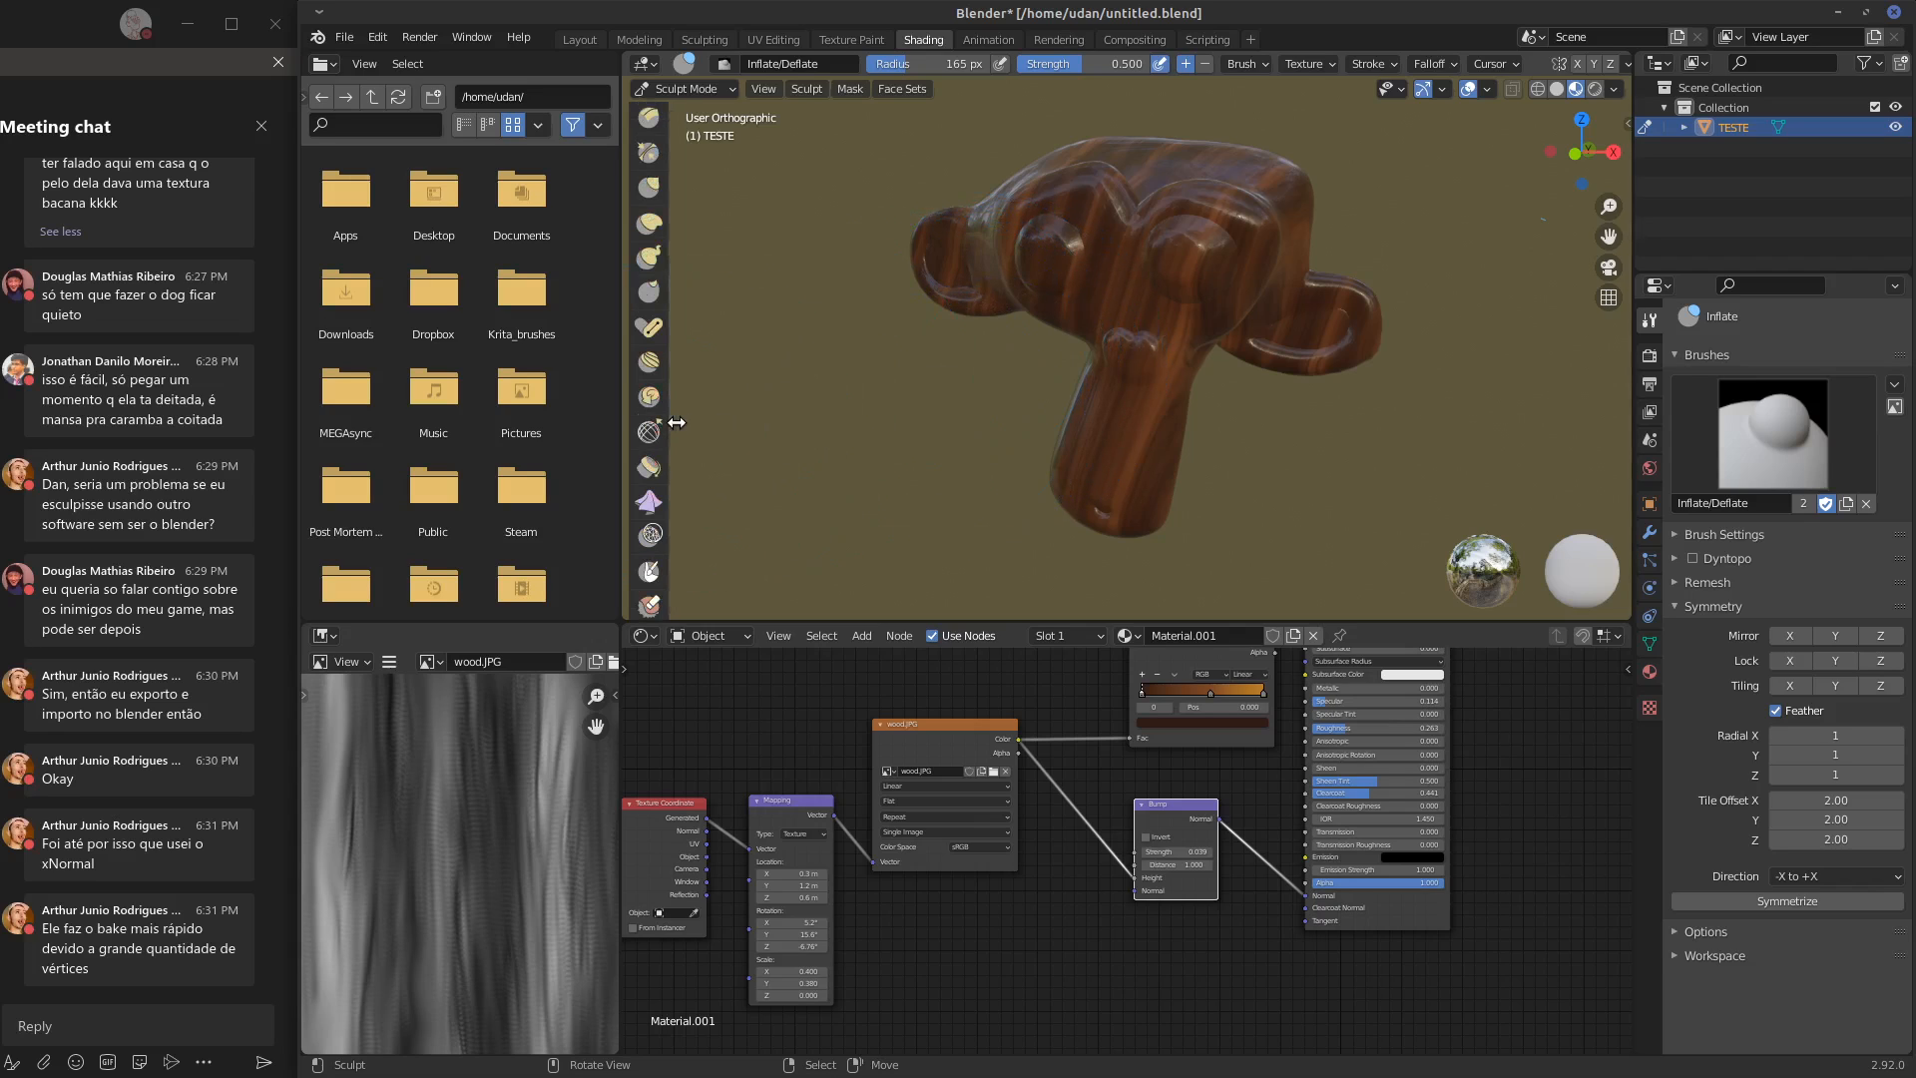
Hide the sculpting toolbar and thicken the monkey's ears and muzzle further with the Inflate/Deflate brush
key("t")
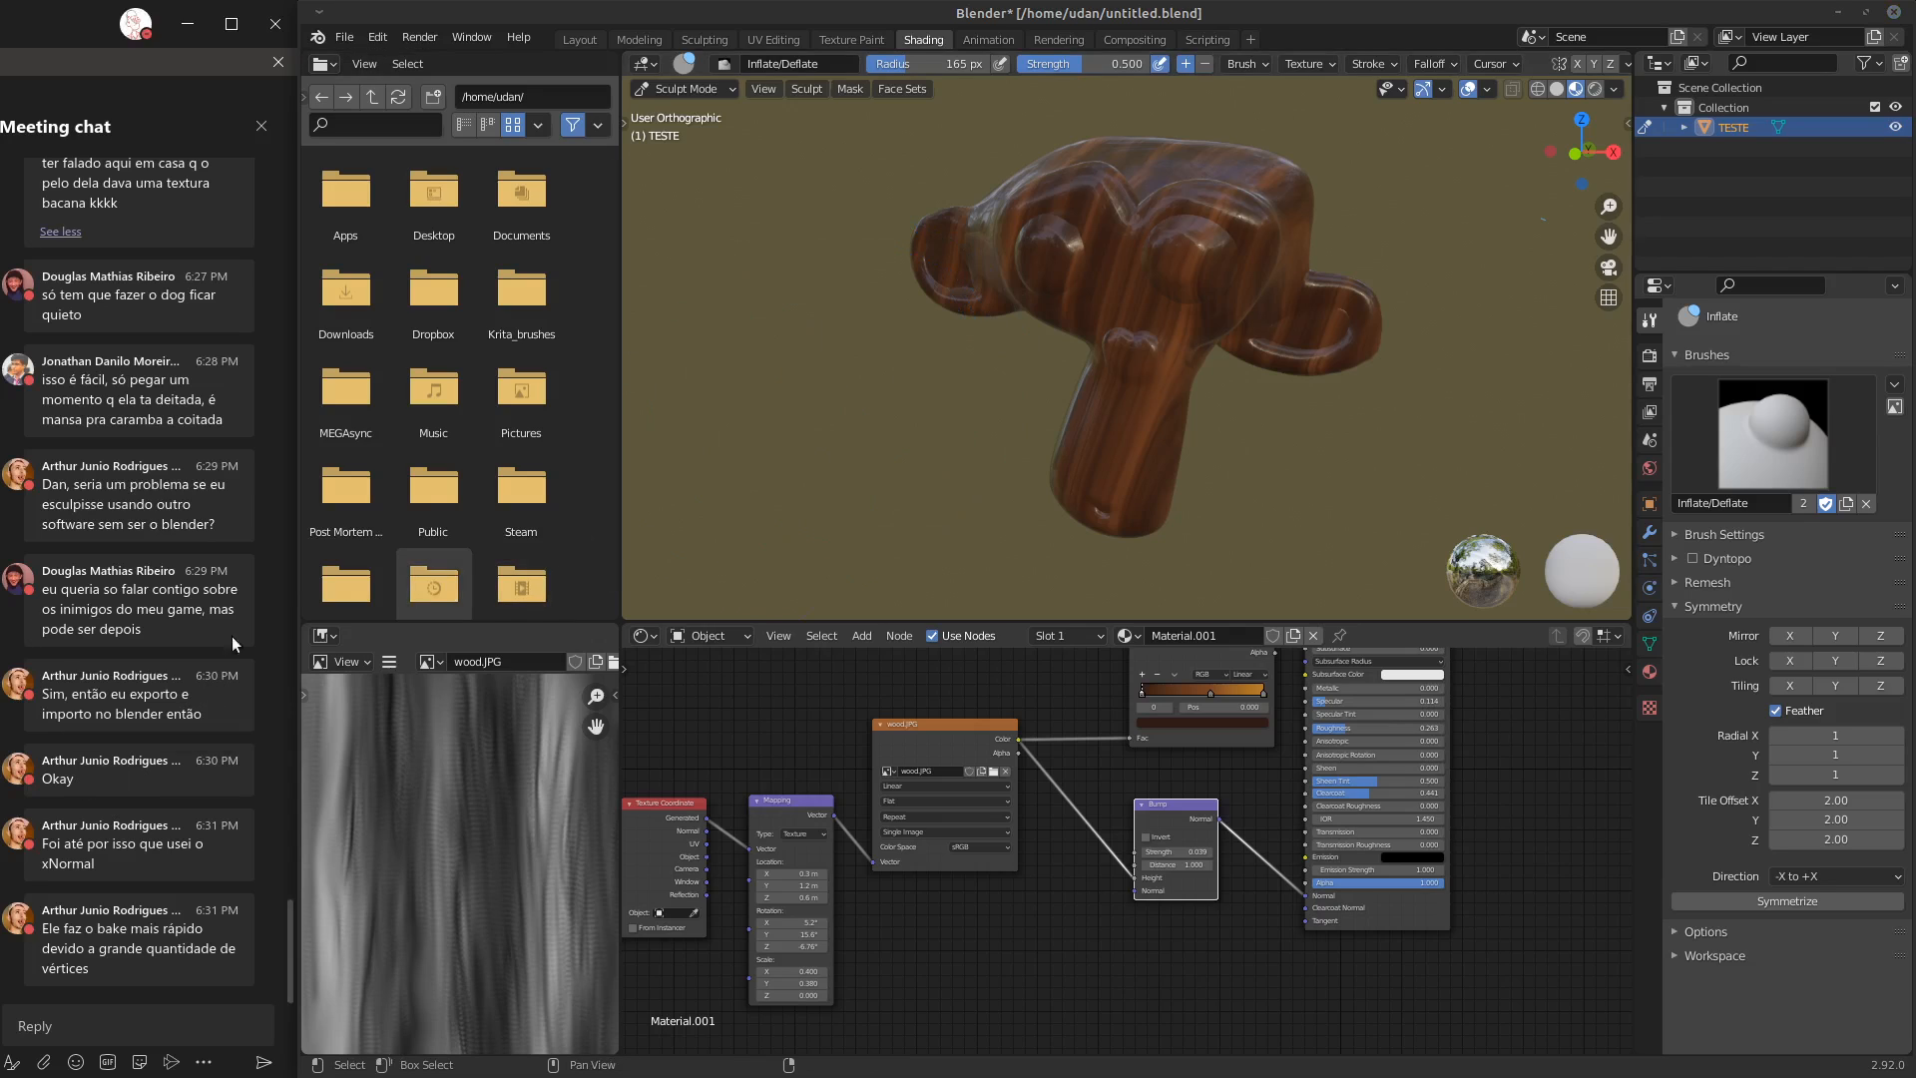
left_click_drag(1051, 394, 1062, 393)
mouse_move(1125, 306)
middle_mouse_down()
mouse_move(1058, 299)
mouse_move(1148, 298)
middle_mouse_up()
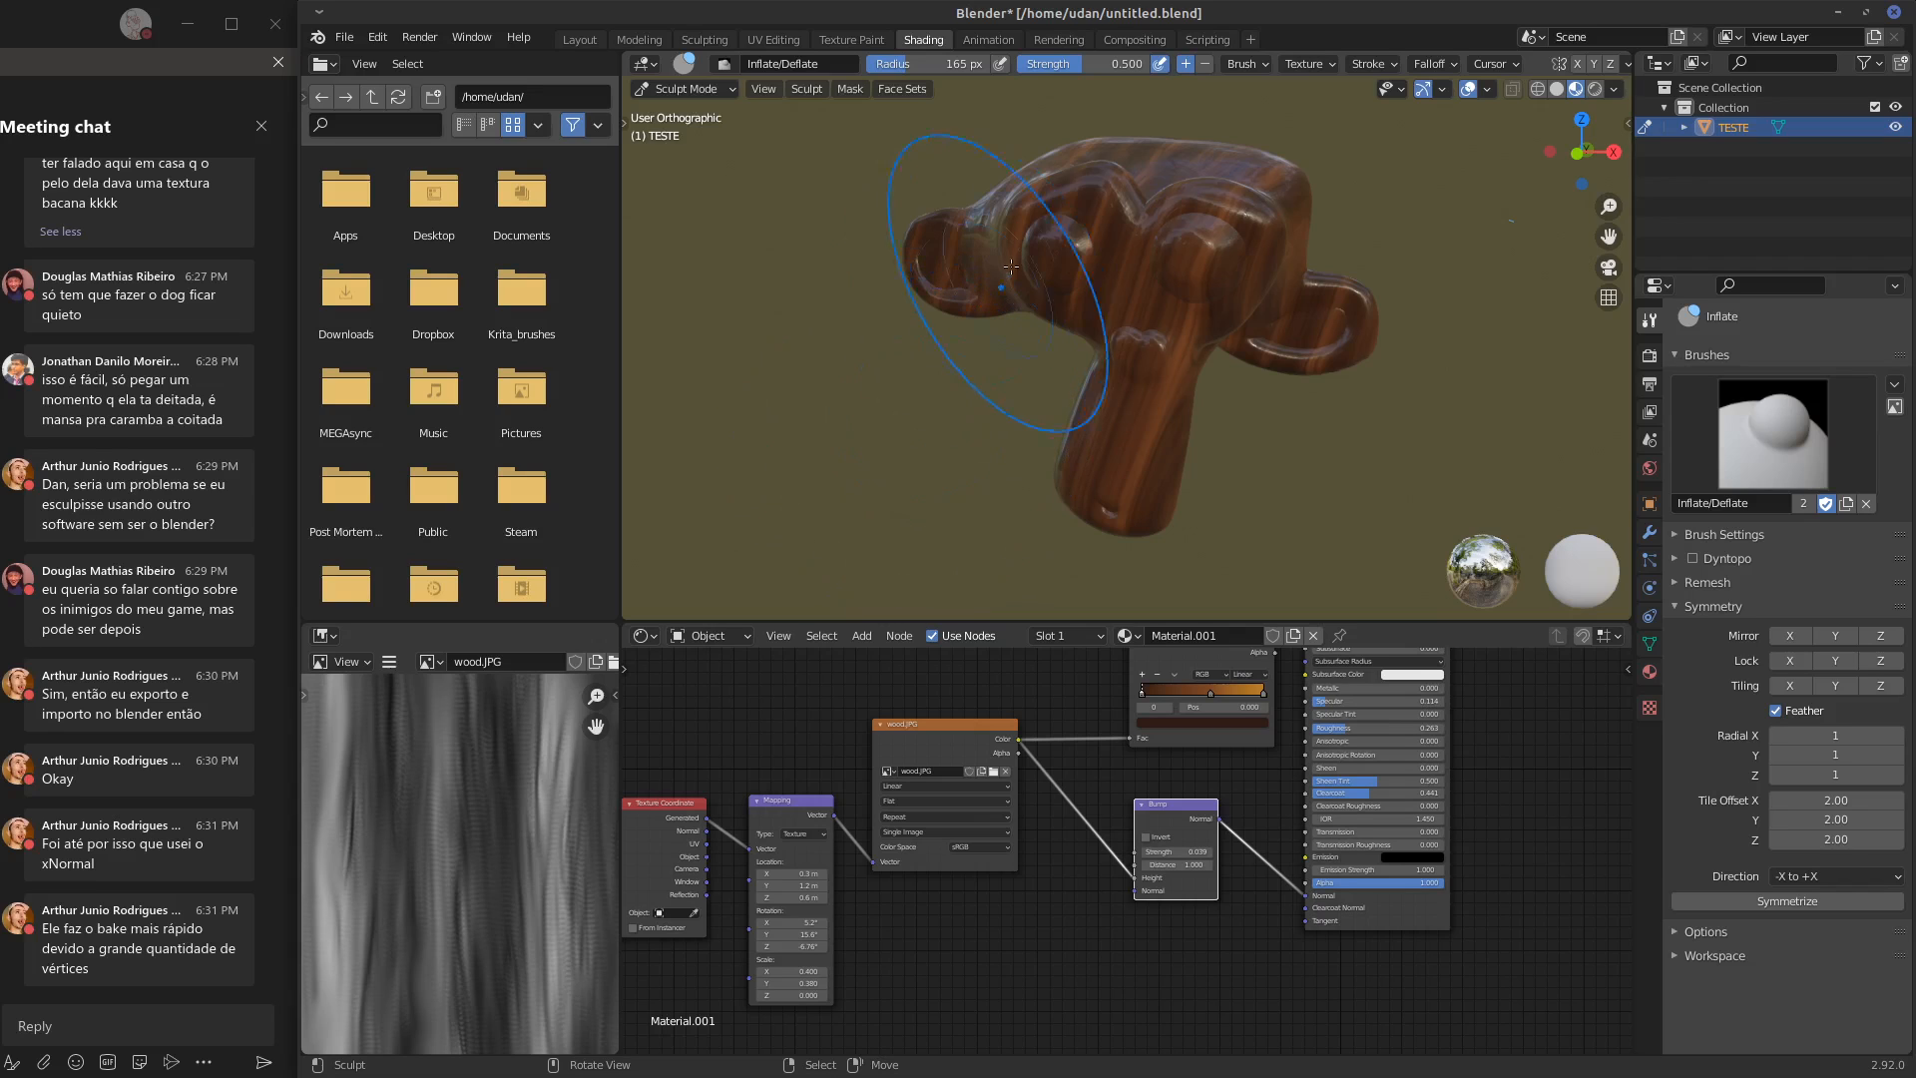
middle_click_drag(1028, 298, 1107, 297)
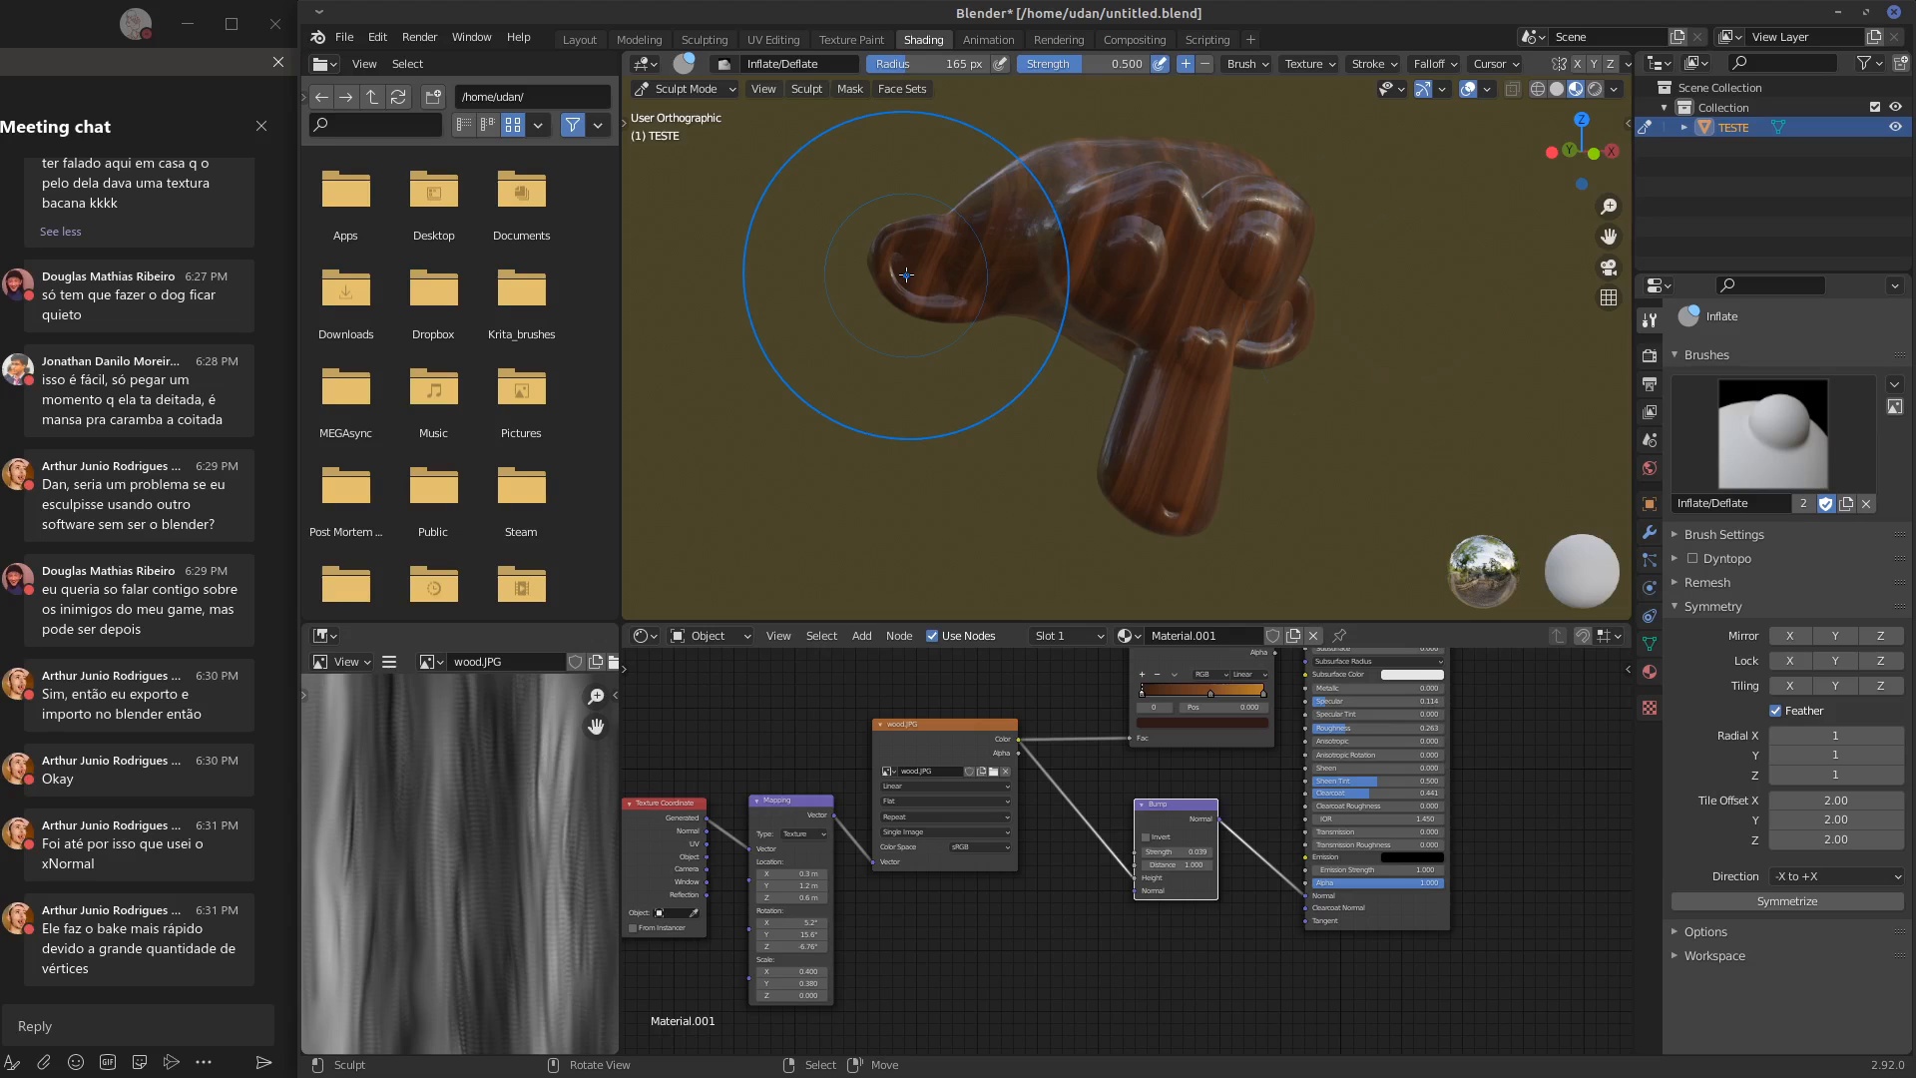
middle_click_drag(906, 275, 1094, 315)
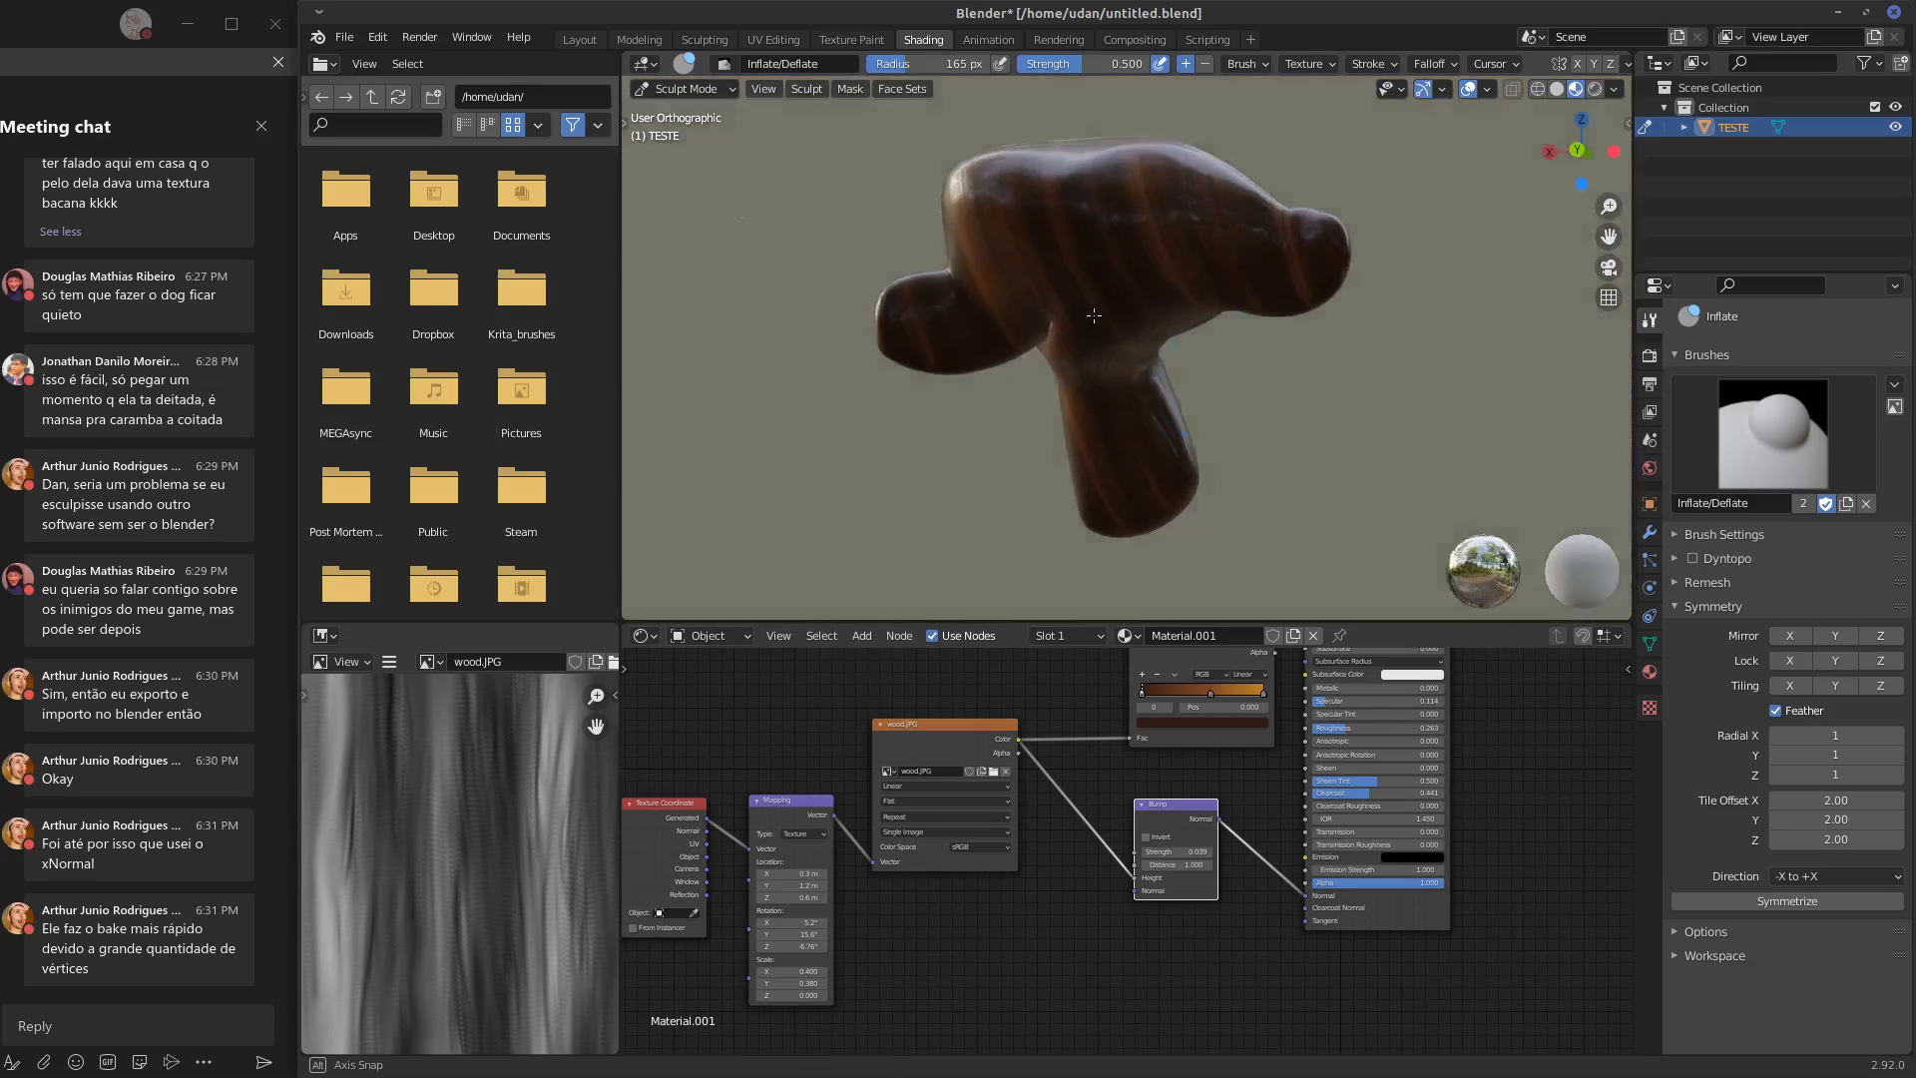
middle_click_drag(1120, 458, 1247, 386)
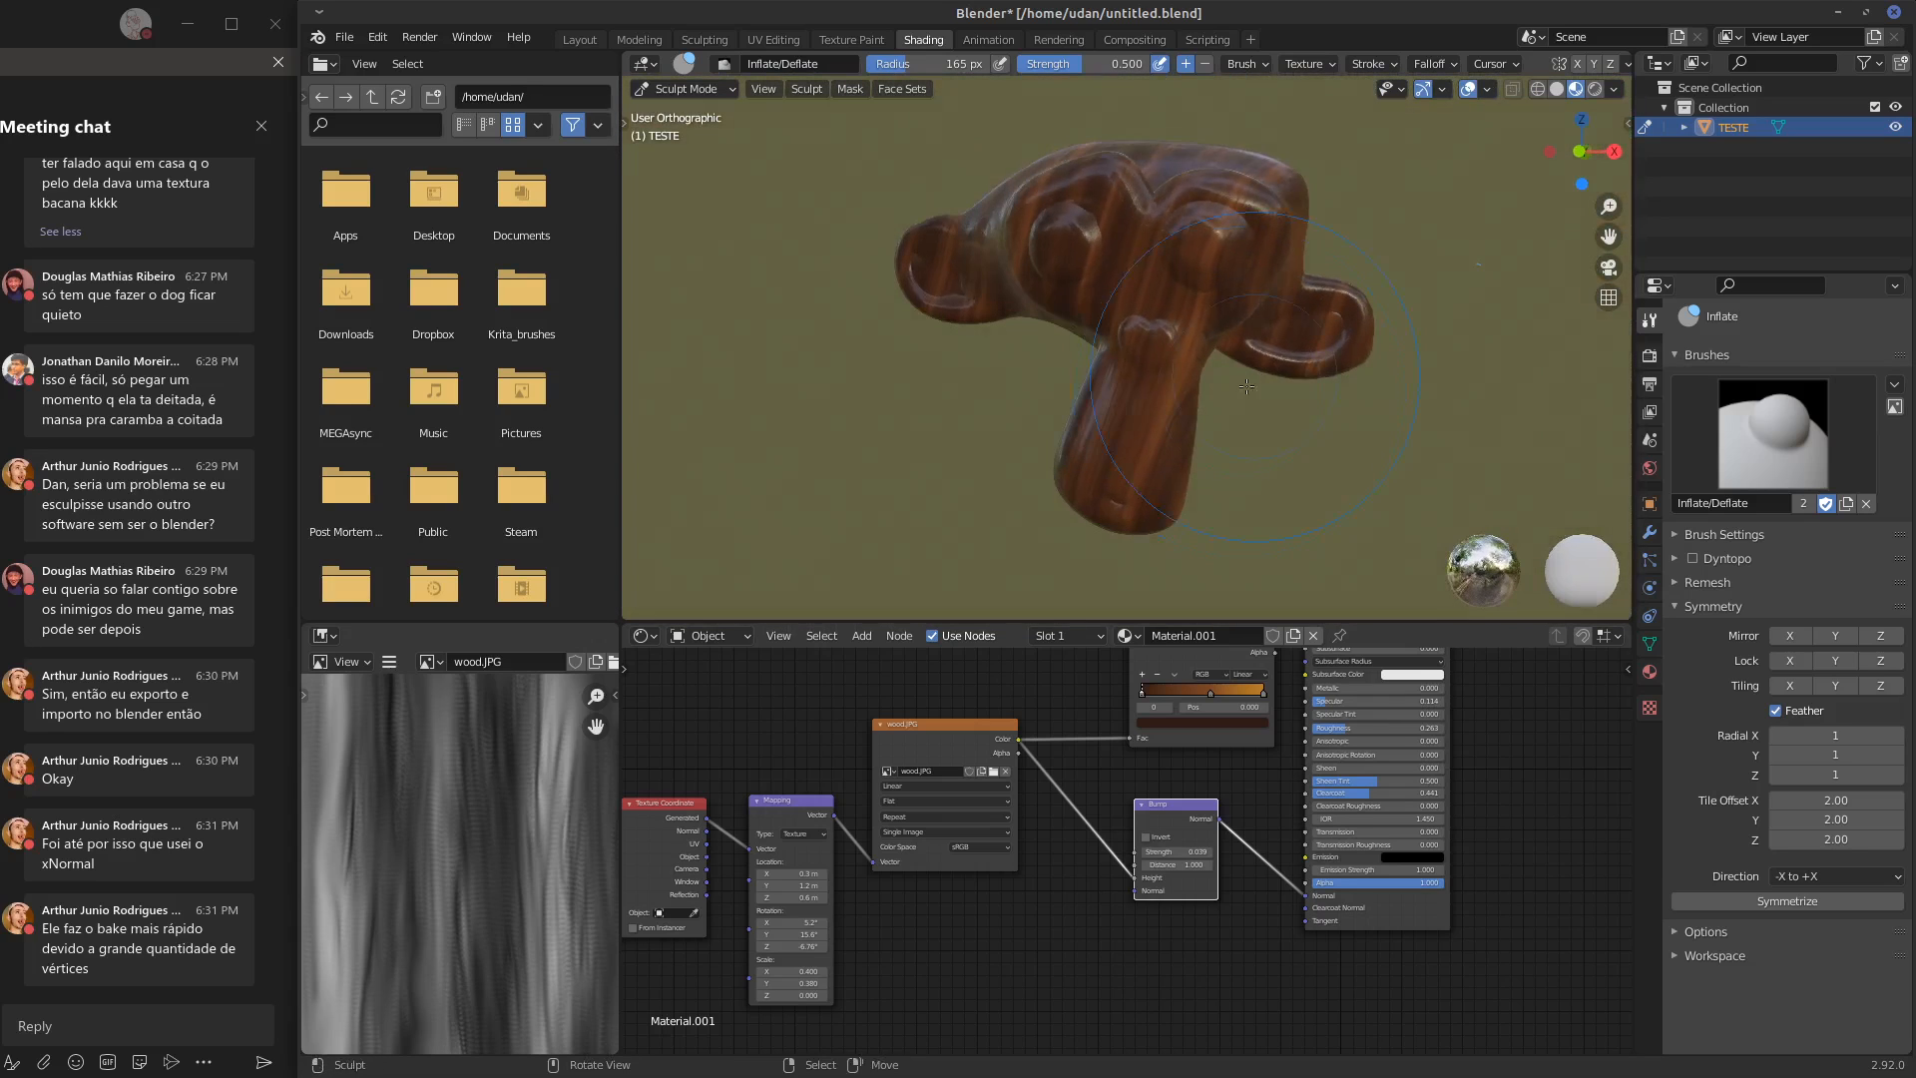